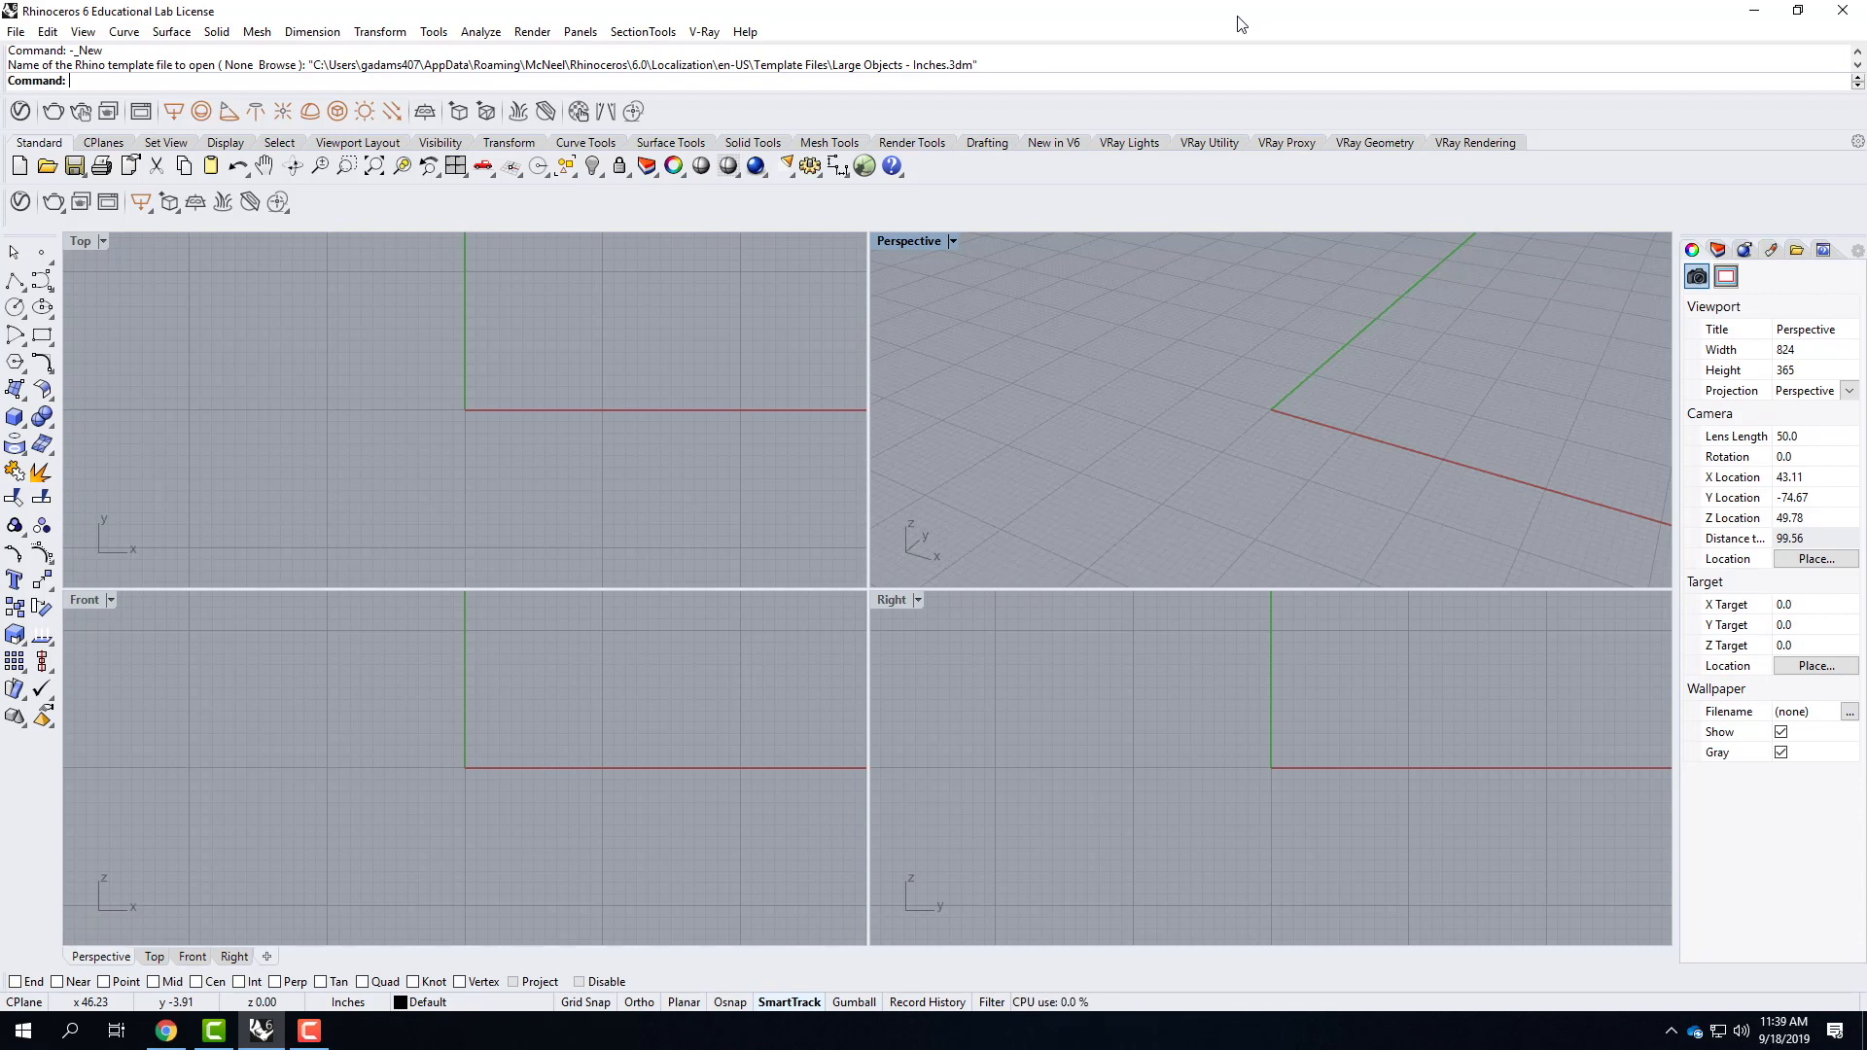
Rename Layer 01 as Environment.
left_click(1715, 251)
double_click(1716, 337)
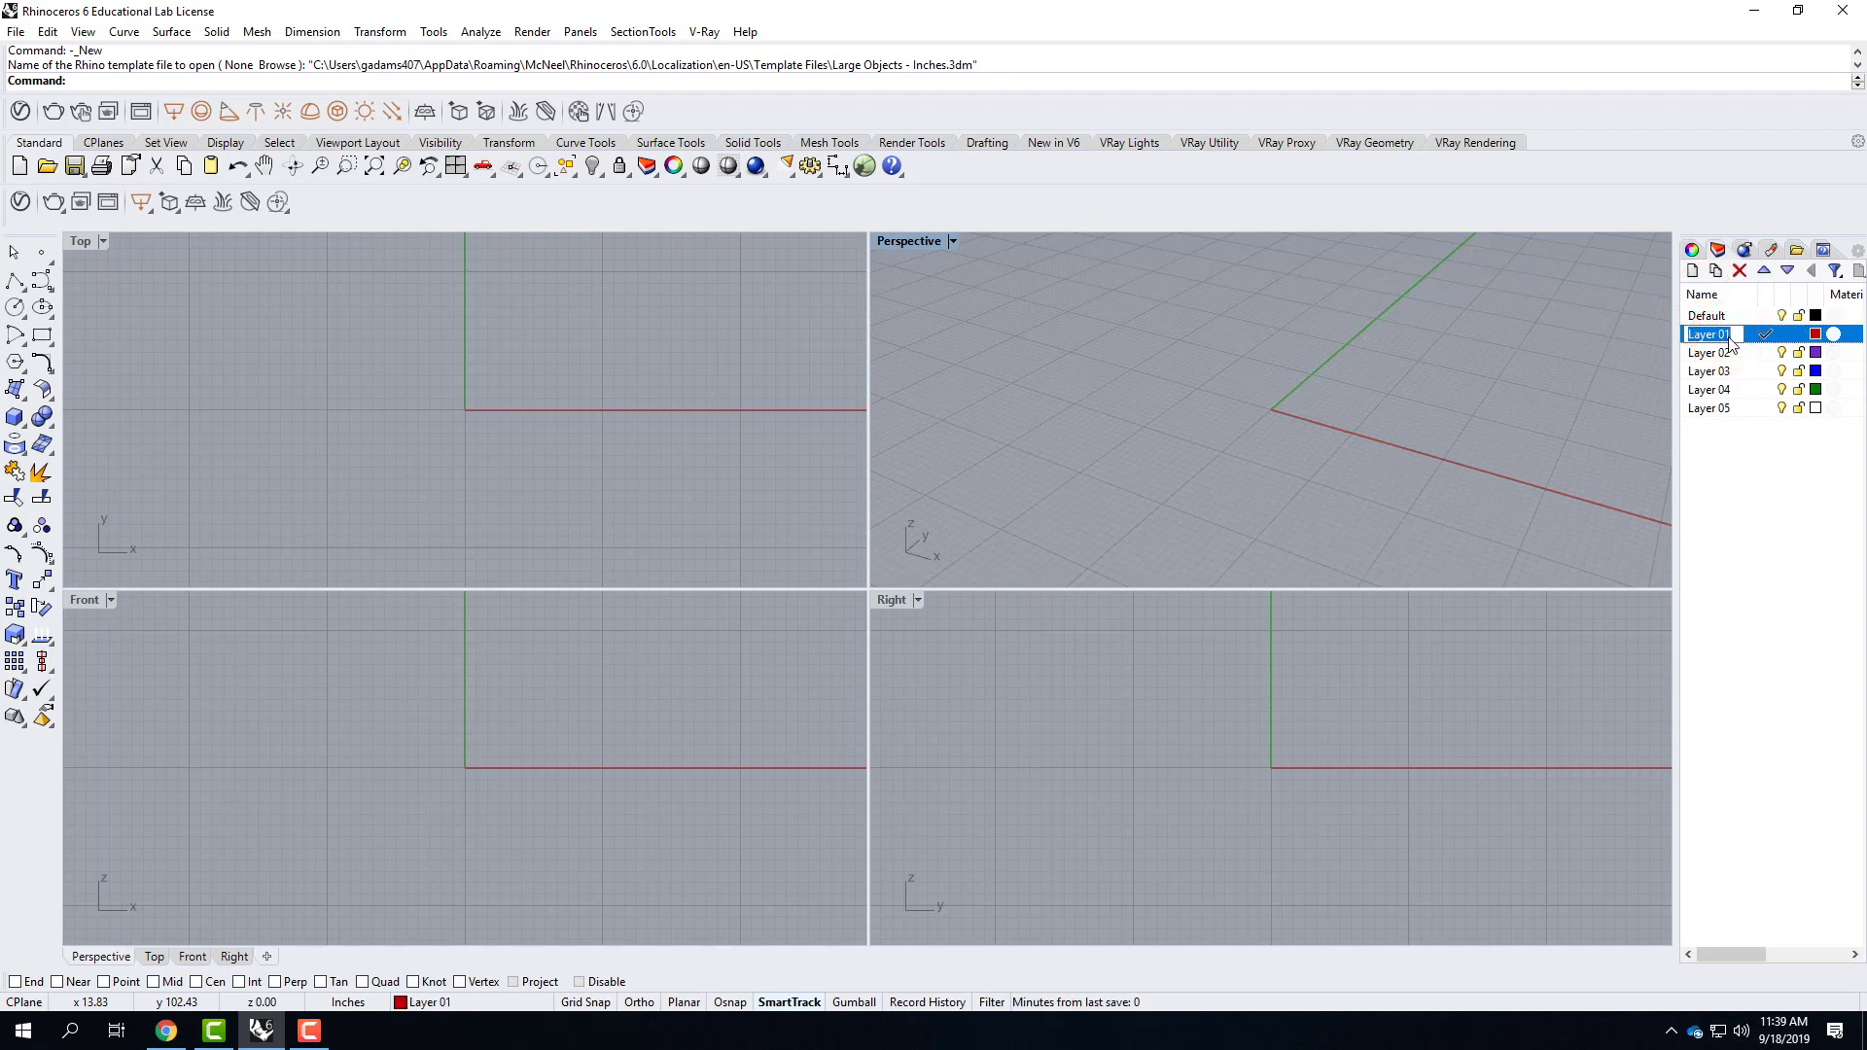
left_click(1728, 340)
type("Environment")
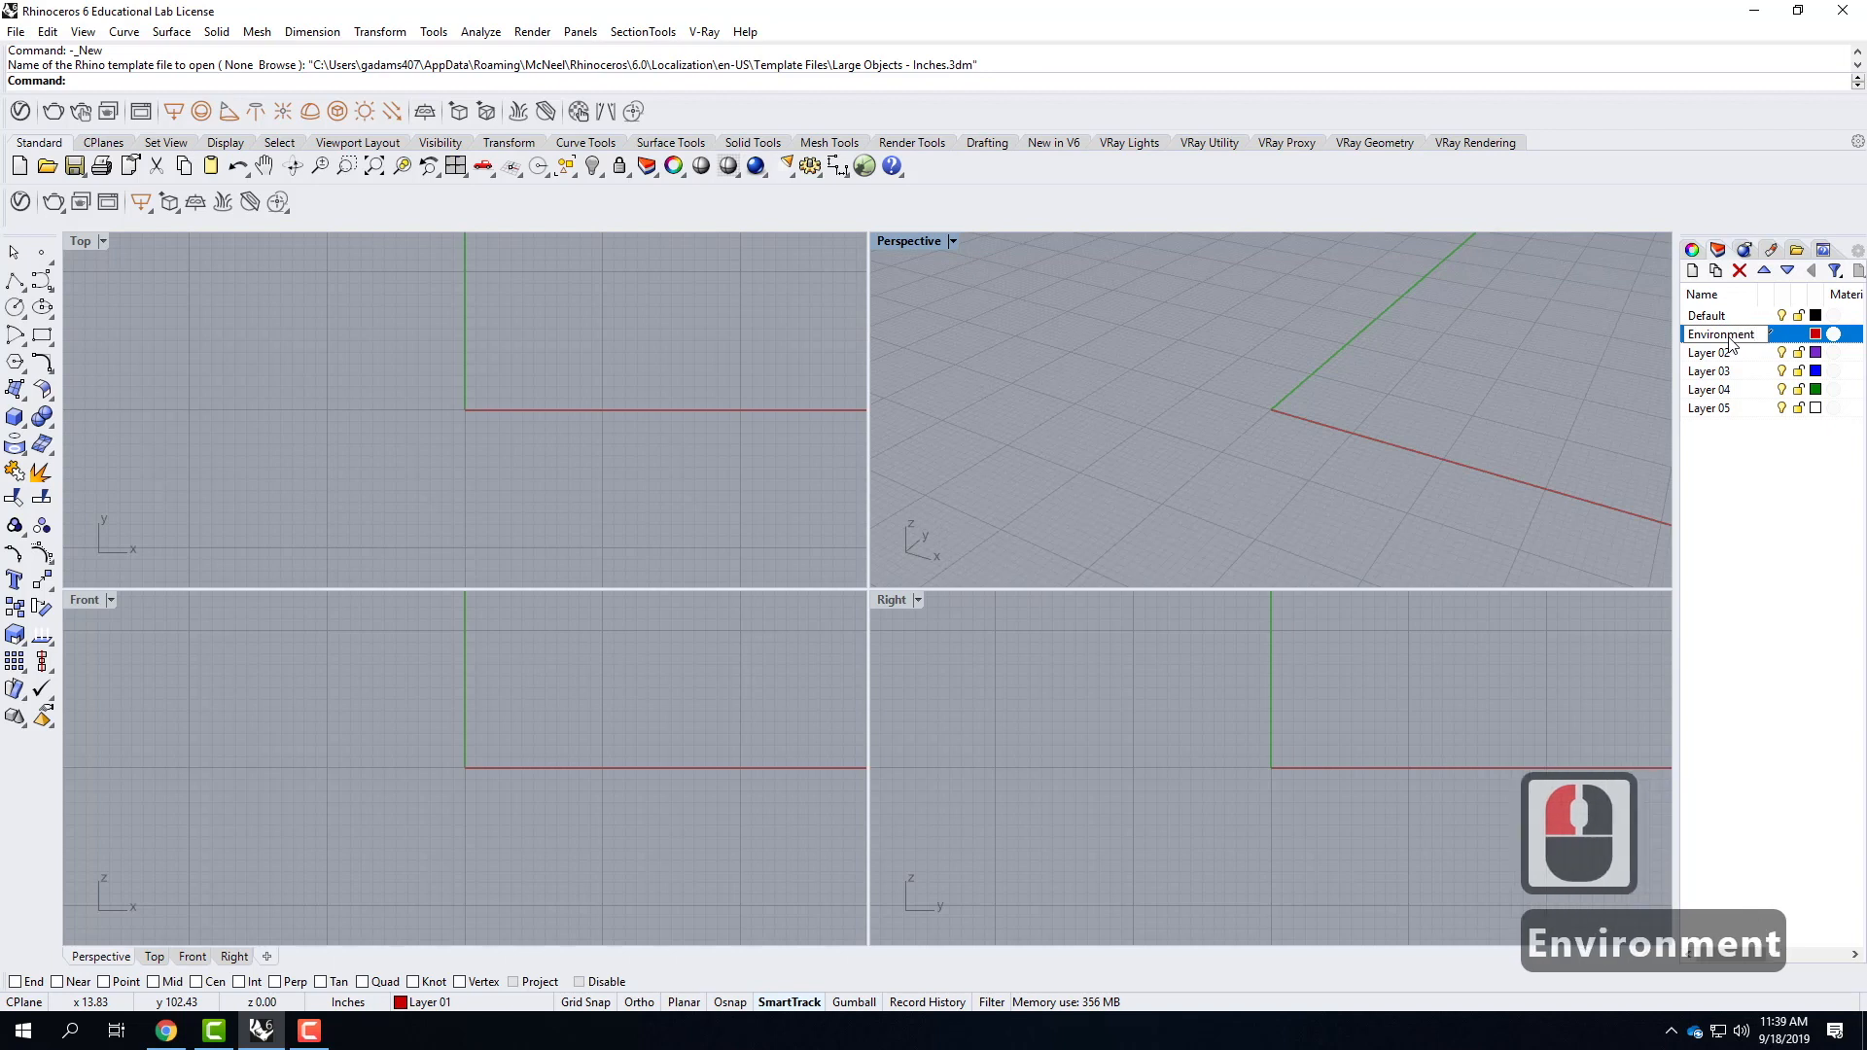
Rename Layer 02 as Infinite Plane.
left_click(1711, 353)
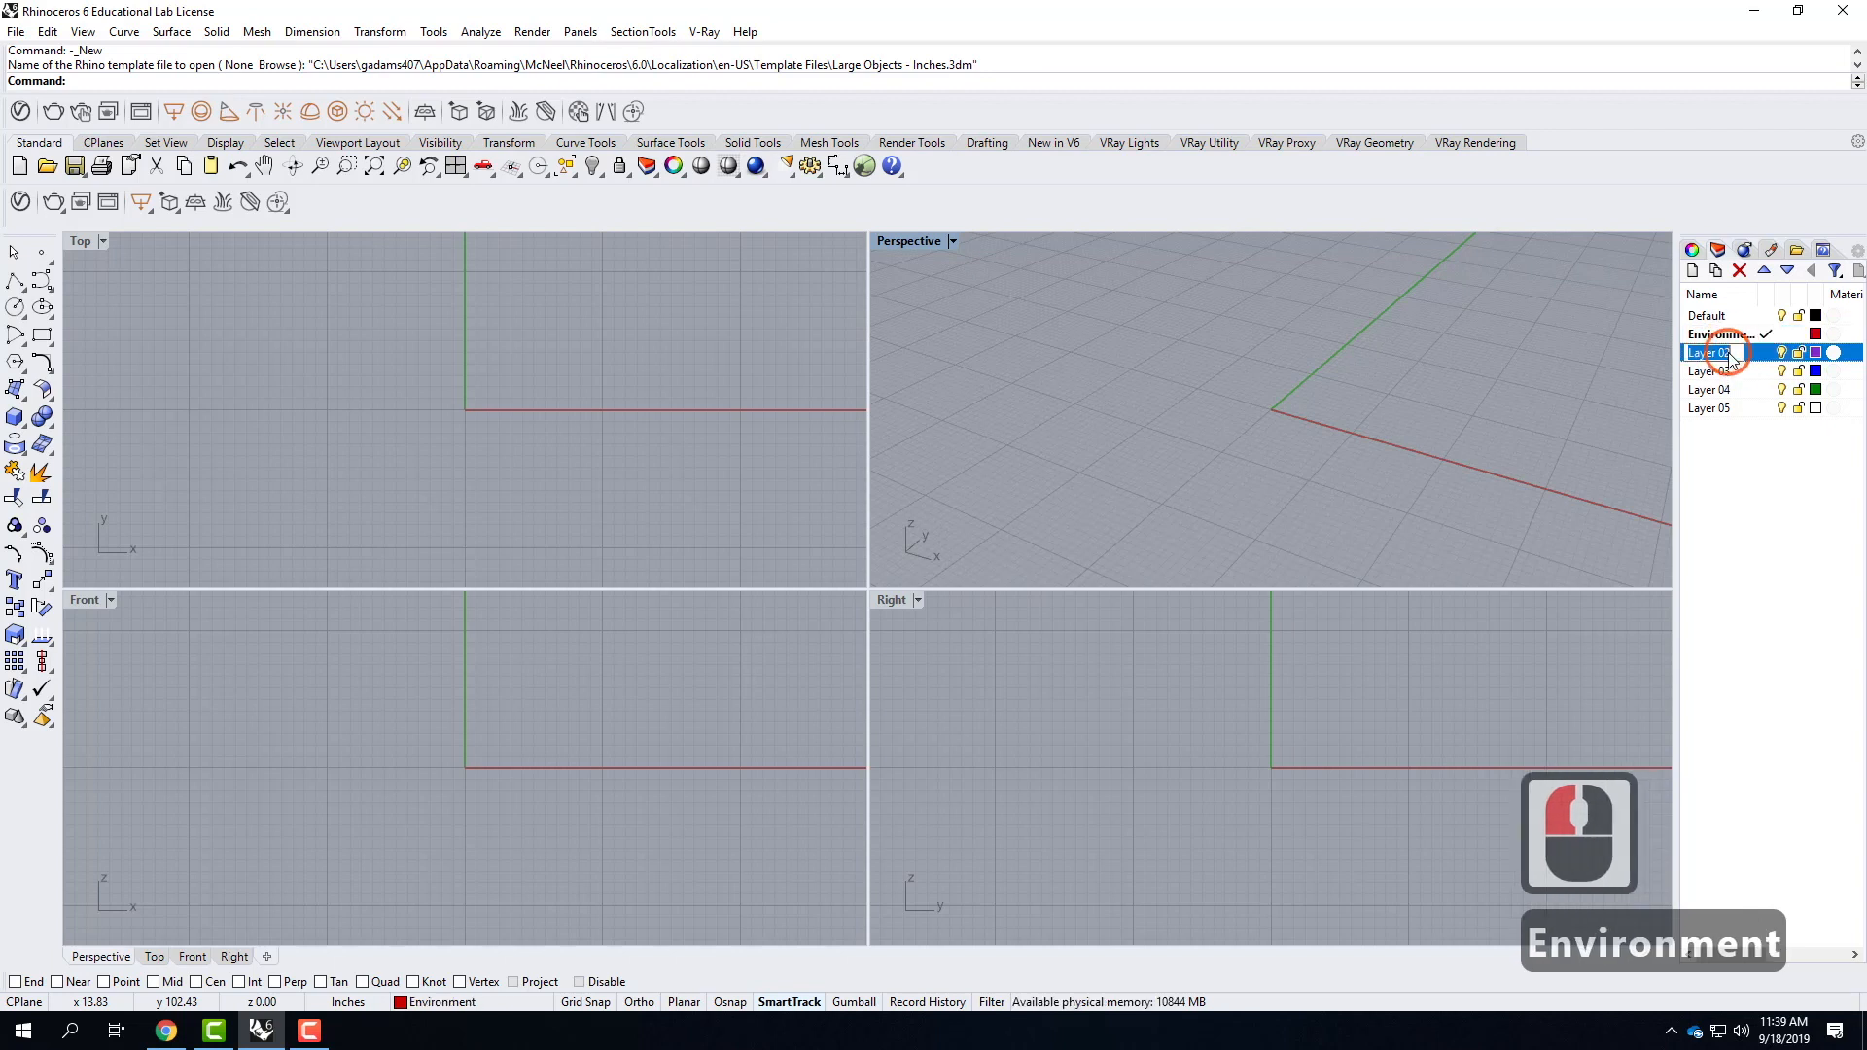
type("Infinite Plane")
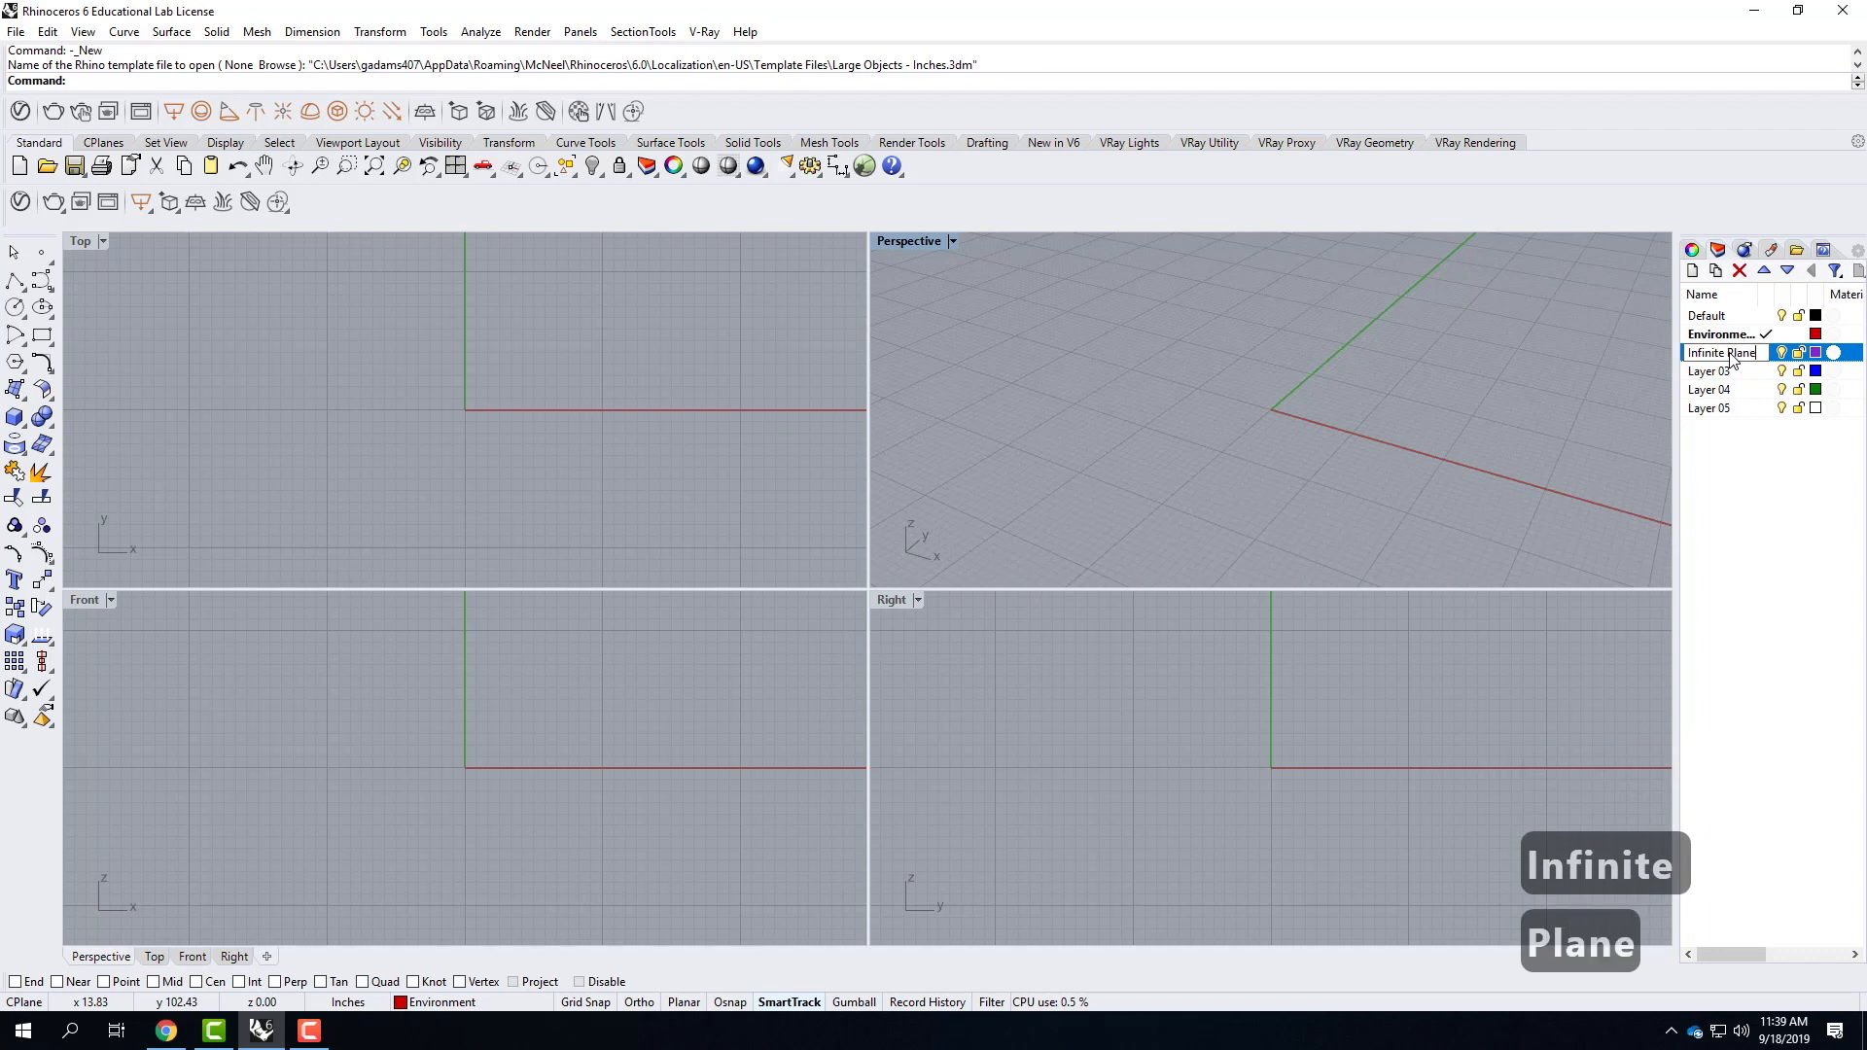
key("Return")
Rename Layer 03 as Directional Light.
double_click(1714, 376)
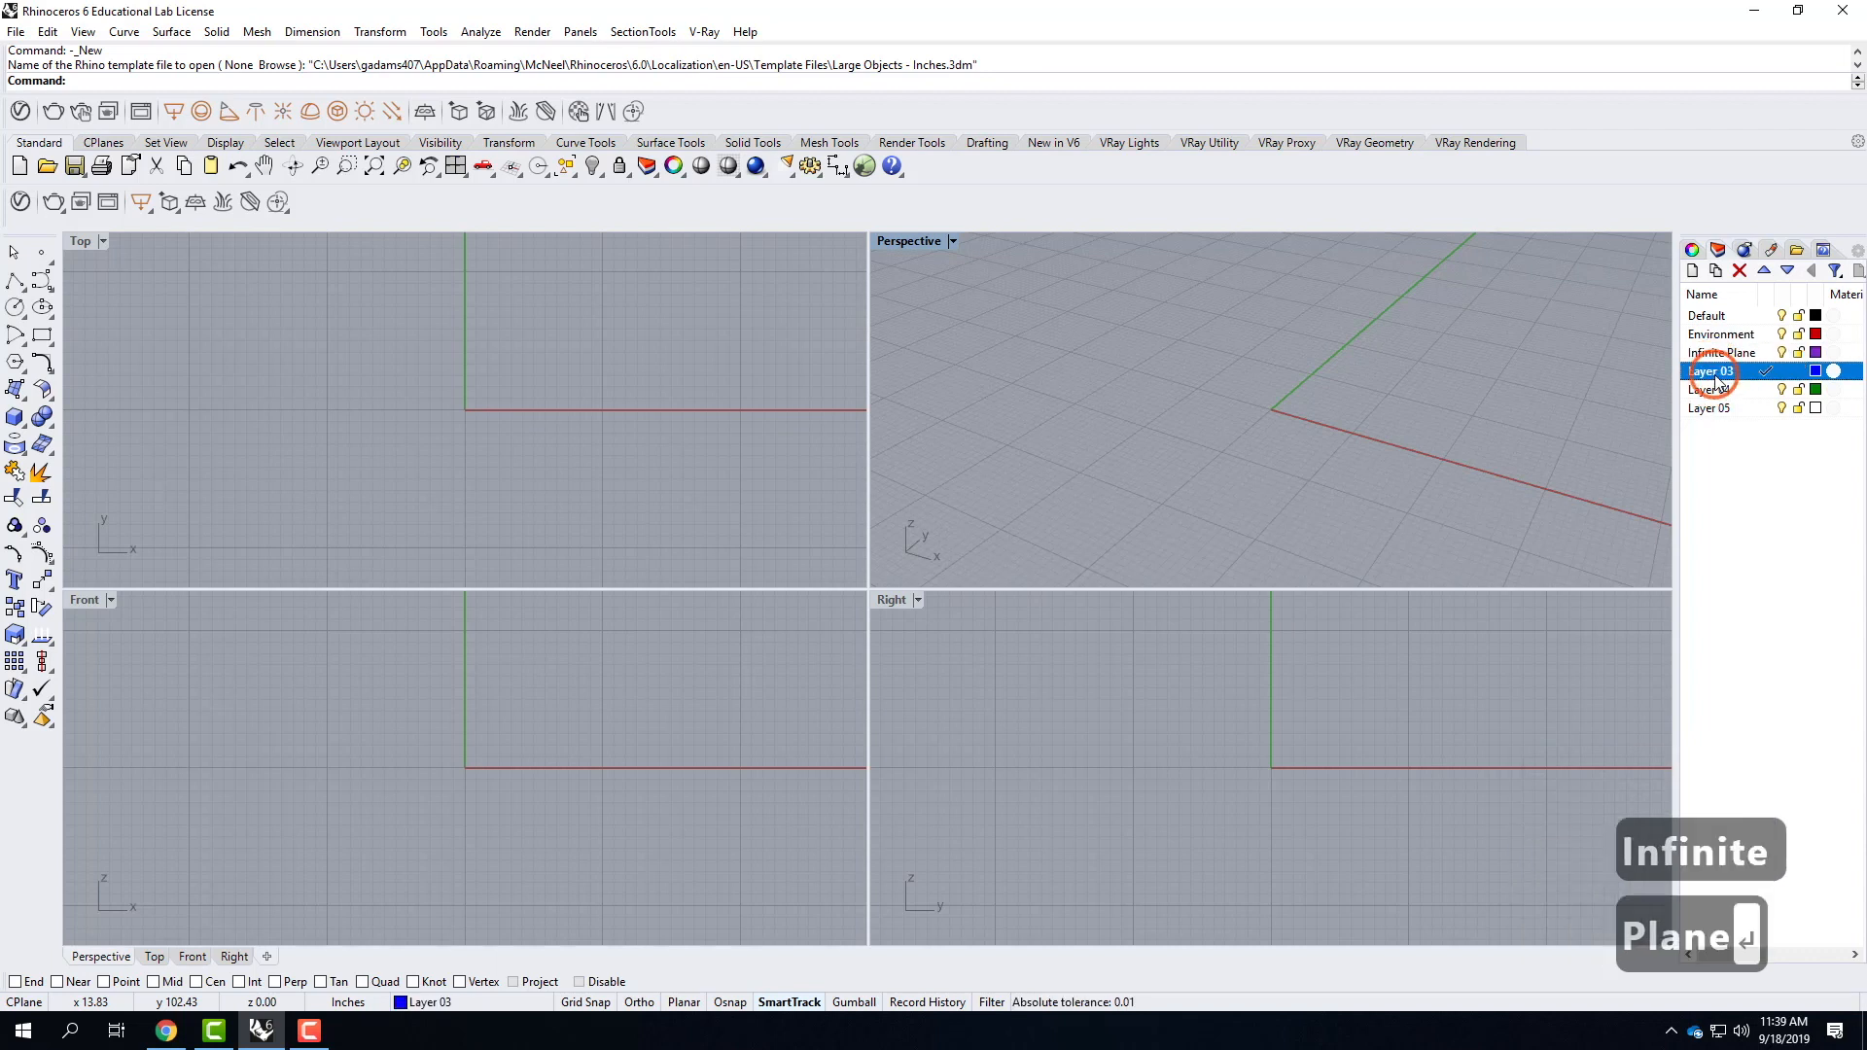
type("Direc")
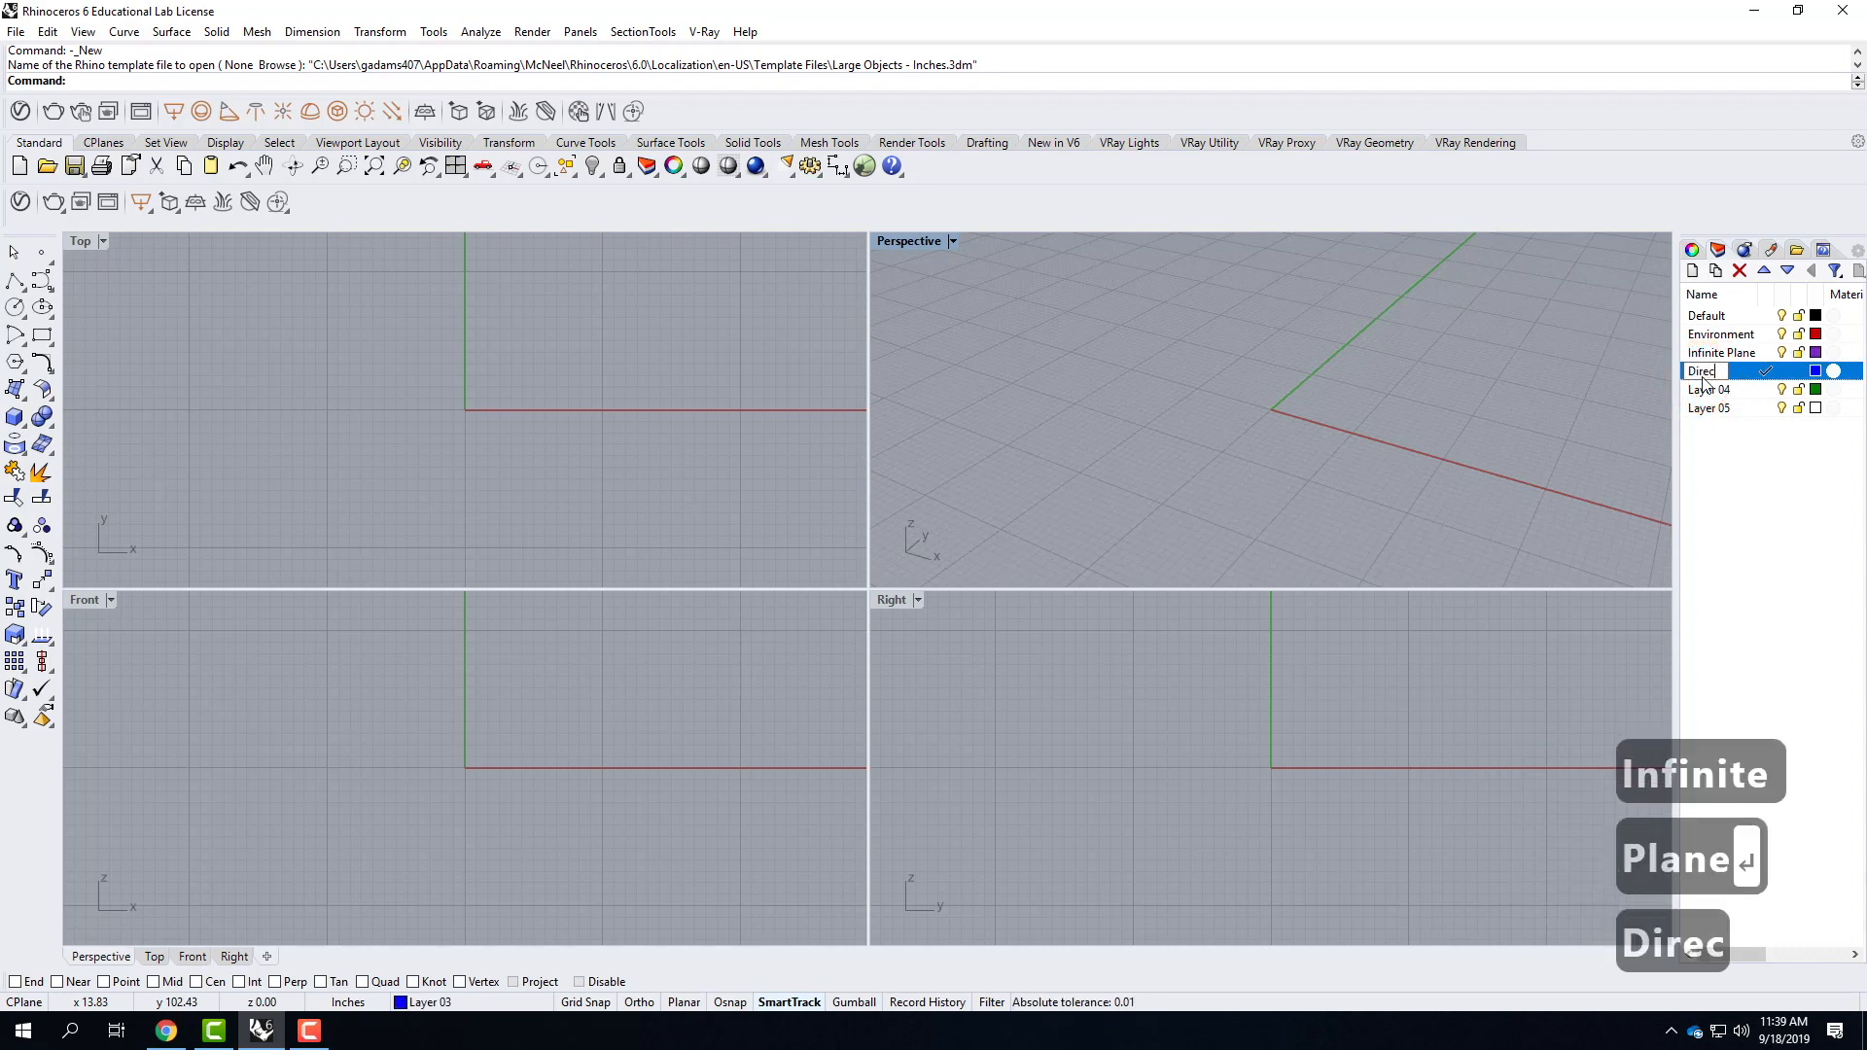
type("tional Light")
key("Return")
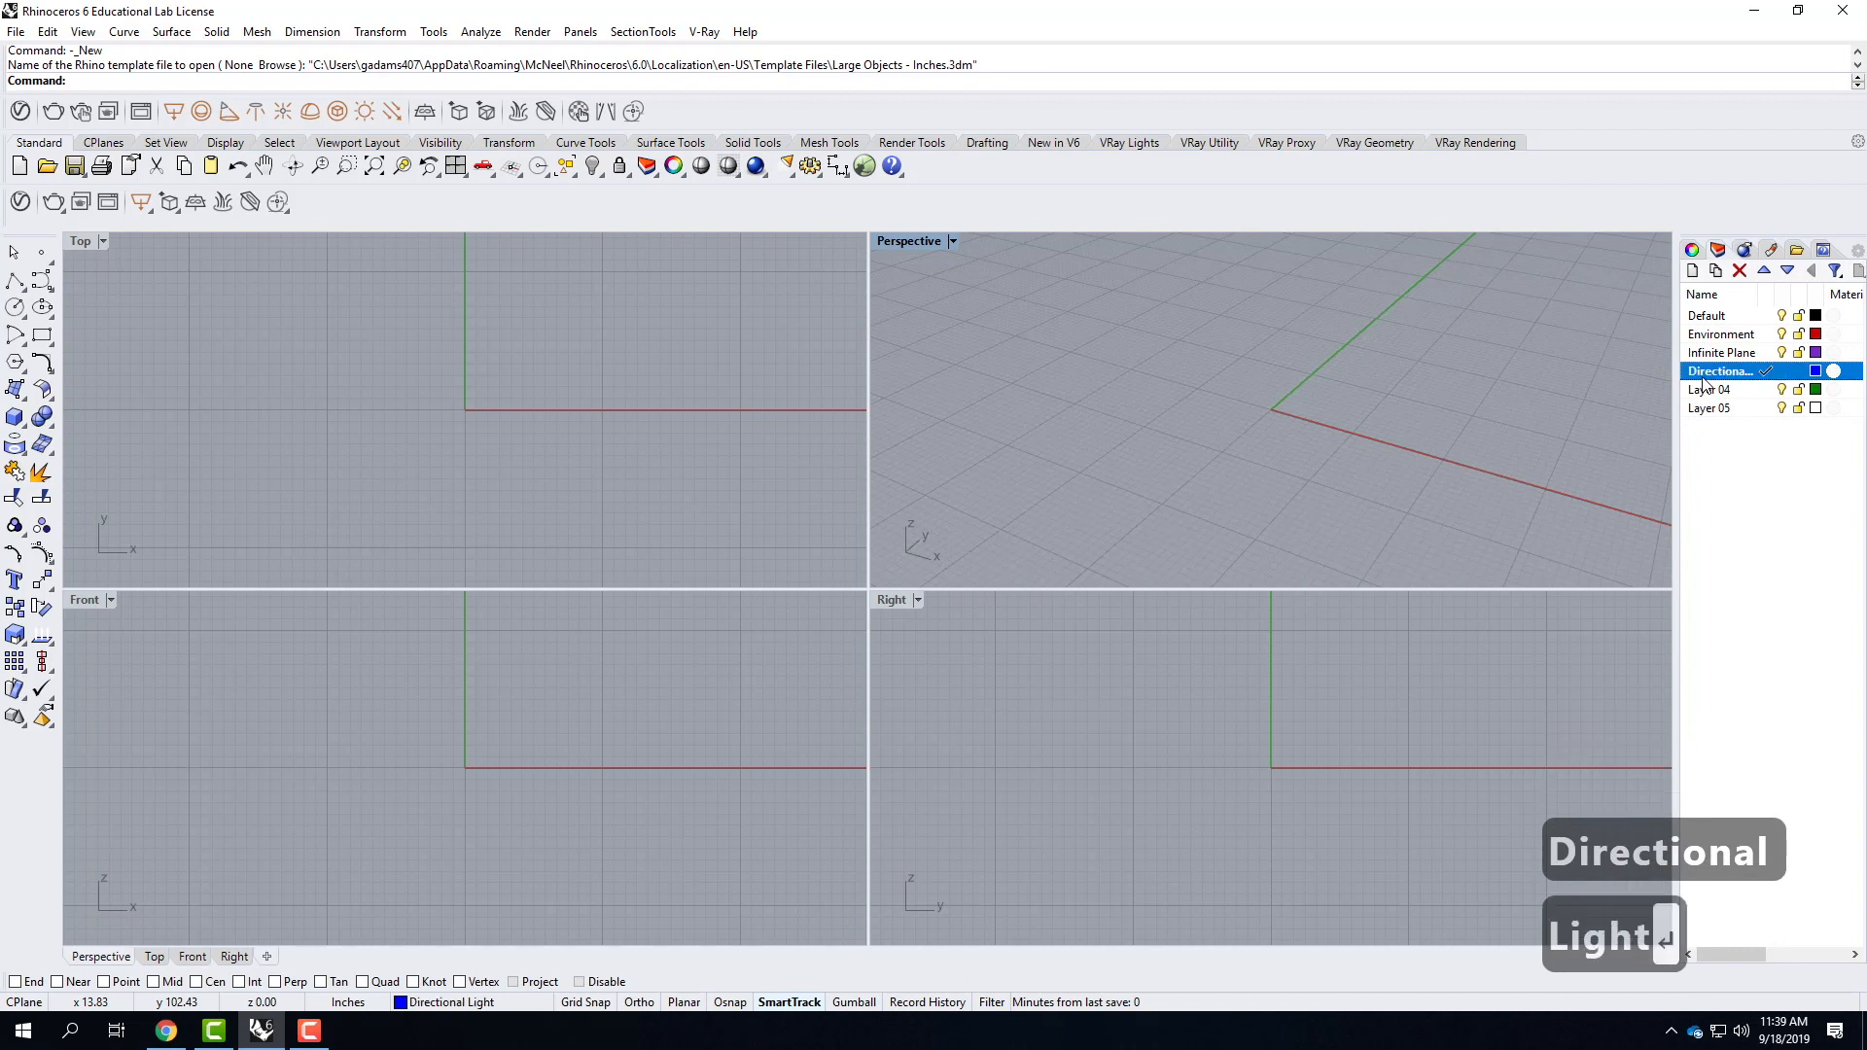
Nest the Infinite Plane and Directional Light layers under Environment, and delete Layer 04 and Layer 05.
left_click(1729, 353, "shift")
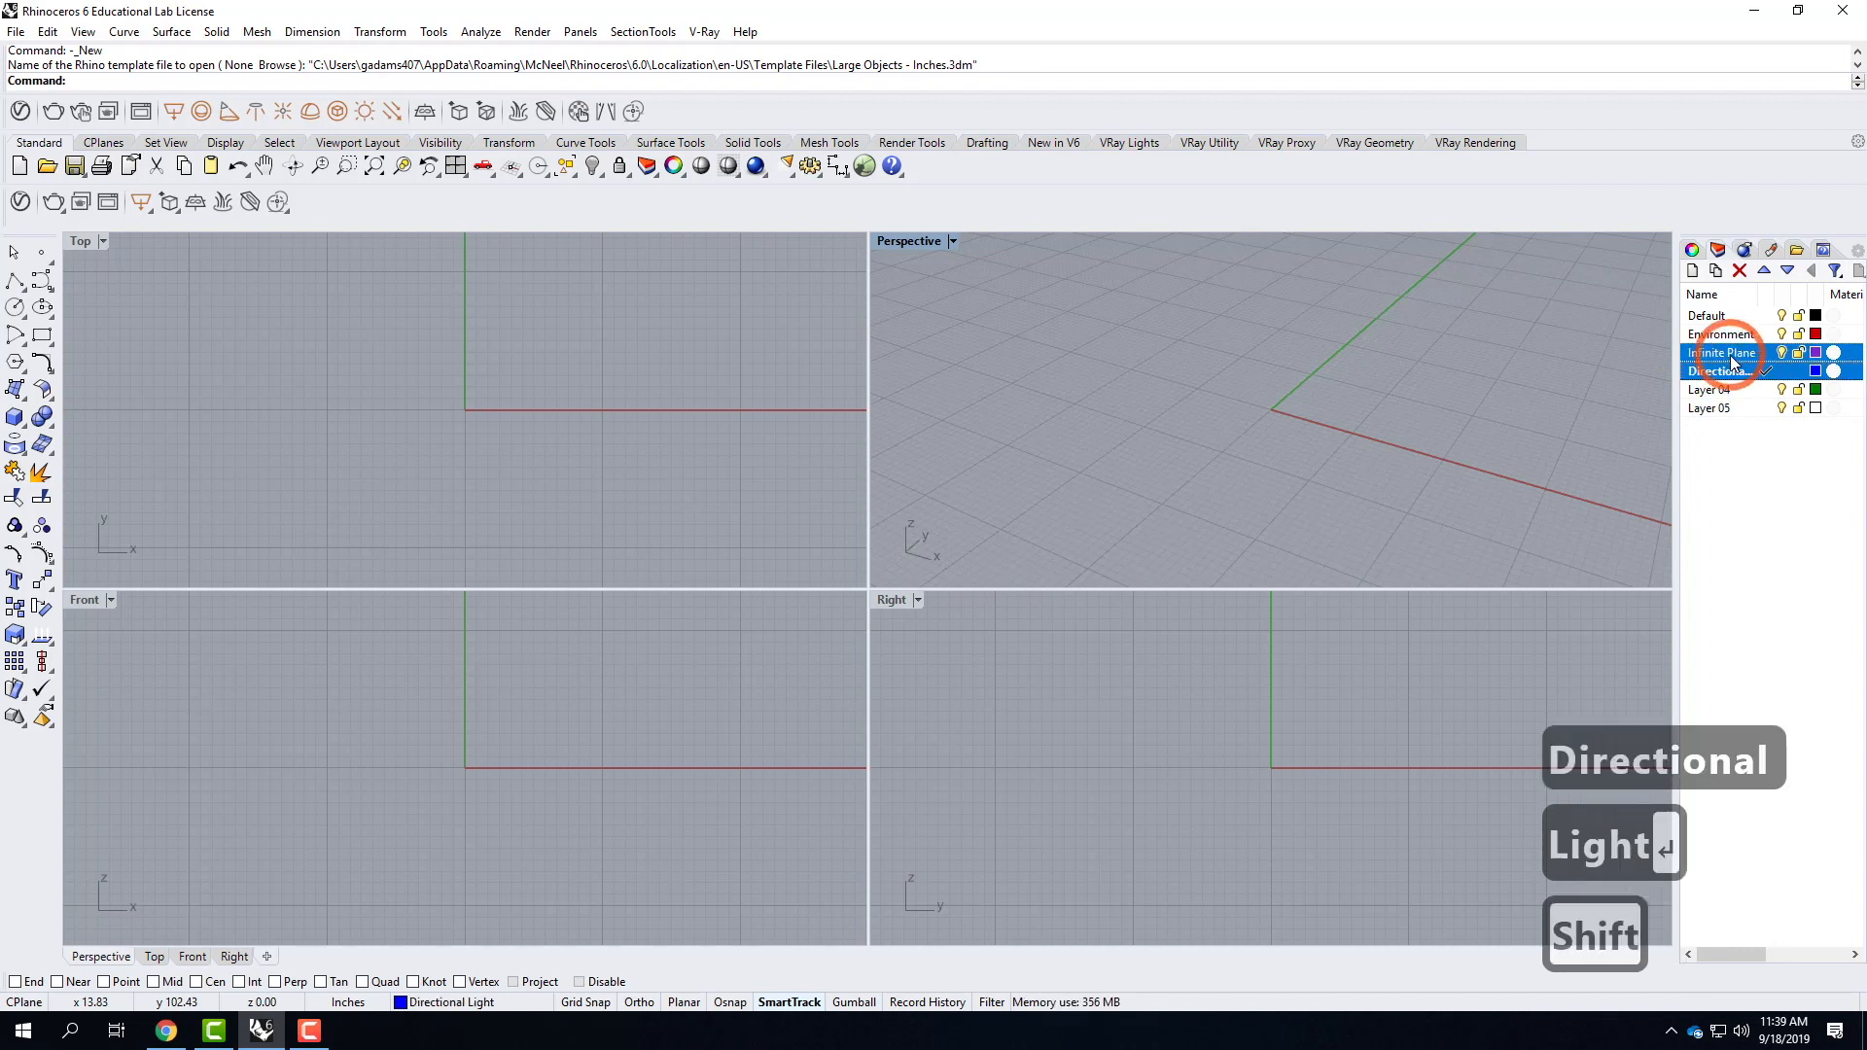
left_click_drag(1728, 358, 1723, 333)
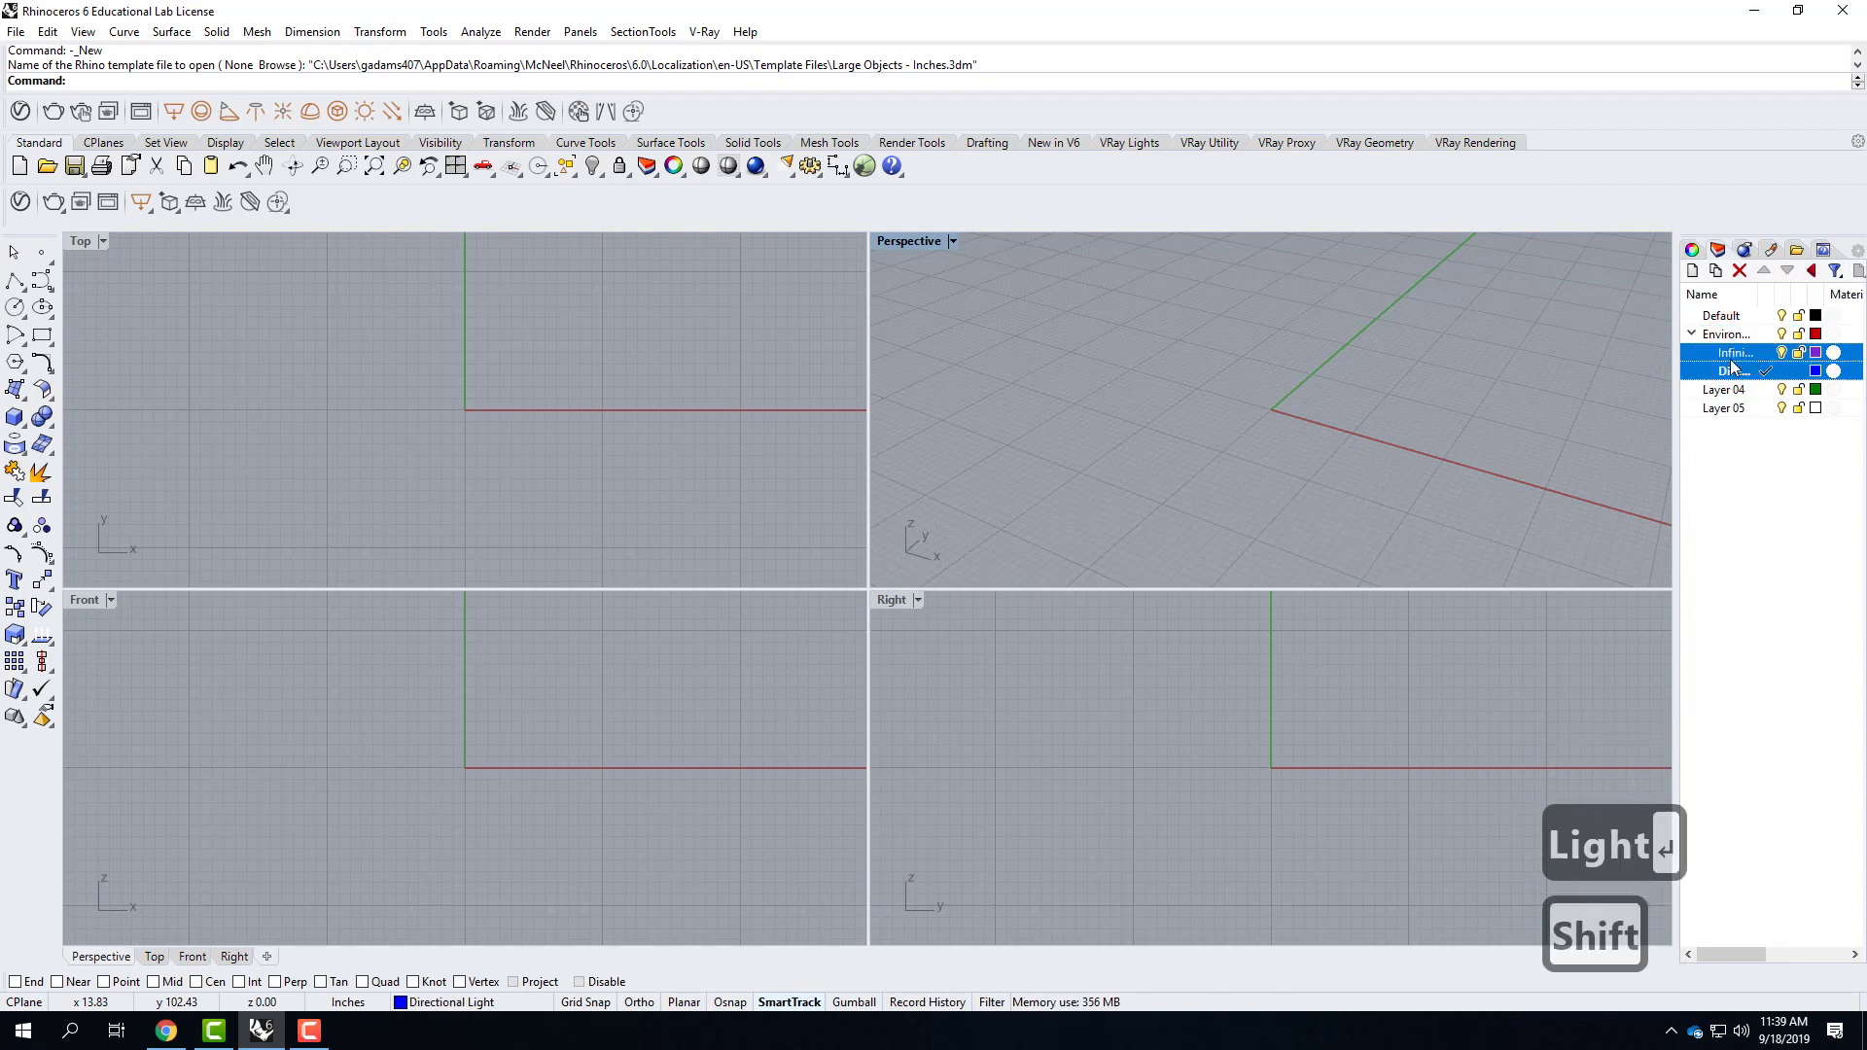
left_click(1723, 390)
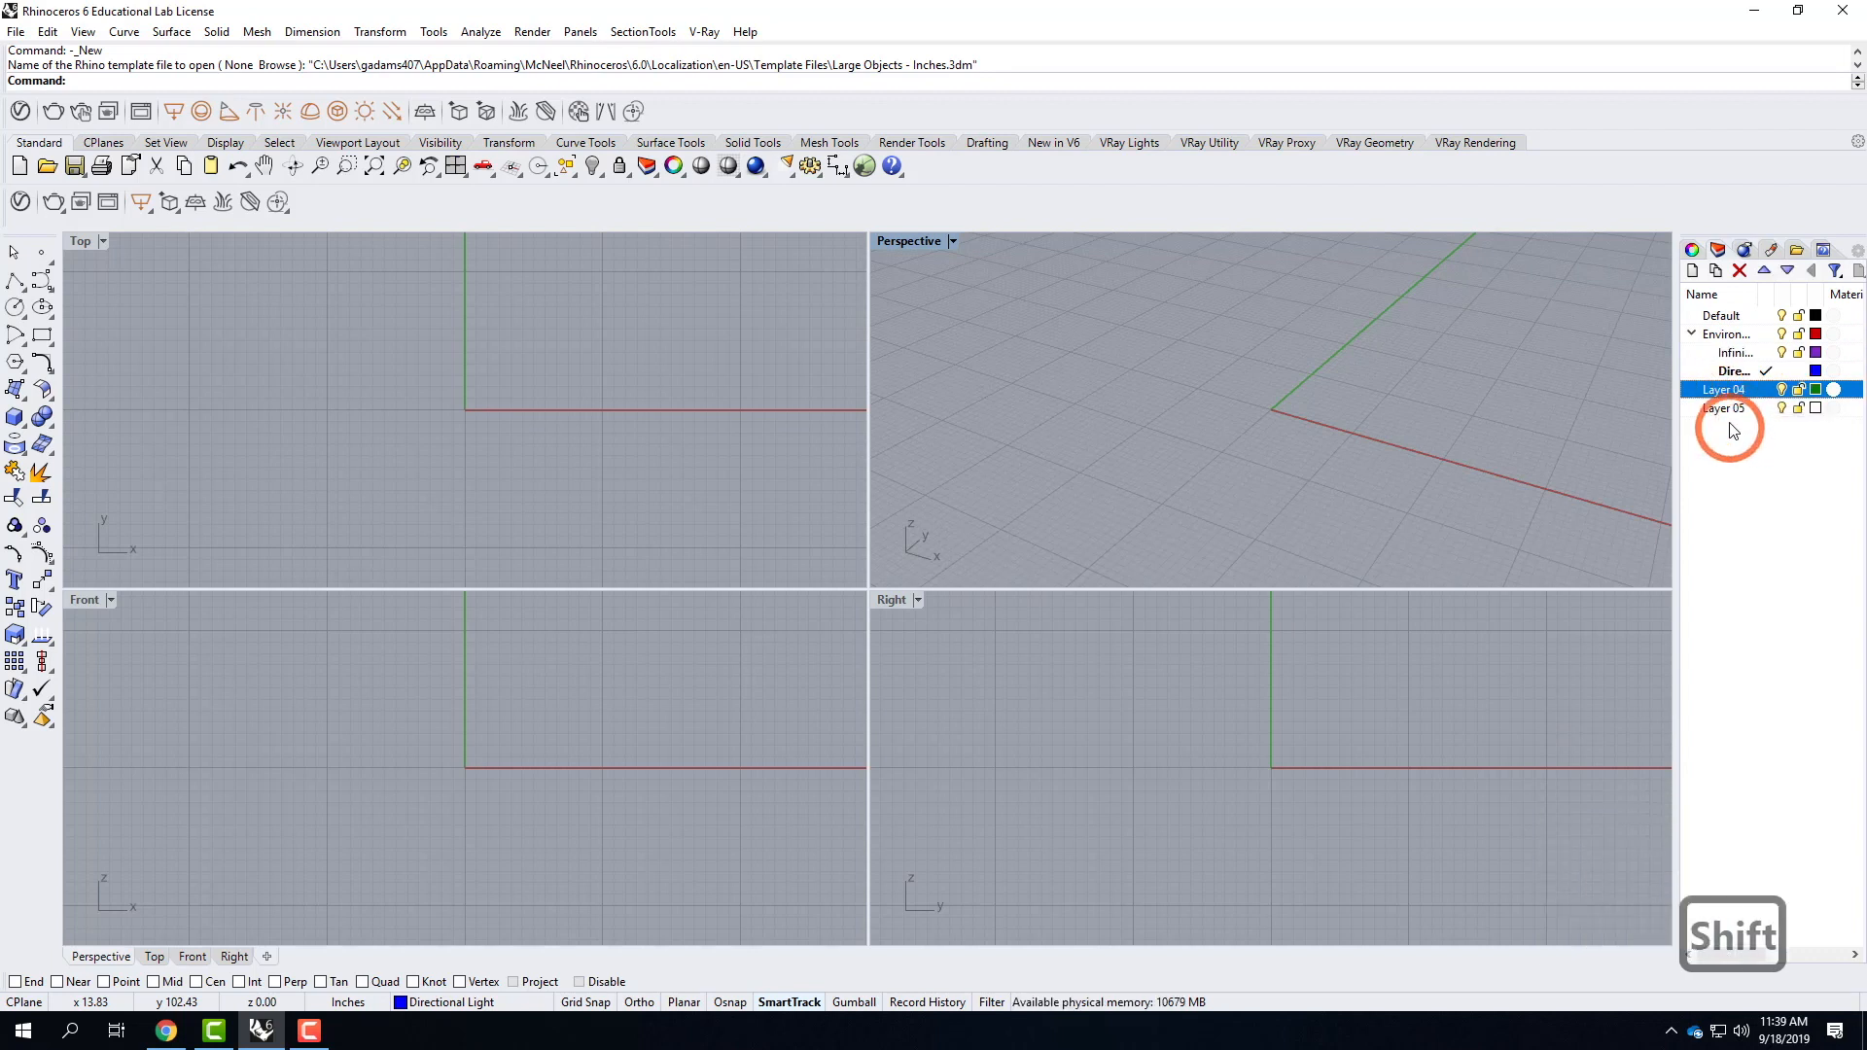
left_click(1727, 408, "shift")
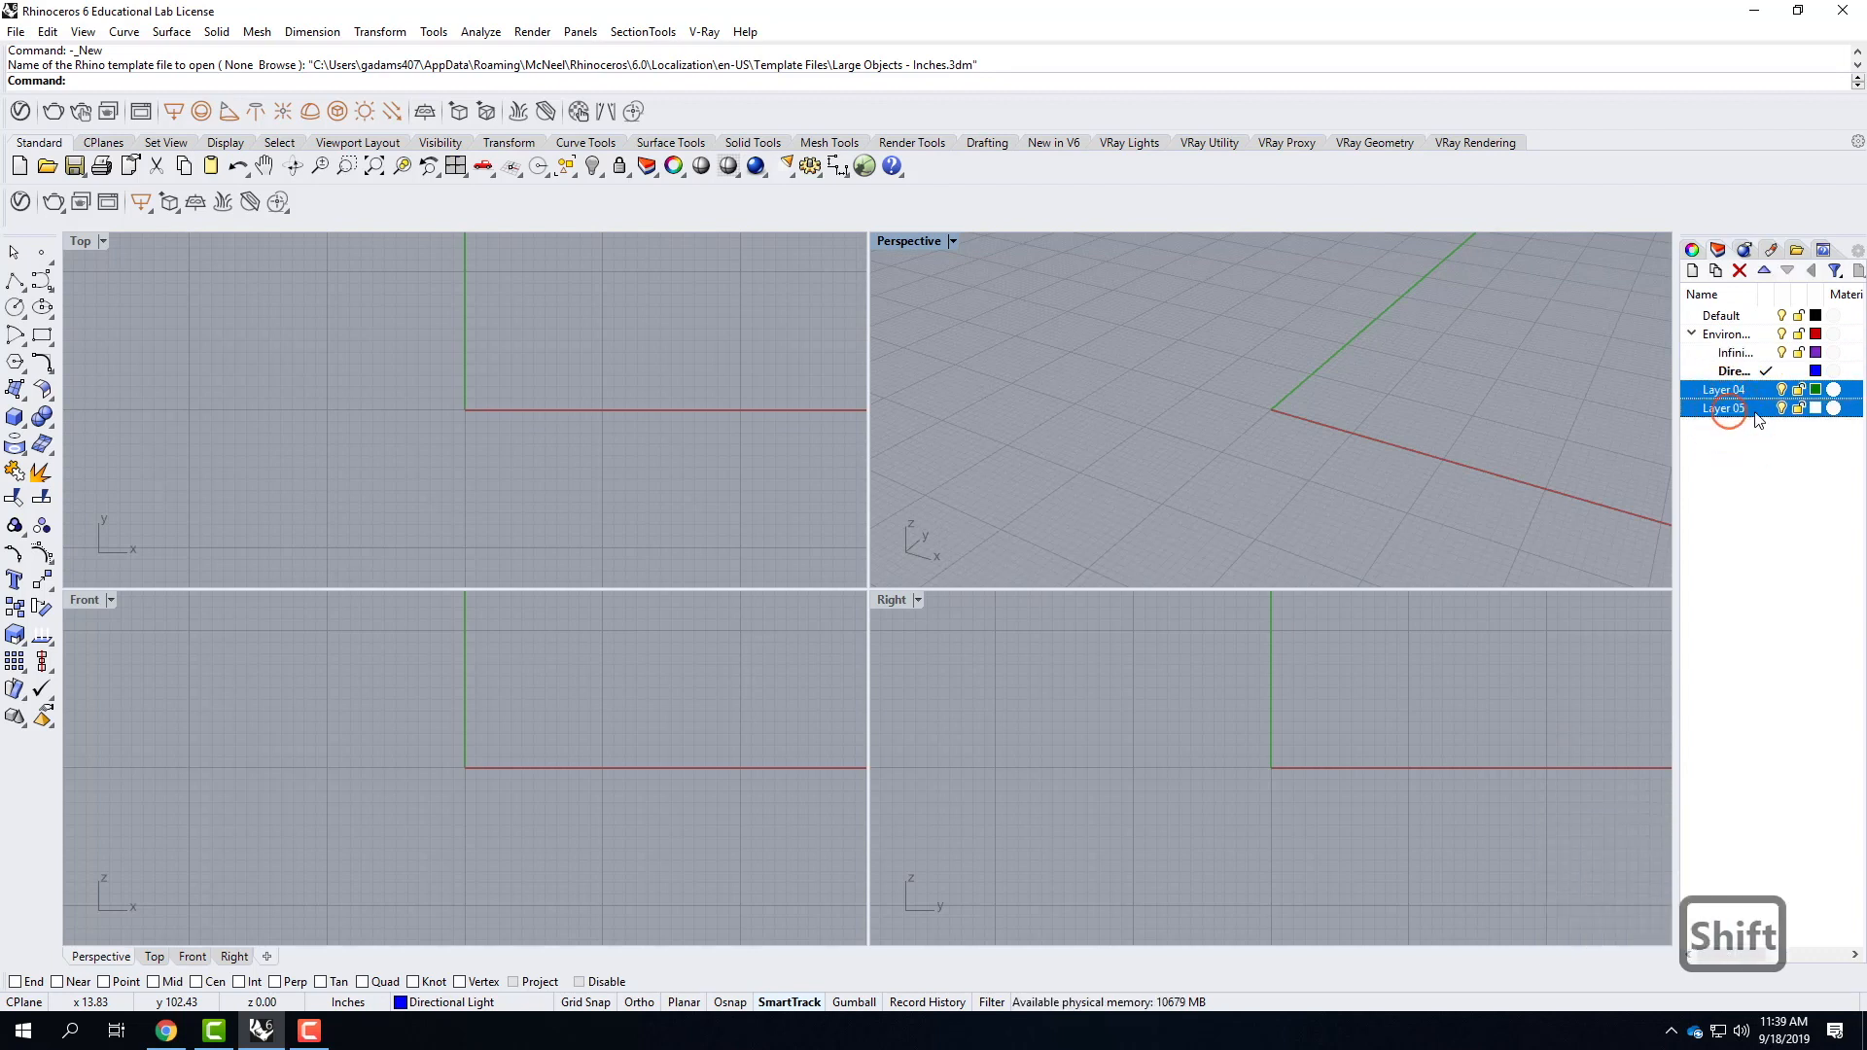
left_click(1739, 271)
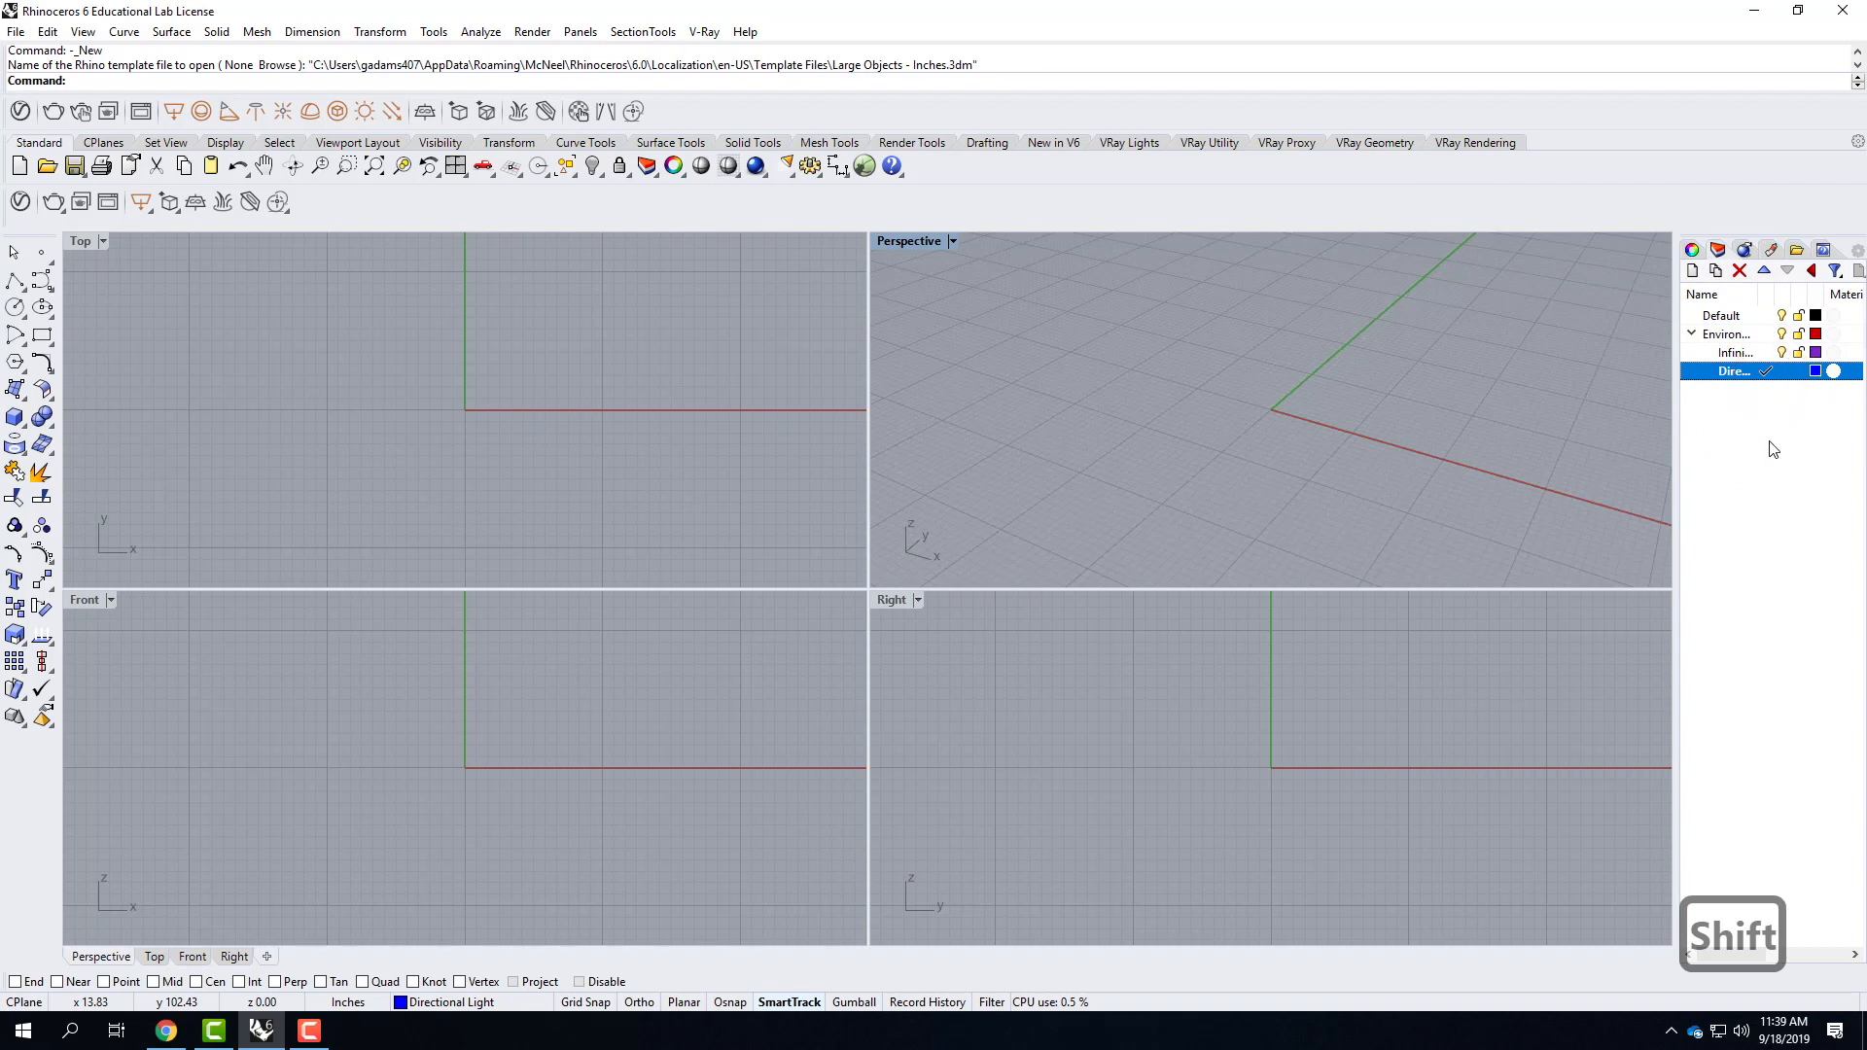
Draw a guide box about 26 inches high around the origin on the Directional Light layer.
left_click(1739, 371)
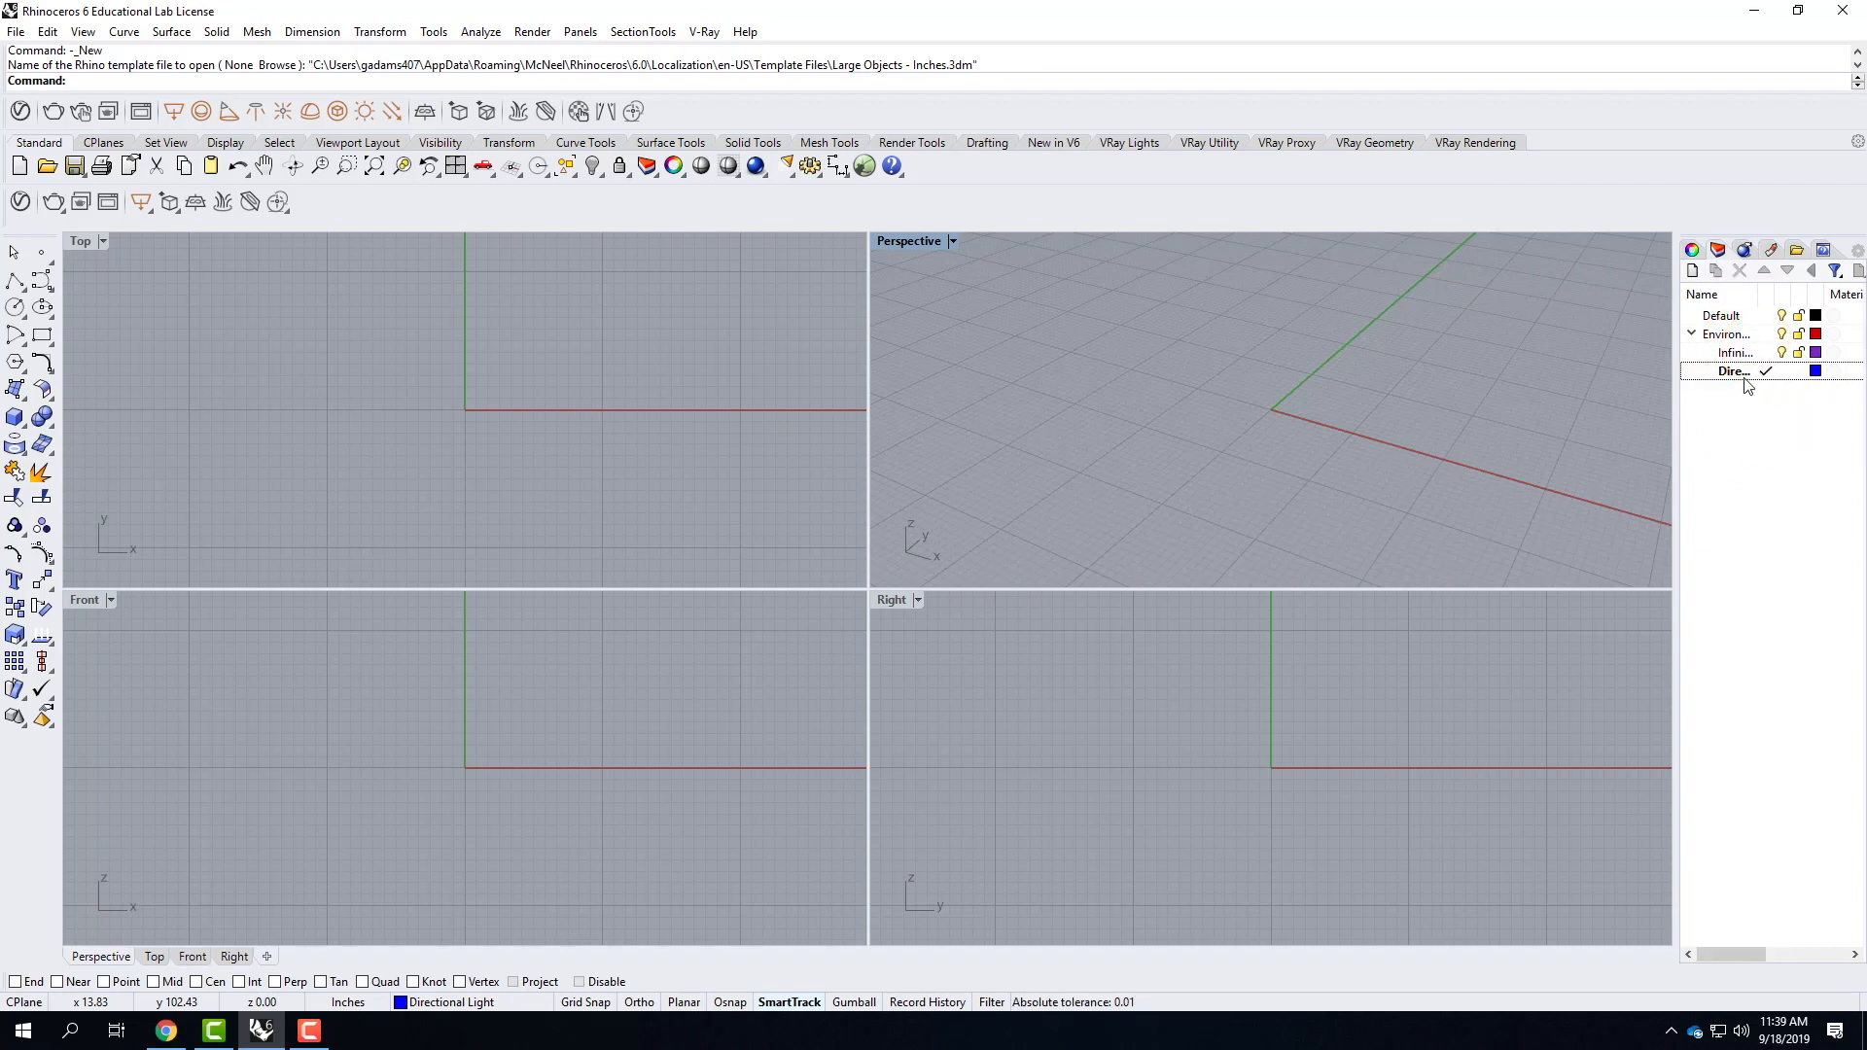
left_click(14, 420)
left_click(1254, 337)
left_click(1304, 504)
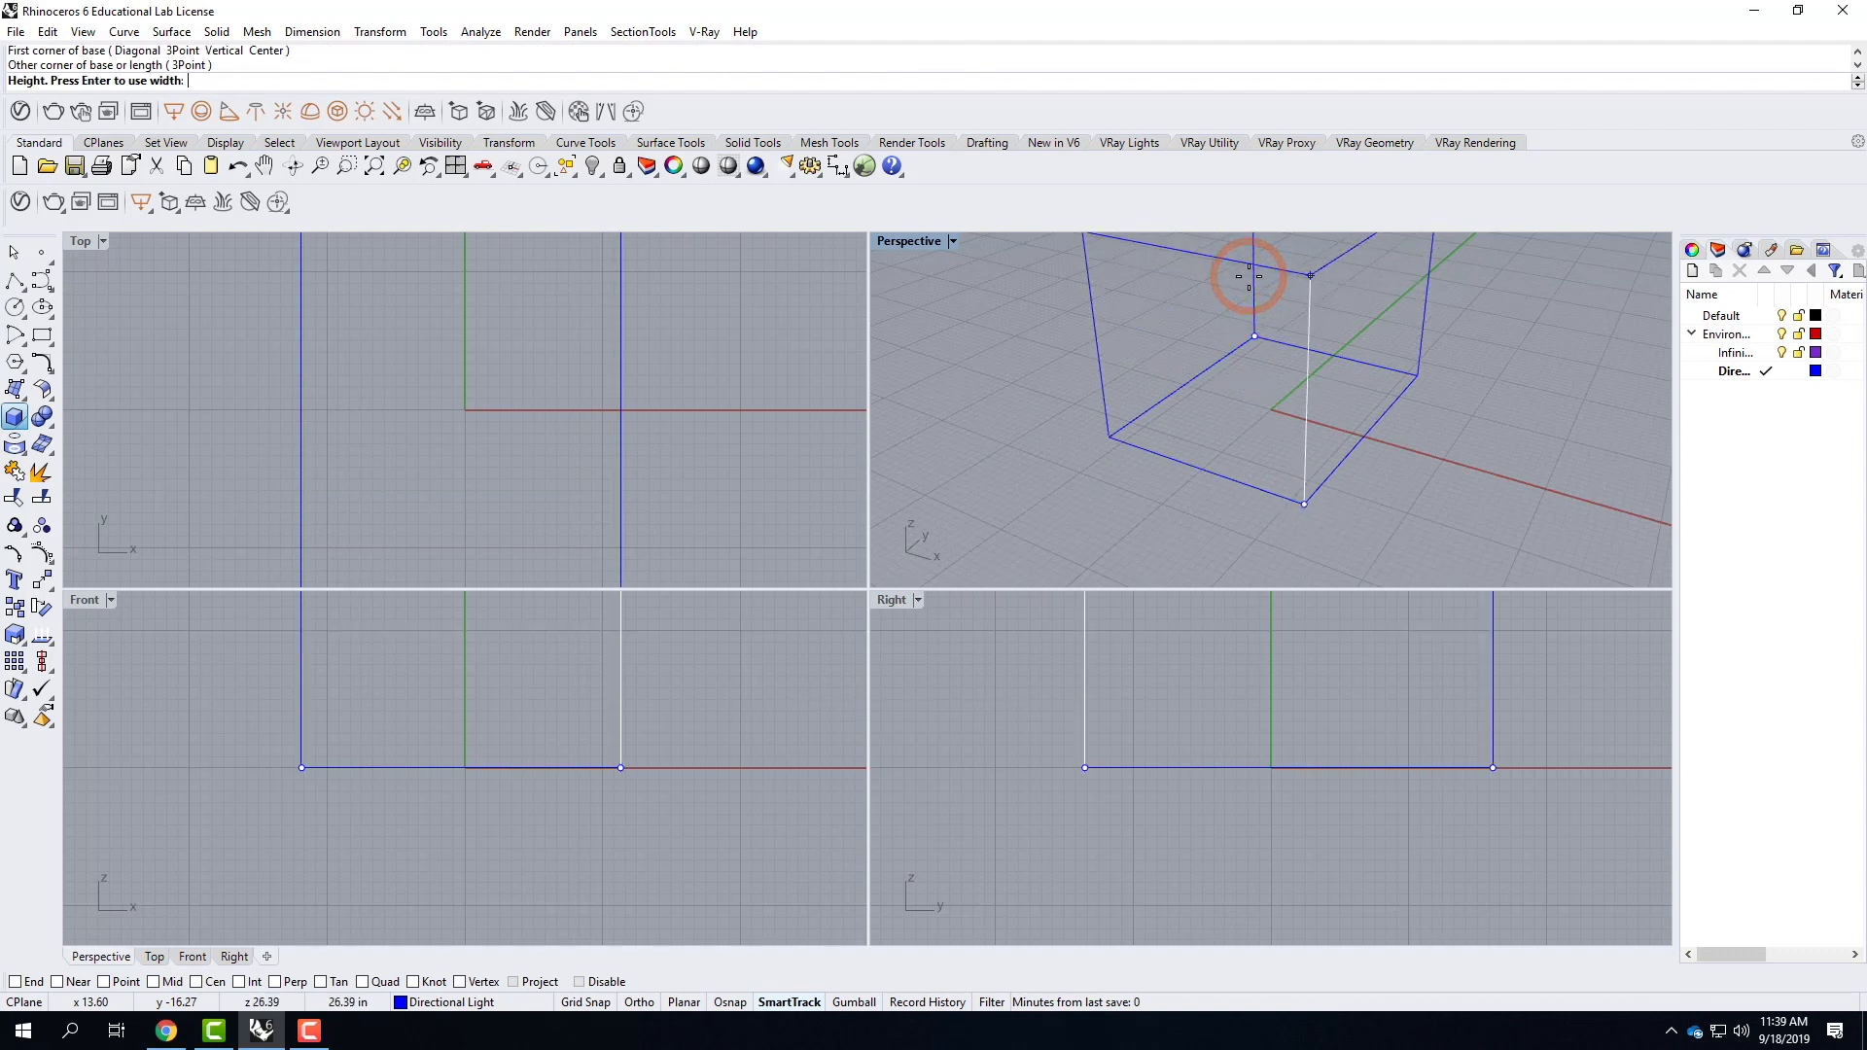
left_click(1249, 276)
right_click_drag(1252, 436, 1191, 345)
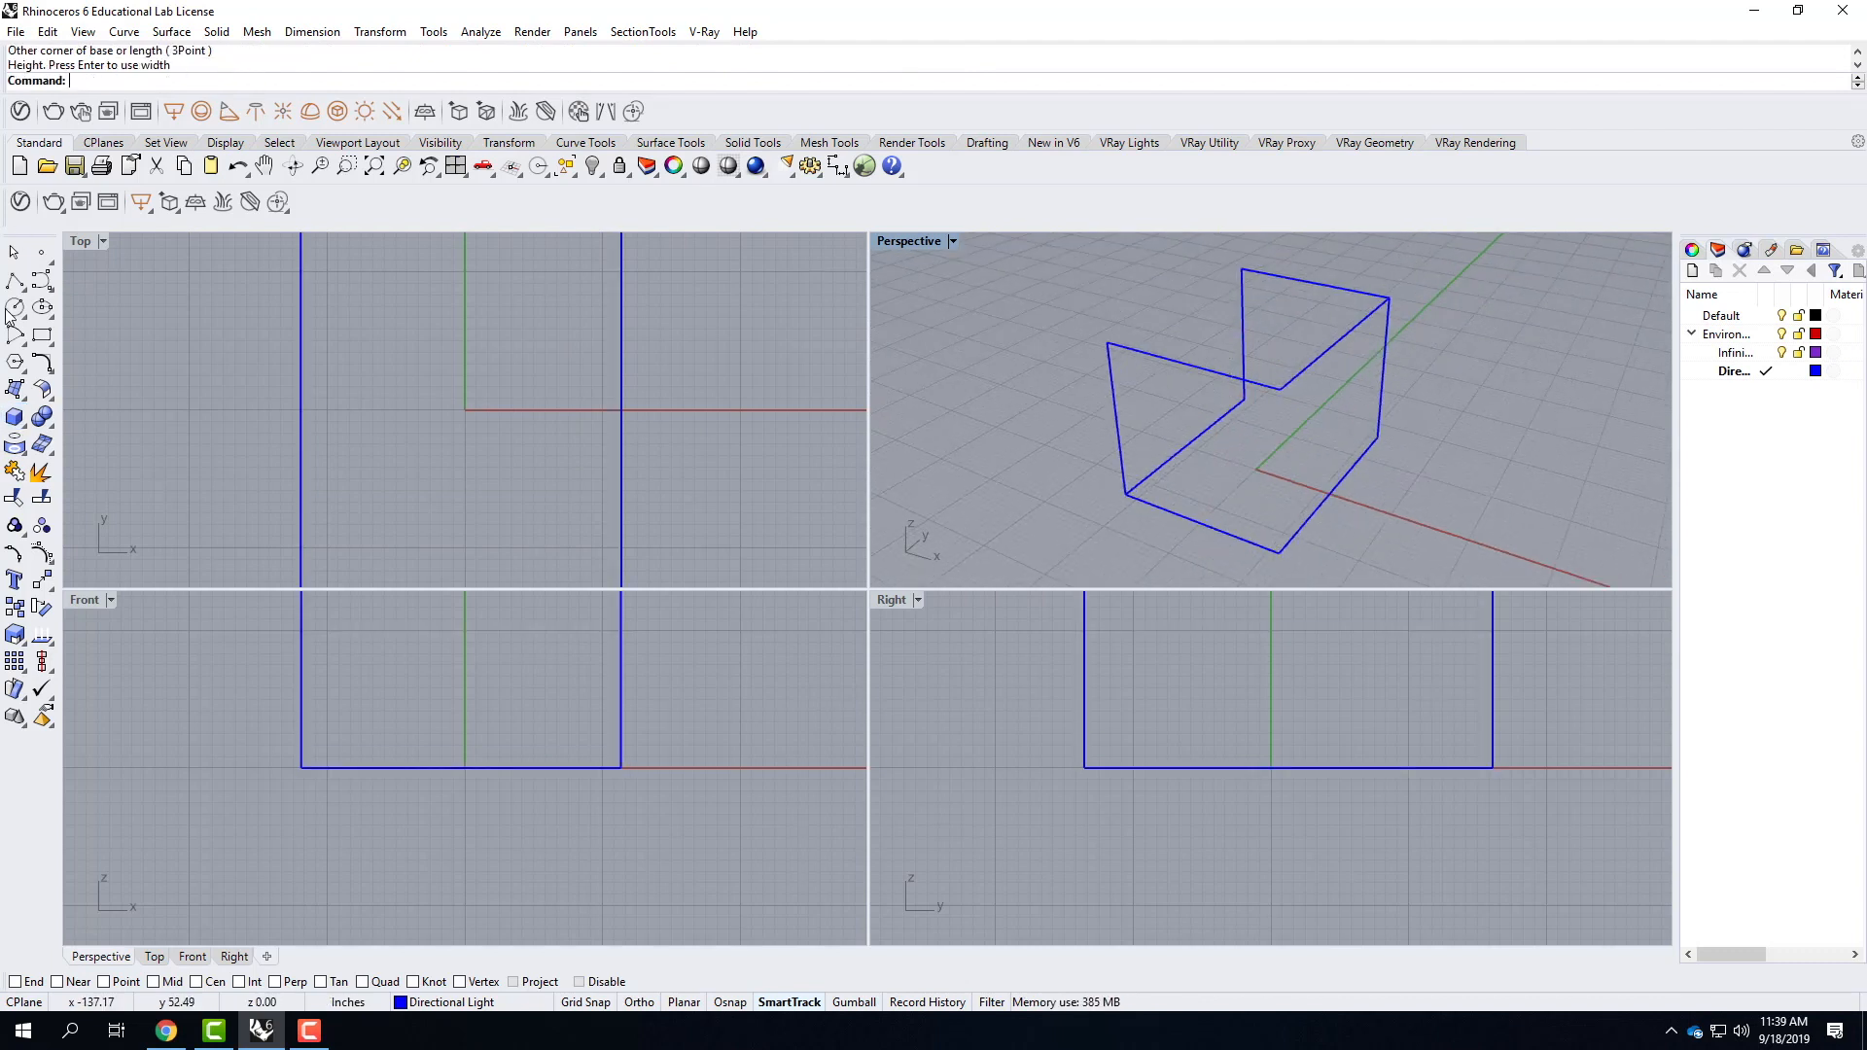
Enable End, Mid, Cen and Perp snaps and place a directional light aimed from the box's top front-left corner to its bottom back-right corner.
left_click(393, 111)
left_click(1209, 438)
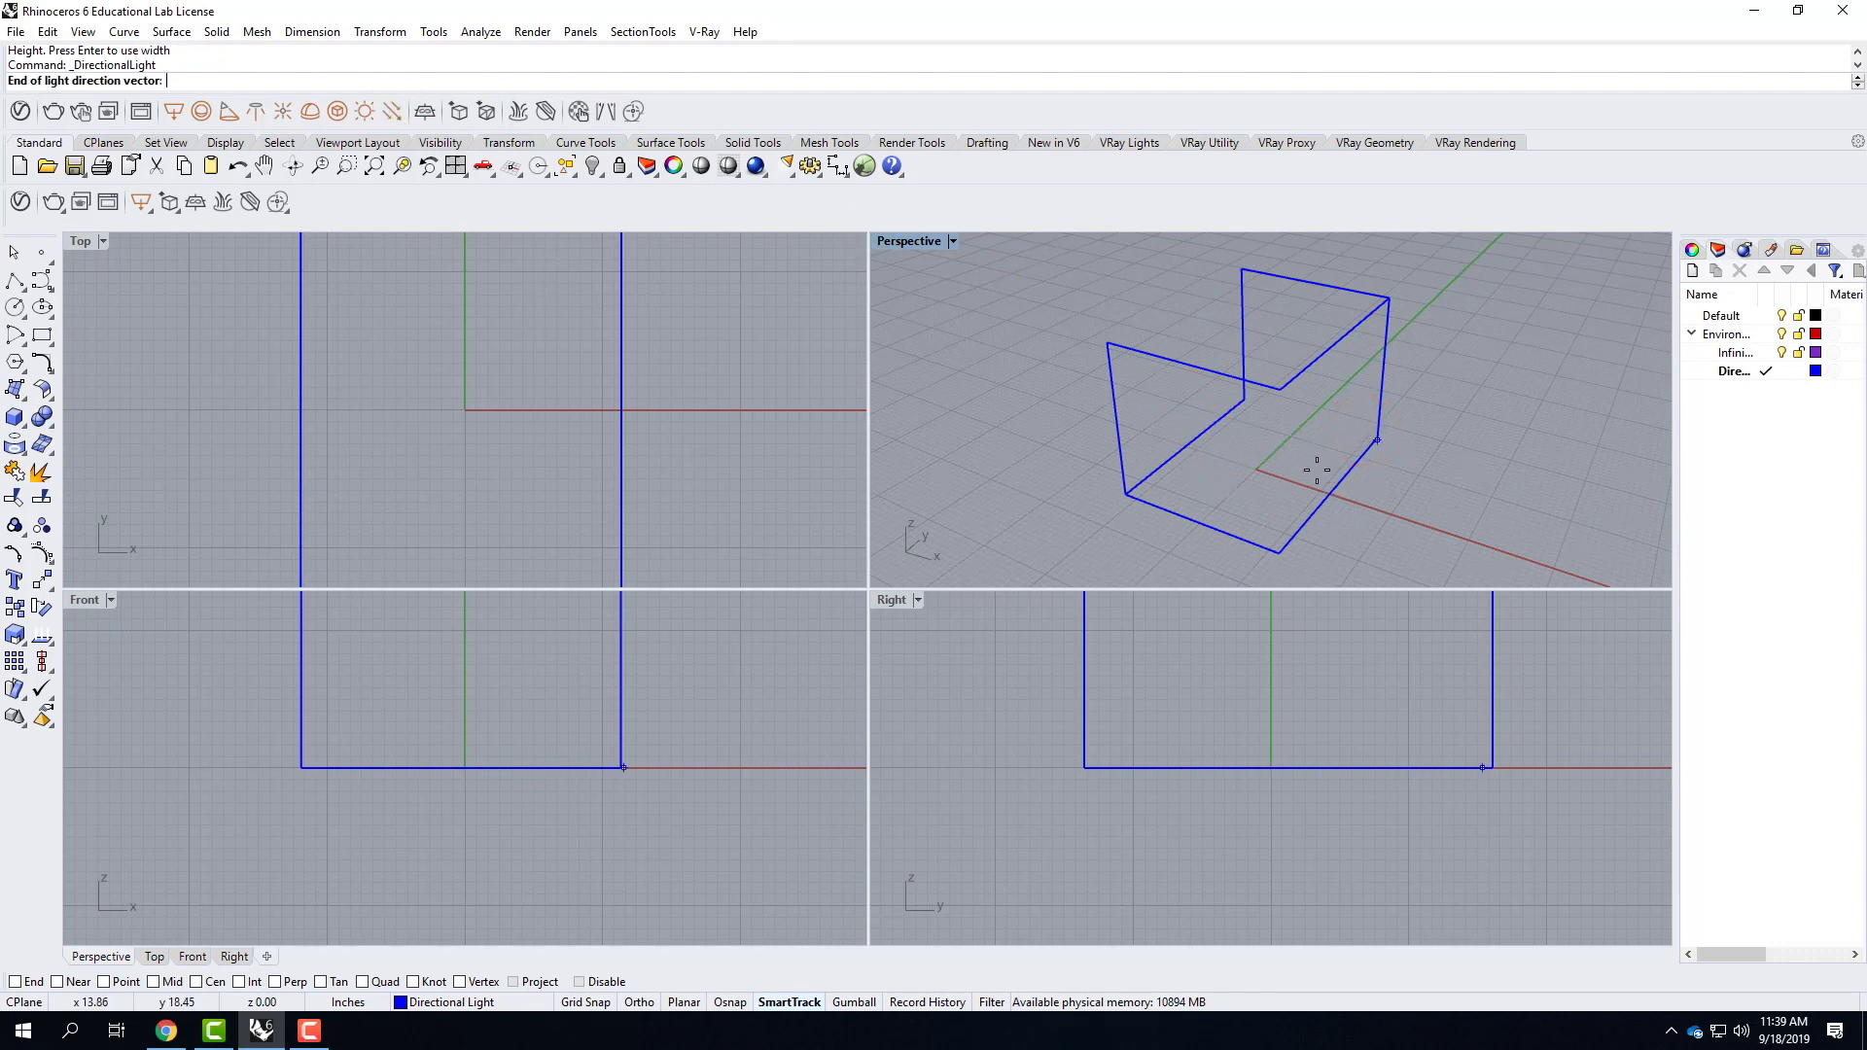
left_click(16, 981)
left_click(196, 981)
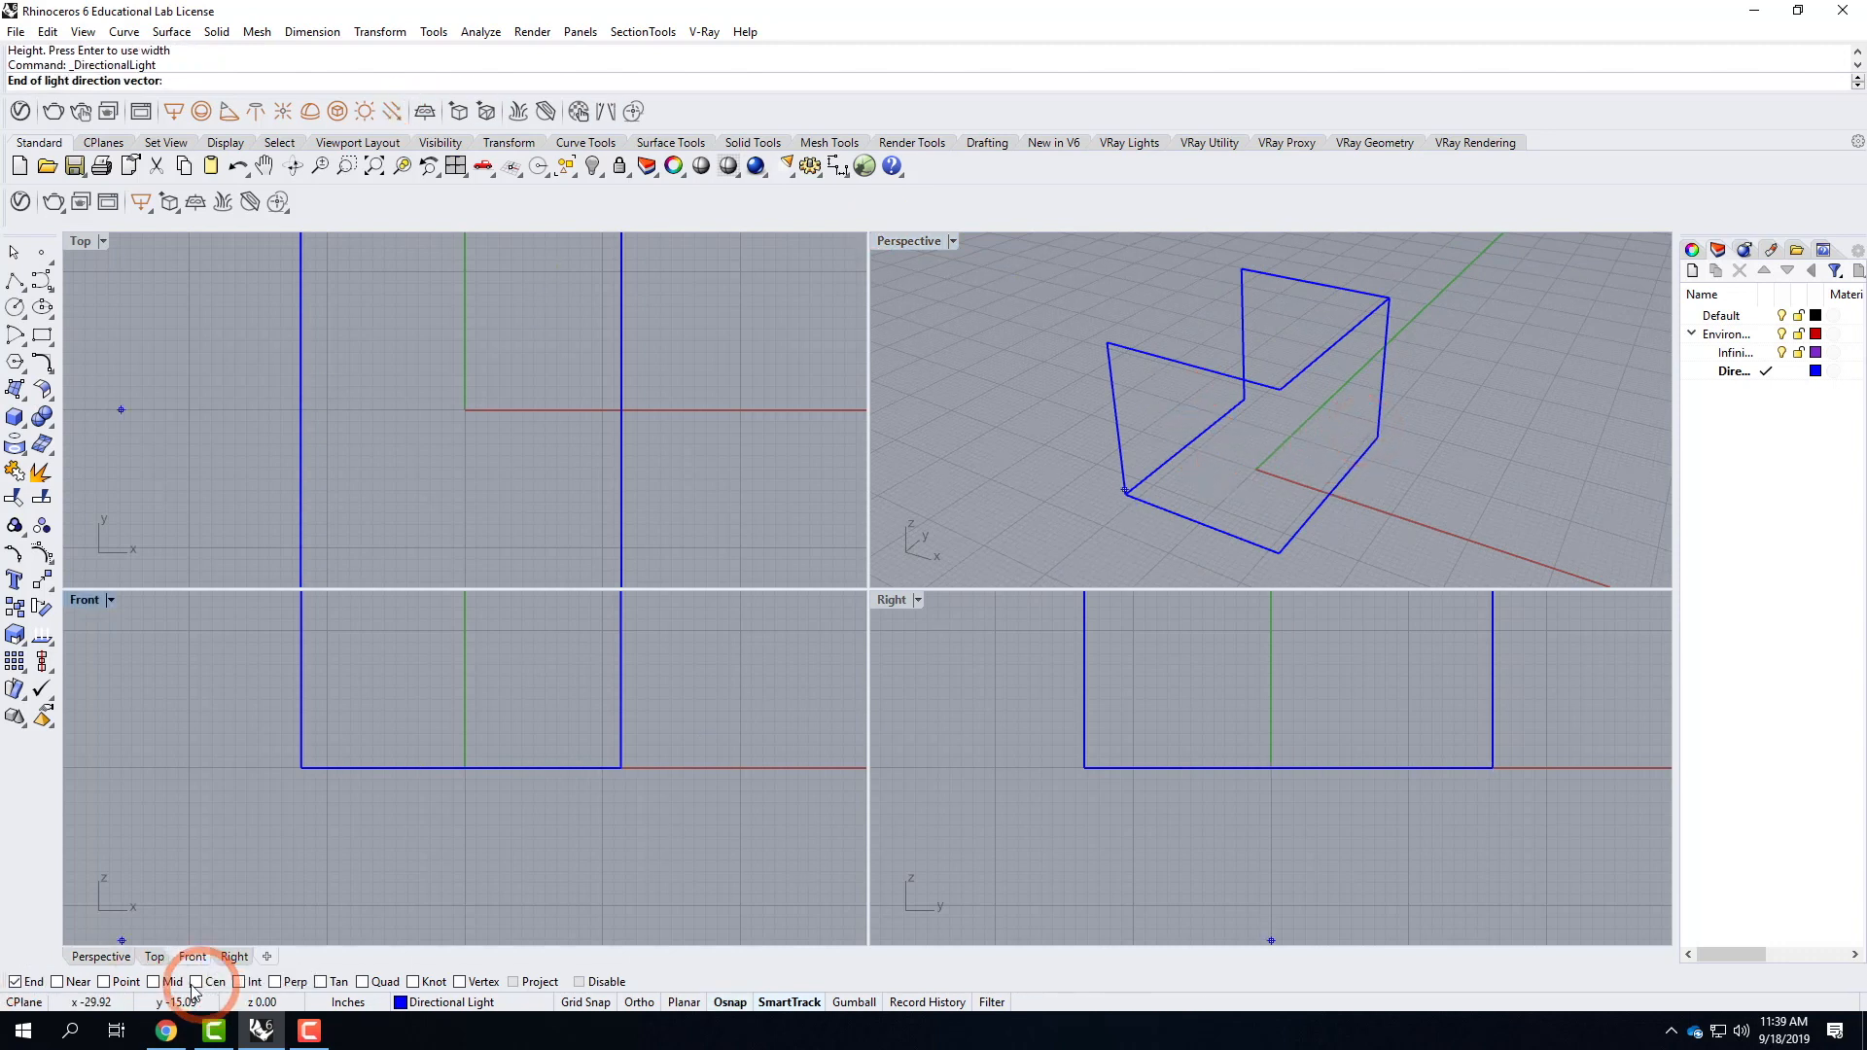
left_click(154, 981)
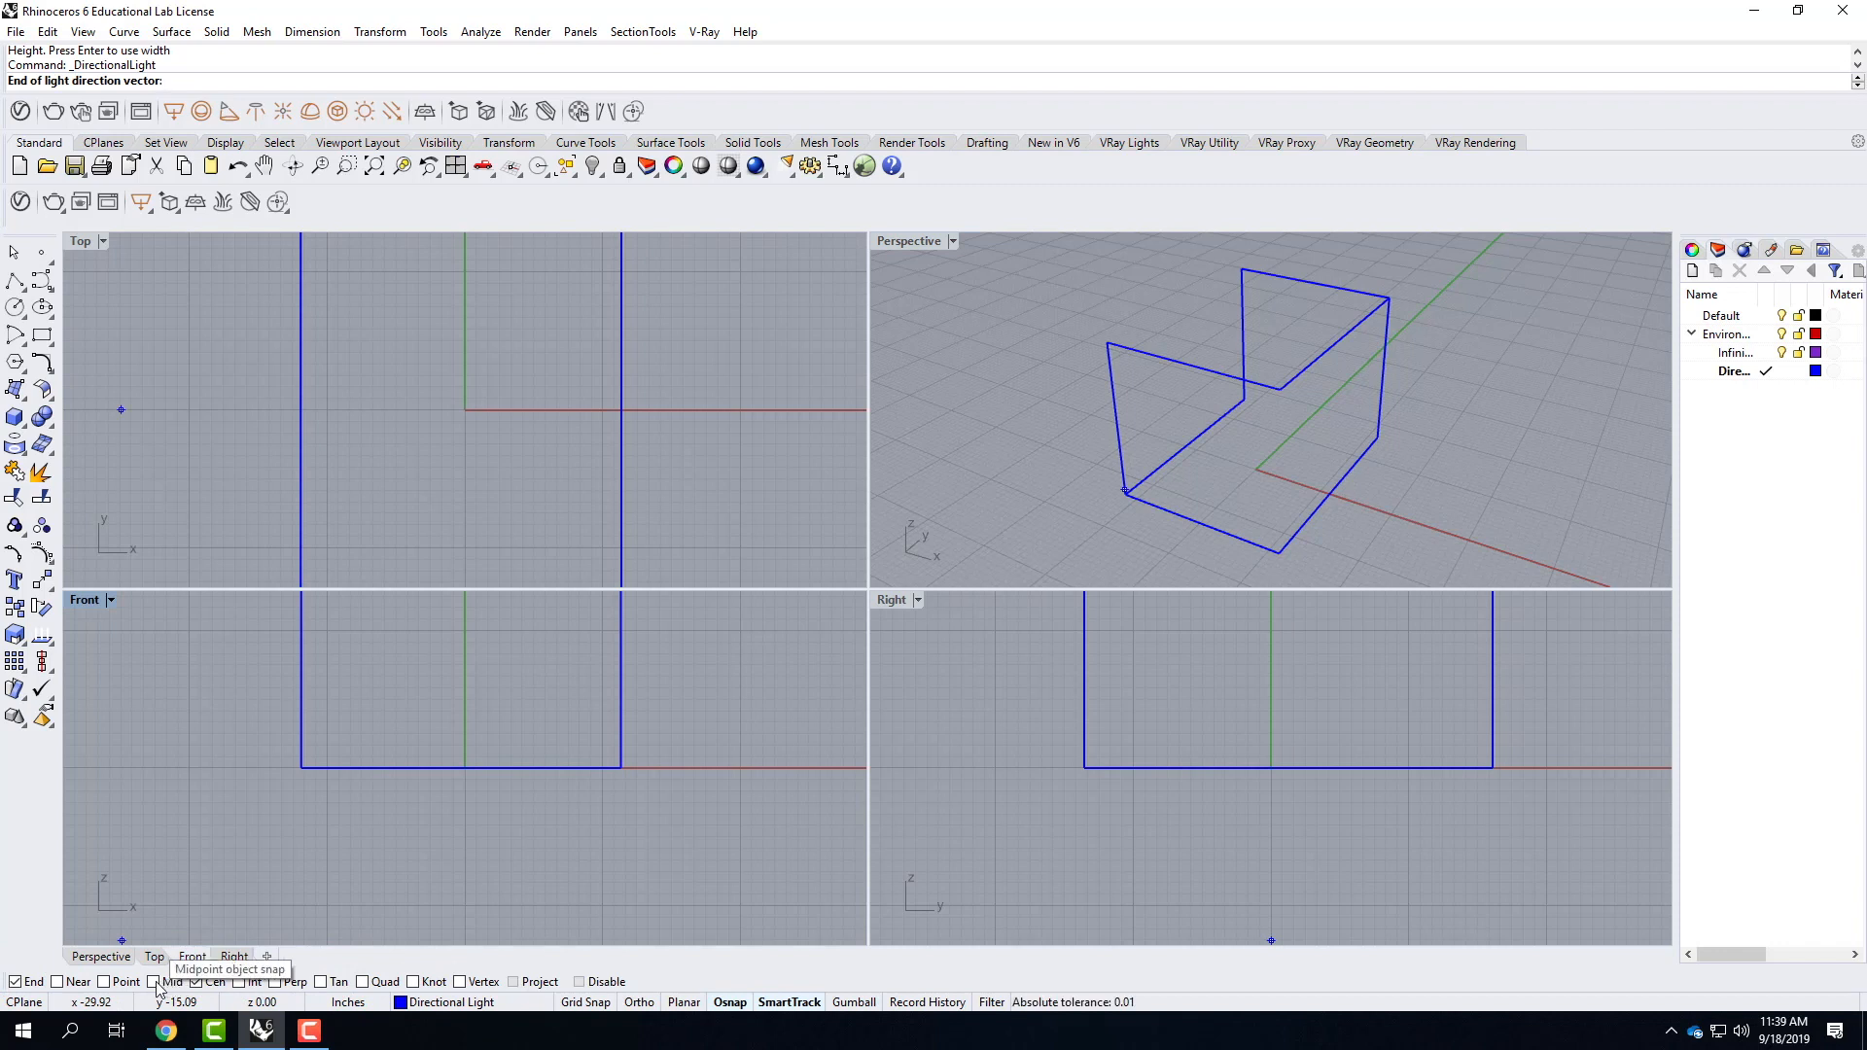
left_click(283, 988)
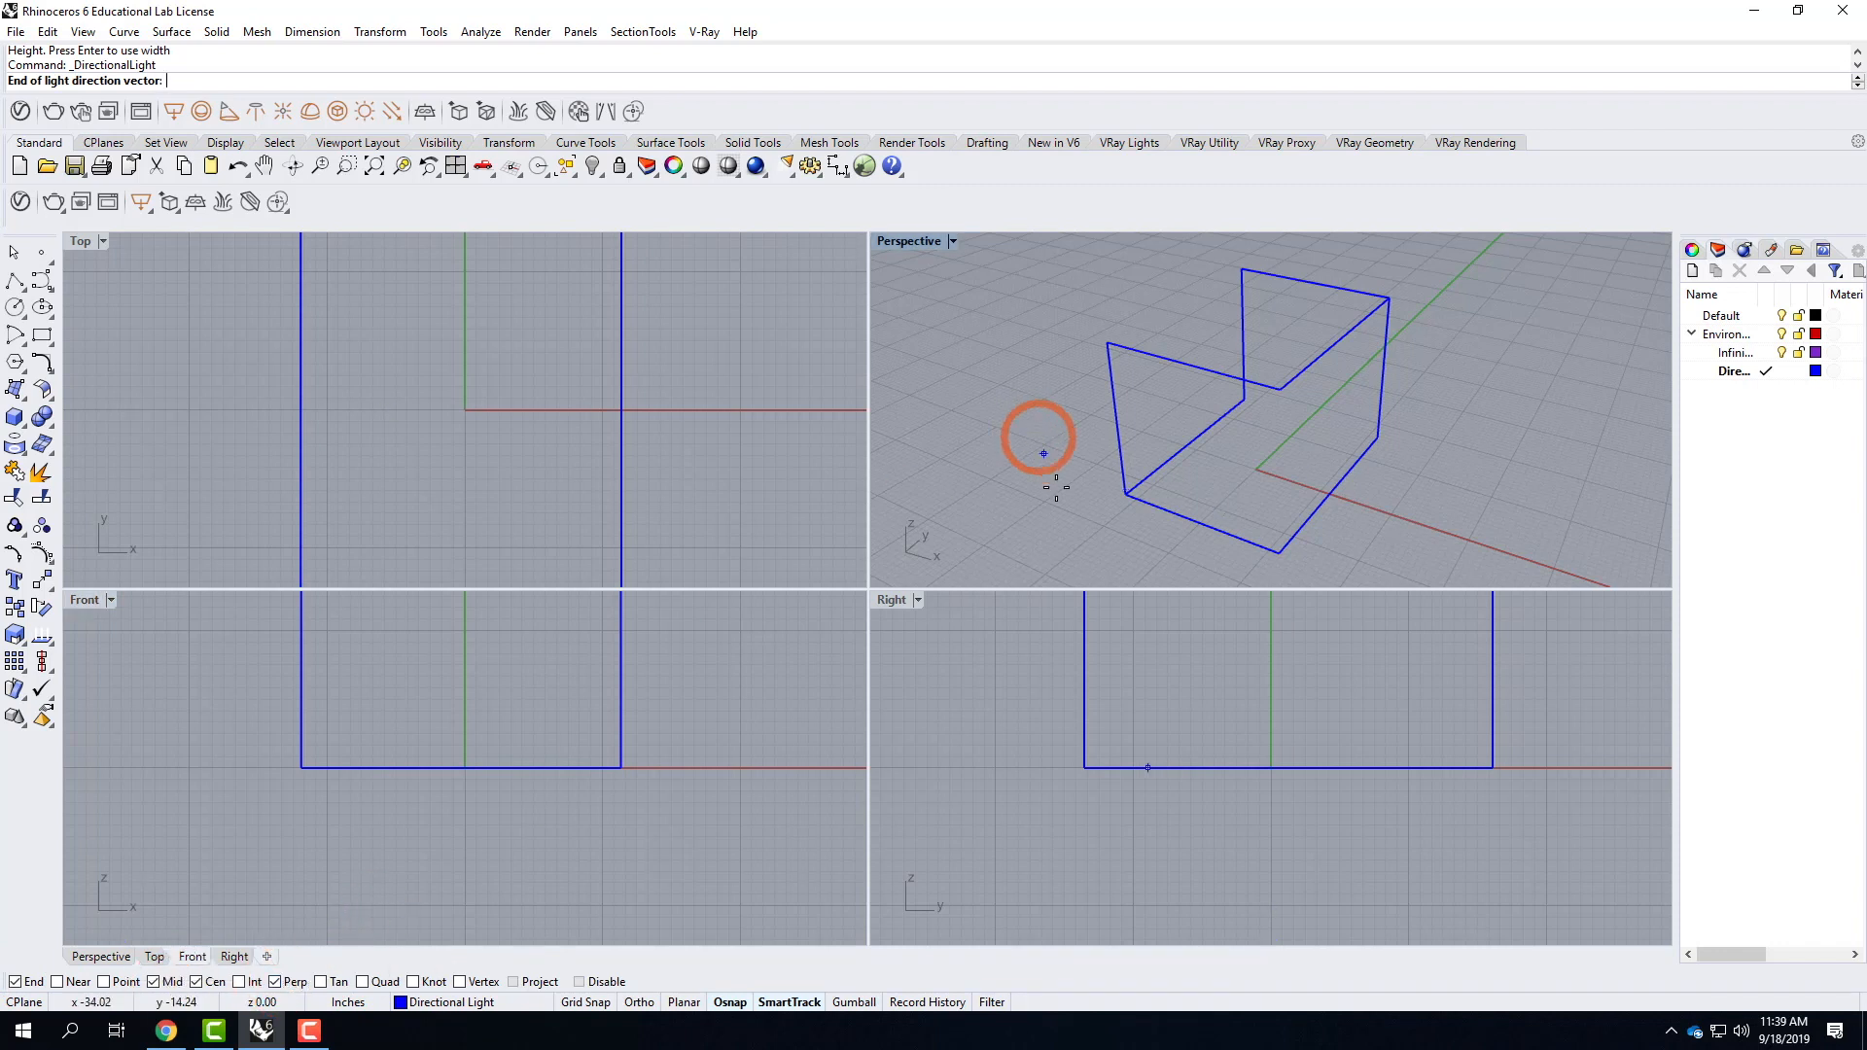
left_click(1382, 435)
left_click(1108, 342)
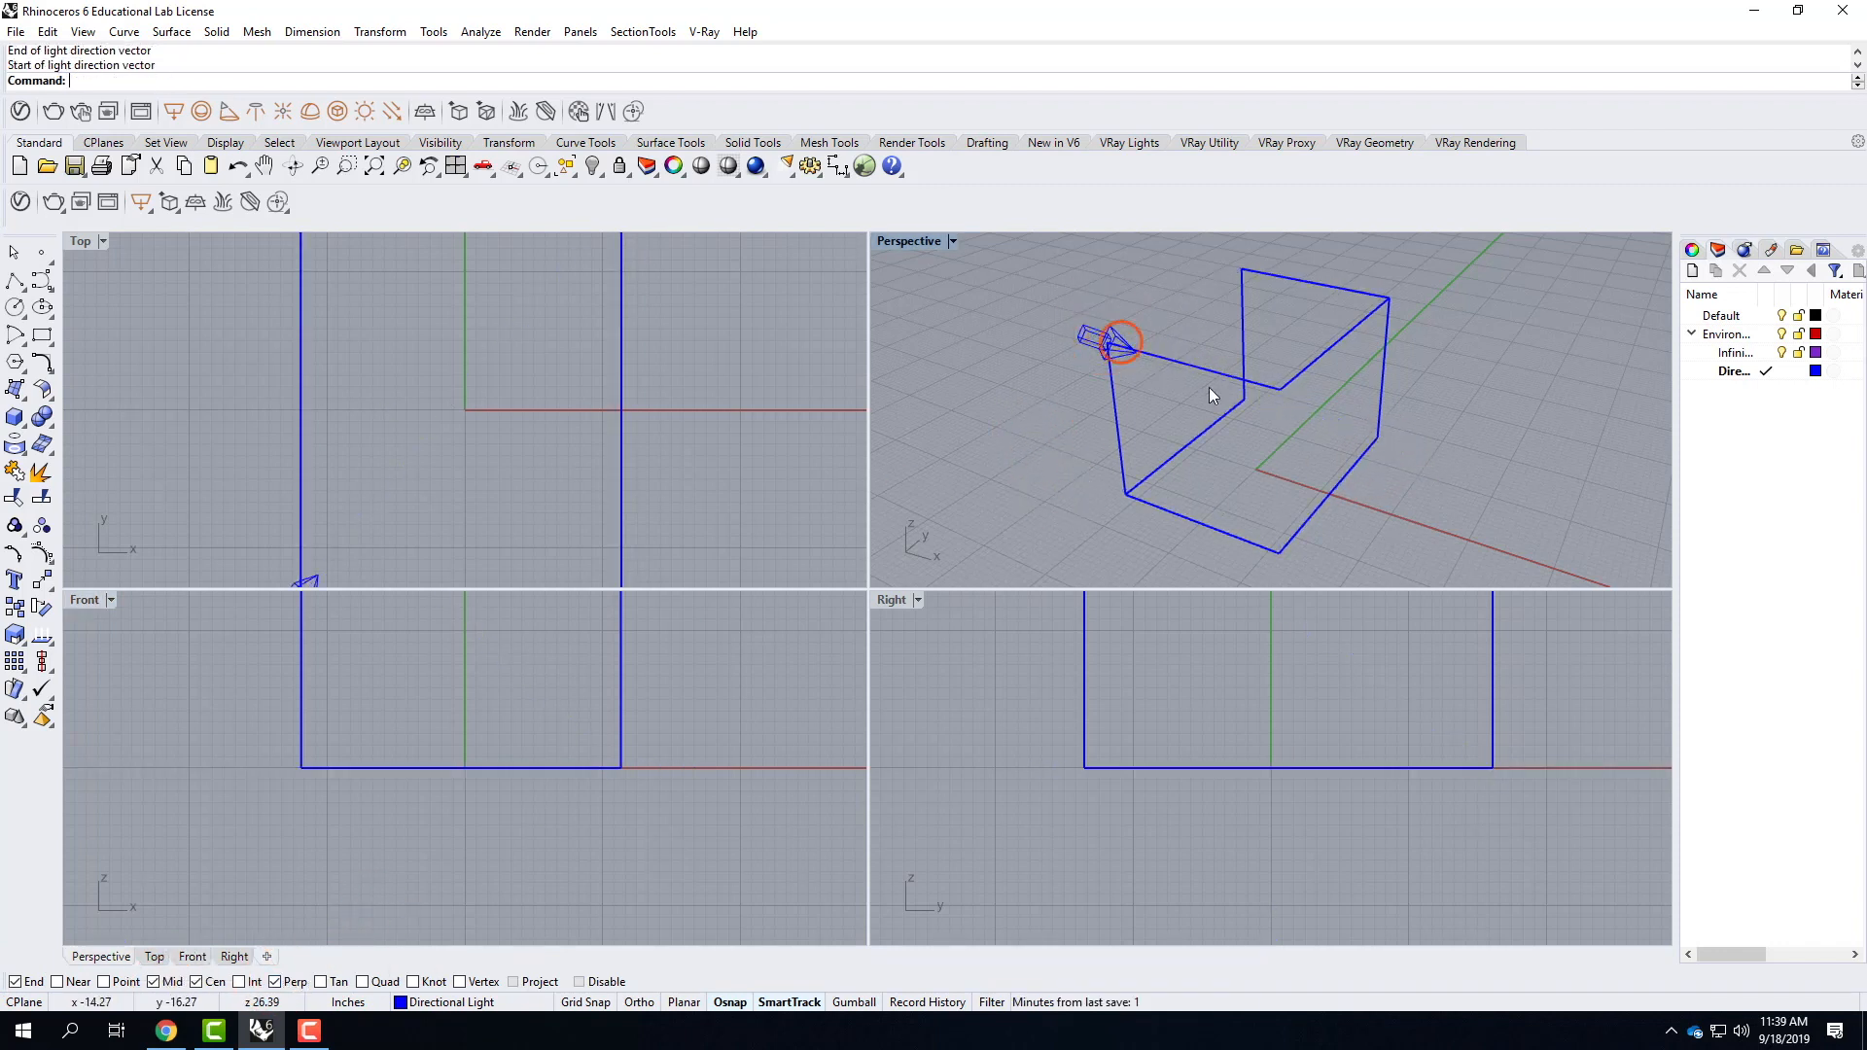
Delete the guide box, keeping the directional light.
left_click(15, 260)
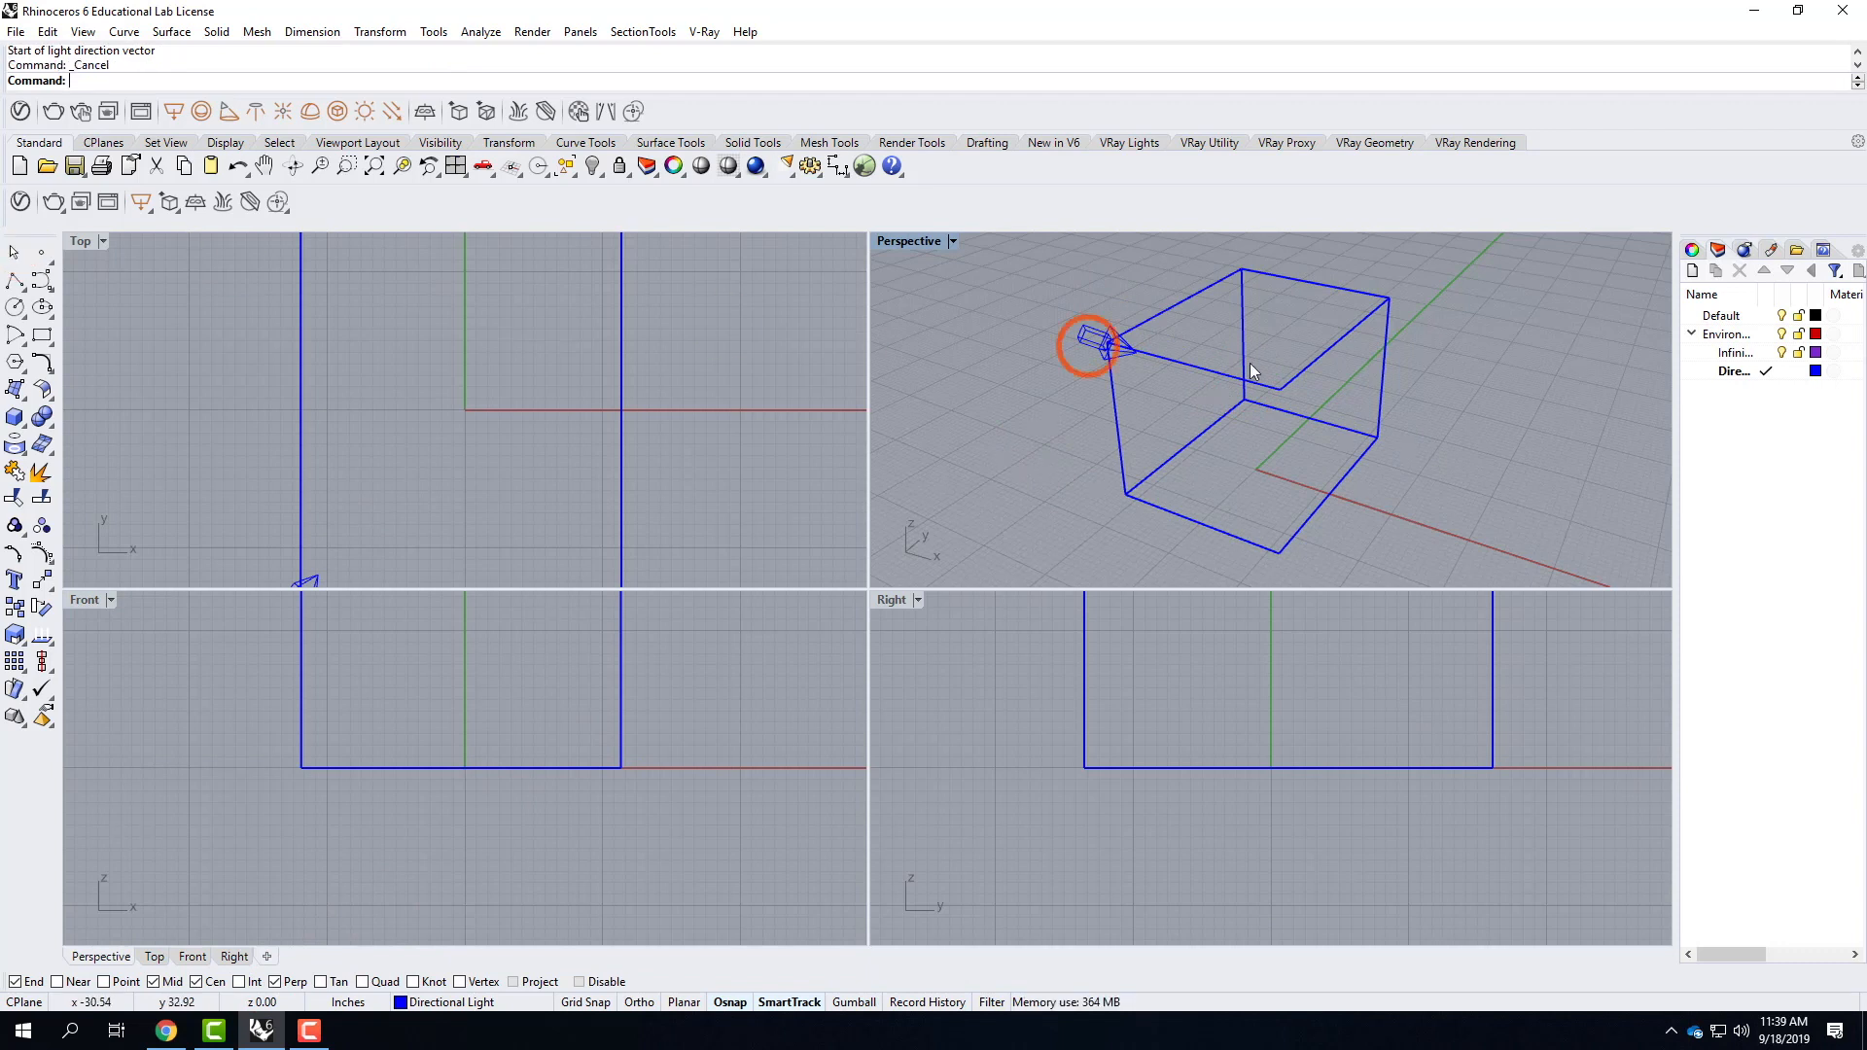
left_click(1324, 435)
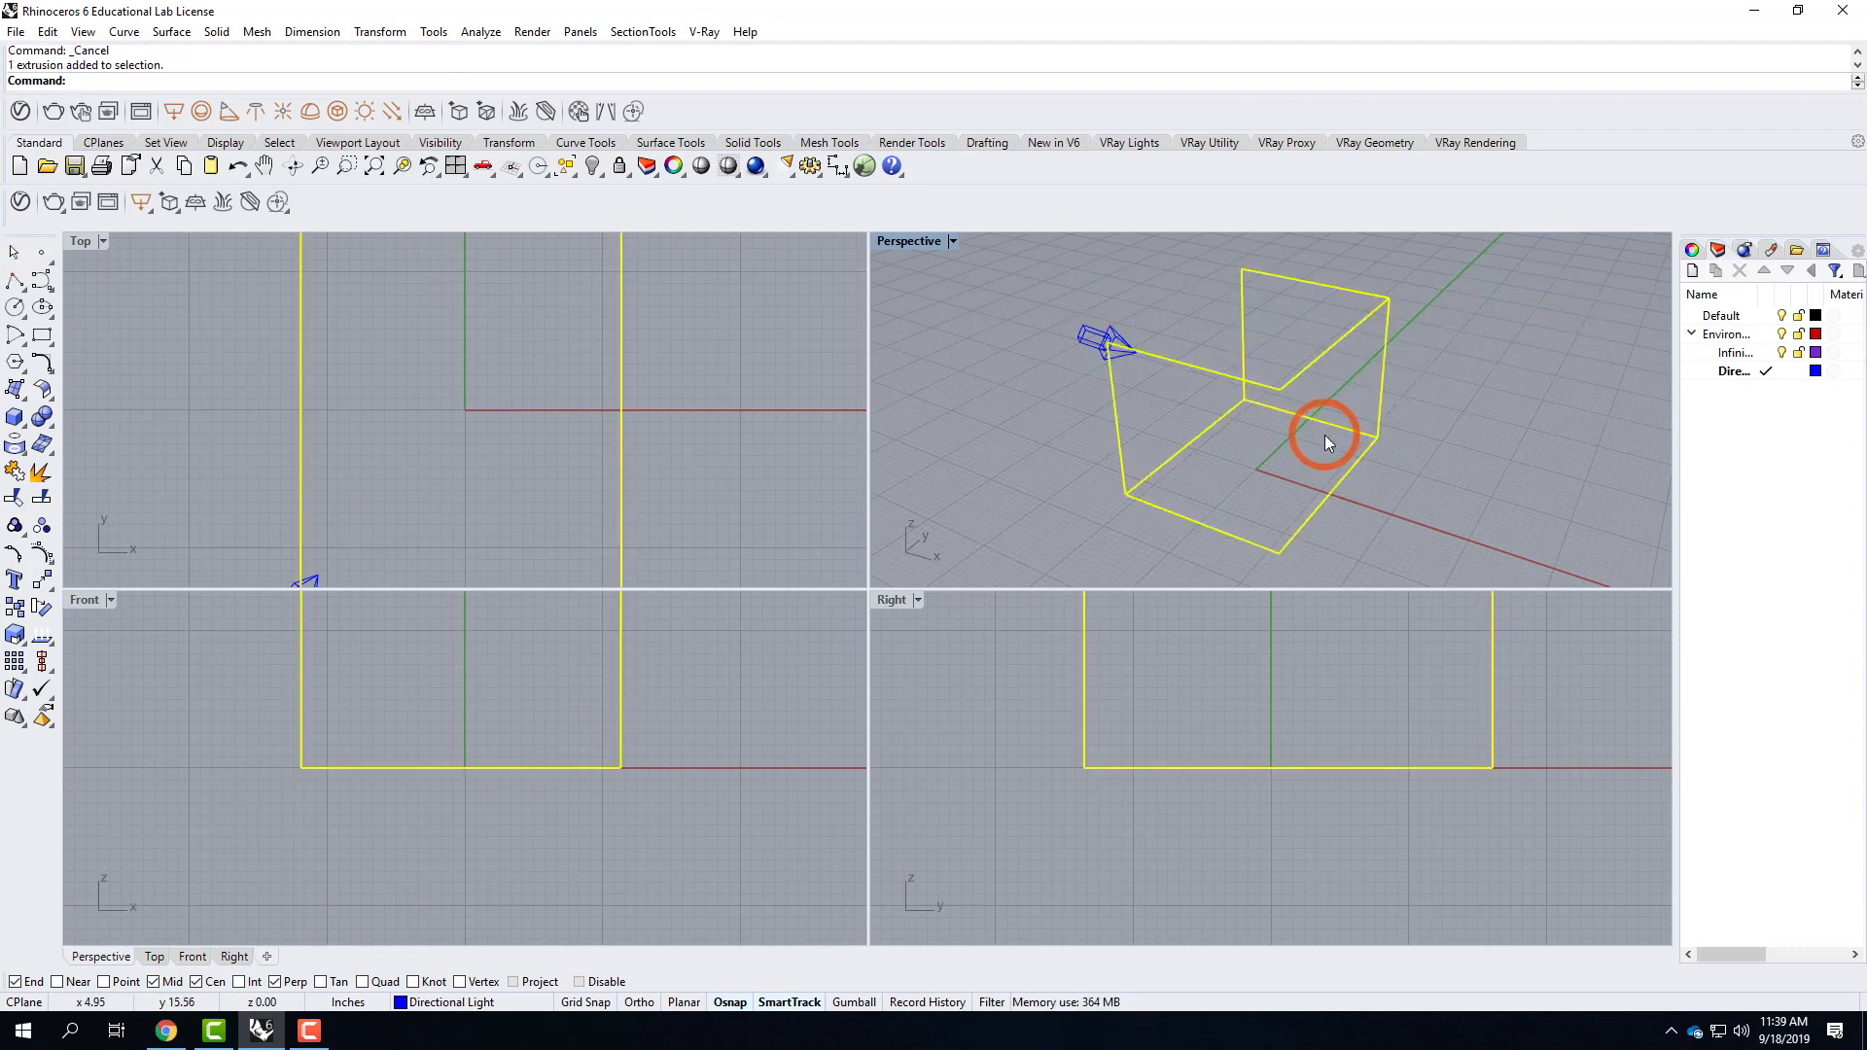
key("Delete")
Turn off GPU Tessellation in the OpenGL view options.
left_click(381, 31)
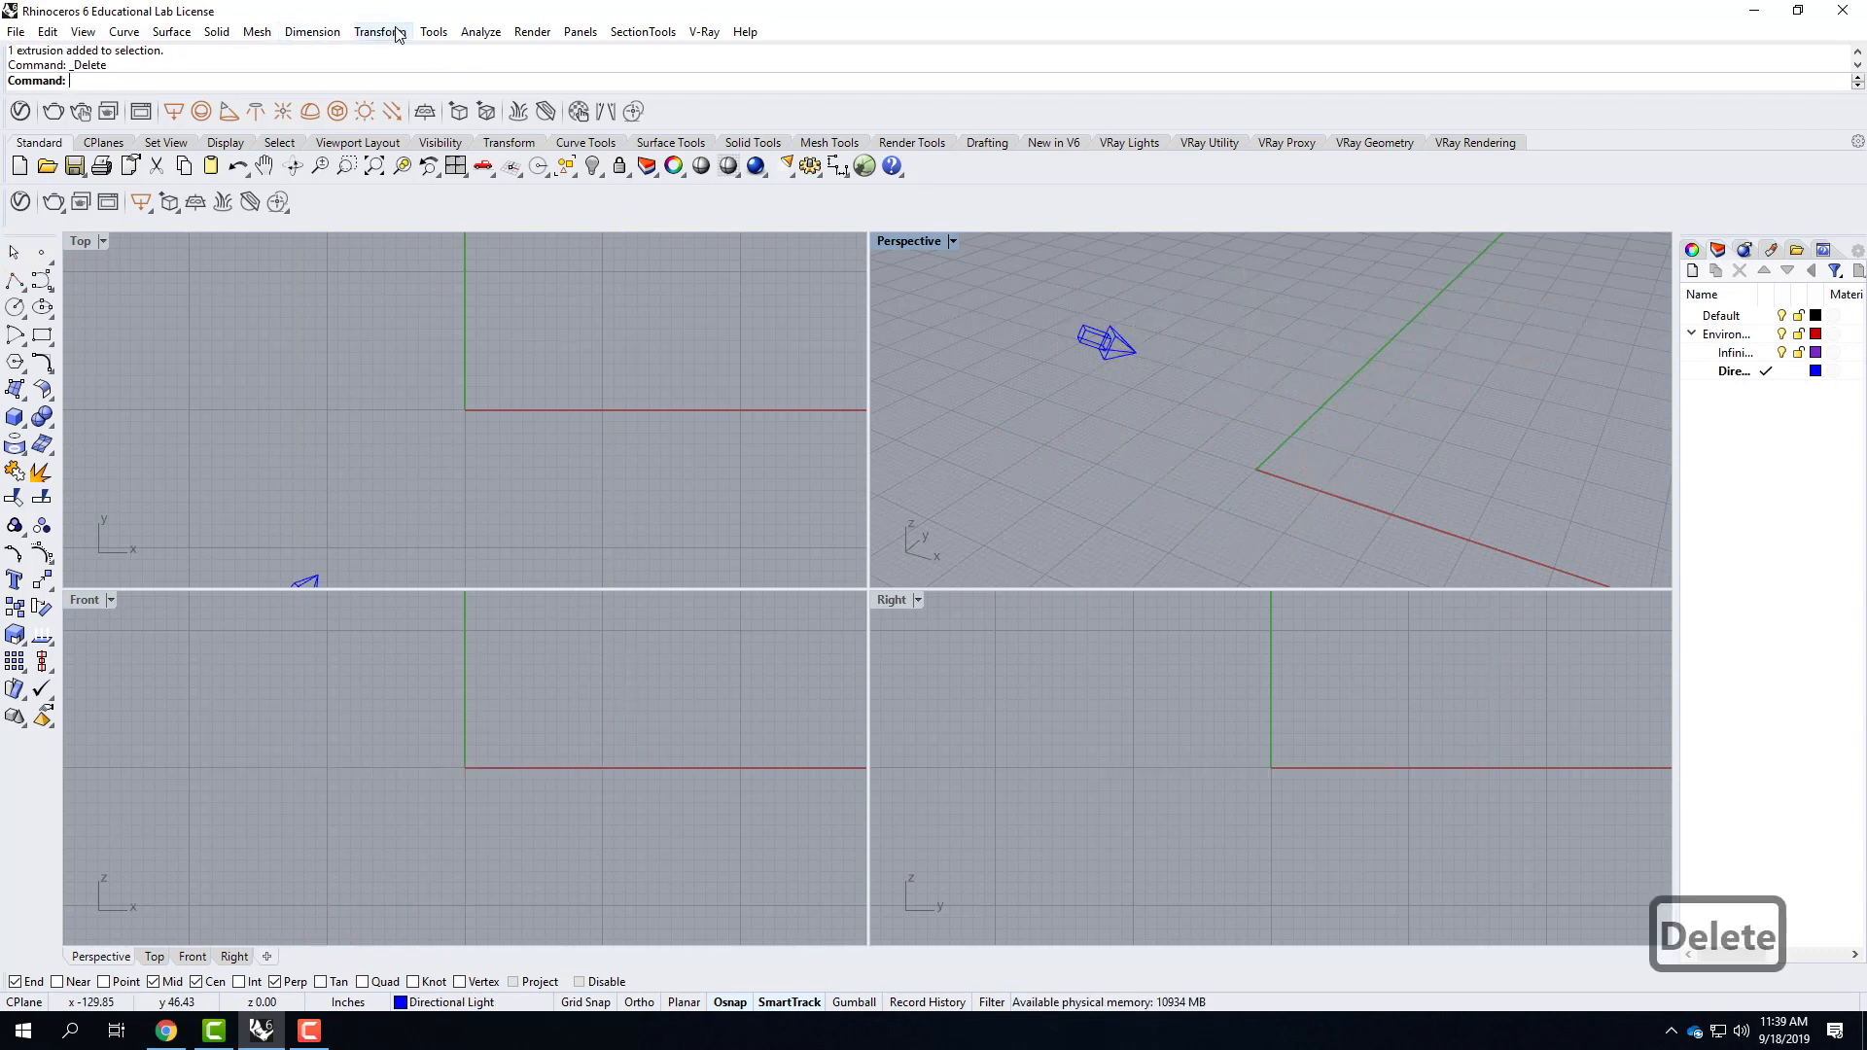
mouse_move(437, 36)
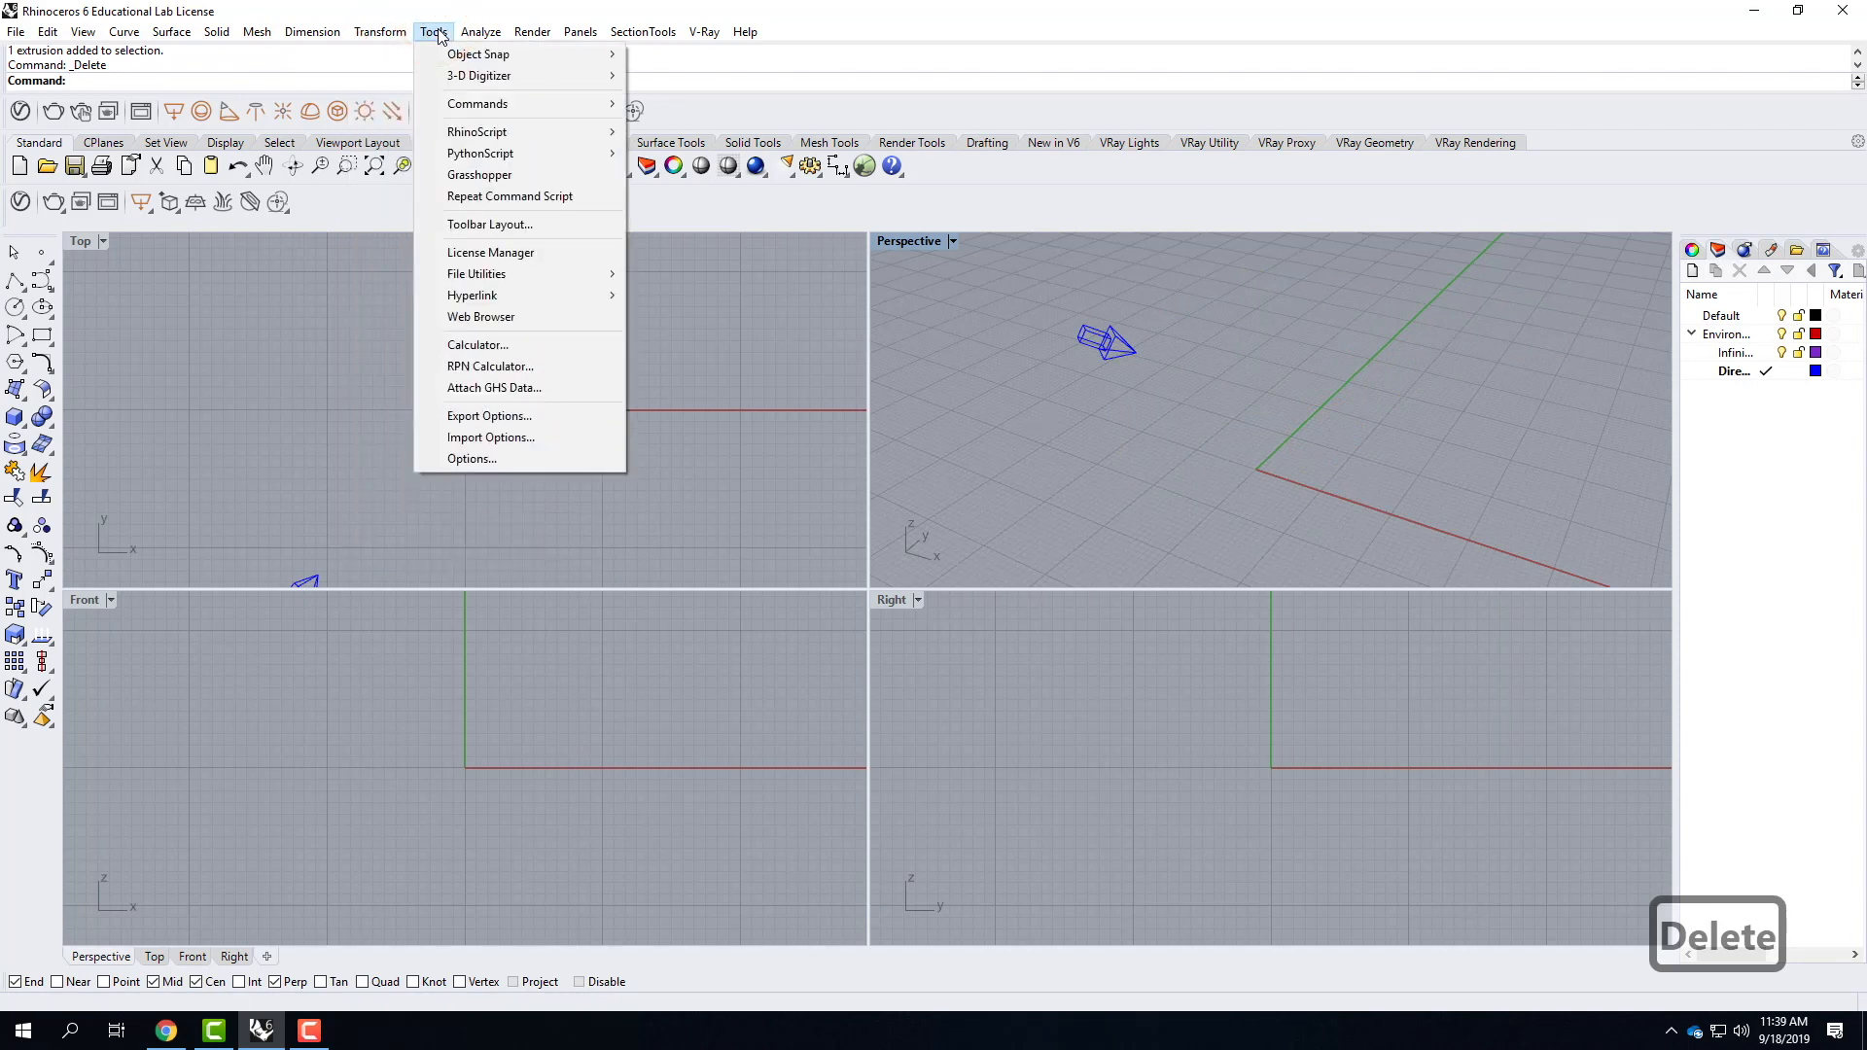
left_click(472, 458)
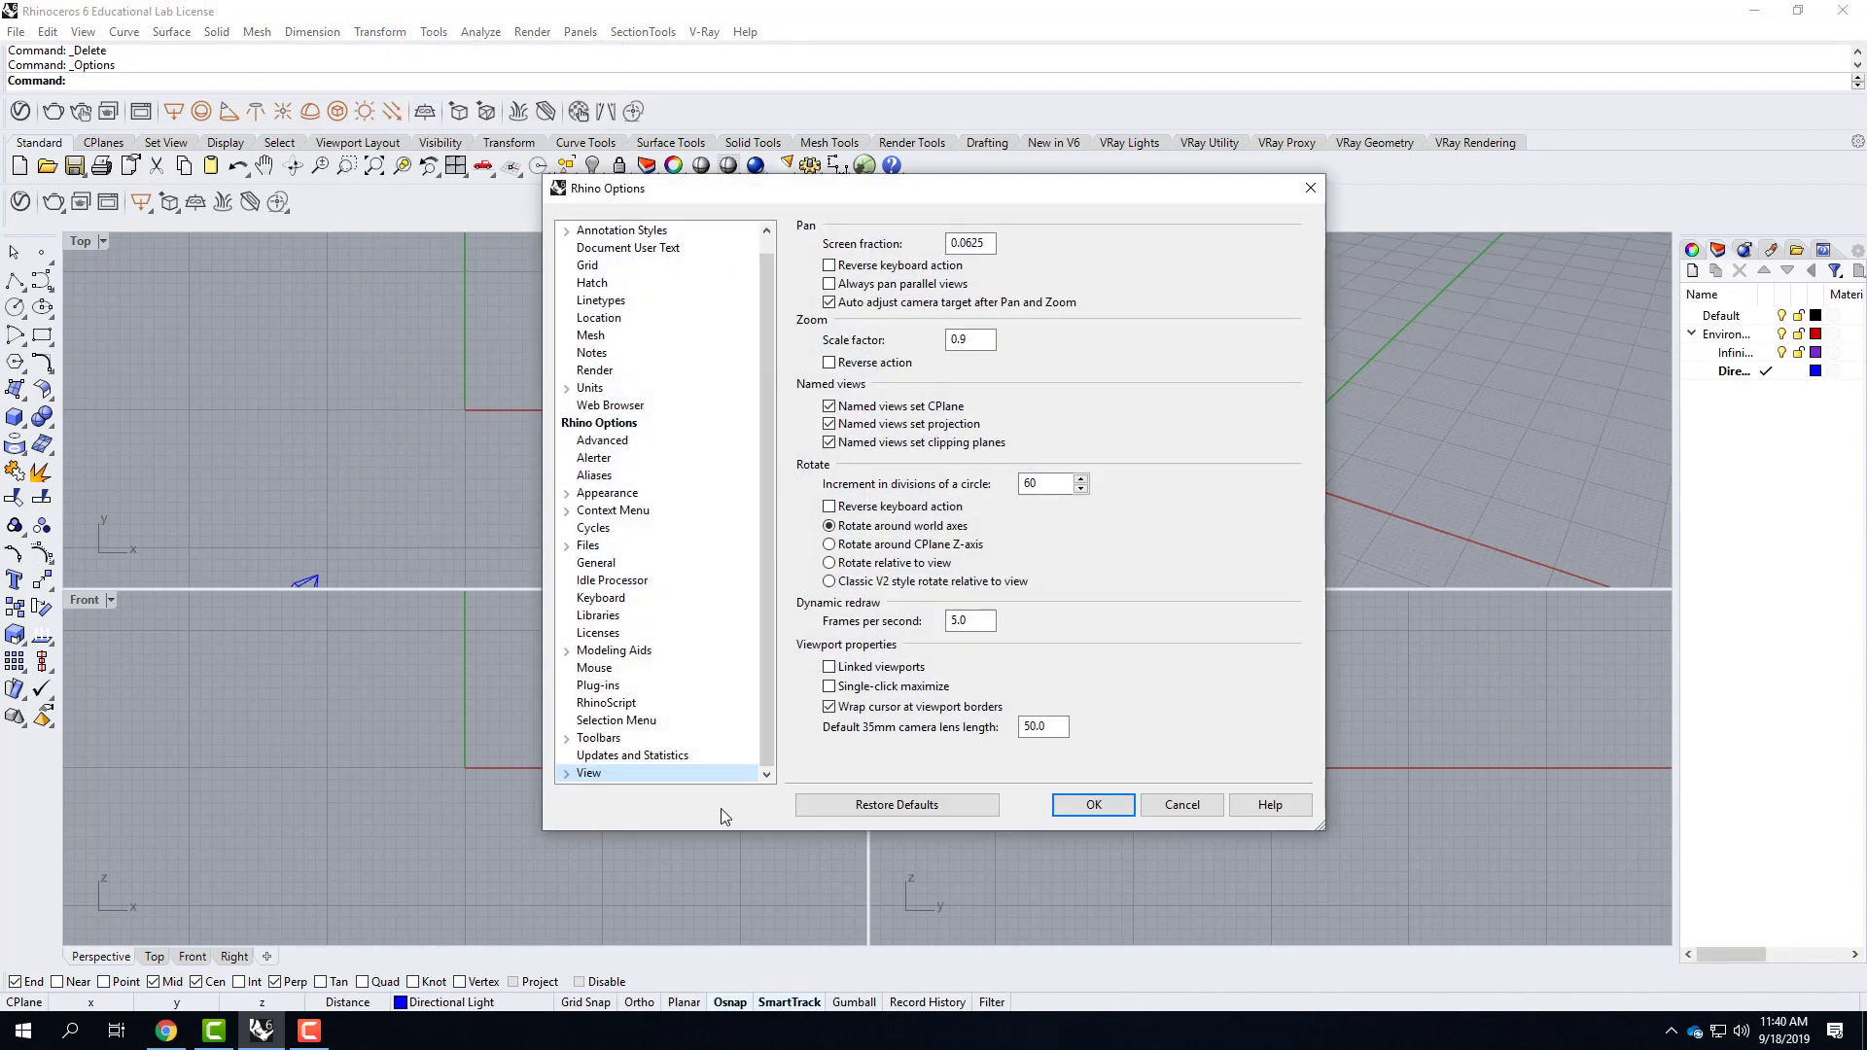
left_click(560, 773)
left_click(607, 772)
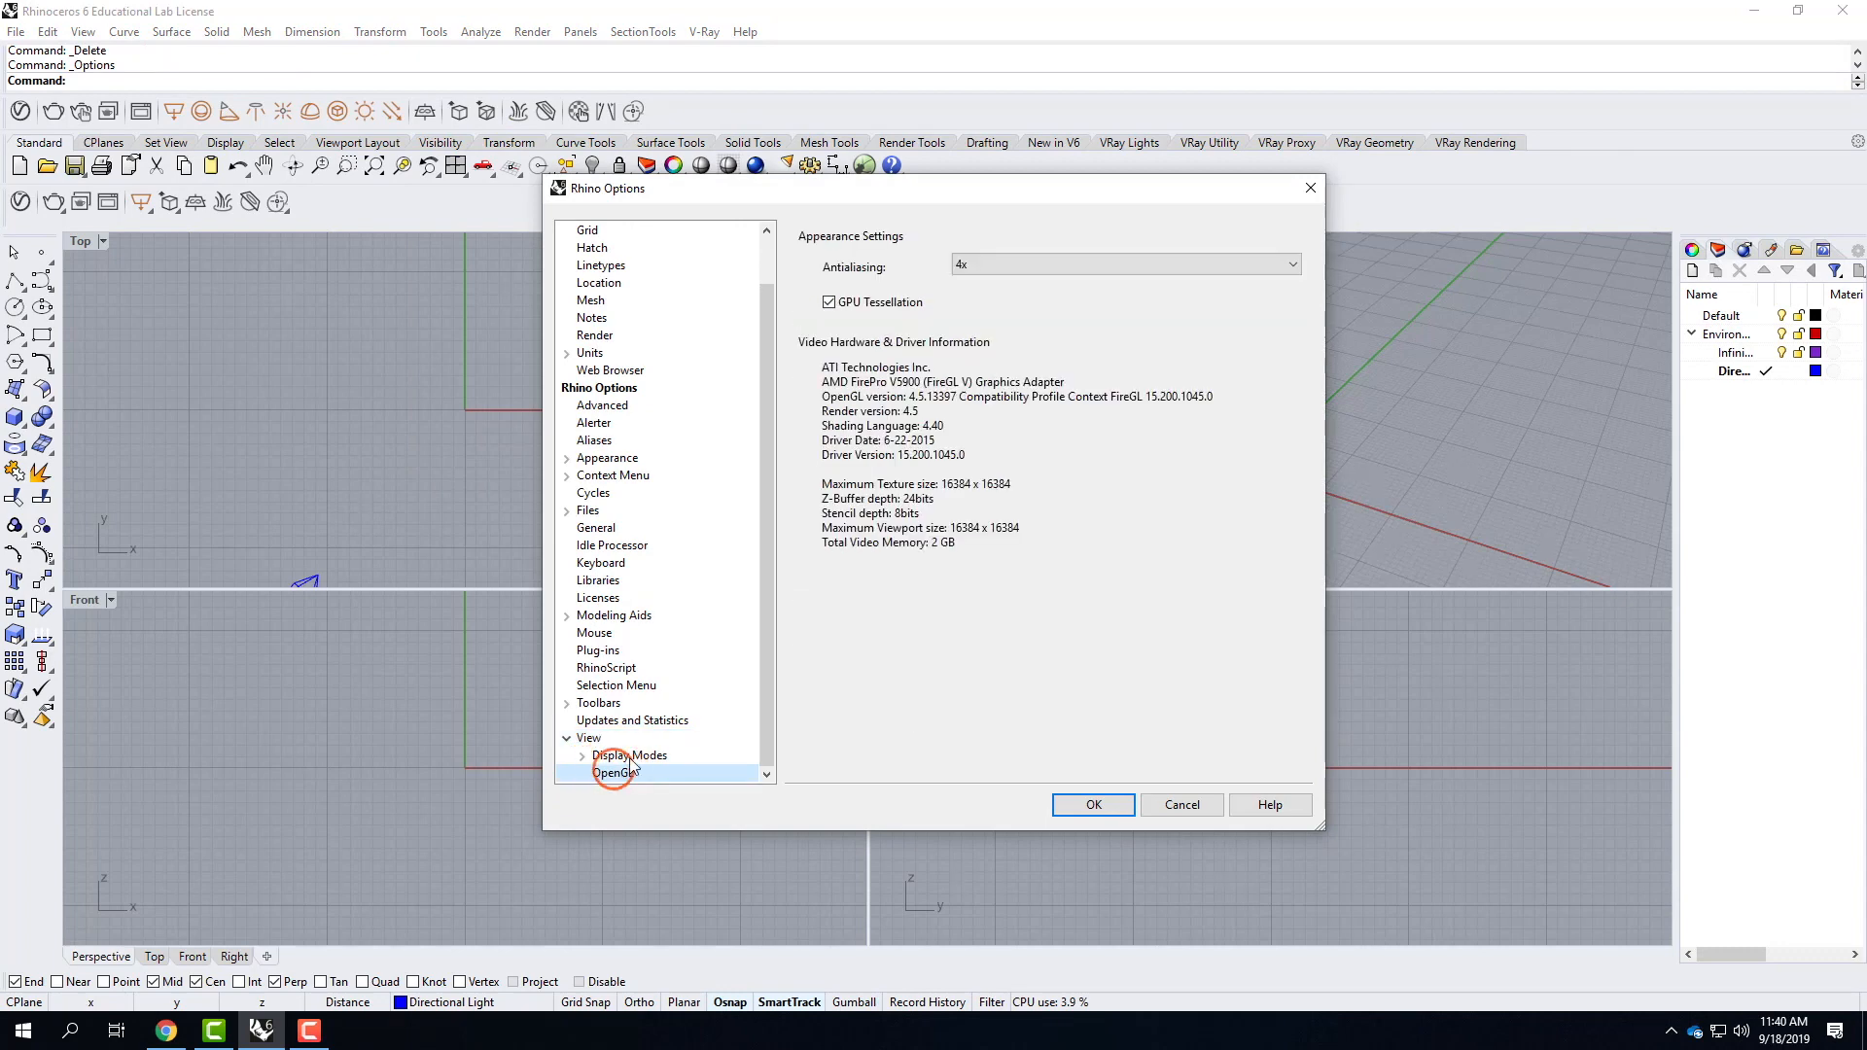
left_click(817, 304)
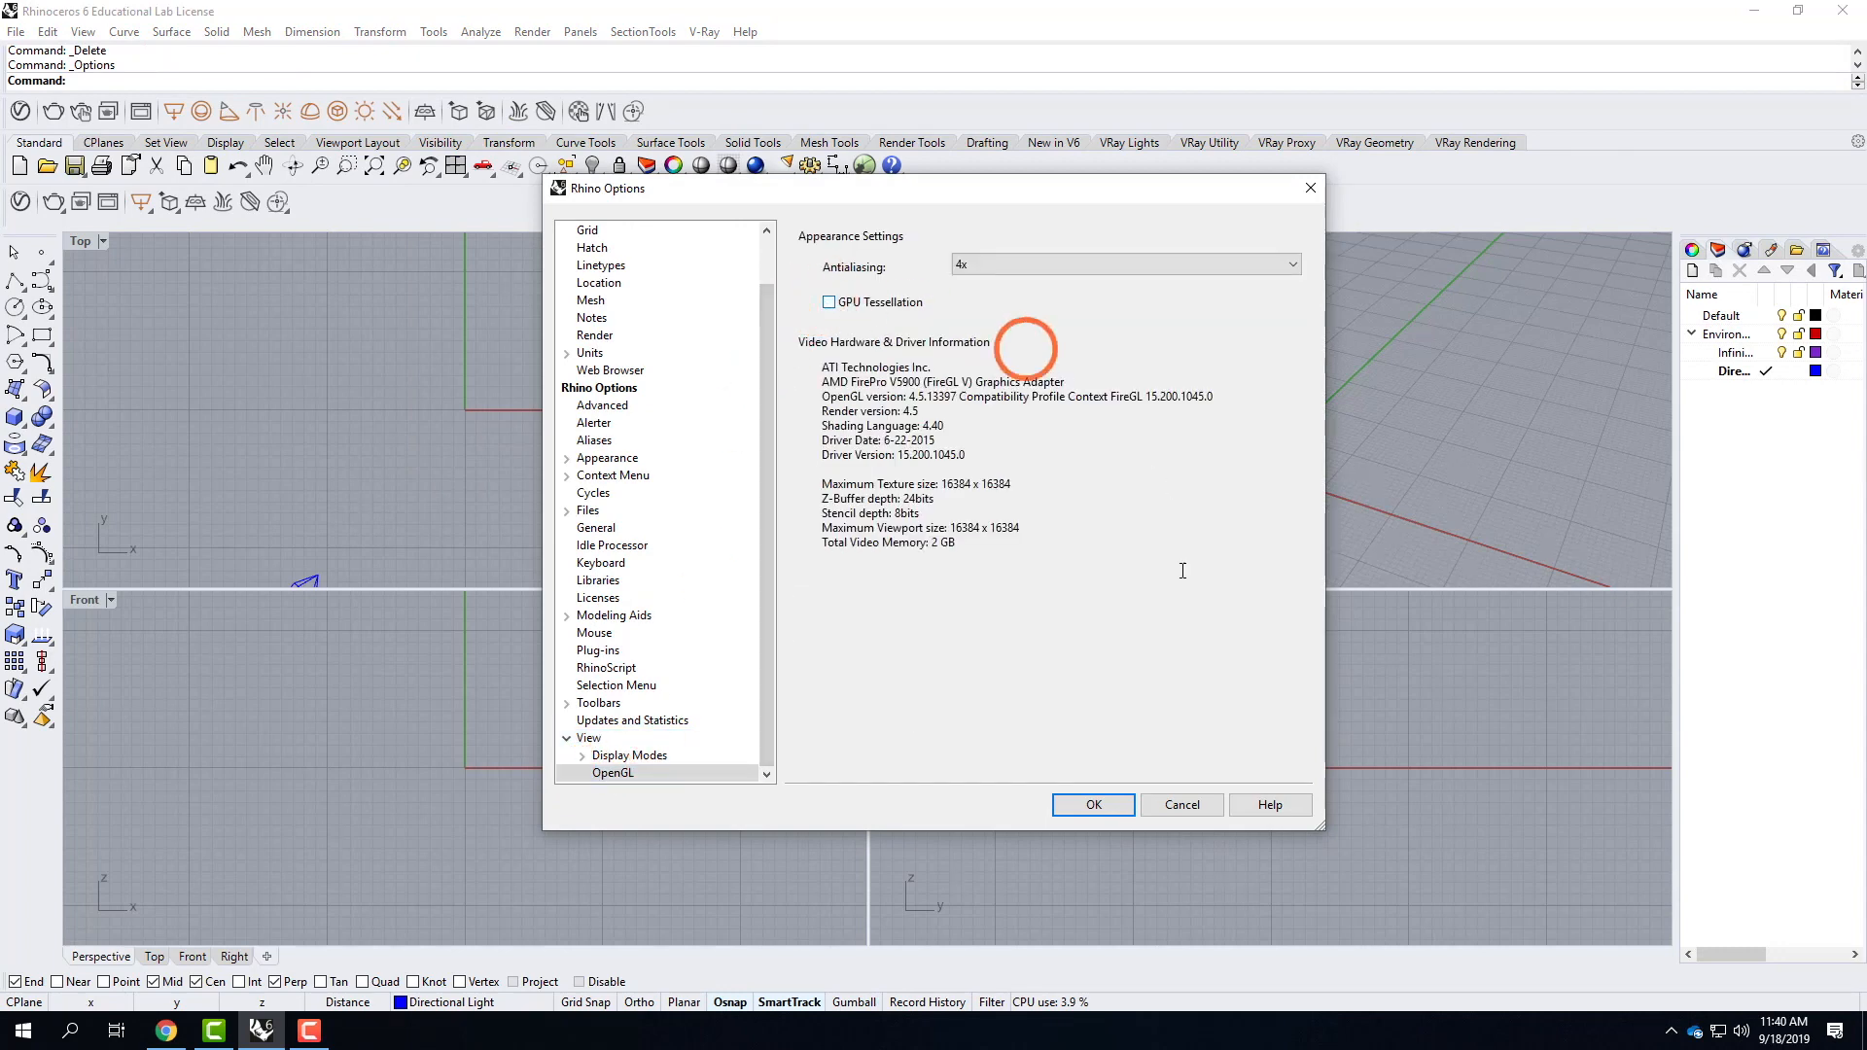
left_click(1092, 804)
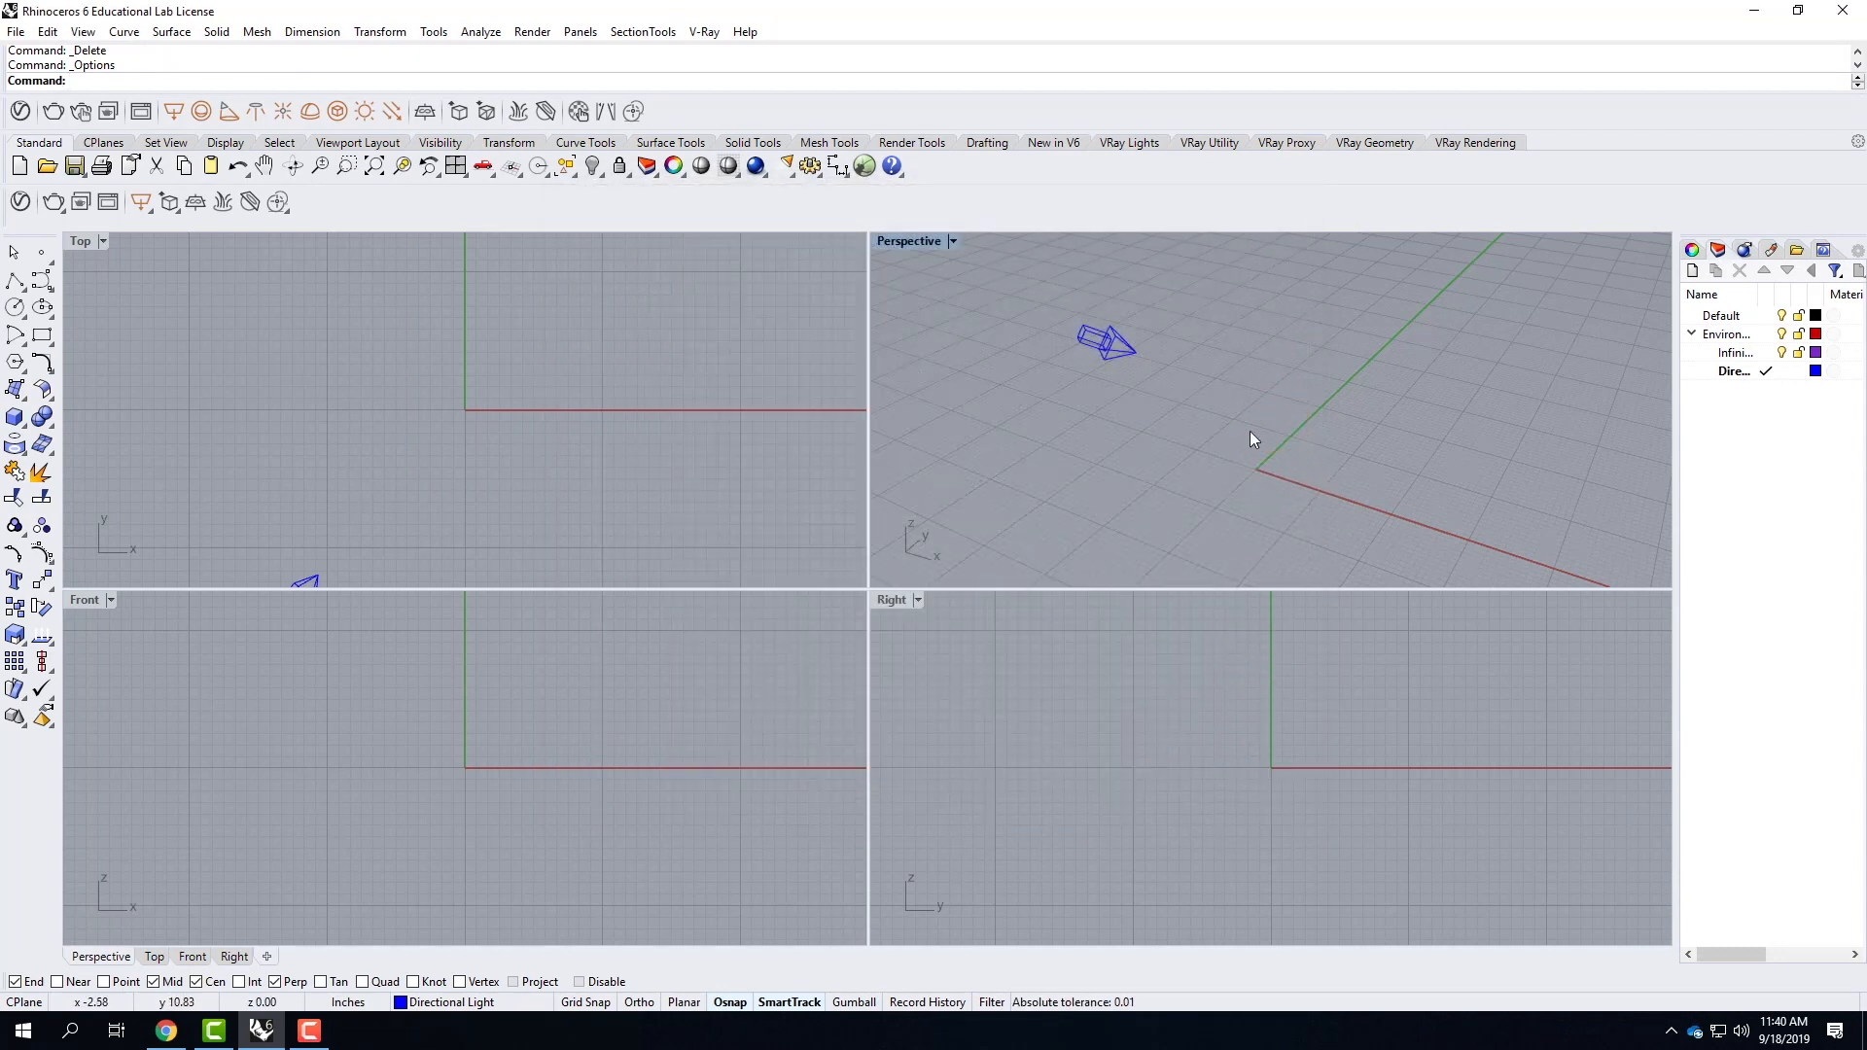
Make Infinite Plane the current layer and add a V-Ray infinite plane.
left_click(1727, 365)
left_click(1735, 354)
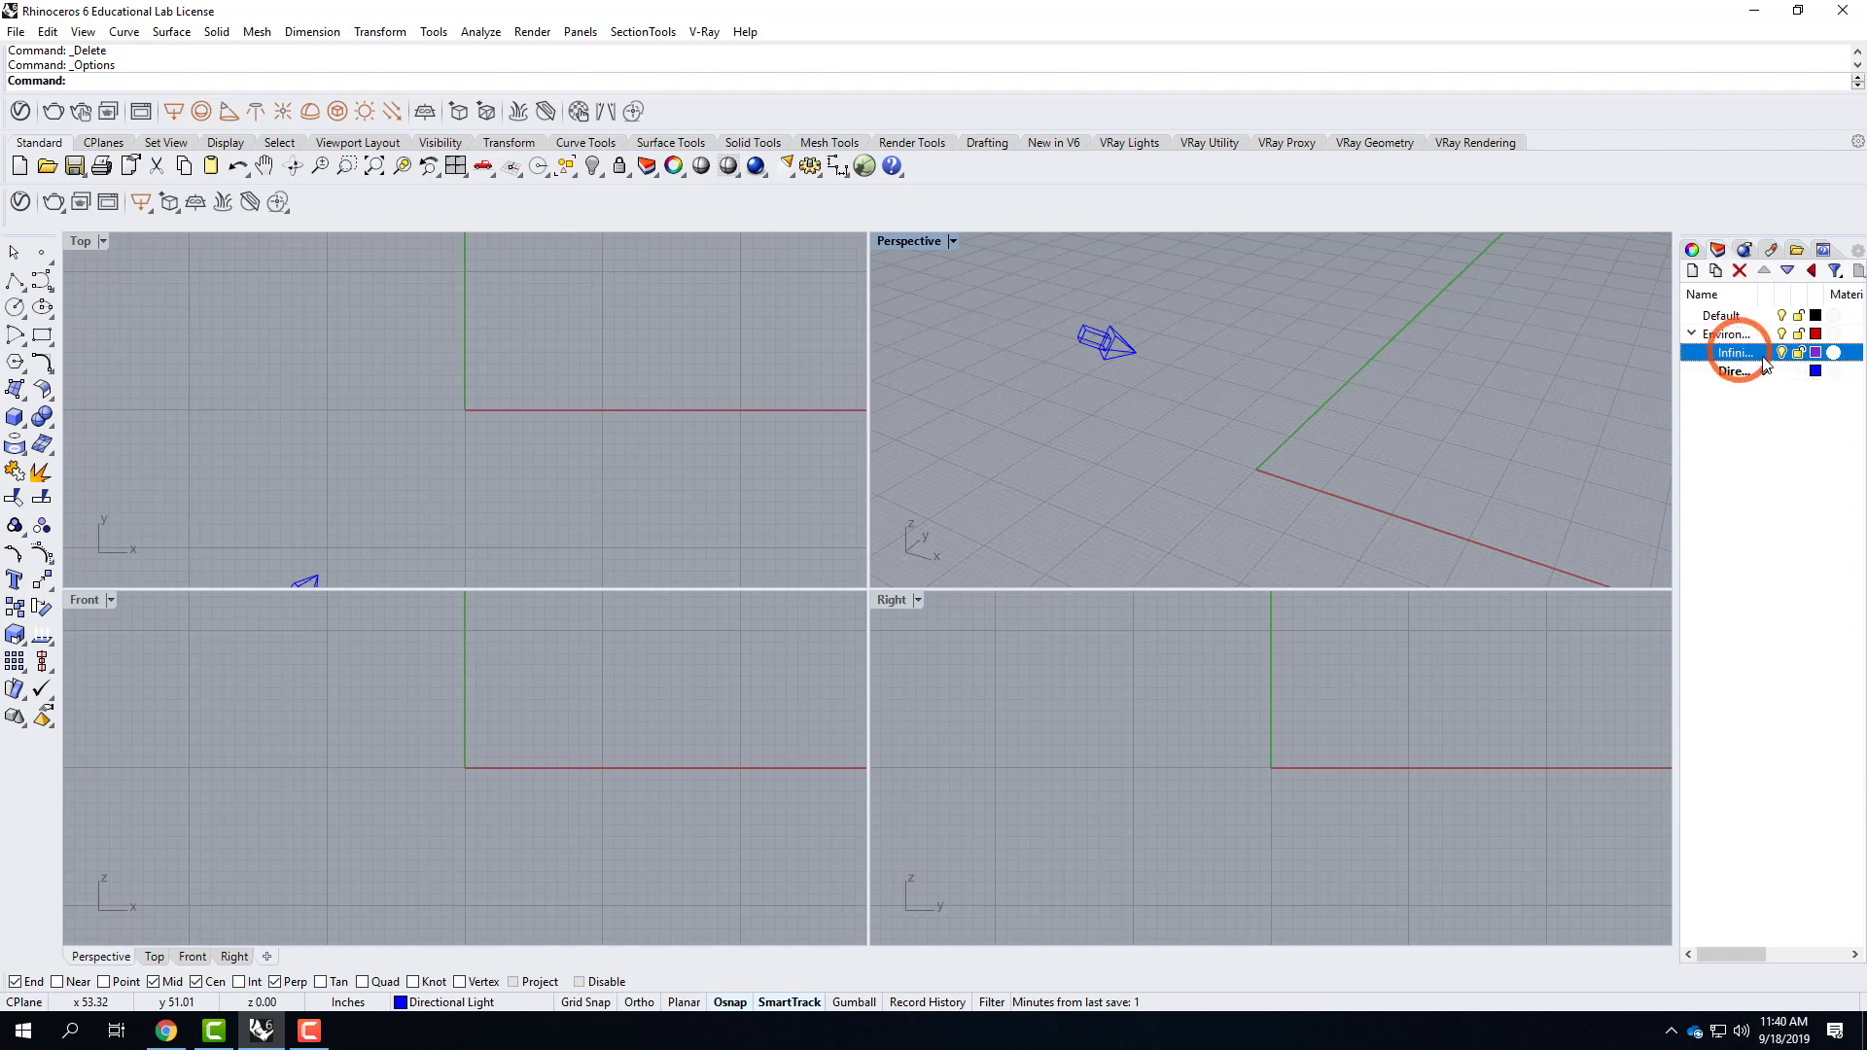
left_click(425, 113)
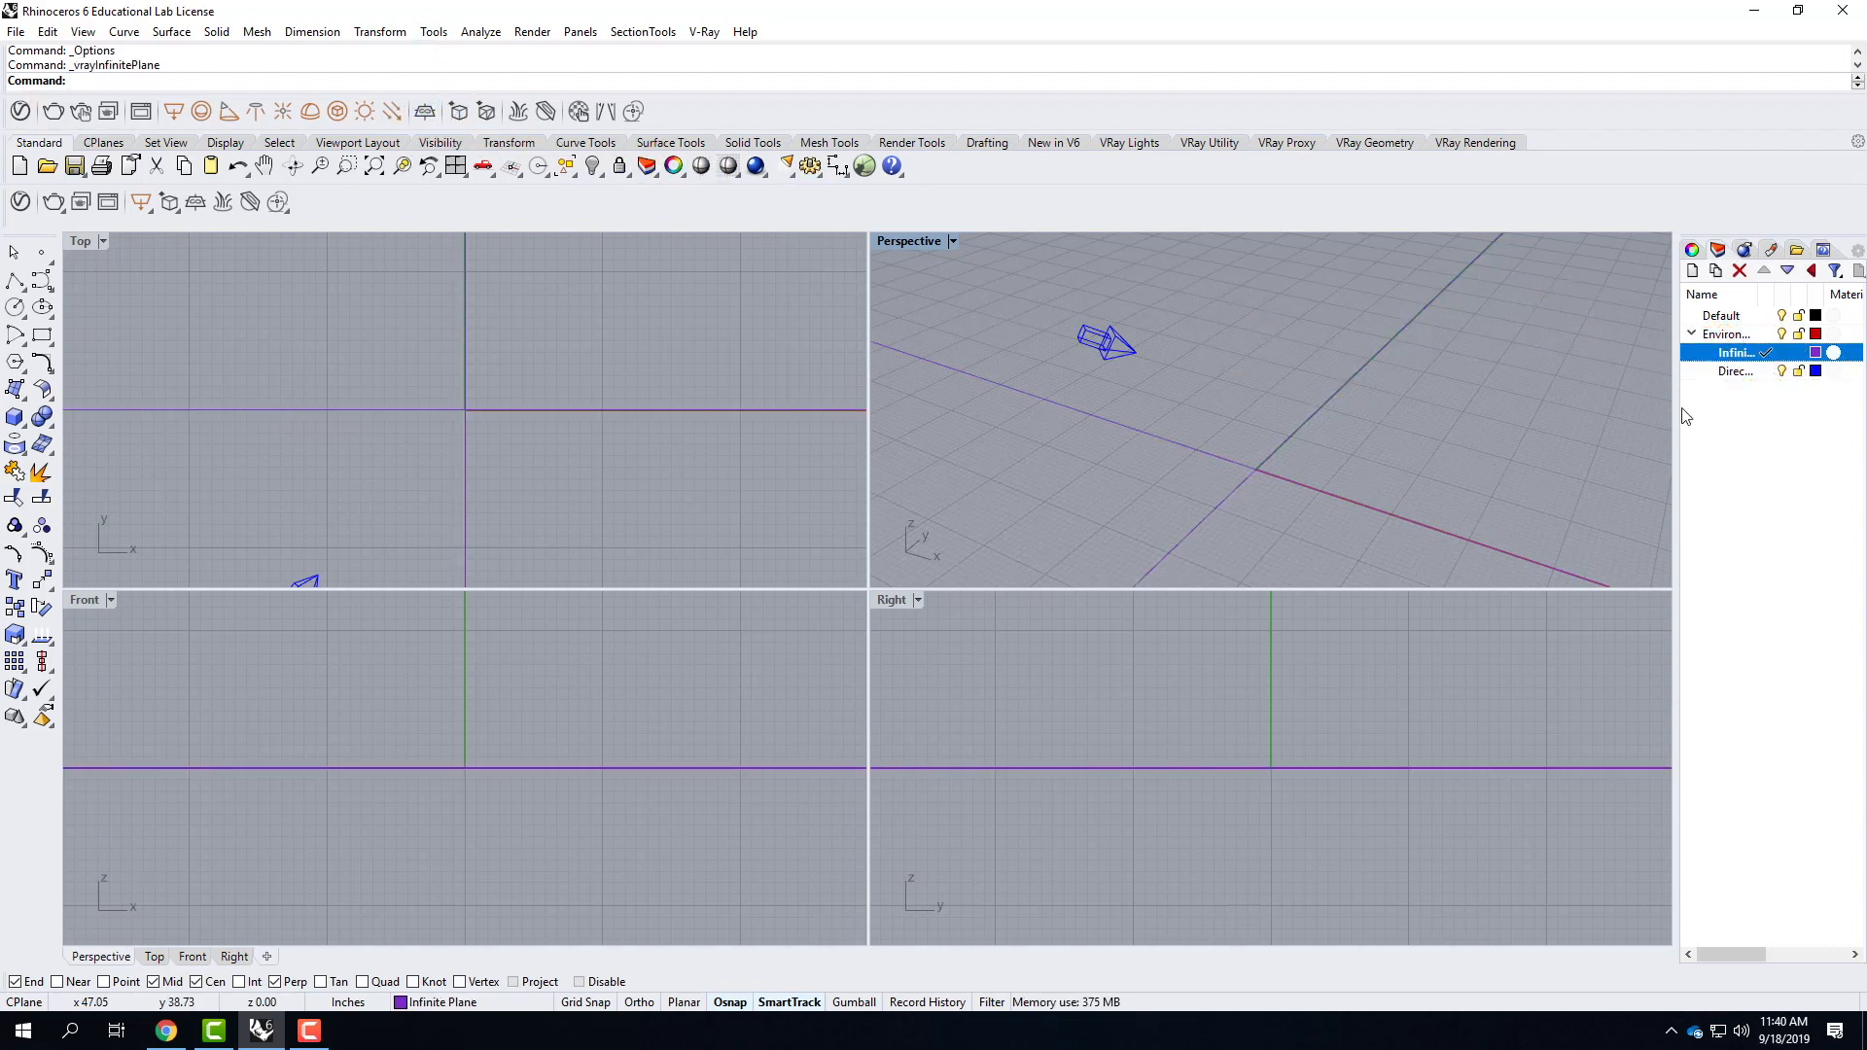
Set the Infinite Plane layer's color to Black.
left_click(1814, 352)
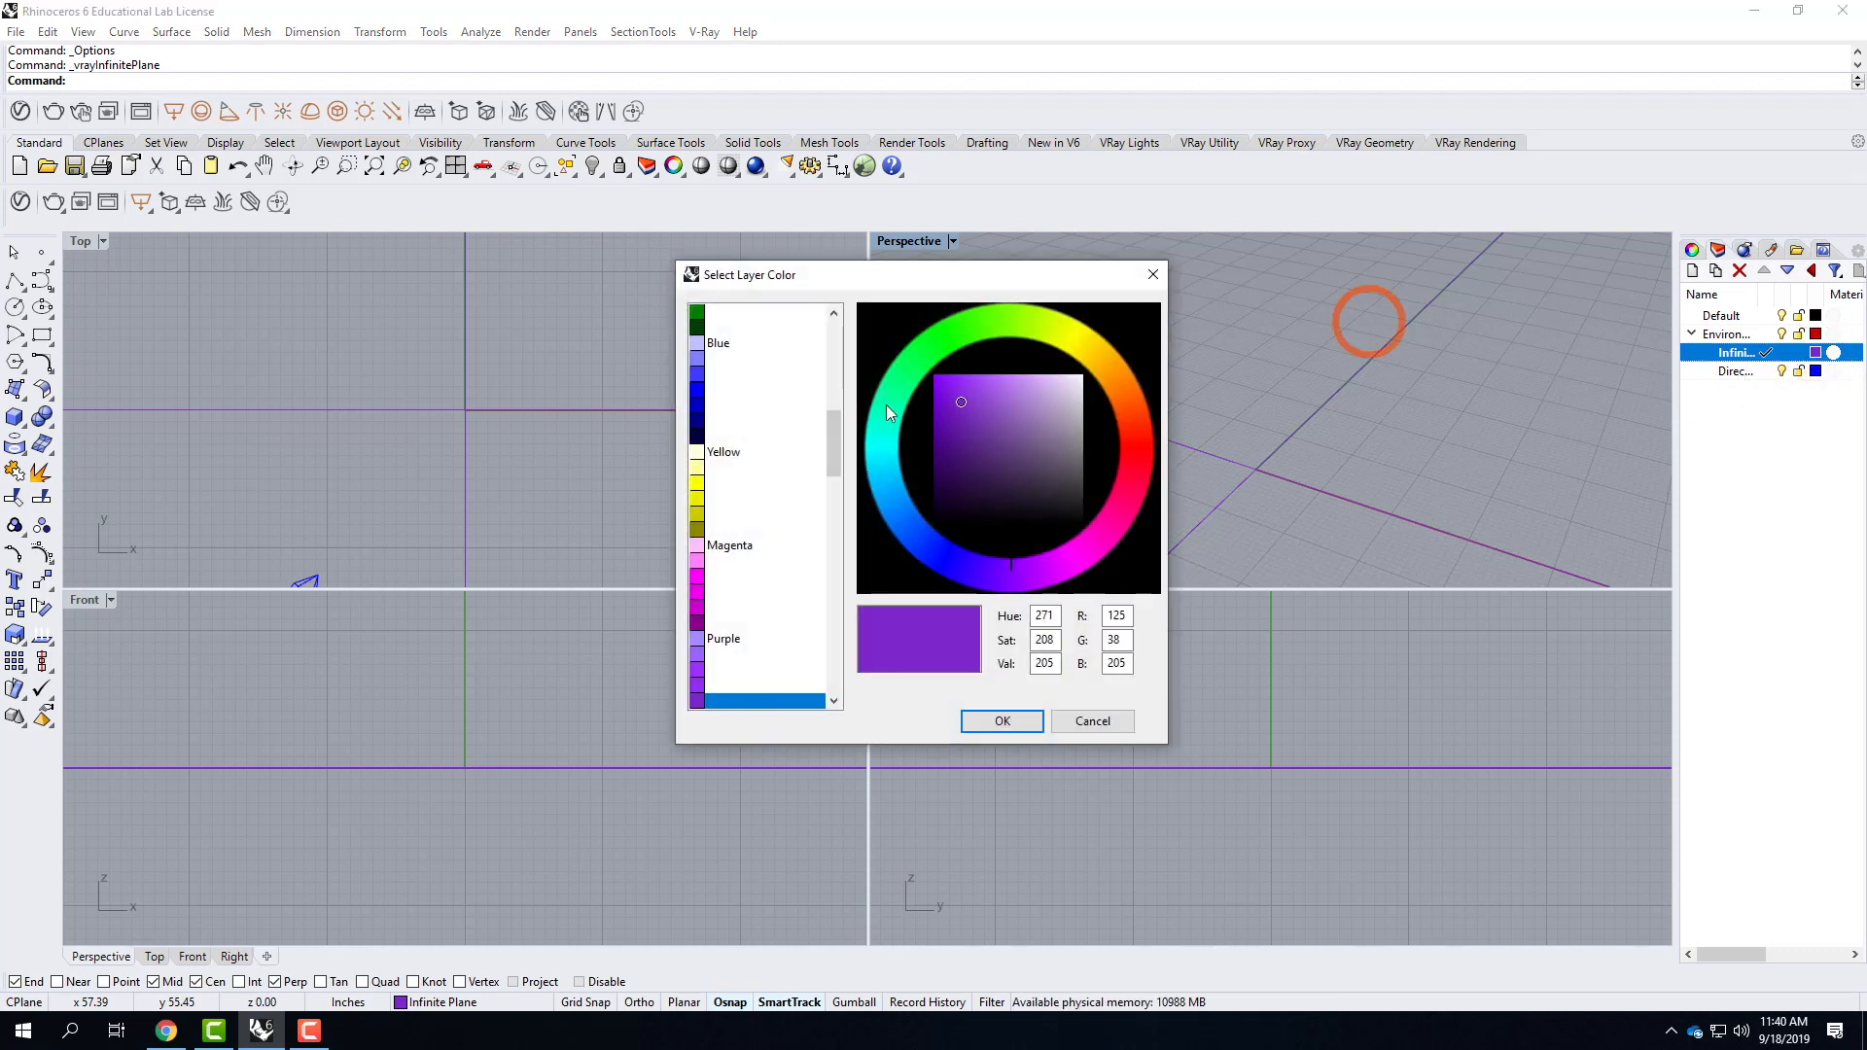
scroll(750, 487, "up", 1)
scroll(751, 487, "up", 3)
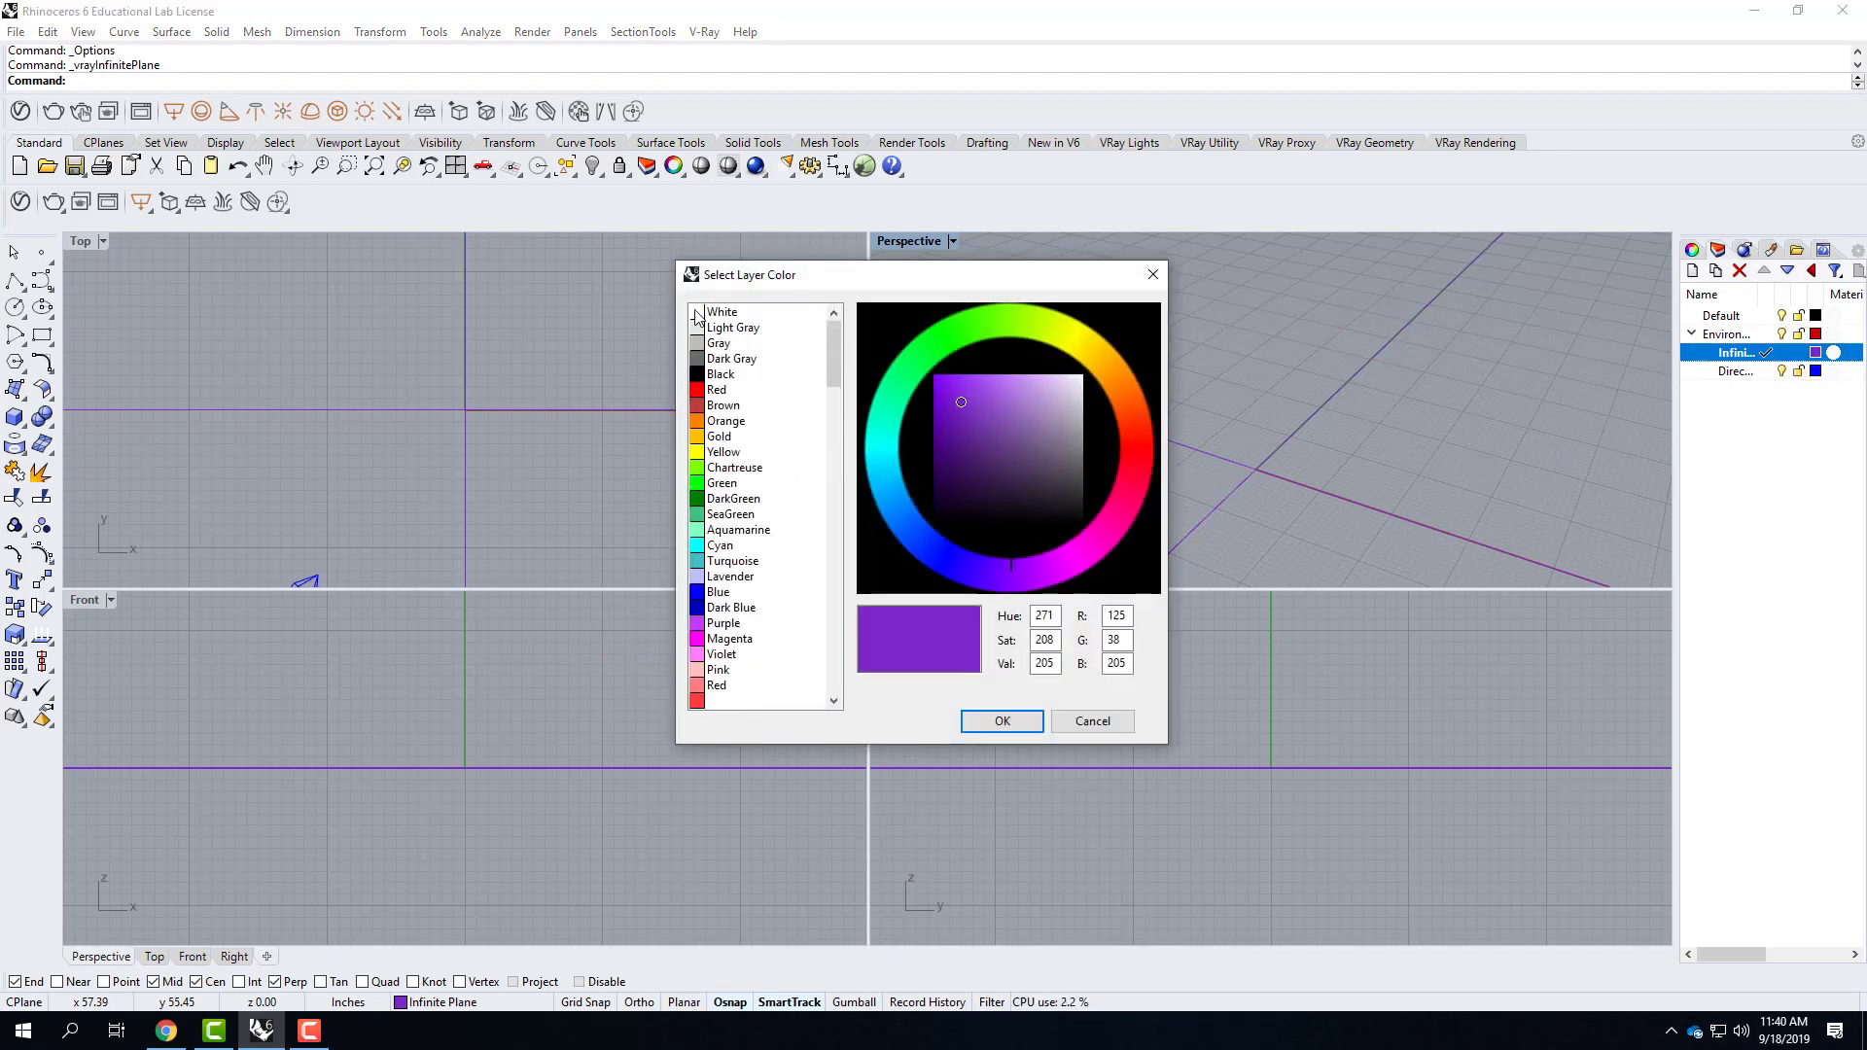
left_click(719, 377)
left_click(975, 719)
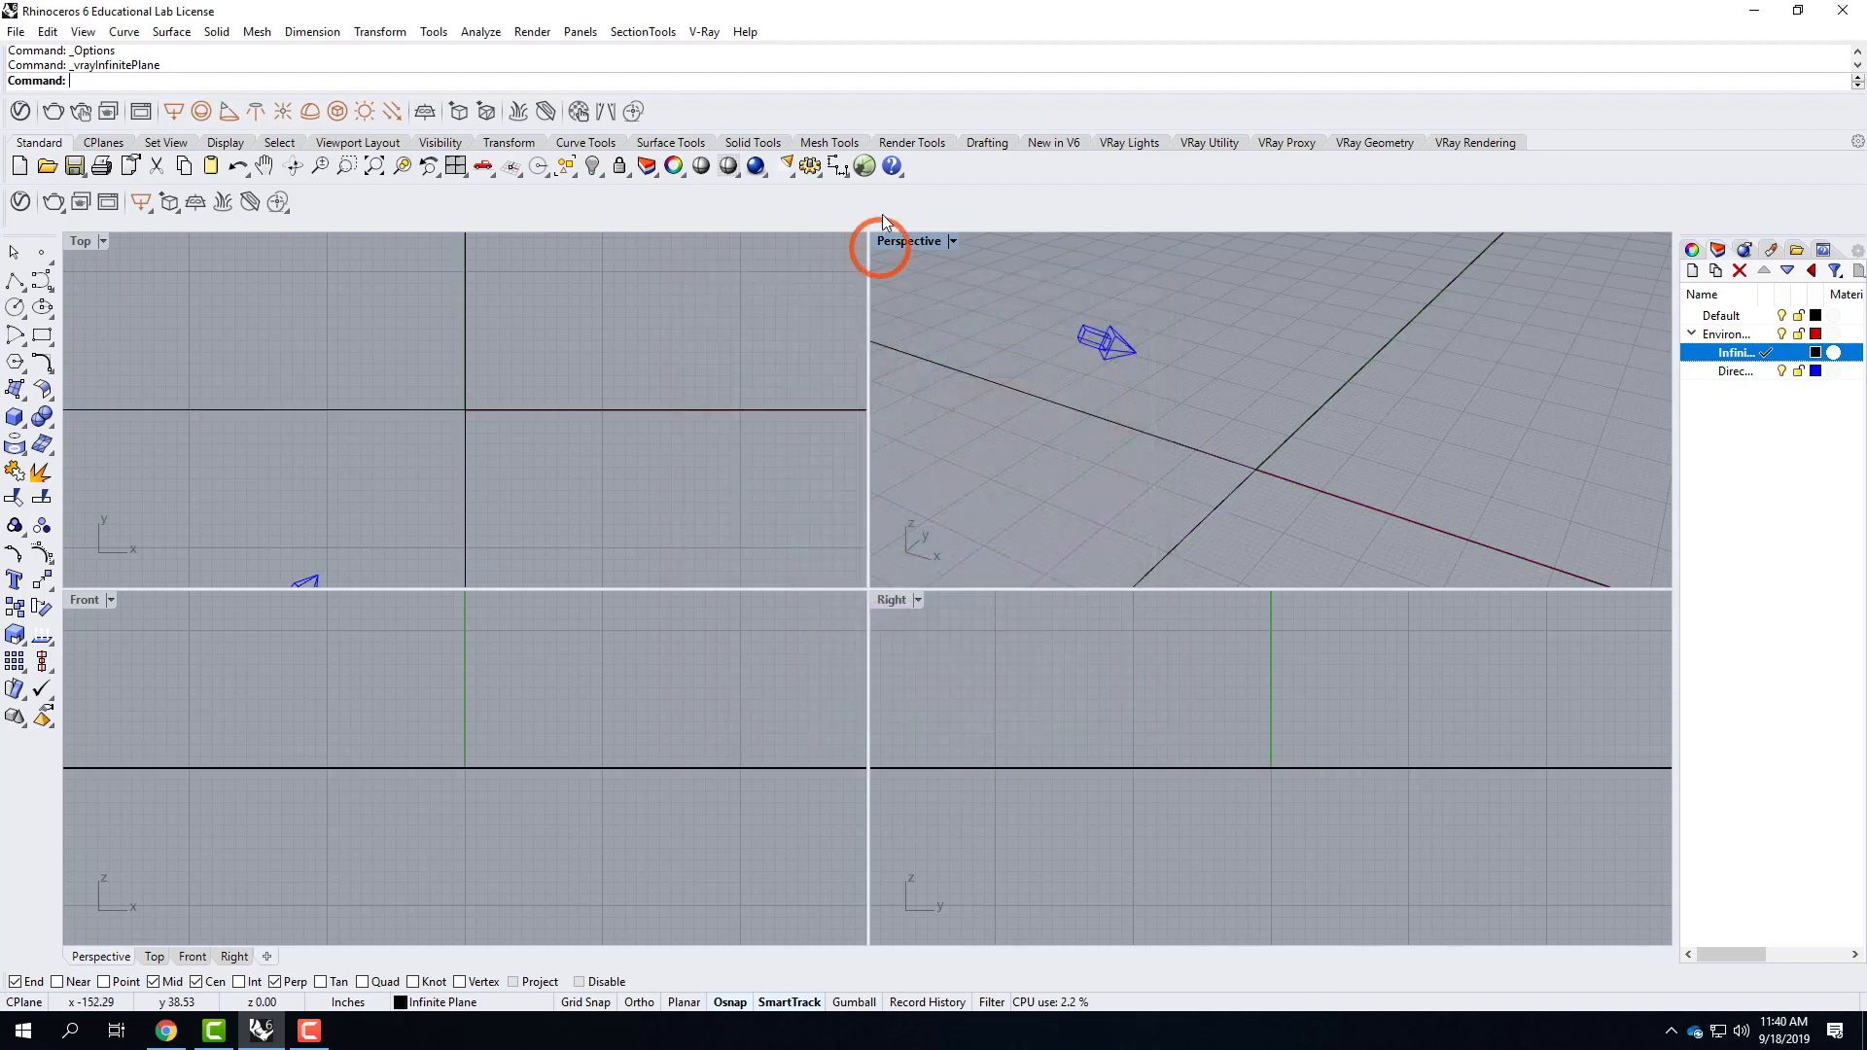
Switch the Perspective viewport to the Shaded display mode.
left_click(954, 243)
left_click(965, 312)
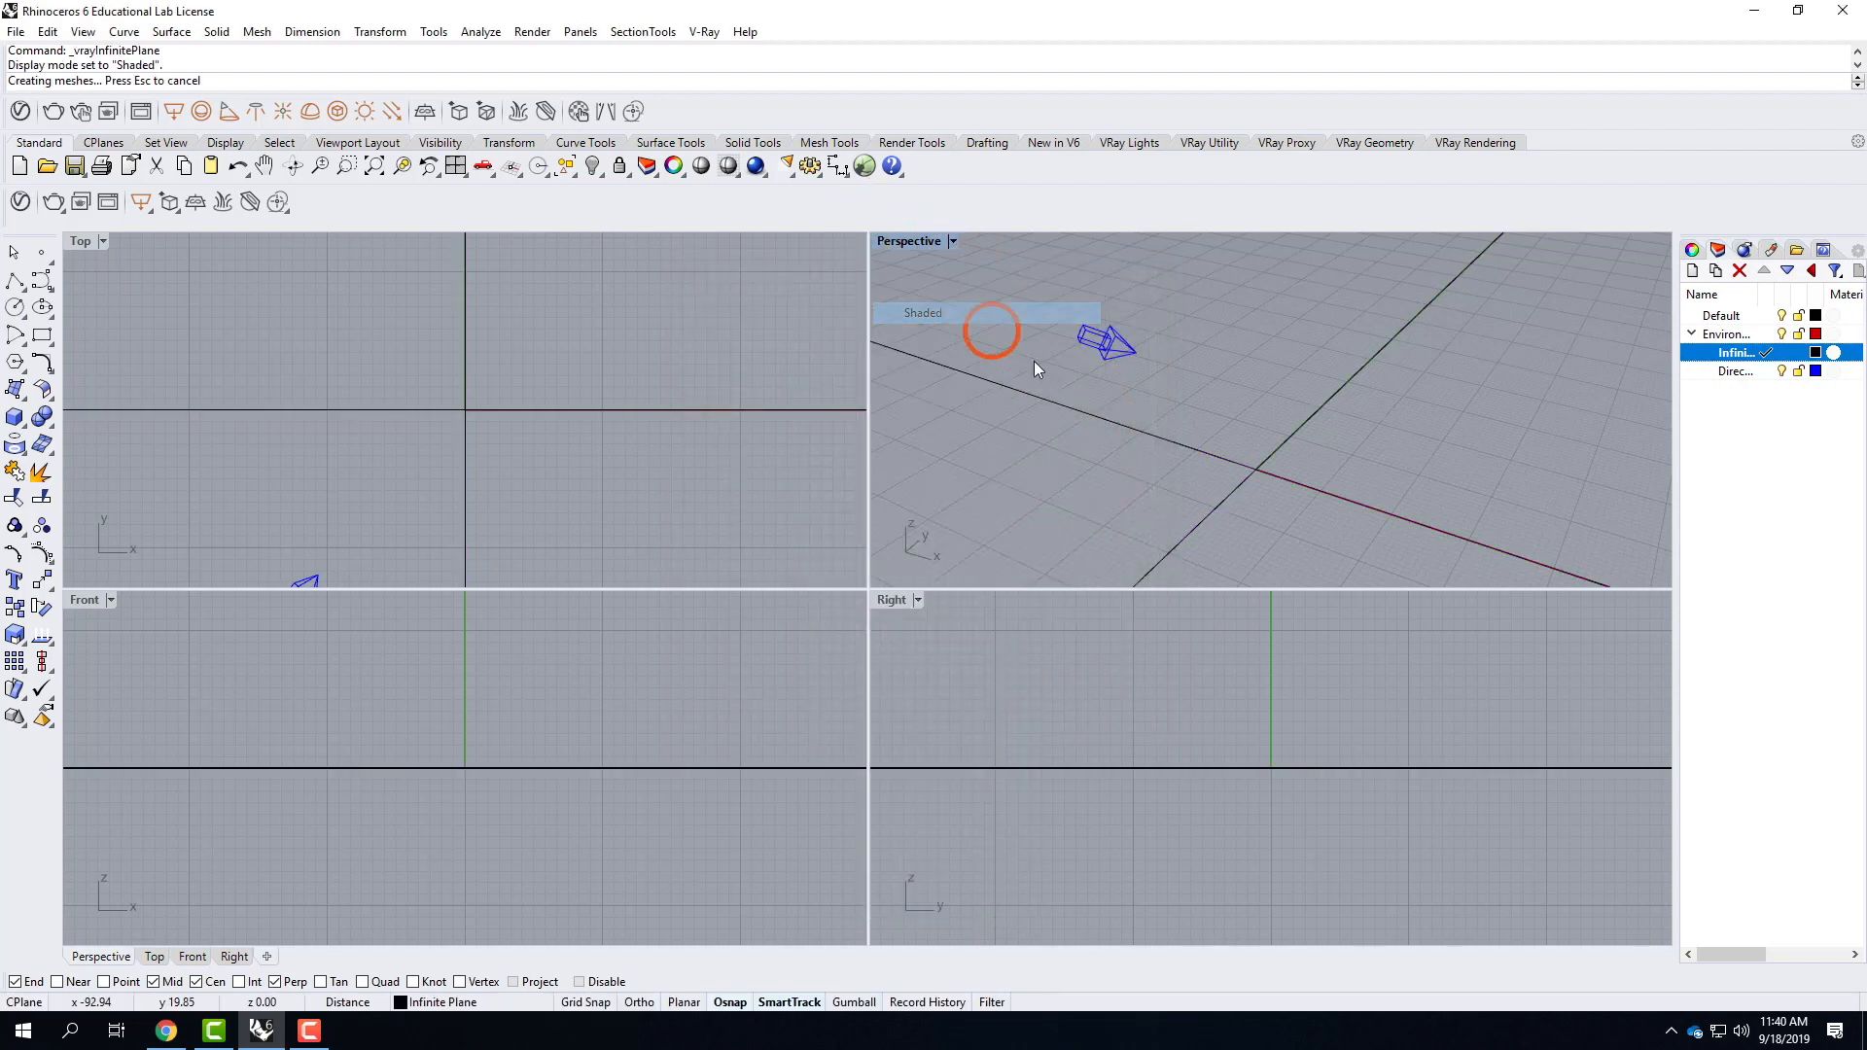
right_click_drag(1175, 501, 1445, 364)
scroll(1444, 364, "down", 4)
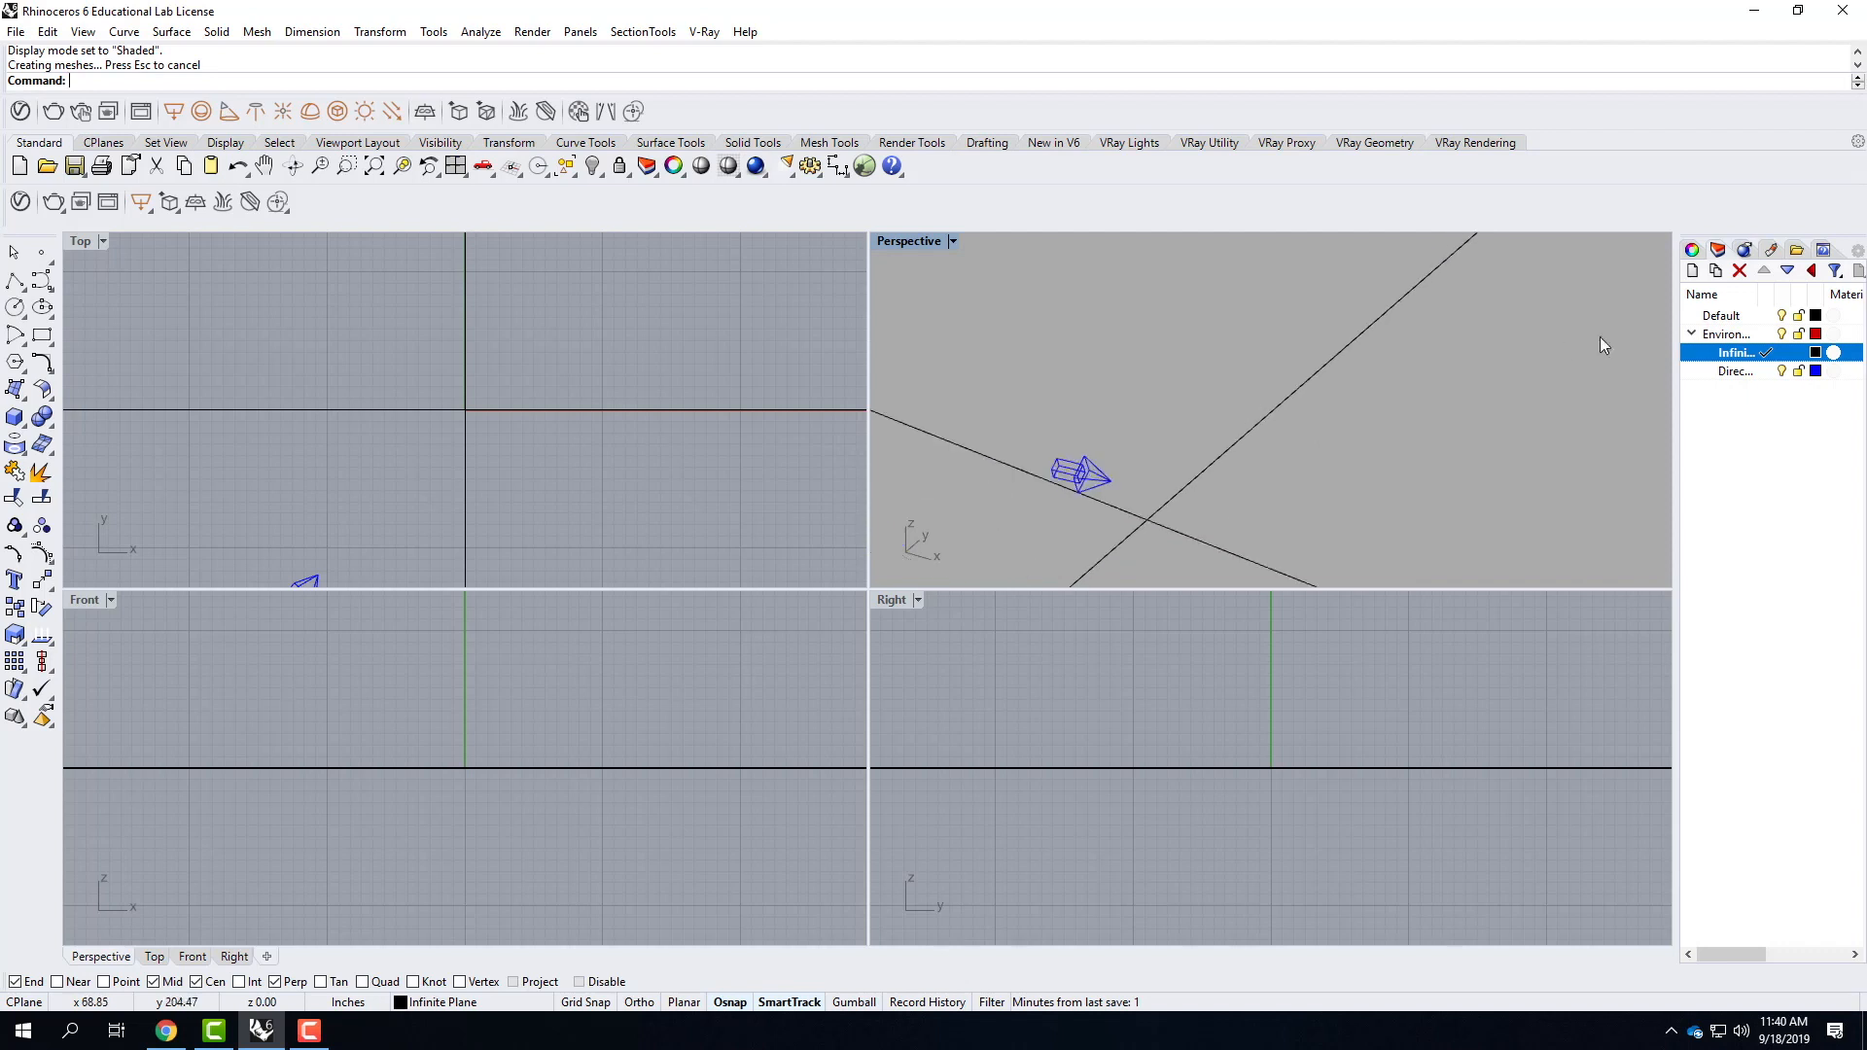
Make Default the current layer and create a wall-like box with a 12' by 1' base and an 8' height.
left_click(1766, 316)
left_click(1125, 319)
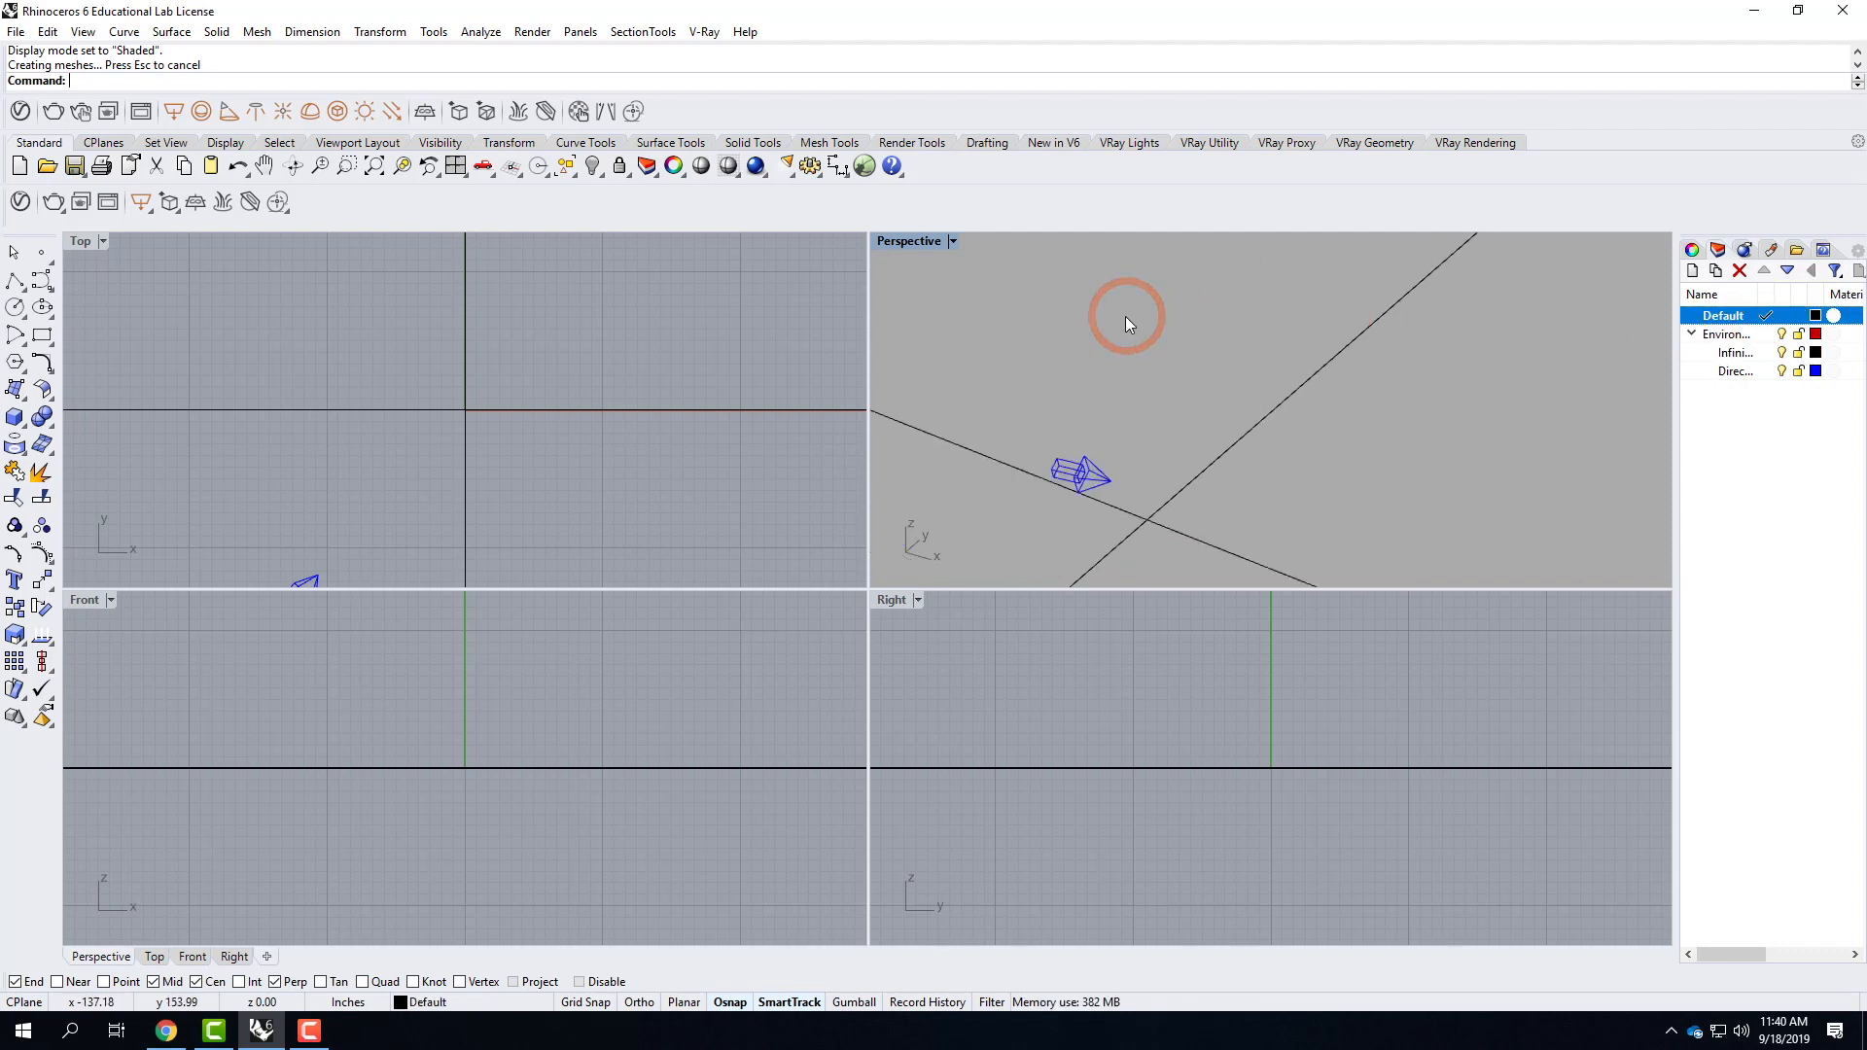
left_click(14, 420)
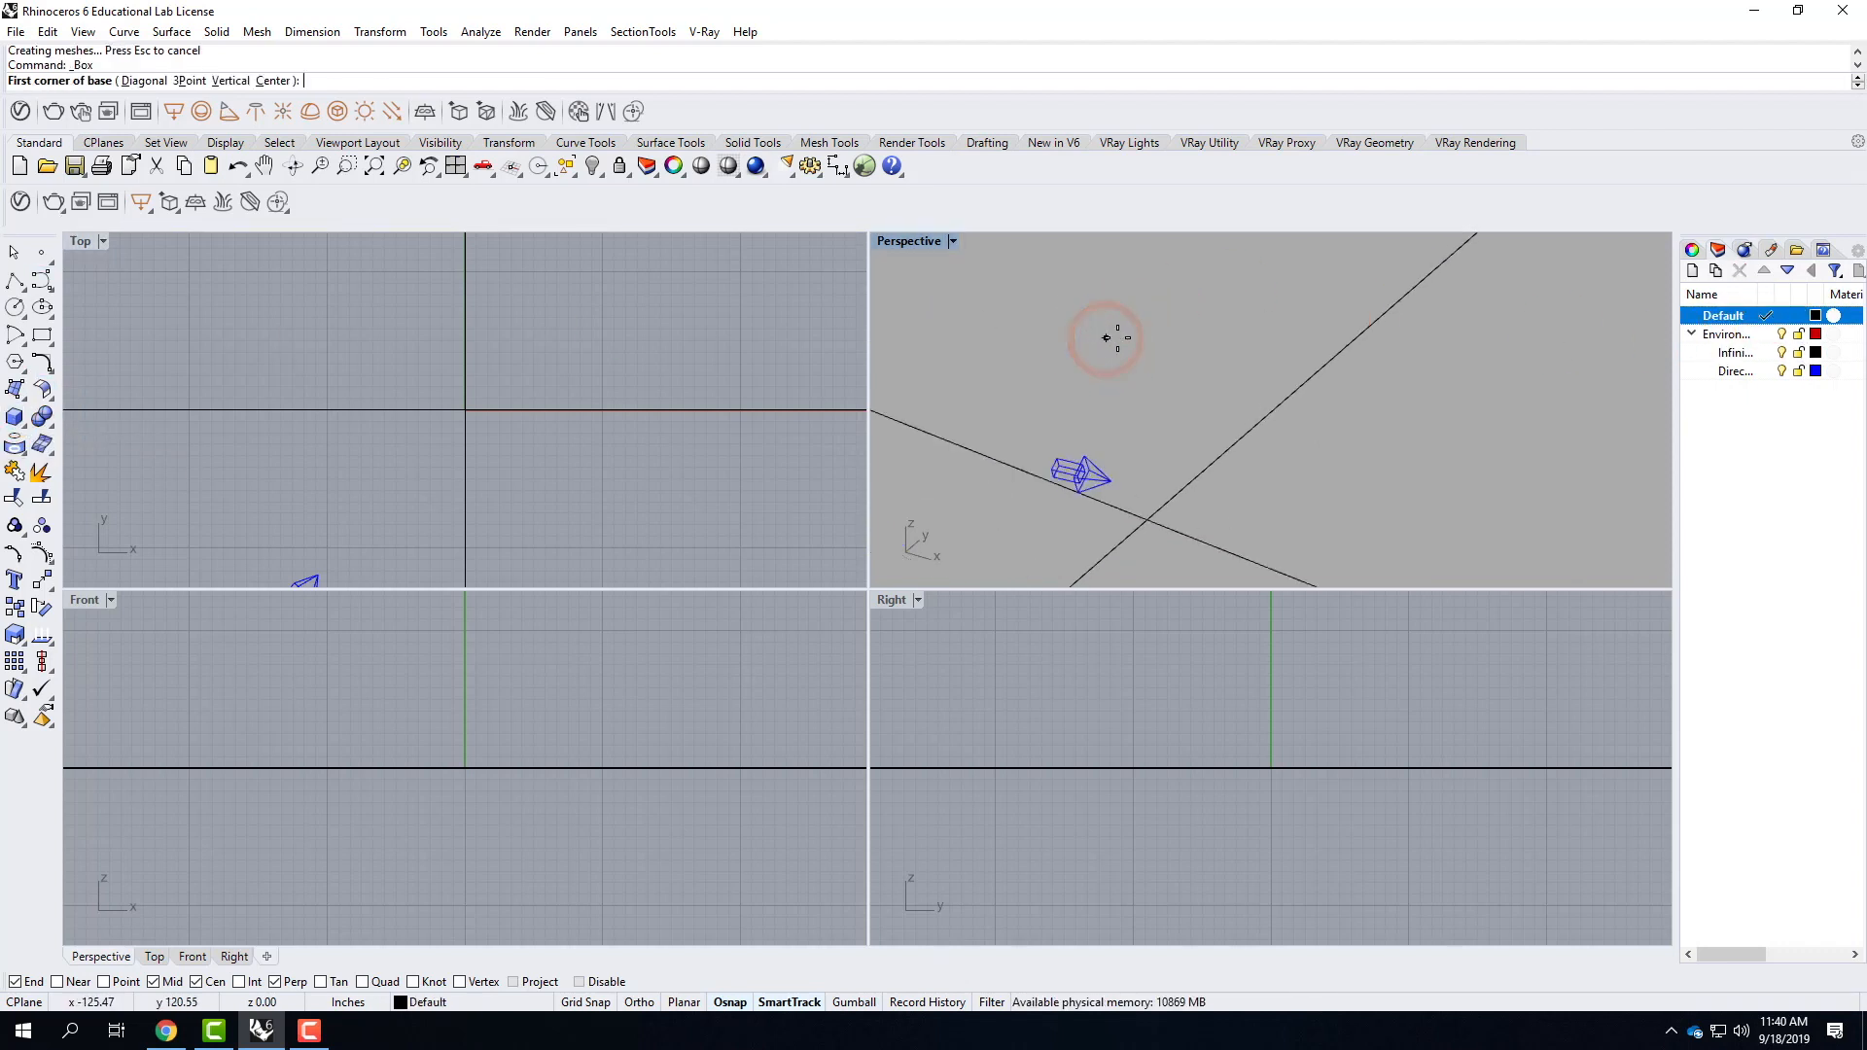
left_click(1120, 337)
type("@")
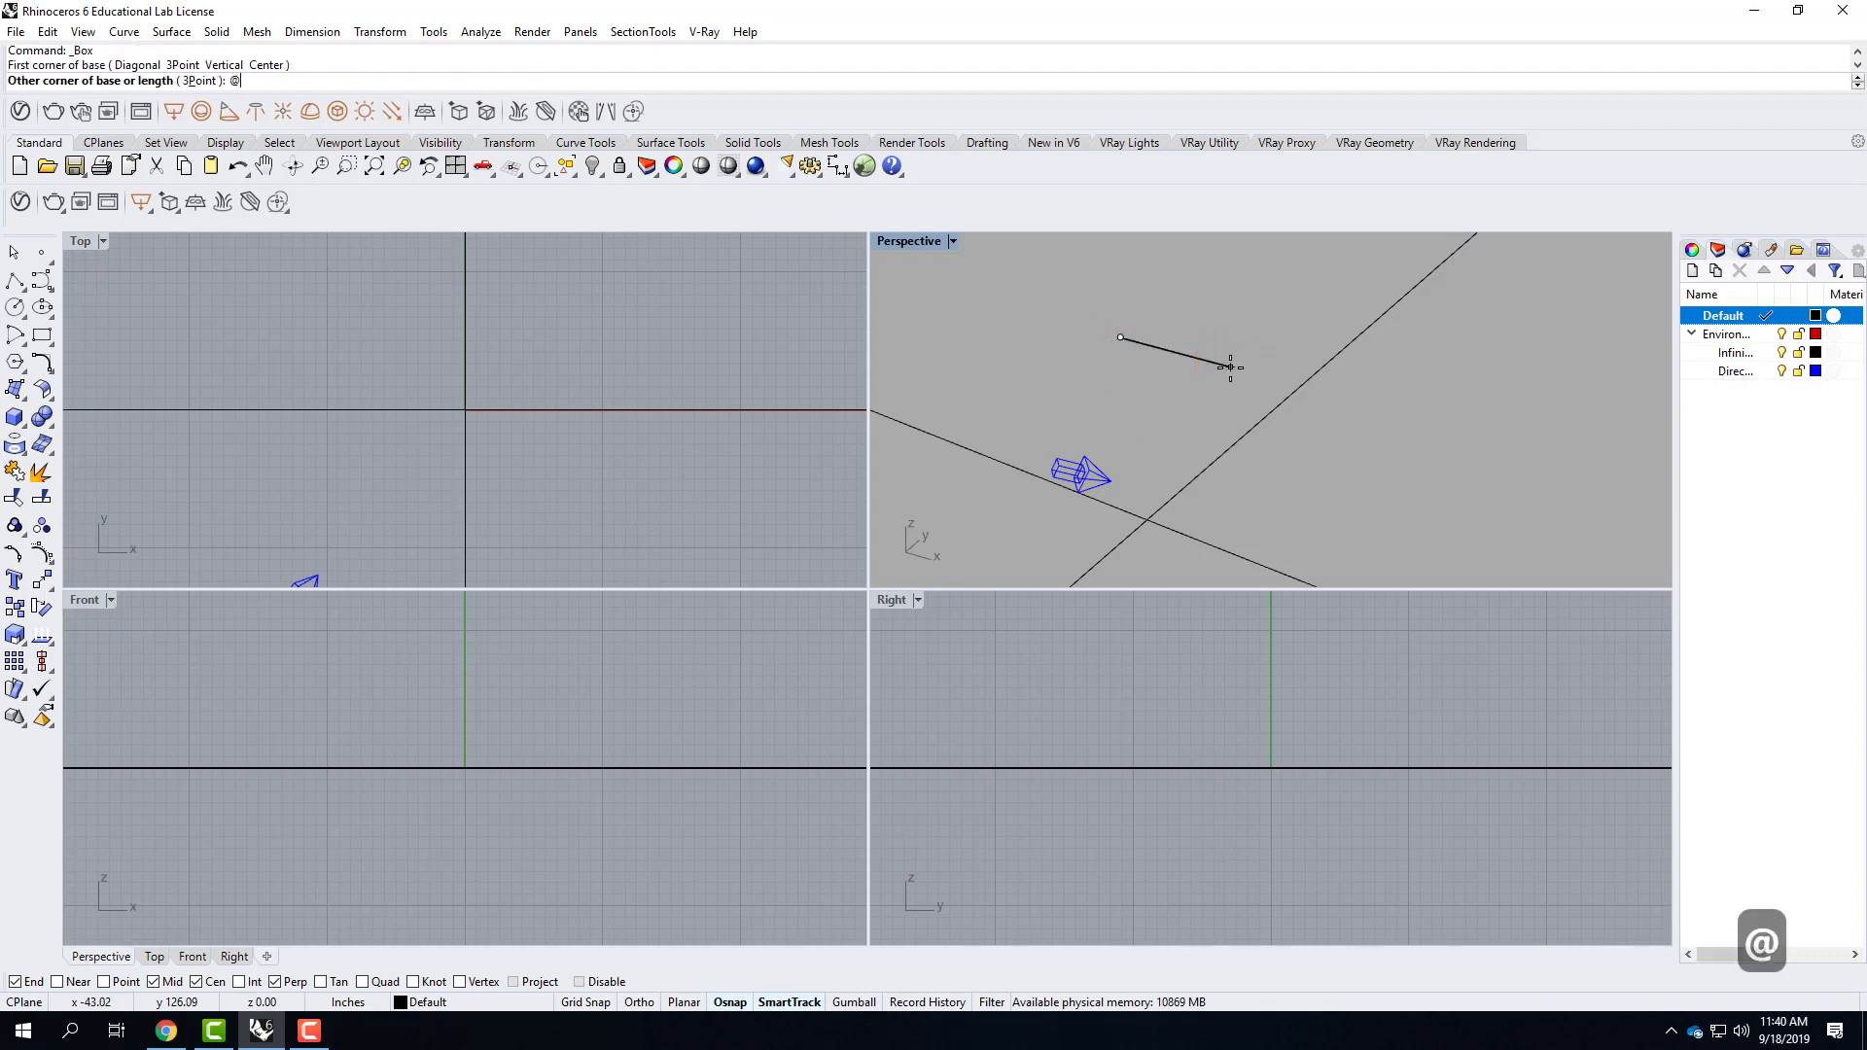
type("12',1'")
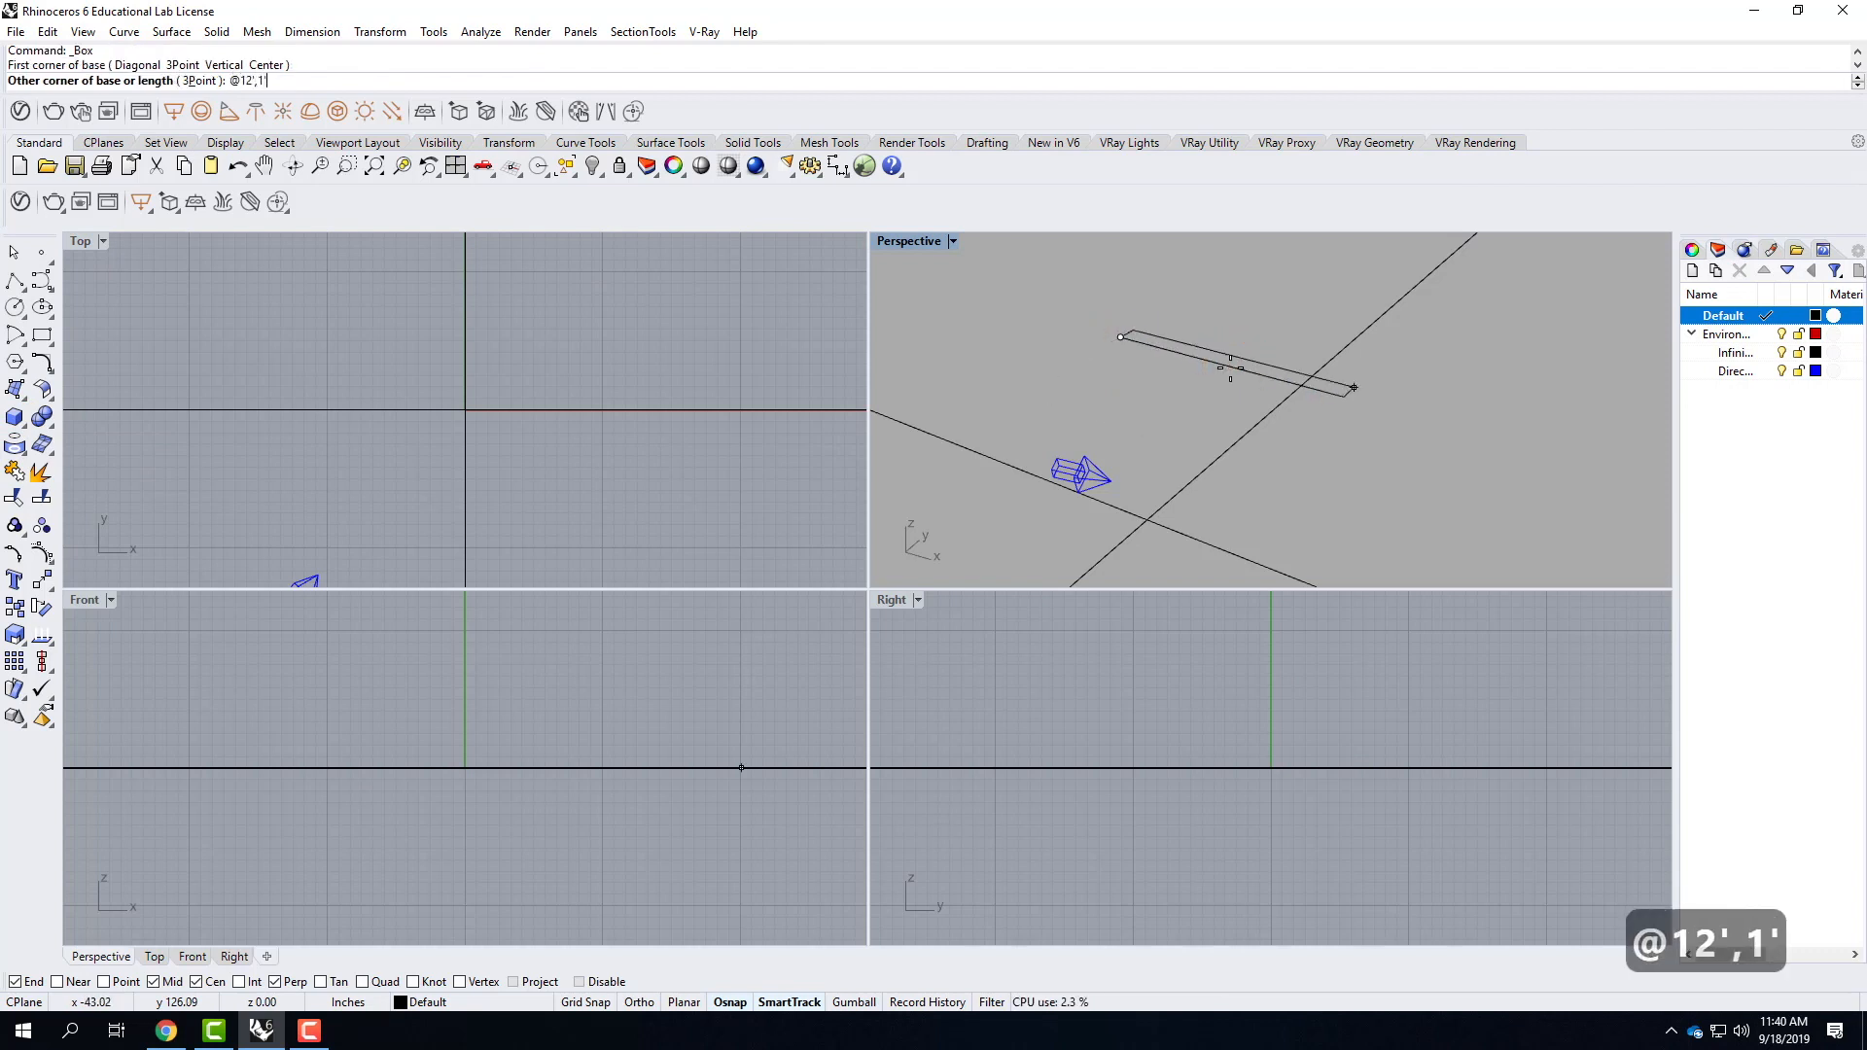
key("Return")
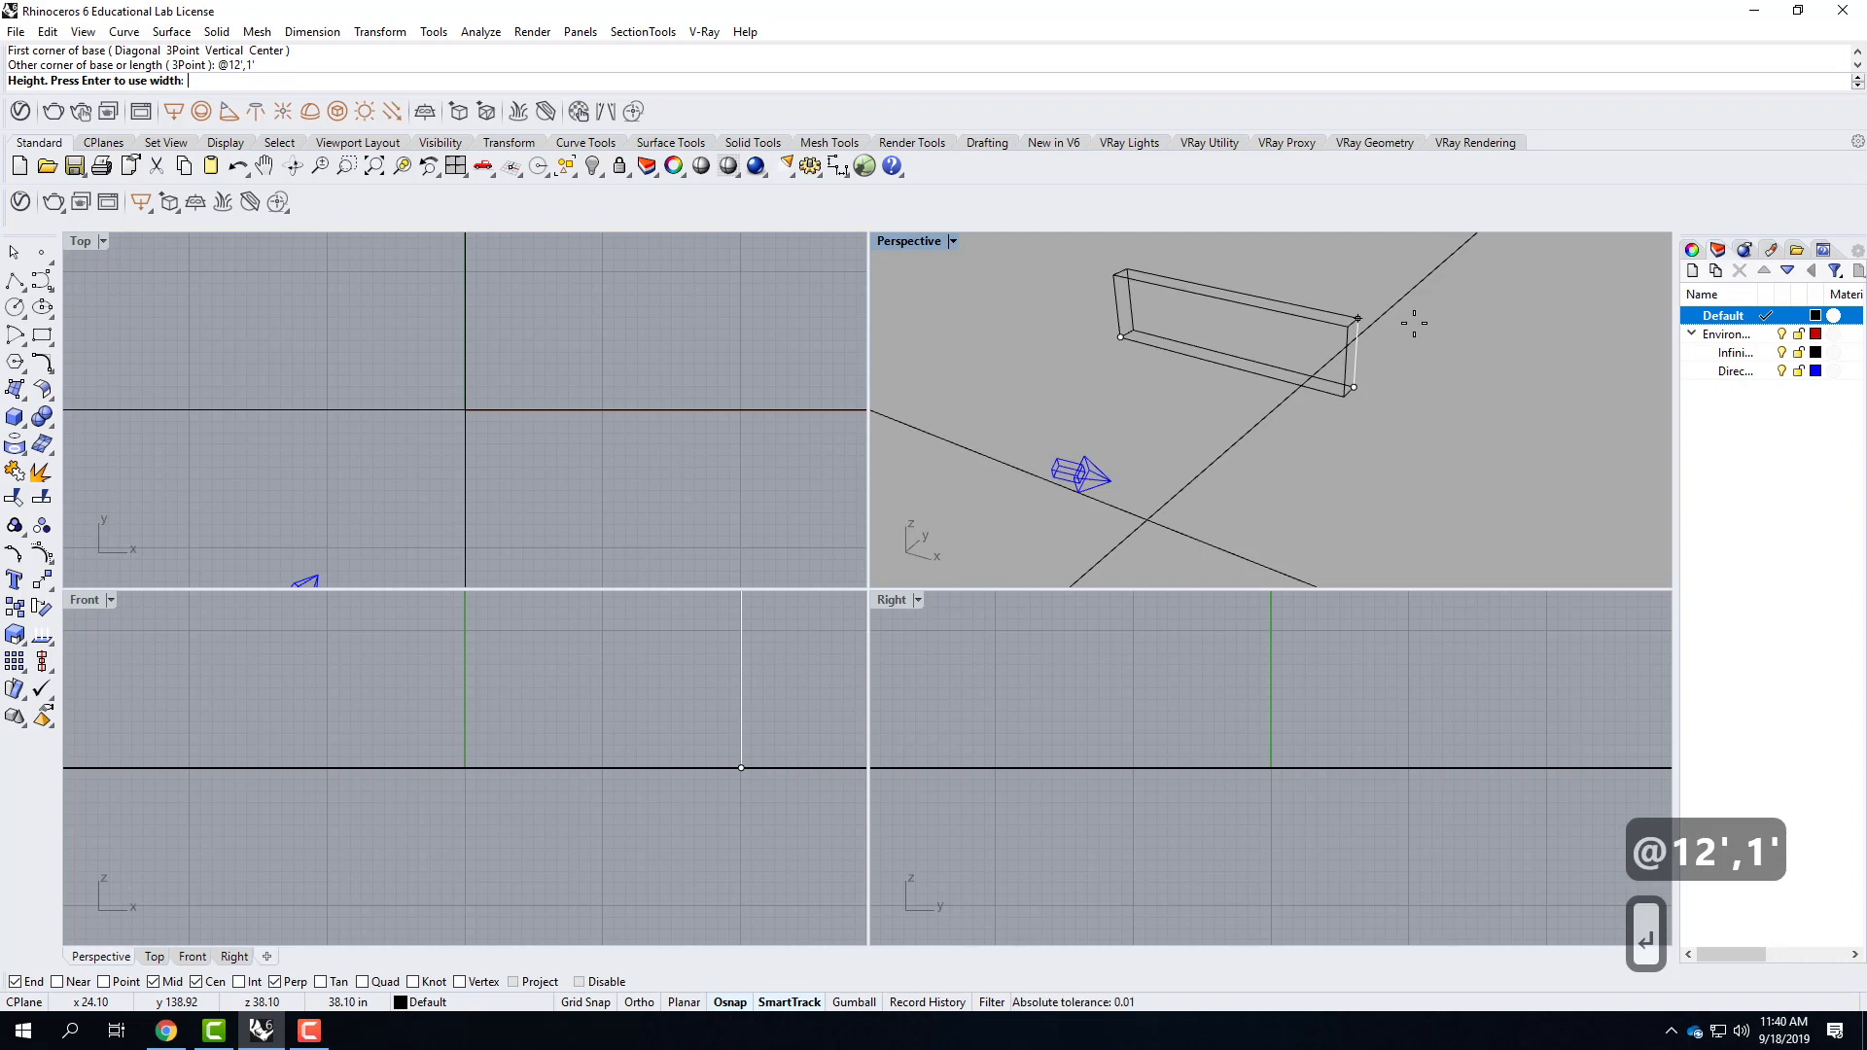
type("8")
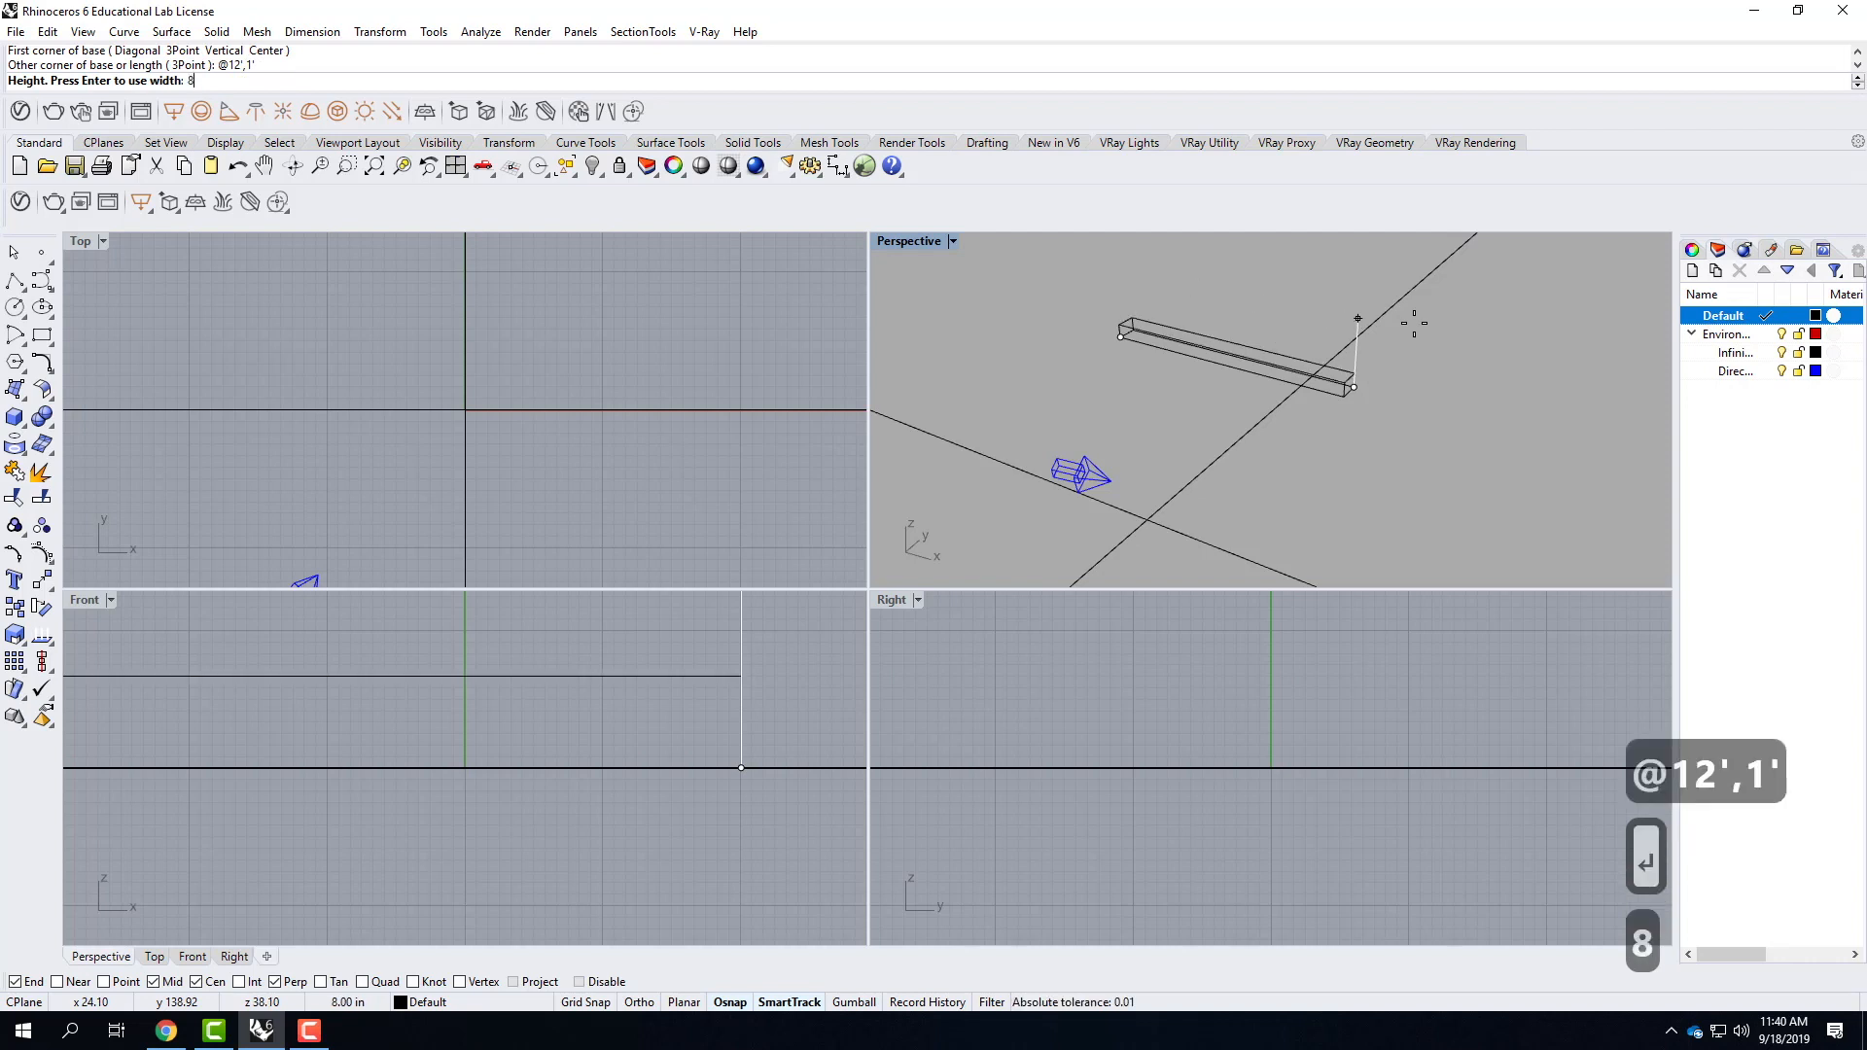
type("'")
key("Return")
Create a box with a 4' by 4' base and a 4' height in front of the wall.
scroll(1281, 535, "down", 4)
scroll(1157, 353, "up", 2)
scroll(1152, 389, "up", 2)
left_click(17, 416)
left_click(1203, 503)
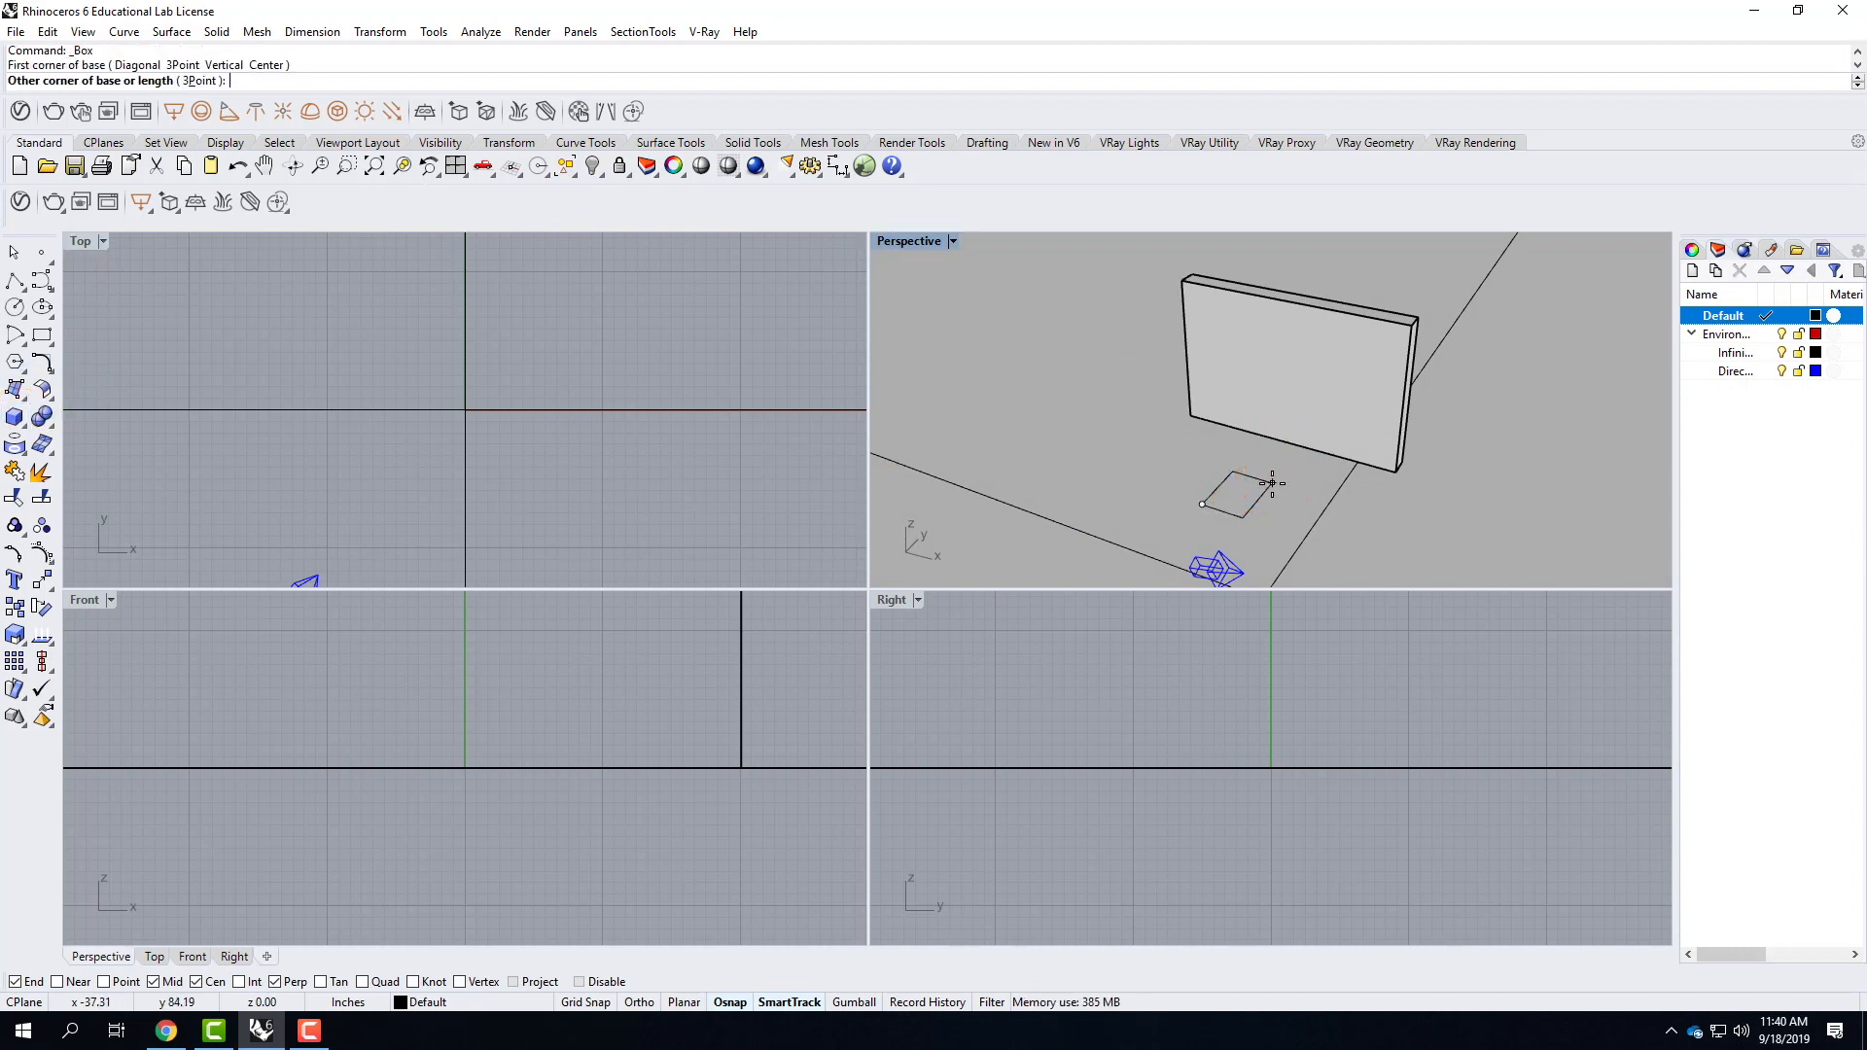
key("shift")
type("@4")
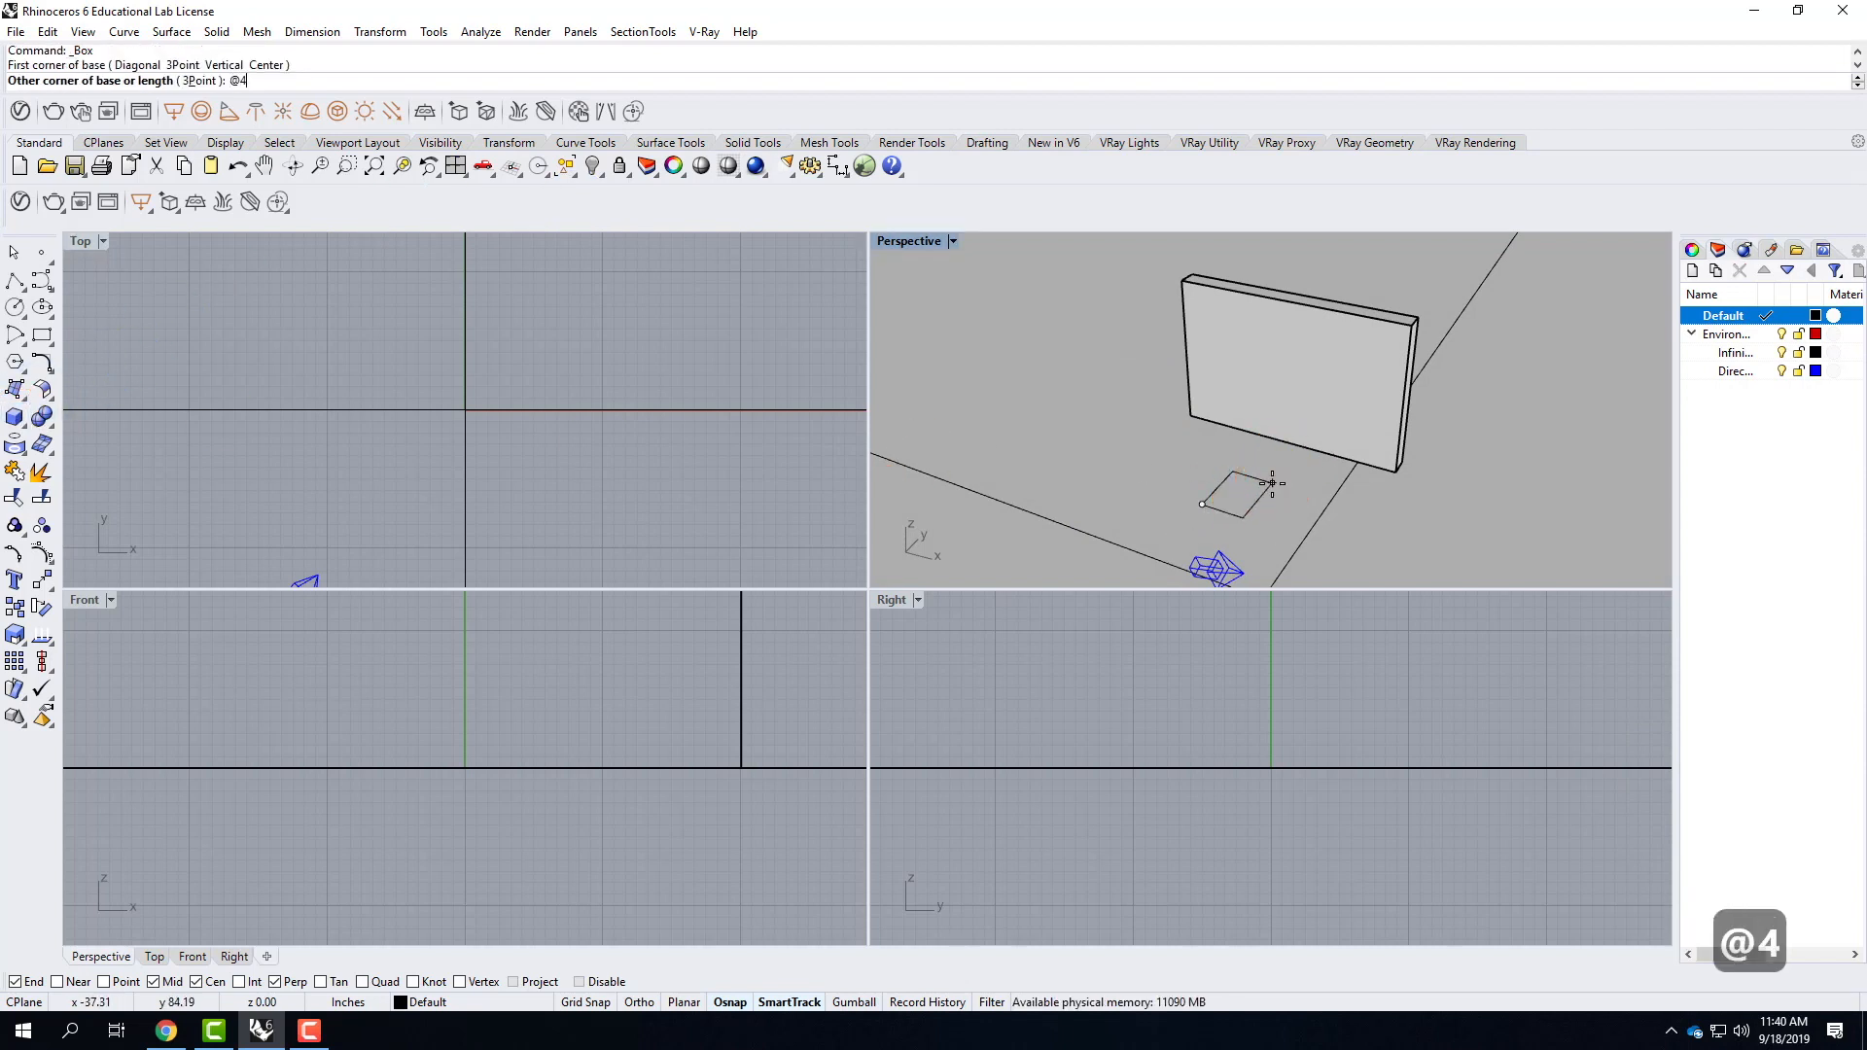
type("',4'")
key("Return")
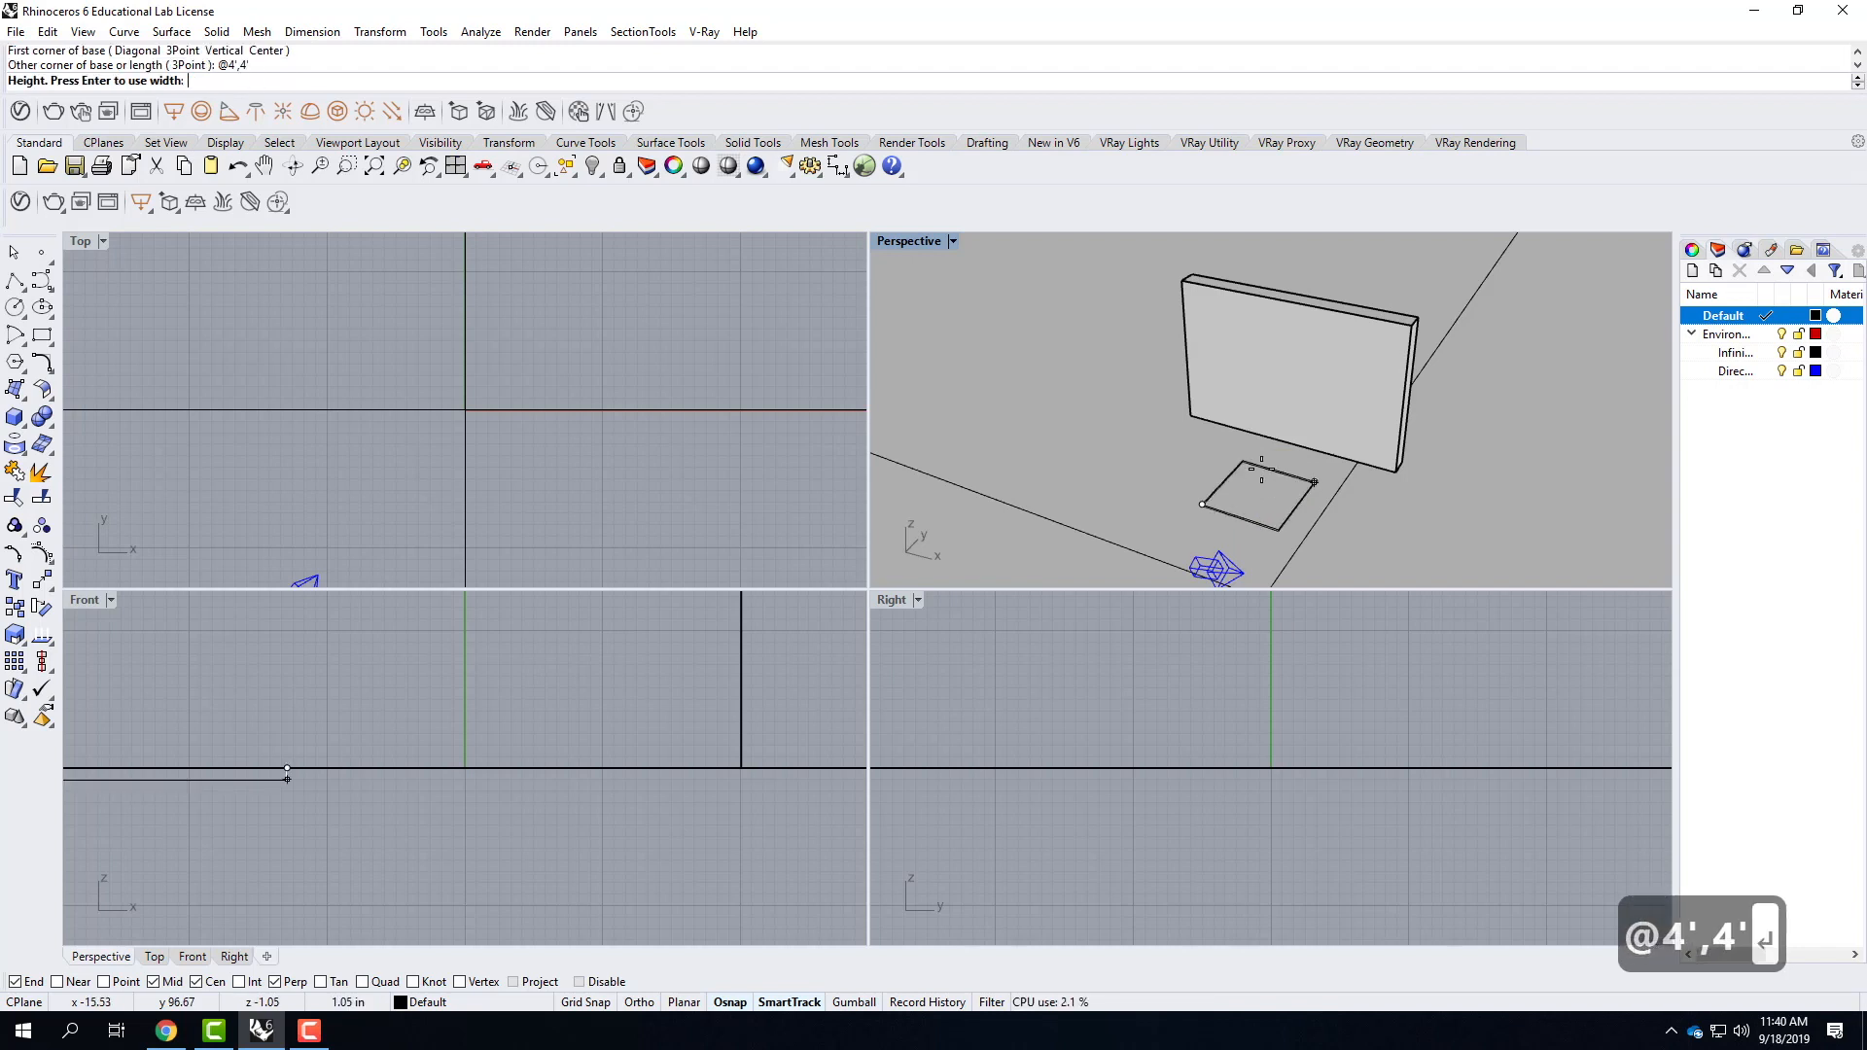
type("4'")
key("Return")
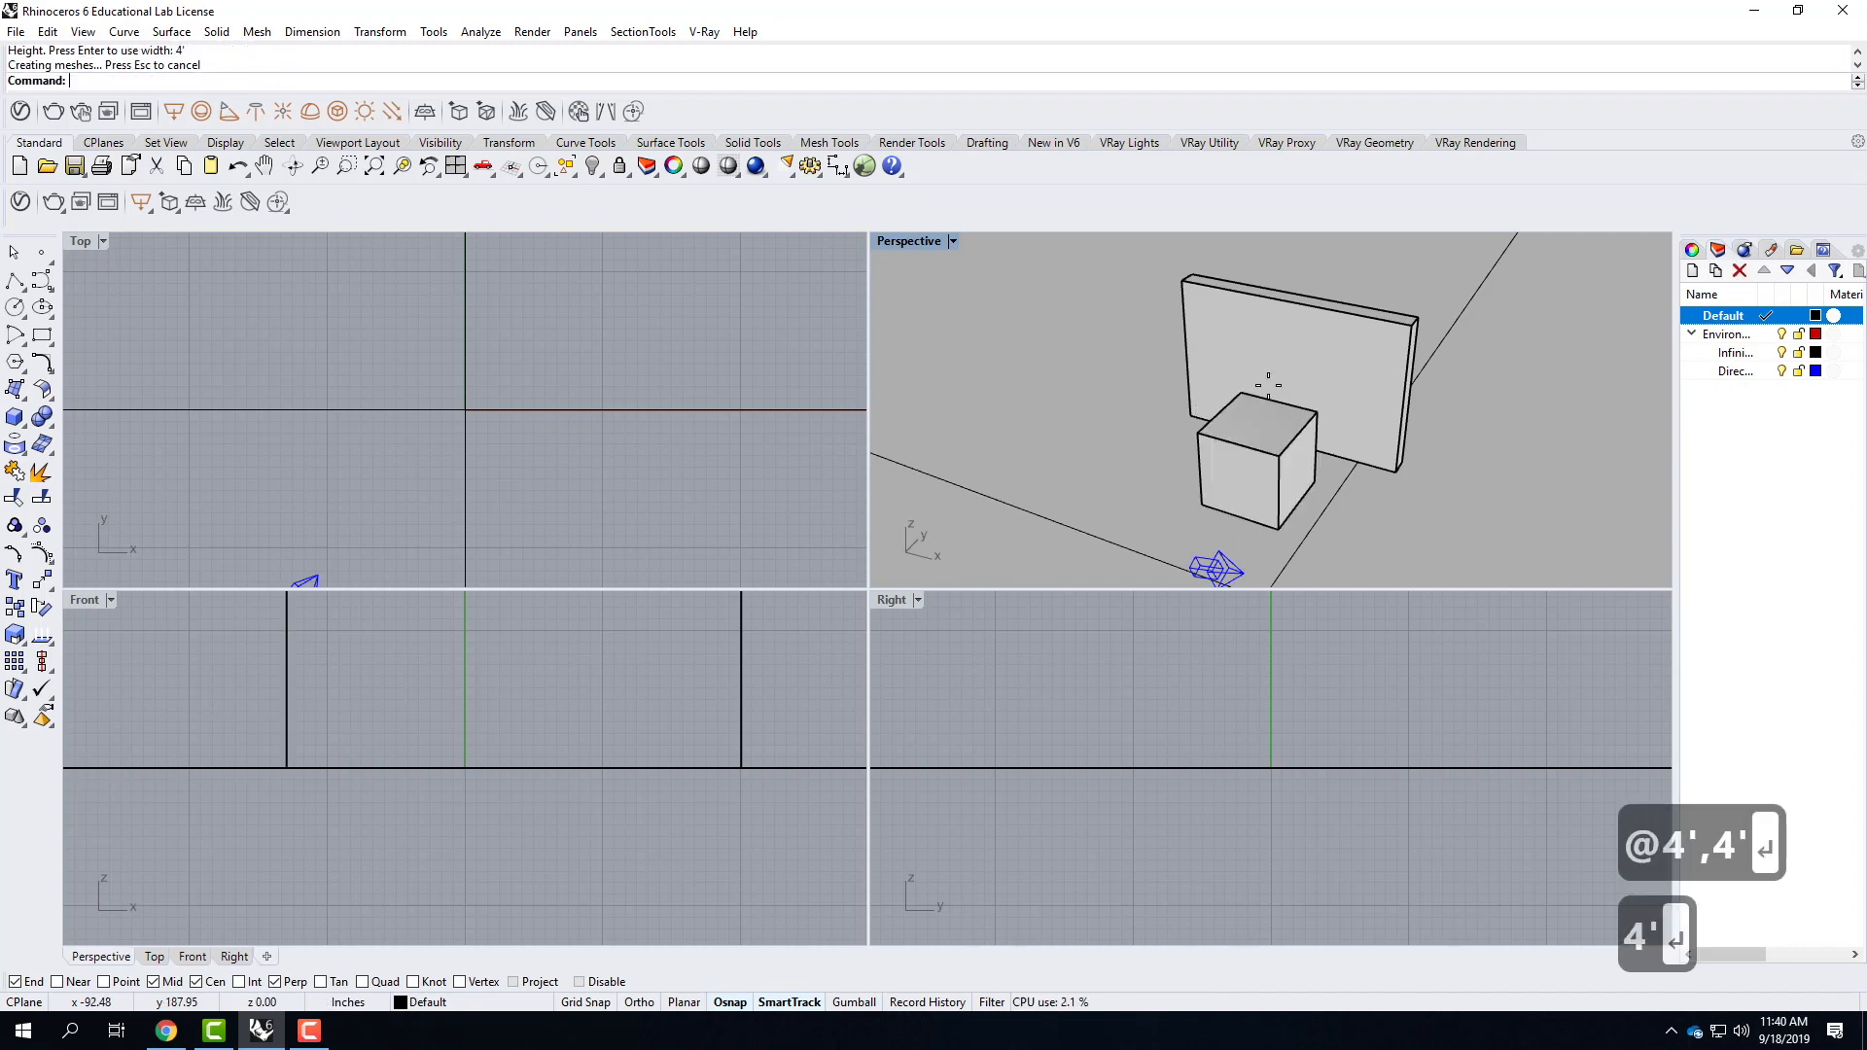
Create a solid cylinder beside the cube with a 4' diameter and a 4' height.
left_click(24, 429)
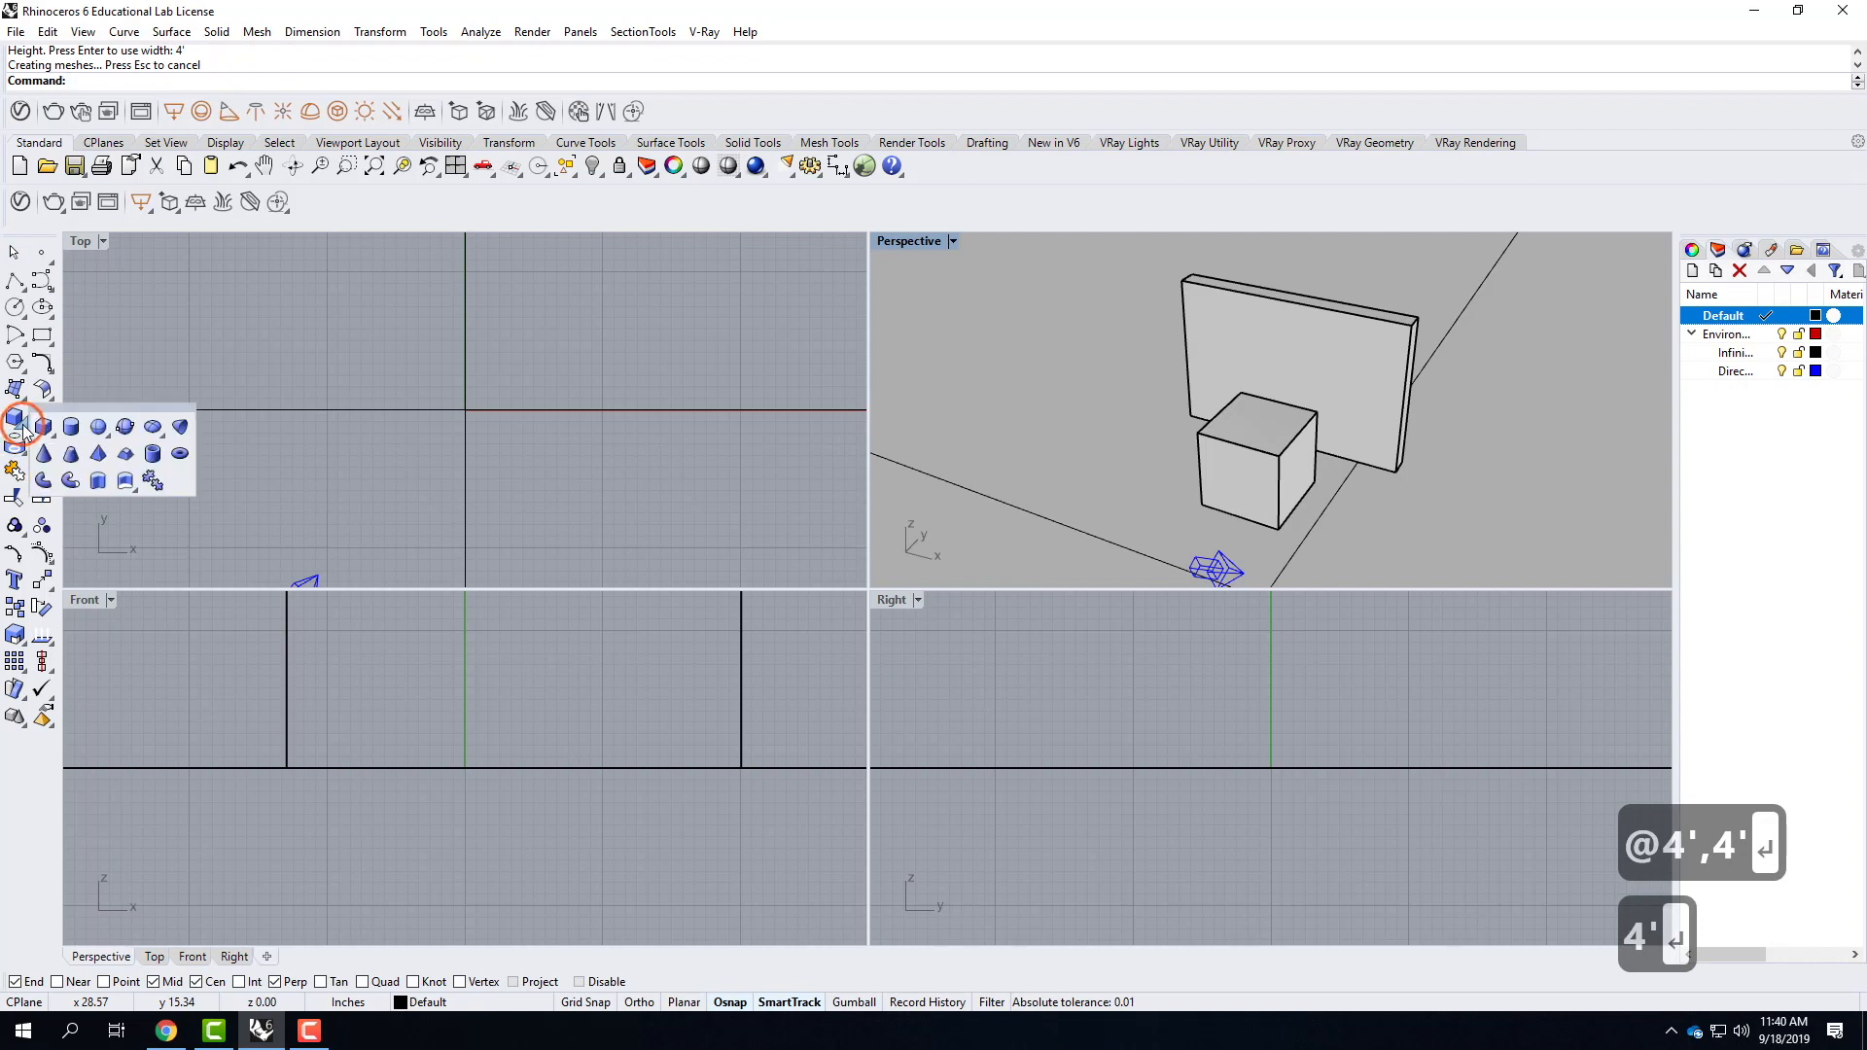
left_click(68, 426)
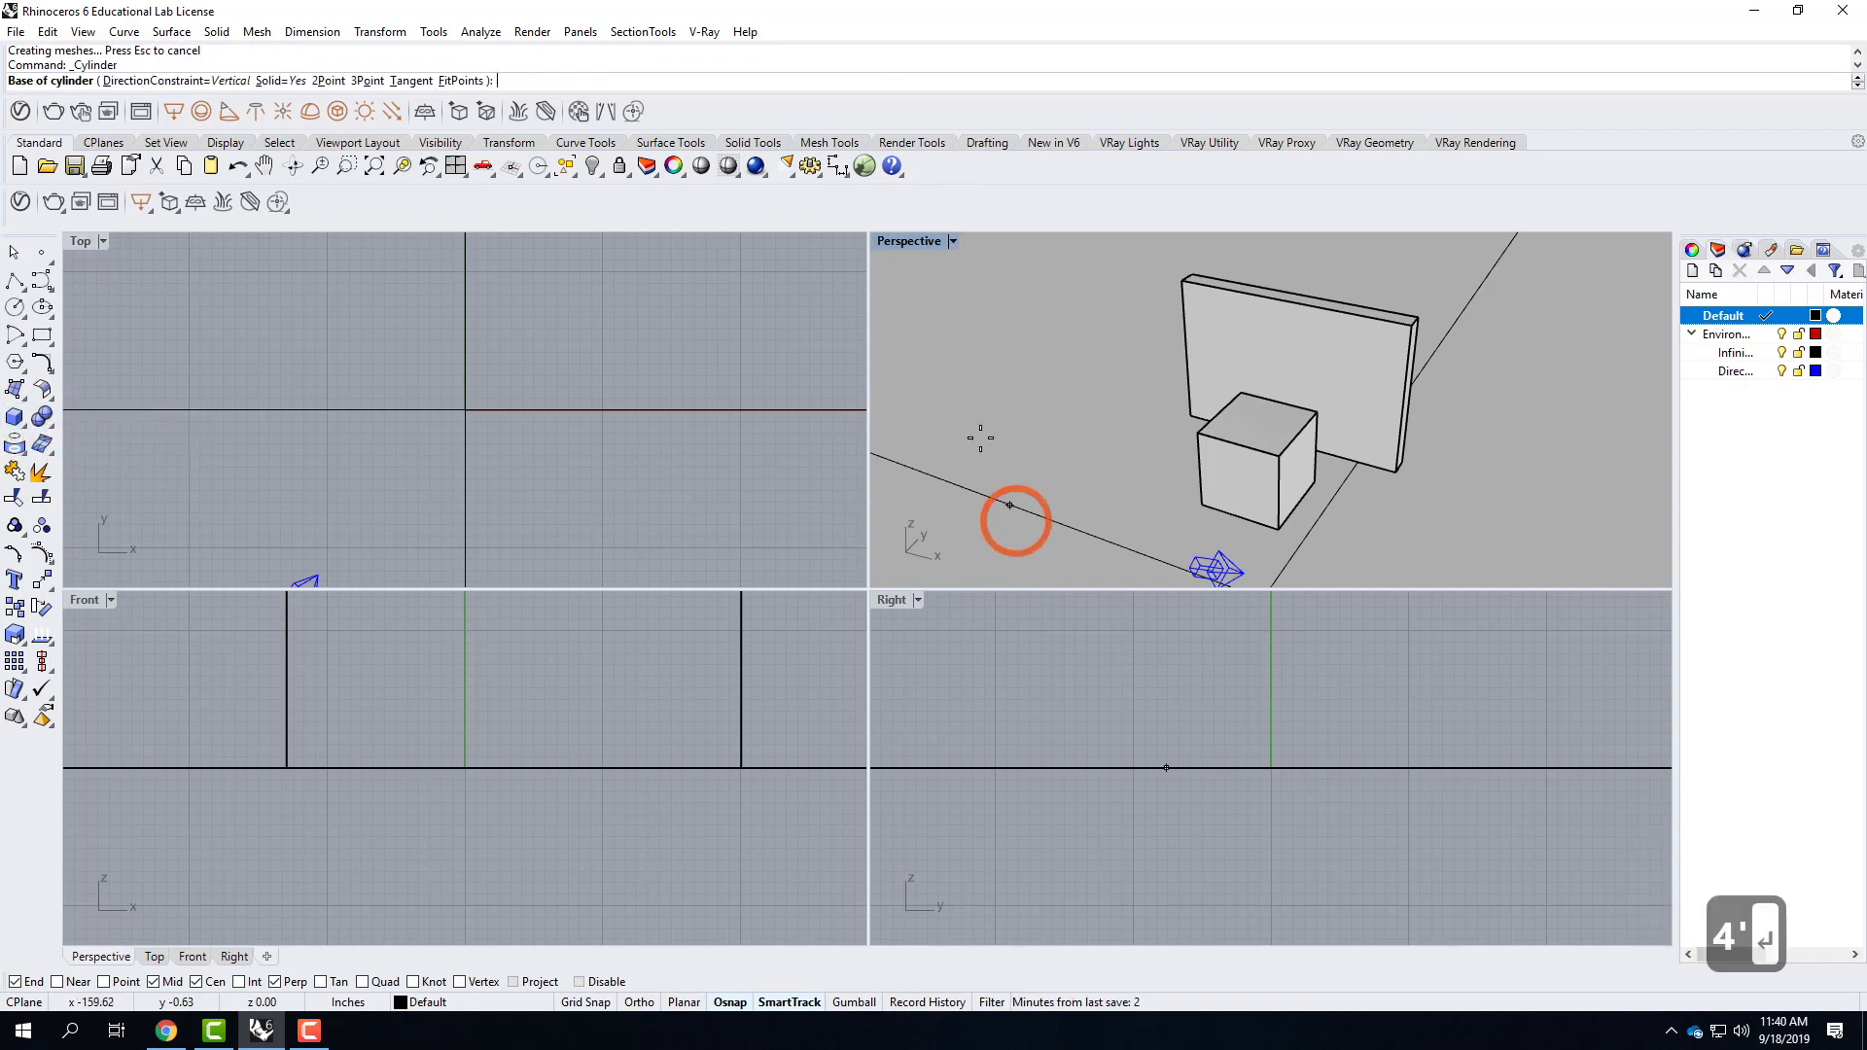
scroll(980, 437, "down", 4)
scroll(1326, 516, "up", 3)
left_click(1216, 506)
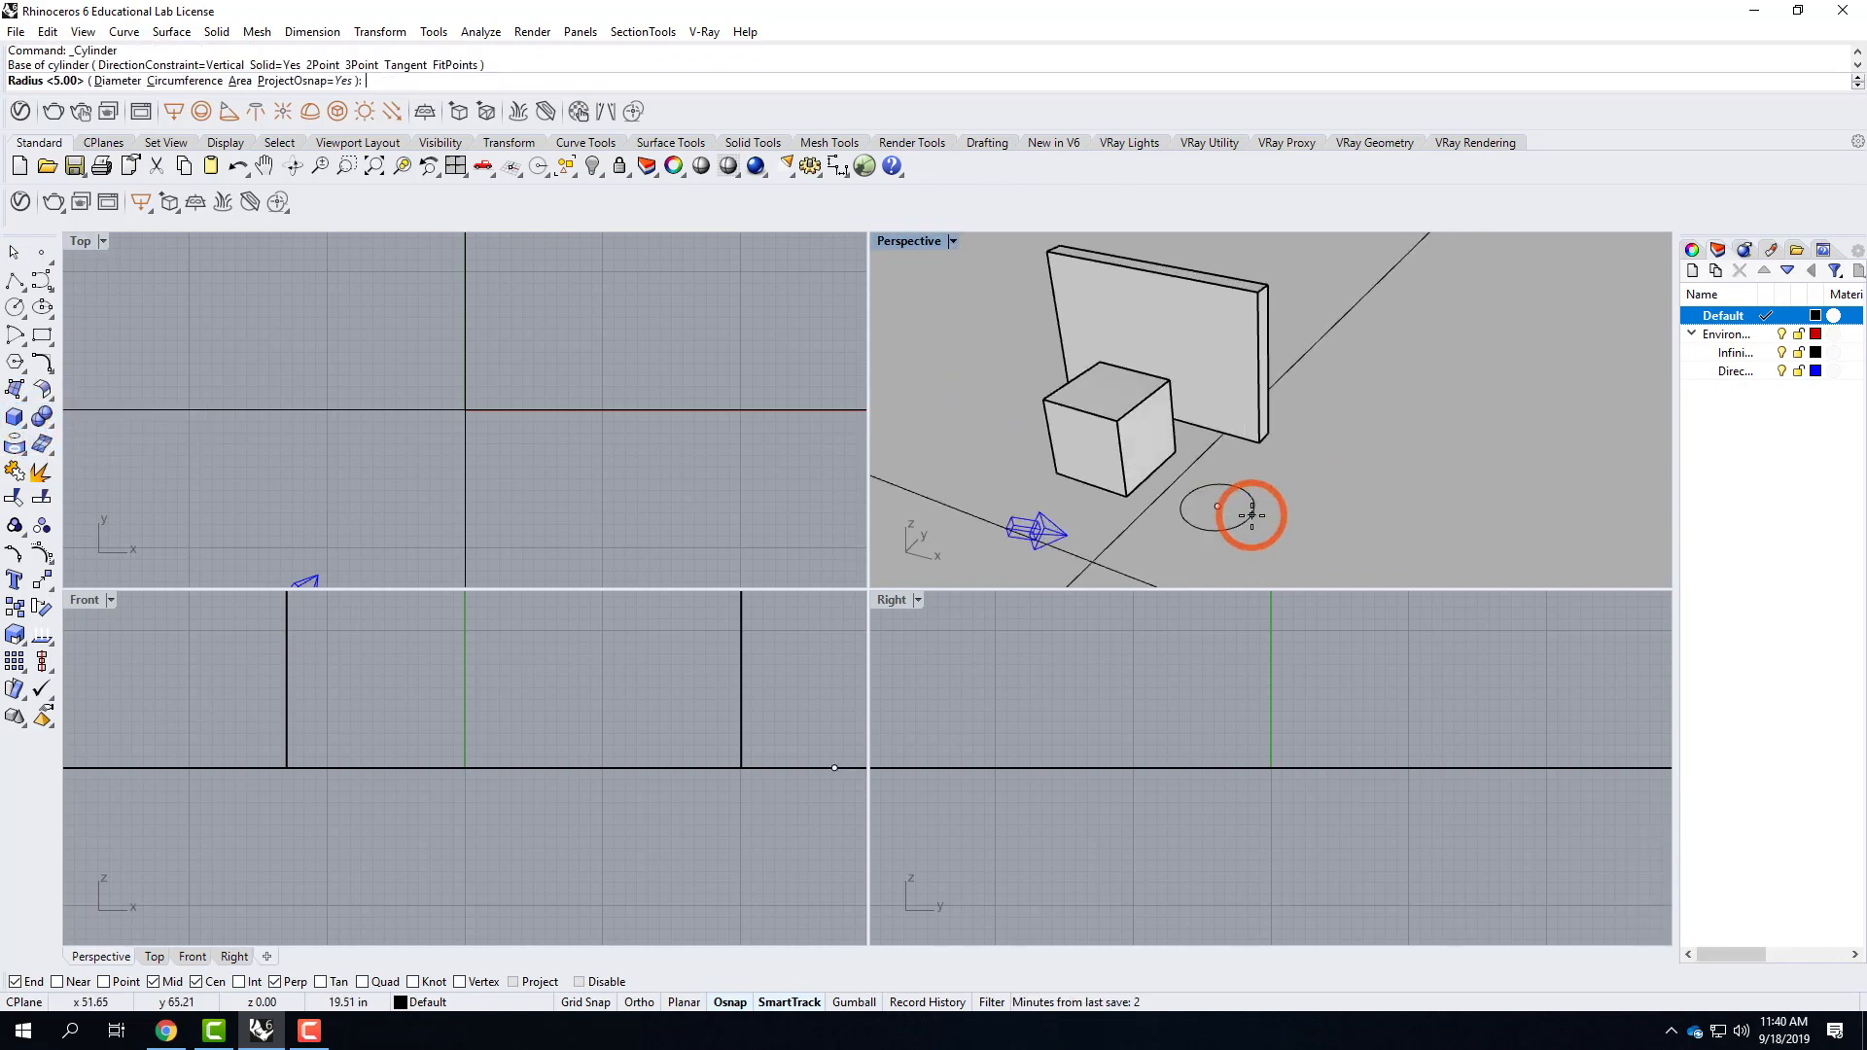
type("d")
key("Return")
type("4'")
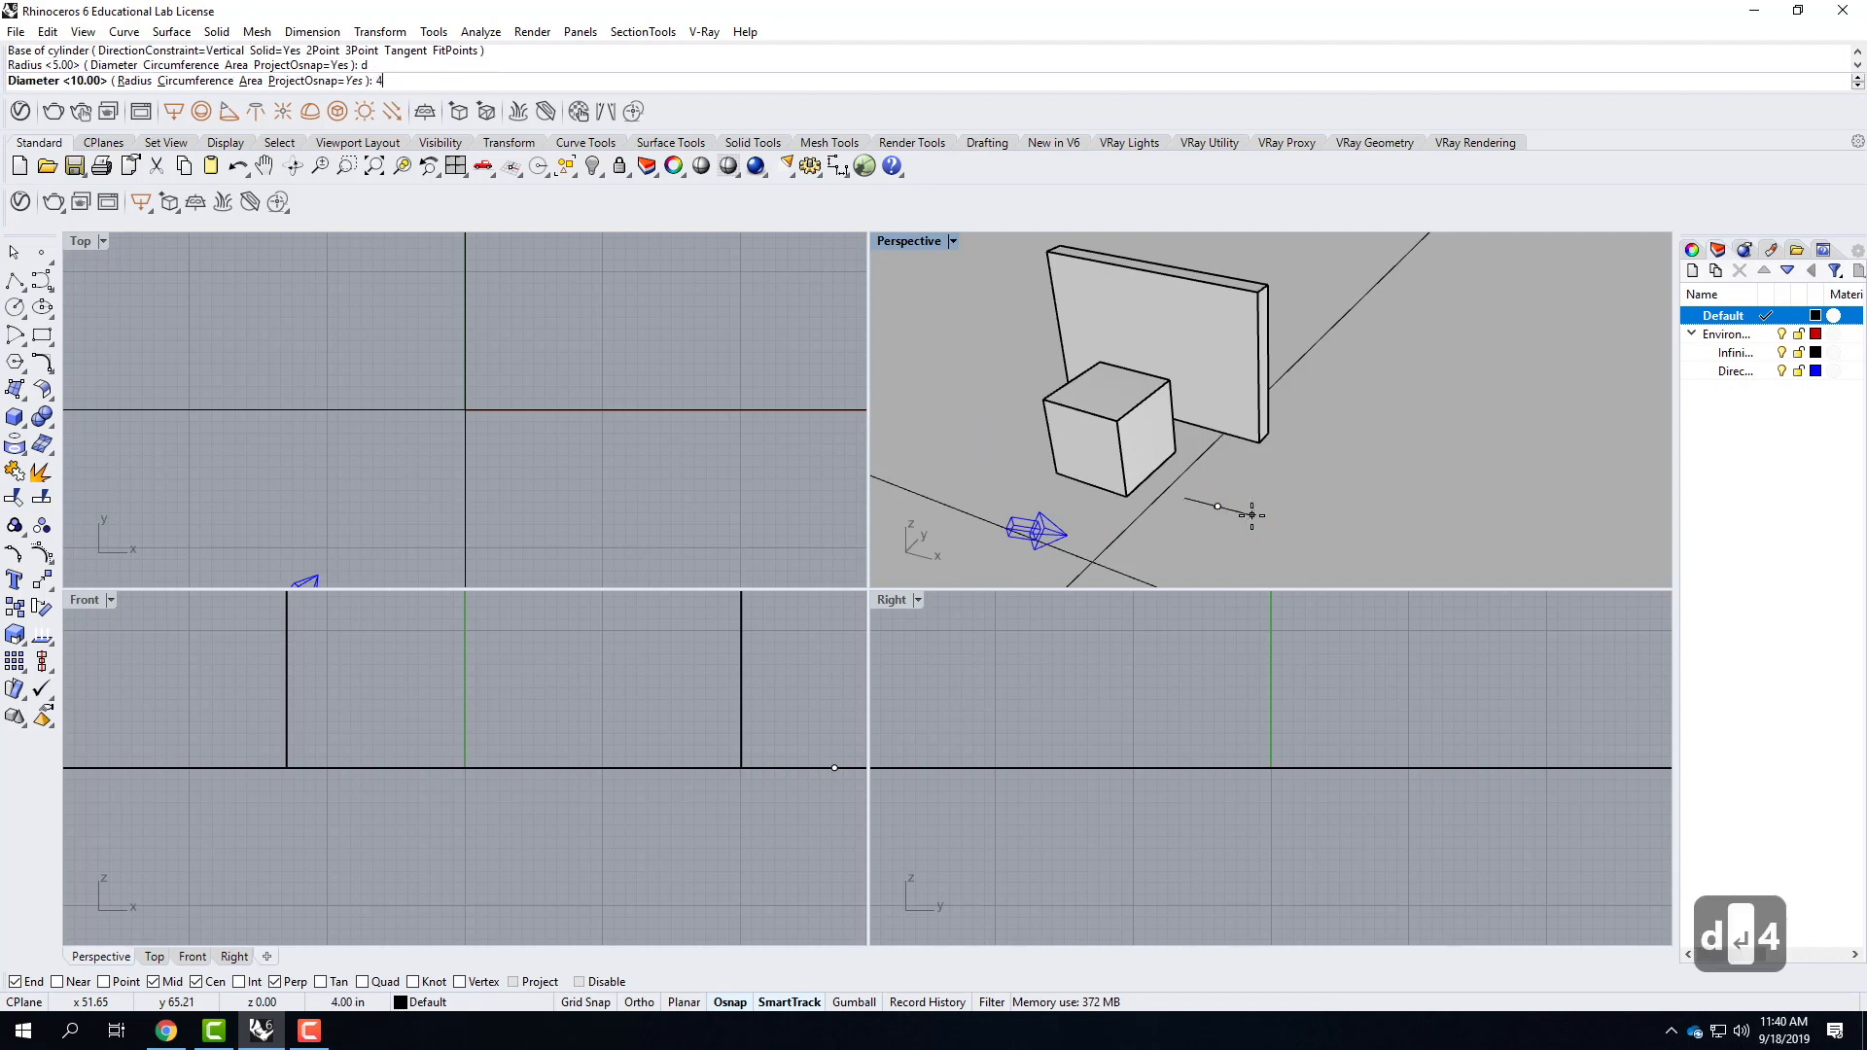
key("Return")
type("4'")
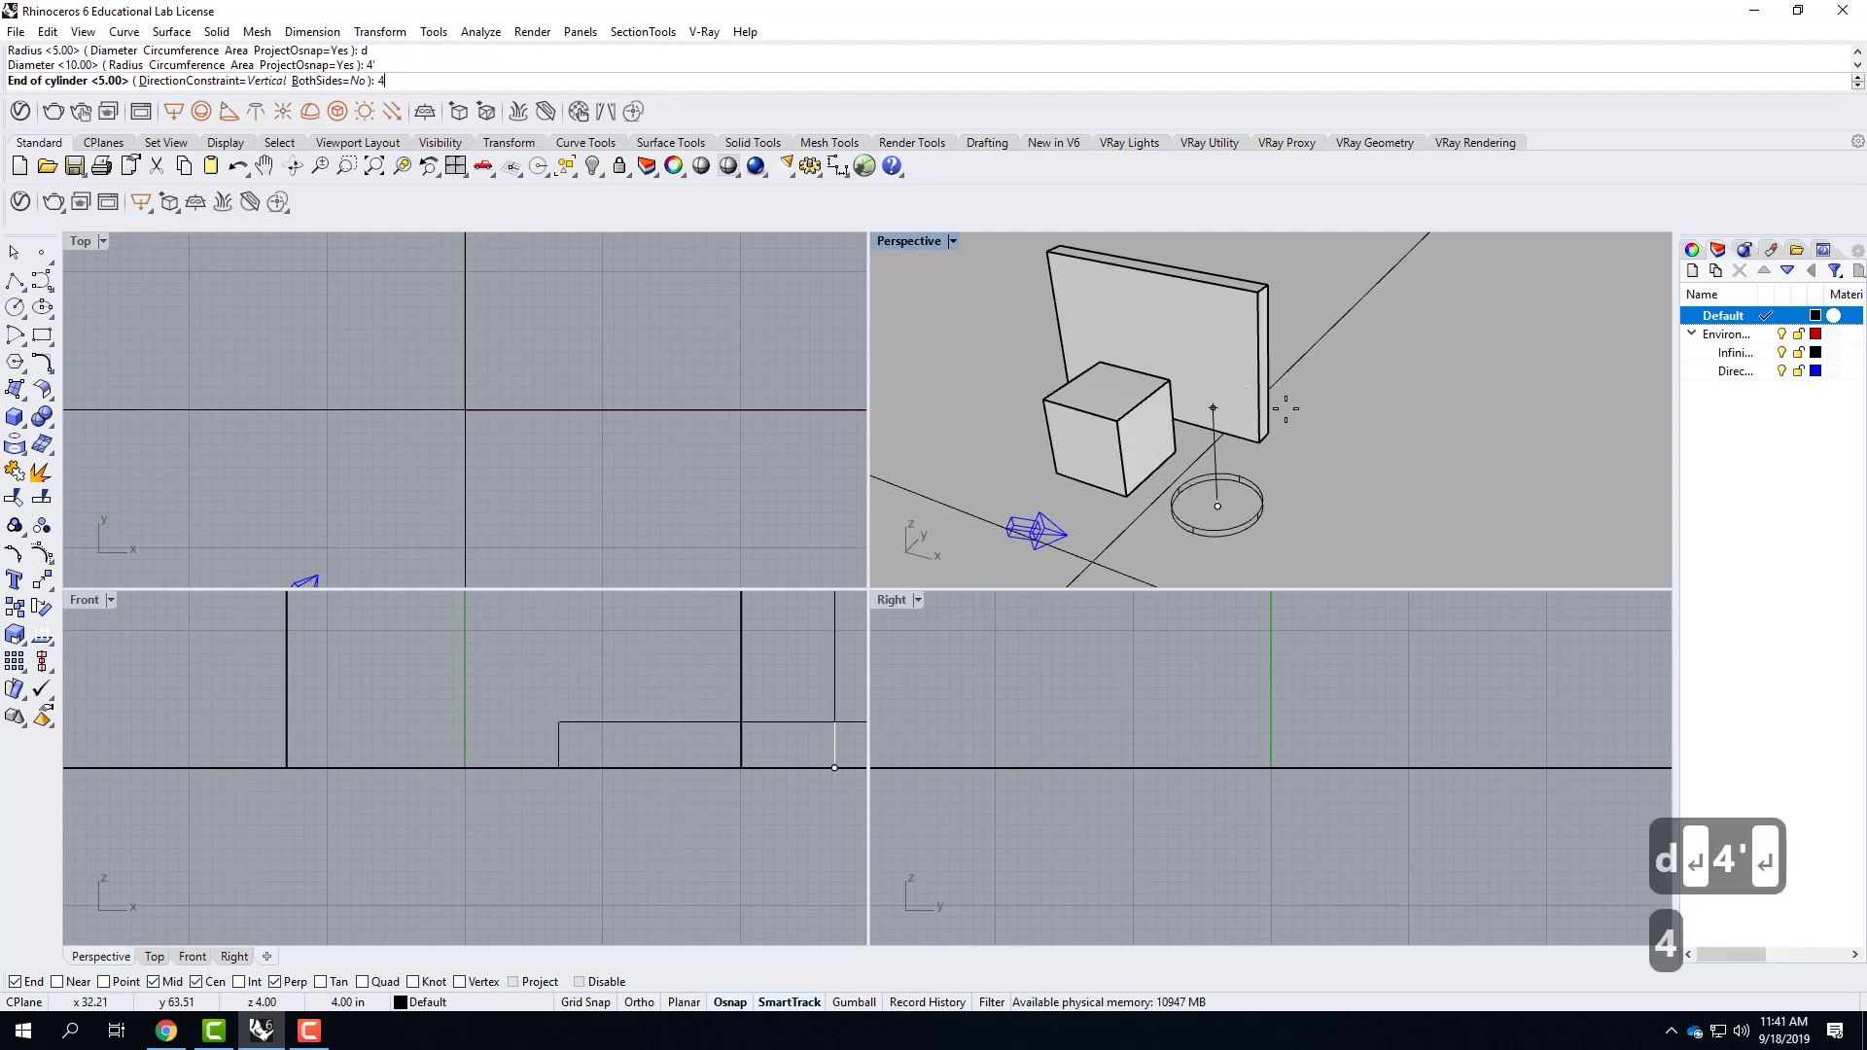
key("Return")
Create a sphere with a 4' diameter centered on the ground in front of the cube and cylinder.
right_click_drag(1111, 420, 1084, 424)
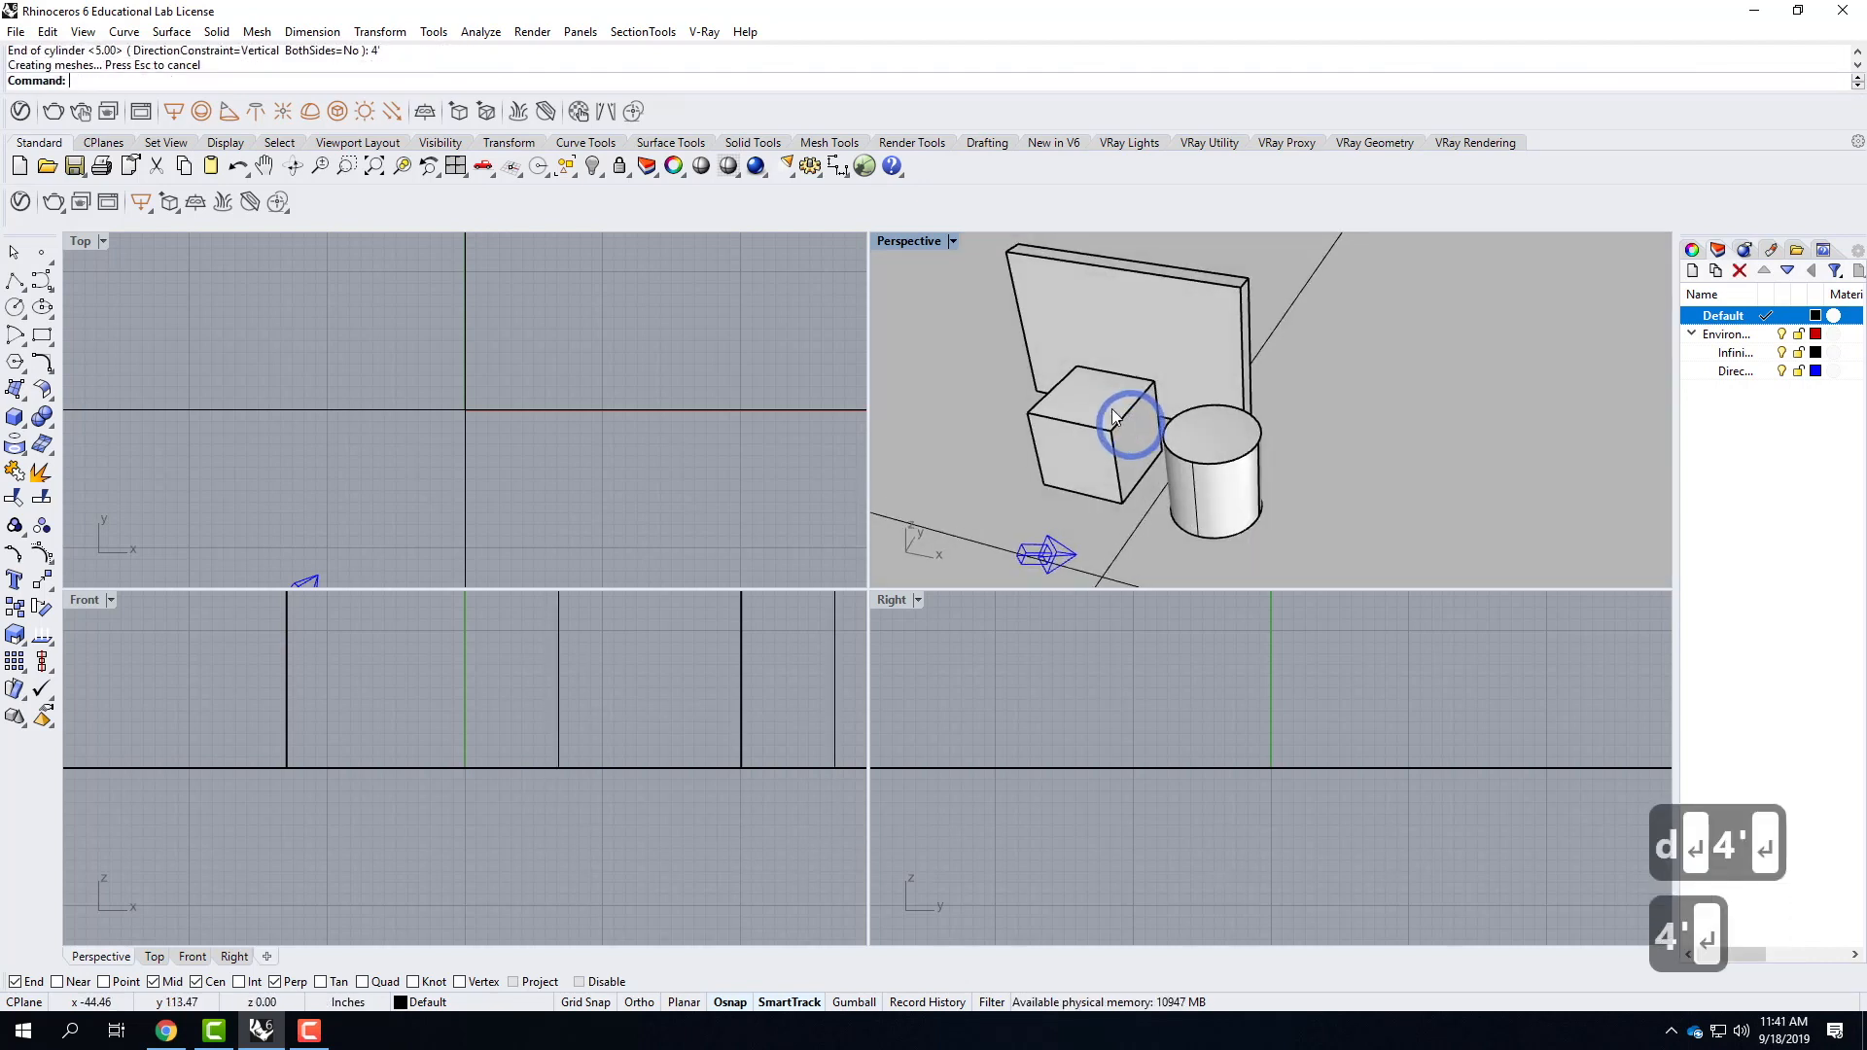
left_click(23, 424)
left_click(99, 430)
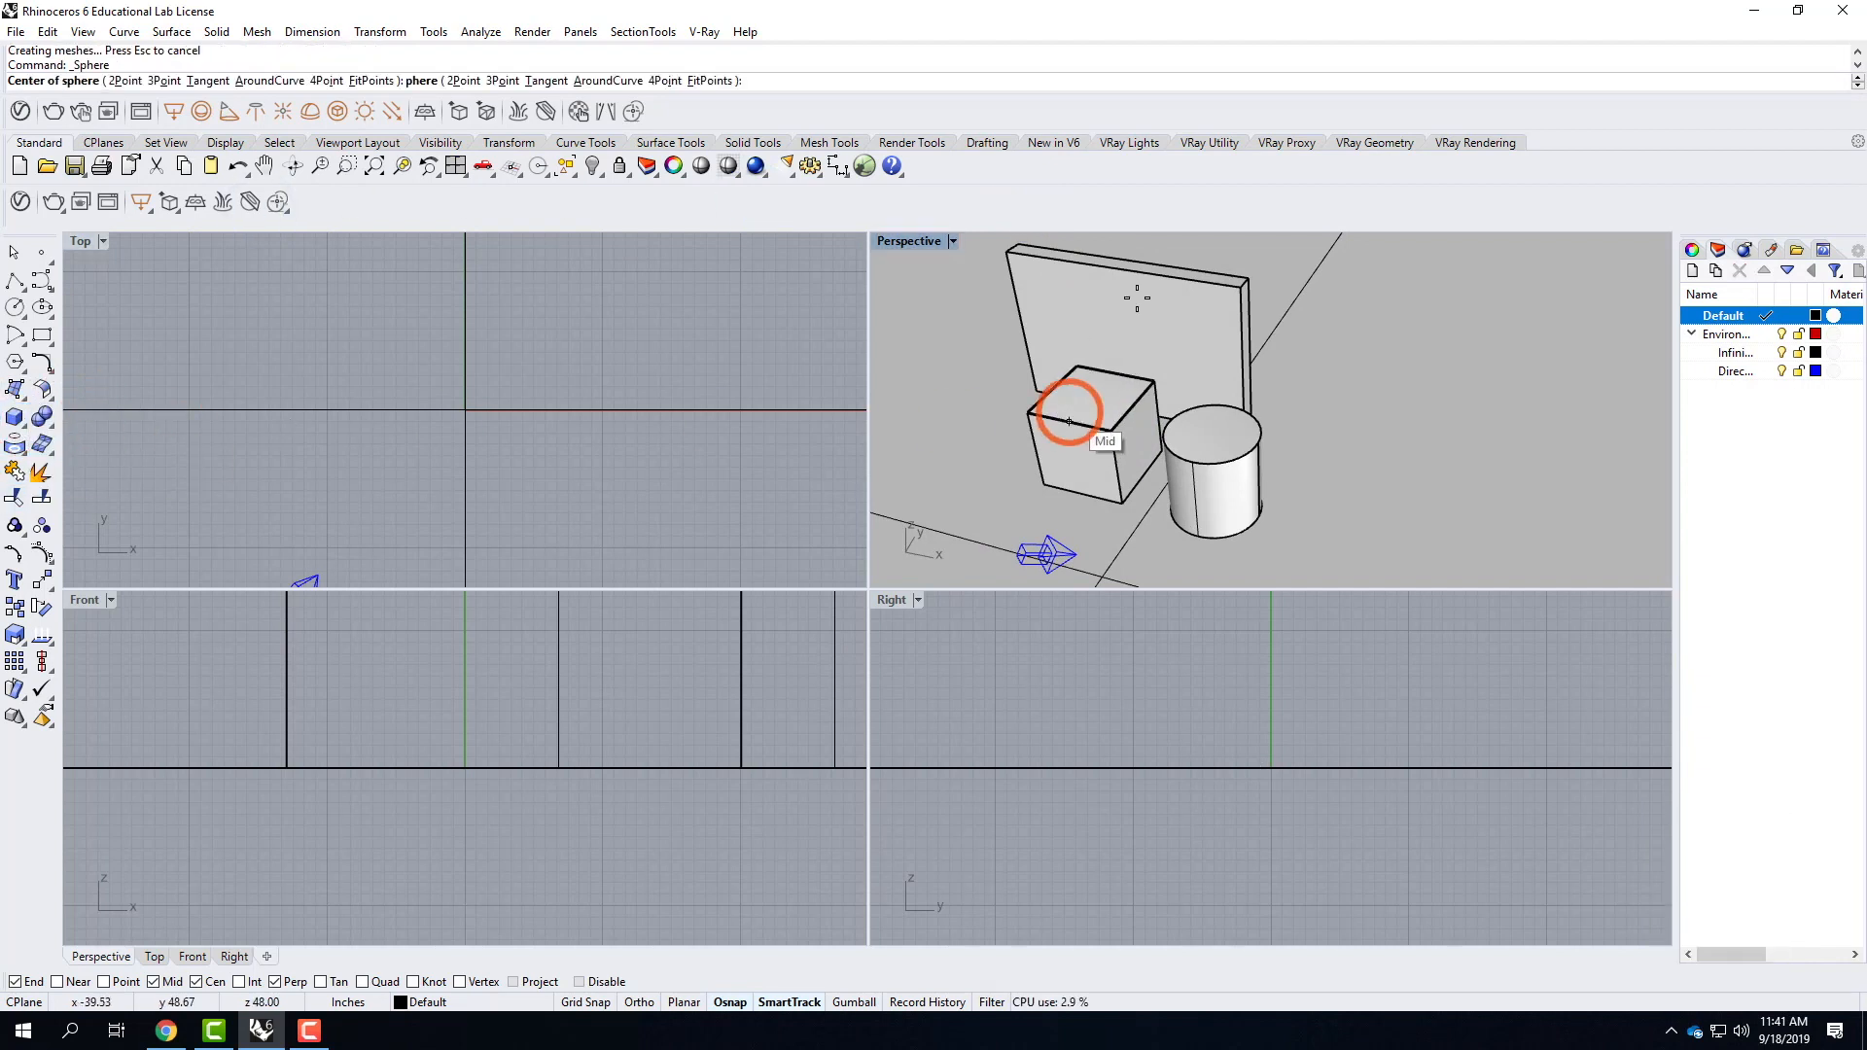
scroll(1167, 409, "down", 3)
scroll(1283, 387, "up", 2)
left_click(1136, 483)
type("d")
key("Return")
type("4'")
key("Return")
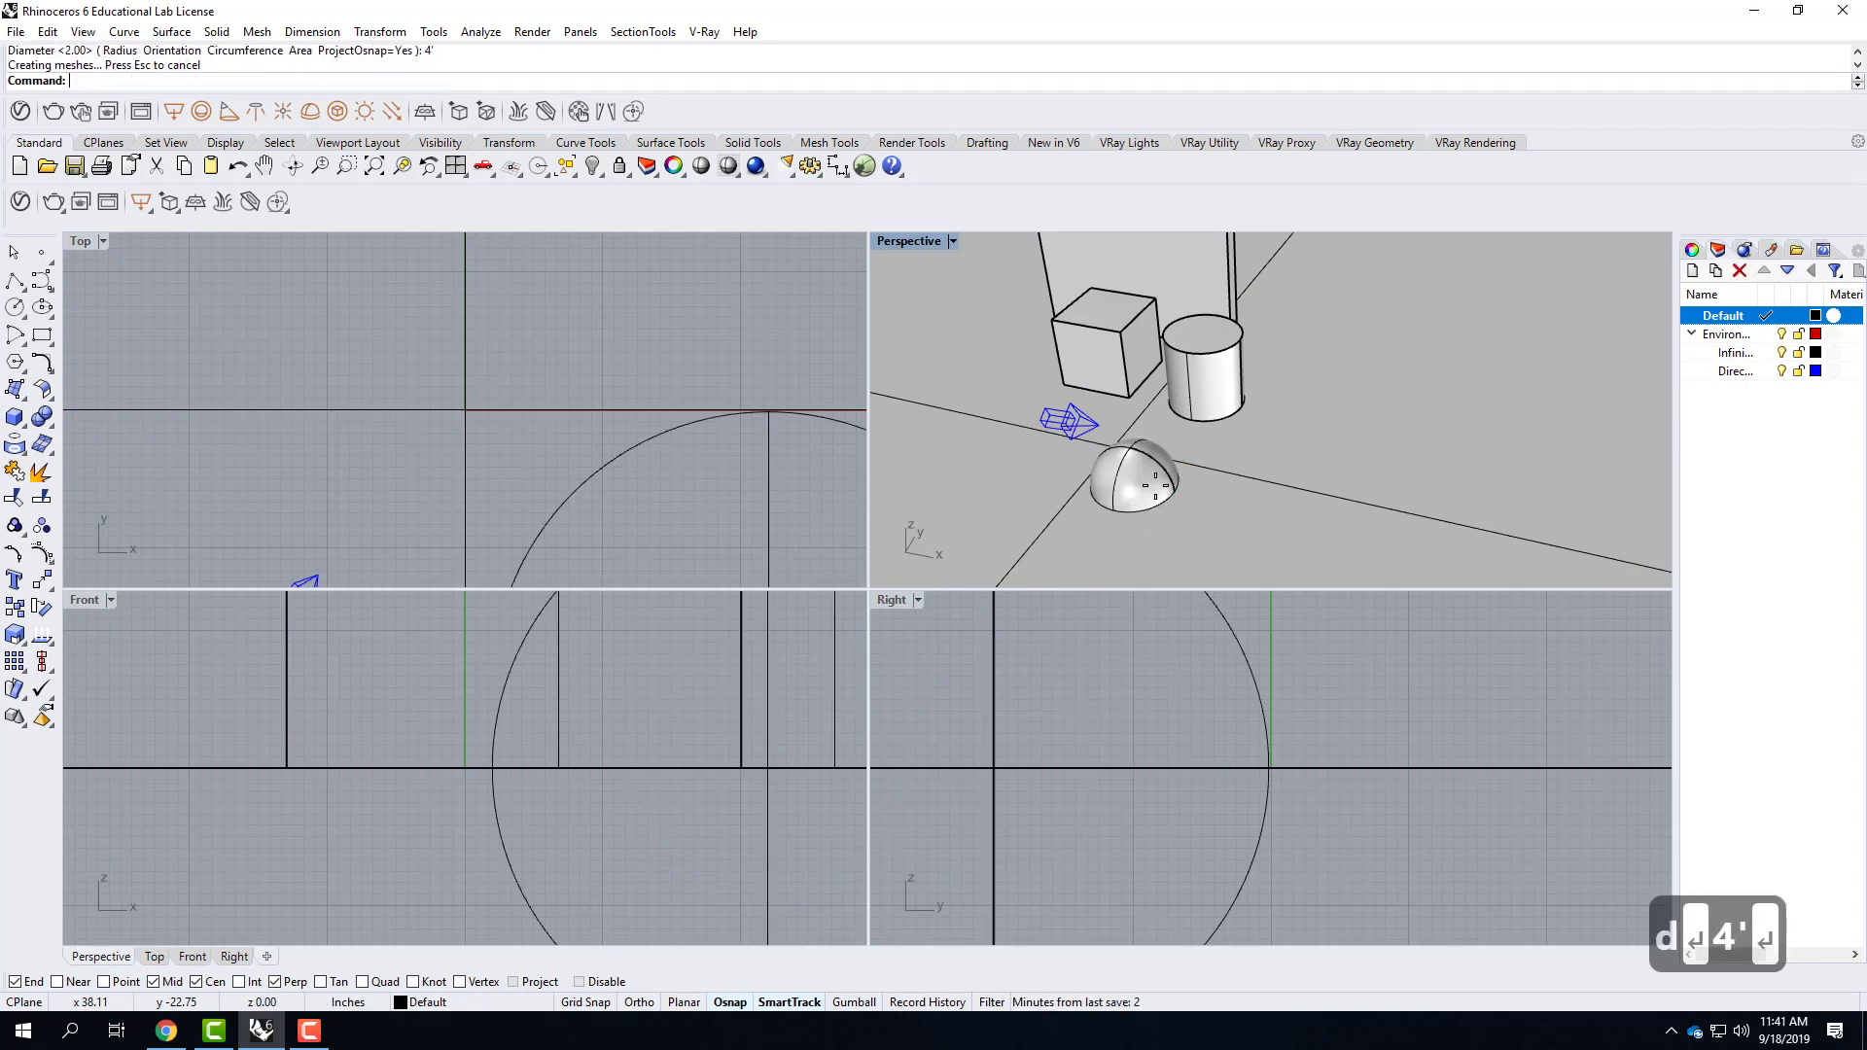
Move the sphere vertically up by 2' so that it rests on the ground plane, and clear the selection.
left_click(1132, 472)
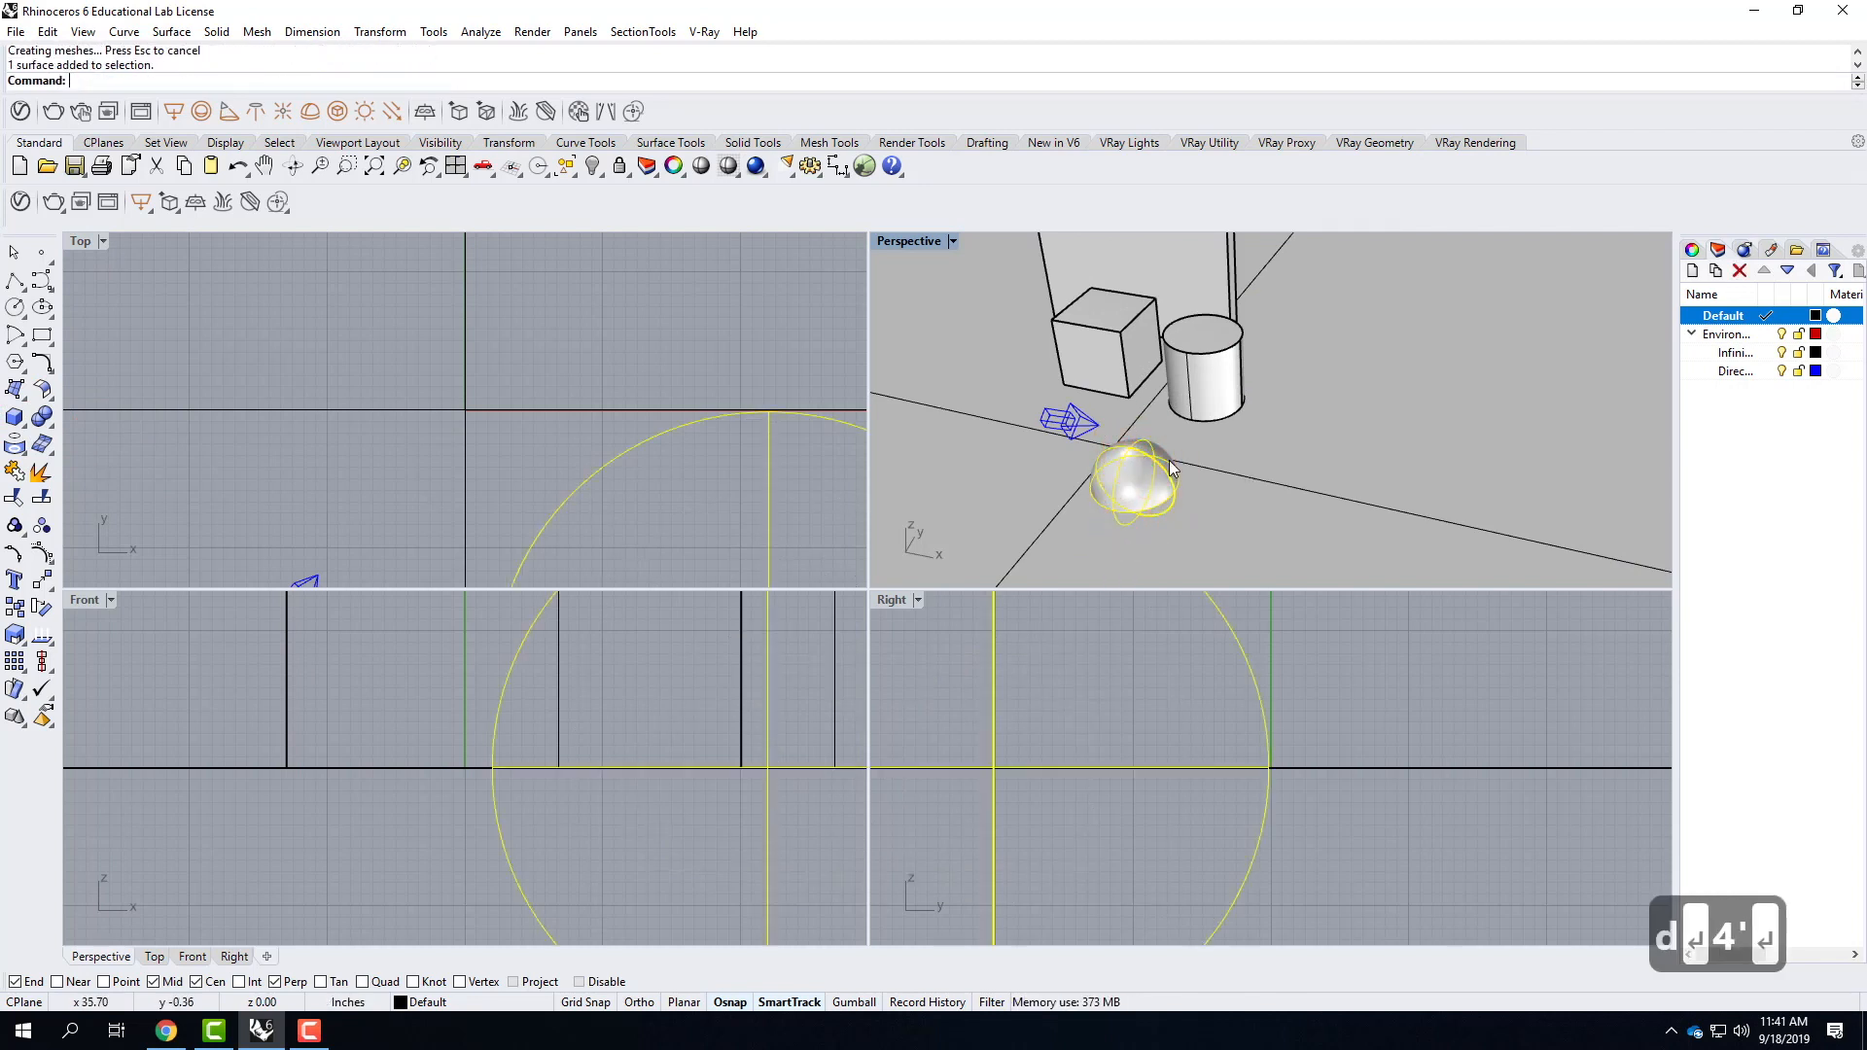
type("move")
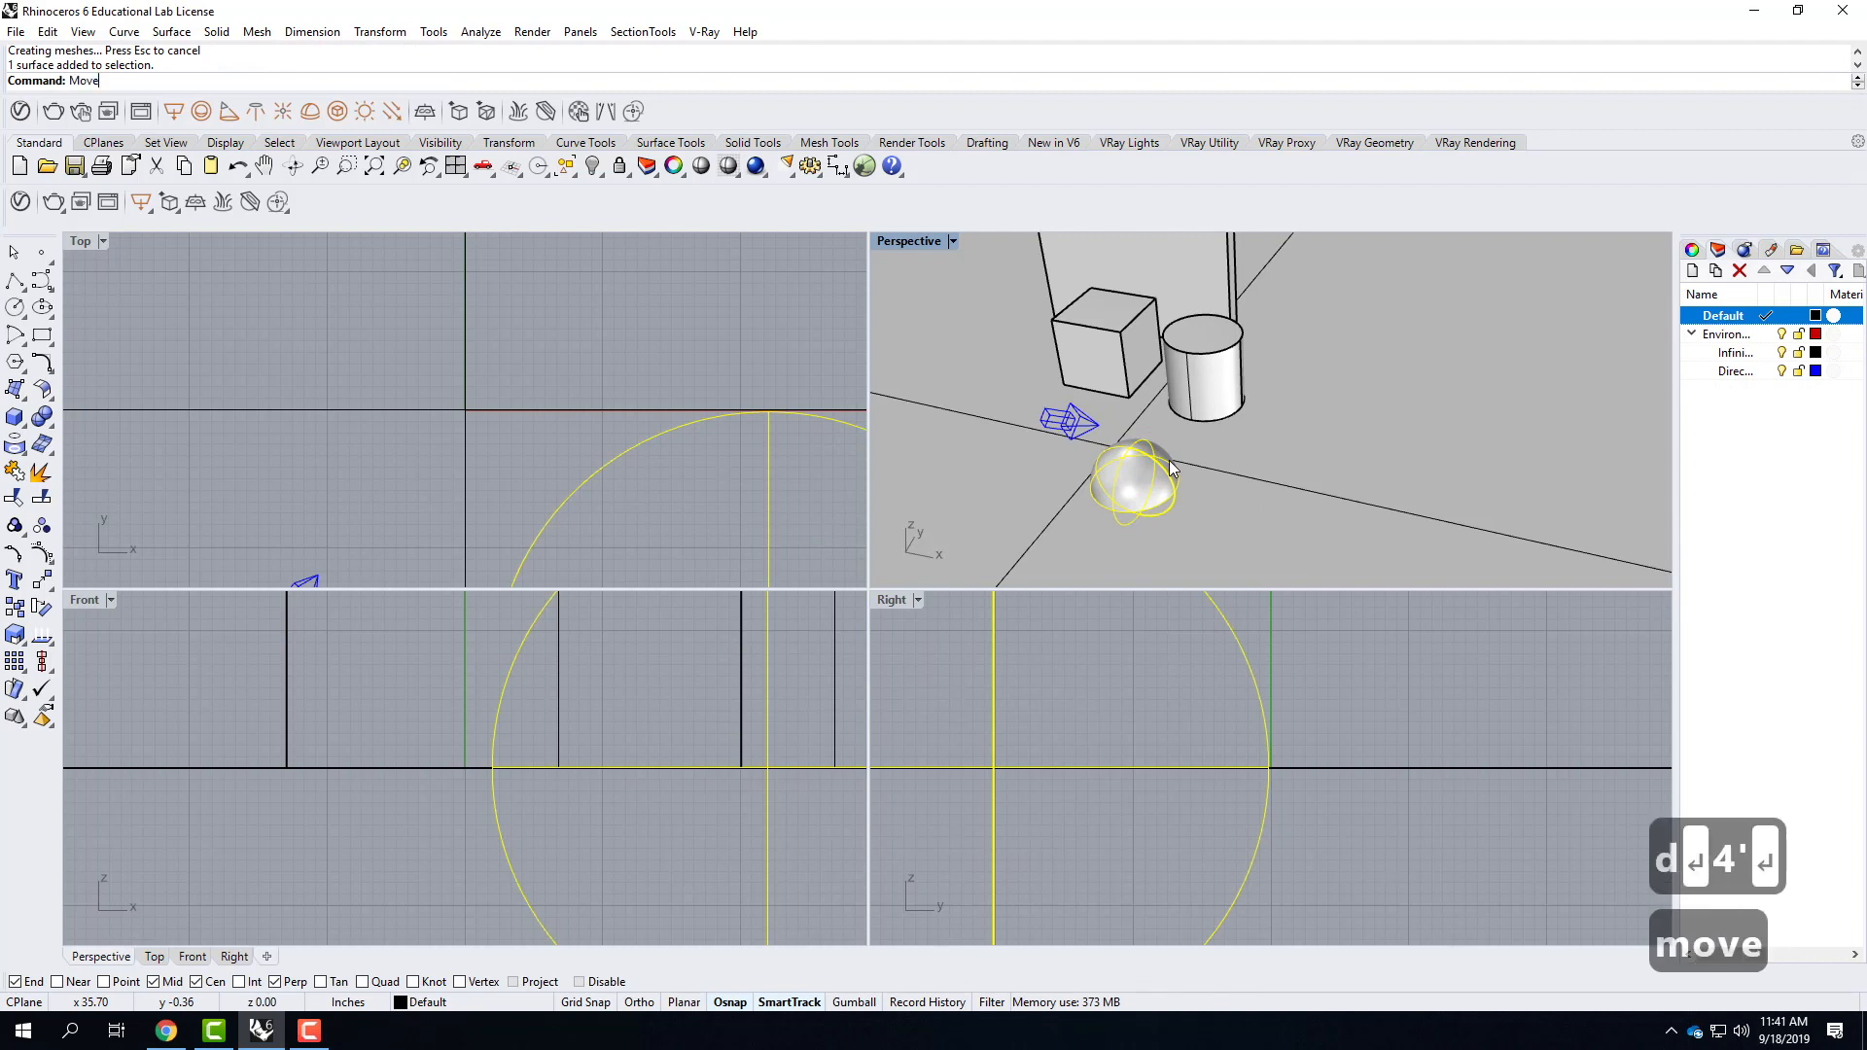
key("Return")
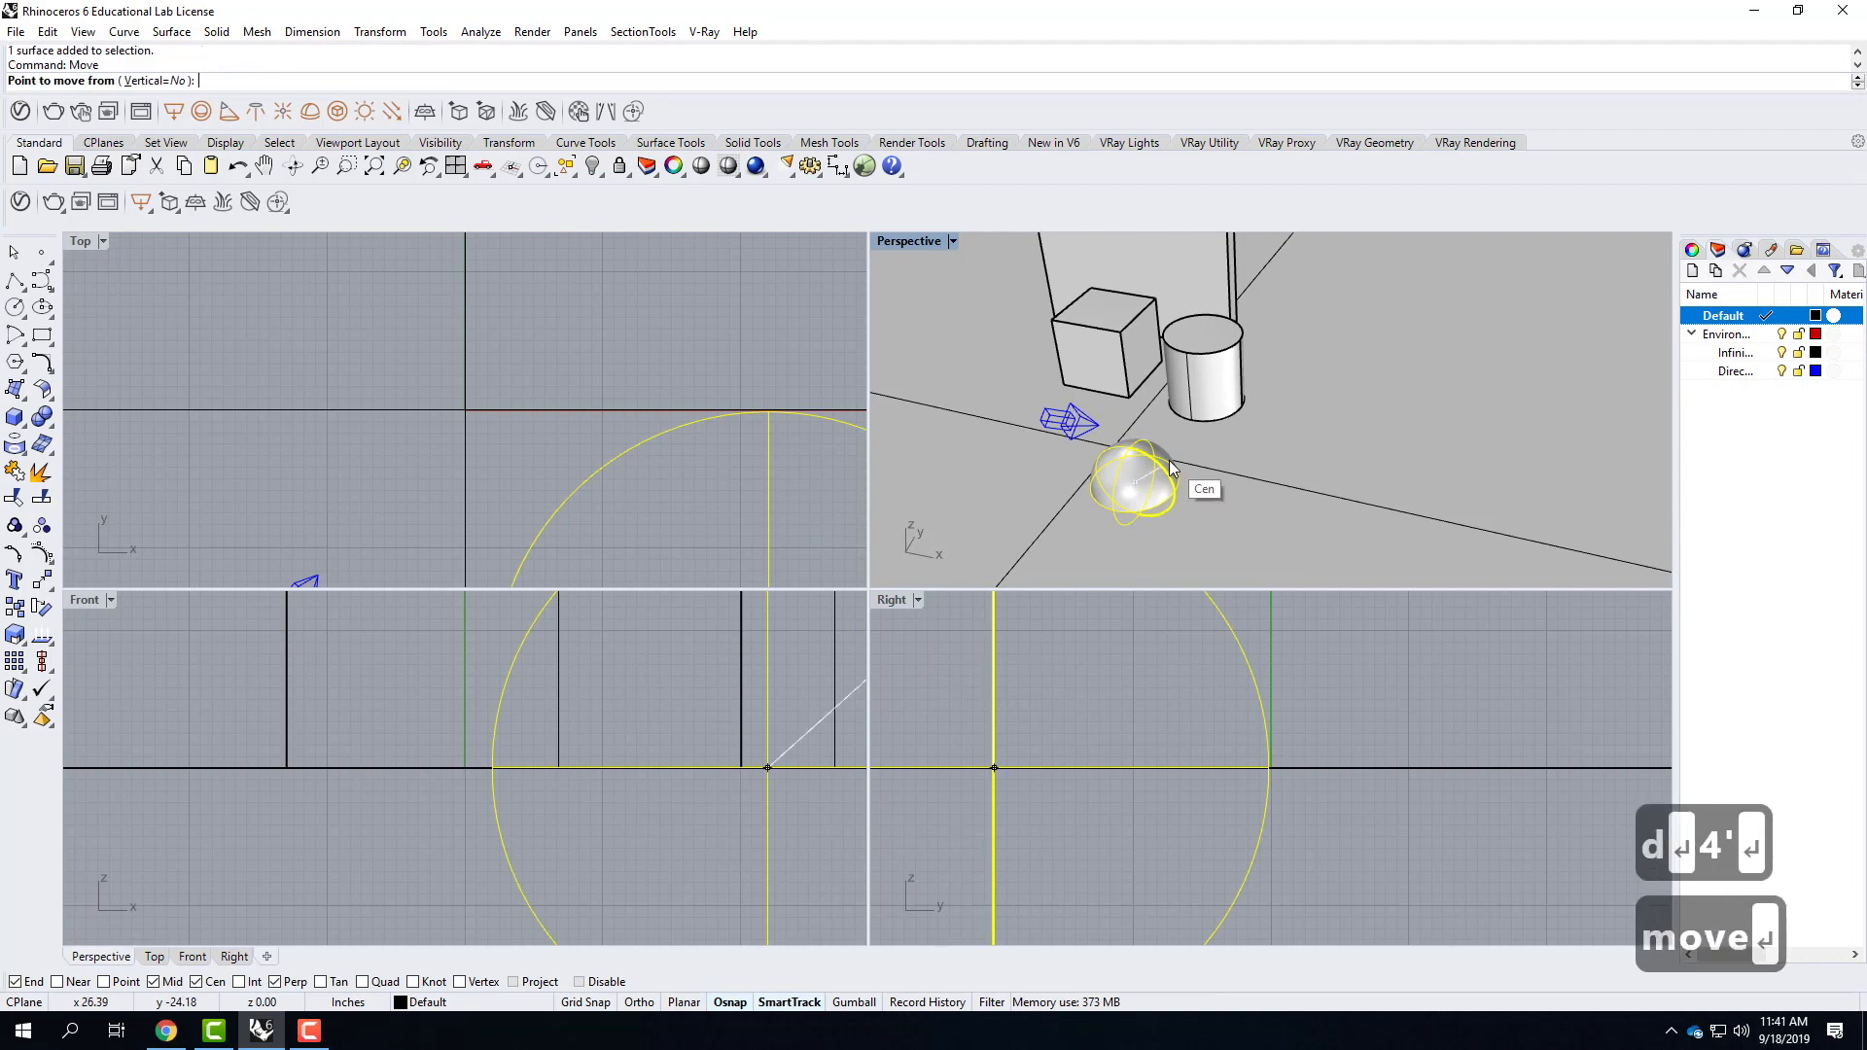
left_click(151, 80)
left_click(1296, 505)
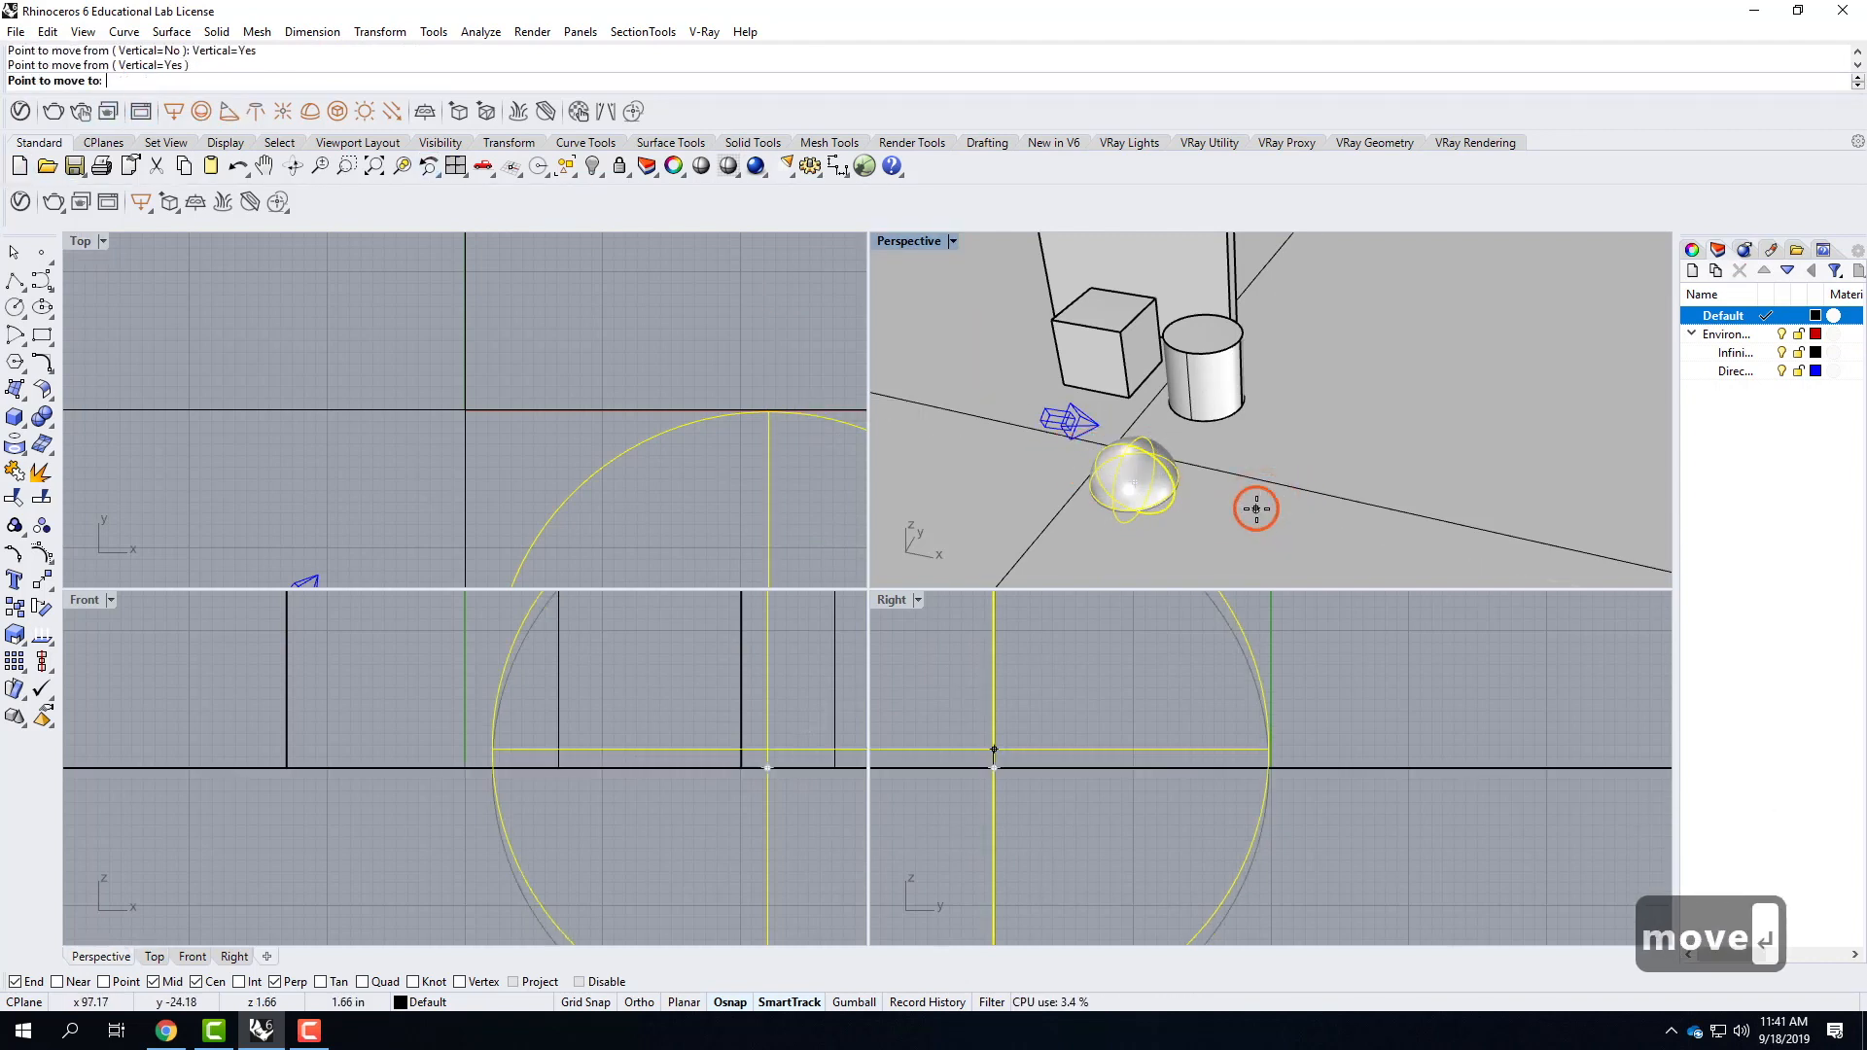
type("2'")
key("Return")
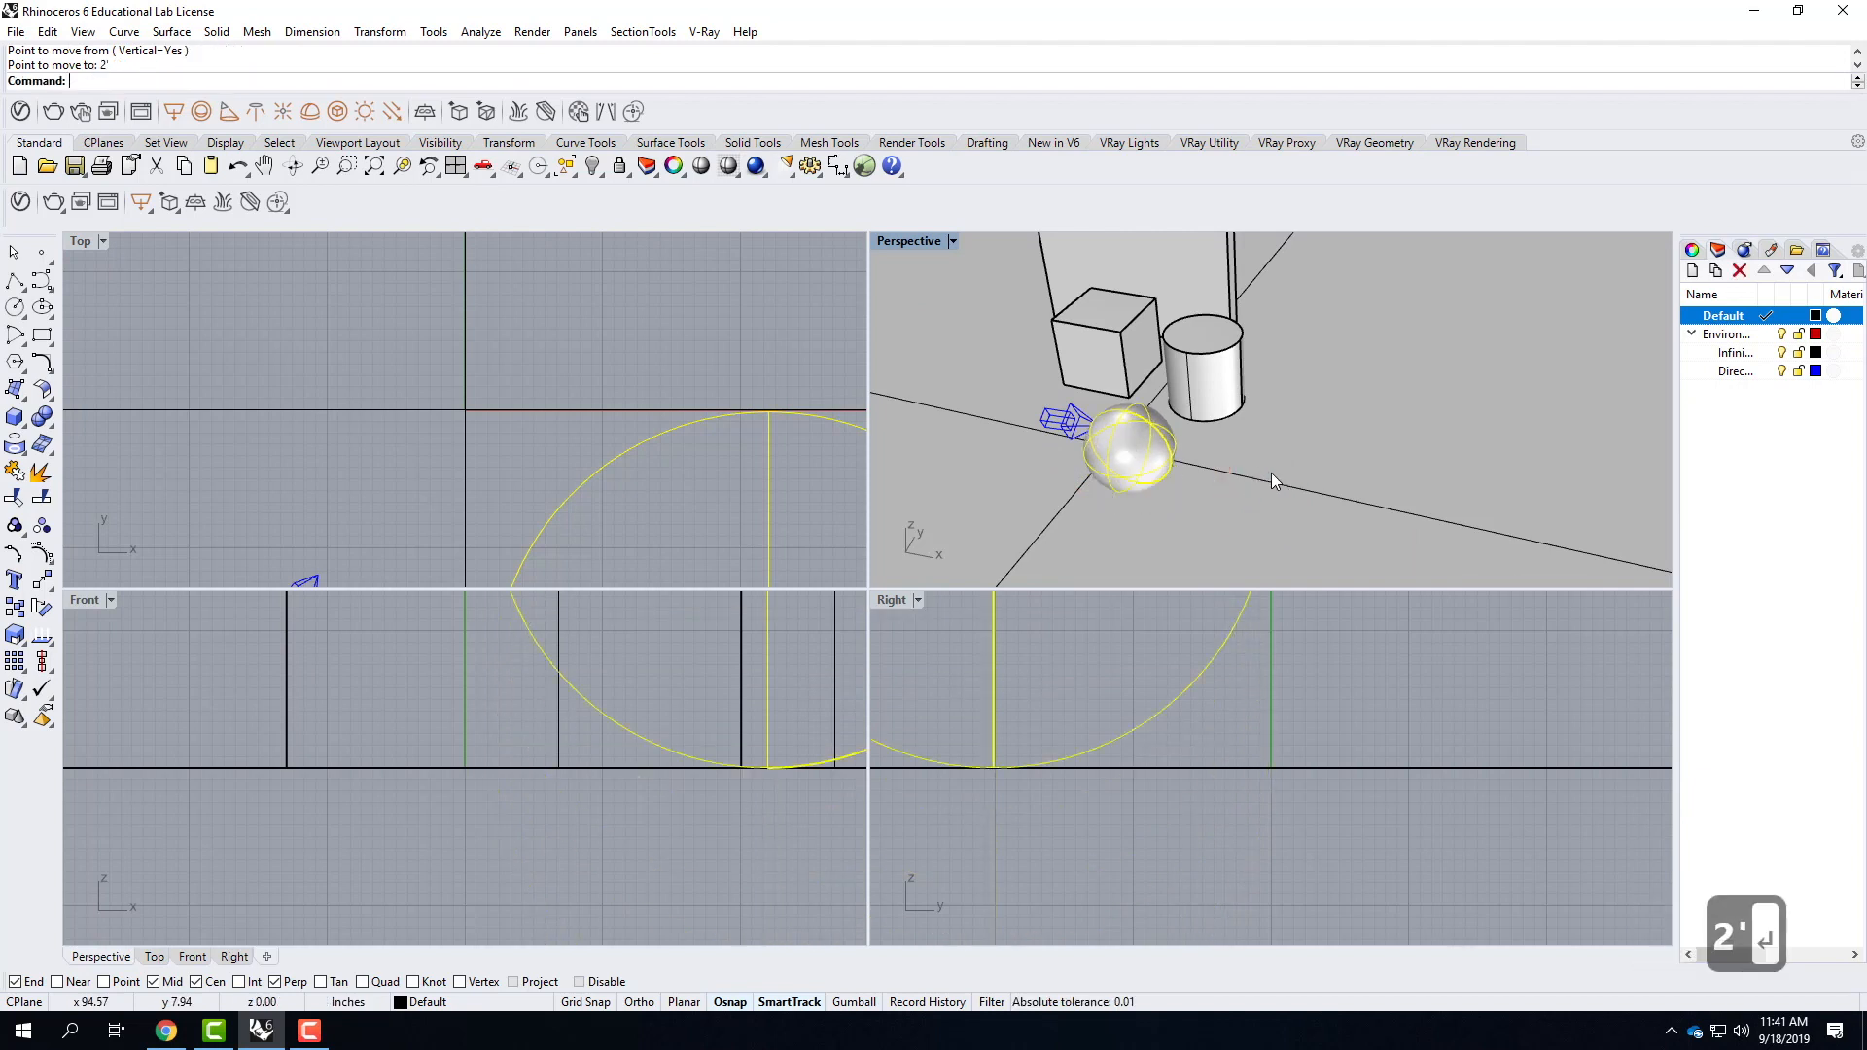
key("Escape")
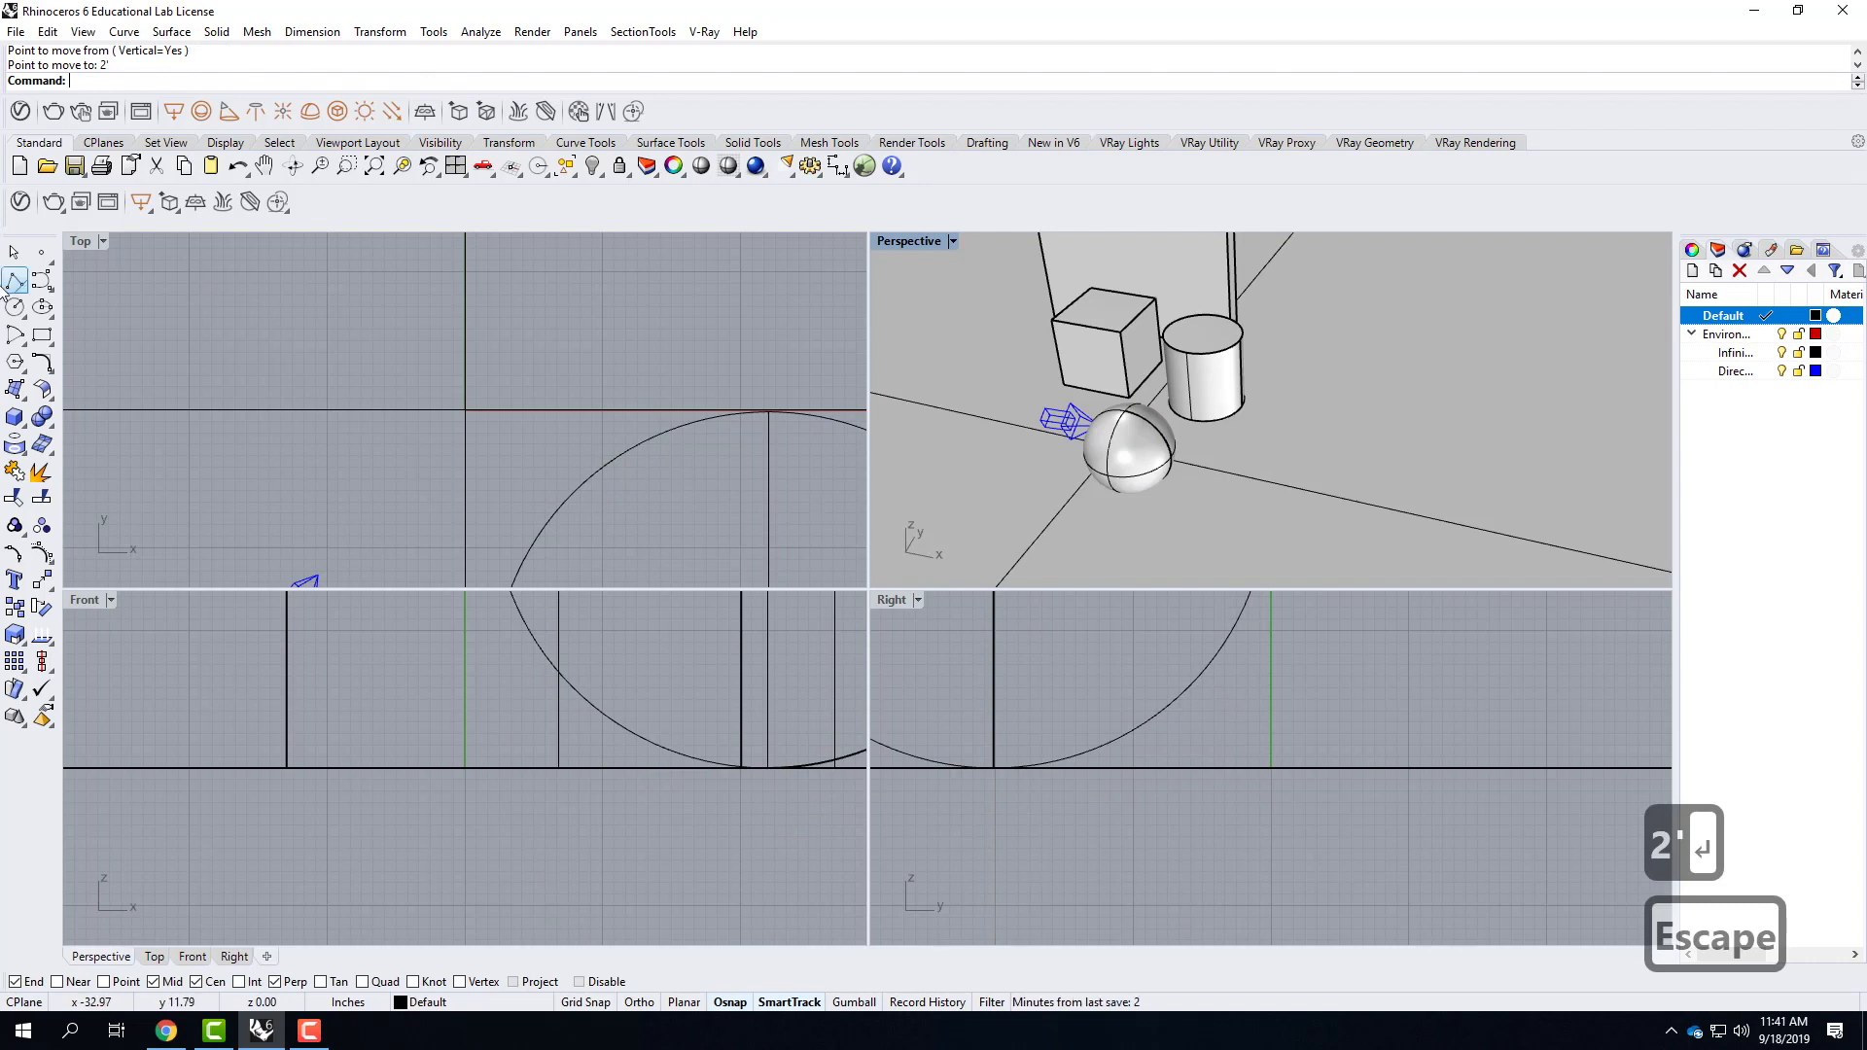
Create a solid cone on the other side of the directional light from the sphere, with a 4' diameter and 4' height.
left_click(21, 425)
left_click(44, 454)
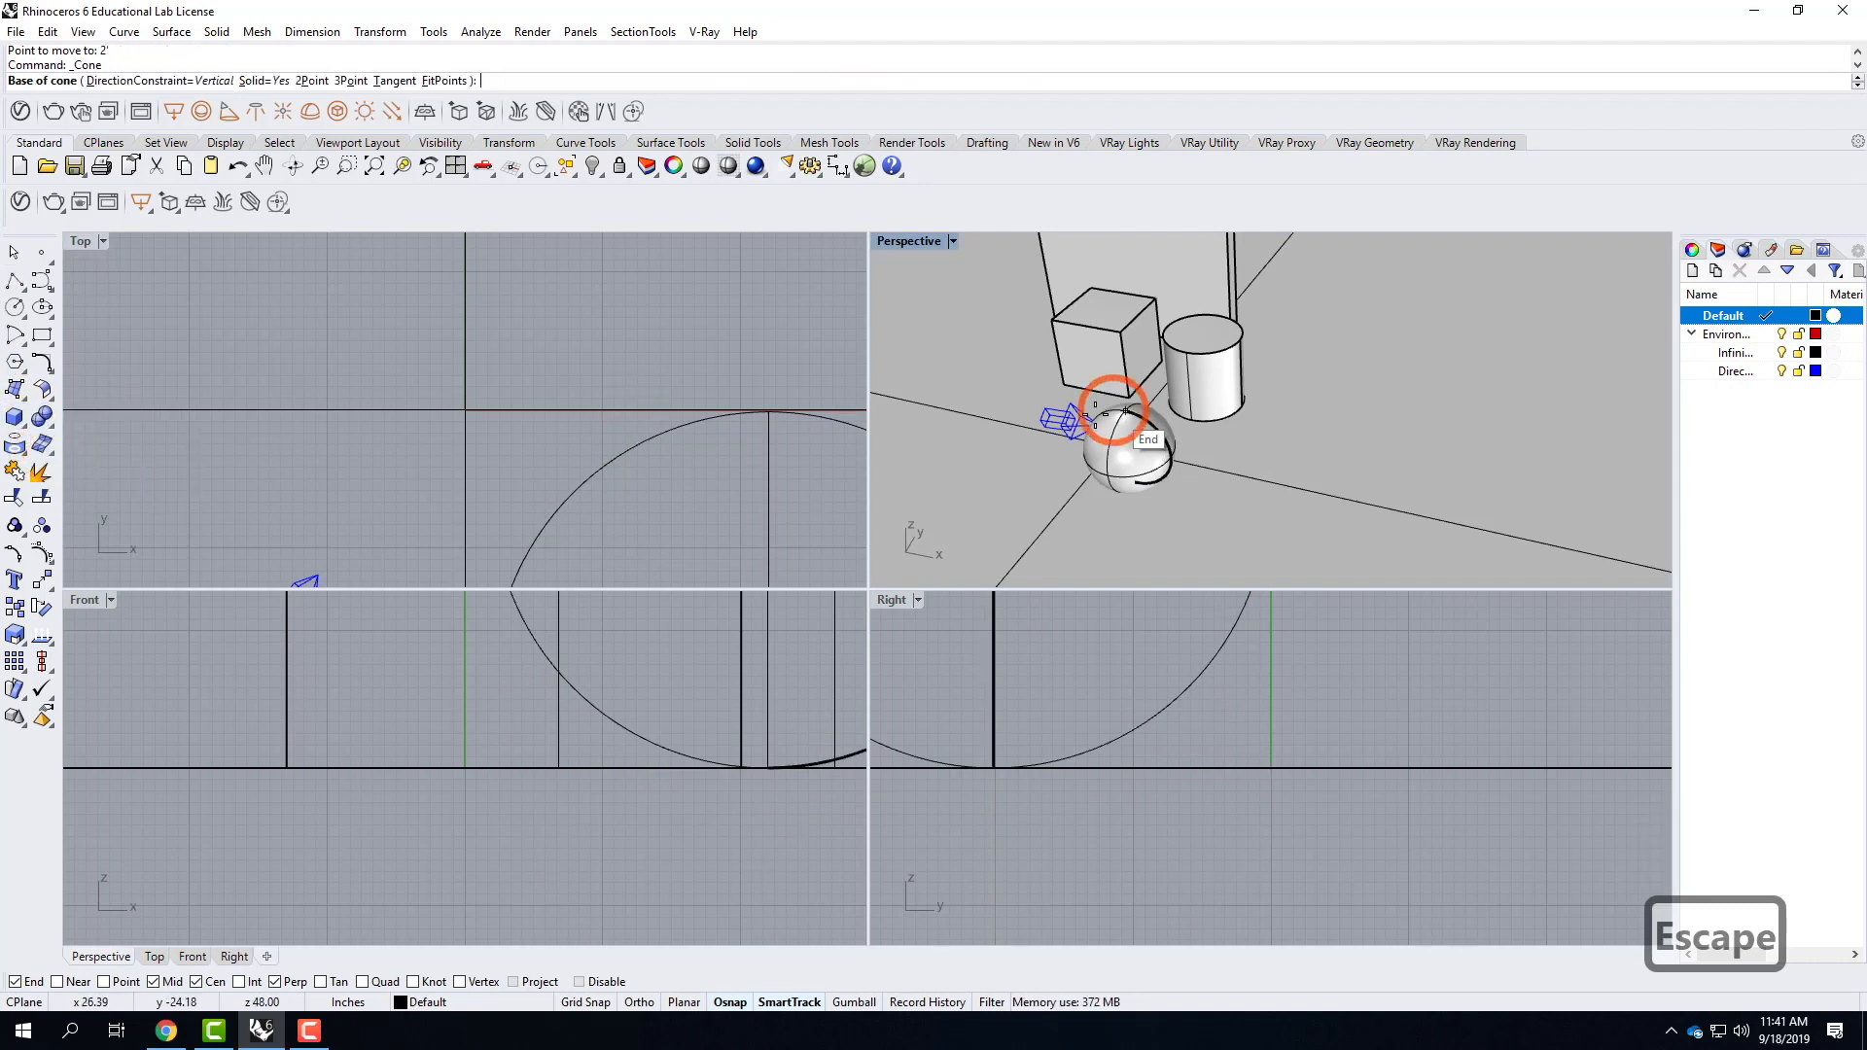
left_click(1009, 431)
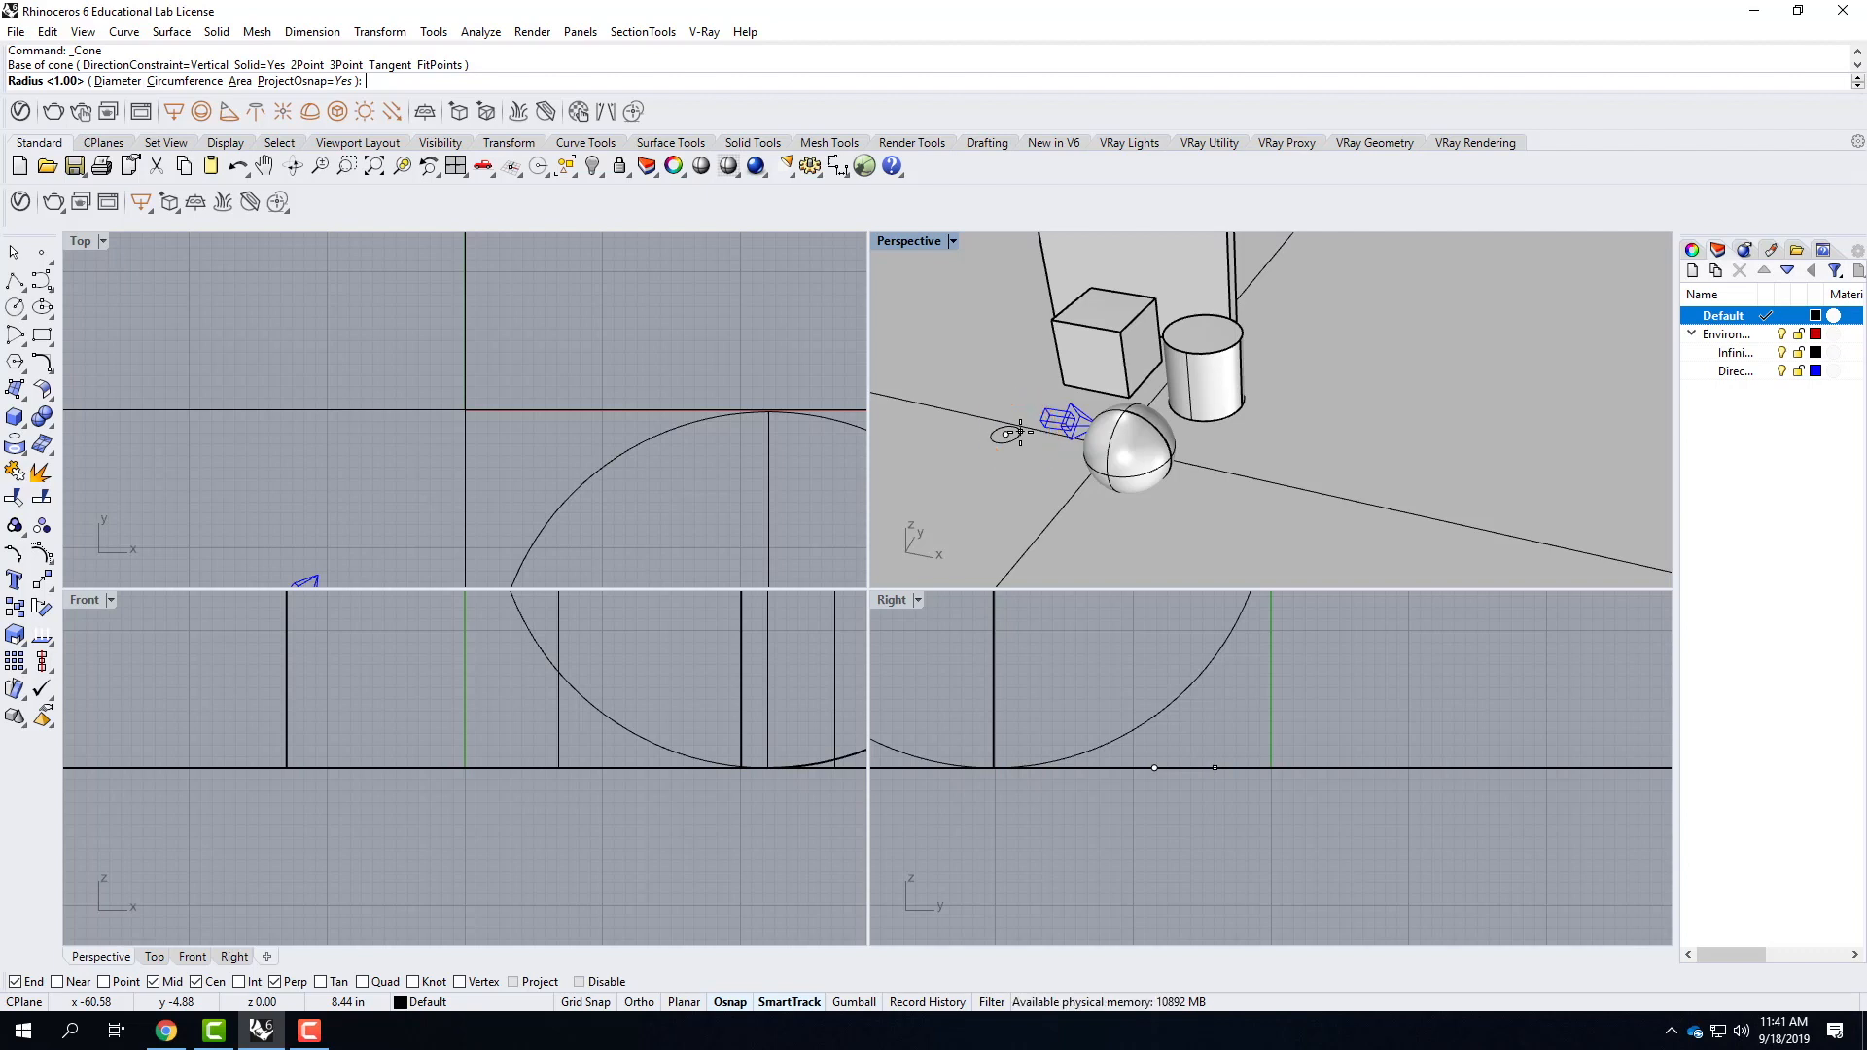
type("d")
key("Return")
type("4'")
key("Return")
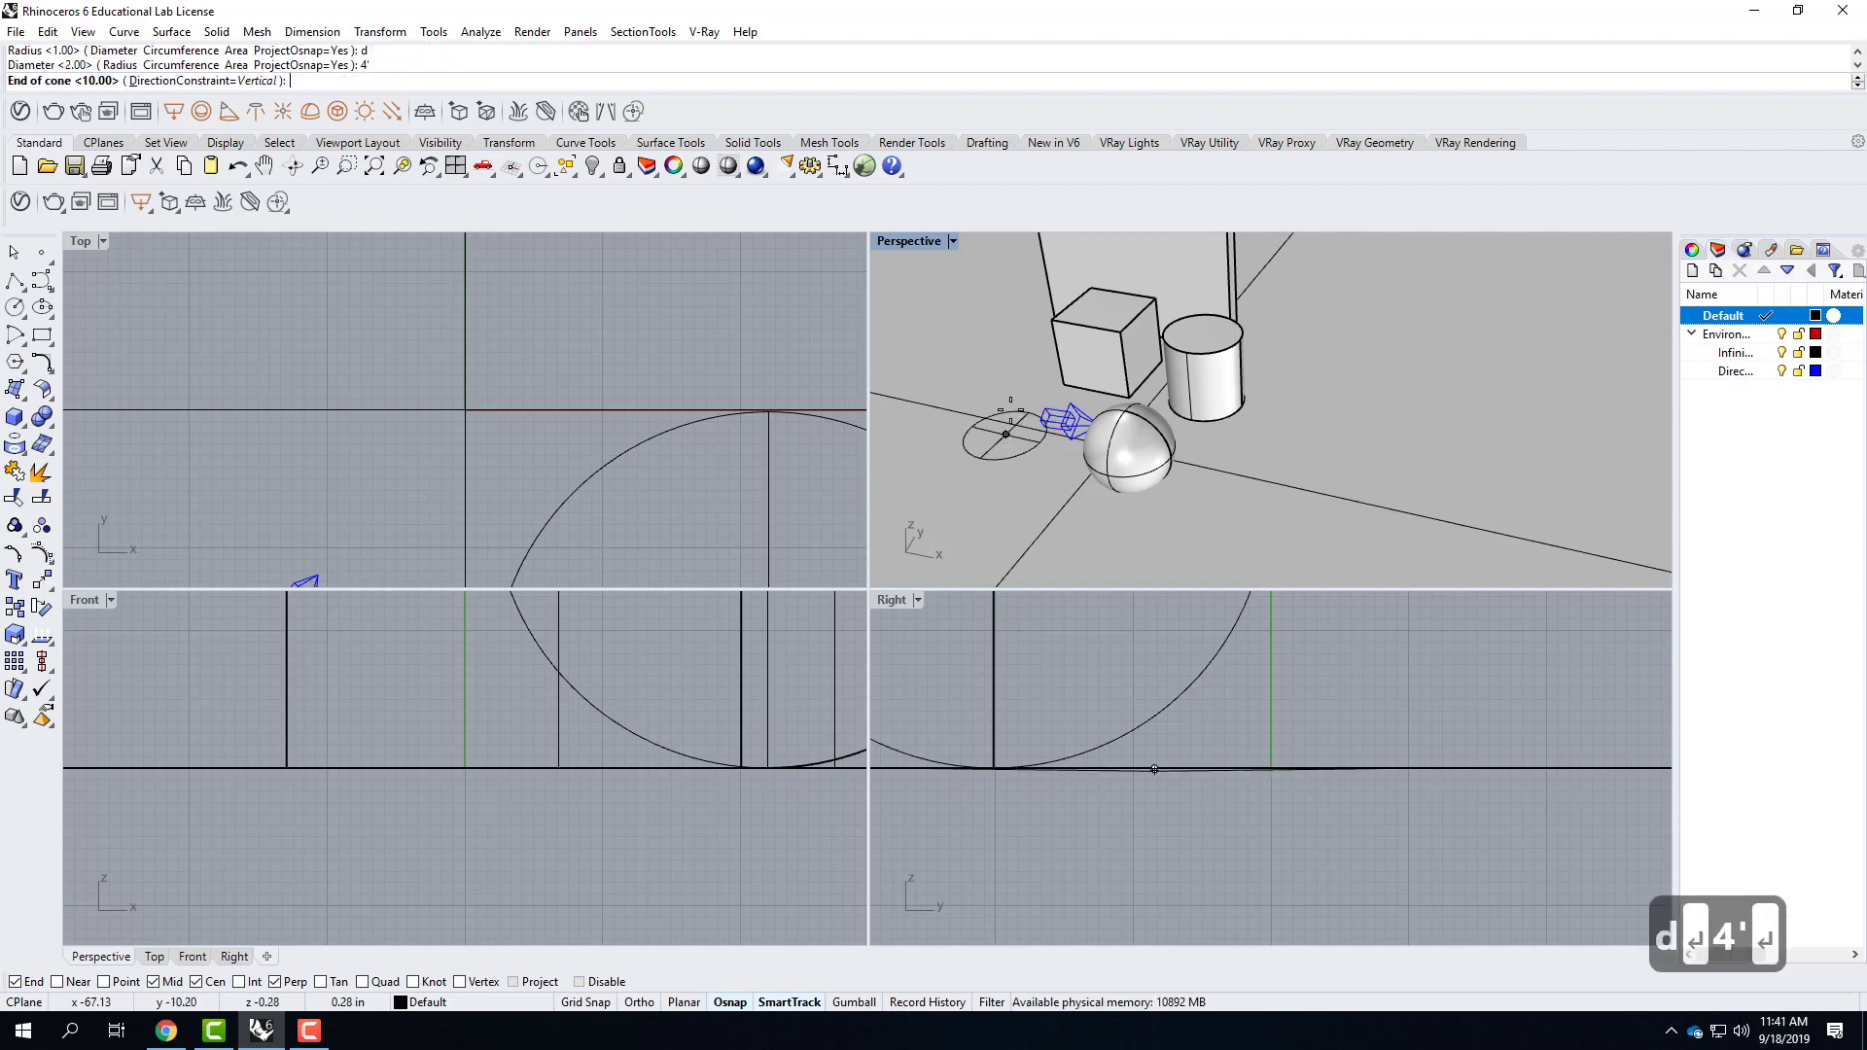
type("4'")
key("Return")
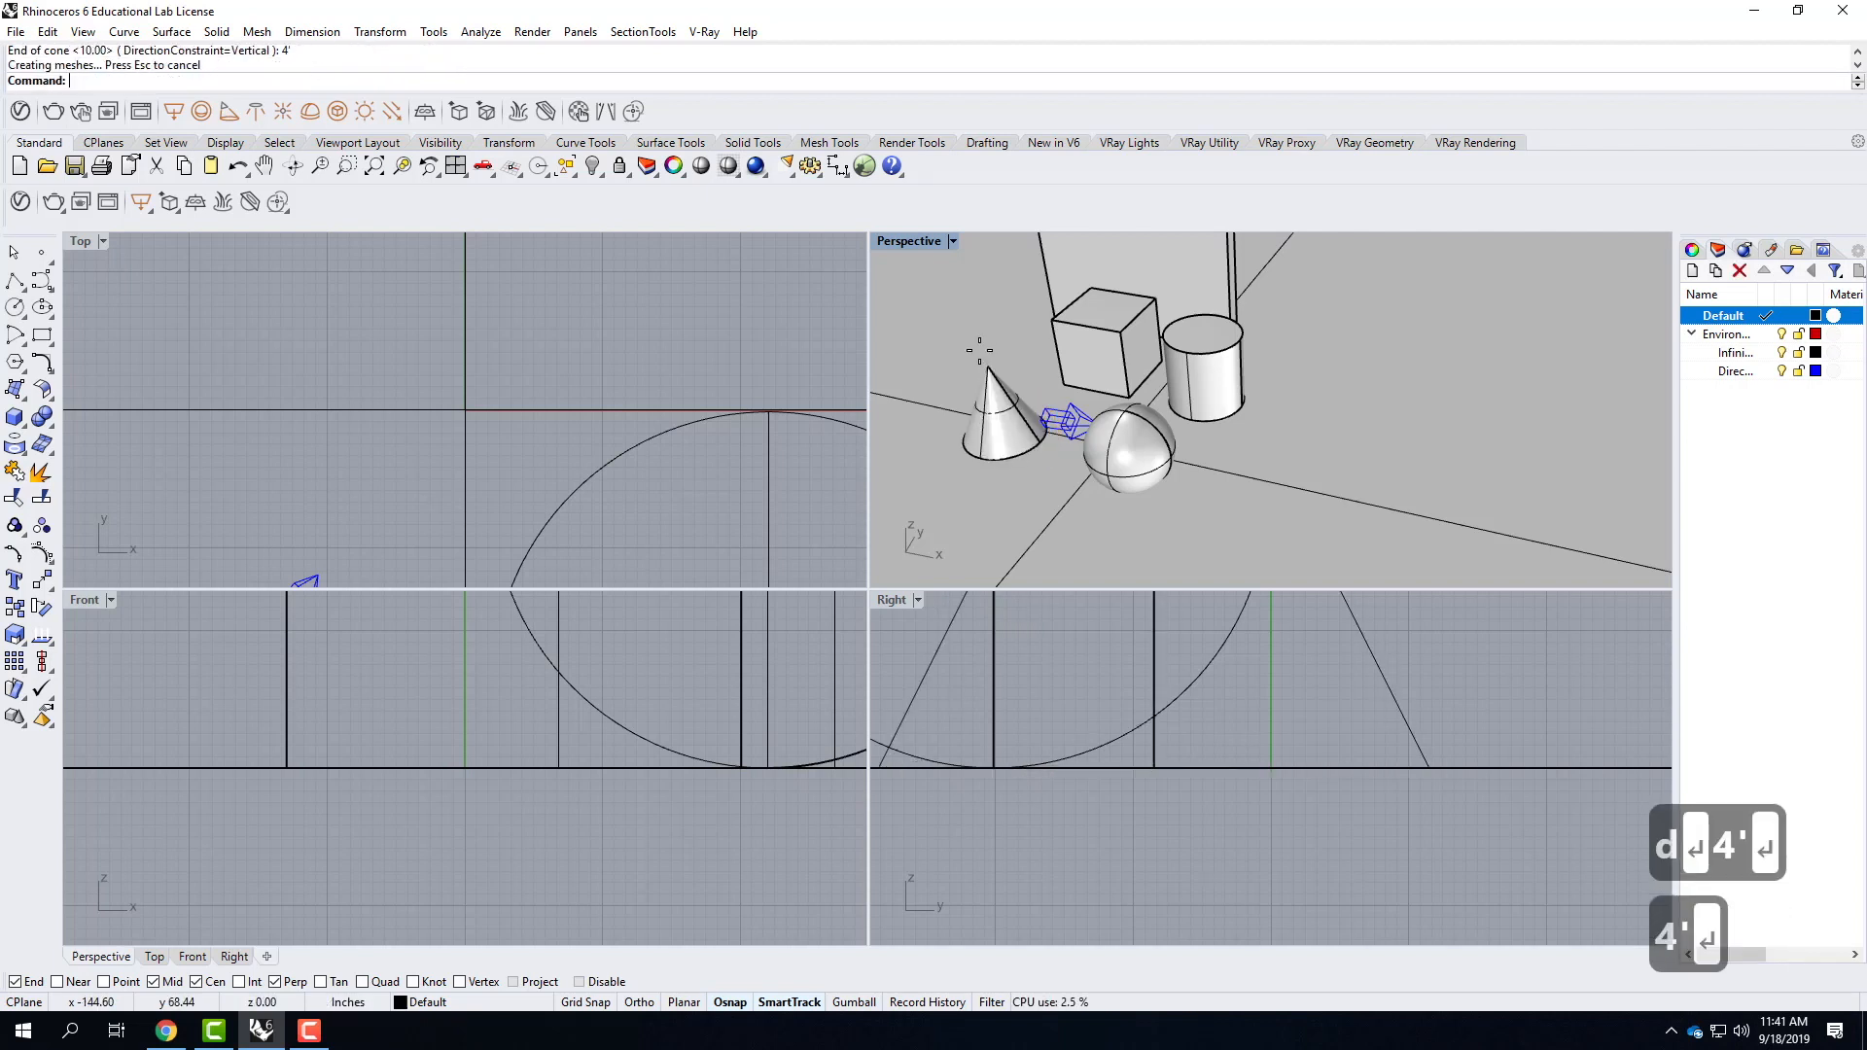
Create a four-sided circumscribed pyramid in front of the cylinder, with 2' from center to edge midpoint and a 4' height.
left_click(34, 435)
left_click(96, 421)
left_click(199, 80)
left_click(238, 82)
type("4")
key("Return")
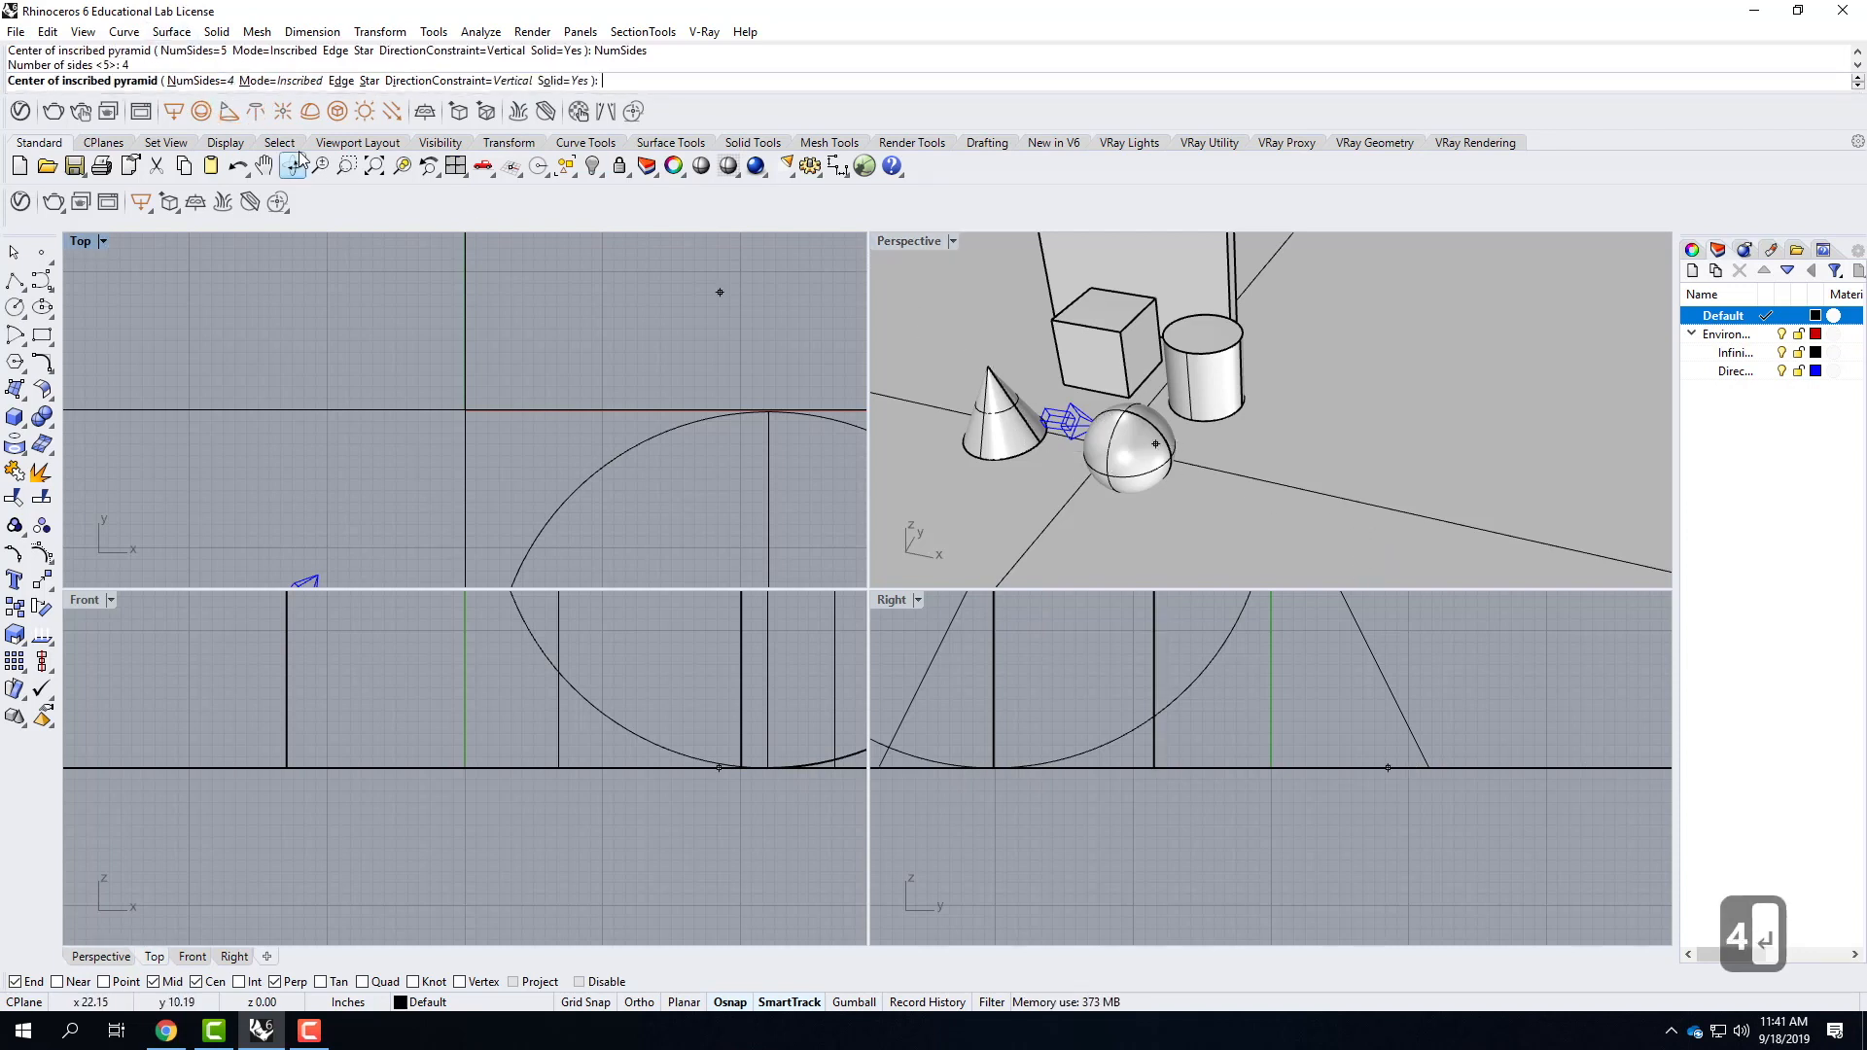
left_click(281, 80)
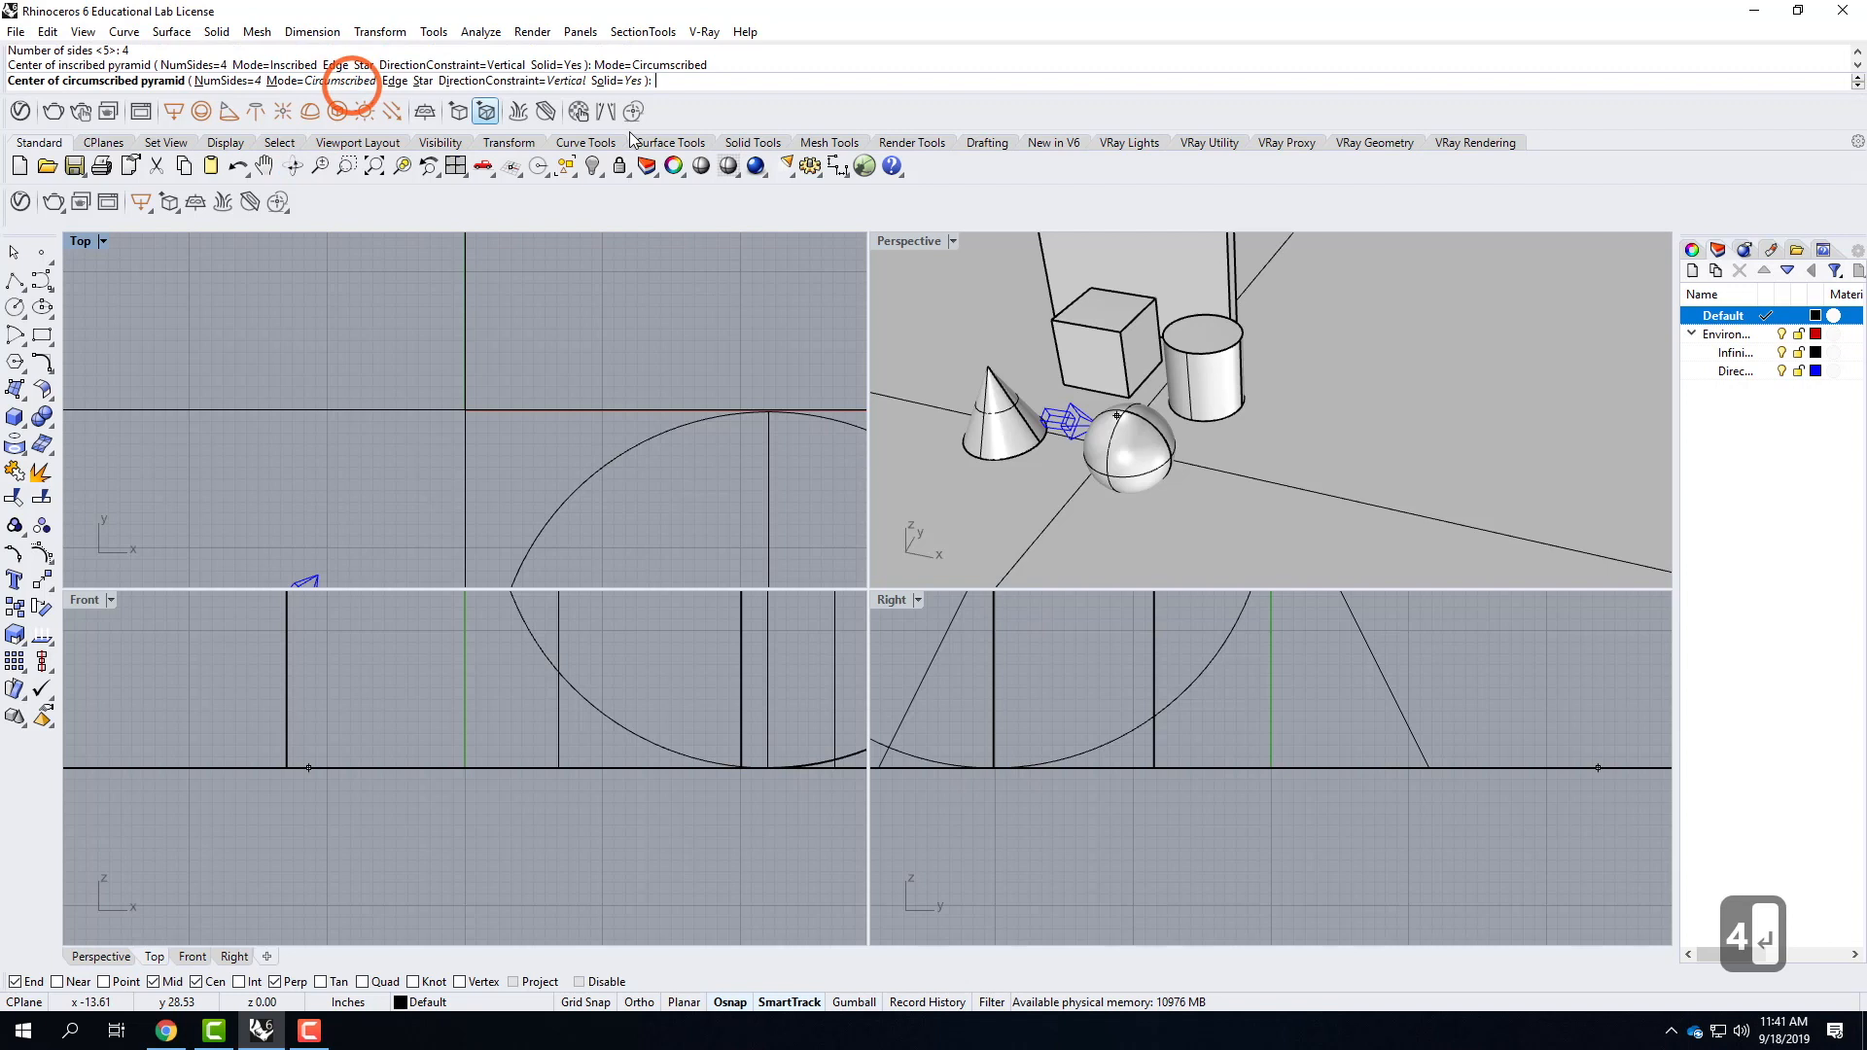
left_click(1266, 491)
type("4'")
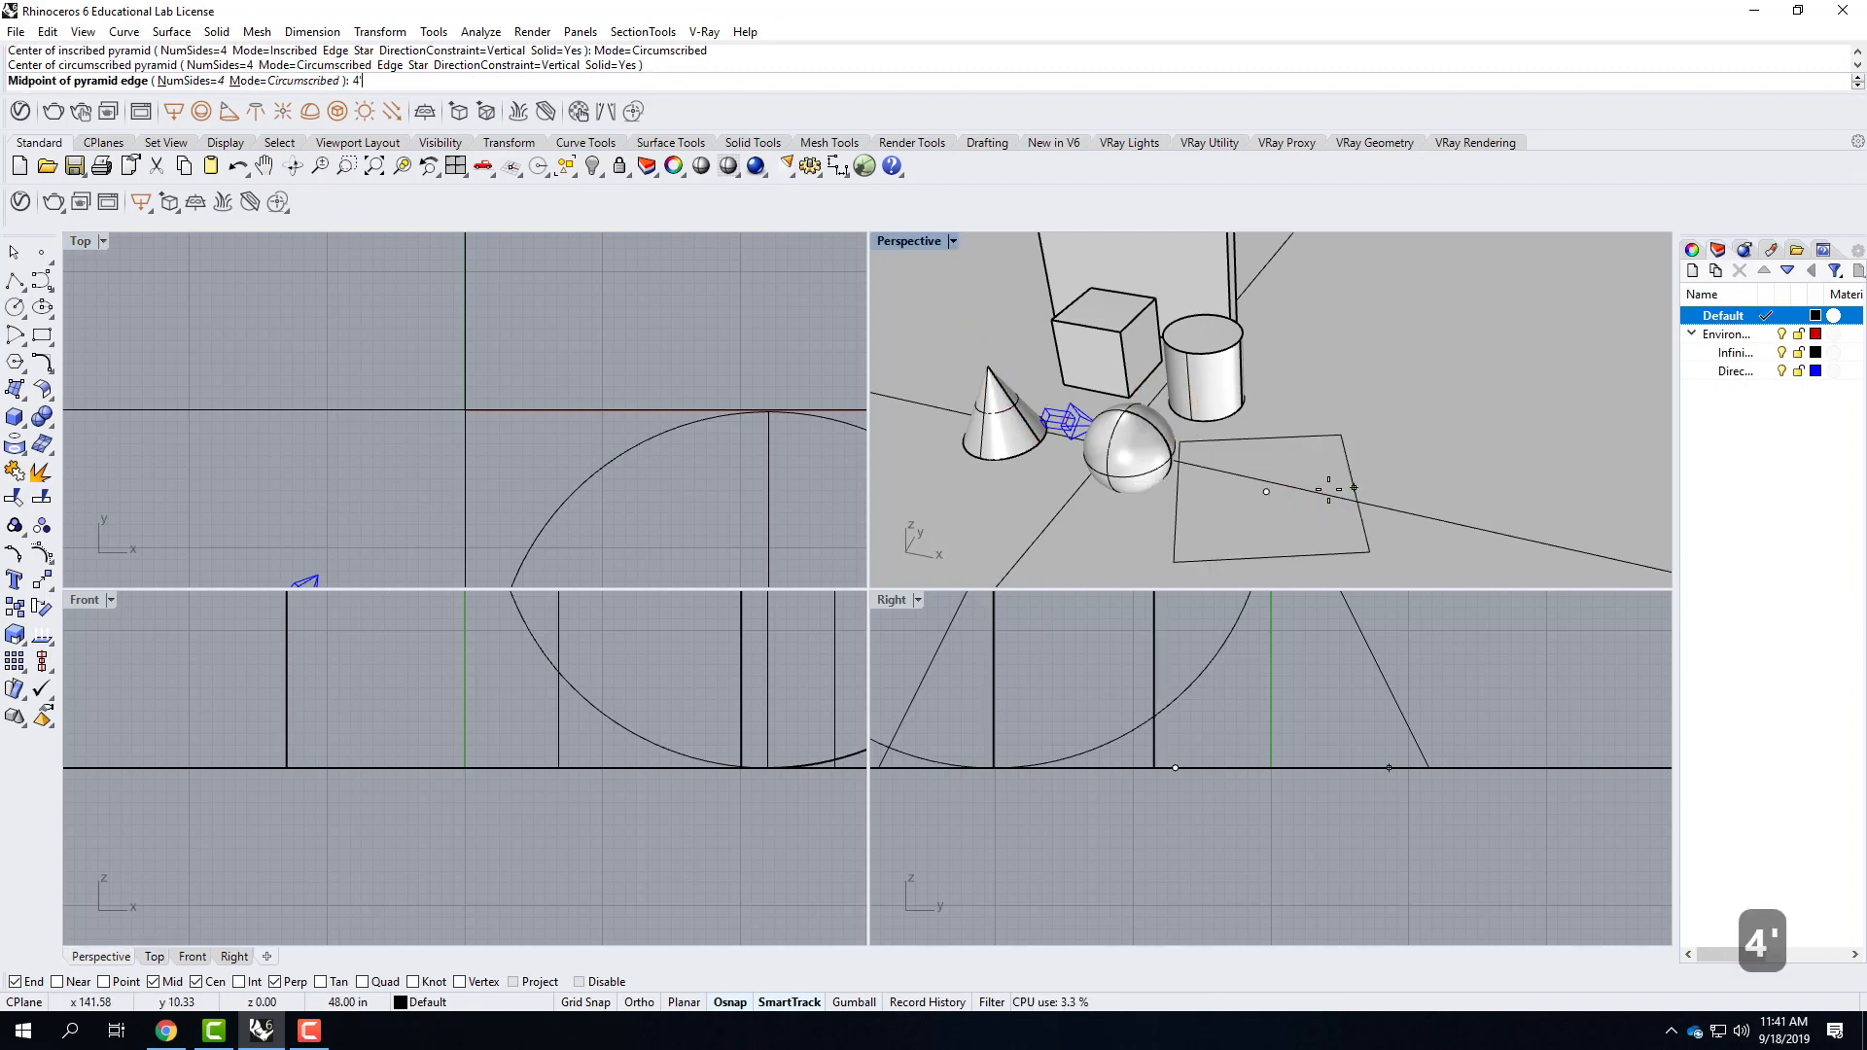
key("Return")
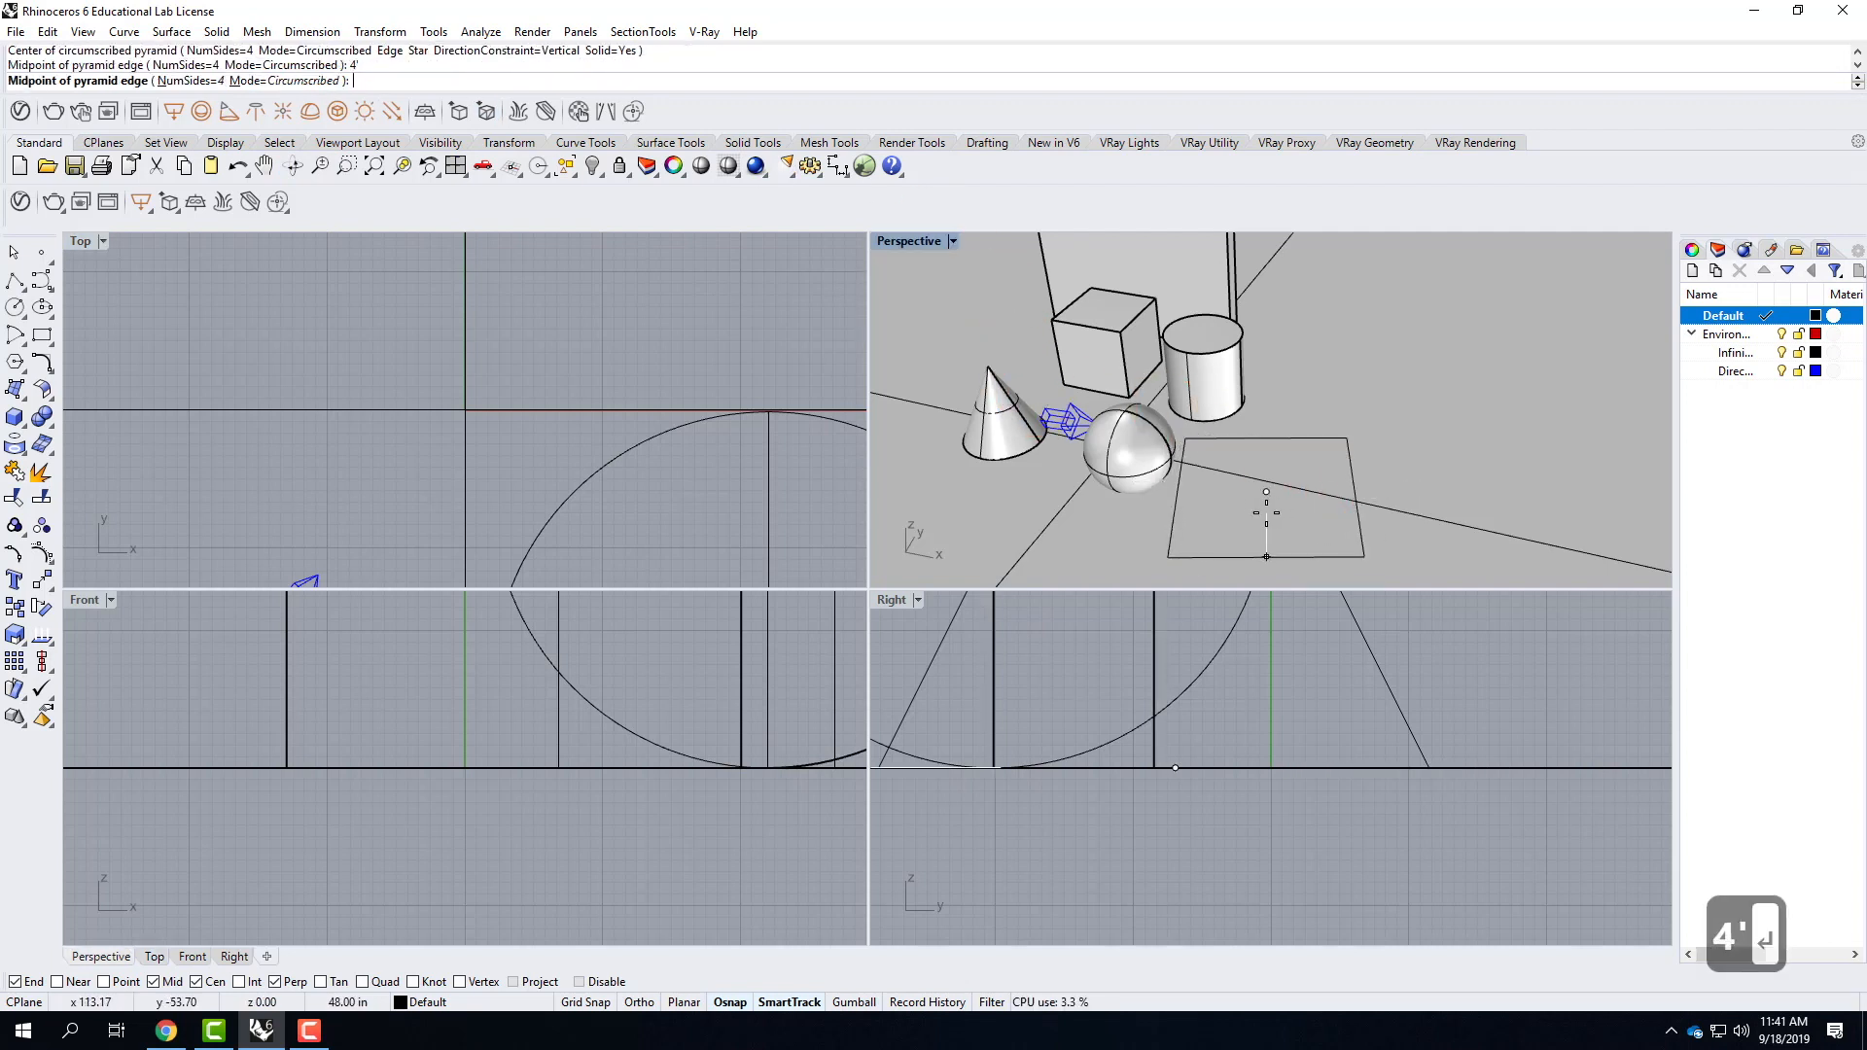
type("2'")
key("Return")
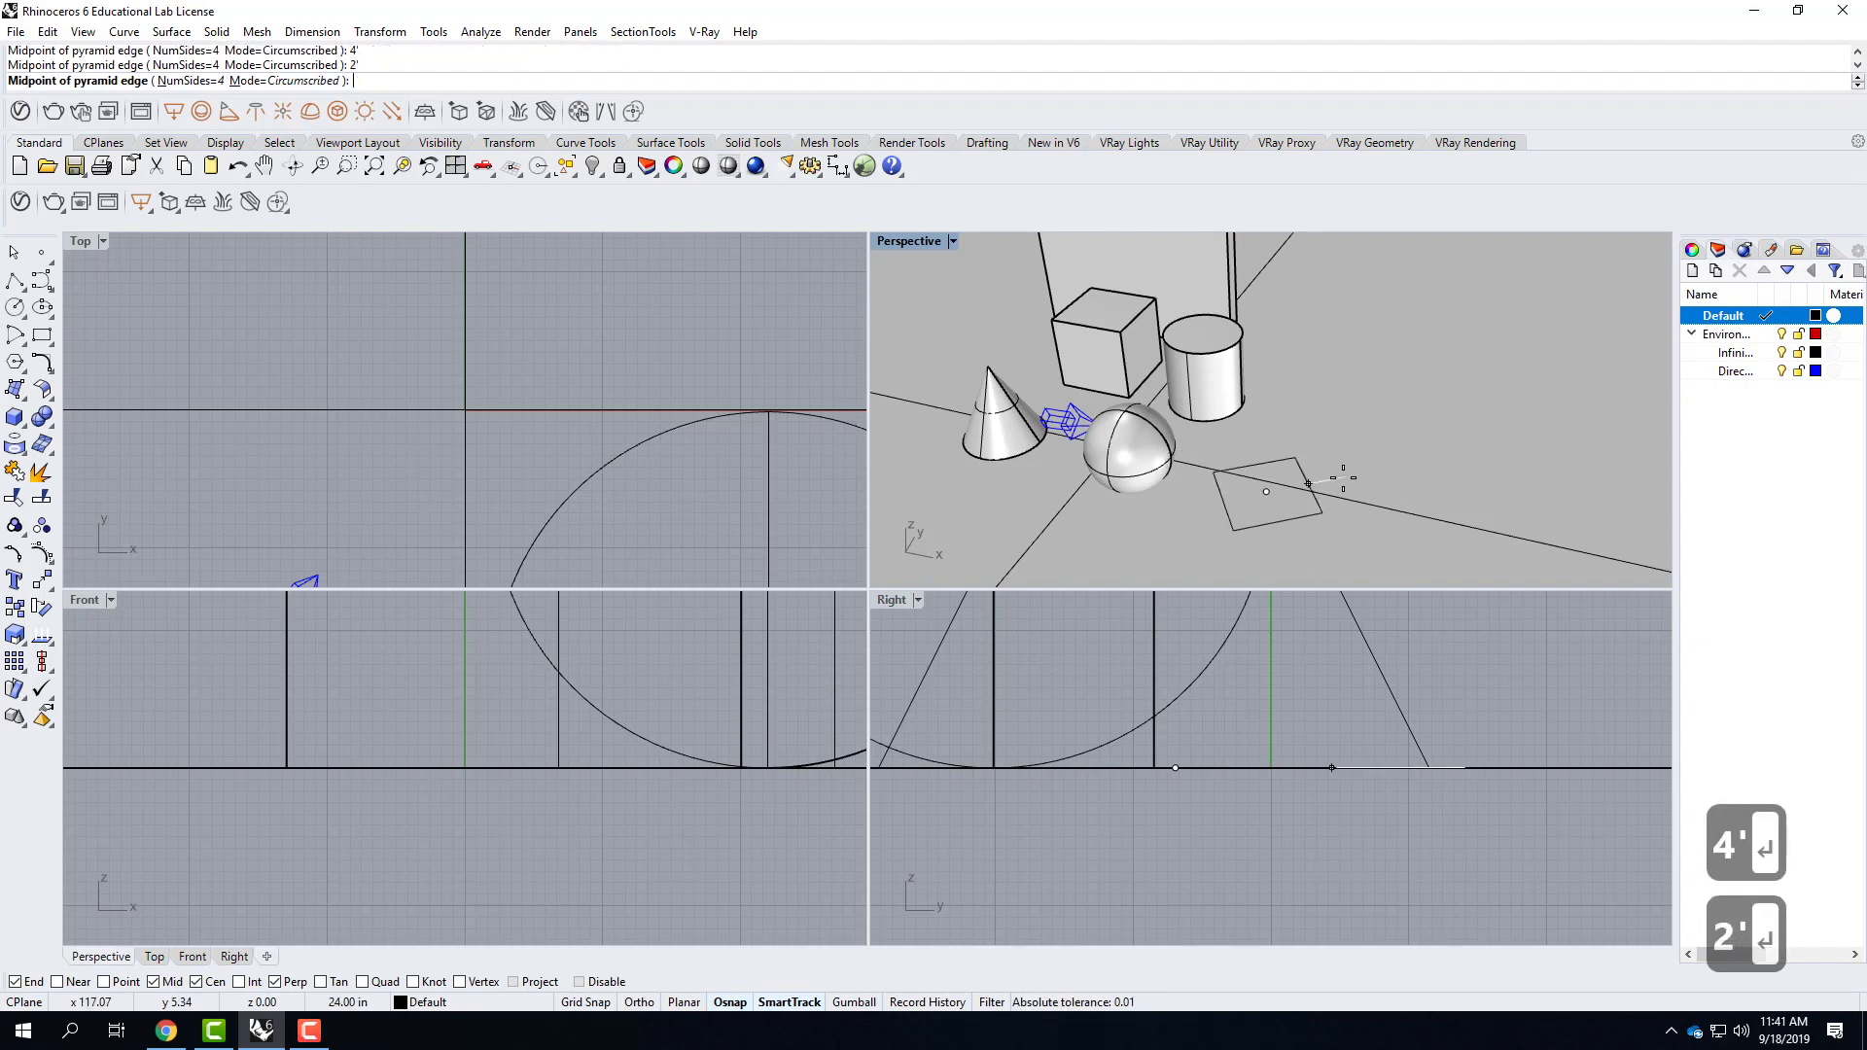
left_click(1328, 443)
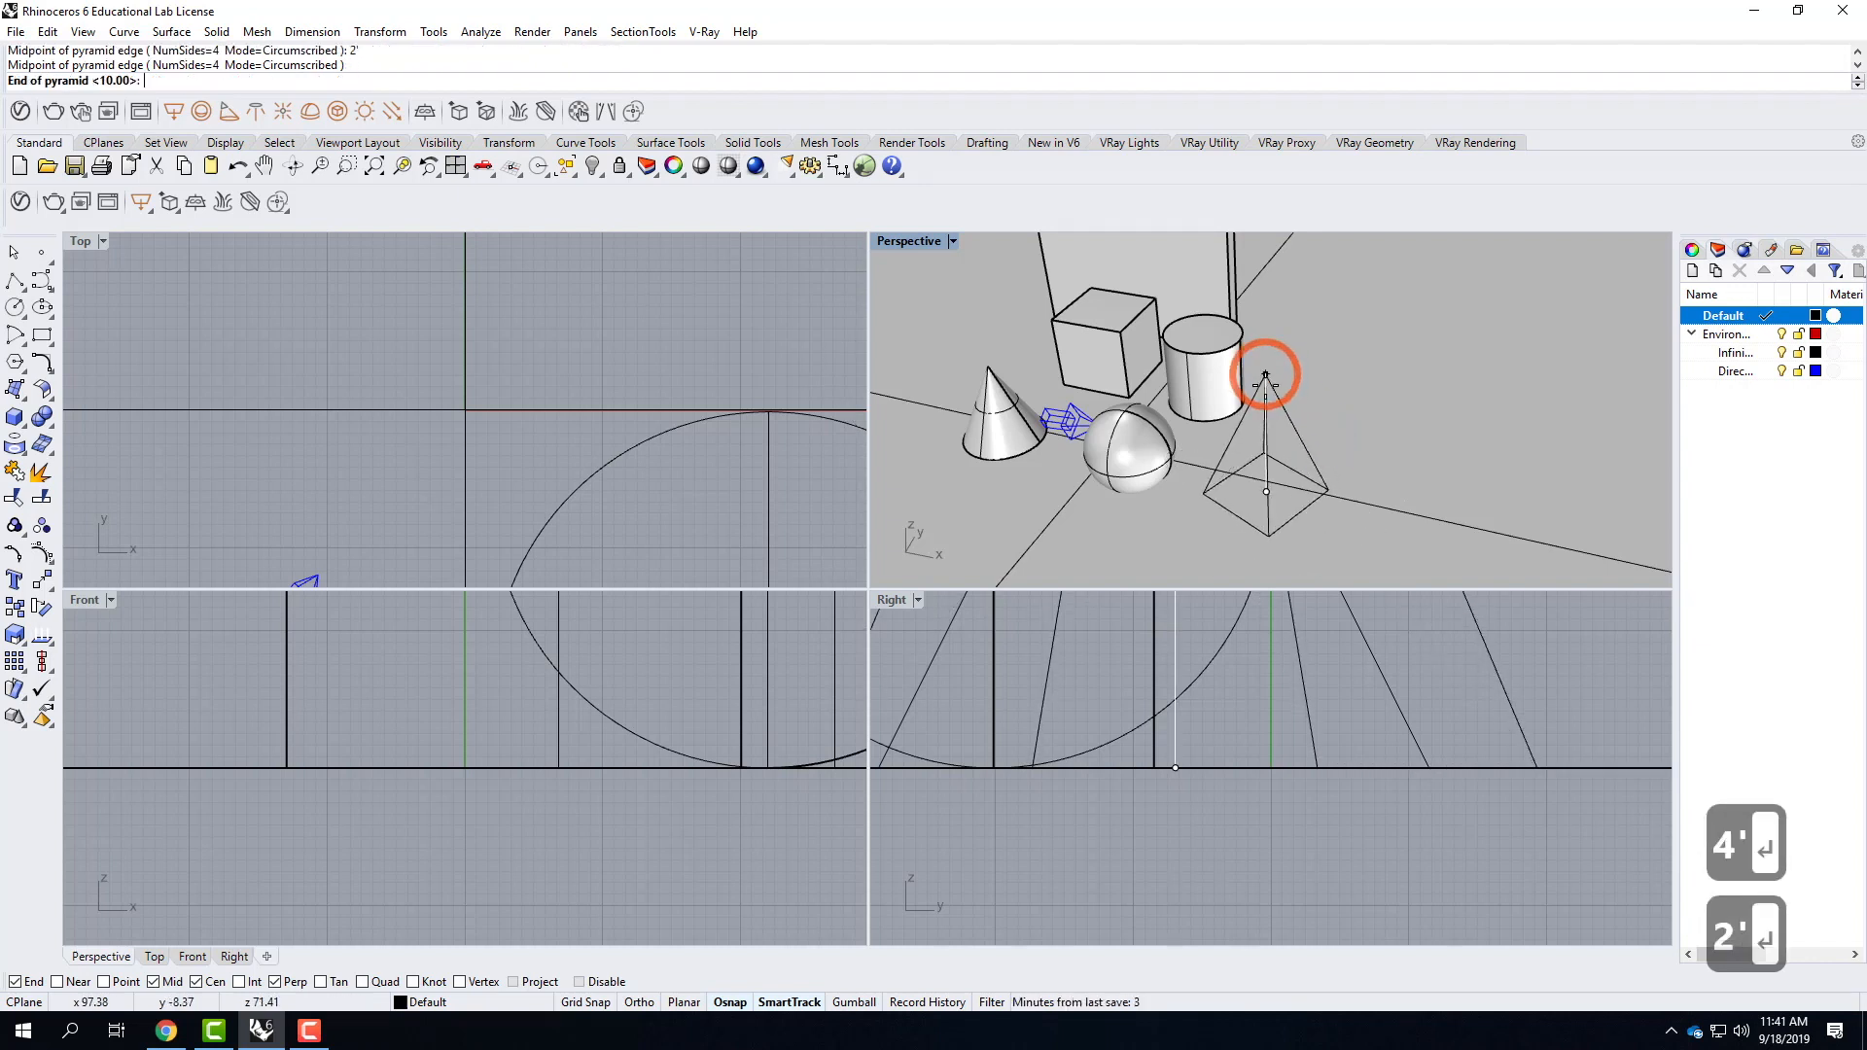
type("4'")
key("Return")
right_click_drag(1294, 476, 1251, 418)
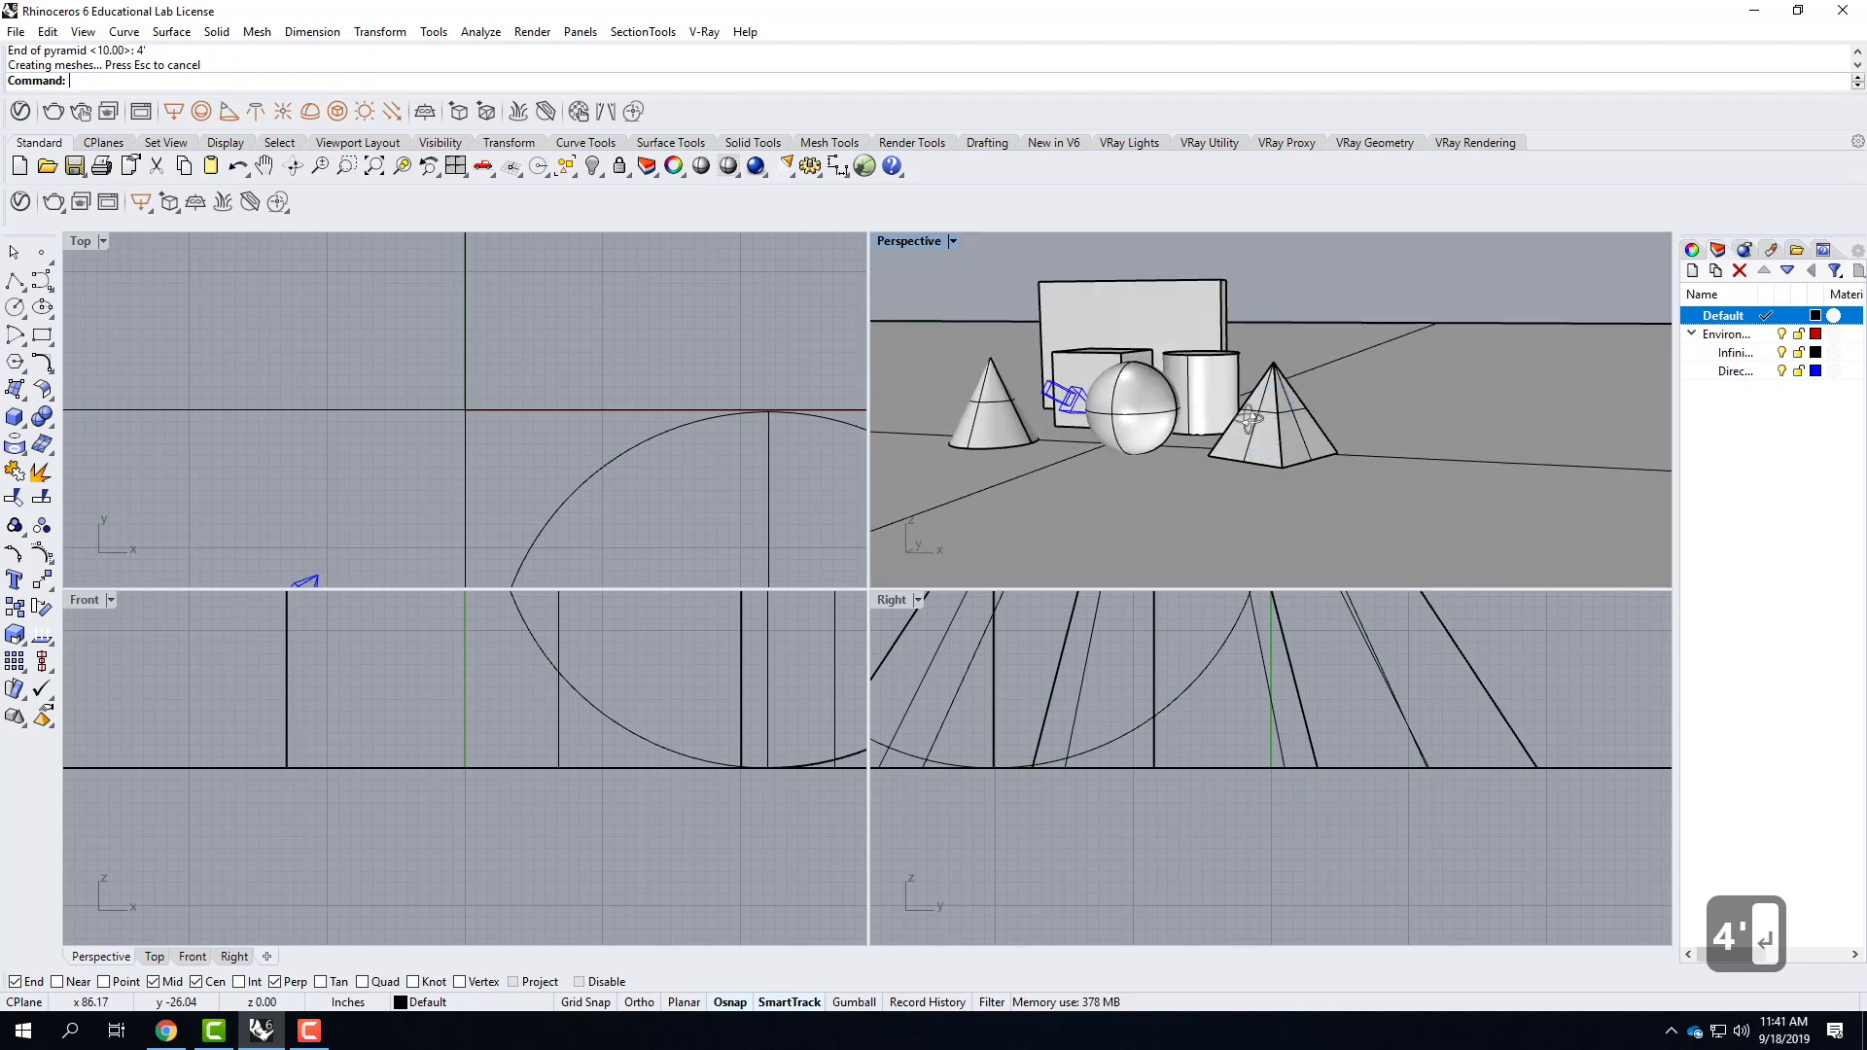
Maximize the Perspective viewport and frame all the solids in view.
double_click(914, 247)
scroll(1181, 919, "down", 3)
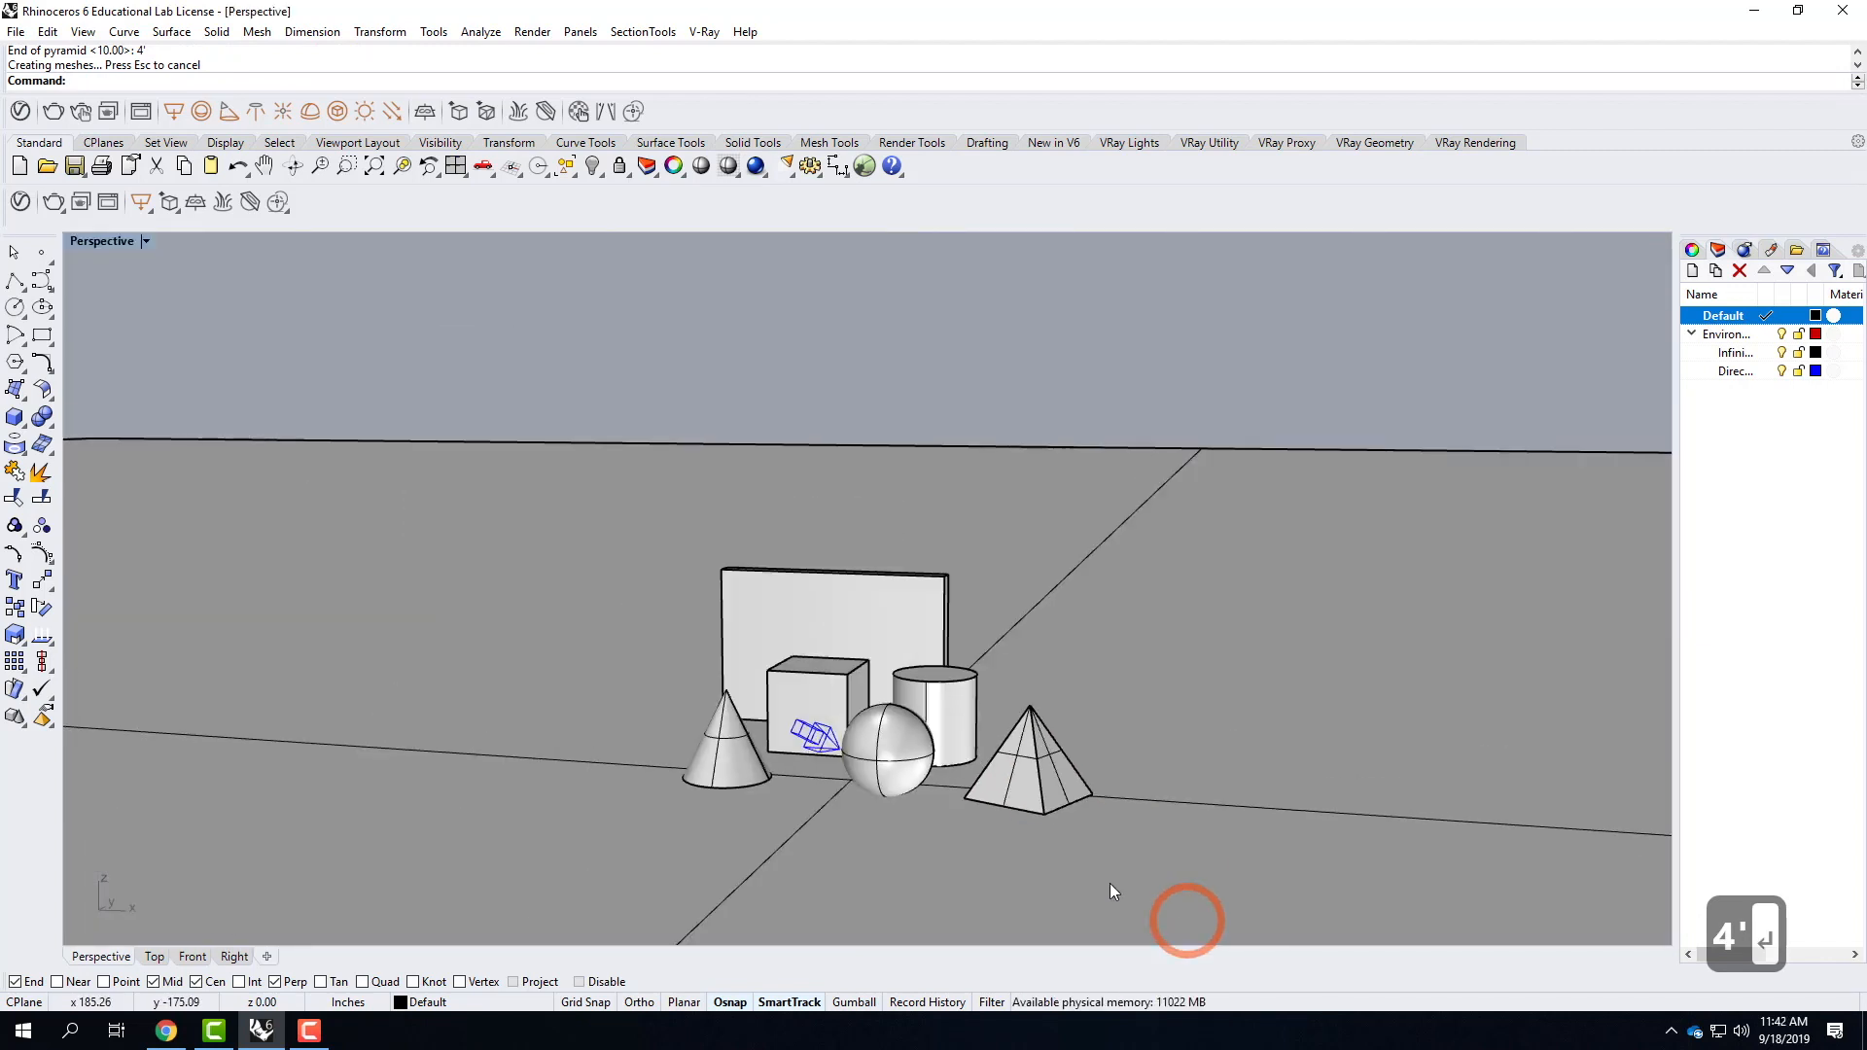
scroll(702, 711, "up", 6)
right_click_drag(1233, 741, 1064, 650)
scroll(745, 580, "down", 7)
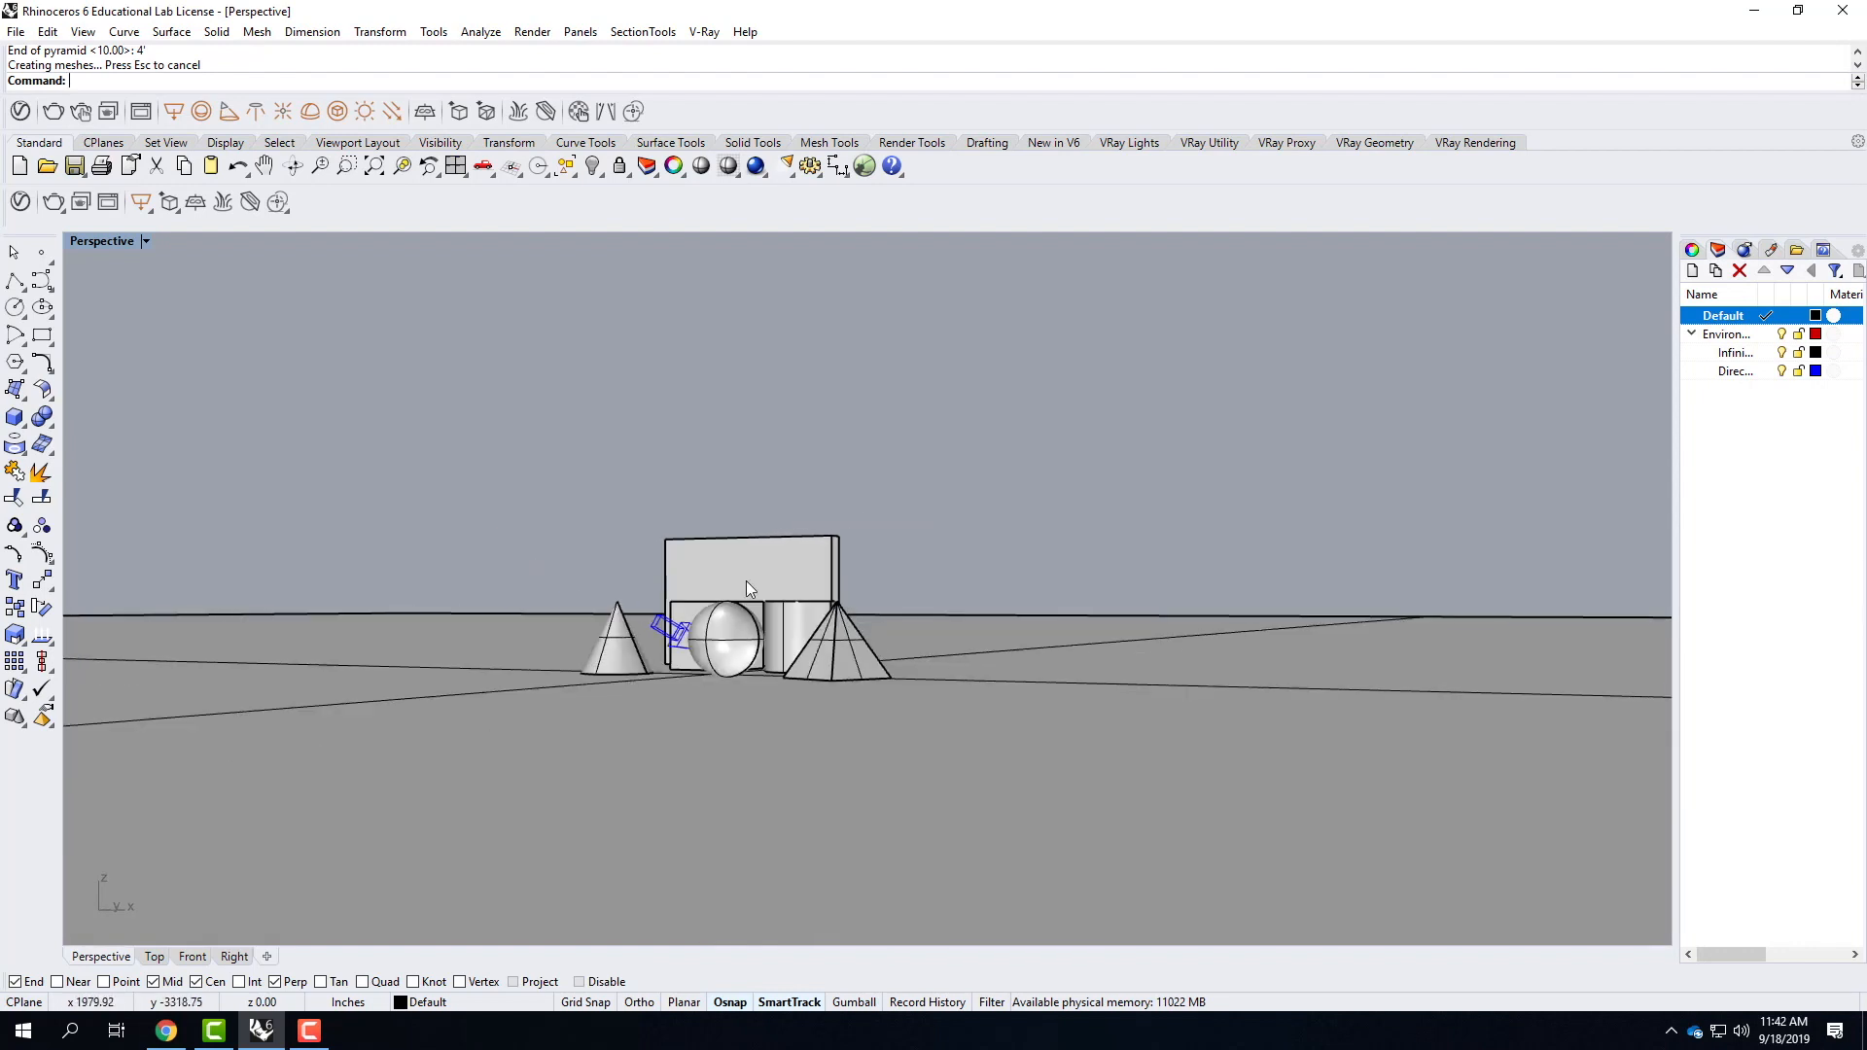
scroll(745, 580, "up", 3)
right_click_drag(727, 579, 733, 619)
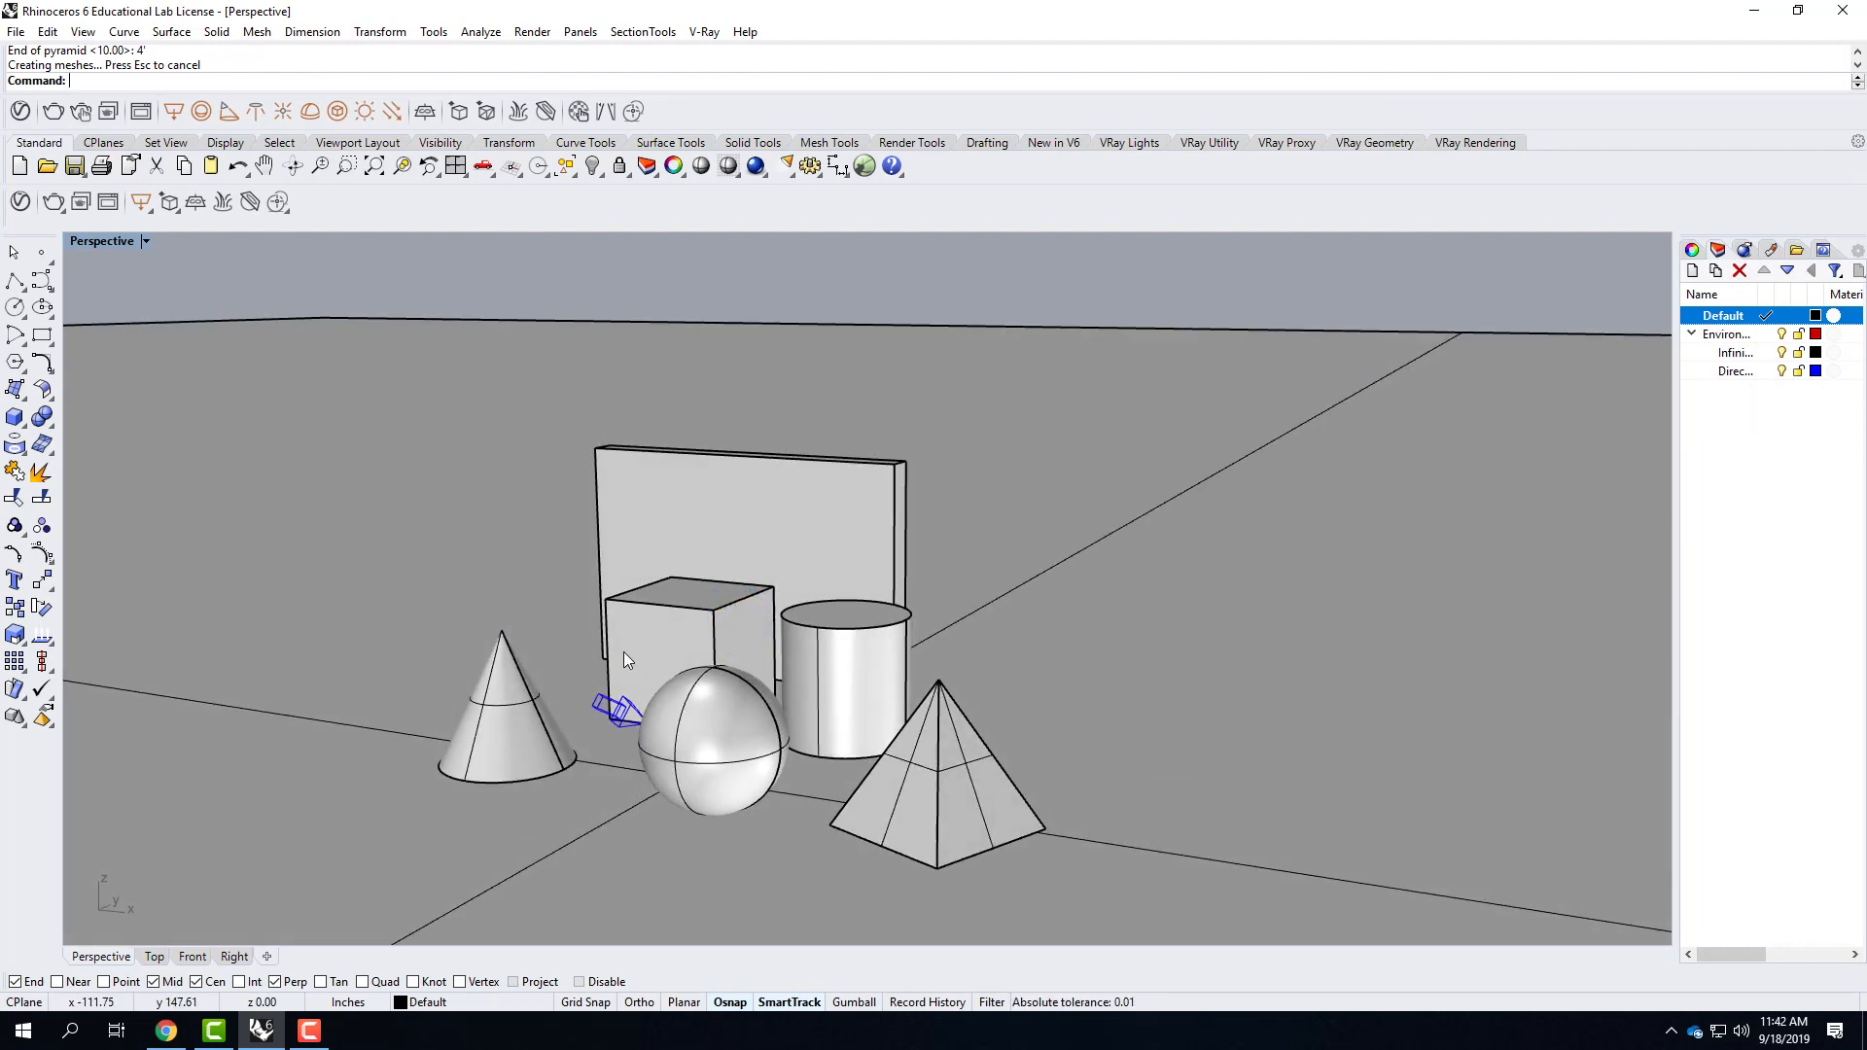
Hide the cone, sphere, cylinder, pyramid and upright back slab, keeping the cube shown.
left_click(676, 619)
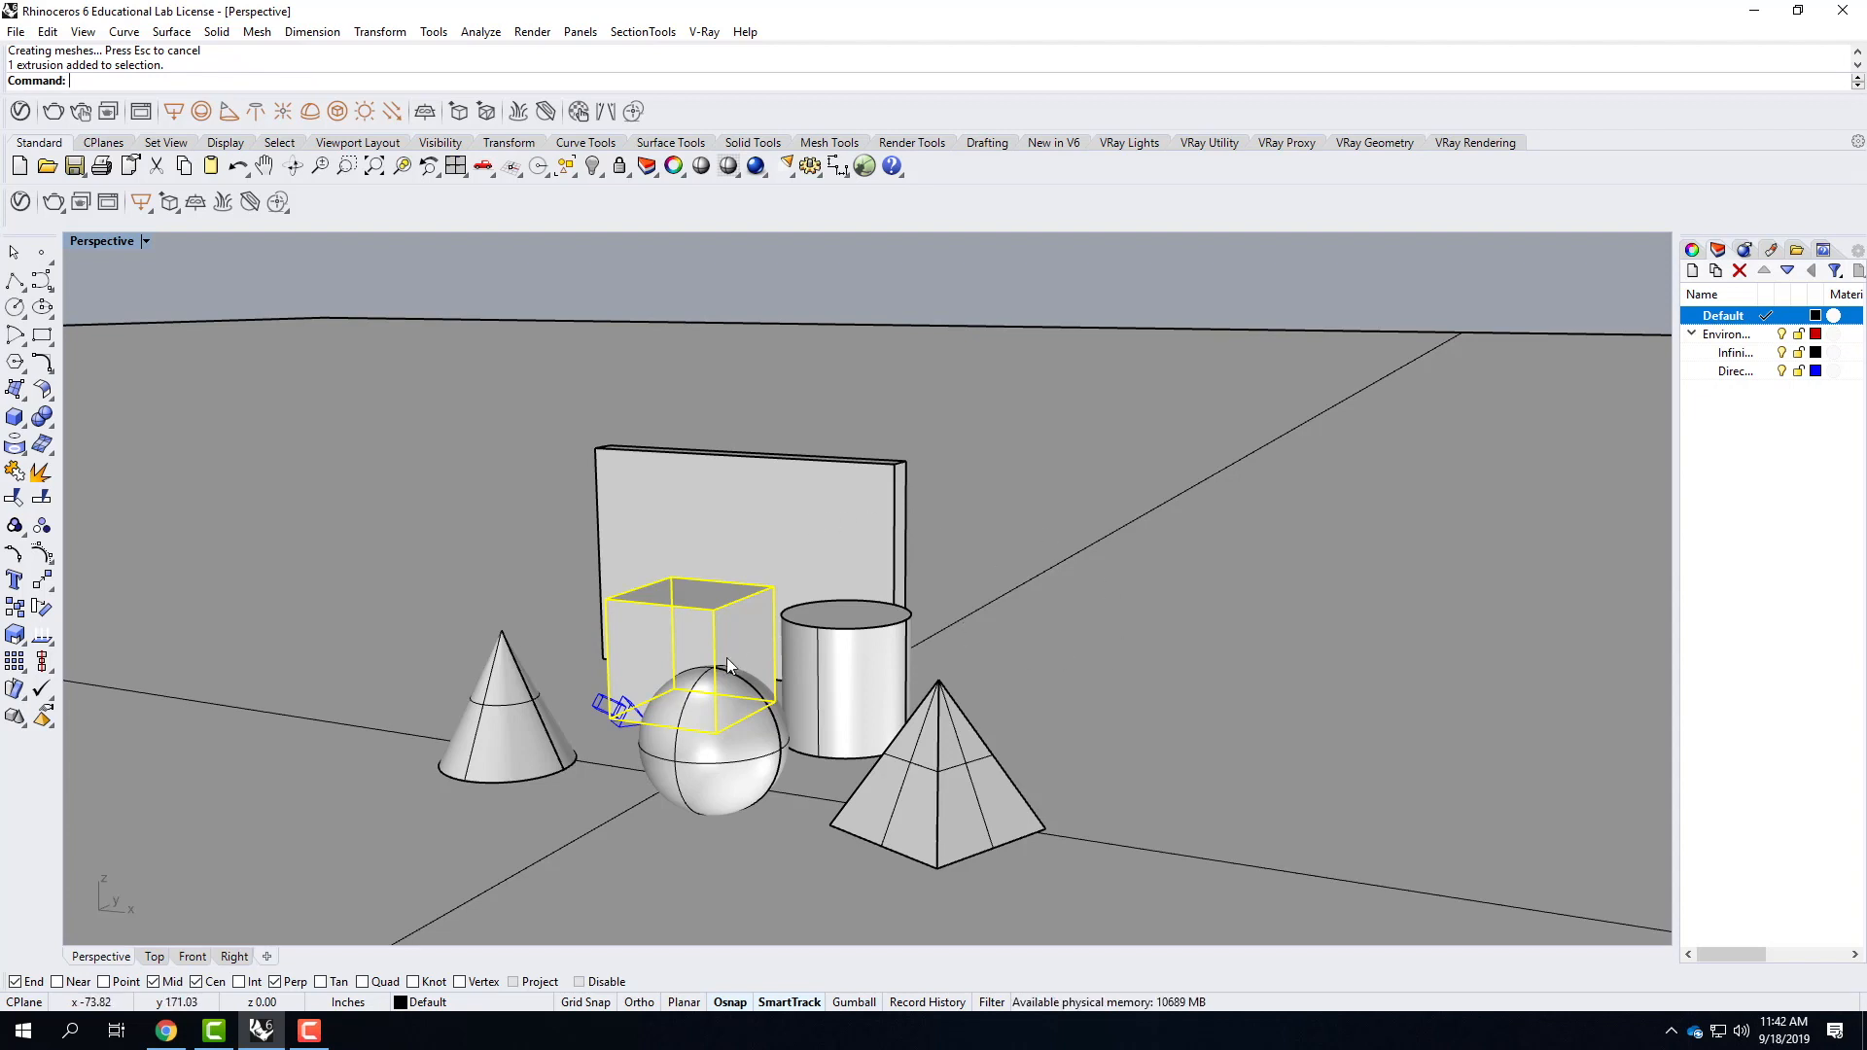
left_click(509, 717)
left_click(680, 745, "shift")
left_click(816, 681, "shift")
left_click(929, 768, "shift")
left_click(849, 526, "shift")
type("hide")
key("Return")
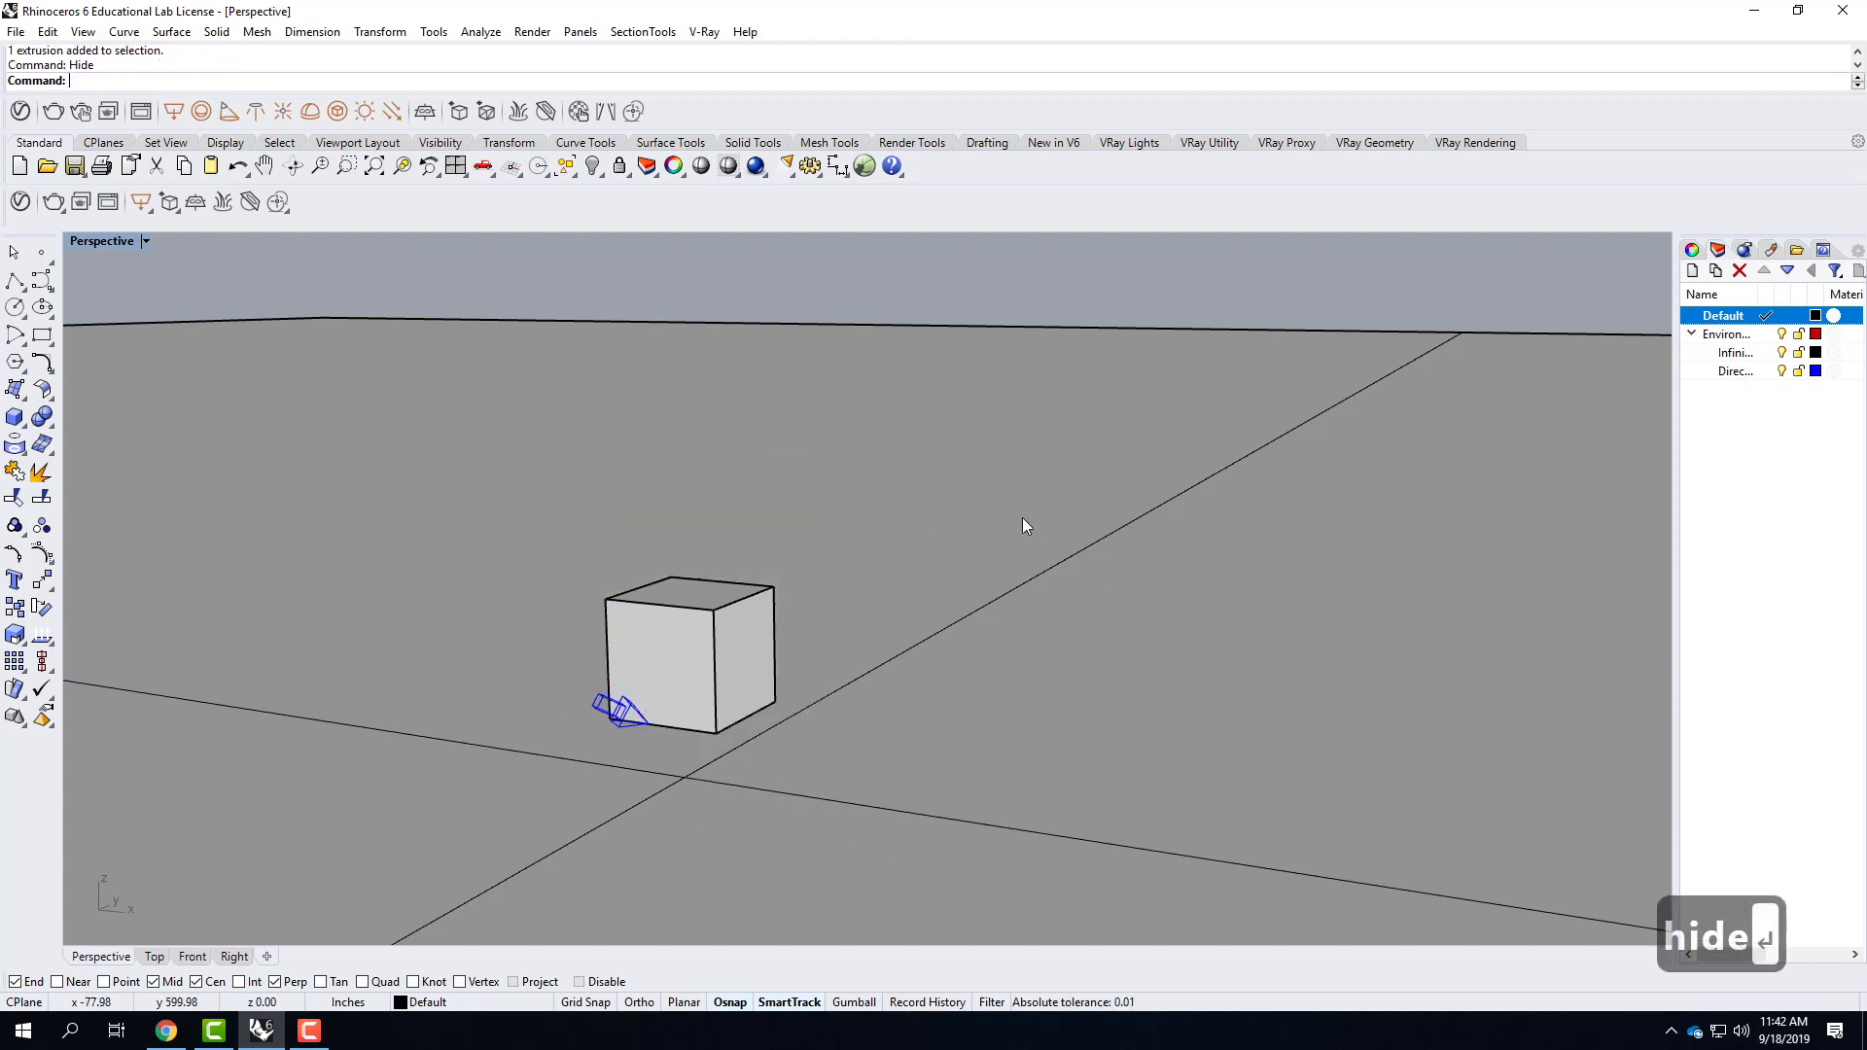
Select the cube and zoom the Perspective view to it, with its top and two sides in view.
left_click(687, 674)
type("z")
key("Return")
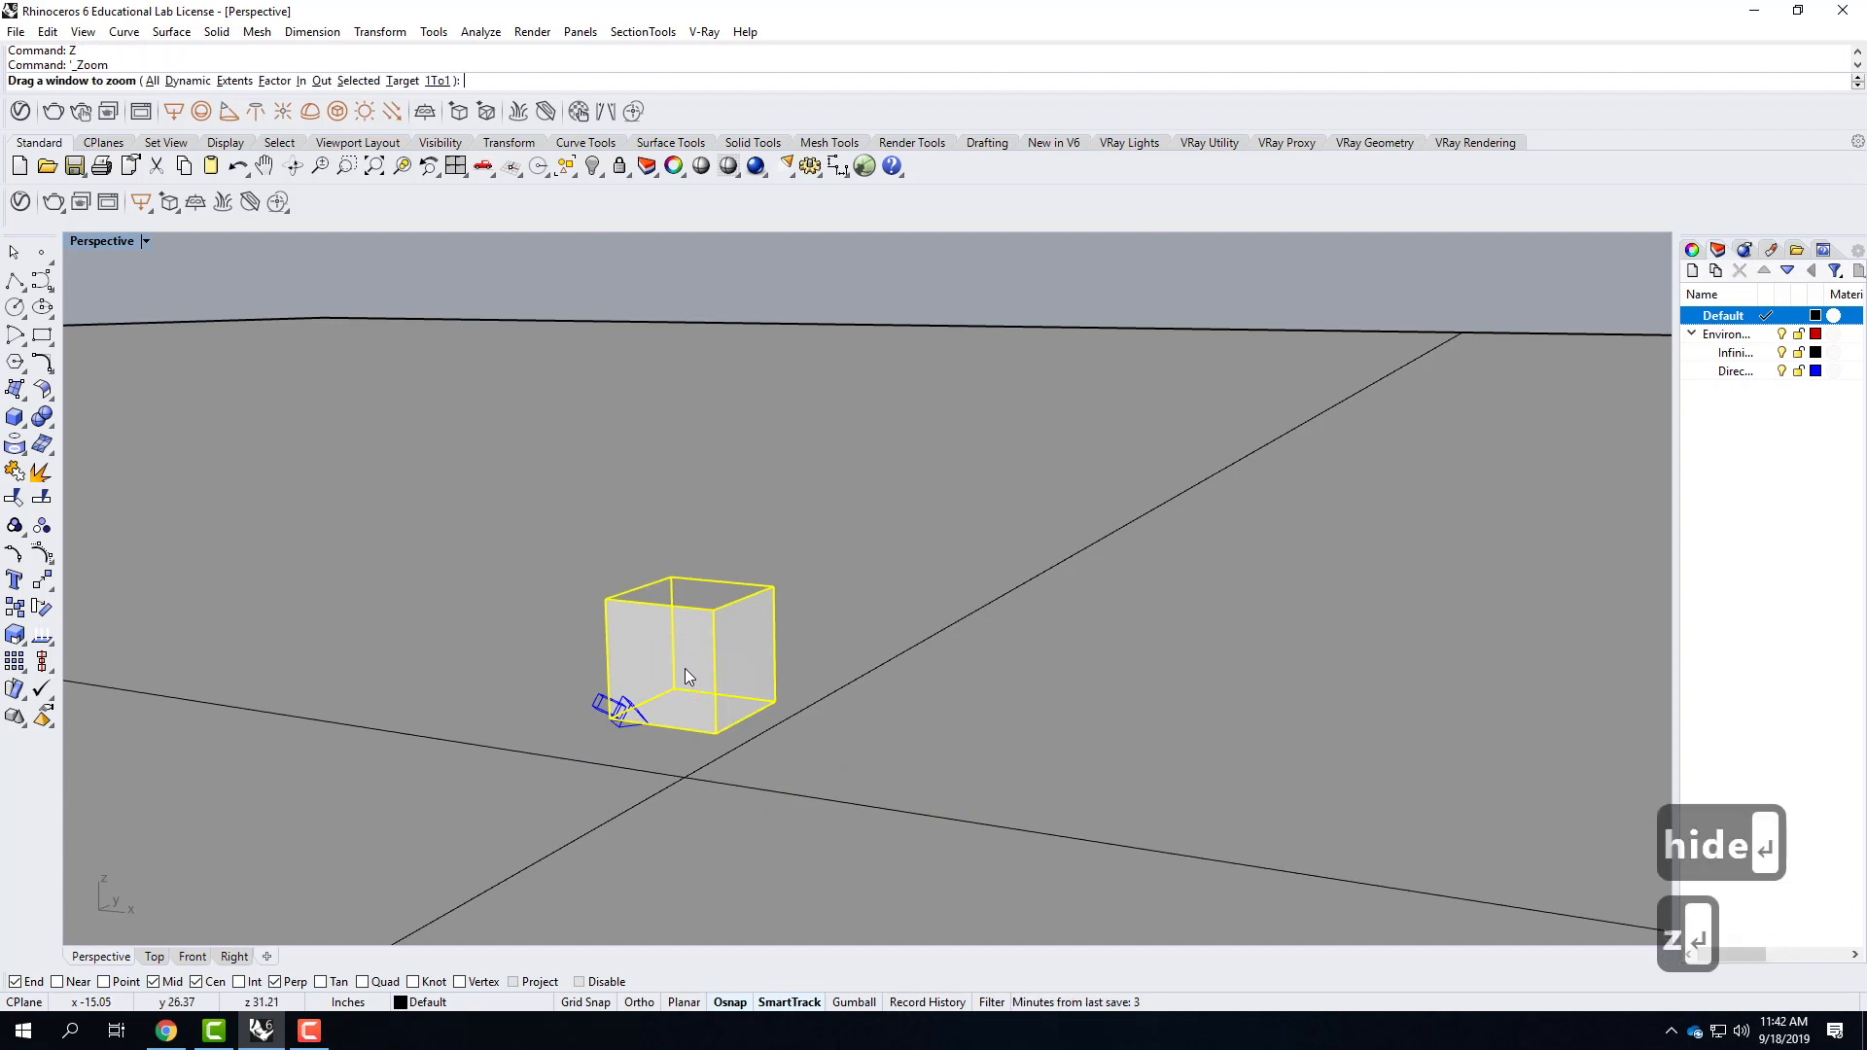
type("s")
key("Return")
scroll(655, 484, "down", 7)
right_click_drag(717, 487, 715, 554)
scroll(695, 462, "up", 6)
right_click_drag(1025, 521, 986, 550)
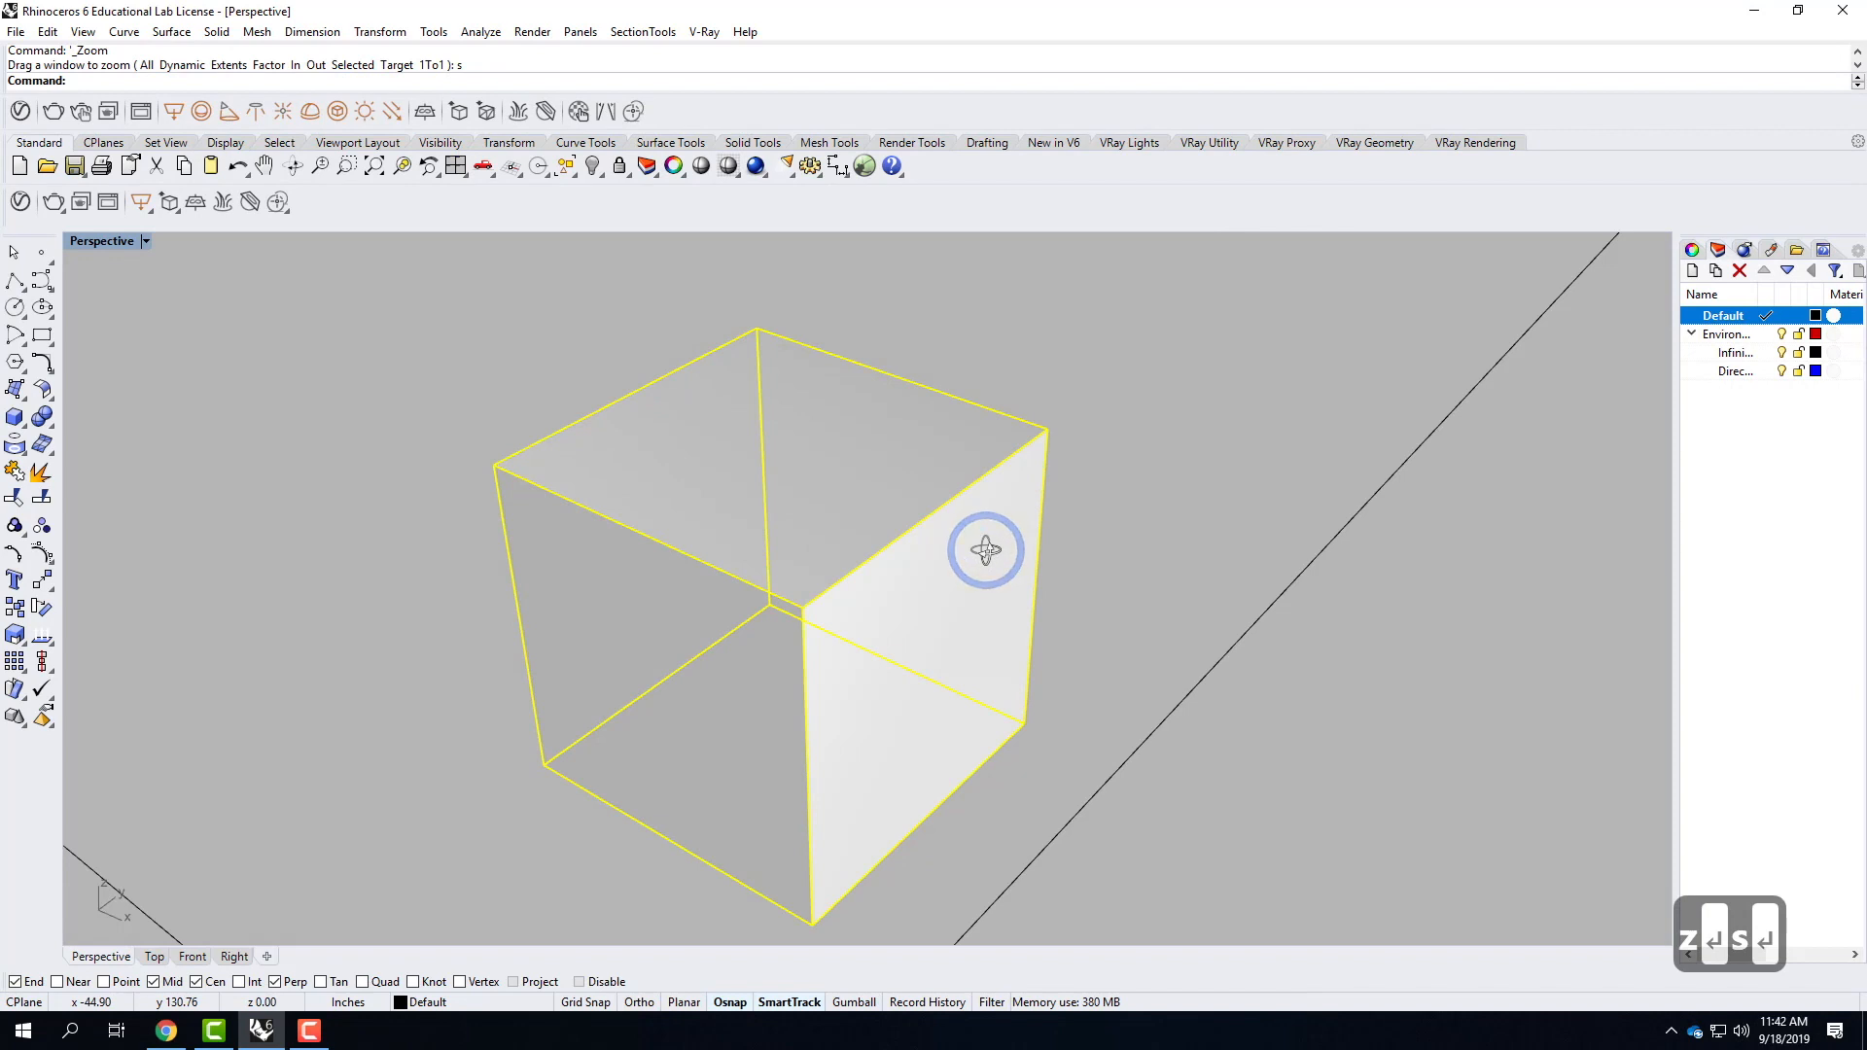
Select the cube and open the V-Ray Asset Editor's materials with the material library expanded.
left_click(1097, 358)
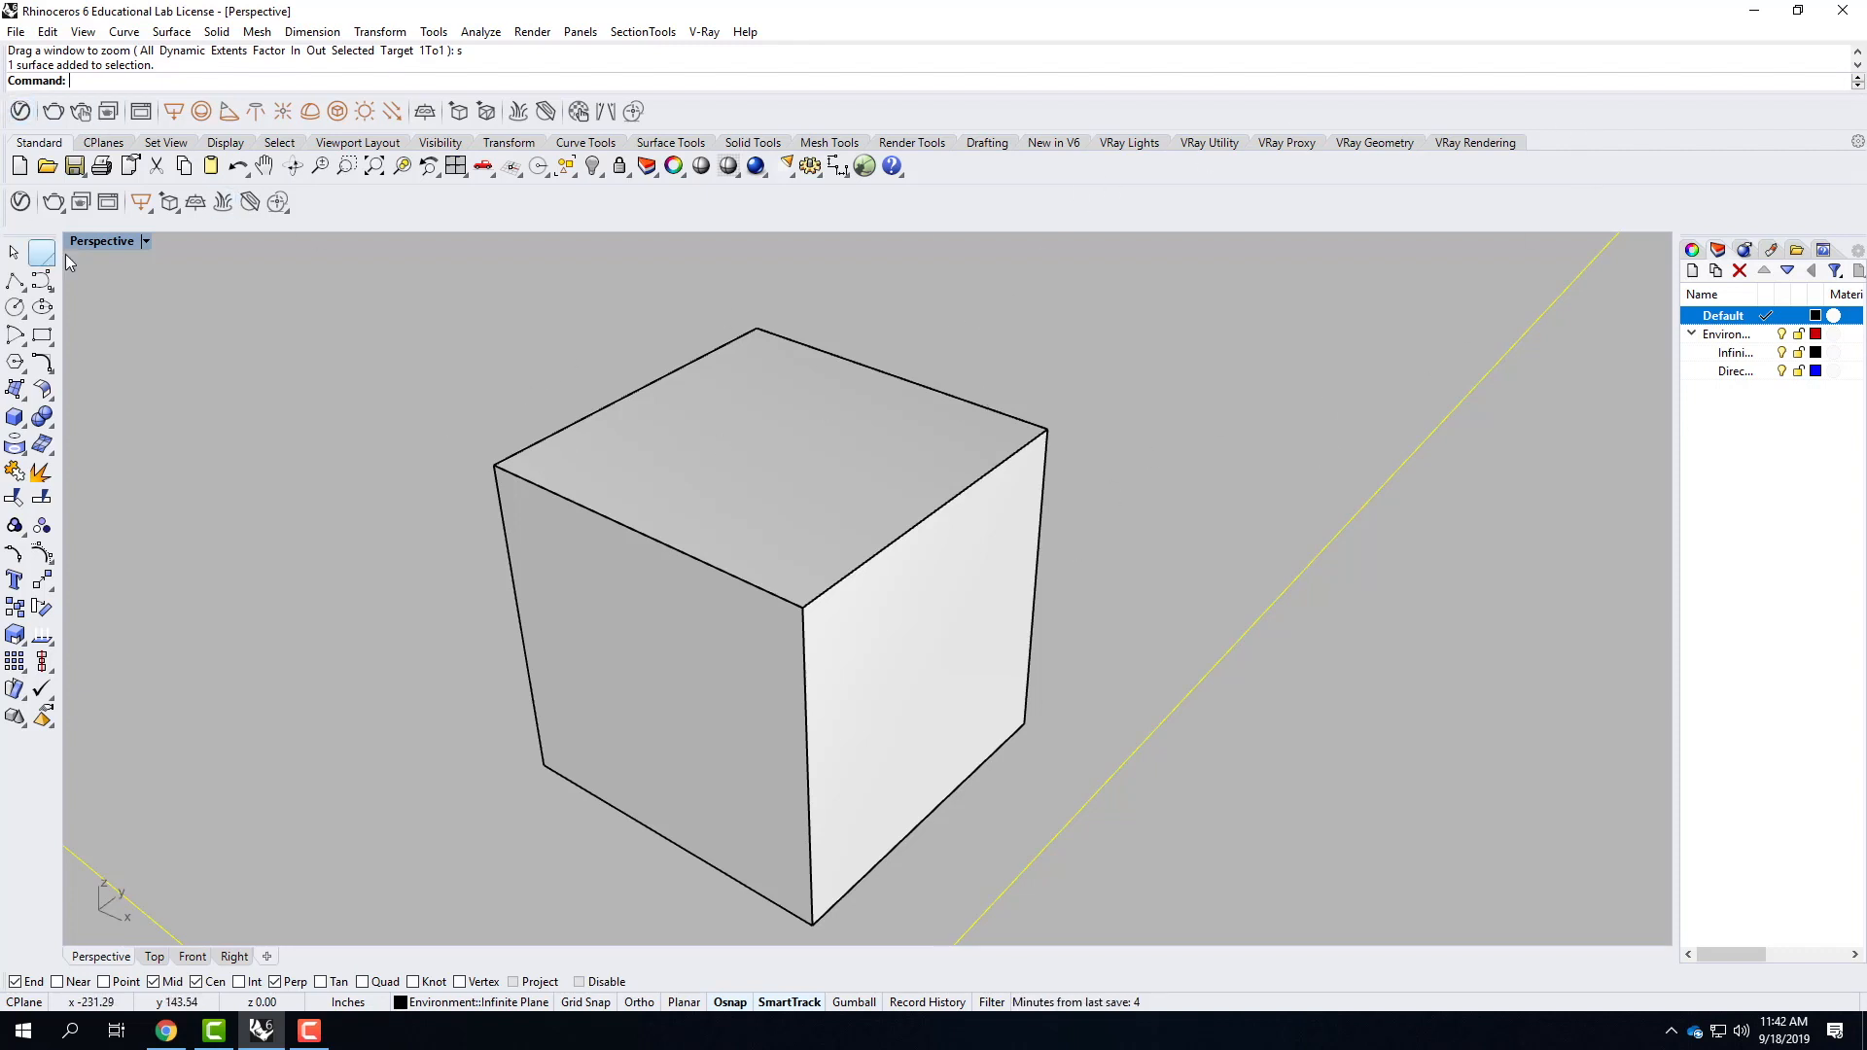
left_click(595, 454)
left_click(19, 201)
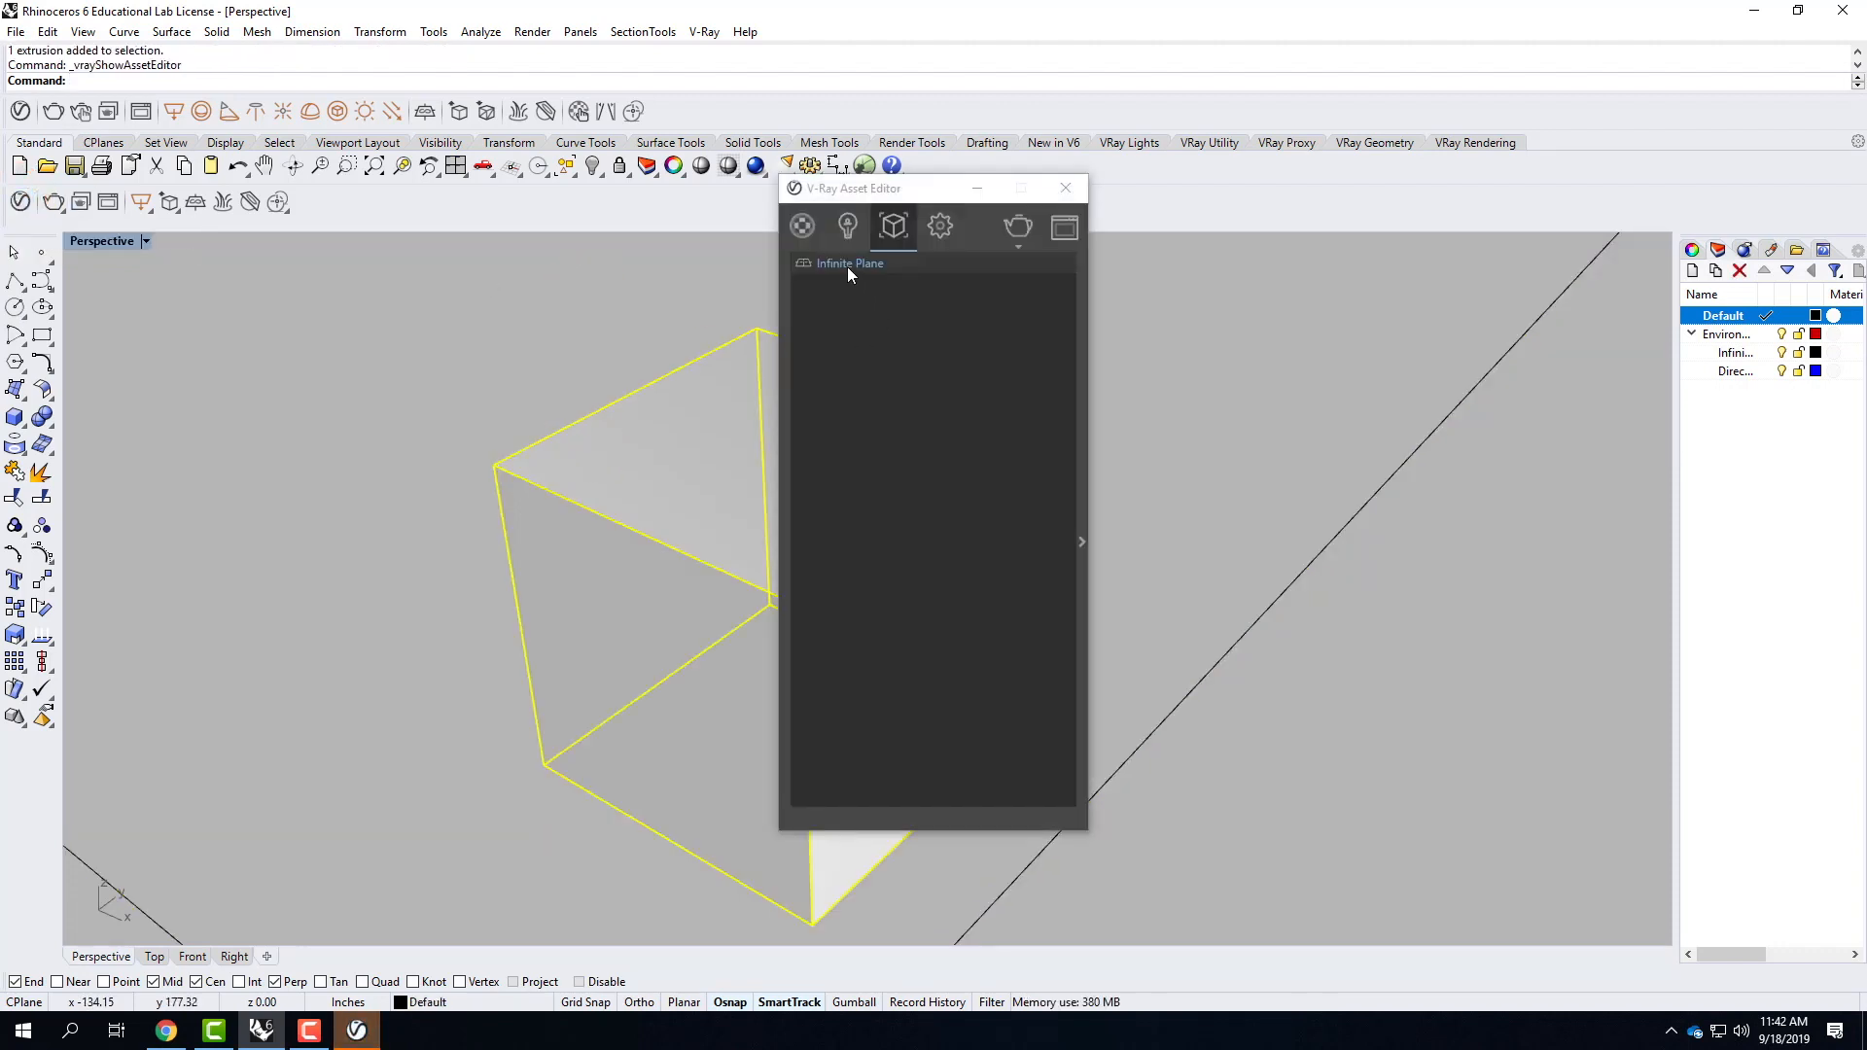
left_click(1066, 188)
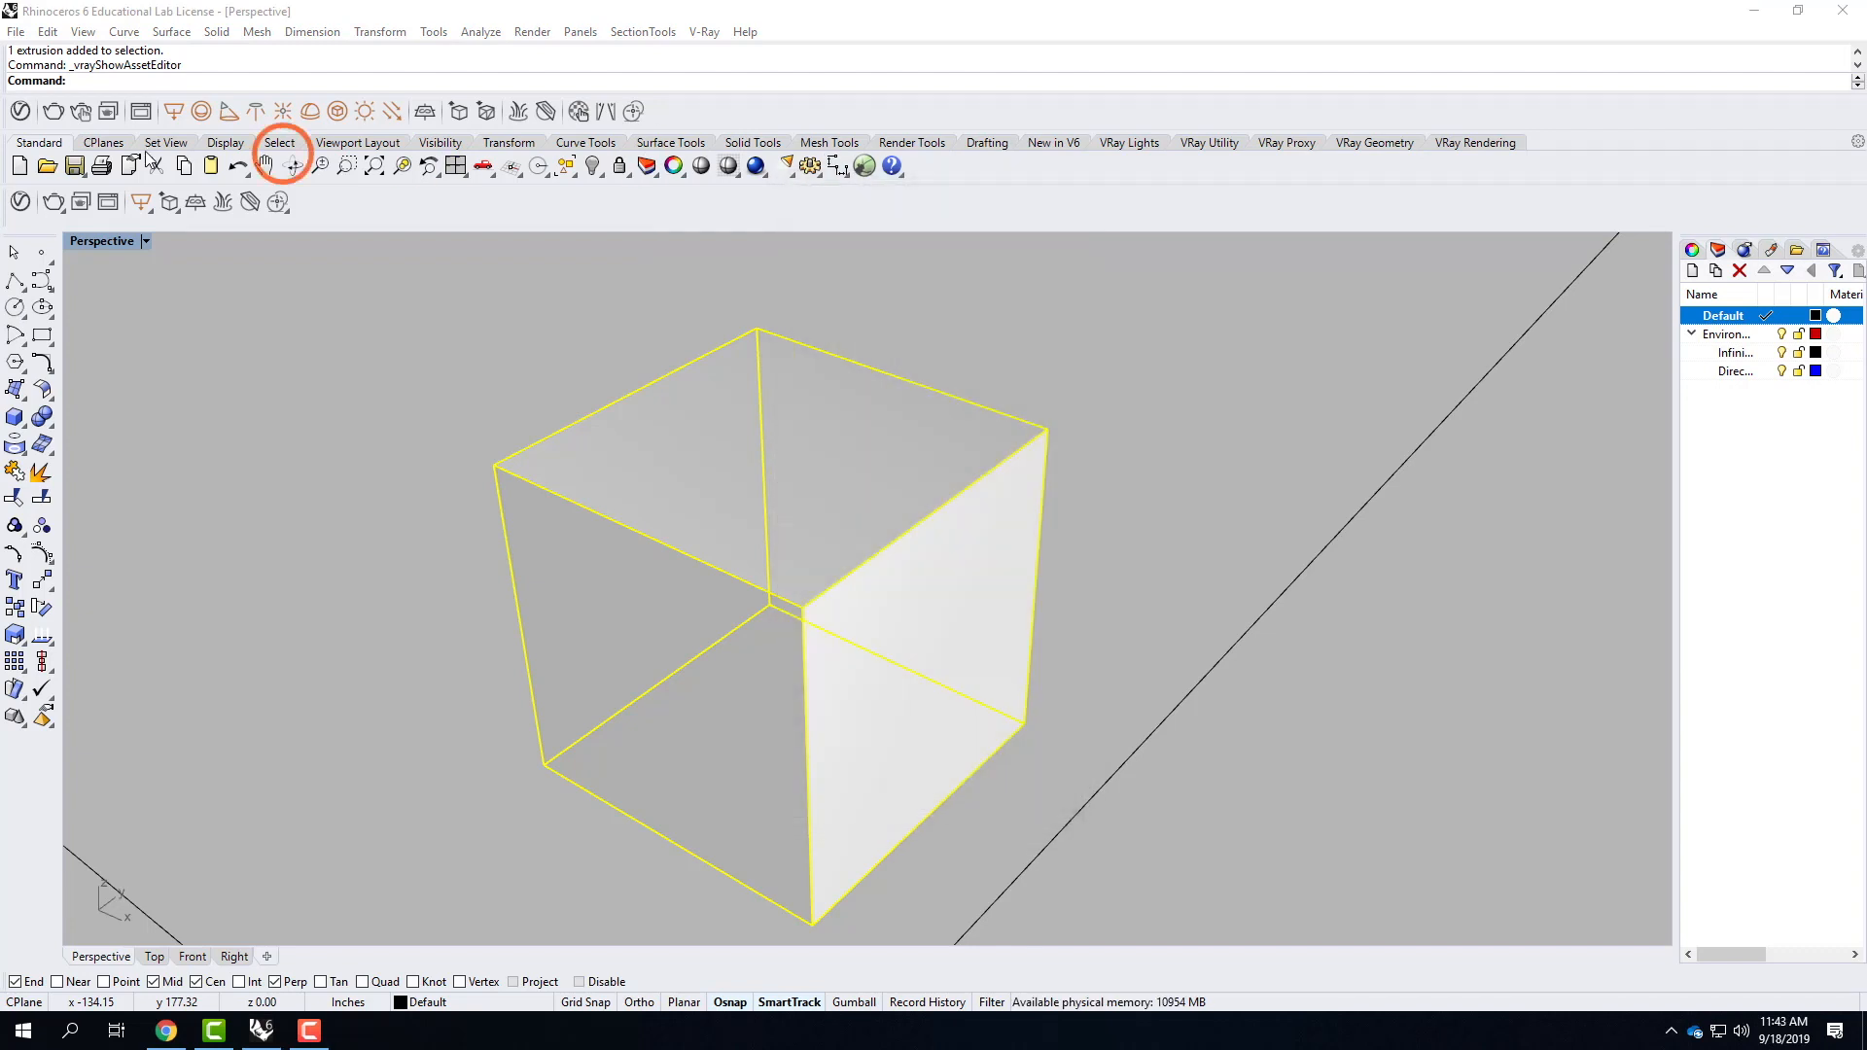
left_click(21, 203)
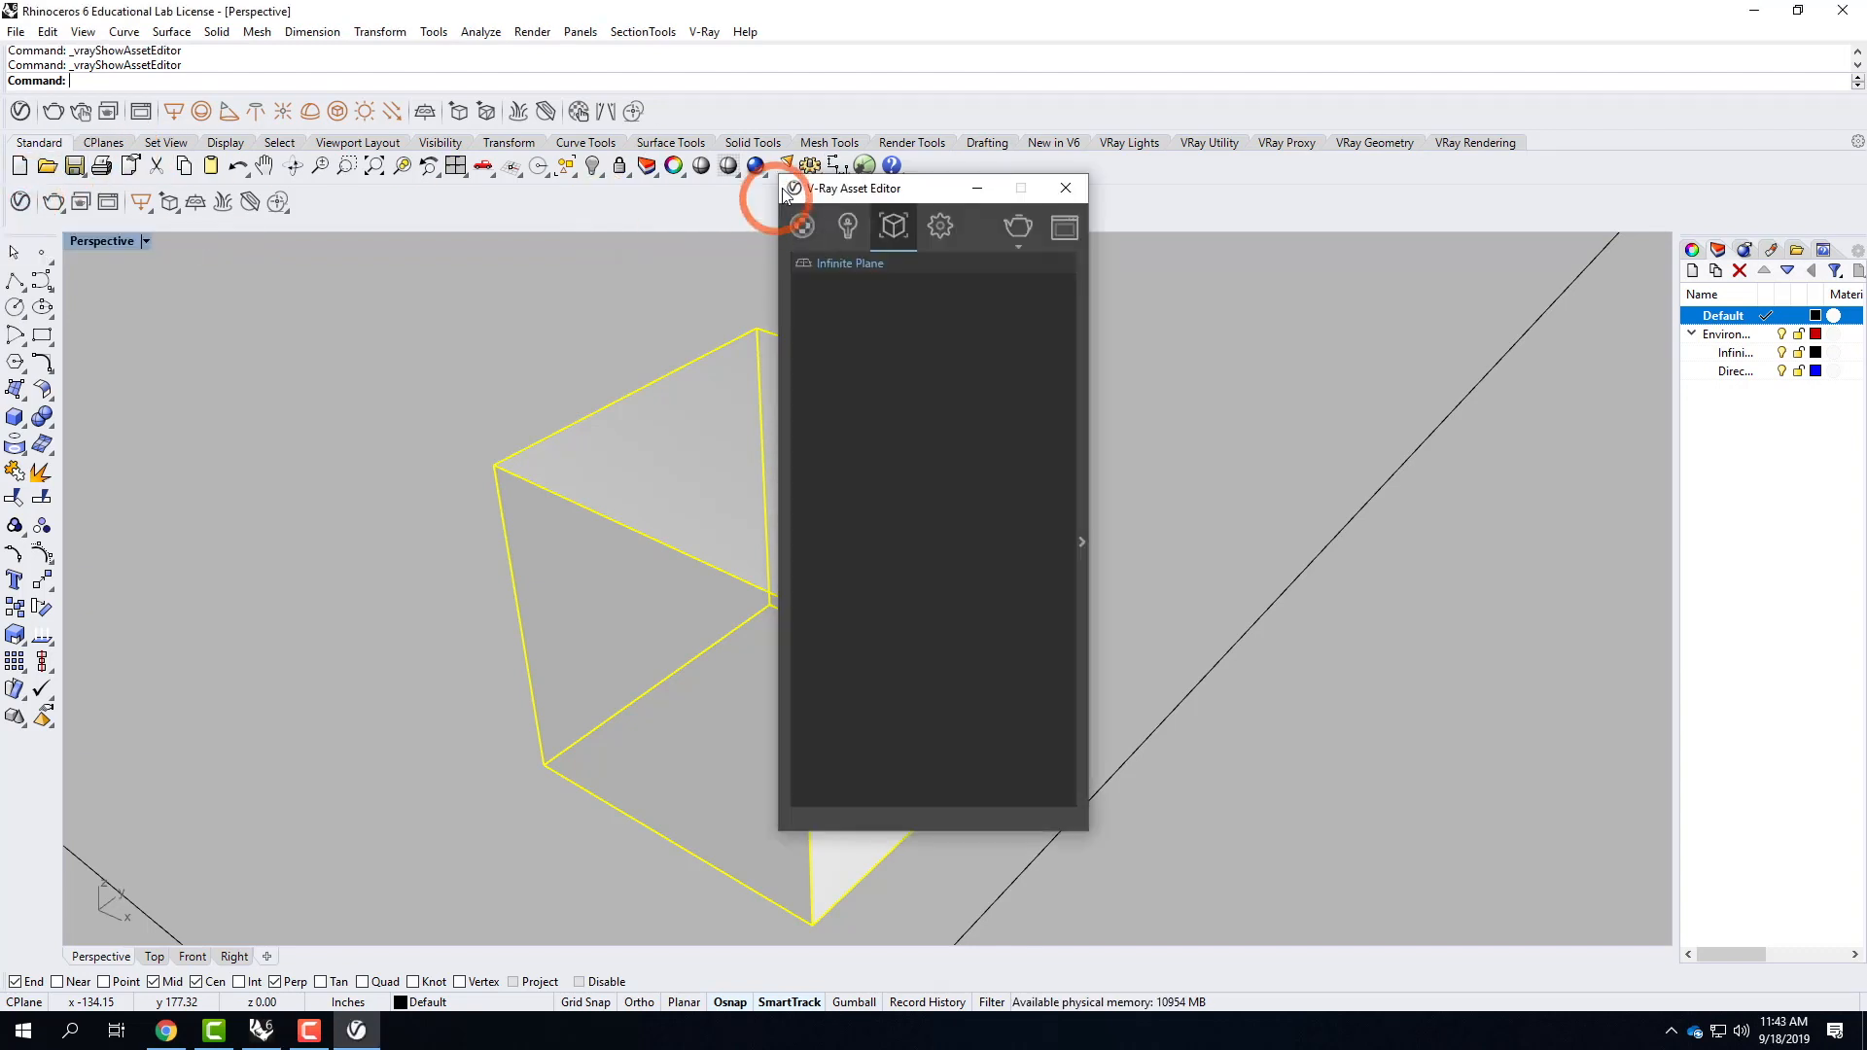
left_click(797, 226)
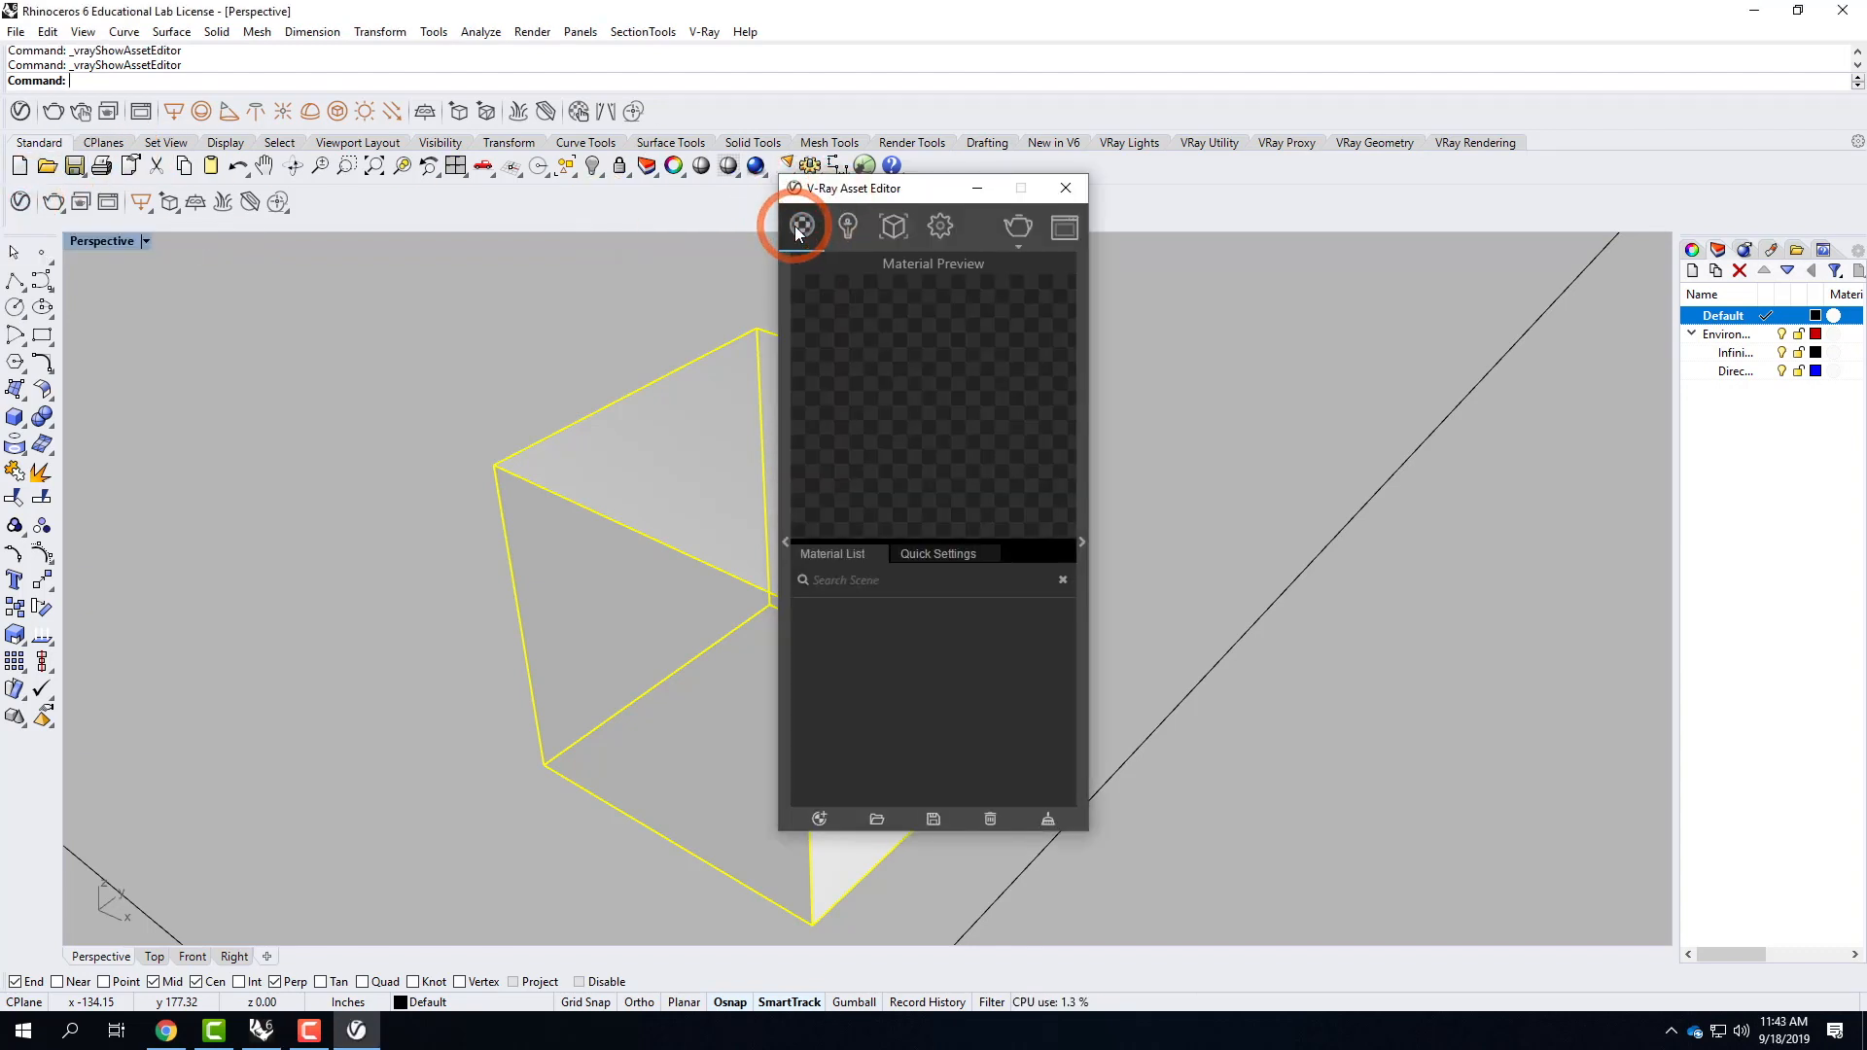
left_click(785, 540)
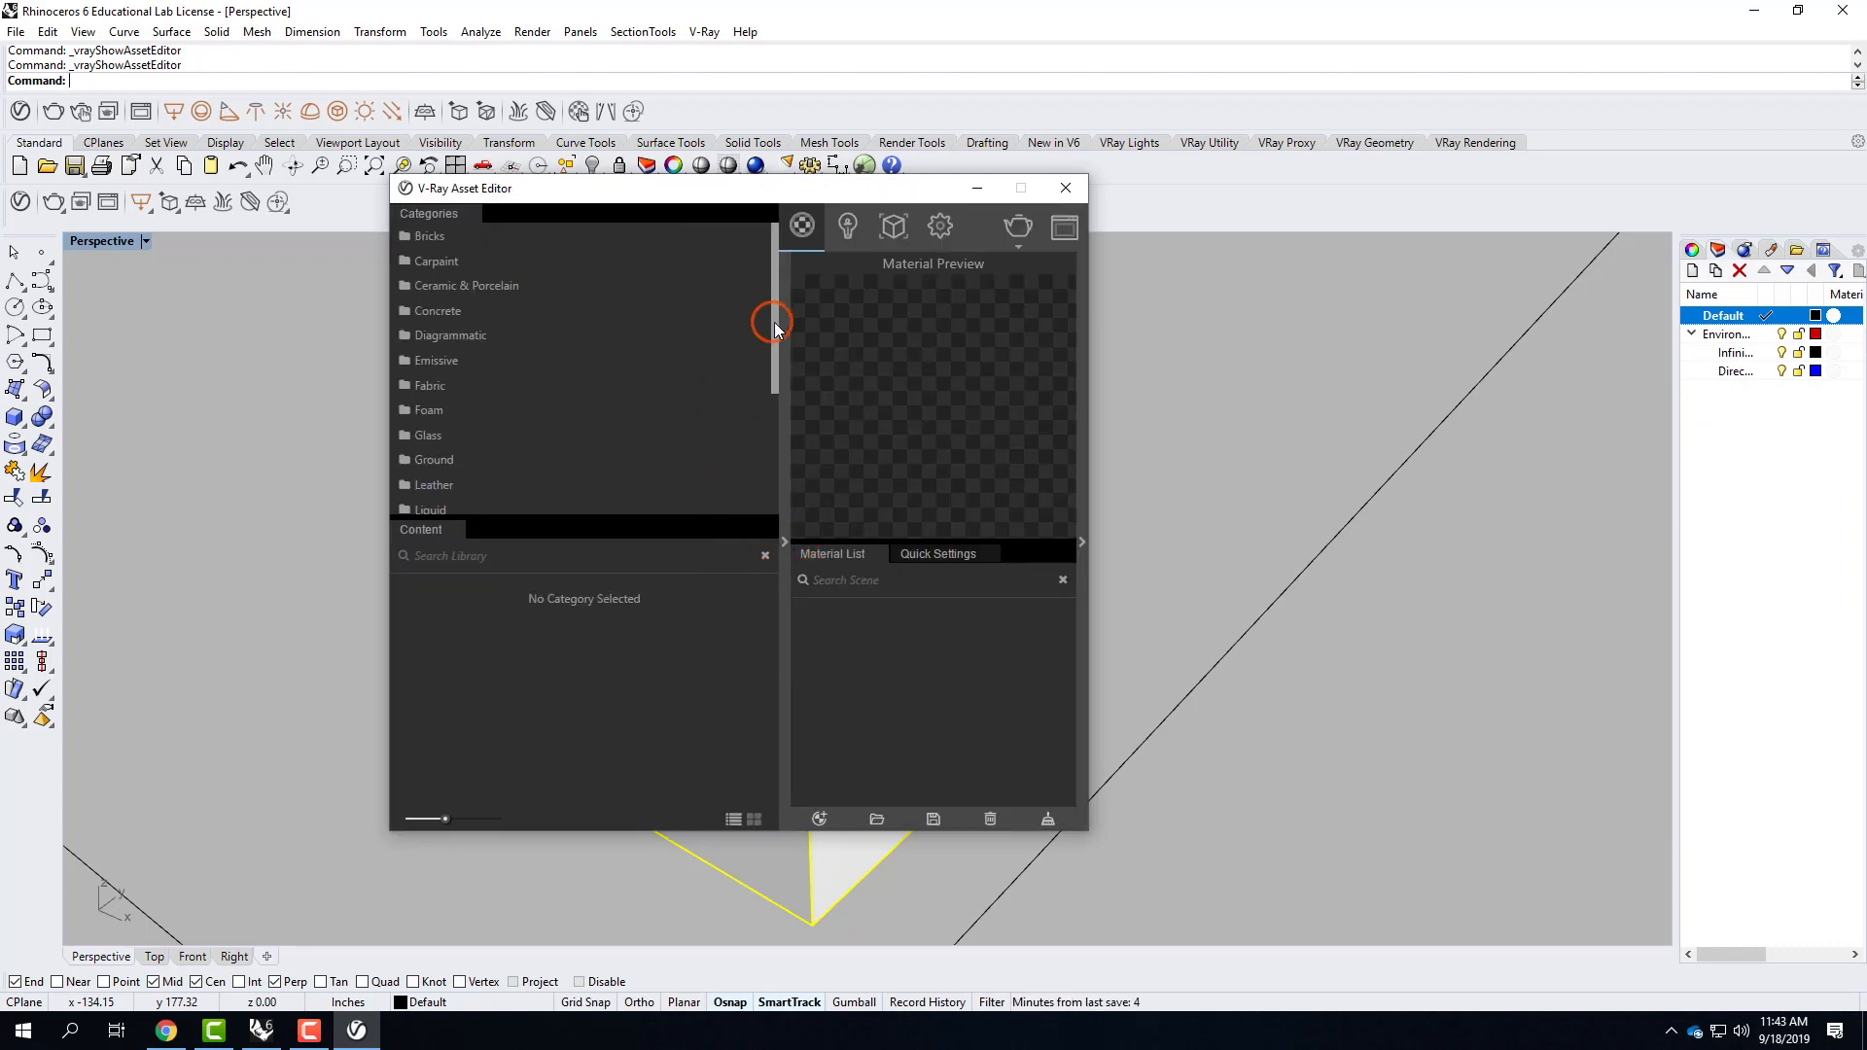
Add the Bricks Weathered E03 1m material from the Bricks category to the scene's material list.
left_click(440, 237)
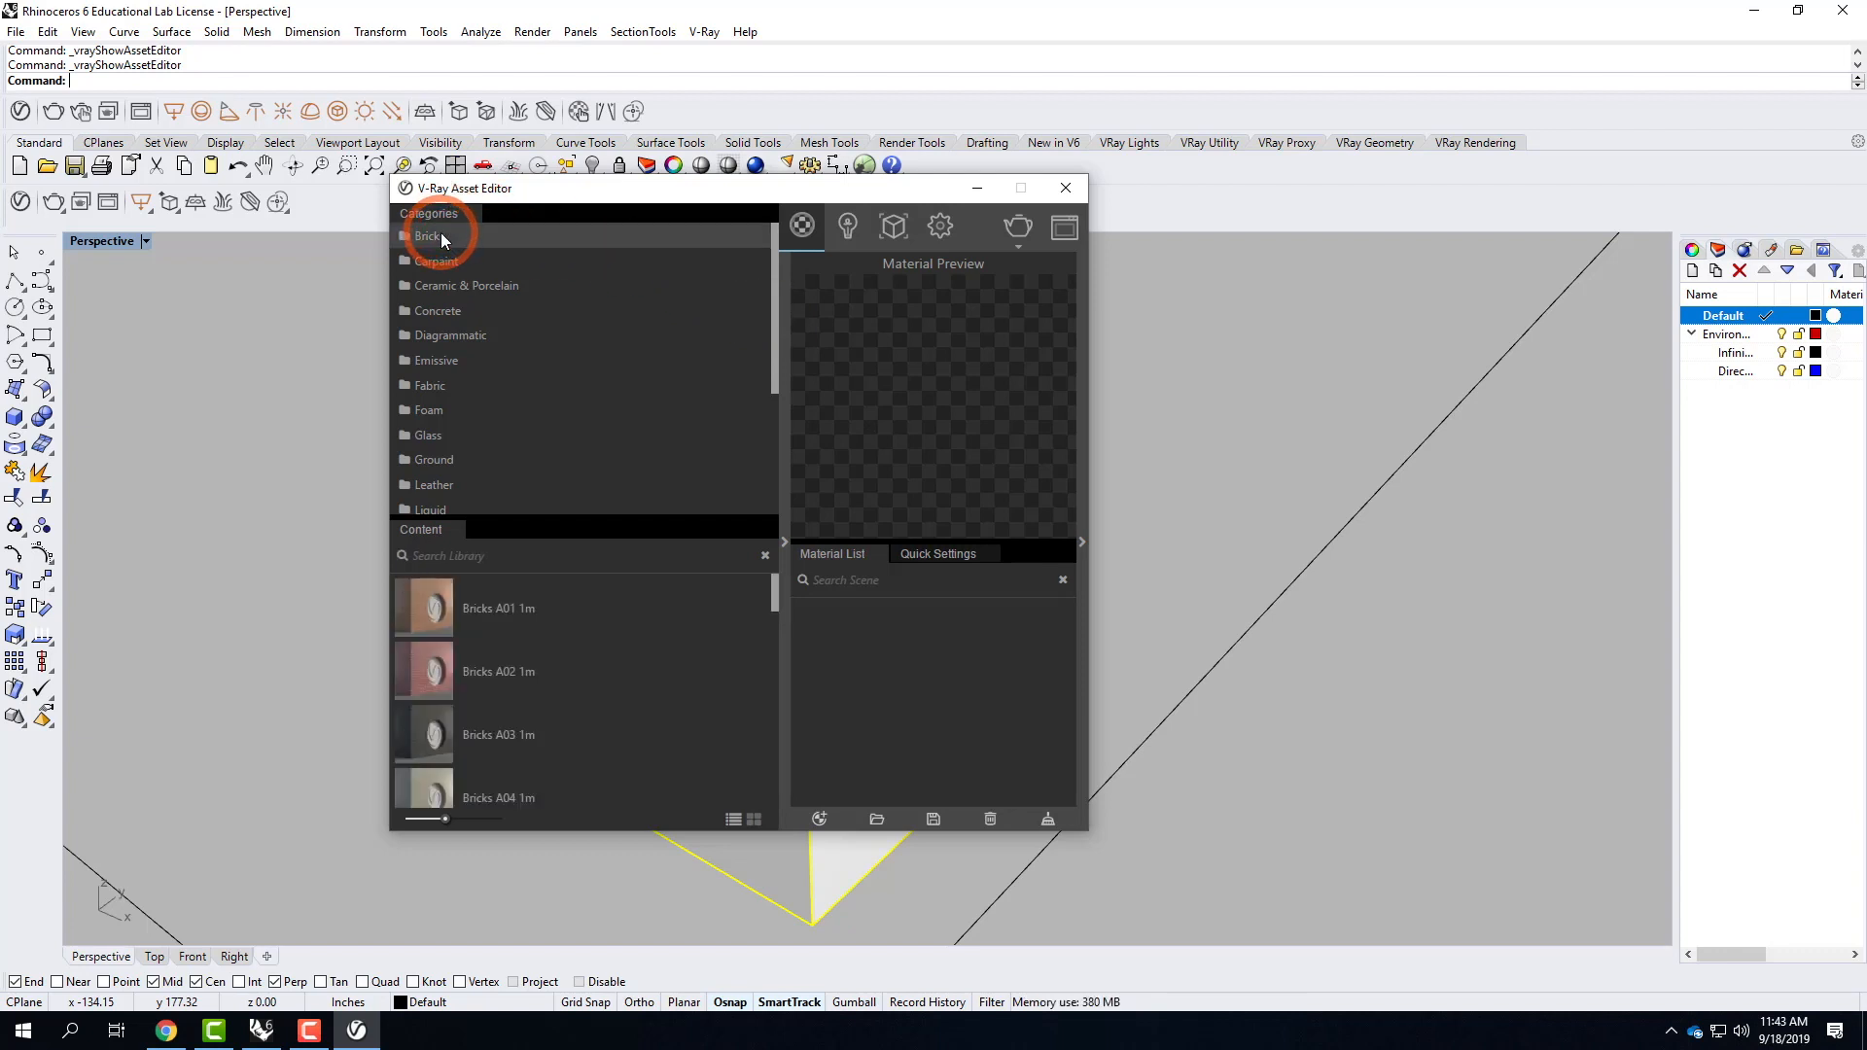
scroll(634, 671, "down", 5)
scroll(639, 670, "down", 5)
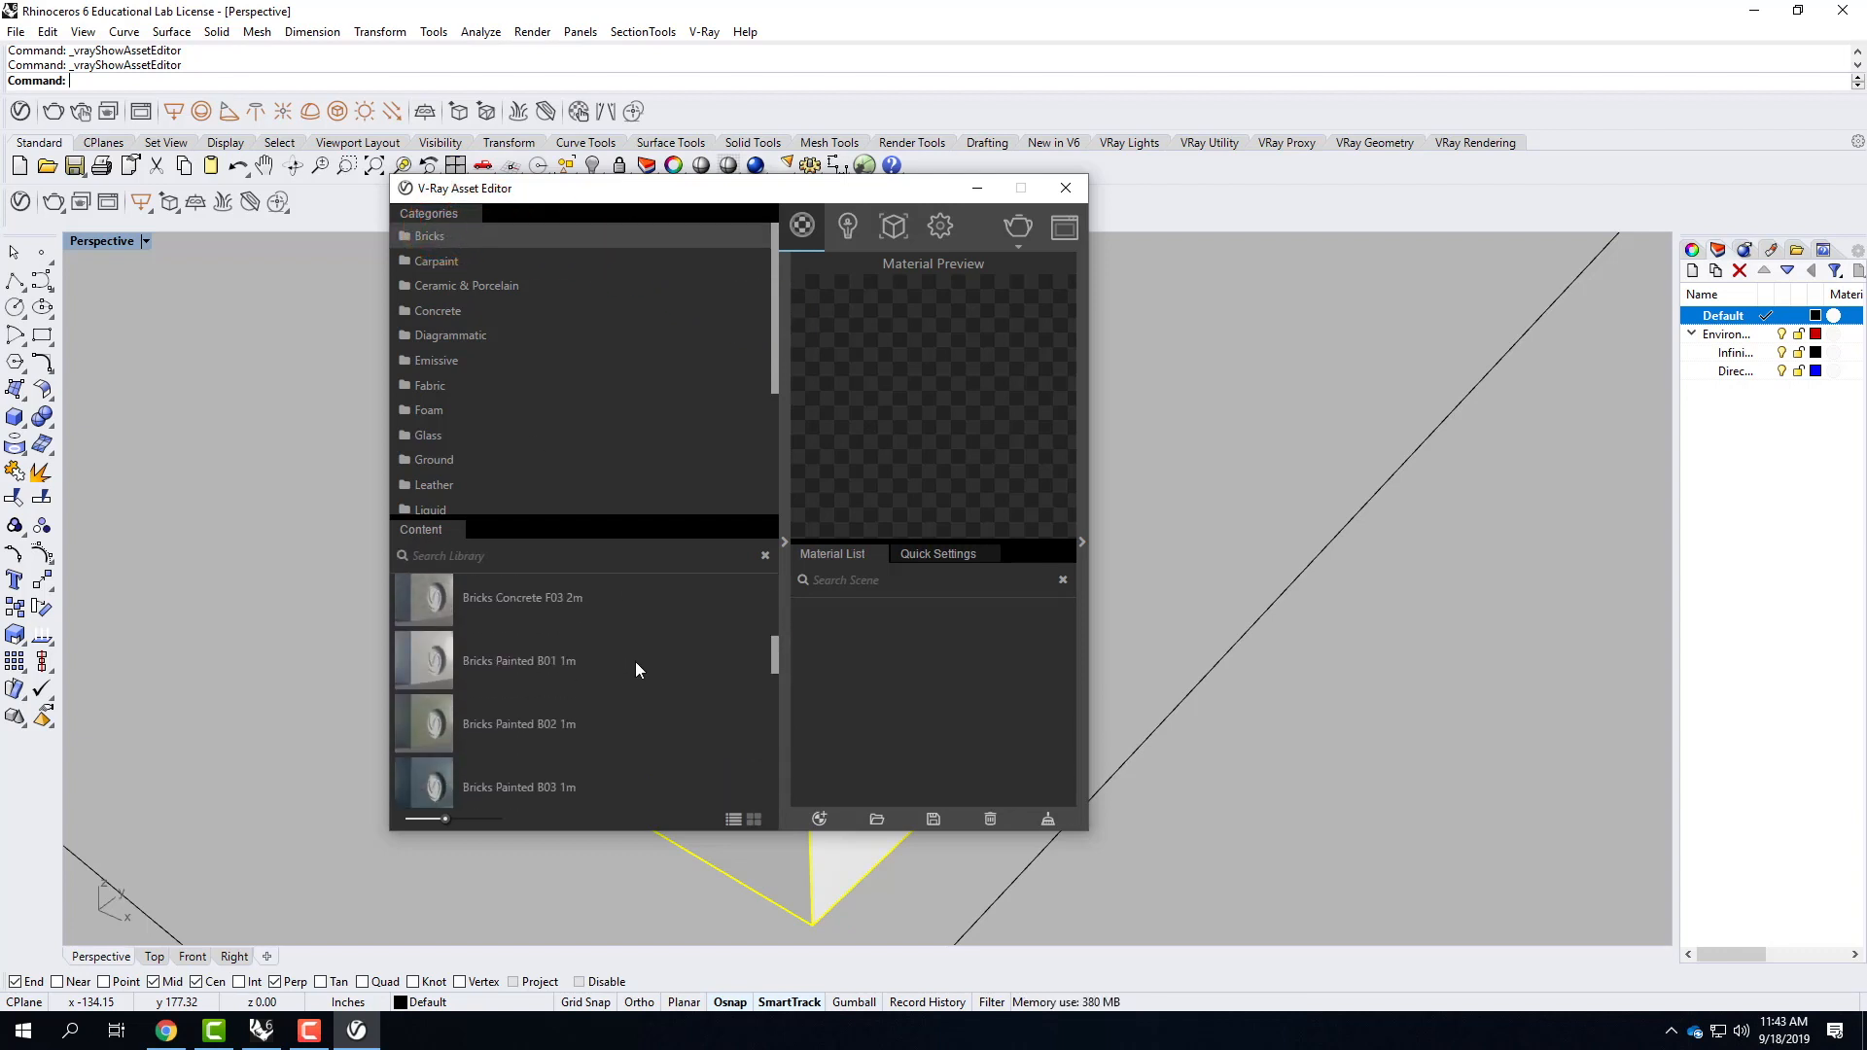
scroll(639, 671, "down", 3)
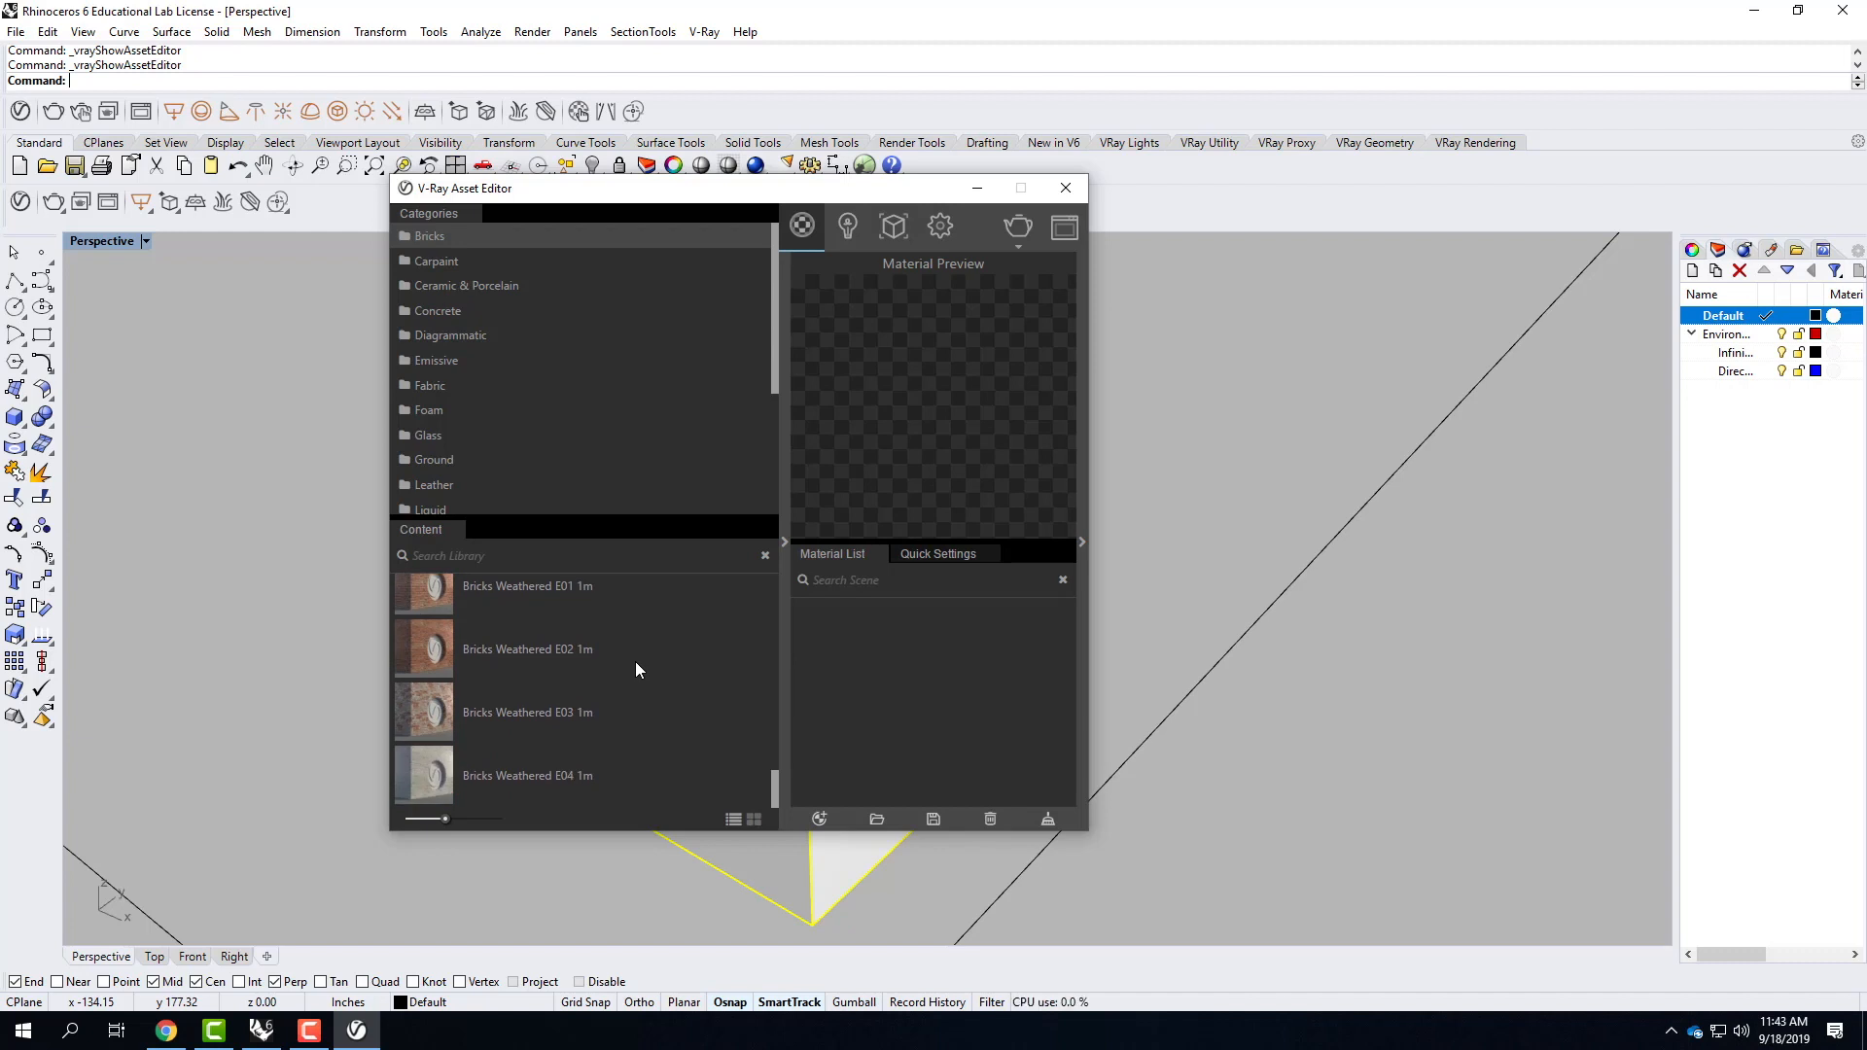
left_click_drag(418, 709, 842, 639)
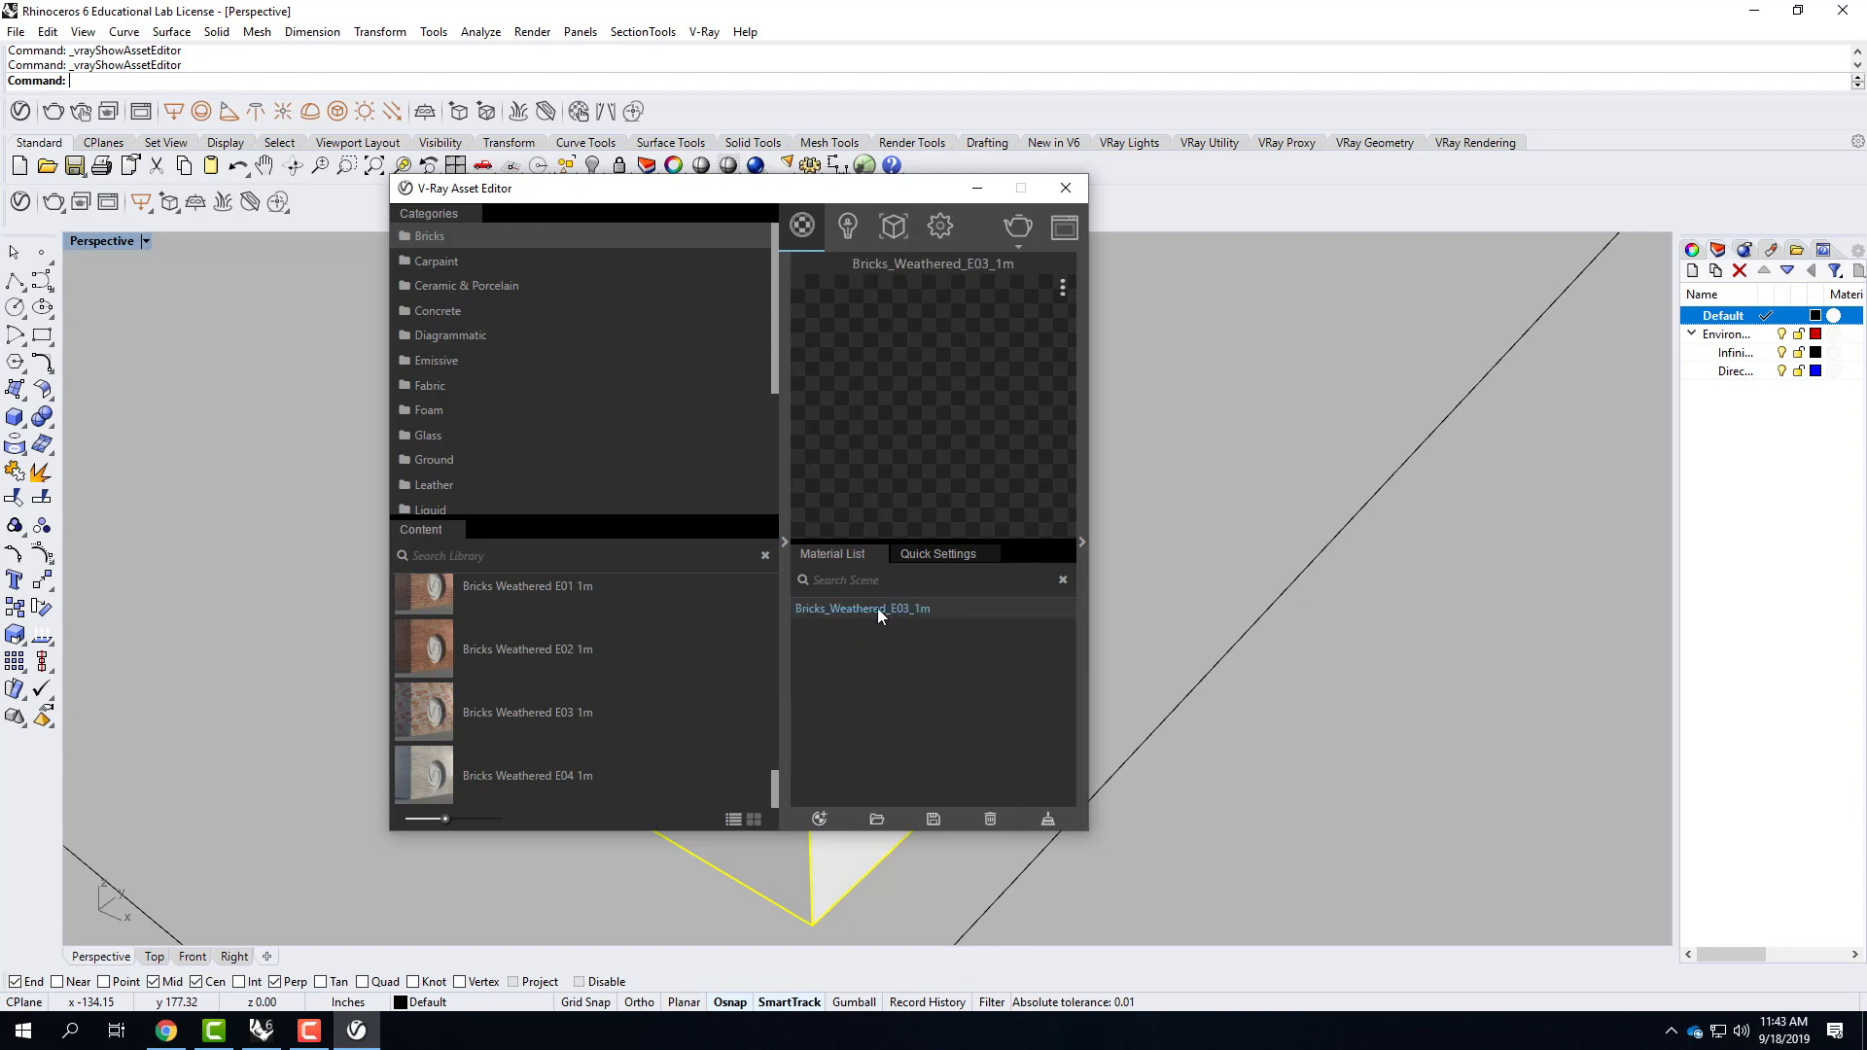
left_click(906, 608)
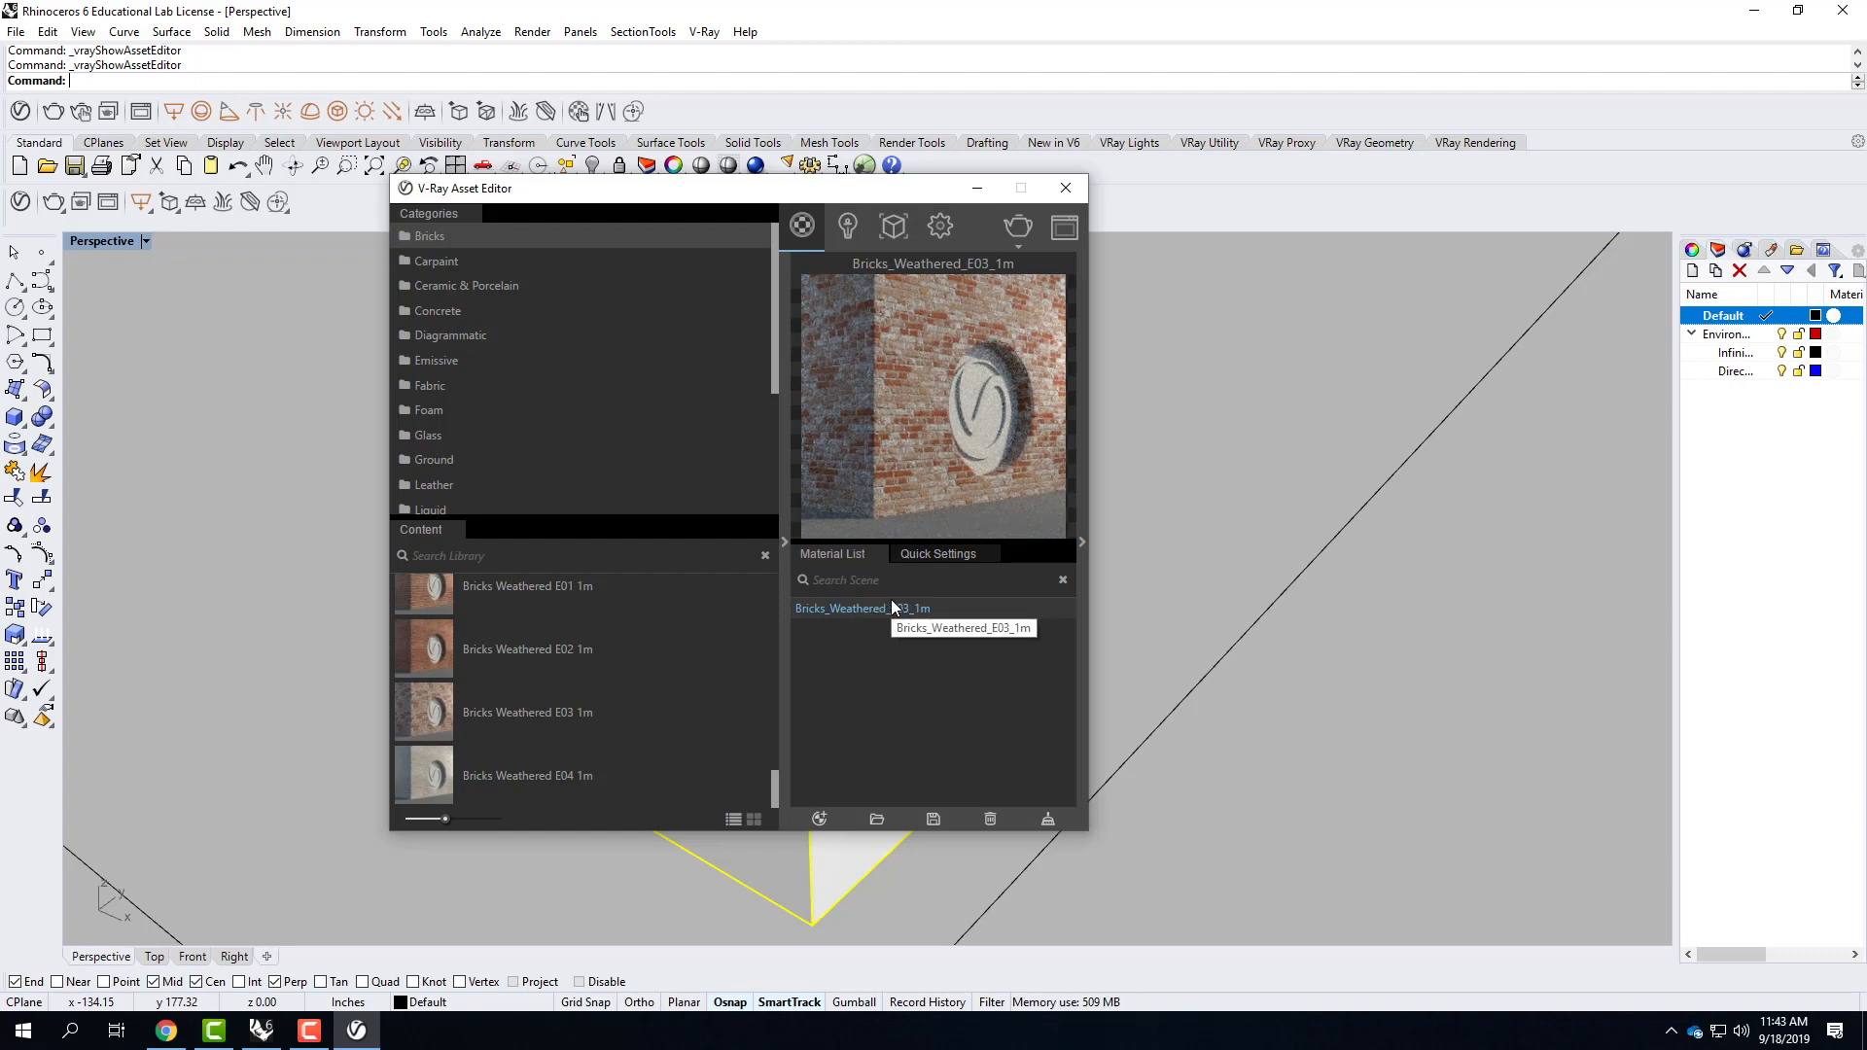
Apply the Bricks_Weathered_E03_1m material to the selected cube and minimize the Asset Editor.
left_click_drag(752, 194, 1298, 224)
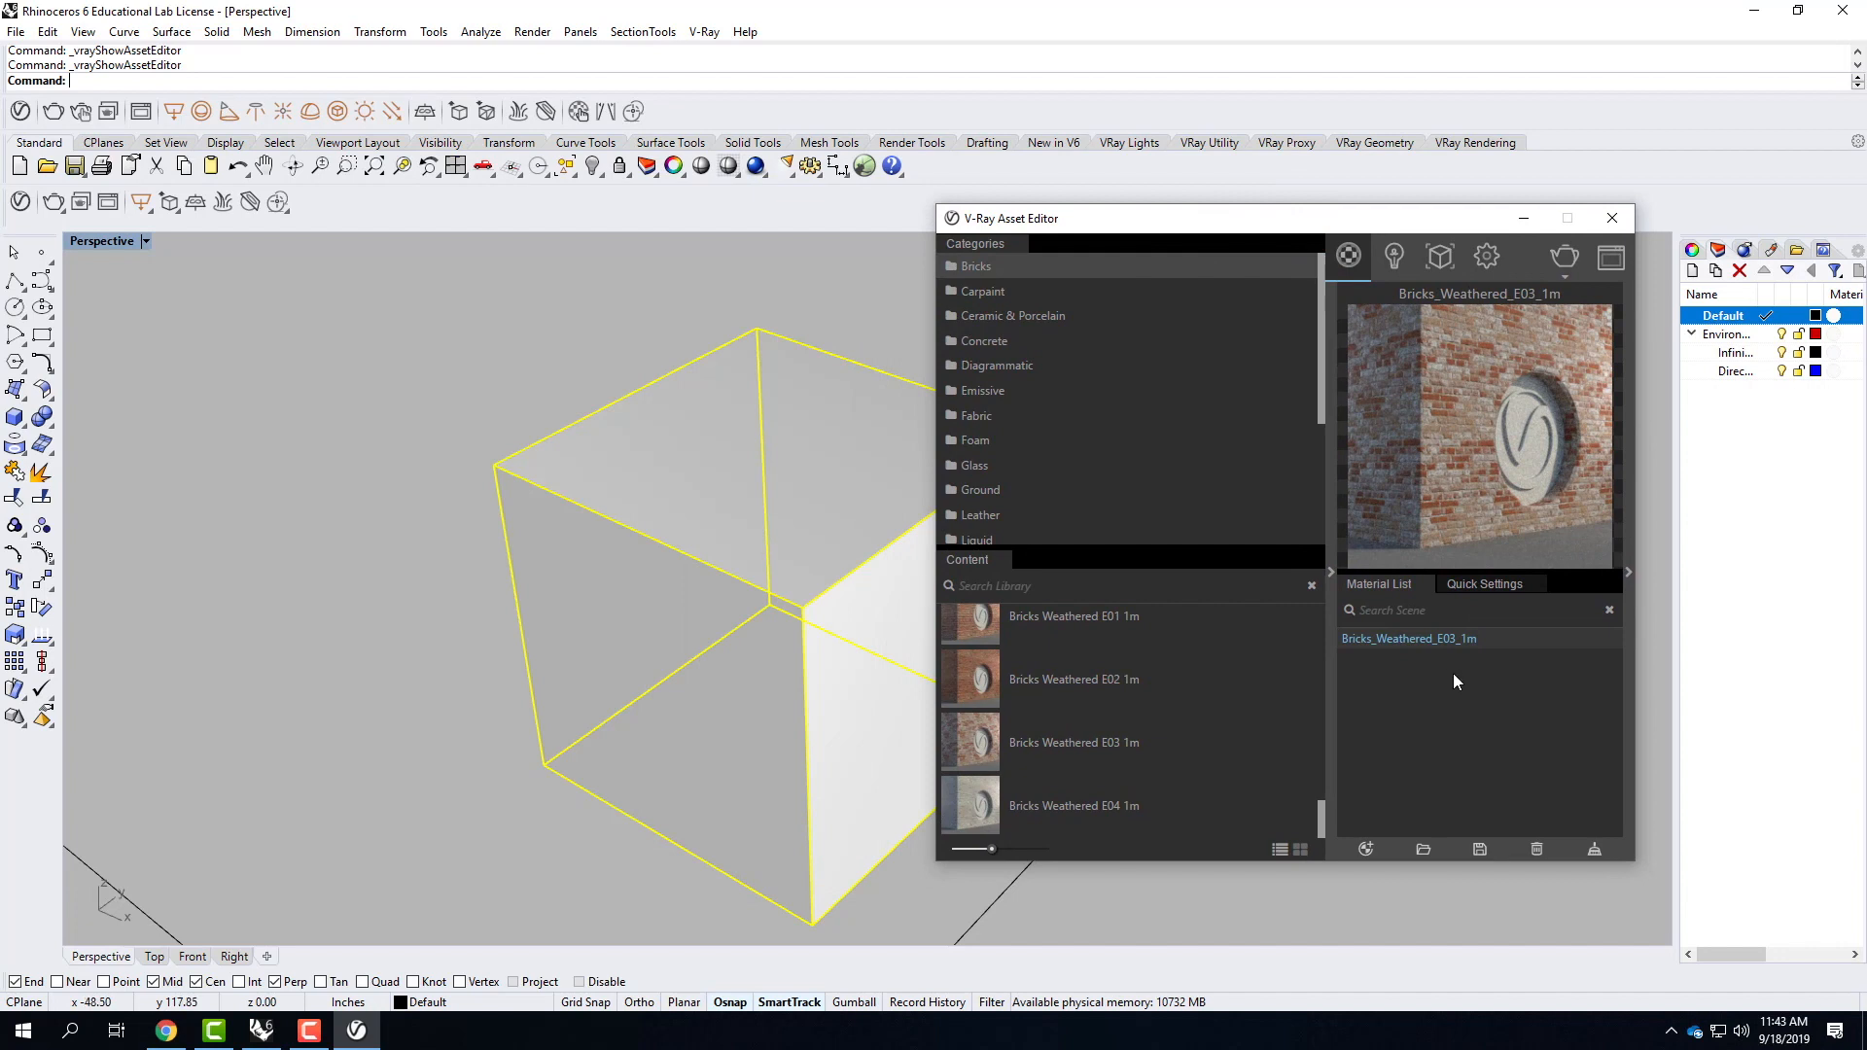
right_click(1403, 634)
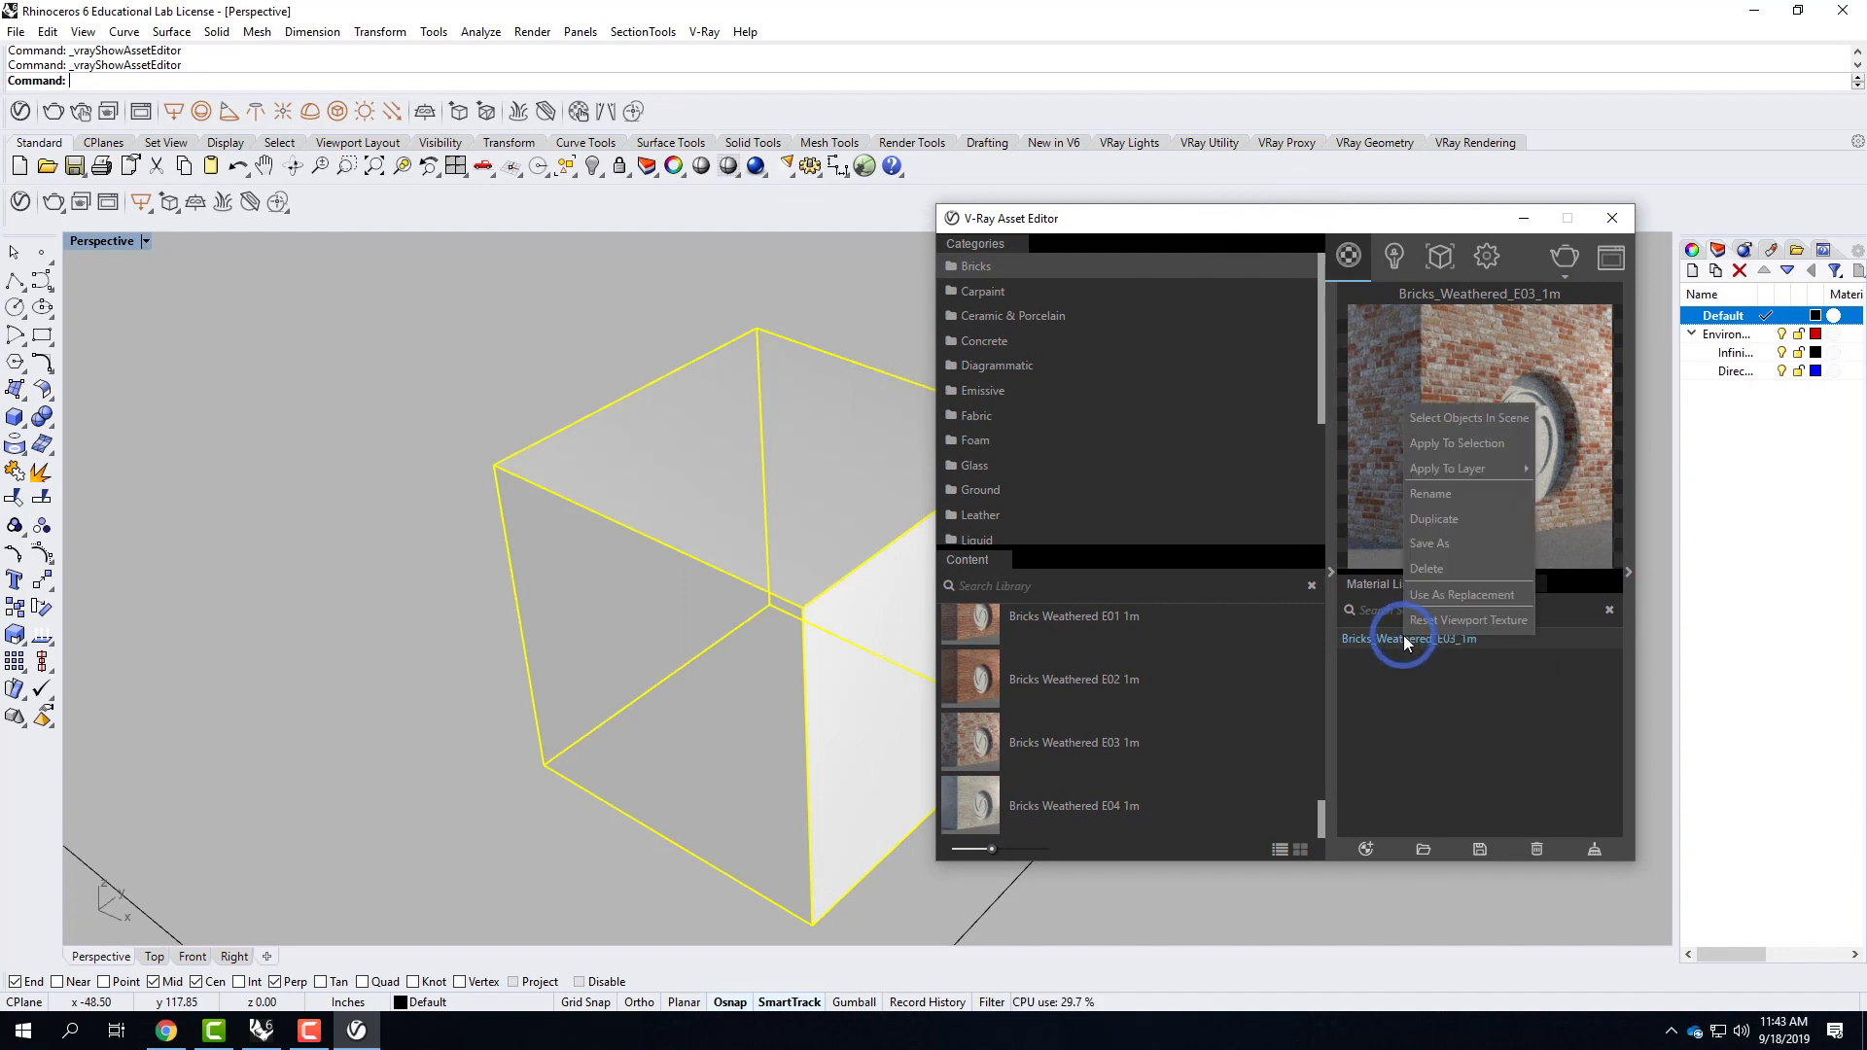
left_click(1448, 444)
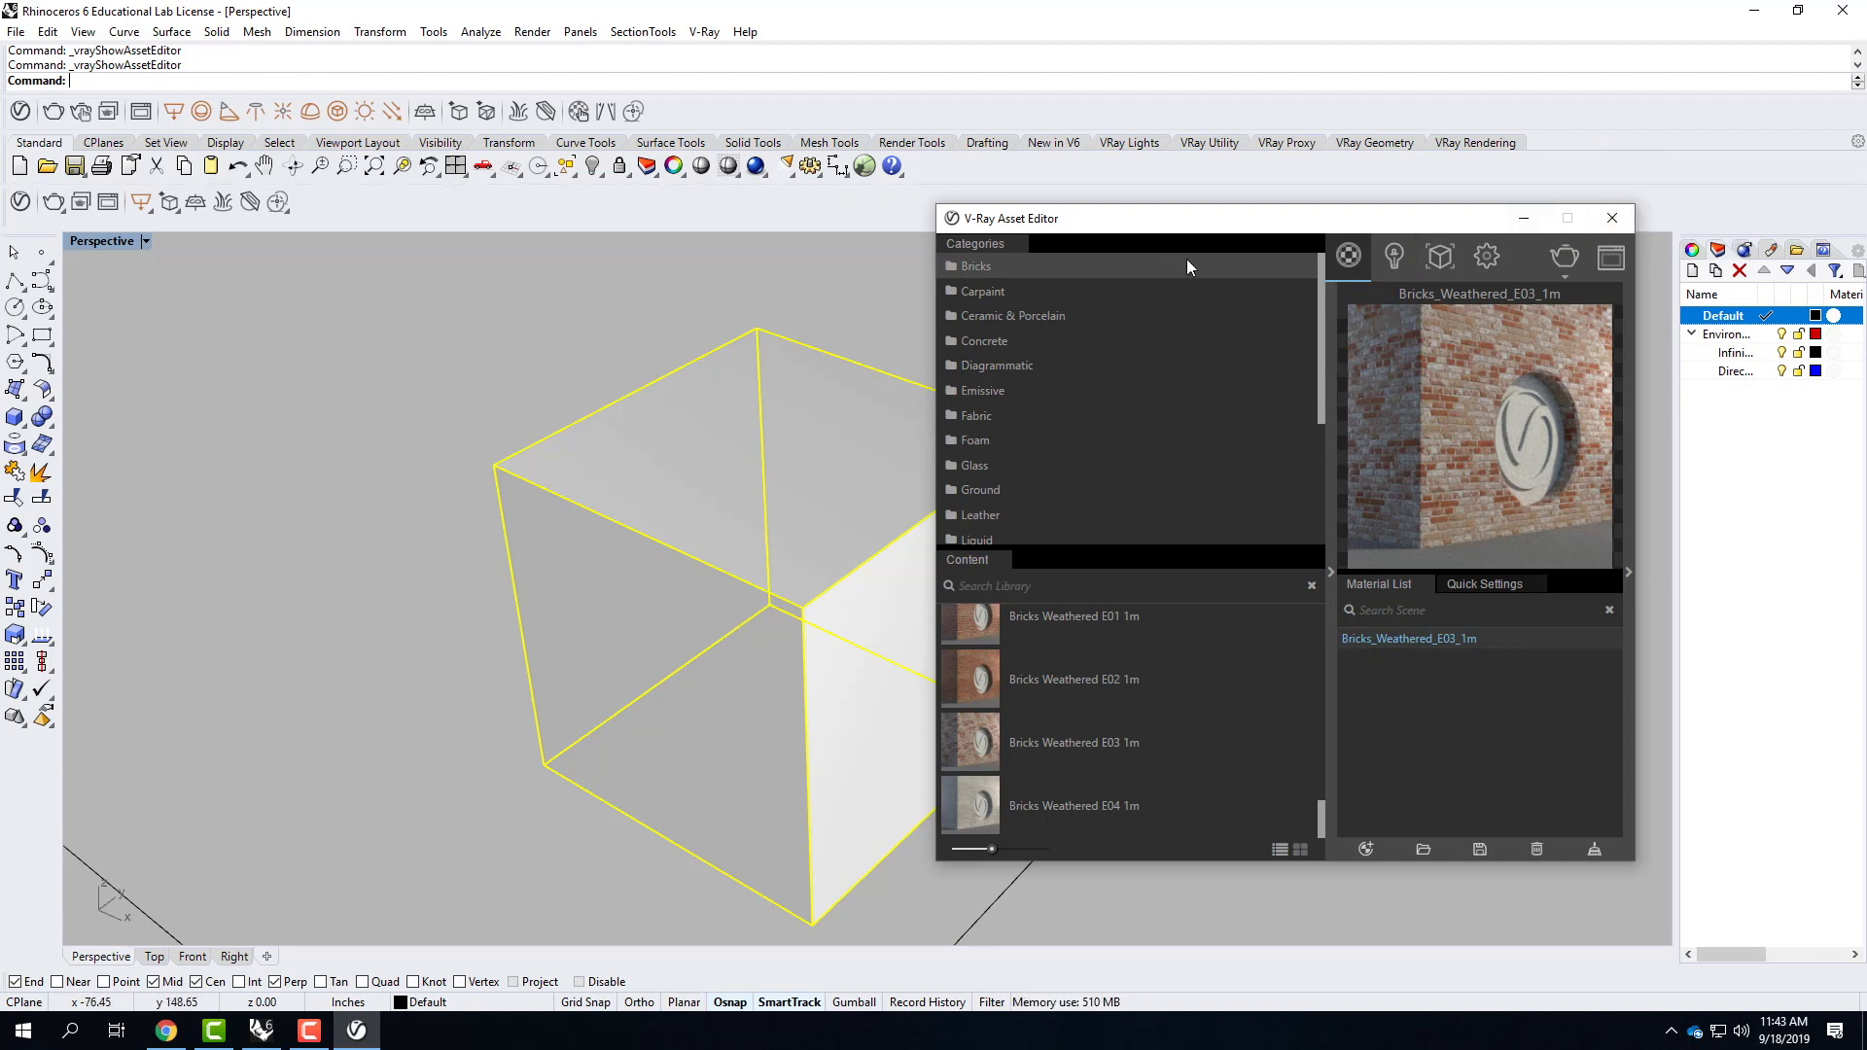
left_click(1522, 220)
Set the Perspective viewport to Rendered display and inspect the brick texture on the cube's faces.
left_click(625, 434)
left_click(521, 384)
left_click(719, 590)
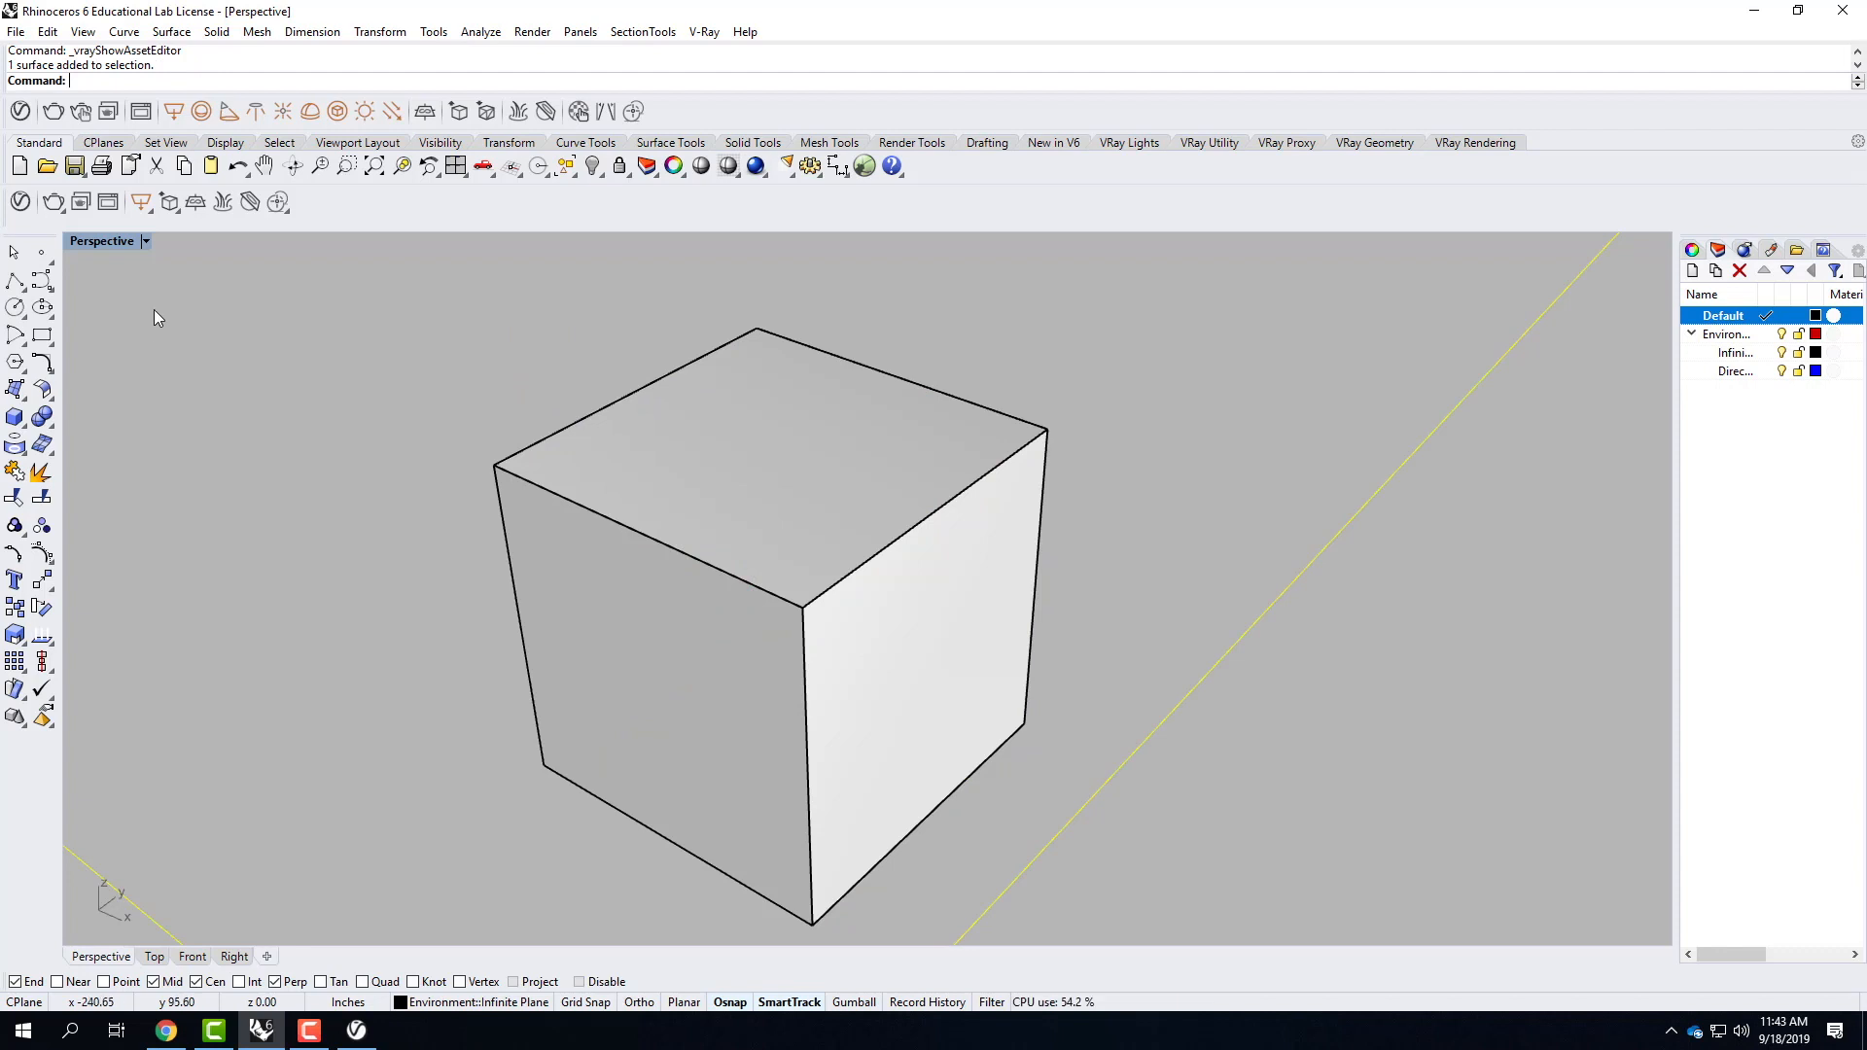
left_click(146, 241)
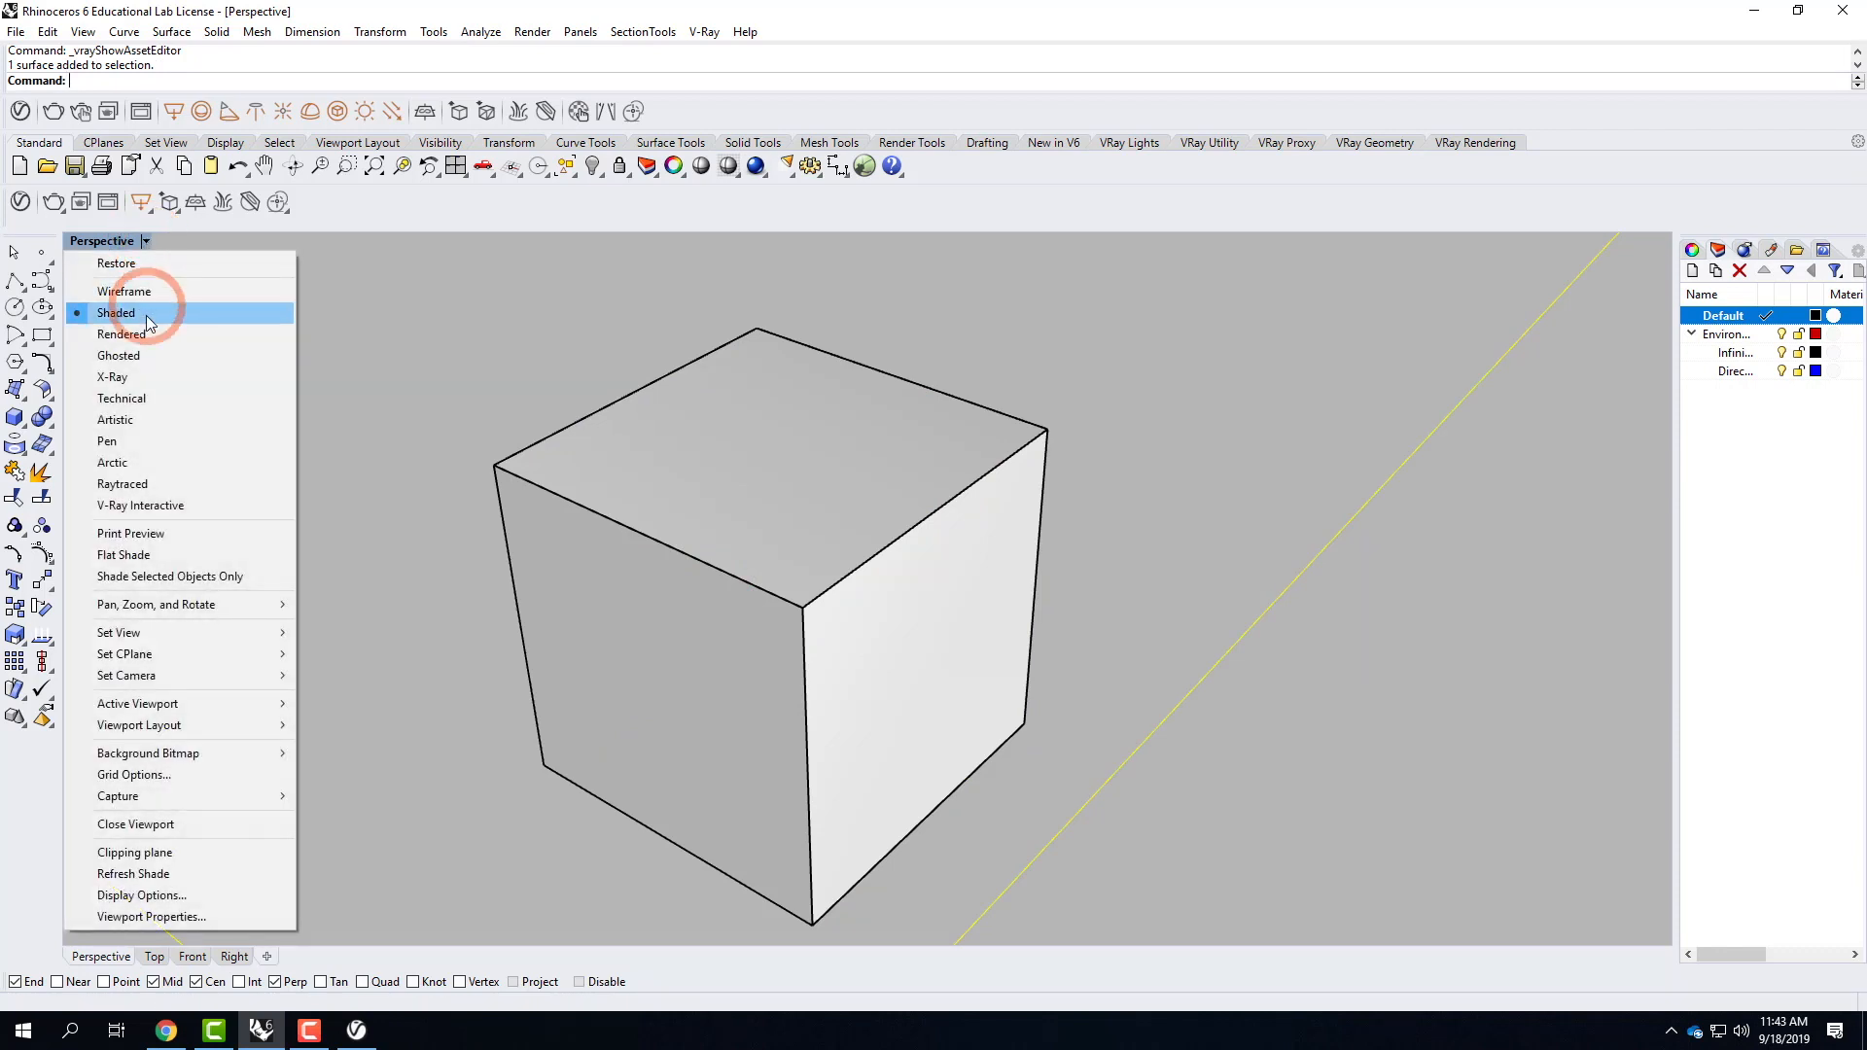
left_click(137, 331)
left_click(800, 441)
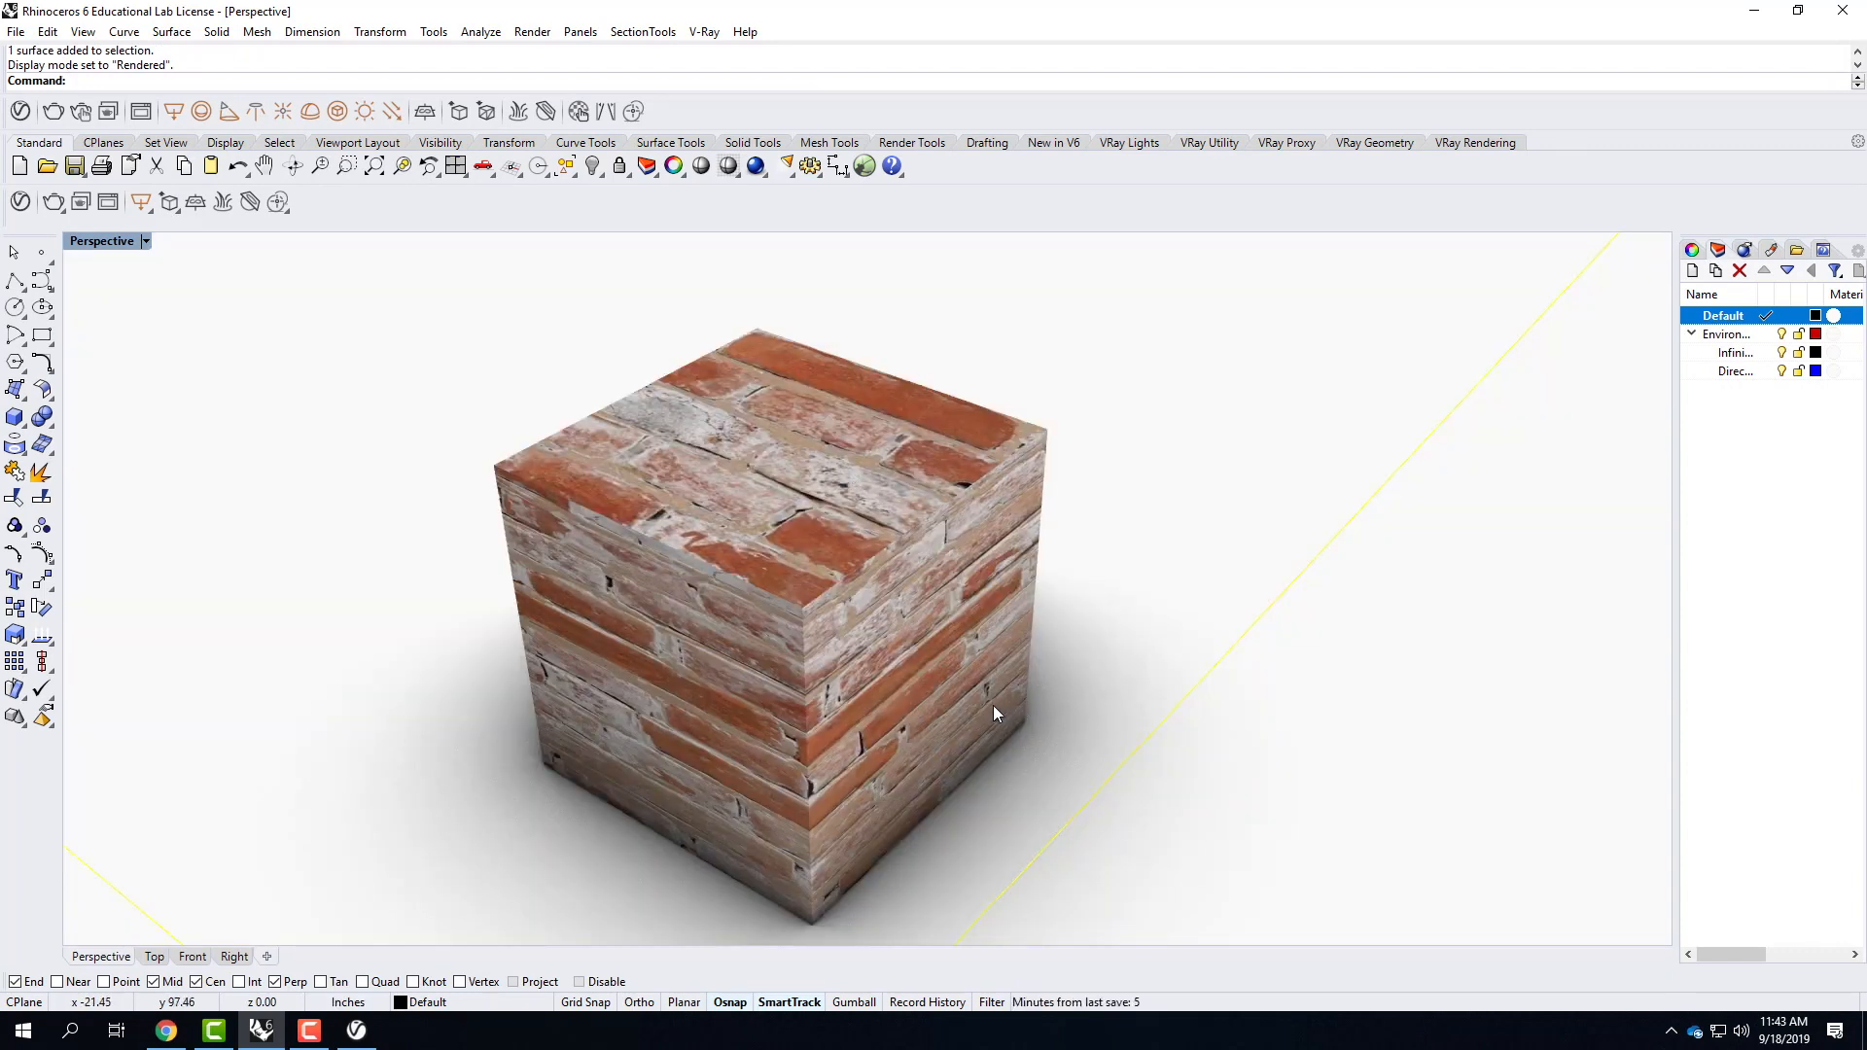
right_click_drag(994, 704, 1004, 664)
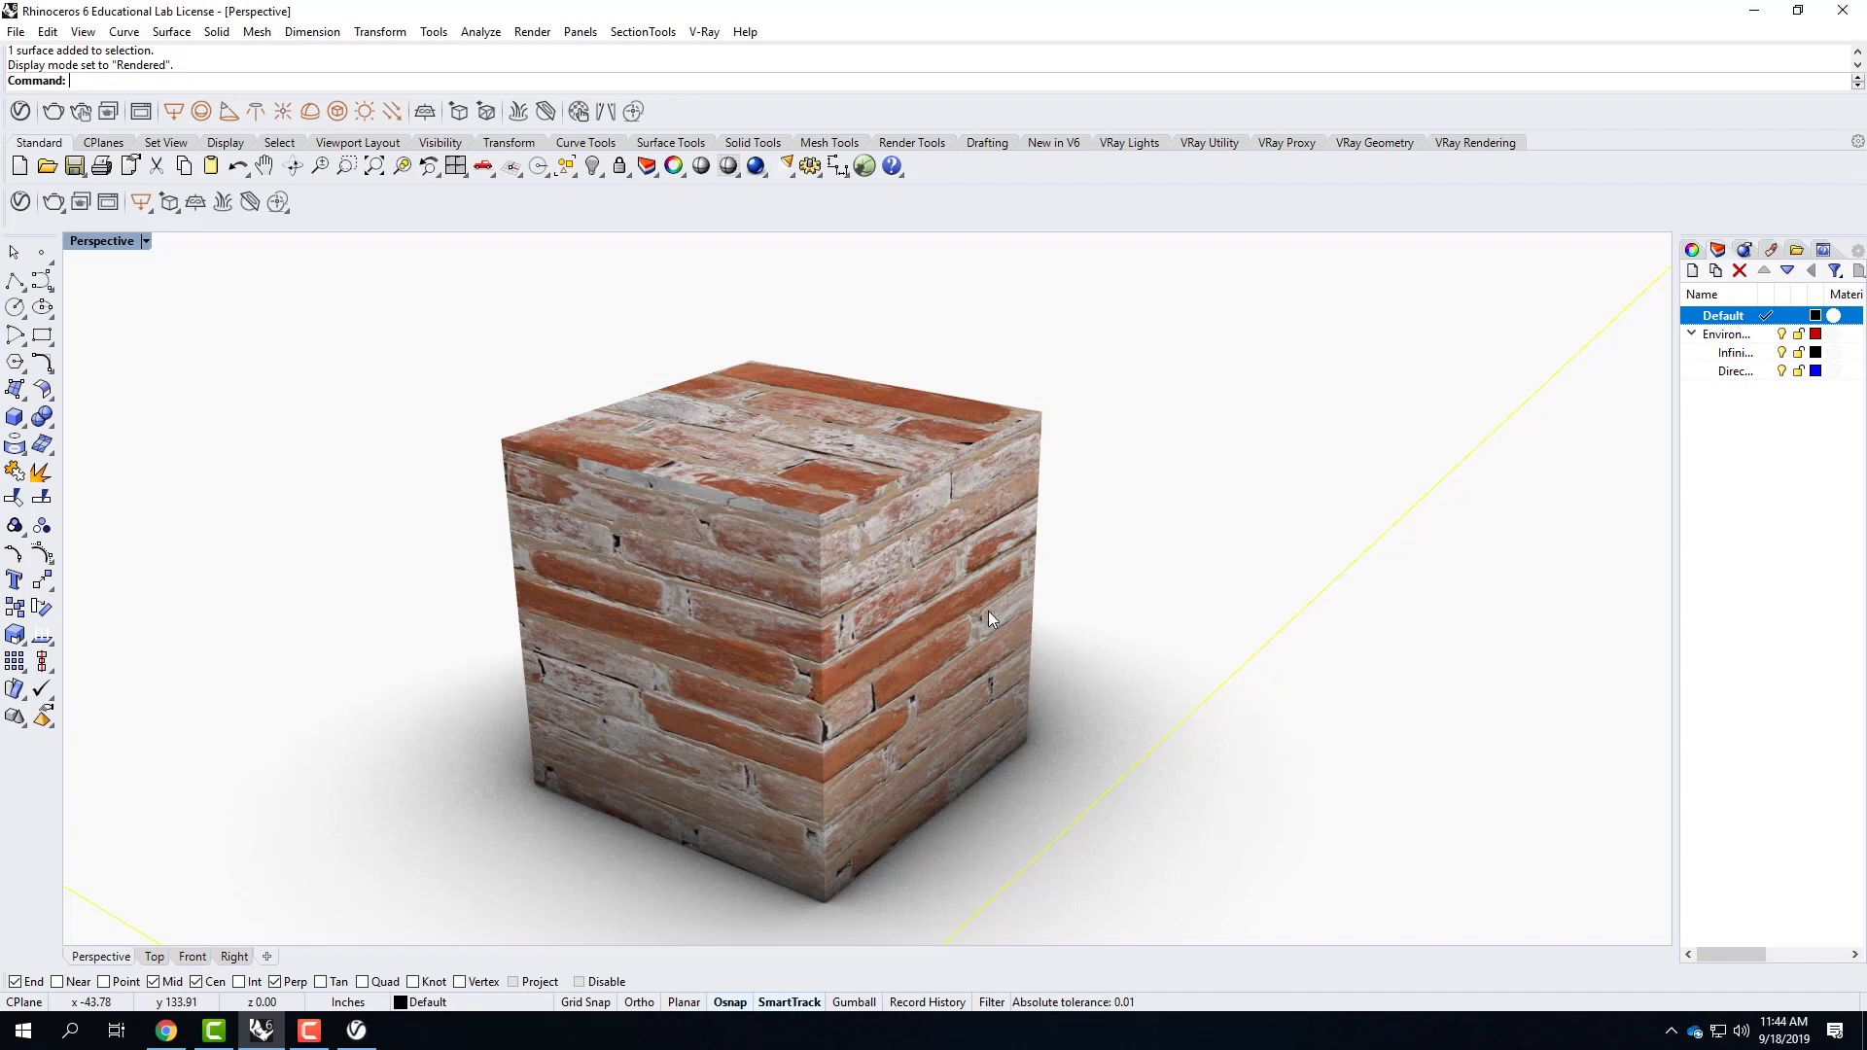
right_click_drag(1018, 508, 1011, 585)
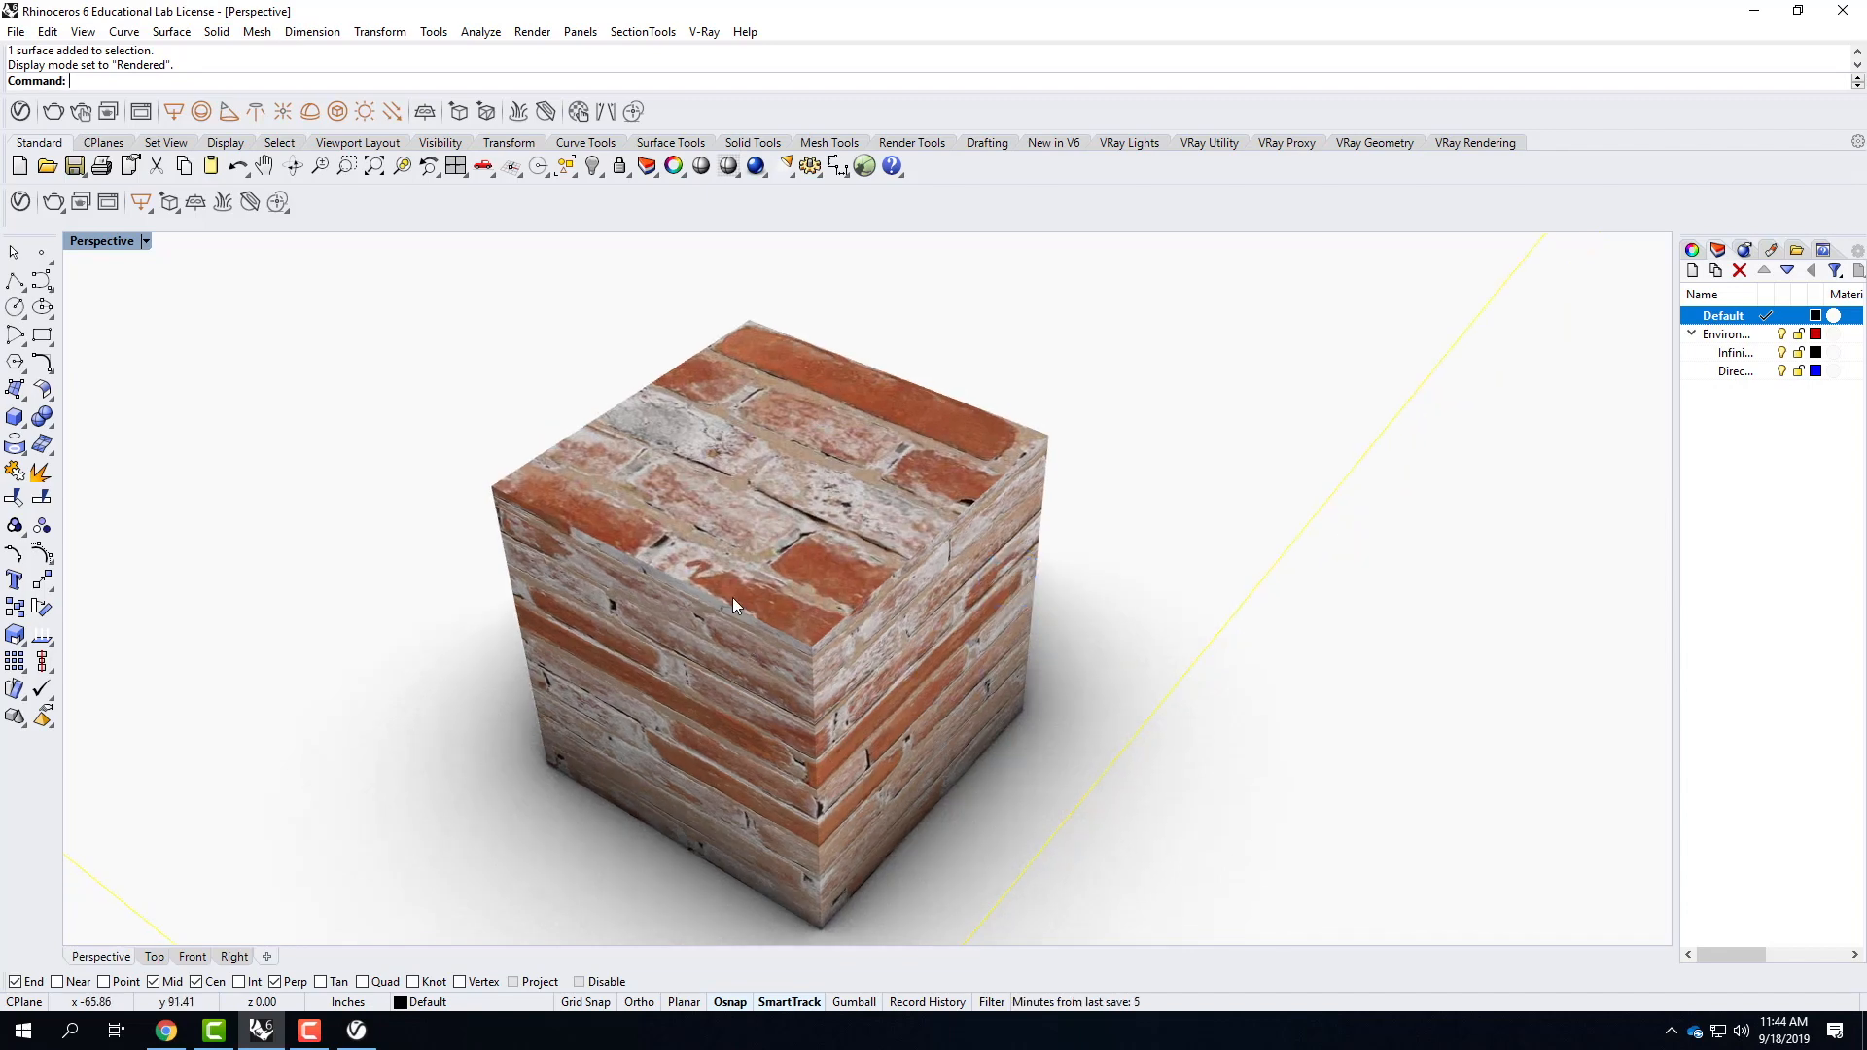
right_click_drag(995, 744, 925, 719)
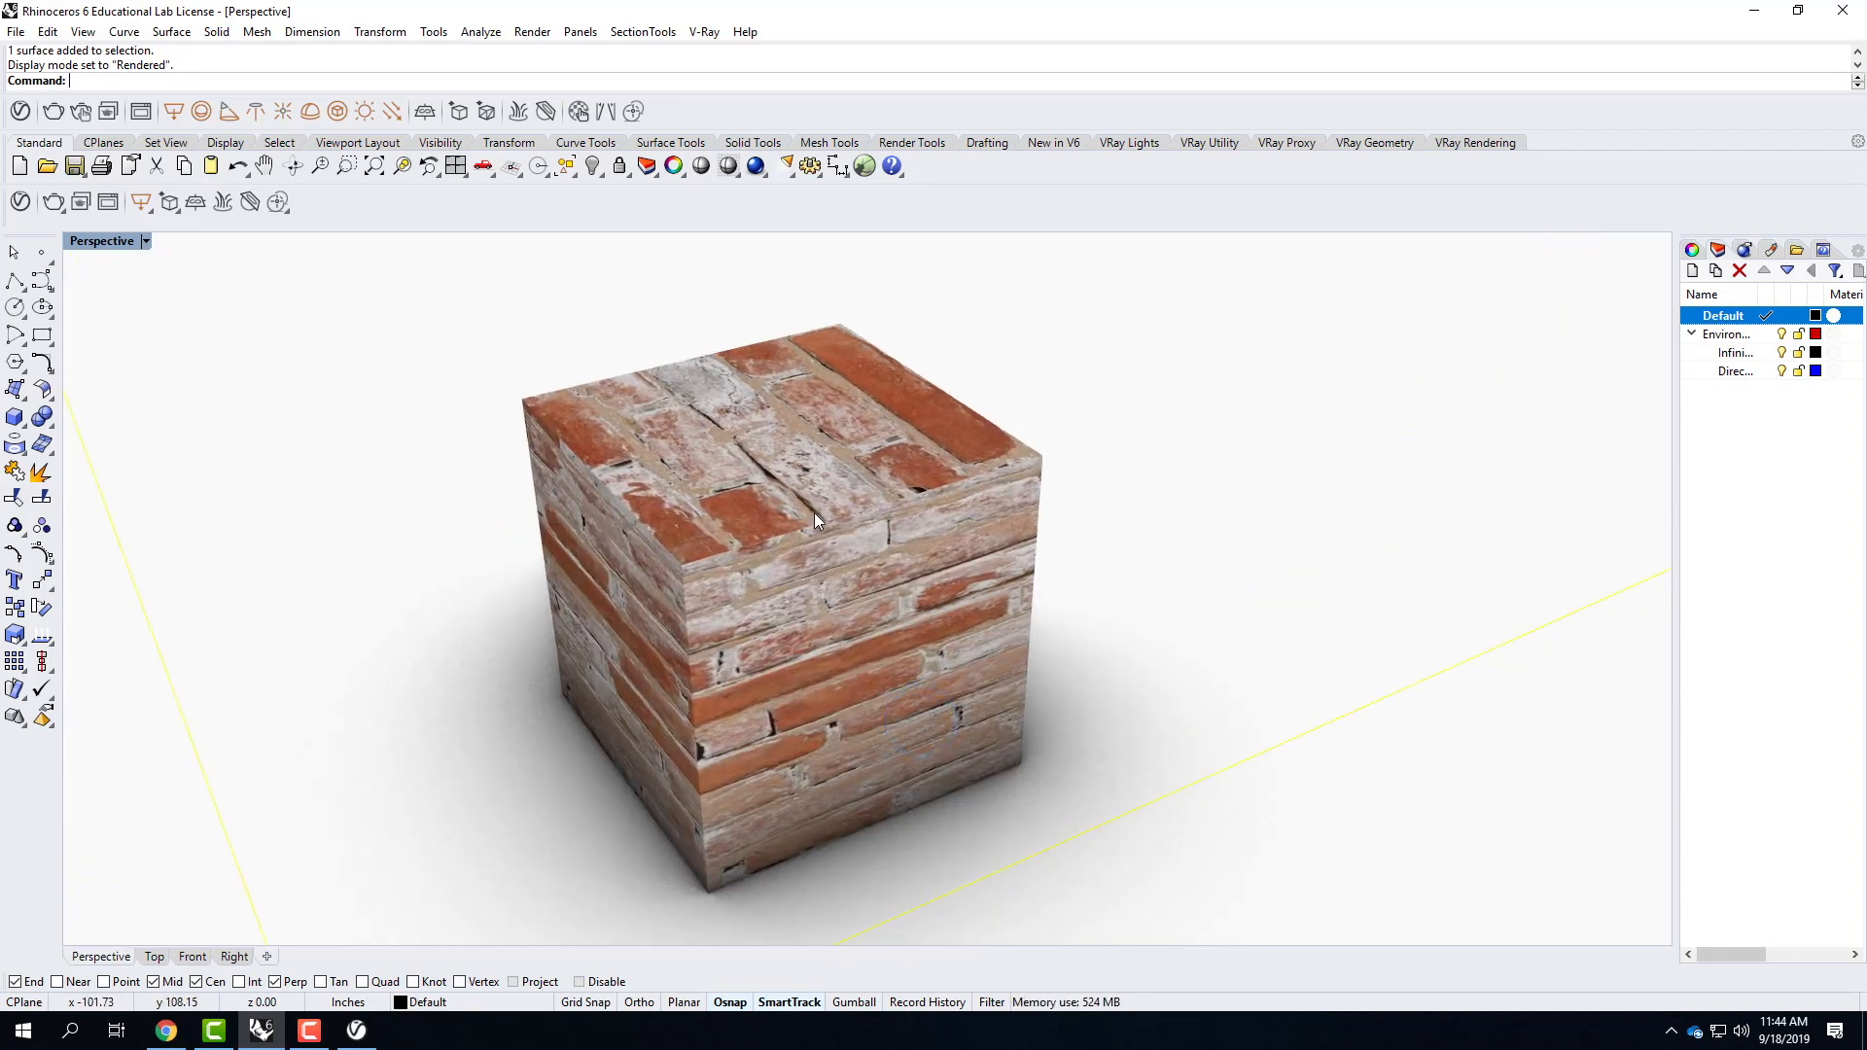
scroll(921, 772, "down", 3)
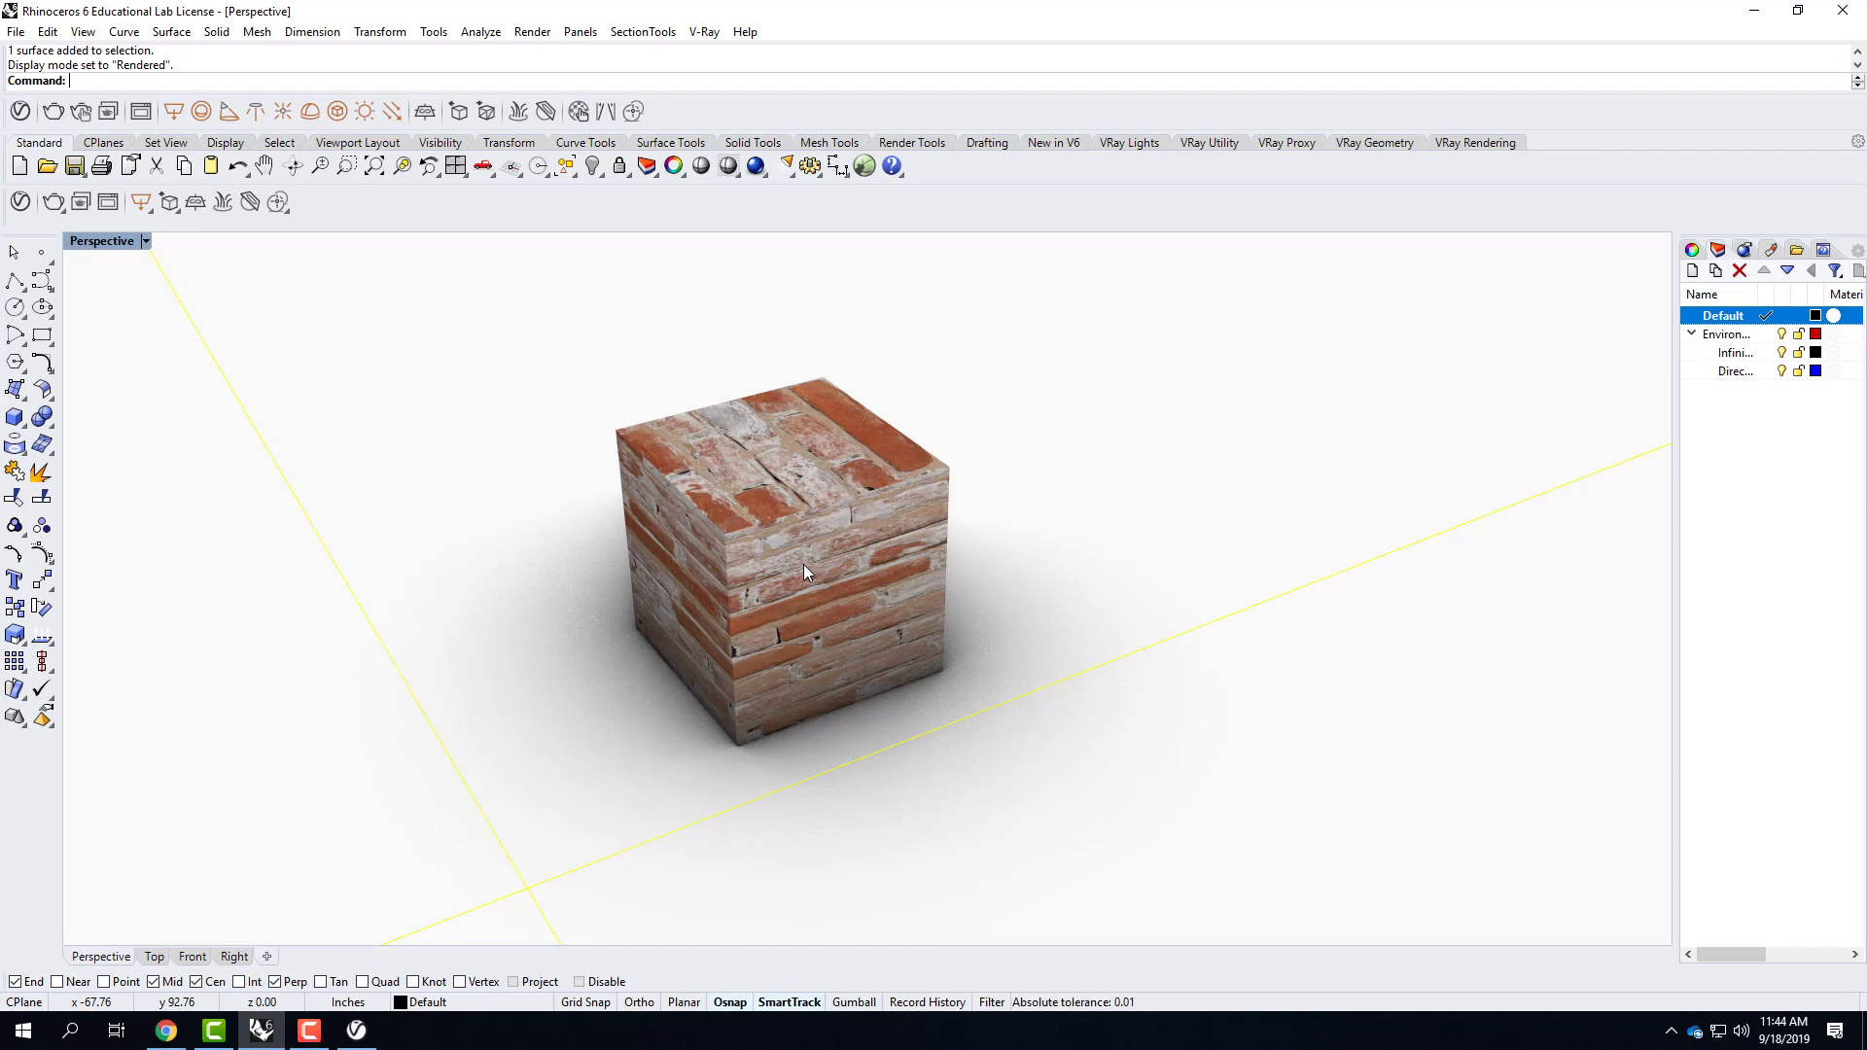
right_click_drag(645, 568, 749, 645)
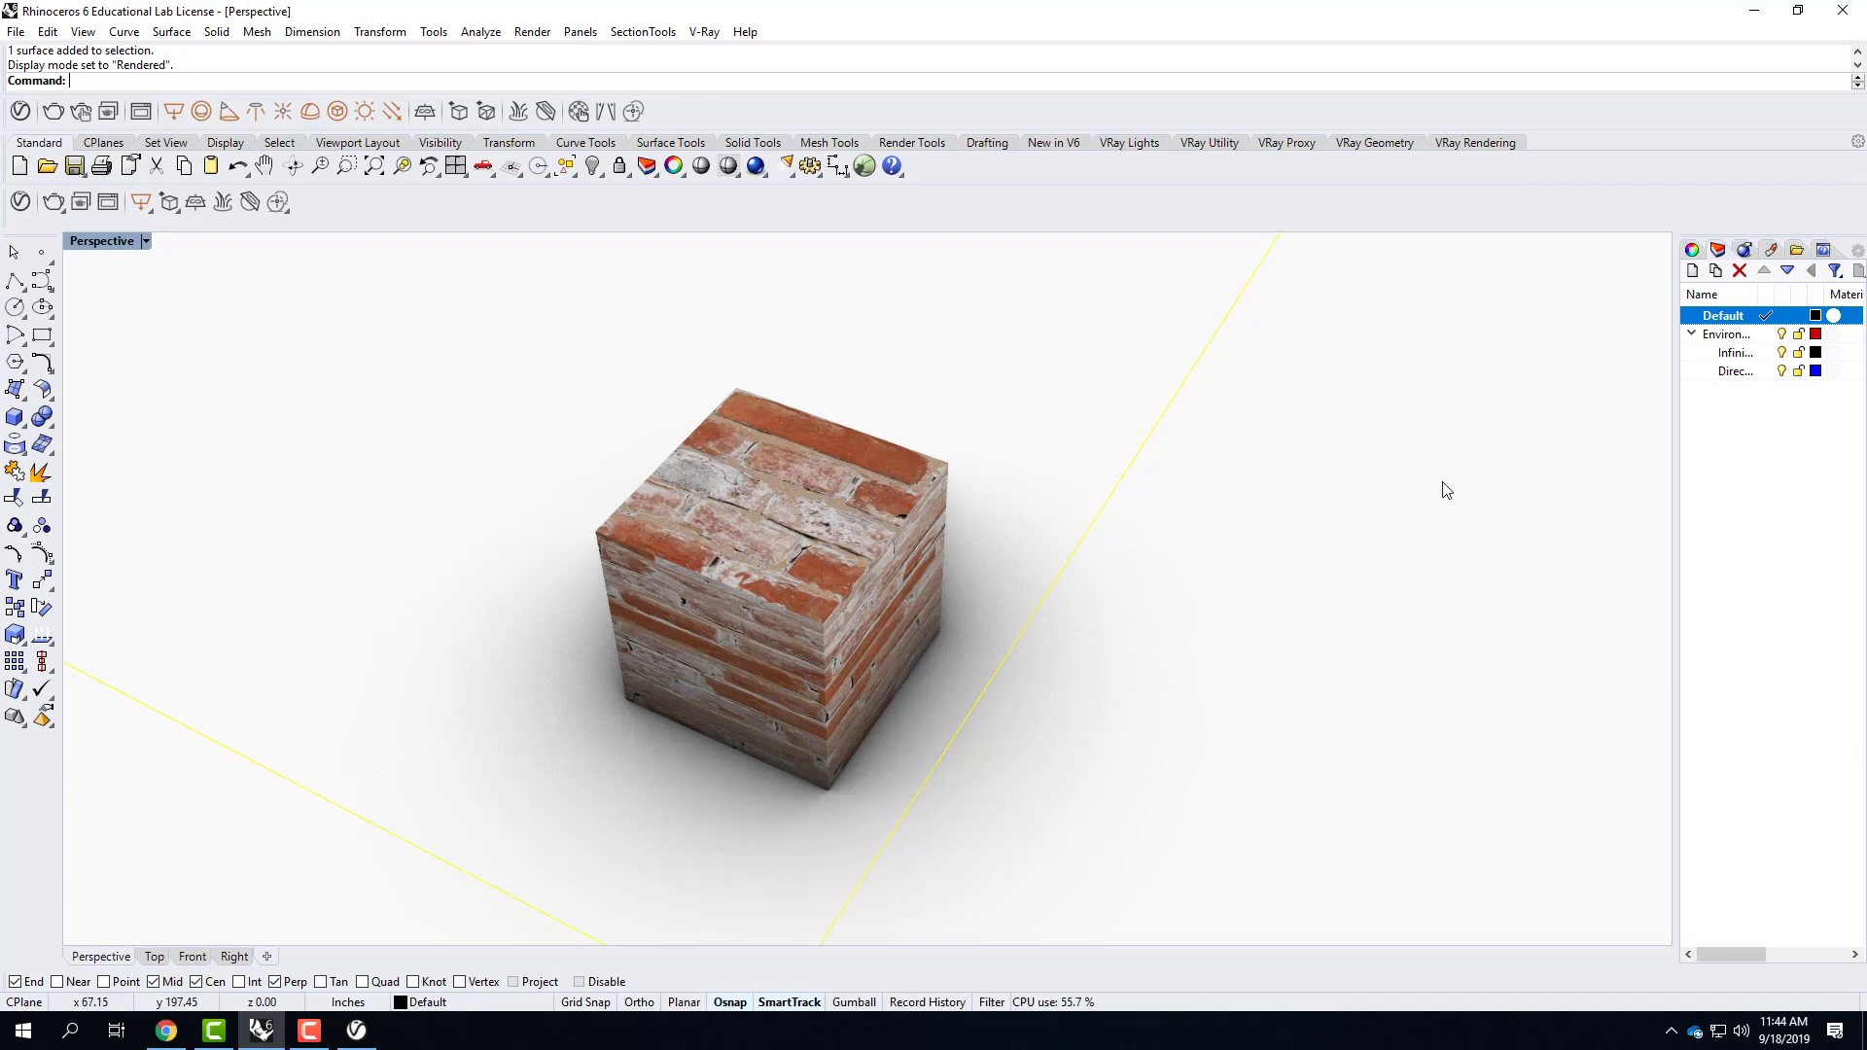
Lock the Environment layer and collapse its sublayers.
left_click(1713, 336)
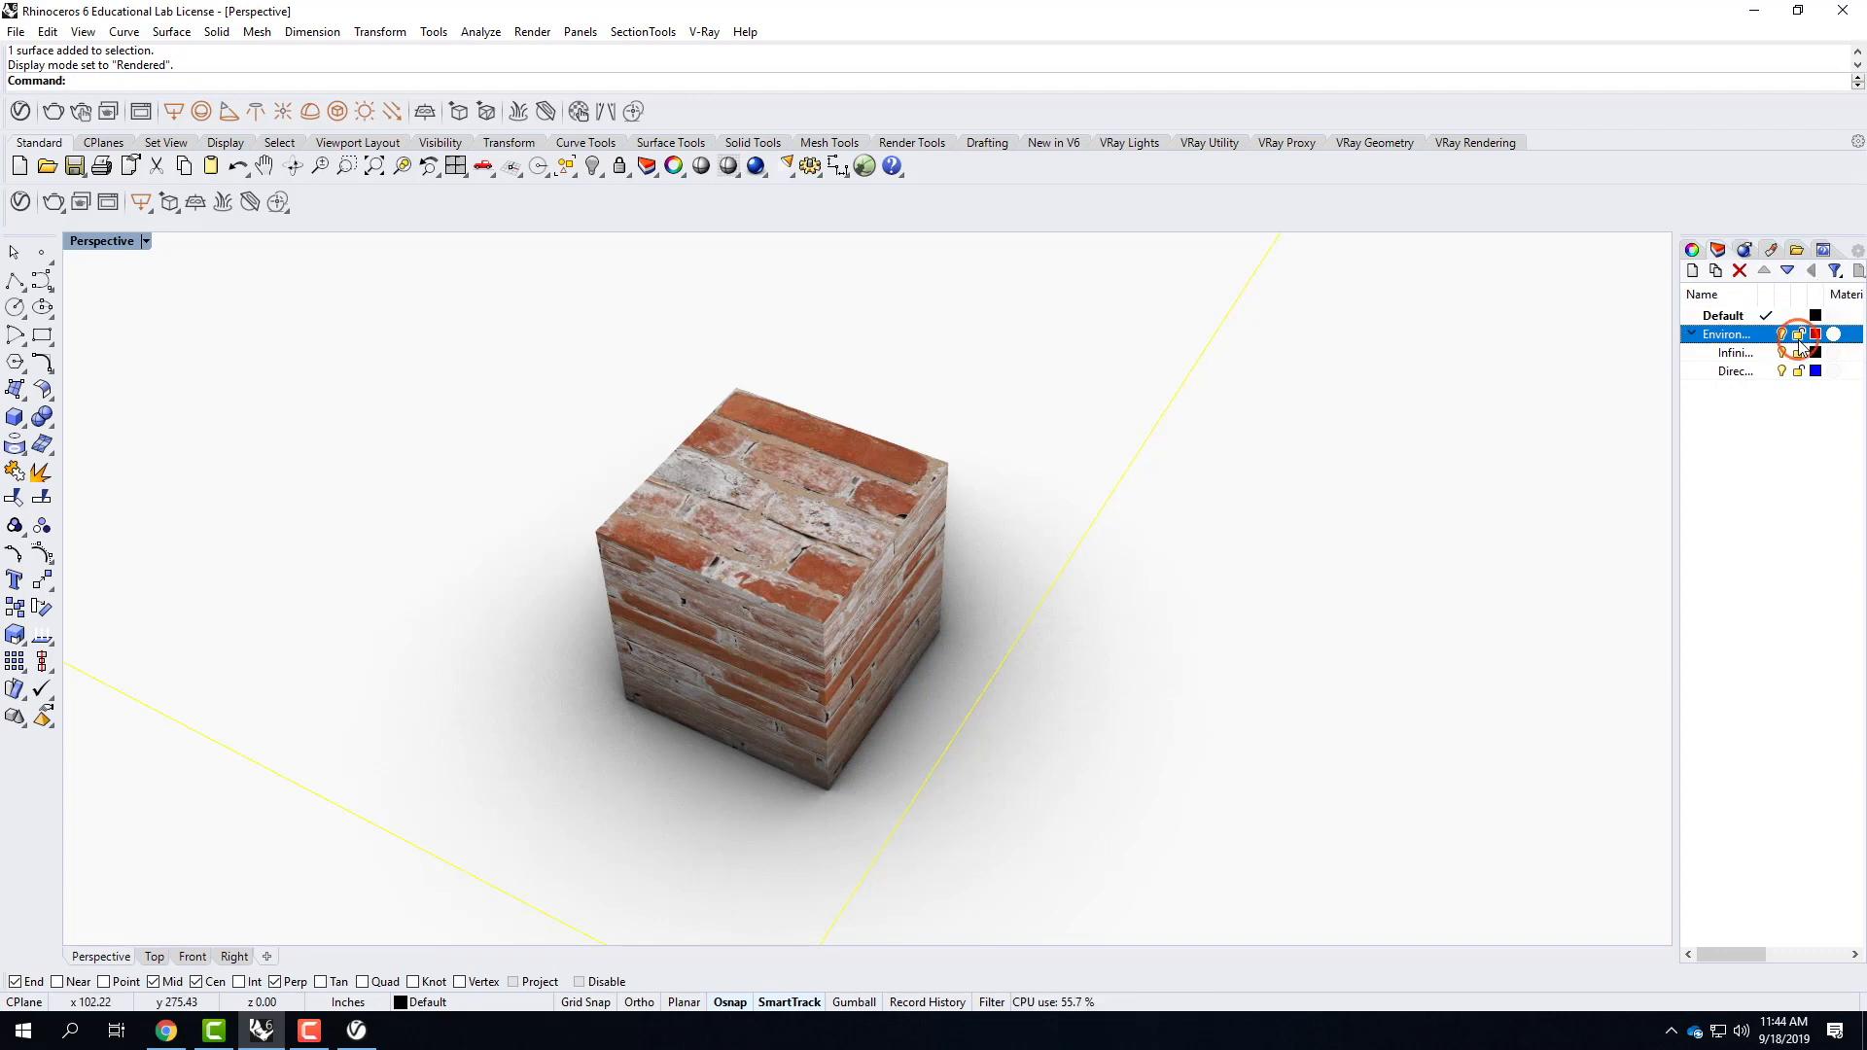
left_click(1691, 334)
Select the cube, widen the side panel and open the cube's Texture Mapping properties.
left_click(833, 502)
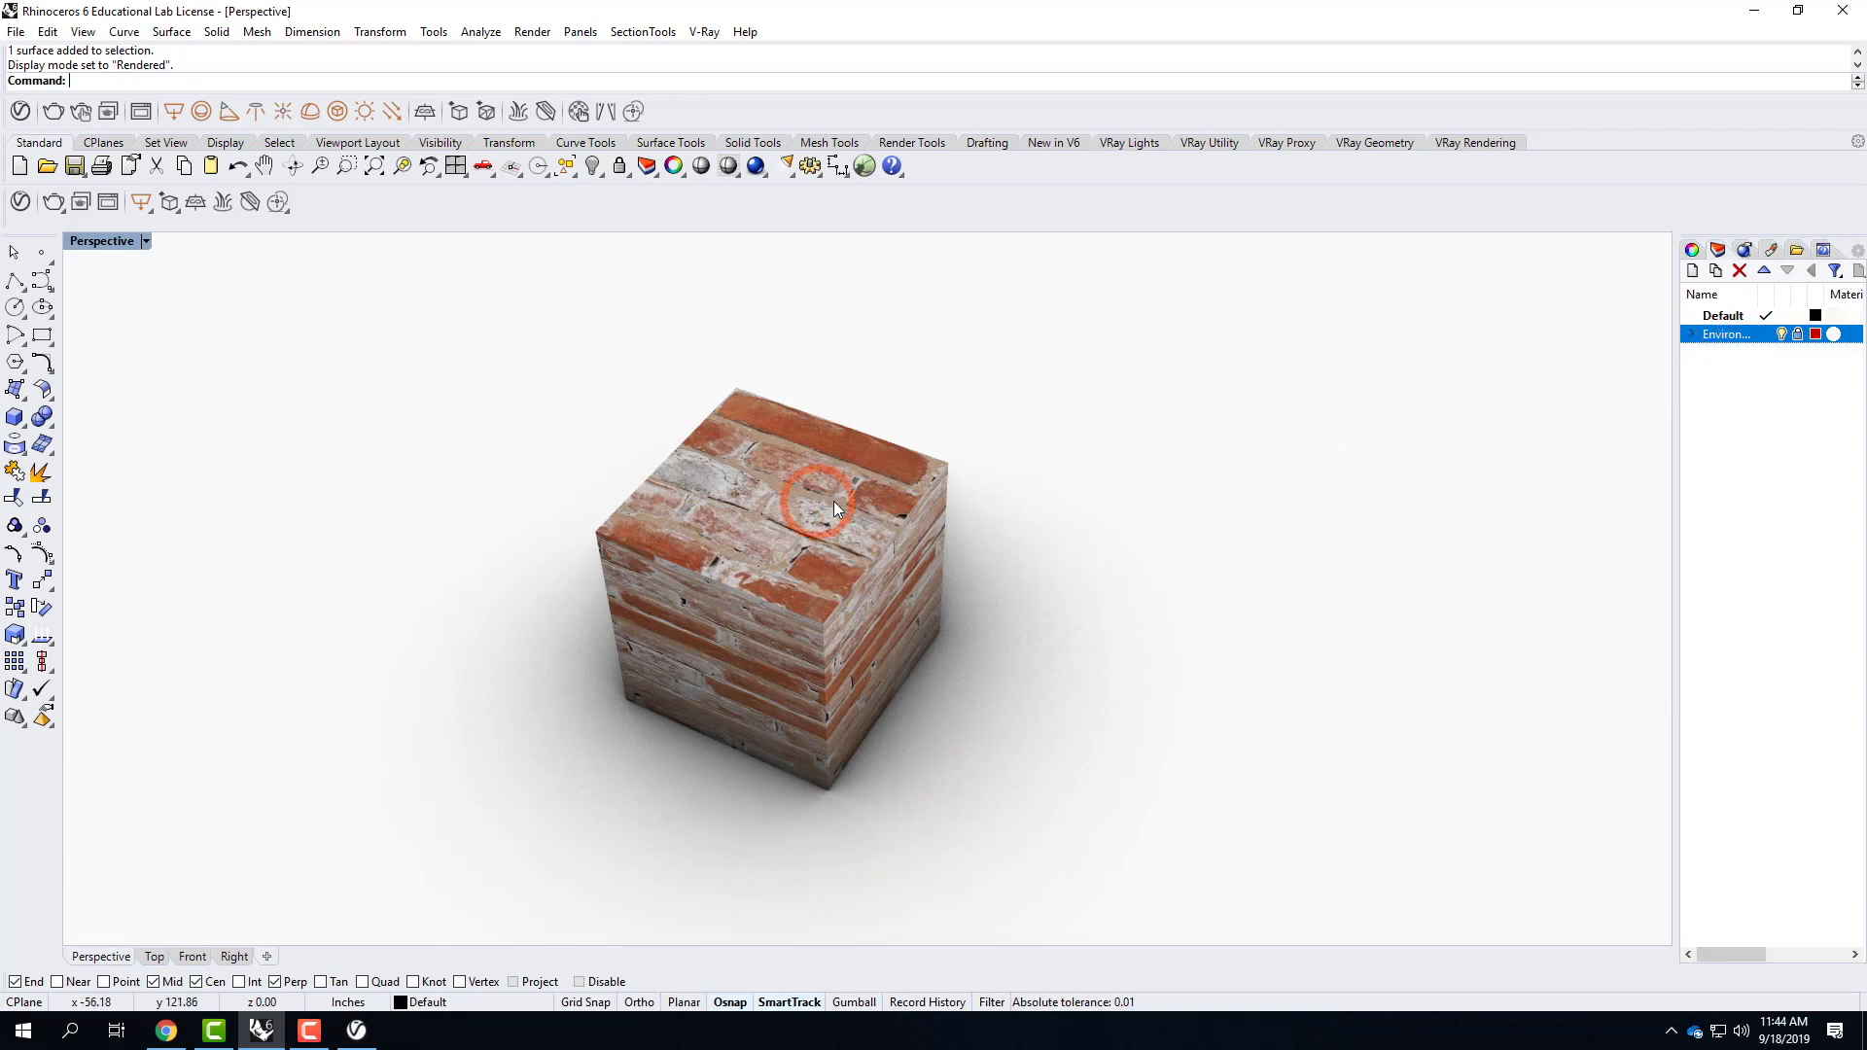
left_click(861, 426)
left_click(596, 550)
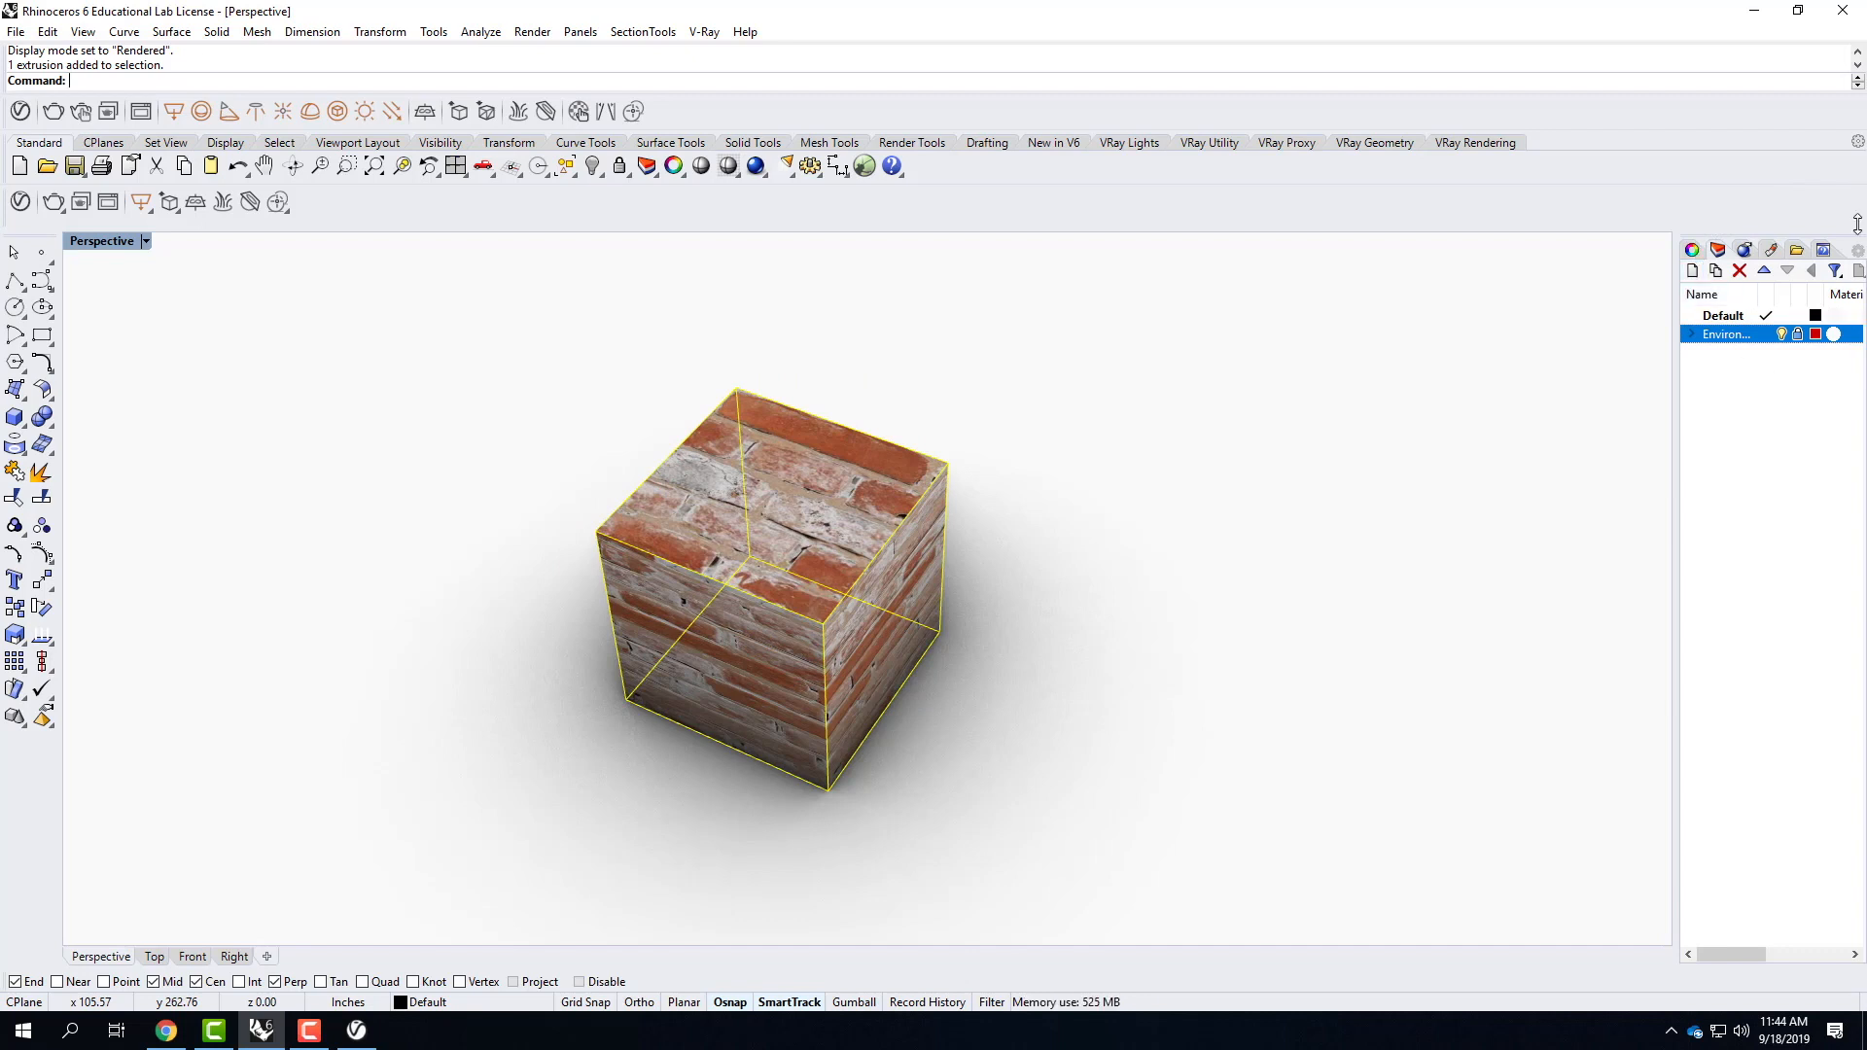
left_click_drag(1674, 403, 1604, 399)
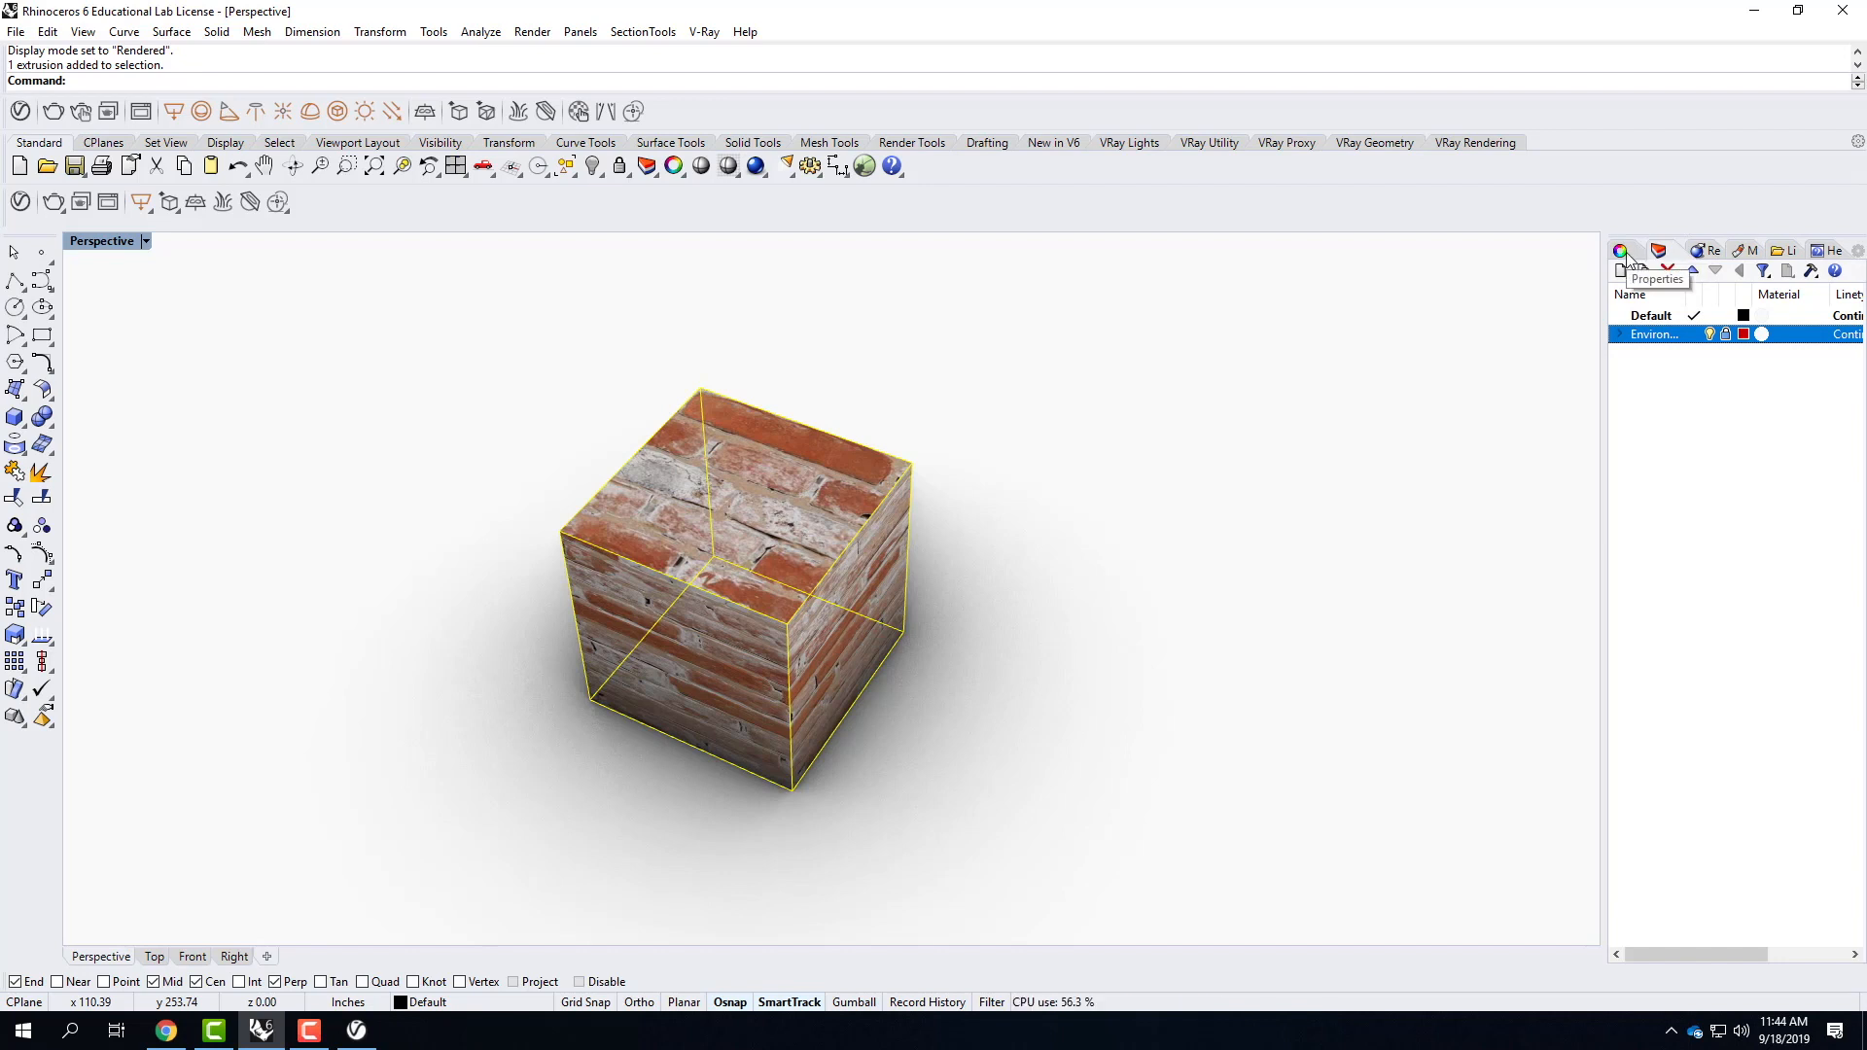
left_click(1621, 252)
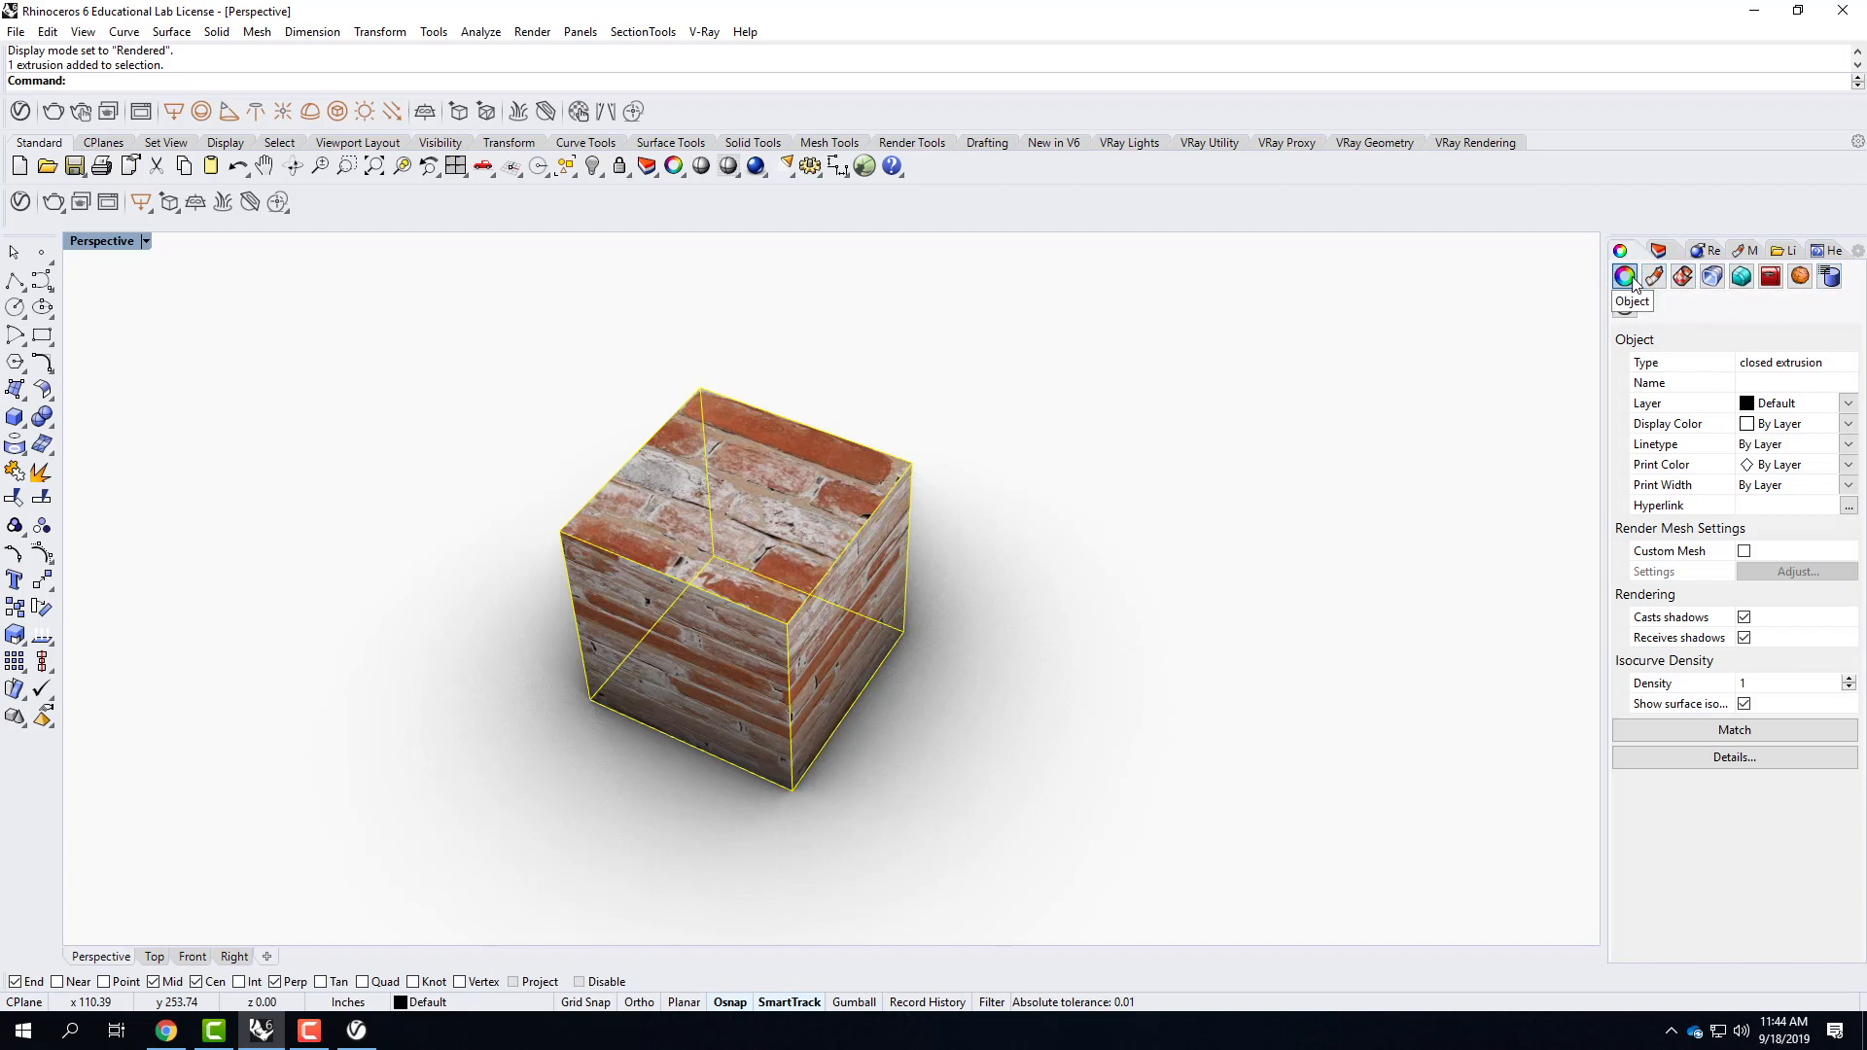
left_click(1684, 278)
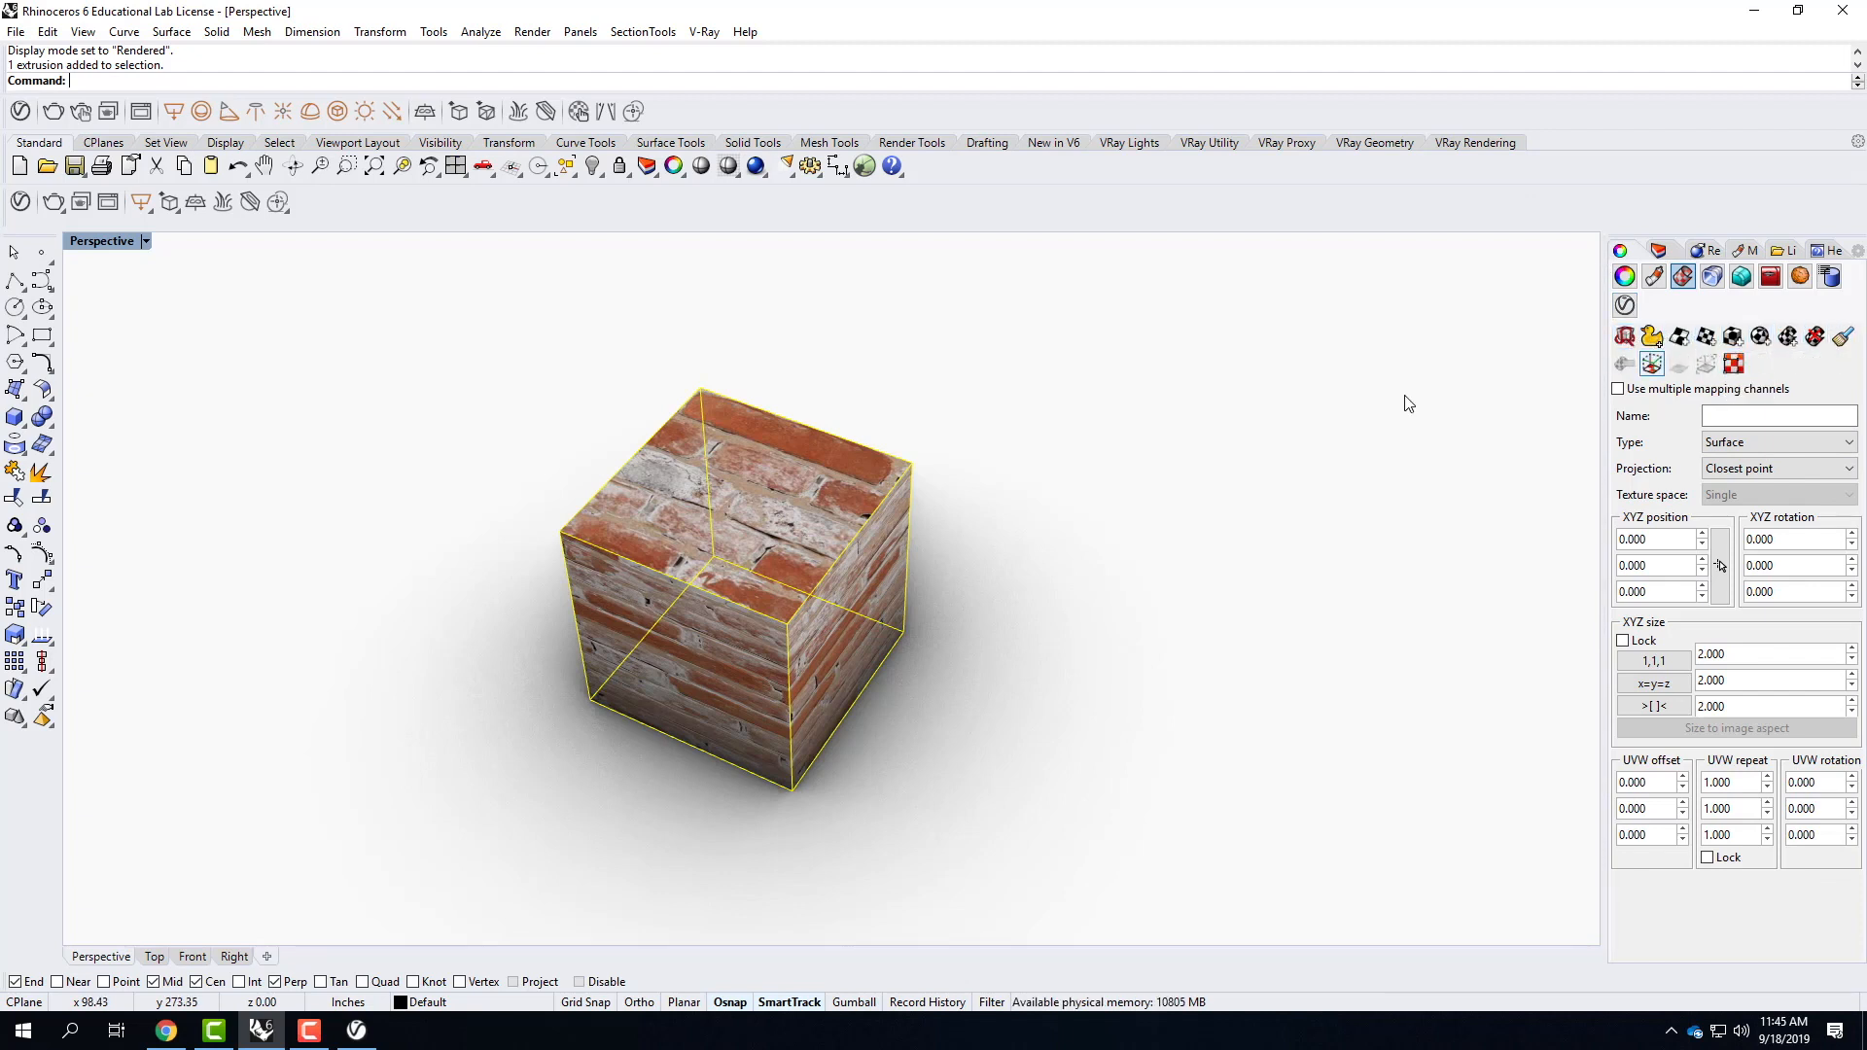
Apply box mapping to the selected cube using its bounding box, the World coordinate system and capped ends.
left_click(1734, 336)
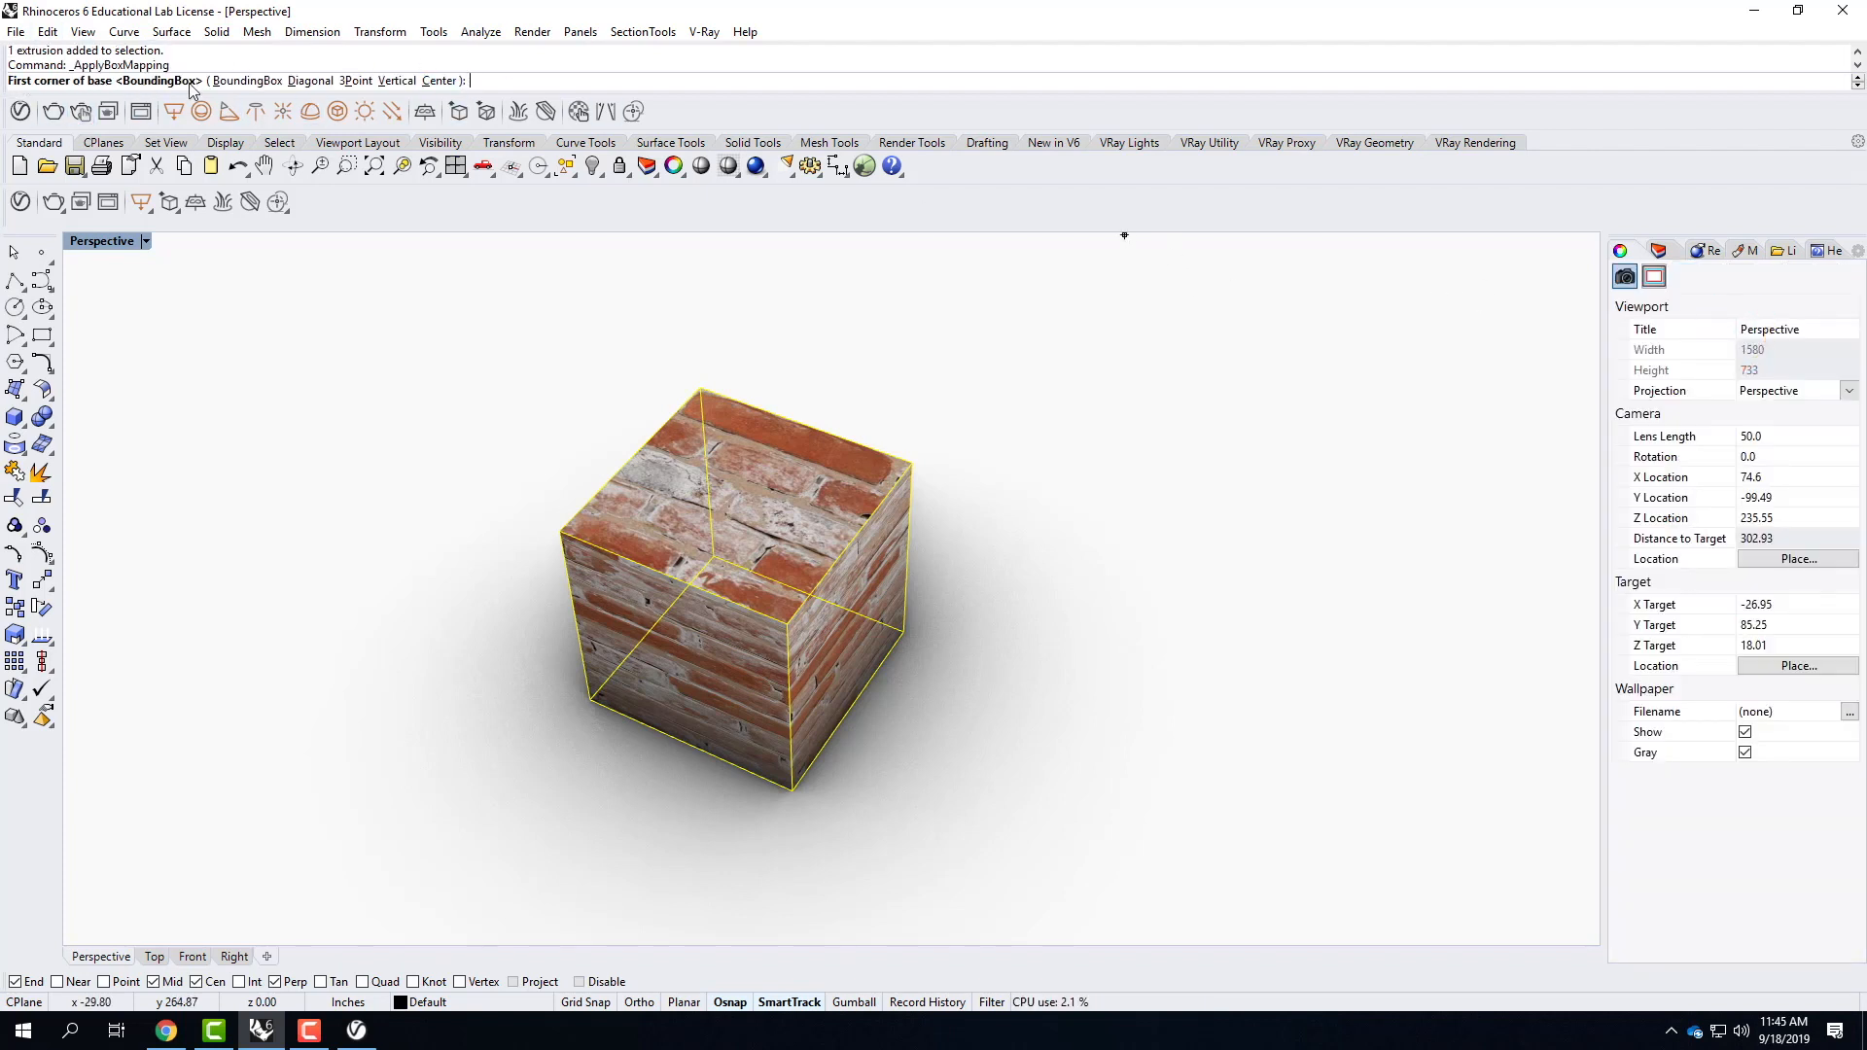
left_click(244, 81)
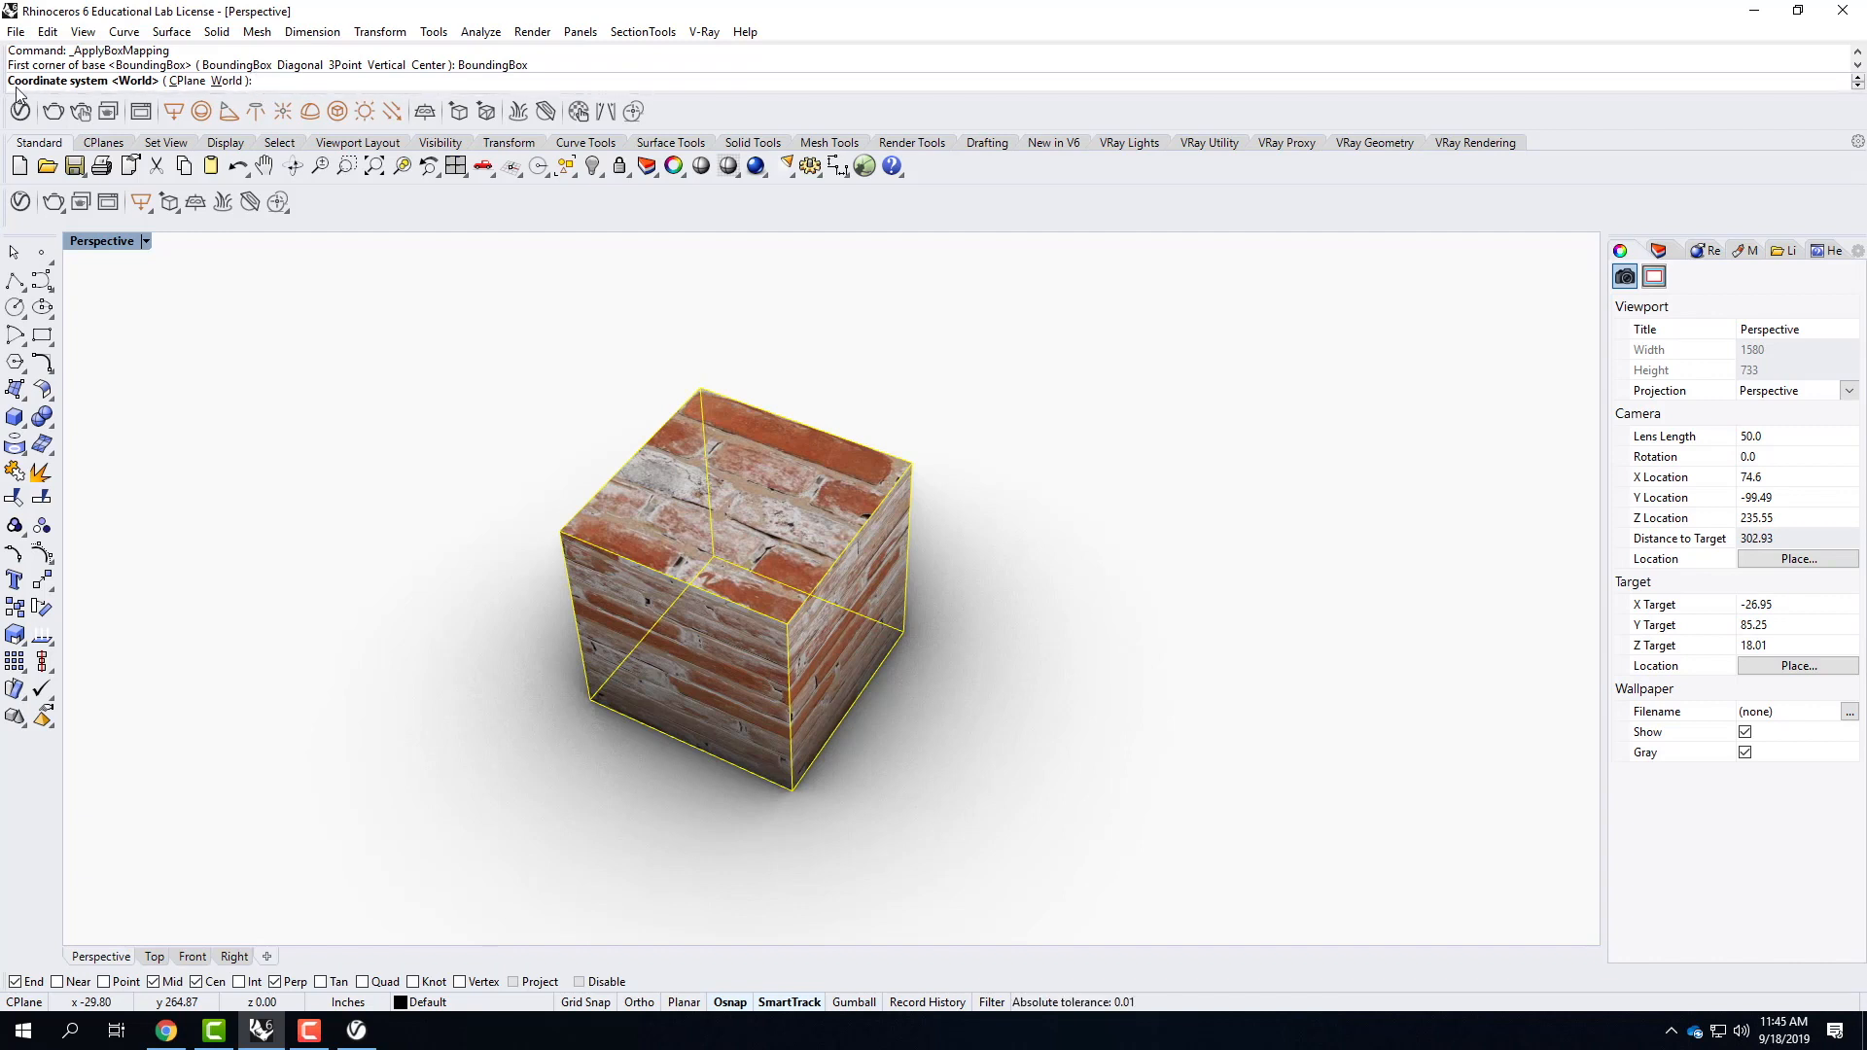
left_click(232, 82)
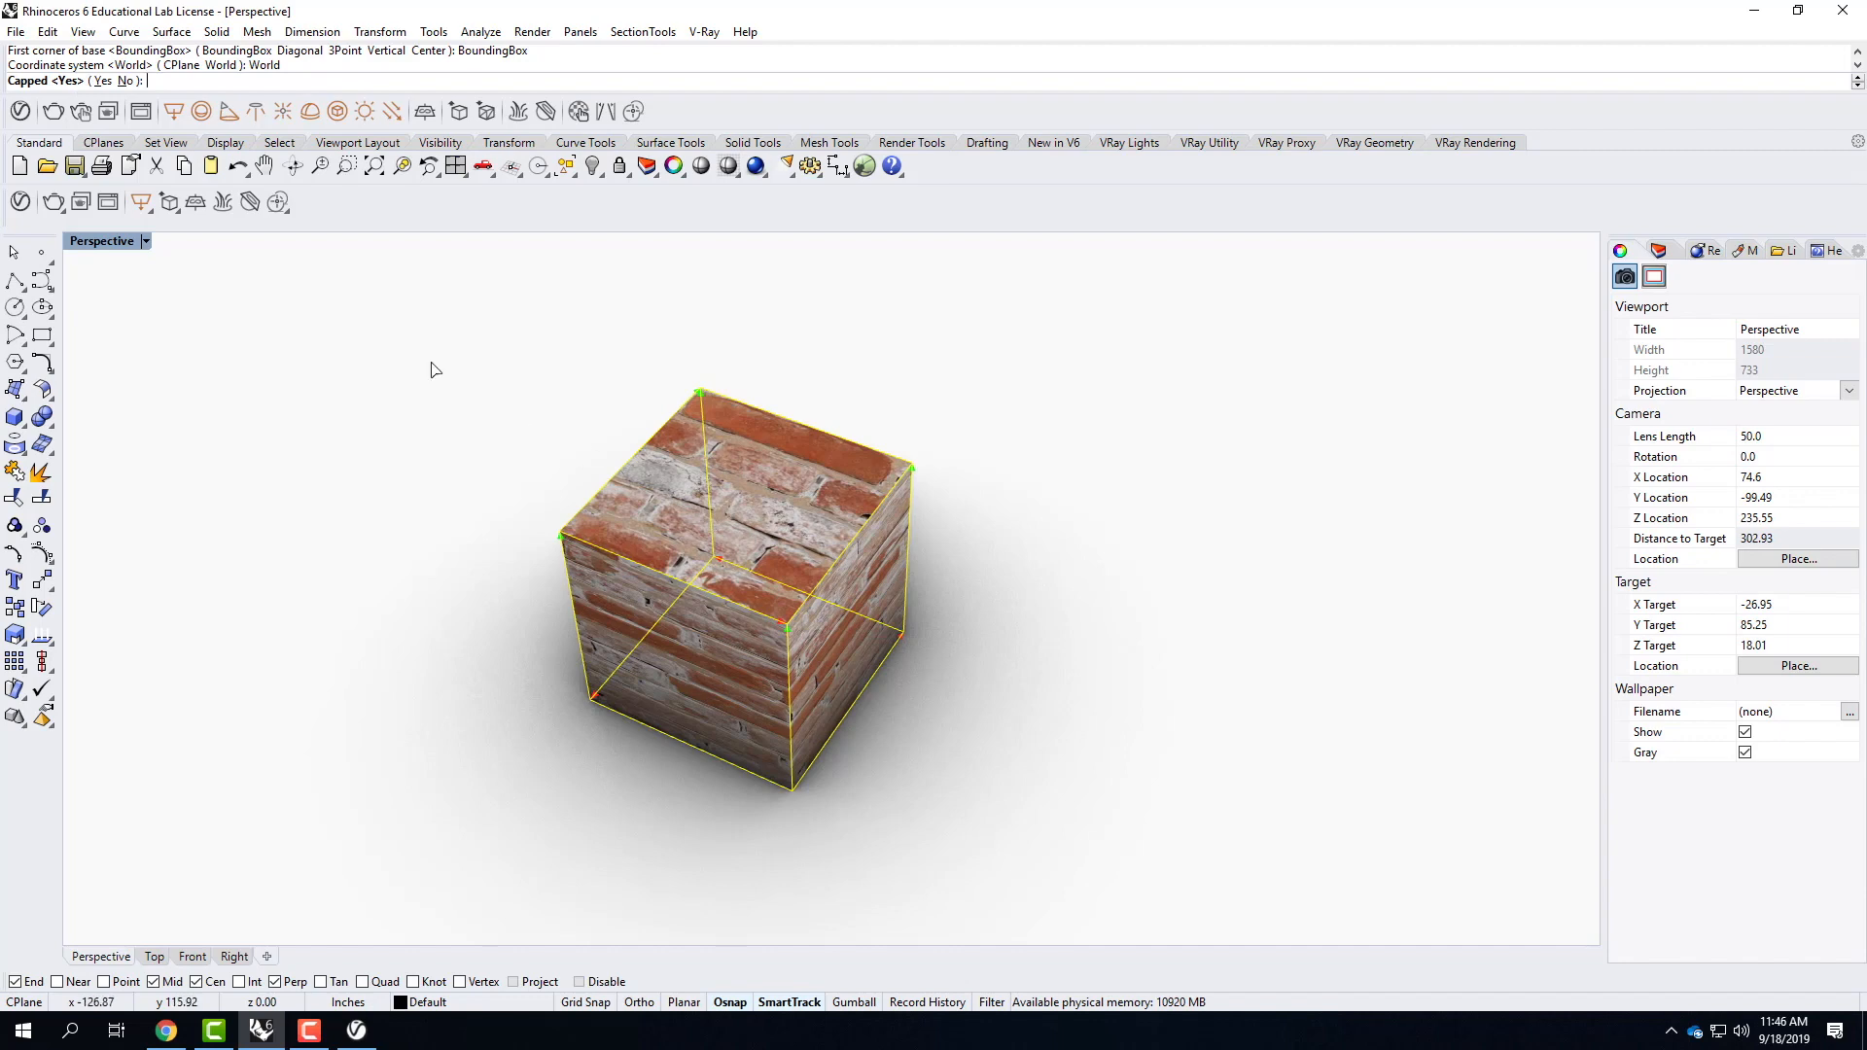
left_click(102, 81)
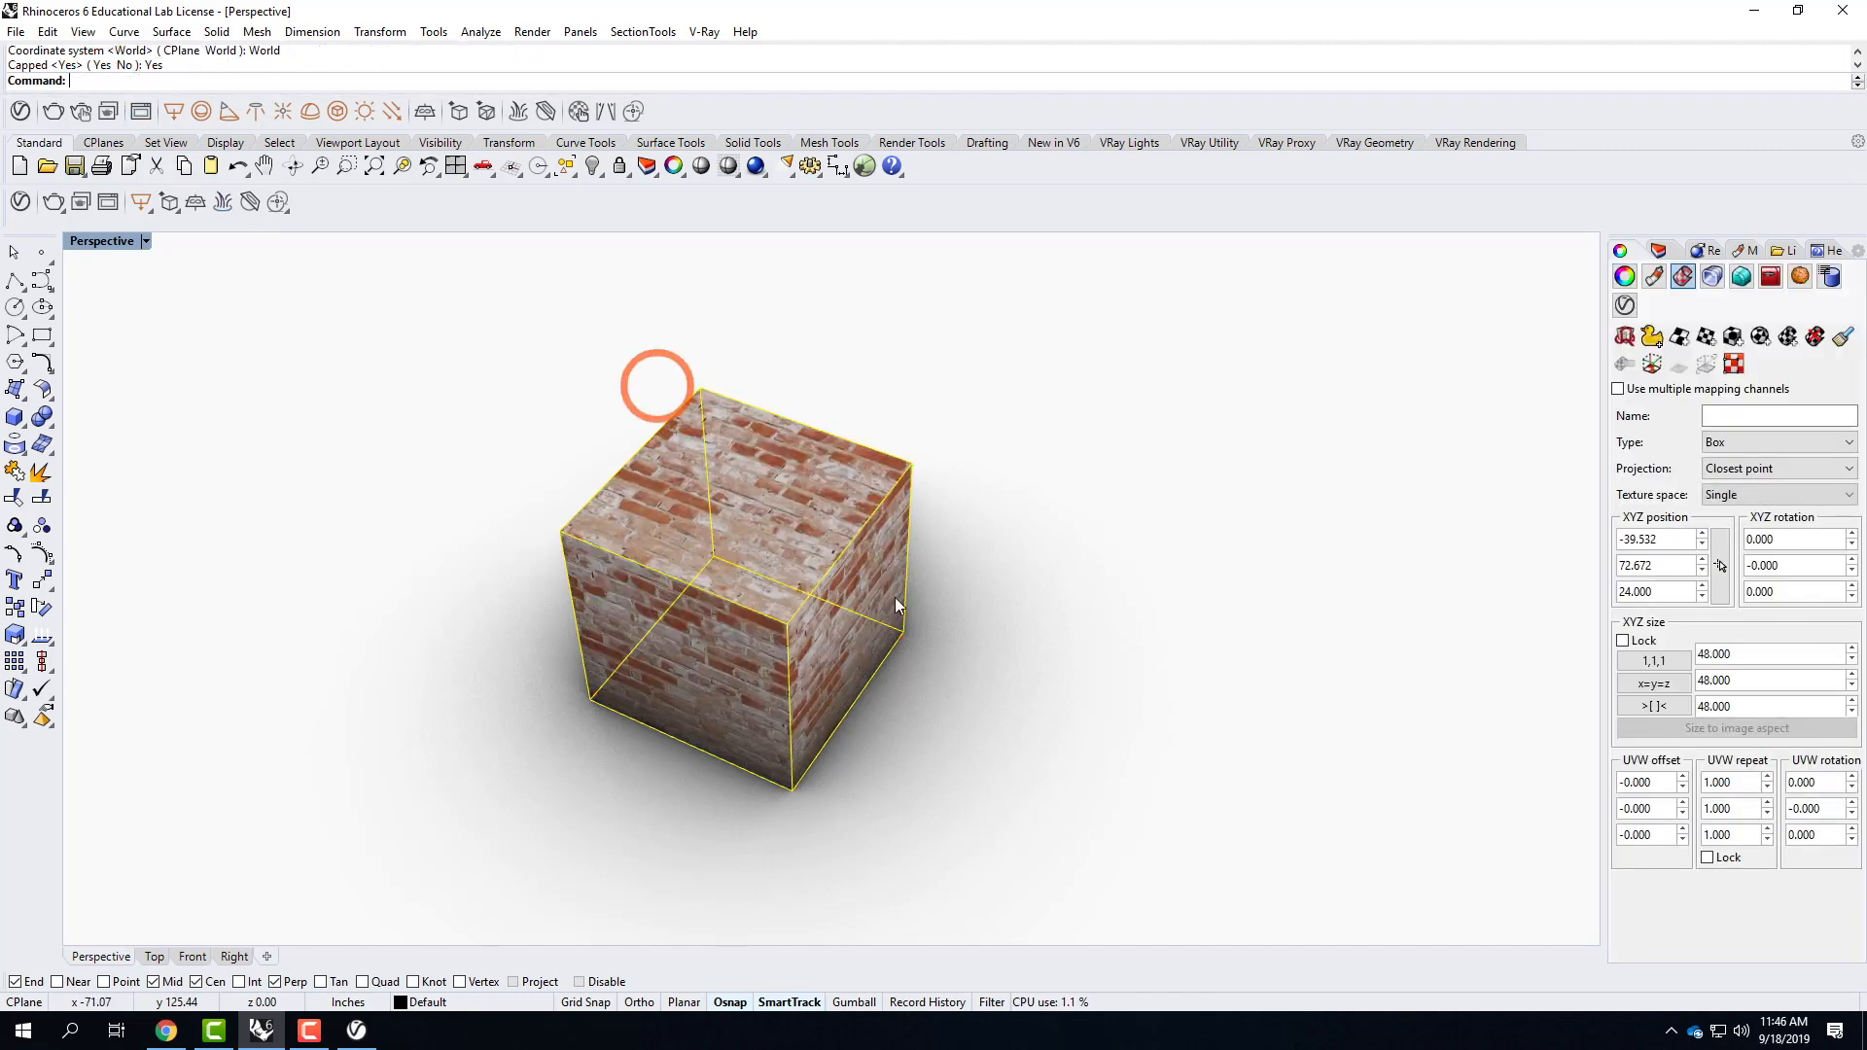
right_click_drag(950, 739, 906, 651)
scroll(627, 552, "up", 3)
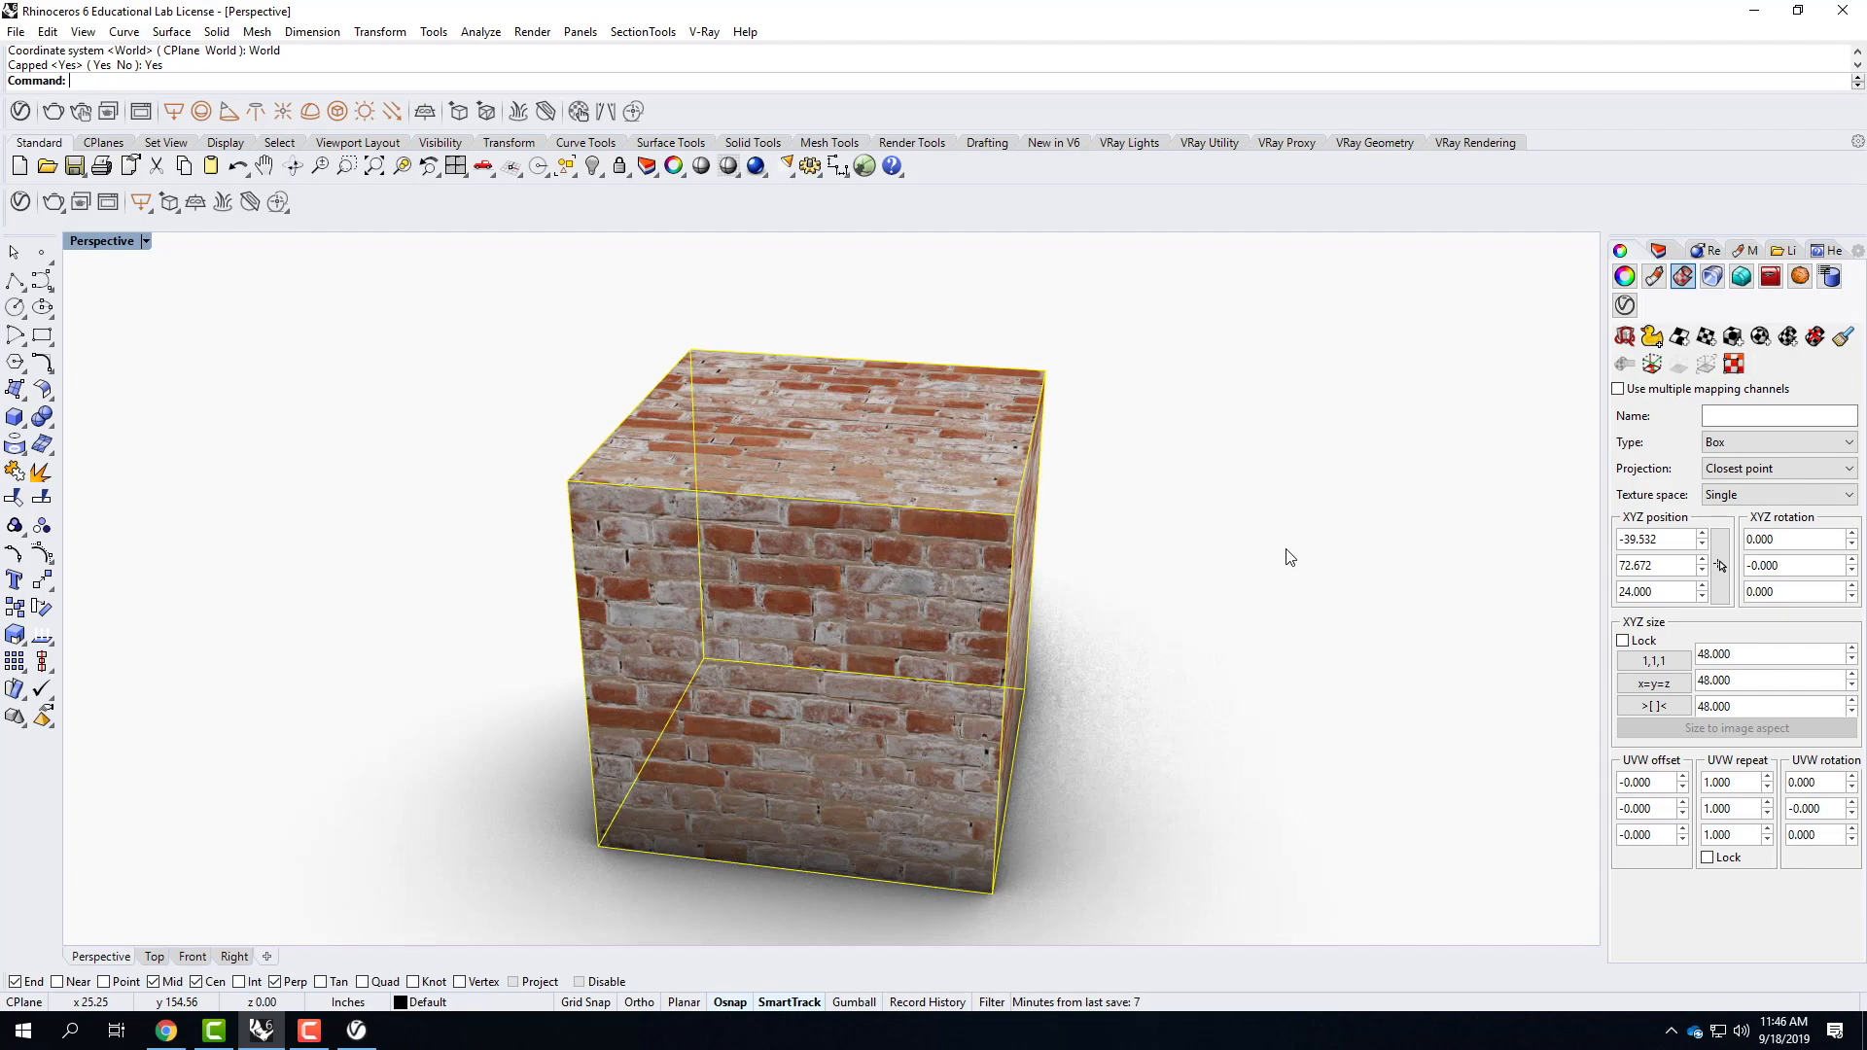
right_click_drag(1287, 555, 1230, 466)
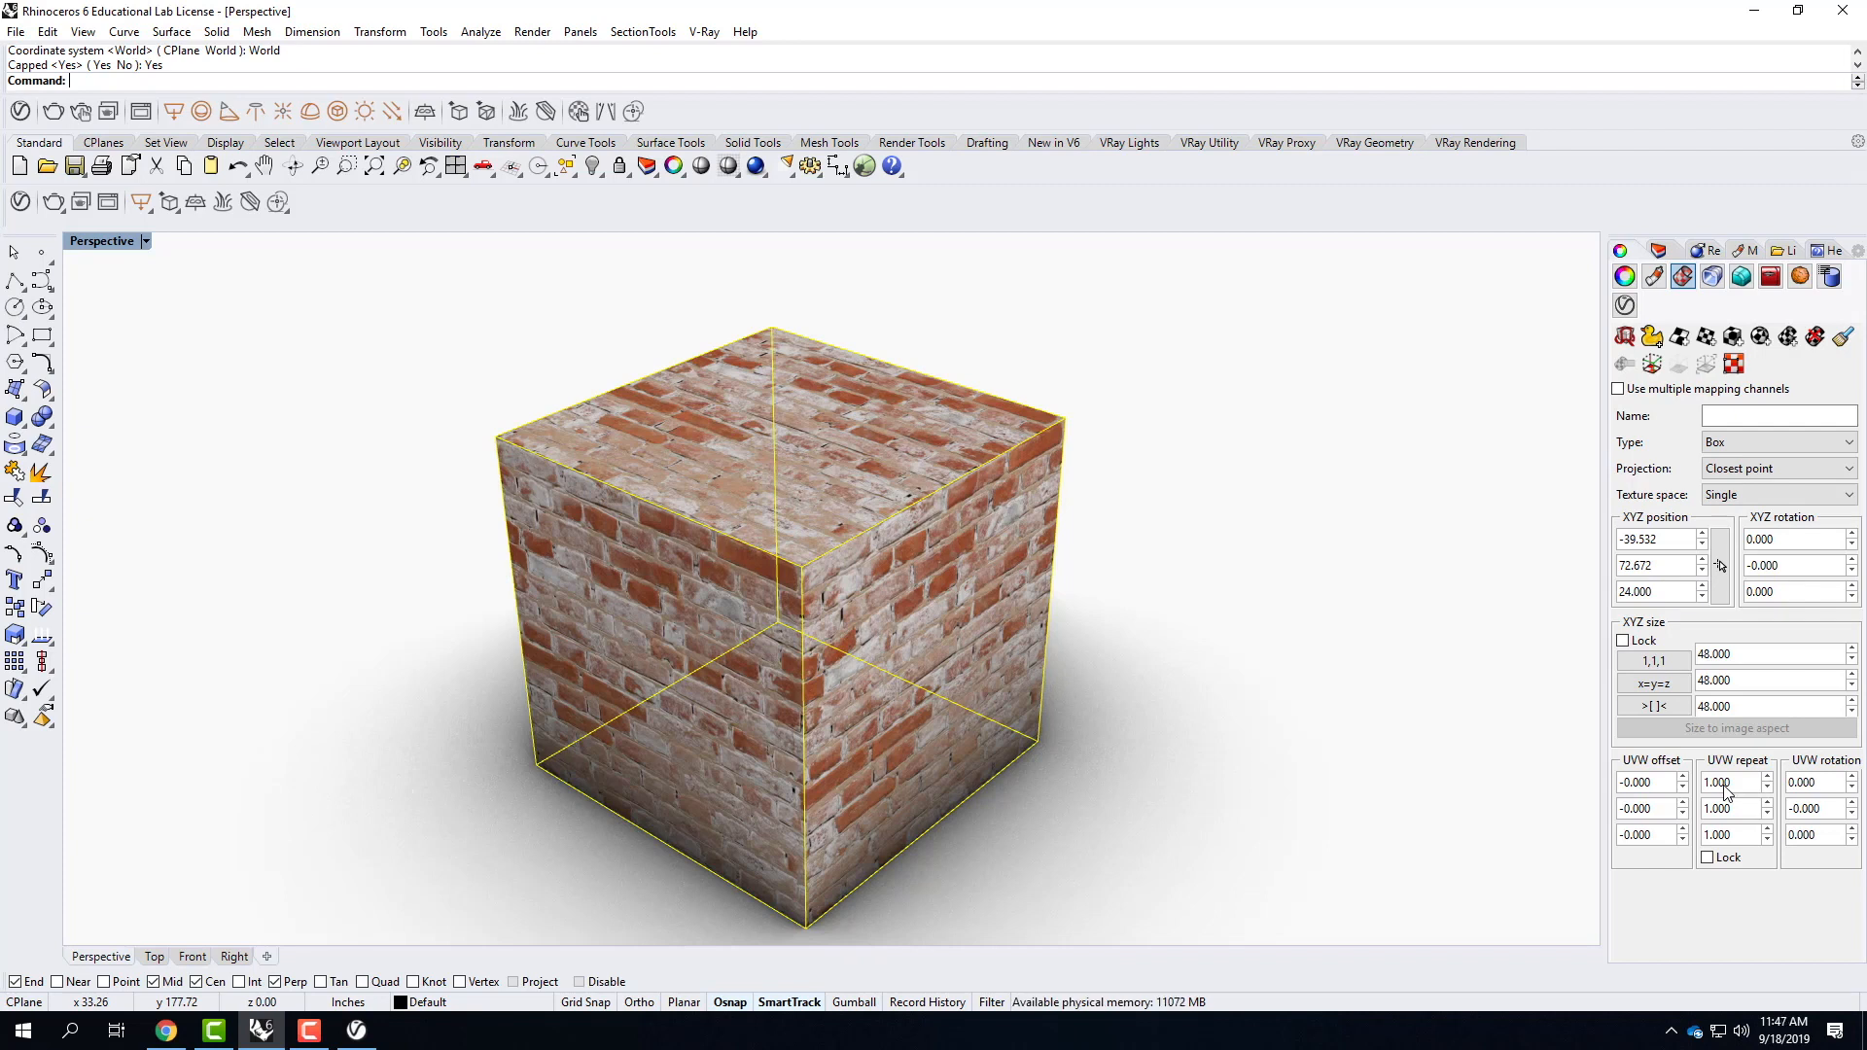
Lock the cube's UVW repeat values together and set the repeat to 2.0.
left_click(1709, 860)
left_click(1744, 791)
double_click(1743, 791)
type("2.0")
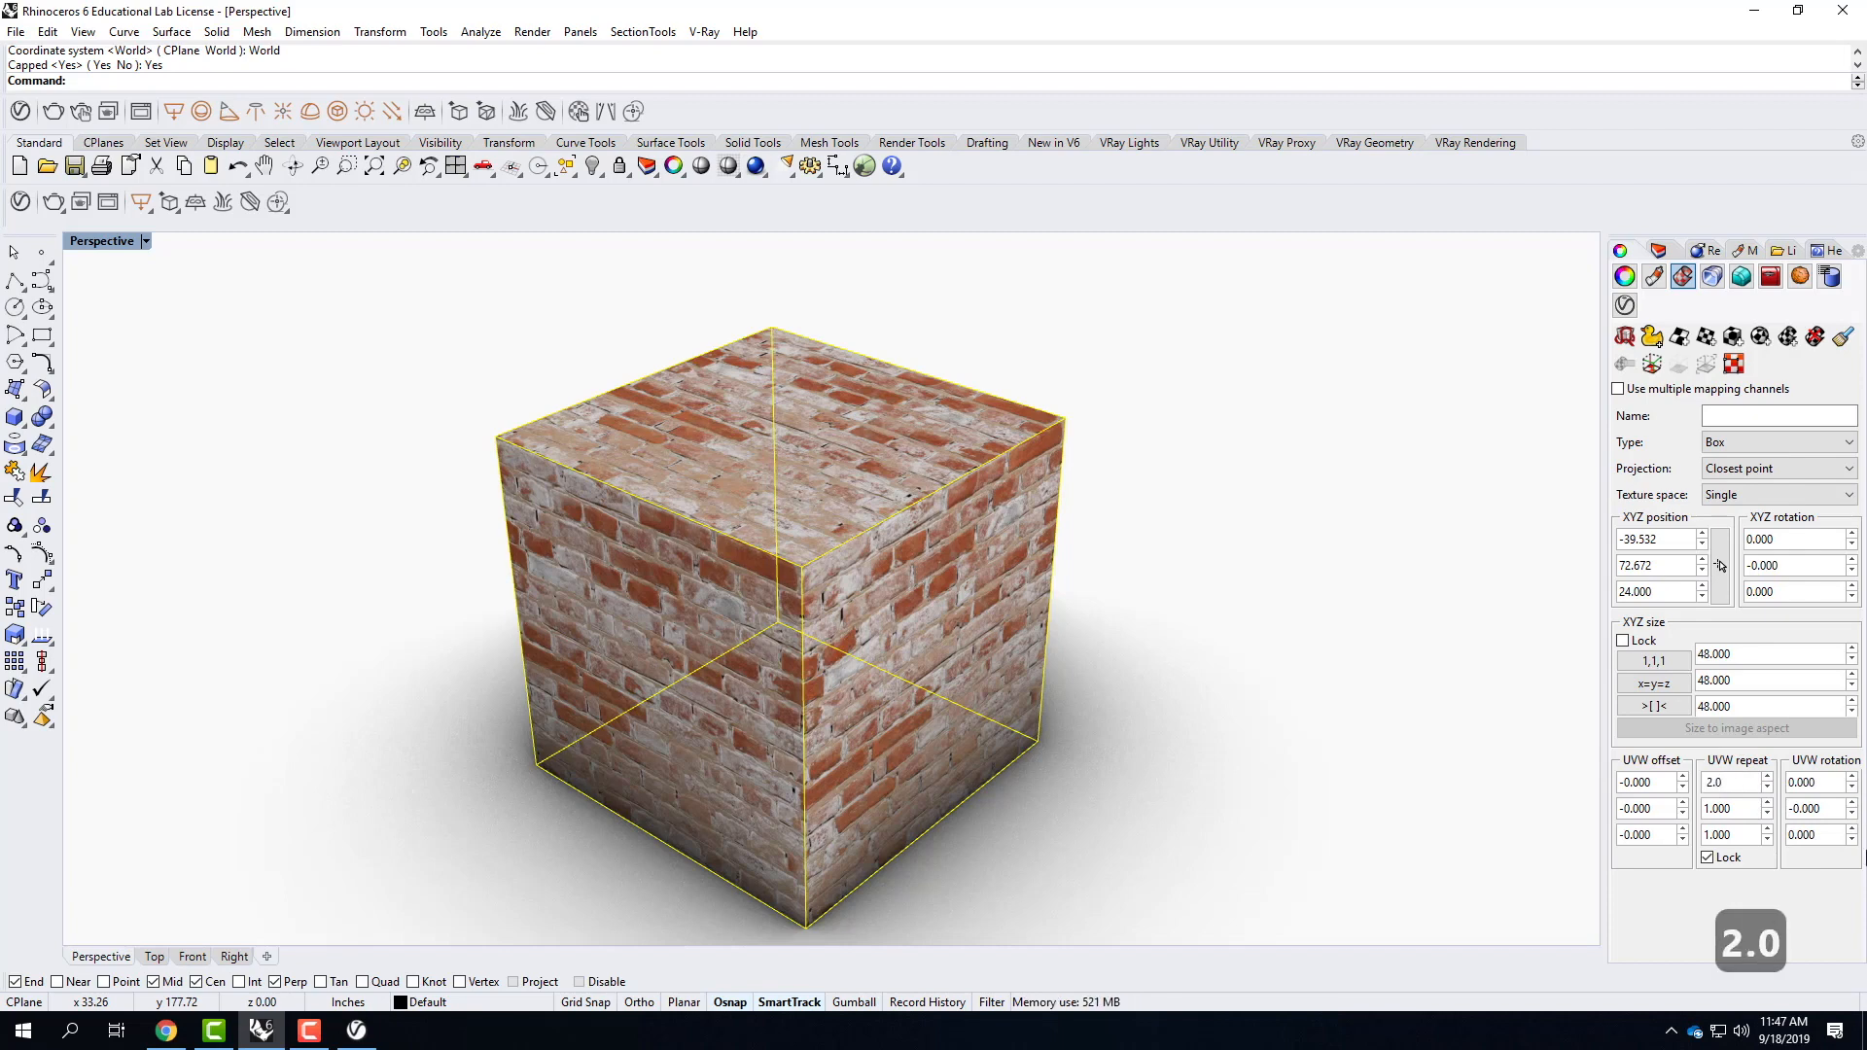
key("Tab")
left_click(1789, 857)
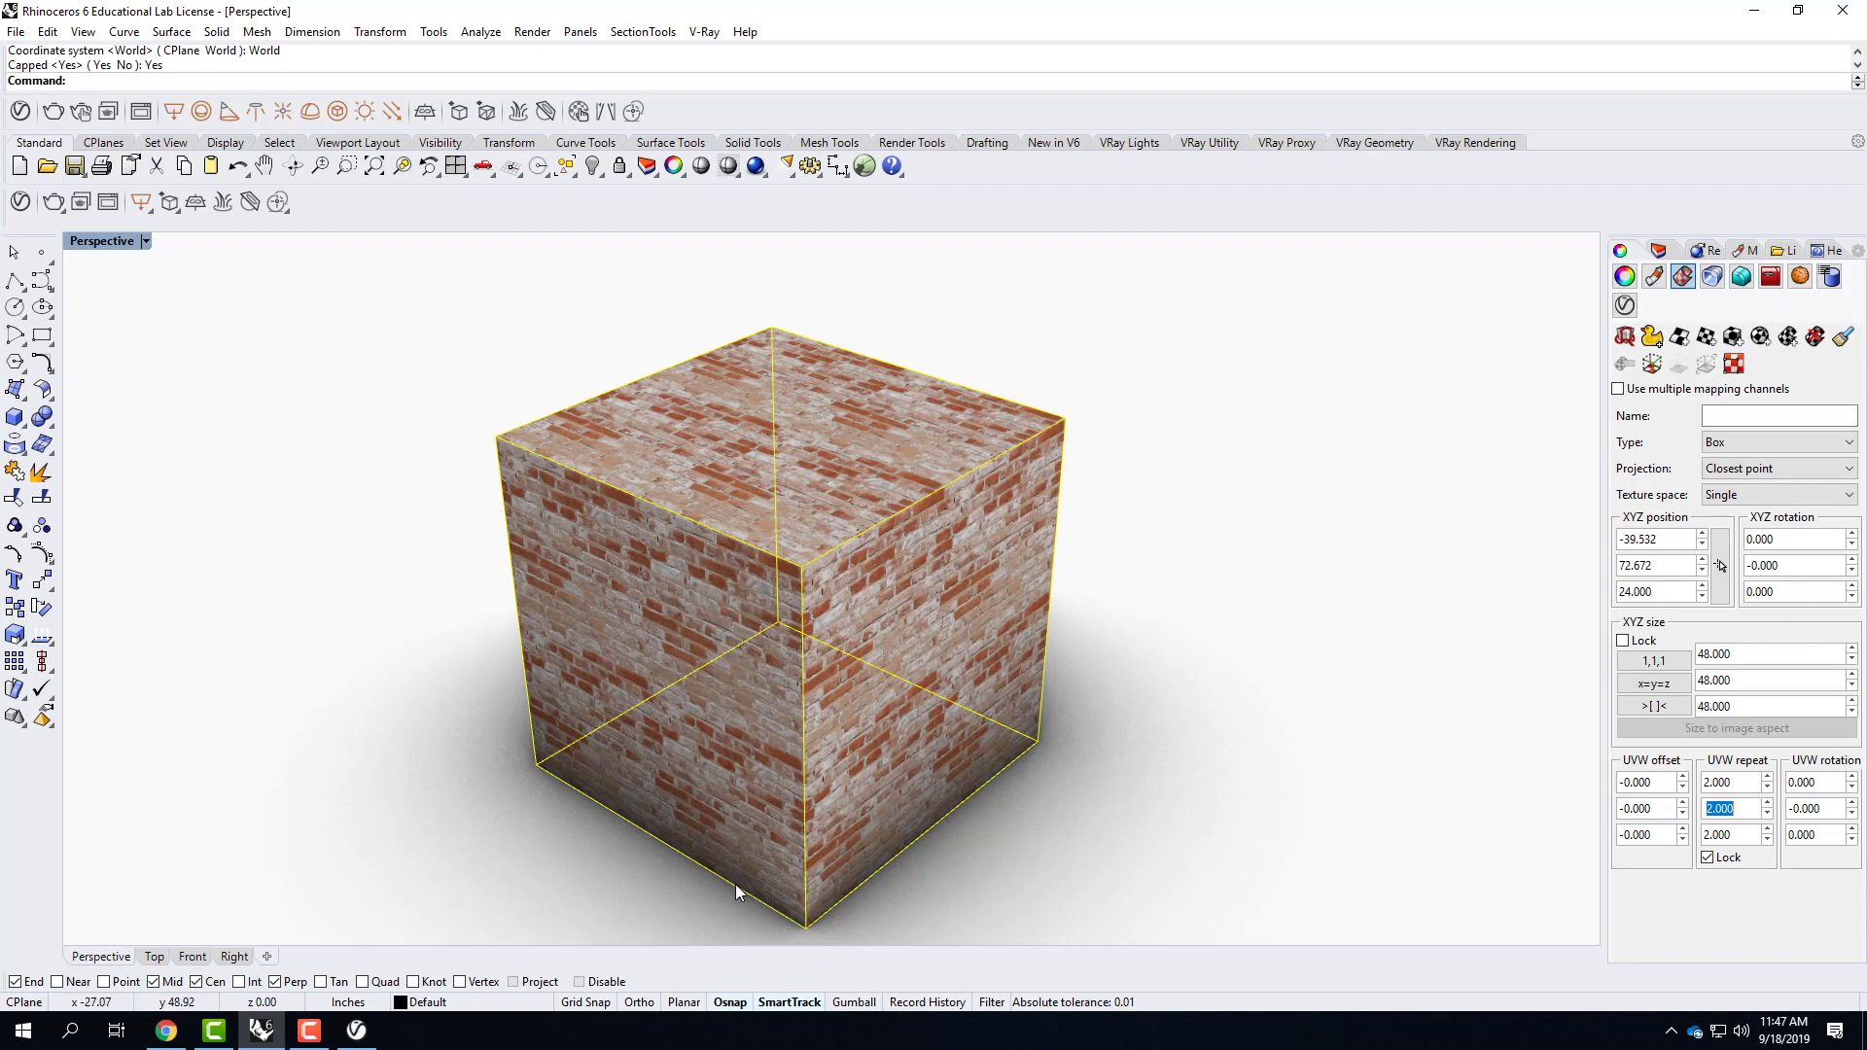
Set the cube's locked UVW repeat to 0.5.
left_click(1735, 782)
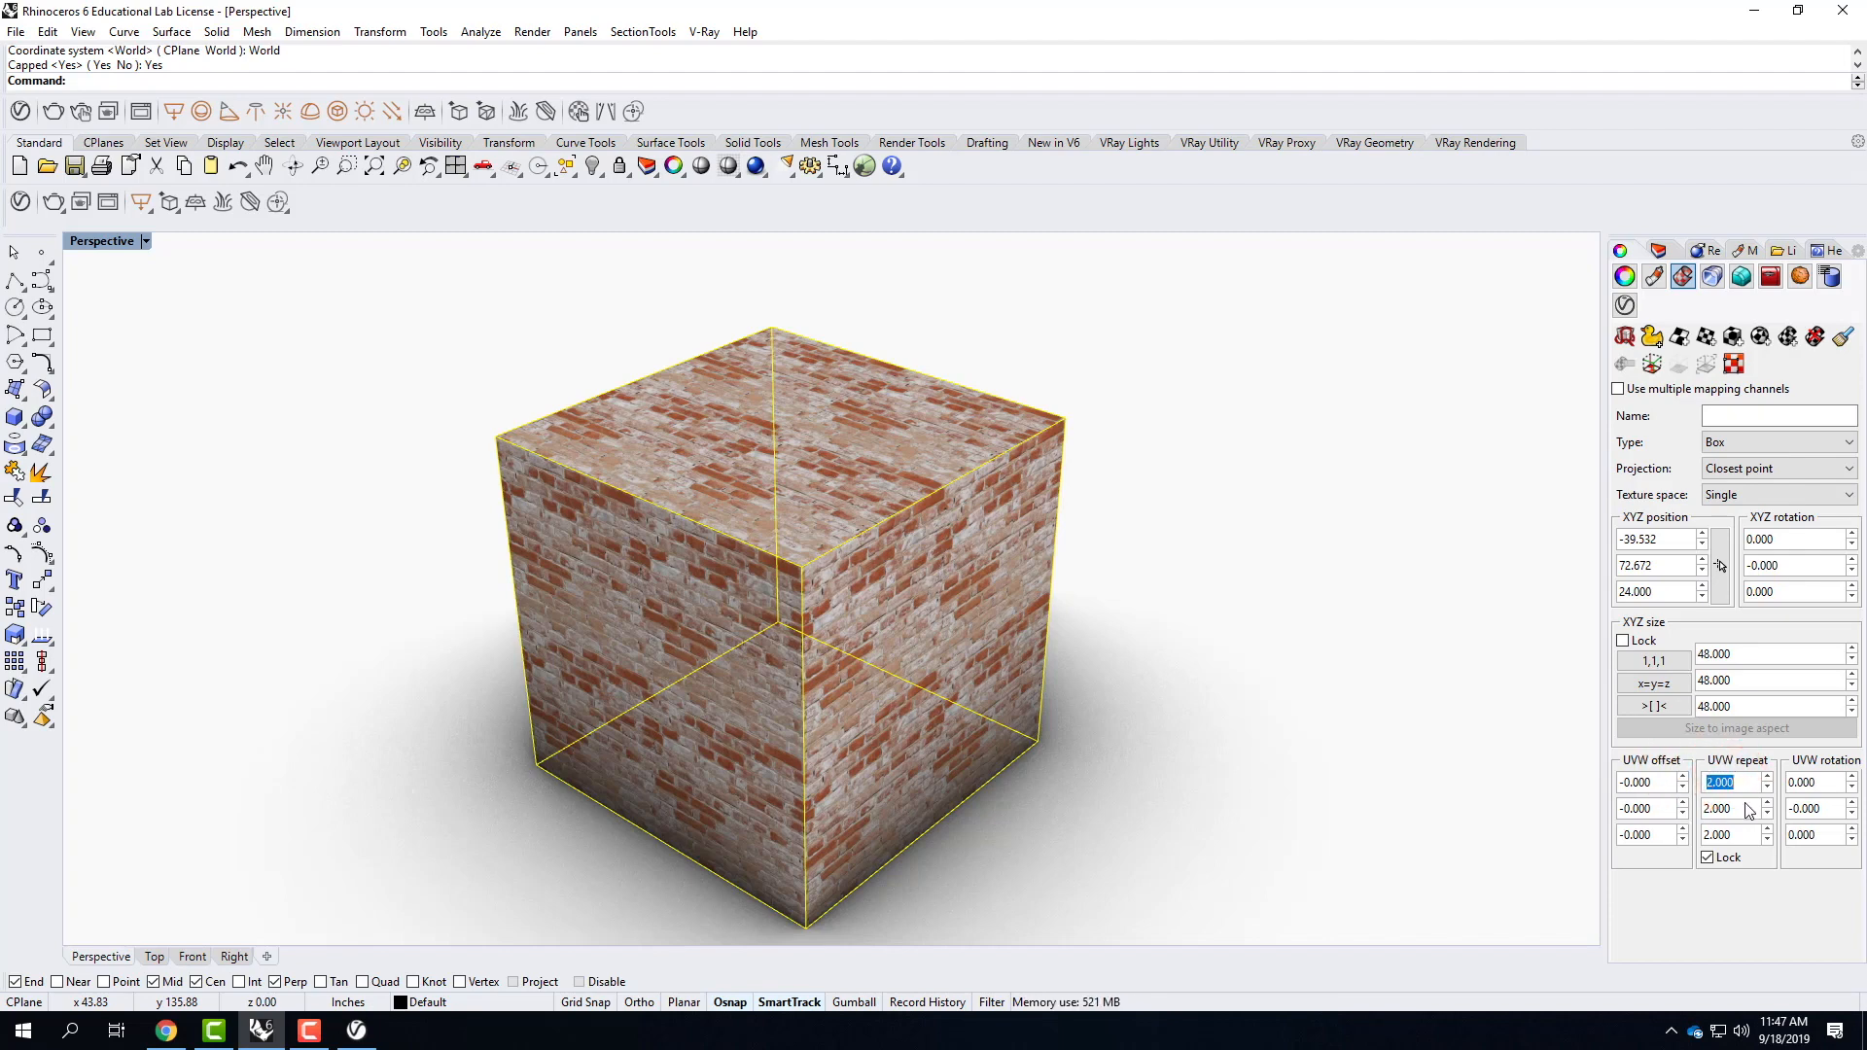
type("0.5")
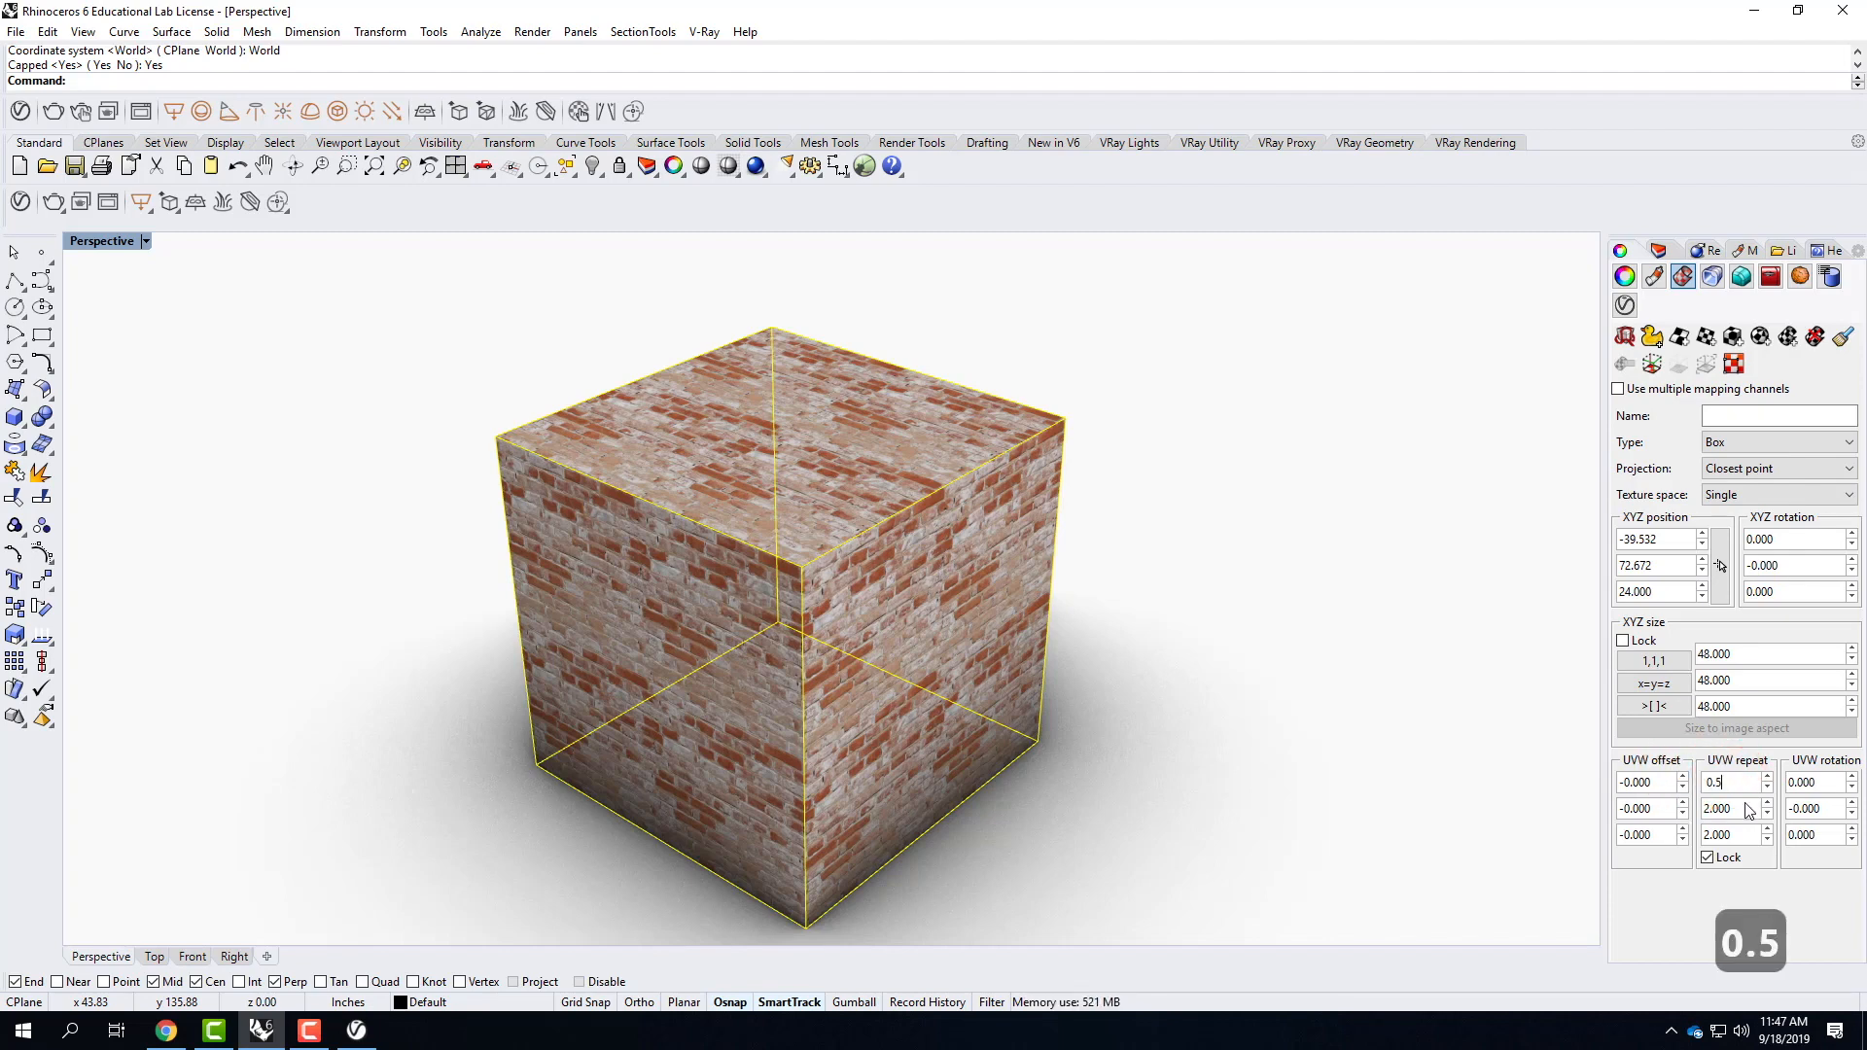
key("Return")
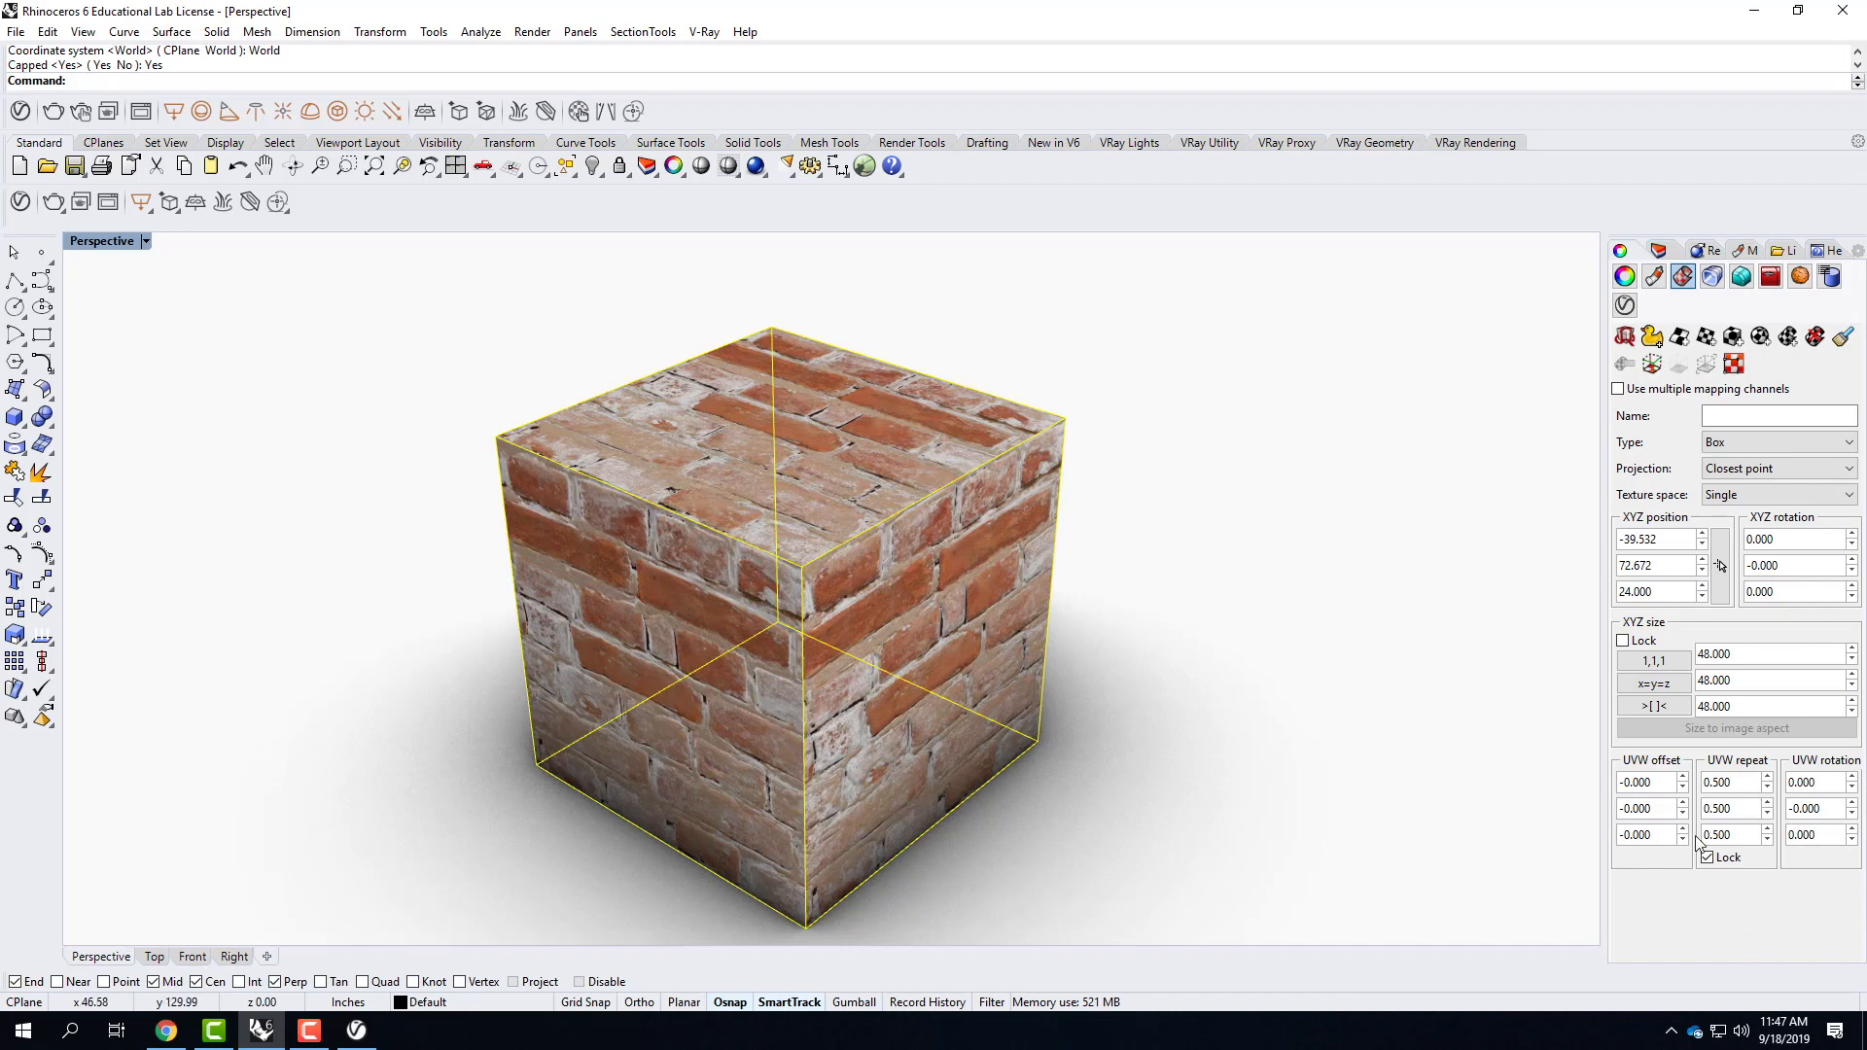
Set the cube's locked UVW repeat to 0.7, check the bricks on its faces and deselect the cube.
left_click(1731, 783)
type(".7")
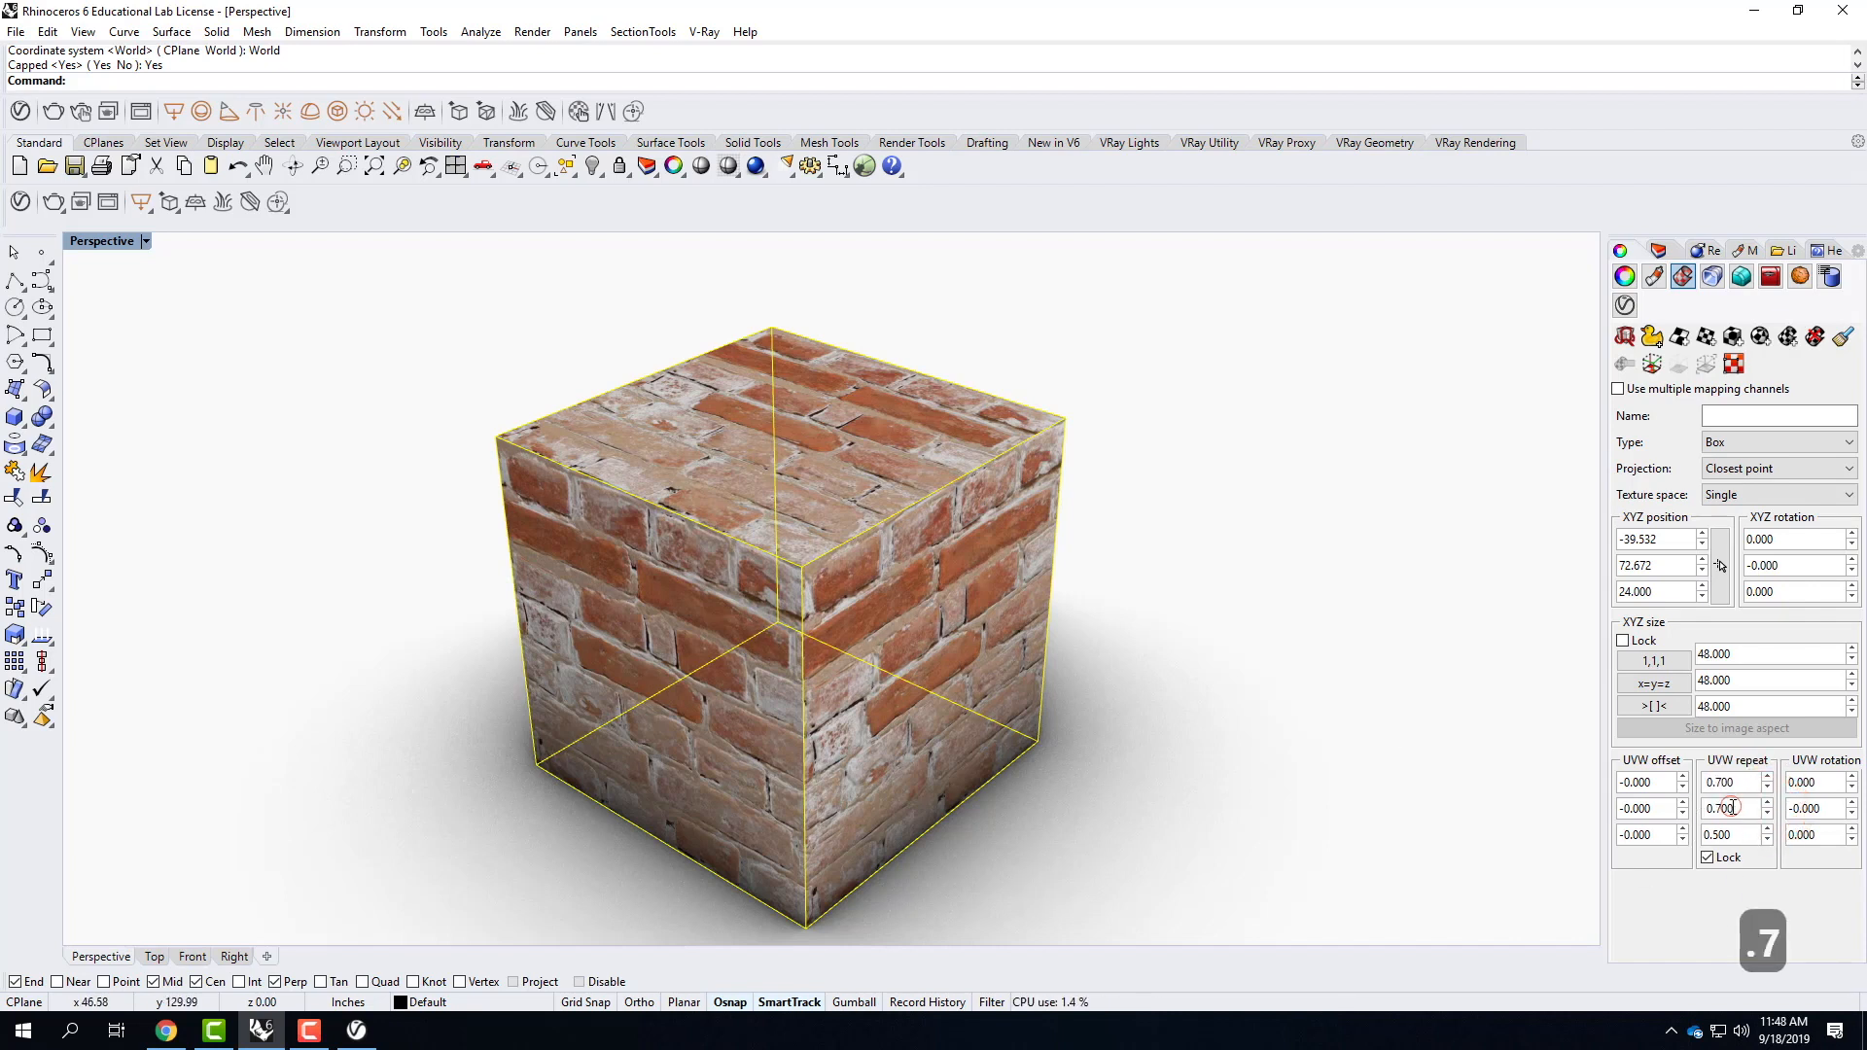
left_click(1720, 808)
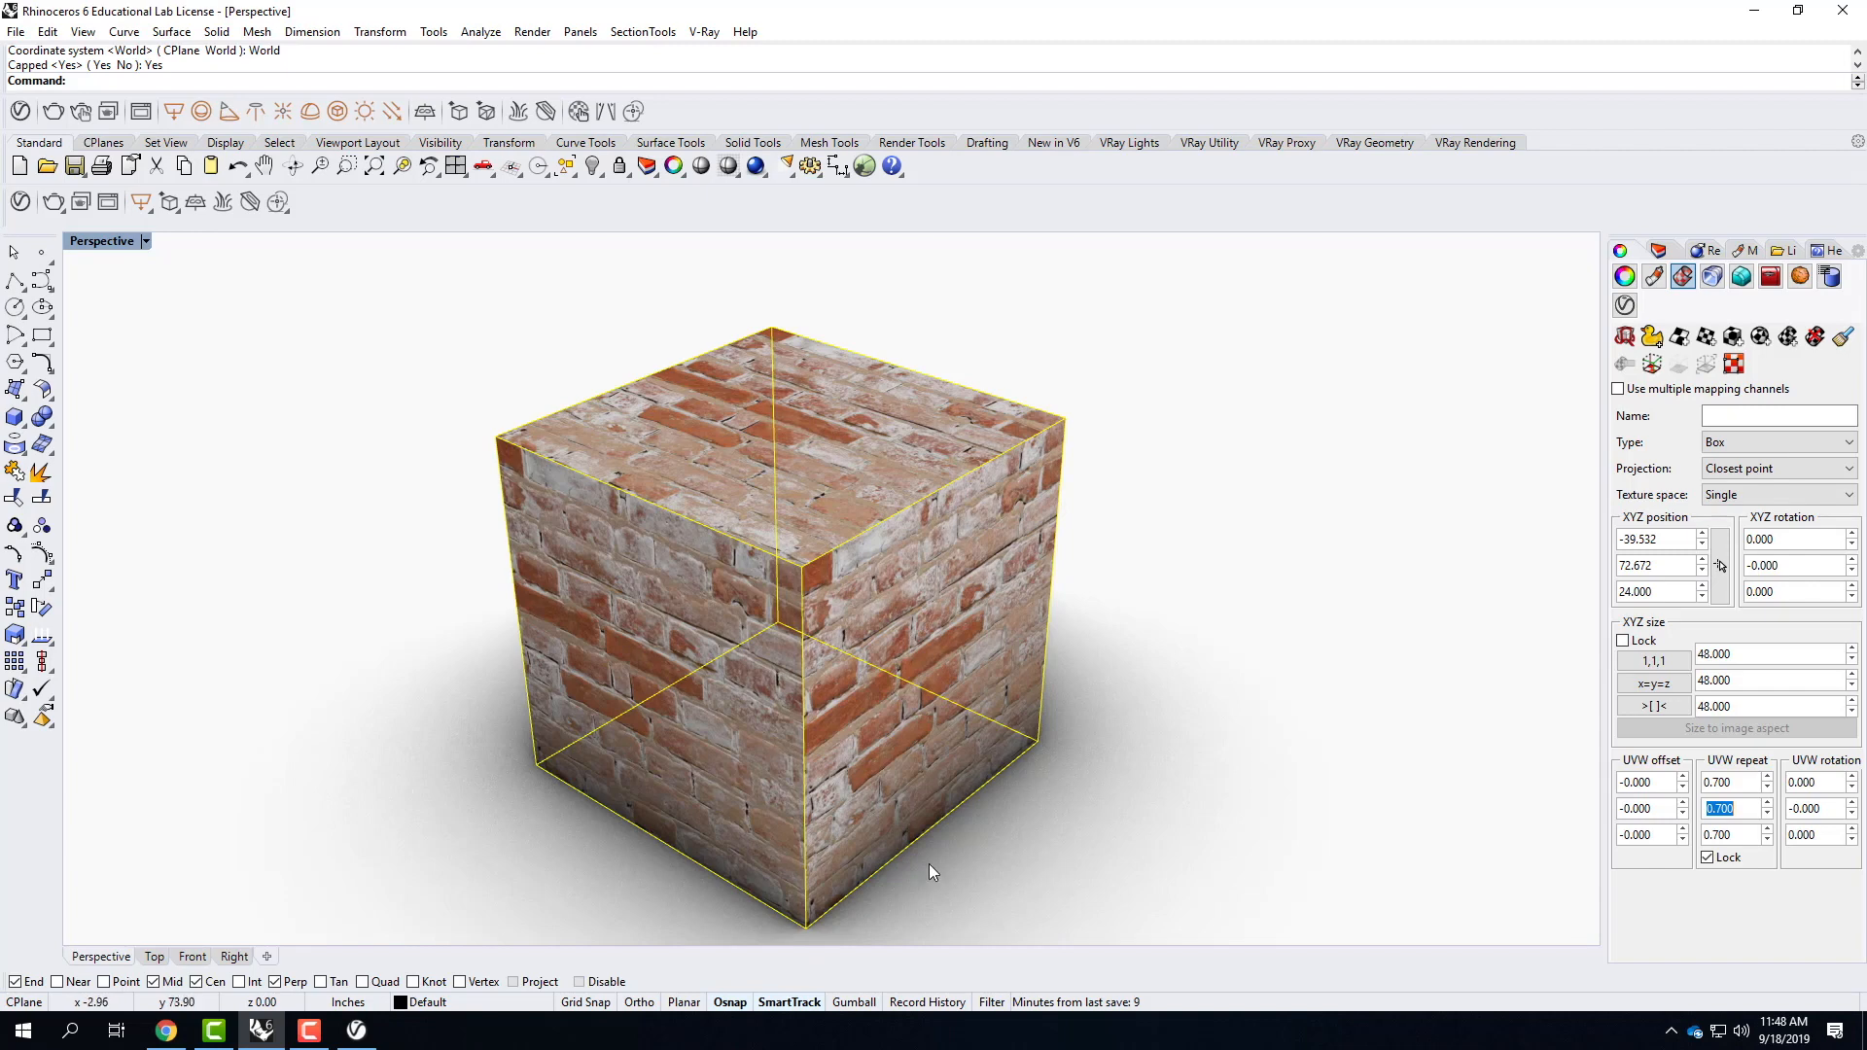
right_click_drag(860, 844, 963, 844)
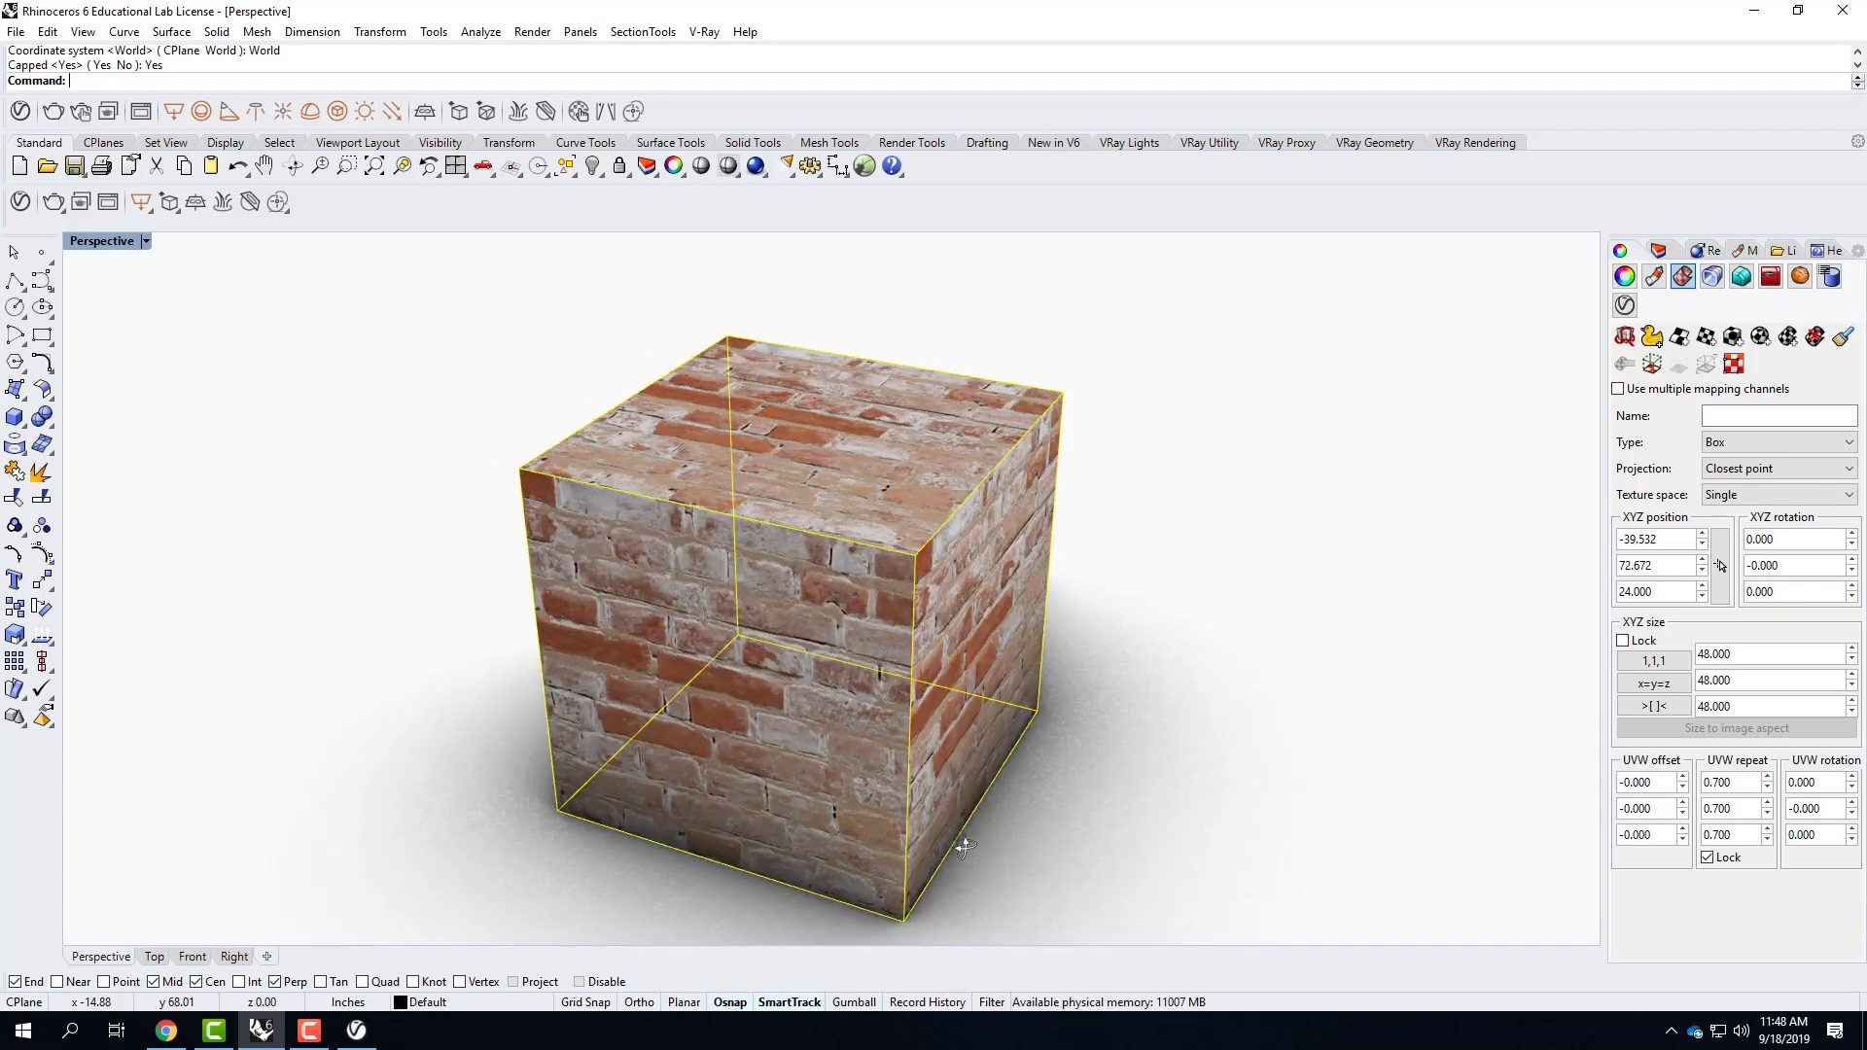
left_click(1146, 476)
left_click(1216, 625)
right_click_drag(1215, 625, 1146, 613)
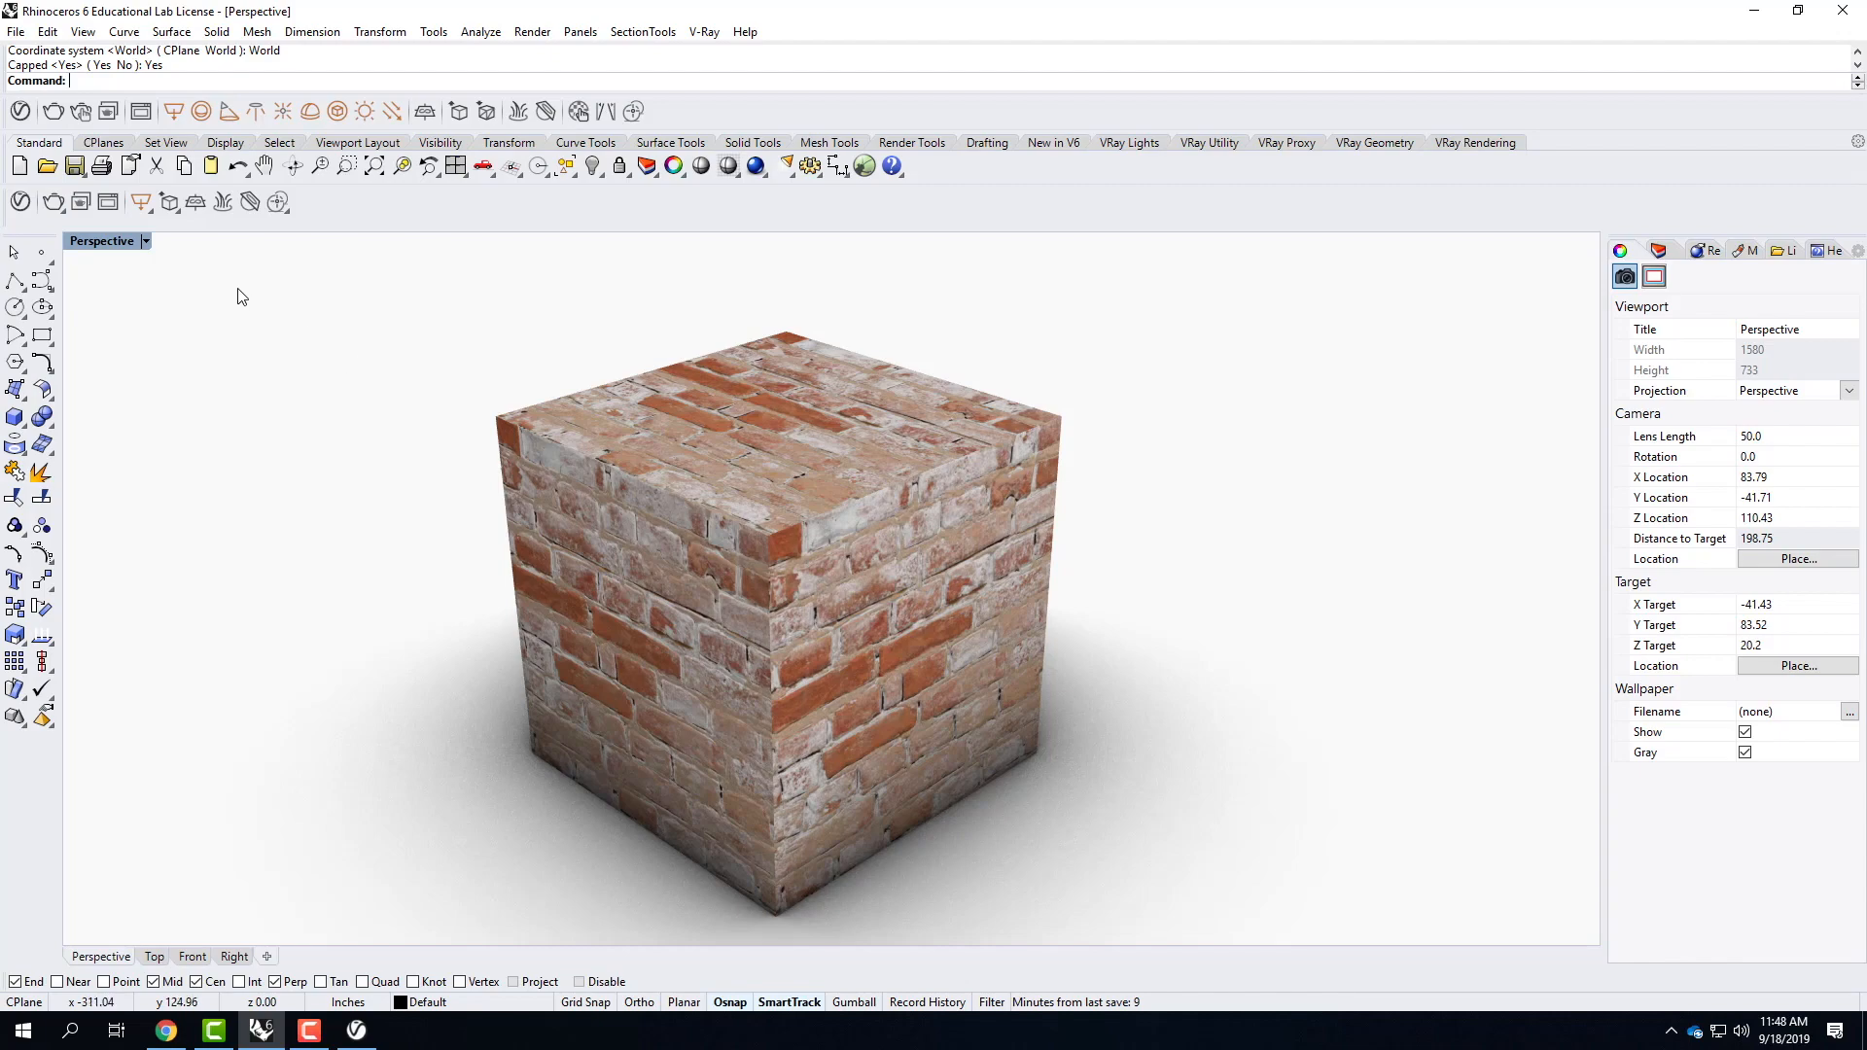
Render the brick cube with V-Ray, inspect the result and minimize the frame buffer.
left_click(54, 206)
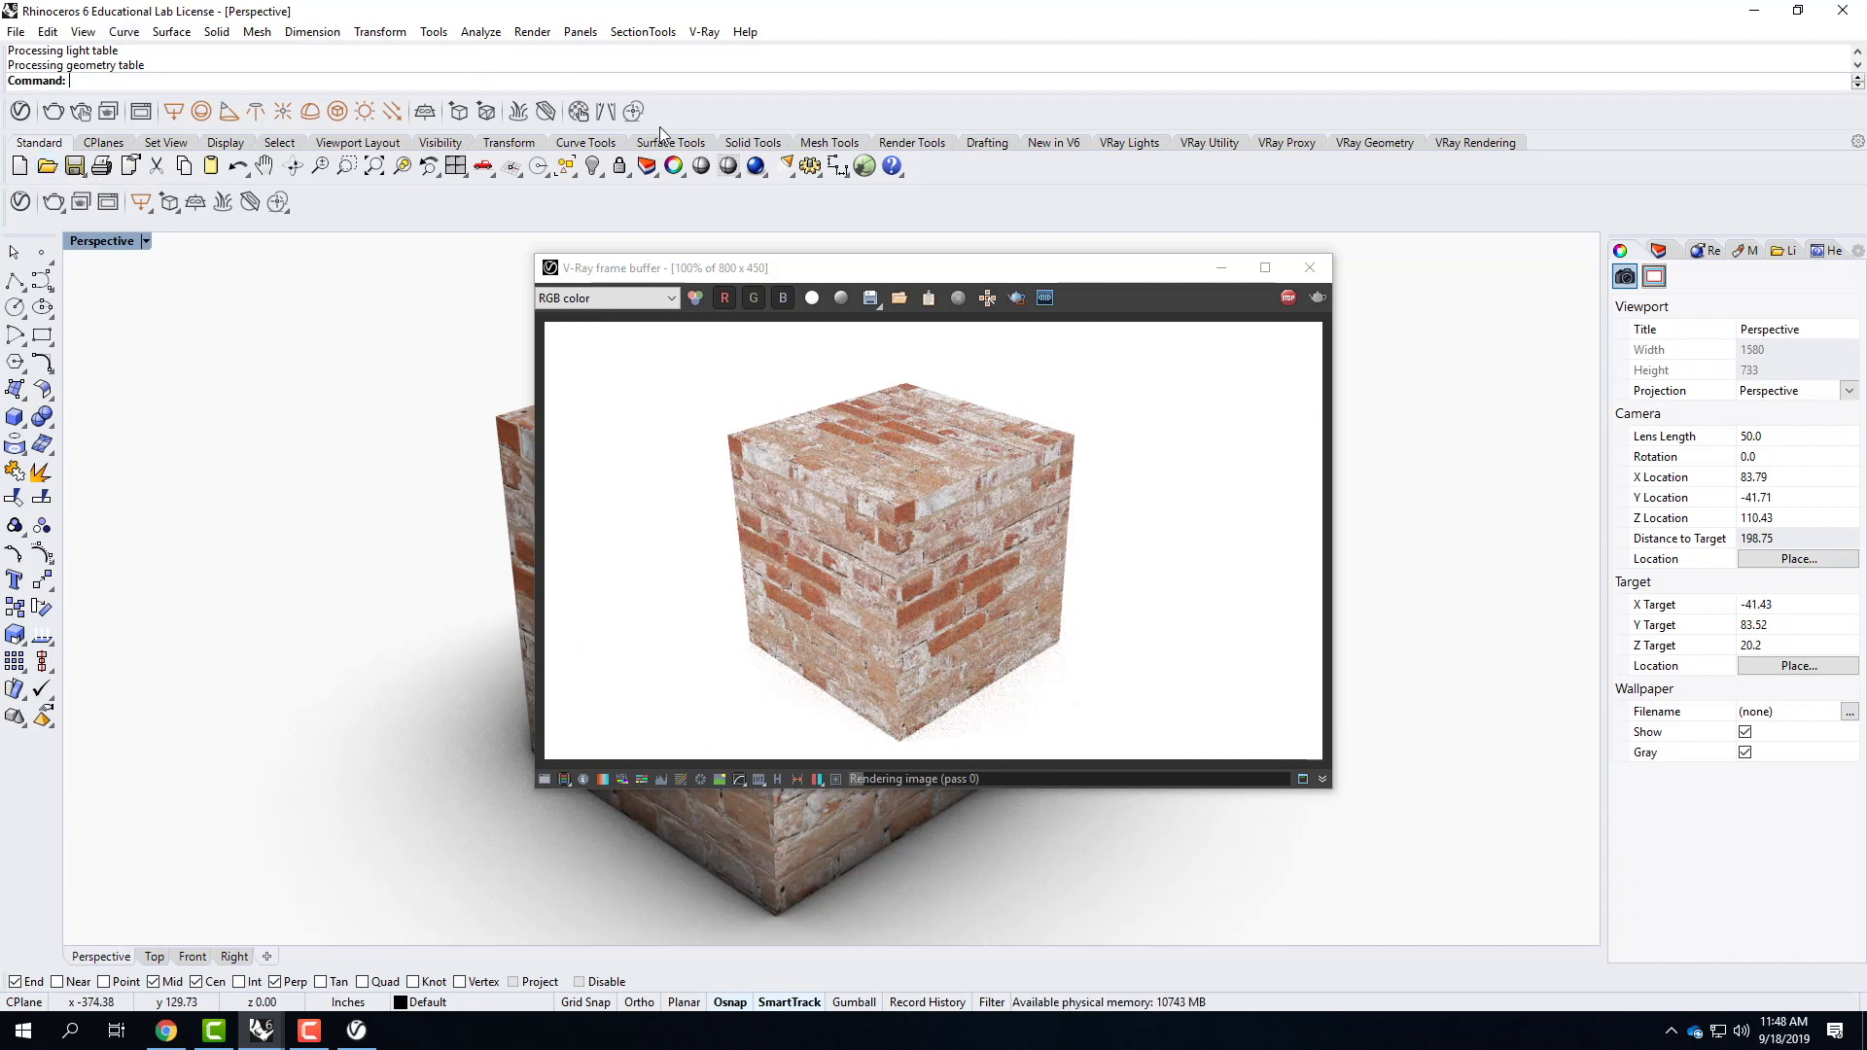
left_click(833, 15)
left_click(1267, 290)
left_click(1225, 271)
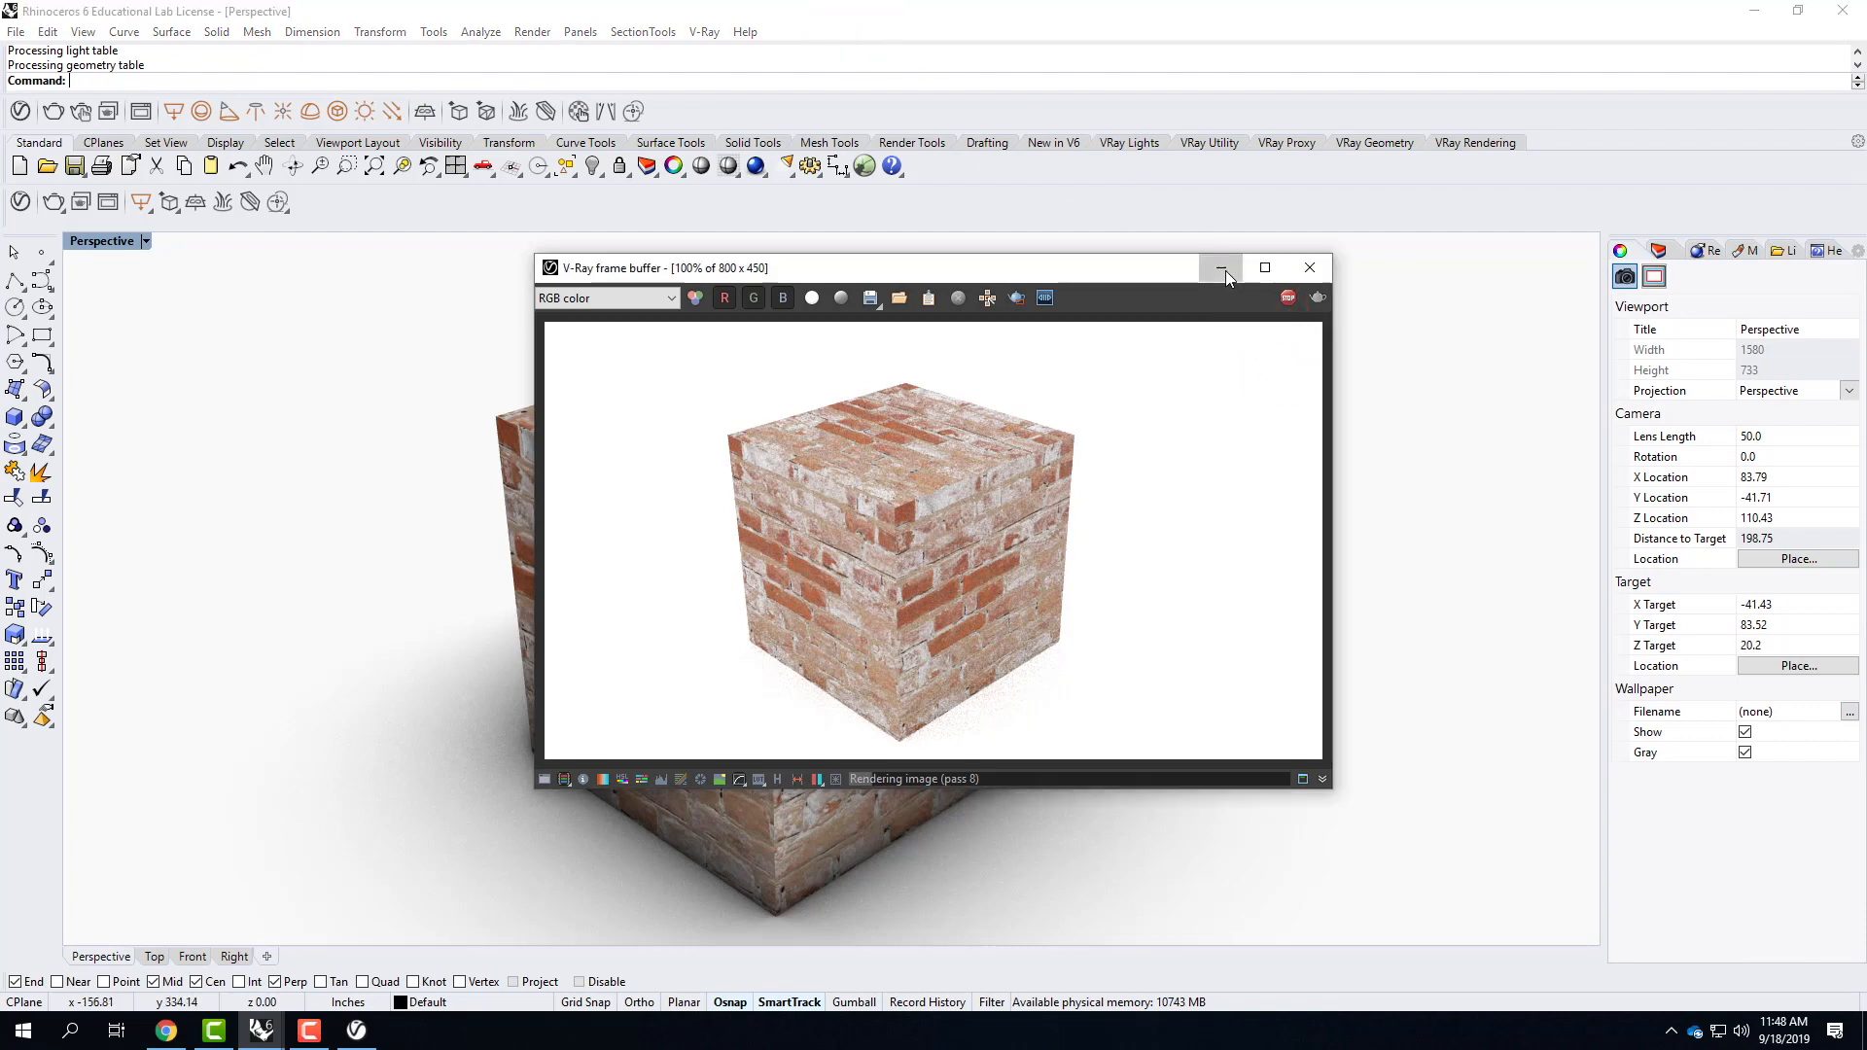
left_click(1223, 269)
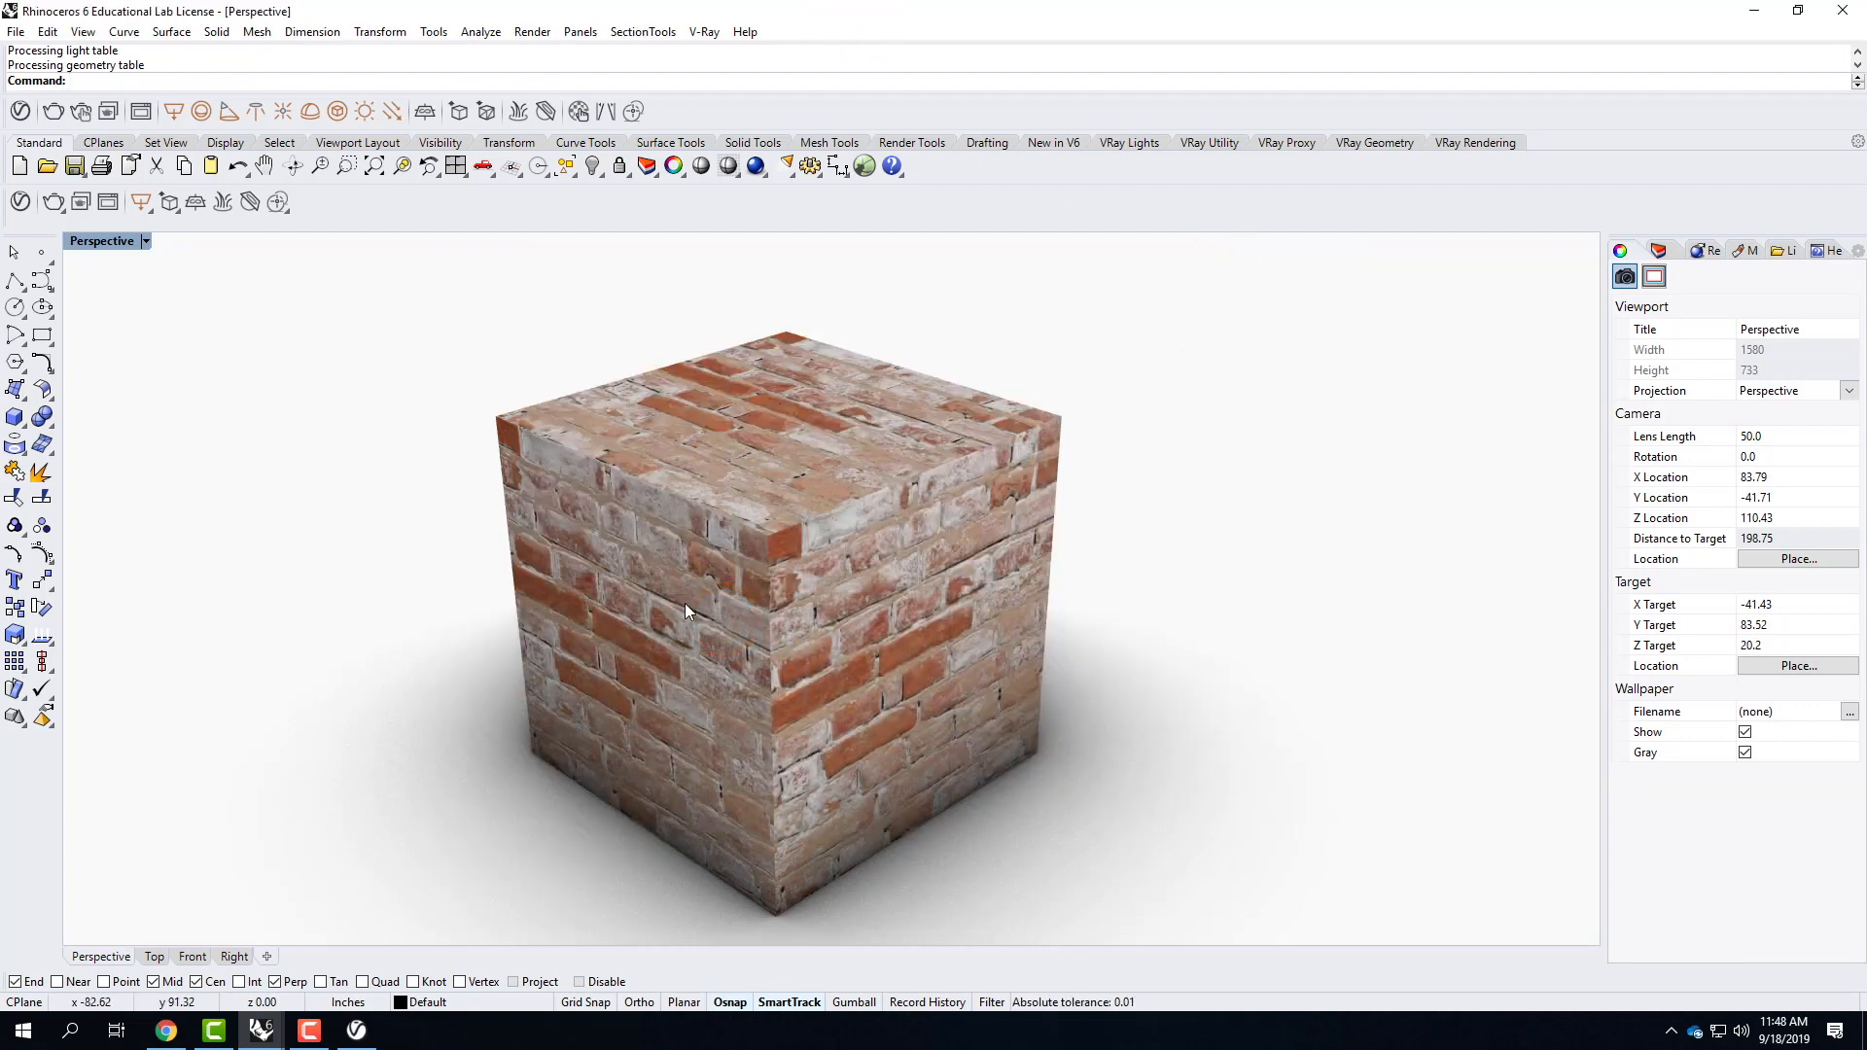
Show all hidden objects and hide the brick cube.
type("show")
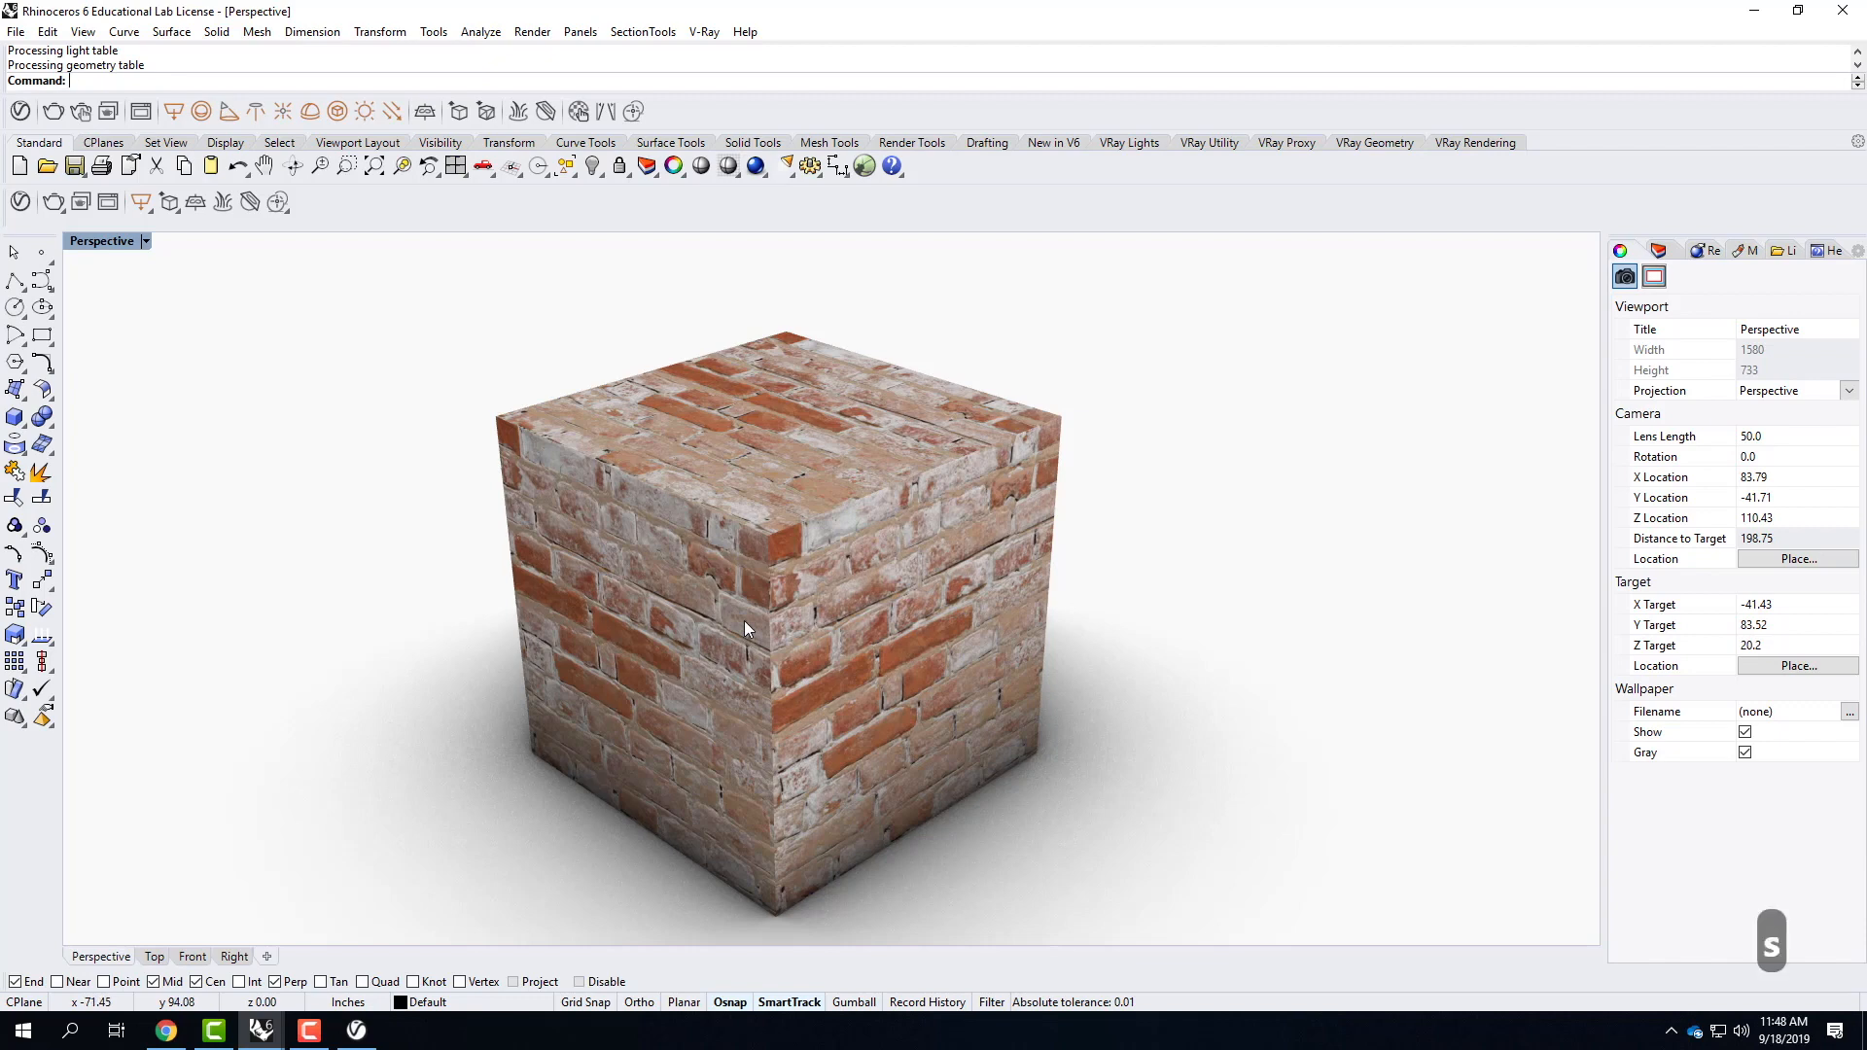
key("Return")
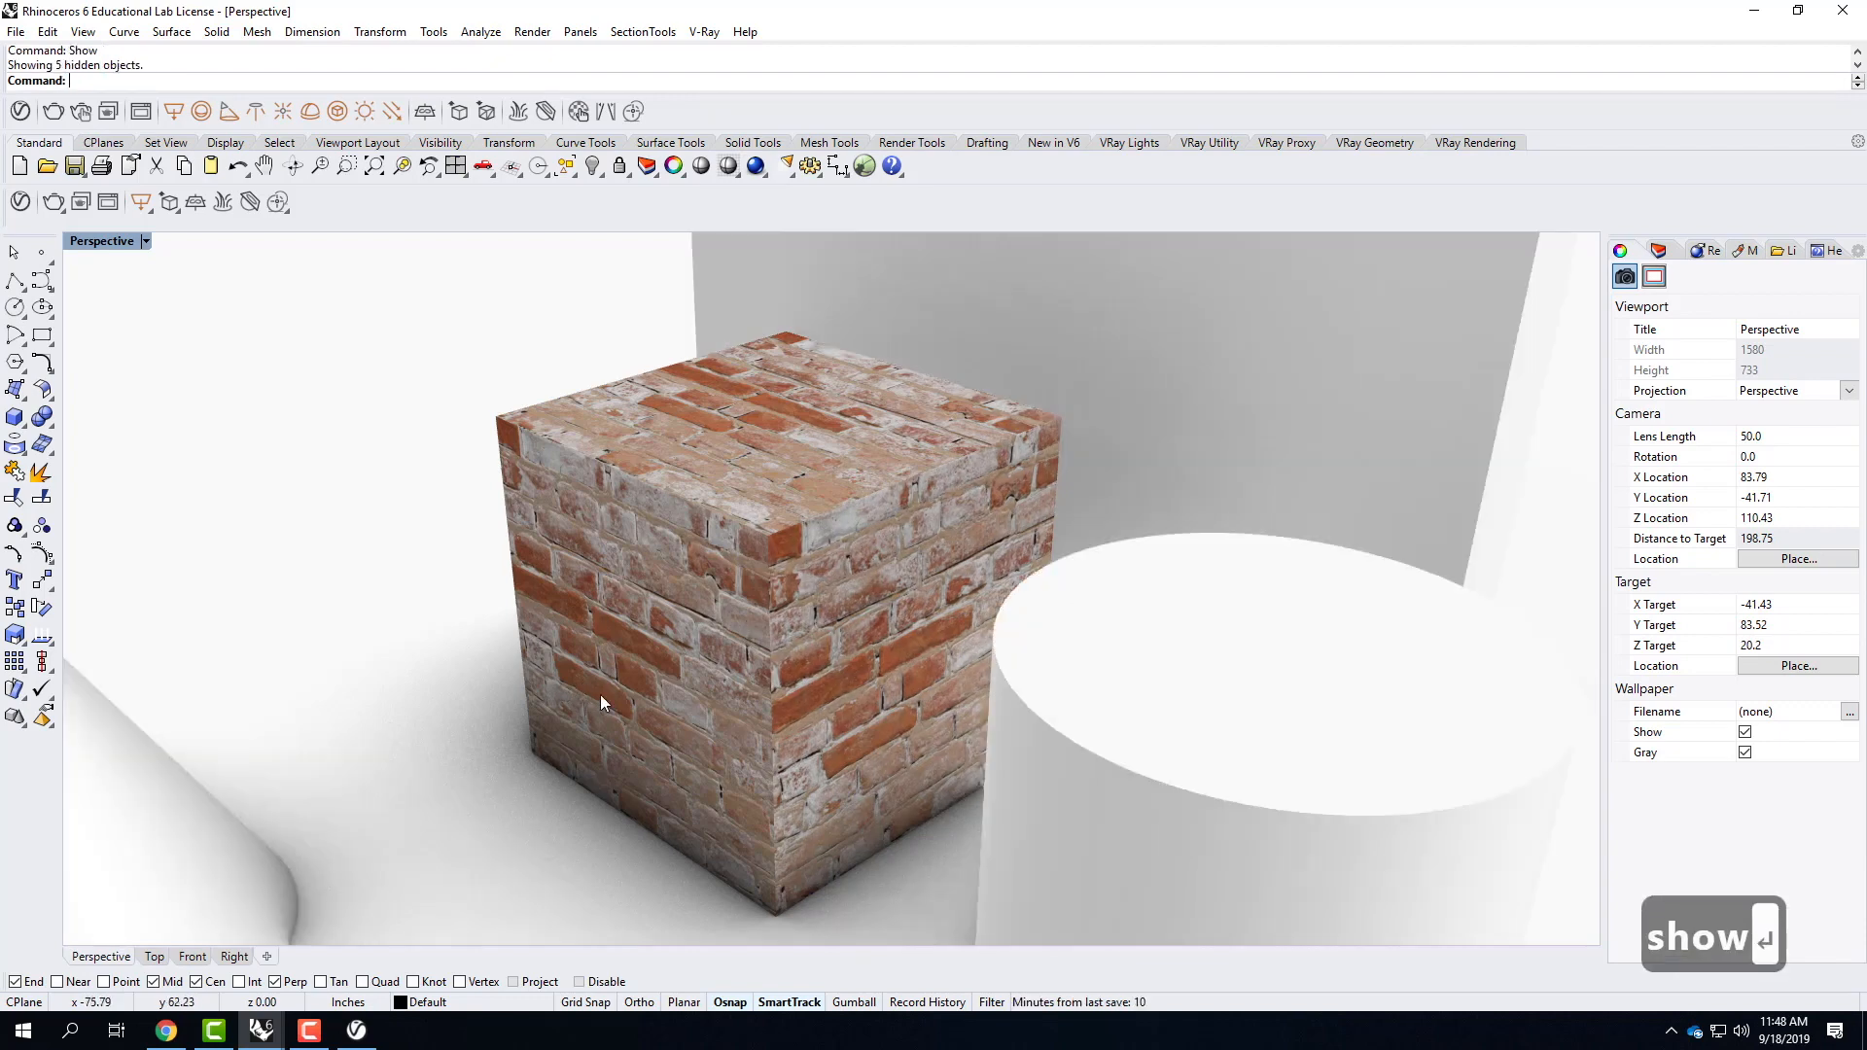
scroll(612, 695, "down", 4)
left_click(663, 585)
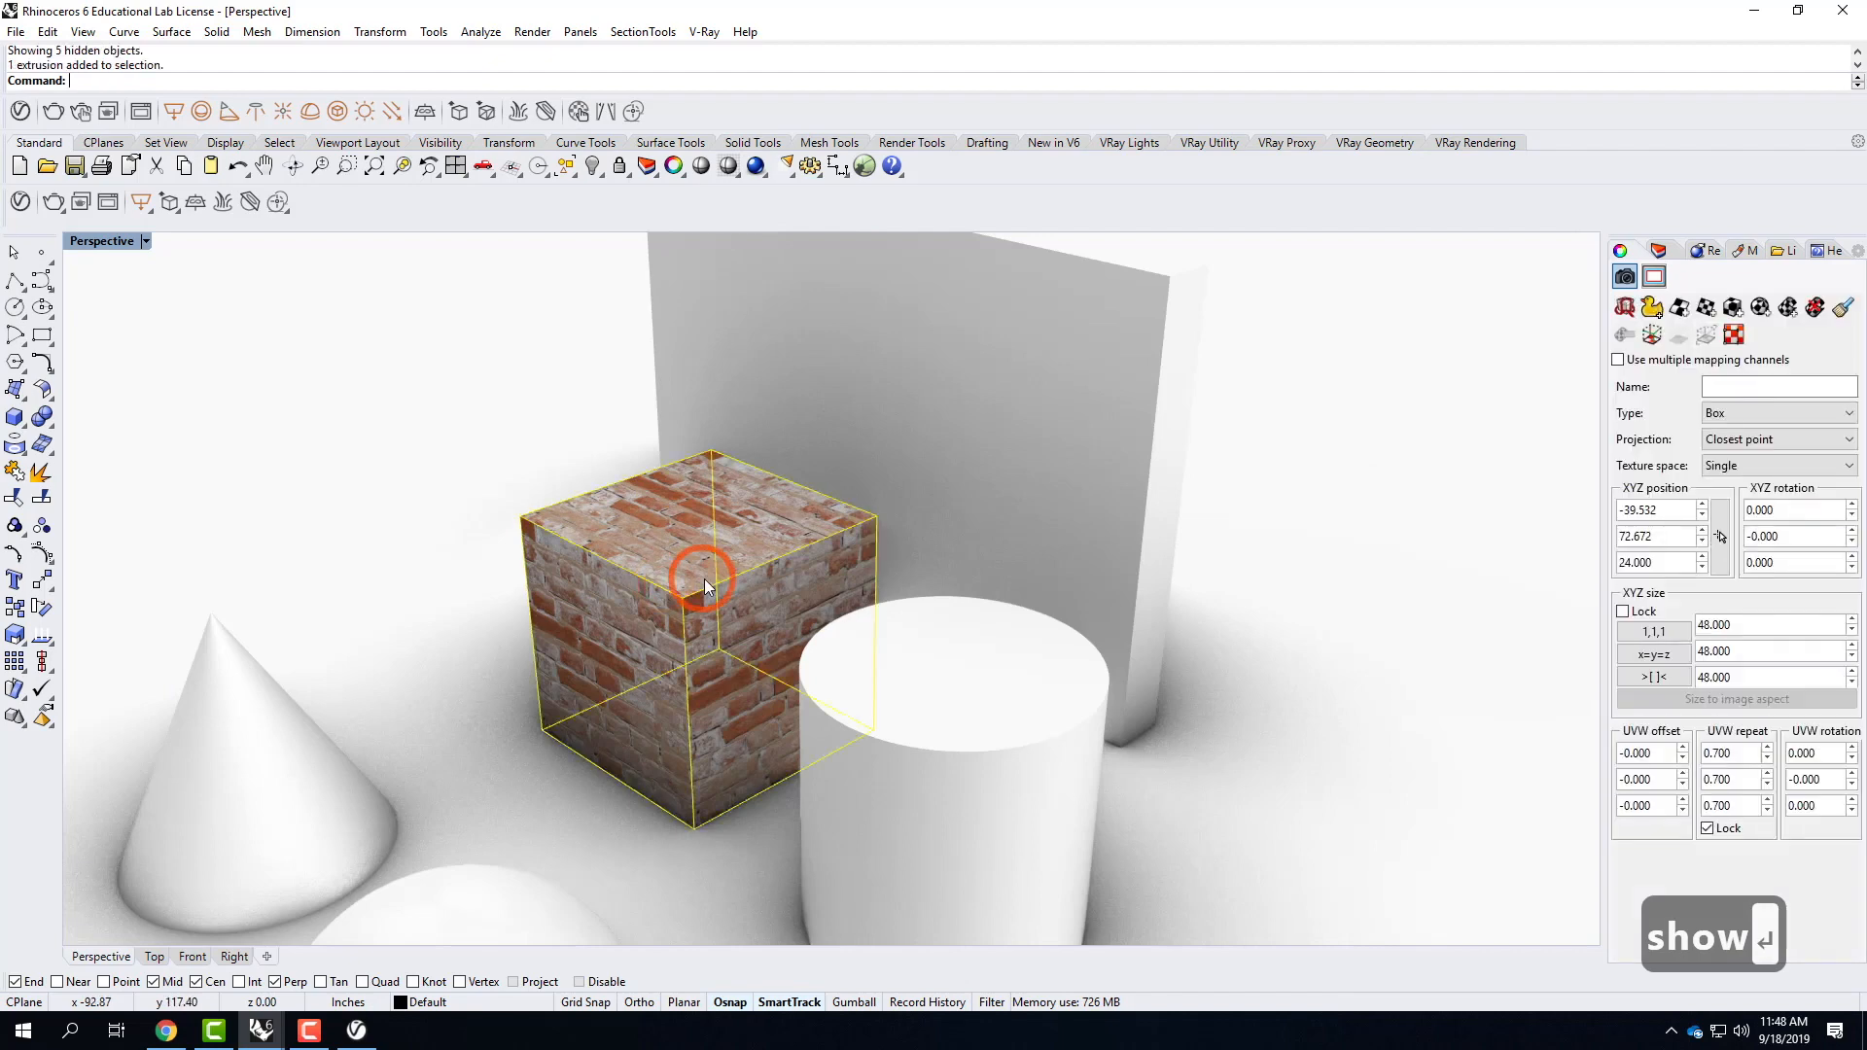
type("hi")
key("Return")
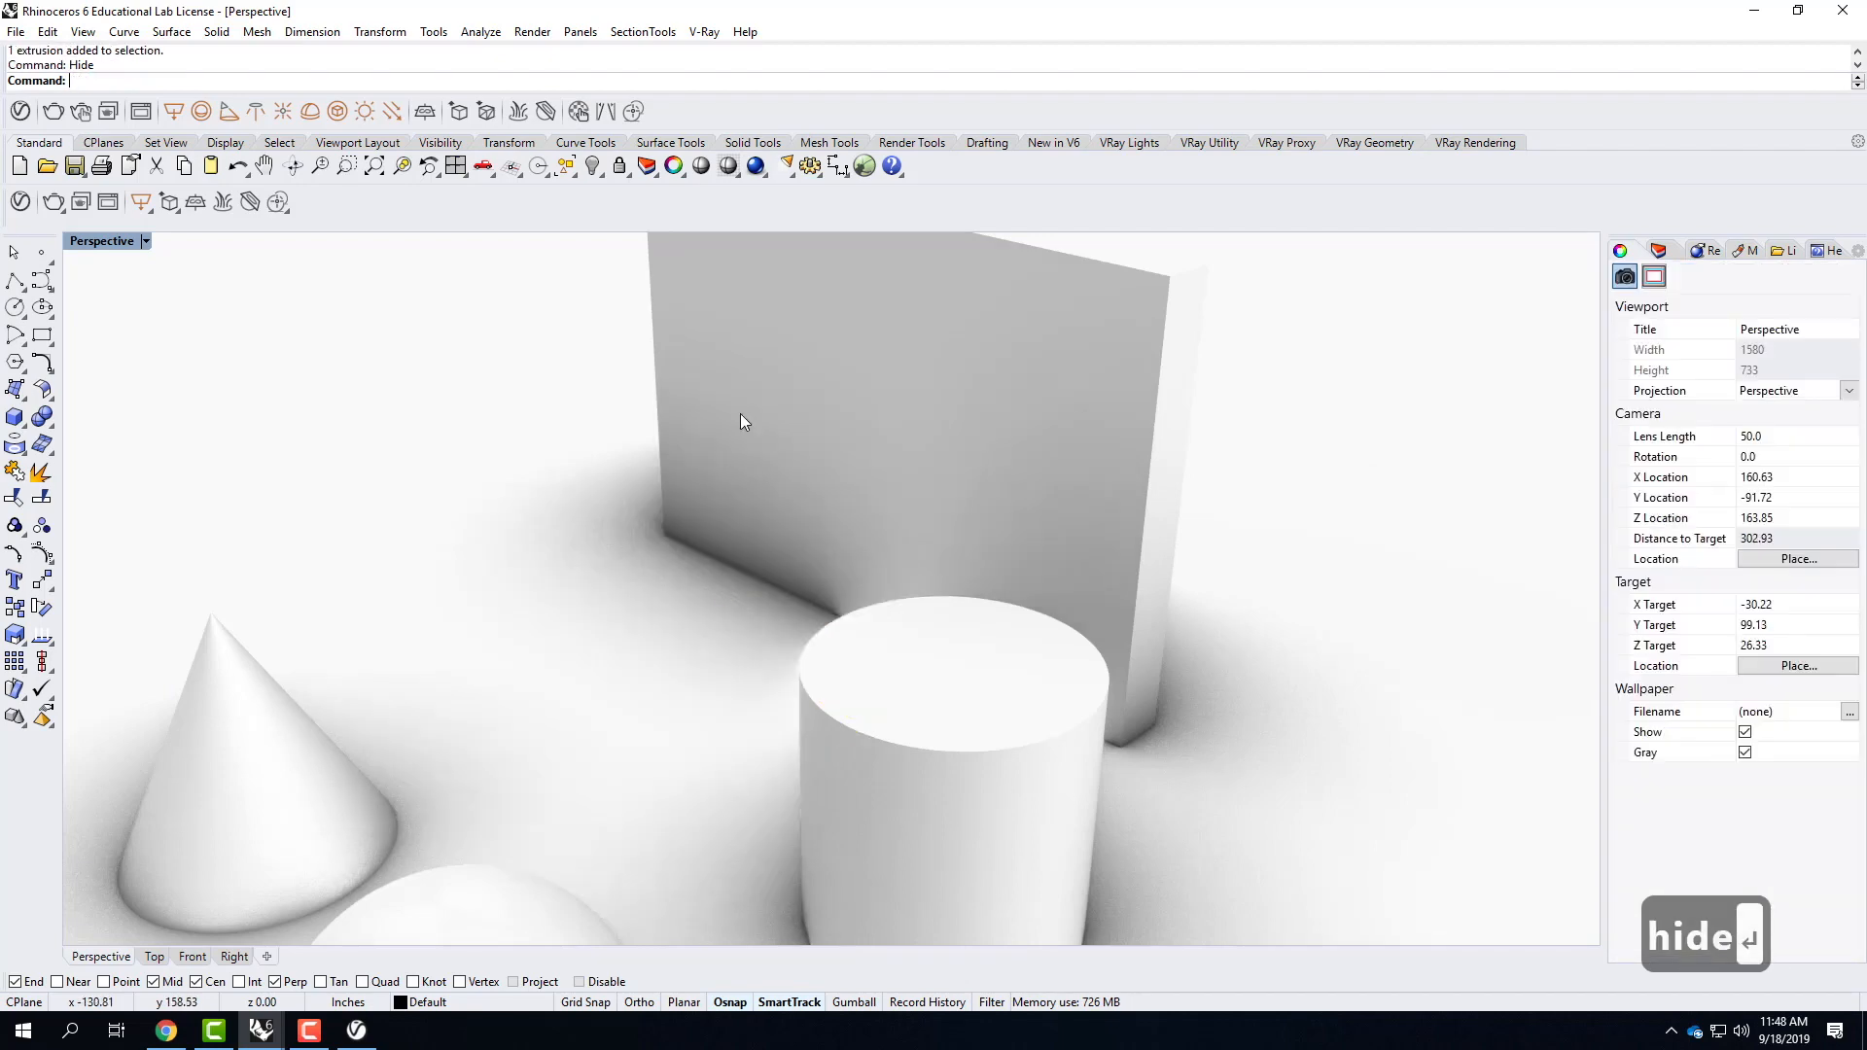
Hide the cone, sphere, pyramid and cylinder so that only the wall slab is left.
right_click_drag(789, 400, 356, 616)
left_click(462, 617)
left_click(603, 687, "shift")
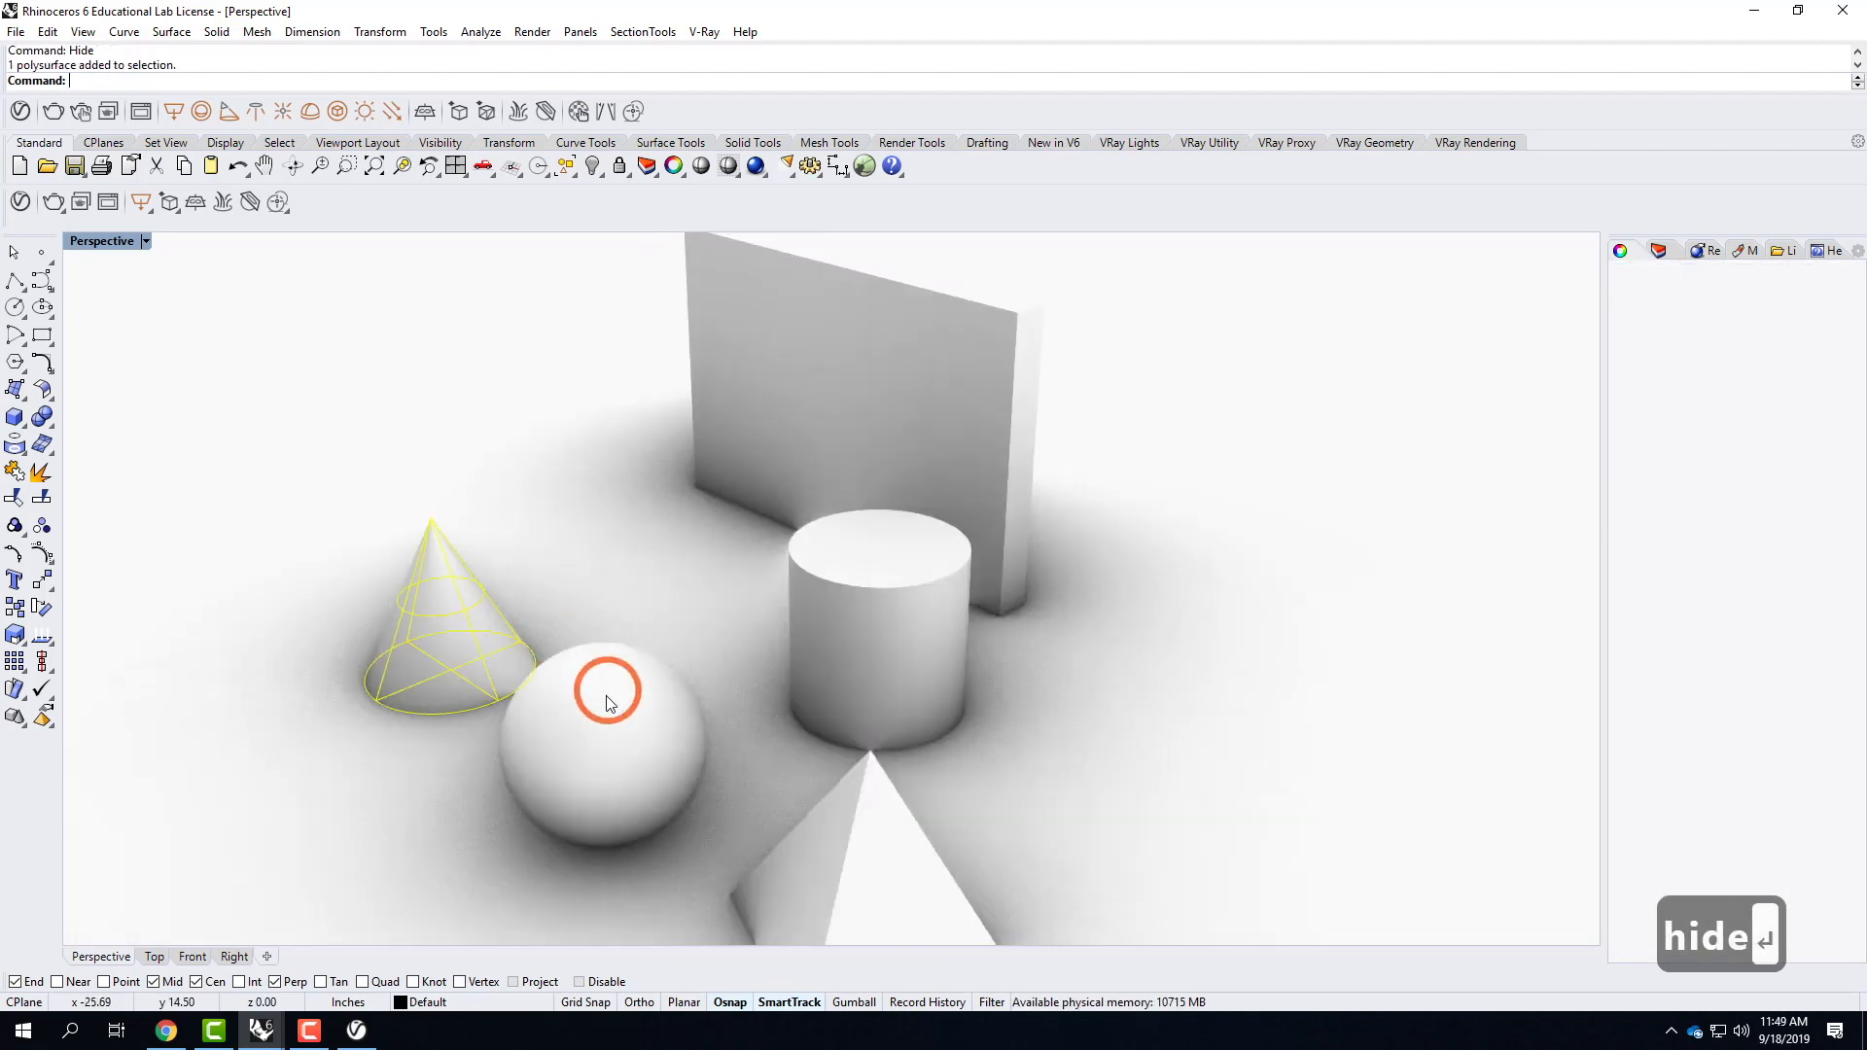
left_click(906, 836, "shift")
left_click(900, 632, "shift")
type("hide")
key("Return")
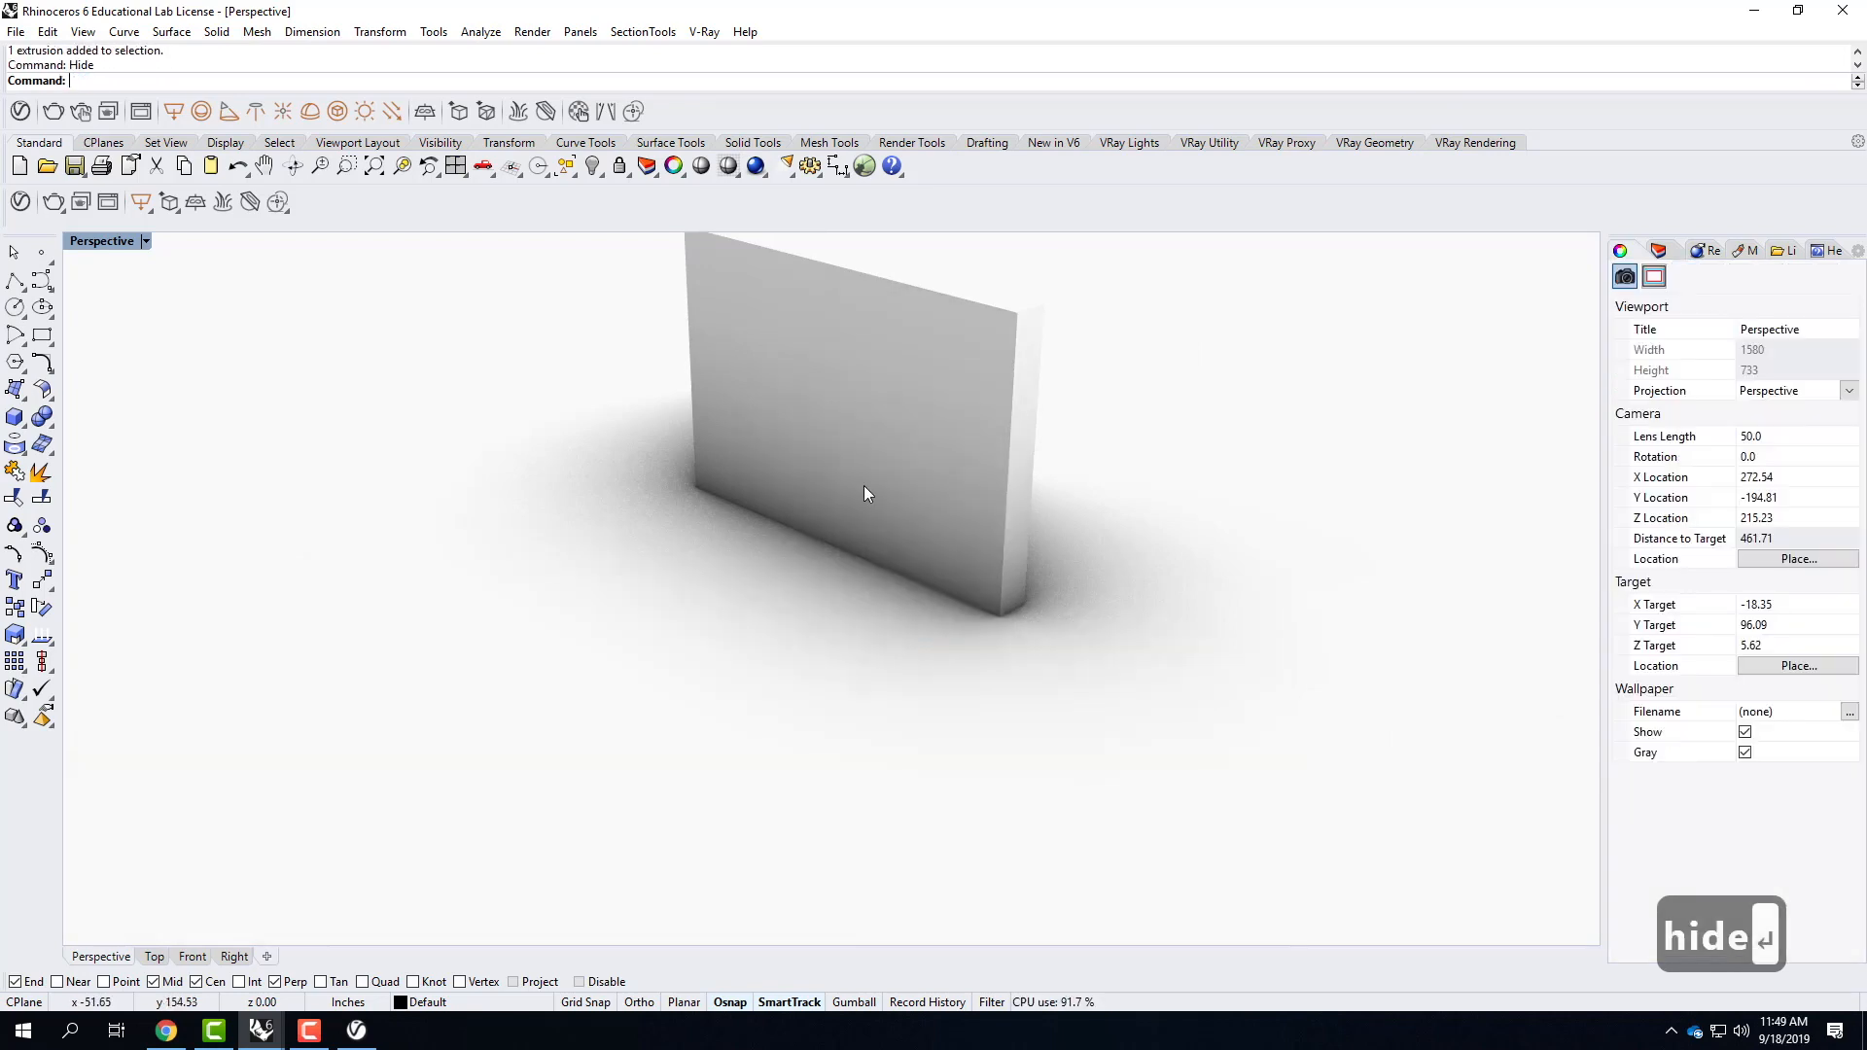
Select the wall slab and zoom the Perspective viewport to the selection.
left_click(860, 460)
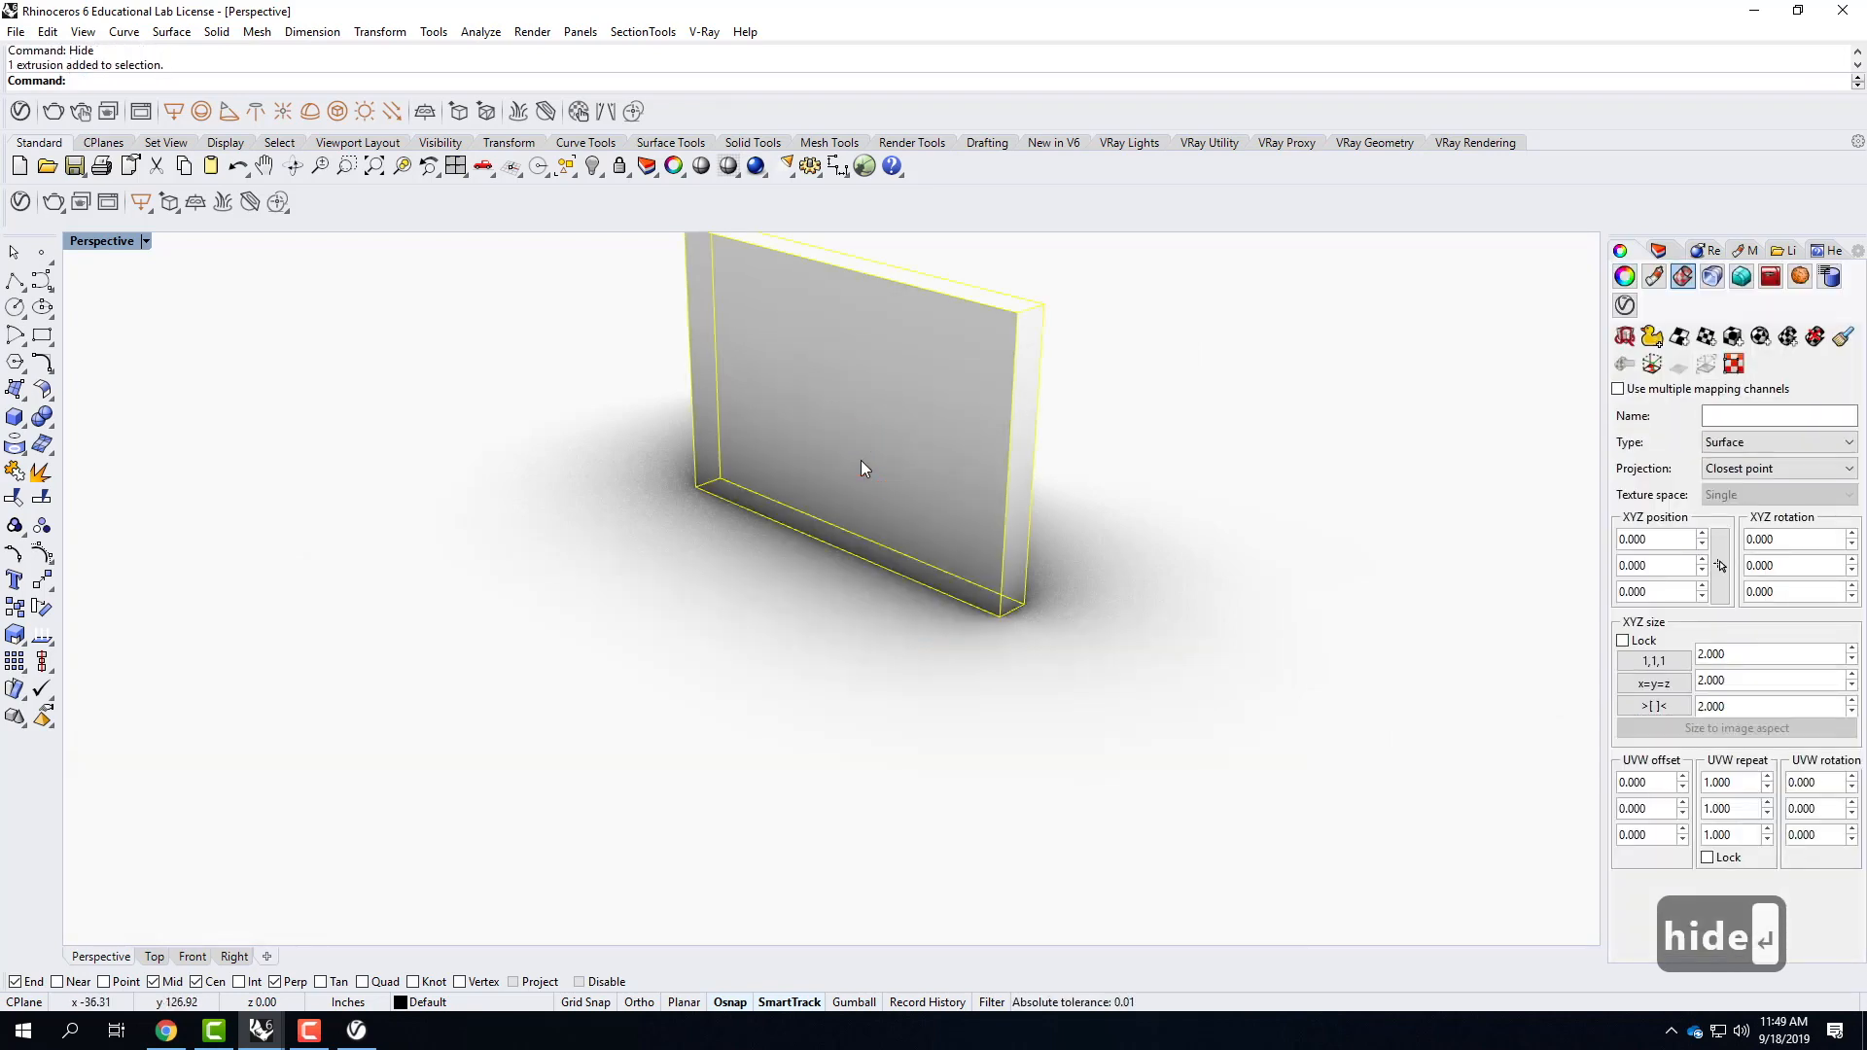
type("z")
key("Return")
type("s")
key("Return")
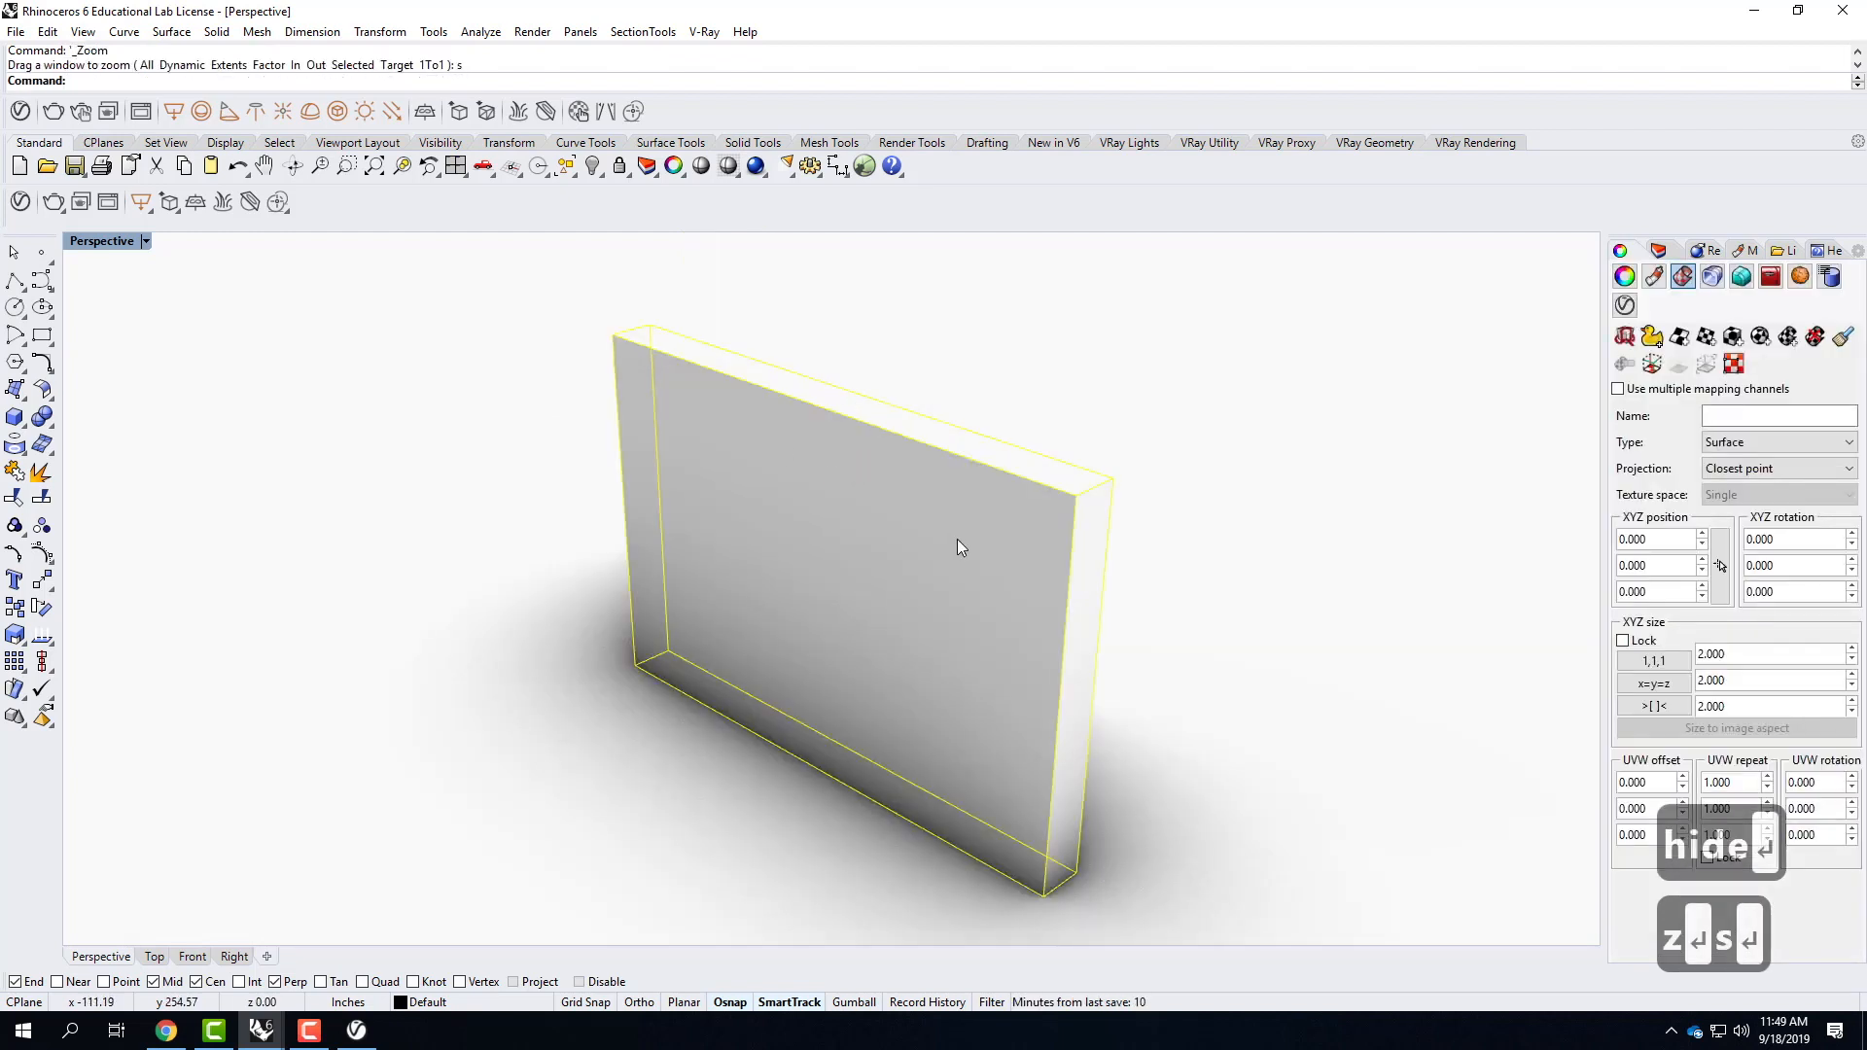
Open the V-Ray material library and add Wood Planks A01 100cm from Wood & Laminate to the scene's materials.
left_click(21, 202)
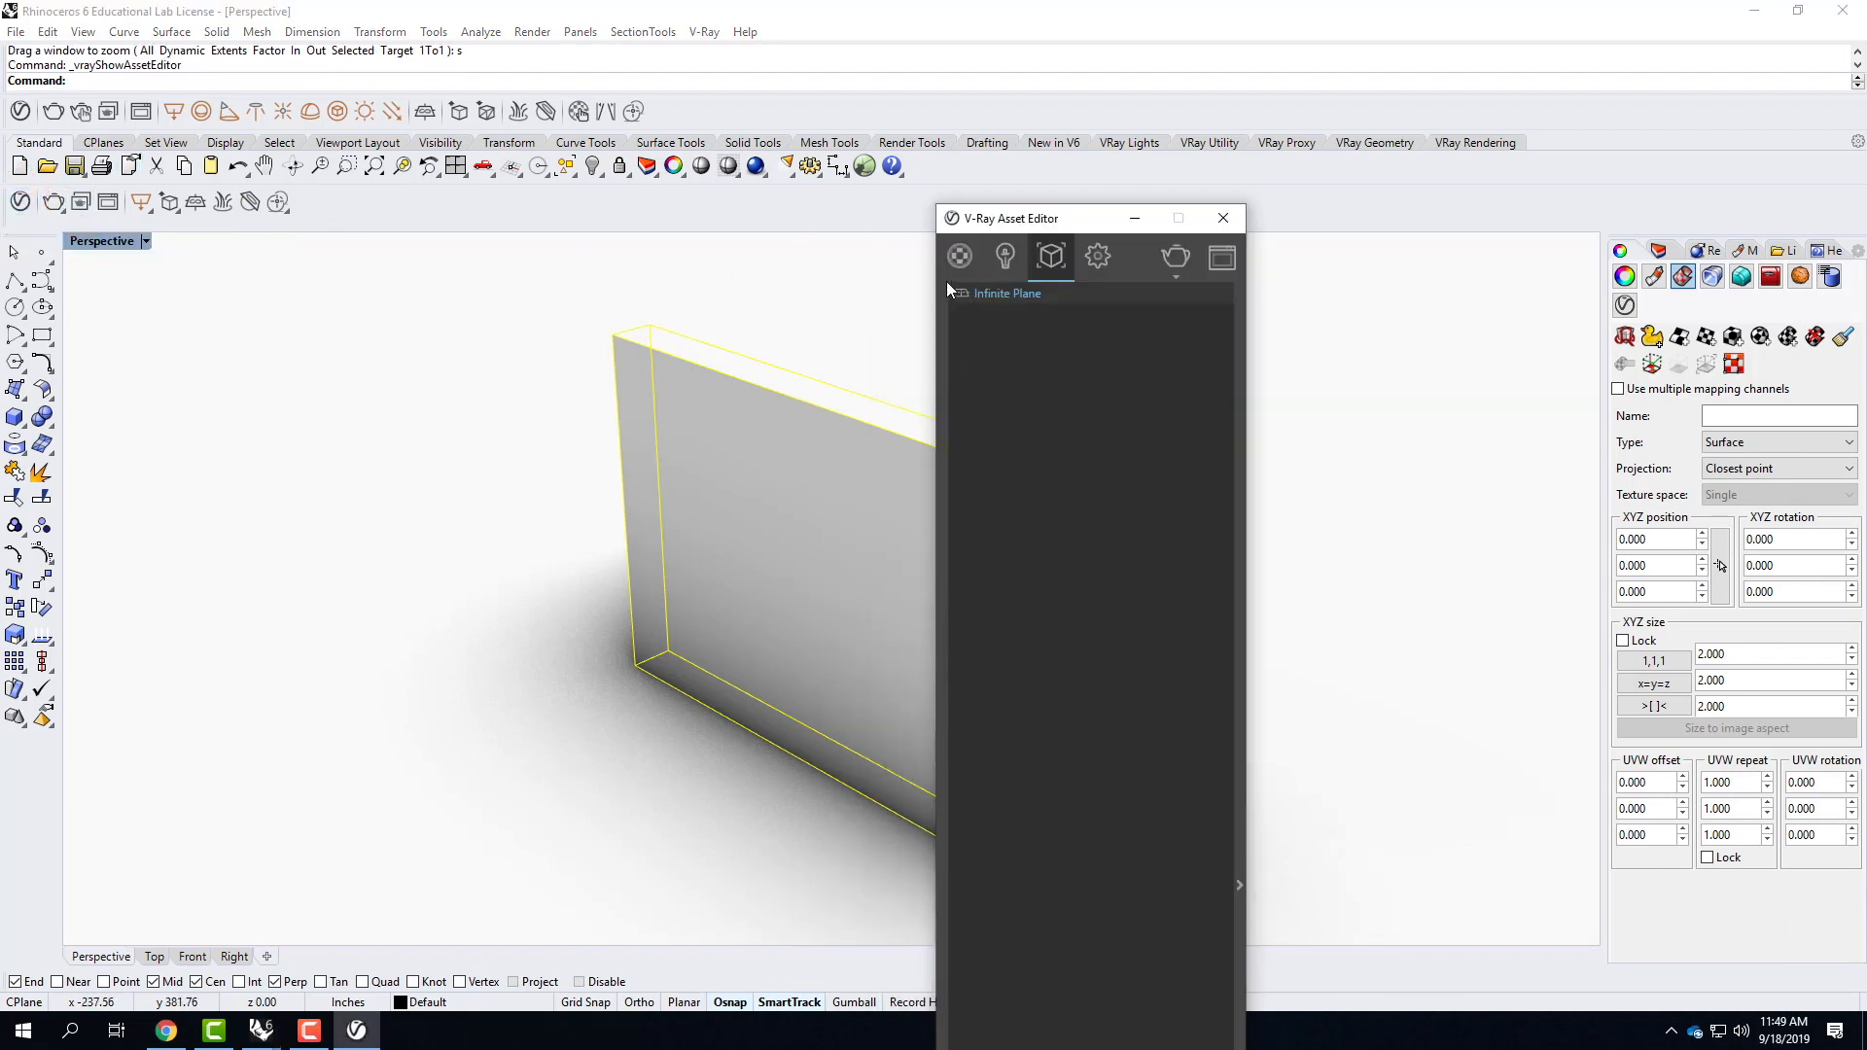
left_click(956, 259)
left_click(945, 731)
left_click_drag(941, 219, 961, 42)
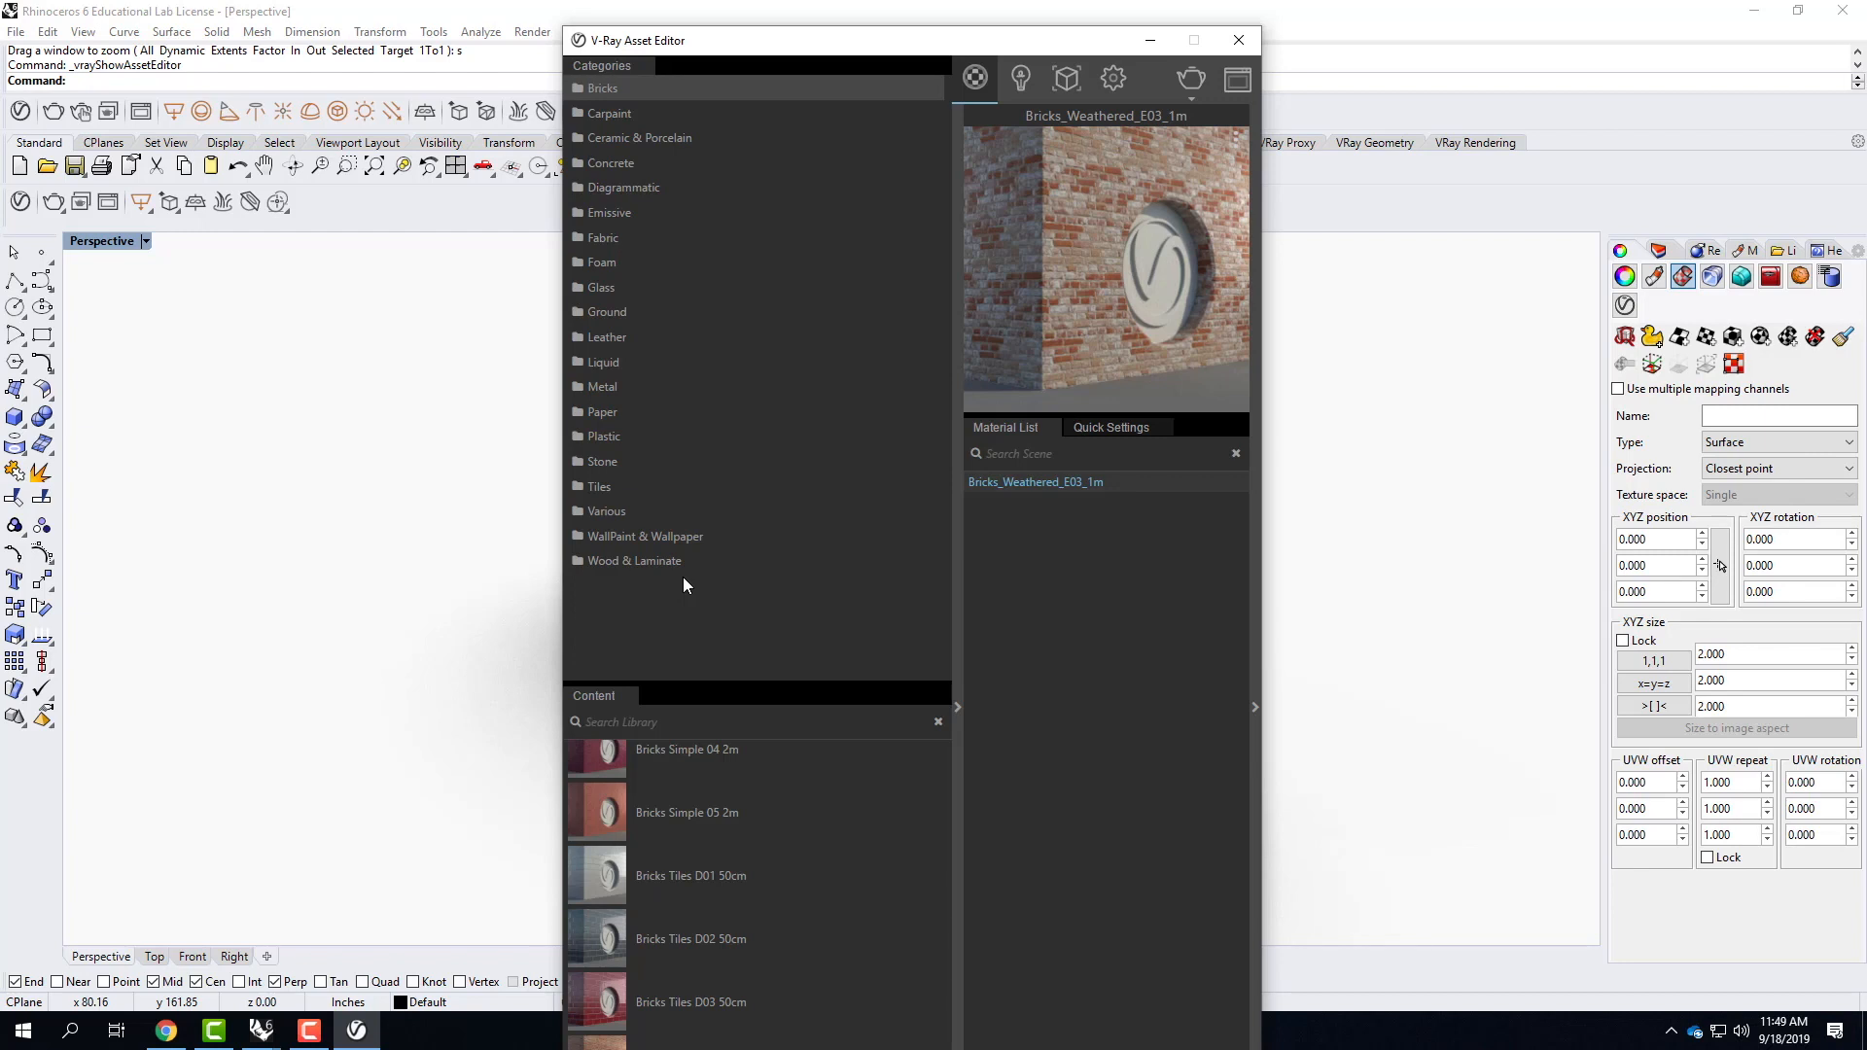
left_click(656, 563)
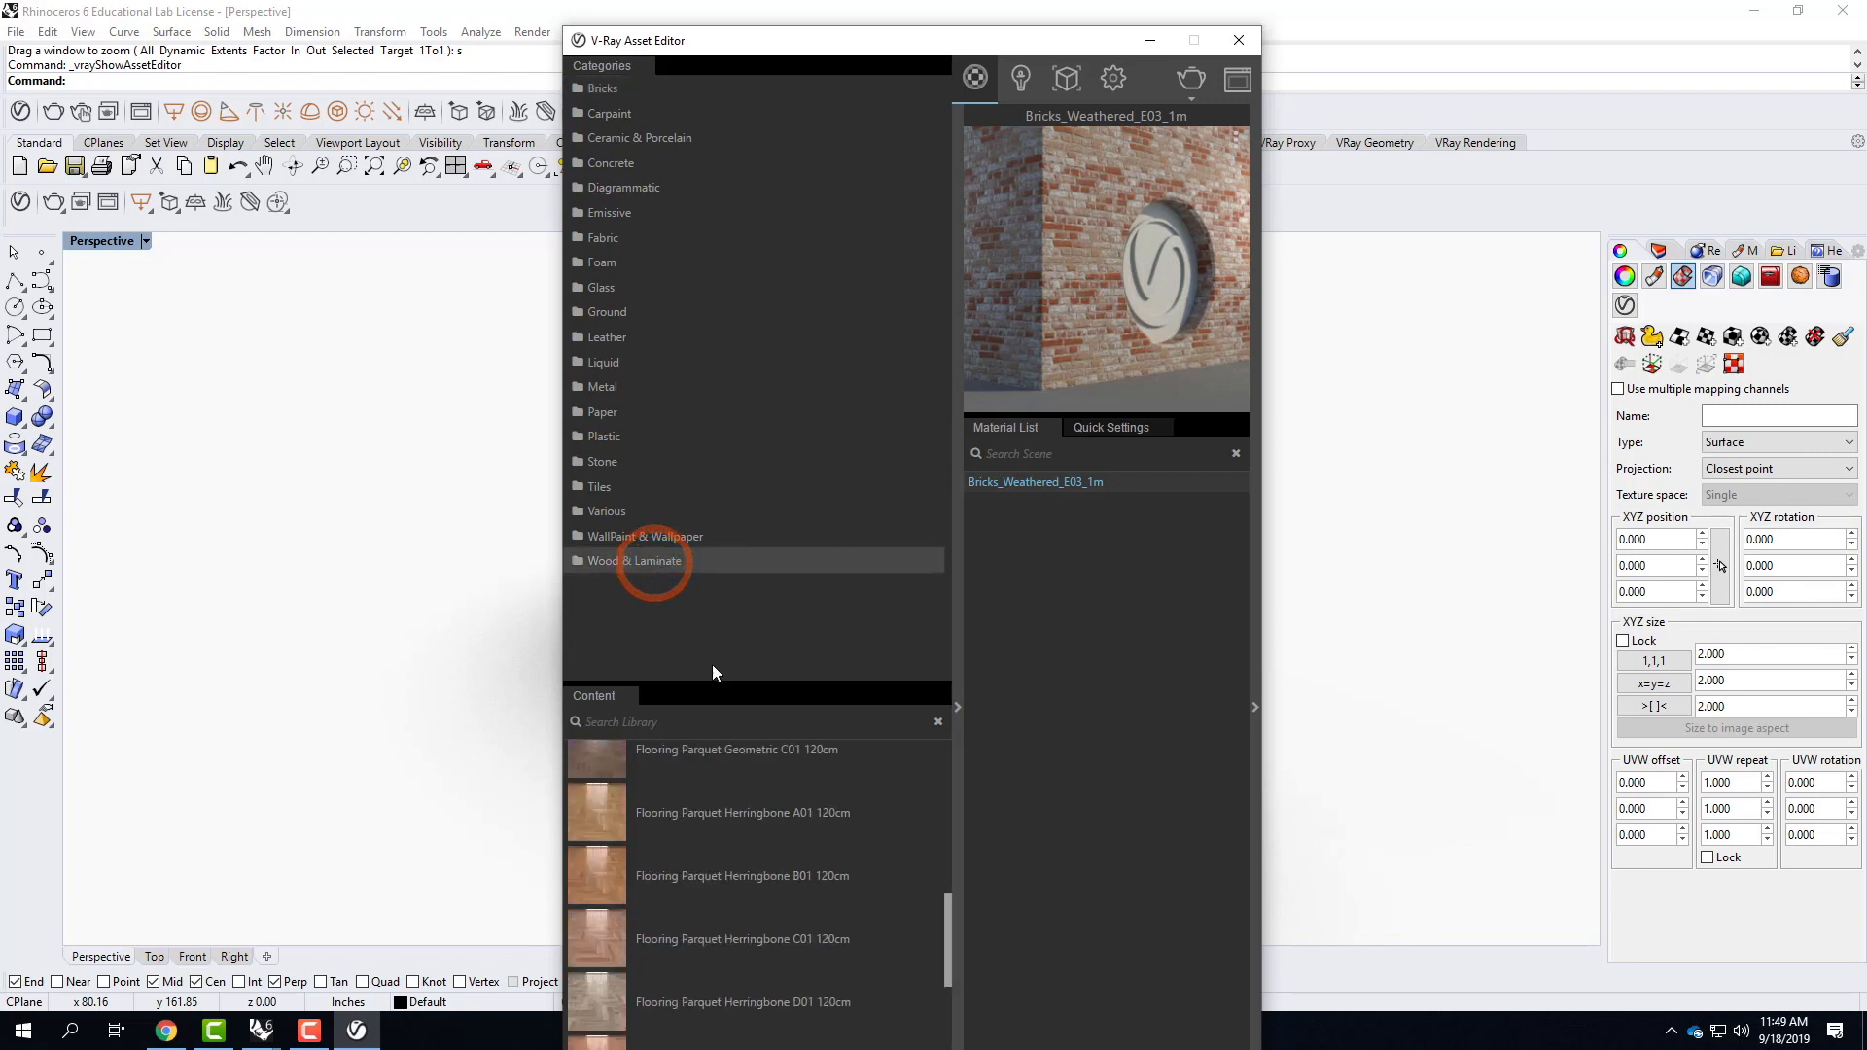
scroll(779, 803, "down", 9)
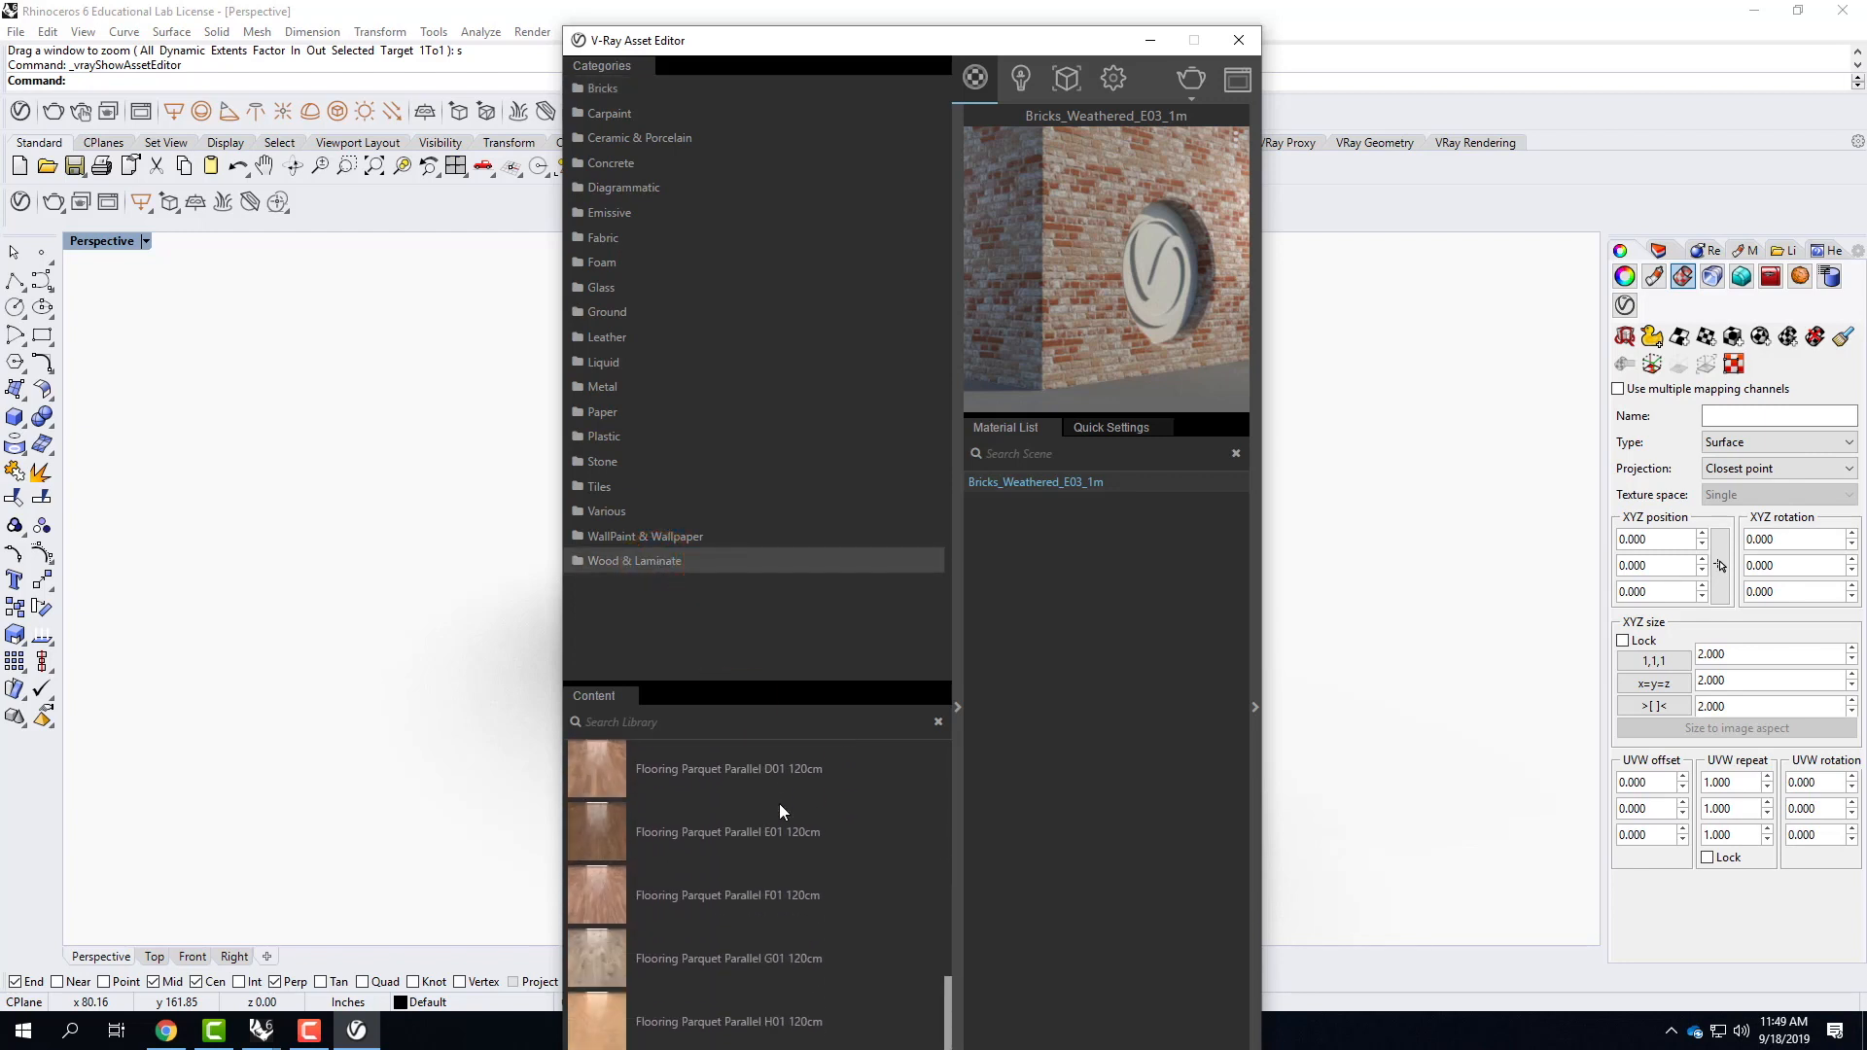
scroll(779, 803, "down", 10)
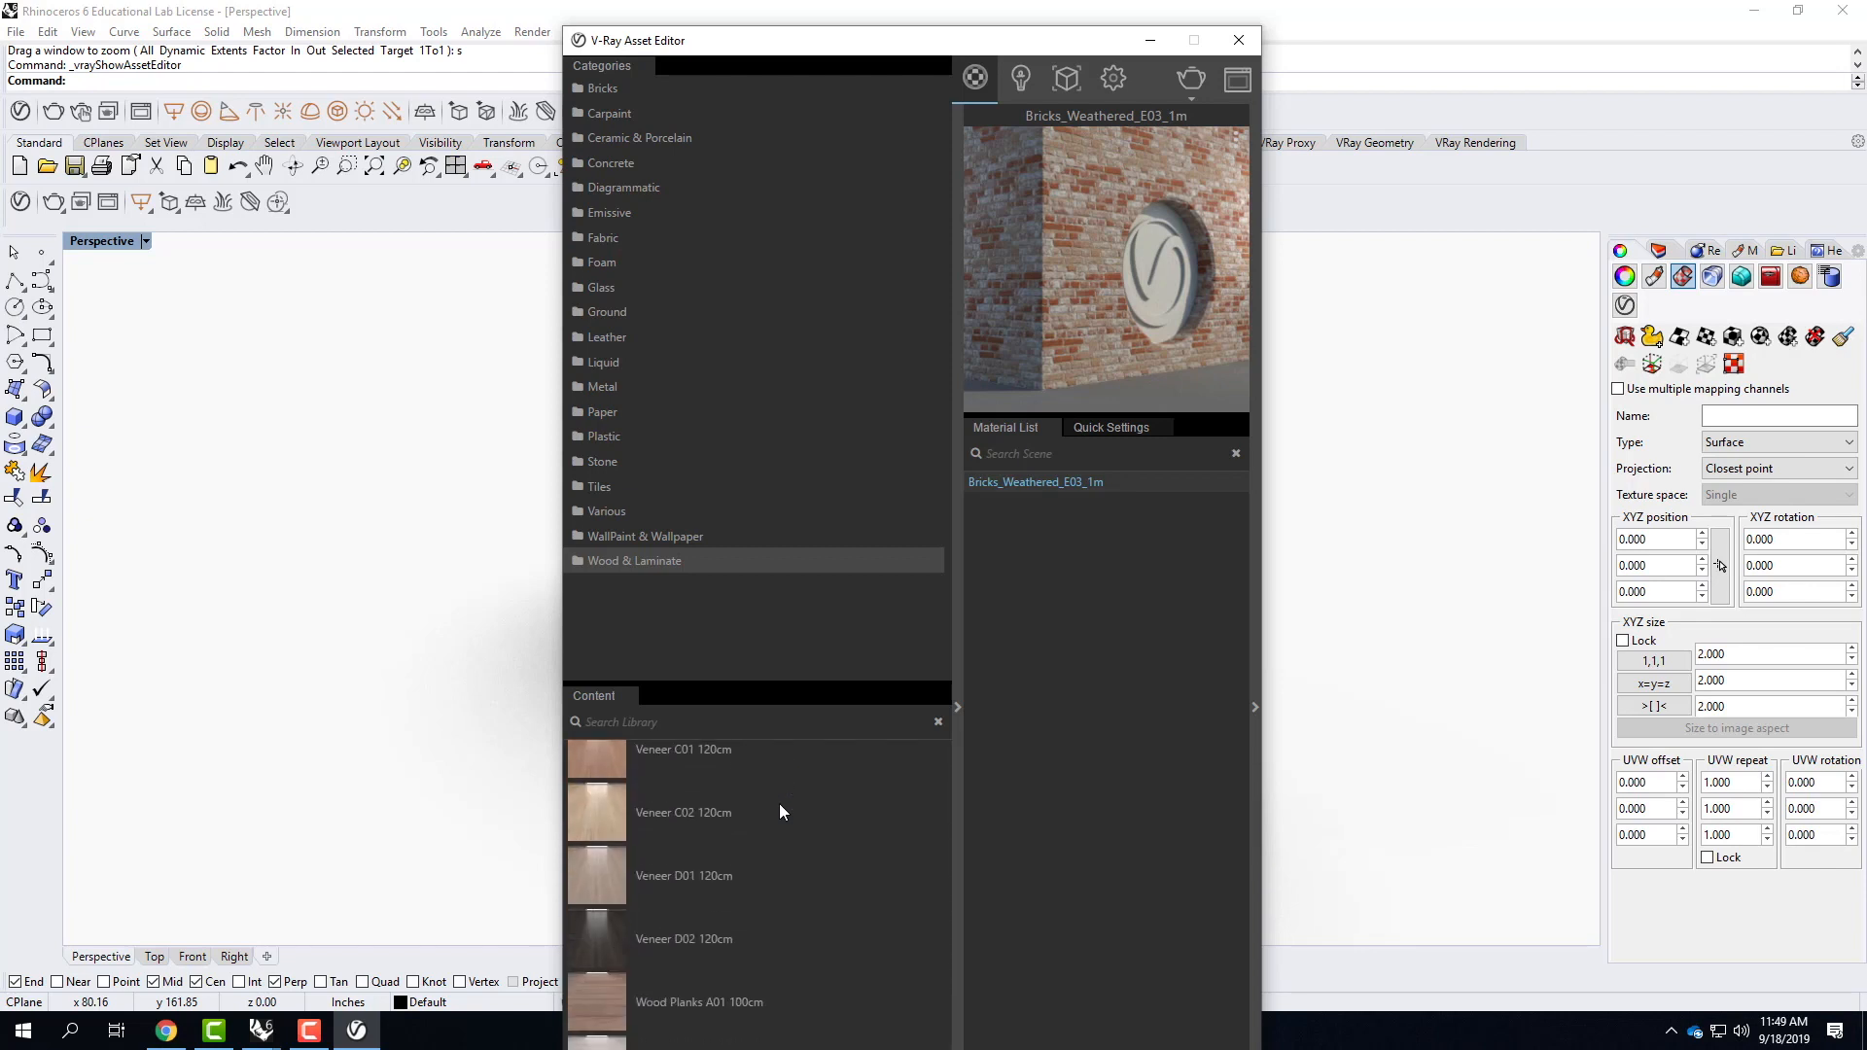
left_click_drag(712, 1013, 1050, 632)
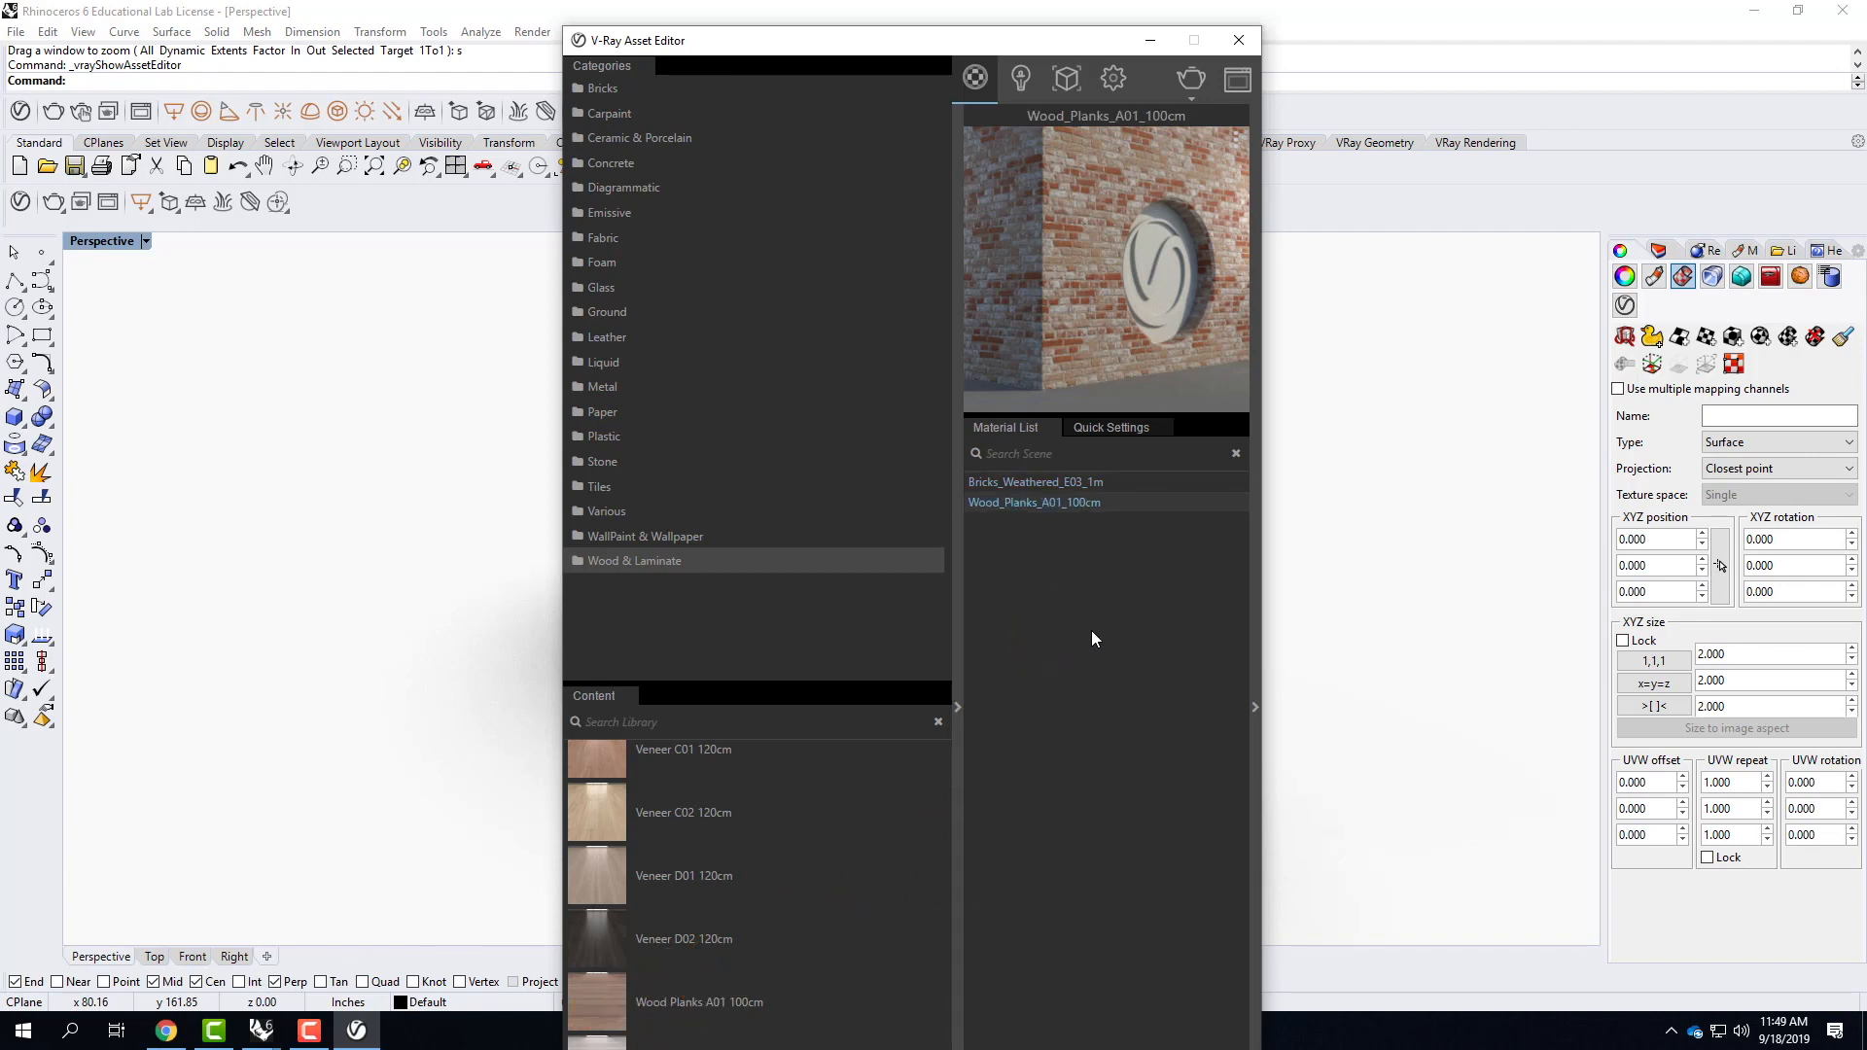
Apply the Wood_Planks_A01_100cm material to the selected wall slab and close the Asset Editor.
left_click_drag(1101, 49, 1123, 155)
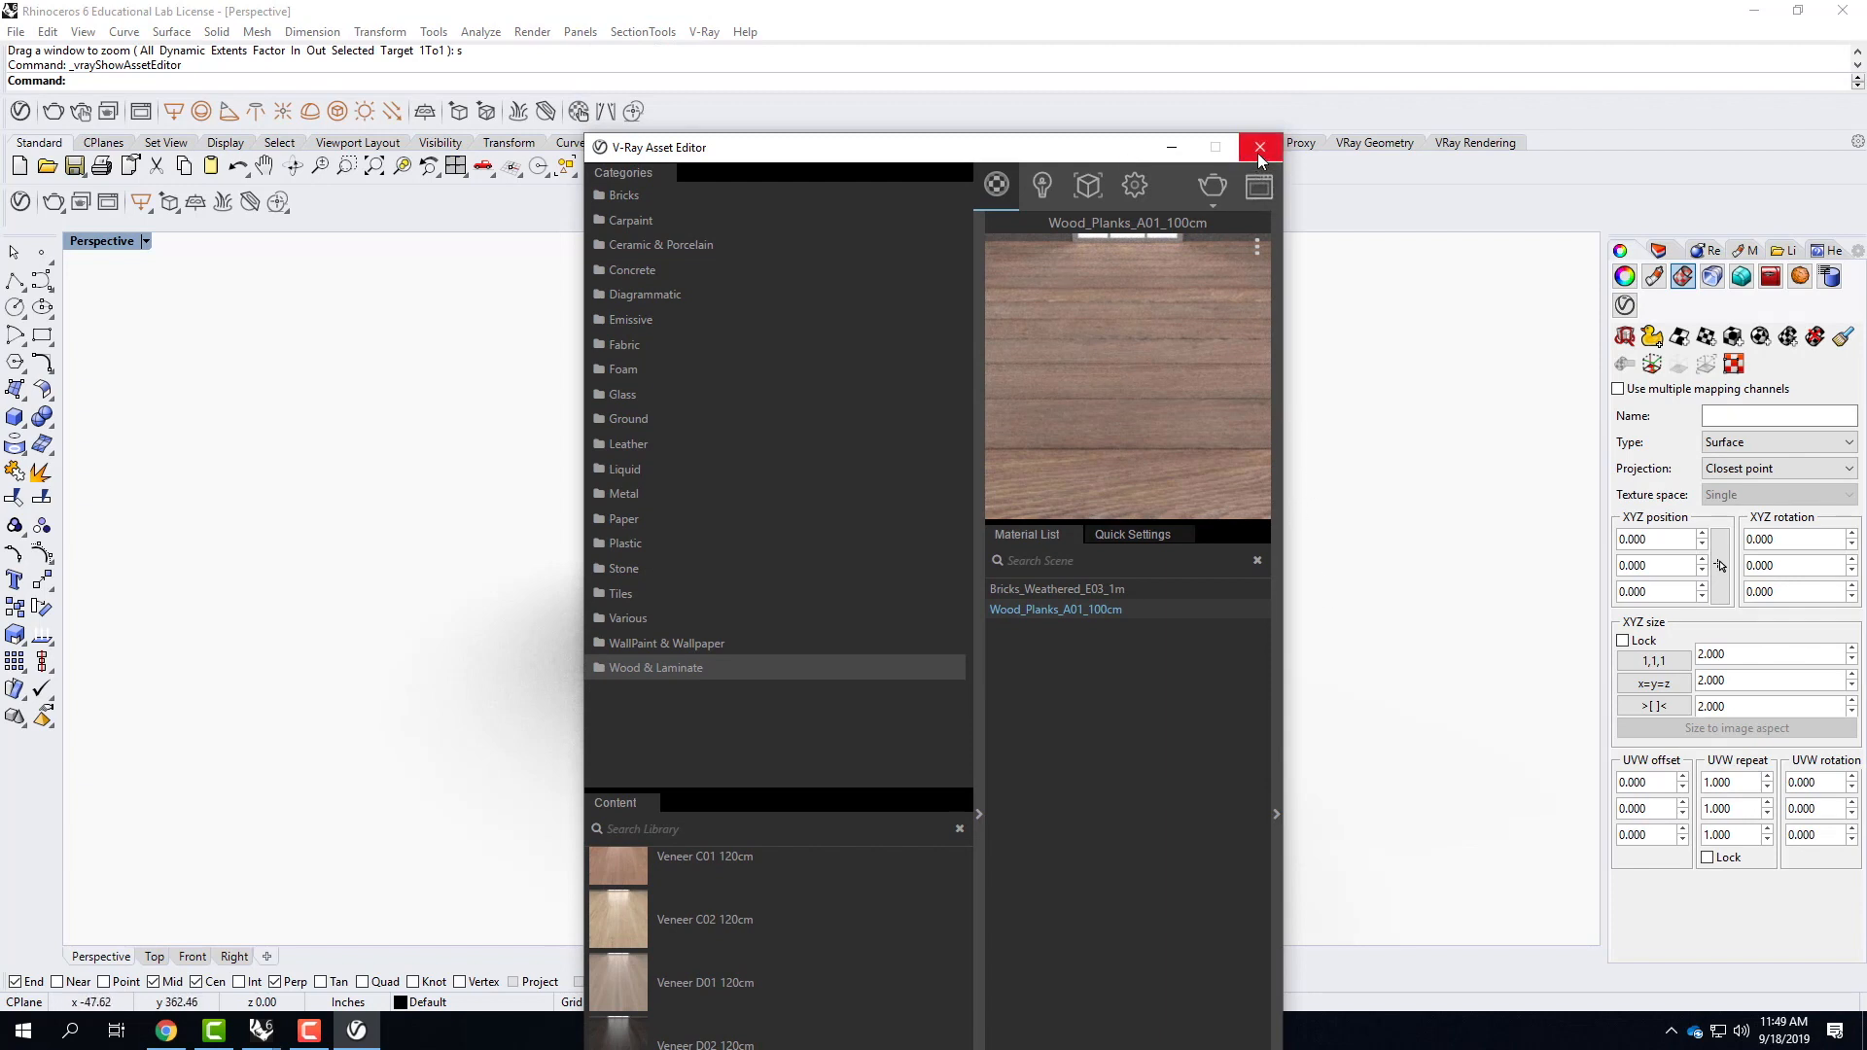
right_click(1047, 615)
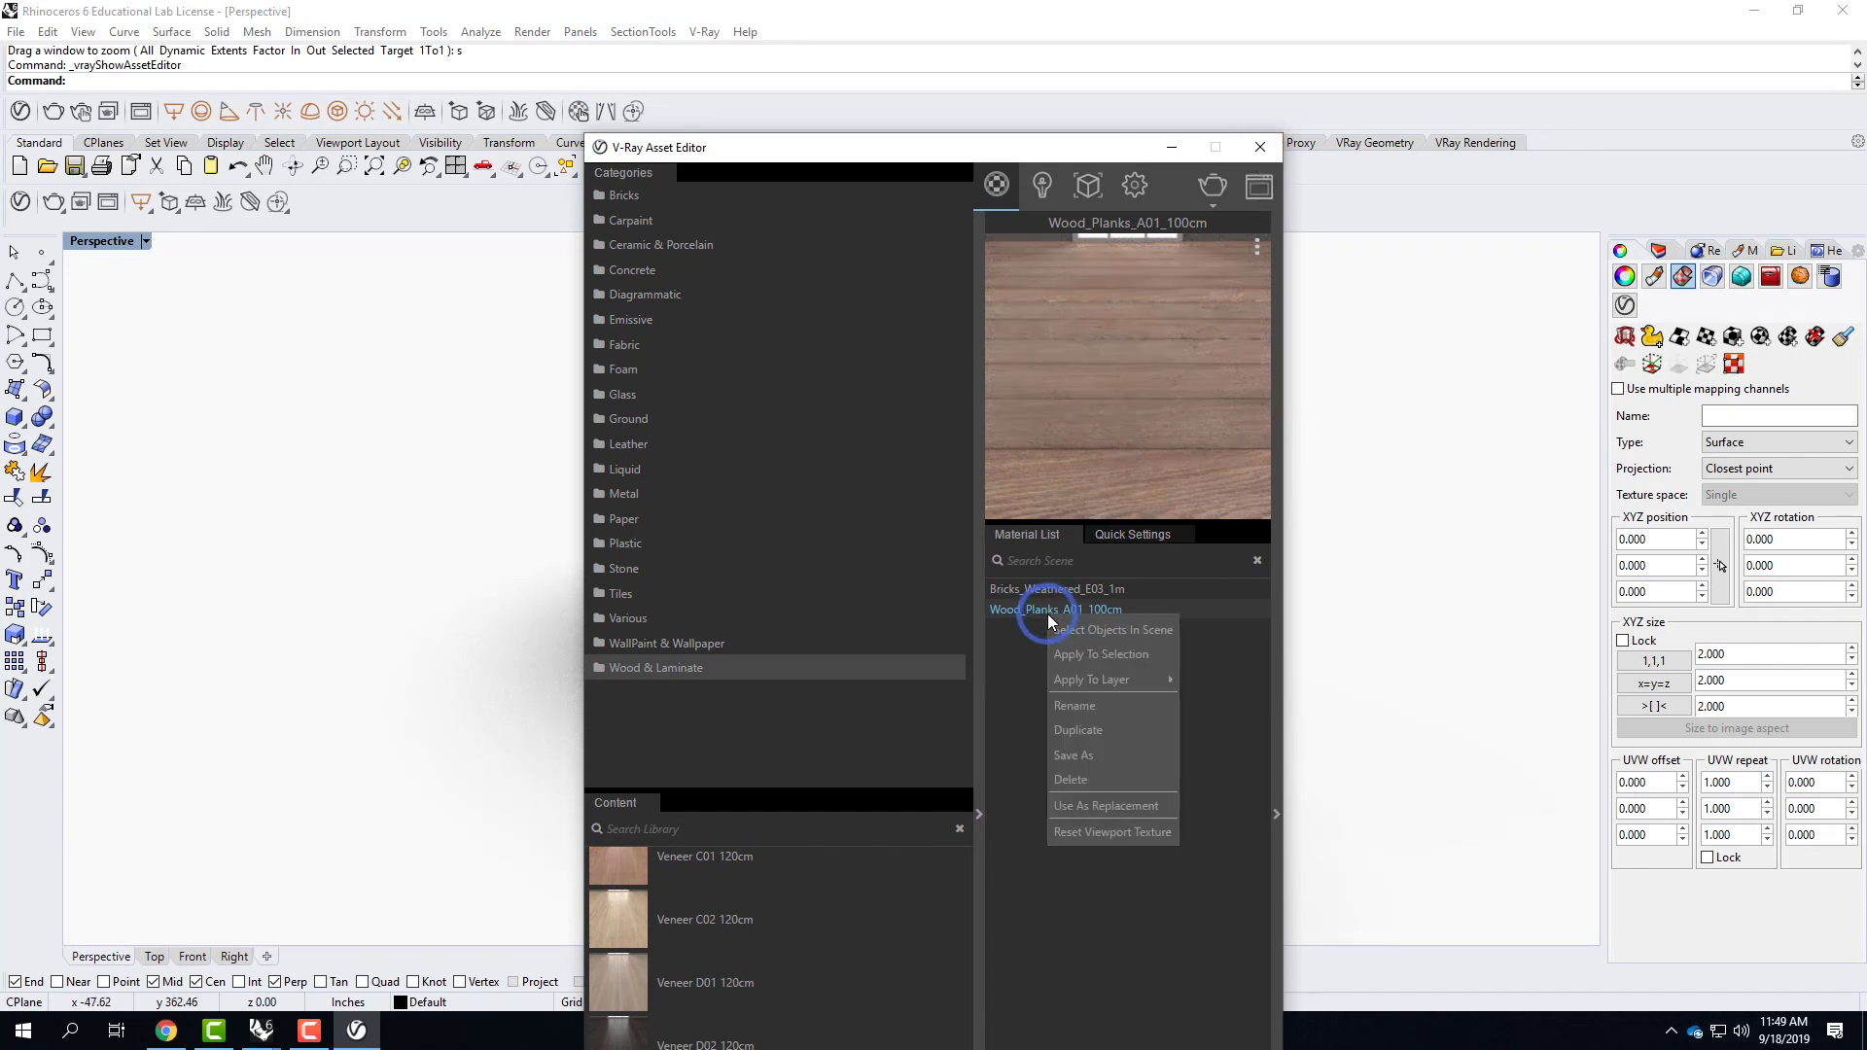
left_click(1138, 655)
left_click(1260, 154)
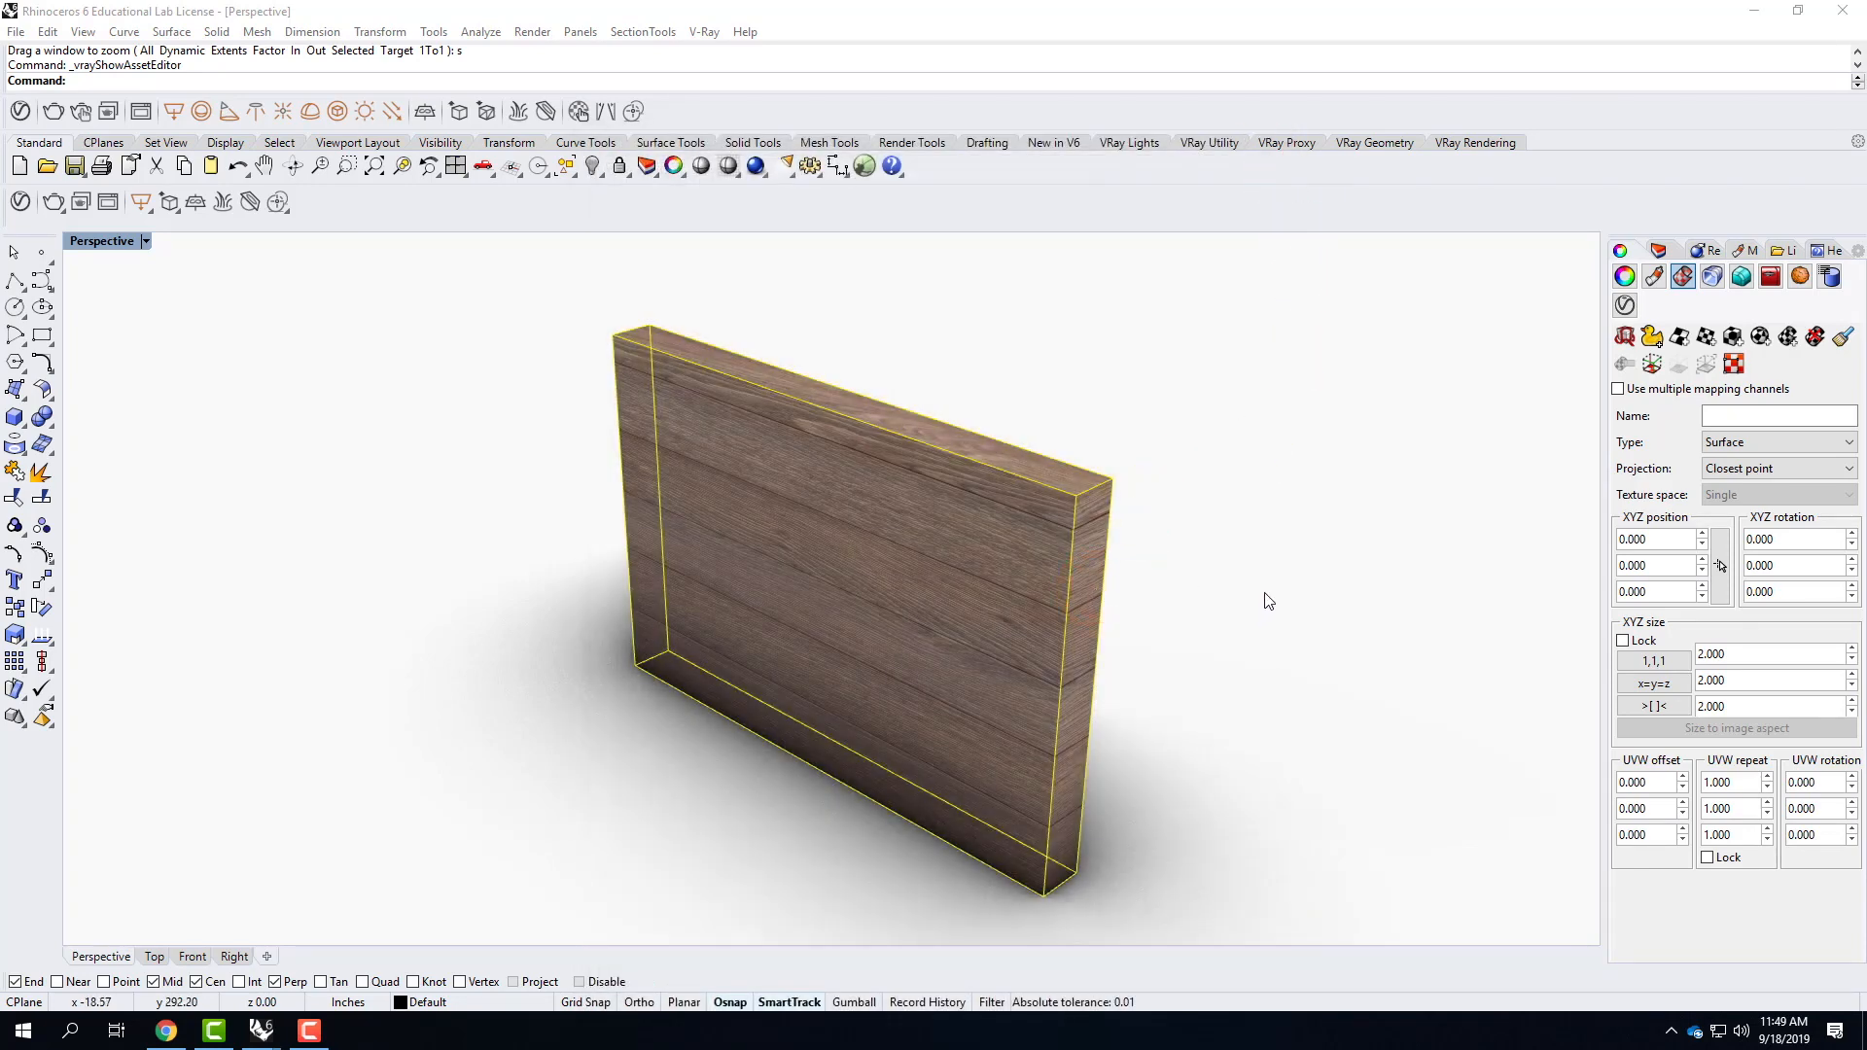
Apply box mapping to the wooden wall slab using its bounding box, the World coordinate system and capped ends.
left_click(1079, 498)
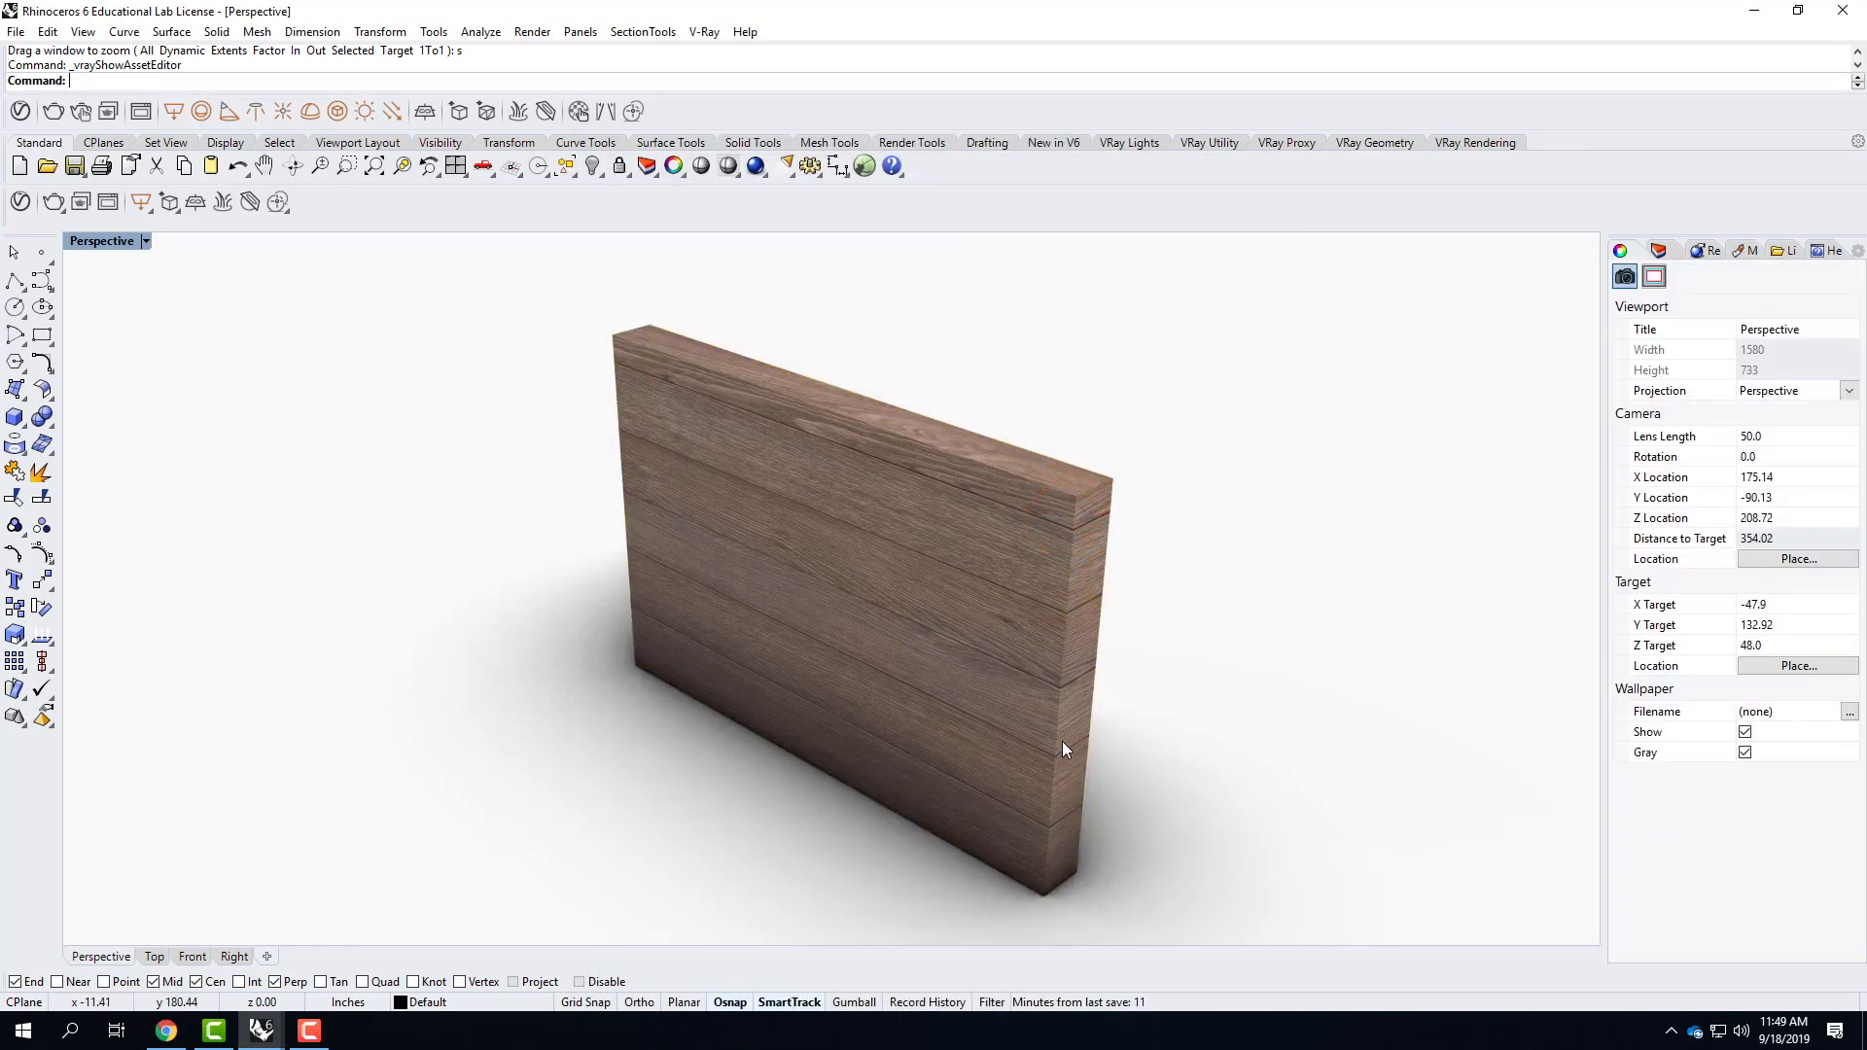
scroll(1064, 495, "up", 5)
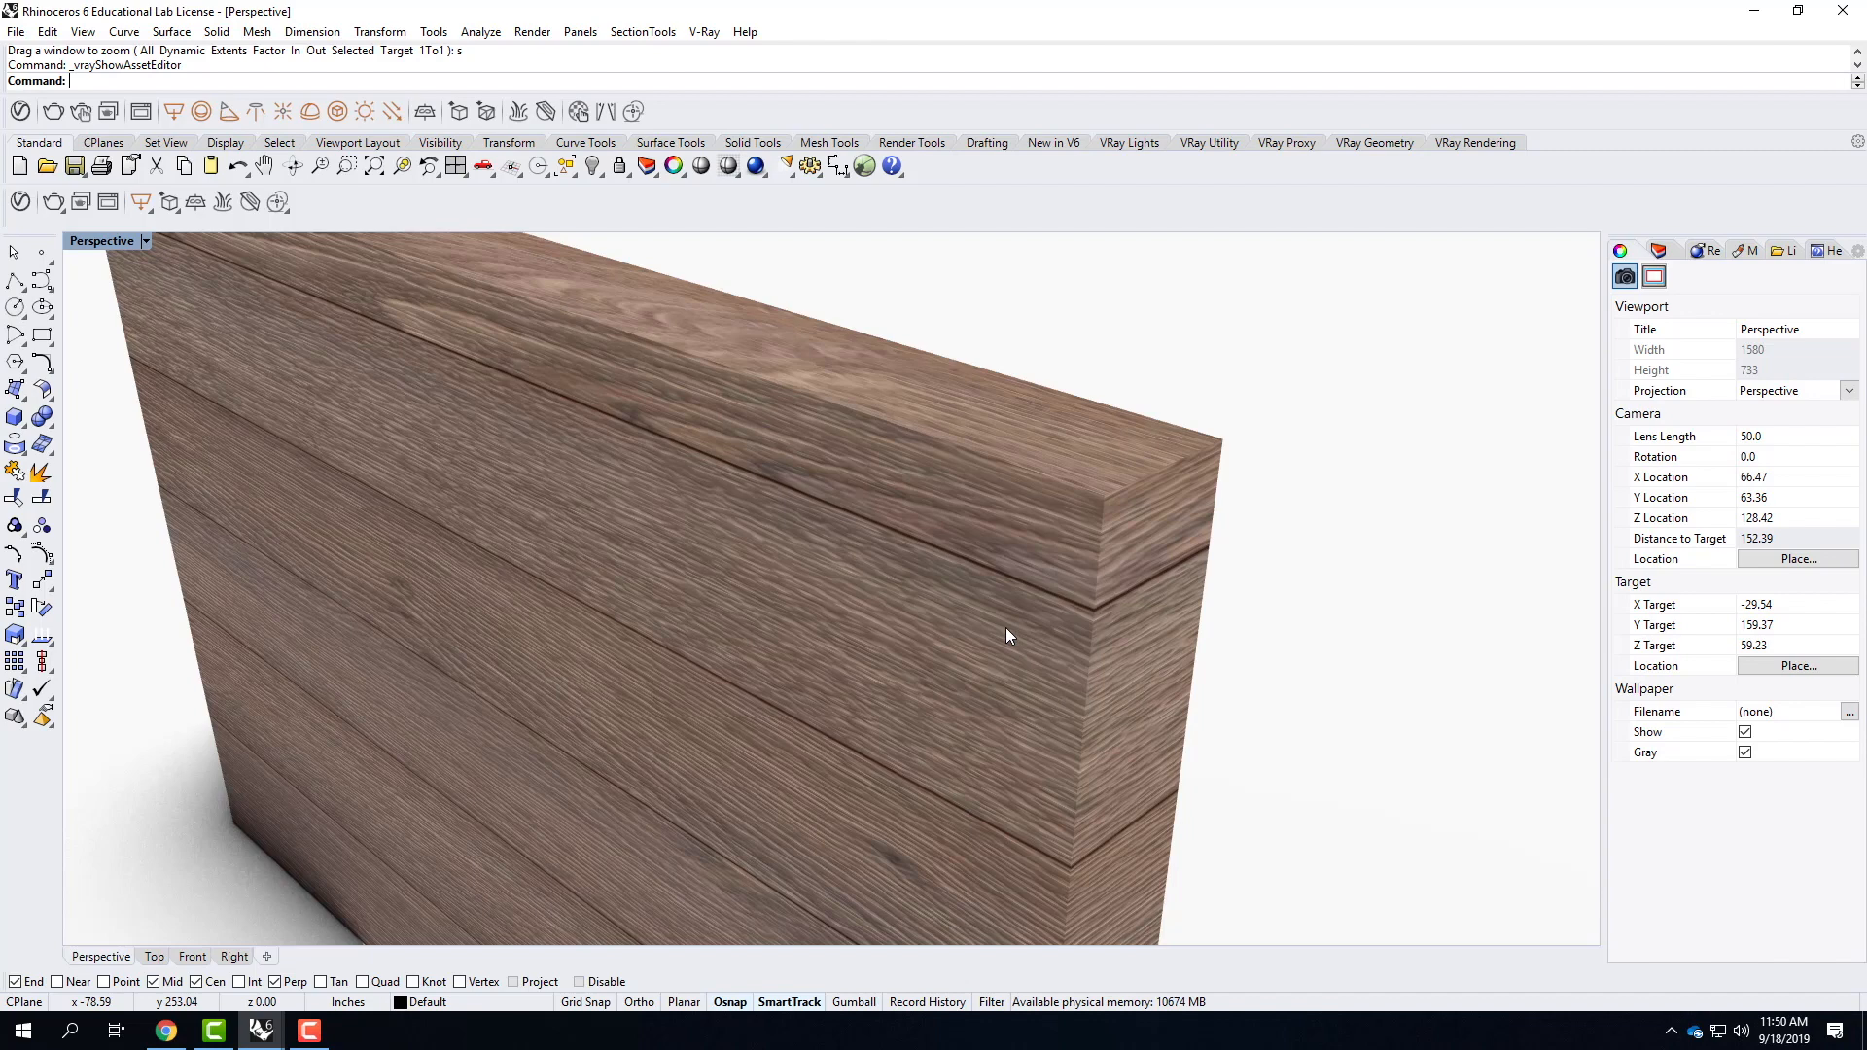
scroll(1001, 539, "down", 4)
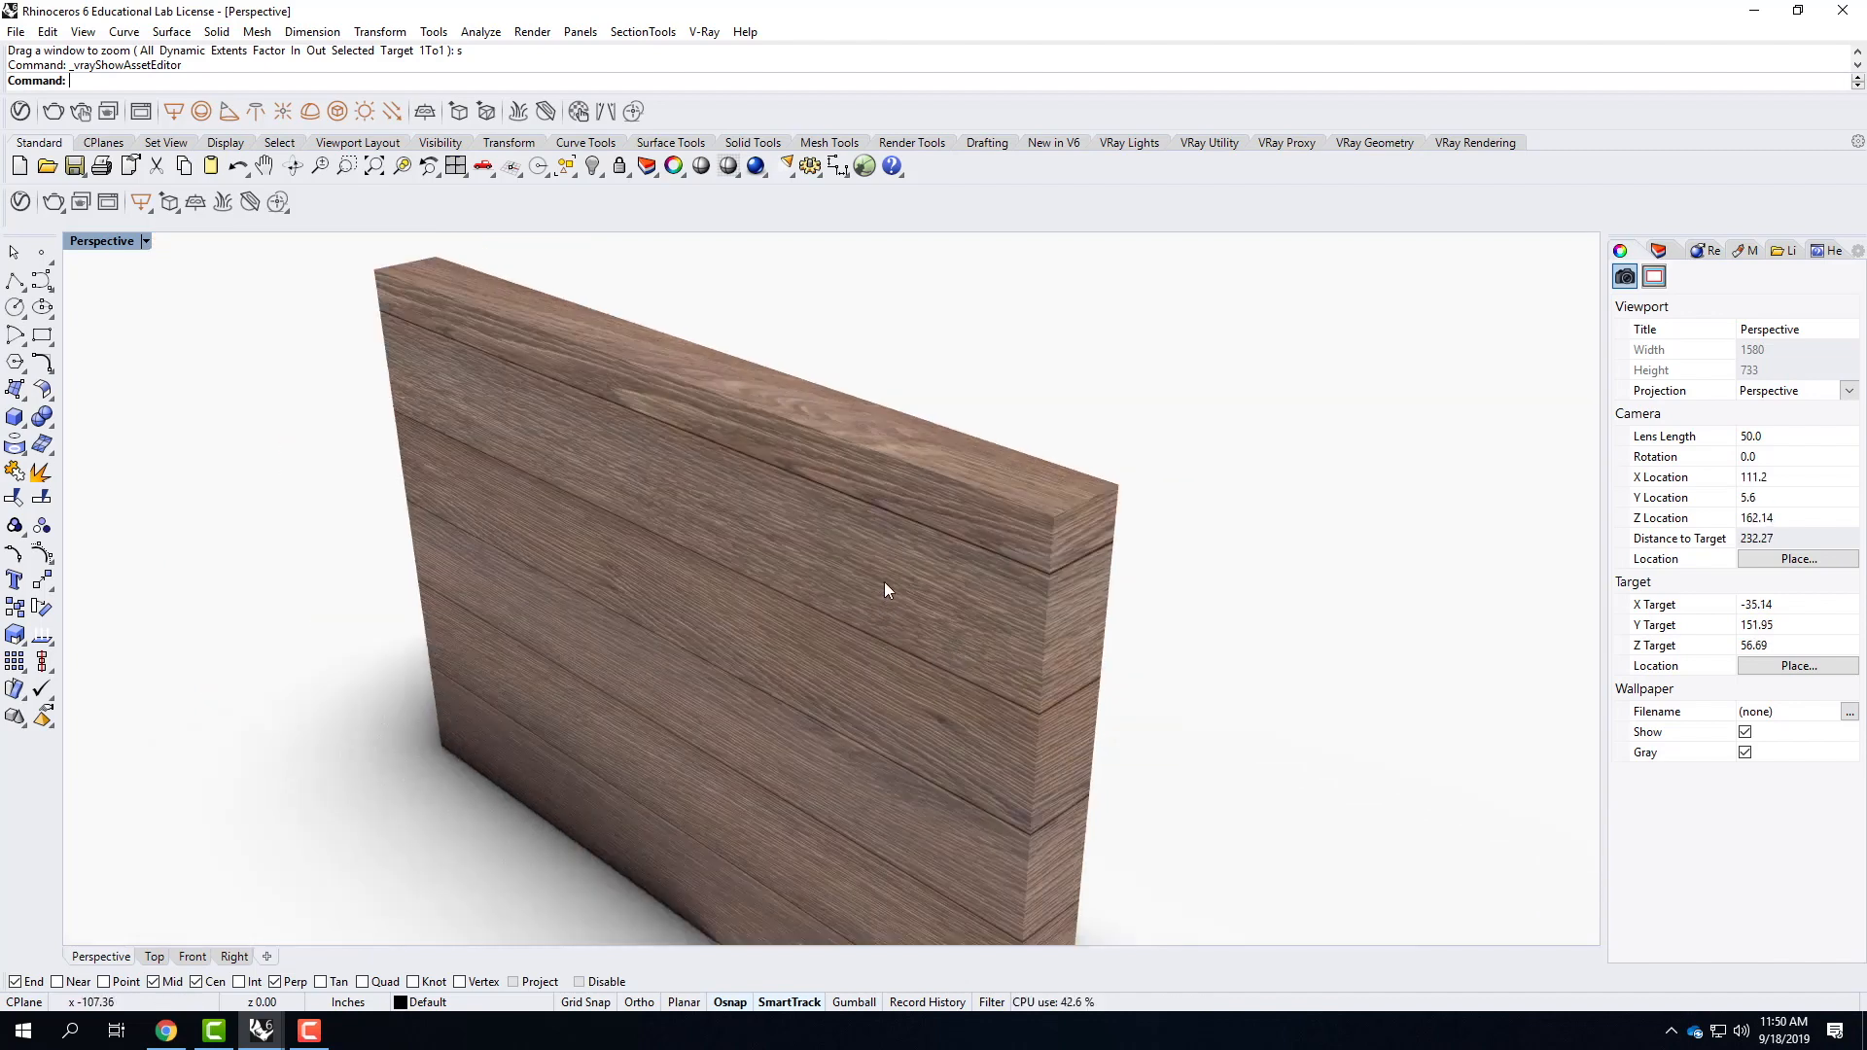
left_click(883, 583)
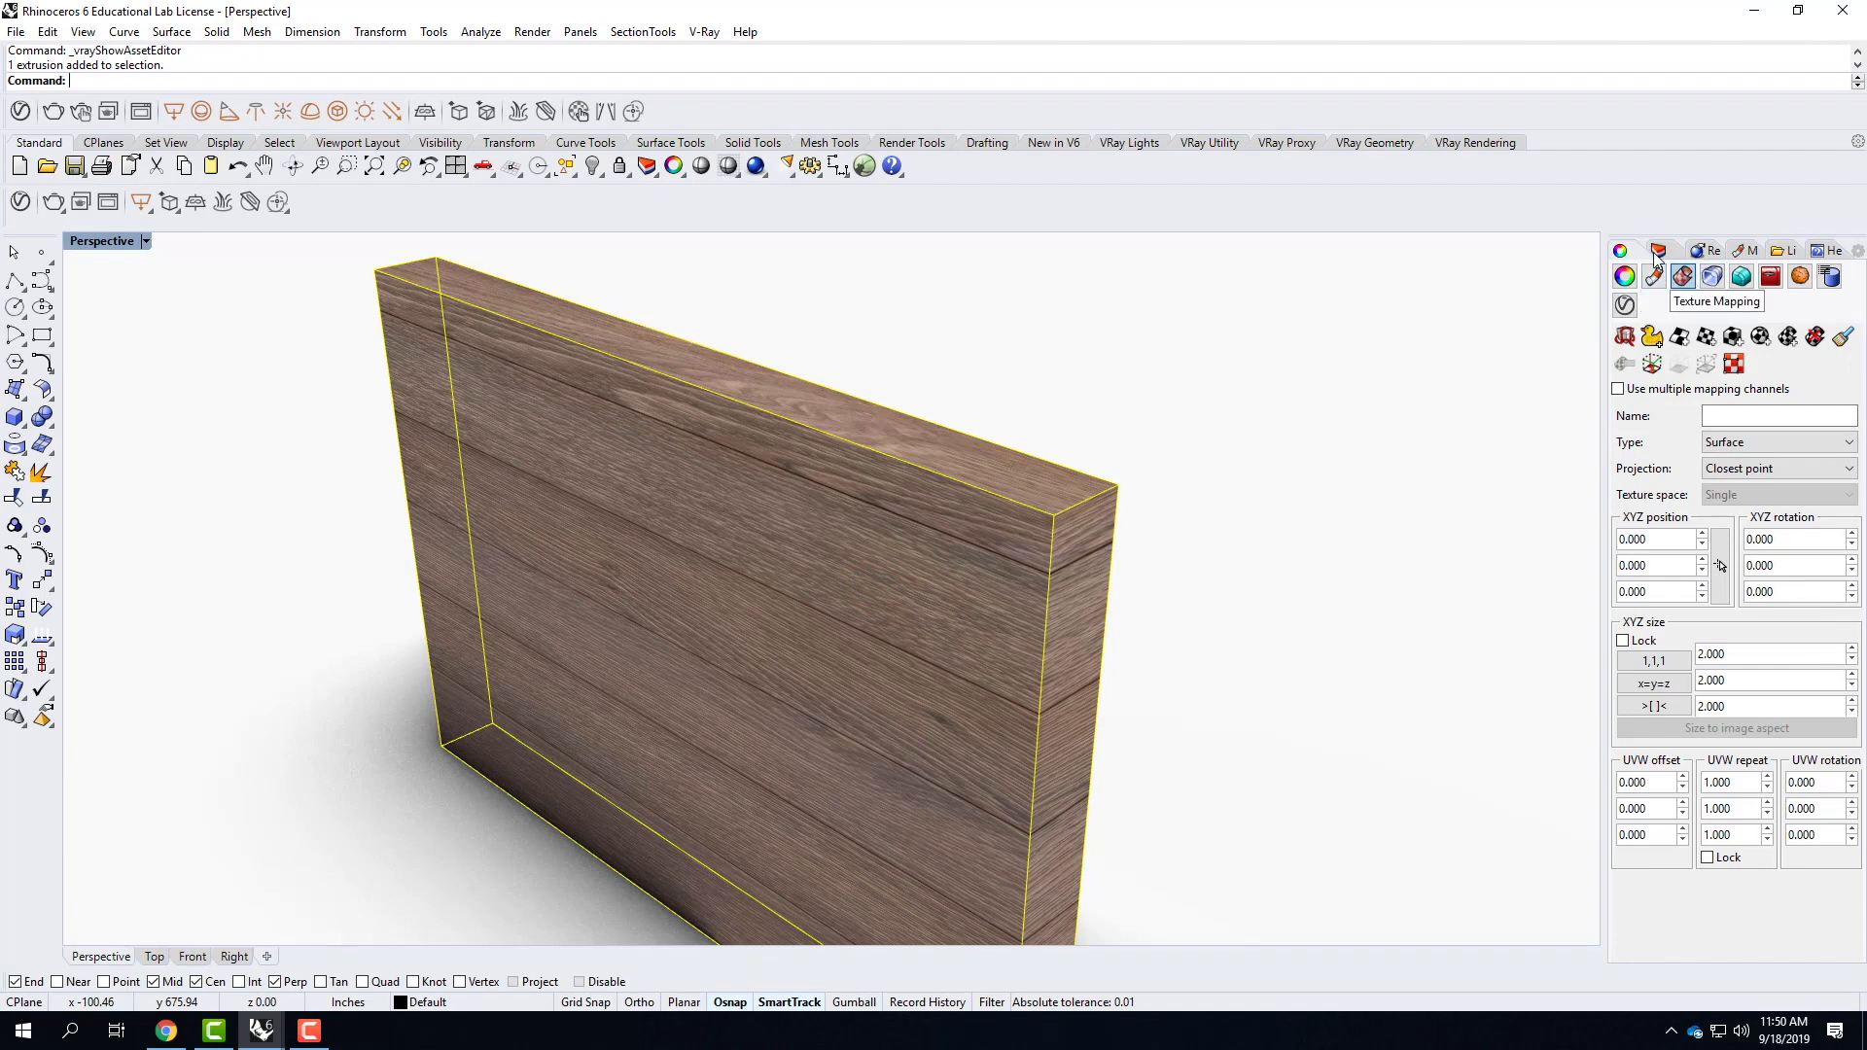
left_click(1682, 280)
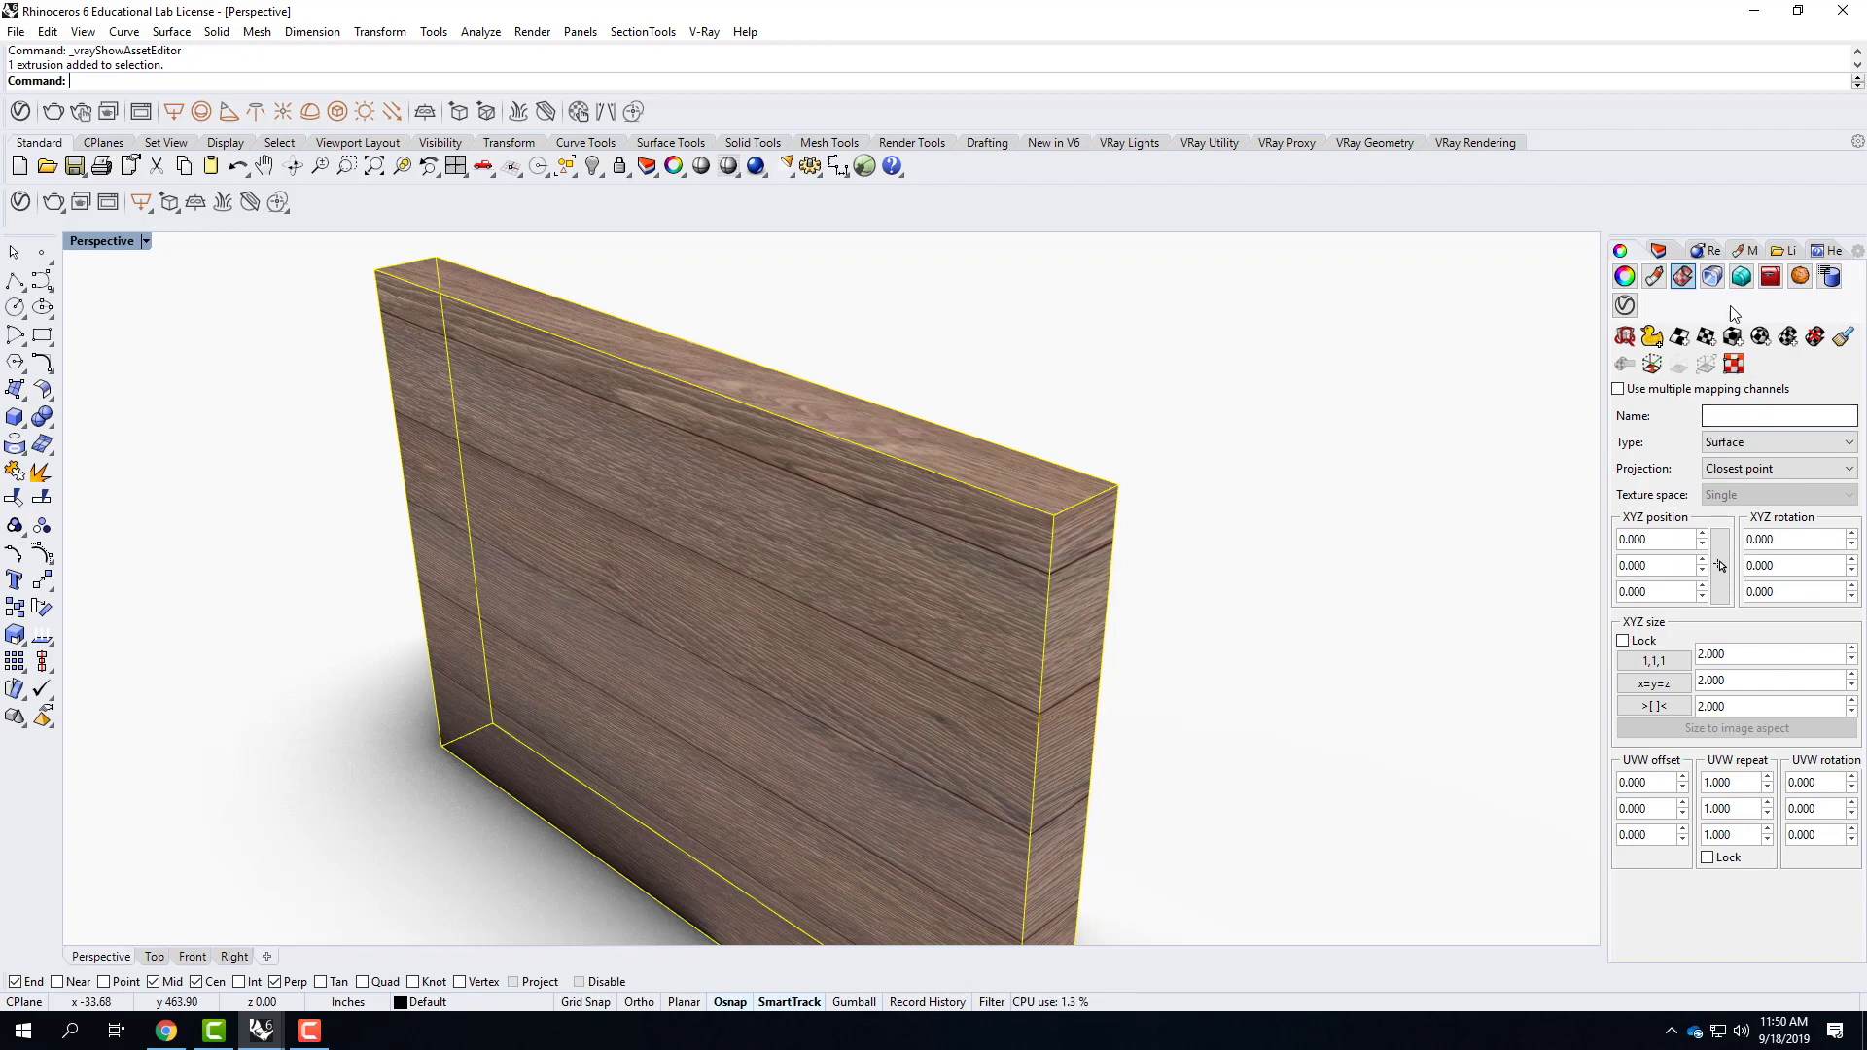
left_click(1731, 338)
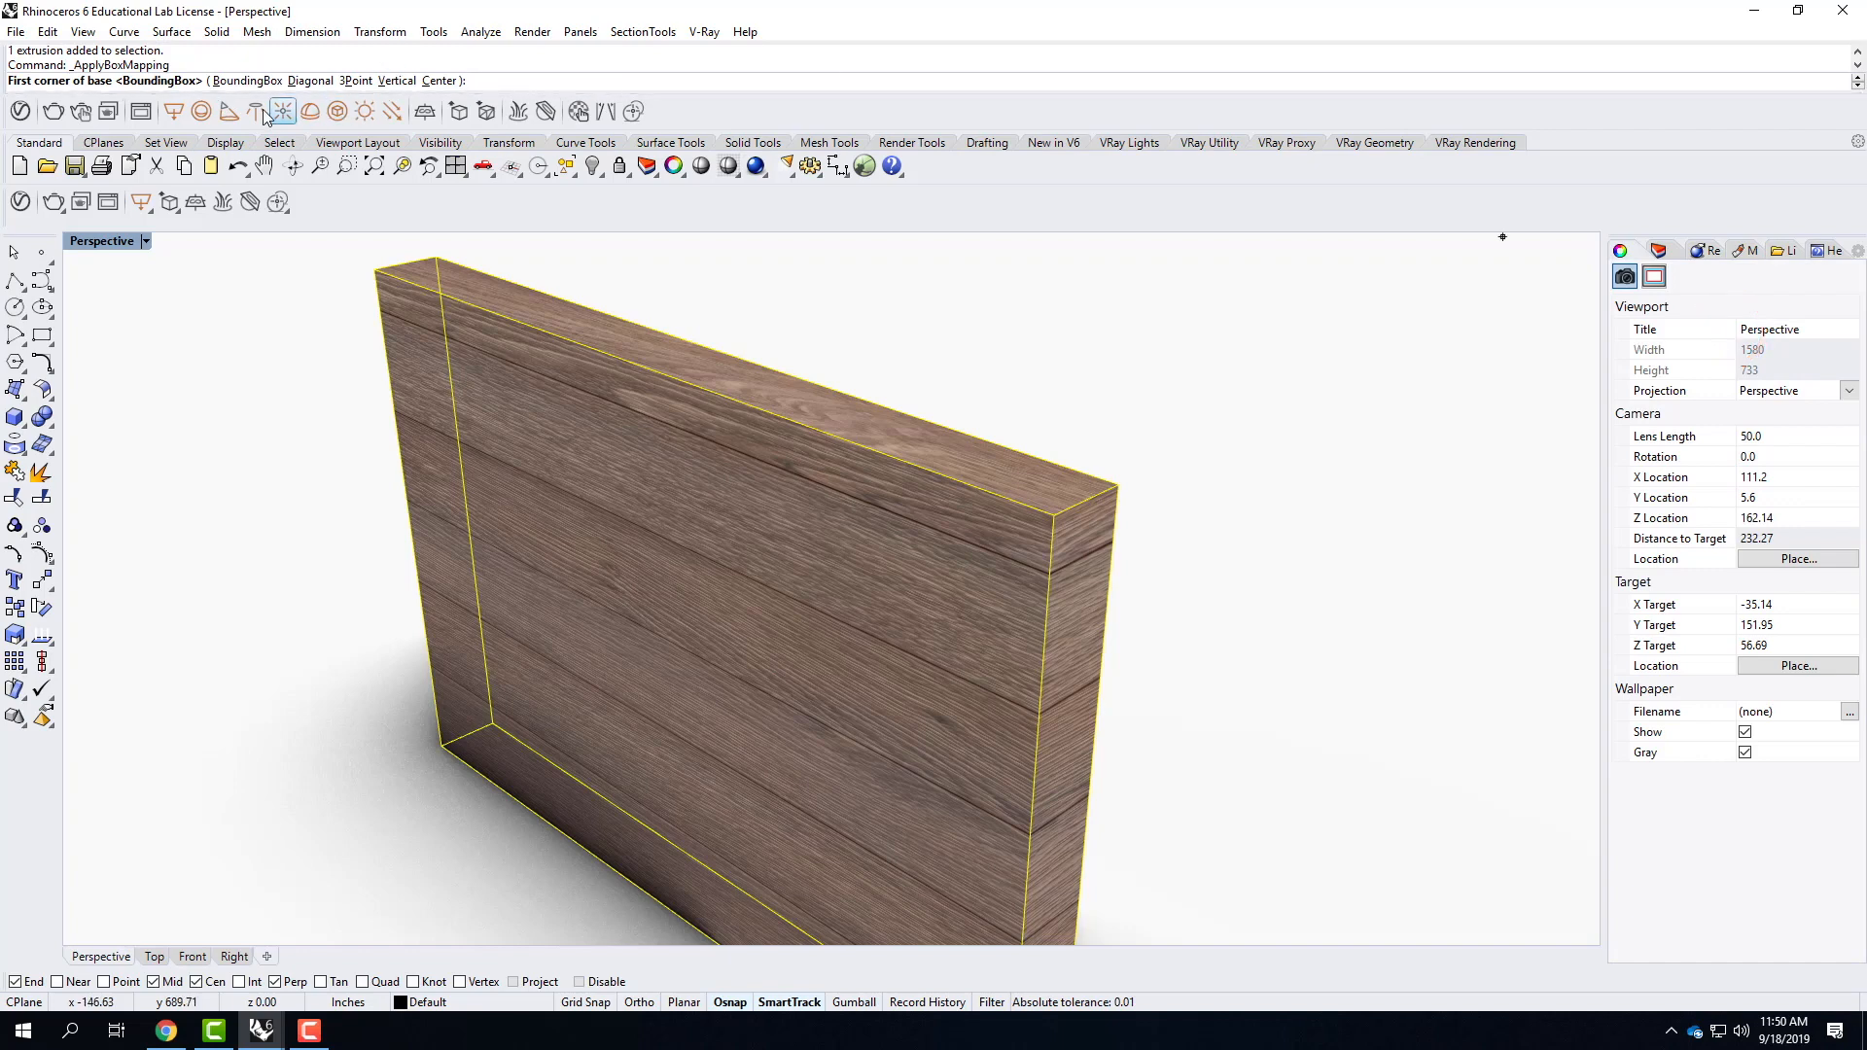
left_click(253, 82)
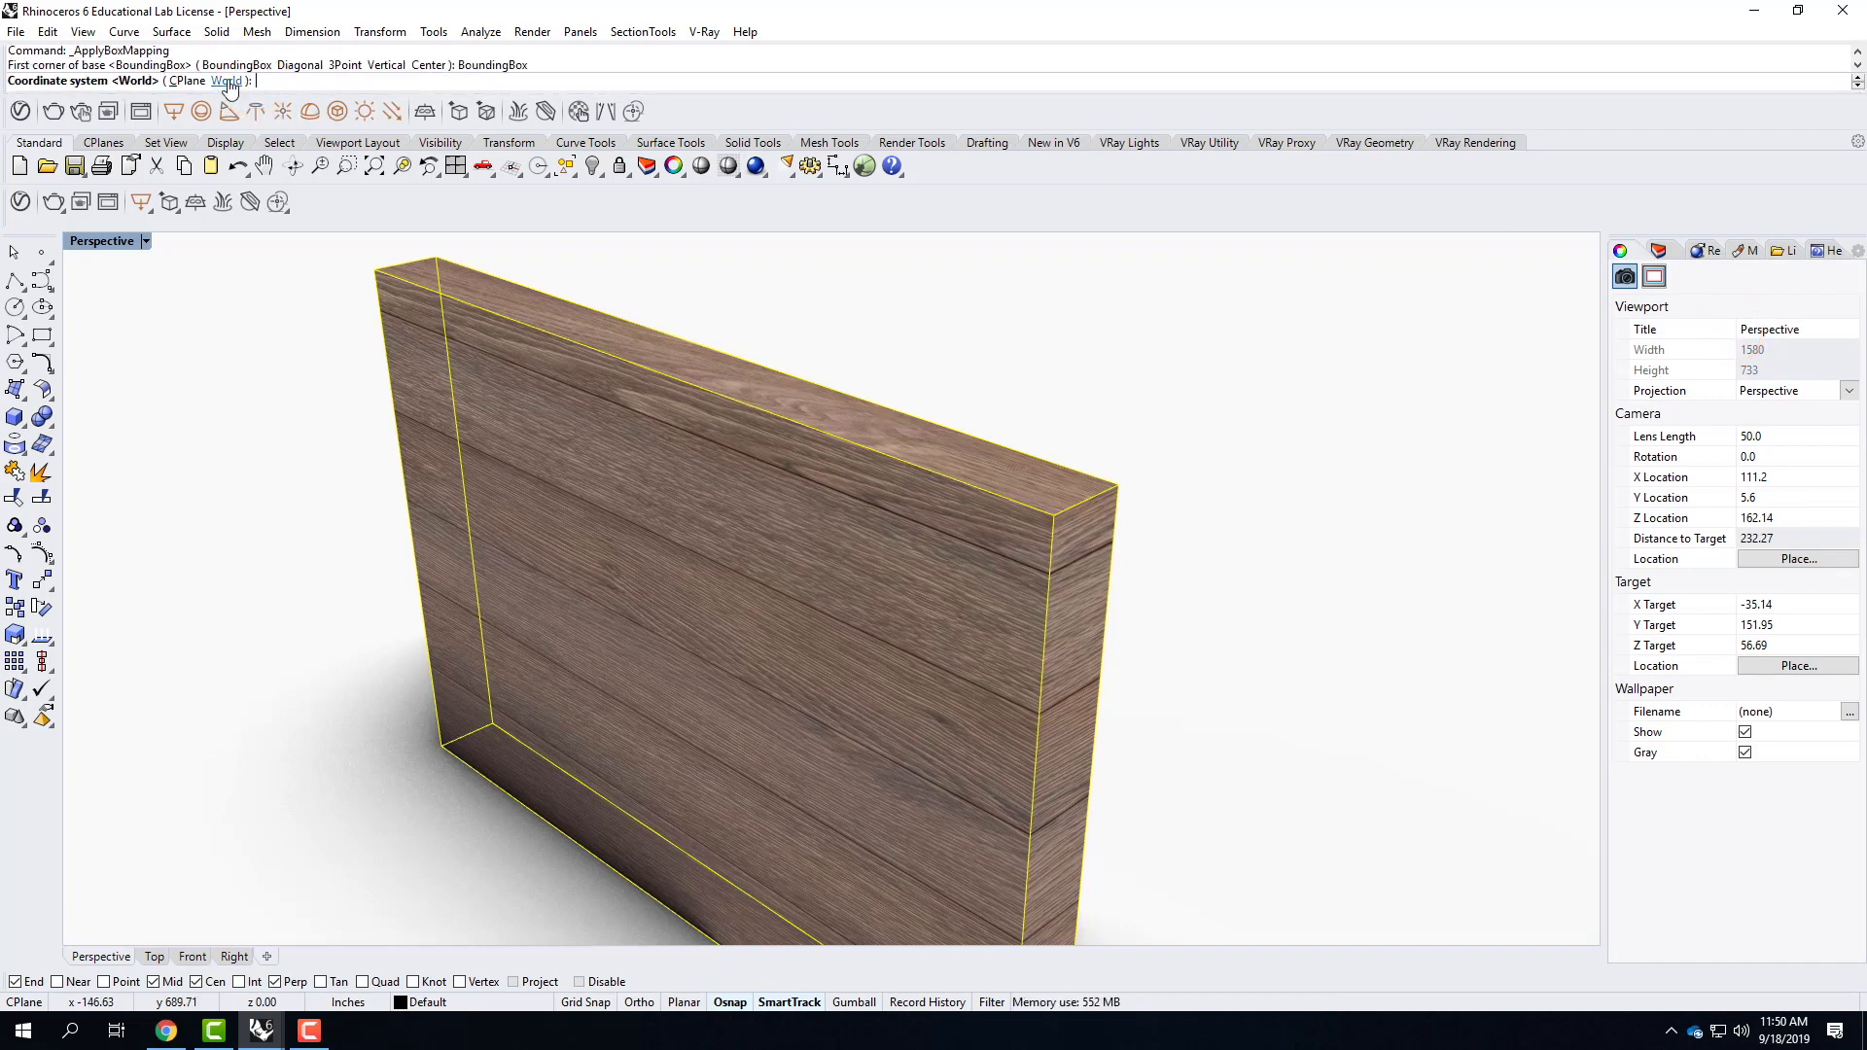
left_click(227, 81)
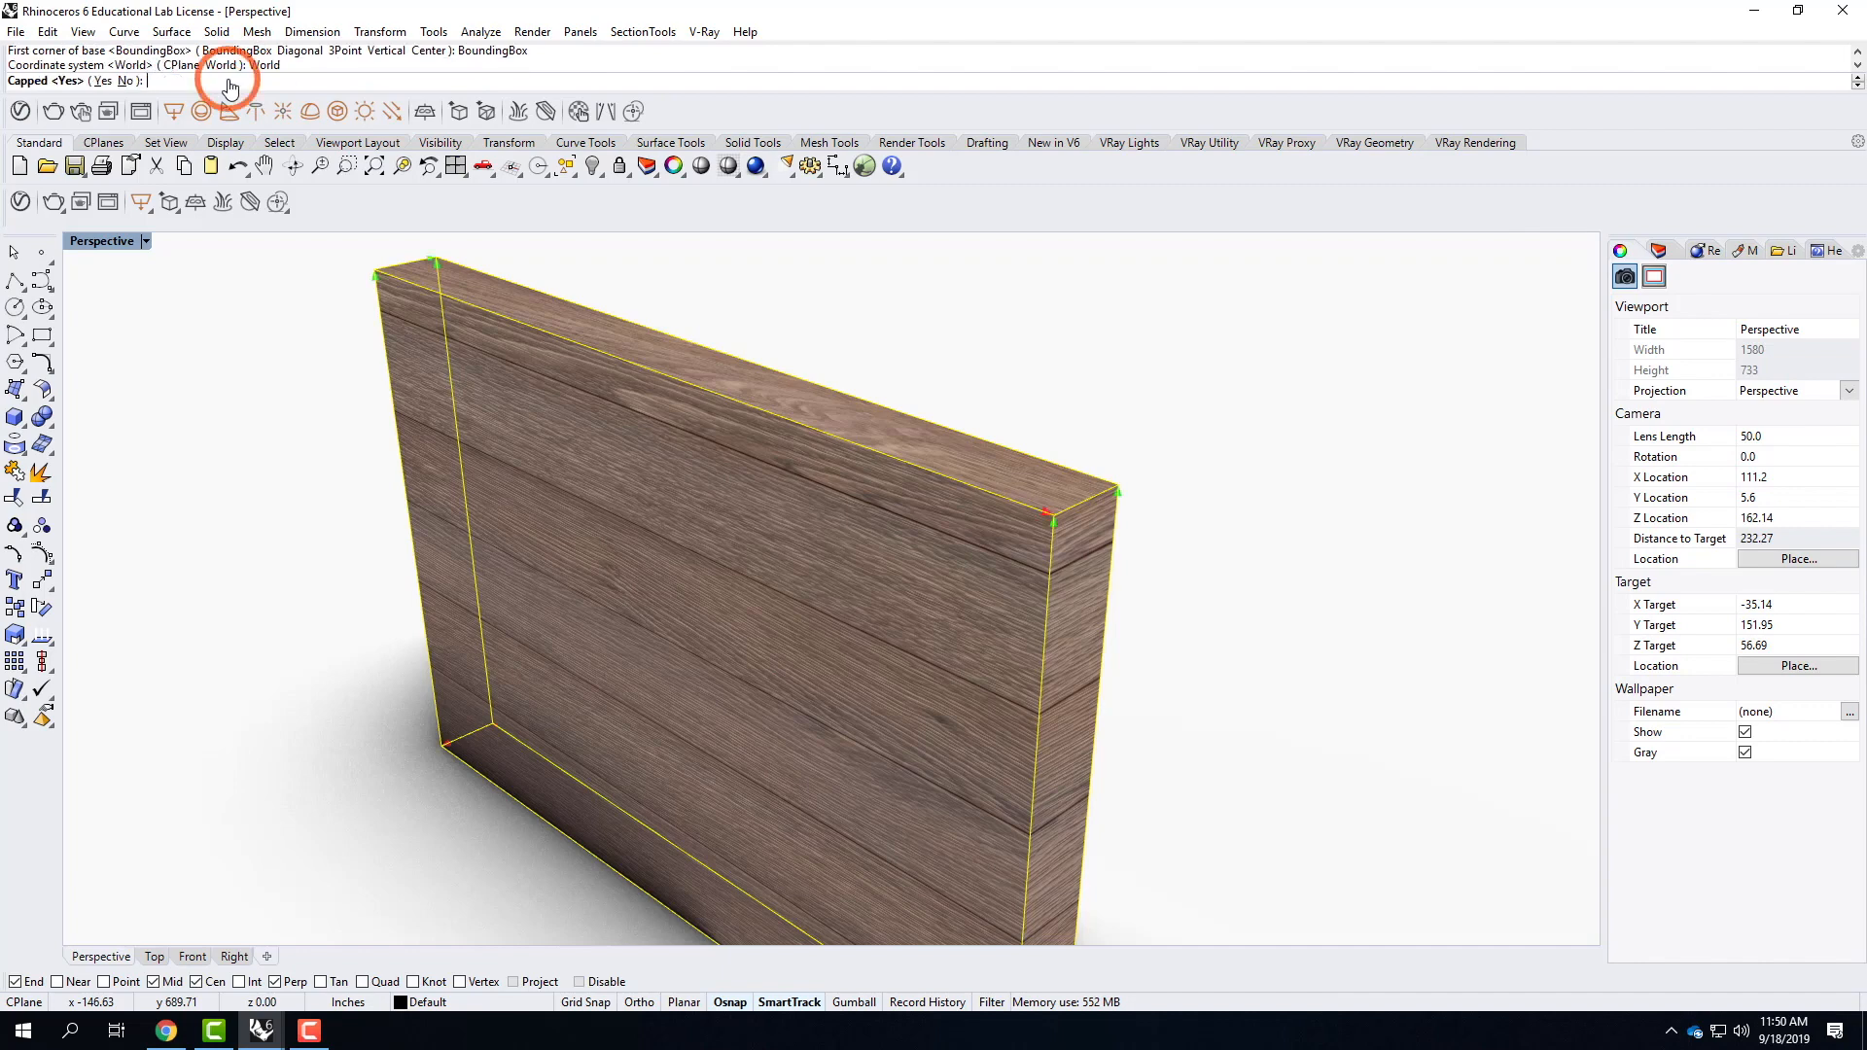
left_click(102, 81)
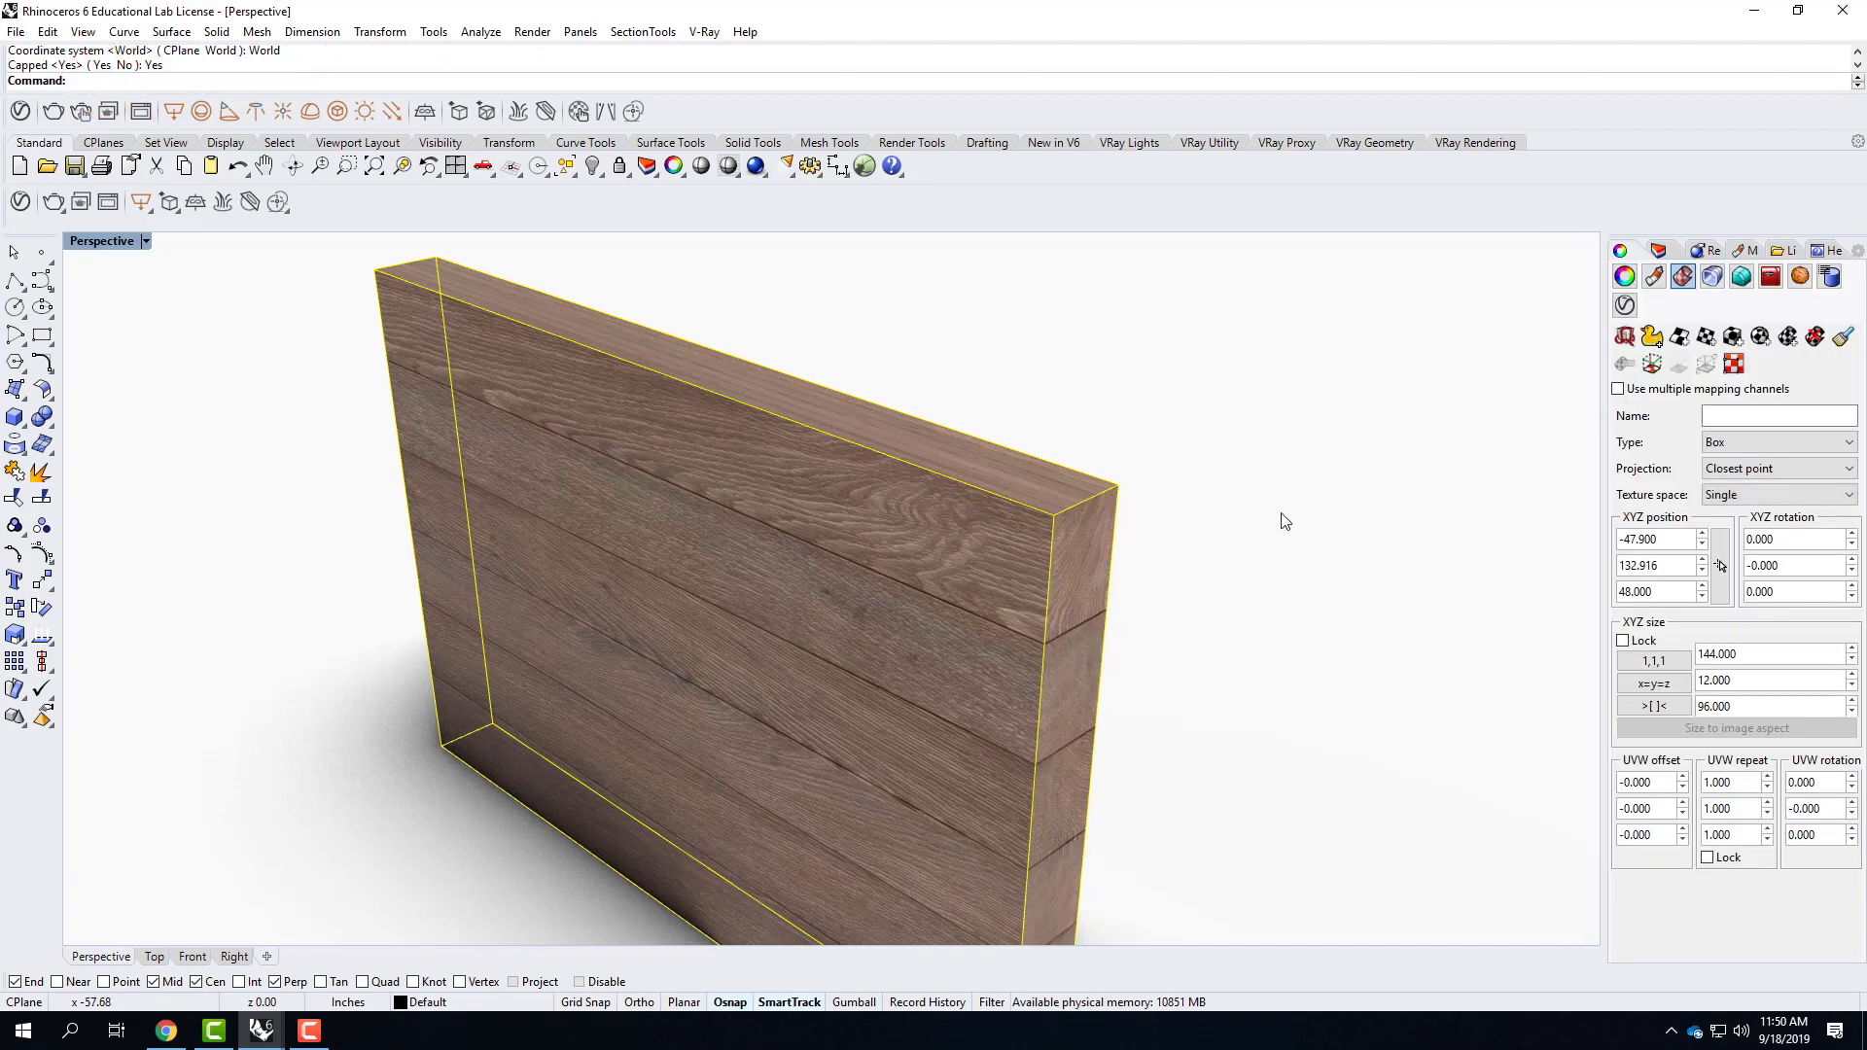
Check the plank pattern on the slab's end and top, and equalize the box mapping's X, Y and Z sizes.
scroll(1262, 510, "down", 2)
mouse_move(940, 681)
right_mouse_down()
mouse_move(975, 651)
mouse_move(924, 659)
right_mouse_up()
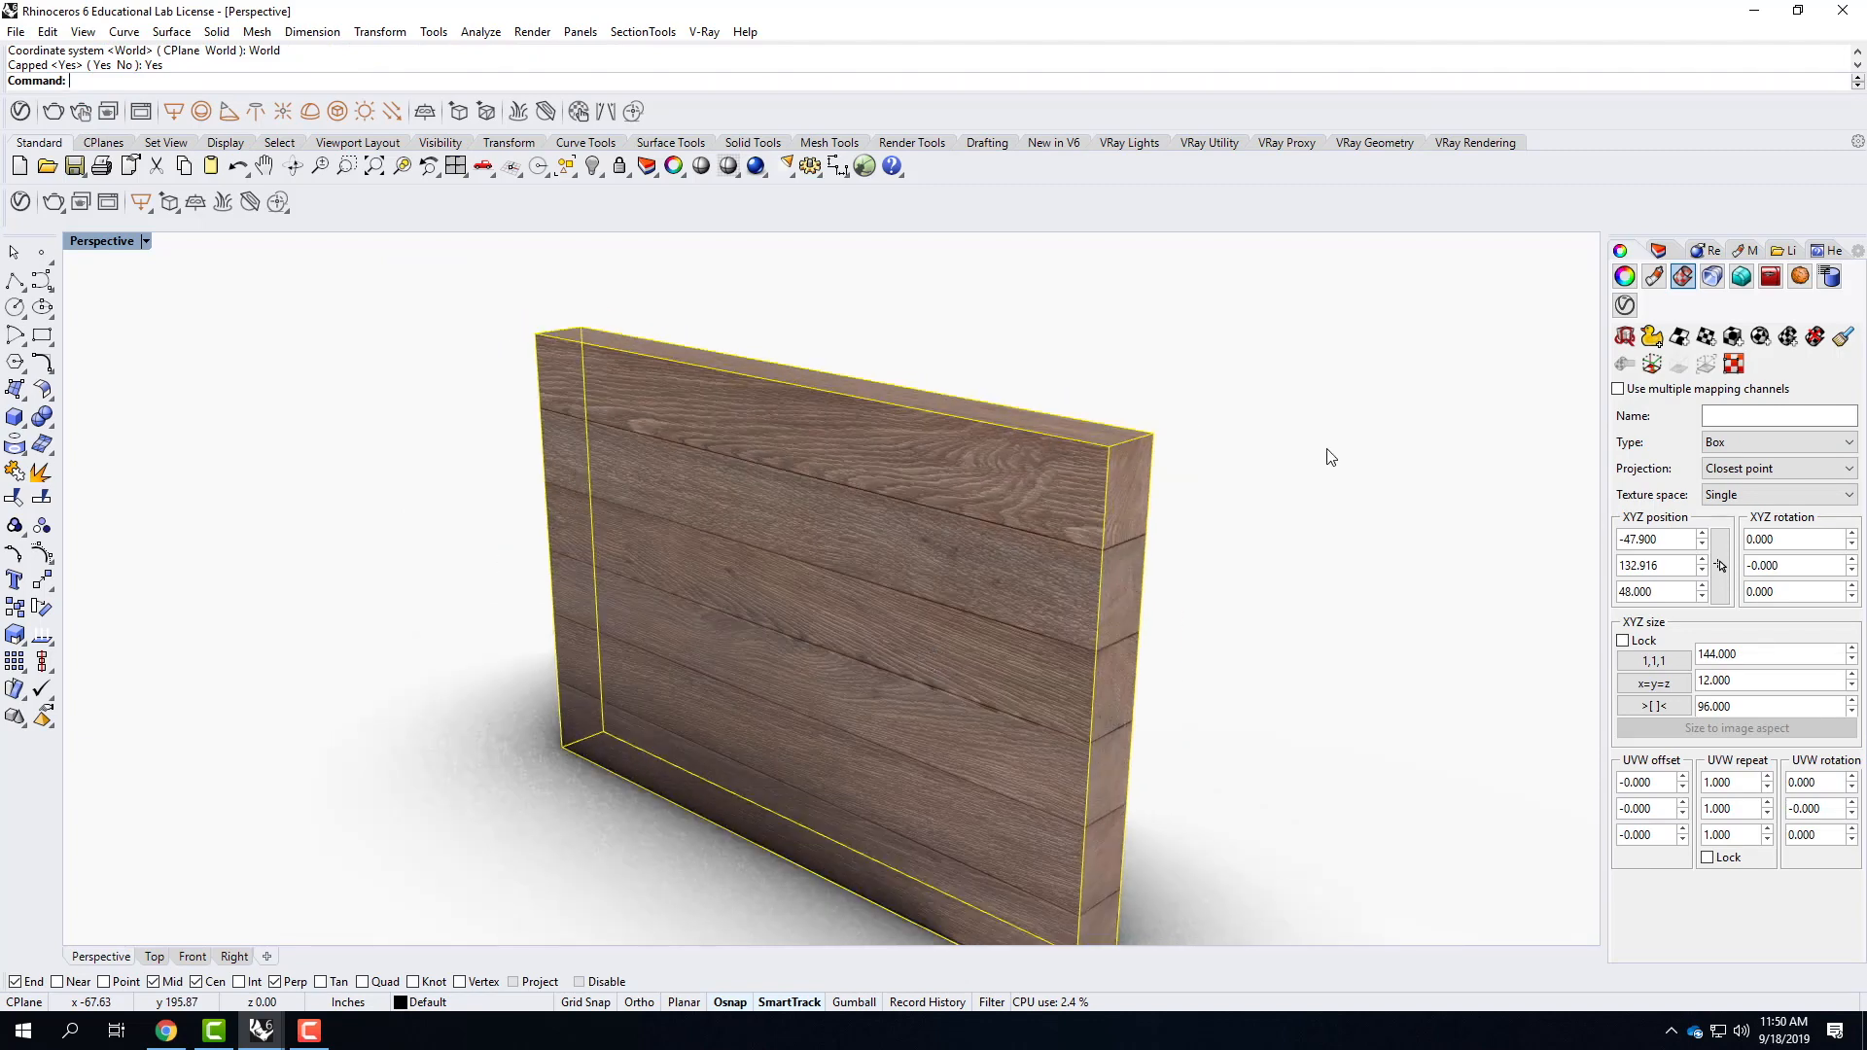
scroll(1164, 514, "up", 5)
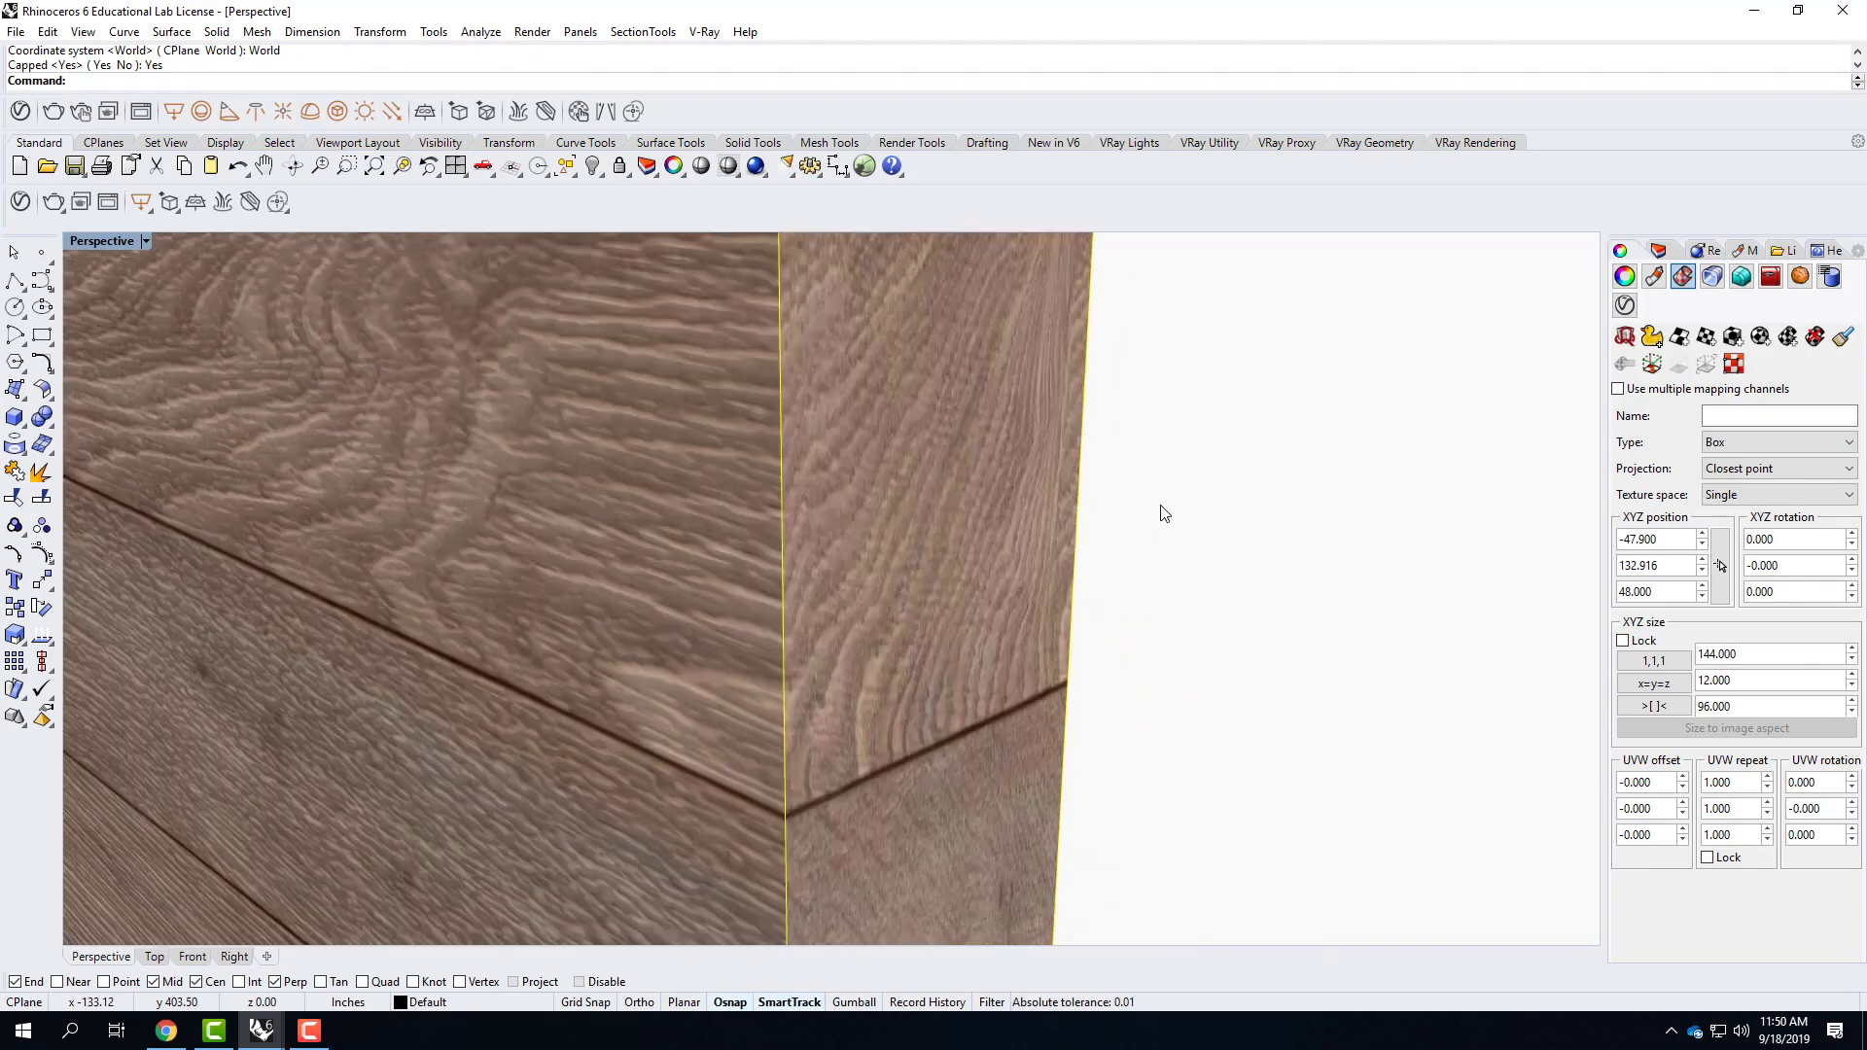
scroll(1164, 513, "down", 5)
right_click_drag(1254, 534, 1087, 820)
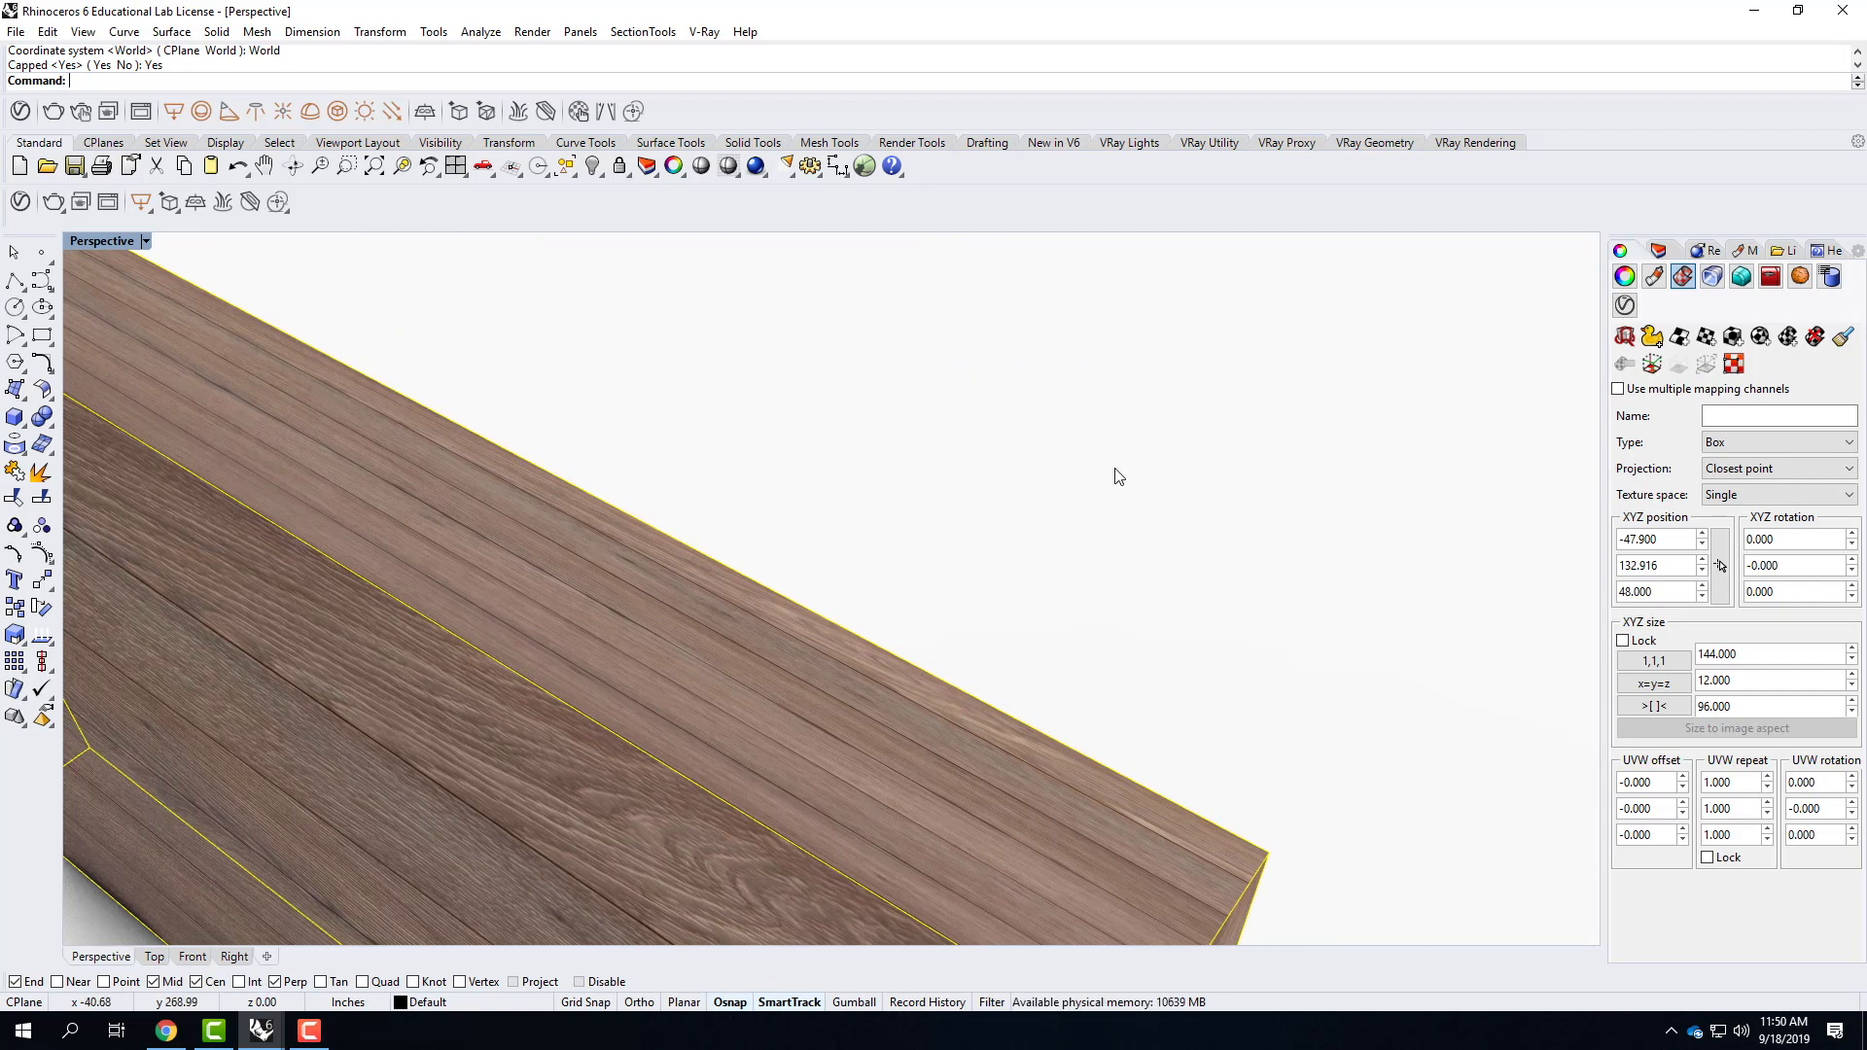
right_click_drag(1112, 470, 918, 746)
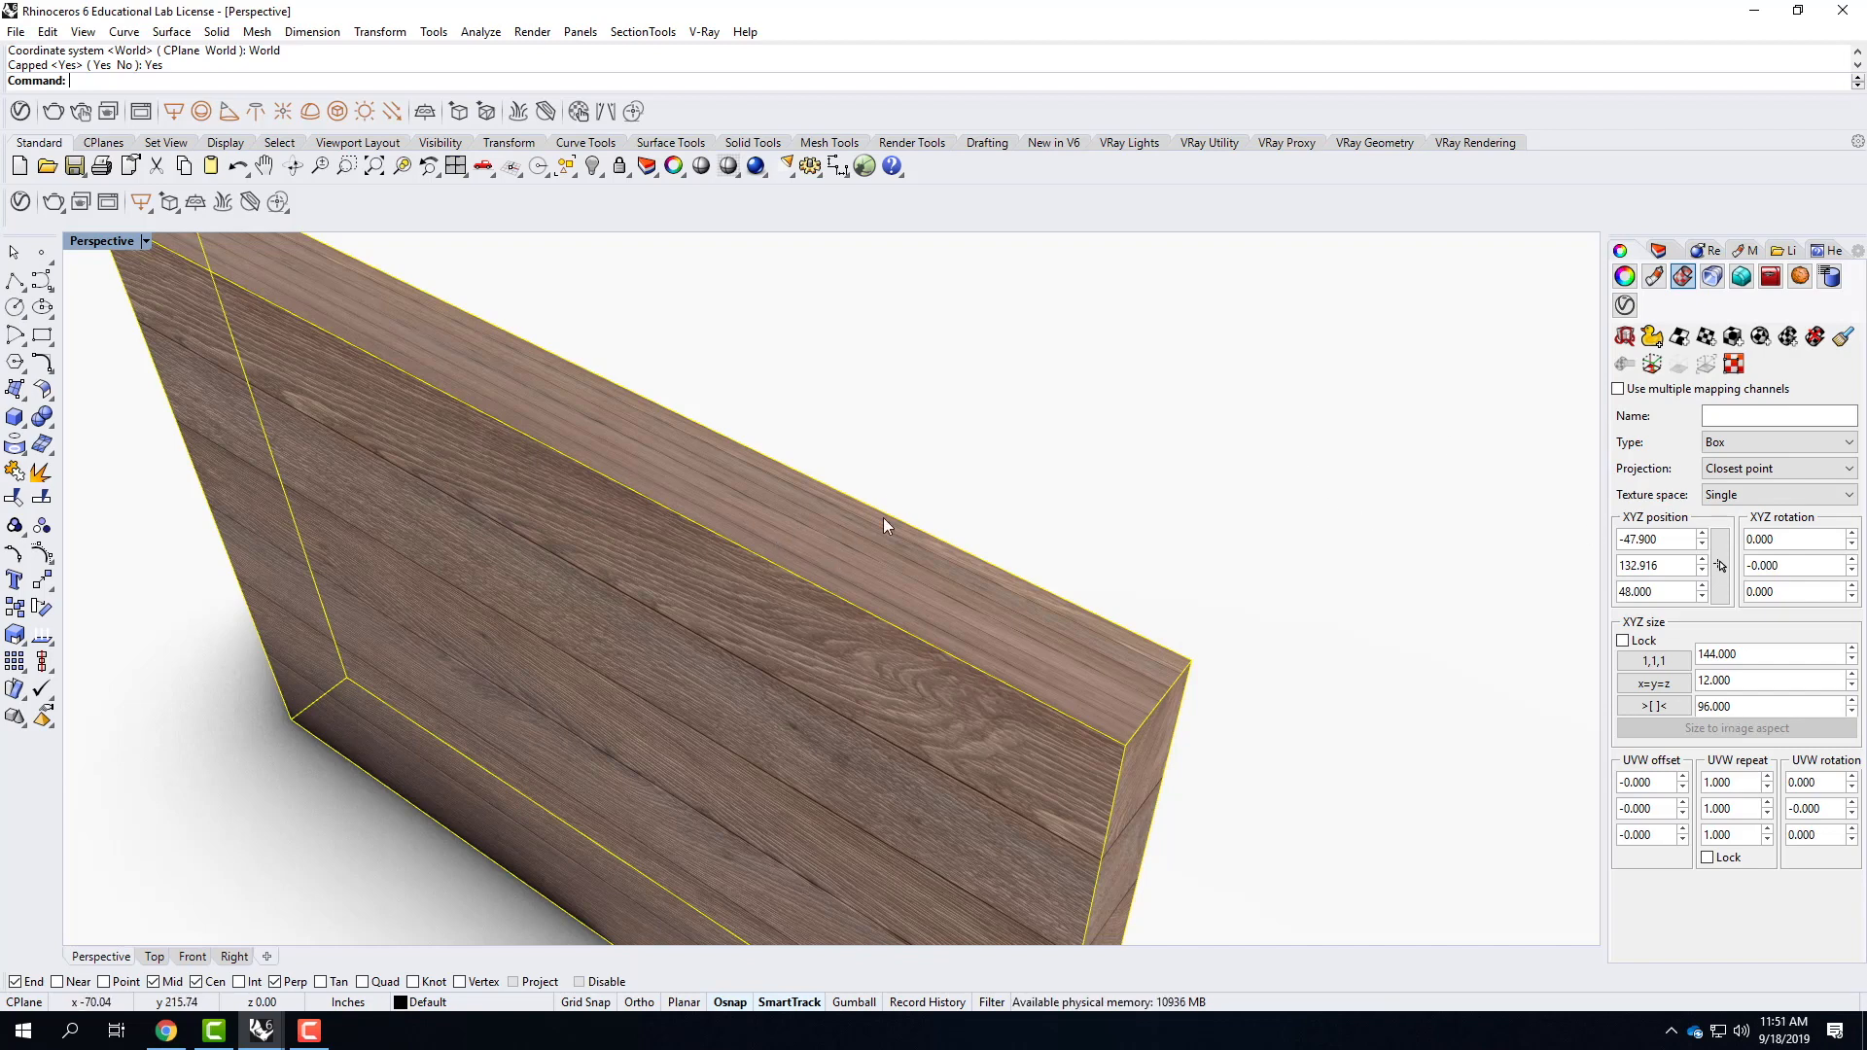
left_click(1668, 685)
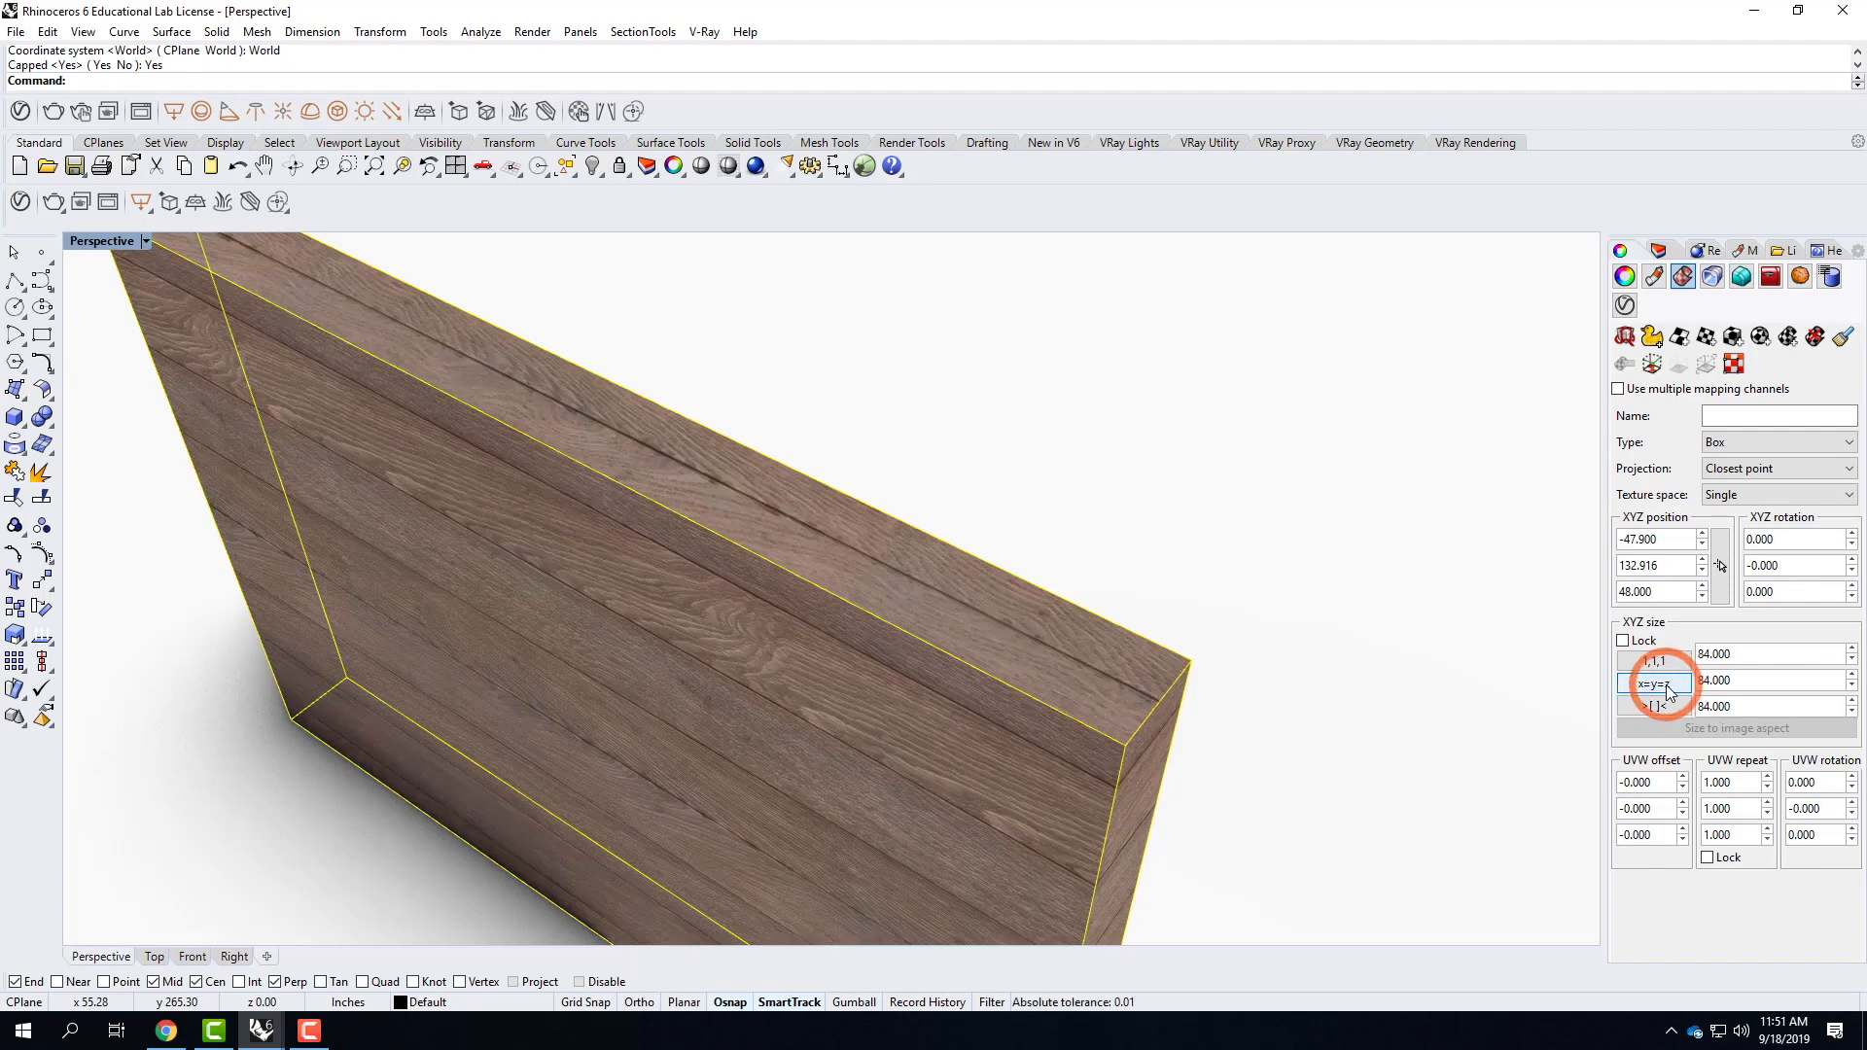
scroll(1255, 708, "down", 3)
right_click_drag(1254, 709, 1327, 627)
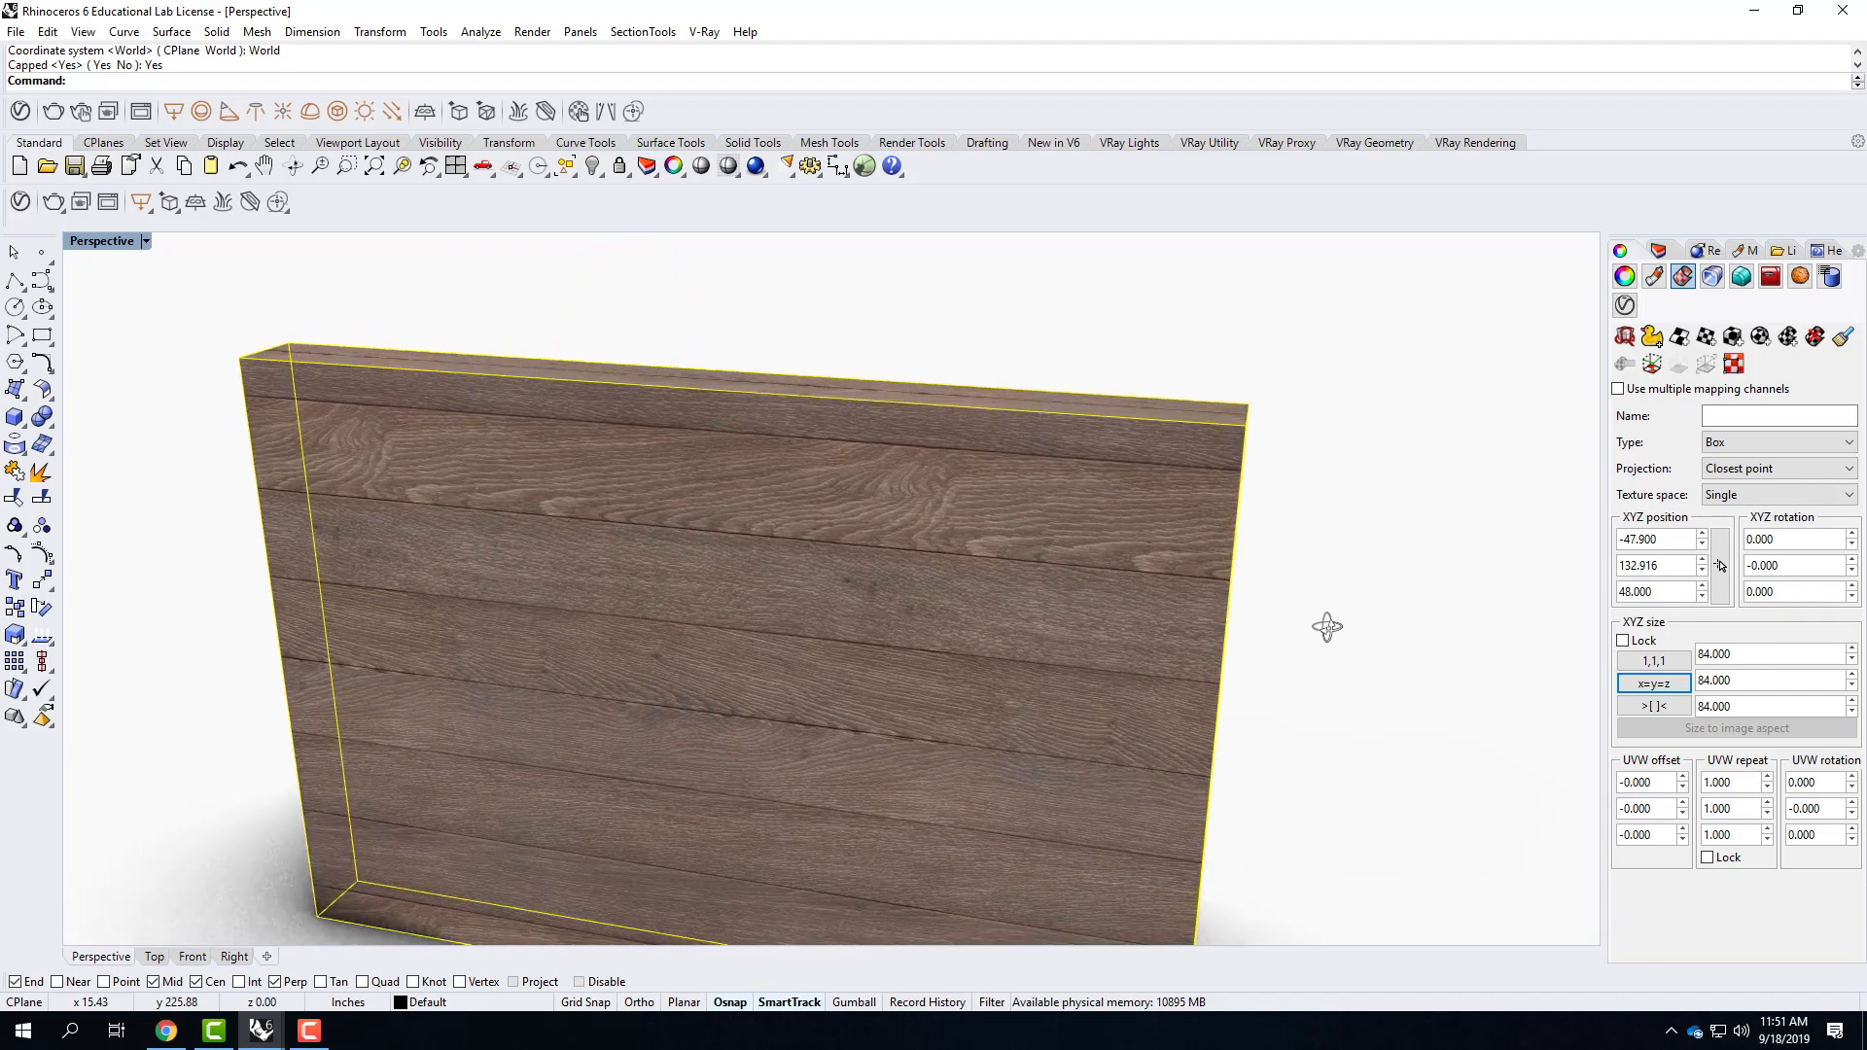
Try an XYZ mapping size of 1, 1, 1 on the wall slab and inspect the texture up close.
left_click(1681, 683)
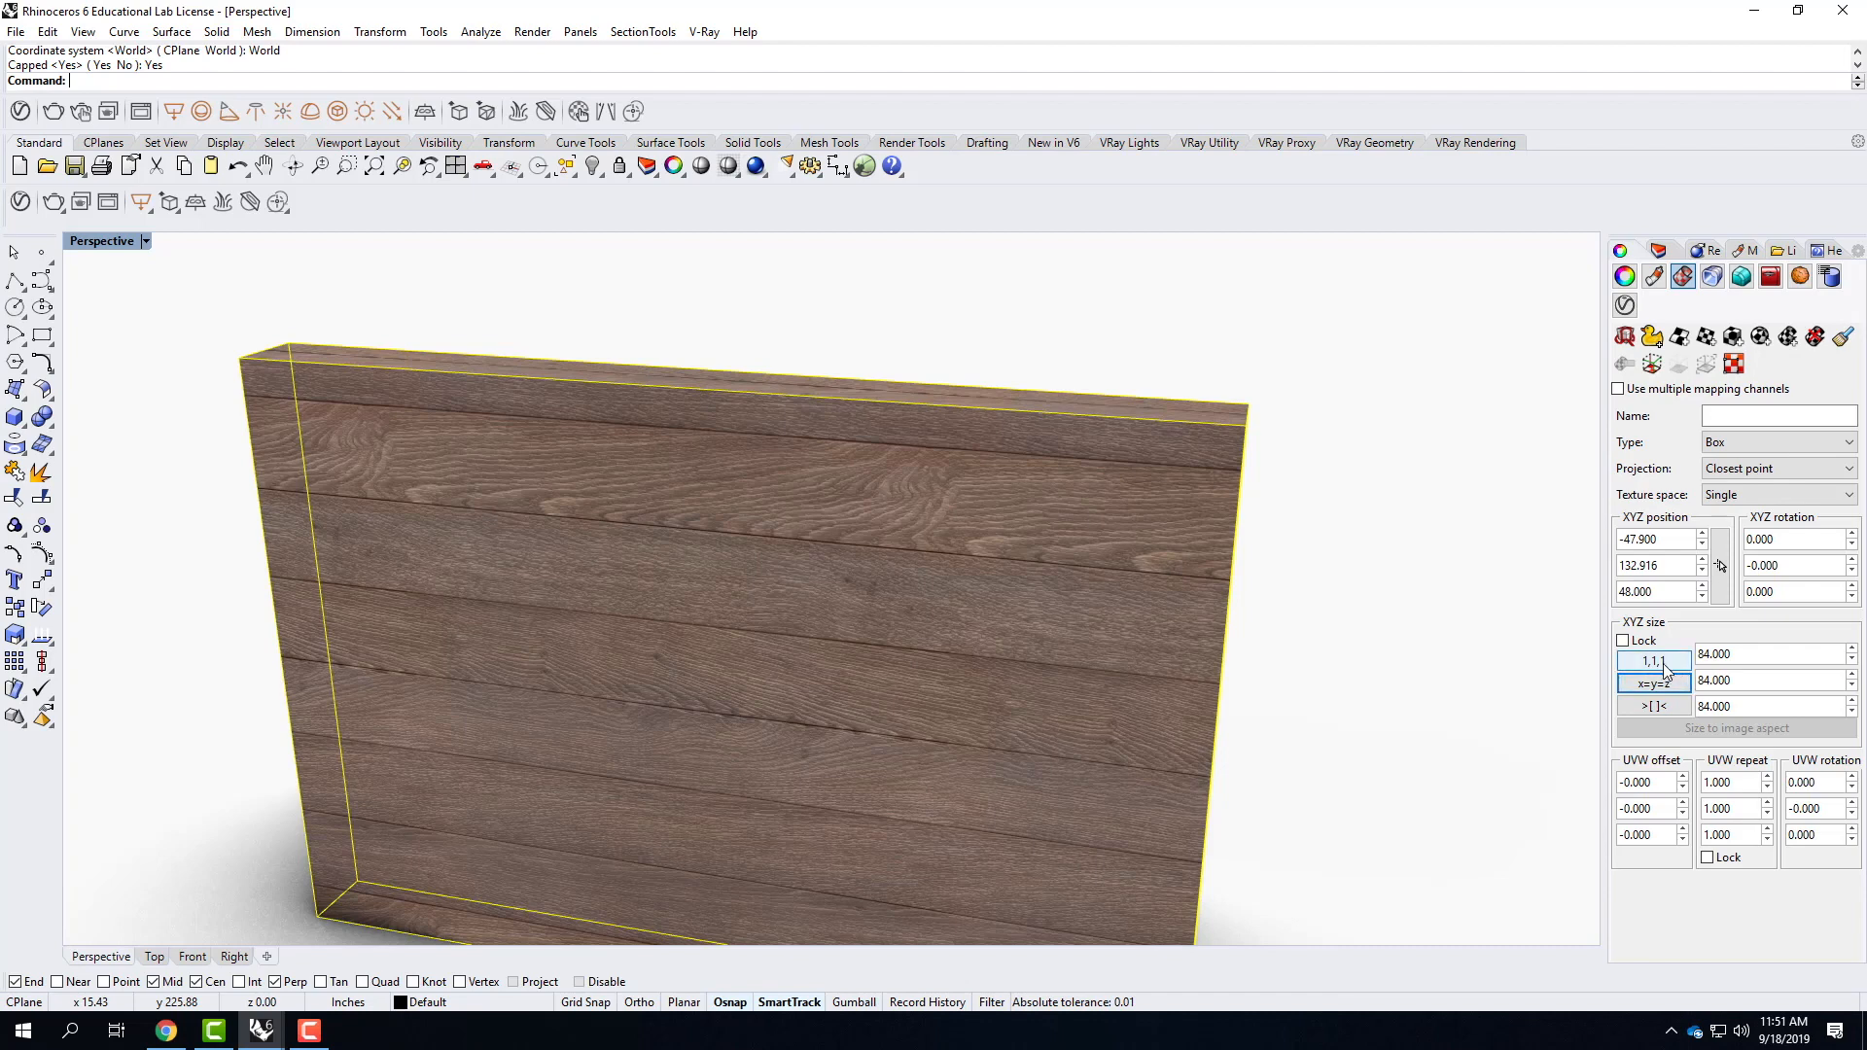
left_click(1665, 667)
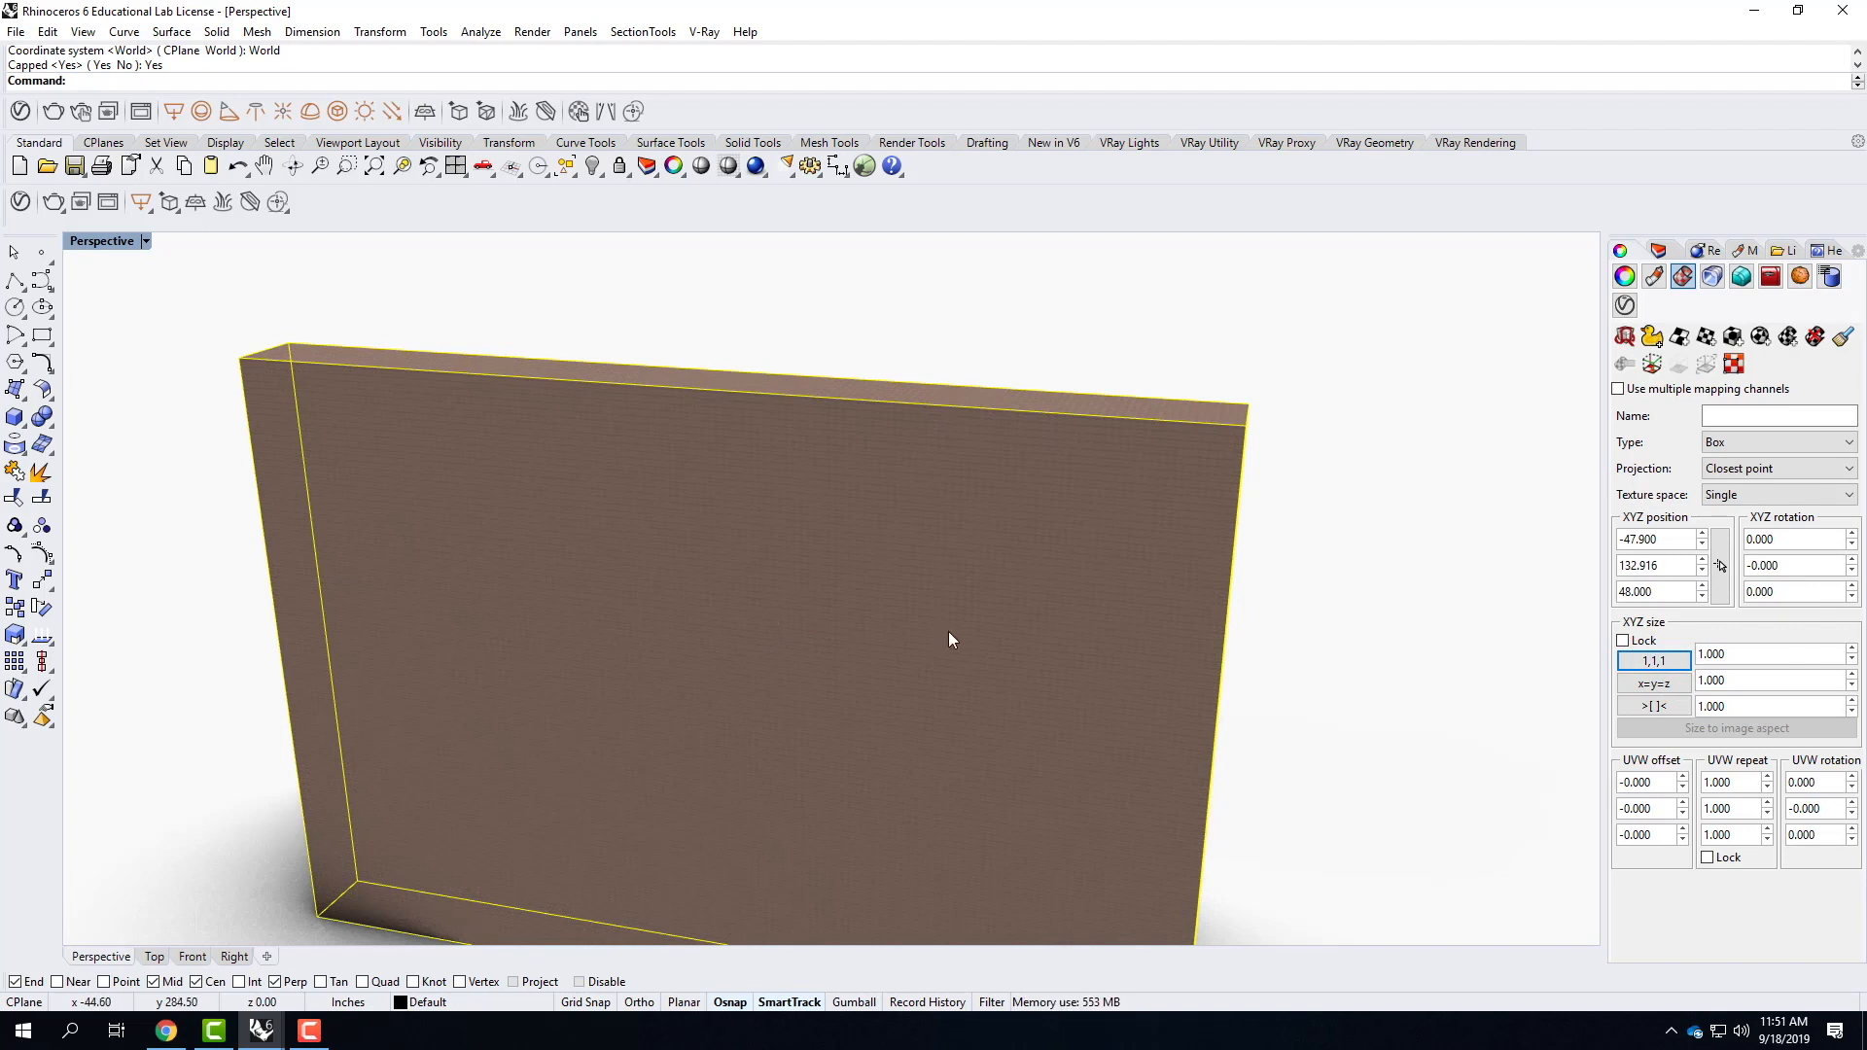
scroll(950, 639, "up", 5)
scroll(950, 638, "up", 5)
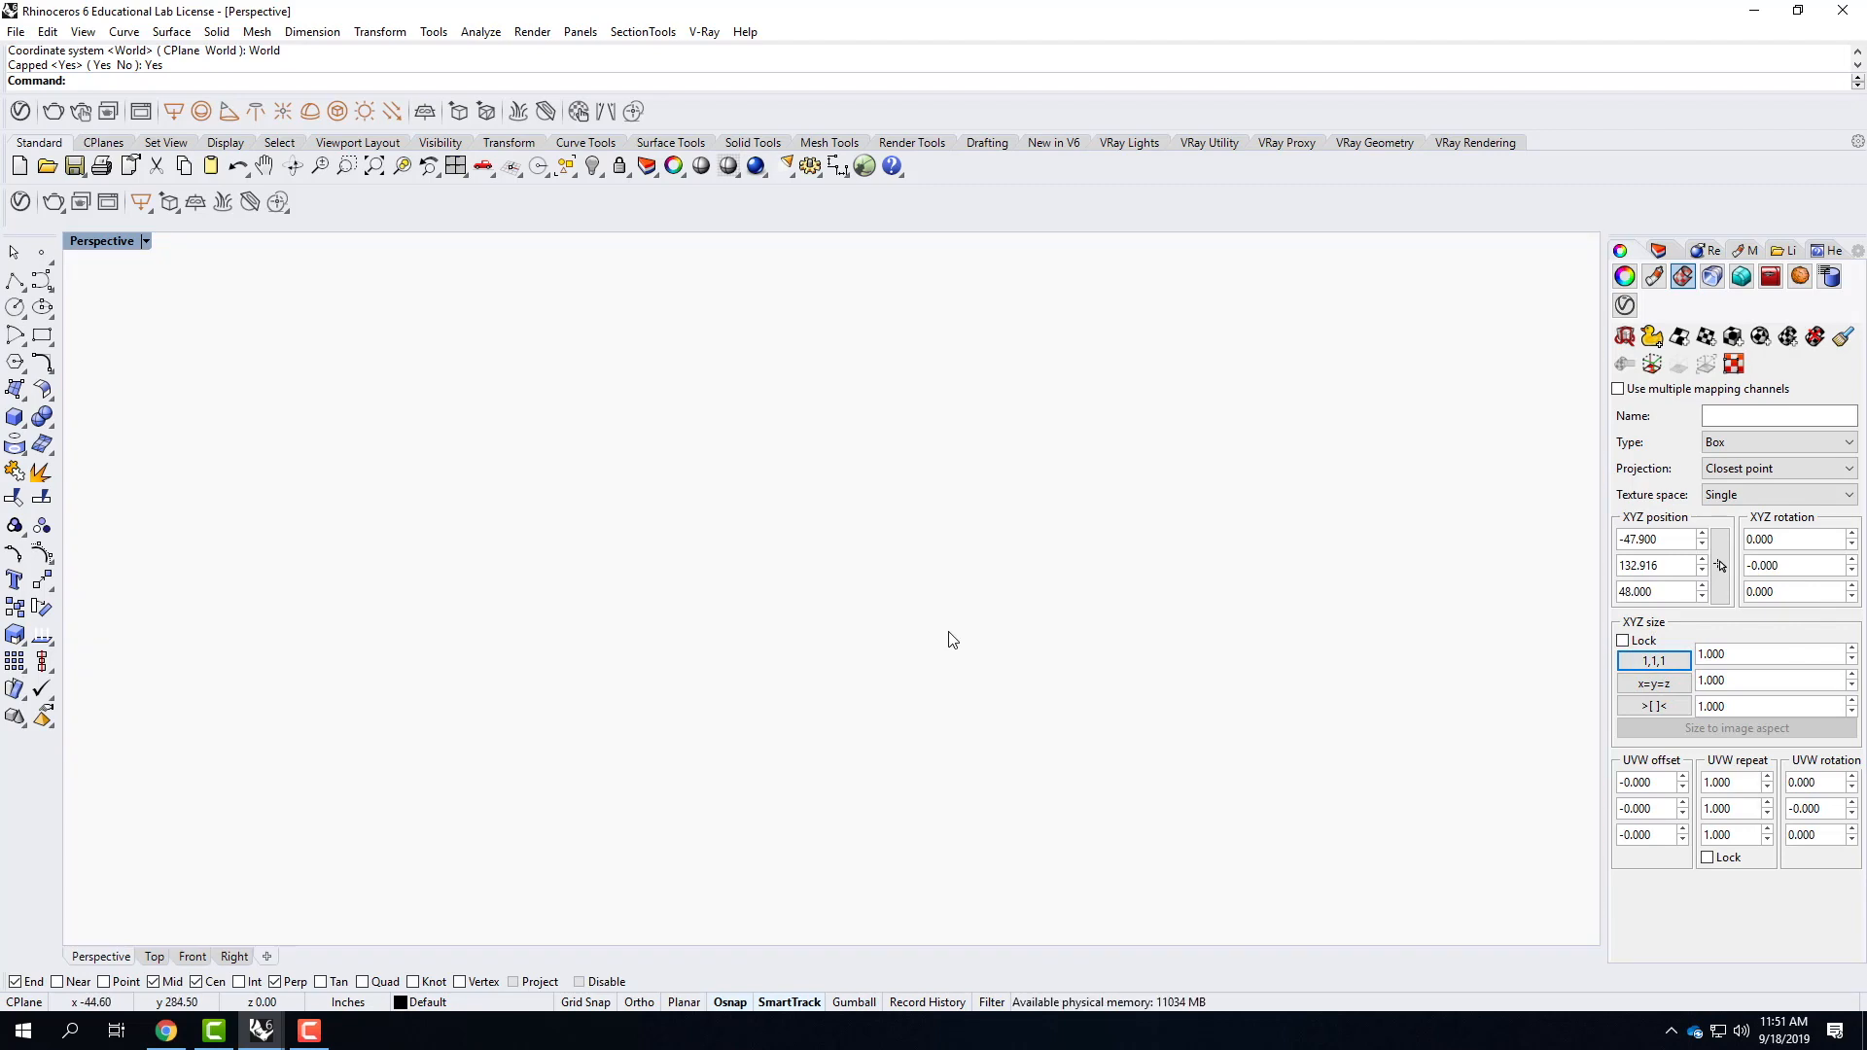
scroll(952, 640, "down", 1)
scroll(950, 633, "down", 1)
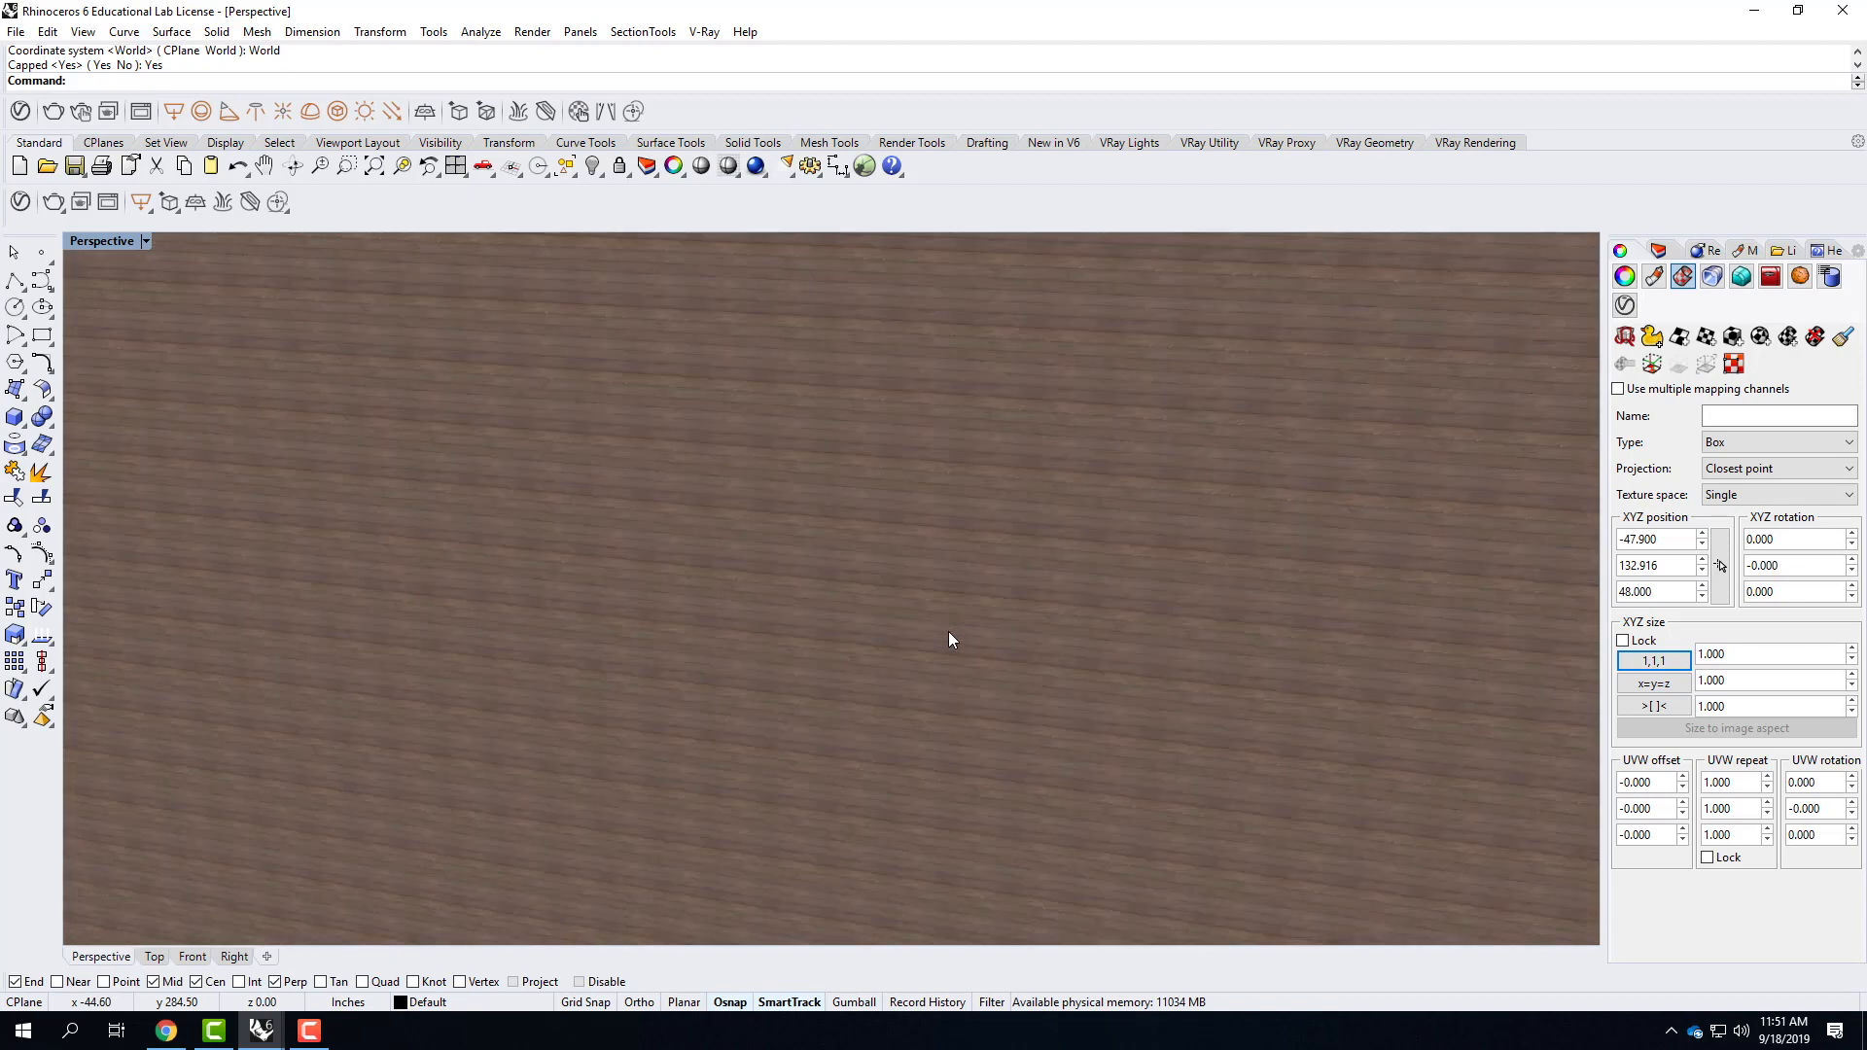
Set the wall slab's mapping size to 84 in X, Y and Z and view the whole slab.
left_click(1664, 685)
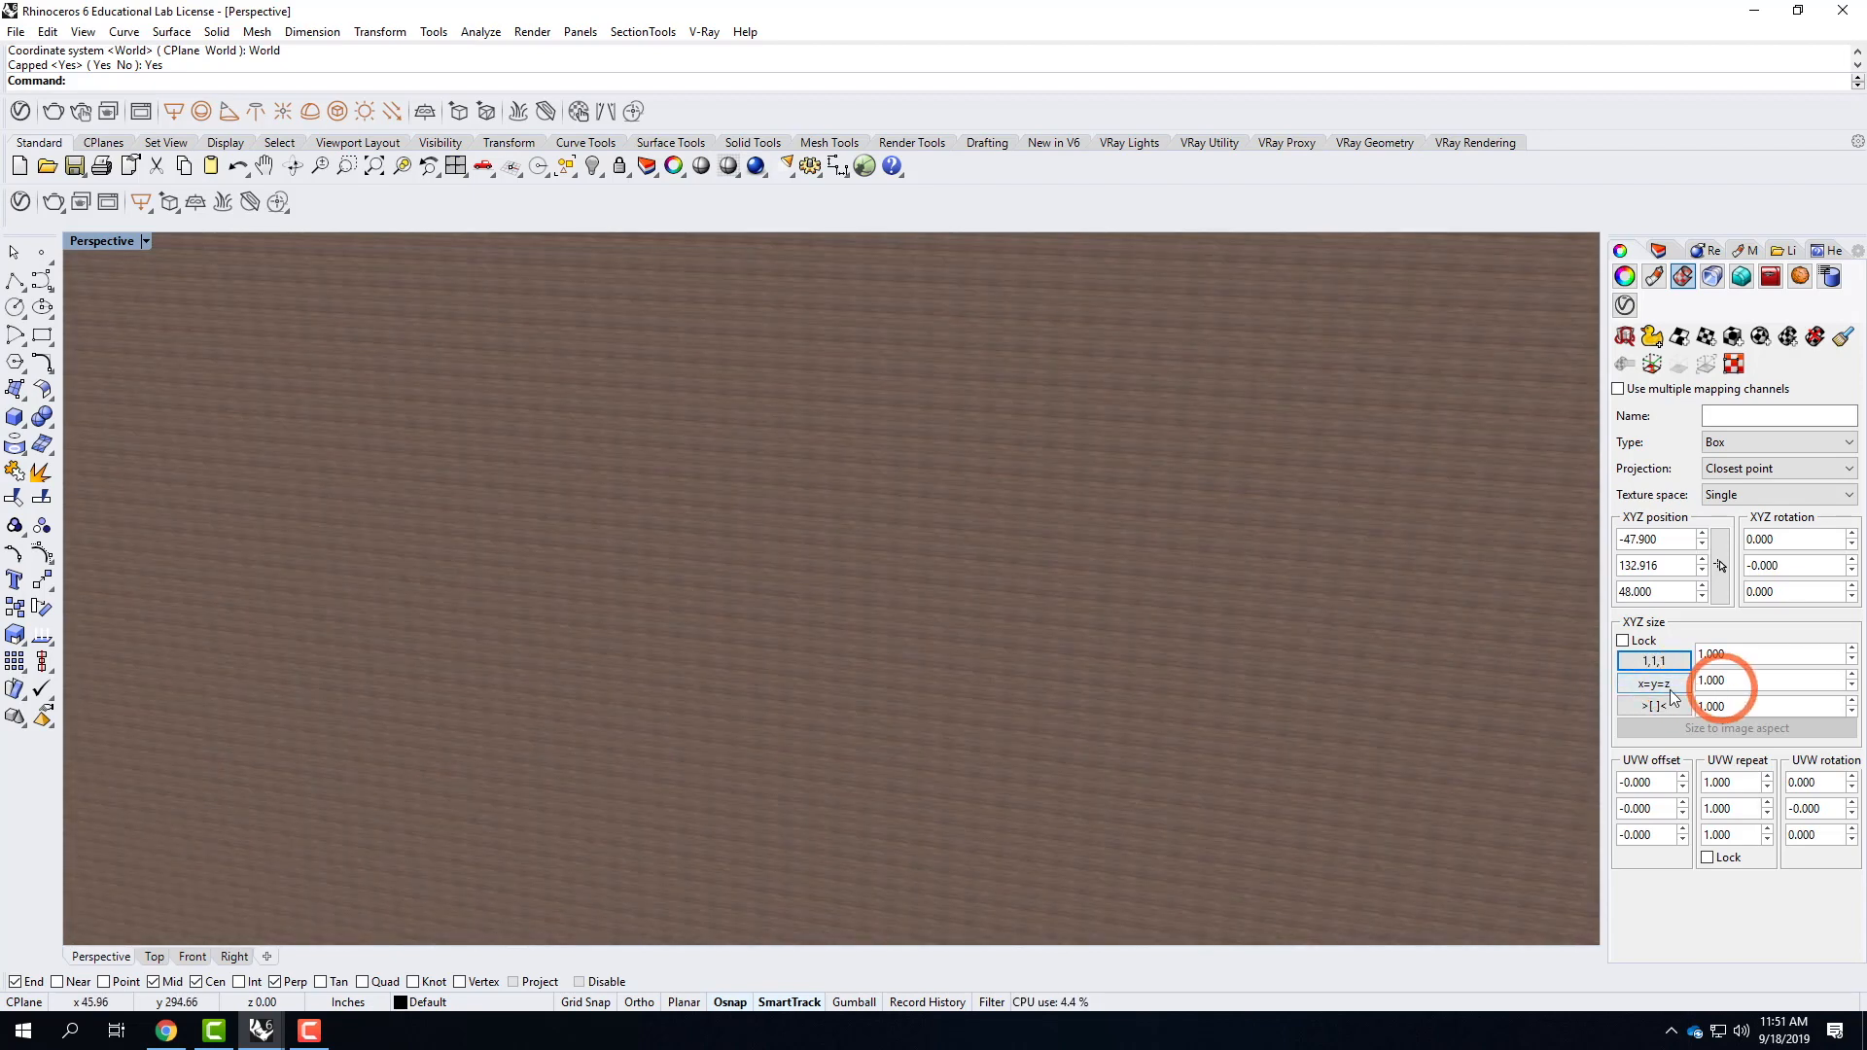
double_click(1748, 684)
type("84")
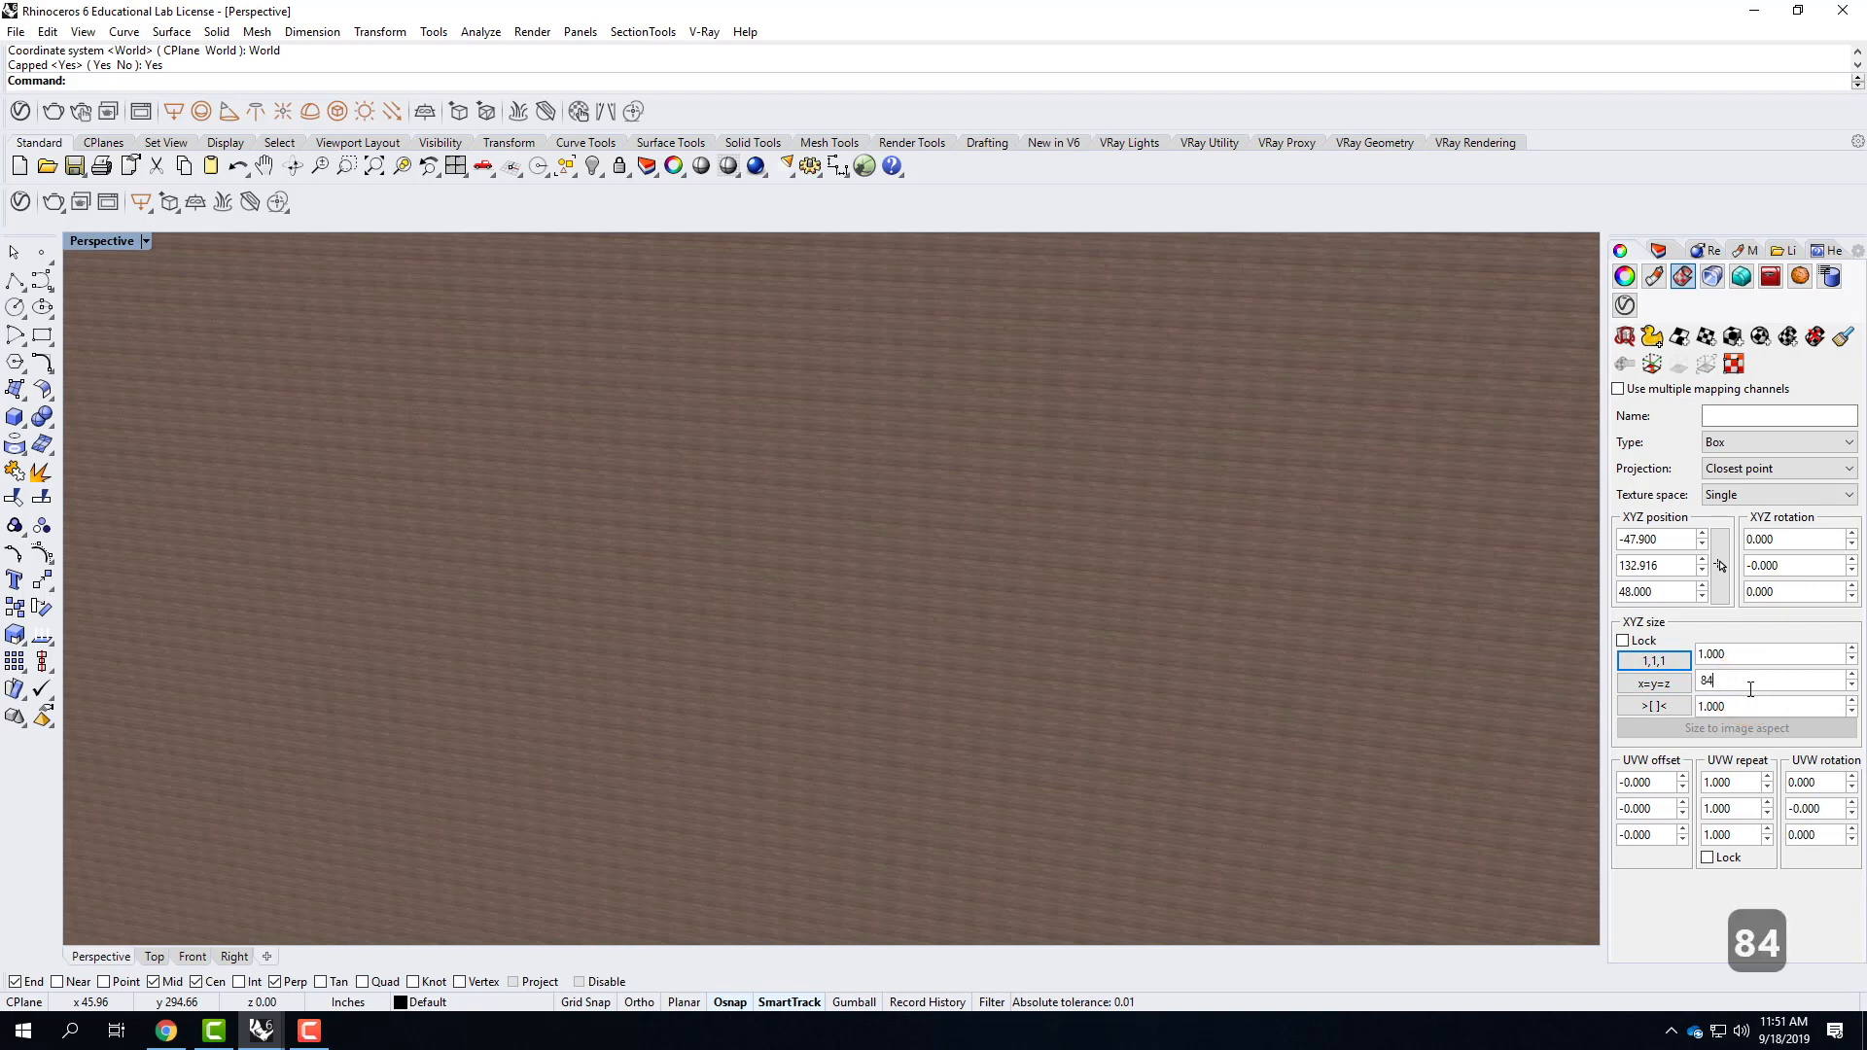
key("Tab")
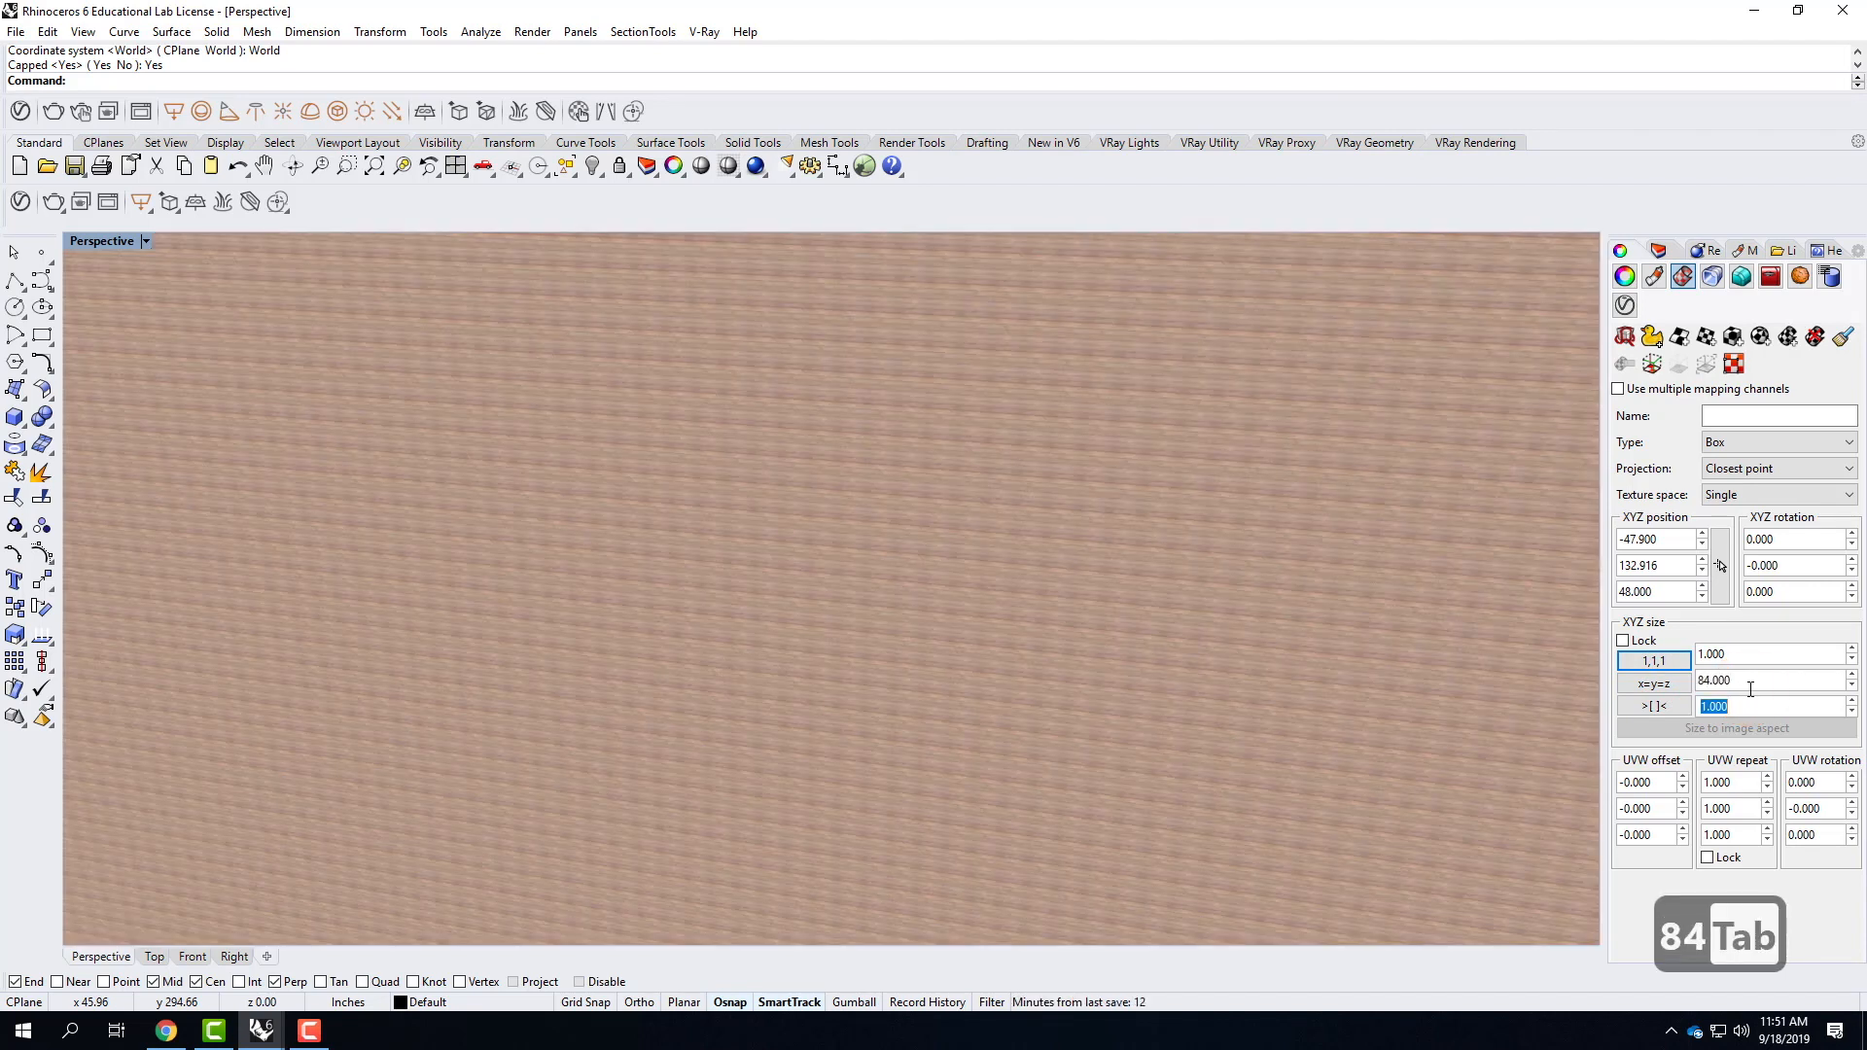
type("84")
left_click(1743, 658)
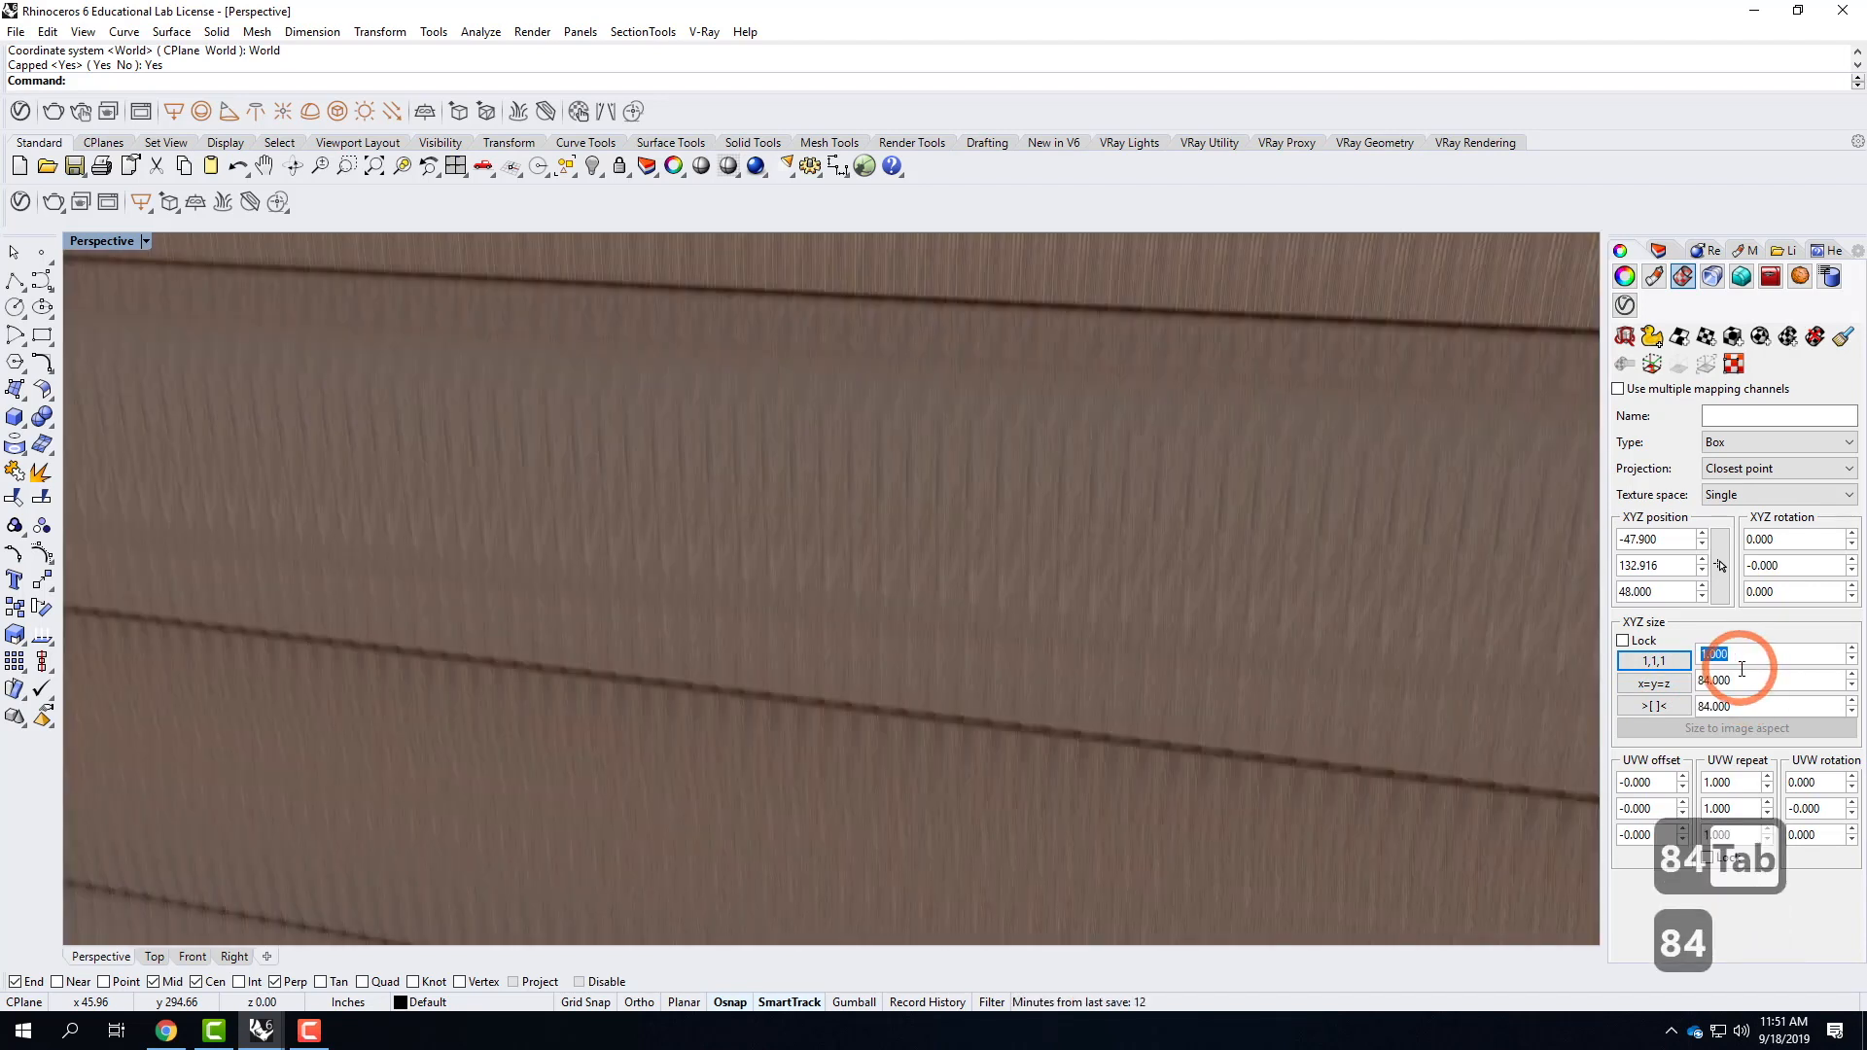
type("84")
key("Tab")
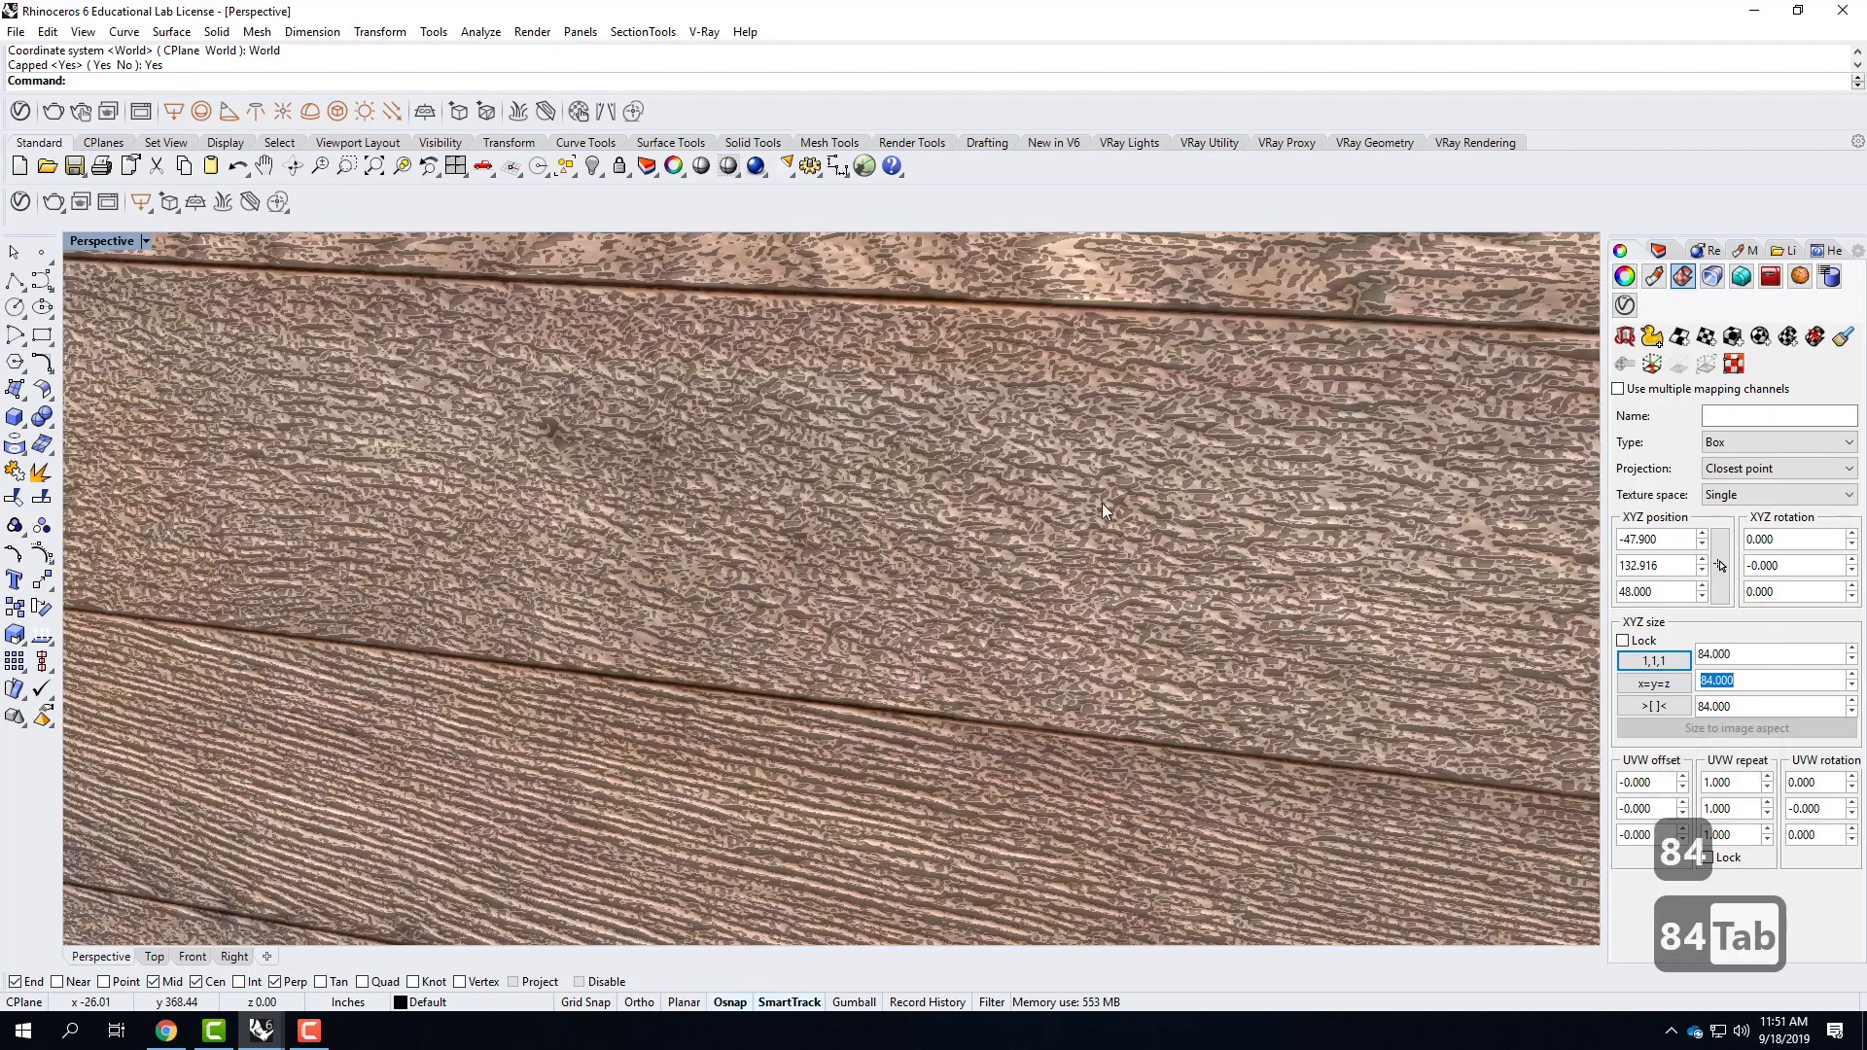
scroll(831, 623, "down", 5)
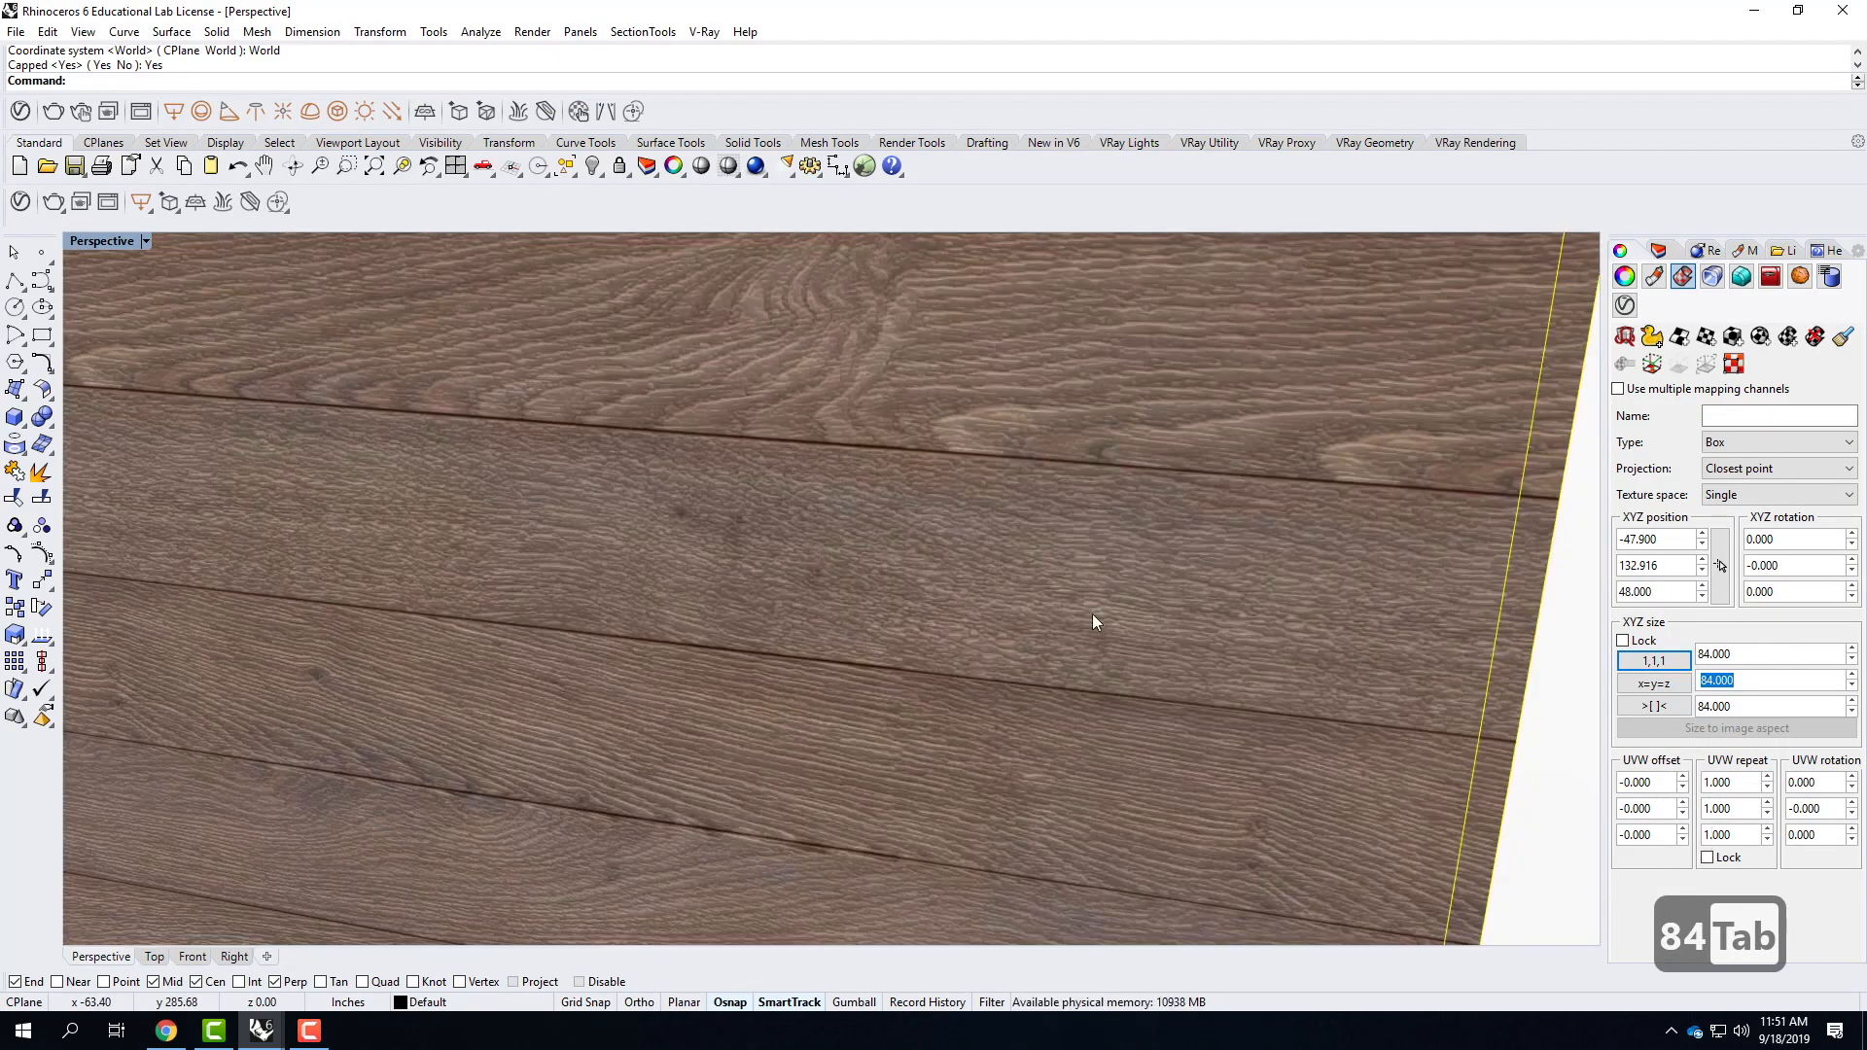
scroll(1350, 625, "down", 4)
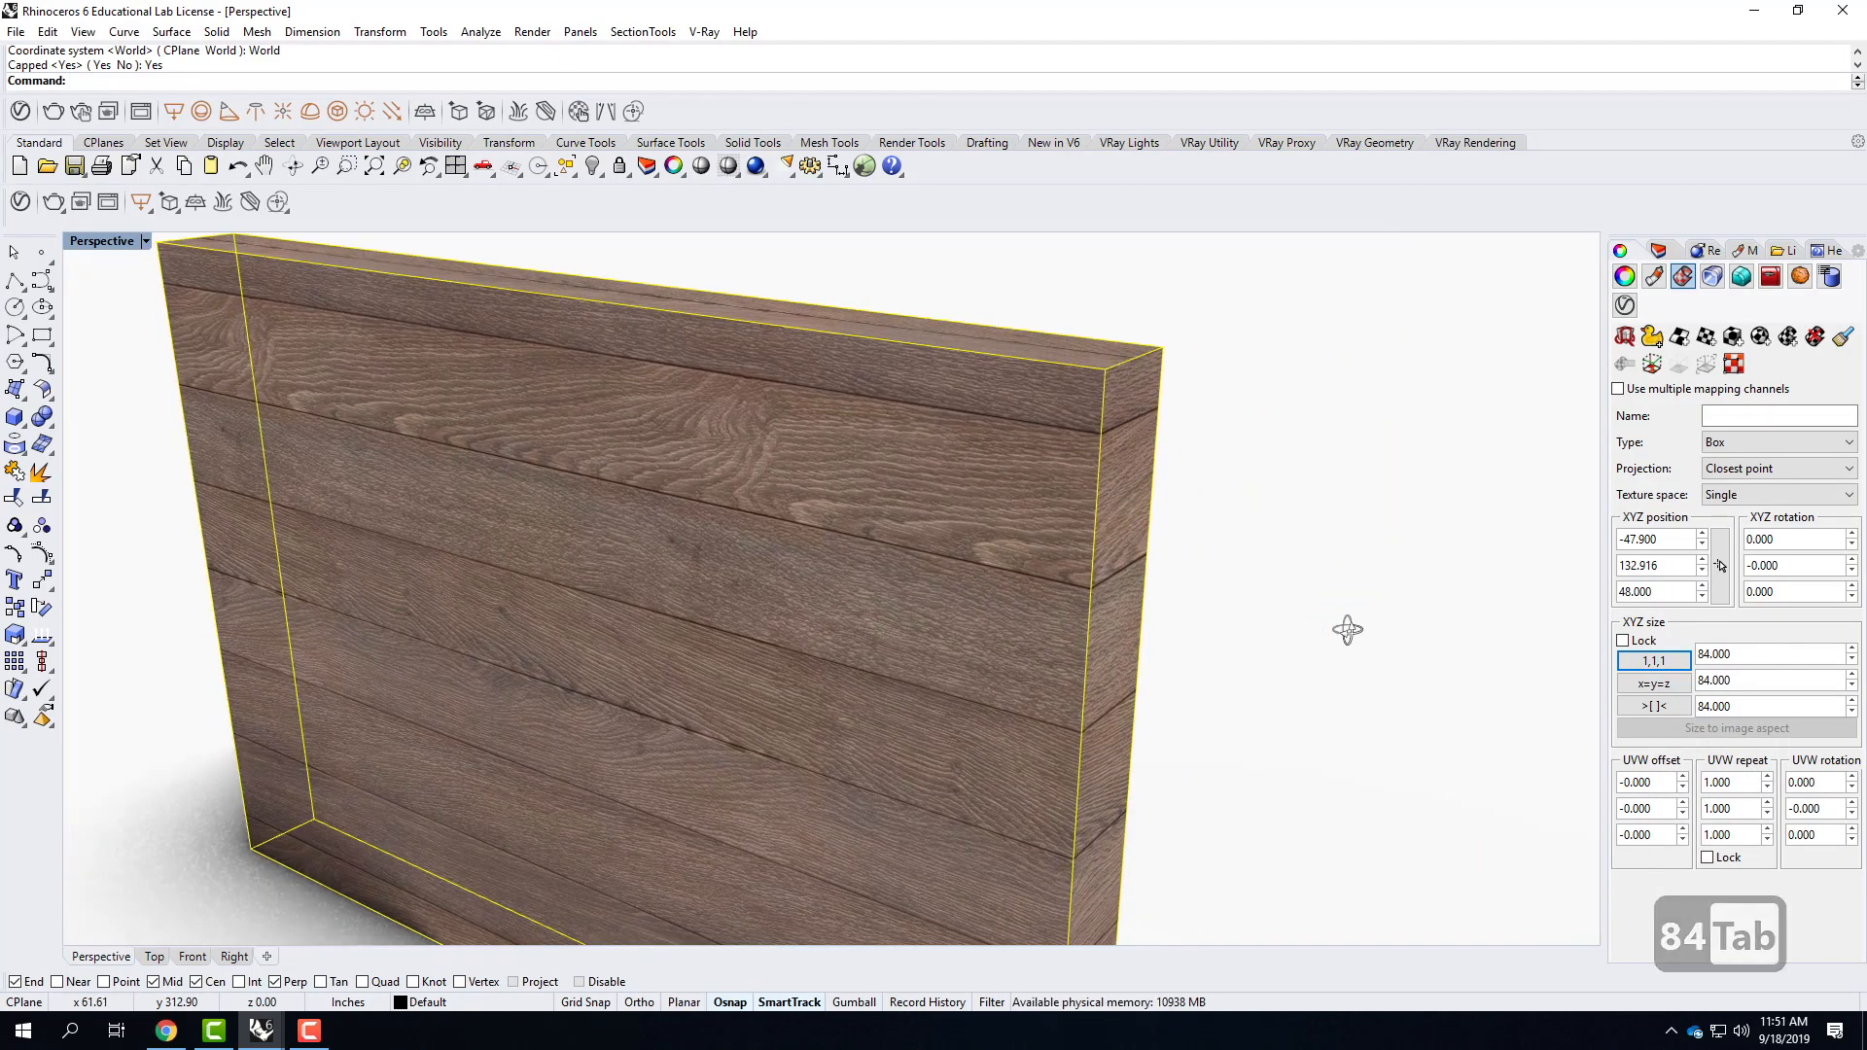
scroll(1065, 471, "down", 2)
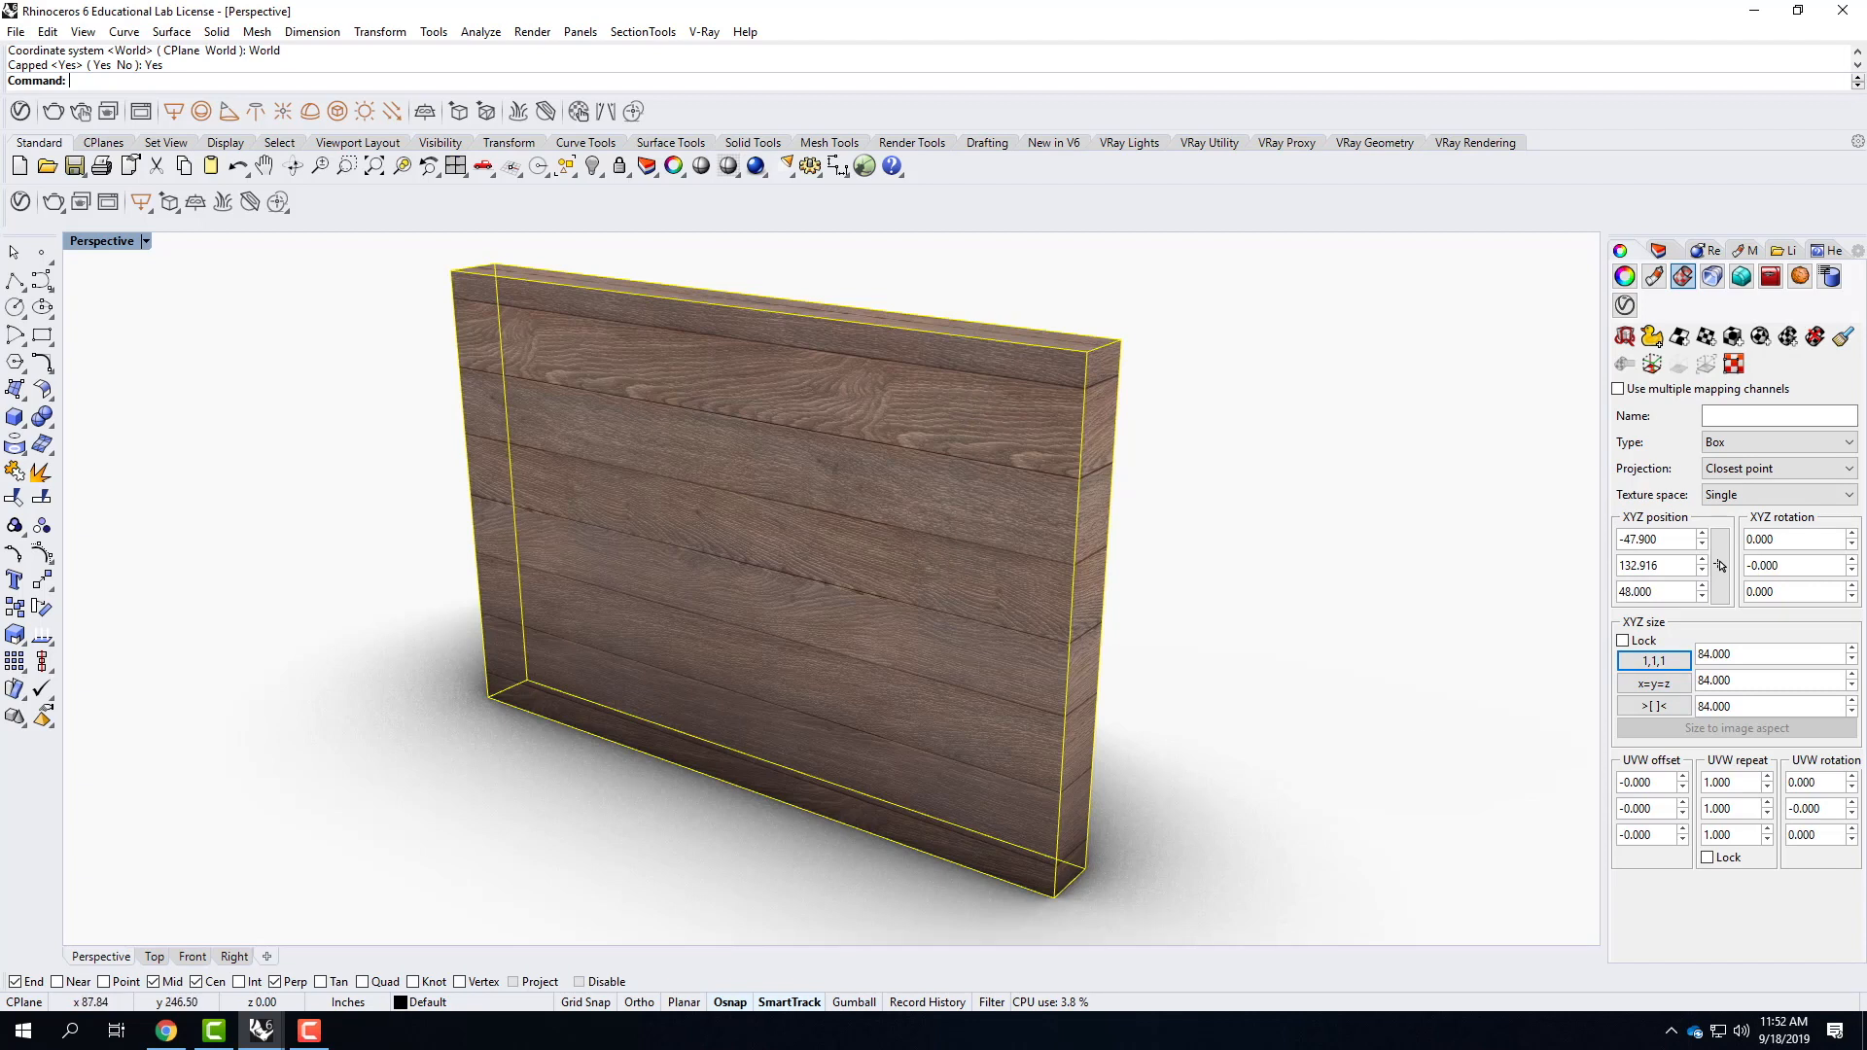
Lock the UVW repeat values together, set them to 1.5 and deselect the wall slab.
left_click(1708, 859)
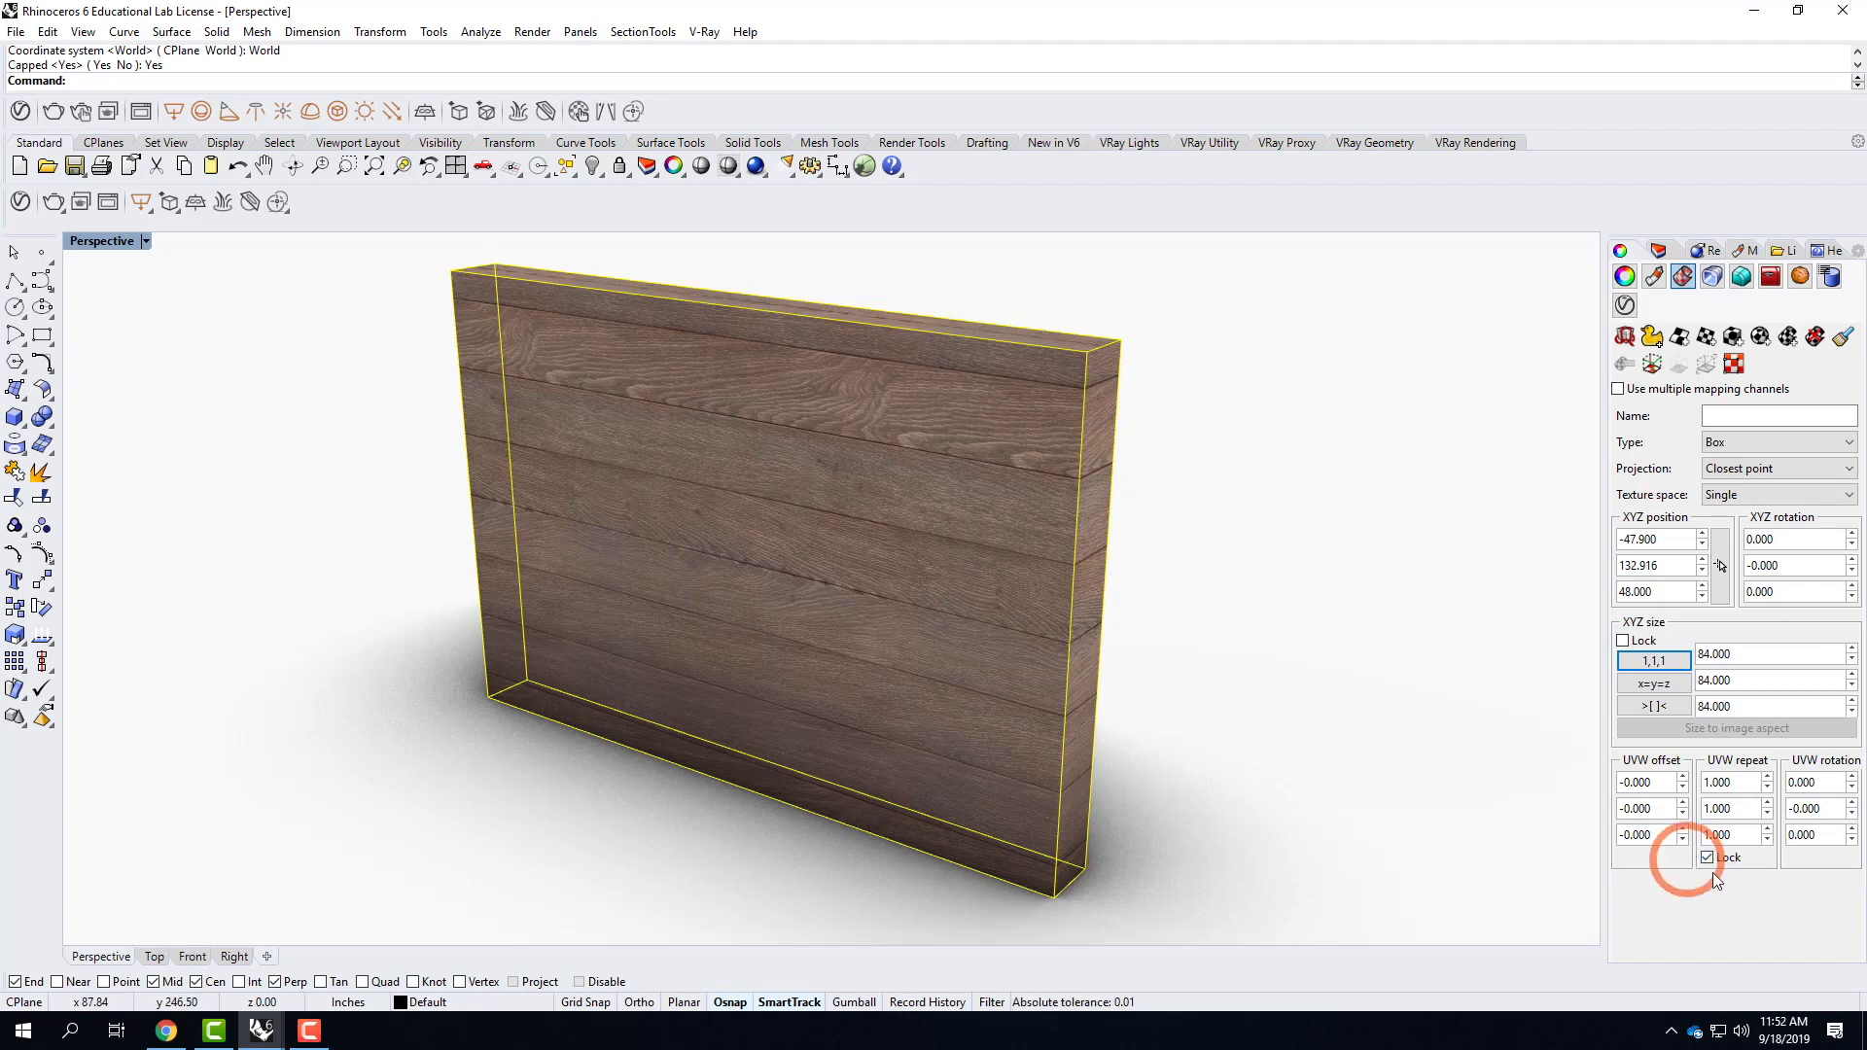
double_click(1740, 782)
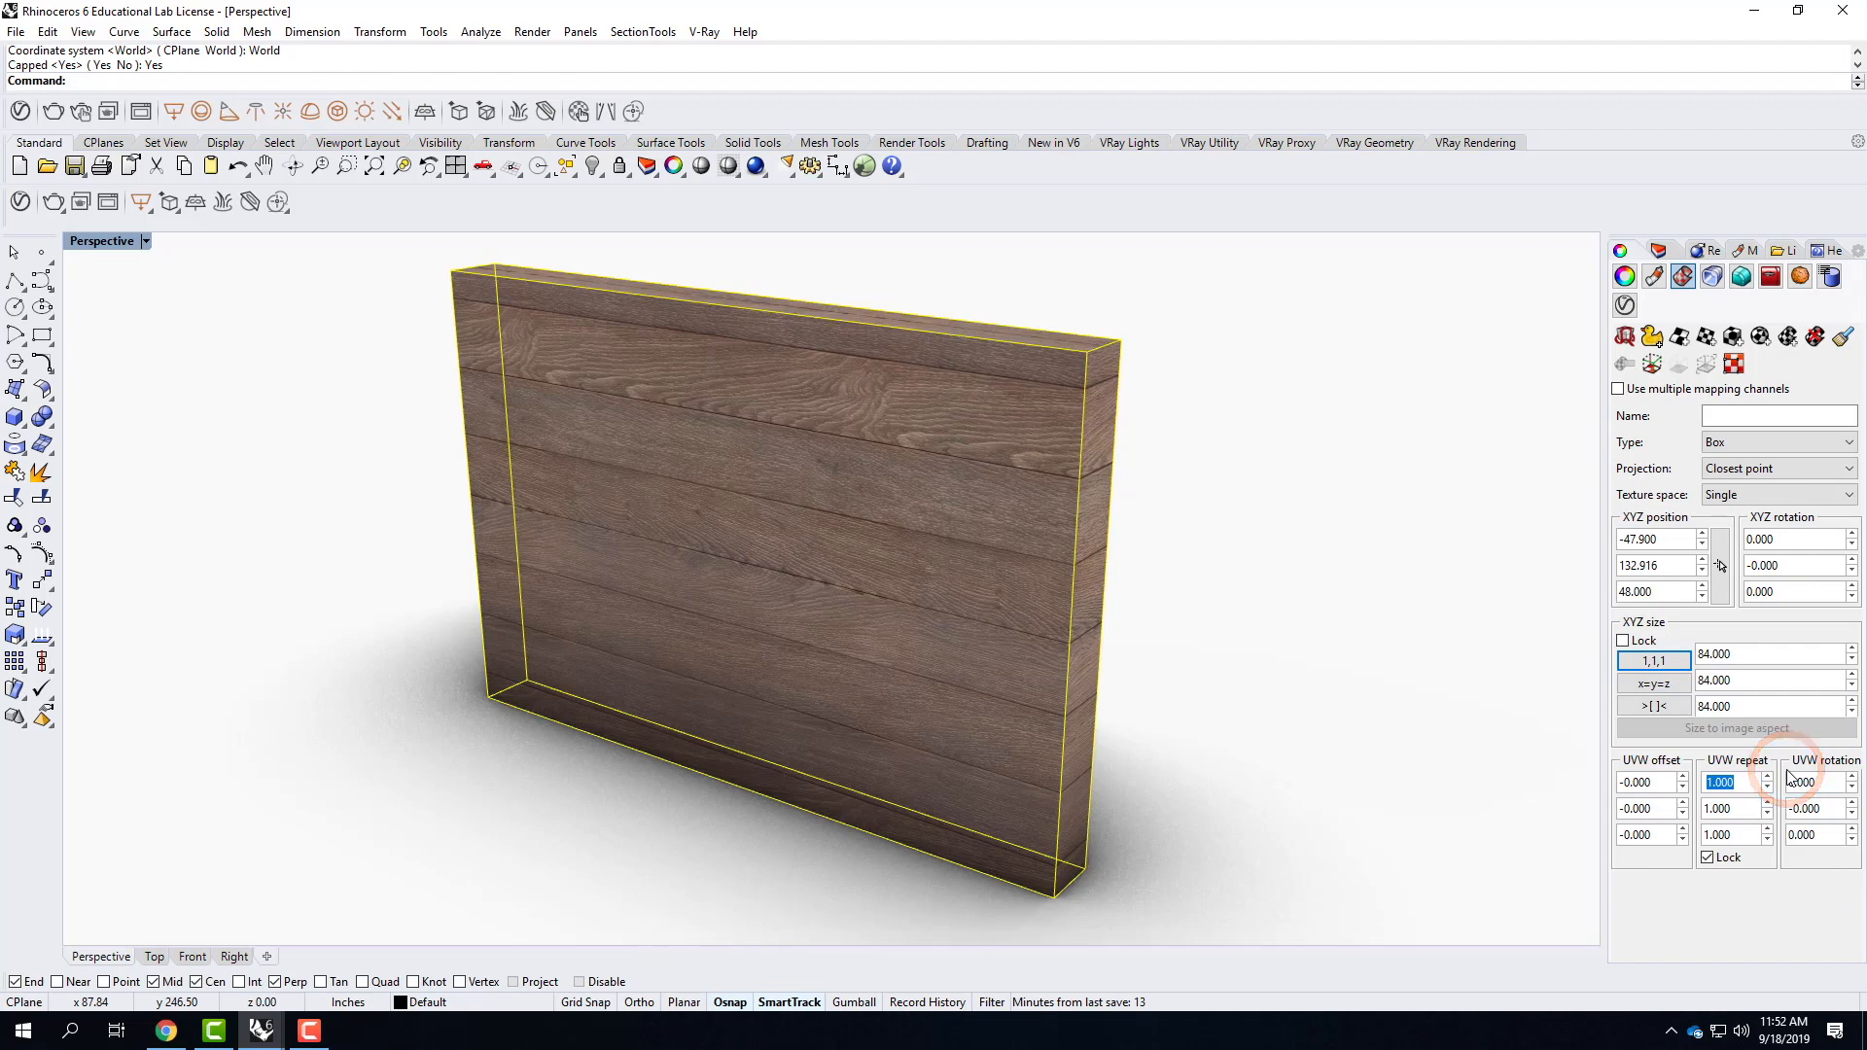
type("1.5")
key("Tab")
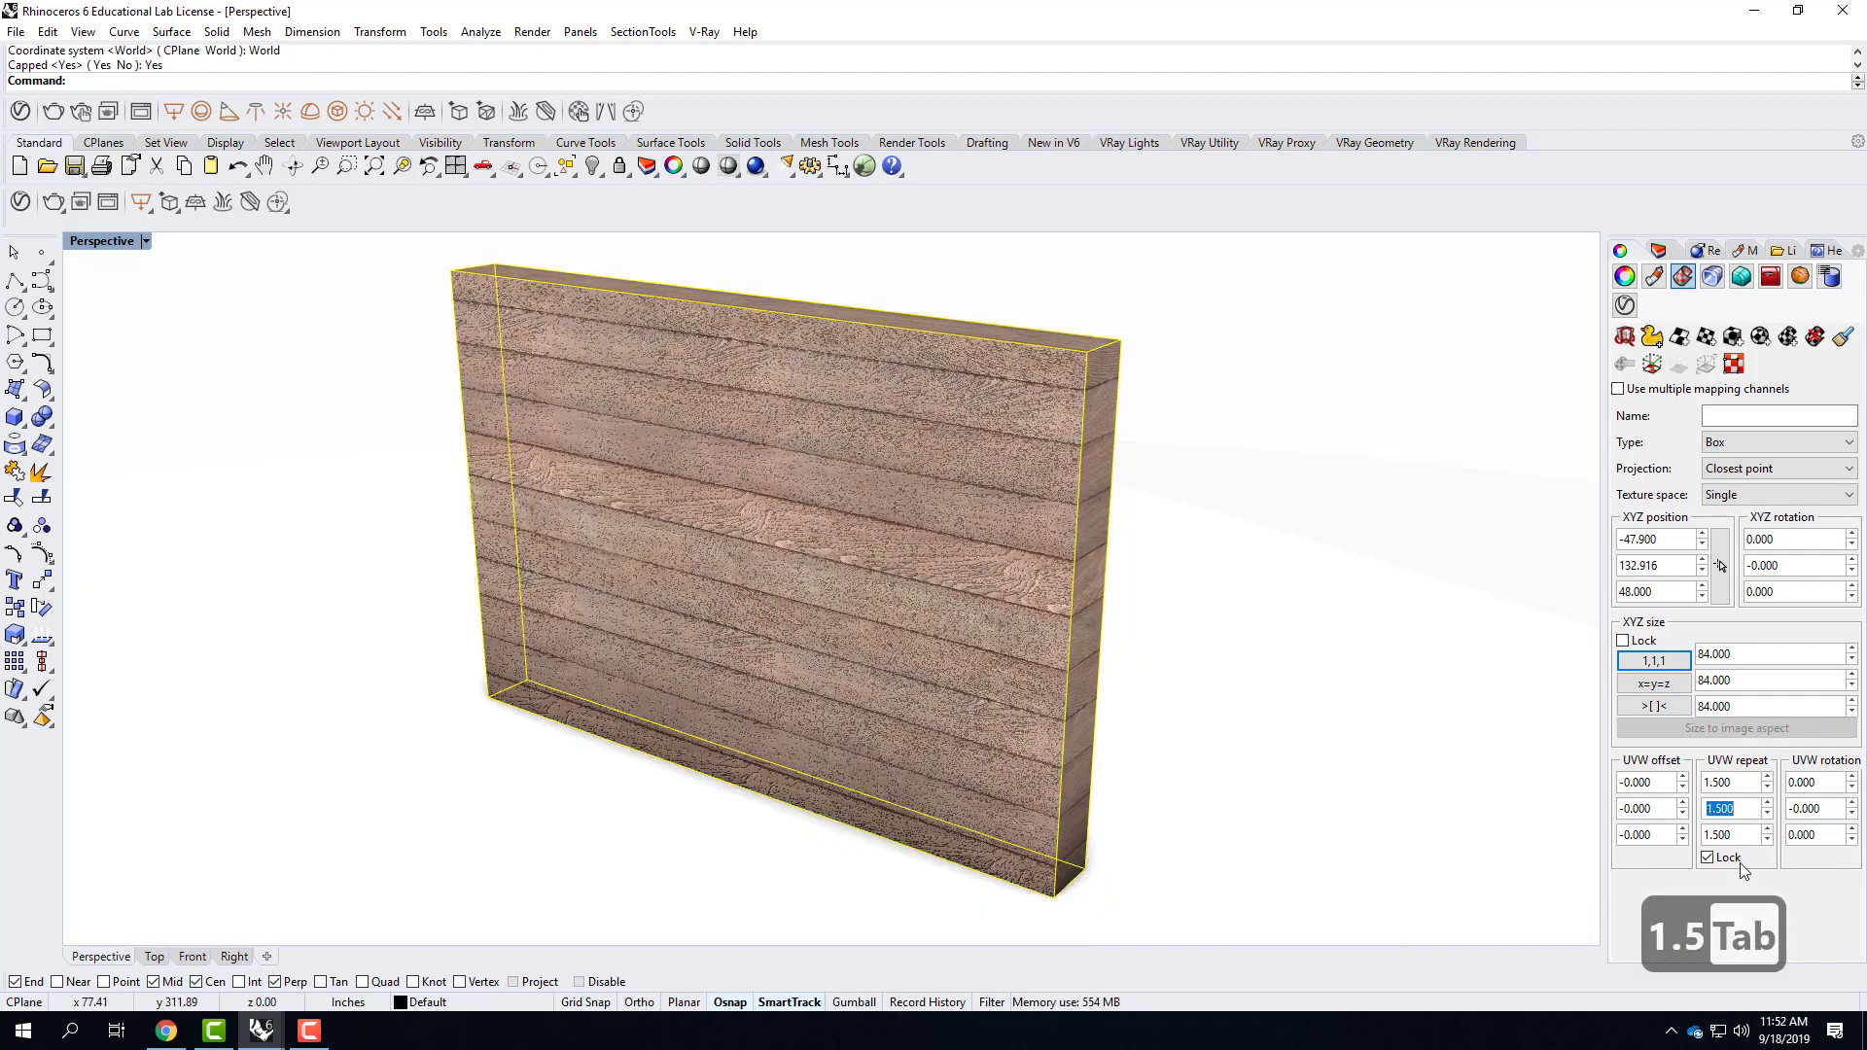
left_click(1227, 555)
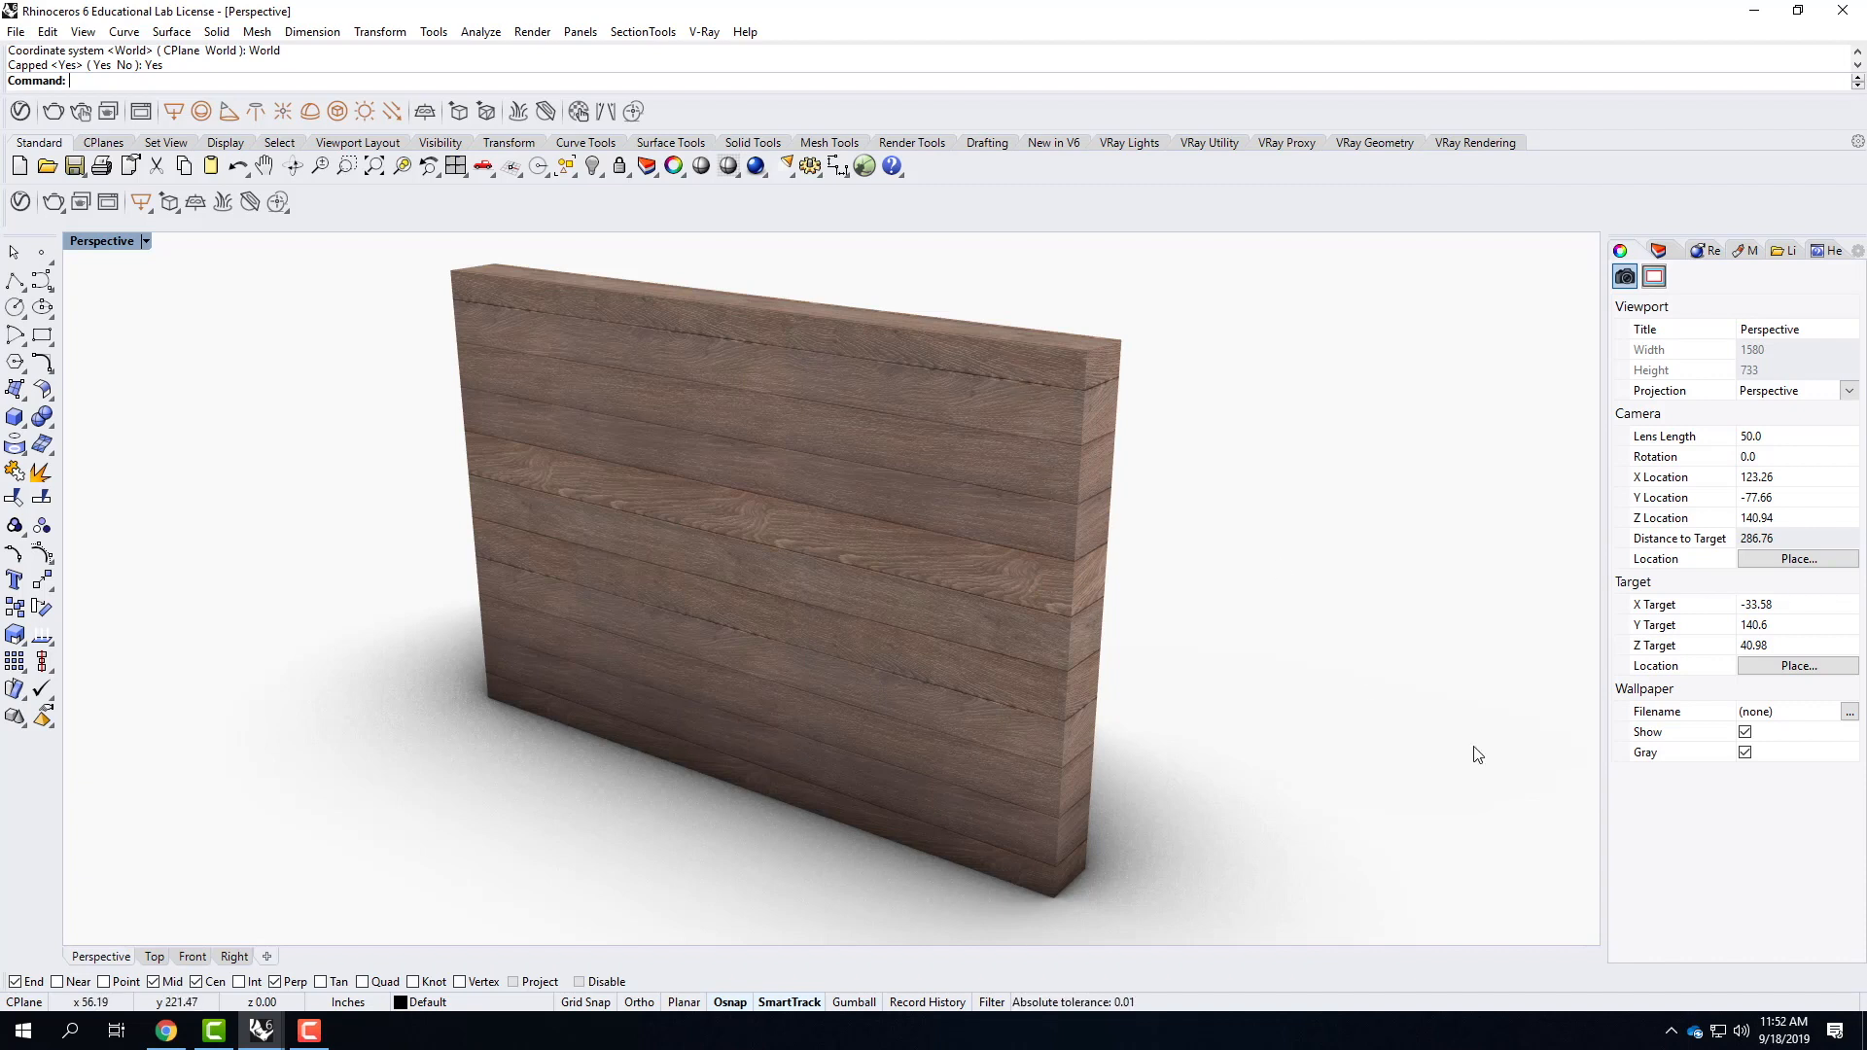
Select the wall slab, set its locked UVW repeat to 2 and deselect it to view the planks.
left_click(1102, 475)
double_click(1750, 782)
type("2")
key("Tab")
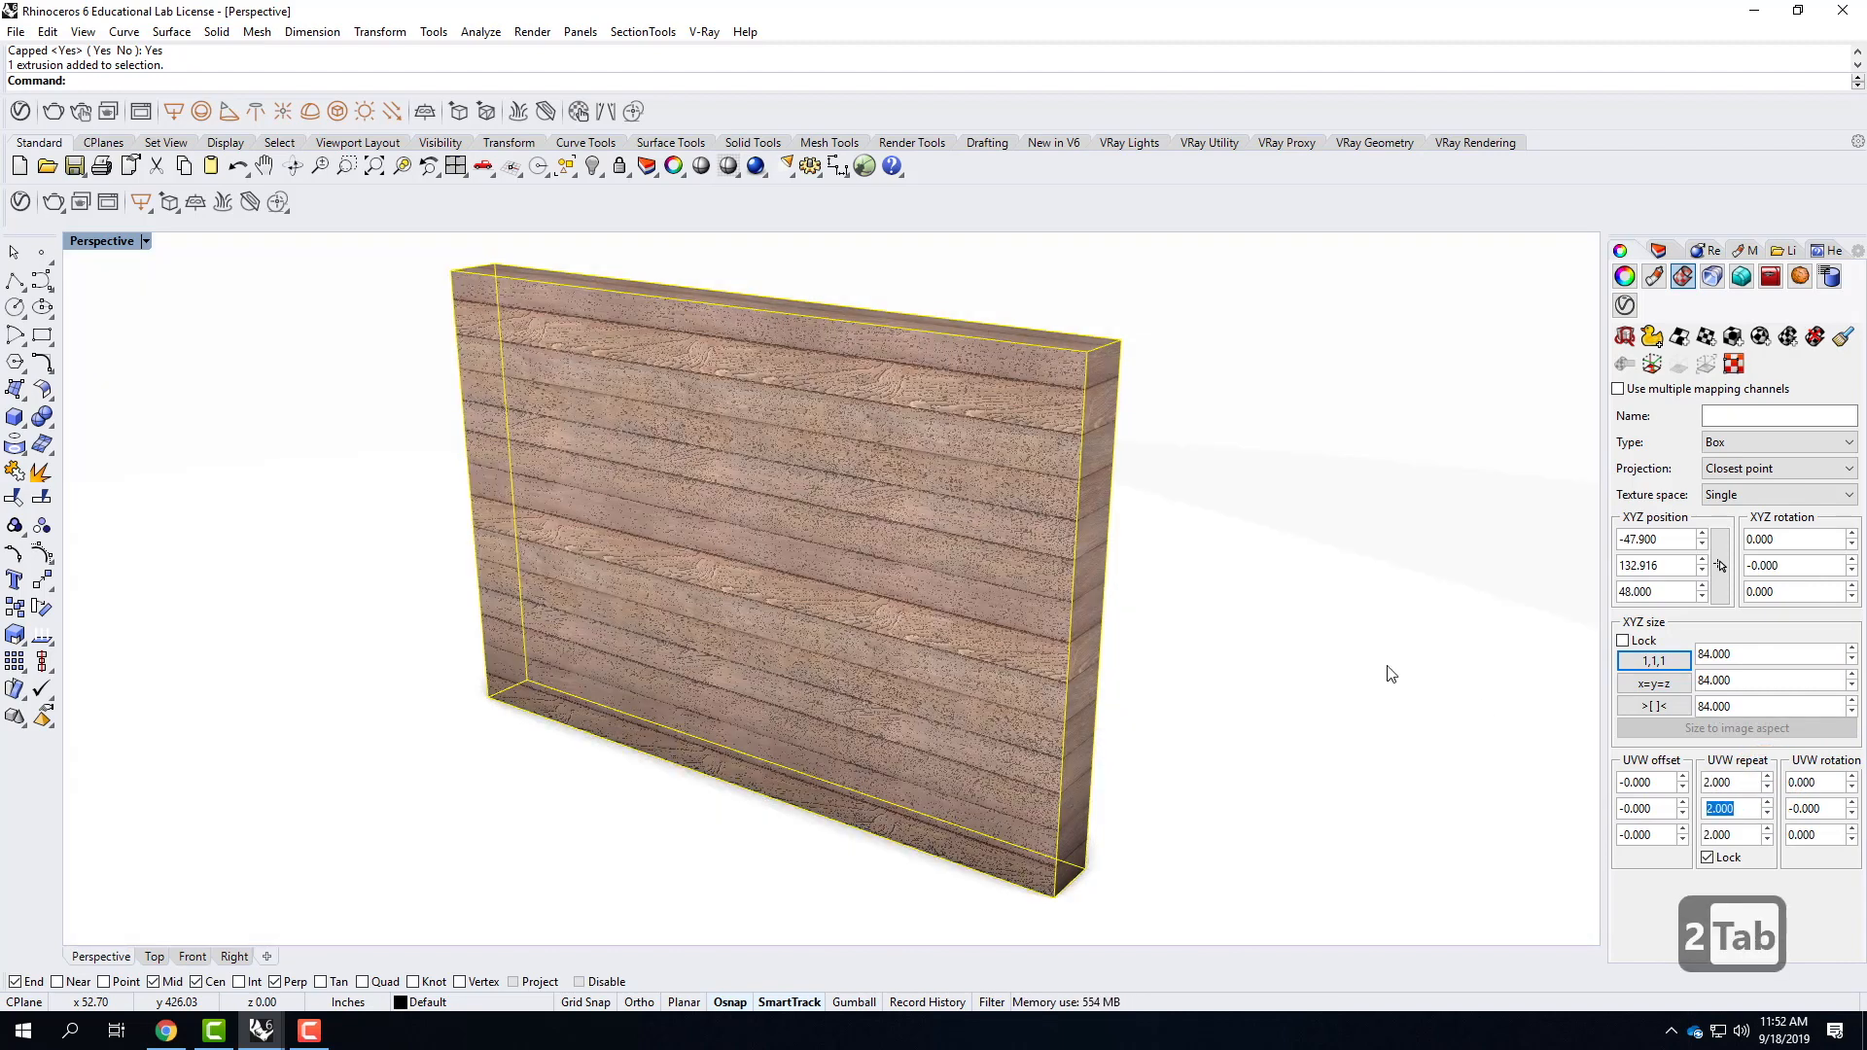
left_click(1065, 892)
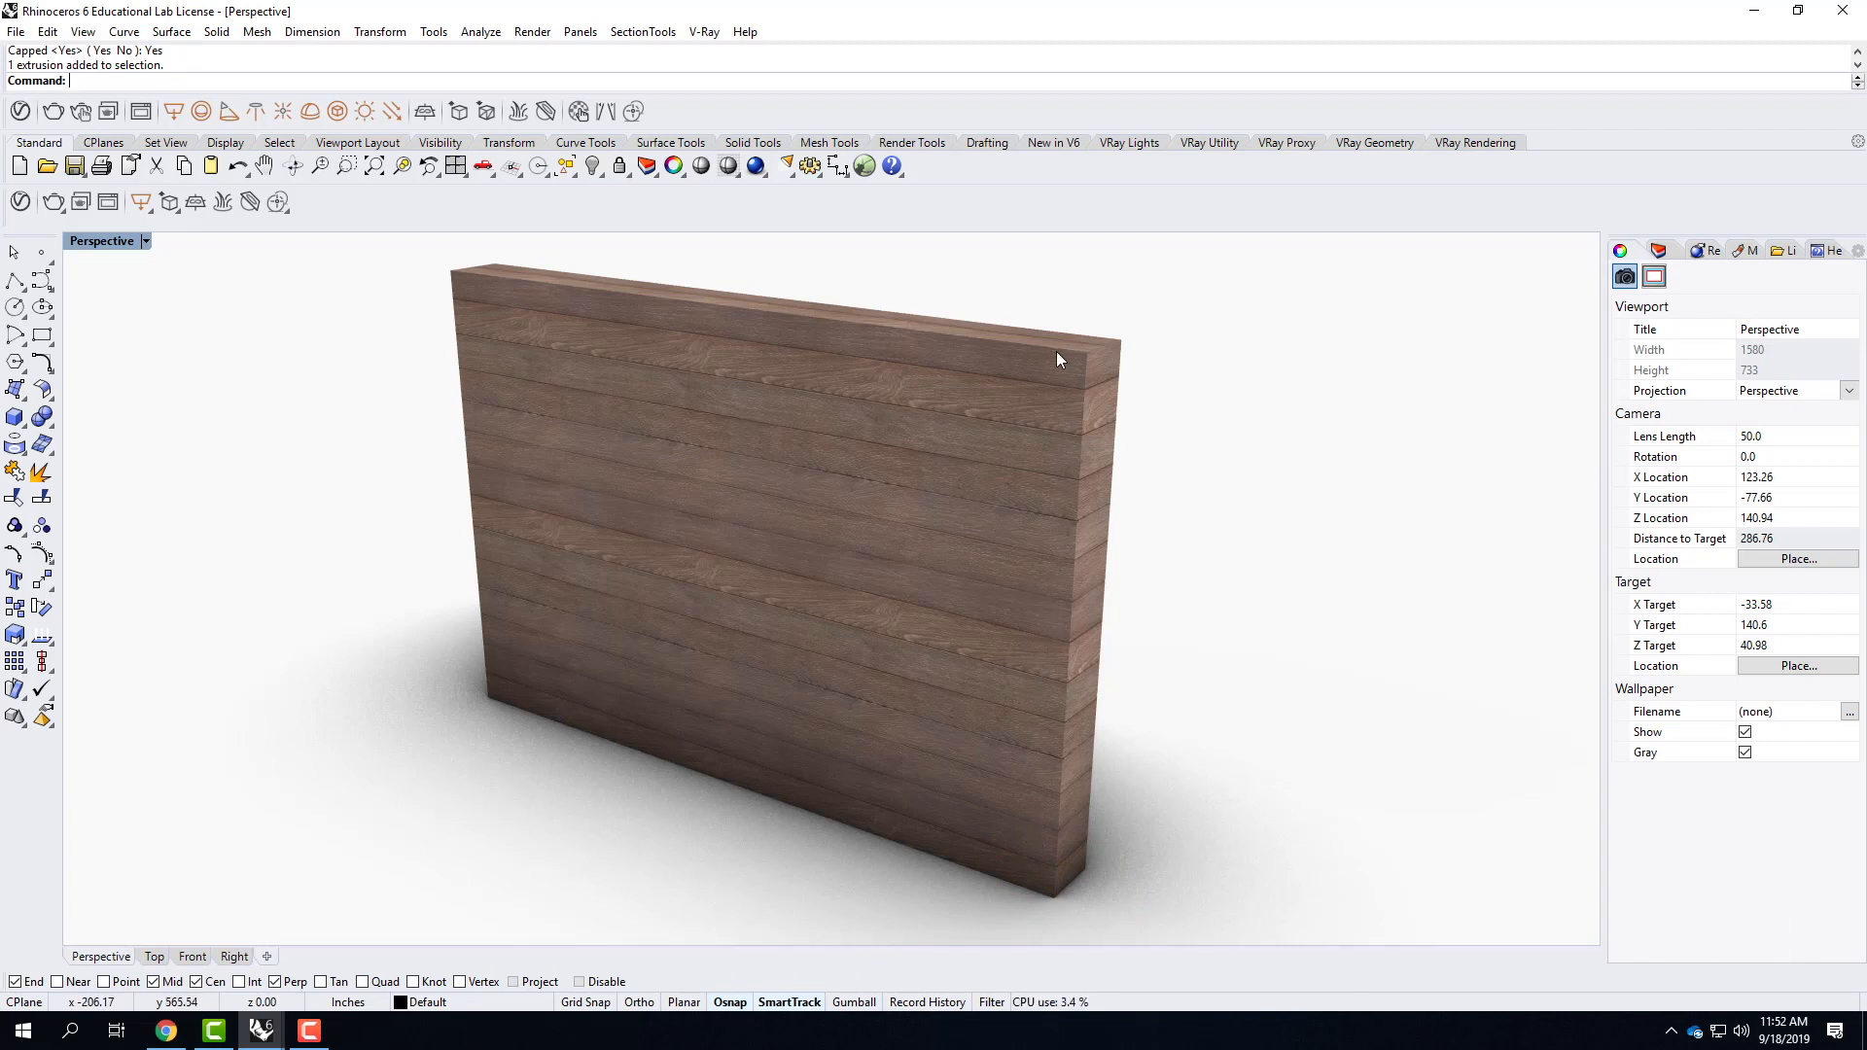
left_click(1552, 599)
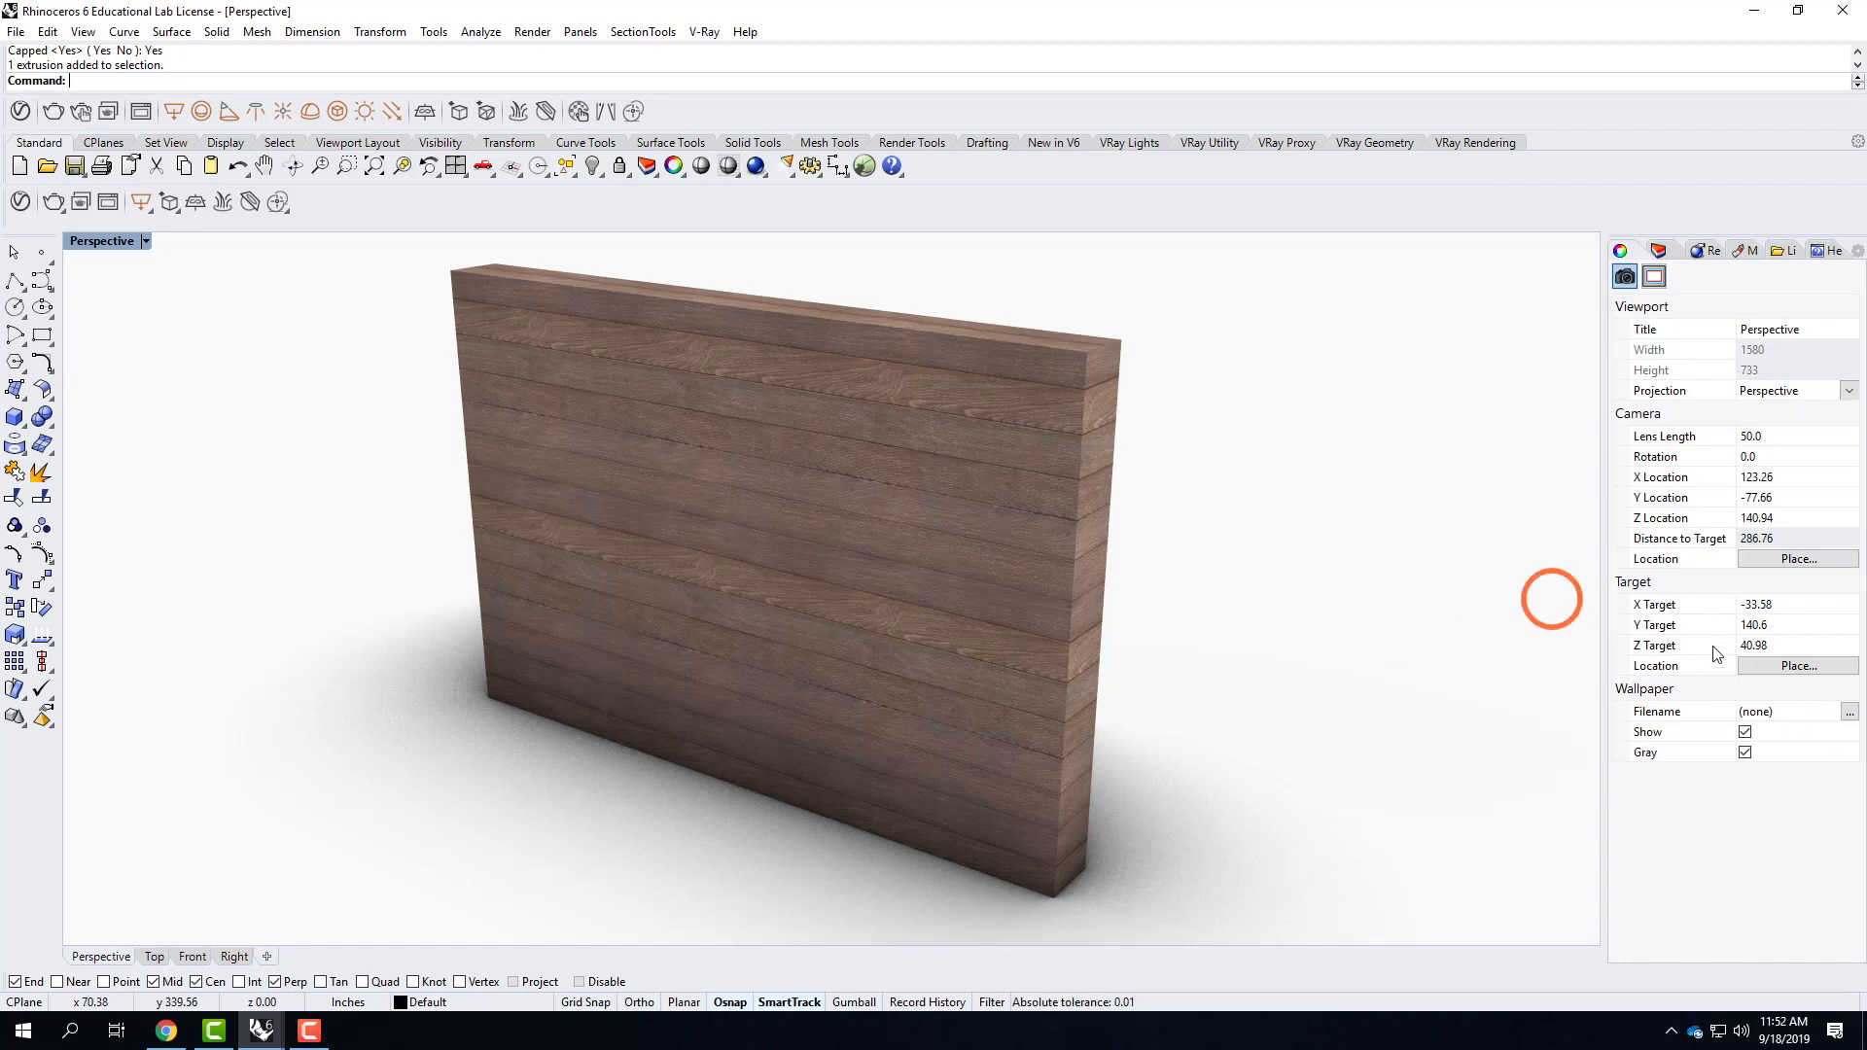
Select the wall slab, set its locked UVW repeat to 2.1 and deselect it.
left_click(875, 494)
left_click_drag(1729, 782, 1807, 784)
type("2.1")
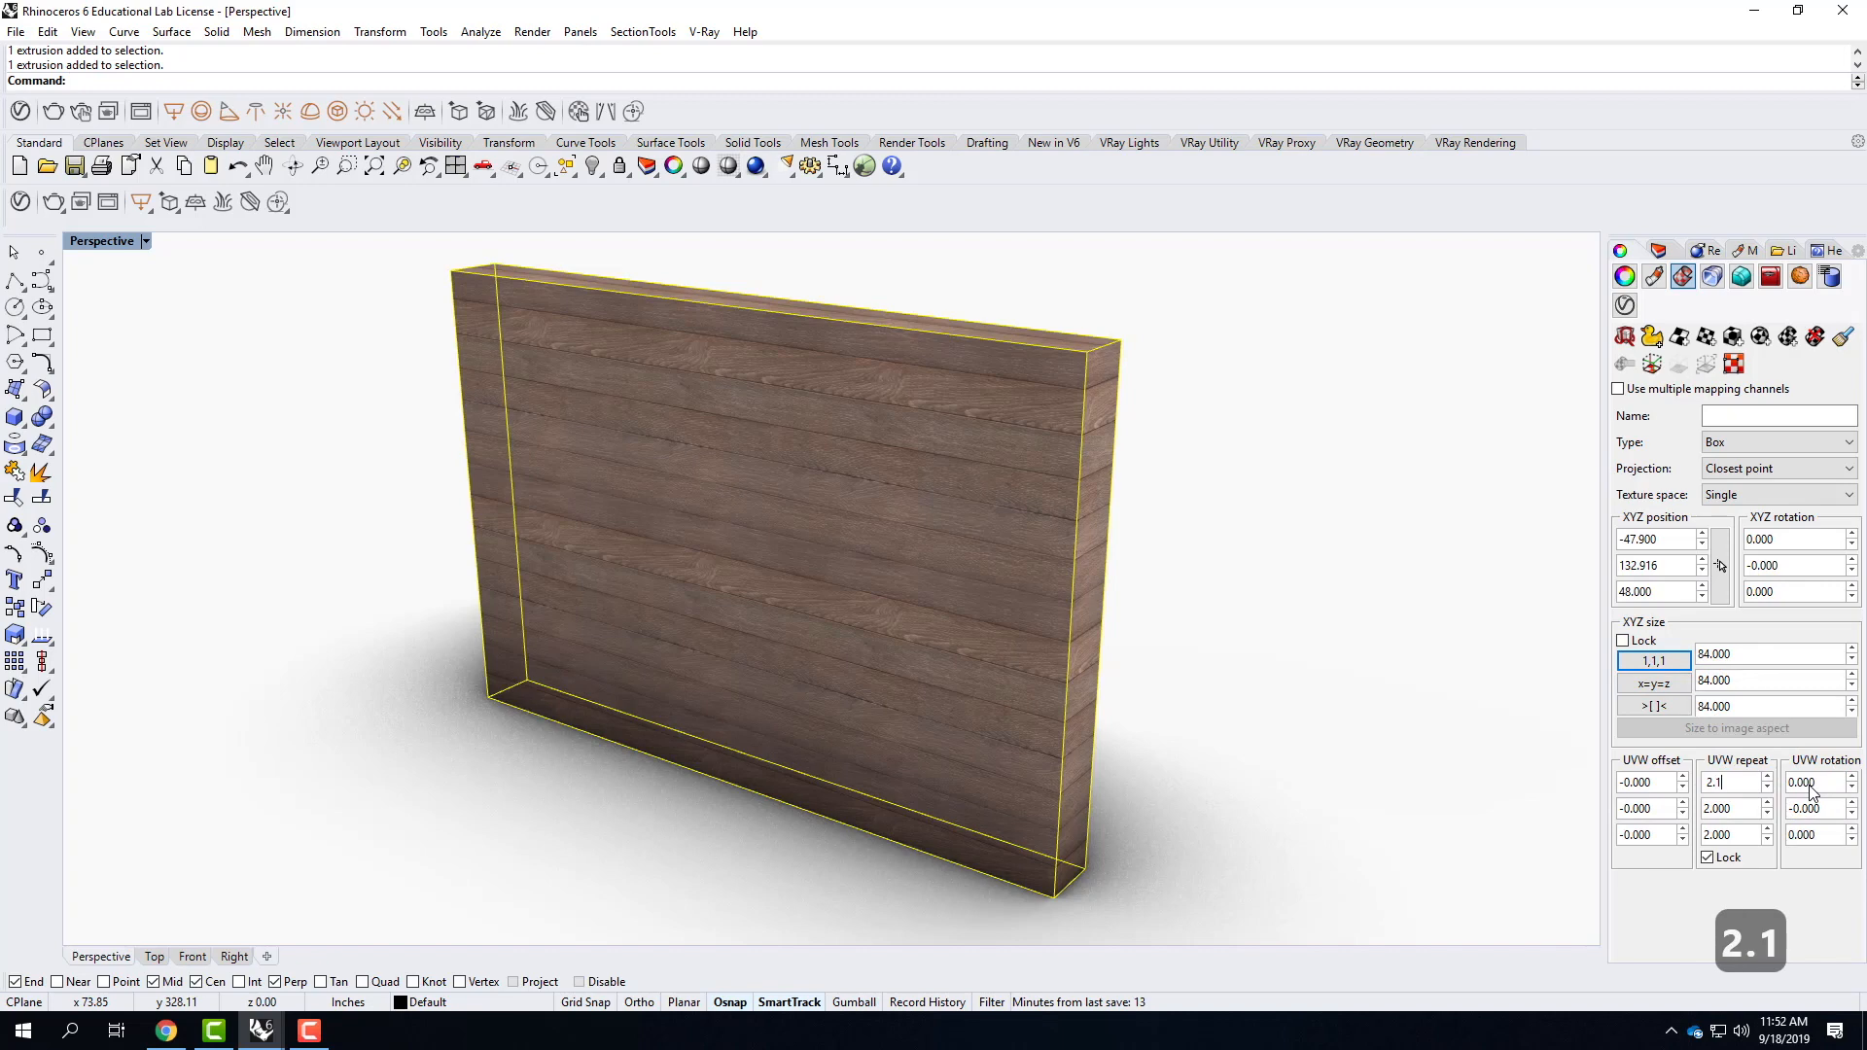
key("Tab")
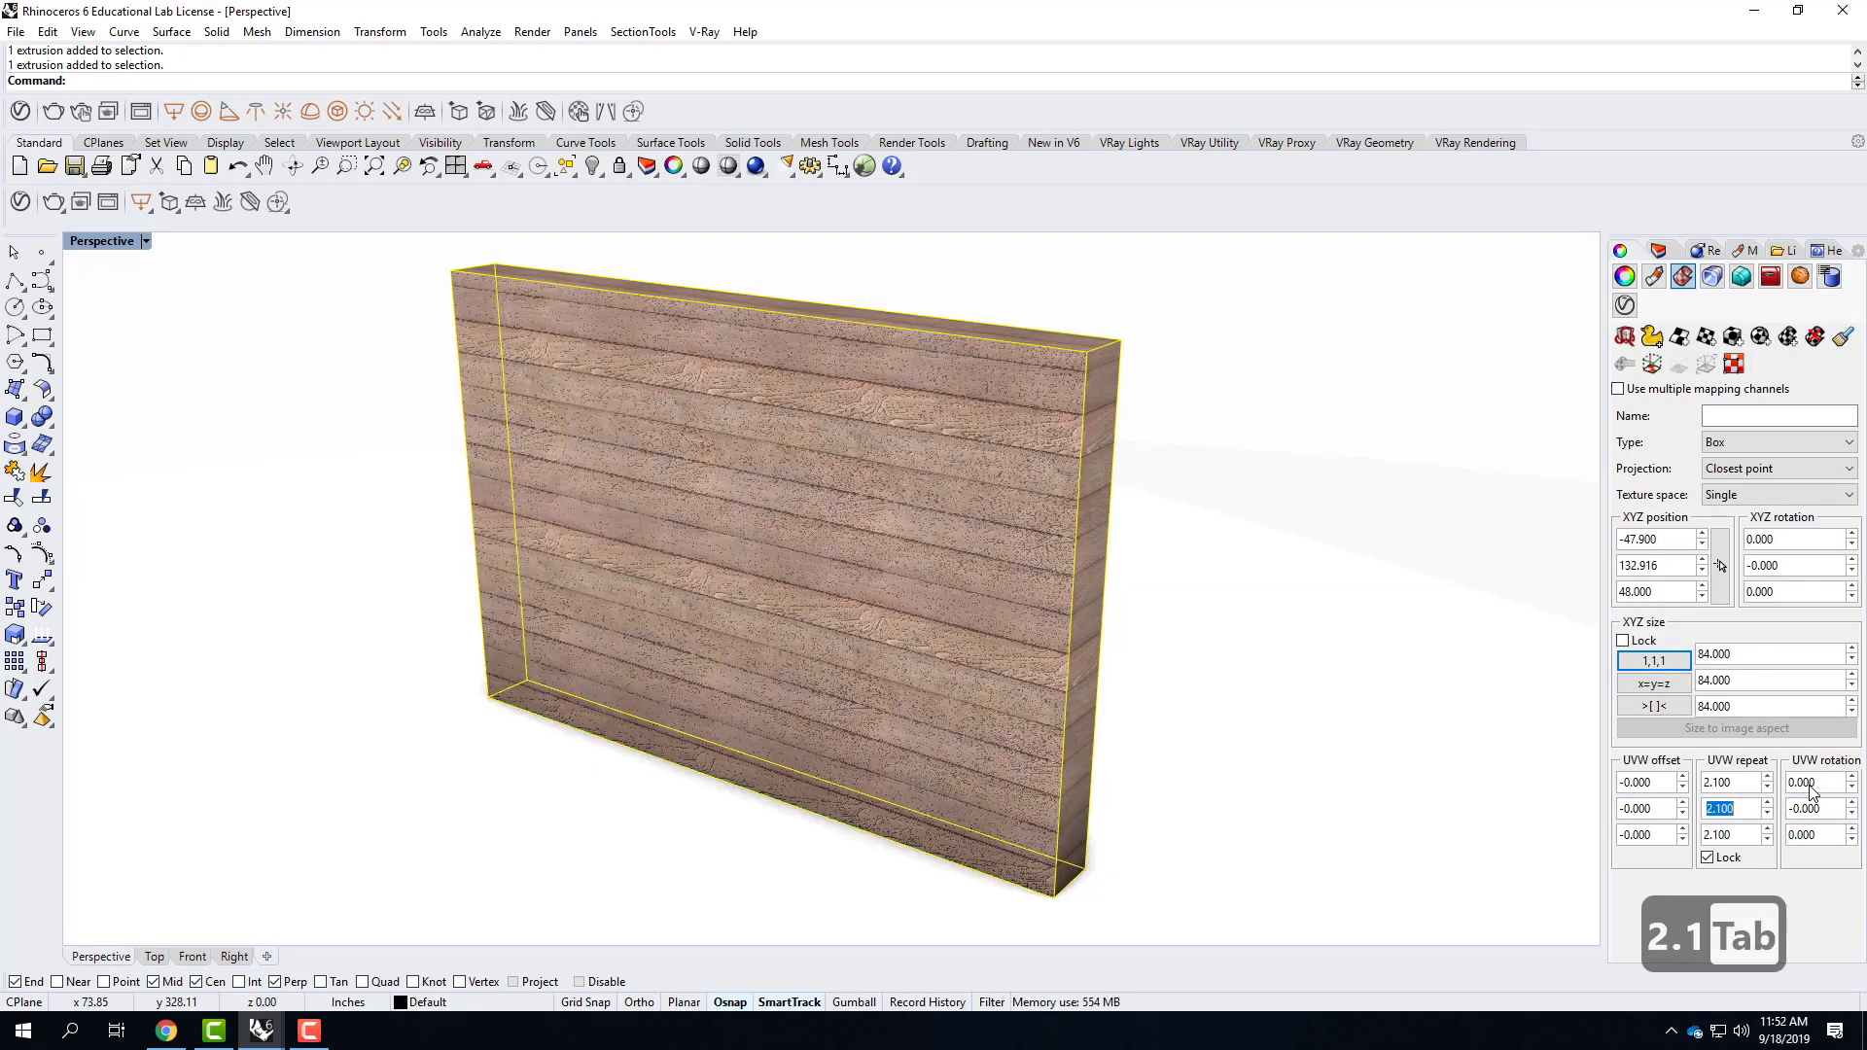
left_click(1323, 702)
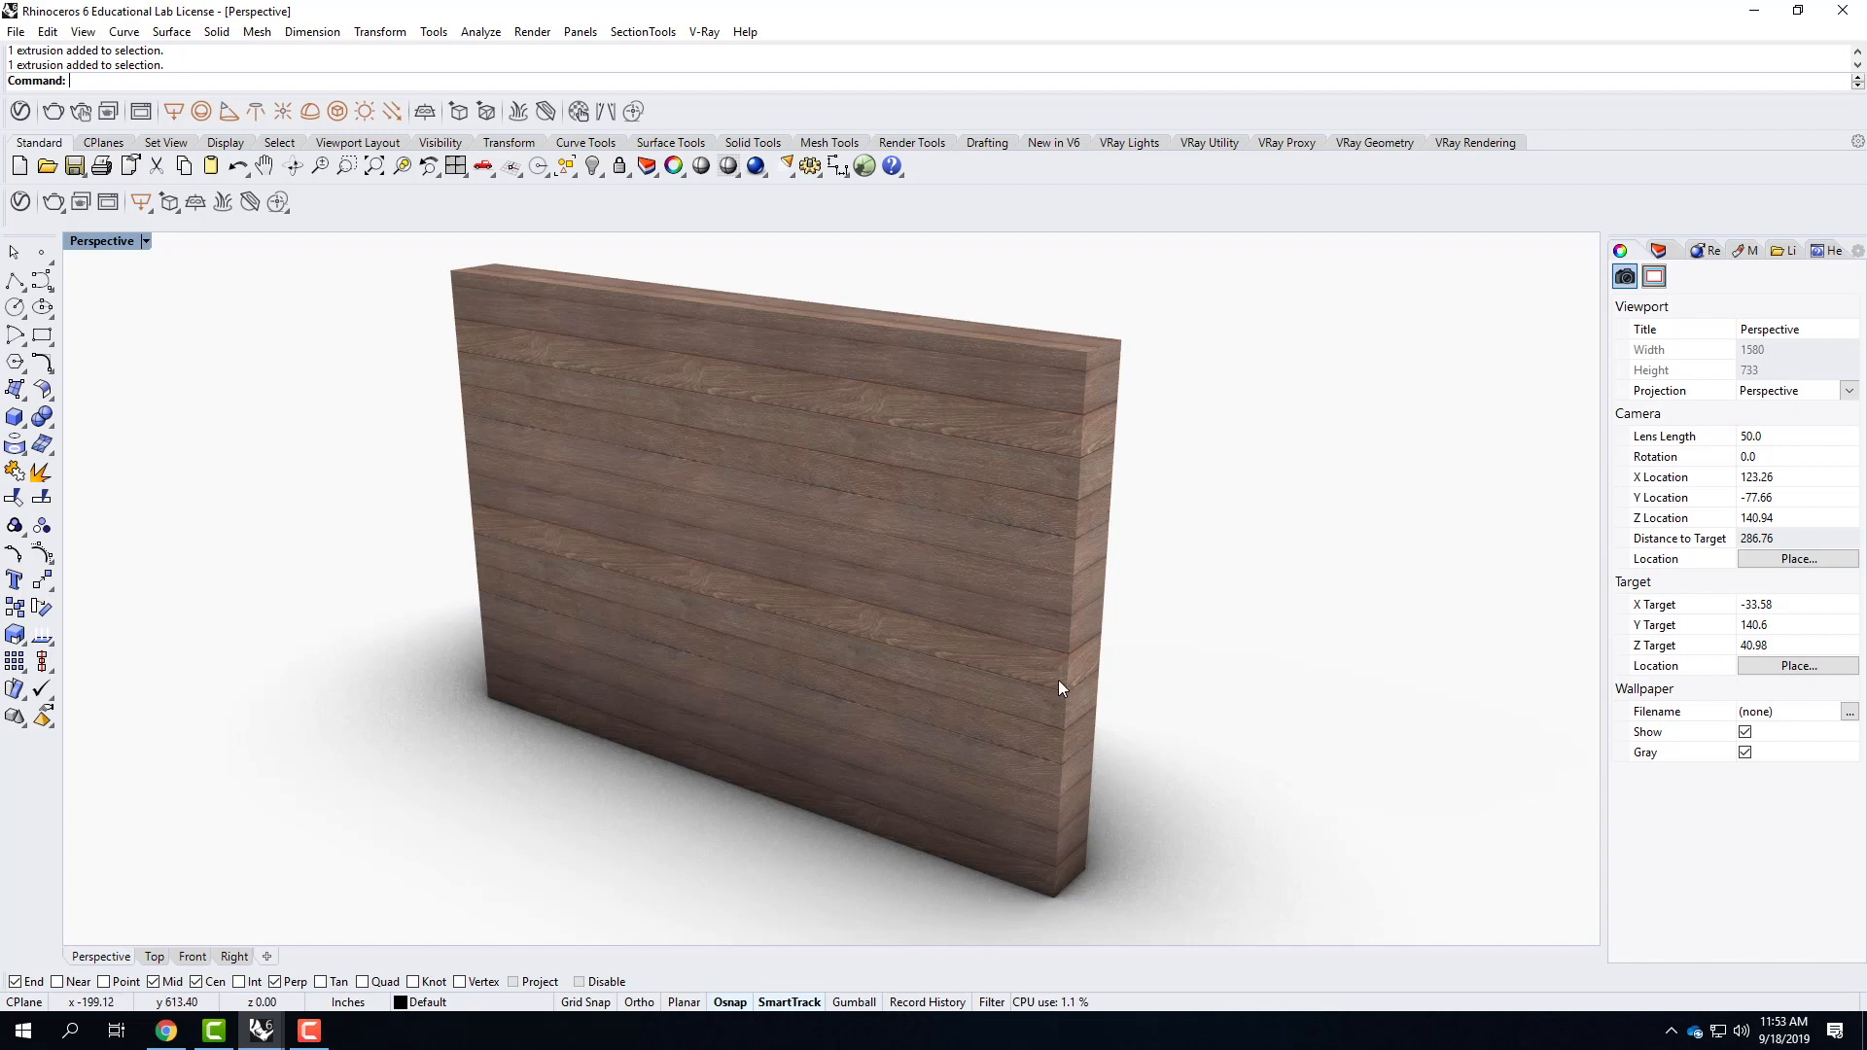
Examine how the wood planks line up around the wall slab's corner, end and top edge.
right_click_drag(1161, 544, 797, 479)
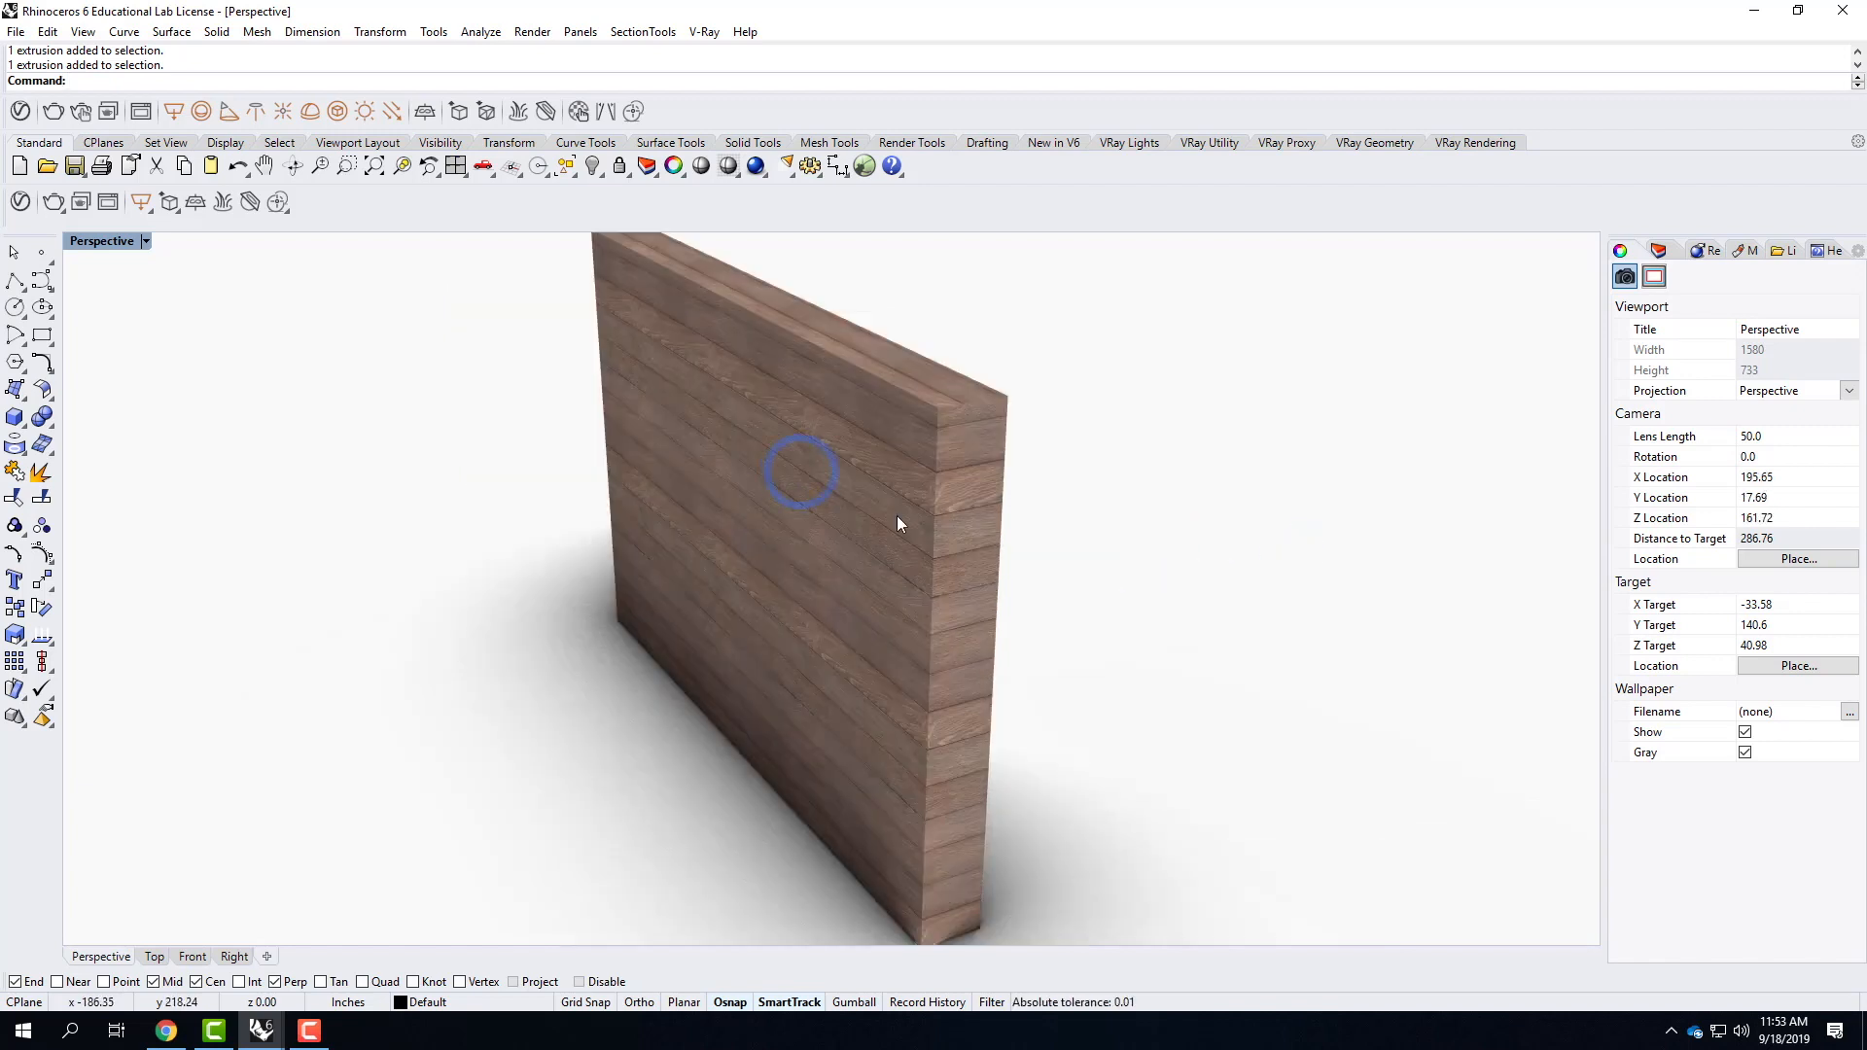
scroll(999, 544, "up", 4)
scroll(999, 544, "up", 3)
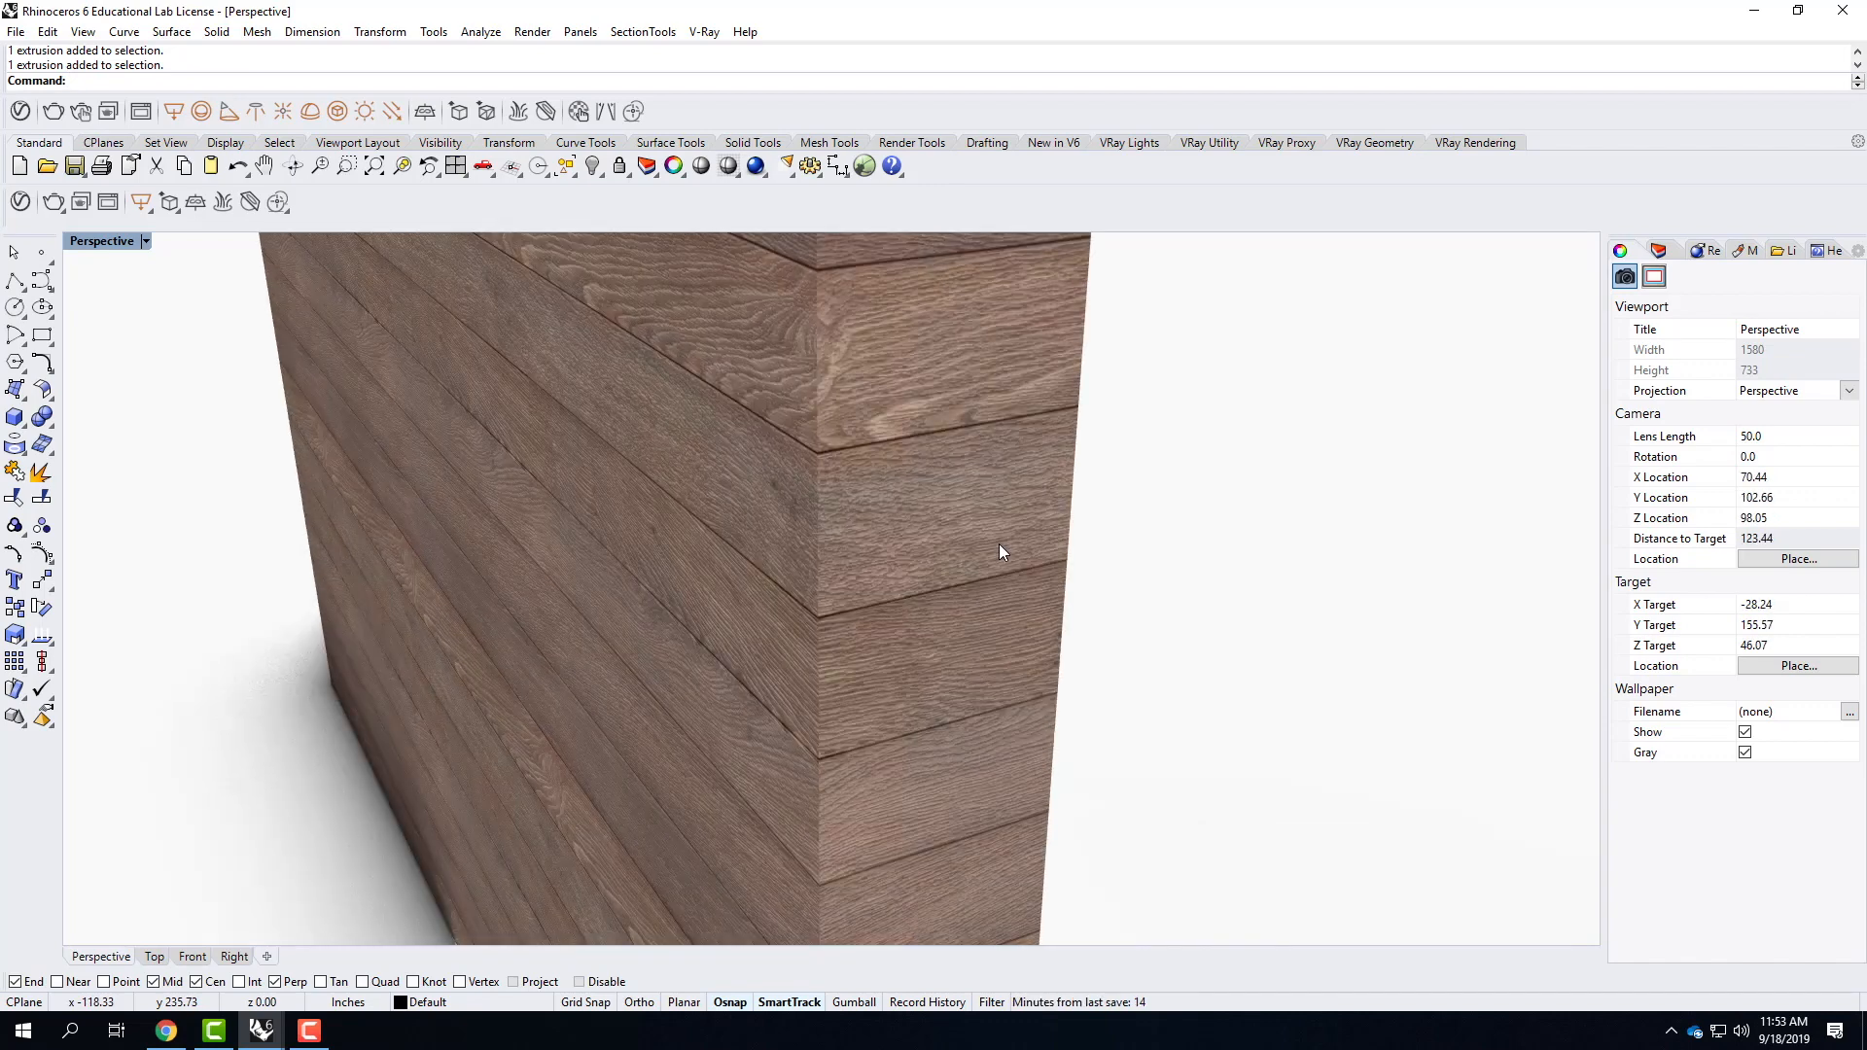
right_click_drag(846, 494, 1154, 454)
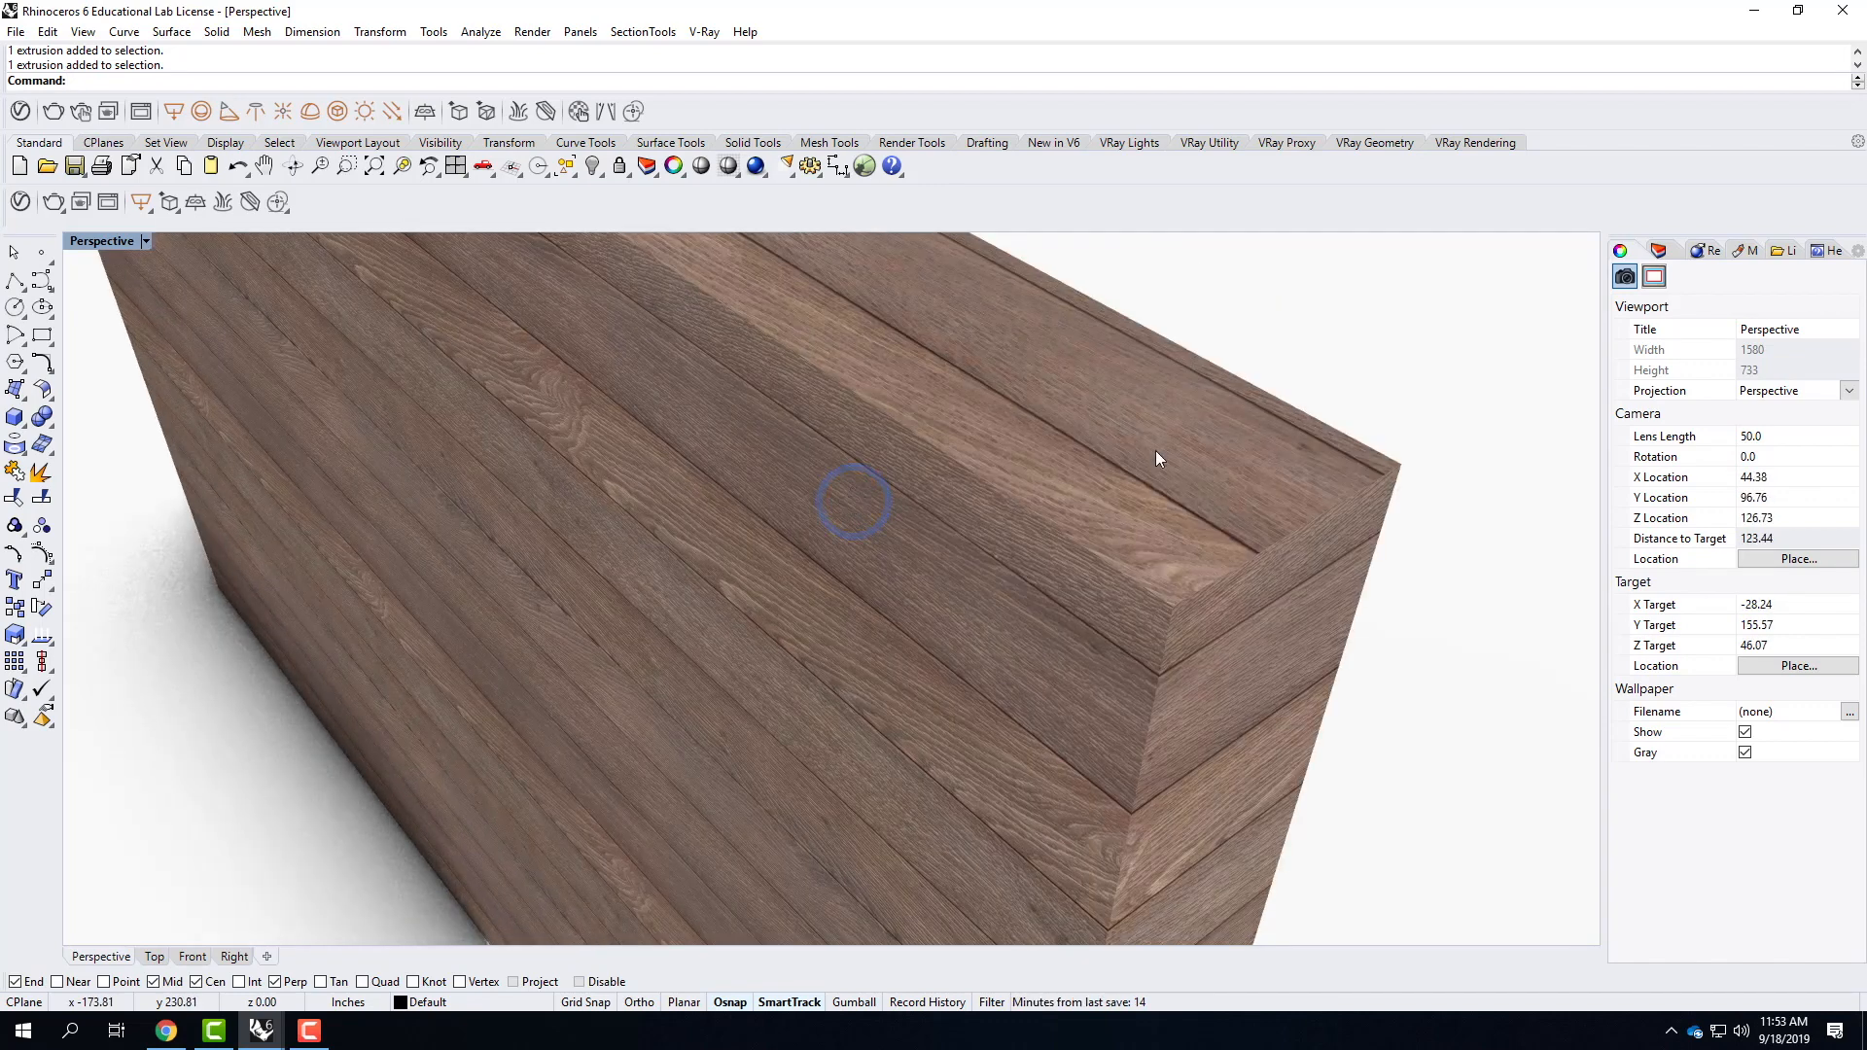
right_click_drag(1073, 540, 1187, 325)
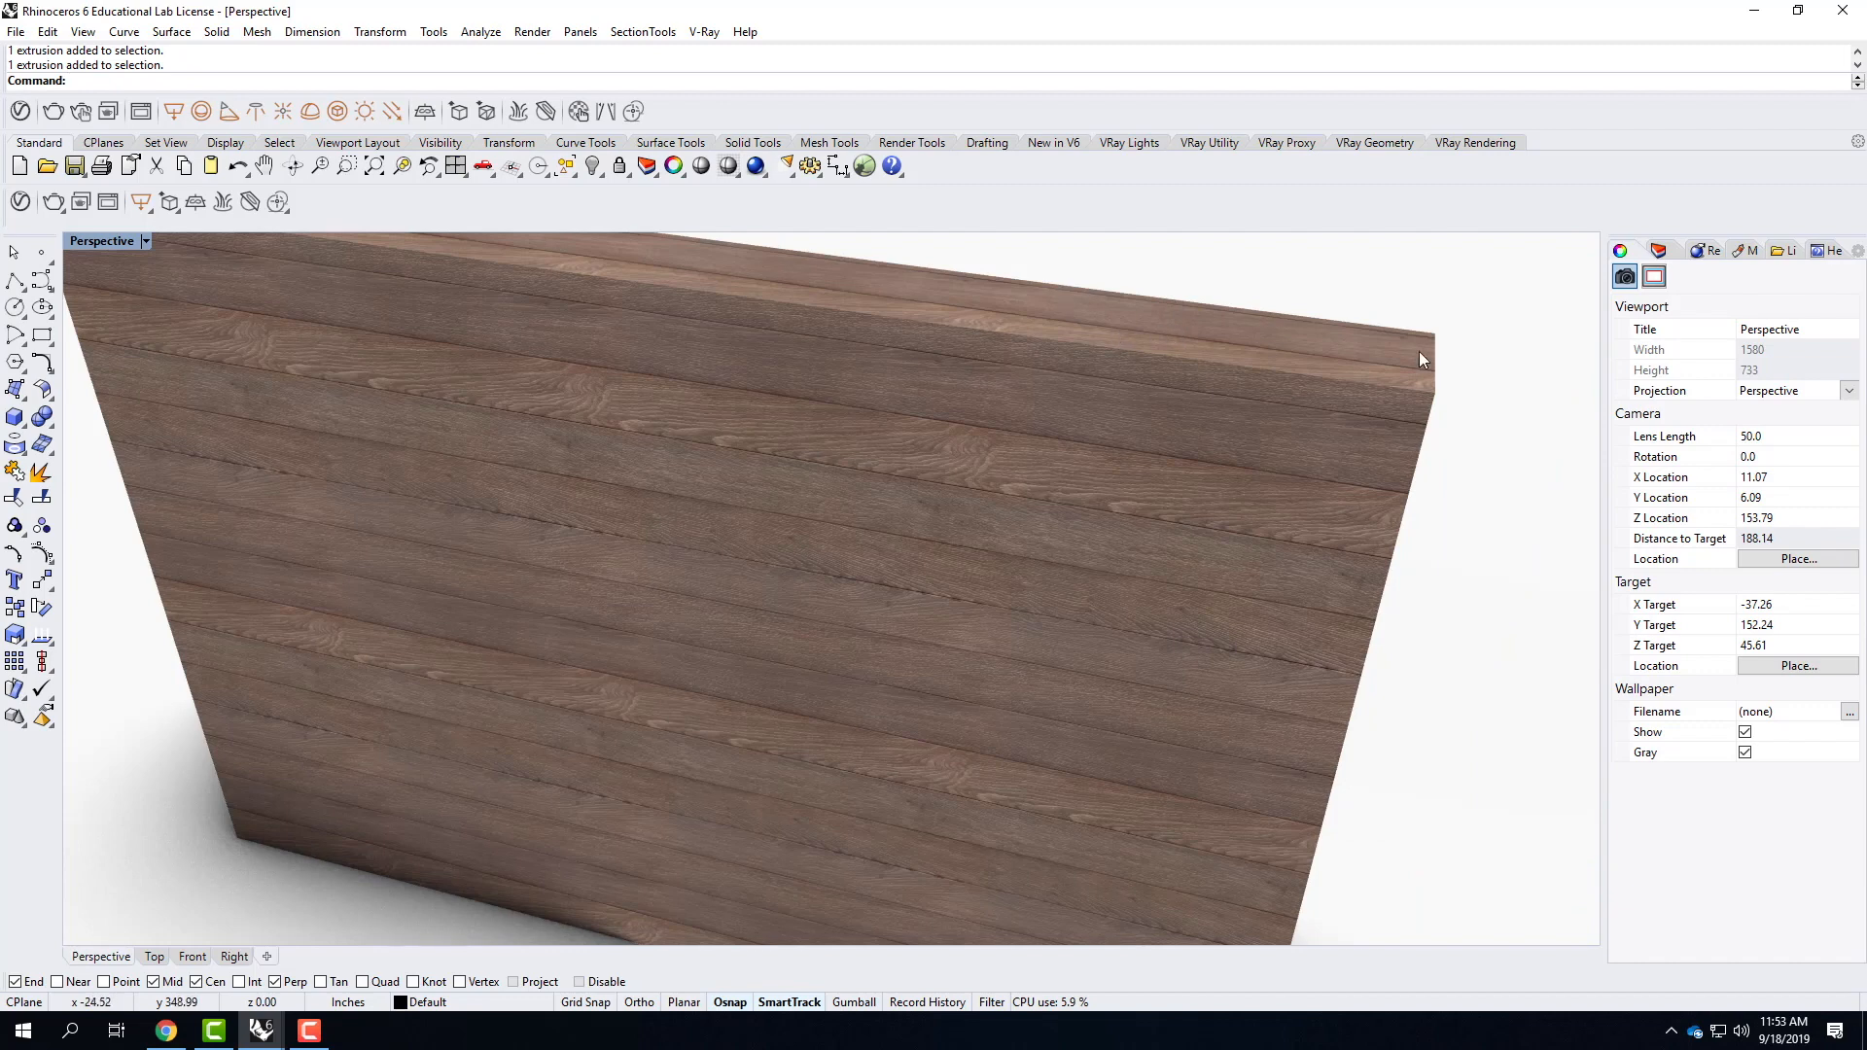
right_click_drag(1454, 396, 1075, 428)
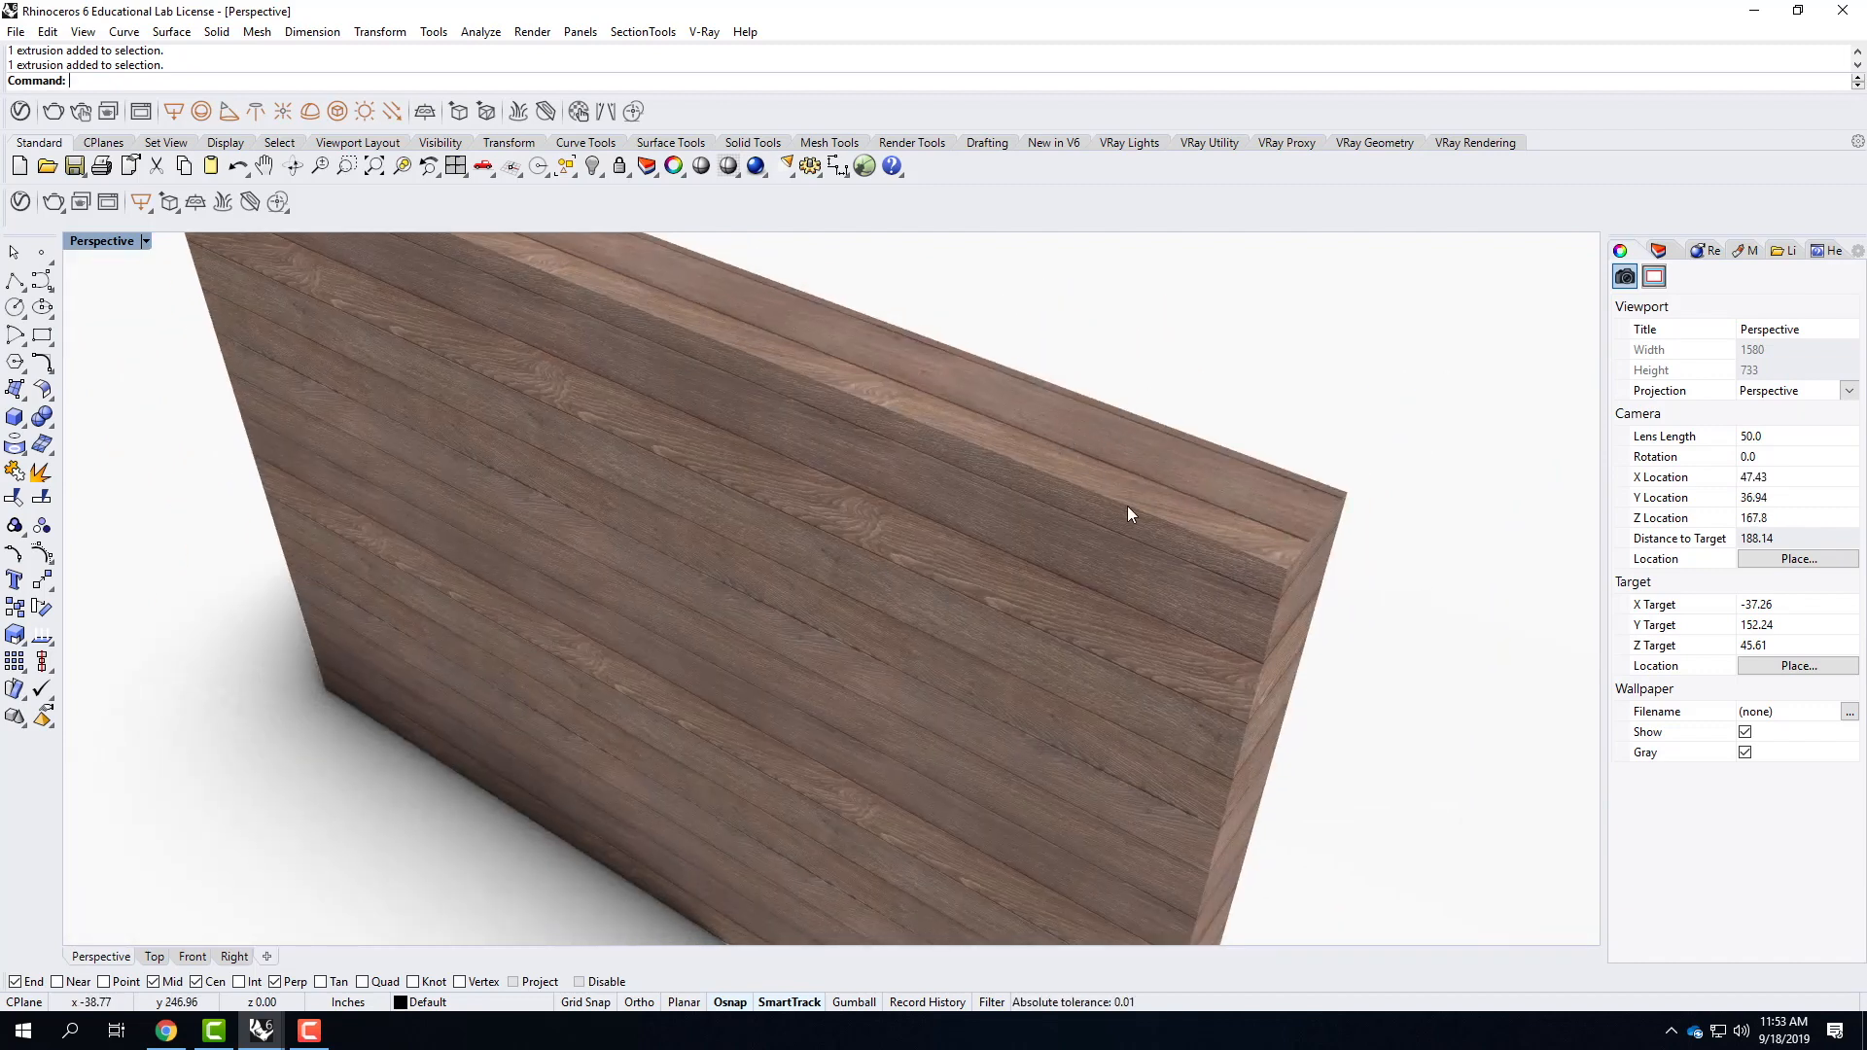
mouse_move(1127, 506)
right_mouse_down()
mouse_move(1250, 567)
mouse_move(1144, 537)
right_mouse_up()
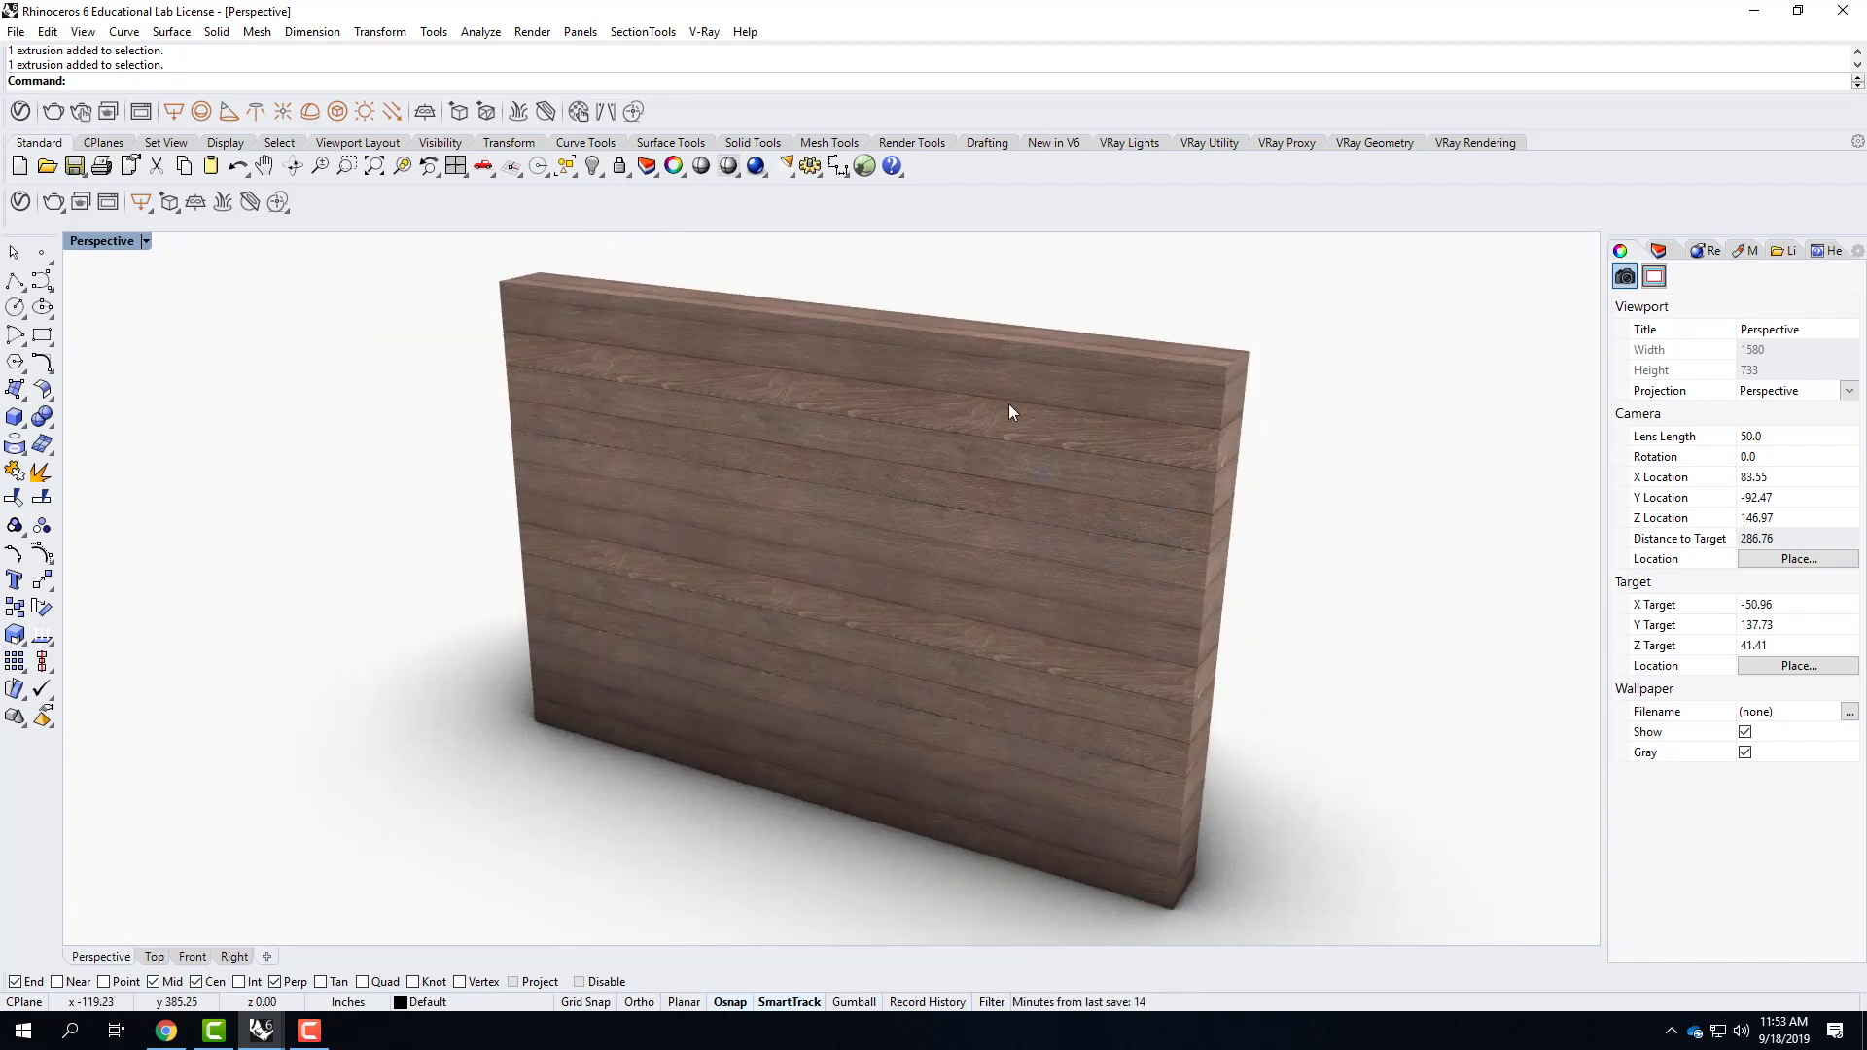
Show all hidden objects and bring the whole group of solids into view.
type("show")
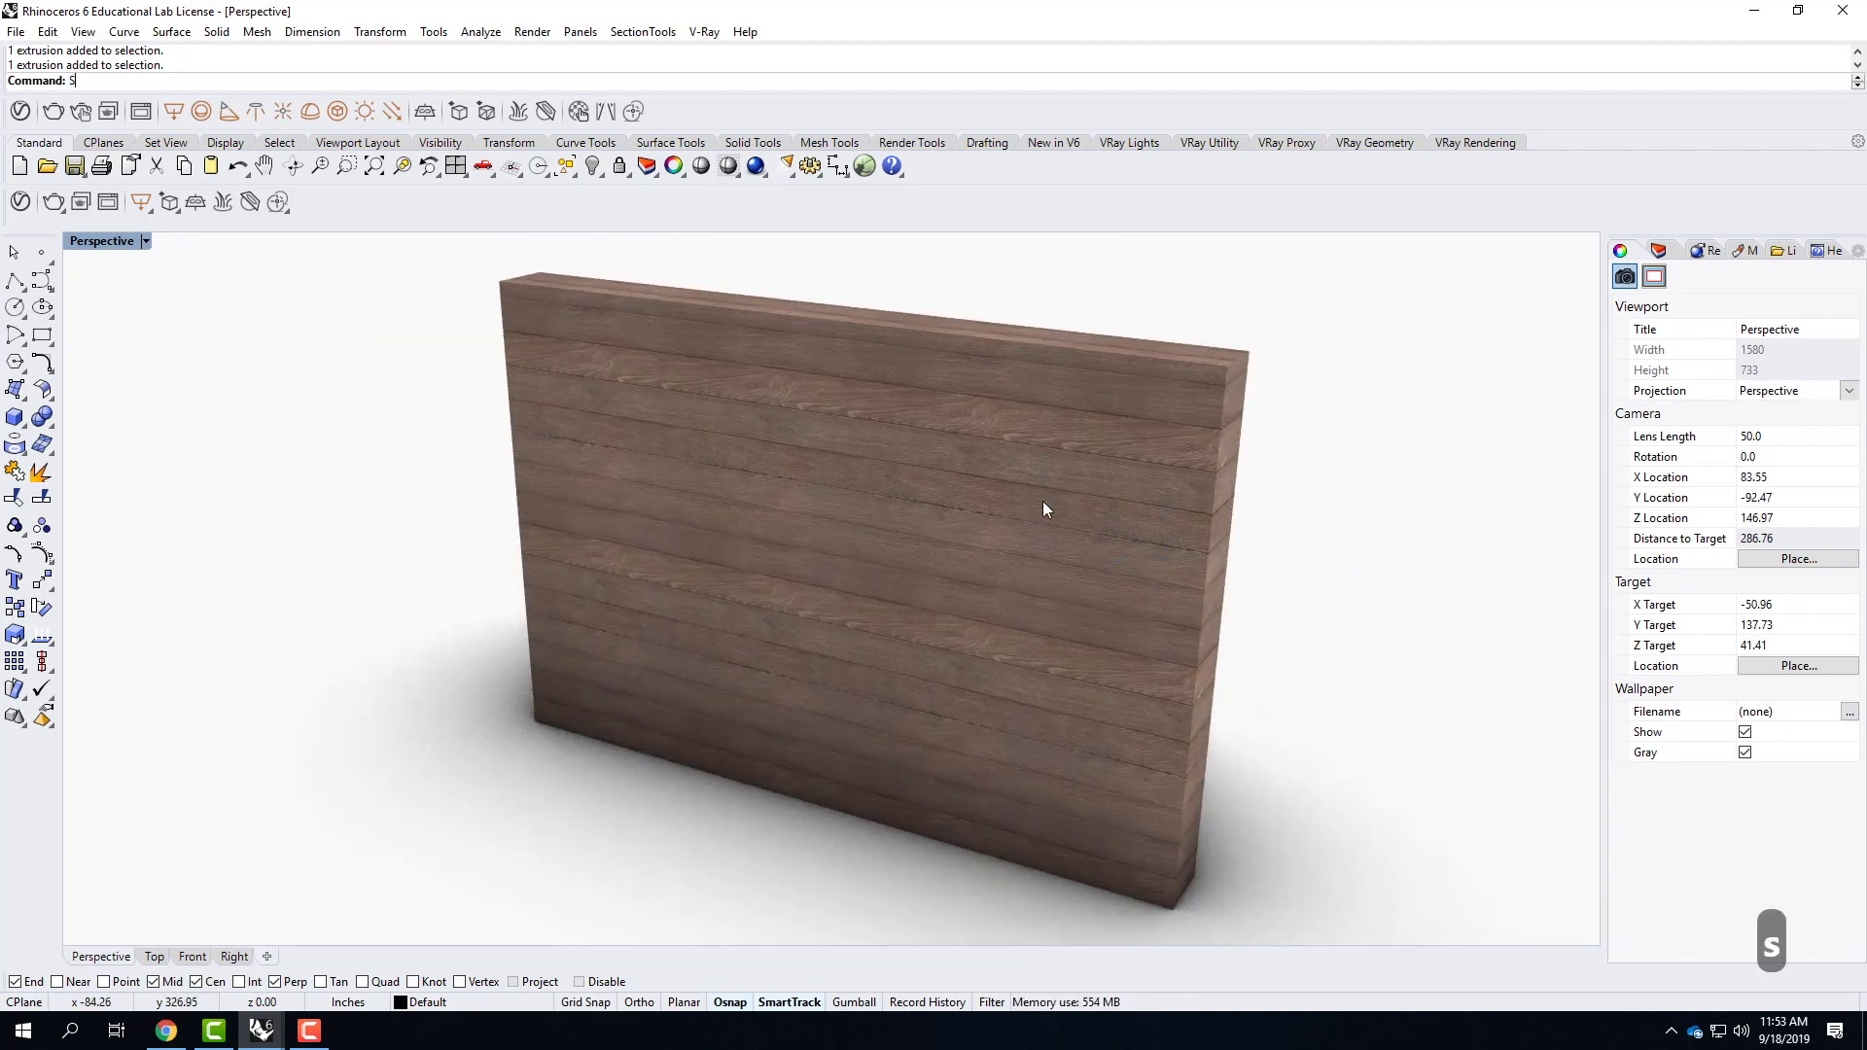
key("Return")
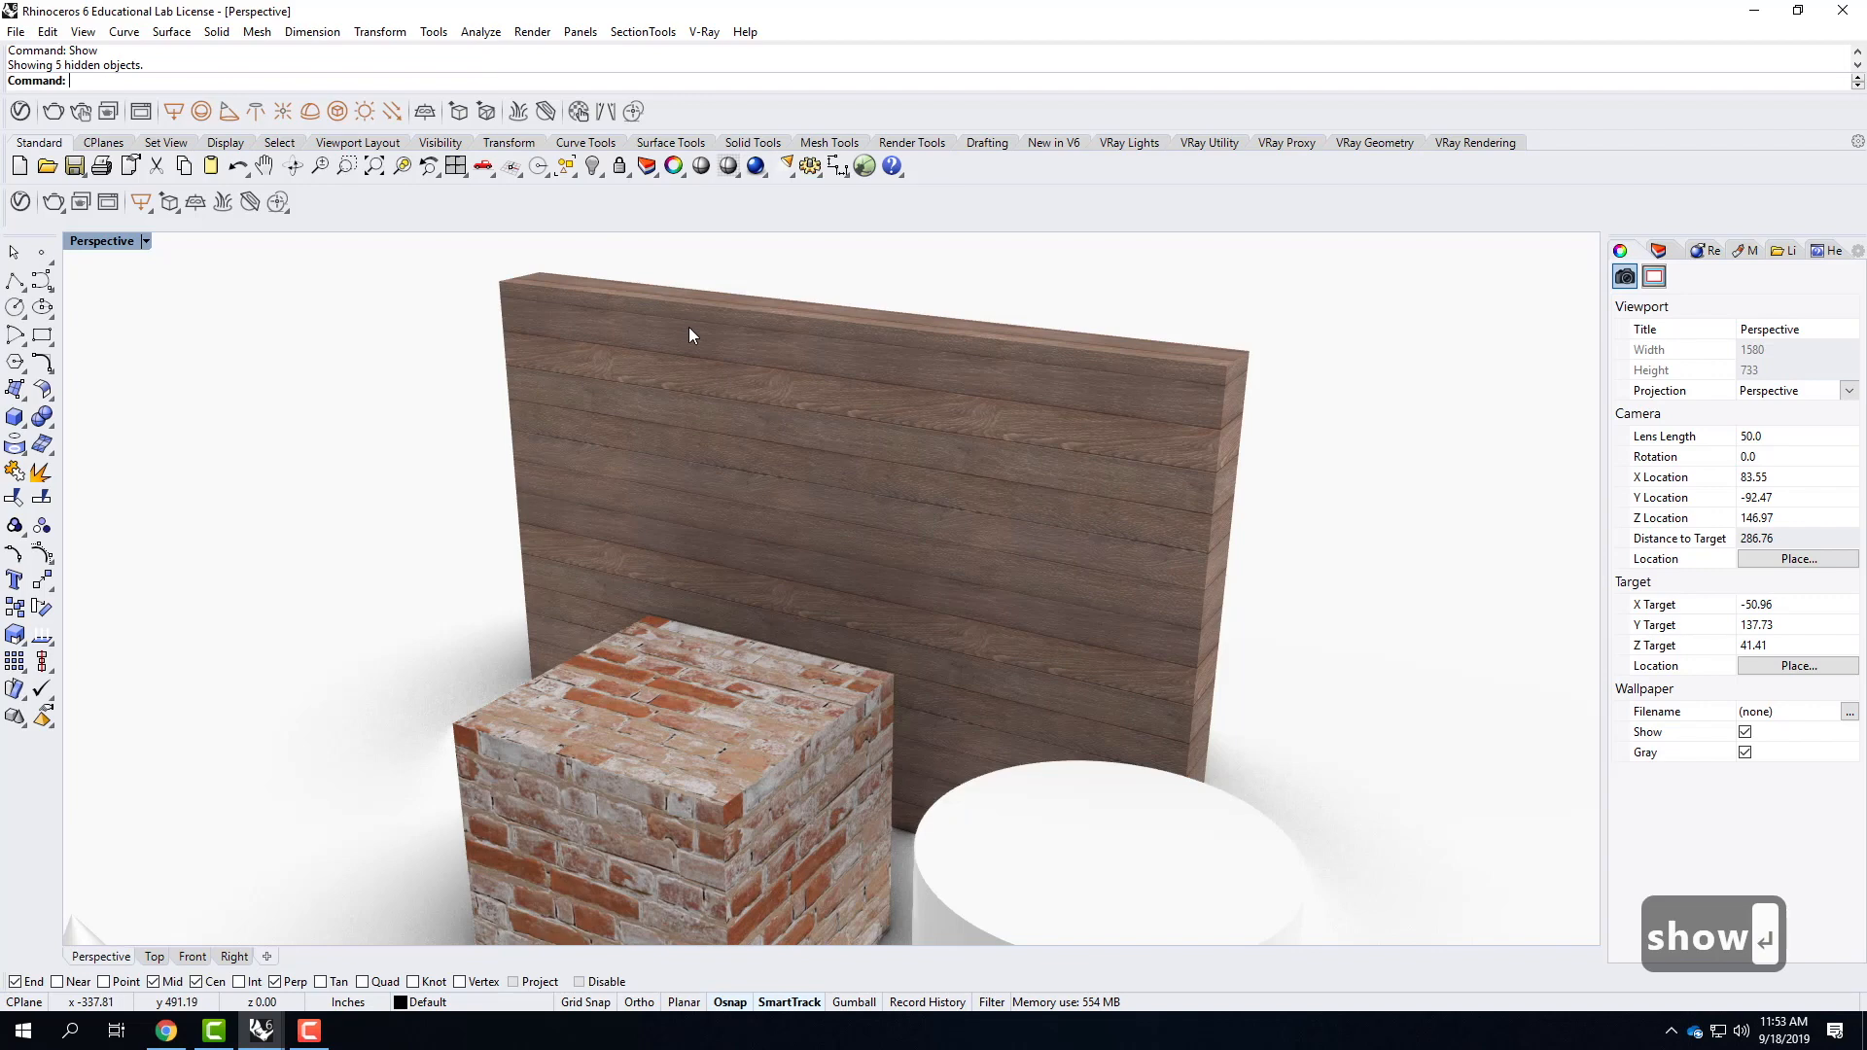
scroll(689, 326, "down", 8)
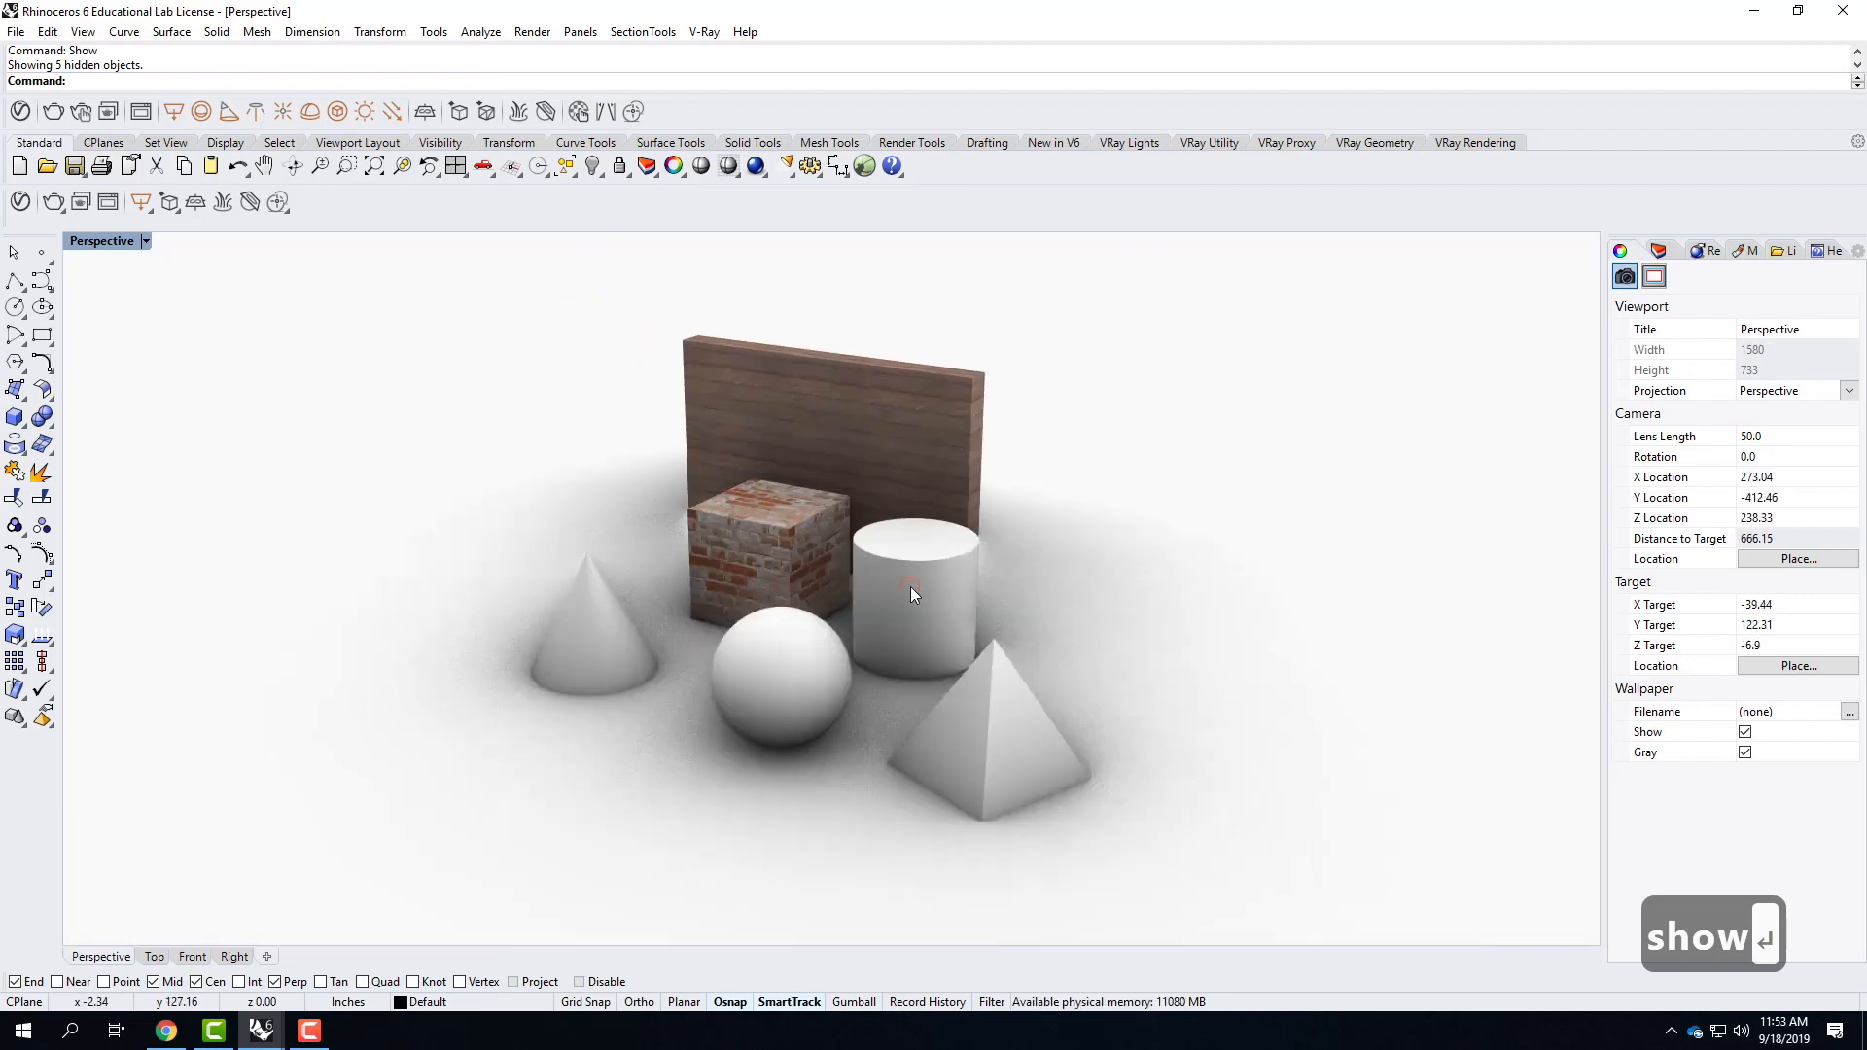
Hide the pyramid, sphere, cone, brick cube and wall slab, leaving only the cylinder.
left_click(910, 586)
left_click(977, 733)
left_click(737, 698, "shift")
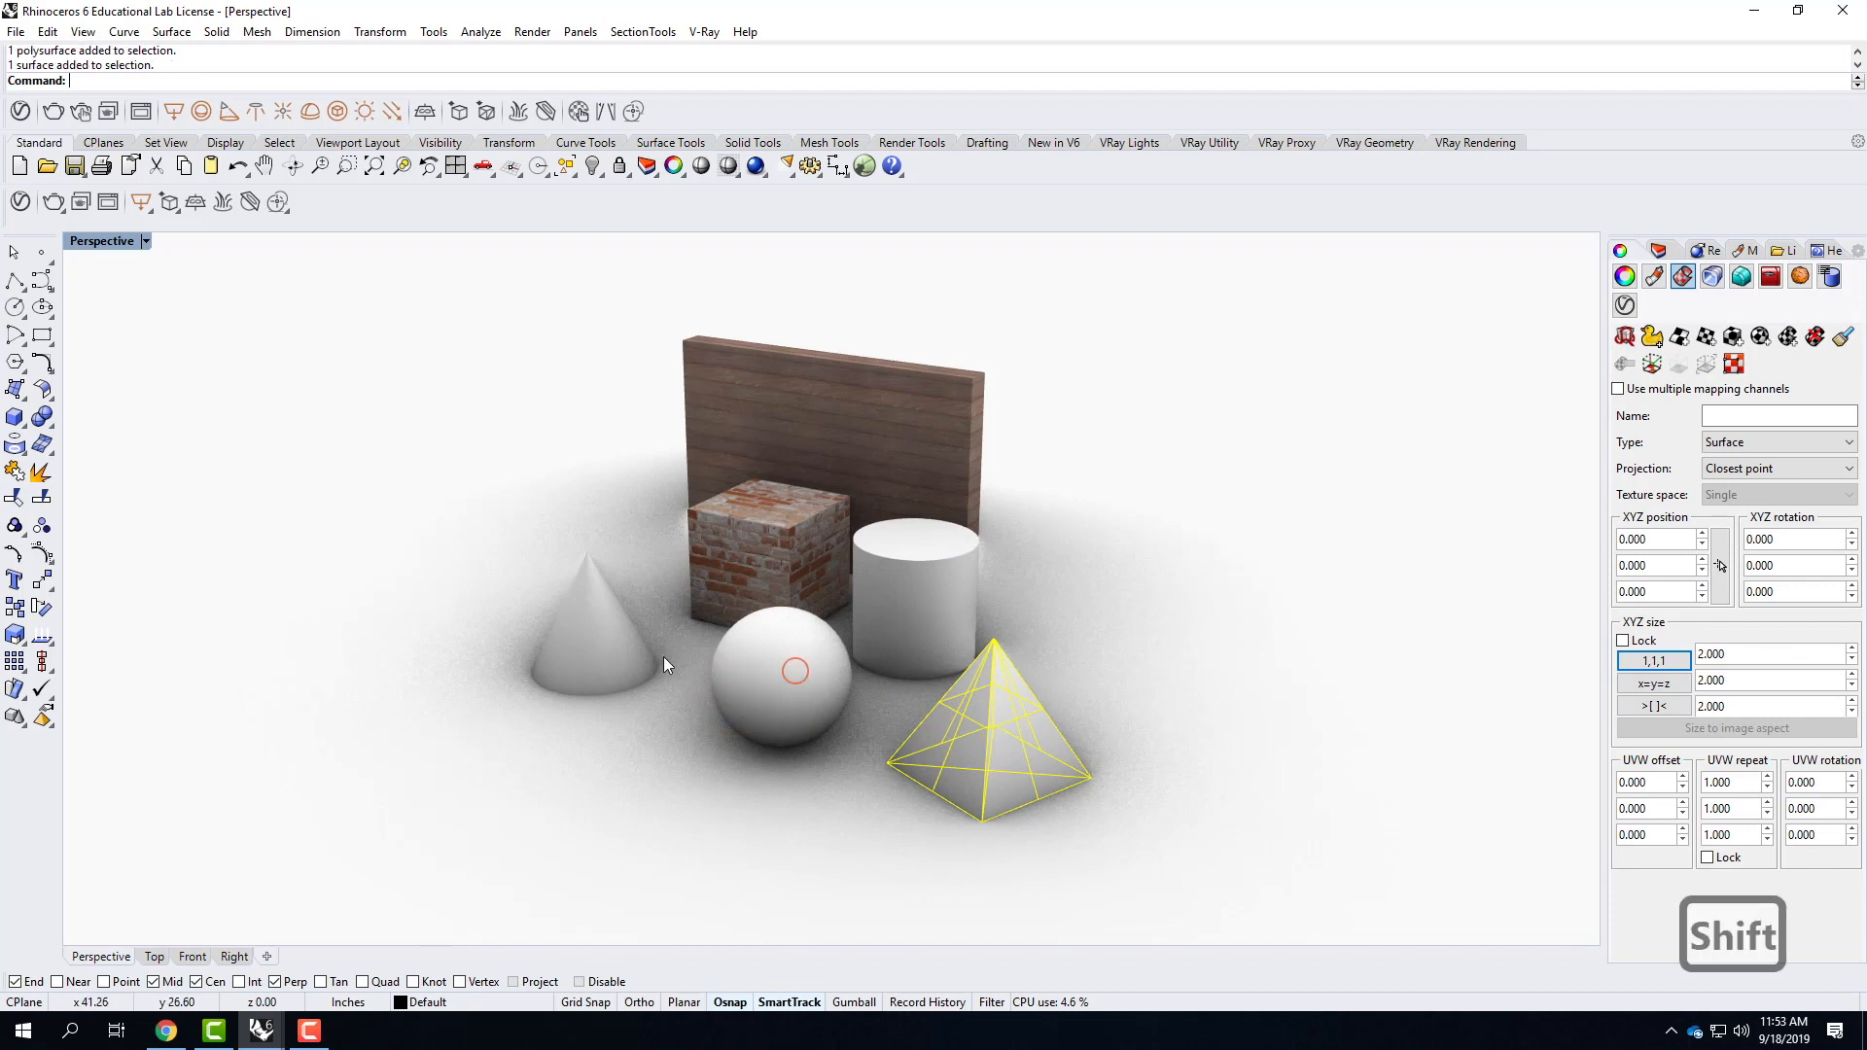
left_click(590, 650, "shift")
left_click(757, 556, "shift")
left_click(842, 455, "shift")
type("hide")
key("Return")
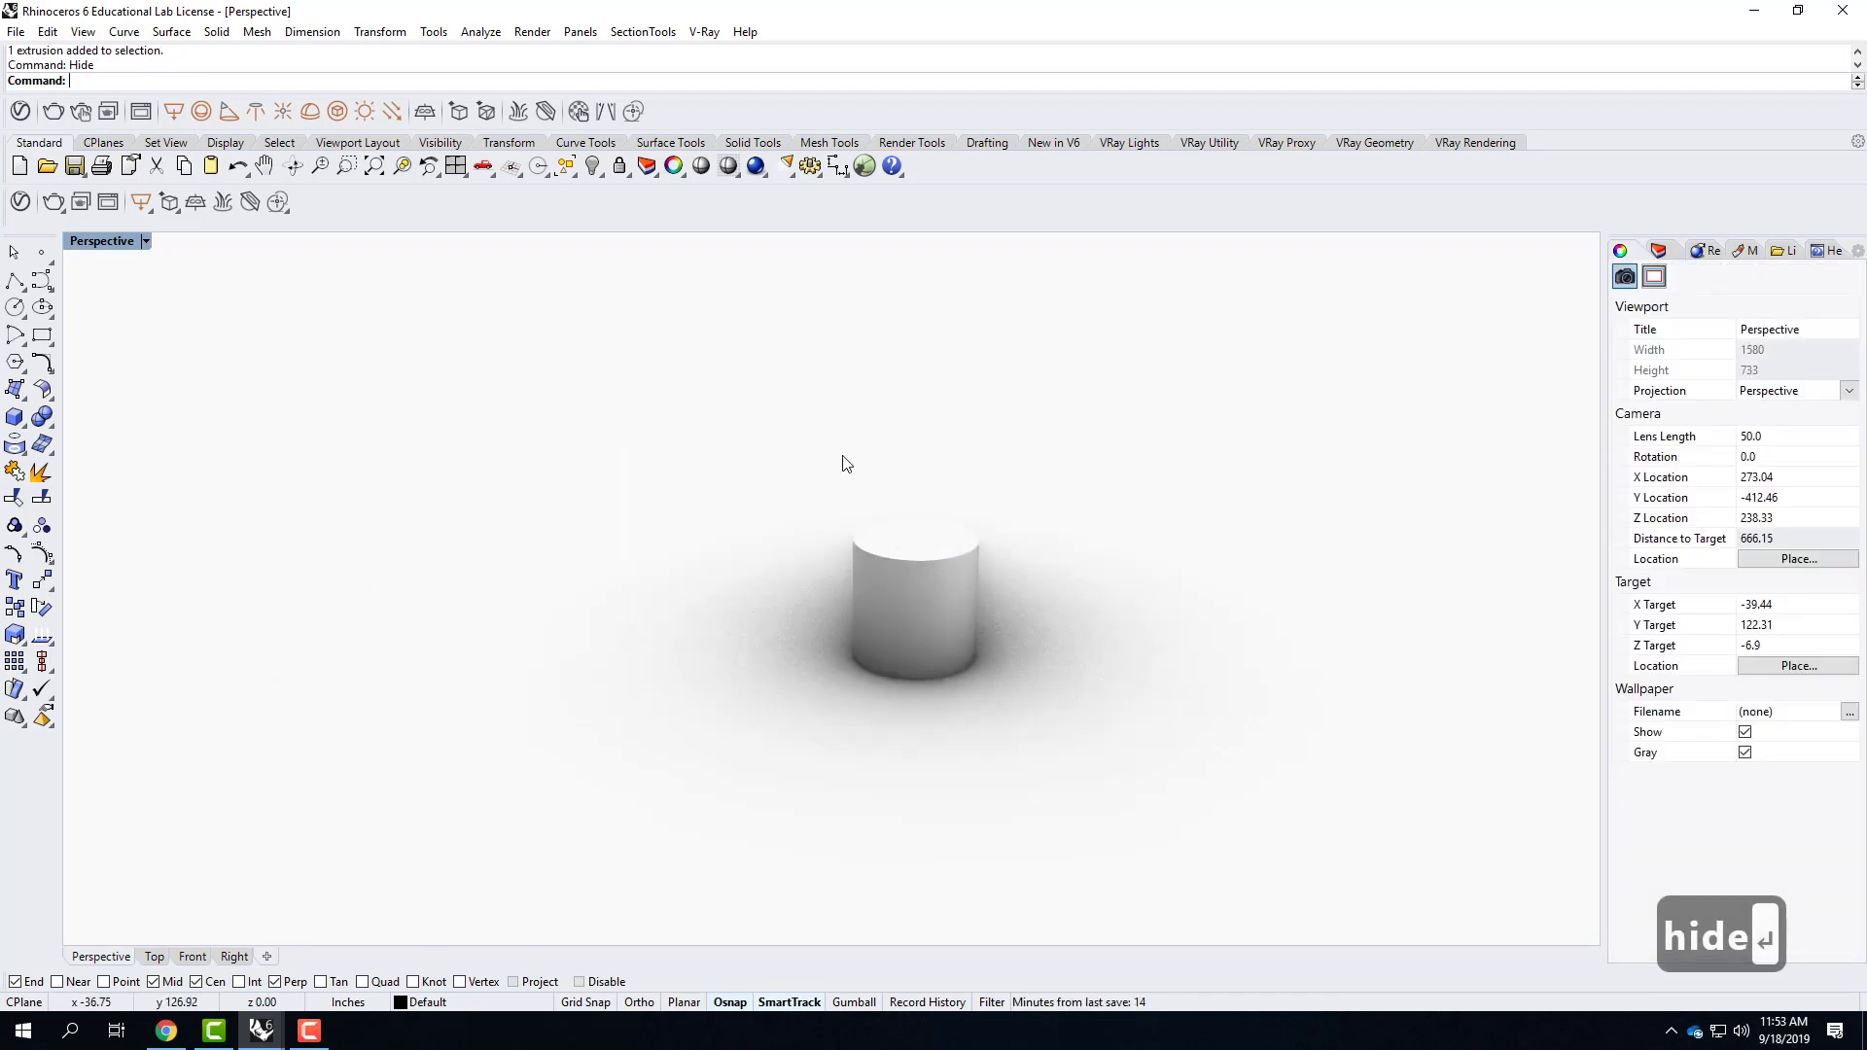
Select the cylinder and zoom the perspective view to it.
left_click(895, 591)
type("z")
key("Return")
type("s")
key("Return")
right_click_drag(1194, 549, 1142, 596)
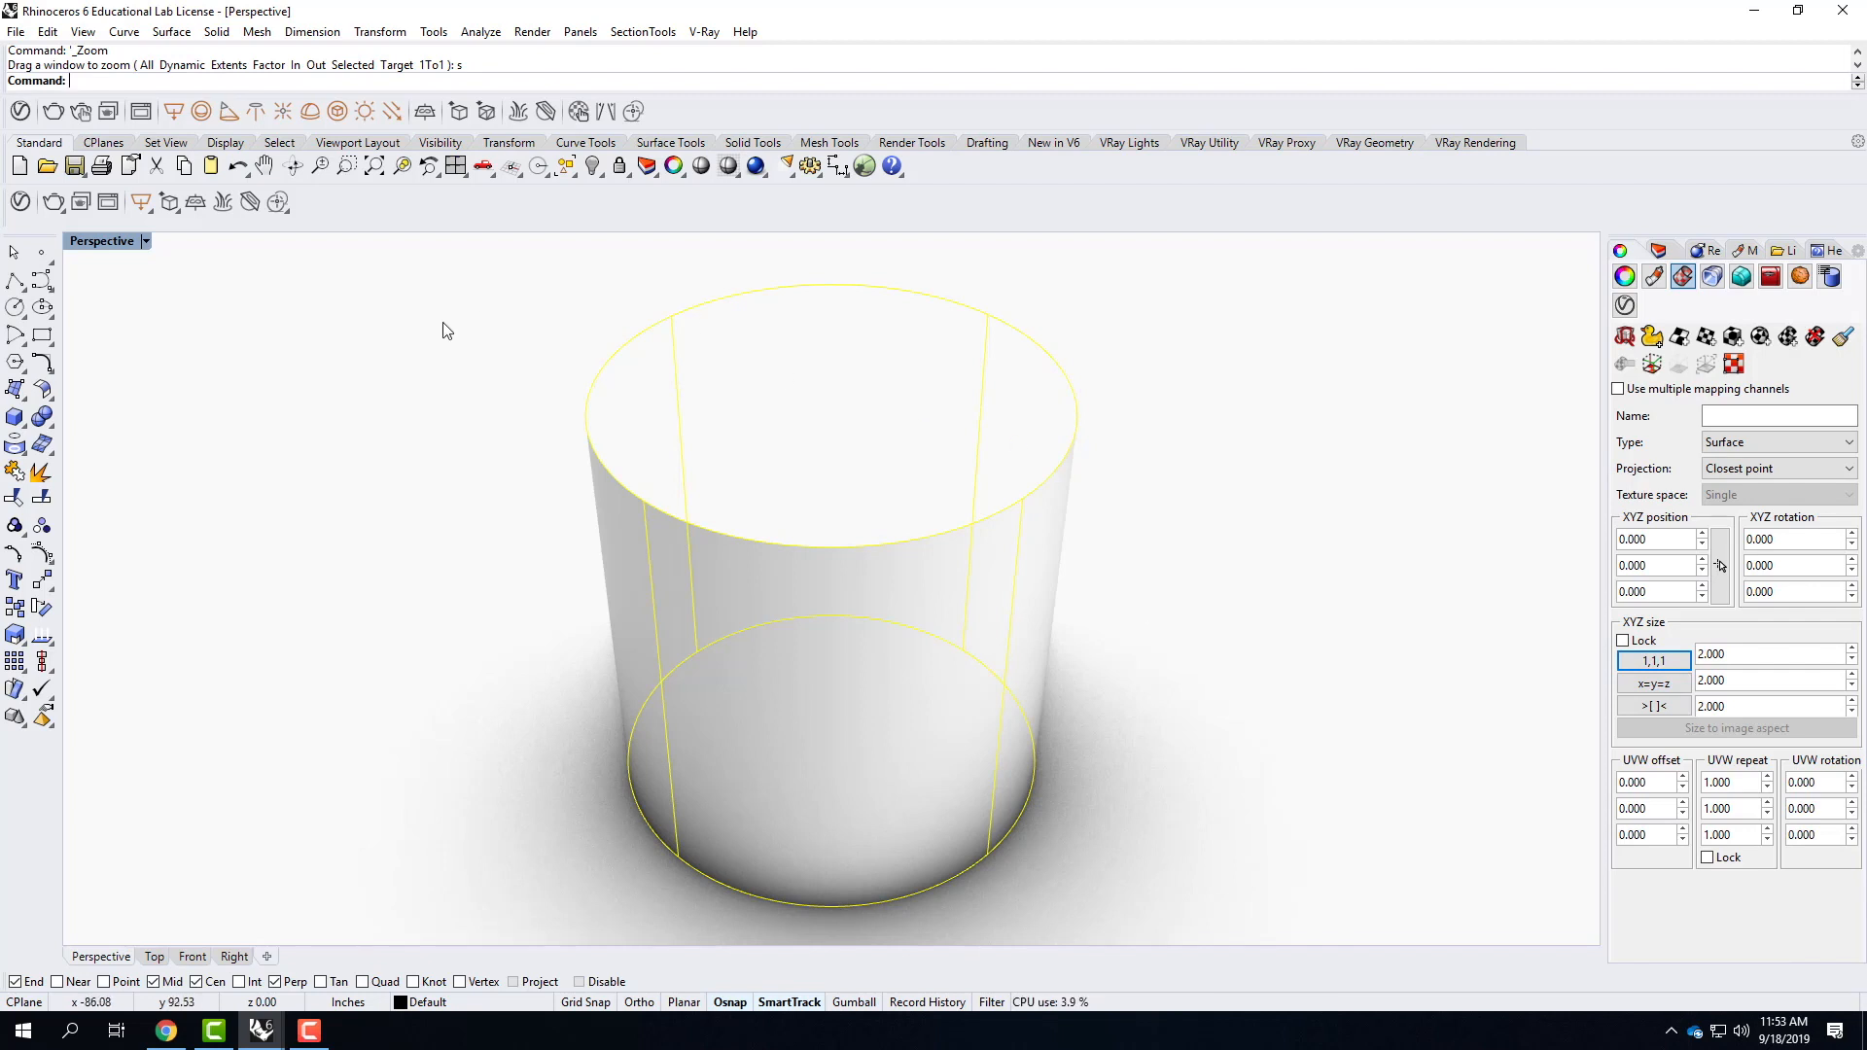
Add Stone C 250cm from the V-Ray Stone library to the scene's material list, keeping the cylinder in sight.
left_click(21, 202)
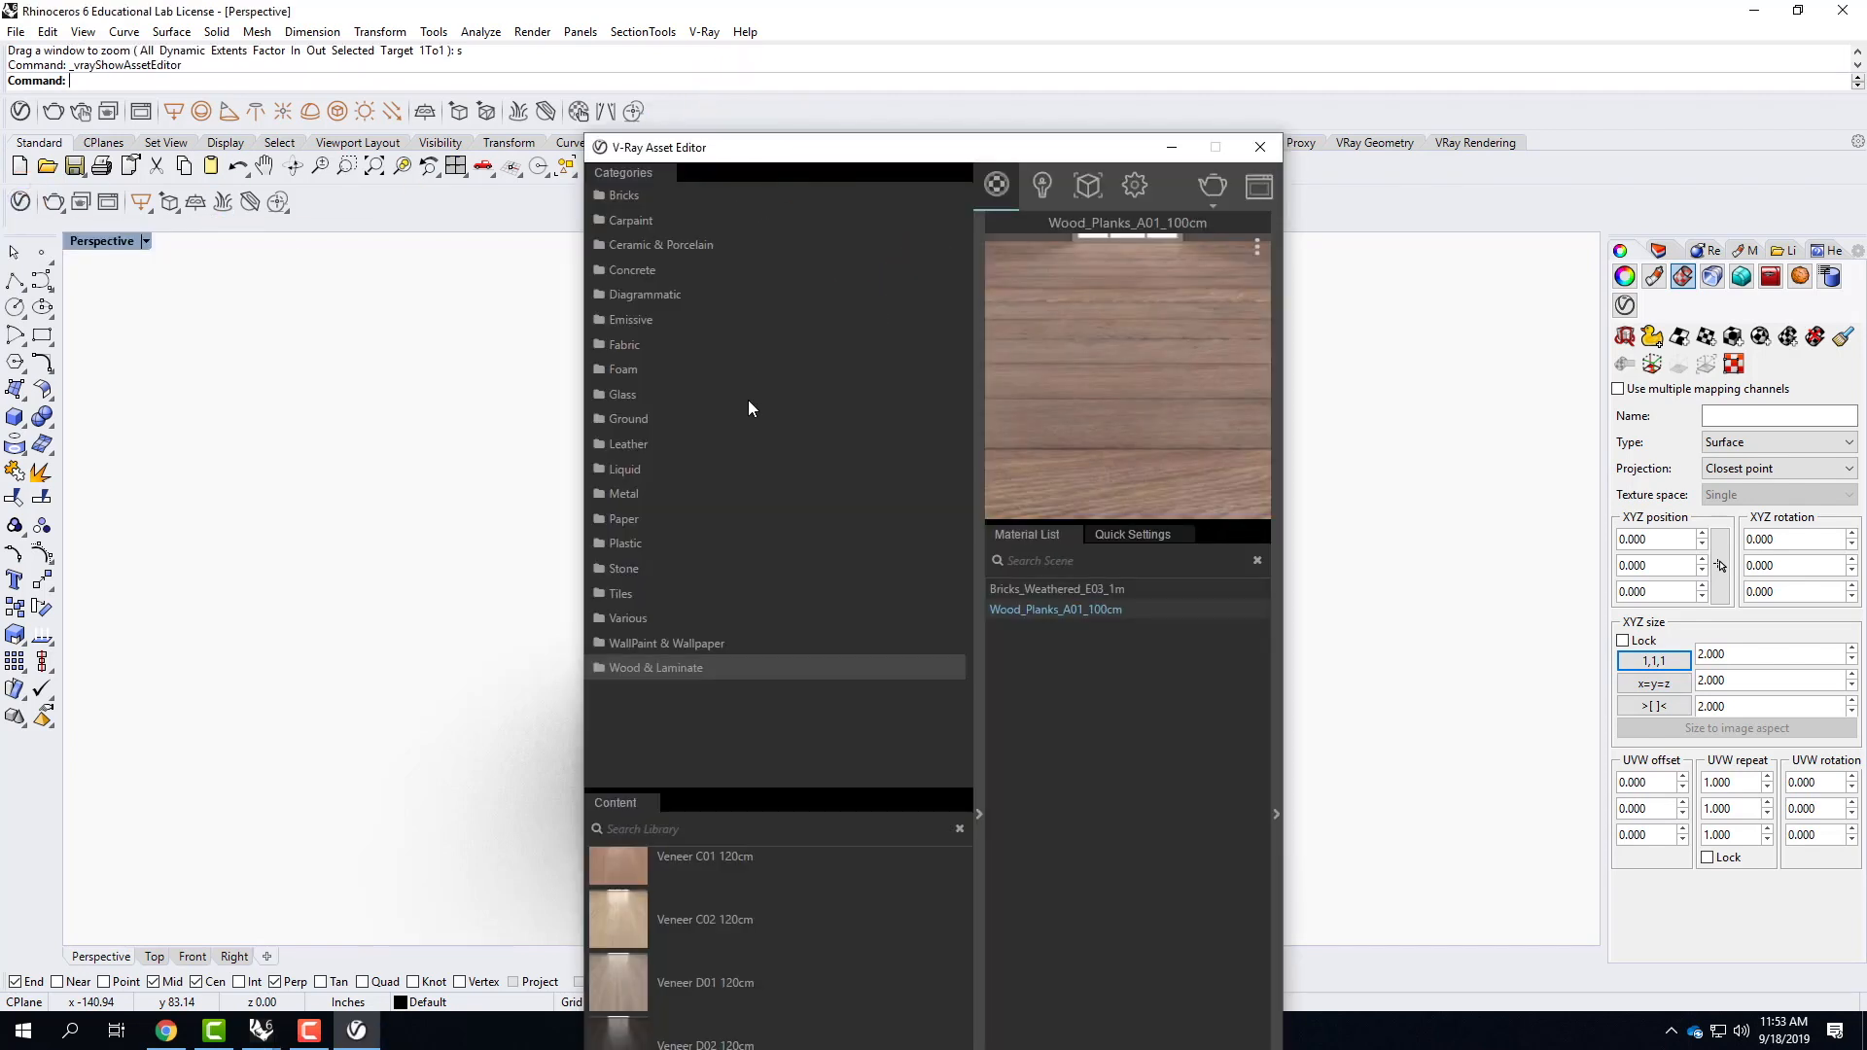
left_click(640, 570)
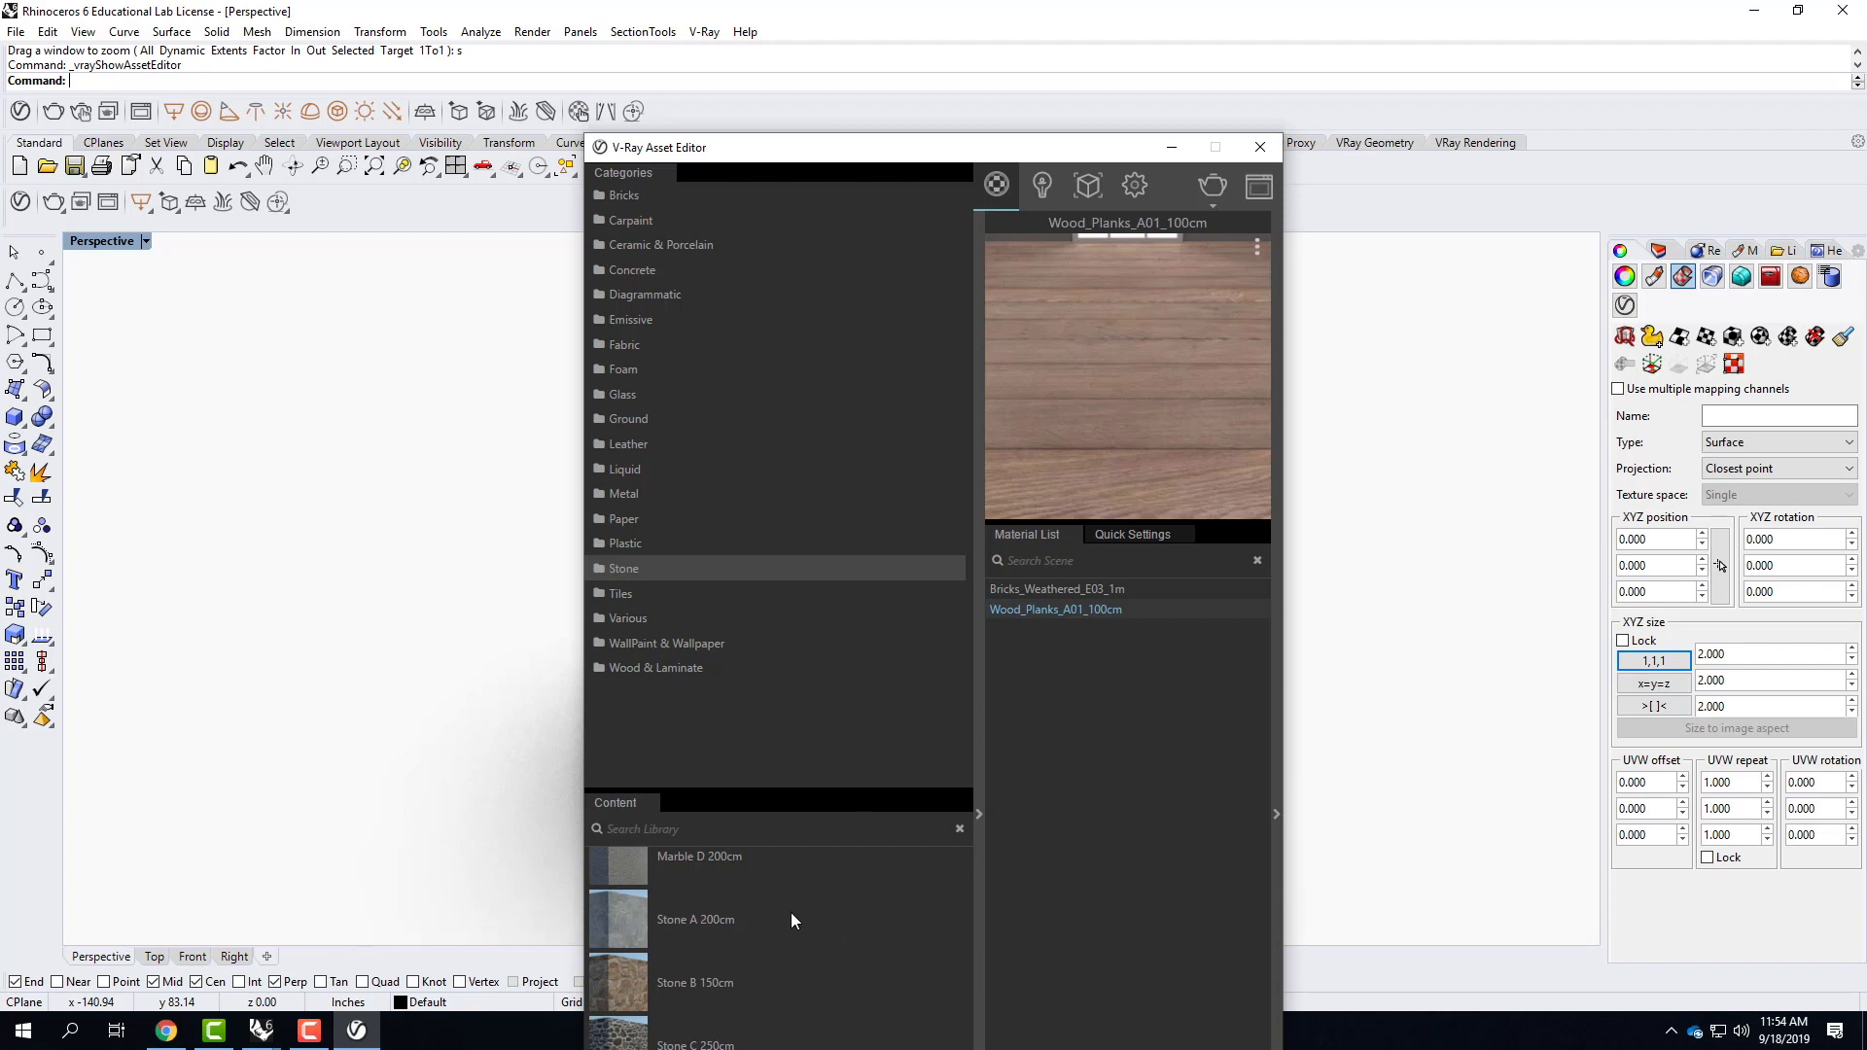
left_click(619, 985)
left_click(850, 154)
left_click_drag(872, 156, 817, 26)
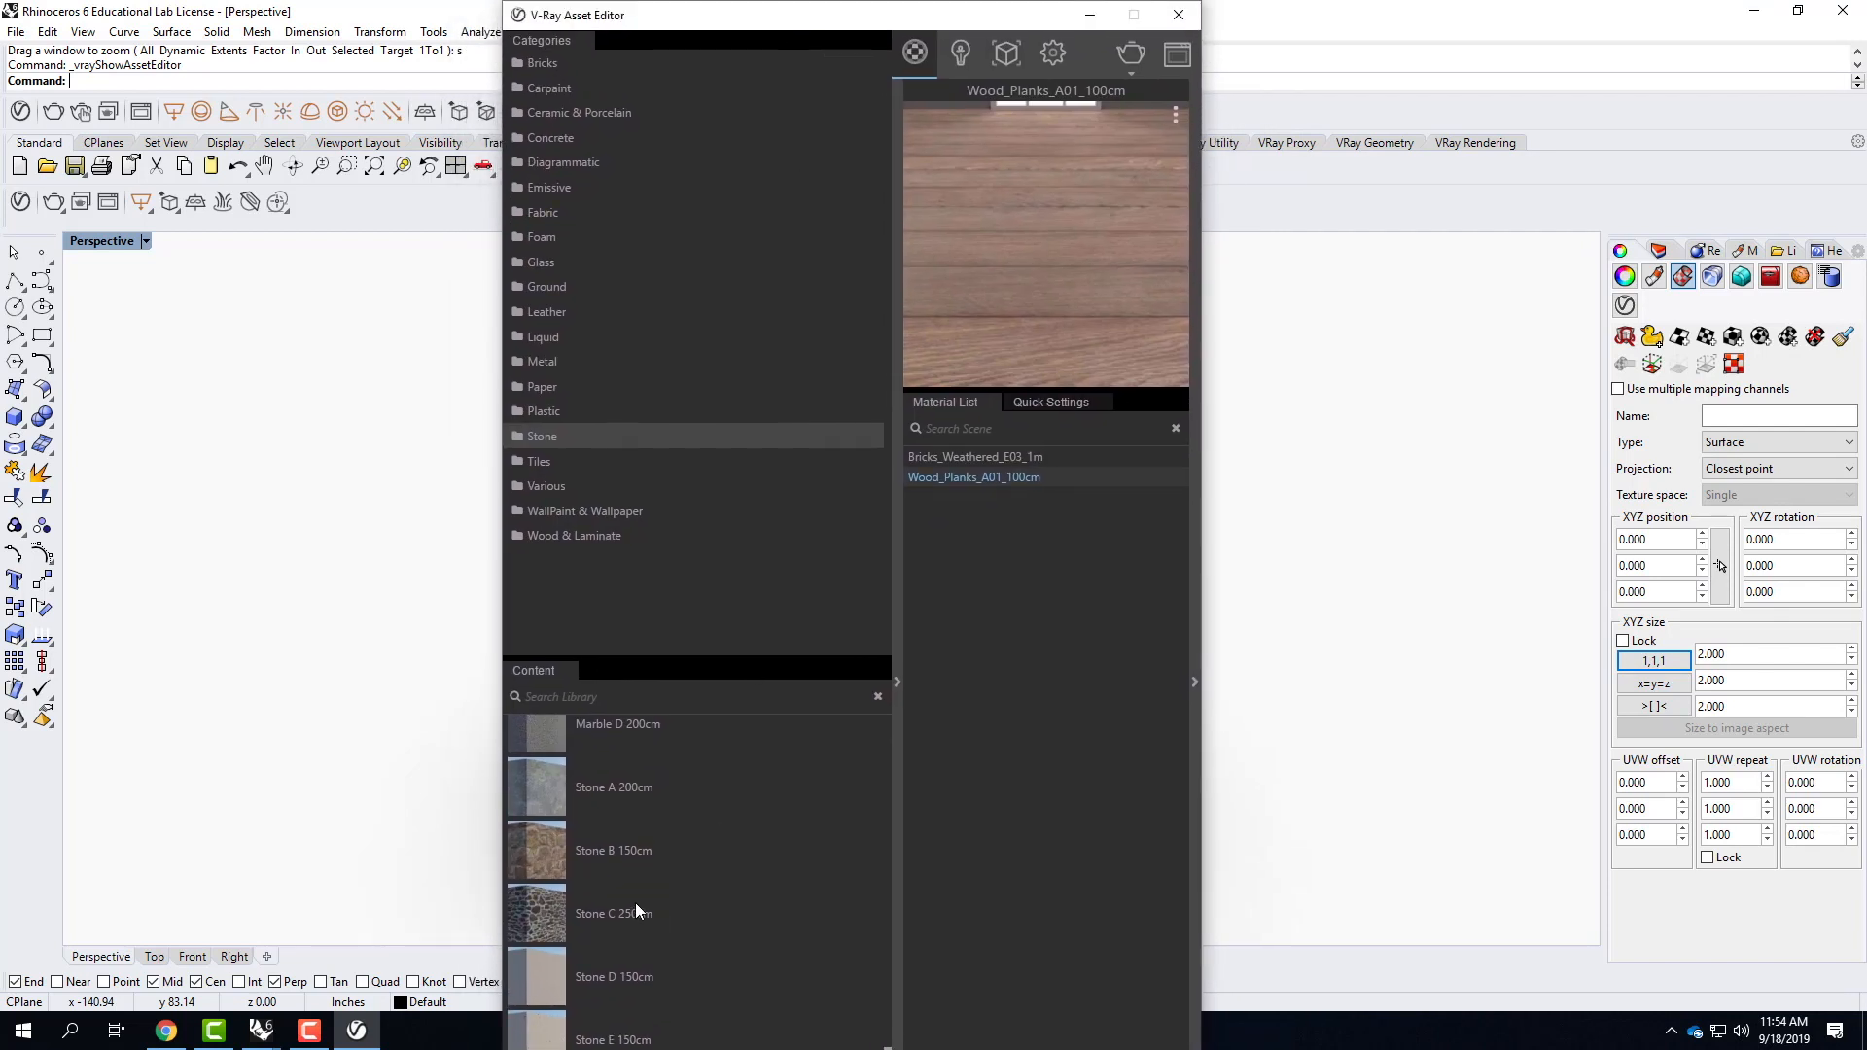
left_click_drag(544, 914, 1016, 691)
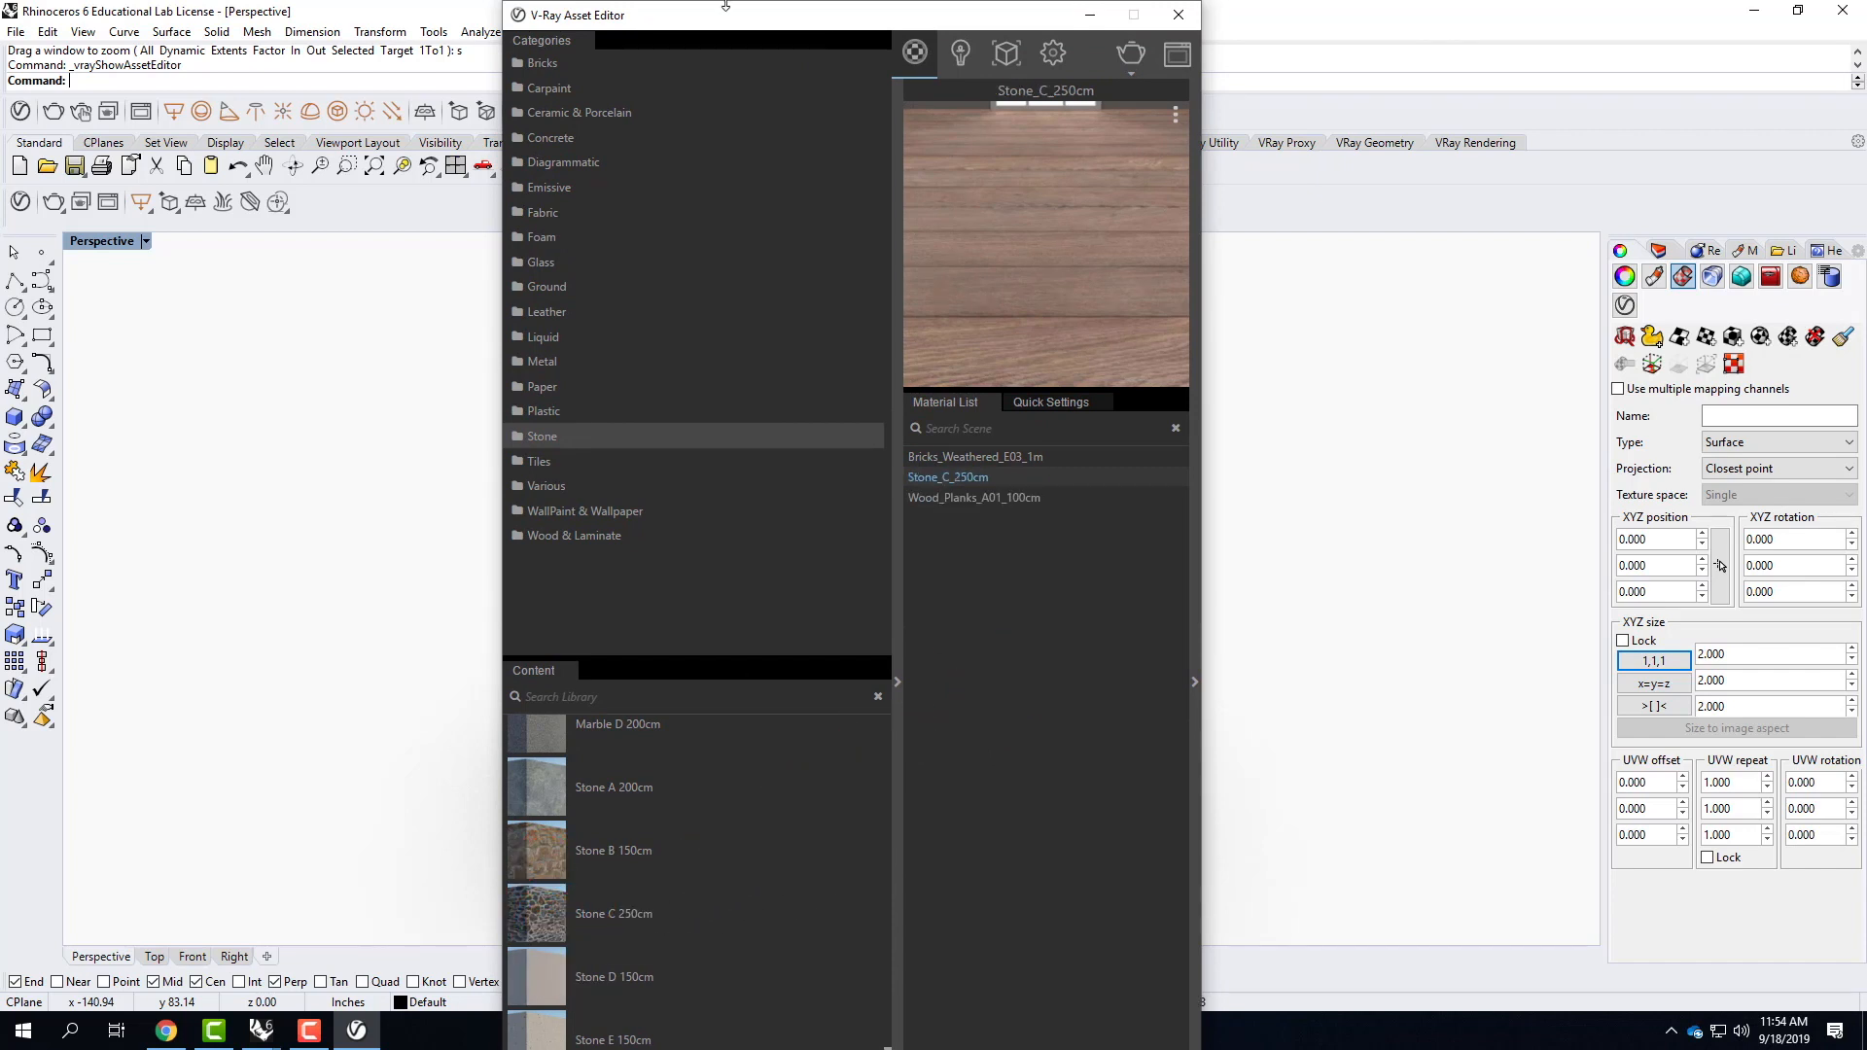
left_click_drag(743, 16, 222, 61)
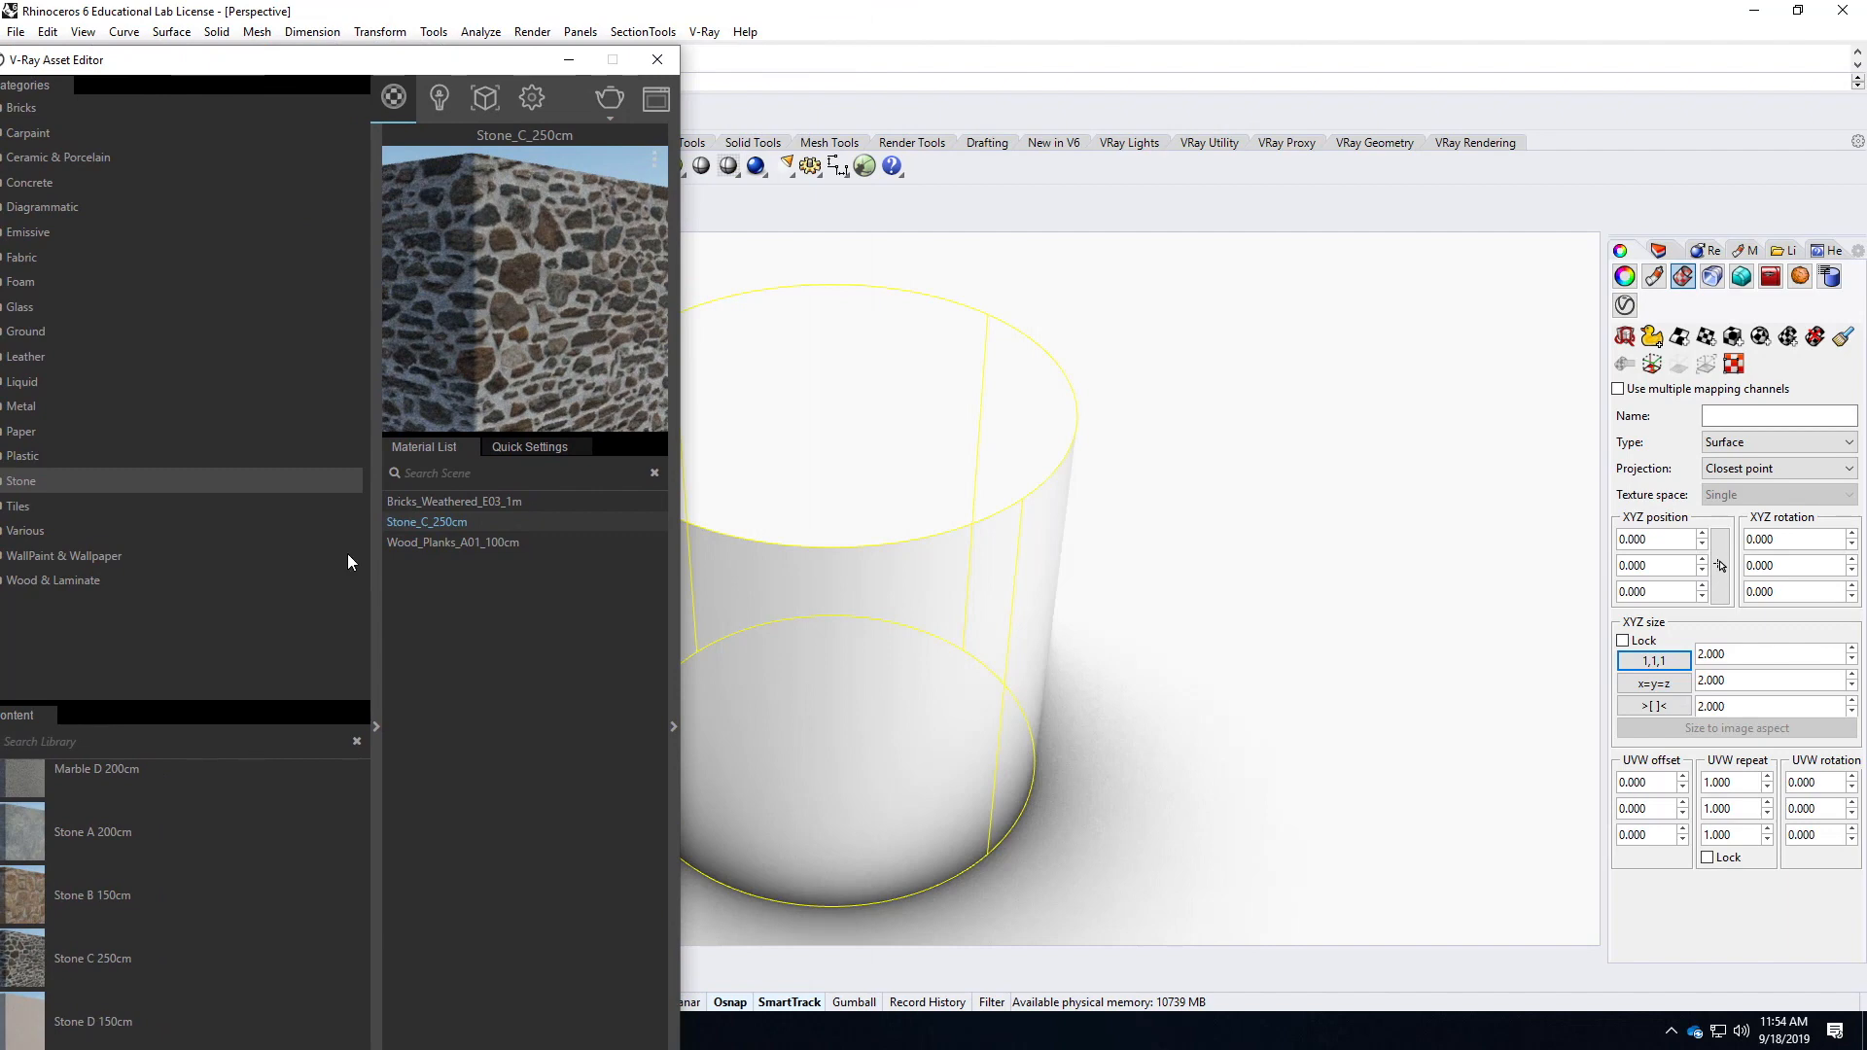
Apply the Stone_C_250cm material to the selected cylinder and deselect it to inspect the stones up close.
right_click(447, 524)
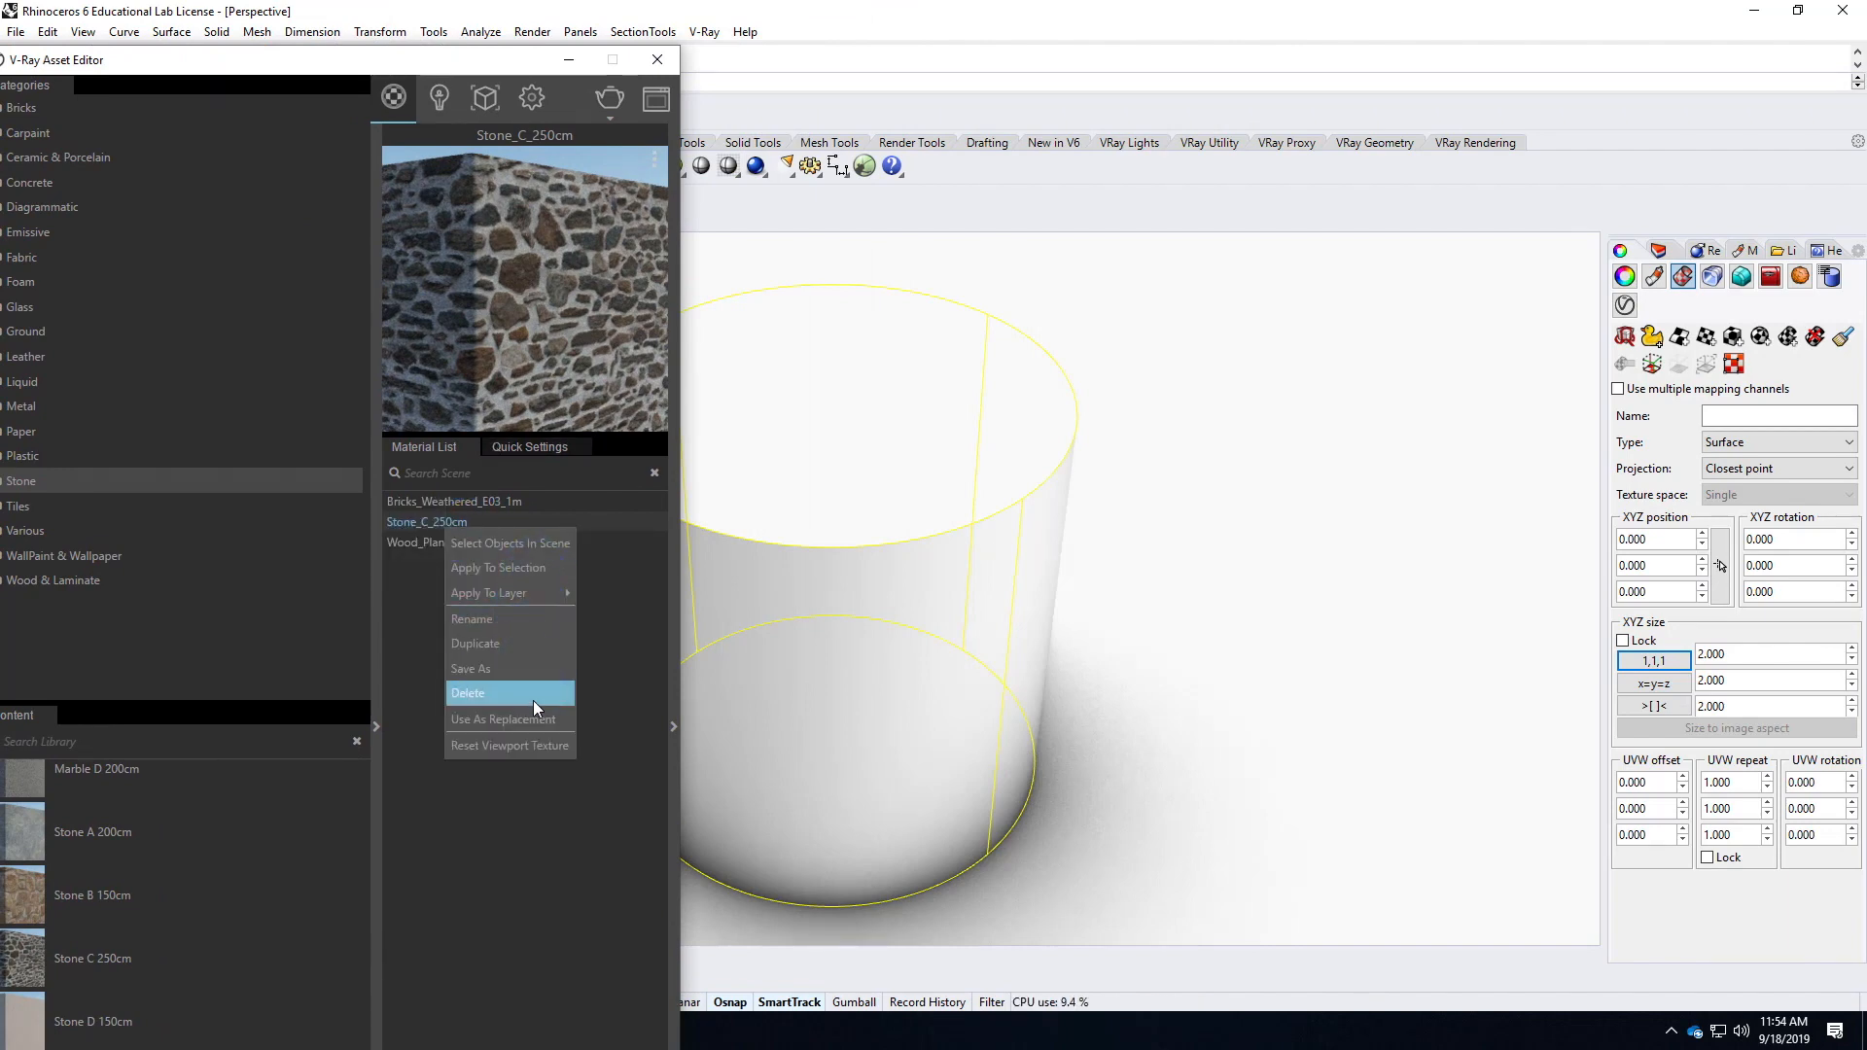
left_click(516, 568)
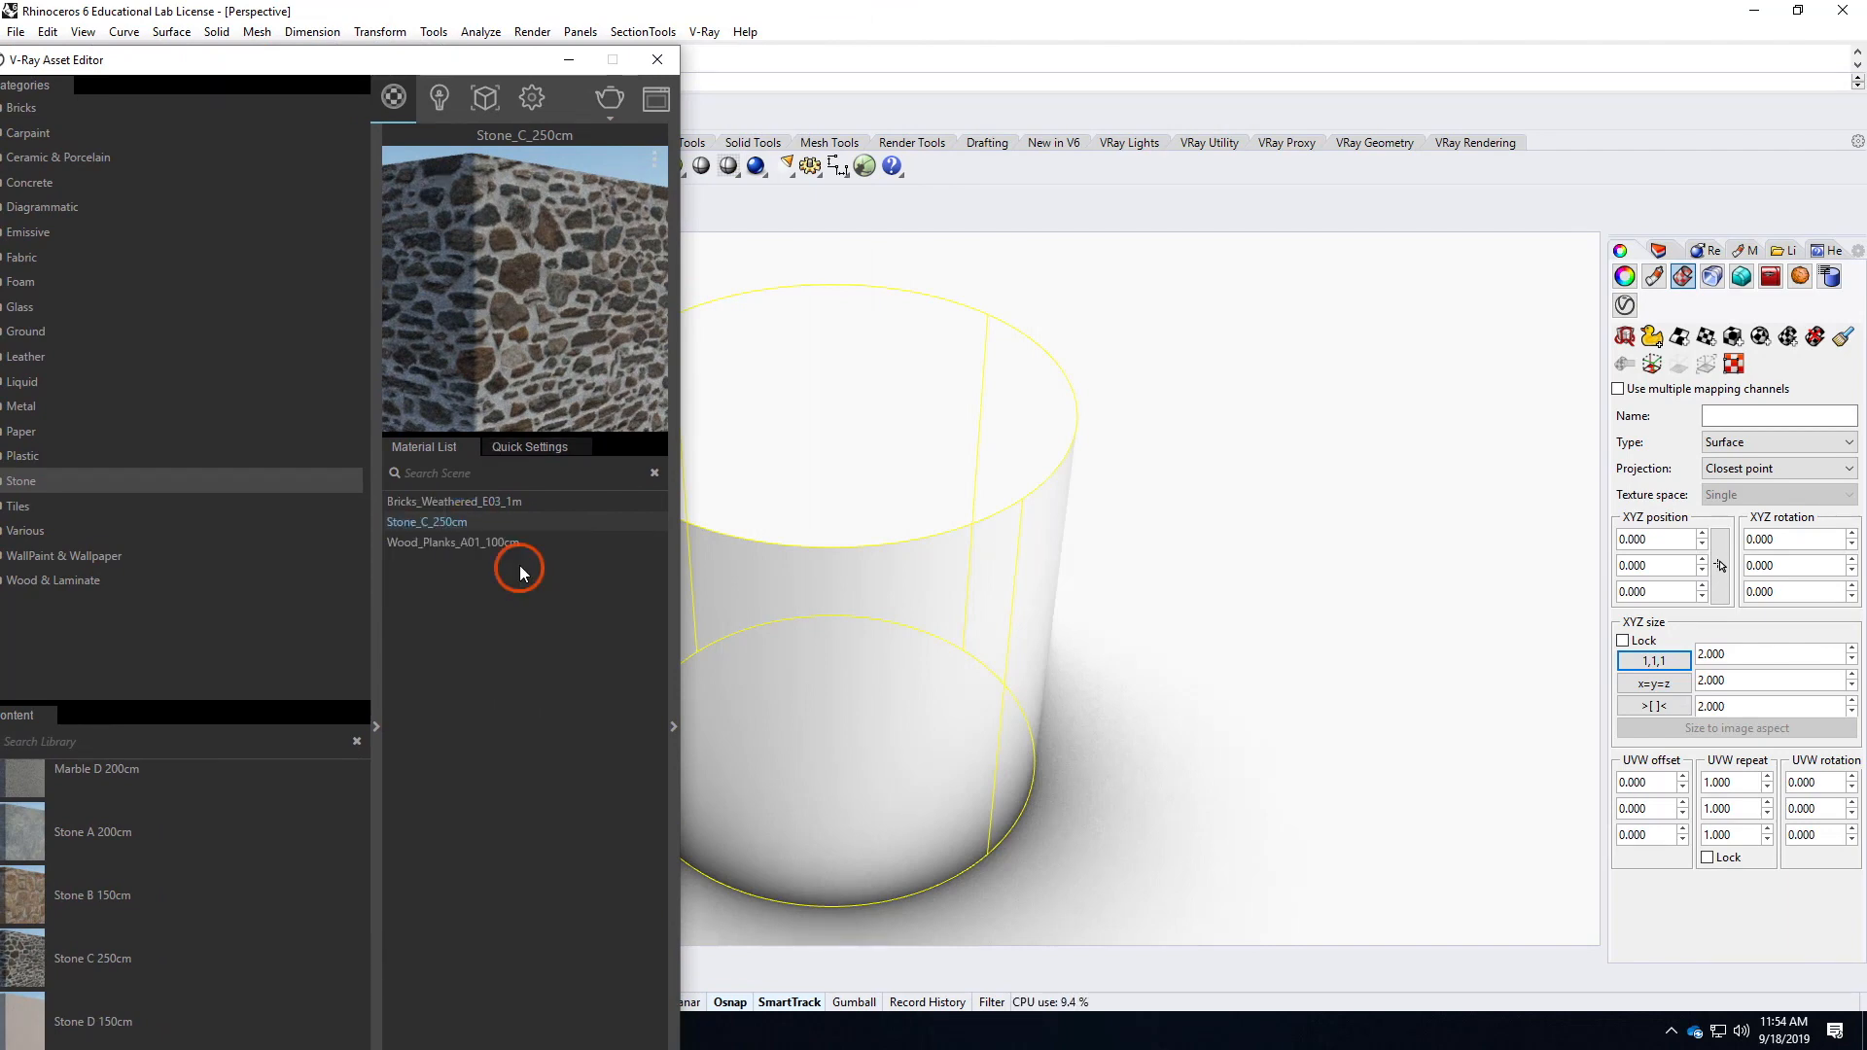
left_click(667, 70)
left_click(1289, 632)
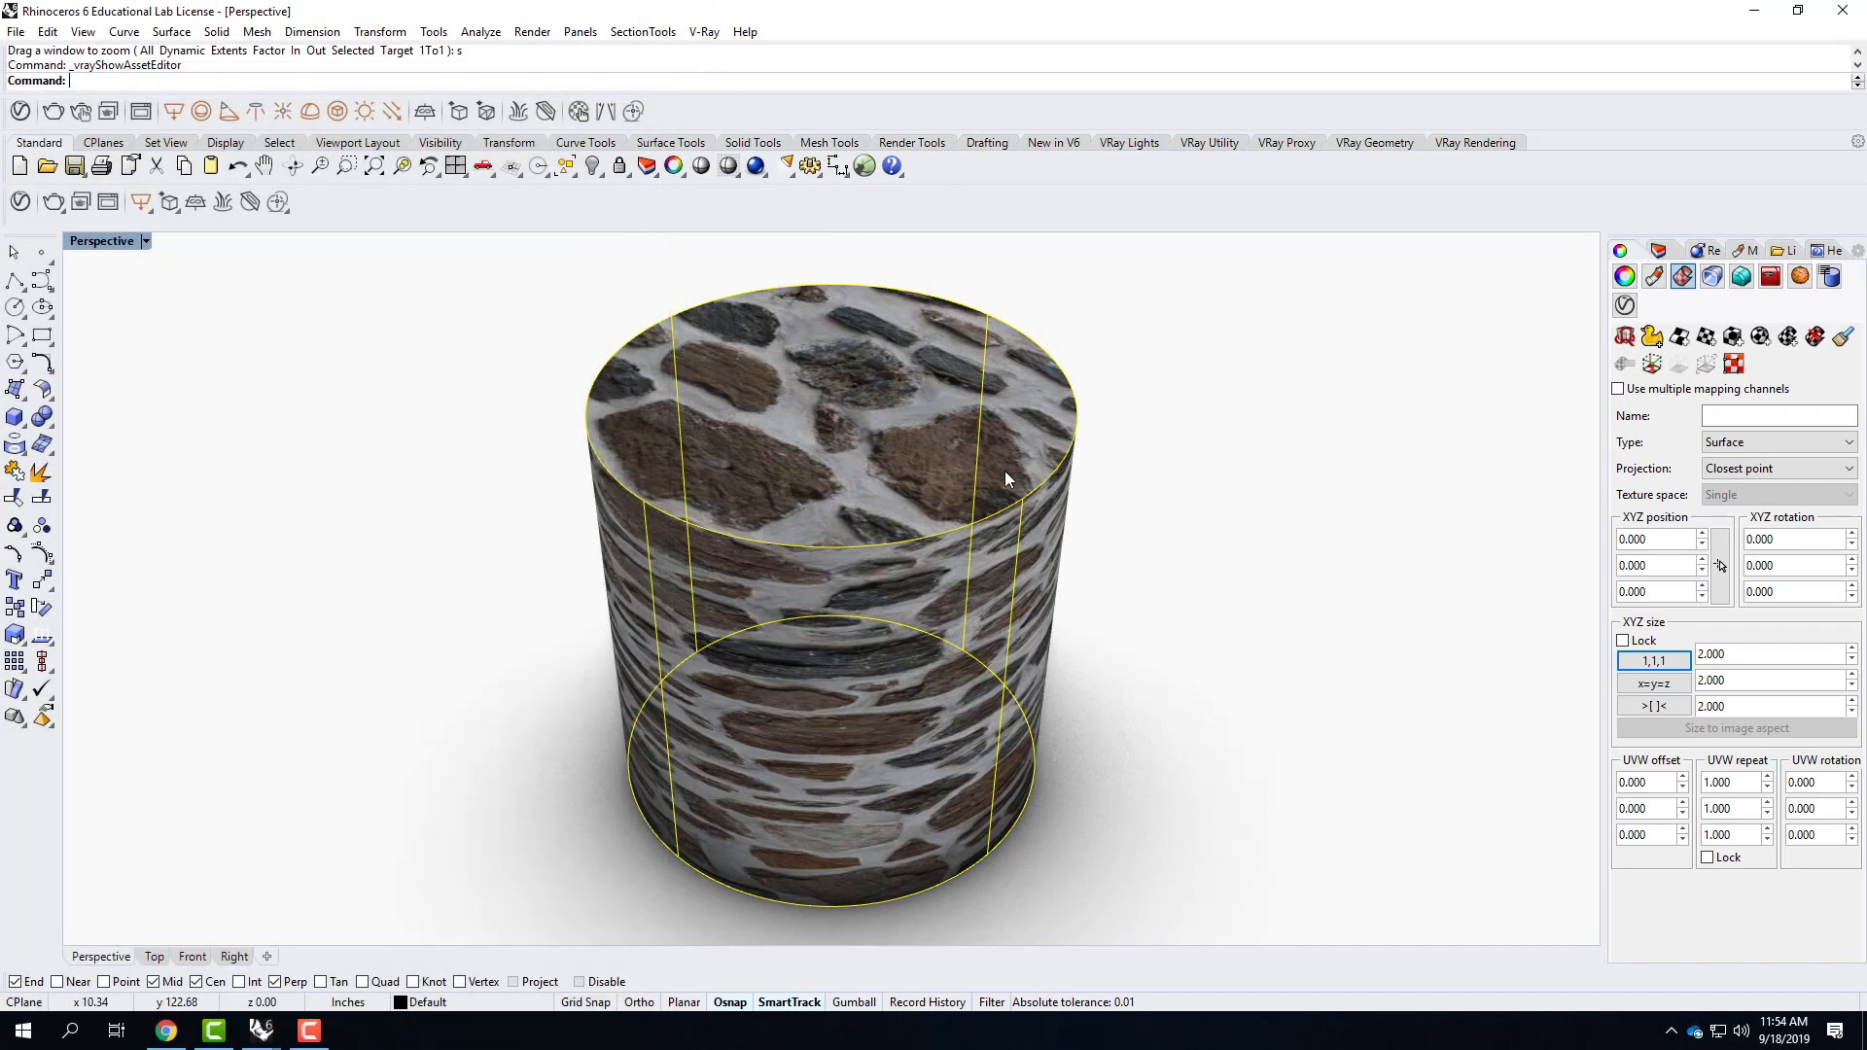
right_click_drag(1005, 605, 1041, 529)
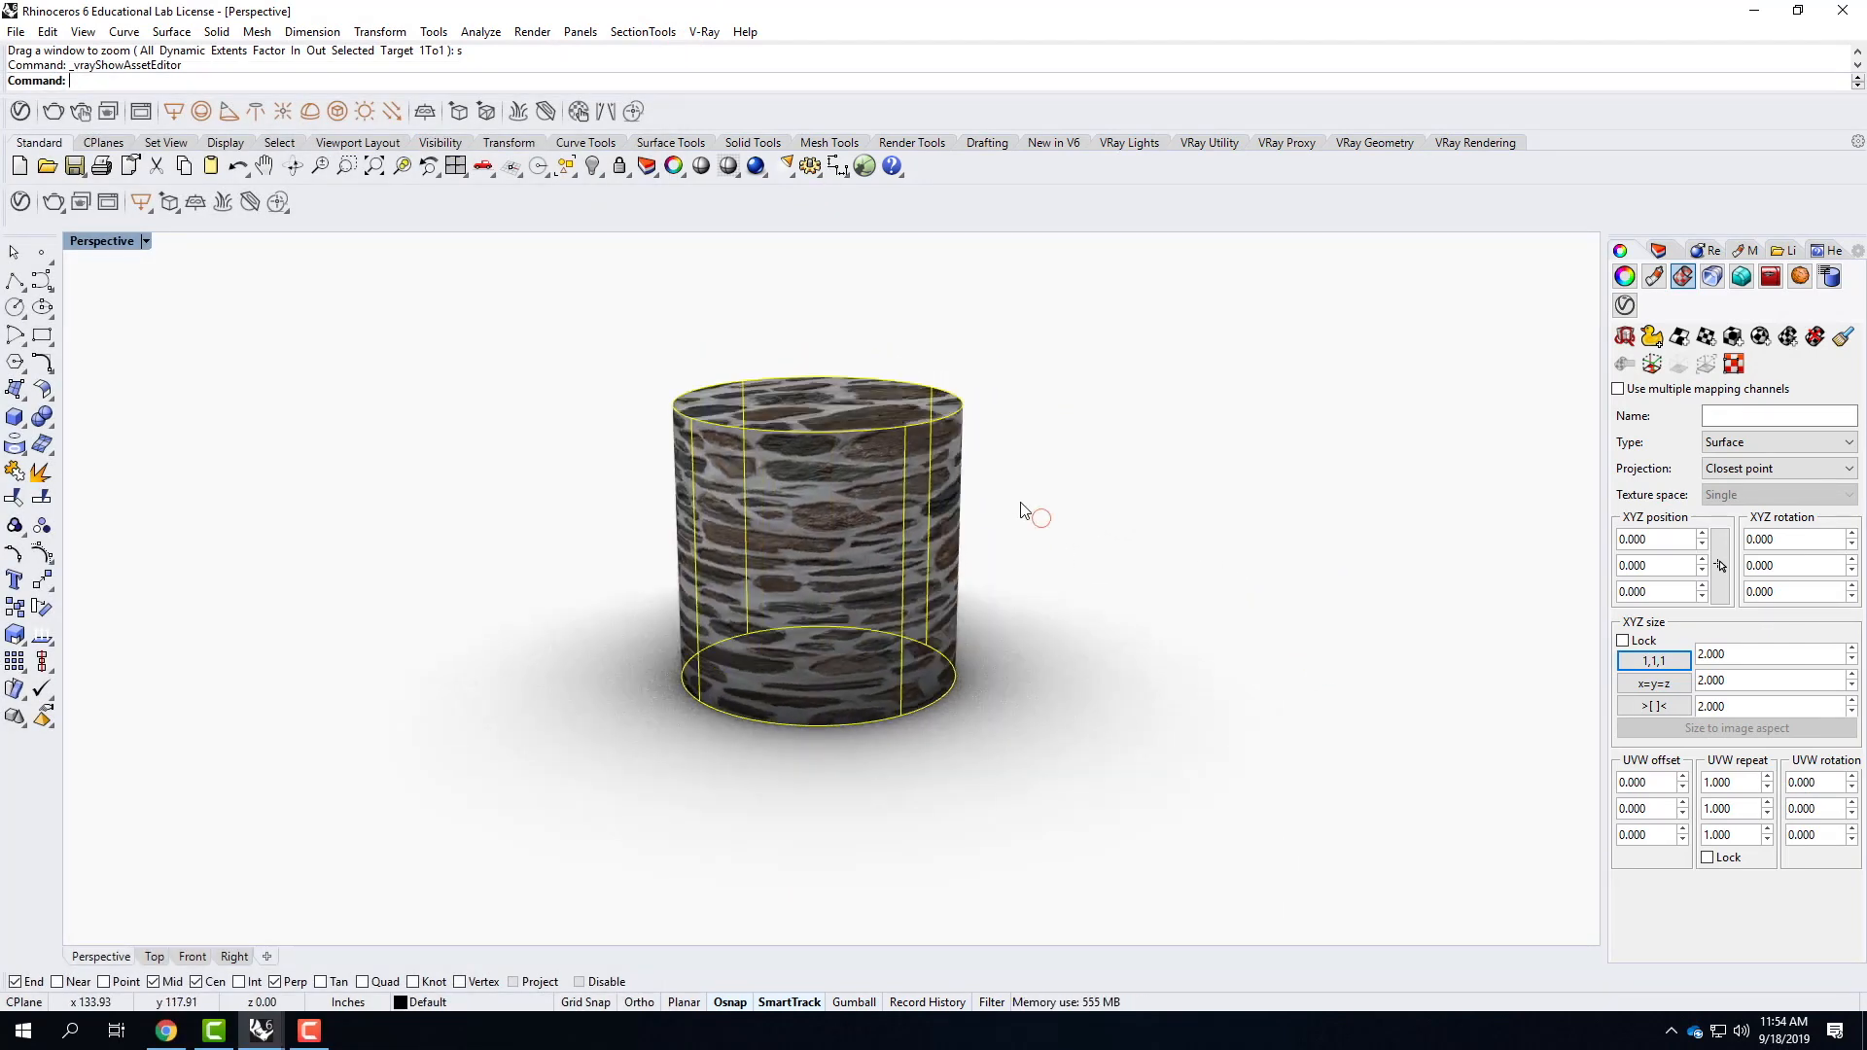
left_click(814, 483)
scroll(824, 482, "up", 6)
right_click_drag(977, 557, 825, 633)
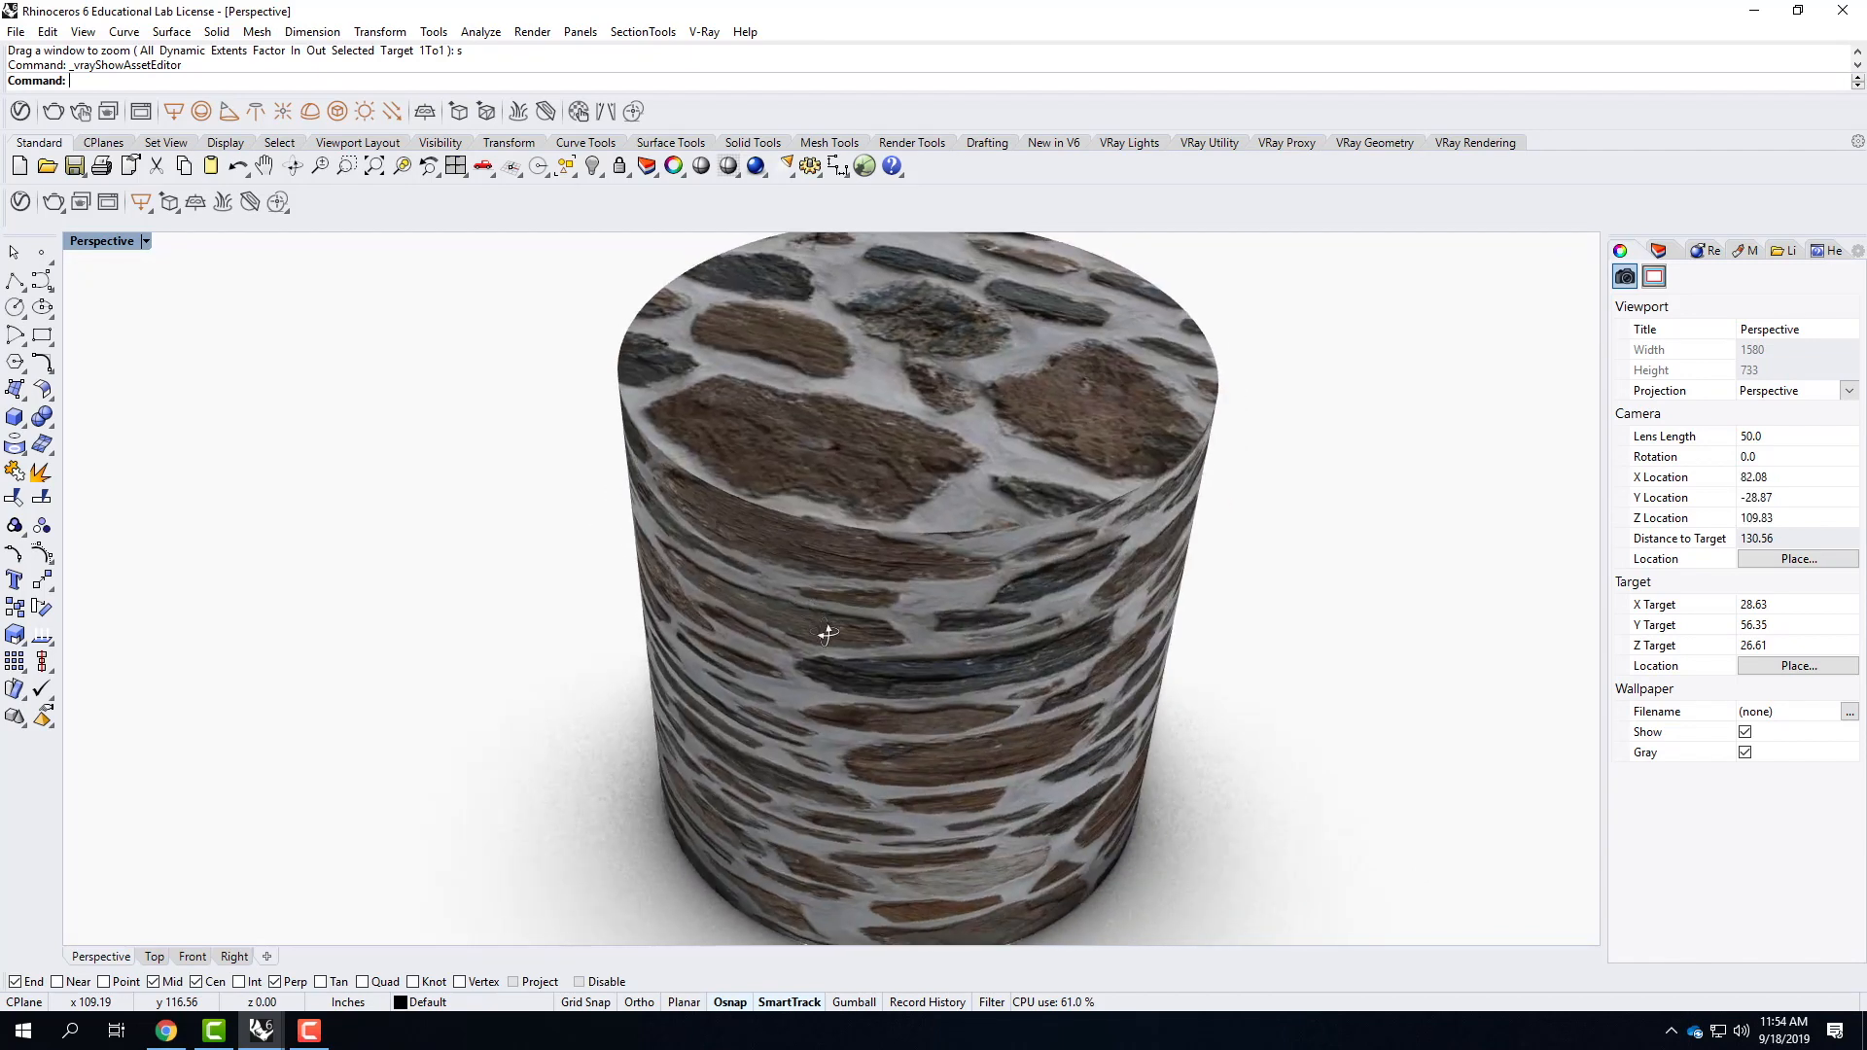
Try box mapping on the cylinder using its bounding box, the World coordinate system and capped ends.
left_click(962, 430)
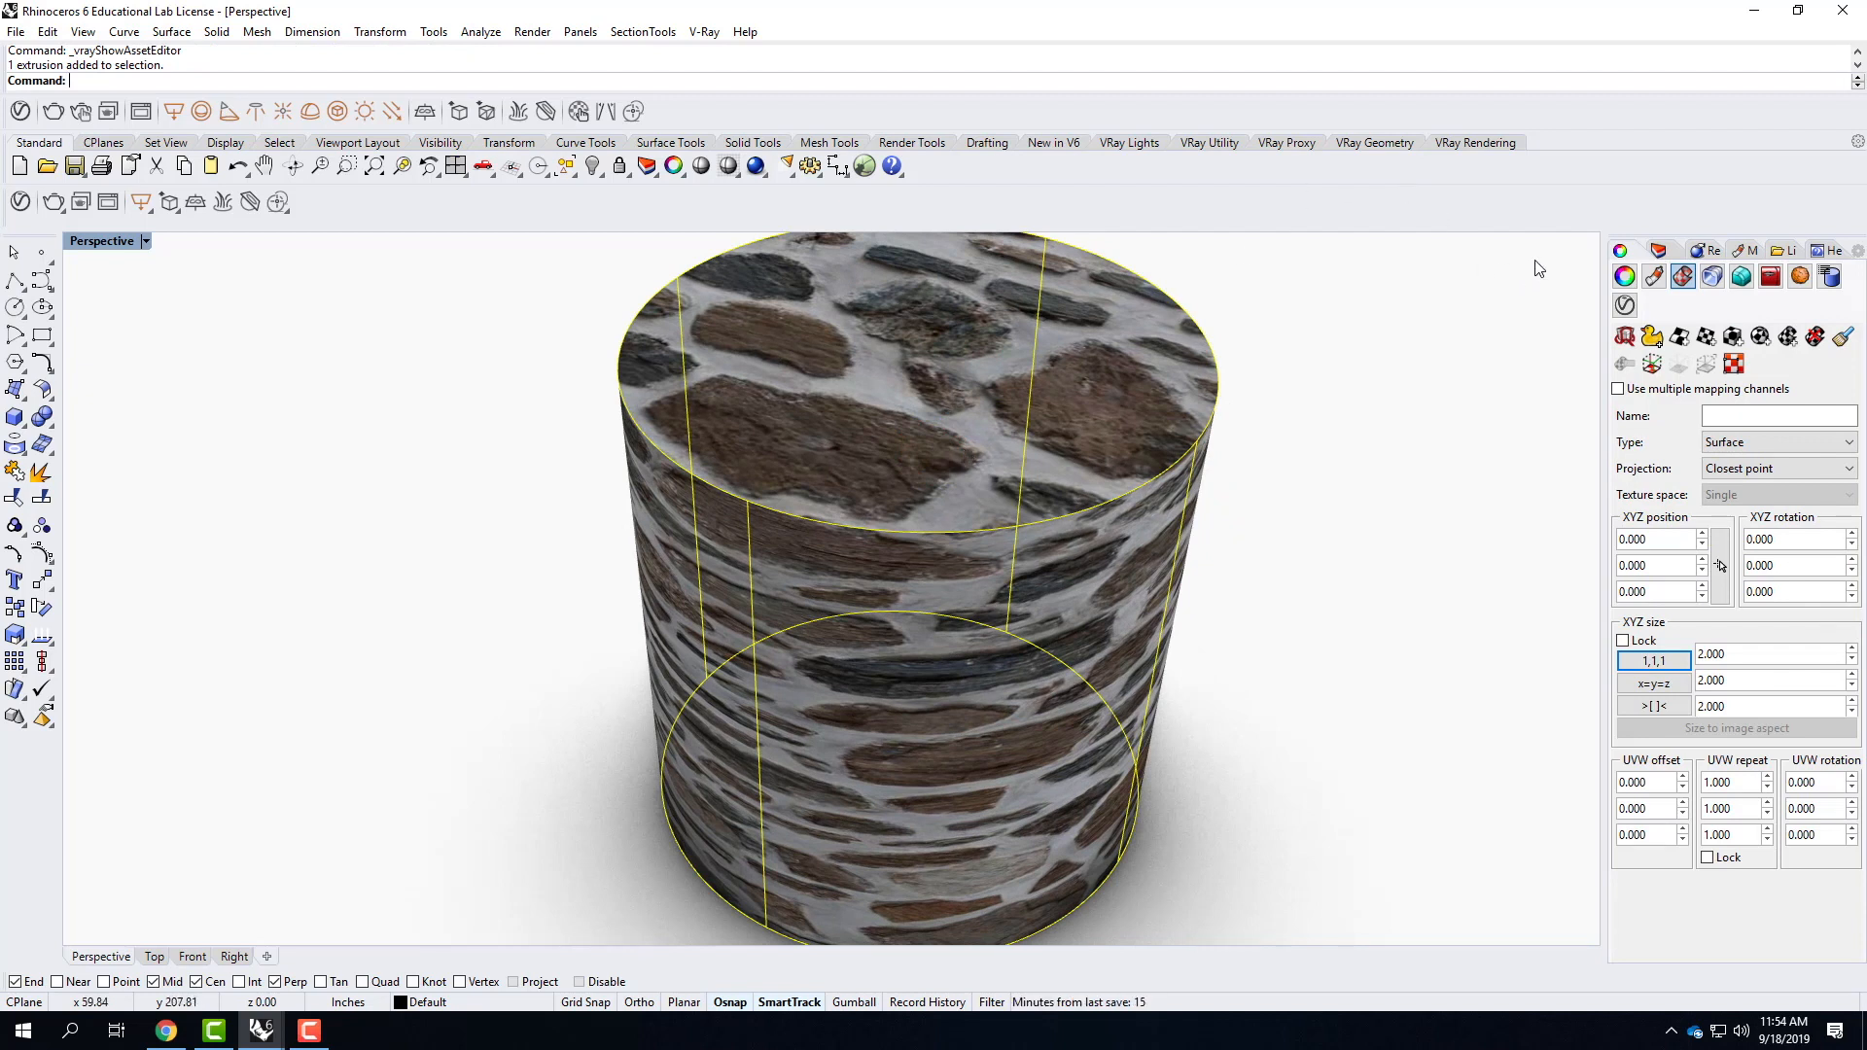
left_click(1685, 279)
left_click(1731, 337)
left_click(238, 80)
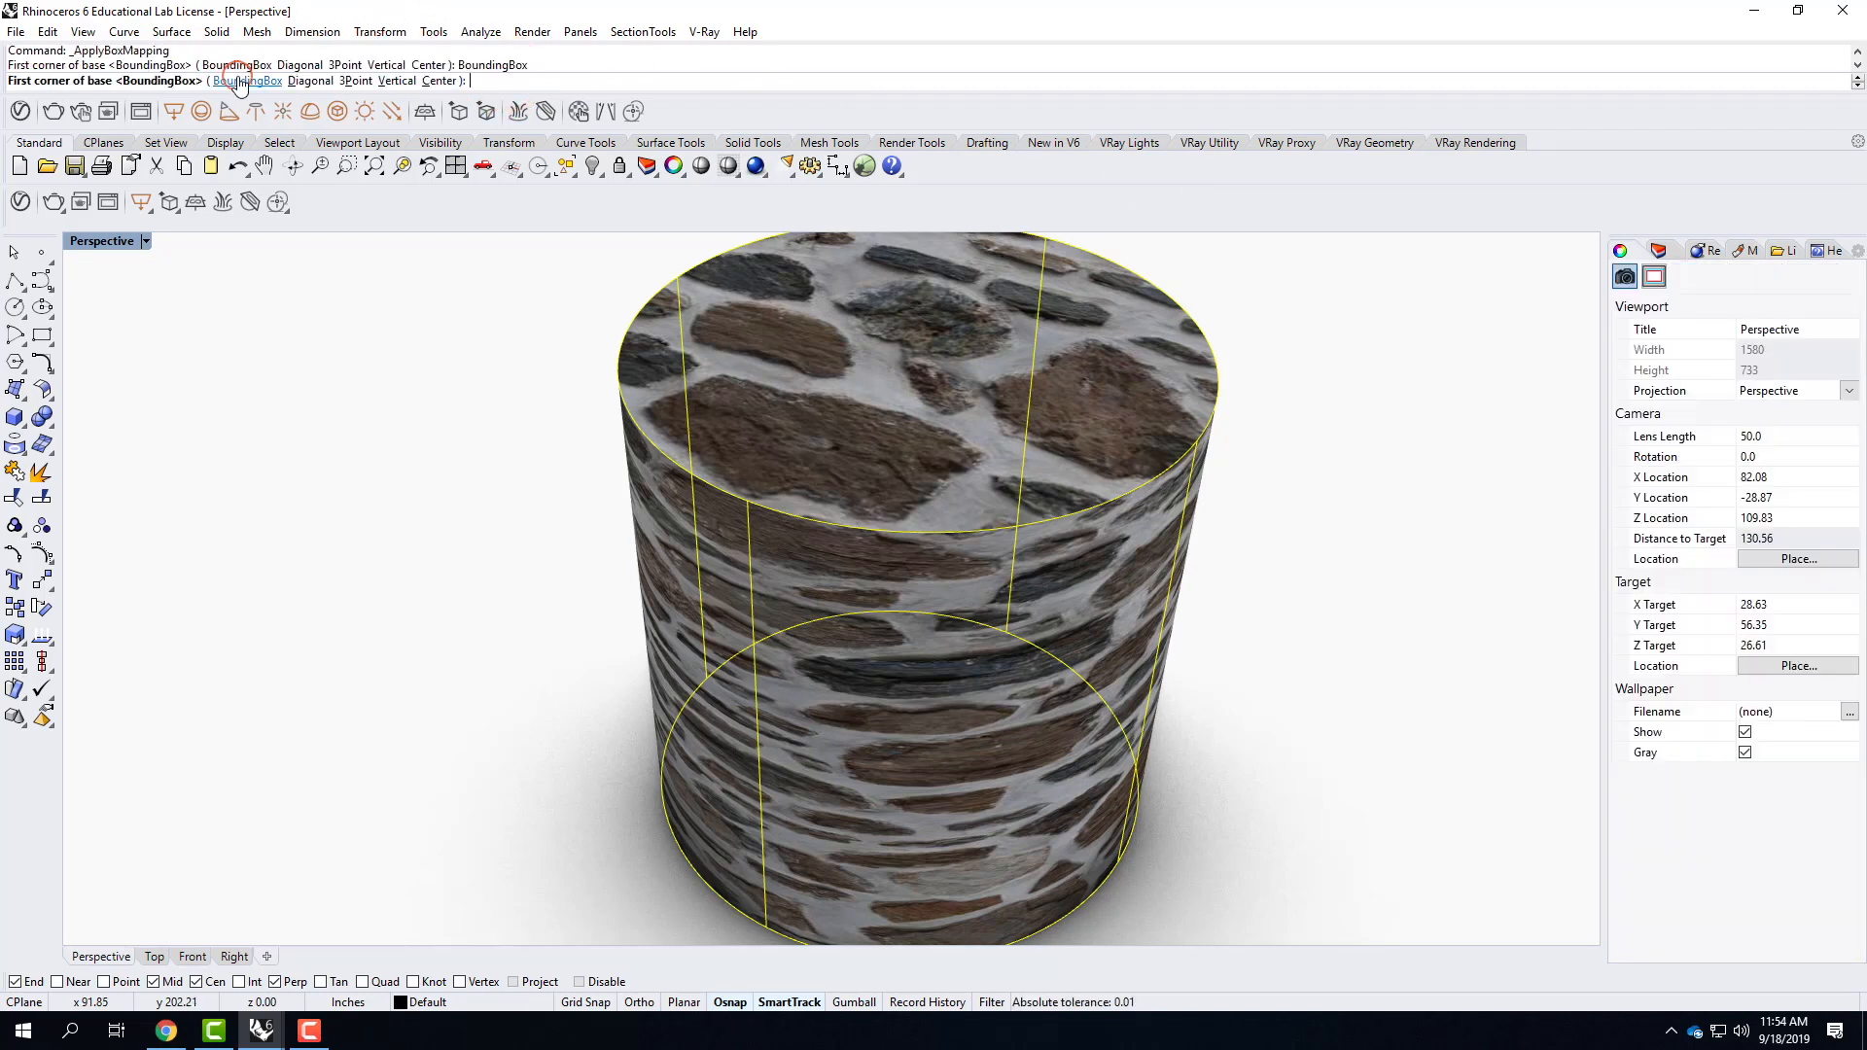
left_click(232, 80)
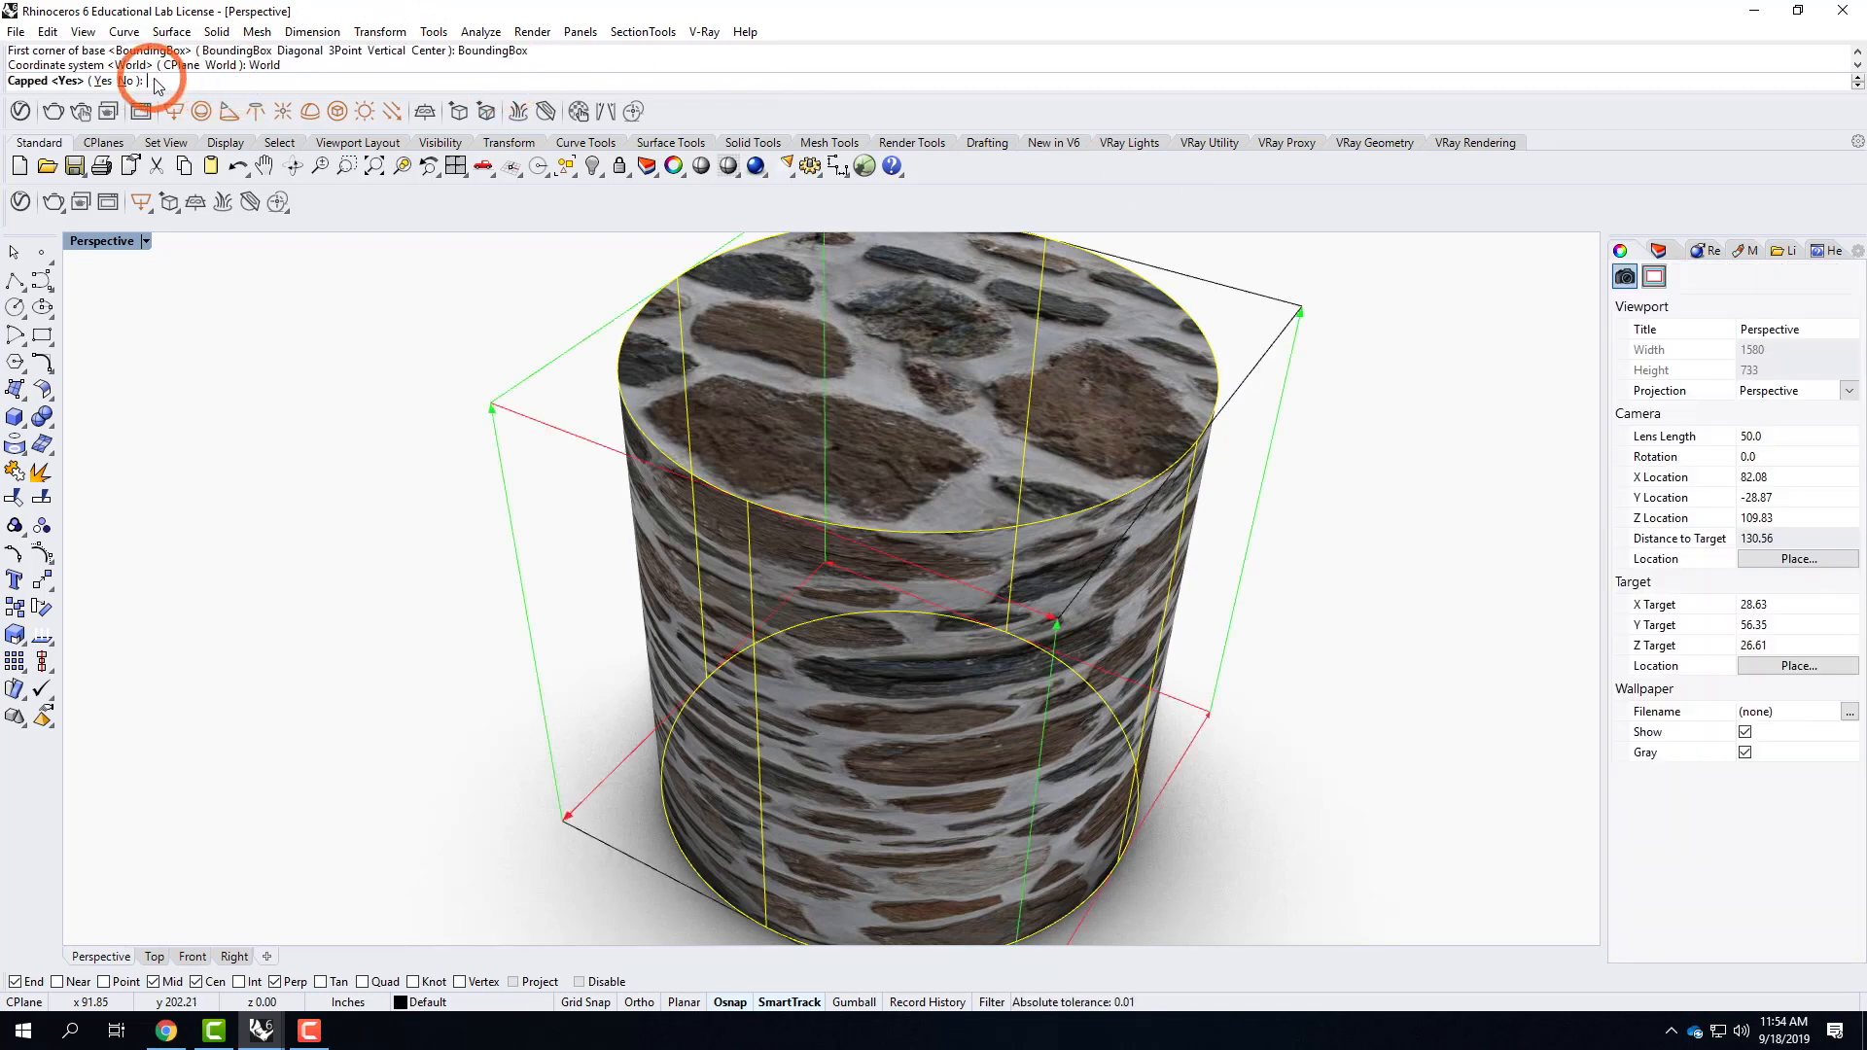
left_click(103, 82)
Inspect the stone seams around the cylinder's side and delete its box mapping.
right_click_drag(1081, 558, 1011, 438)
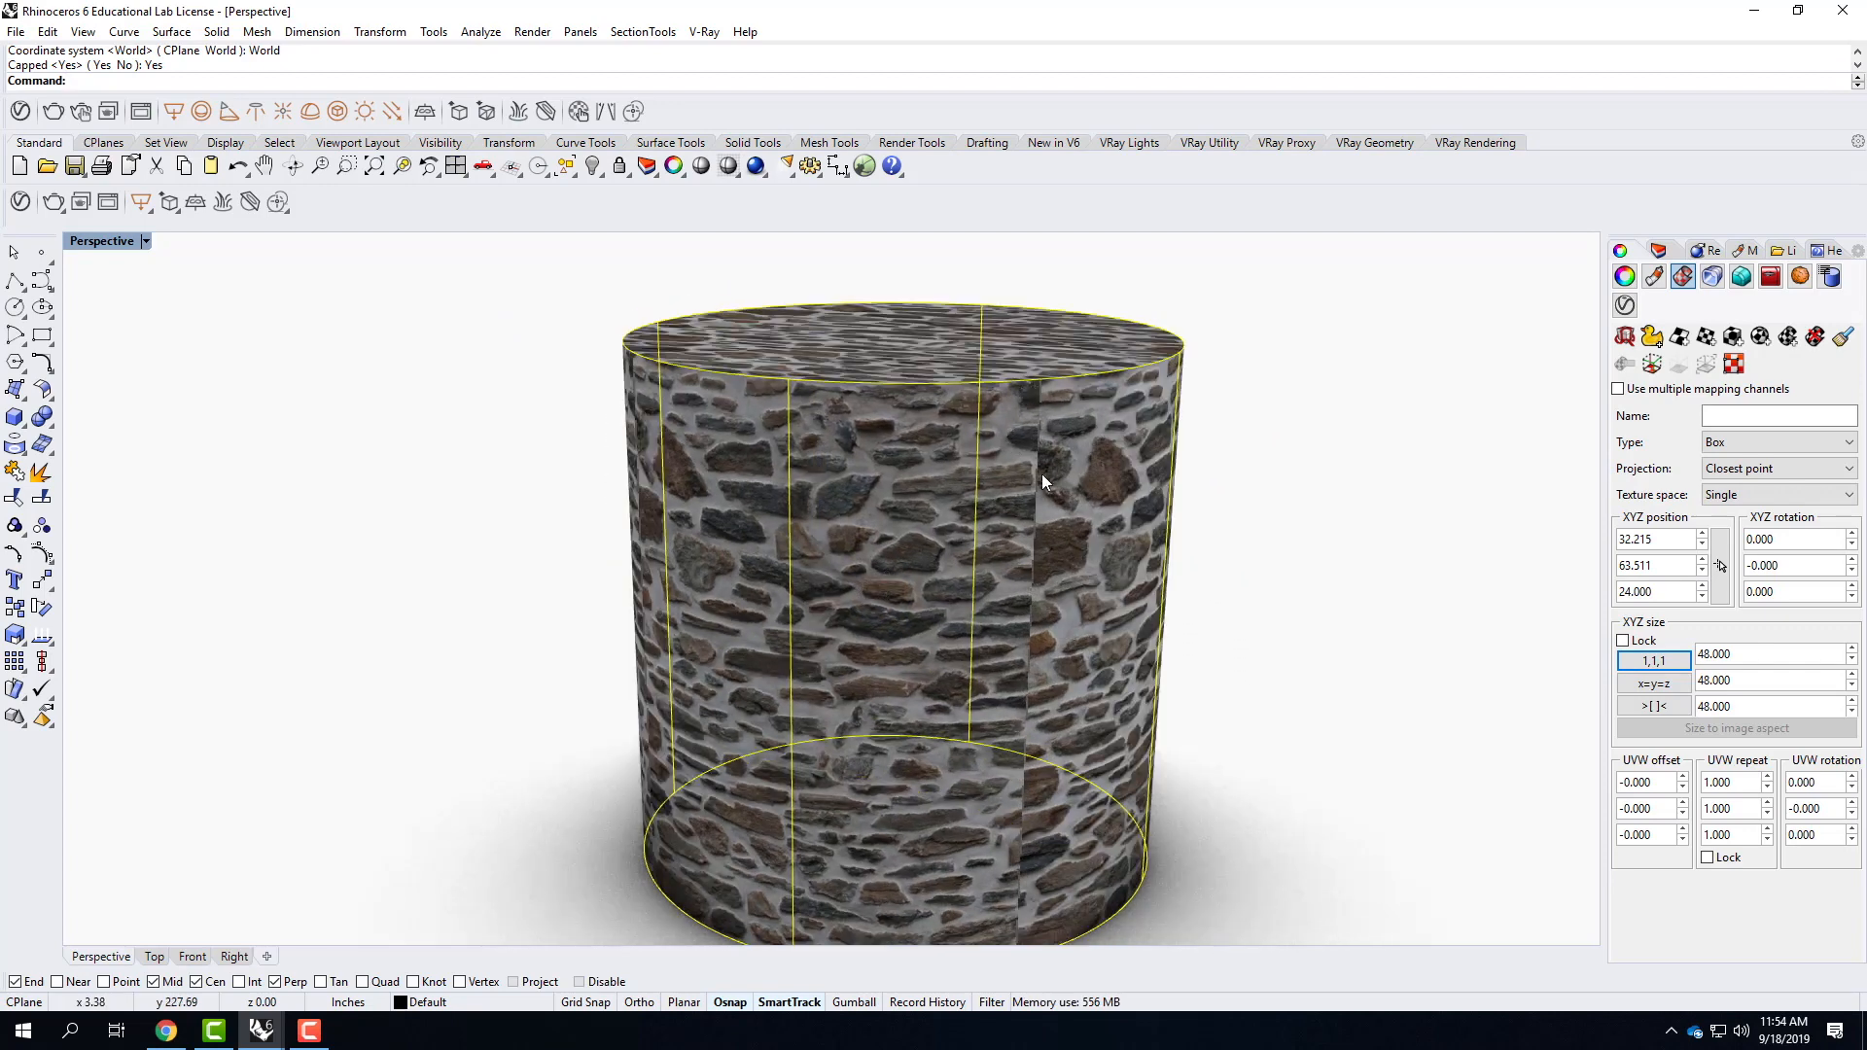
right_click_drag(1035, 504, 972, 544)
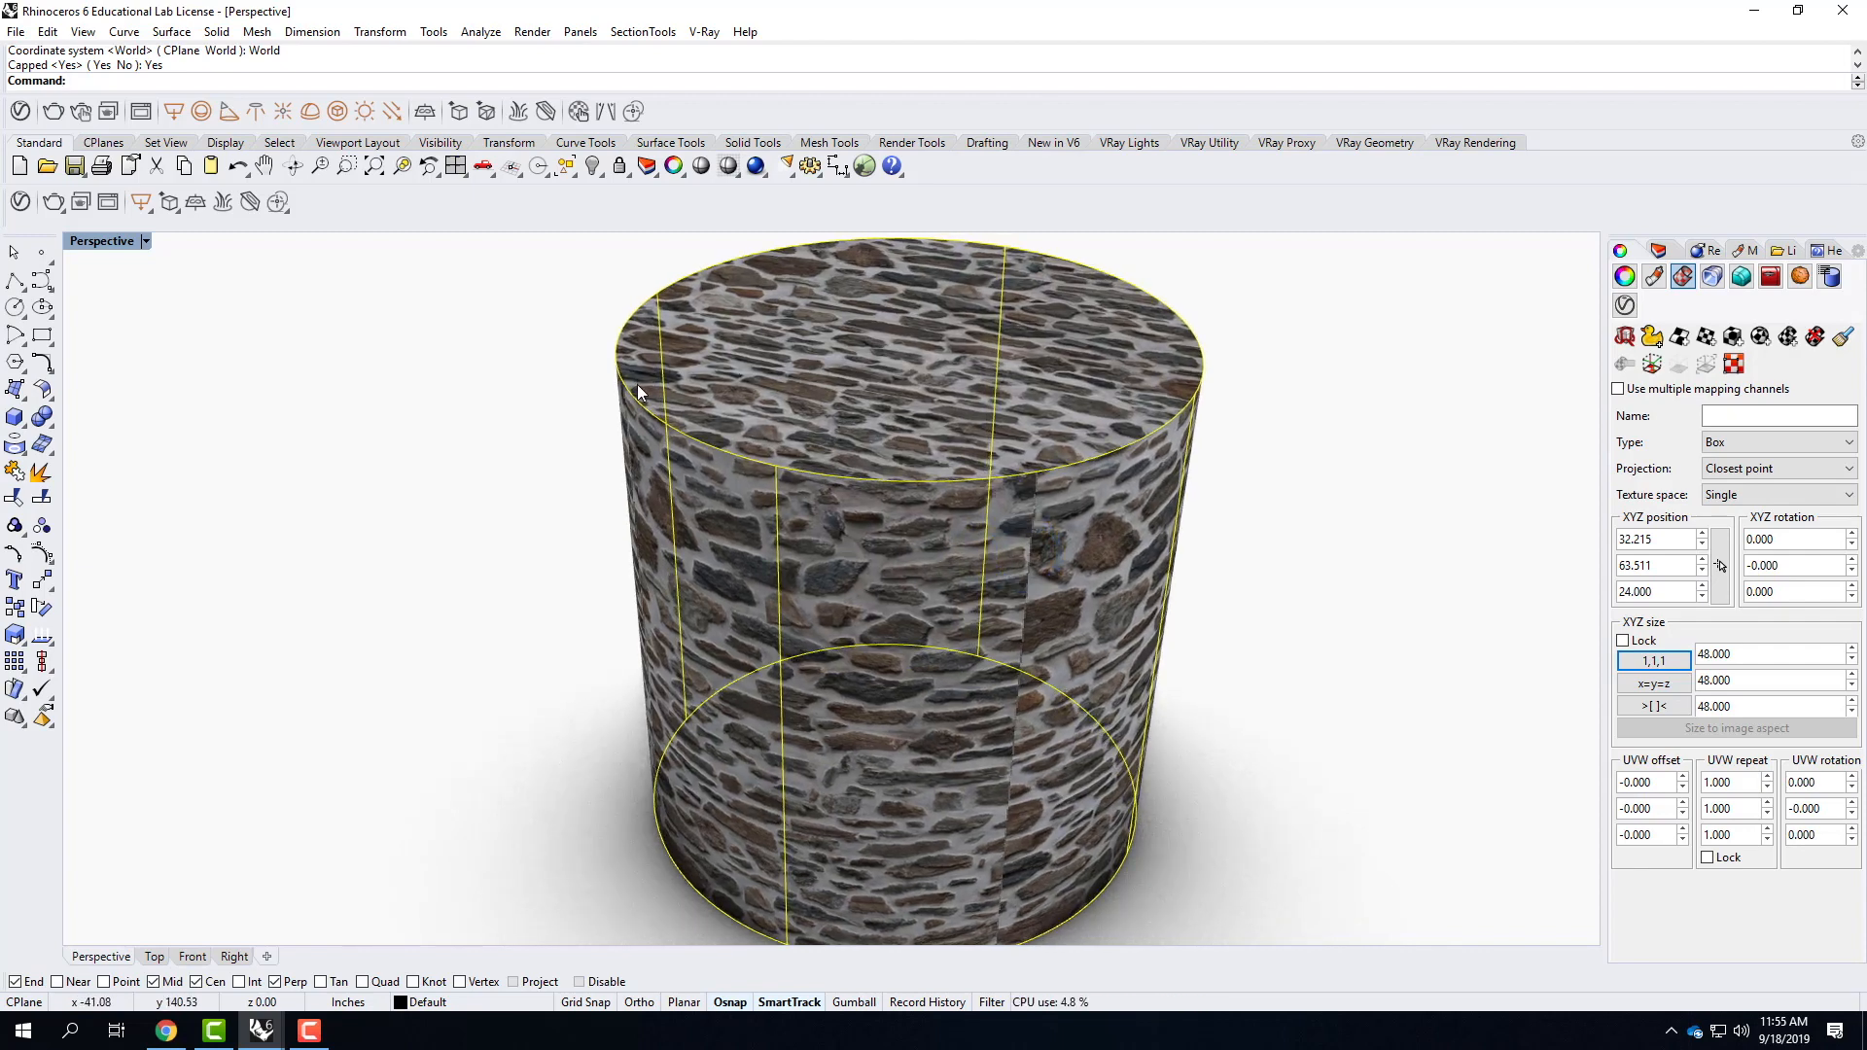
scroll(638, 383, "down", 3)
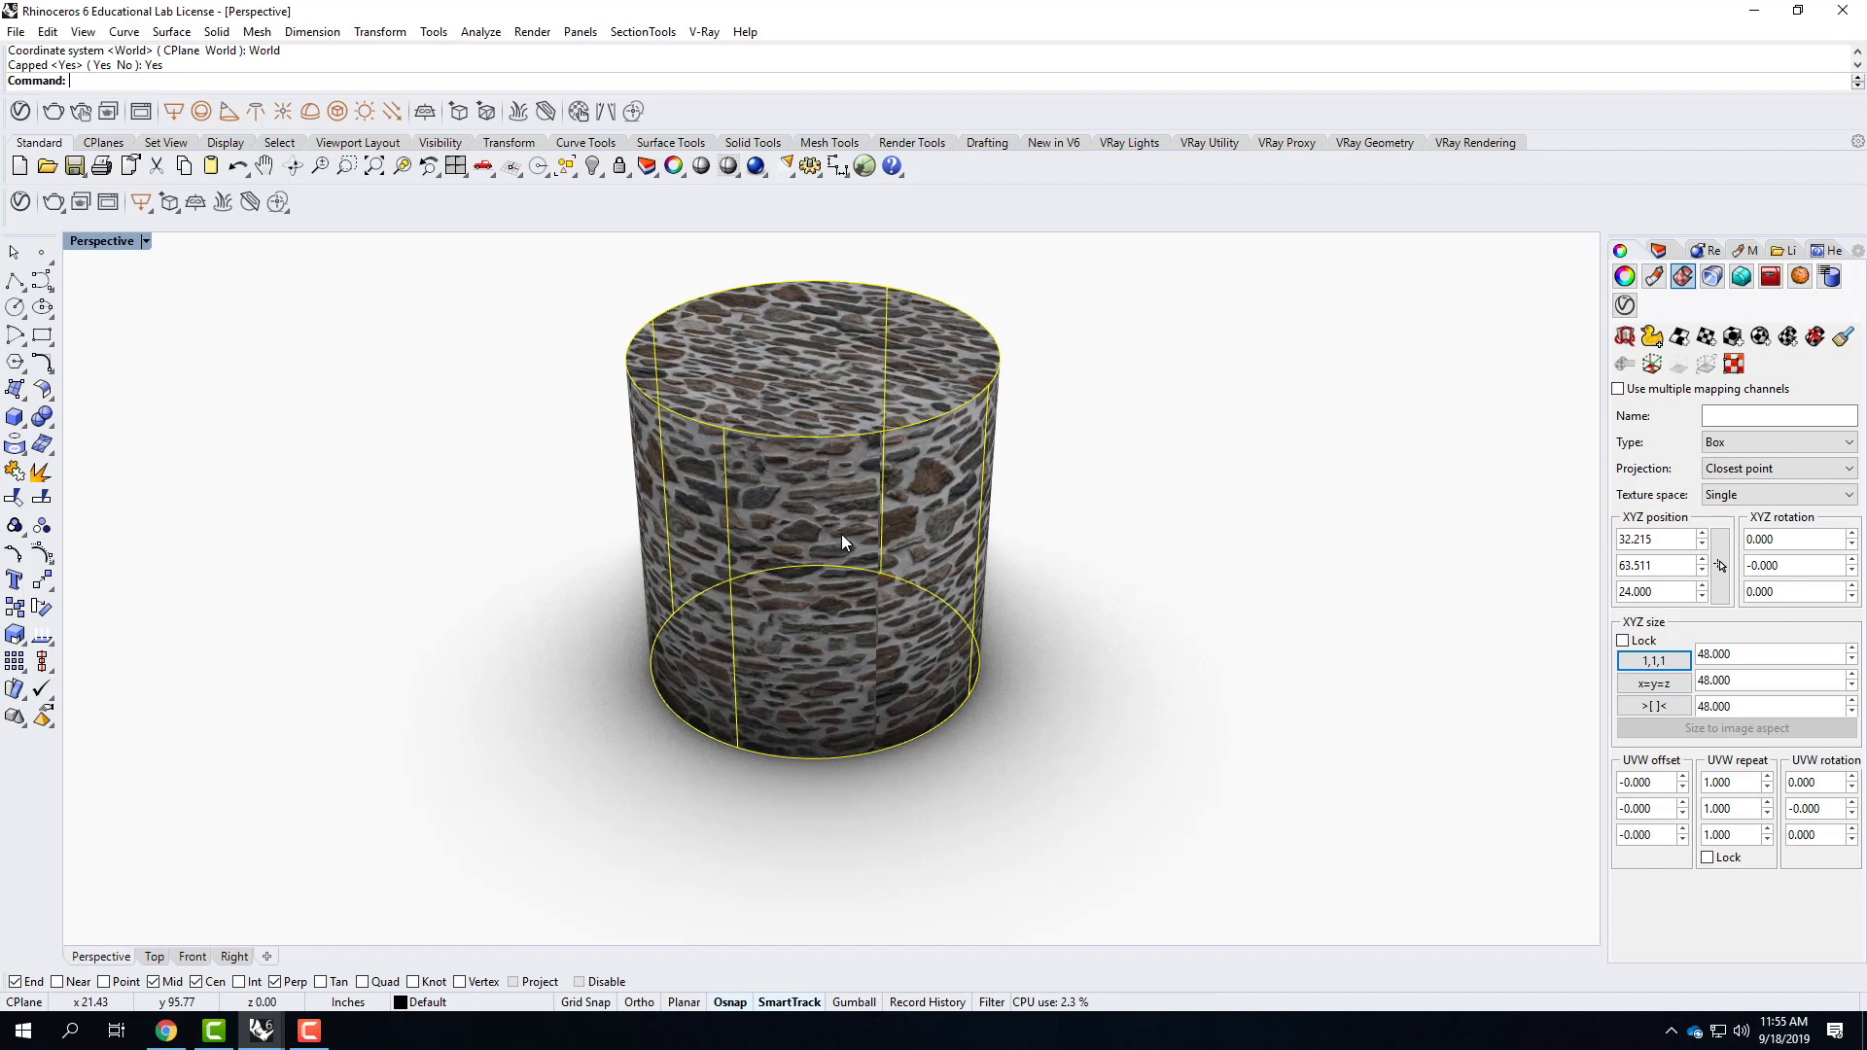
right_click_drag(911, 647, 914, 430)
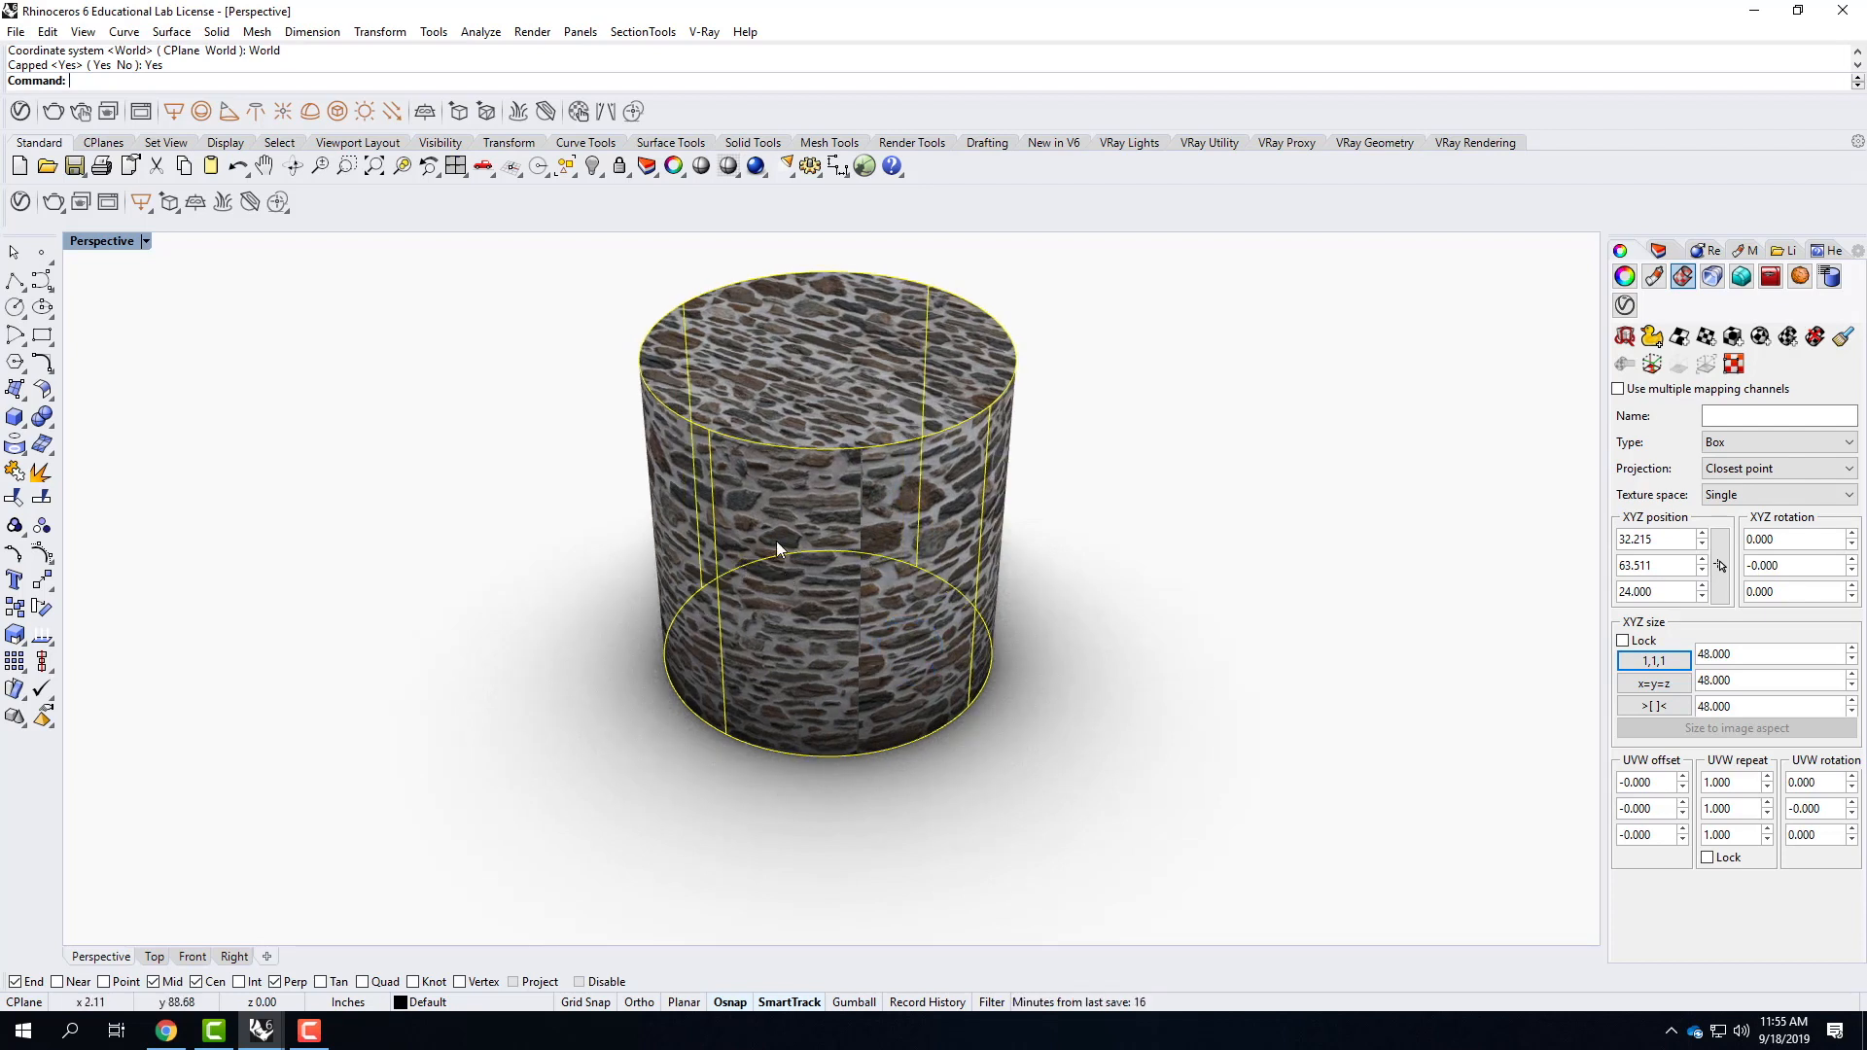
left_click(1814, 338)
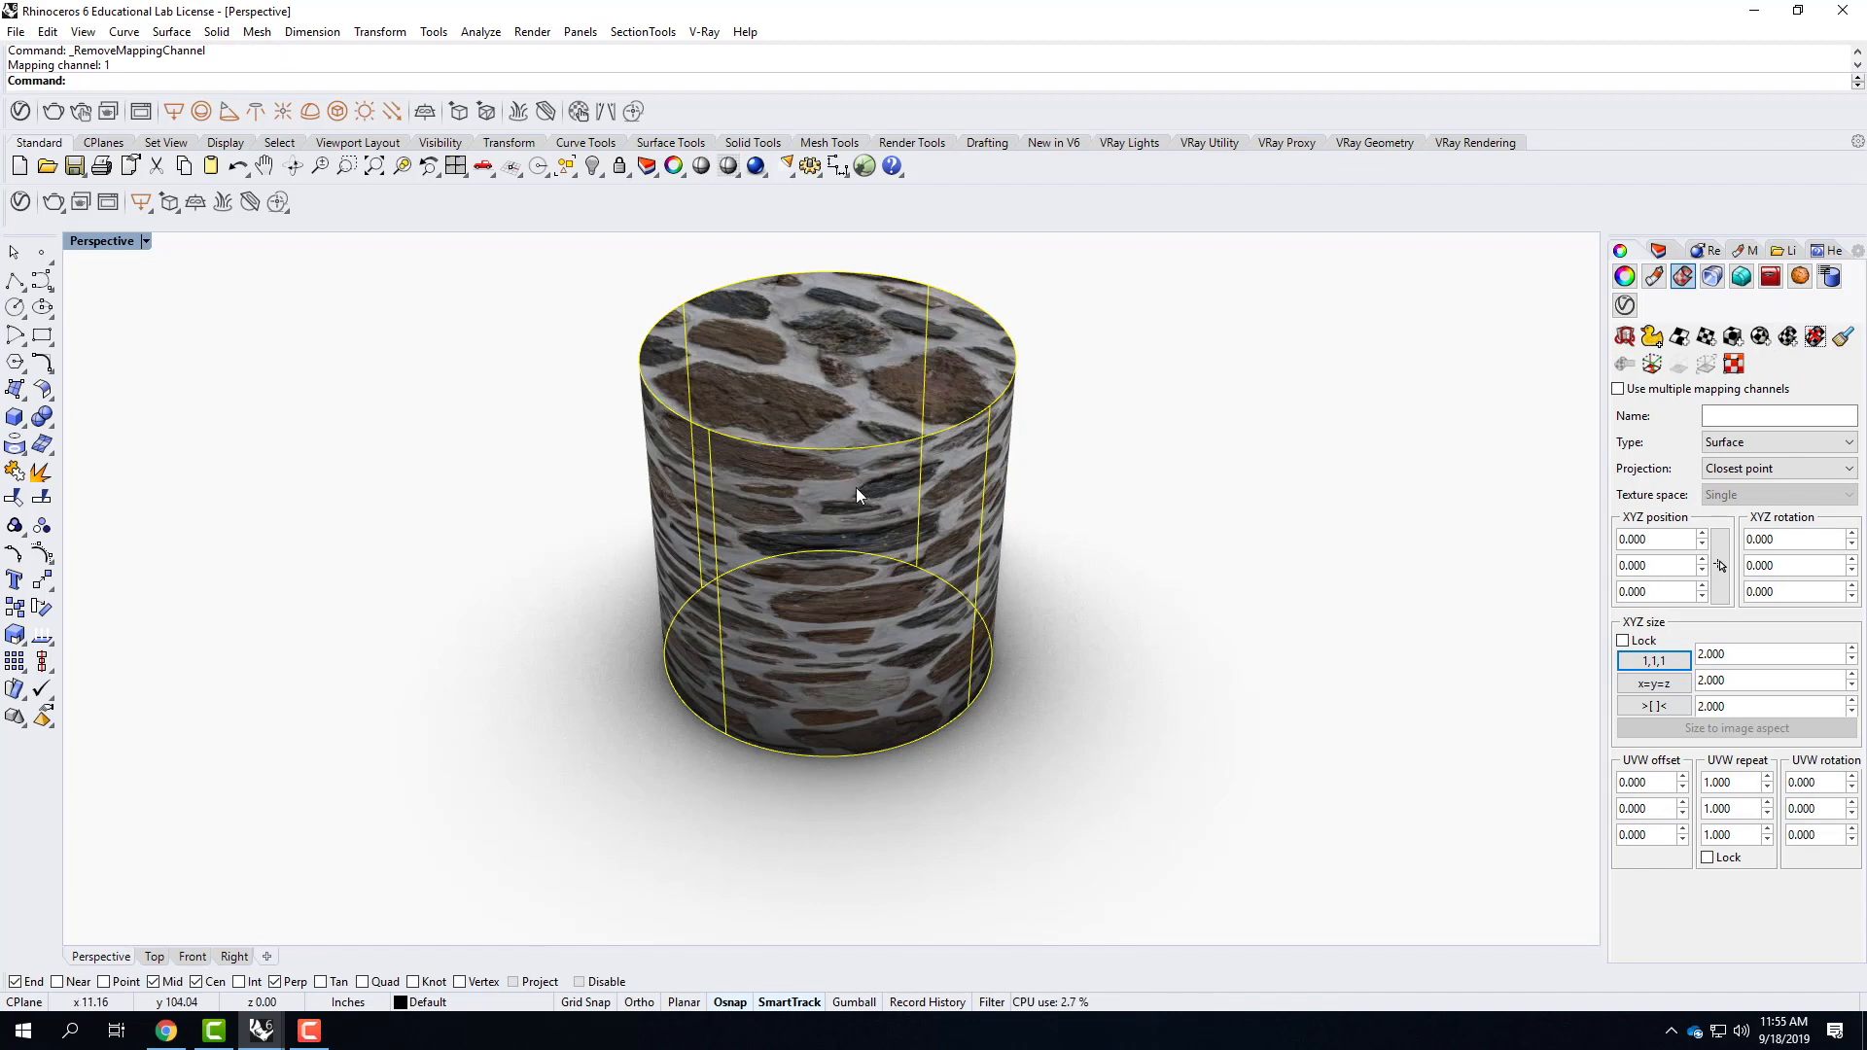
Apply a capped cylindrical mapping to the cylinder using its bounding box and the World coordinate system.
left_click(1788, 338)
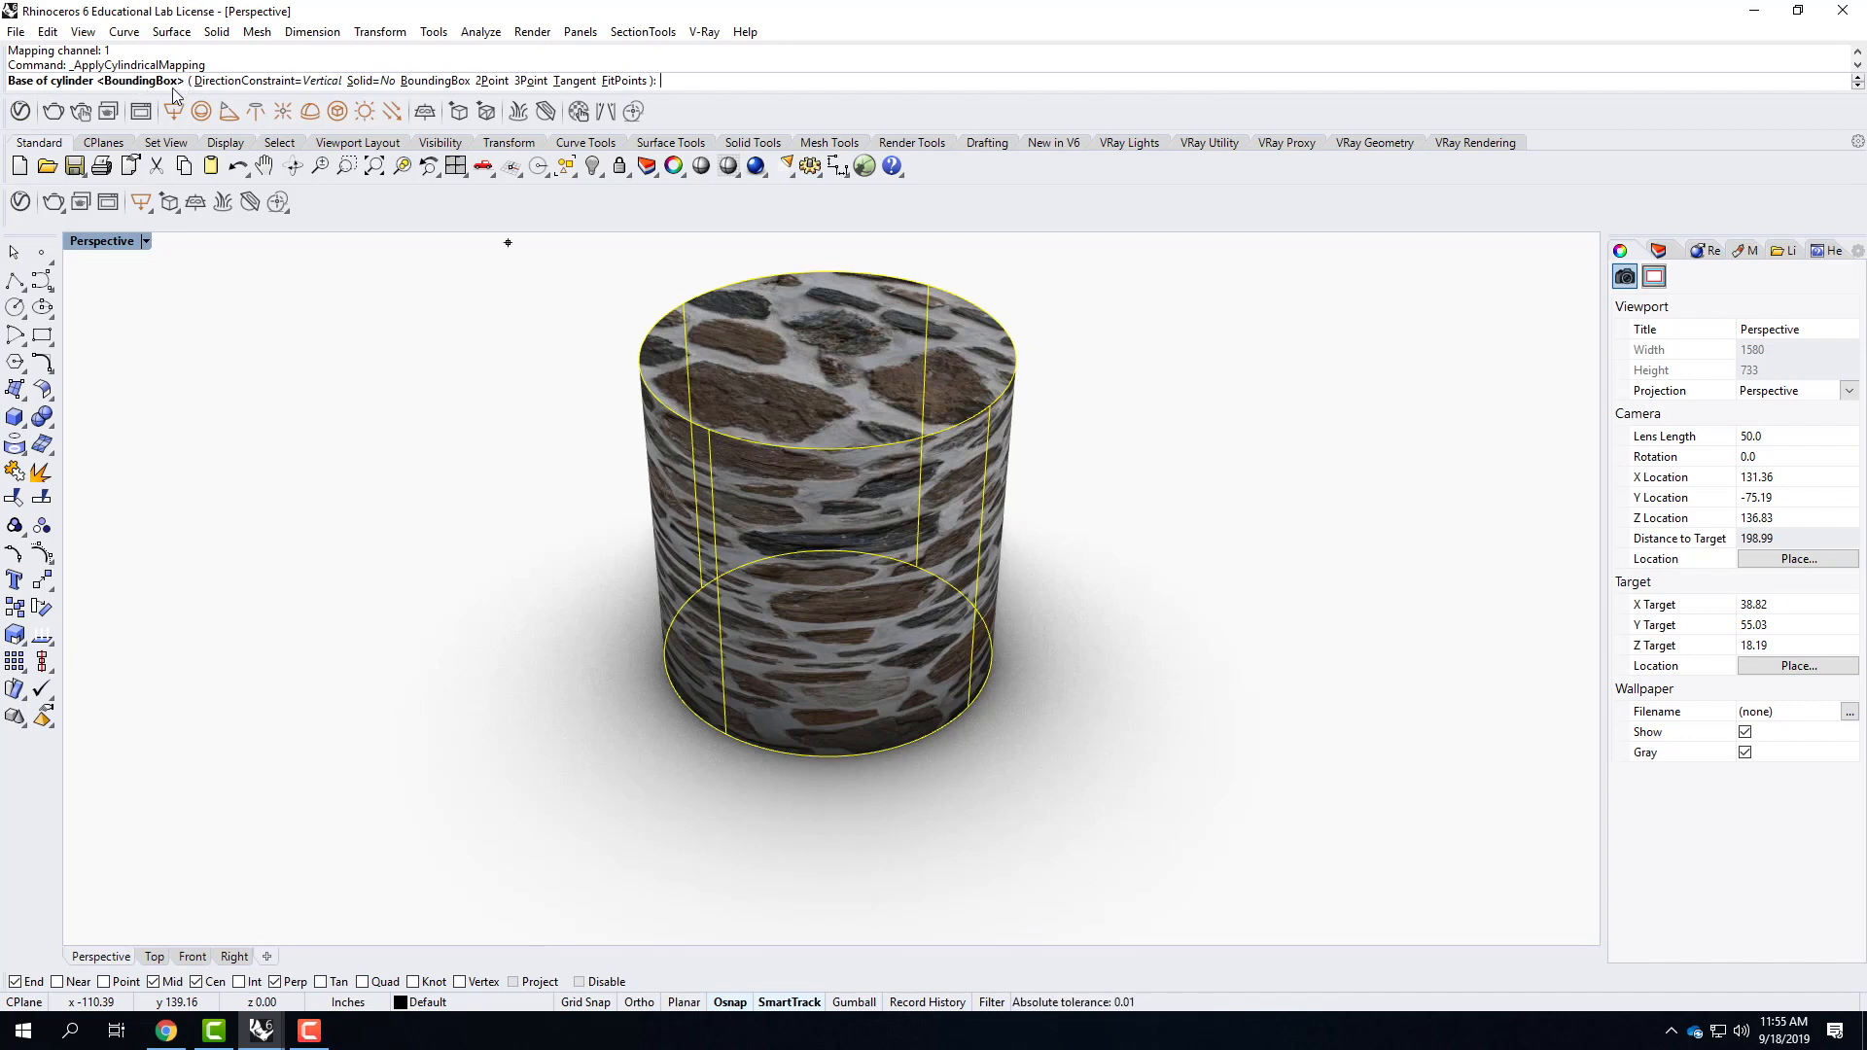
key("Return")
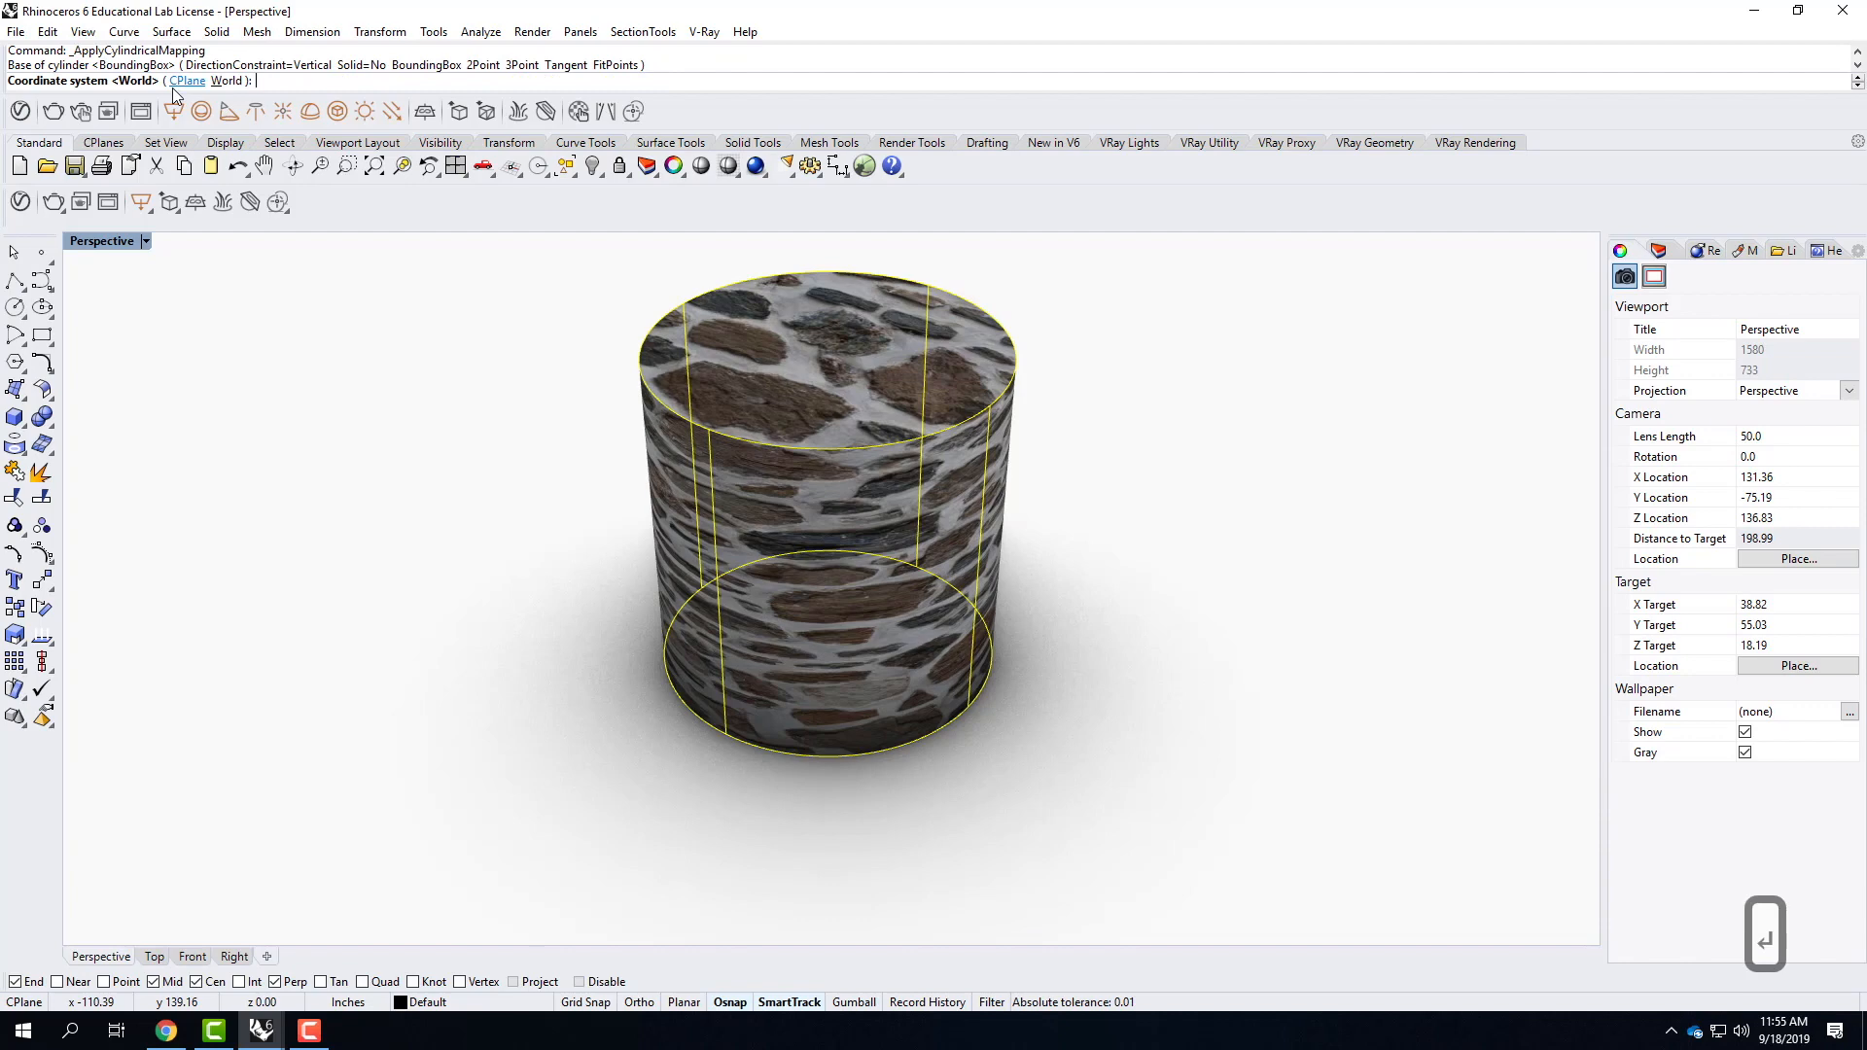
left_click(226, 82)
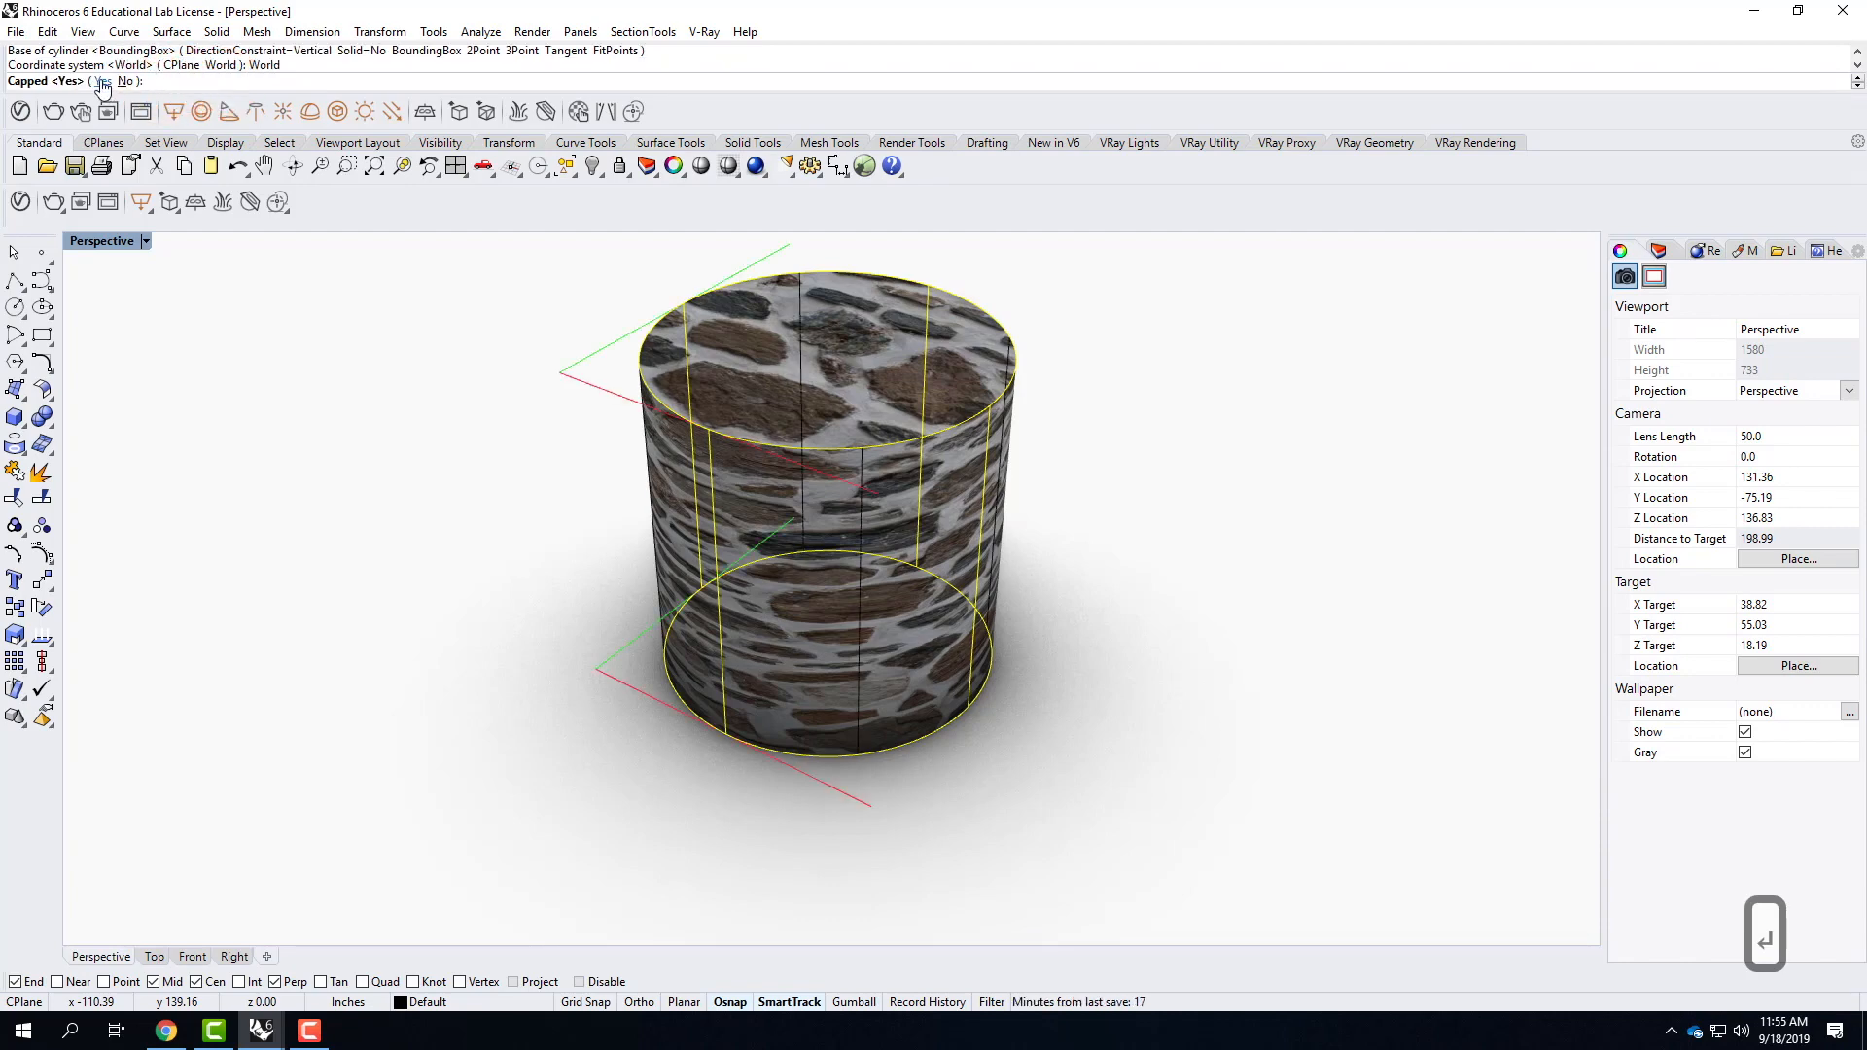
left_click(103, 83)
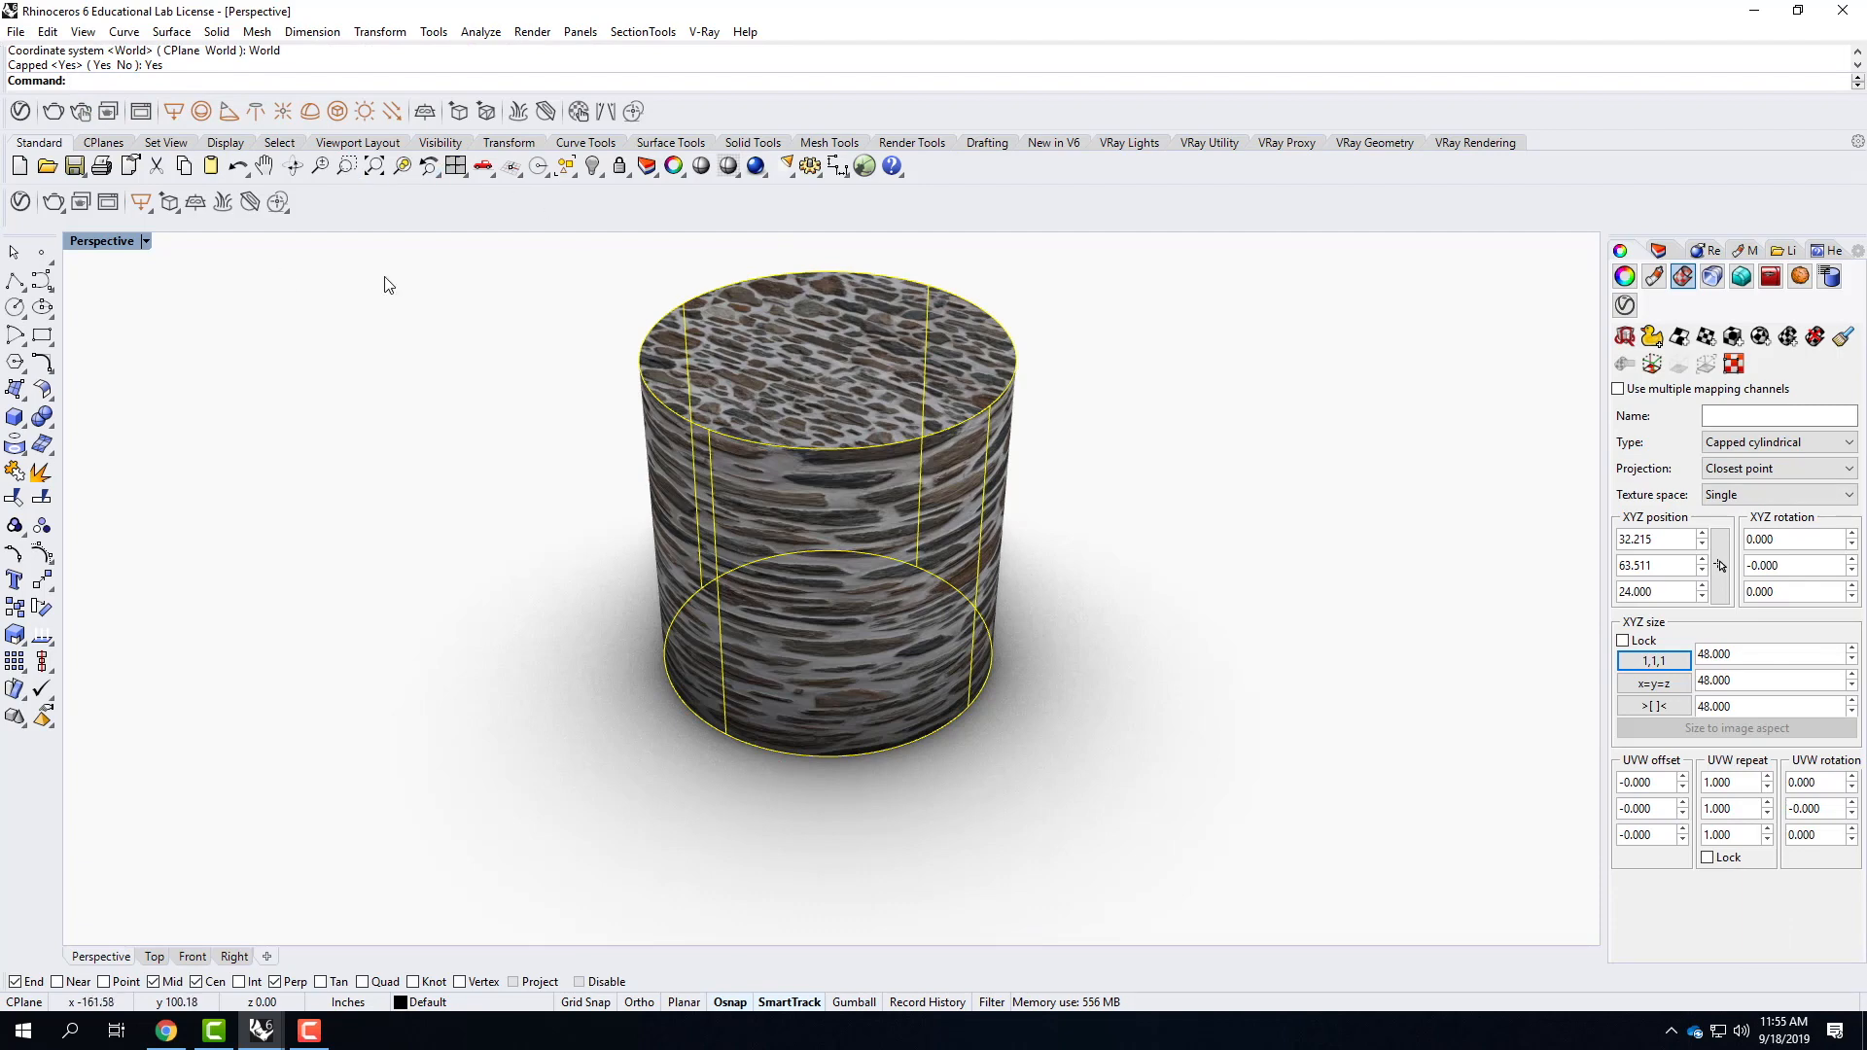
mouse_move(803, 528)
right_mouse_down()
mouse_move(910, 477)
mouse_move(1096, 454)
mouse_move(1034, 483)
mouse_move(739, 516)
mouse_move(767, 529)
right_mouse_up()
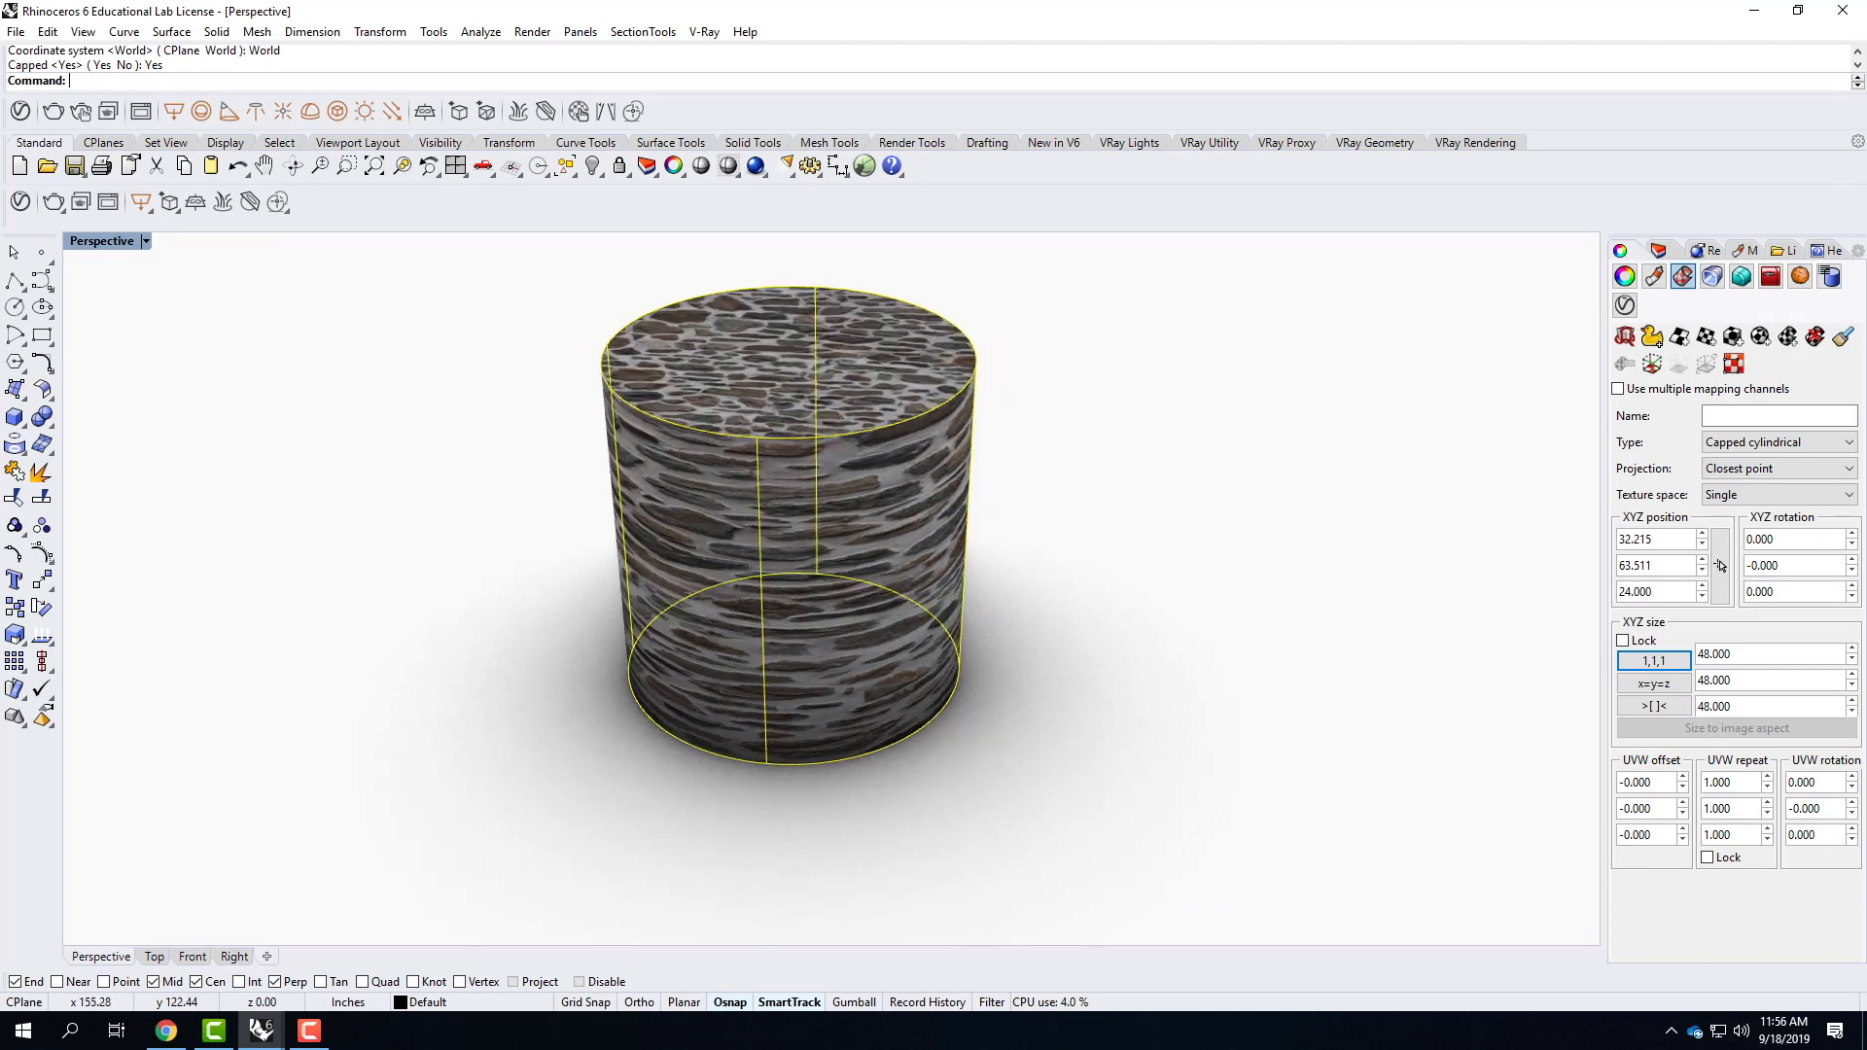
Equalize the cylindrical mapping's XYZ sizes, check the stones up close and set the Z size to 96.
left_click(1664, 684)
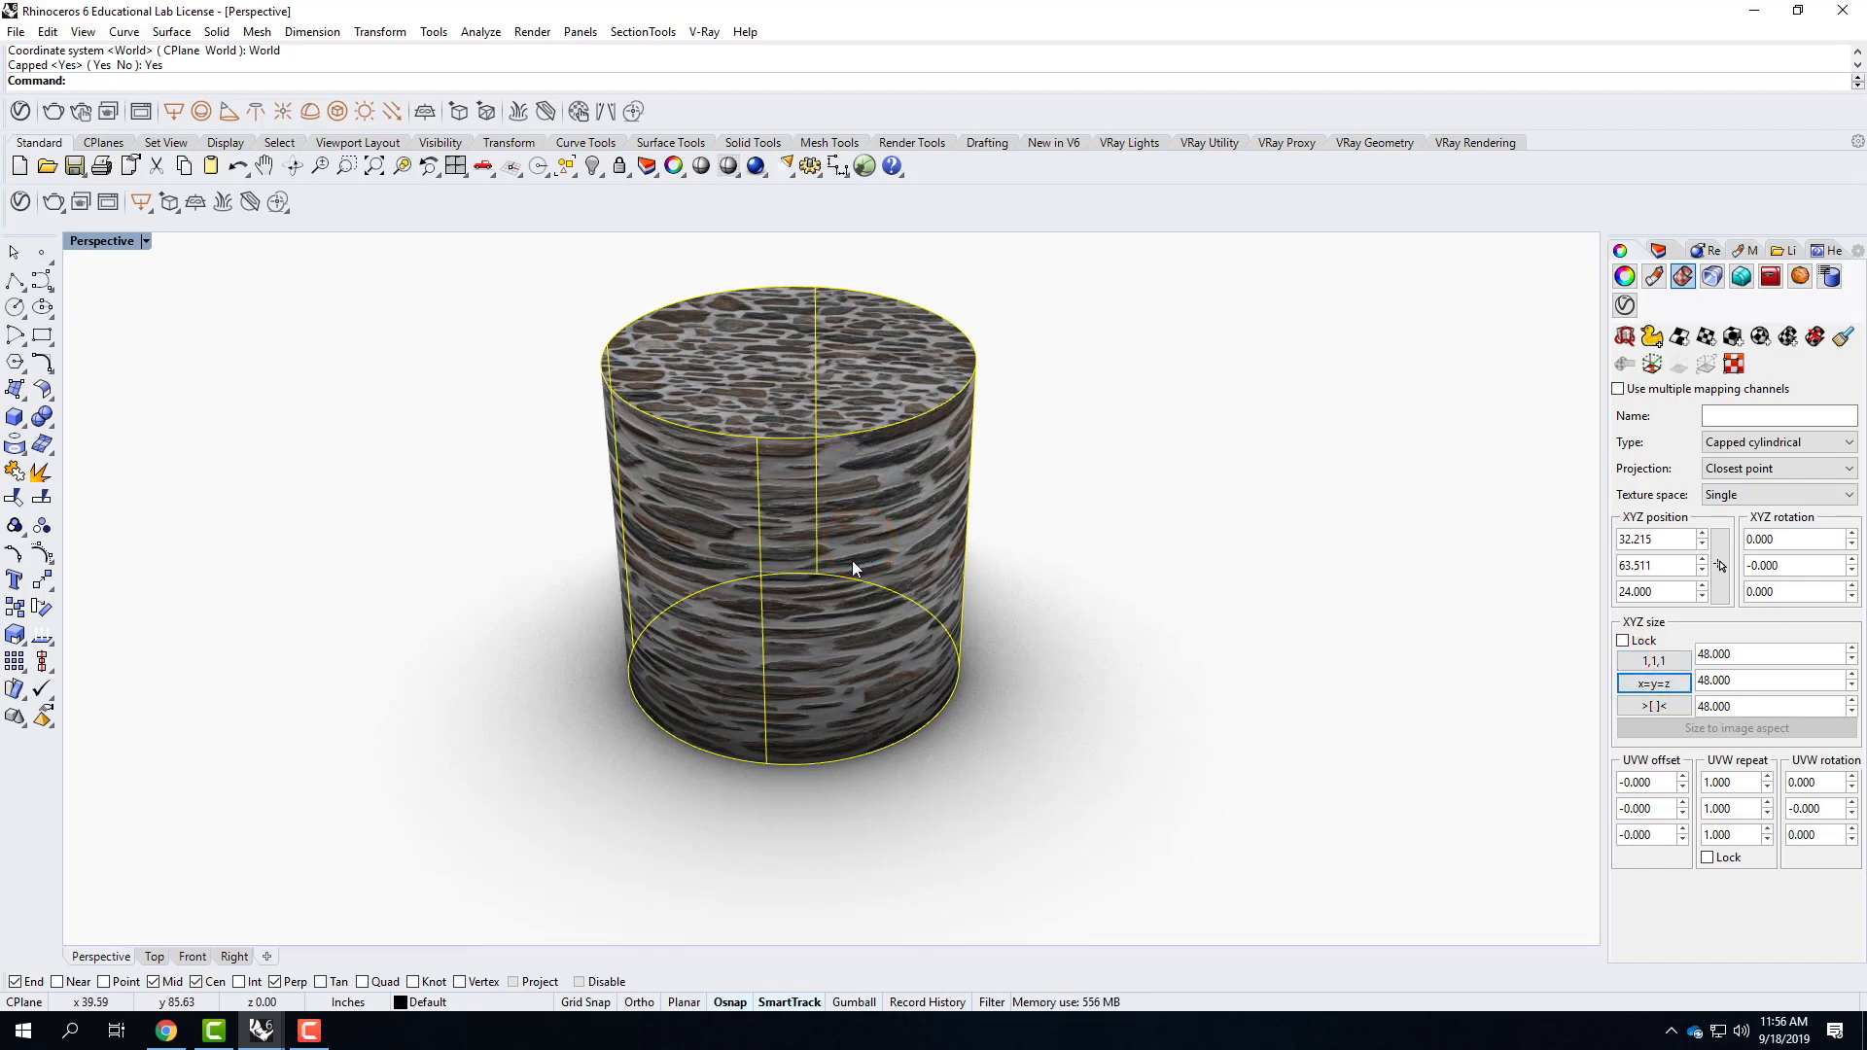
right_click_drag(1017, 612, 820, 492)
scroll(849, 540, "up", 2)
scroll(875, 530, "up", 4)
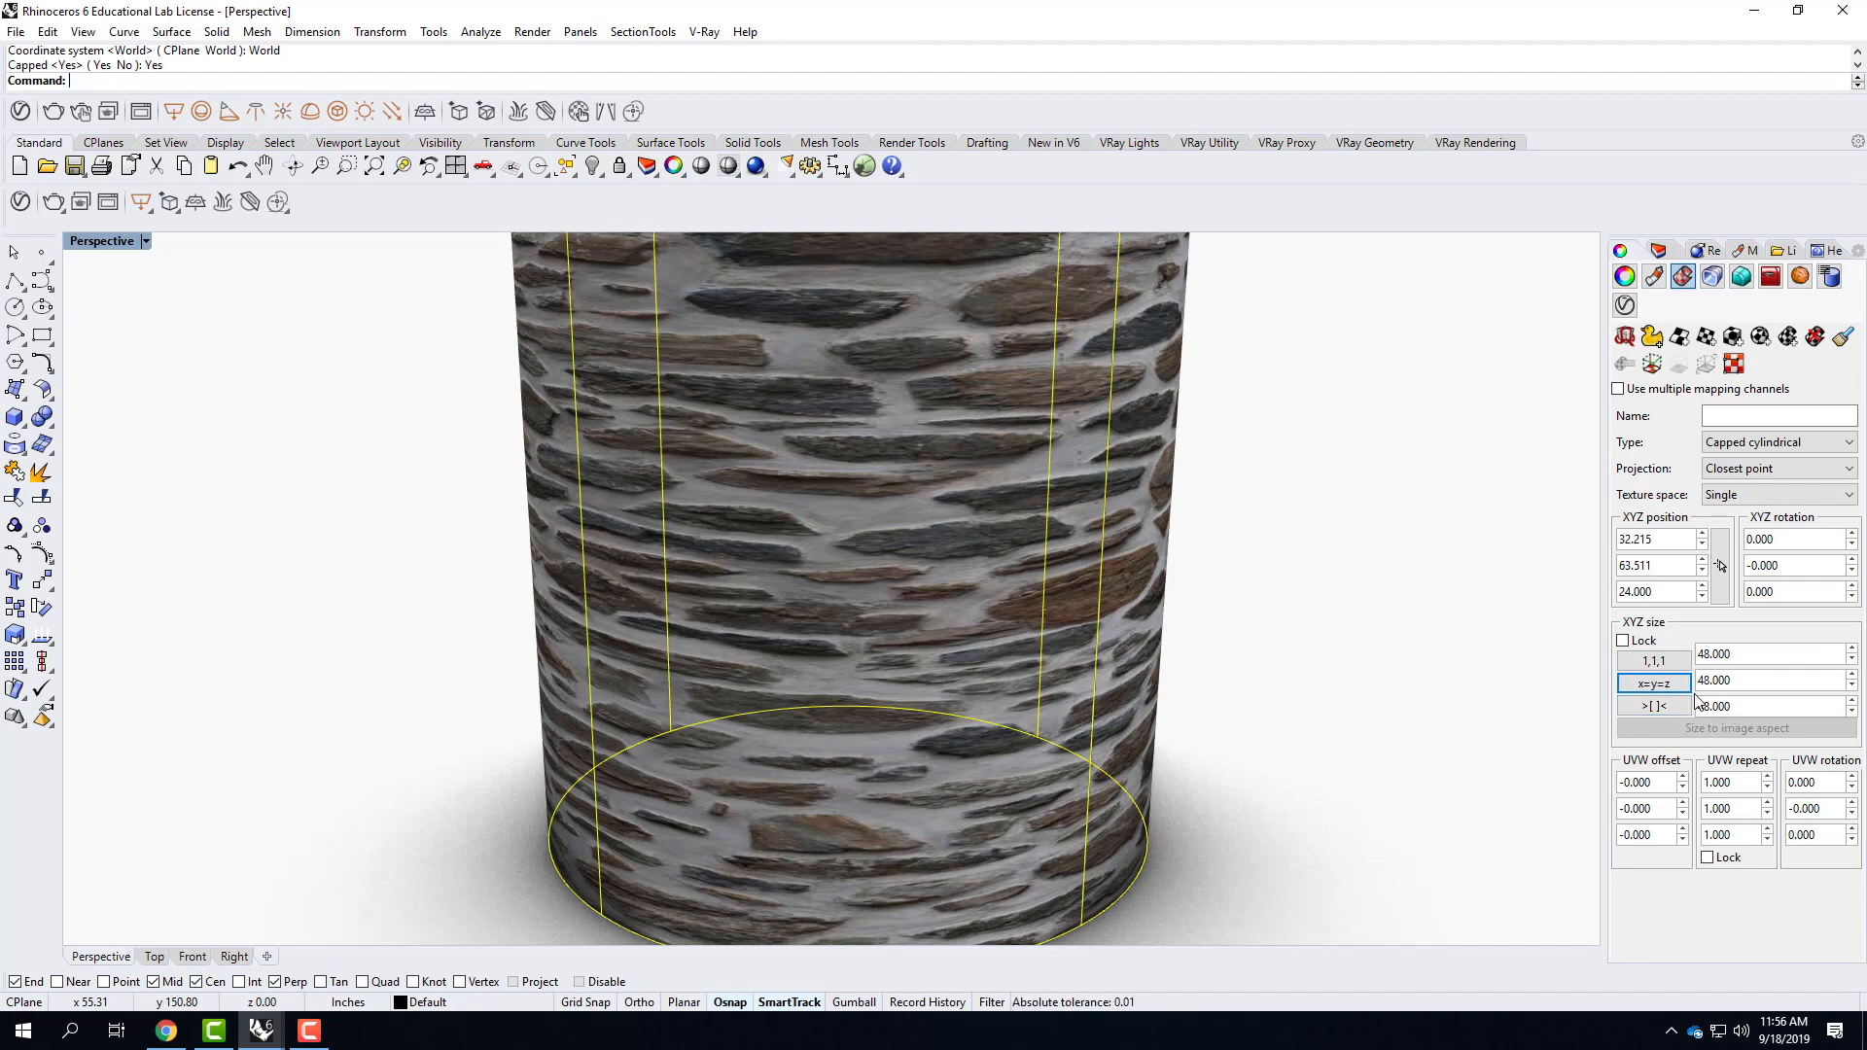
left_click(1733, 707)
type("96")
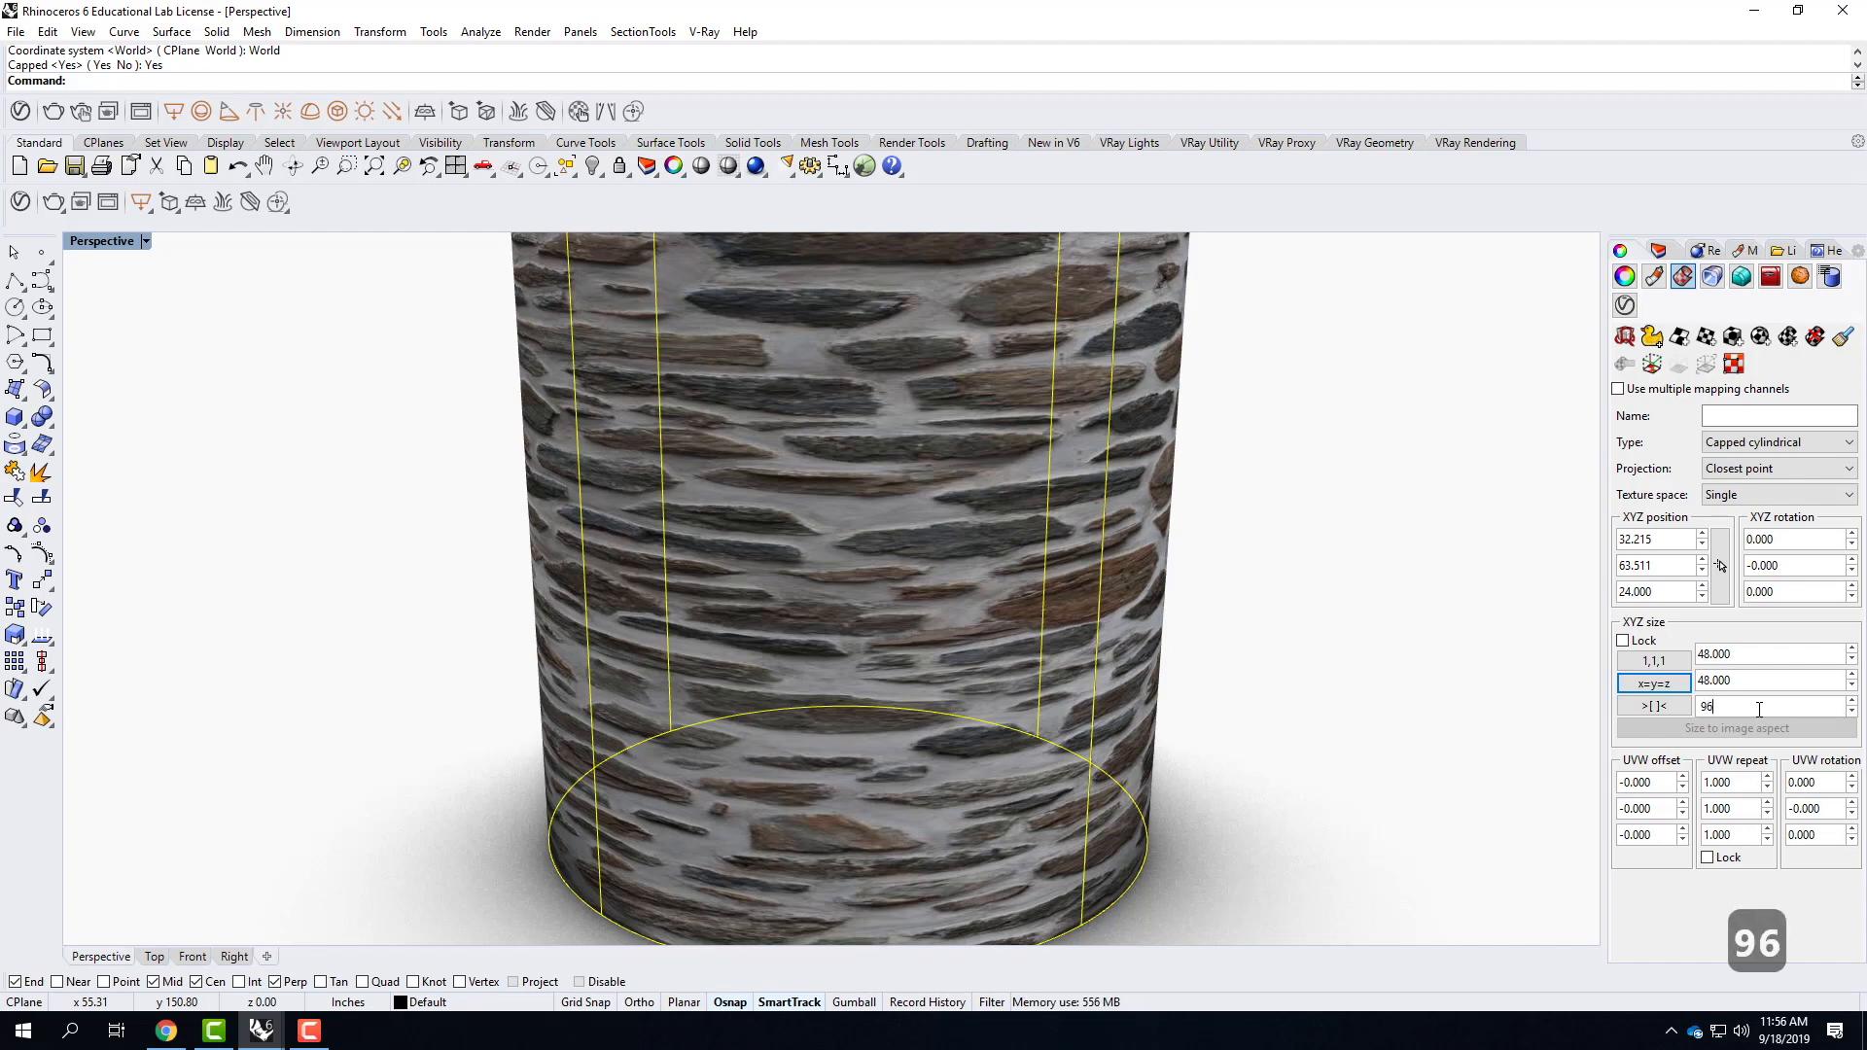
key("Tab")
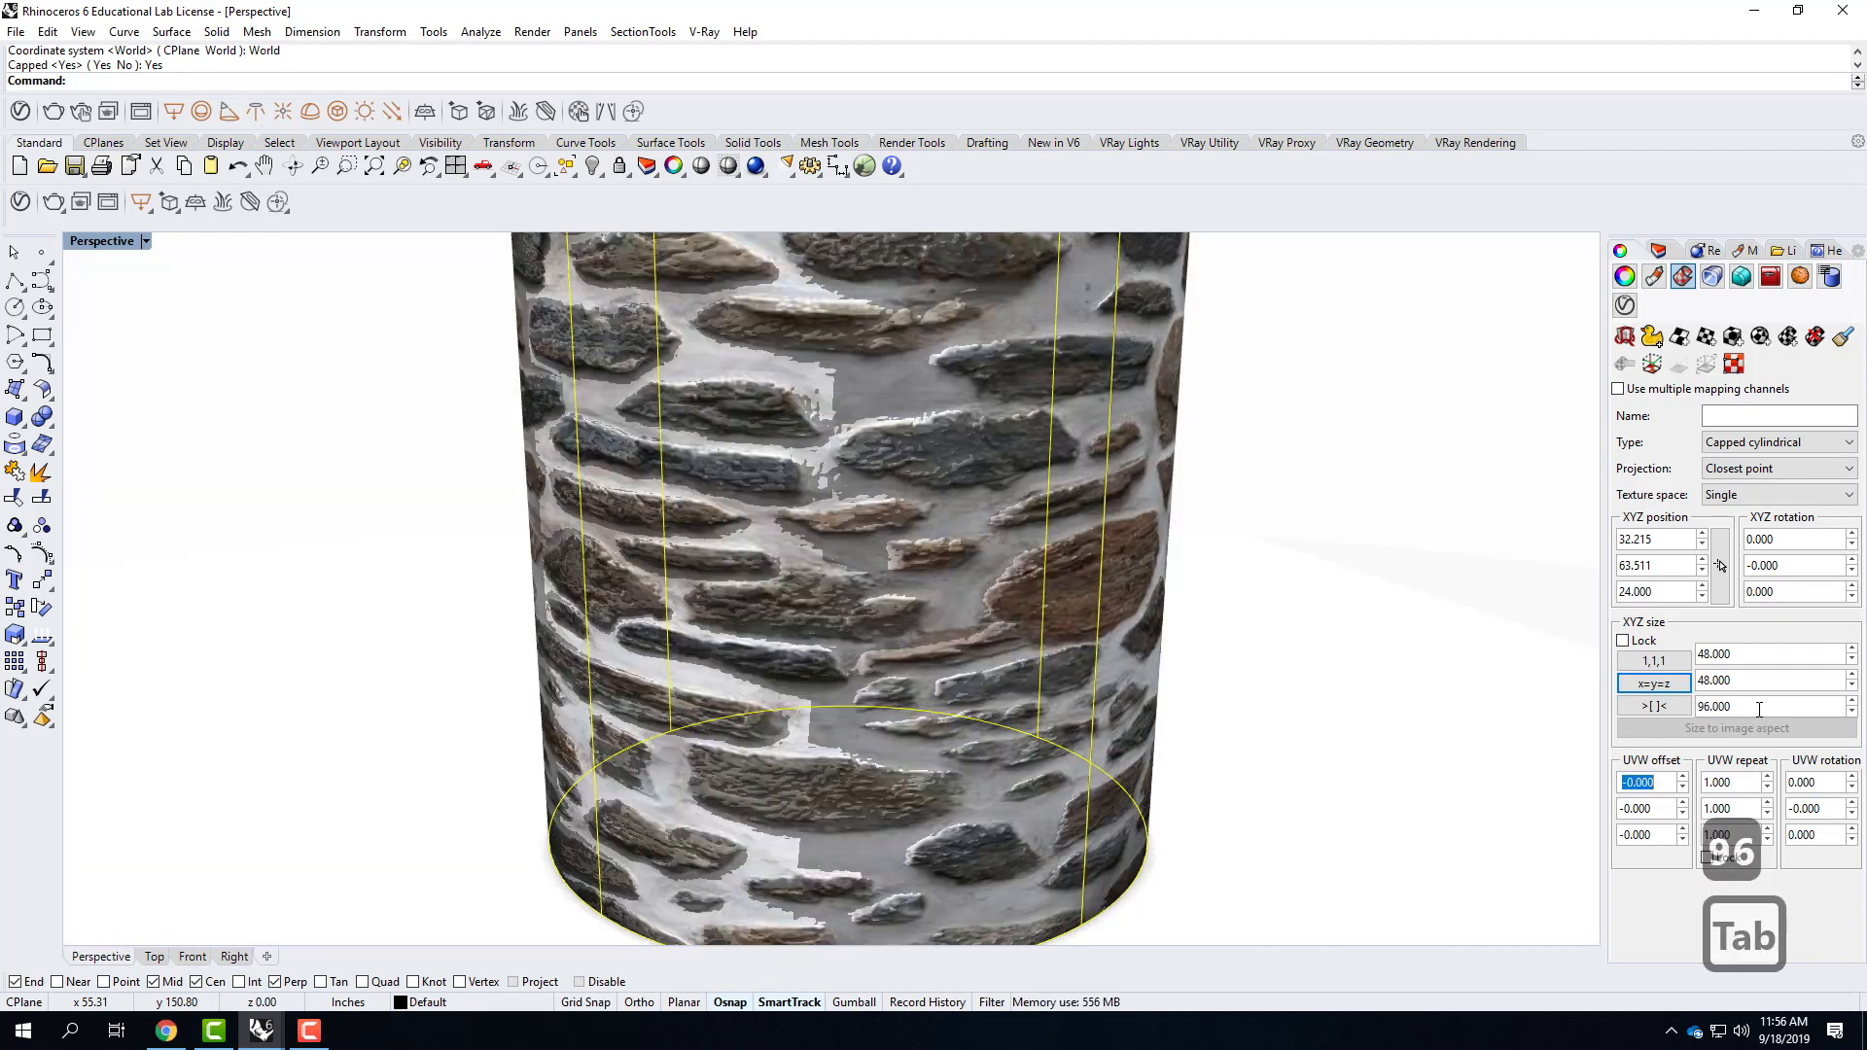
Set the X and Y sizes of the cylinder's mapping to 24 each.
scroll(947, 615, "down", 5)
left_click(1069, 646)
right_click_drag(1070, 646, 945, 641)
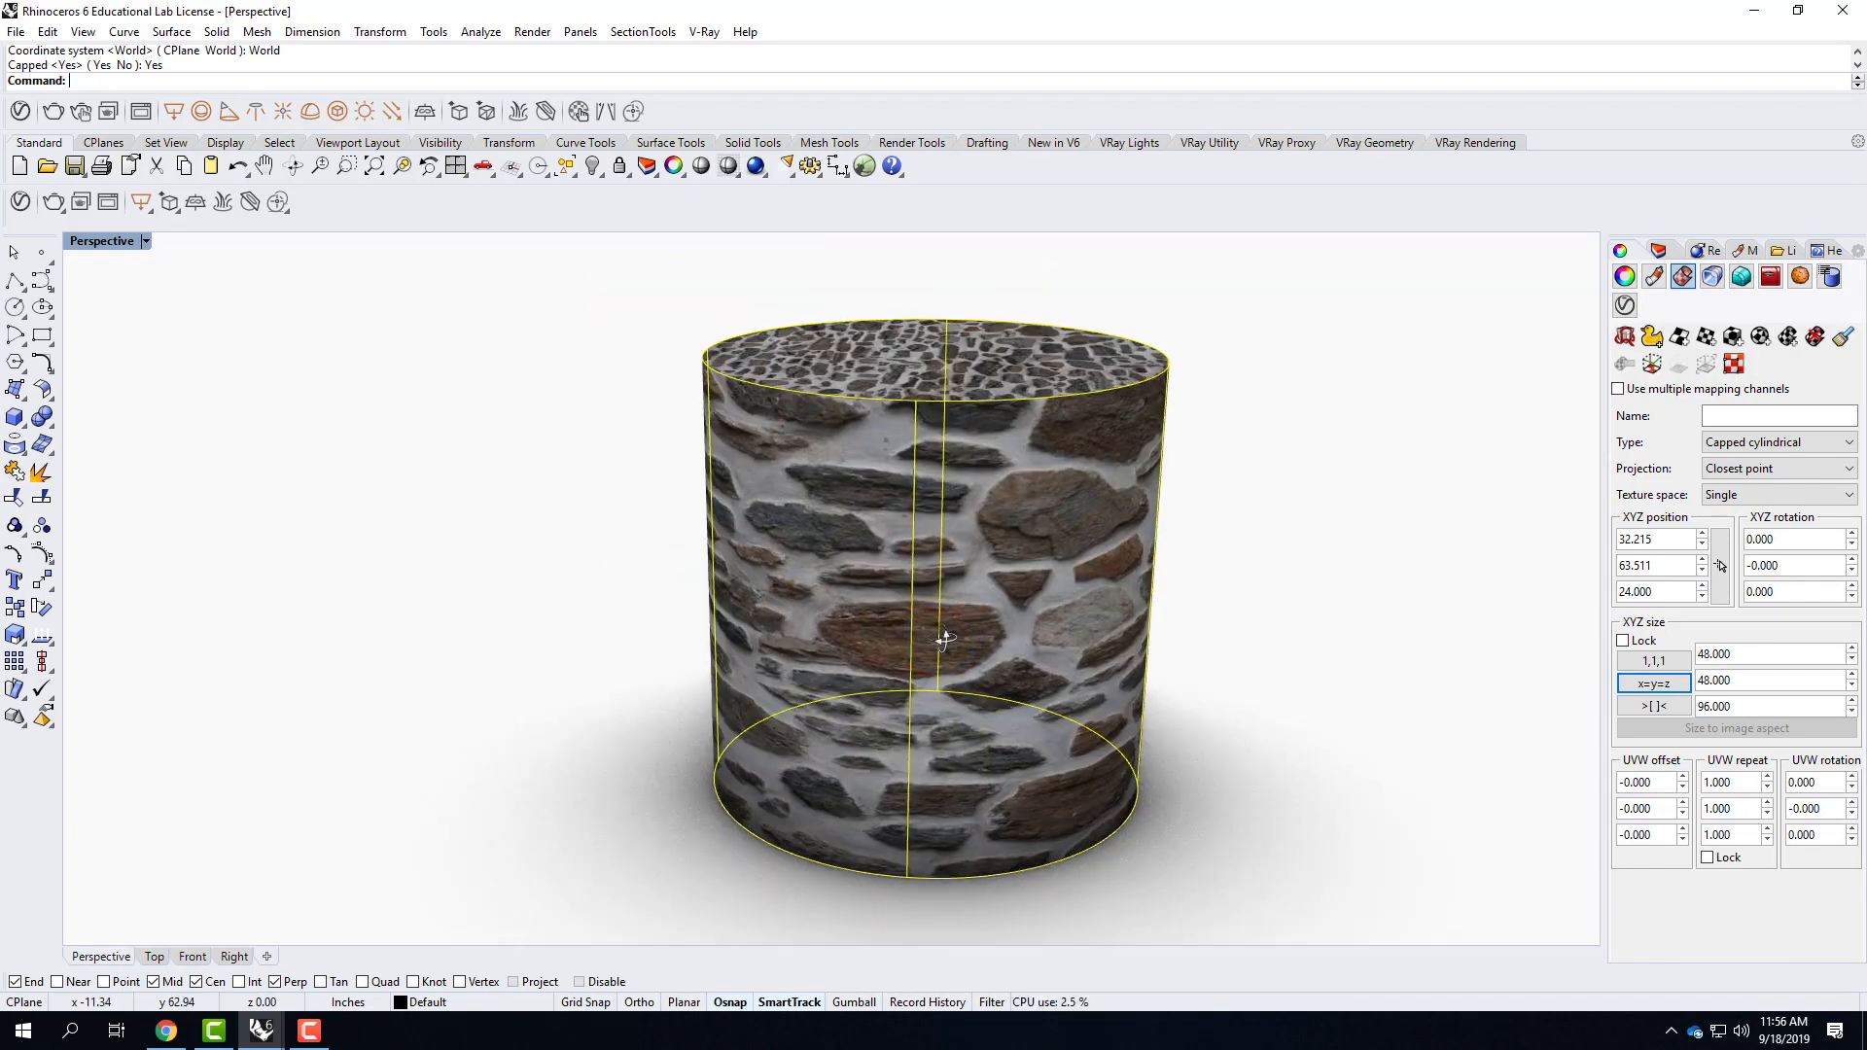
double_click(1721, 654)
type("24")
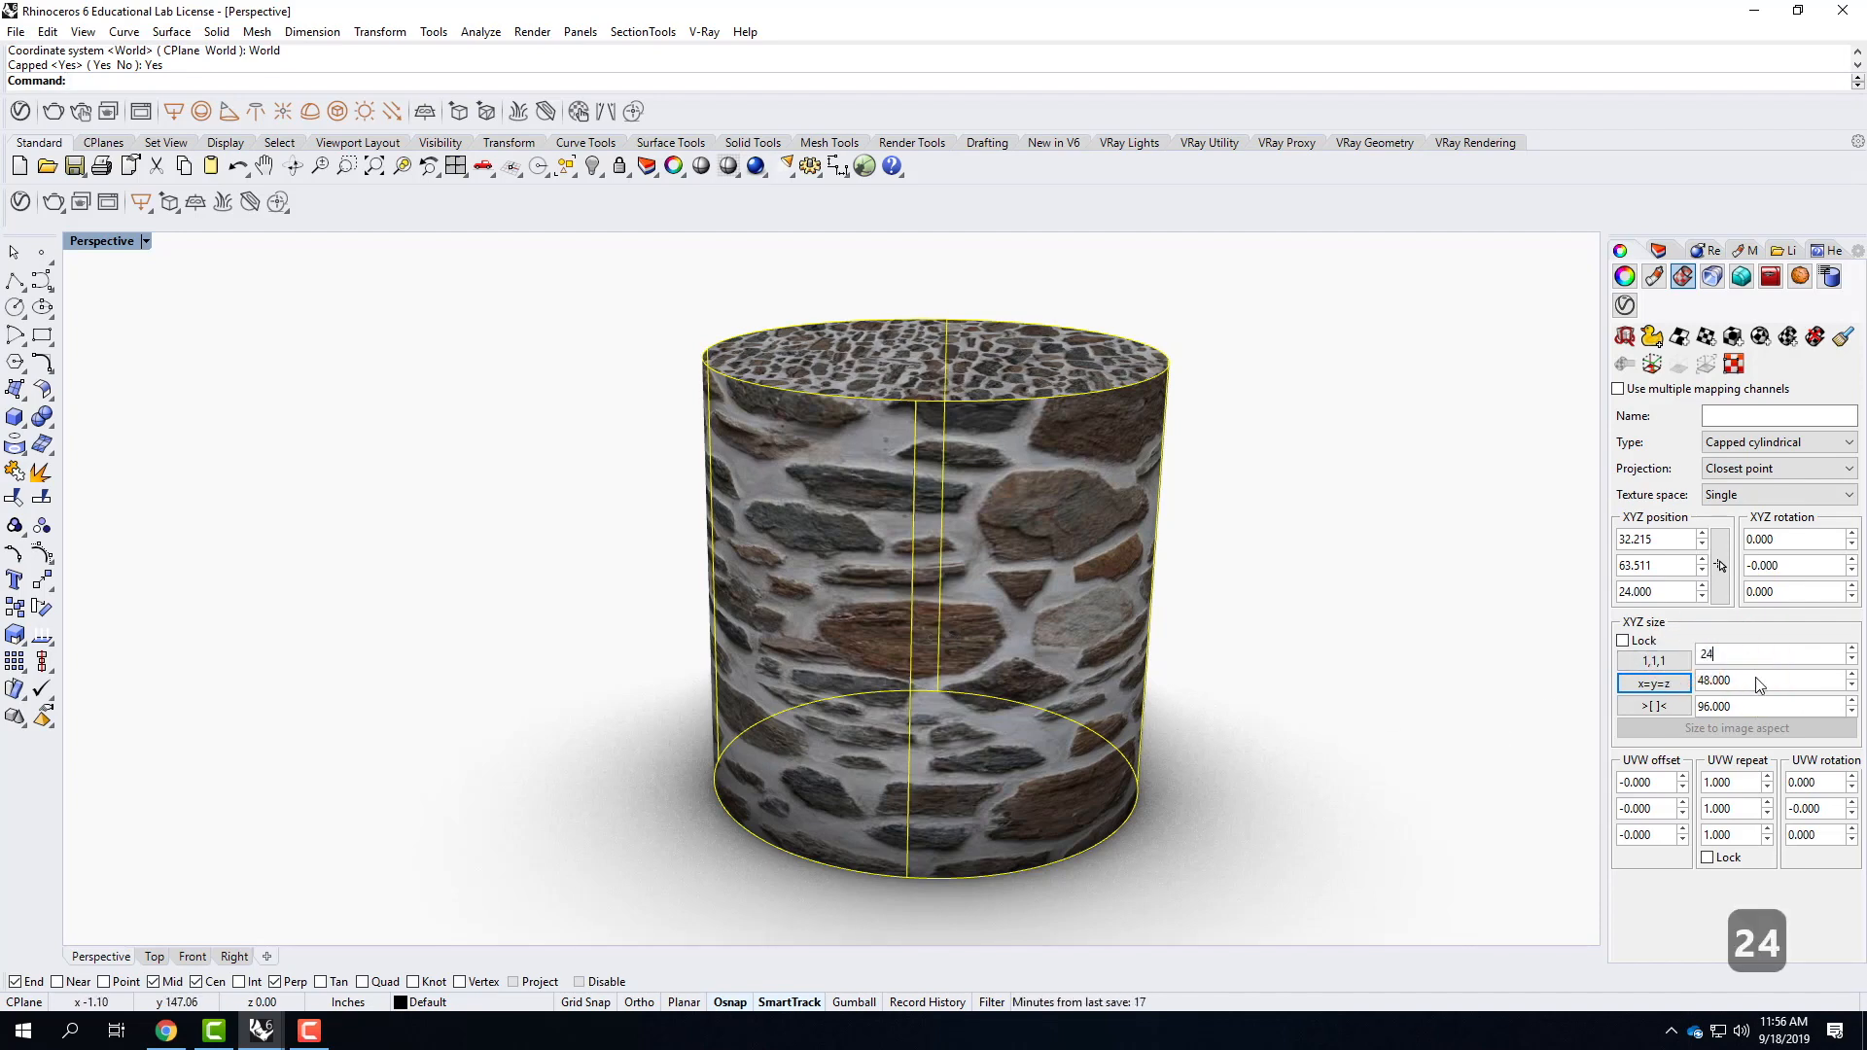
key("Tab")
type("24")
key("Tab")
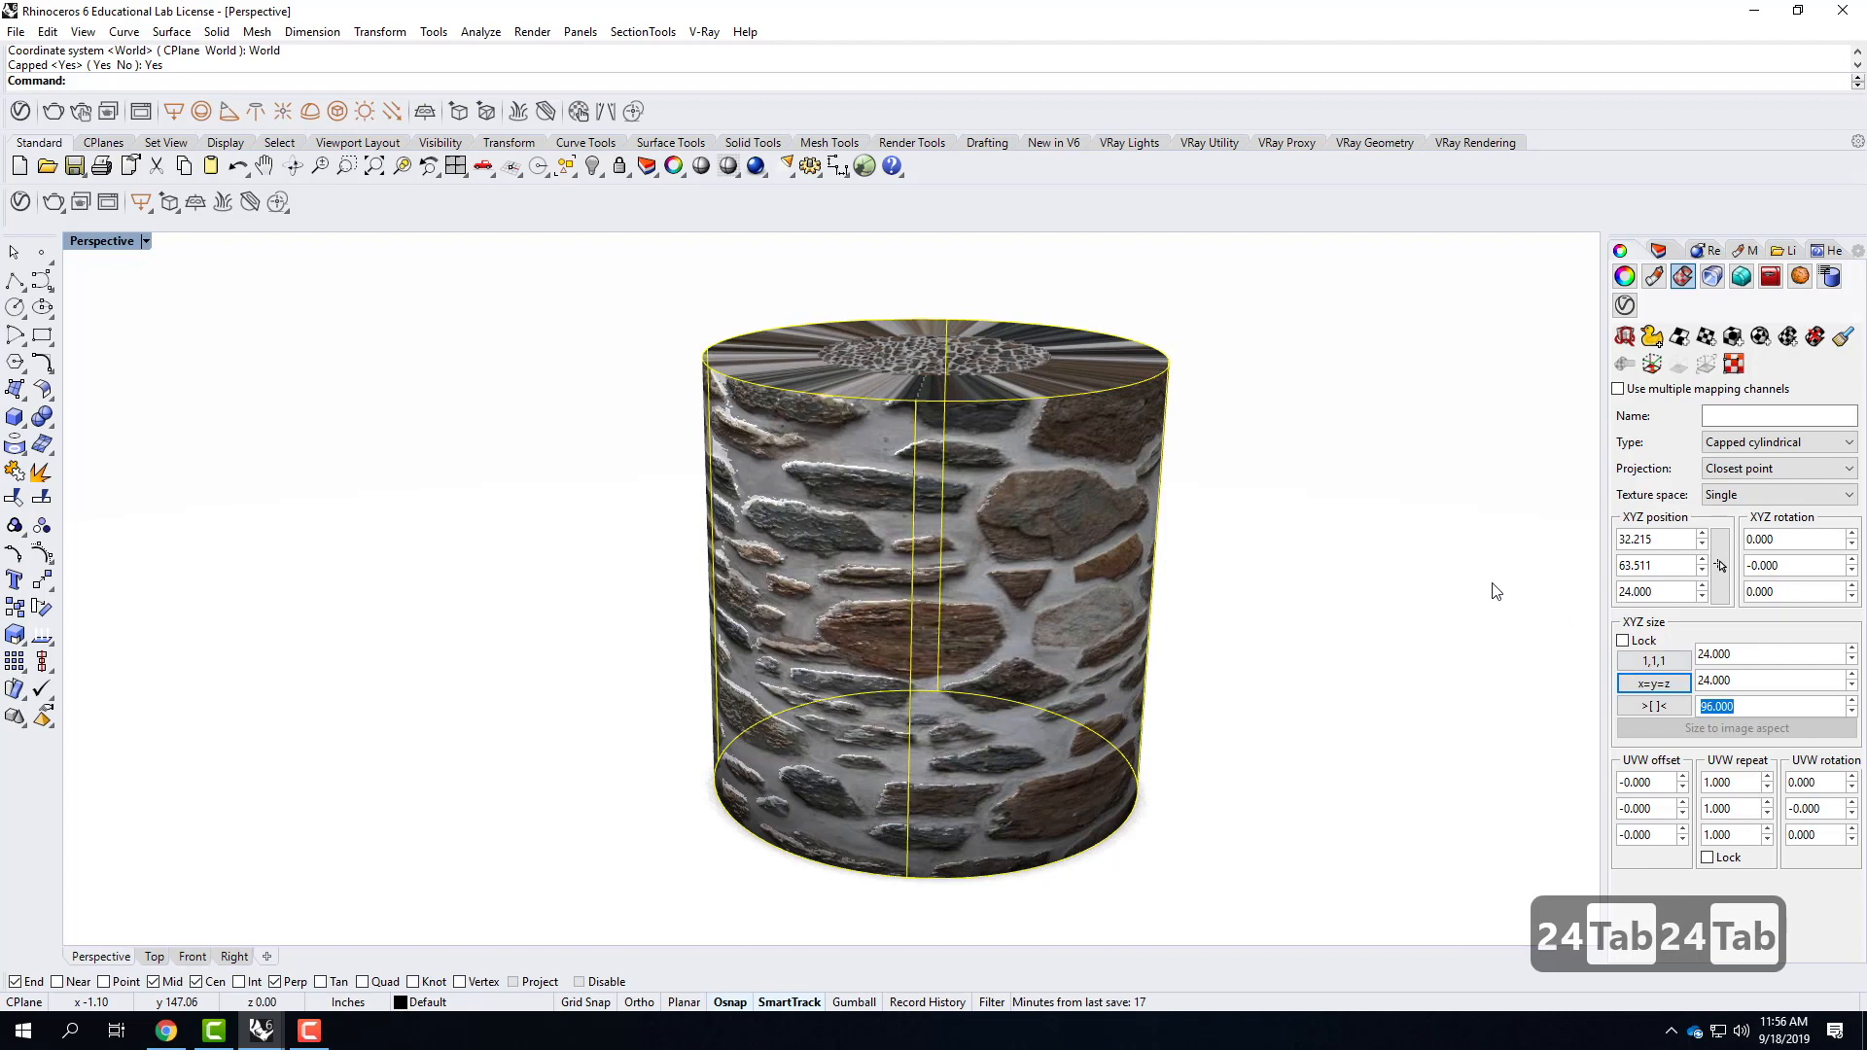
Check the stones on the cylinder's top and side, lock the UVW repeat and set it to 2.0.
right_click_drag(1375, 727, 1033, 700)
right_click_drag(1176, 713, 1400, 816)
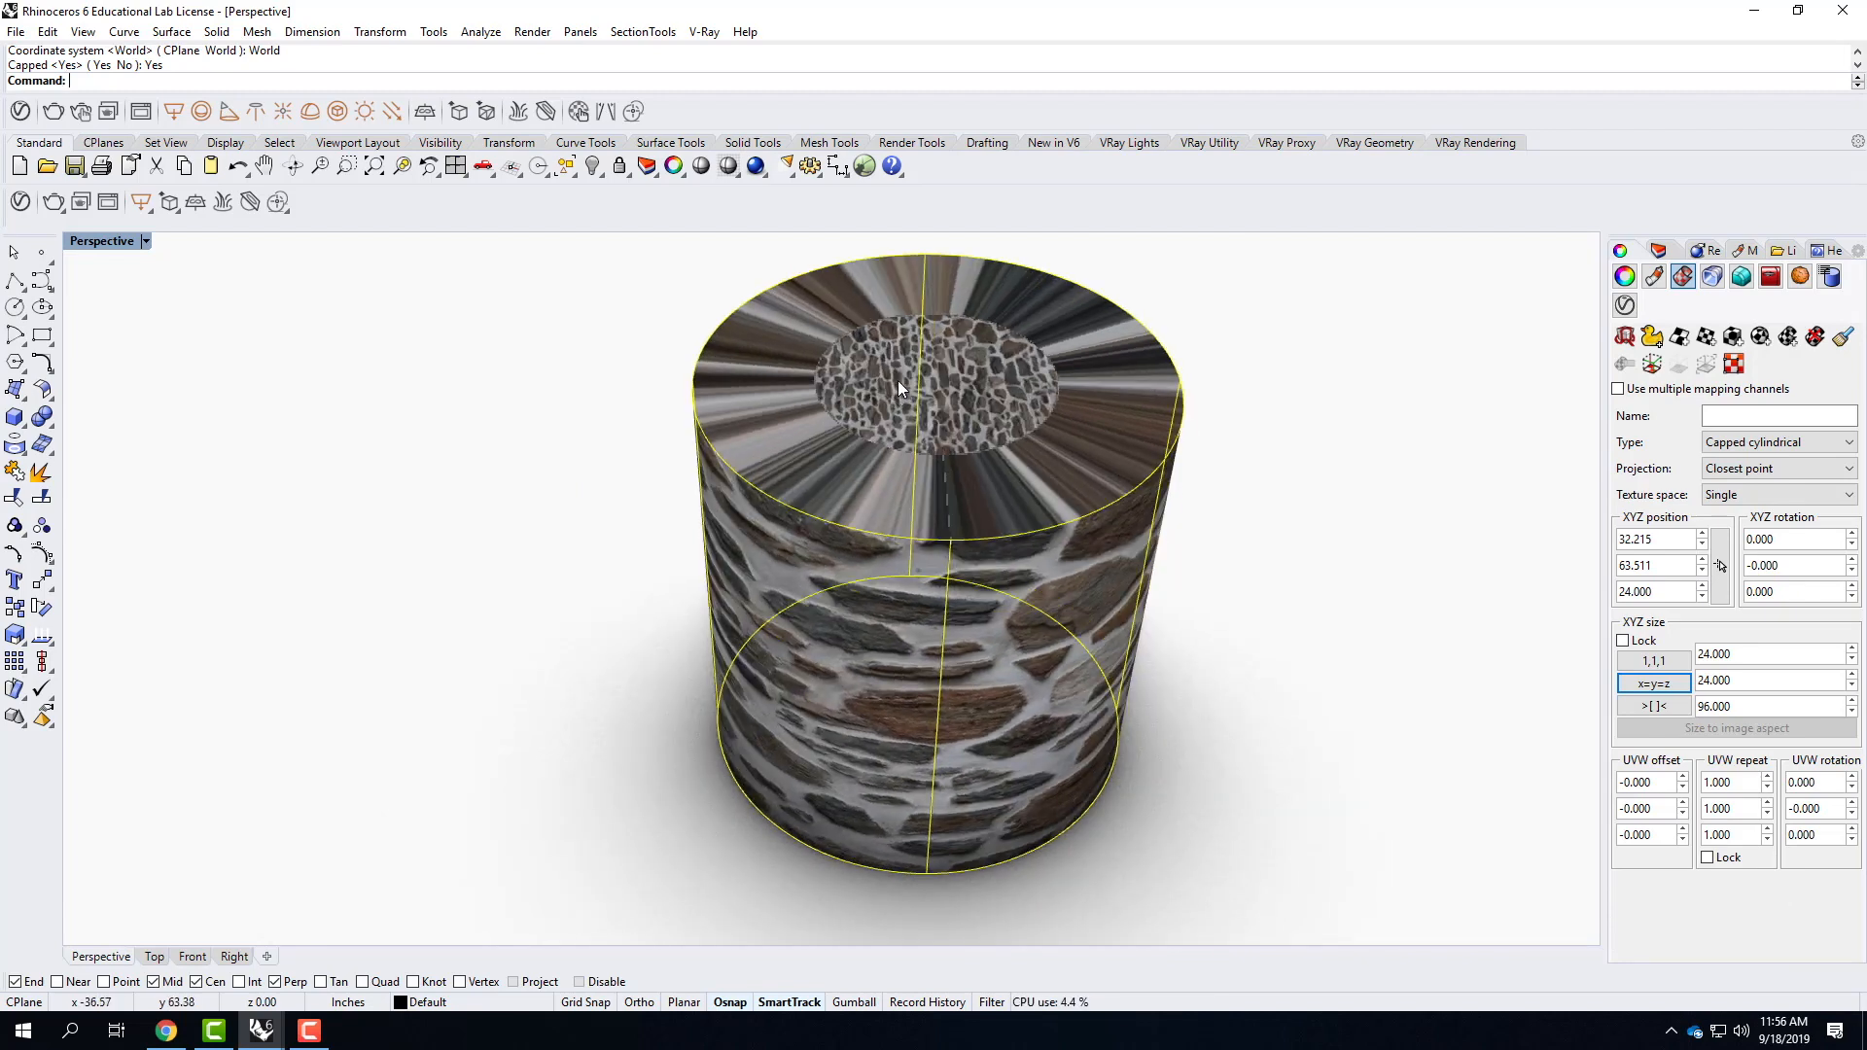
right_click_drag(980, 554, 1027, 591)
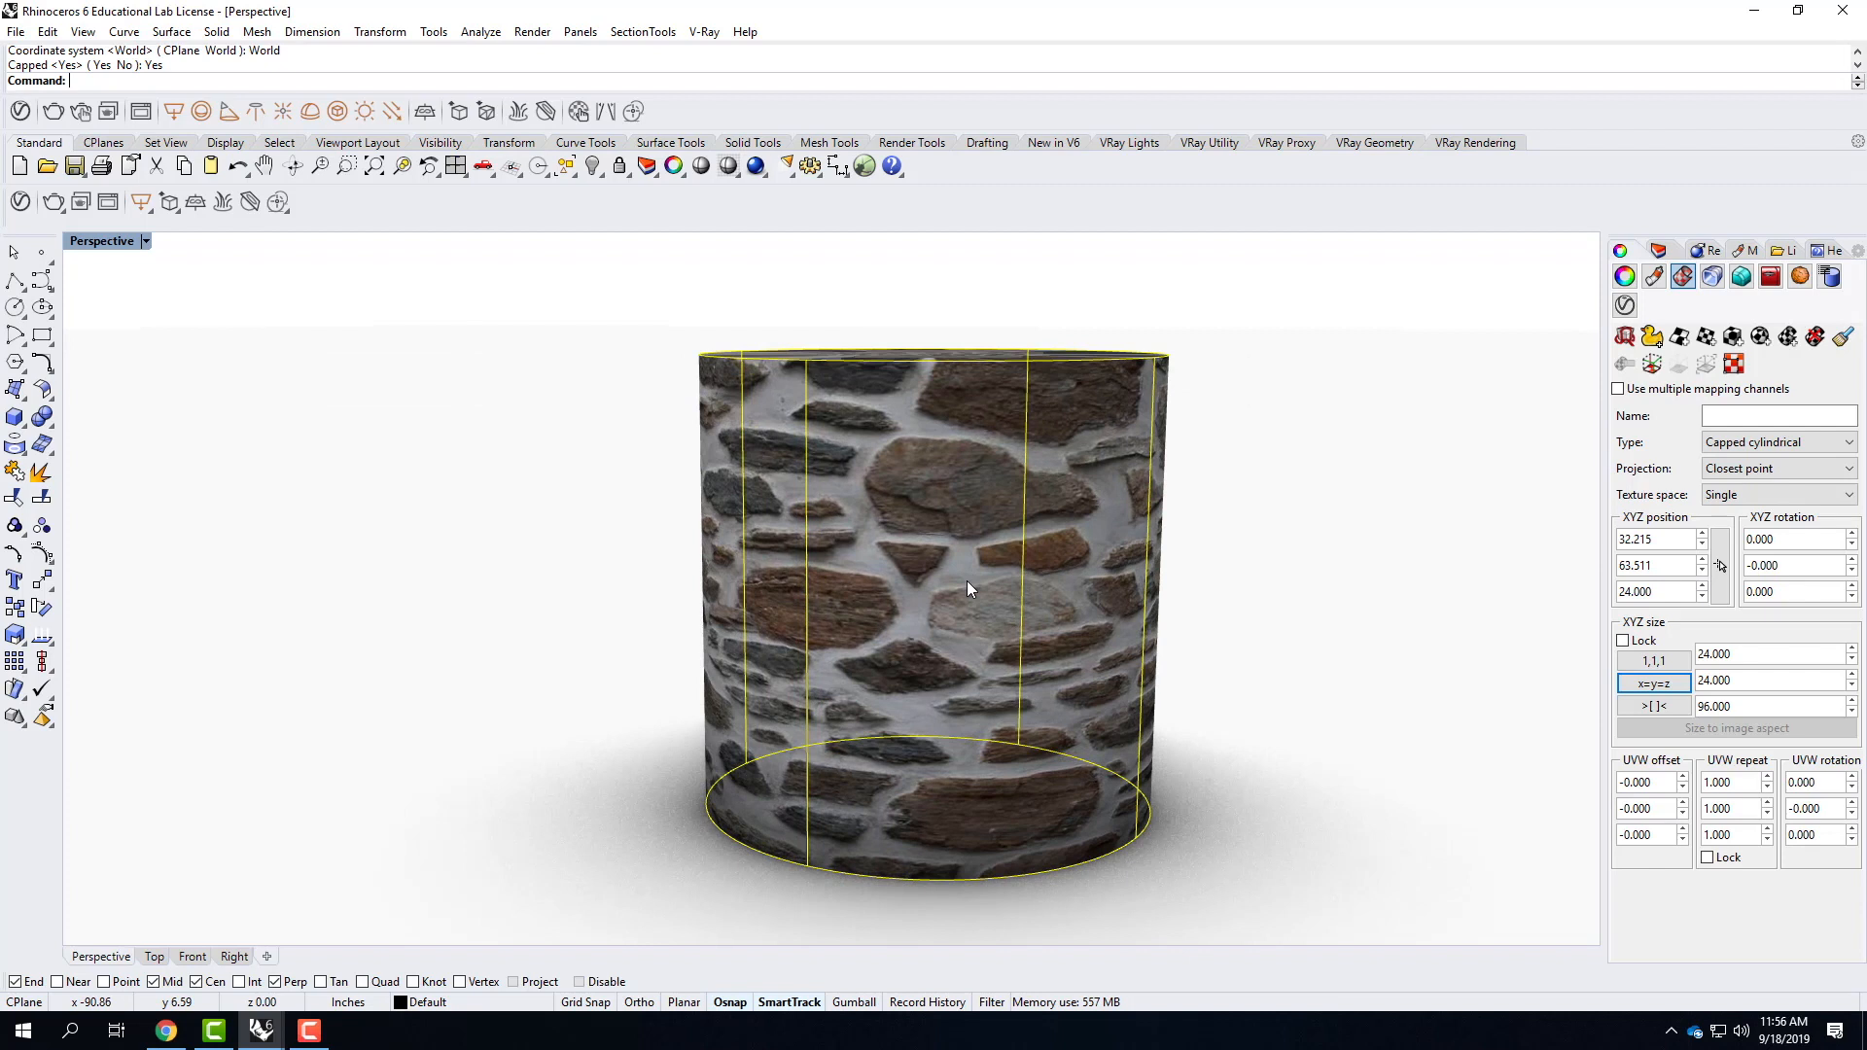
left_click(1707, 857)
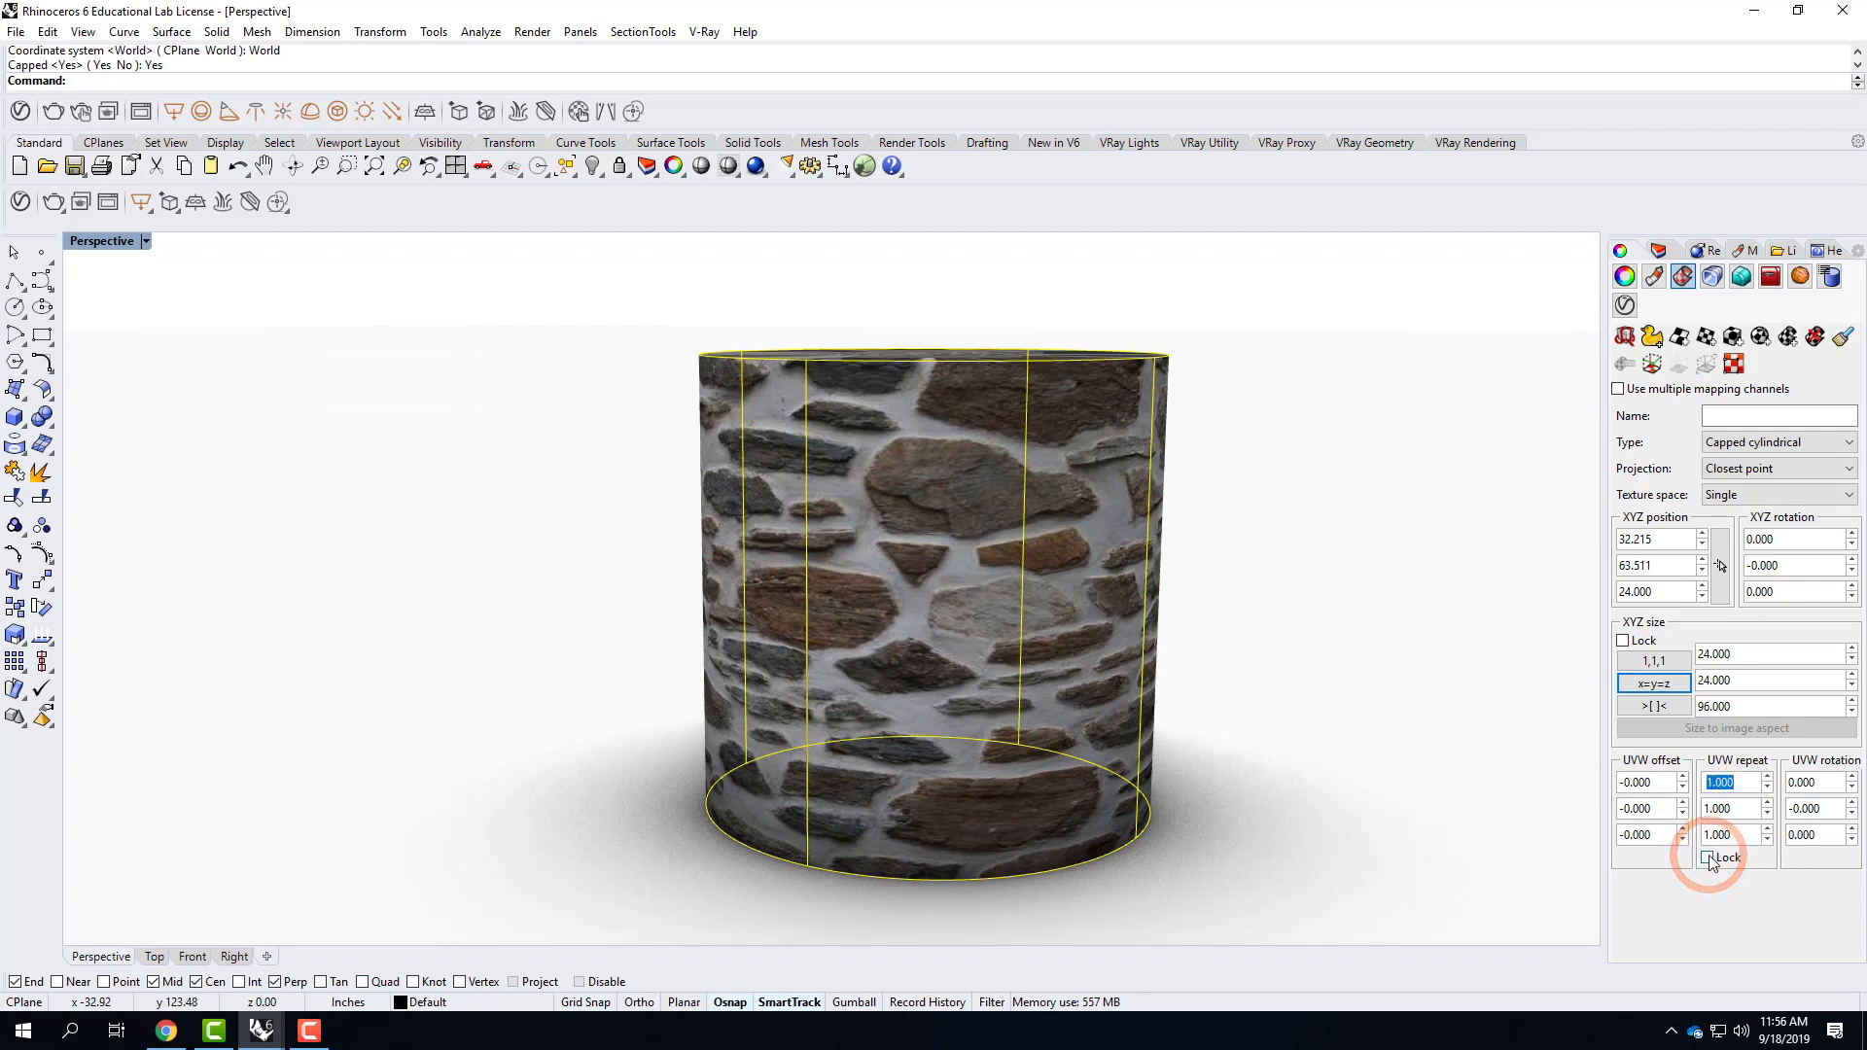
left_click(1737, 783)
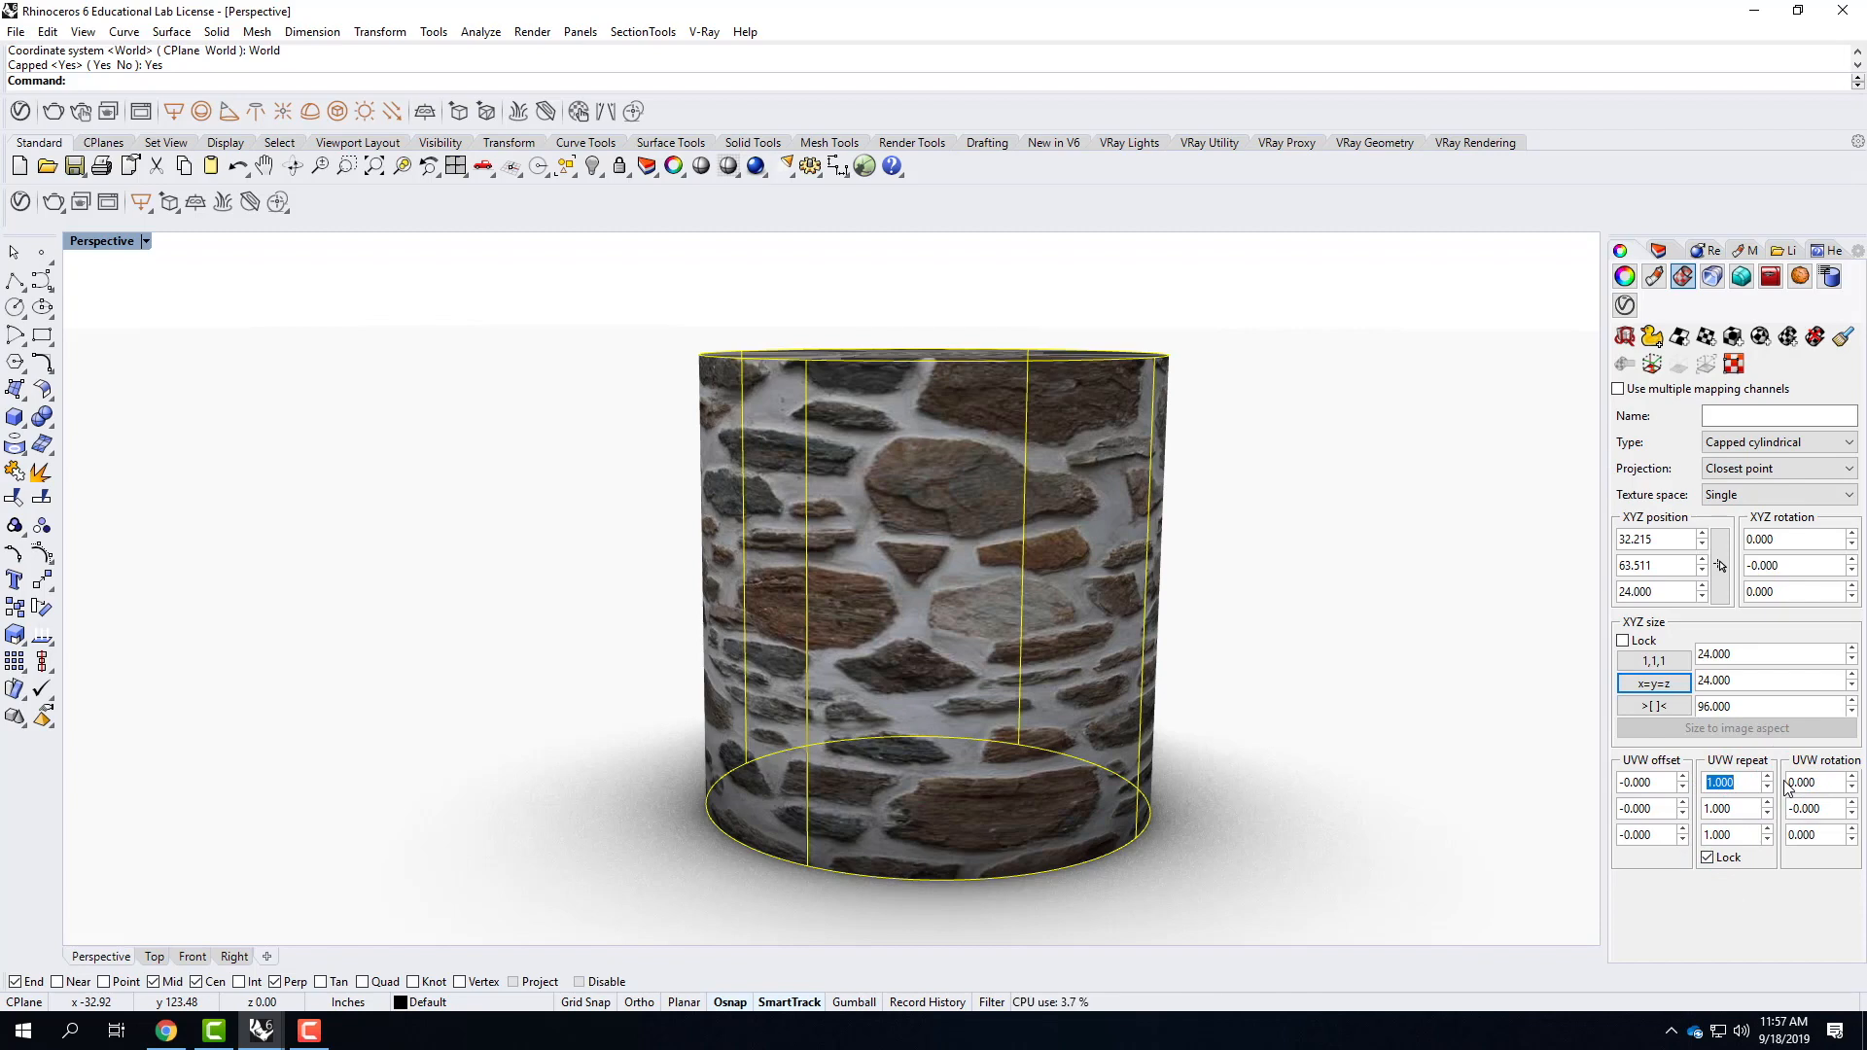
type("2.0")
key("Tab")
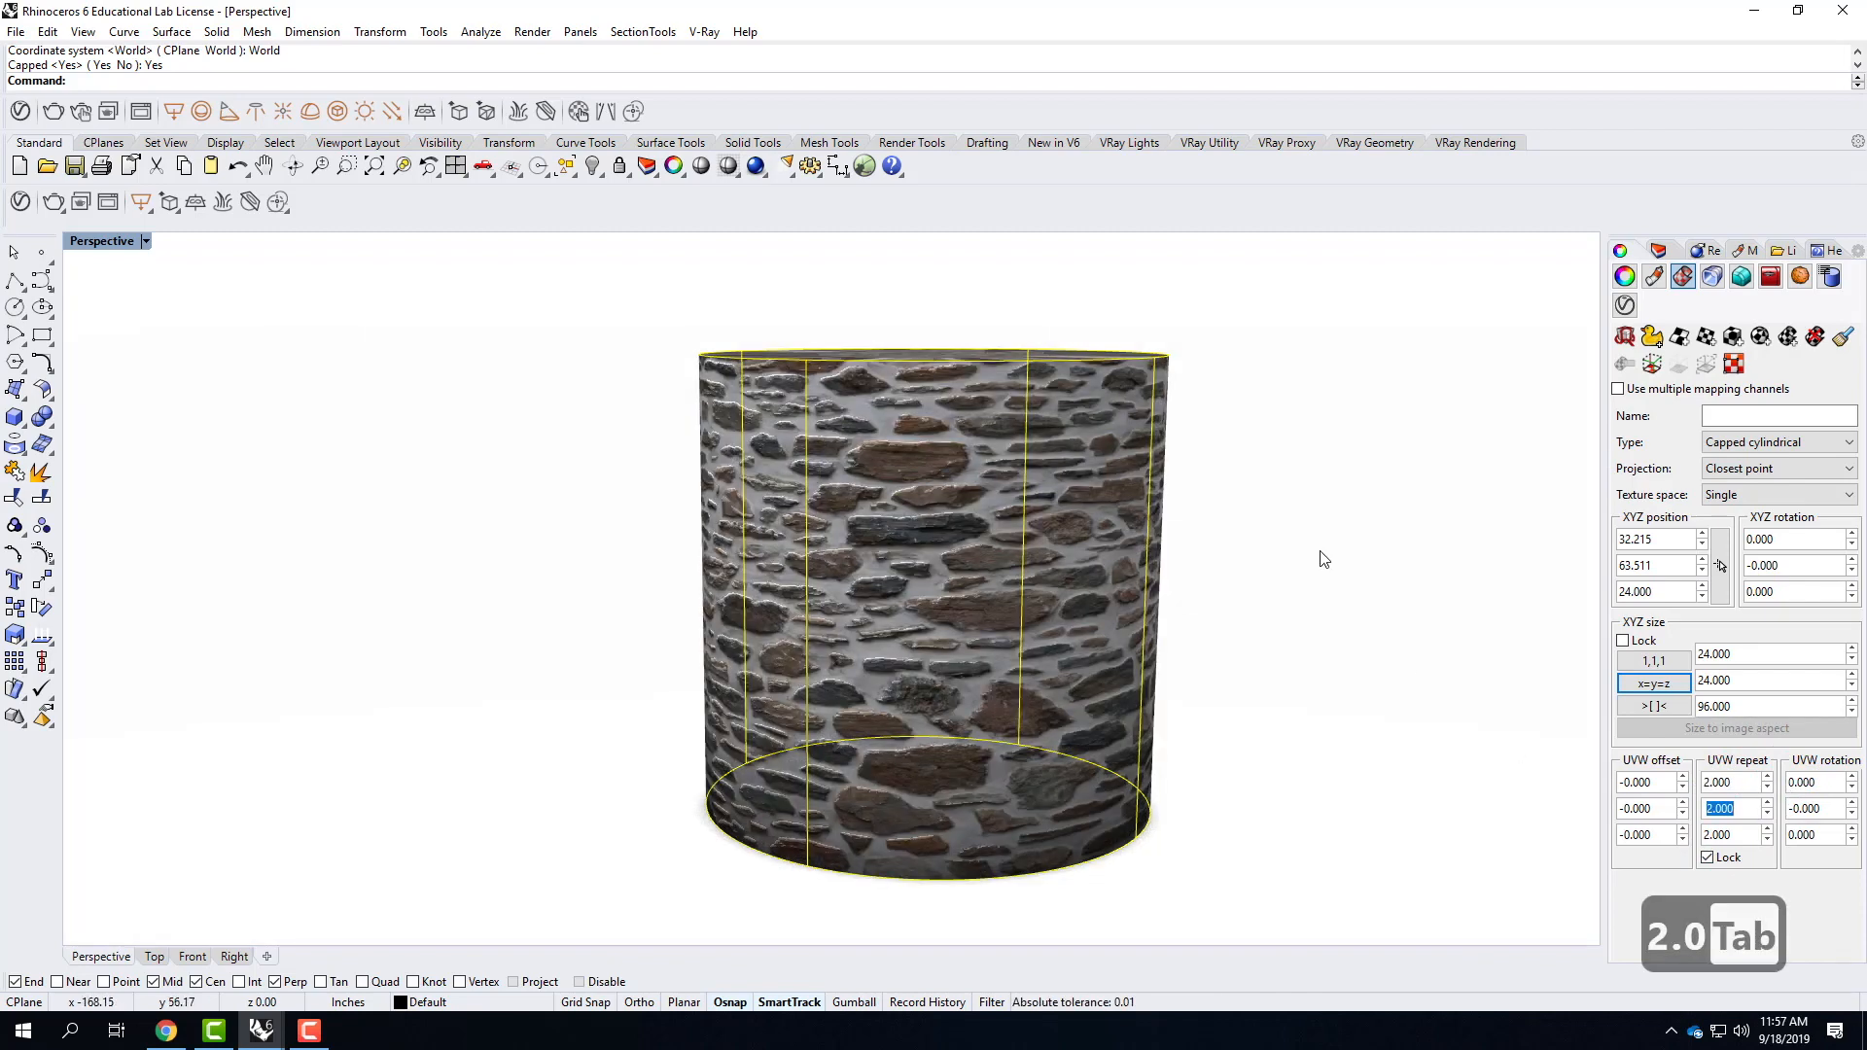
Select the cylinder and explode it into separate surfaces.
right_click_drag(1019, 614, 1045, 643)
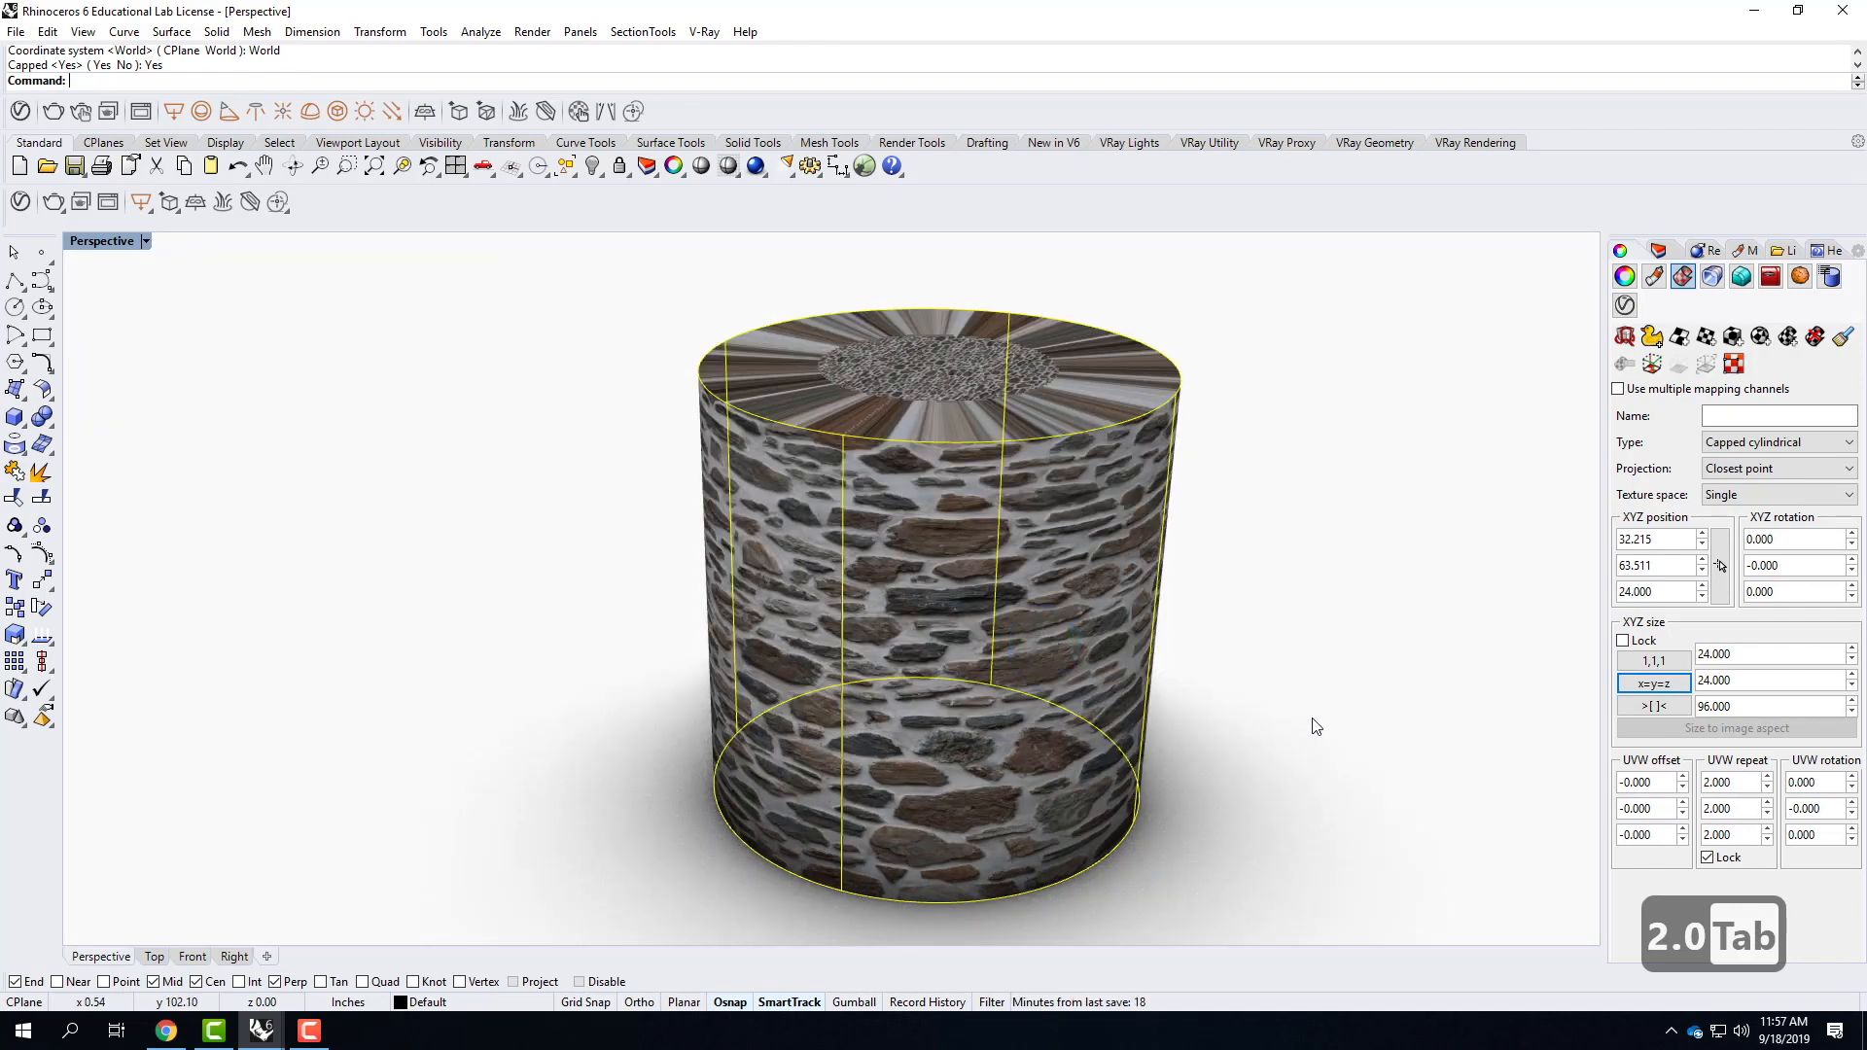
left_click(1325, 754)
right_click_drag(1322, 754, 1262, 838)
left_click(941, 482)
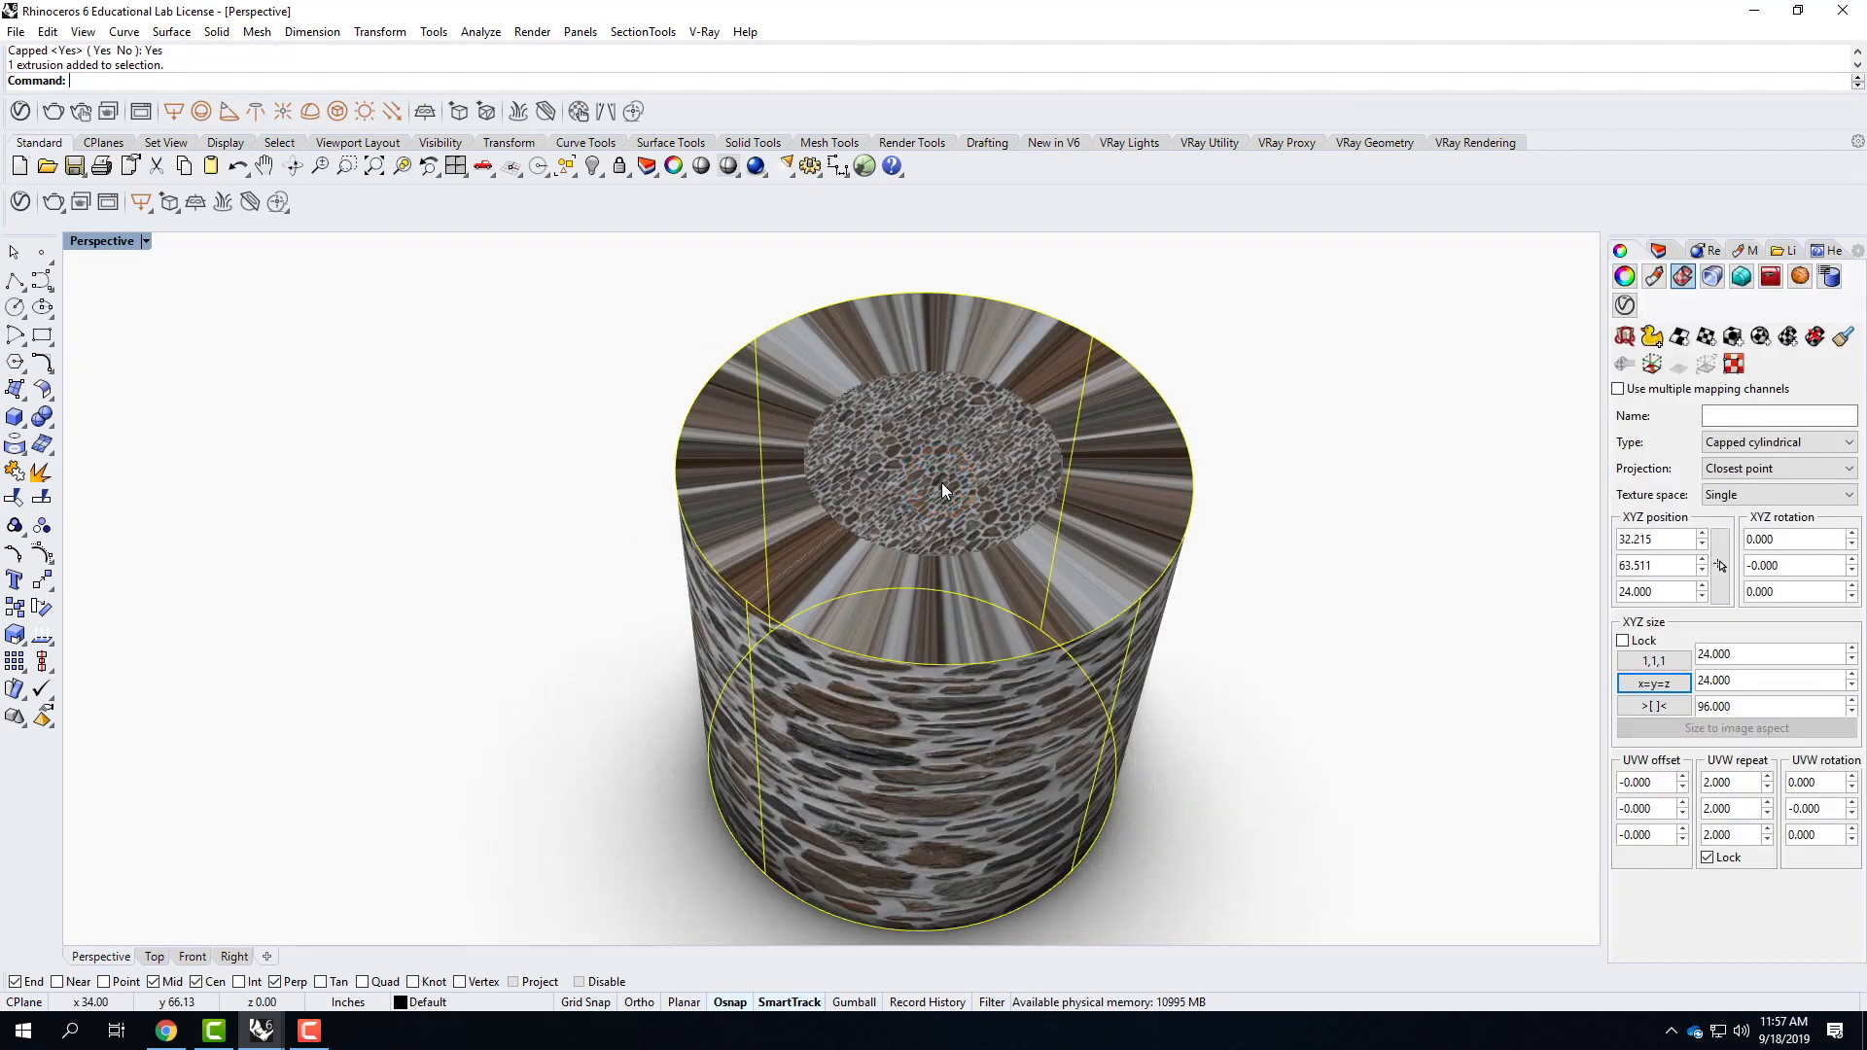
right_click_drag(1161, 669, 1138, 646)
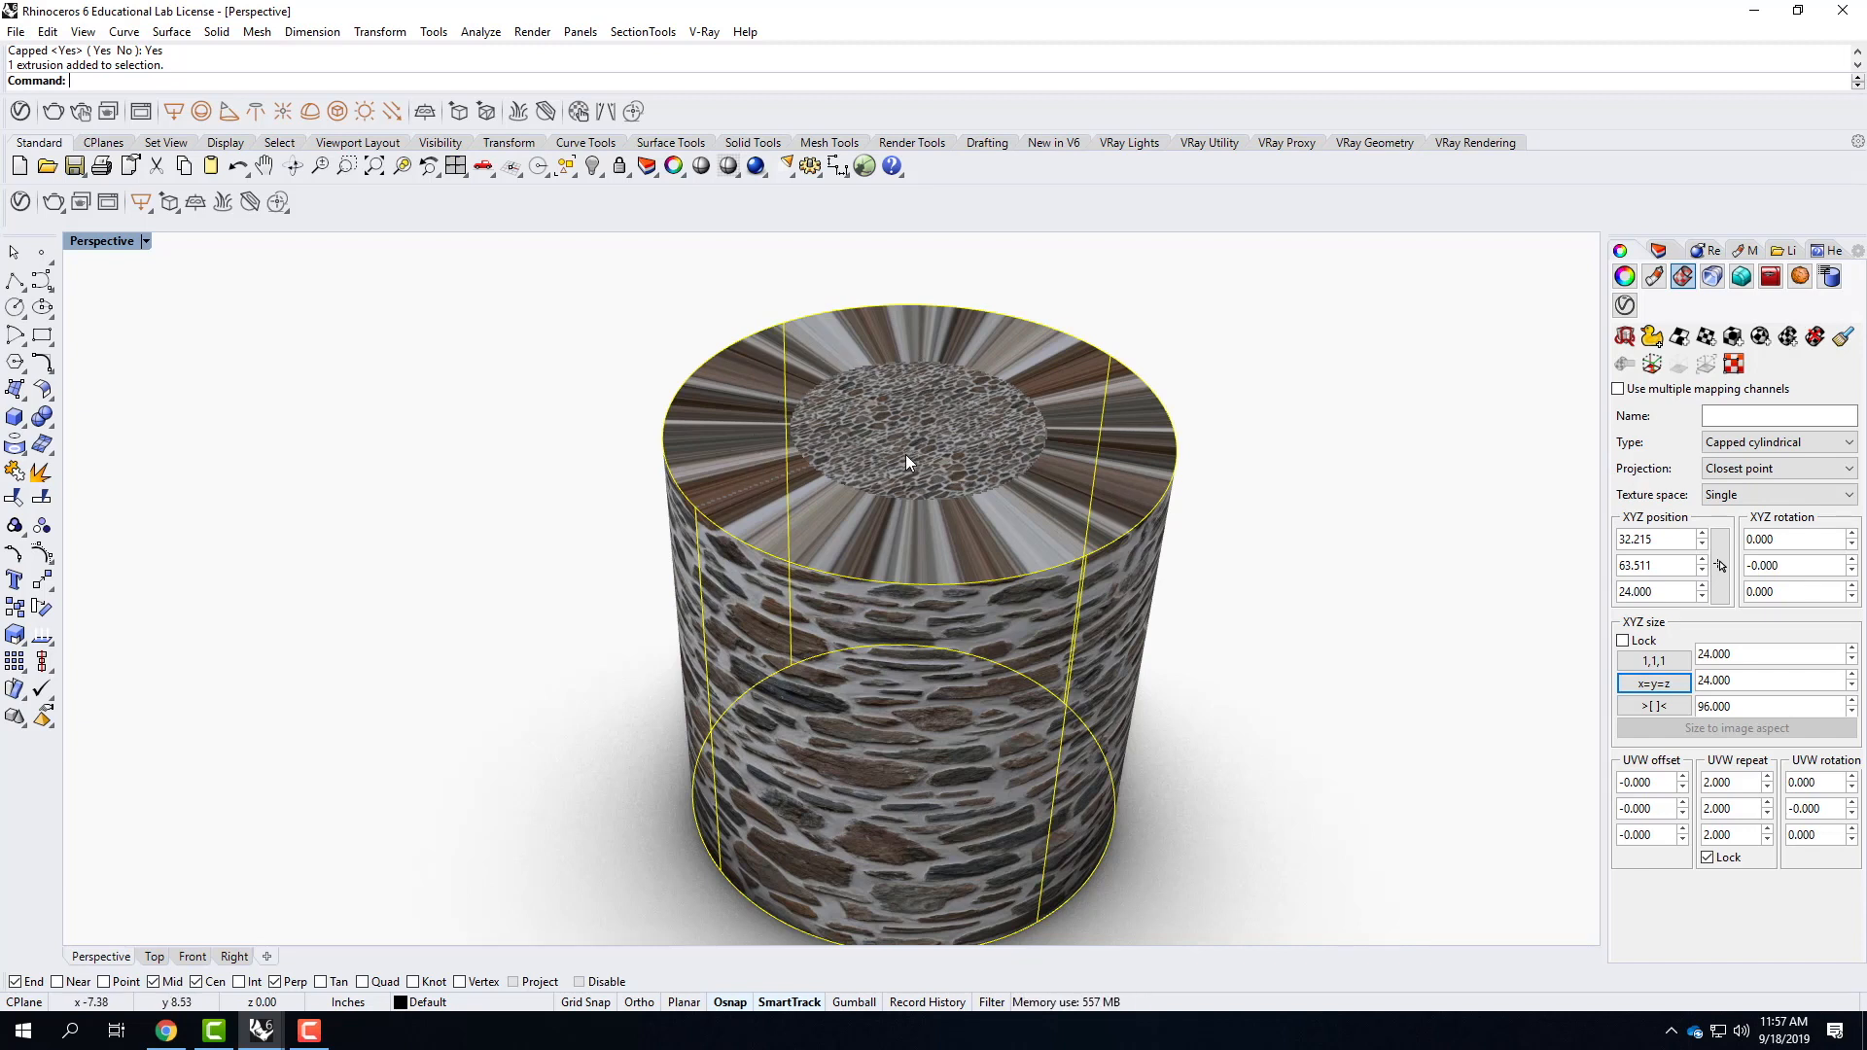
type("expl")
key("Return")
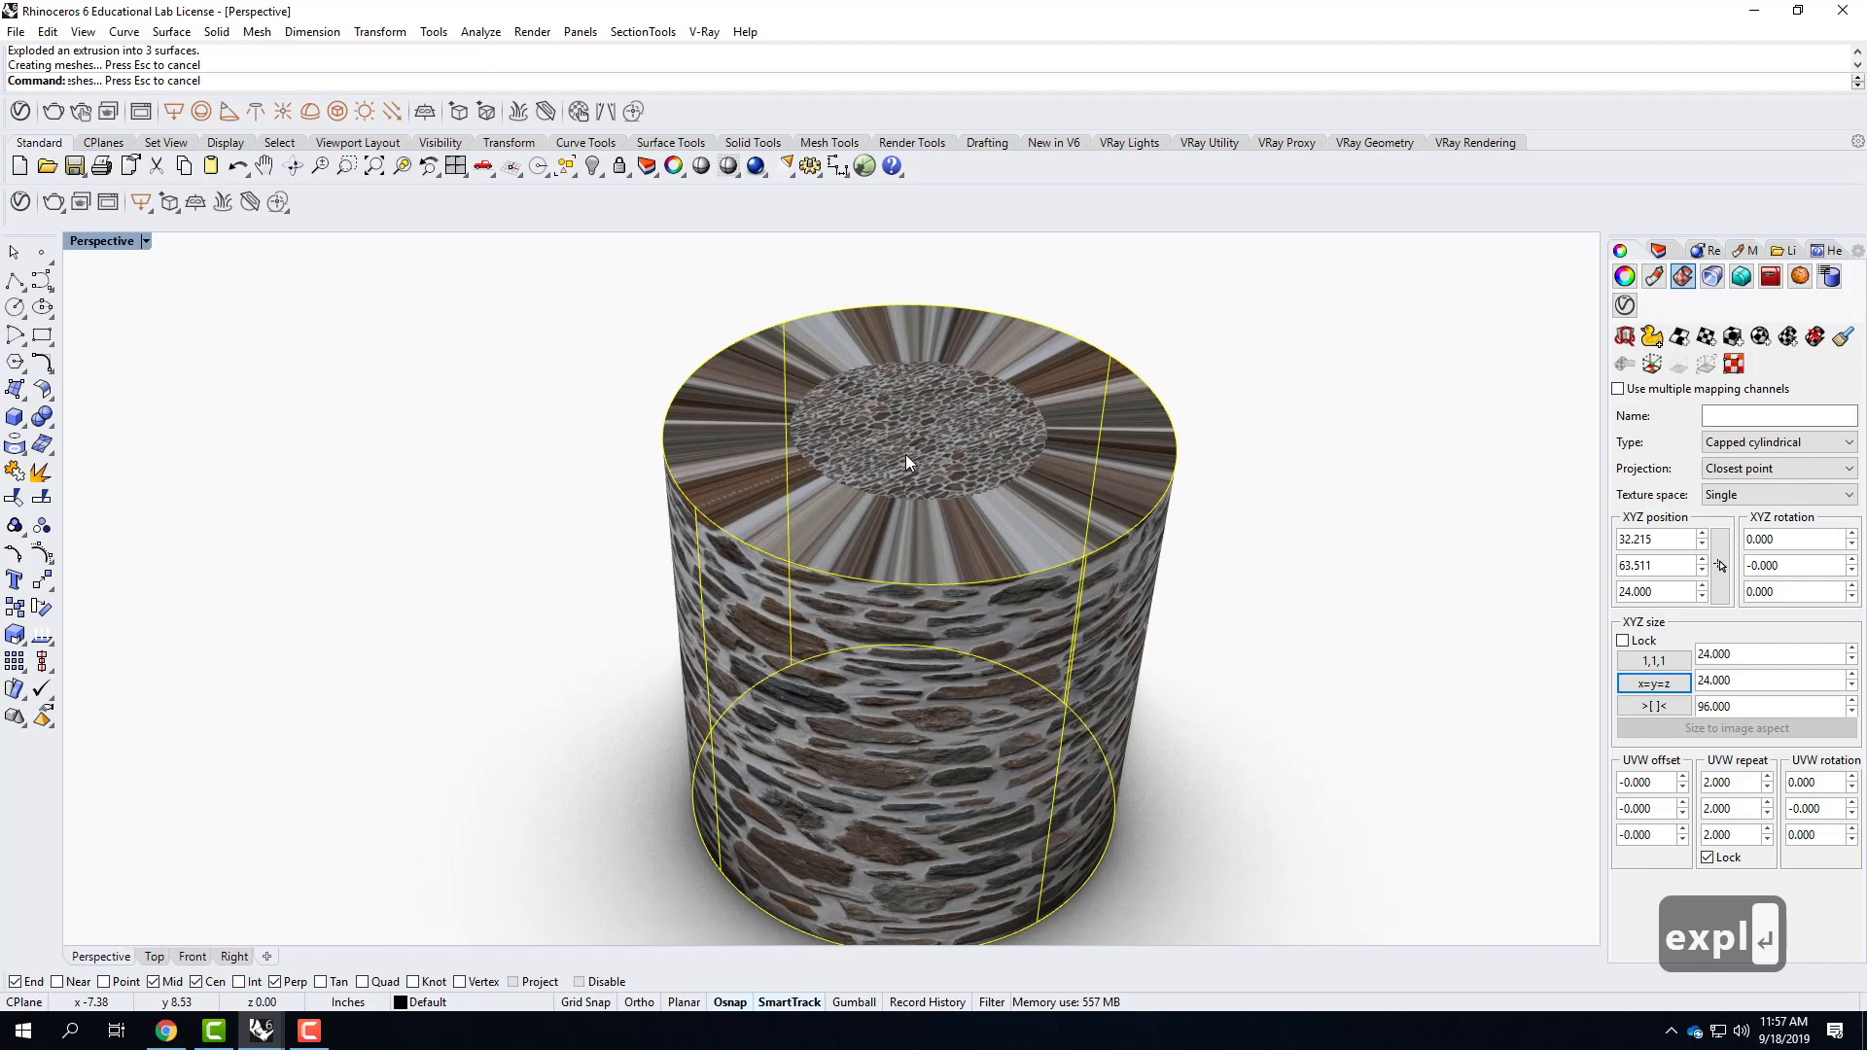
Delete the cylindrical mapping from the cylinder's top surface and apply surface mapping to it instead.
left_click(957, 380)
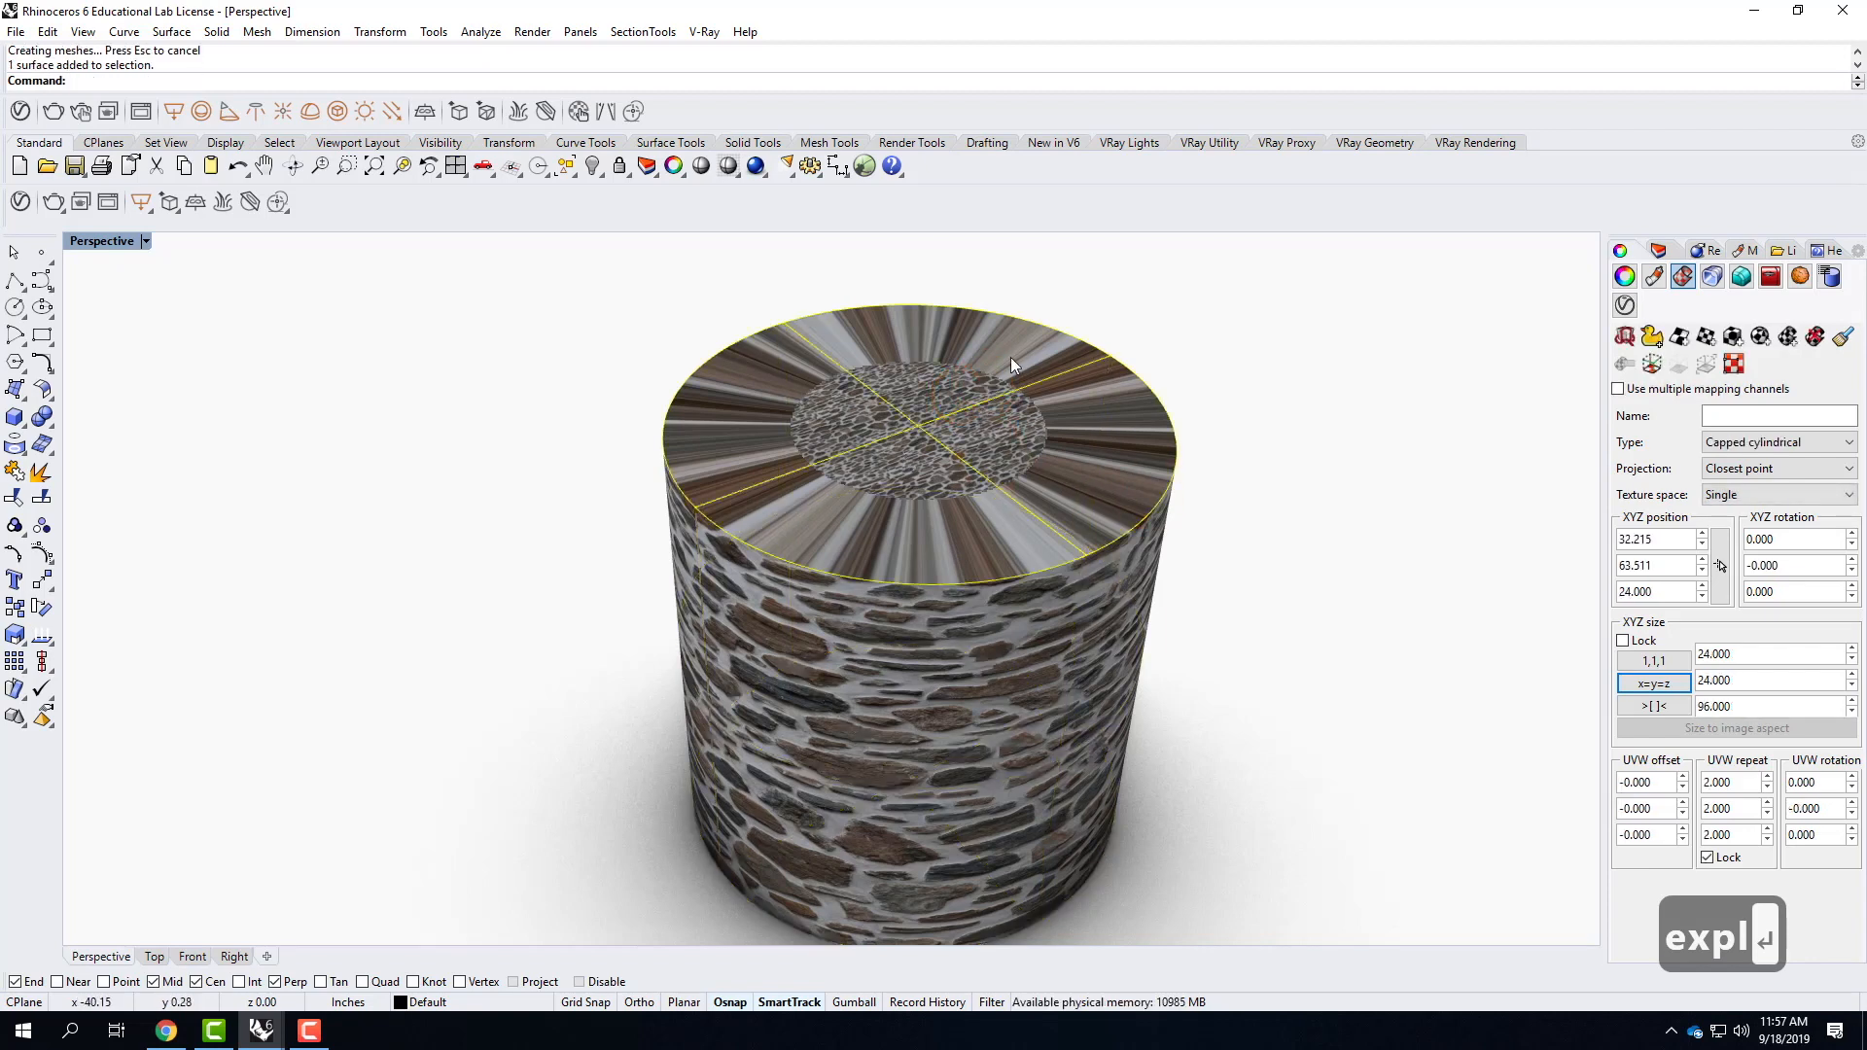
left_click(1814, 338)
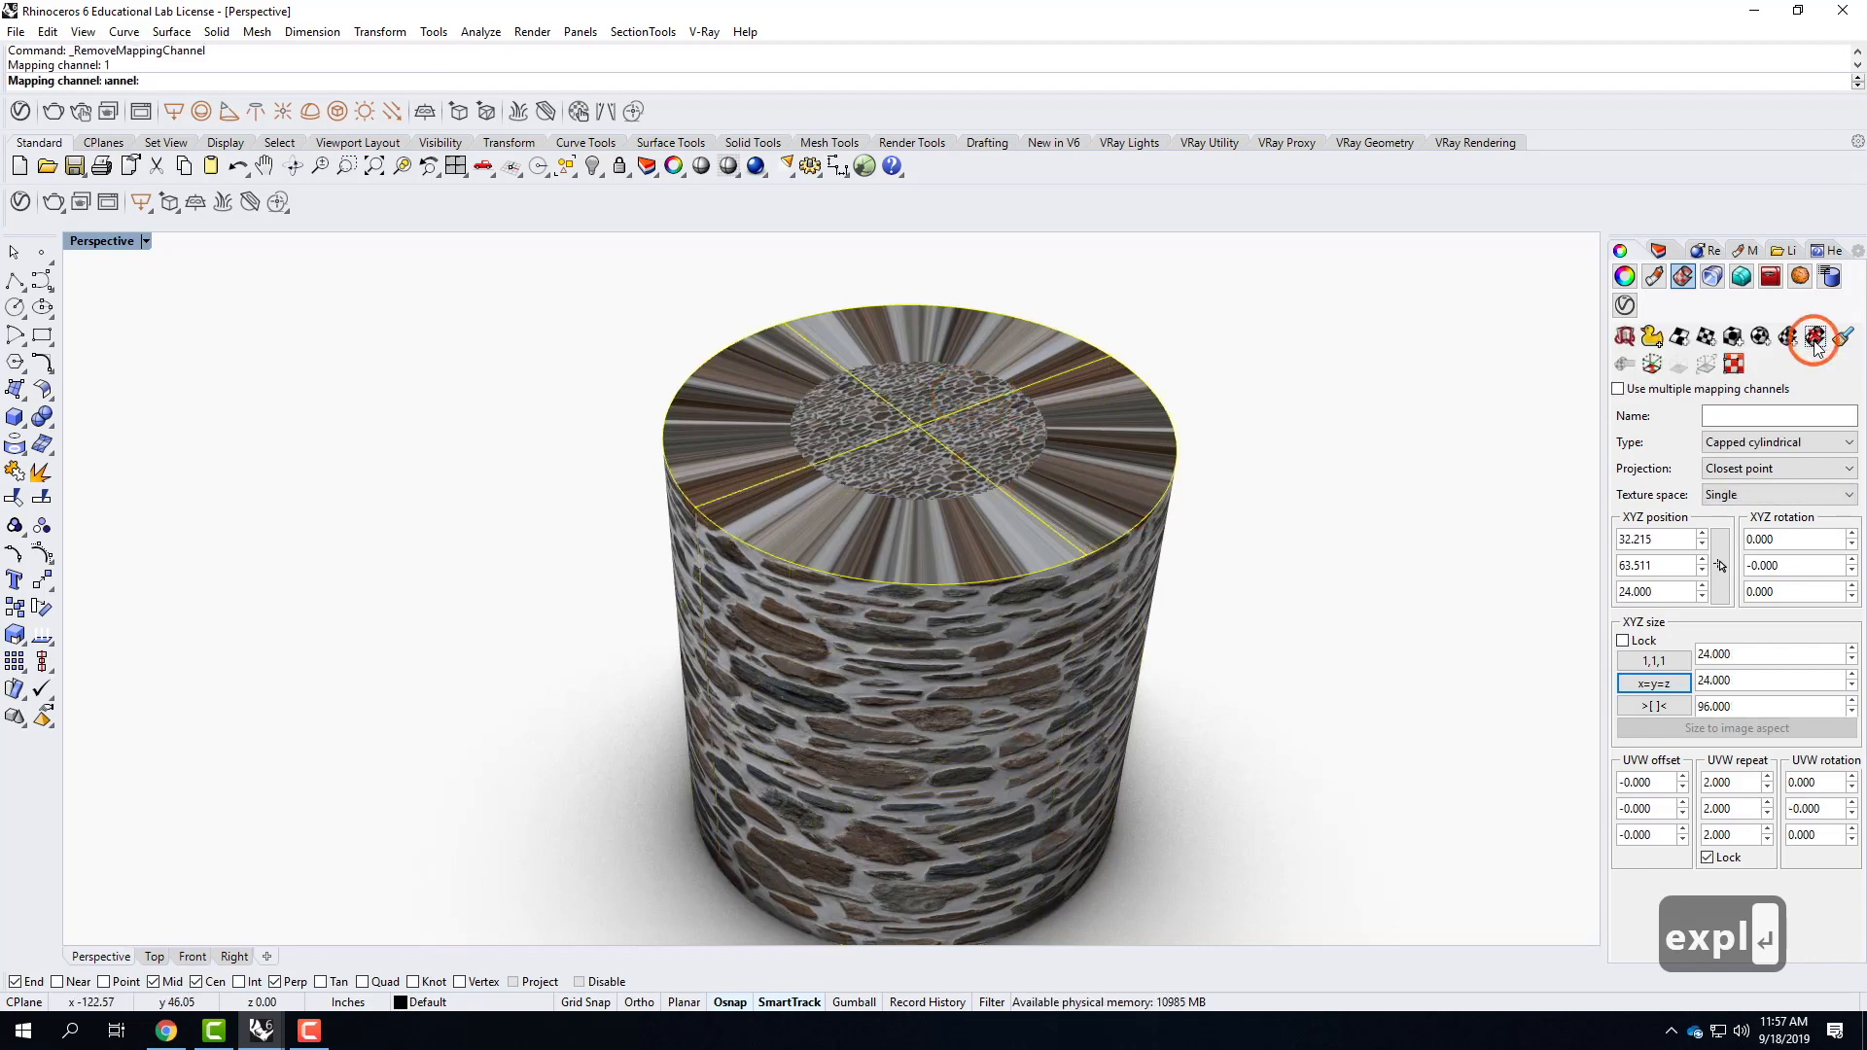
left_click(1679, 337)
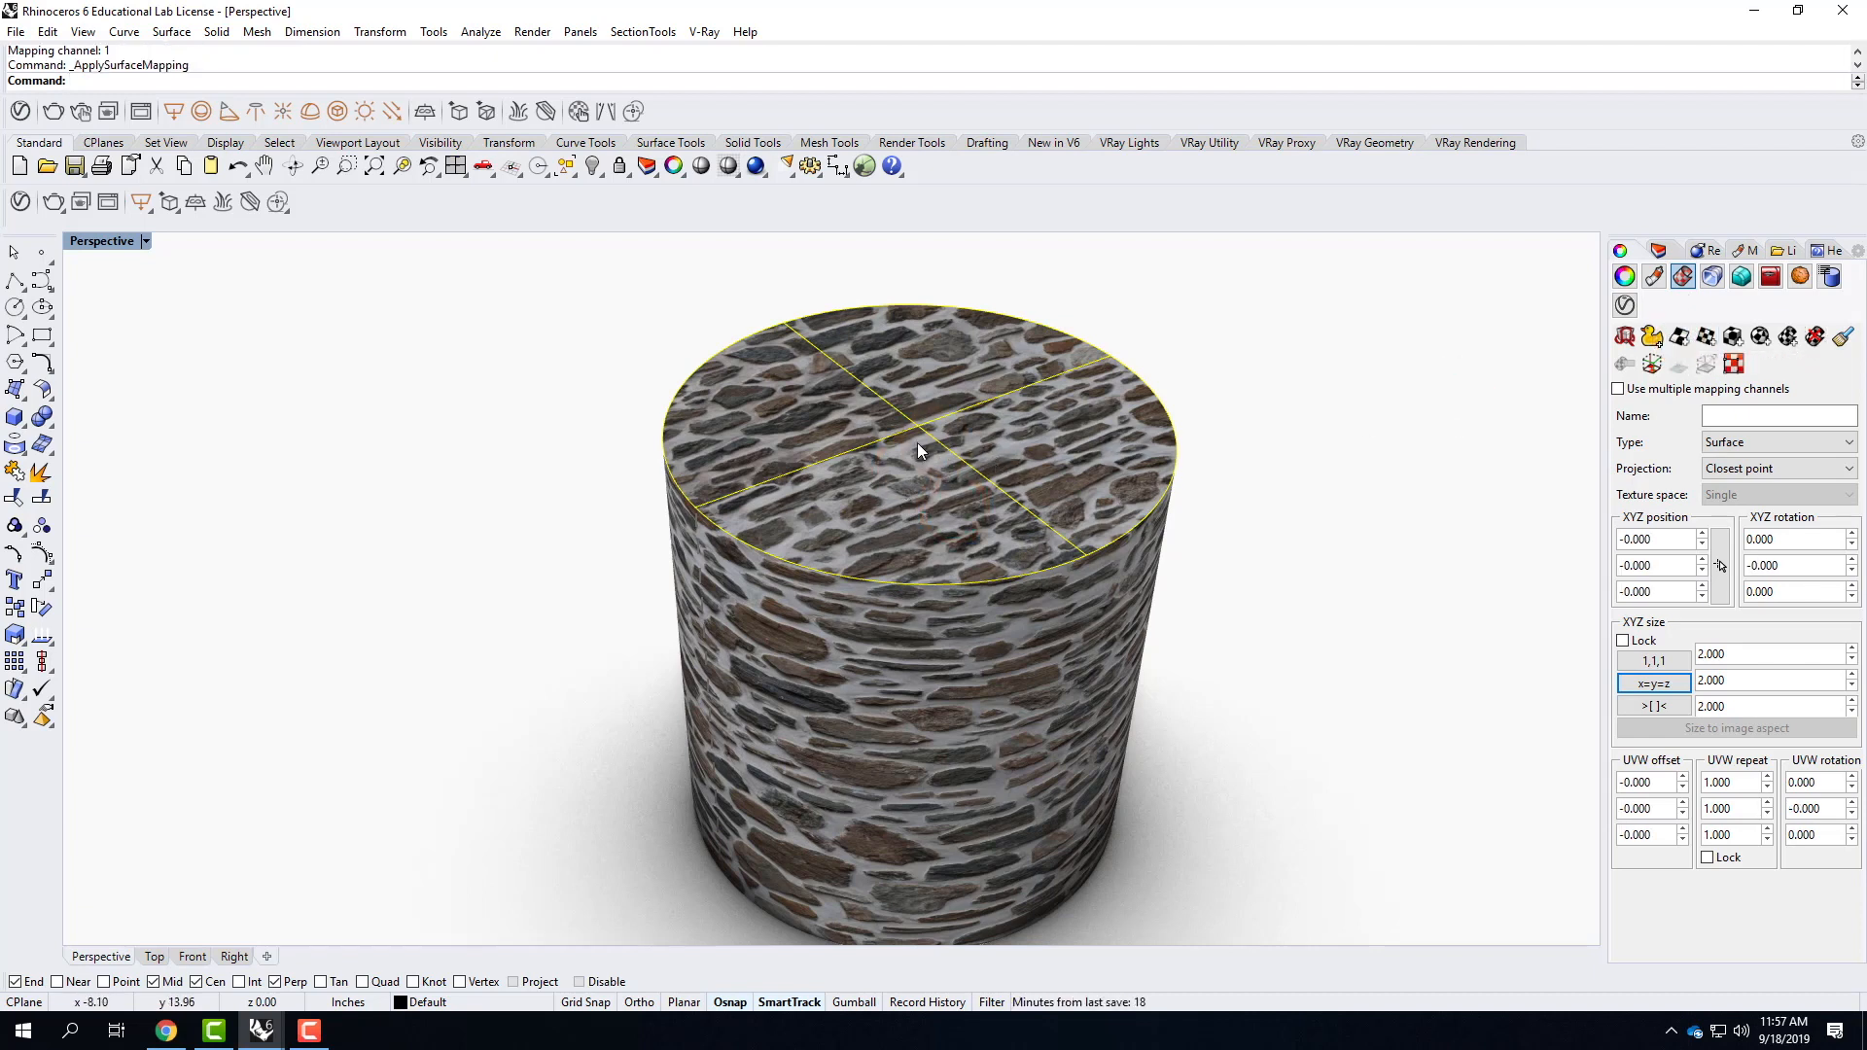
Lock the top surface's UVW repeat, set it to 0.75 and deselect the surface to check the stone scale.
left_click(1708, 858)
left_click(1718, 782)
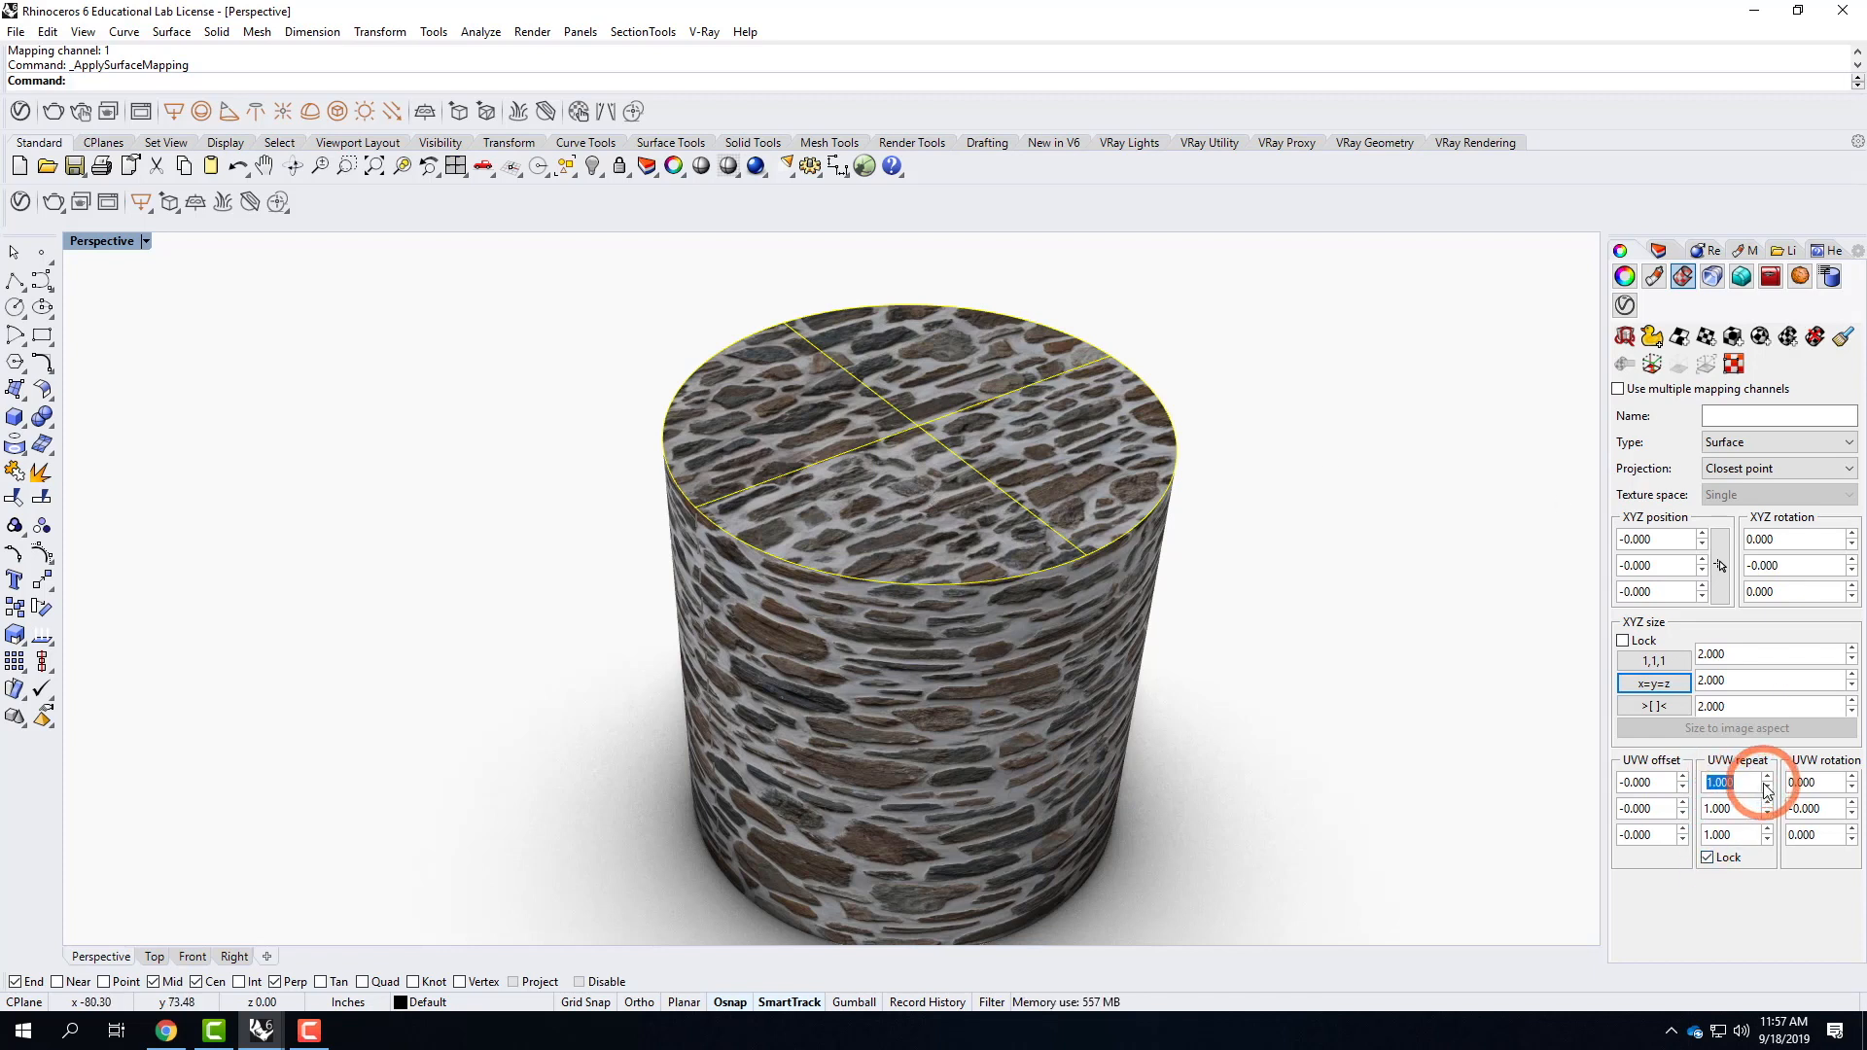
type(".75")
key("Tab")
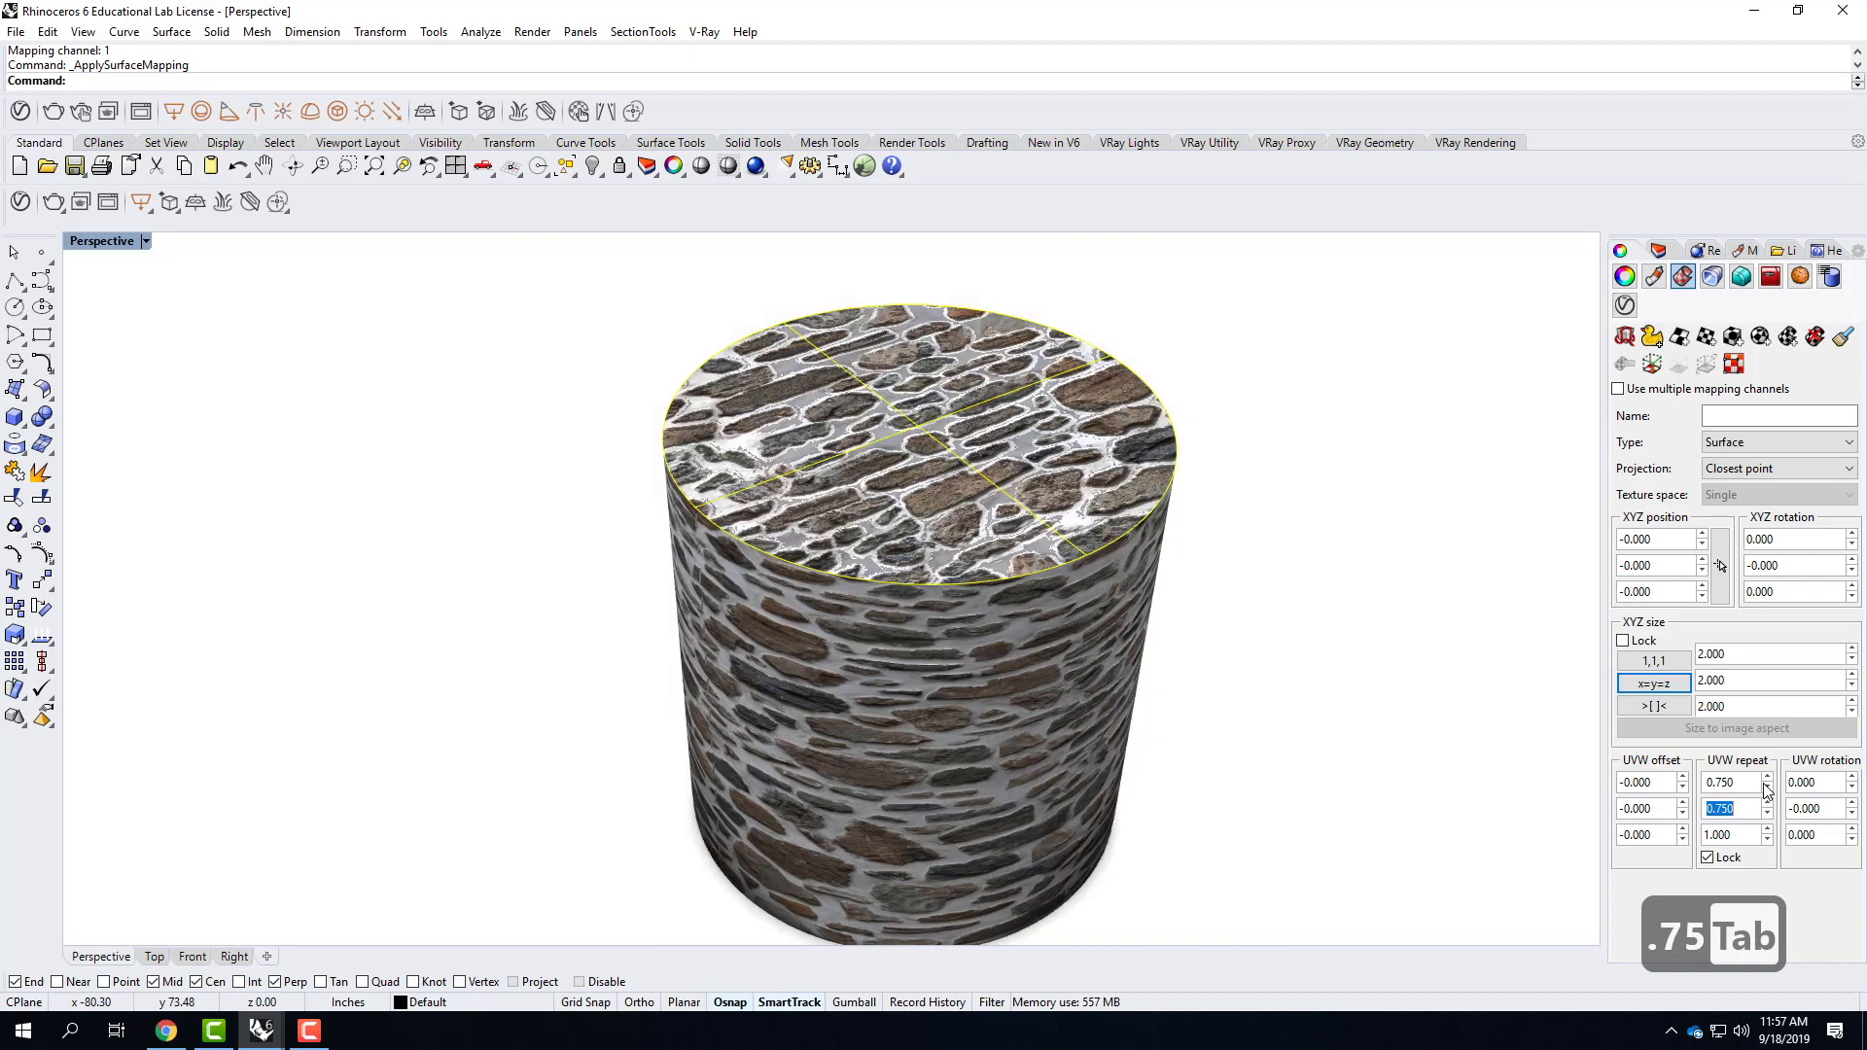
left_click(1467, 664)
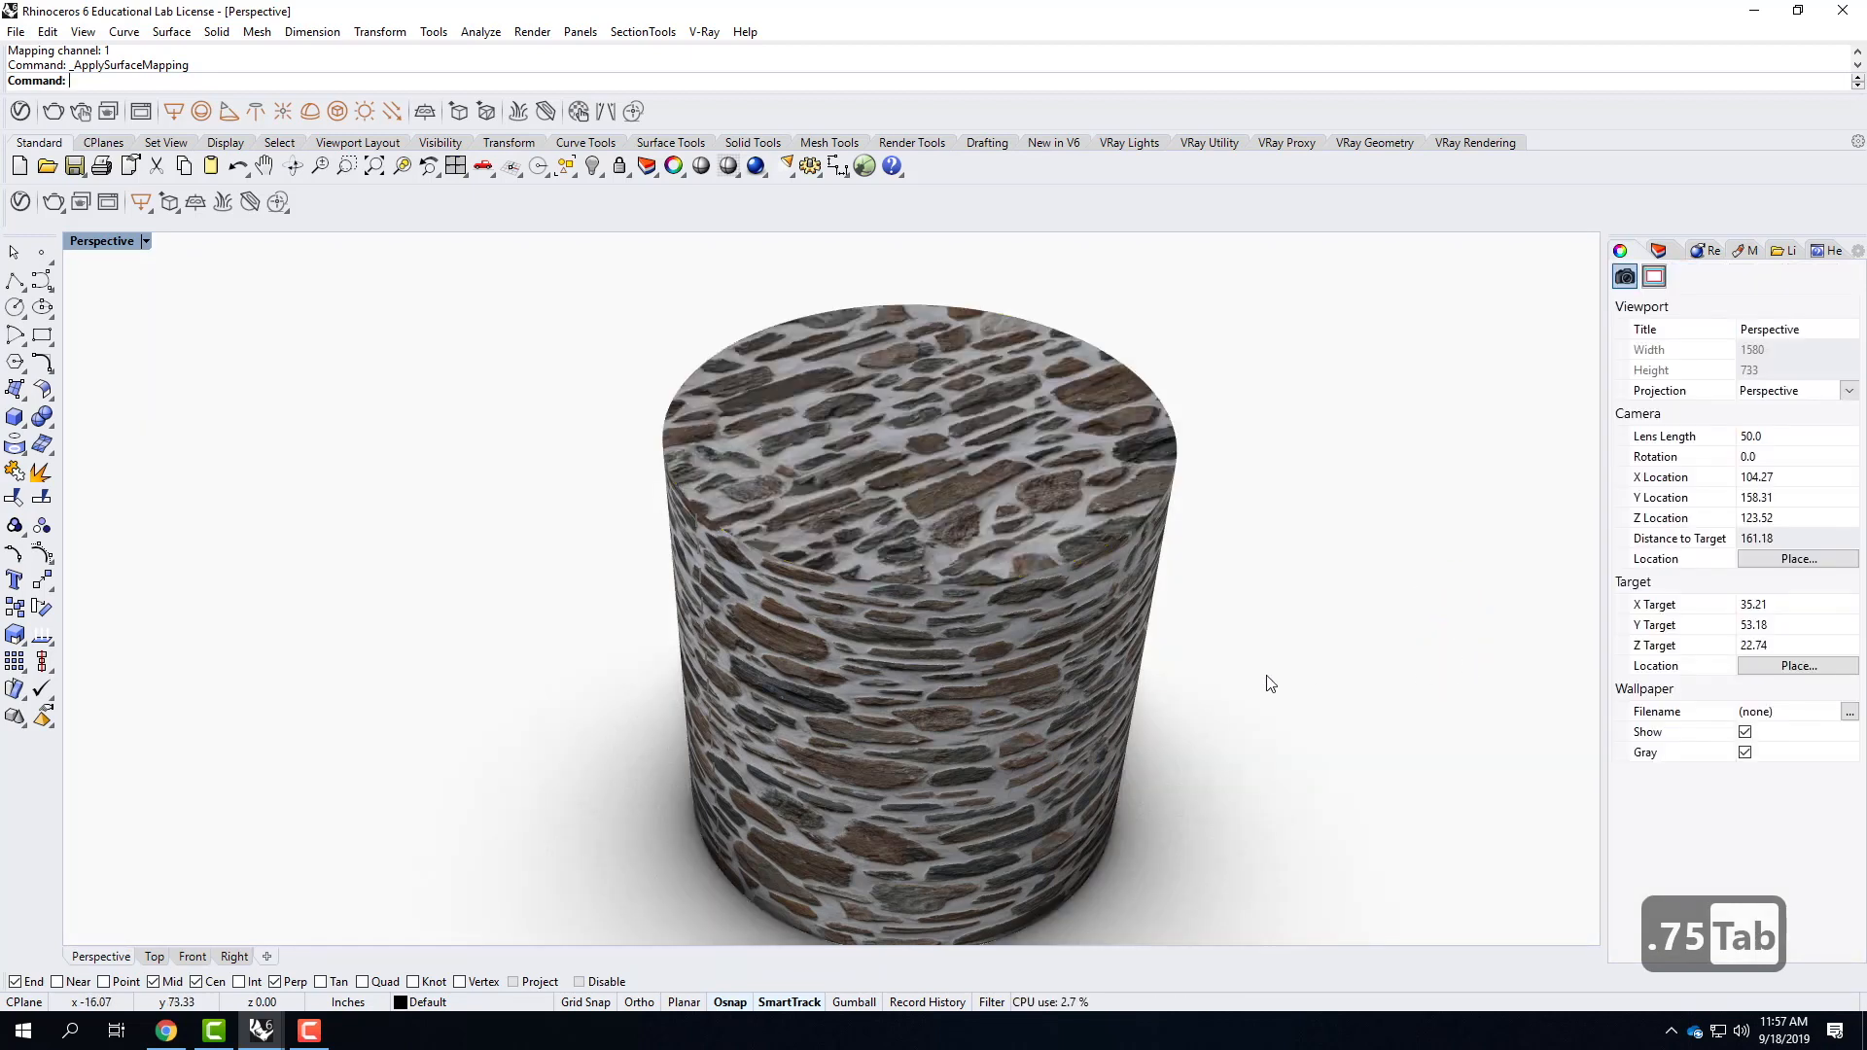
mouse_move(1262, 788)
right_mouse_down()
mouse_move(1250, 654)
mouse_move(1275, 771)
right_mouse_up()
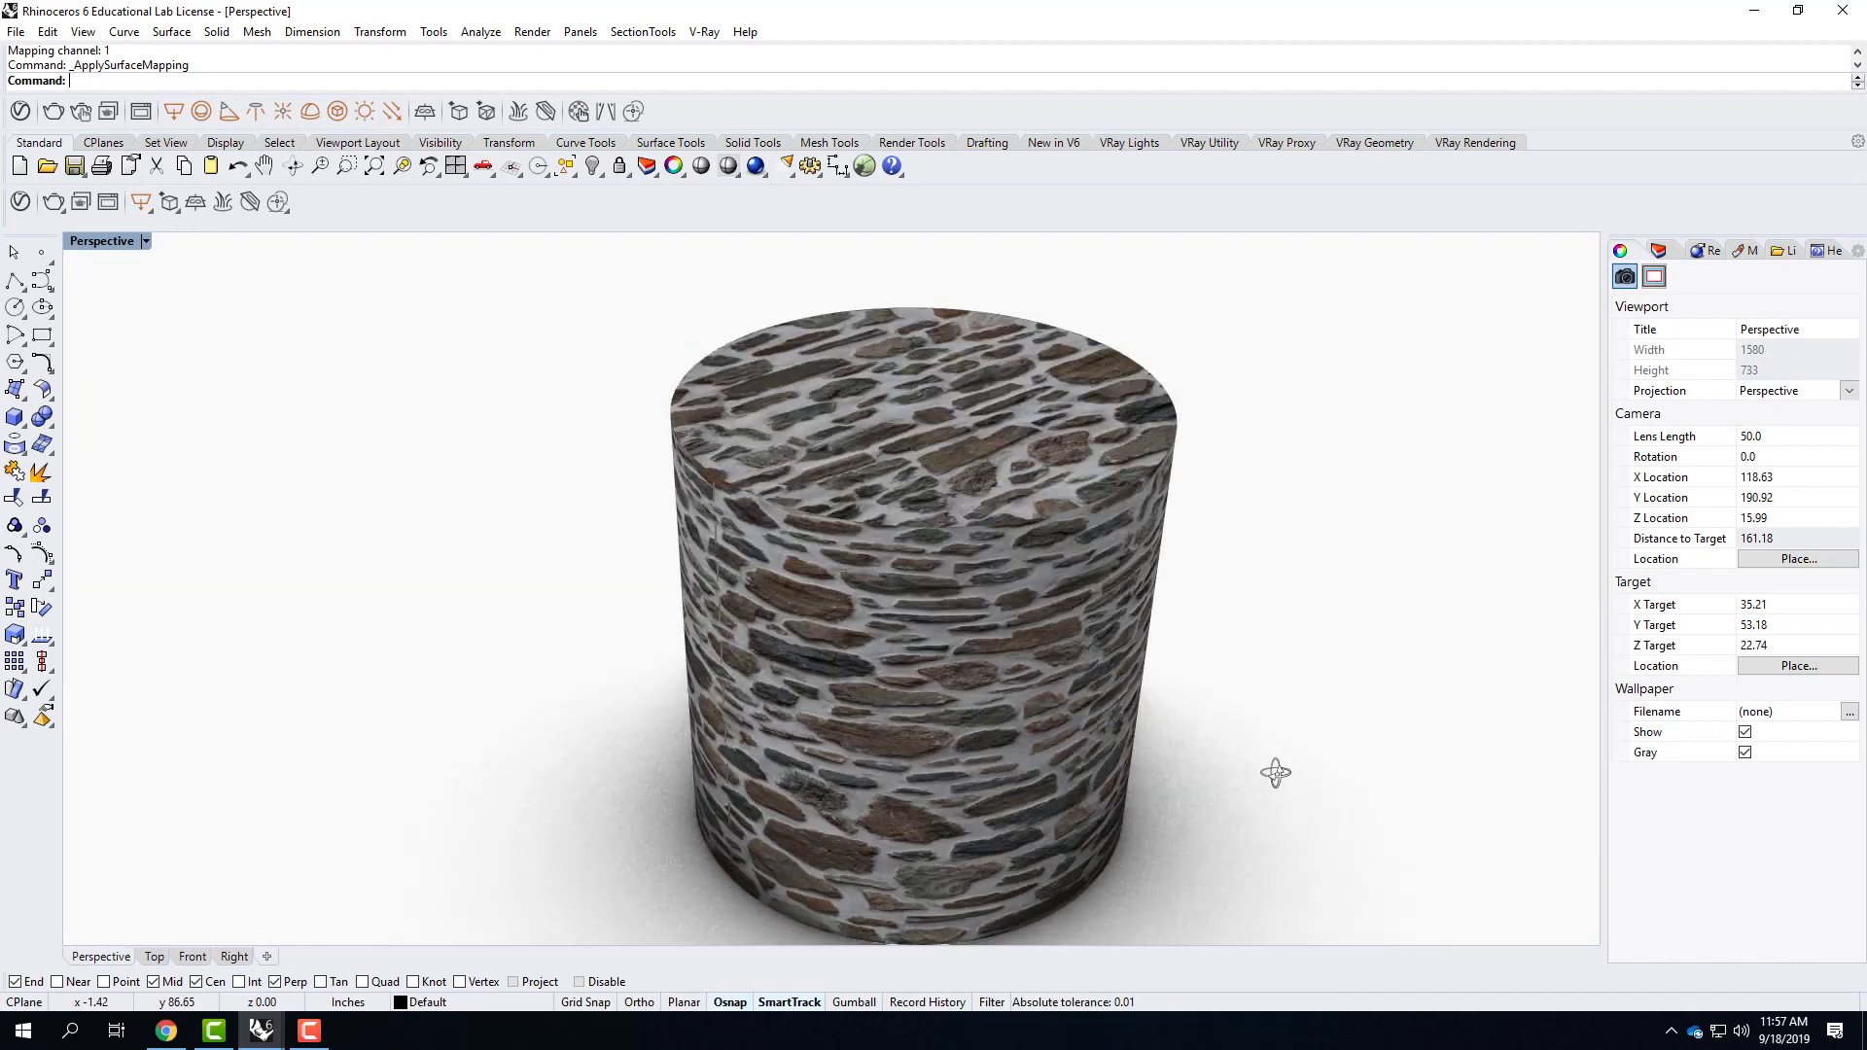
Select the cylinder's top and side surfaces to compare their mapping, and show all hidden objects.
left_click(929, 422, "ctrl+shift")
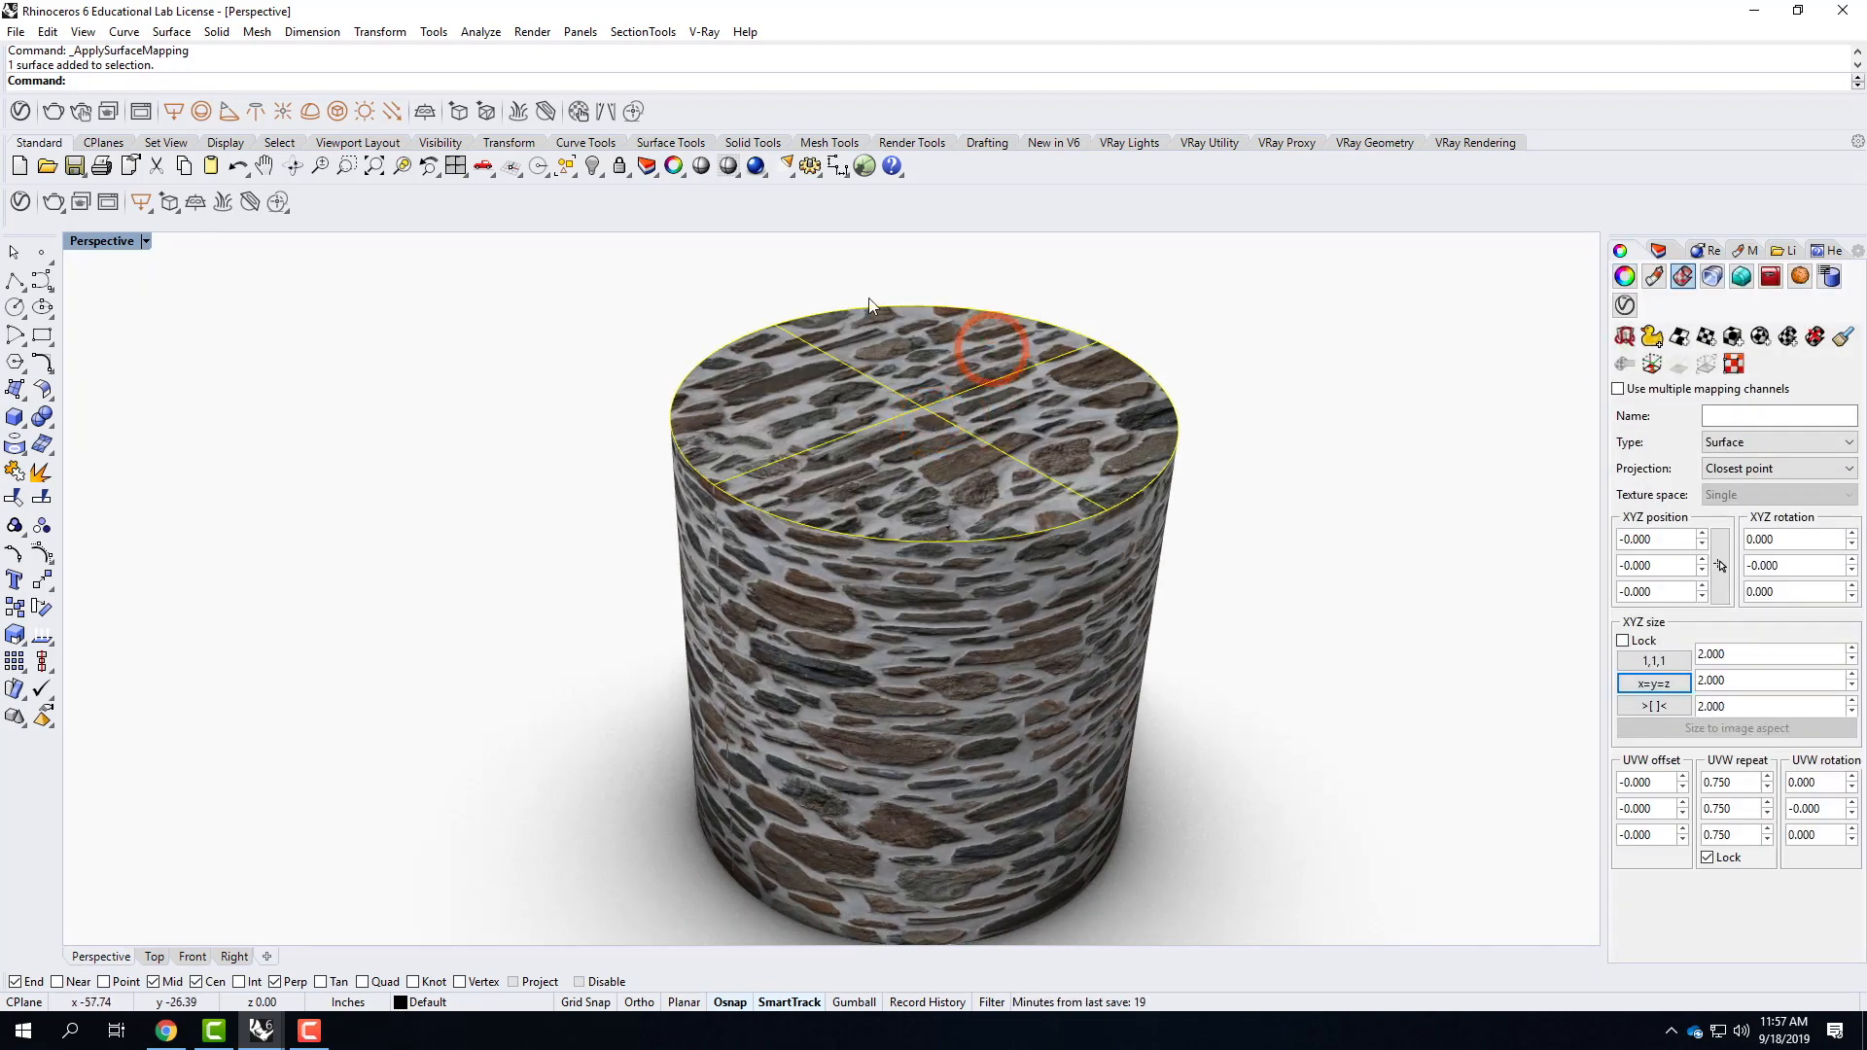
left_click(949, 736, "ctrl+shift")
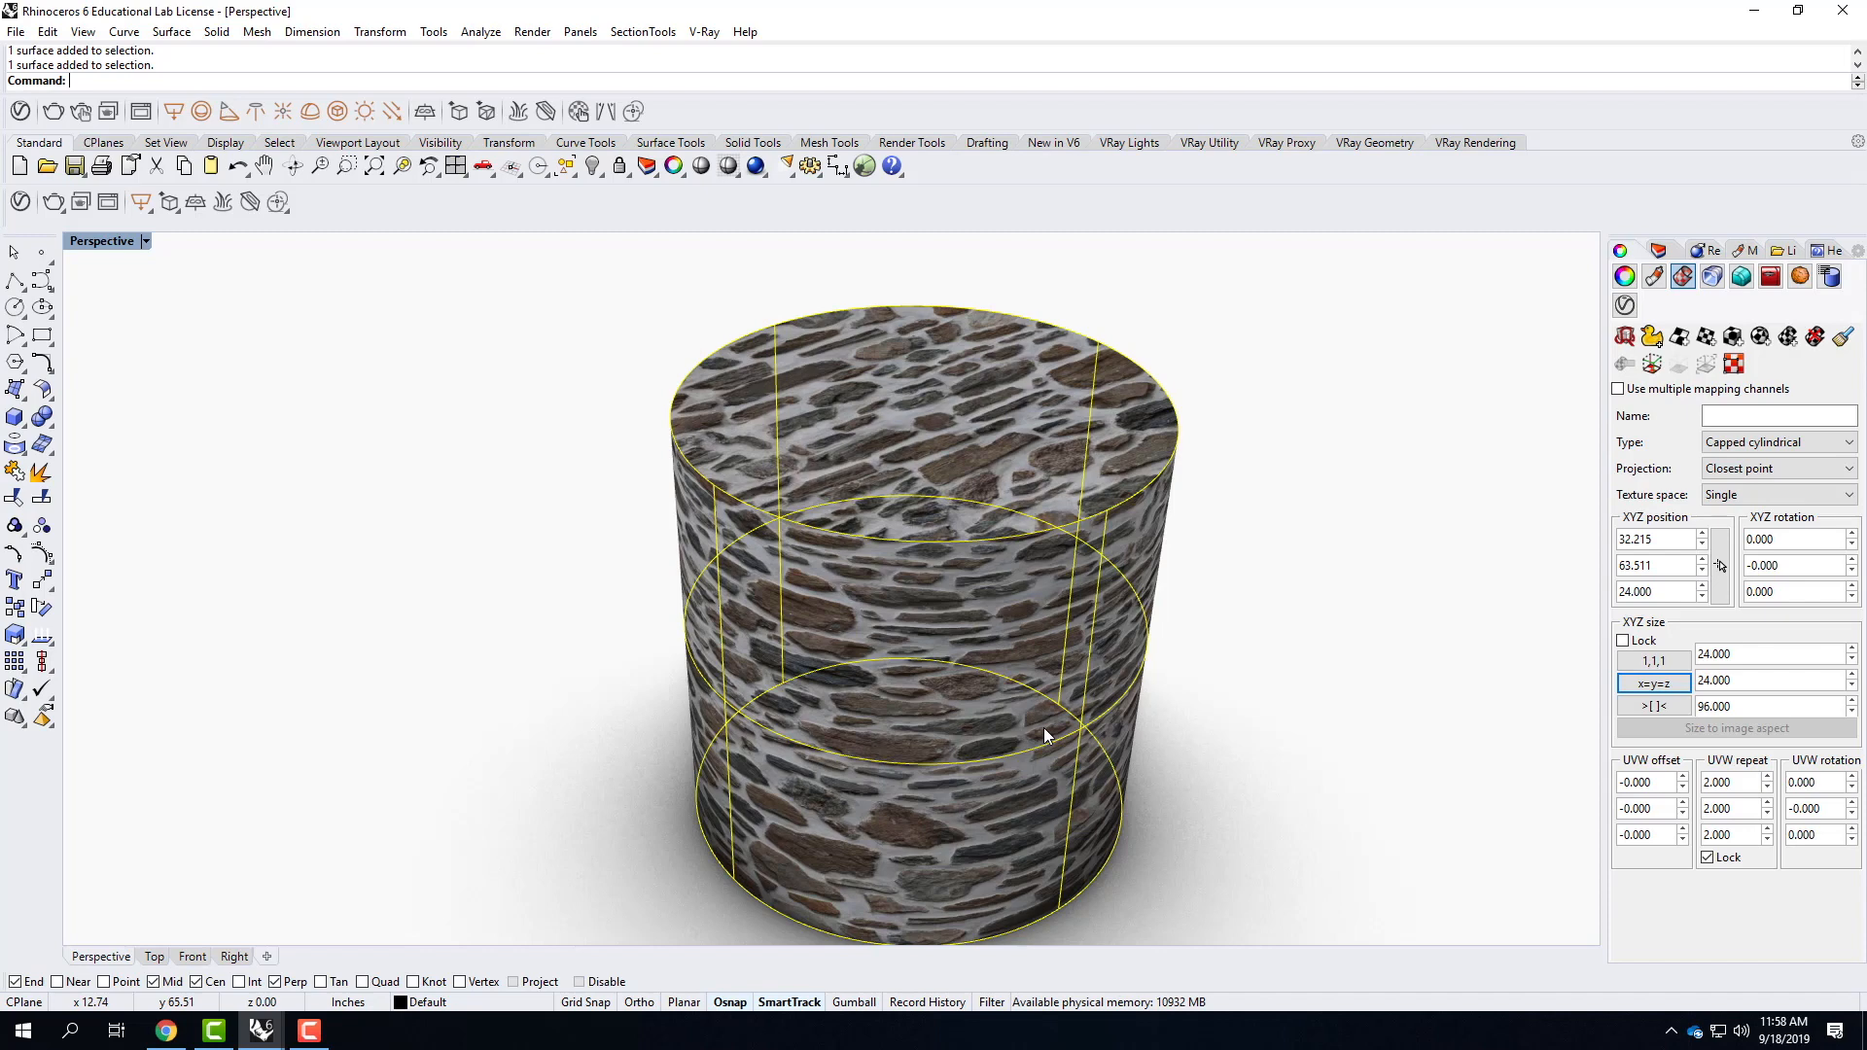
mouse_move(1065, 727)
right_mouse_down()
mouse_move(953, 613)
mouse_move(1001, 710)
mouse_move(1049, 747)
right_mouse_up()
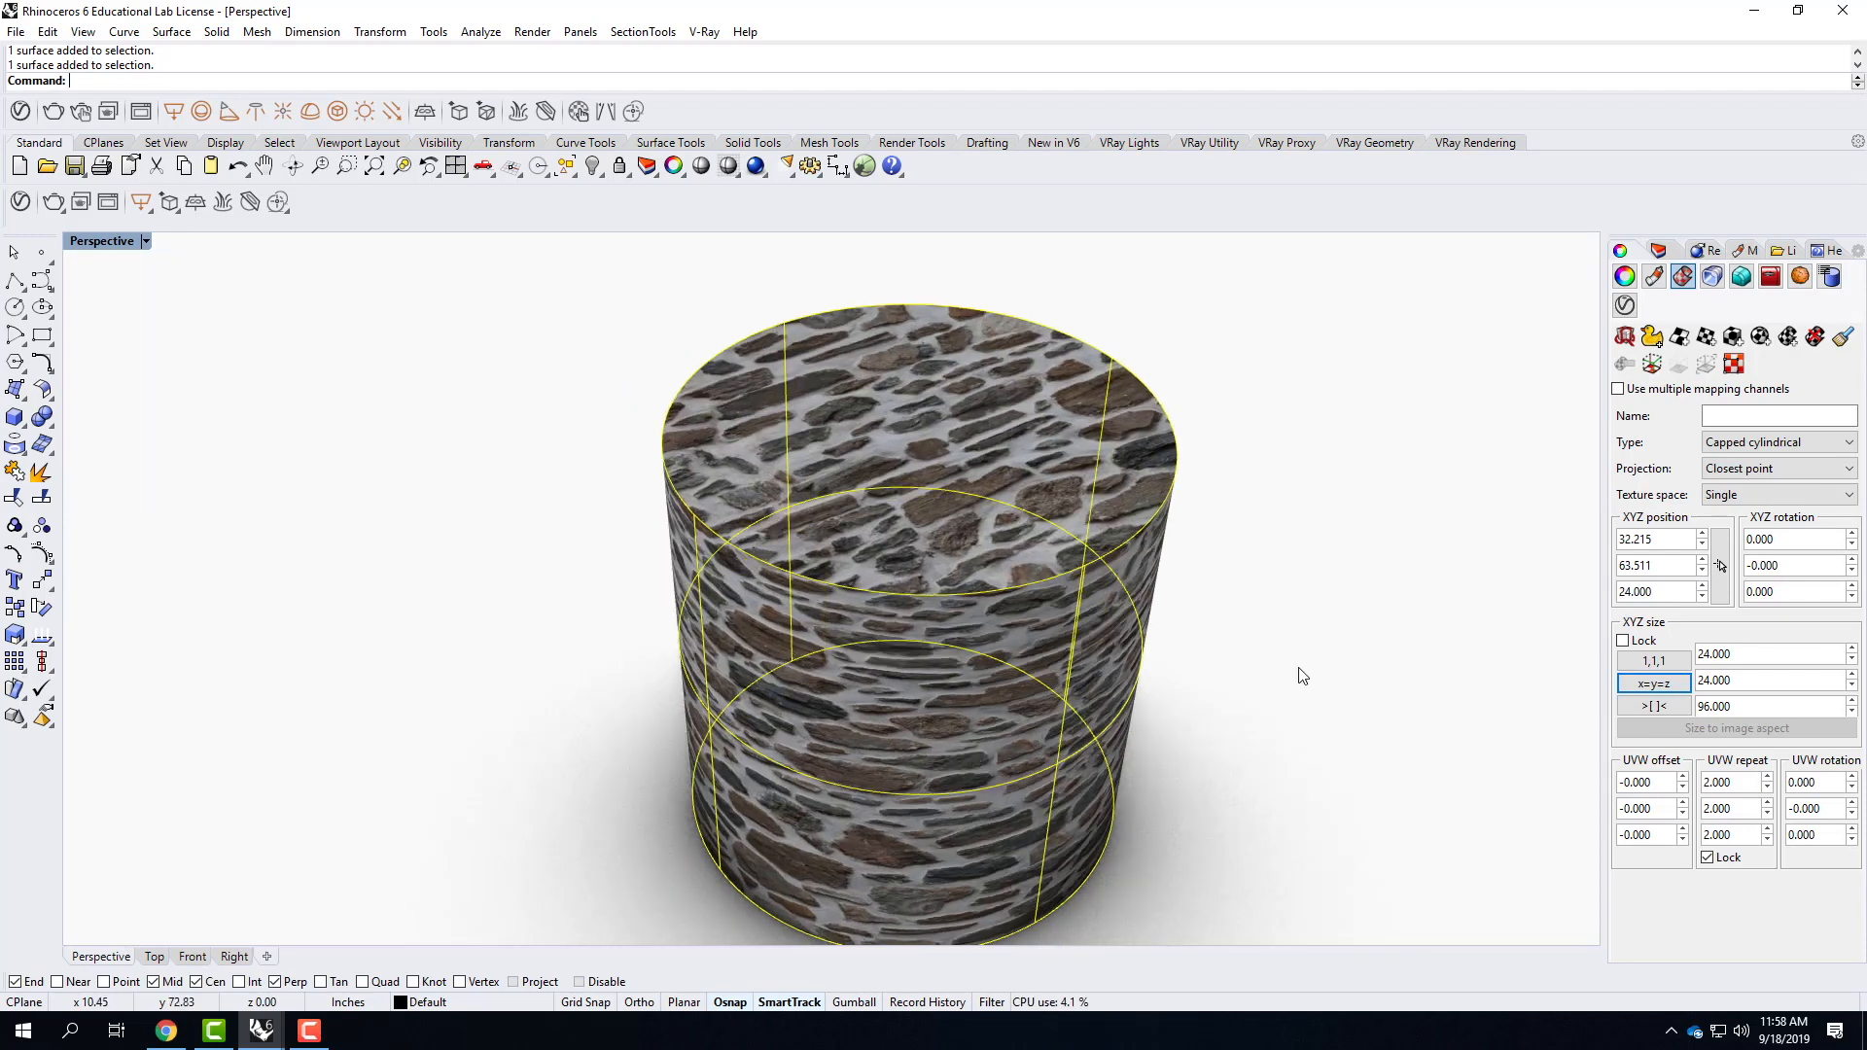
type("Show")
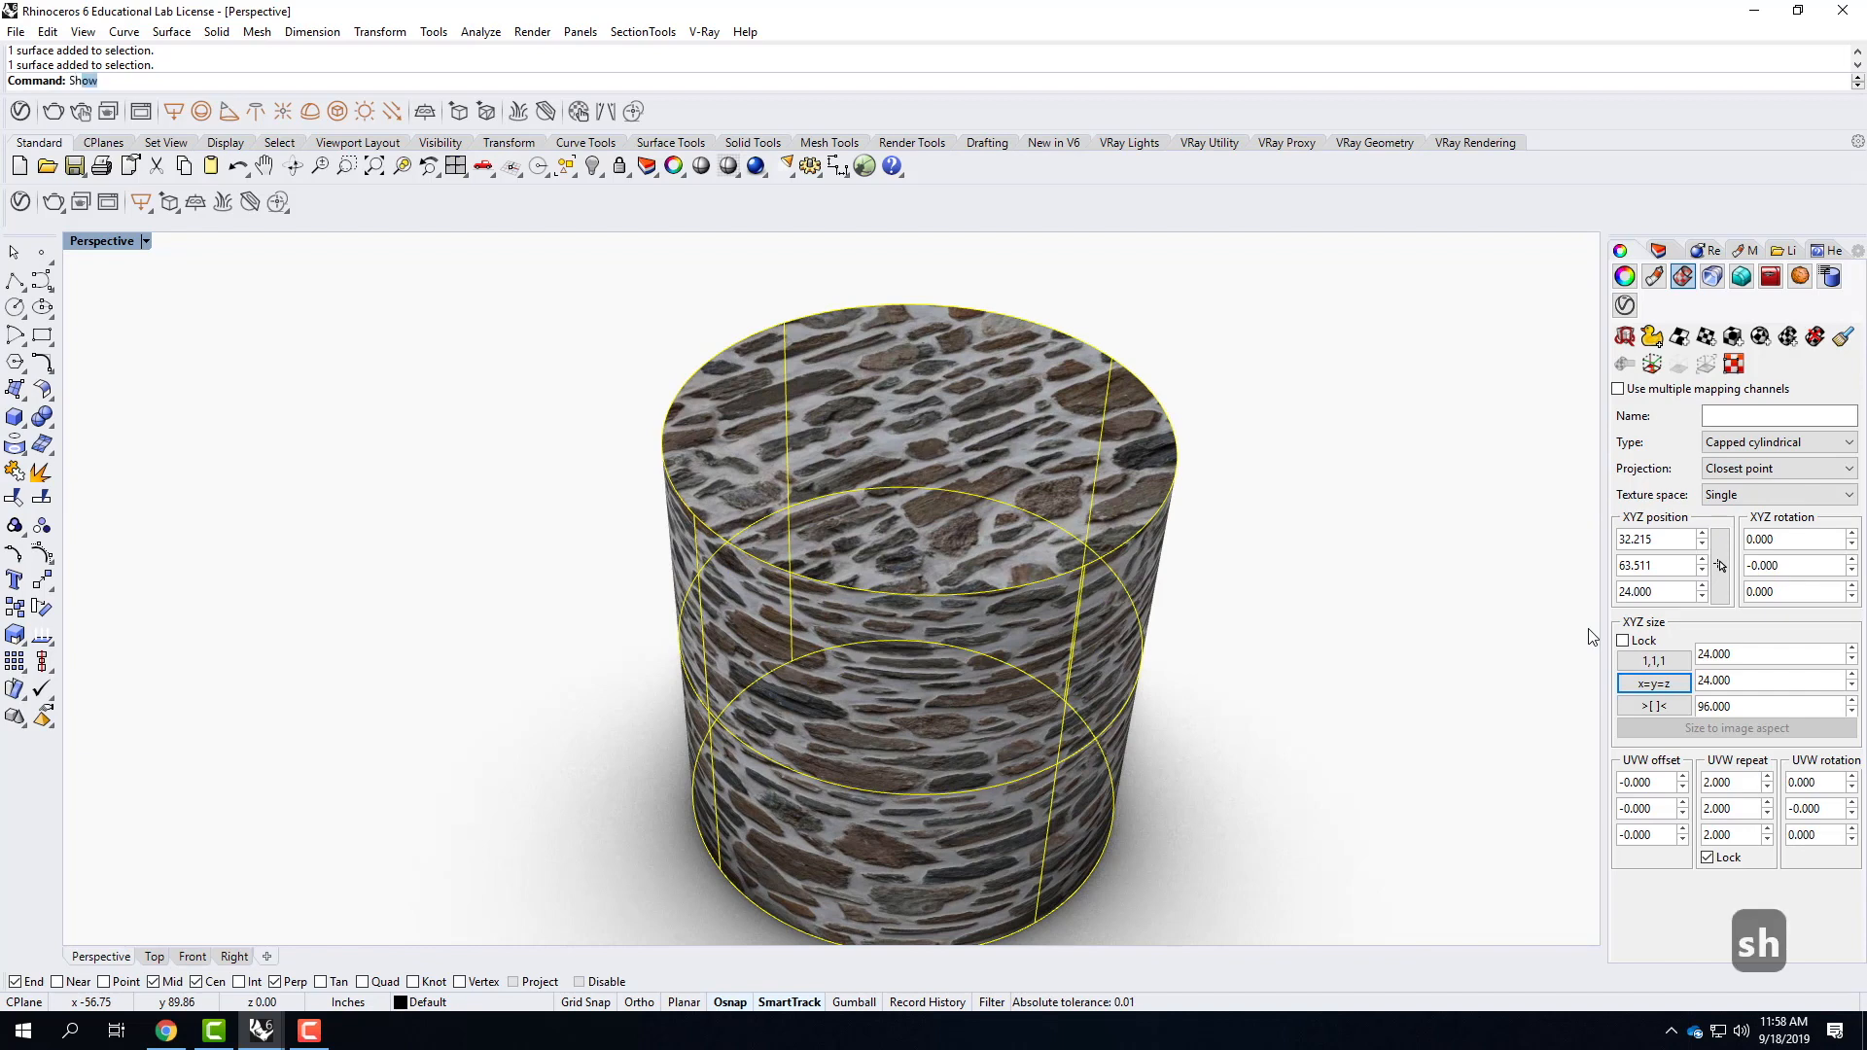
key("Return")
scroll(1332, 486, "down", 8)
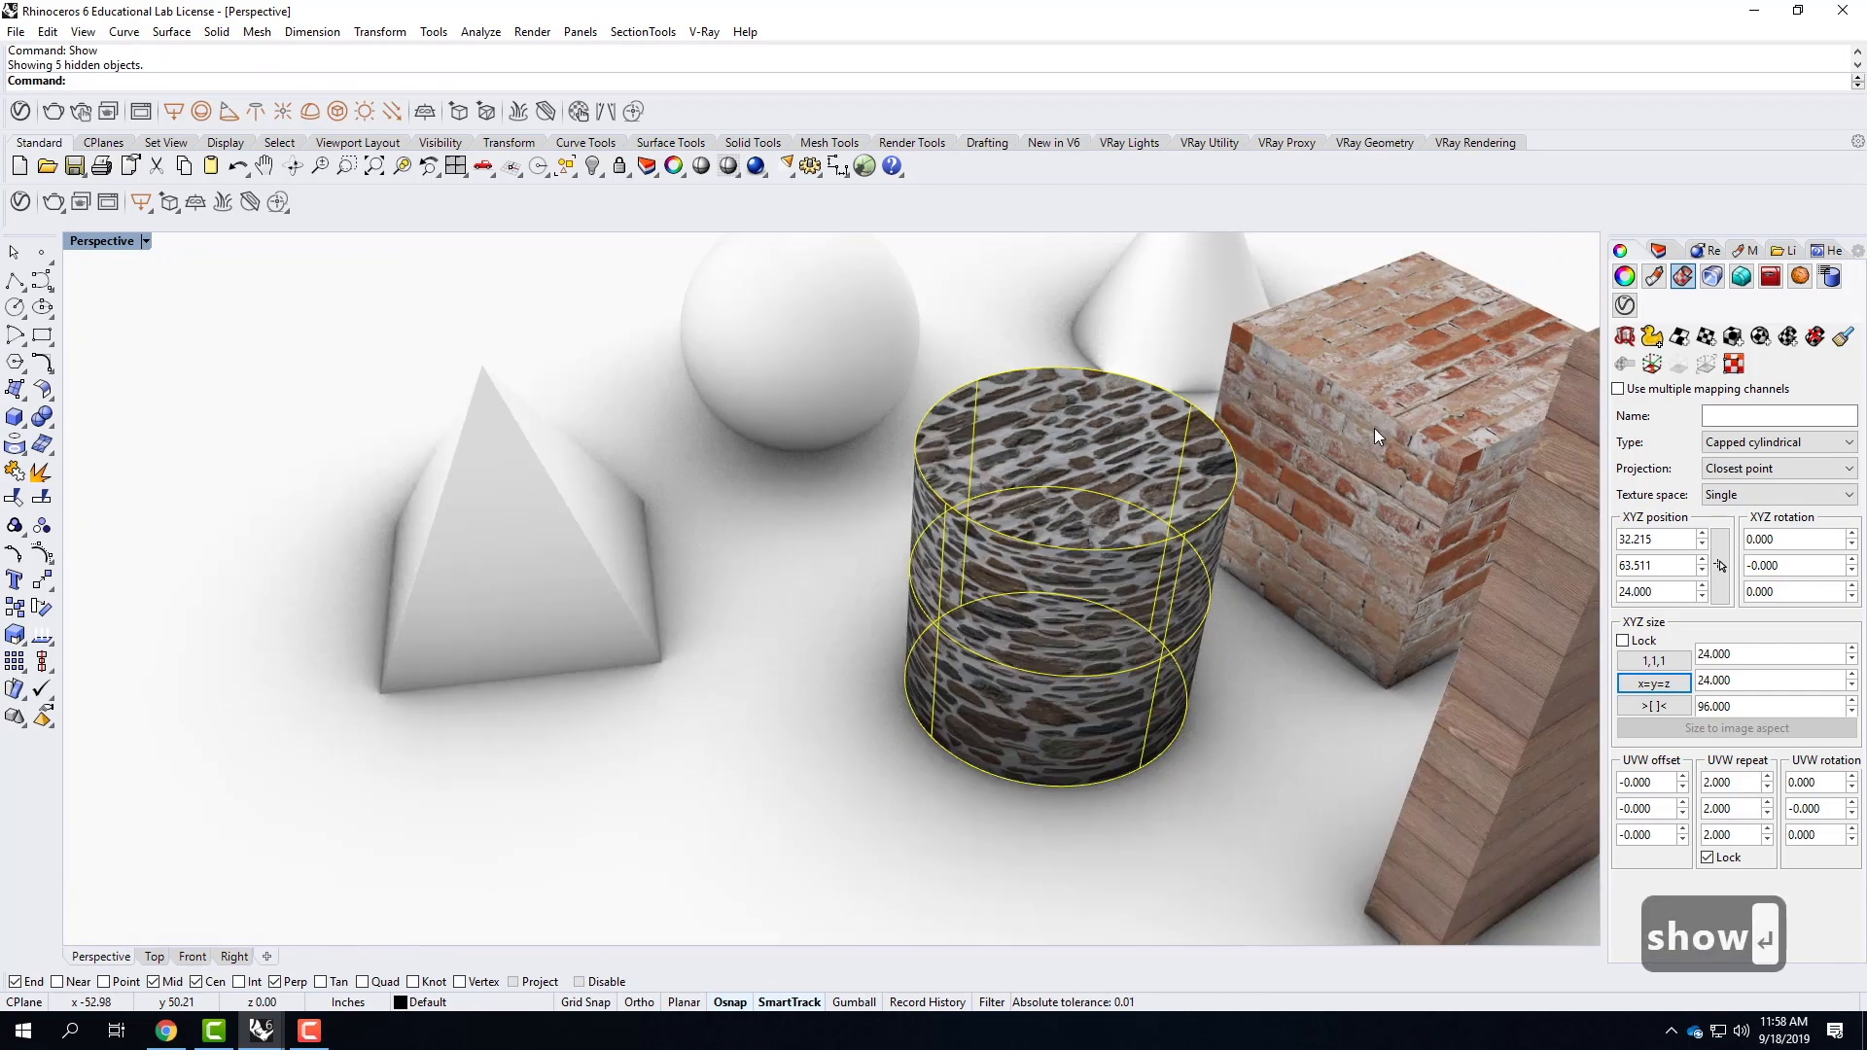
Look over the solids in the scene, selecting the sphere and the cone in turn.
right_click_drag(875, 450, 1192, 584)
right_click_drag(1192, 584, 1336, 422)
left_click(388, 680)
right_click_drag(388, 679, 587, 635)
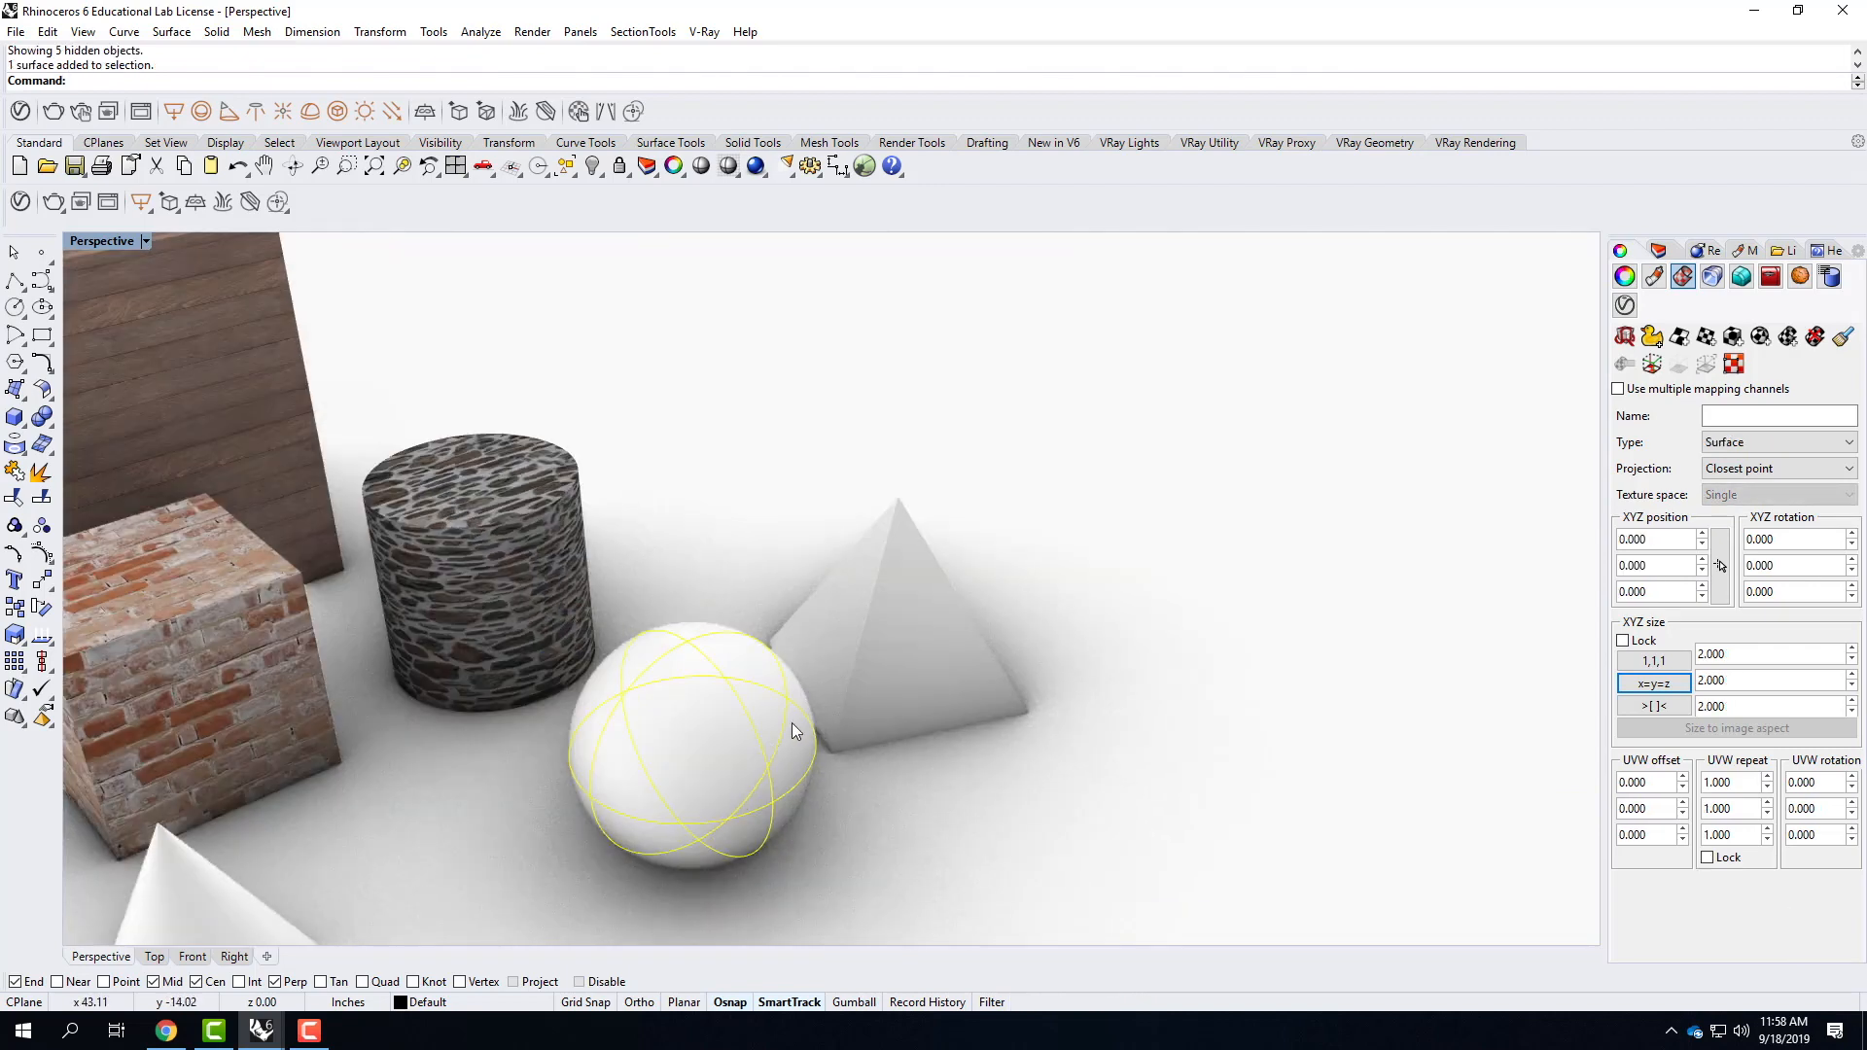
scroll(791, 722, "up", 3)
scroll(1092, 453, "down", 5)
left_click(501, 646)
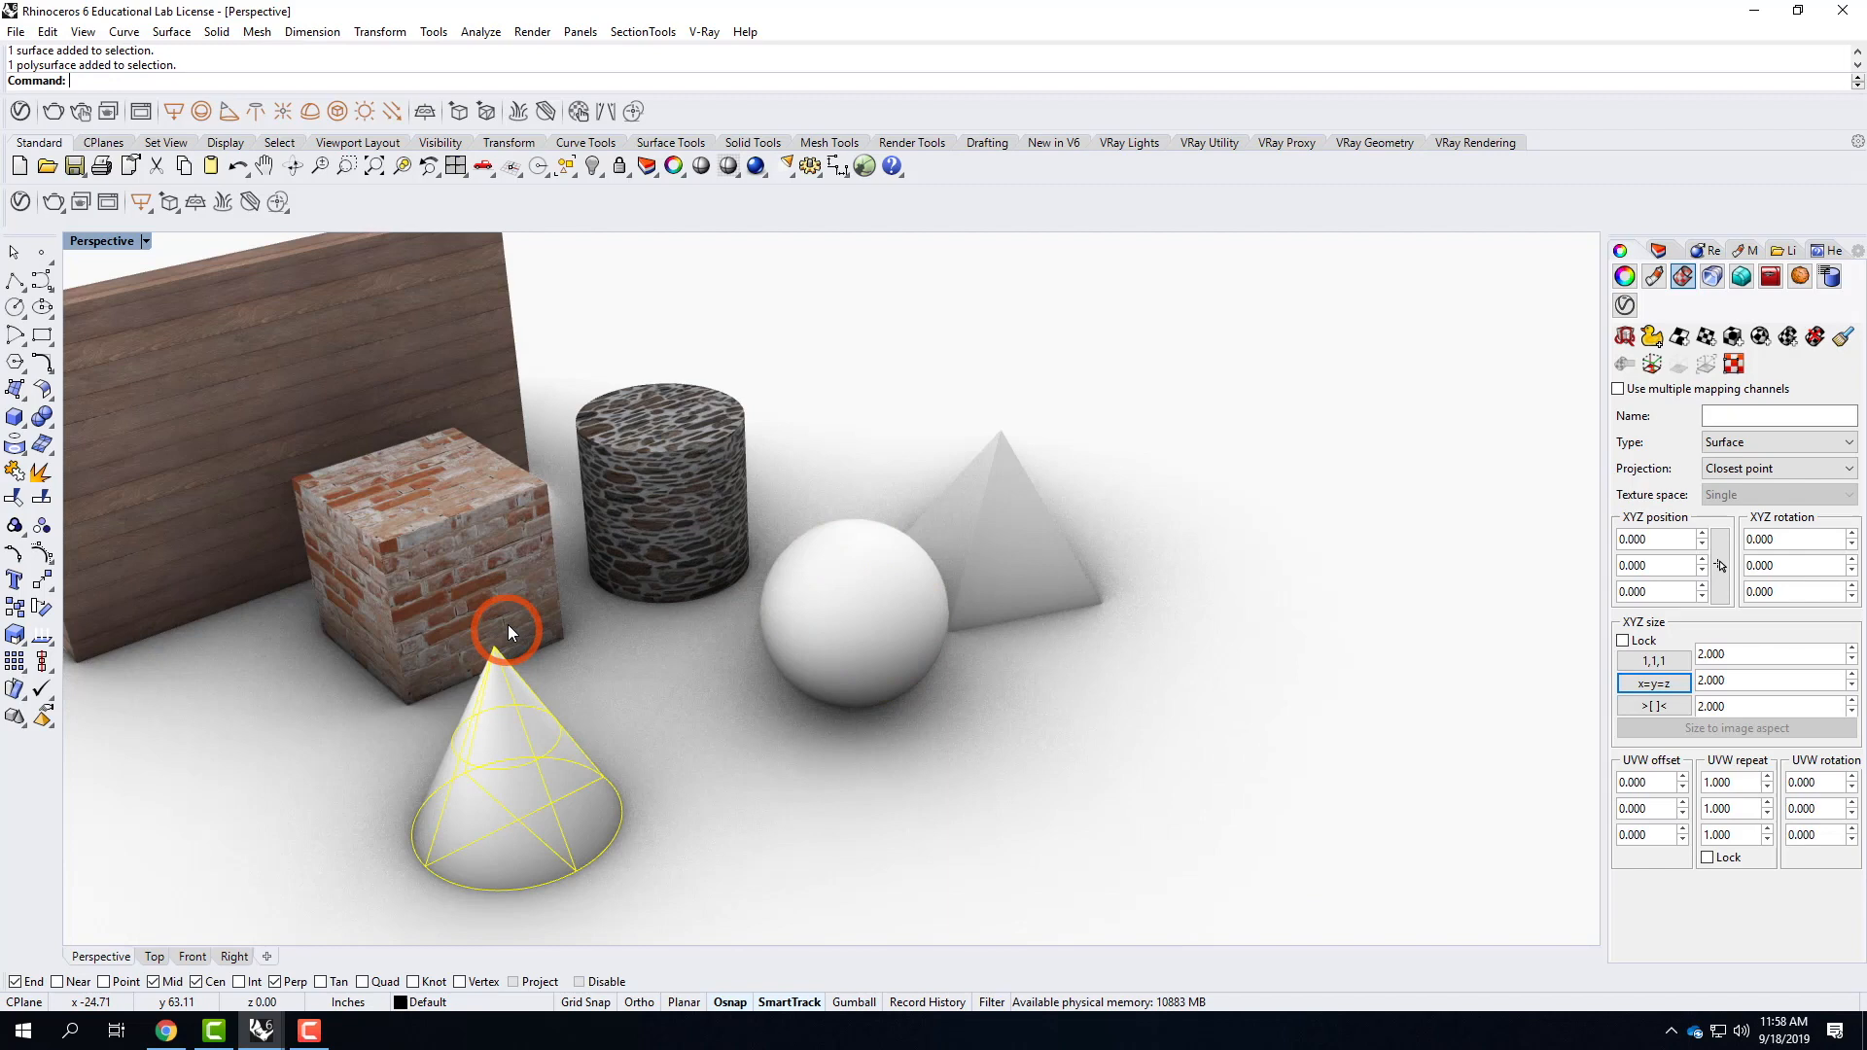
Hide the cone, the brick box, the wood panel and the top surface of the stone cylinder.
left_click(429, 515, "shift")
left_click_drag(455, 545, 459, 518, "shift")
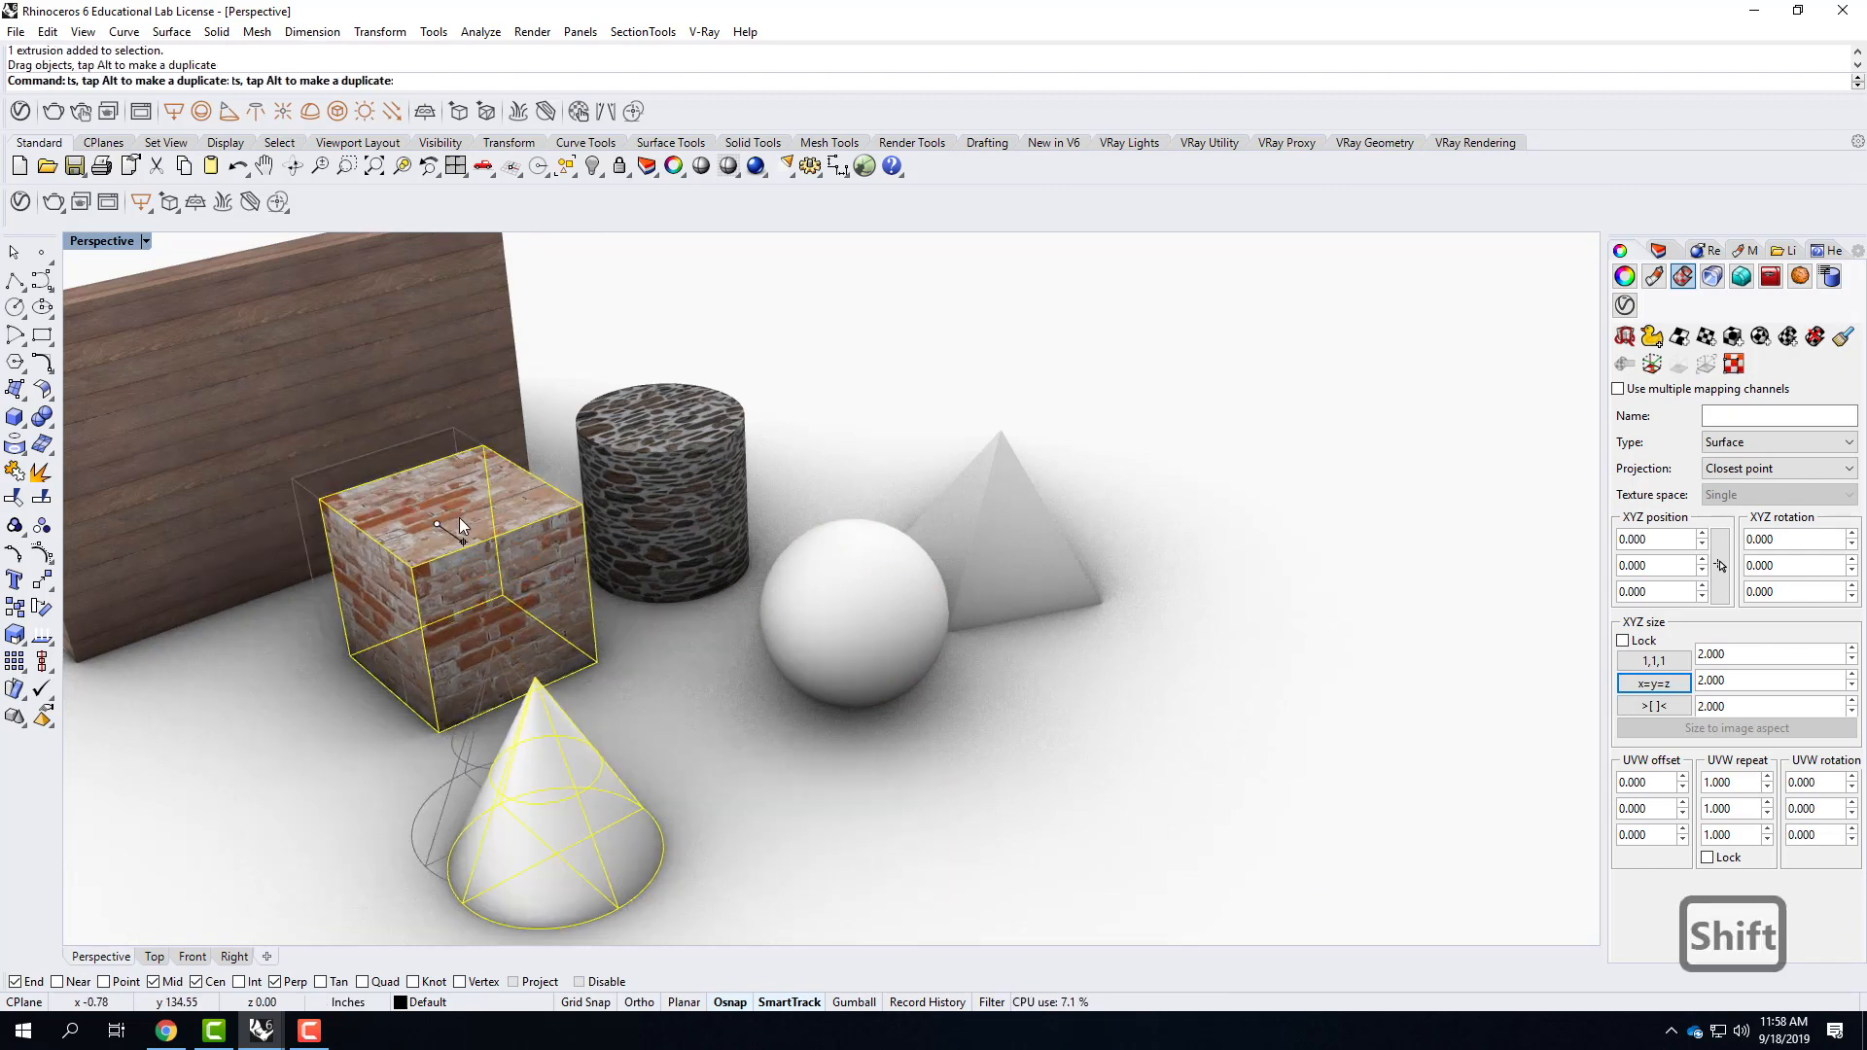
key("Escape")
left_click(538, 775)
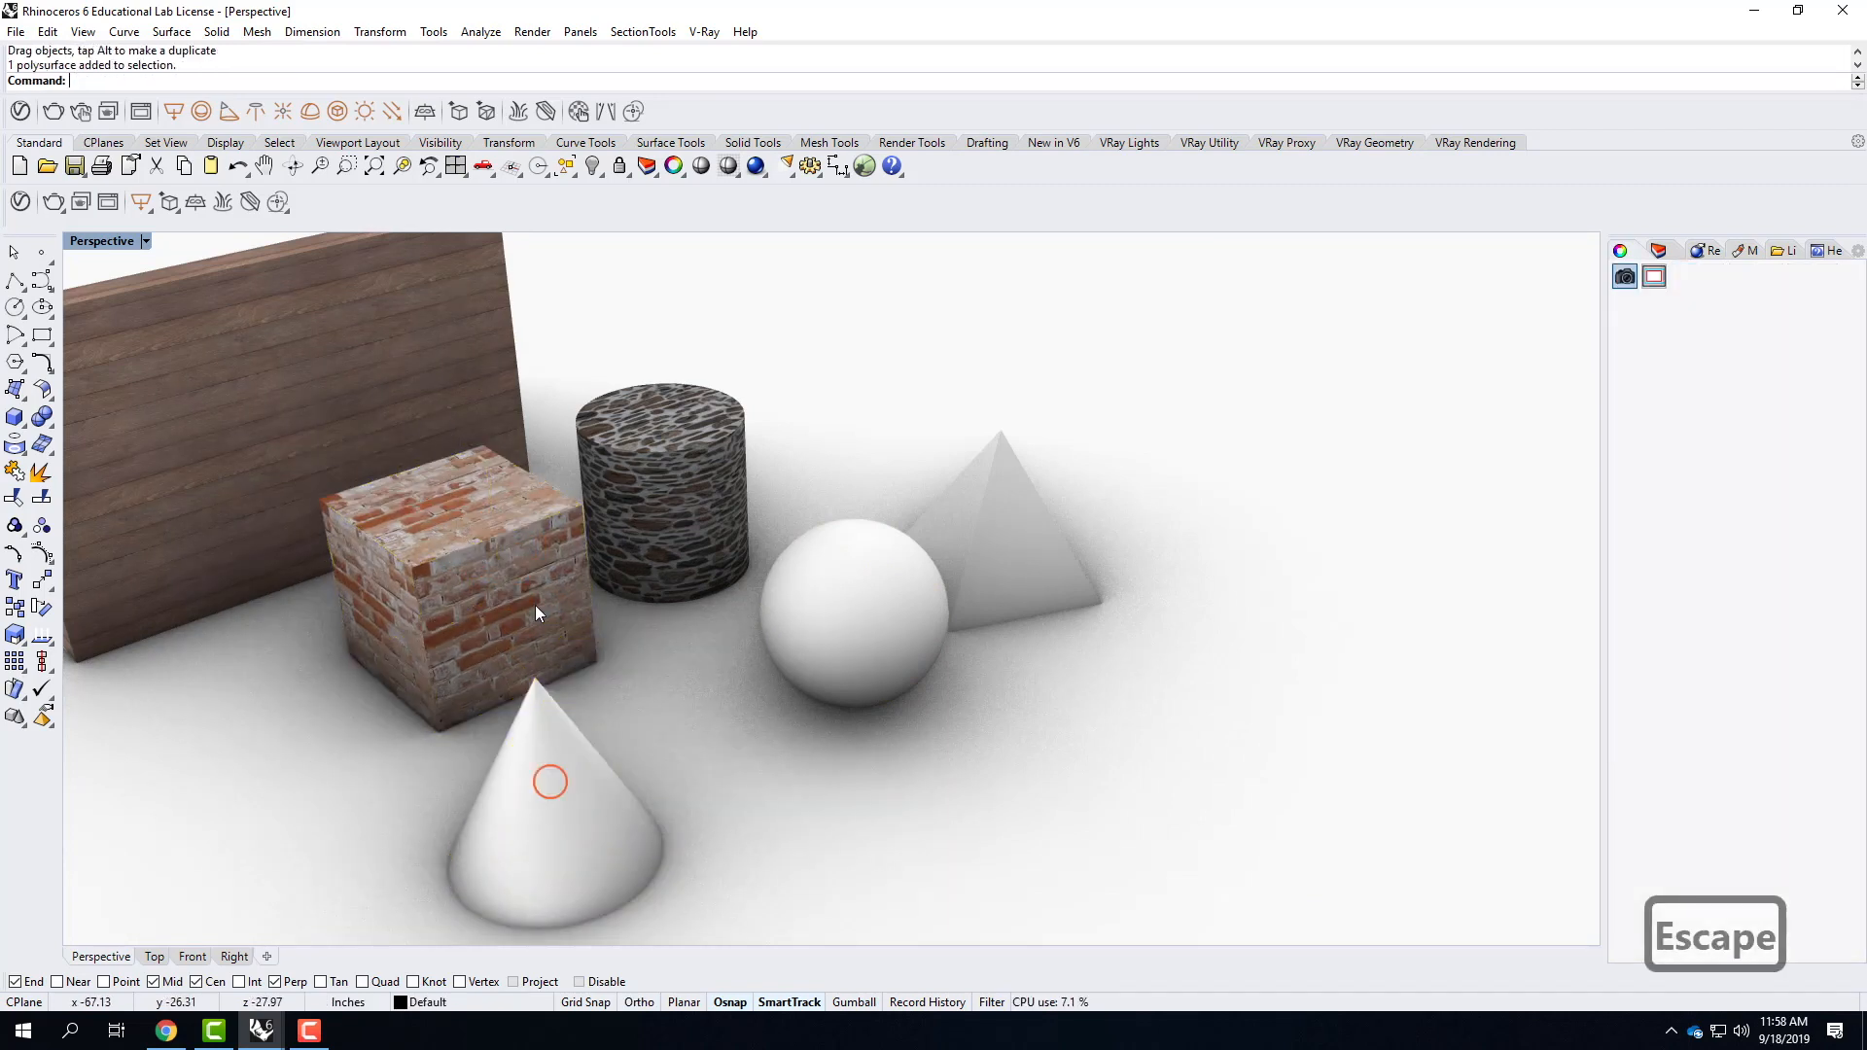
left_click(503, 568, "shift")
left_click(419, 403, "shift")
left_click(675, 451, "shift")
left_click(970, 470, "shift")
type("hide")
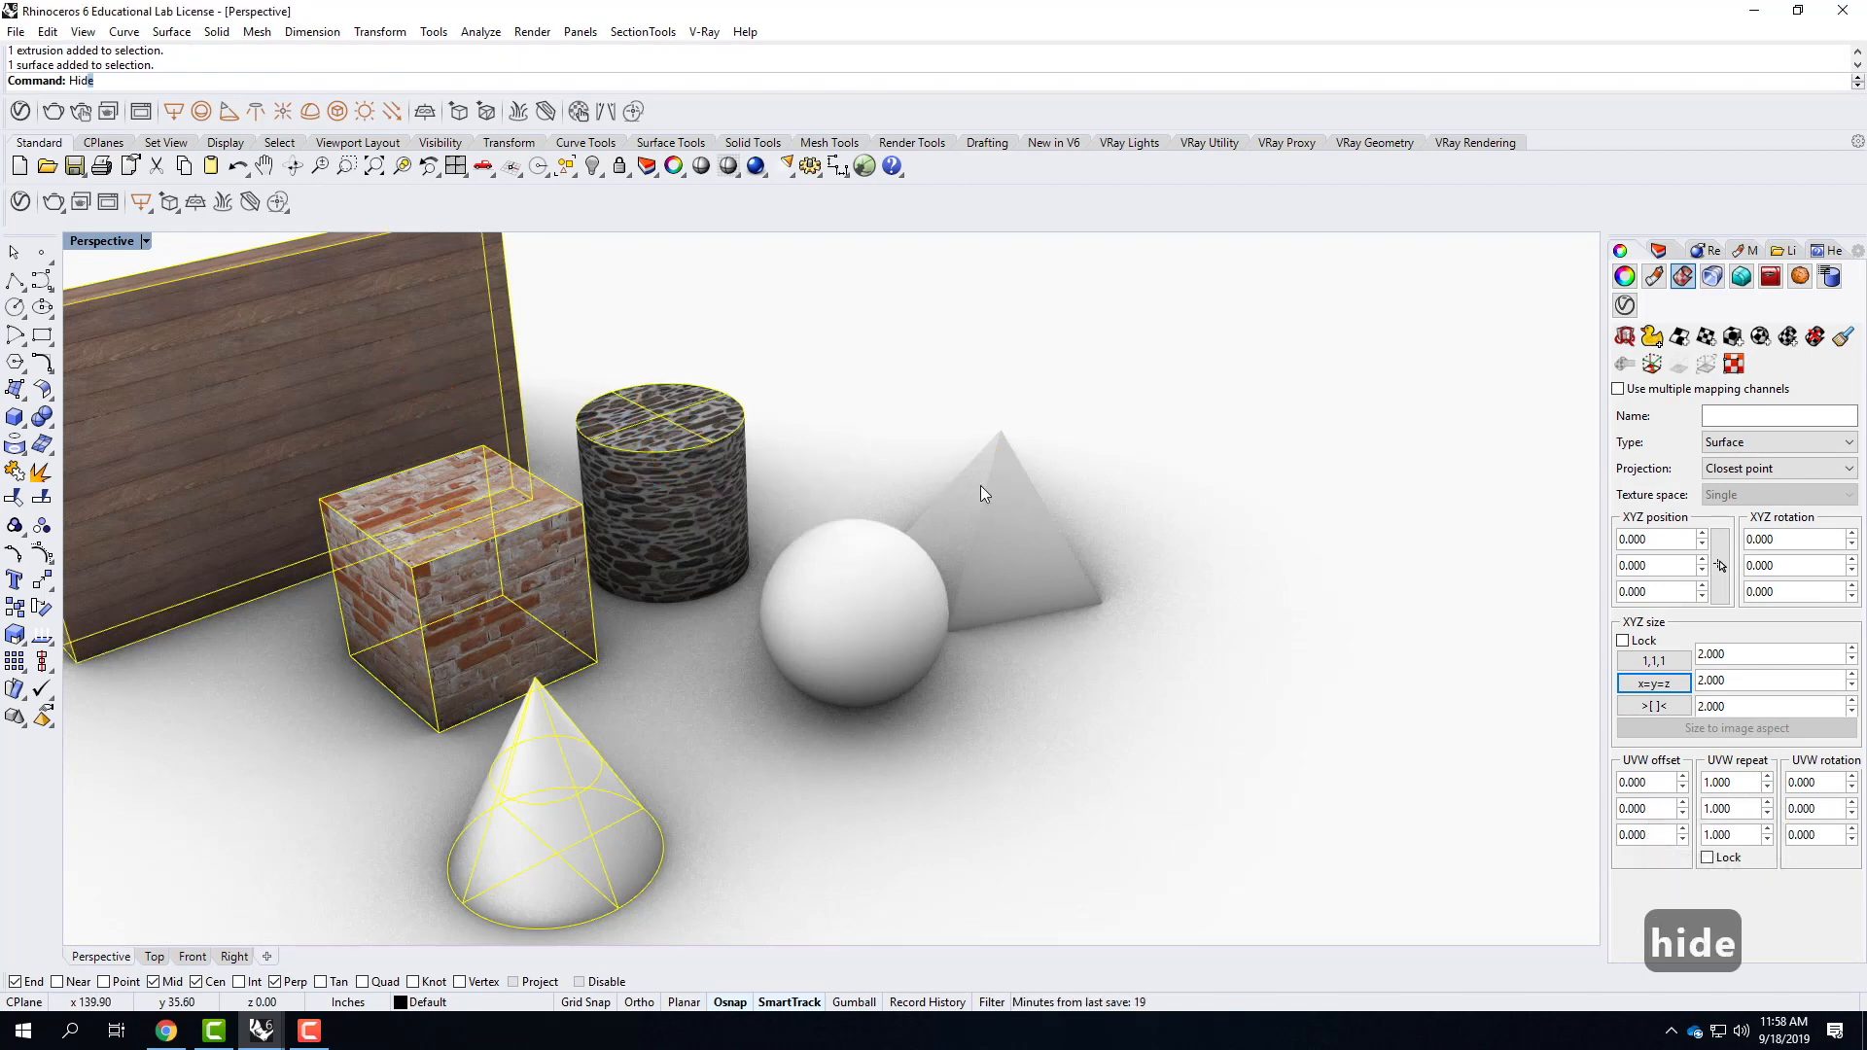
key("Return")
Hide the stone cylinder's side surface and delete its bottom surface.
left_click(649, 493)
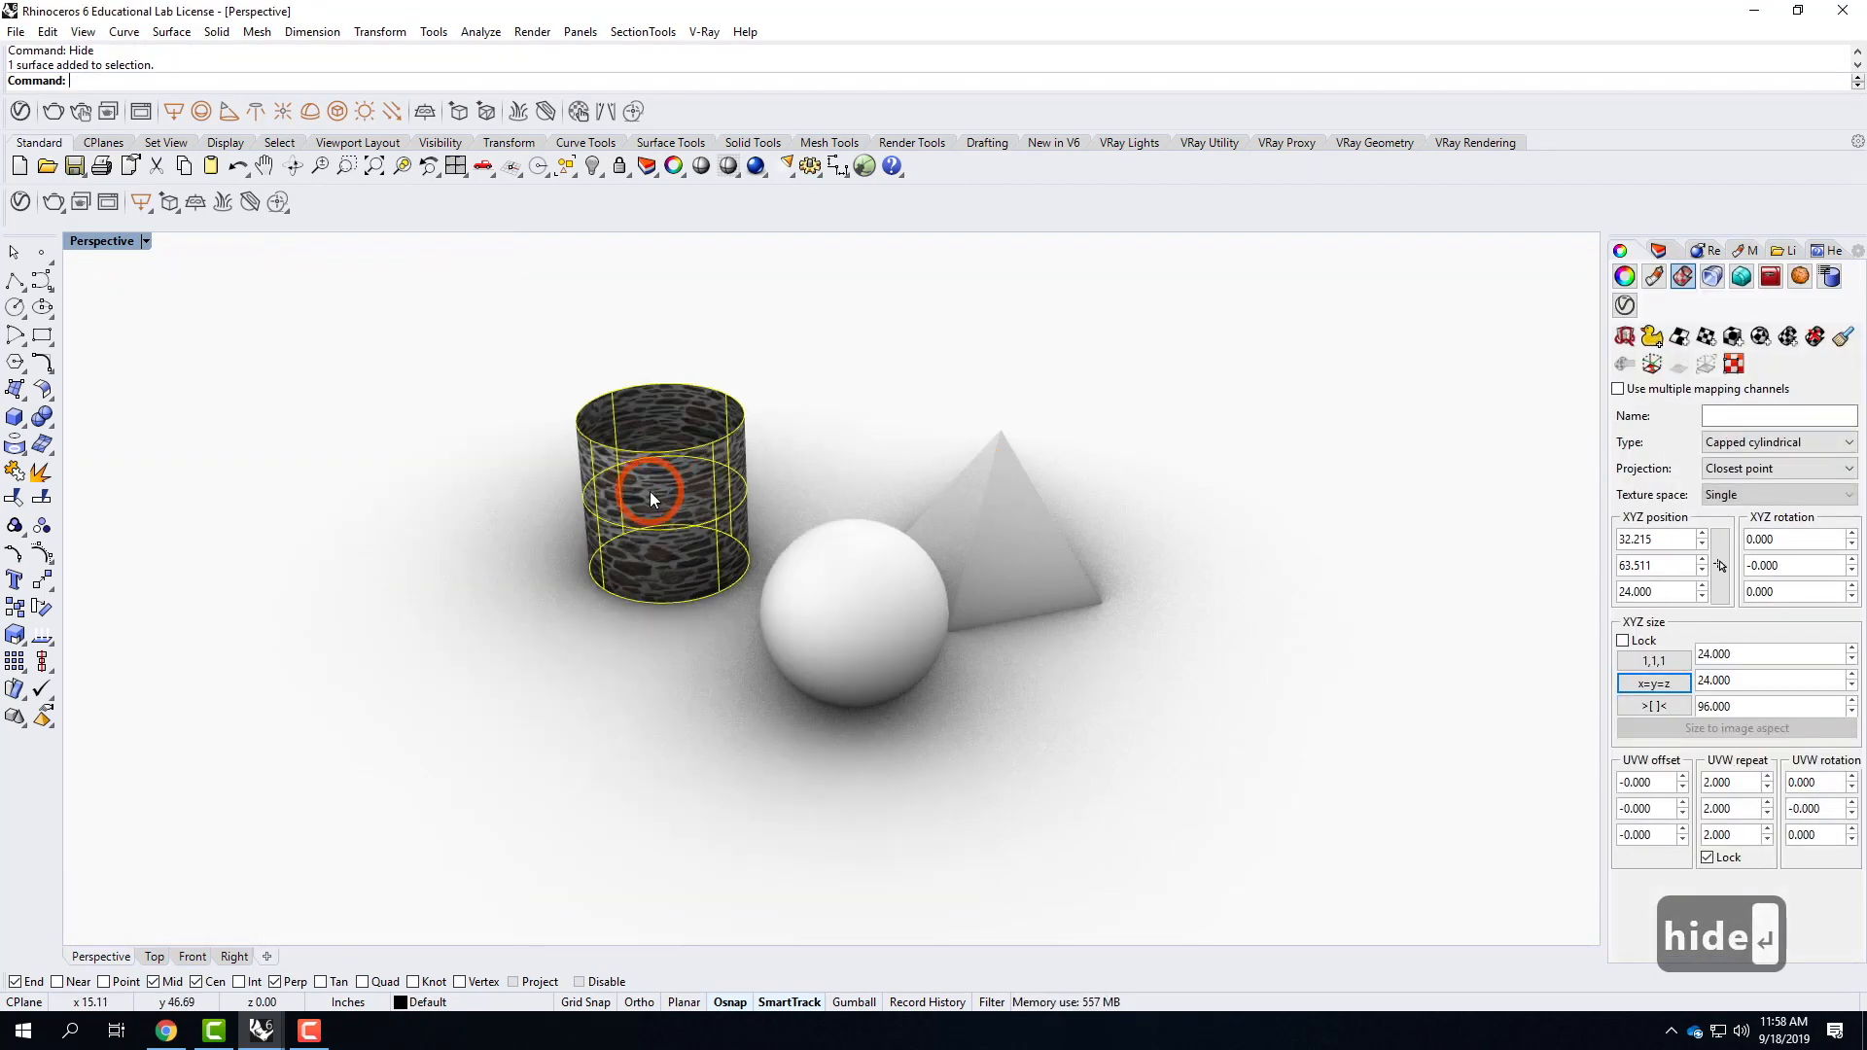
type("hide")
key("Return")
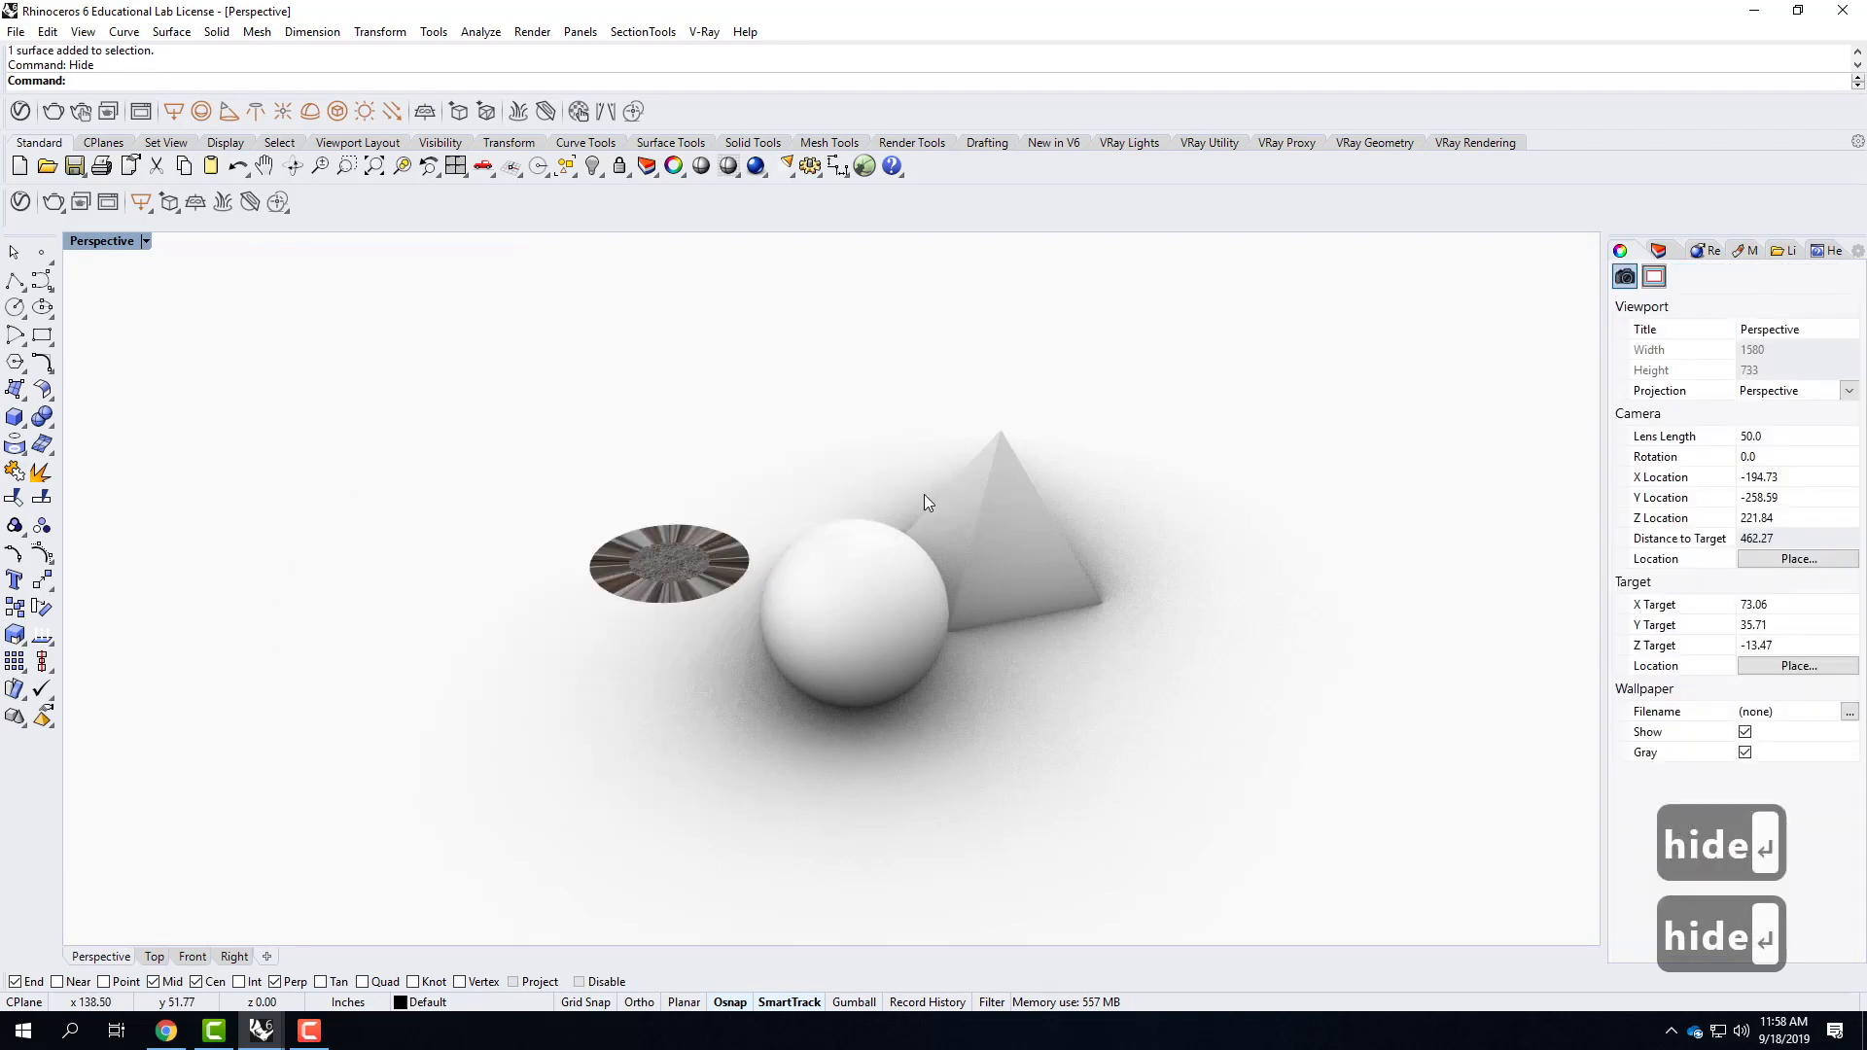
left_click(645, 550)
key("Delete")
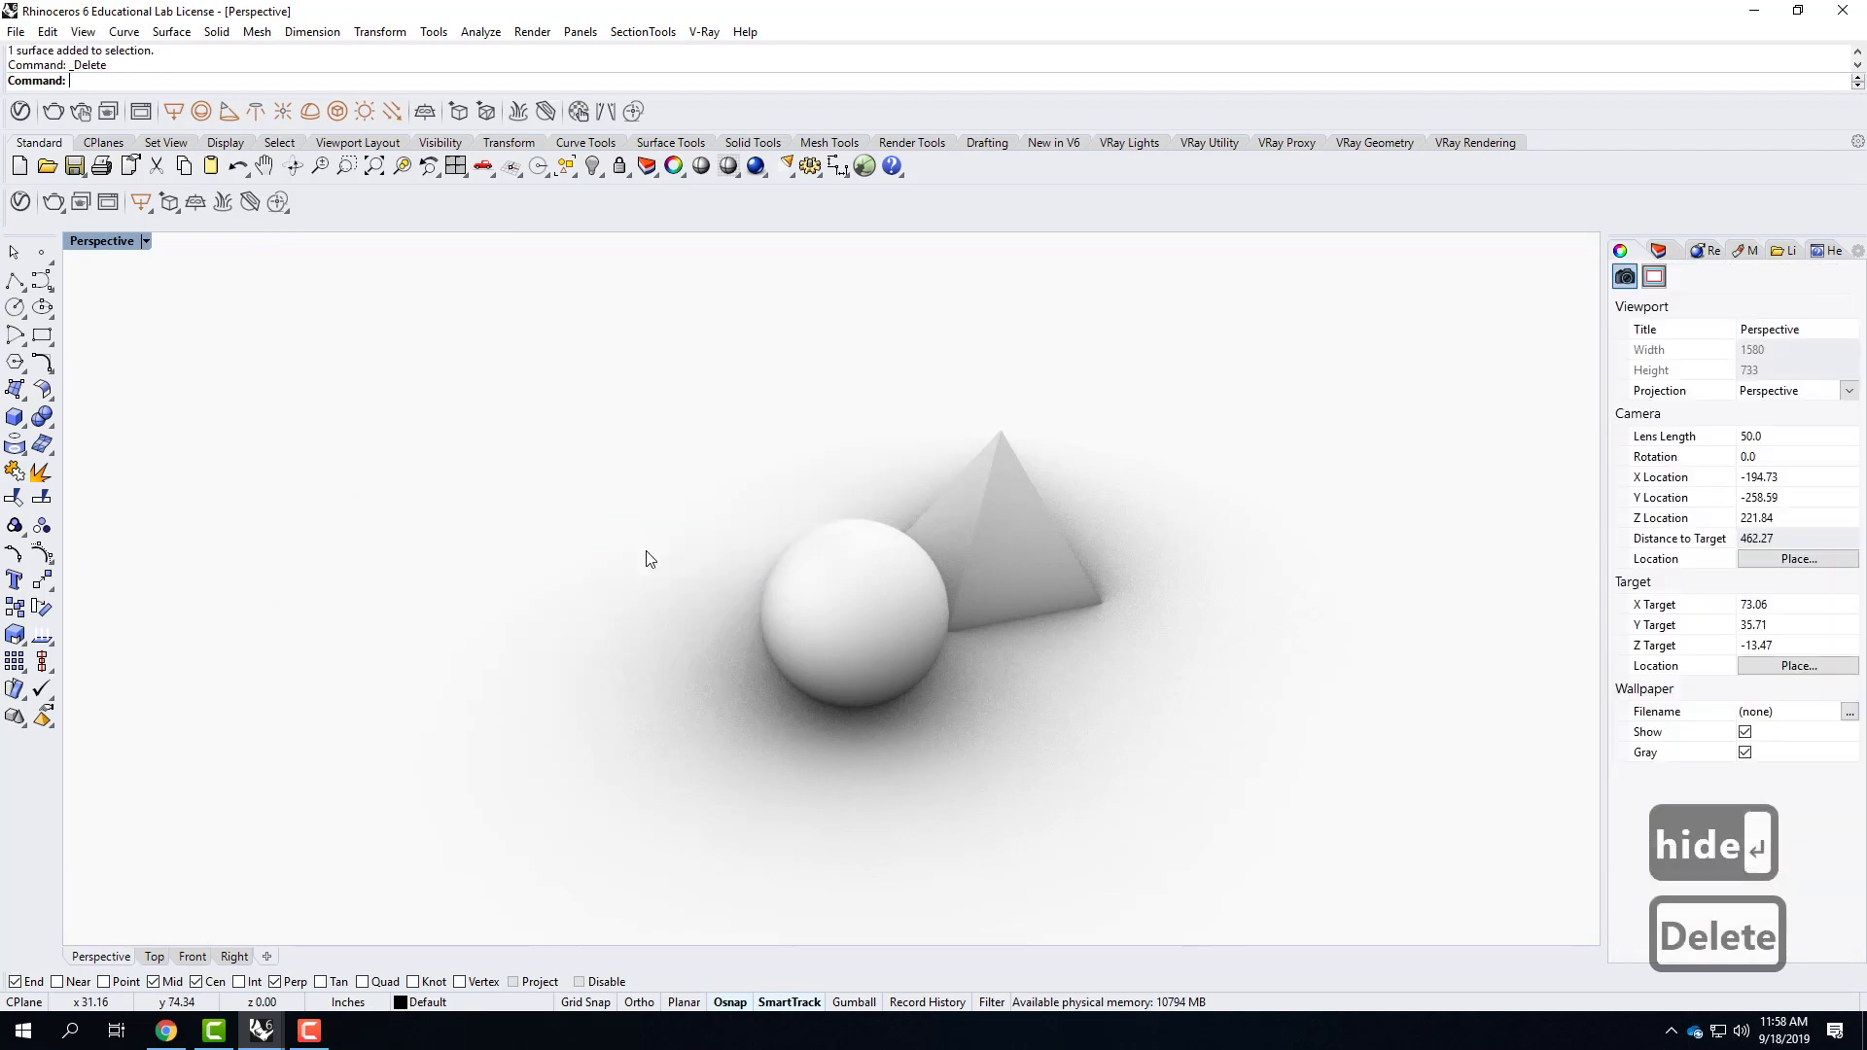
Hide the pyramid and zoom the perspective view to the selected sphere.
left_click(1049, 544)
type("hide")
key("Return")
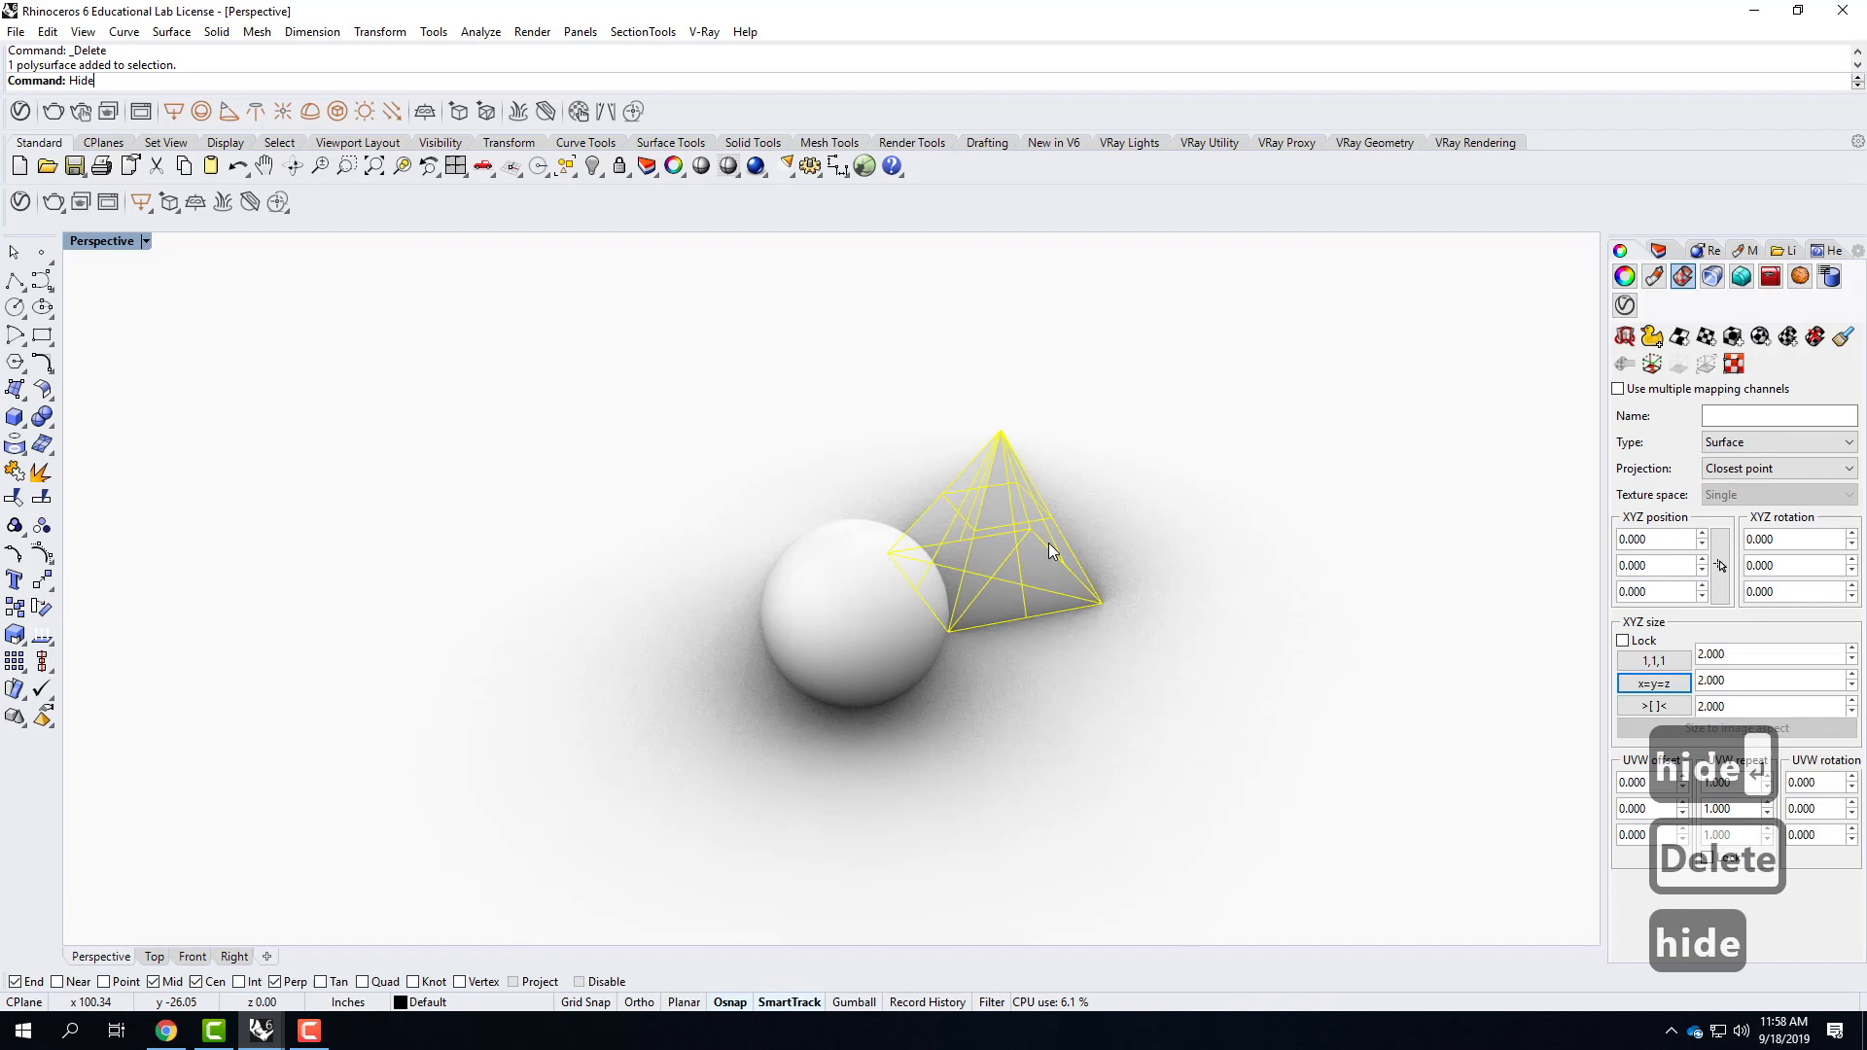
left_click(830, 605)
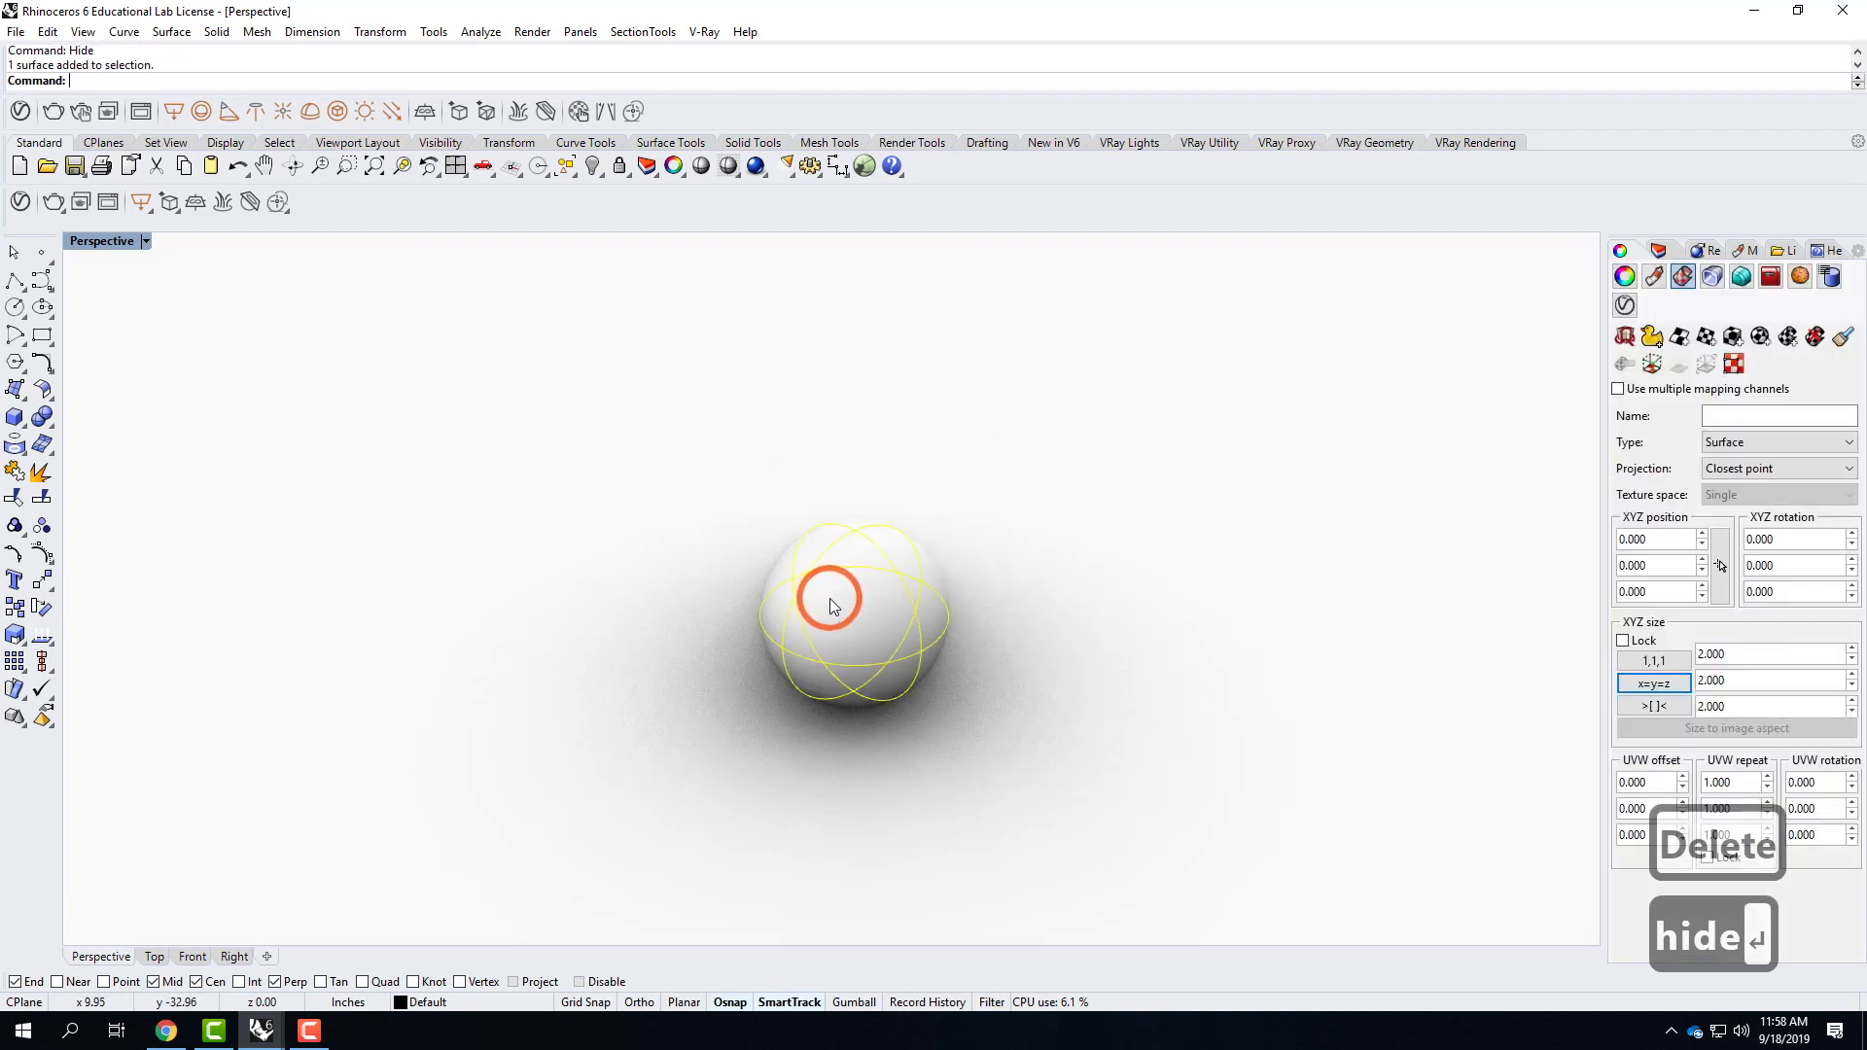
type("z")
key("Return")
type("s")
key("Return")
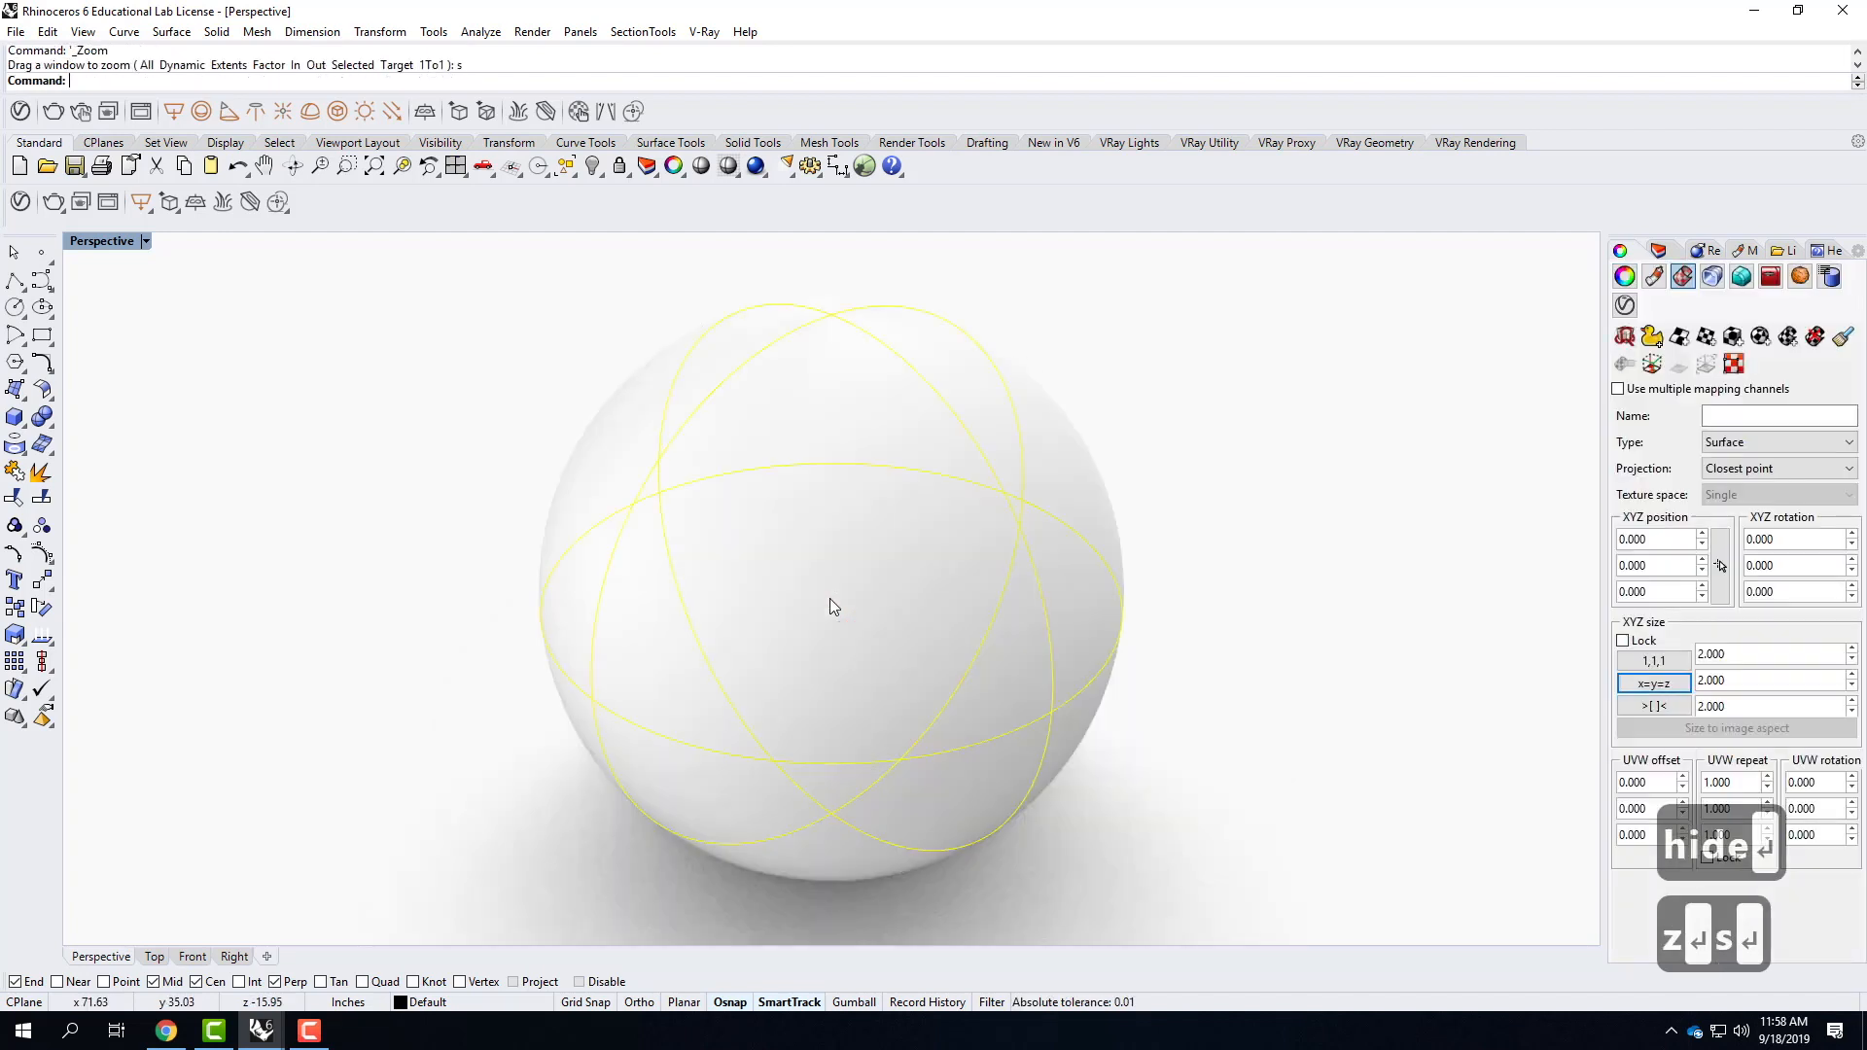
Apply the existing Wood_Planks_A01_100cm V-Ray material to the sphere and close the asset editor.
left_click(1208, 505)
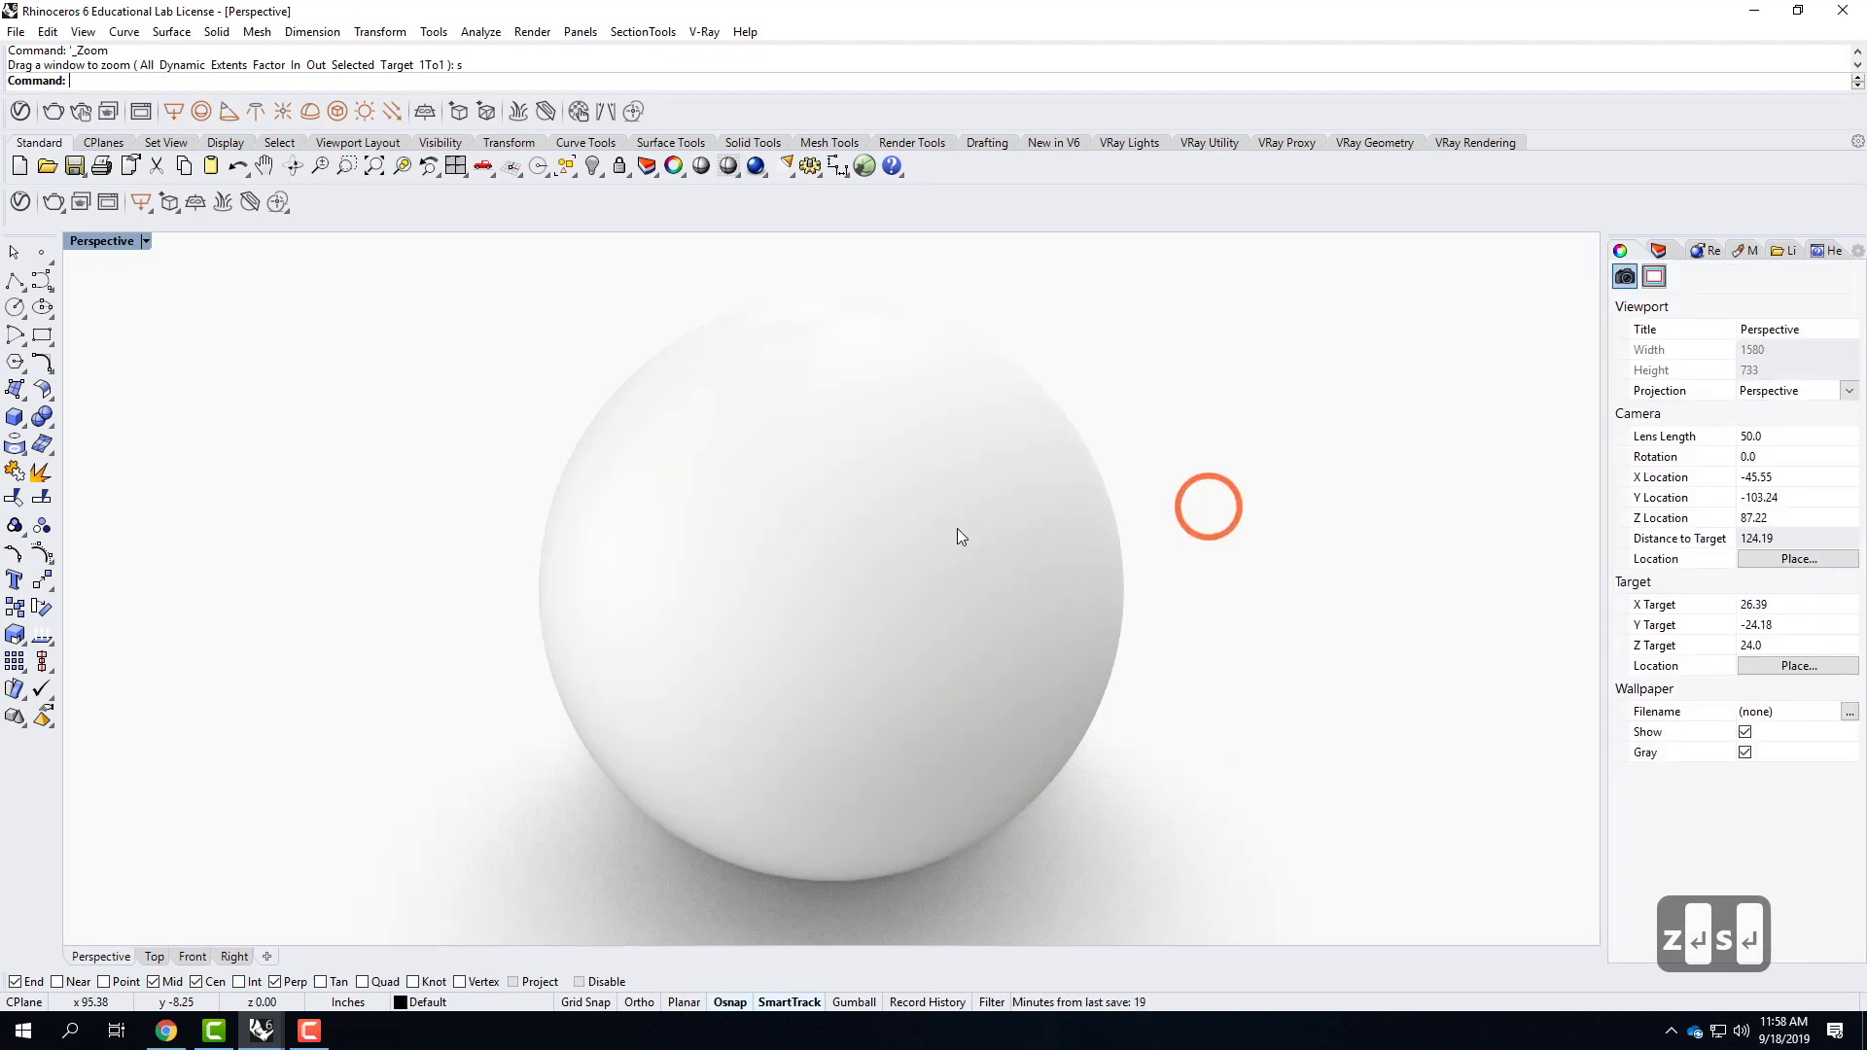
left_click(765, 531)
left_click(781, 501)
left_click(642, 412)
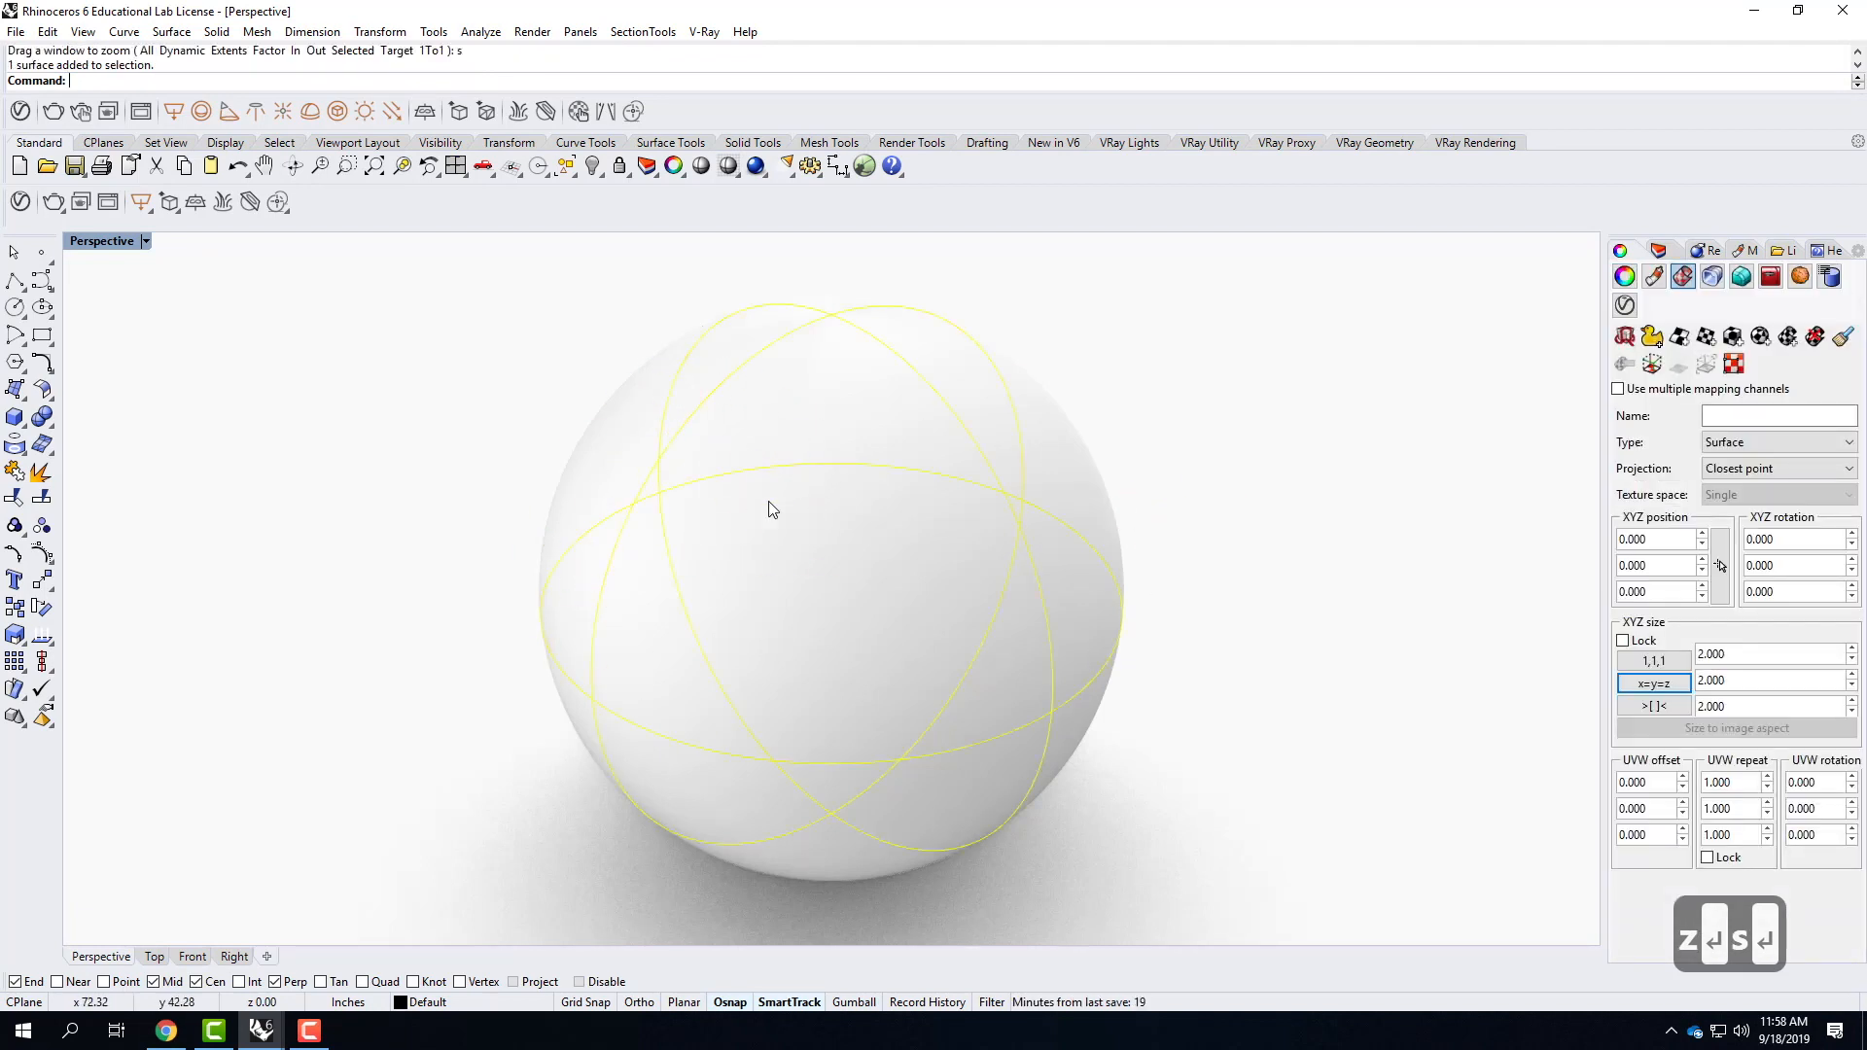
left_click(18, 202)
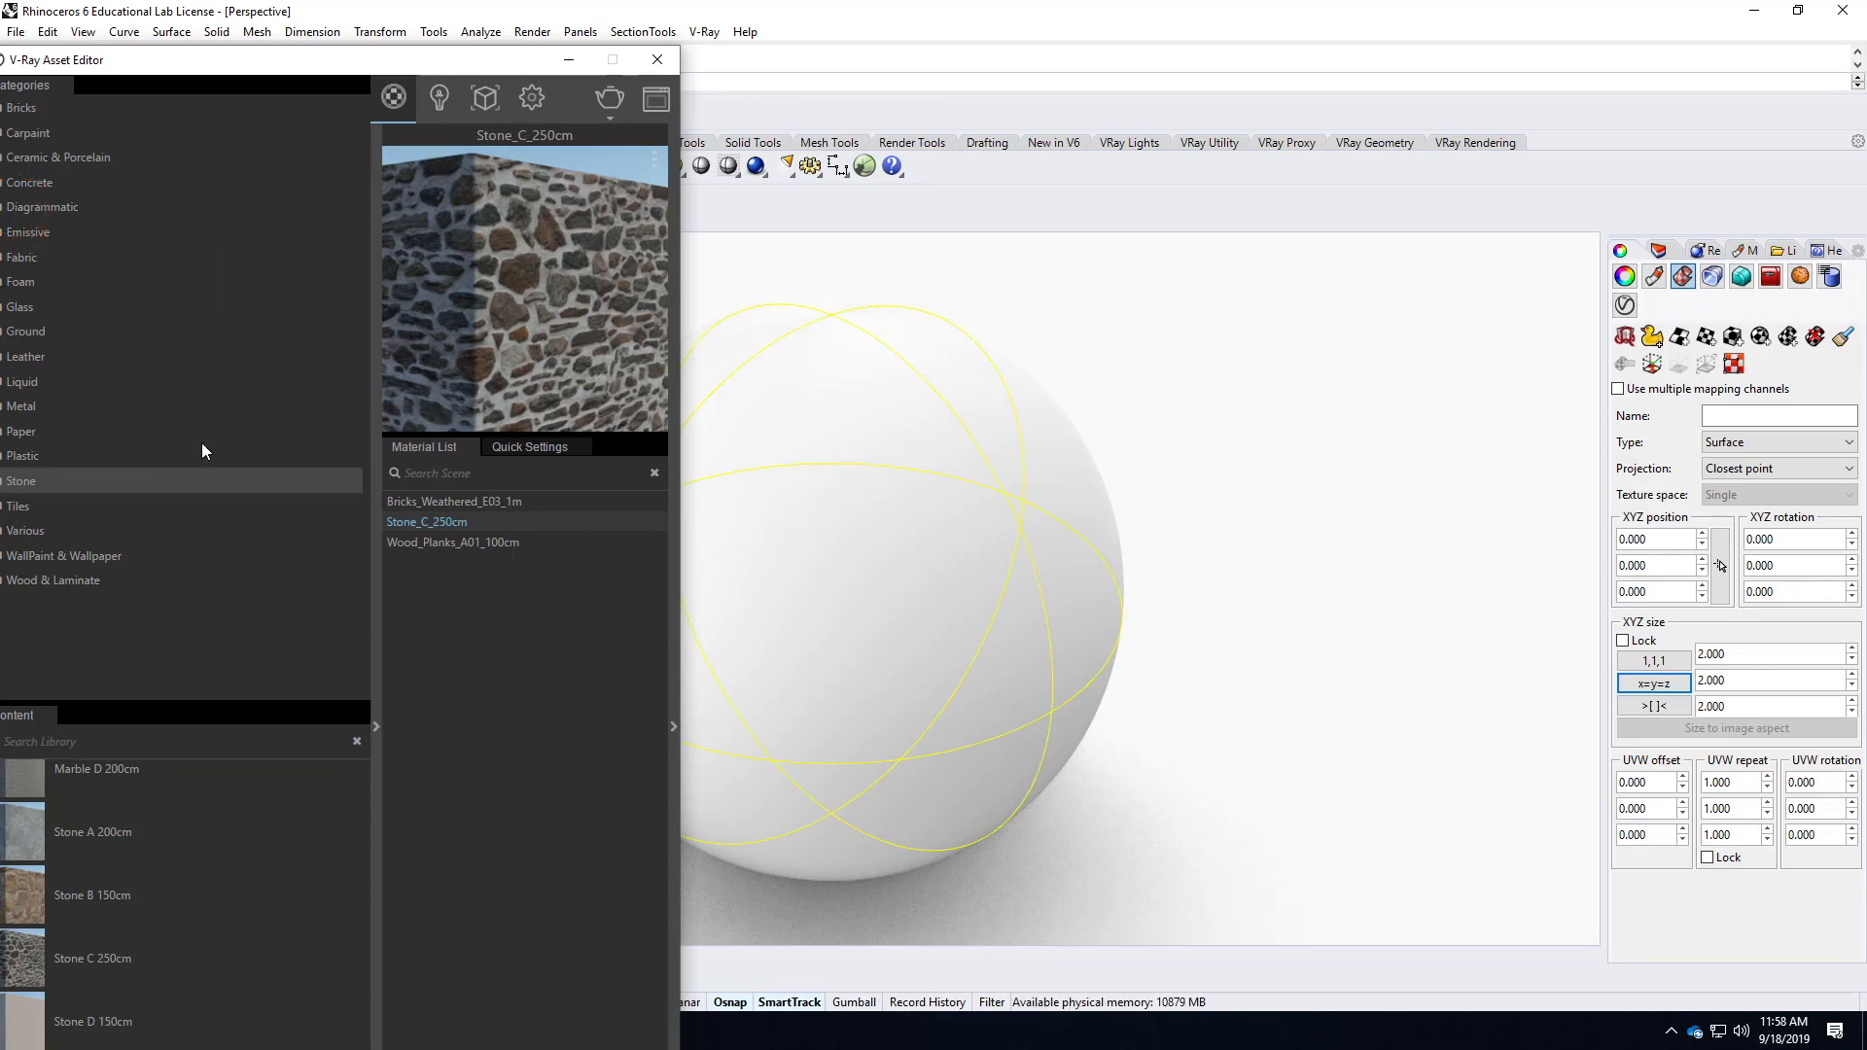
left_click_drag(218, 50, 375, 43)
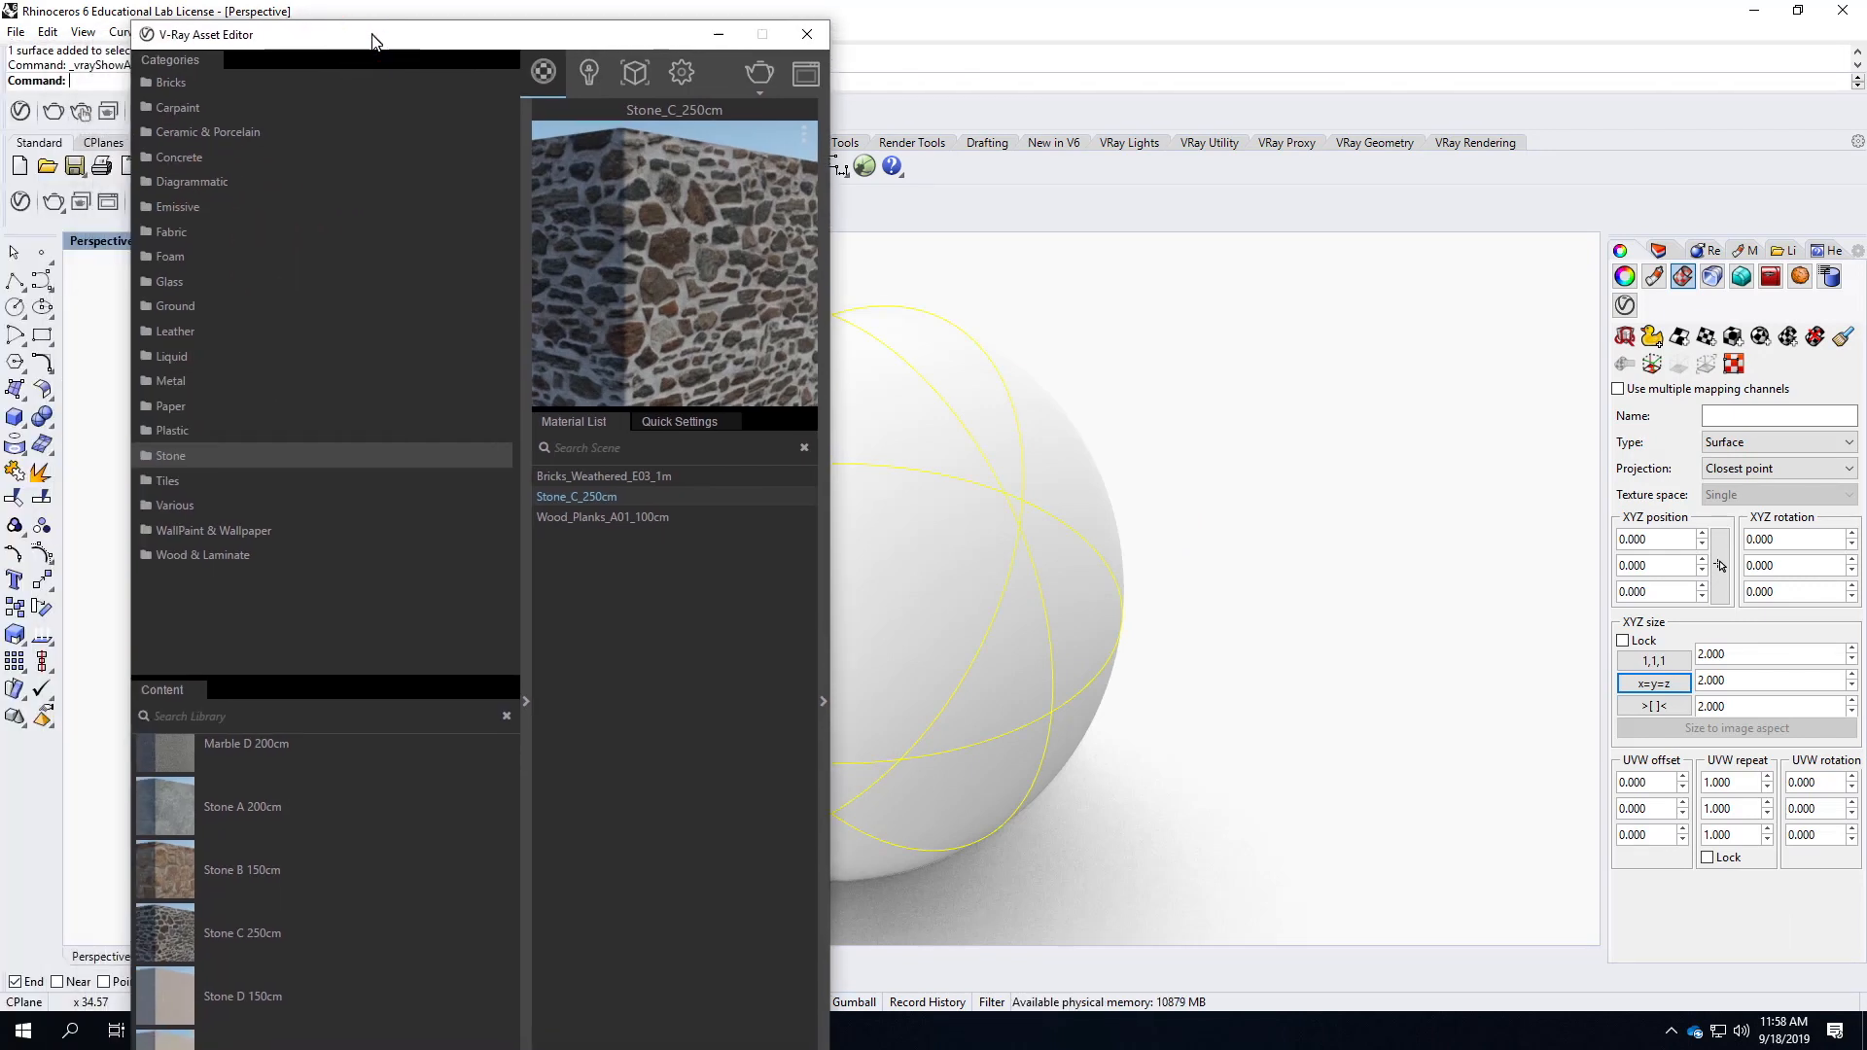
left_click(215, 561)
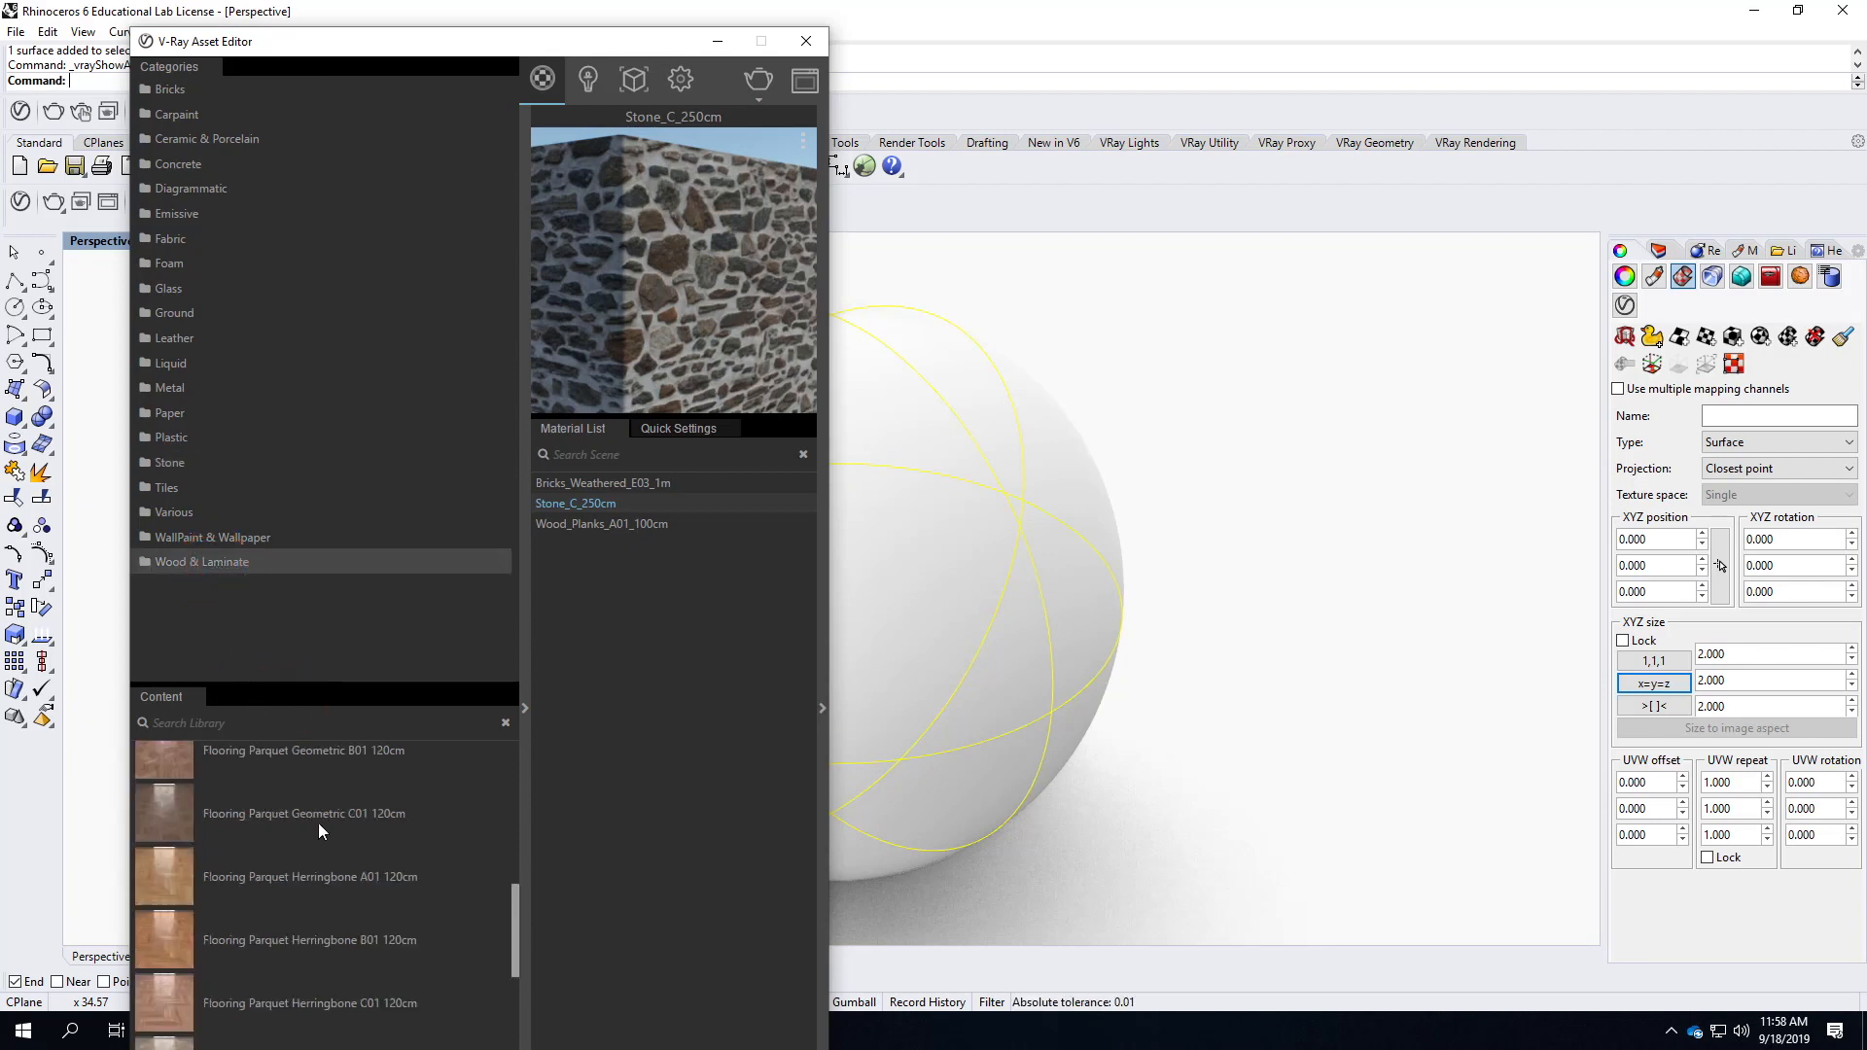
scroll(311, 878, "down", 10)
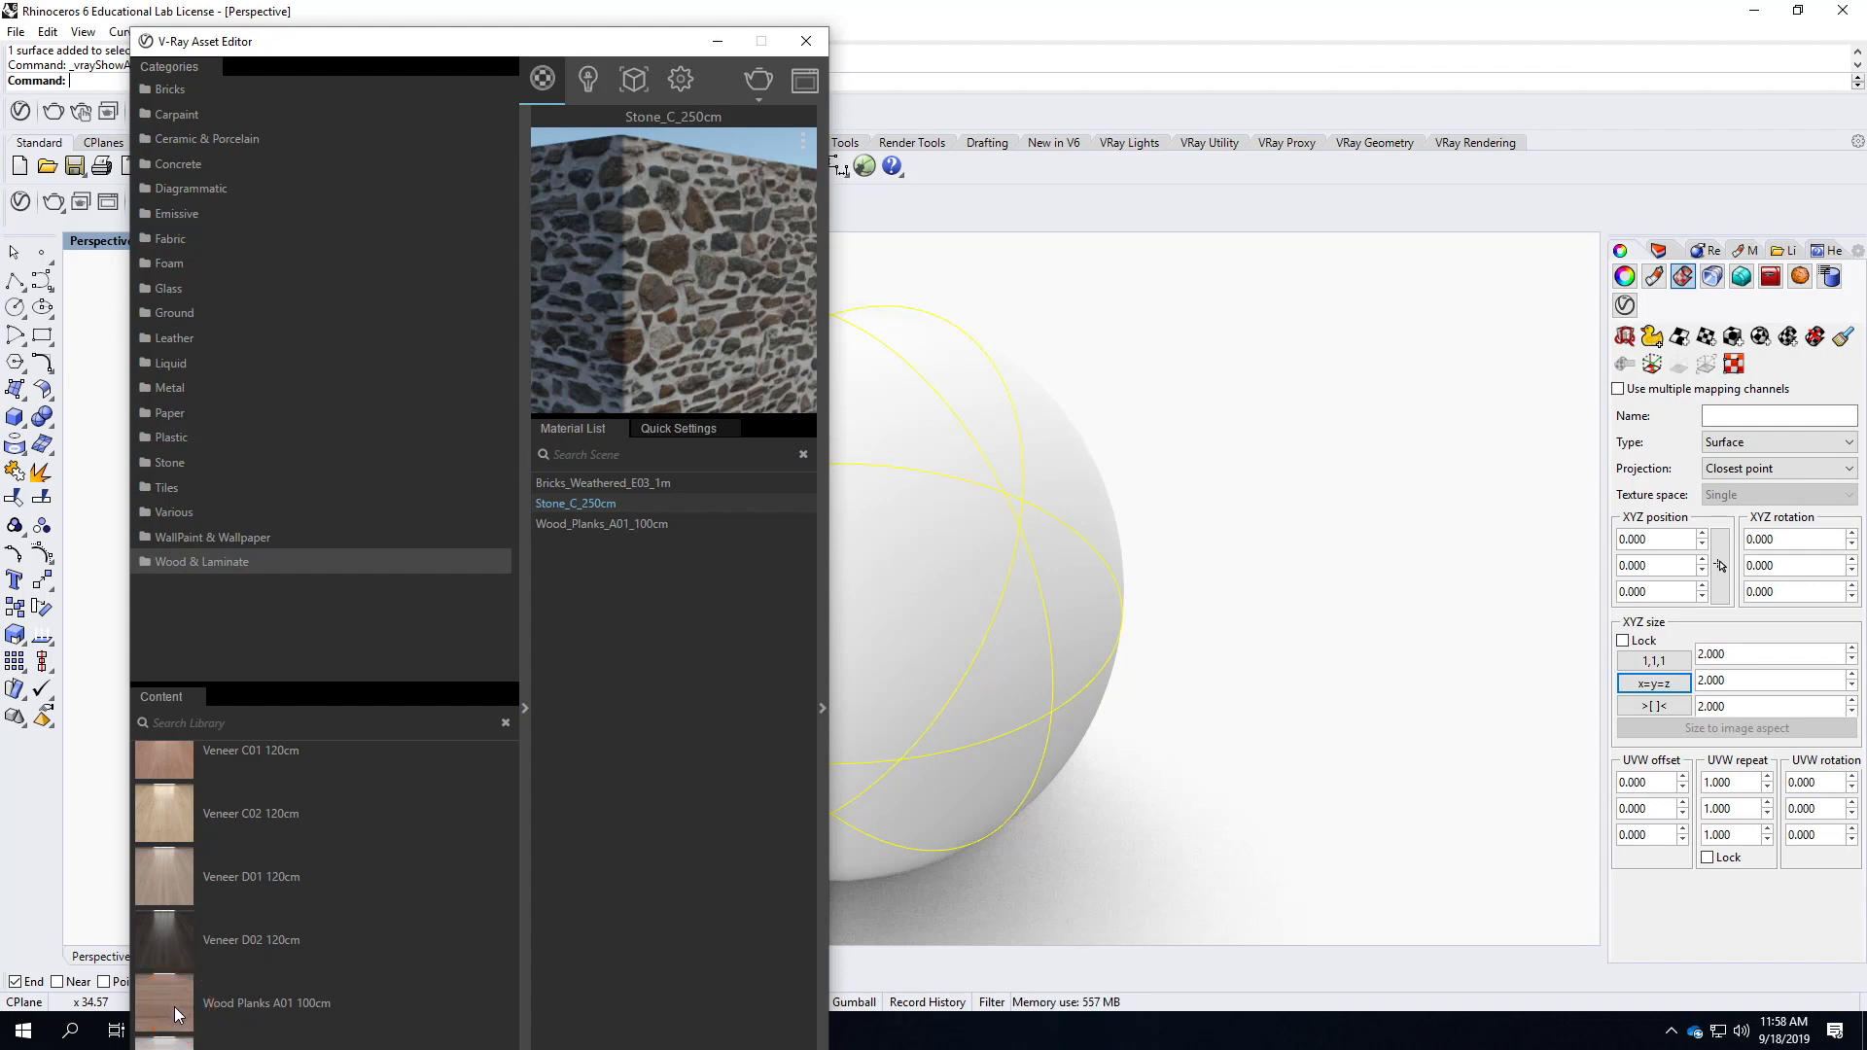
right_click(588, 530)
left_click(653, 563)
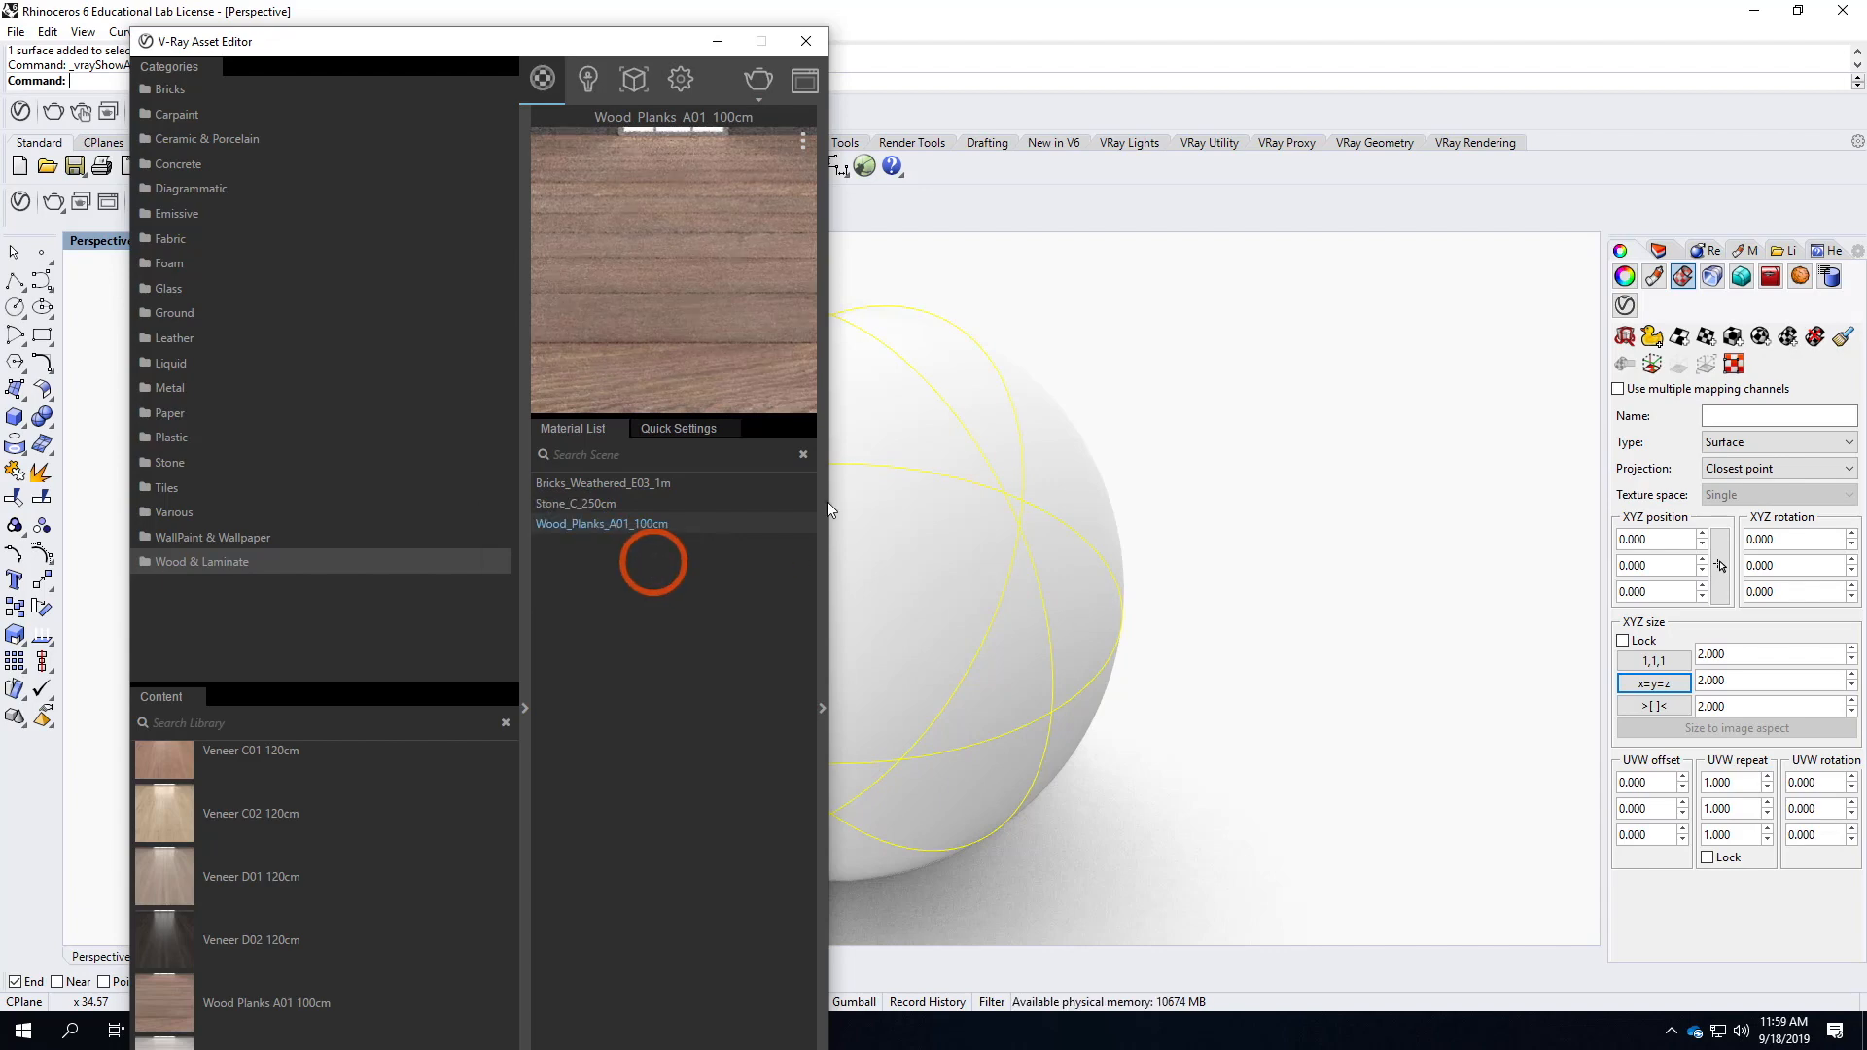
left_click(806, 41)
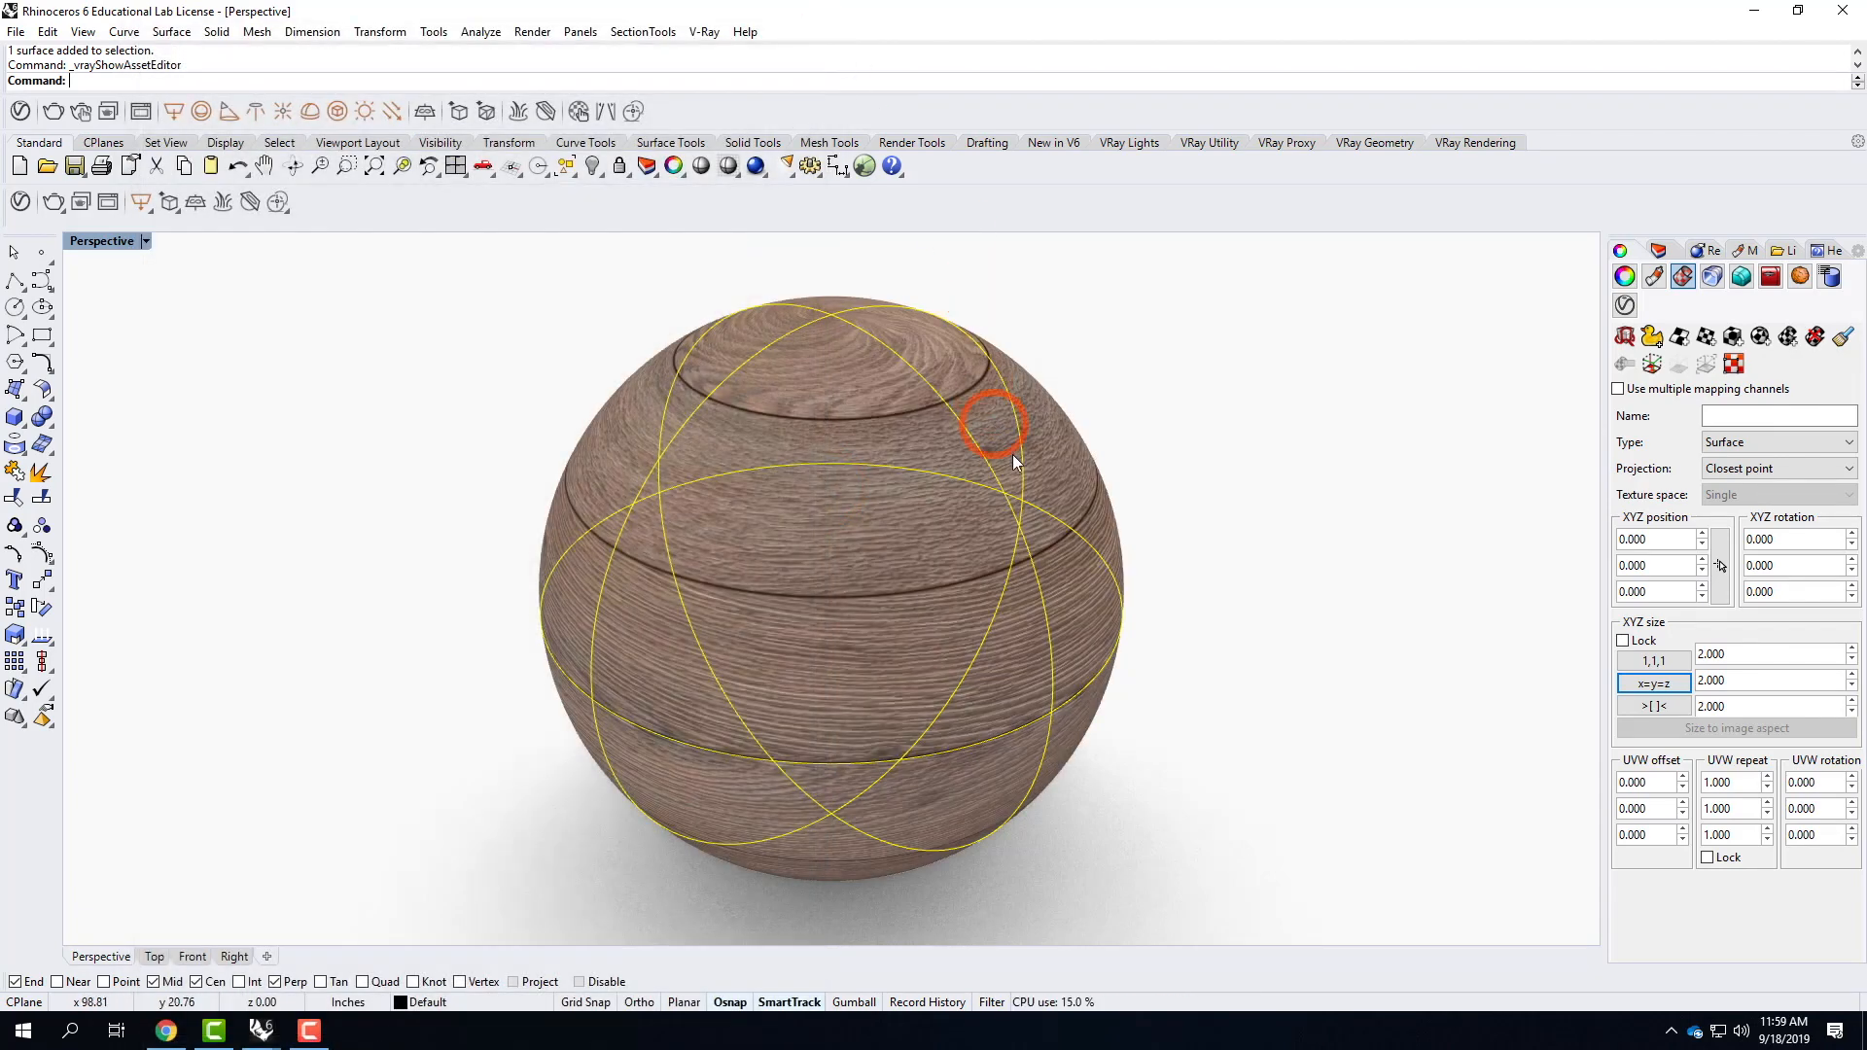
Try capped cylindrical mapping on the sphere using its bounding box and World coordinates, and remove that mapping again.
right_click_drag(1000, 437, 1034, 577)
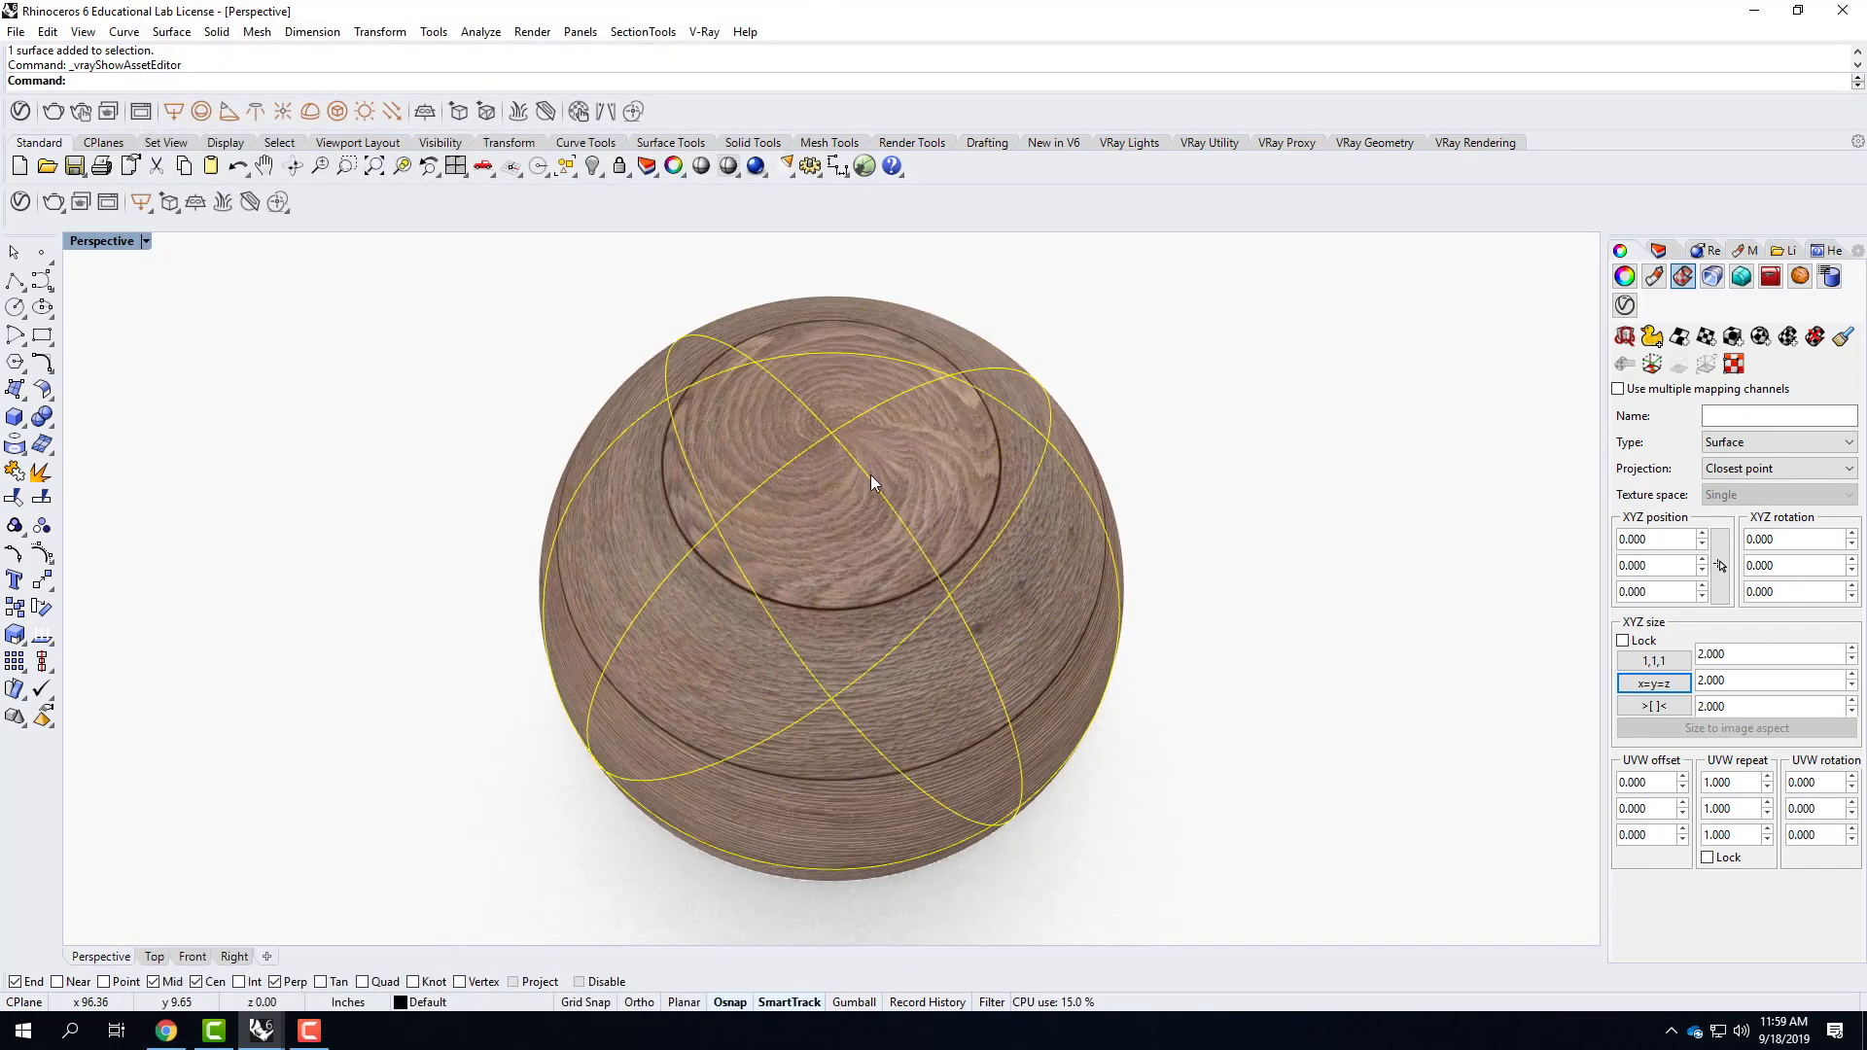
right_click_drag(926, 500, 782, 579)
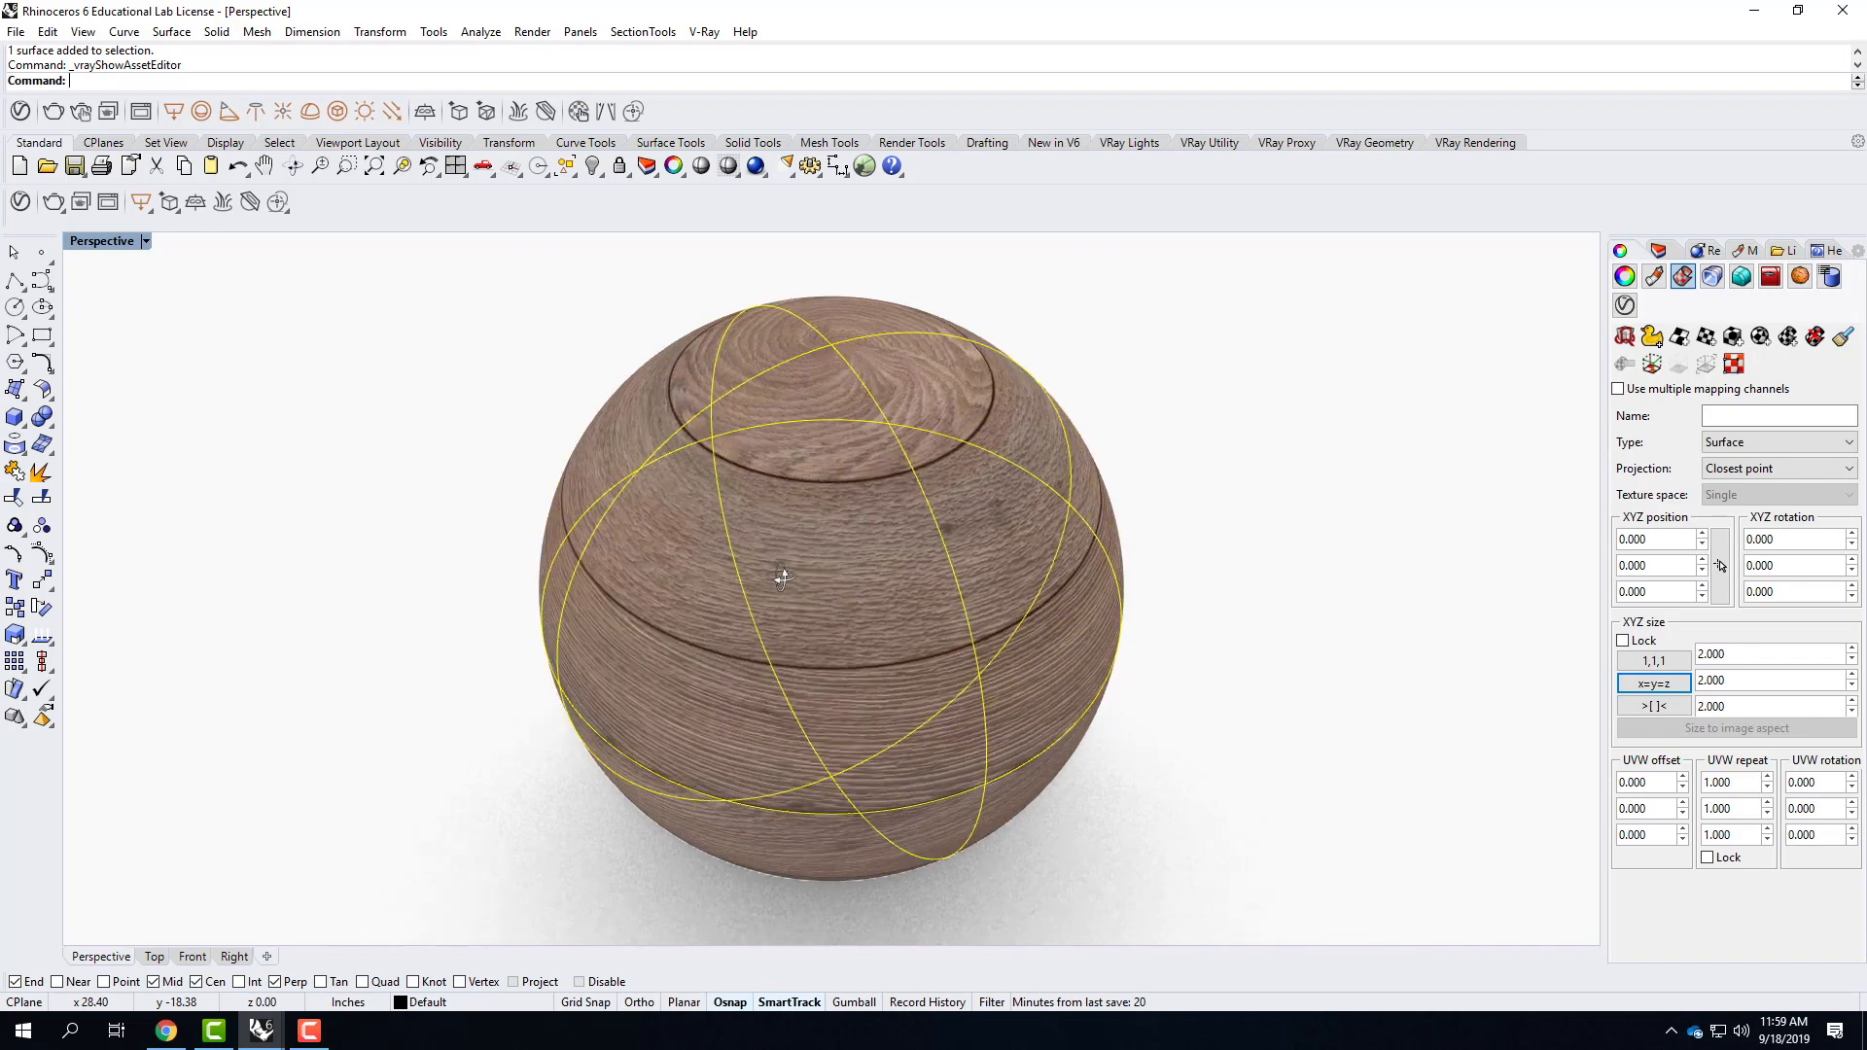
left_click(1789, 338)
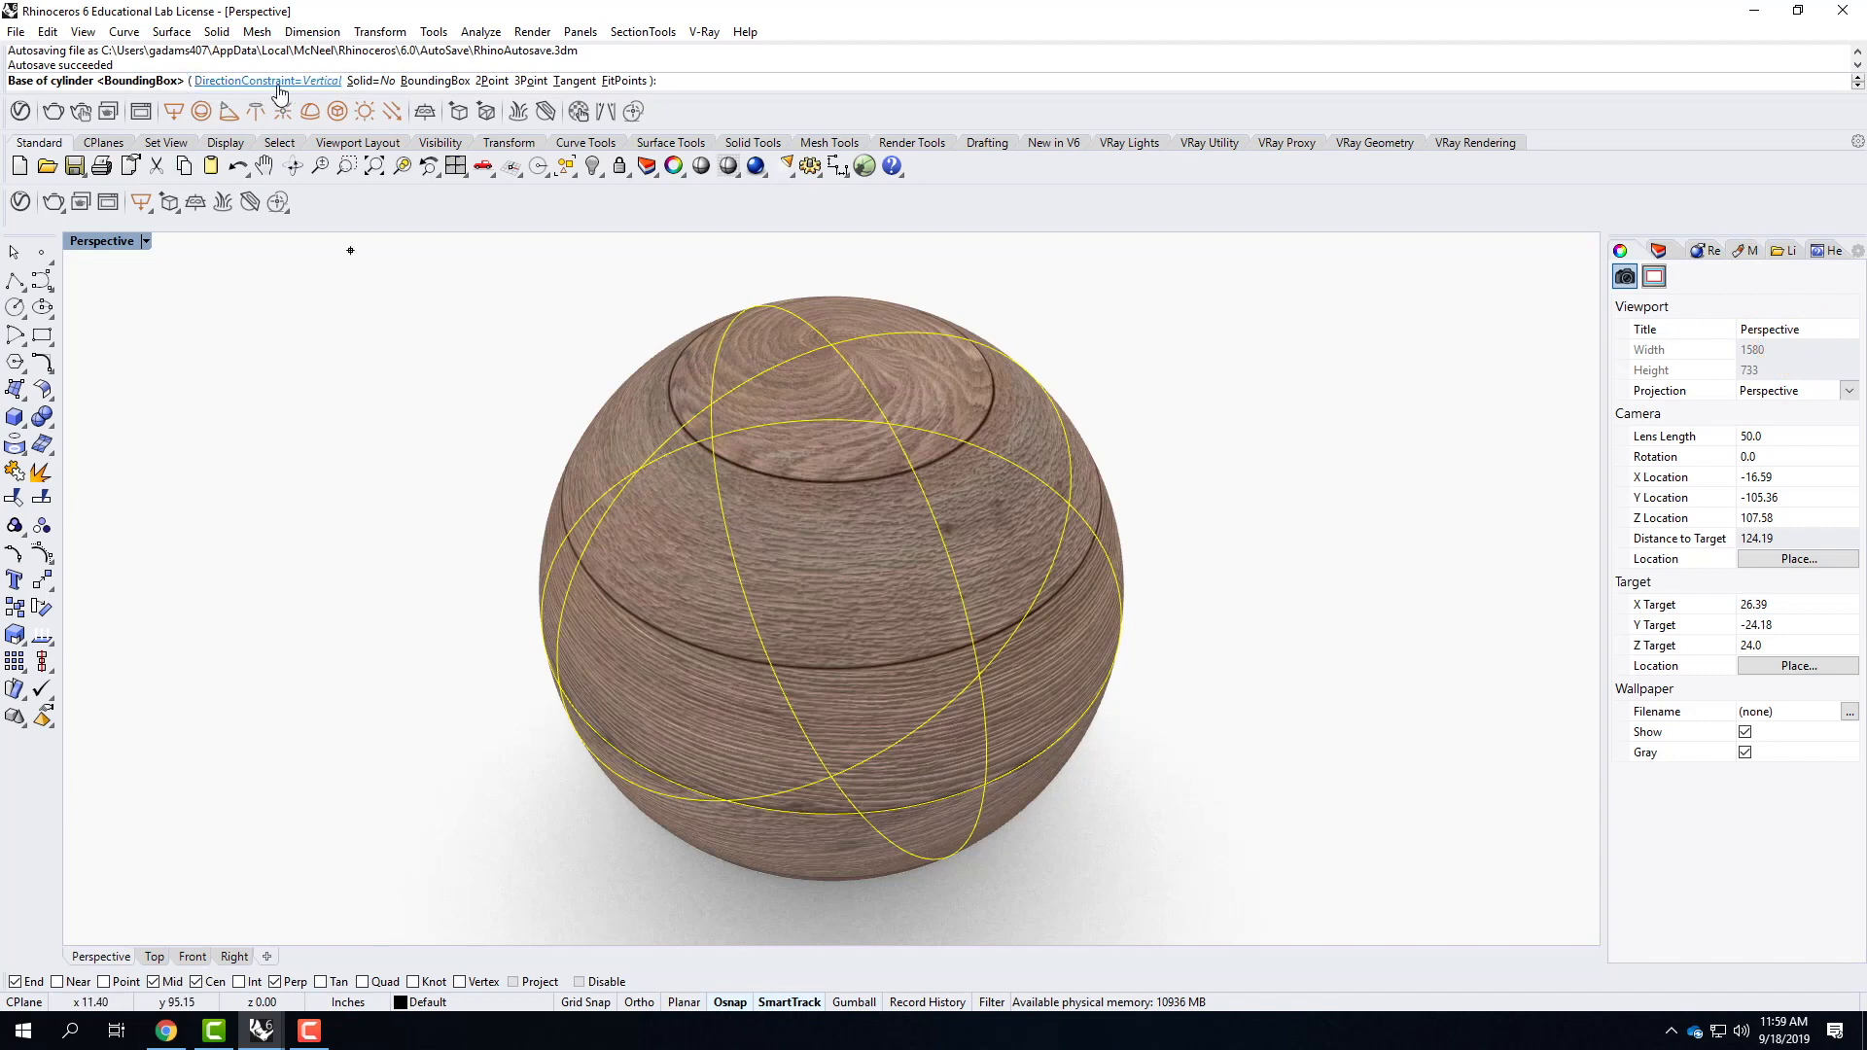
left_click(435, 81)
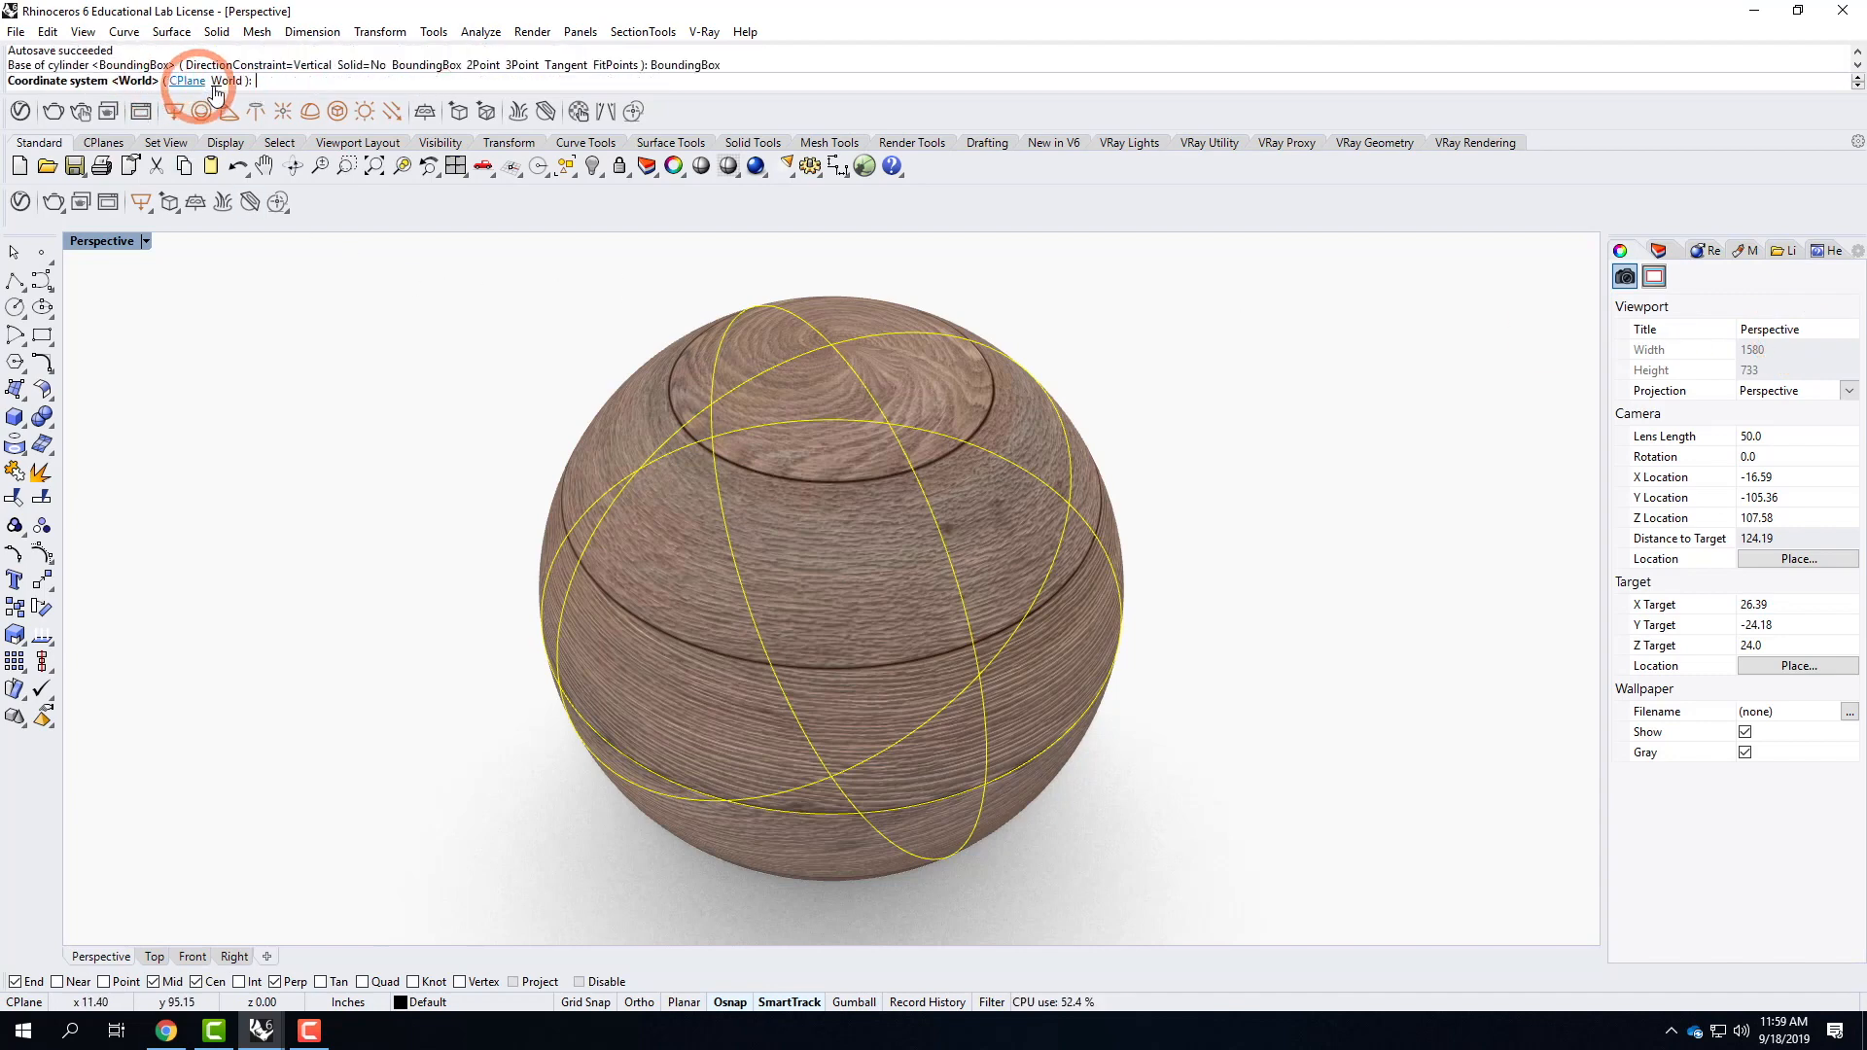
left_click(227, 81)
left_click(103, 81)
left_click(980, 537)
right_click_drag(980, 537, 1050, 491)
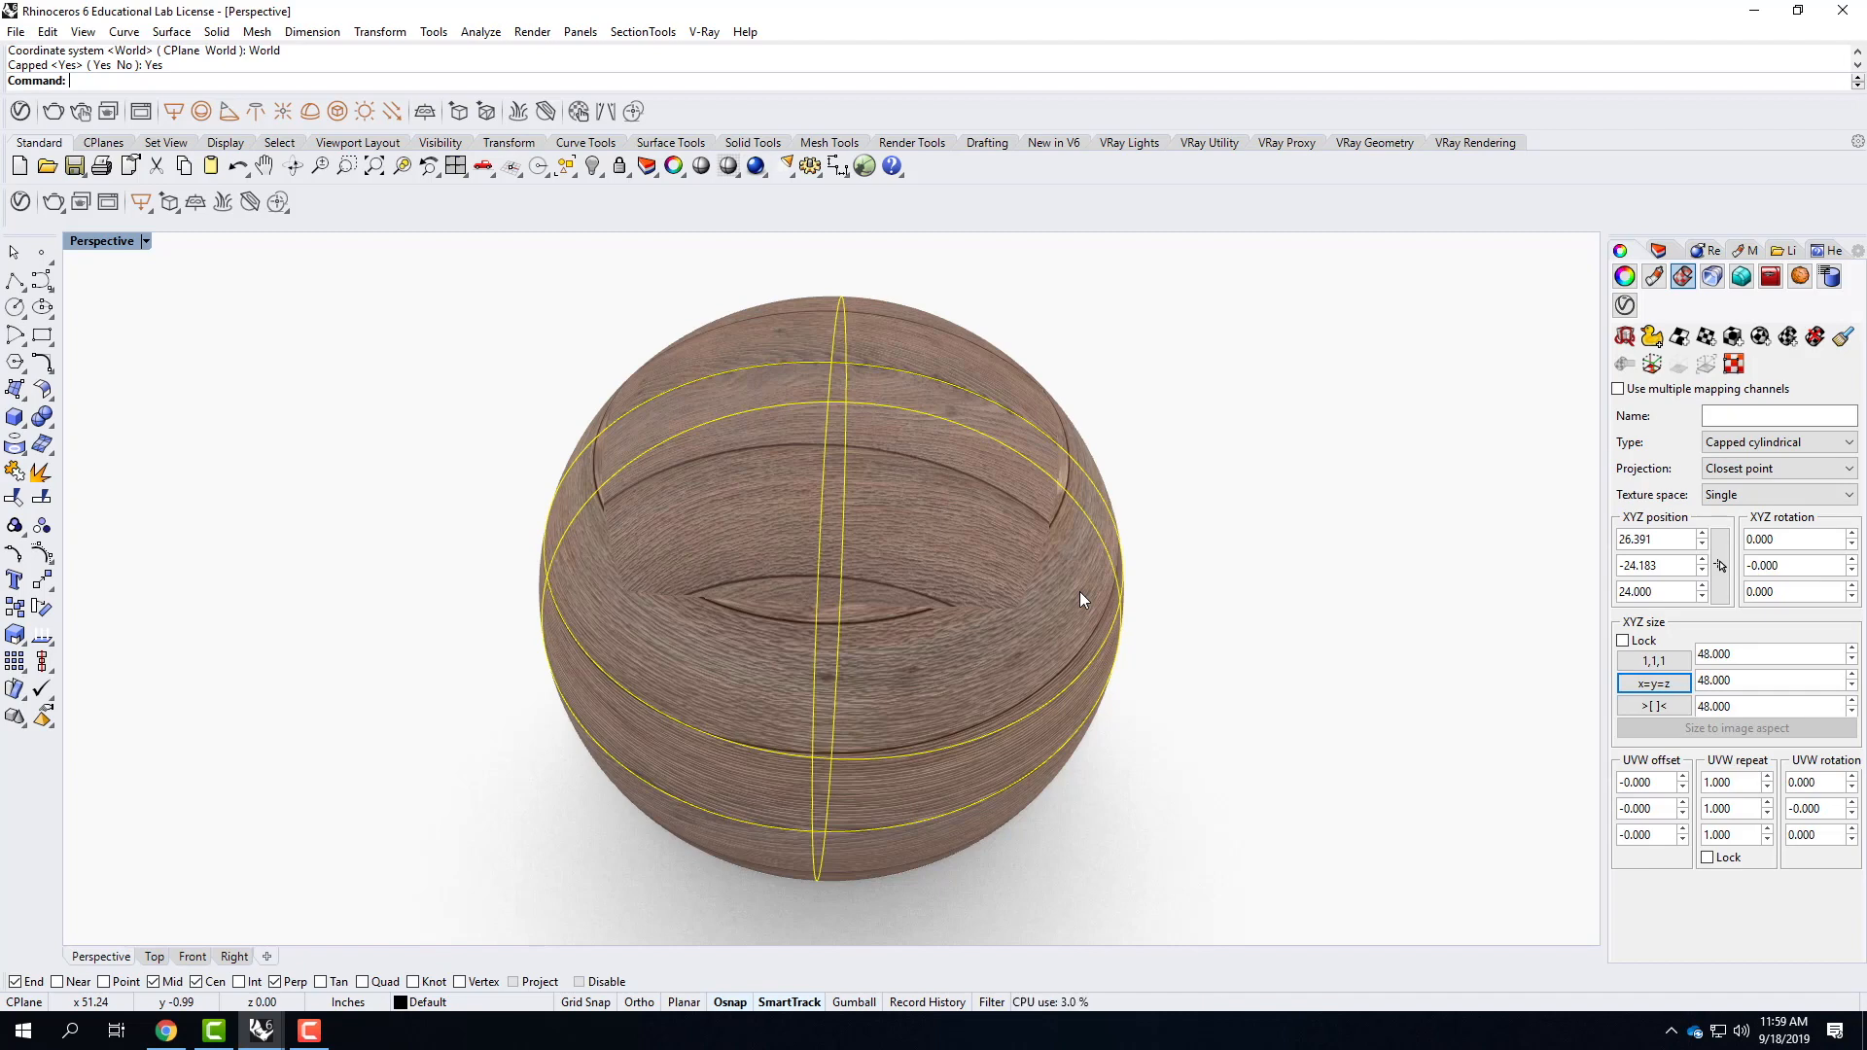
left_click(1815, 338)
right_click(1420, 491)
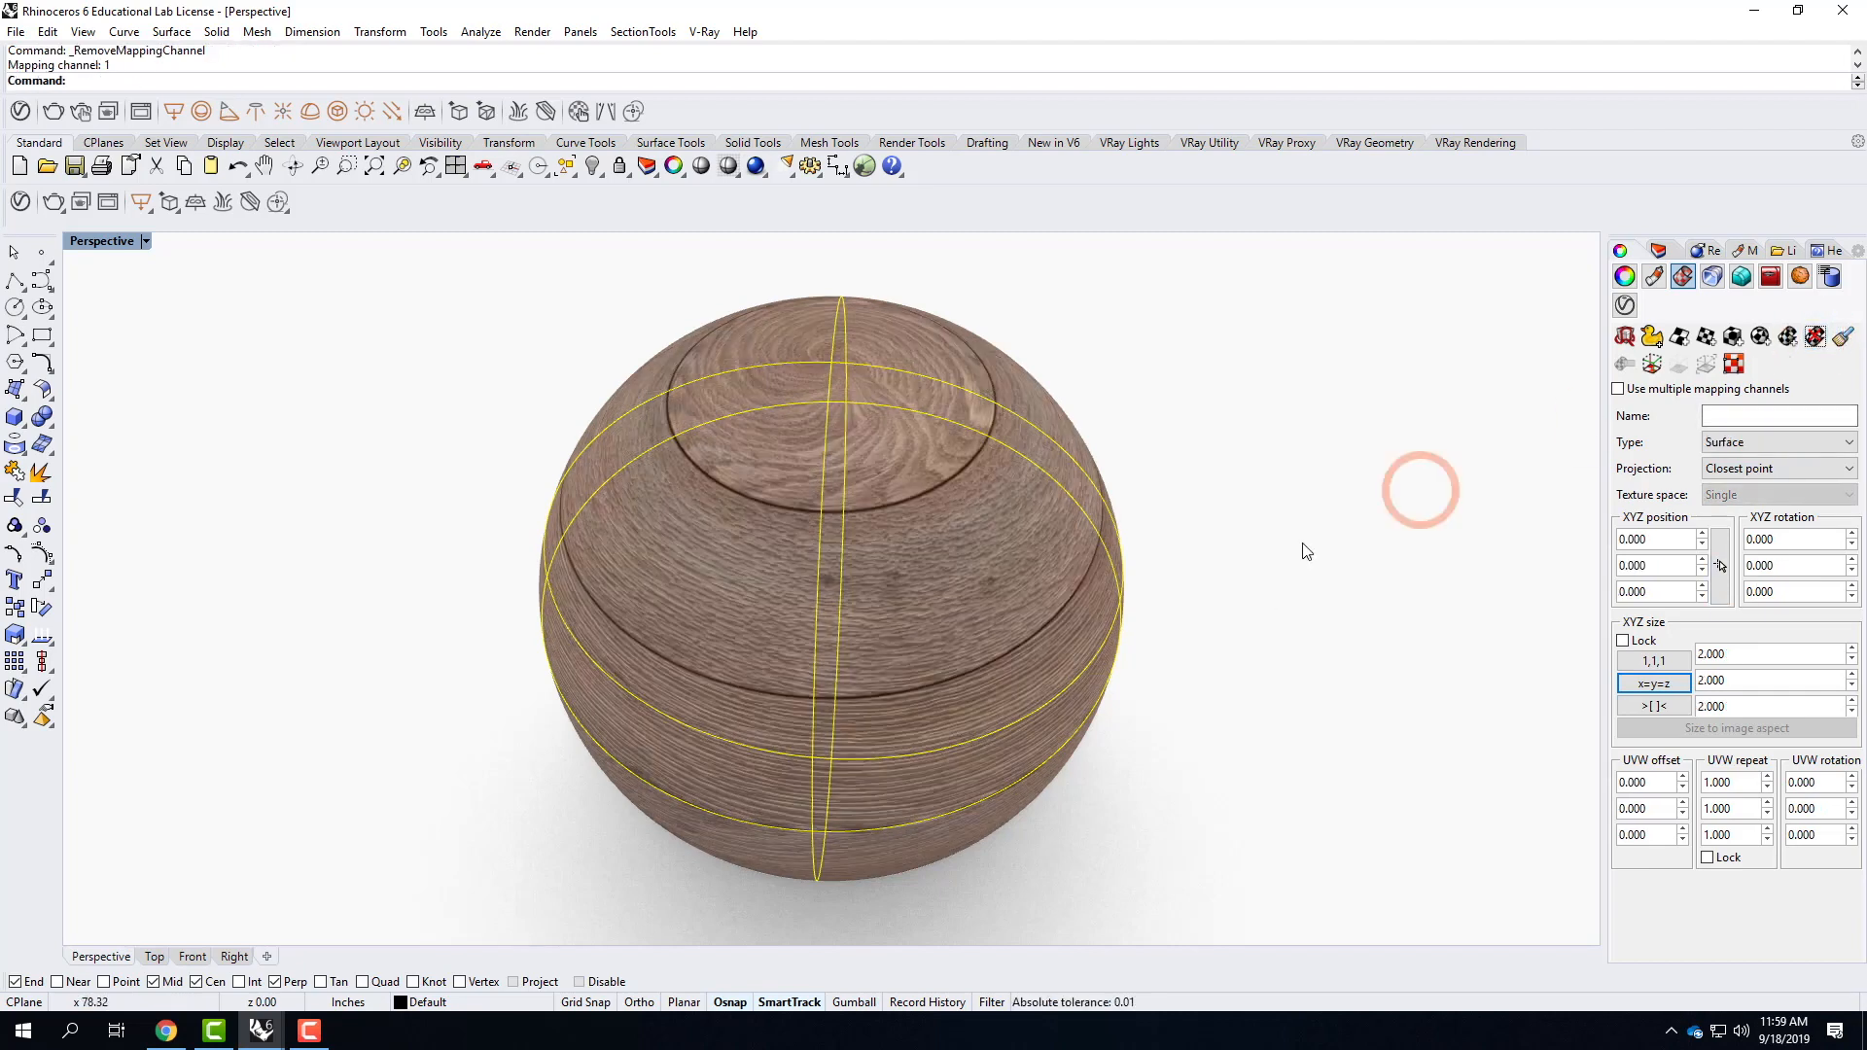
Apply spherical mapping to the sphere using its bounding box and the World coordinate system.
left_click(1760, 338)
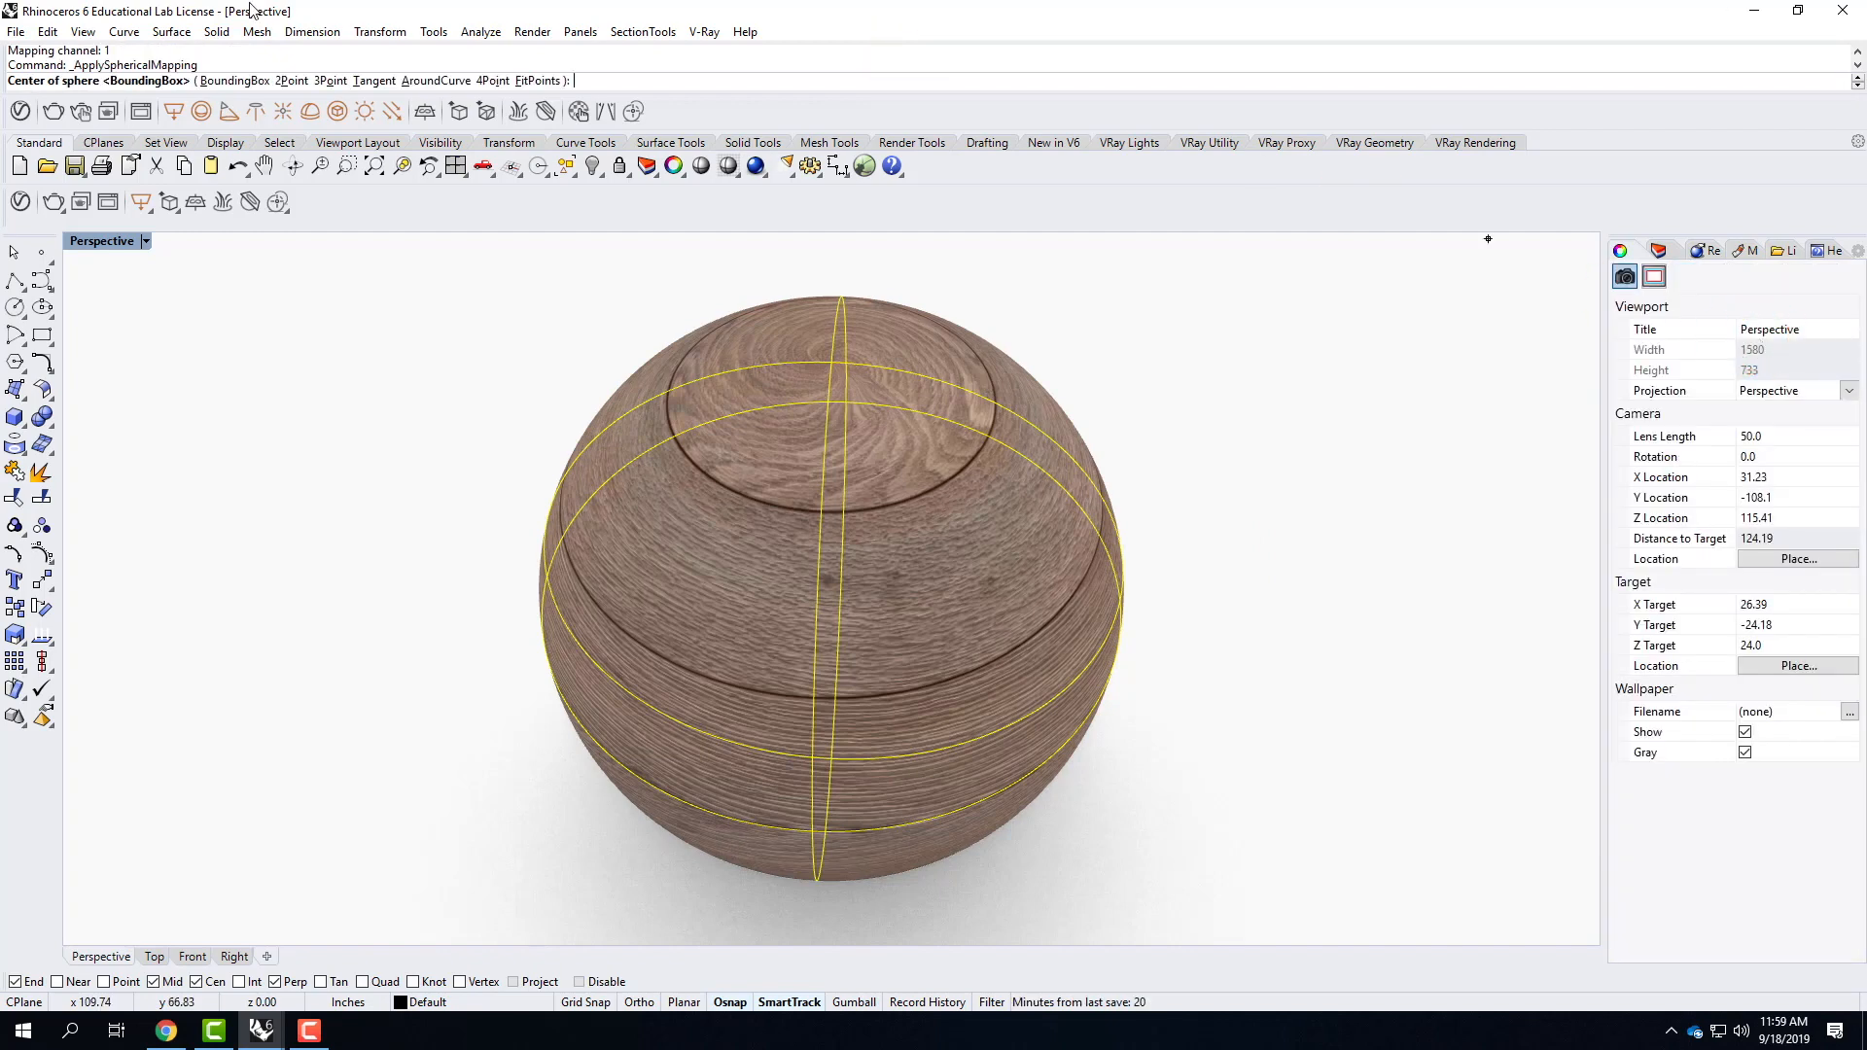
left_click(243, 82)
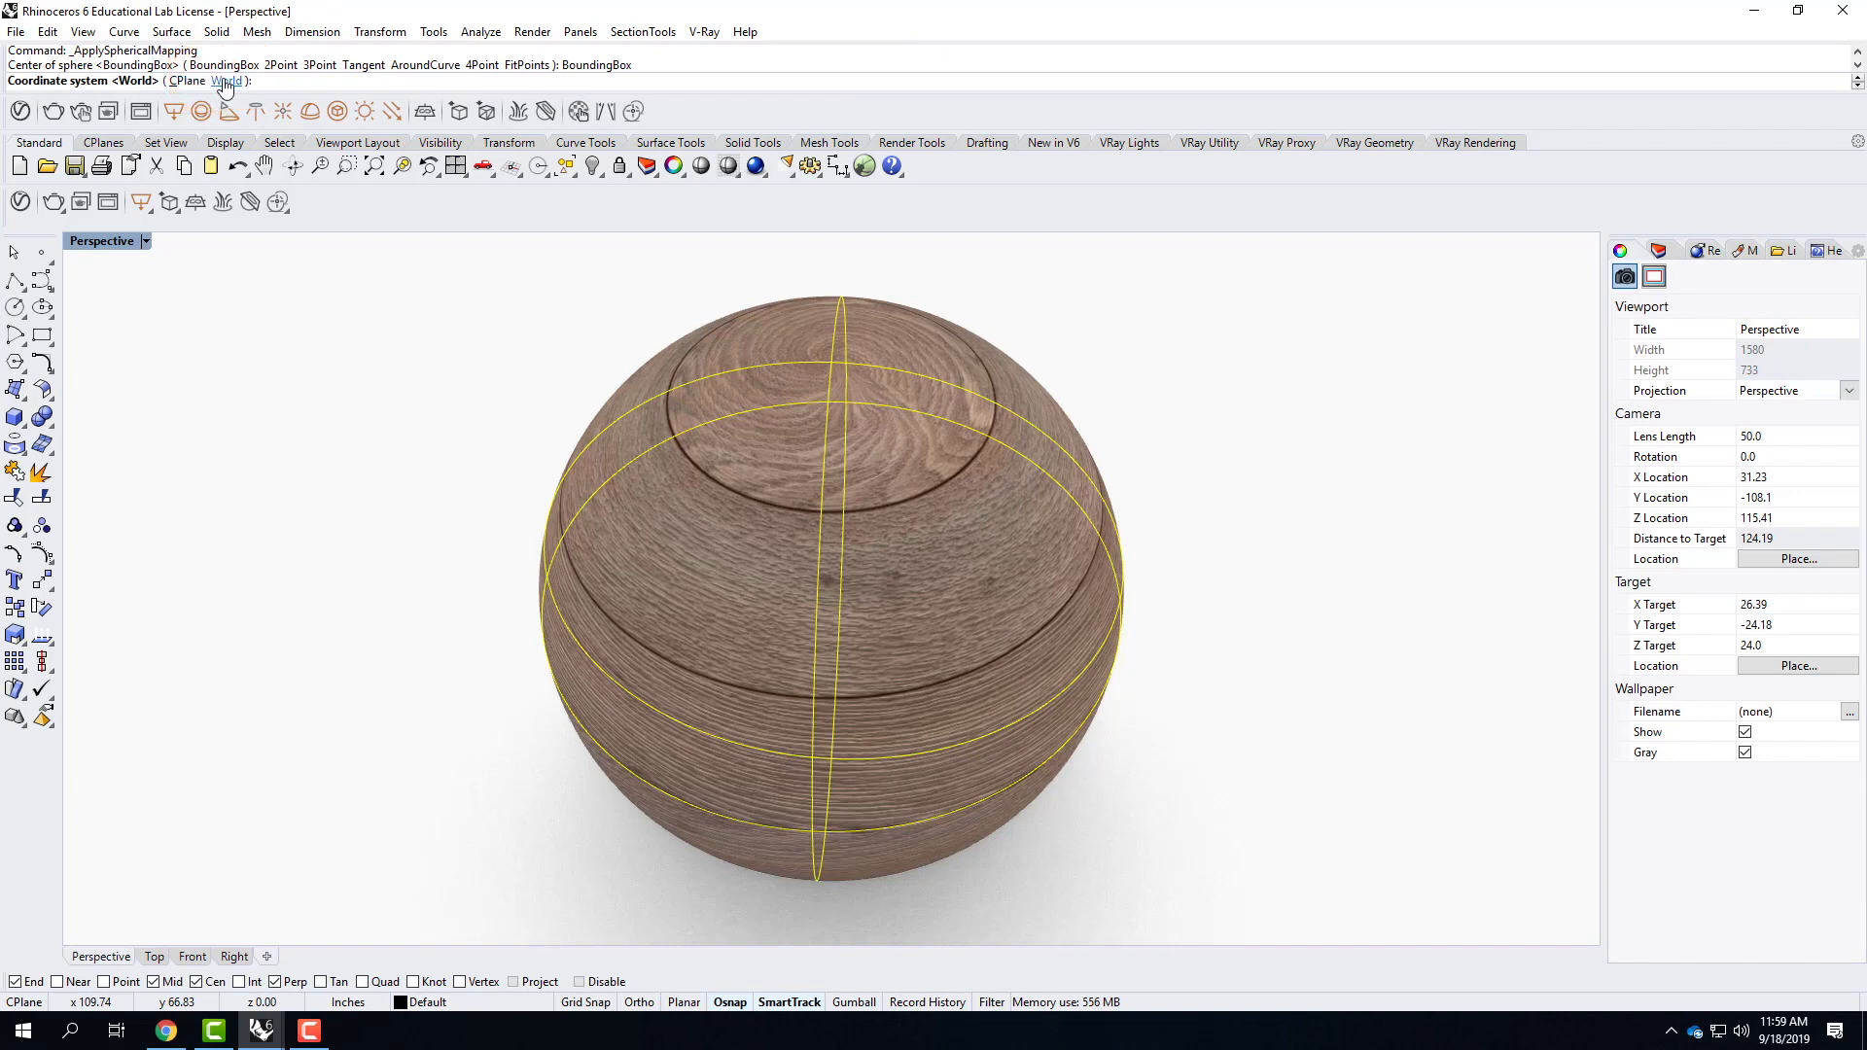
key("Return")
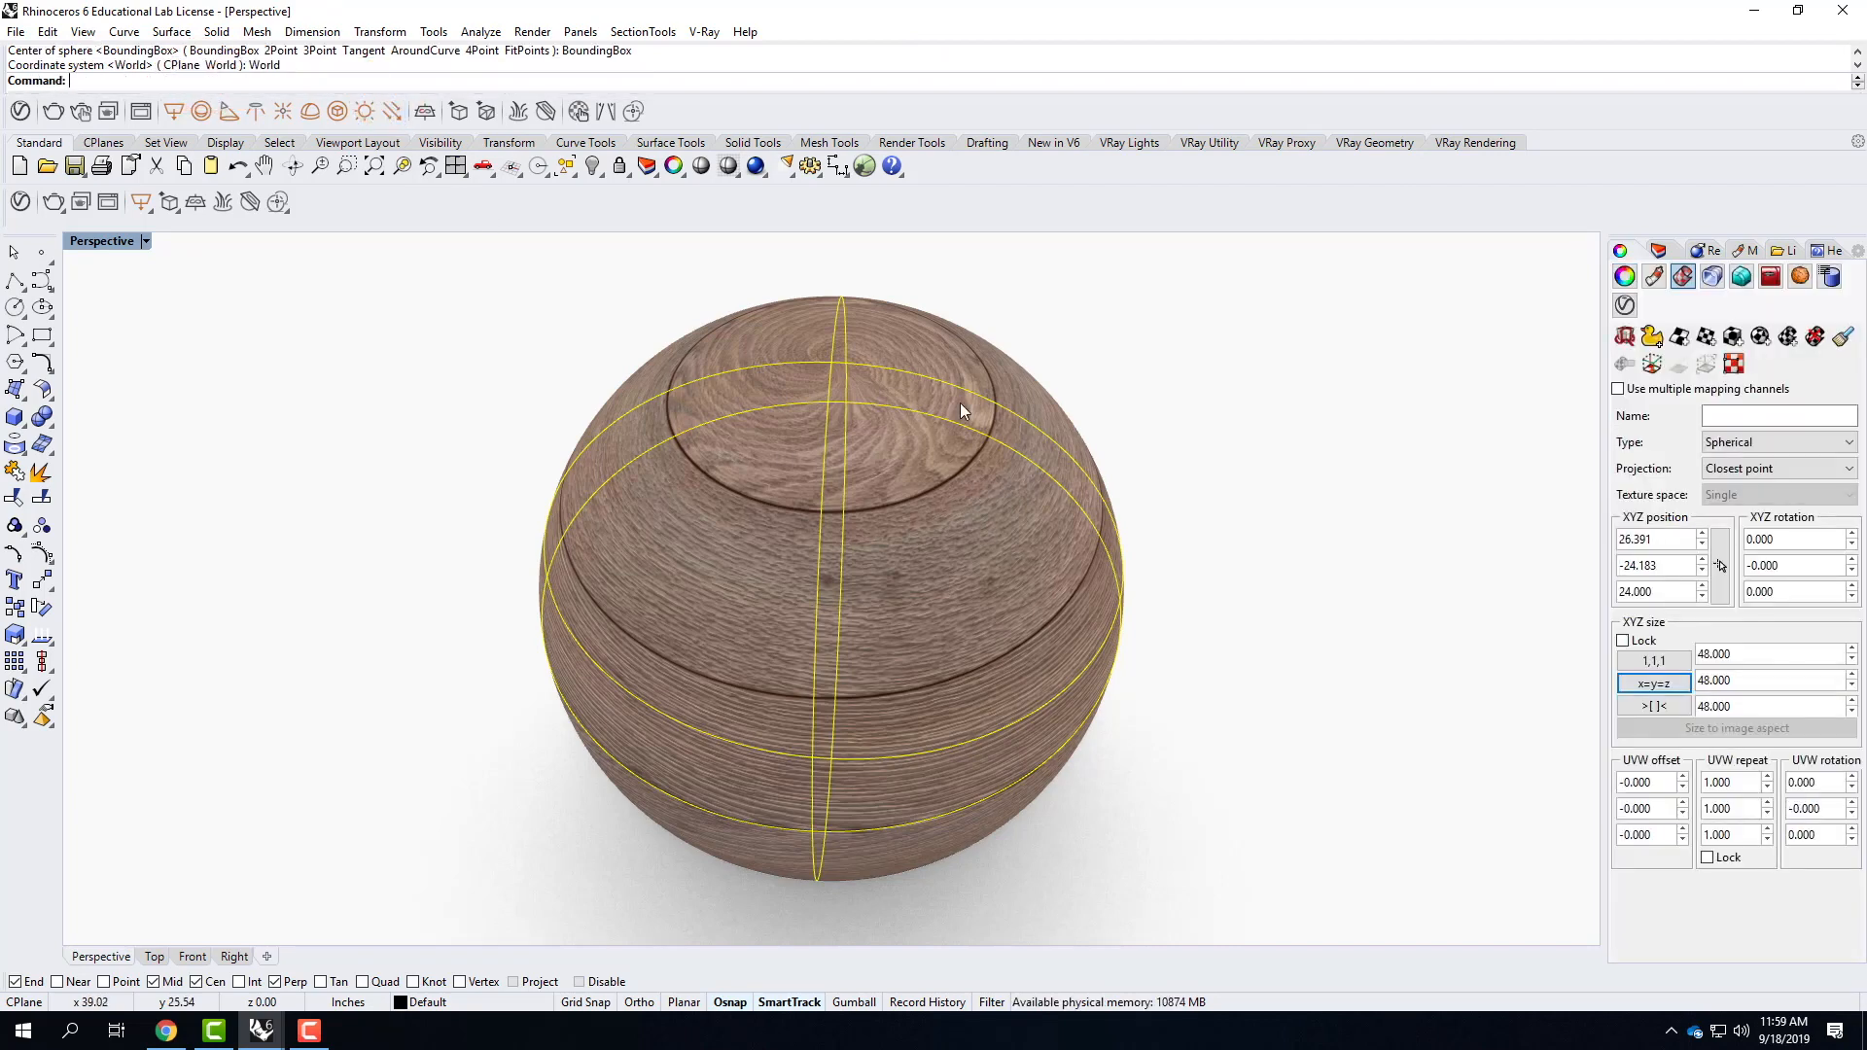
right_click_drag(1242, 579, 1410, 632)
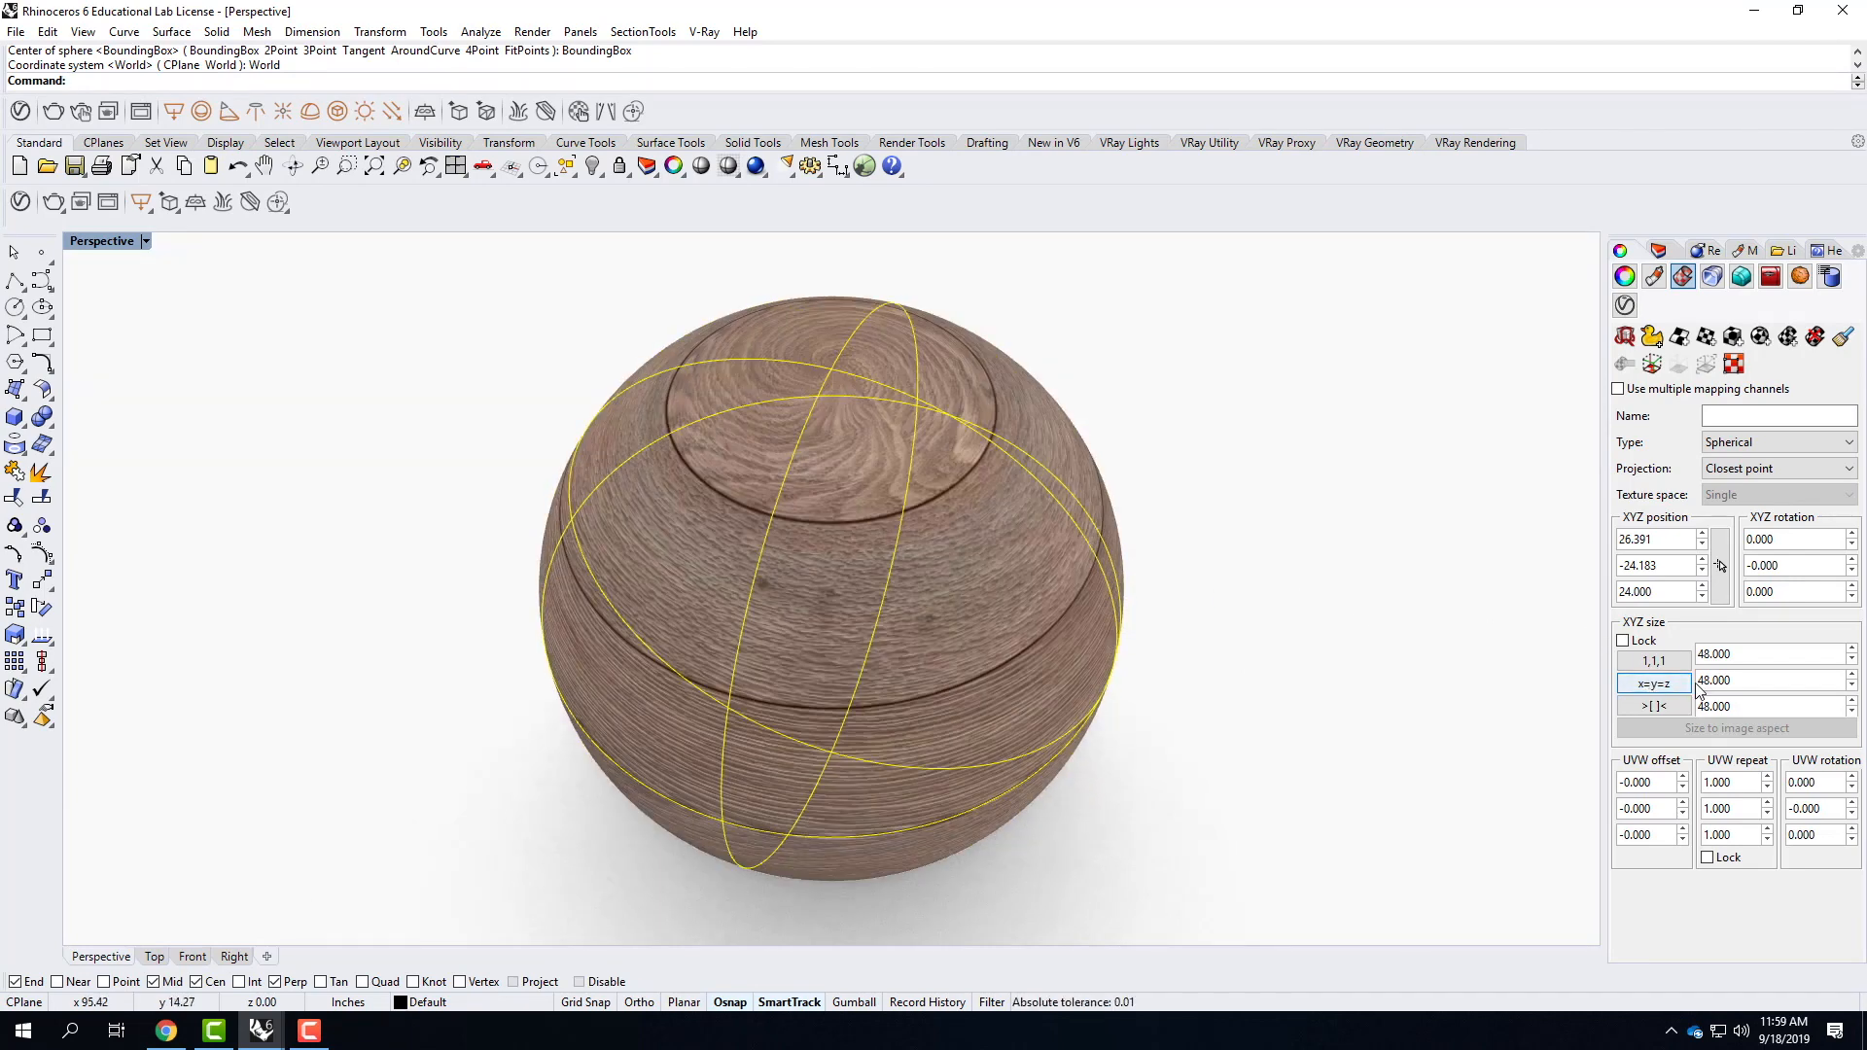
Lock the sphere's UVW repeat and set it to 2.0.
left_click(1711, 860)
left_click_drag(1719, 782, 1776, 792)
type("2.0")
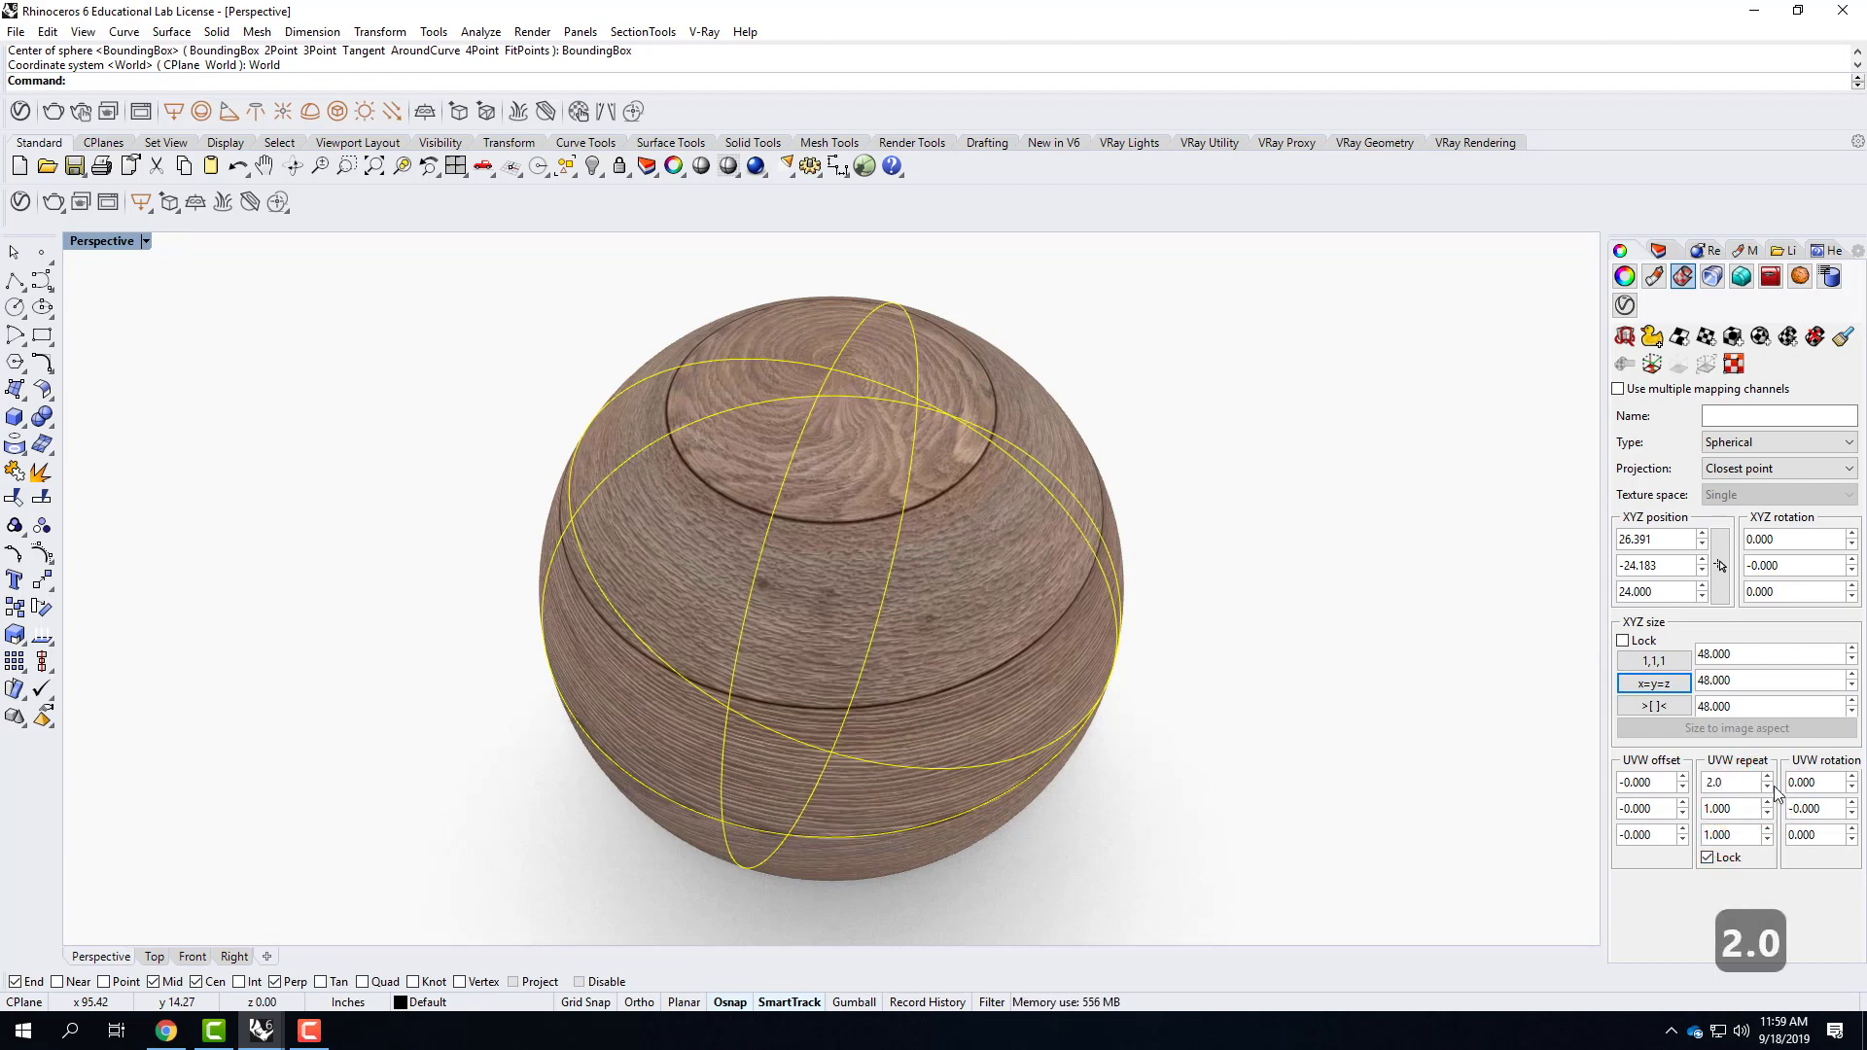
left_click(1726, 809)
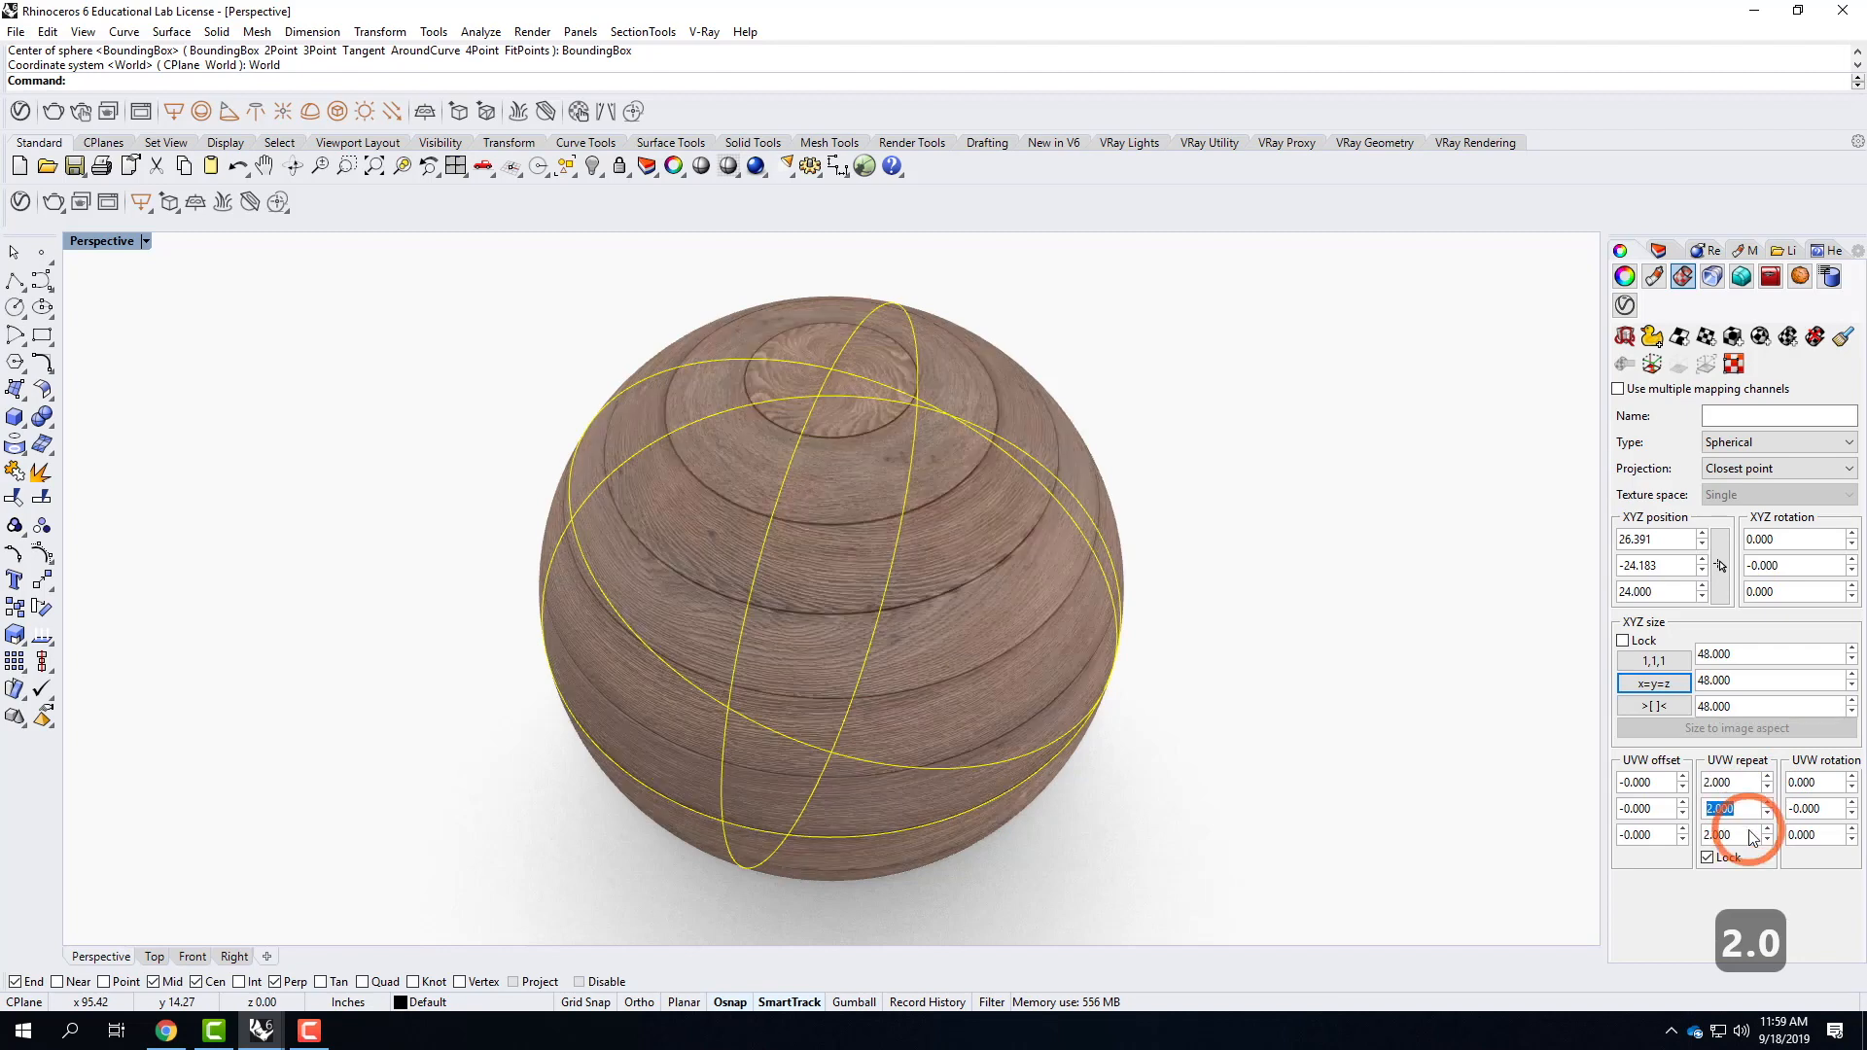
left_click(1329, 633)
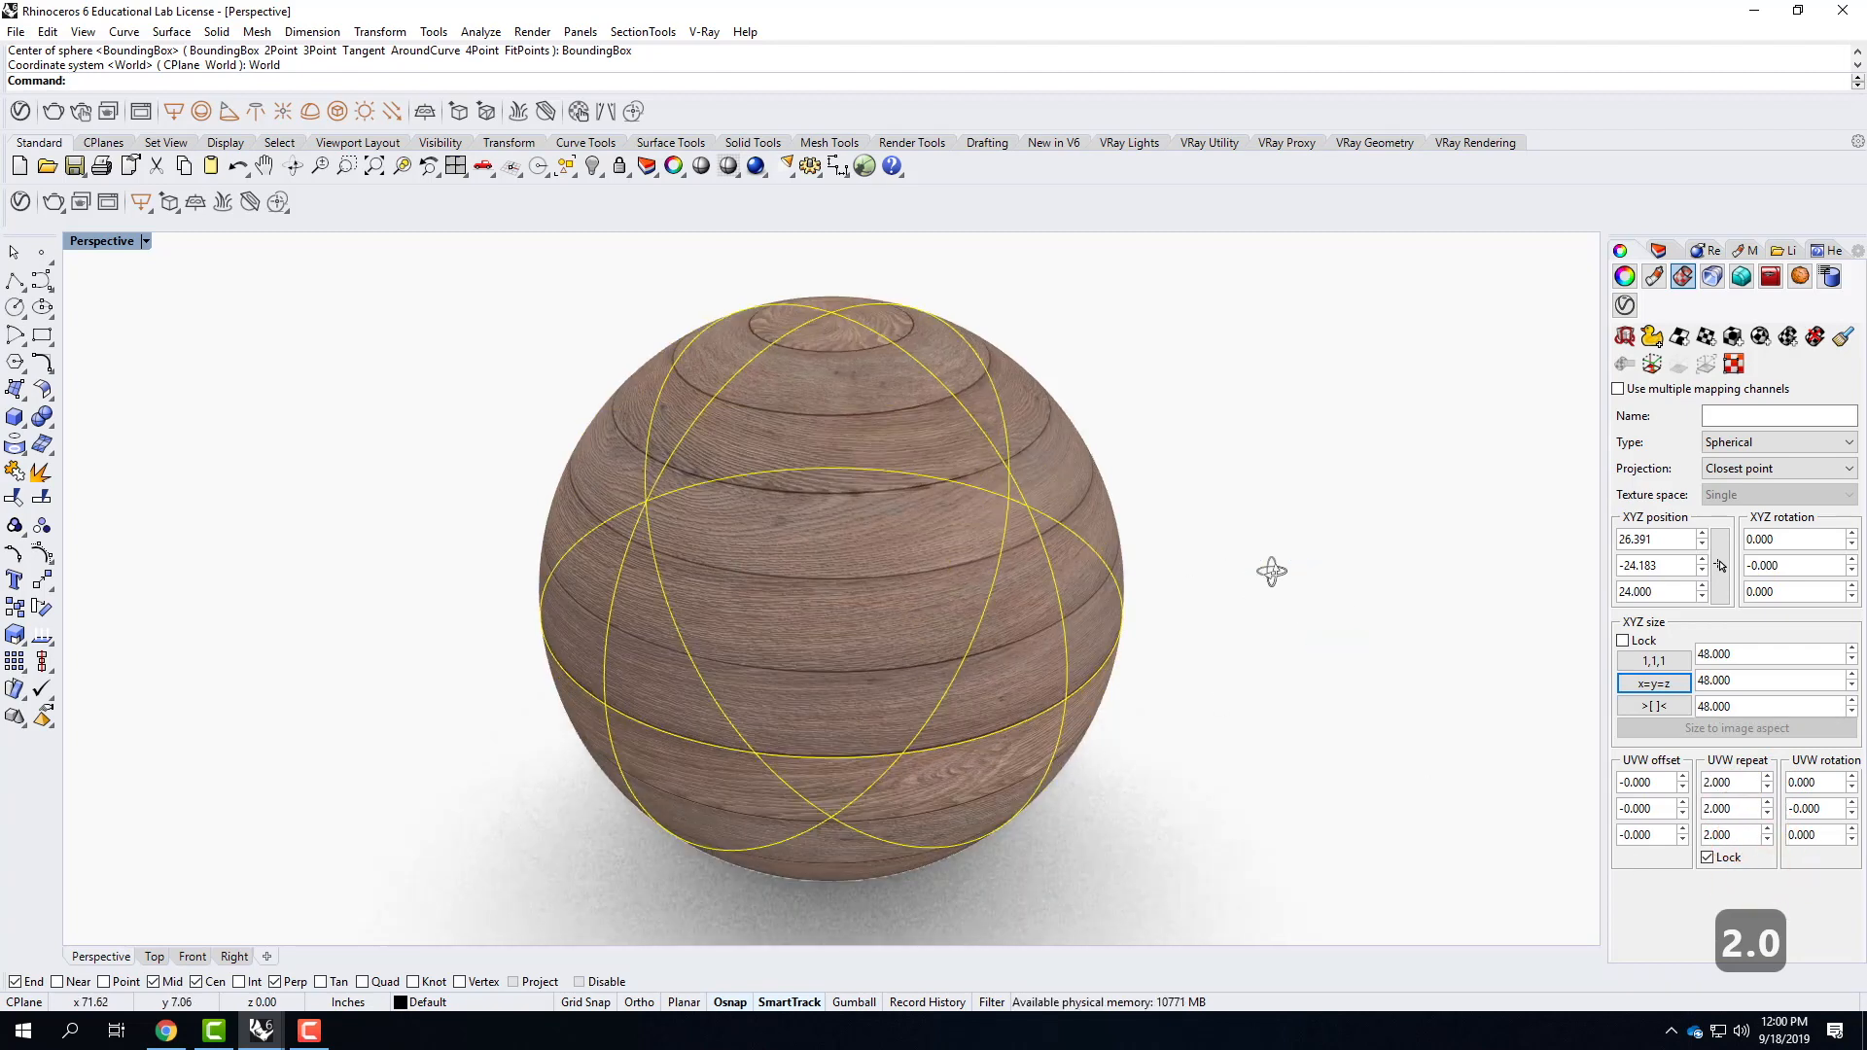
Deselect the sphere and examine how the wood texture wraps around its sides and top pole.
left_click(1105, 687)
right_click_drag(946, 667, 814, 910)
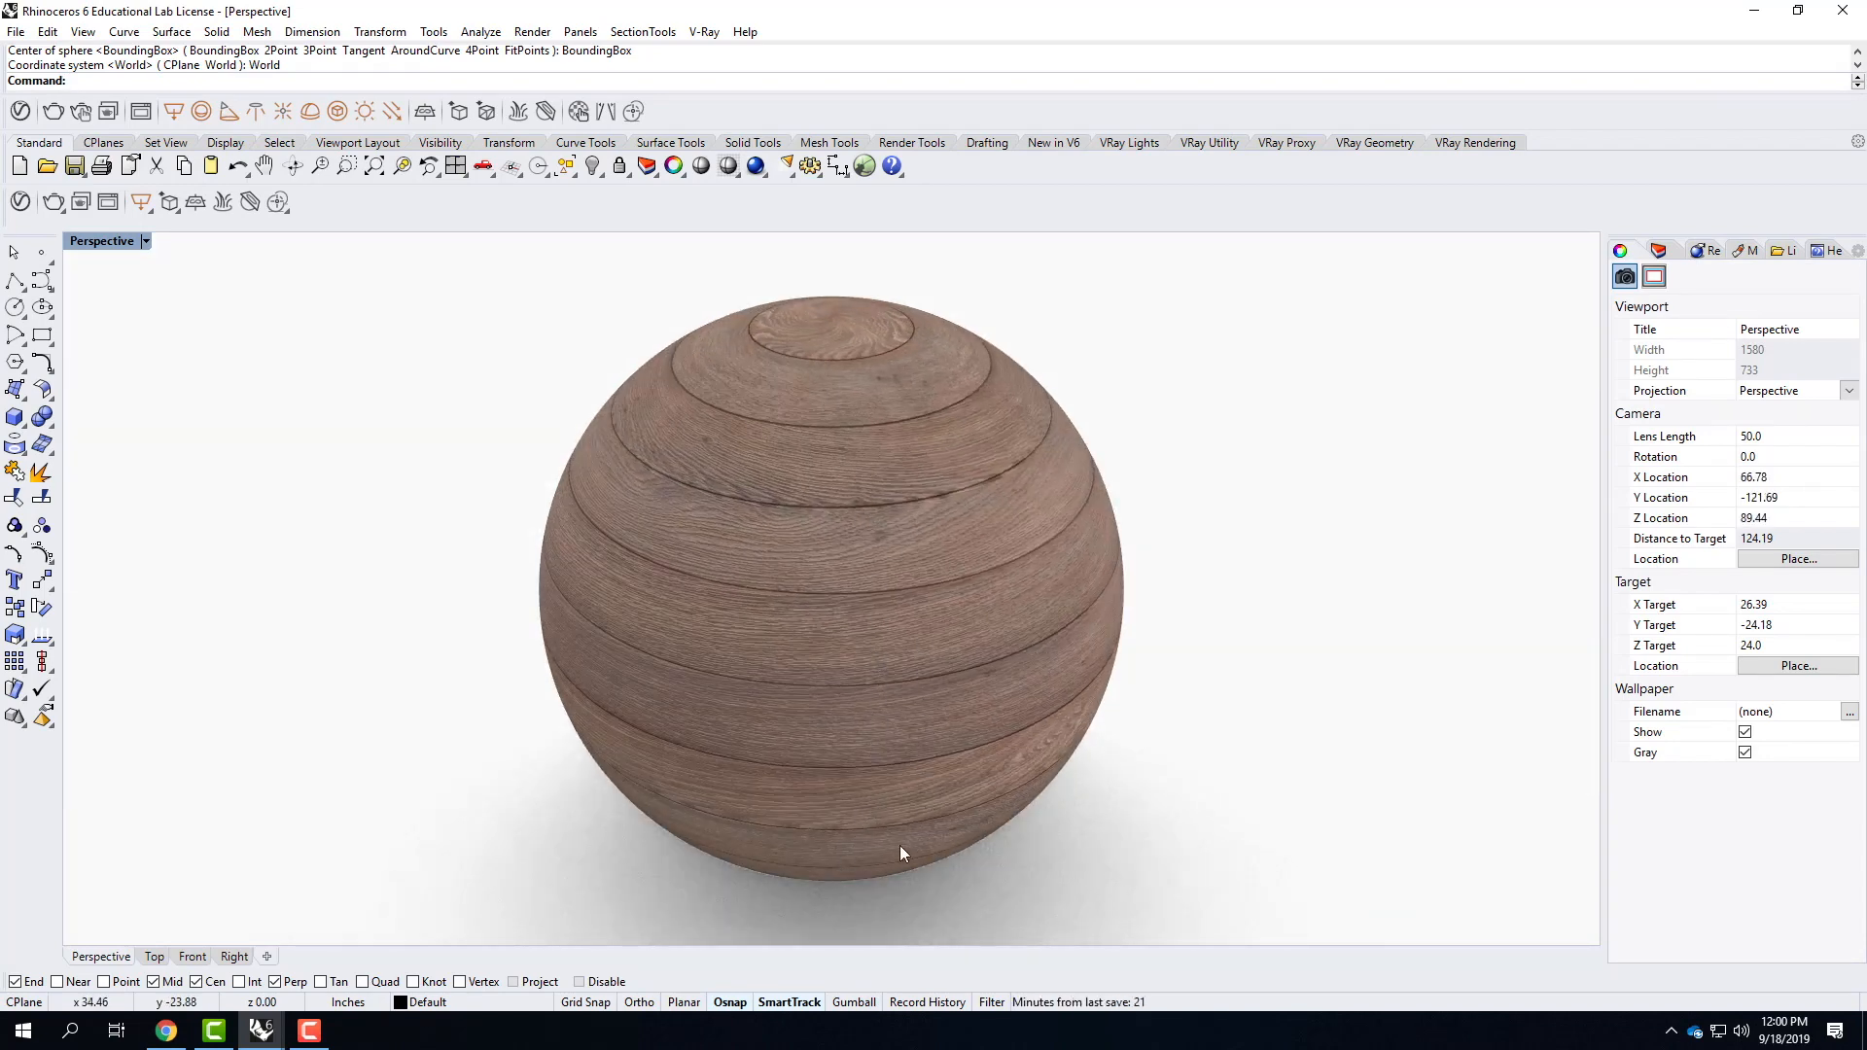
mouse_move(848, 361)
right_mouse_down()
mouse_move(848, 425)
mouse_move(853, 392)
right_mouse_up()
scroll(852, 418, "up", 6)
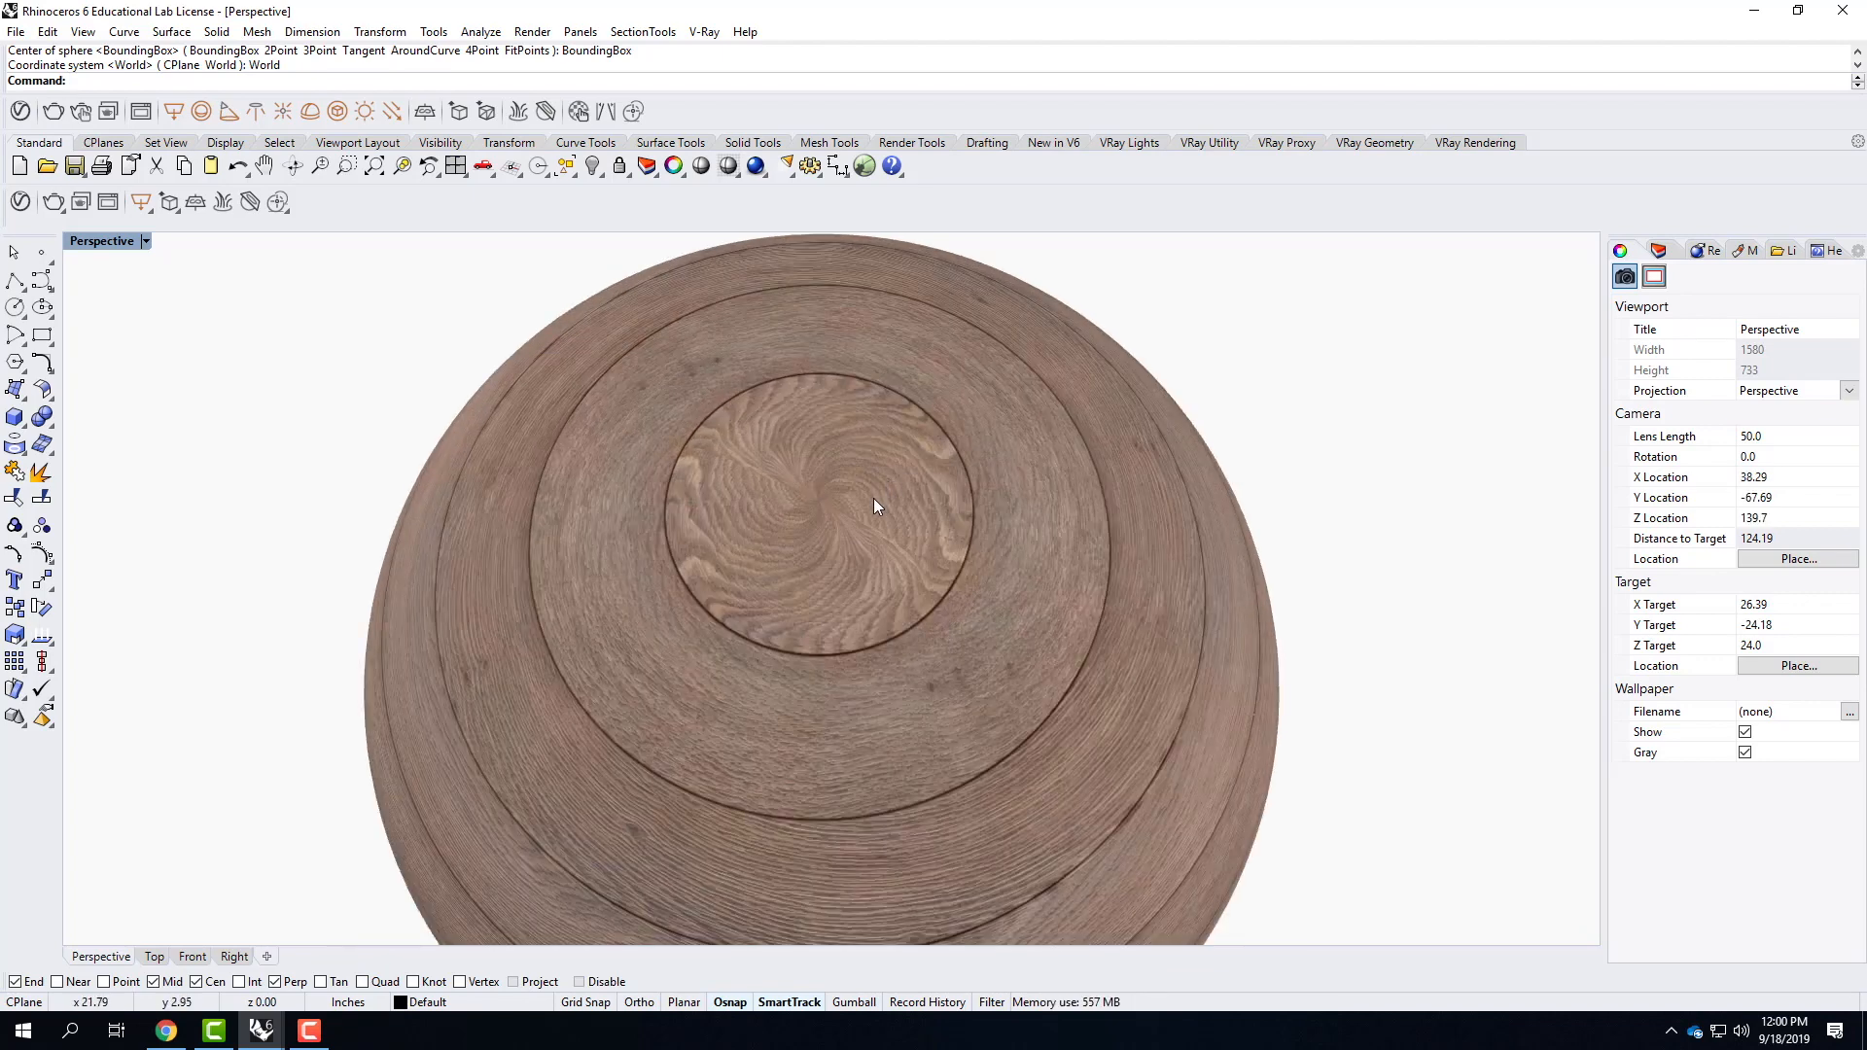
scroll(876, 518, "up", 4)
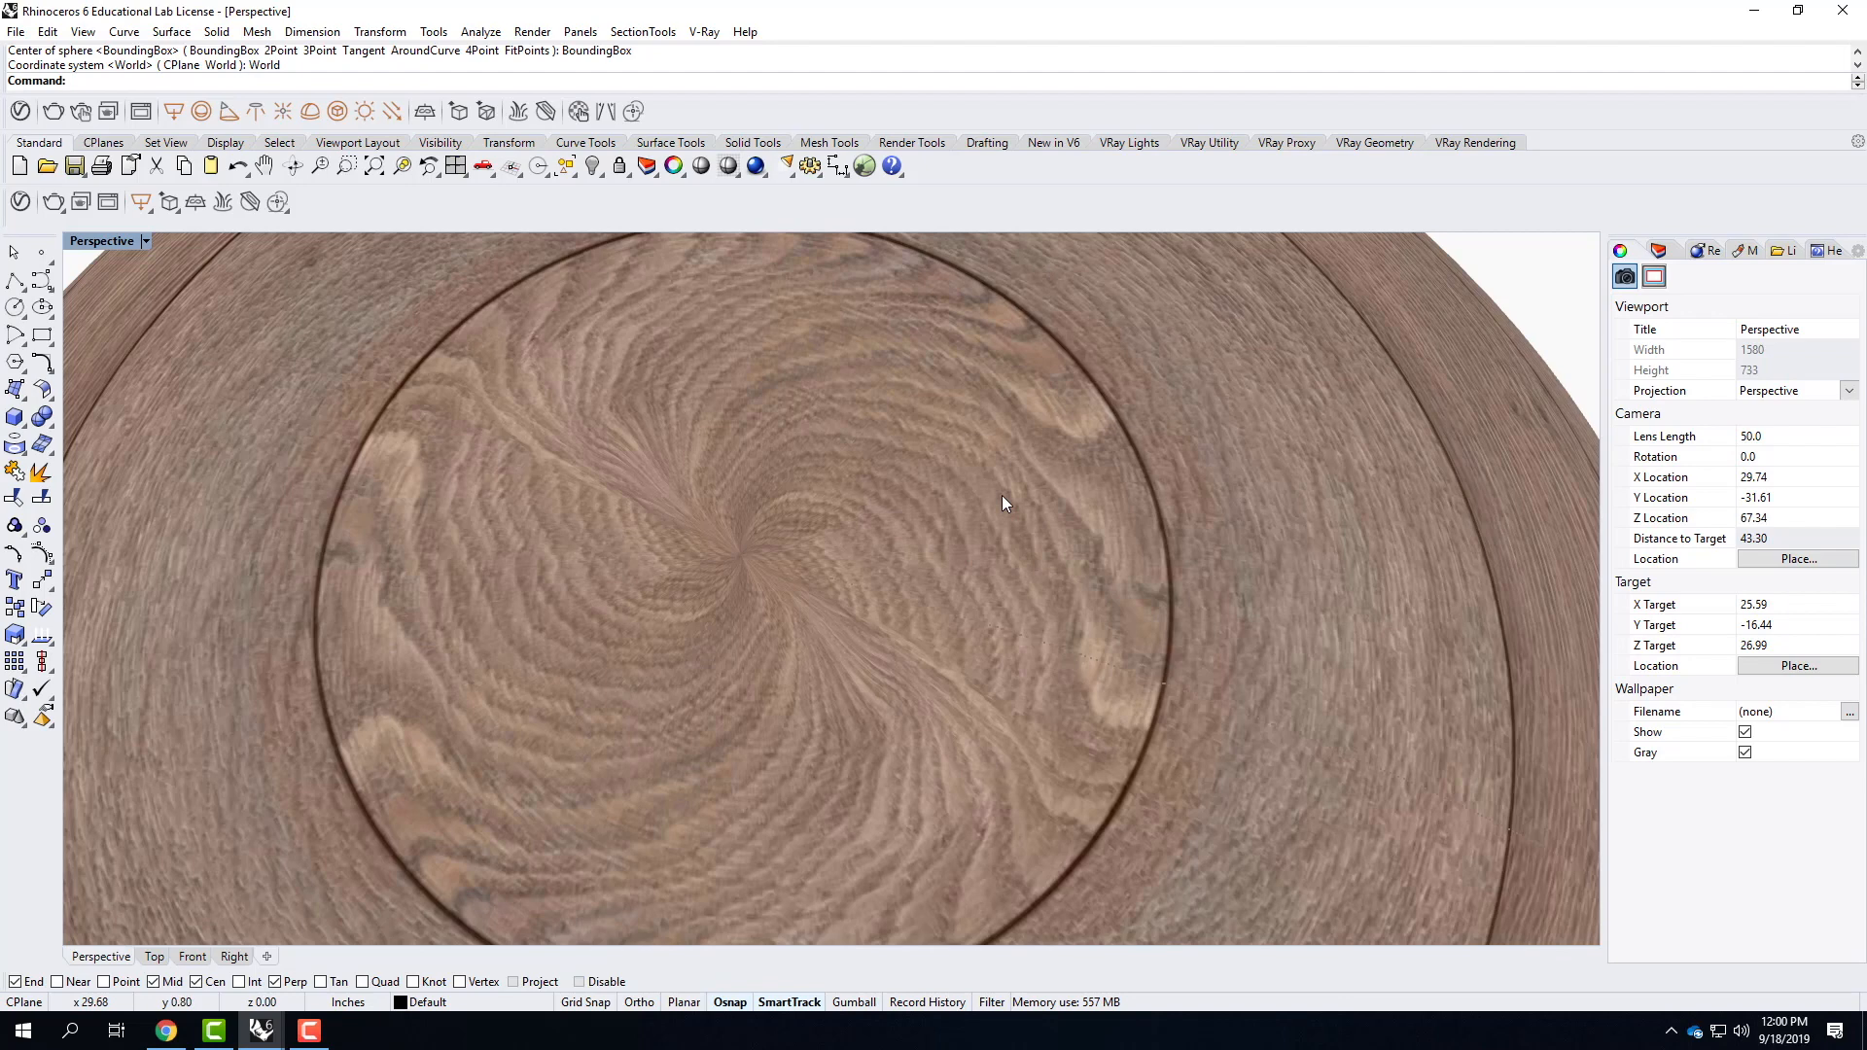
scroll(1002, 498, "down", 4)
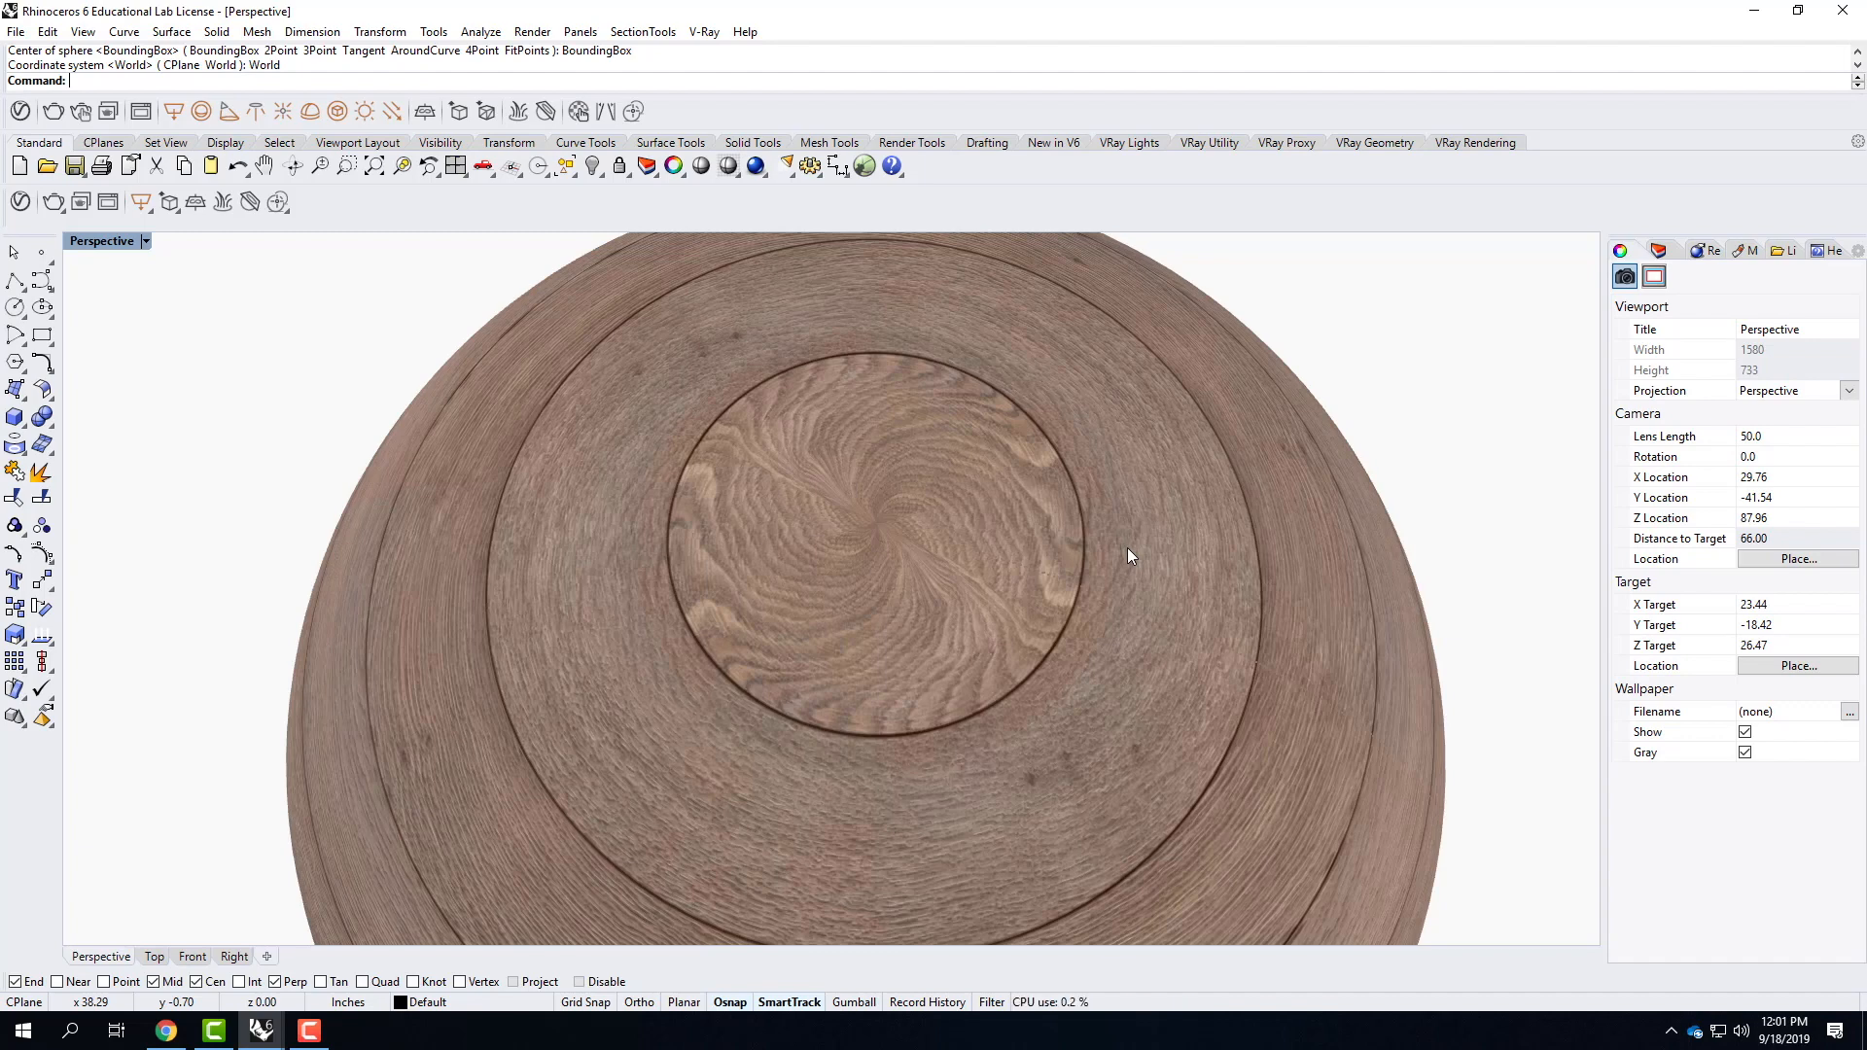
Show all the hidden objects around the wood-mapped sphere again.
scroll(919, 588, "down", 6)
right_click_drag(1044, 684, 1033, 551)
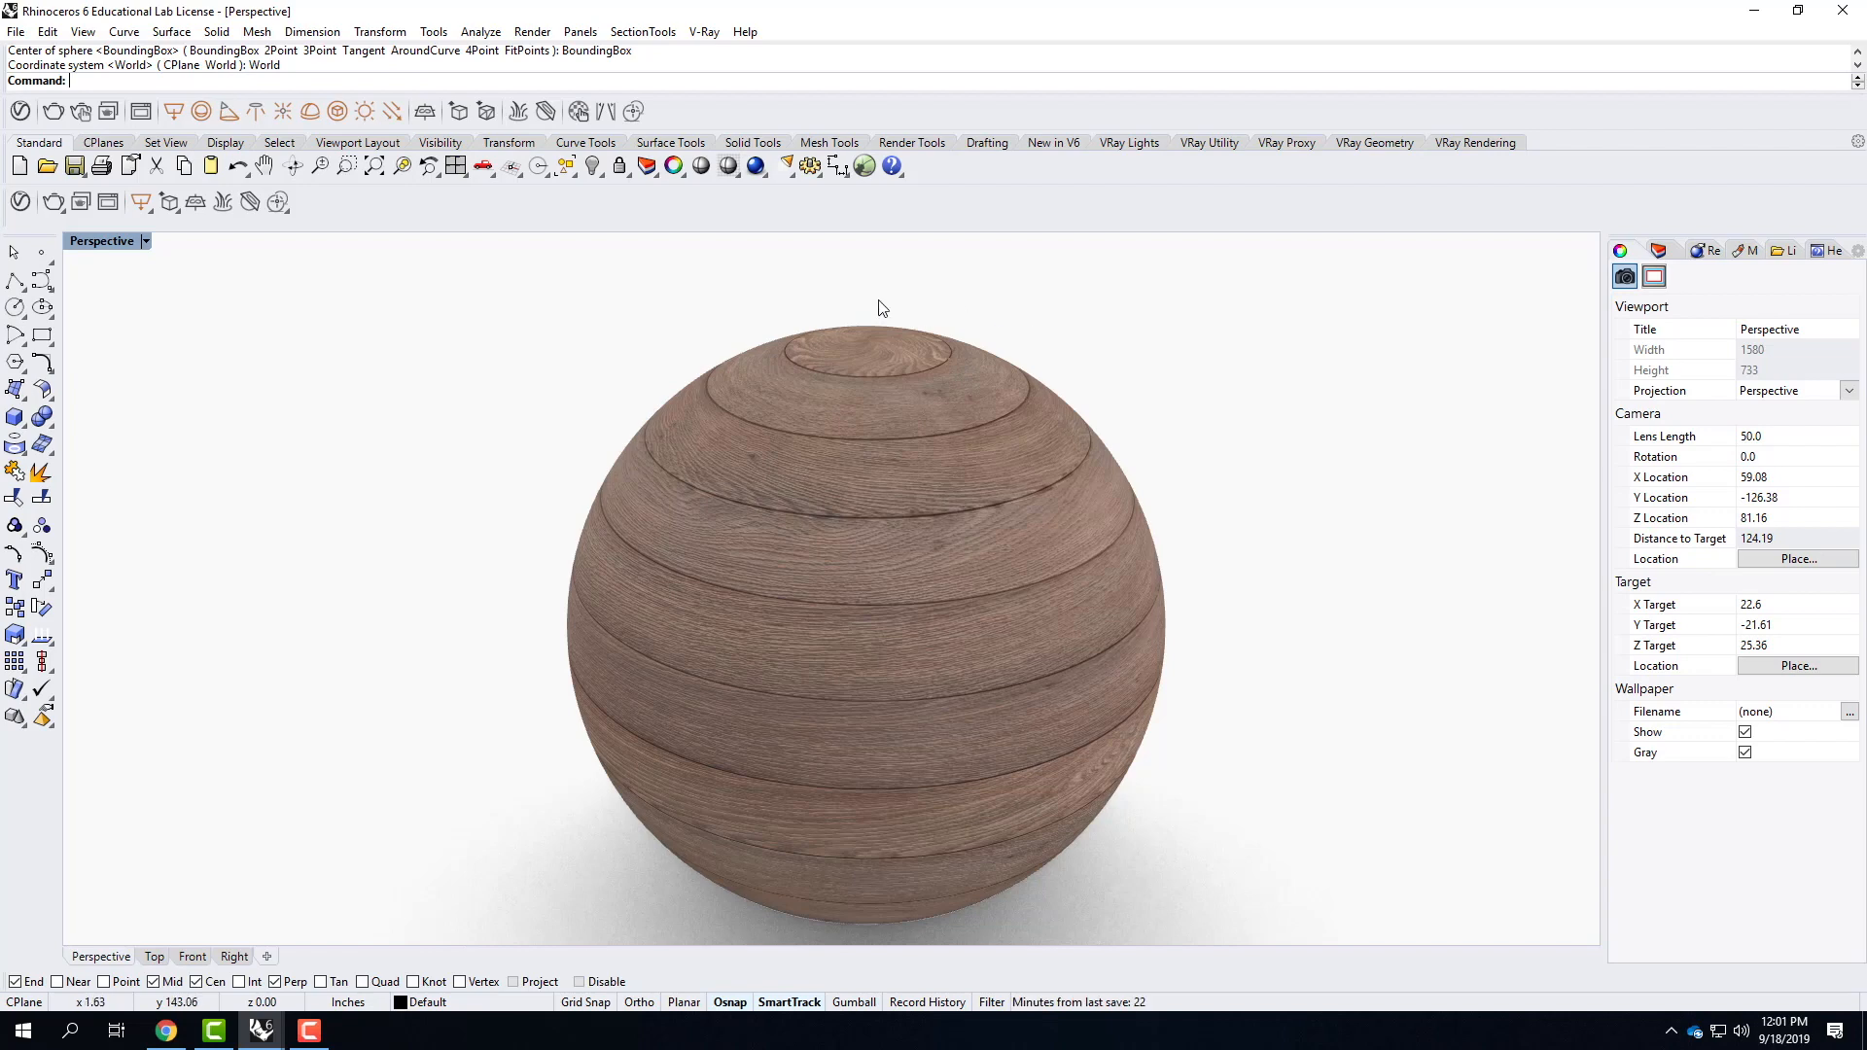
scroll(464, 442, "down", 4)
right_click_drag(514, 466, 516, 492)
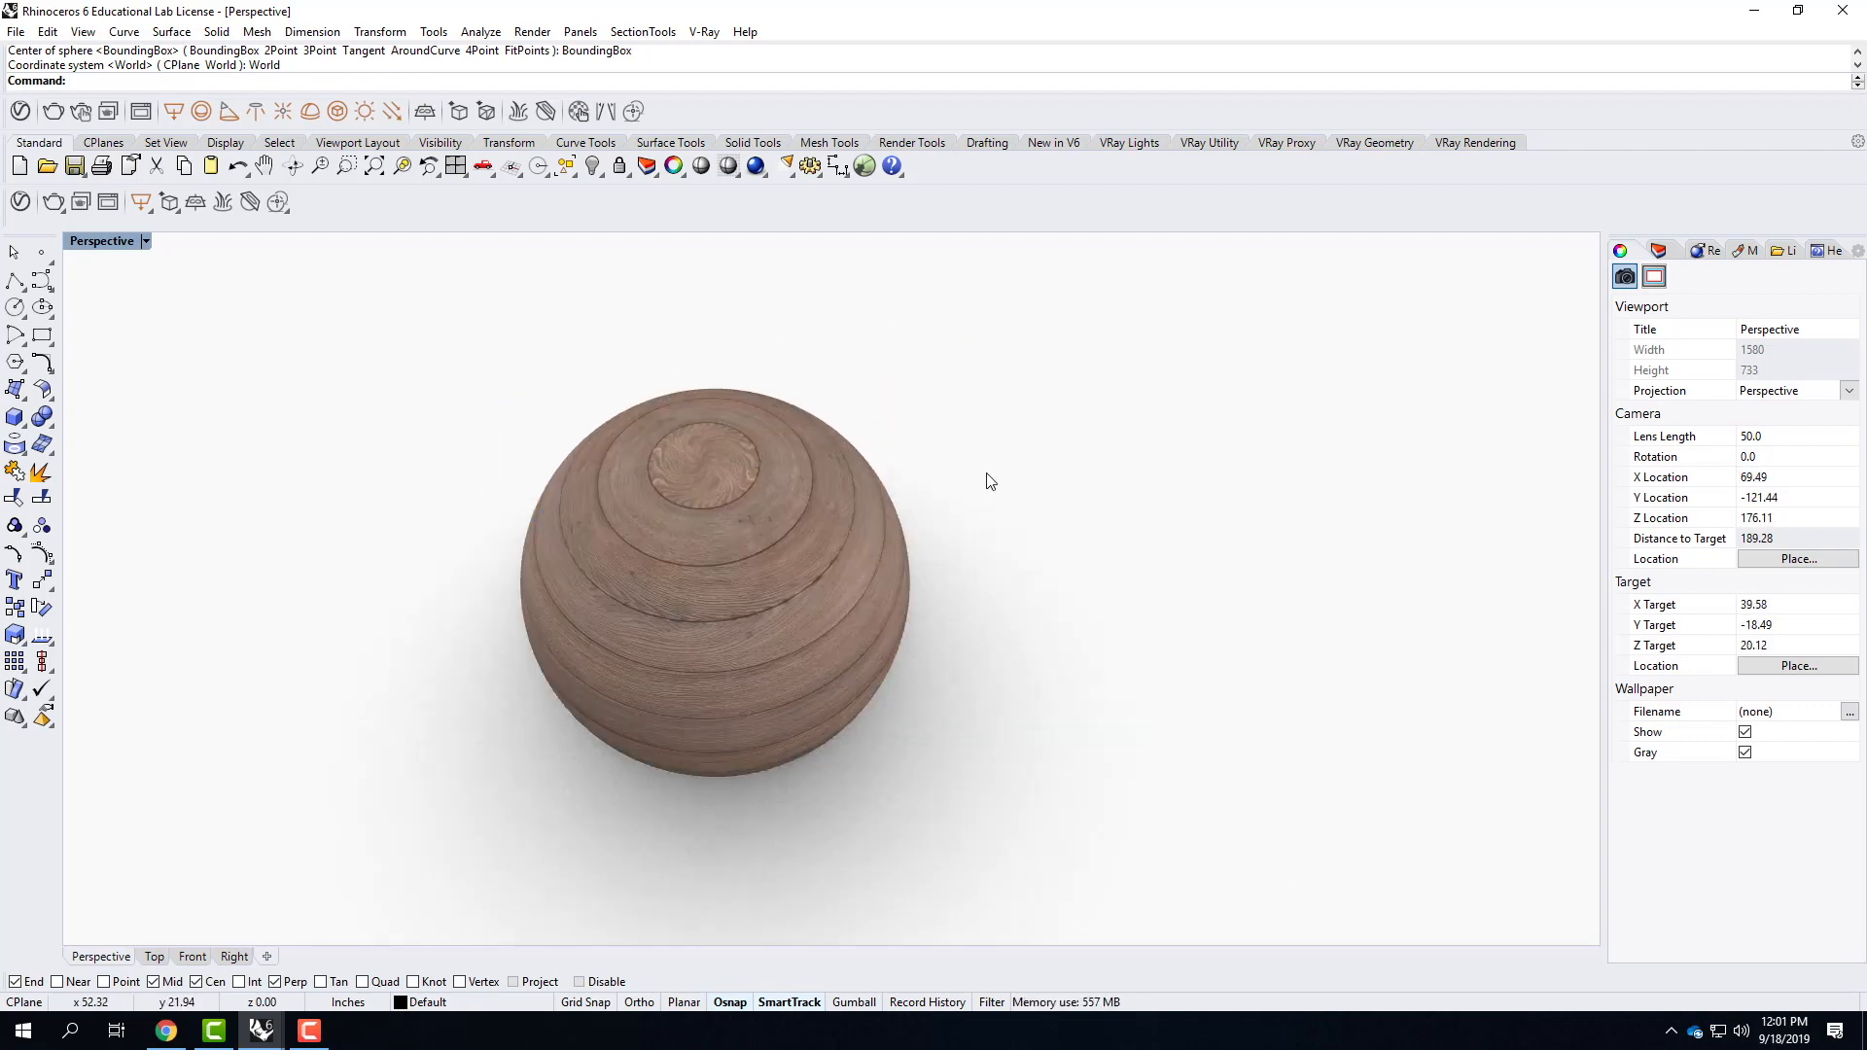
type("show")
key("Return")
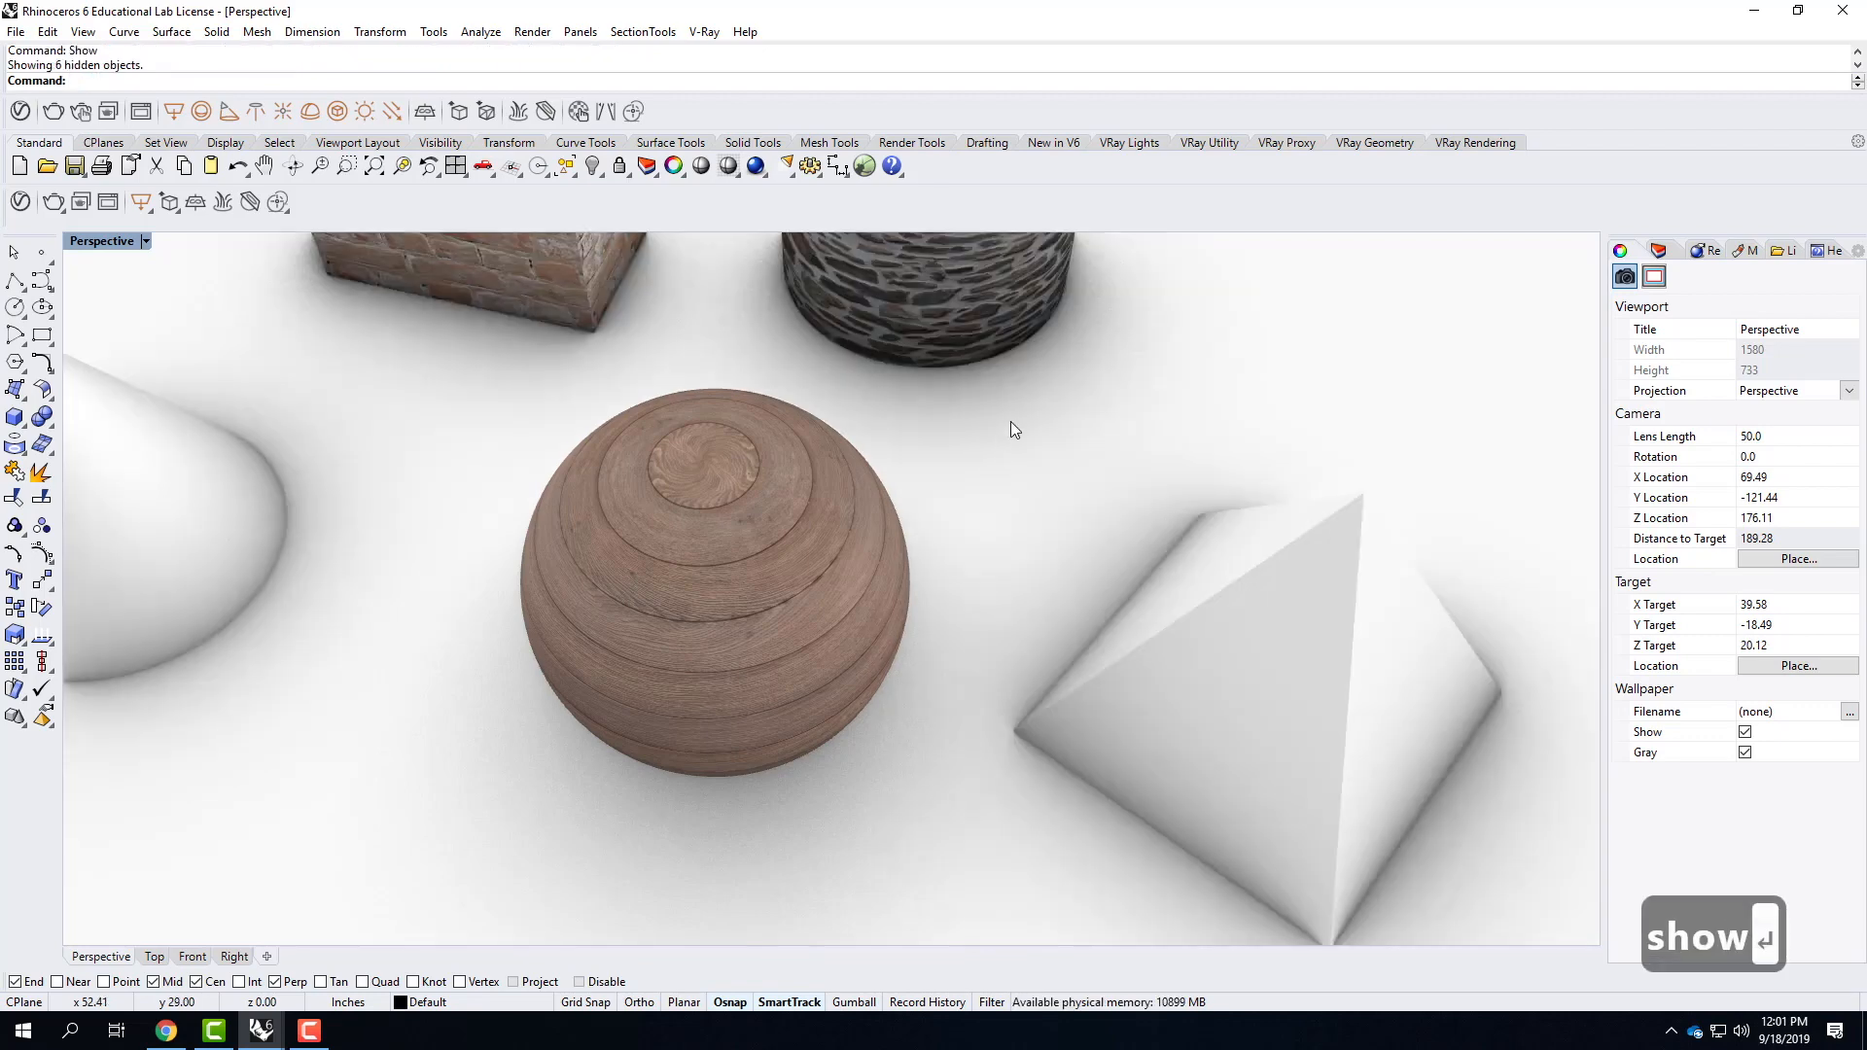
scroll(1013, 428, "down", 4)
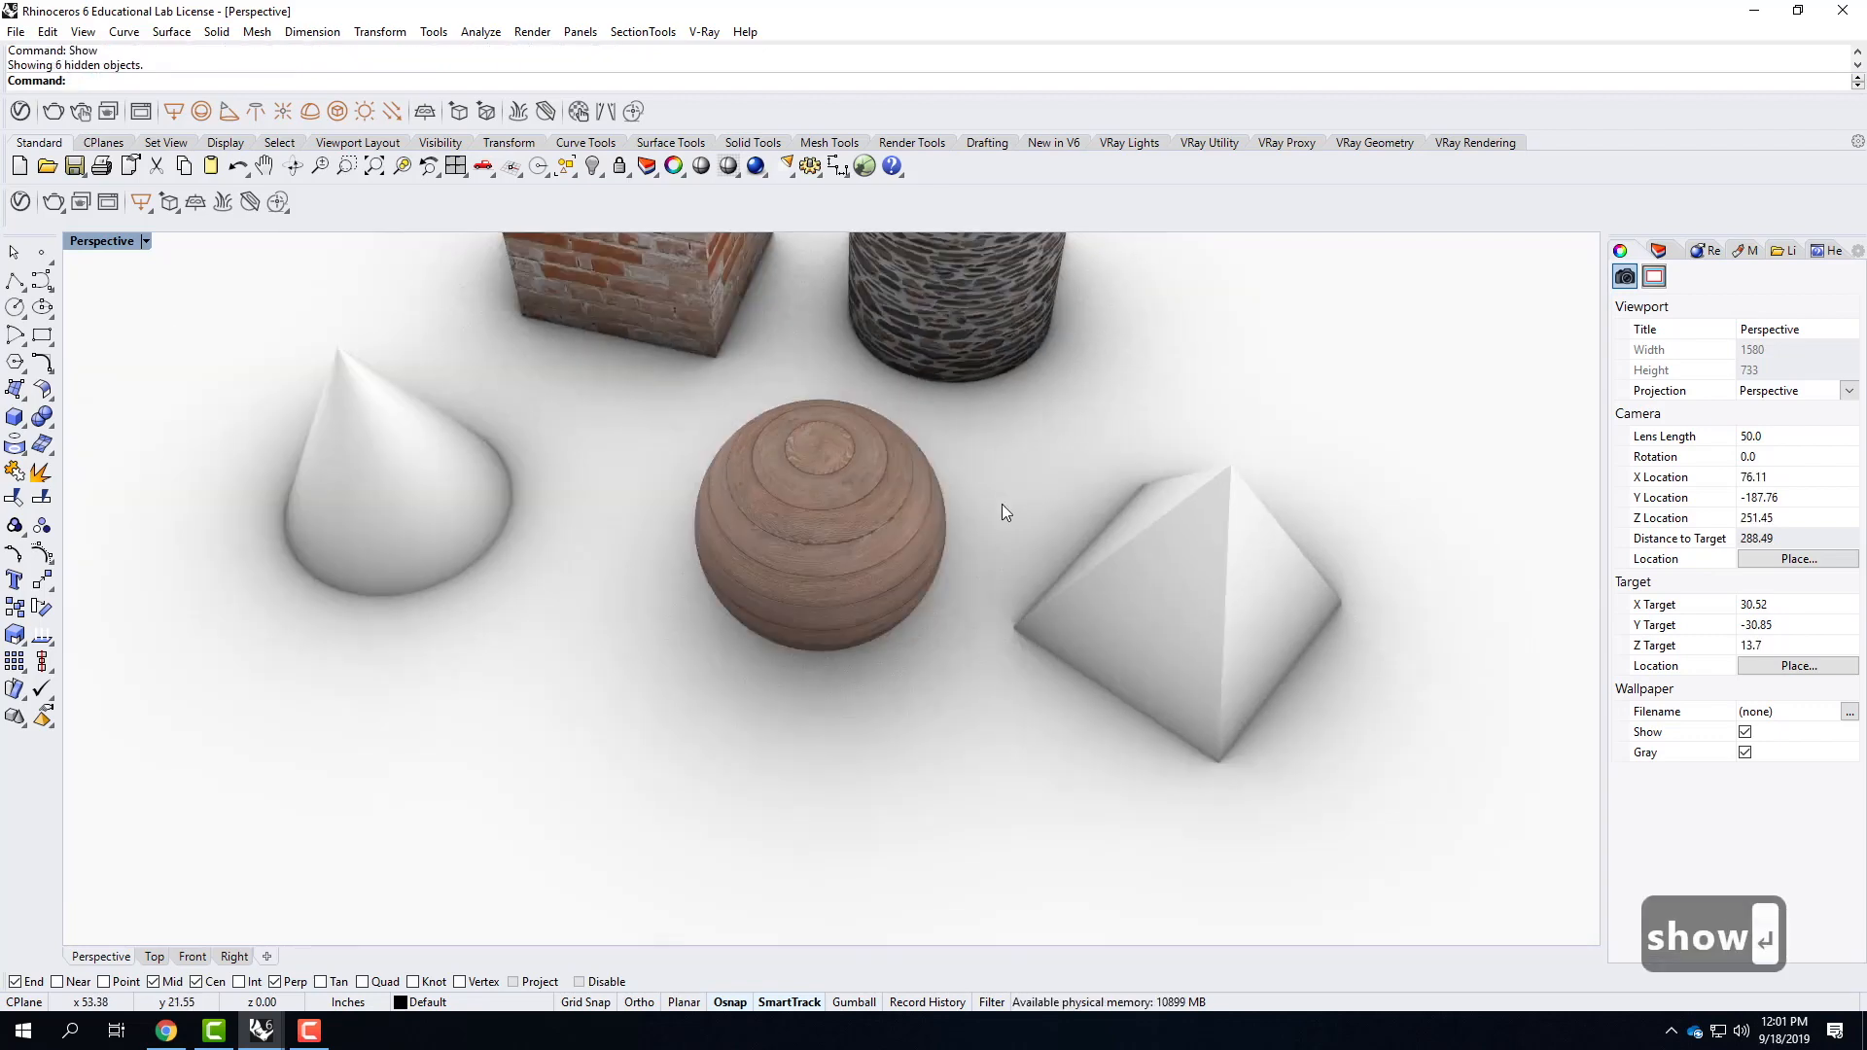
Hide every solid except the pyramid: the sphere, the cone, the brick cube, the wood block and both parts of the stone cylinder.
left_click(1161, 612)
scroll(649, 790, "down", 3)
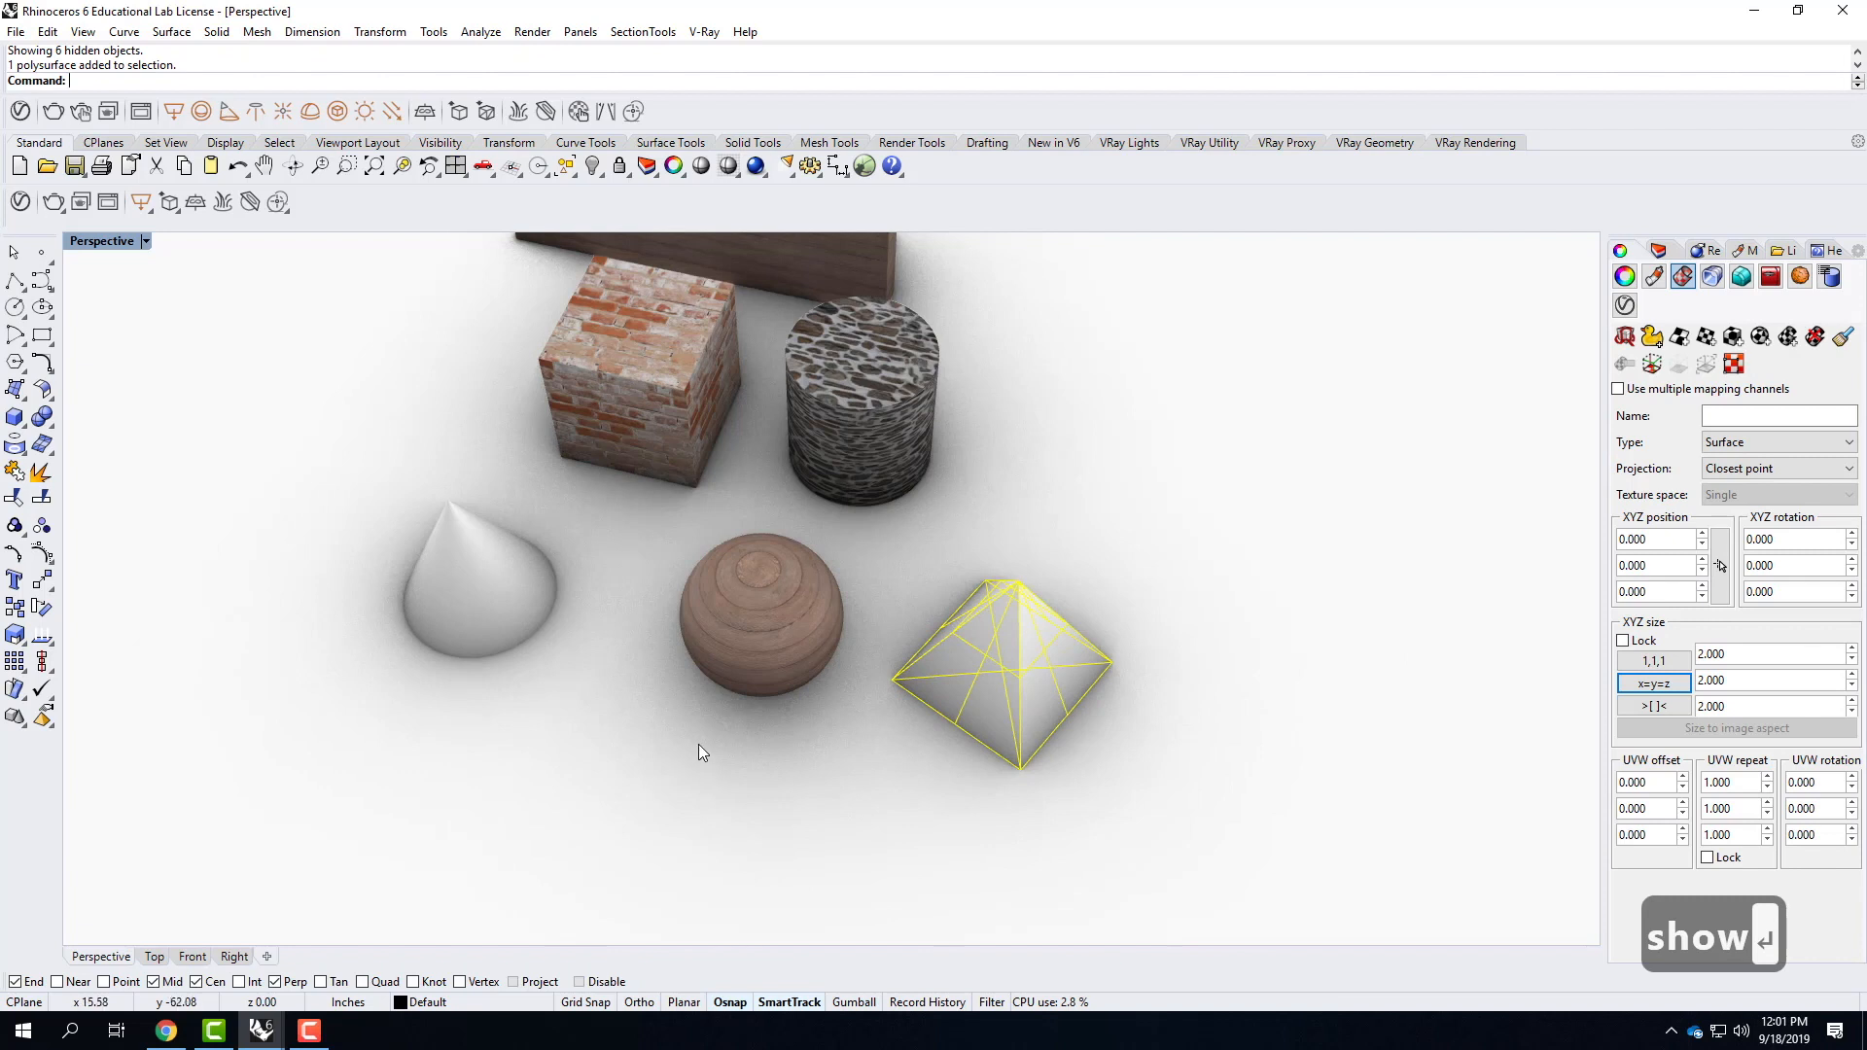
left_click(750, 626)
left_click(470, 604, "shift")
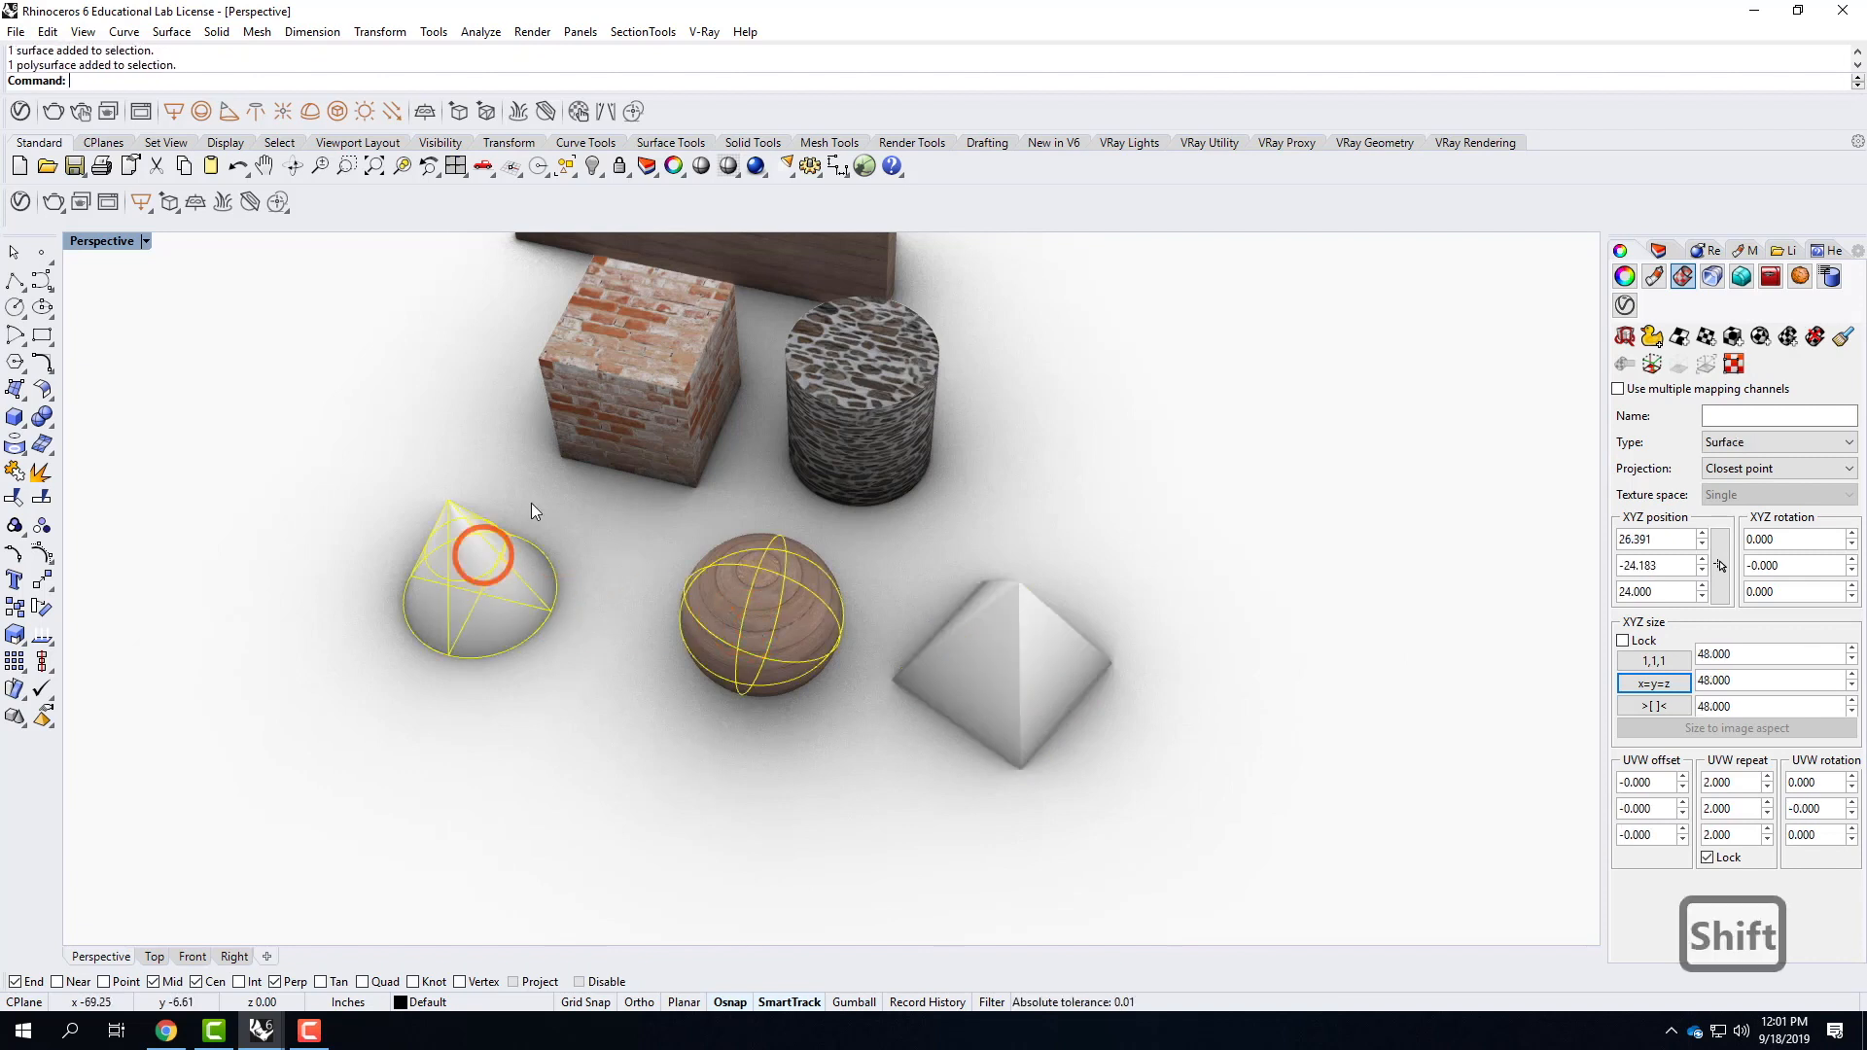
left_click(628, 363, "shift")
left_click(878, 362, "shift")
left_click(831, 262, "shift")
type("hide")
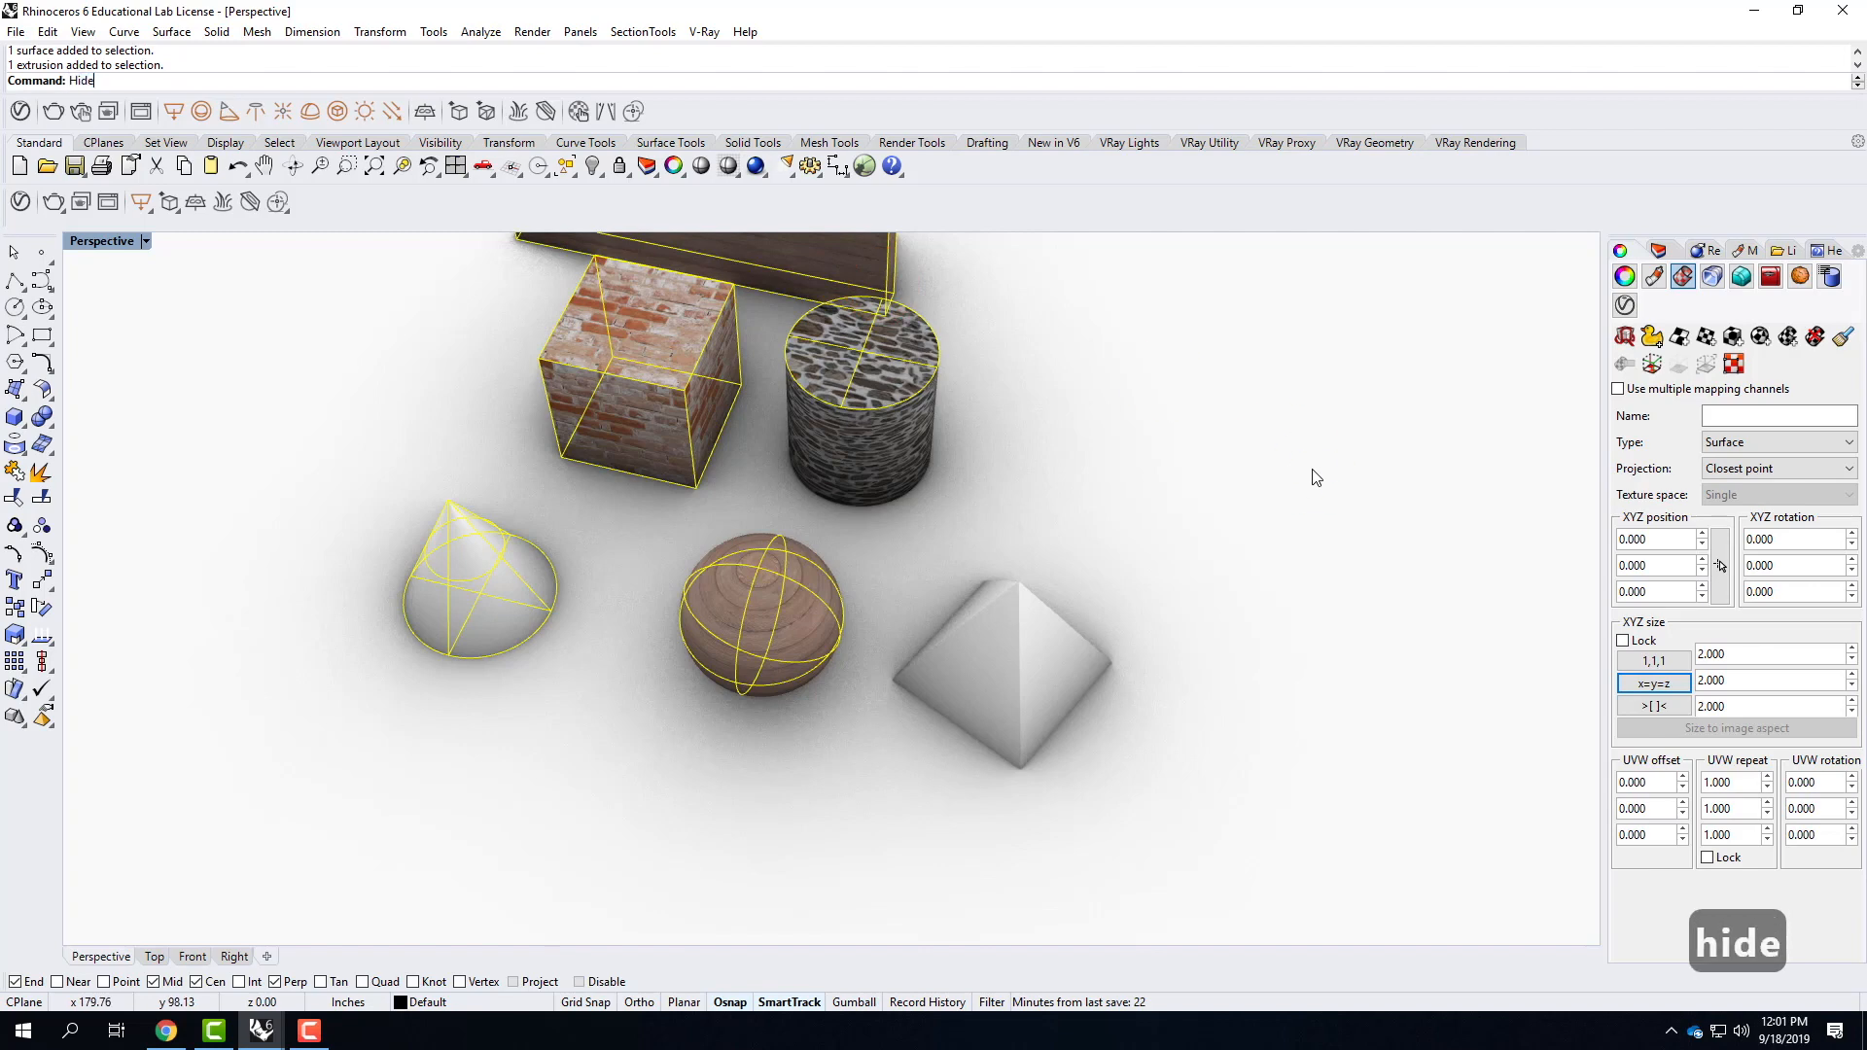
key("Return")
left_click(875, 439)
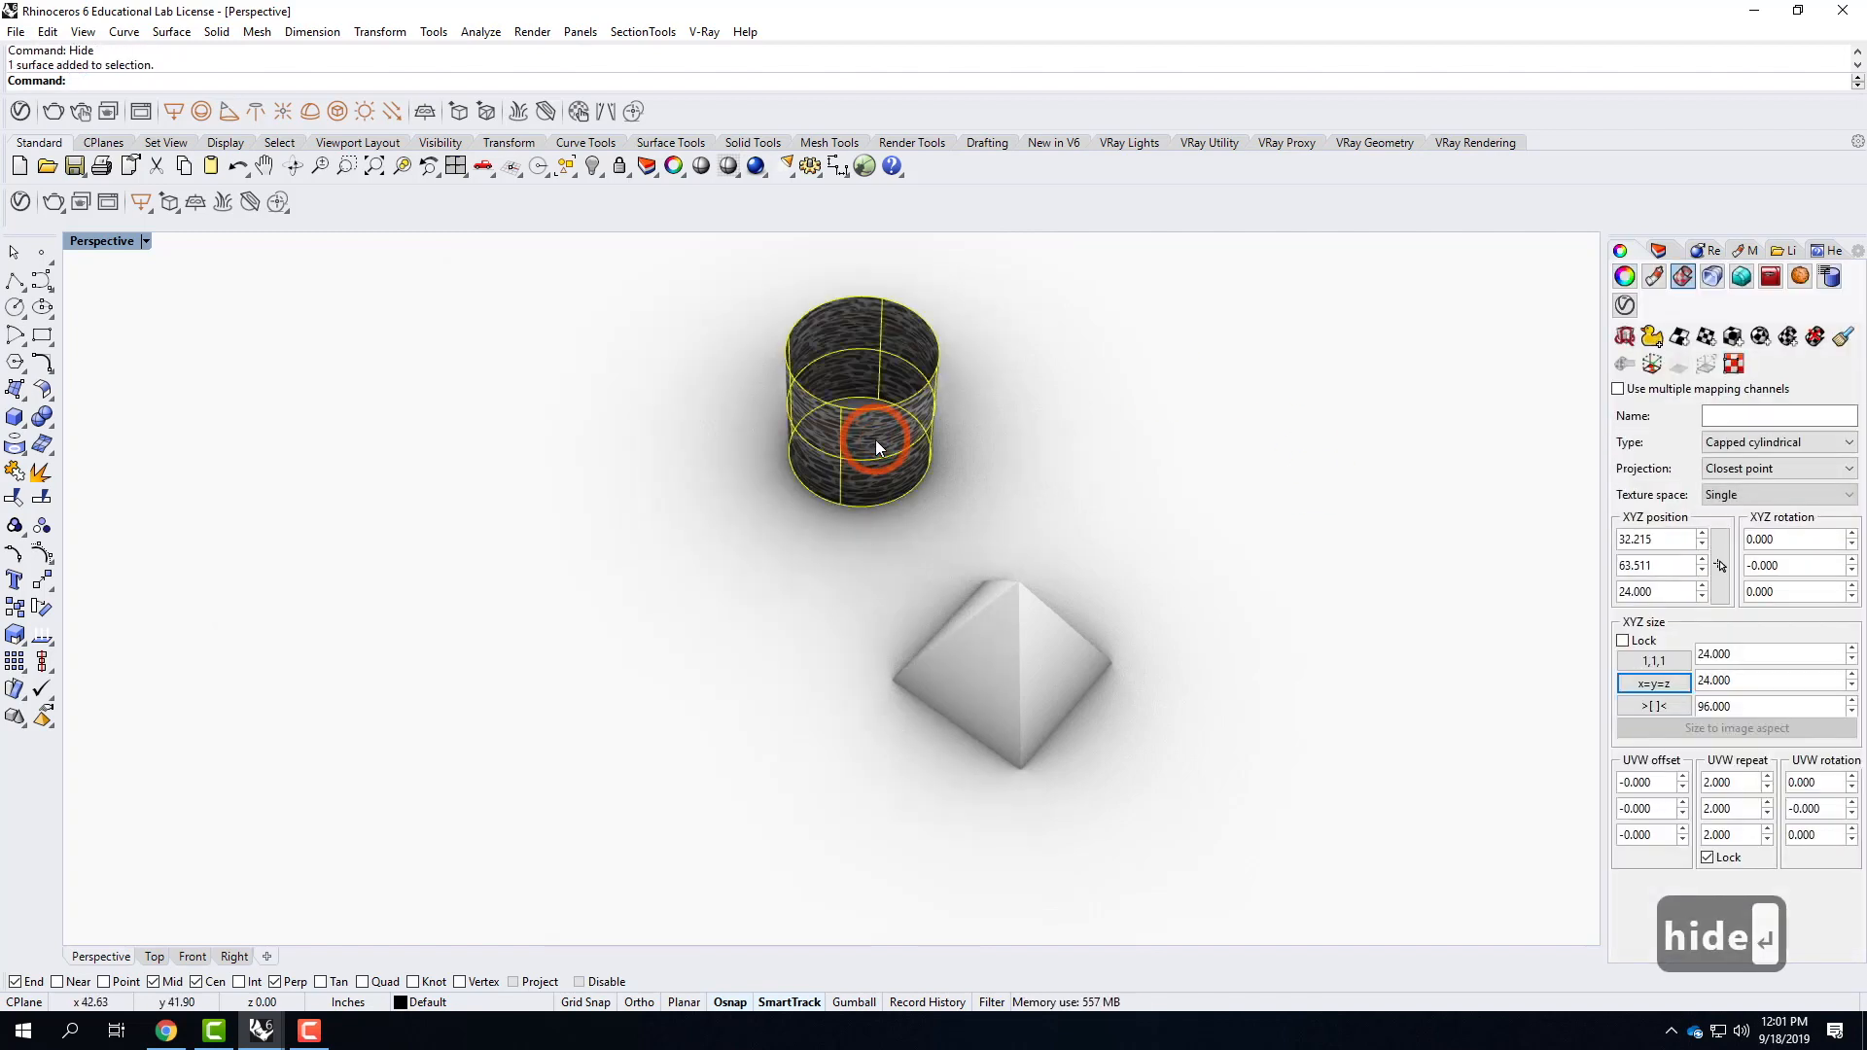
type("hide")
key("Return")
Apply the Bricks_Weathered_E03_1m material to the pyramid from the V-Ray Asset Editor and close the editor.
left_click(983, 663)
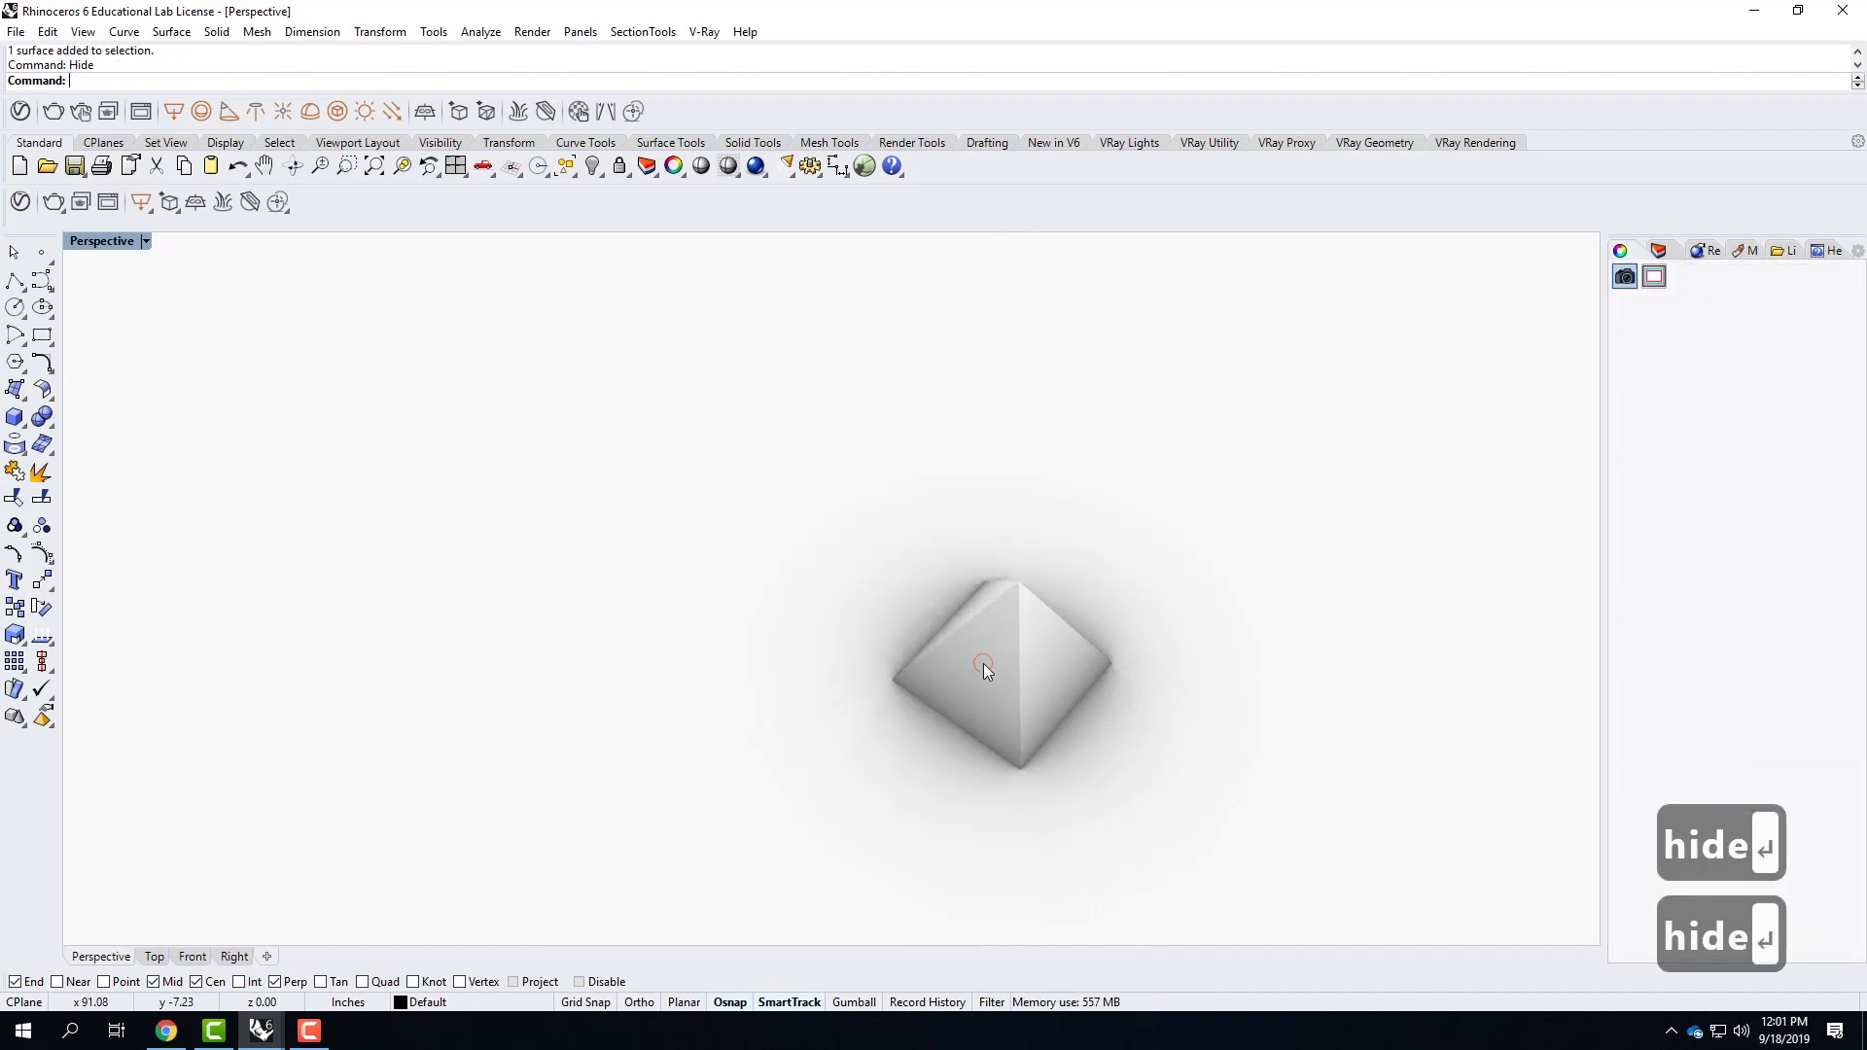
type("z")
key("Return")
type("s")
key("Return")
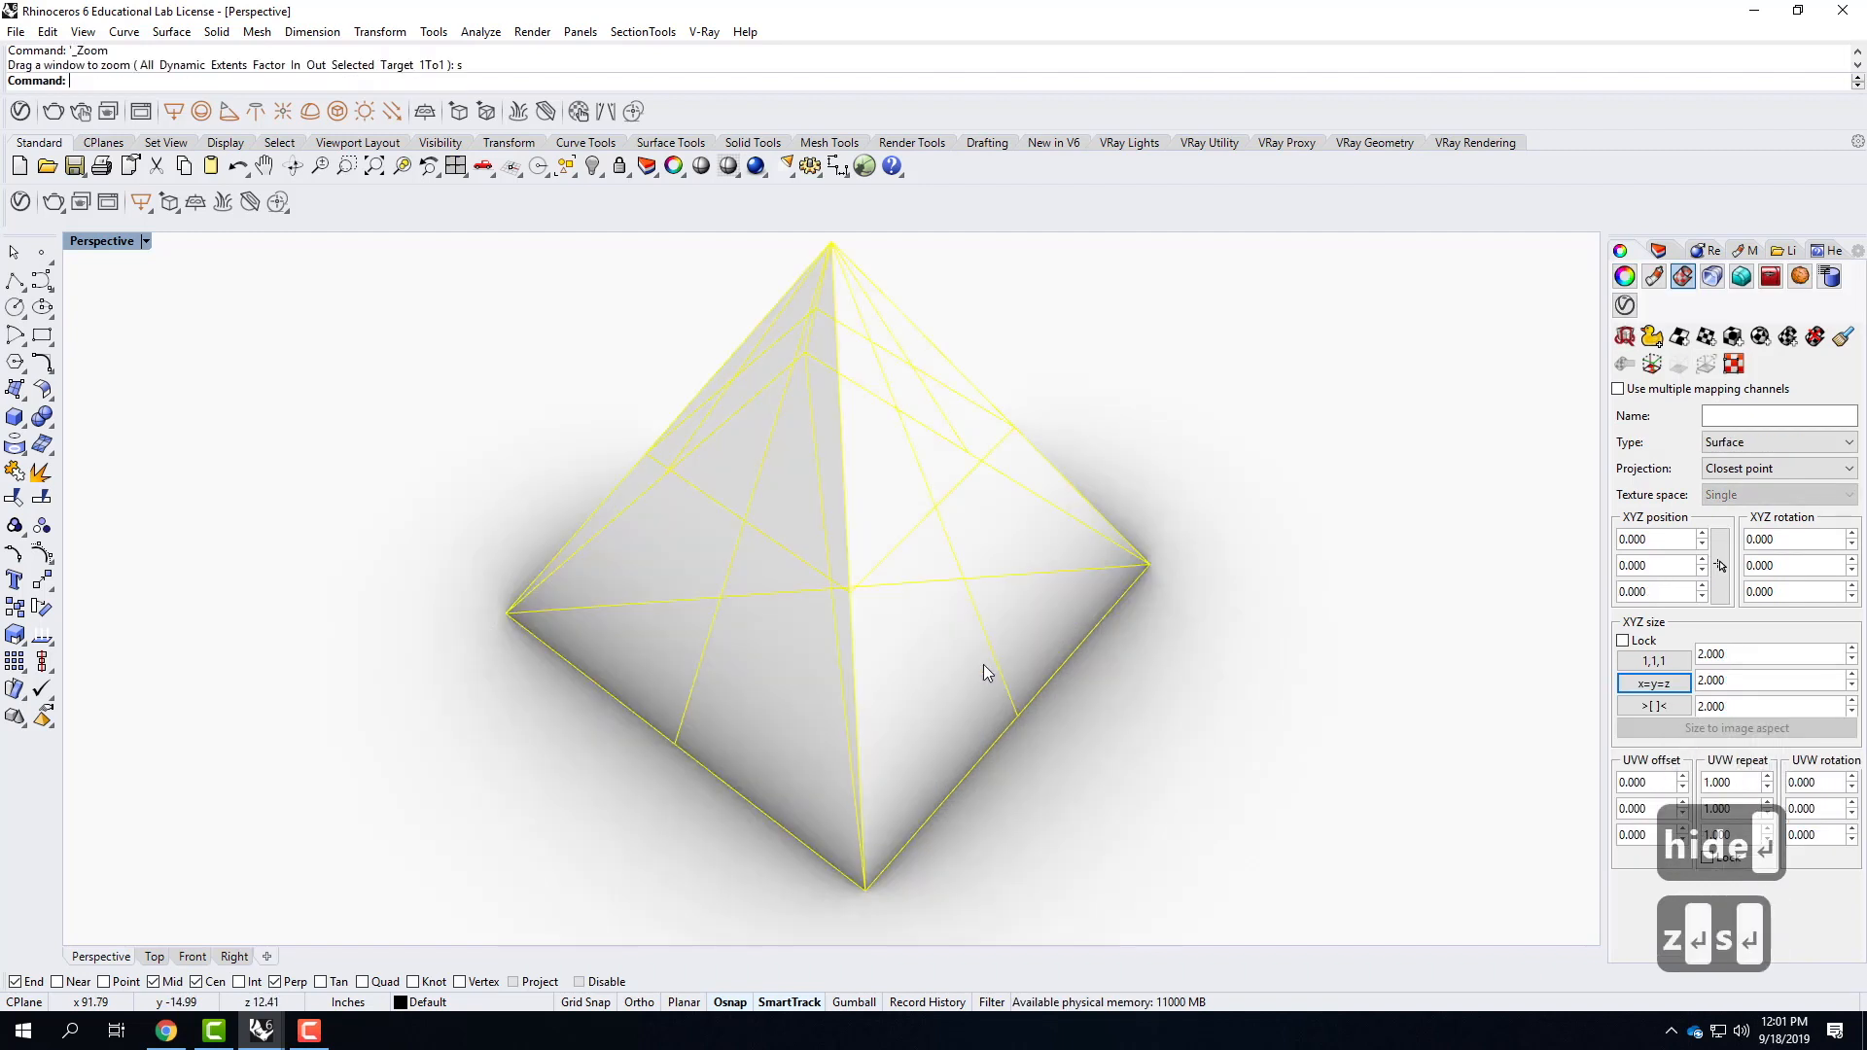
right_click_drag(683, 716, 887, 625)
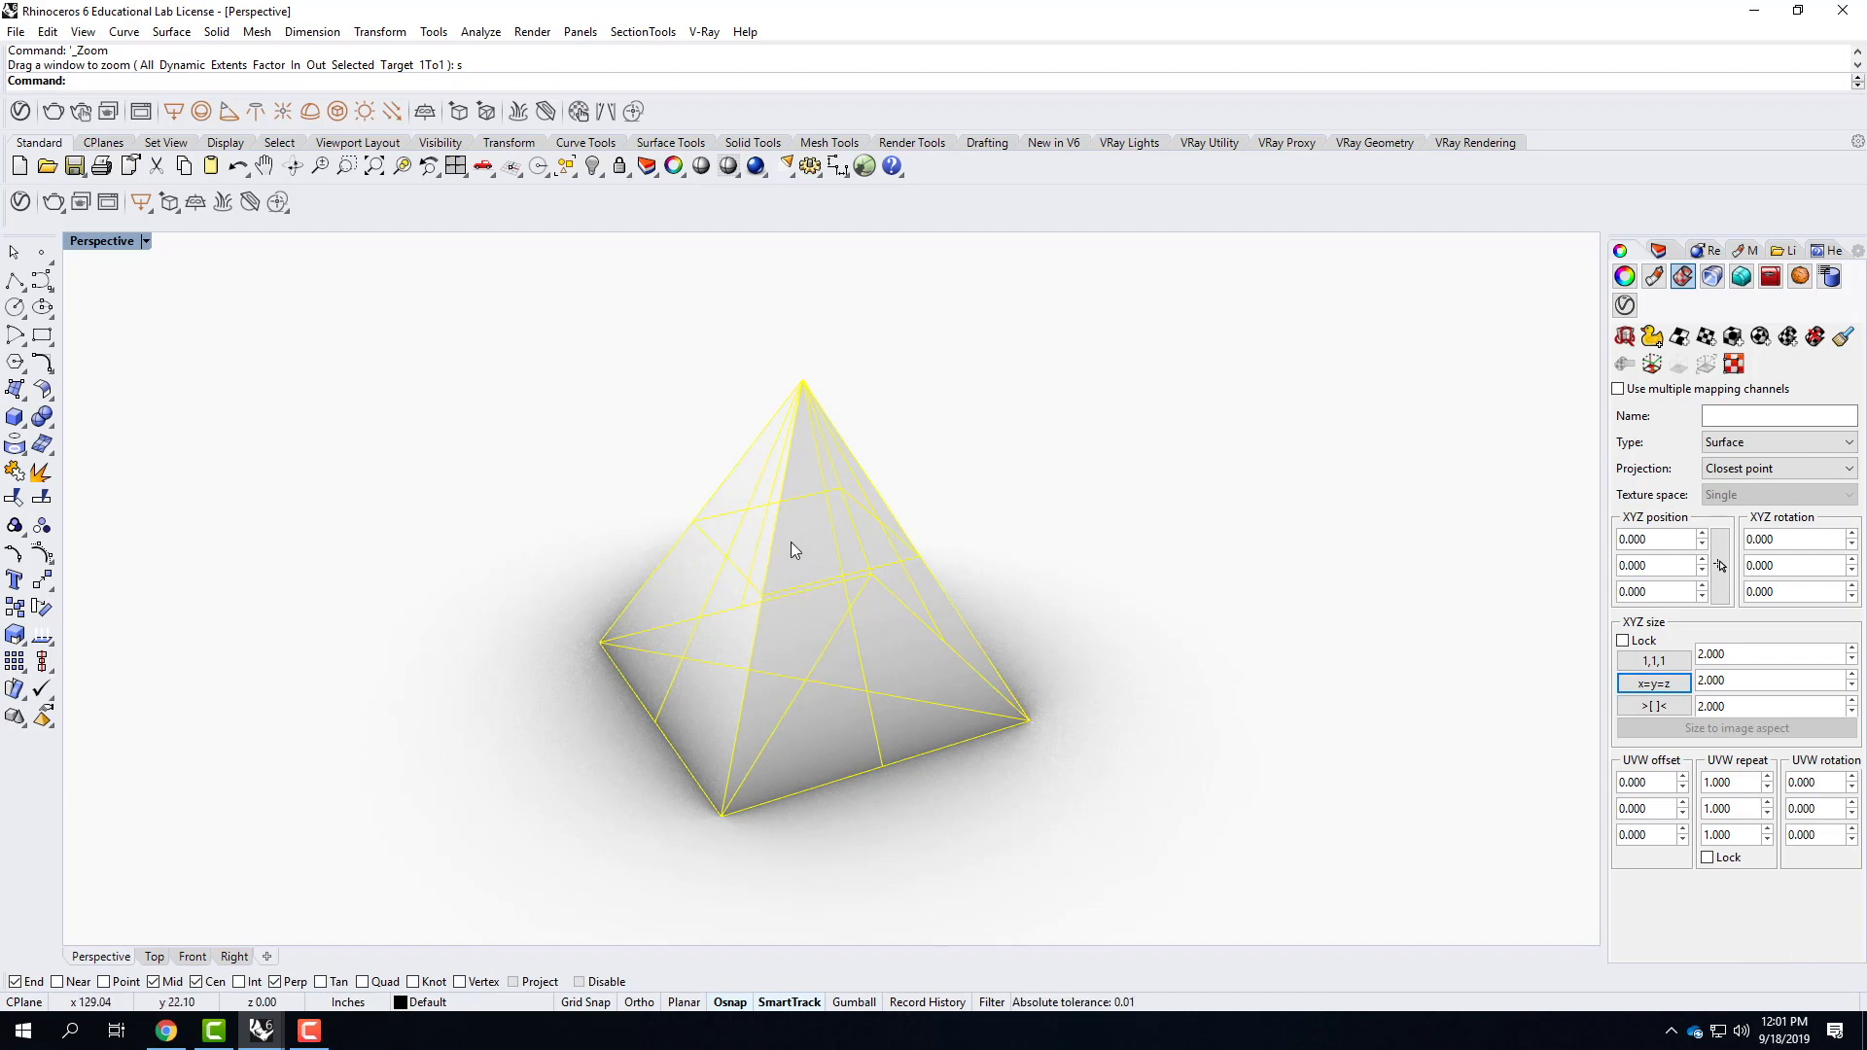
left_click(20, 112)
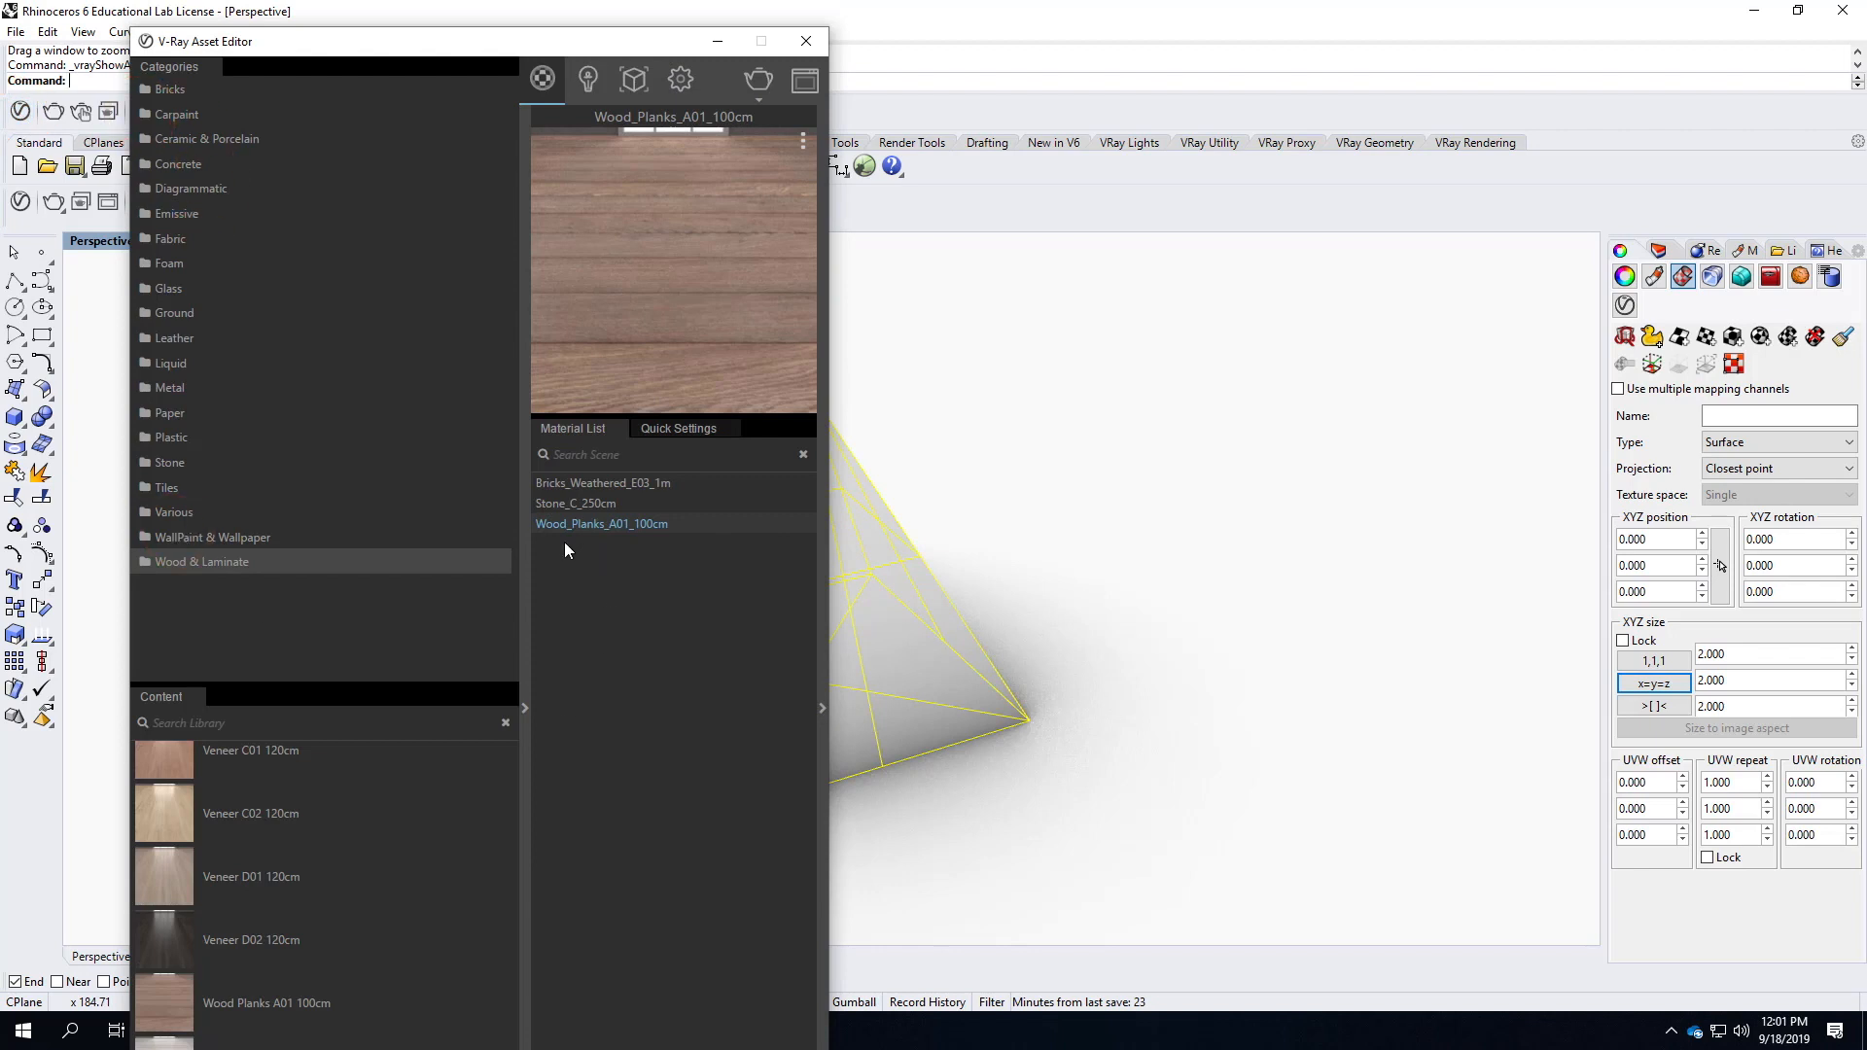
left_click(593, 481)
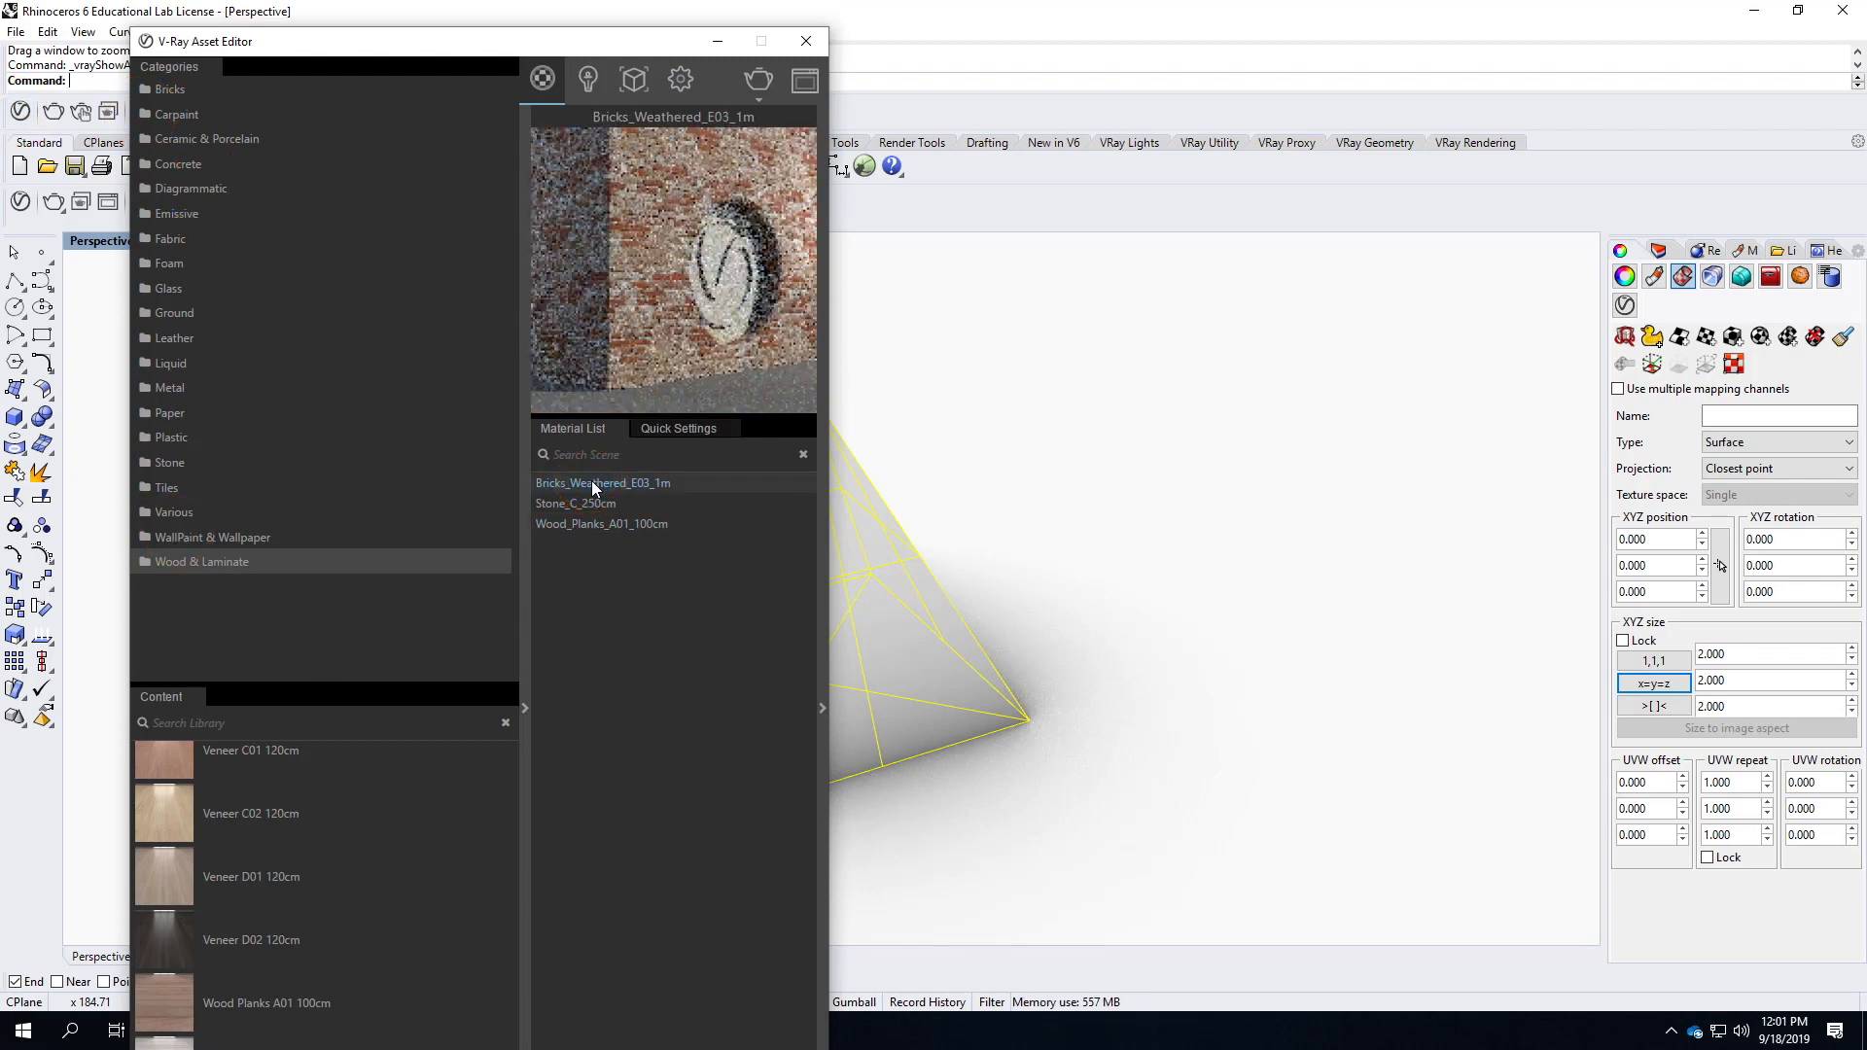
right_click(591, 480)
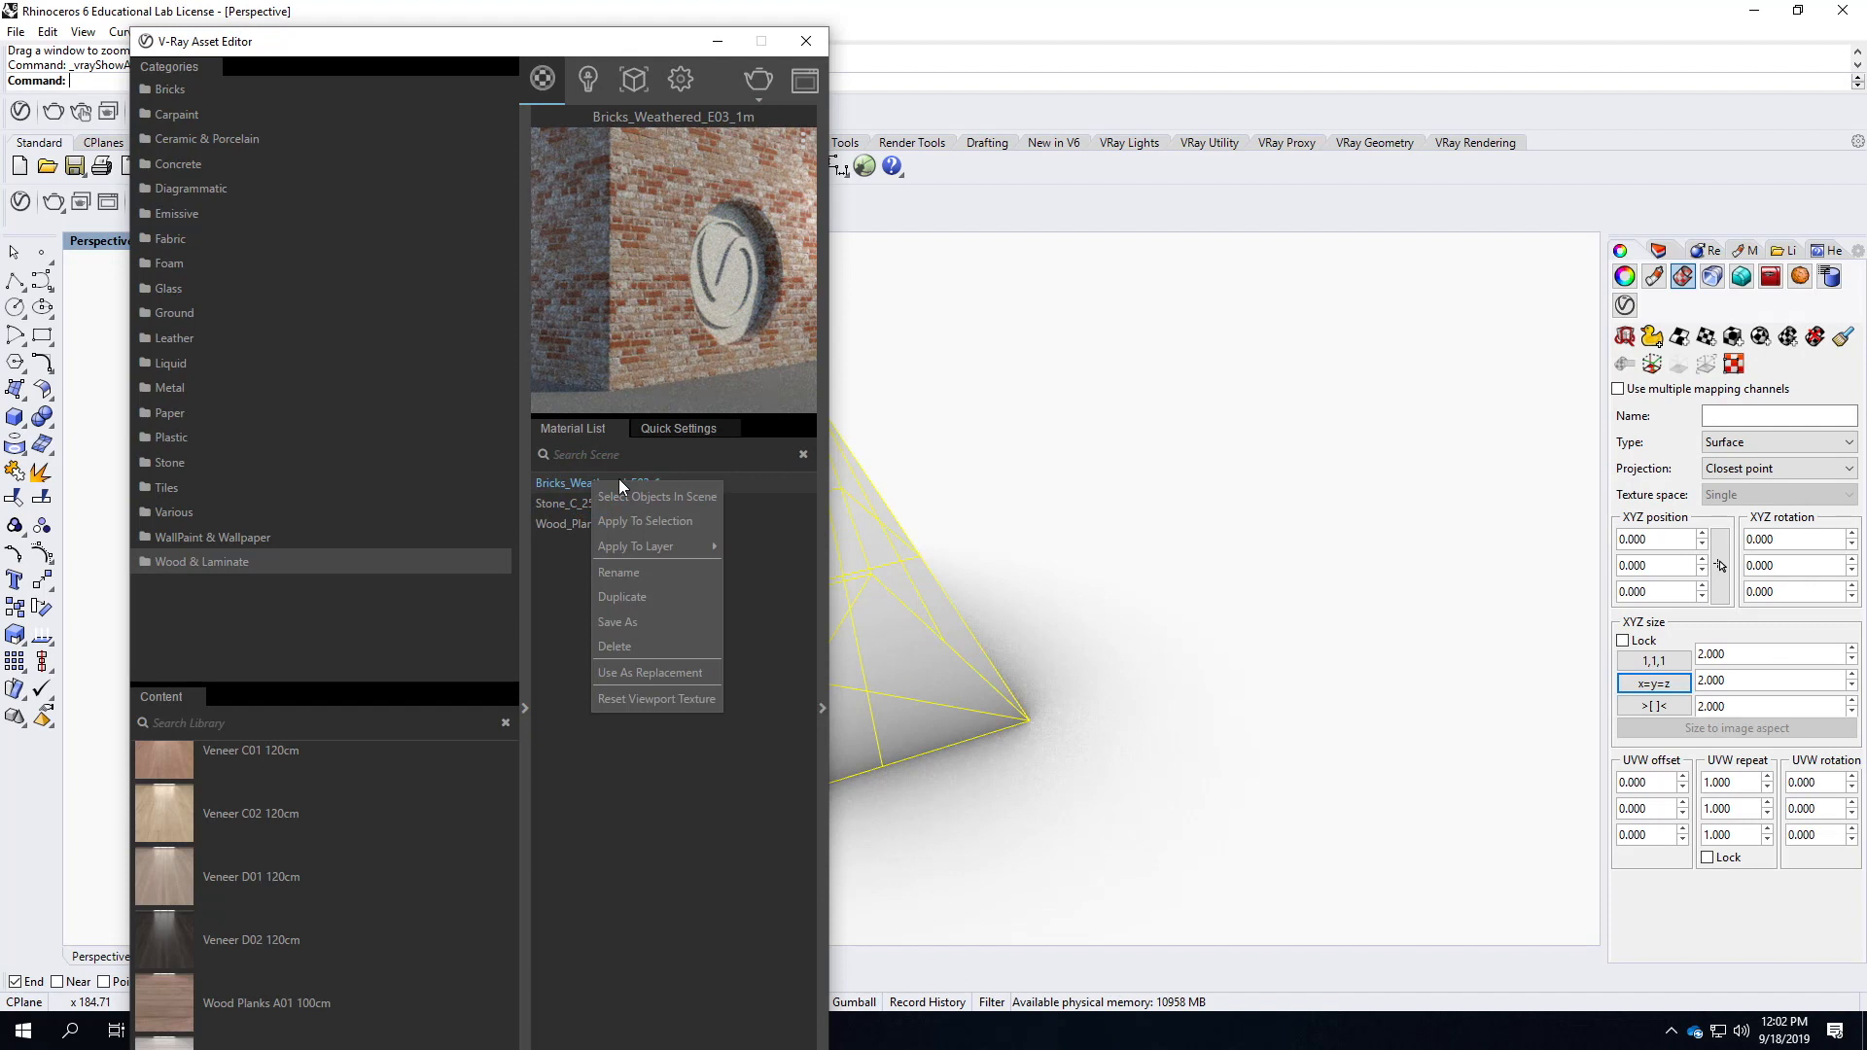
left_click(645, 523)
left_click(806, 41)
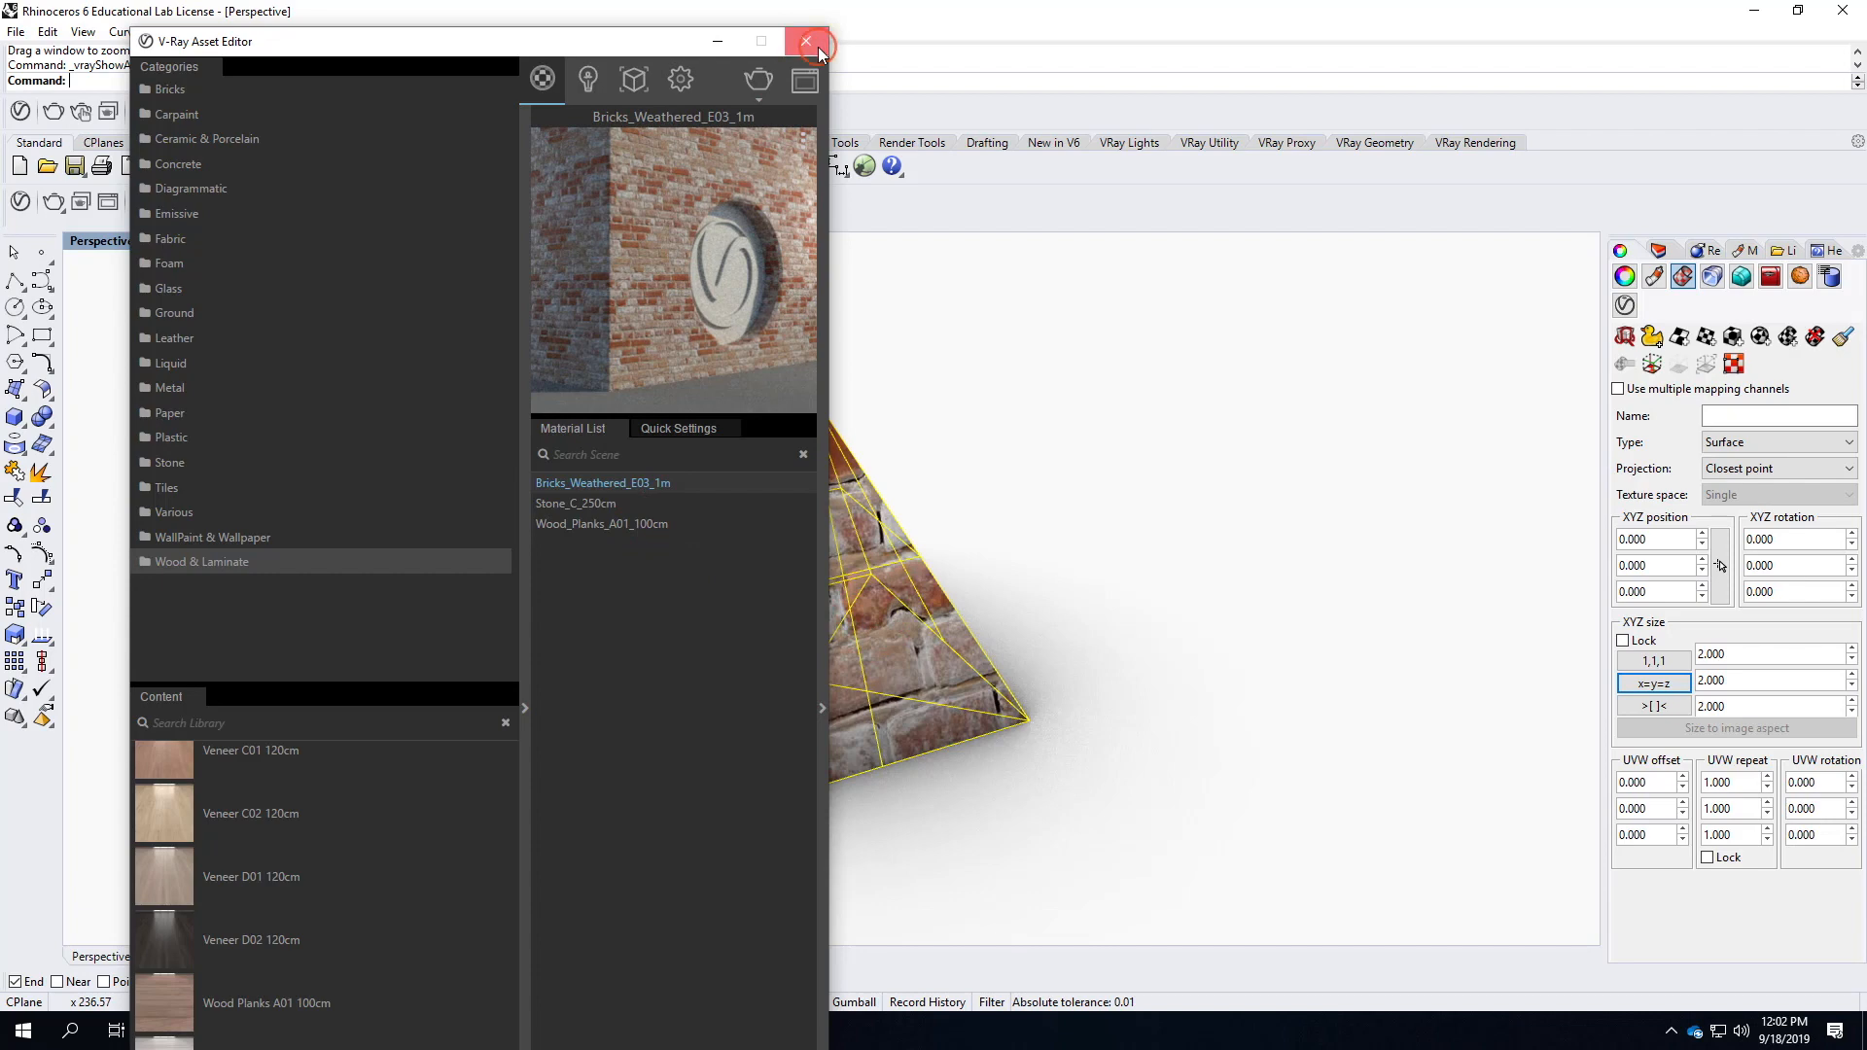
Try capped box mapping on the pyramid using its bounding box and the World coordinate system.
left_click(971, 506)
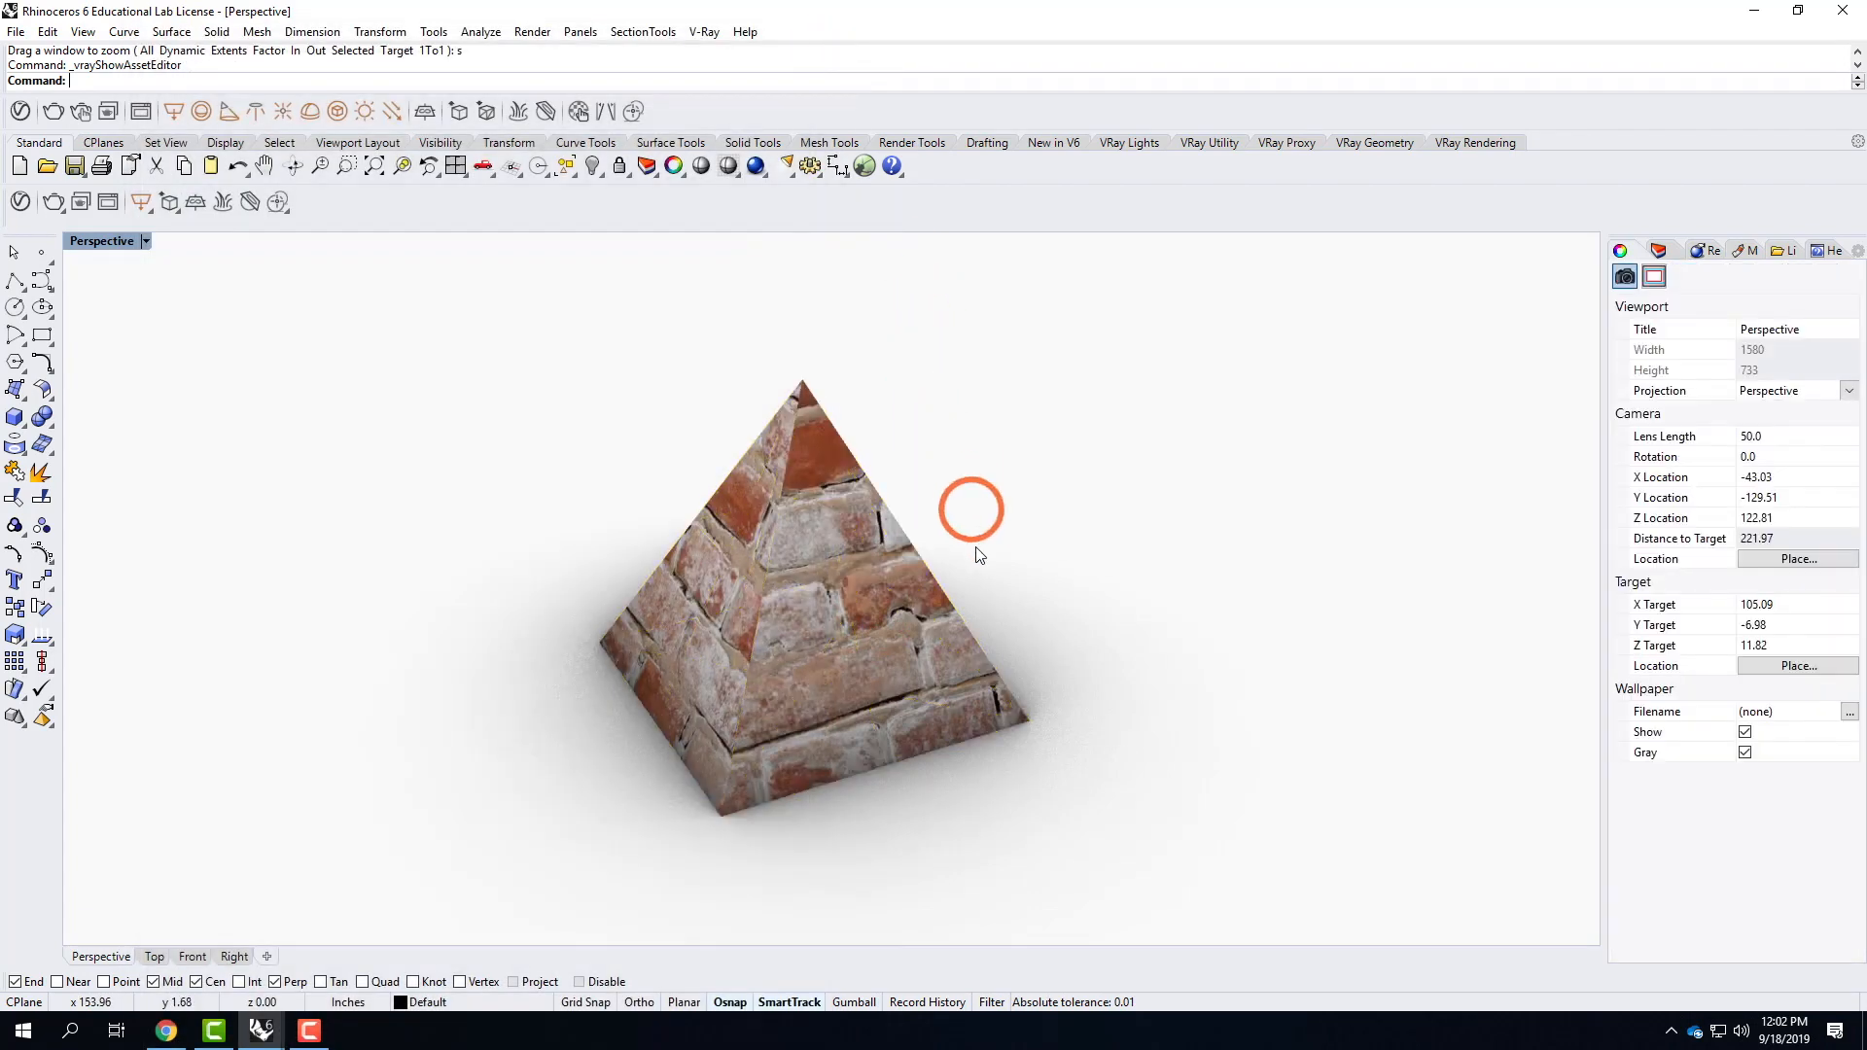
right_click_drag(716, 686, 924, 658)
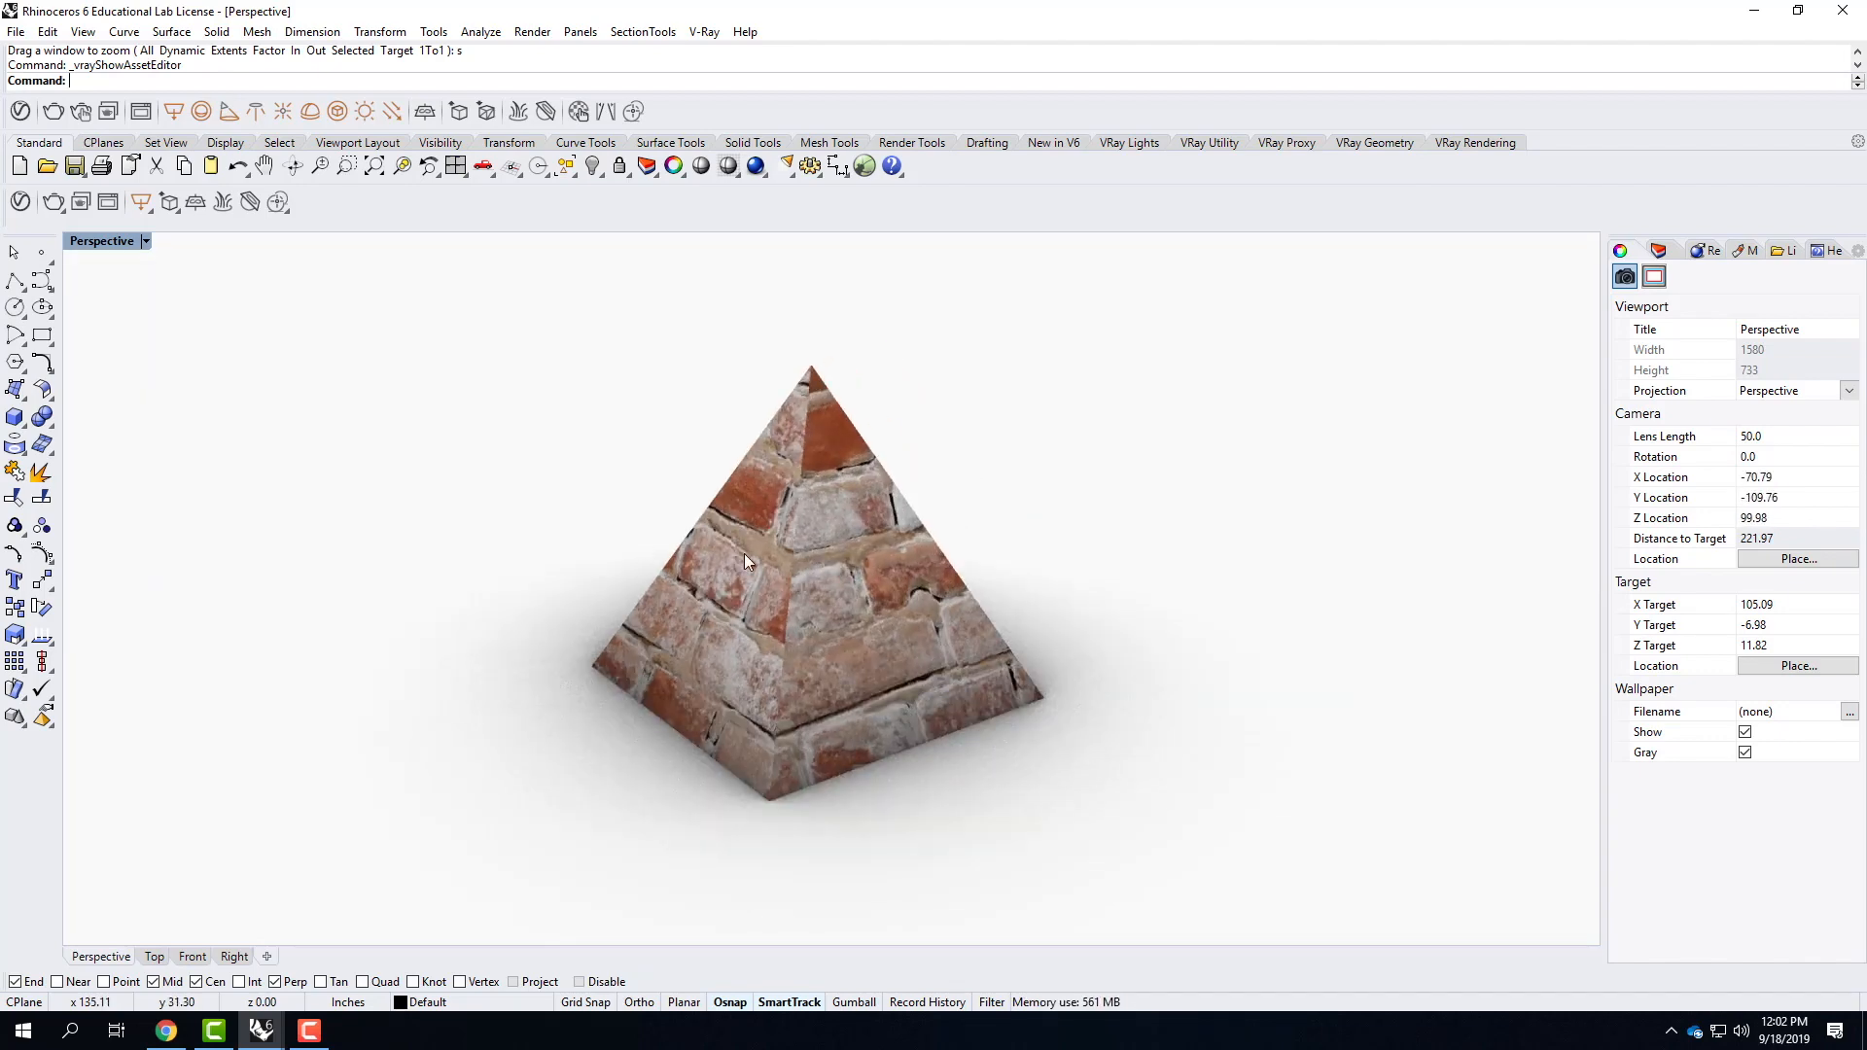
right_click_drag(1008, 546, 843, 552)
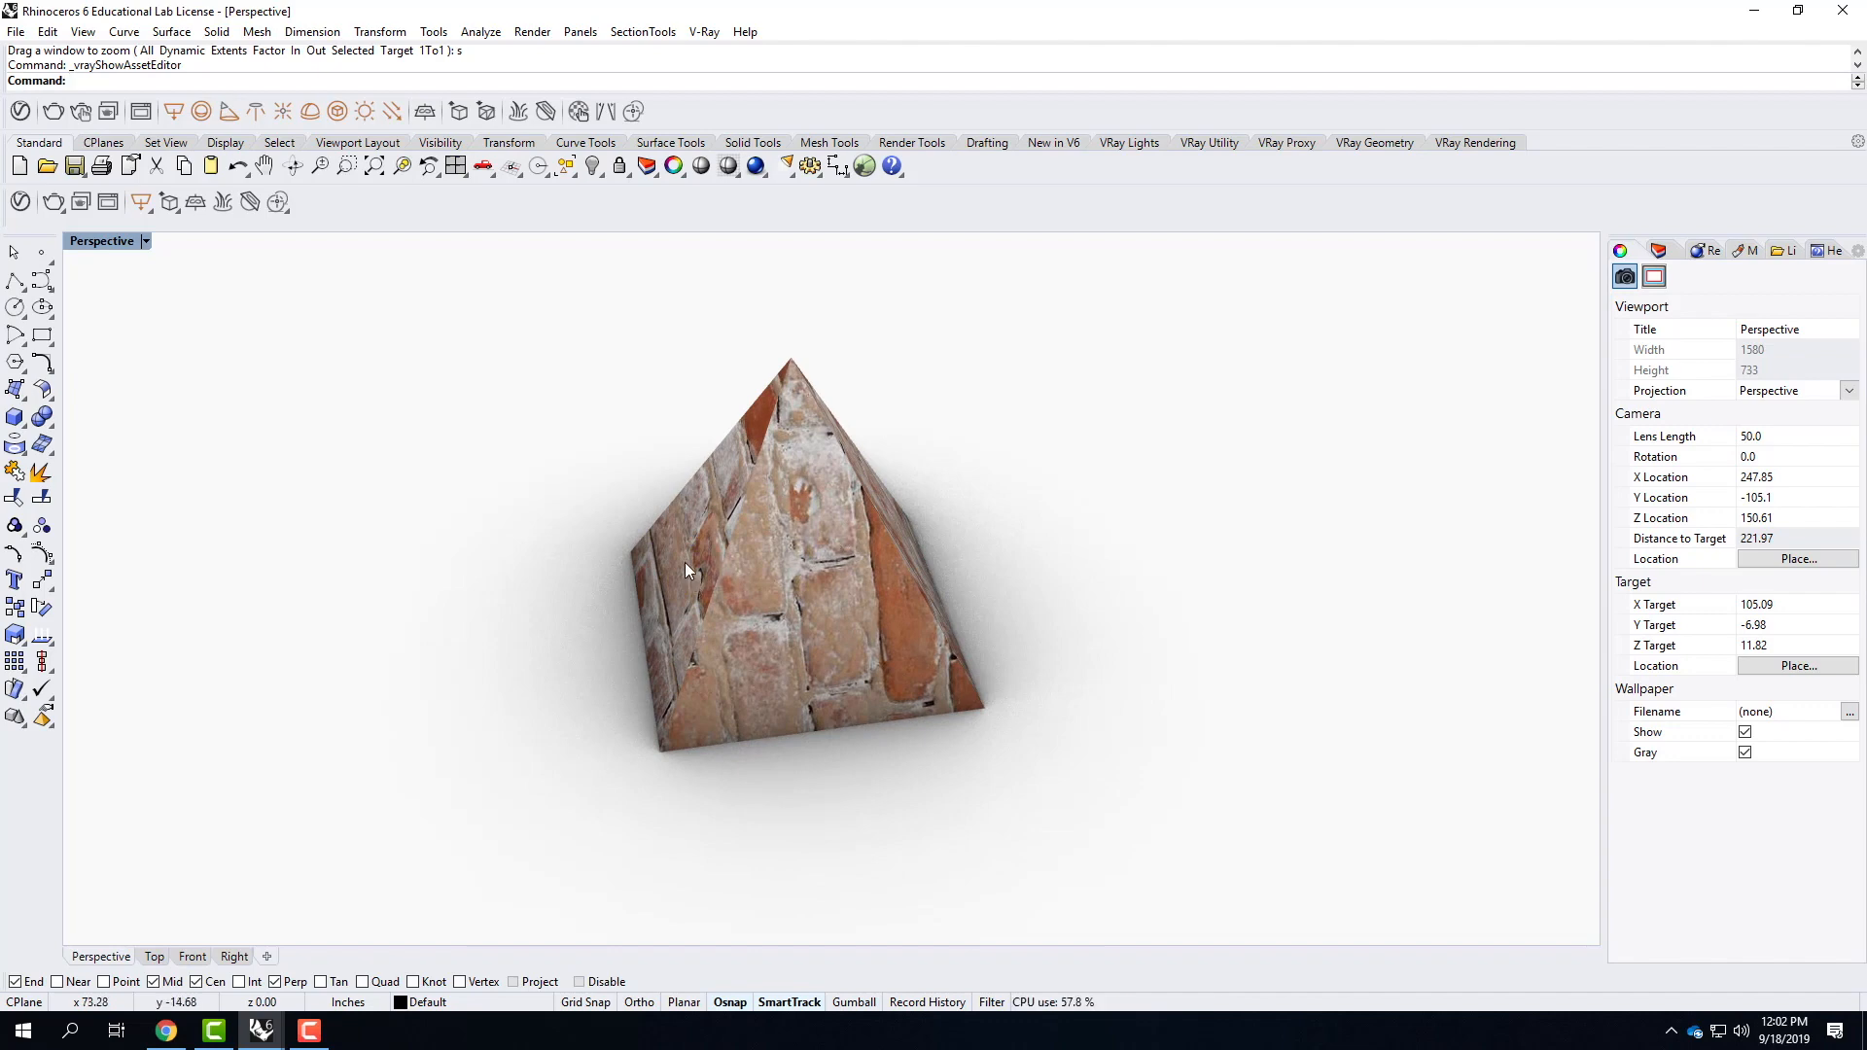
right_click_drag(486, 559, 838, 584)
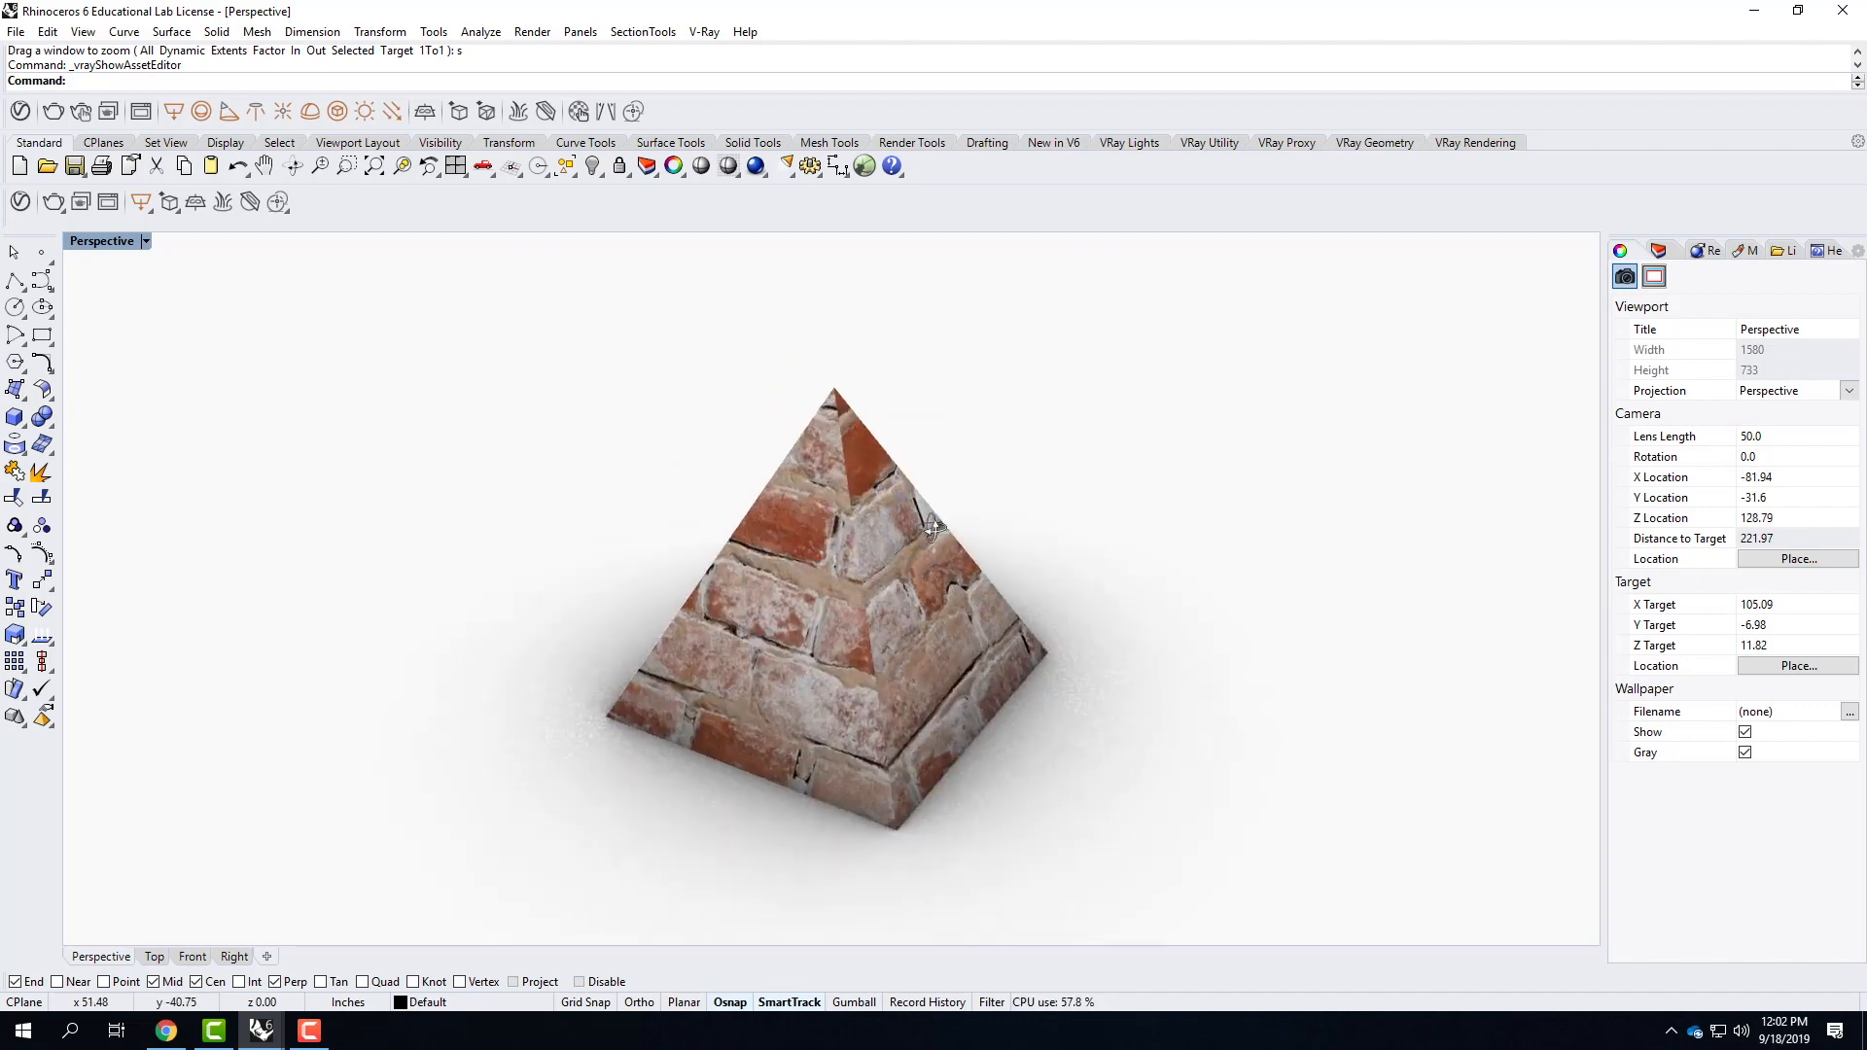
left_click(839, 585)
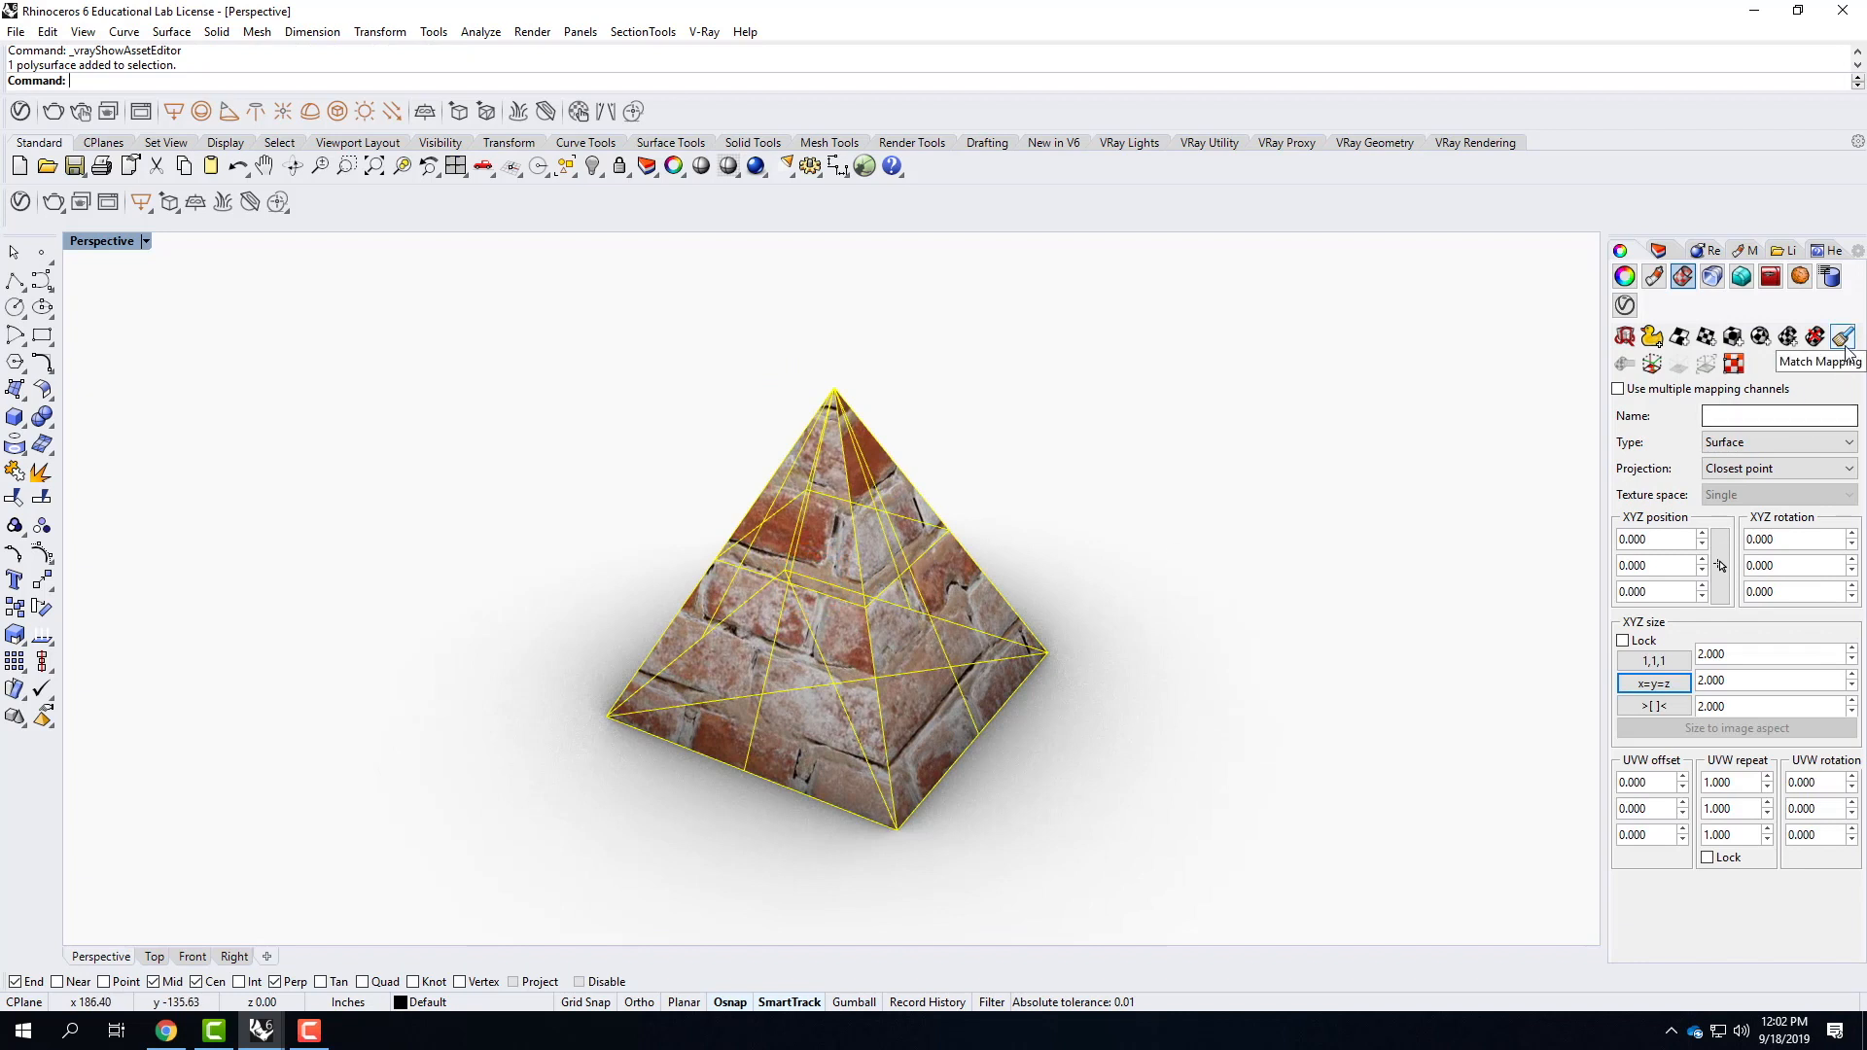
left_click(1734, 337)
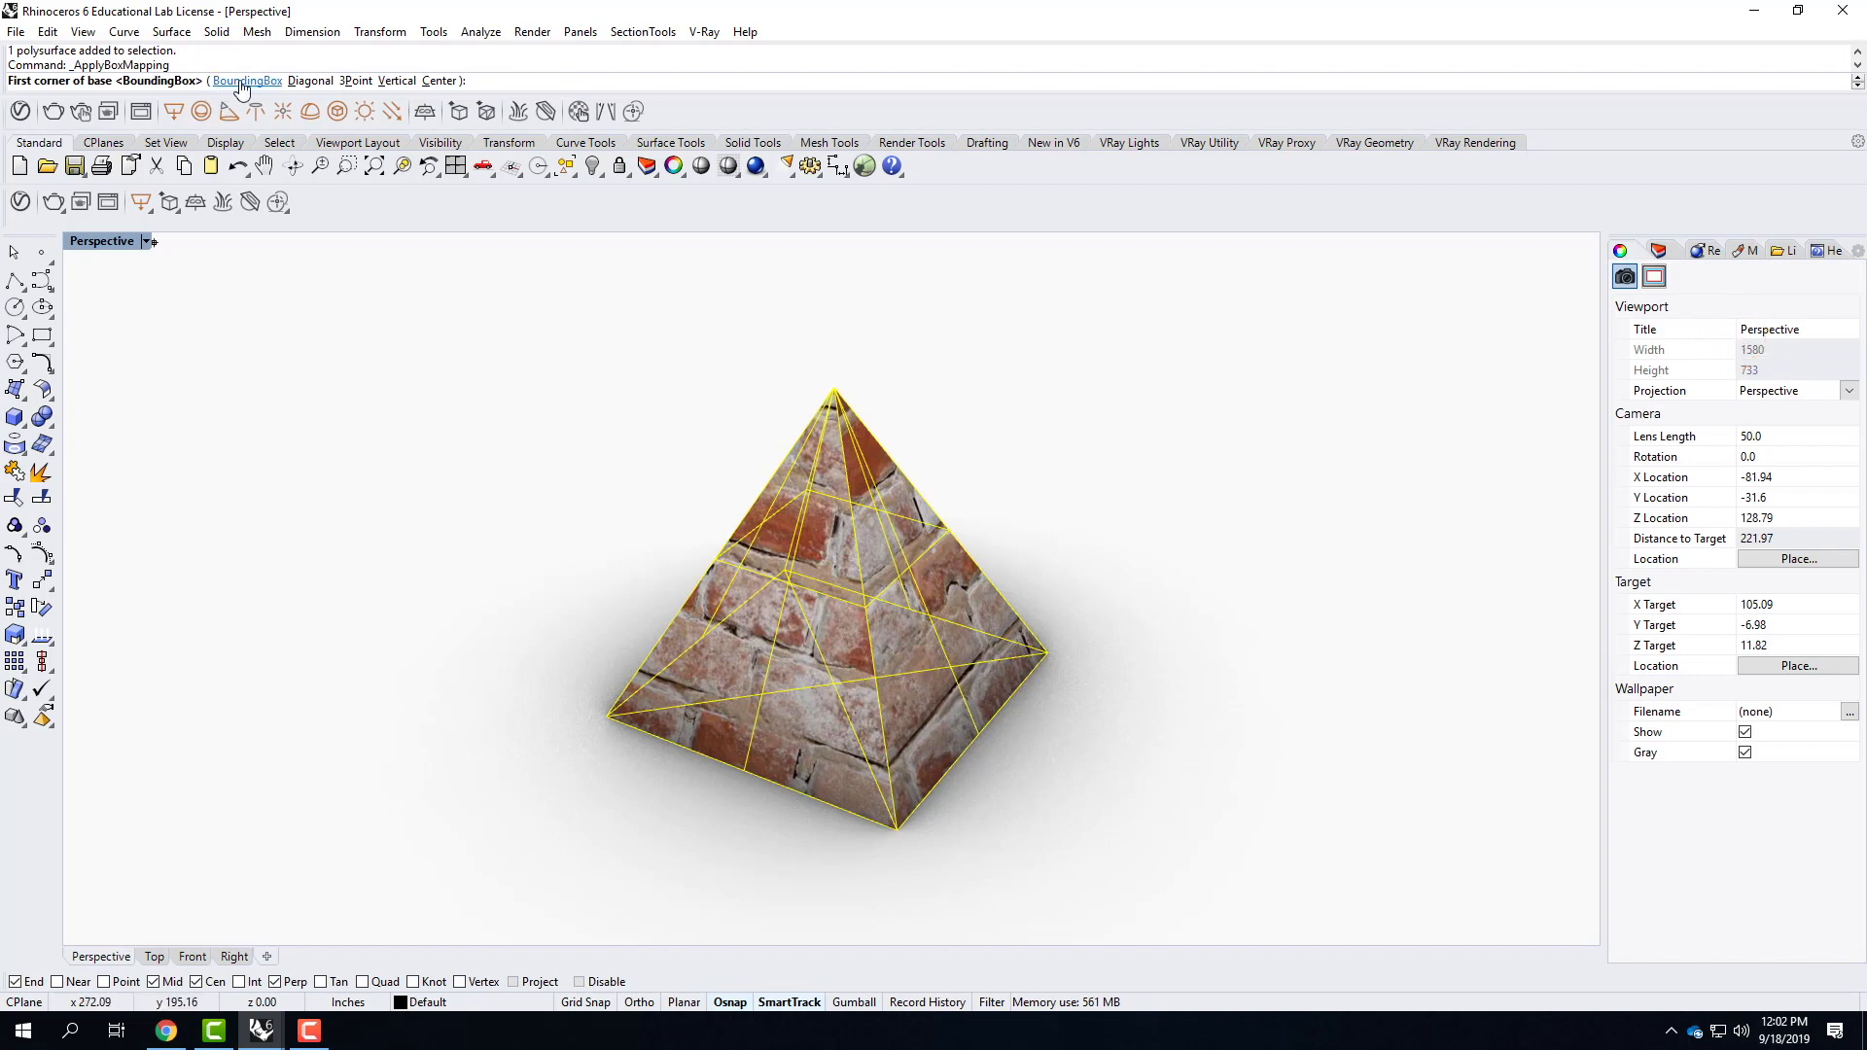
left_click(244, 82)
left_click(231, 82)
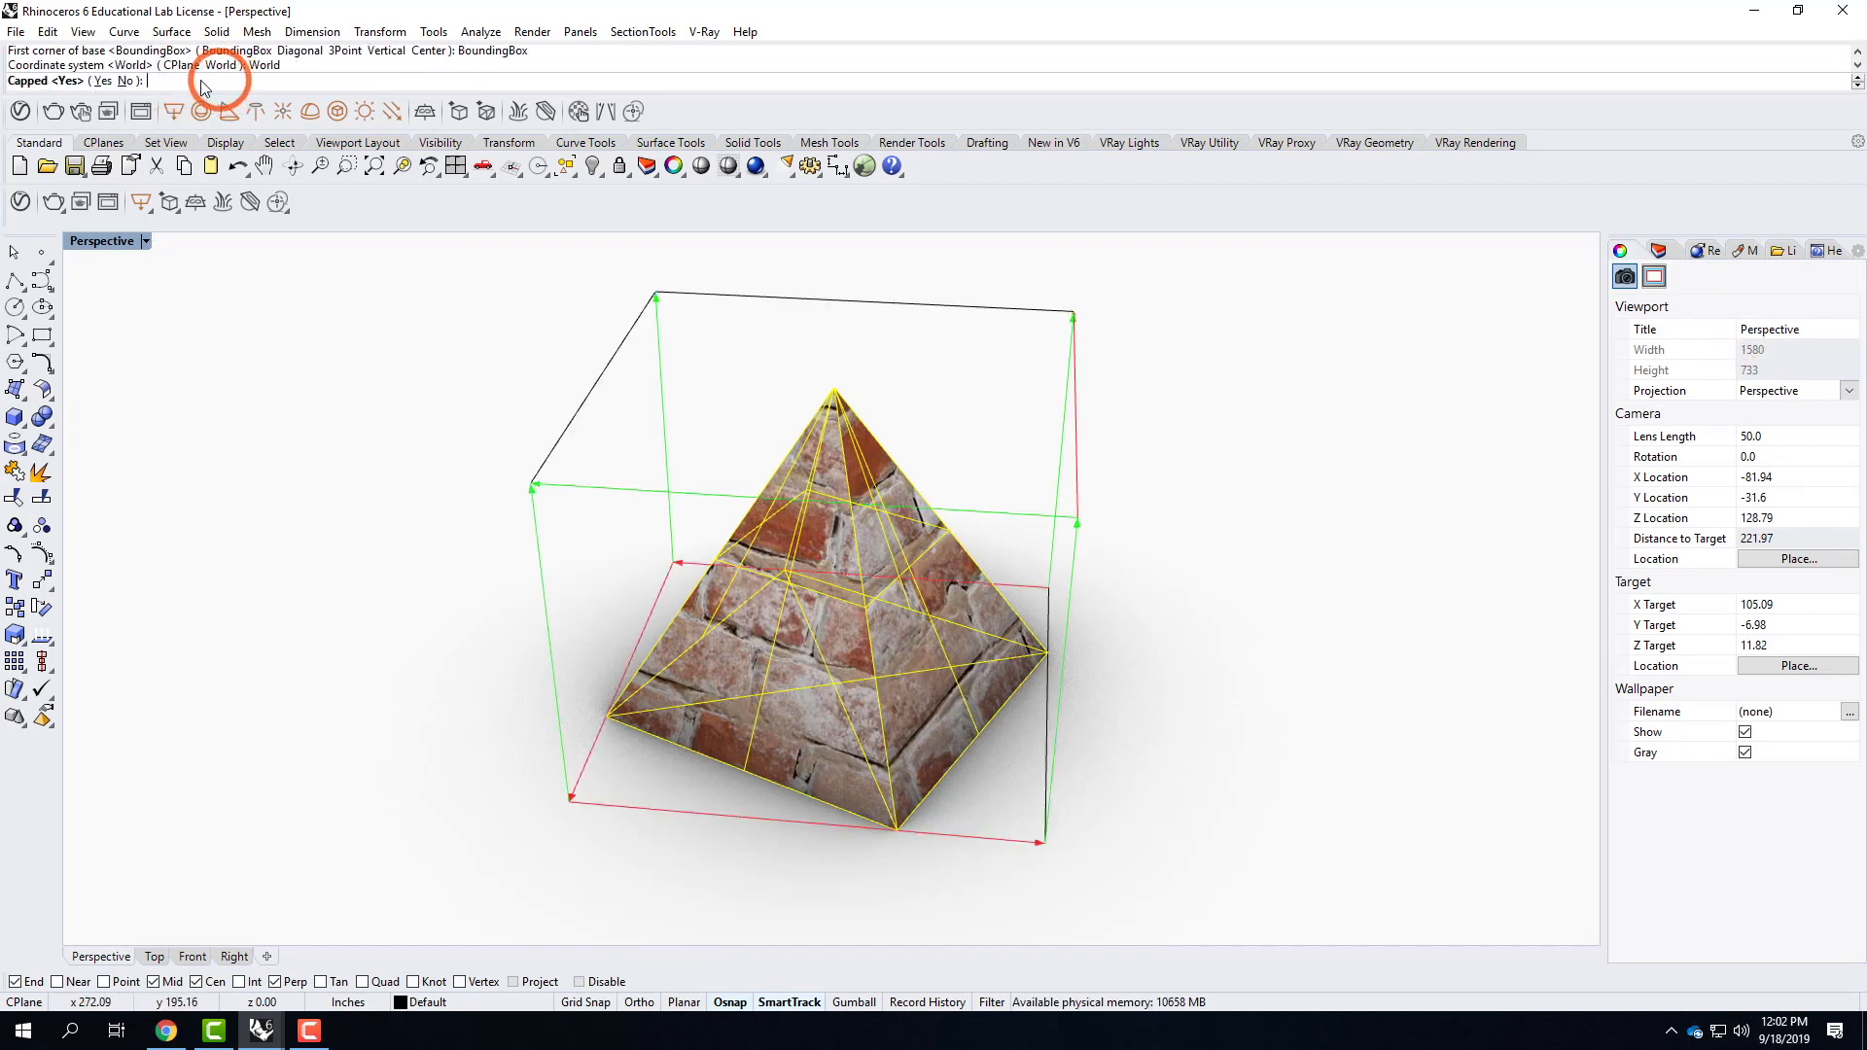
left_click(103, 82)
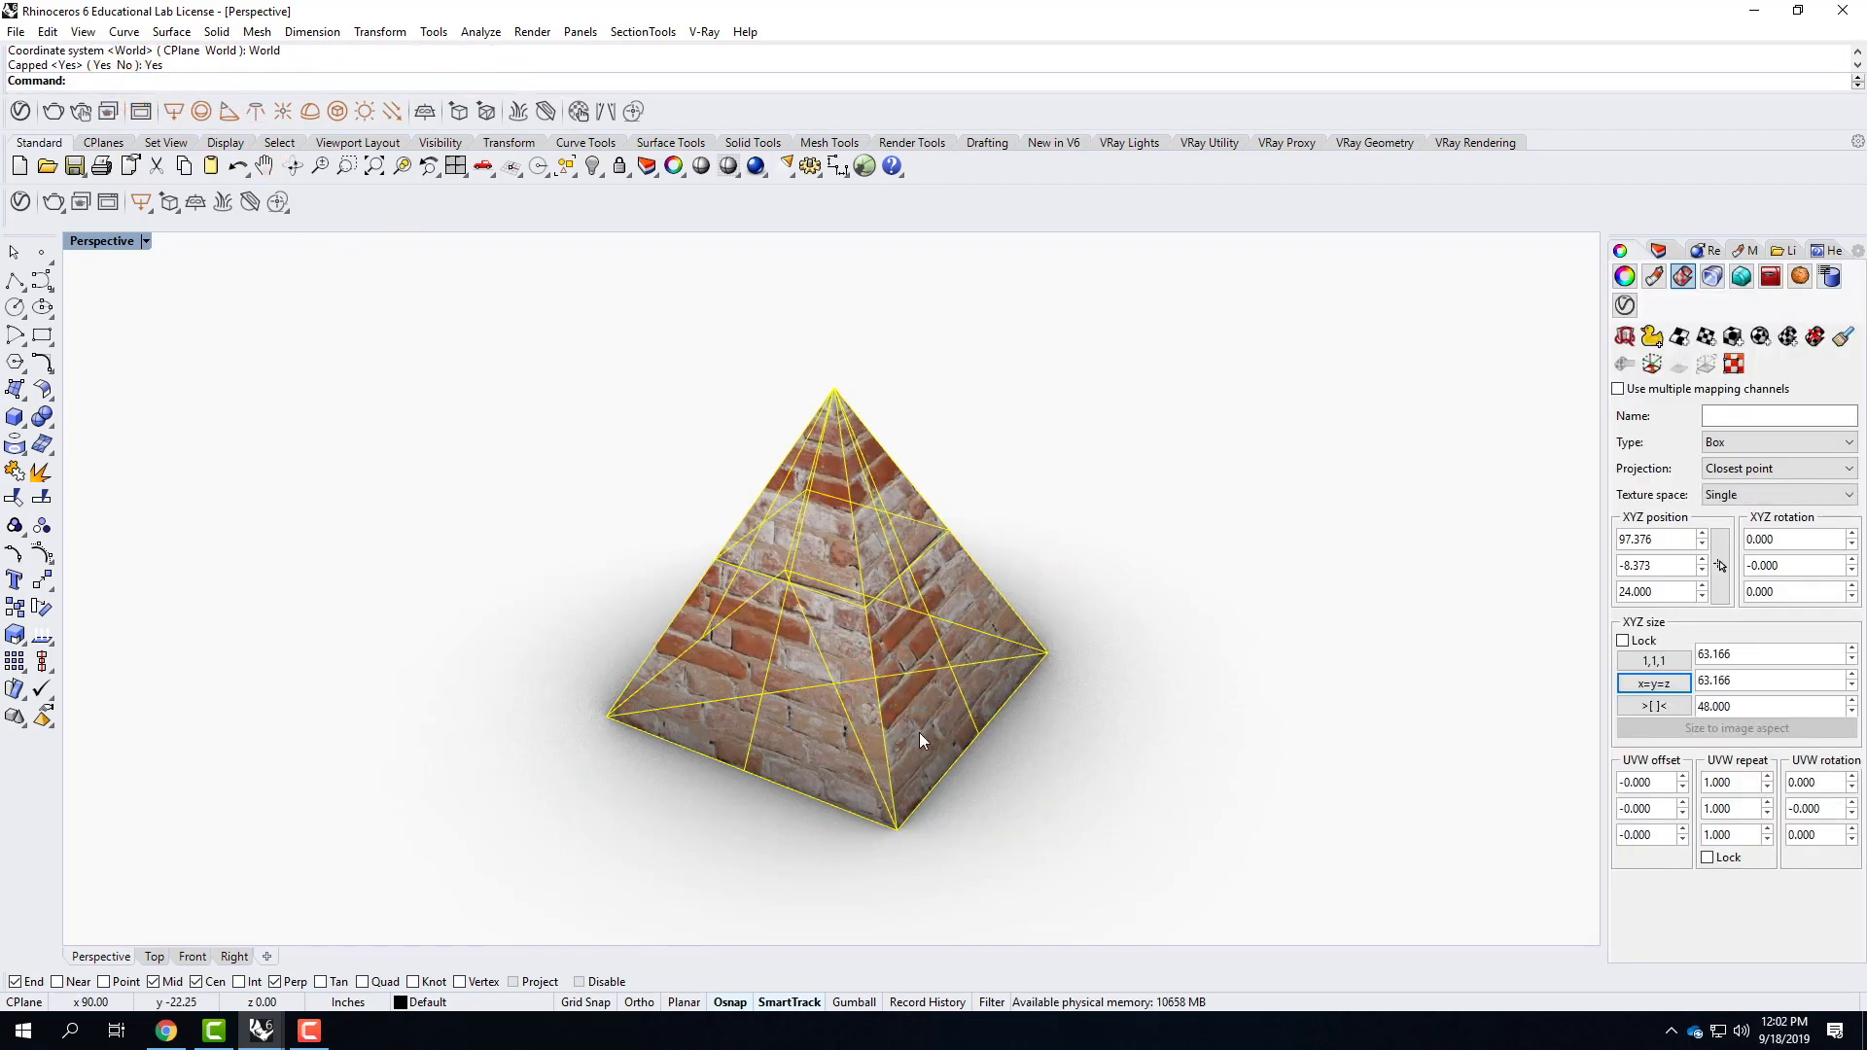
Deselect the pyramid and examine how the box-mapped brick courses meet along its slanted edges.
scroll(850, 637, "up", 4)
right_click_drag(998, 667, 943, 664)
left_click(1091, 474)
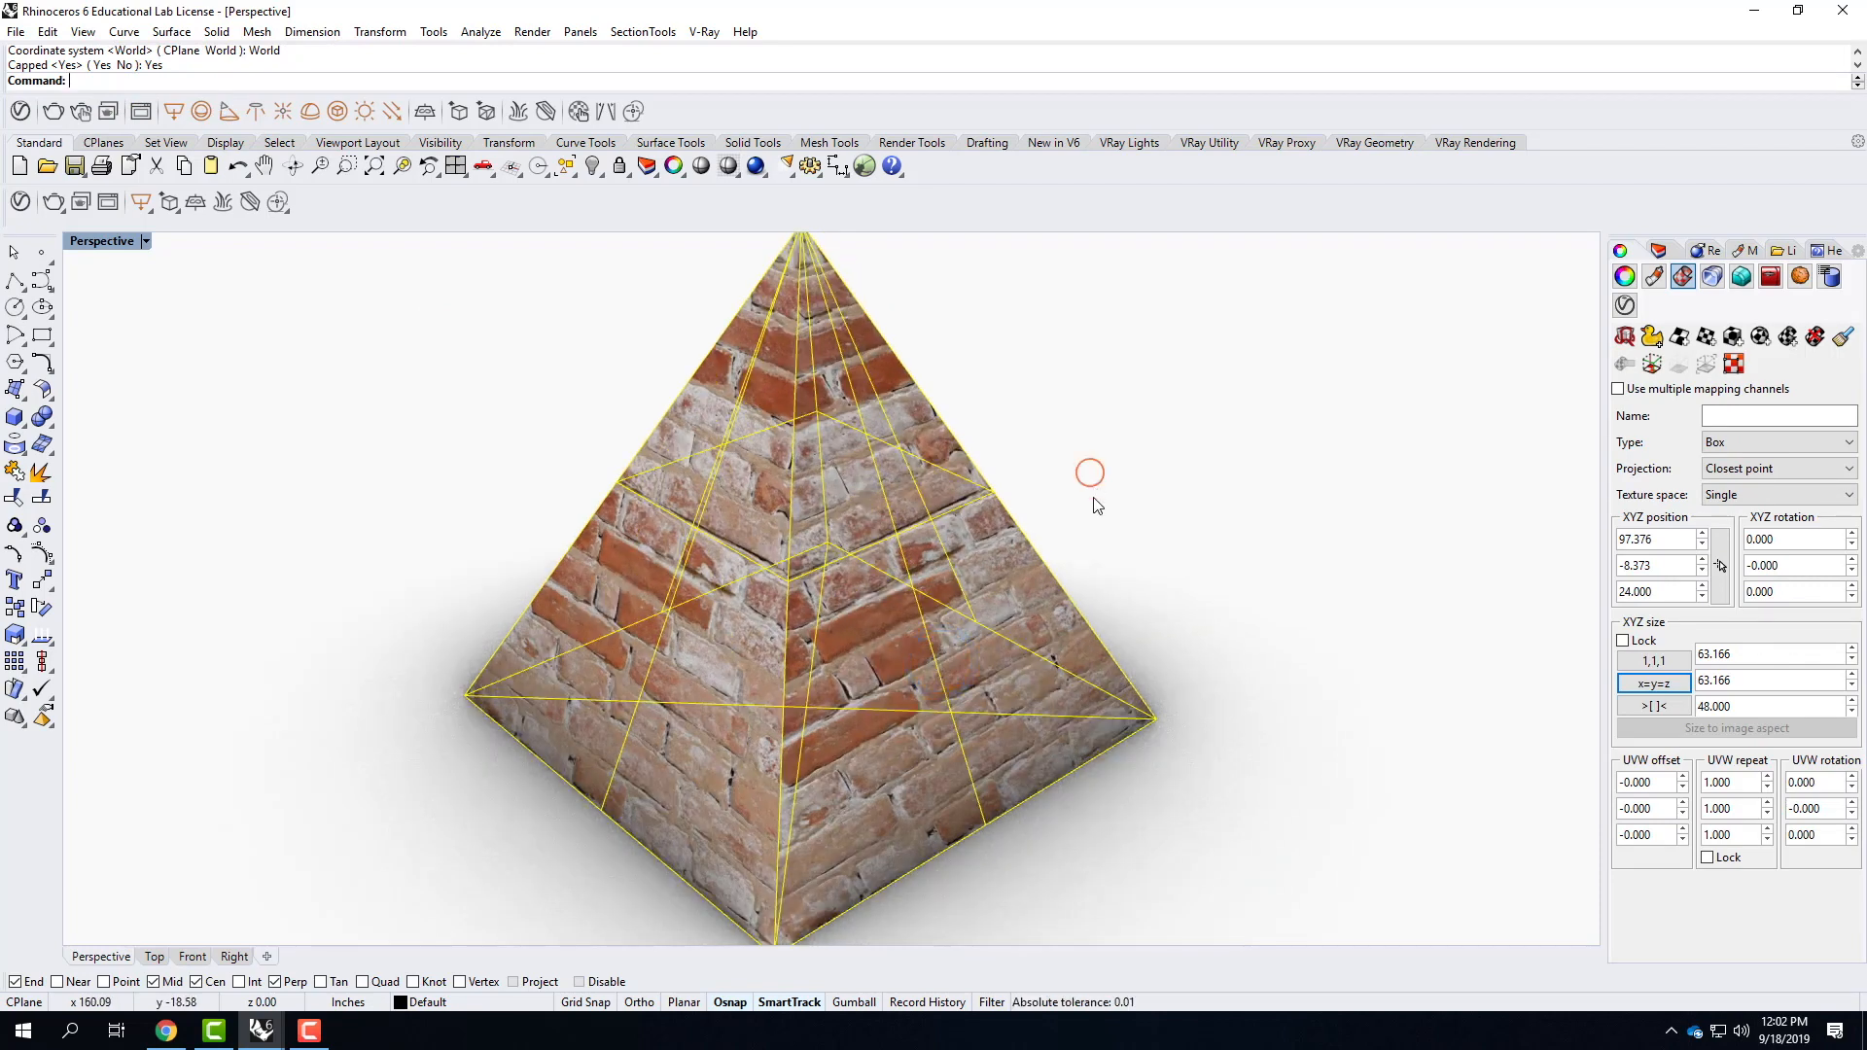
right_click_drag(921, 597, 779, 578)
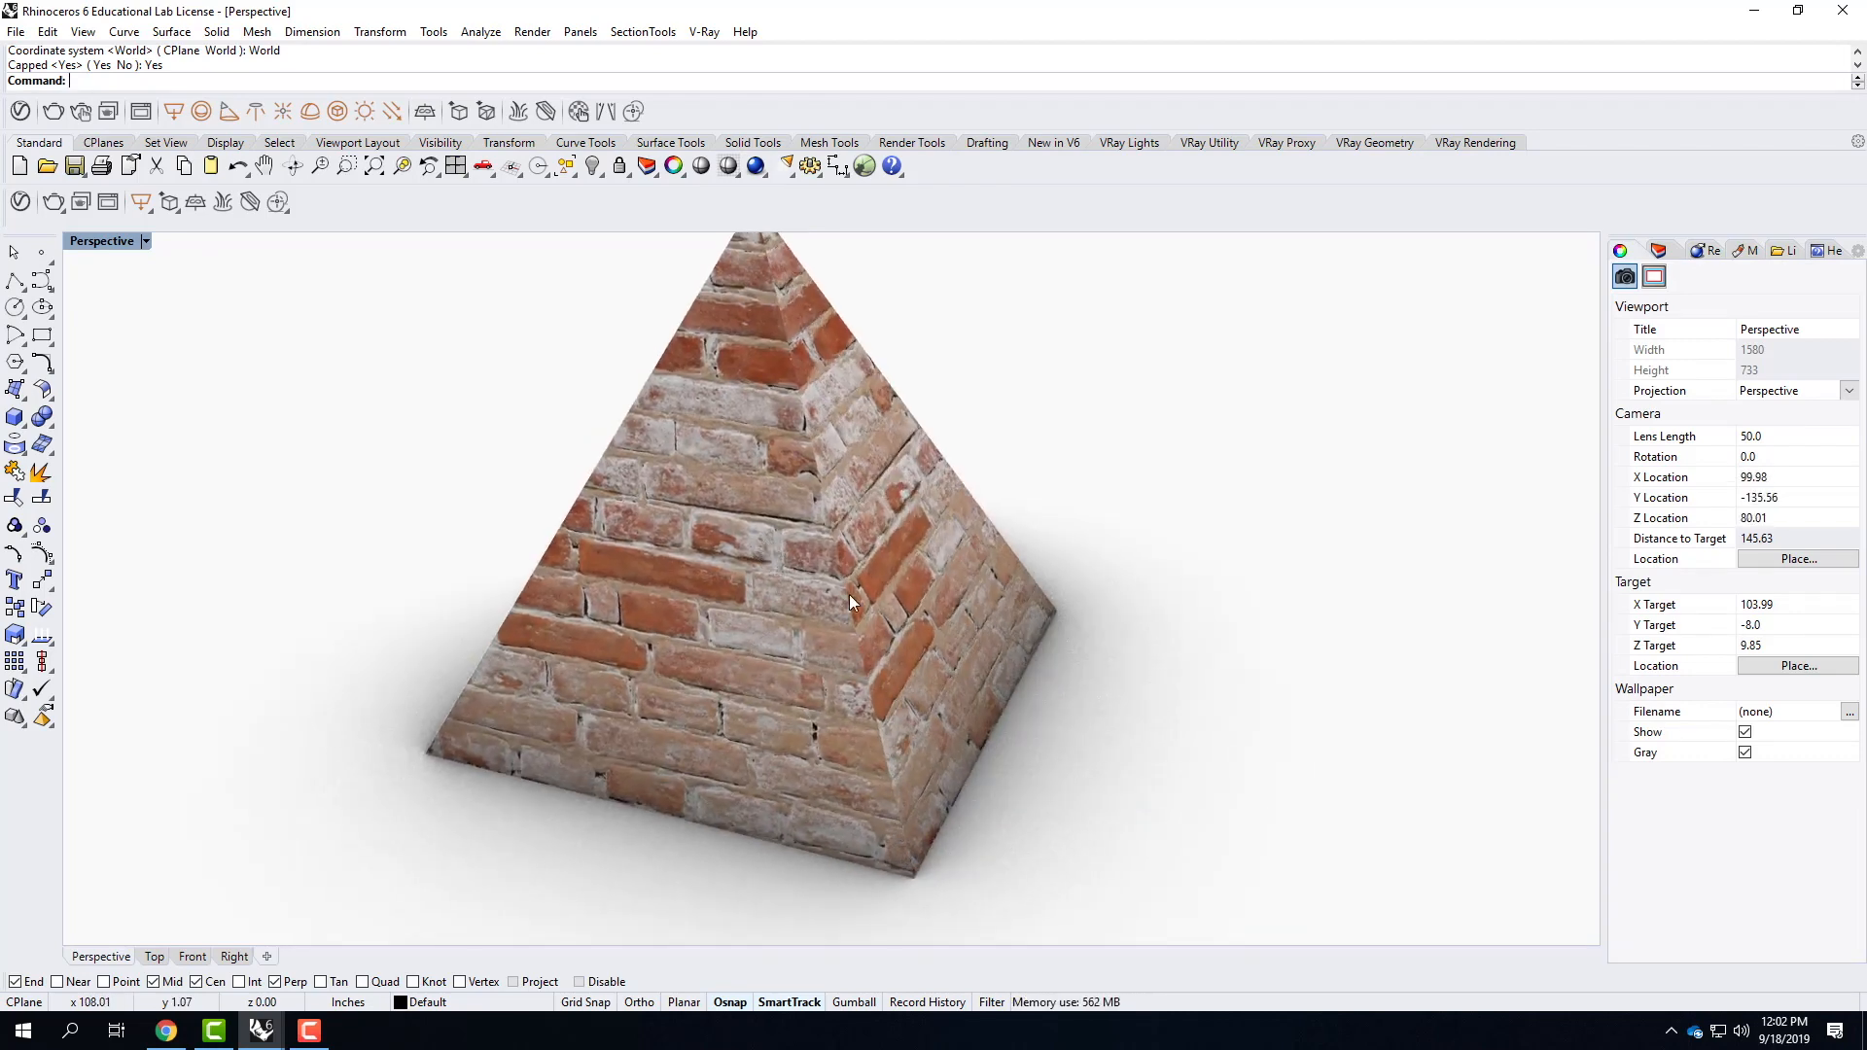
right_click_drag(886, 516, 755, 458)
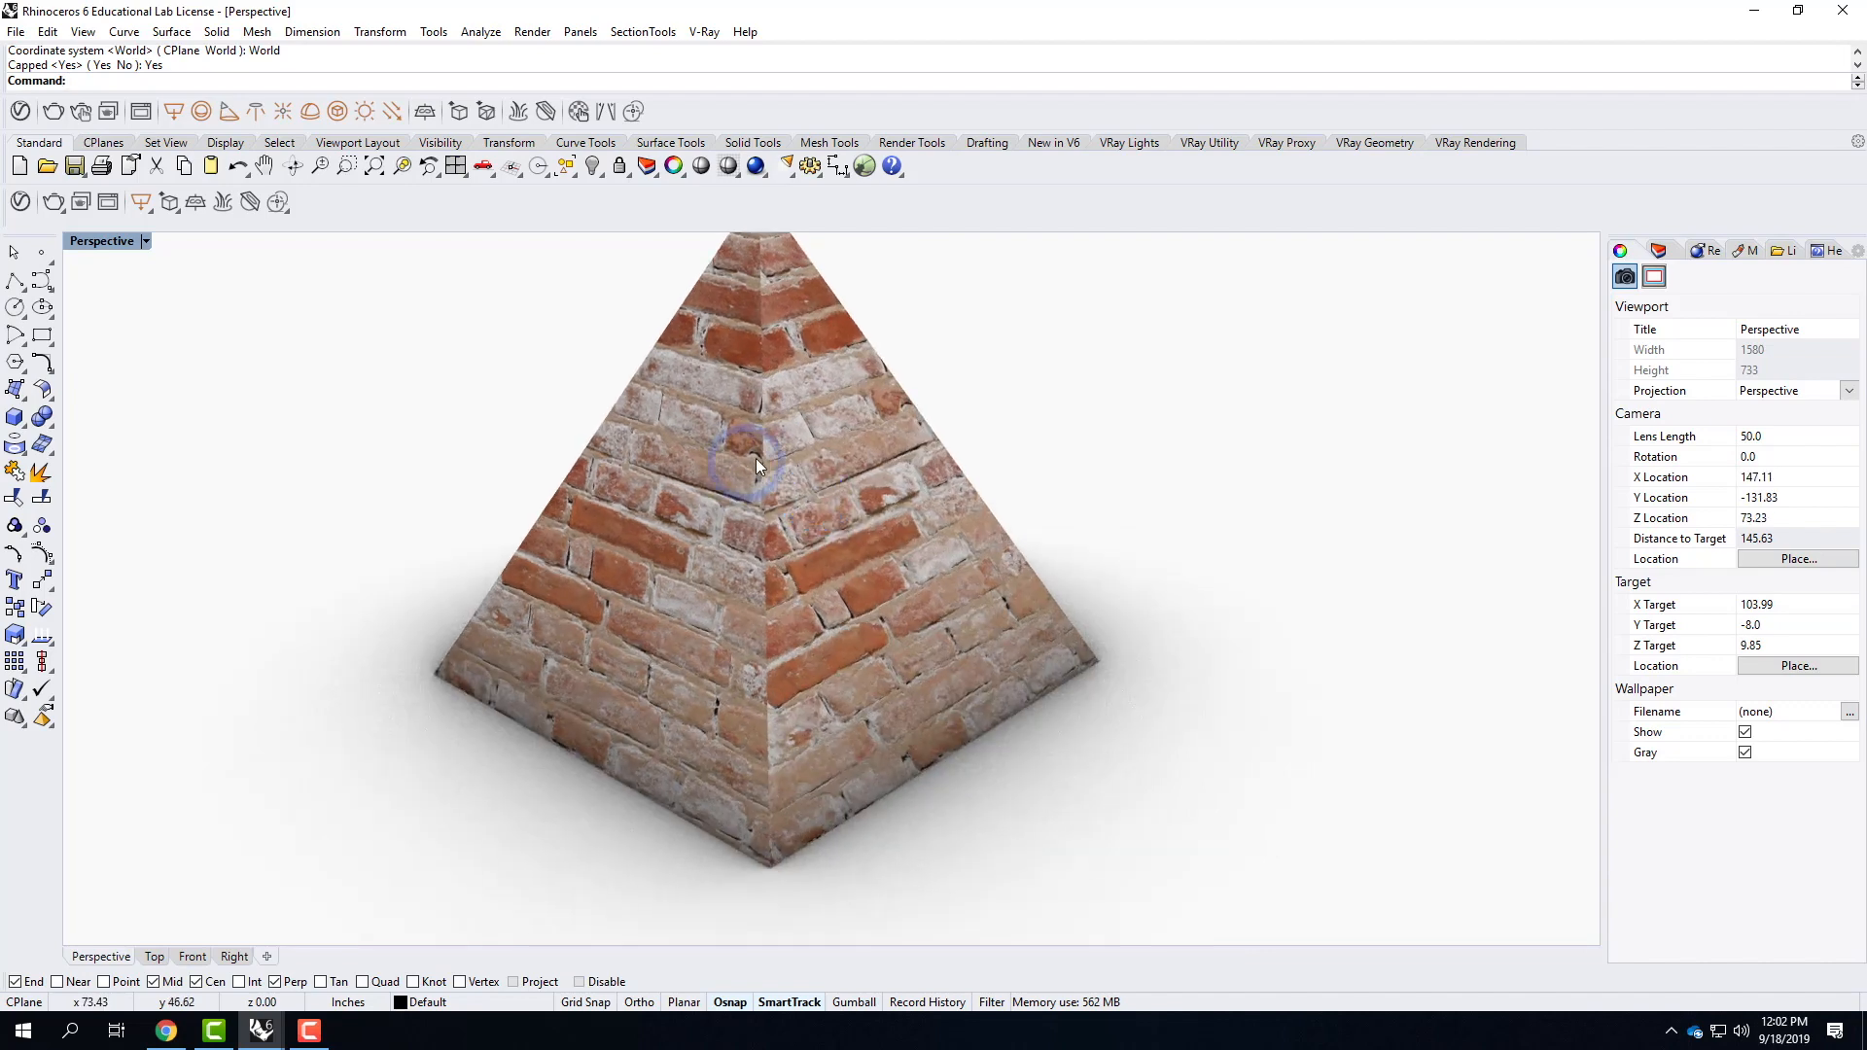
scroll(756, 458, "up", 5)
right_click_drag(867, 478, 745, 415)
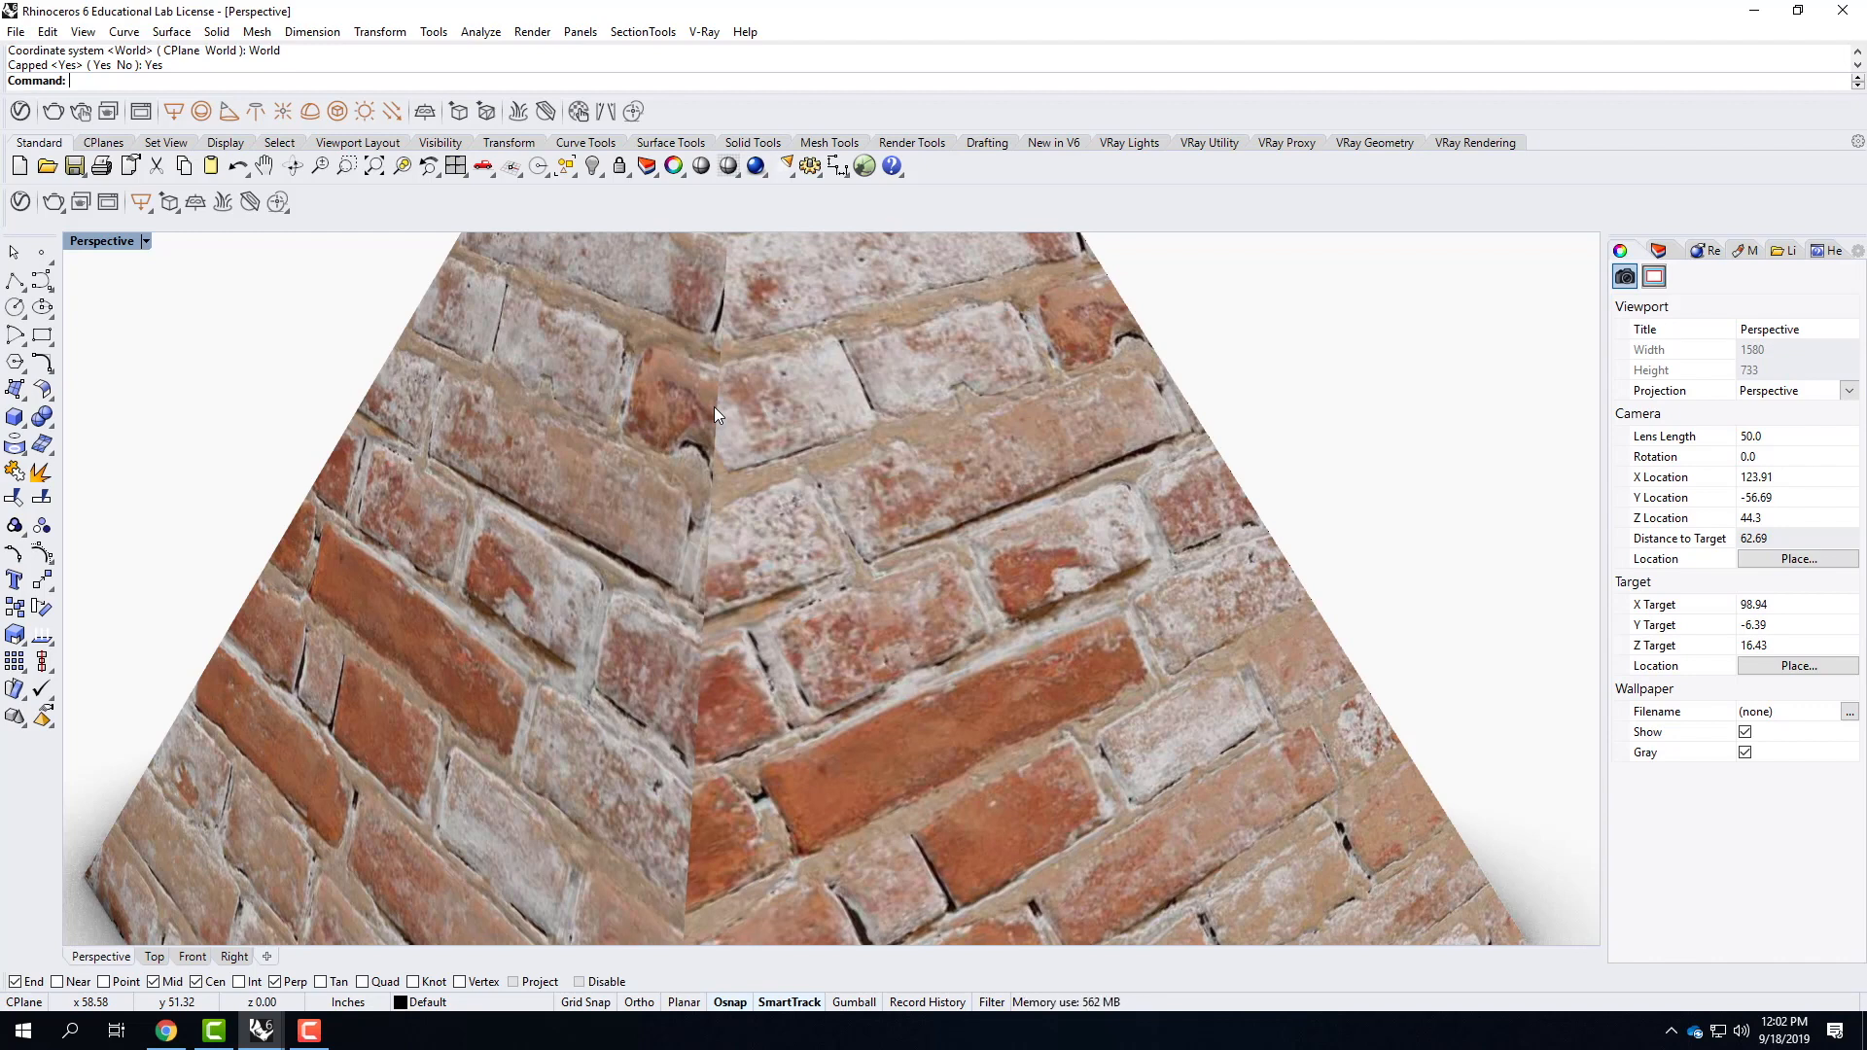
scroll(739, 389, "down", 5)
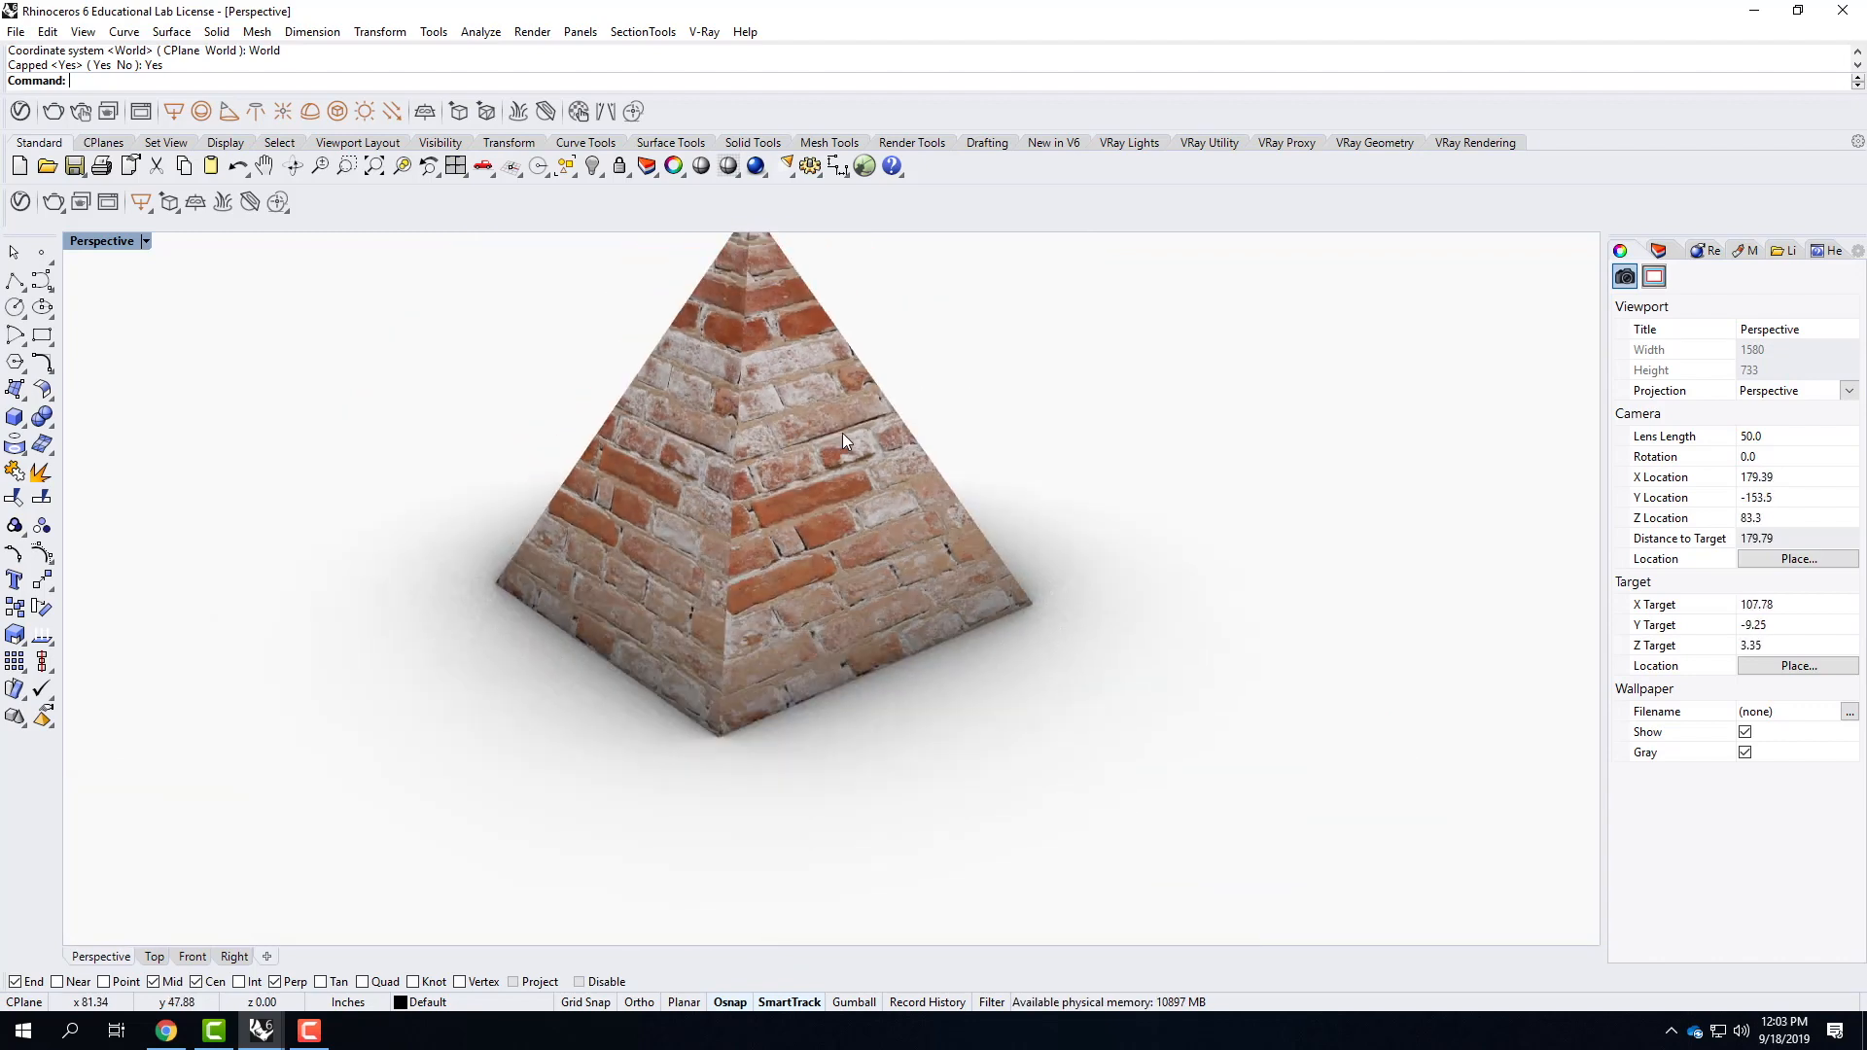
Replace the pyramid's box mapping with uncapped cylindrical mapping, using its bounding box and the World coordinate system.
left_click(830, 505)
left_click(1815, 337)
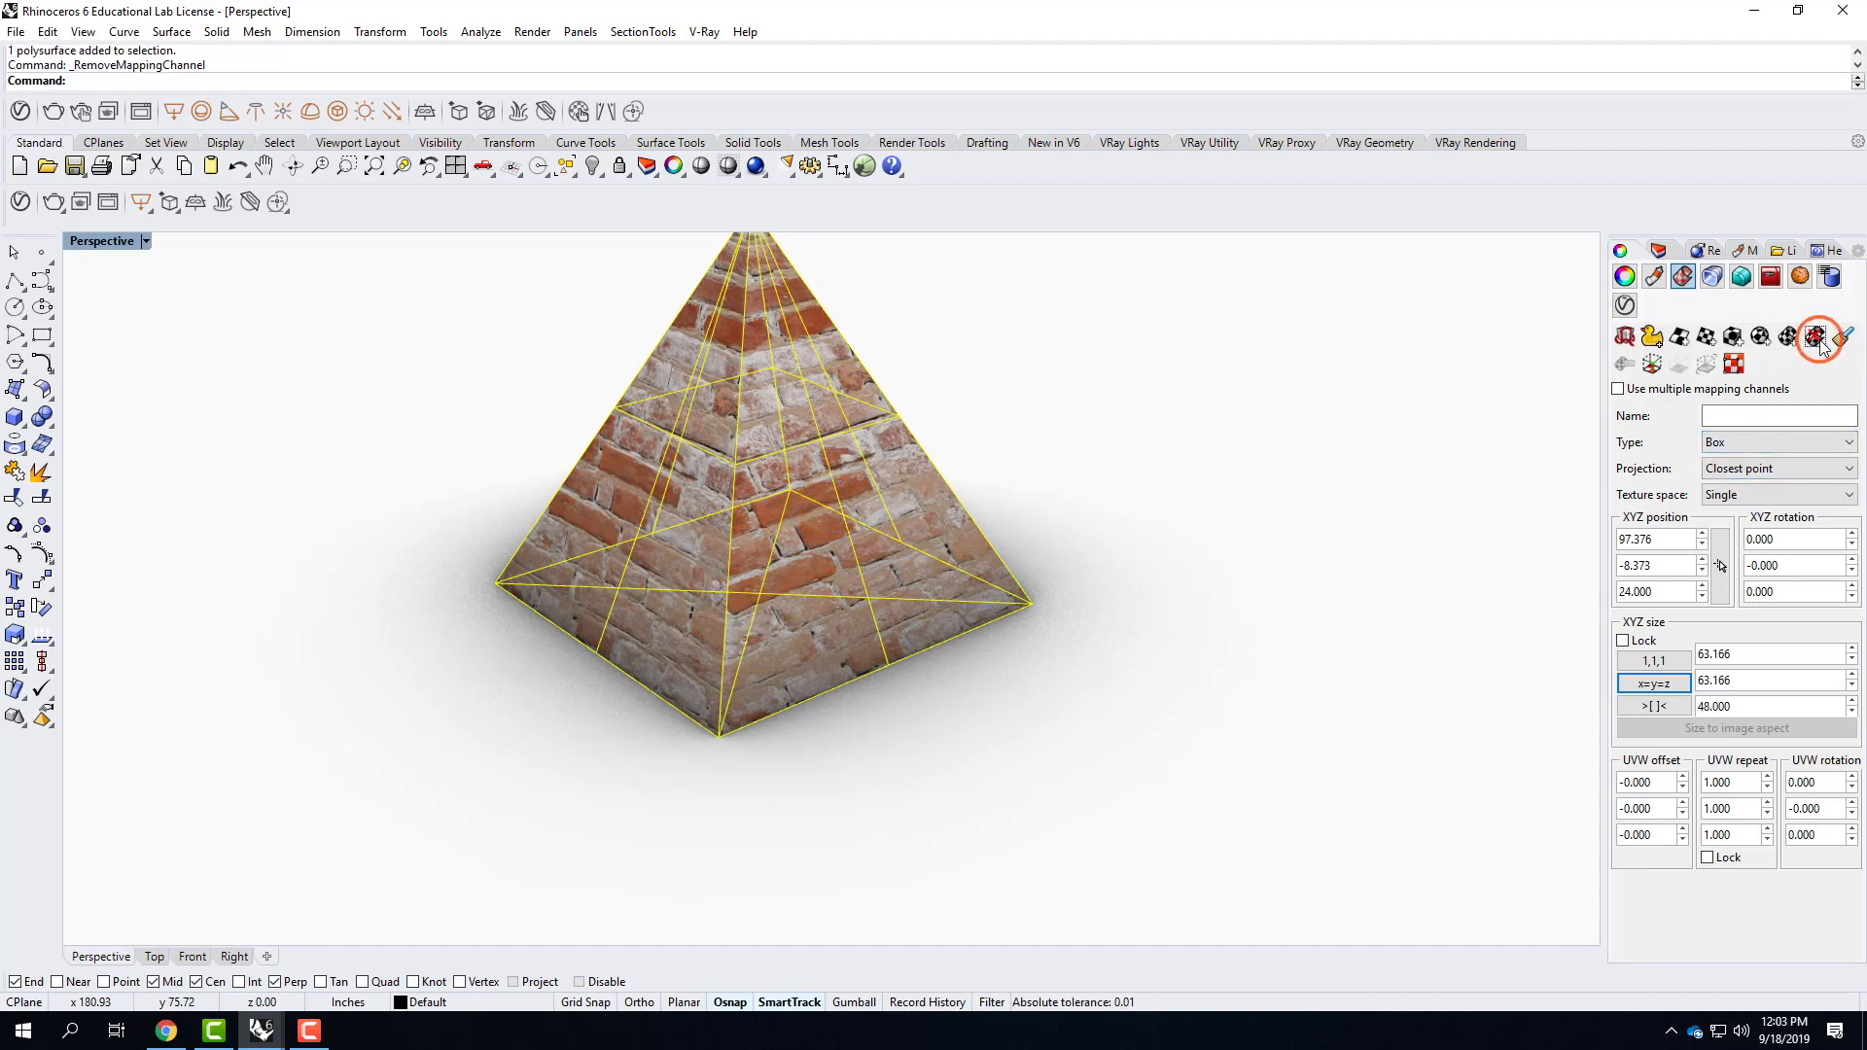
left_click(1789, 337)
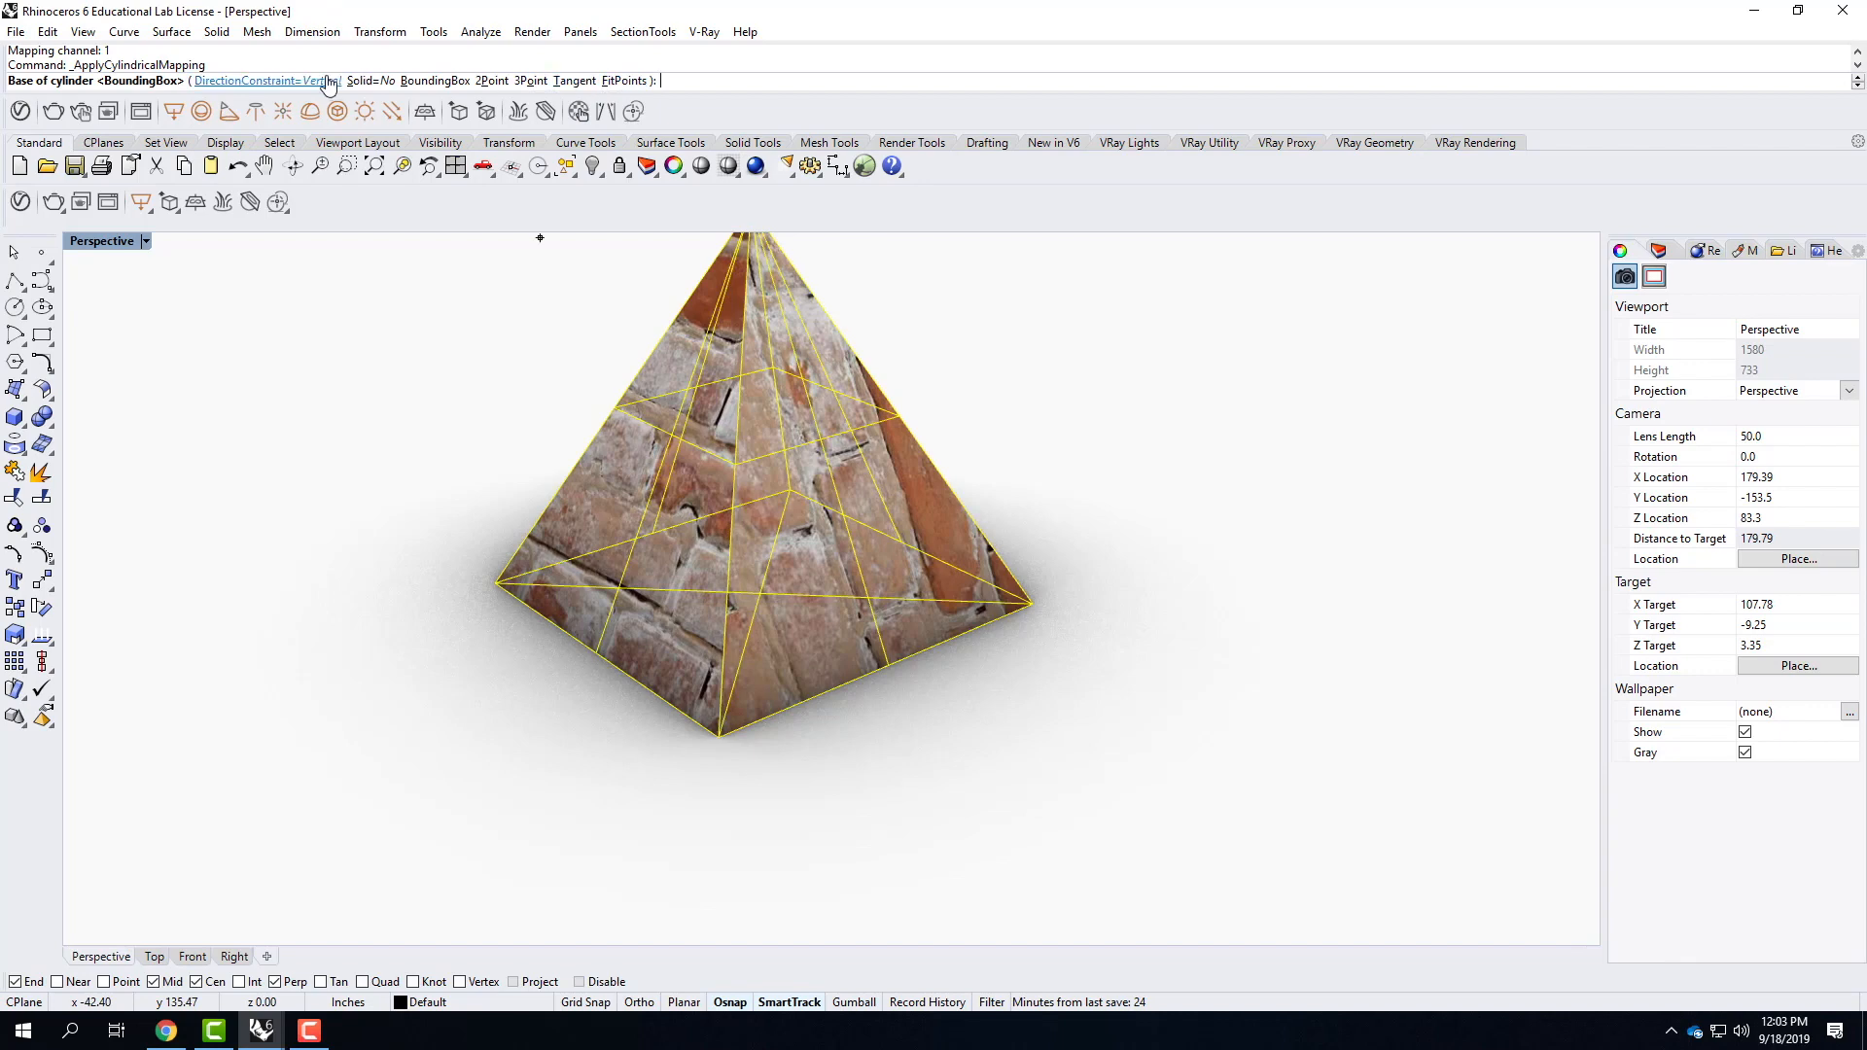
key("Return")
key("Return")
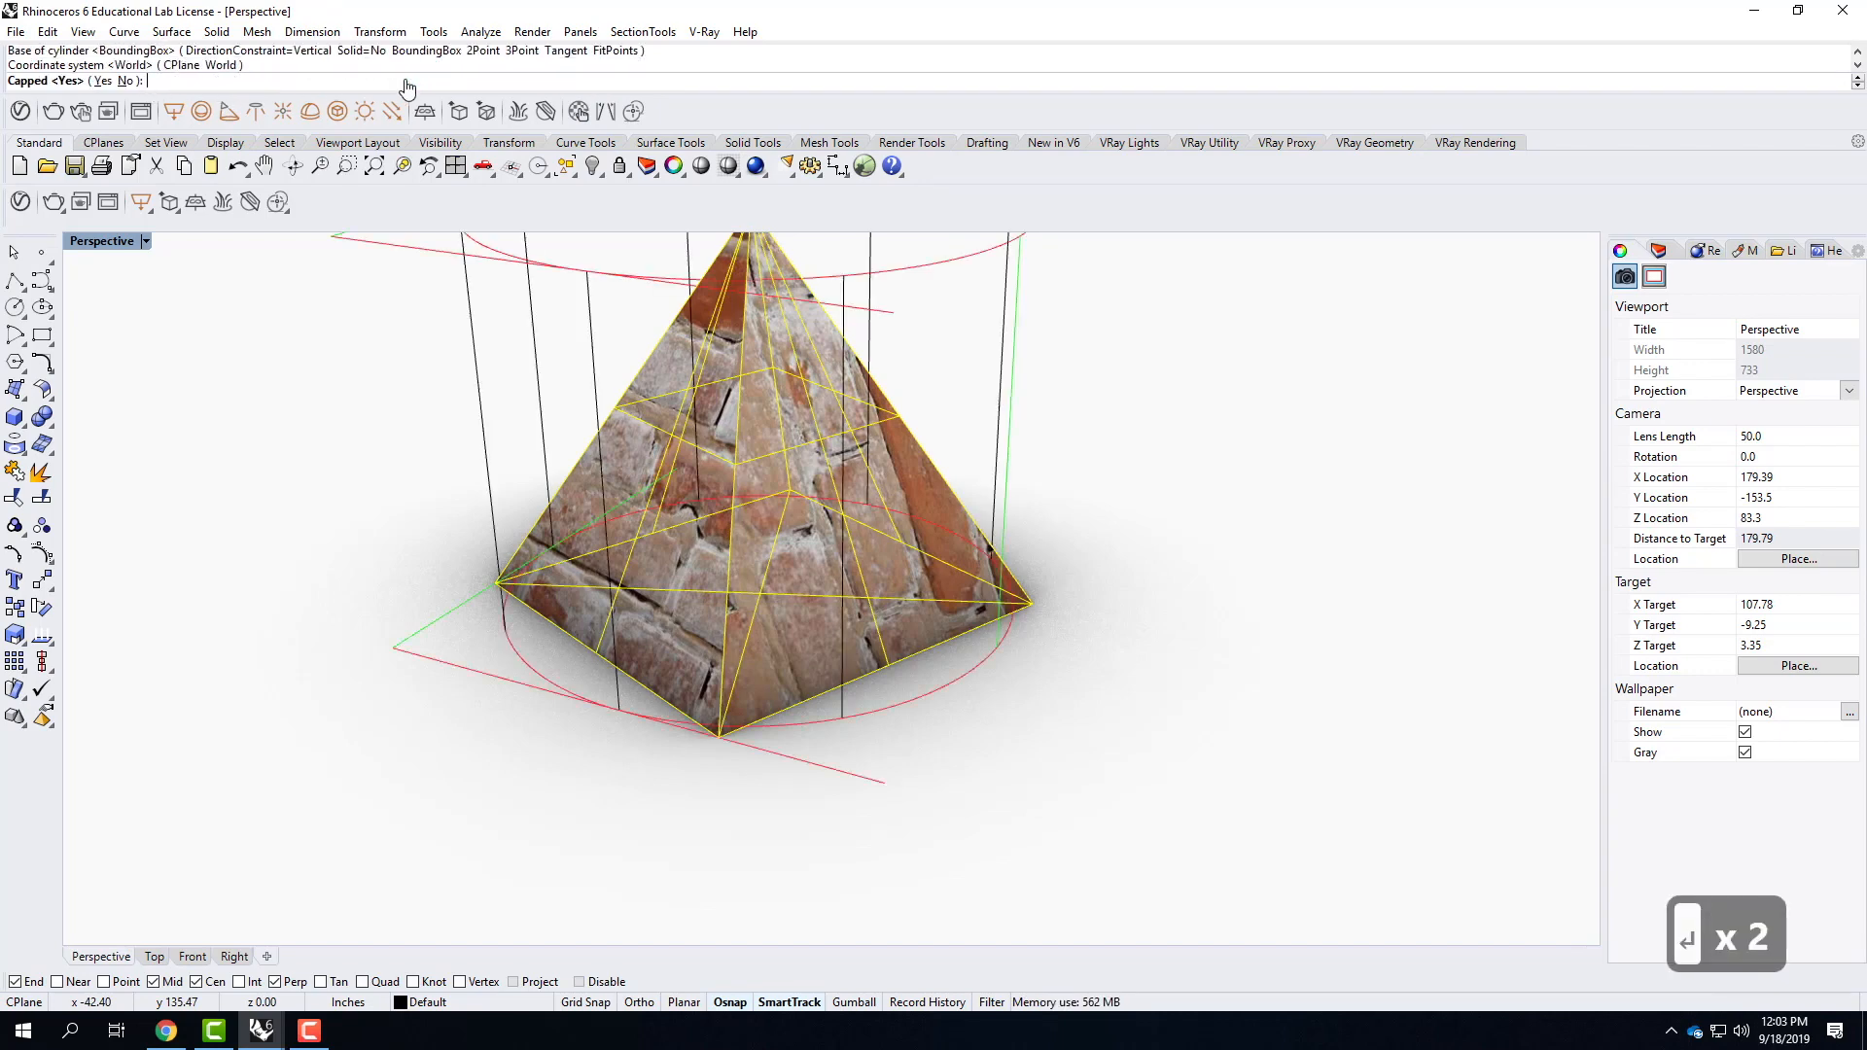
type("n")
key("Return")
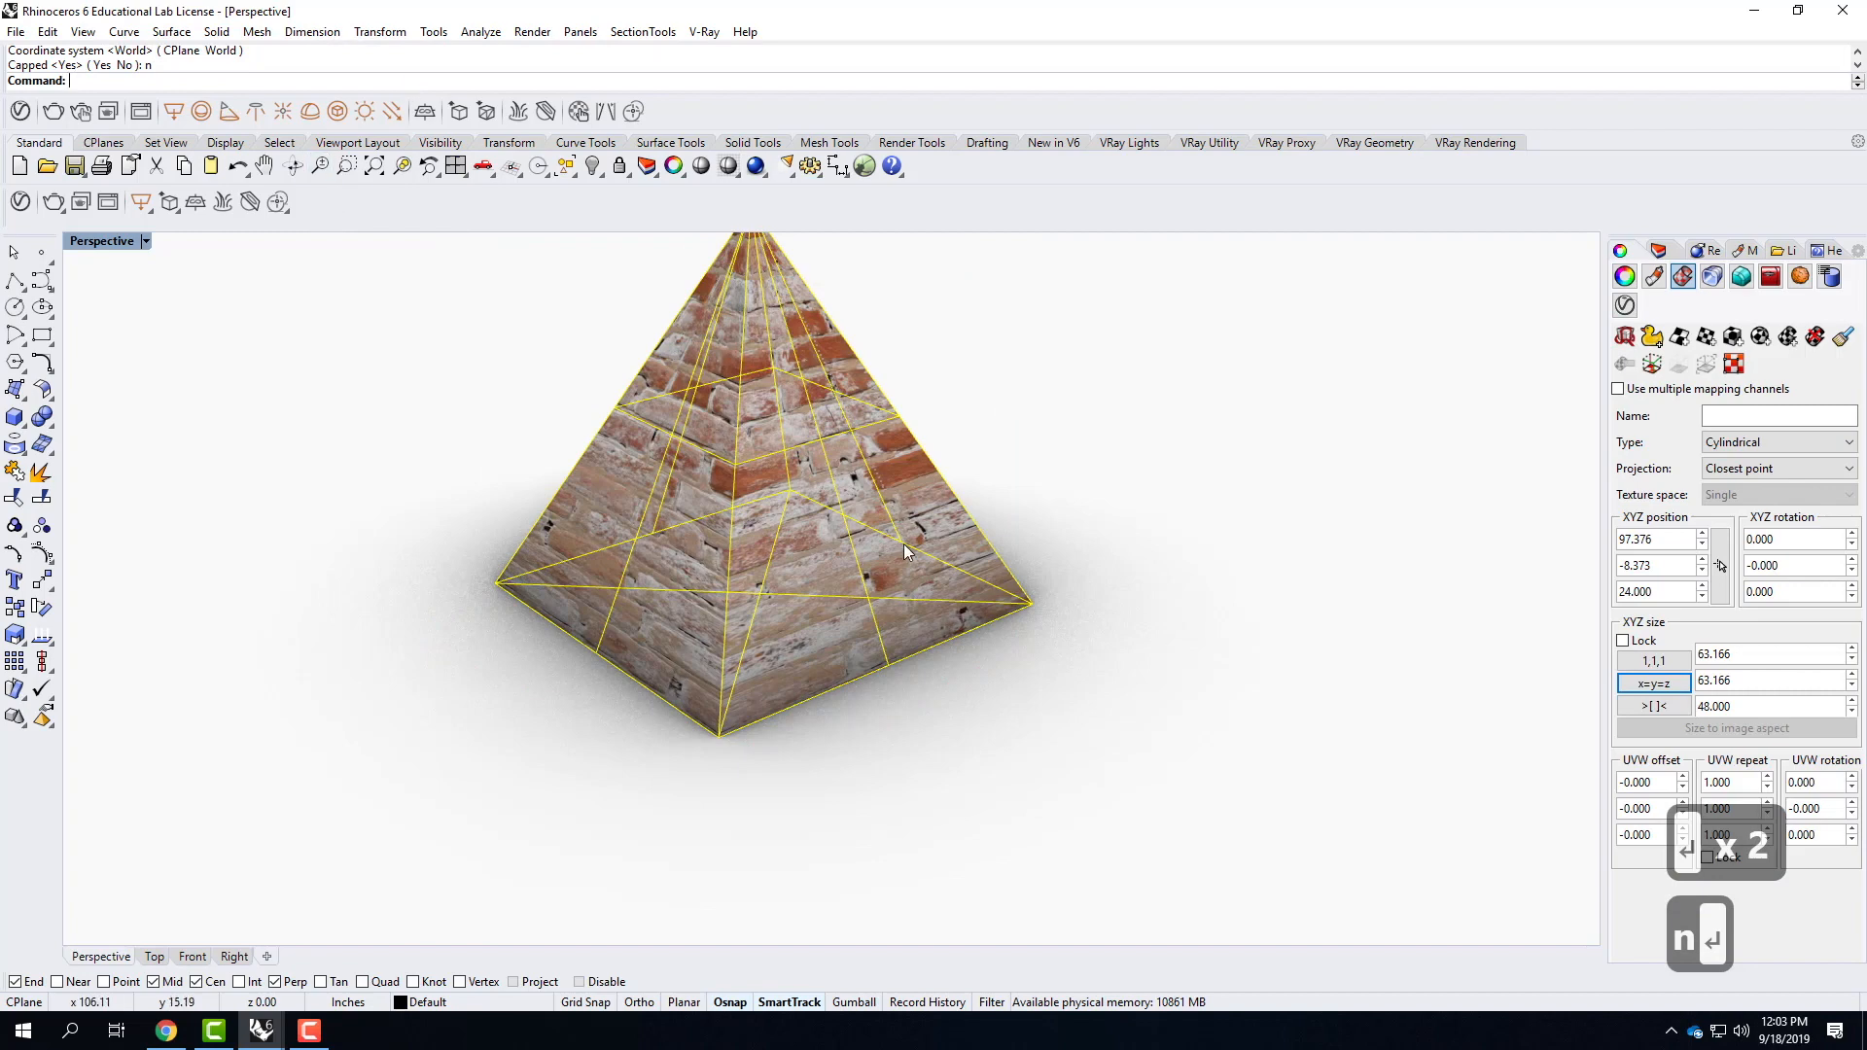
Deselect the pyramid and examine how the cylindrically mapped brick courses meet along its slanted edges and near the apex.
scroll(912, 551, "up", 2)
right_click_drag(959, 574, 1053, 498)
left_click(1014, 504)
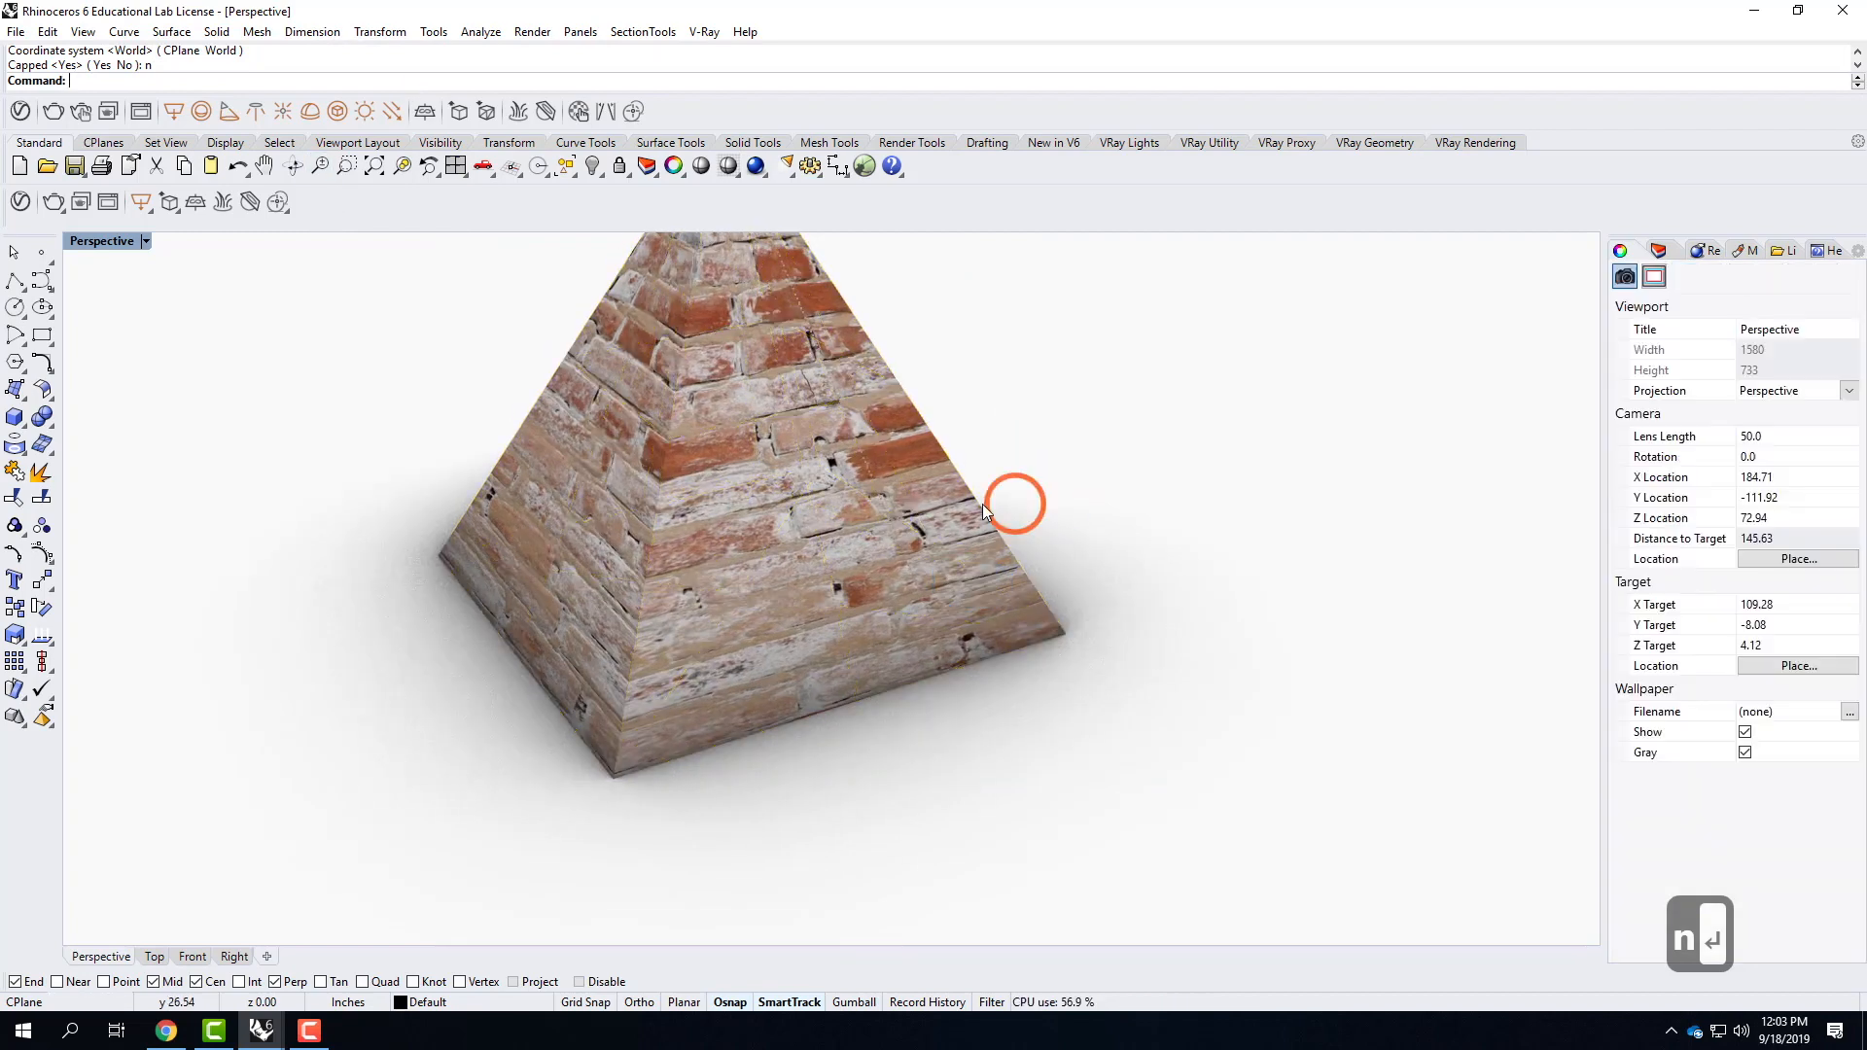
right_click_drag(867, 496, 778, 458)
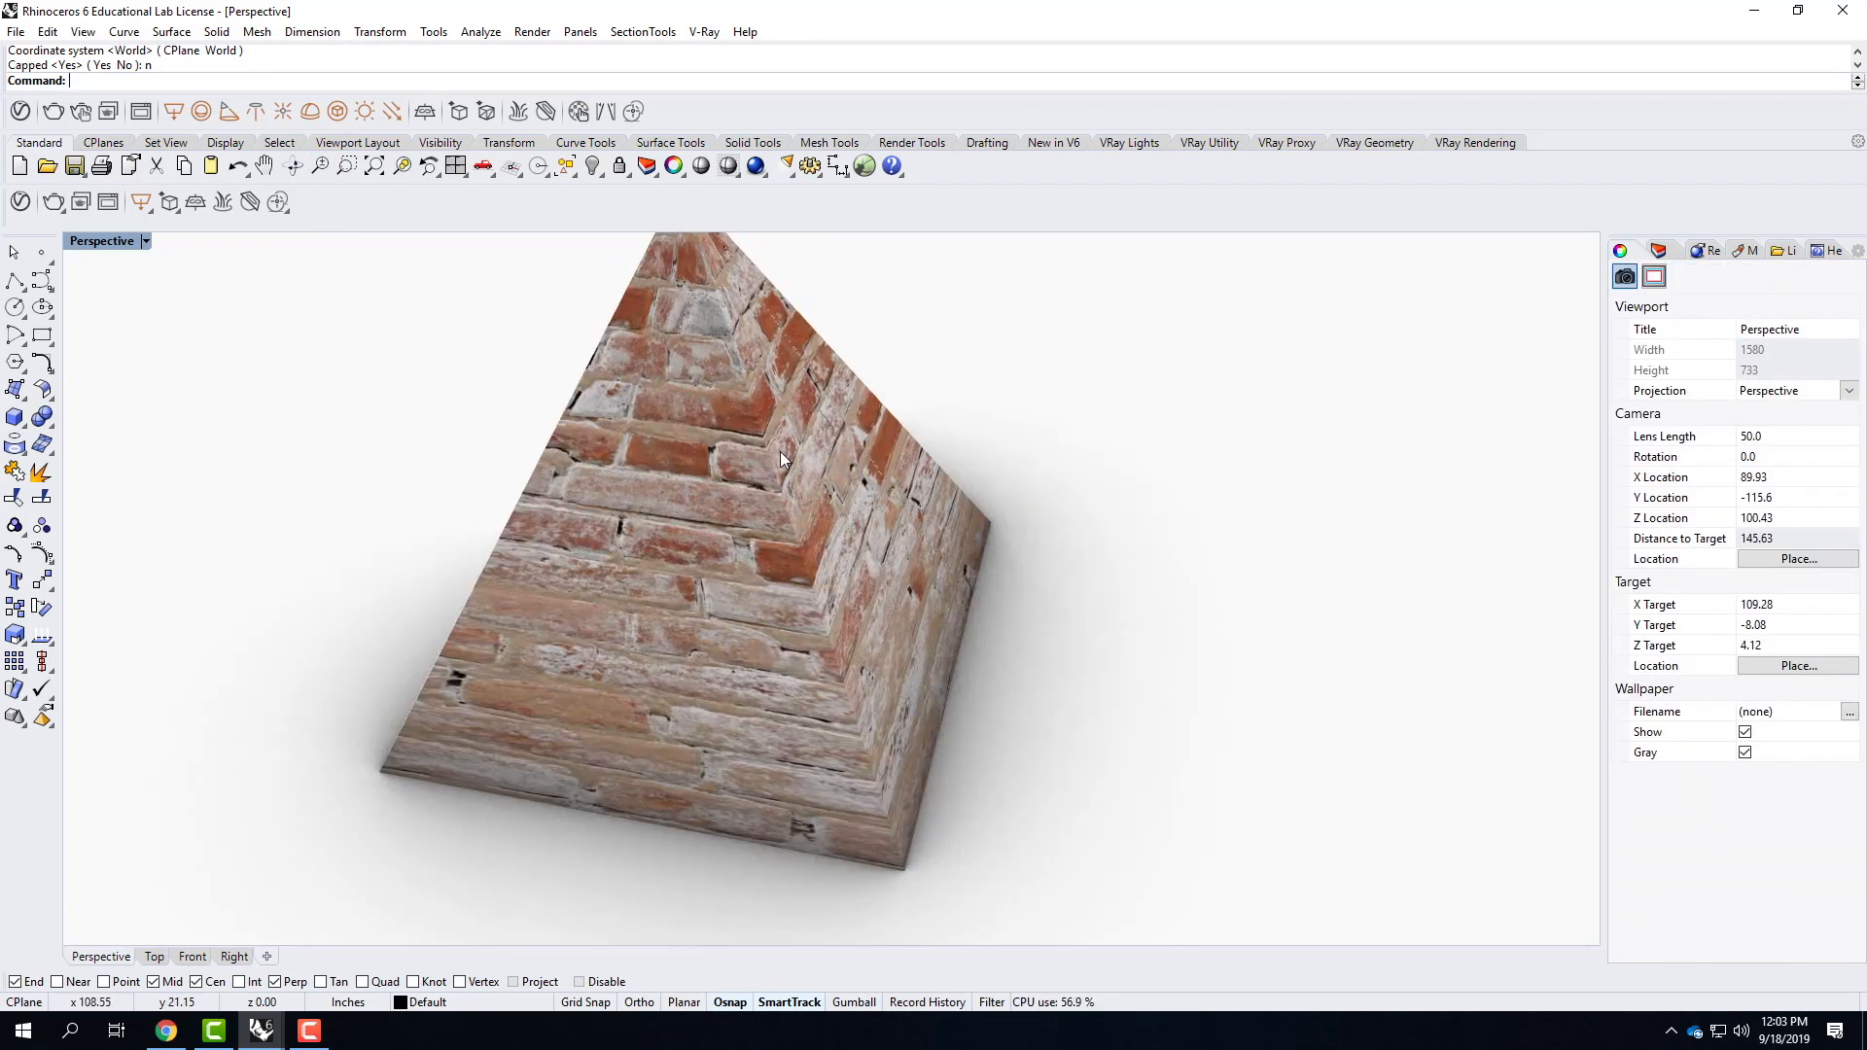
scroll(780, 451, "up", 4)
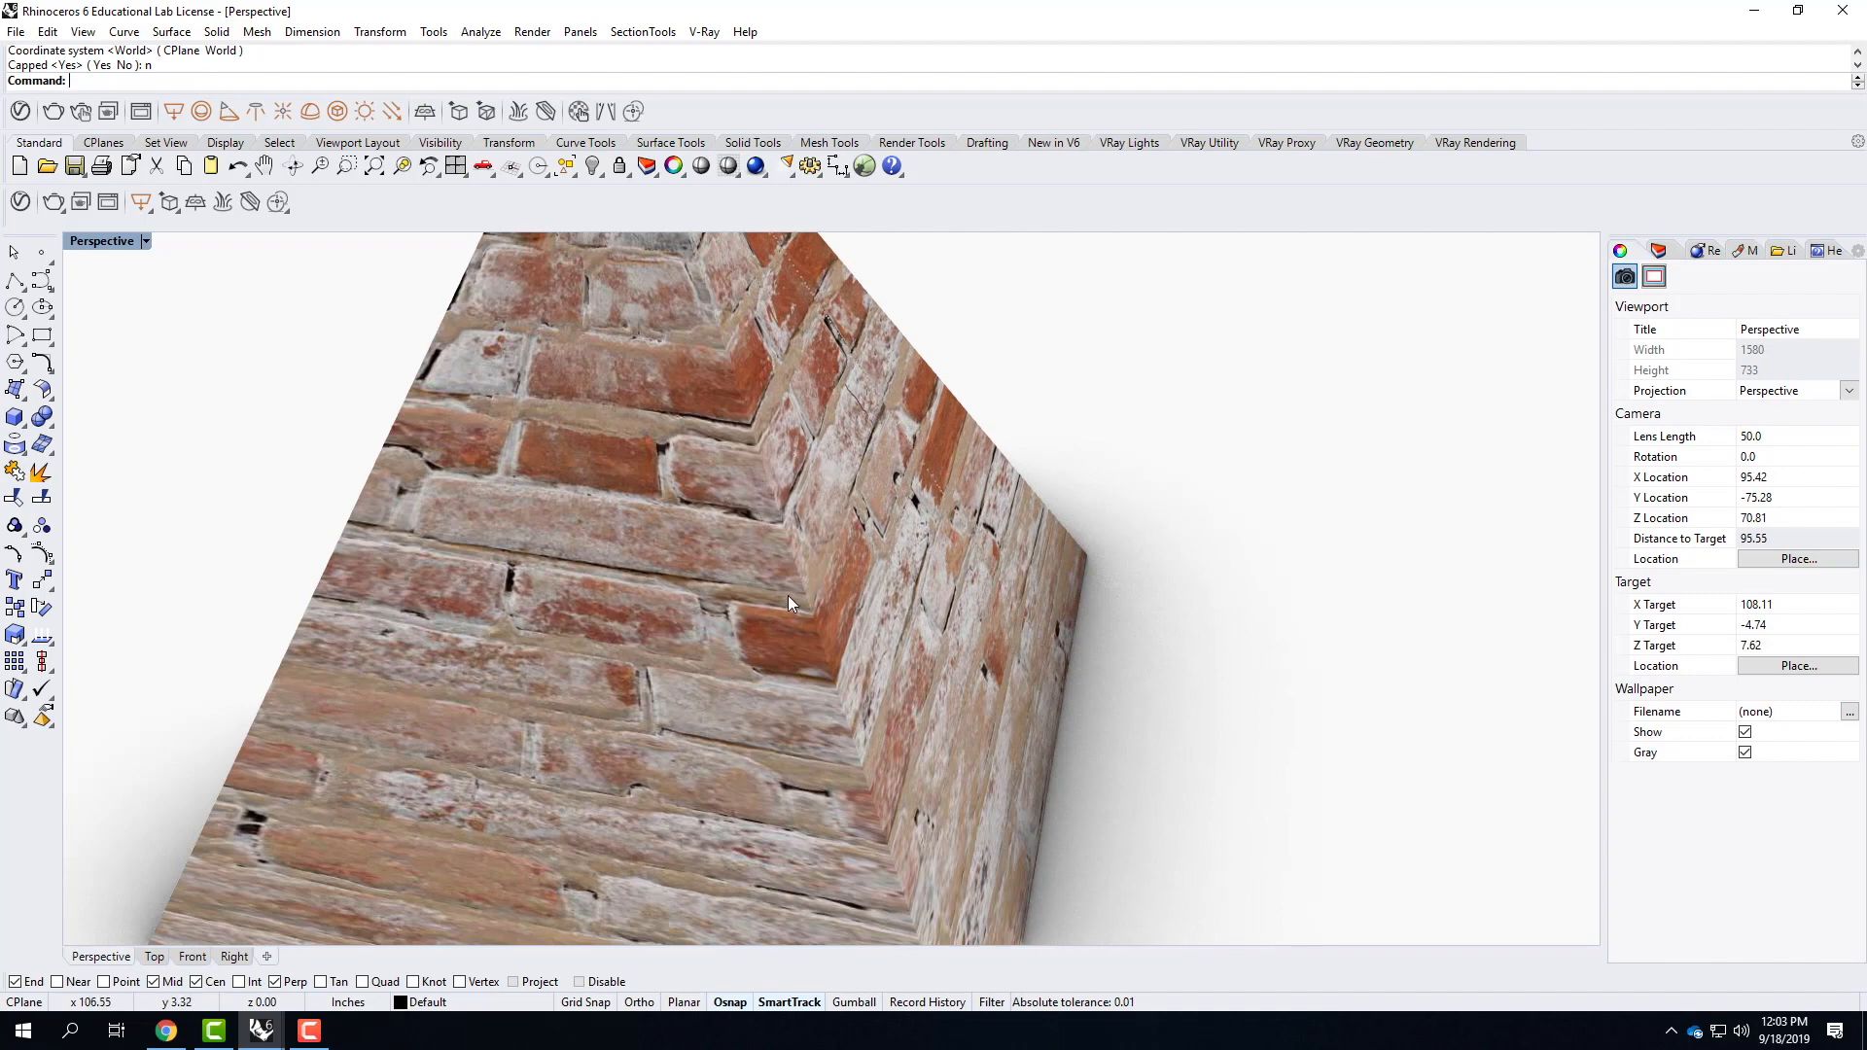
scroll(795, 673, "down", 4)
right_click_drag(795, 673, 957, 657)
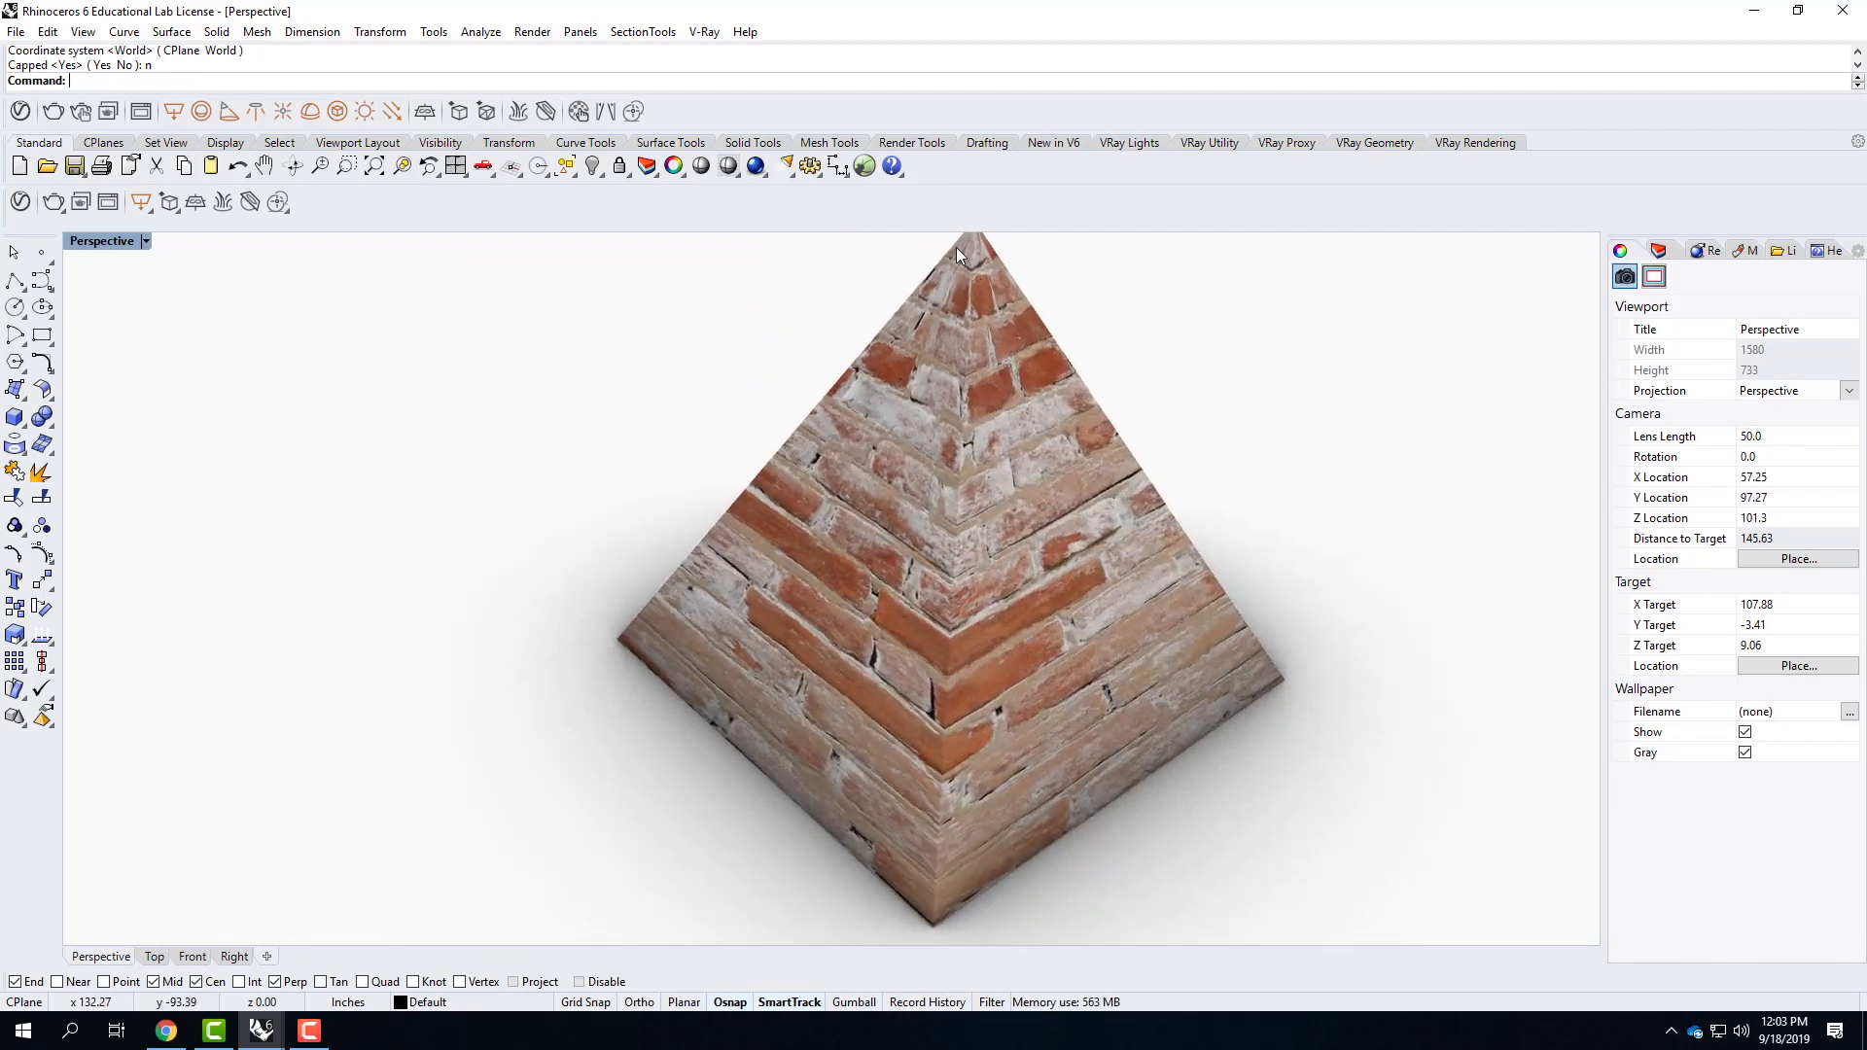
scroll(988, 272, "up", 5)
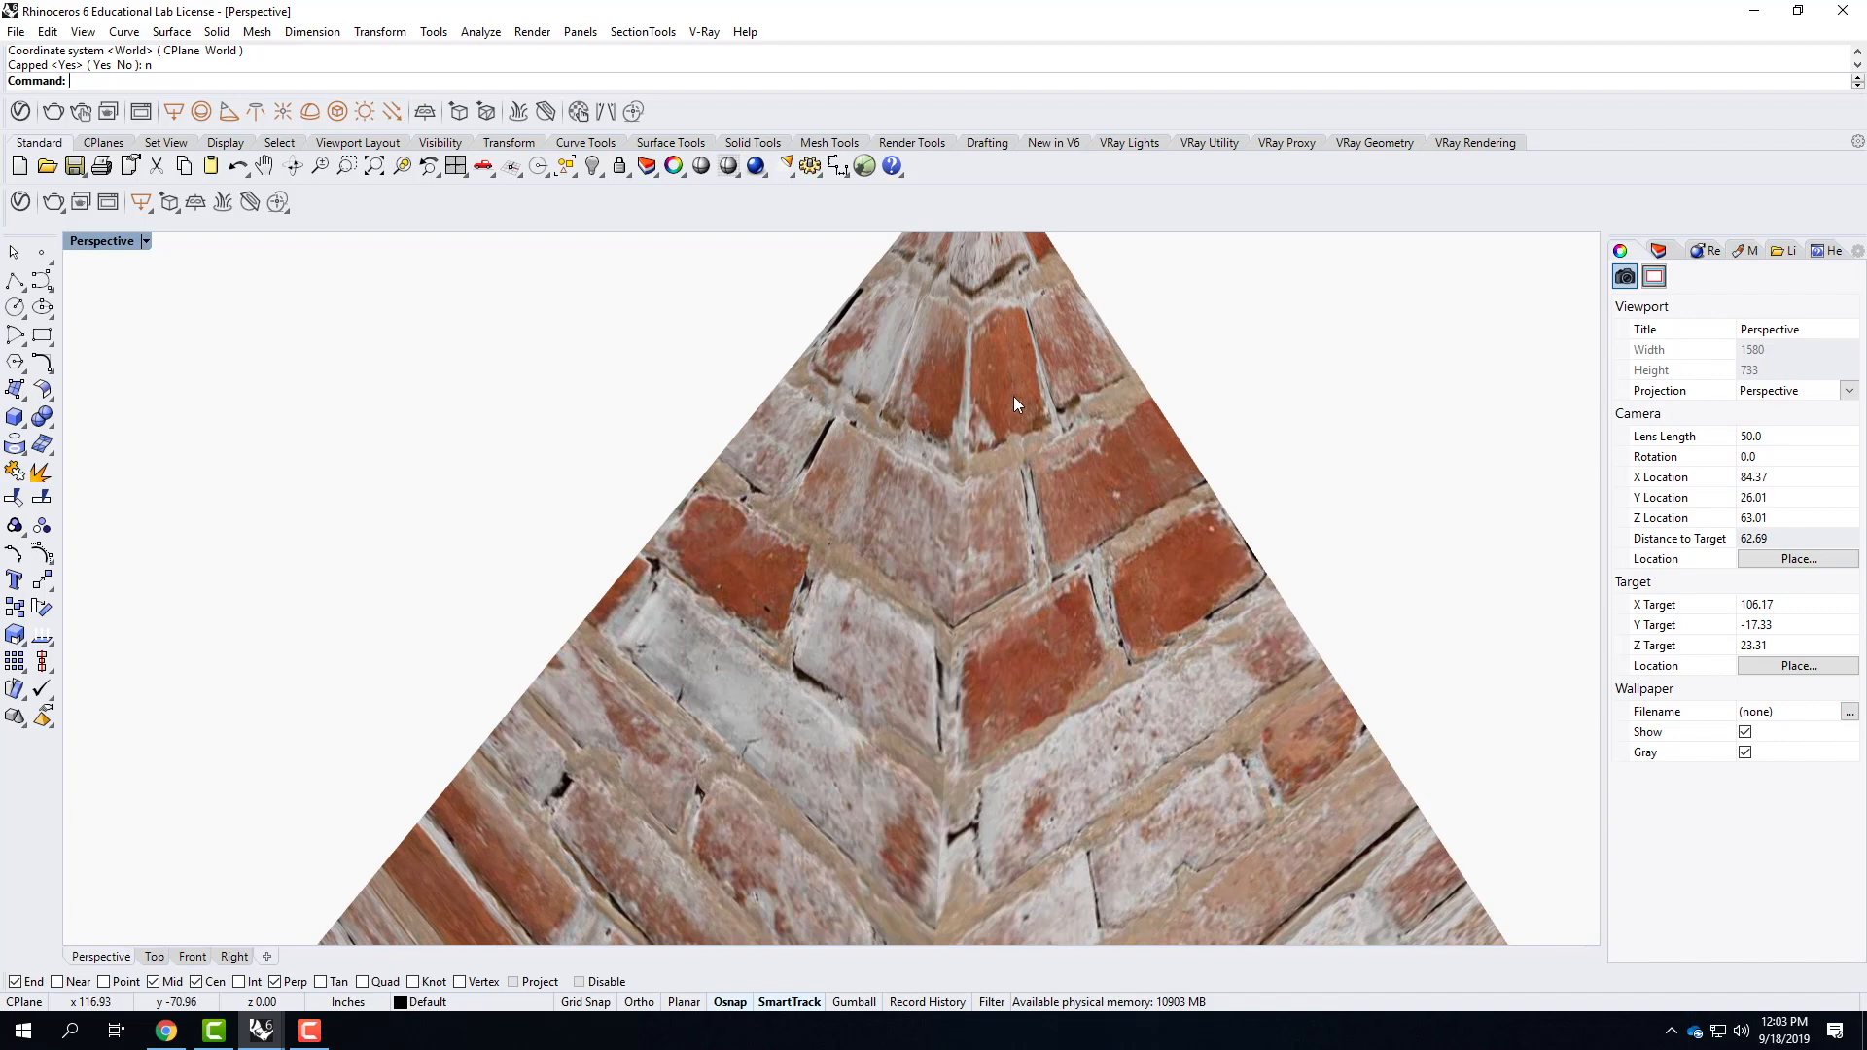
scroll(1011, 394, "down", 3)
right_click_drag(1143, 551, 936, 534)
Select the pyramid and remove its cylindrical texture mapping channel.
left_click(815, 551)
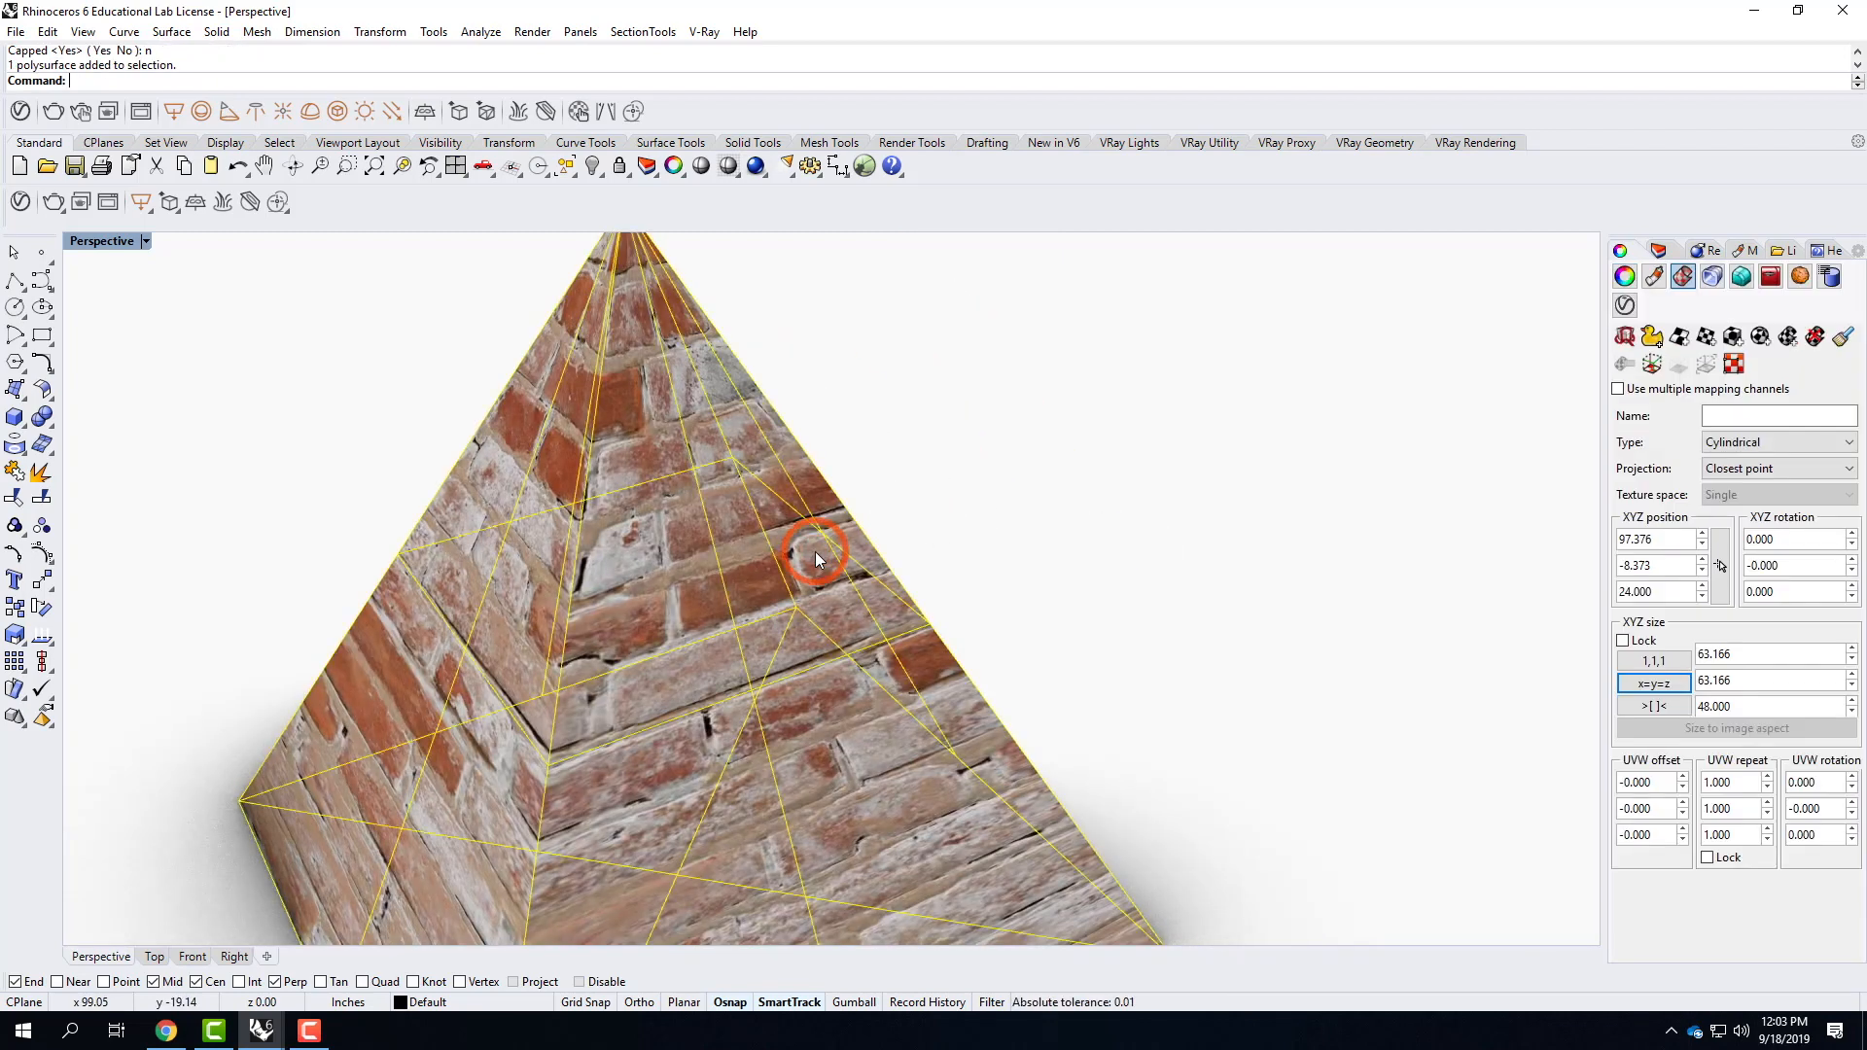
left_click(1814, 336)
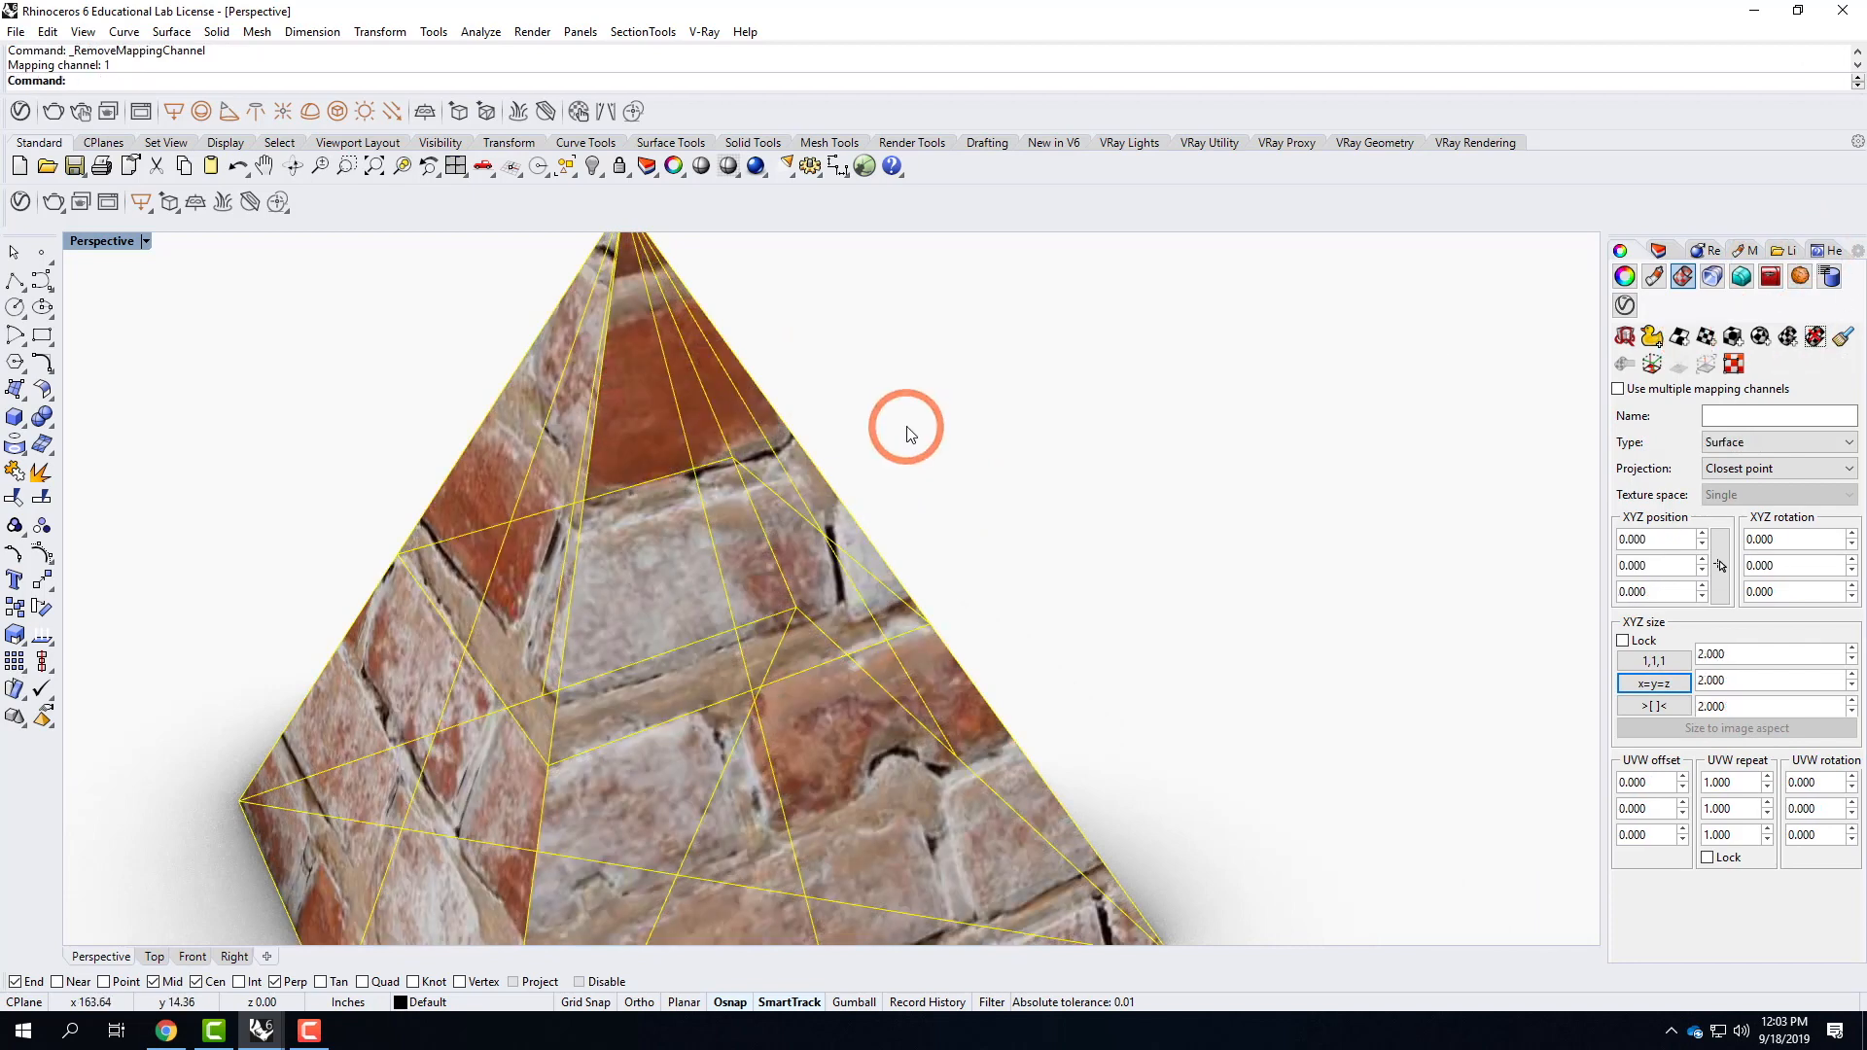
scroll(906, 433, "down", 5)
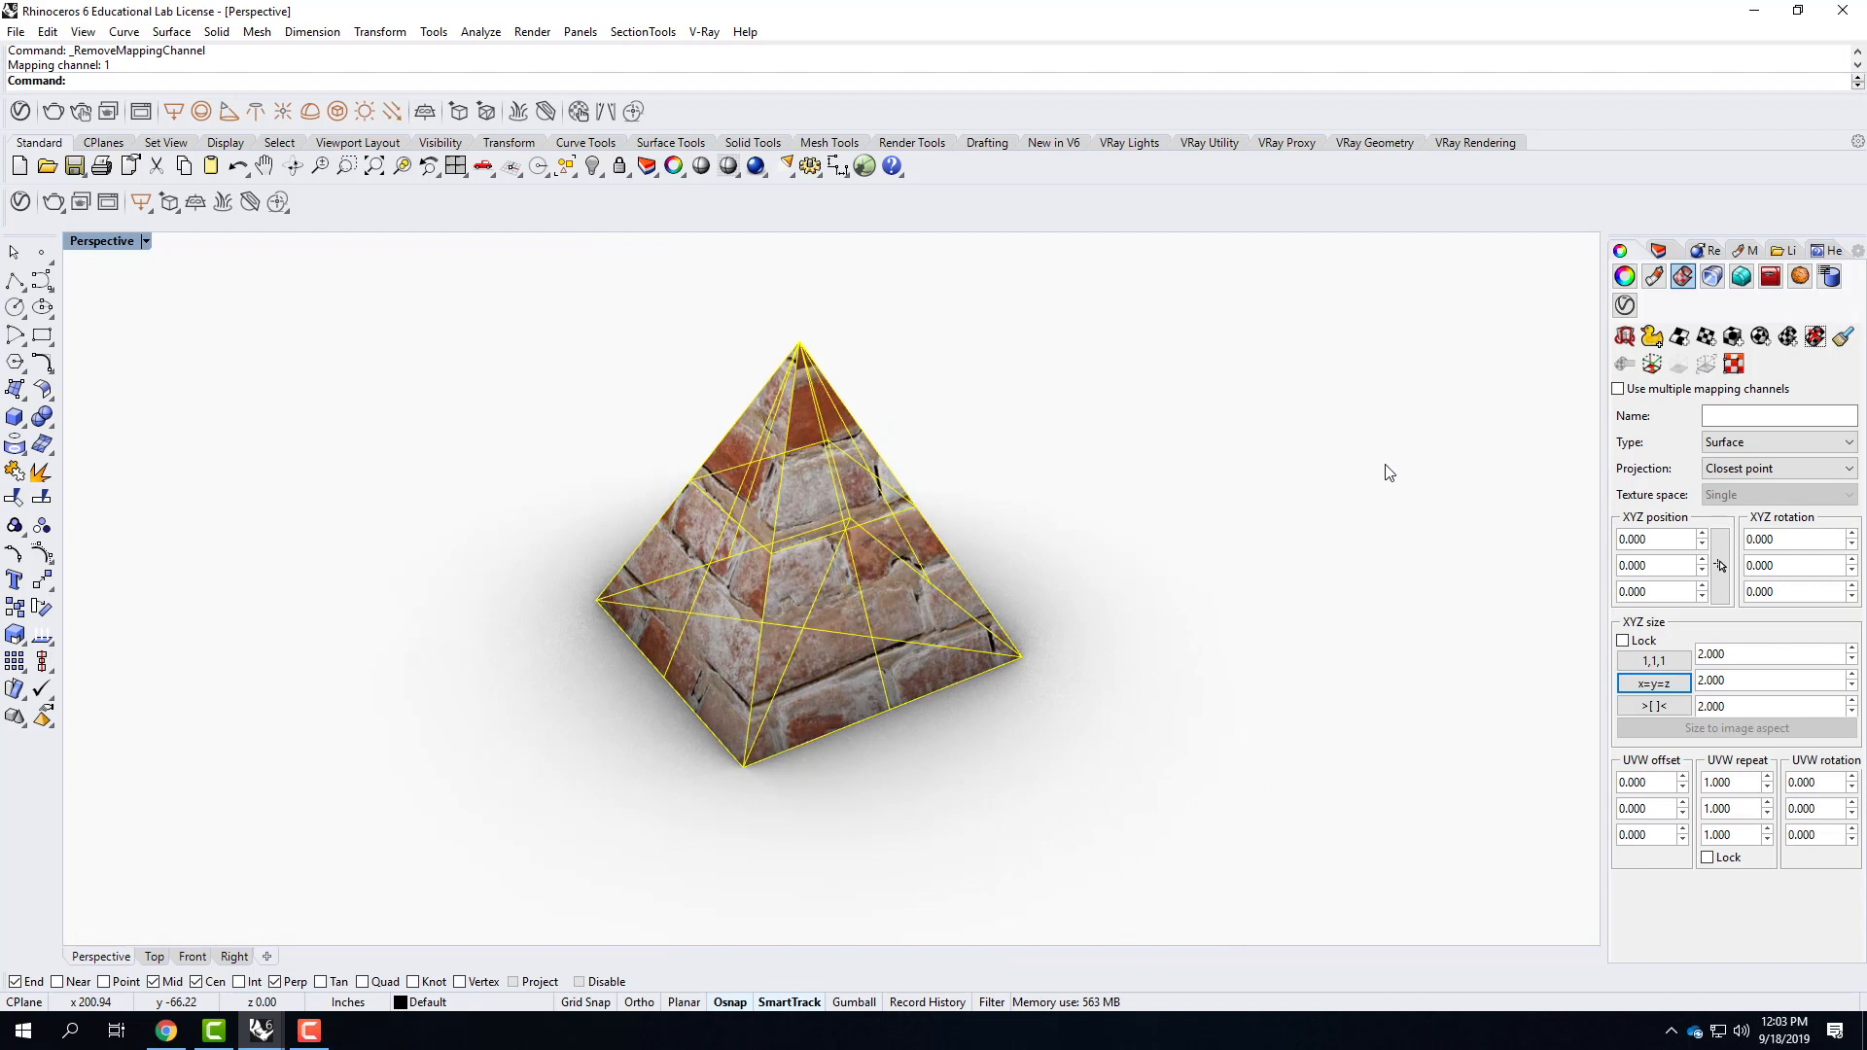
Unwrap the pyramid's texture using one slanted edge and three base edges as seams, and clear the selection.
left_click(1626, 342)
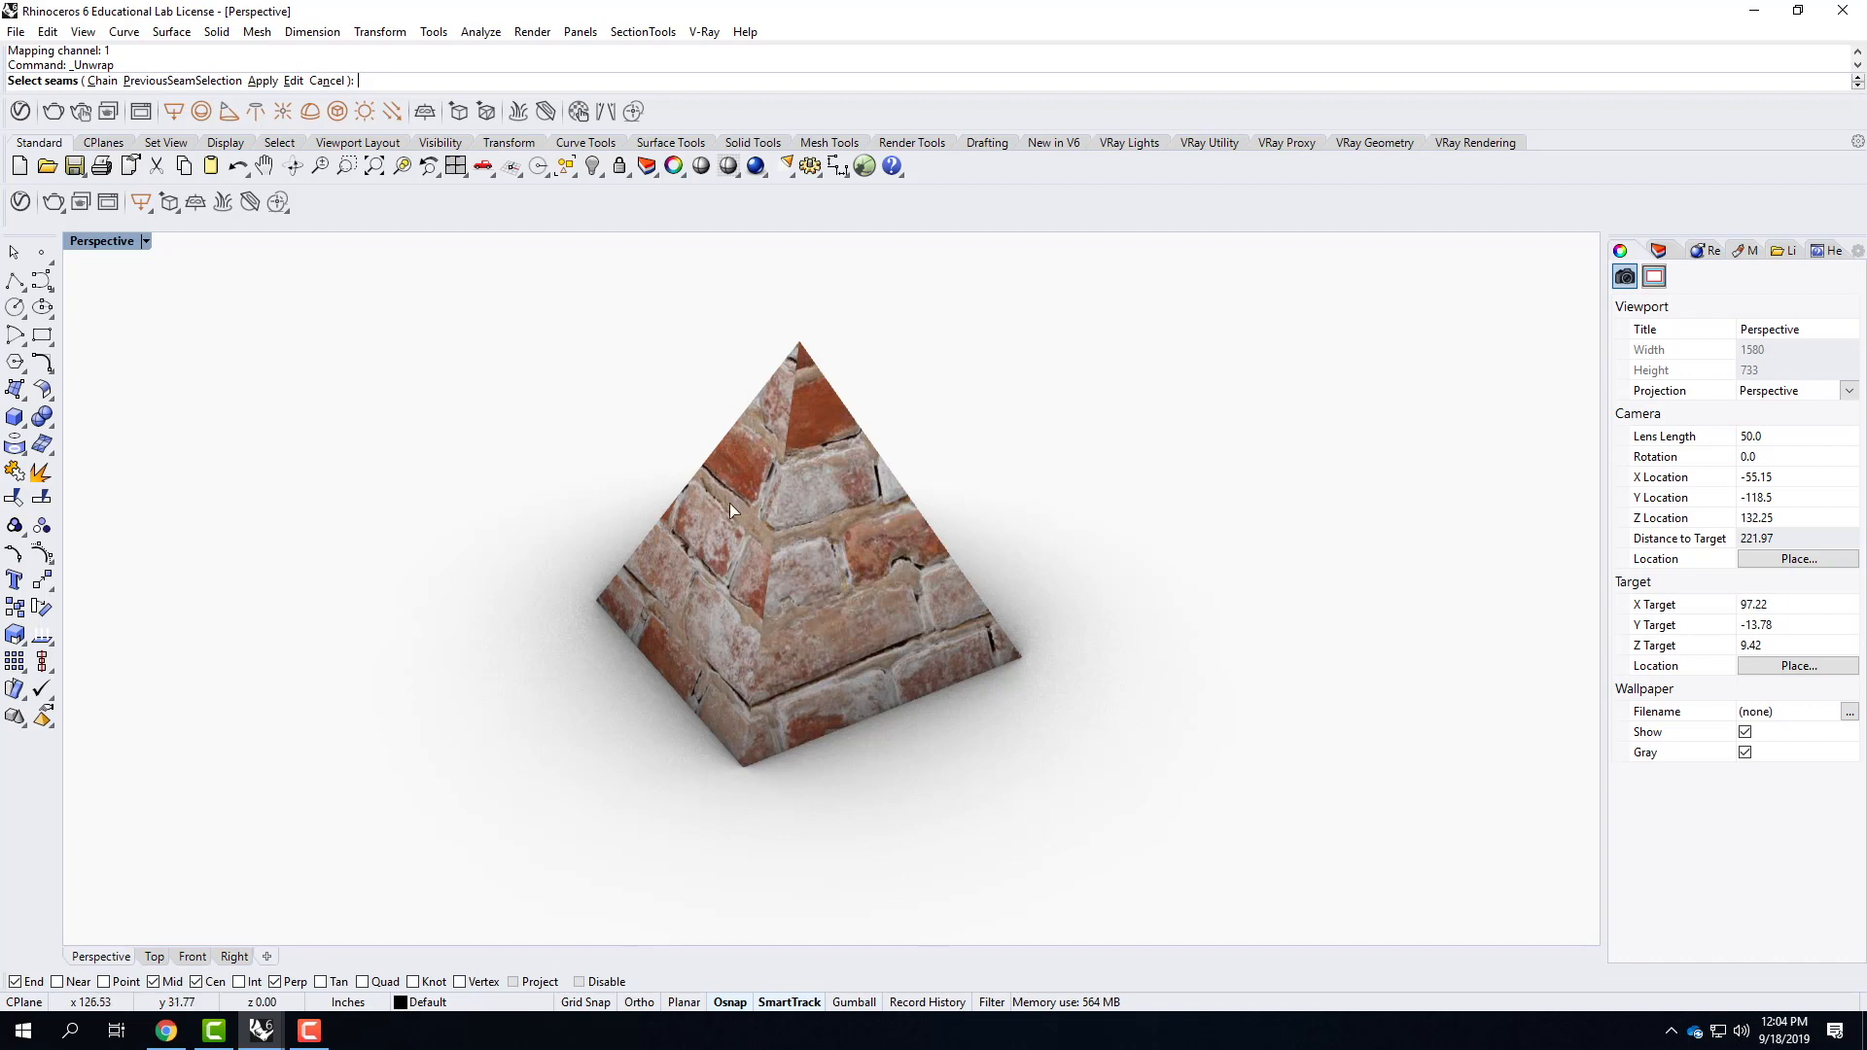
left_click(799, 348)
left_click(788, 750)
right_click_drag(1121, 678, 1059, 613)
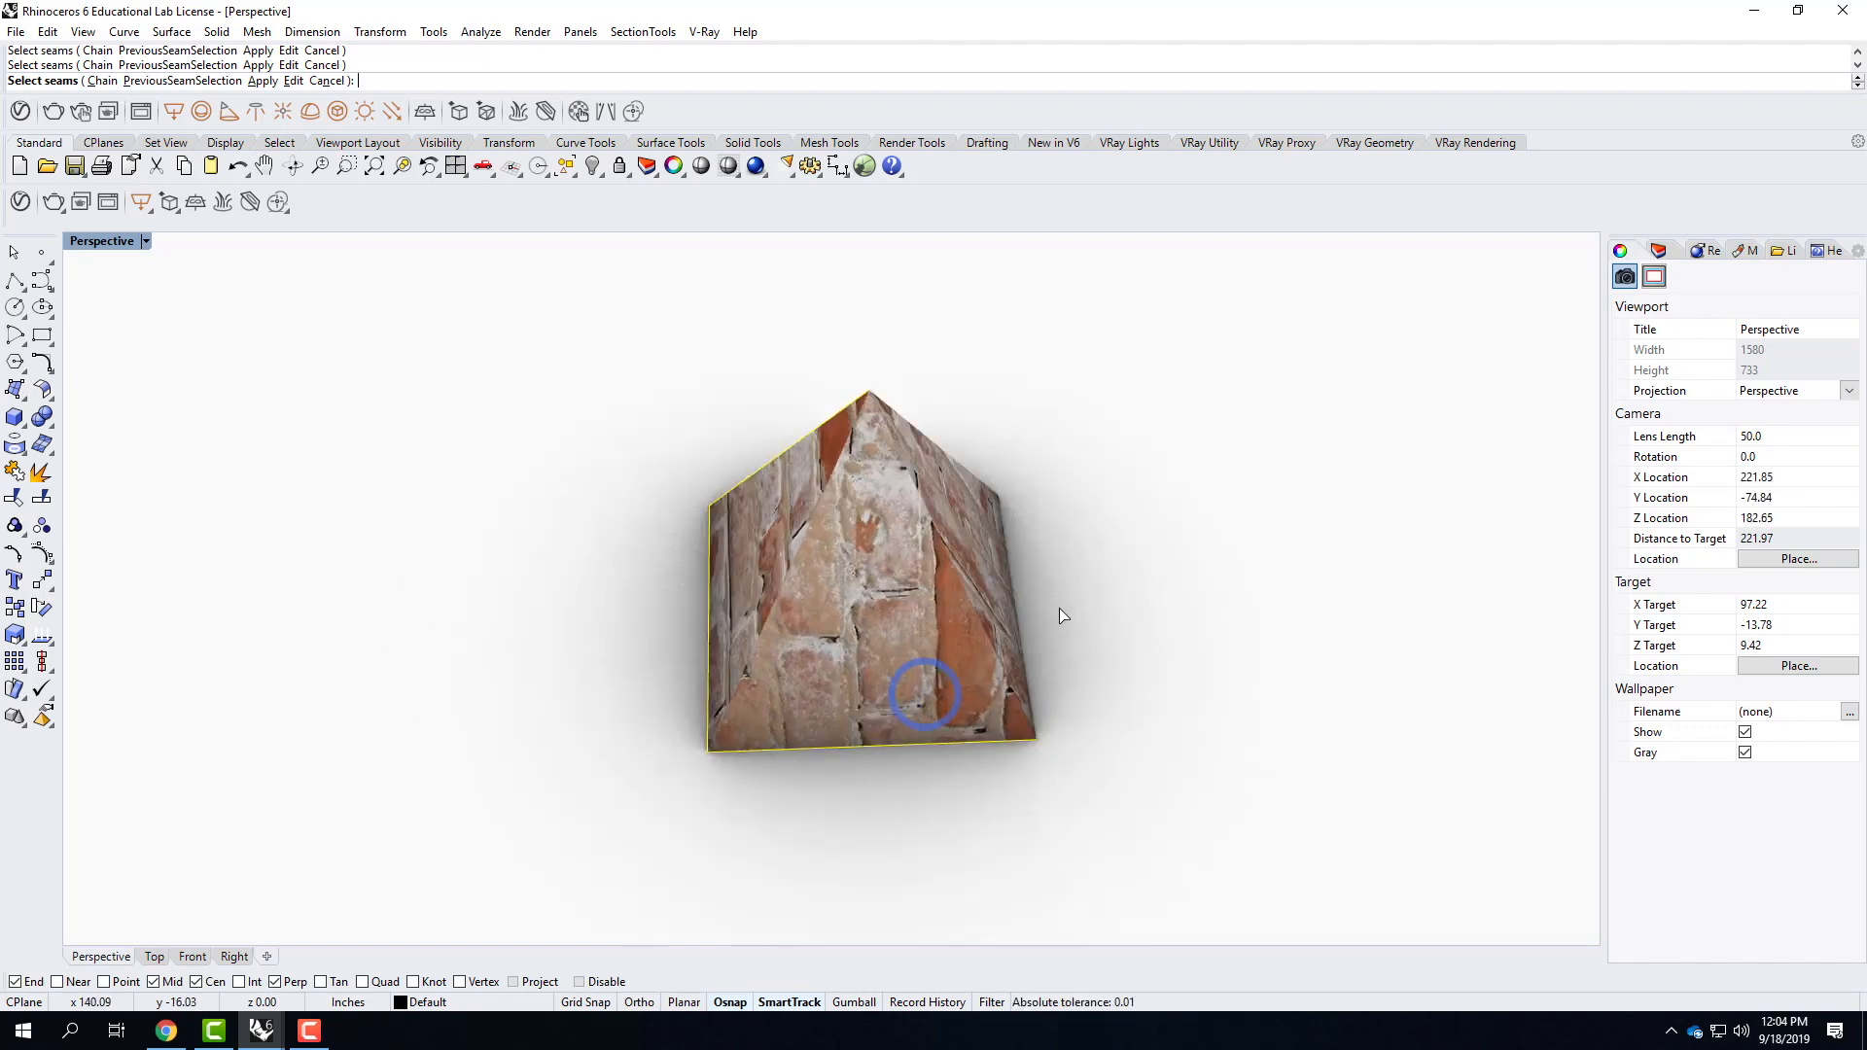
left_click(1056, 755)
right_click_drag(838, 721, 1079, 756)
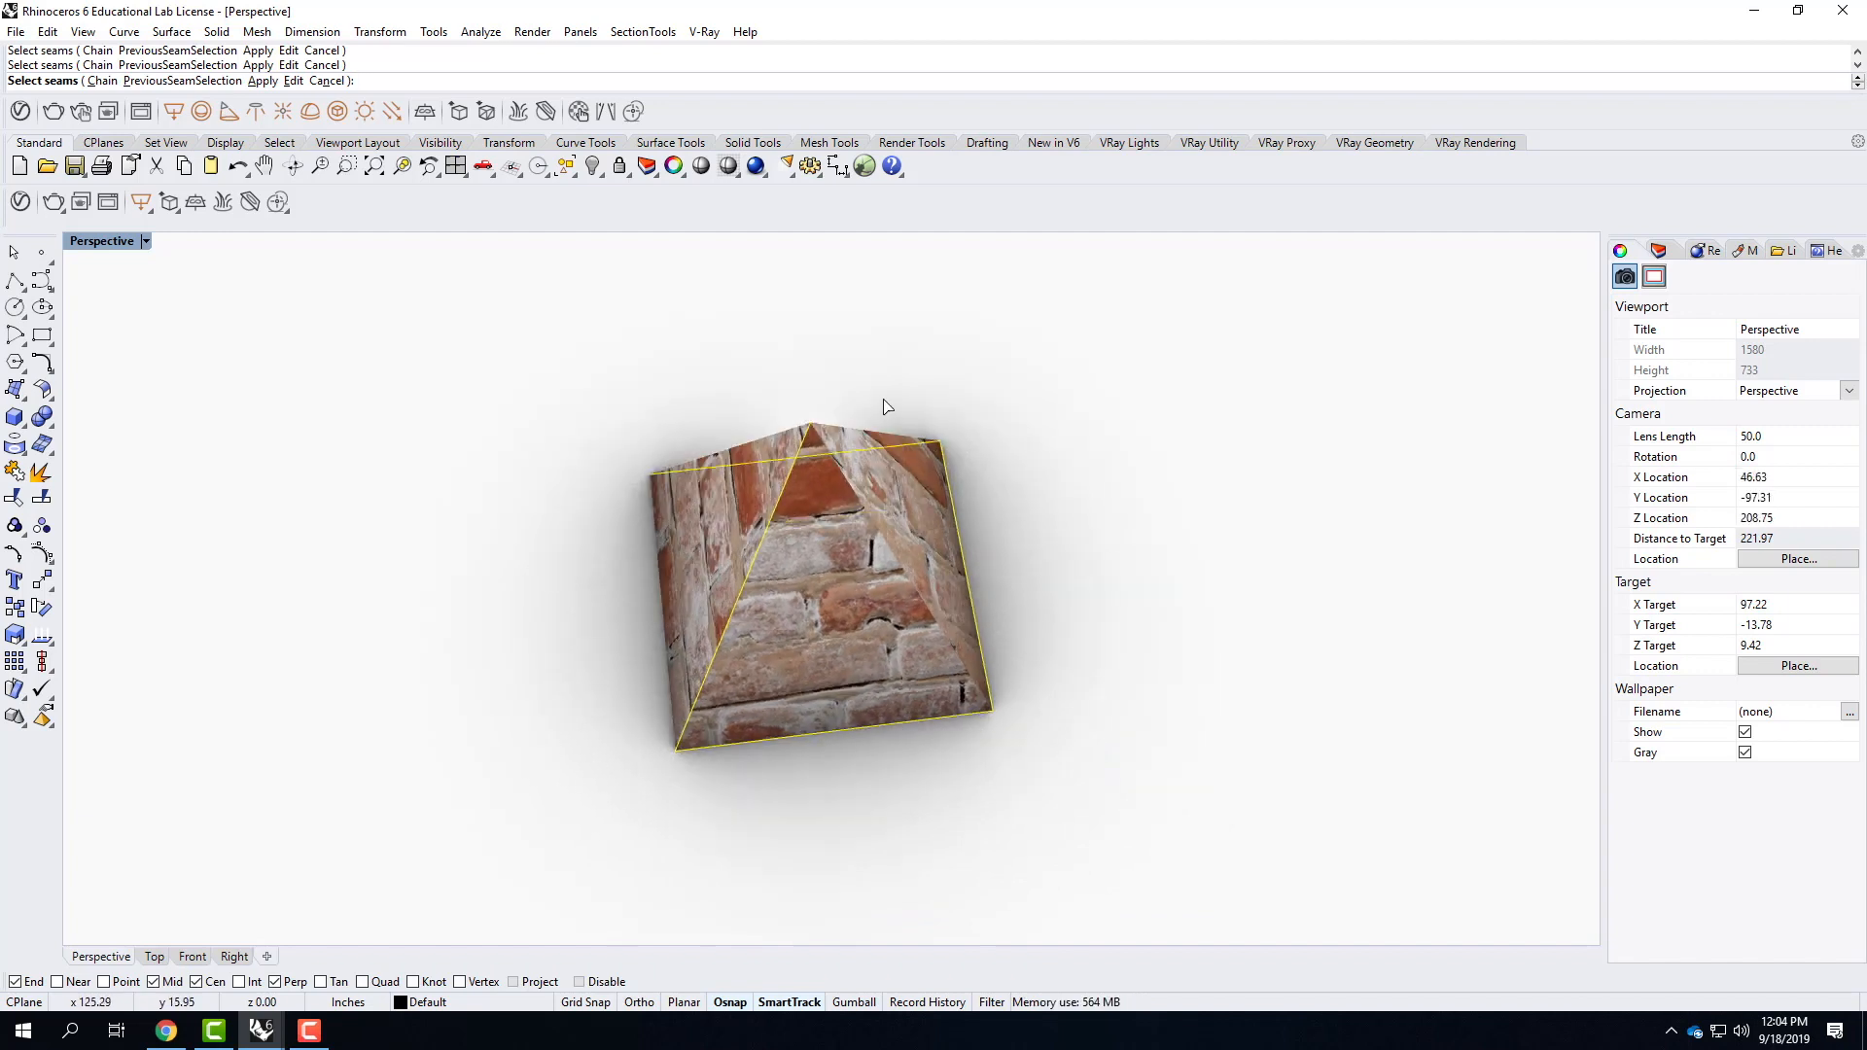
key("Return")
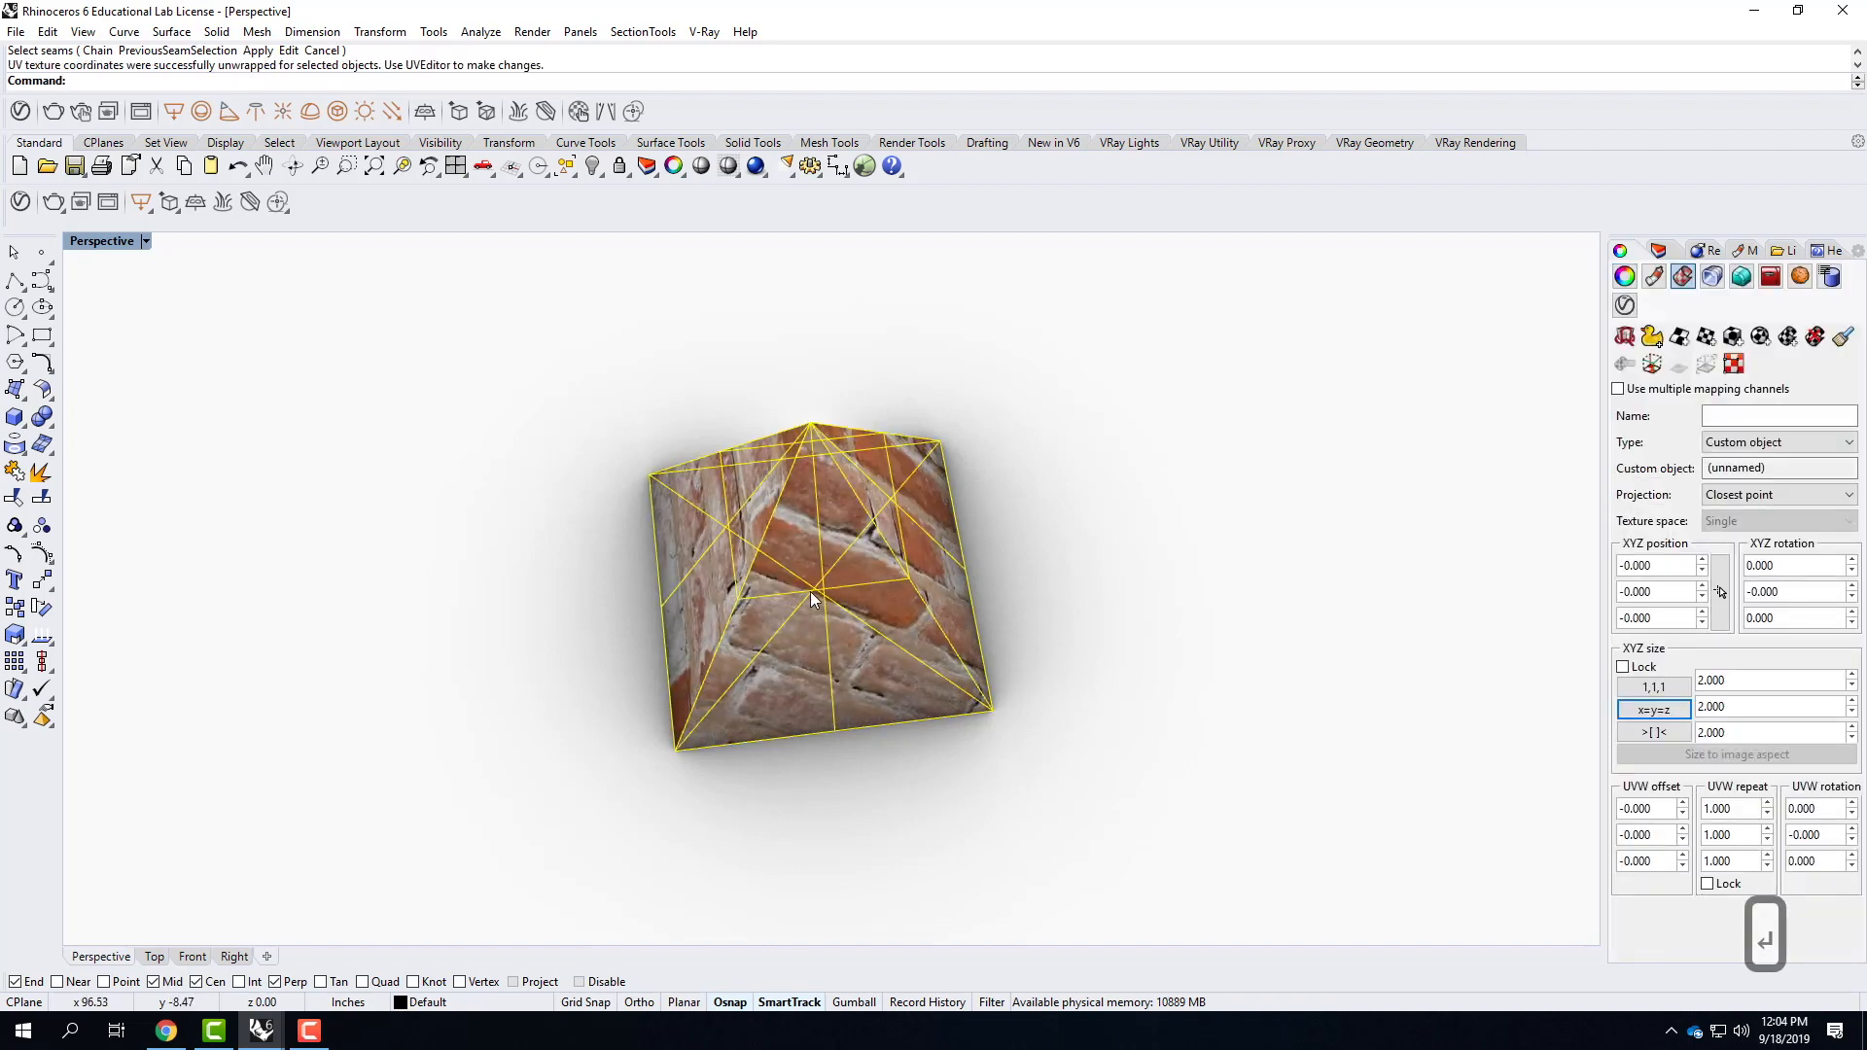
right_click_drag(809, 591, 1025, 654)
scroll(918, 575, "up", 4)
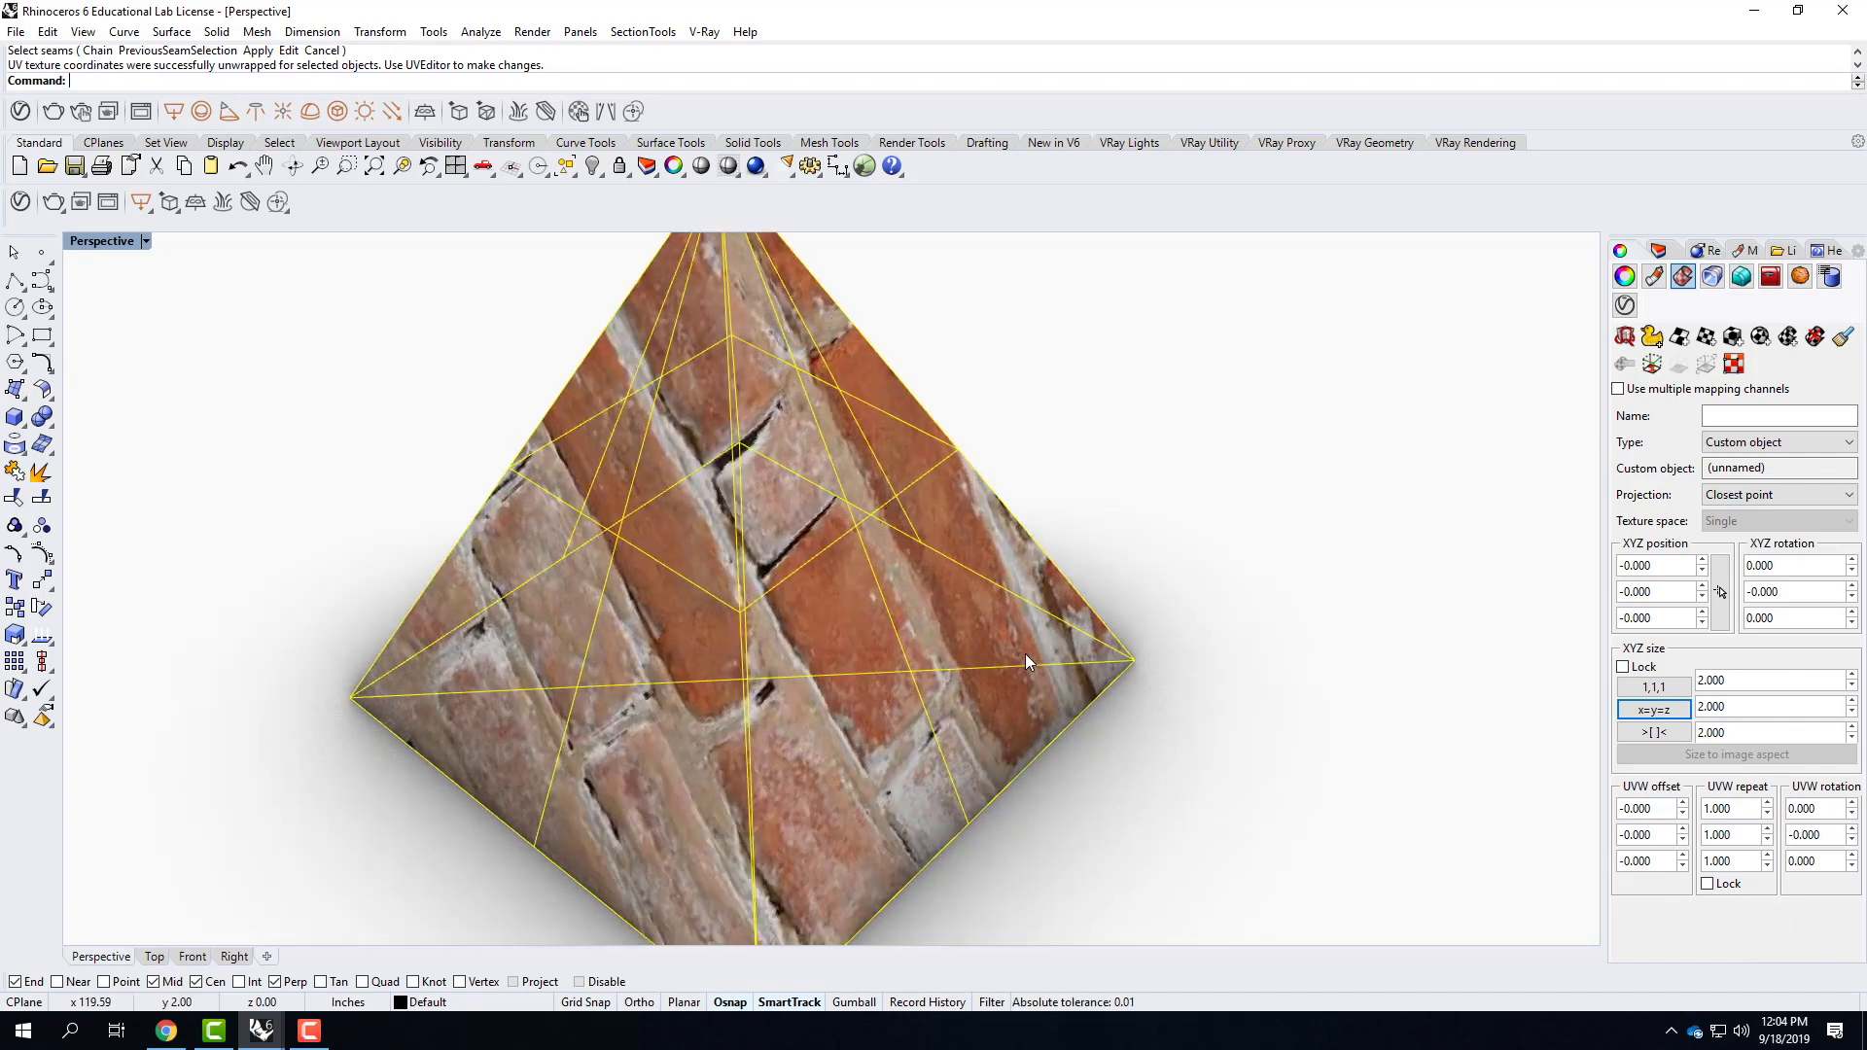
scroll(939, 776, "down", 3)
key("Escape")
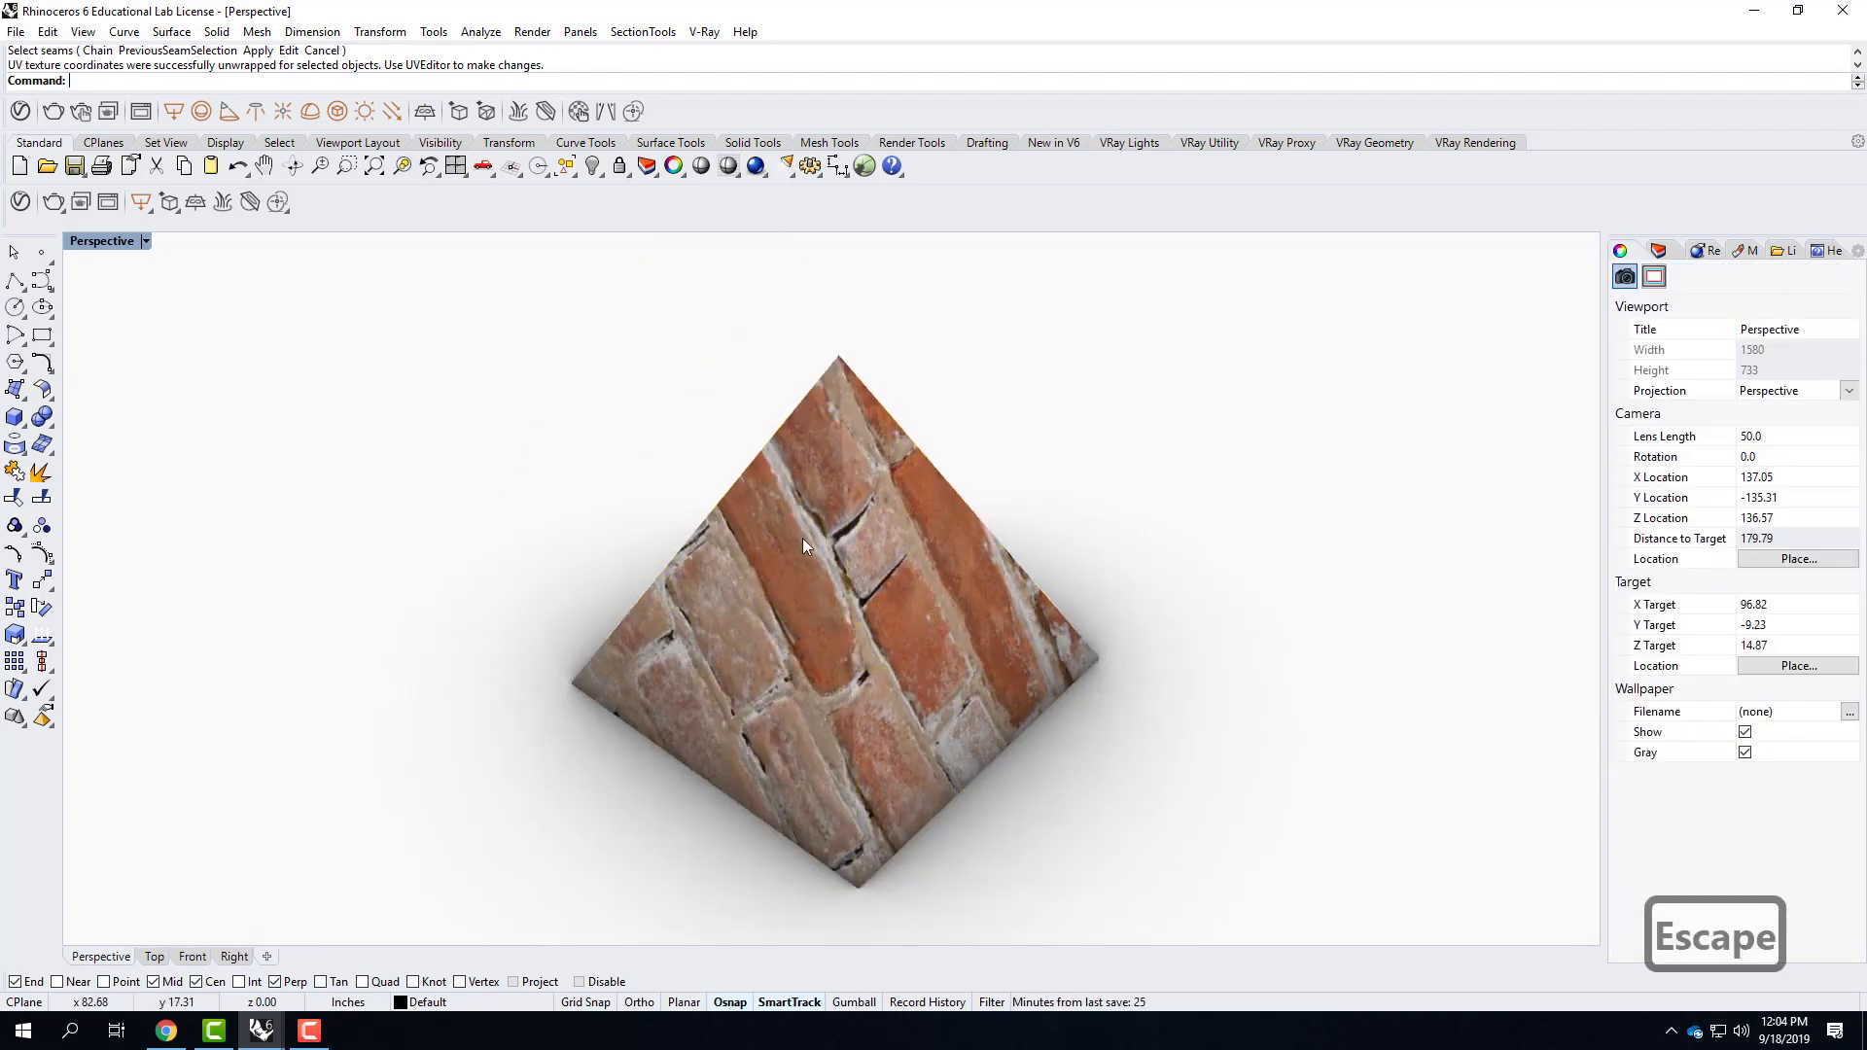
Select the pyramid, lock its UVW repeat values together and set the repeat to 3.0.
right_click_drag(1023, 743, 706, 618)
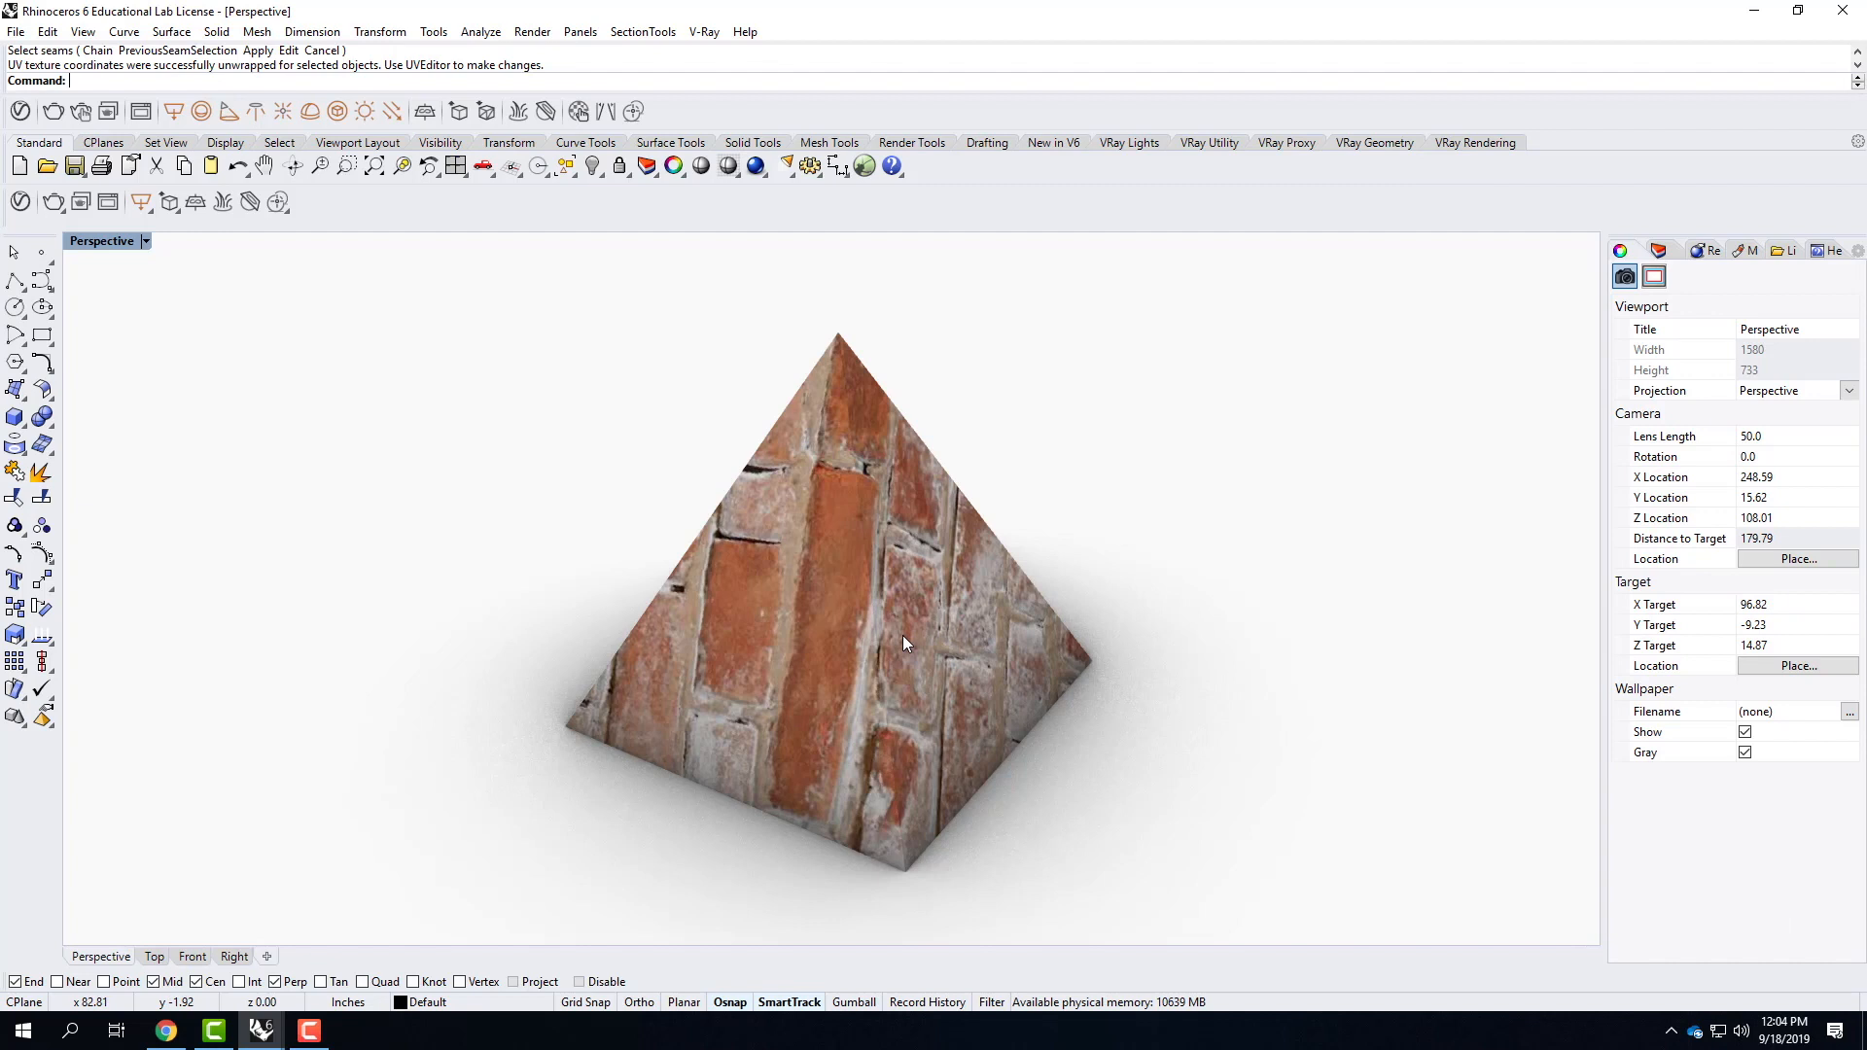
left_click(855, 618)
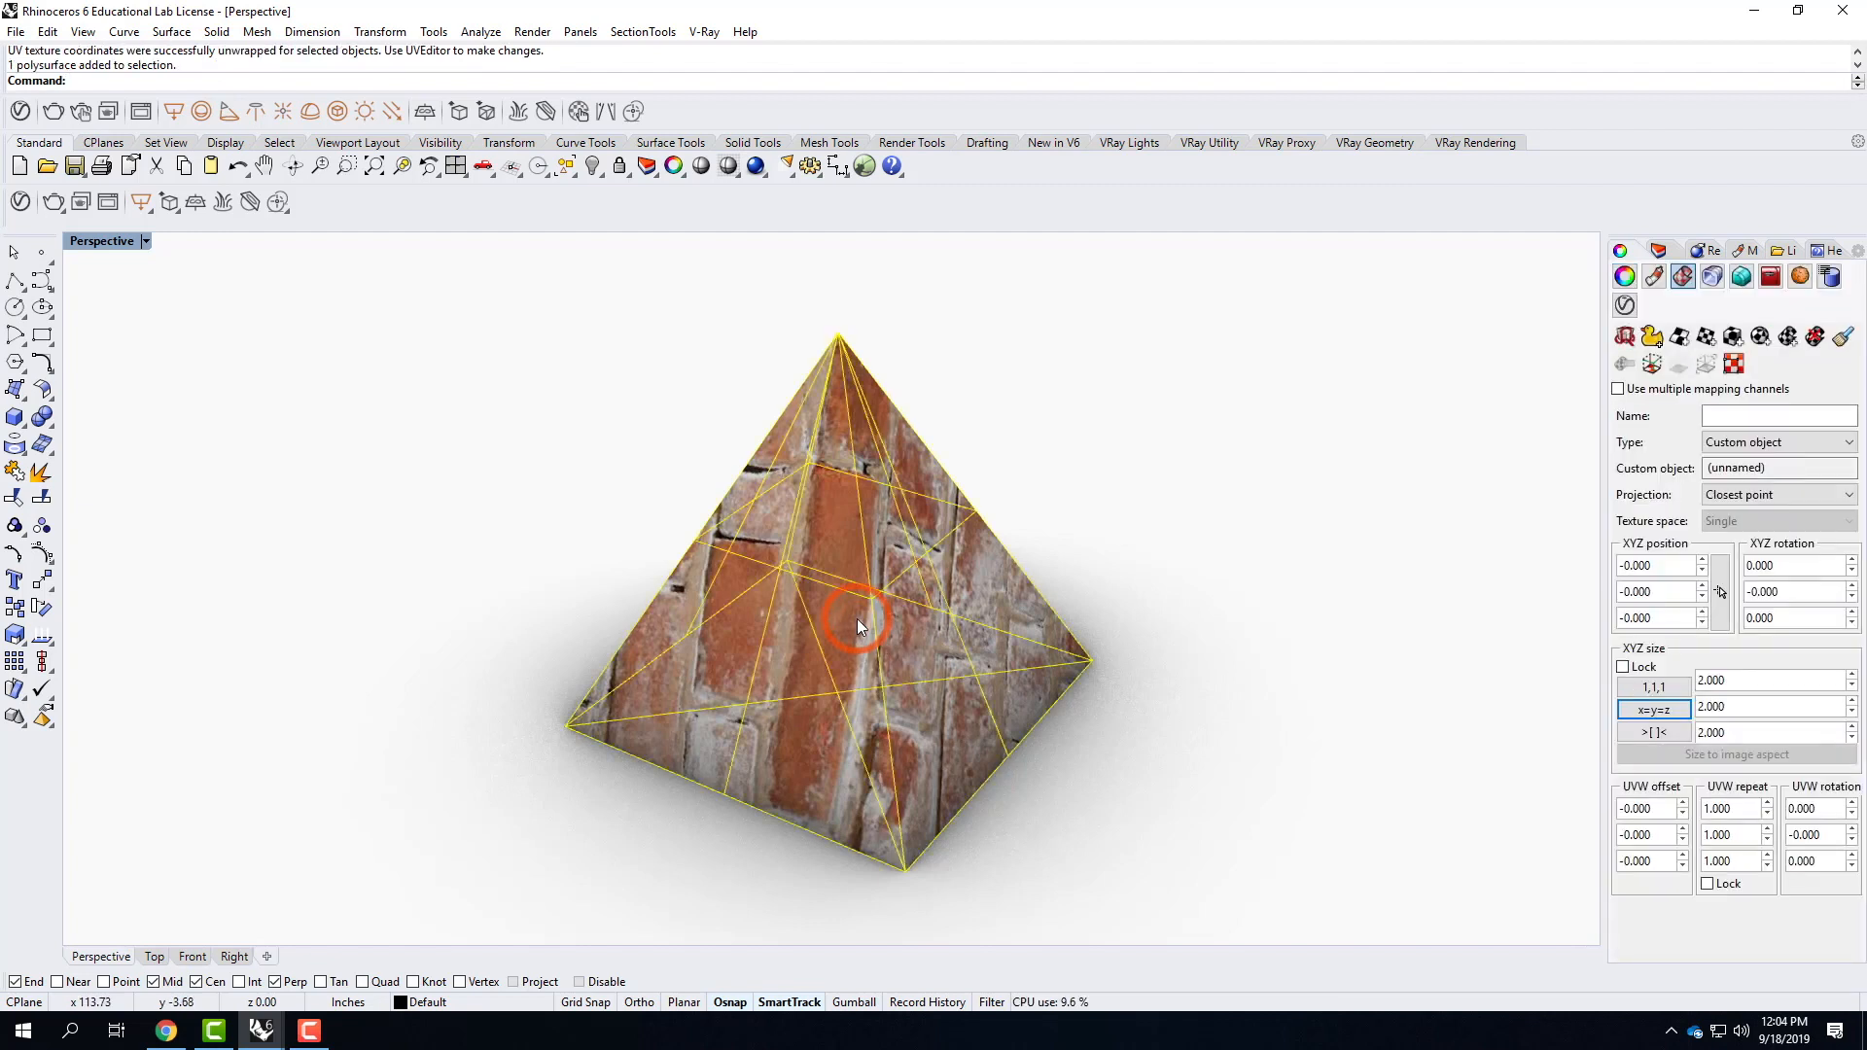
left_click(1711, 883)
double_click(1747, 806)
type("3.0")
key("Tab")
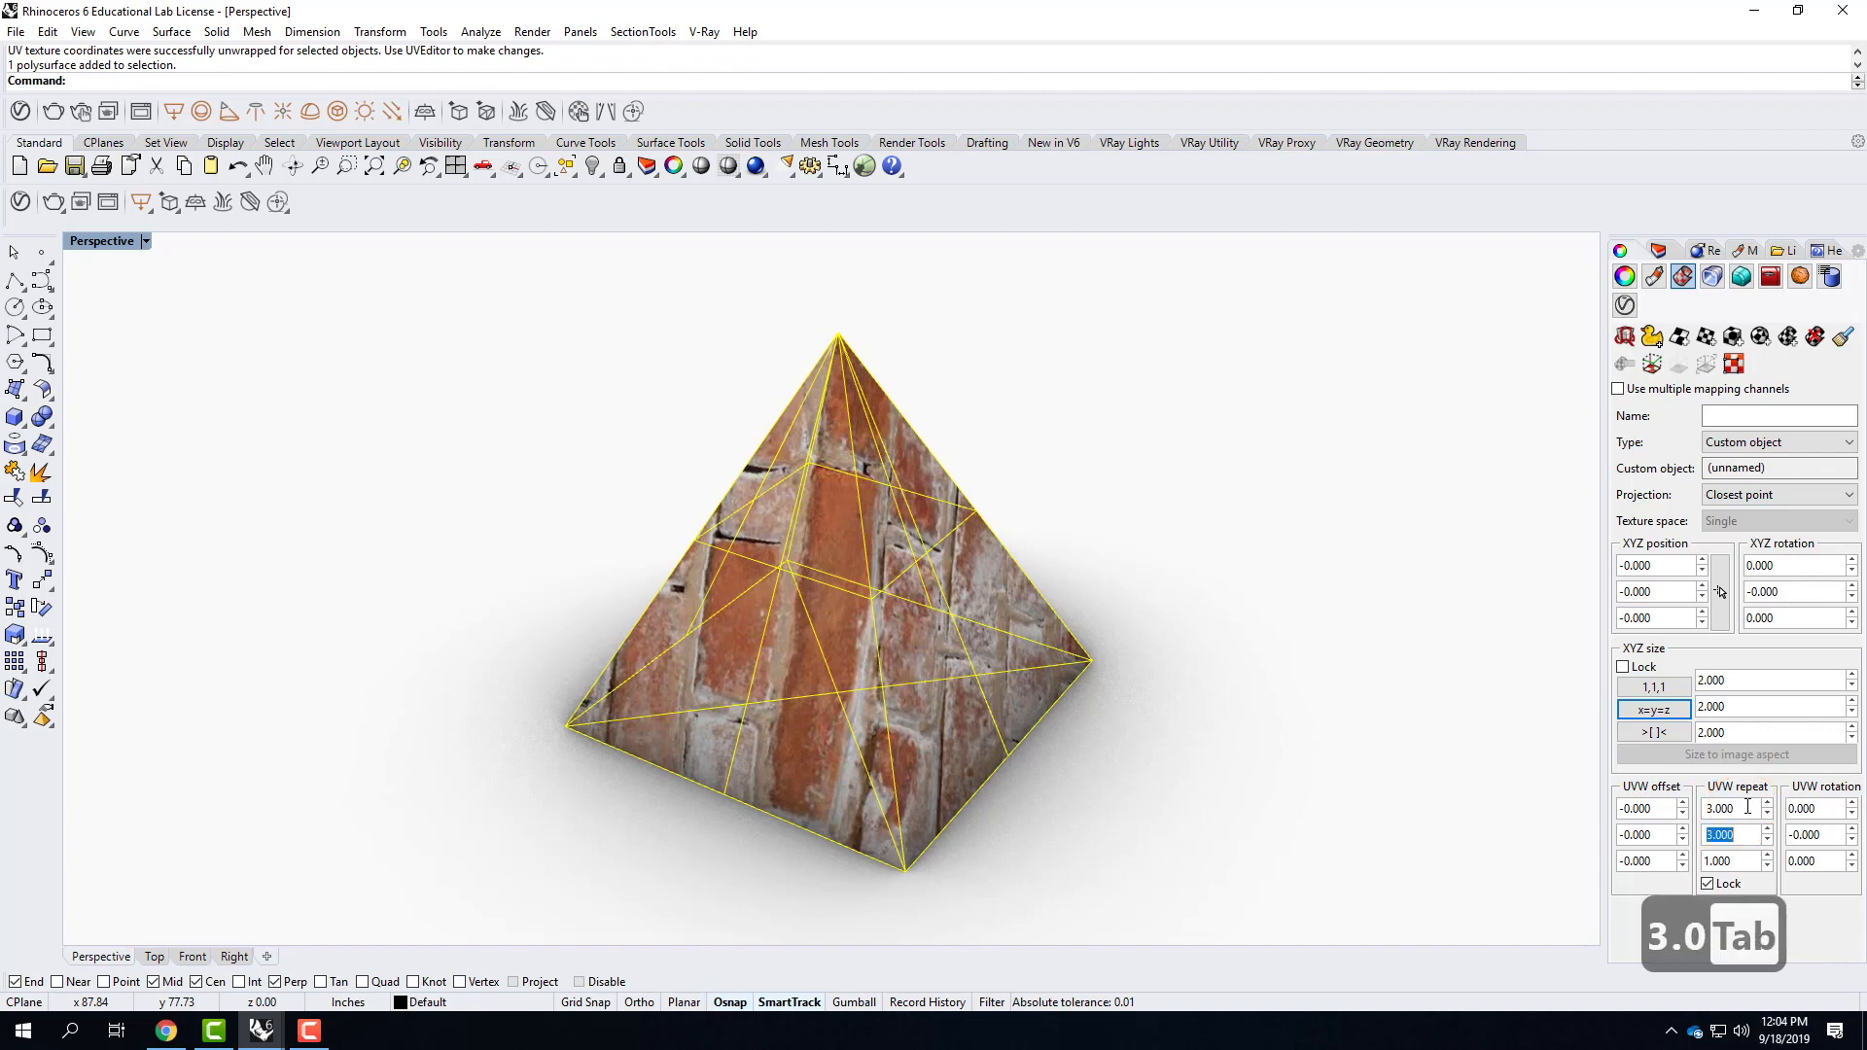
Deselect the pyramid and examine the brick size and direction on each of its faces.
right_click_drag(583, 554, 770, 614)
left_click(514, 578)
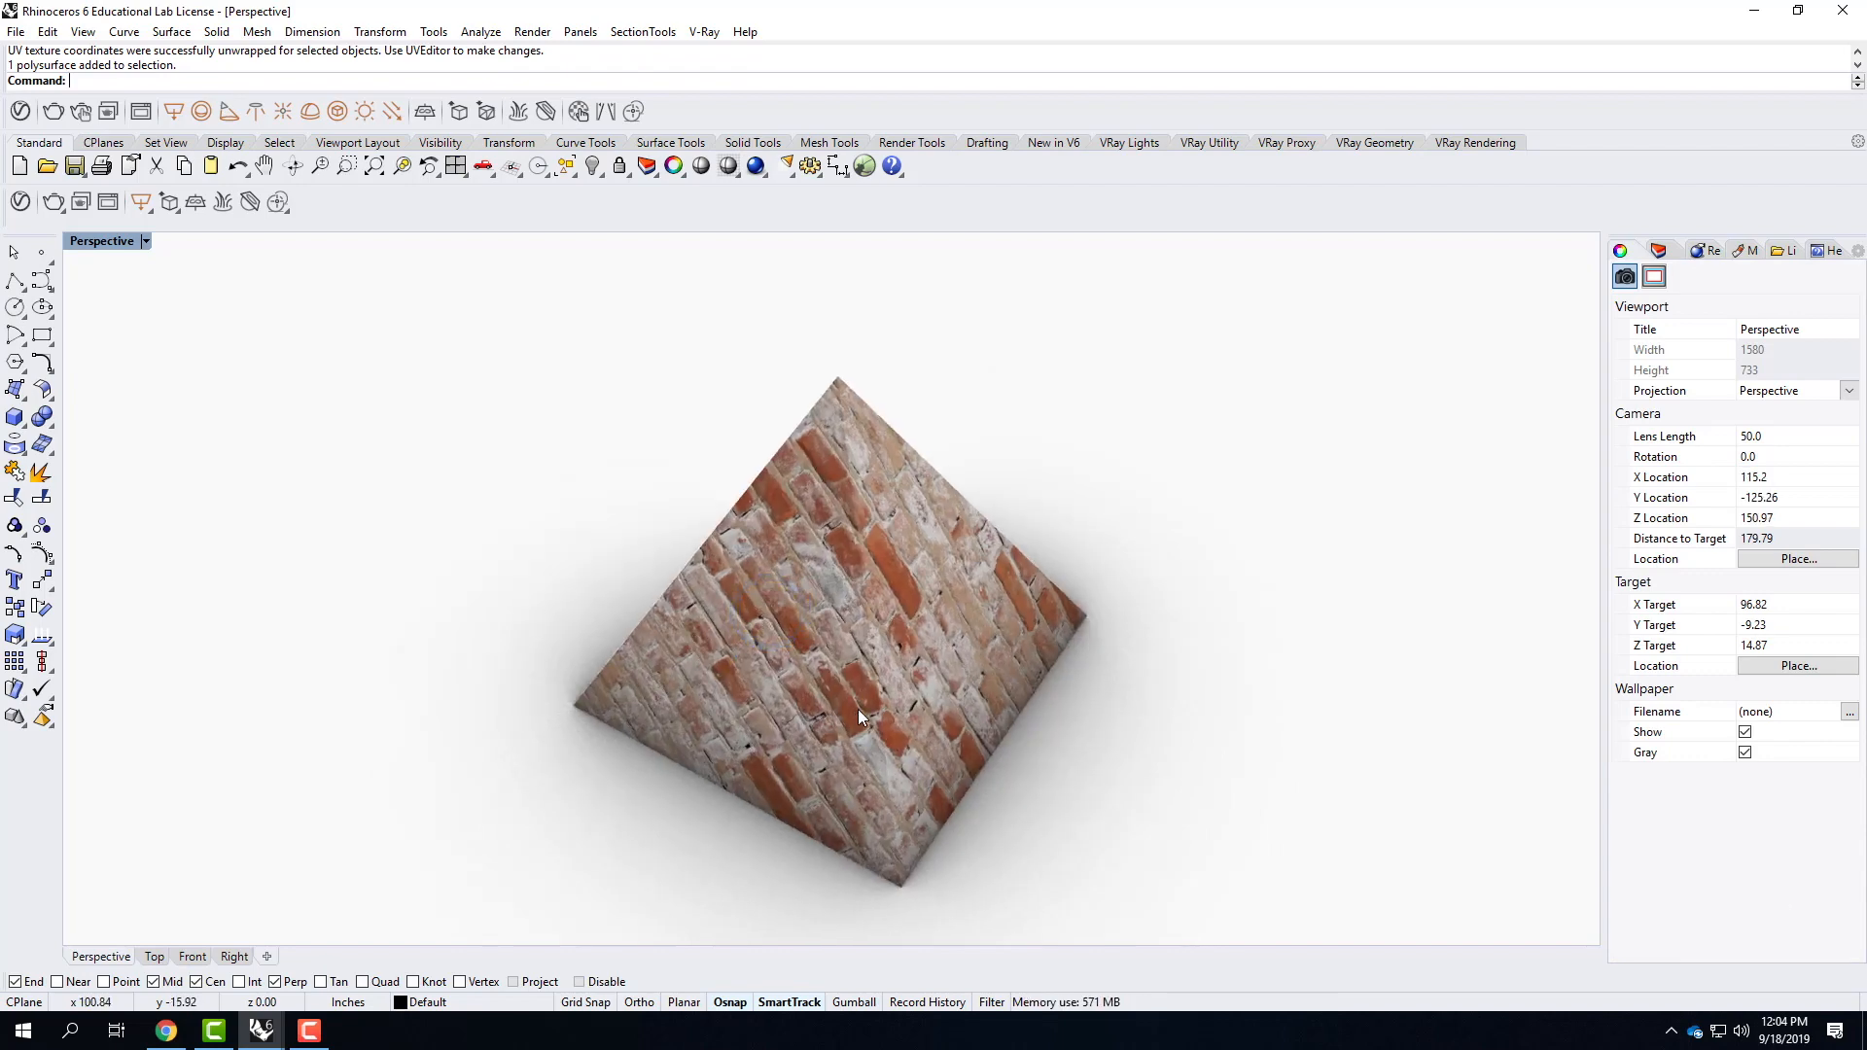
right_click_drag(1058, 593, 855, 632)
right_click_drag(970, 595, 879, 647)
right_click_drag(967, 583, 750, 618)
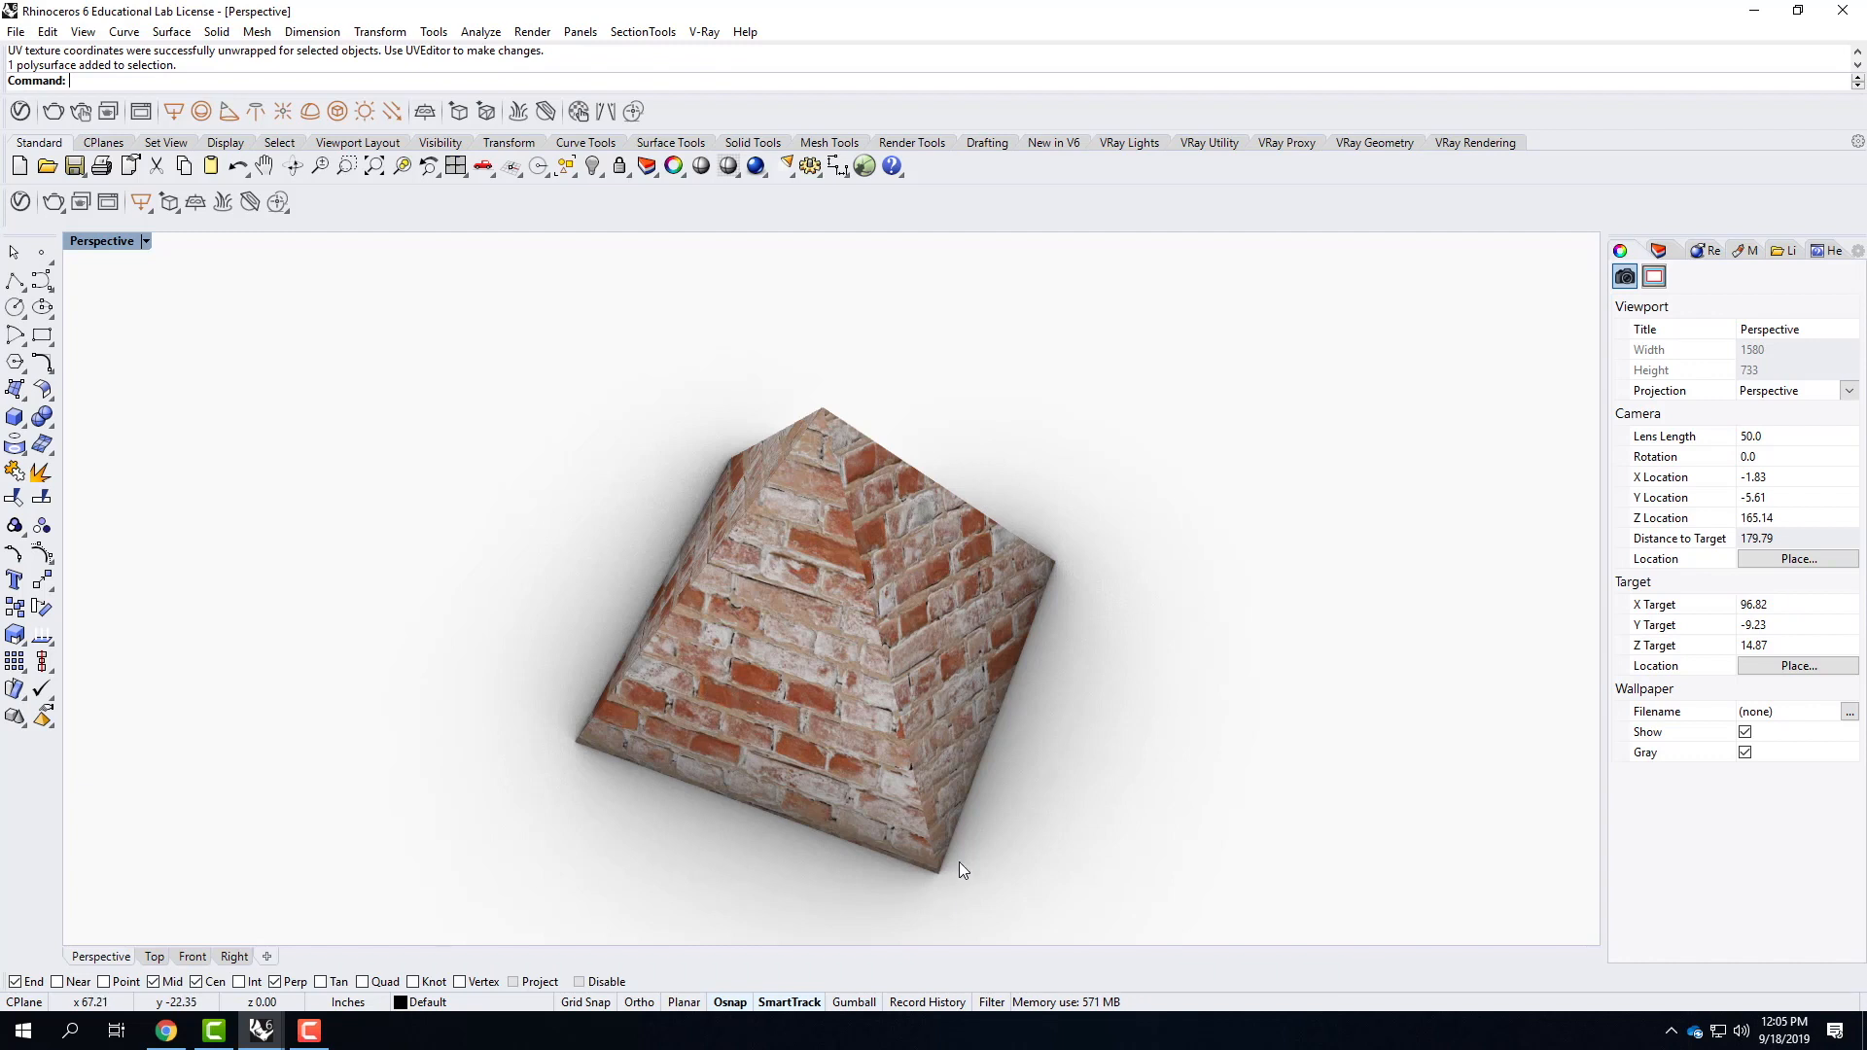
scroll(781, 407, "down", 2)
scroll(780, 406, "down", 2)
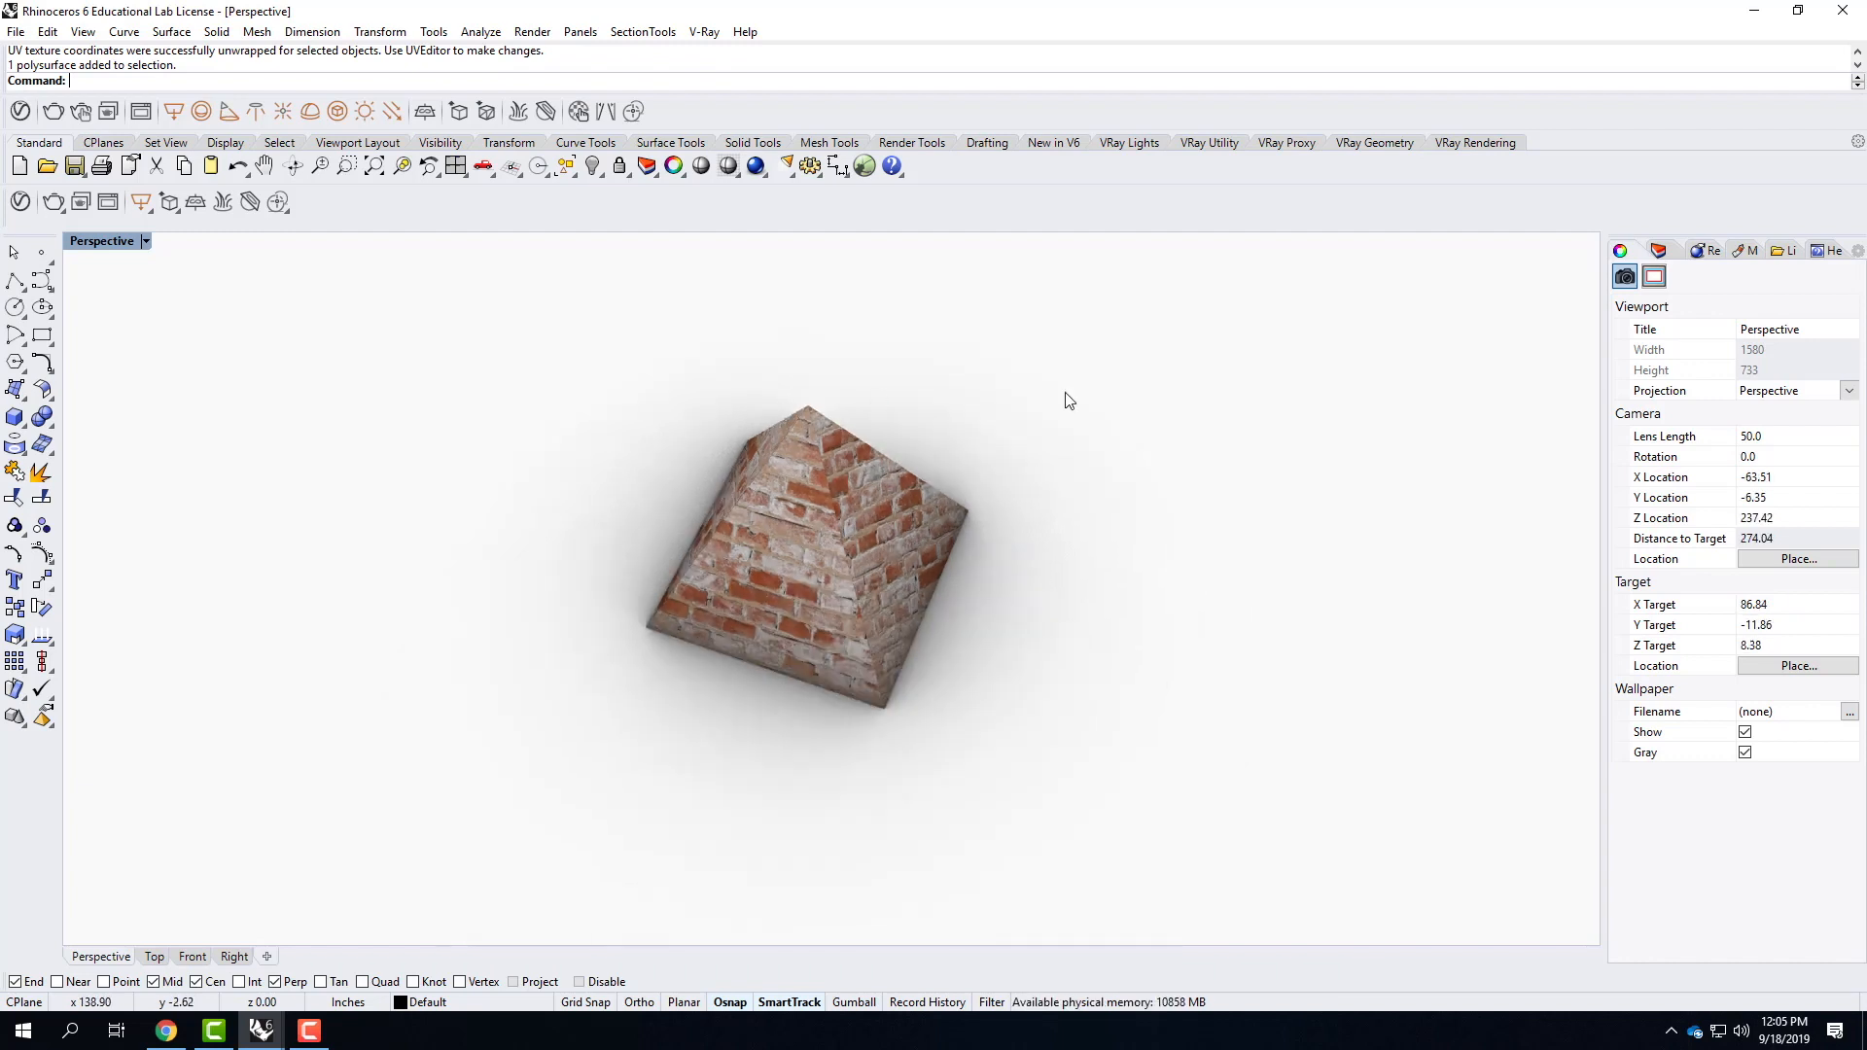
Open the pyramid's unwrapped mapping in the UV Editor and draw a large texture rectangle on the ground beside it.
left_click(799, 494)
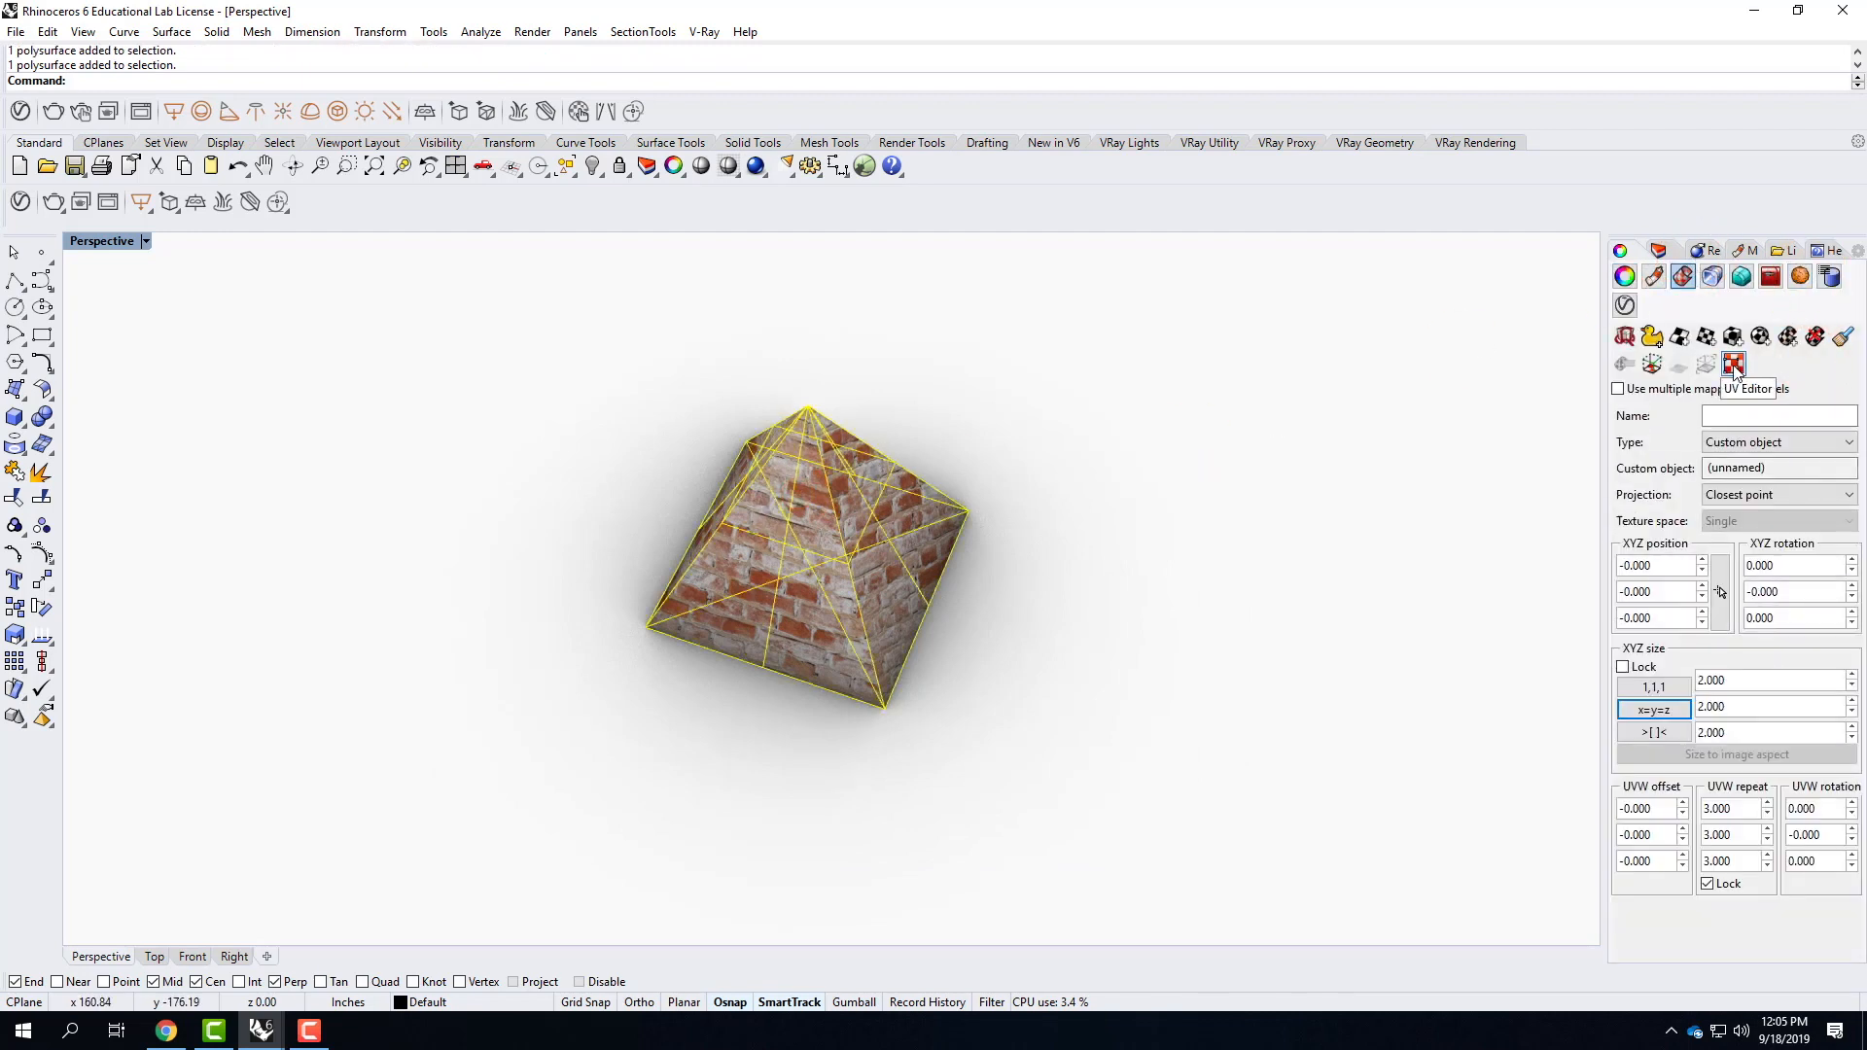
left_click(1734, 365)
scroll(924, 466, "down", 2)
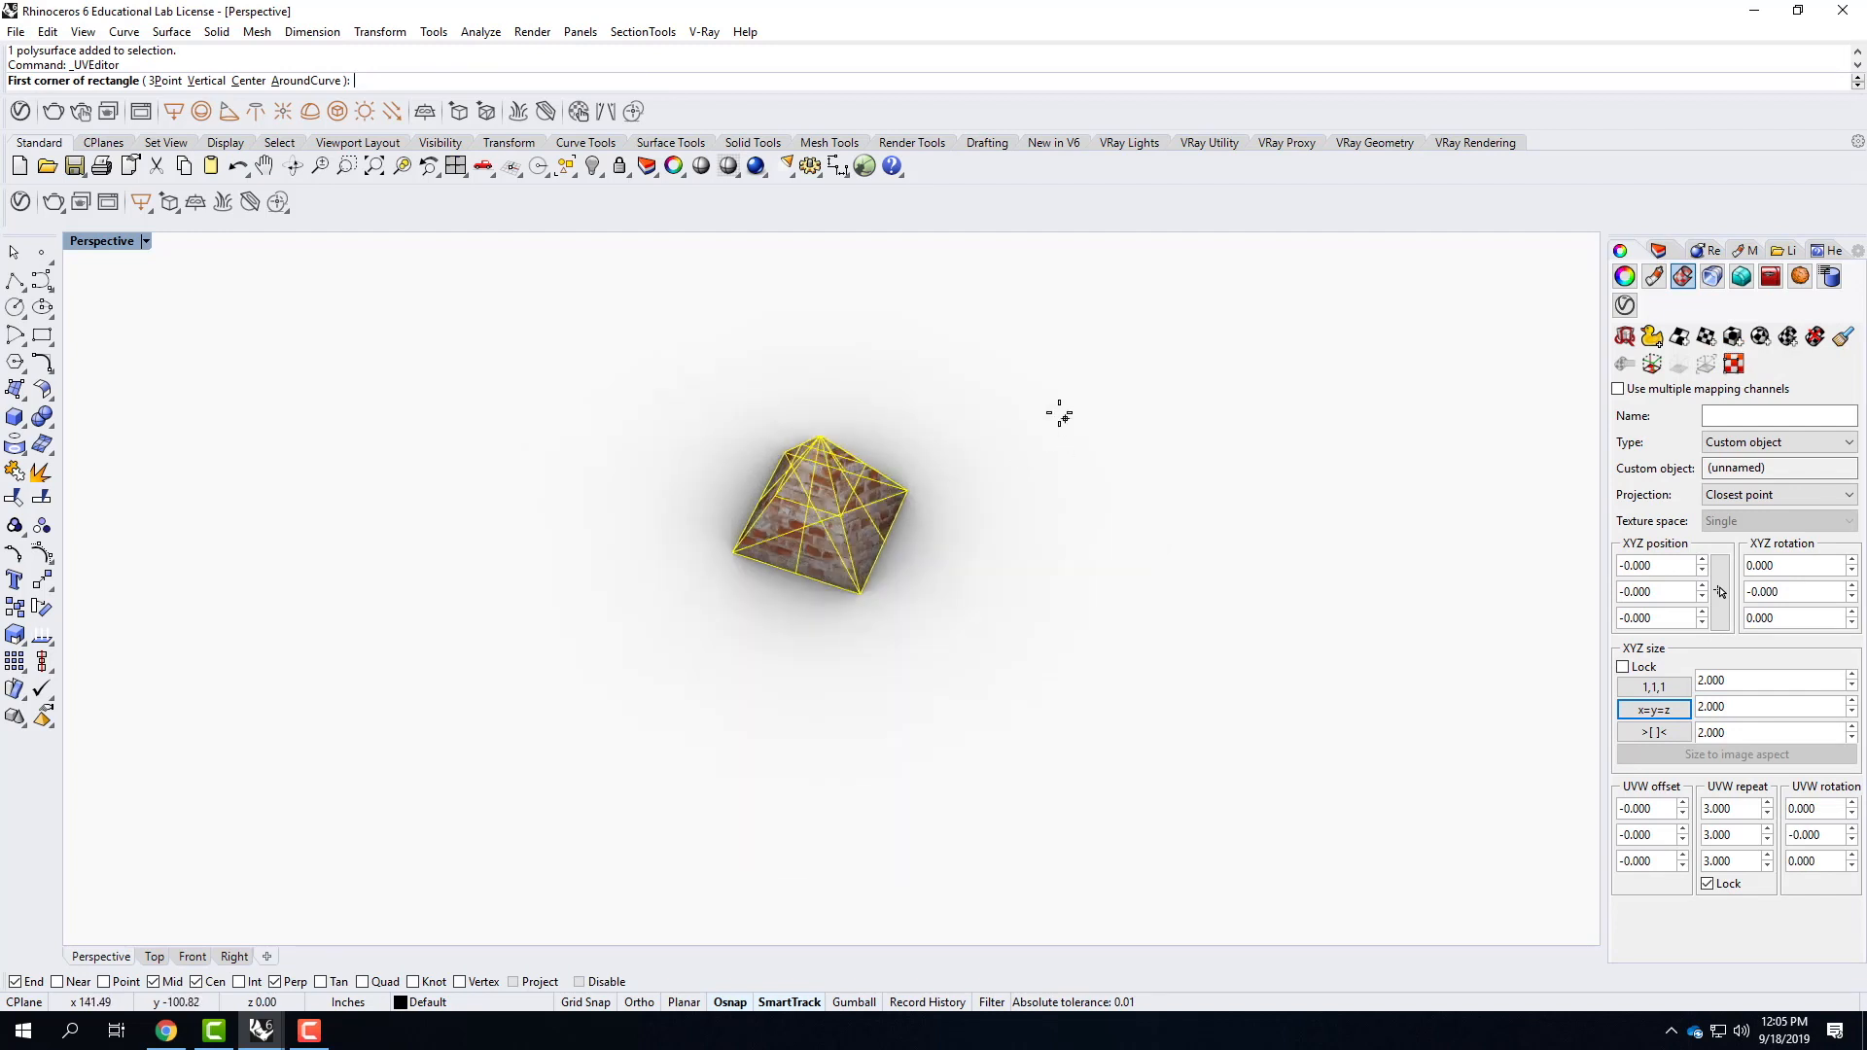
left_click(1049, 407)
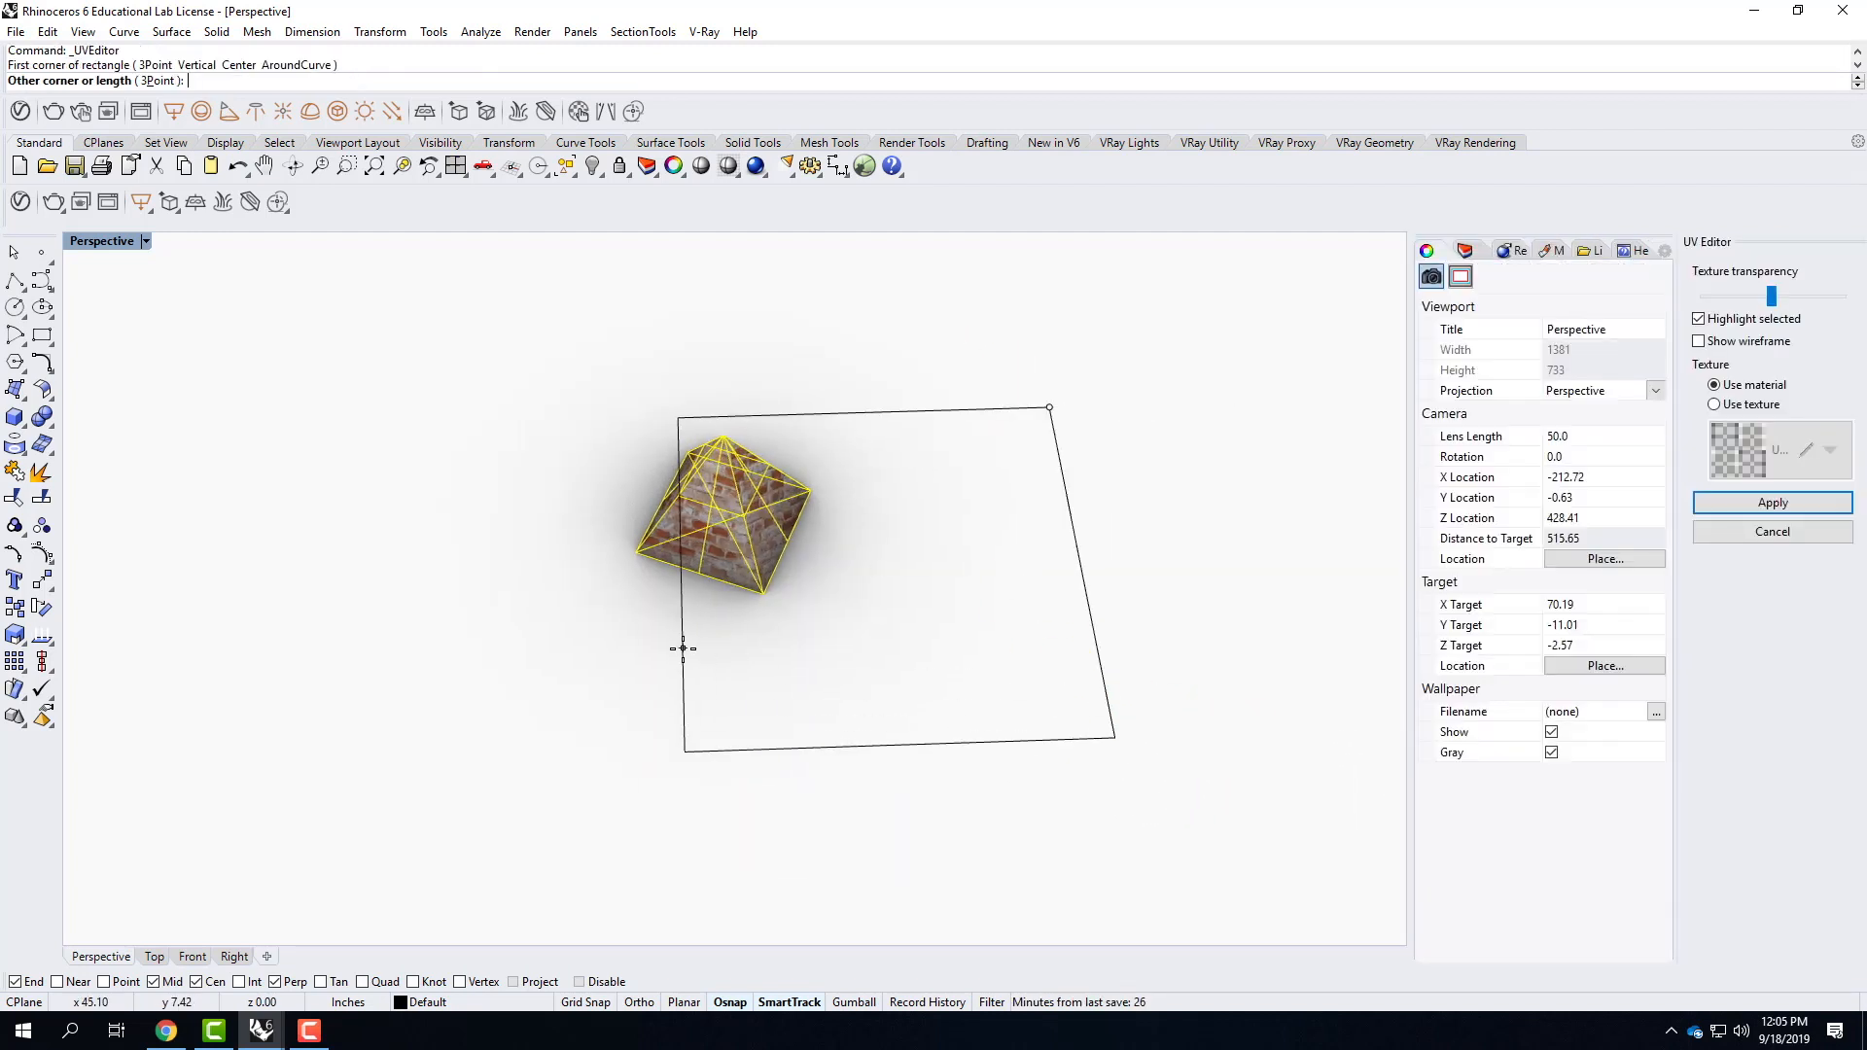
scroll(683, 649, "down", 3)
left_click(1330, 795)
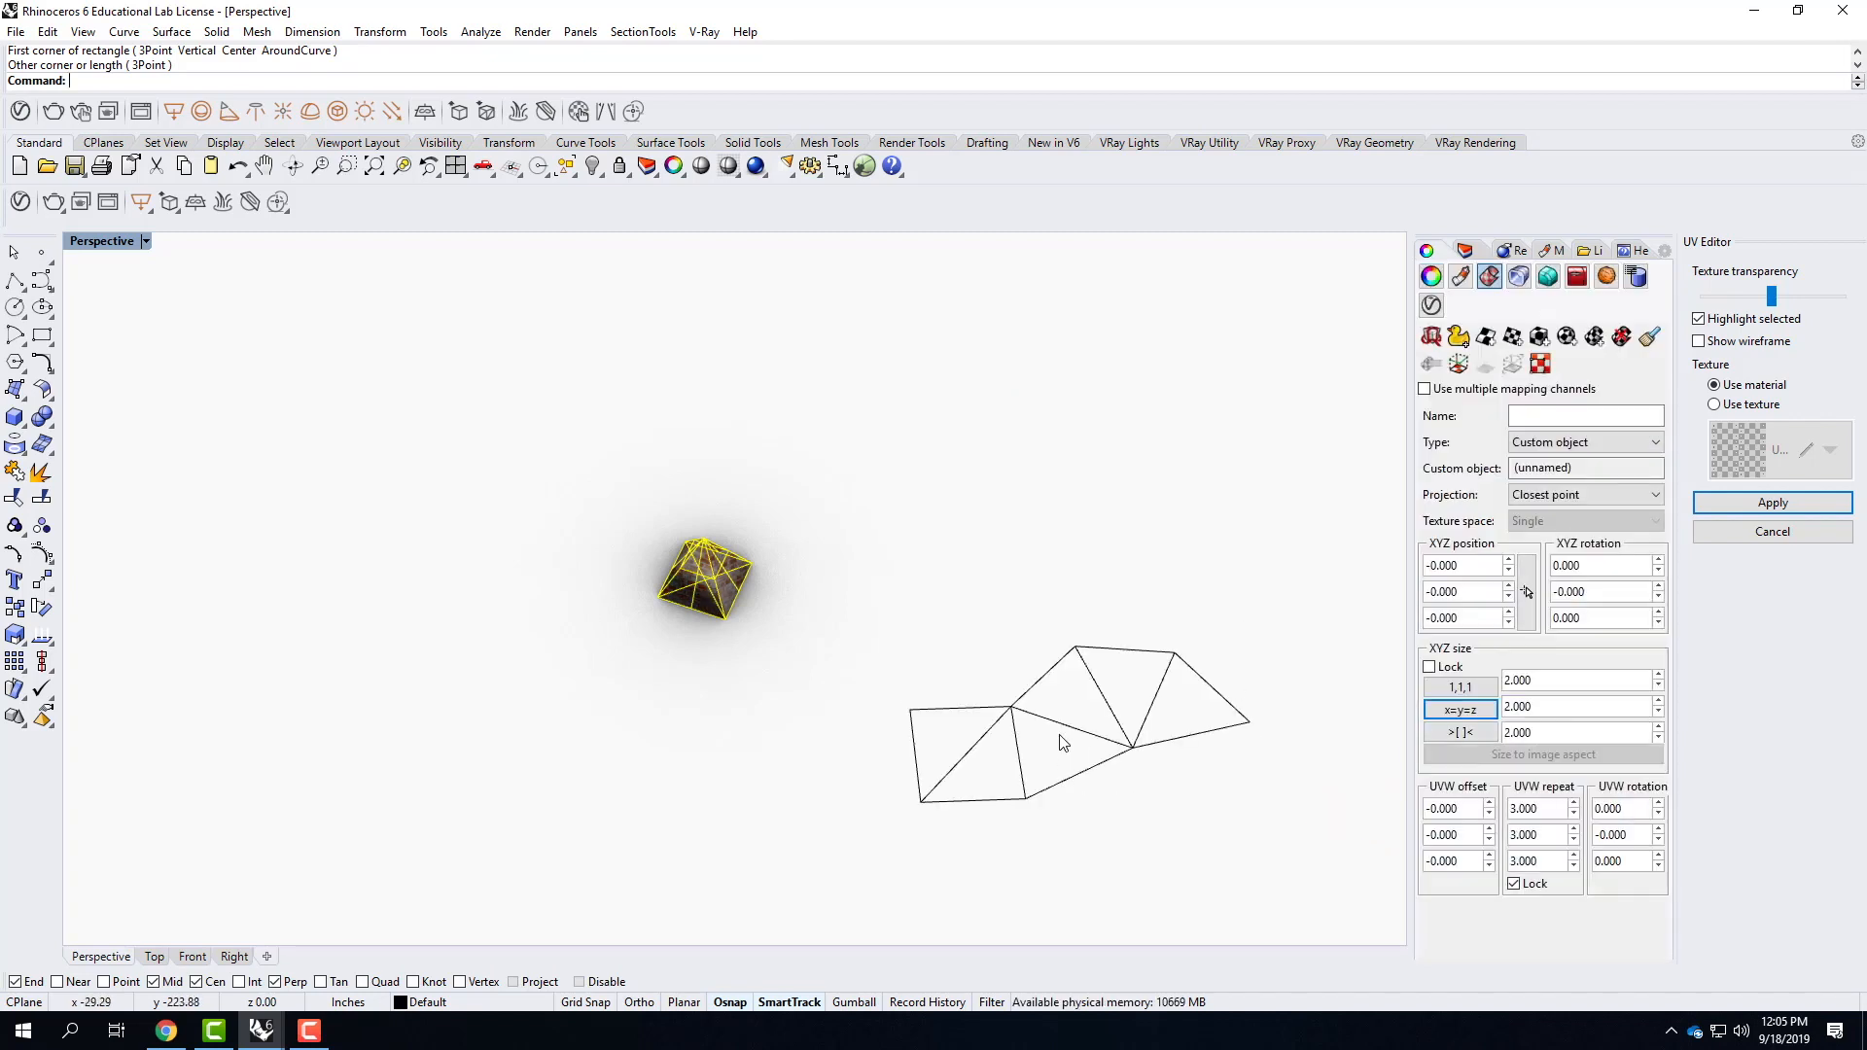
Hide the environment layer to uncover the brick texture beneath the unwrapped UV mesh.
left_click(1465, 251)
left_click(1514, 381)
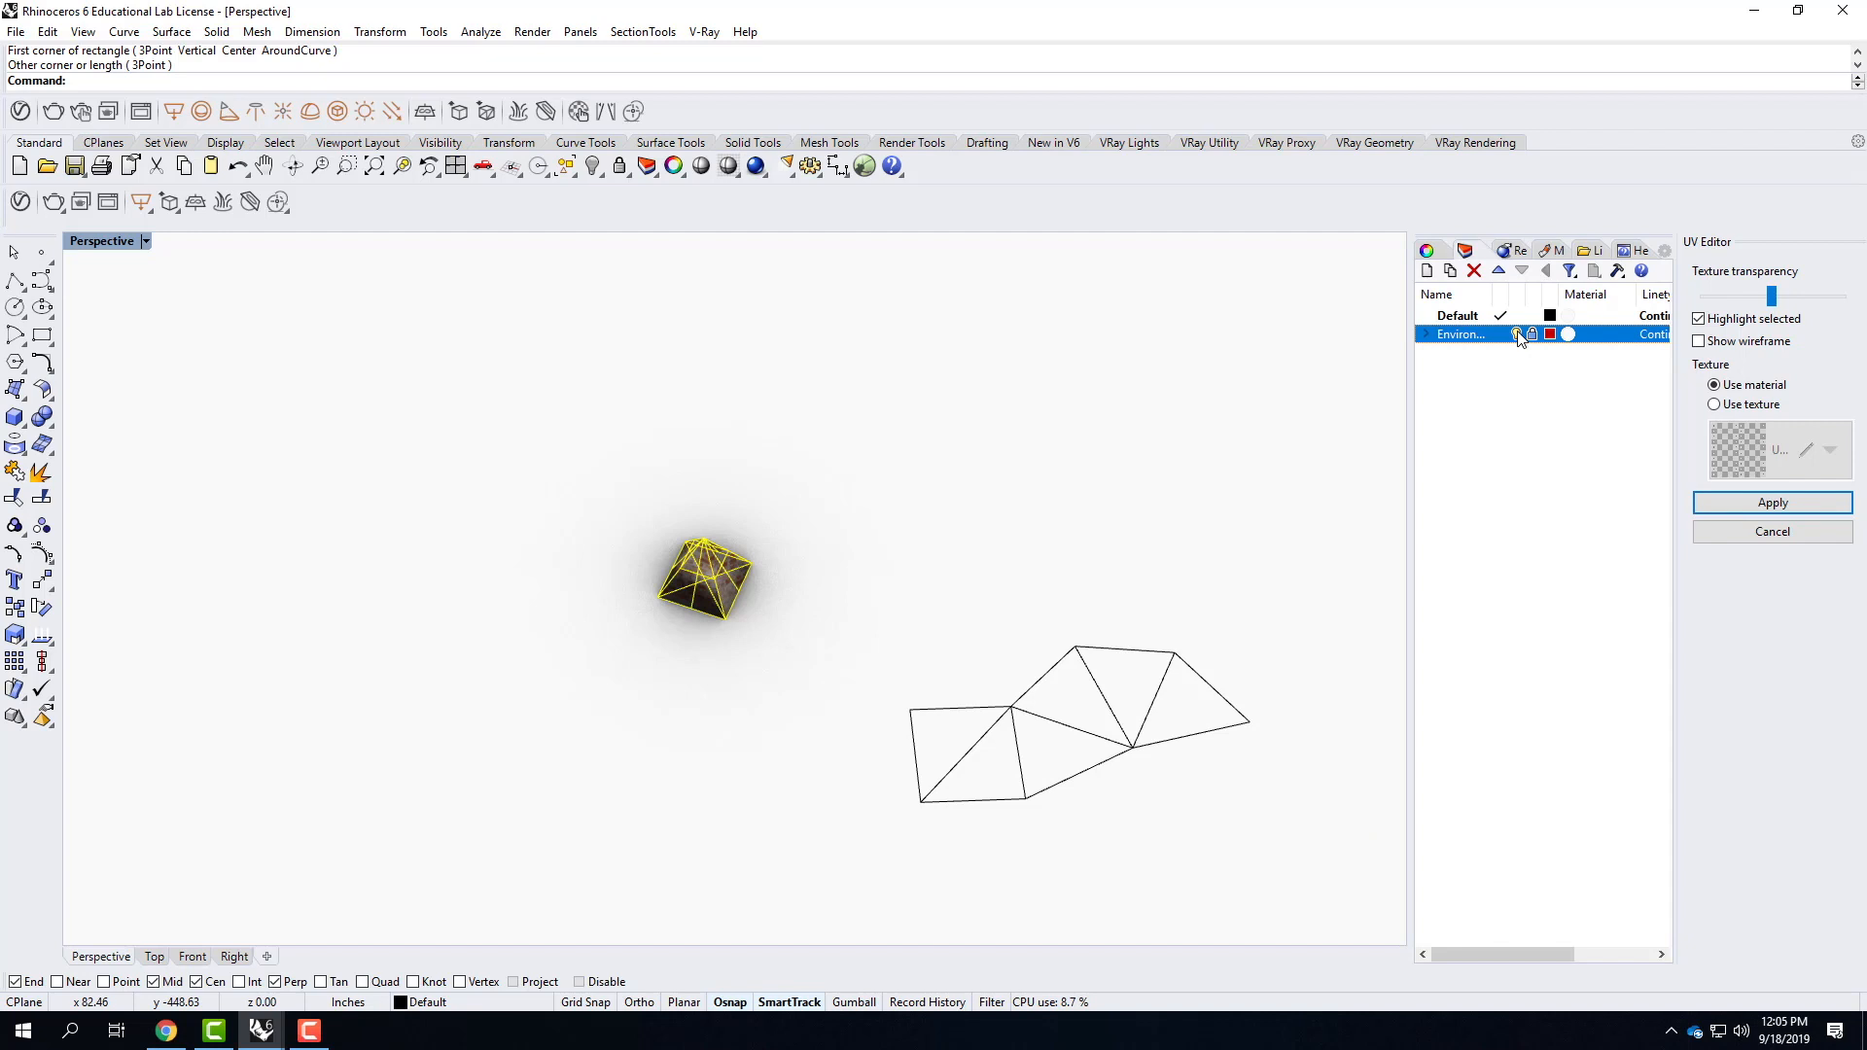
left_click(1516, 334)
left_click(991, 716)
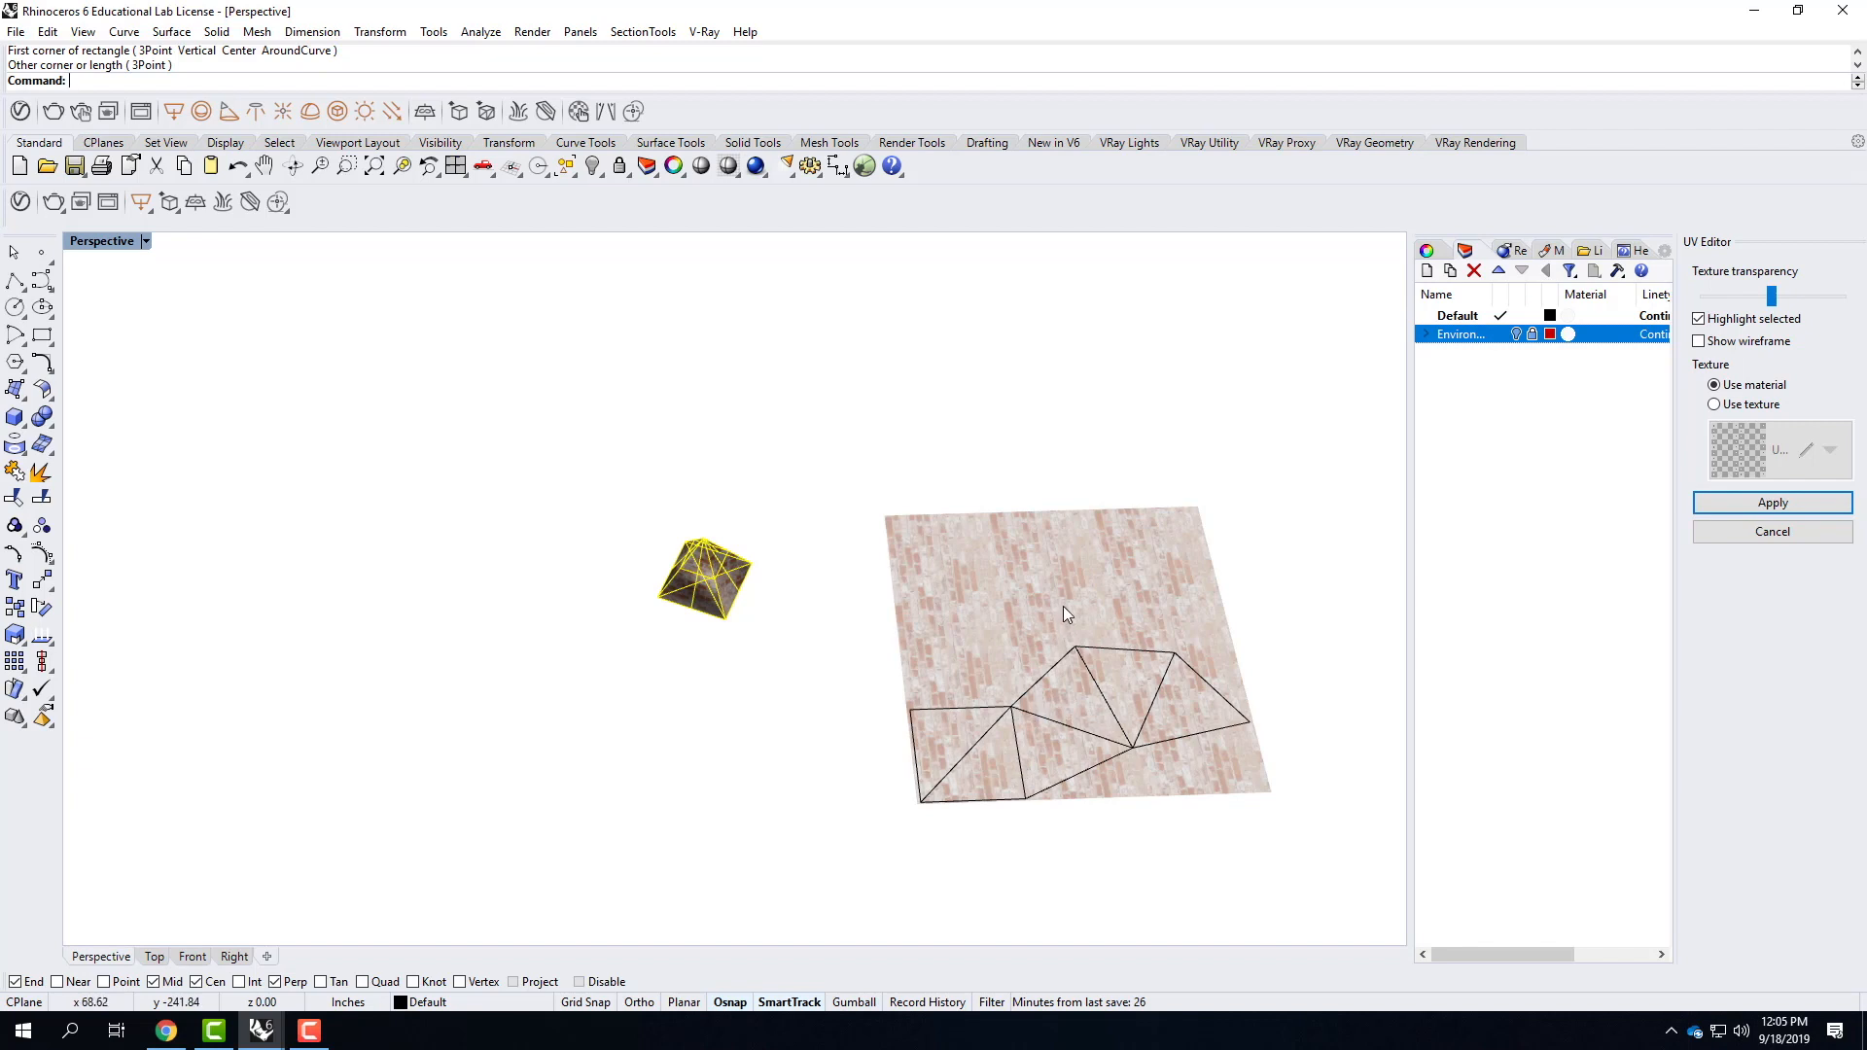
Move the unwrapped UV mesh a short distance inward on the brick texture and check the bricks on the pyramid.
scroll(1162, 642, "up", 2)
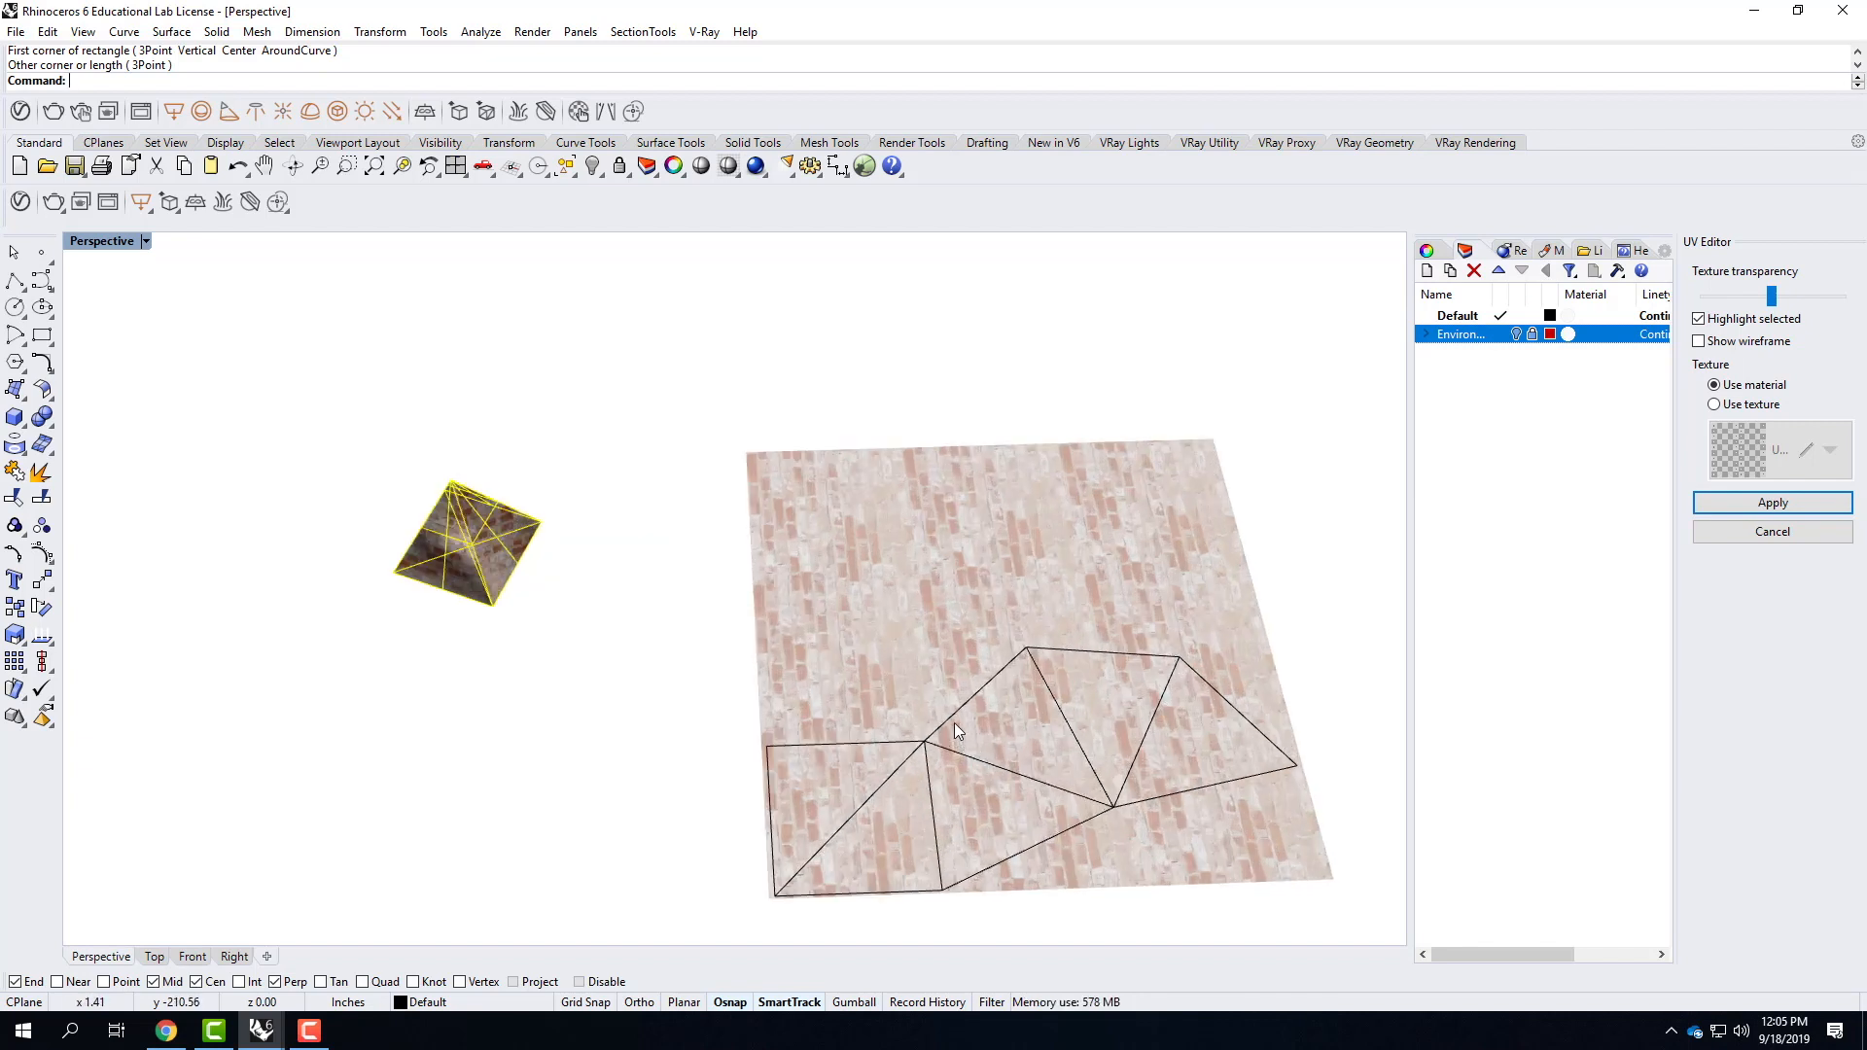
left_click(984, 815)
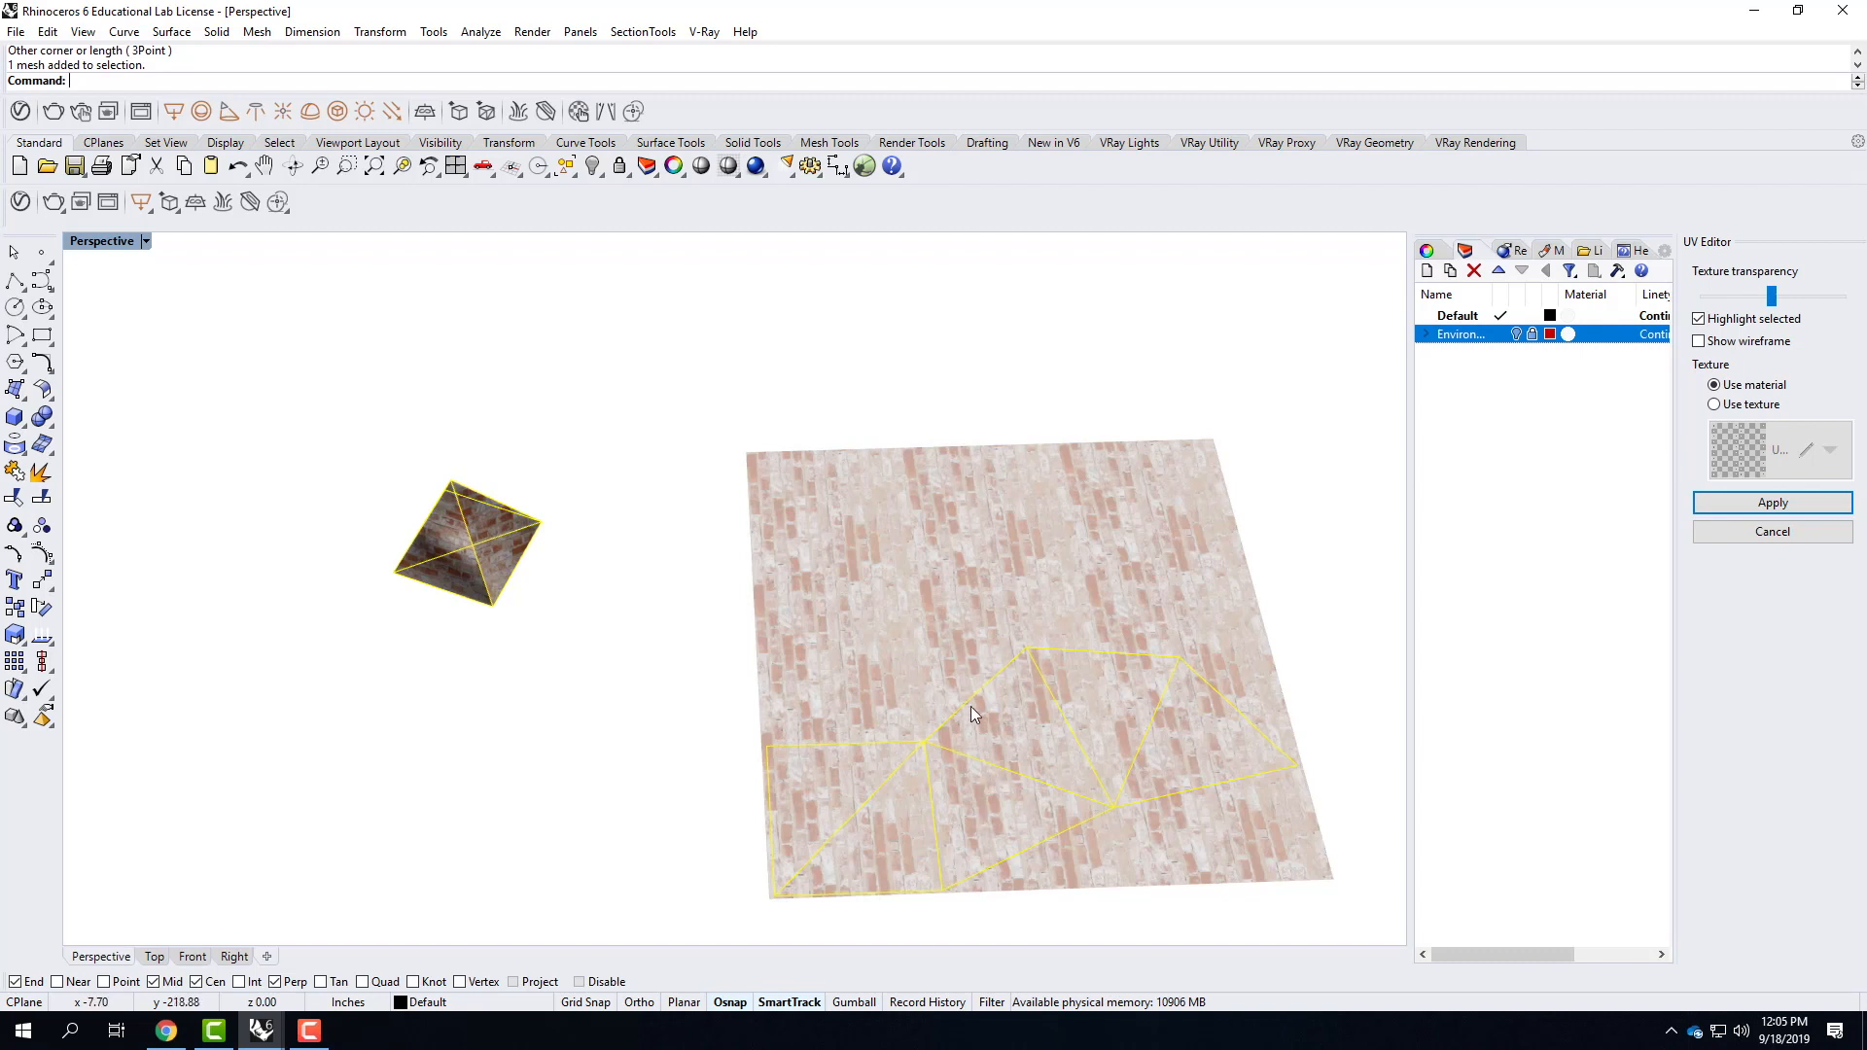
left_click_drag(977, 692, 1050, 618)
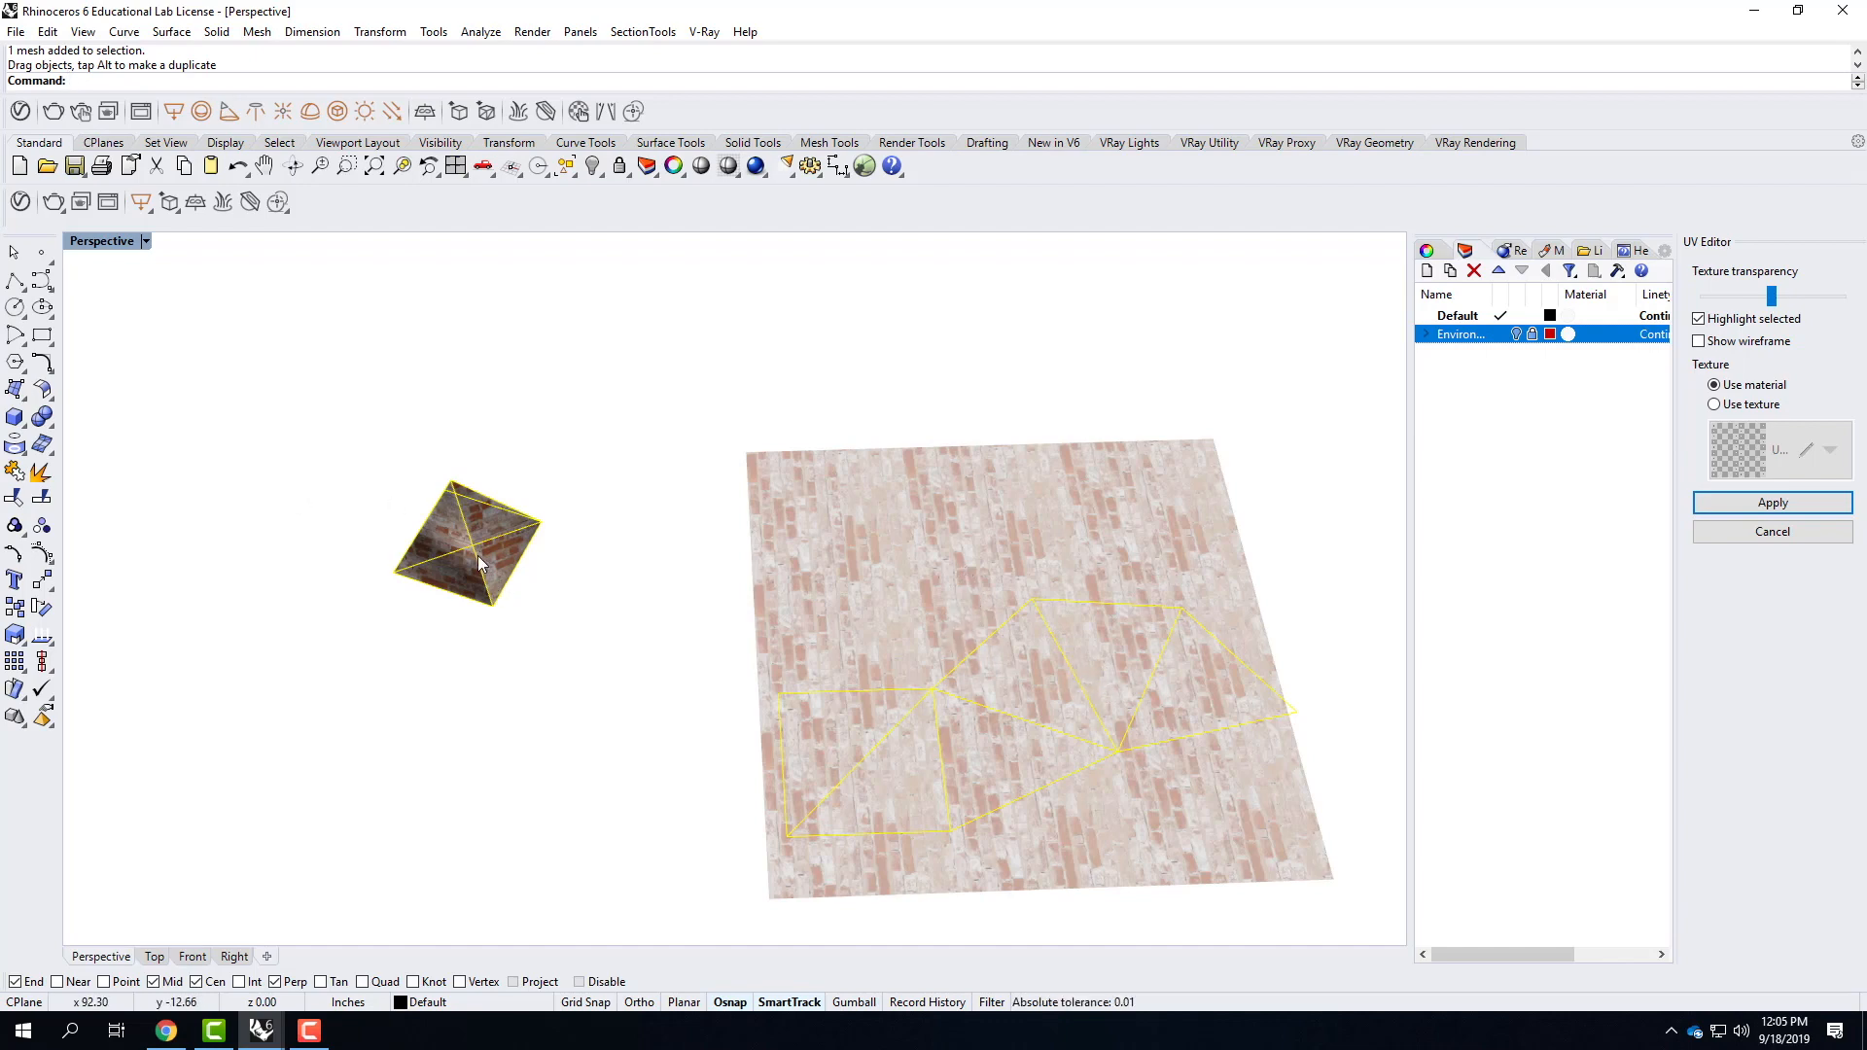
scroll(476, 558, "up", 5)
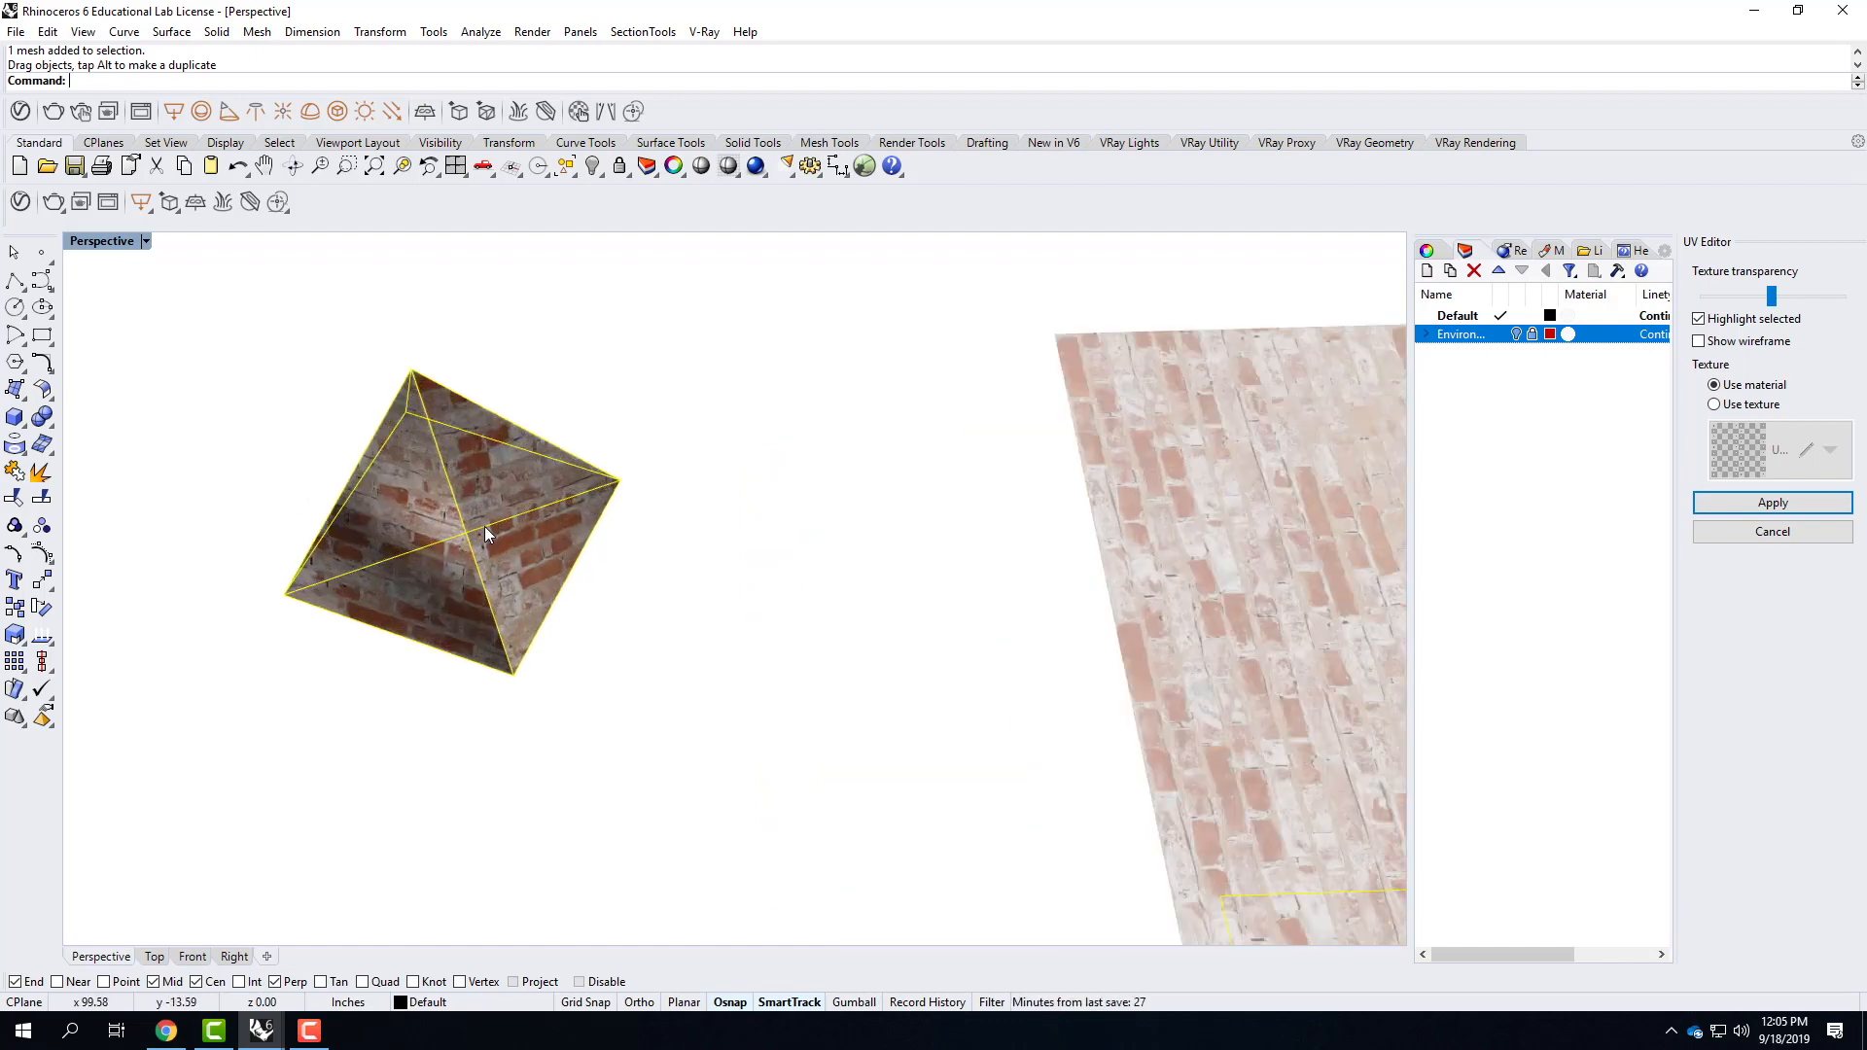
scroll(491, 530, "down", 5)
Rotate the unwrapped UV mesh about one of its corners on the brick texture and check the brick direction on the pyramid.
right_click_drag(850, 674, 1139, 545)
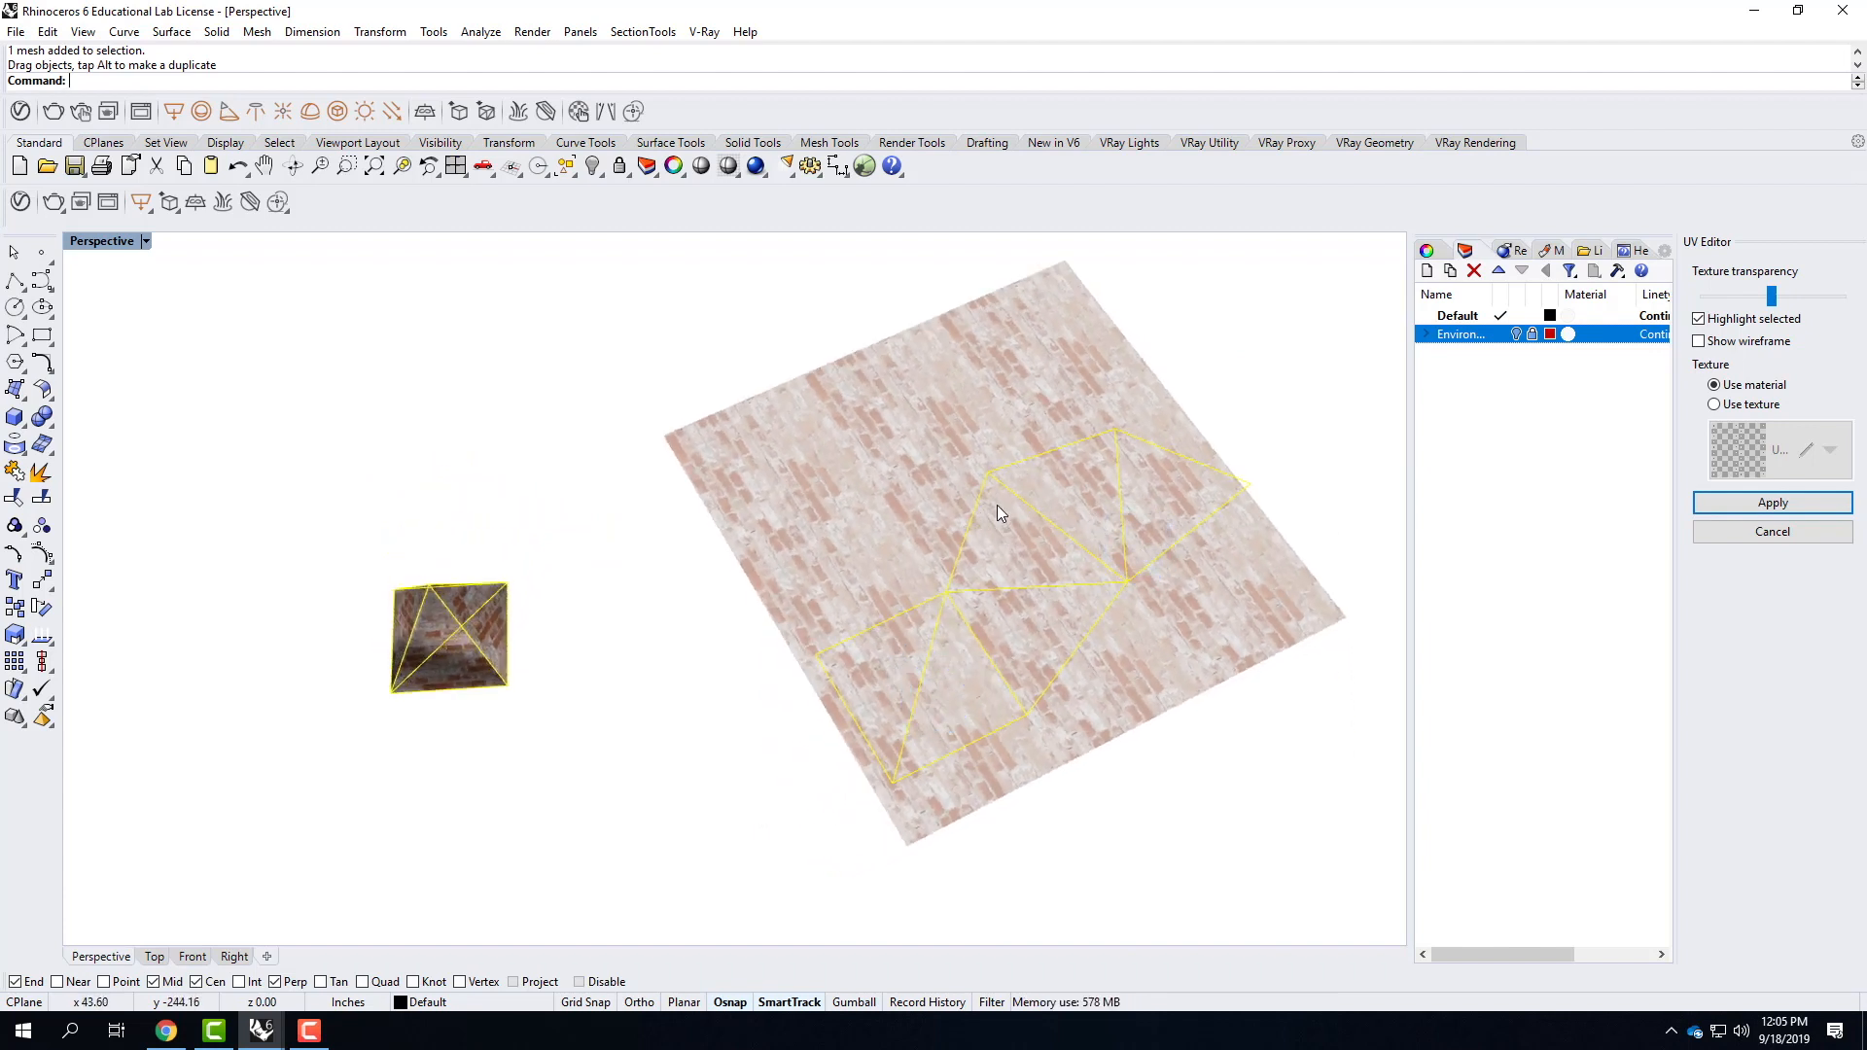
type("rotae")
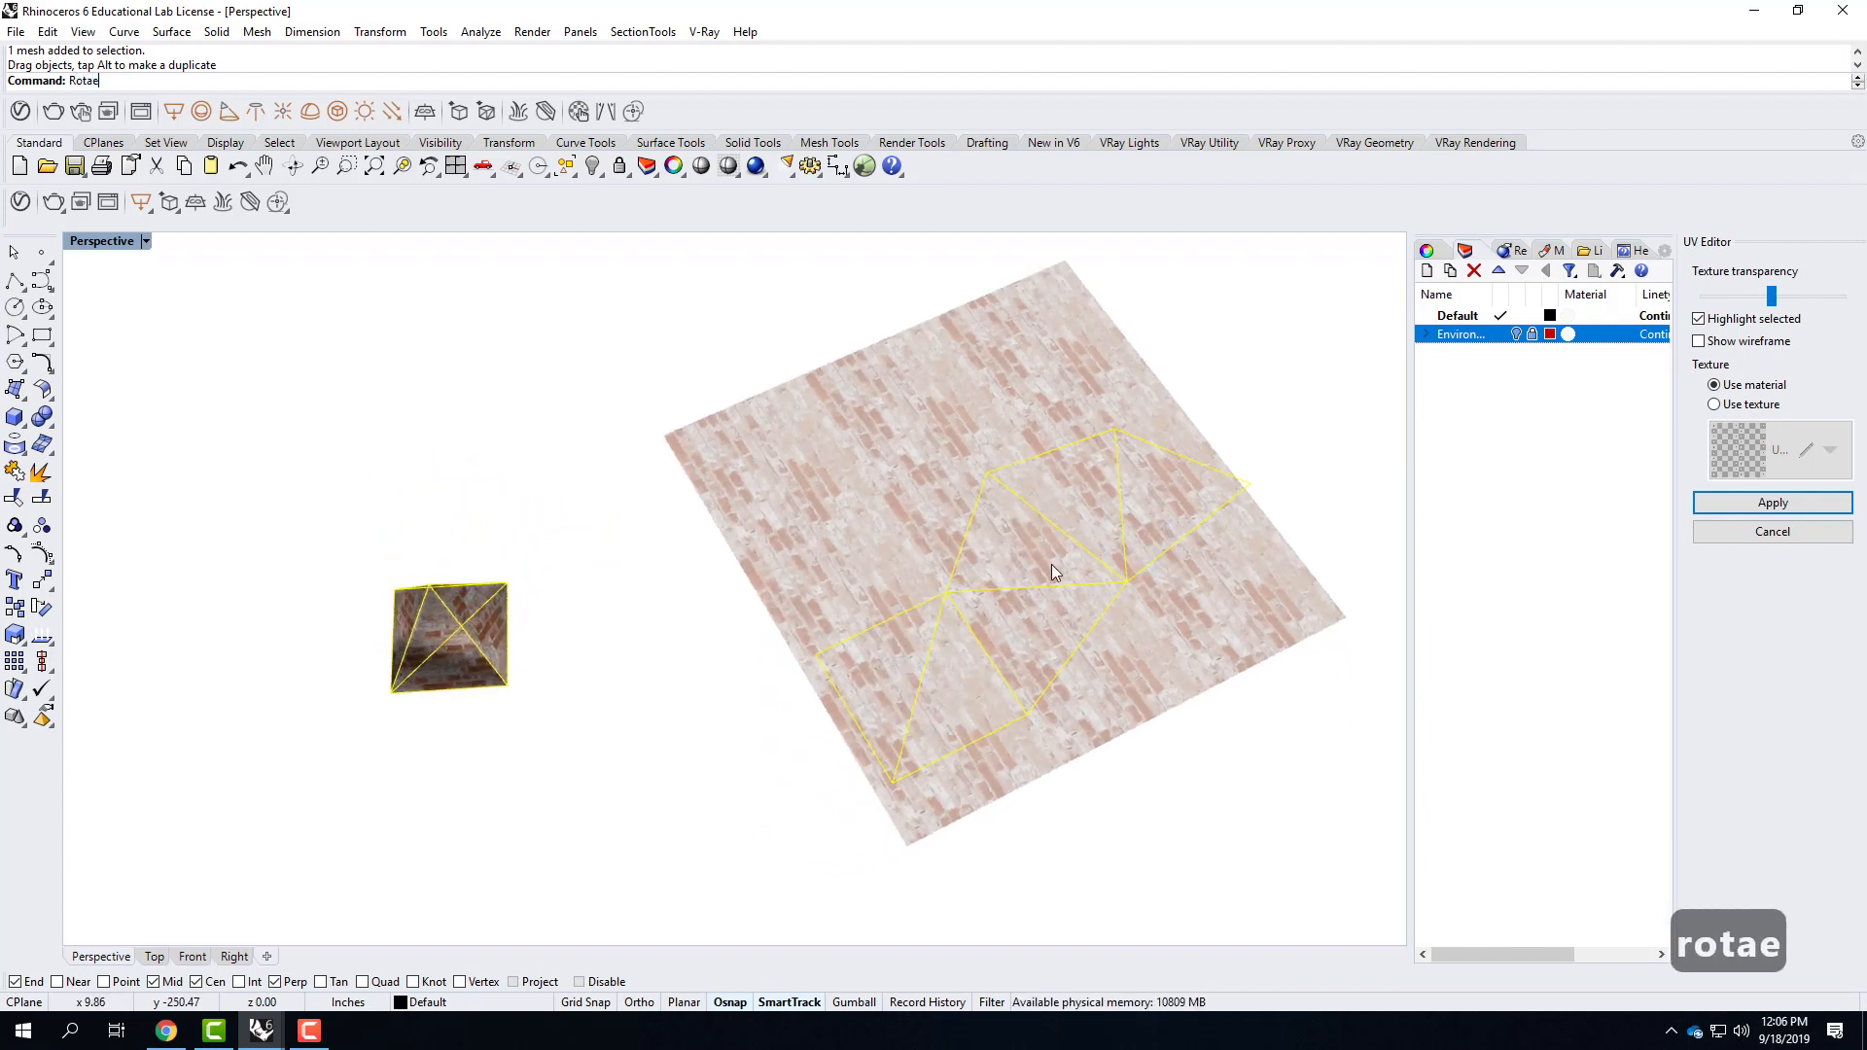
key("BackSpace")
type("te")
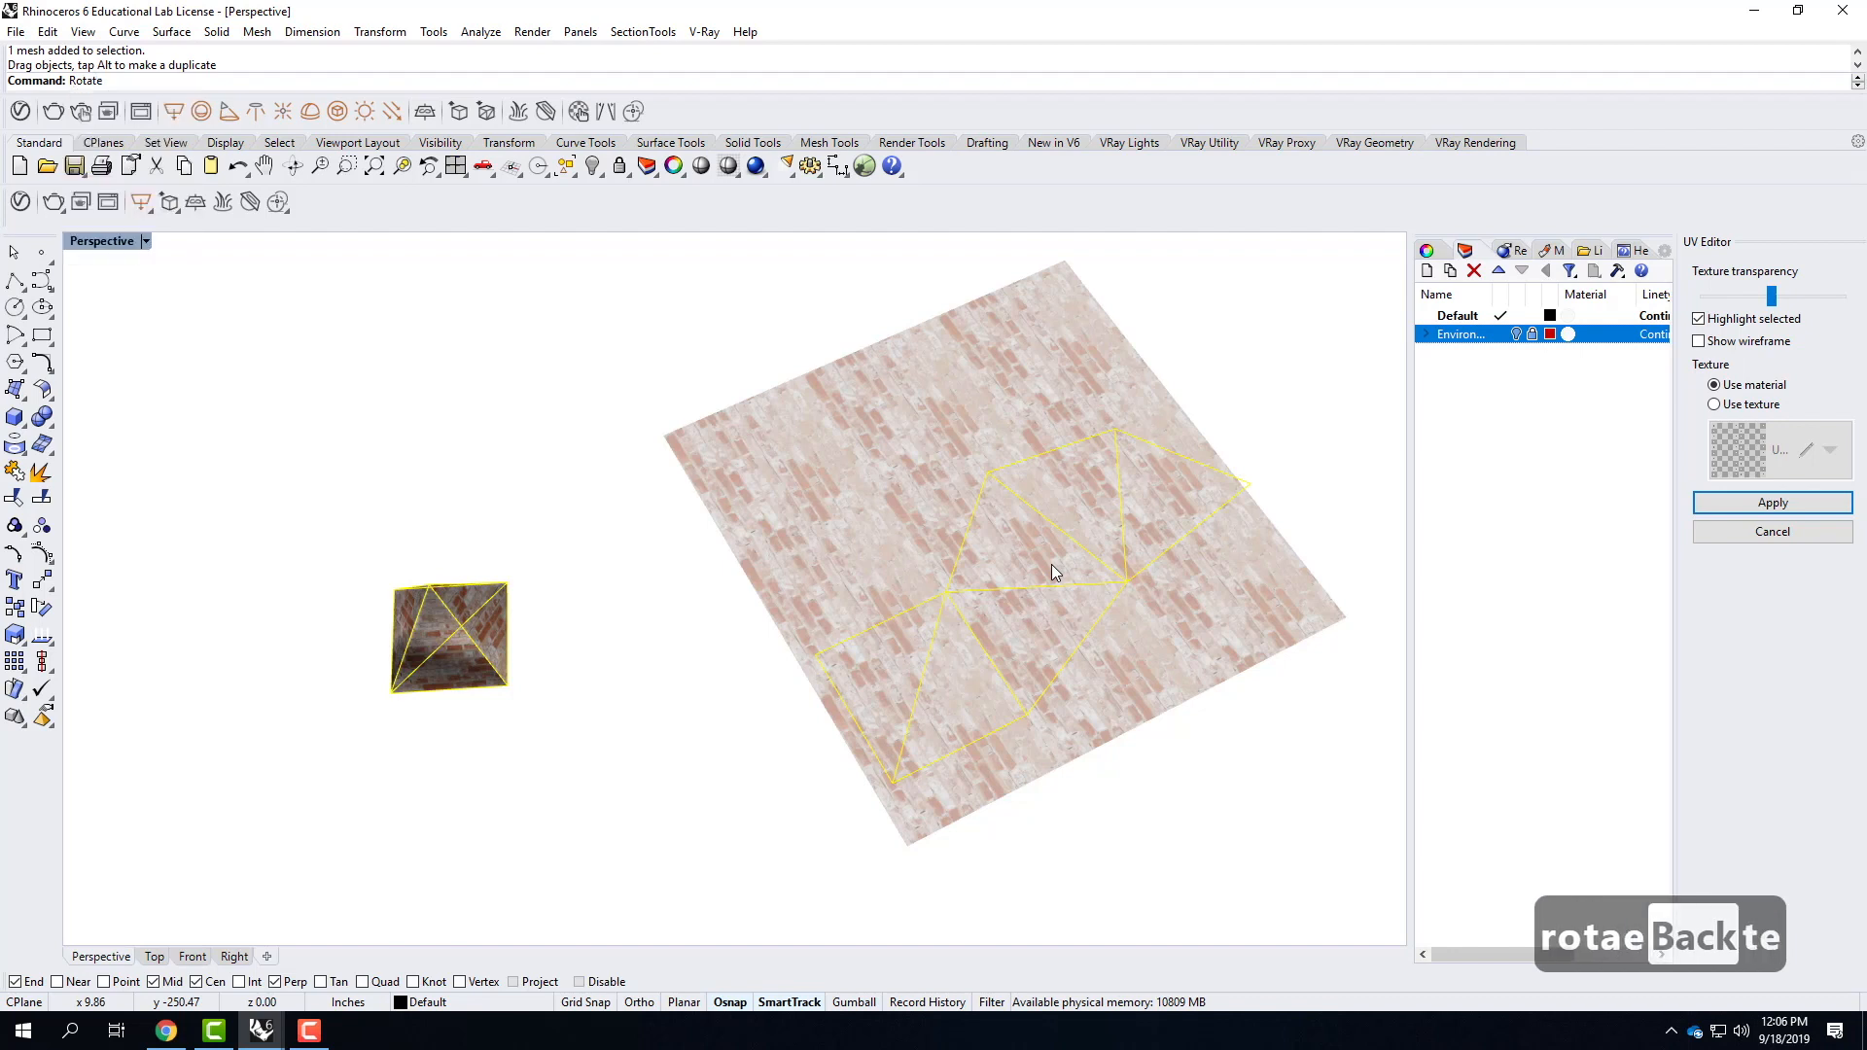
key("Return")
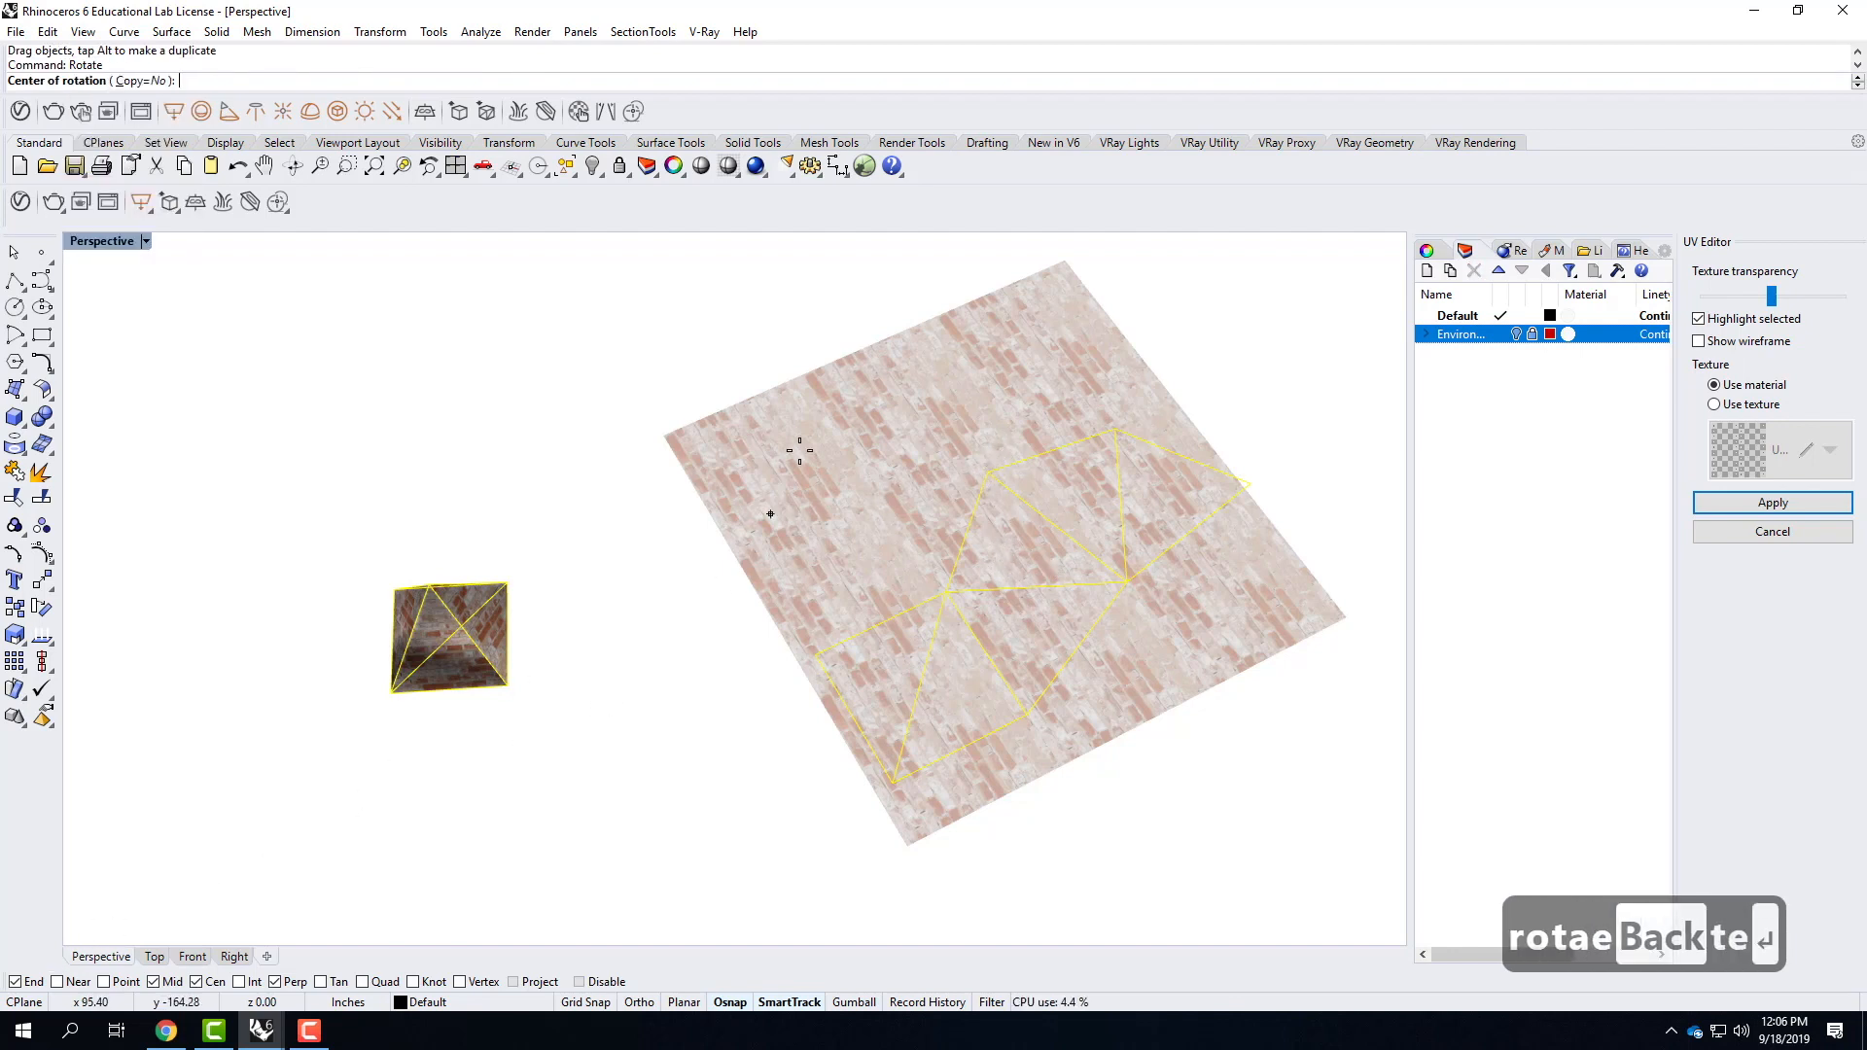
left_click(988, 474)
left_click(946, 591)
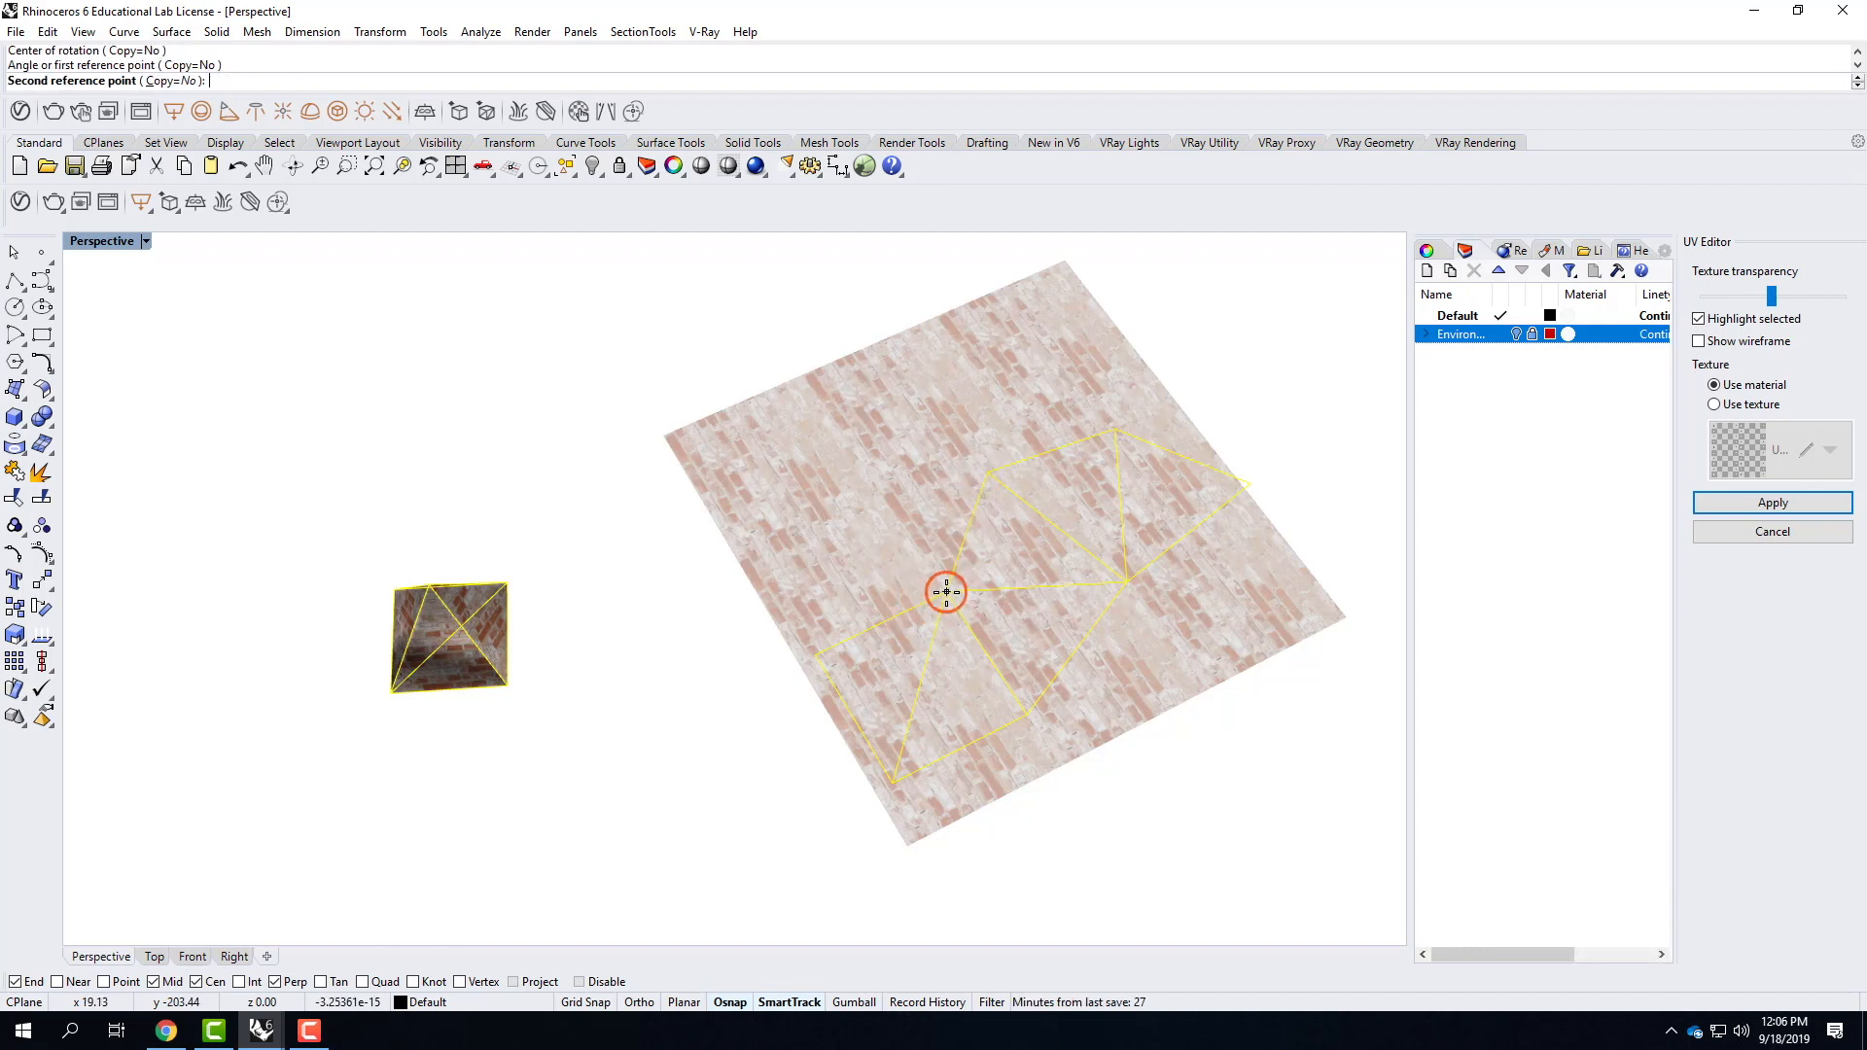
left_click(1085, 610)
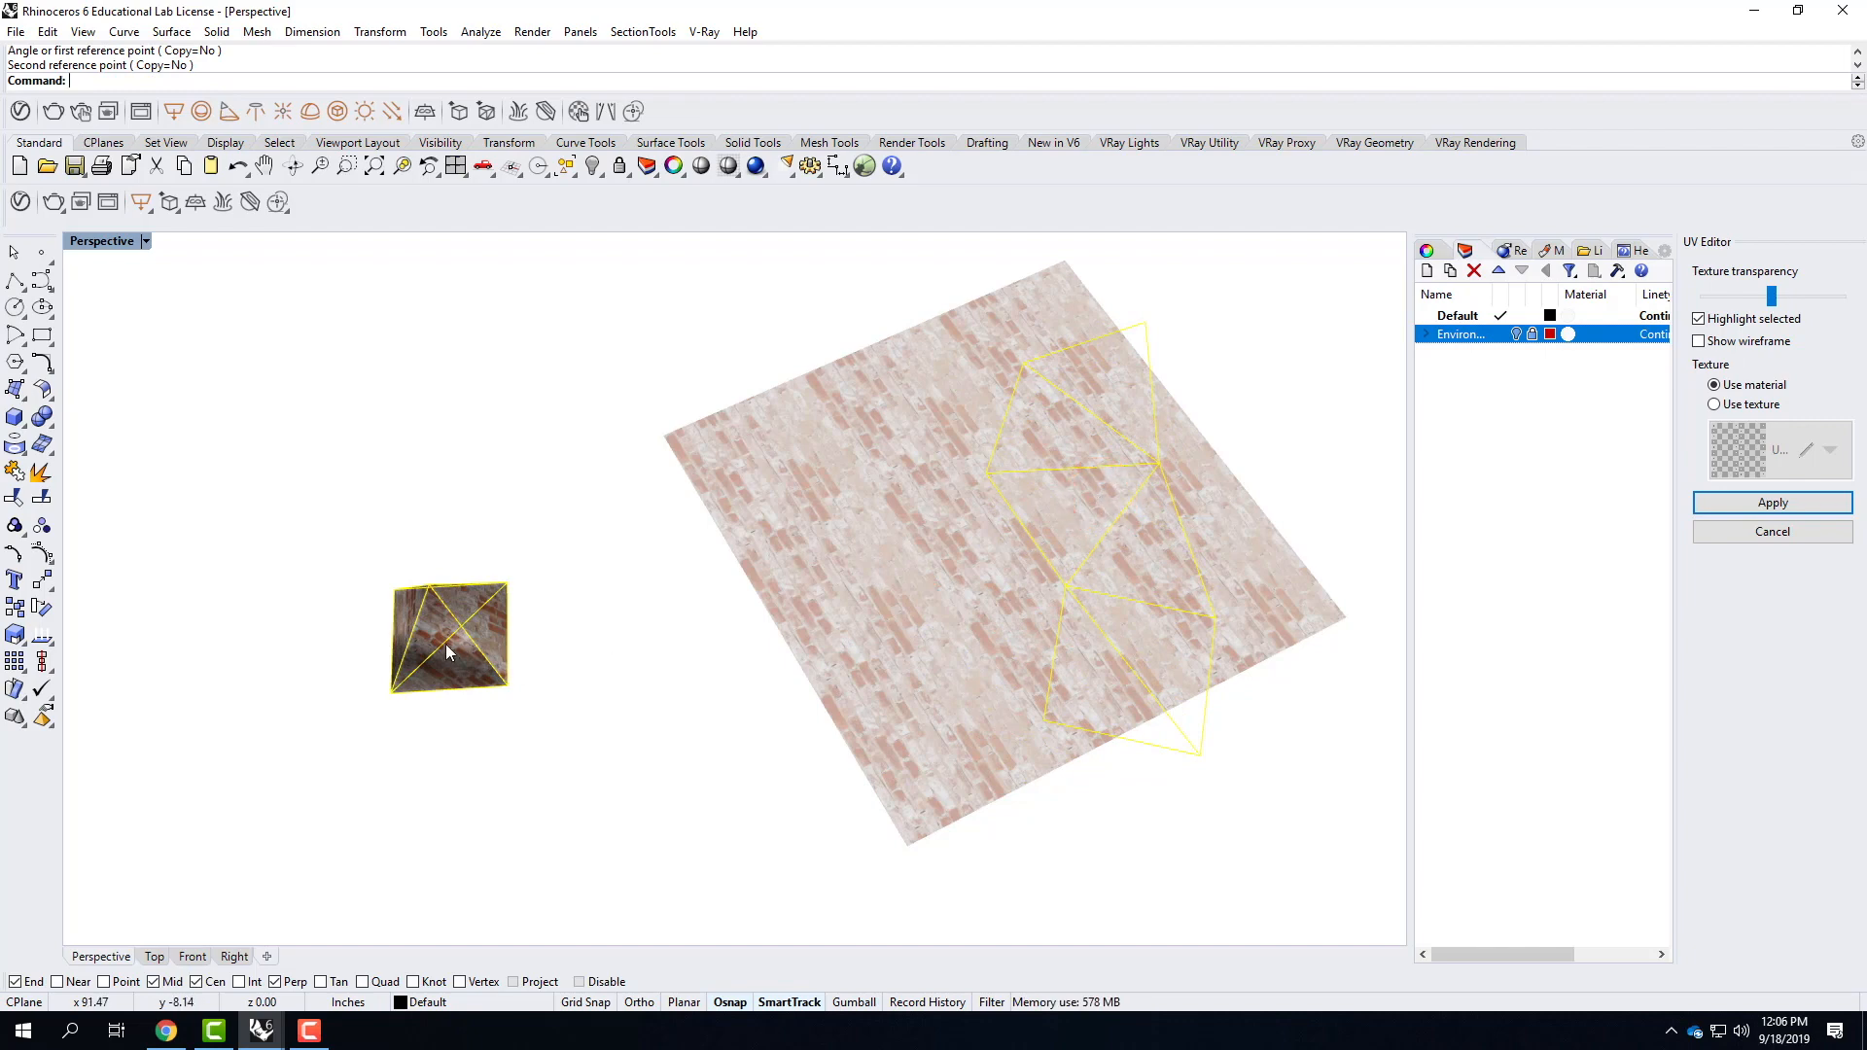
right_click_drag(448, 651, 874, 643)
scroll(948, 792, "up", 7)
mouse_move(948, 792)
right_mouse_down()
mouse_move(904, 734)
mouse_move(558, 641)
mouse_move(898, 536)
right_mouse_up()
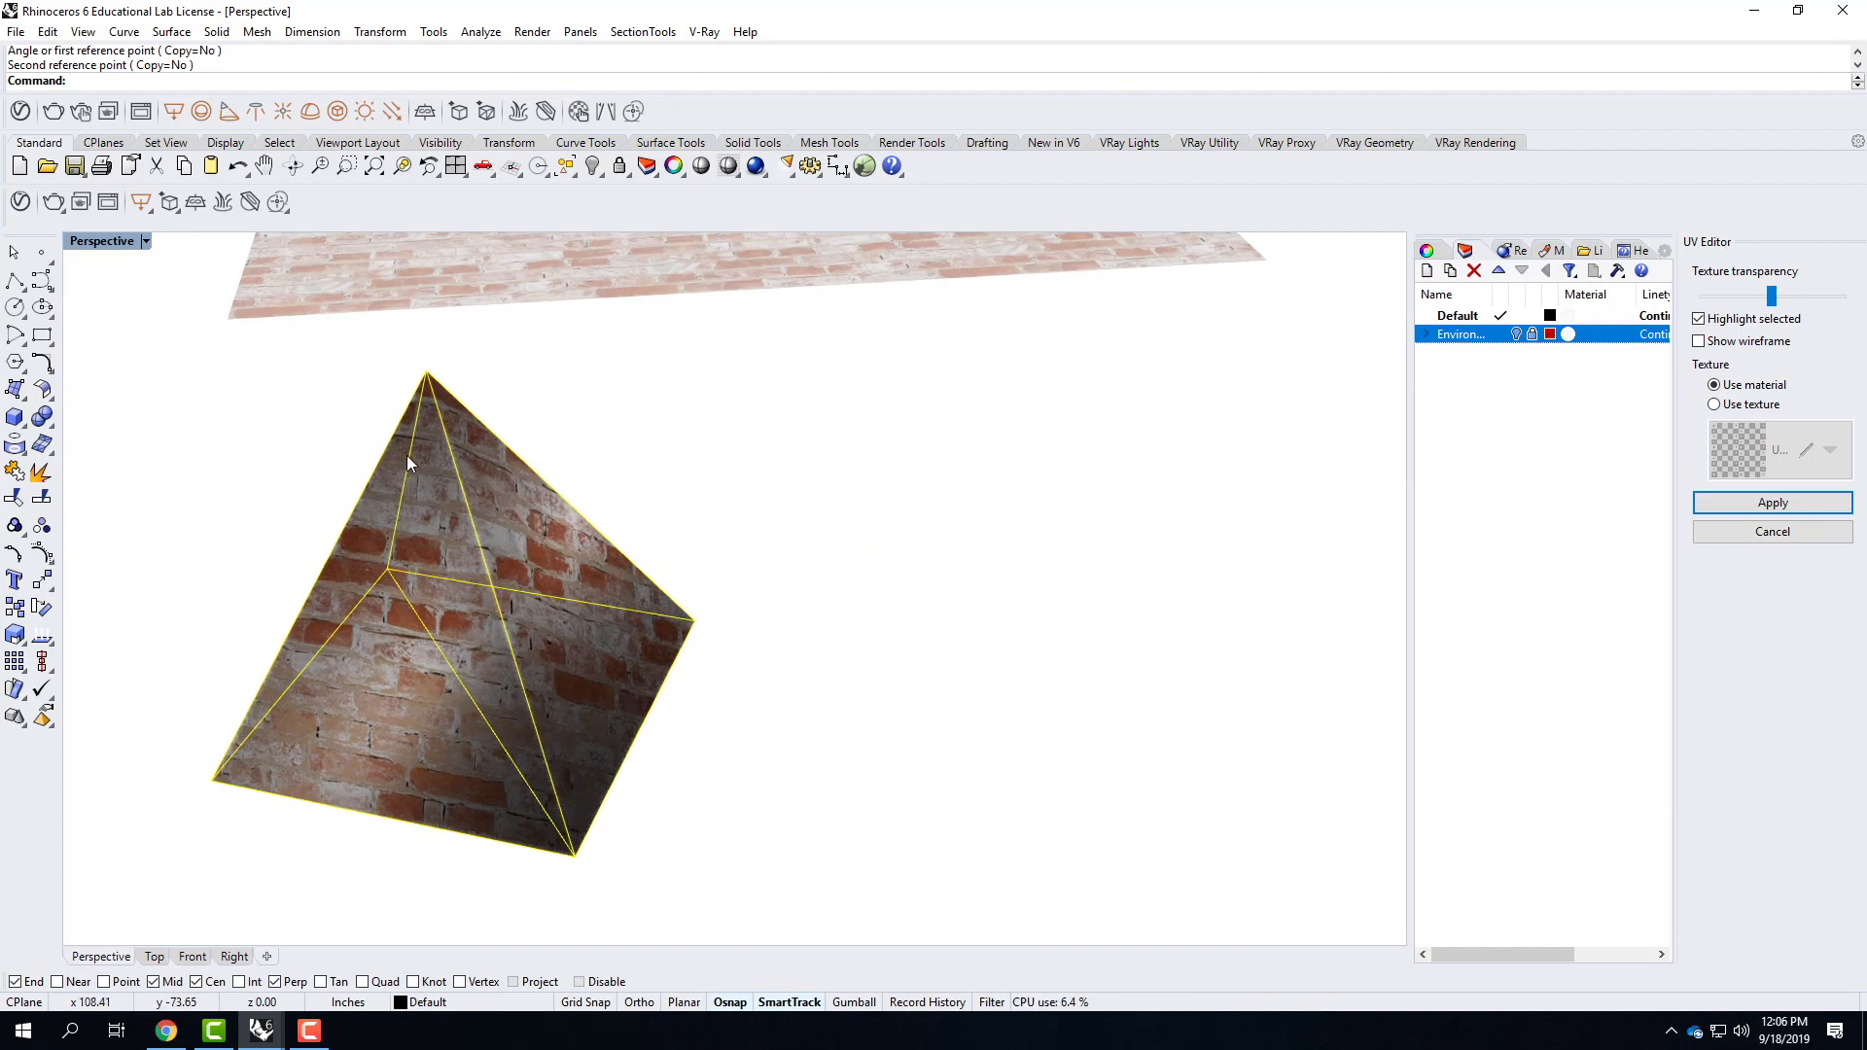
mouse_move(825, 467)
right_mouse_down()
mouse_move(754, 583)
mouse_move(335, 617)
mouse_move(820, 385)
right_mouse_up()
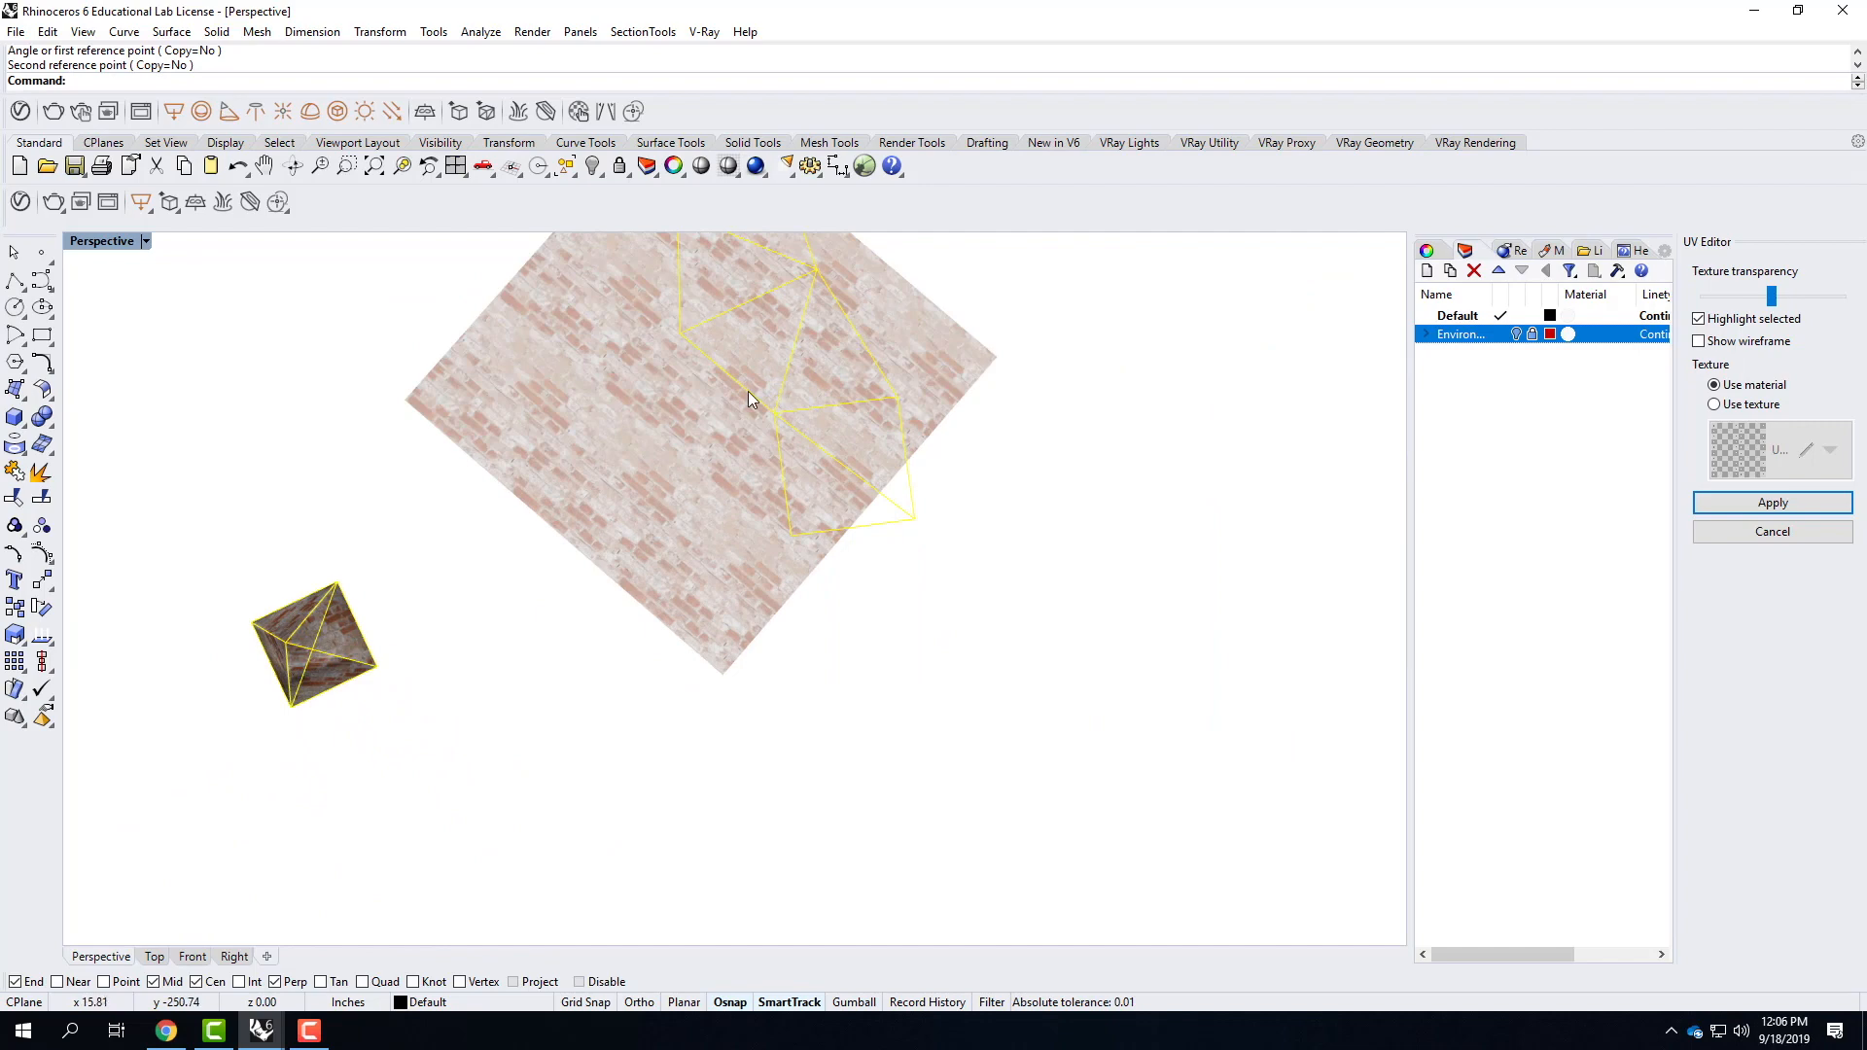
Move the rotated UV mesh a short distance across the brick texture and apply the UV edit to the pyramid.
left_click_drag(748, 391, 684, 437)
right_click_drag(603, 534, 363, 804)
scroll(364, 773, "up", 5)
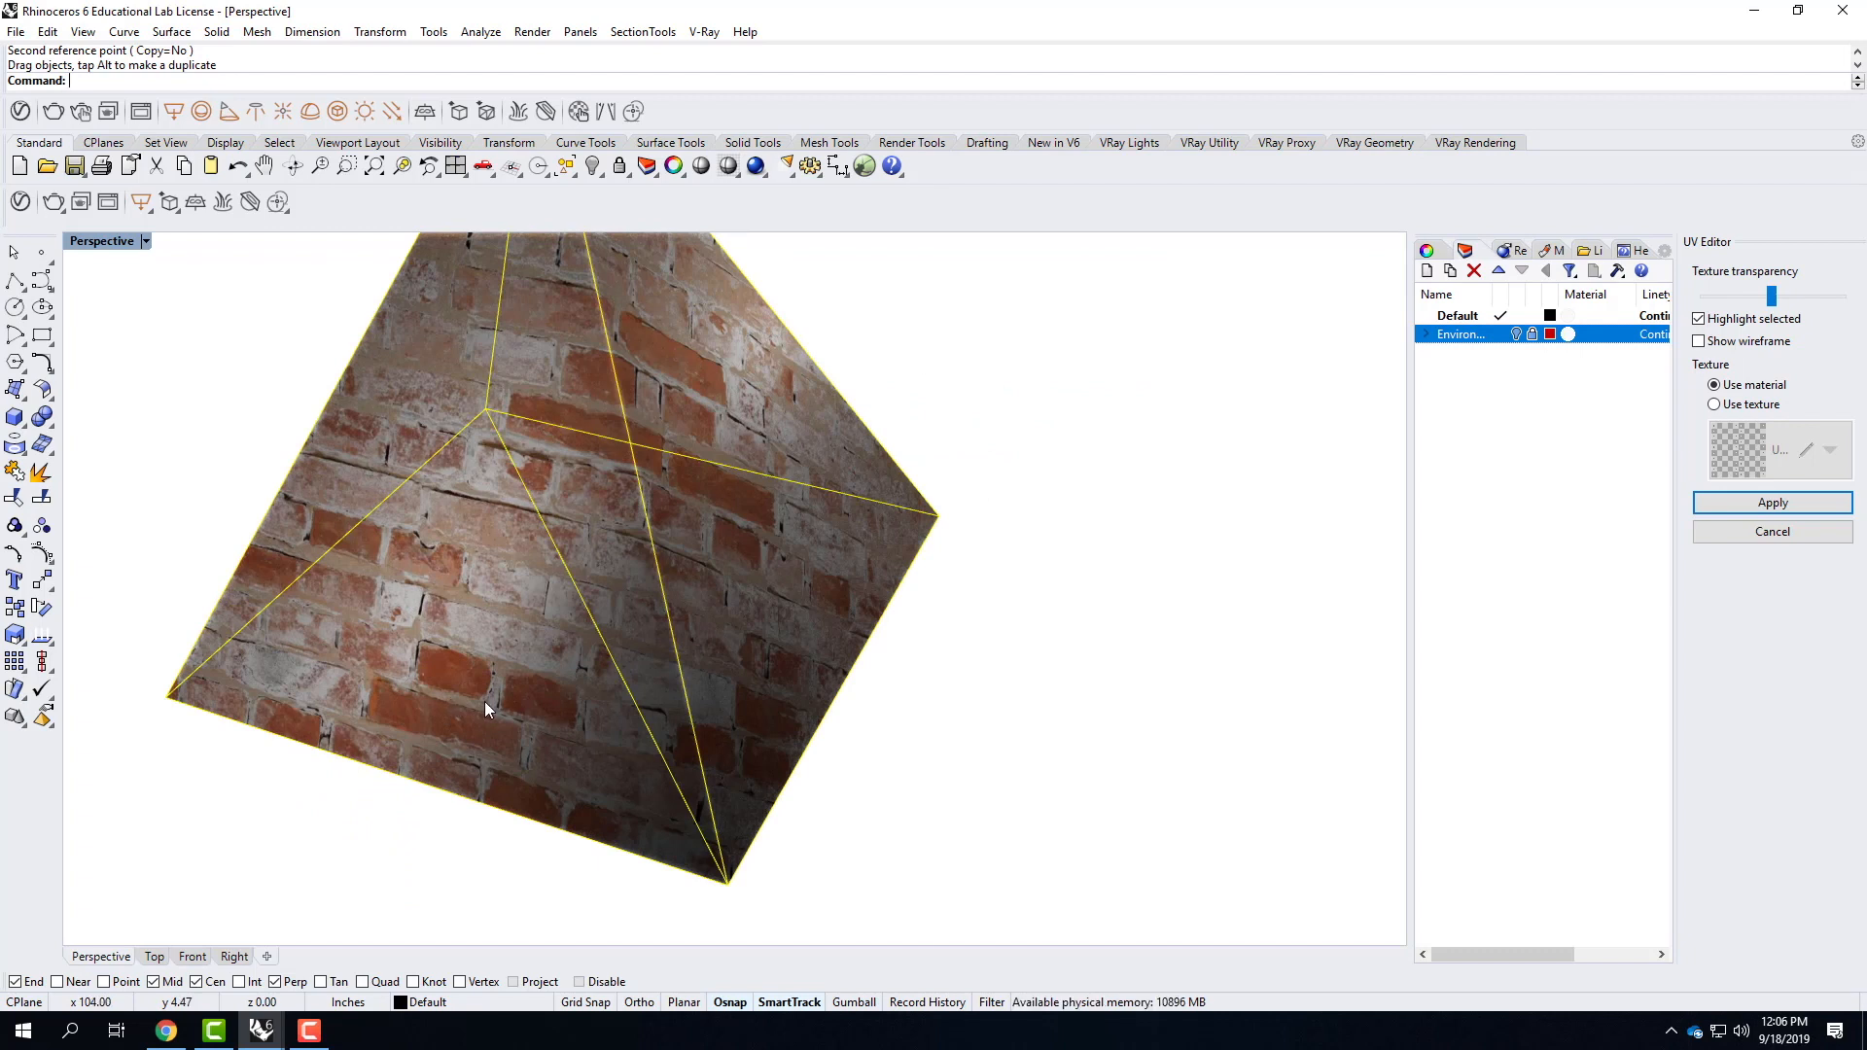
scroll(525, 648, "down", 5)
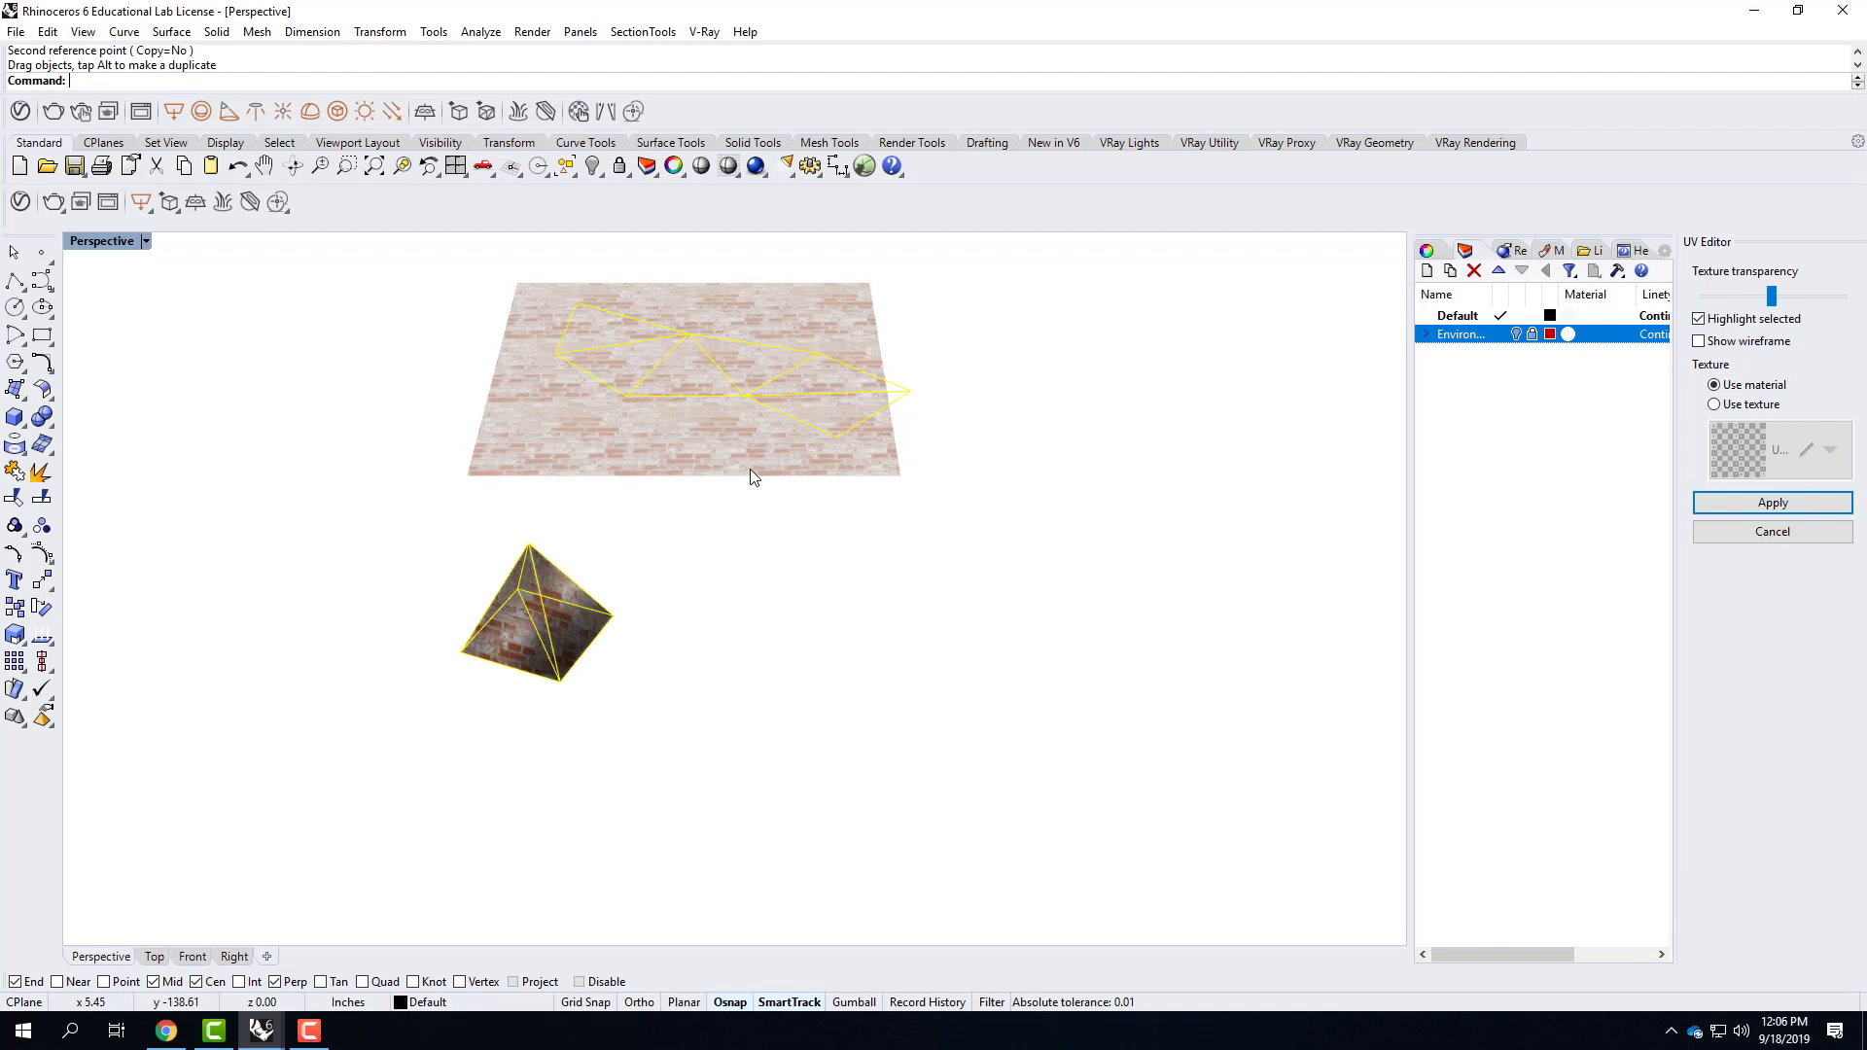
left_click(1772, 503)
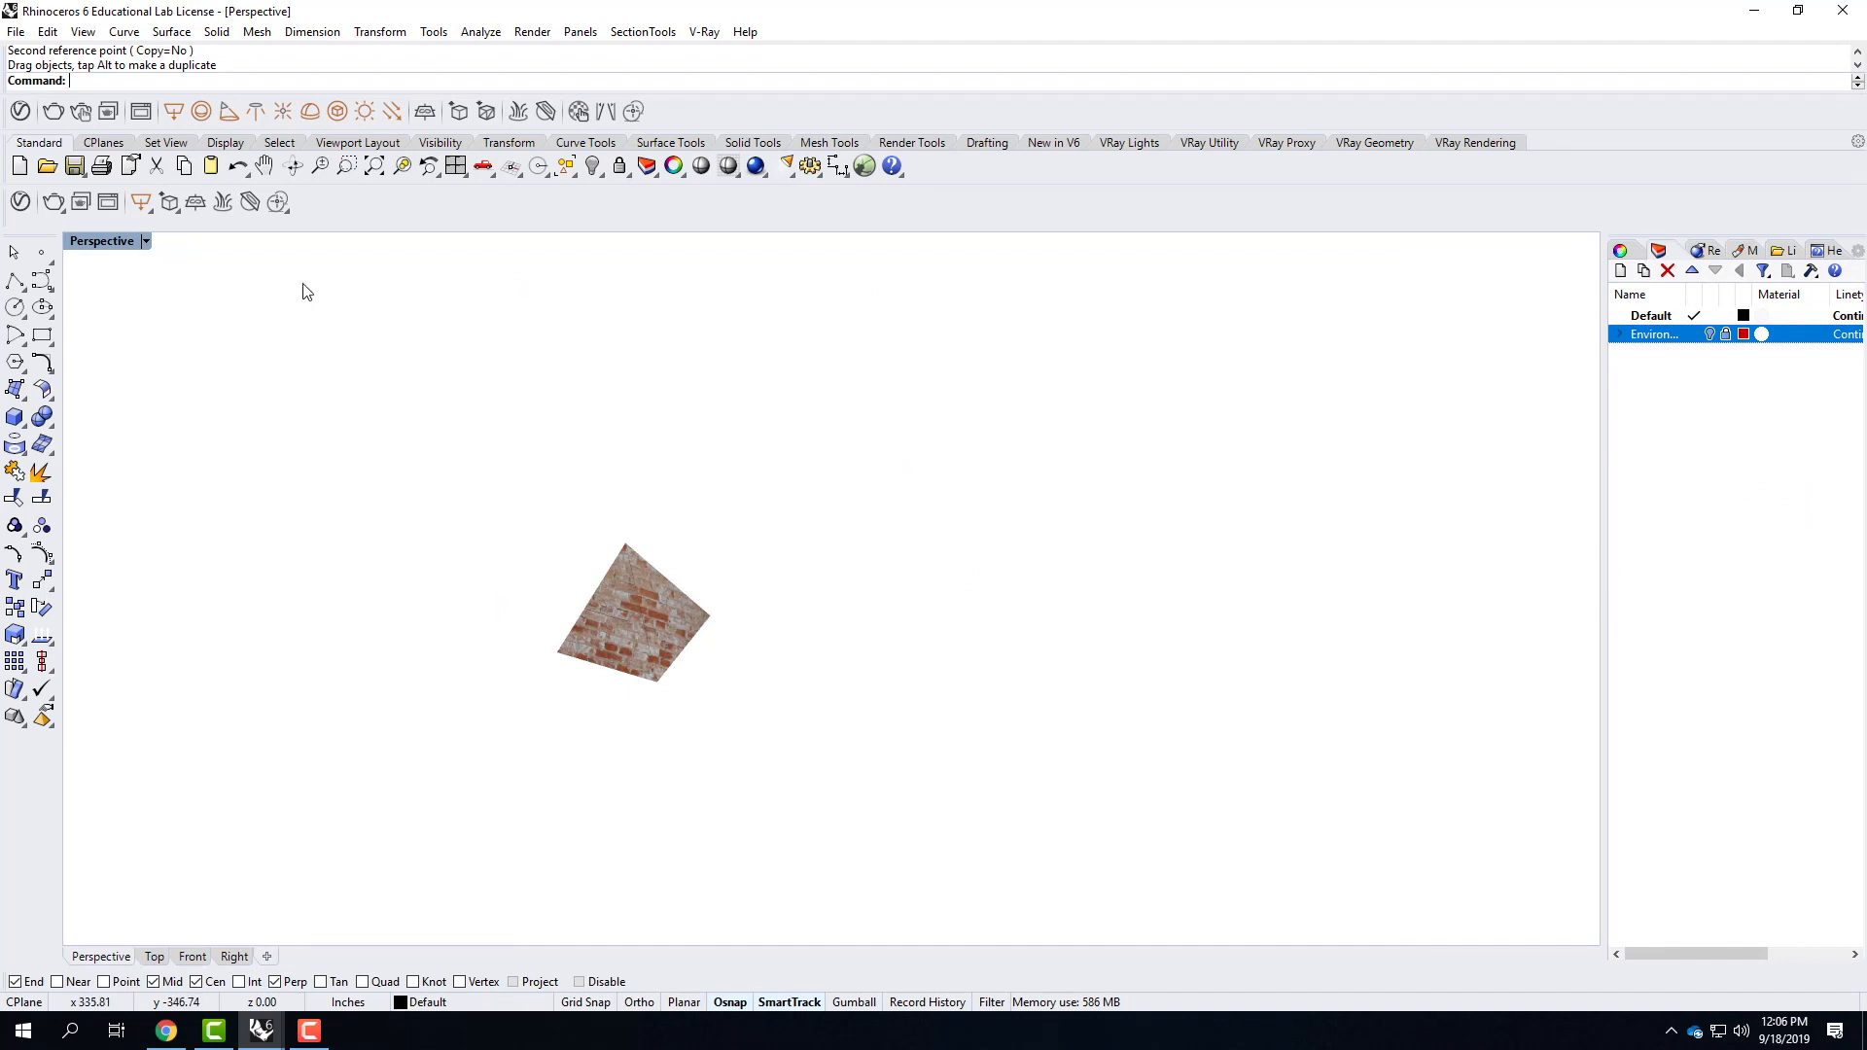
Show all hidden objects again alongside the pyramid.
type("showws")
key("BackSpace")
key("BackSpace")
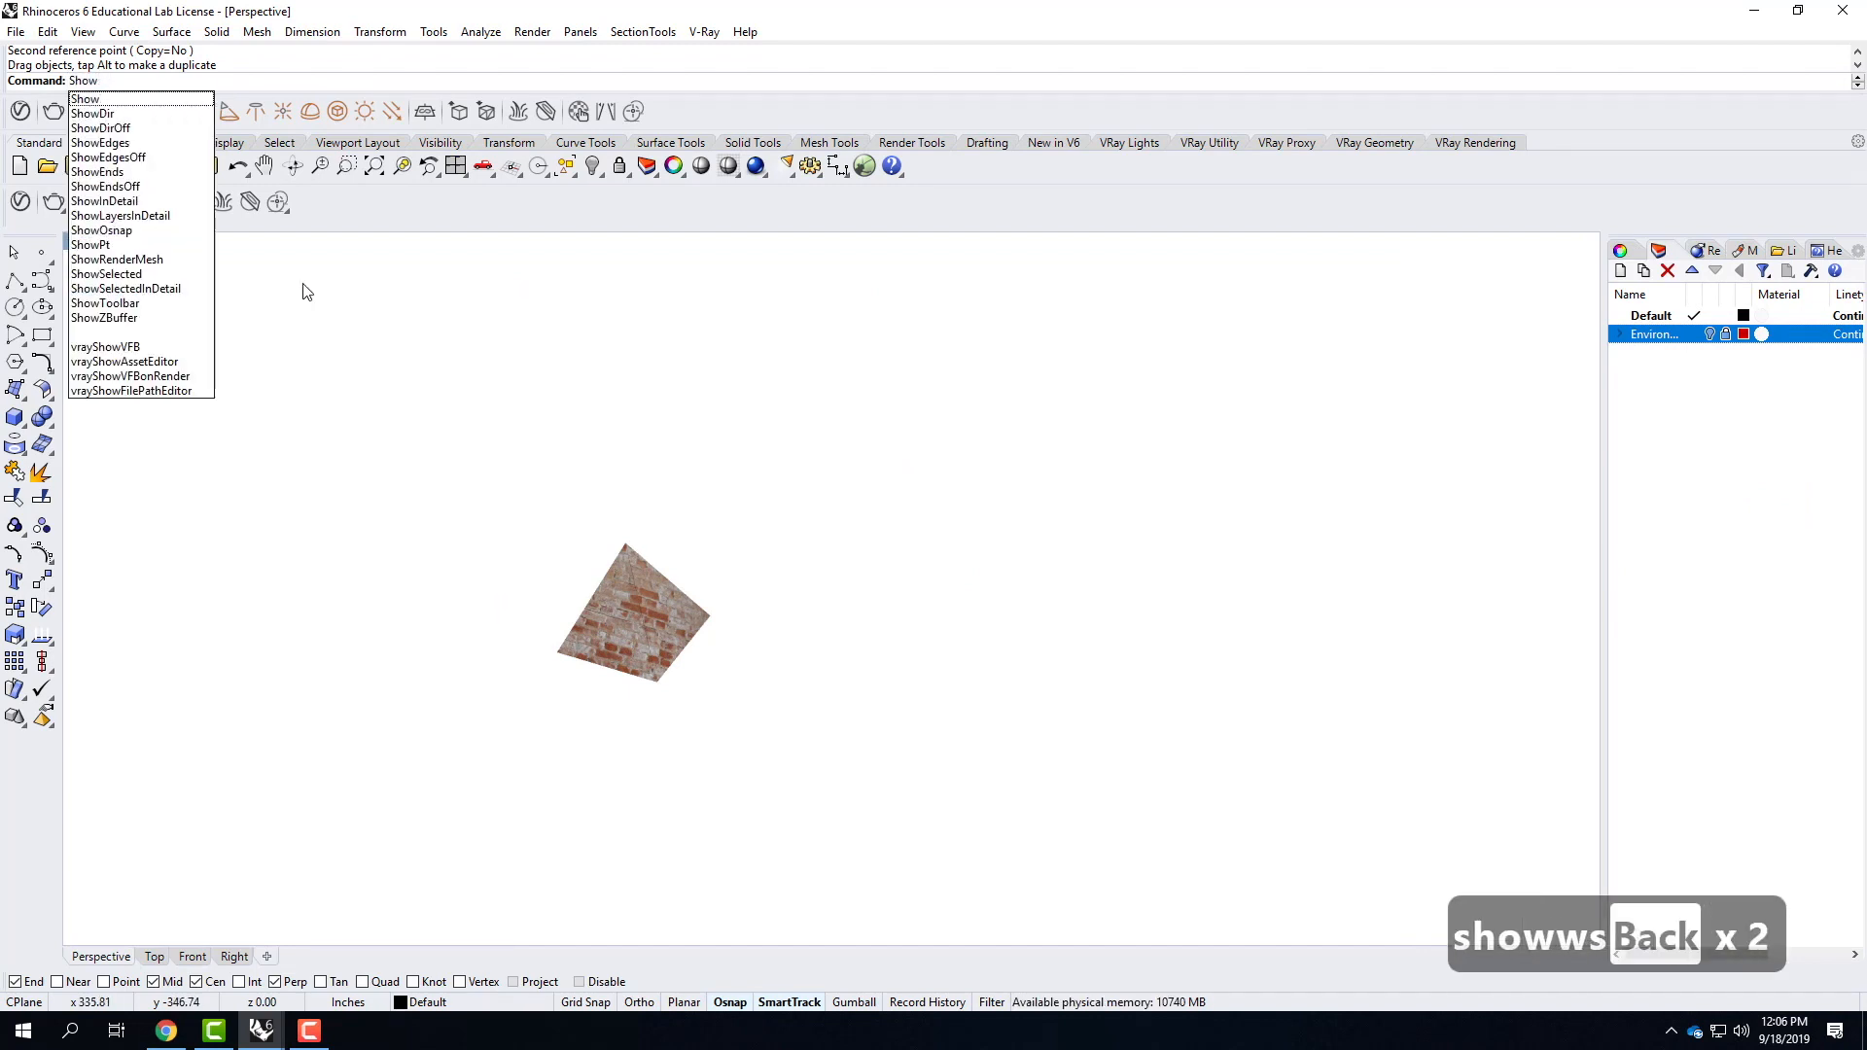
key("Return")
right_click_drag(717, 630, 1024, 654)
right_click_drag(752, 442, 886, 250)
left_click(877, 311)
right_click_drag(868, 494, 778, 416)
scroll(799, 449, "up", 5)
scroll(762, 568, "down", 6)
Hide the pyramid, sphere, cylinder, brick cube and wood wall so only the cone stays displayed.
left_click(1066, 535)
left_click(976, 525, "shift")
left_click(928, 455, "shift")
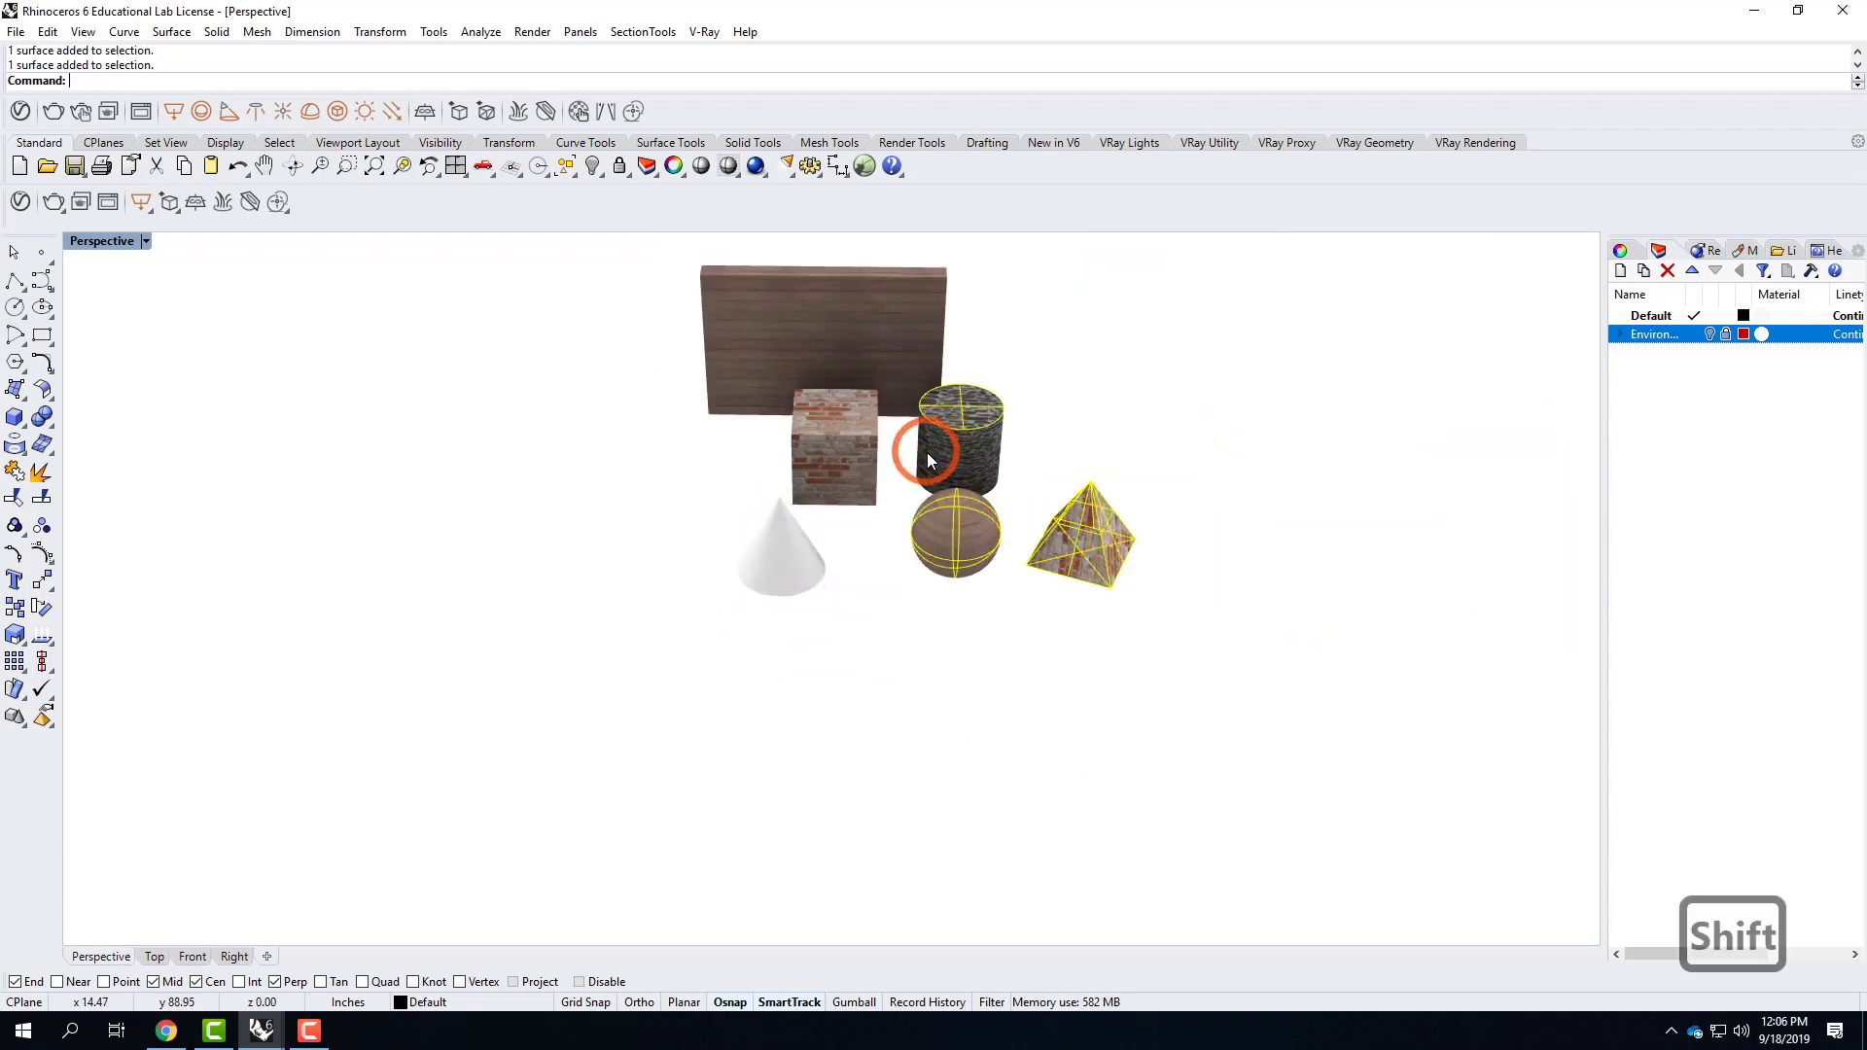
left_click(860, 427, "shift")
left_click(877, 359, "shift")
type("hide")
key("Return")
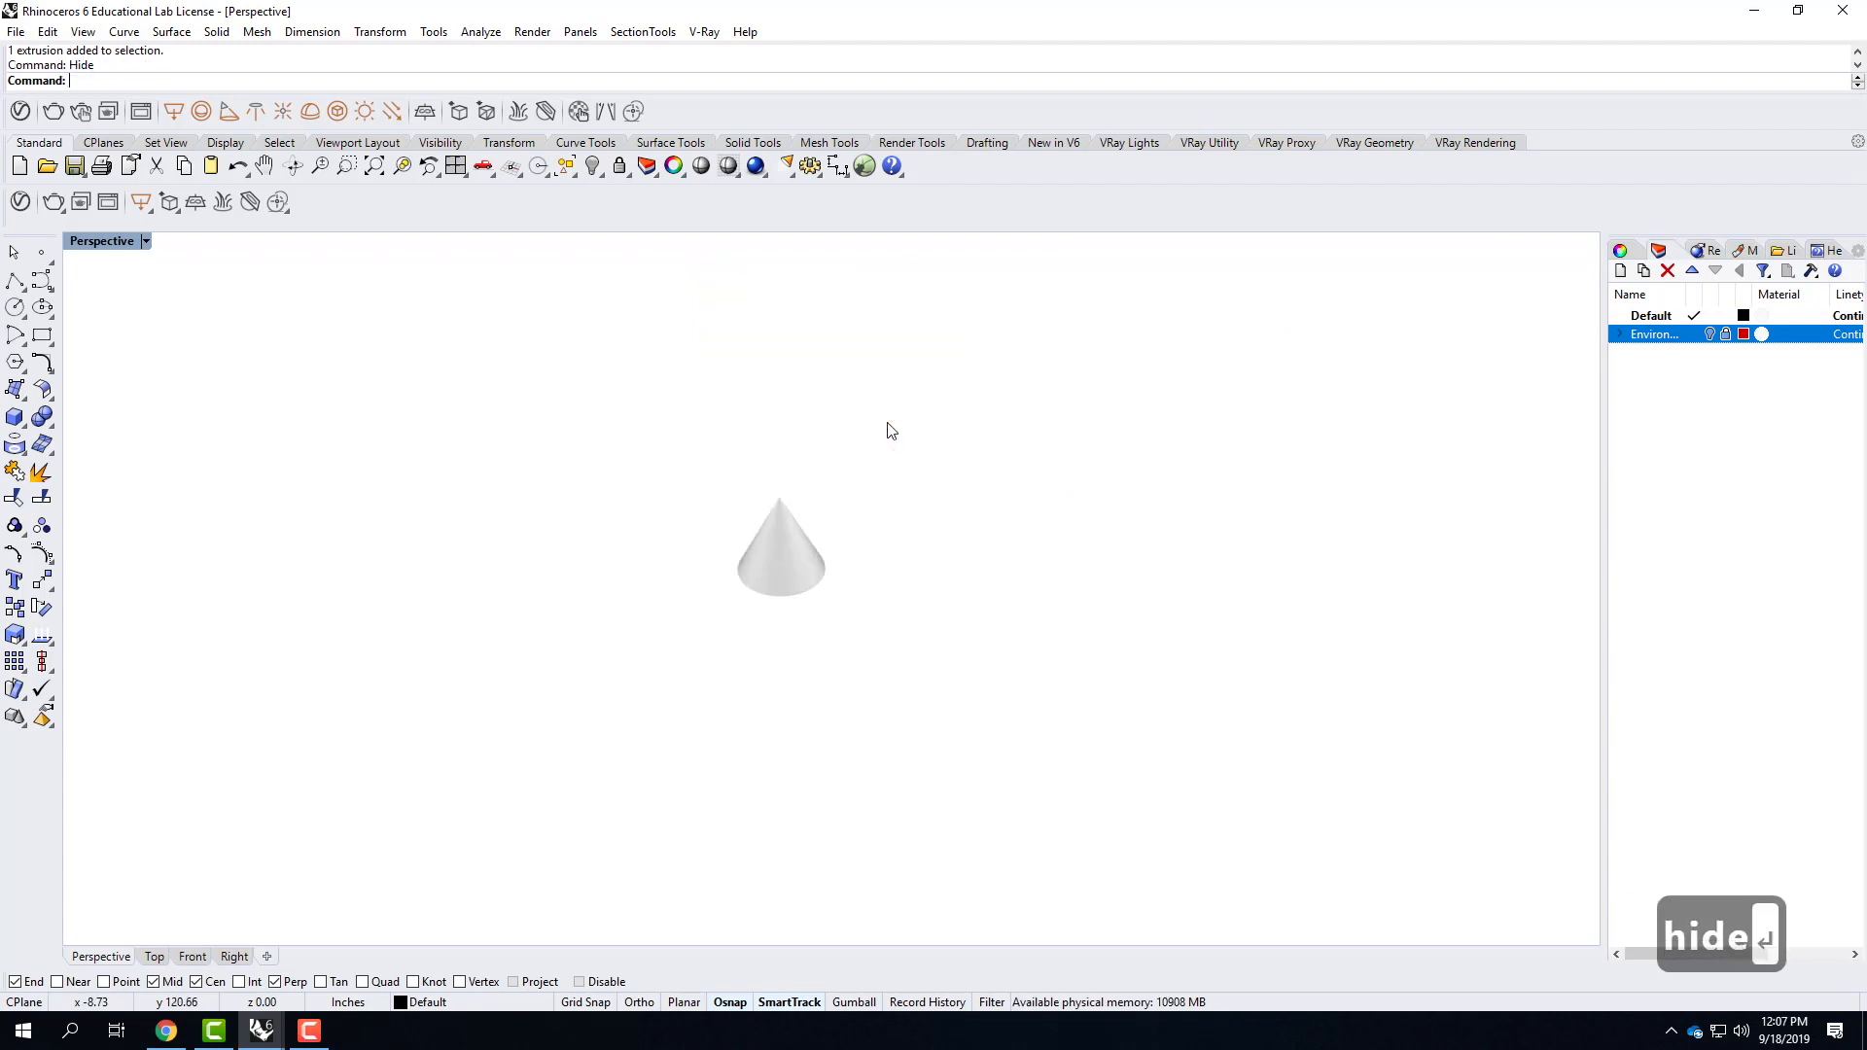
Apply uncapped cylindrical mapping to the cone, using its bounding box and the World coordinate system.
left_click(794, 553)
scroll(773, 546, "up", 5)
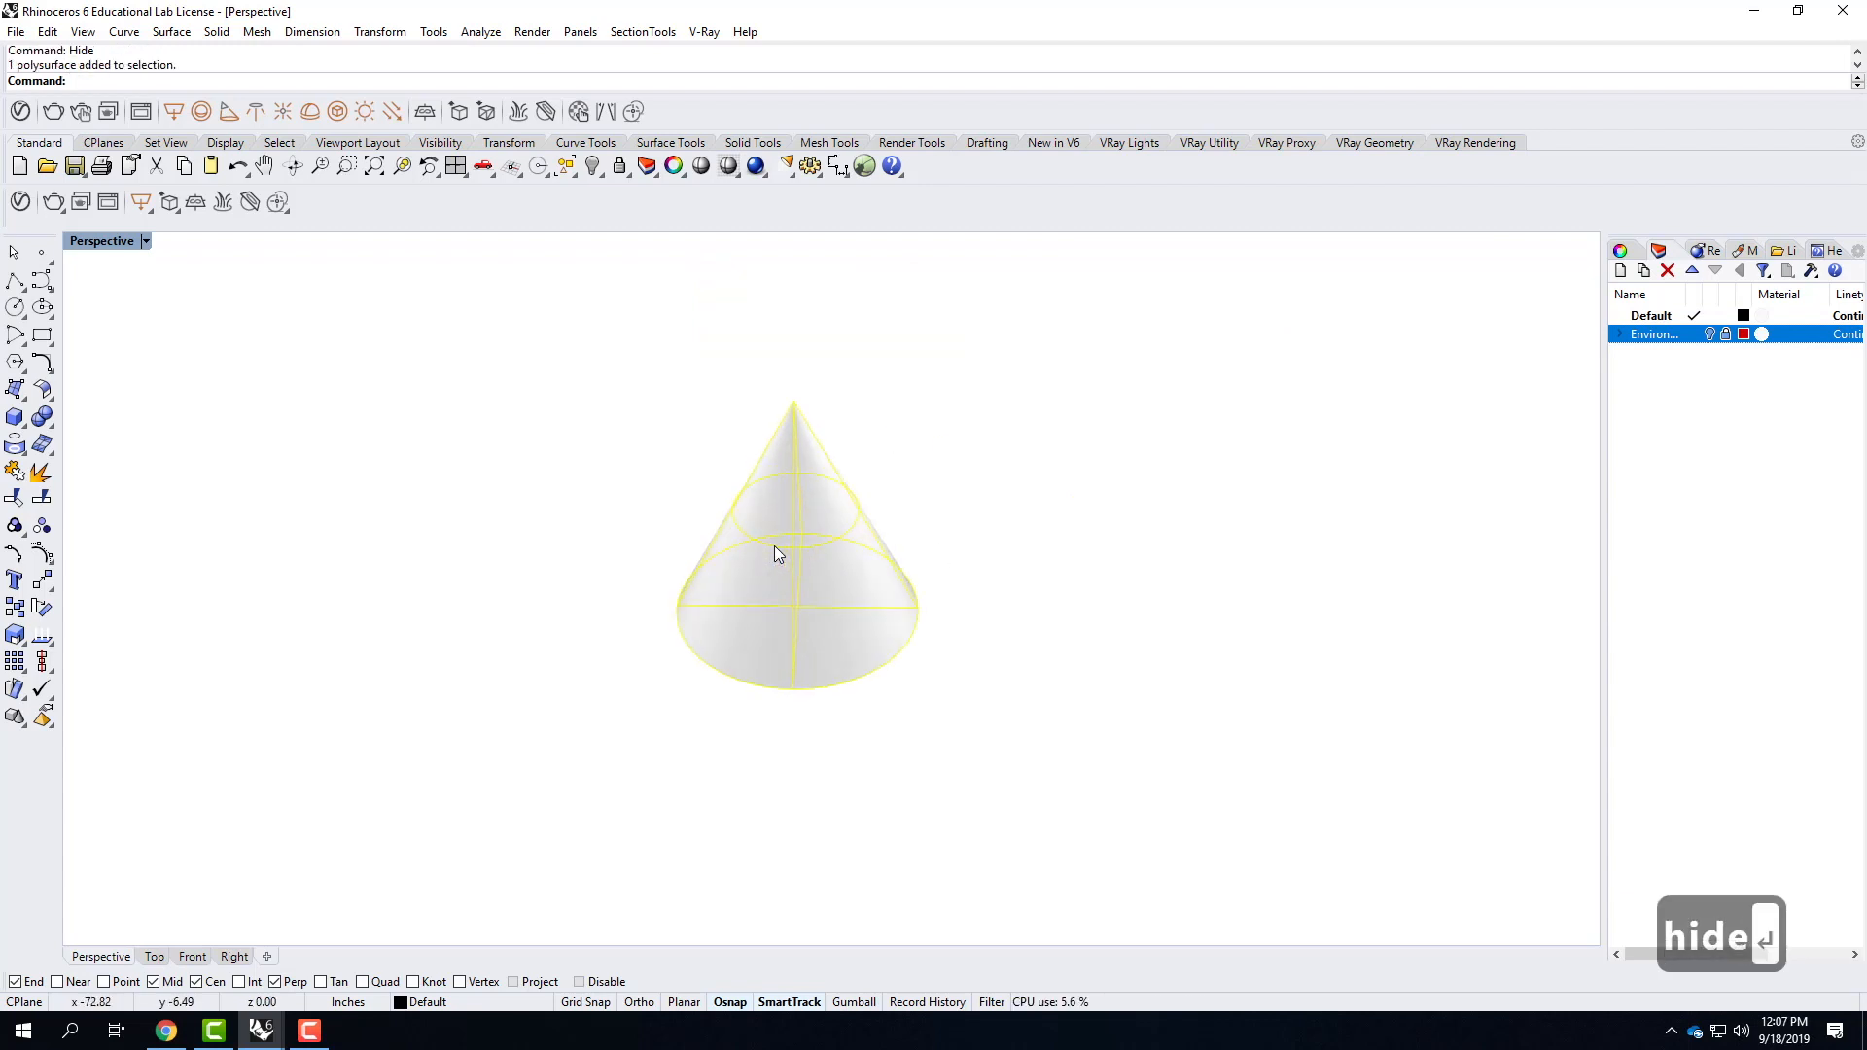
type("z")
key("Return")
type("s")
key("Return")
scroll(971, 500, "down", 3)
right_click_drag(954, 480, 913, 465)
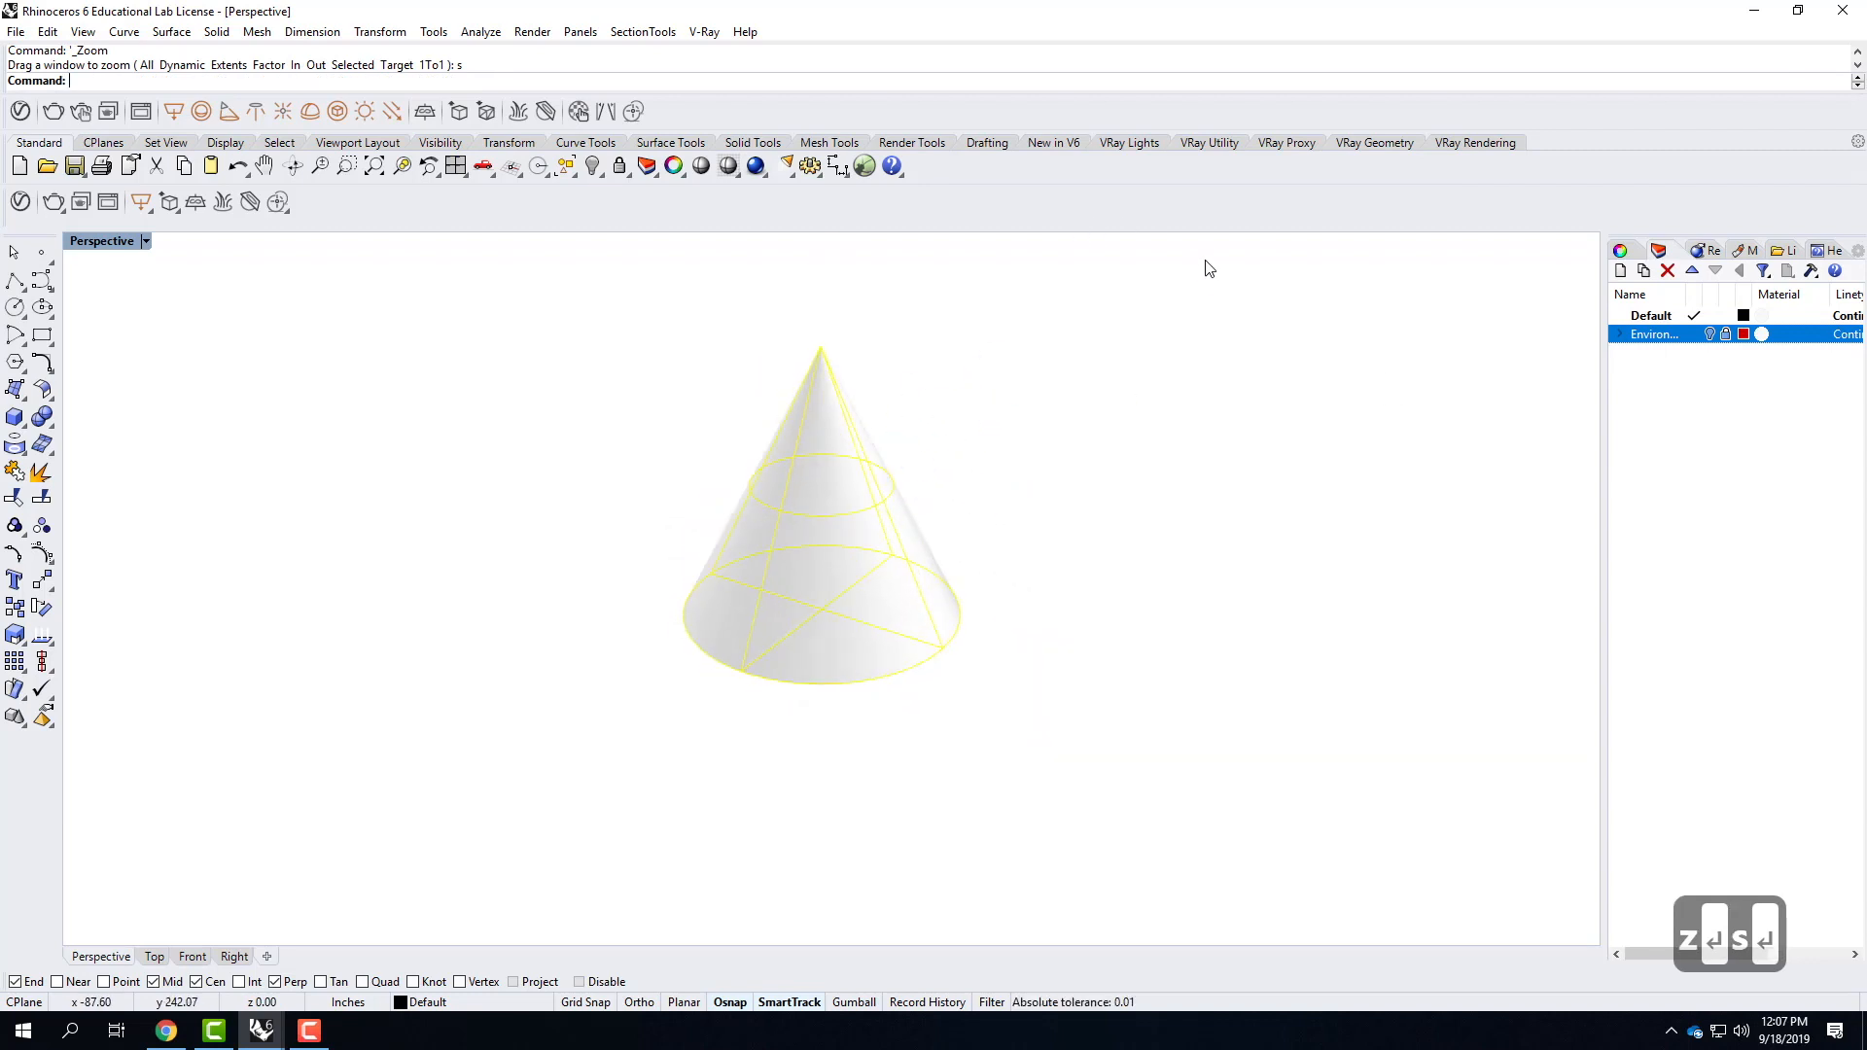
left_click(1632, 249)
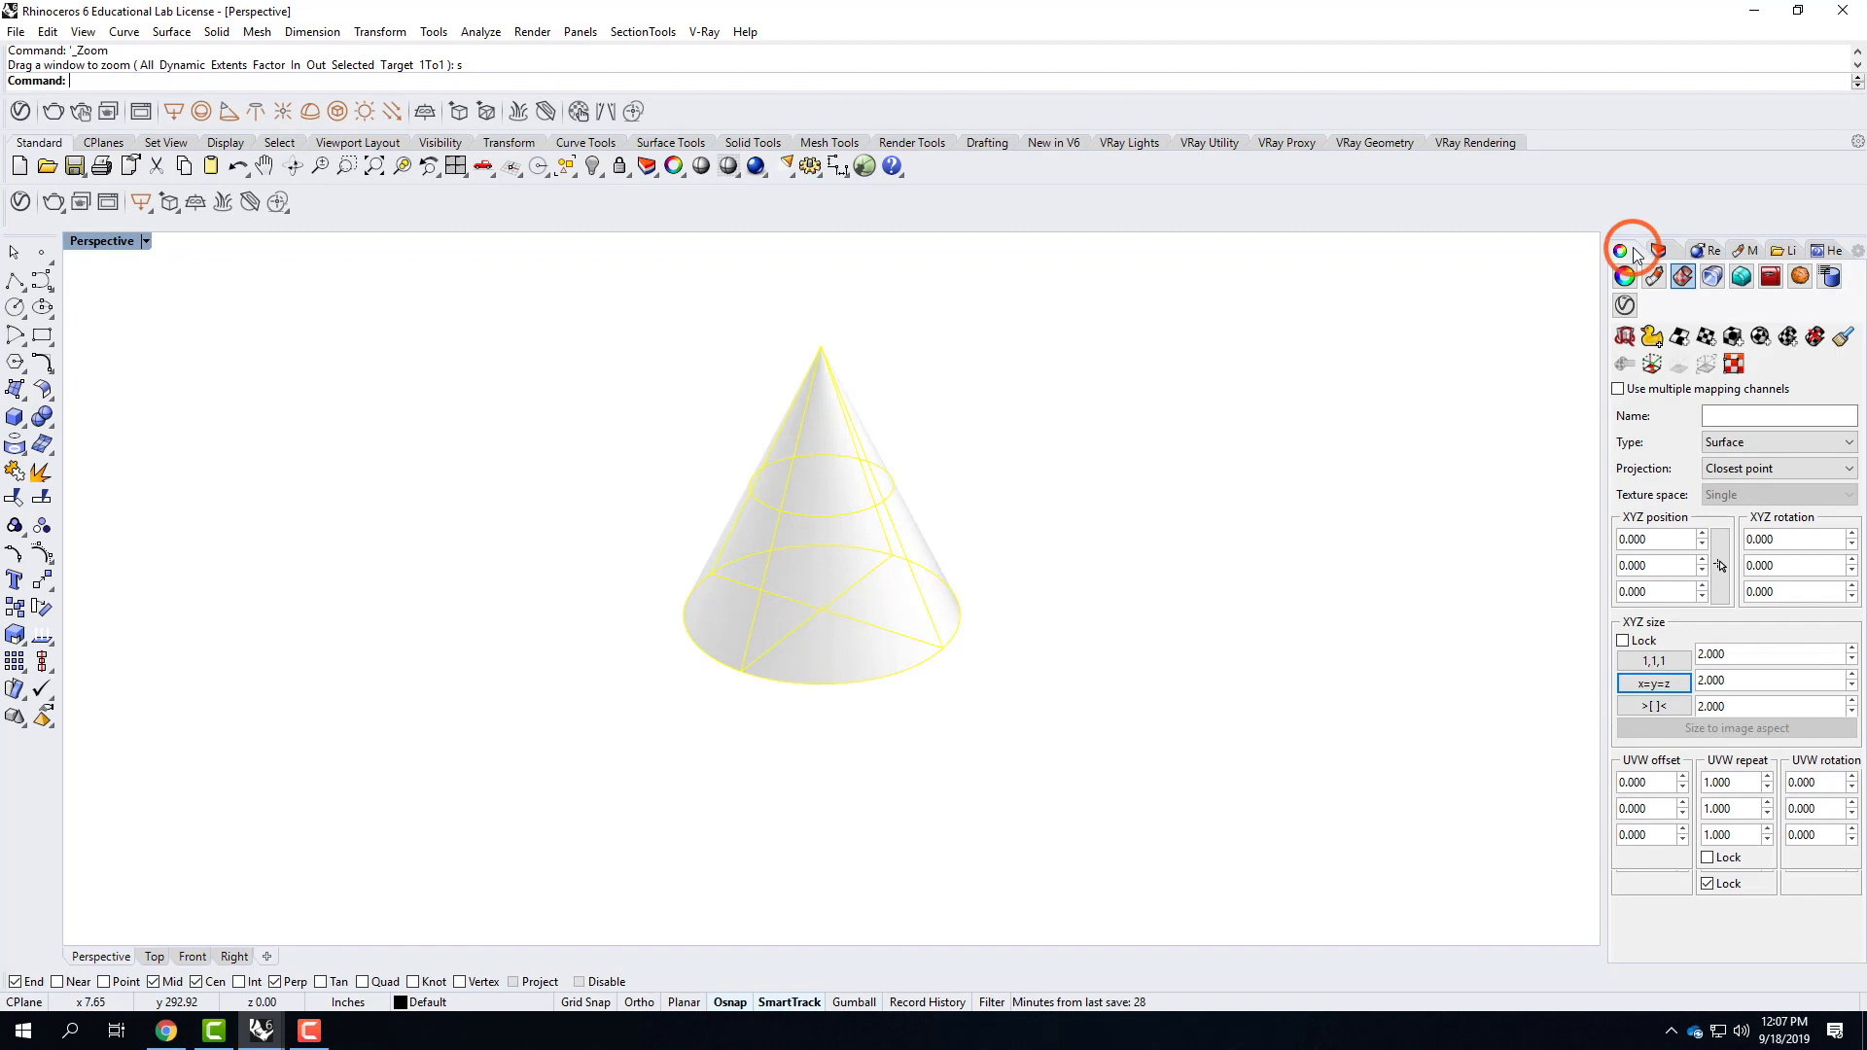
left_click(1787, 337)
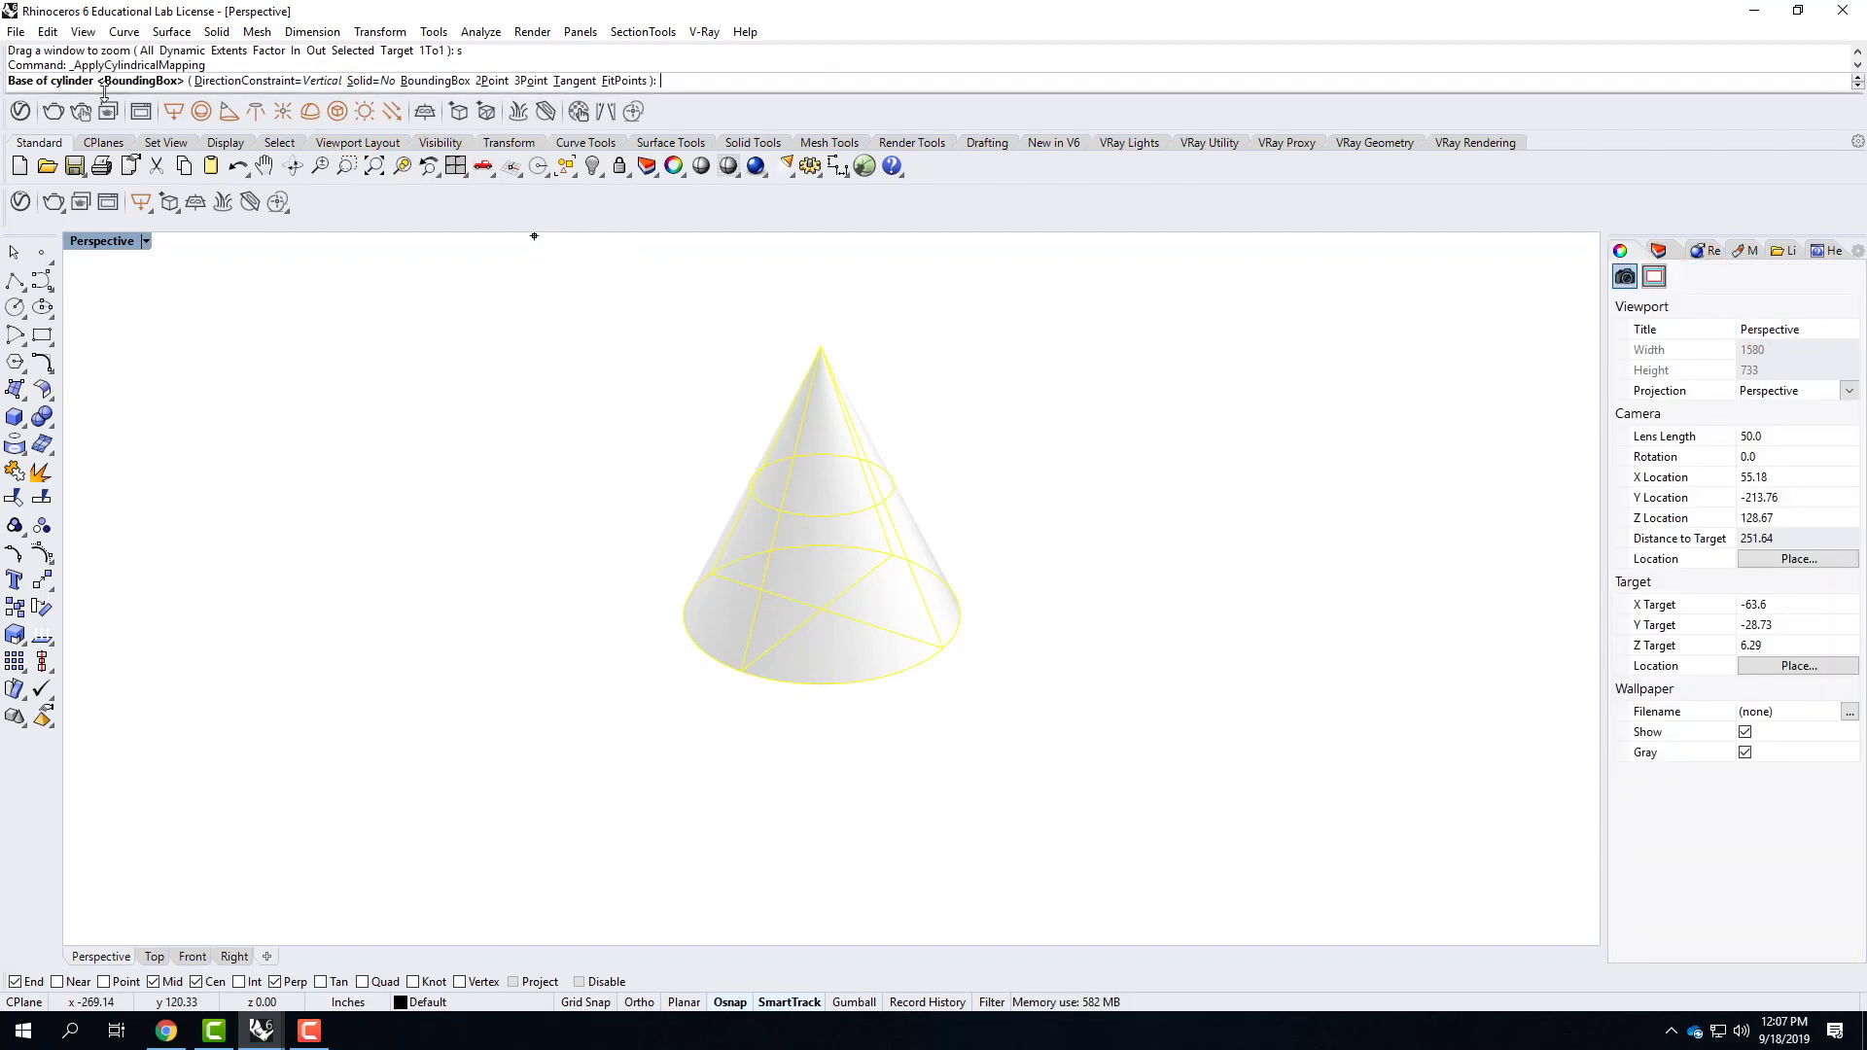
key("Return")
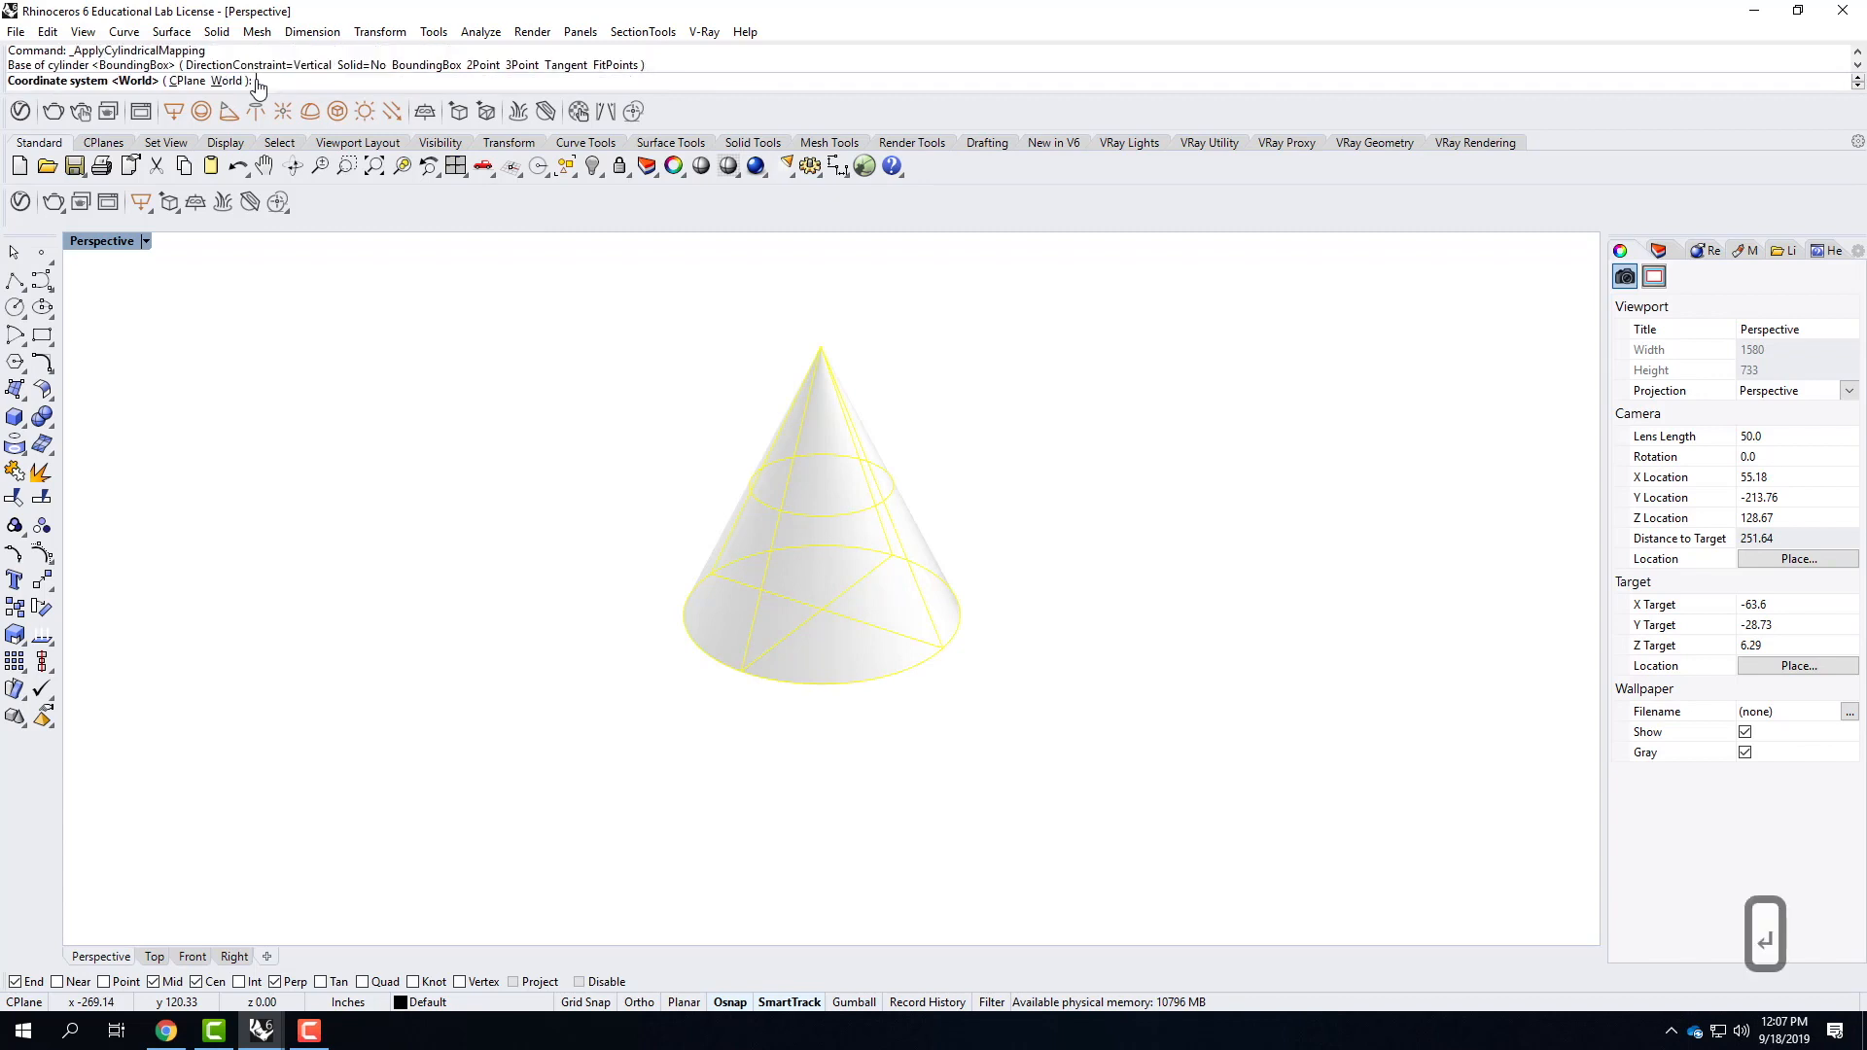
left_click(220, 80)
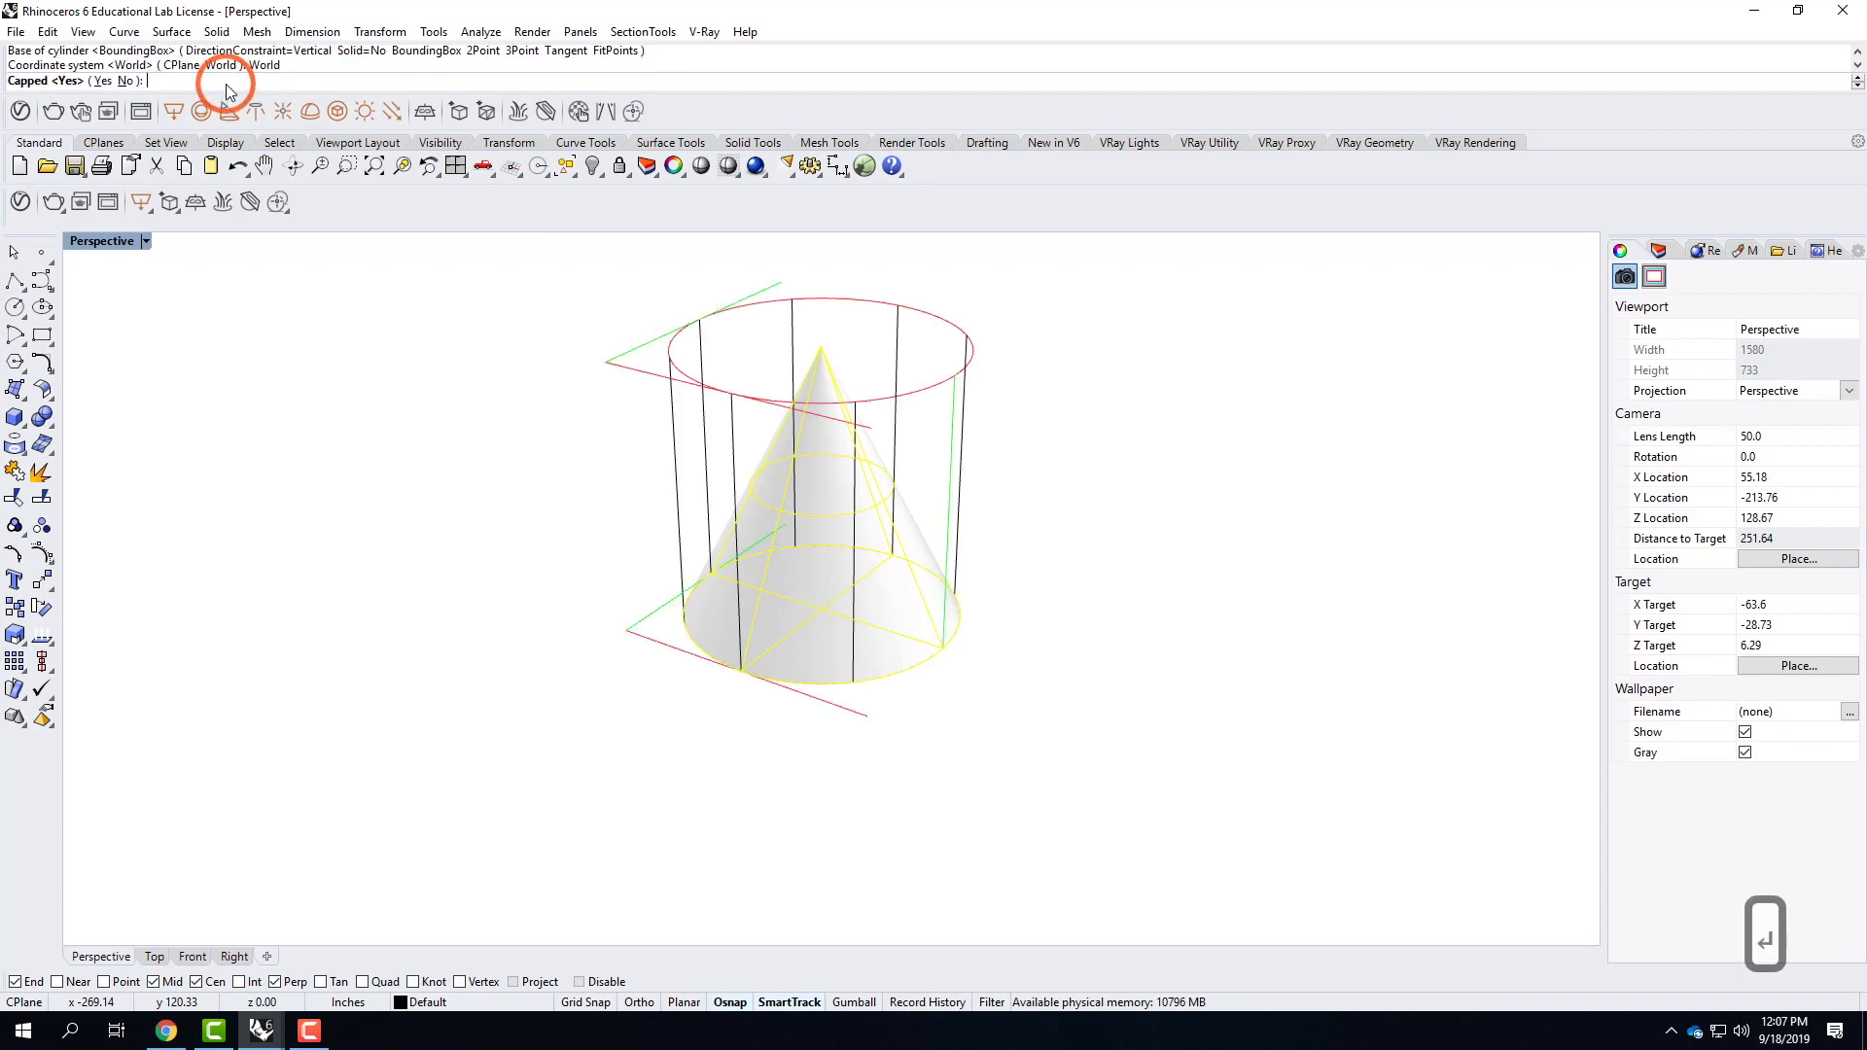
left_click(126, 81)
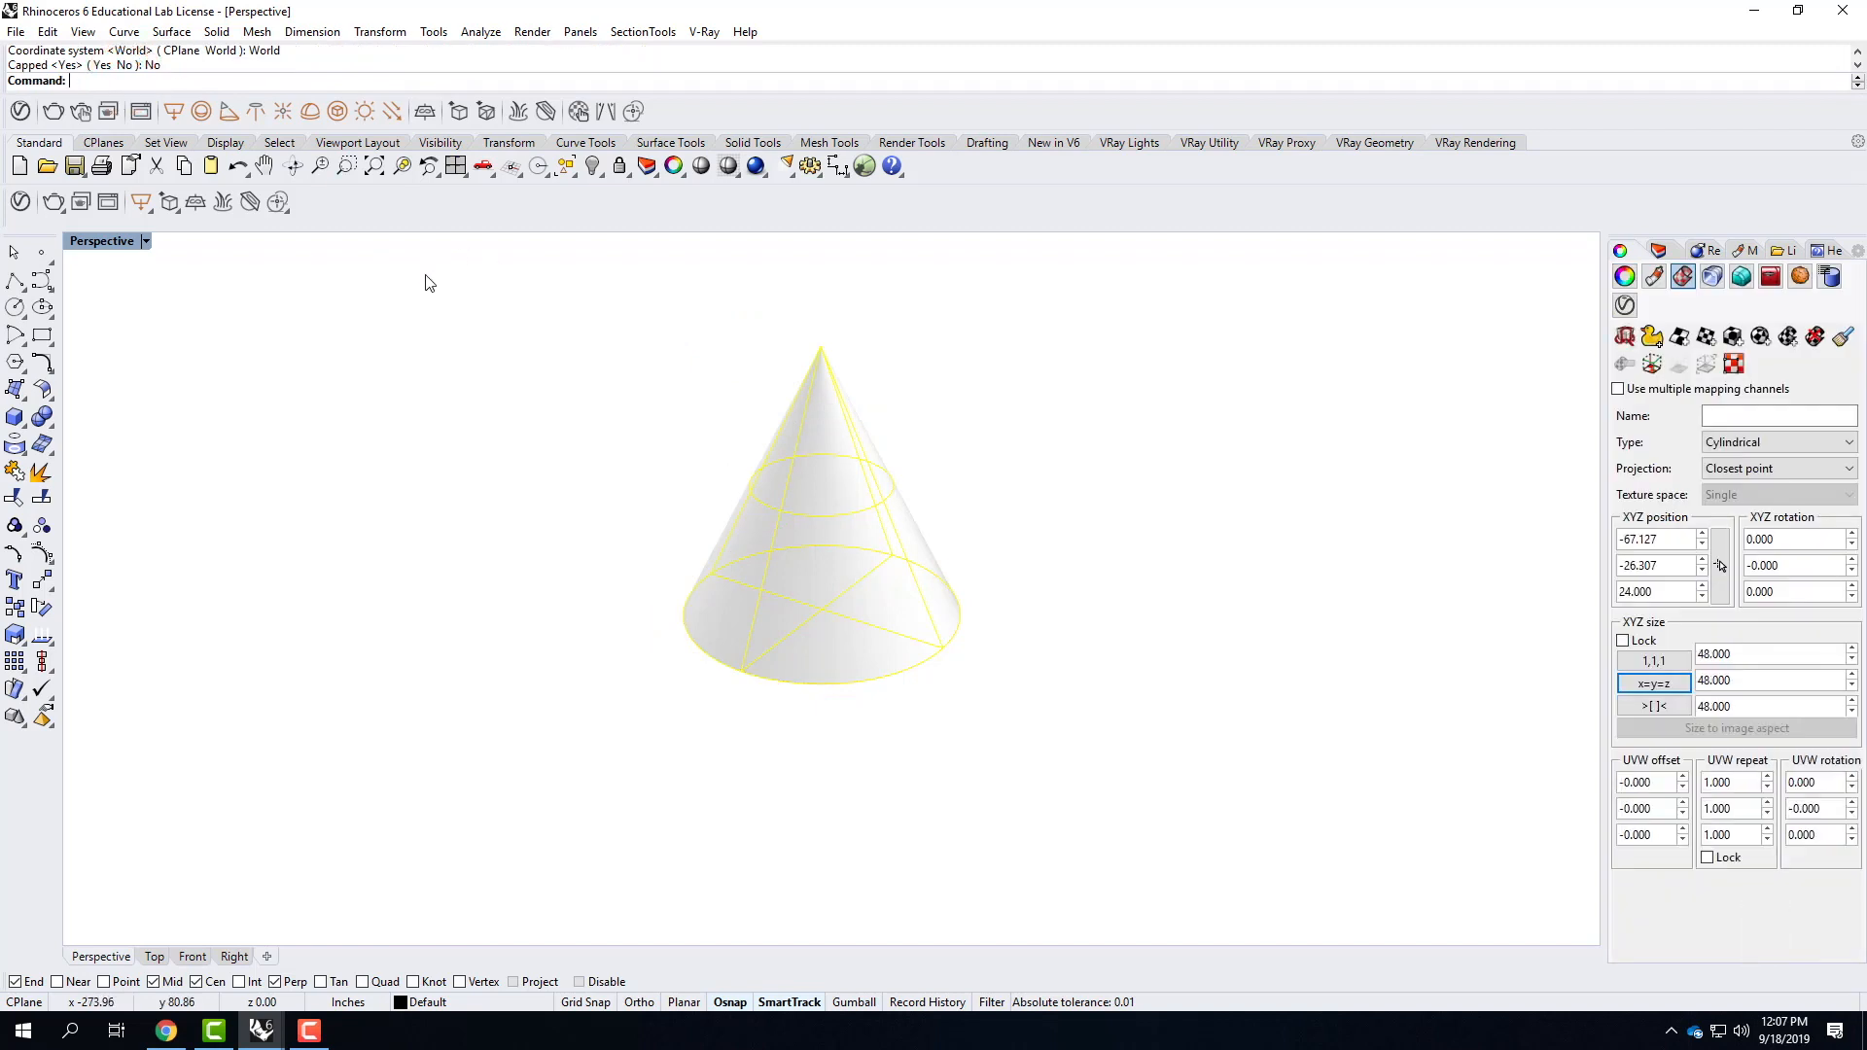
Add Wood Planks A02 100cm from the V-Ray Wood & Laminate library to the scene and apply it to the cone.
left_click(21, 201)
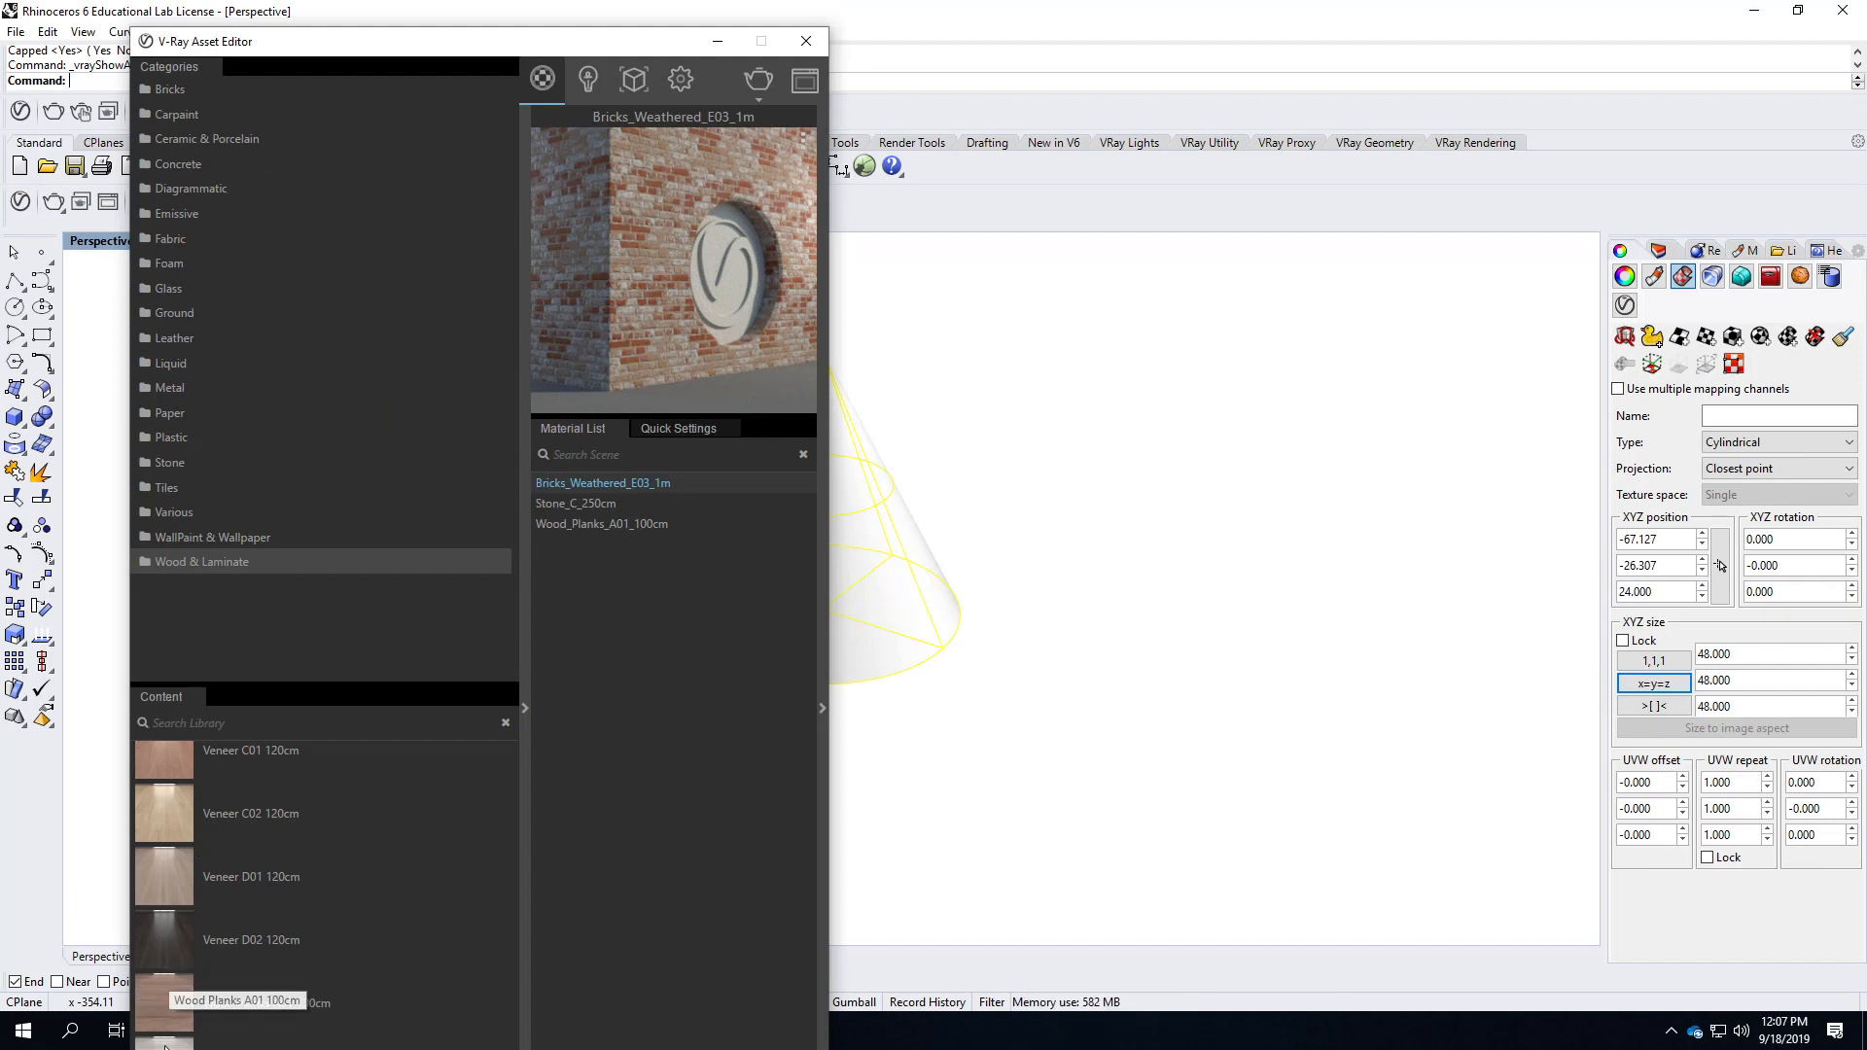
left_click_drag(167, 1042, 633, 622)
right_click(620, 546)
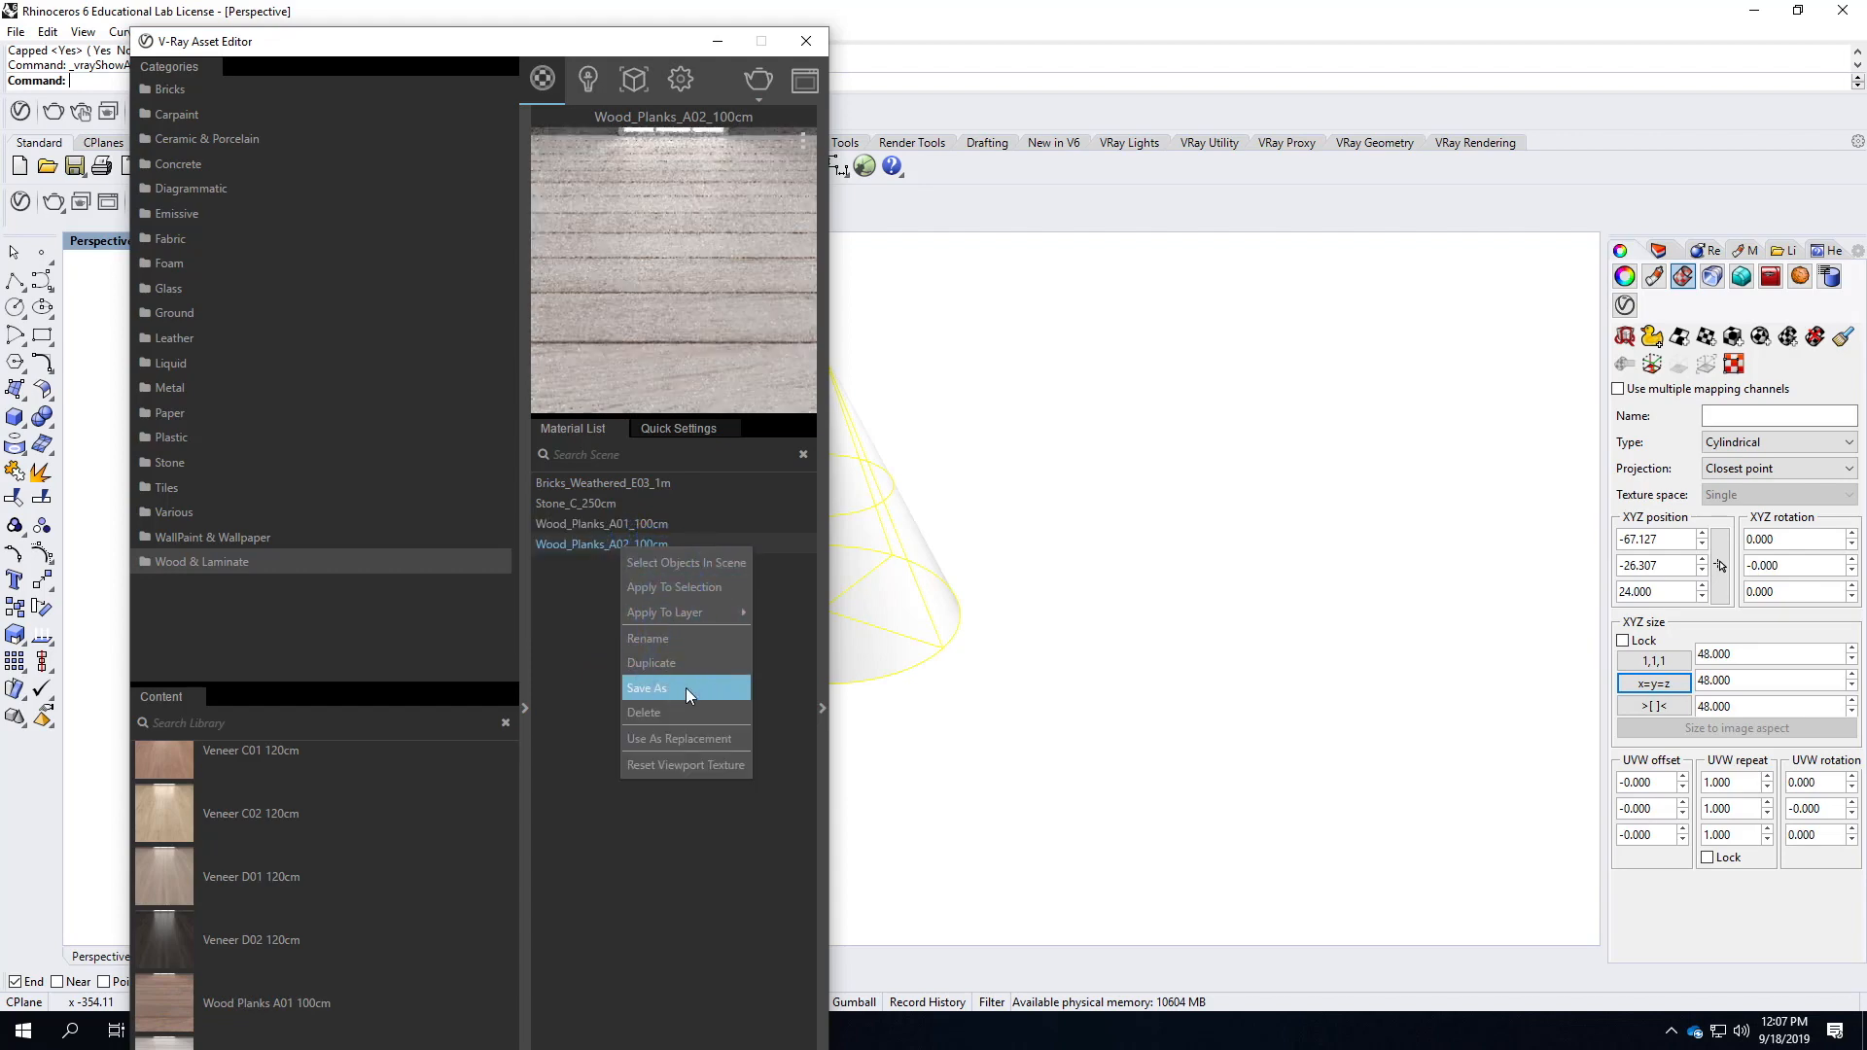
left_click(686, 587)
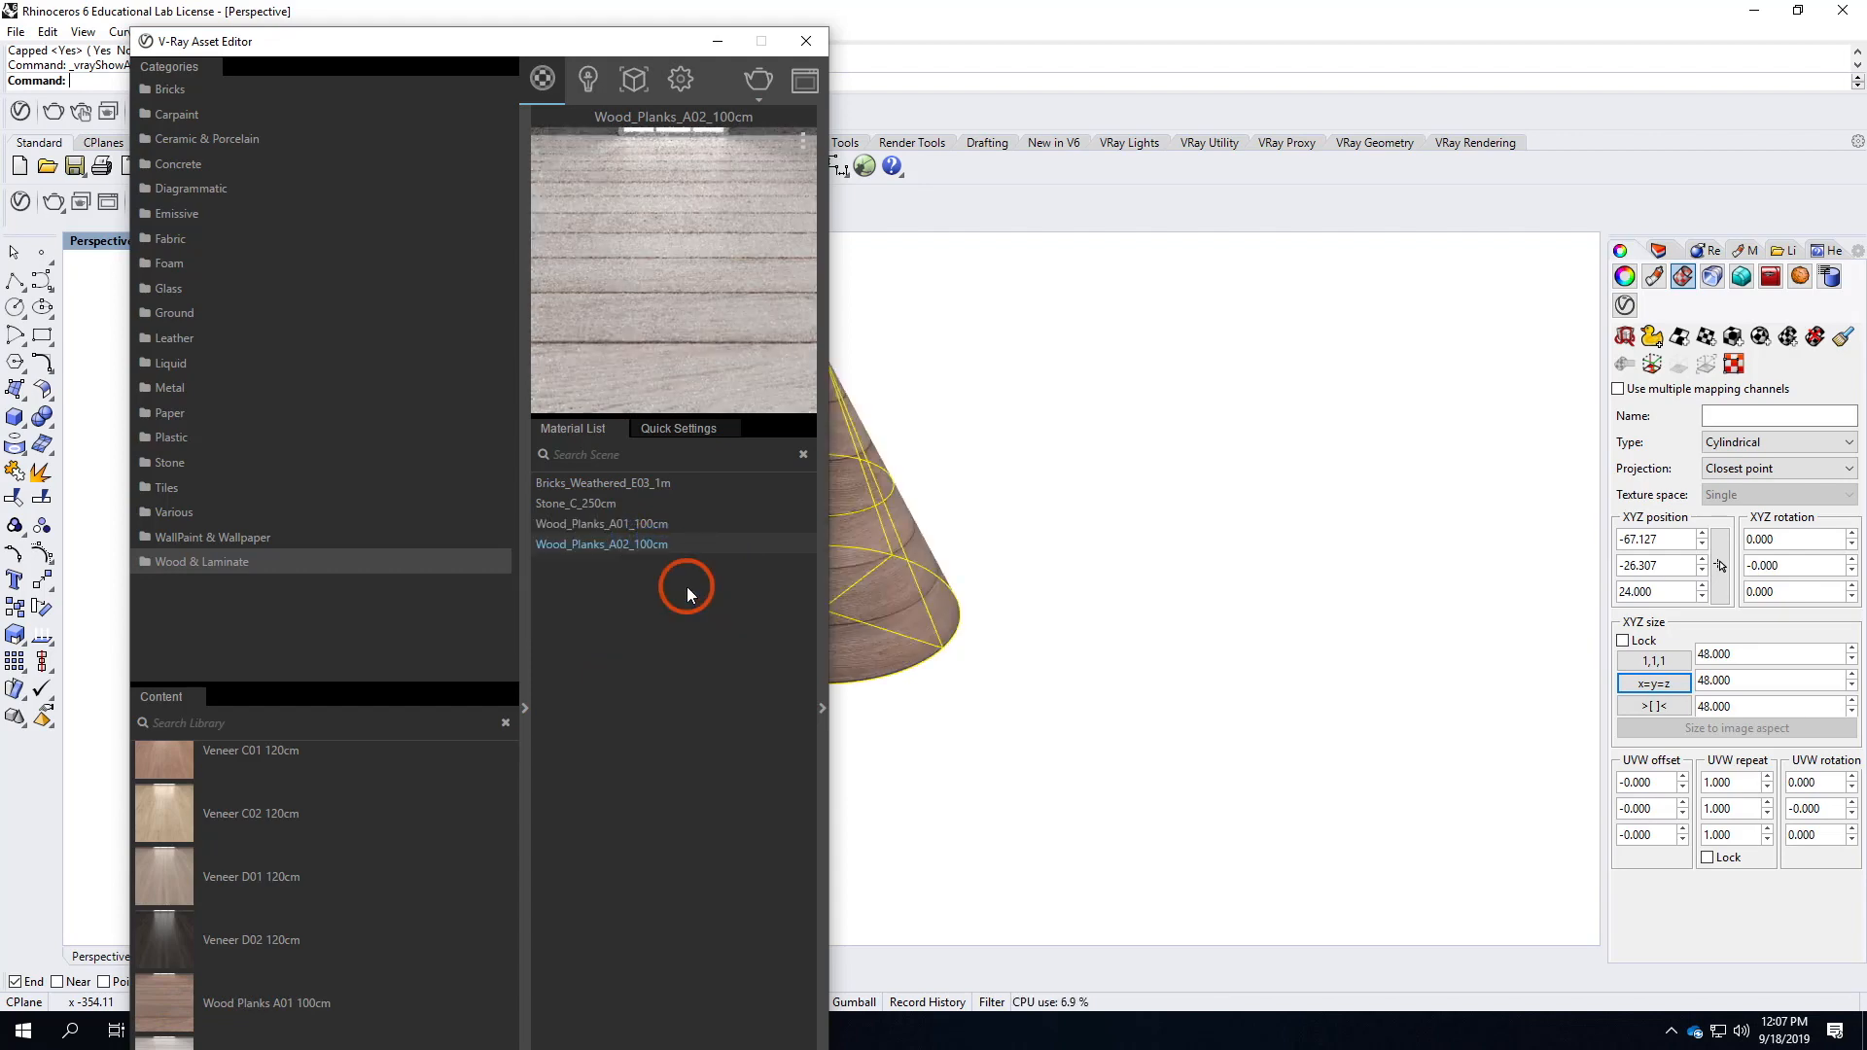
left_click(806, 42)
Lock the cone's UVW repeat values together and set the repeat to 2.0.
scroll(826, 496, "up", 3)
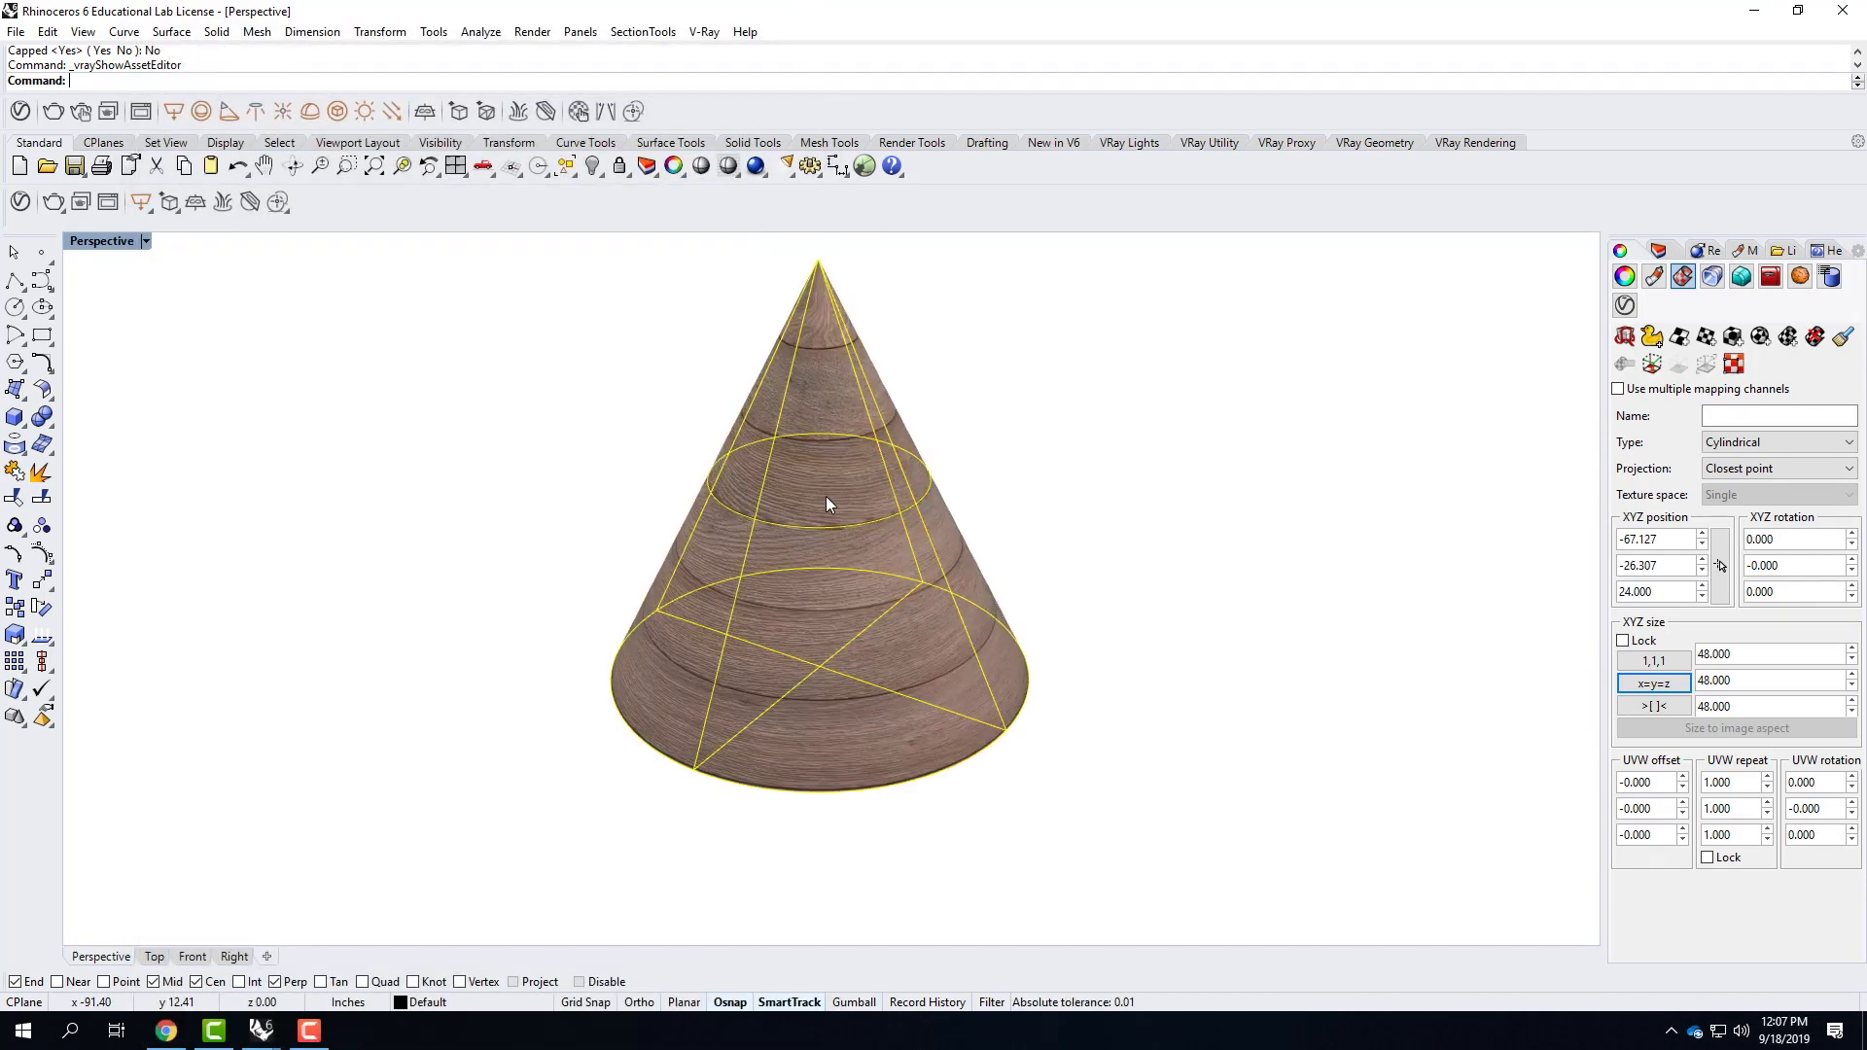
mouse_move(645, 500)
right_mouse_down()
mouse_move(854, 517)
mouse_move(1083, 471)
mouse_move(762, 504)
mouse_move(633, 492)
mouse_move(641, 517)
right_mouse_up()
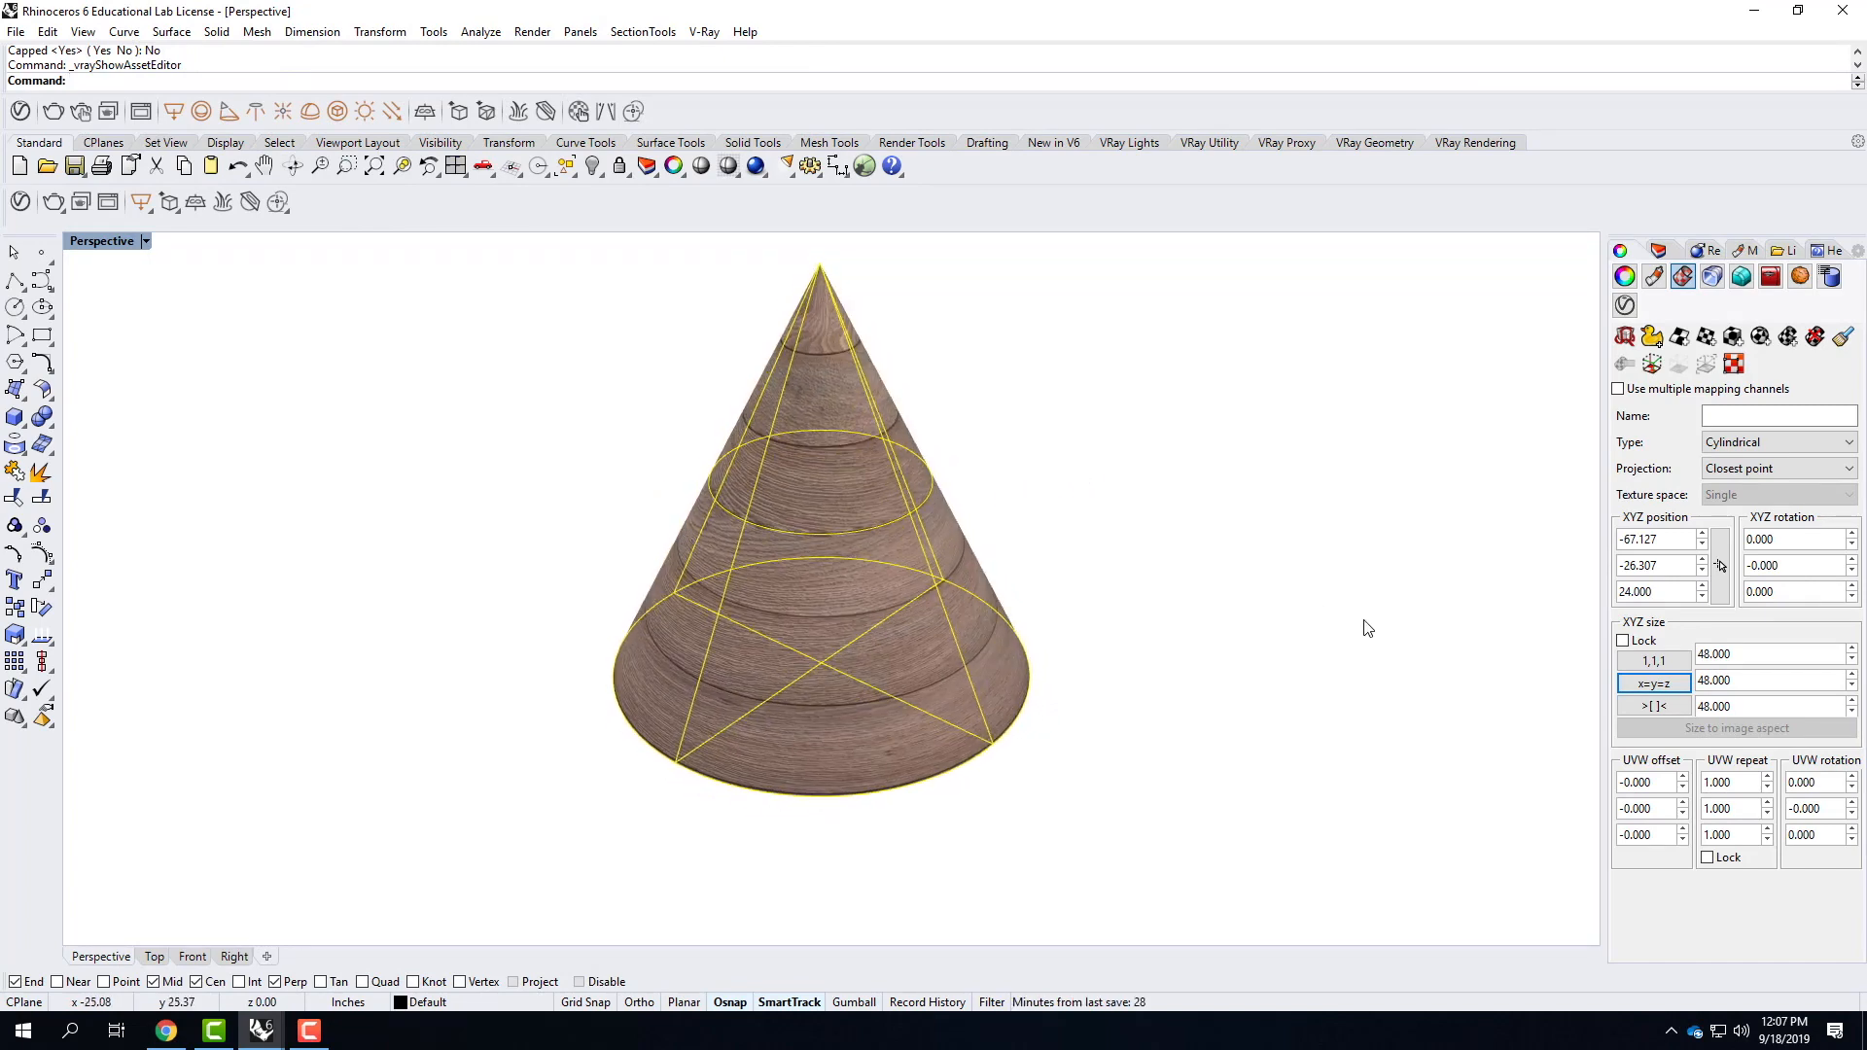
left_click(1707, 856)
double_click(1747, 782)
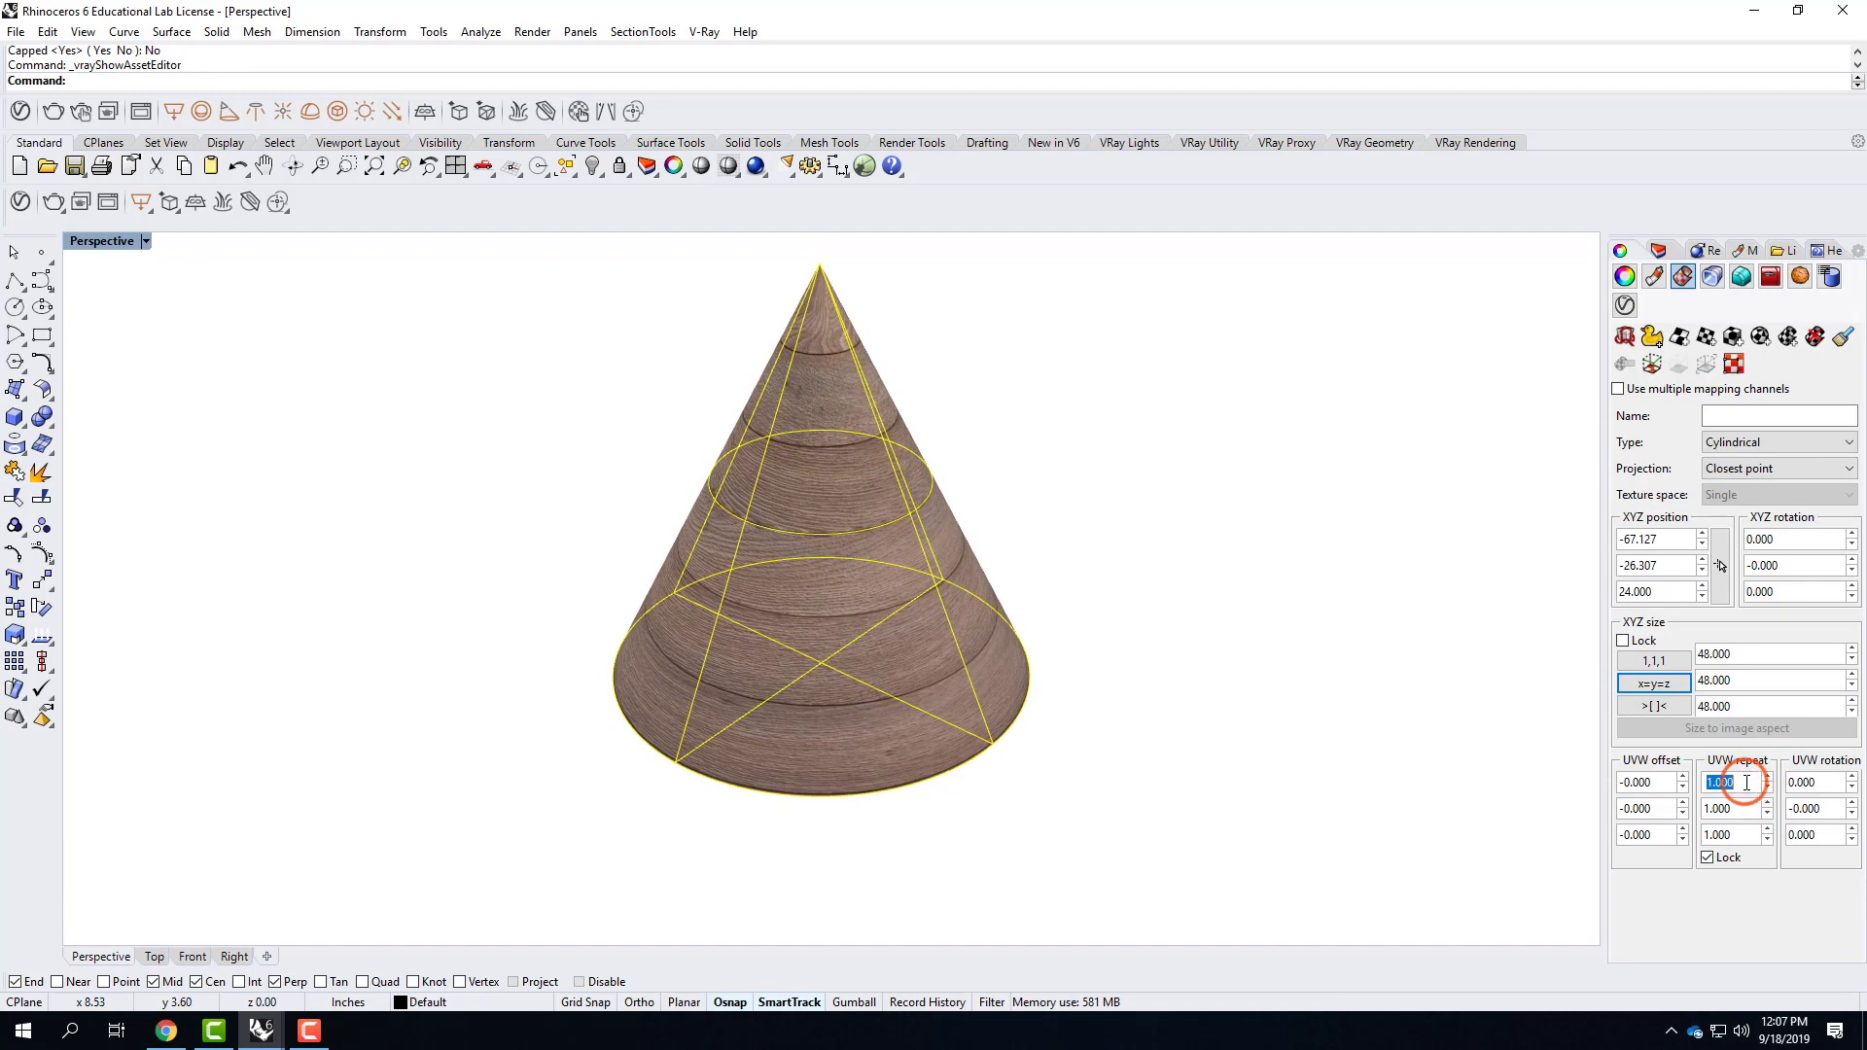
type("2.0")
key("Tab")
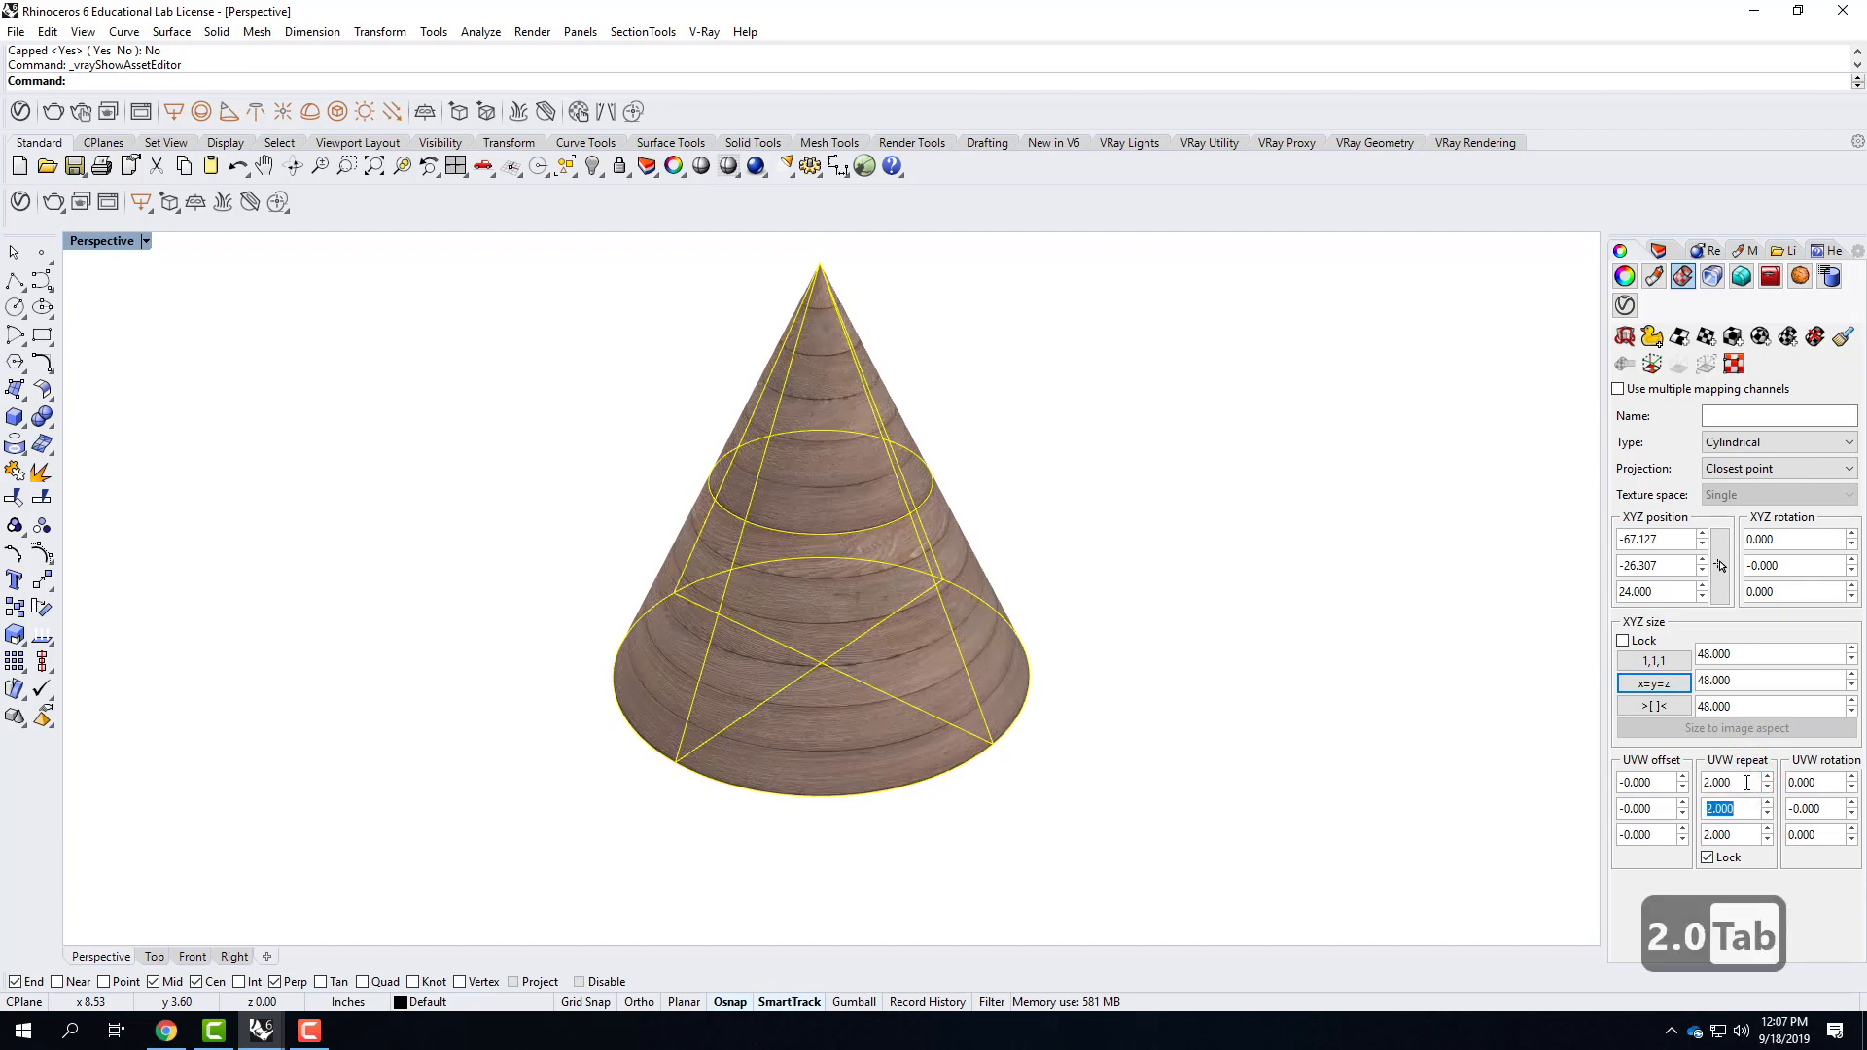
Deselect the cone and examine the wood planks around its surface and near its tip.
left_click(992, 520)
right_click_drag(992, 520, 924, 455)
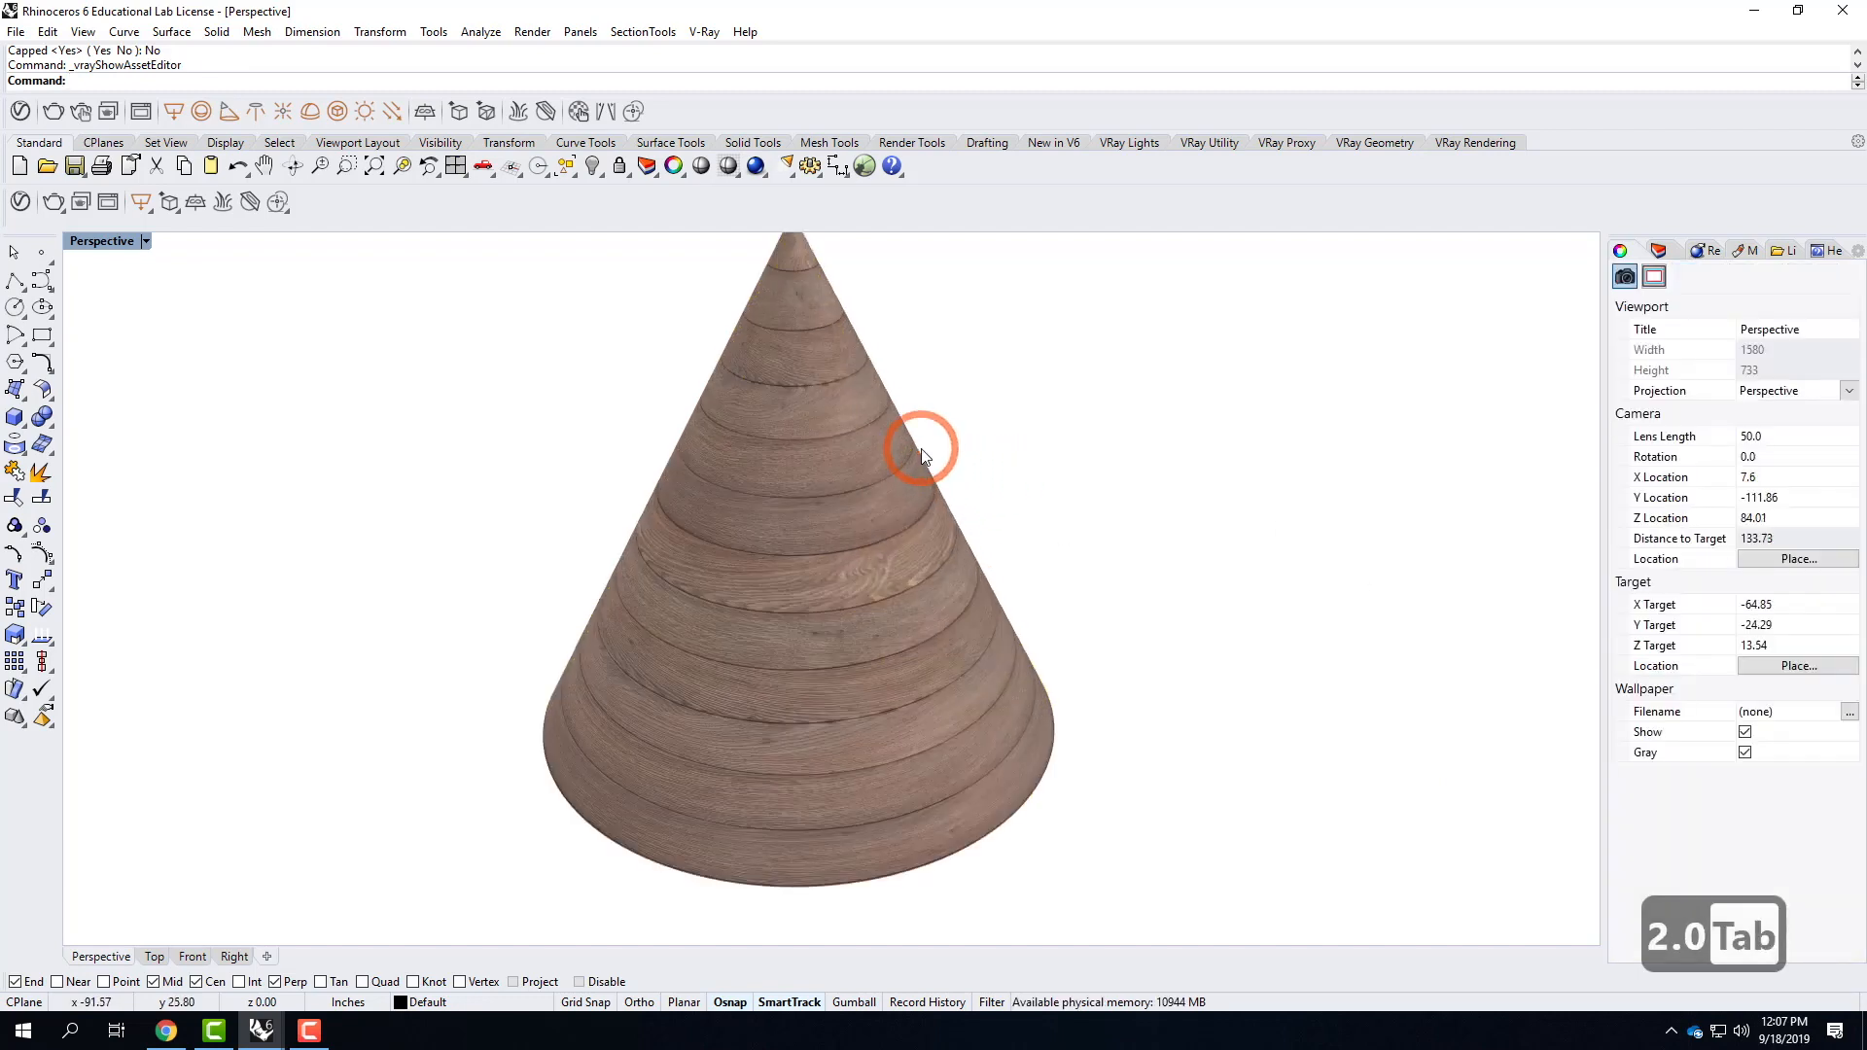
scroll(924, 455, "up", 2)
right_click_drag(1158, 593, 1417, 645)
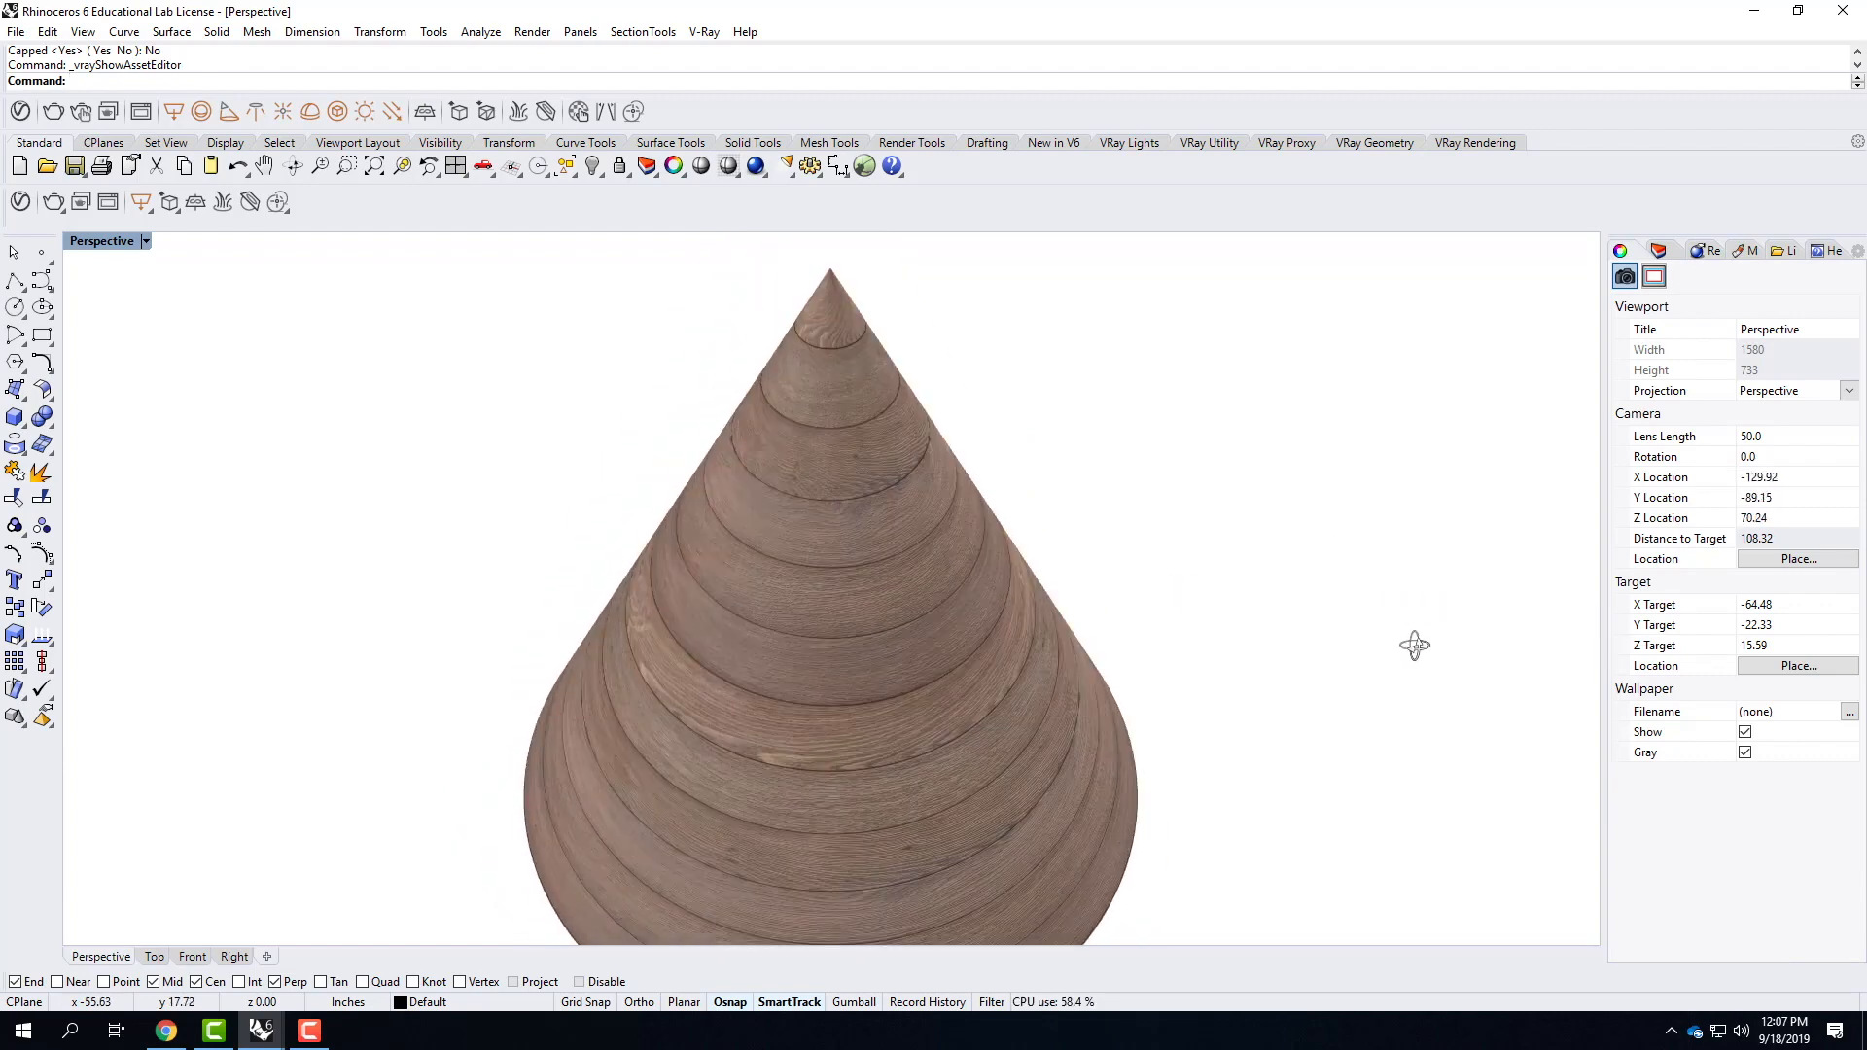
scroll(817, 317, "up", 2)
scroll(816, 318, "up", 8)
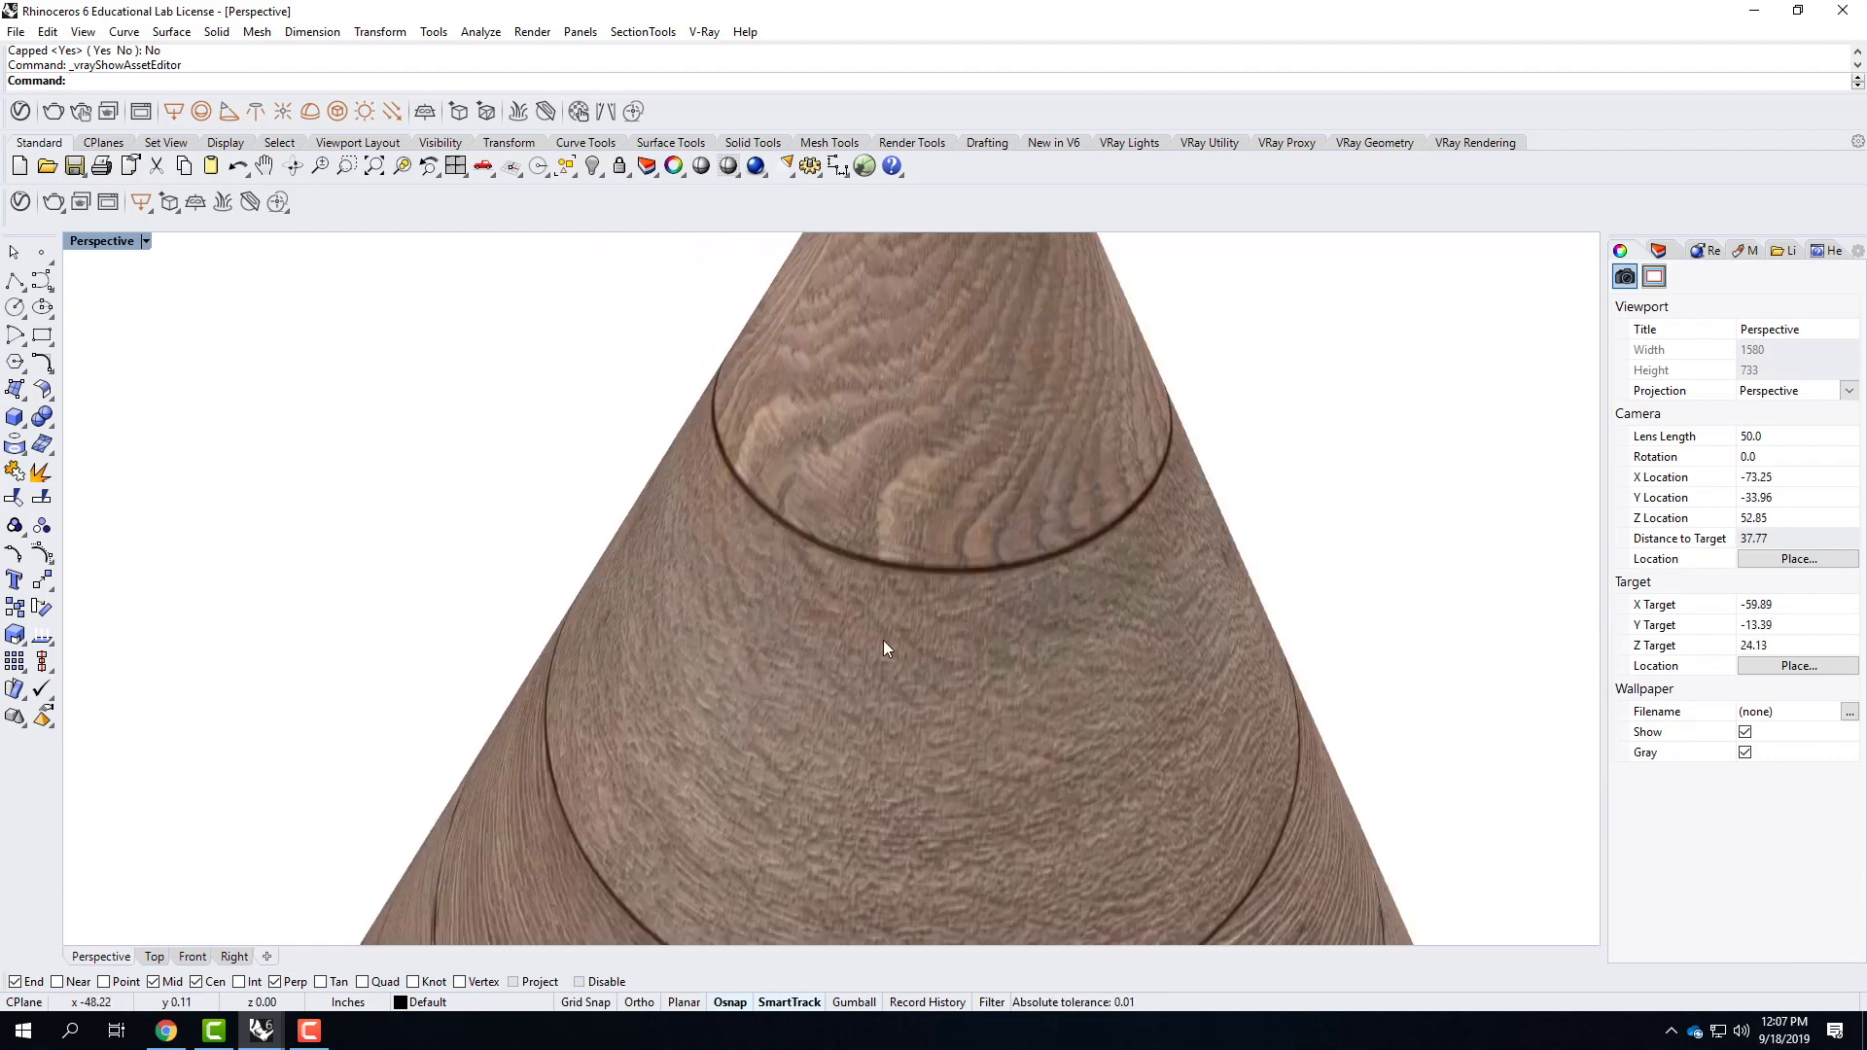
scroll(834, 530, "down", 10)
right_click_drag(842, 496, 948, 545)
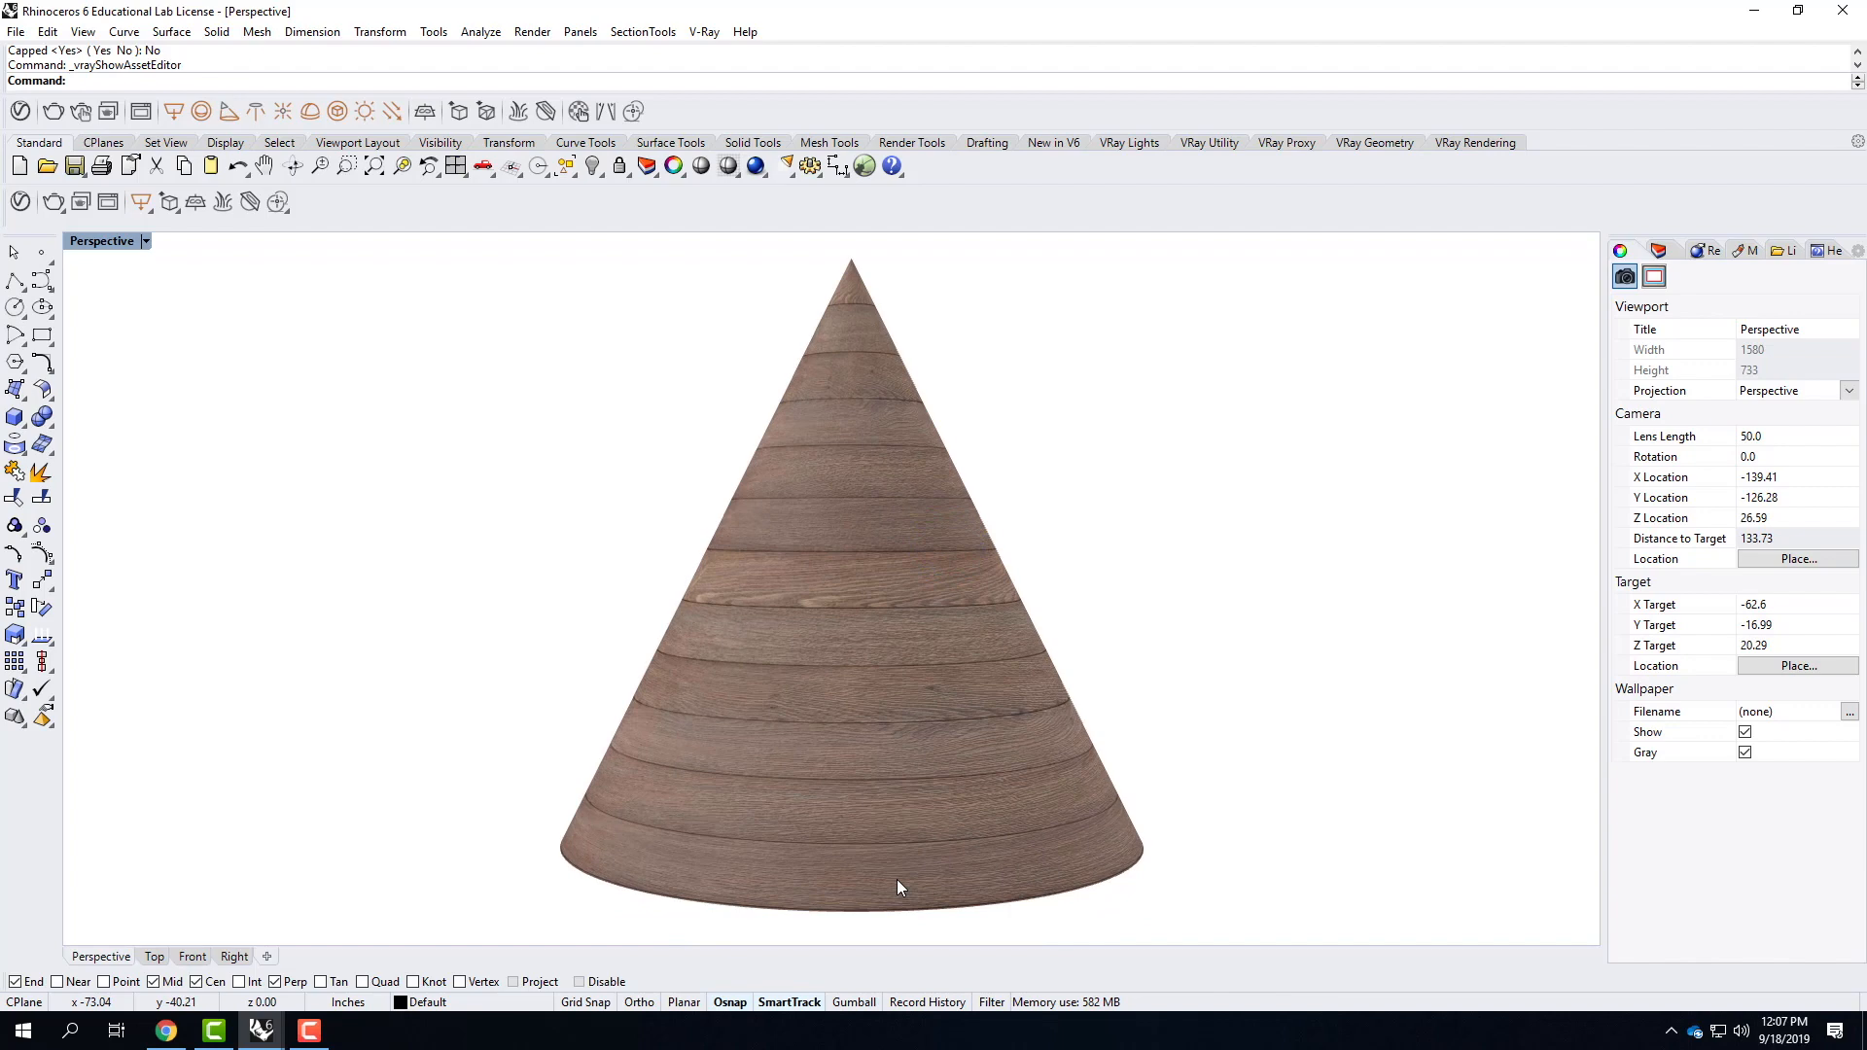
Show all hidden objects again and review the mapped materials on every shape.
type("show")
key("Return")
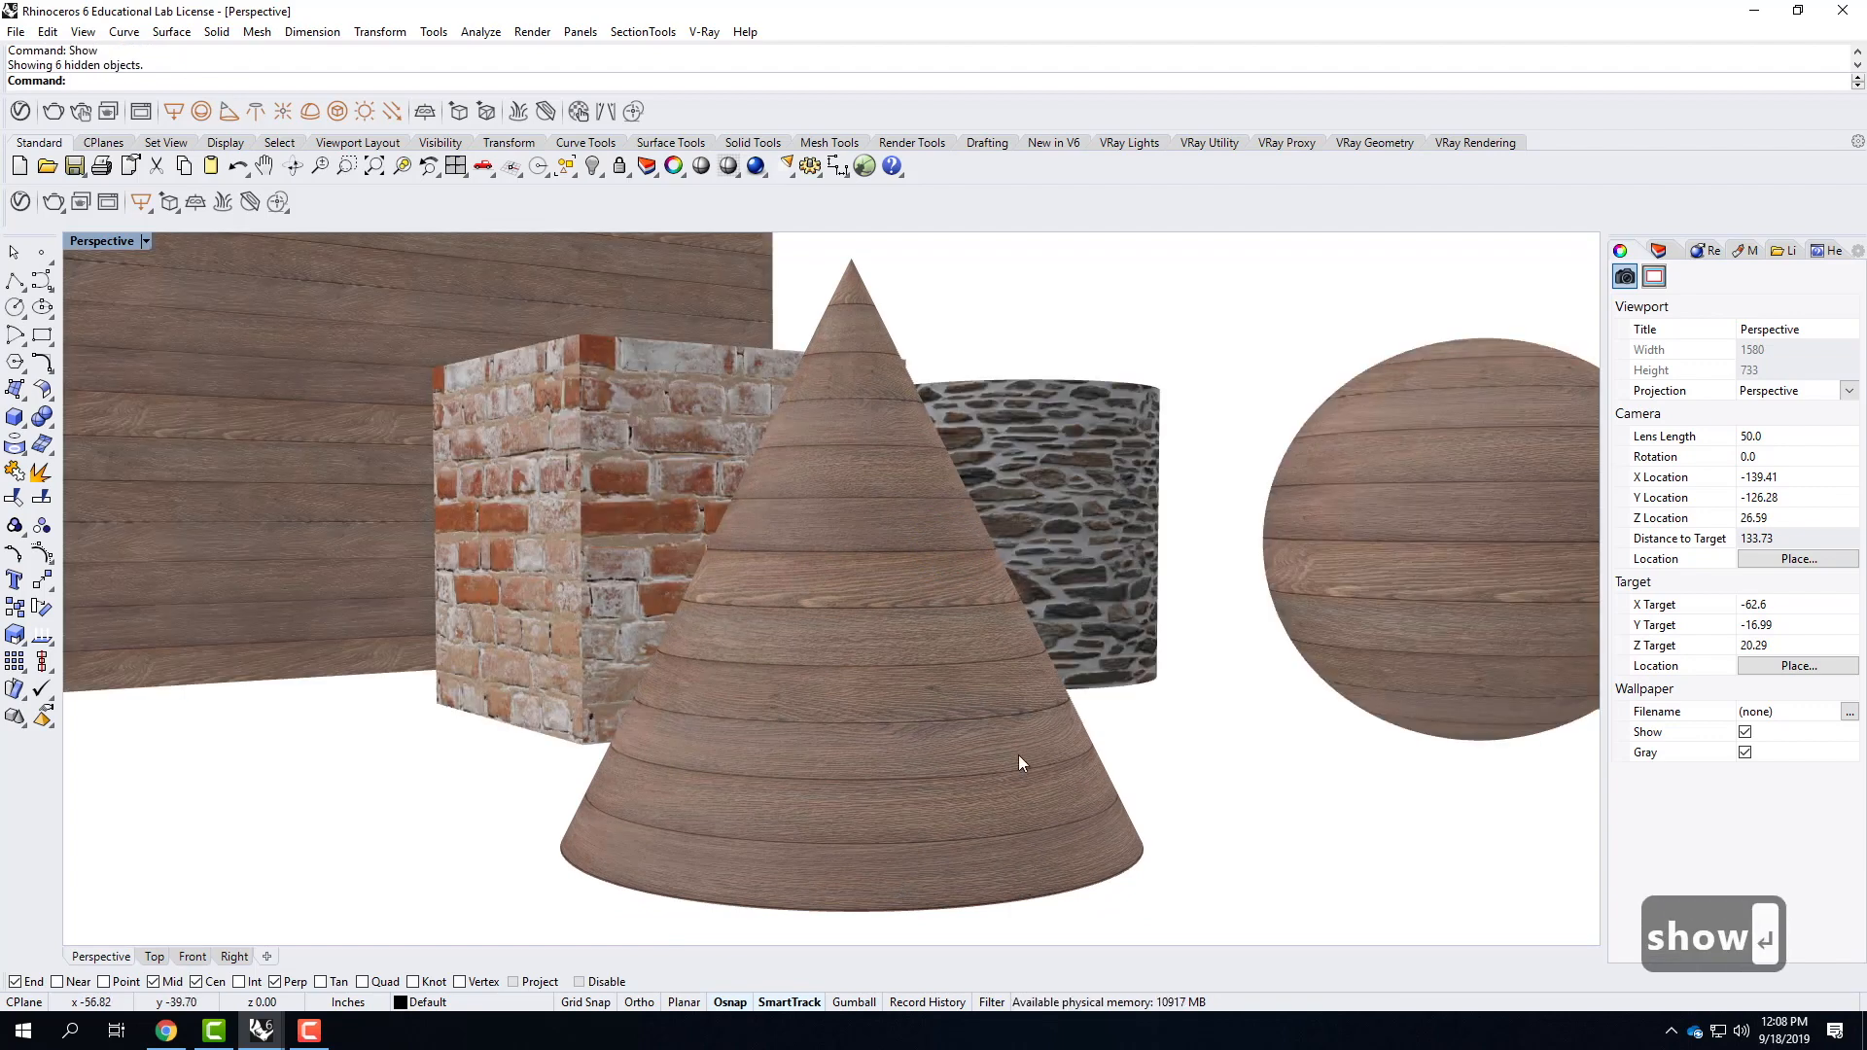
scroll(1005, 724, "down", 4)
right_click_drag(1127, 617, 1032, 737)
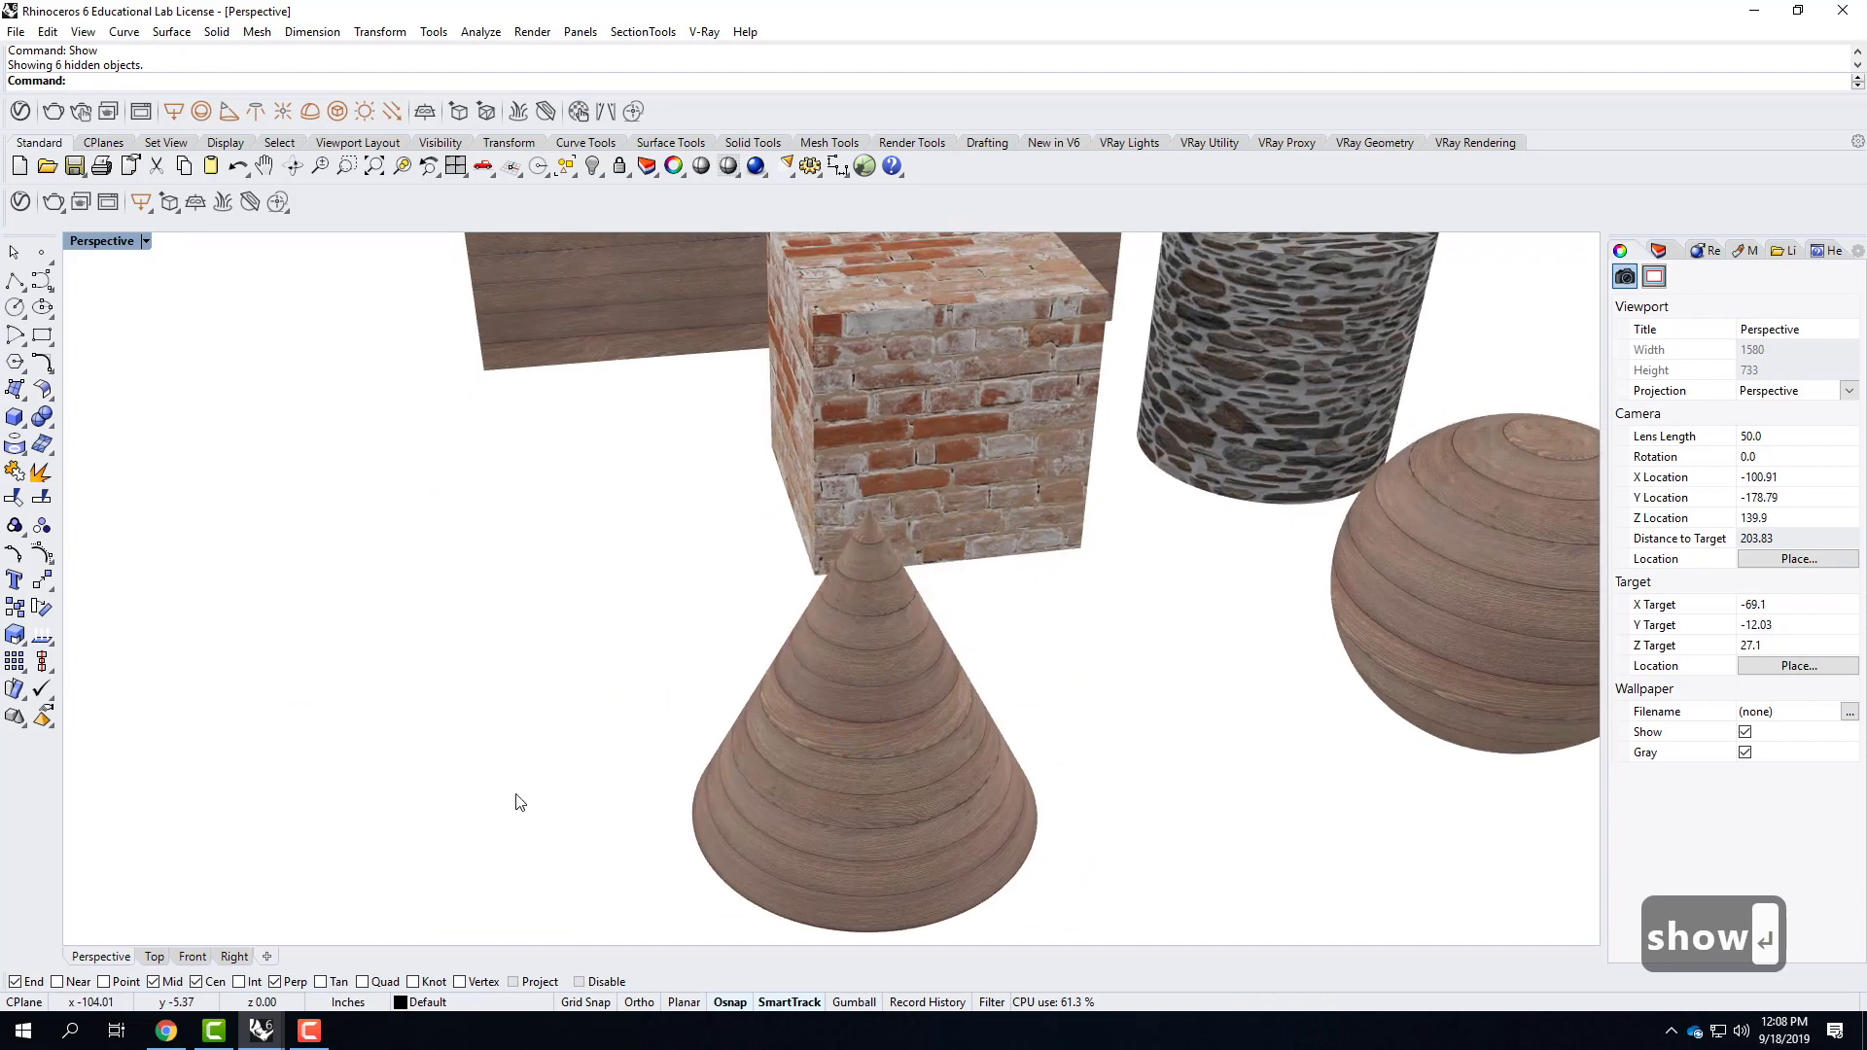
scroll(1003, 468, "down", 4)
scroll(1003, 468, "up", 3)
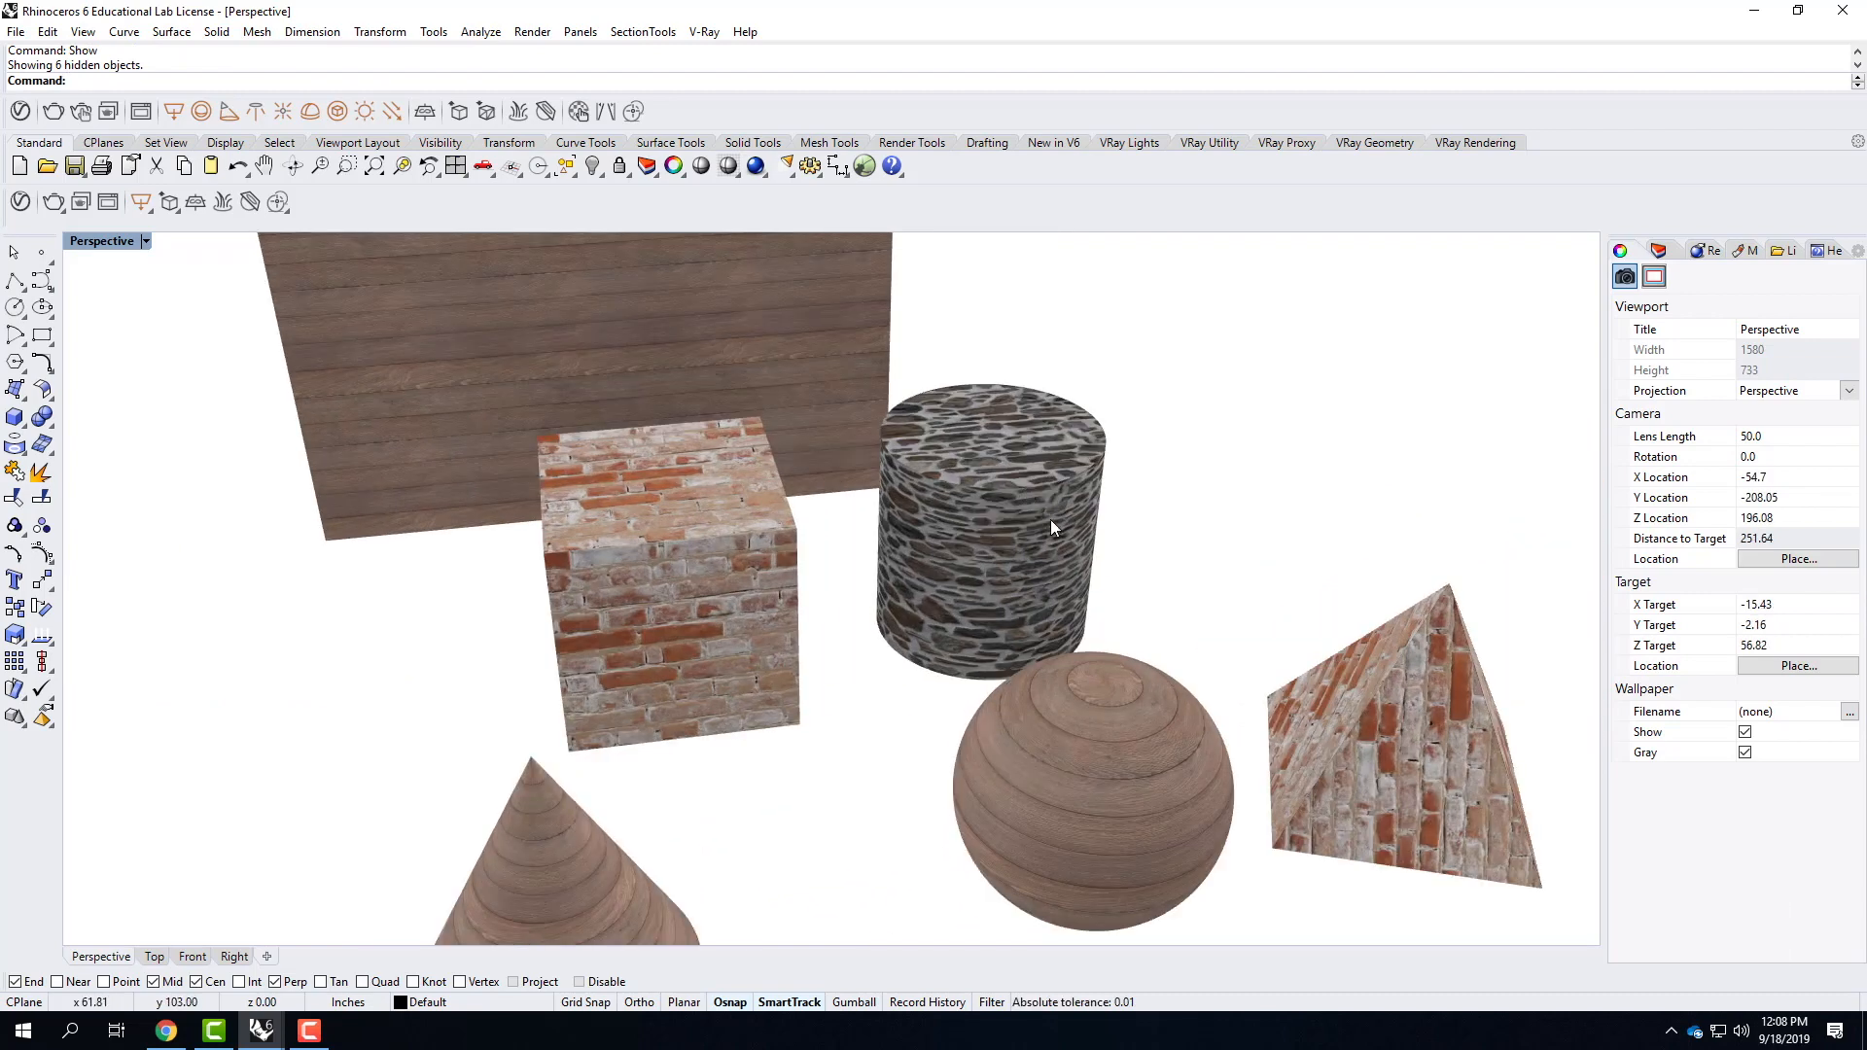
Hide the cone, sphere, pyramid, cylinder and wood wall, leaving only the brick cube in view.
right_click_drag(1187, 574, 912, 562)
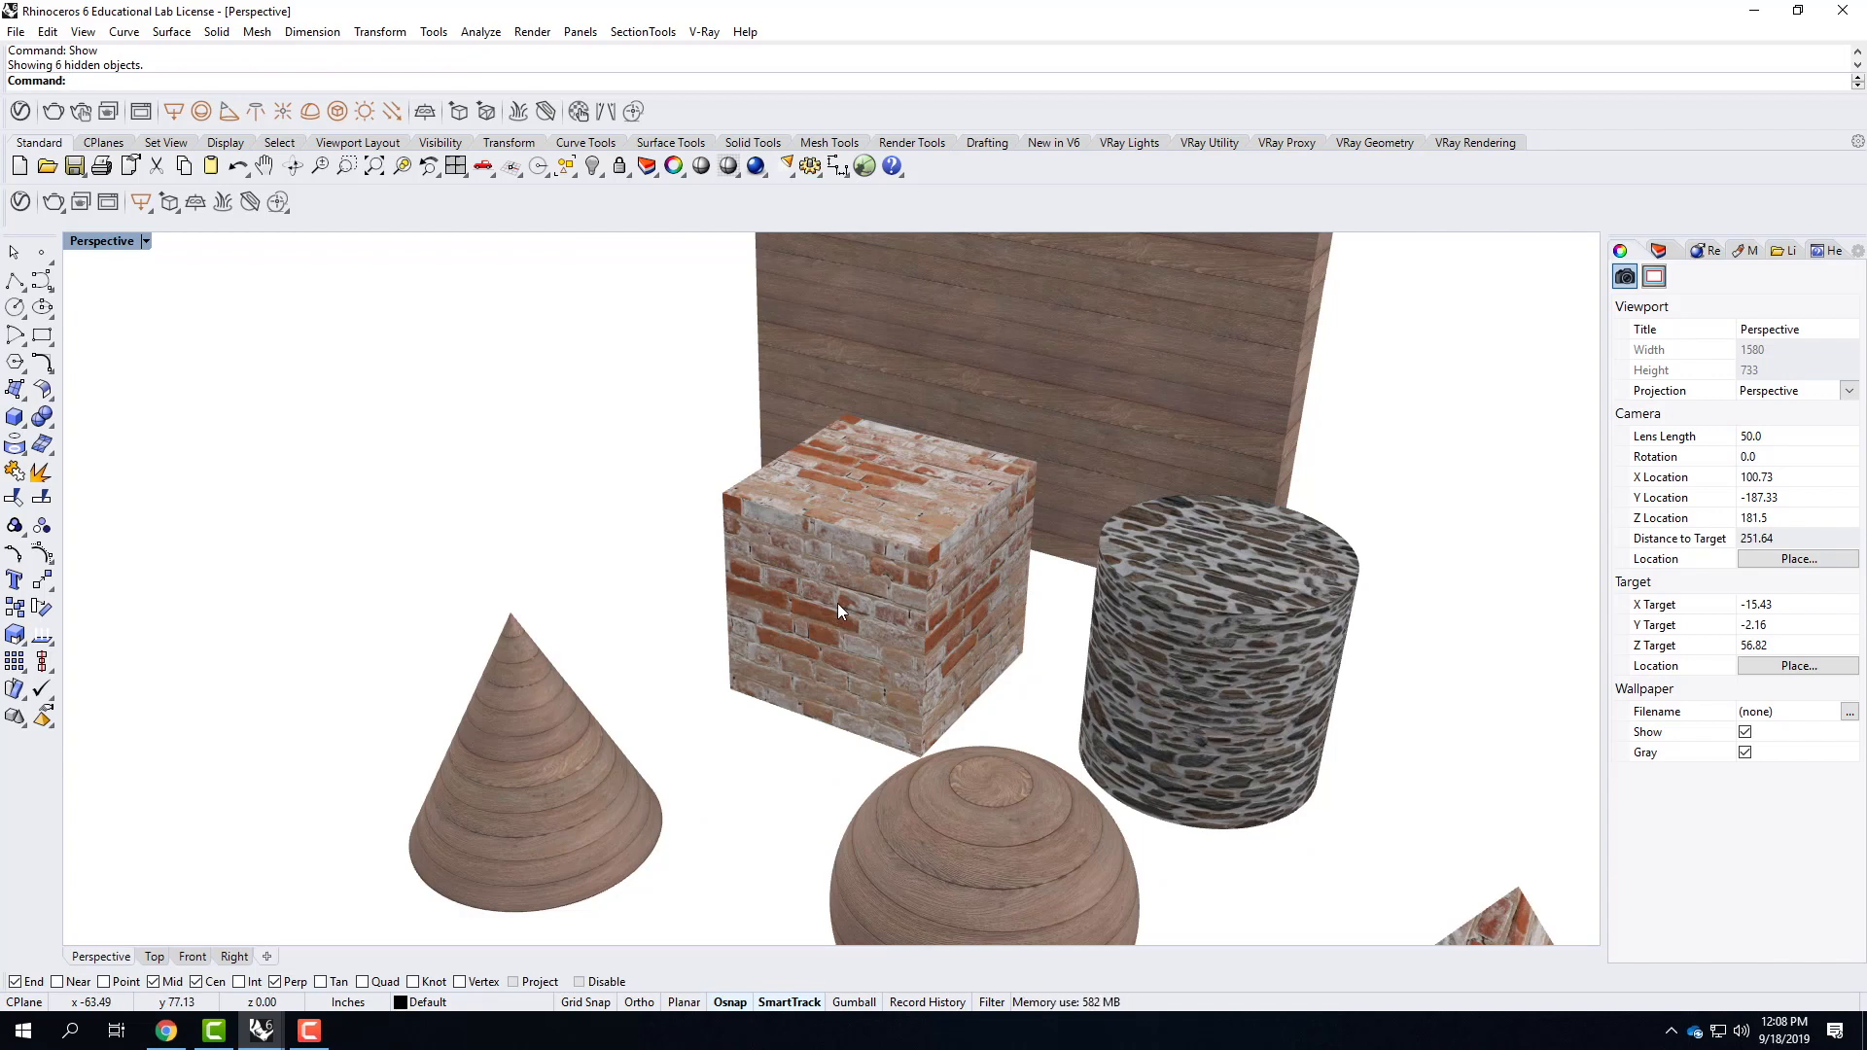
scroll(610, 680, "down", 6)
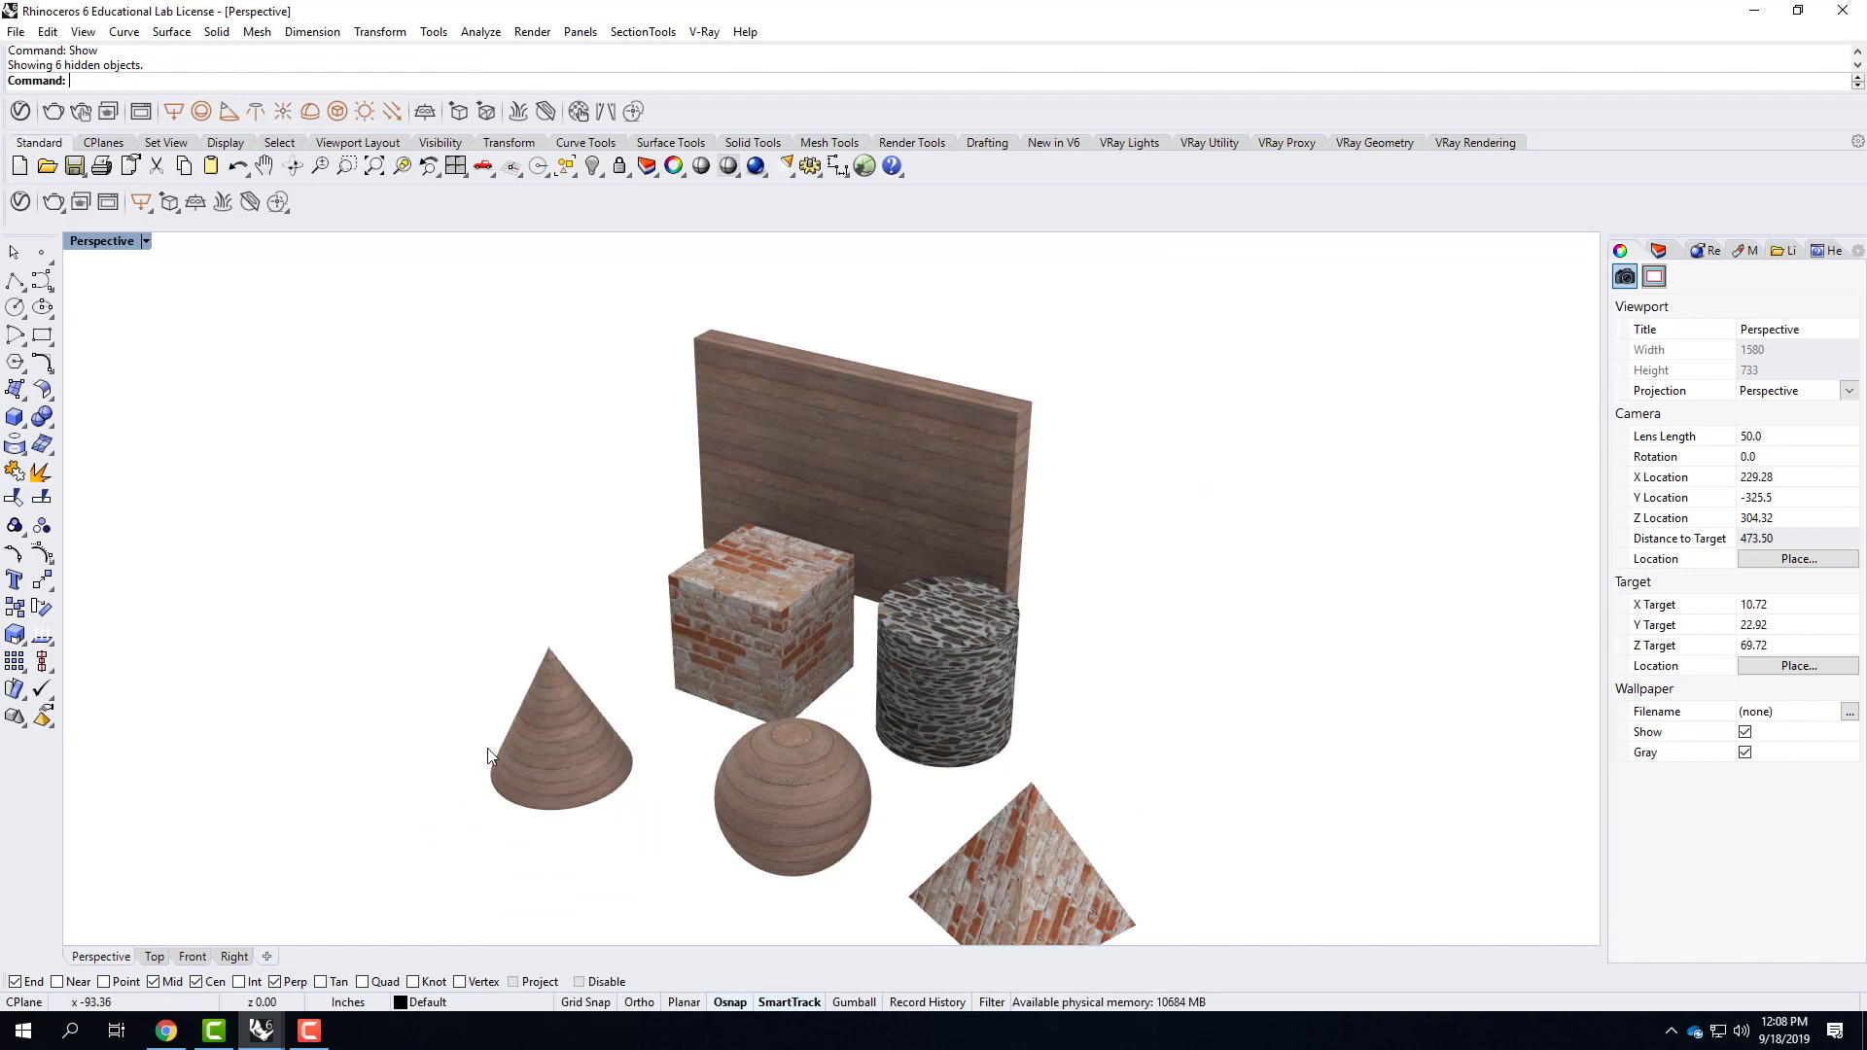
left_click(554, 733)
left_click(775, 824, "shift")
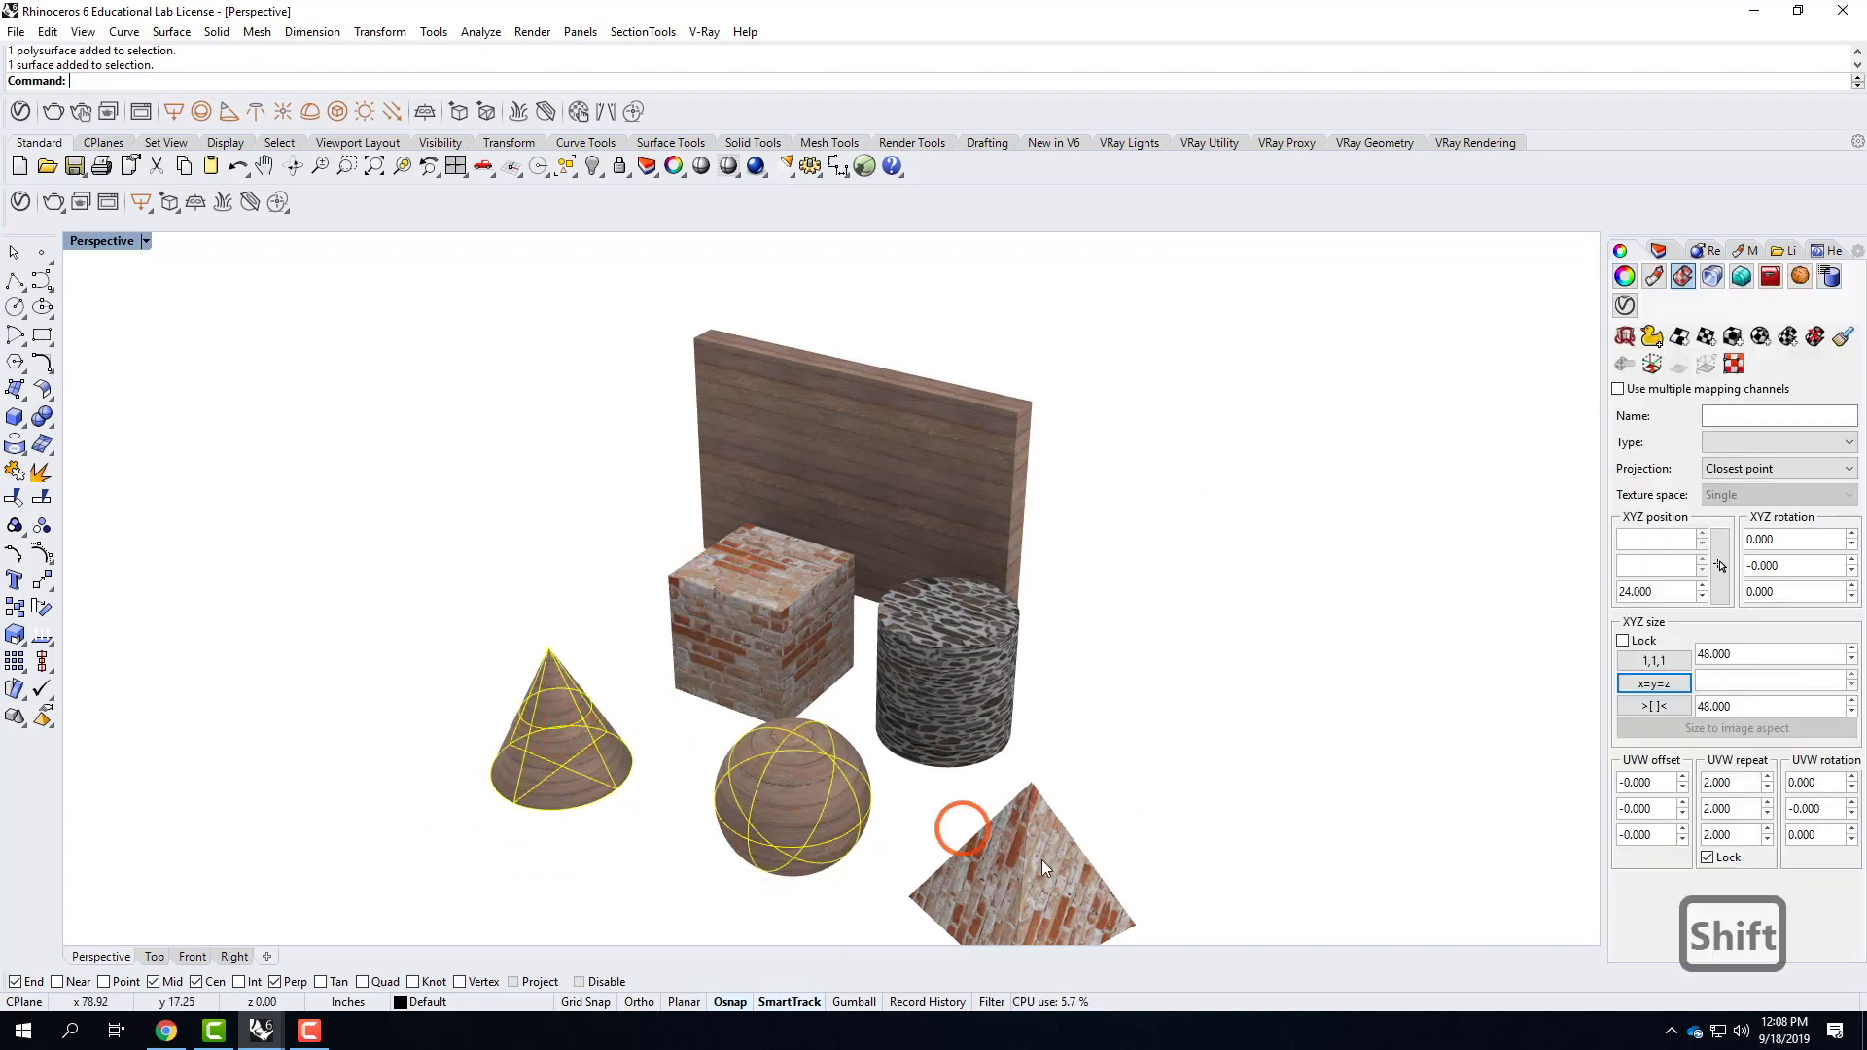
left_click(1042, 859, "shift")
left_click(972, 685, "shift")
left_click(975, 530, "shift")
type("hide")
key("Return")
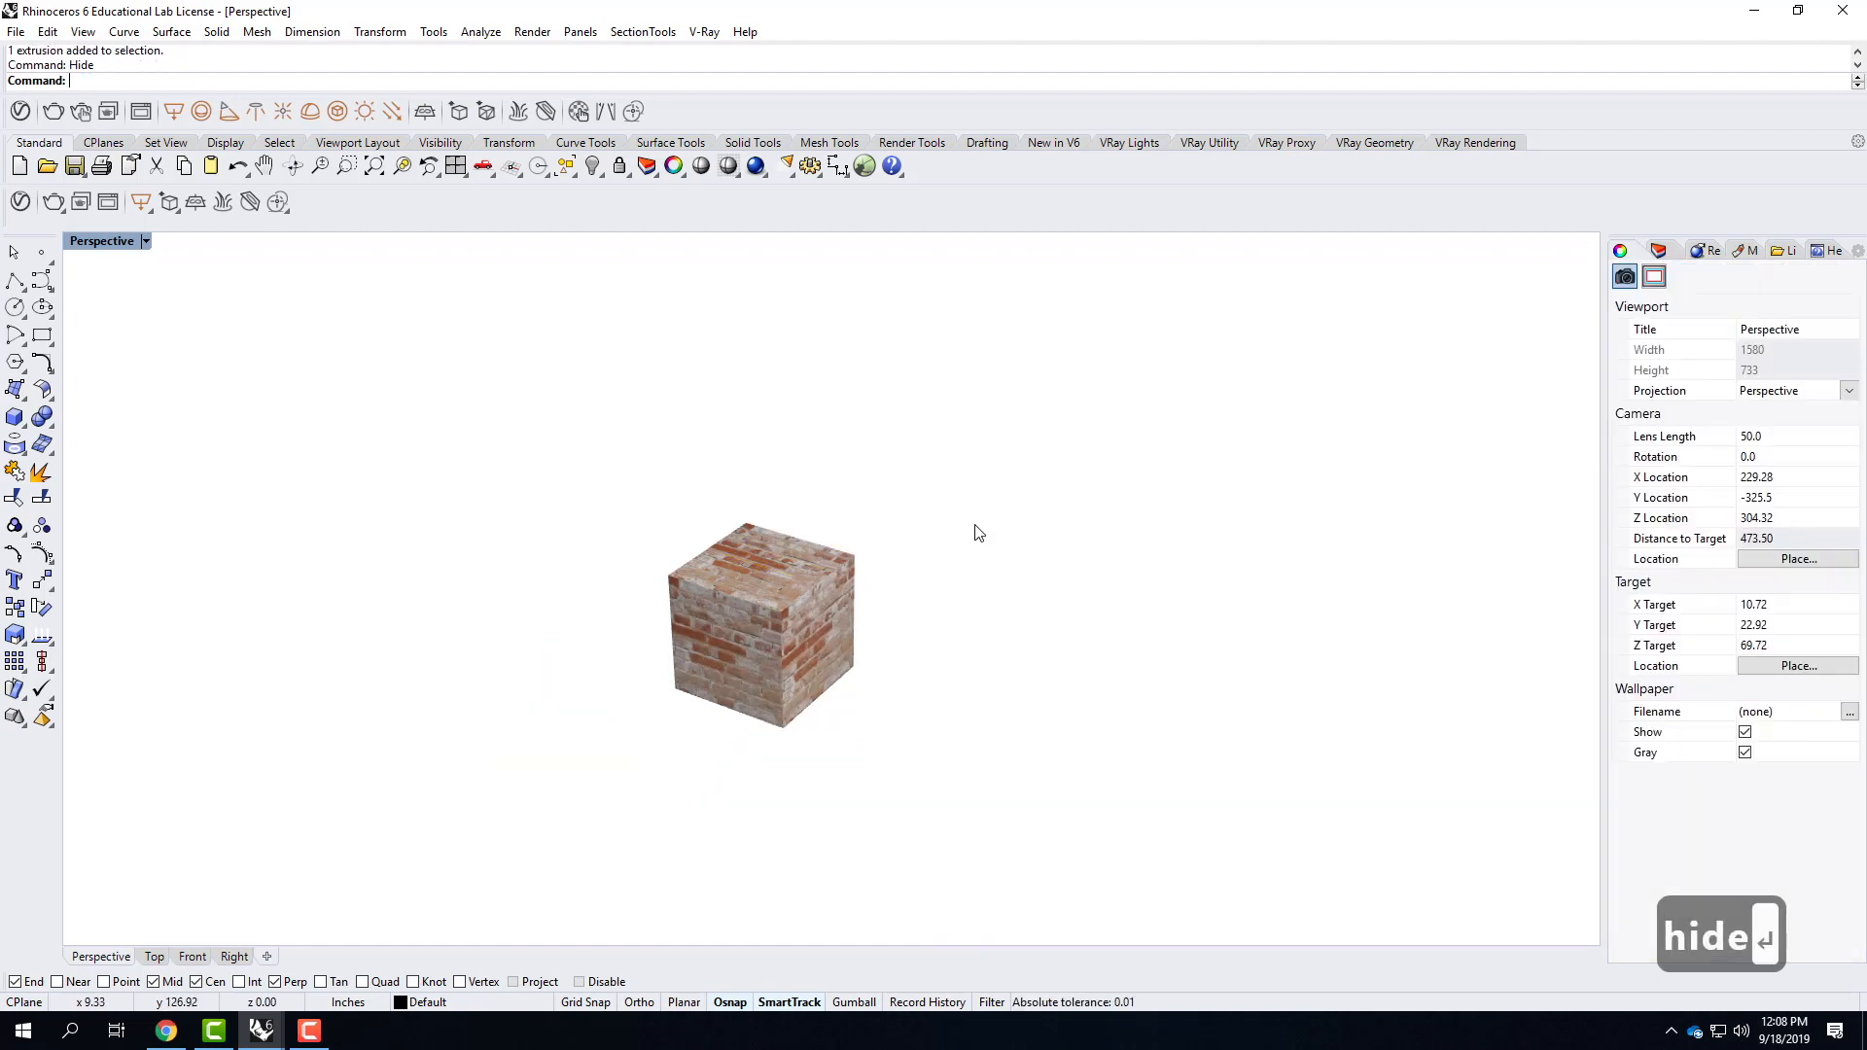
Zoom to the brick cube and show its box mapping widget on mapping channel 1.
left_click(781, 549)
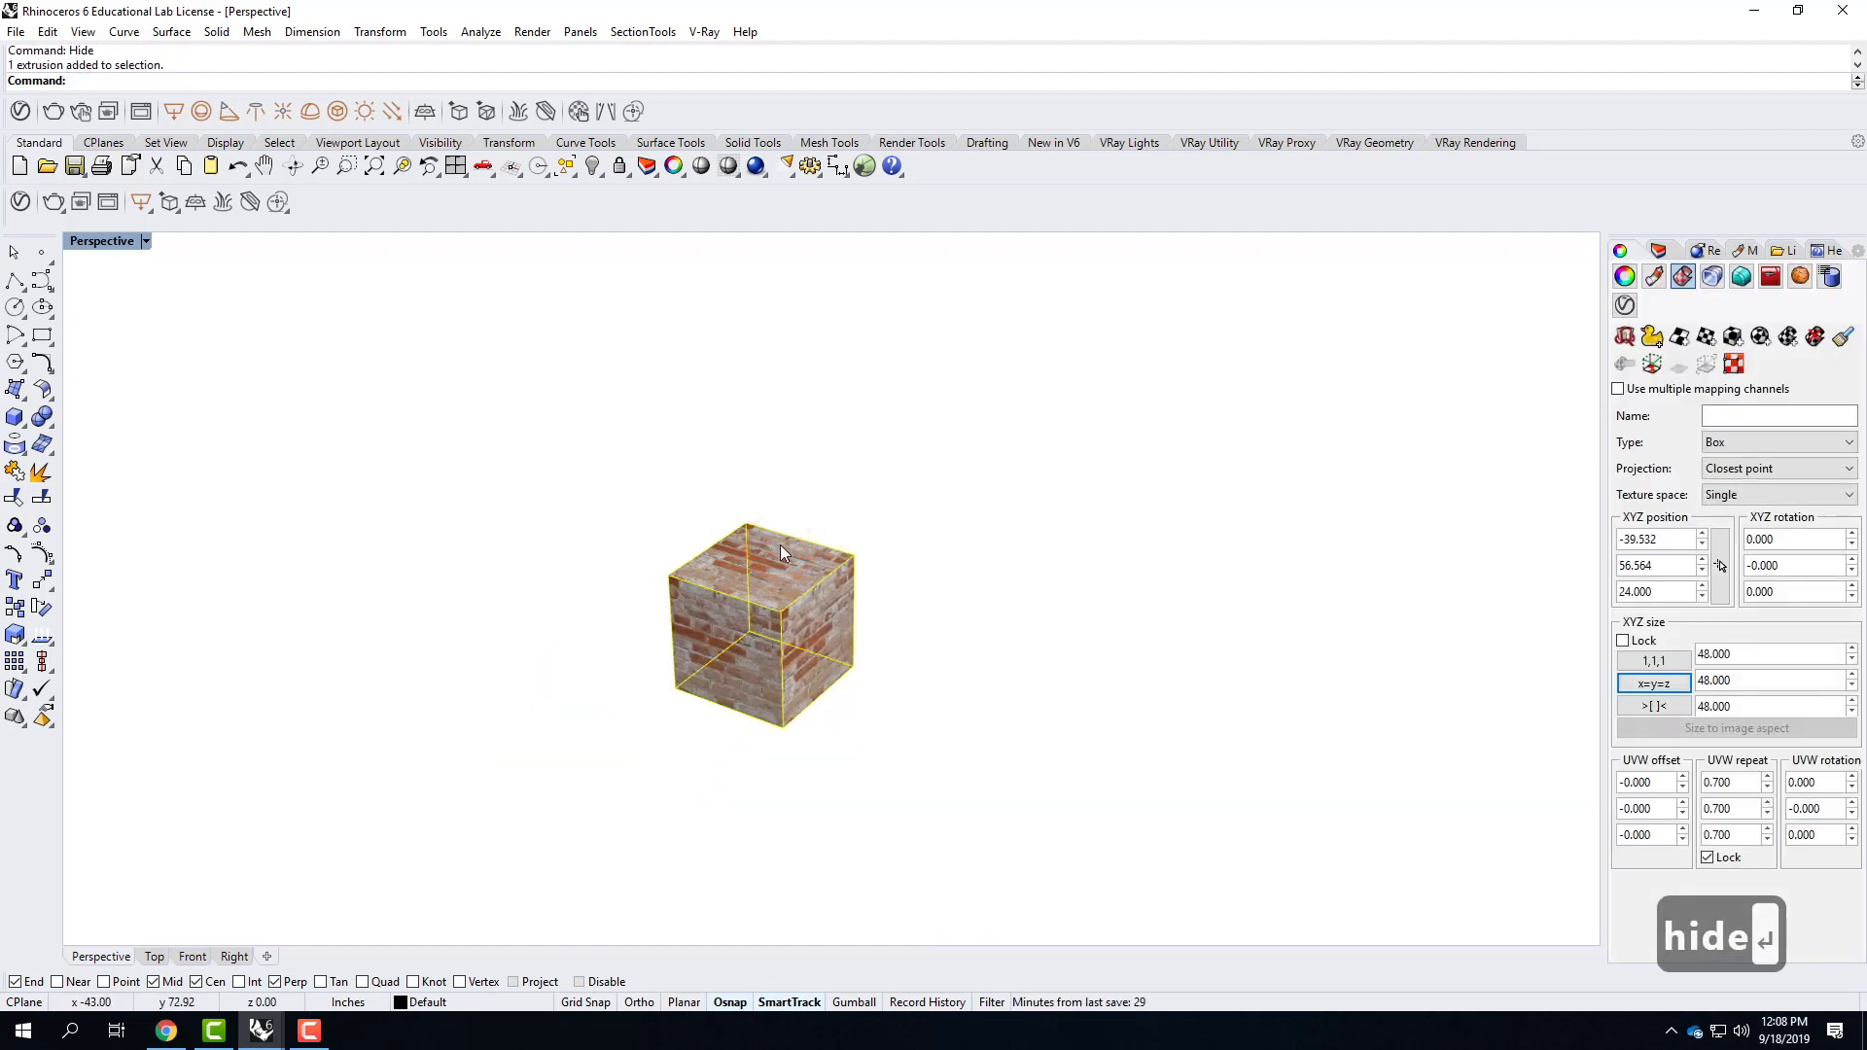
type("z")
key("Return")
type("s")
key("Return")
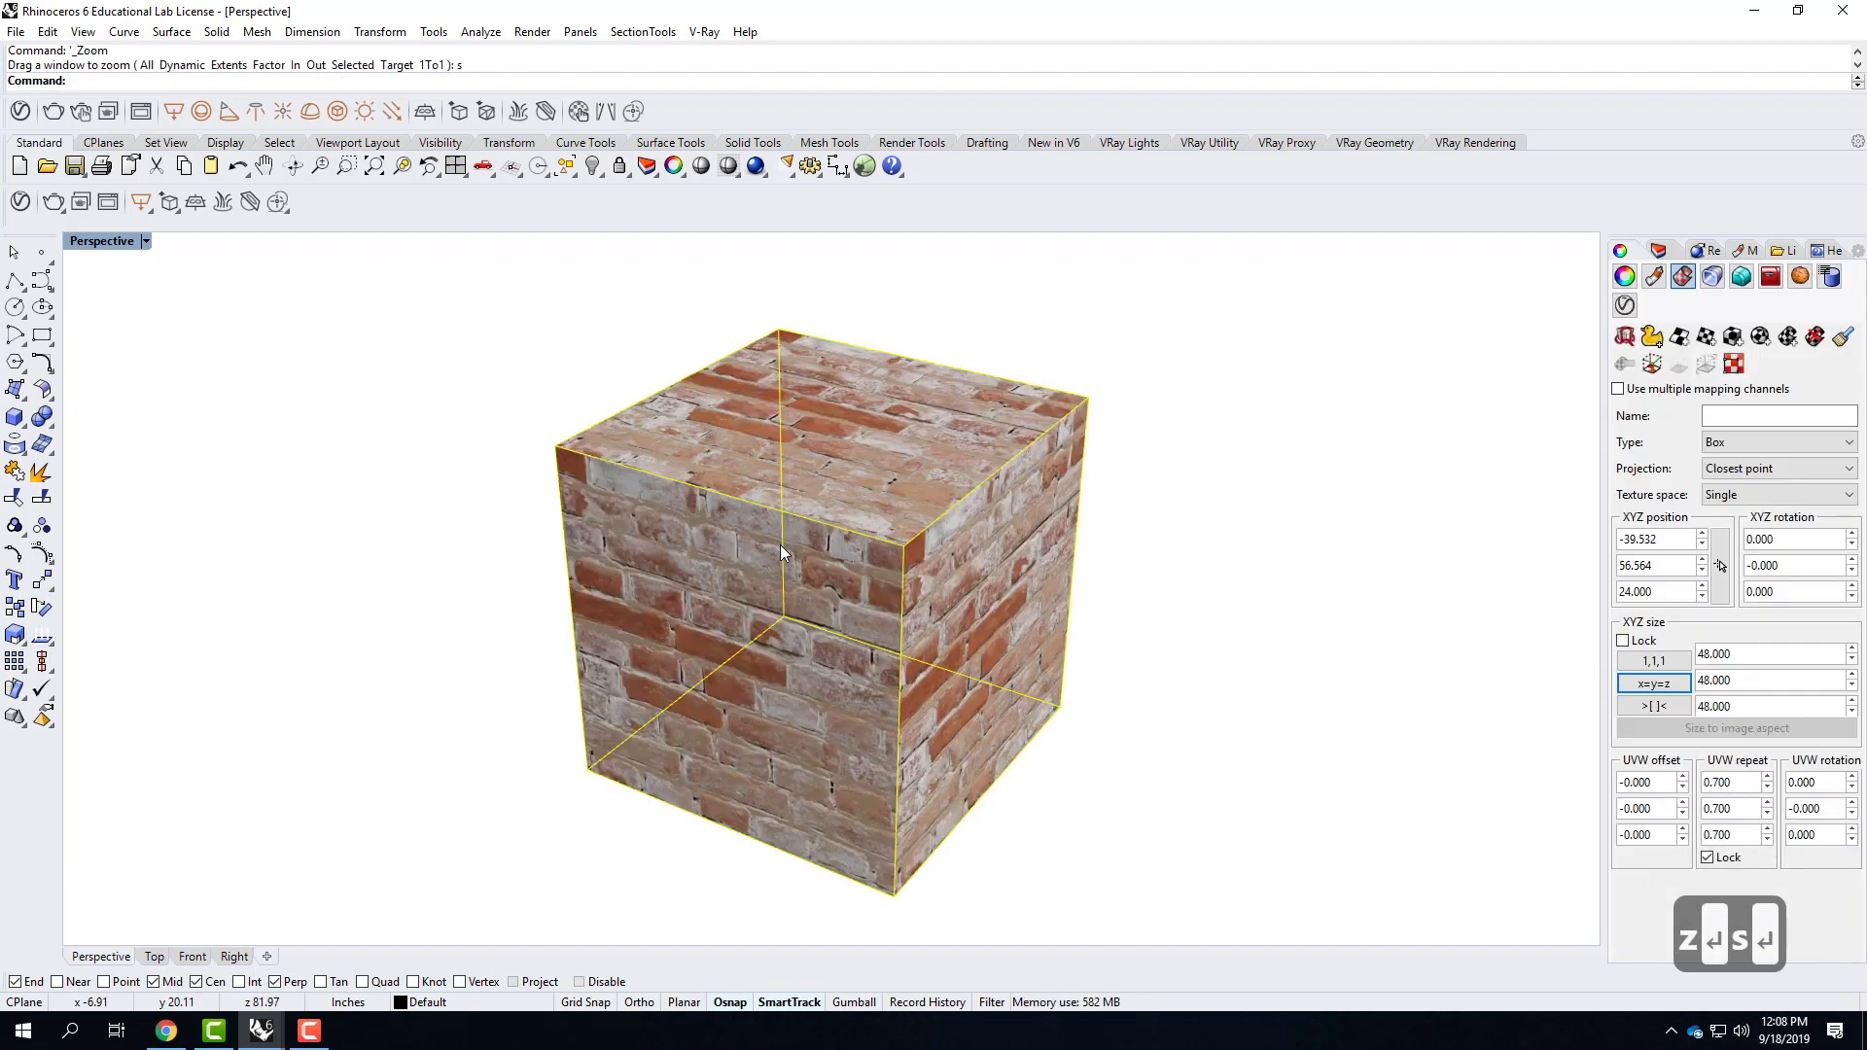
left_click(1179, 472)
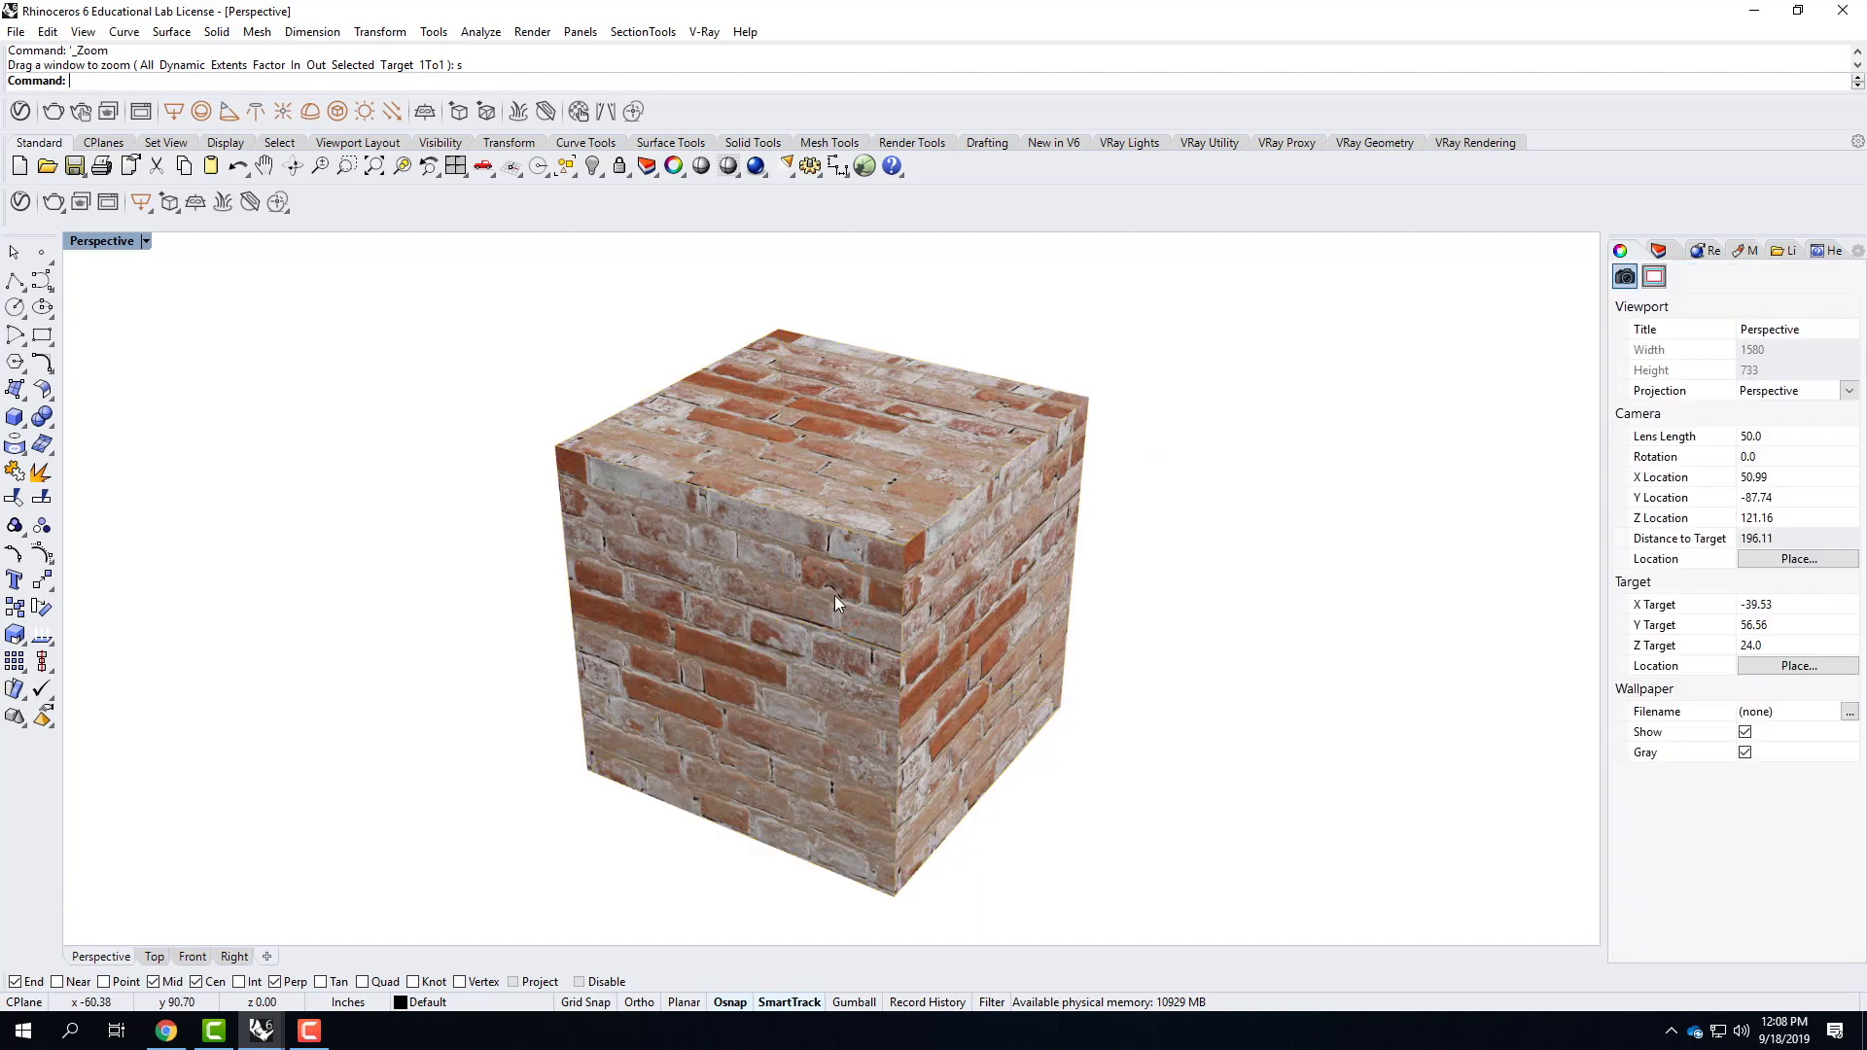
left_click(834, 596)
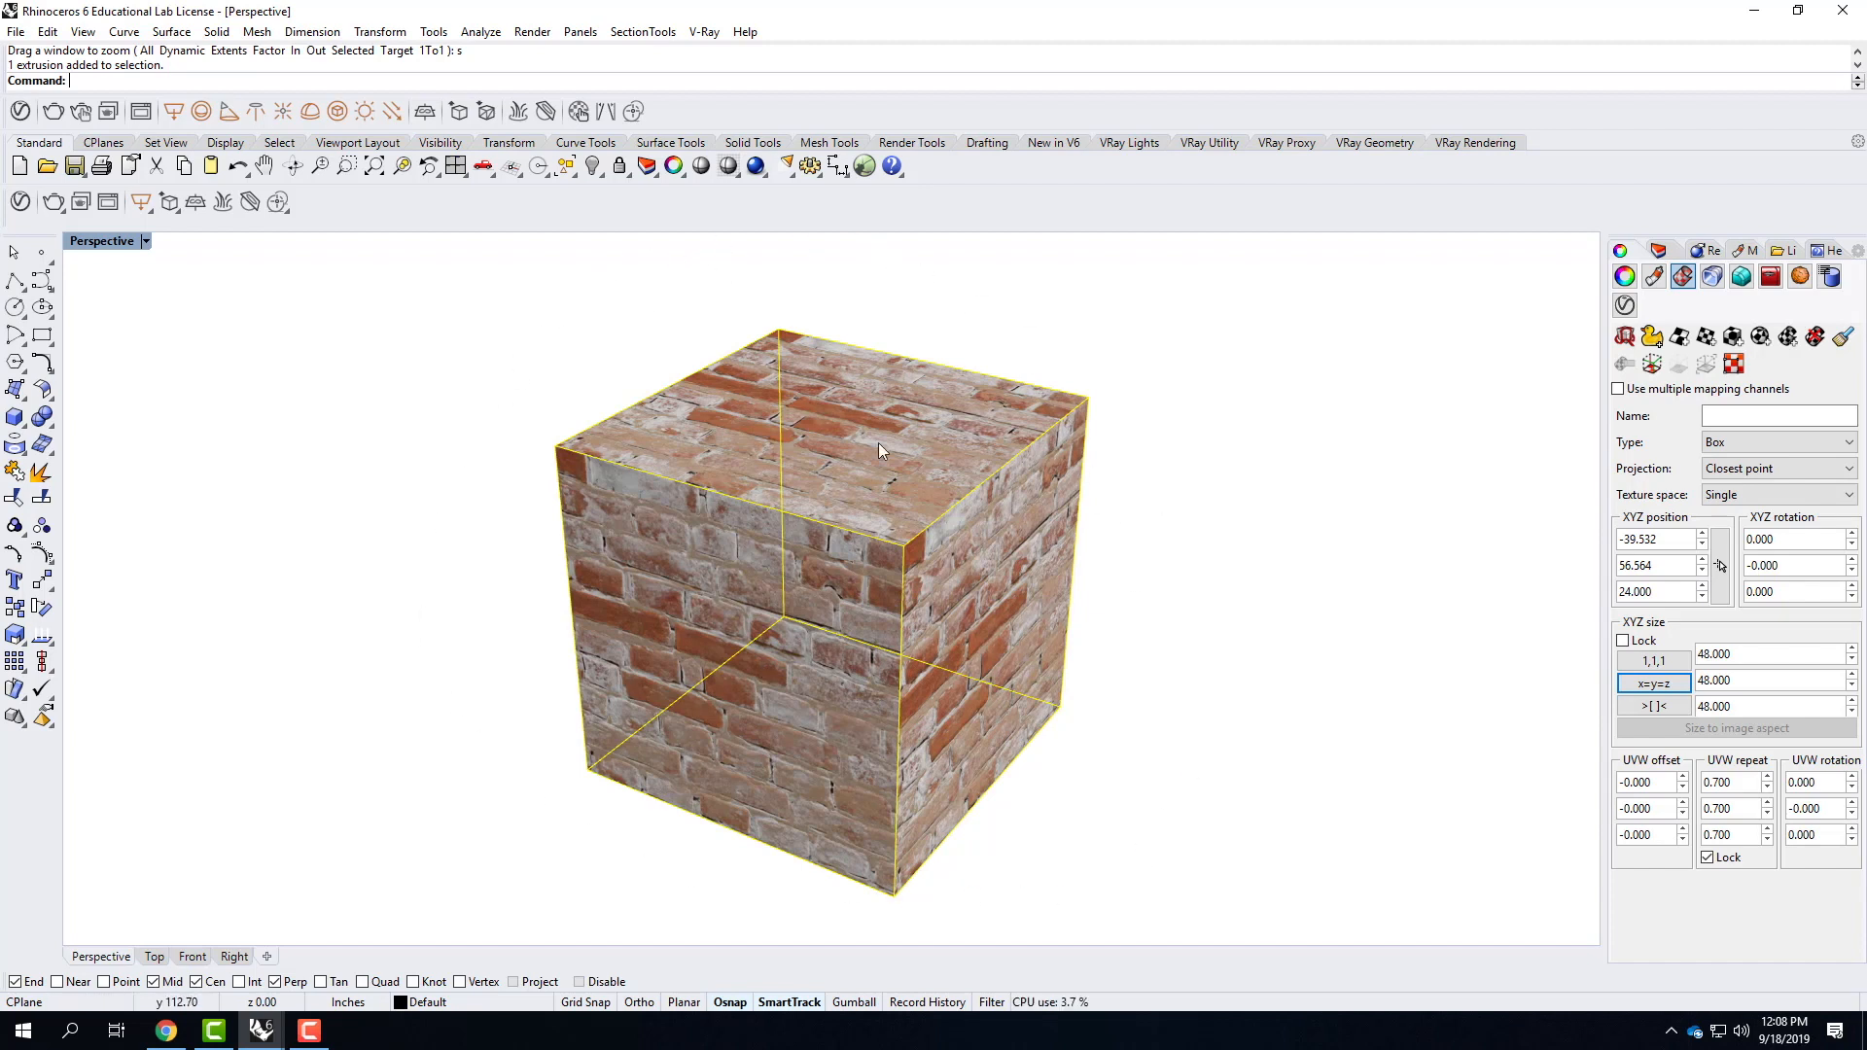
left_click(1658, 371)
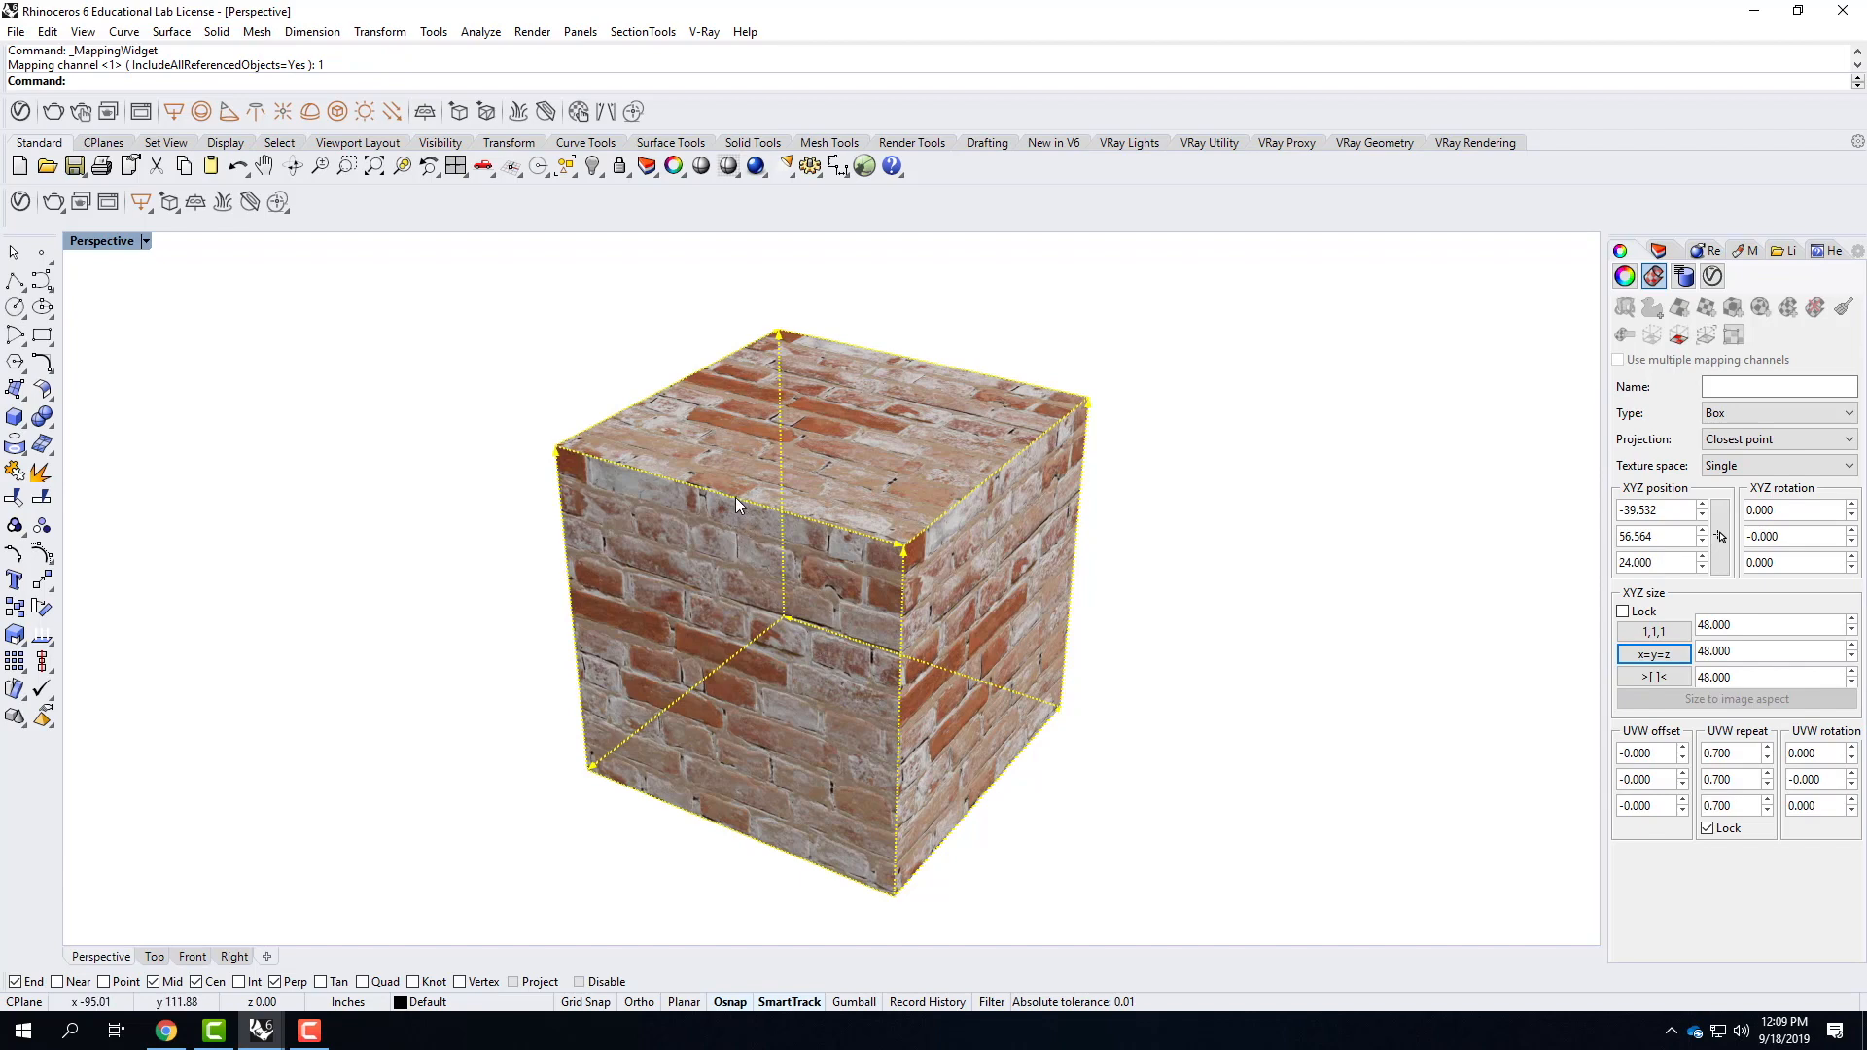
Try moving the cube's mapping widget off to one side of the cube, and undo the move.
left_click_drag(739, 498, 855, 484)
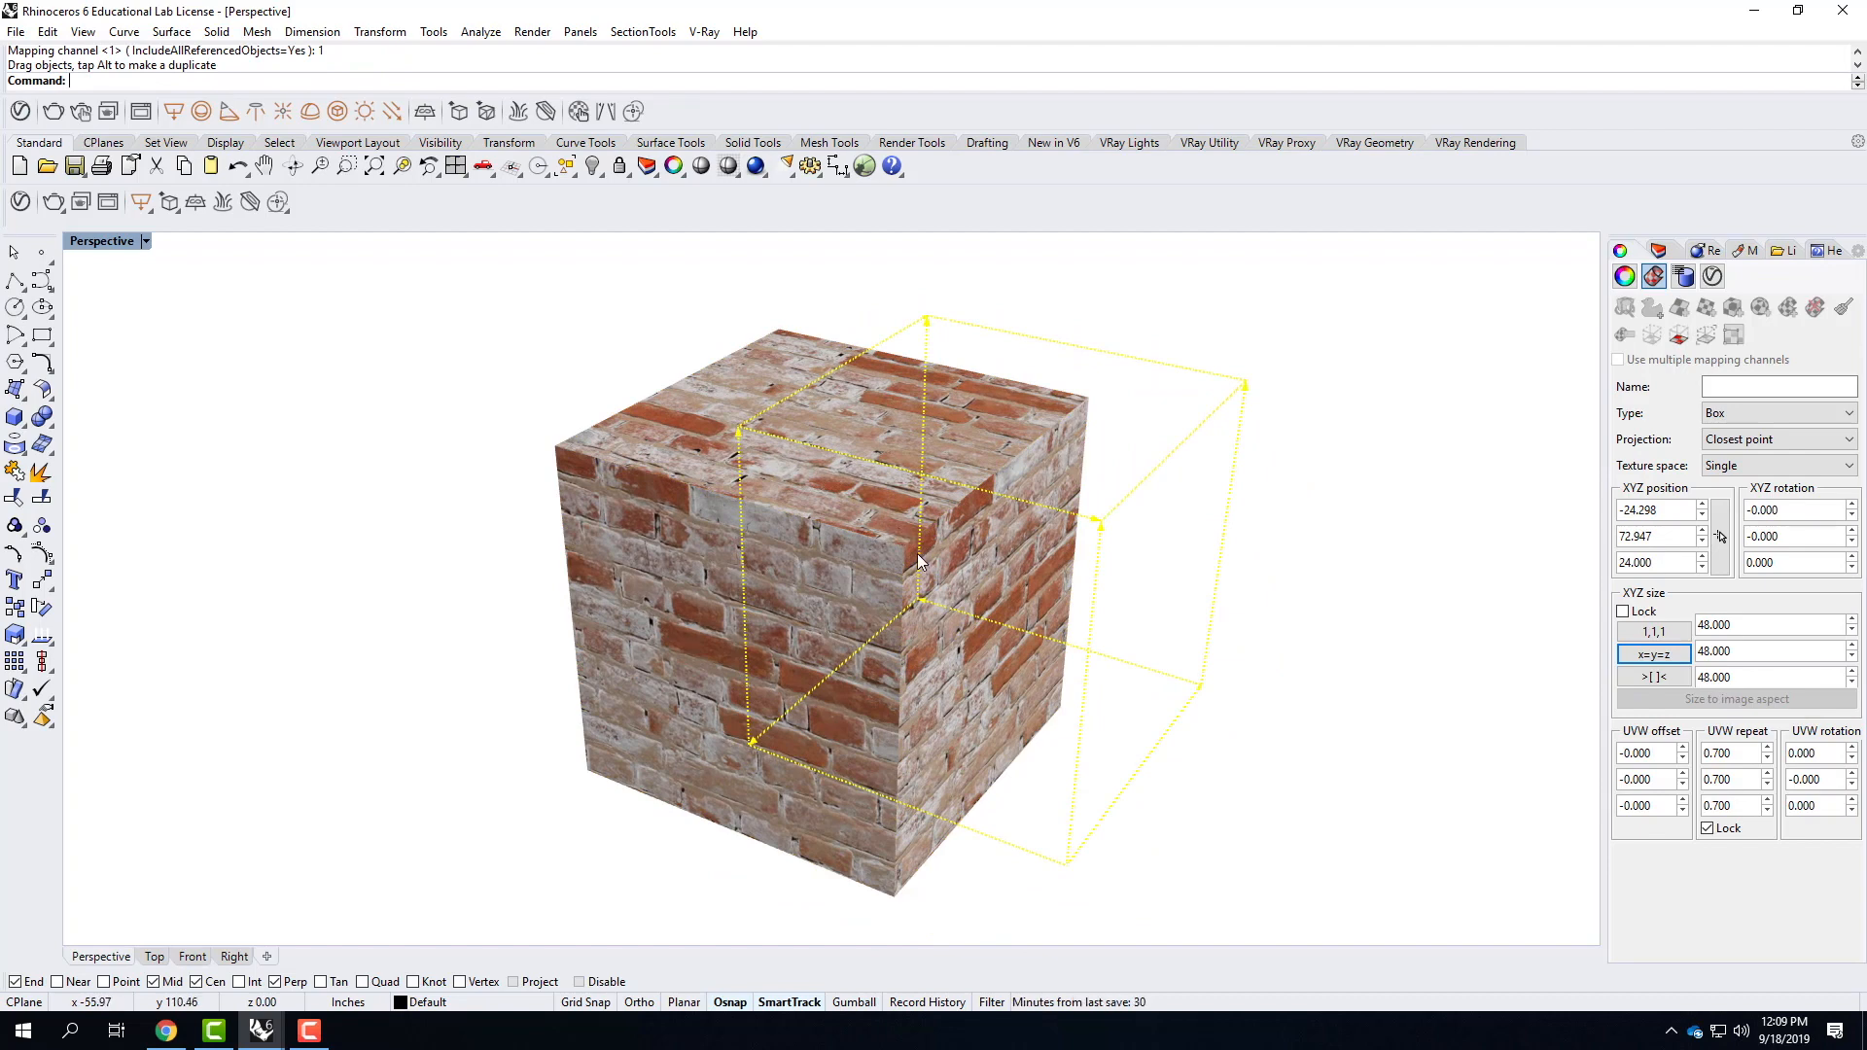
key("ctrl+z")
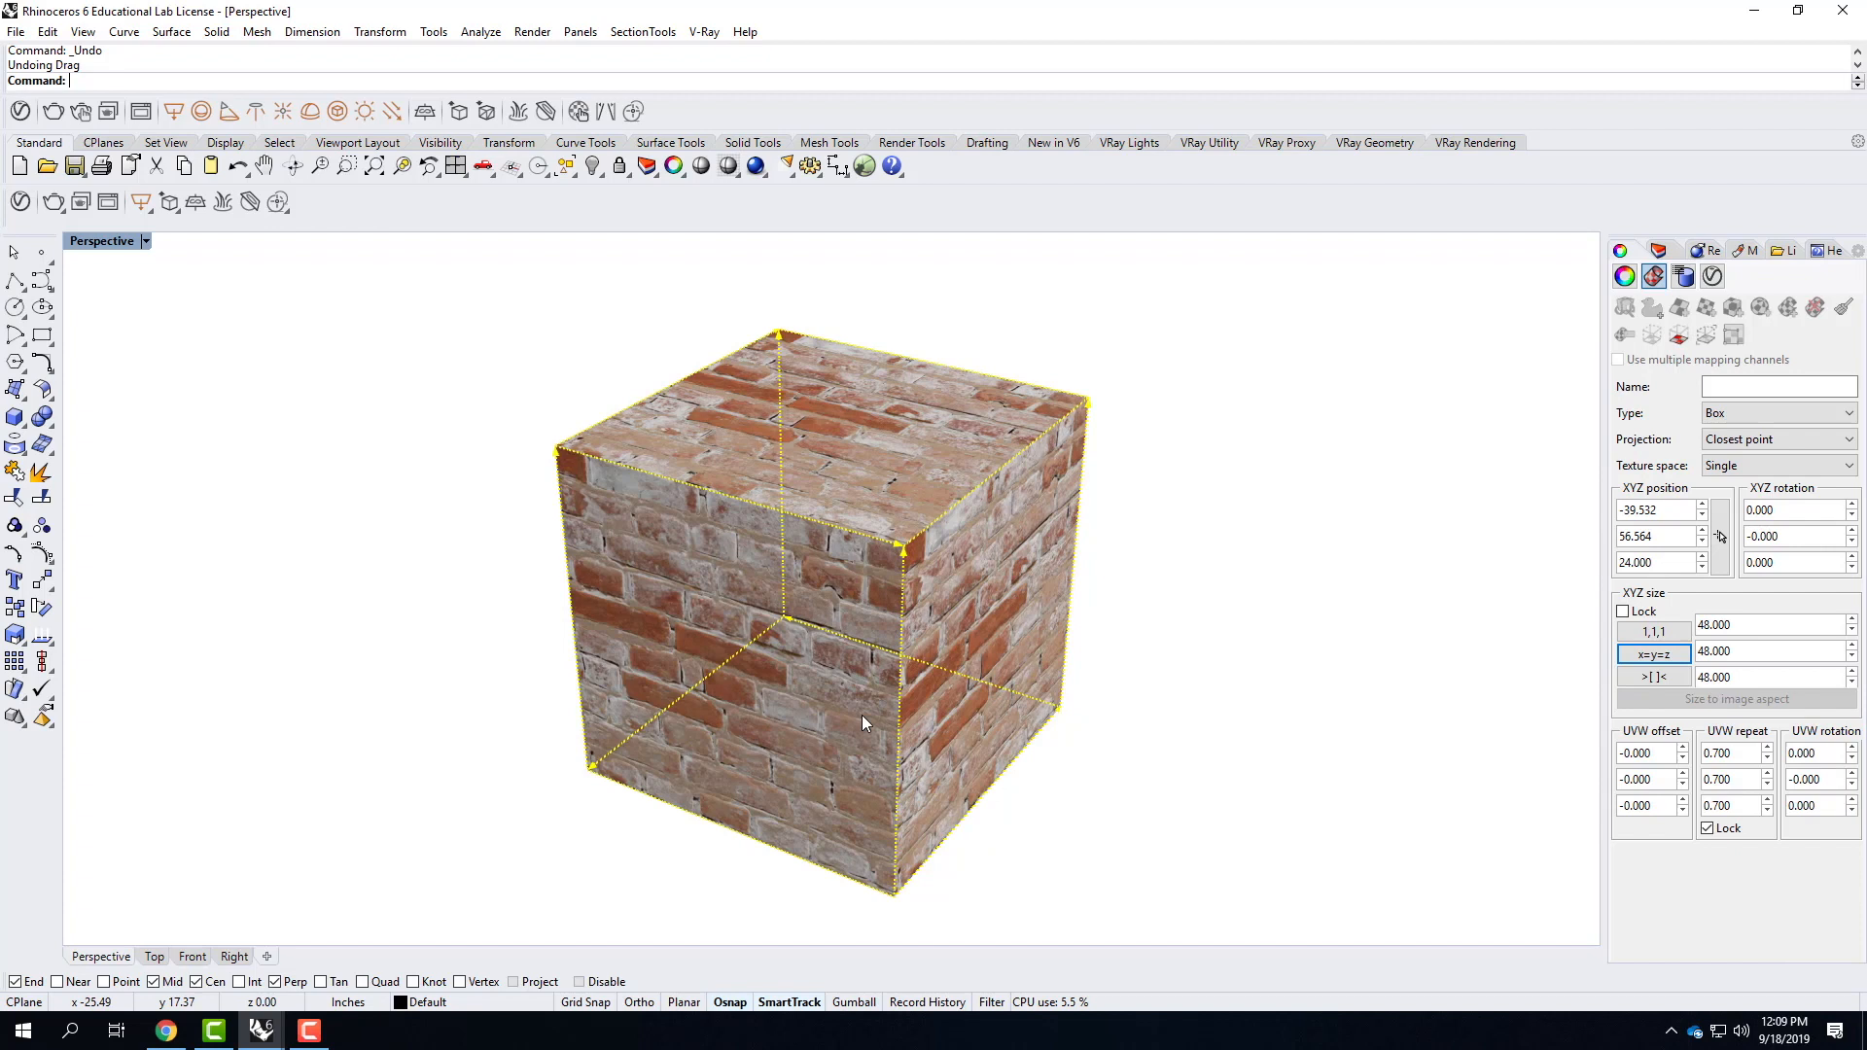
Turn on the Gumball and rotate the cube's mapping widget about 42° around the Y axis.
left_click(853, 1003)
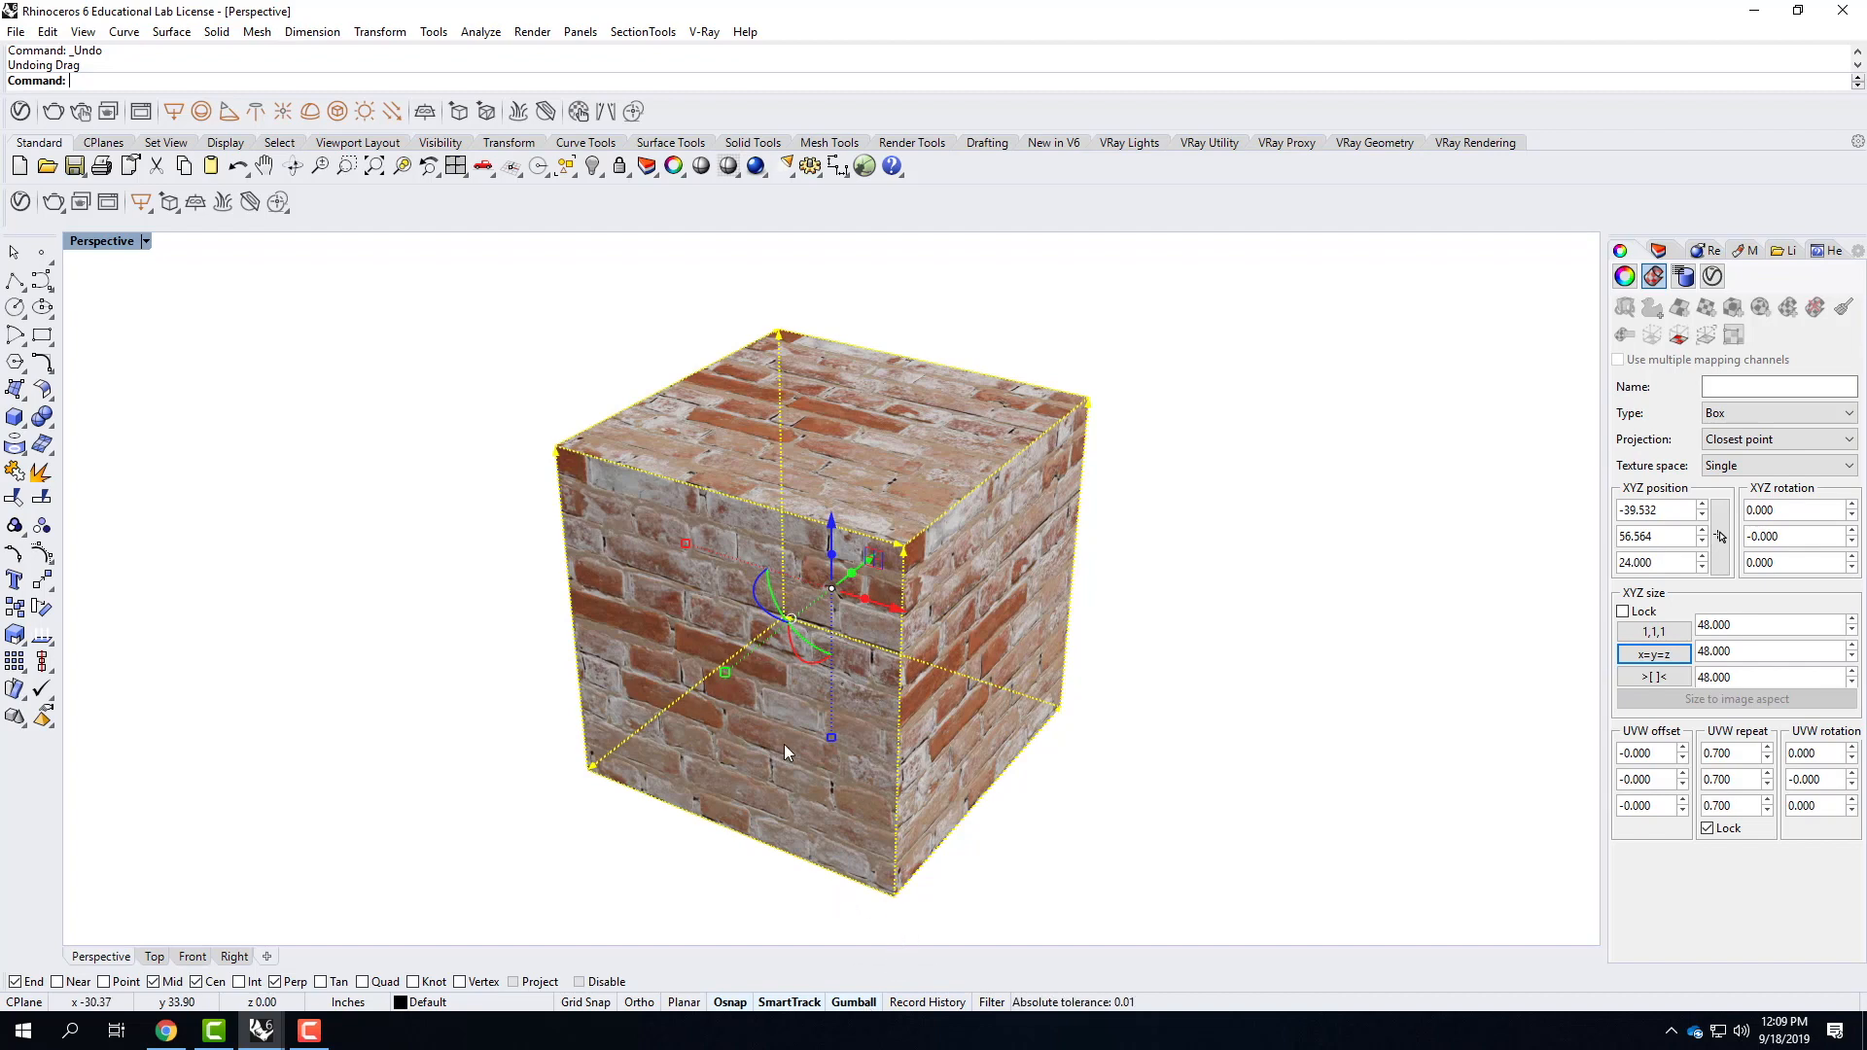
right_click_drag(944, 737, 817, 630)
scroll(816, 630, "up", 5)
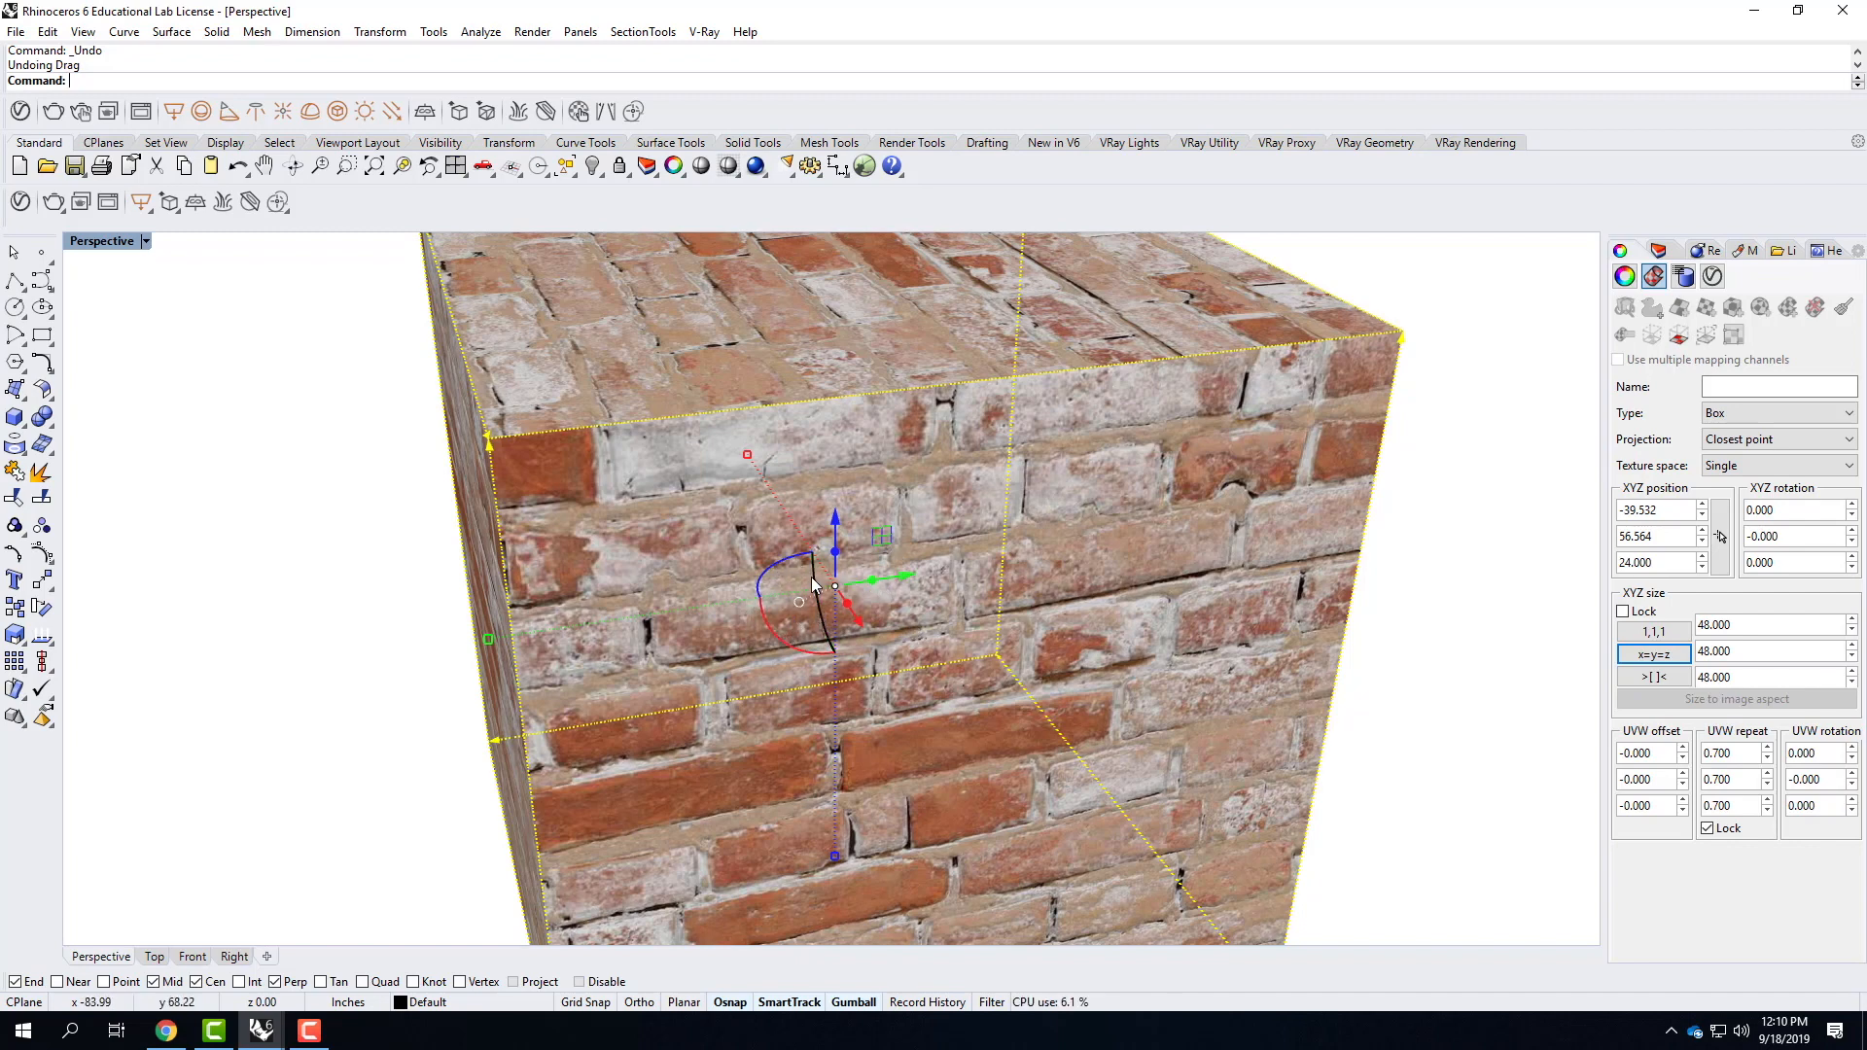
right_click_drag(718, 649, 811, 664)
scroll(703, 486, "down", 3)
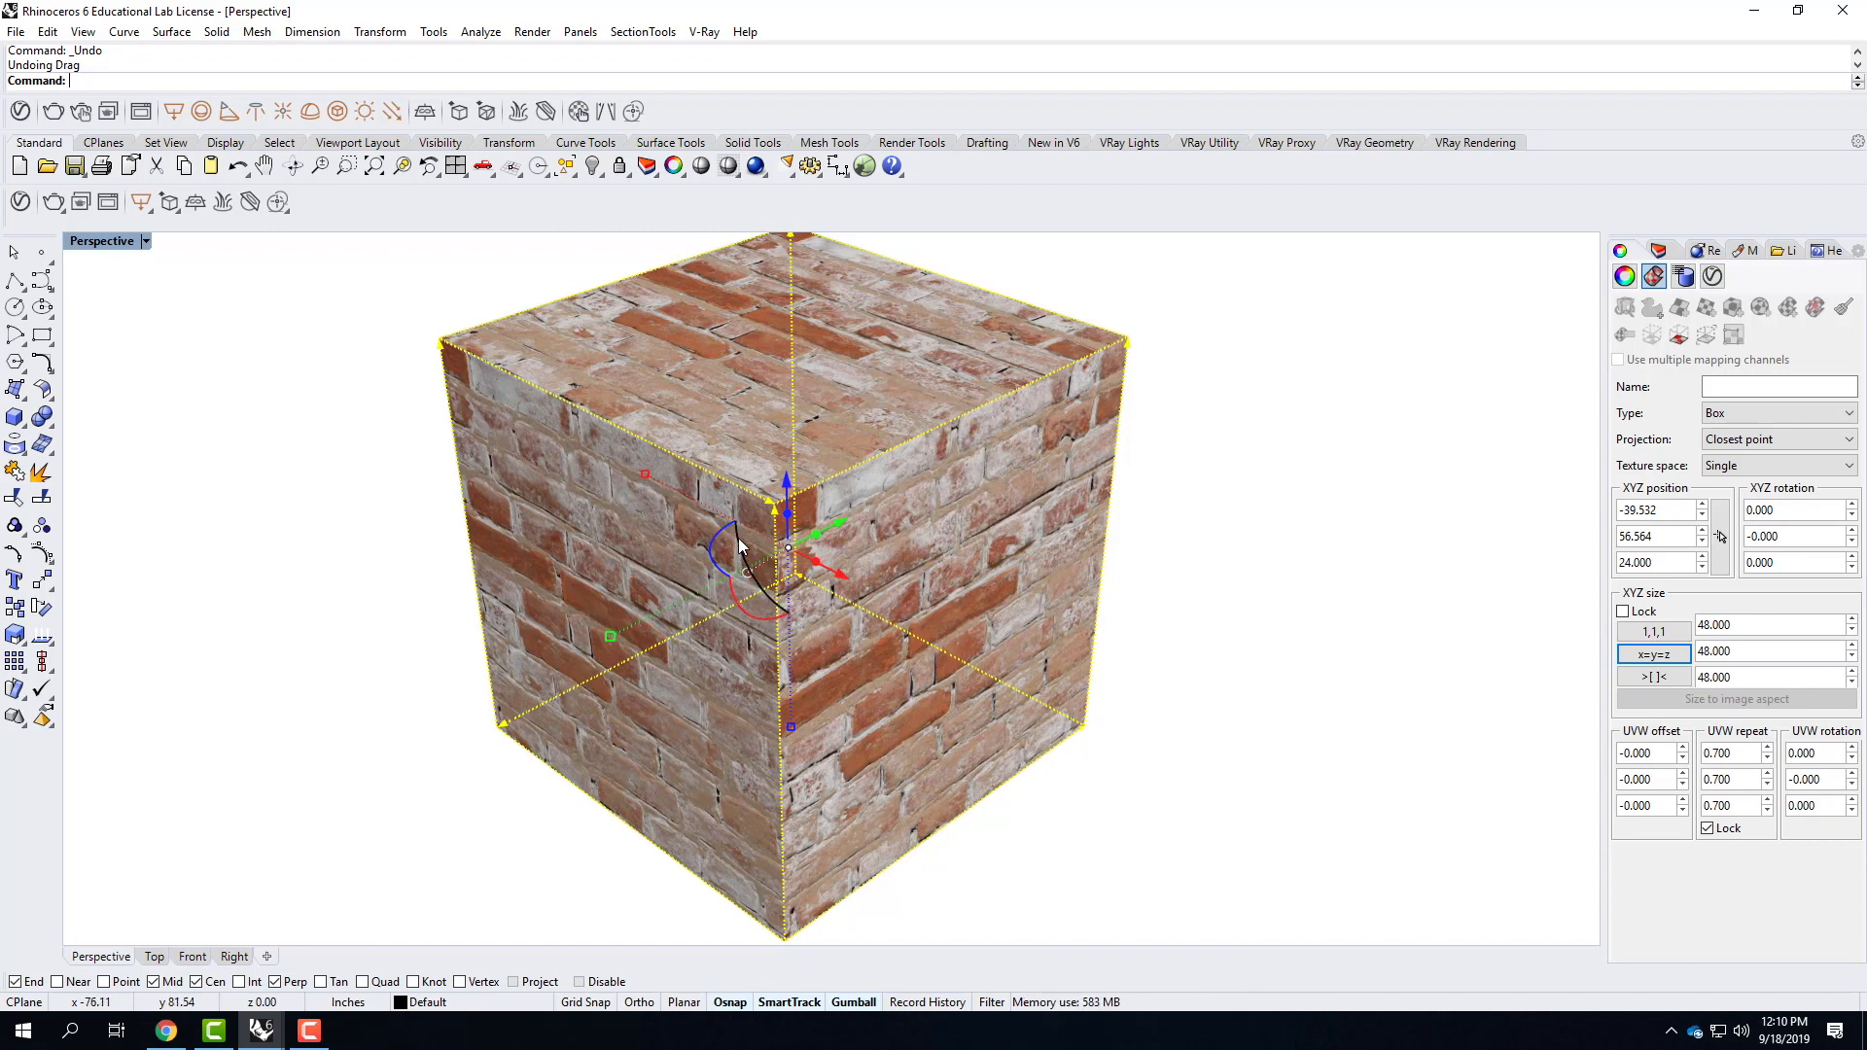
left_click_drag(742, 543, 765, 587)
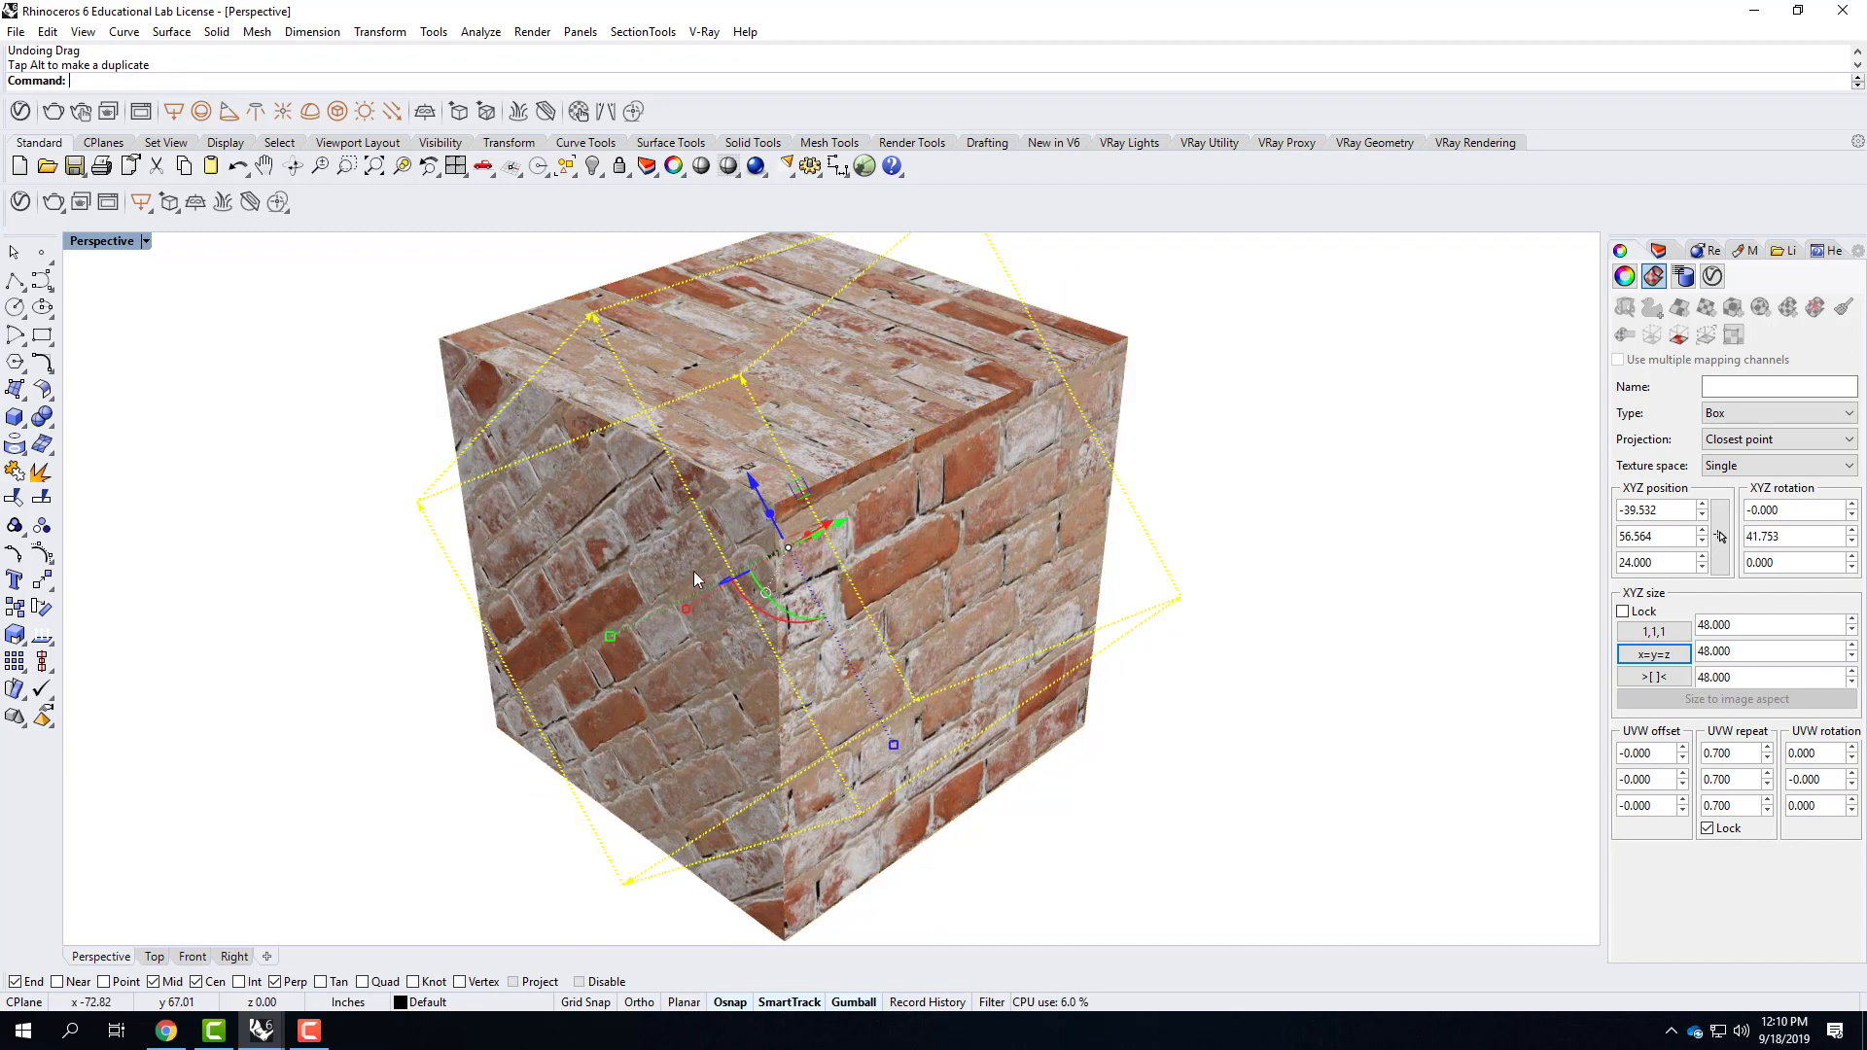
Rotate the cube's mapping widget further around its local X axis, giving an XYZ rotation of about -68.5, 18.1 and -38.3.
scroll(821, 571, "down", 4)
right_click_drag(711, 658, 761, 566)
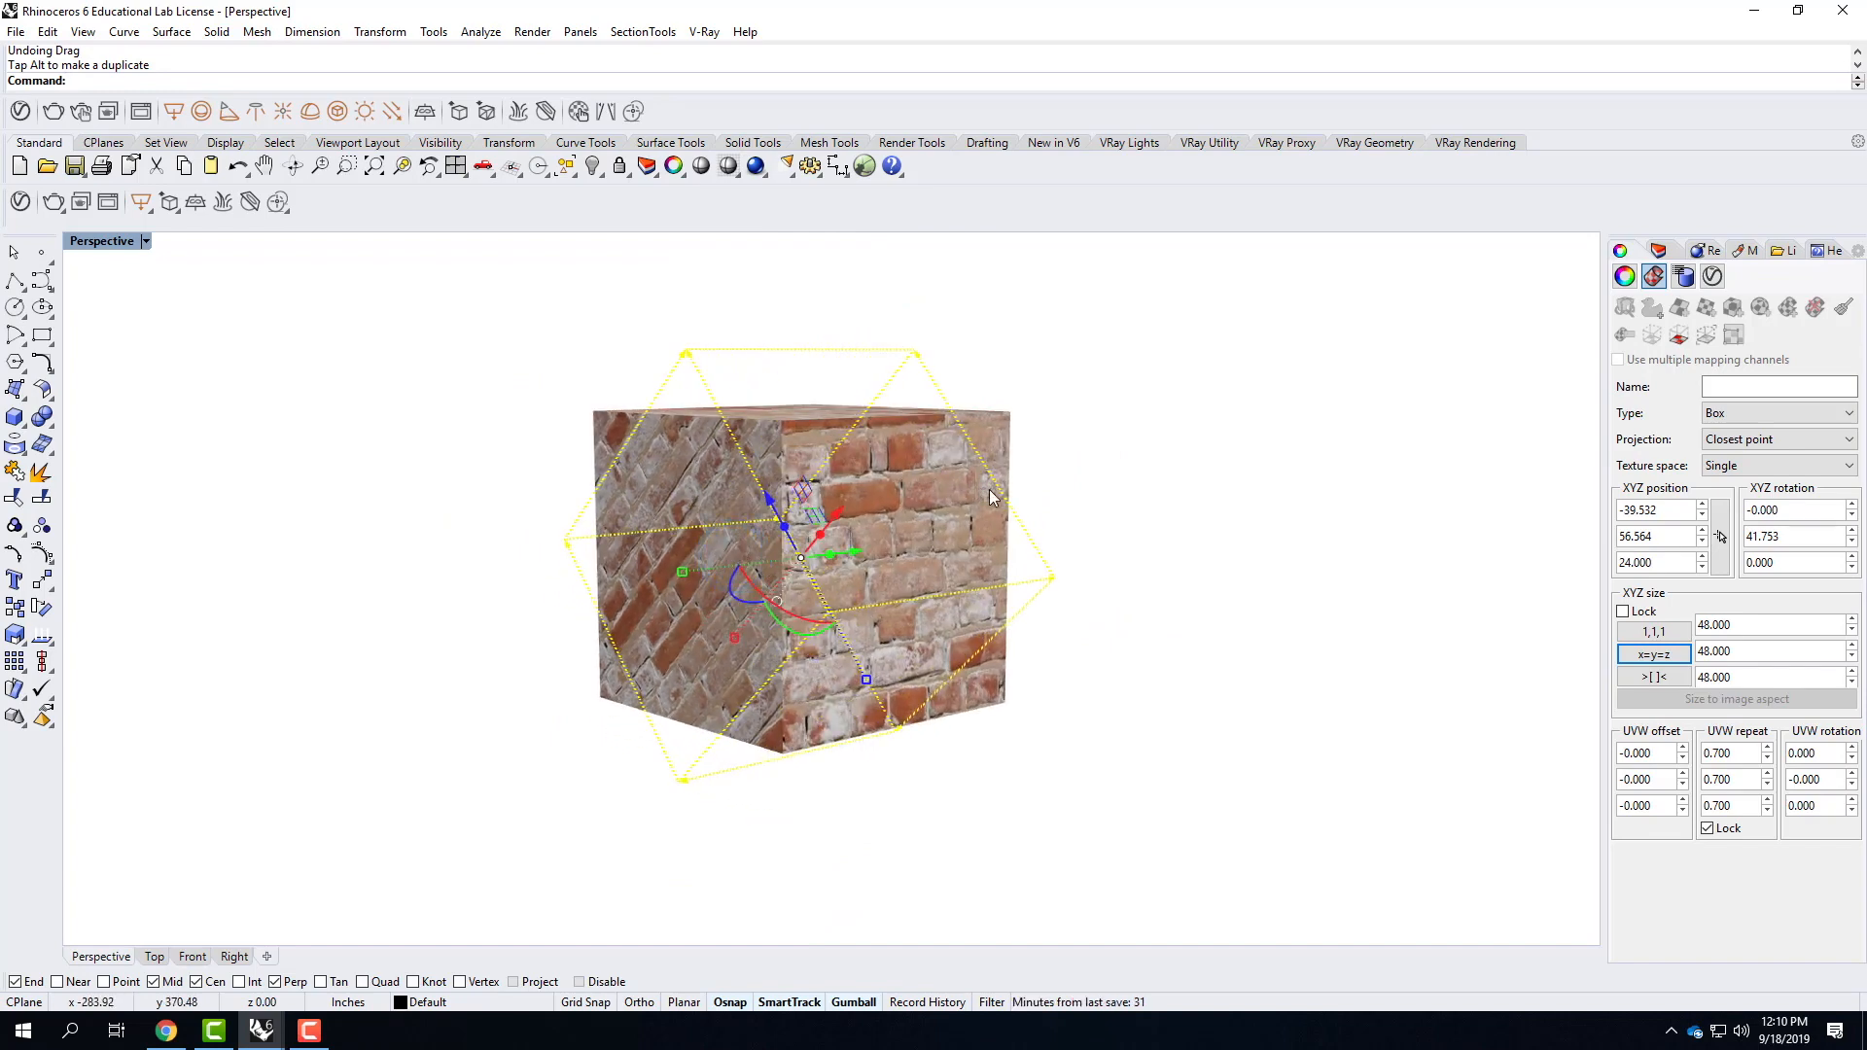
right_click_drag(763, 584, 824, 690)
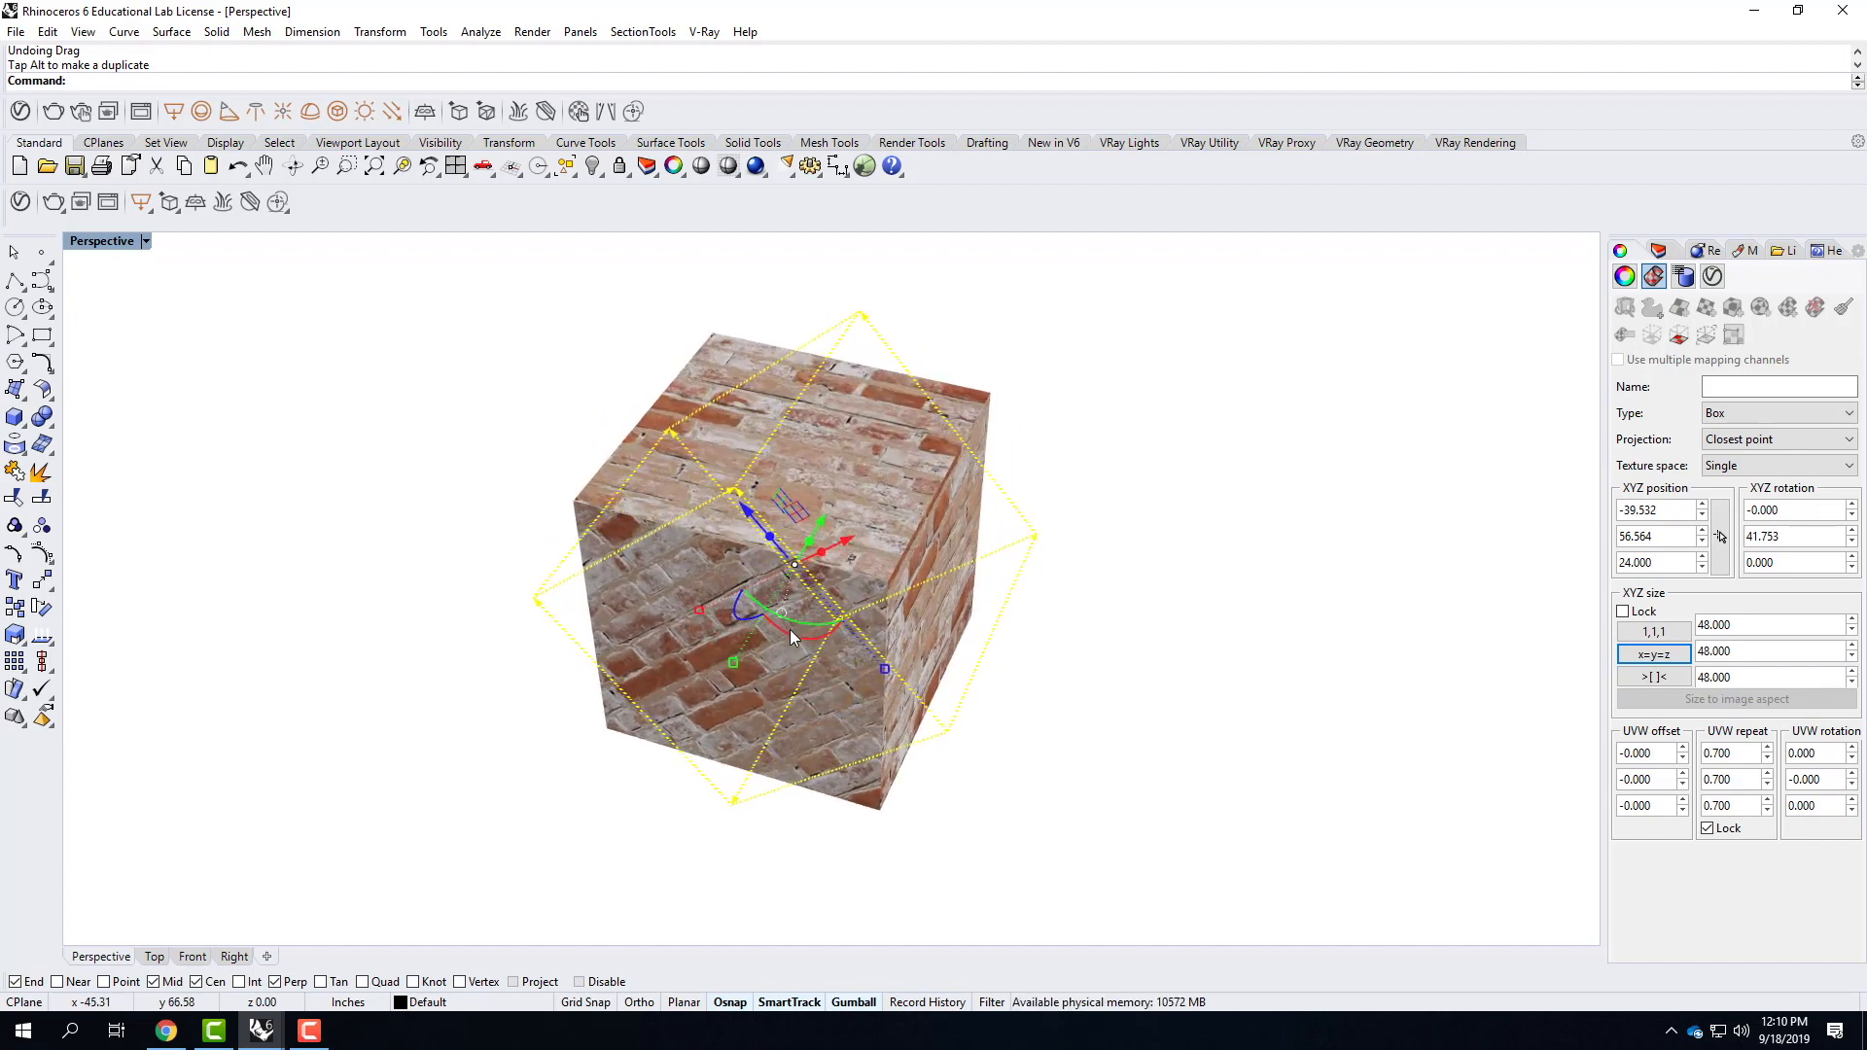
left_click_drag(791, 636, 866, 636)
right_click_drag(1069, 715, 917, 594)
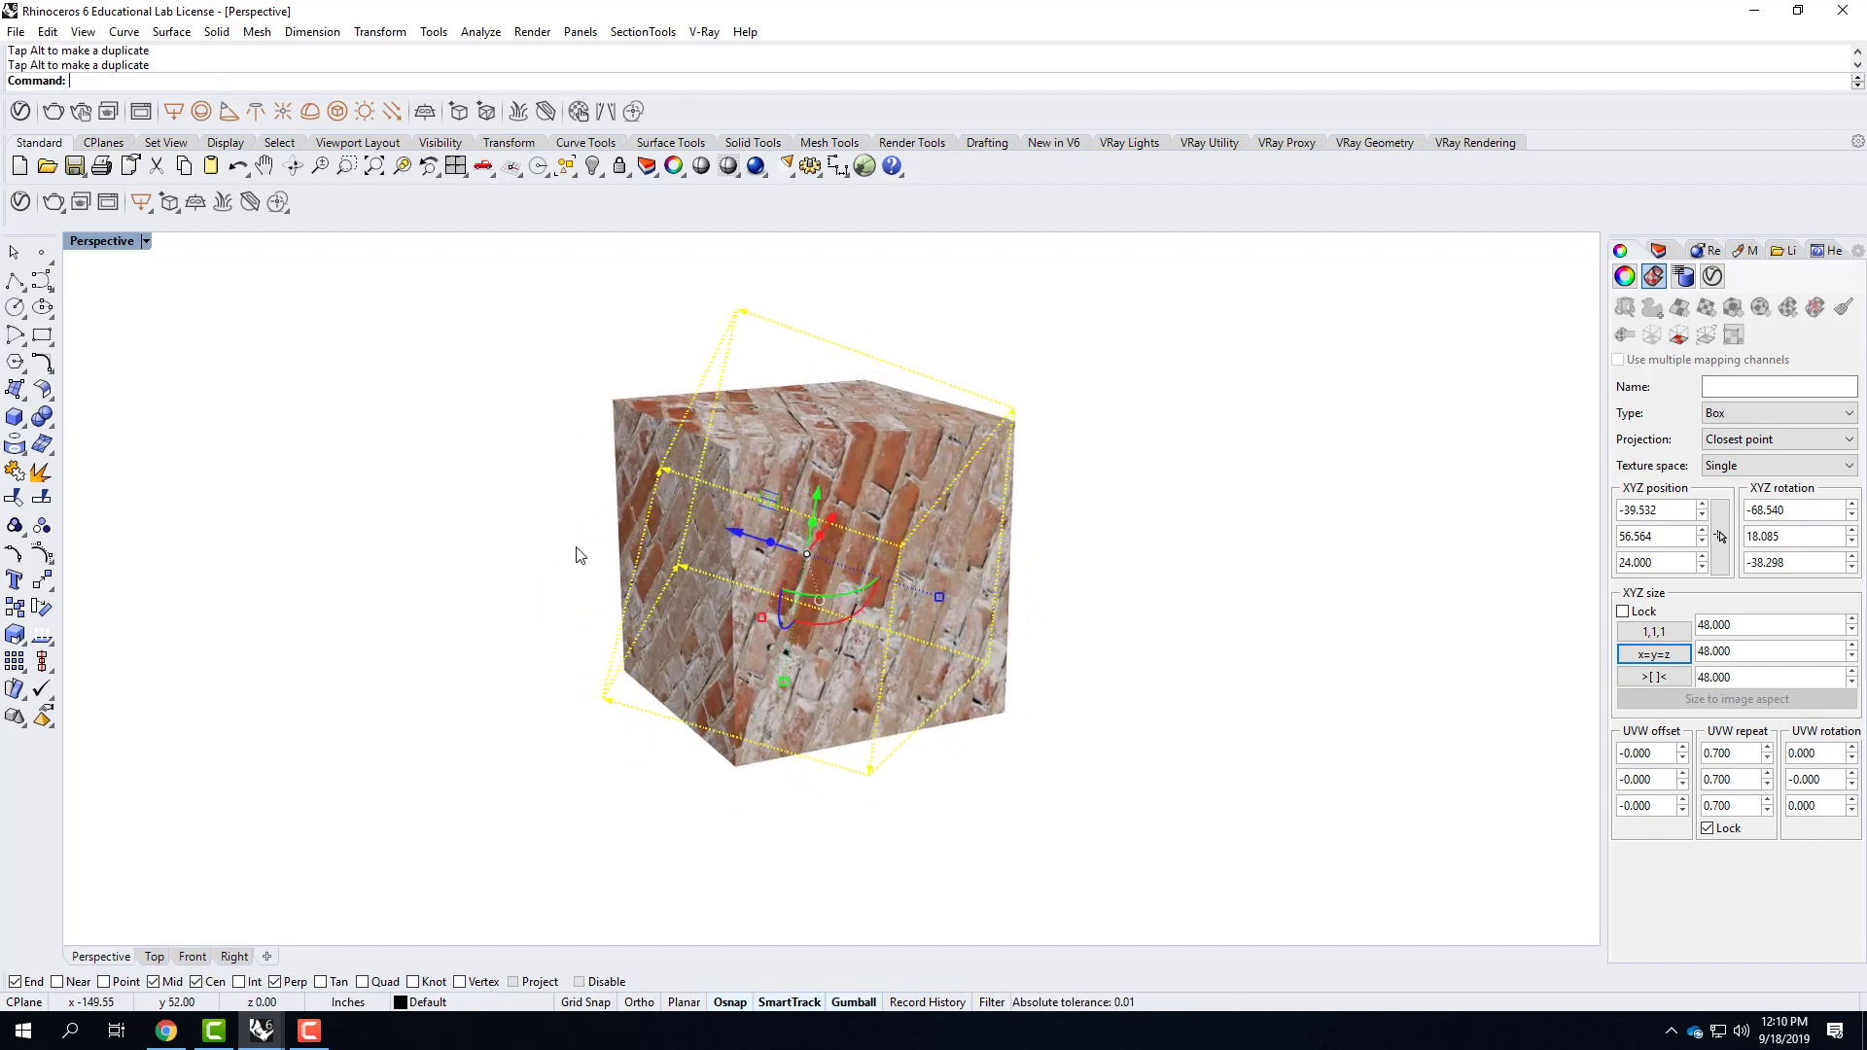
Examine the angled bricks on the cube's top and side faces, and deselect the mapping widget.
right_click_drag(561, 541, 590, 574)
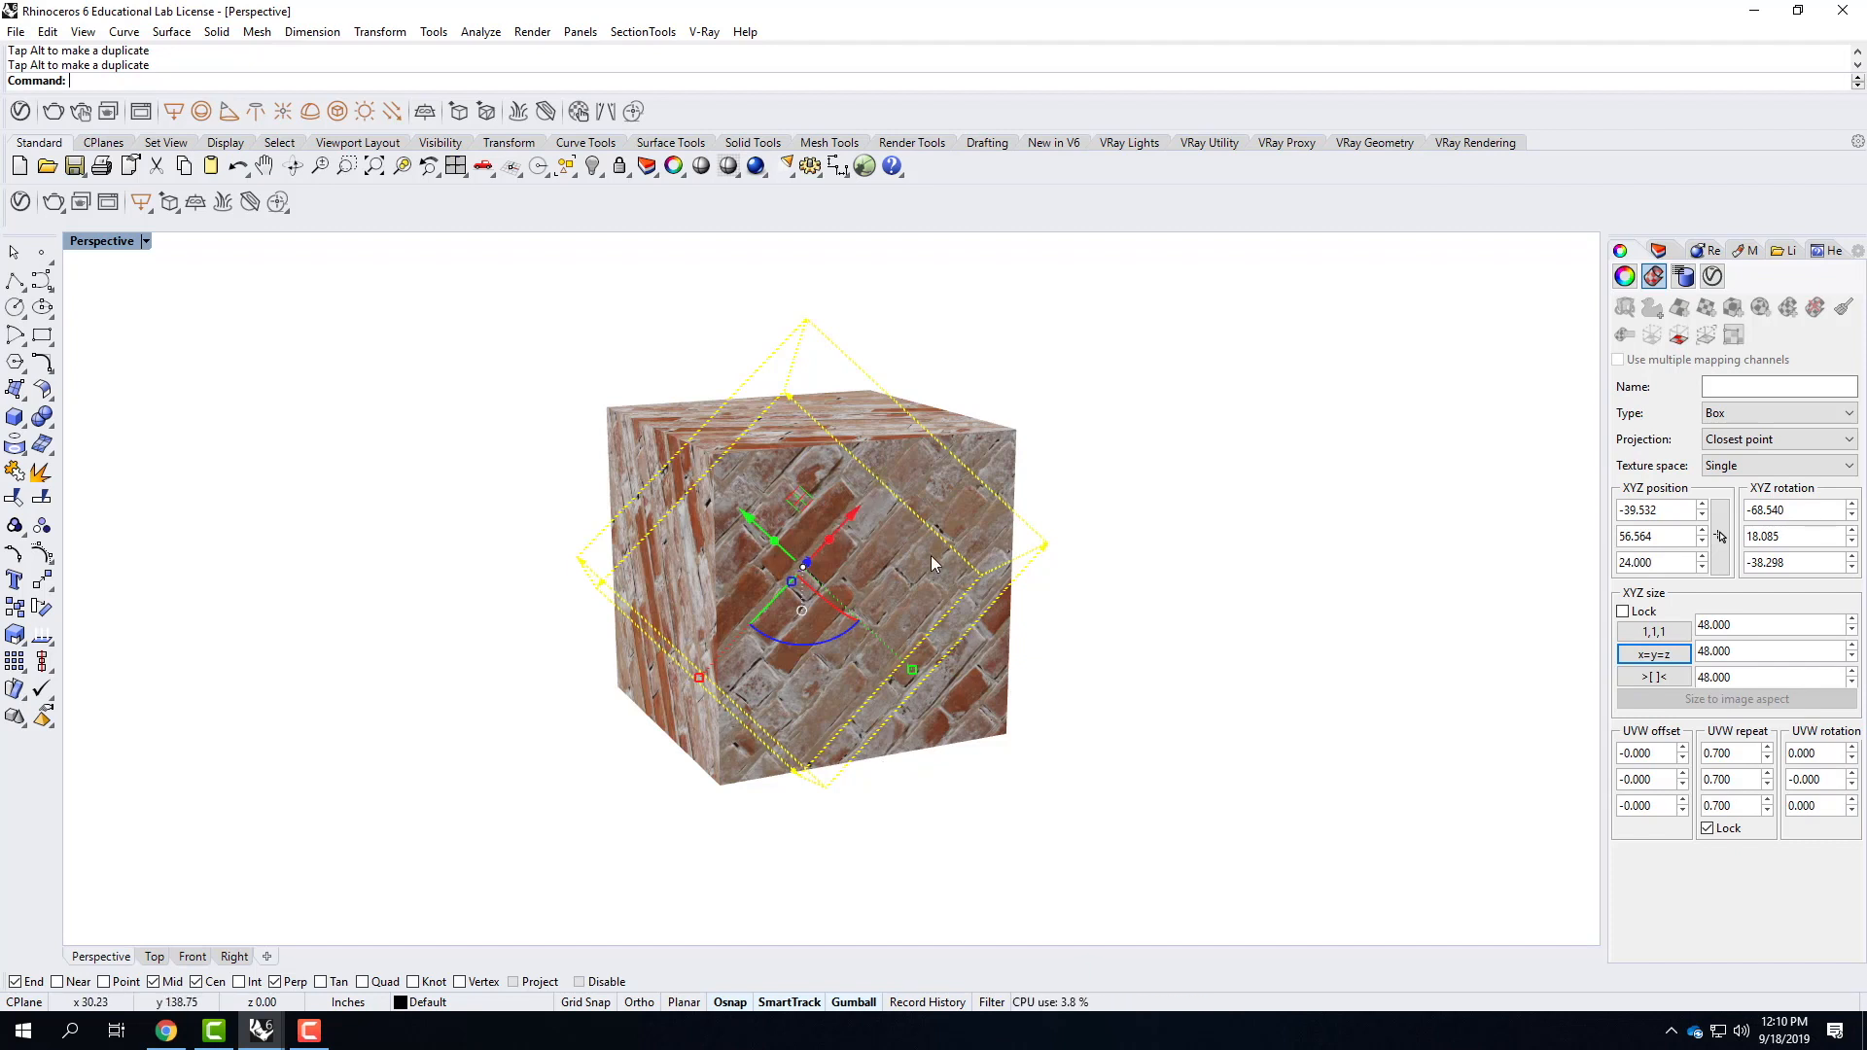
right_click_drag(1244, 544, 1118, 627)
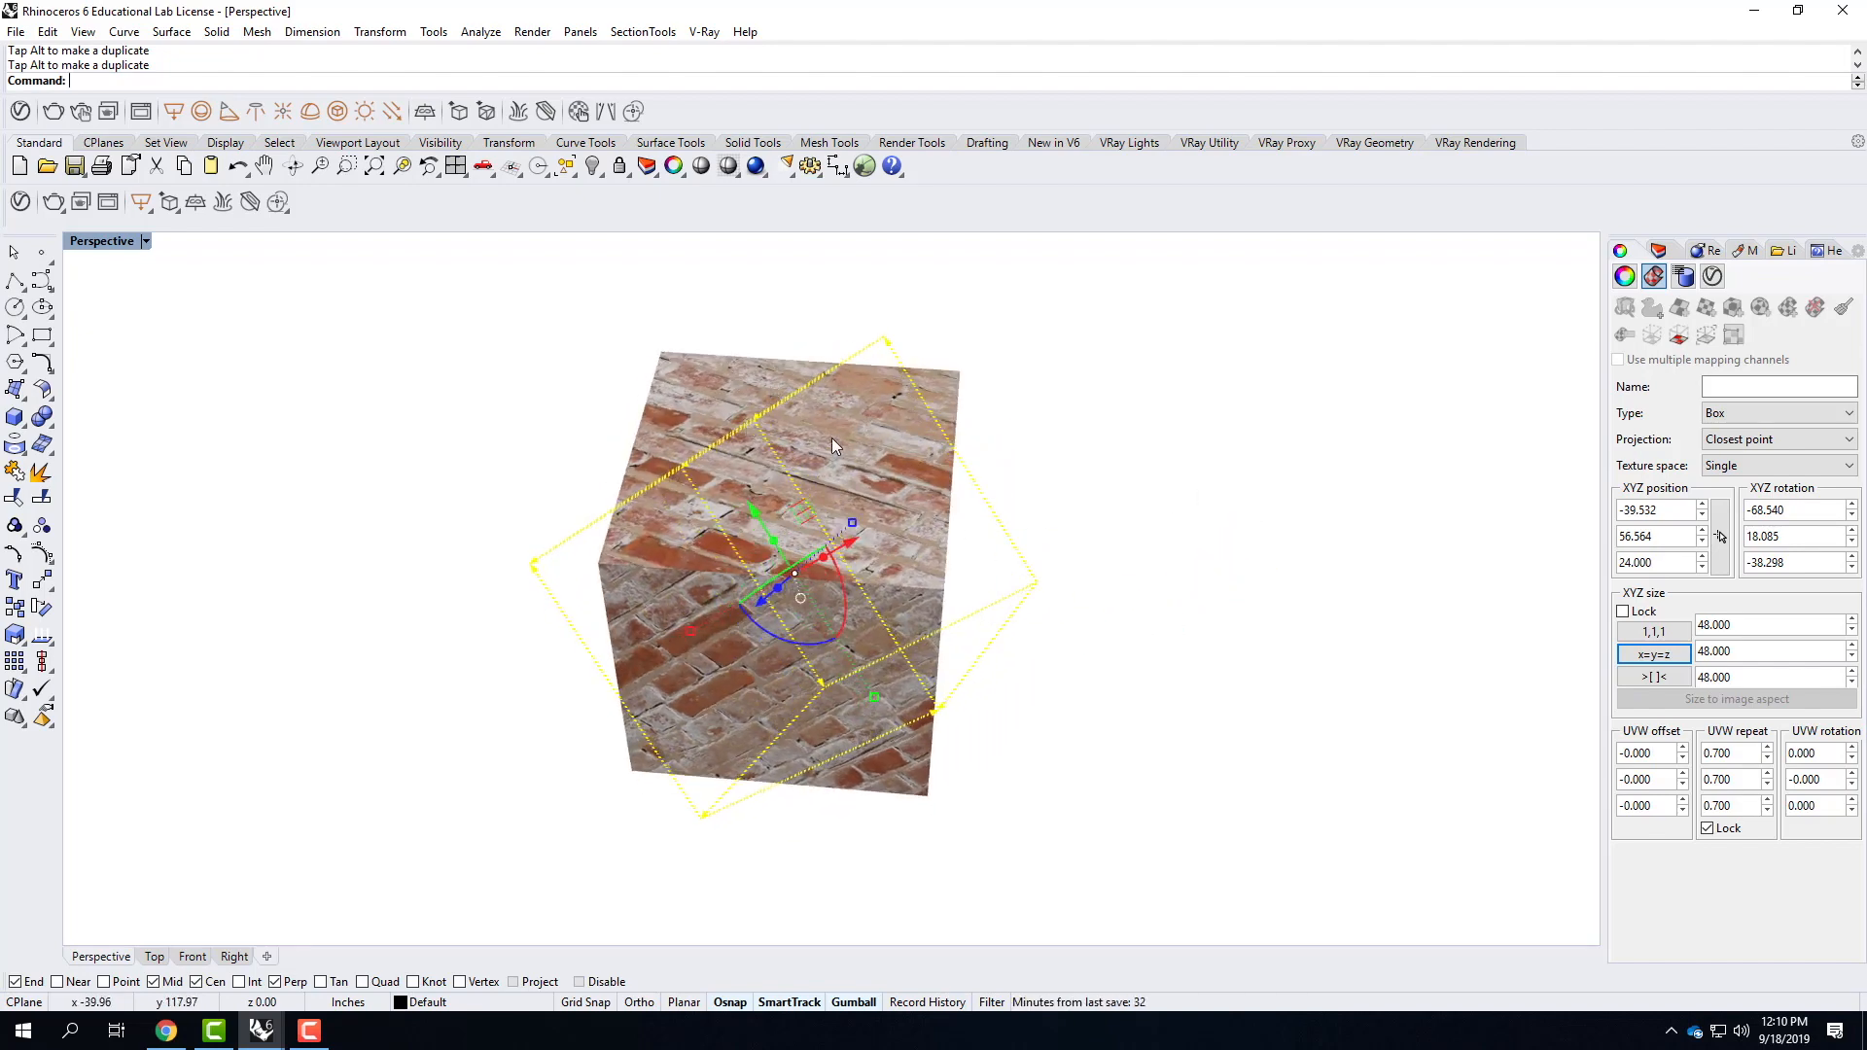
right_click_drag(1058, 508, 971, 476)
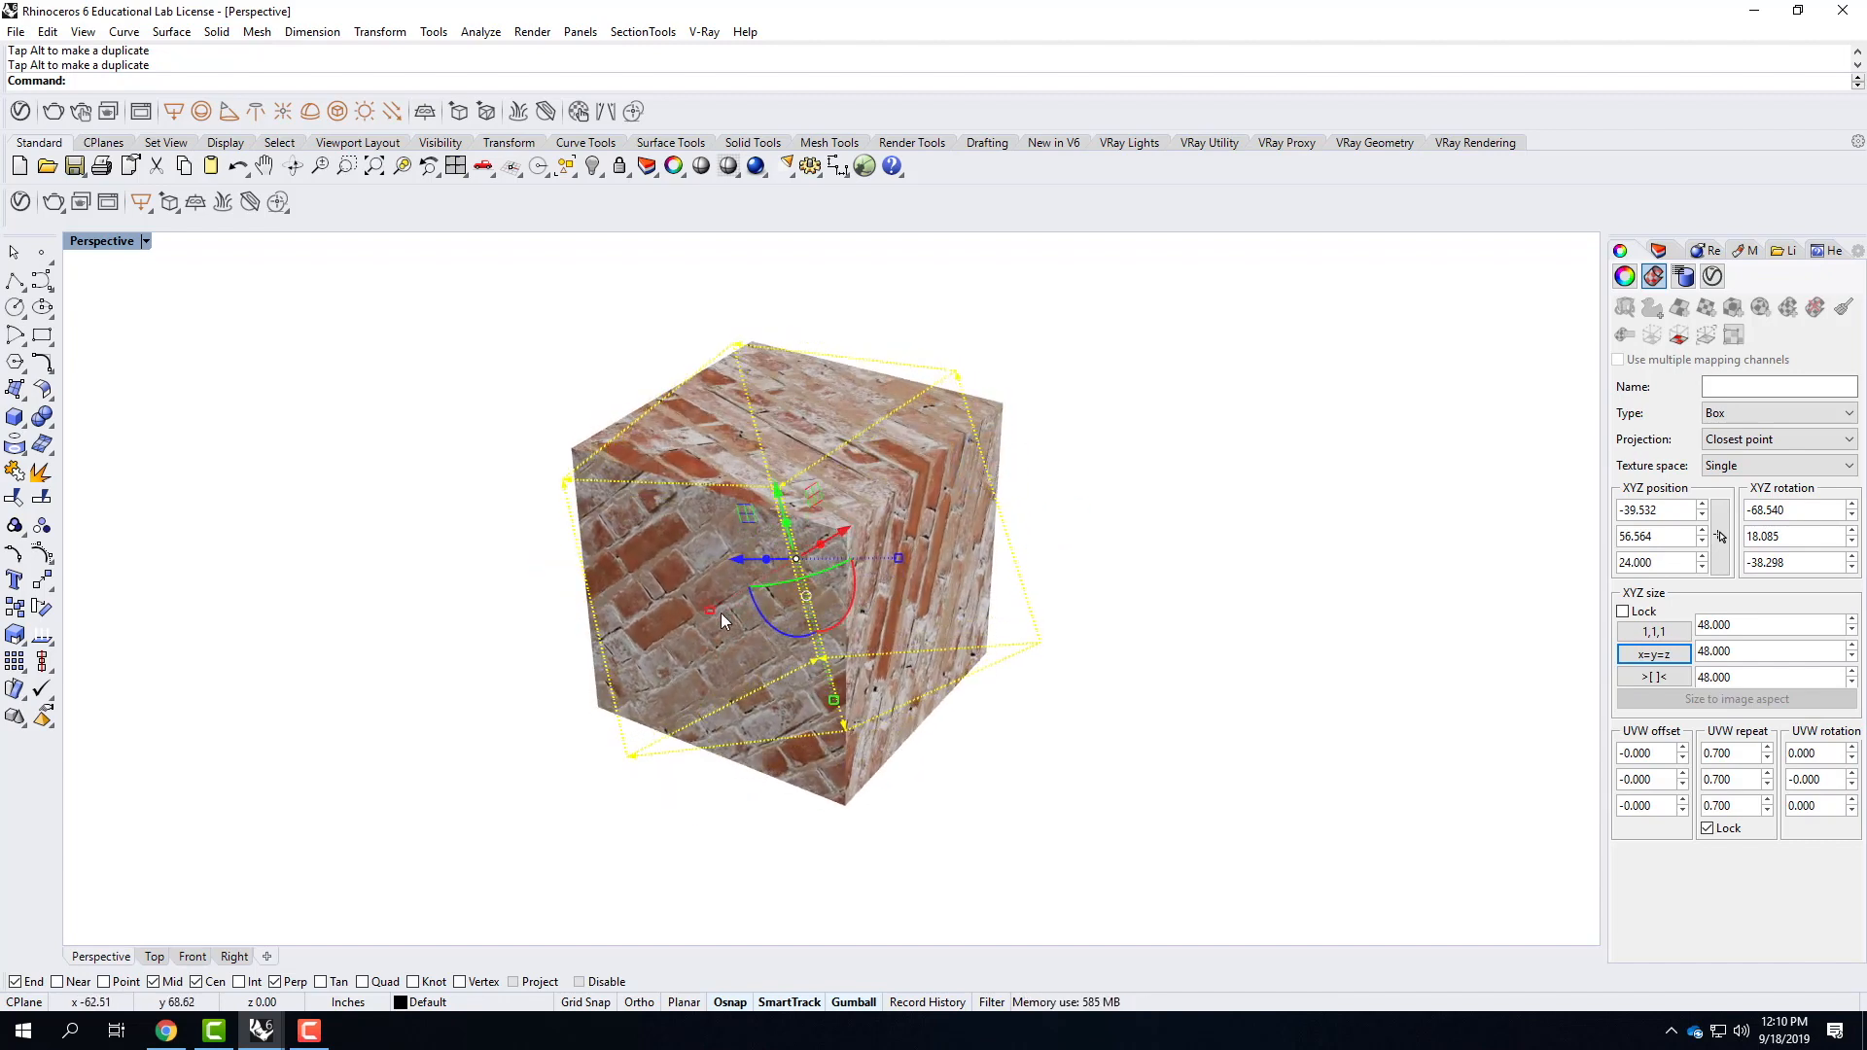
right_click_drag(775, 500, 874, 453)
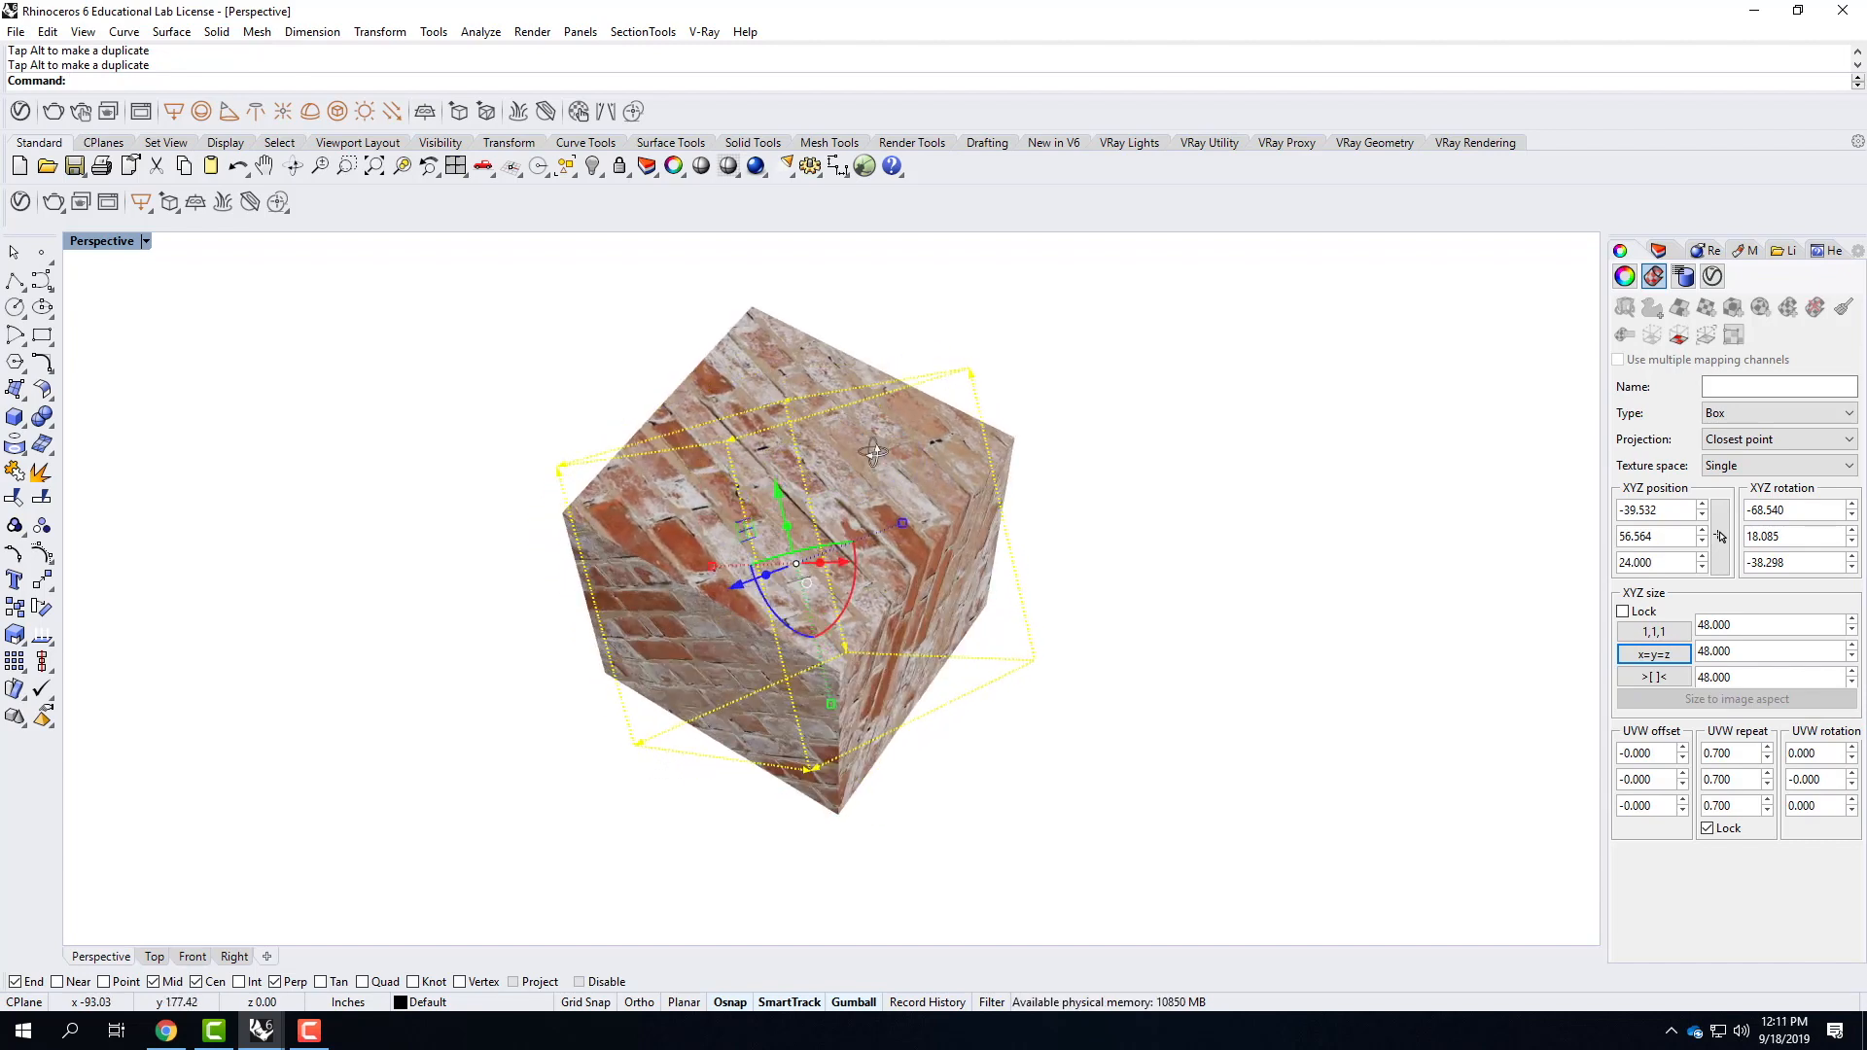
key("Escape")
key("Escape")
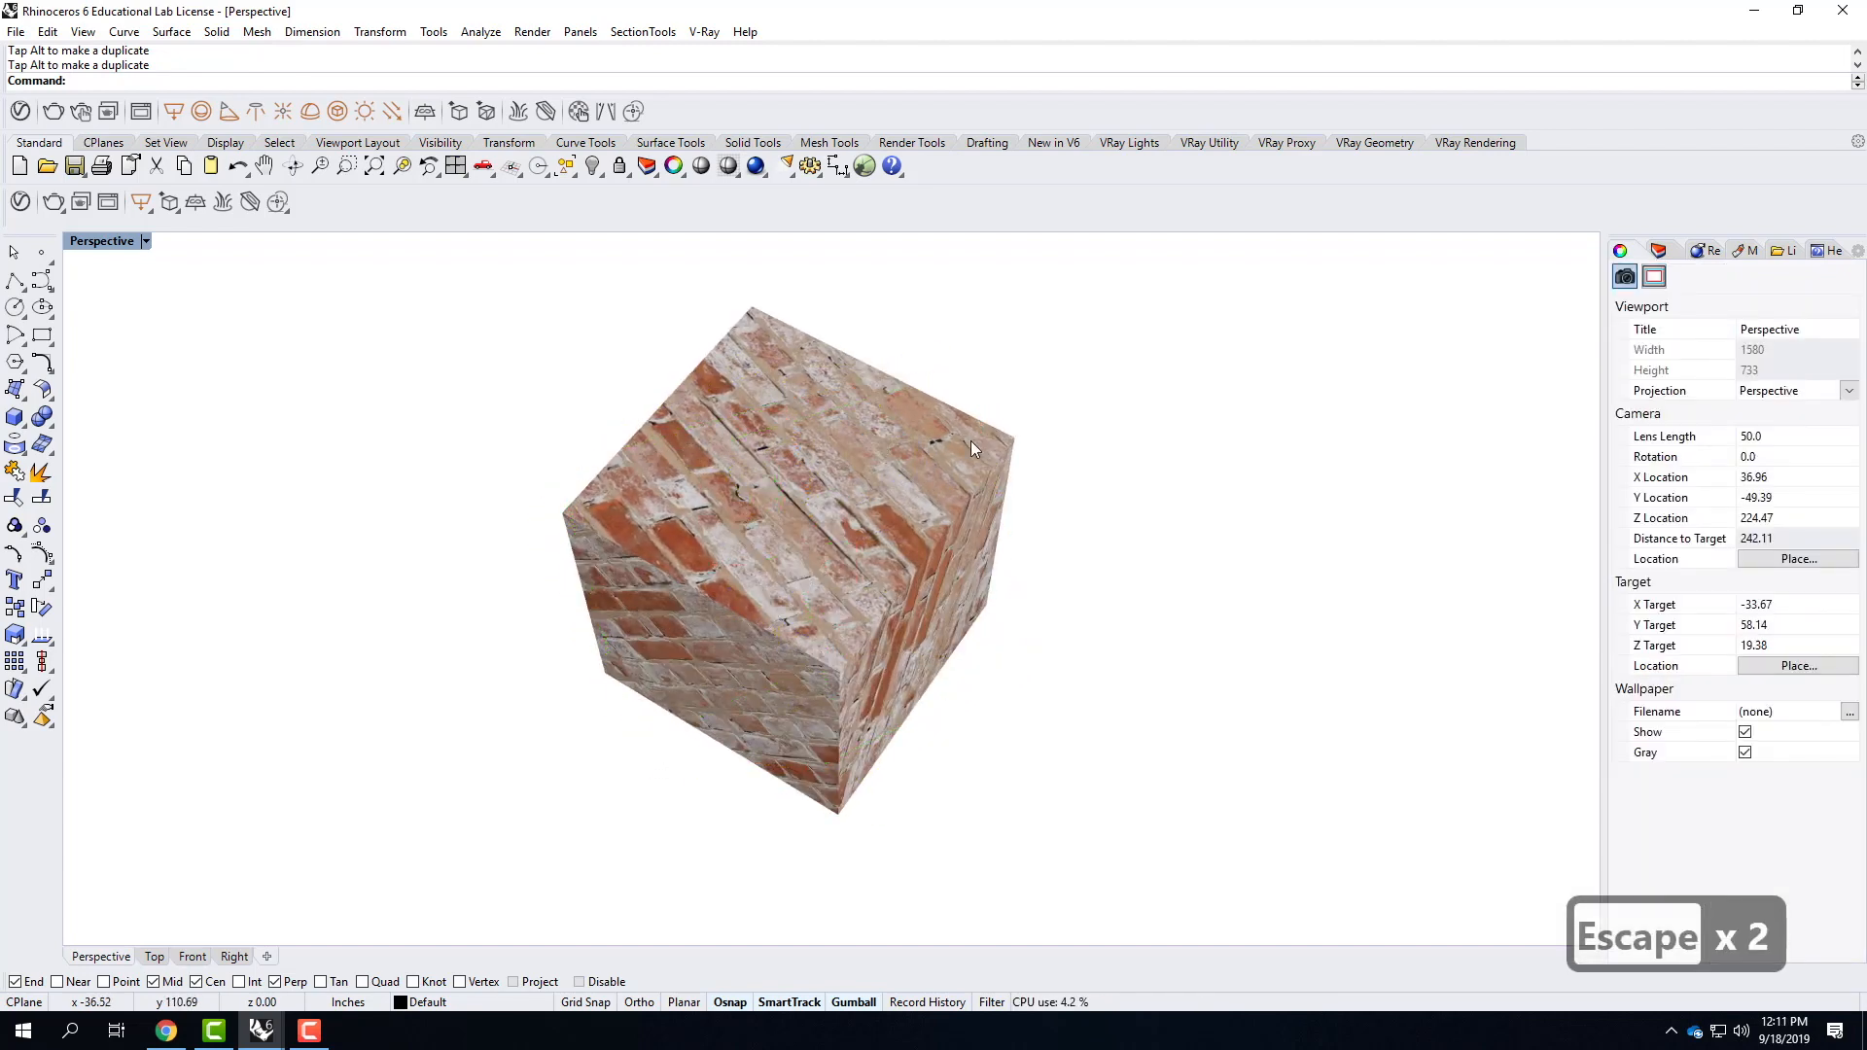
Show all hidden objects again around the brick cube.
type("show")
key("Return")
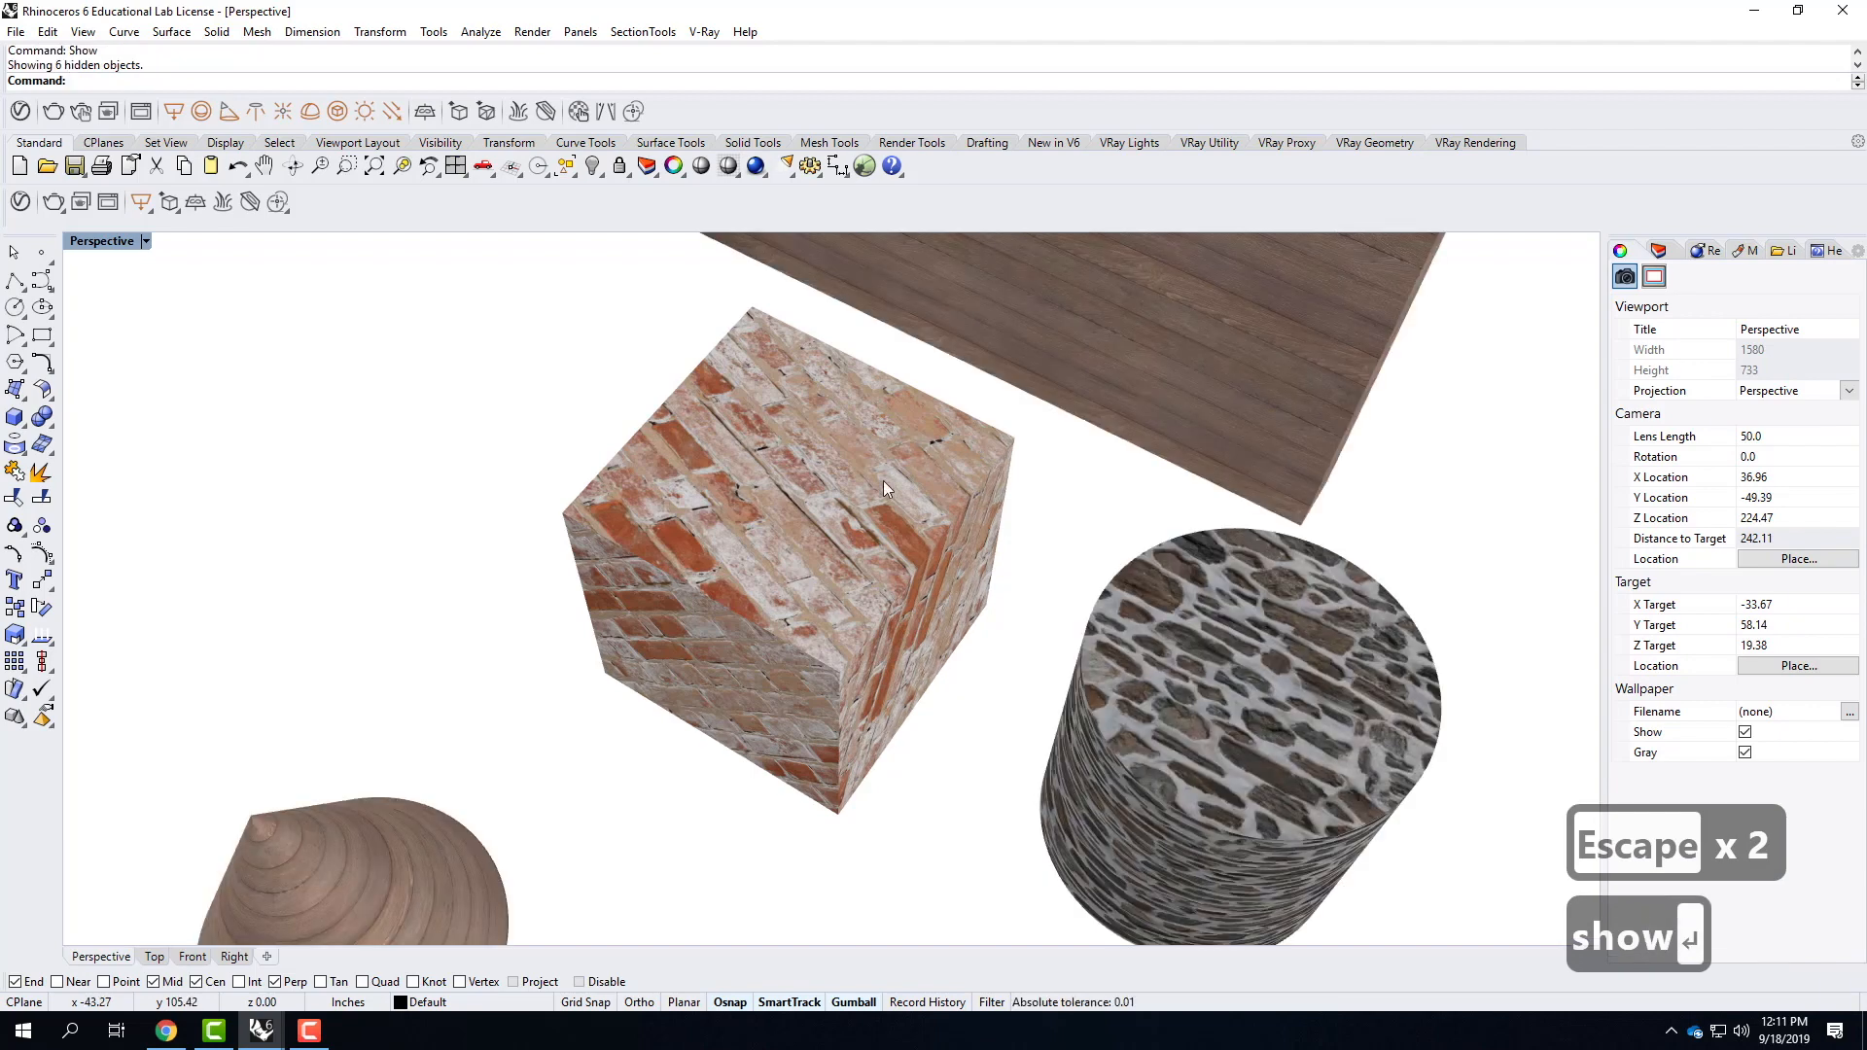
scroll(883, 481, "down", 4)
Select the wood wall and show its box mapping widget.
left_click(990, 389)
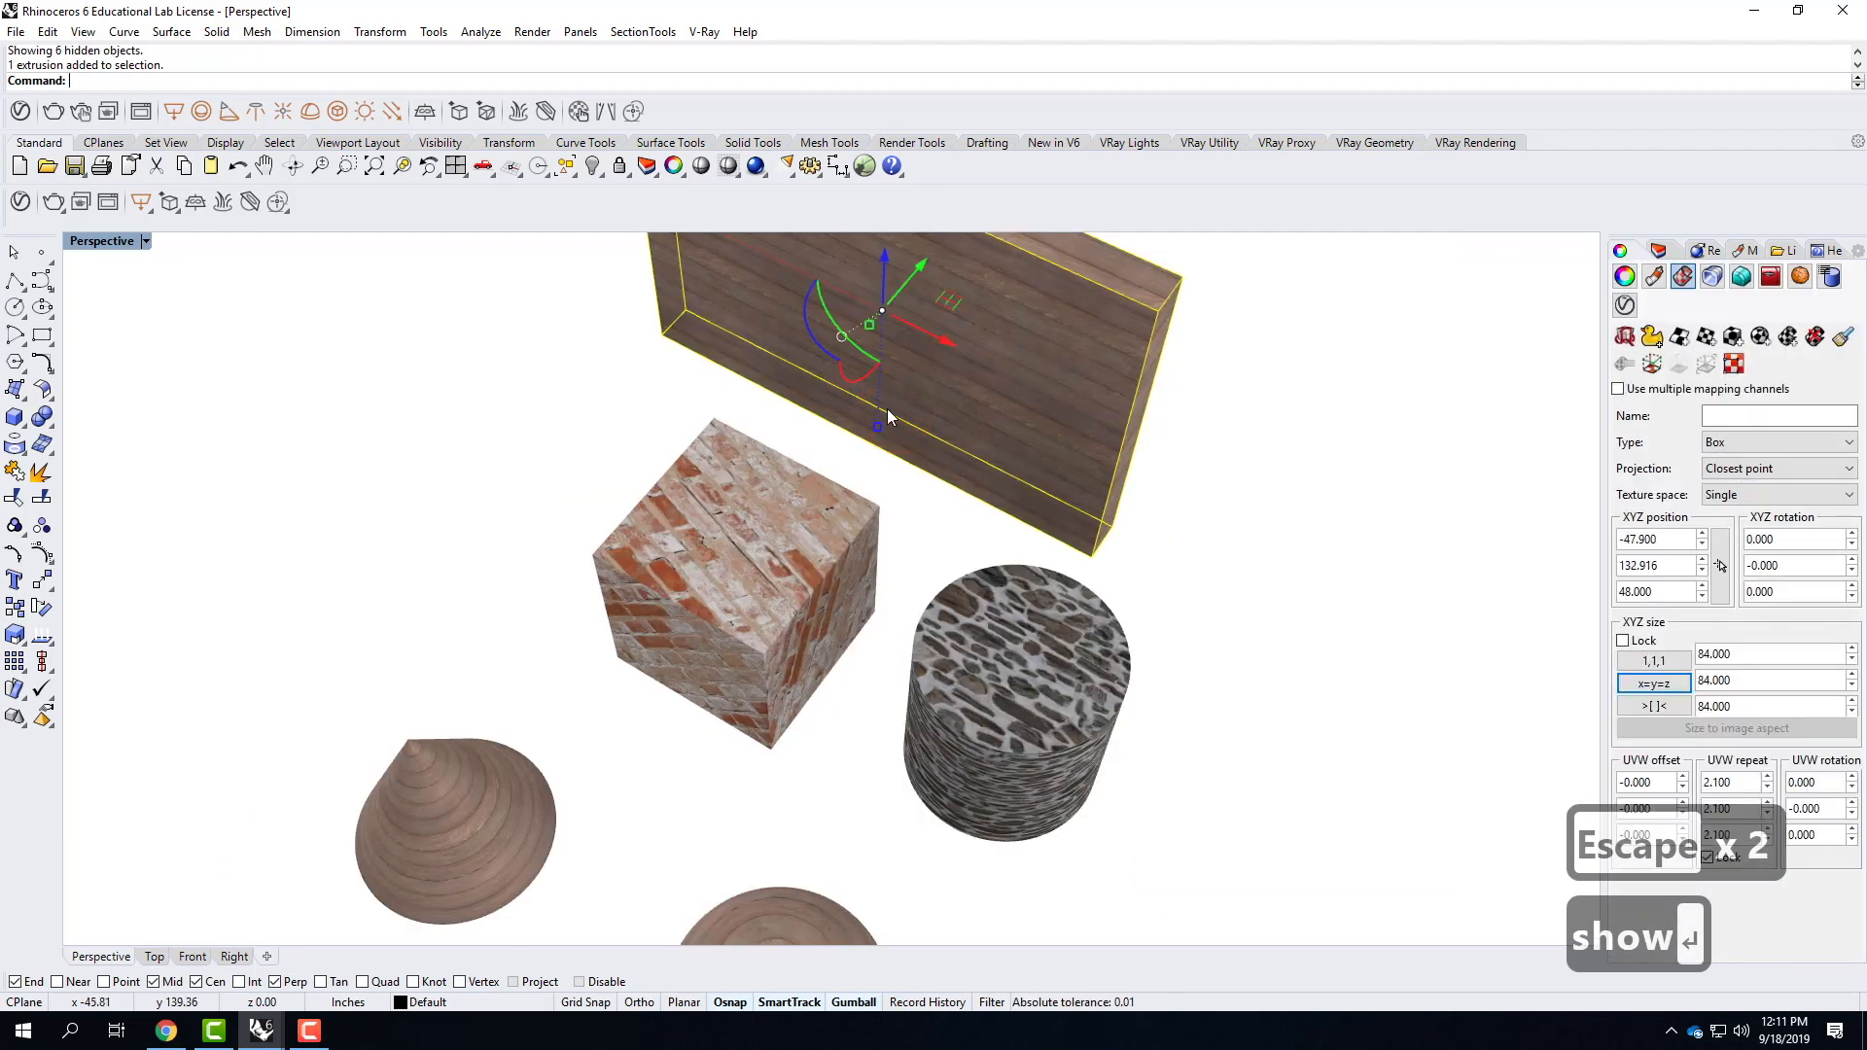
scroll(886, 408, "down", 5)
scroll(849, 446, "up", 6)
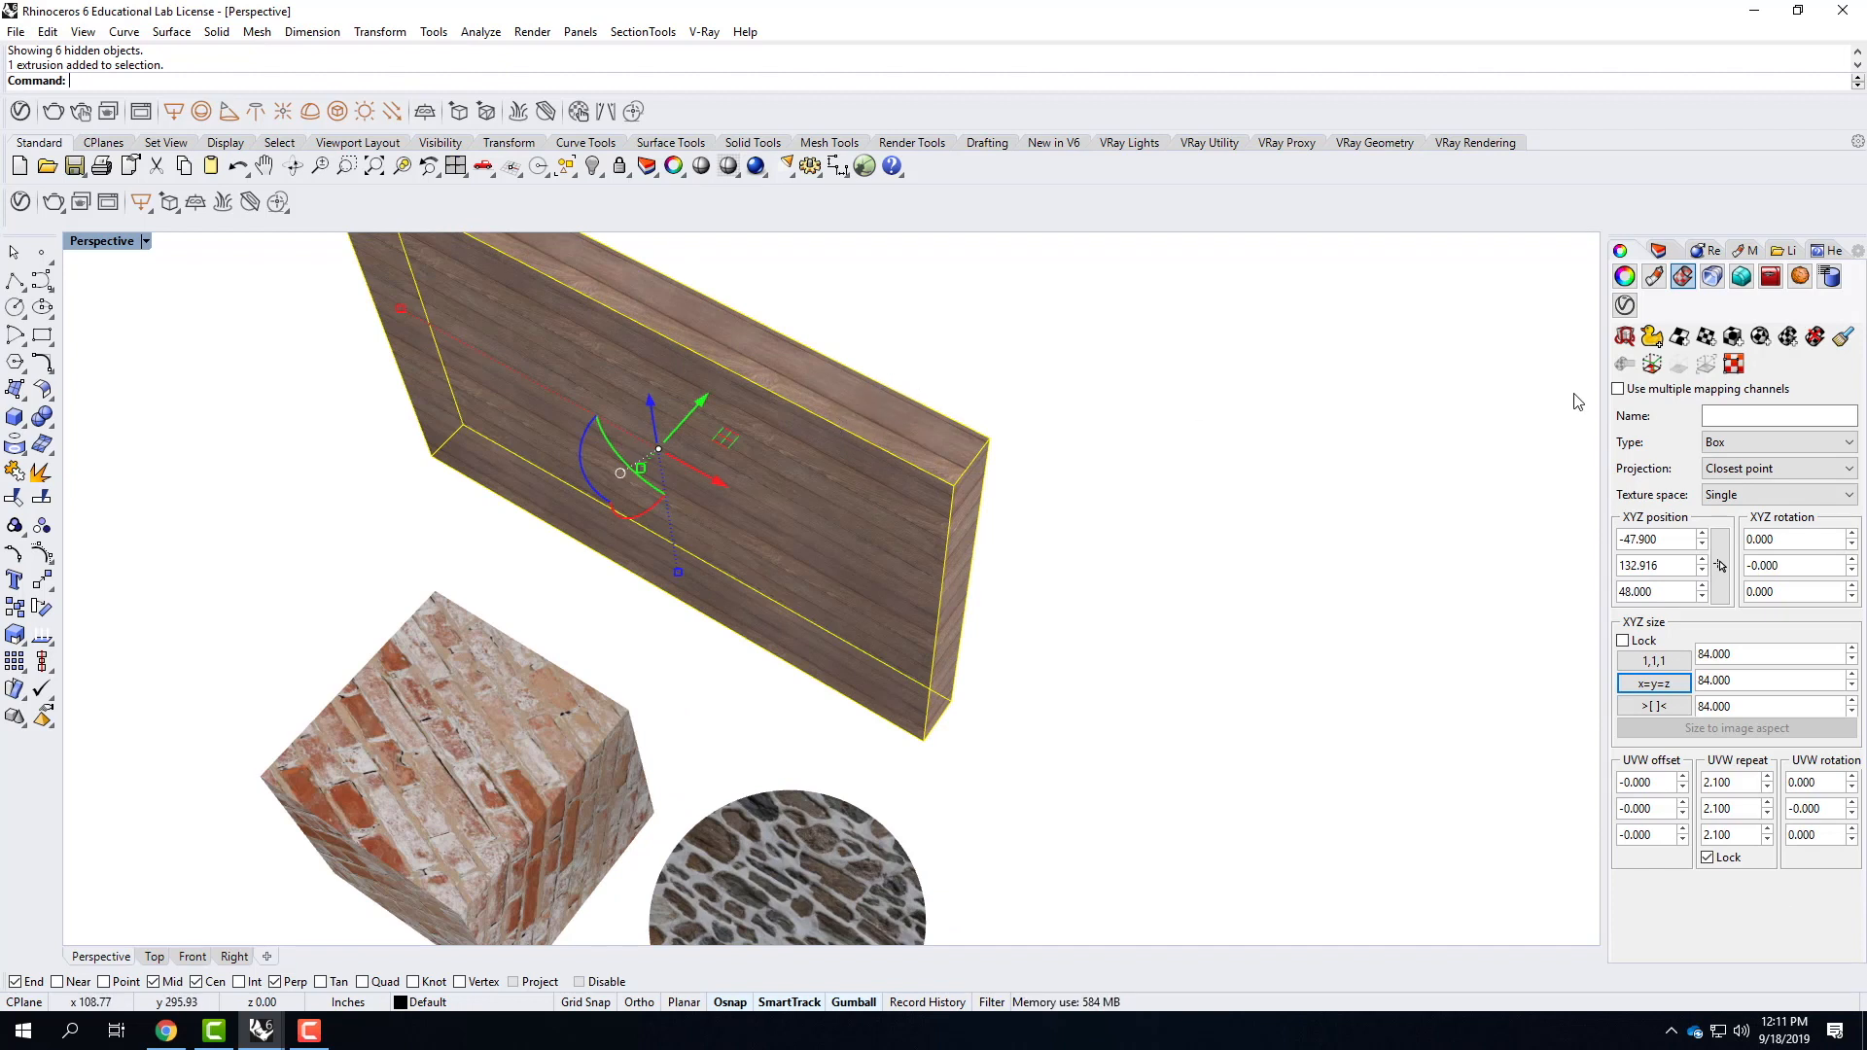
left_click(1654, 377)
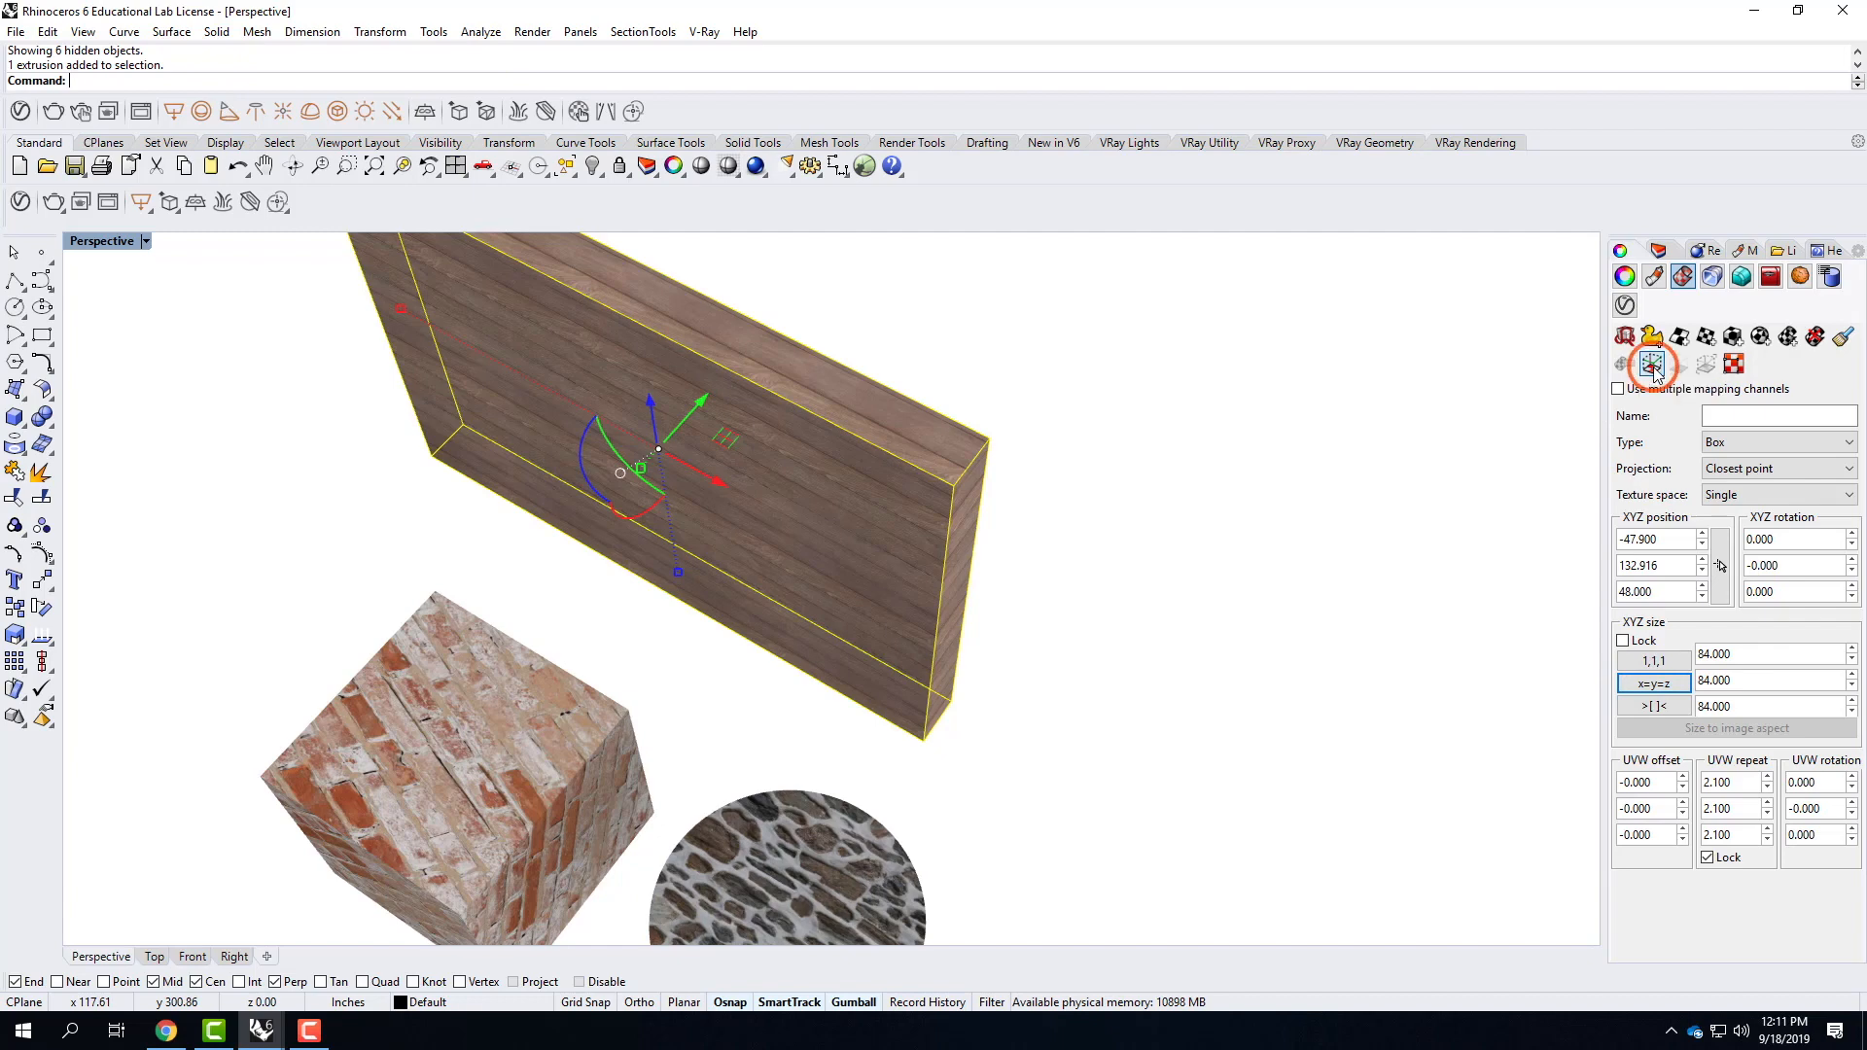
Slide the wall's mapping widget along the Y axis to a Y position of about 145.7.
scroll(975, 610, "down", 5)
right_click_drag(912, 579, 808, 427)
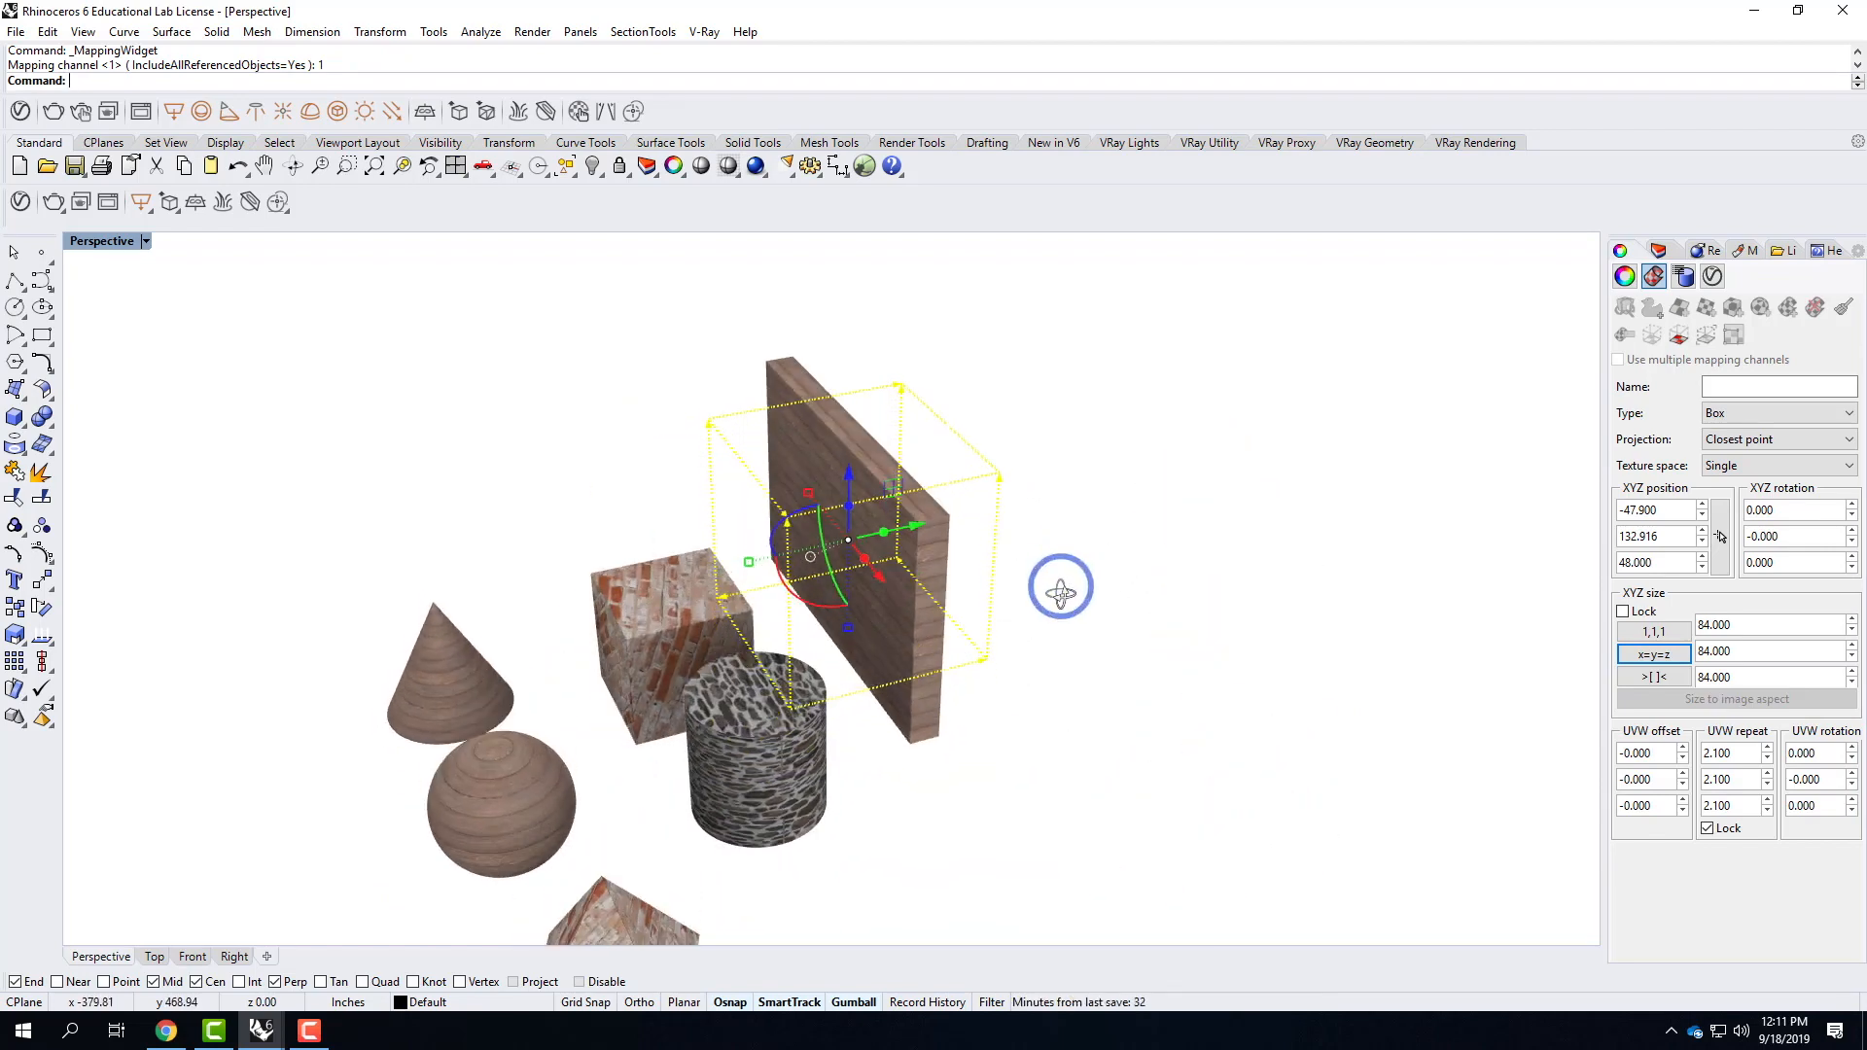
scroll(906, 481, "up", 5)
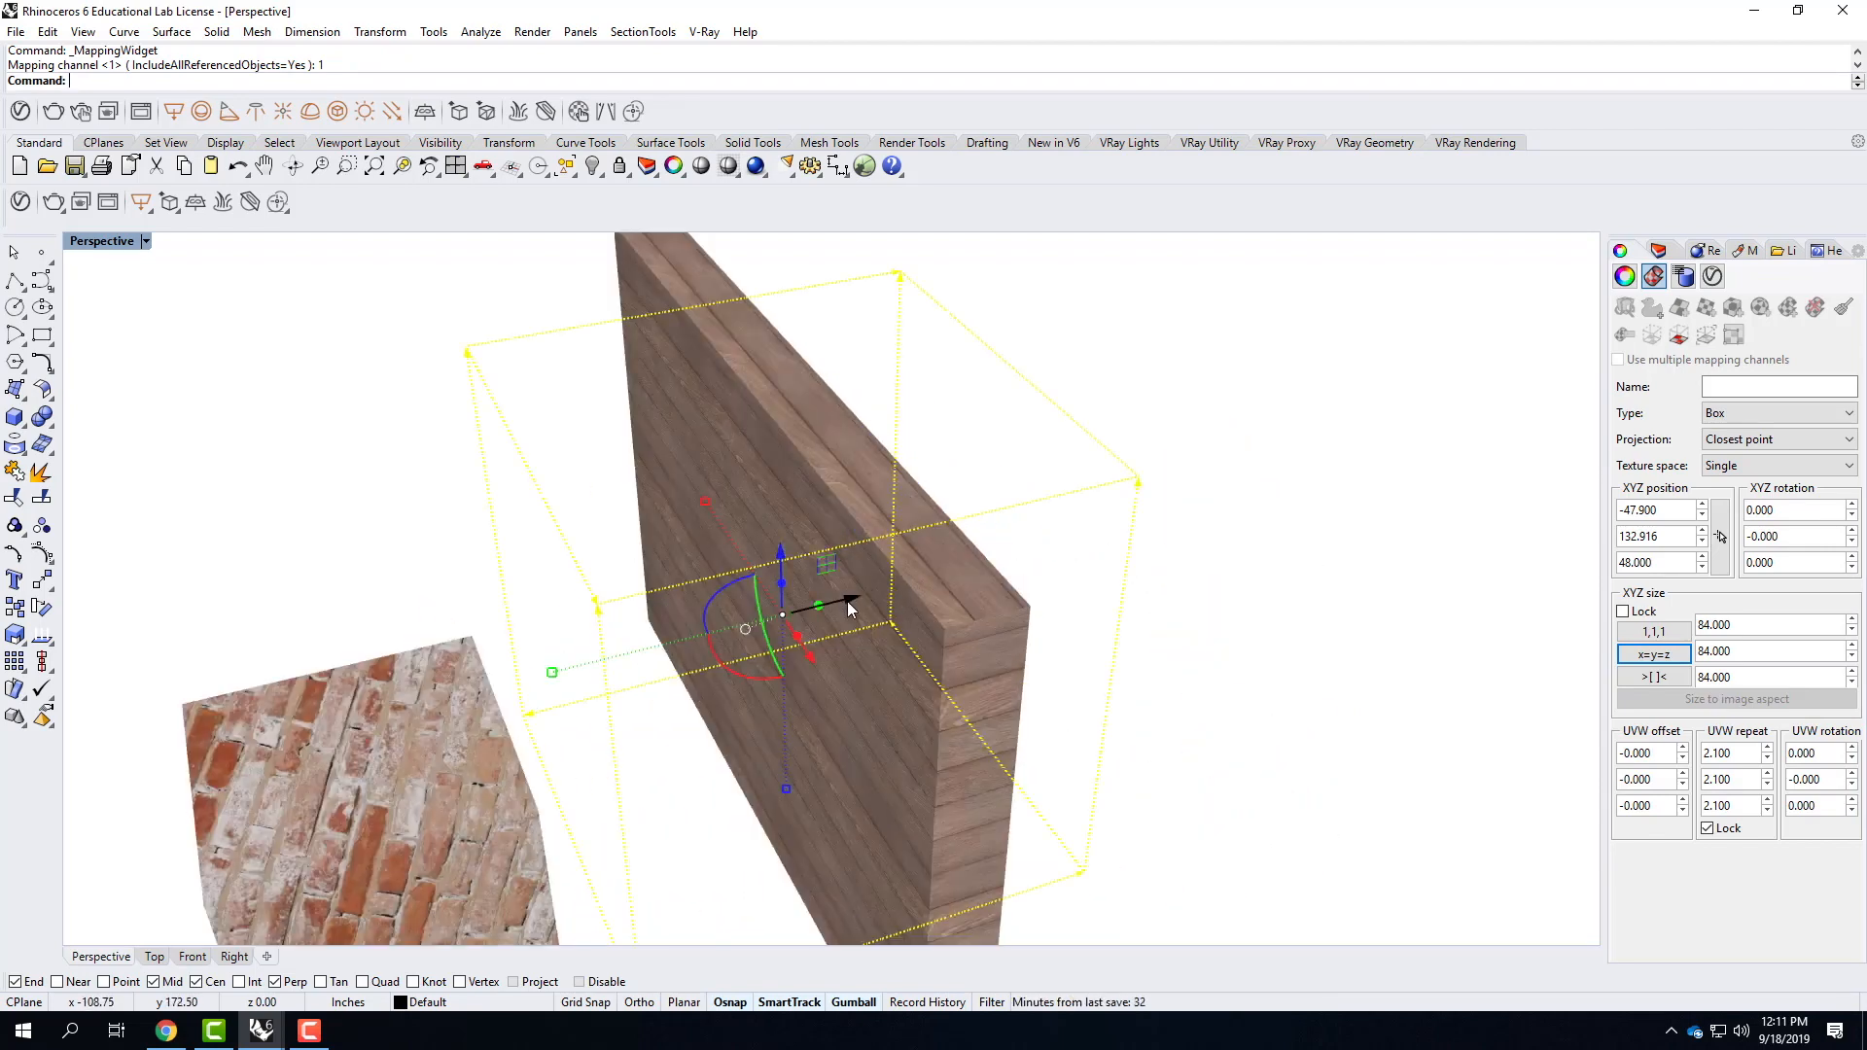
left_click_drag(846, 598, 896, 600)
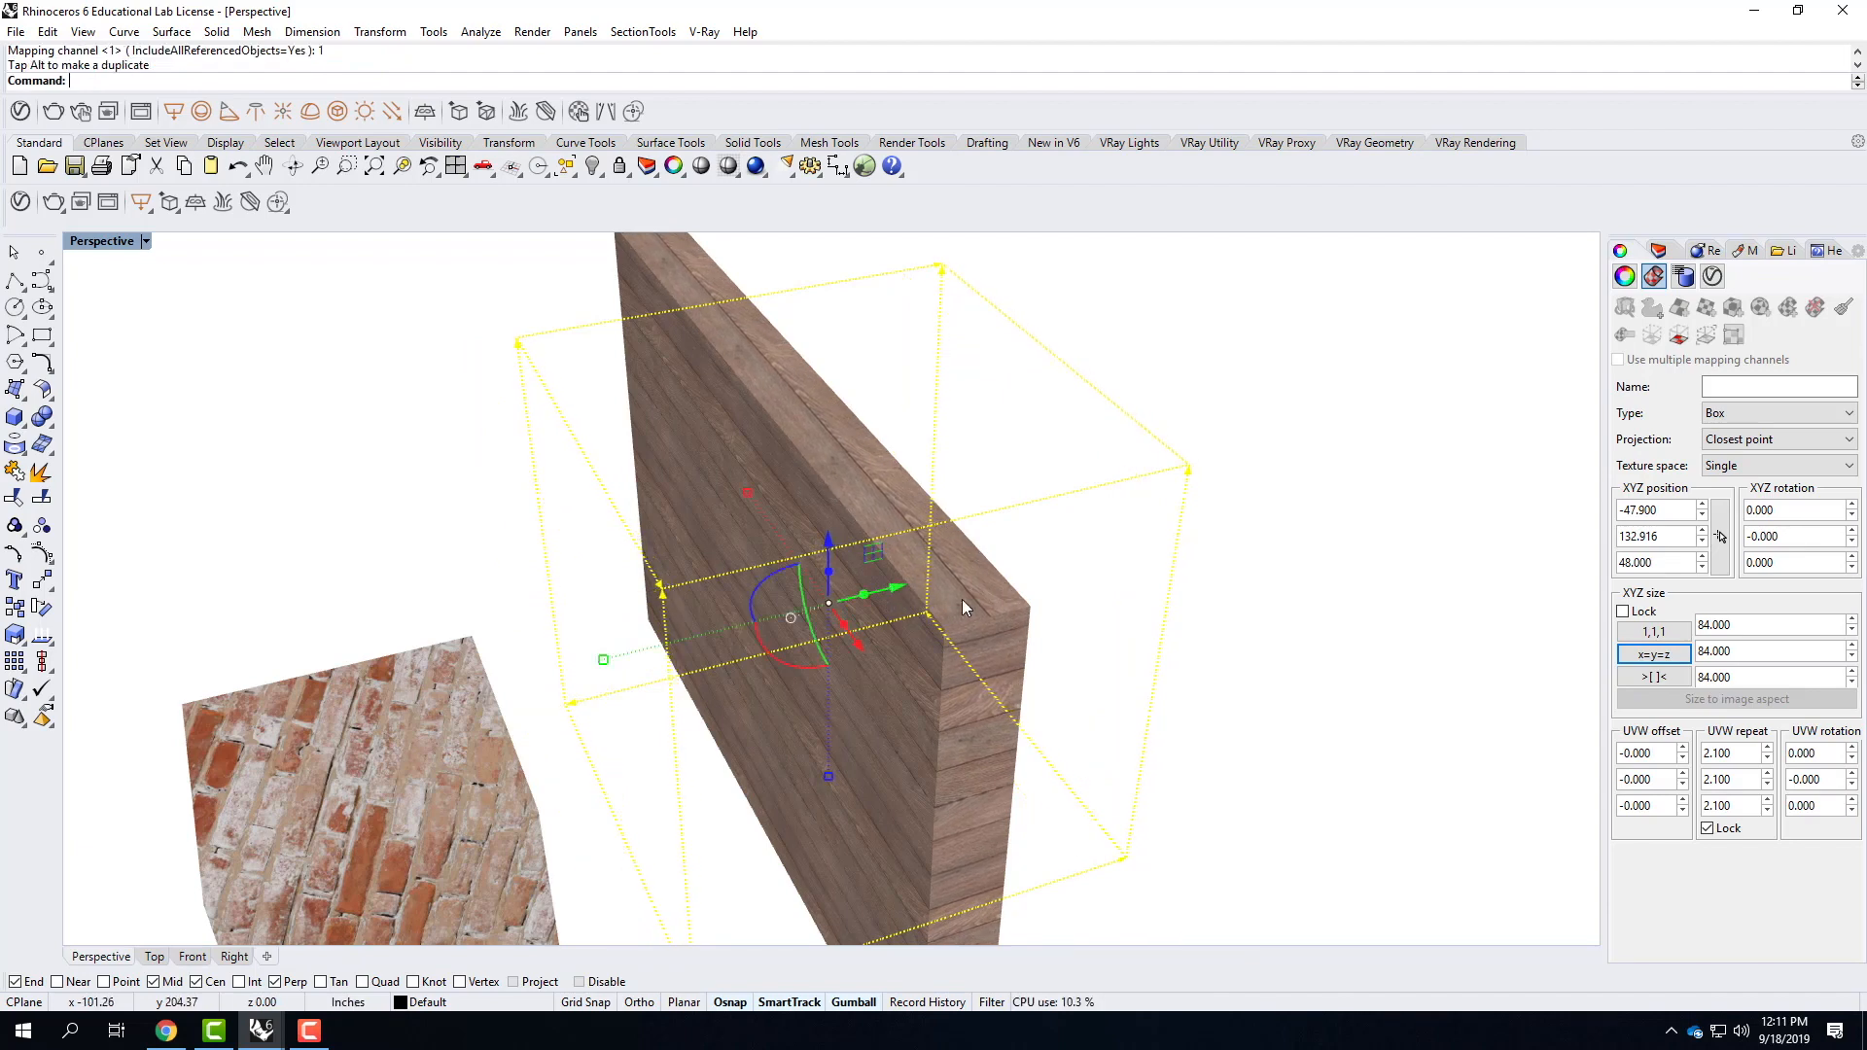
scroll(952, 604, "up", 5)
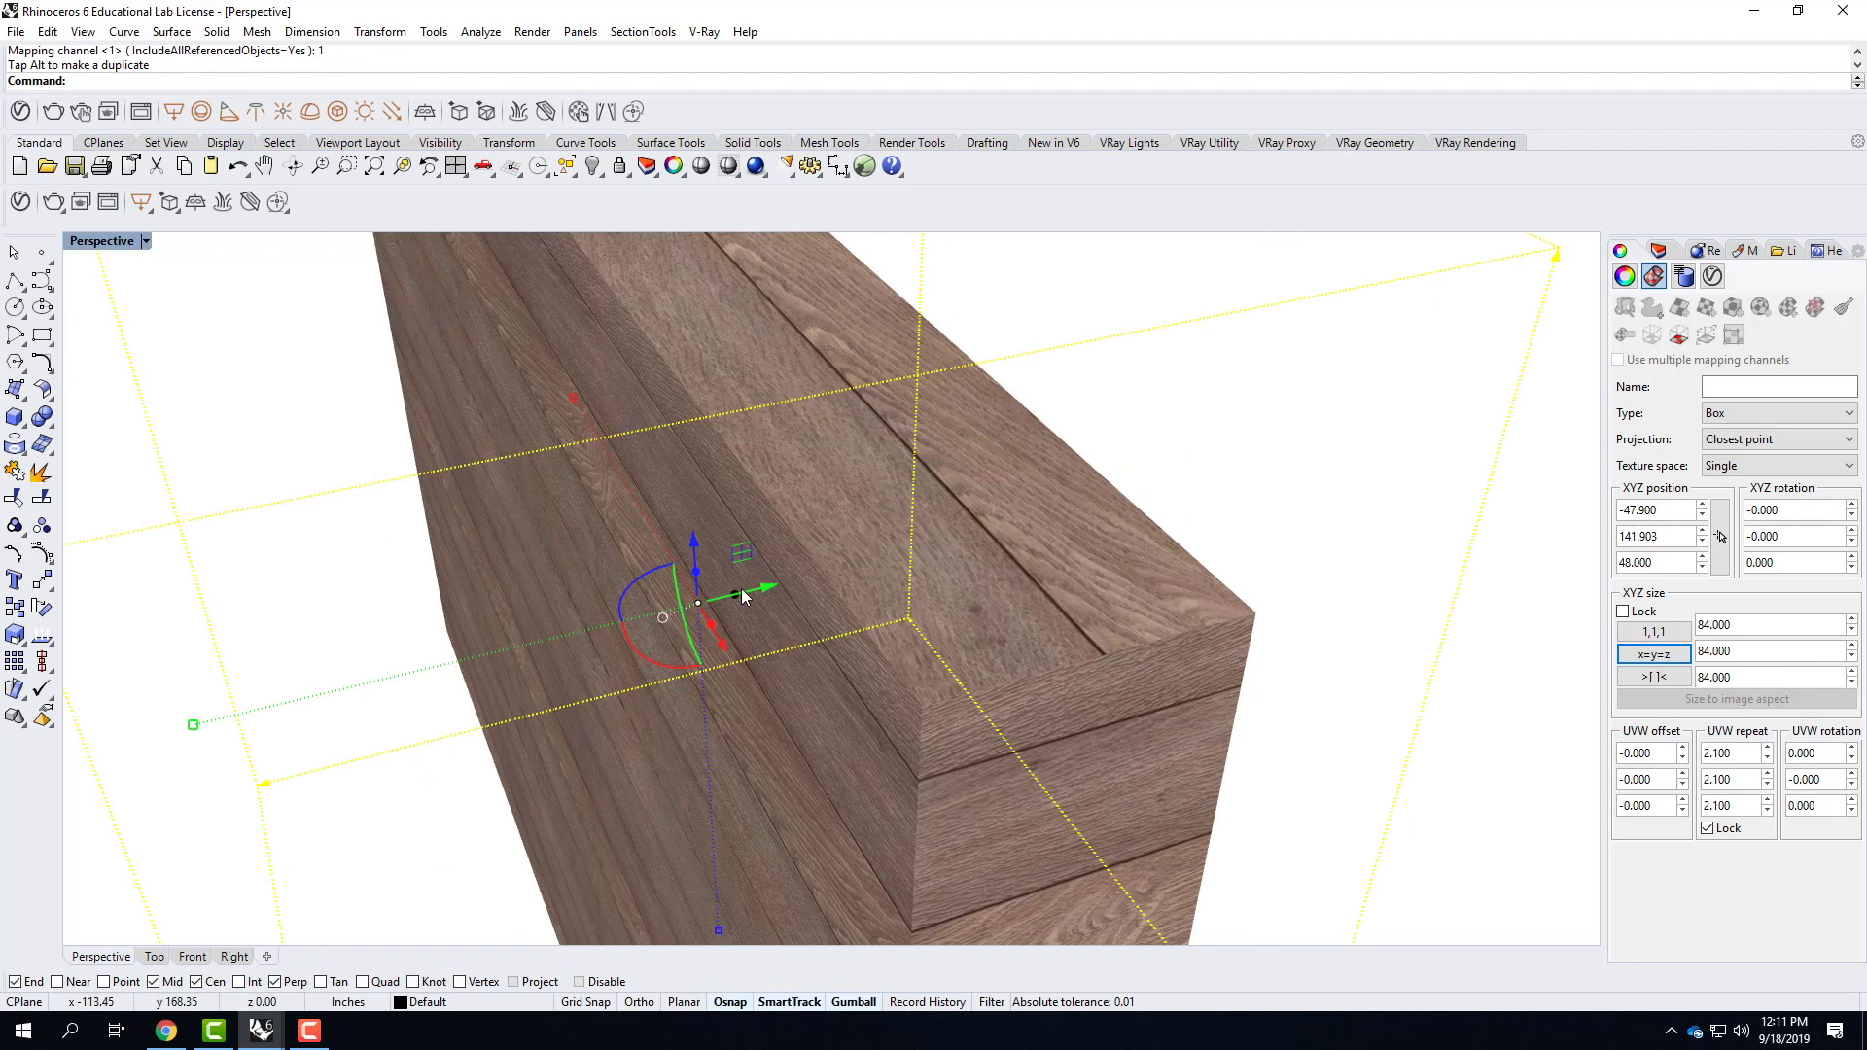
left_click_drag(741, 590, 875, 571)
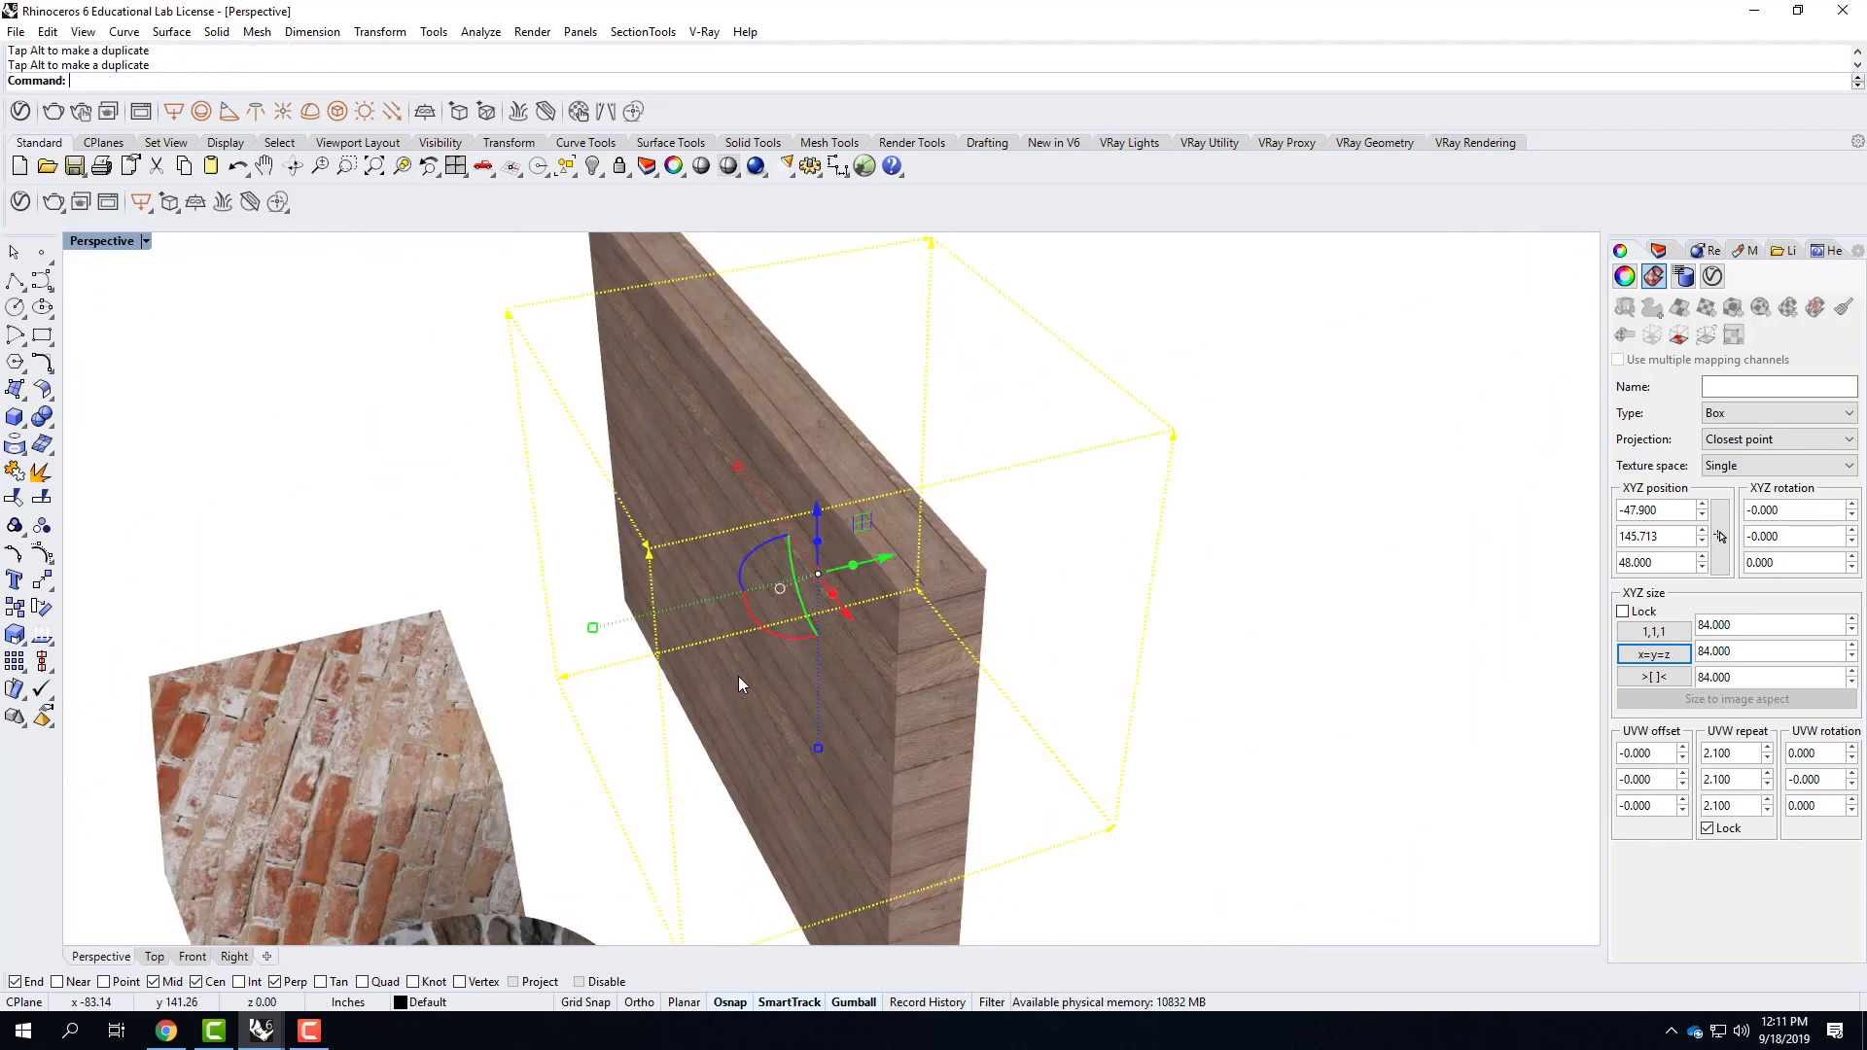
Rotate the wall's mapping widget about 38° around the Y axis so the planks run diagonally.
left_click_drag(796, 573, 808, 612)
right_click_drag(731, 762, 877, 705)
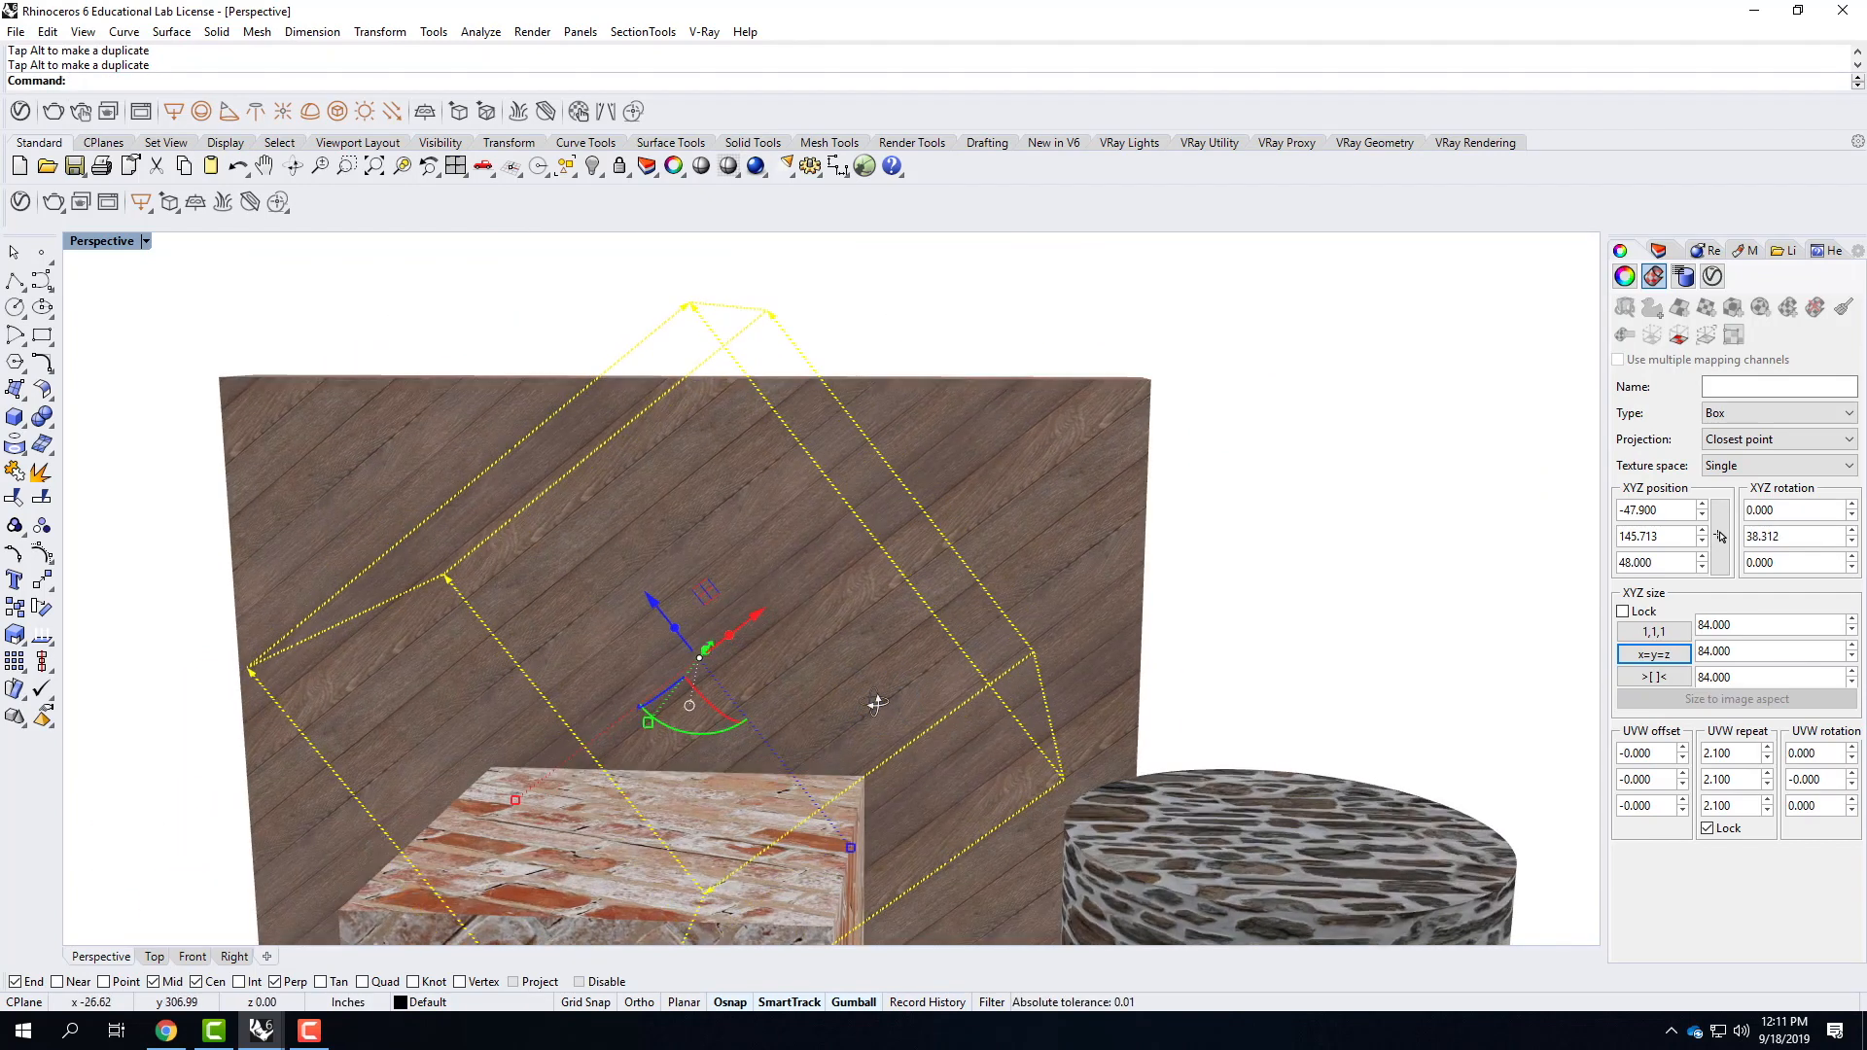
right_click_drag(1052, 630, 925, 645)
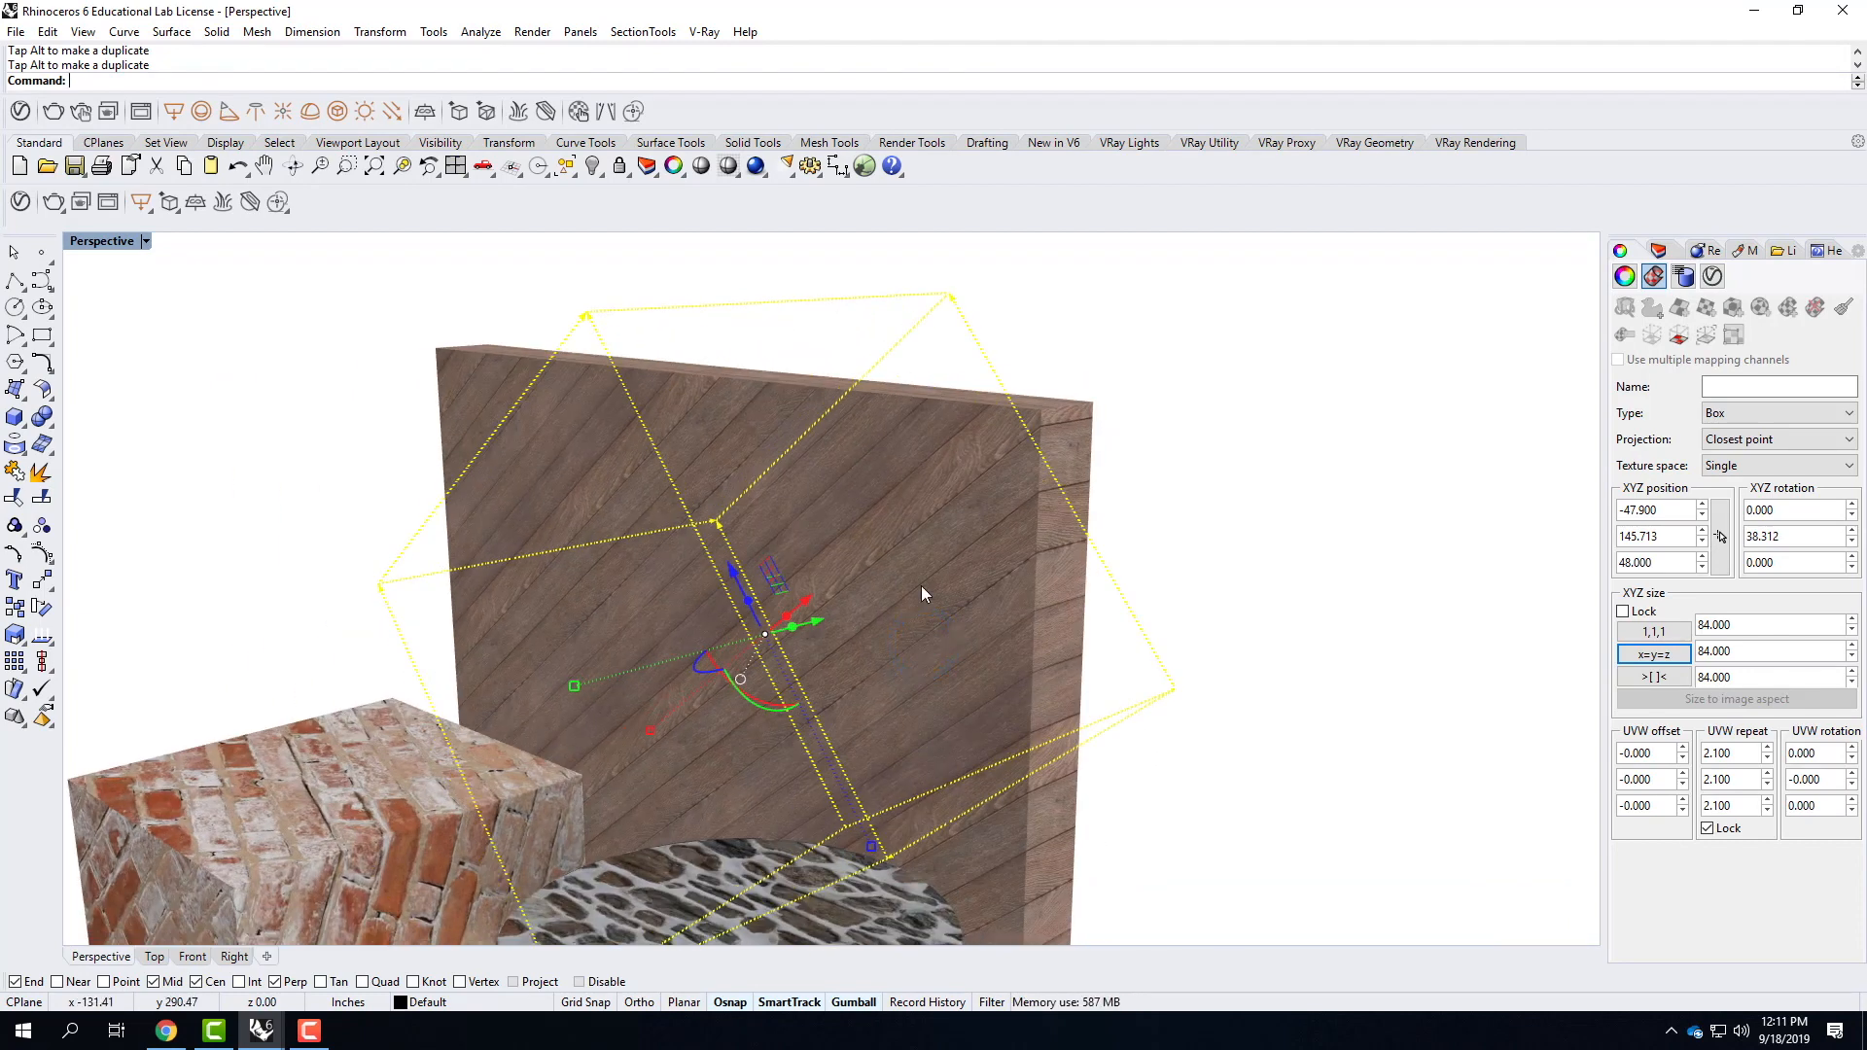
scroll(935, 395, "down", 2)
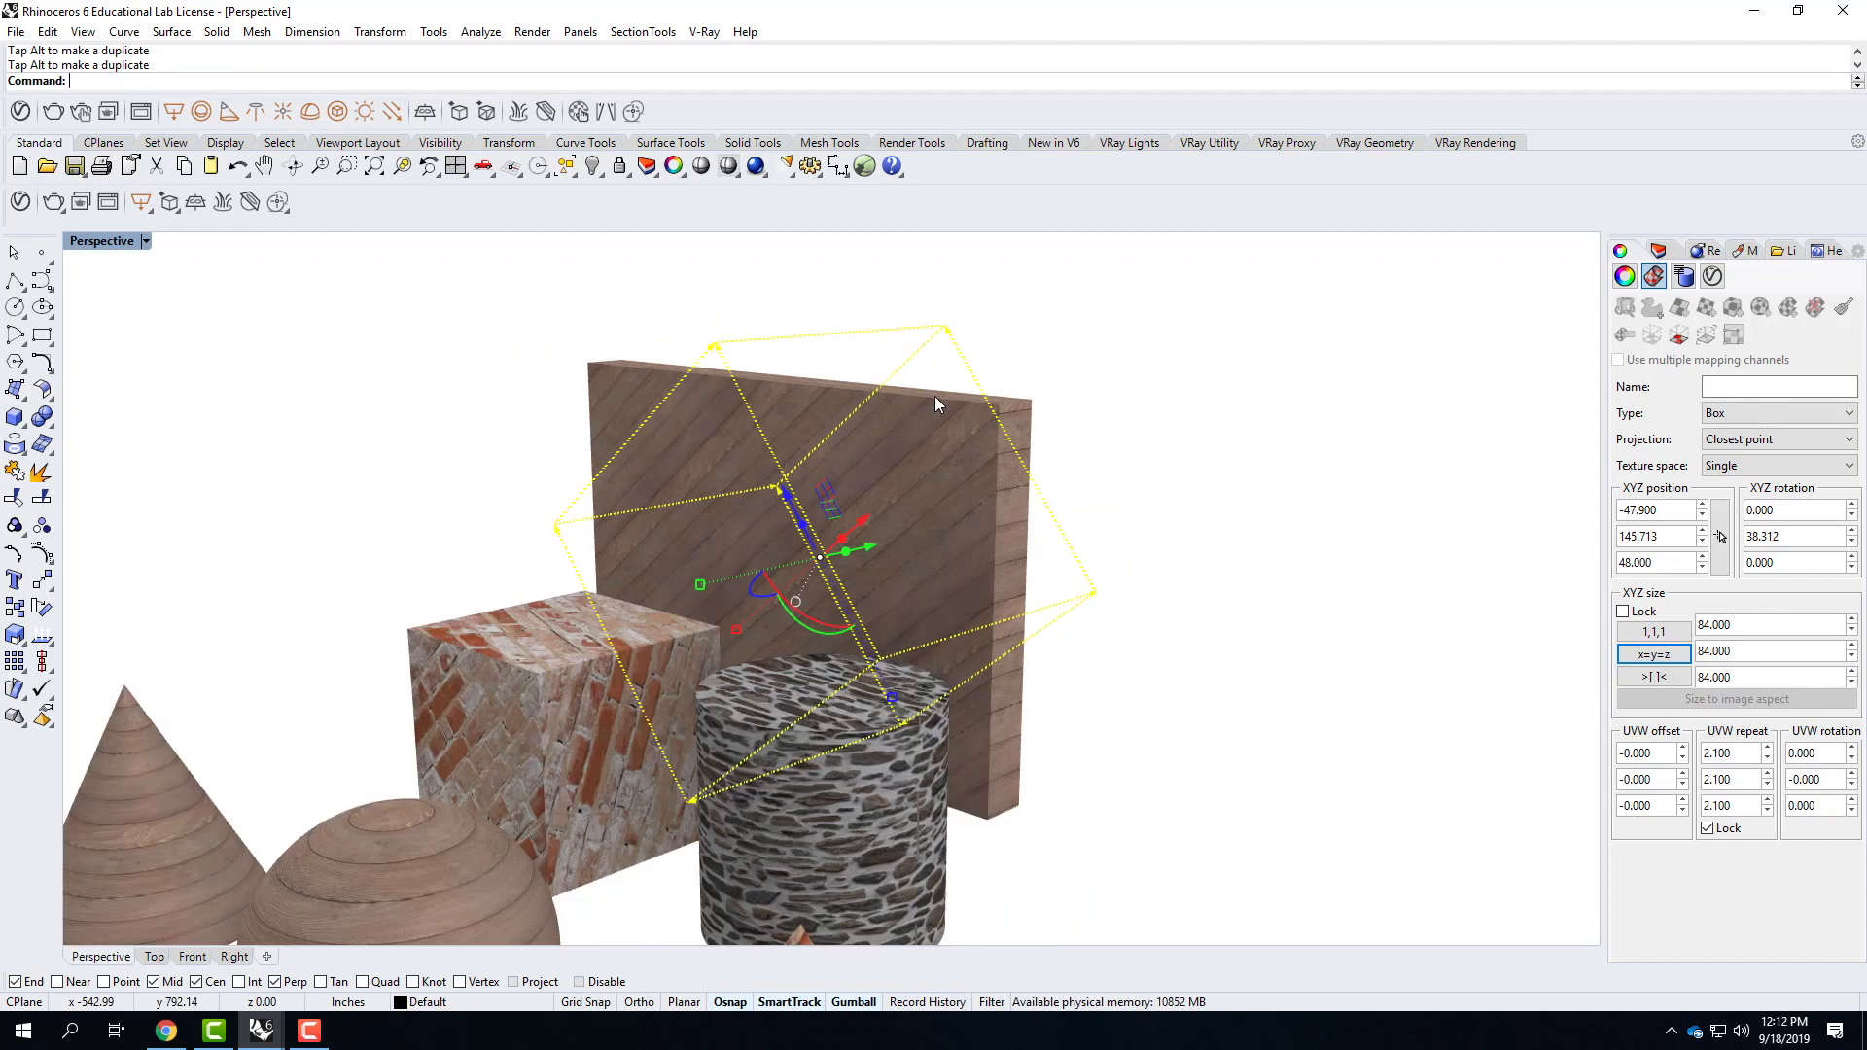
Hide the wood wall's box mapping widget.
scroll(935, 394, "down", 2)
scroll(935, 395, "up", 2)
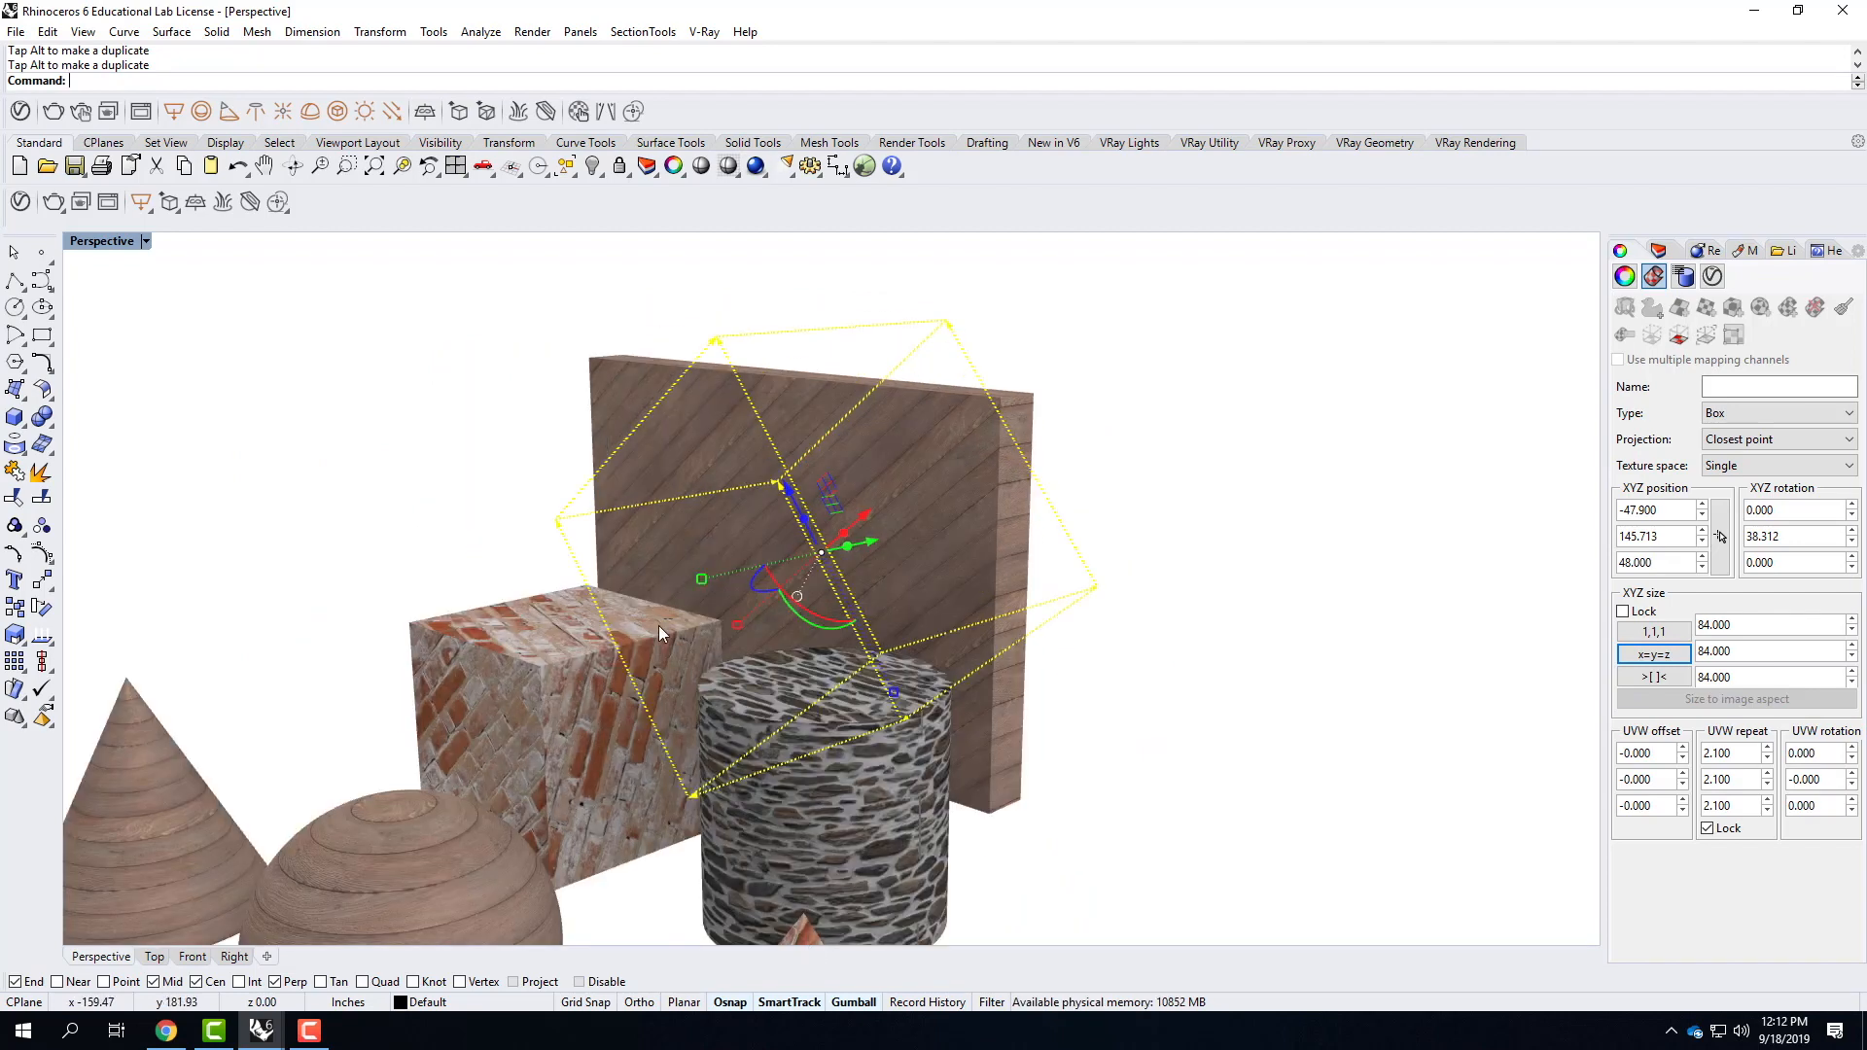
scroll(659, 632, "down", 2)
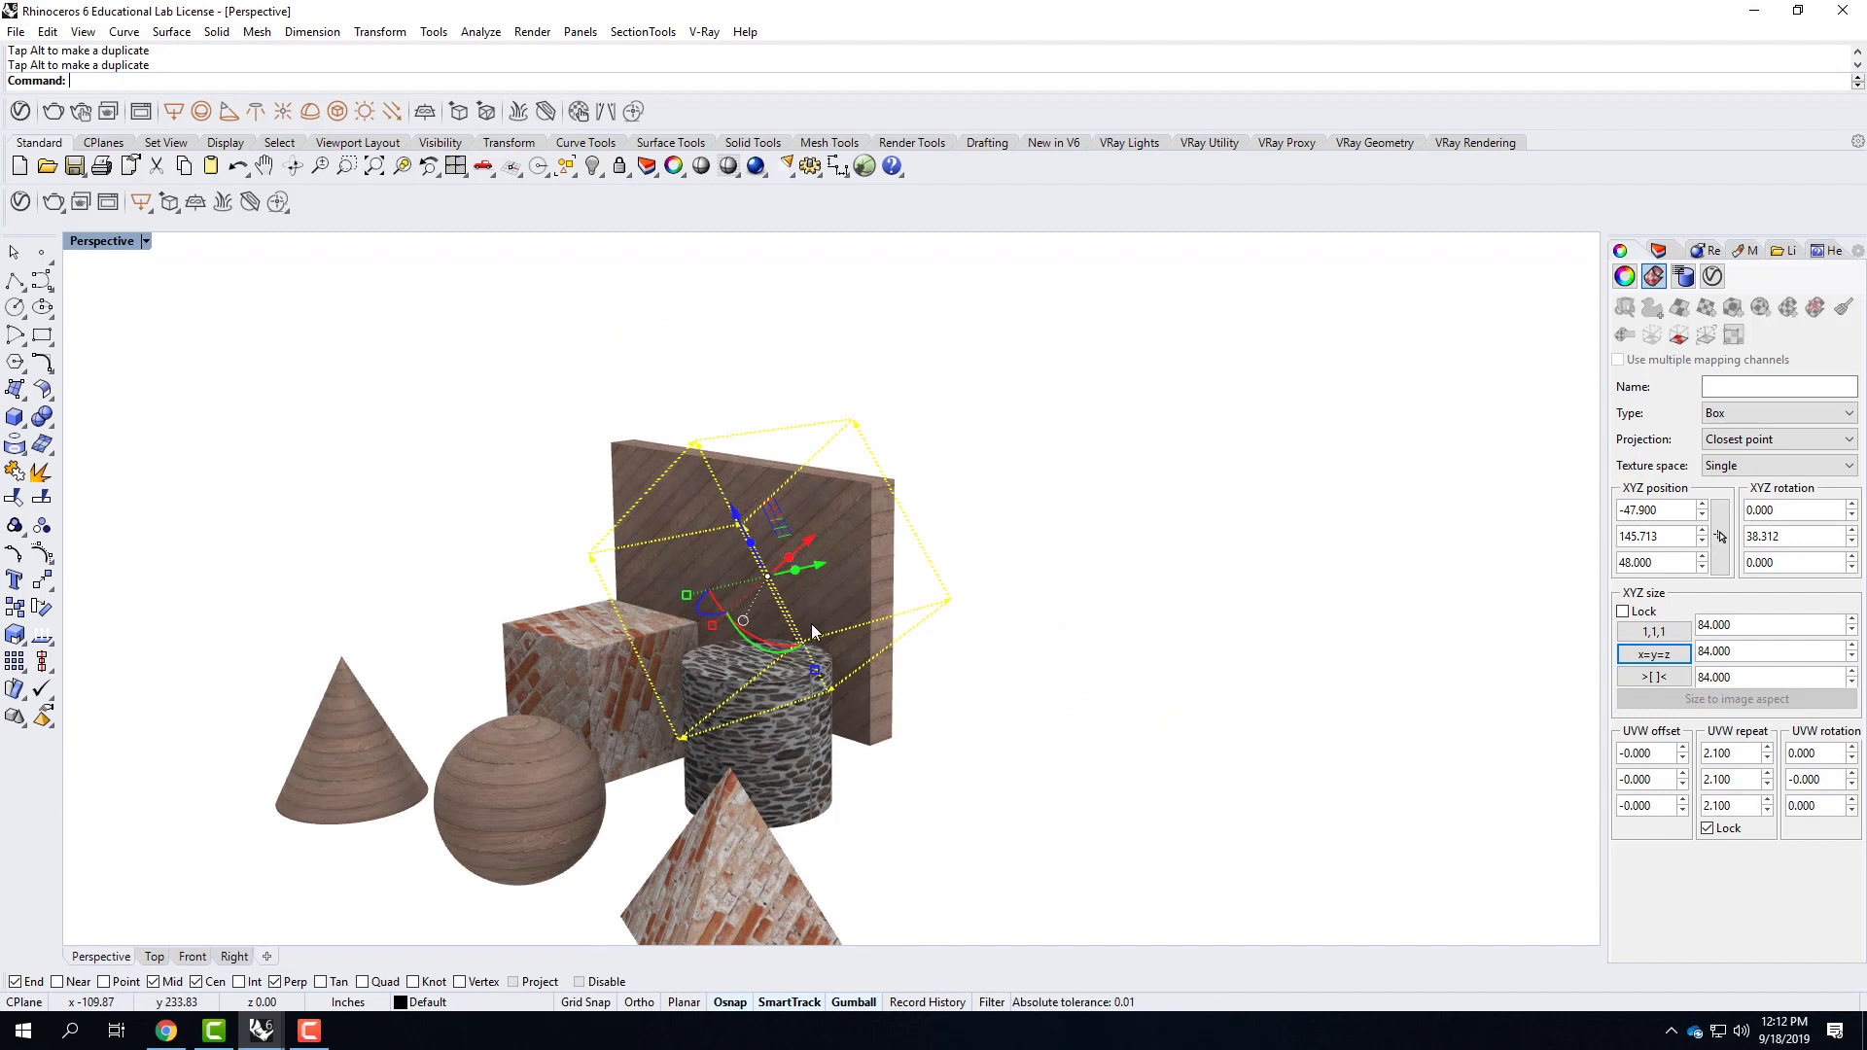
left_click(1679, 337)
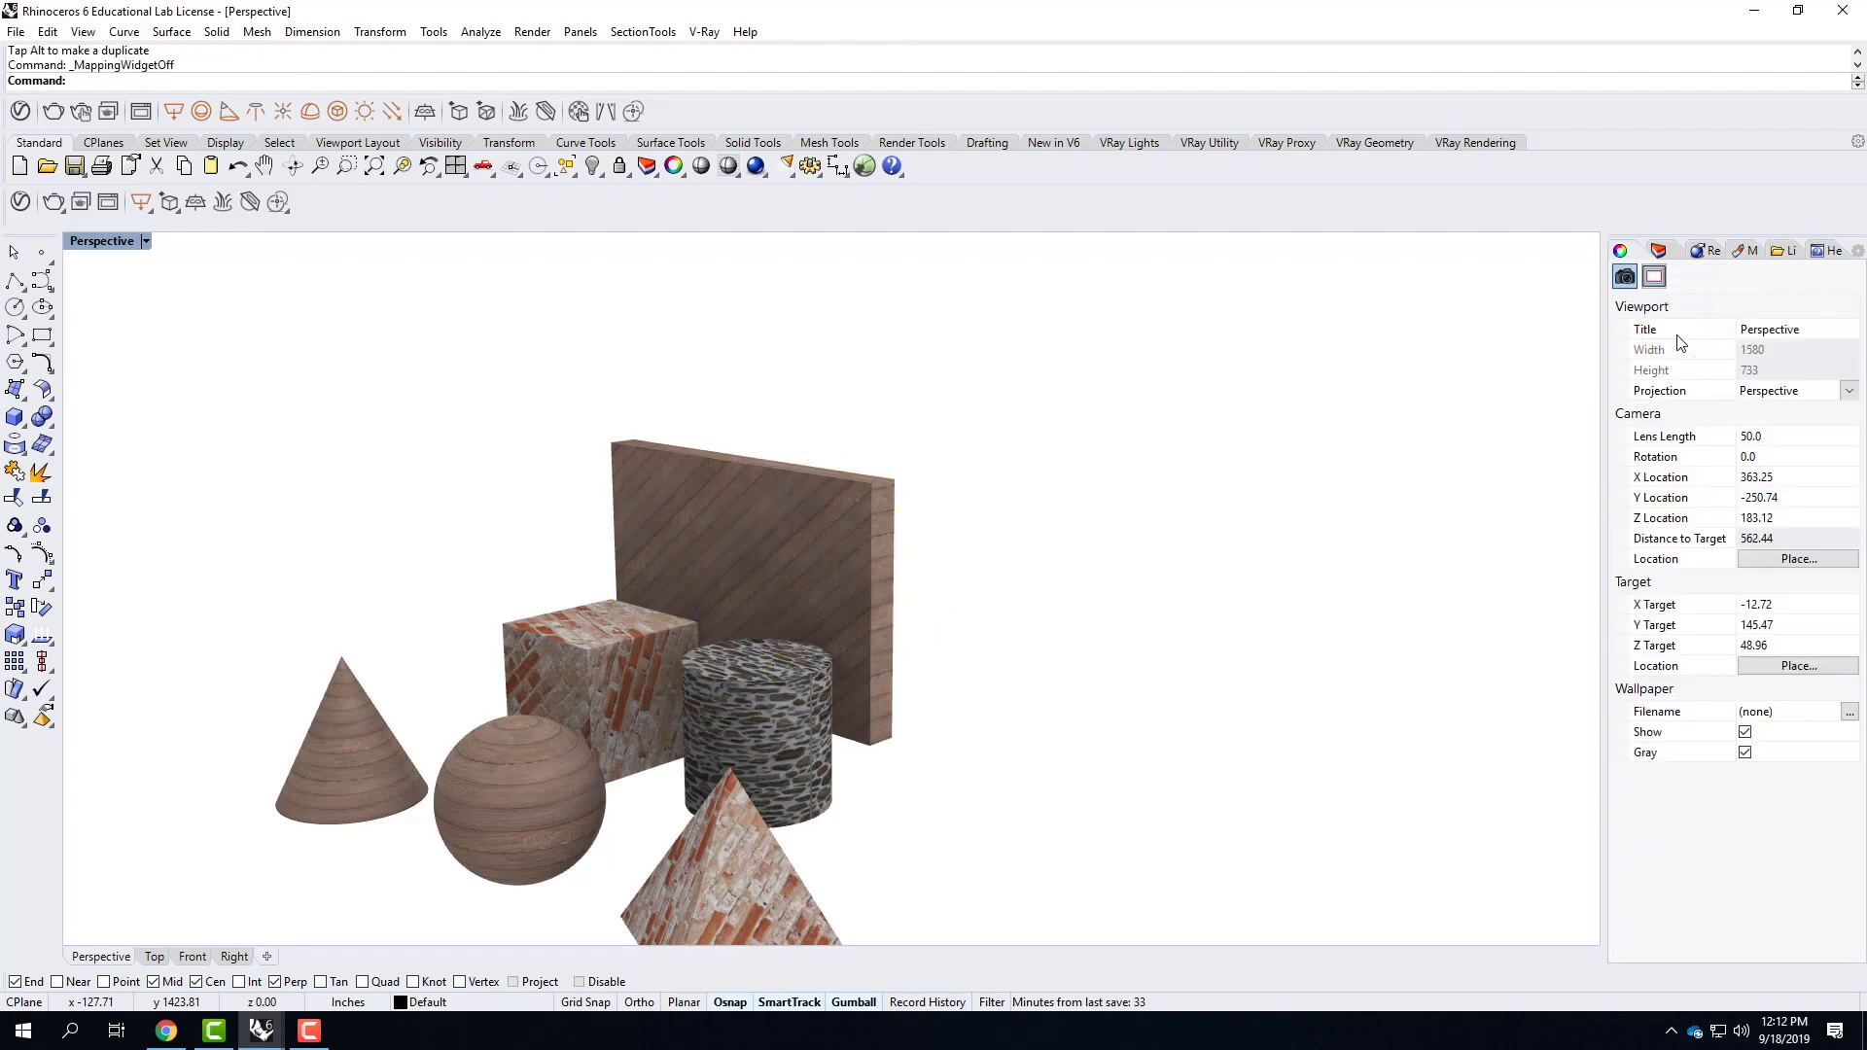
Show the wood wall's mapping widget once more, dismiss it, and view the mapped shapes from several angles.
left_click(899, 530)
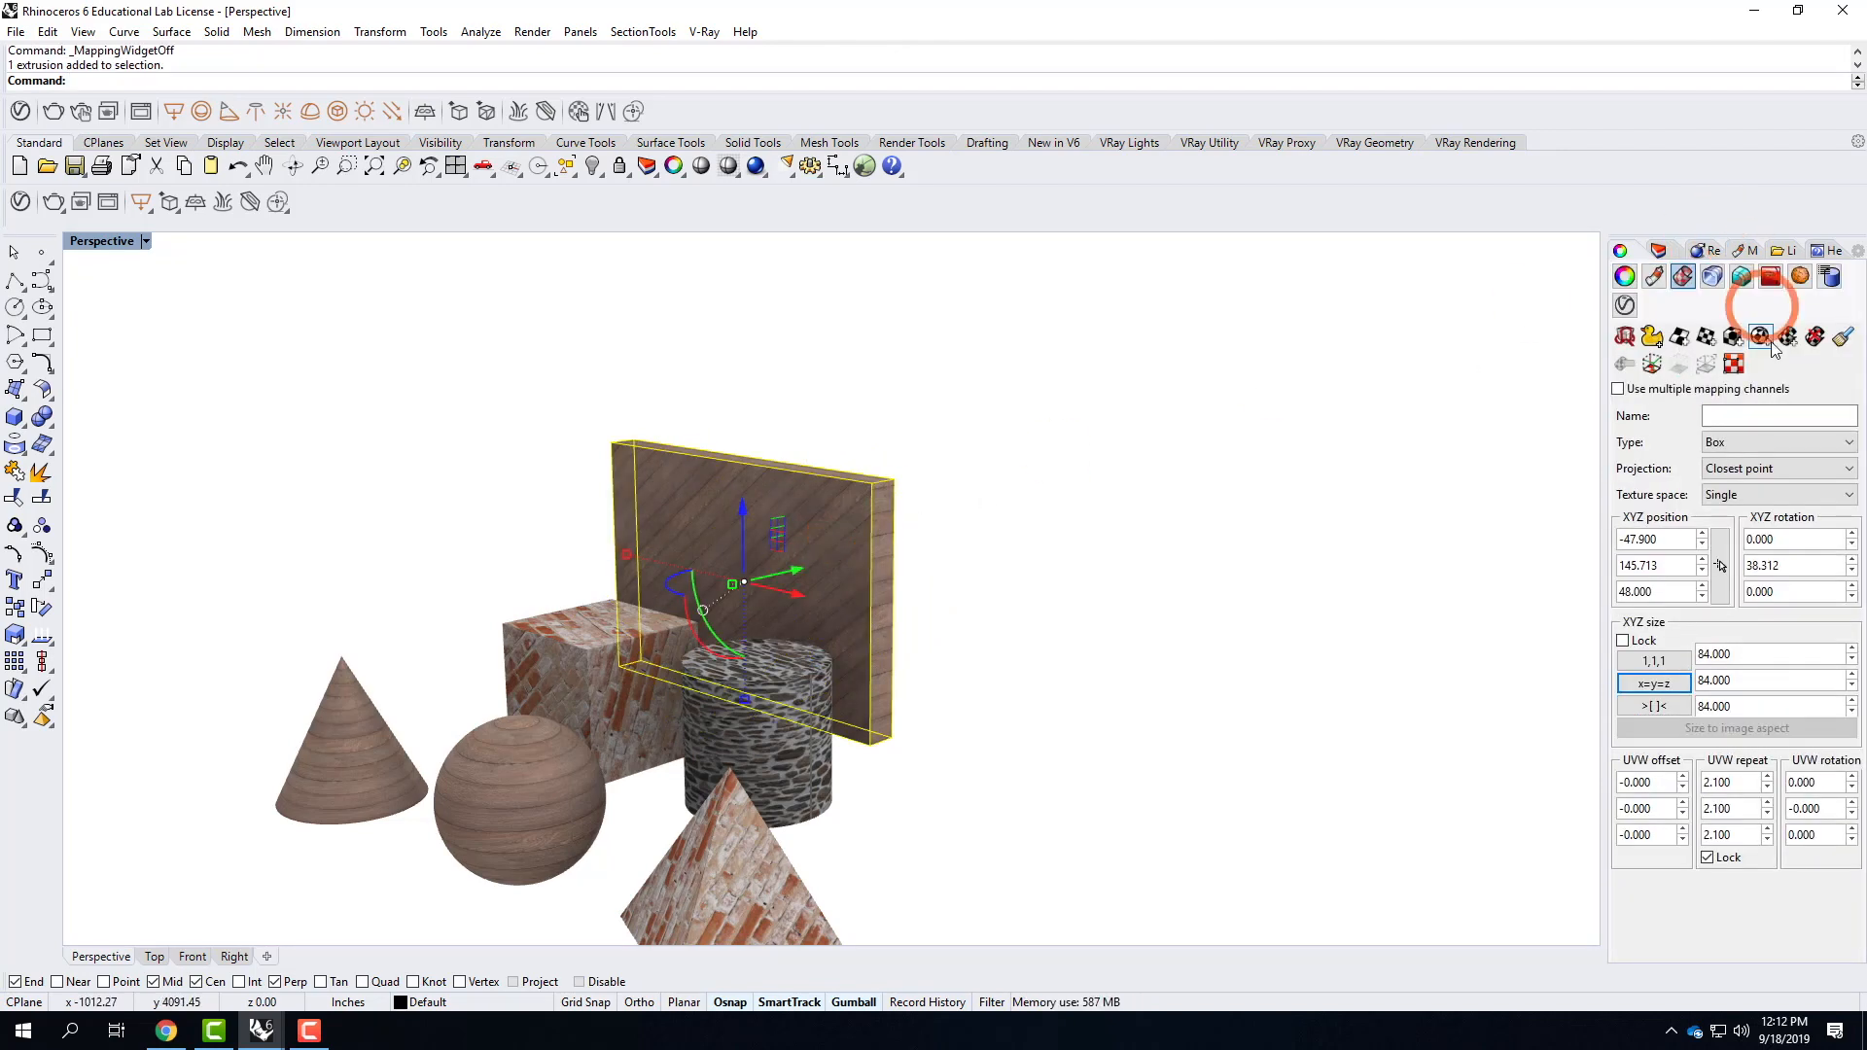
left_click(1645, 364)
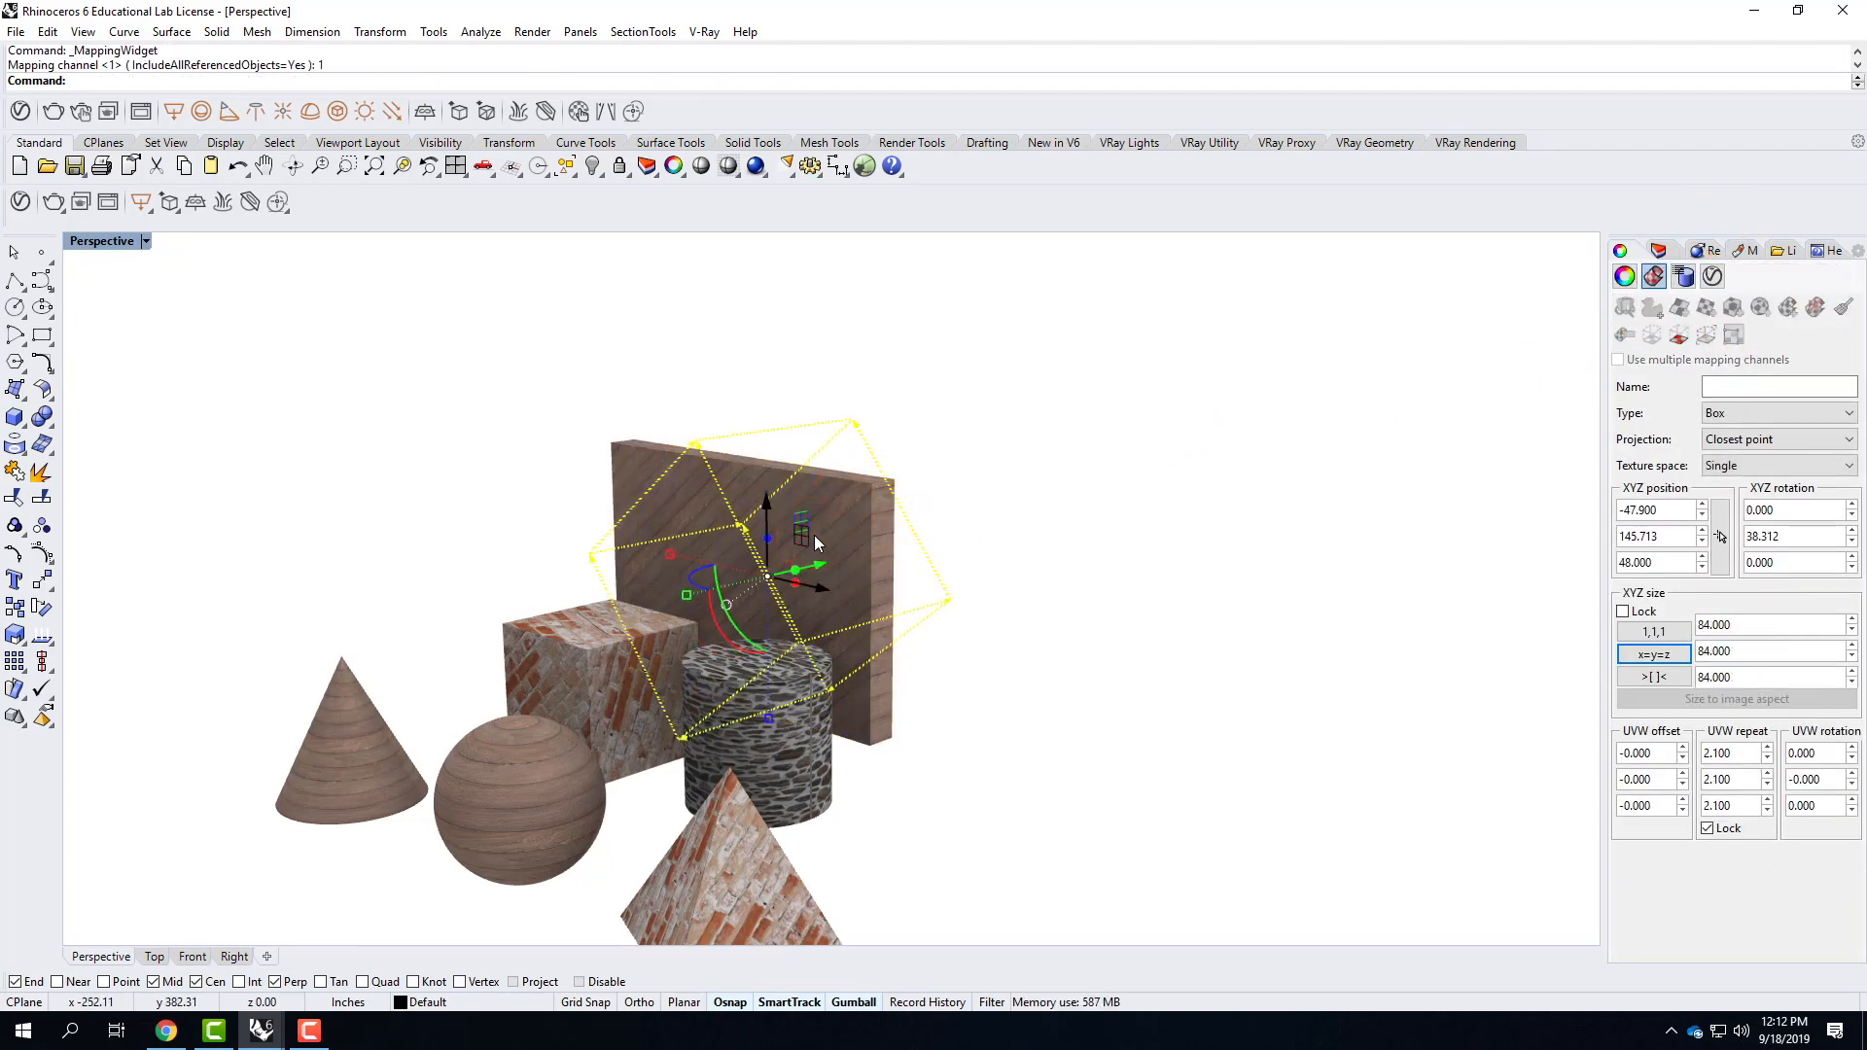
key("Escape")
key("Escape")
key("Escape")
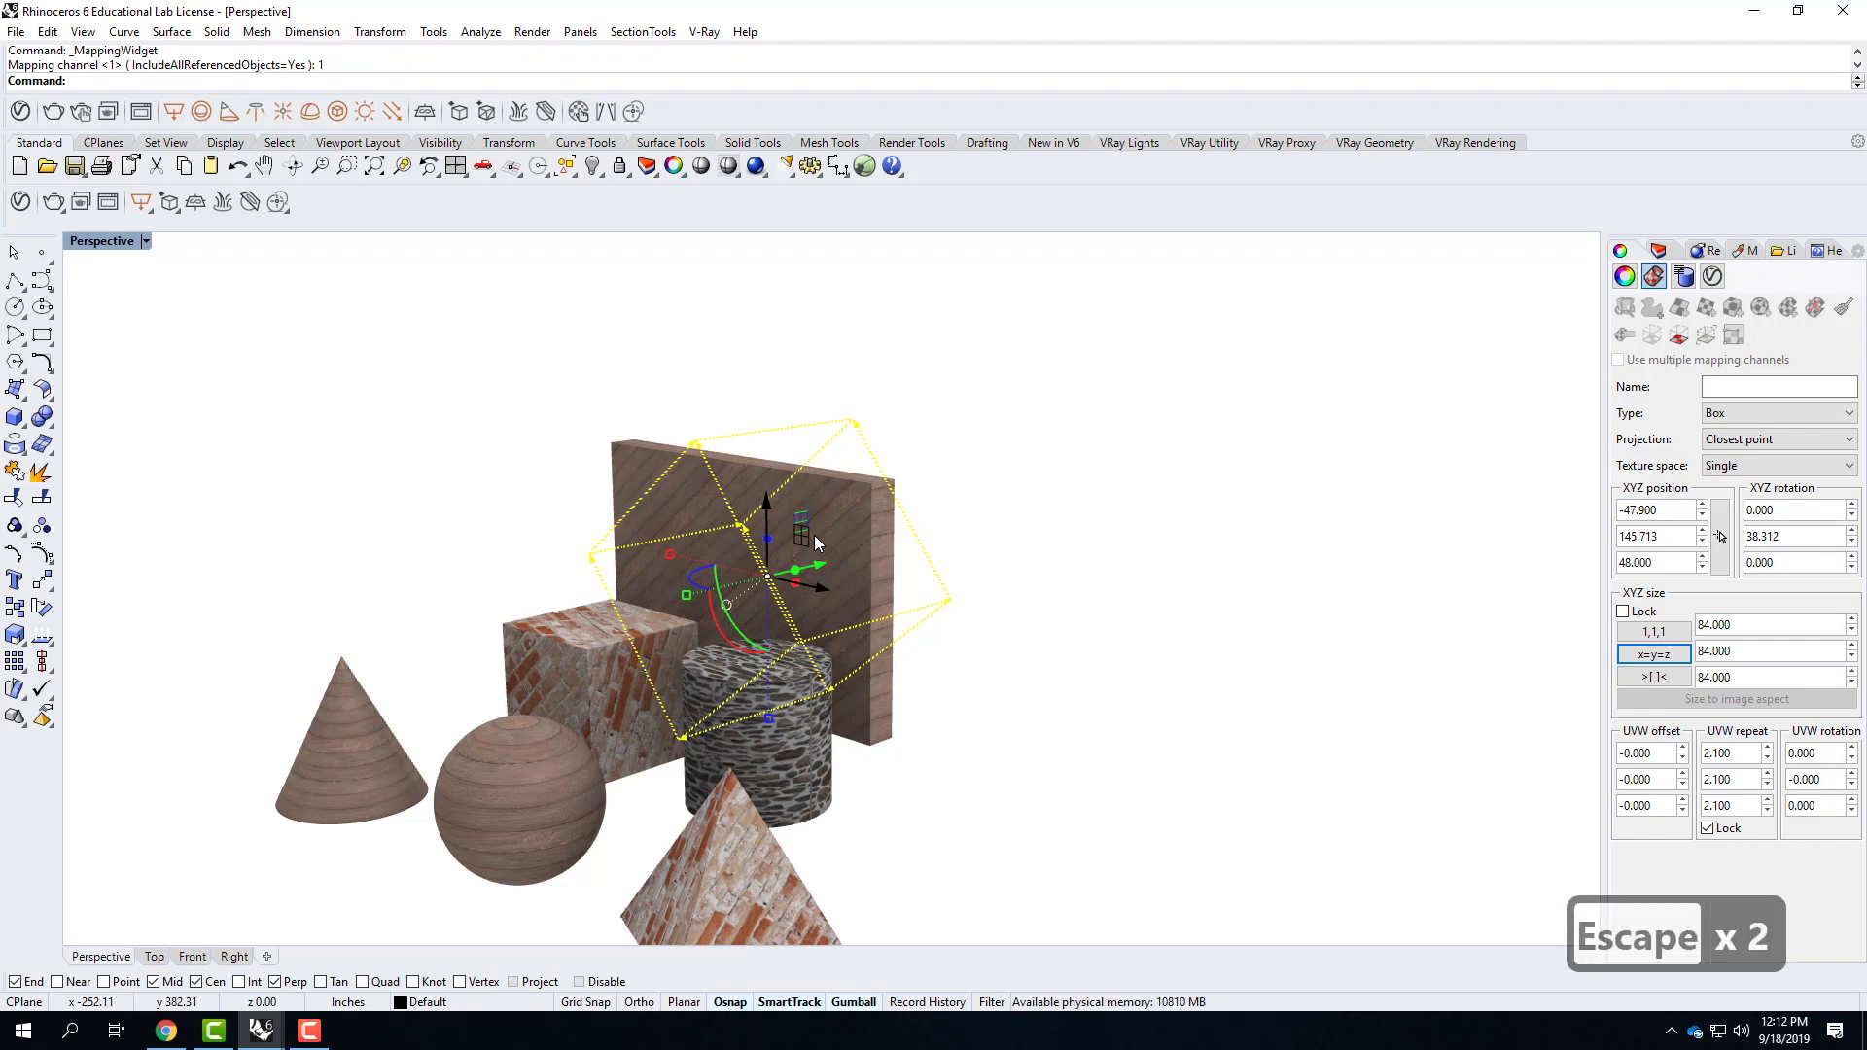
key("Escape")
key("Escape")
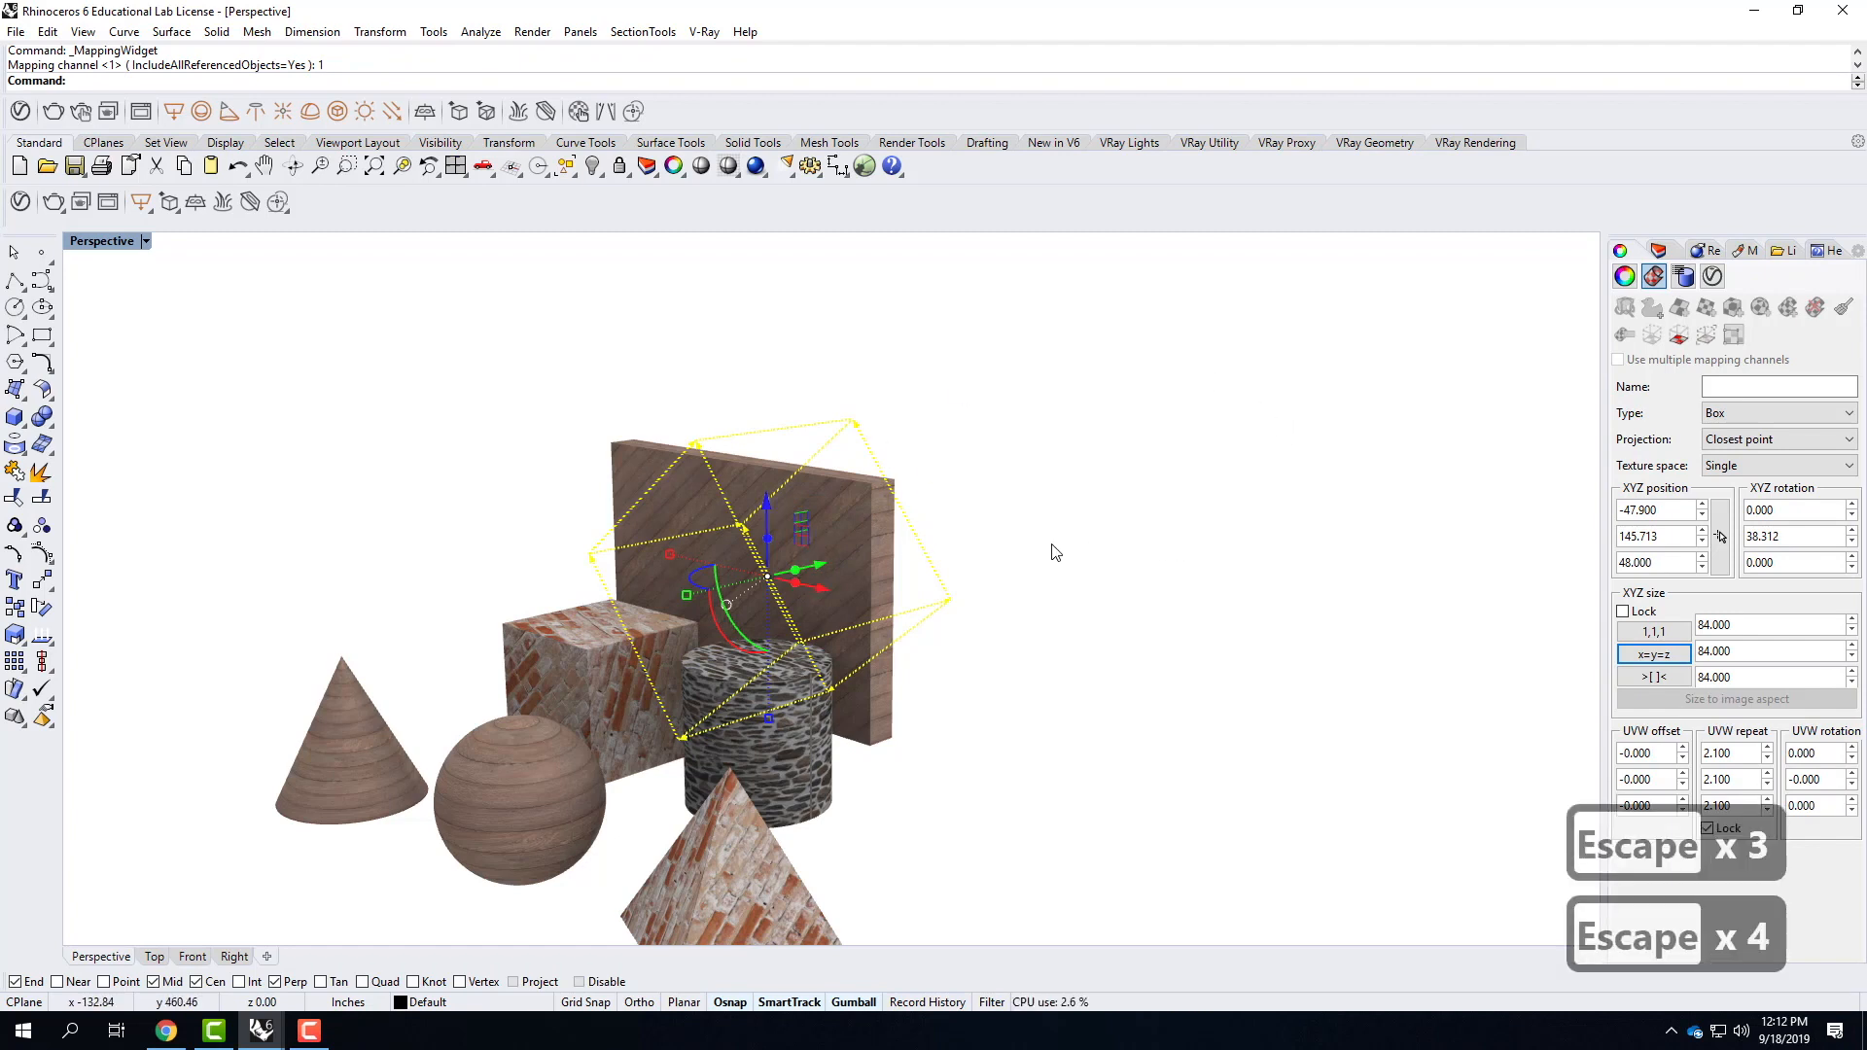
left_click(1051, 542)
key("Escape")
key("Escape")
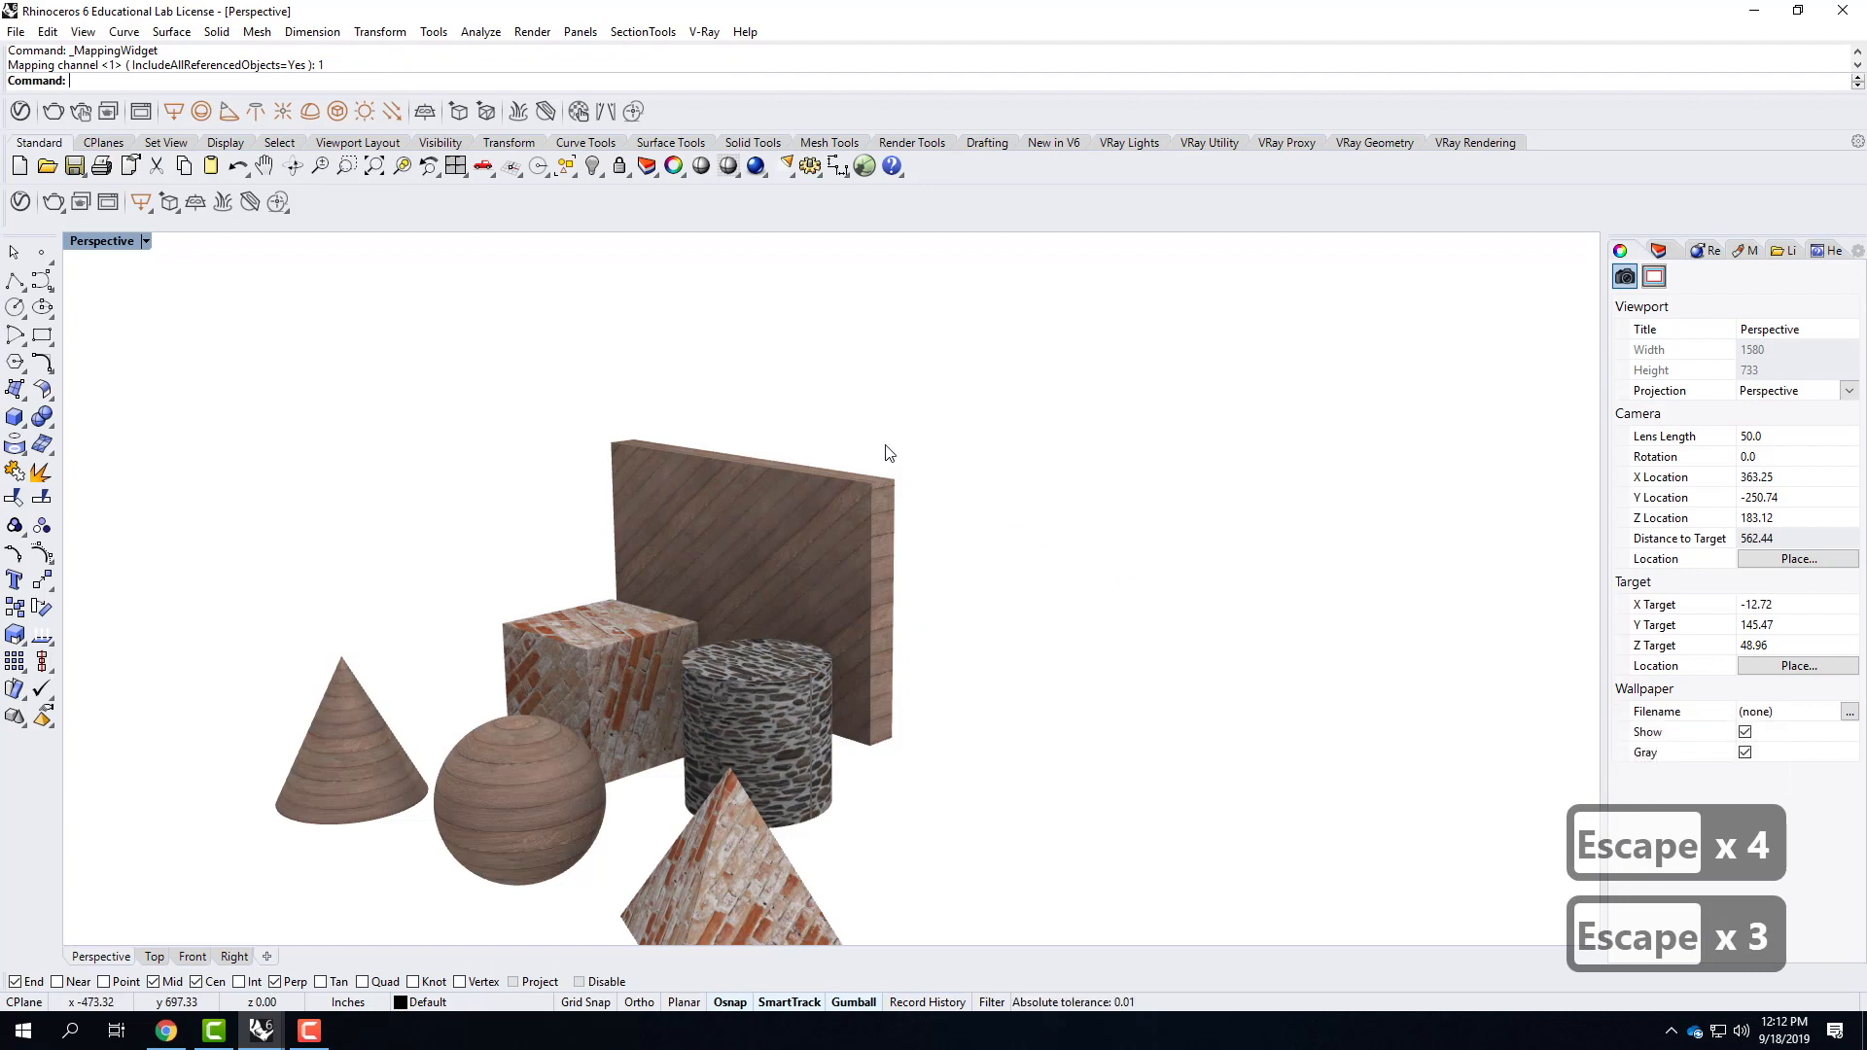
right_click_drag(669, 500, 814, 494)
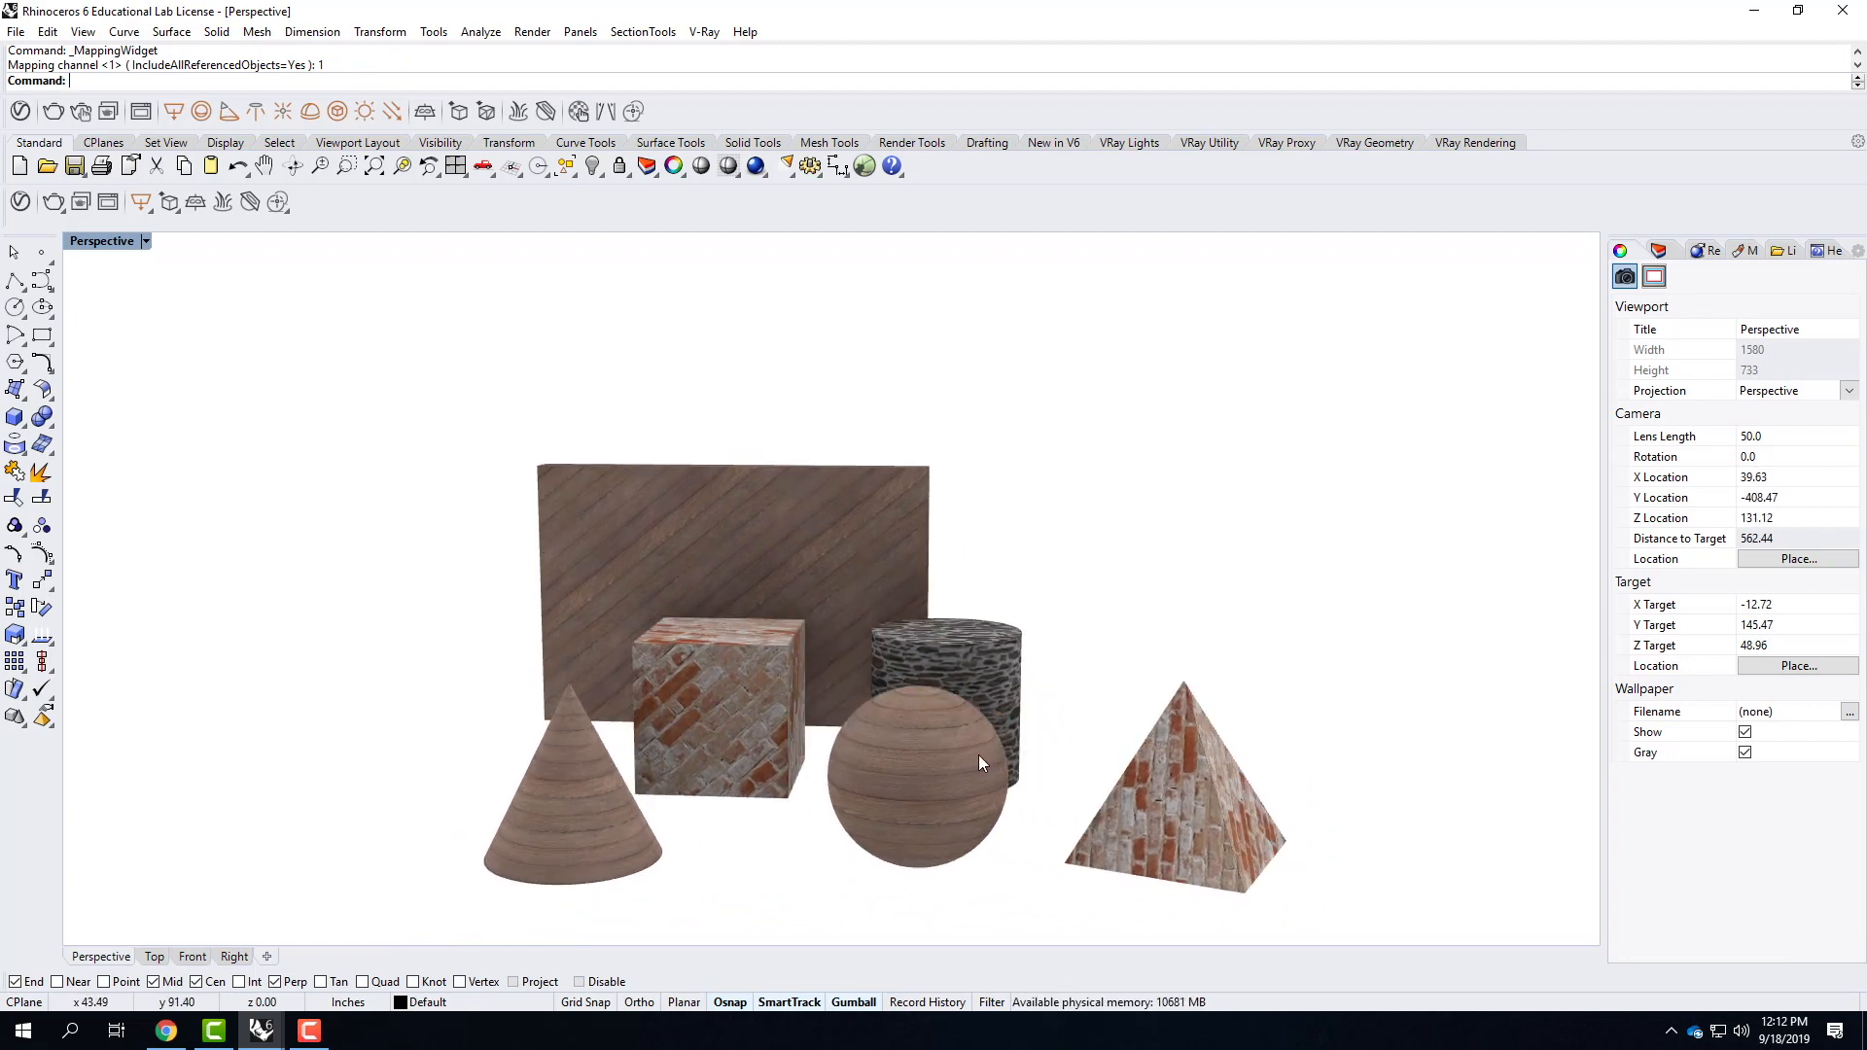
mouse_move(963, 521)
right_mouse_down()
mouse_move(1004, 513)
mouse_move(969, 538)
right_mouse_up()
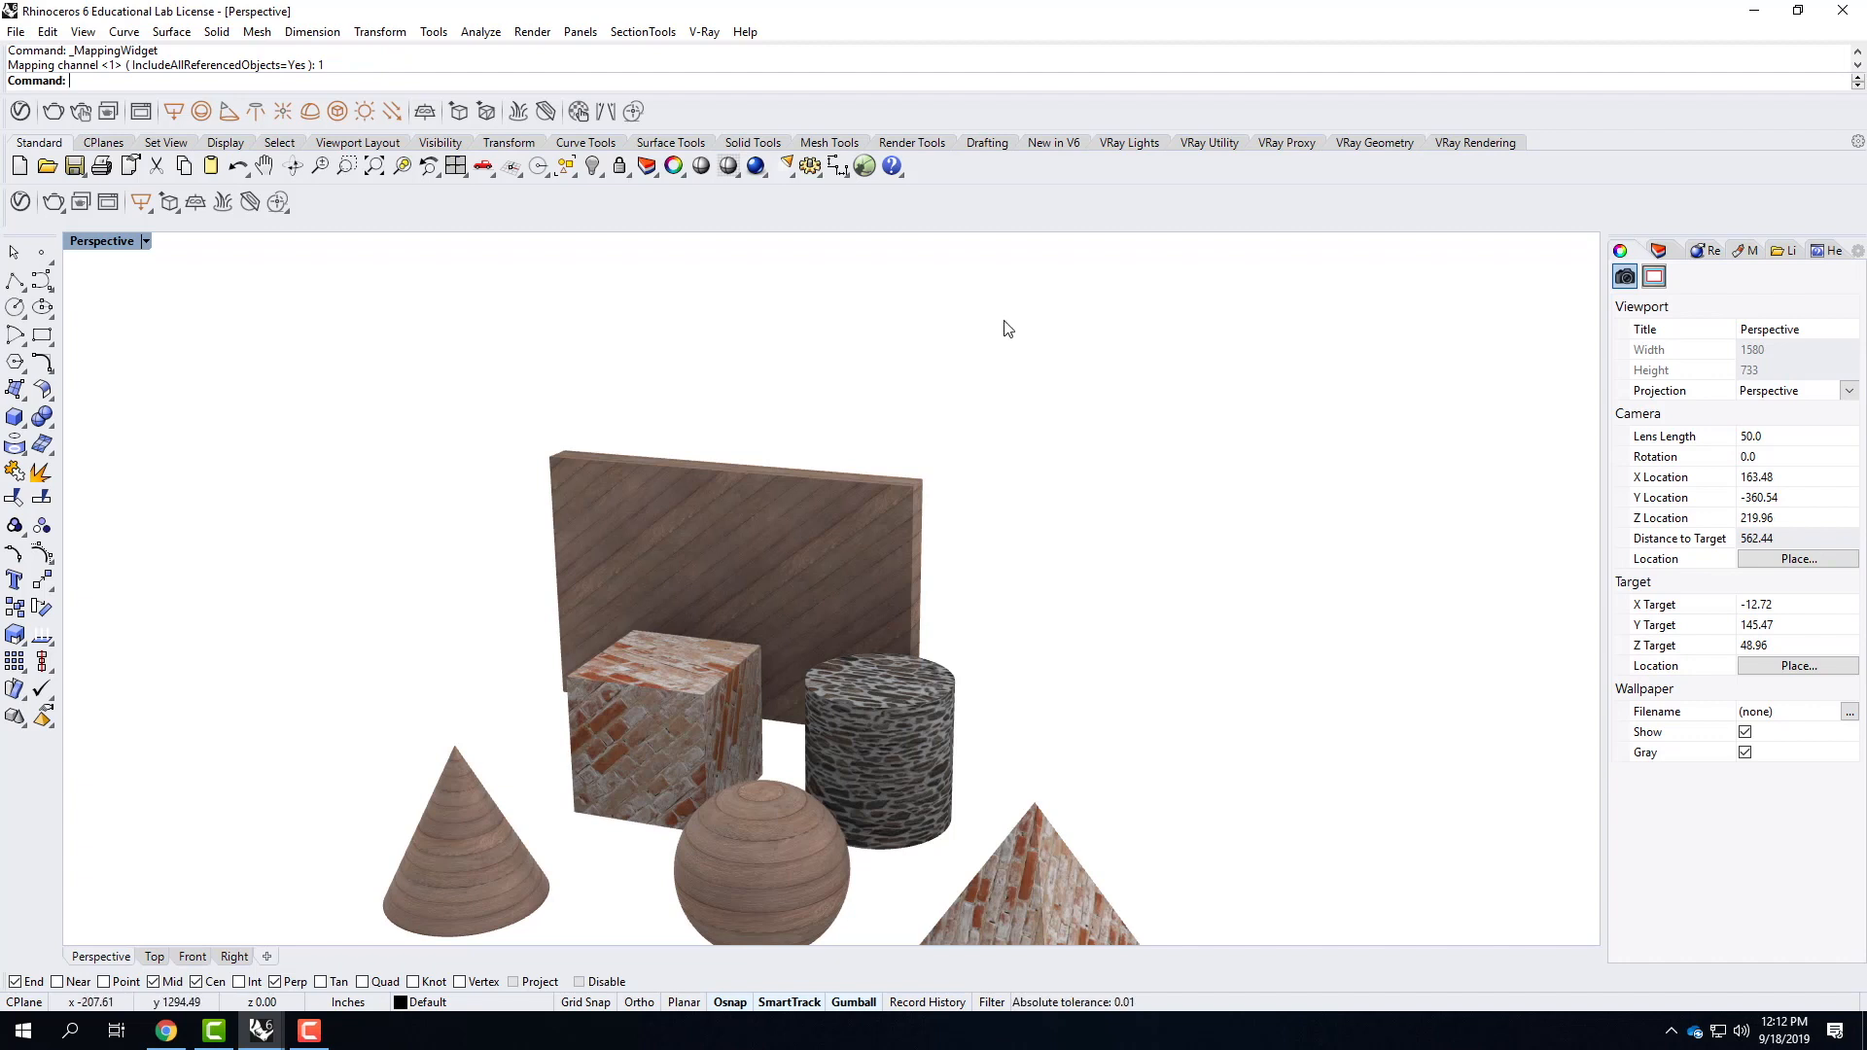
Minimize the scene and launch a second Rhino 6 session from the desktop.
left_click(1754, 23)
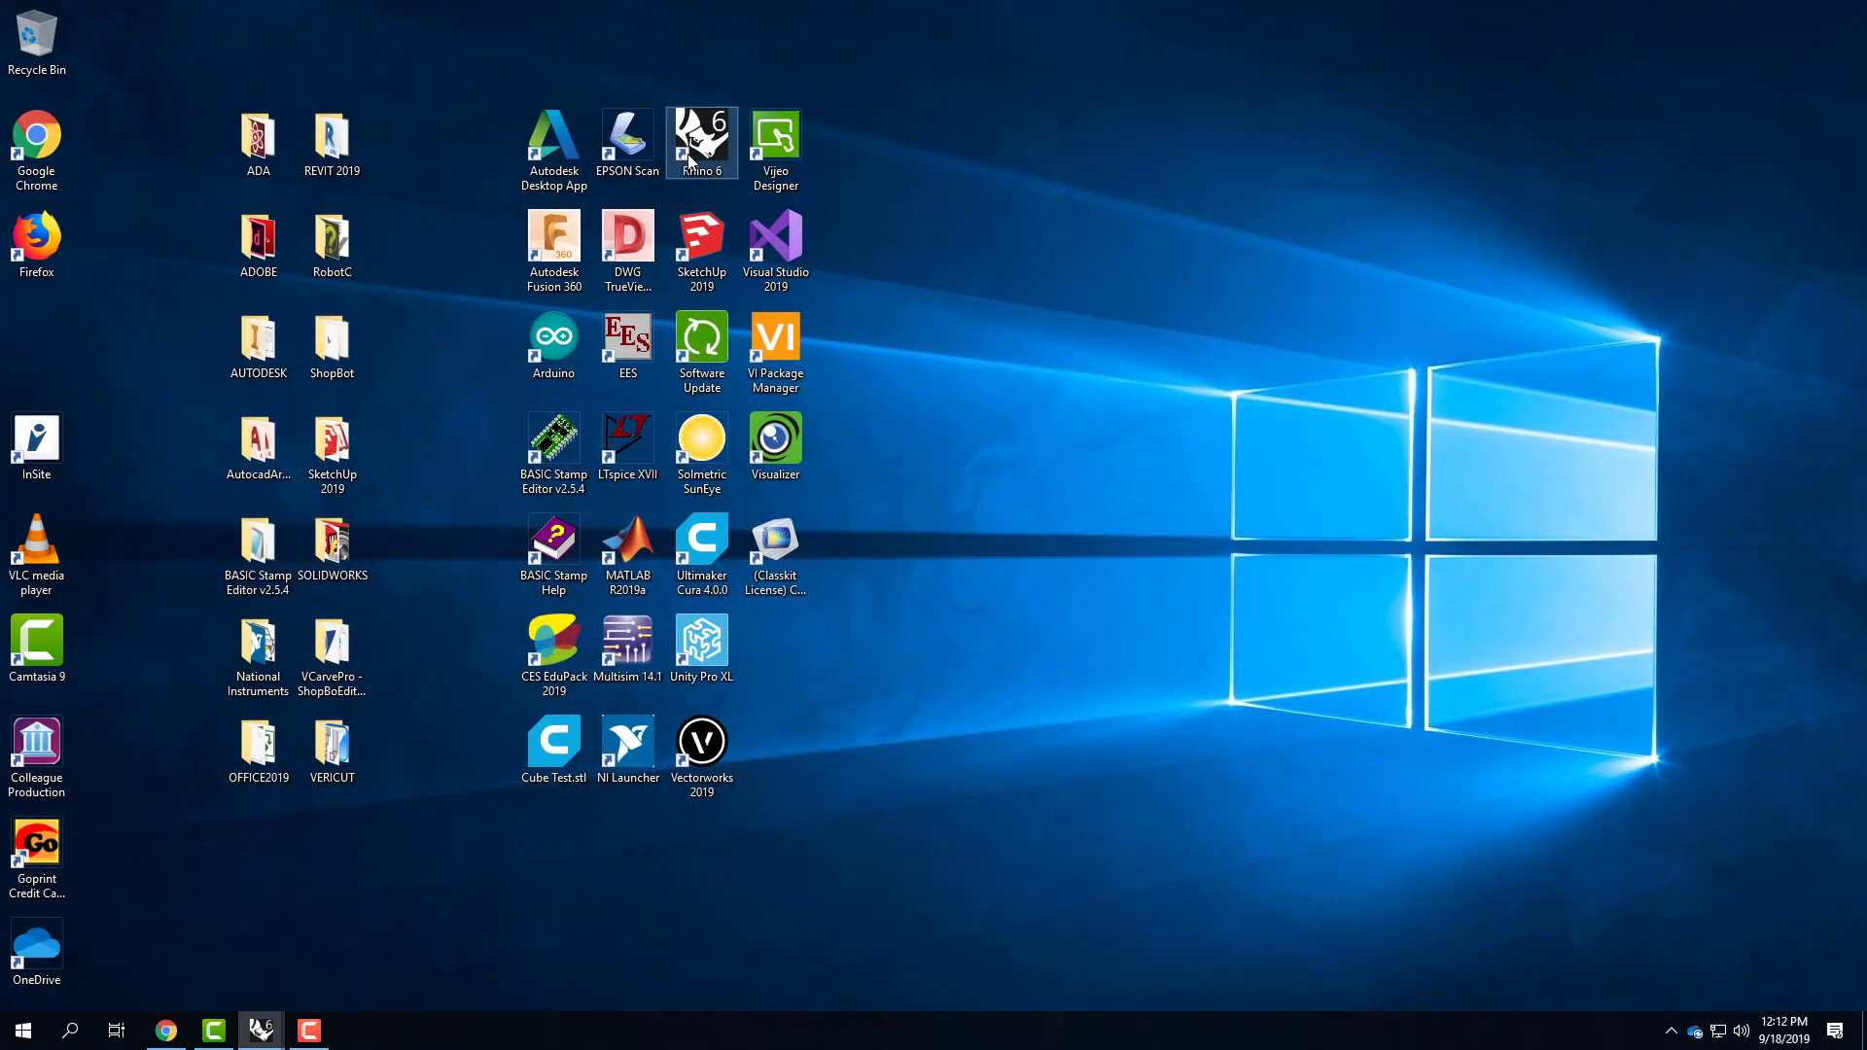
double_click(710, 144)
mouse_move(258, 1039)
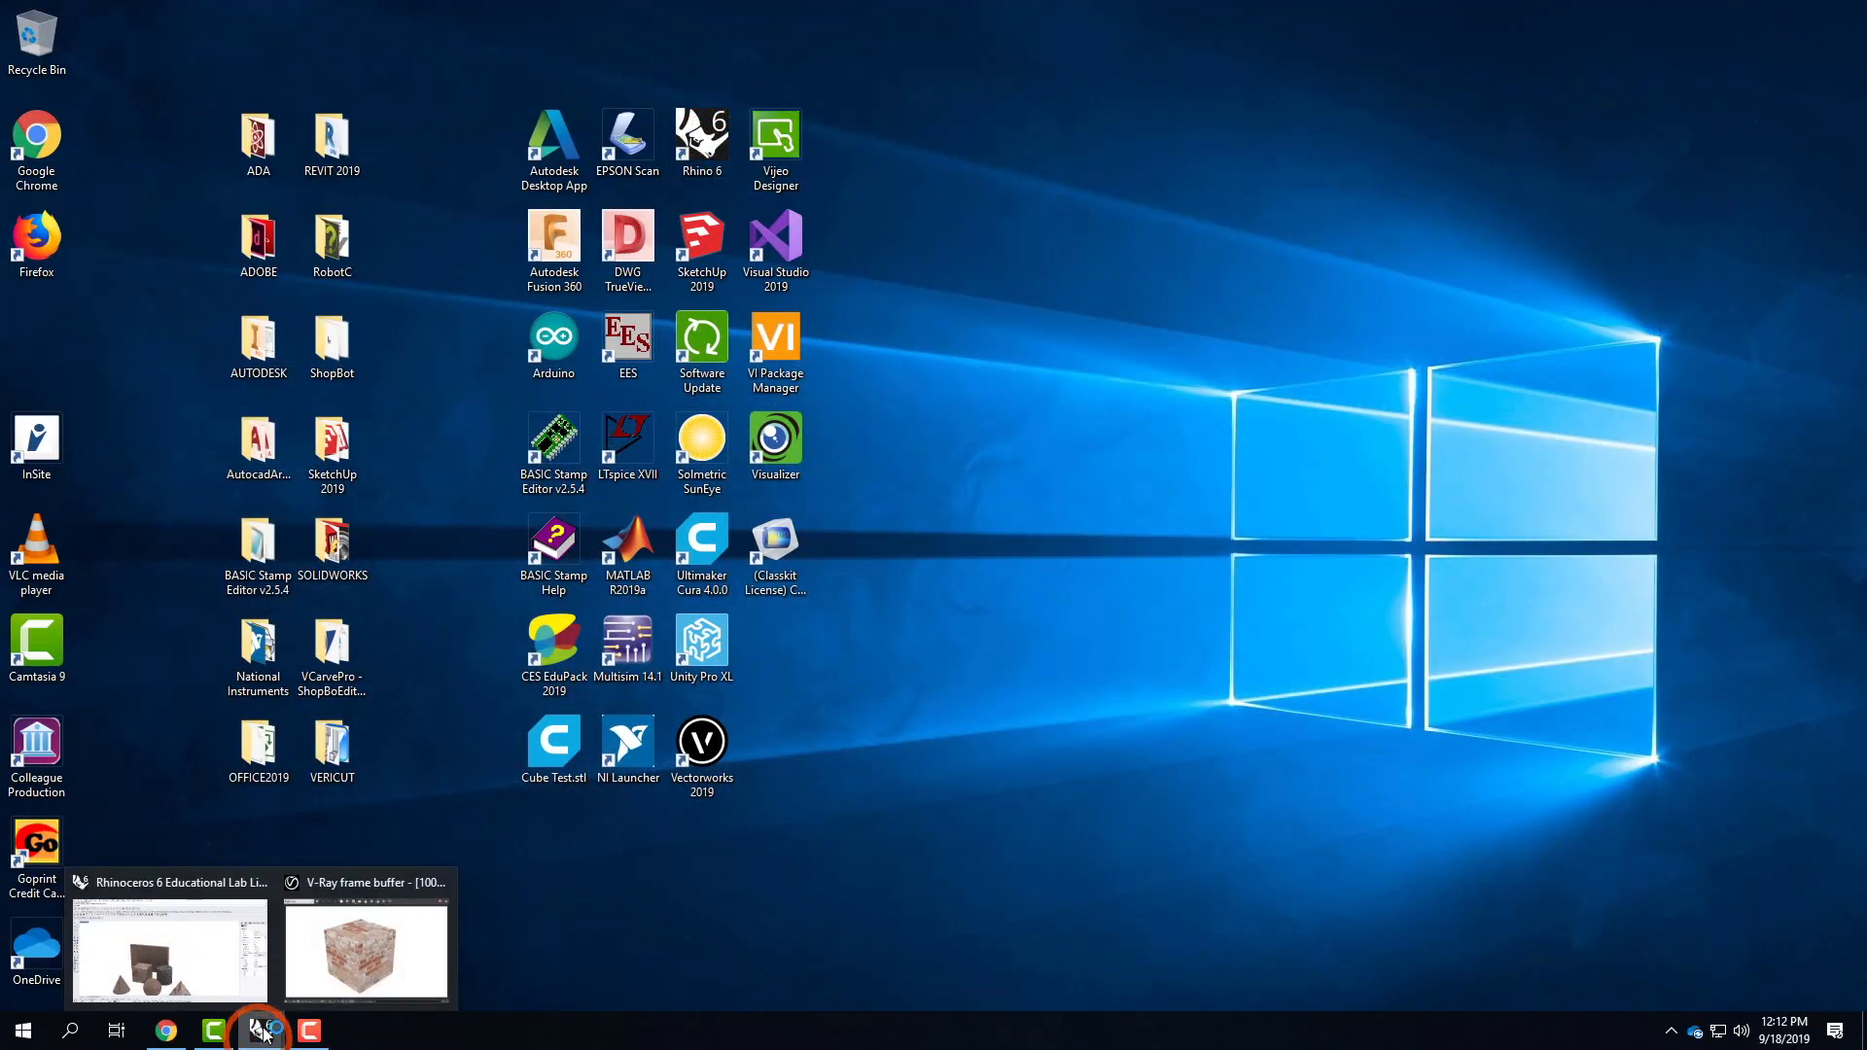
left_click(208, 912)
left_click(92, 19)
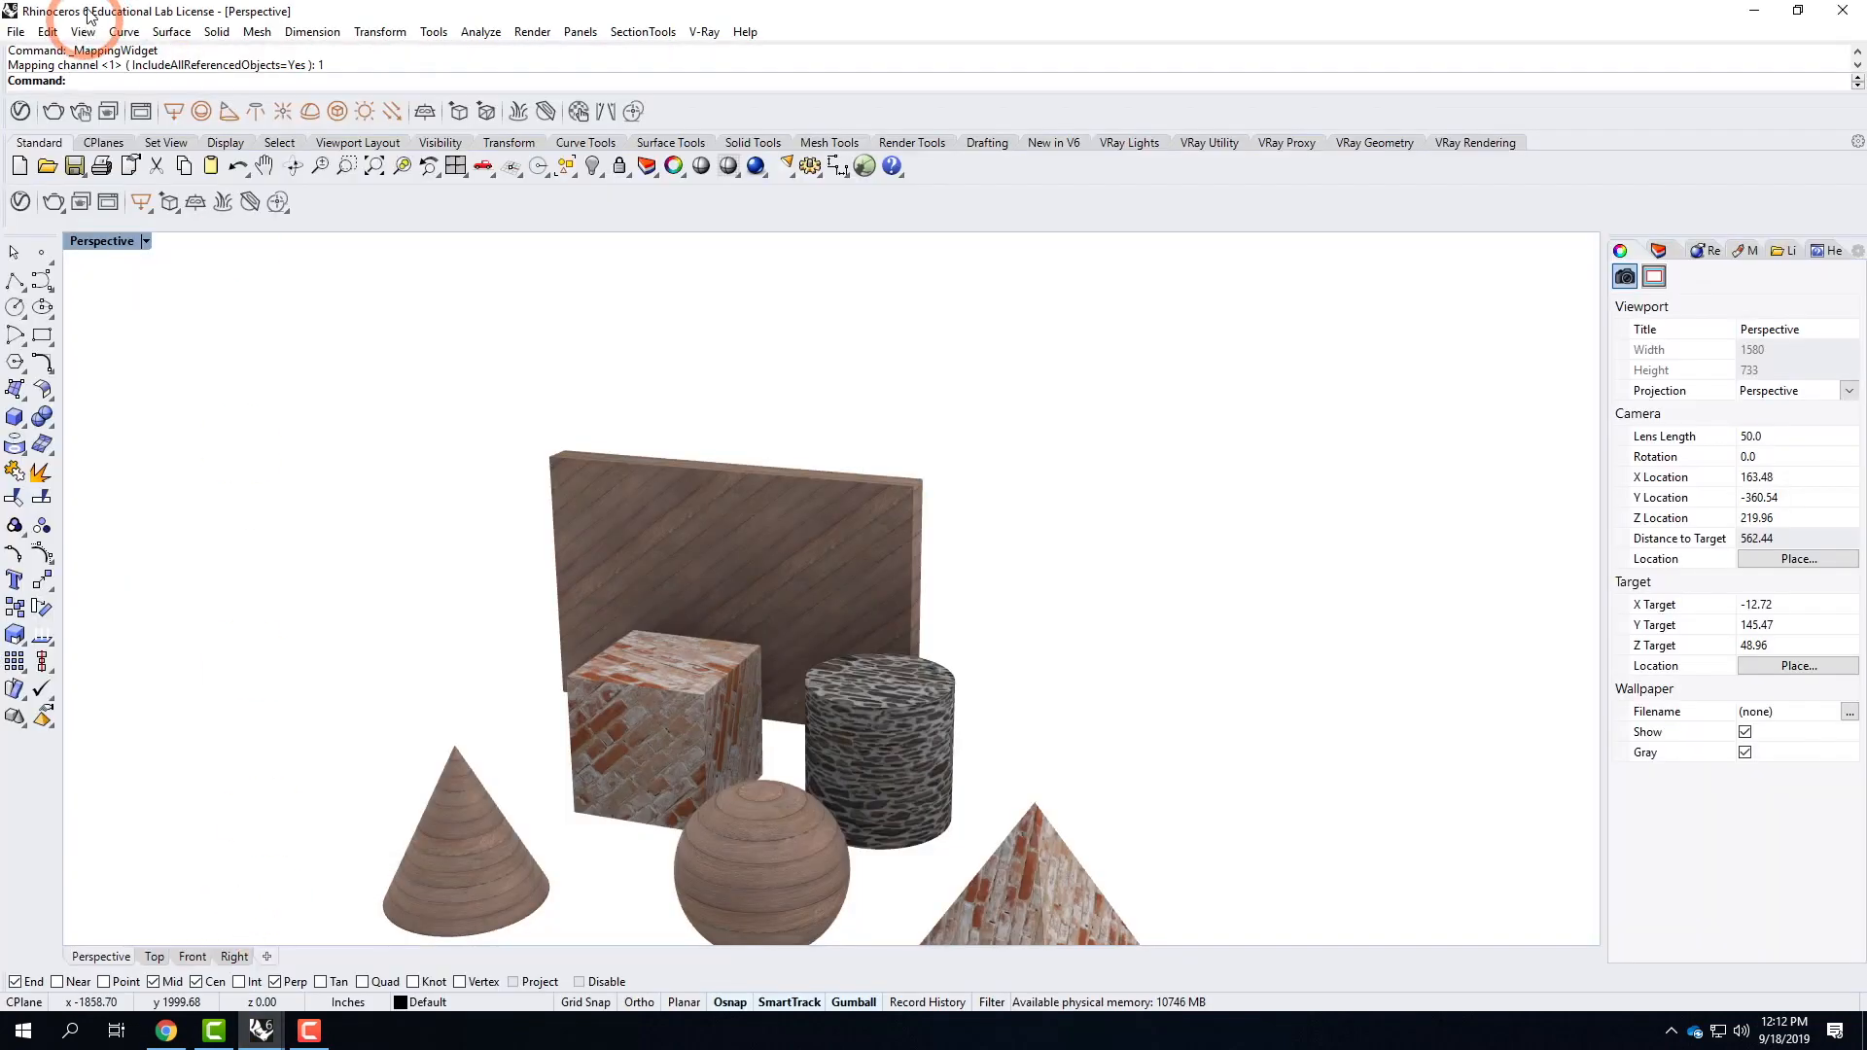
left_click(15, 31)
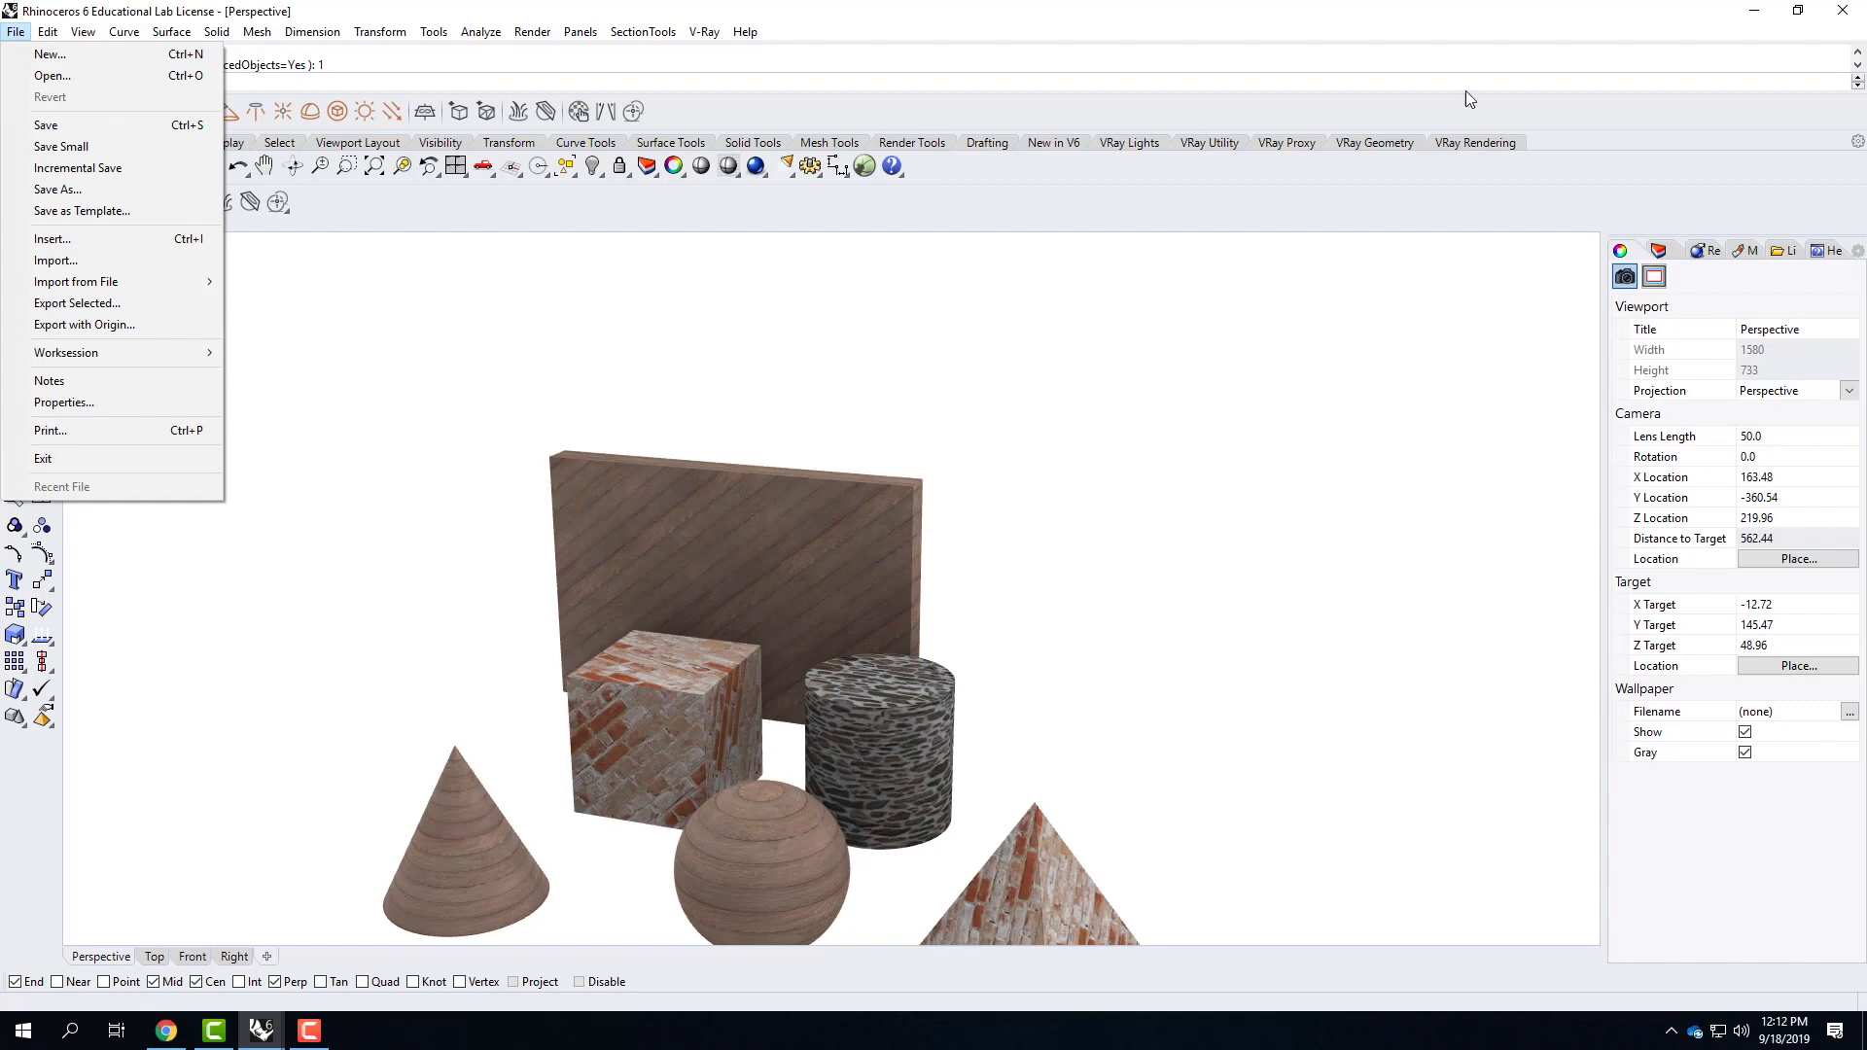
left_click(1754, 10)
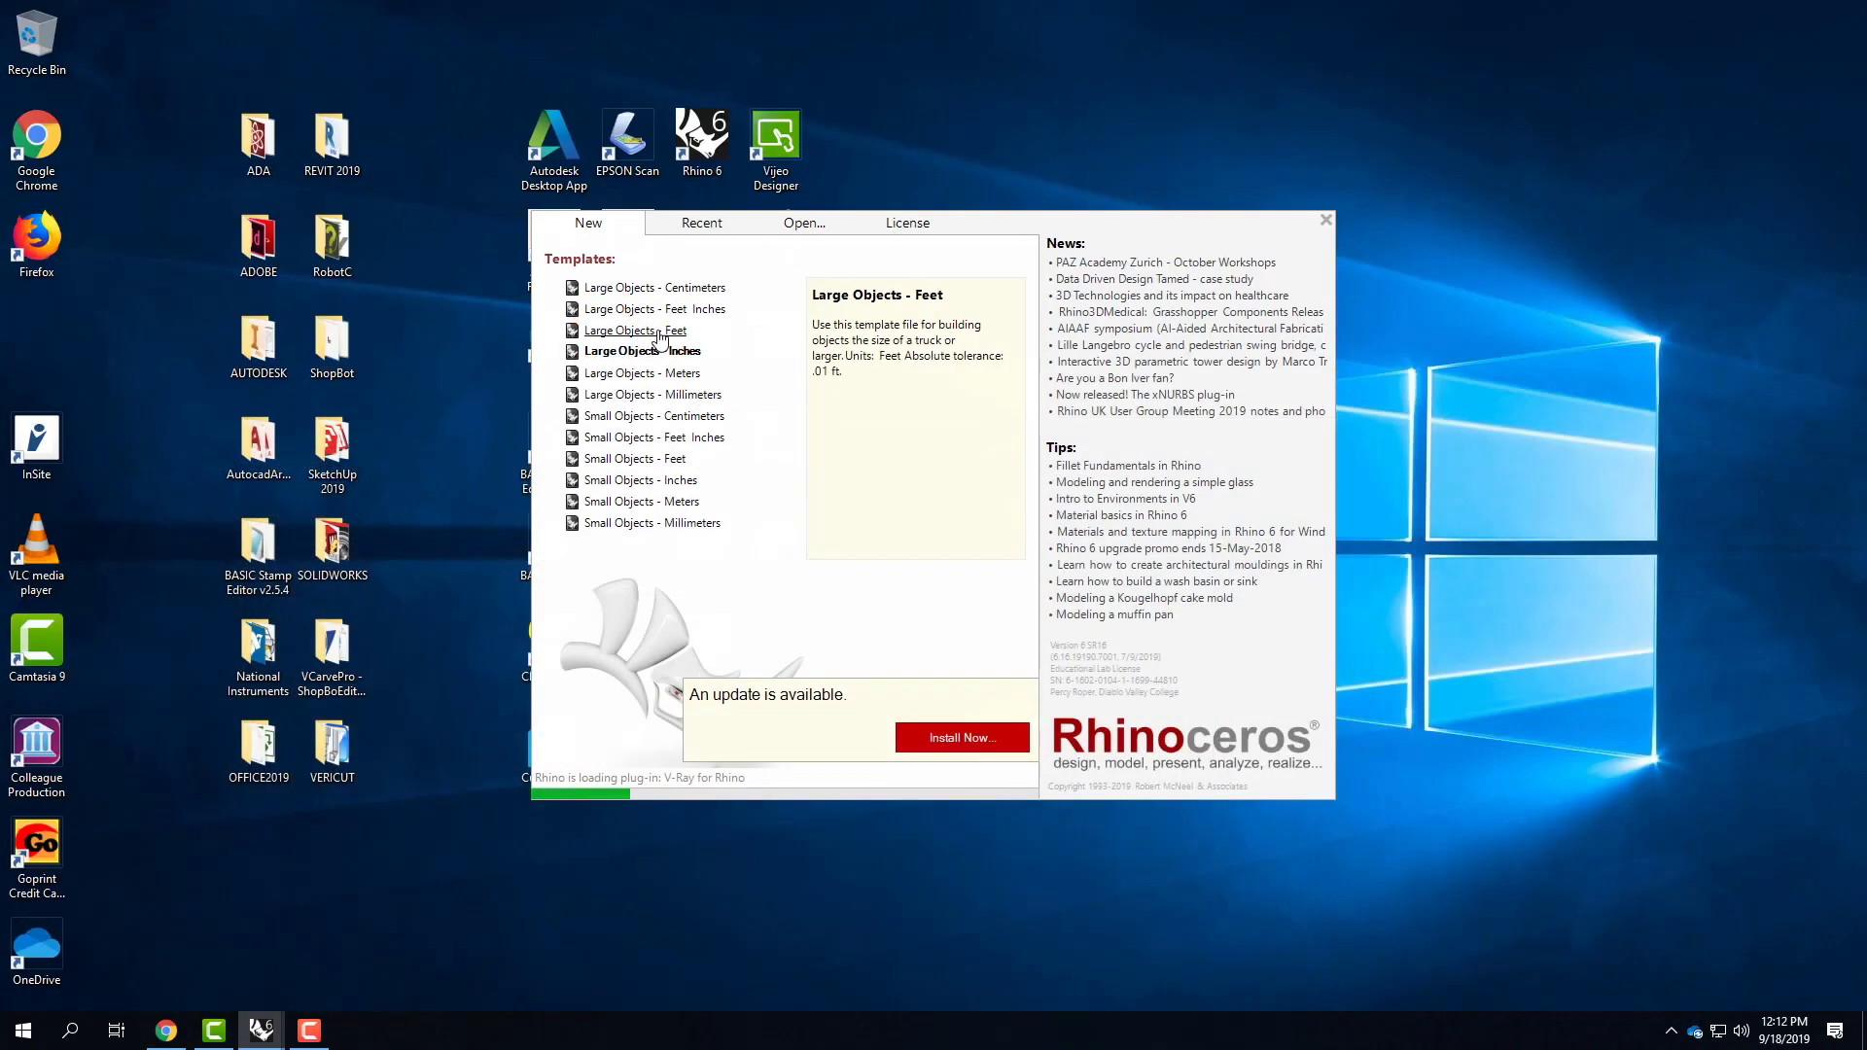
Start the second Rhino session with the Large Objects - Inches template.
left_click(661, 351)
left_click(661, 358)
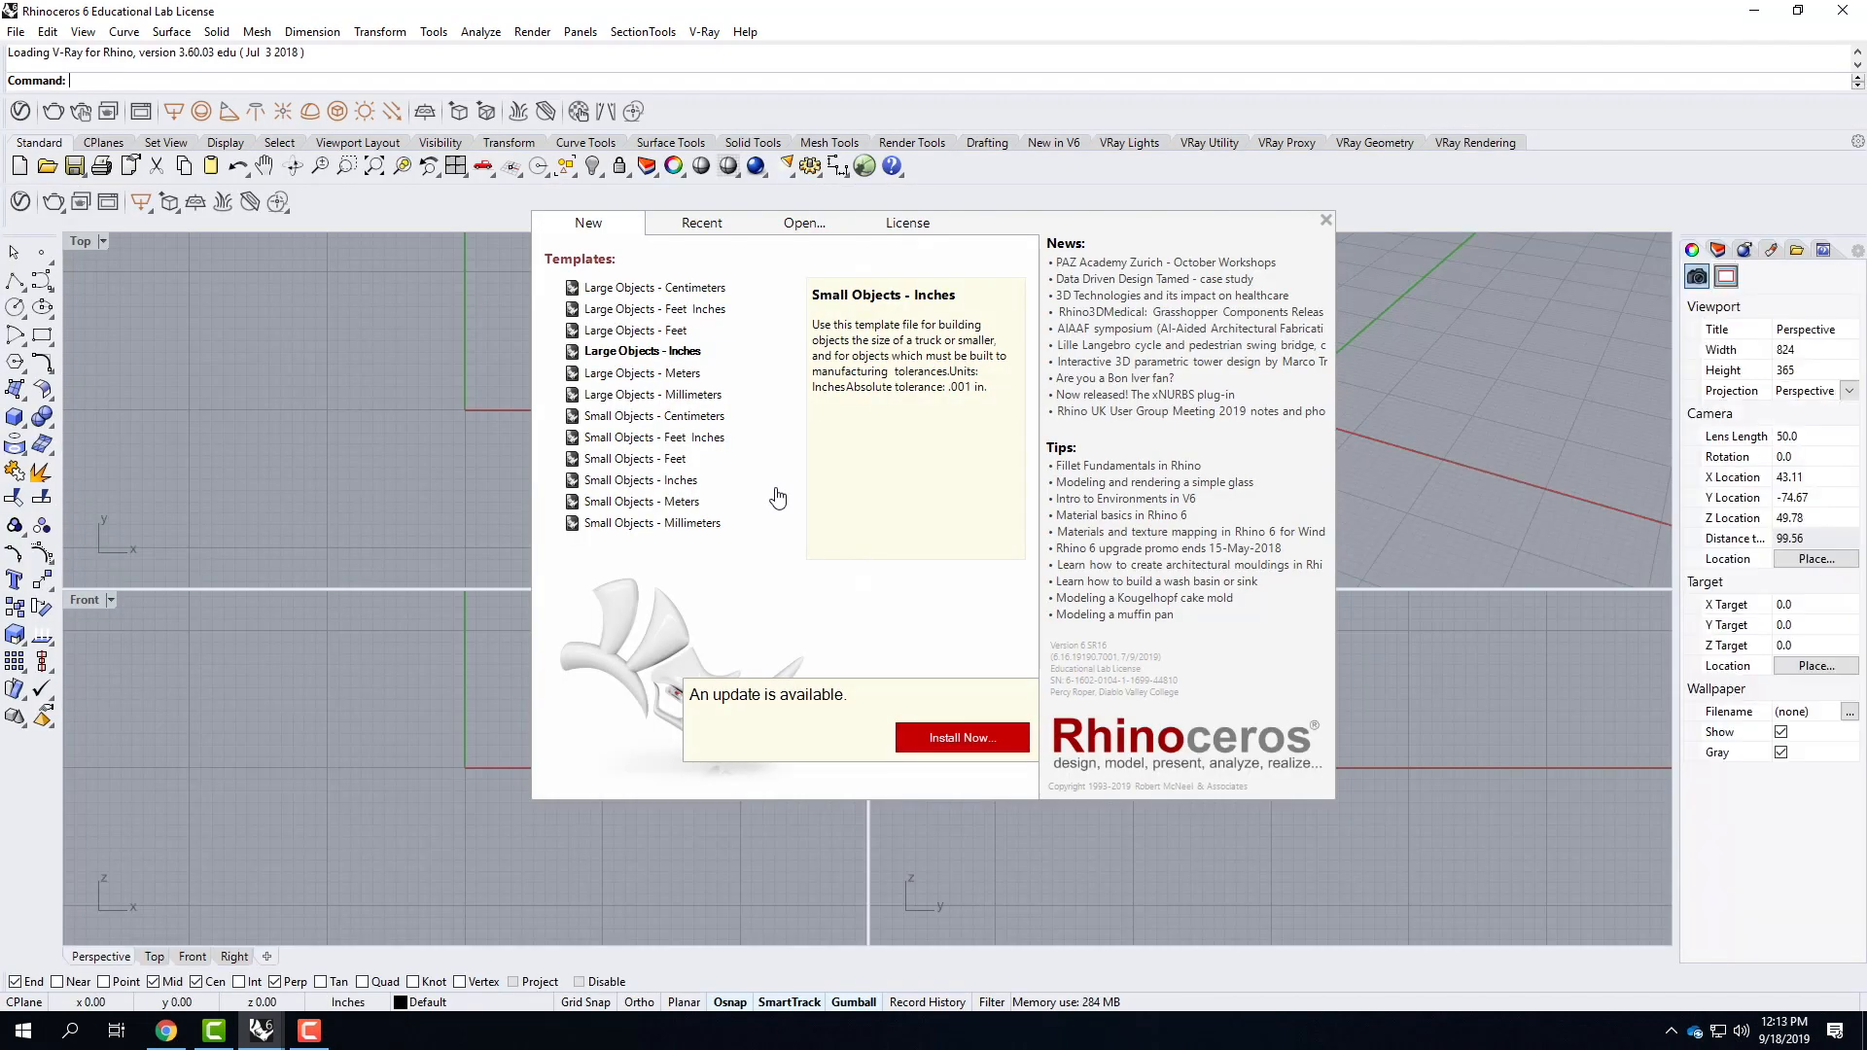
left_click(639, 355)
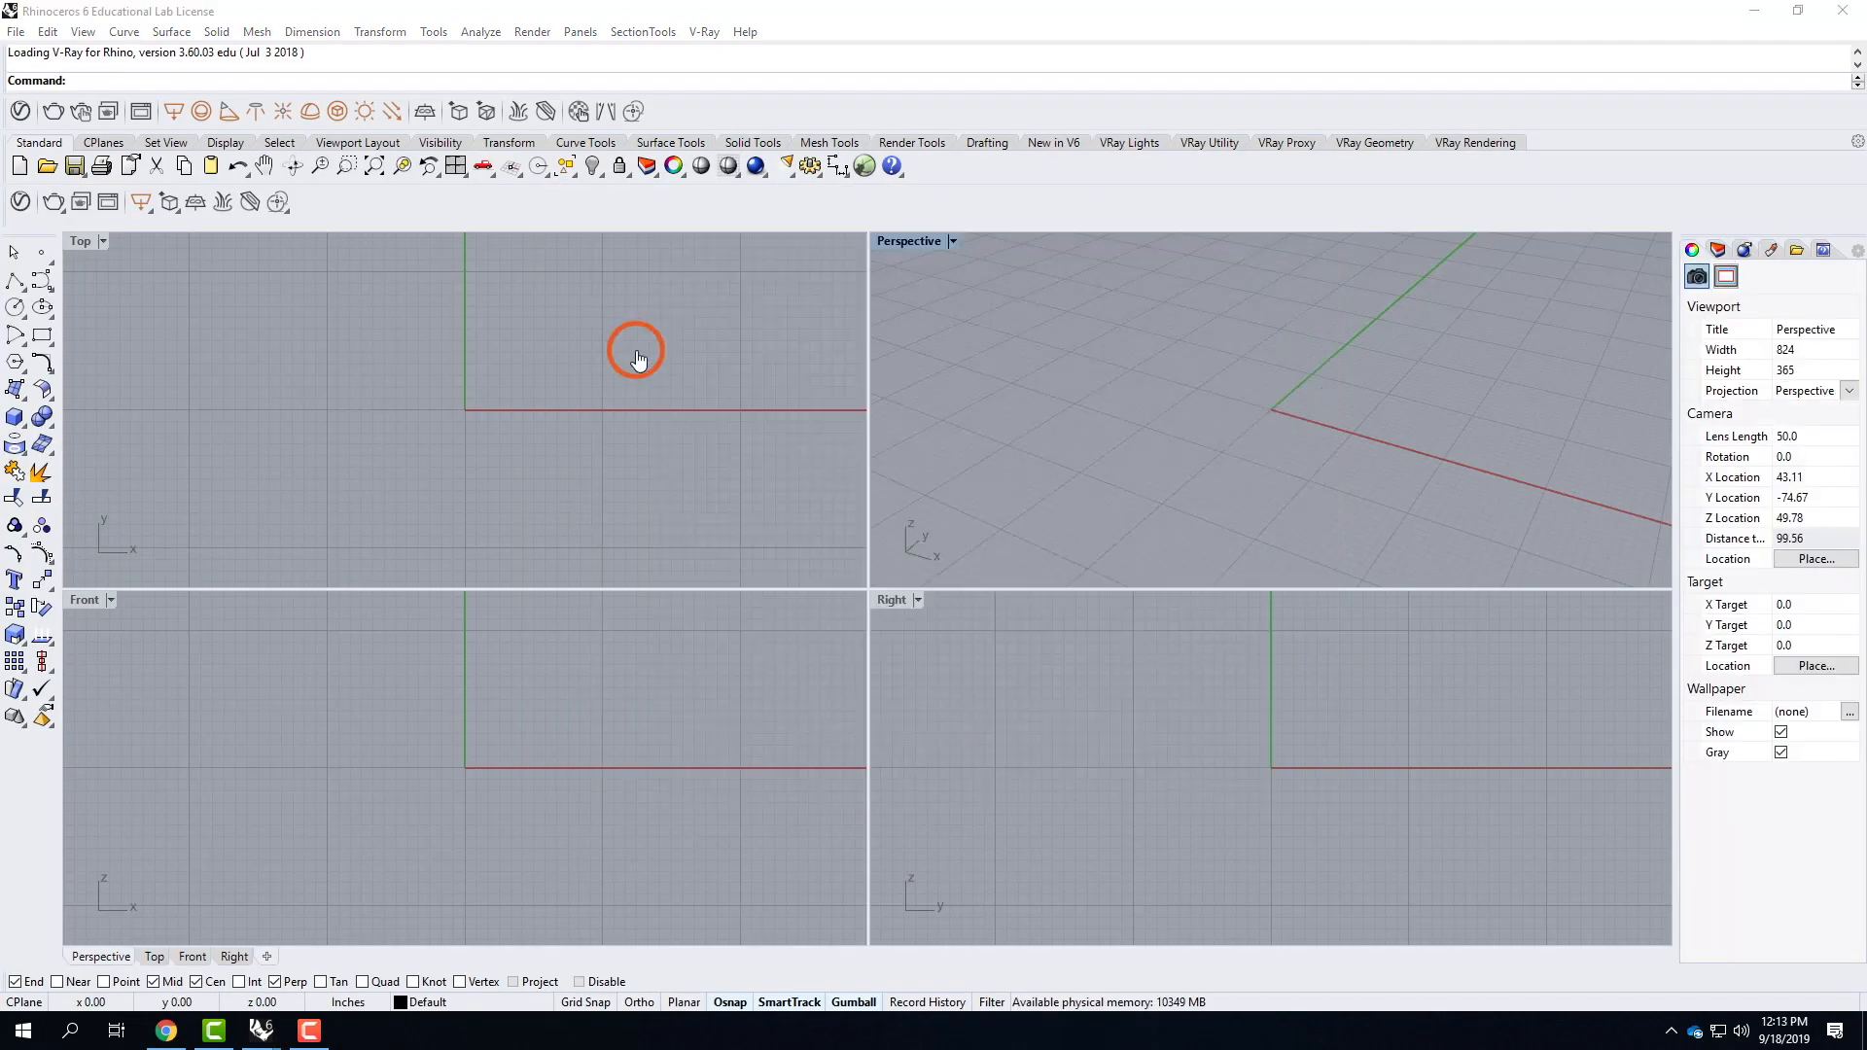
left_click(945, 585)
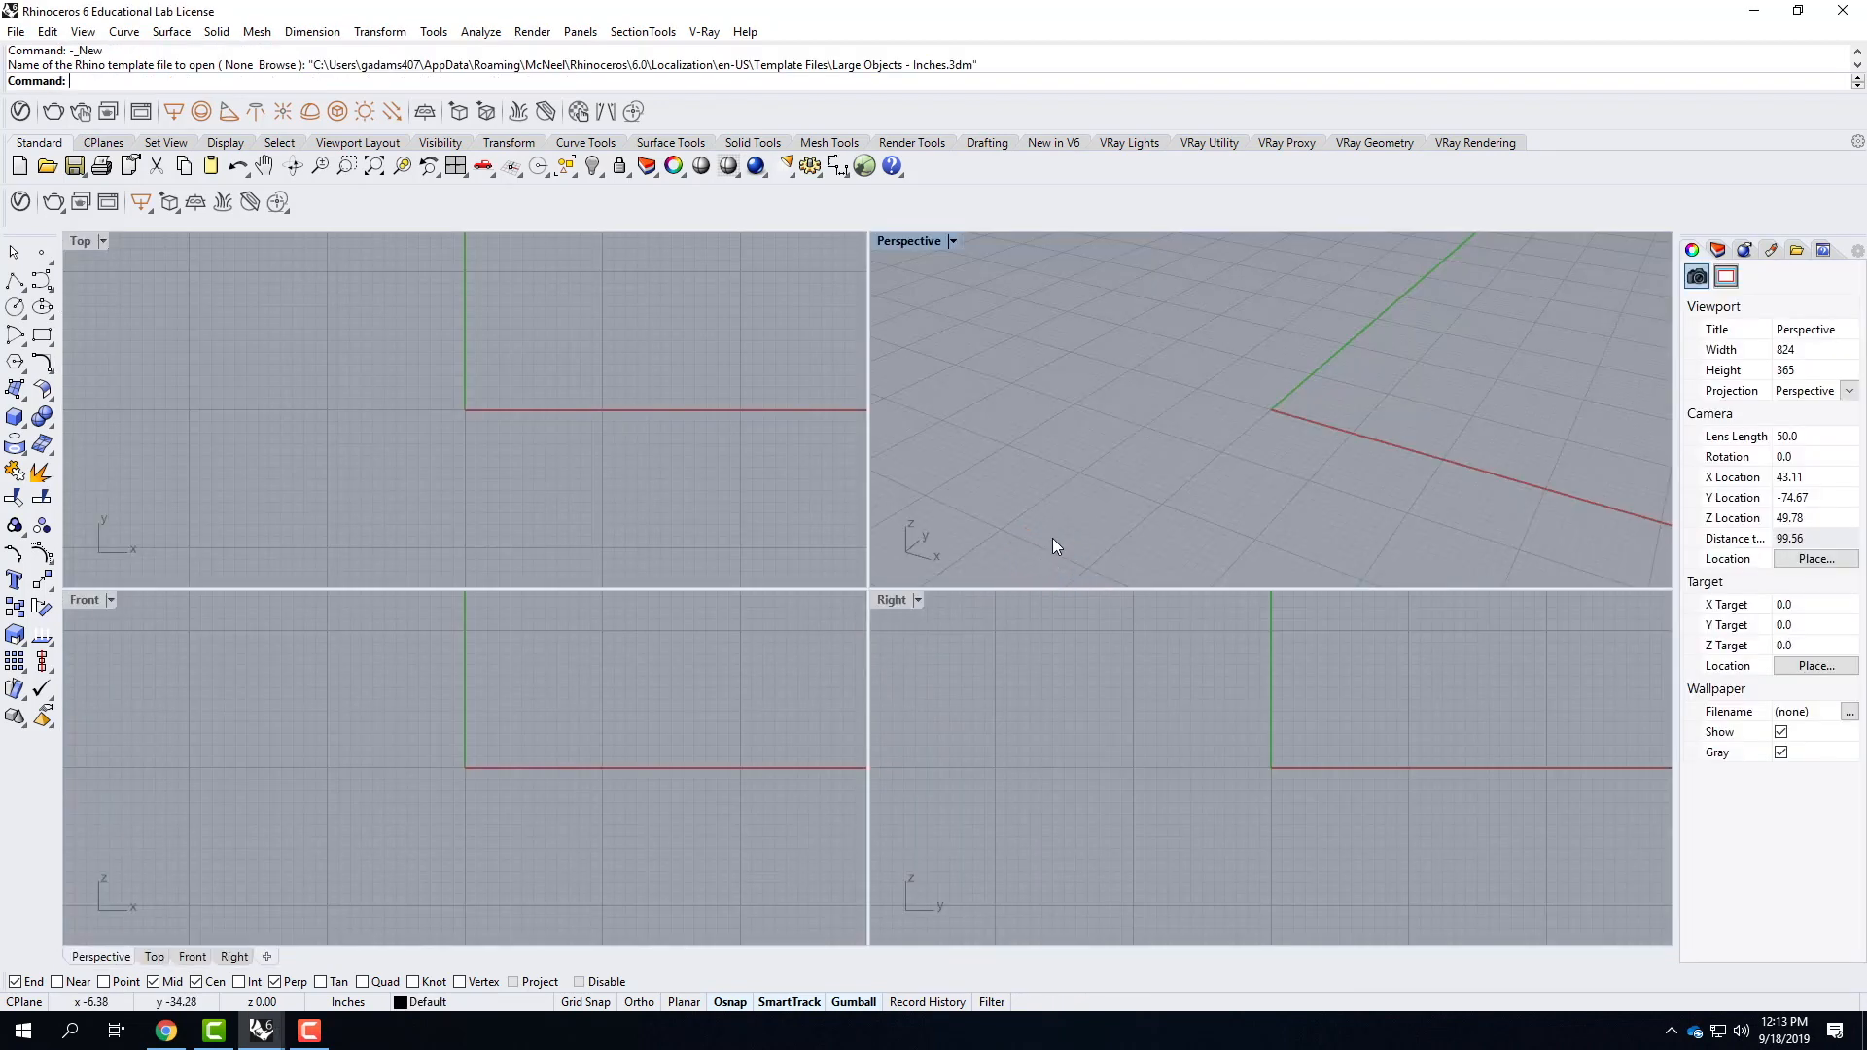
Open Ex205 - F2019.3dm from the Ex205 - Modeling Components (Day 1) folder under Live Demonstrations, Live - A136 Exercises on OneDrive.
left_click(16, 31)
left_click(44, 76)
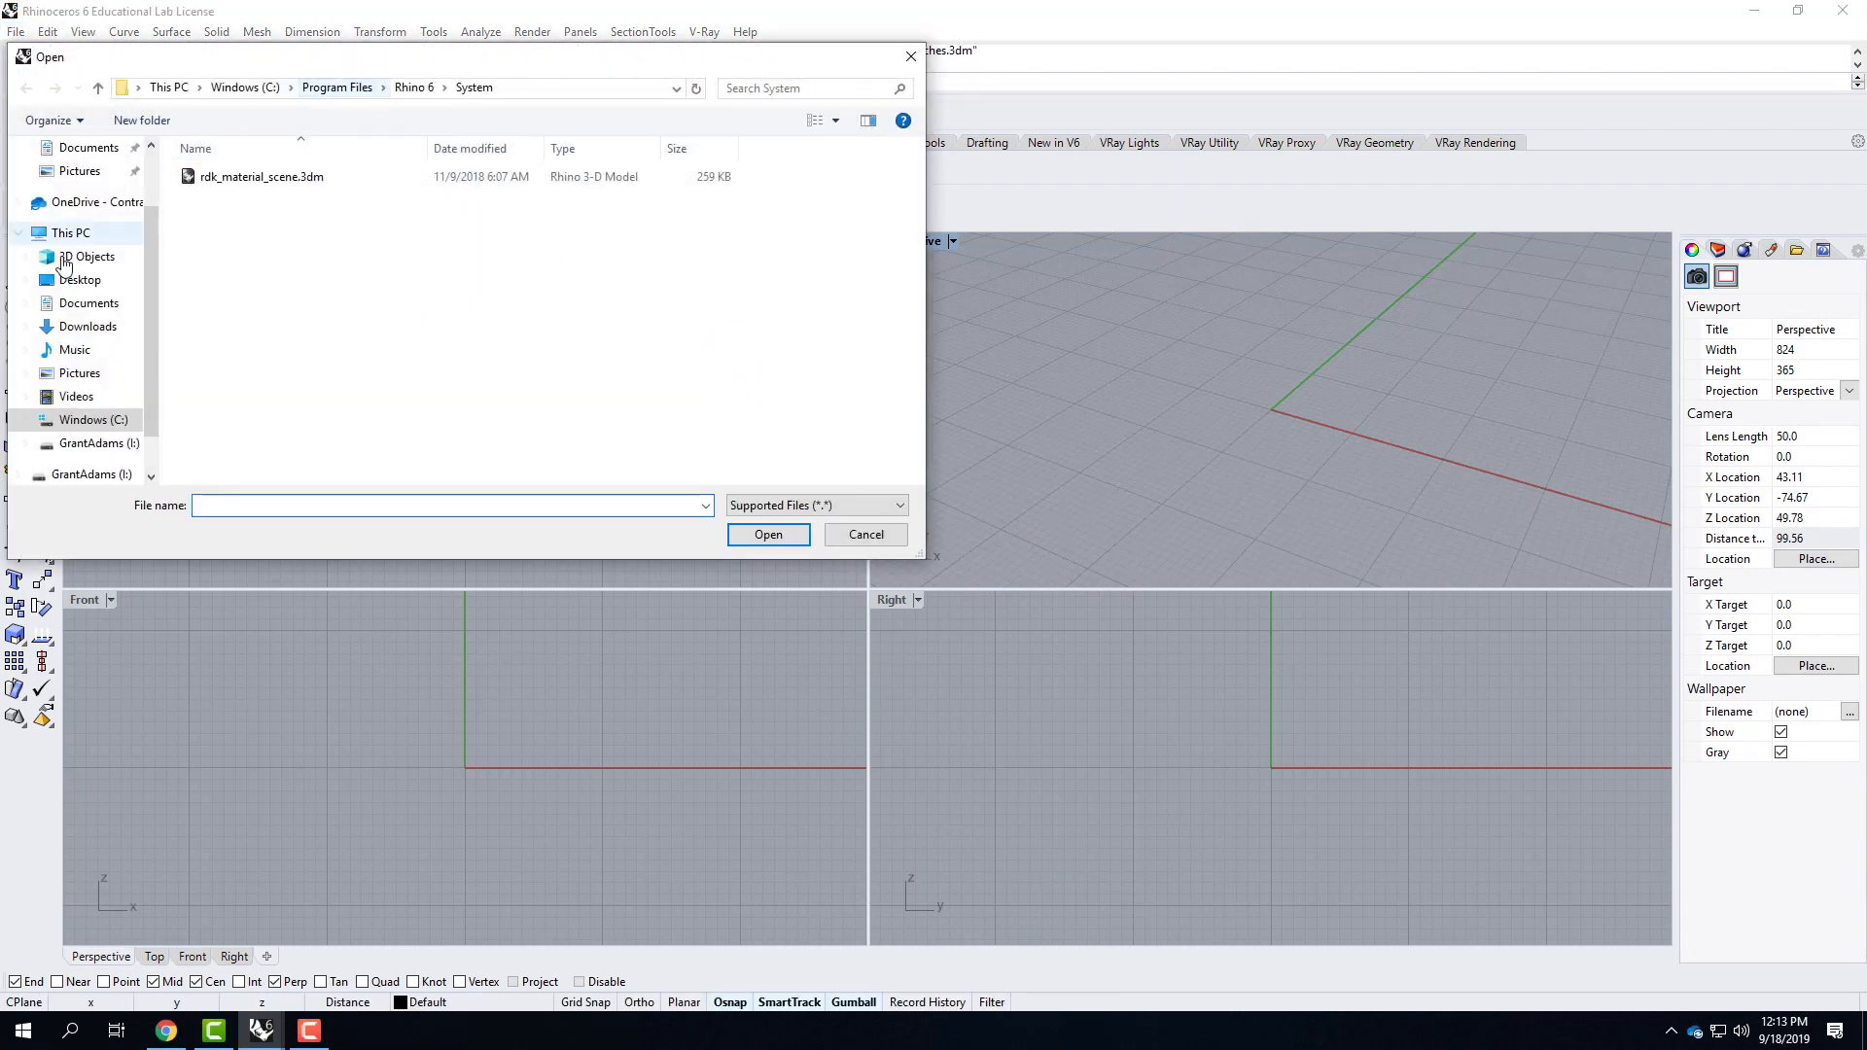
left_click(68, 201)
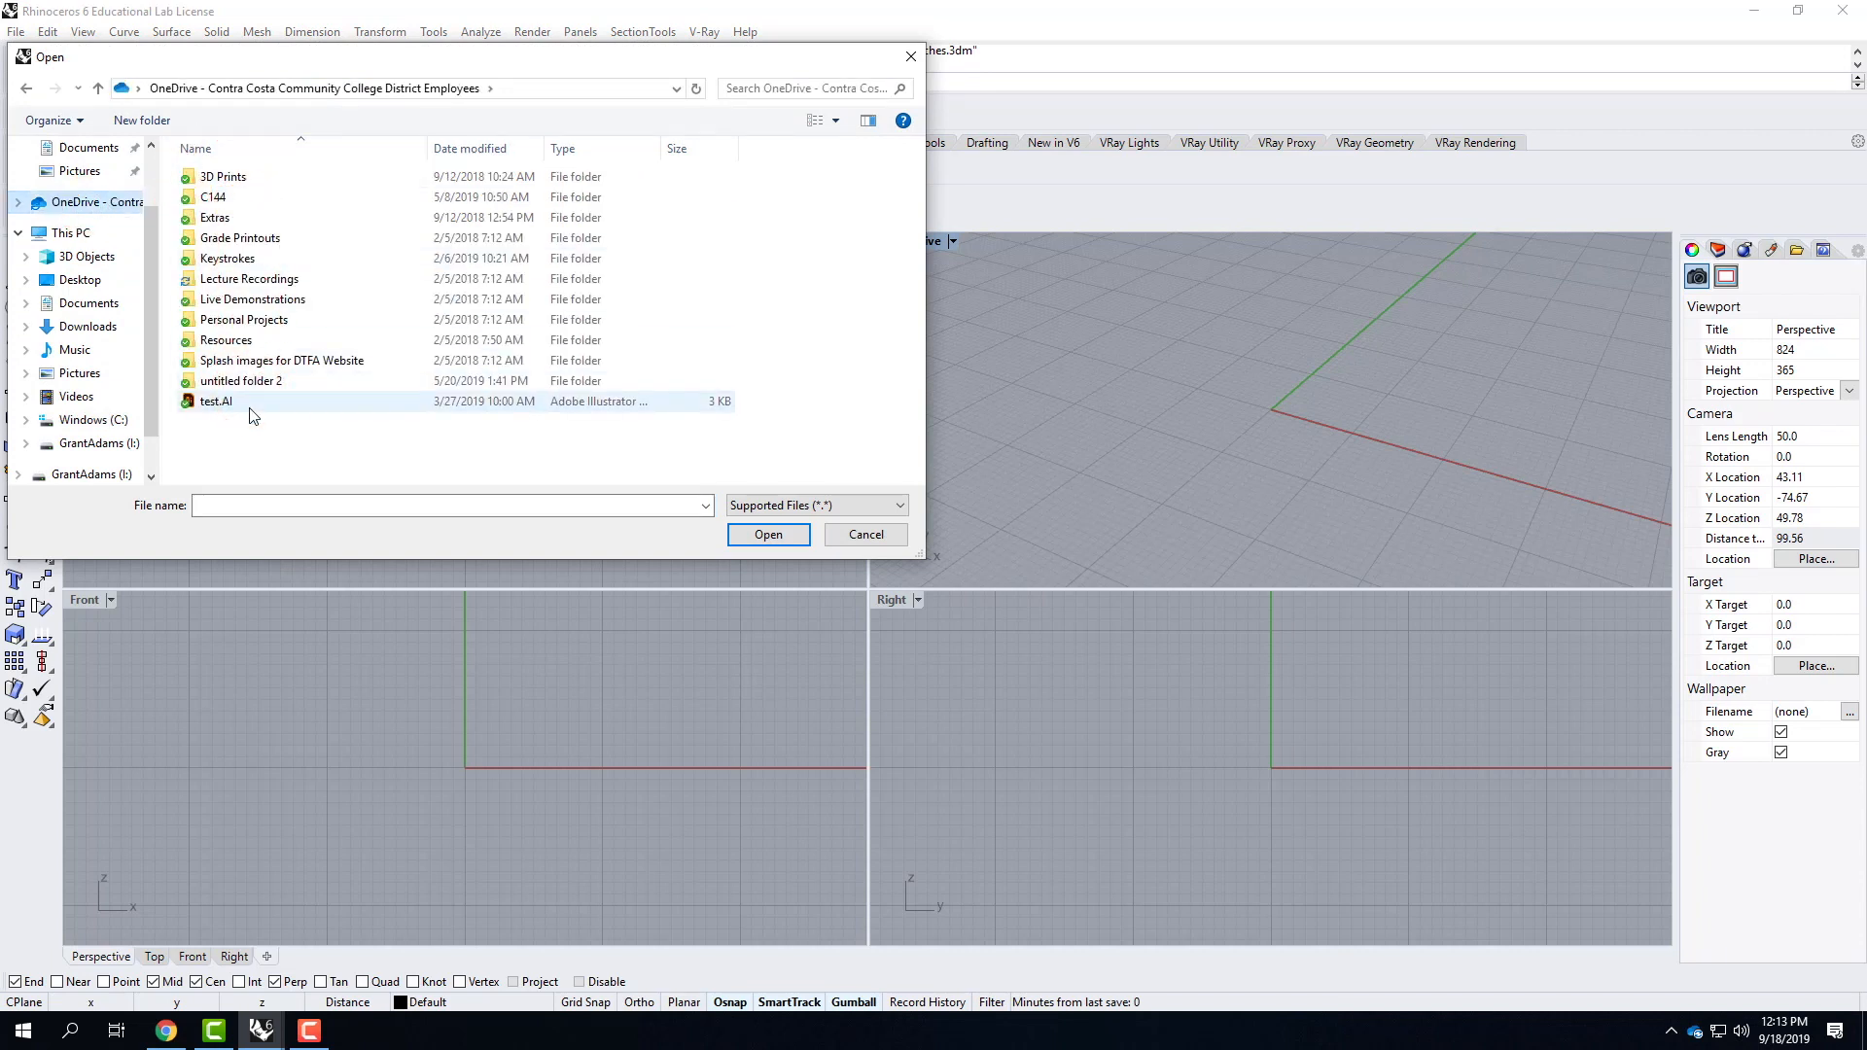
double_click(239, 300)
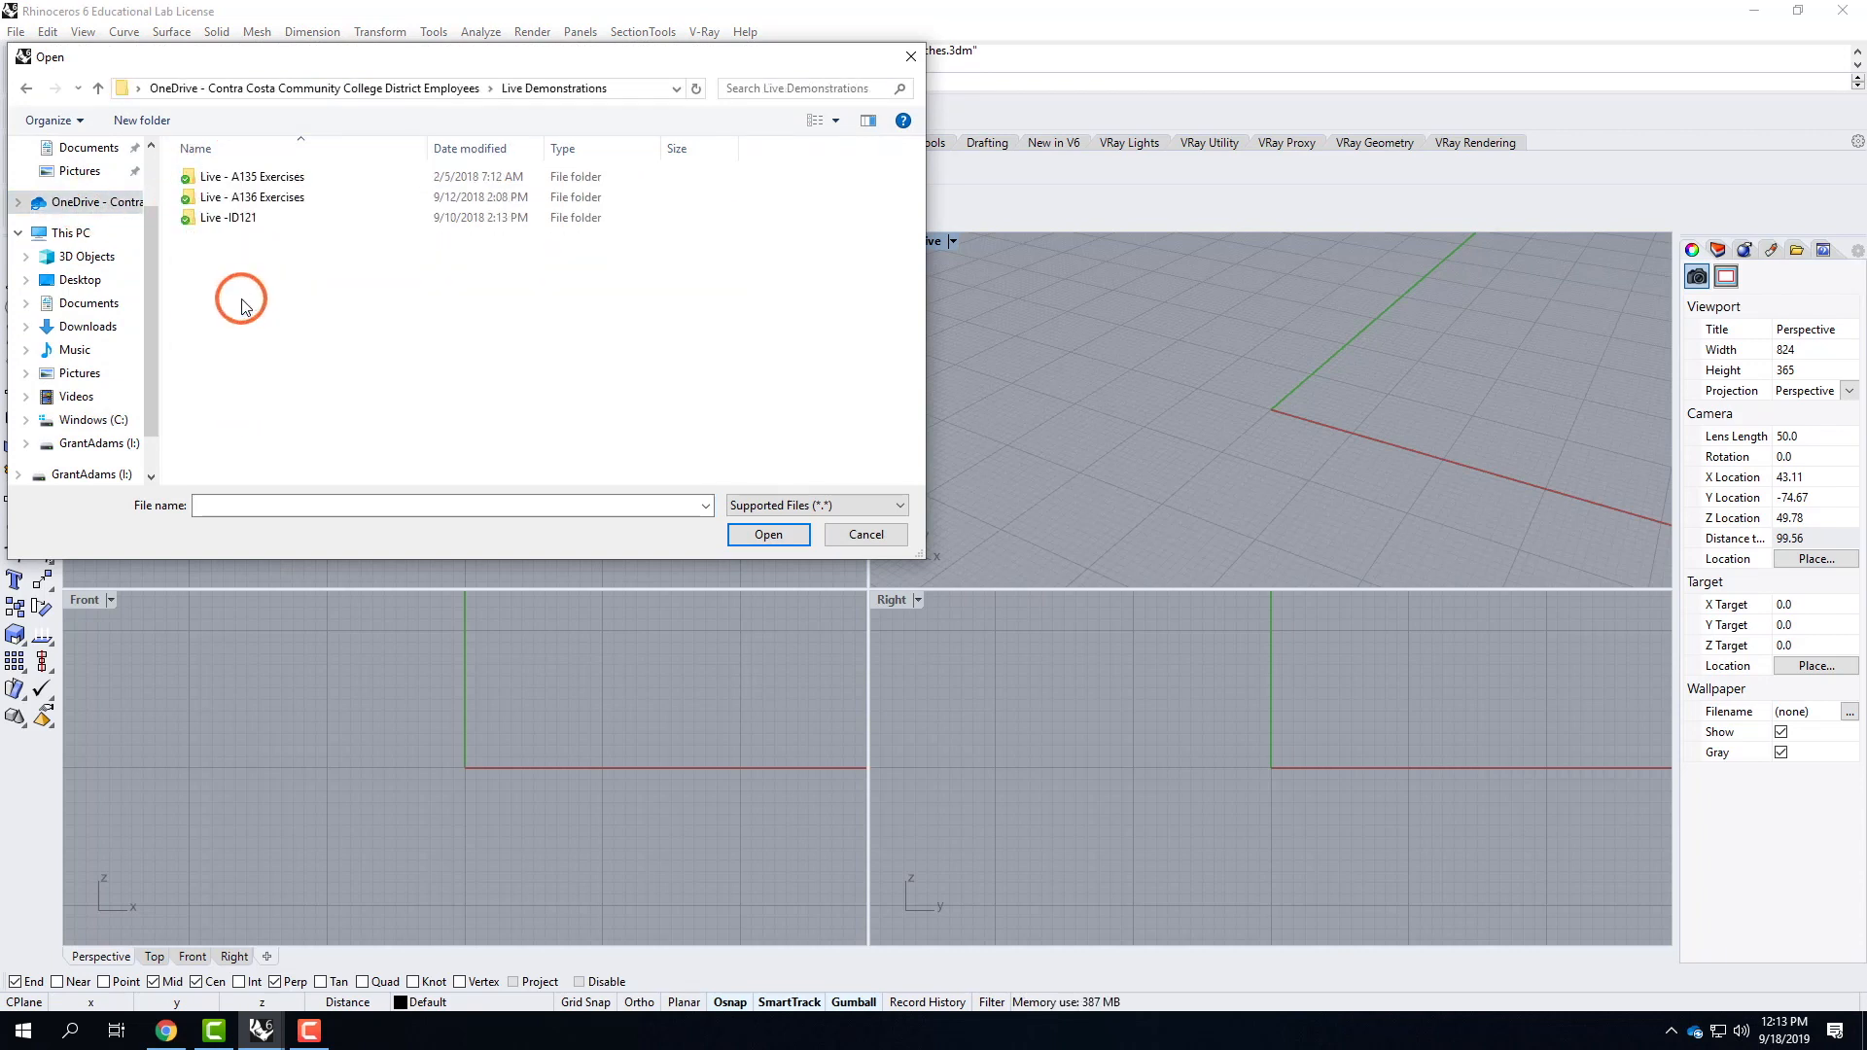
double_click(273, 192)
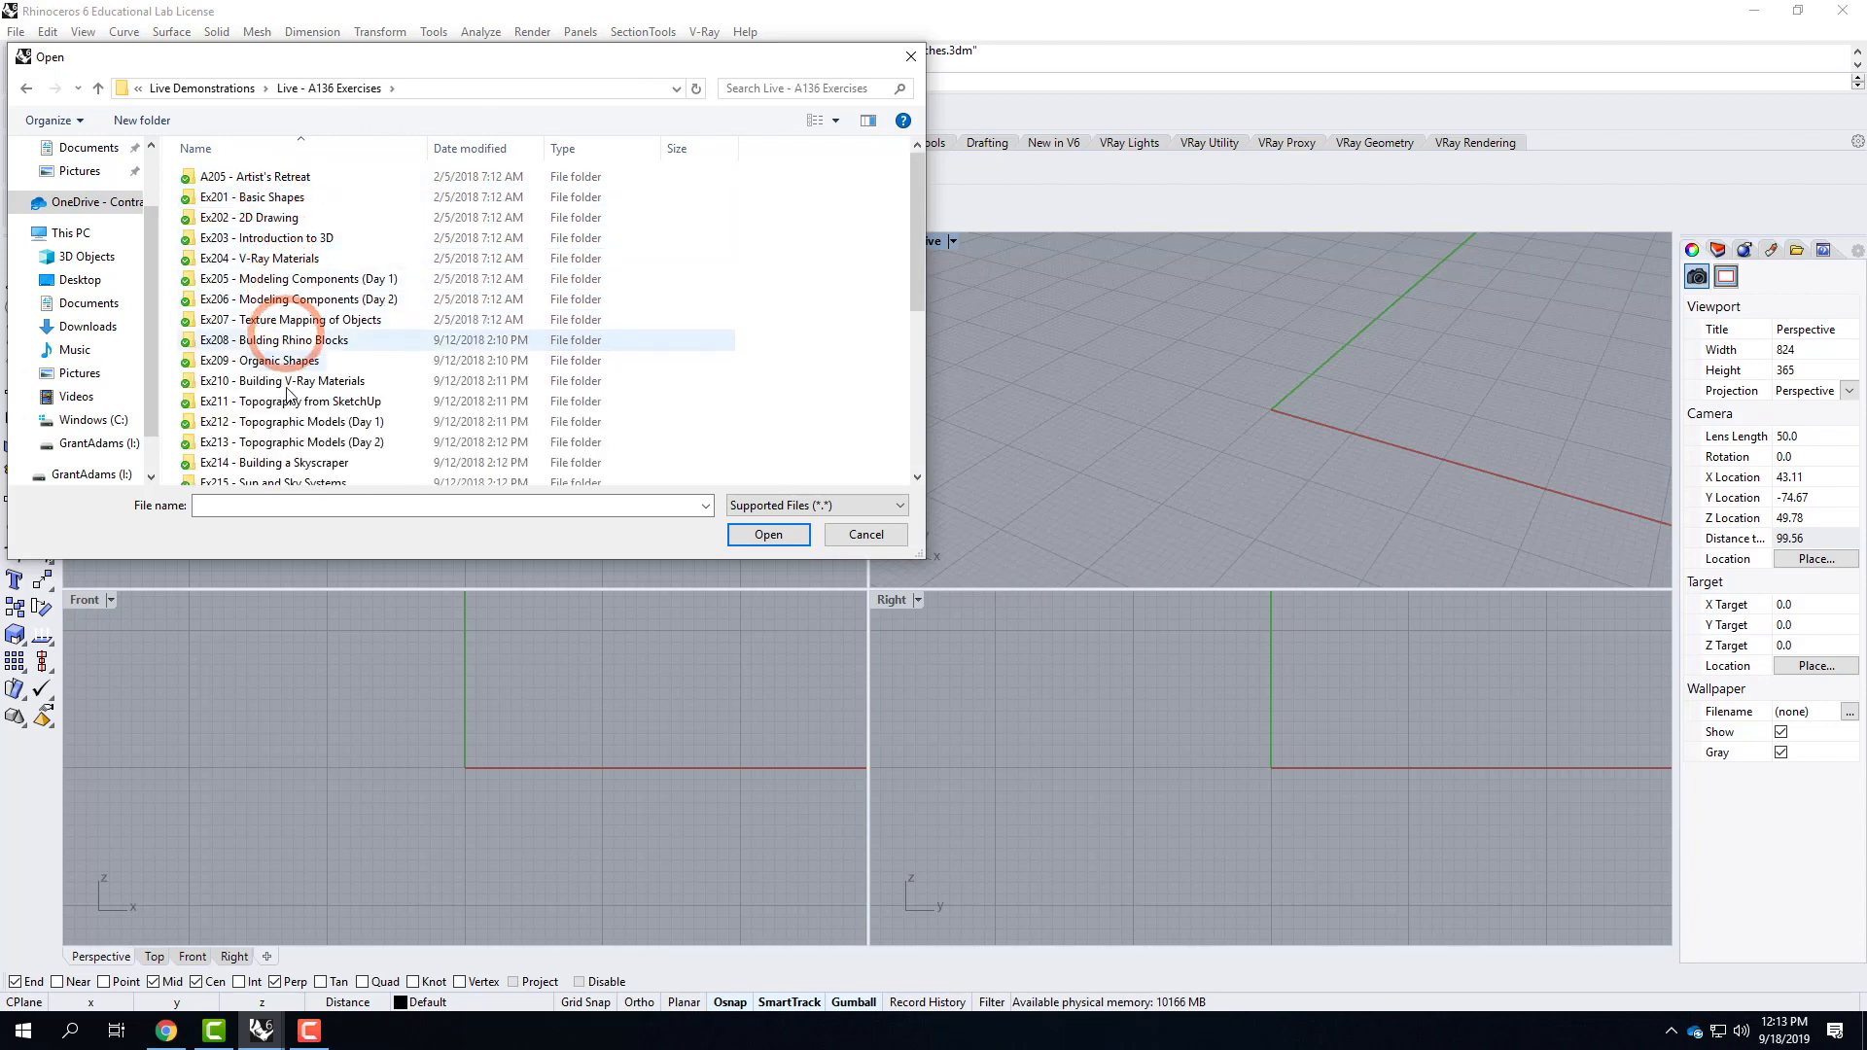
double_click(363, 280)
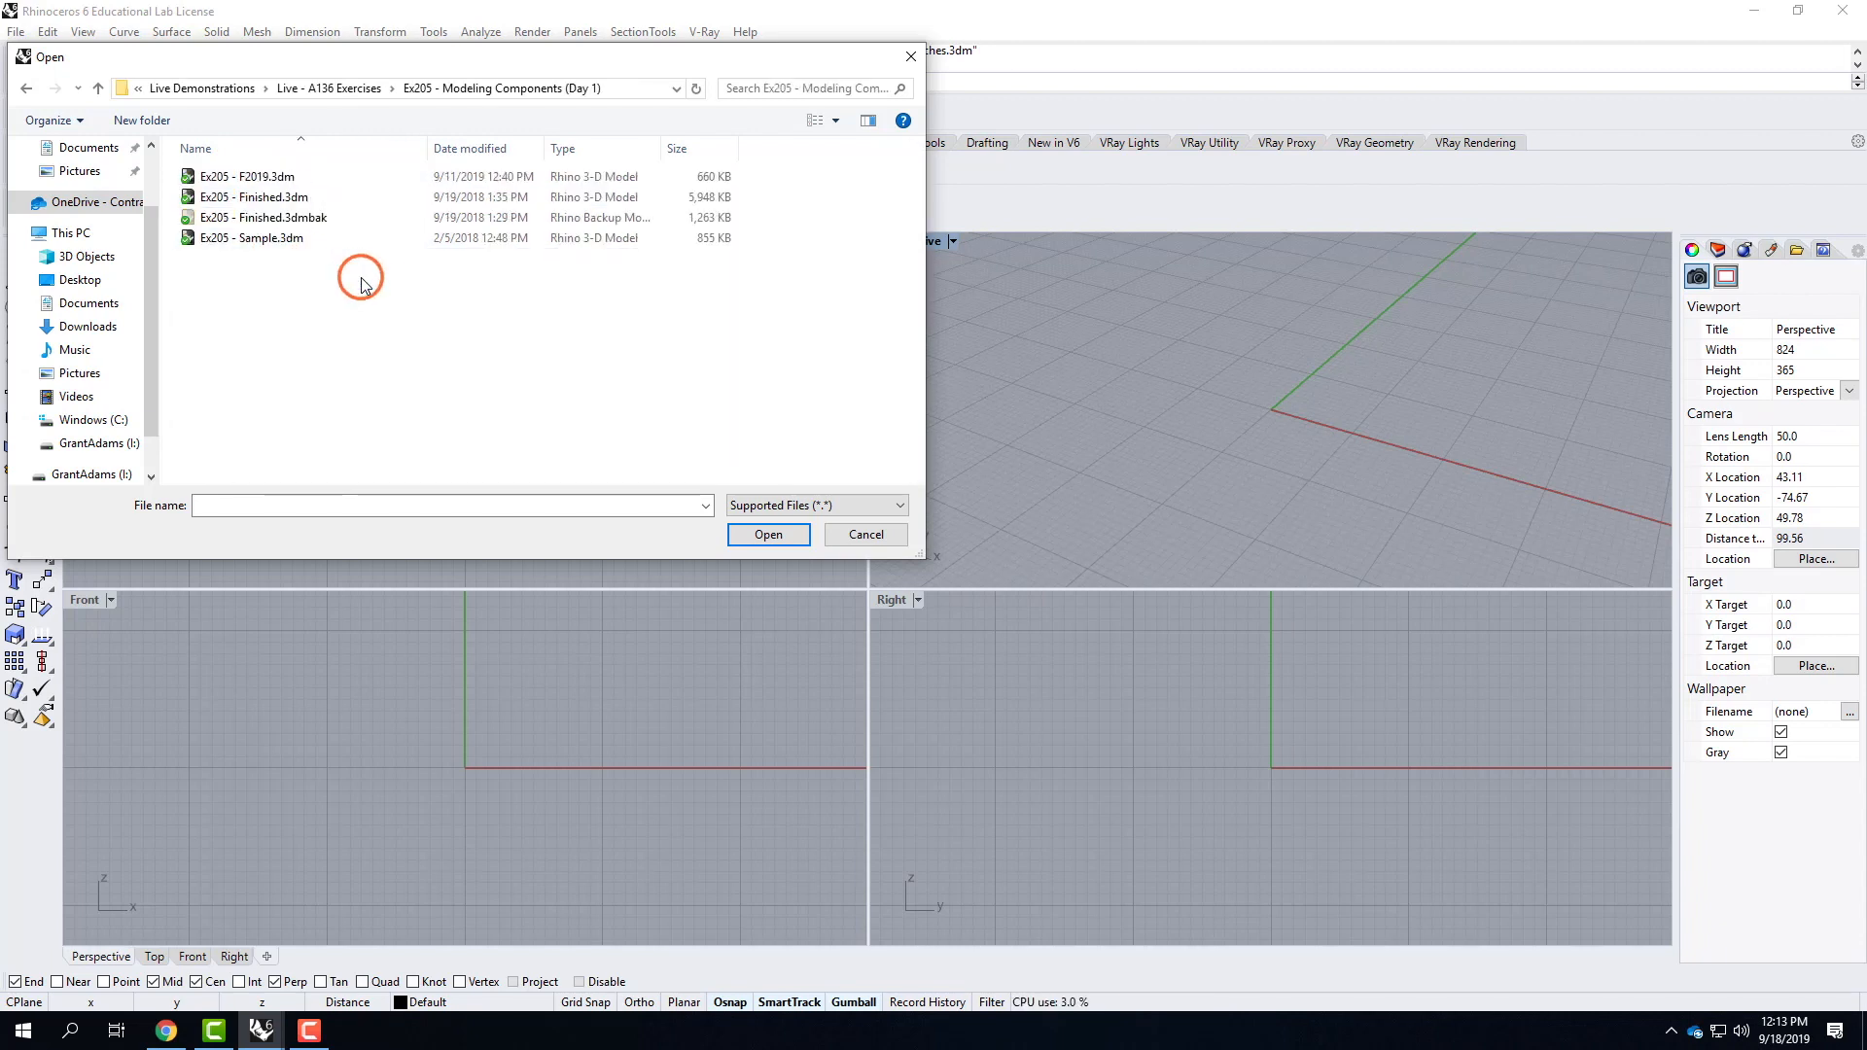
left_click(248, 176)
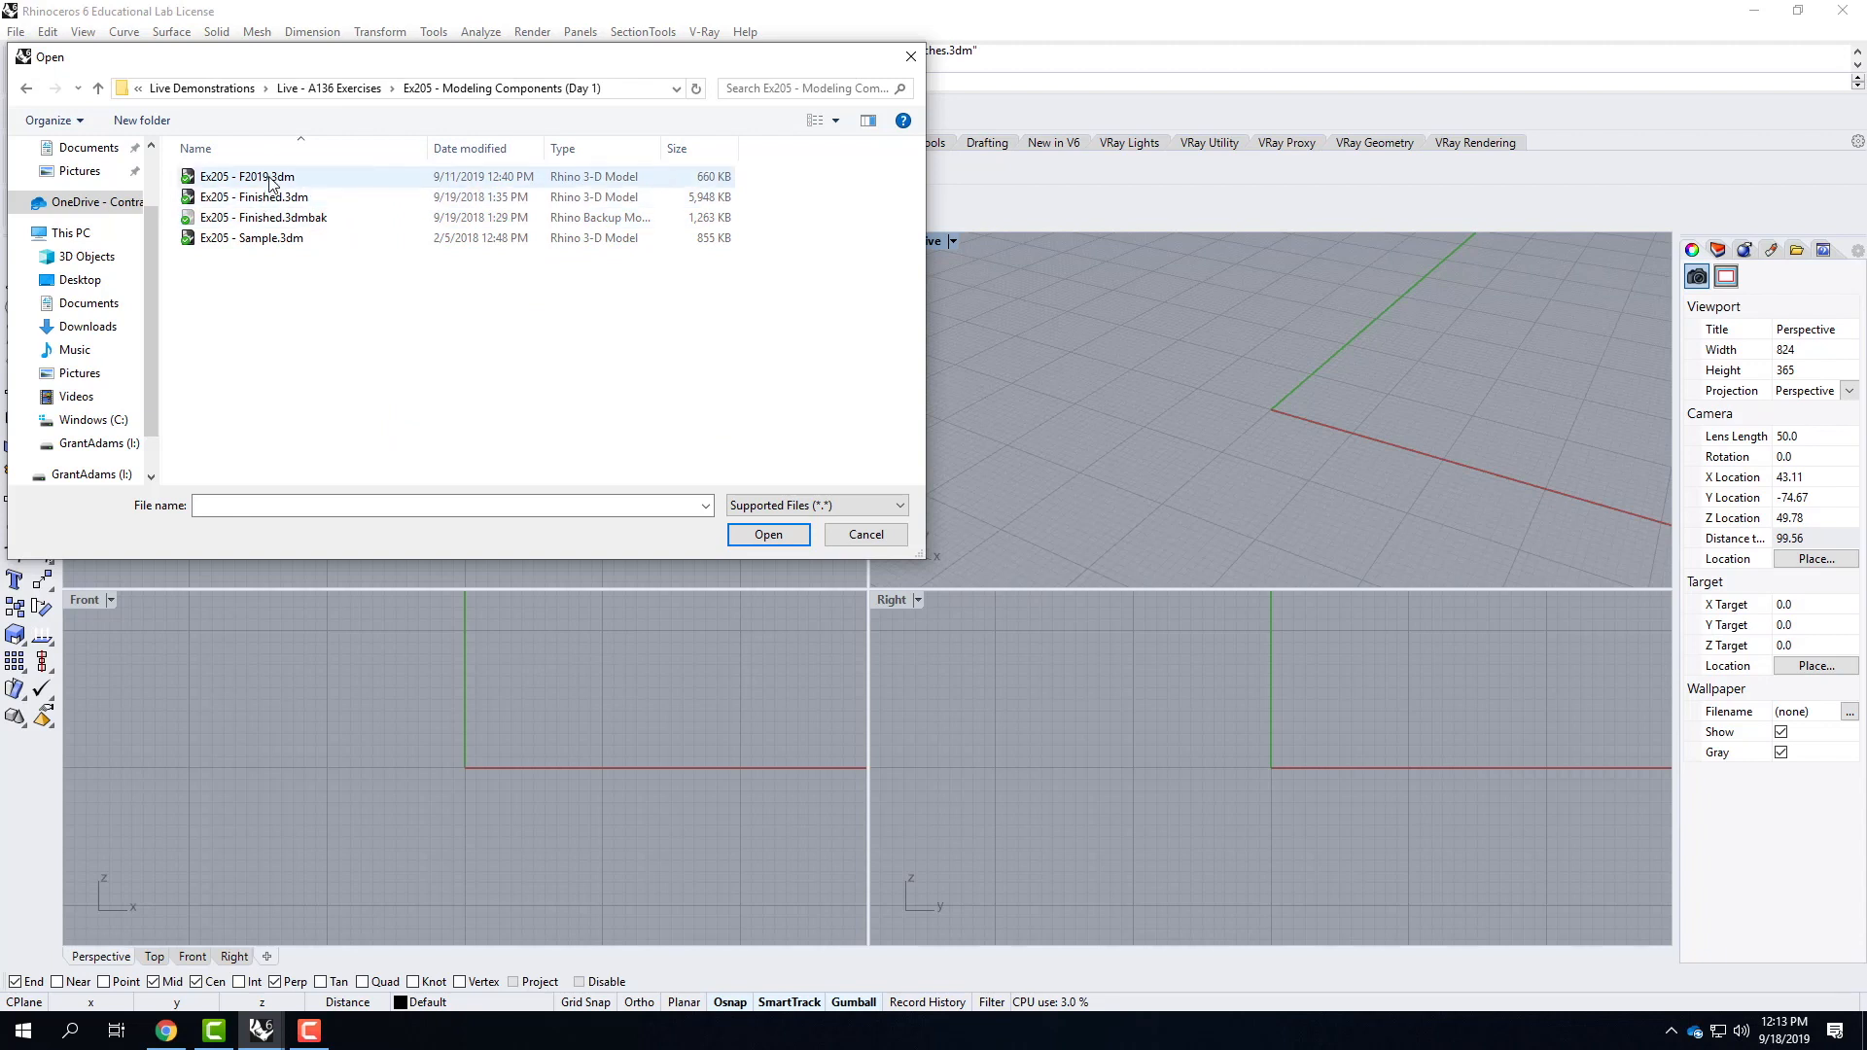
left_click(784, 533)
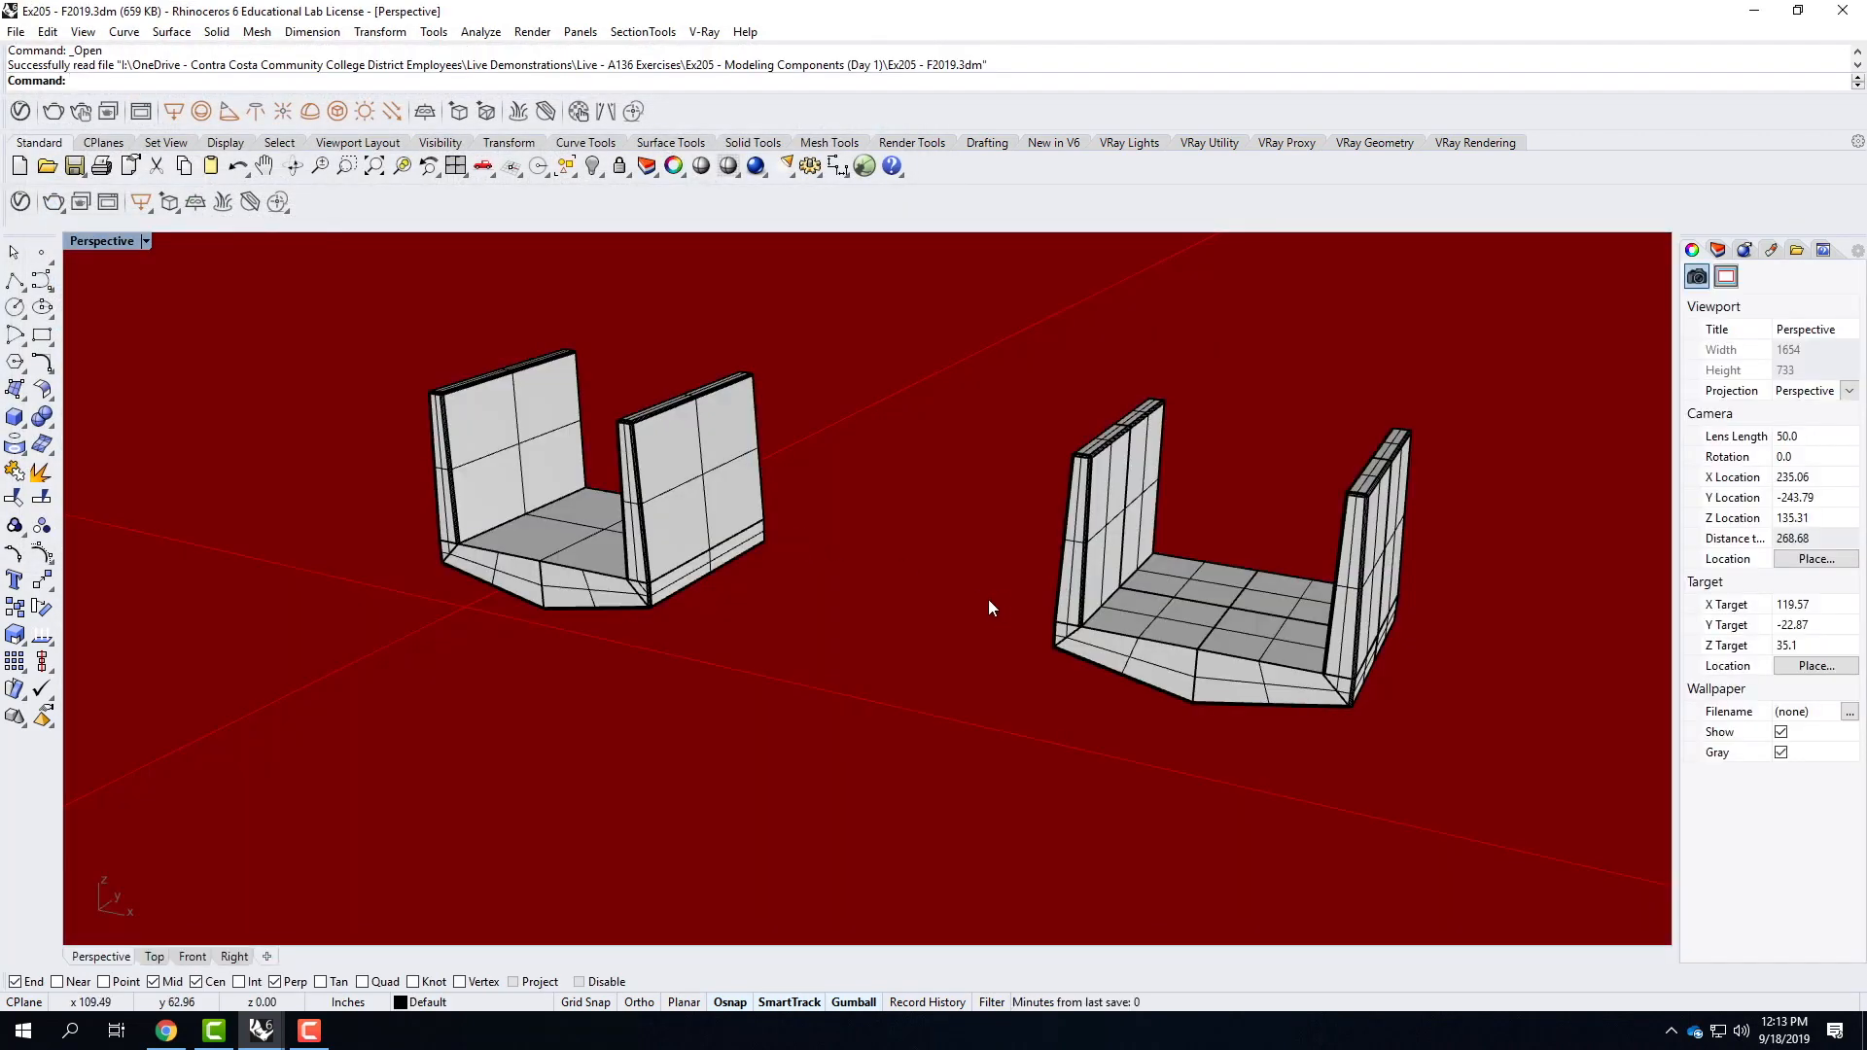
Unlock the Infinite Plane layer and delete it together with the object on it.
scroll(843, 609, "down", 6)
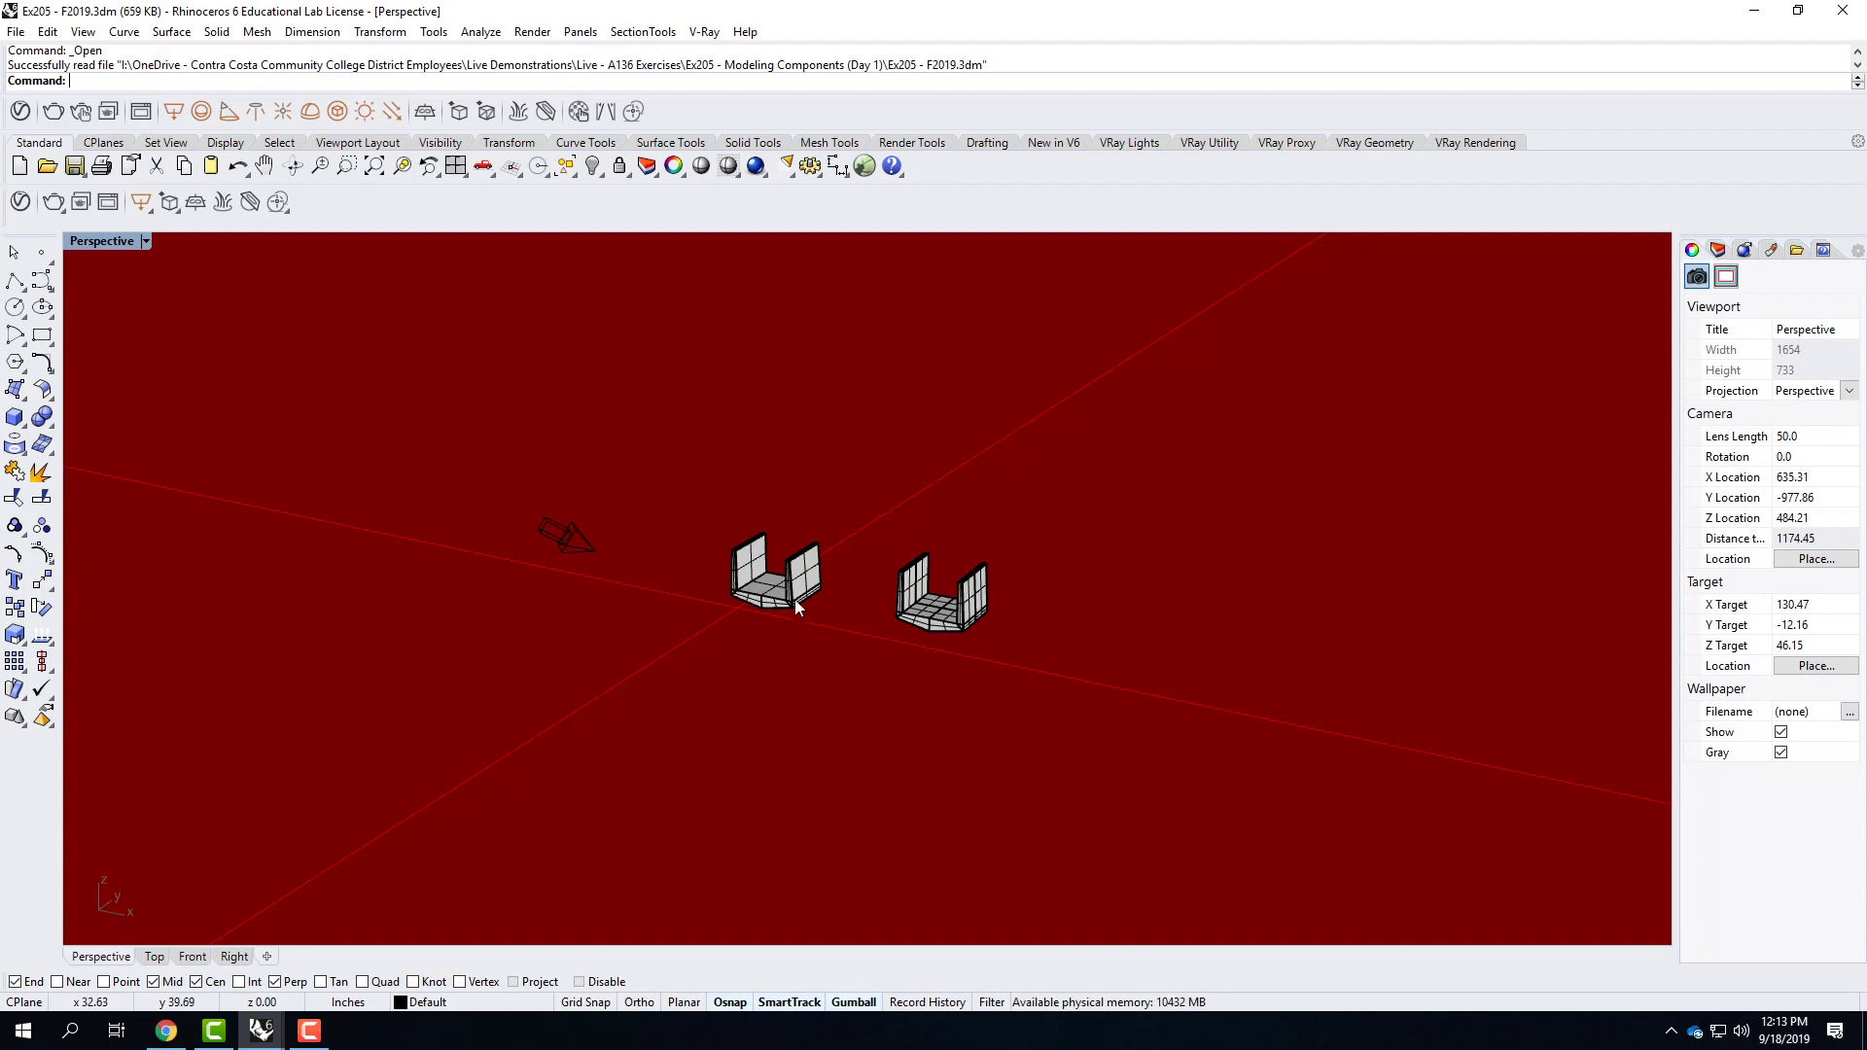
left_click(1716, 250)
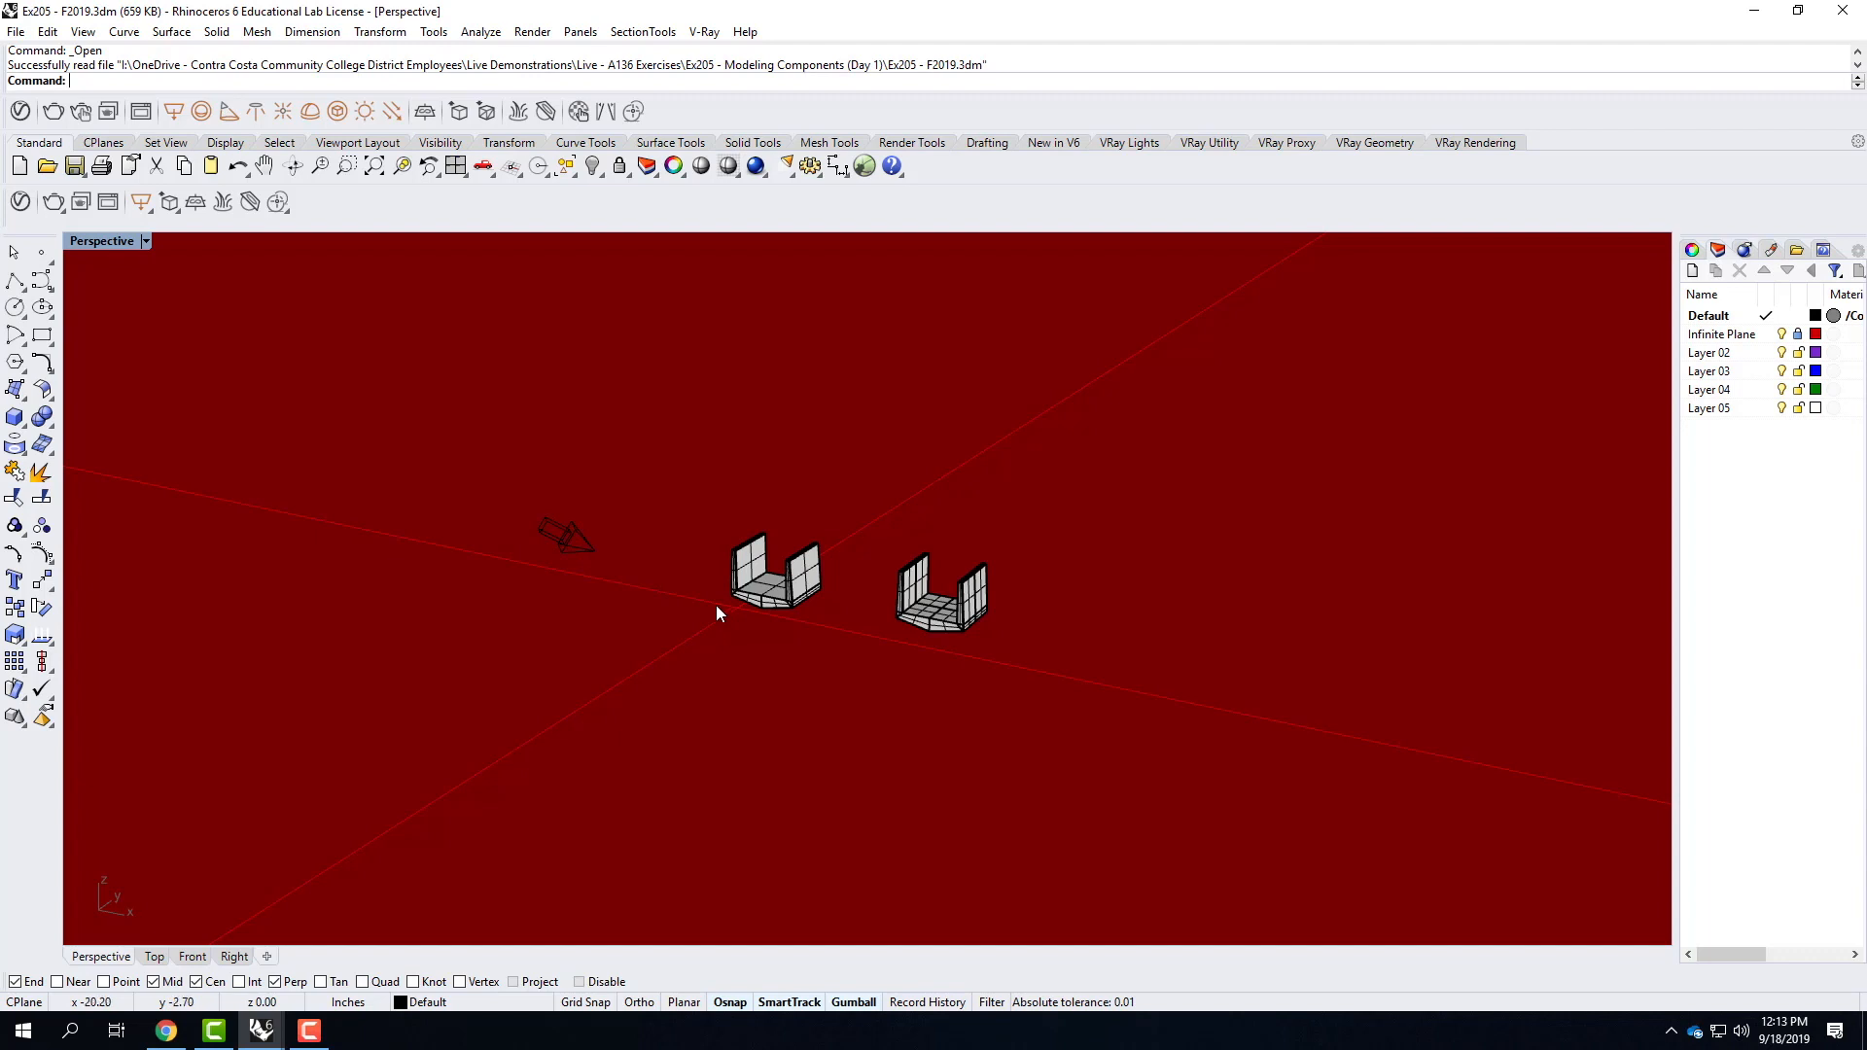
left_click(1720, 337)
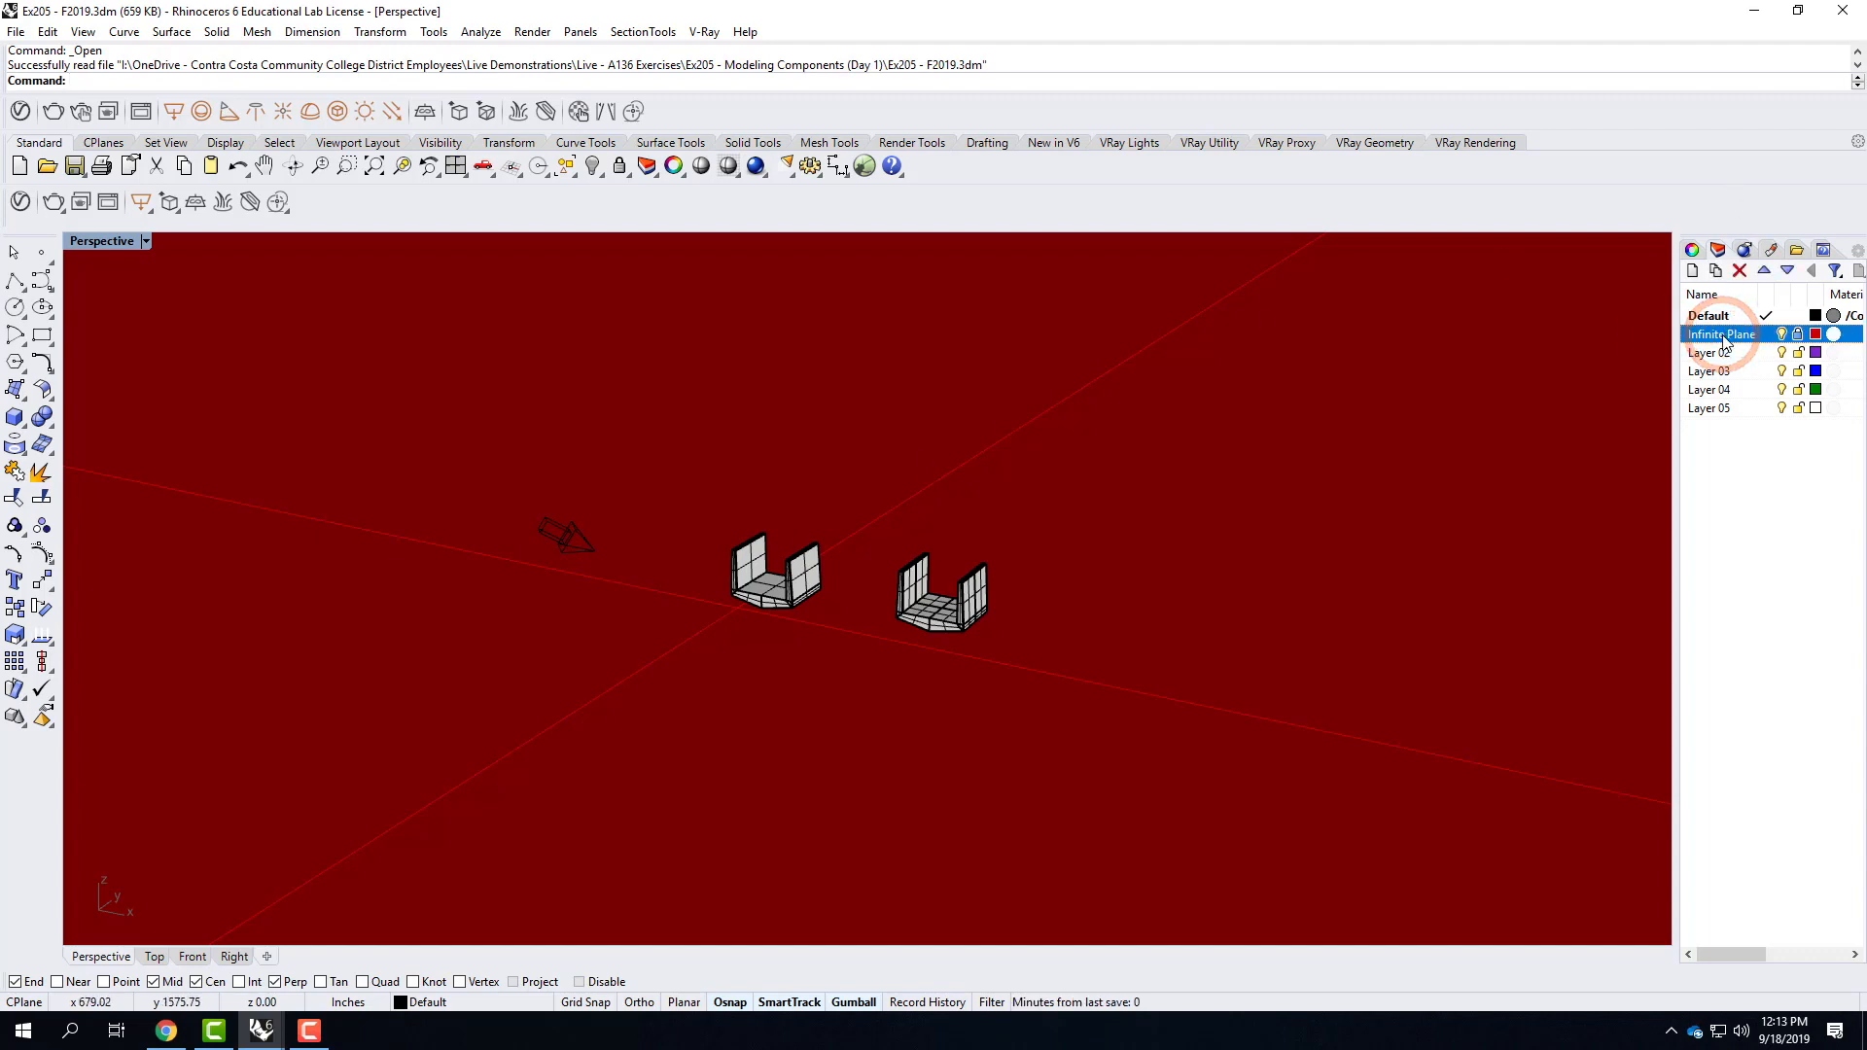
left_click(1739, 271)
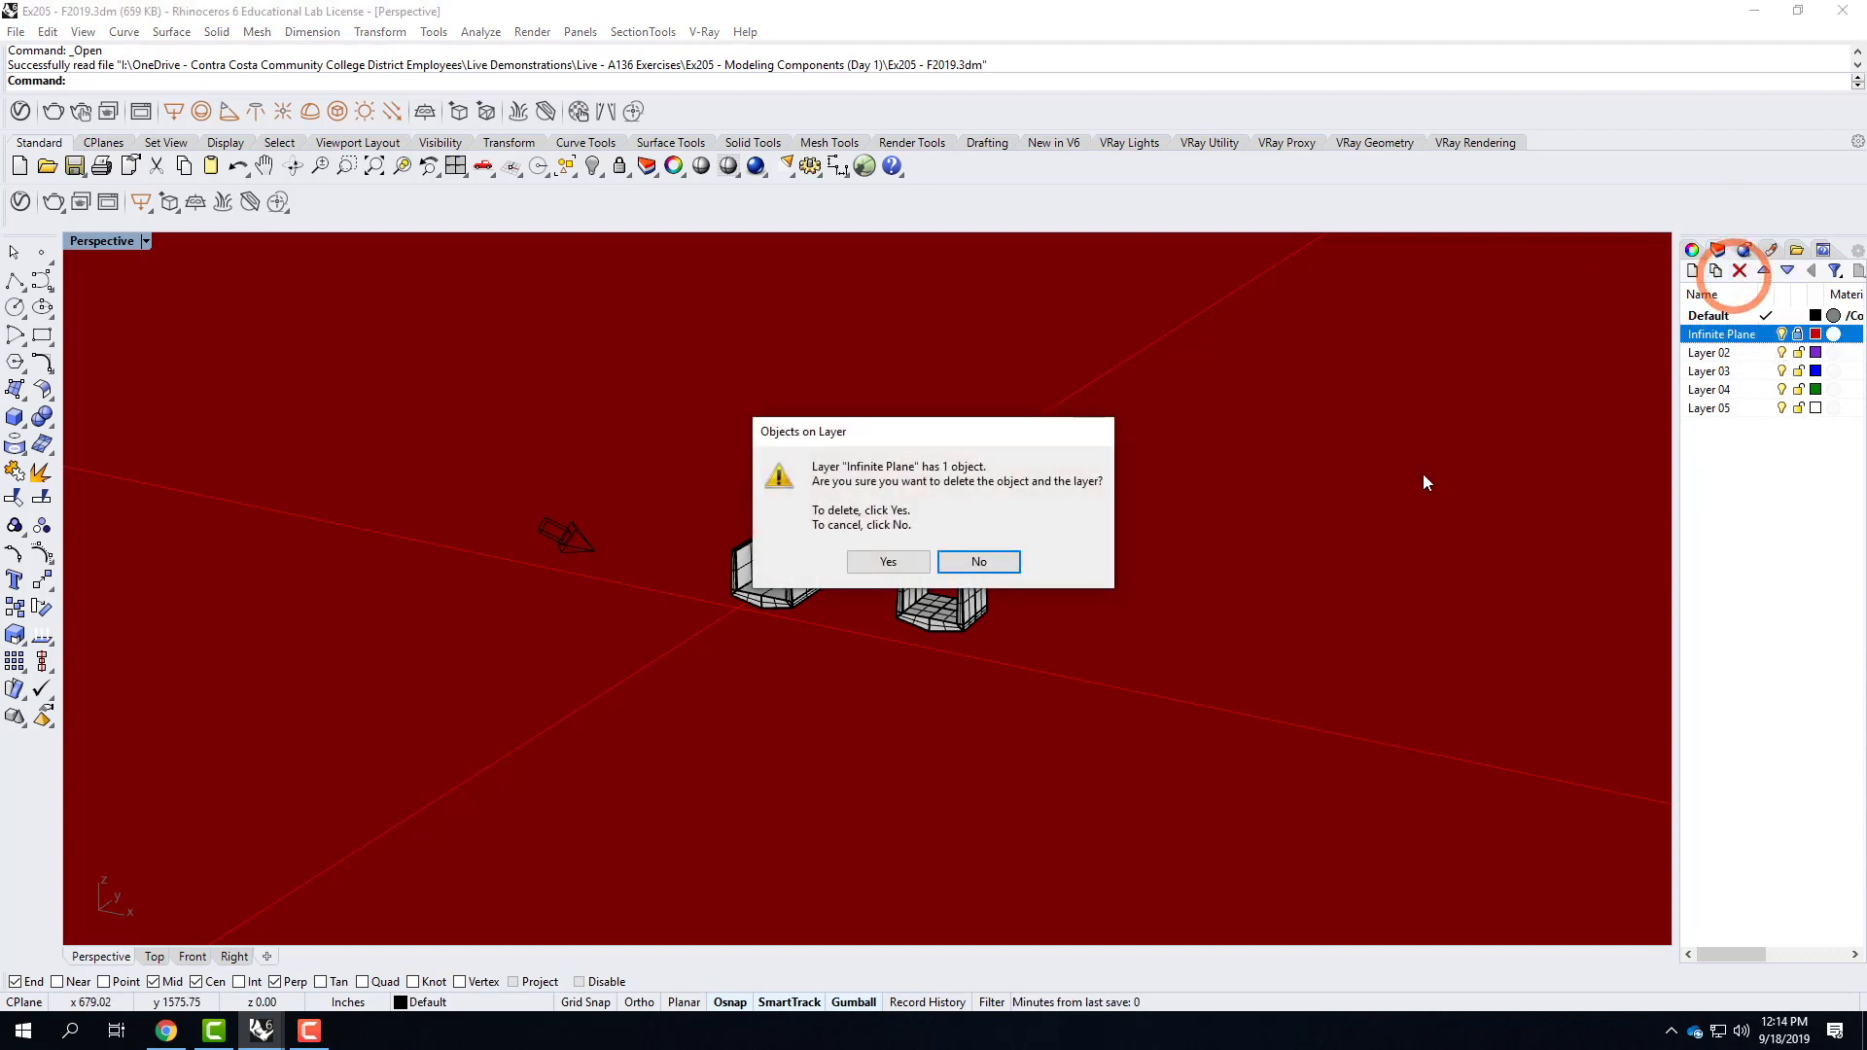
left_click(978, 558)
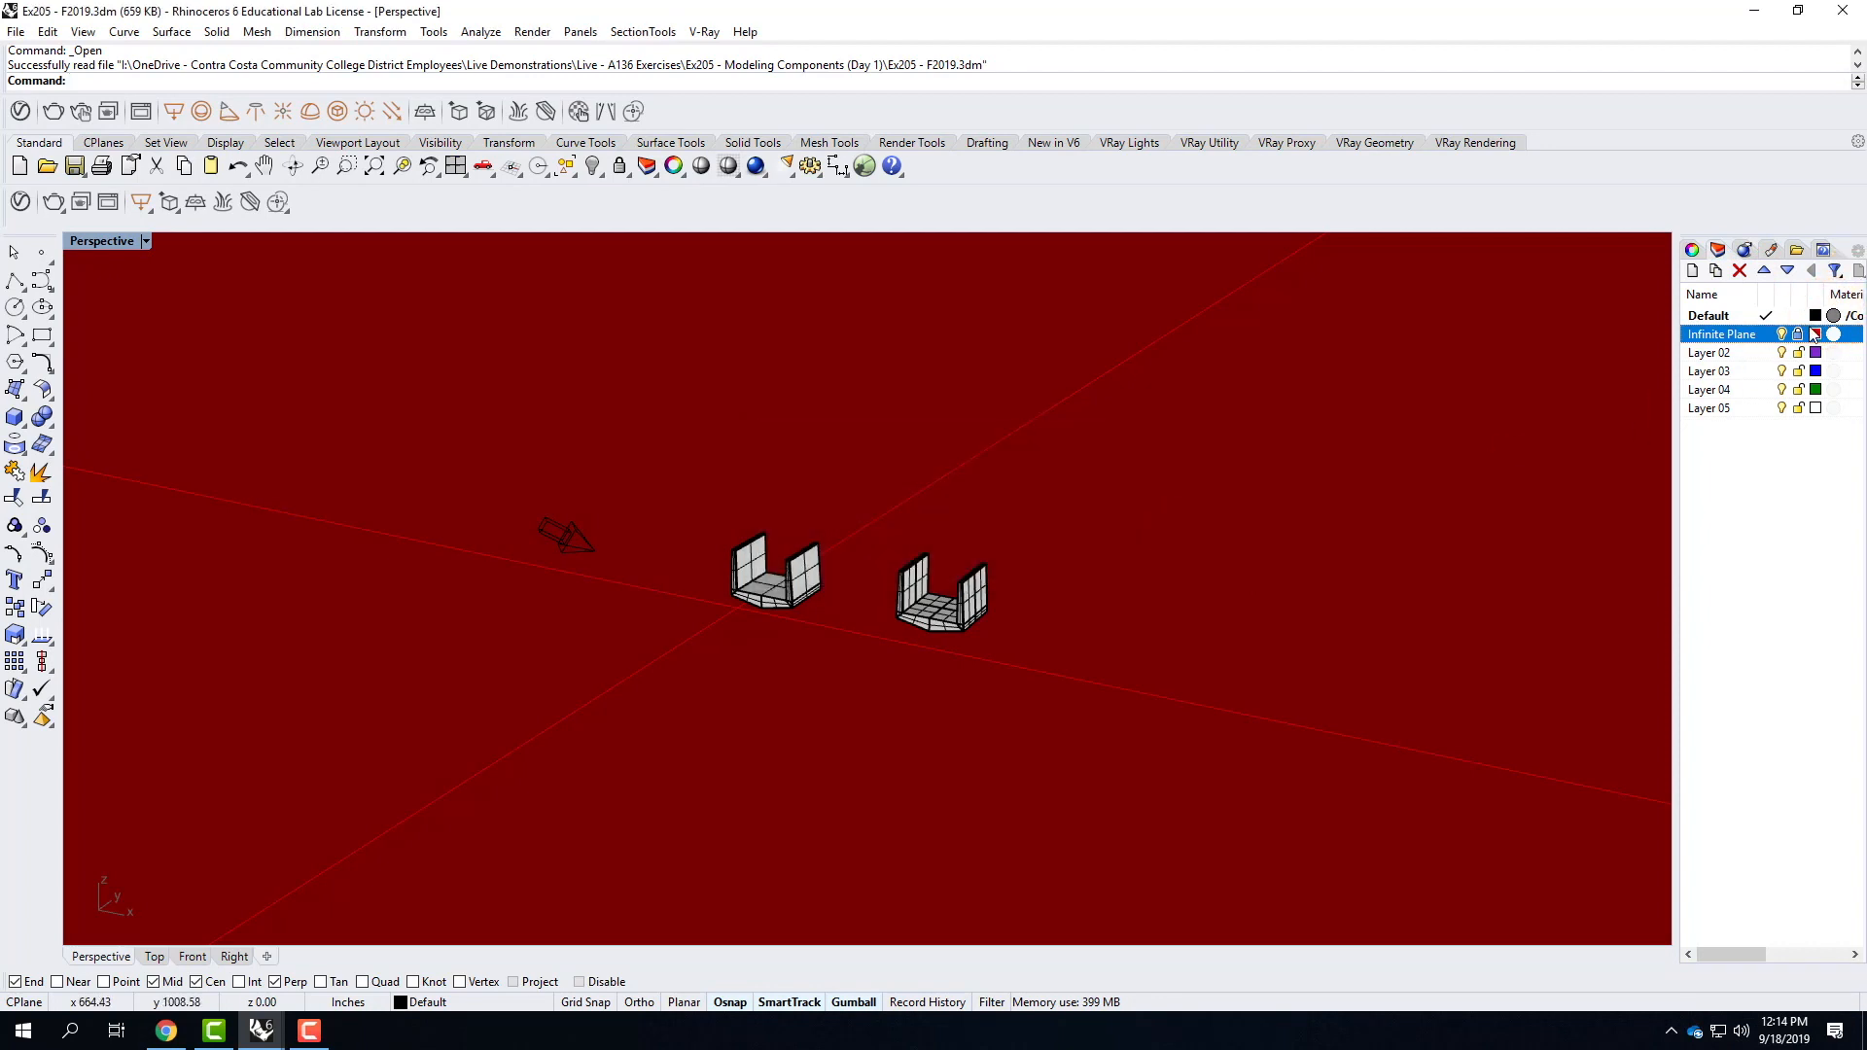
left_click(1739, 271)
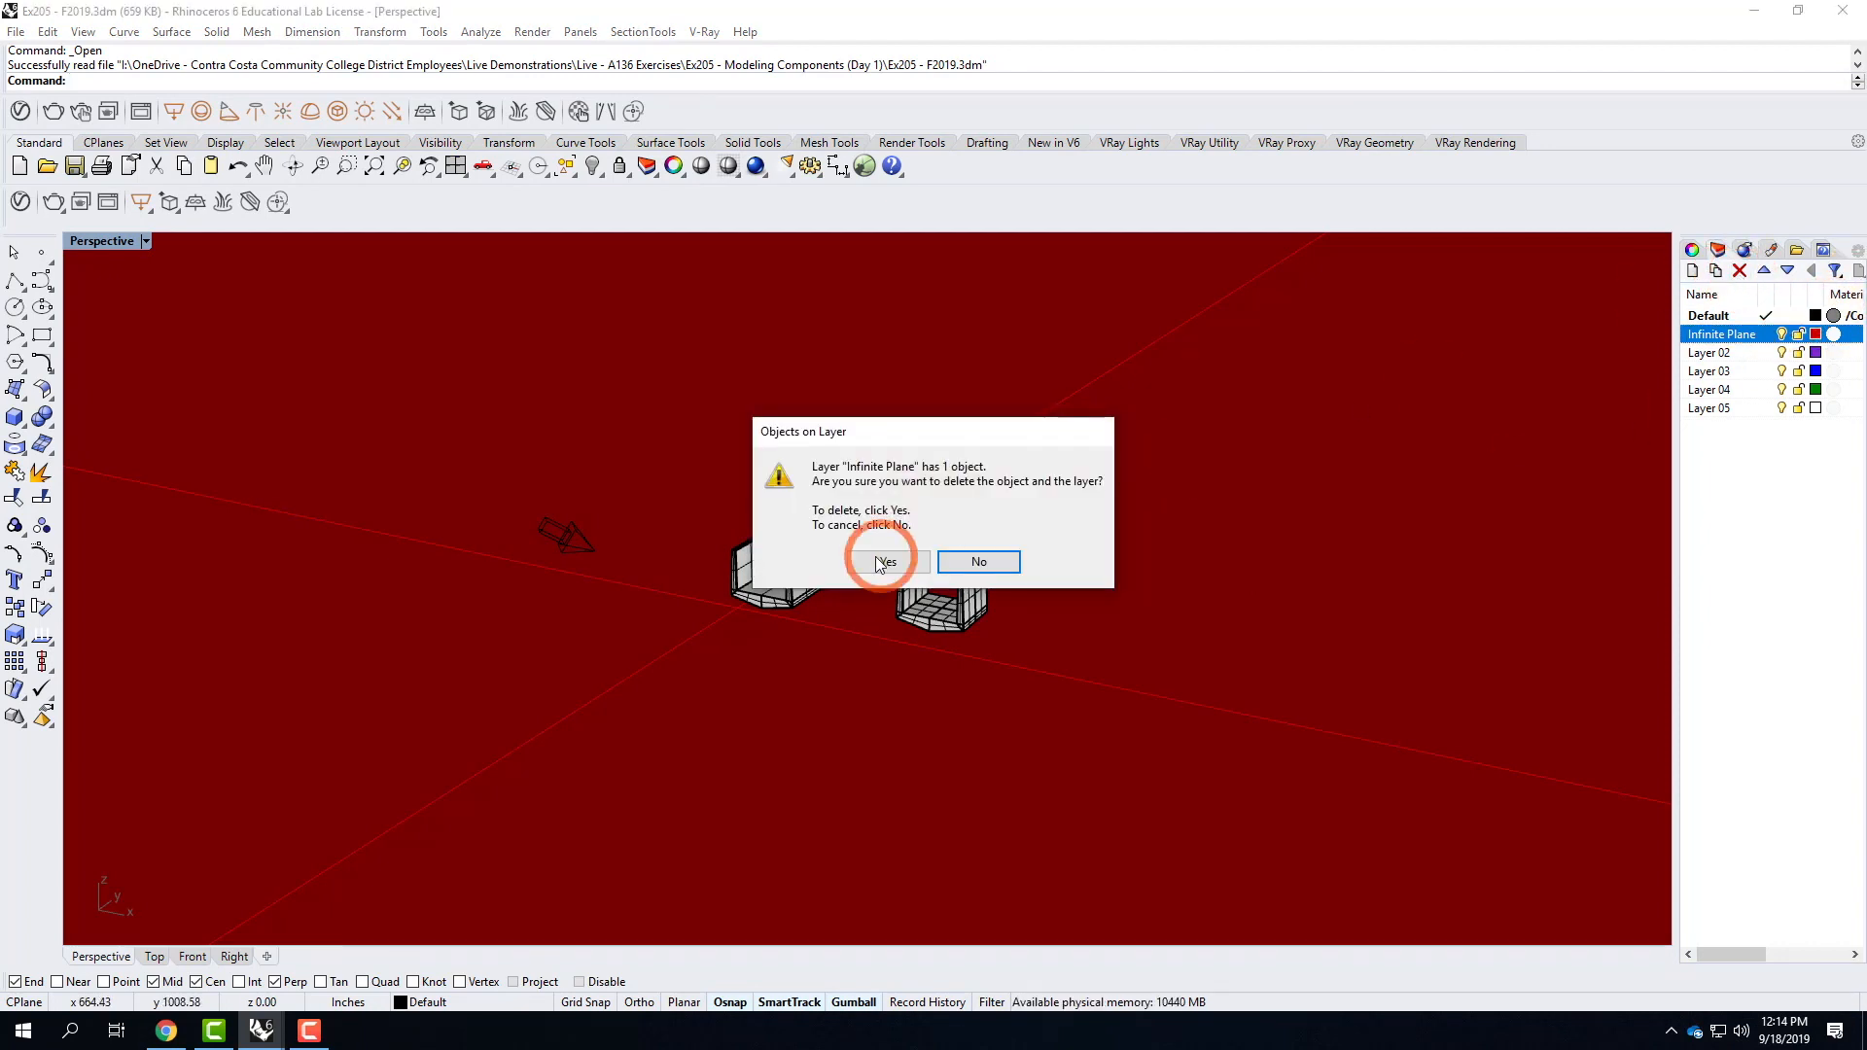
left_click(872, 563)
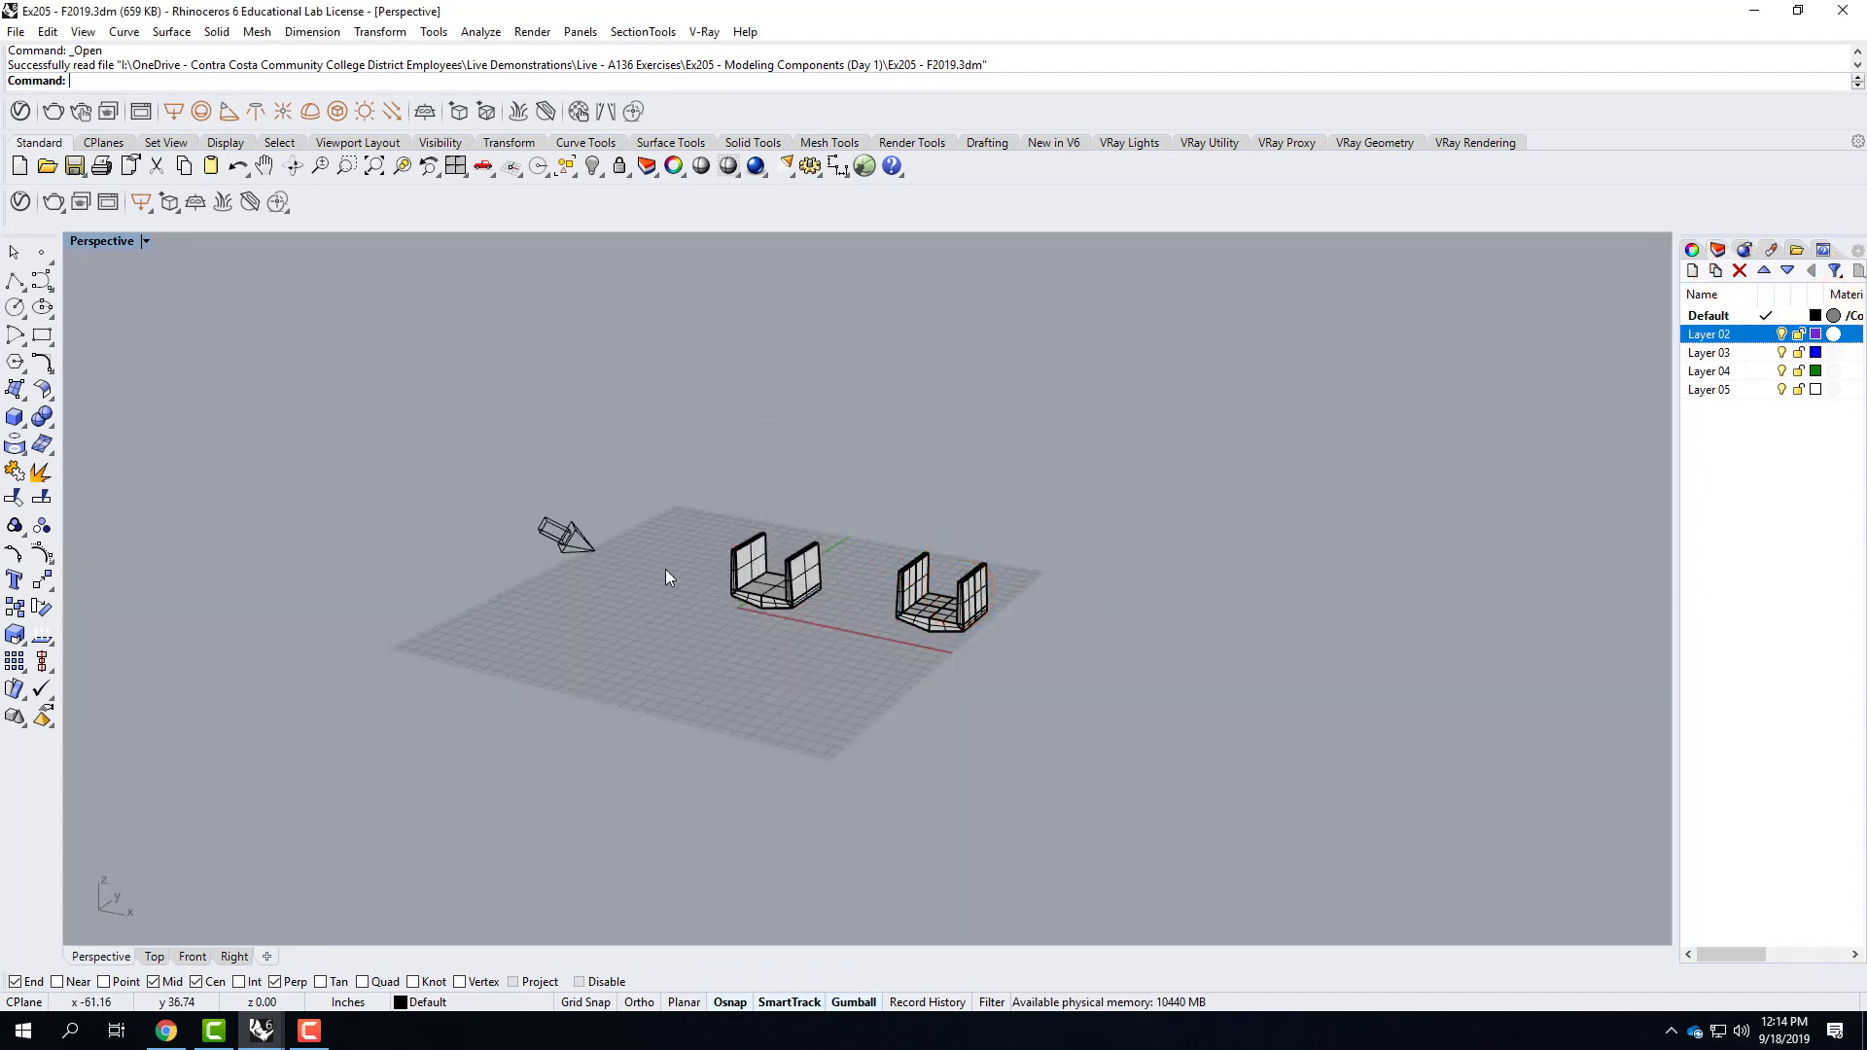
Delete Layer 02 and the directional light beside the two U-shaped components.
left_click(584, 550)
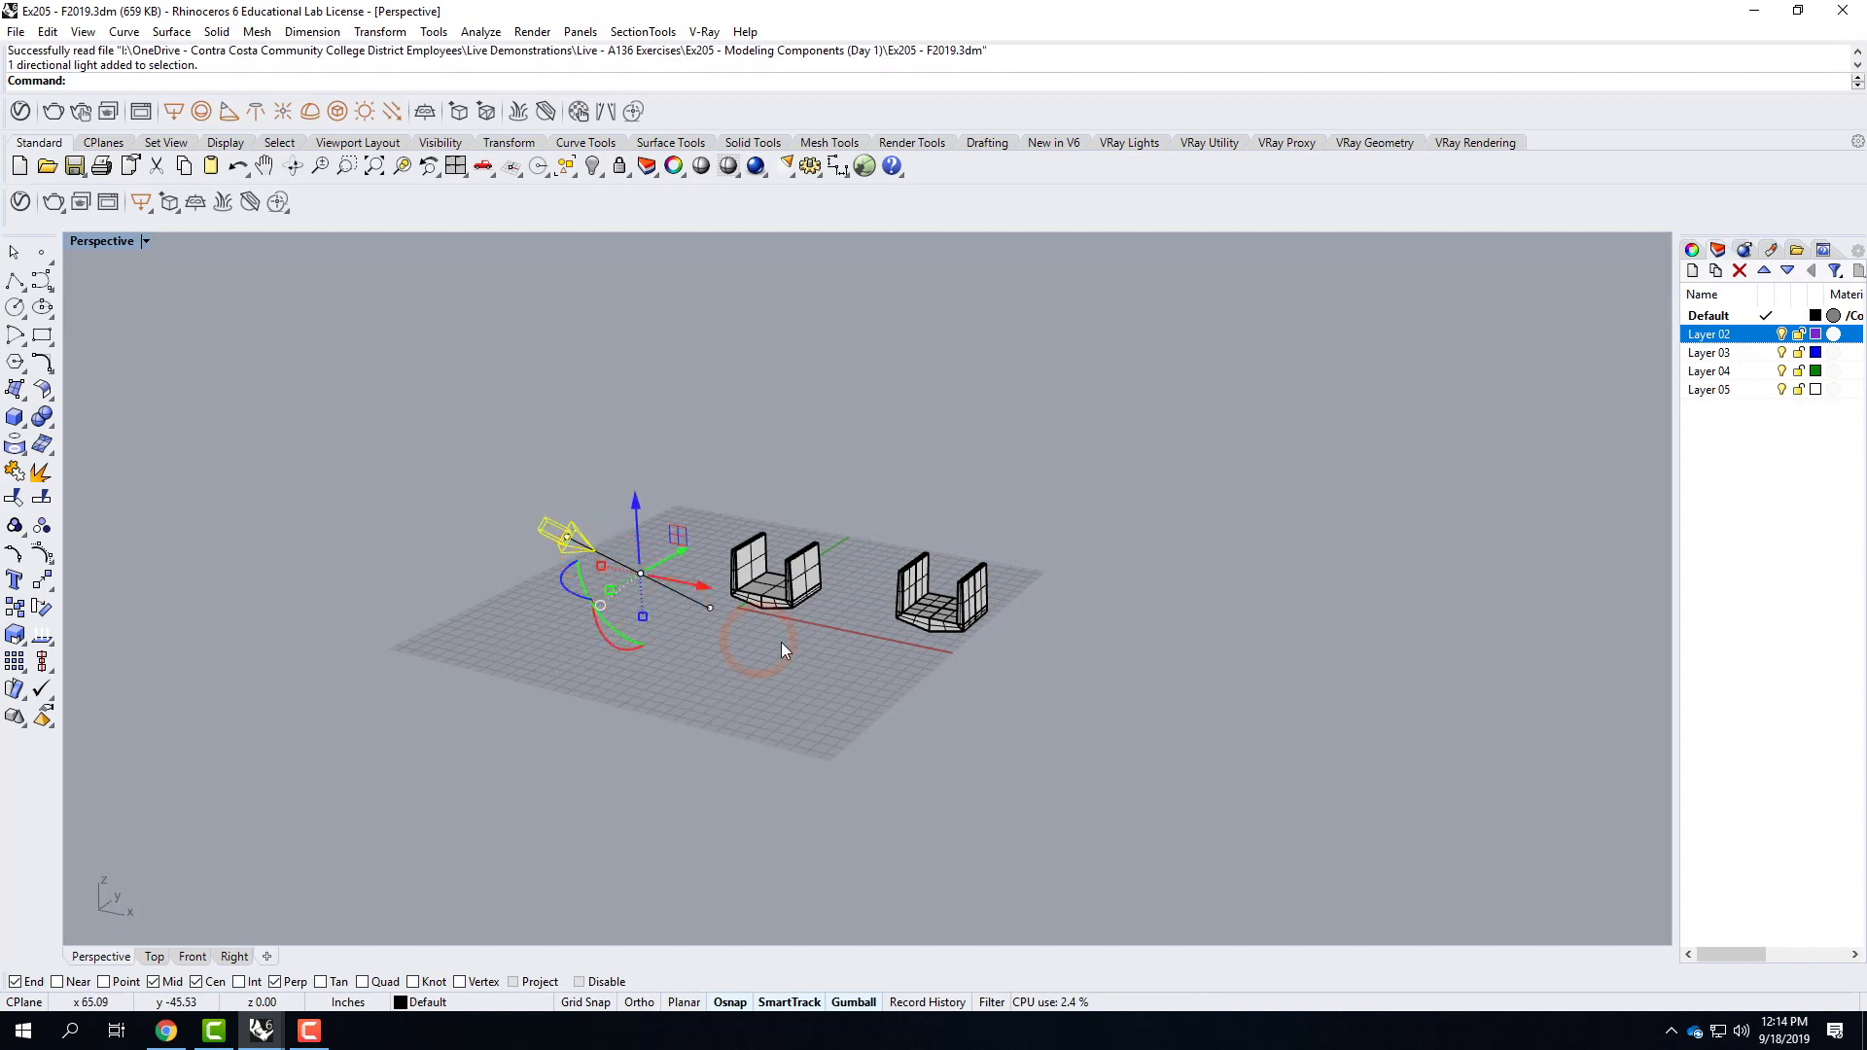
left_click(1739, 270)
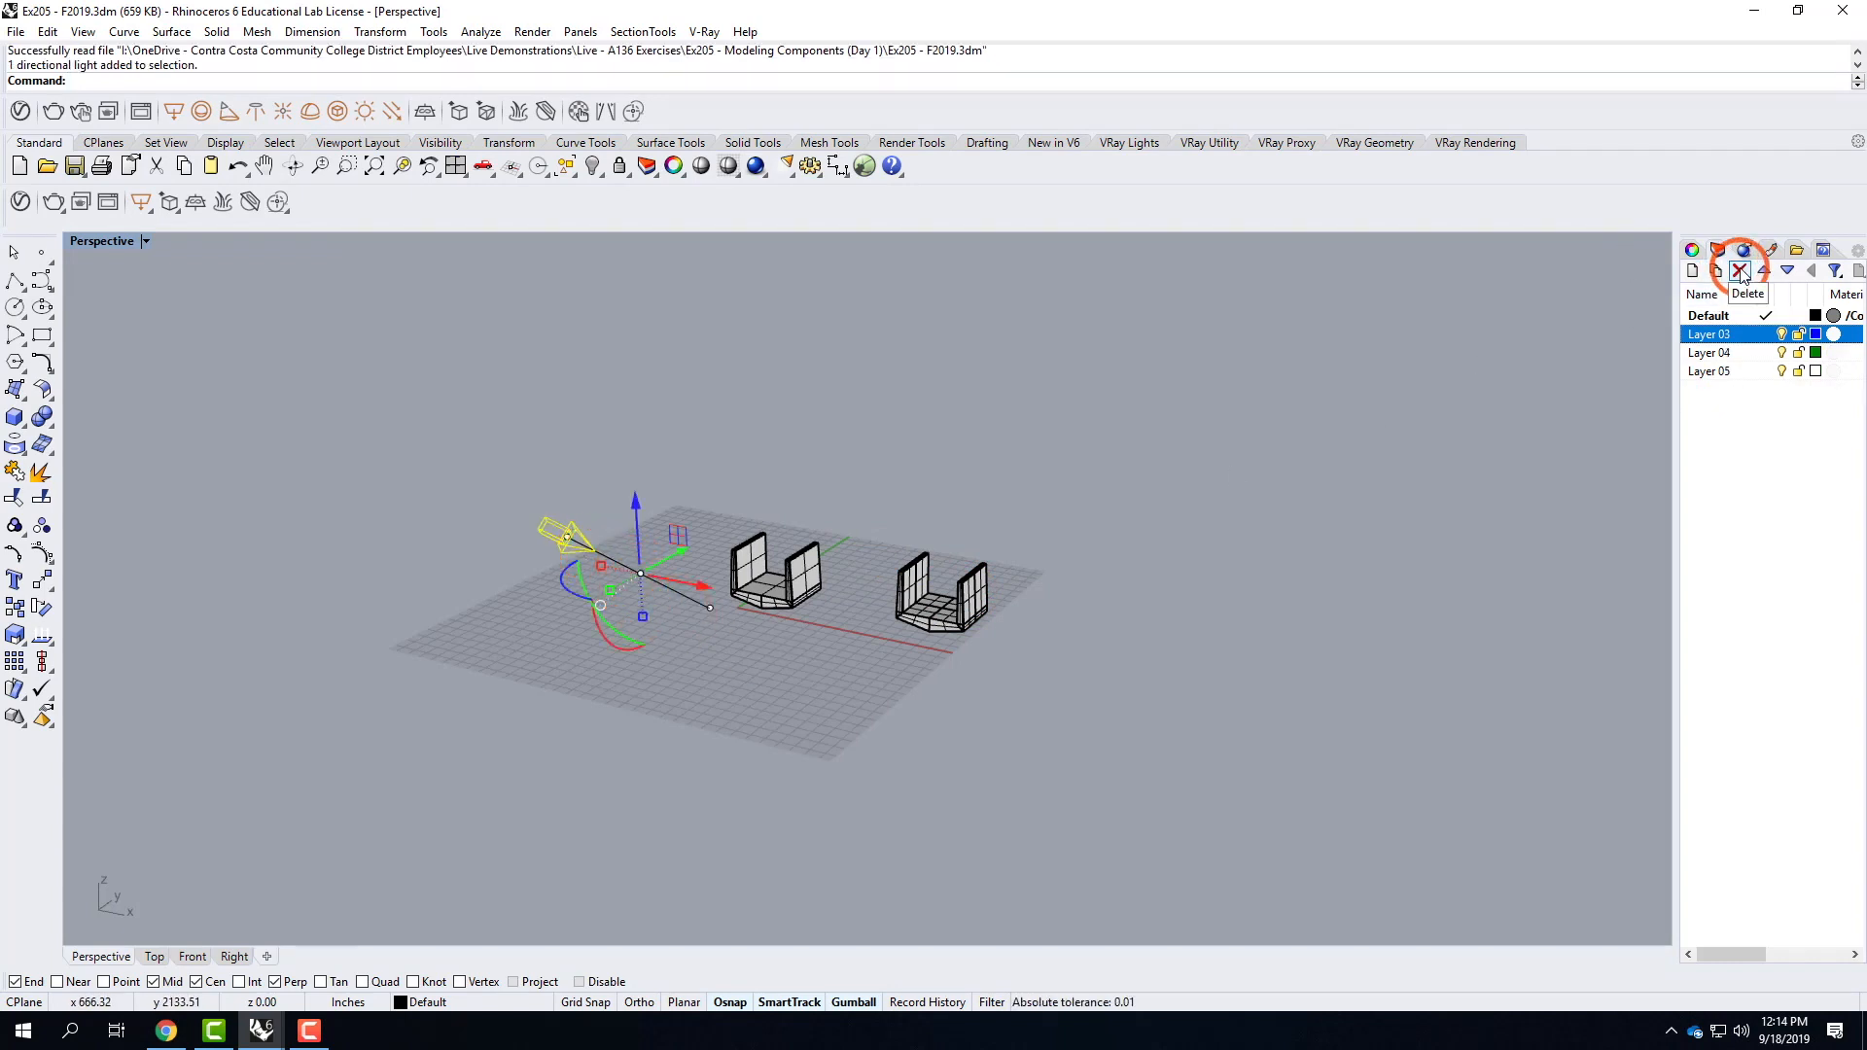
key("Delete")
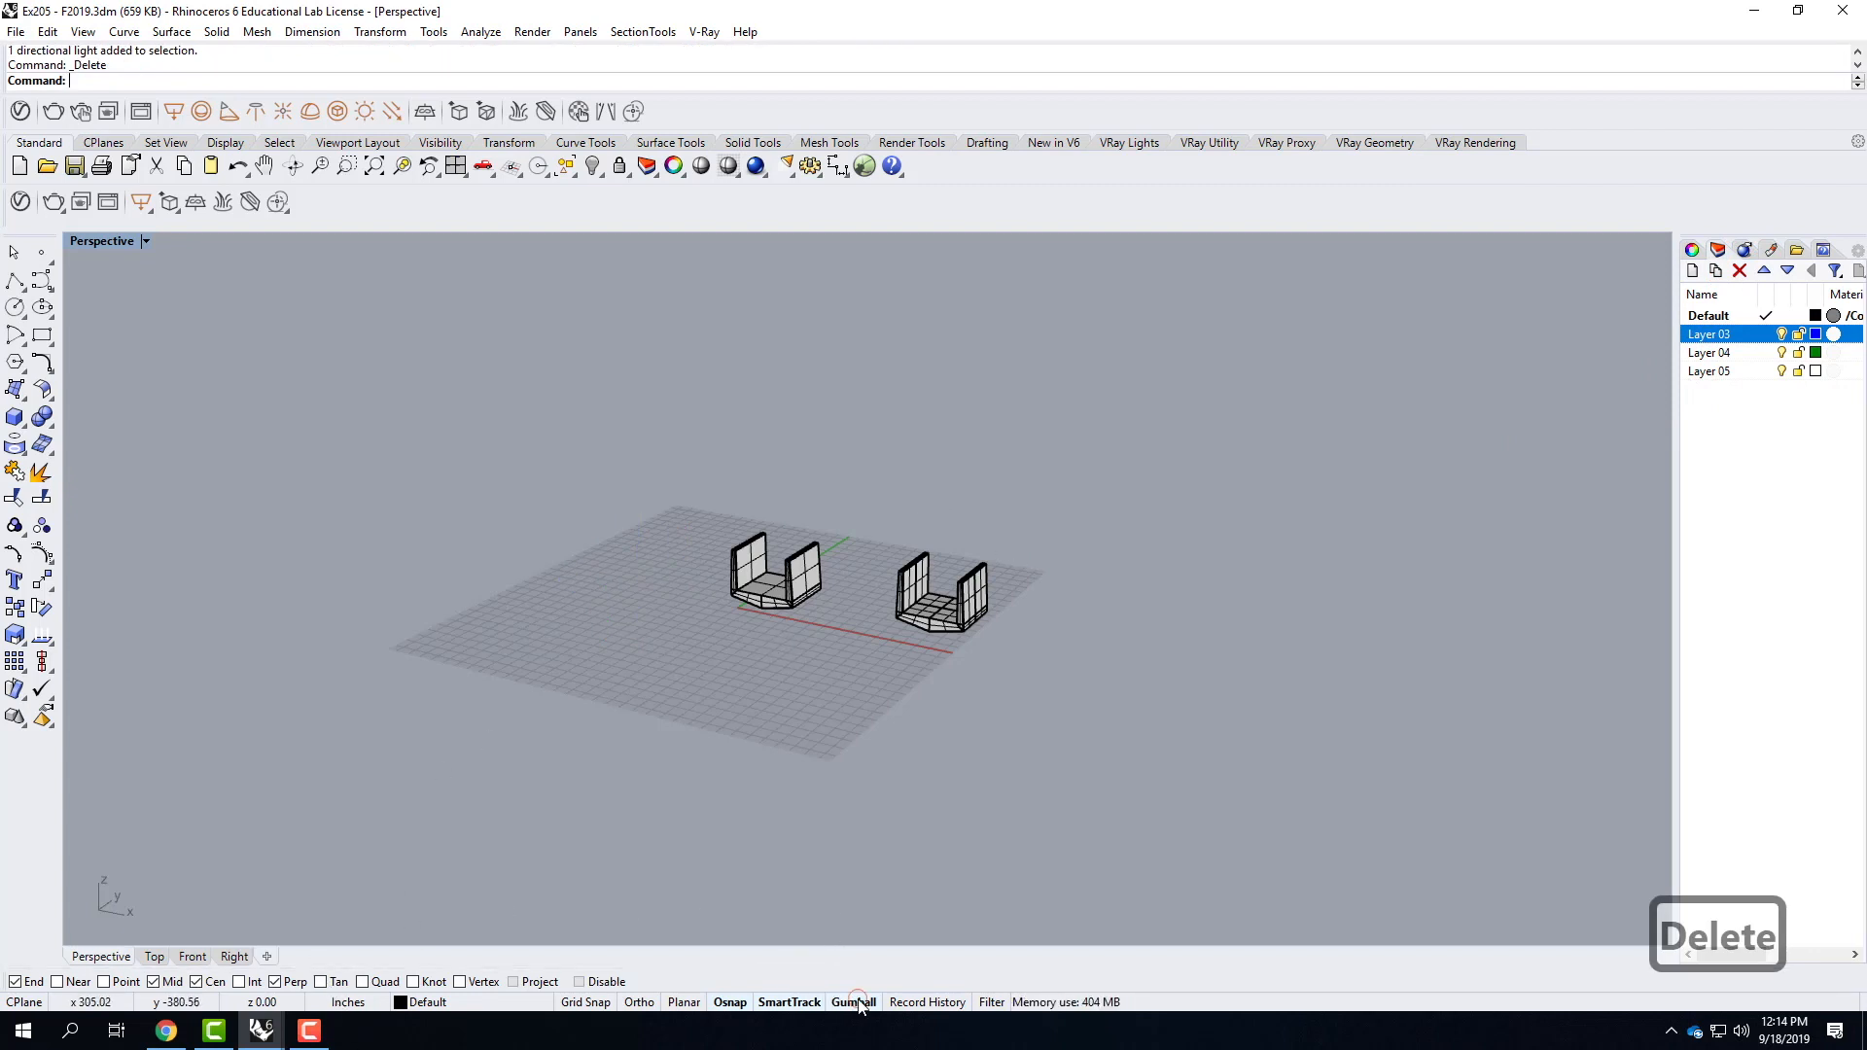
Delete the U-shaped component farther along the red axis, including all its curves, surfaces and polysurfaces.
scroll(831, 452, "up", 2)
scroll(822, 506, "up", 3)
left_click_drag(897, 481, 1299, 894)
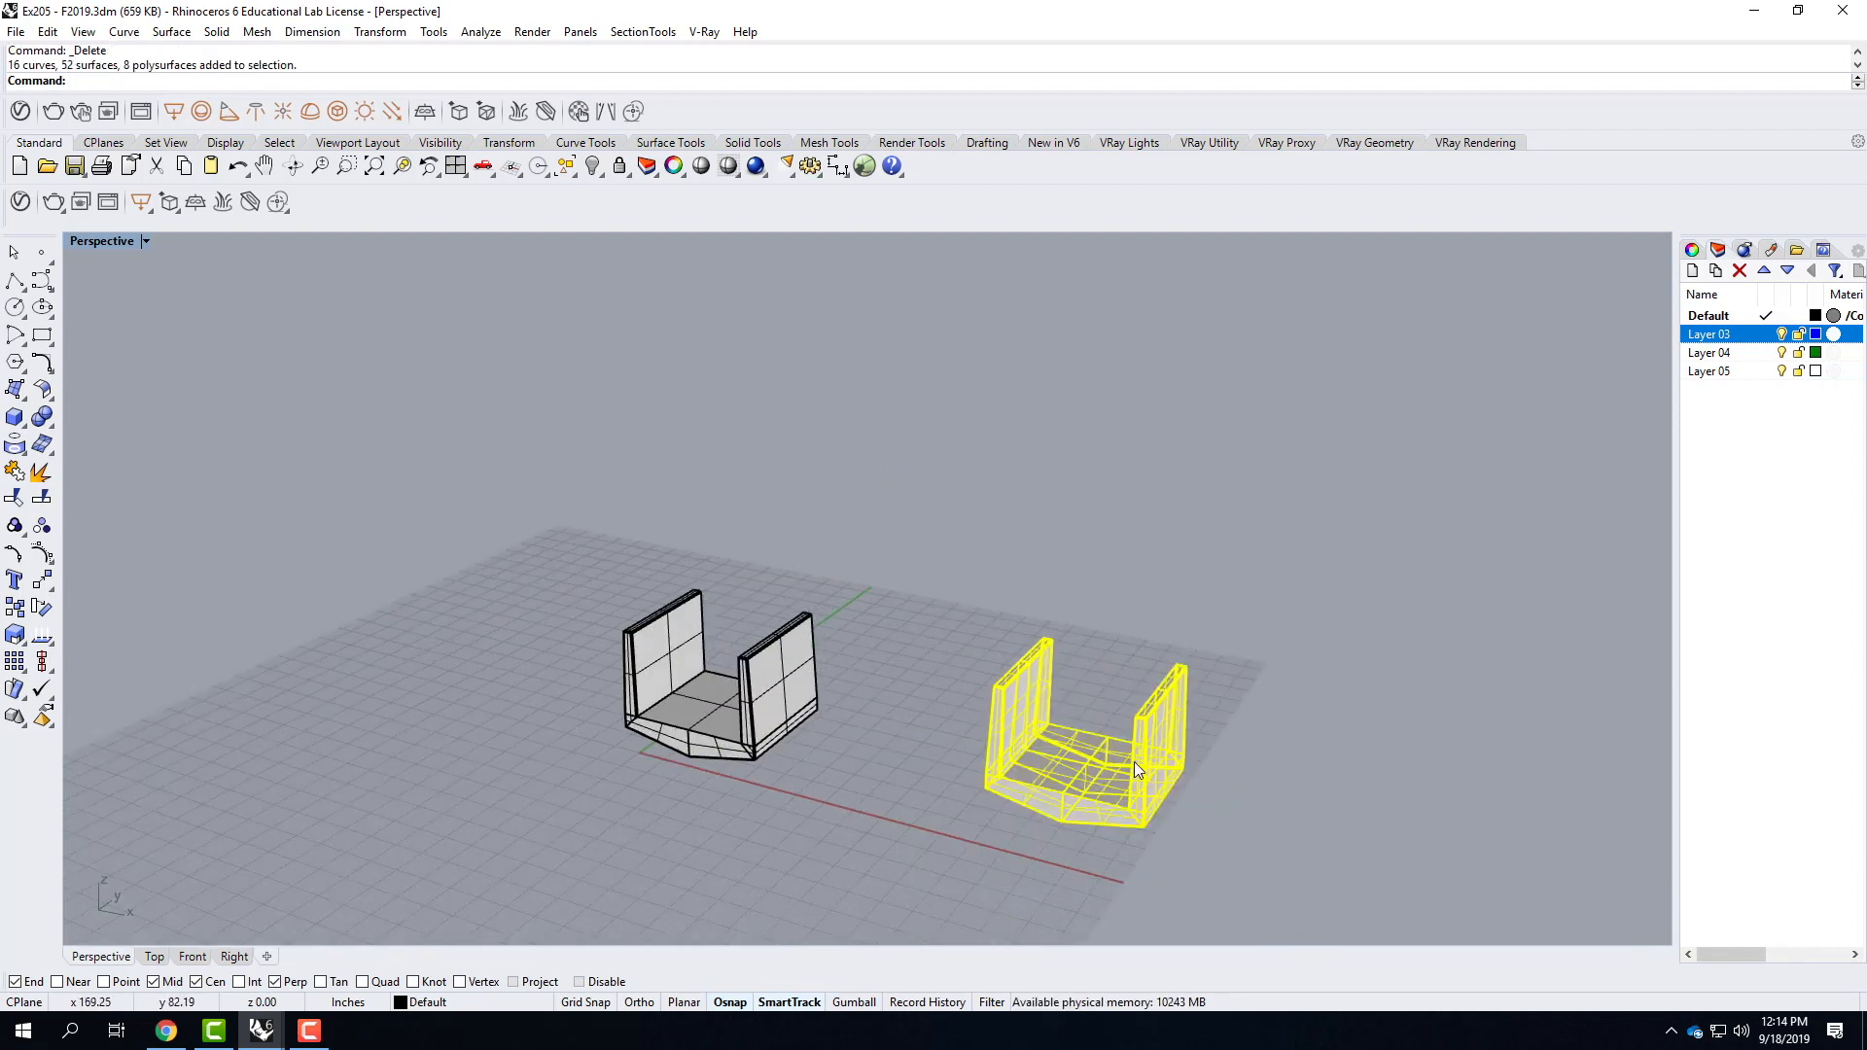
key("Delete")
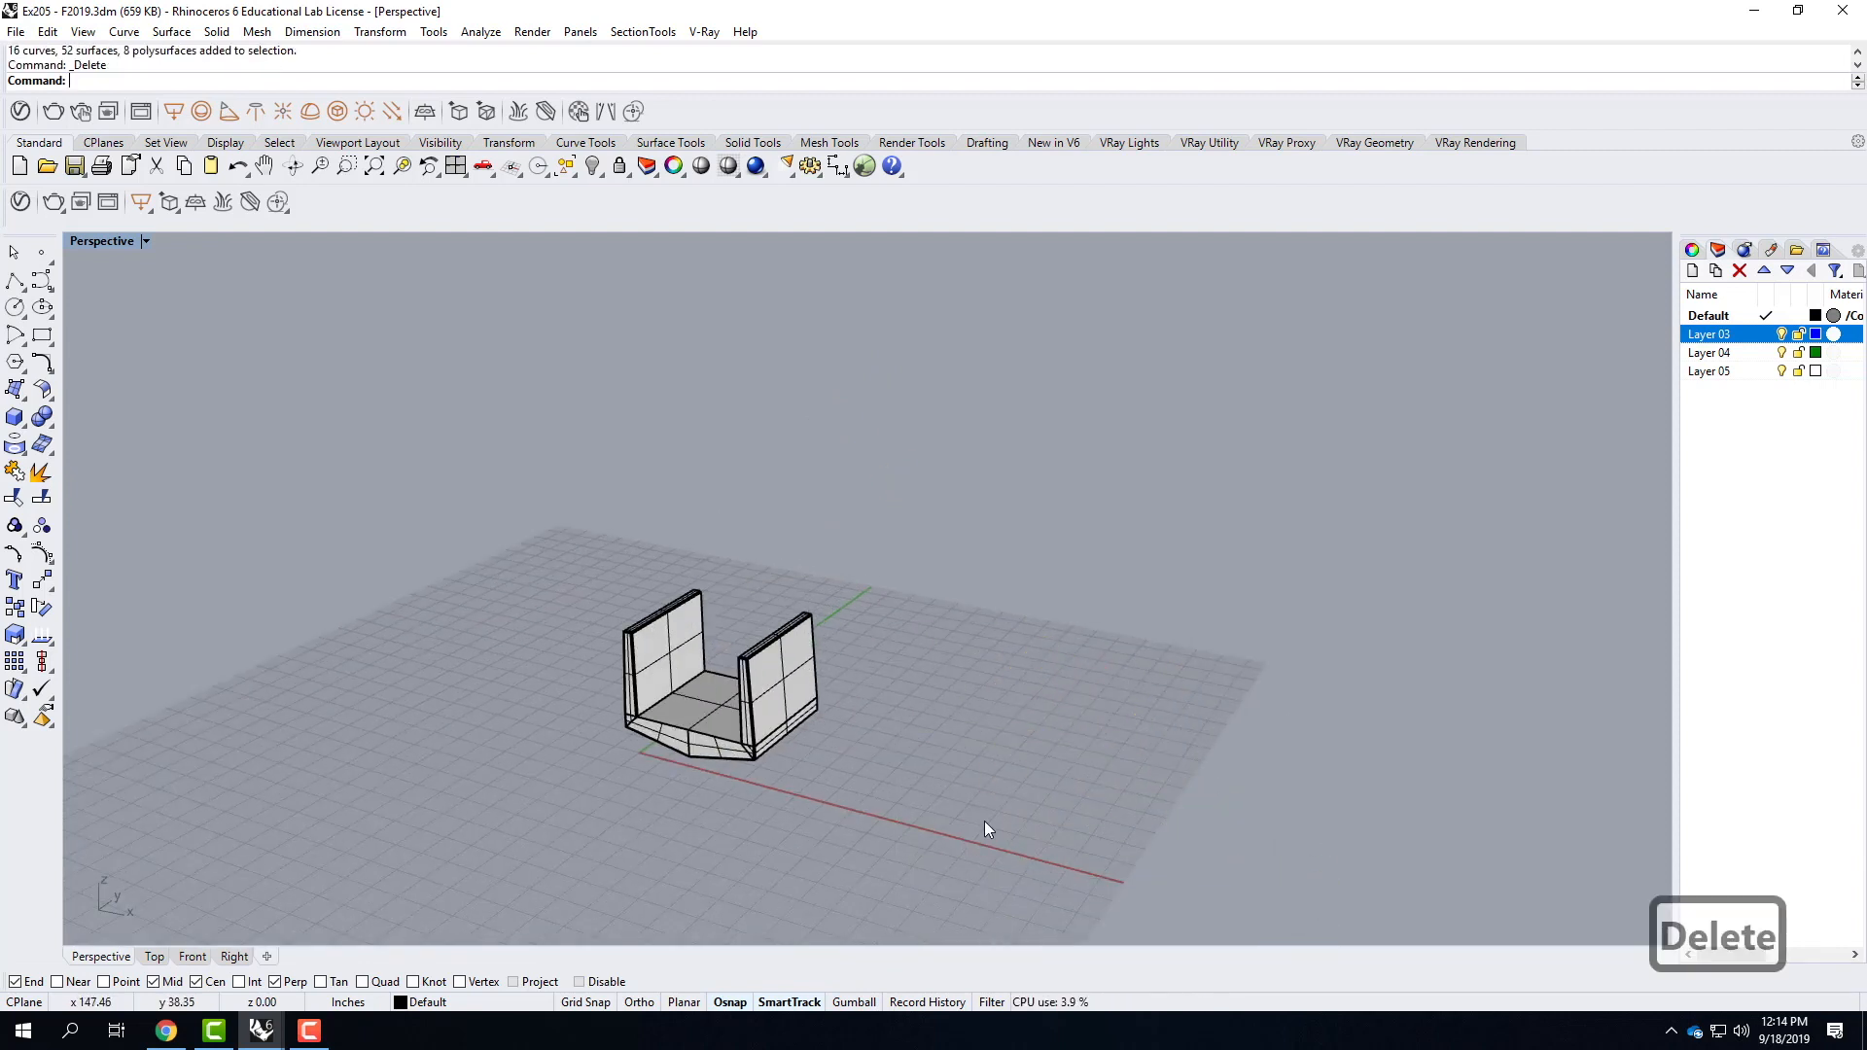
Move the whole remaining U-shaped component from the midpoint of its floor's front edge to the origin 0,0,0.
scroll(667, 720, "up", 5)
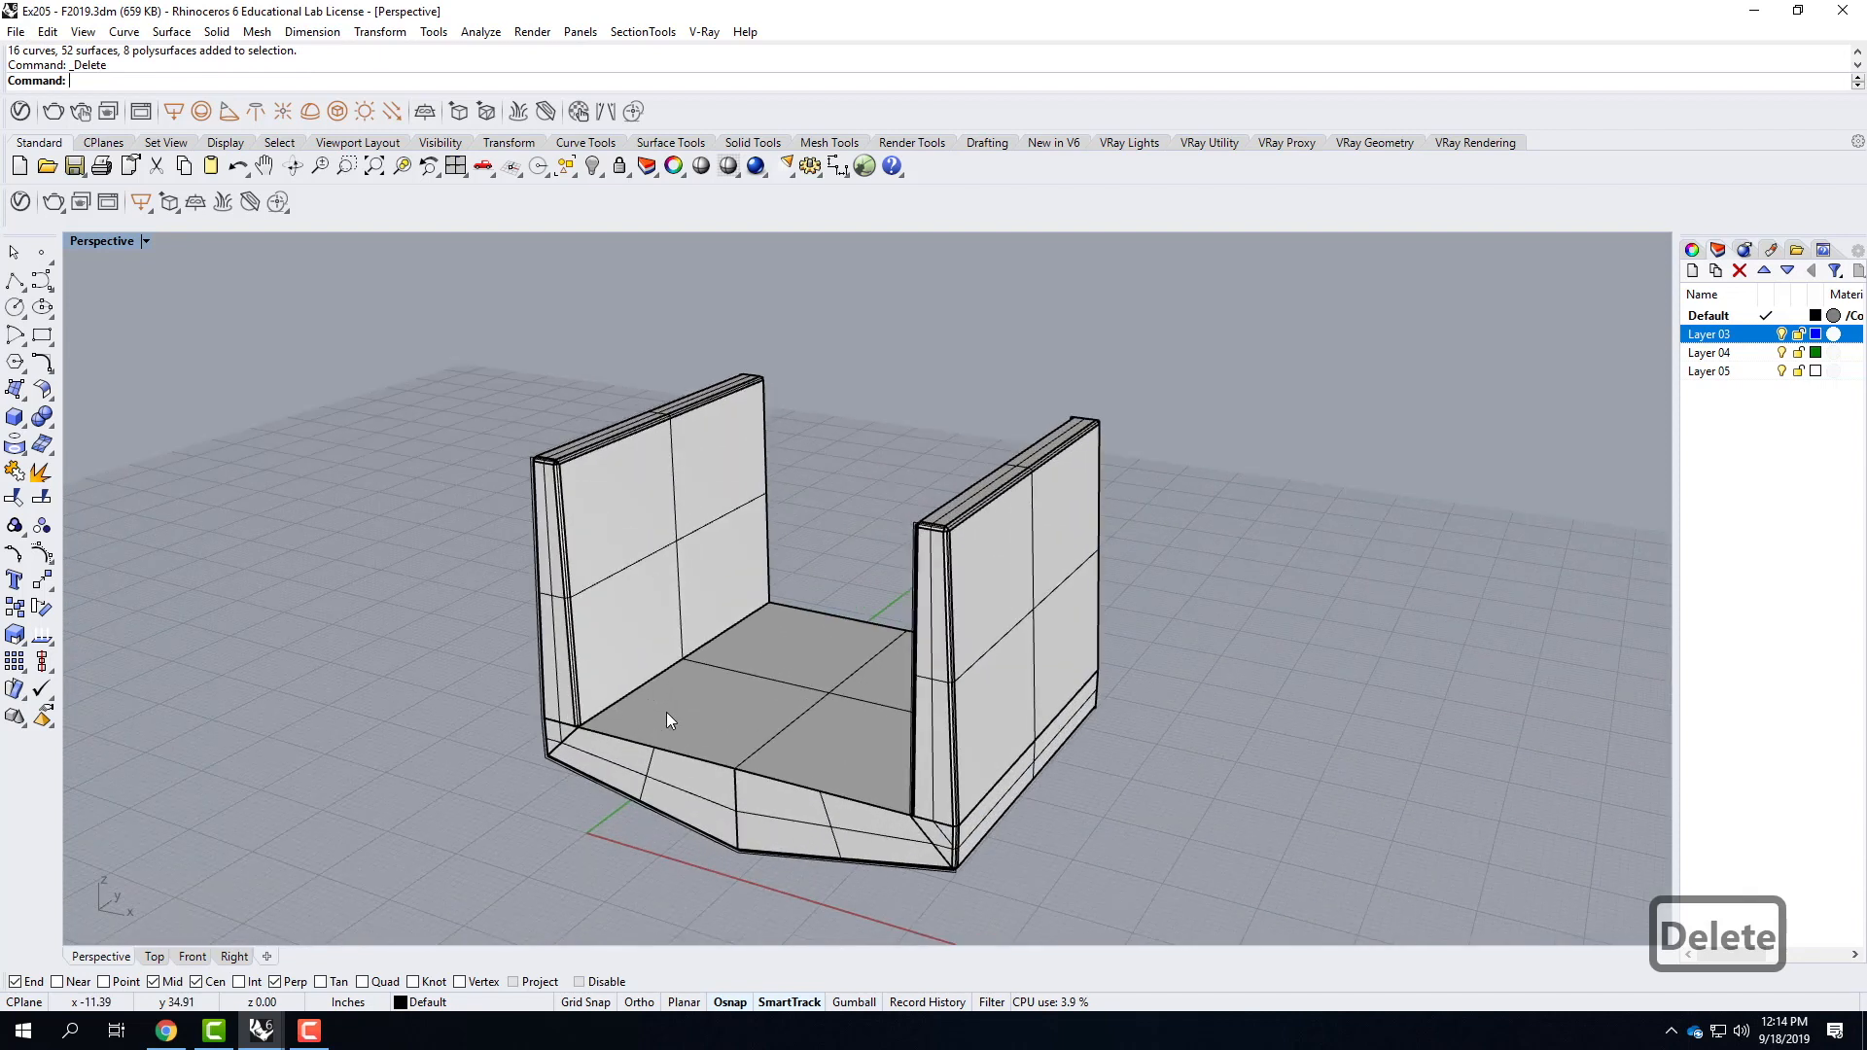
scroll(667, 714, "down", 1)
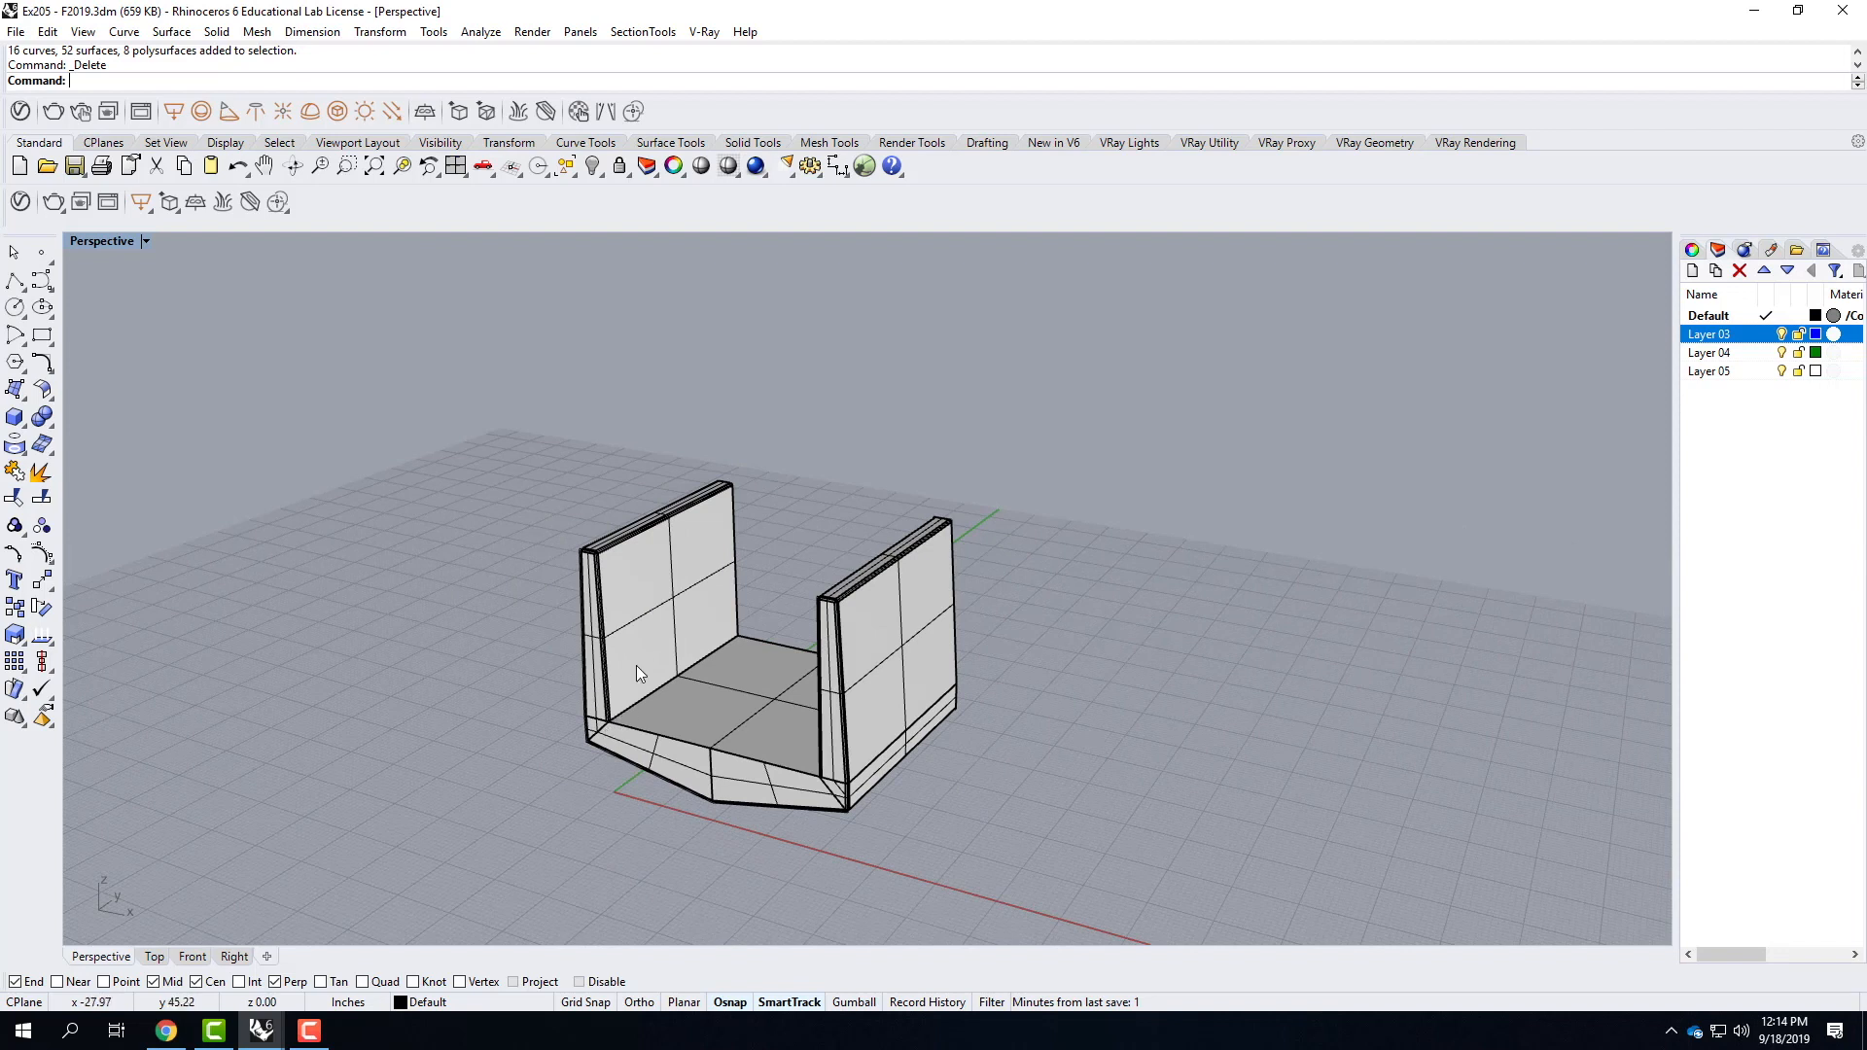
left_click_drag(441, 370, 1112, 892)
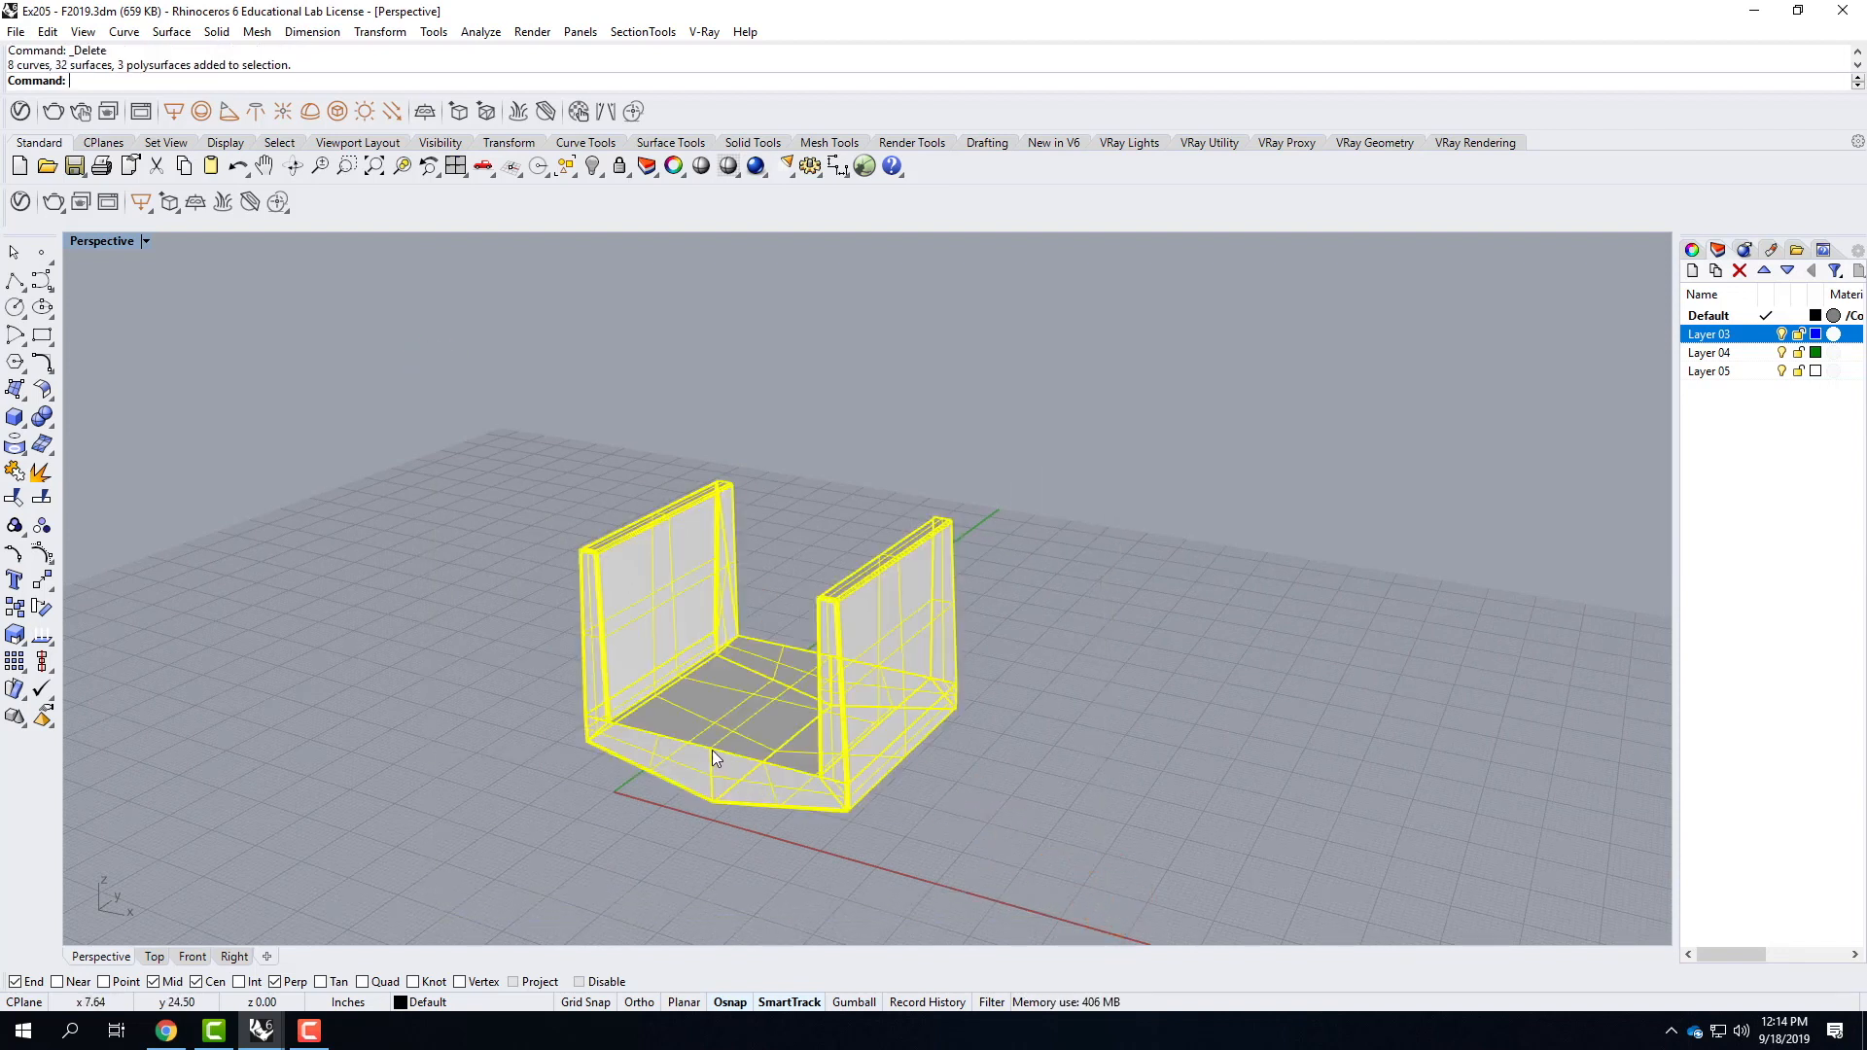
type("move")
key("Return")
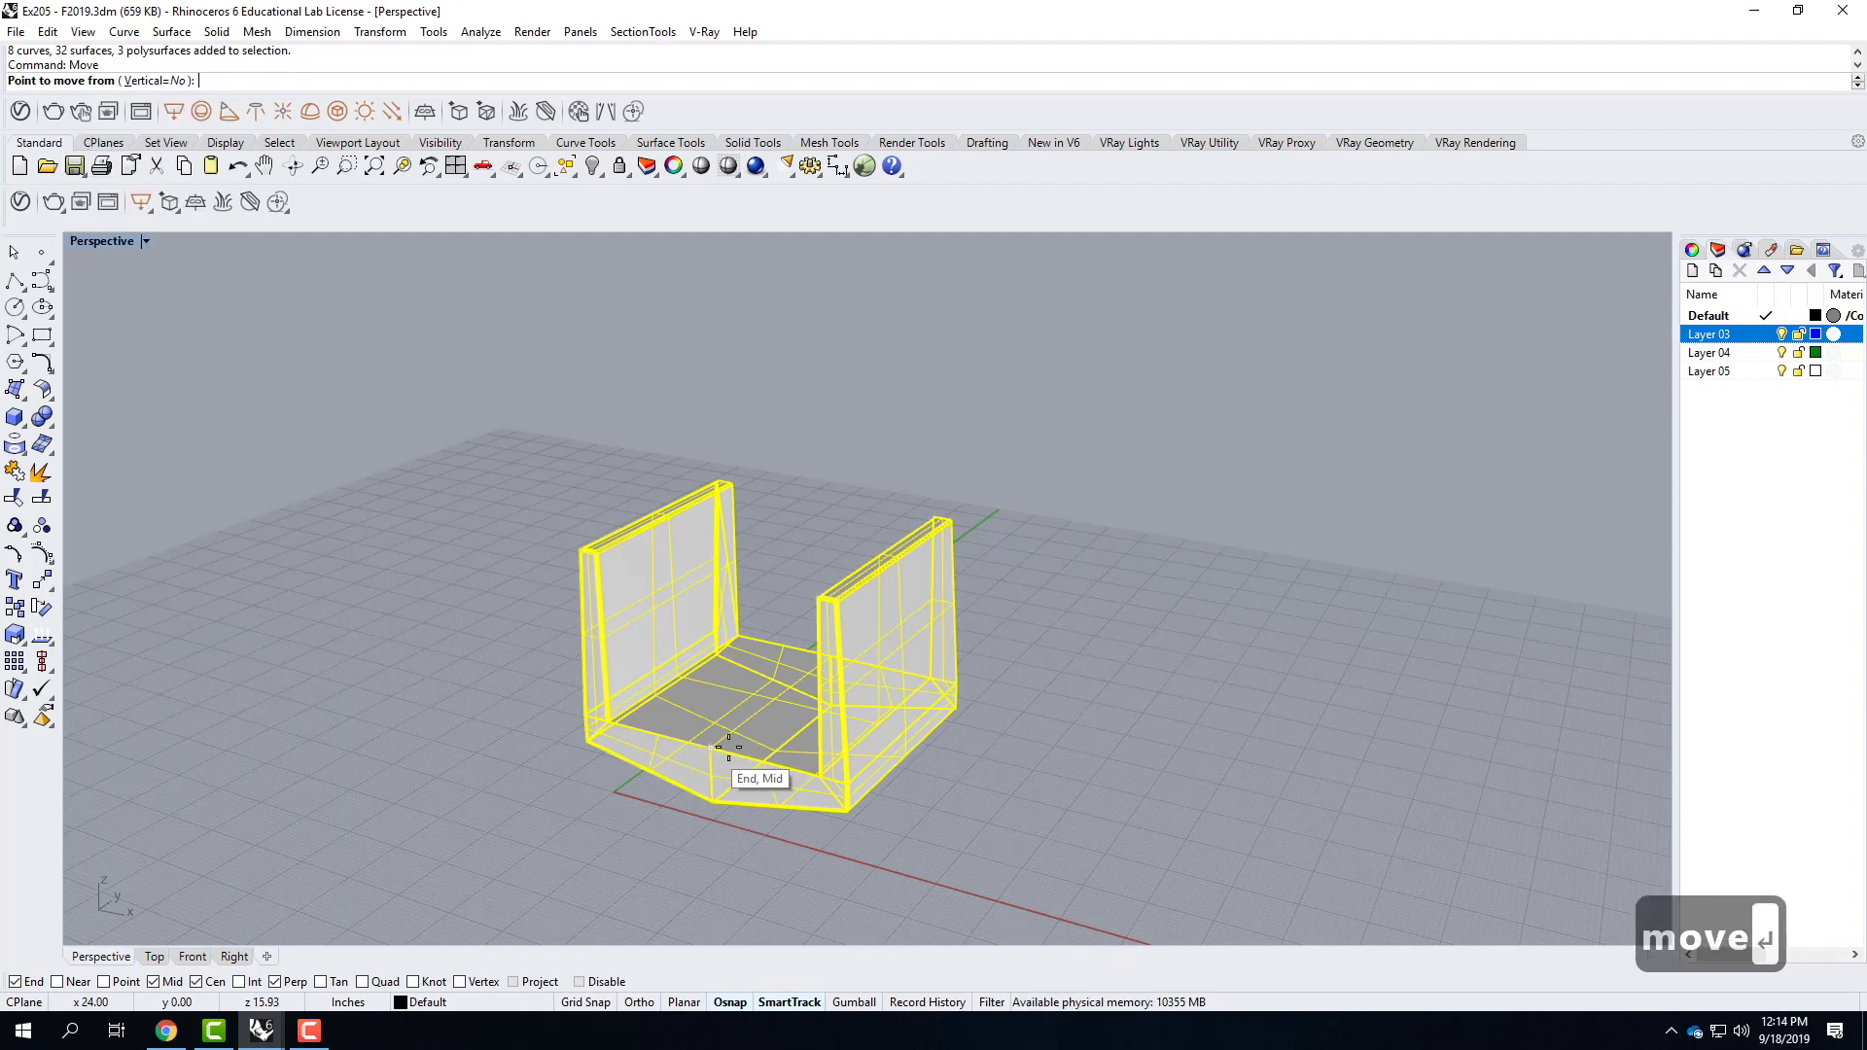
left_click(710, 748)
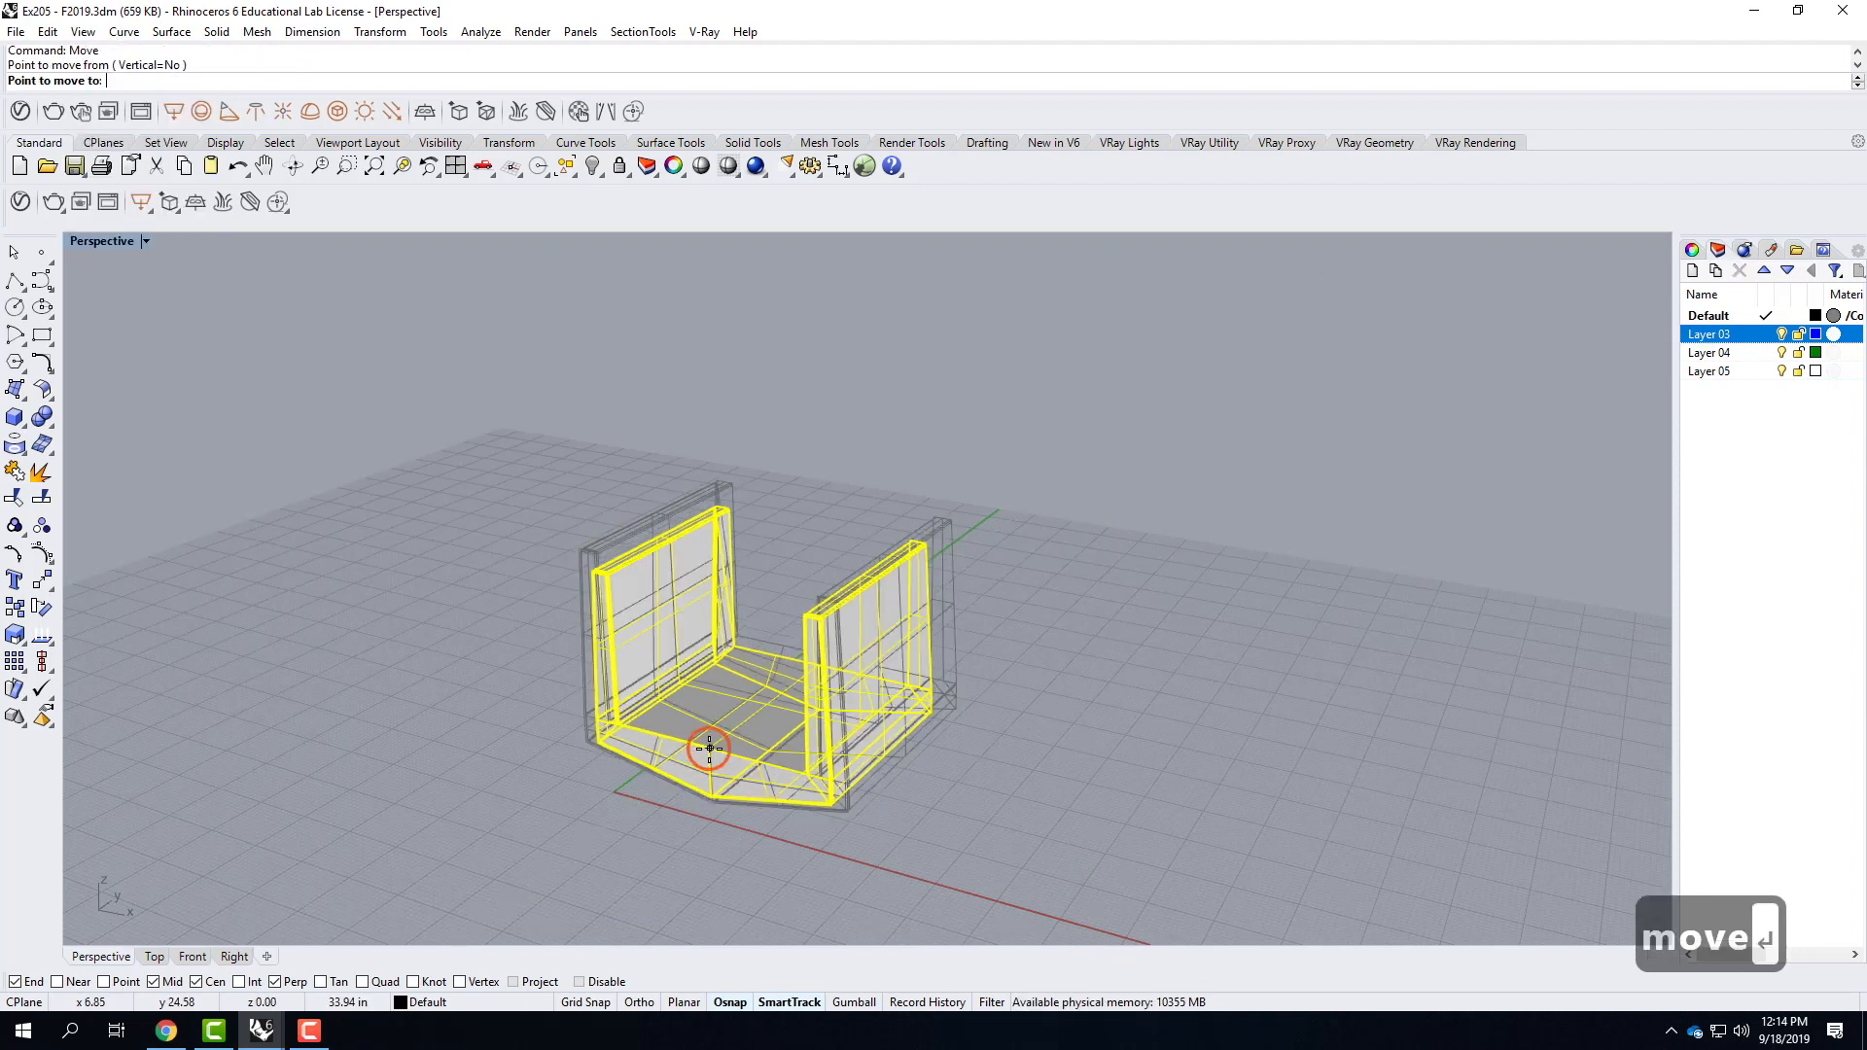
type("0,0,0")
key("Return")
left_click(1062, 828)
Set the Perspective viewport's display mode to Rendered with the component seen close up from above.
scroll(778, 753, "down", 3)
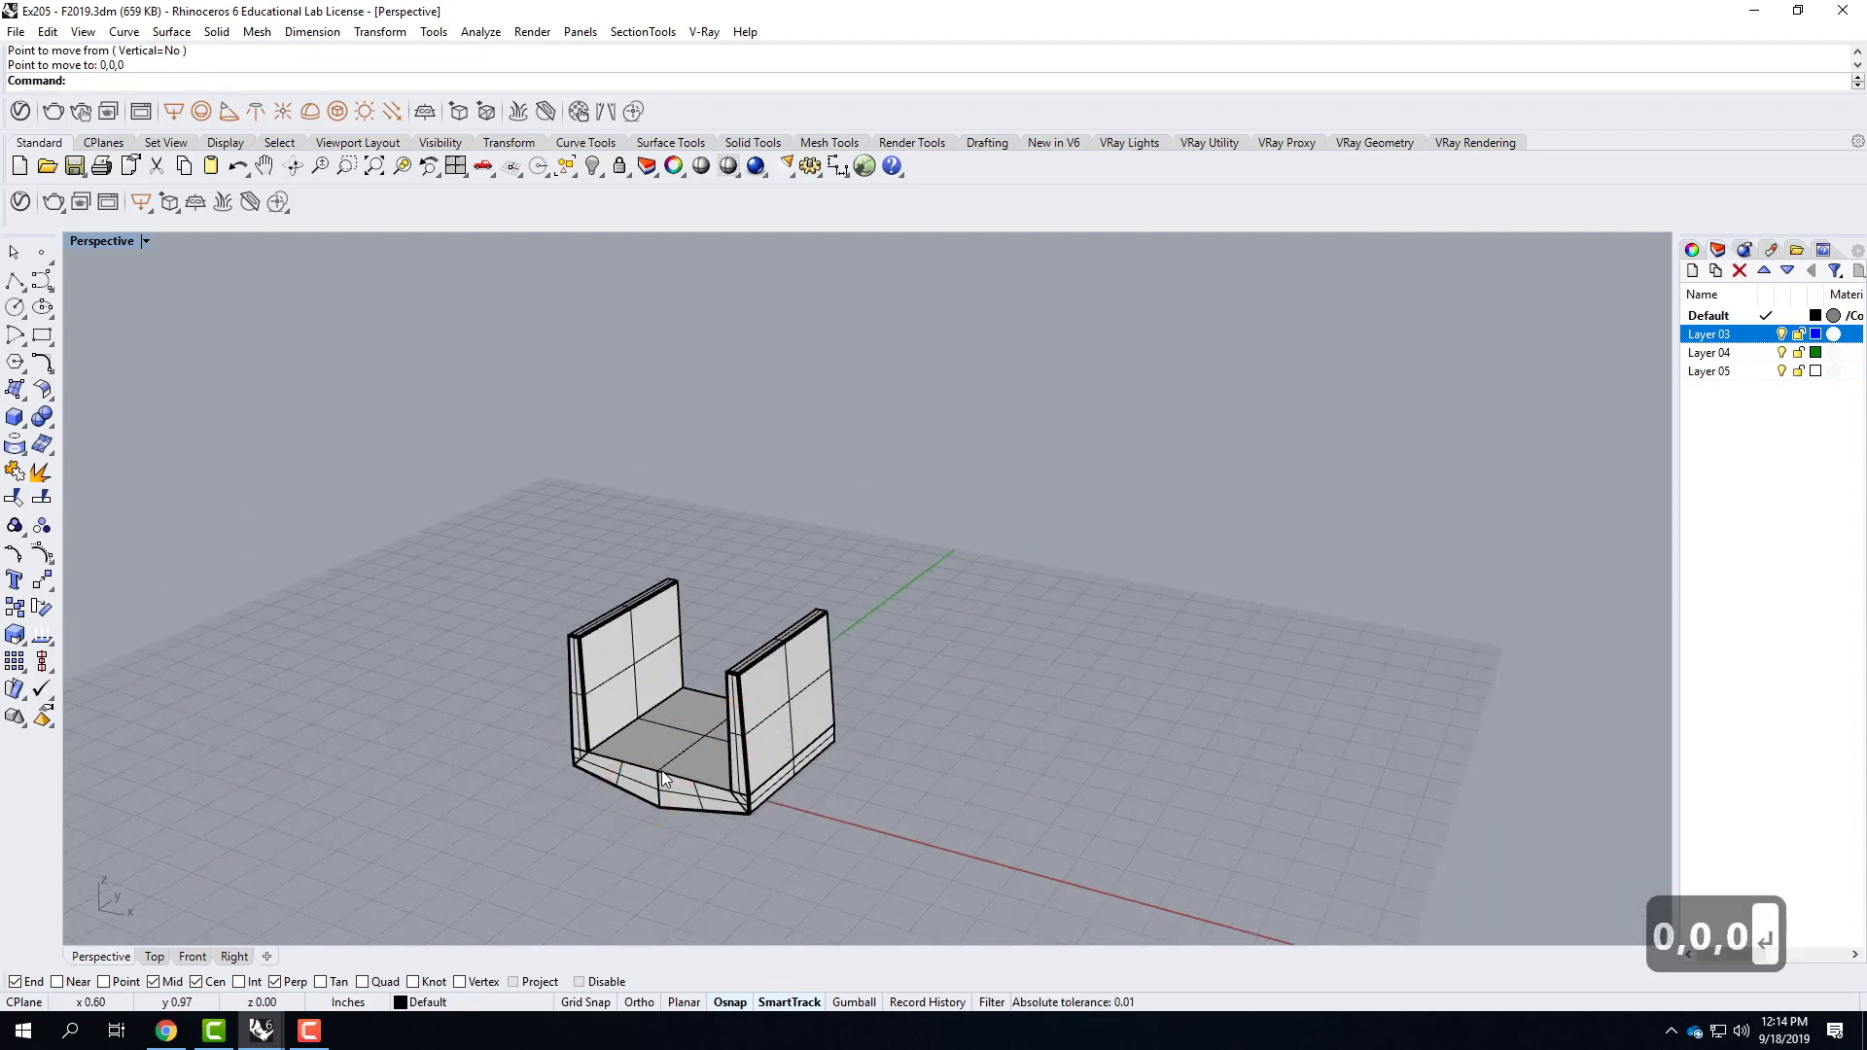
right_click_drag(931, 679, 713, 700)
scroll(655, 657, "up", 4)
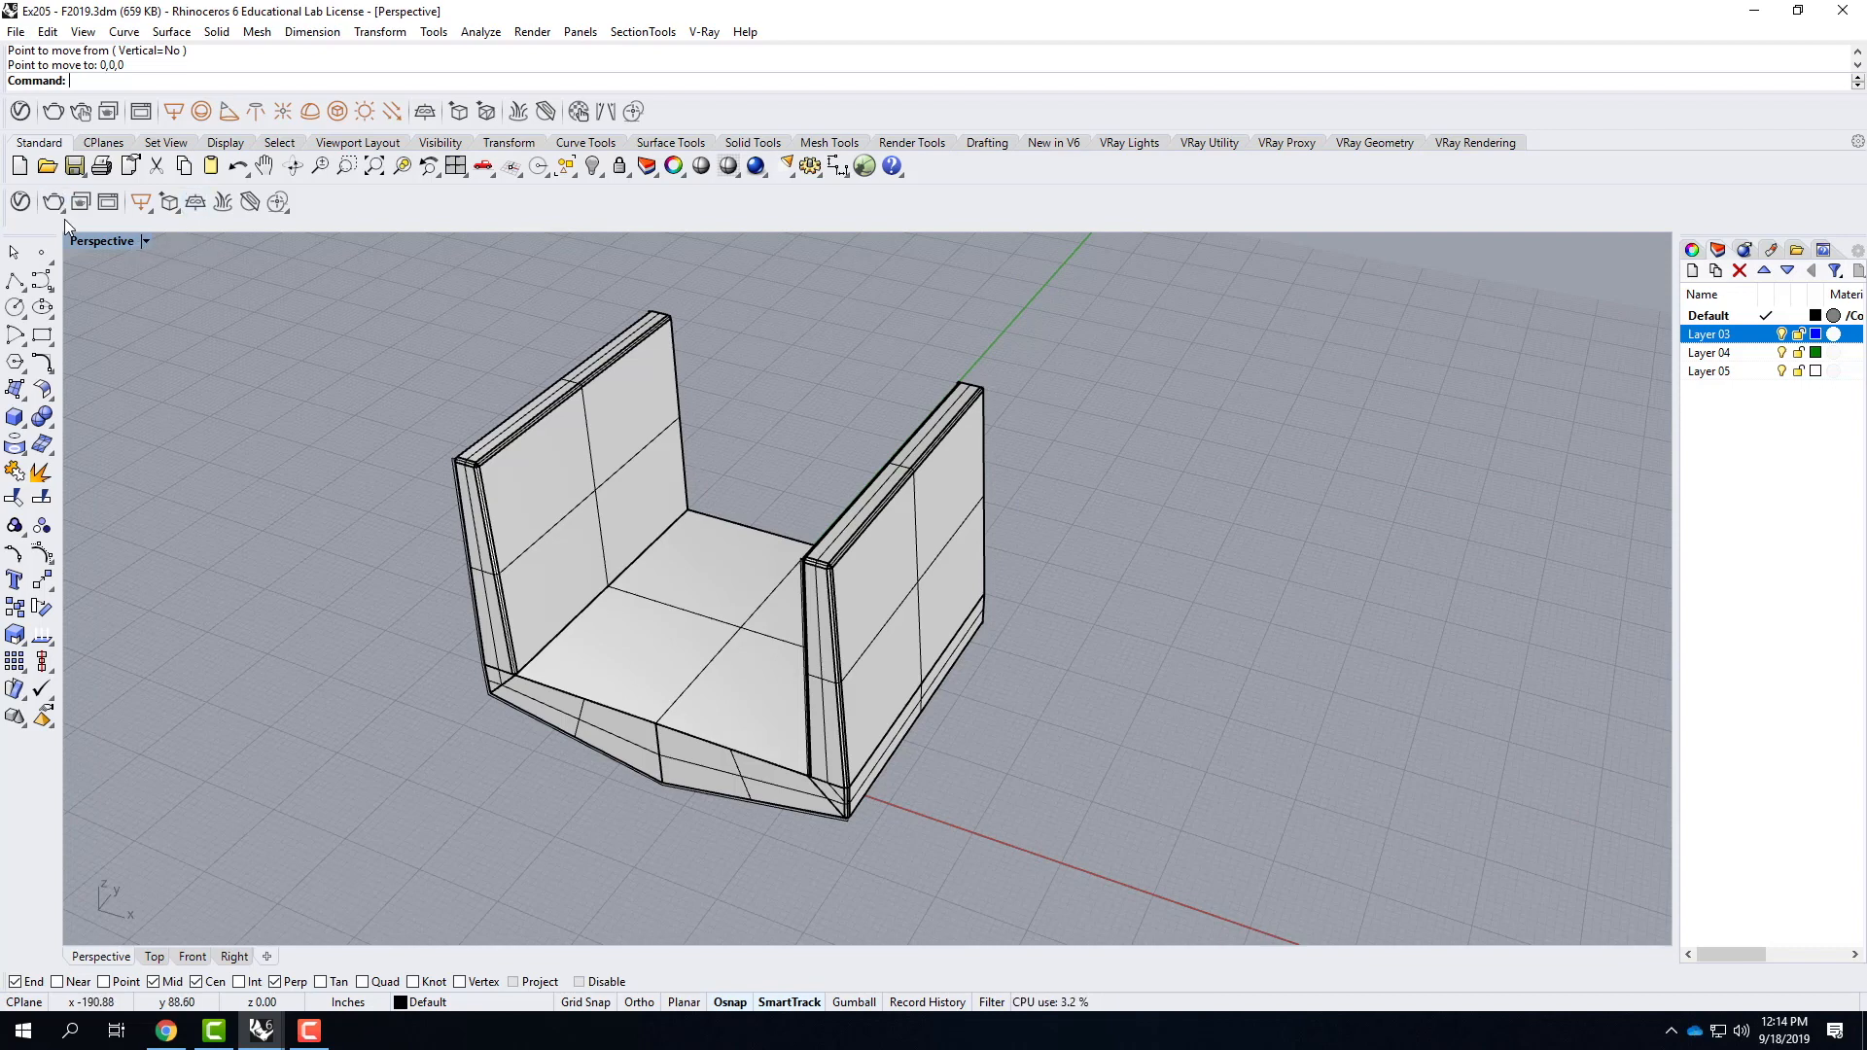
left_click(144, 241)
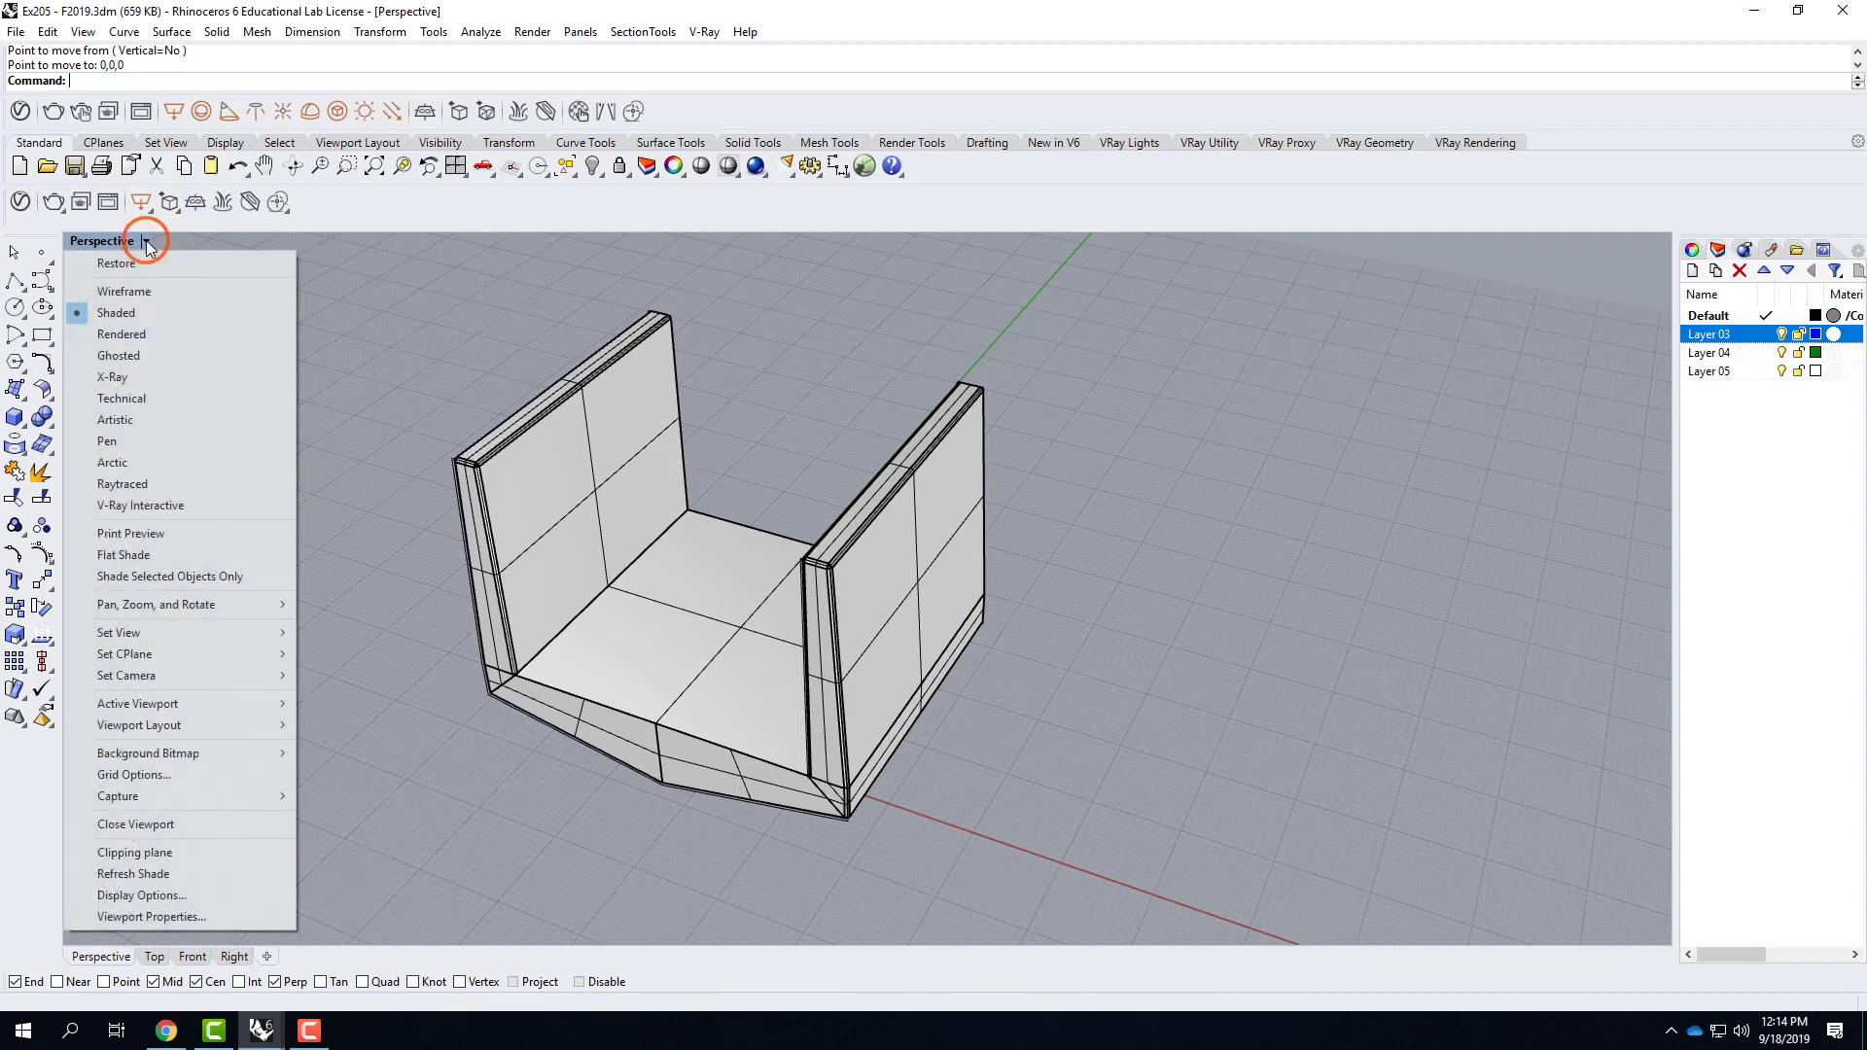
left_click(146, 338)
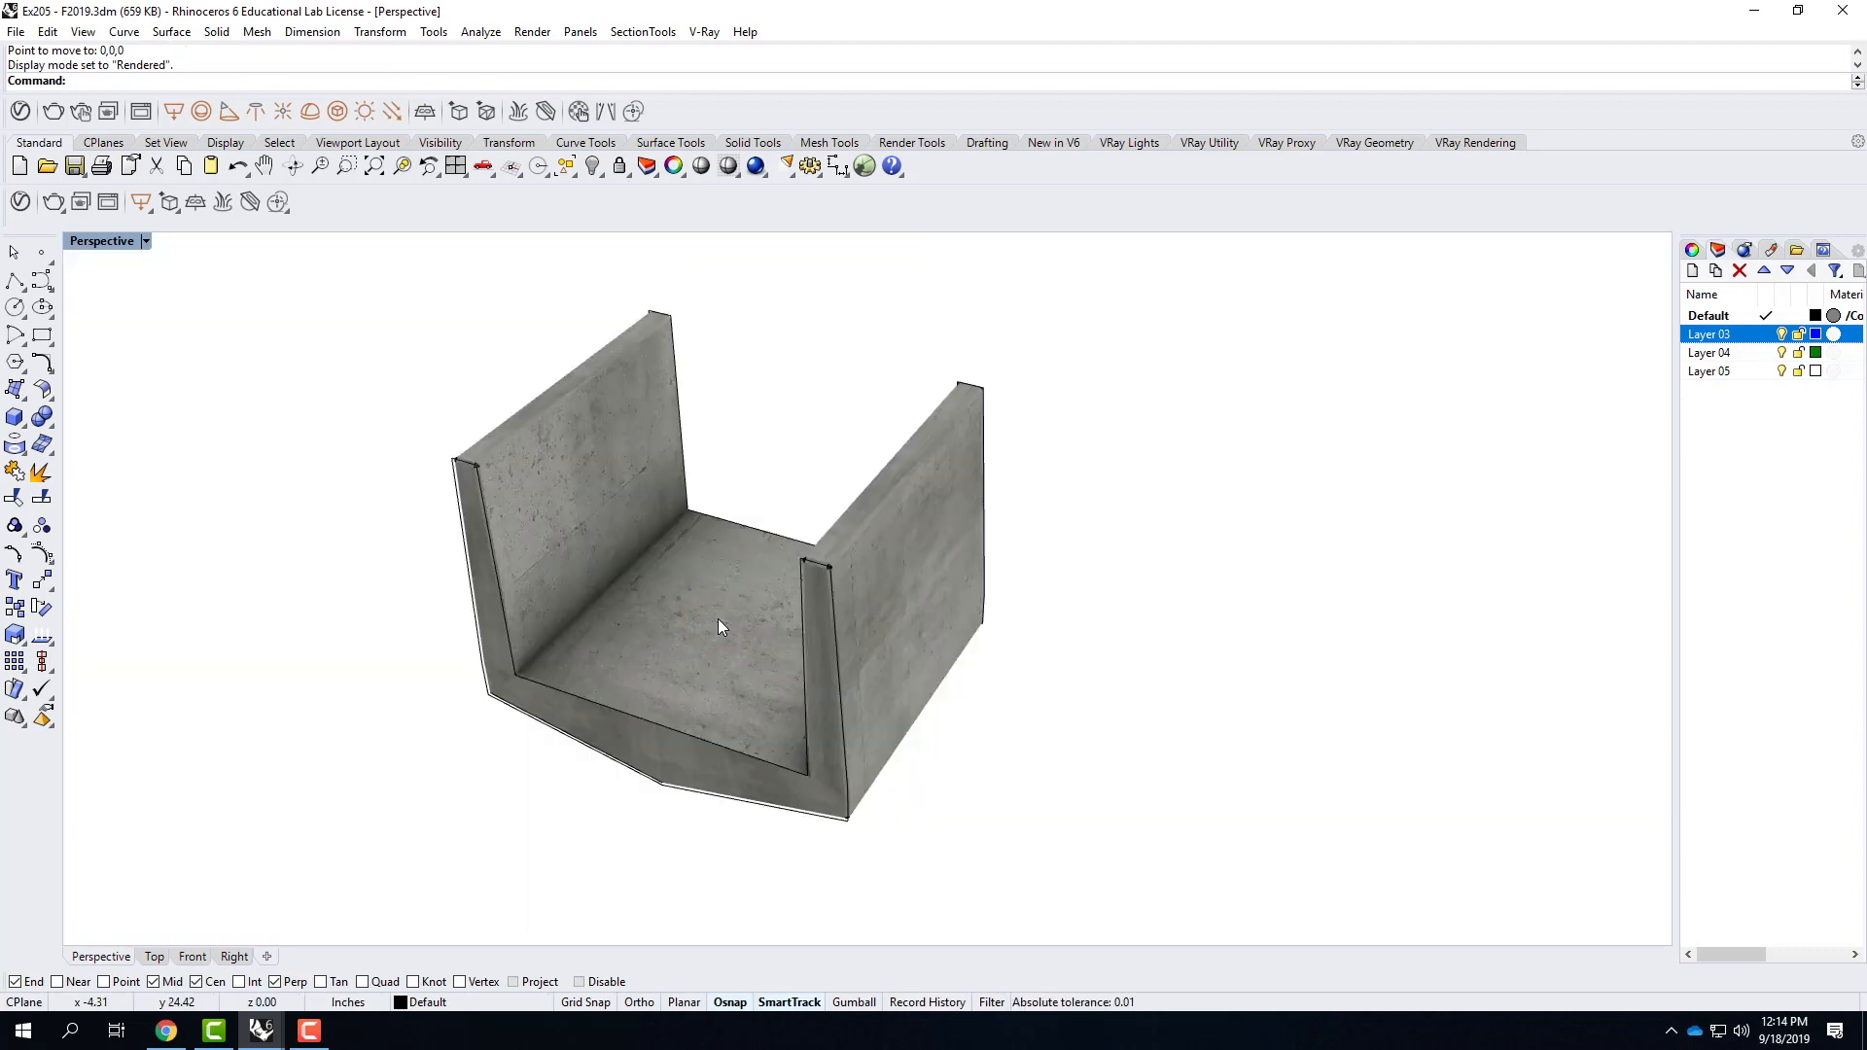
Add Concrete Simple E02 4m from the V-Ray Concrete library to the scene's material list.
left_click(20, 202)
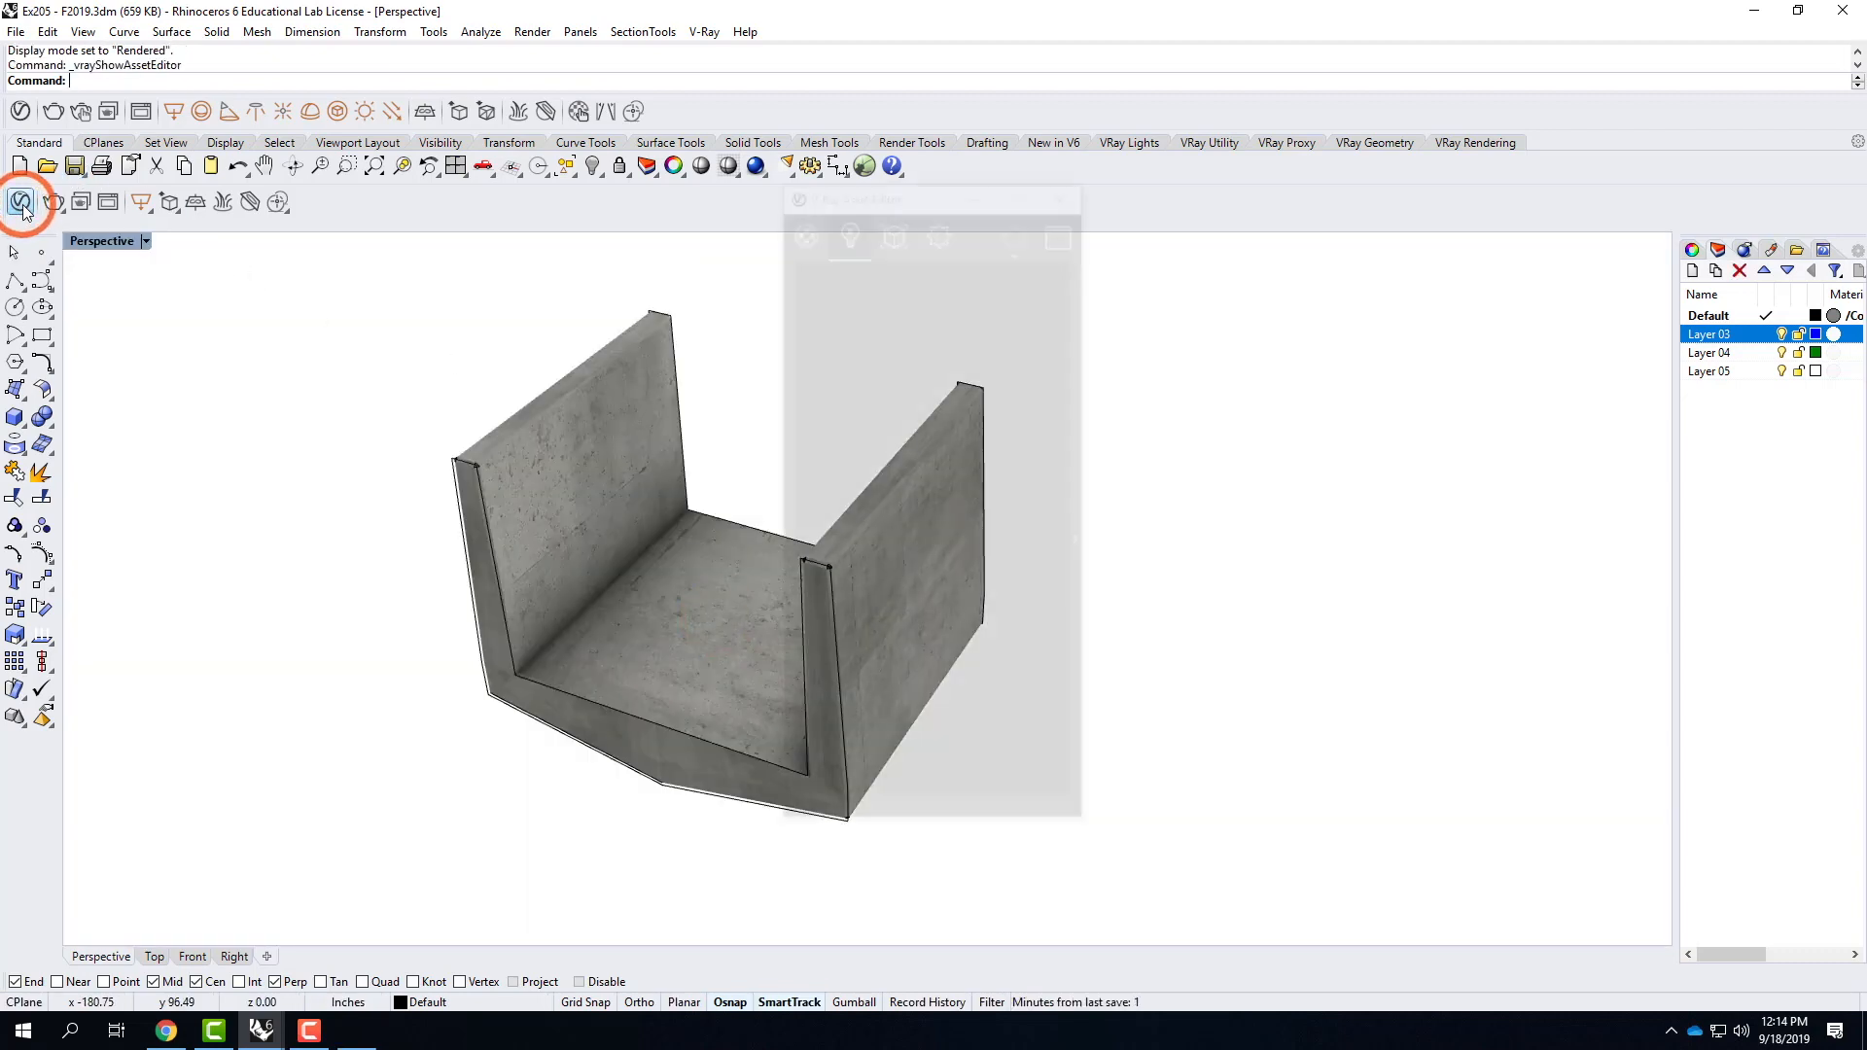
left_click(801, 226)
left_click(801, 414)
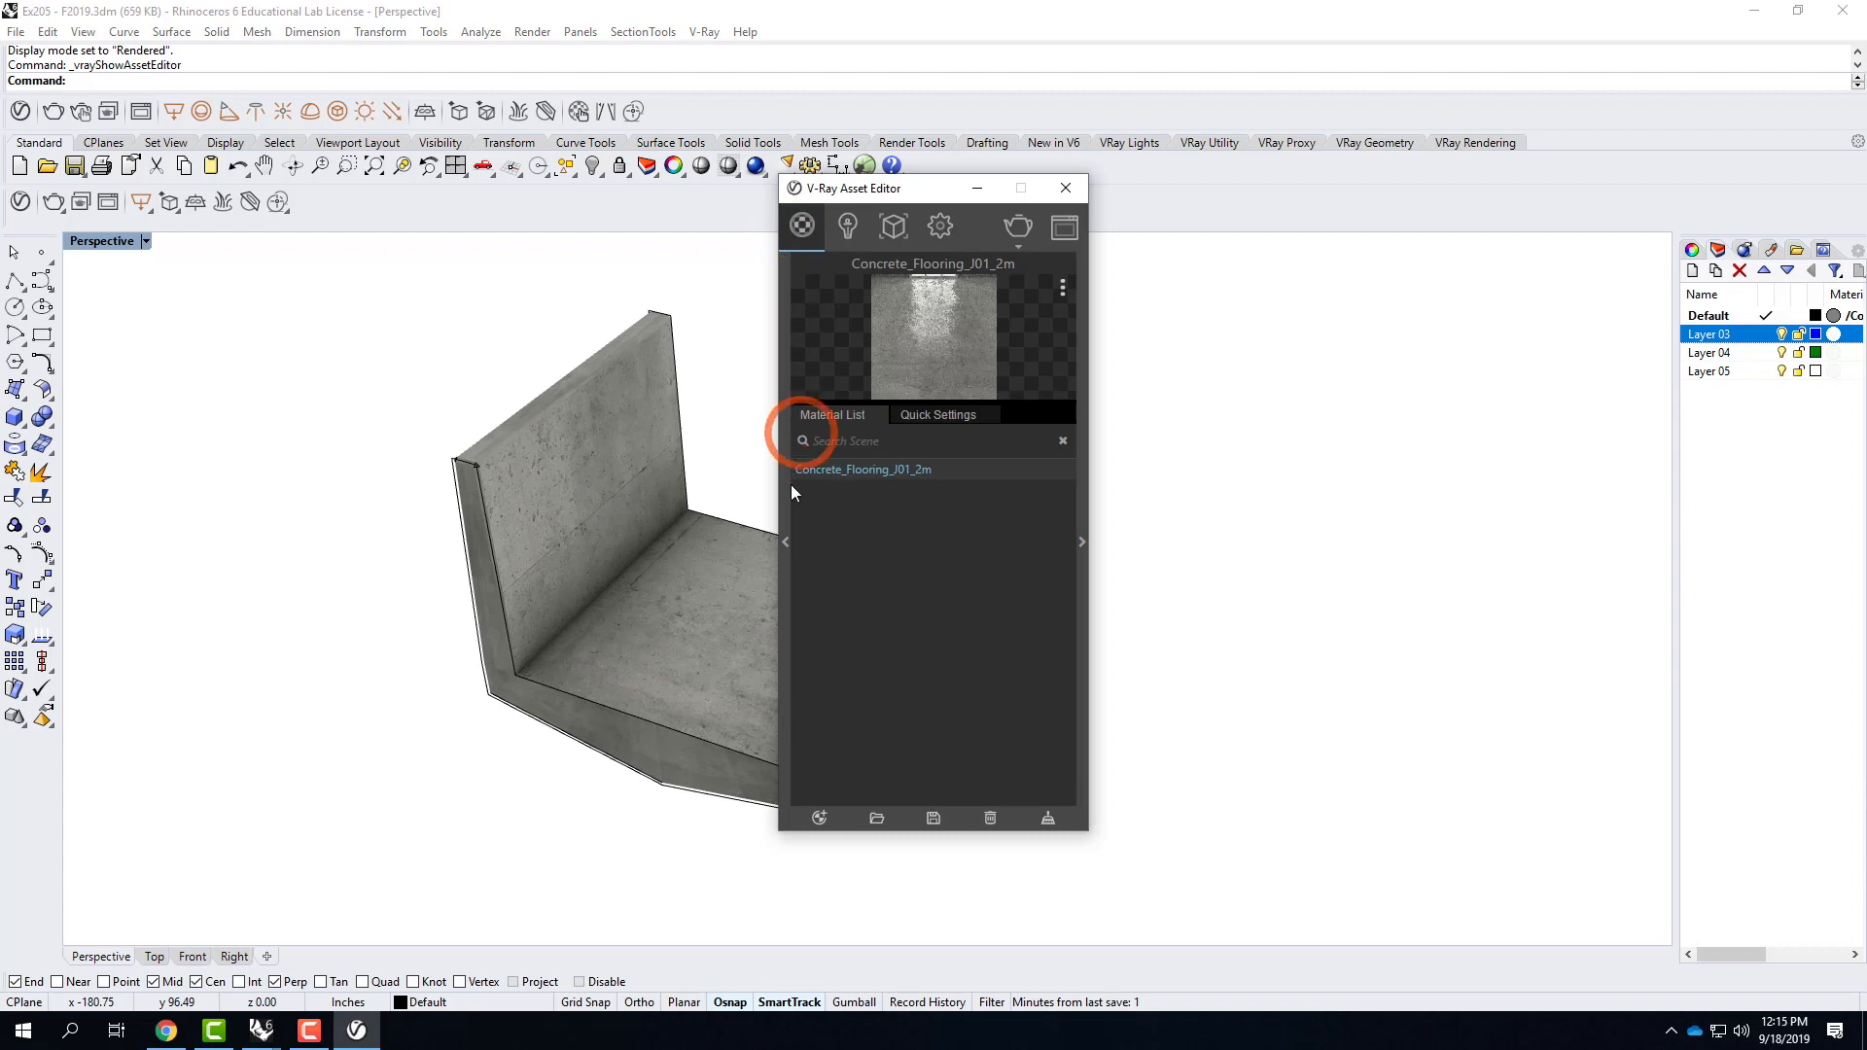
left_click(784, 533)
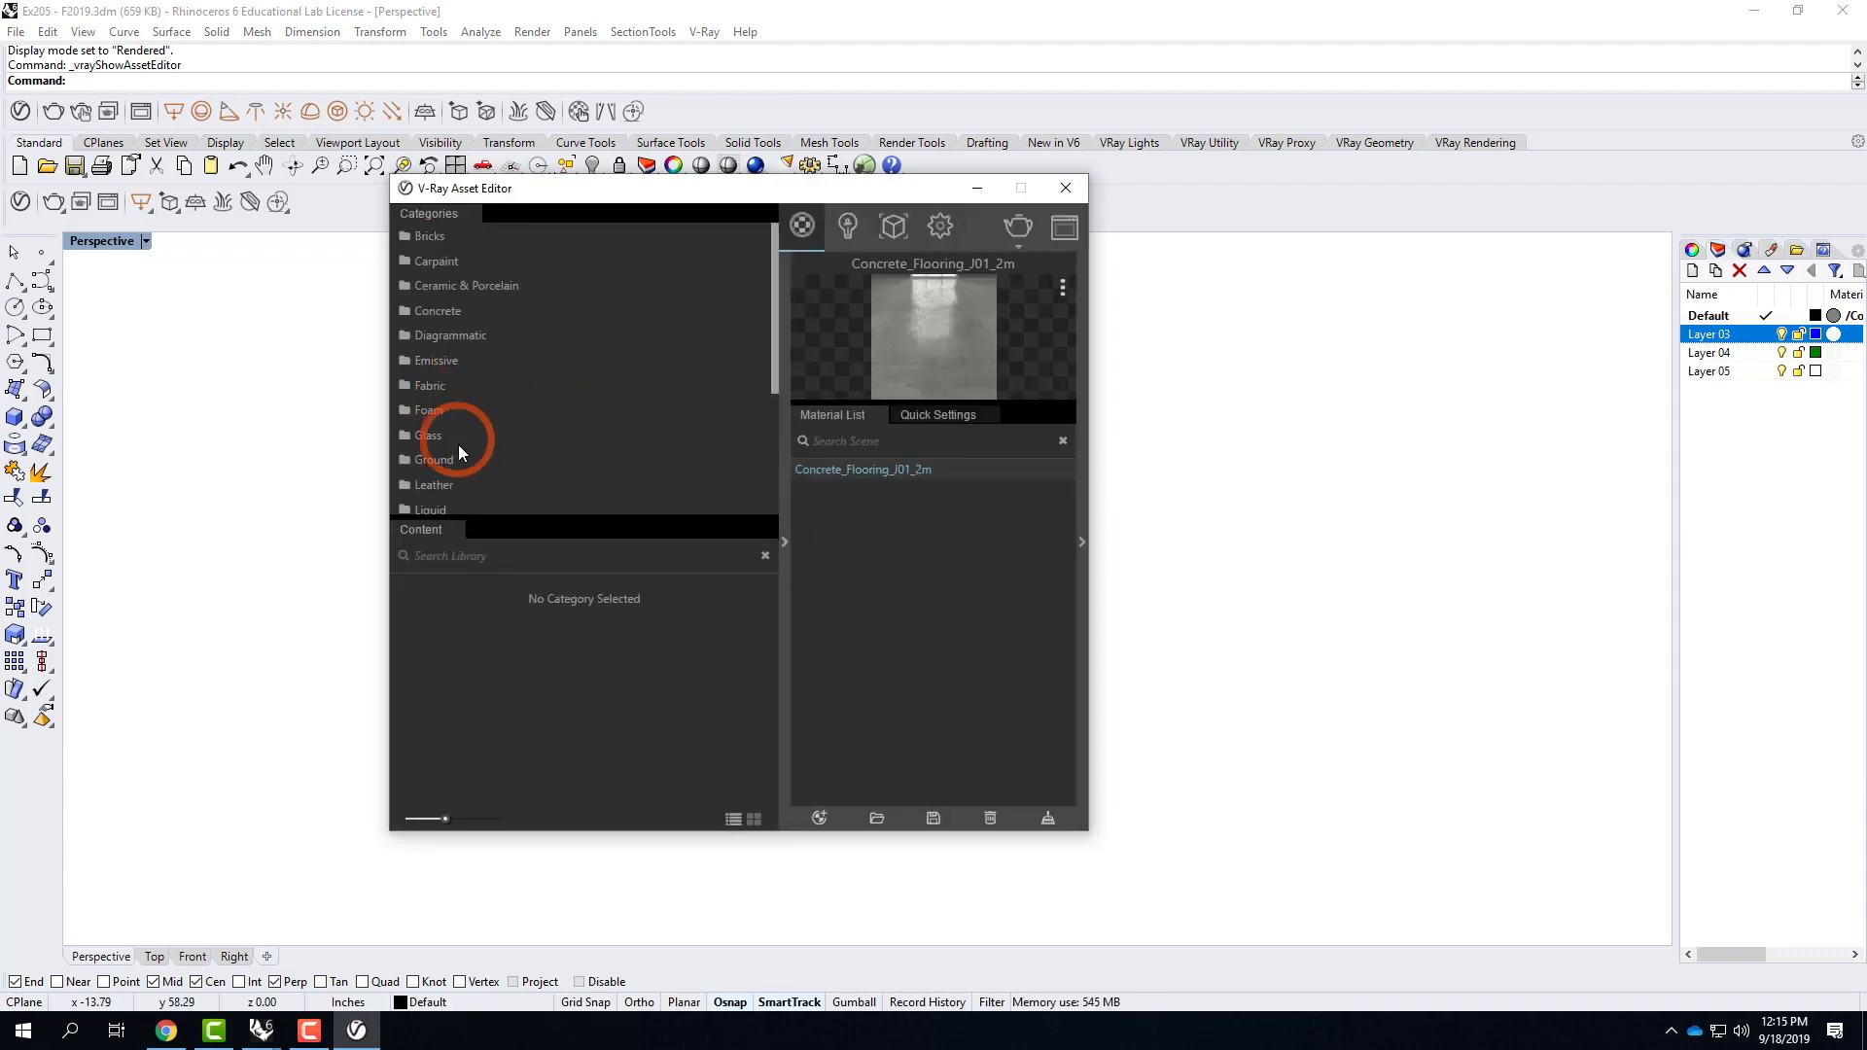
left_click(436, 313)
scroll(645, 703, "down", 3)
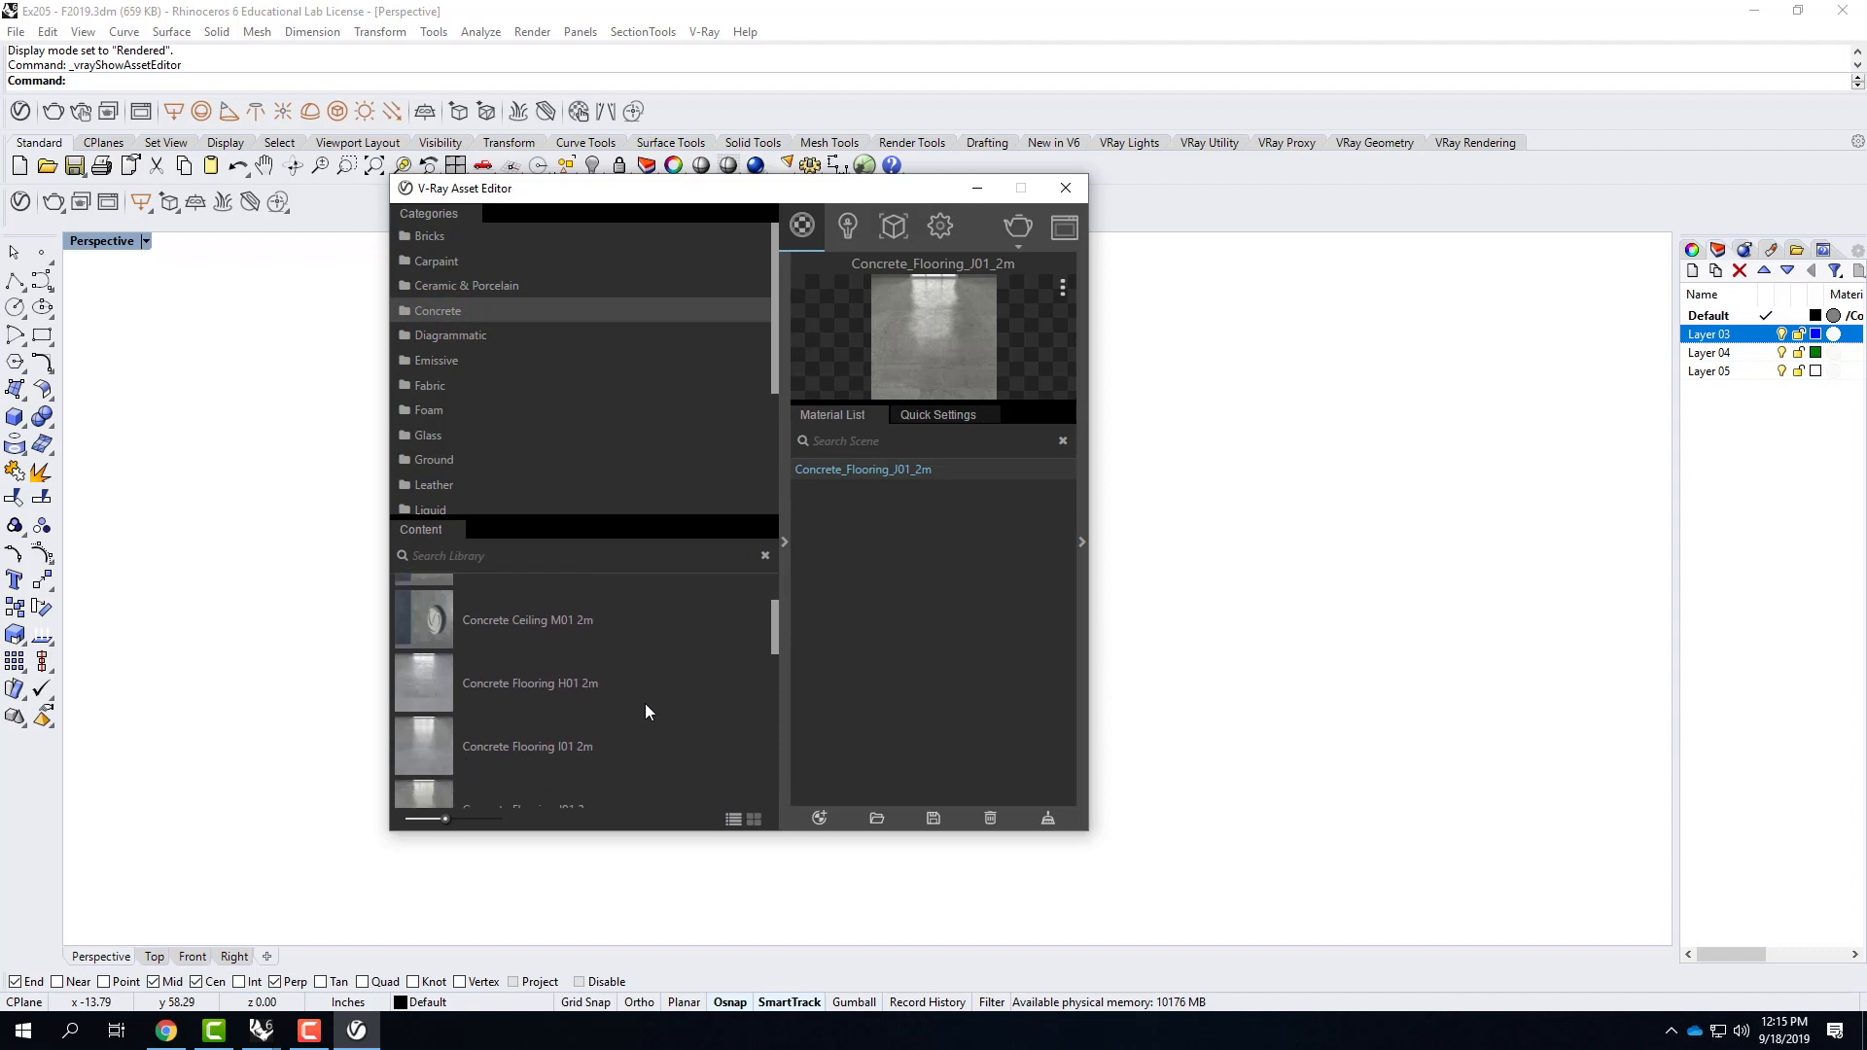
scroll(645, 711, "down", 6)
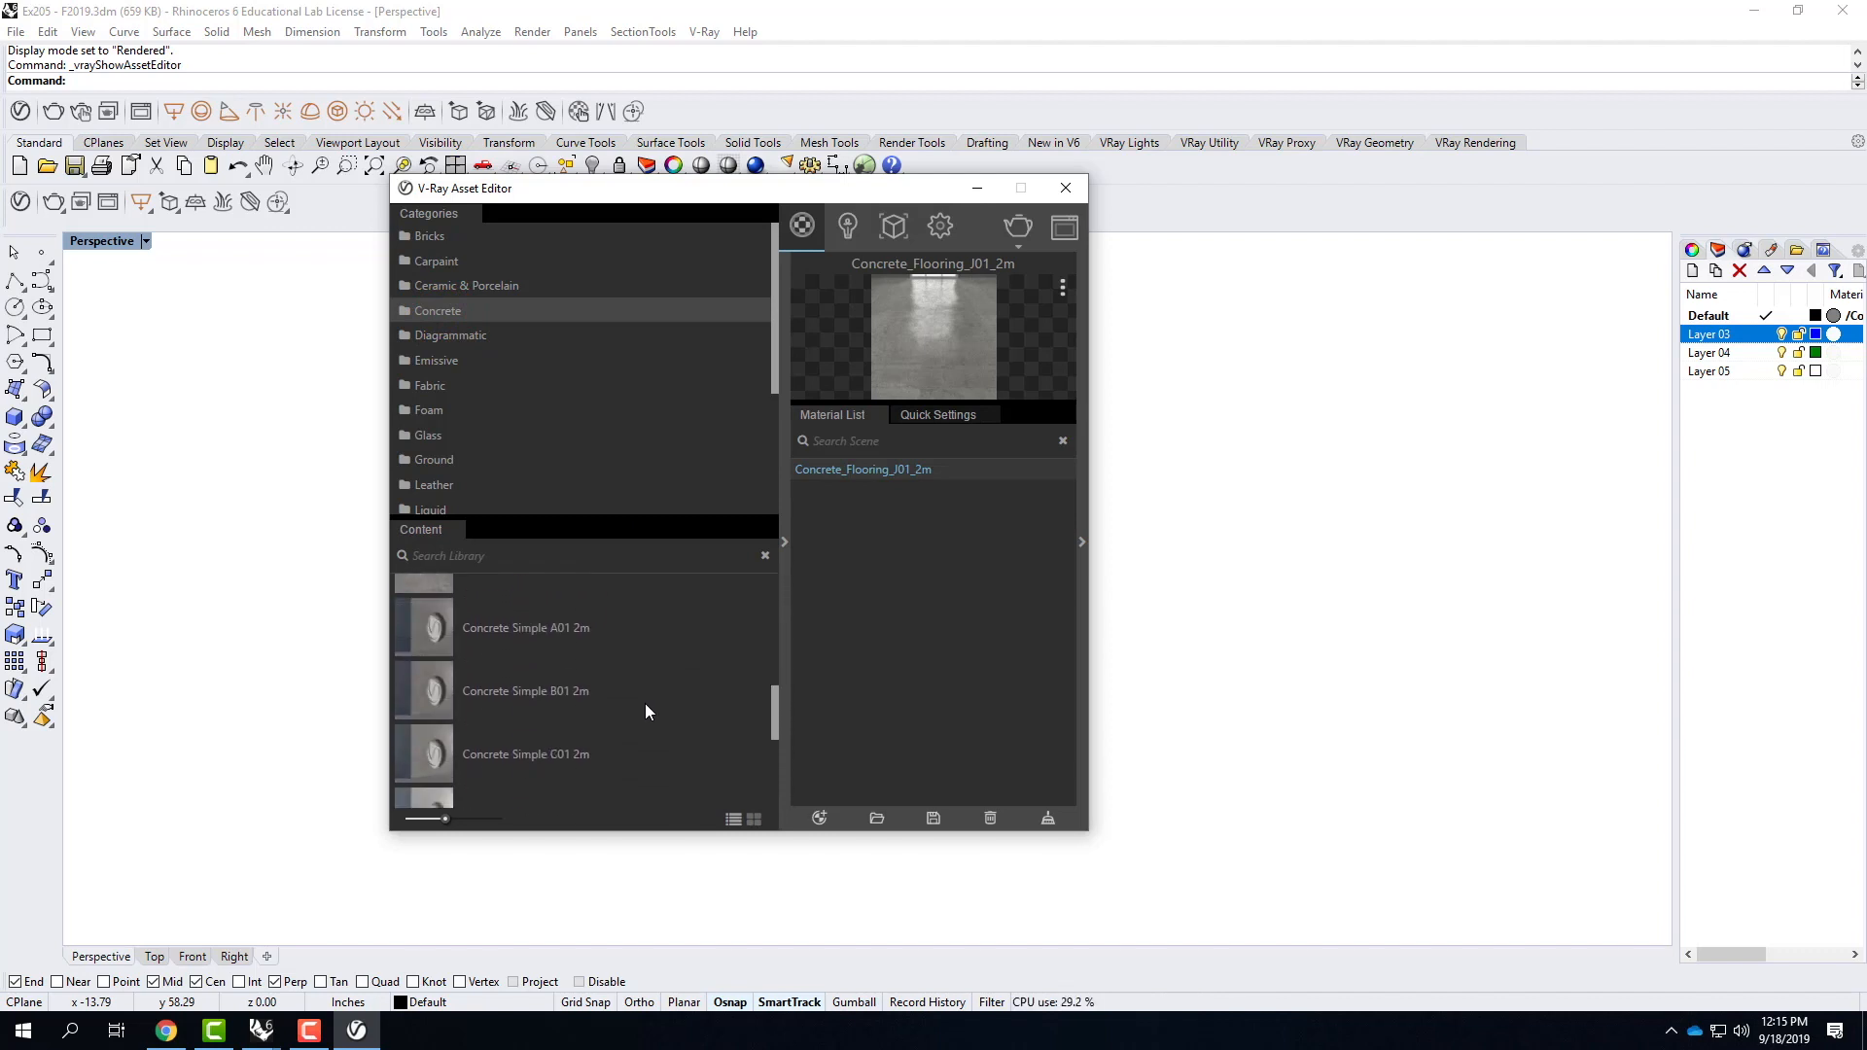
scroll(644, 711, "down", 2)
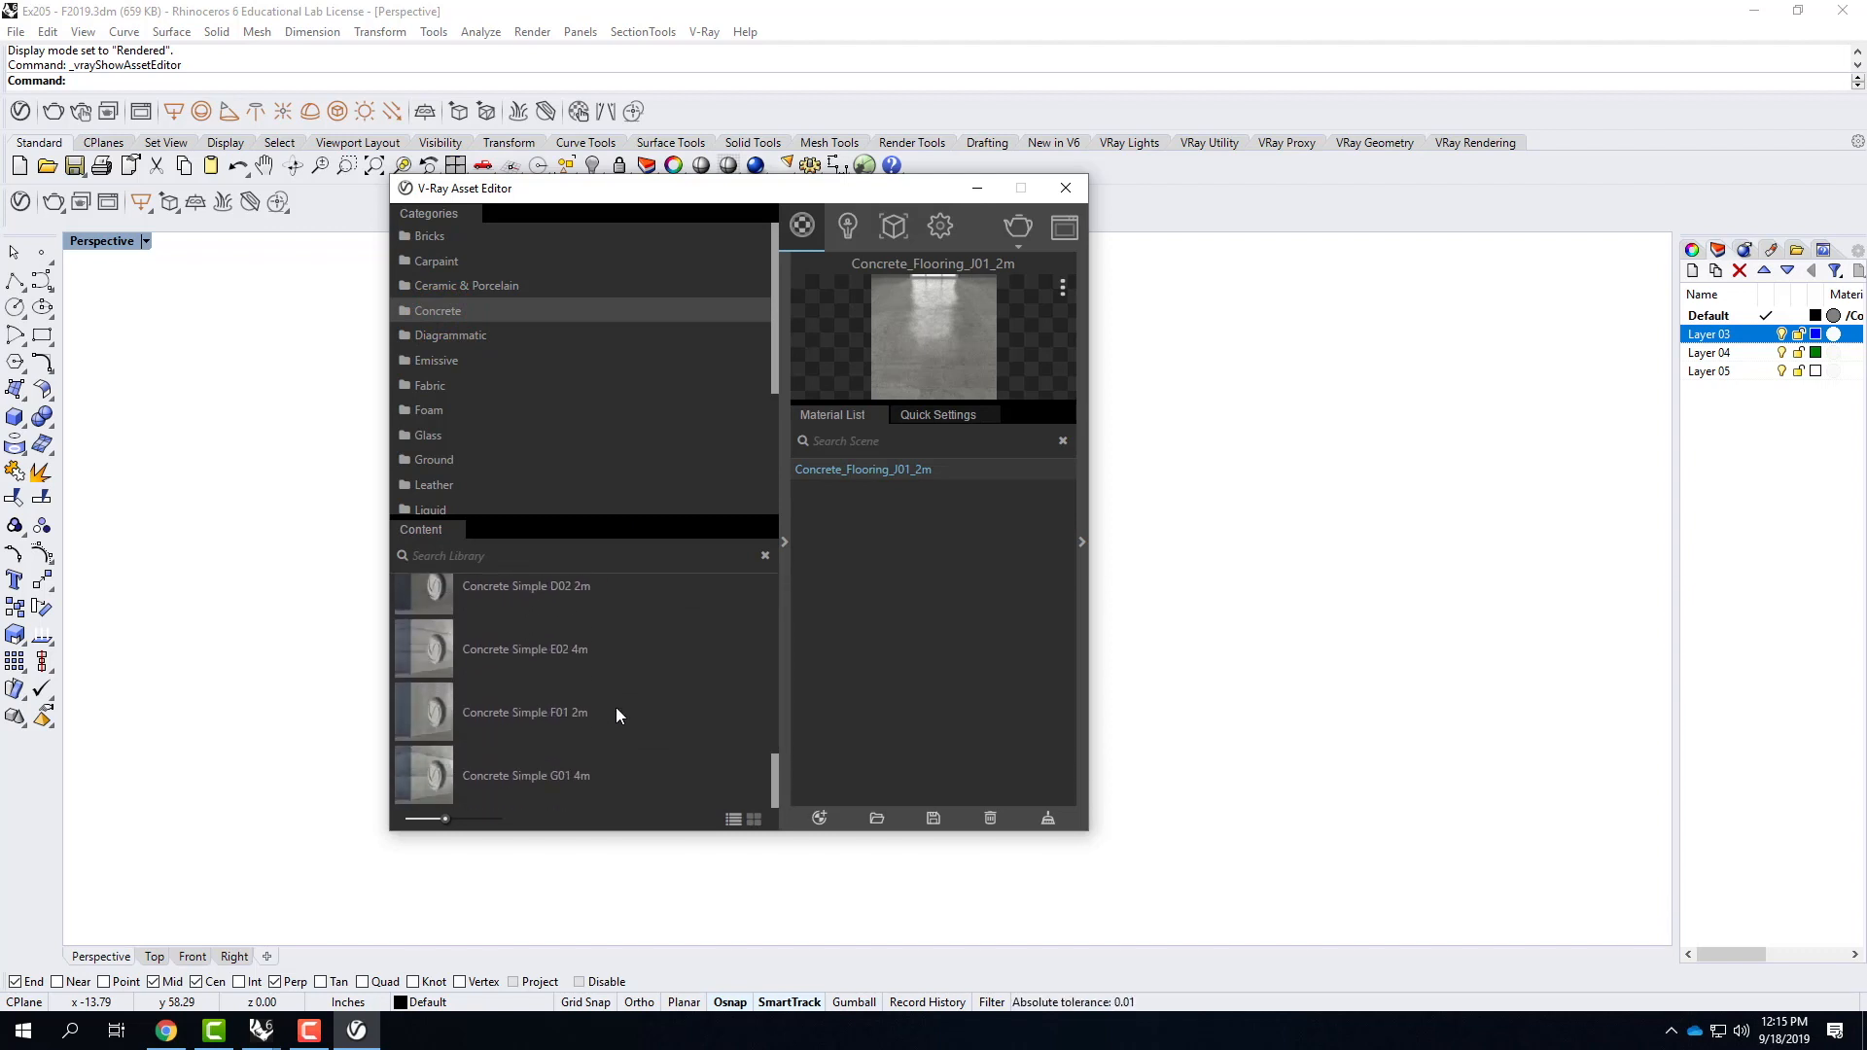
left_click_drag(437, 775, 910, 549)
left_click_drag(418, 646, 884, 543)
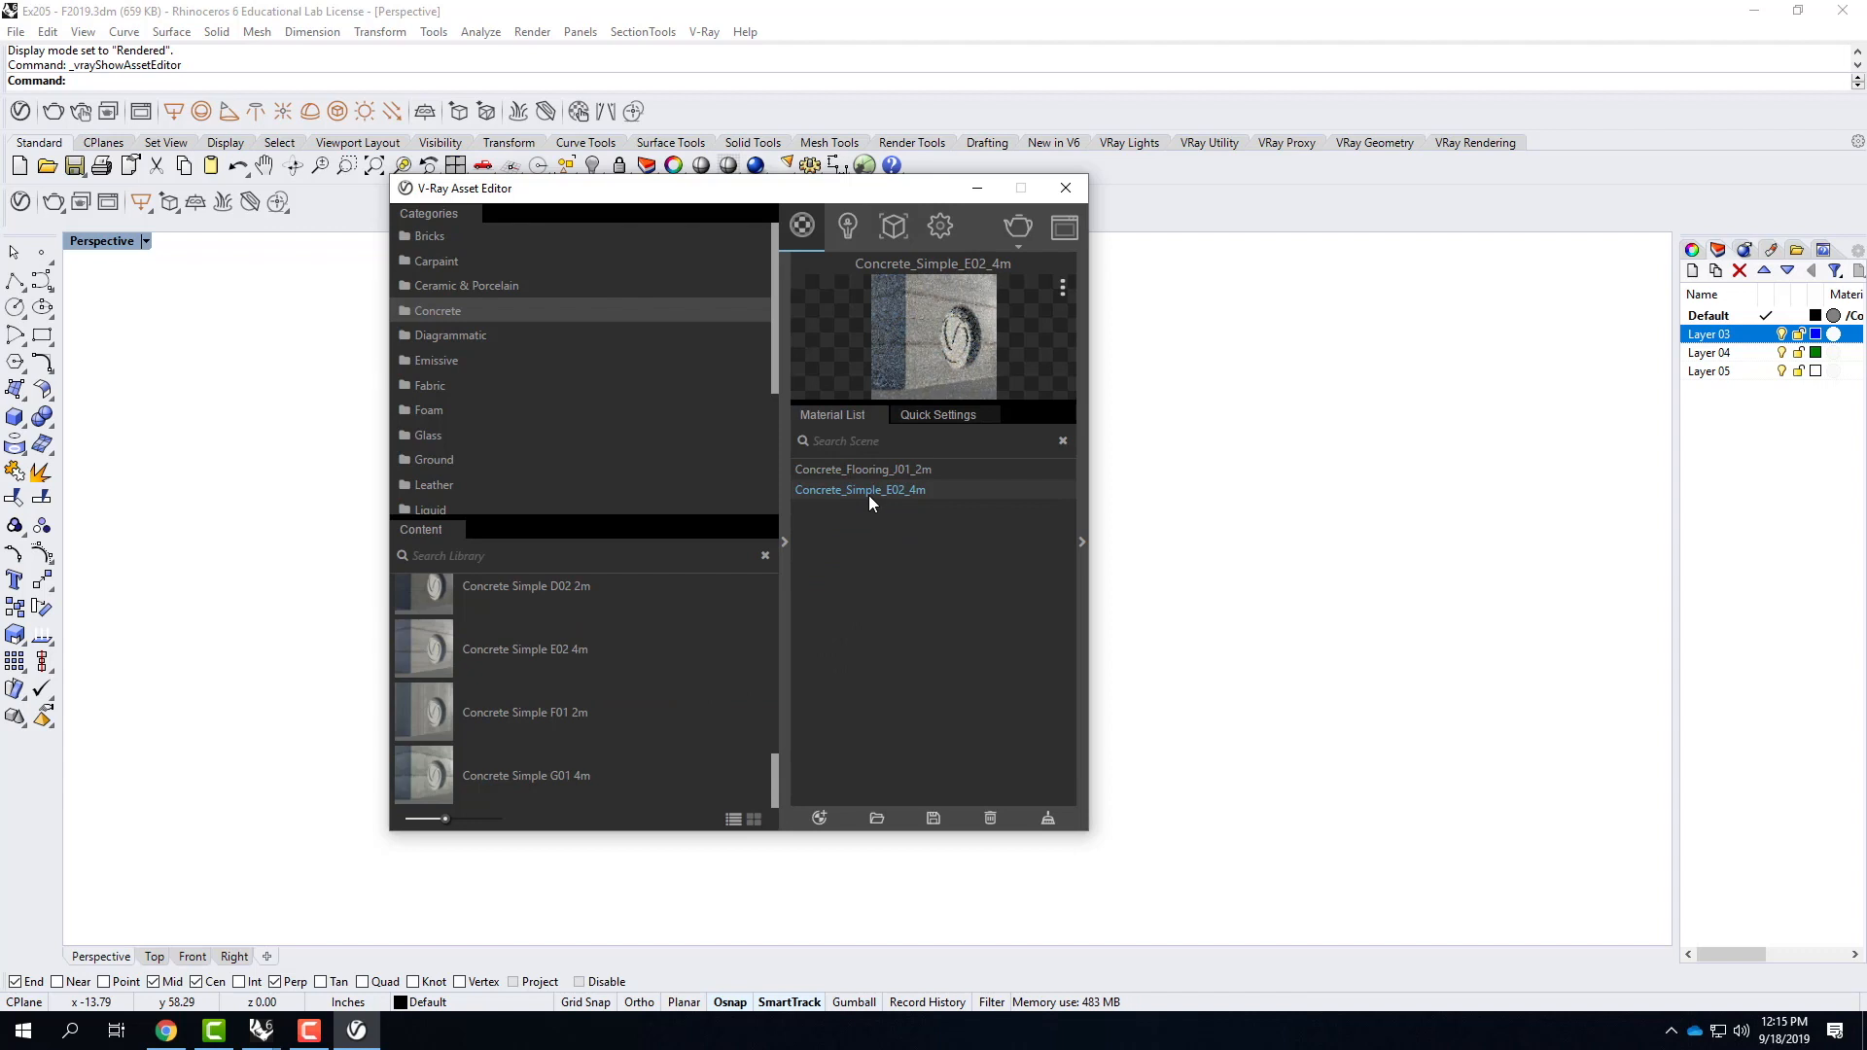
right_click(872, 490)
left_click(924, 529)
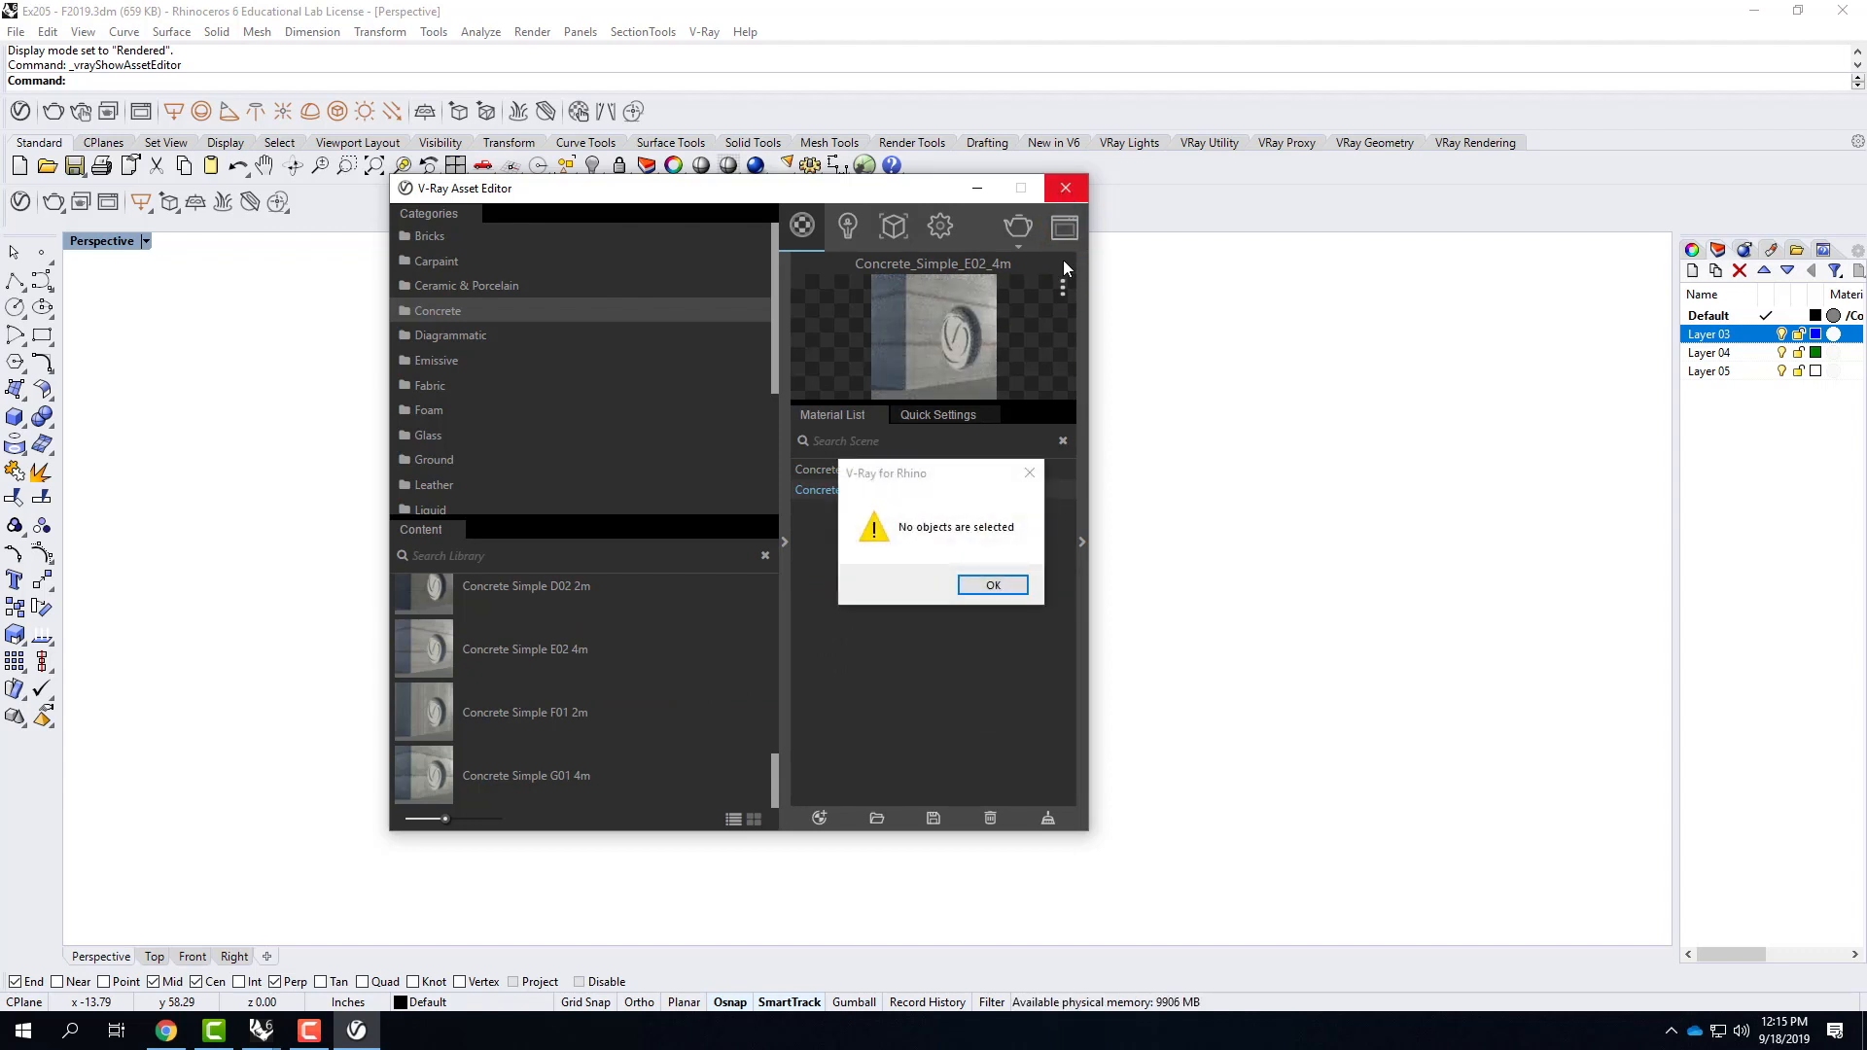
left_click(991, 584)
Apply the Concrete_Simple_E02_4m material to the whole U-shaped component and minimize the V-Ray Asset Editor.
left_click_drag(801, 196, 1489, 231)
left_click(369, 267)
left_click_drag(374, 273, 1171, 909)
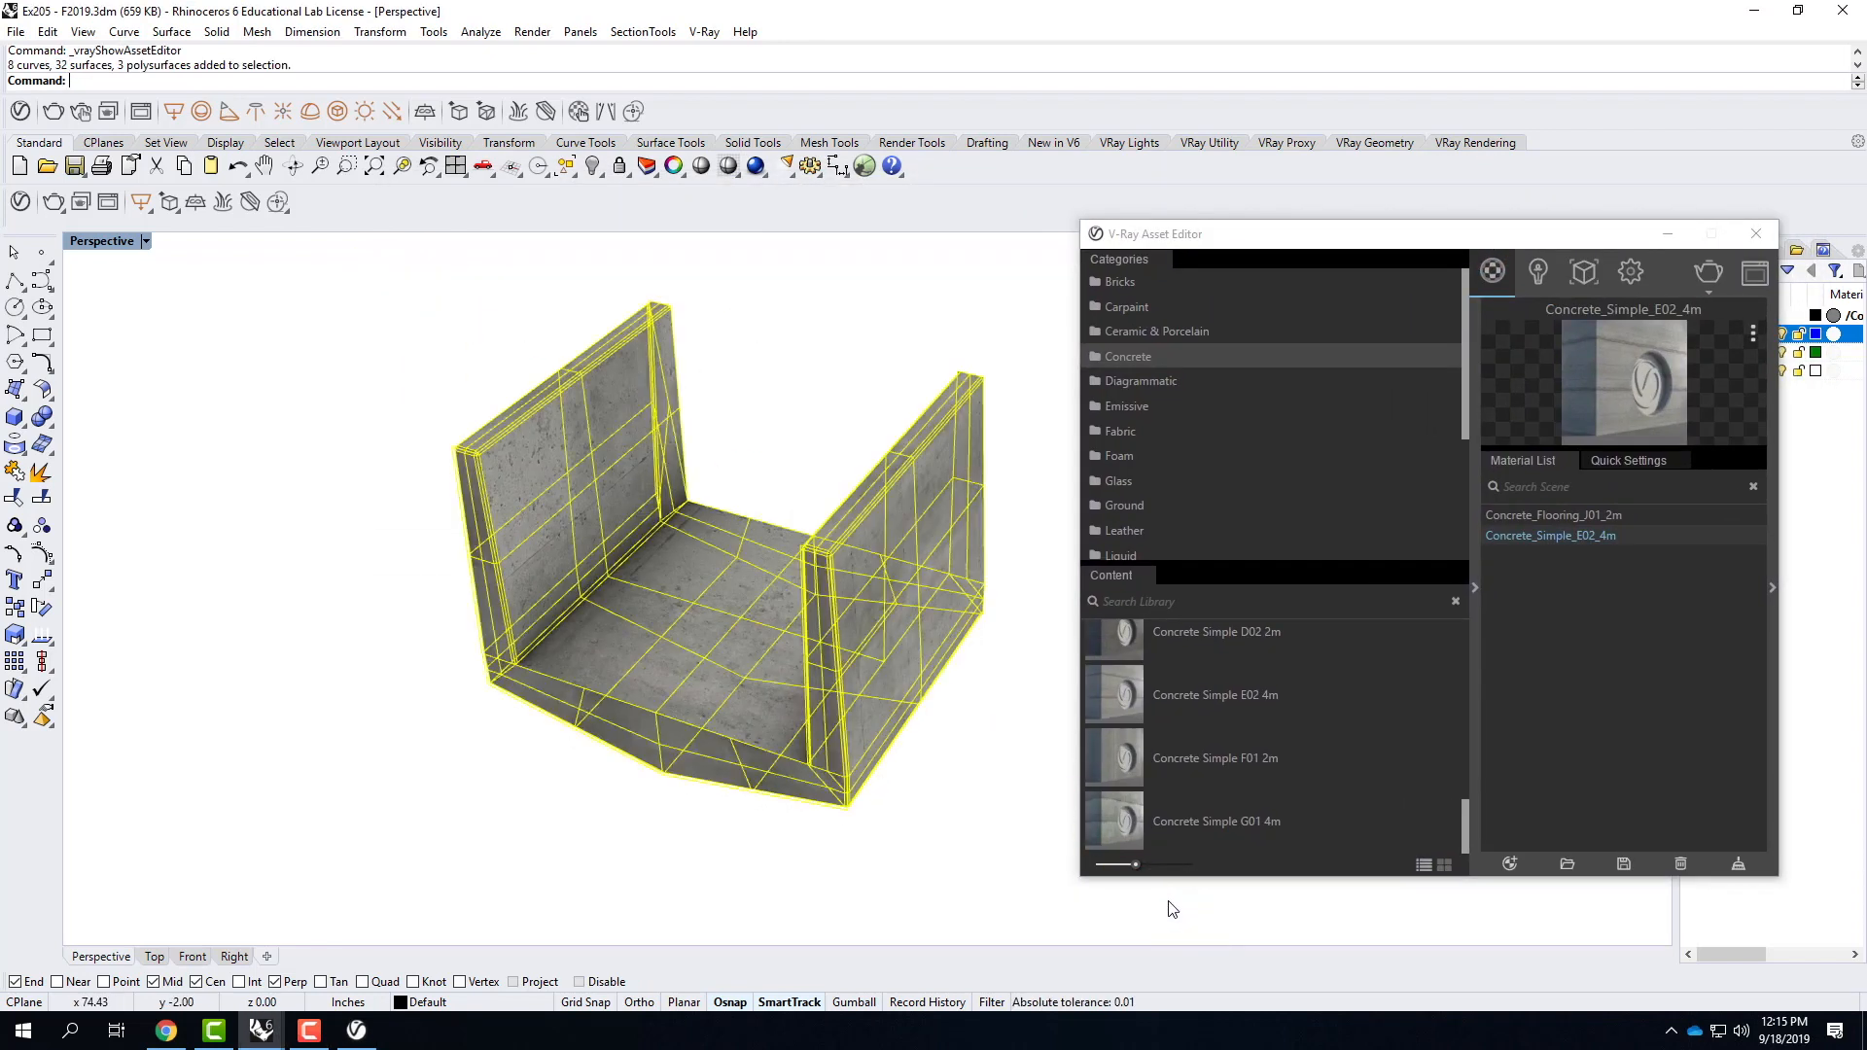
right_click(1566, 535)
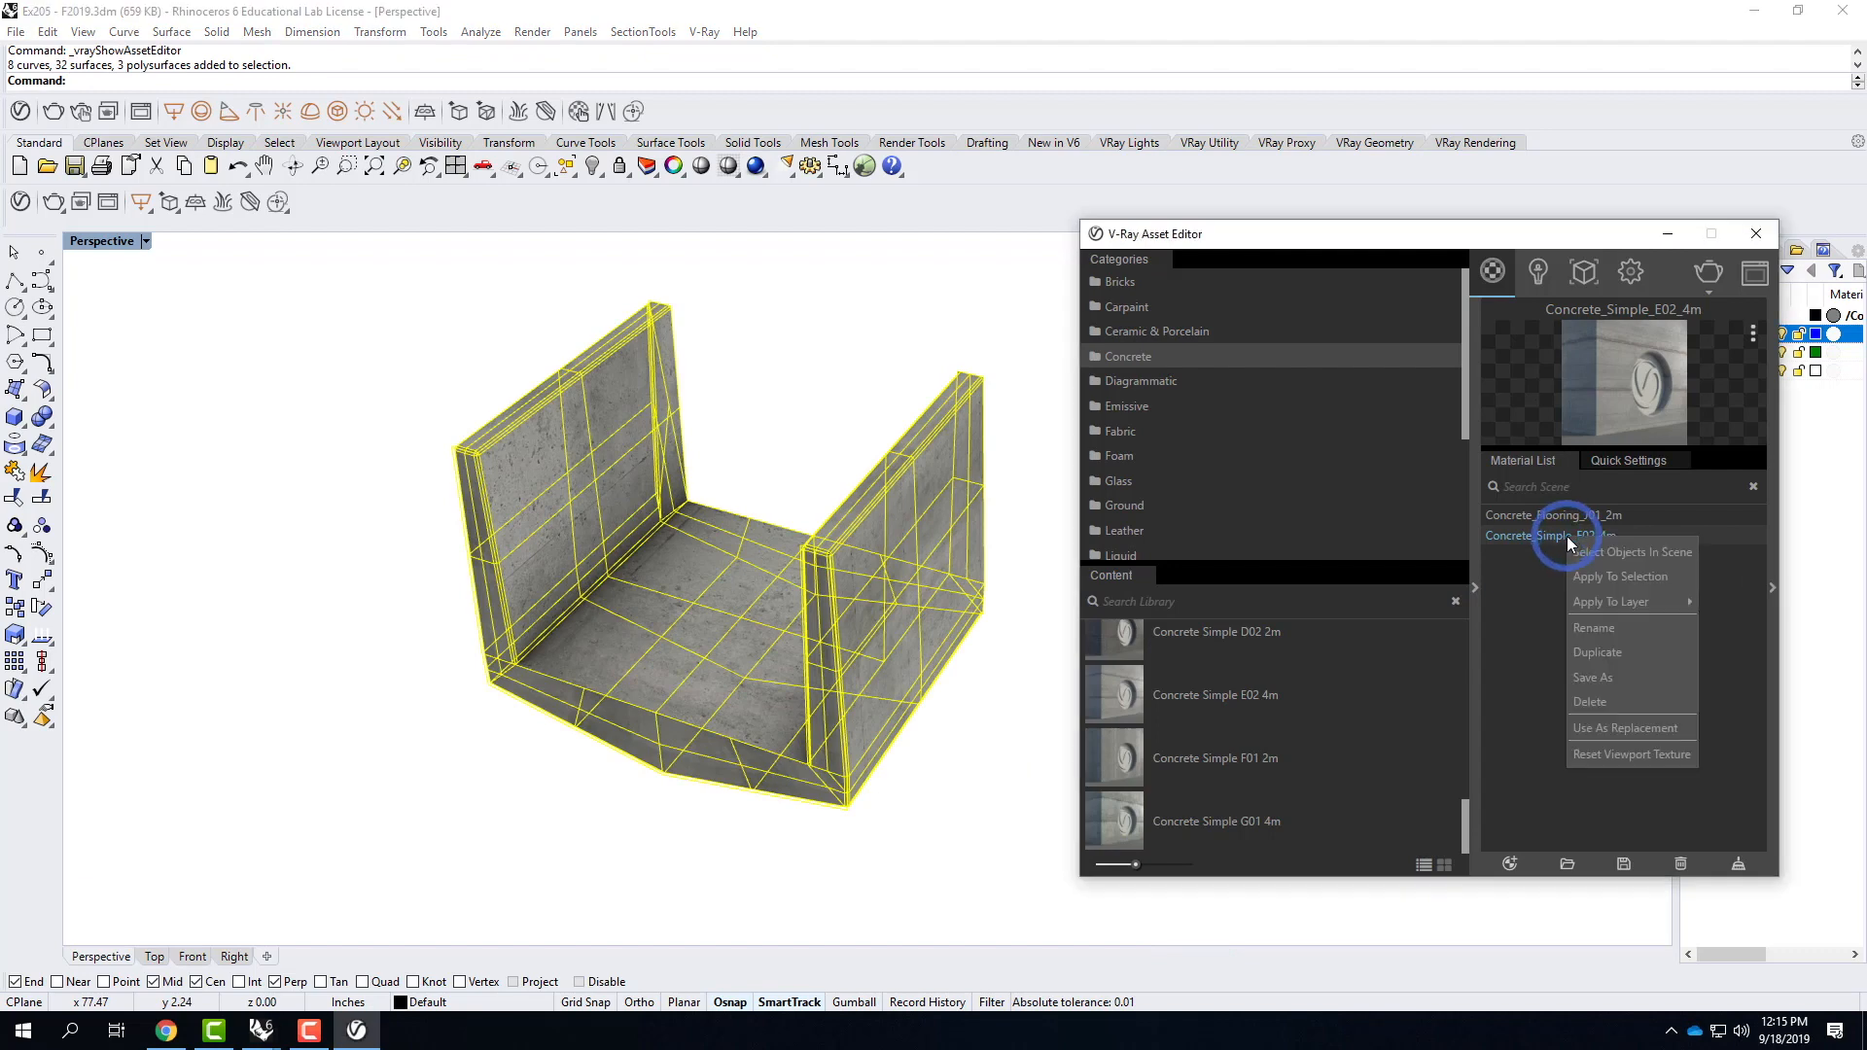
left_click(1628, 575)
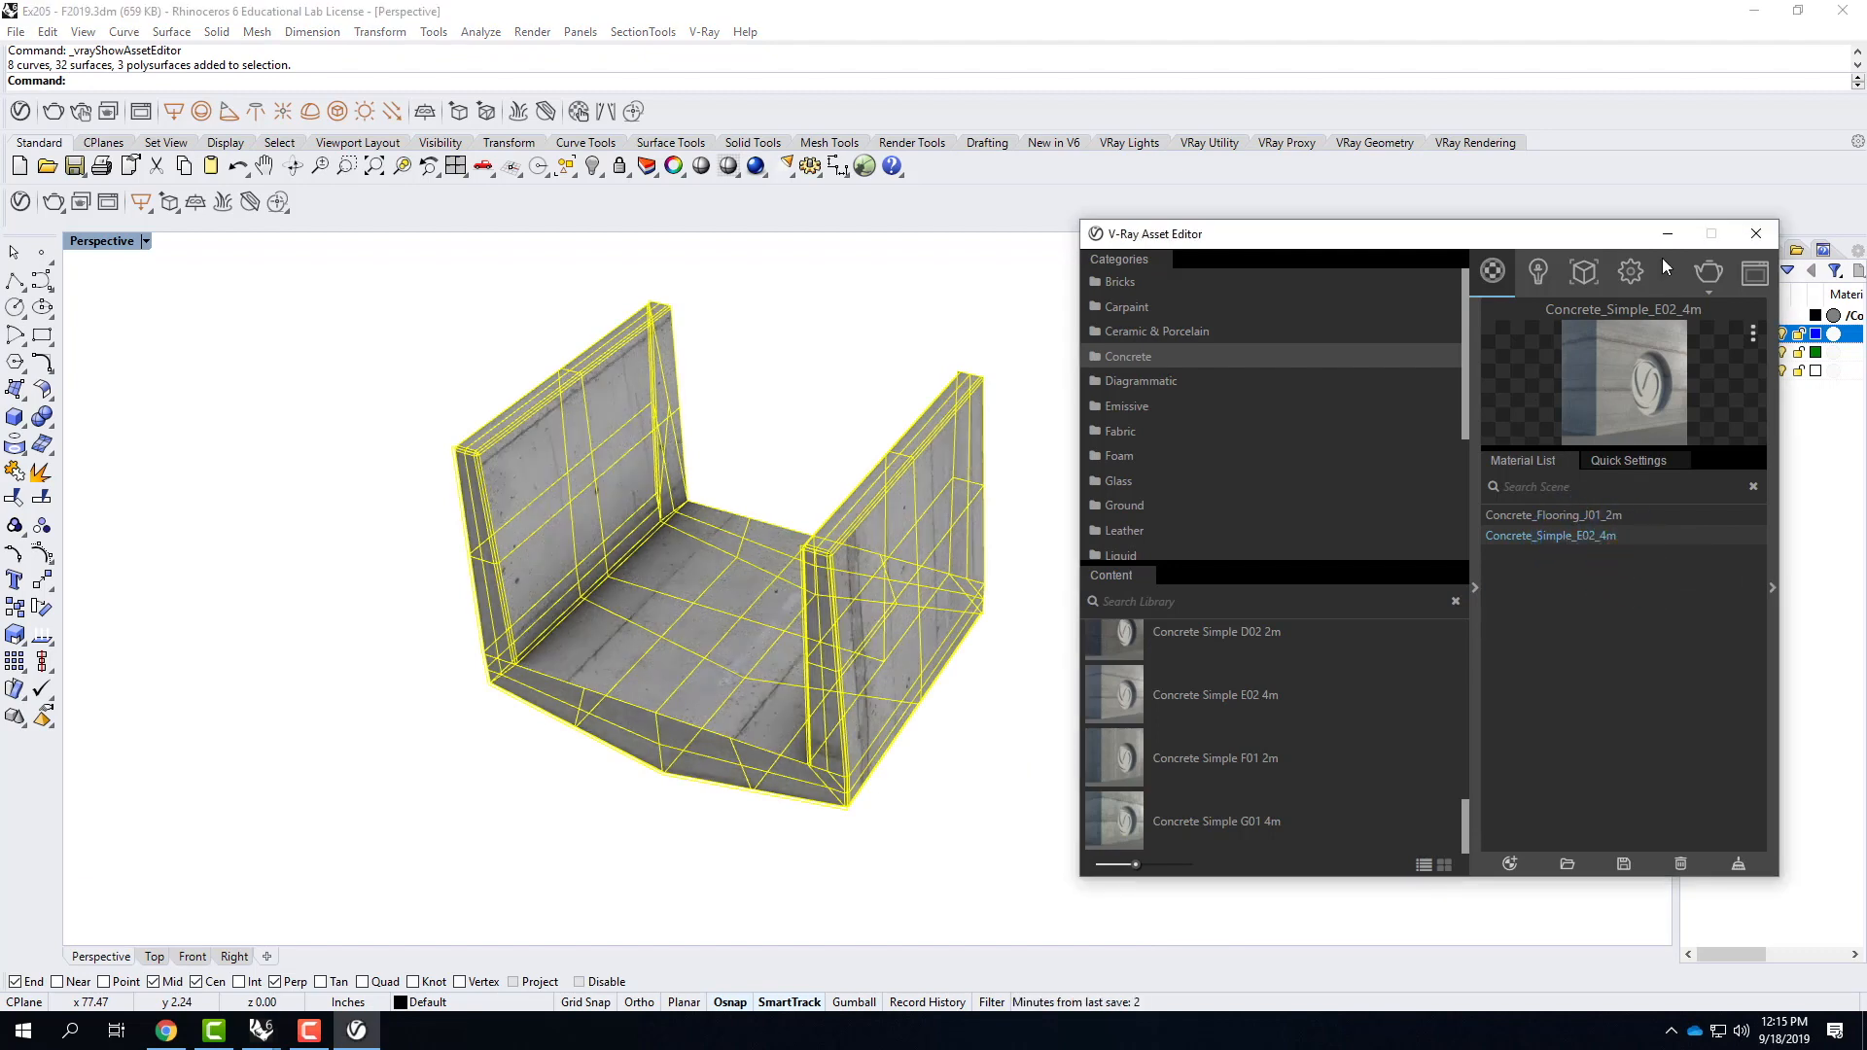
left_click(1667, 234)
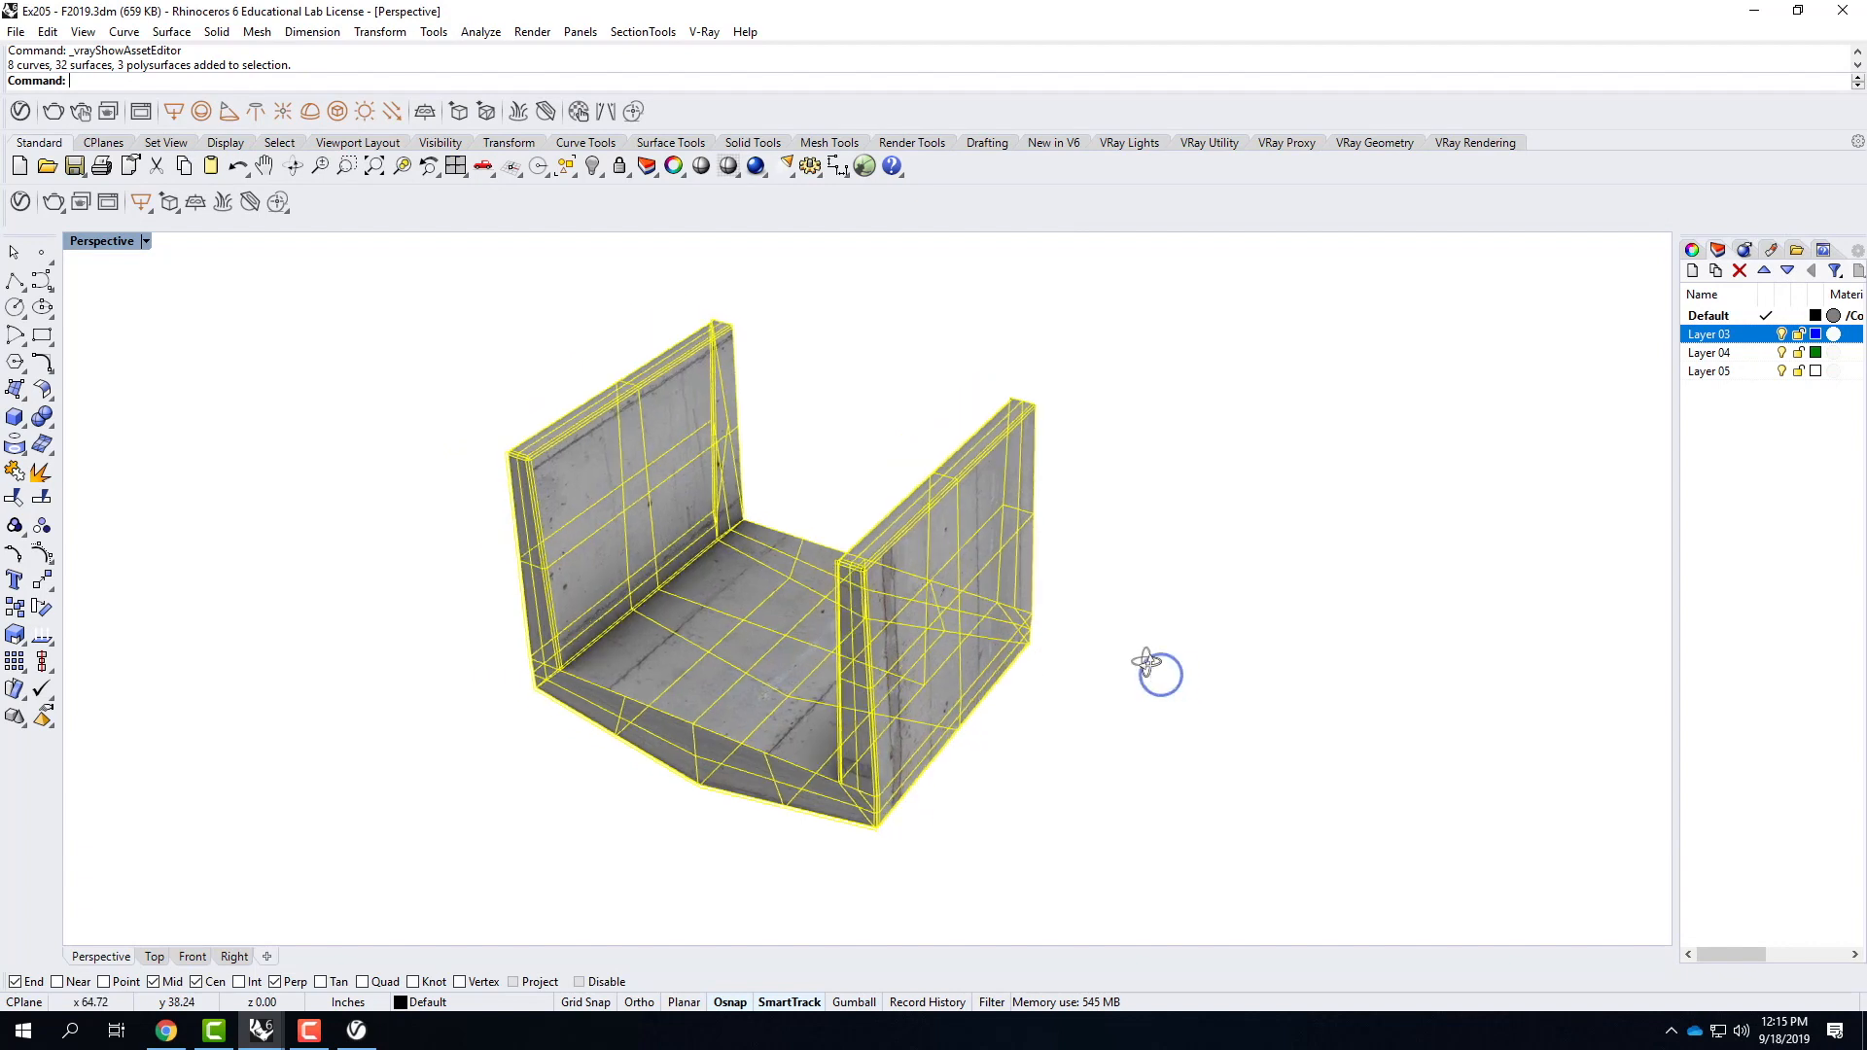
Examine how the concrete texture runs across the component's walls, floor and narrow end faces.
right_click_drag(1147, 662, 1101, 625)
left_click(1056, 543)
left_click(825, 447)
scroll(825, 449, "down", 4)
scroll(1088, 745, "up", 1)
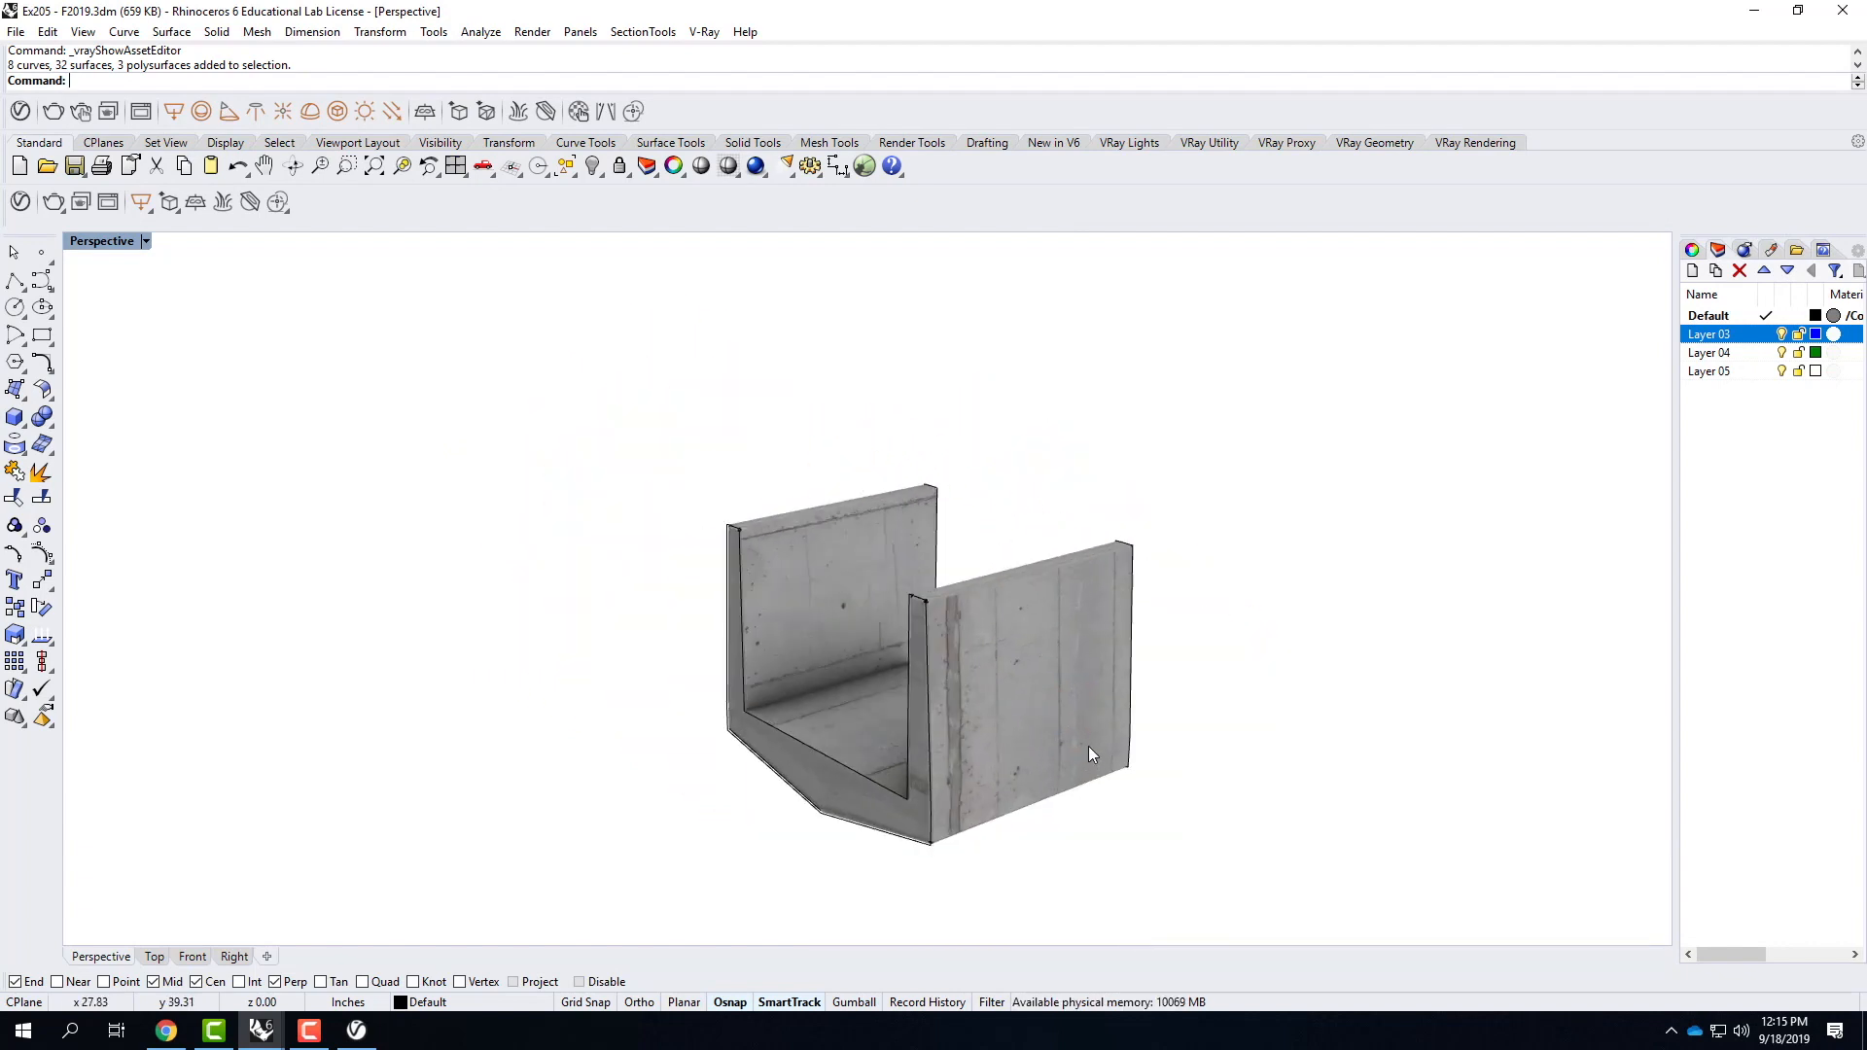
scroll(1088, 739, "up", 3)
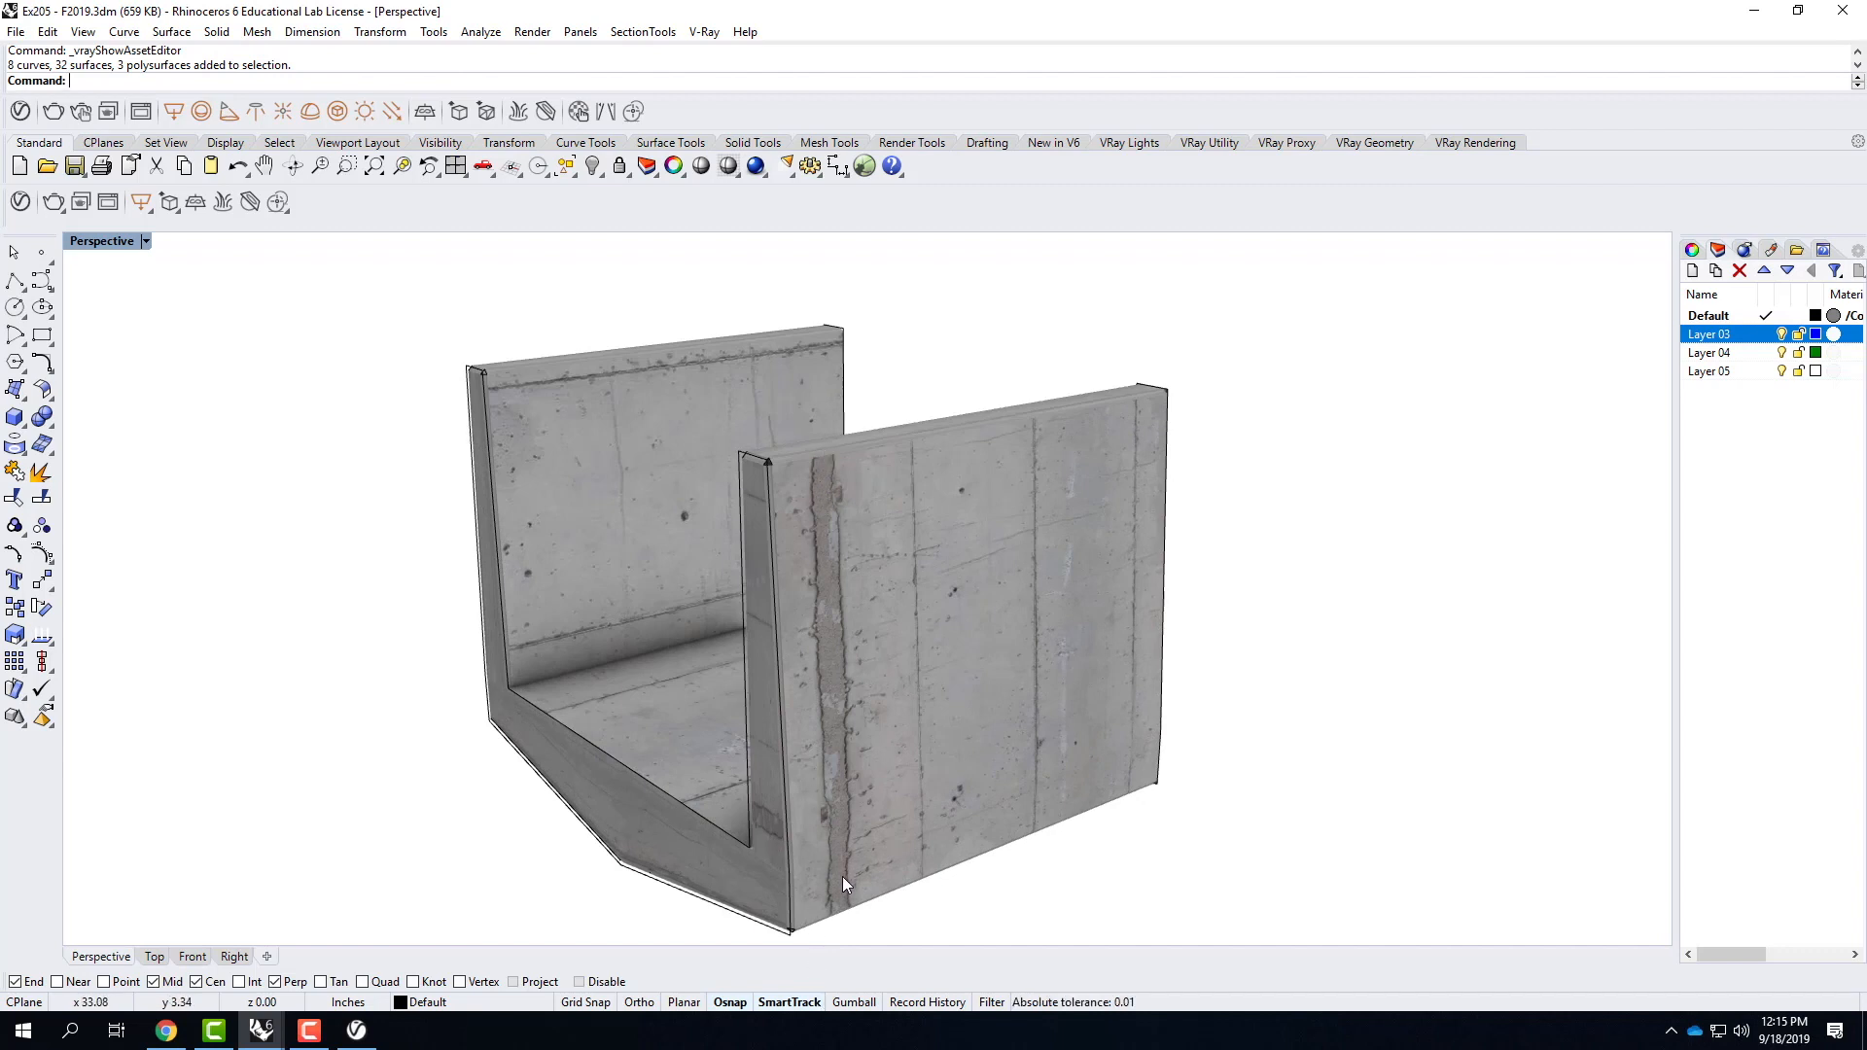
scroll(644, 570, "down", 3)
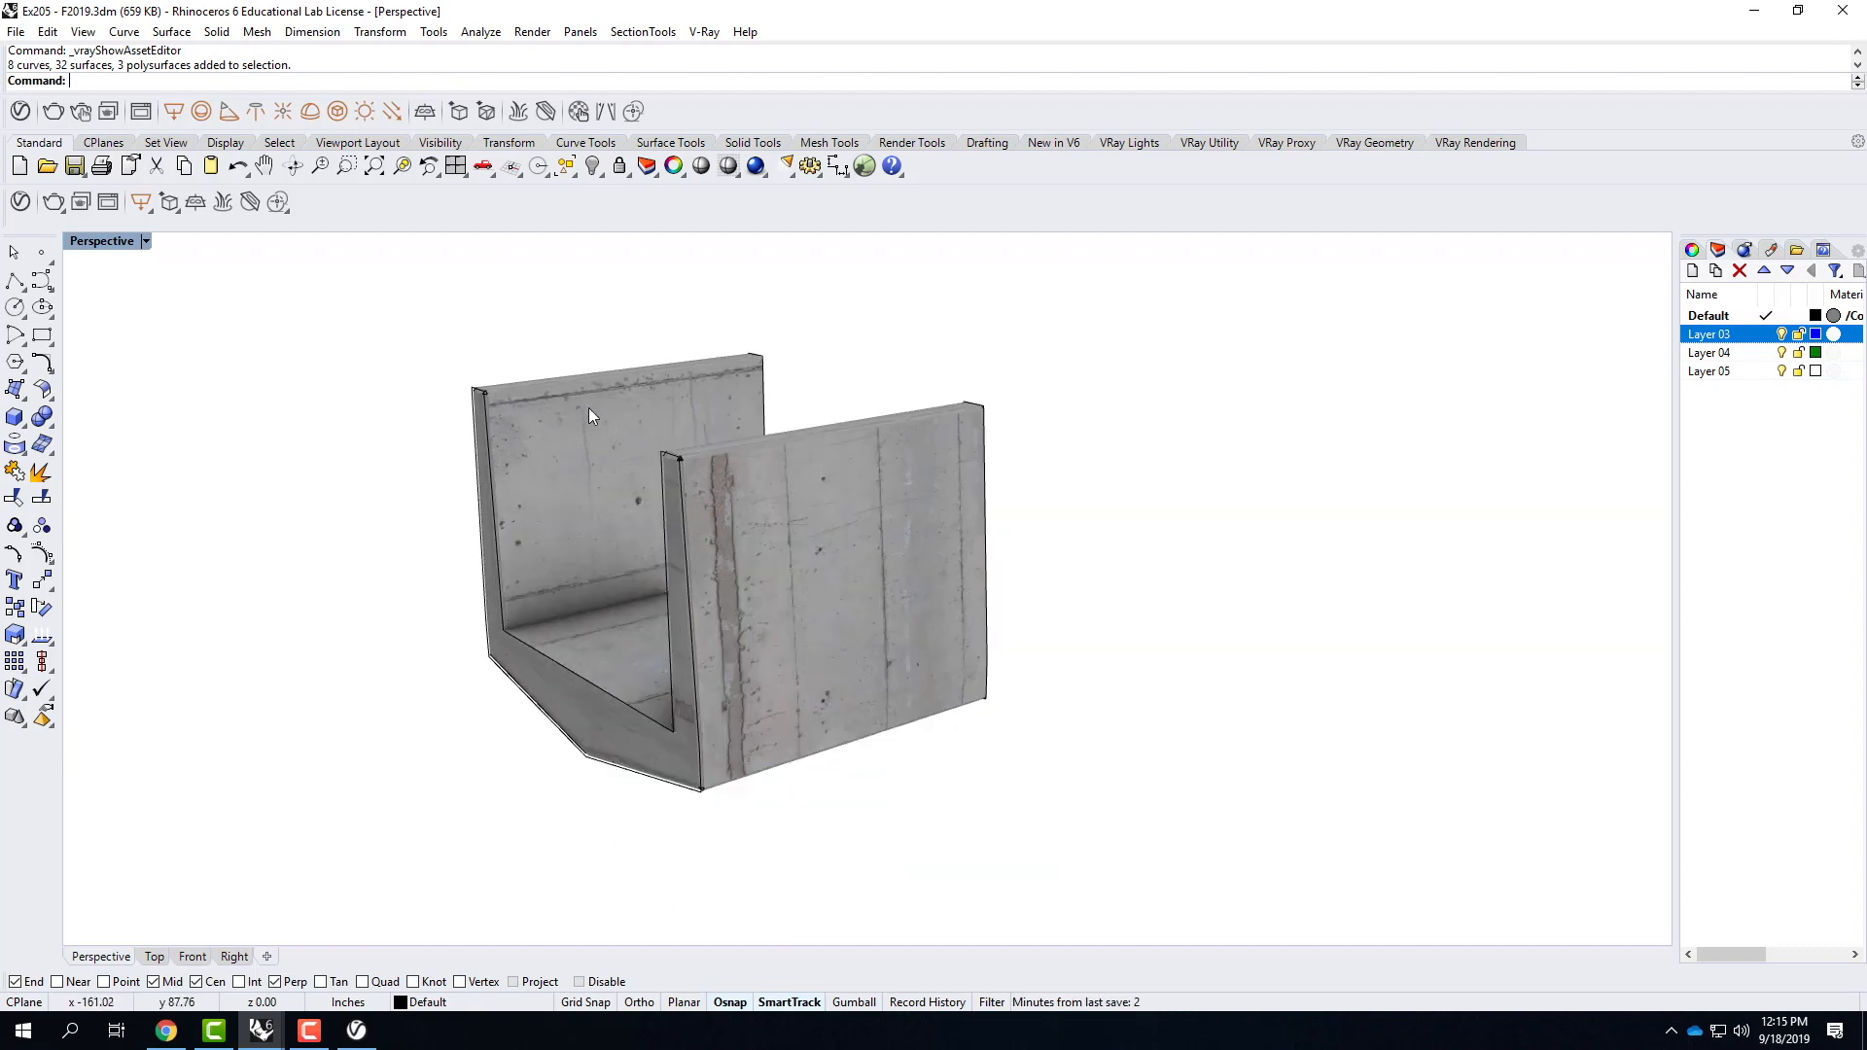
scroll(685, 457, "up", 4)
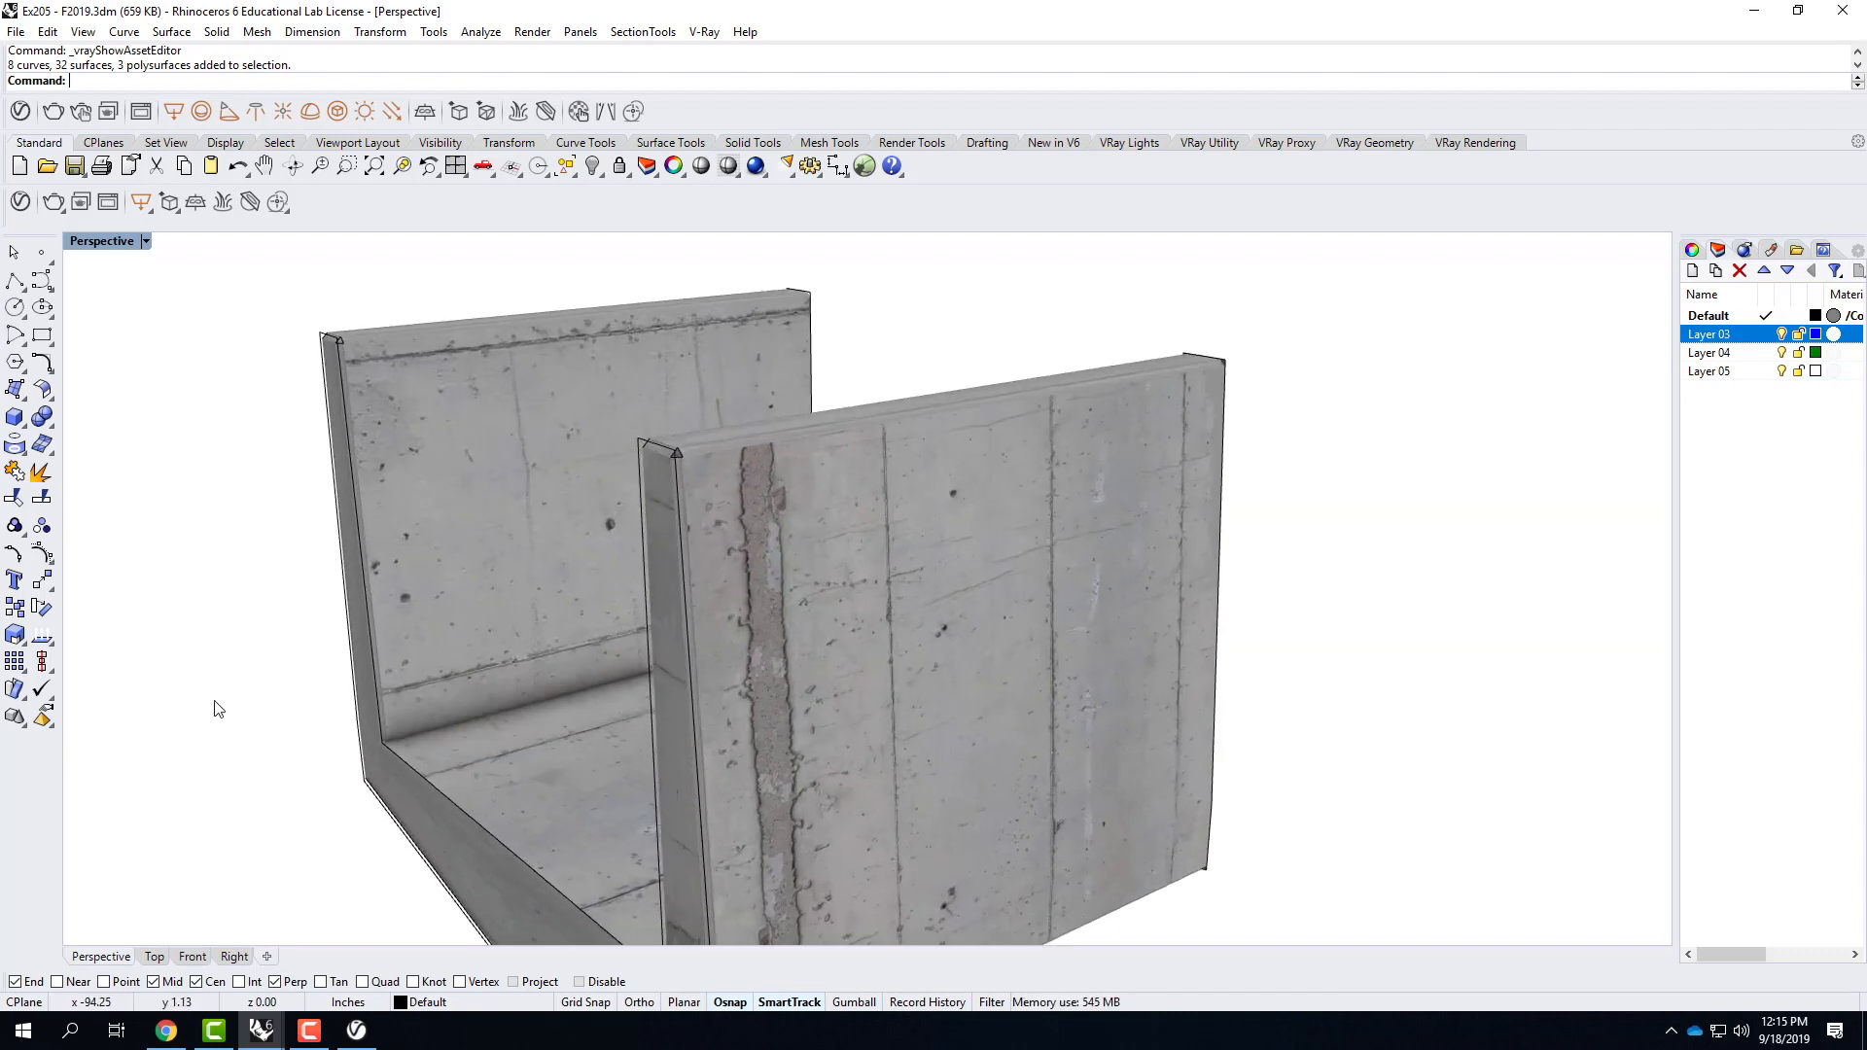
scroll(657, 480, "down", 4)
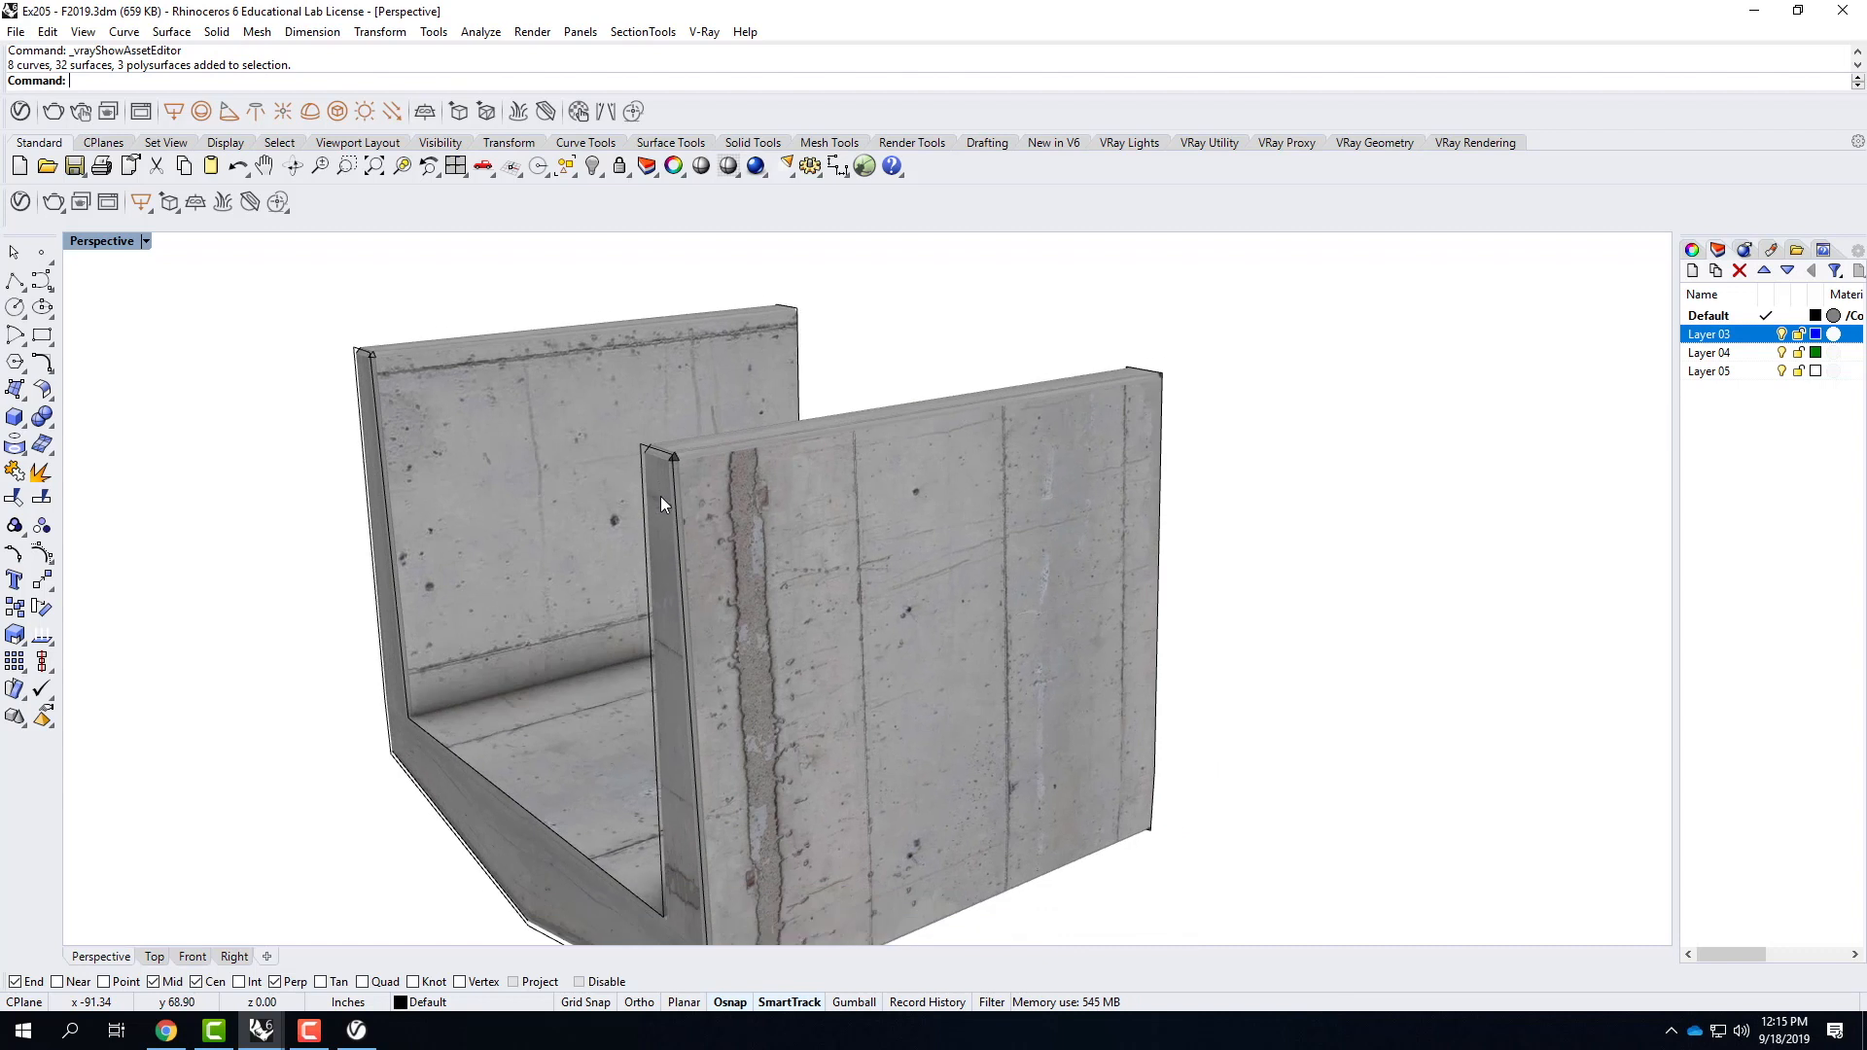
left_click(787, 530)
left_click(732, 463)
left_click(690, 525)
left_click(679, 560)
left_click(556, 313)
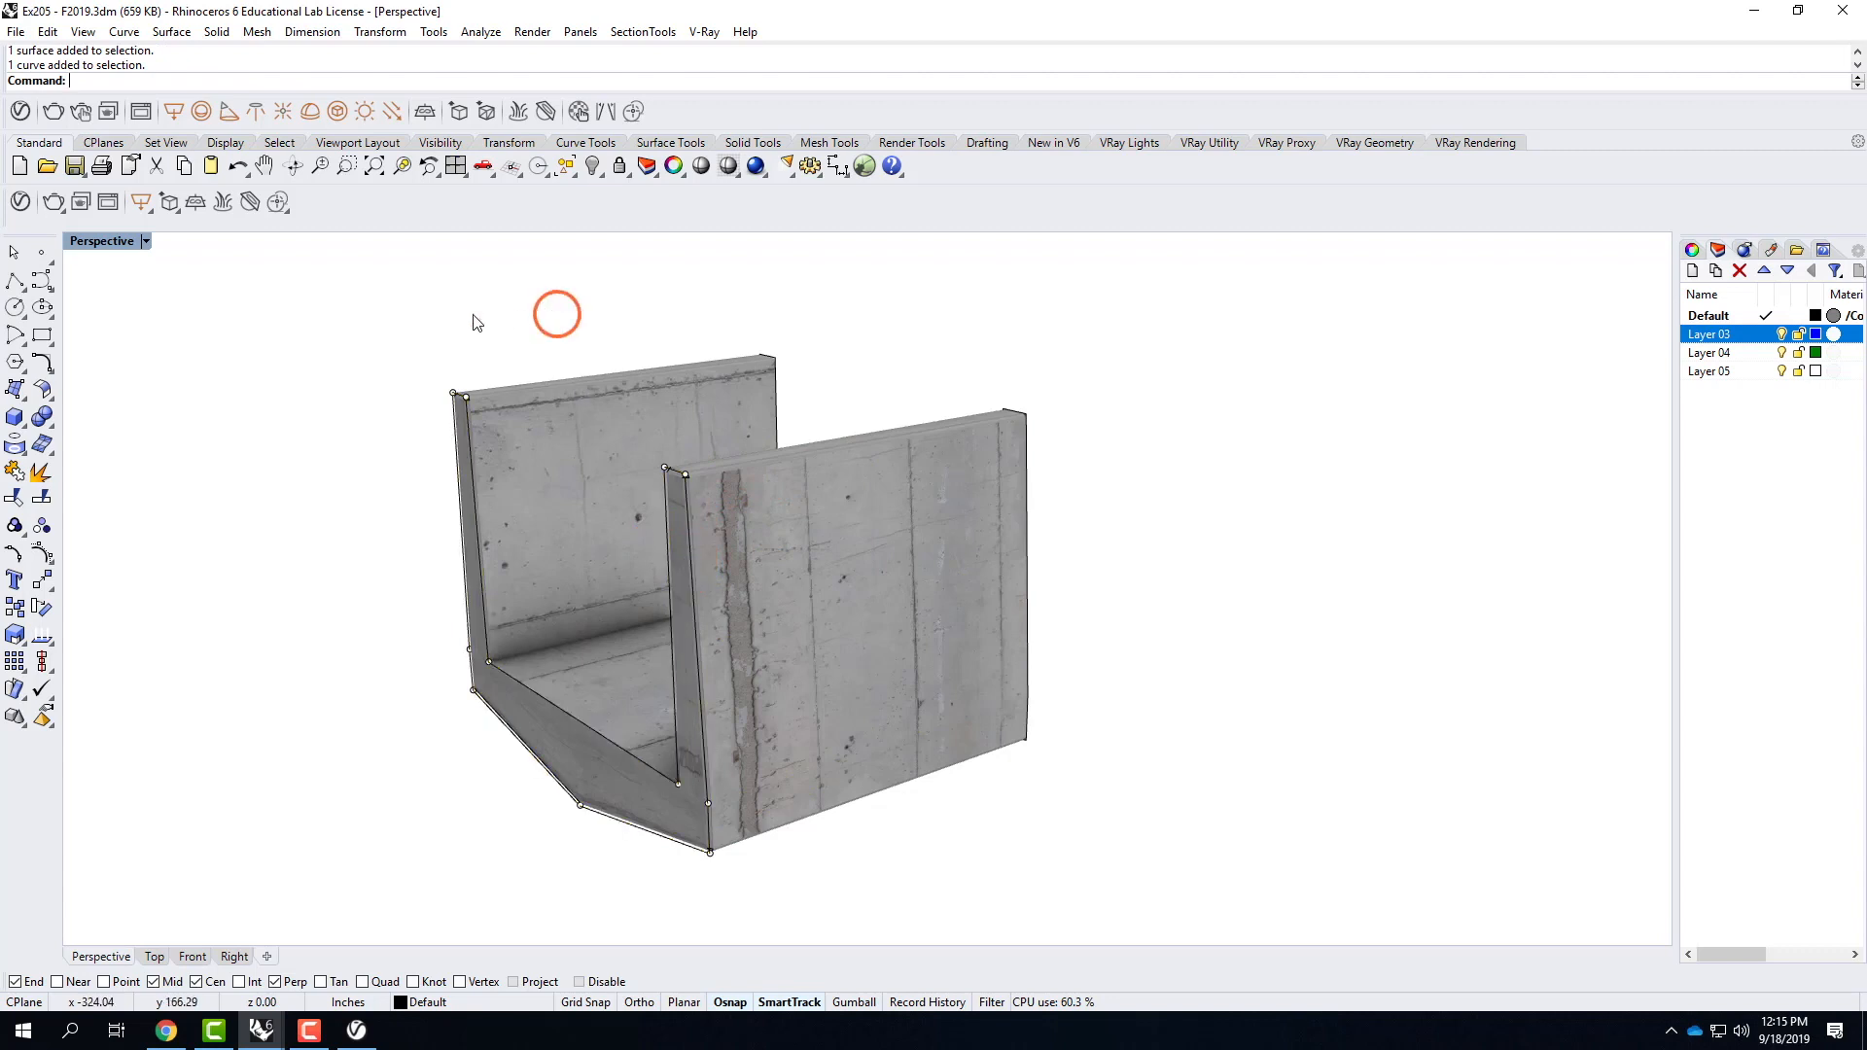
Apply a capped box texture mapping to the whole component, using its bounding box and the World coordinate system.
left_click_drag(279, 290, 1186, 903)
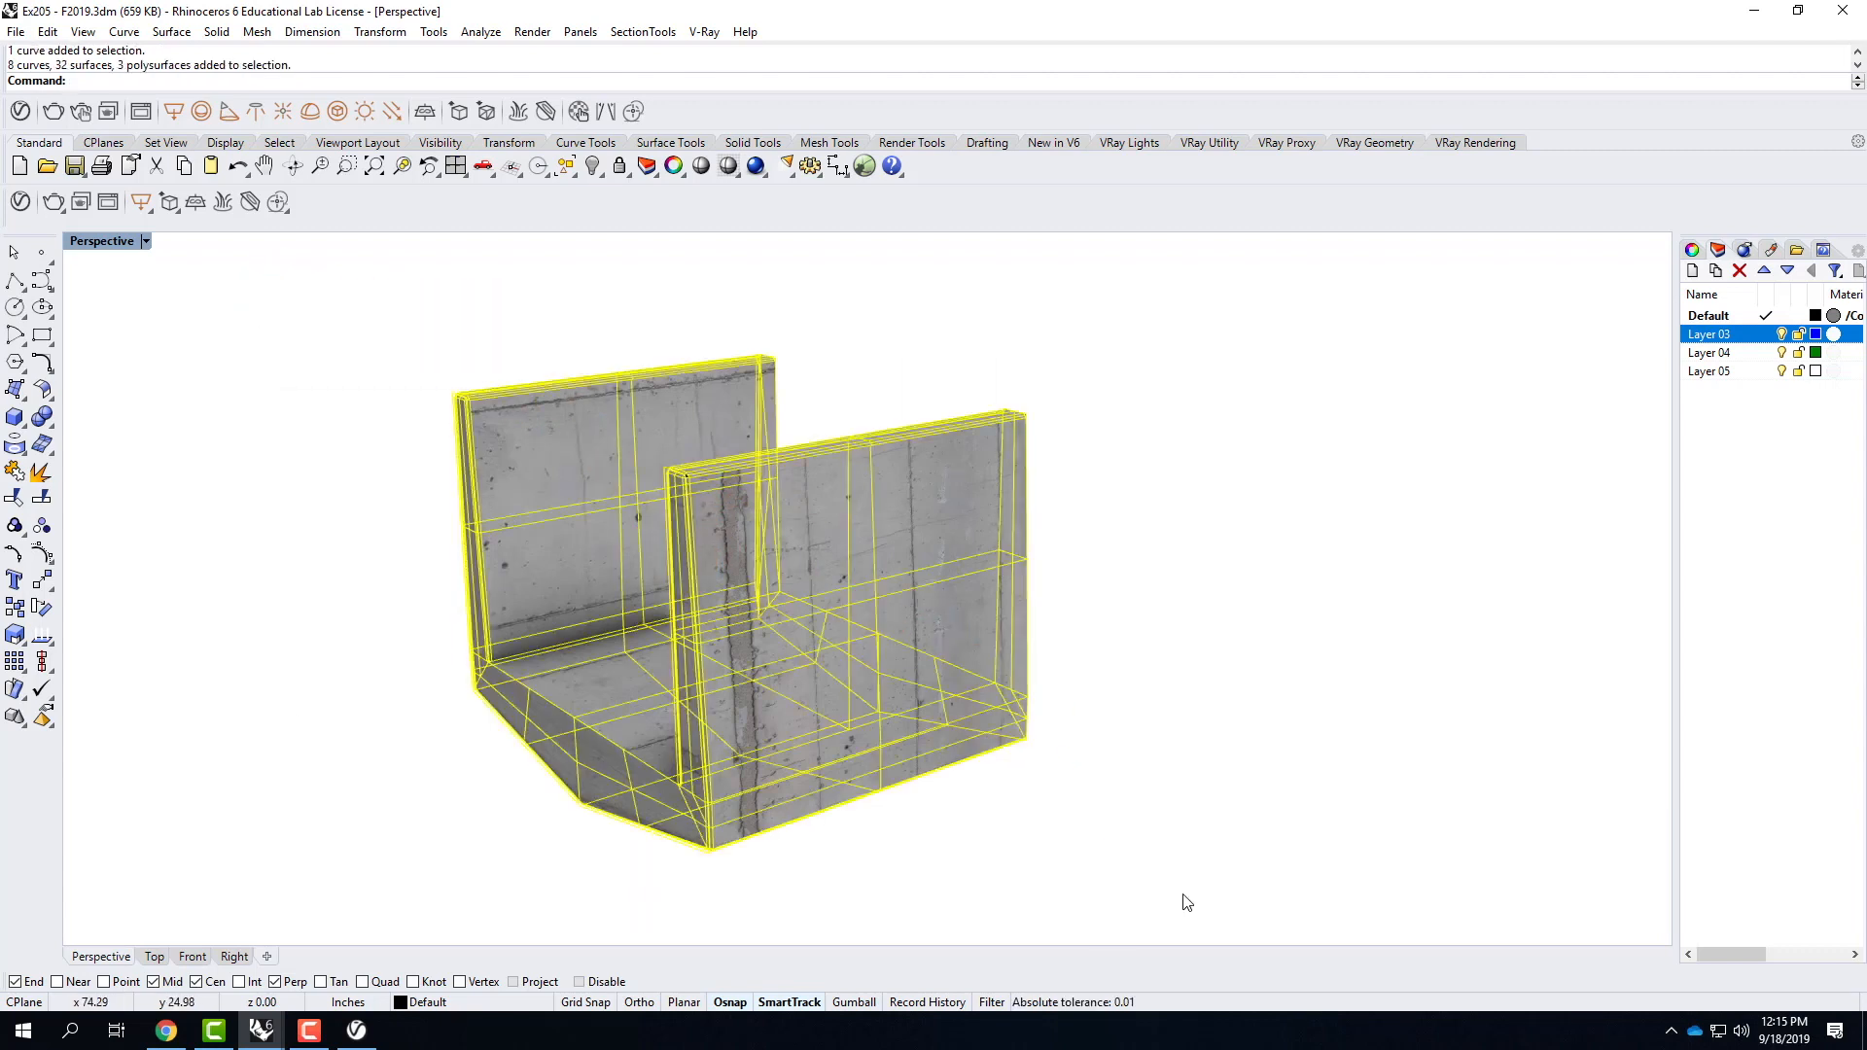
left_click(1718, 251)
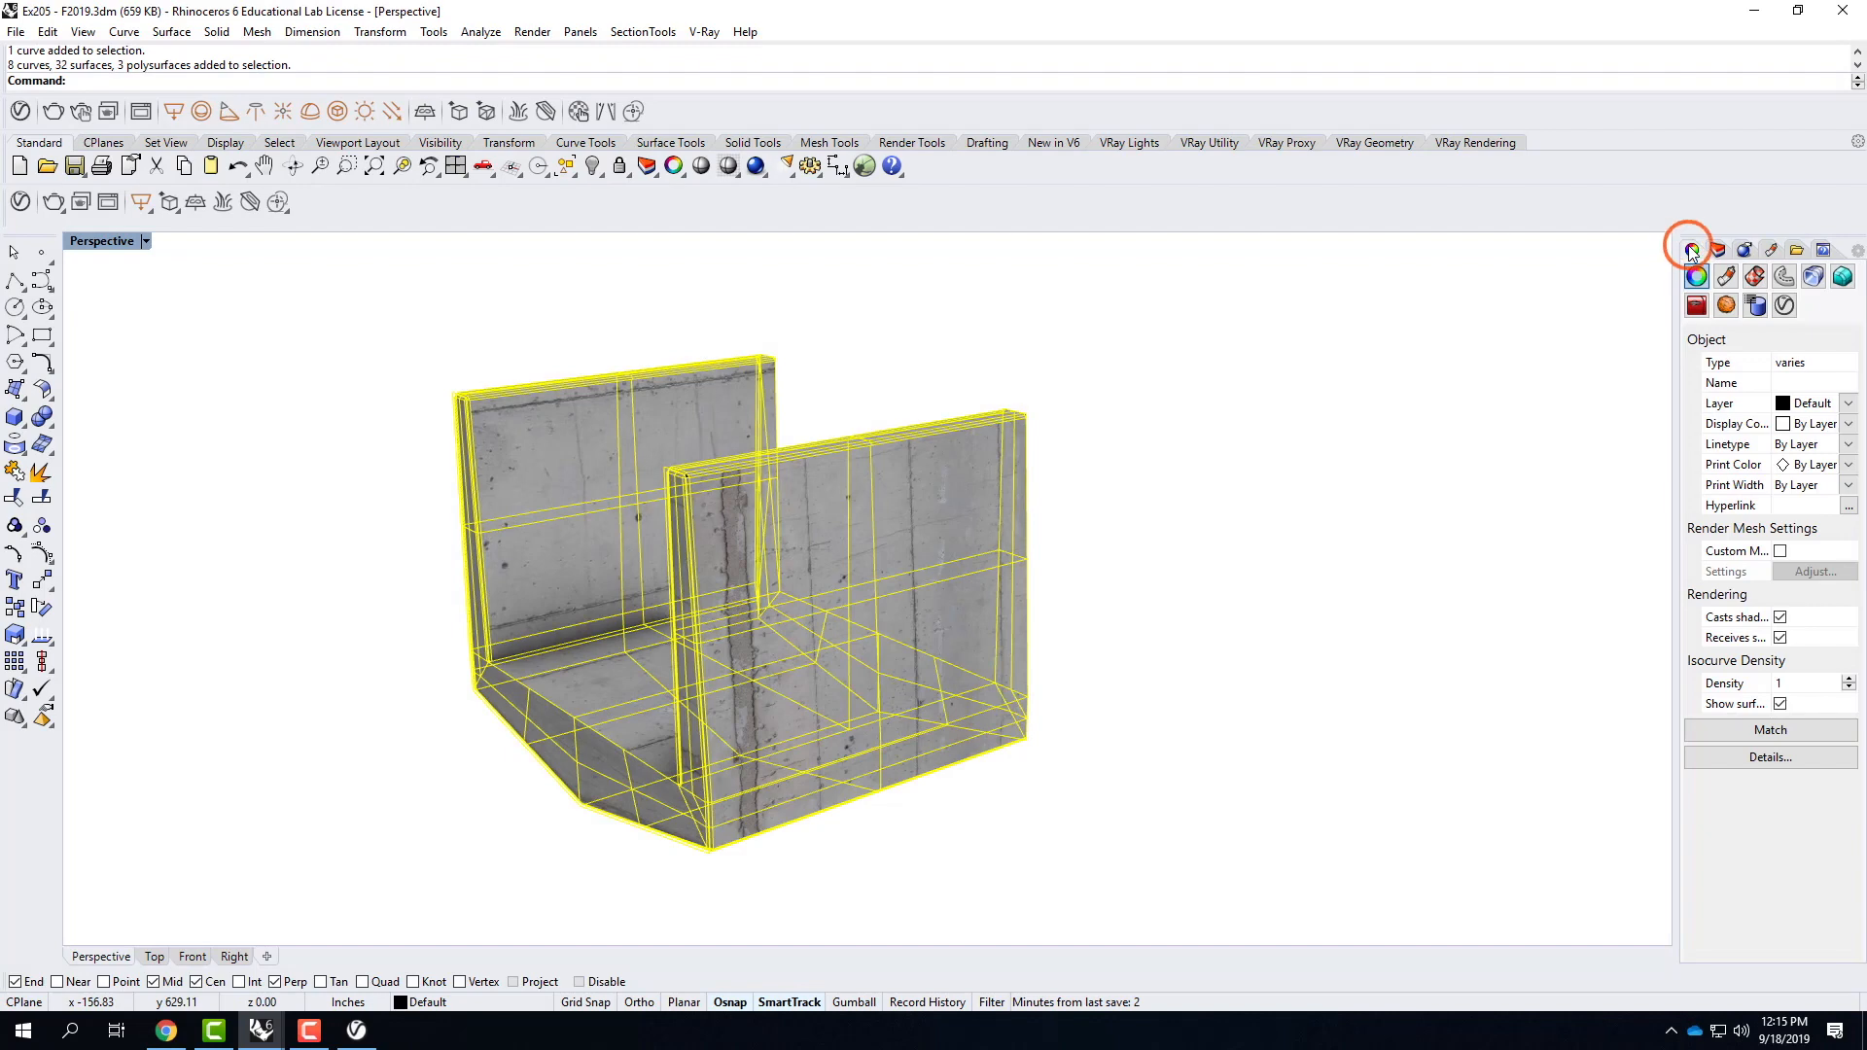
left_click(1755, 277)
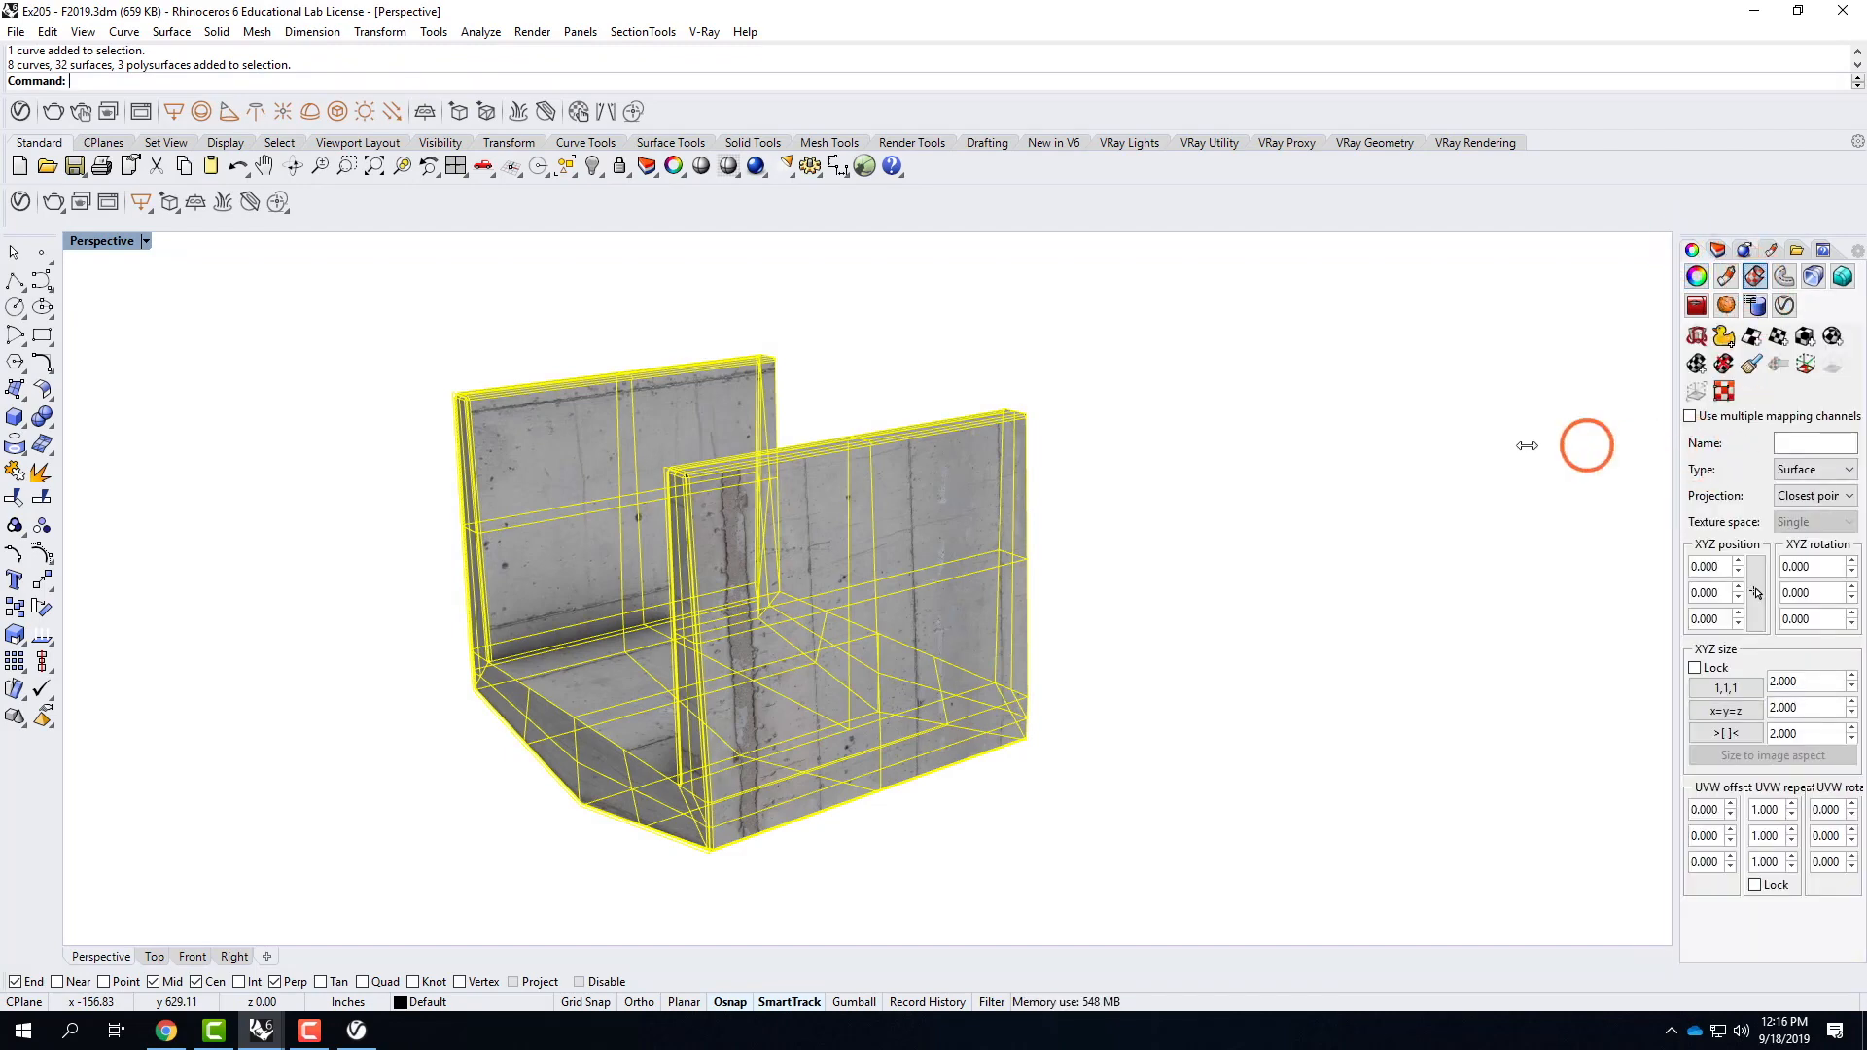
left_click_drag(1526, 445, 1527, 445)
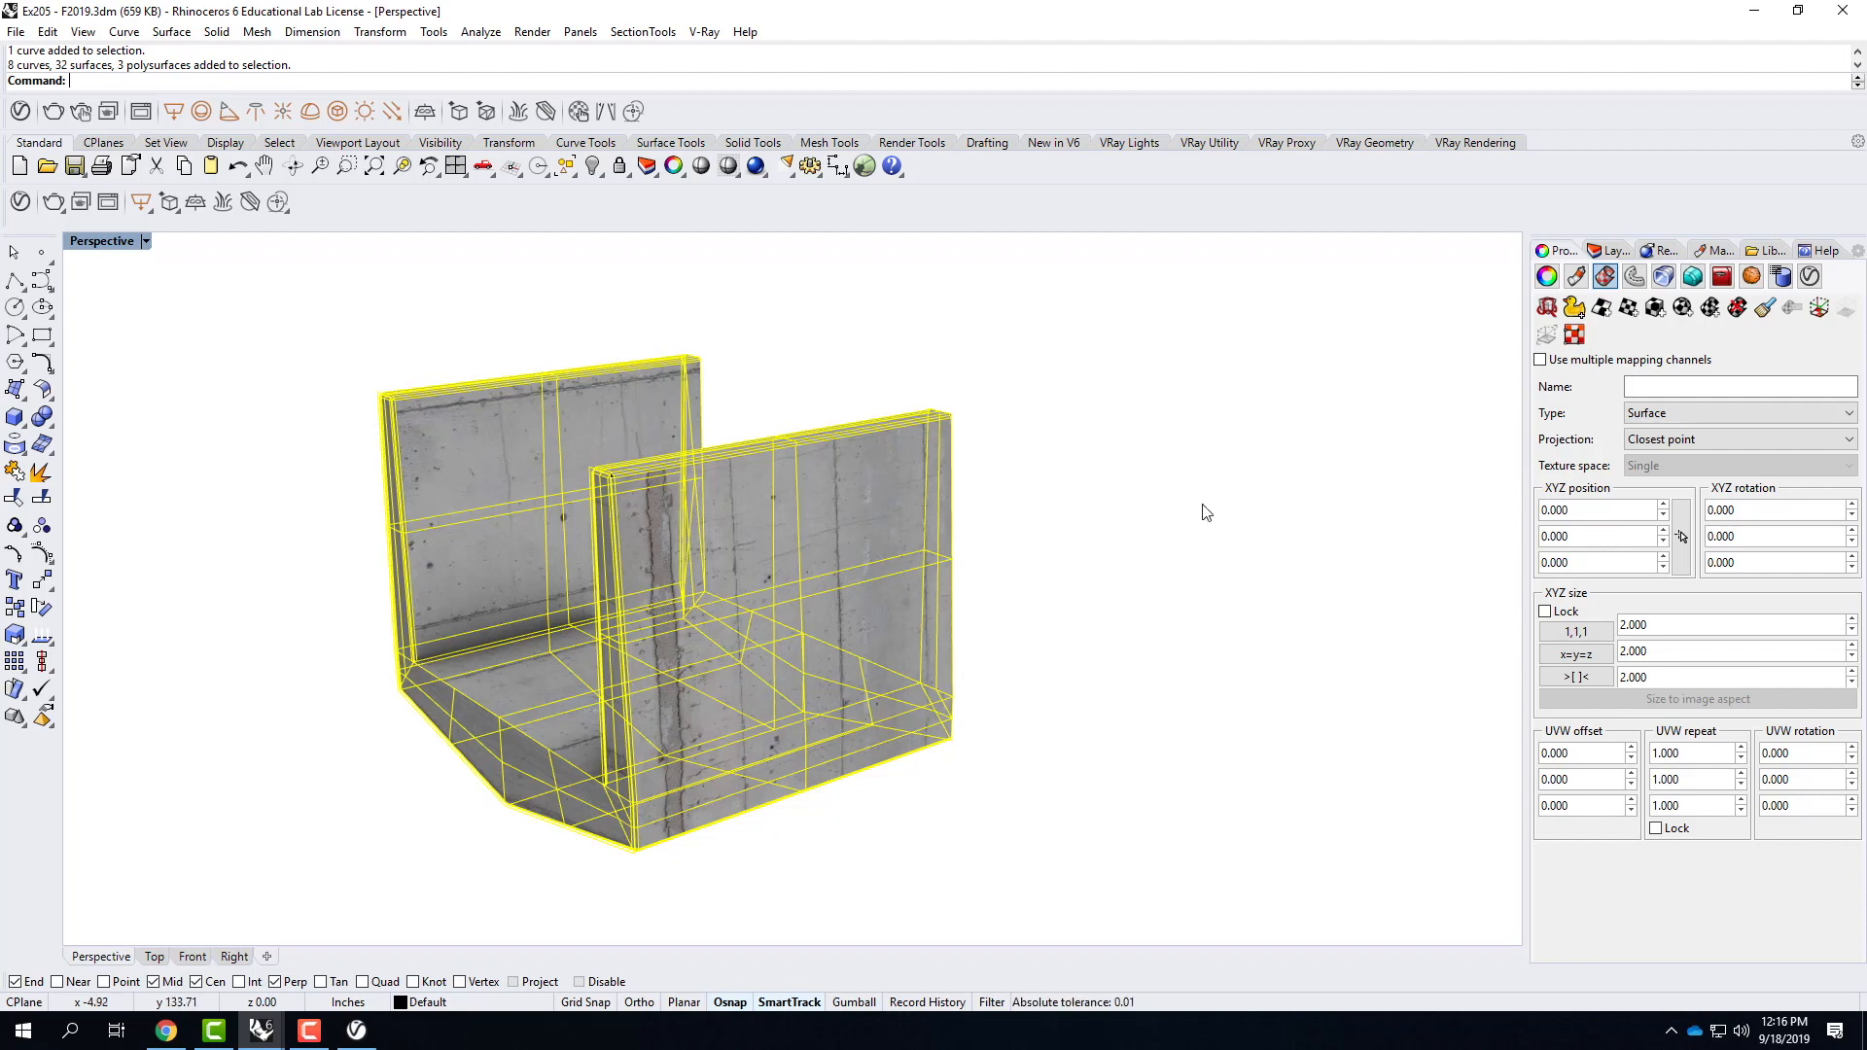
left_click(1652, 309)
left_click(243, 80)
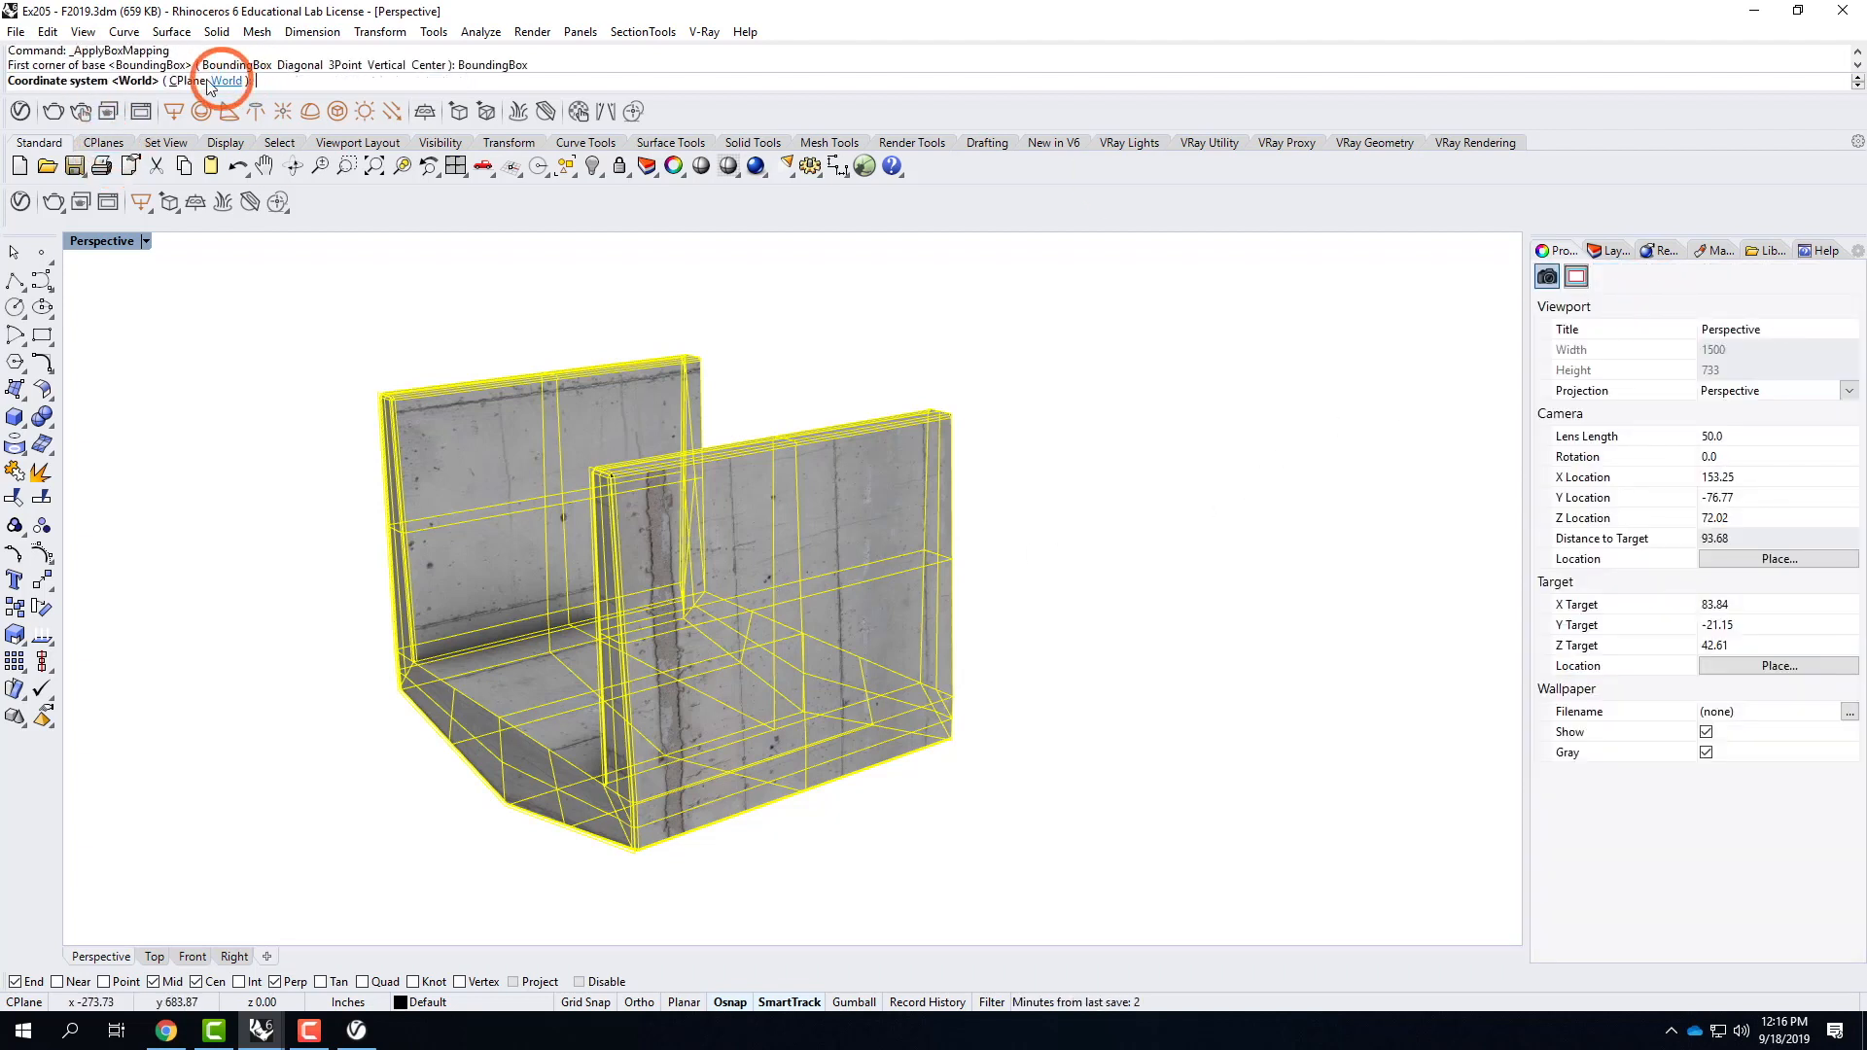
left_click(231, 81)
left_click(103, 81)
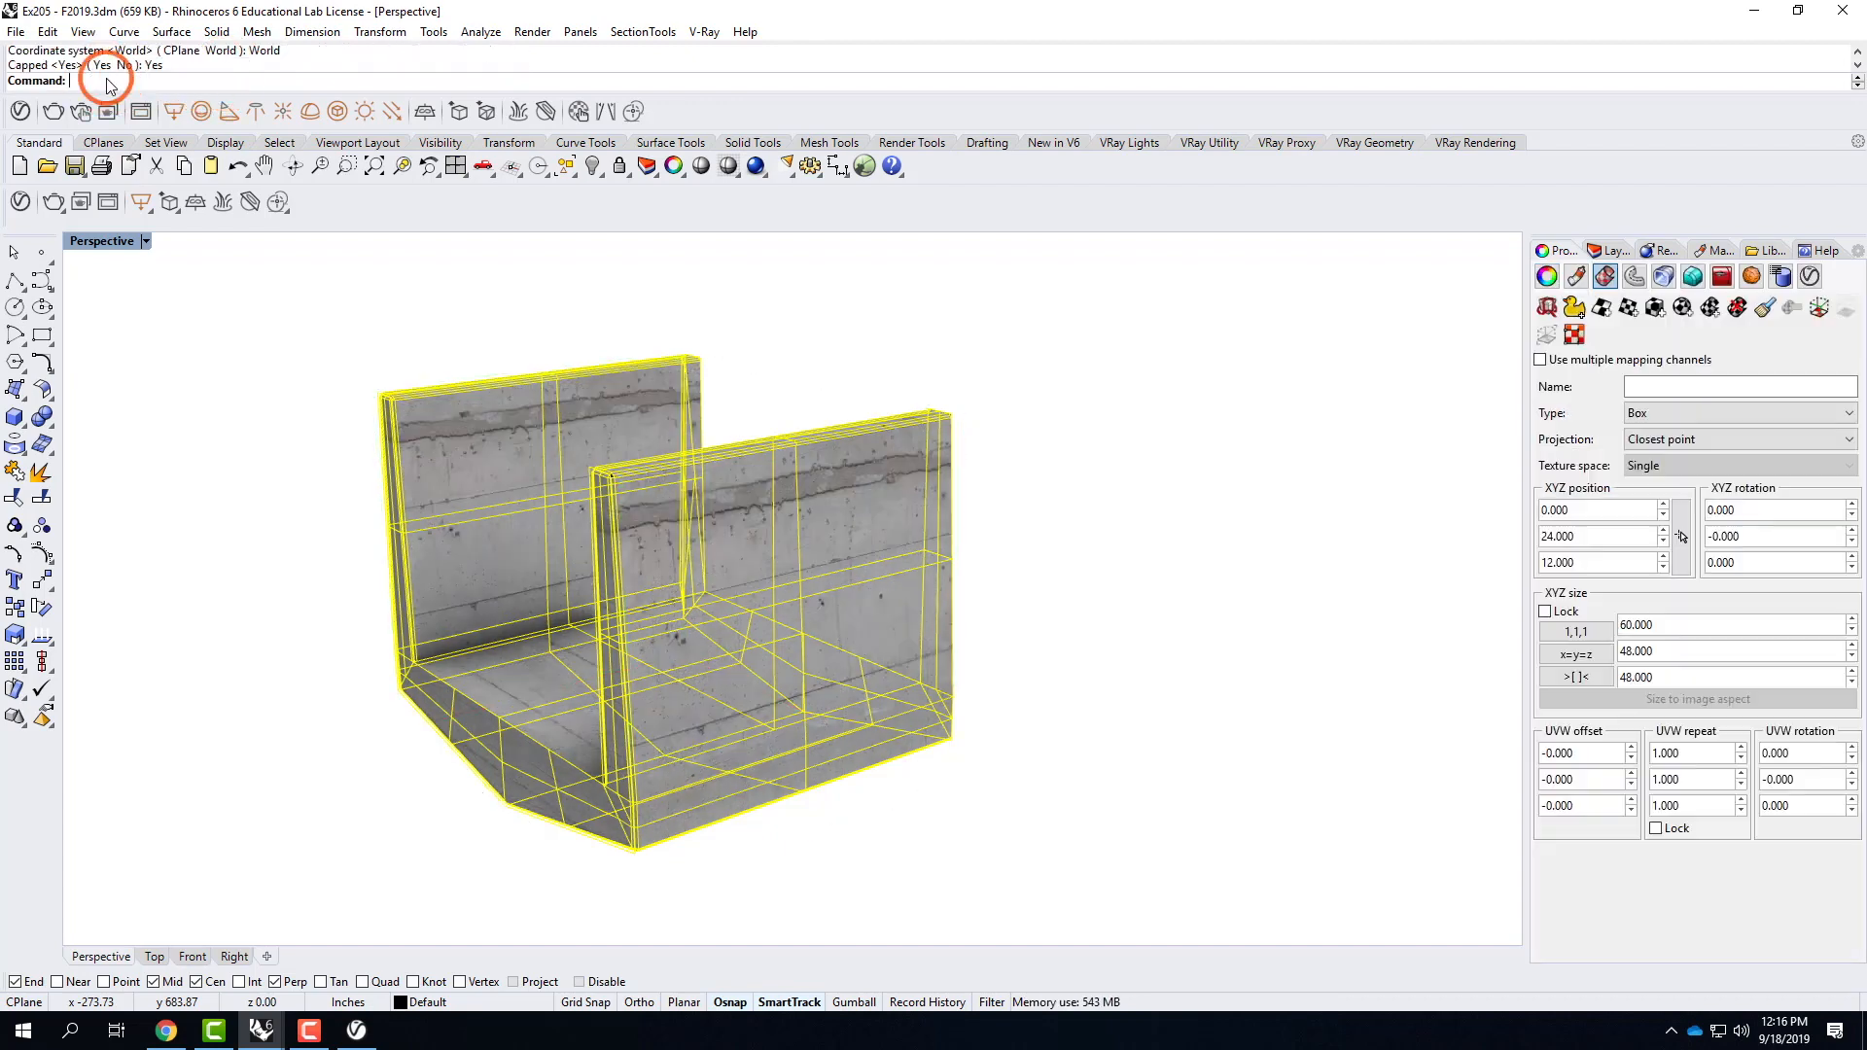
Examine how the box-mapped concrete texture runs across the component's outer walls, floor and narrow end faces.
right_click_drag(539, 476, 572, 465)
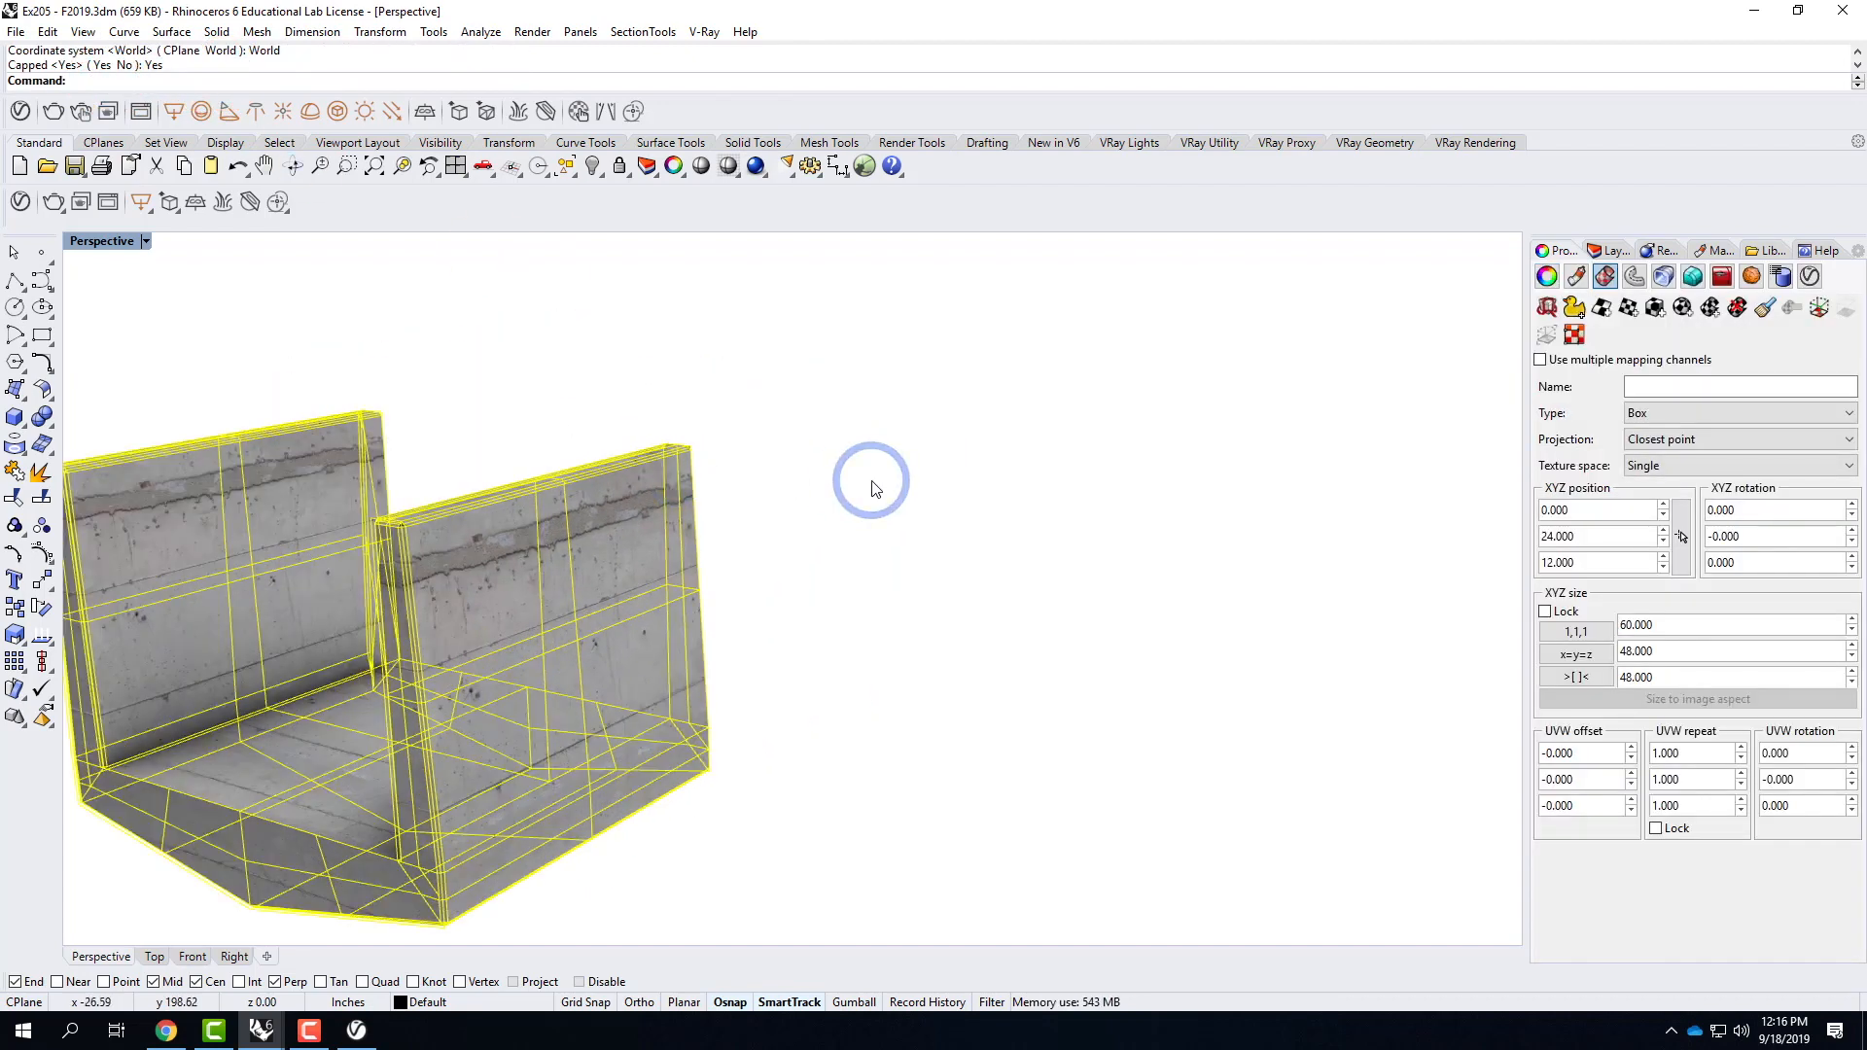
left_click(875, 477)
scroll(875, 477, "down", 4)
scroll(334, 563, "up", 2)
scroll(335, 563, "up", 3)
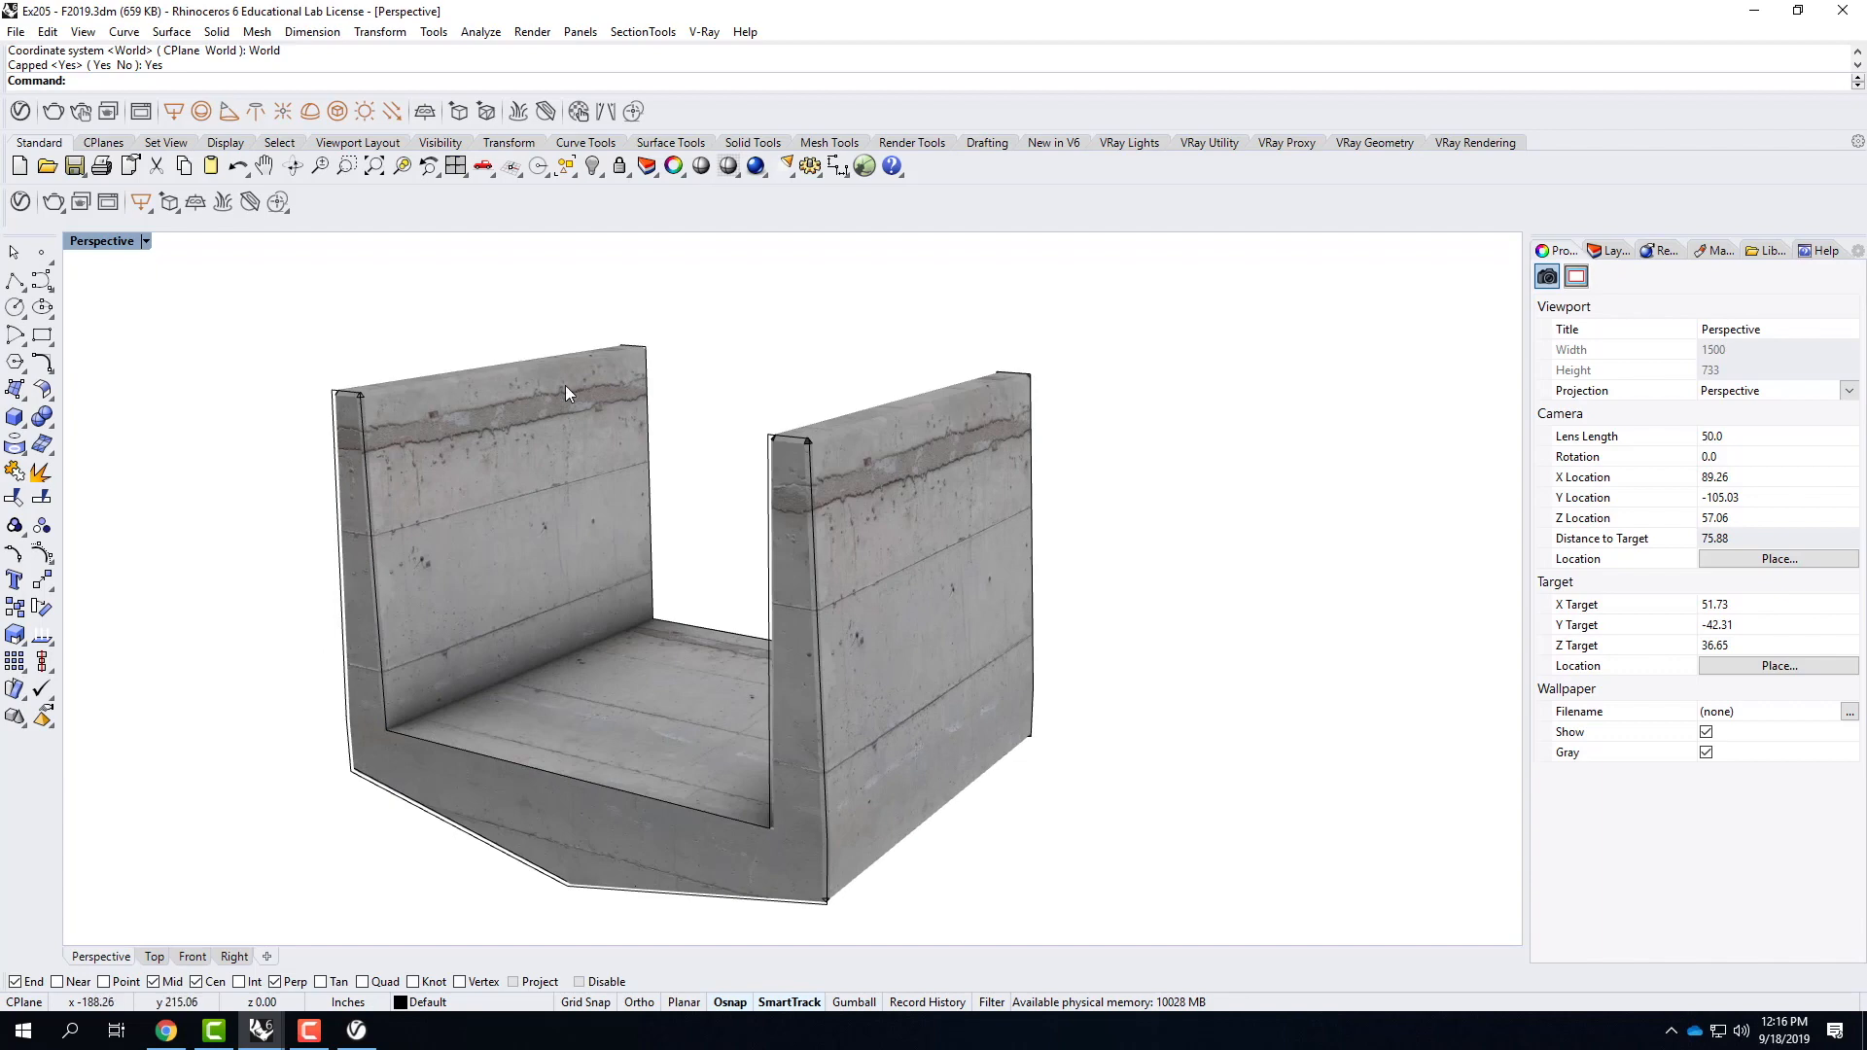
mouse_move(981, 618)
right_mouse_down()
mouse_move(791, 616)
mouse_move(1034, 627)
mouse_move(991, 636)
right_mouse_up()
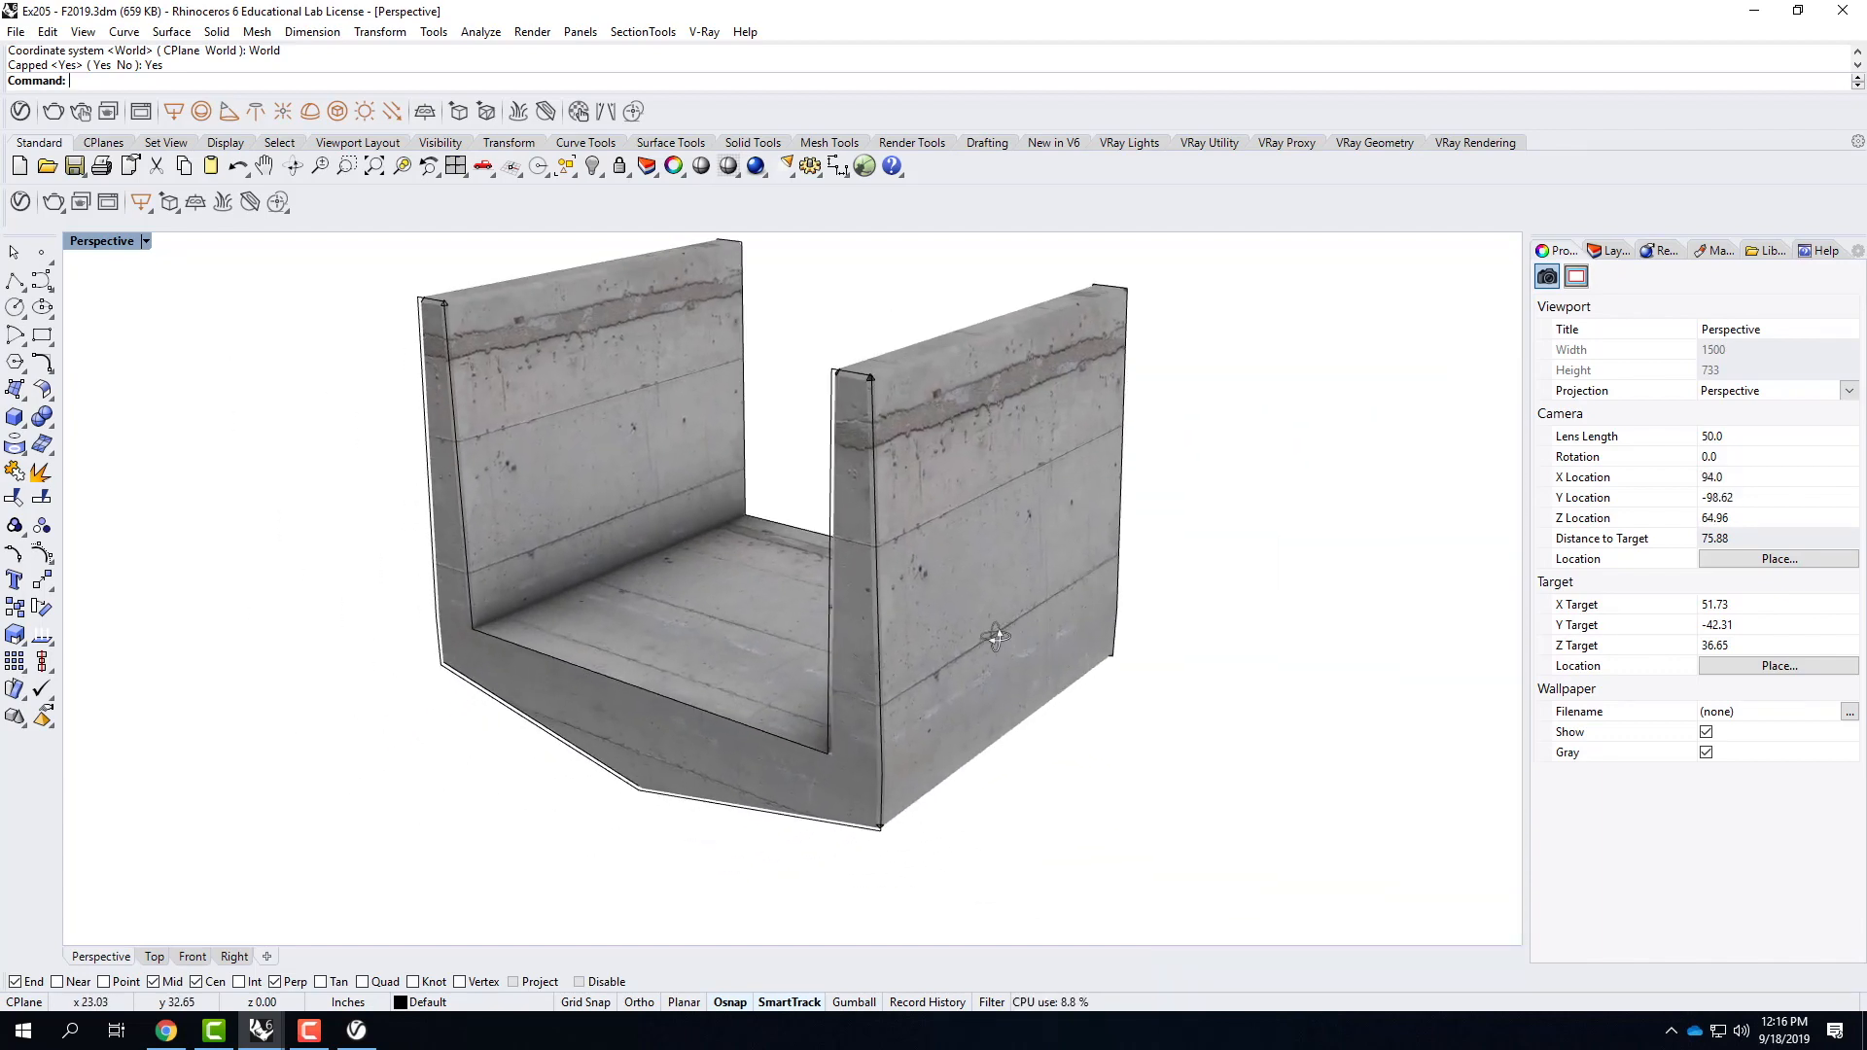
scroll(992, 635, "down", 6)
left_click_drag(522, 278, 1233, 815)
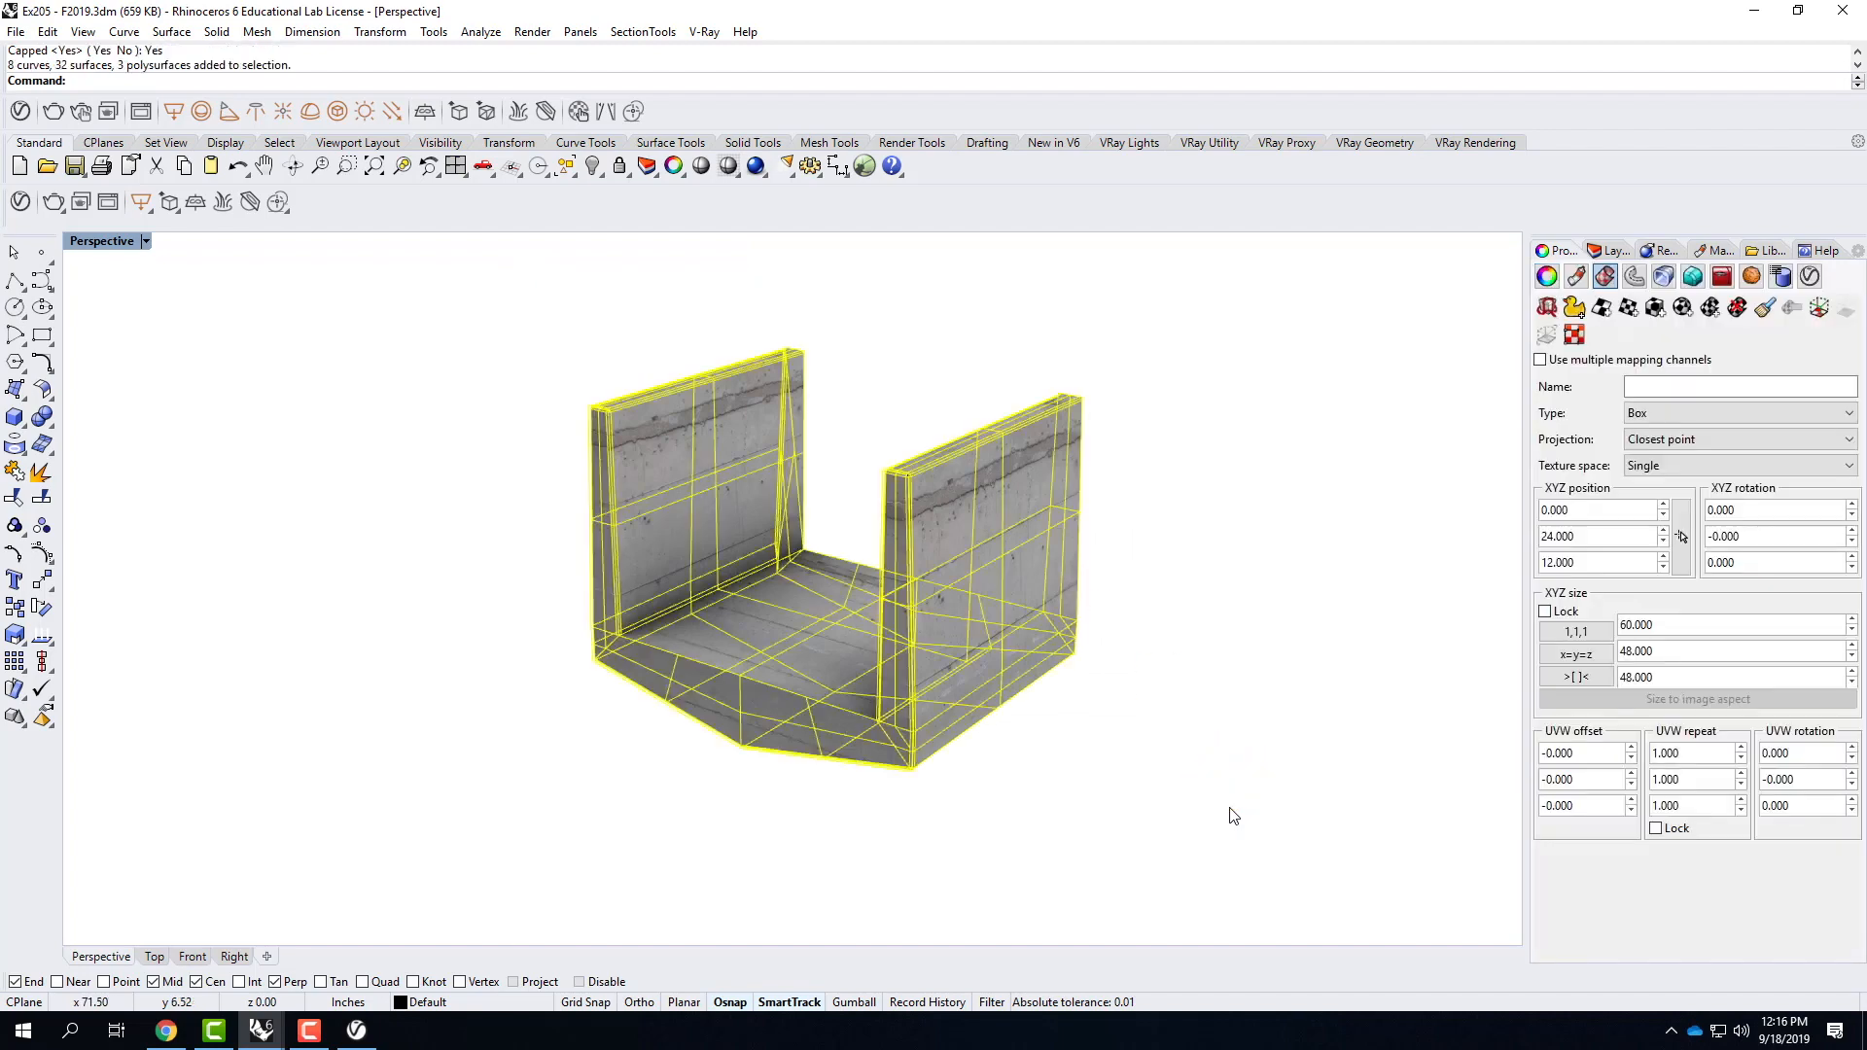
type("z")
key("Return")
type("s")
key("Return")
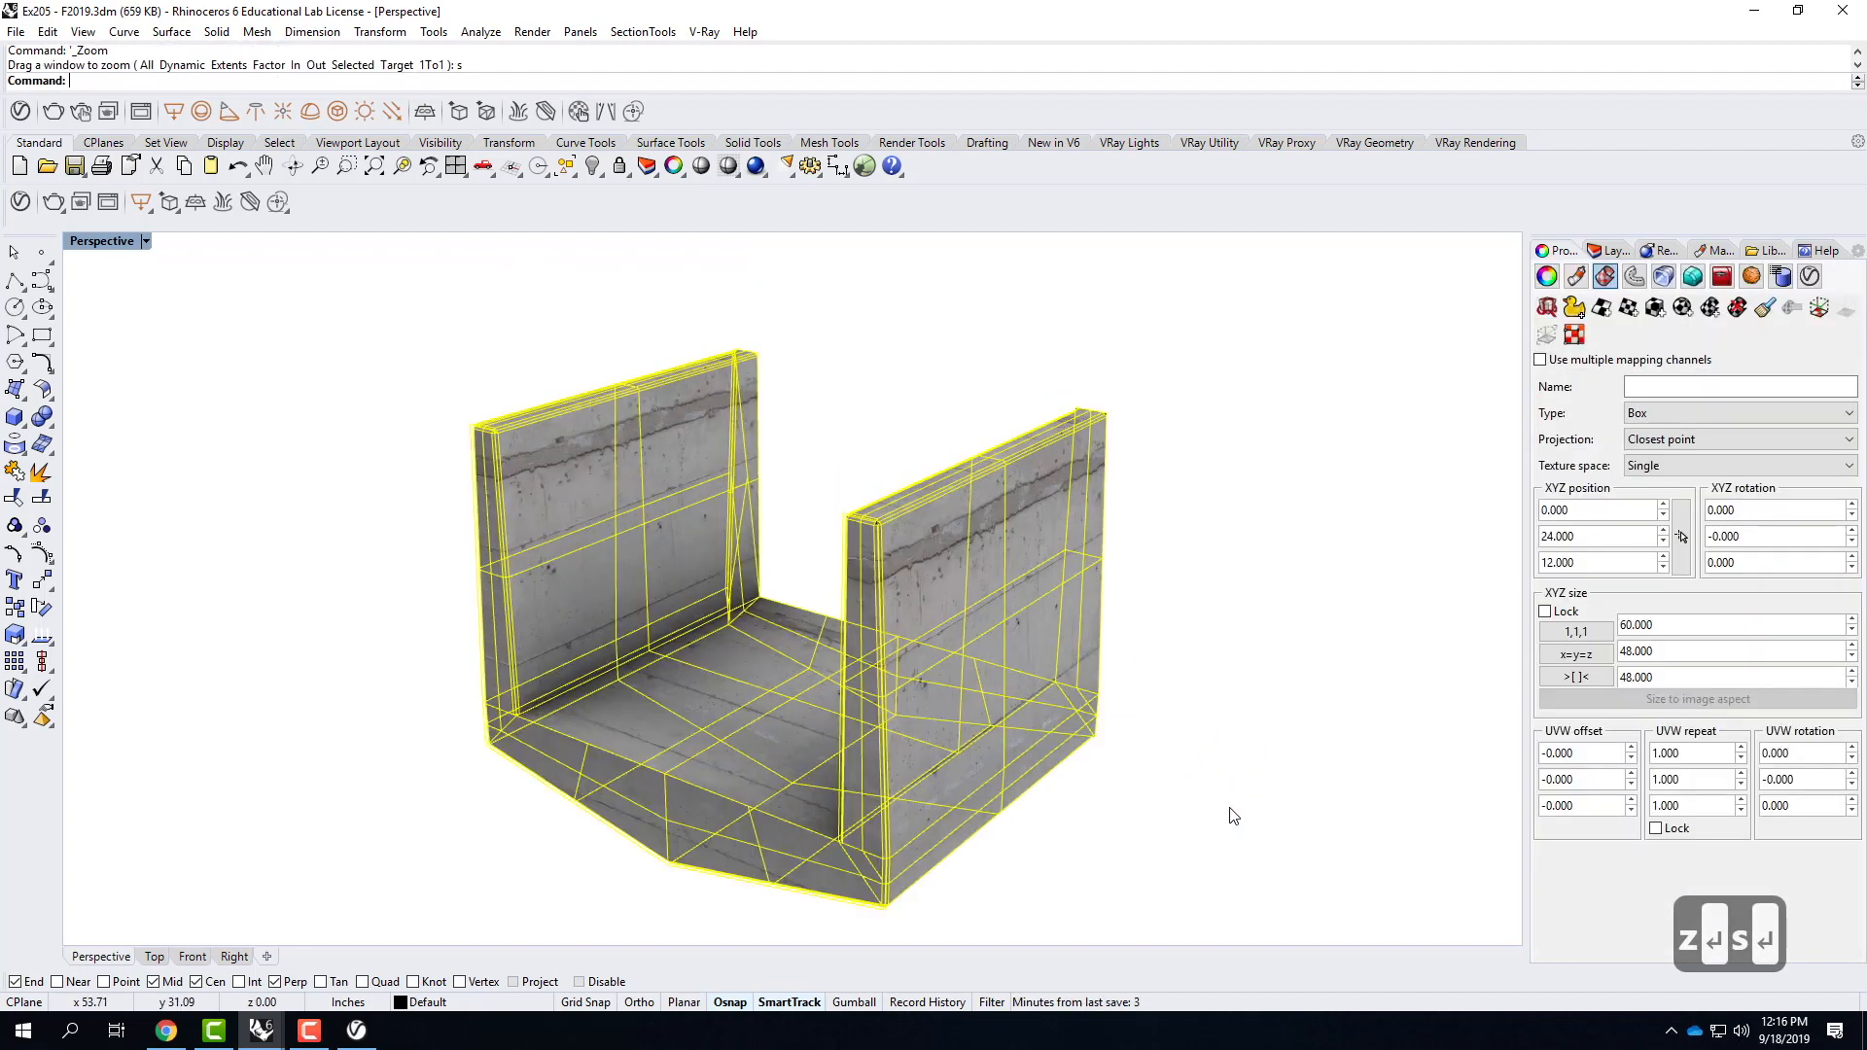
right_click_drag(1090, 558, 731, 562)
left_click(1242, 535)
right_click_drag(1166, 600, 854, 476)
left_click(1076, 551)
Lock the UVW repeat values for the whole component and set the repeat to 2.0.
left_click_drag(348, 300, 1287, 916)
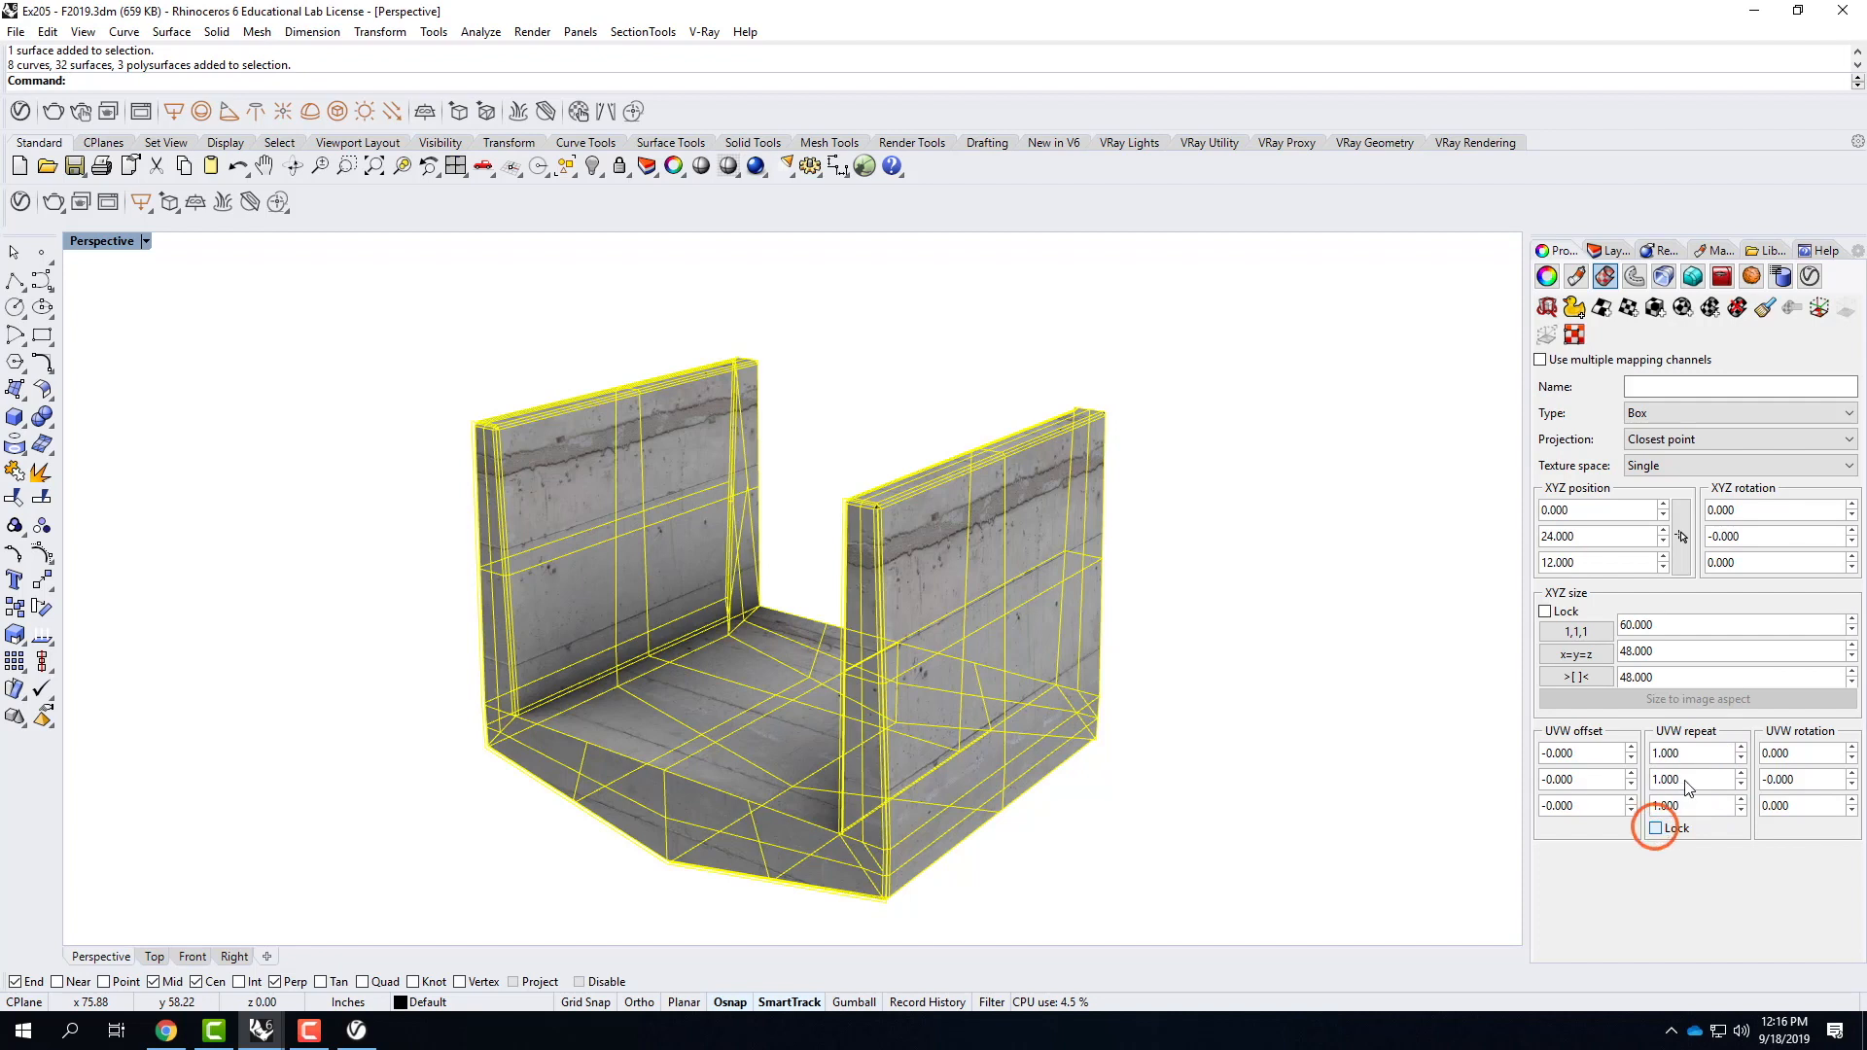
double_click(1705, 751)
type("2.")
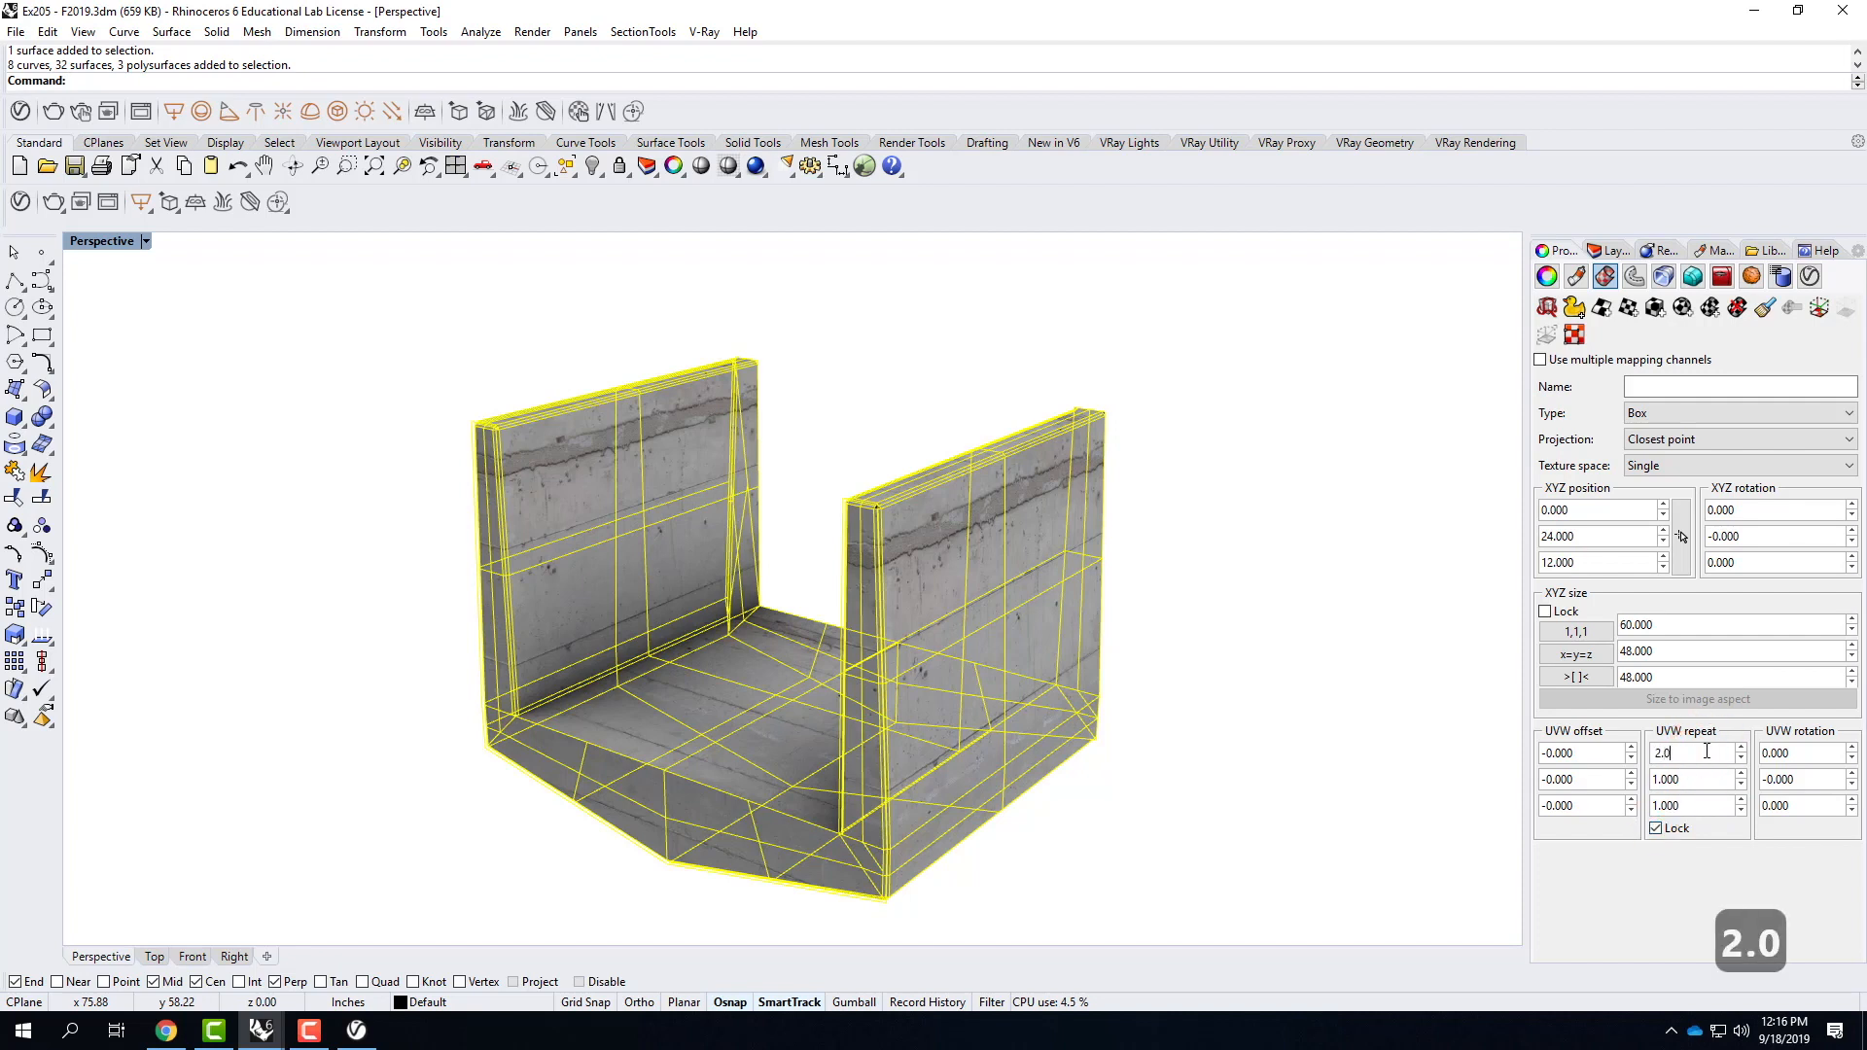
key("Return")
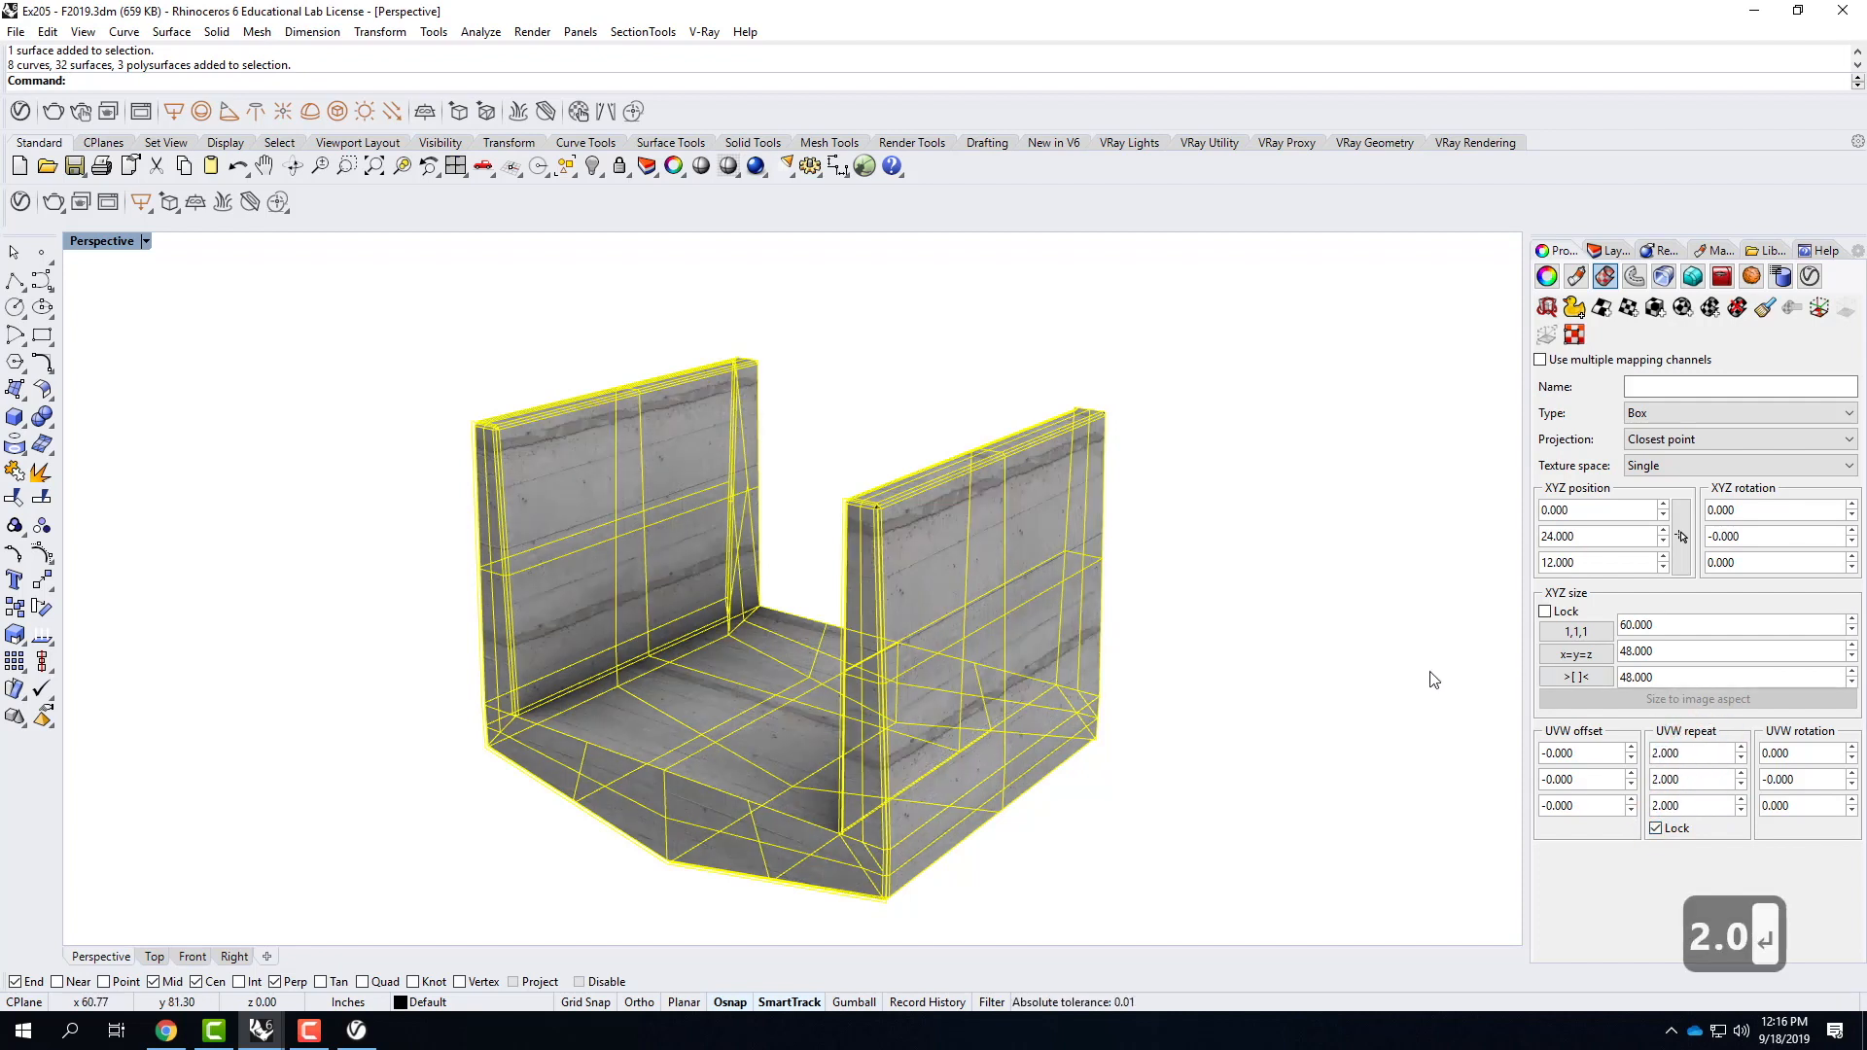
right_click_drag(801, 726, 775, 608)
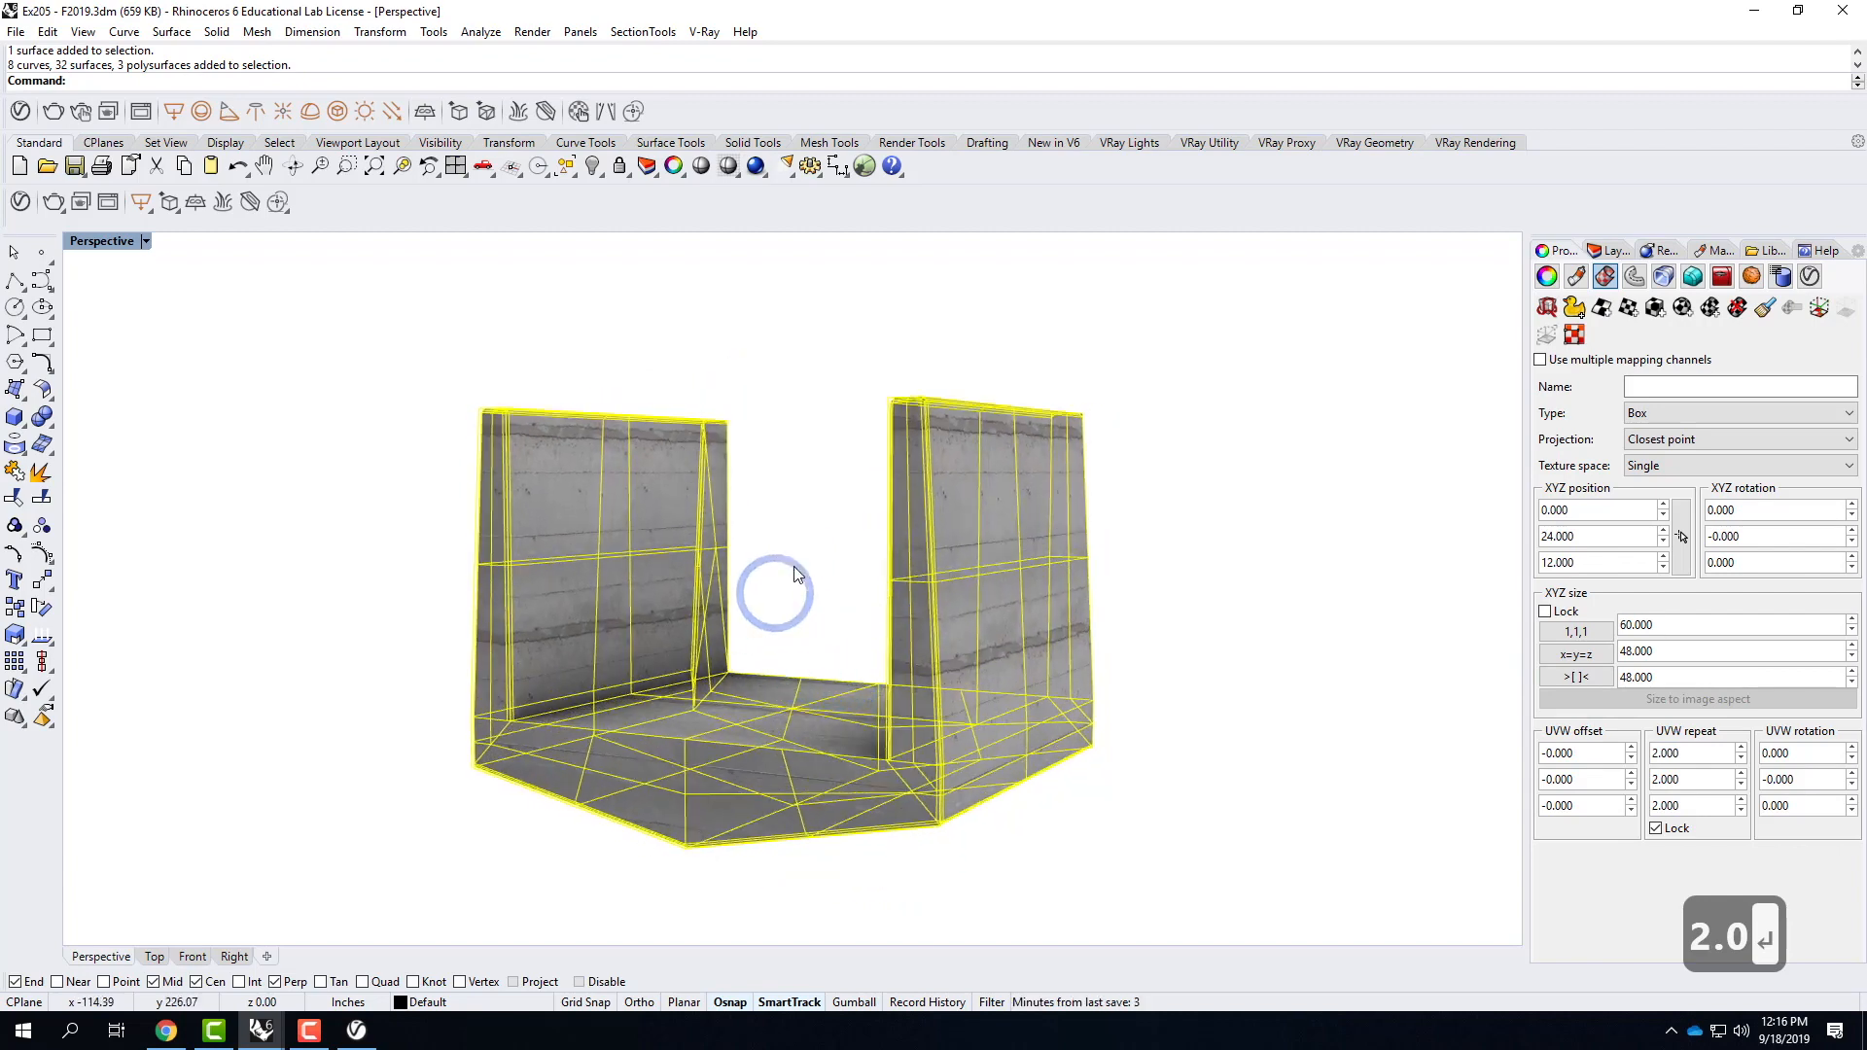
left_click(756, 552)
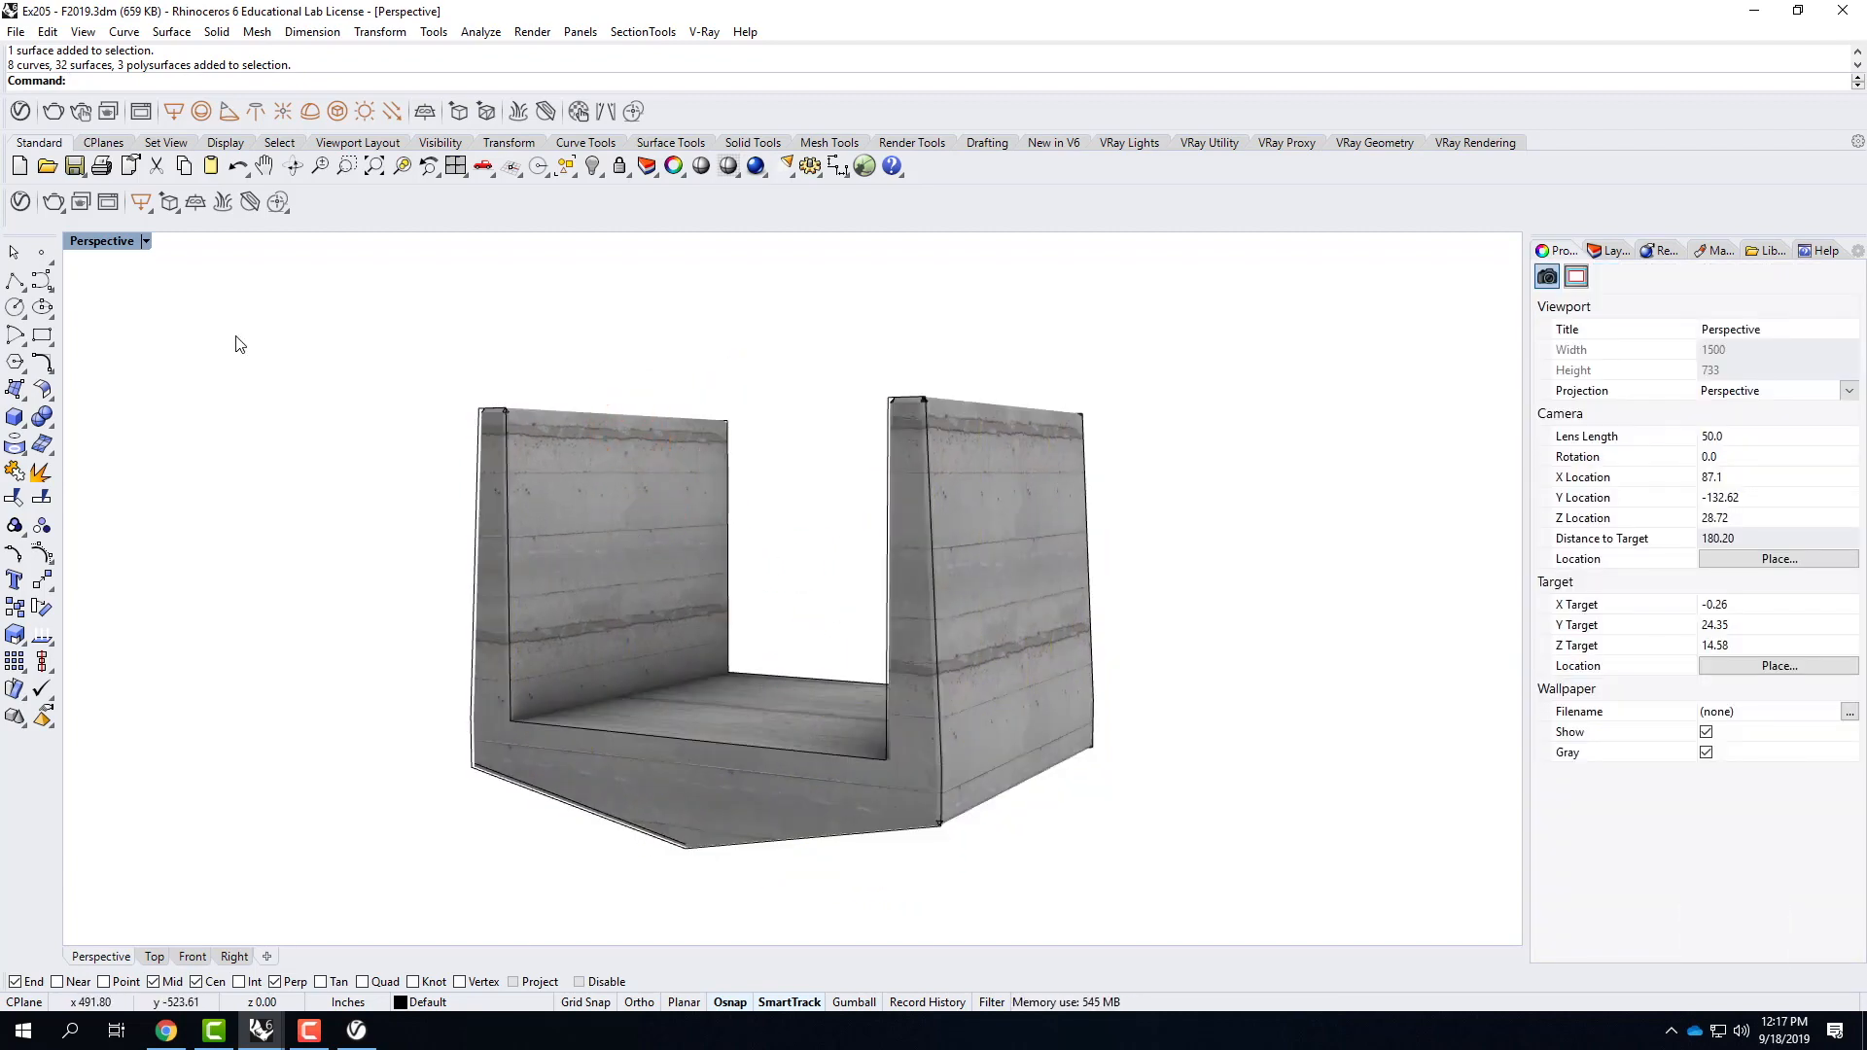
Add Concrete Simple G01 4m from the V-Ray Concrete library to the scene and apply it to the whole component.
left_click(19, 205)
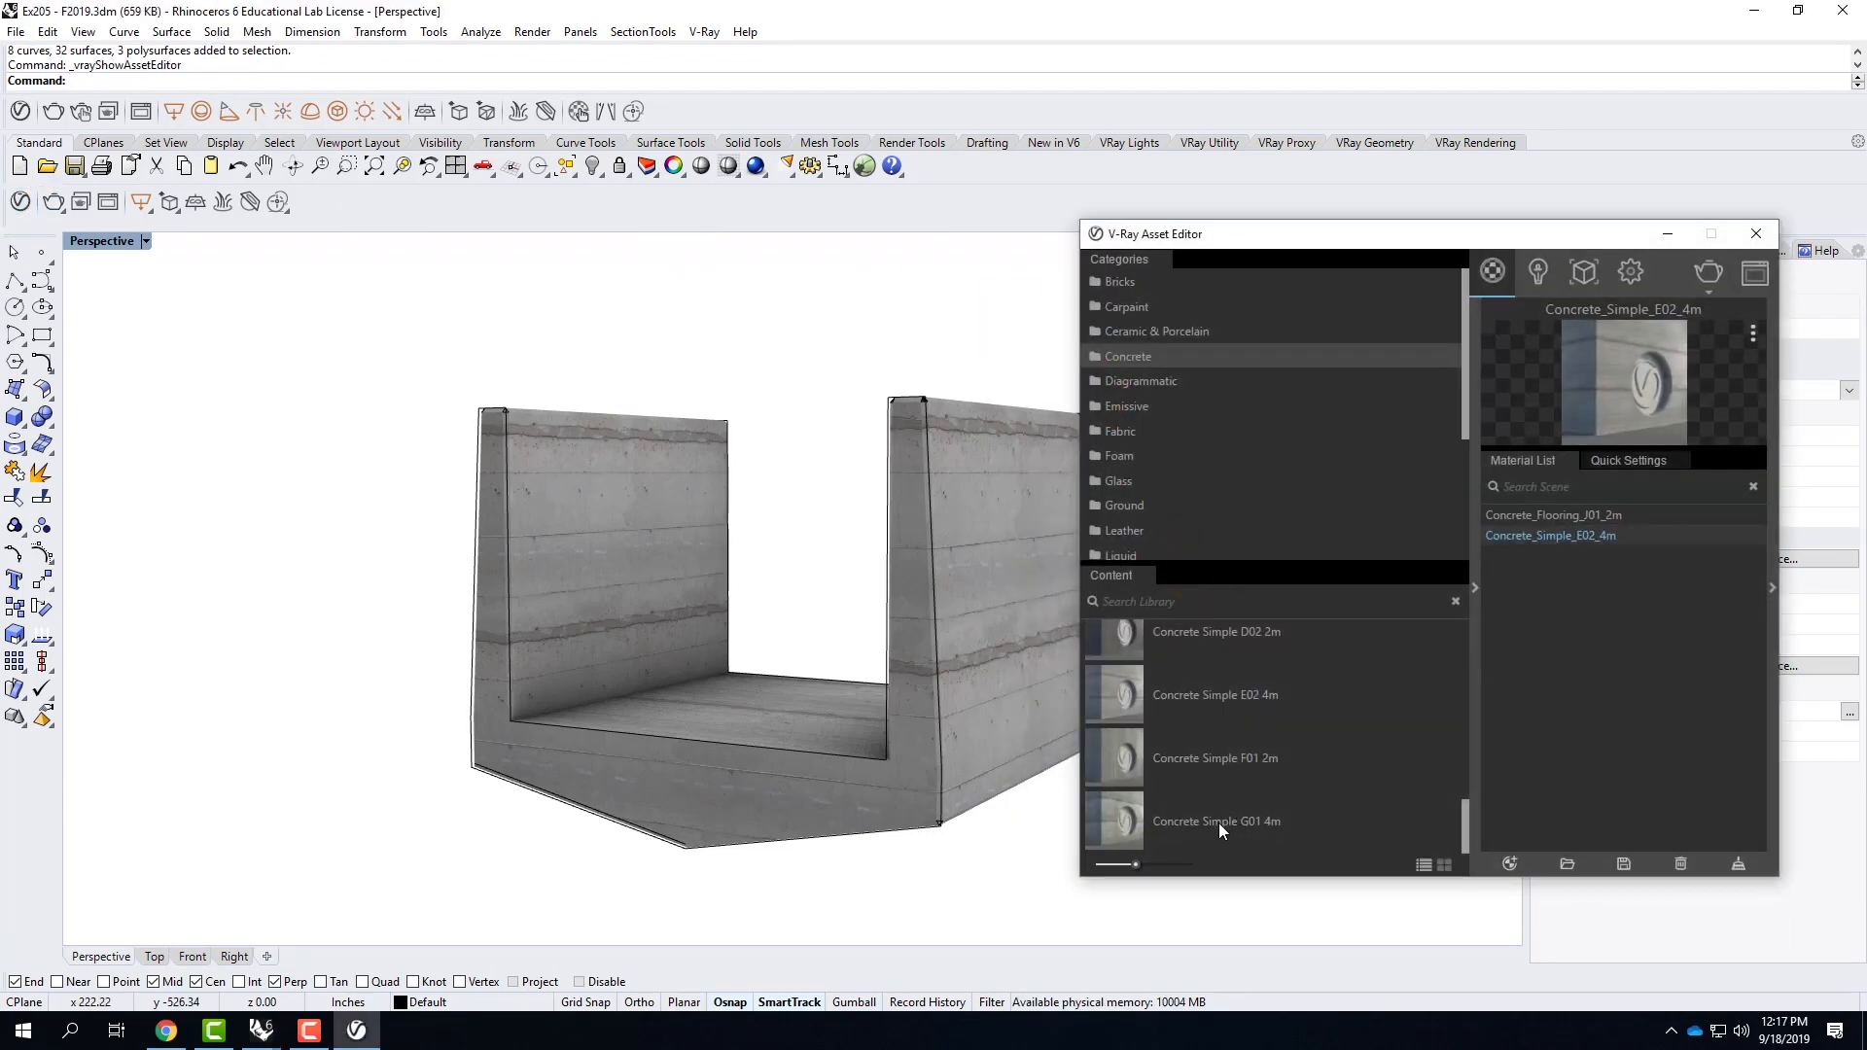
left_click_drag(1104, 814, 1561, 621)
left_click_drag(327, 332, 1393, 890)
right_click(1552, 556)
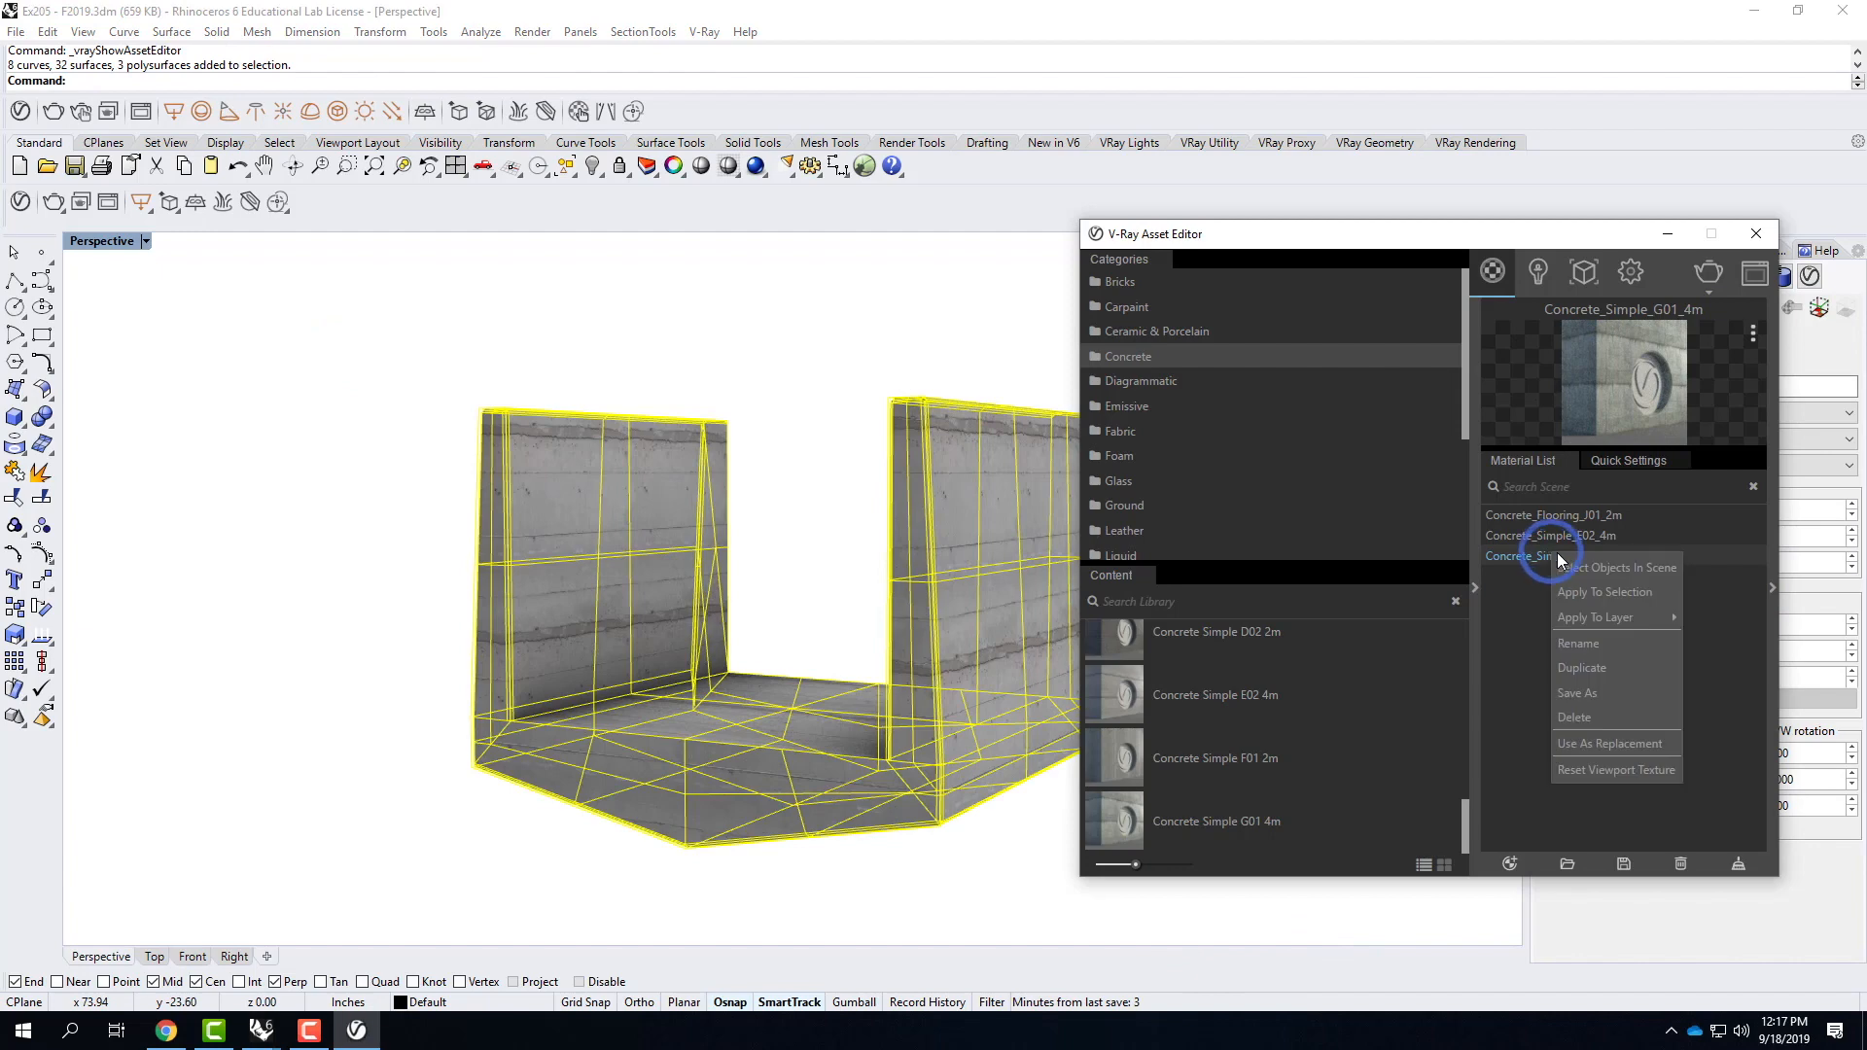
left_click(1626, 595)
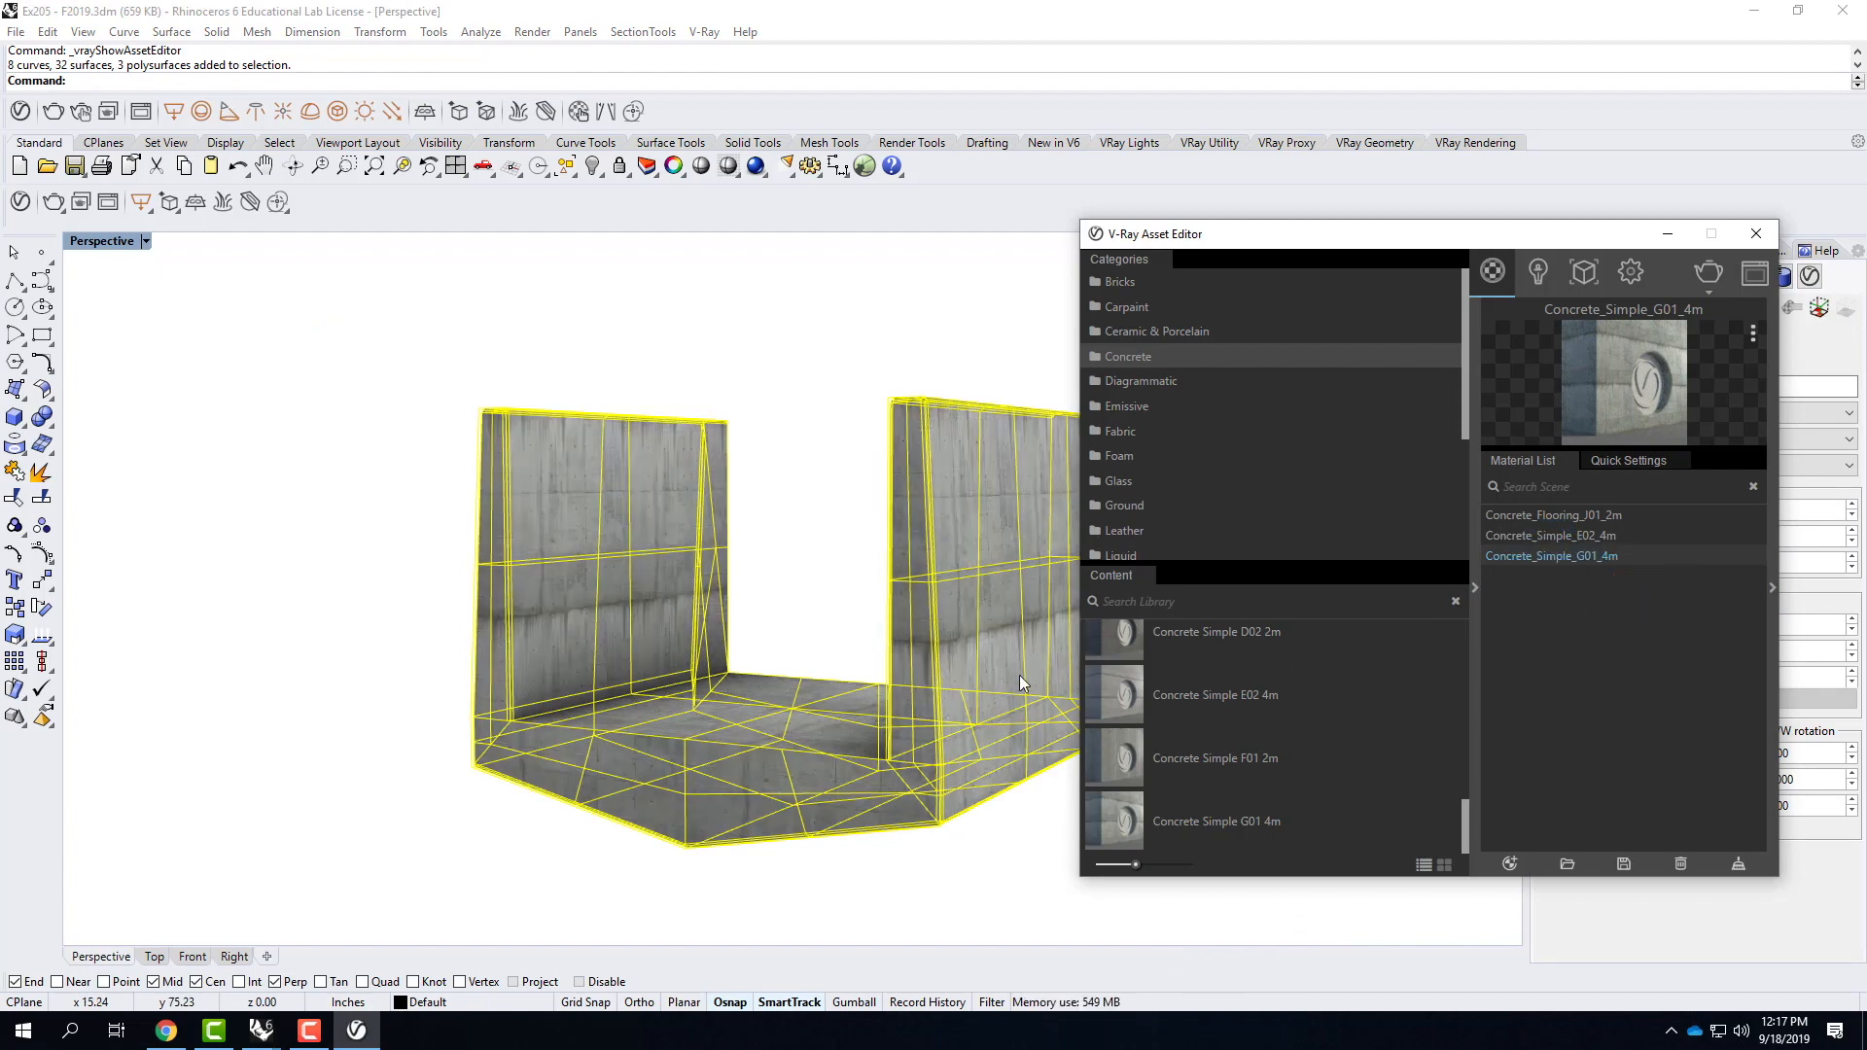
left_click(1669, 233)
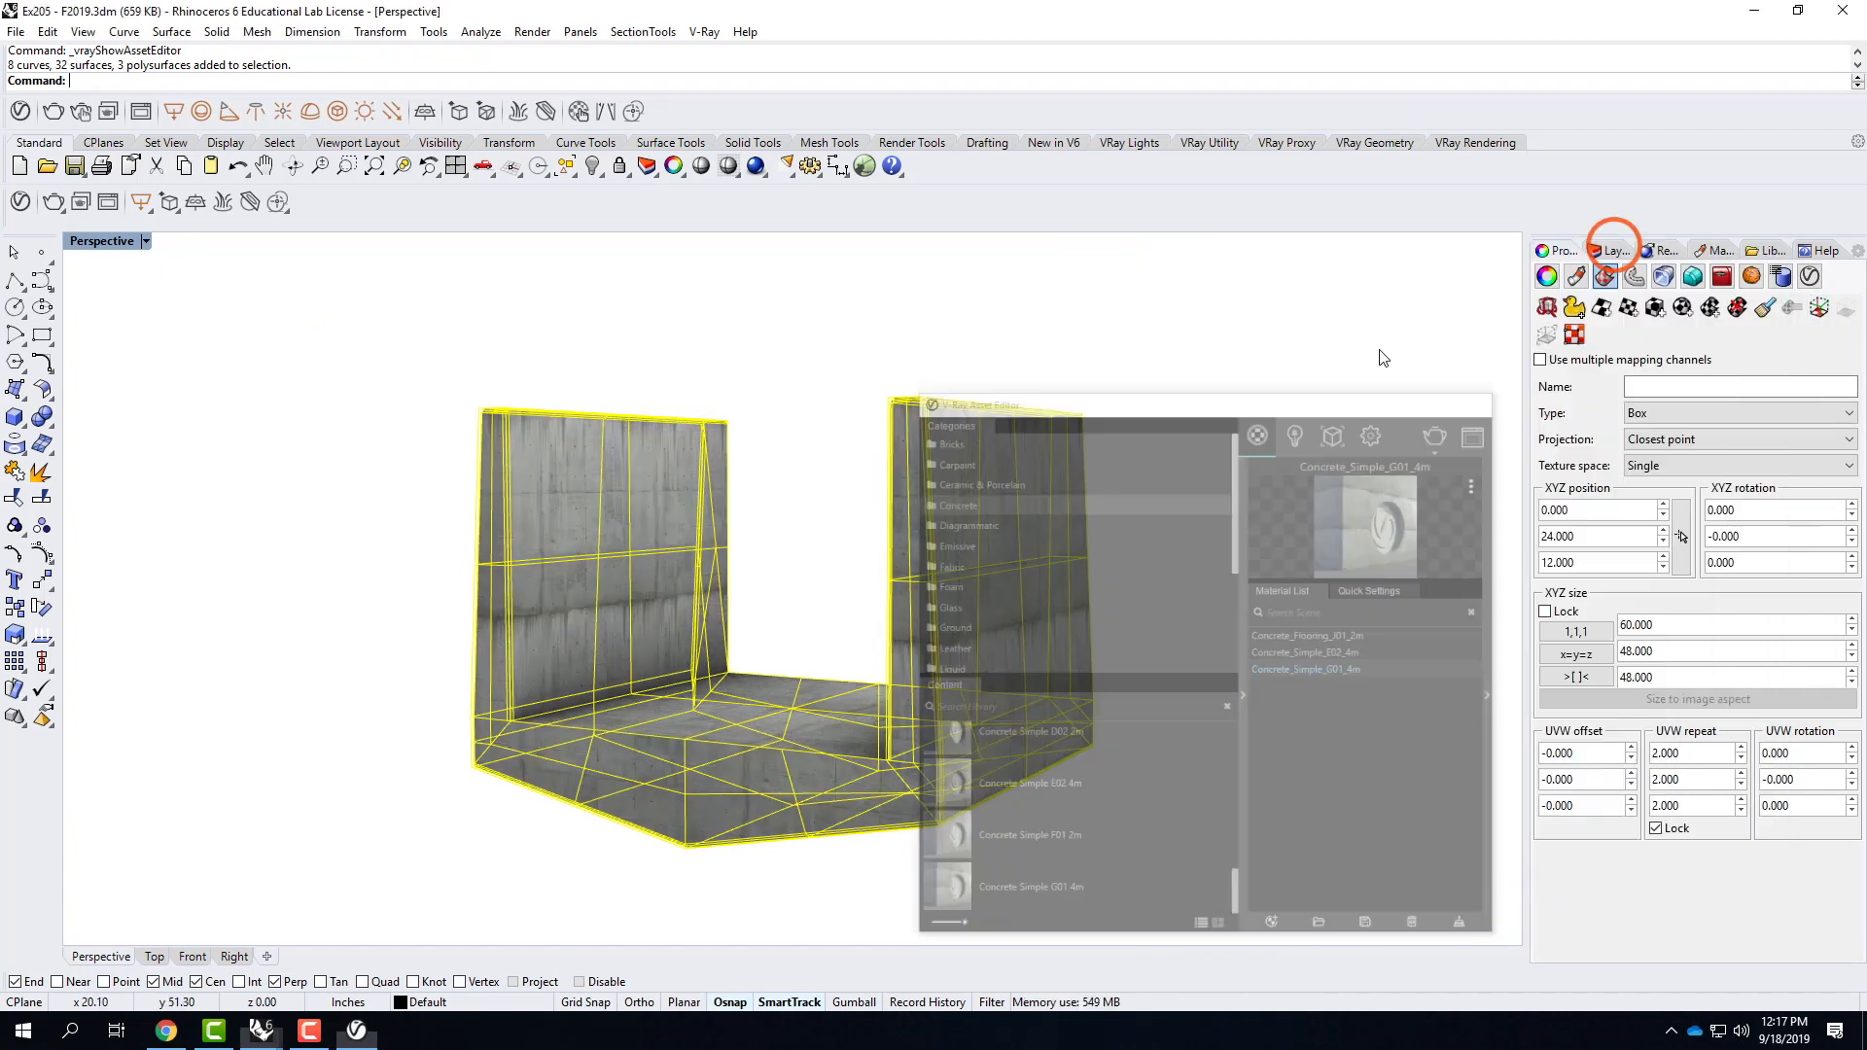
left_click(1138, 498)
scroll(1269, 467, "up", 5)
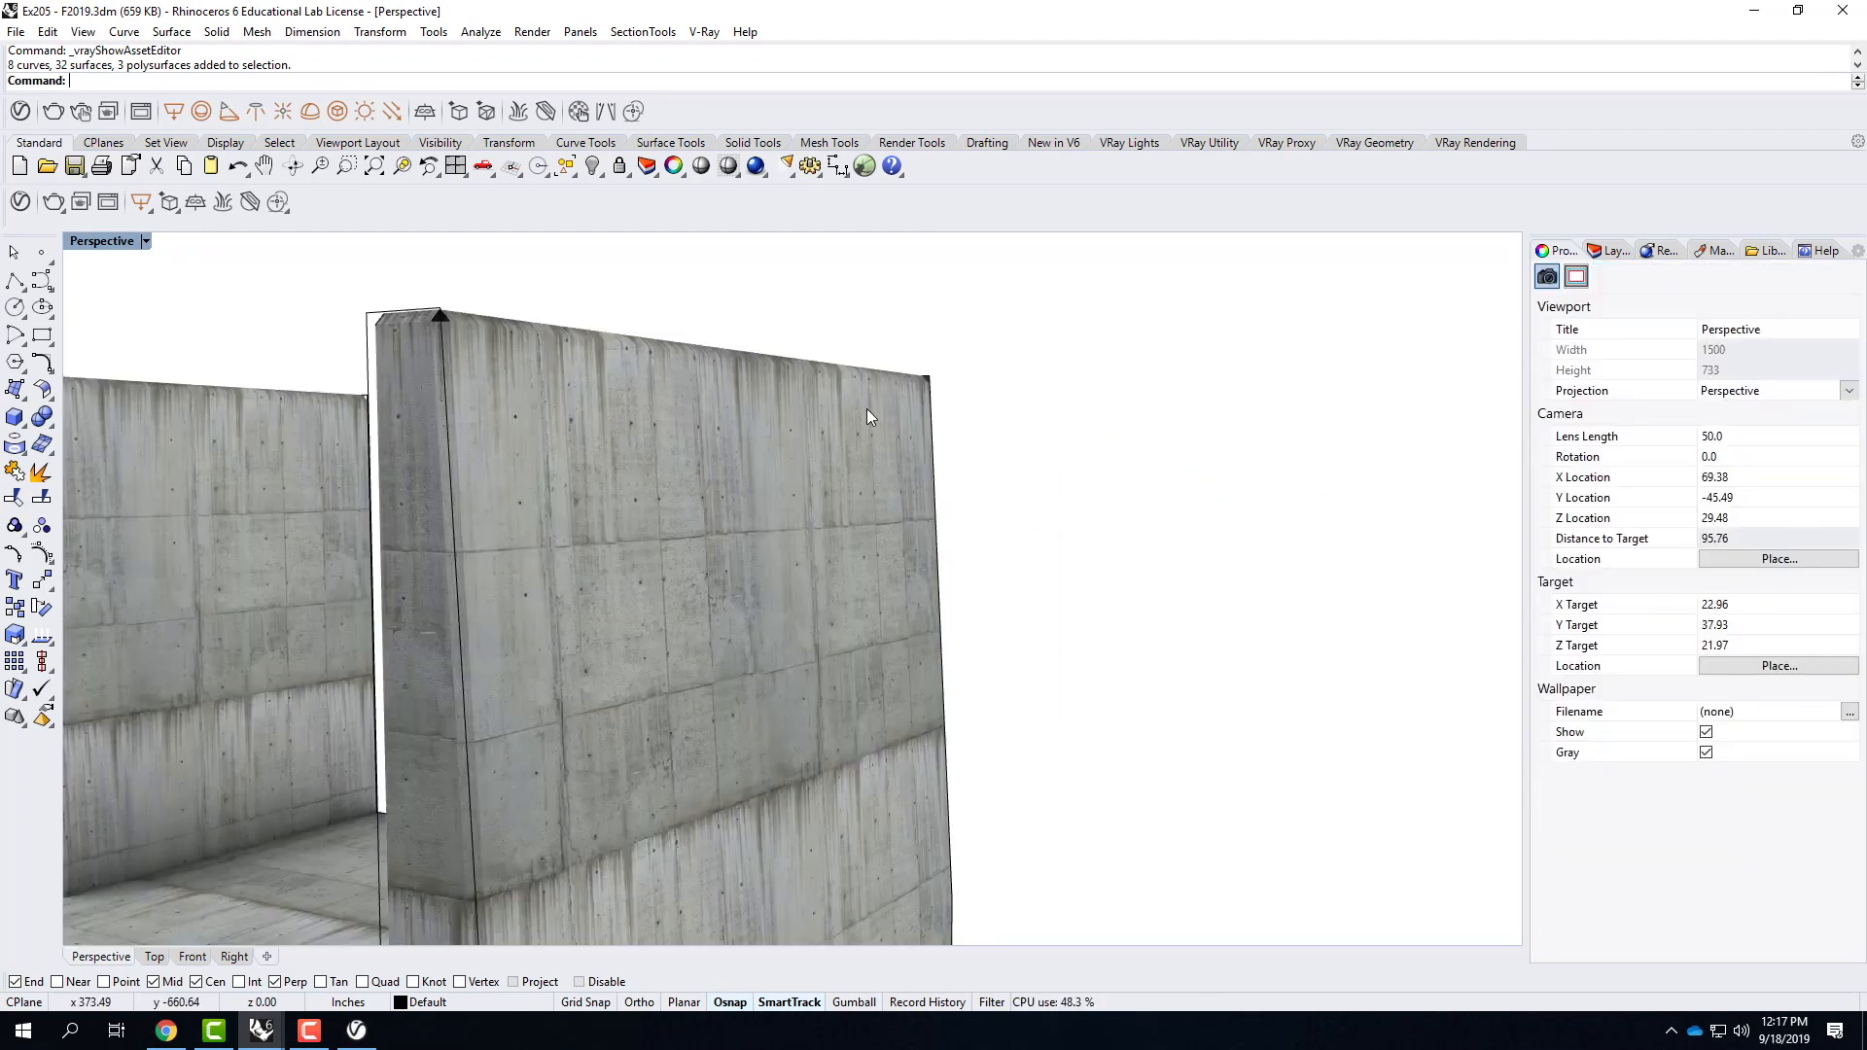
Set the whole component's locked UVW repeat to 0.5 to enlarge the concrete texture.
scroll(804, 472, "down", 3)
scroll(632, 481, "down", 2)
left_click_drag(179, 325, 923, 863)
left_click(1712, 753)
type("0.5")
key("Tab")
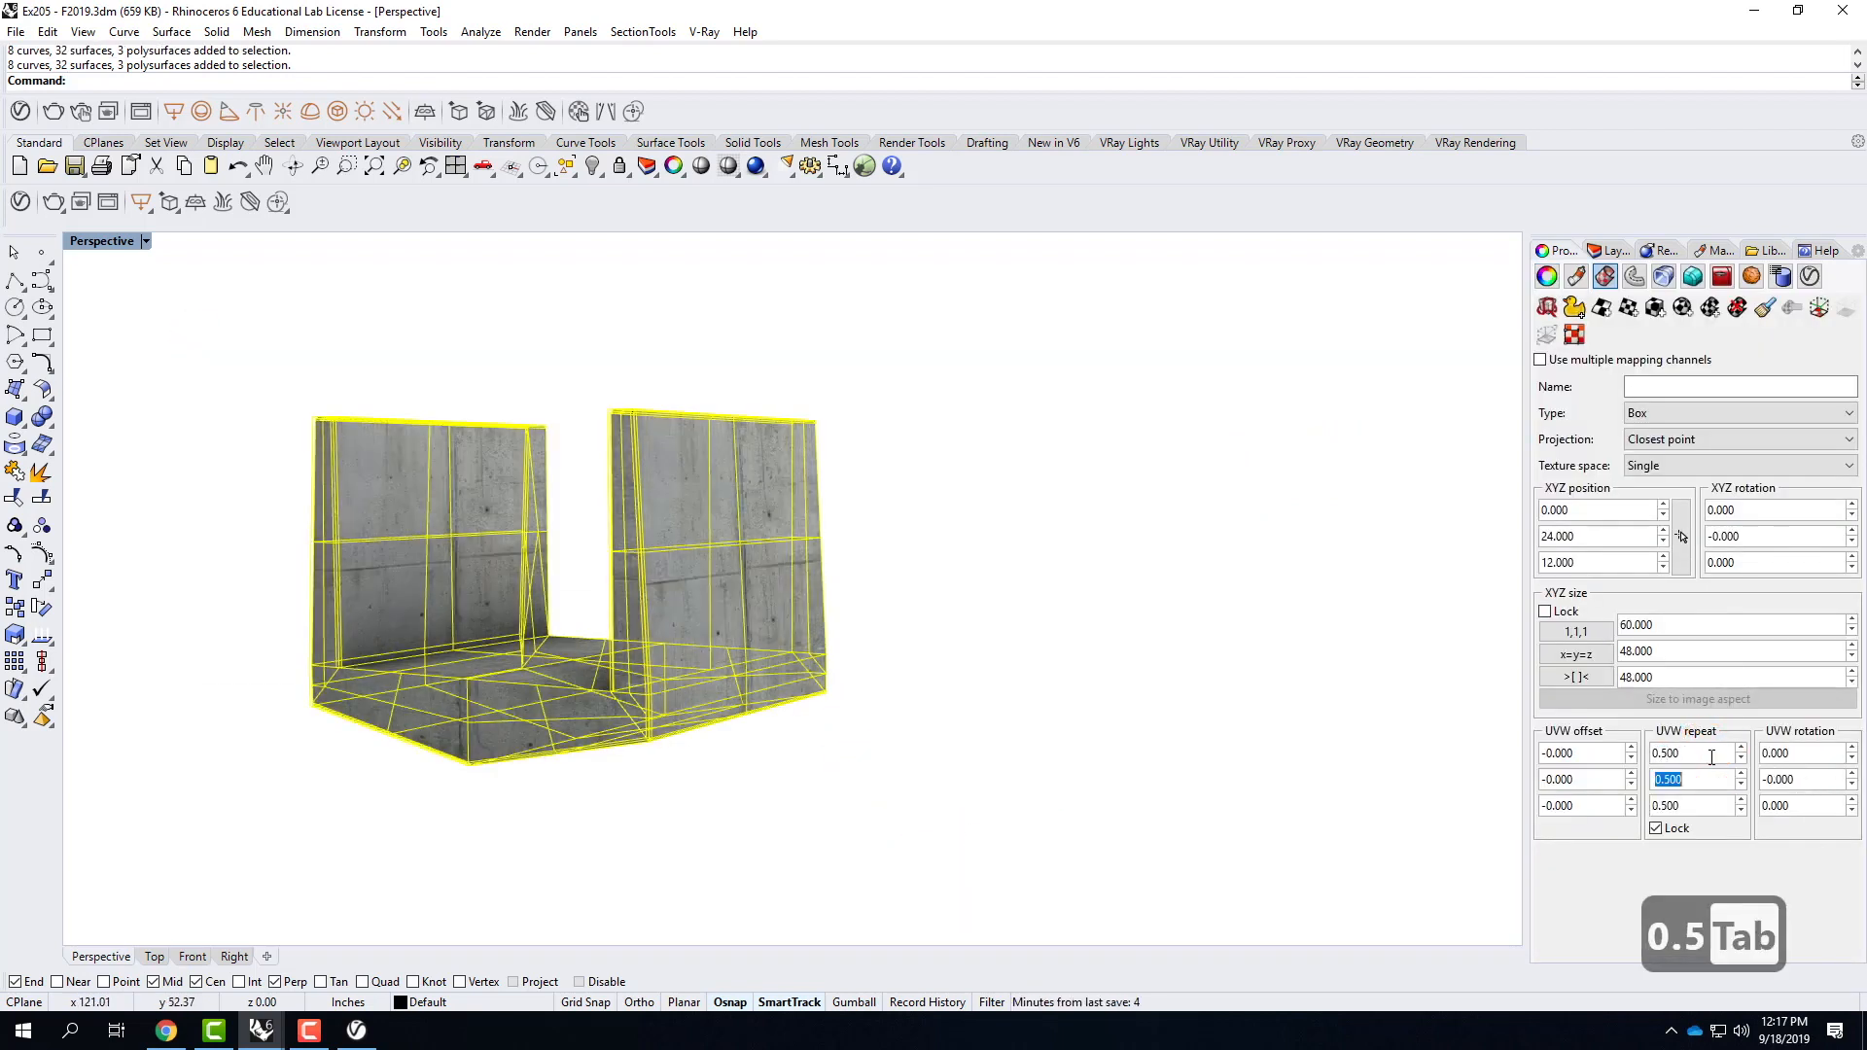
right_click_drag(904, 495, 948, 572)
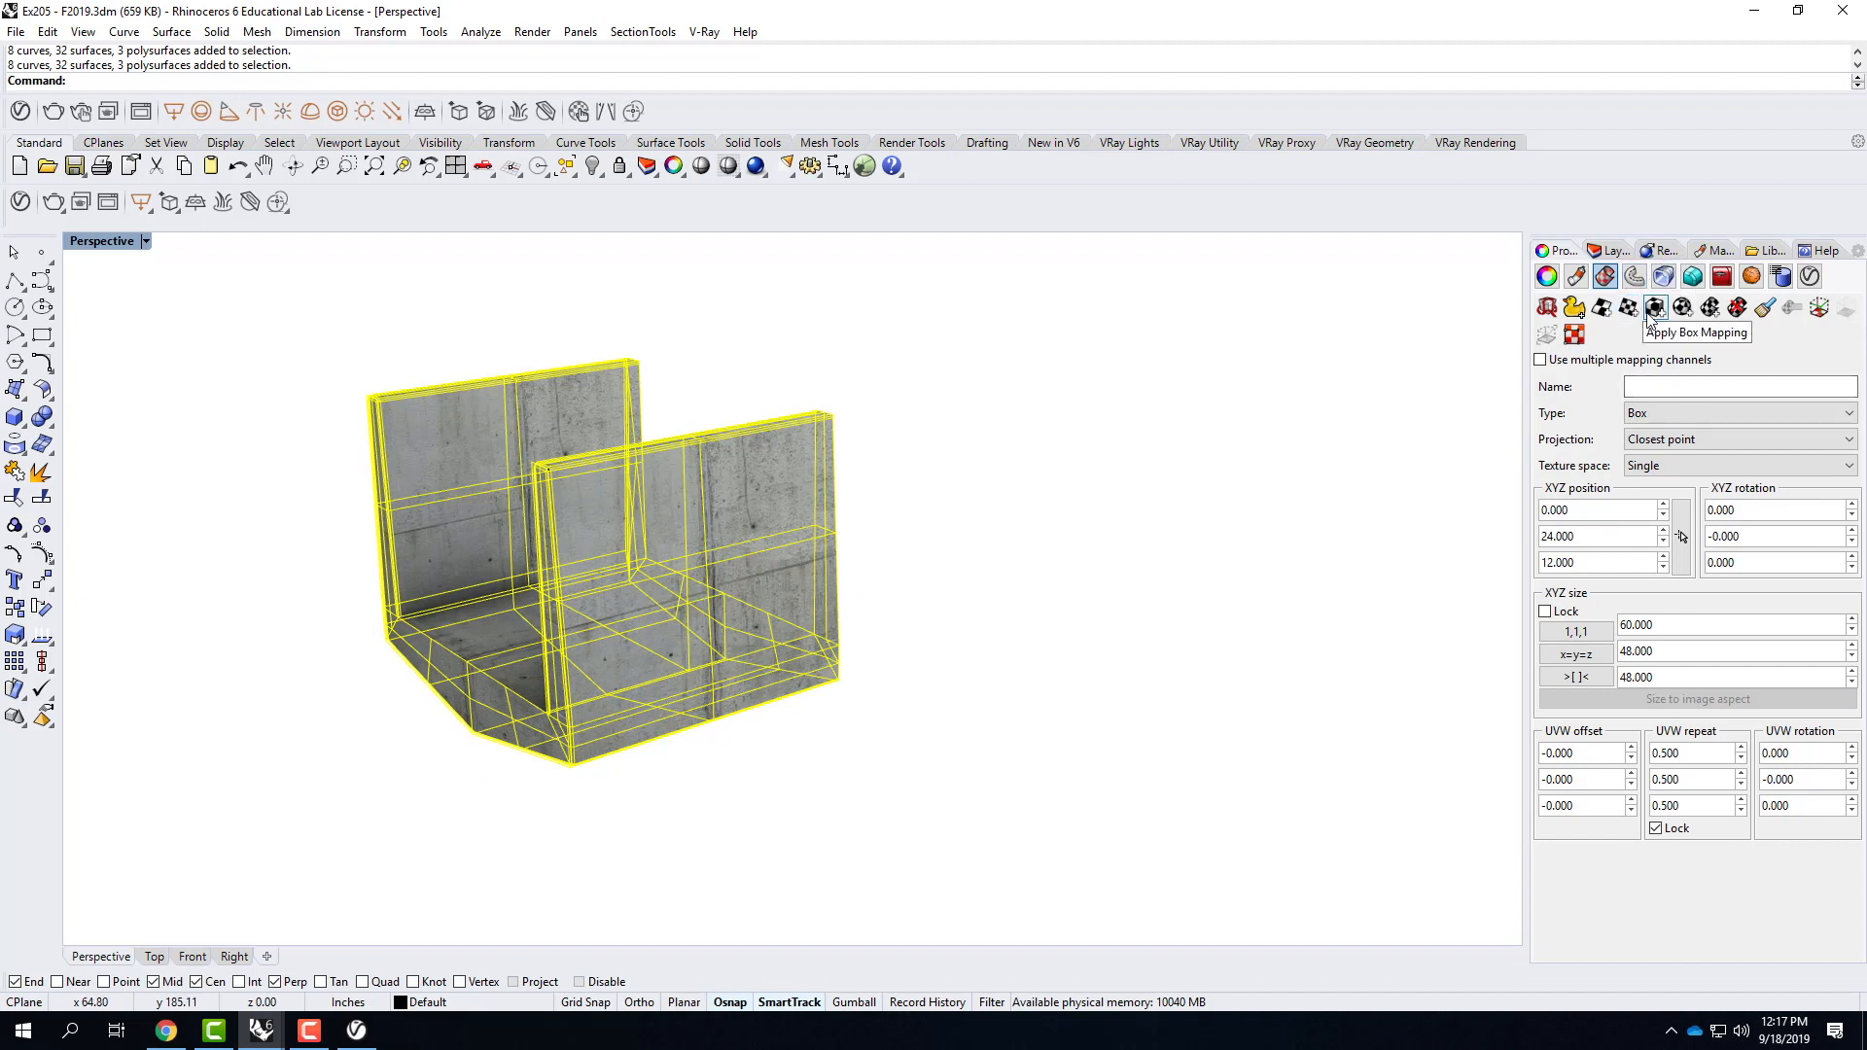
Show the component's box mapping widget on channel 1 and move it to about X -0.54, Y 7.13 to shift the texture.
left_click(1814, 309)
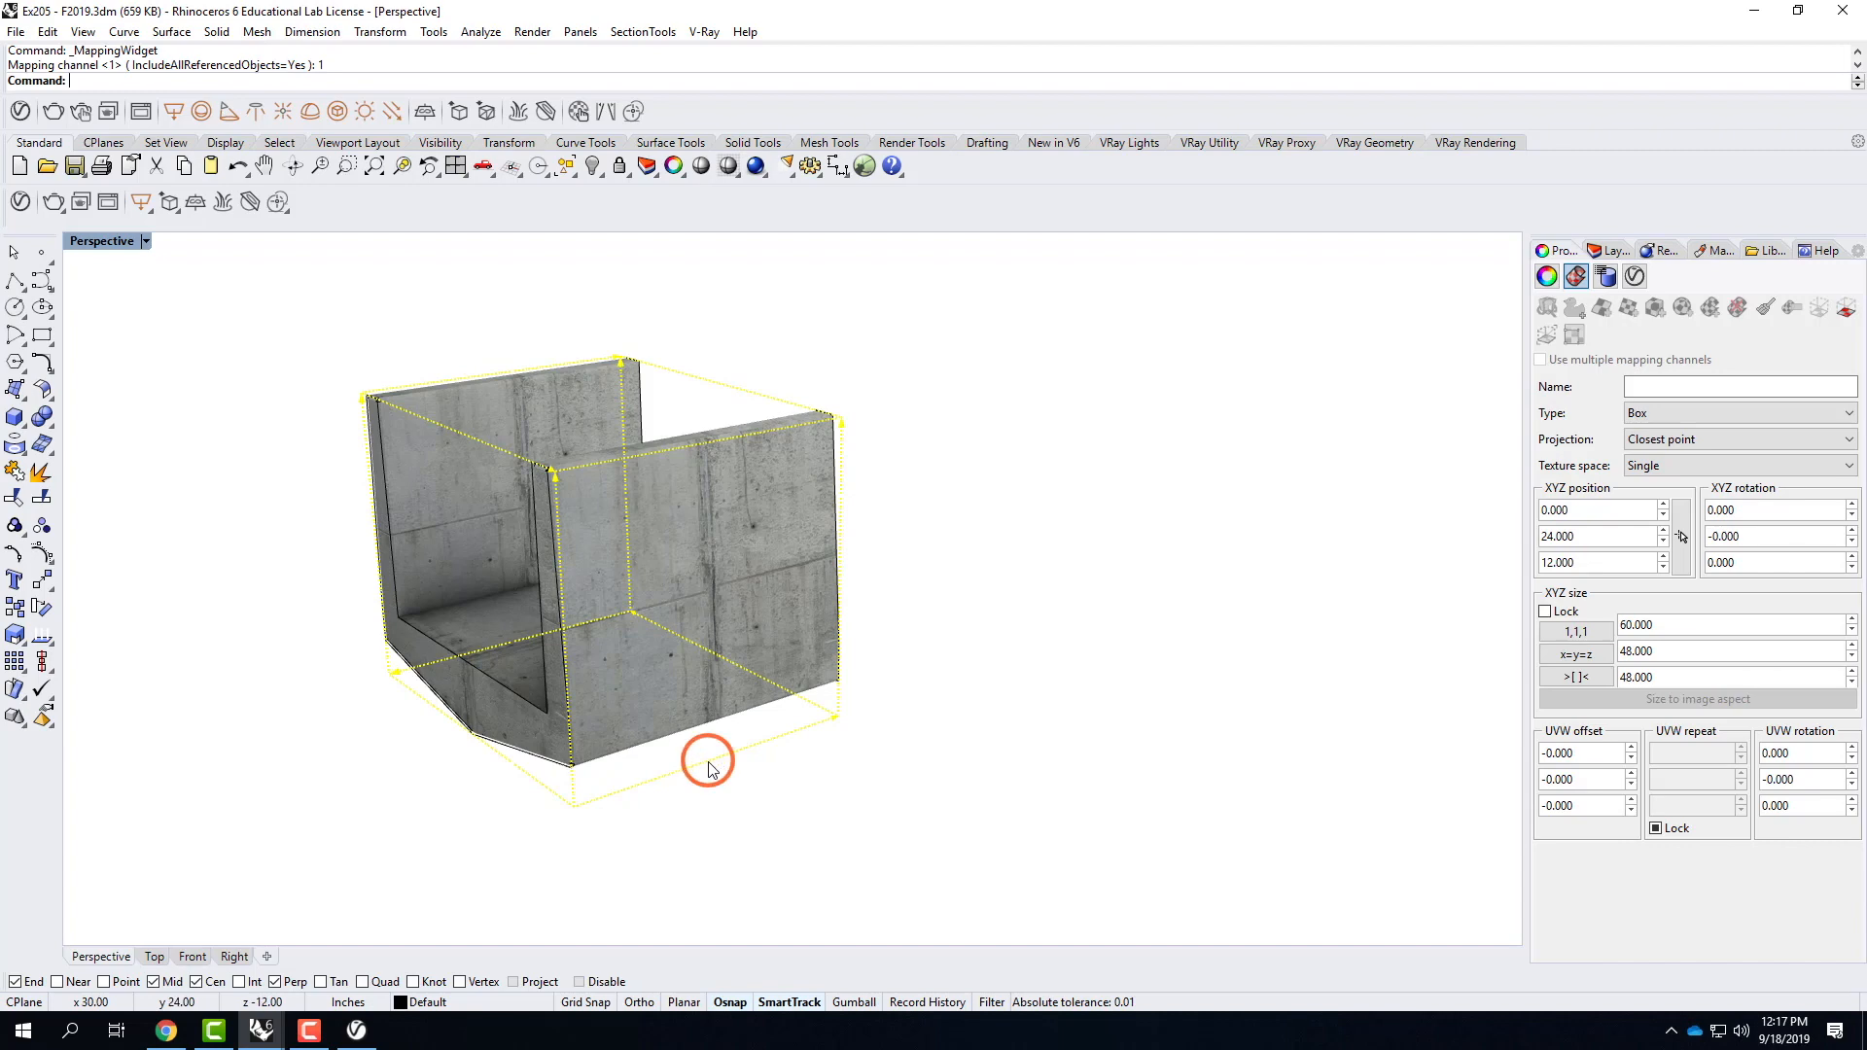
mouse_move(708, 768)
left_mouse_down()
mouse_move(686, 762)
mouse_move(714, 757)
left_mouse_up()
left_click_drag(570, 784, 621, 778)
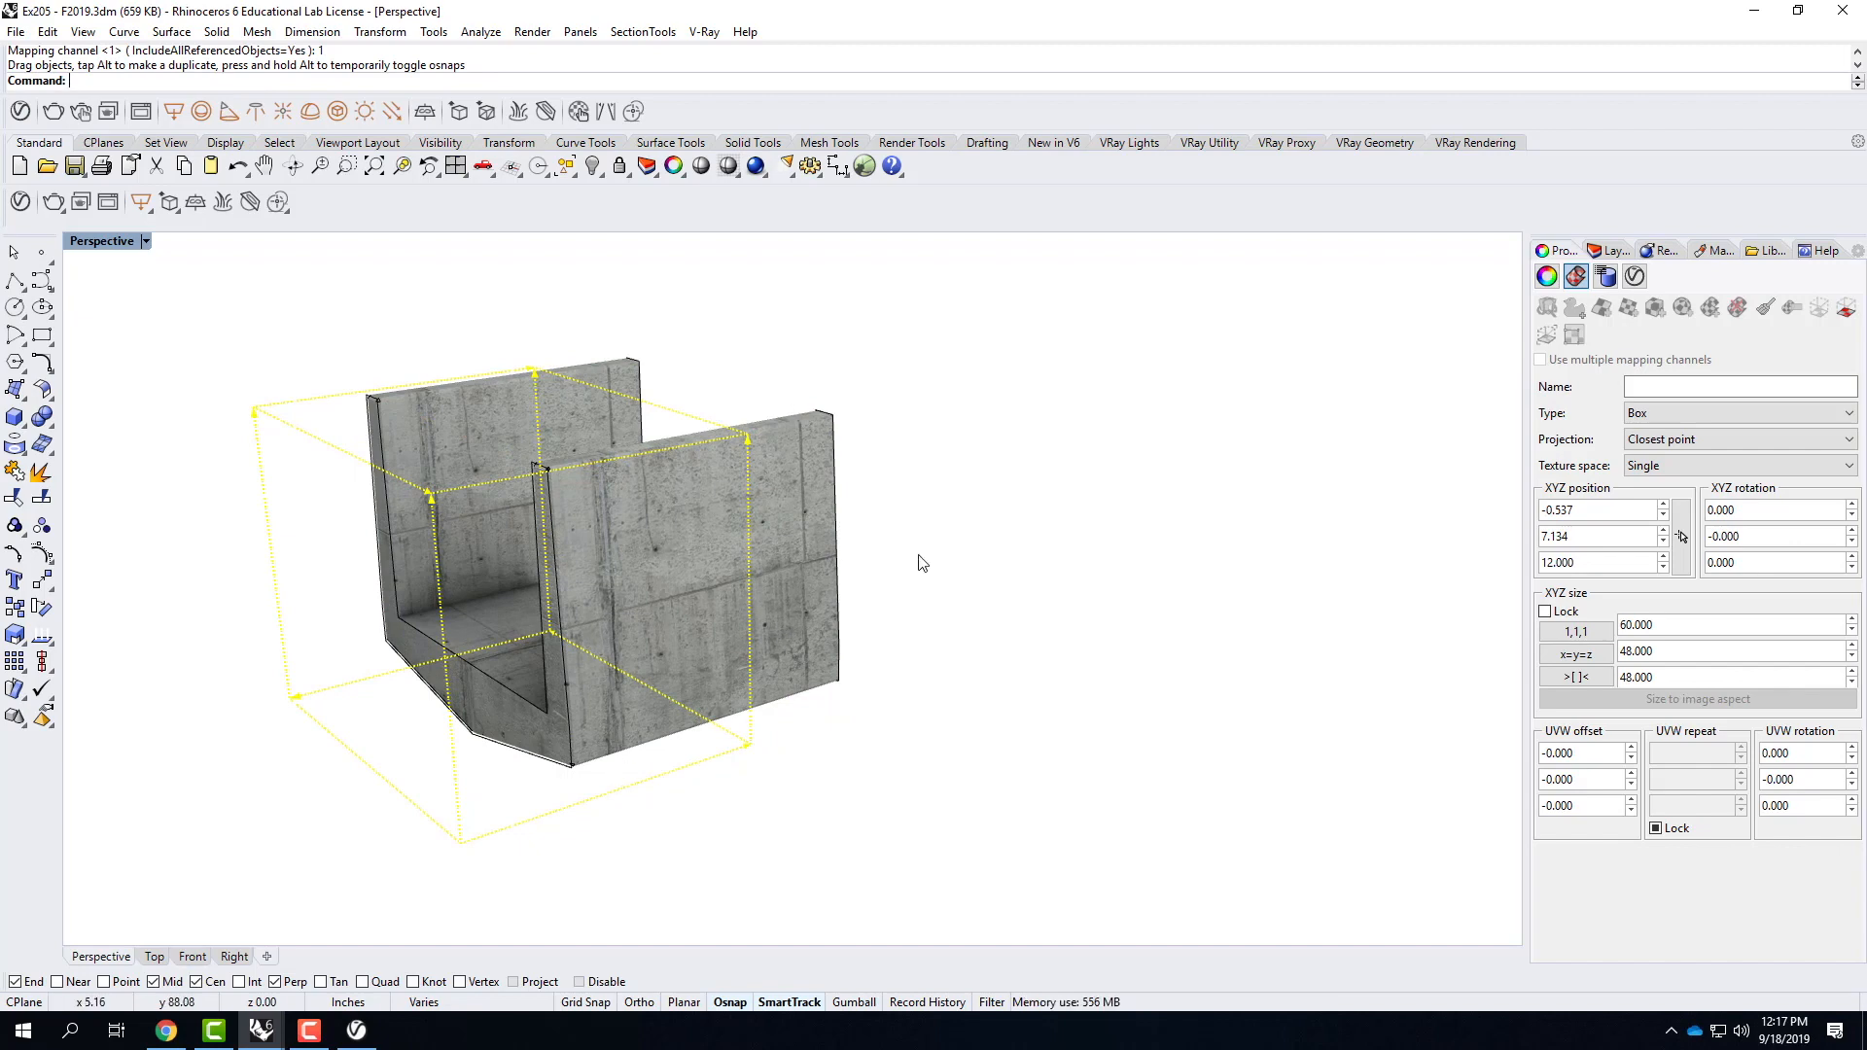
right_click_drag(650, 476, 693, 510)
right_click_drag(847, 559, 507, 536)
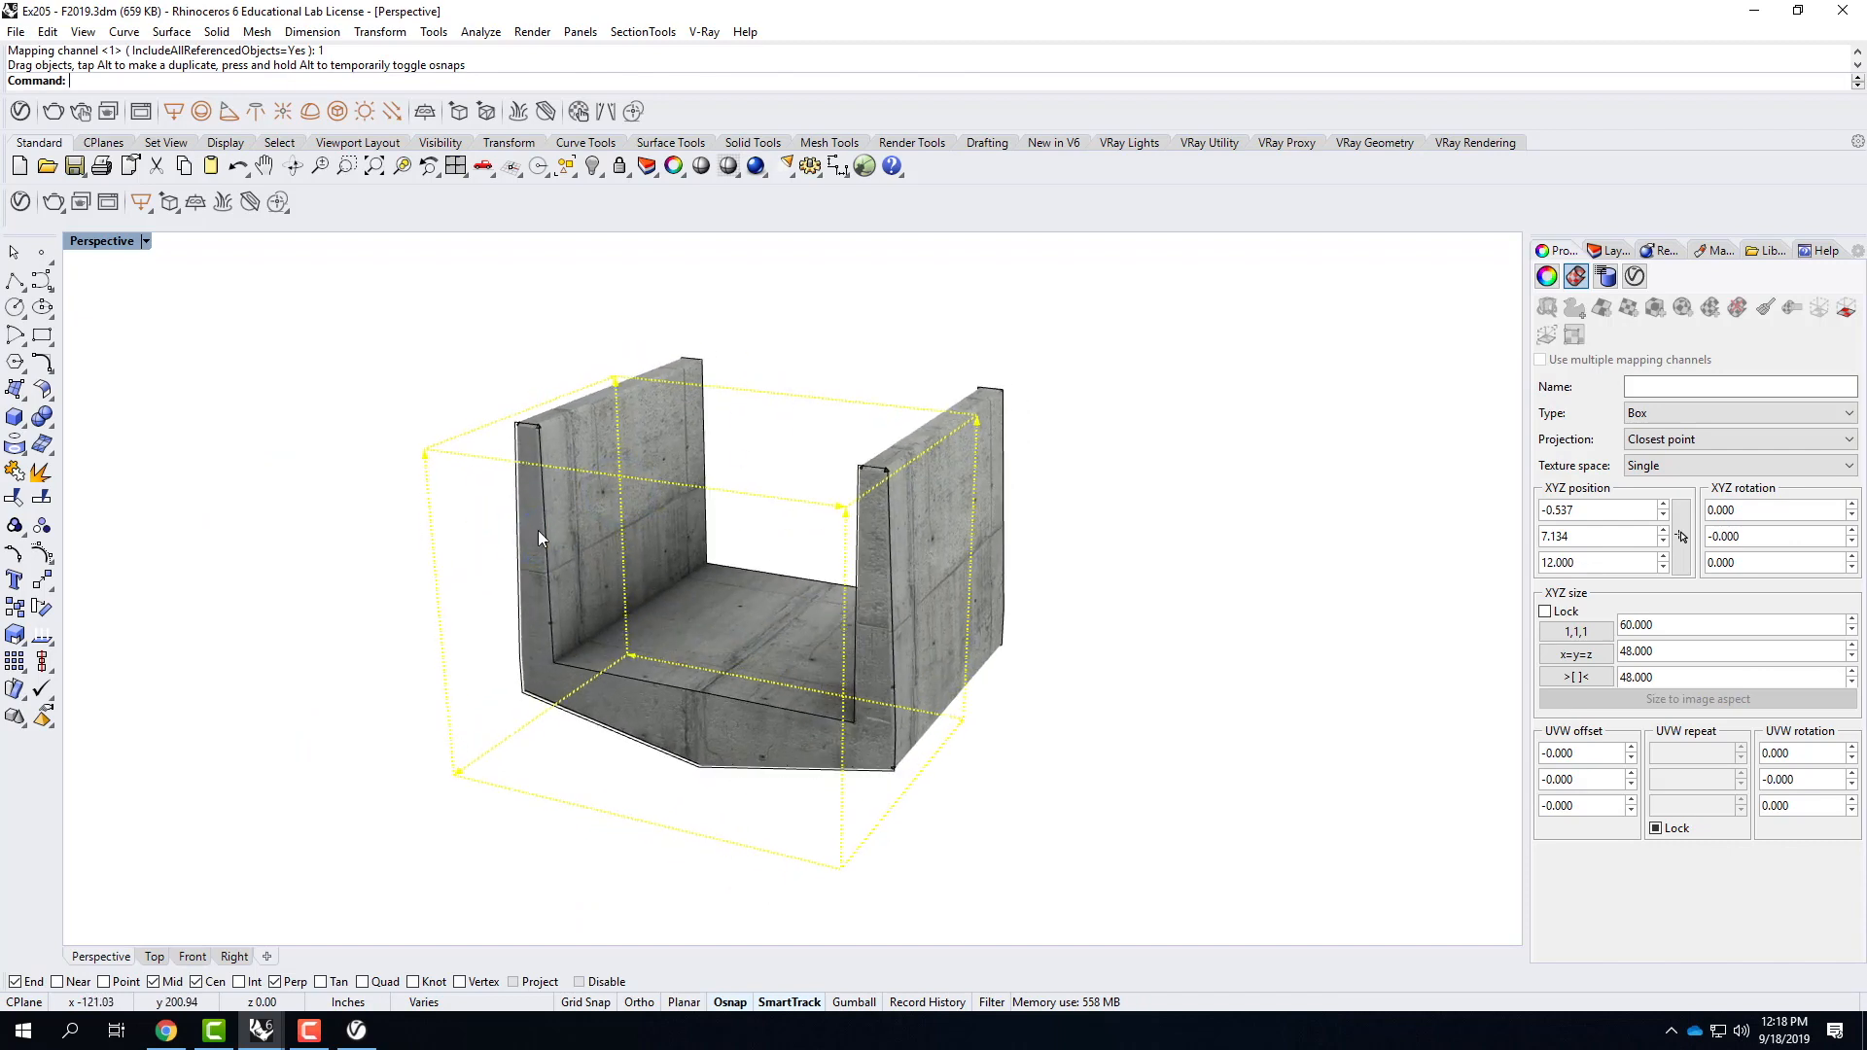
Start saving the model under a new name and create an F2019 folder inside Ex207 - Texture Mapping of Objects.
left_click(16, 32)
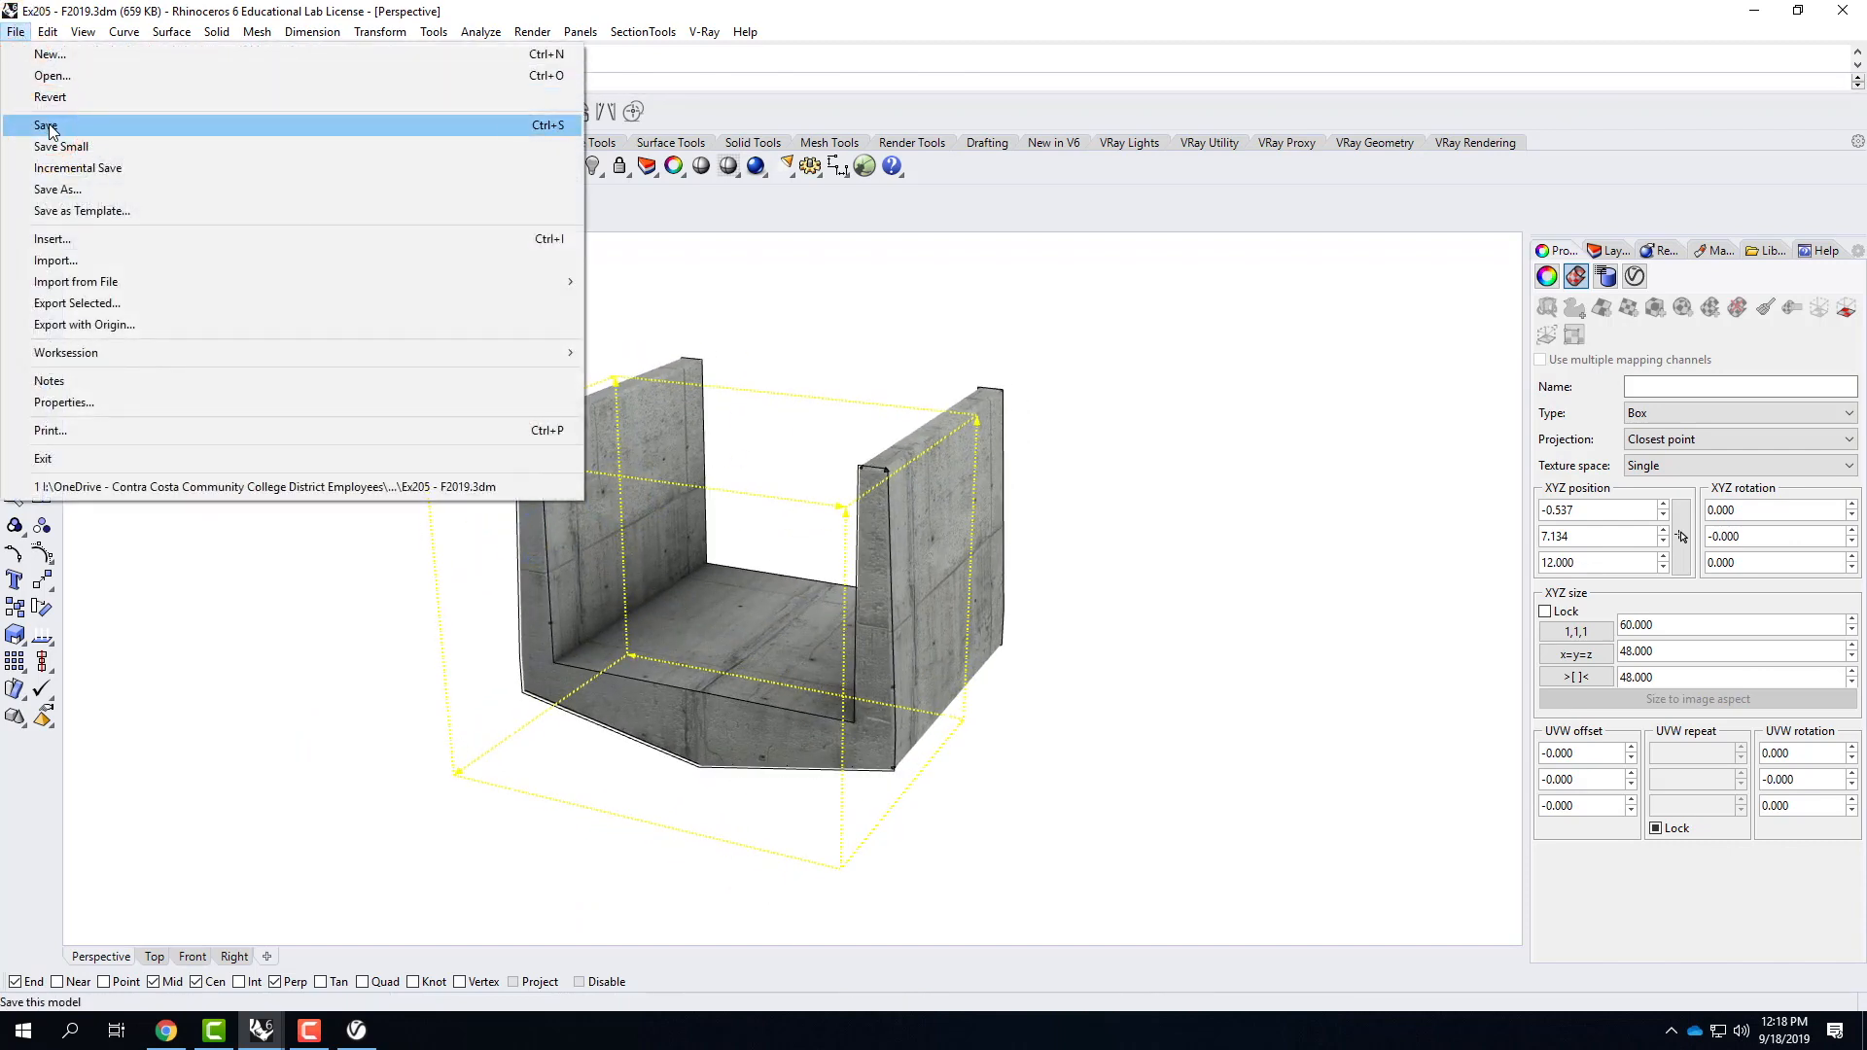
left_click(54, 188)
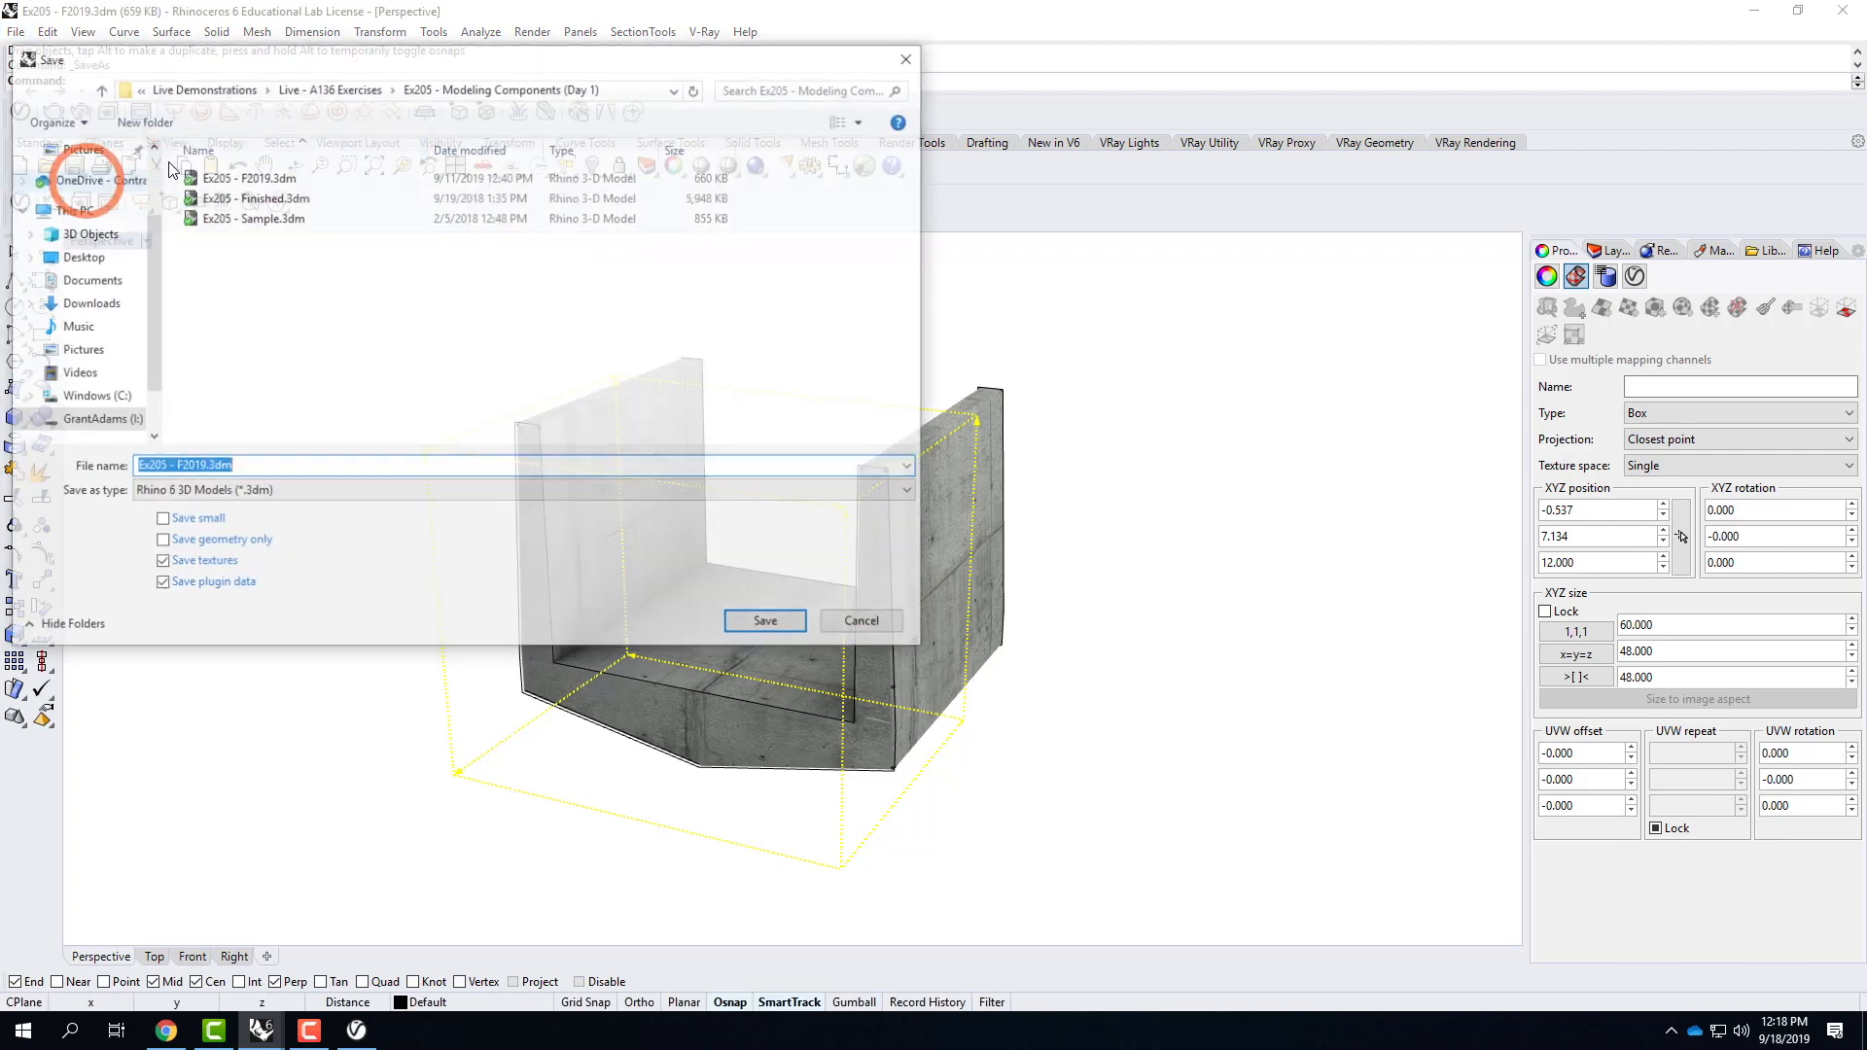
left_click(328, 86)
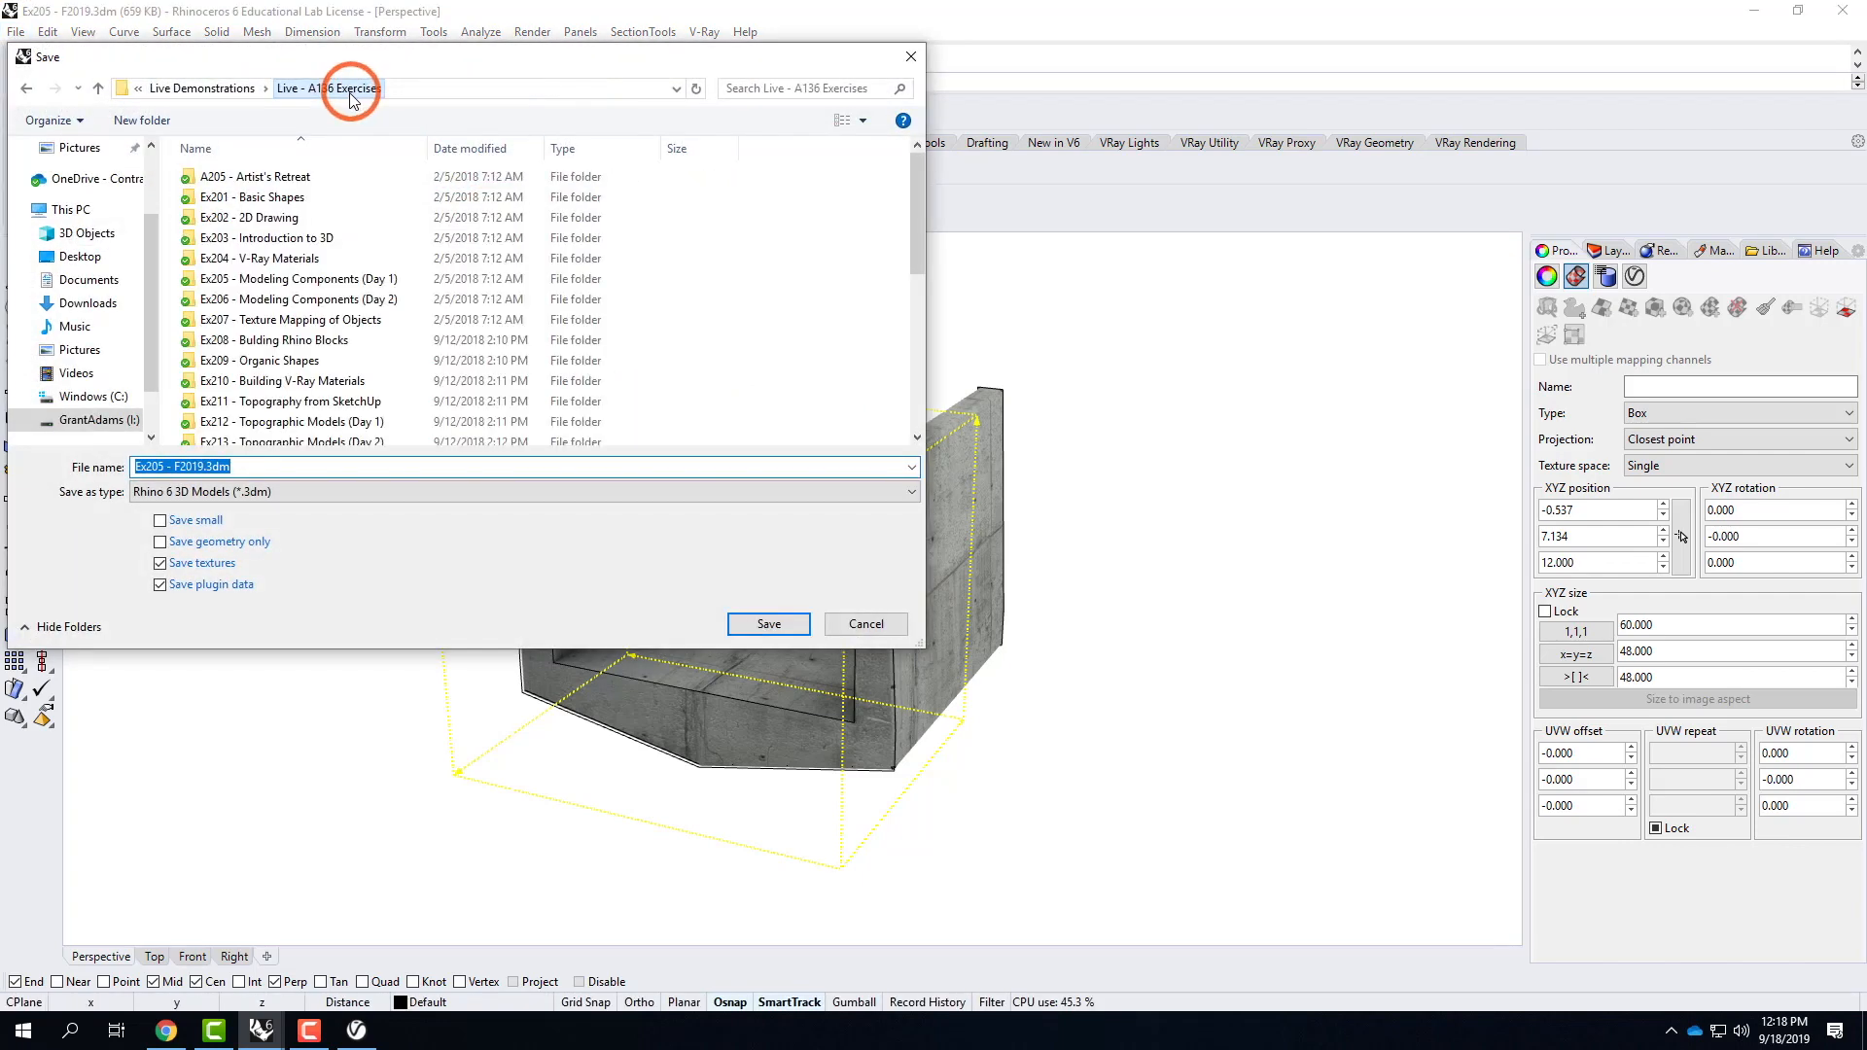
double_click(258, 320)
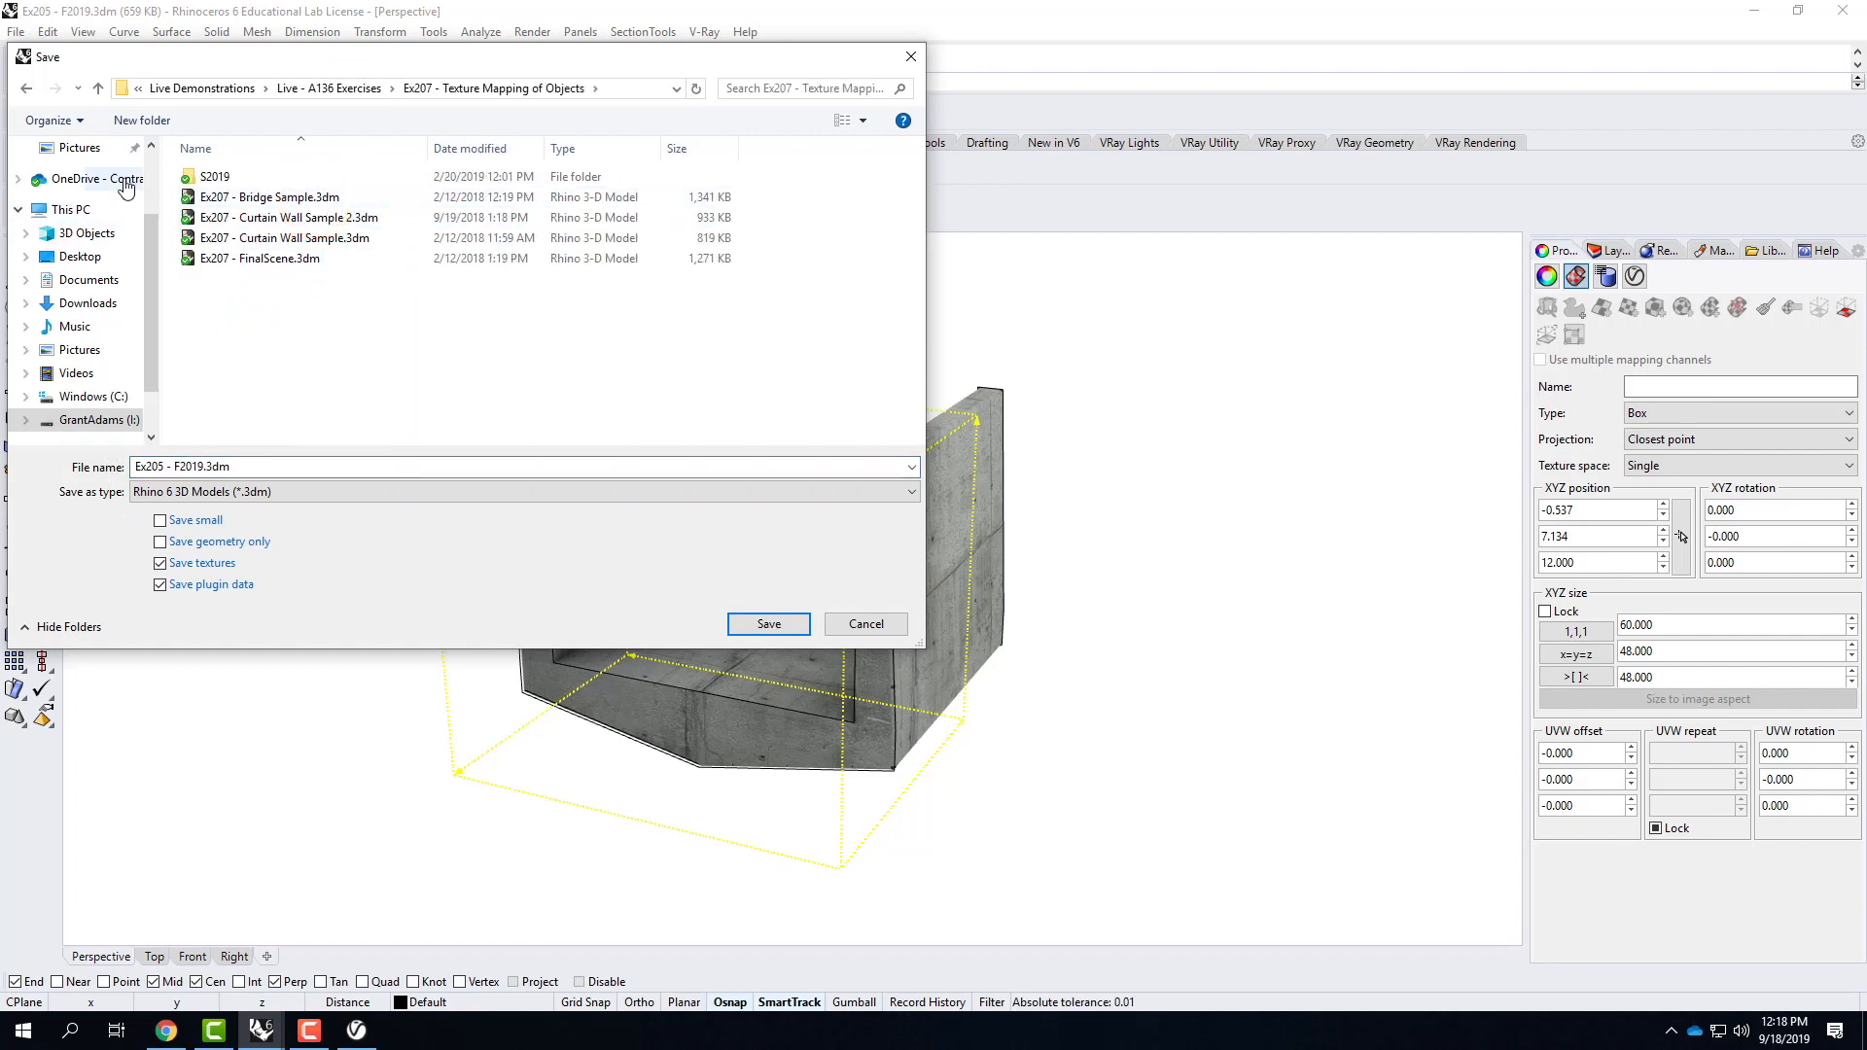
left_click(141, 120)
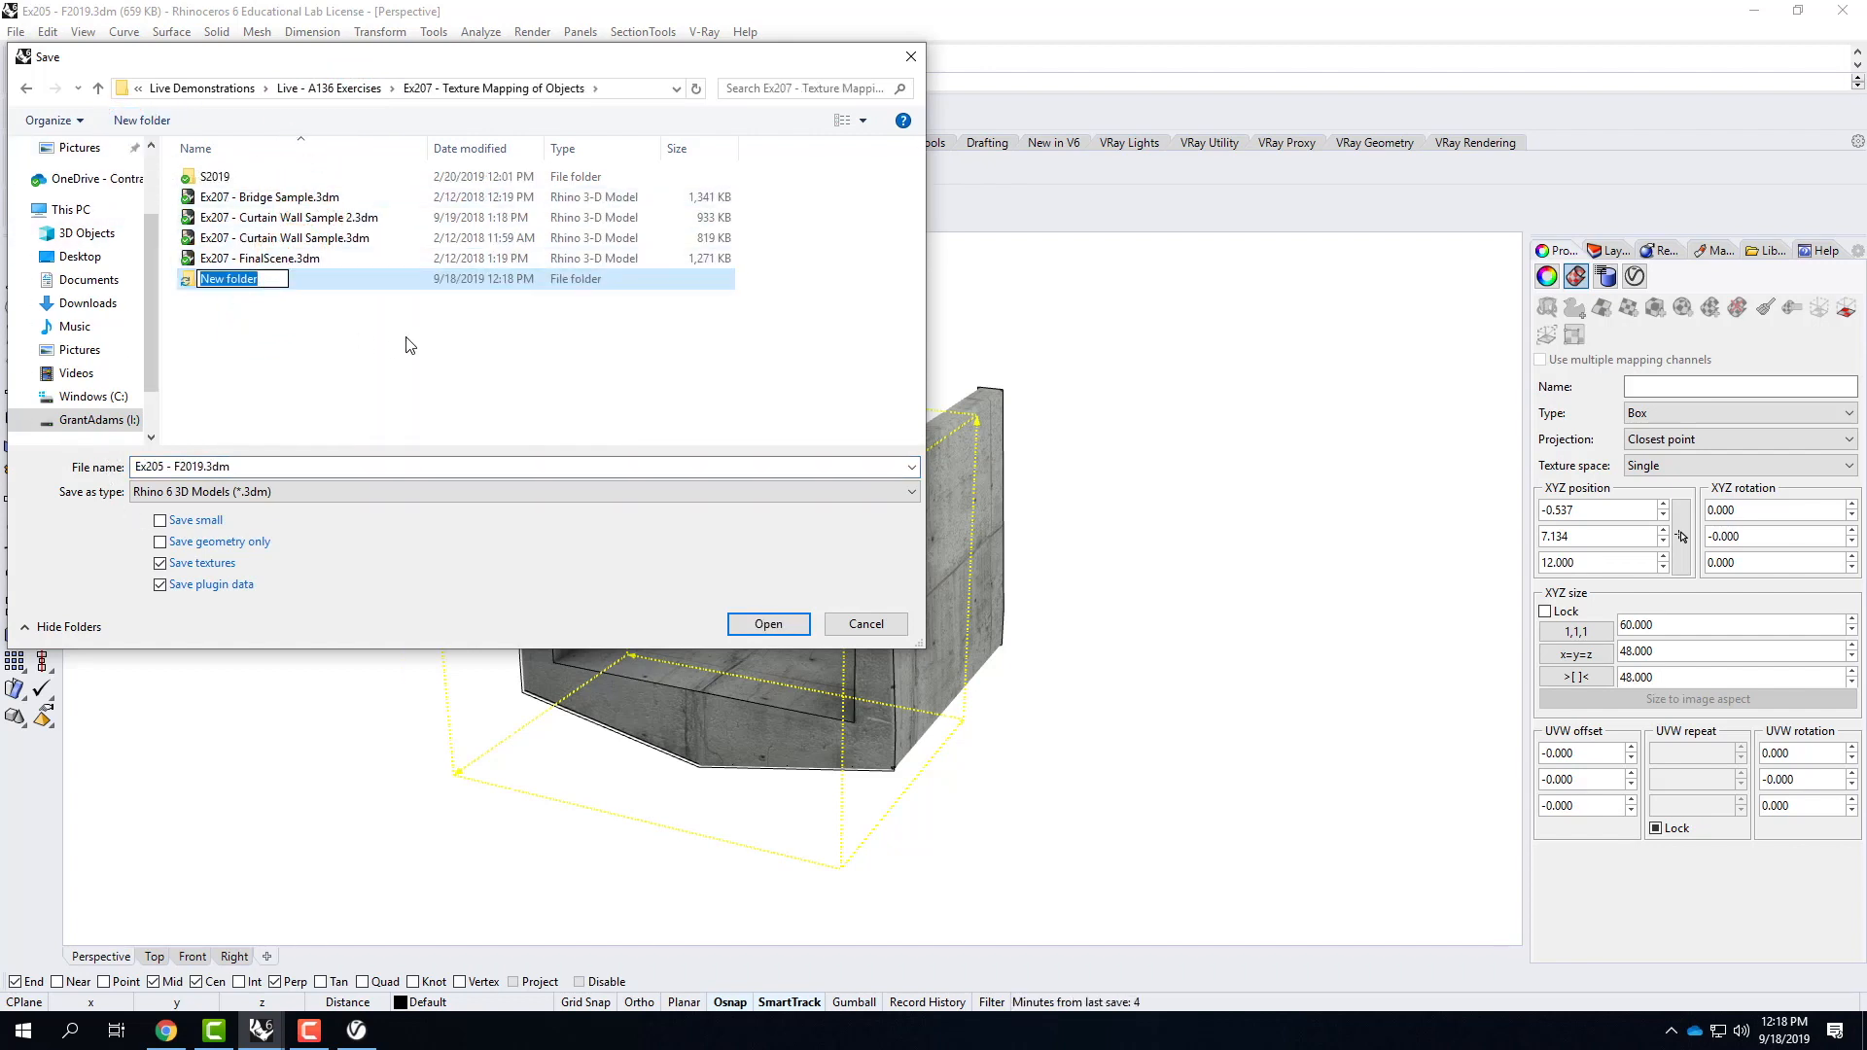
type("F2019")
key("Return")
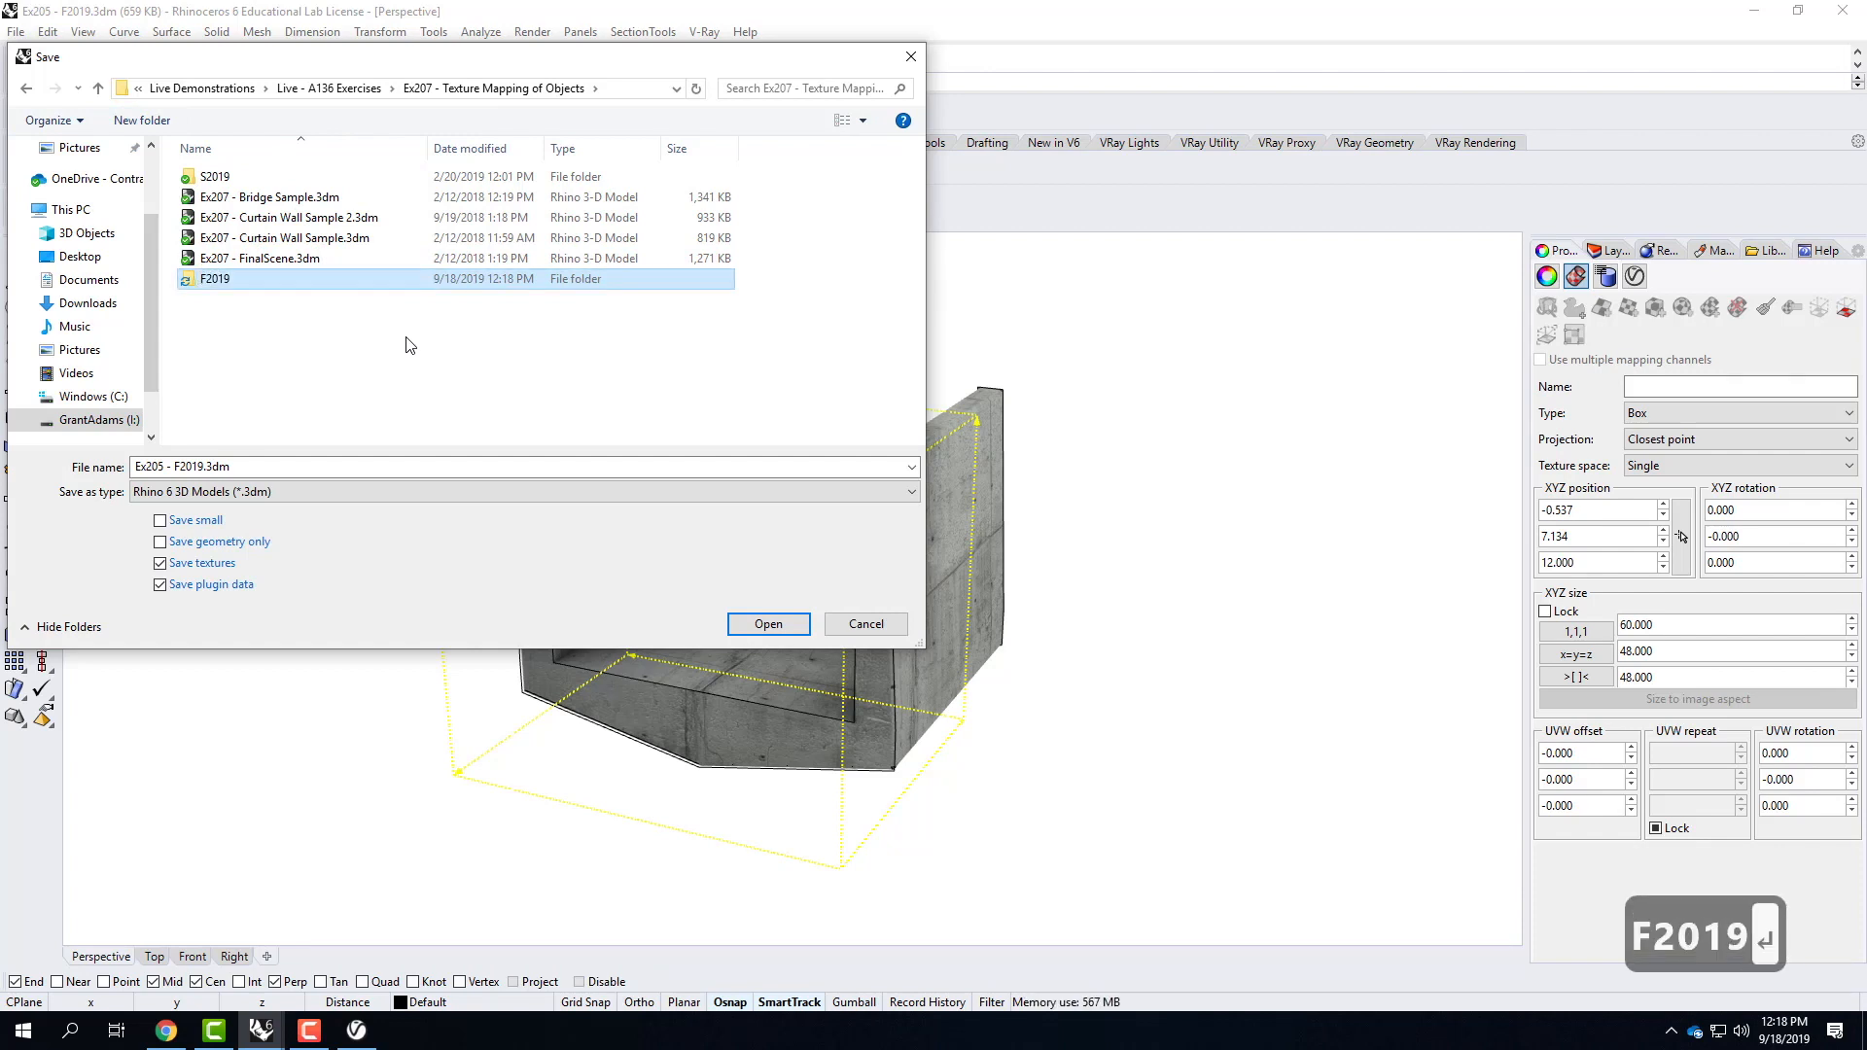
Save the model as Bridge in the new F2019 folder.
double_click(266, 278)
left_click(223, 487)
left_click(223, 491)
left_click(224, 491)
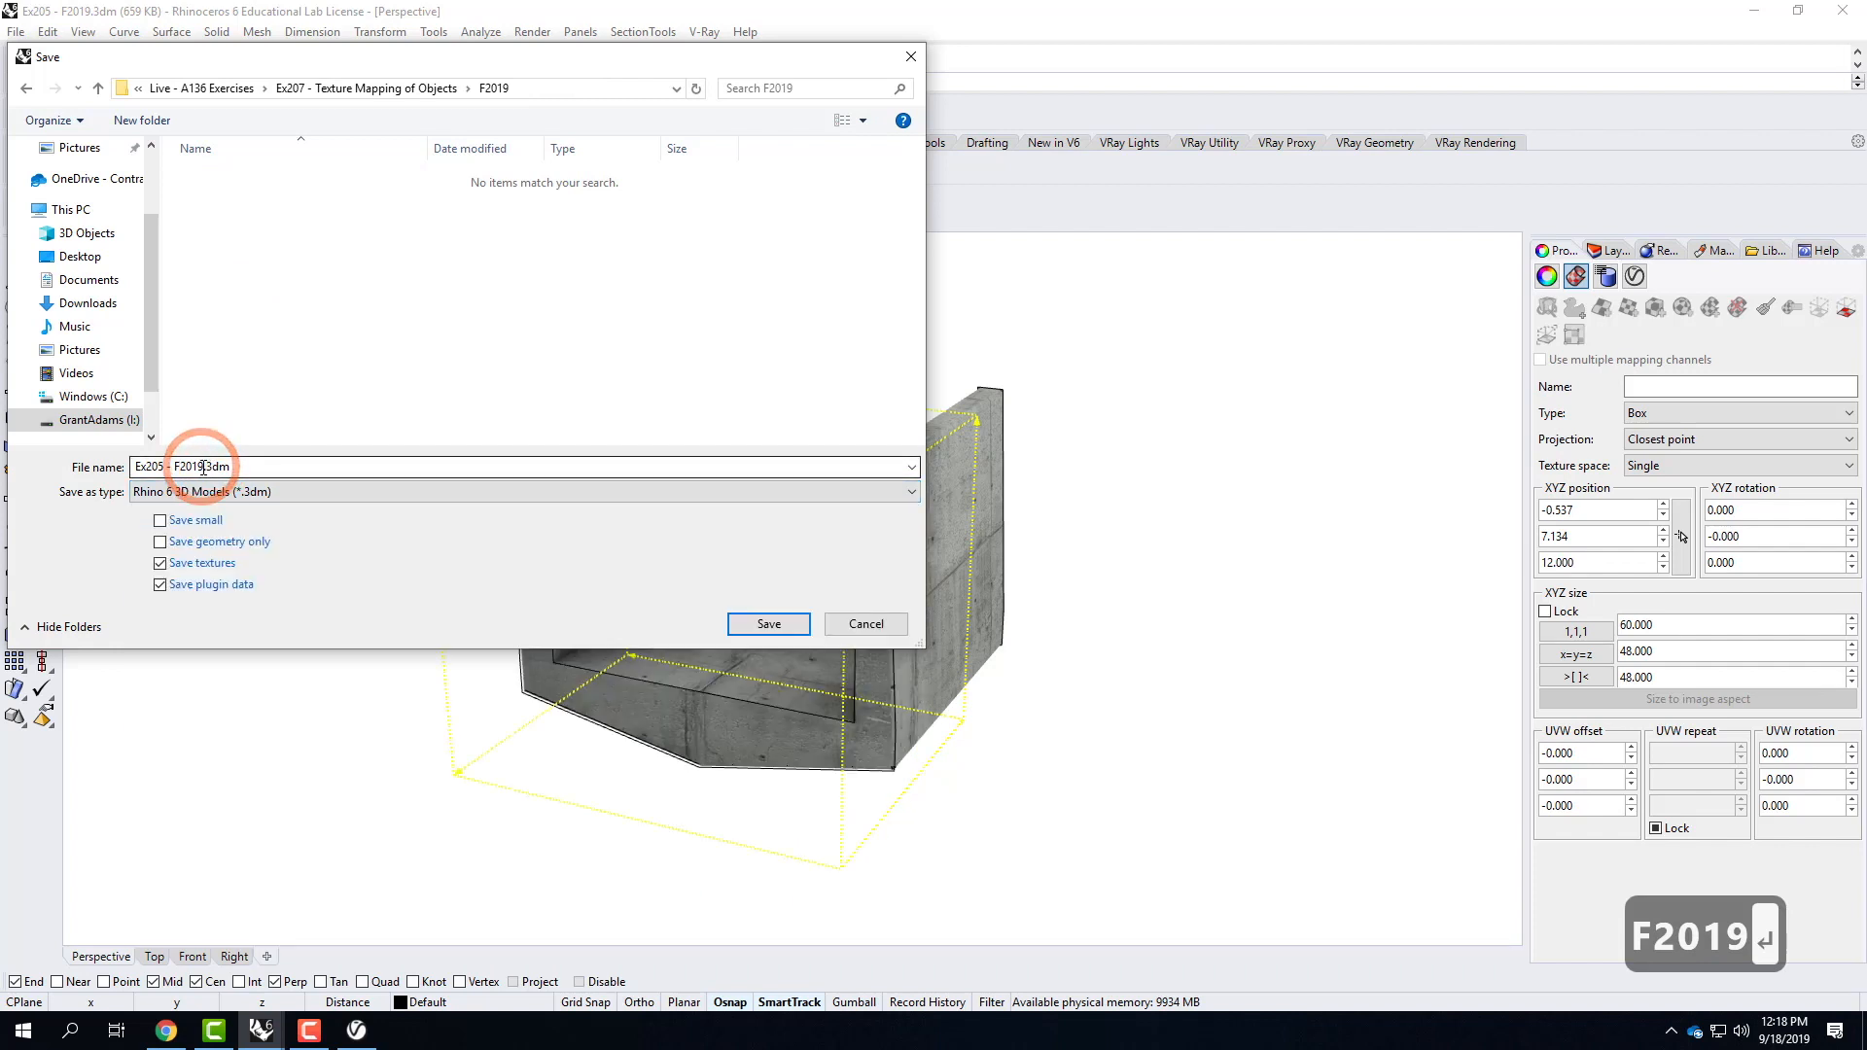
type("Bridge")
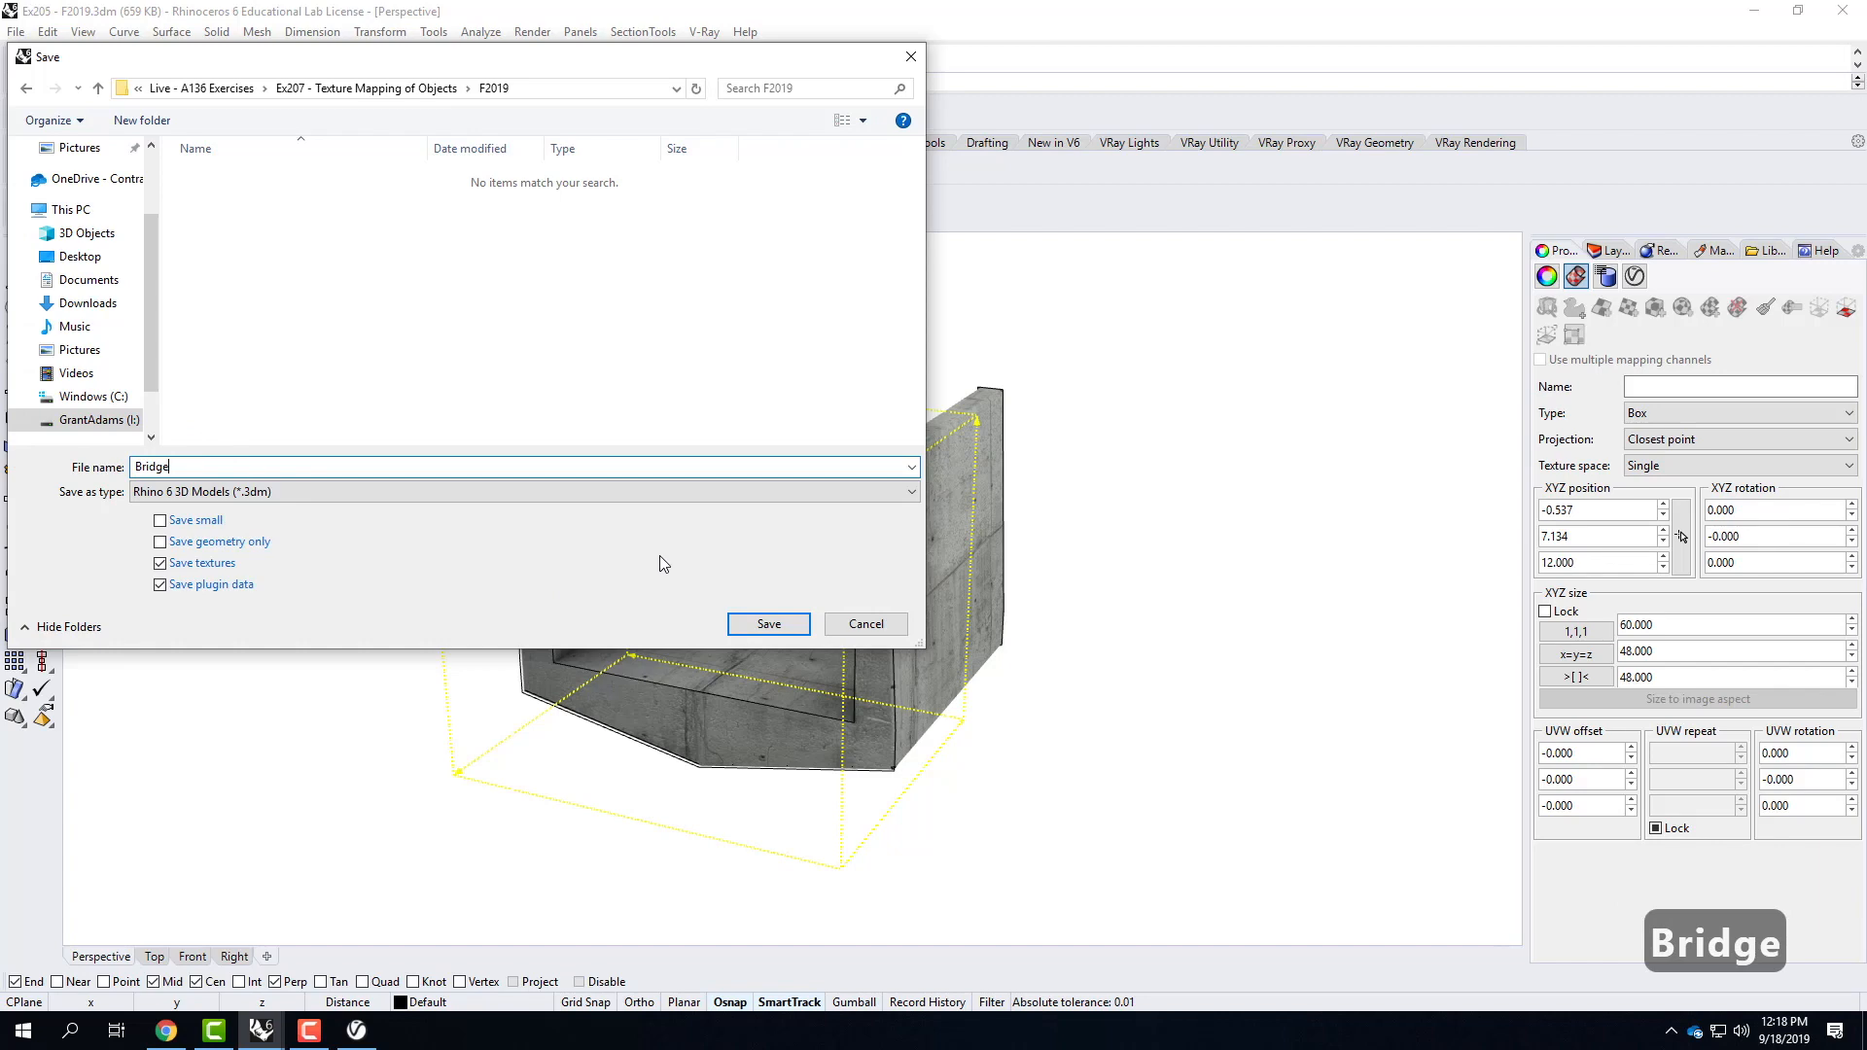
left_click(776, 626)
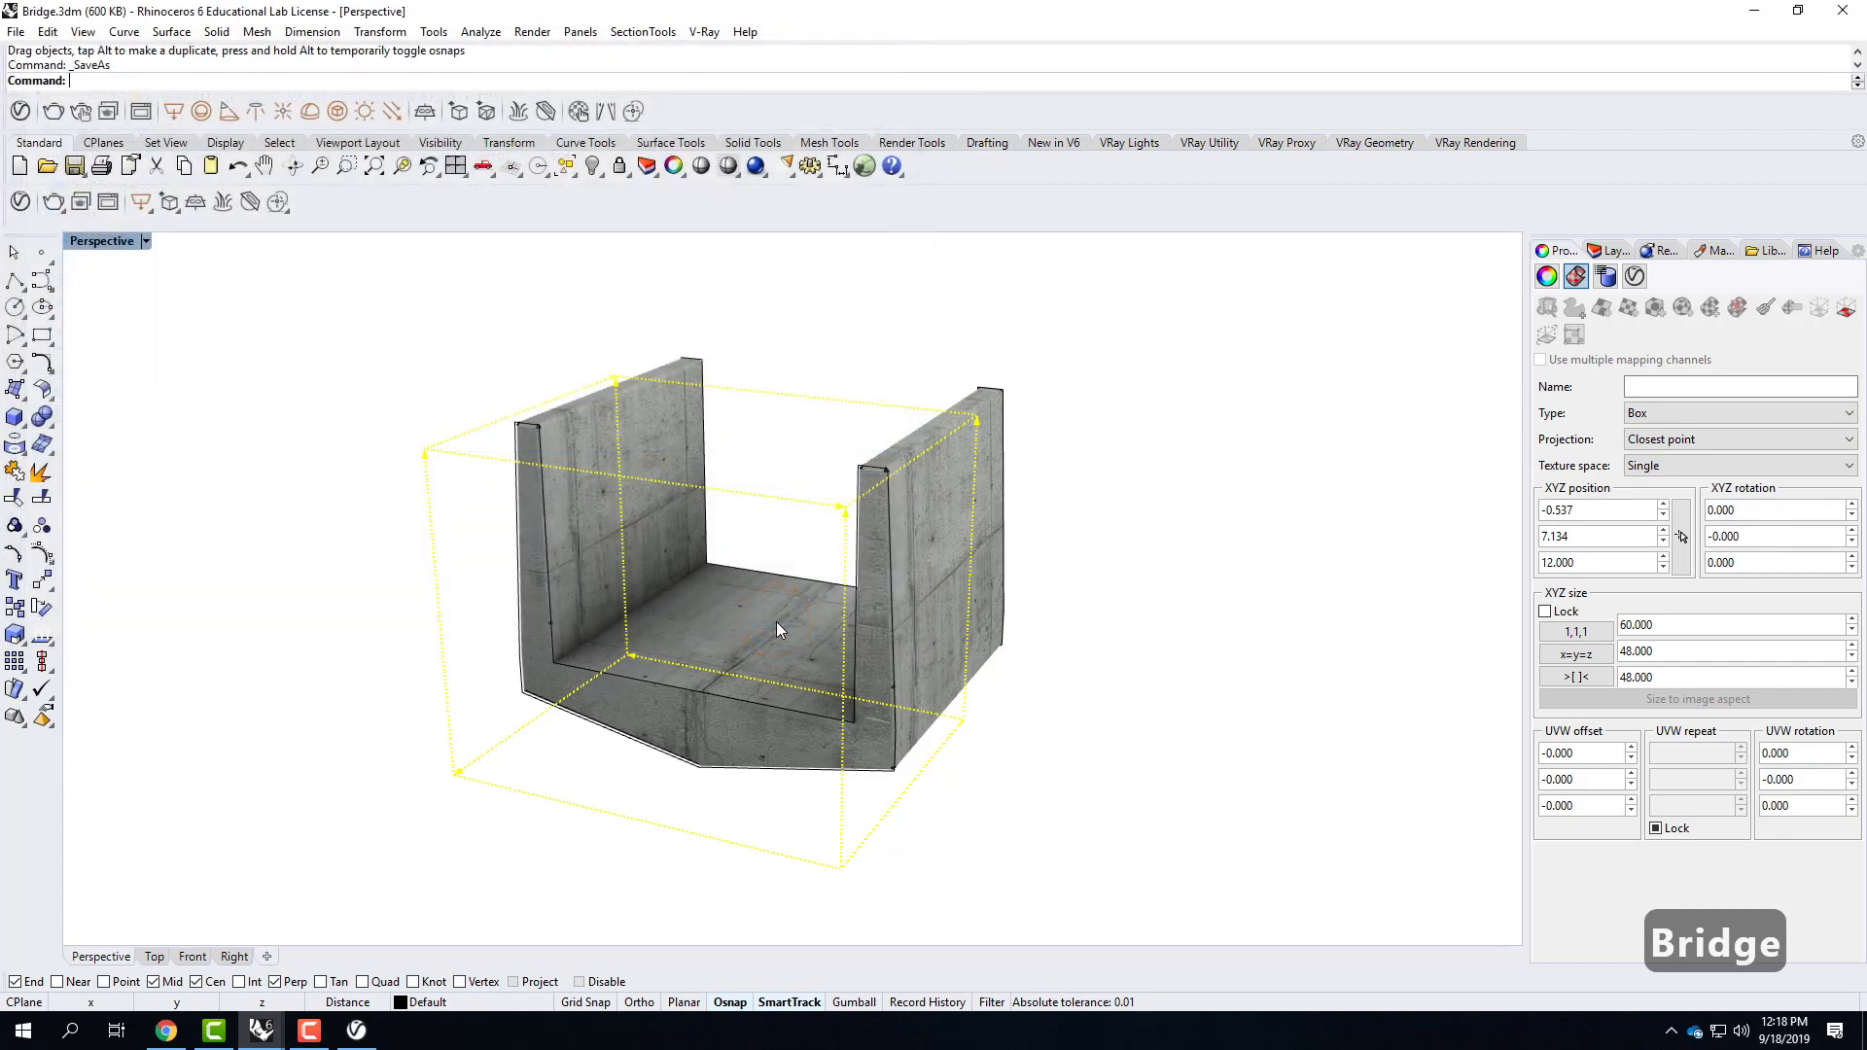
left_click(15, 31)
left_click(44, 75)
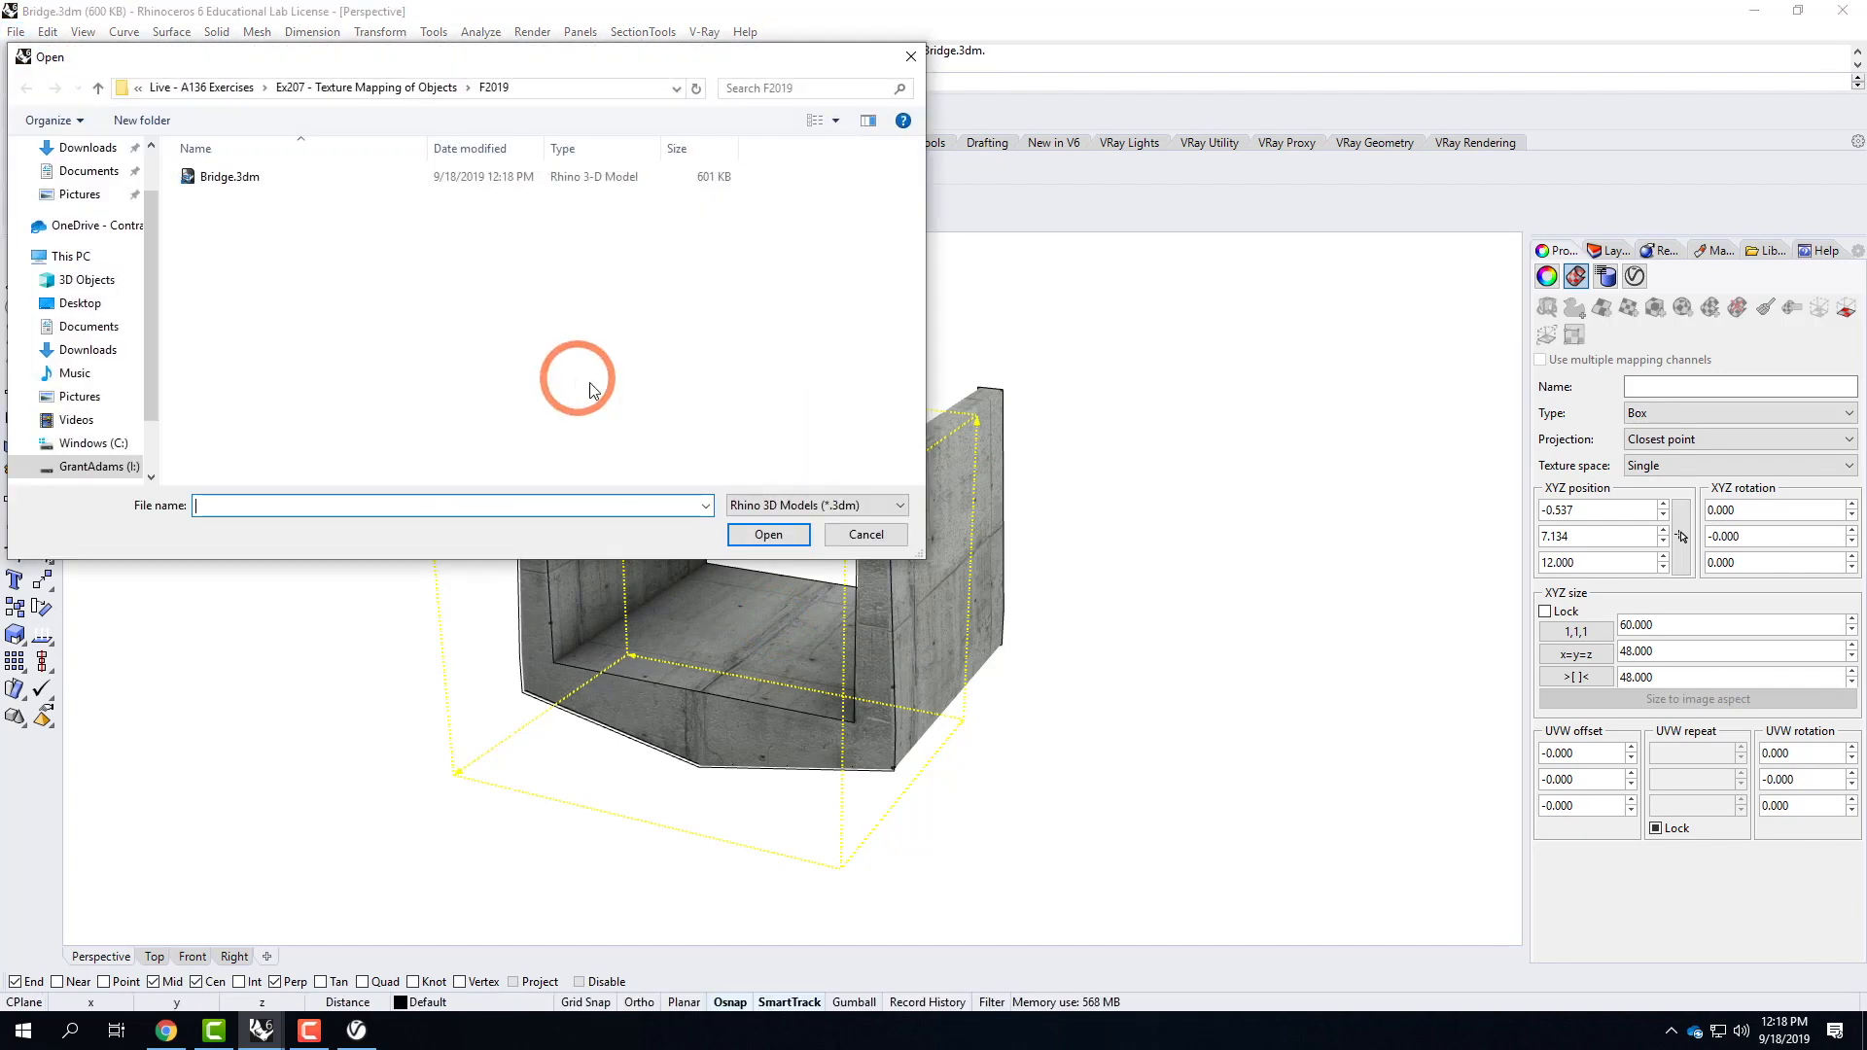
left_click(864, 534)
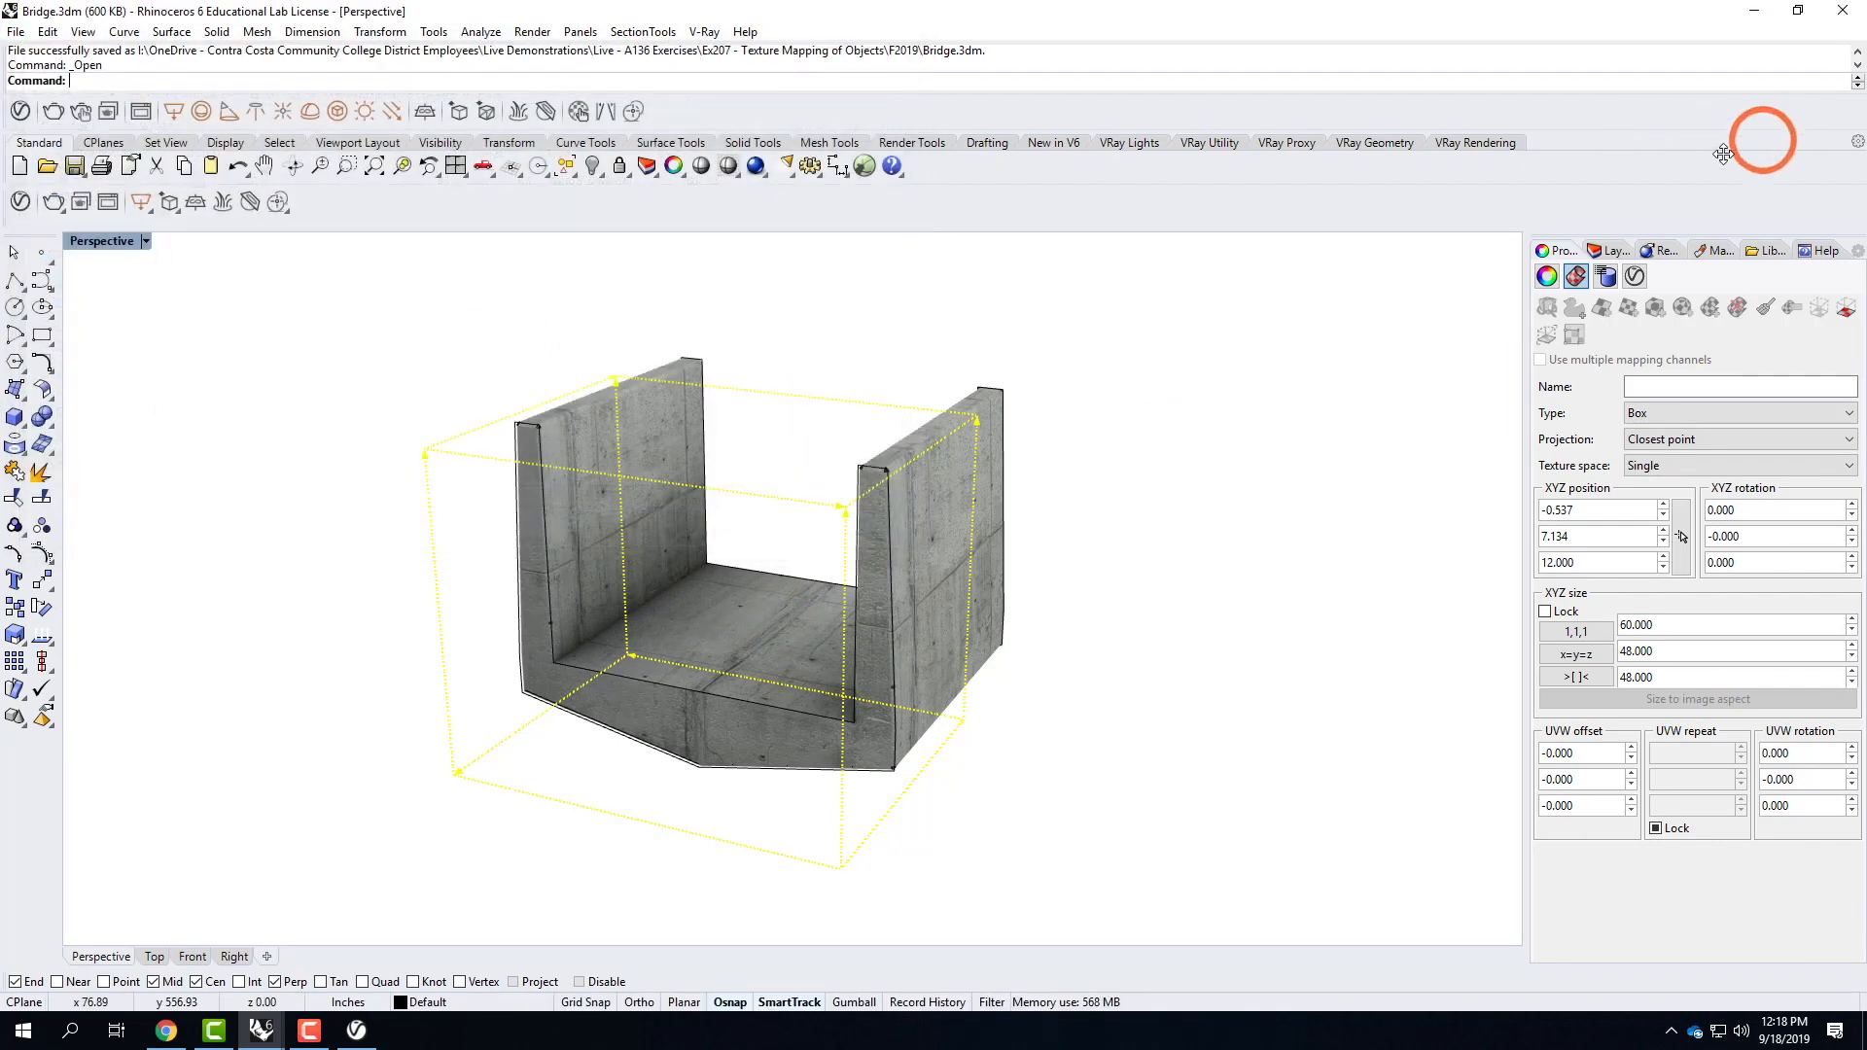
Minimize the Bridge model's window and launch a second Rhino 6 session from the desktop.
left_click(1753, 11)
left_click(707, 133)
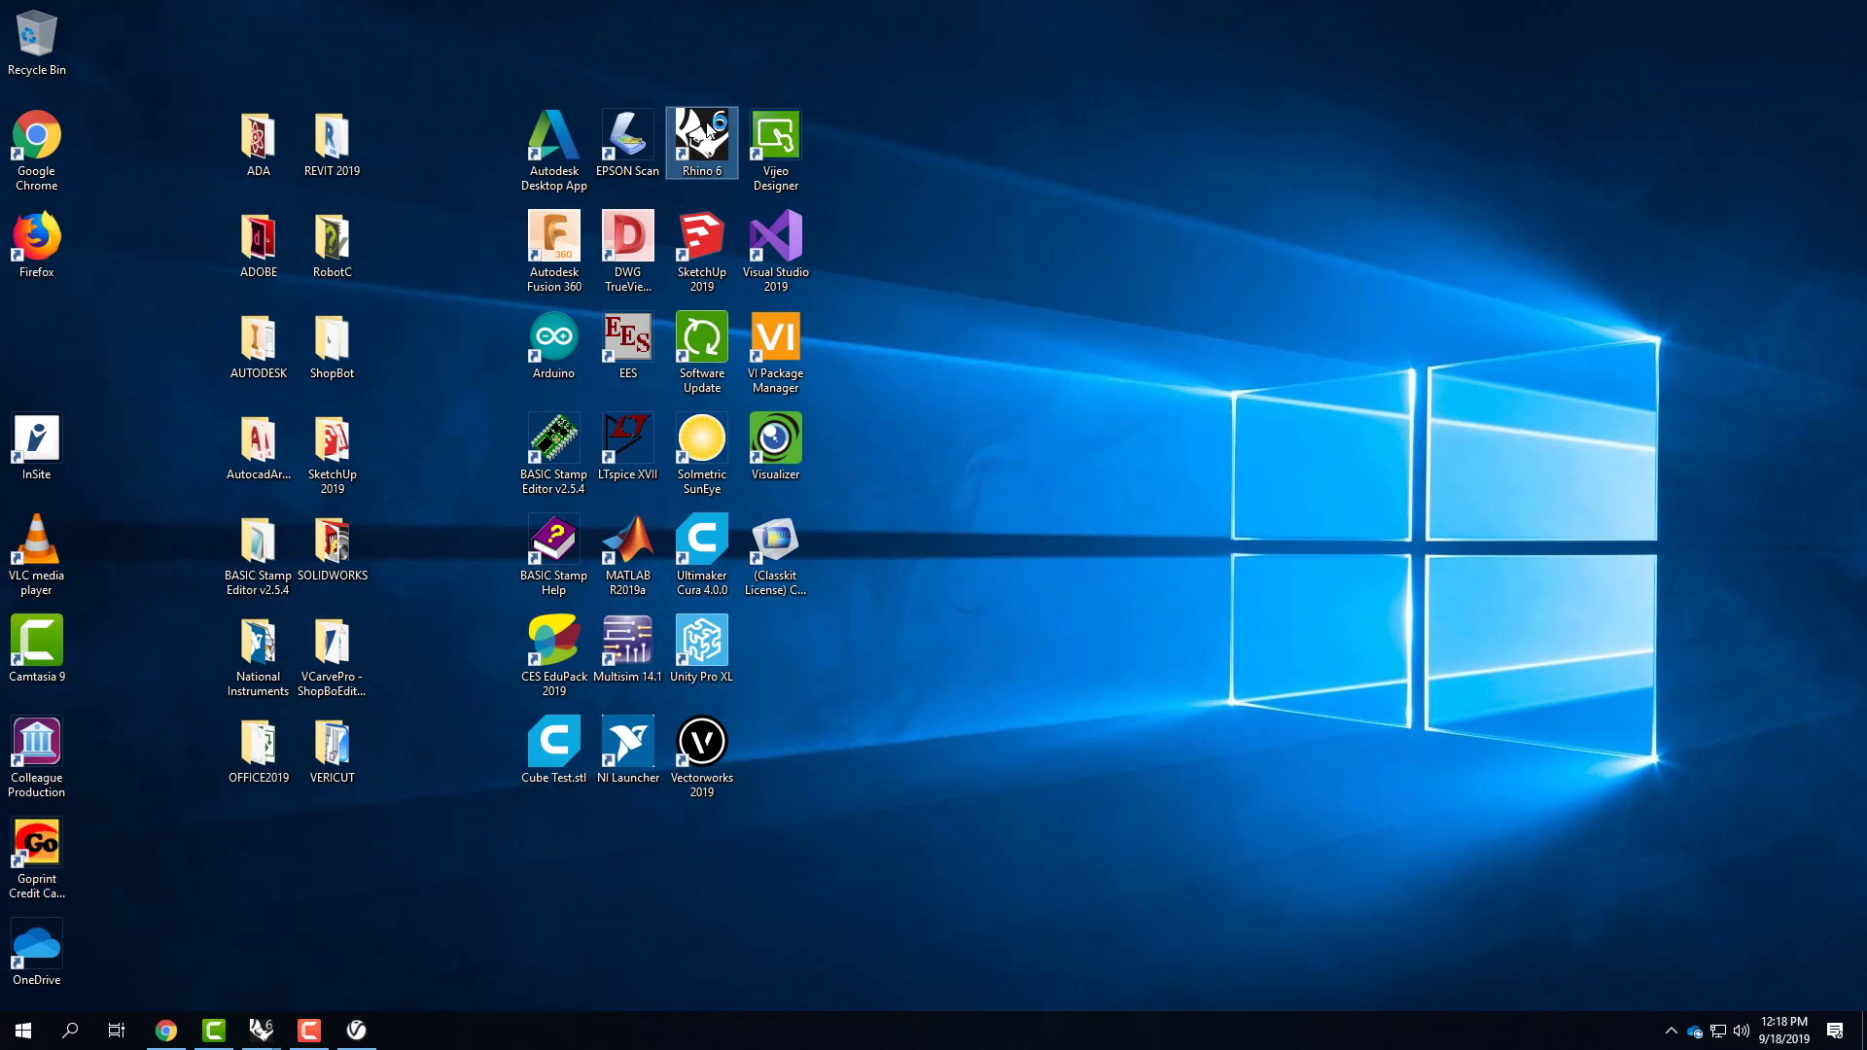
double_click(707, 133)
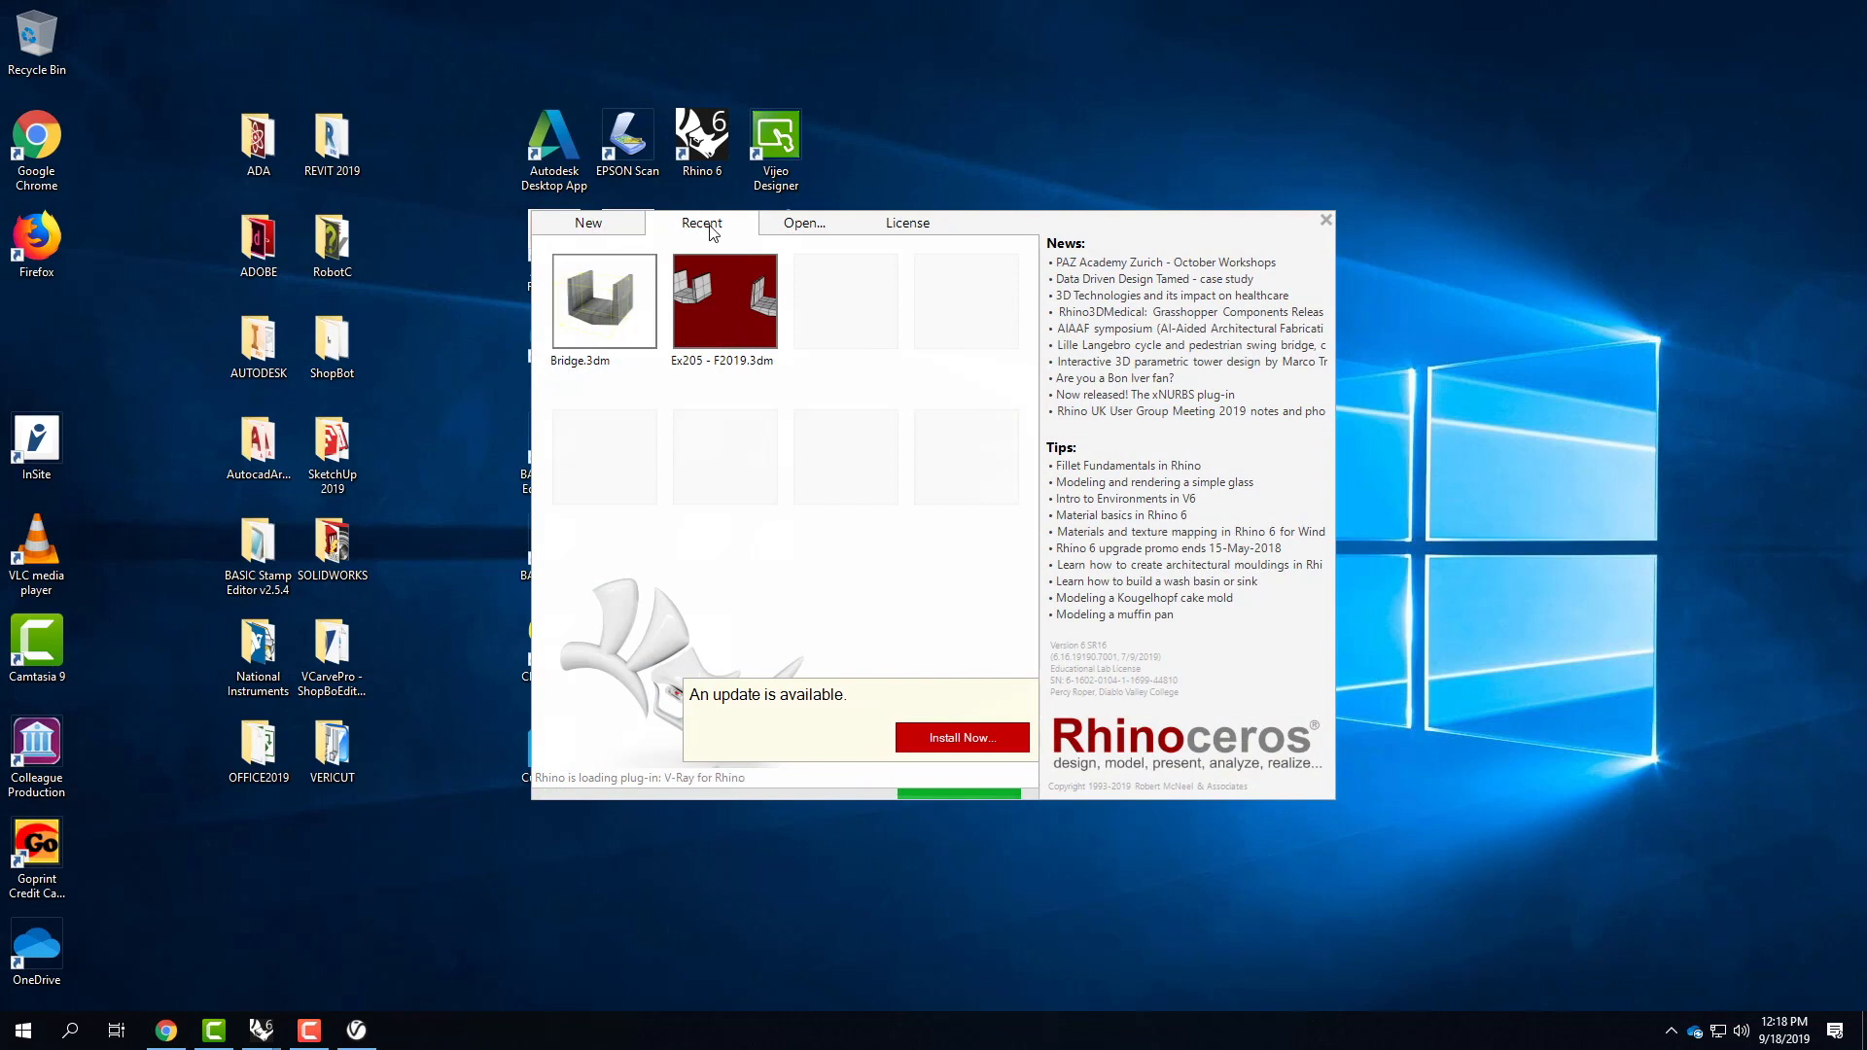
Open Ex206 - Sample - F2019 from the Ex206 - Modeling Components (Day 2) folder without saving the untitled model.
left_click(804, 225)
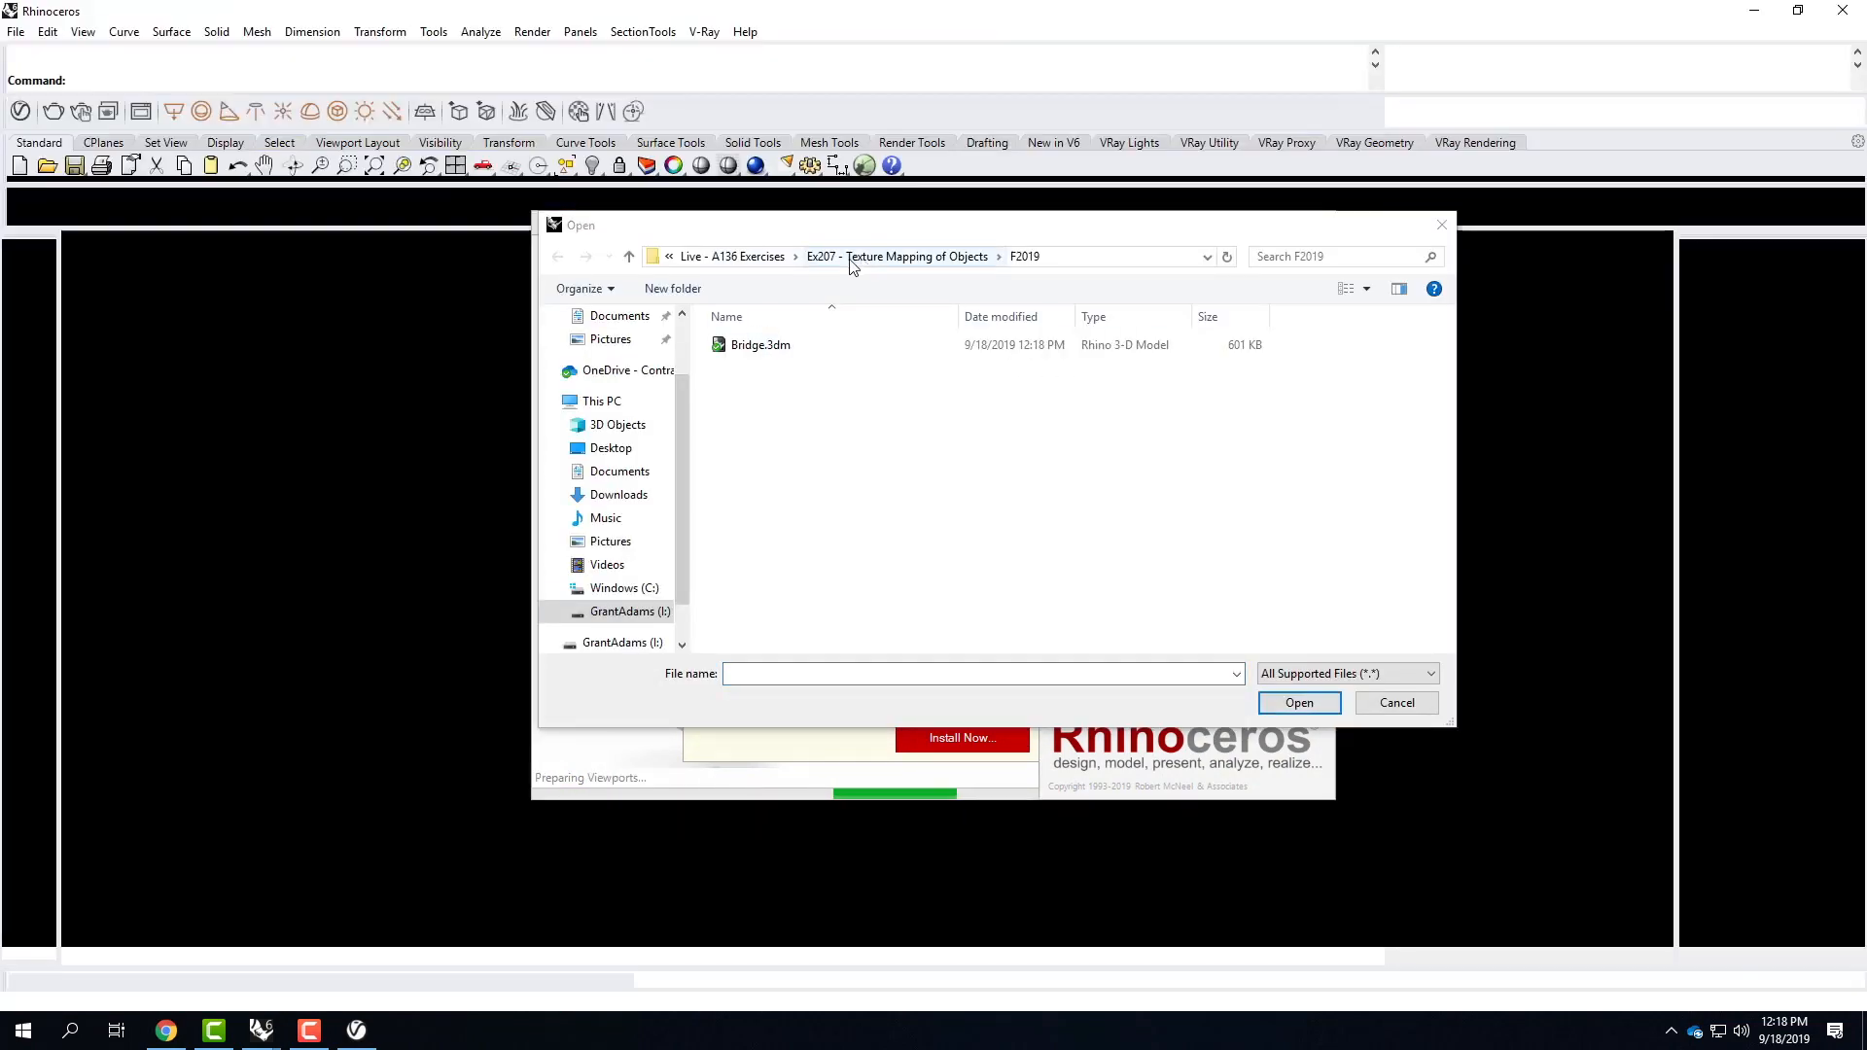
left_click(744, 258)
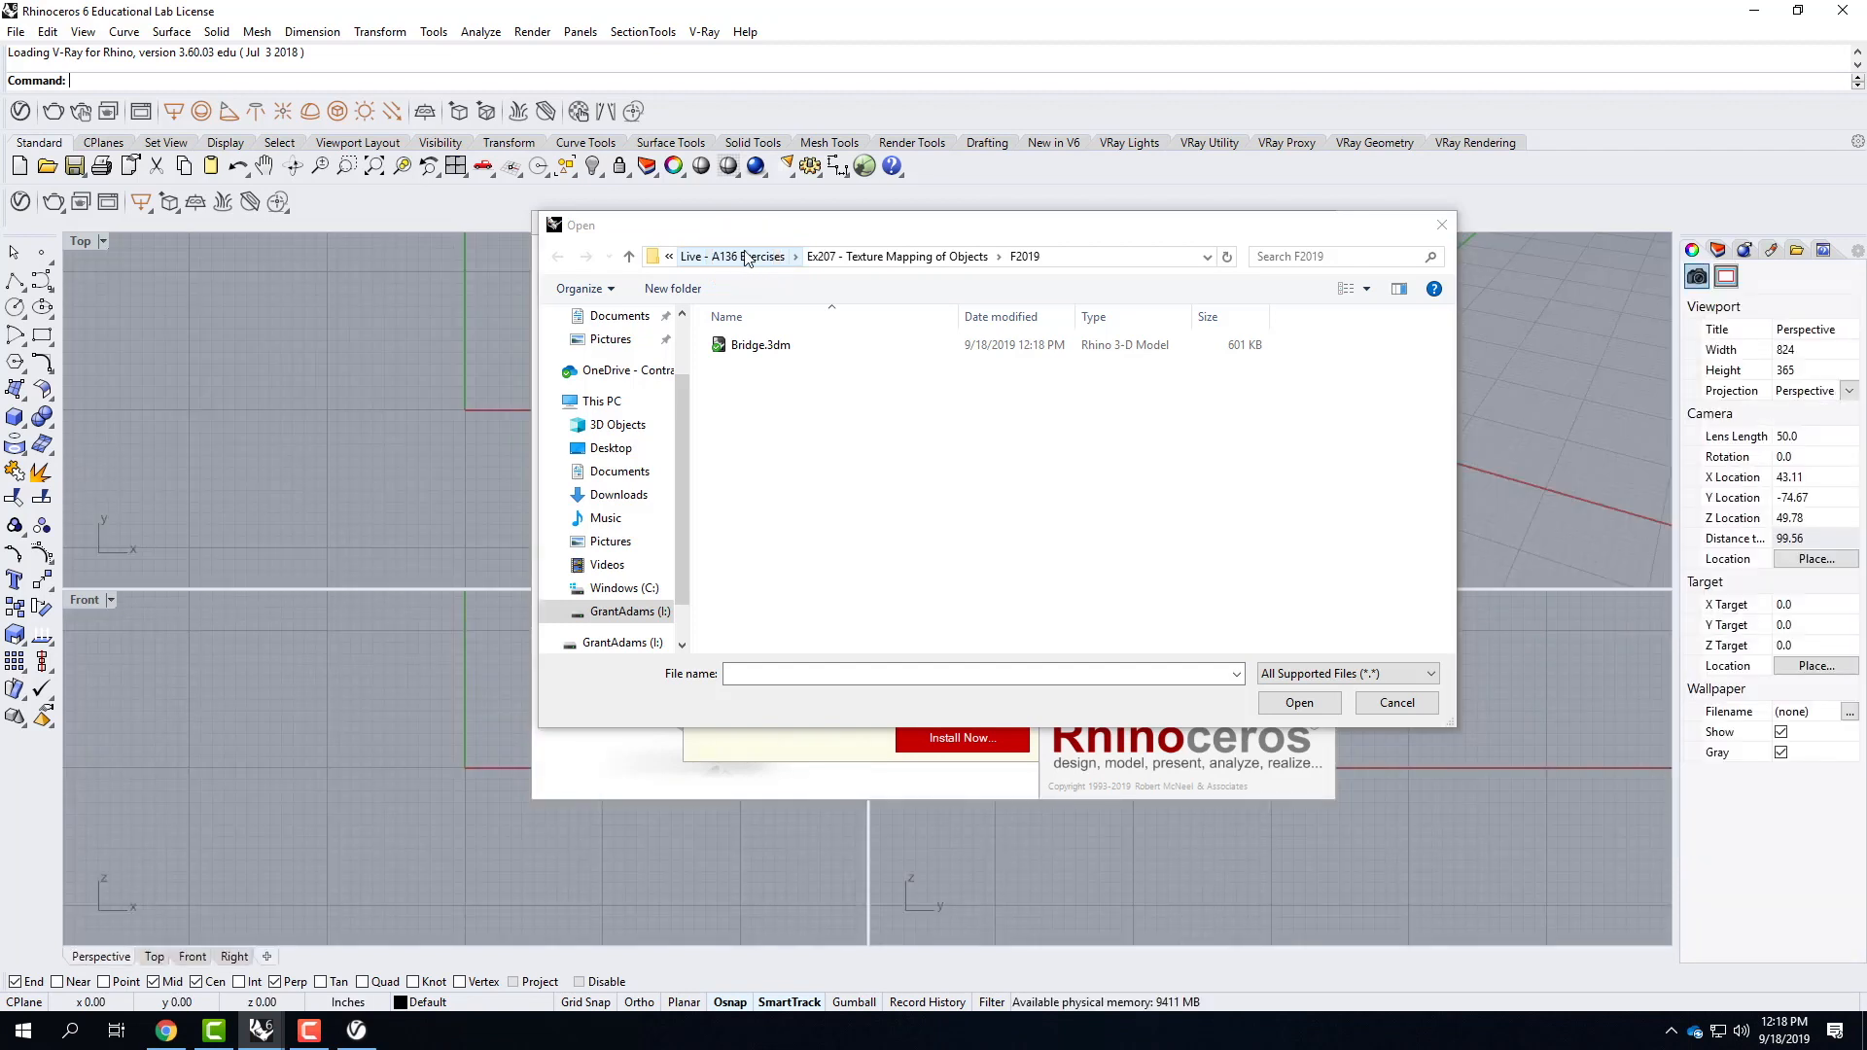
left_click(746, 259)
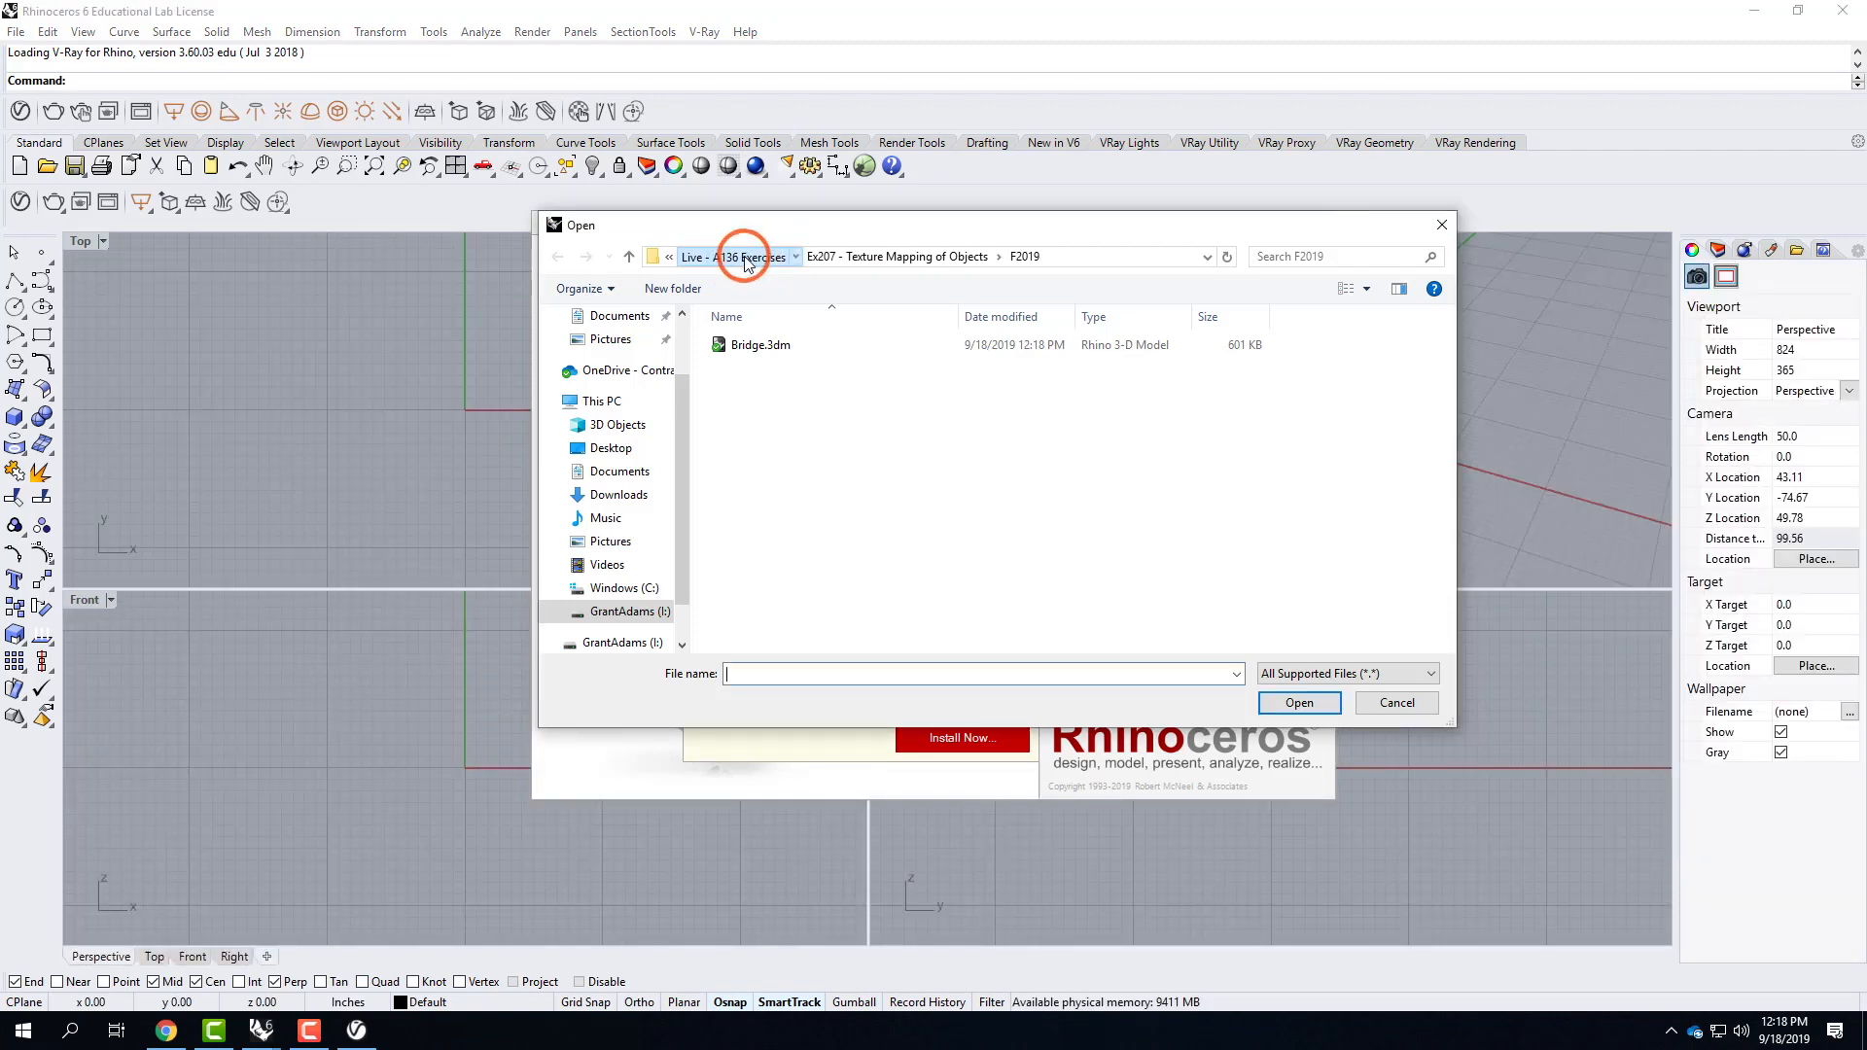
double_click(809, 476)
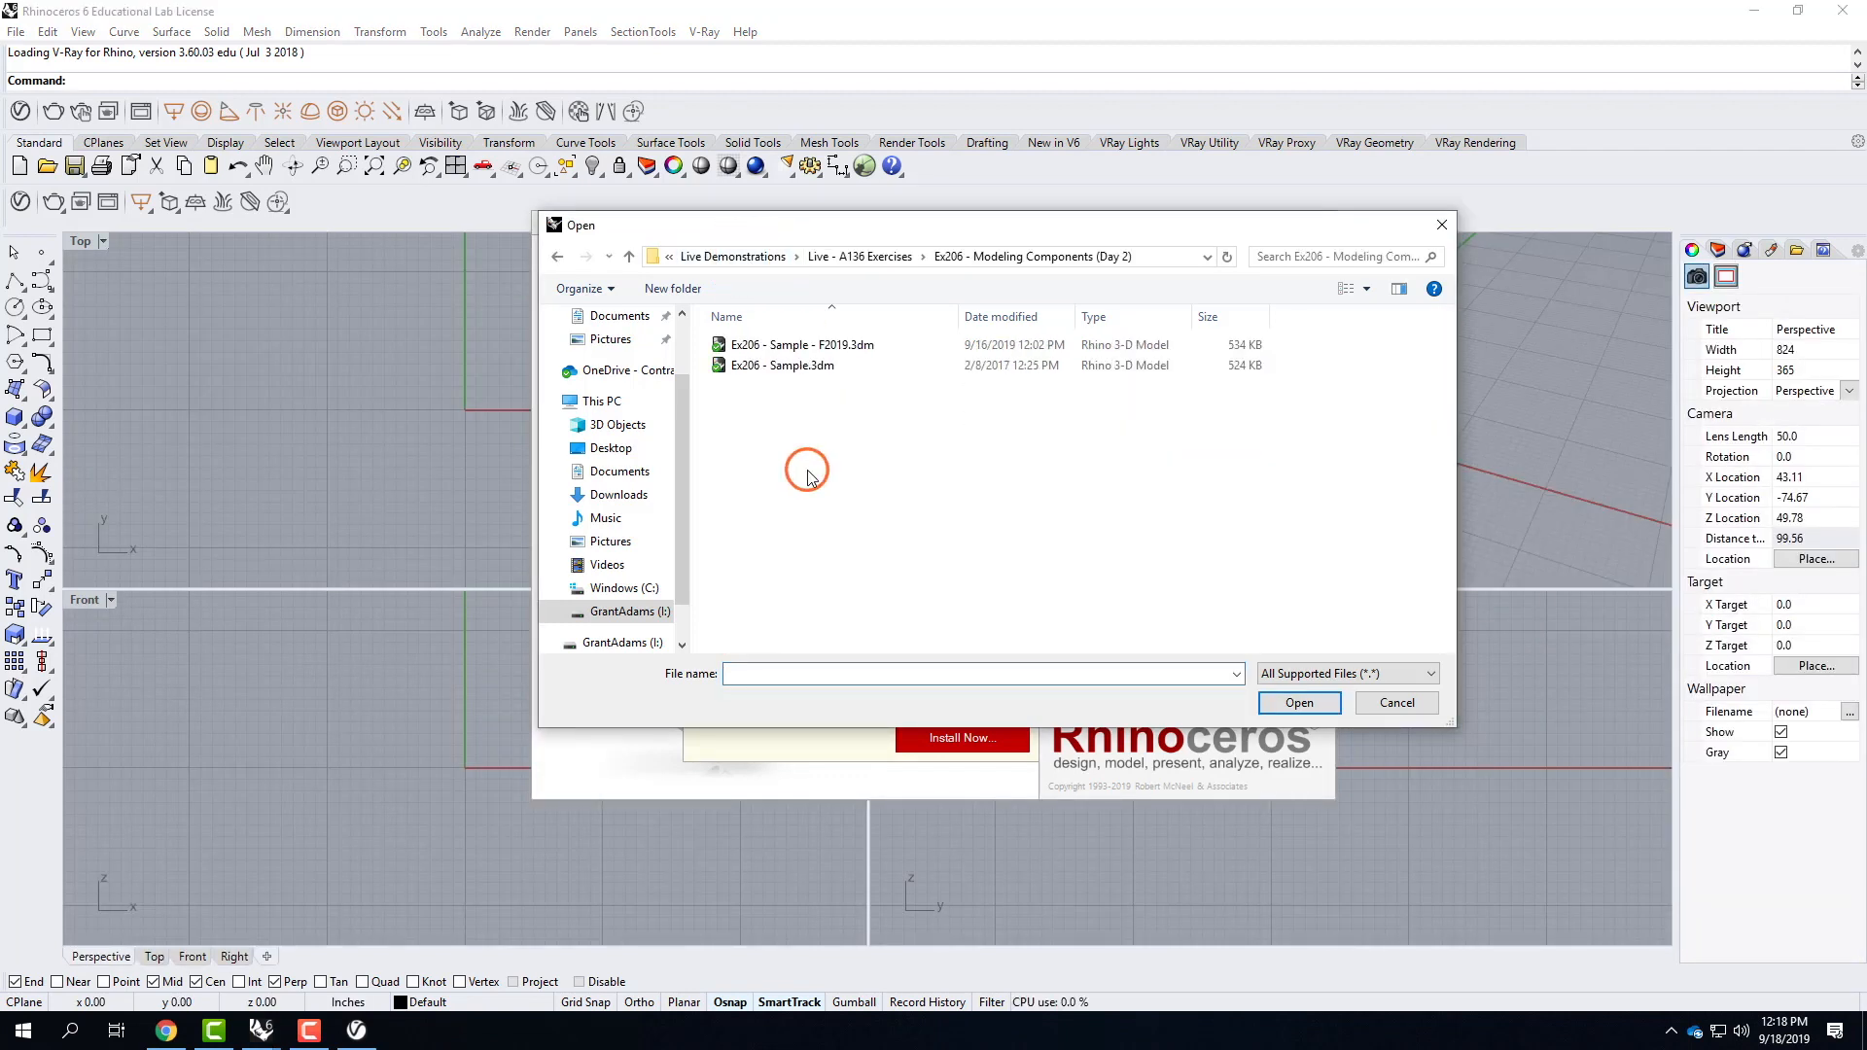
left_click(834, 346)
left_click(1293, 702)
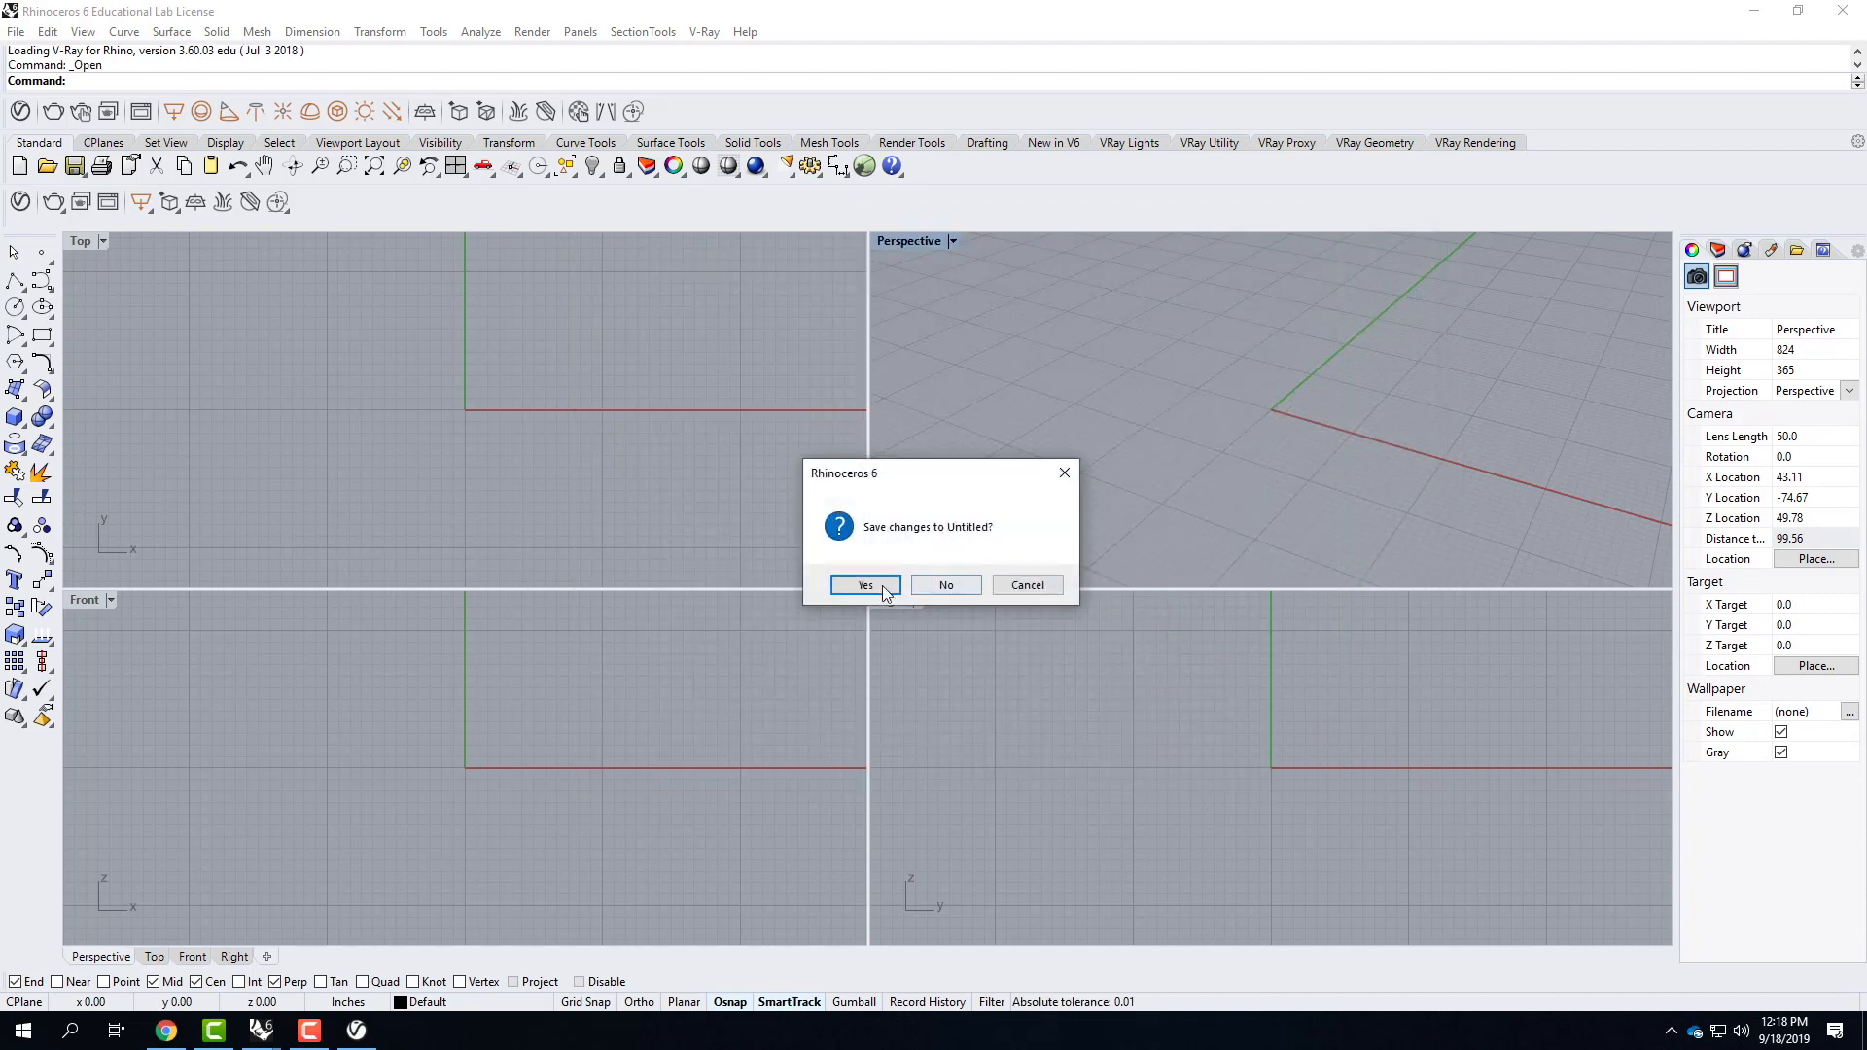
left_click(948, 585)
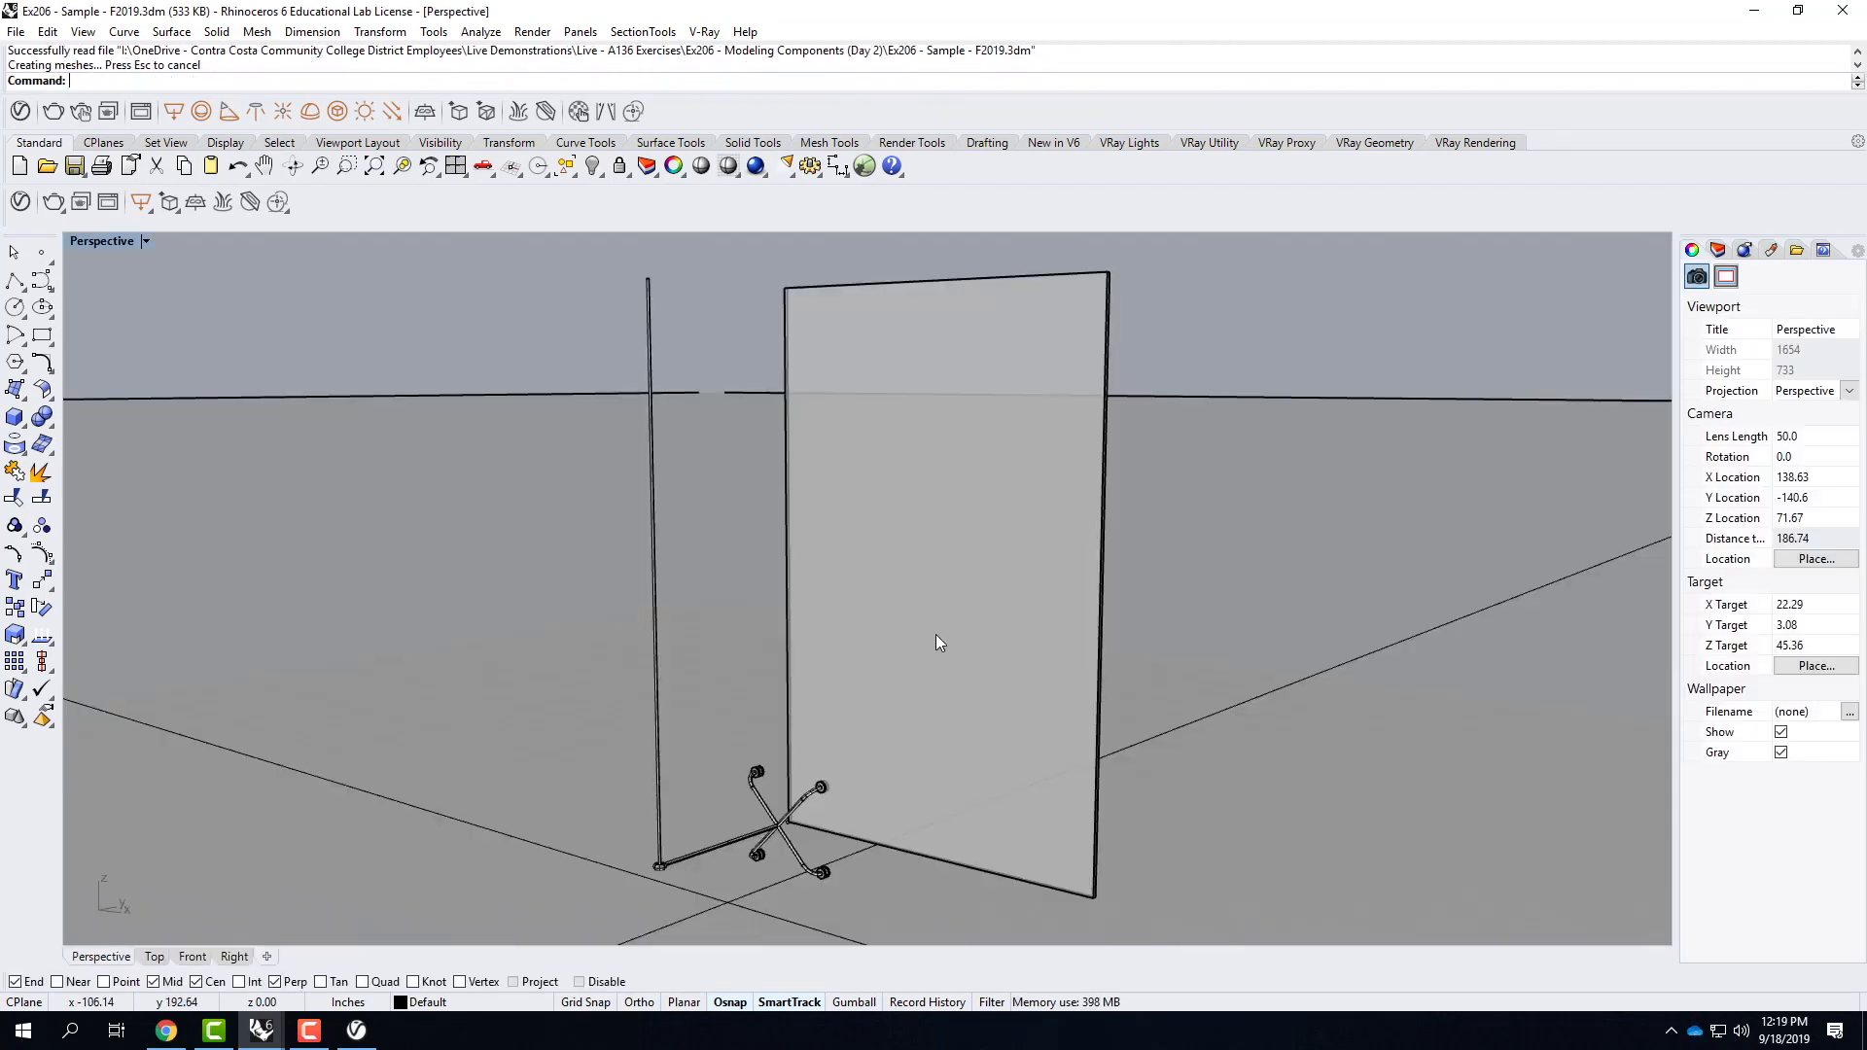
Delete the V-Ray infinite plane and the directional light from the scene.
left_click(1332, 587)
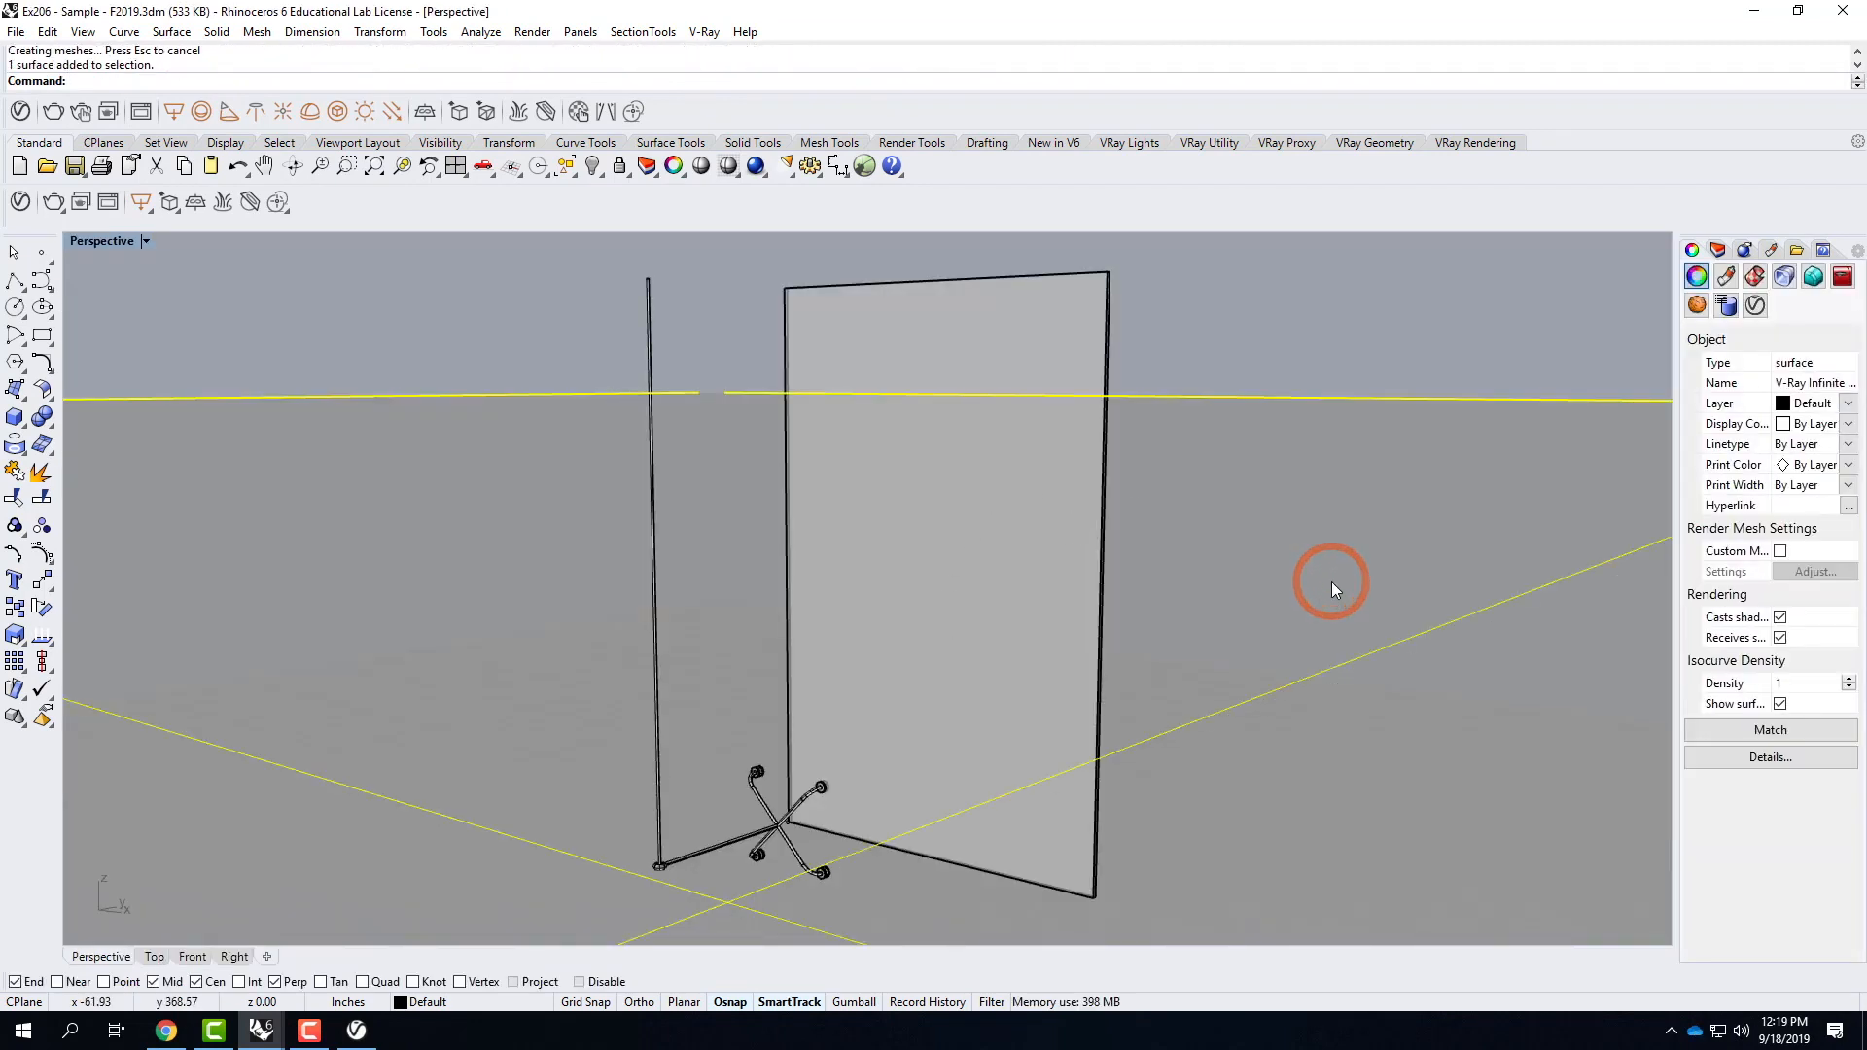
key("Delete")
scroll(1022, 575, "down", 5)
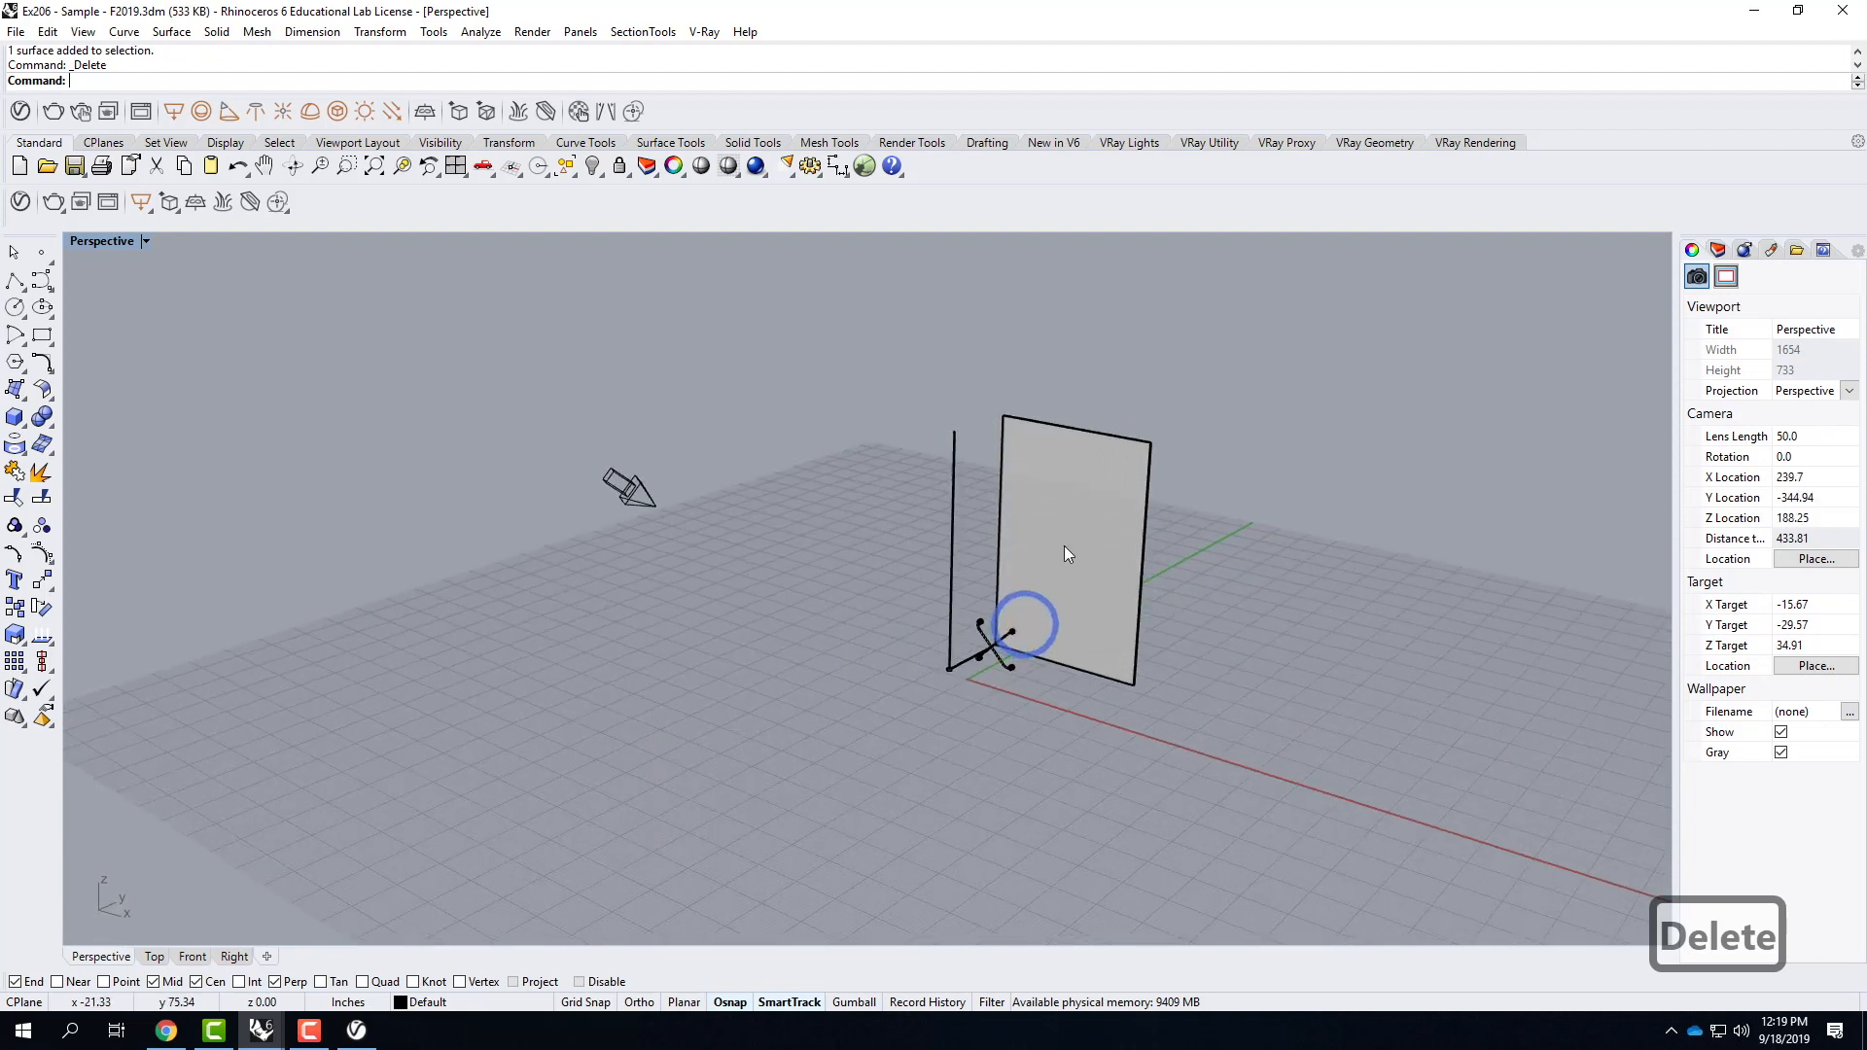
left_click(749, 611)
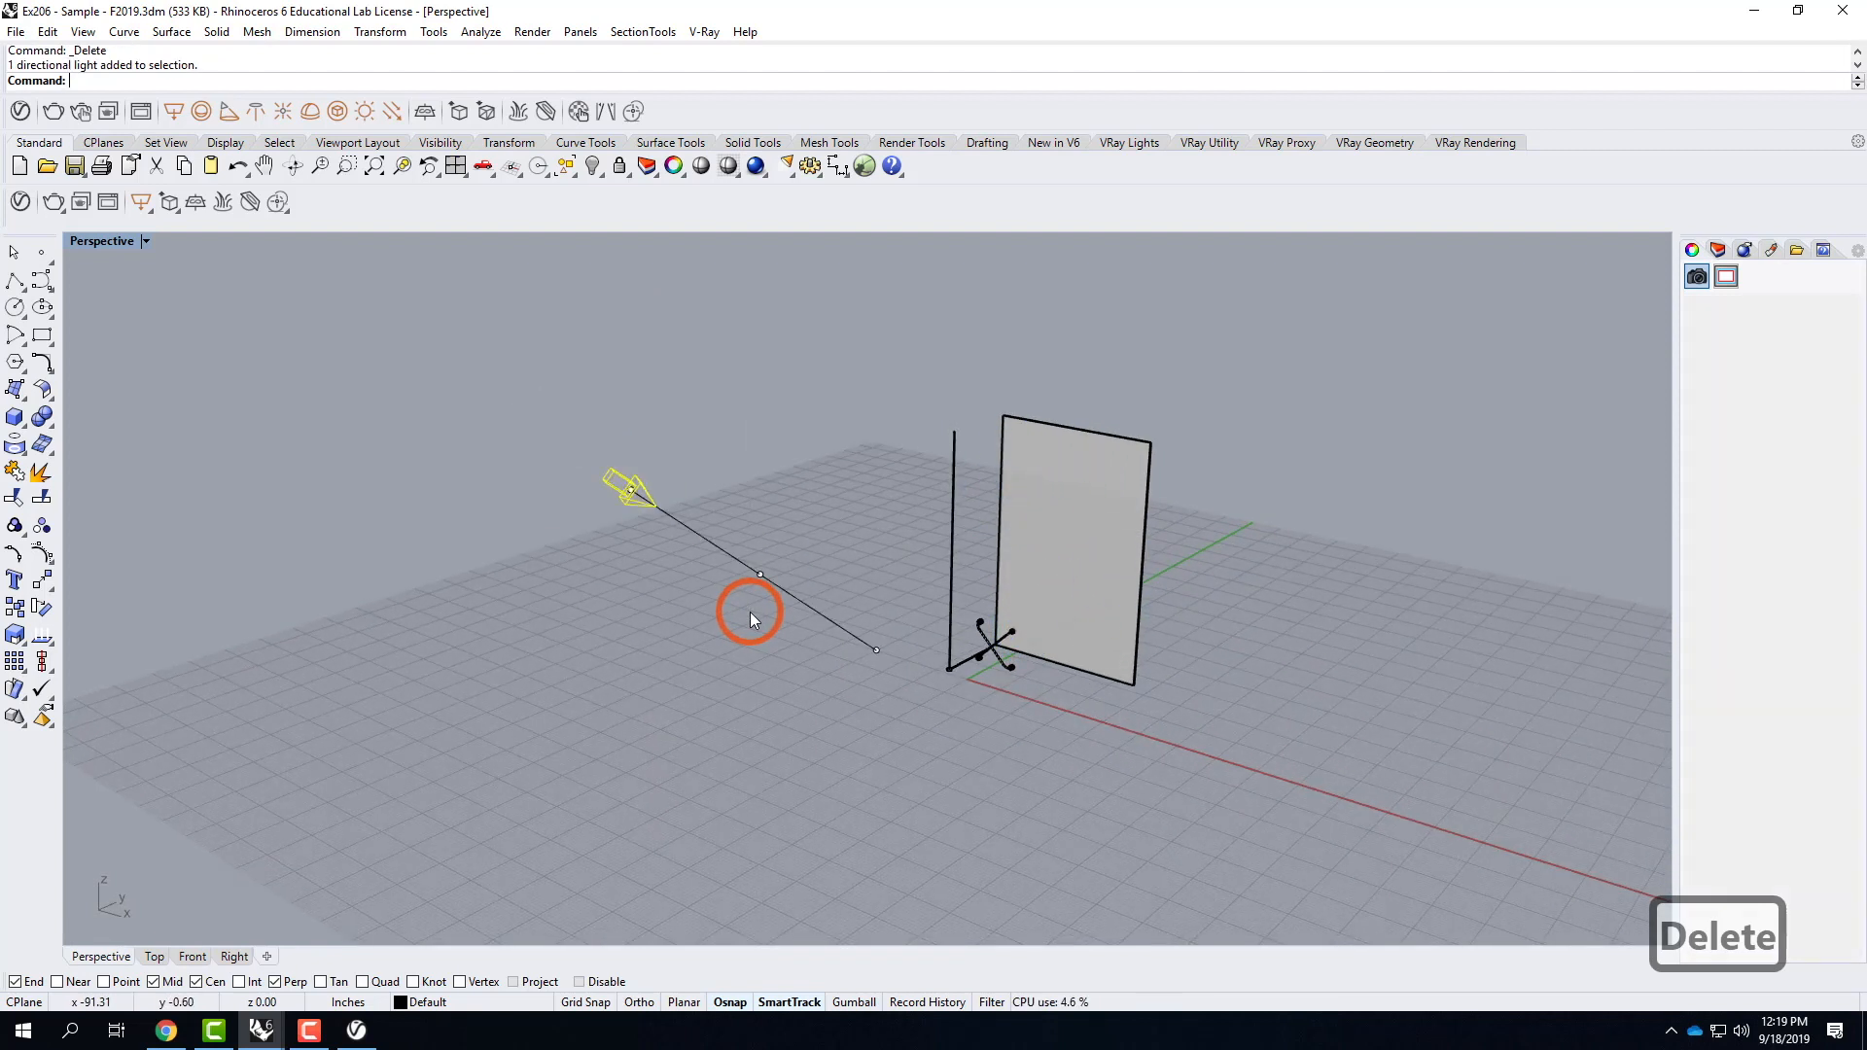
key("Delete")
Move all the remaining panel and bracket geometry from the panel's lower inner corner to the origin 0,0,0.
left_click_drag(871, 305, 1242, 746)
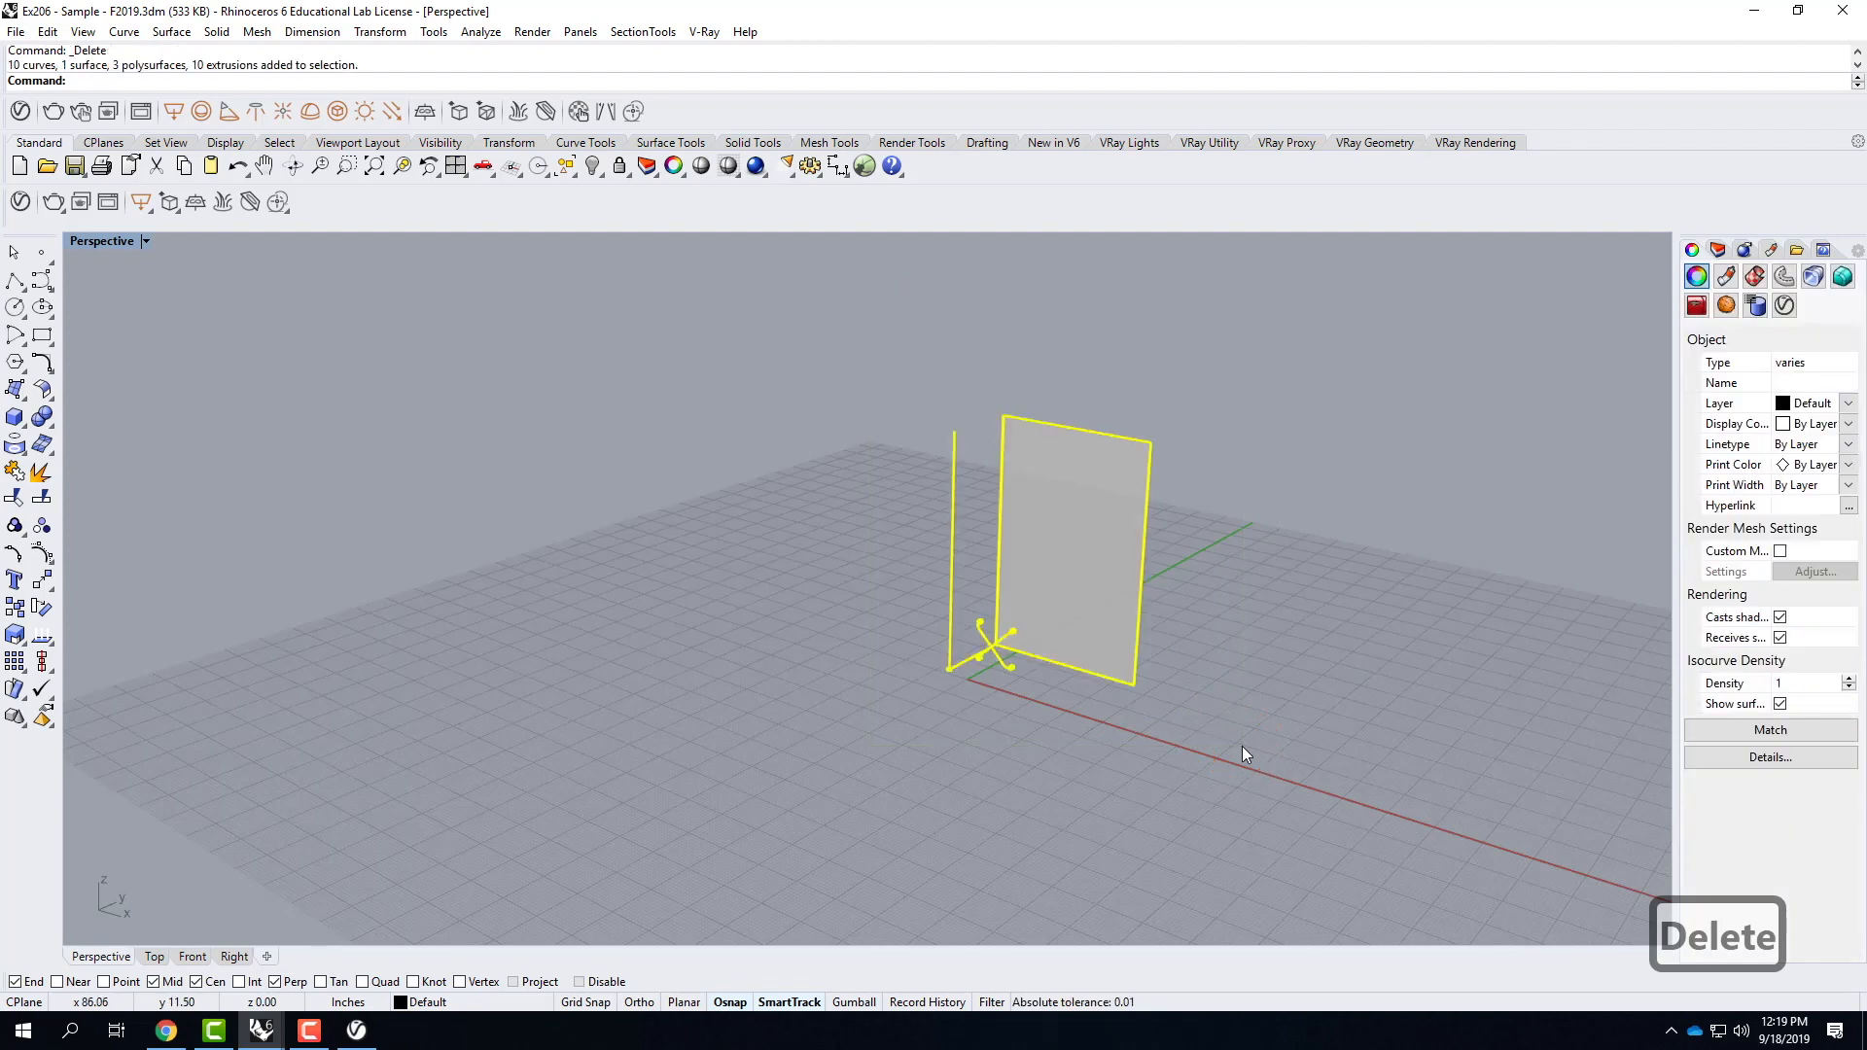
type("move")
key("Return")
scroll(1009, 632, "up", 5)
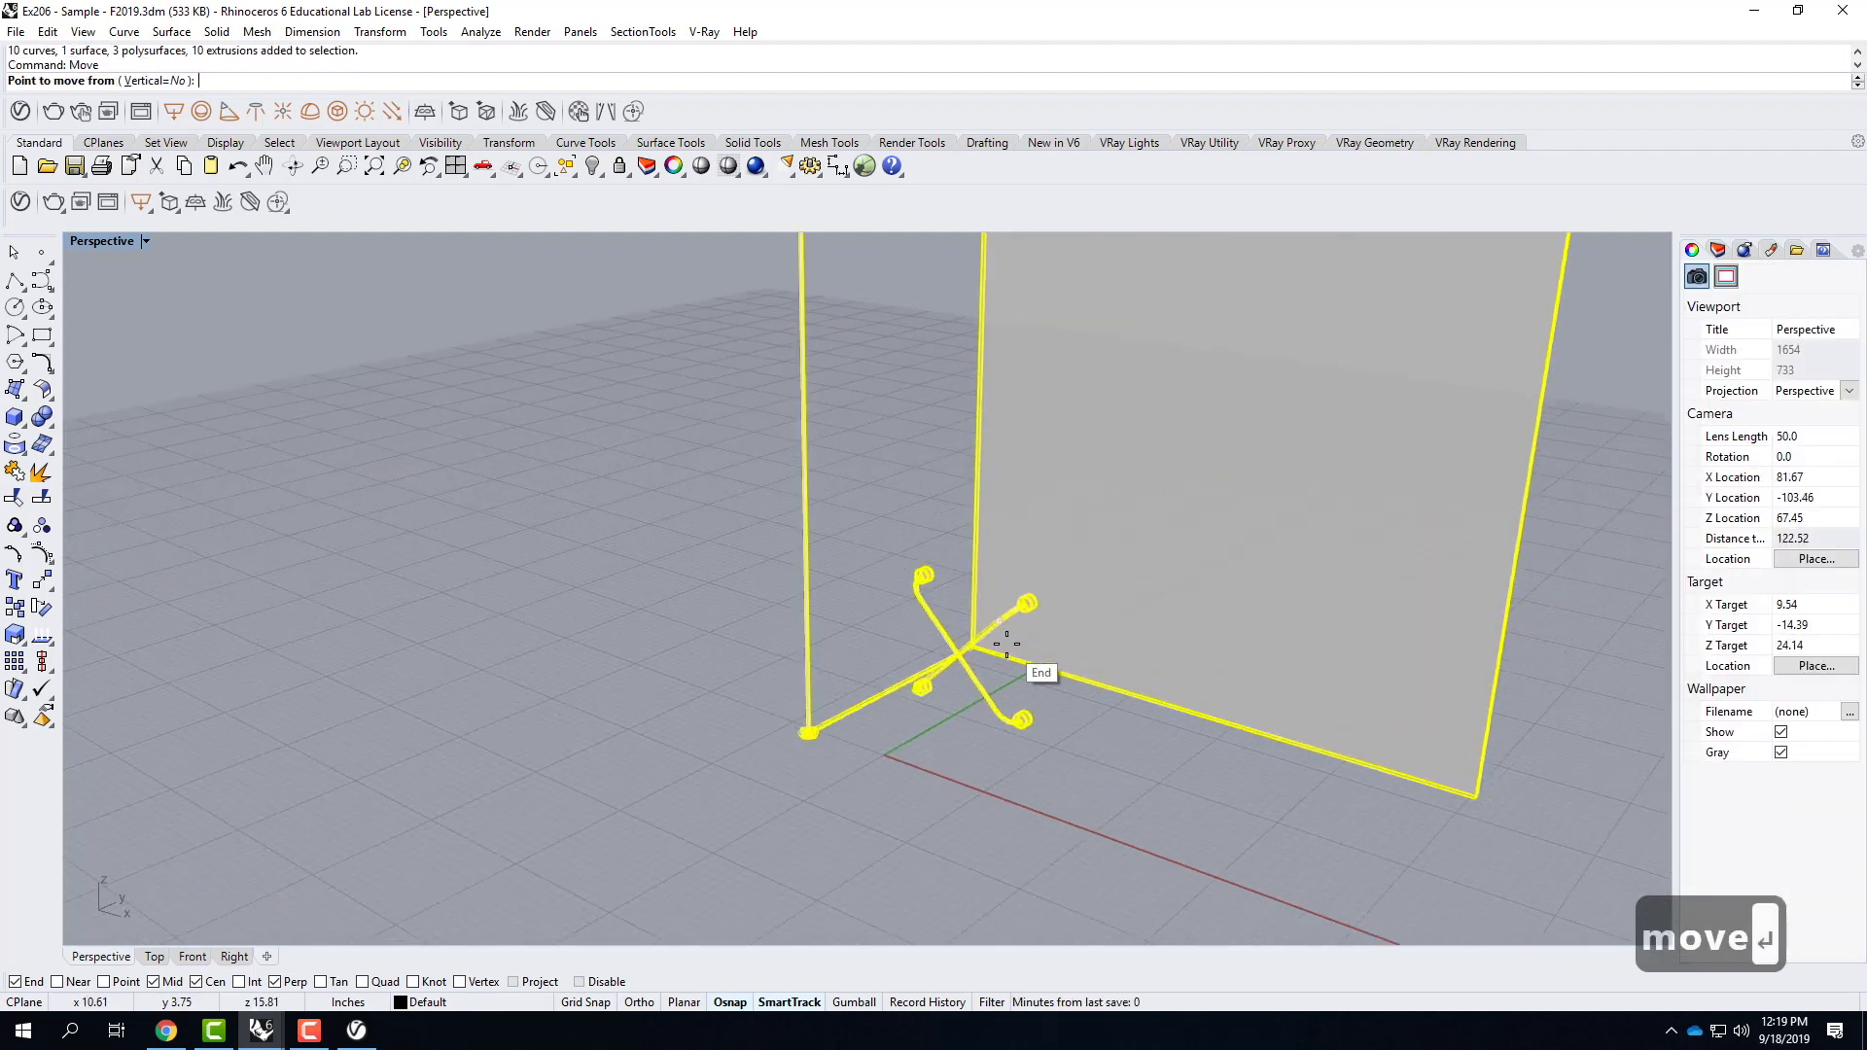
scroll(1007, 642, "up", 3)
scroll(1000, 654, "up", 3)
right_click_drag(921, 625, 1137, 658)
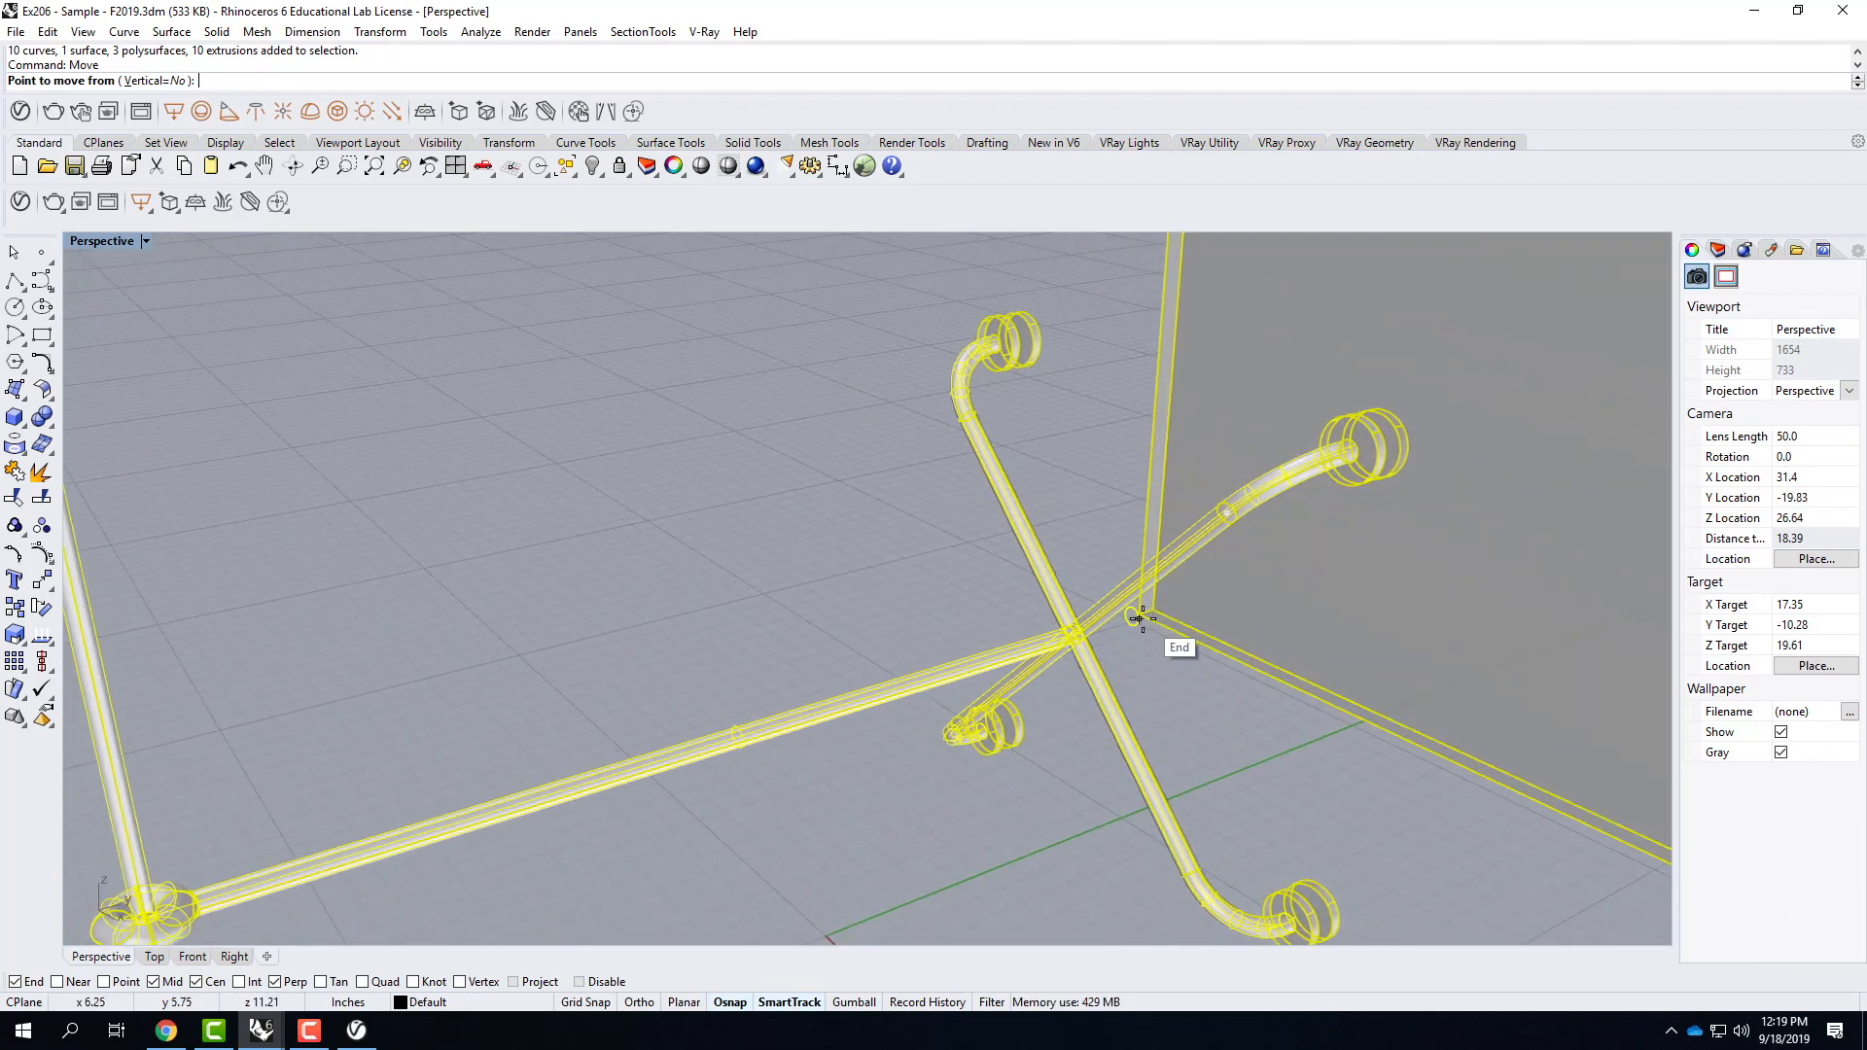
scroll(1140, 611, "up", 3)
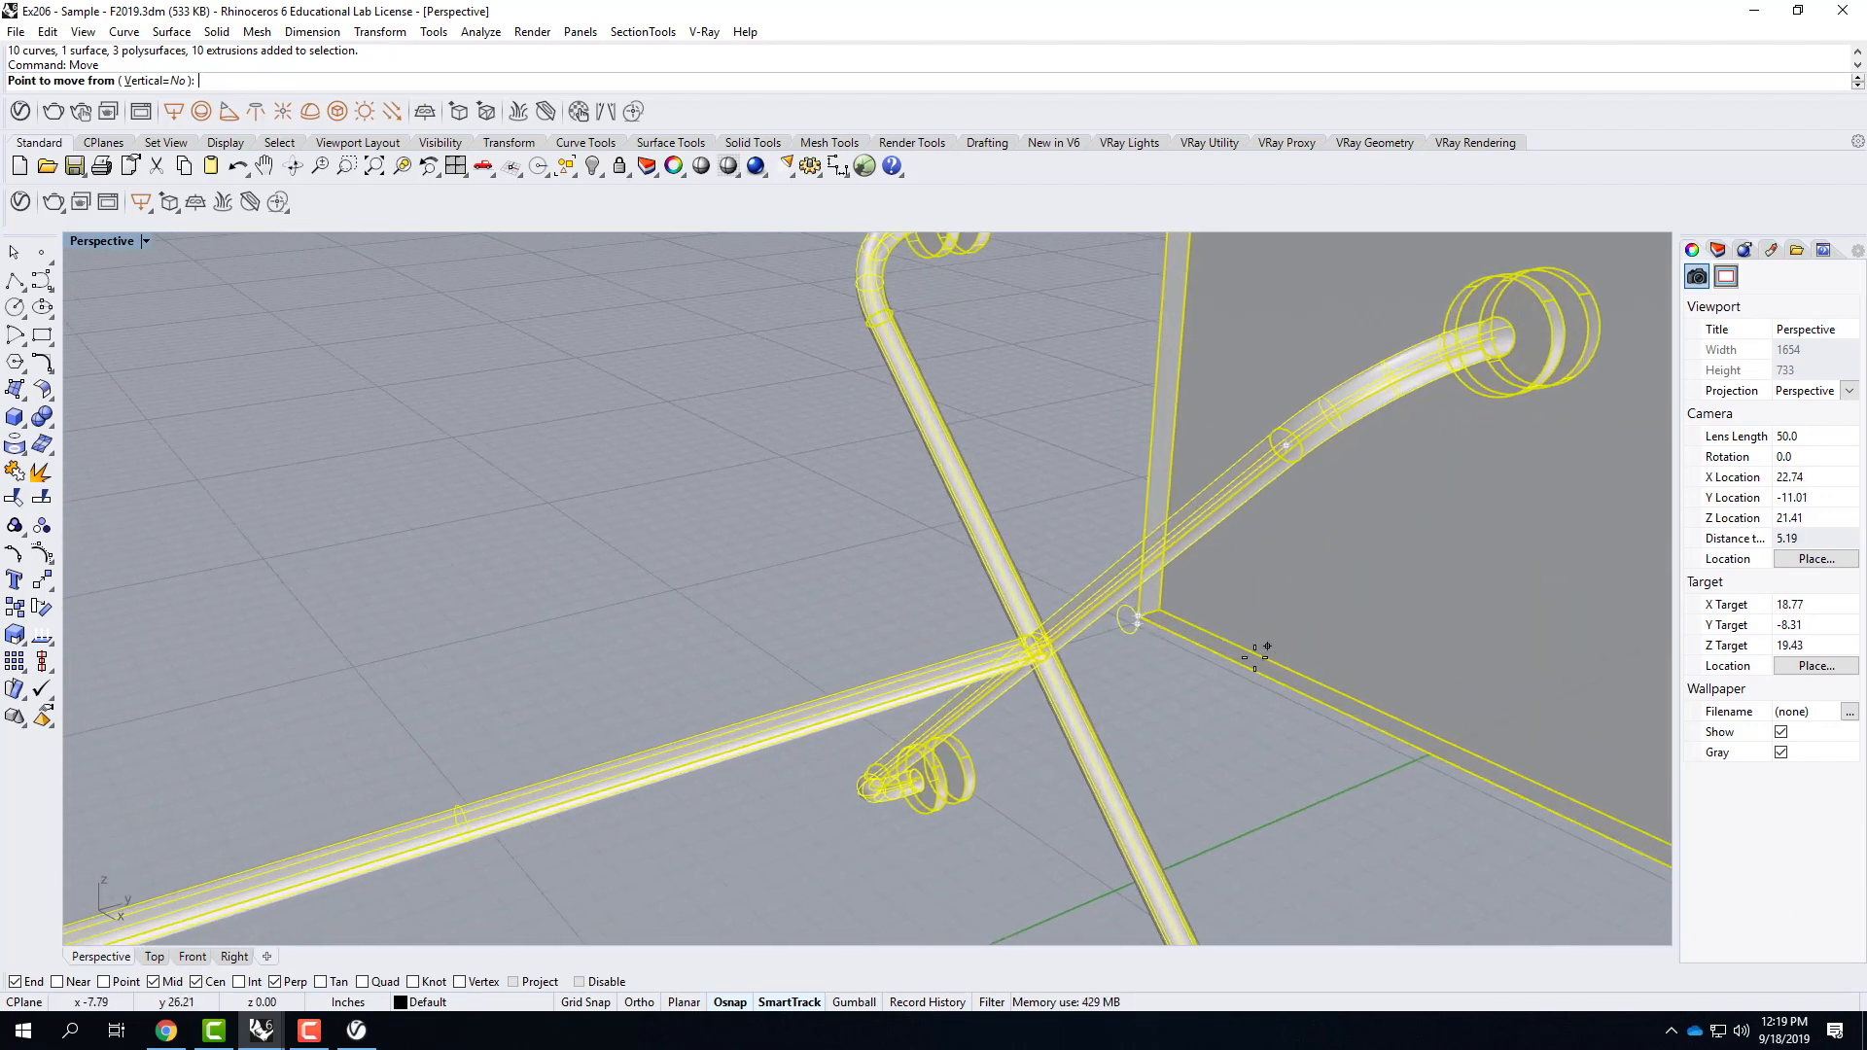
left_click(1136, 617)
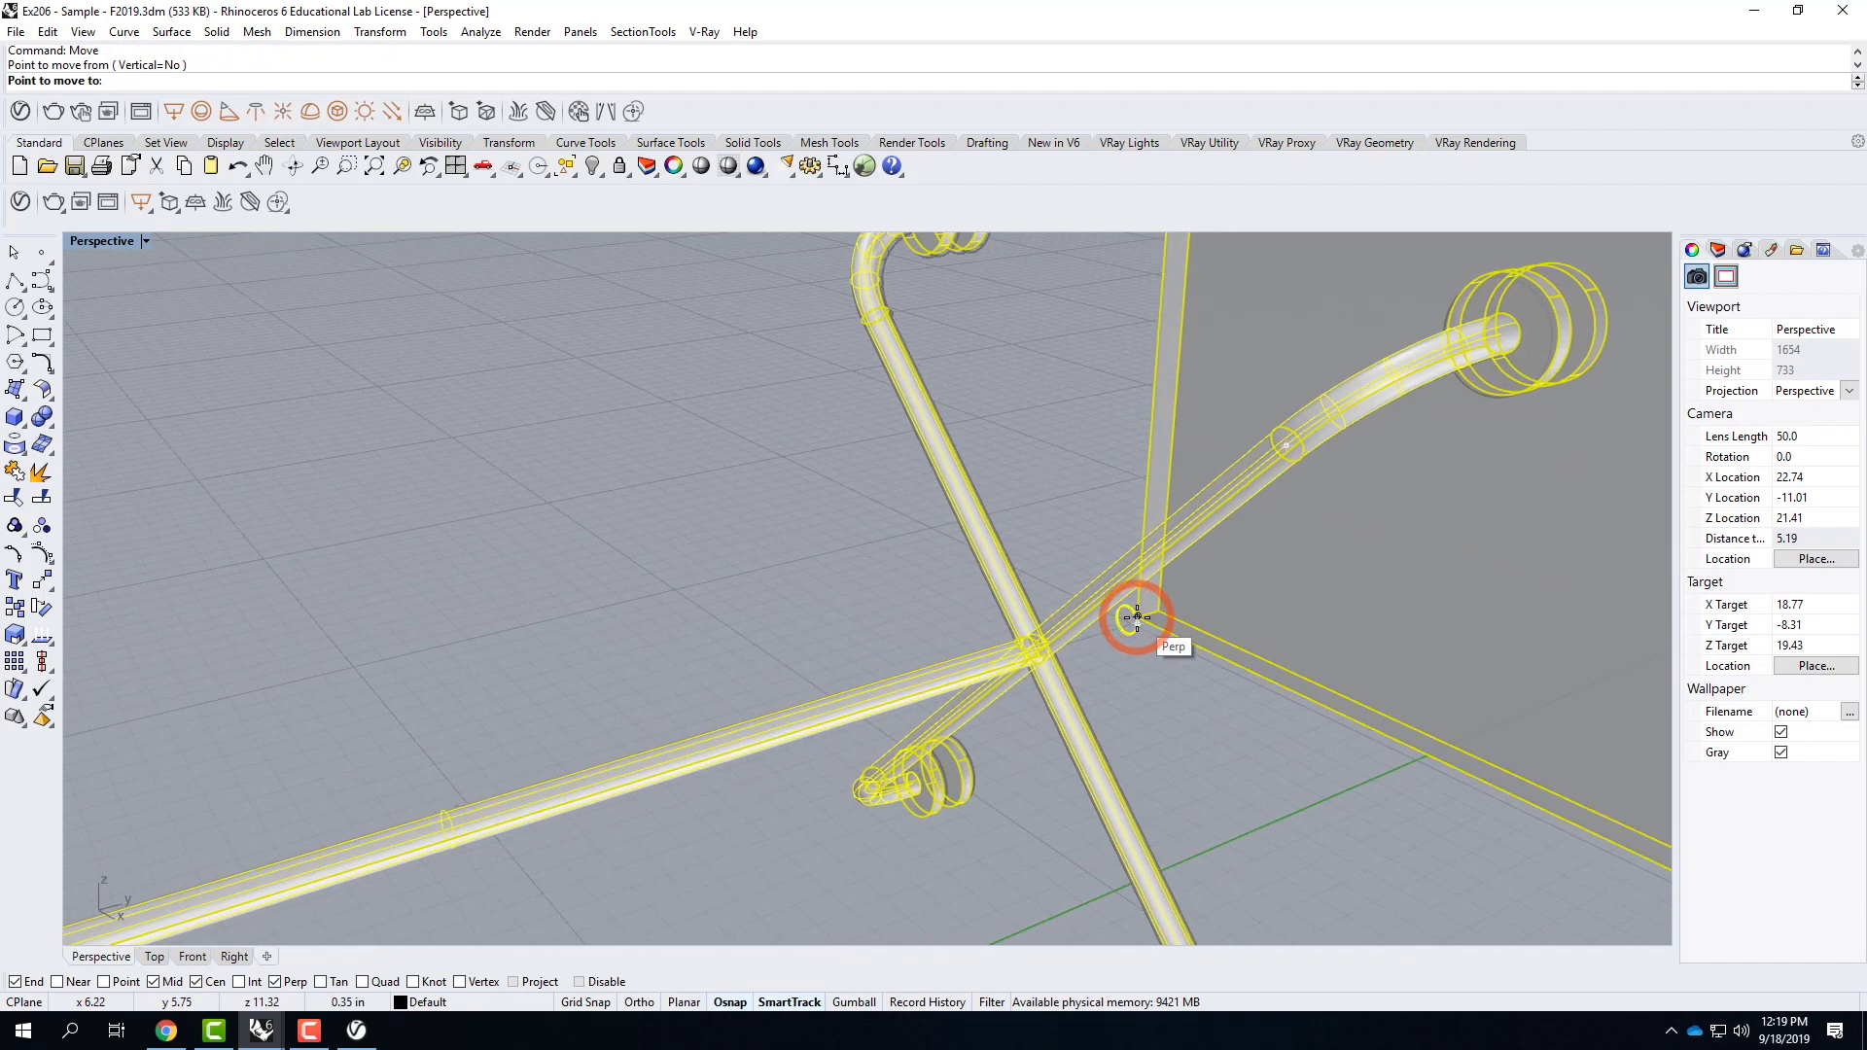
type("0,0,0")
key("Return")
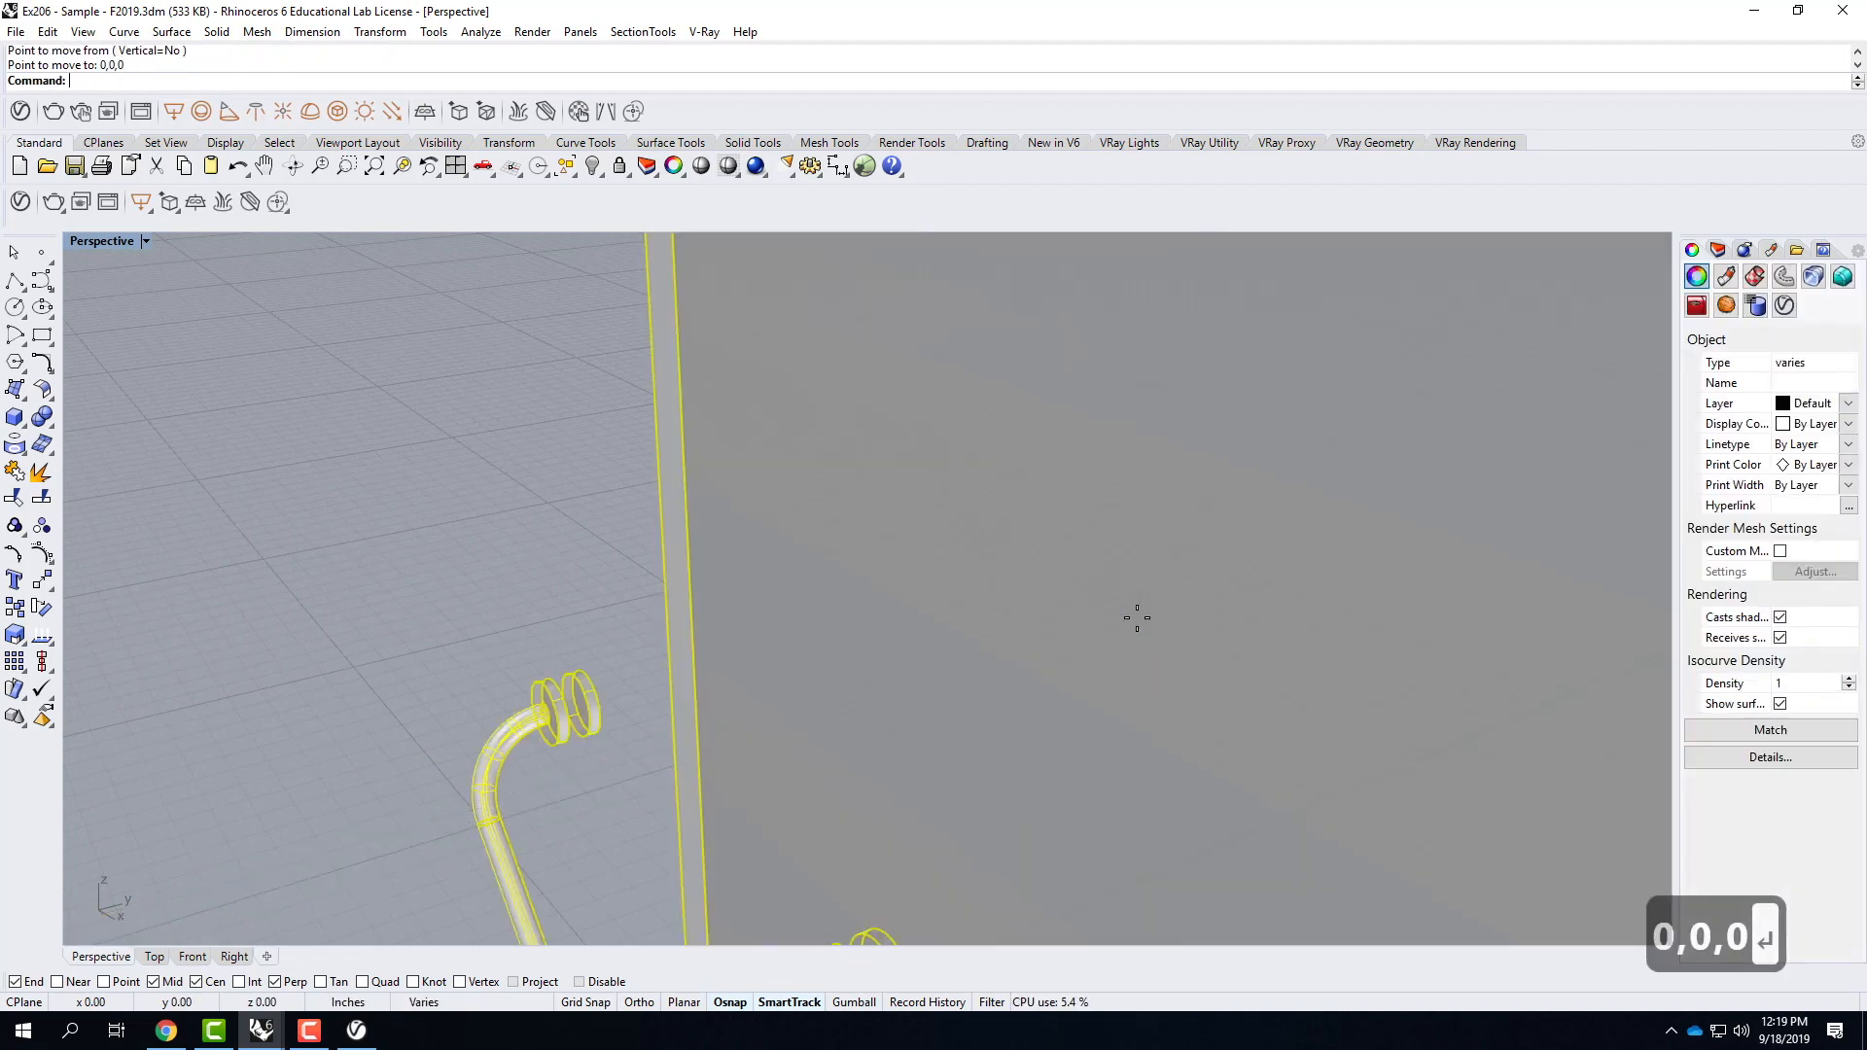
scroll(1082, 535, "down", 6)
scroll(967, 551, "down", 5)
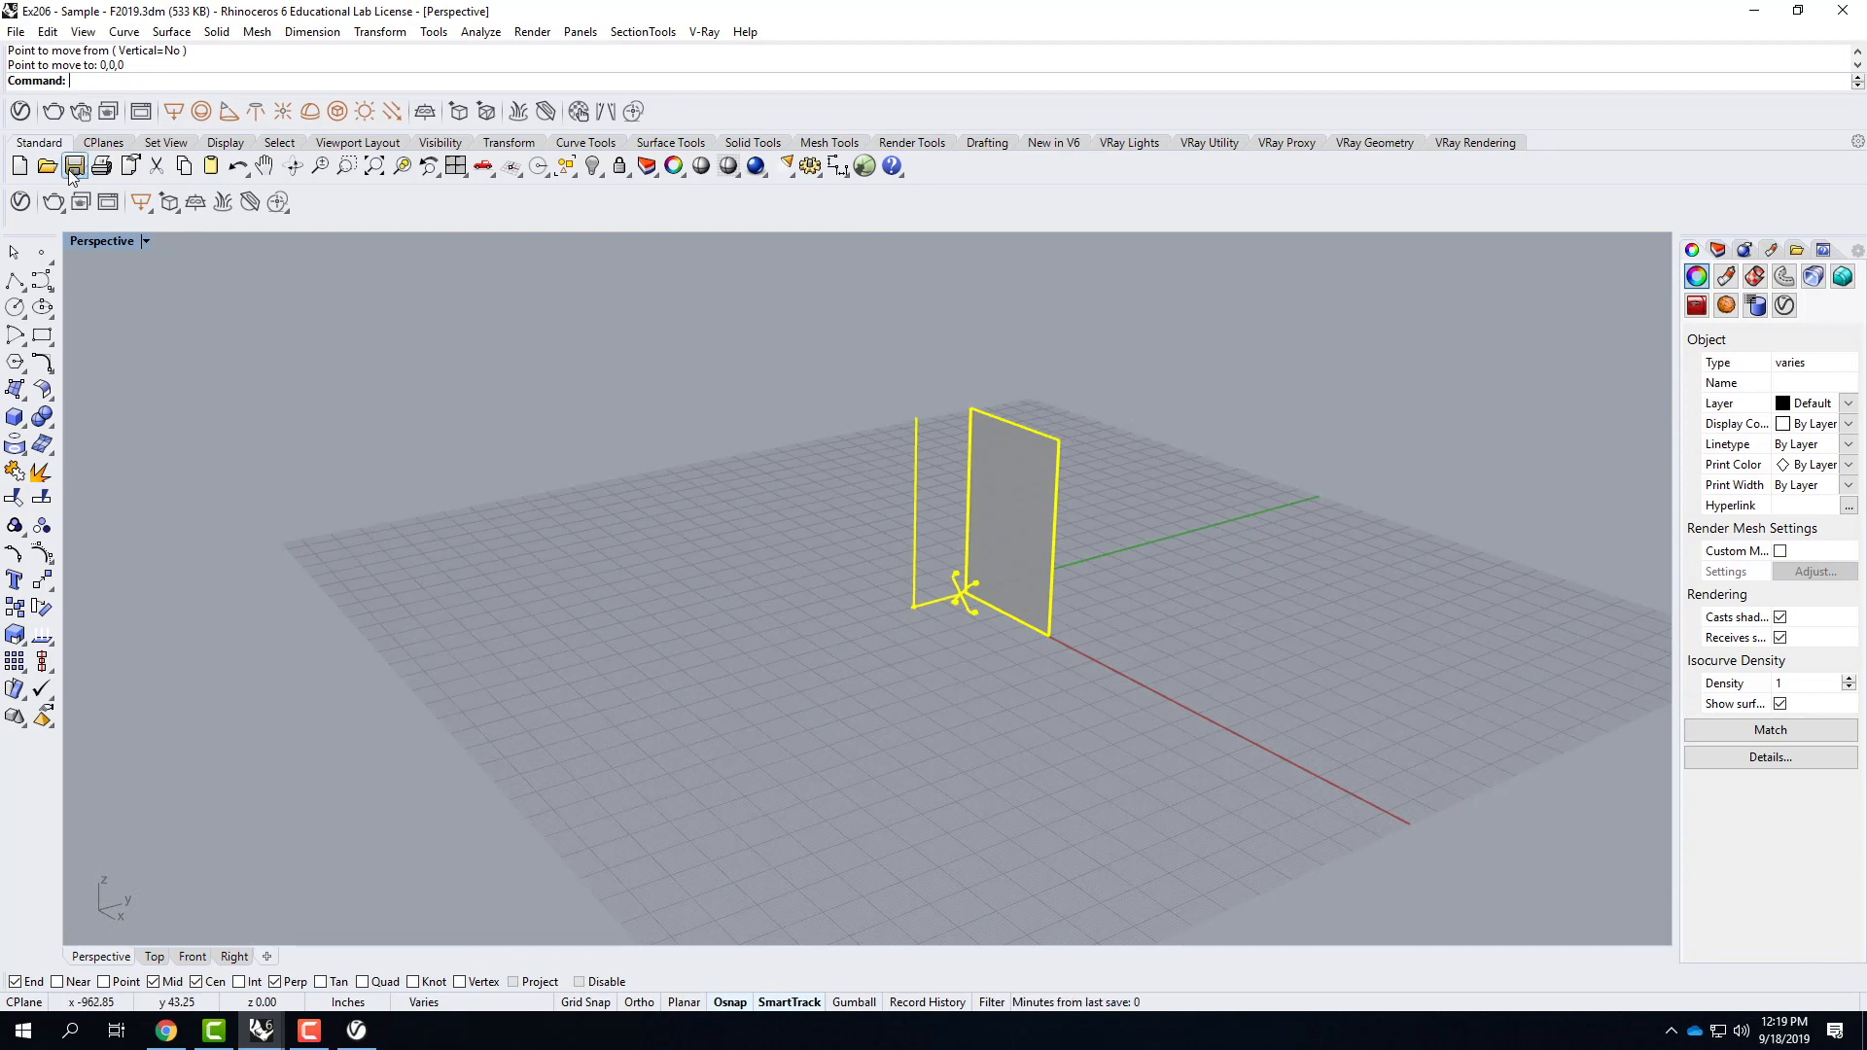
Set the Perspective viewport to Rendered display and select the large rectangular panel.
left_click(145, 242)
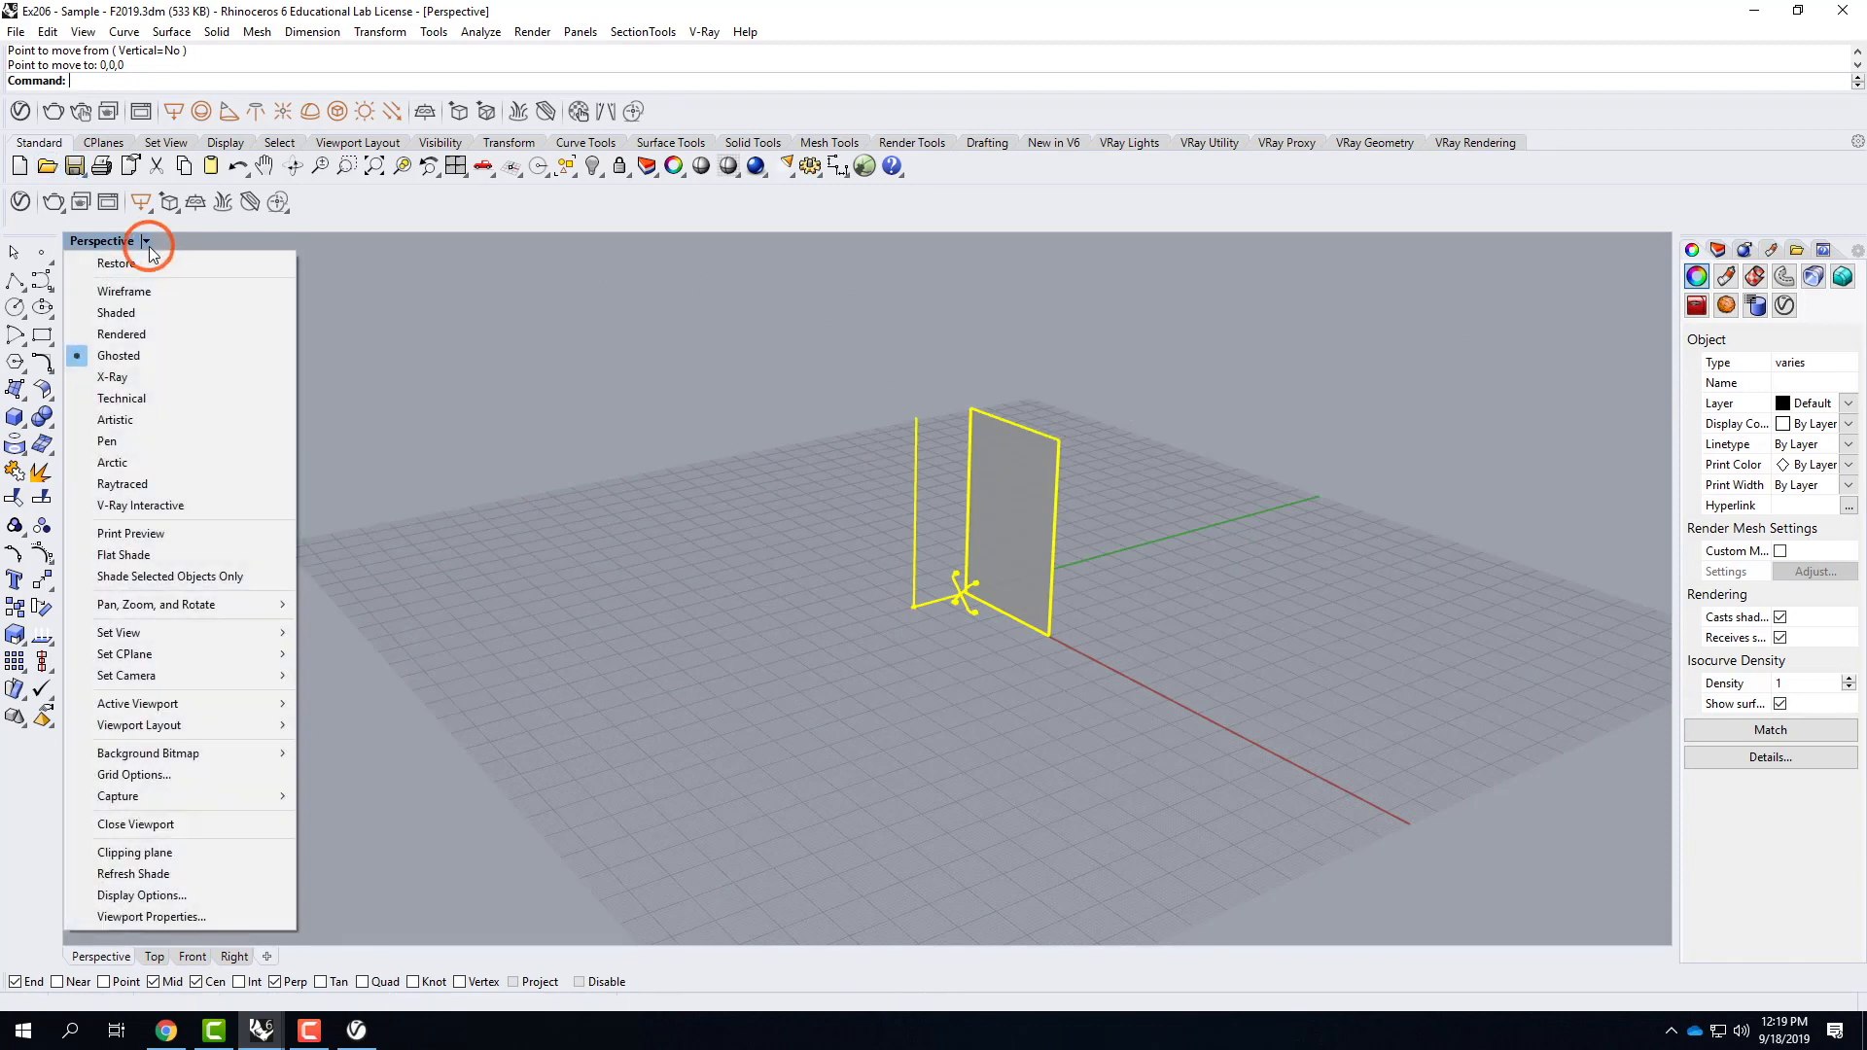
left_click(151, 335)
left_click(973, 395)
left_click(1099, 435)
left_click(1142, 492)
left_click(1059, 571)
left_click(890, 570)
scroll(894, 576, "up", 5)
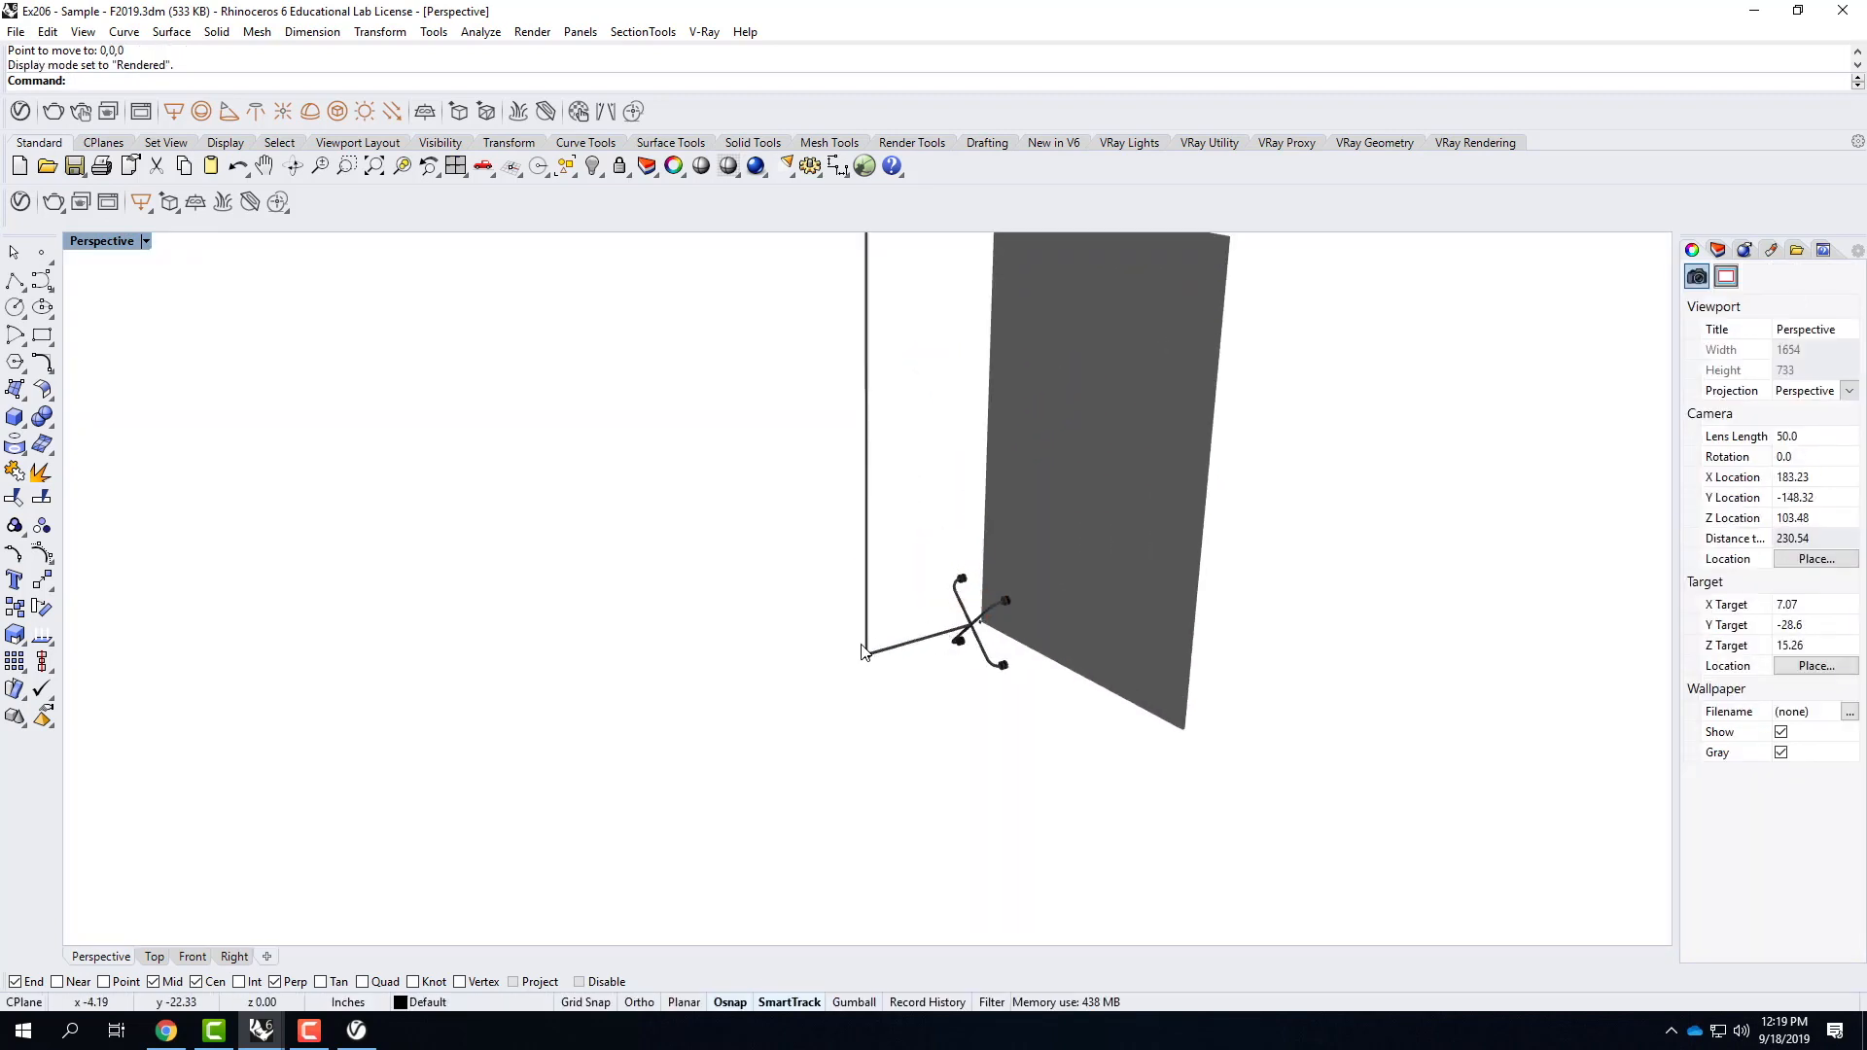
left_click(1087, 465)
left_click(1118, 519)
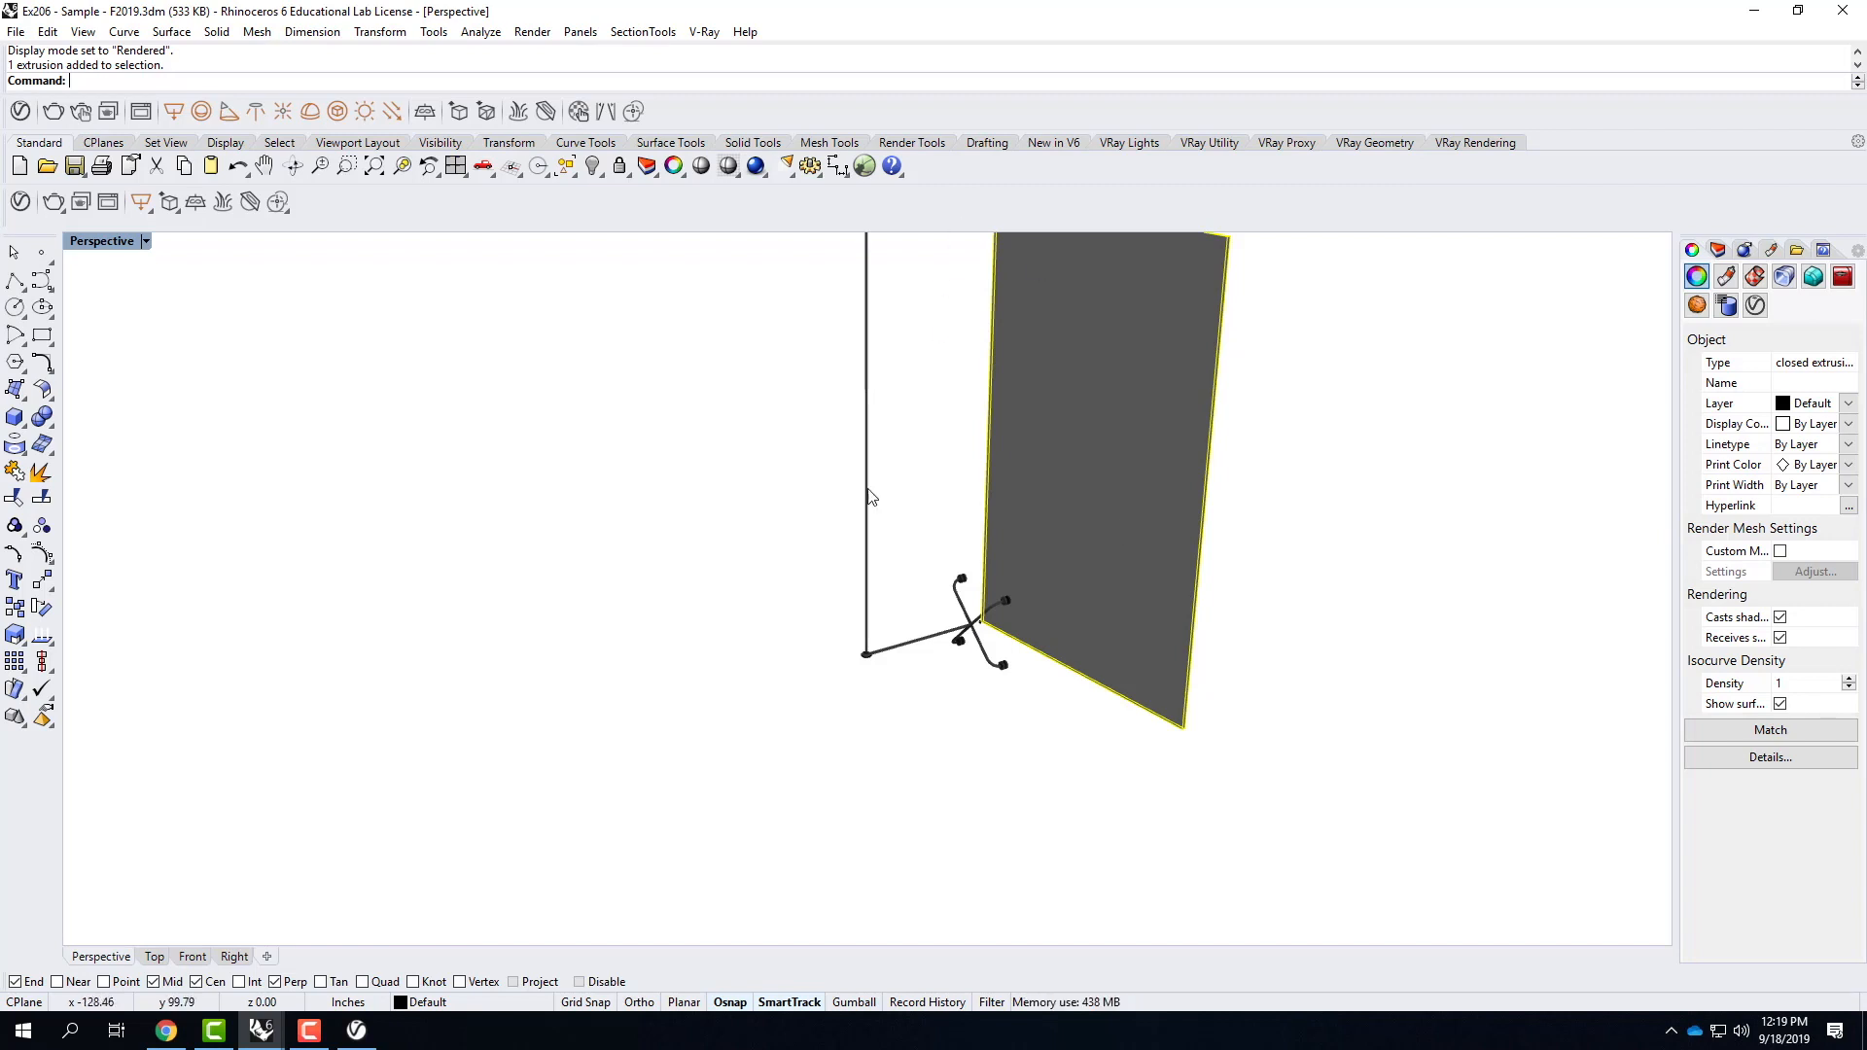
Start saving the model under a new name and go to the F2019 folder inside Ex207 - Texture Mapping of Objects.
left_click(16, 31)
left_click(61, 190)
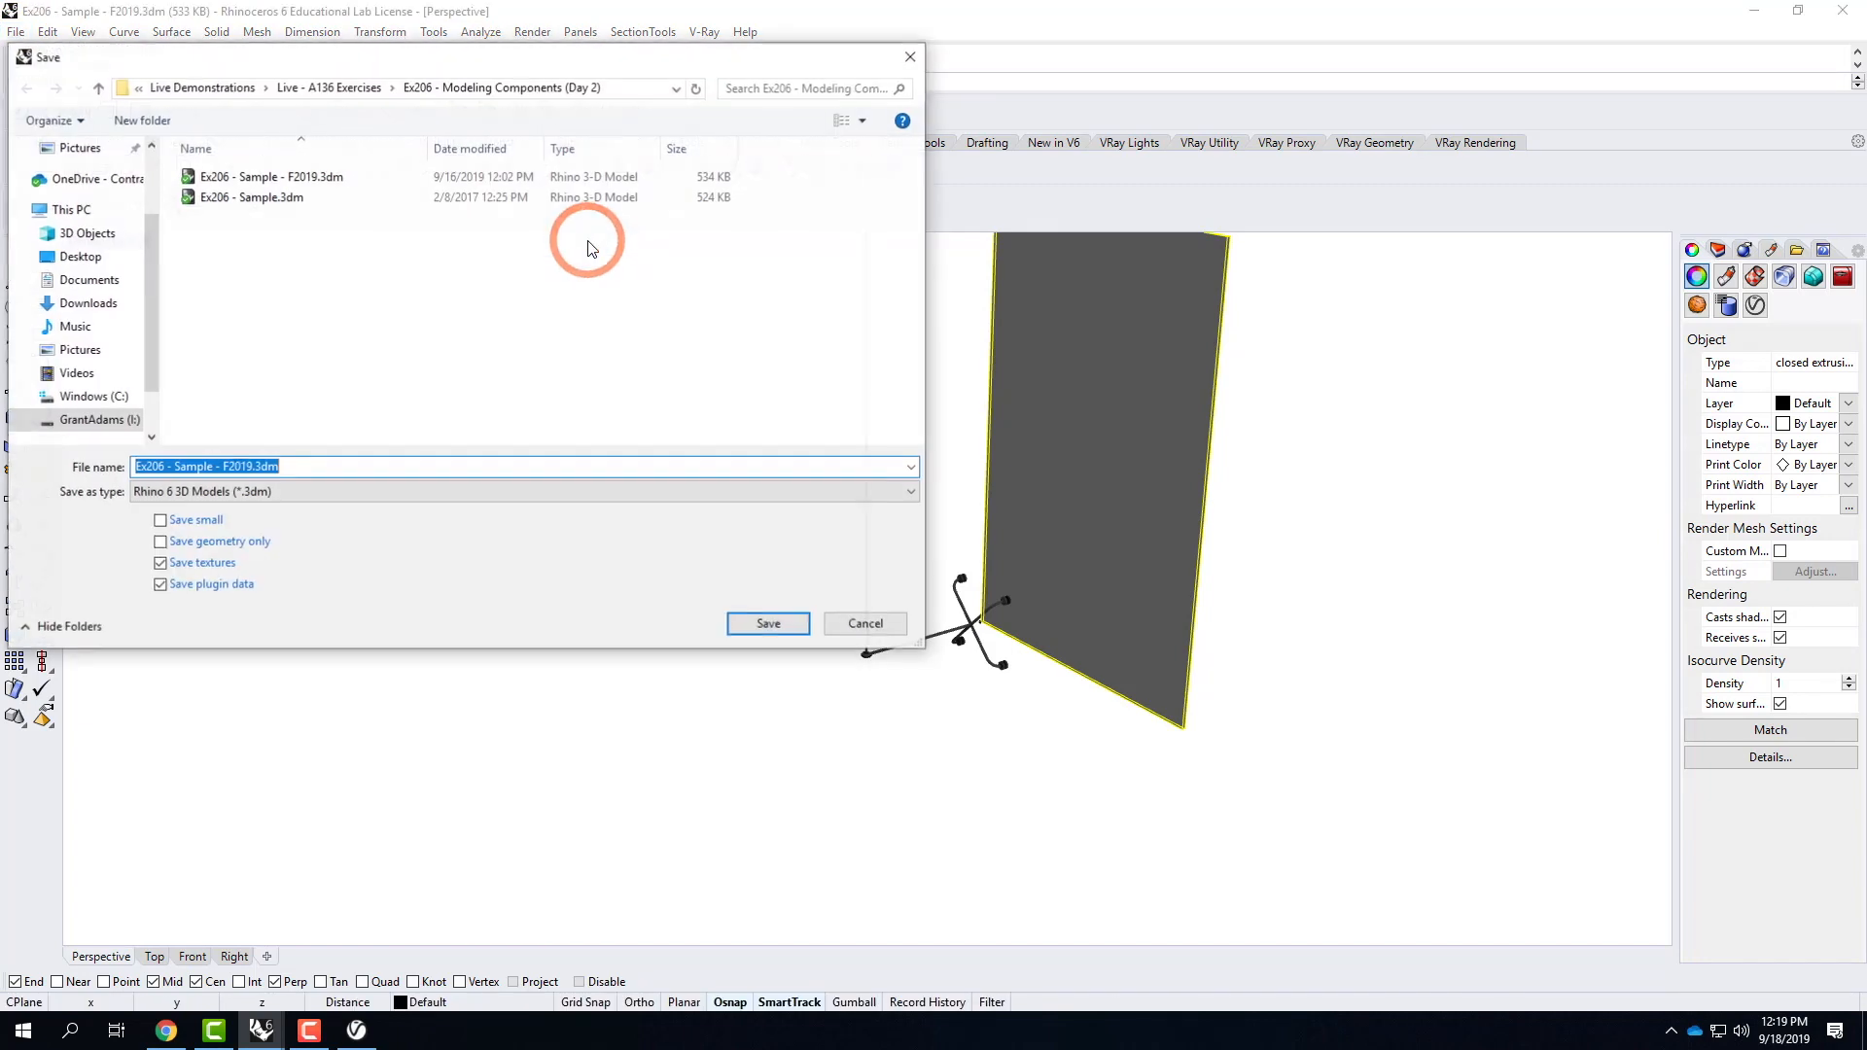
left_click(329, 87)
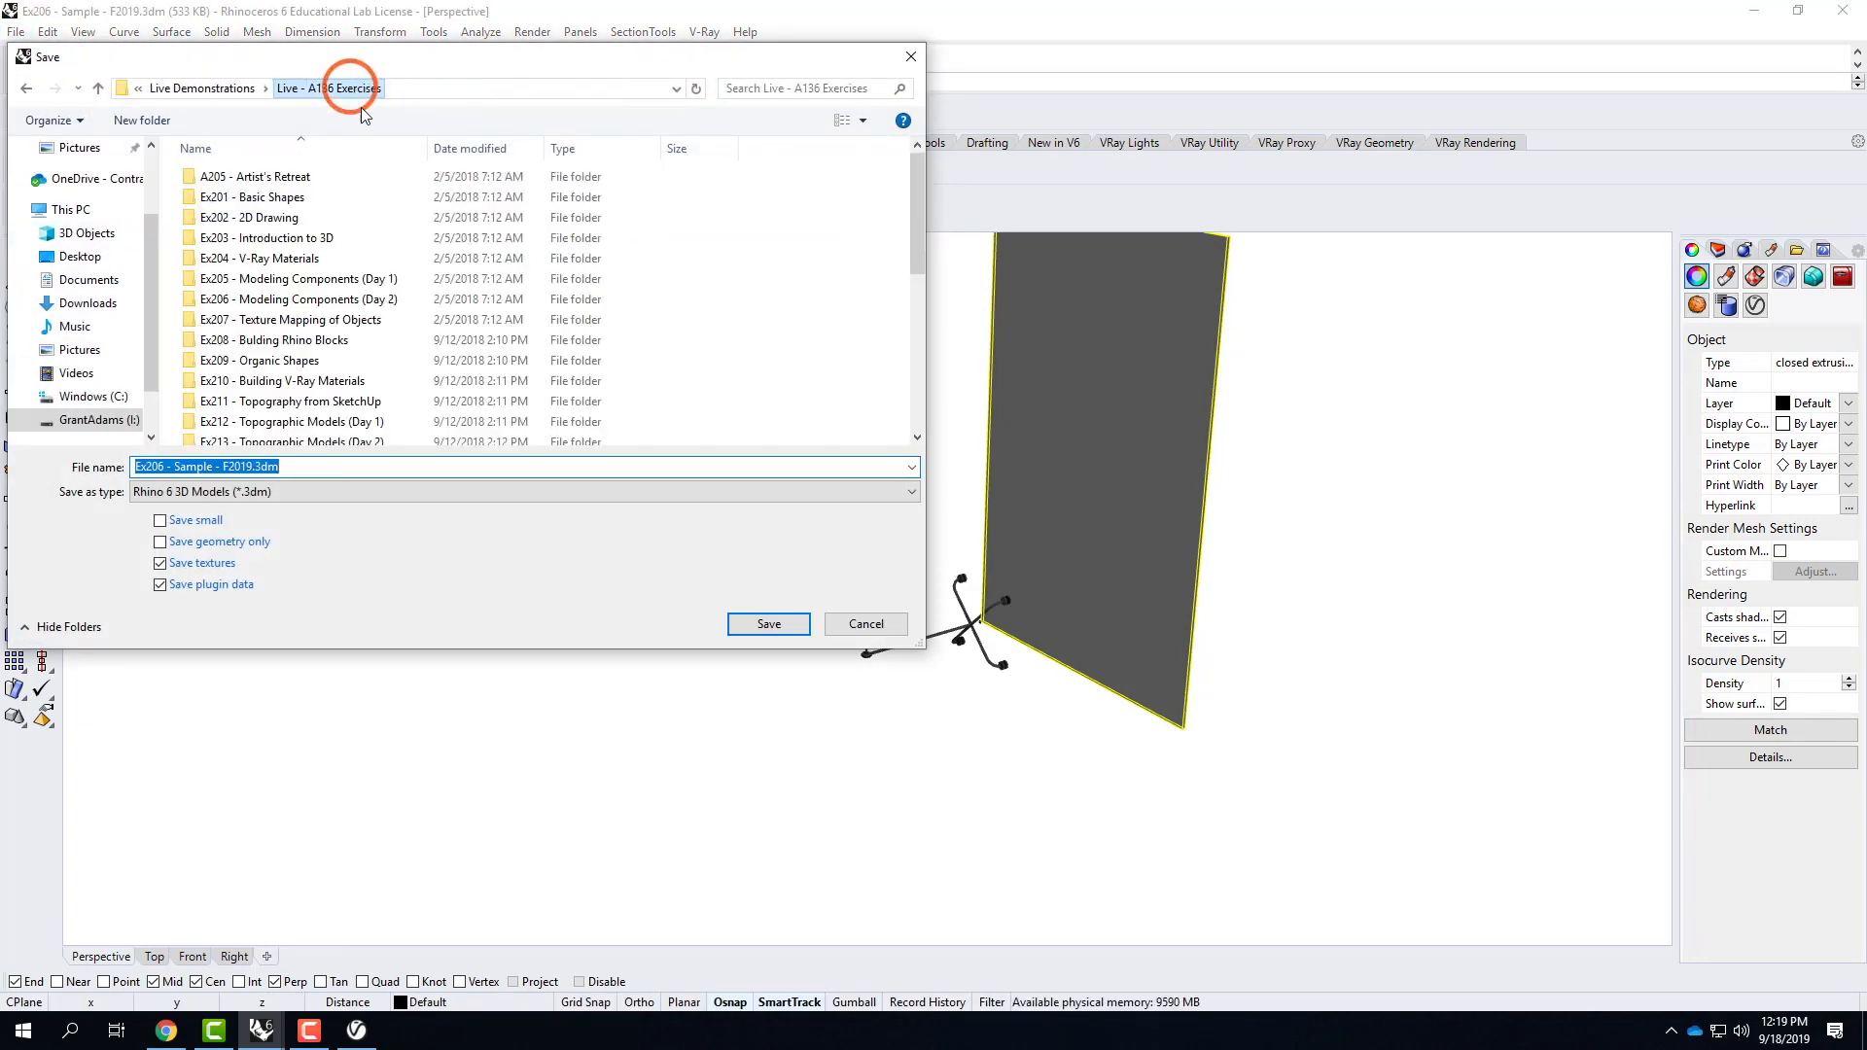
double_click(263, 320)
double_click(218, 176)
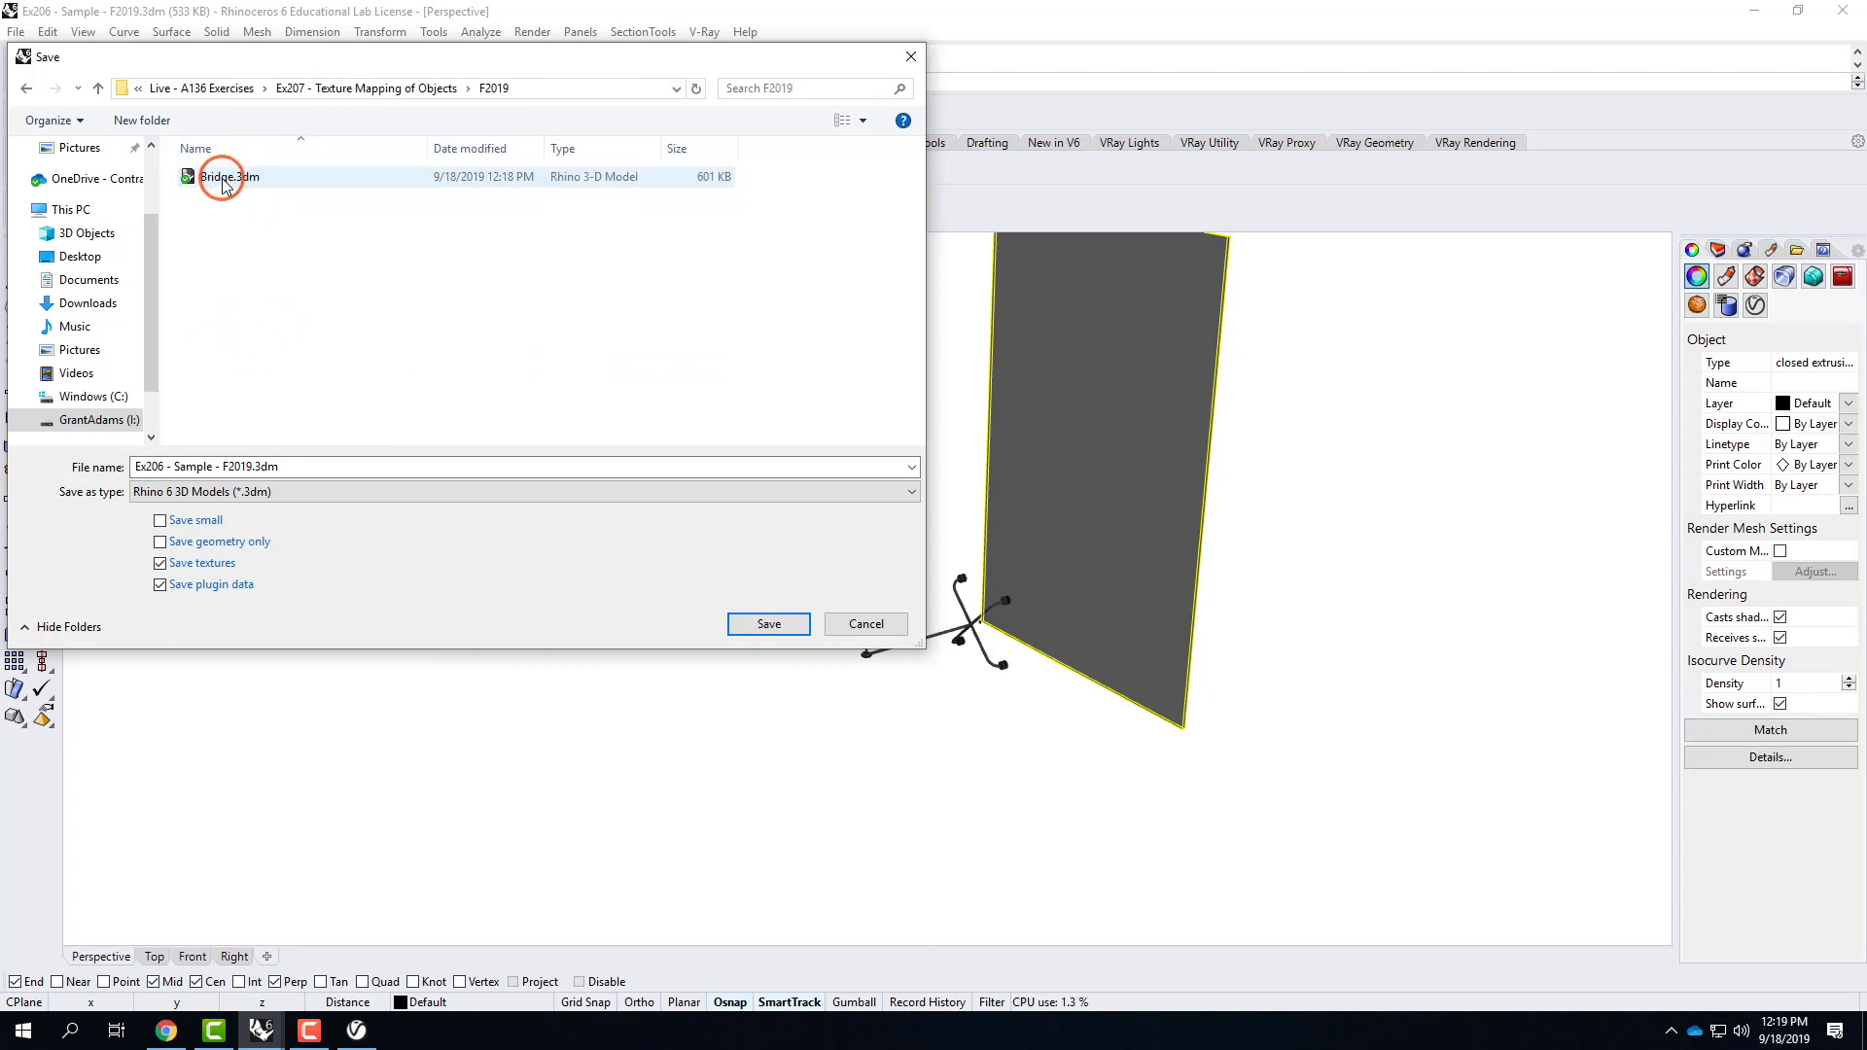
Save the model as CurtainWall in the F2019 folder.
left_click(214, 466)
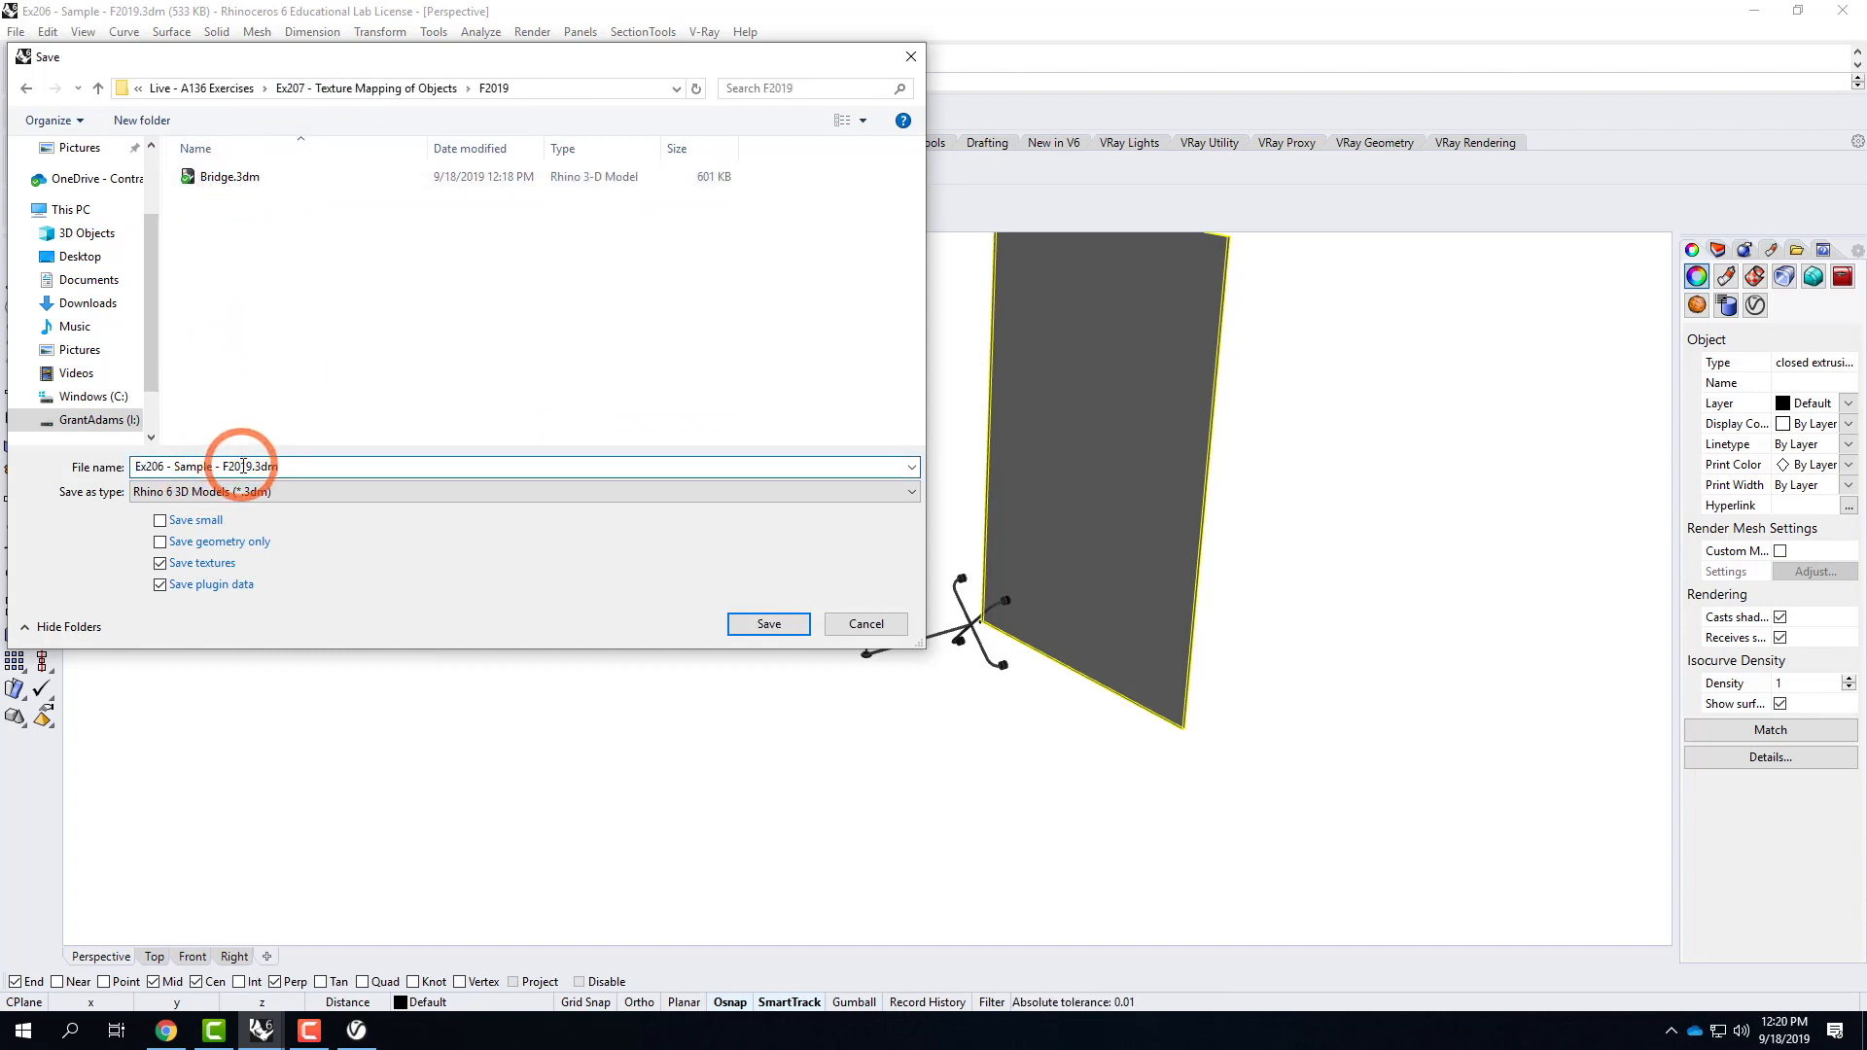
left_click_drag(249, 466, 115, 439)
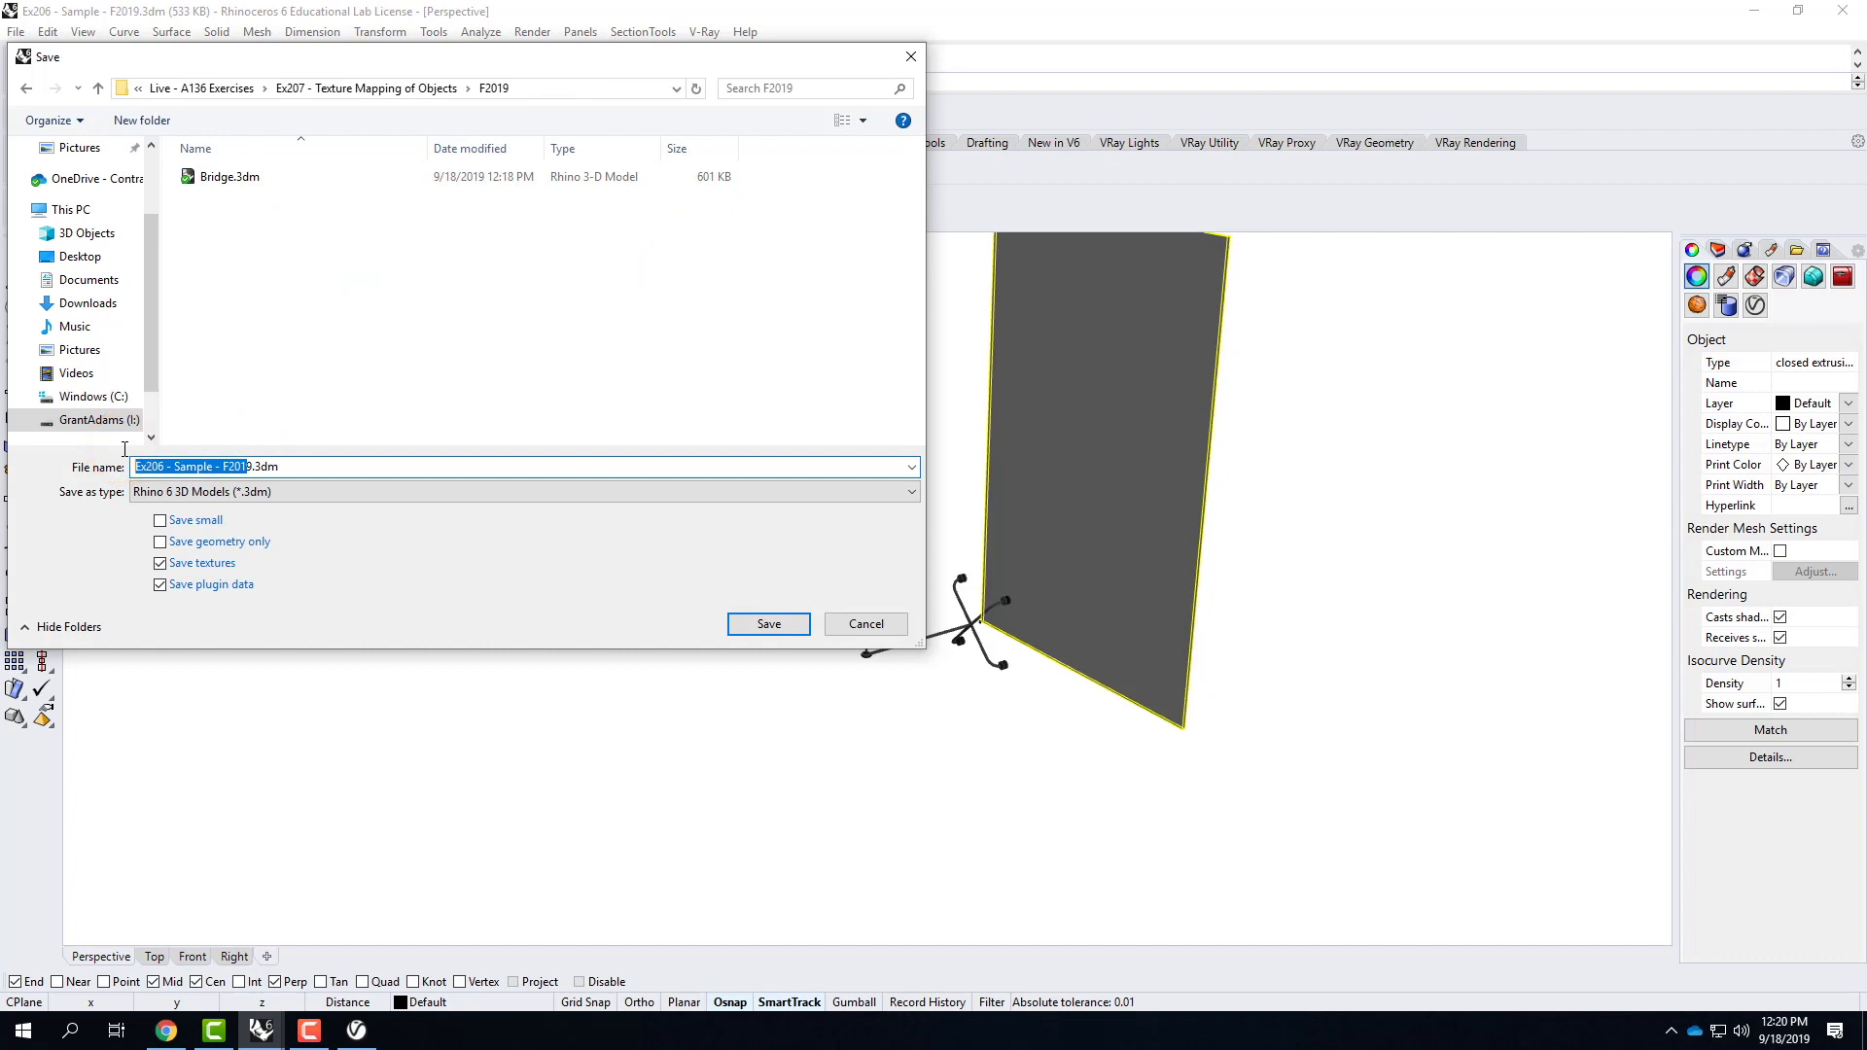
key("BackSpace")
key("BackSpace")
type("Curtain")
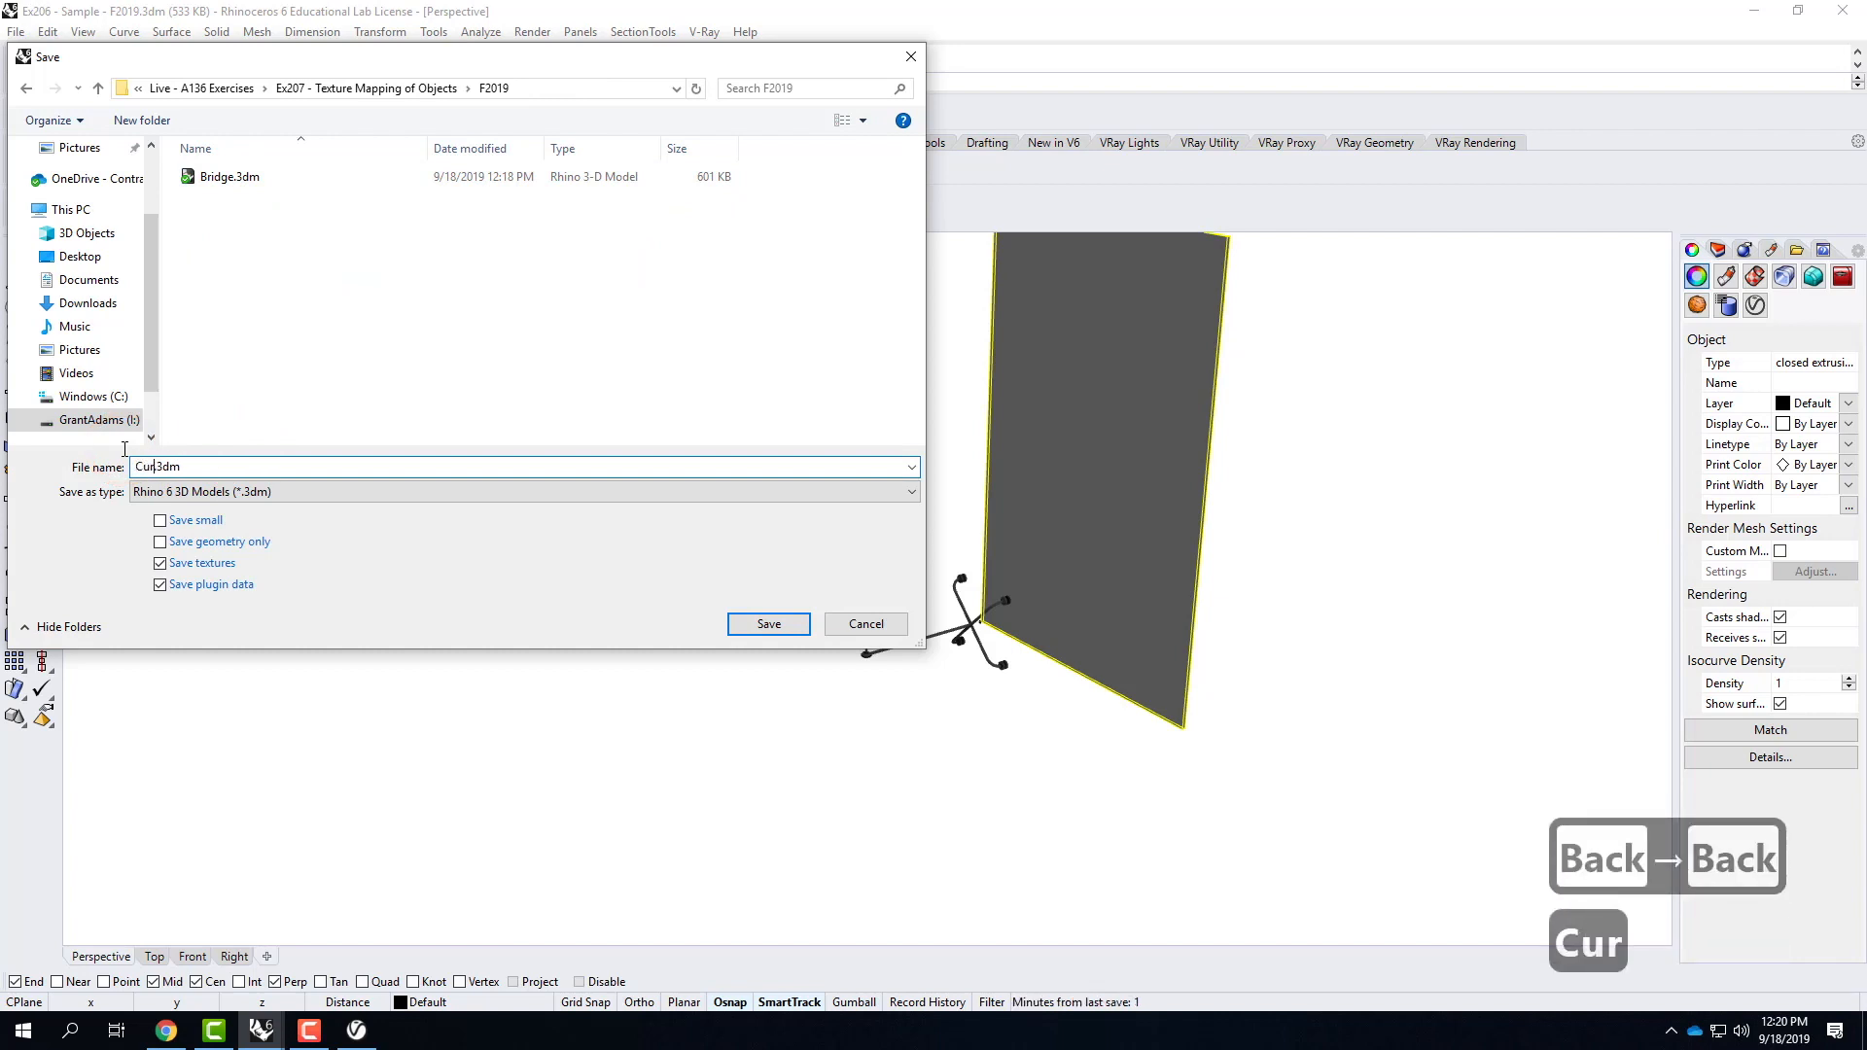
type("Wall")
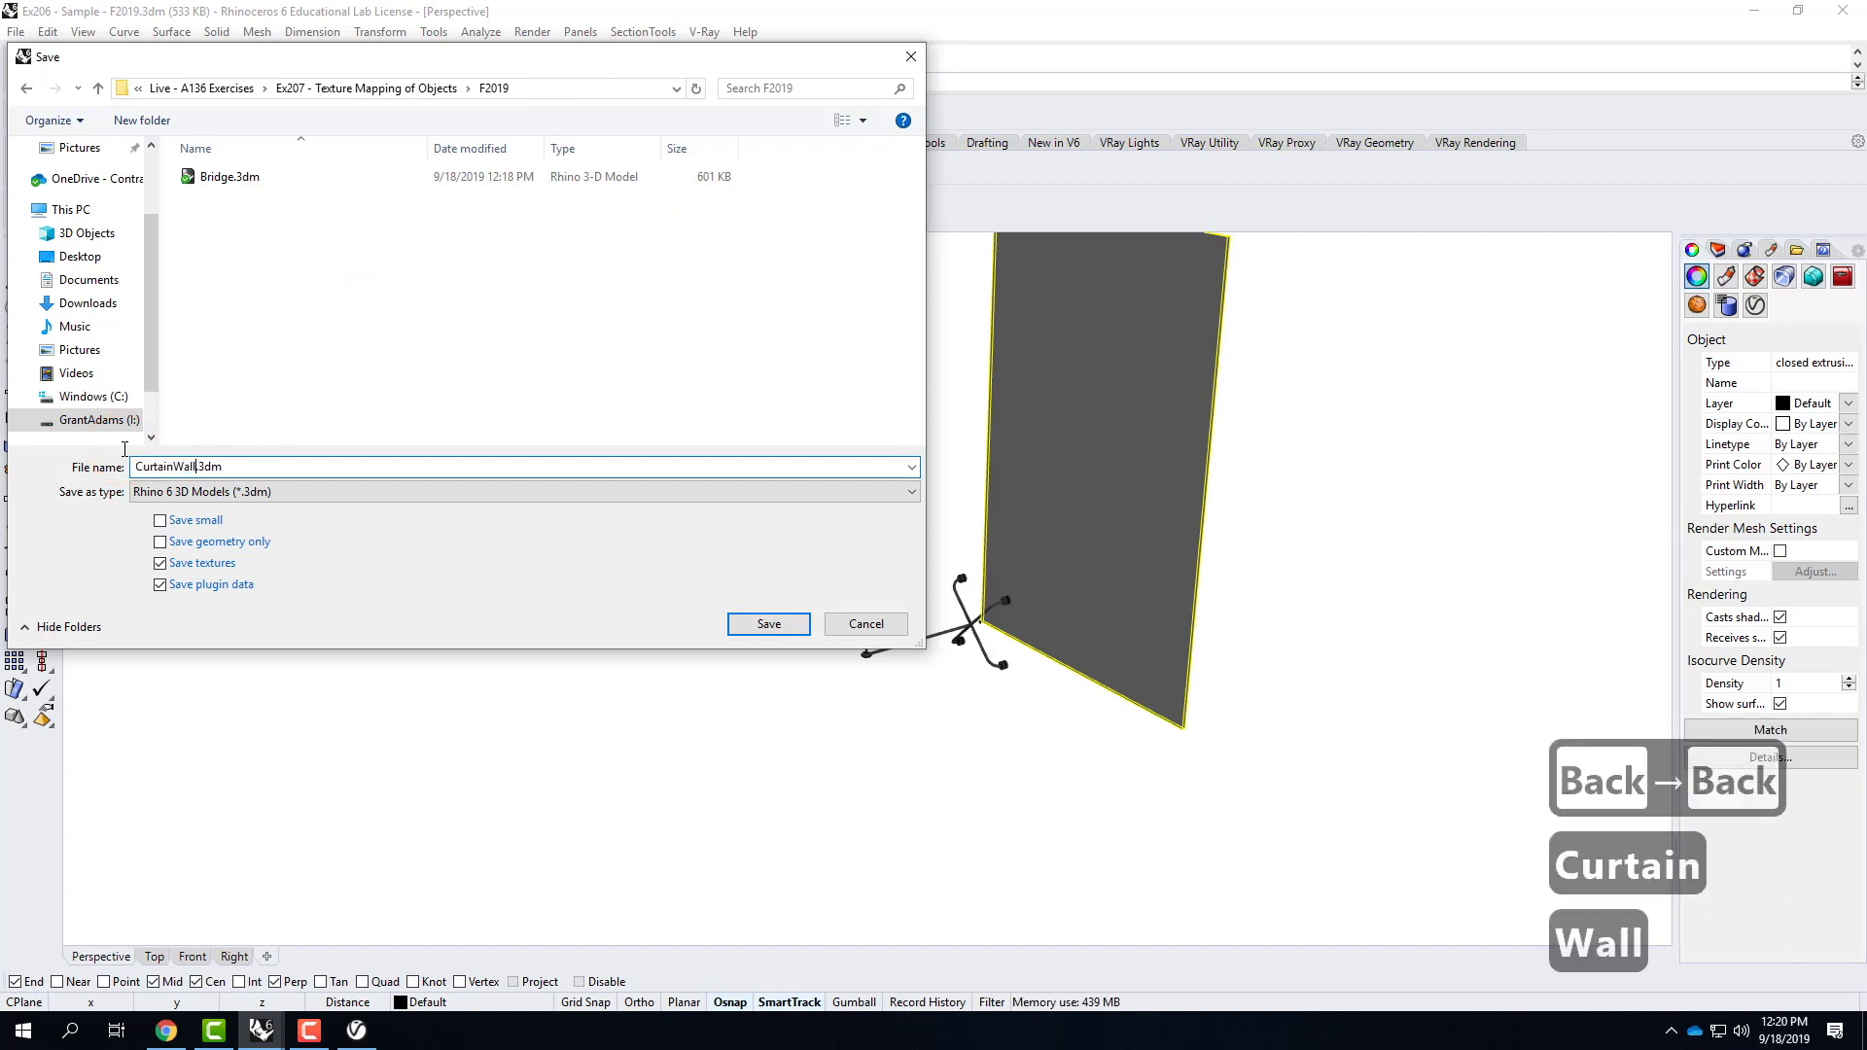
left_click(766, 623)
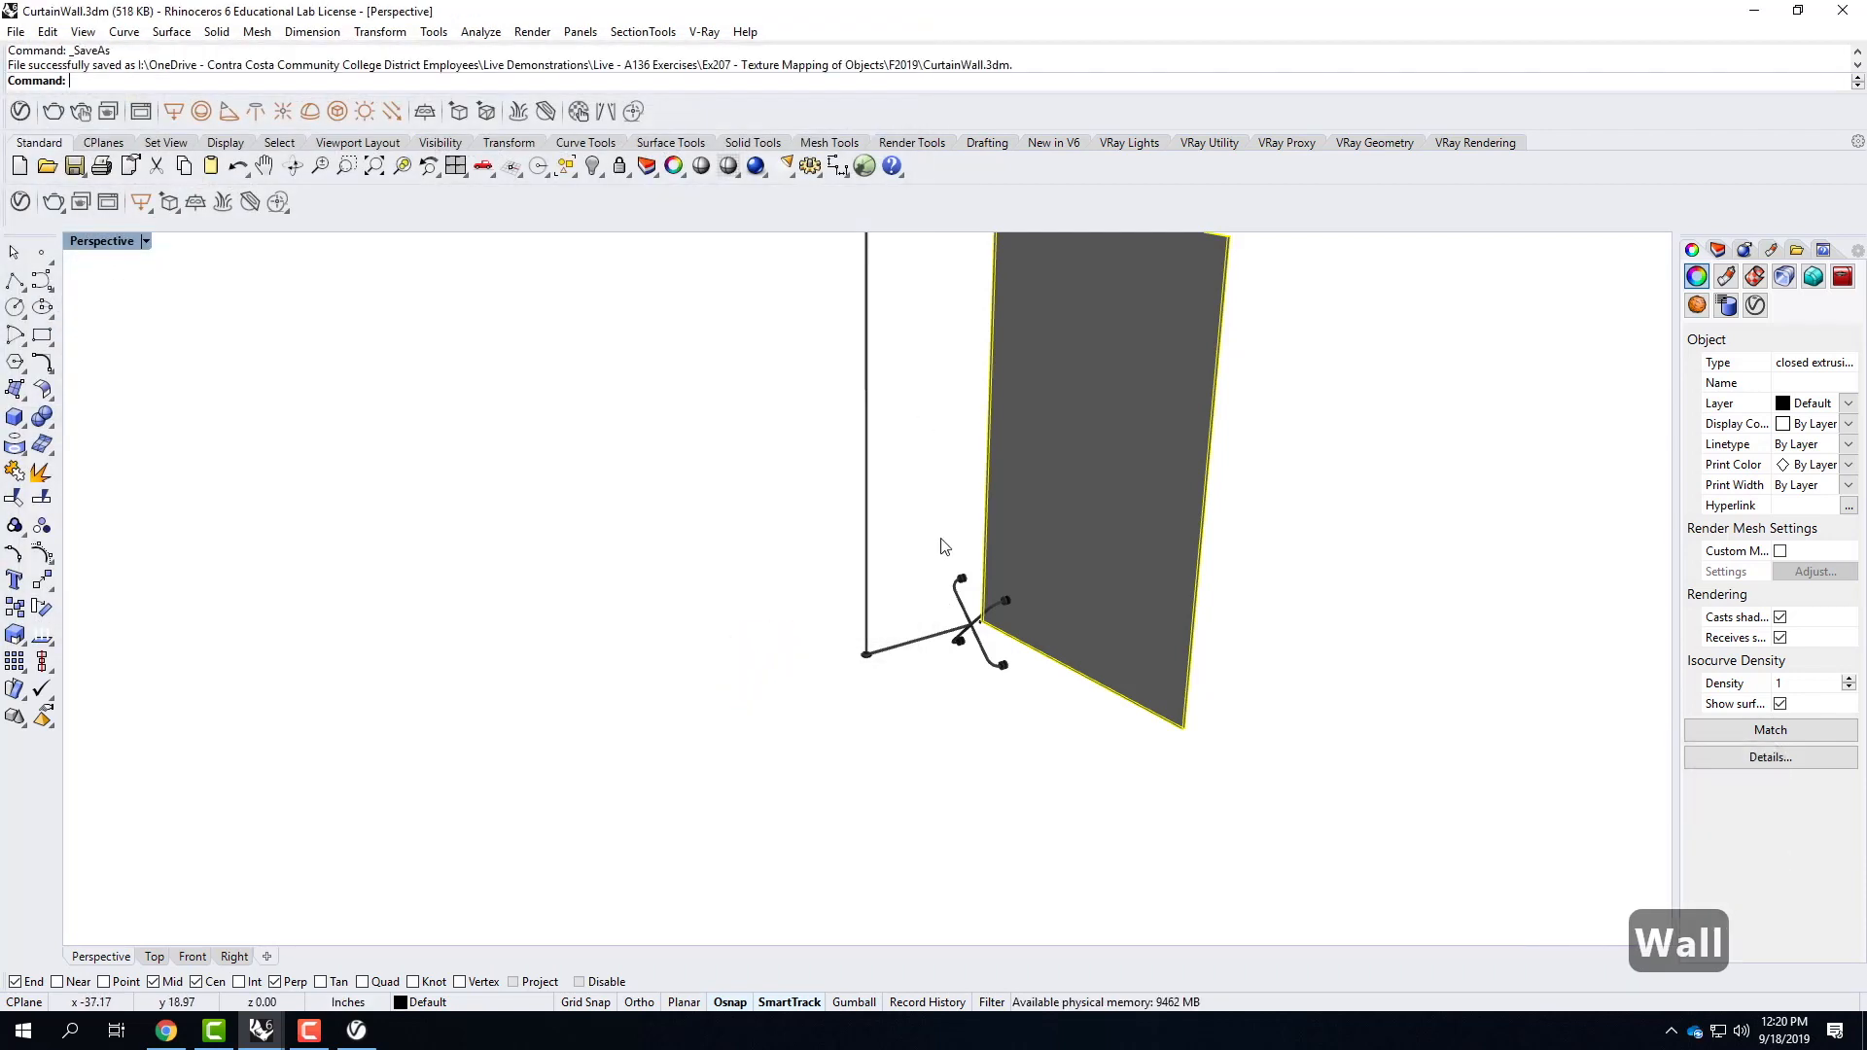
Create a new model from the Large Objects - Inches template and maximize its Perspective viewport.
left_click(17, 32)
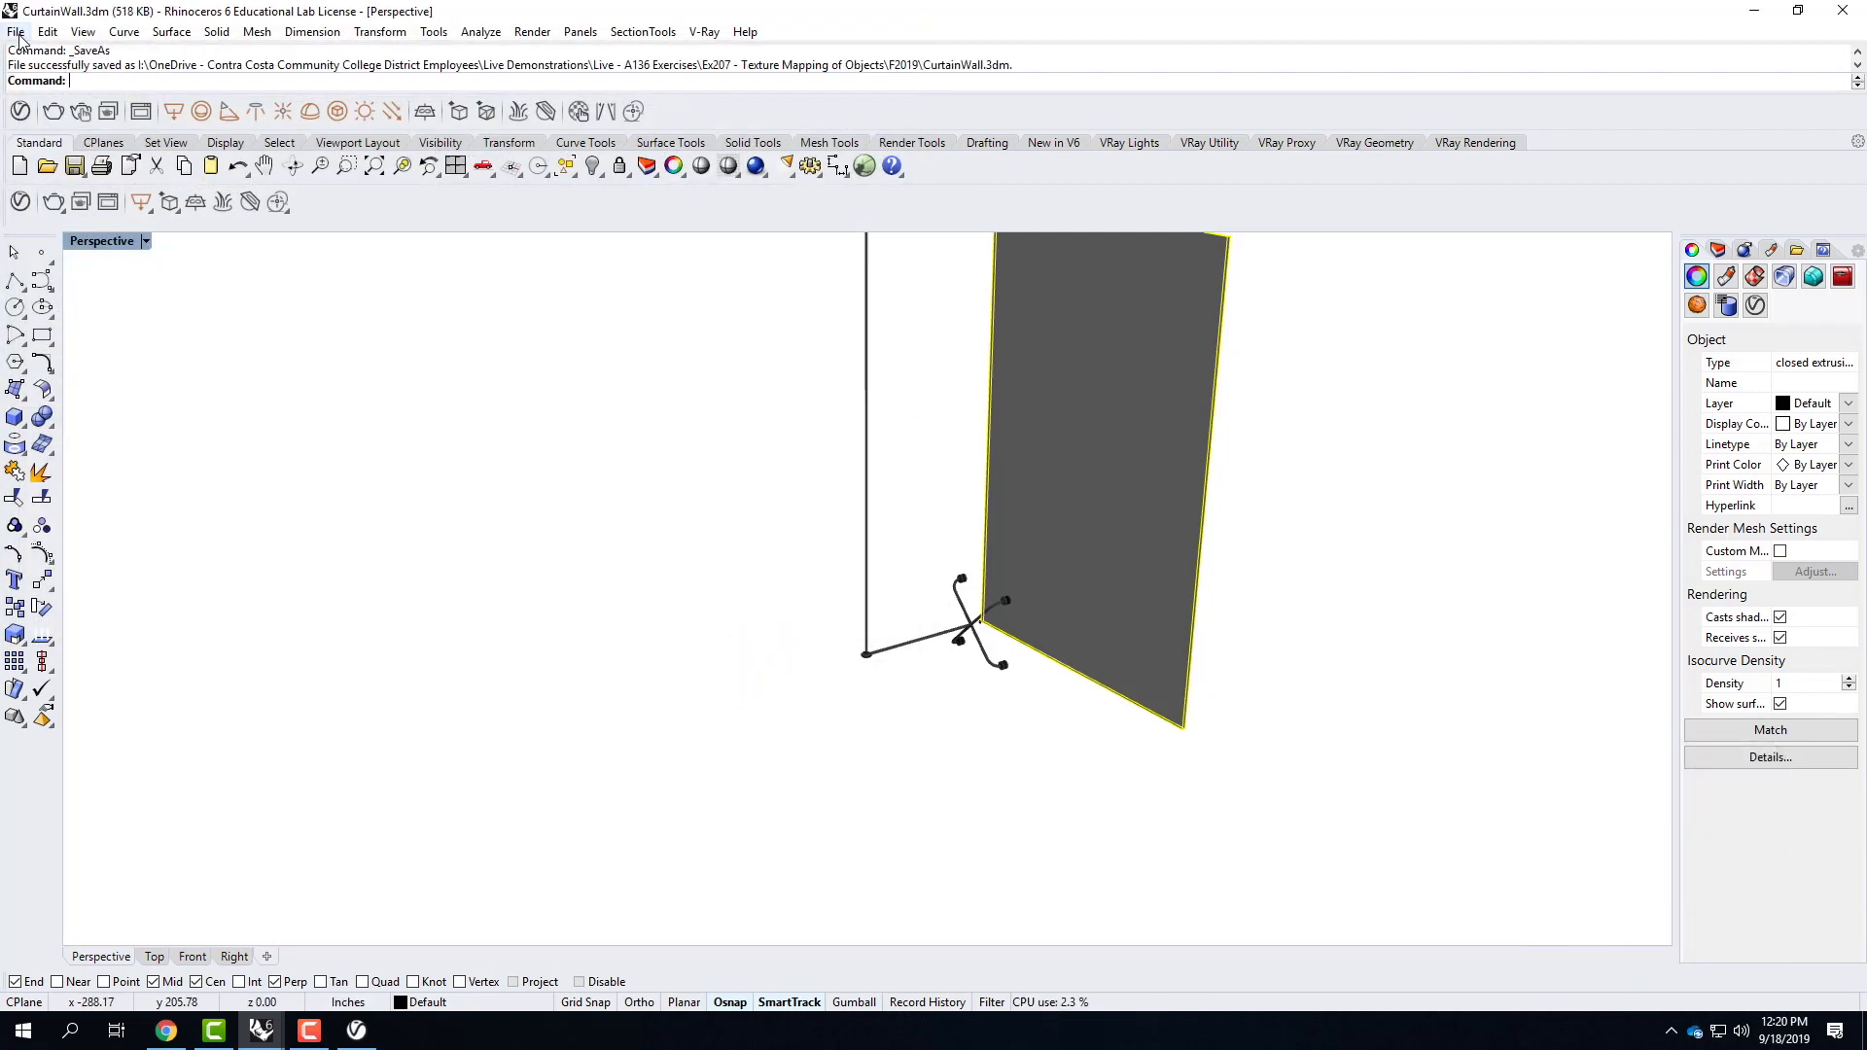
left_click(39, 55)
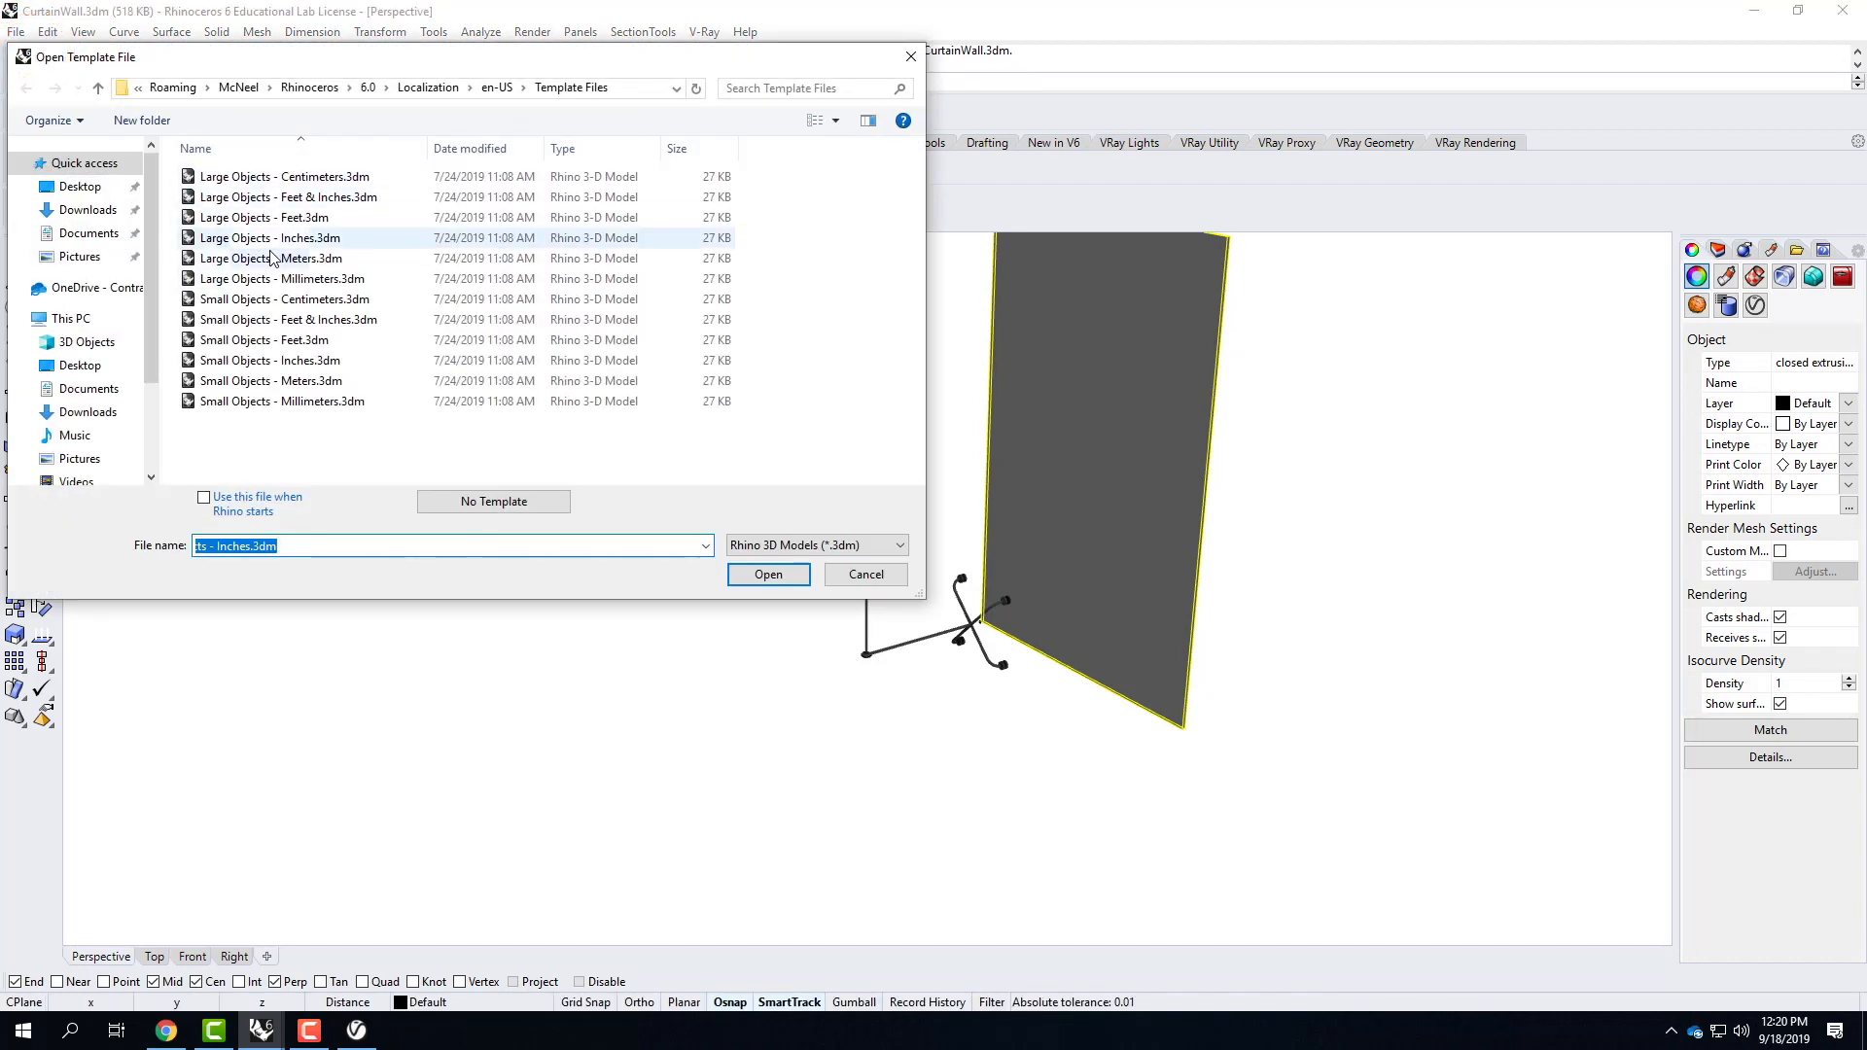
left_click(335, 239)
left_click(768, 575)
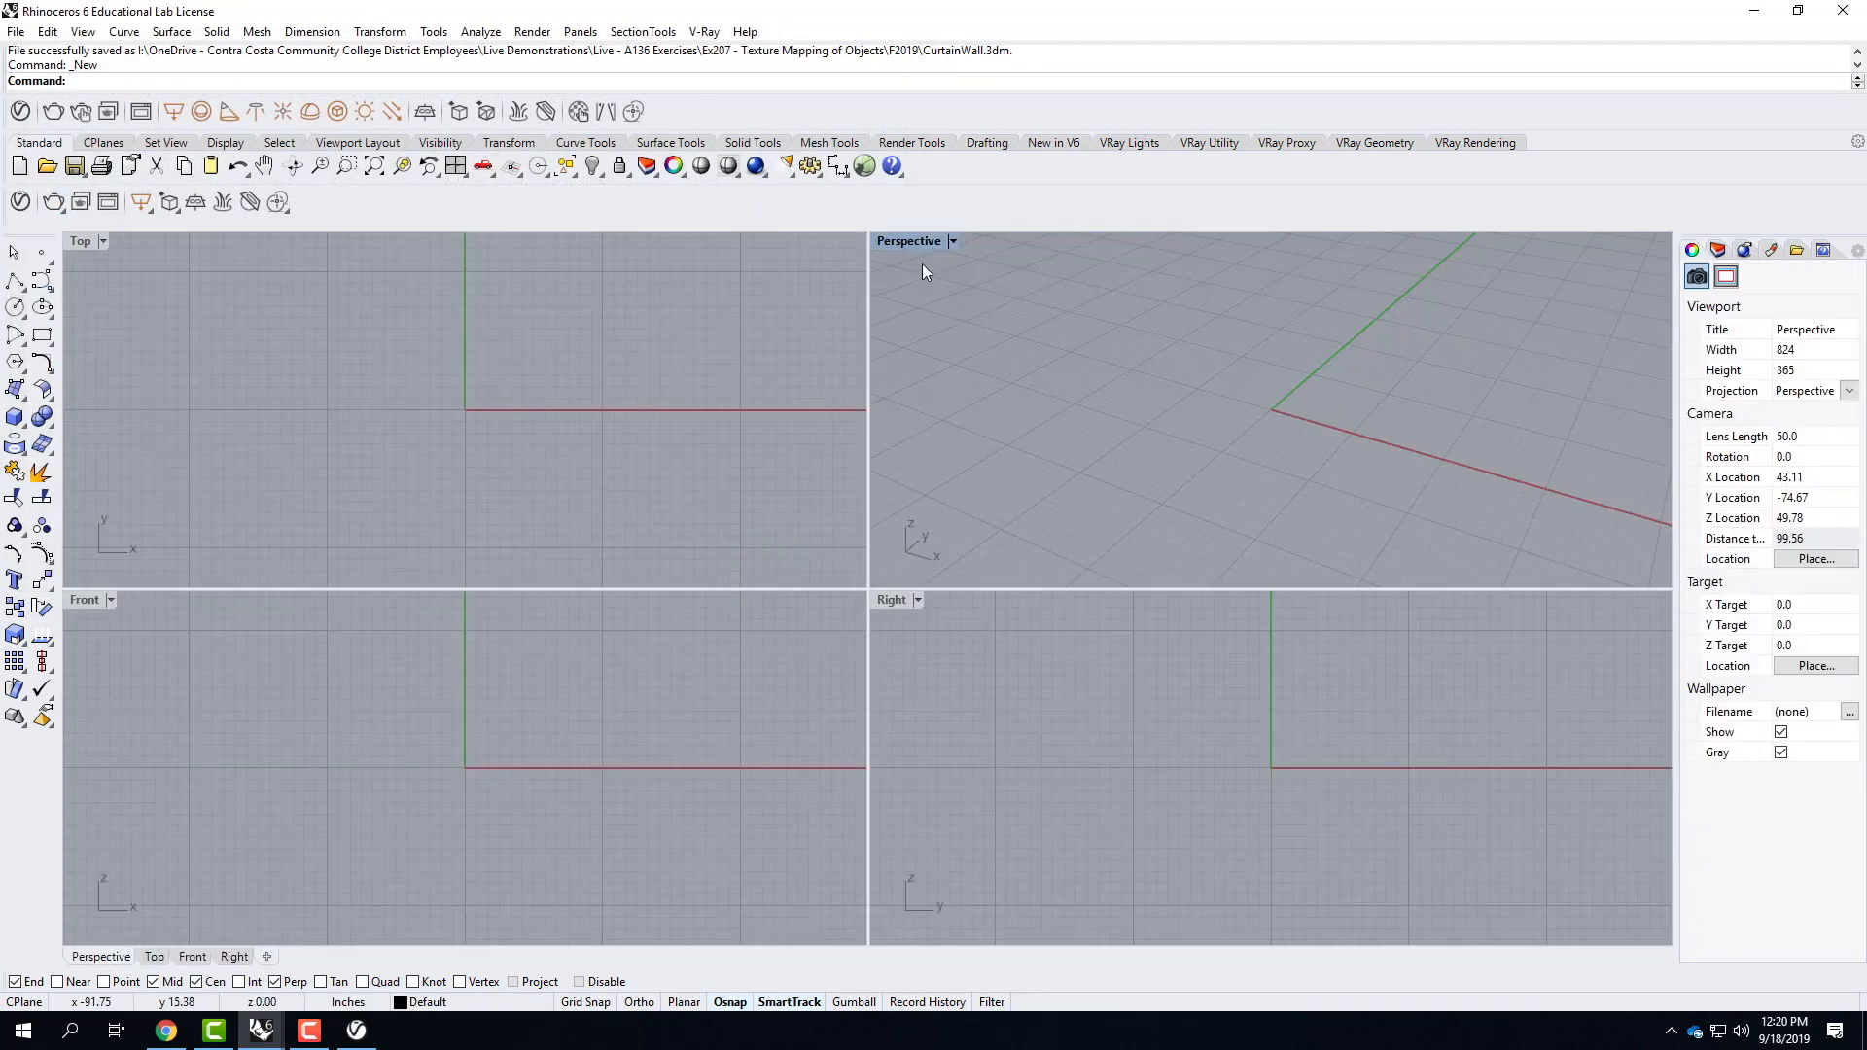
double_click(906, 240)
scroll(808, 772, "down", 5)
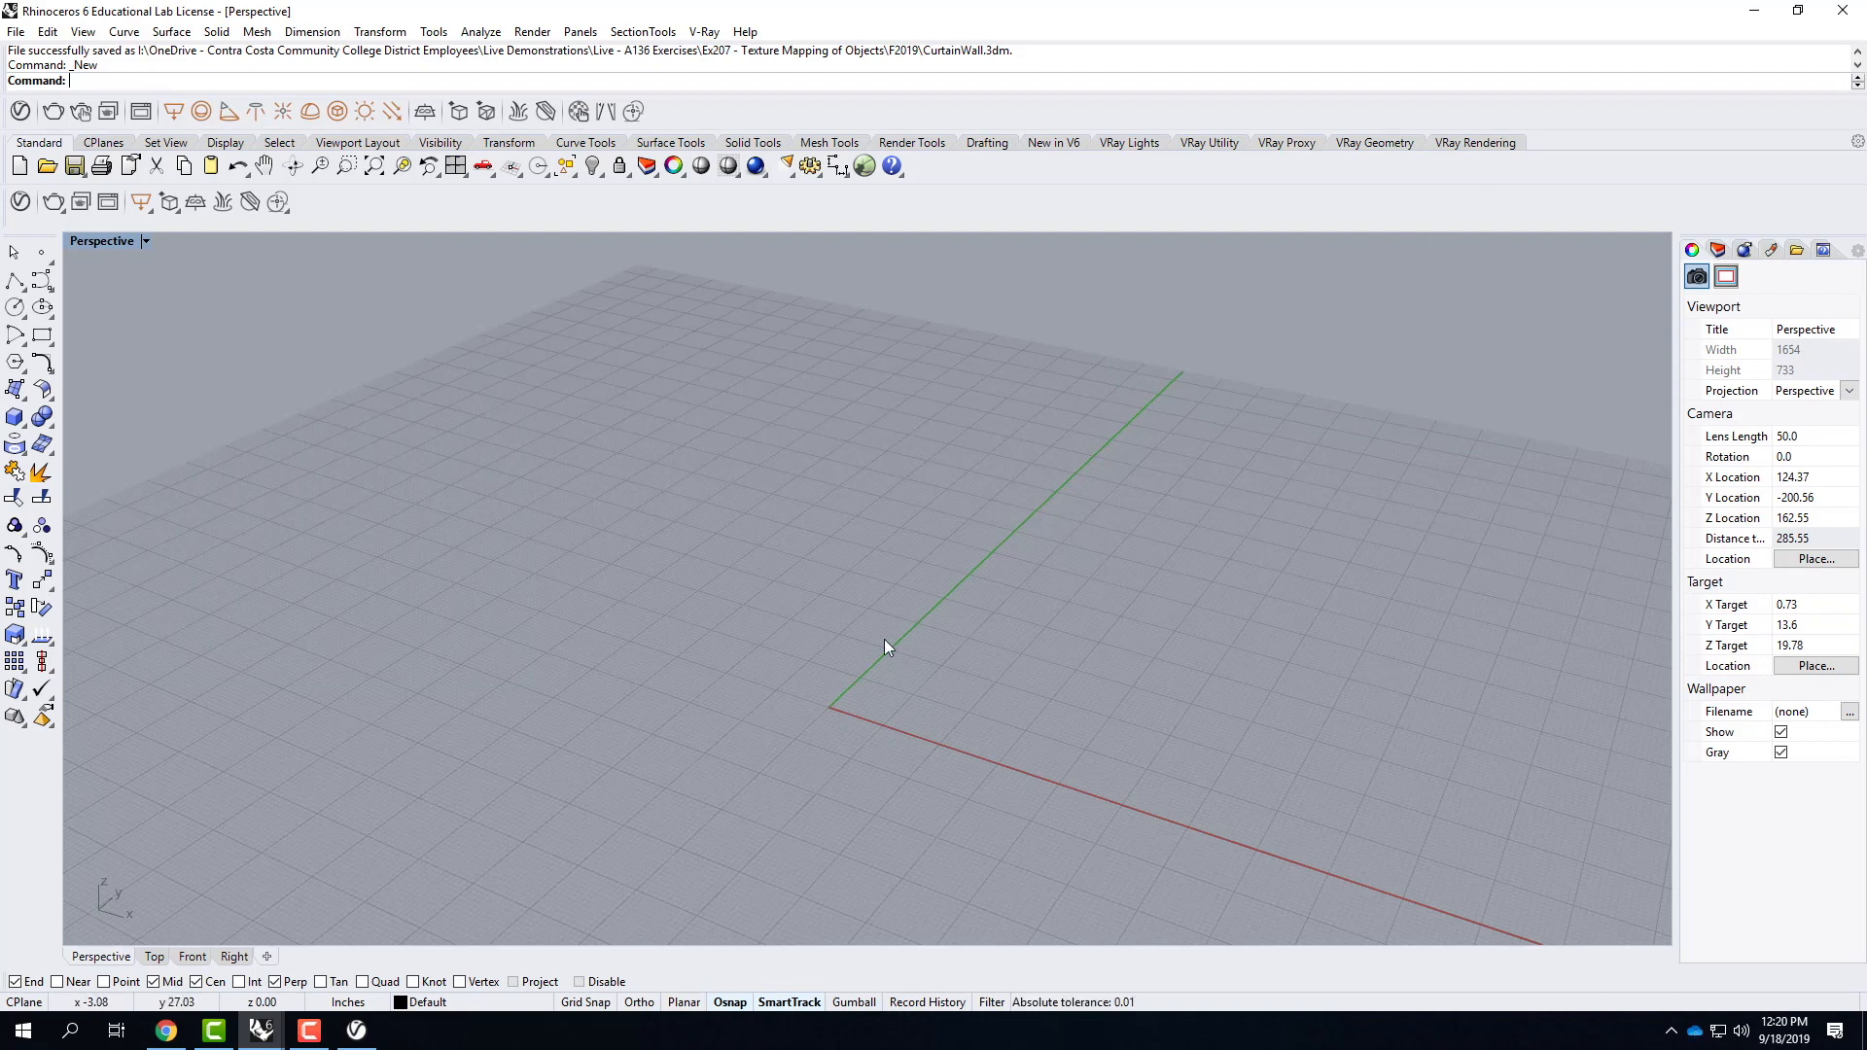
Rename Layer 01 as Environment.
left_click(1717, 251)
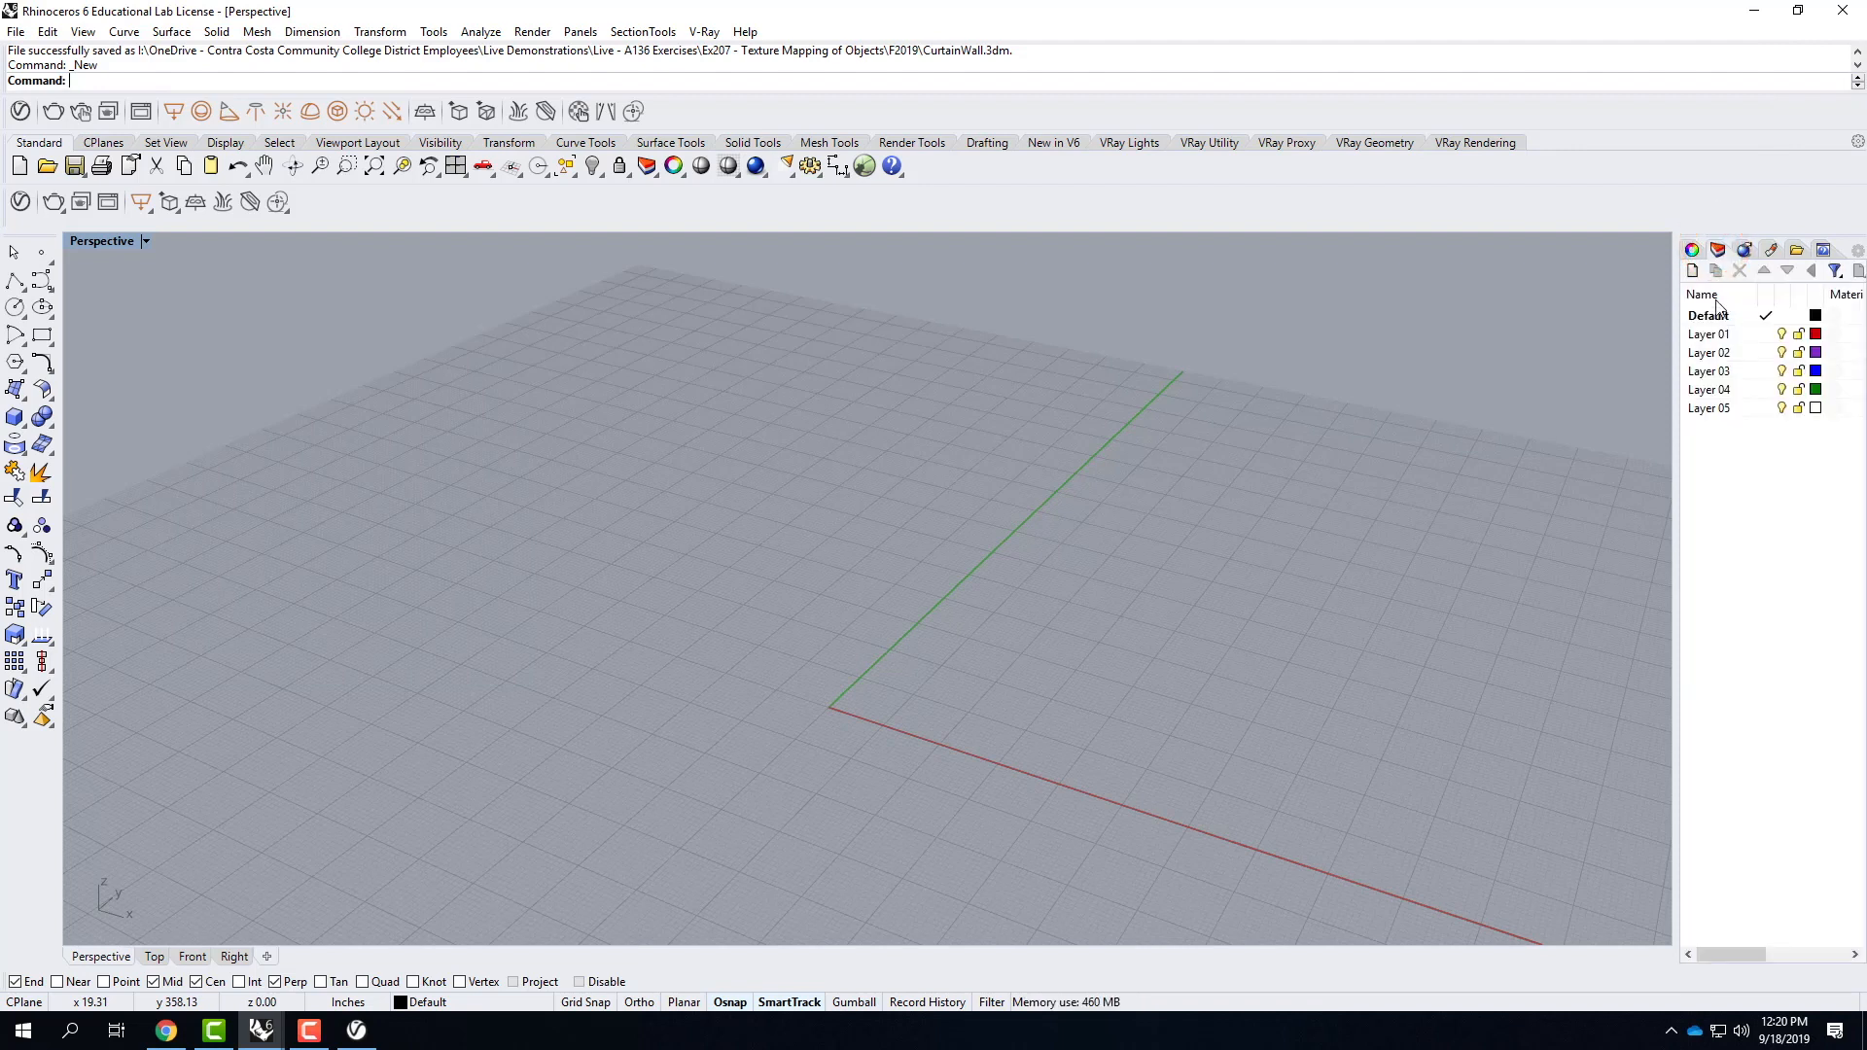
left_click(1709, 335)
left_click(1709, 334)
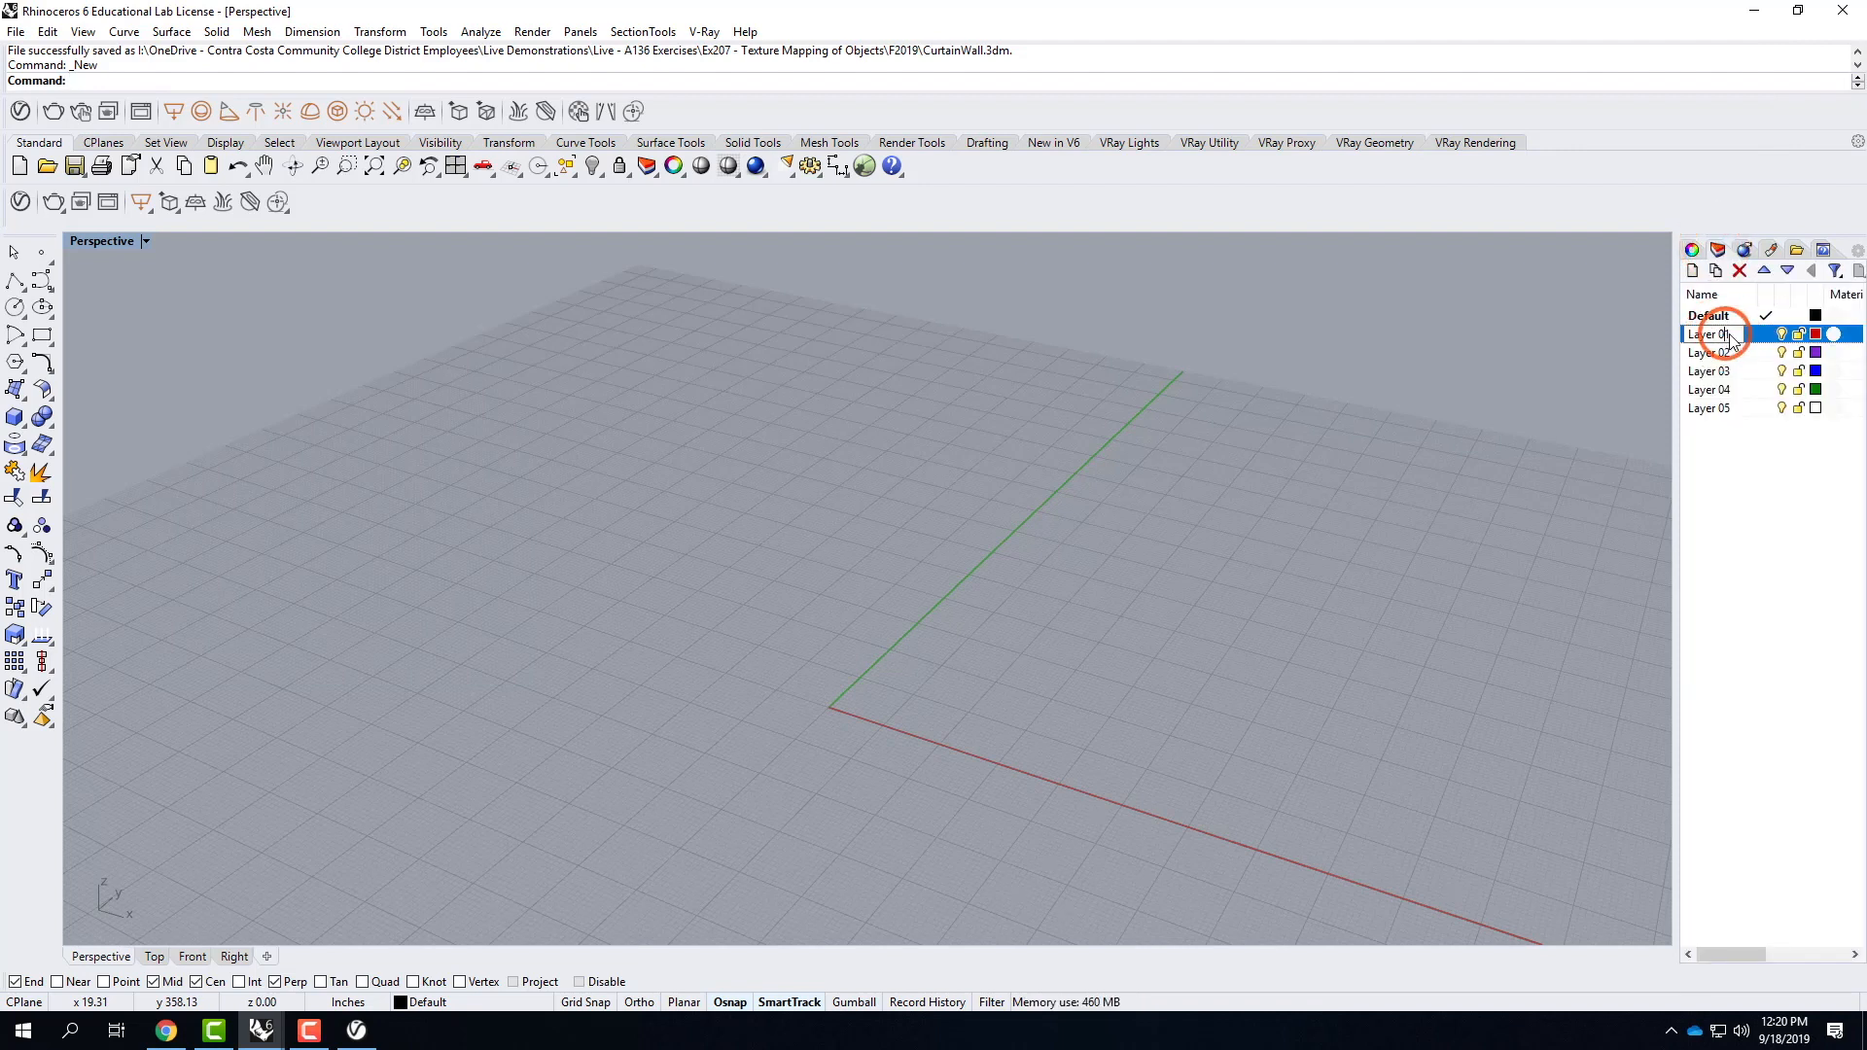
type("Env")
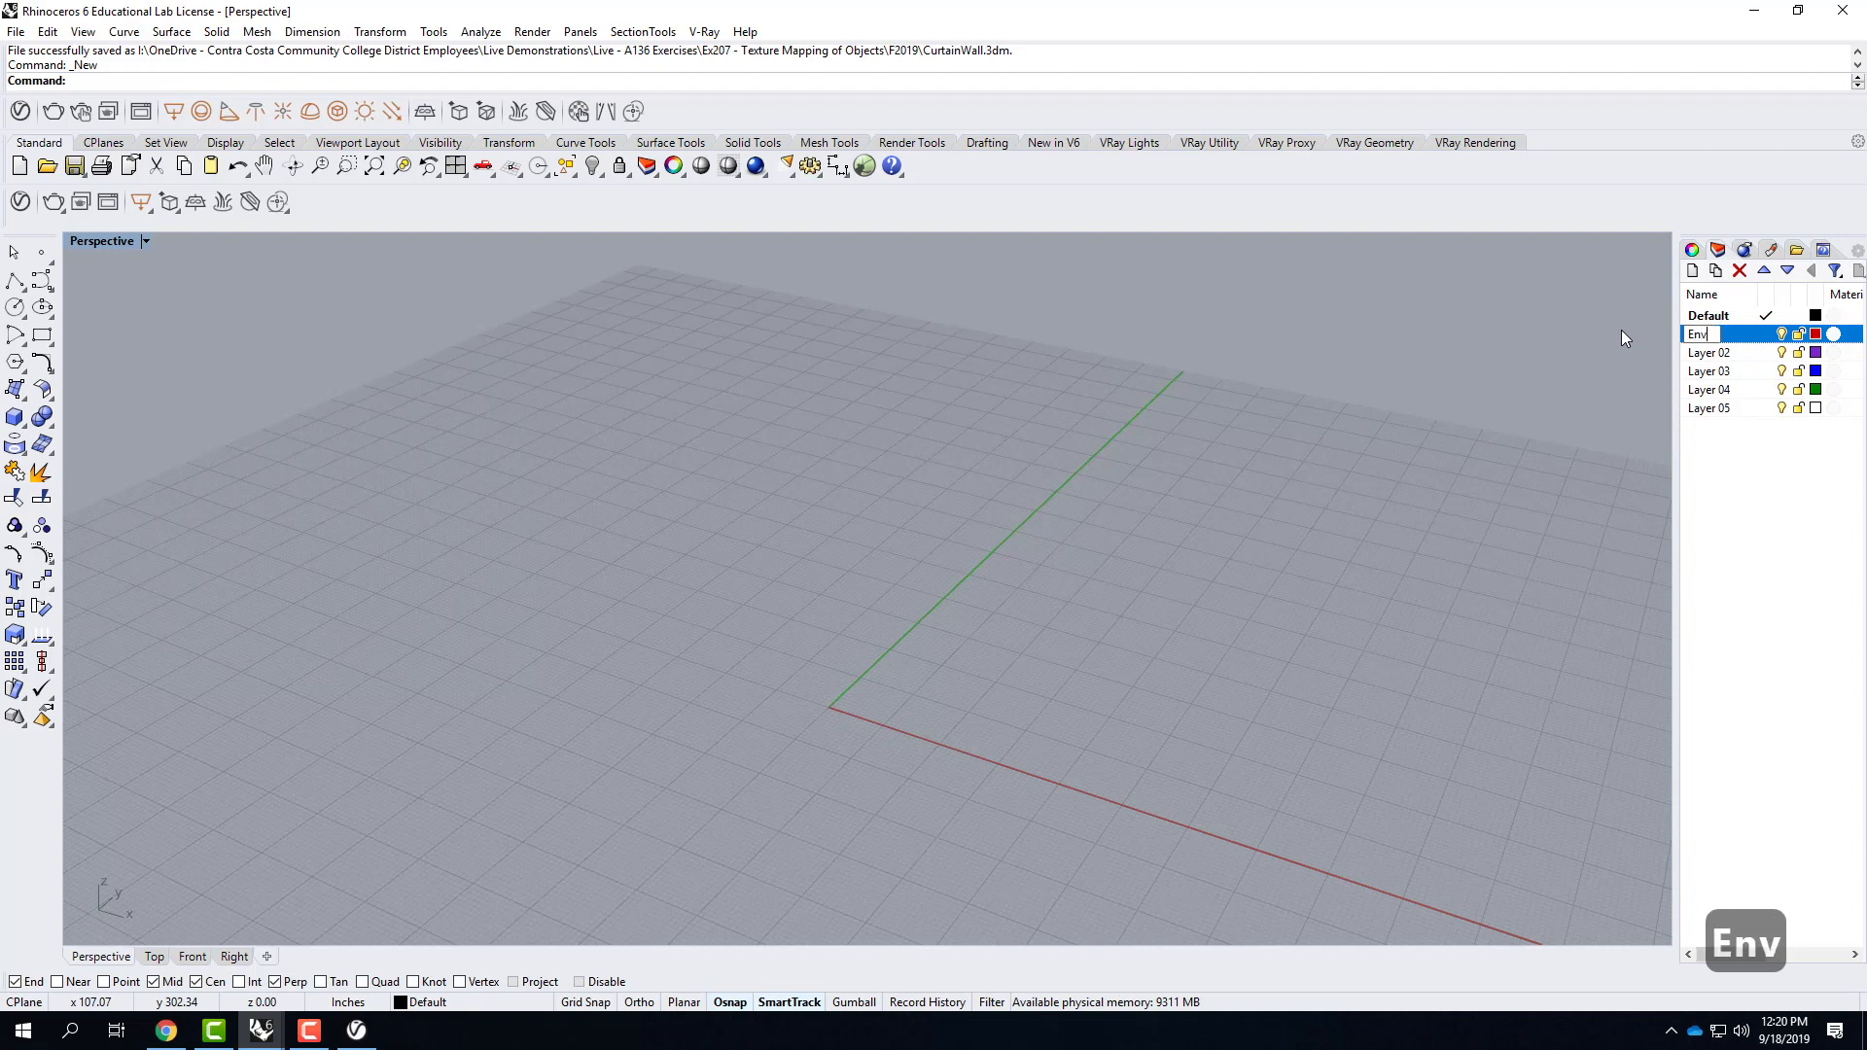
type("iro")
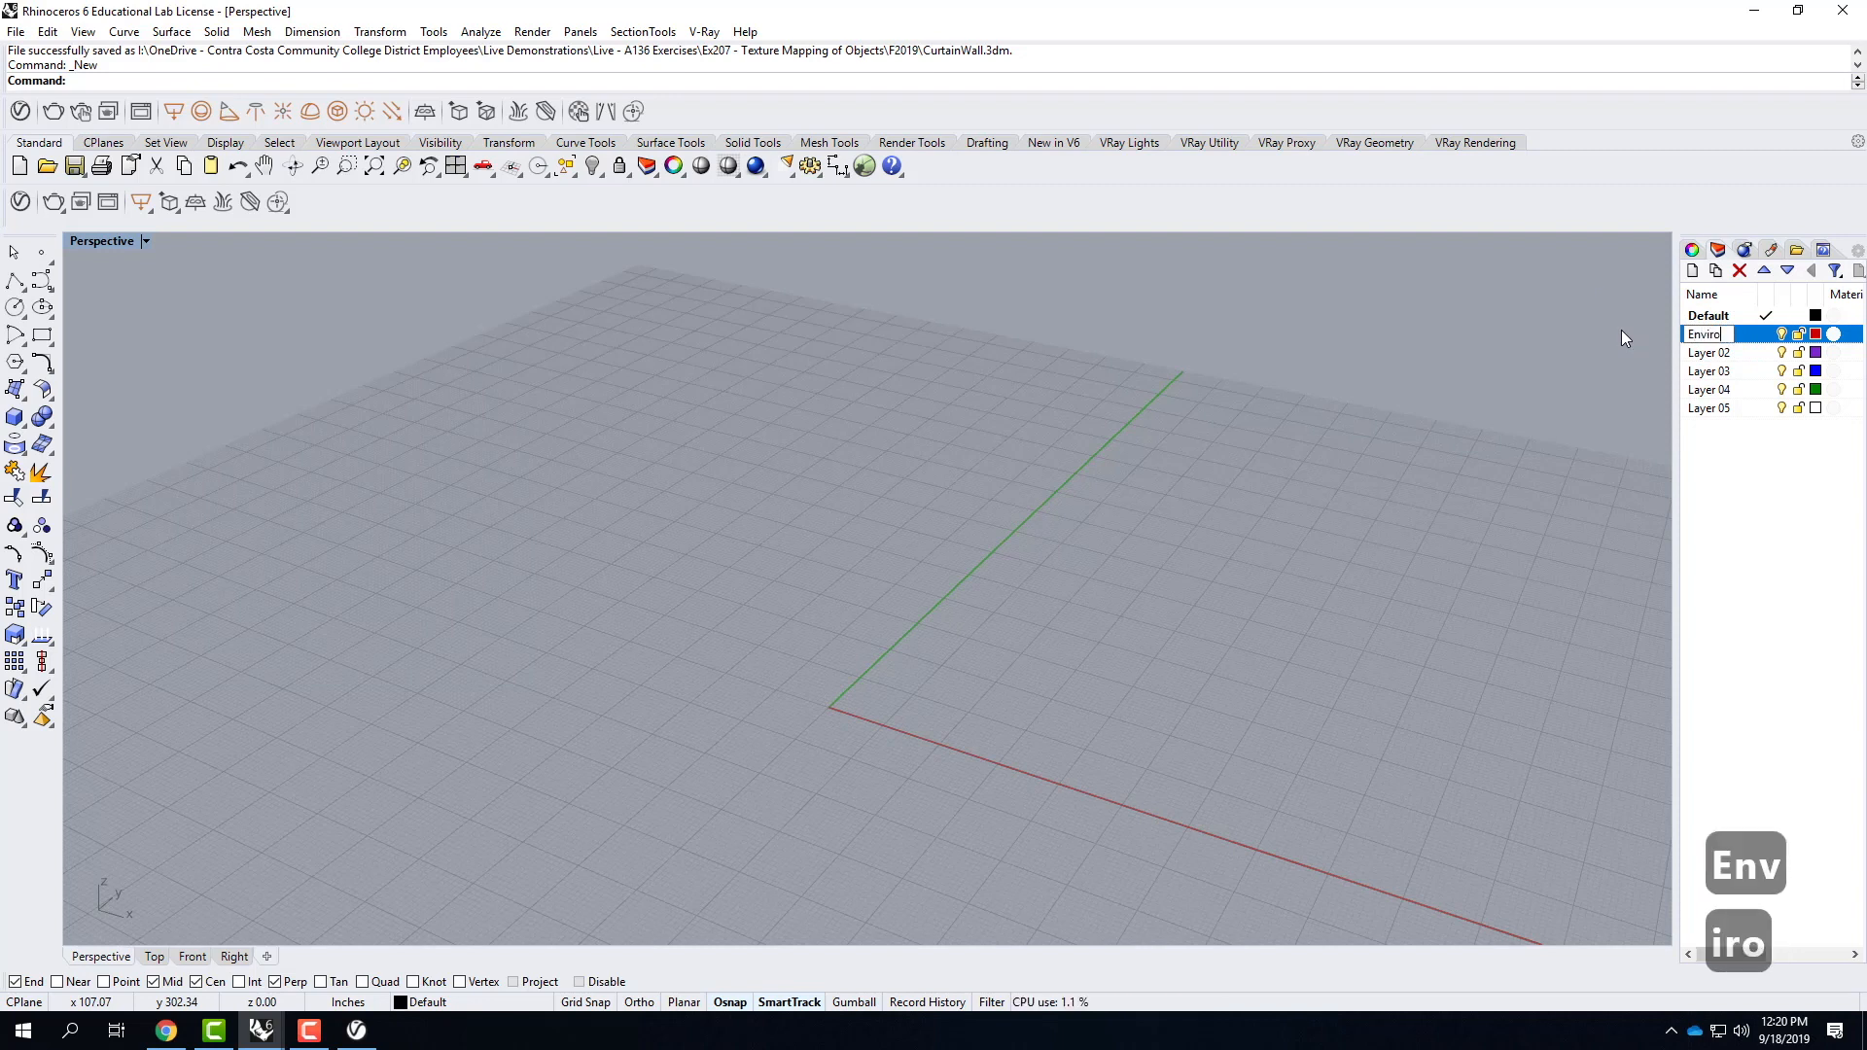
type("nment")
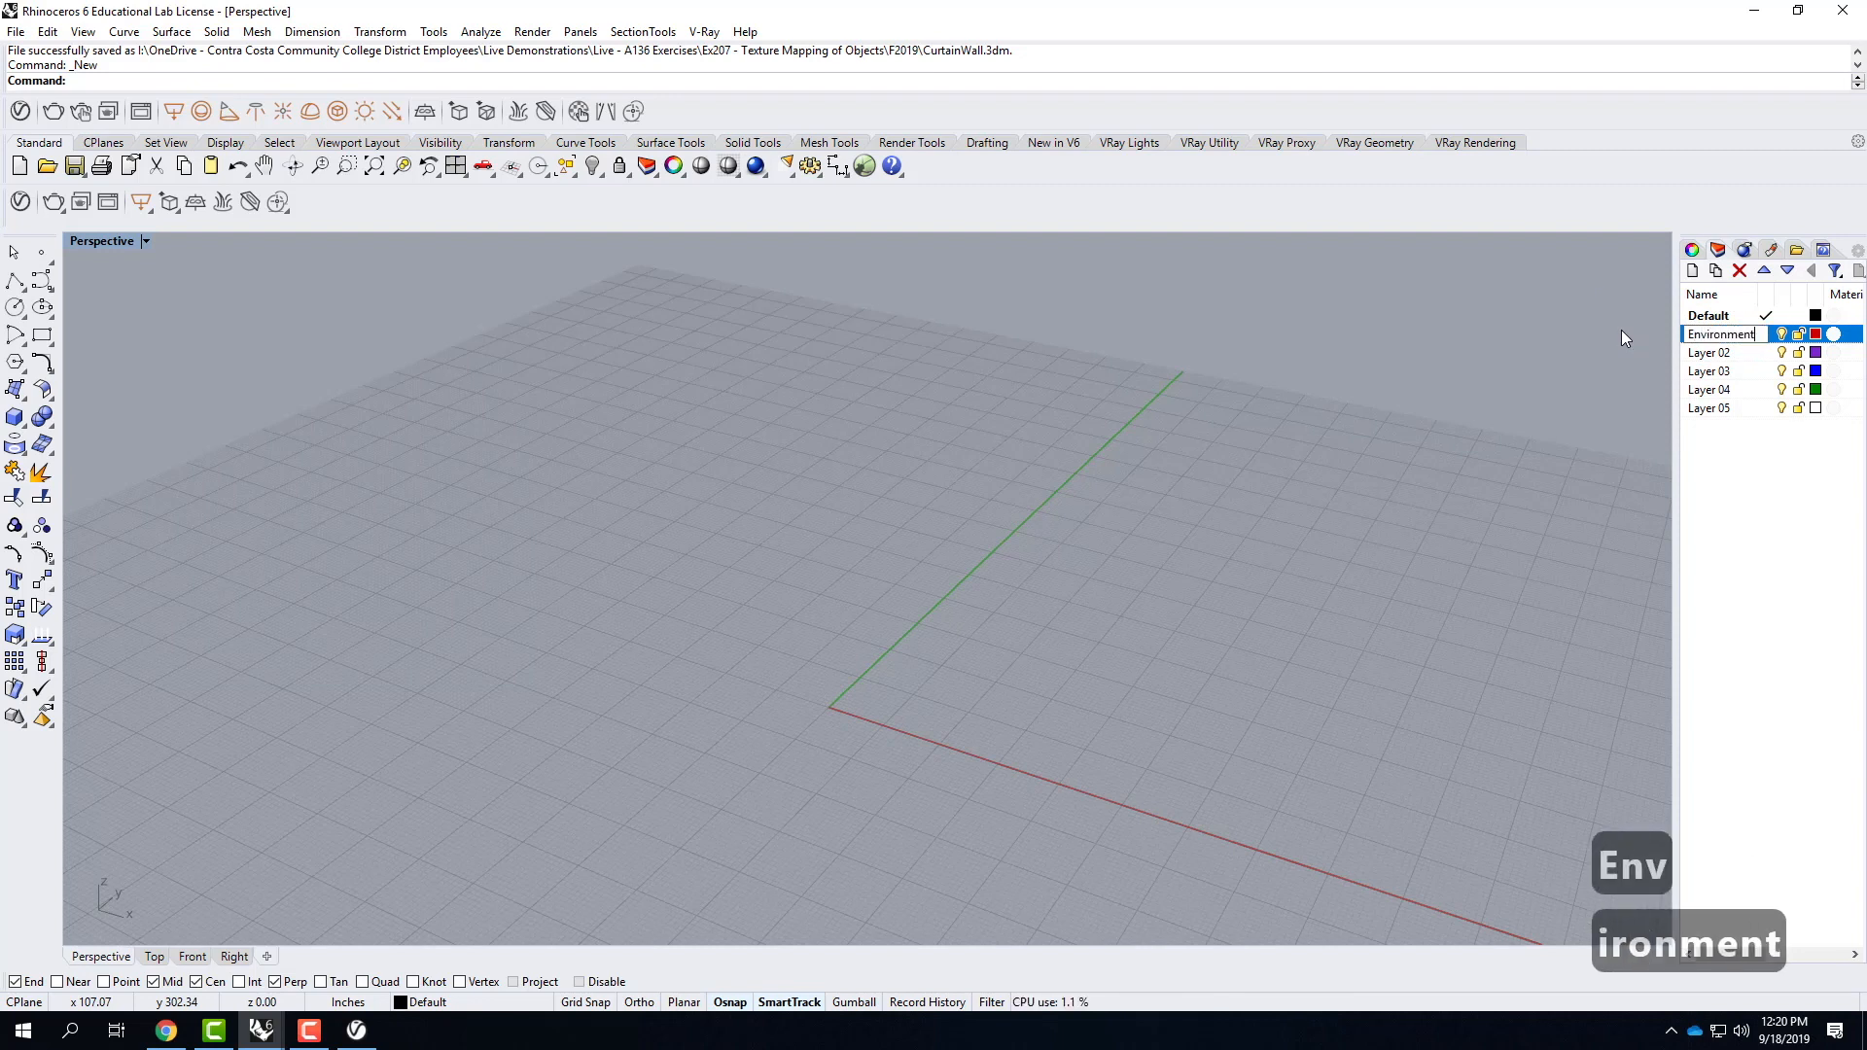
Make Layer 02 the current layer and rename it as IP.
left_click(1719, 358)
left_click(1720, 357)
left_click(1736, 357)
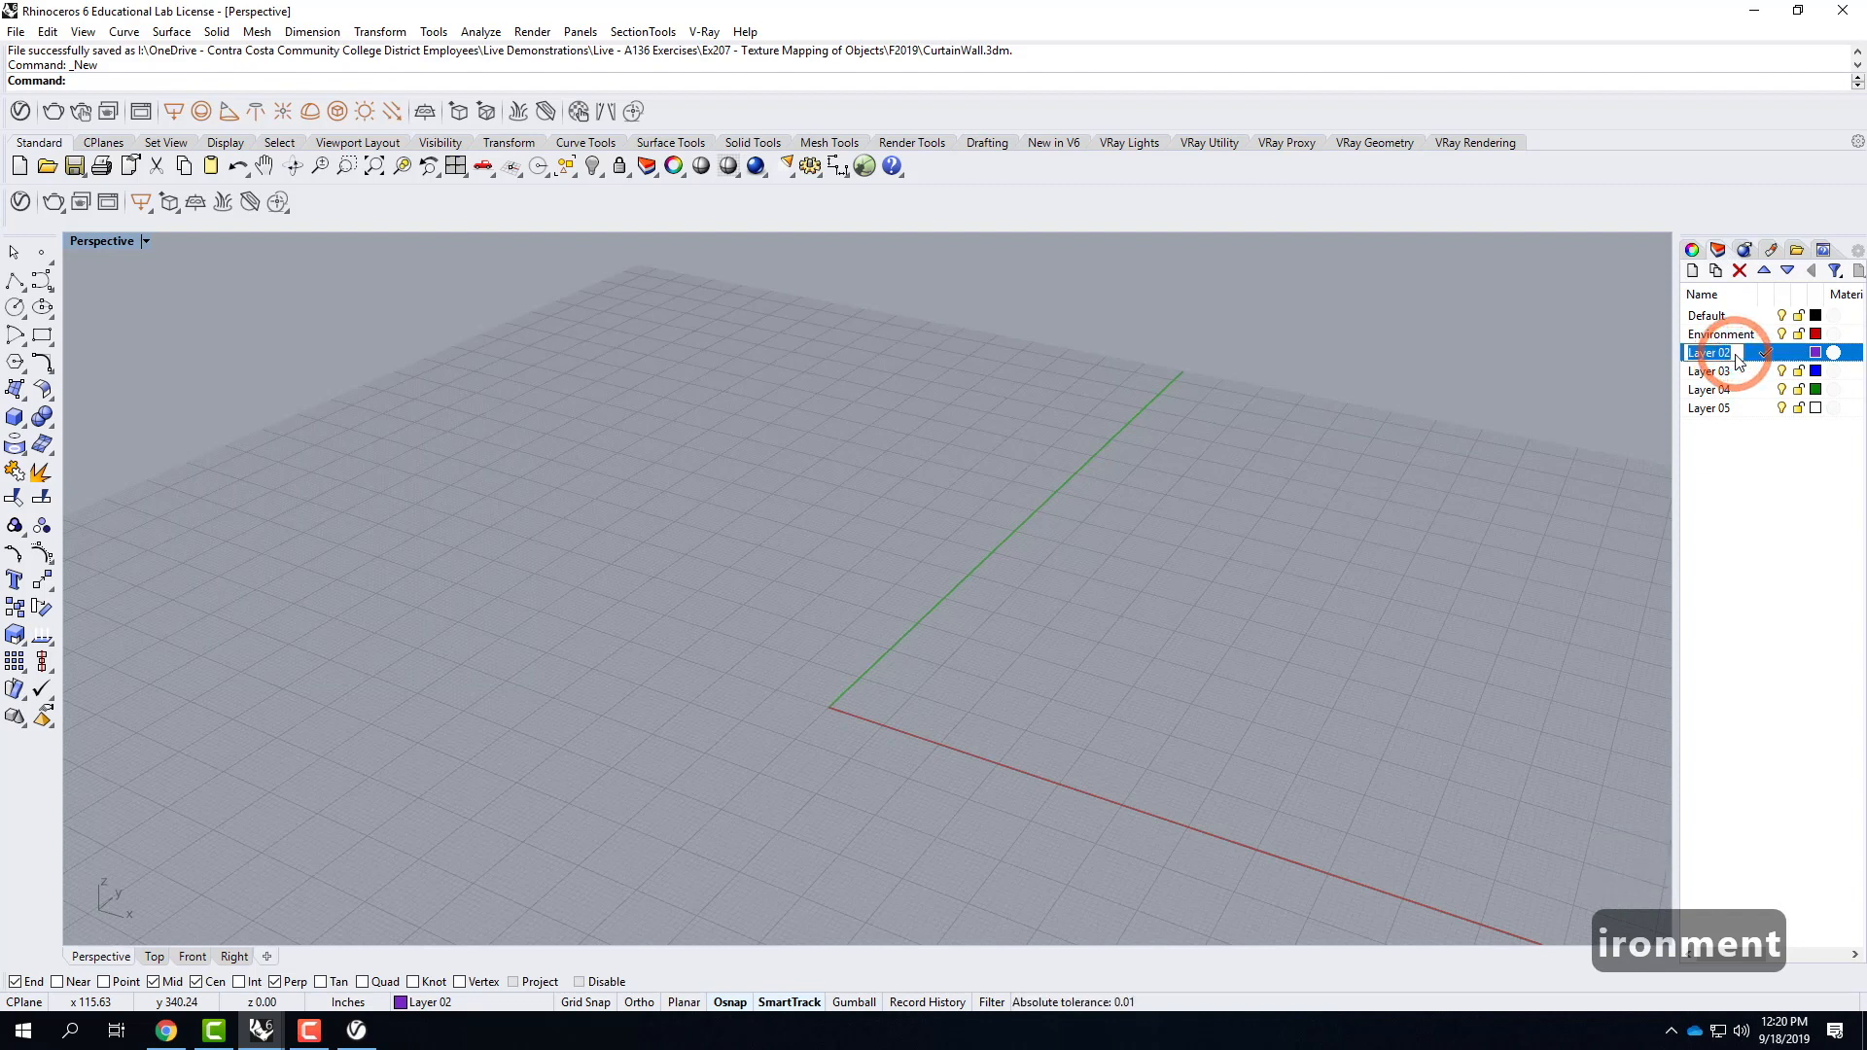
type("Infi")
key("BackSpace")
key("BackSpace")
key("BackSpace")
key("BackSpace")
type("O")
key("BackSpace")
type("IP")
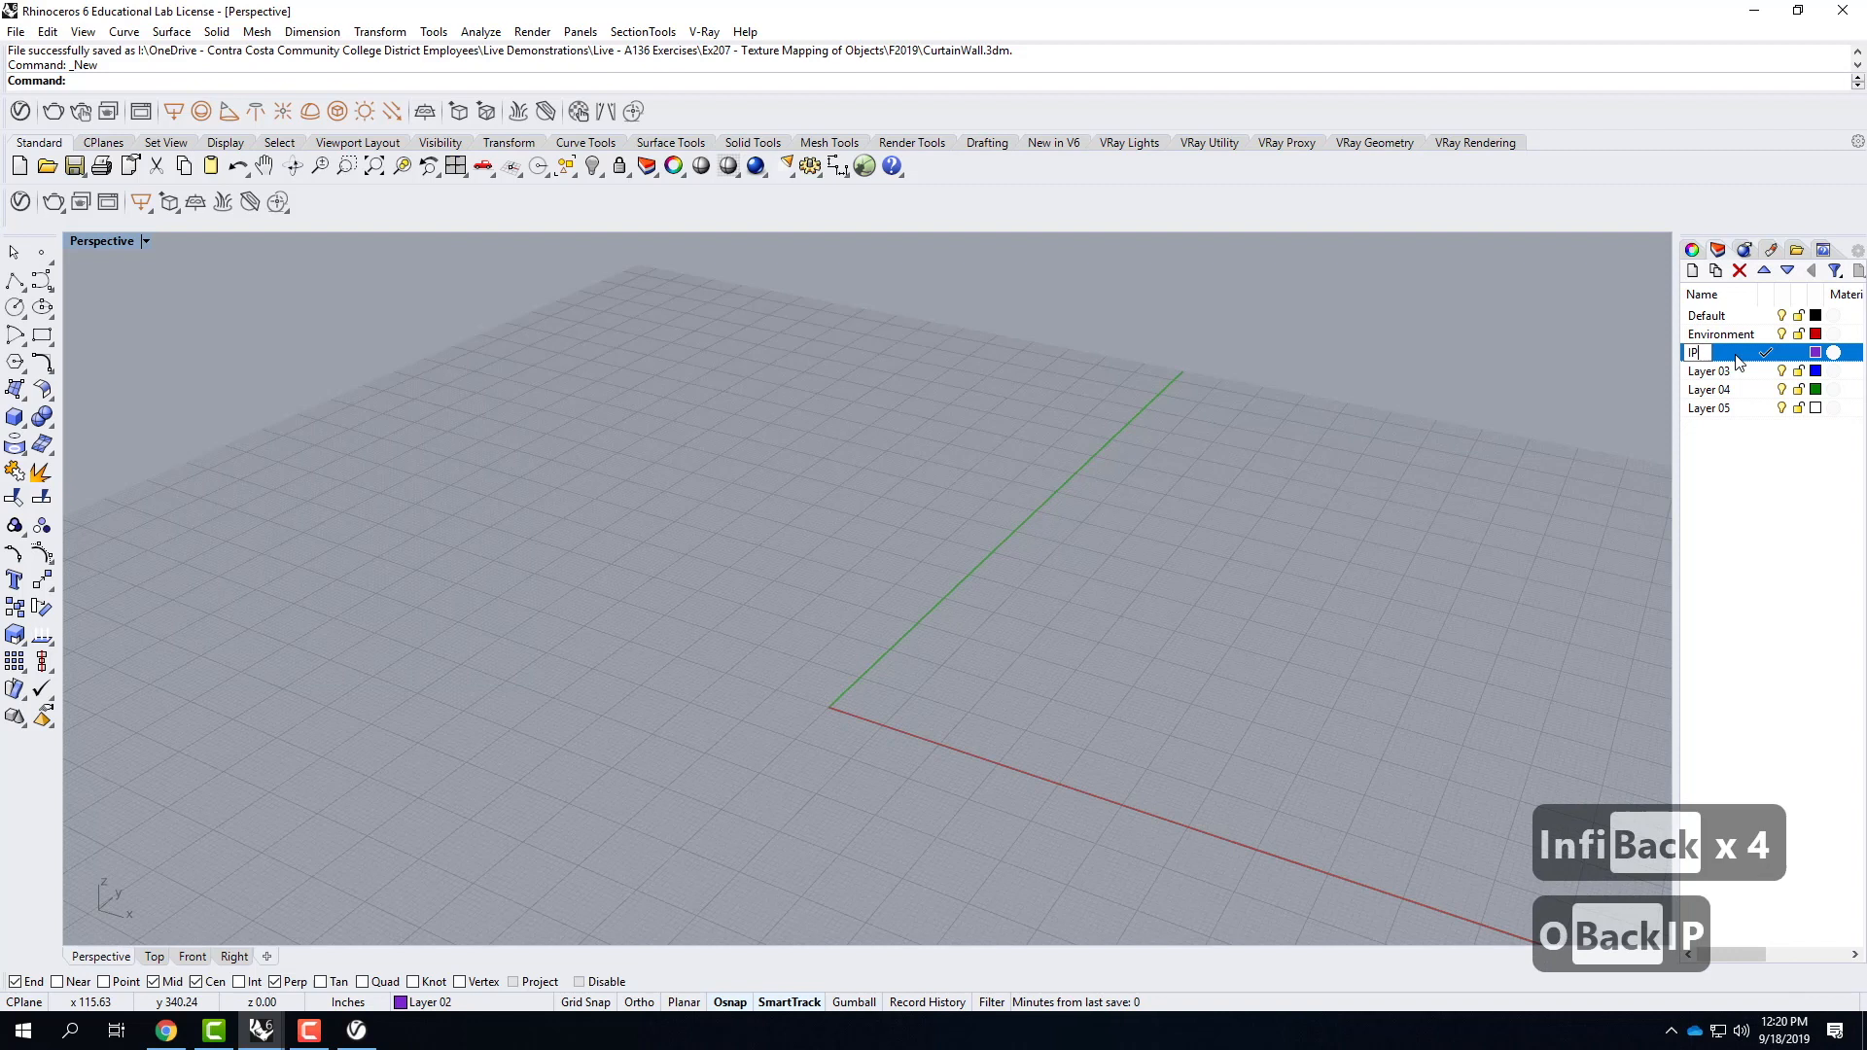
Rename Layer 03 as DL.
left_click(1708, 371)
left_click(1708, 370)
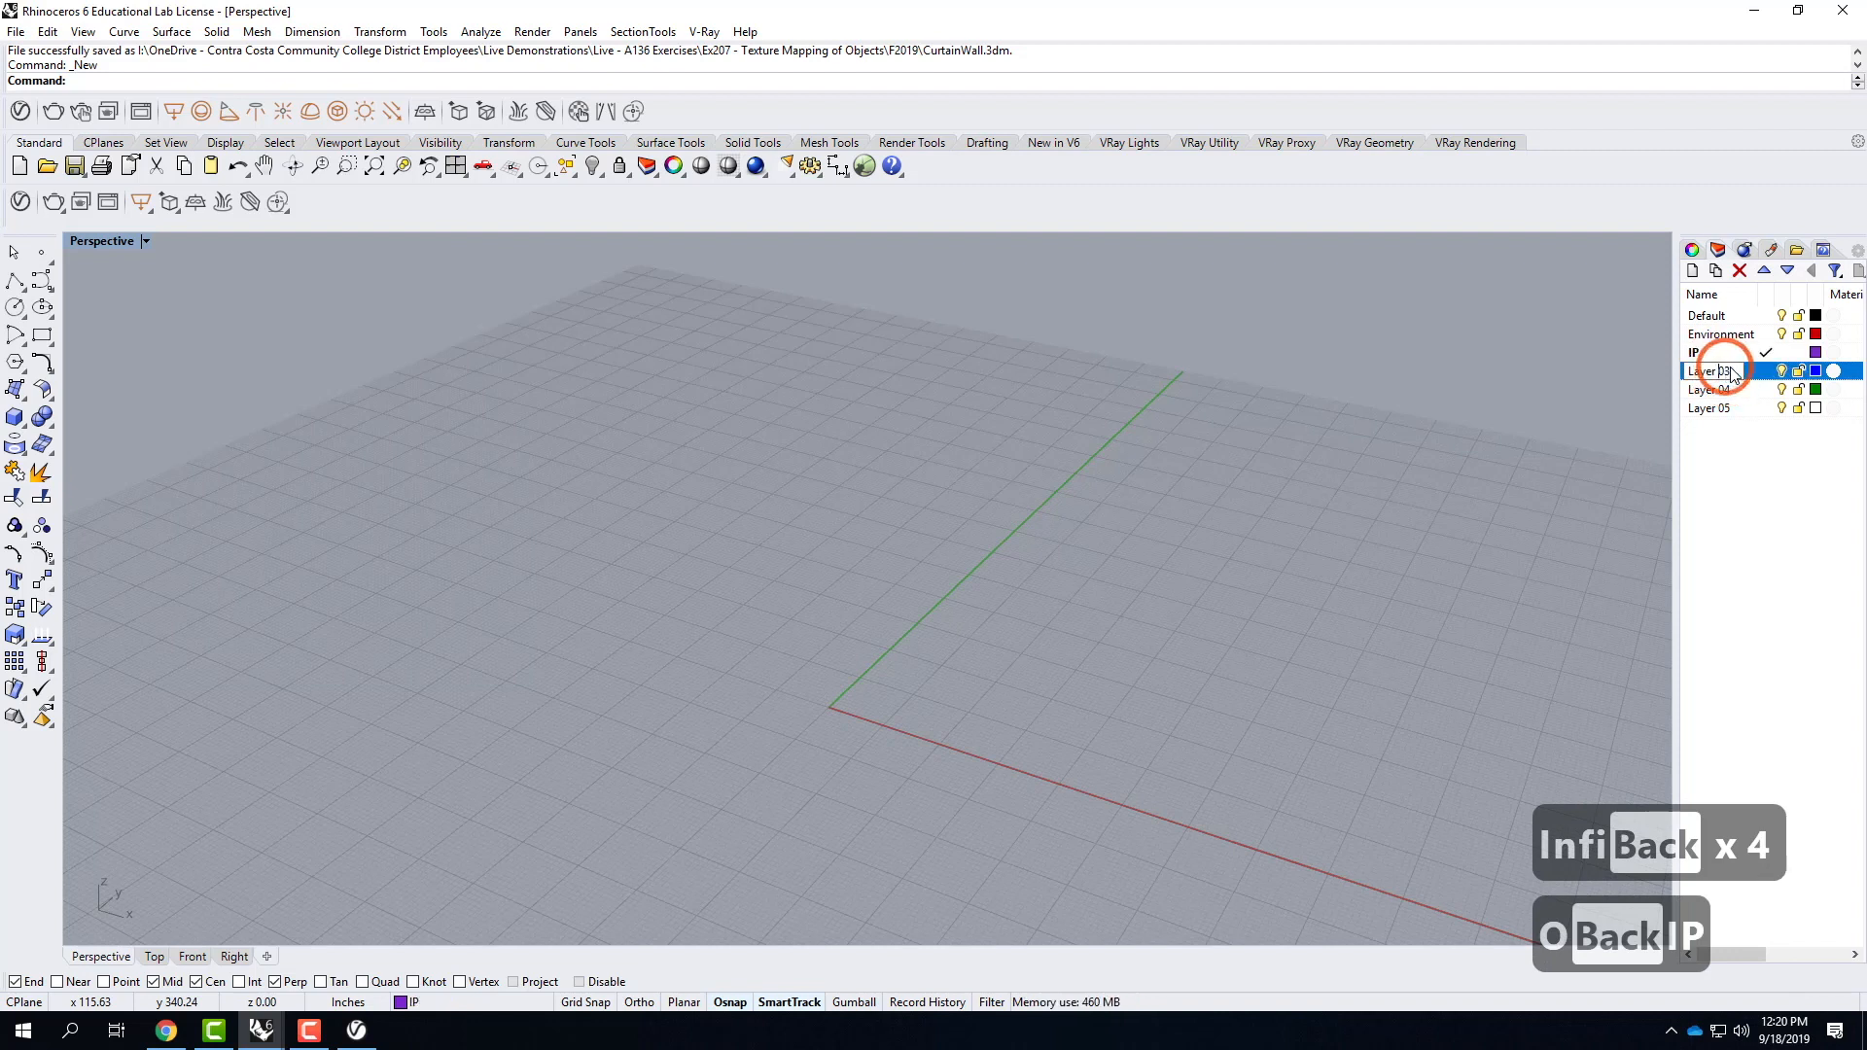
type("DL")
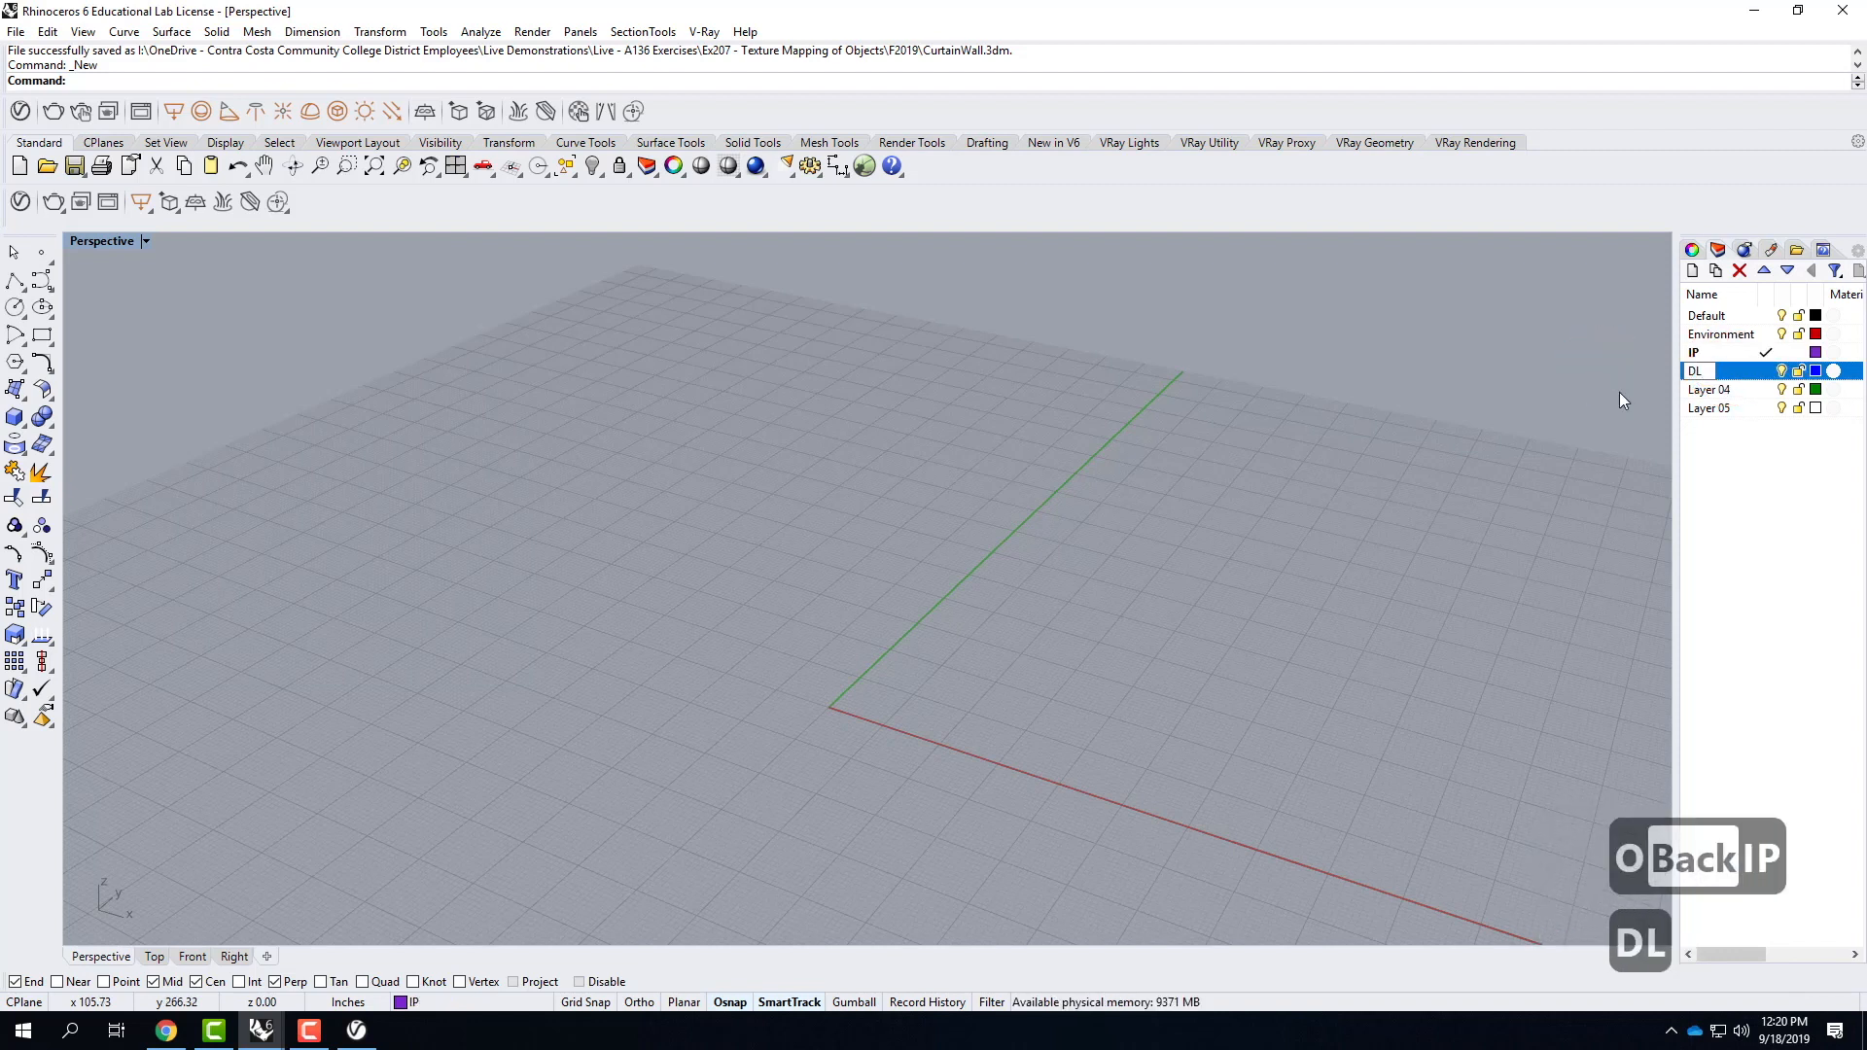
left_click(1785, 536)
Nest the IP and DL layers as sublayers of Environment.
left_click(1718, 355)
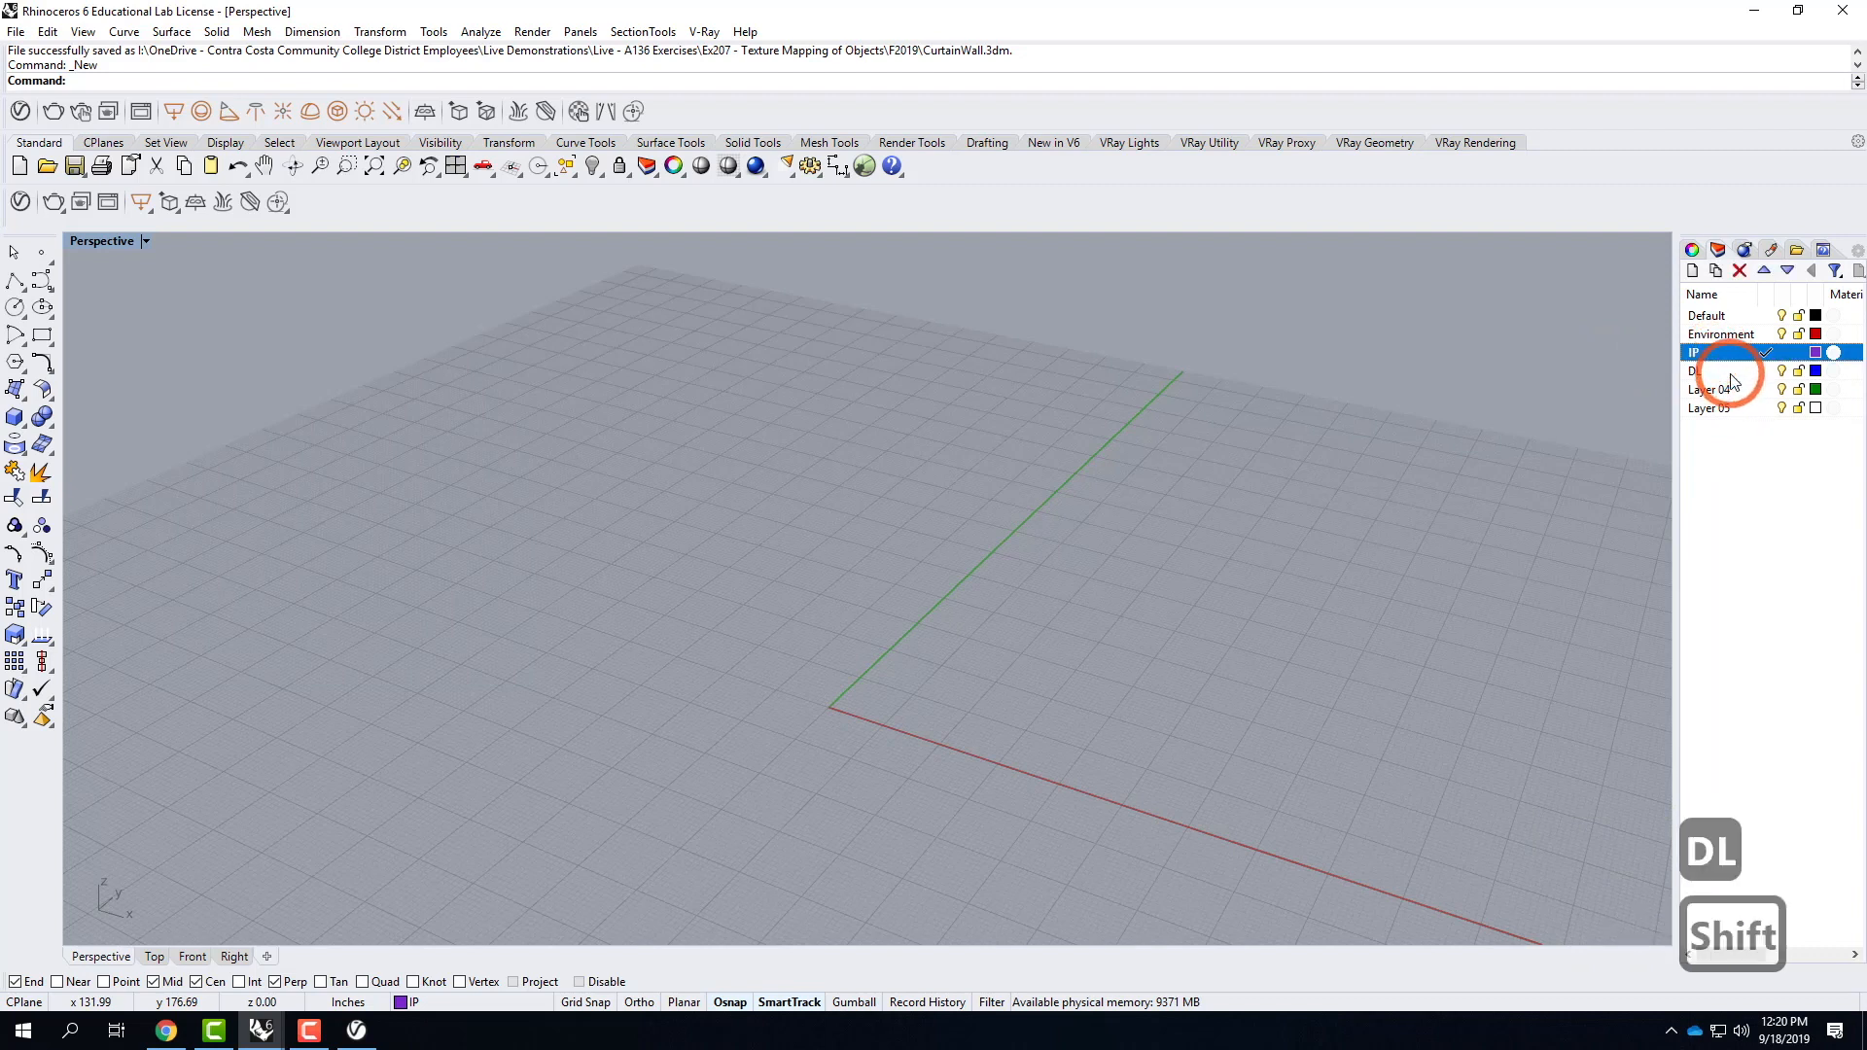
left_click(1728, 372, "shift")
left_click_drag(1728, 363, 1731, 340)
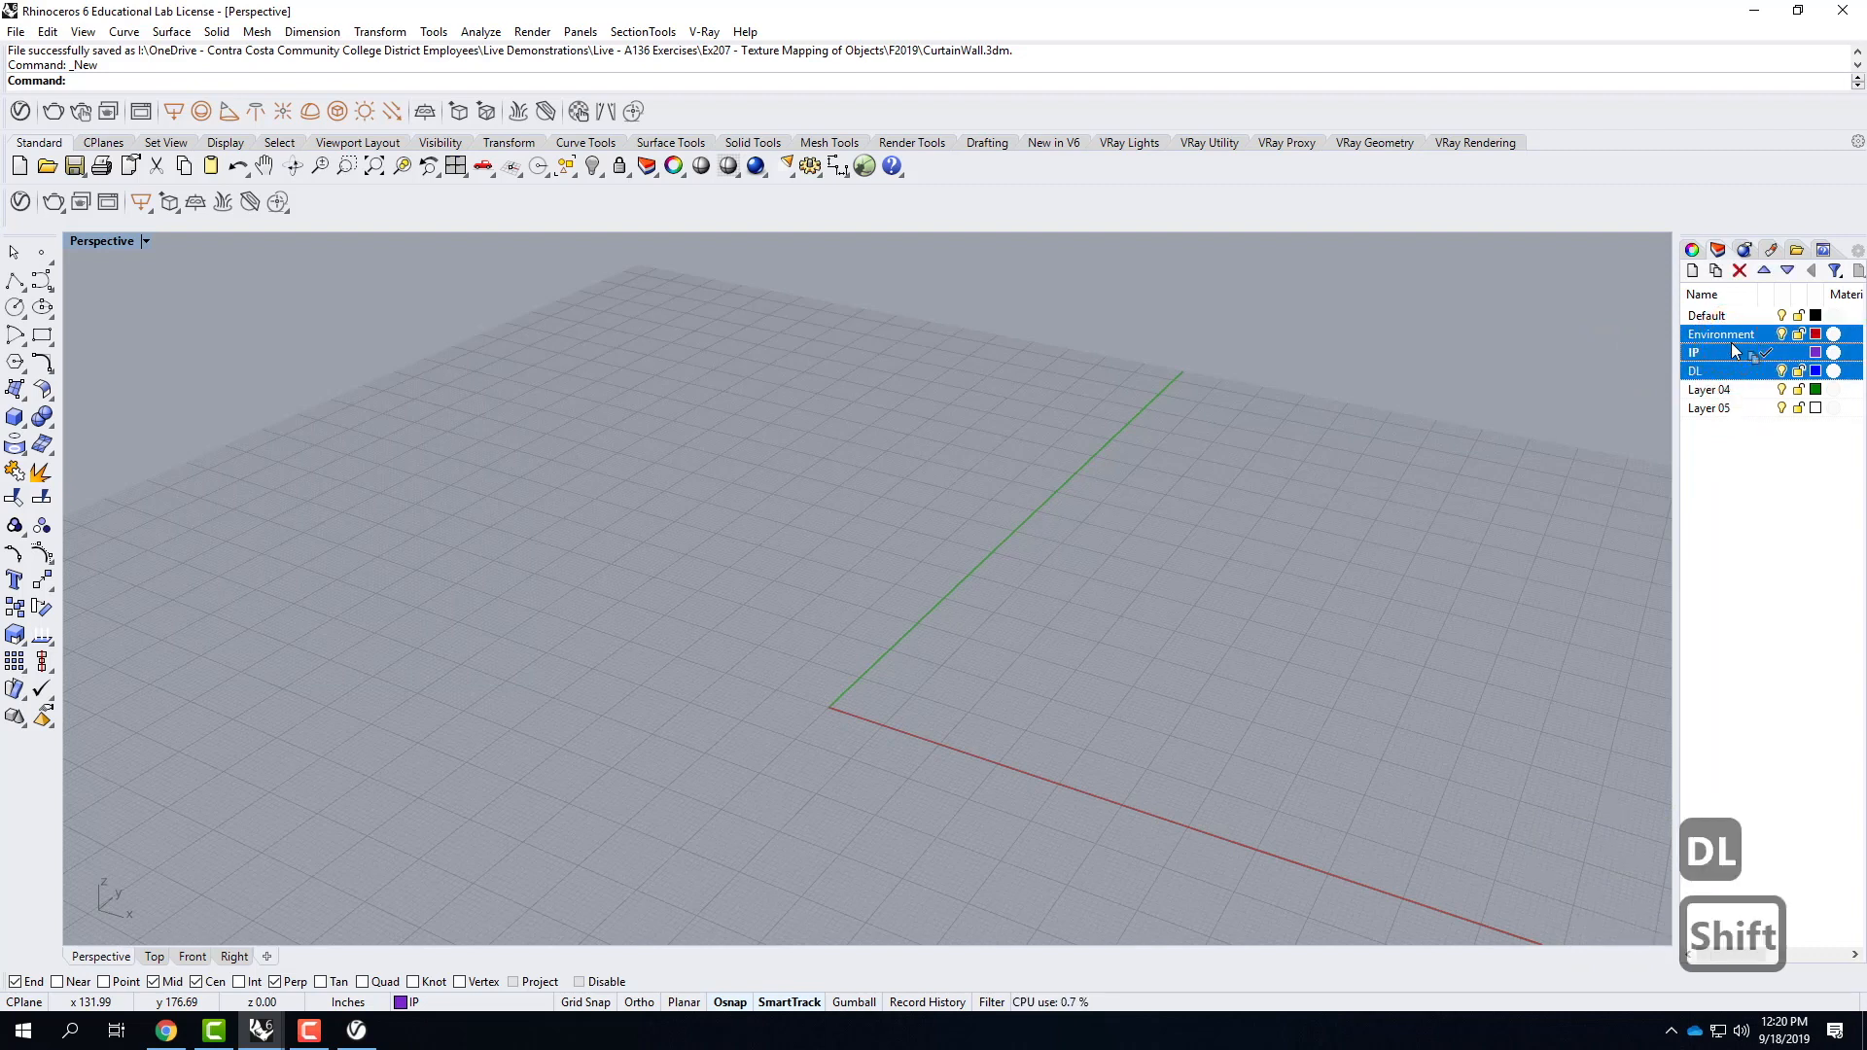
Delete the unused layers Layer 04 and Layer 05.
left_click(1723, 390)
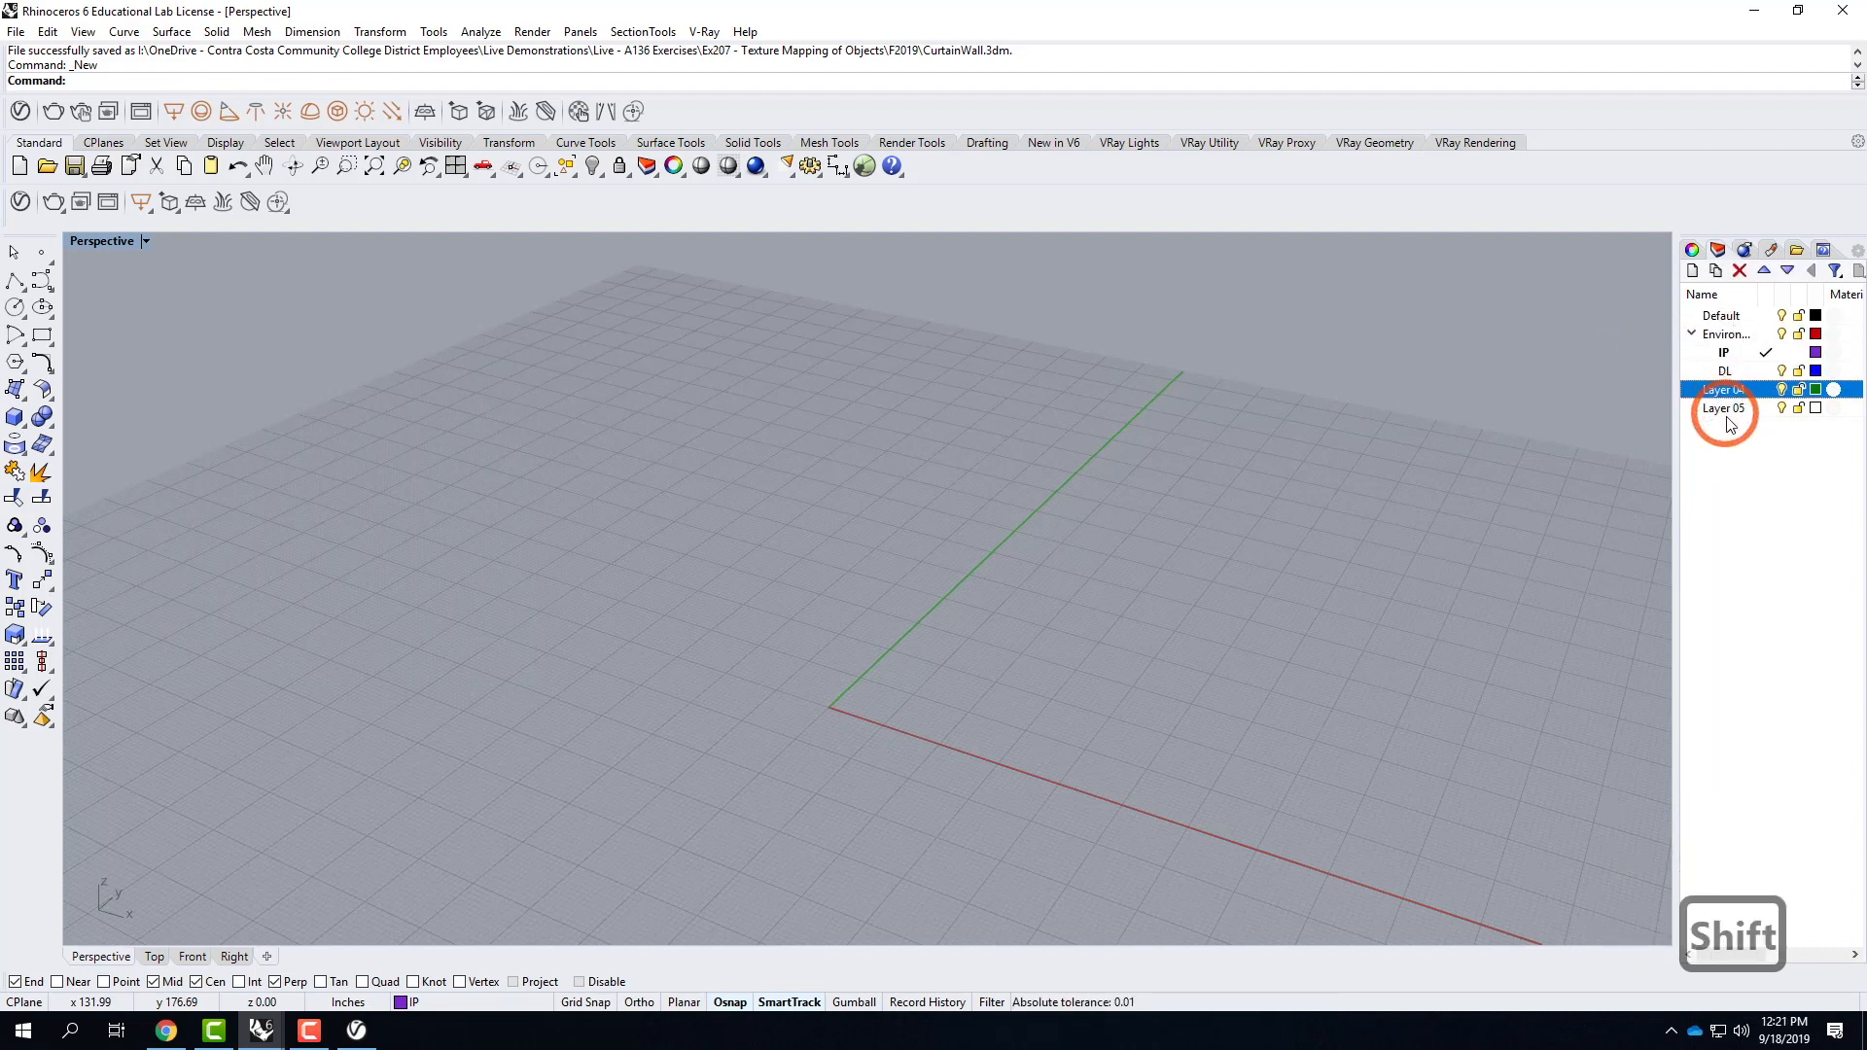
left_click(1737, 408, "shift")
left_click(1738, 270)
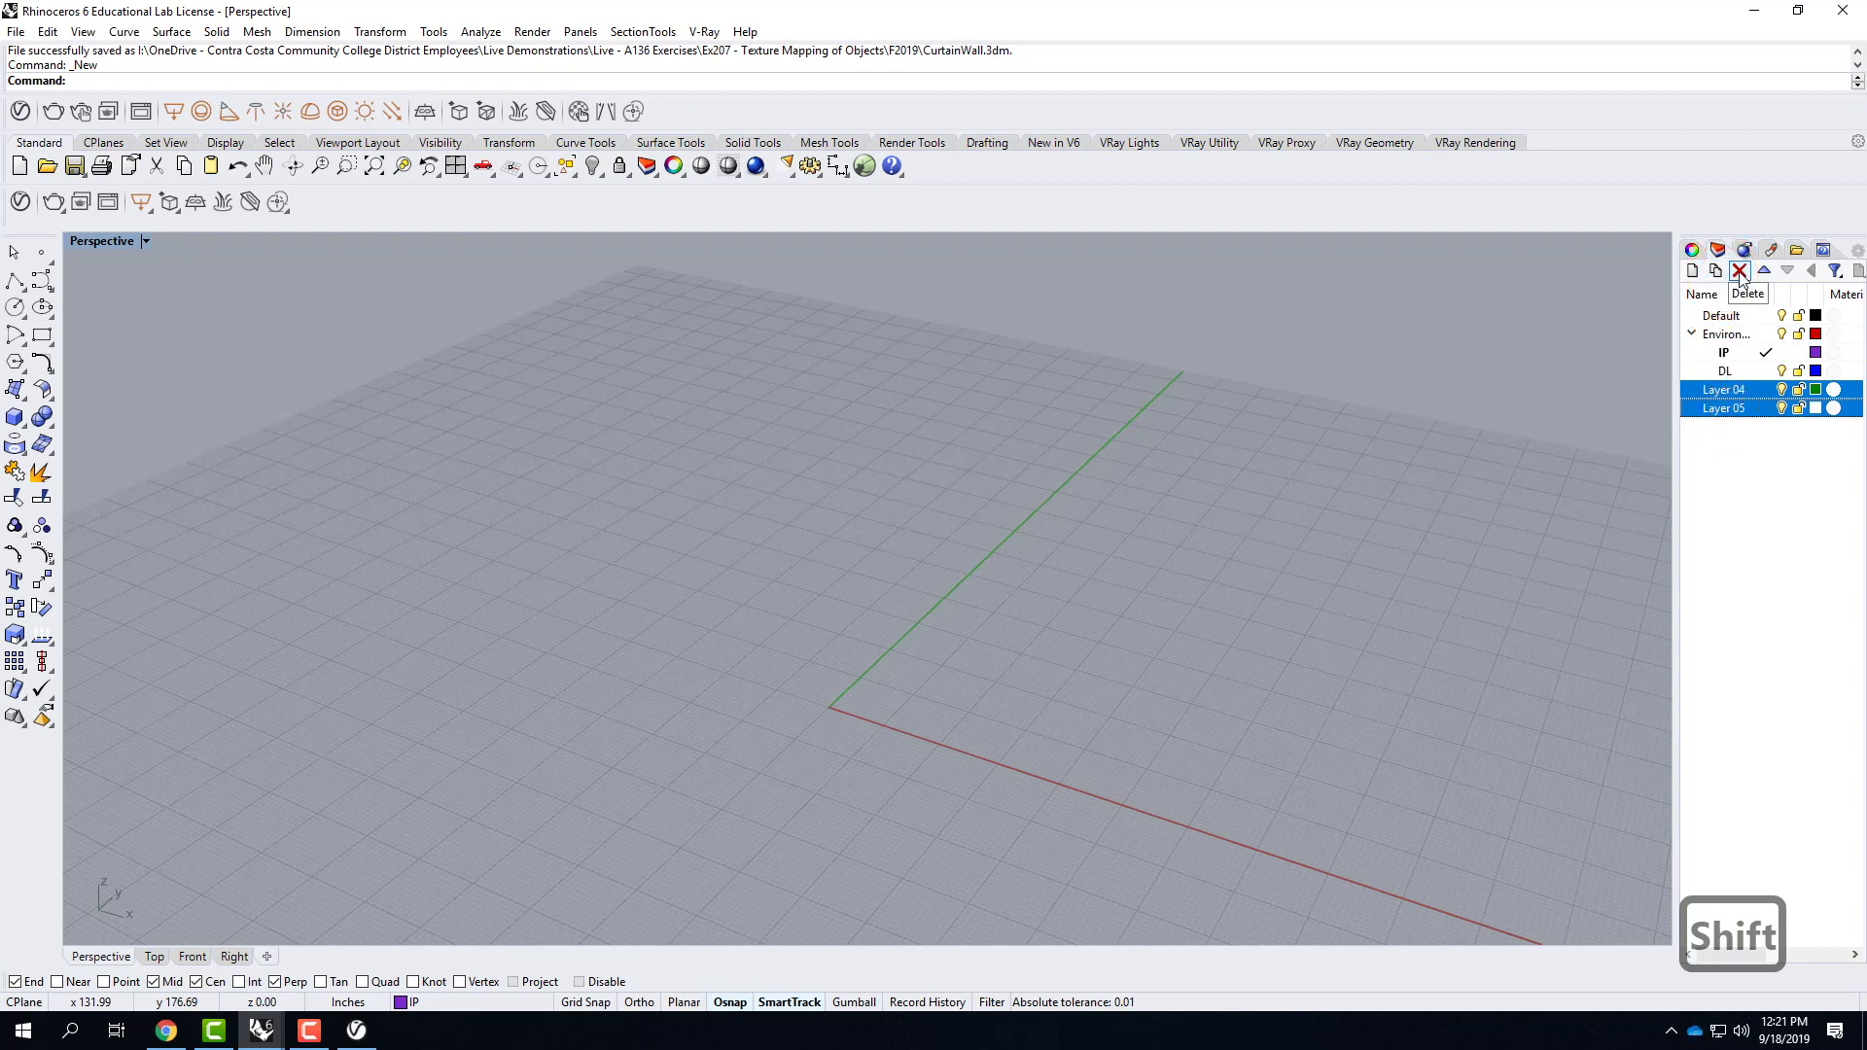
left_click(1765, 486)
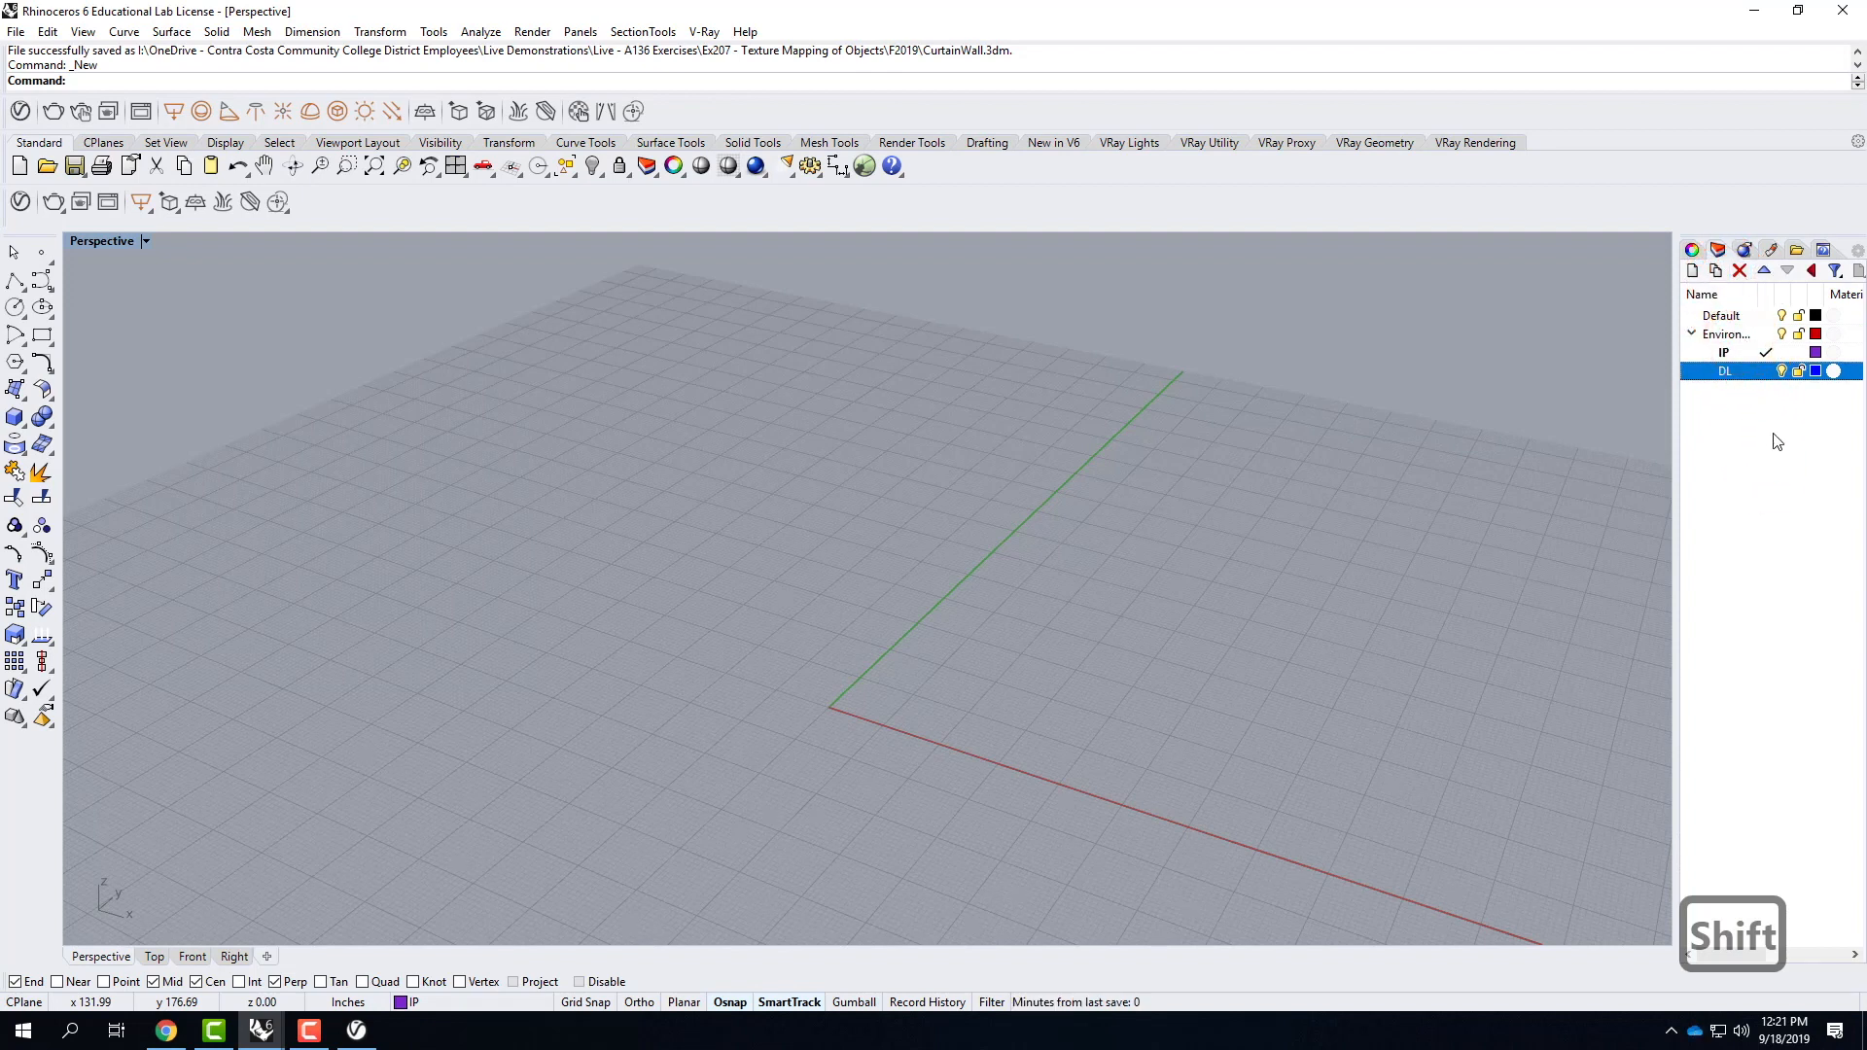
Add a V-Ray infinite plane on the IP layer and set that layer's colour to Black.
left_click(424, 111)
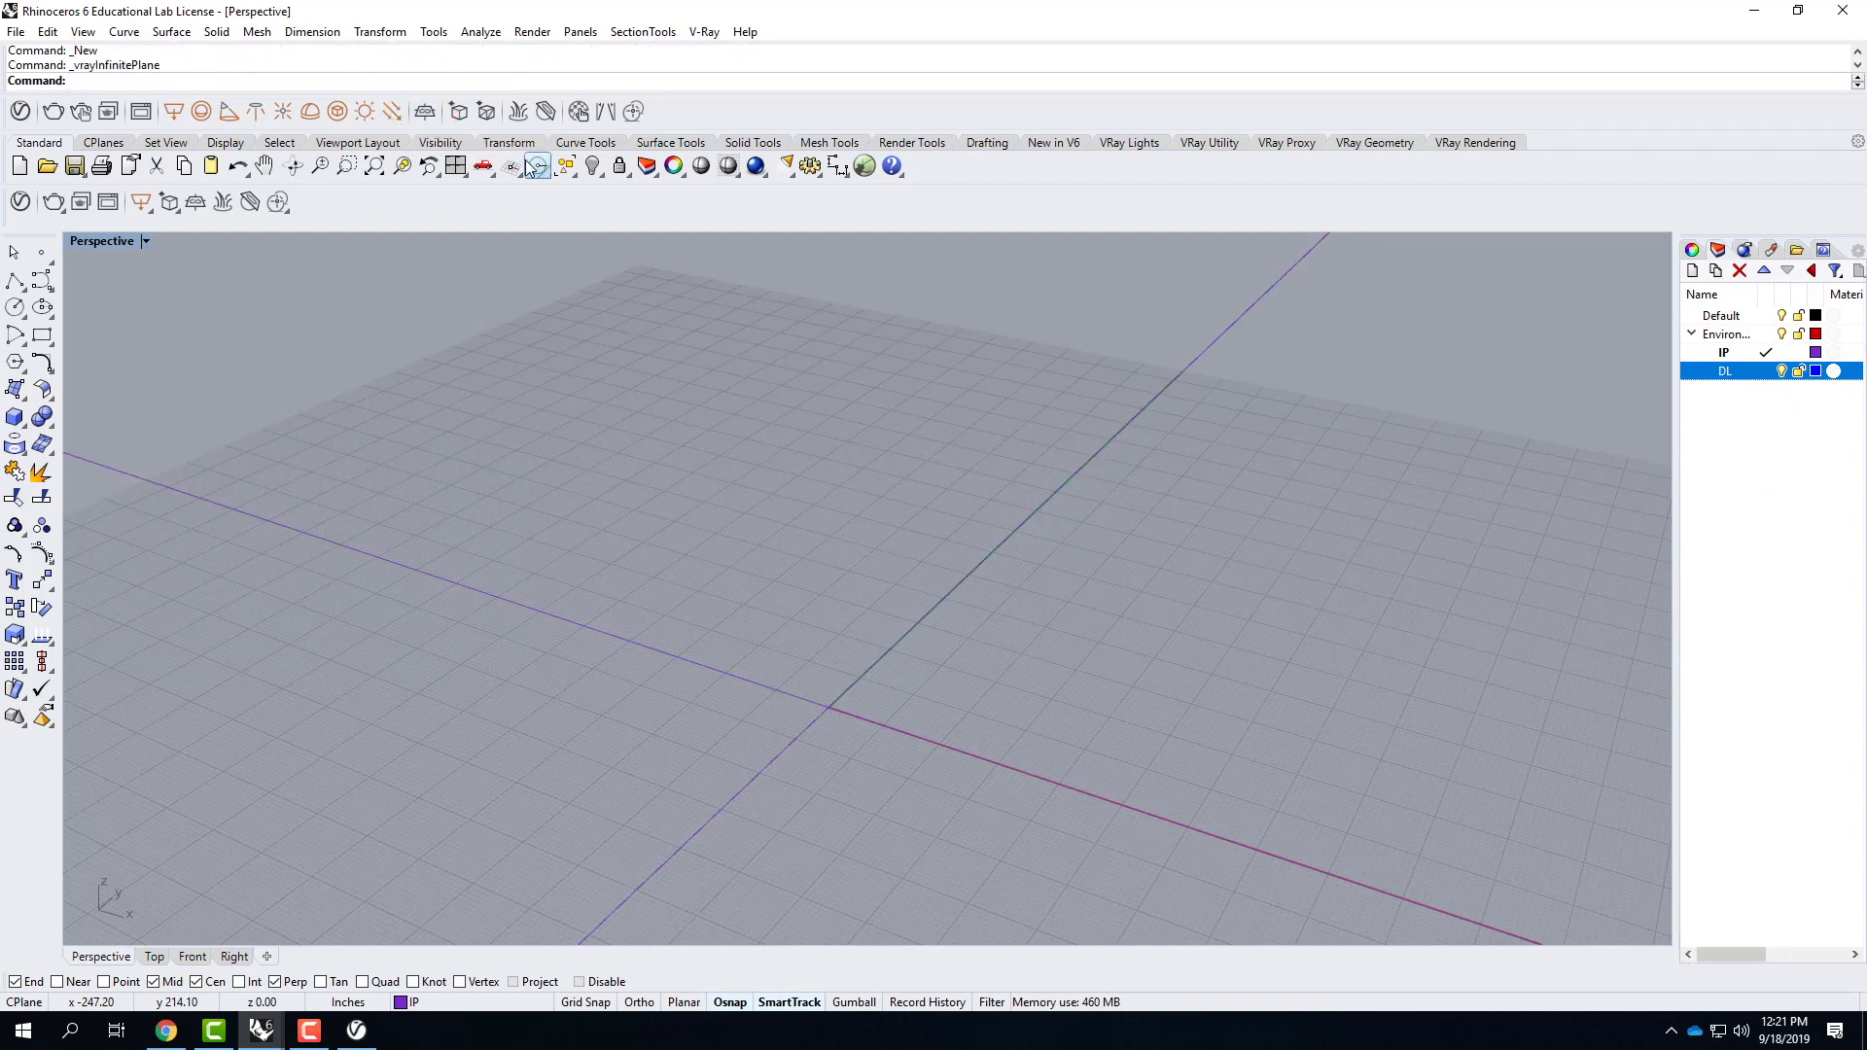
left_click(1814, 352)
left_click_drag(825, 444, 788, 334)
left_click(720, 377)
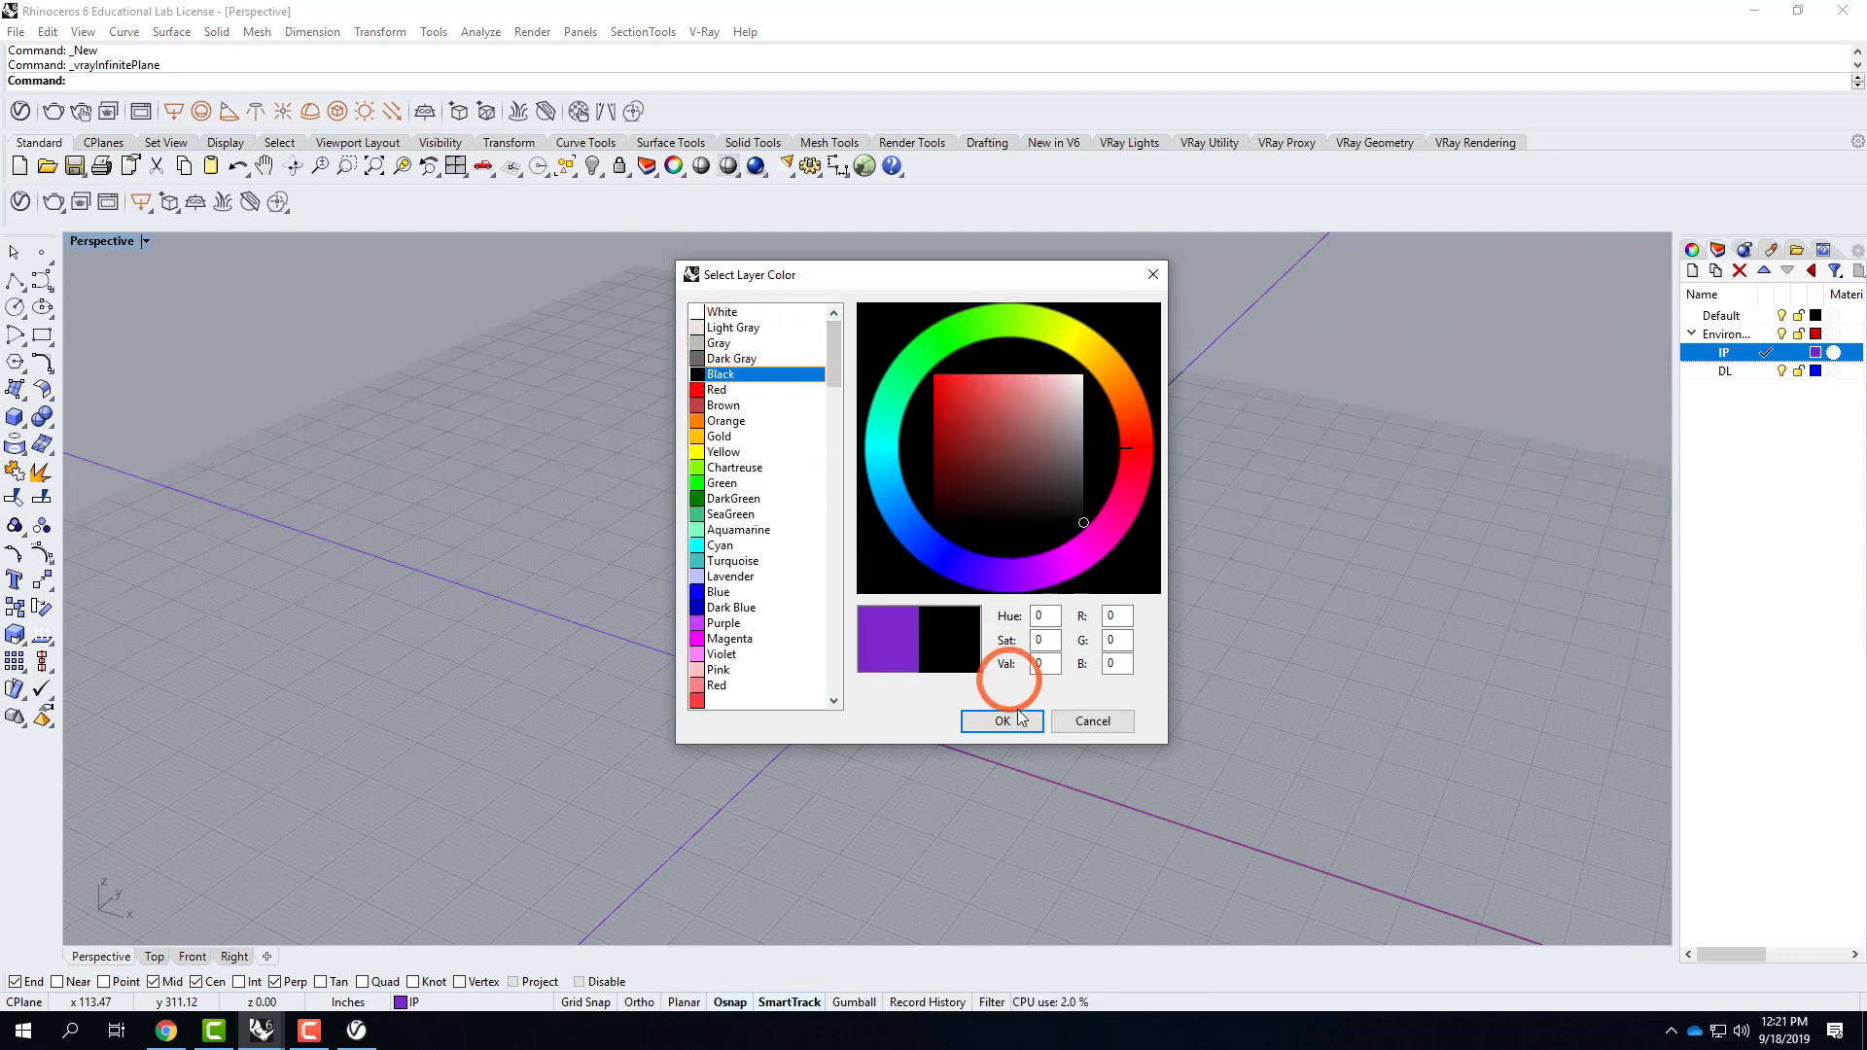
left_click(1001, 720)
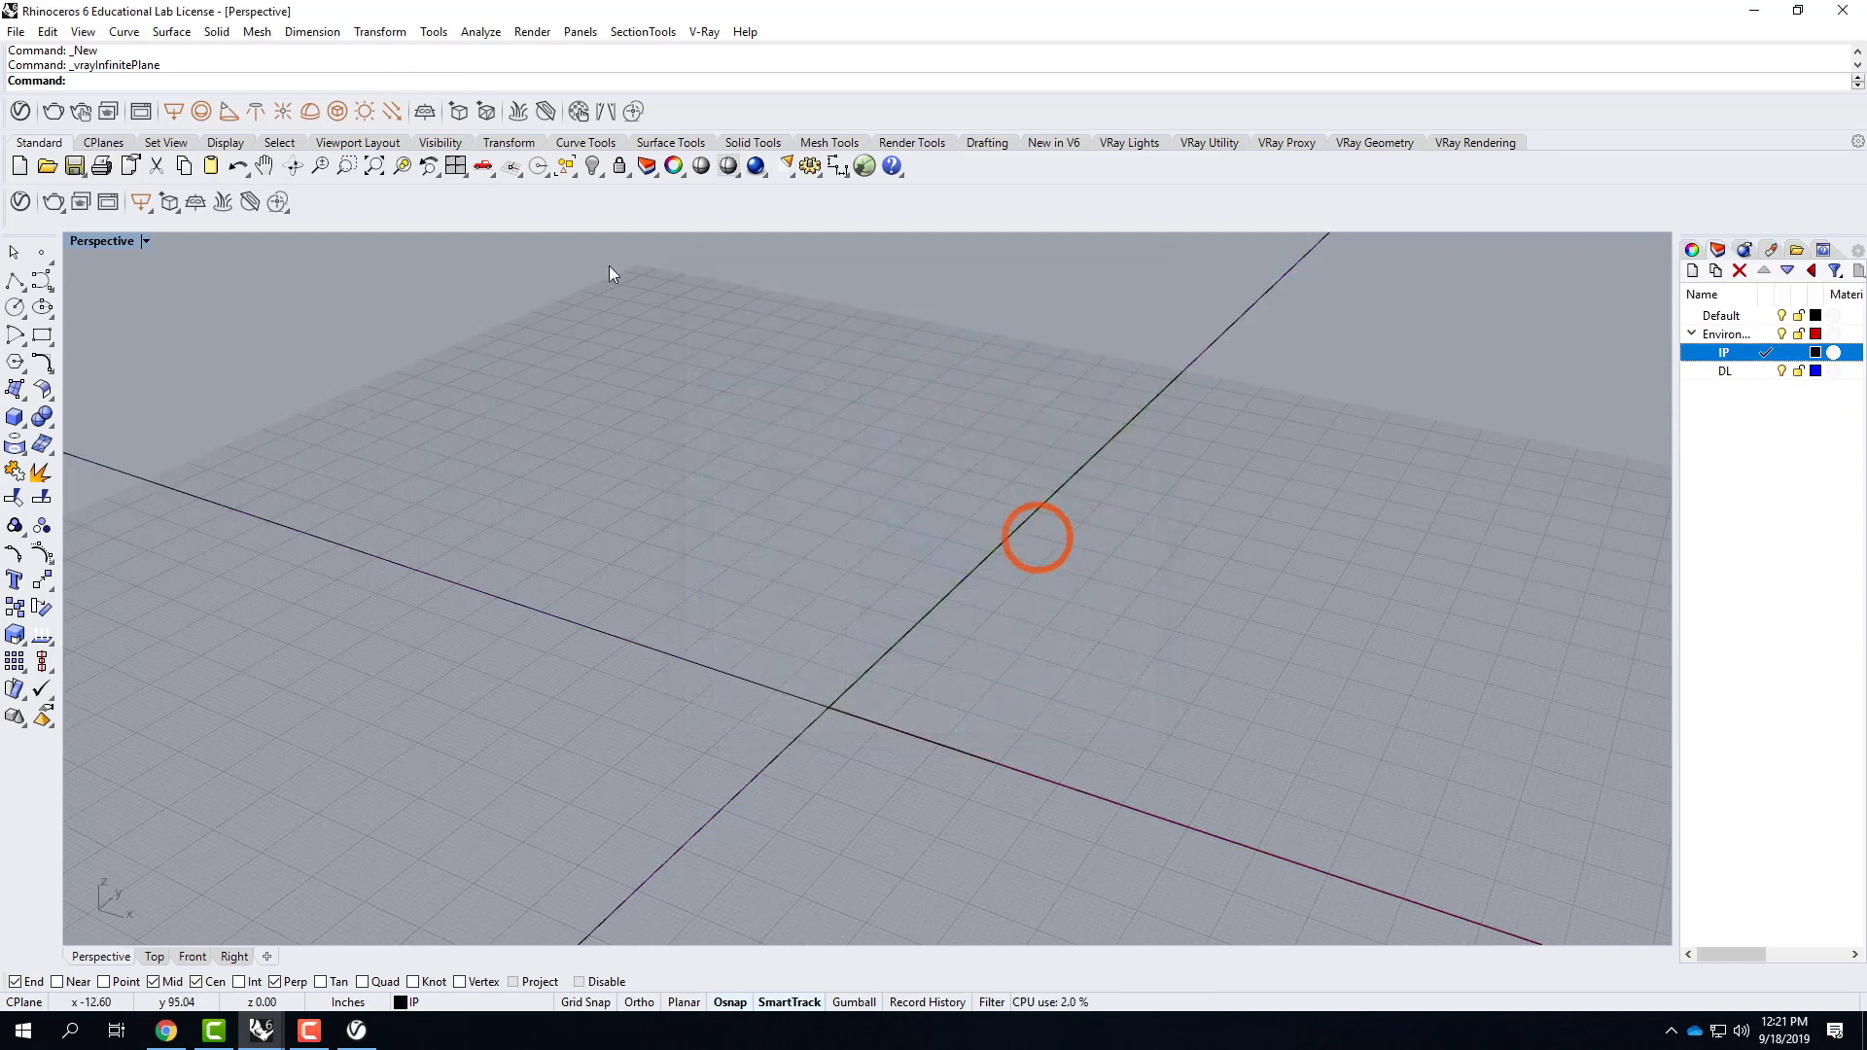
Set the Perspective viewport to Shaded display mode.
left_click(144, 243)
left_click(229, 305)
left_click(1351, 483)
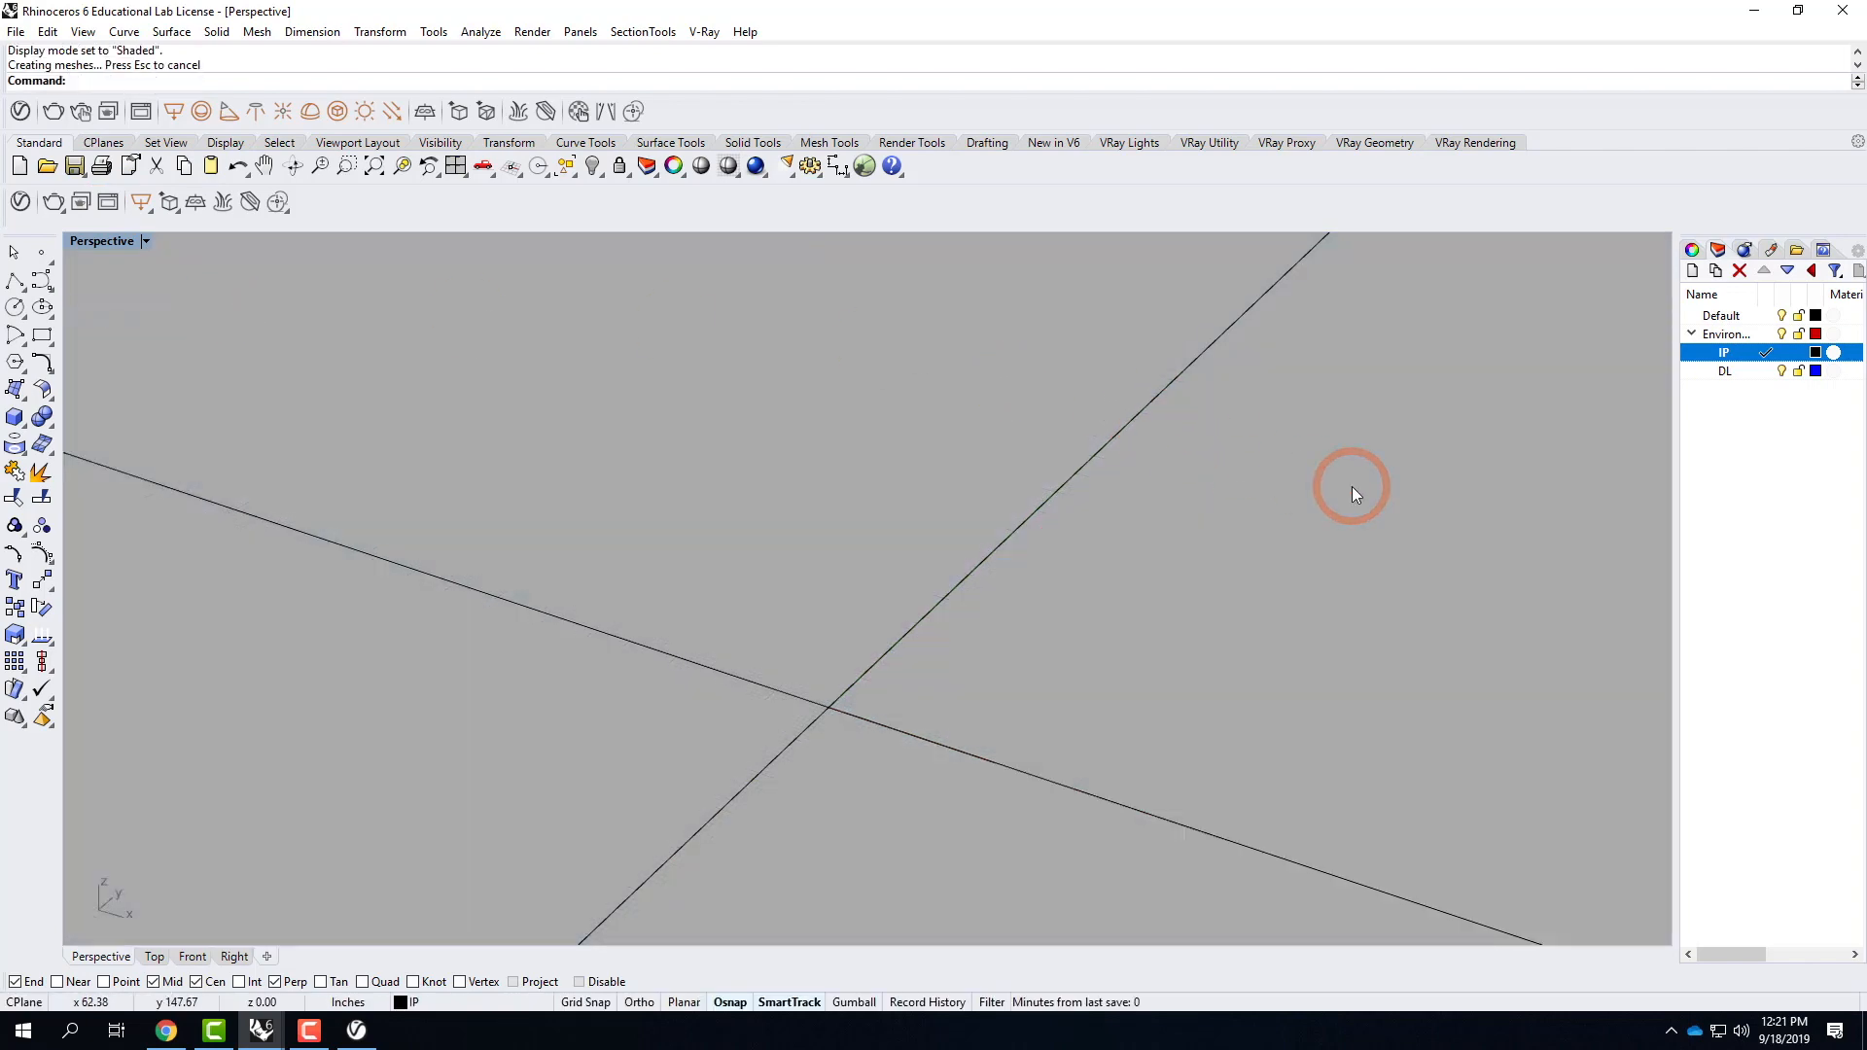
right_click_drag(1403, 535, 1391, 488)
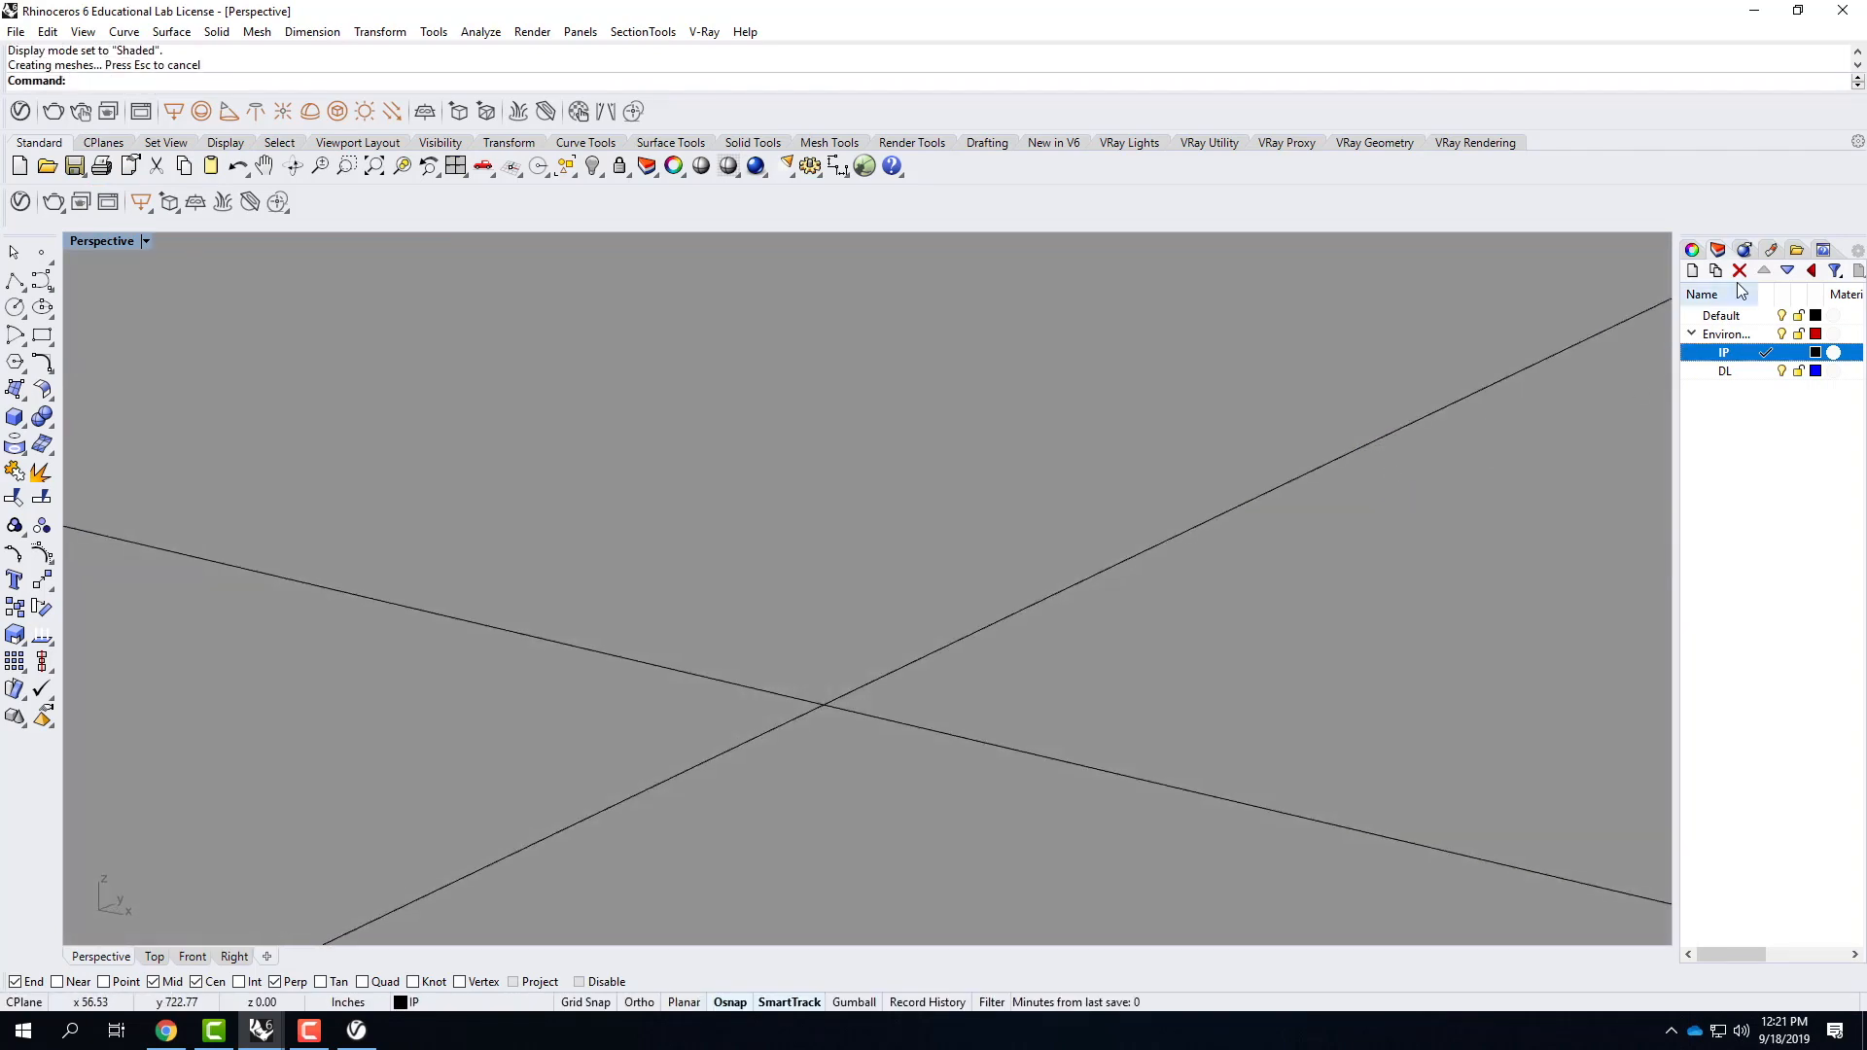
Make DL the current layer and lock the IP layer.
left_click(1752, 371)
left_click(1759, 376)
left_click(145, 345)
left_click(677, 538)
left_click(914, 613)
left_click(913, 816)
left_click(883, 633)
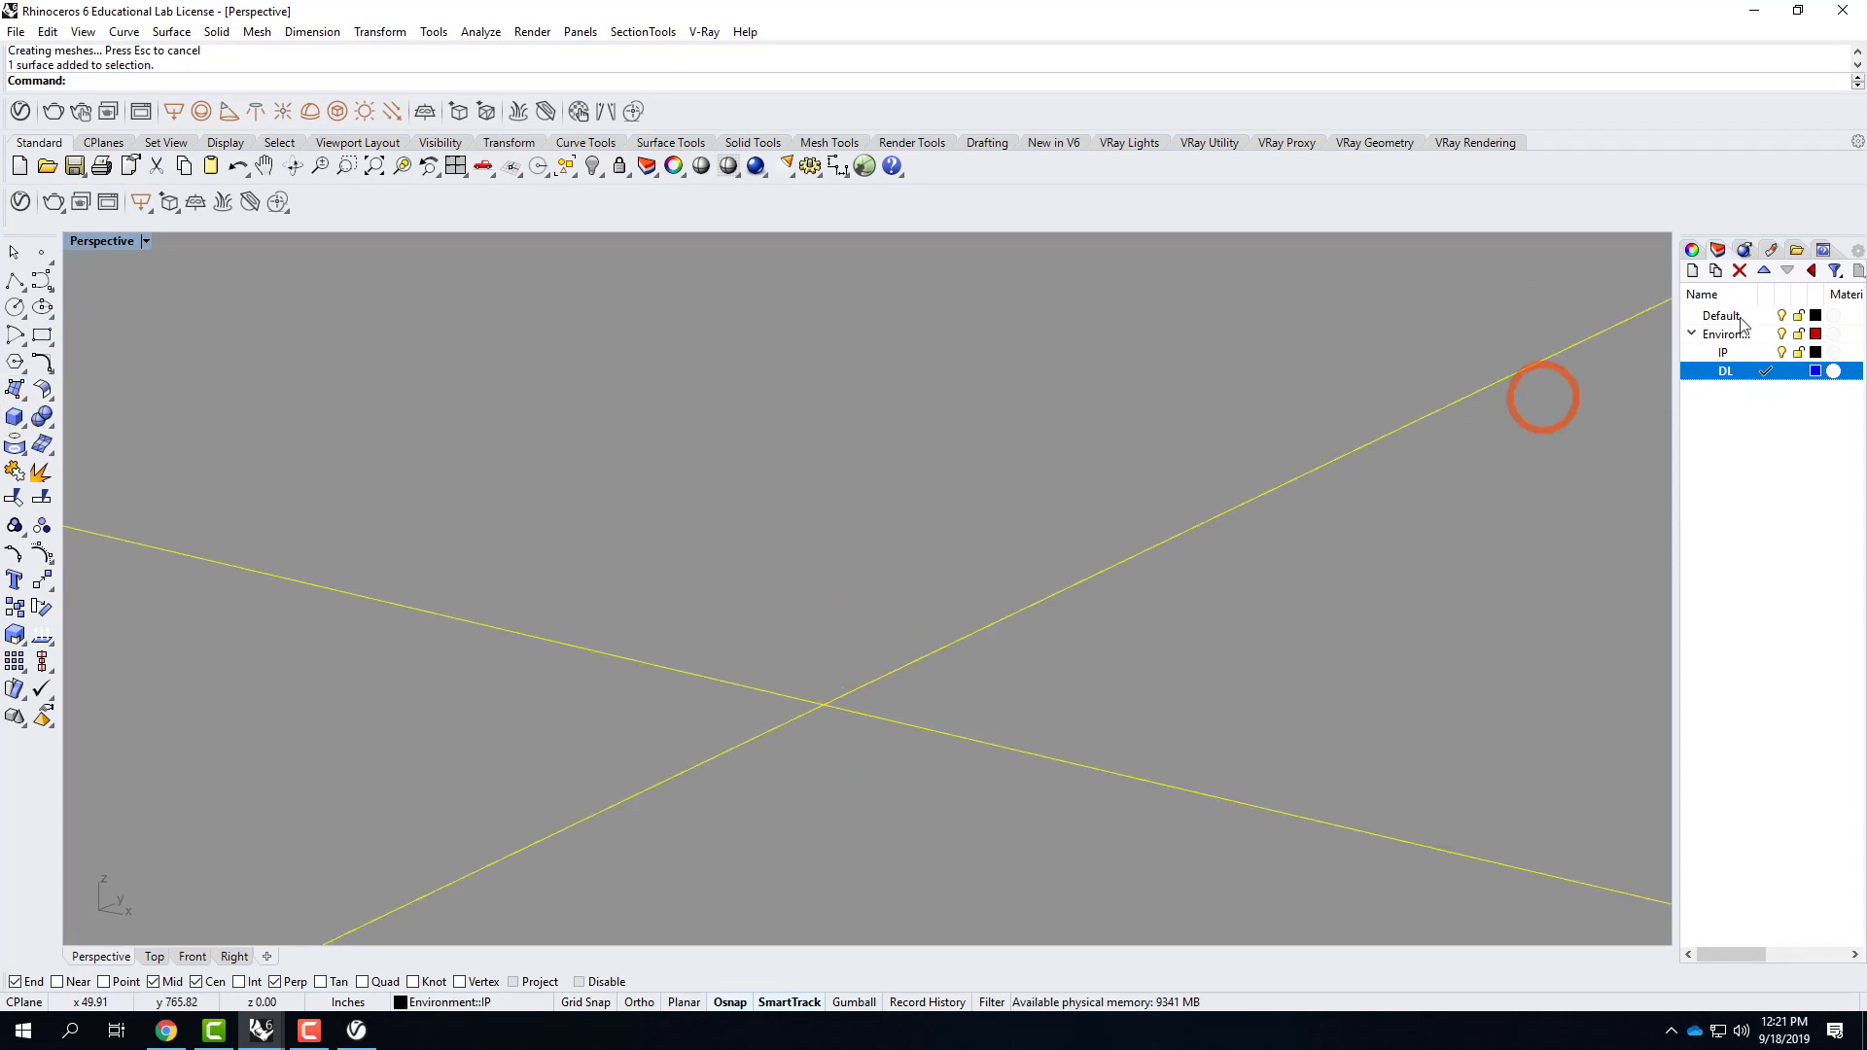
key("Escape")
left_click(1798, 353)
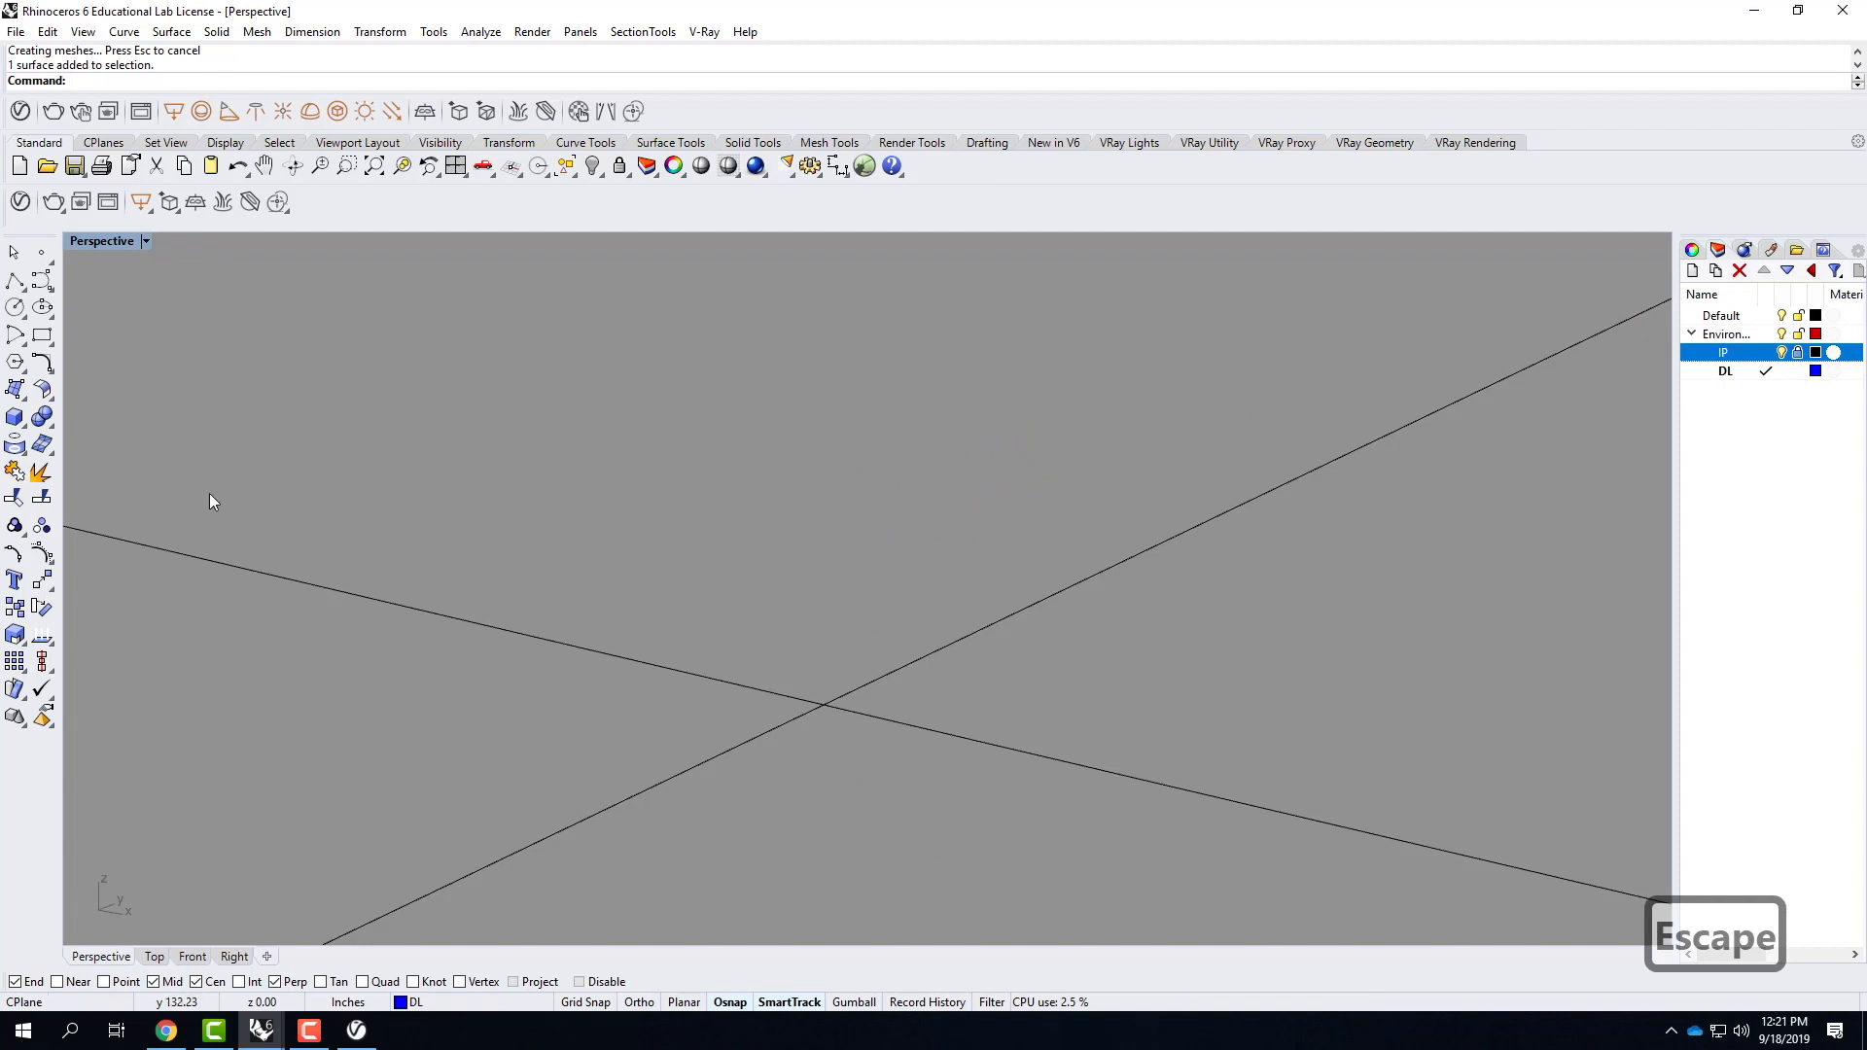
Draw a solid reference box about 76 inches high on the infinite plane, near the origin.
left_click(15, 418)
left_click(867, 566)
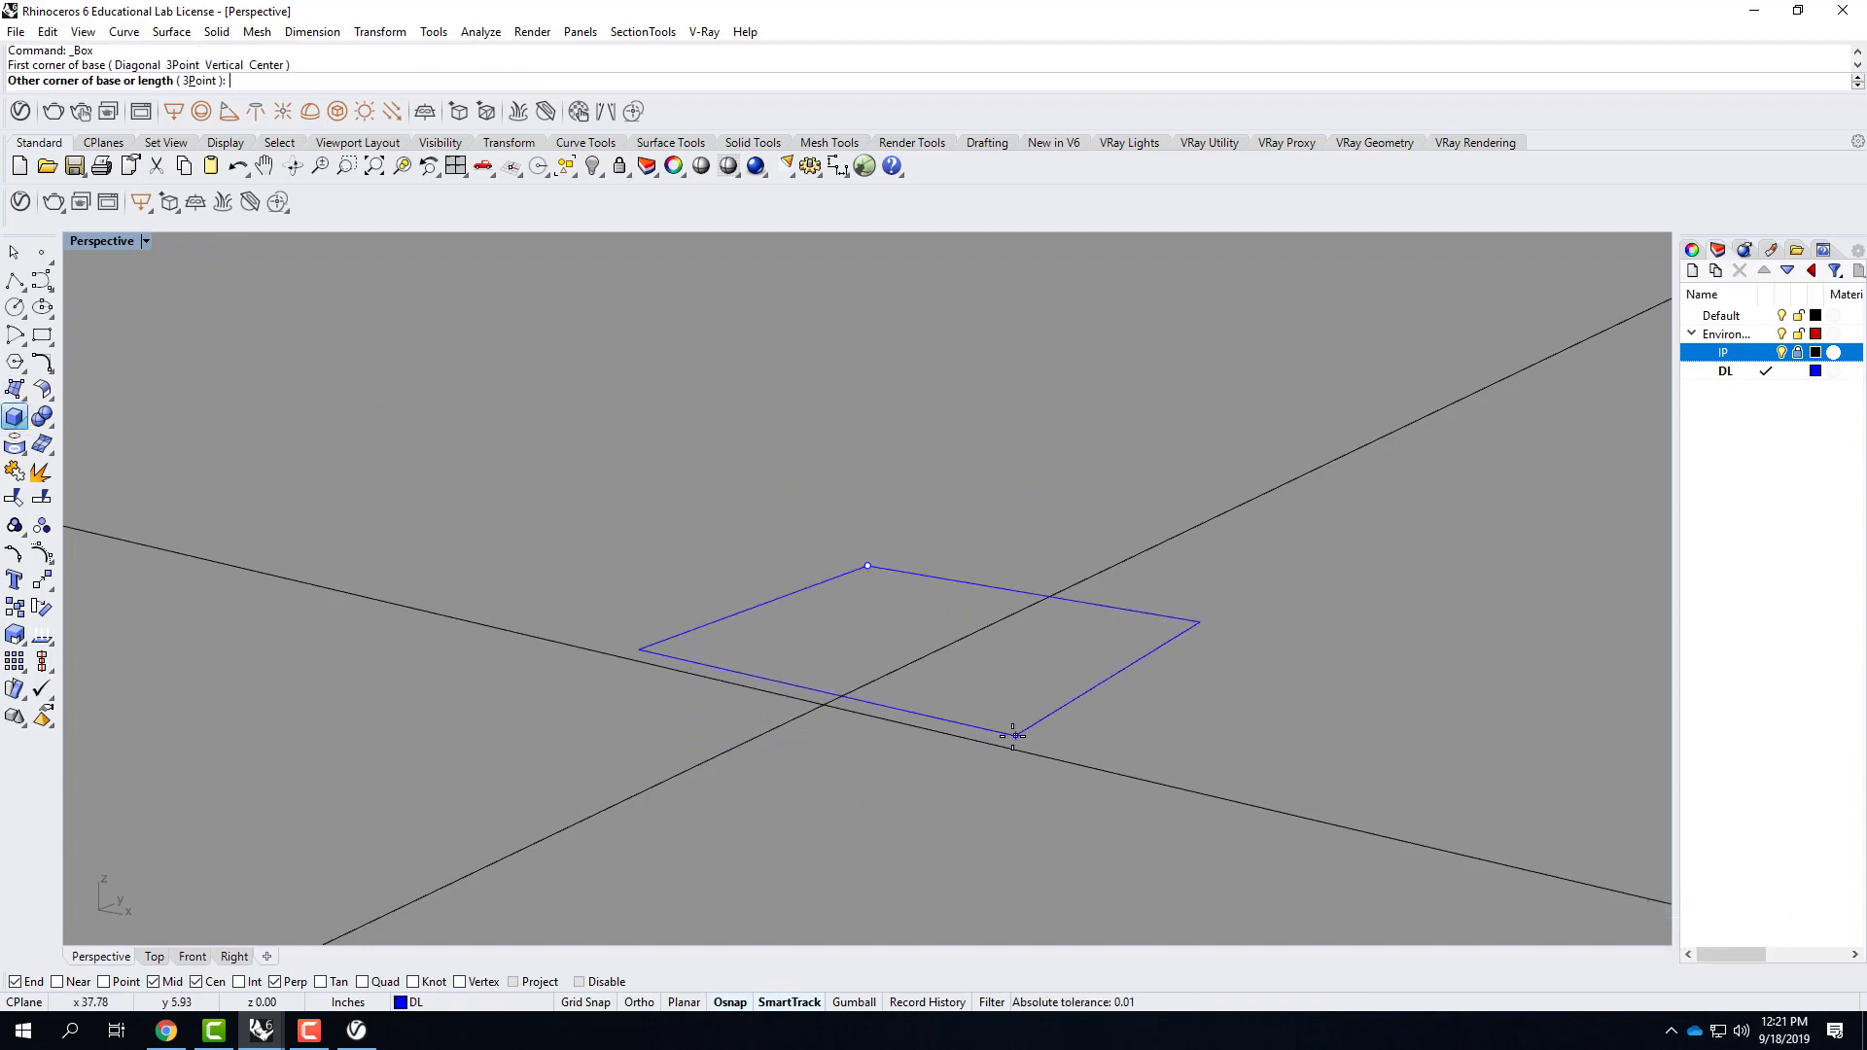
left_click(1093, 713)
left_click(1086, 308)
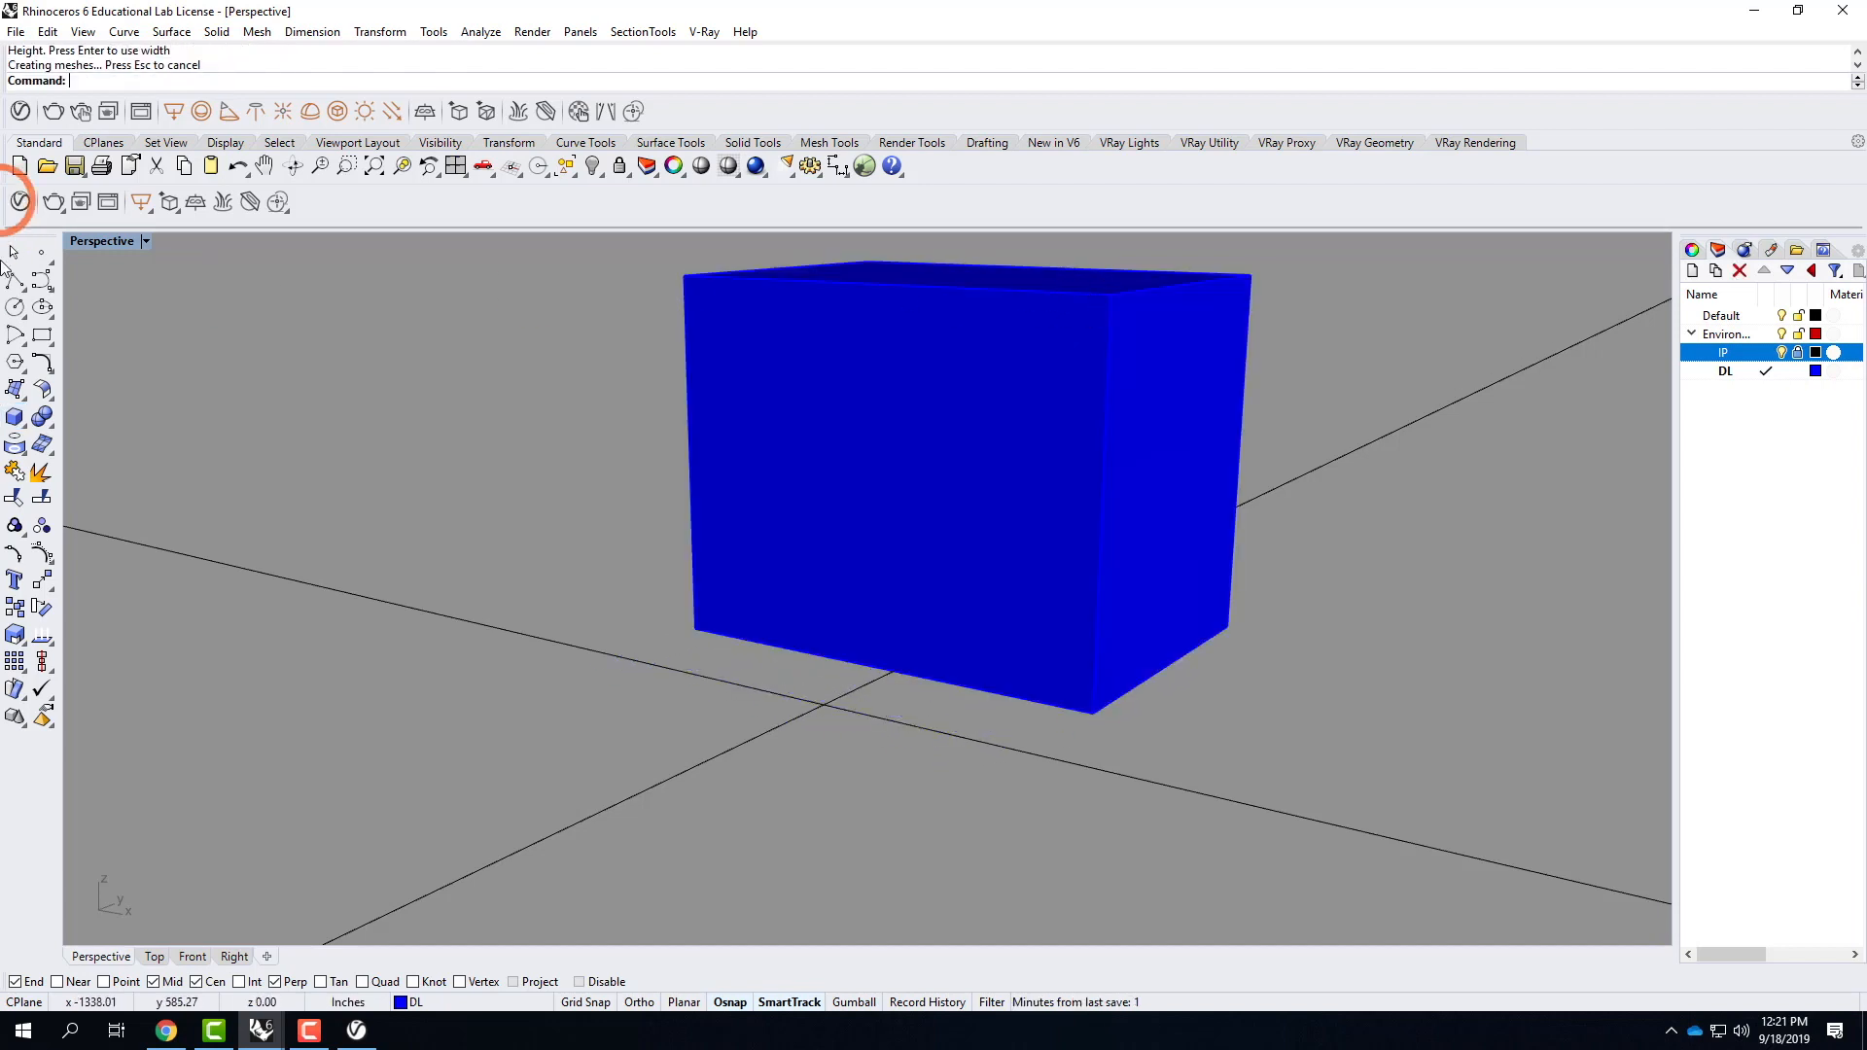
Add a directional light aimed from an upper corner of the box to the diagonally opposite lower corner.
left_click(393, 113)
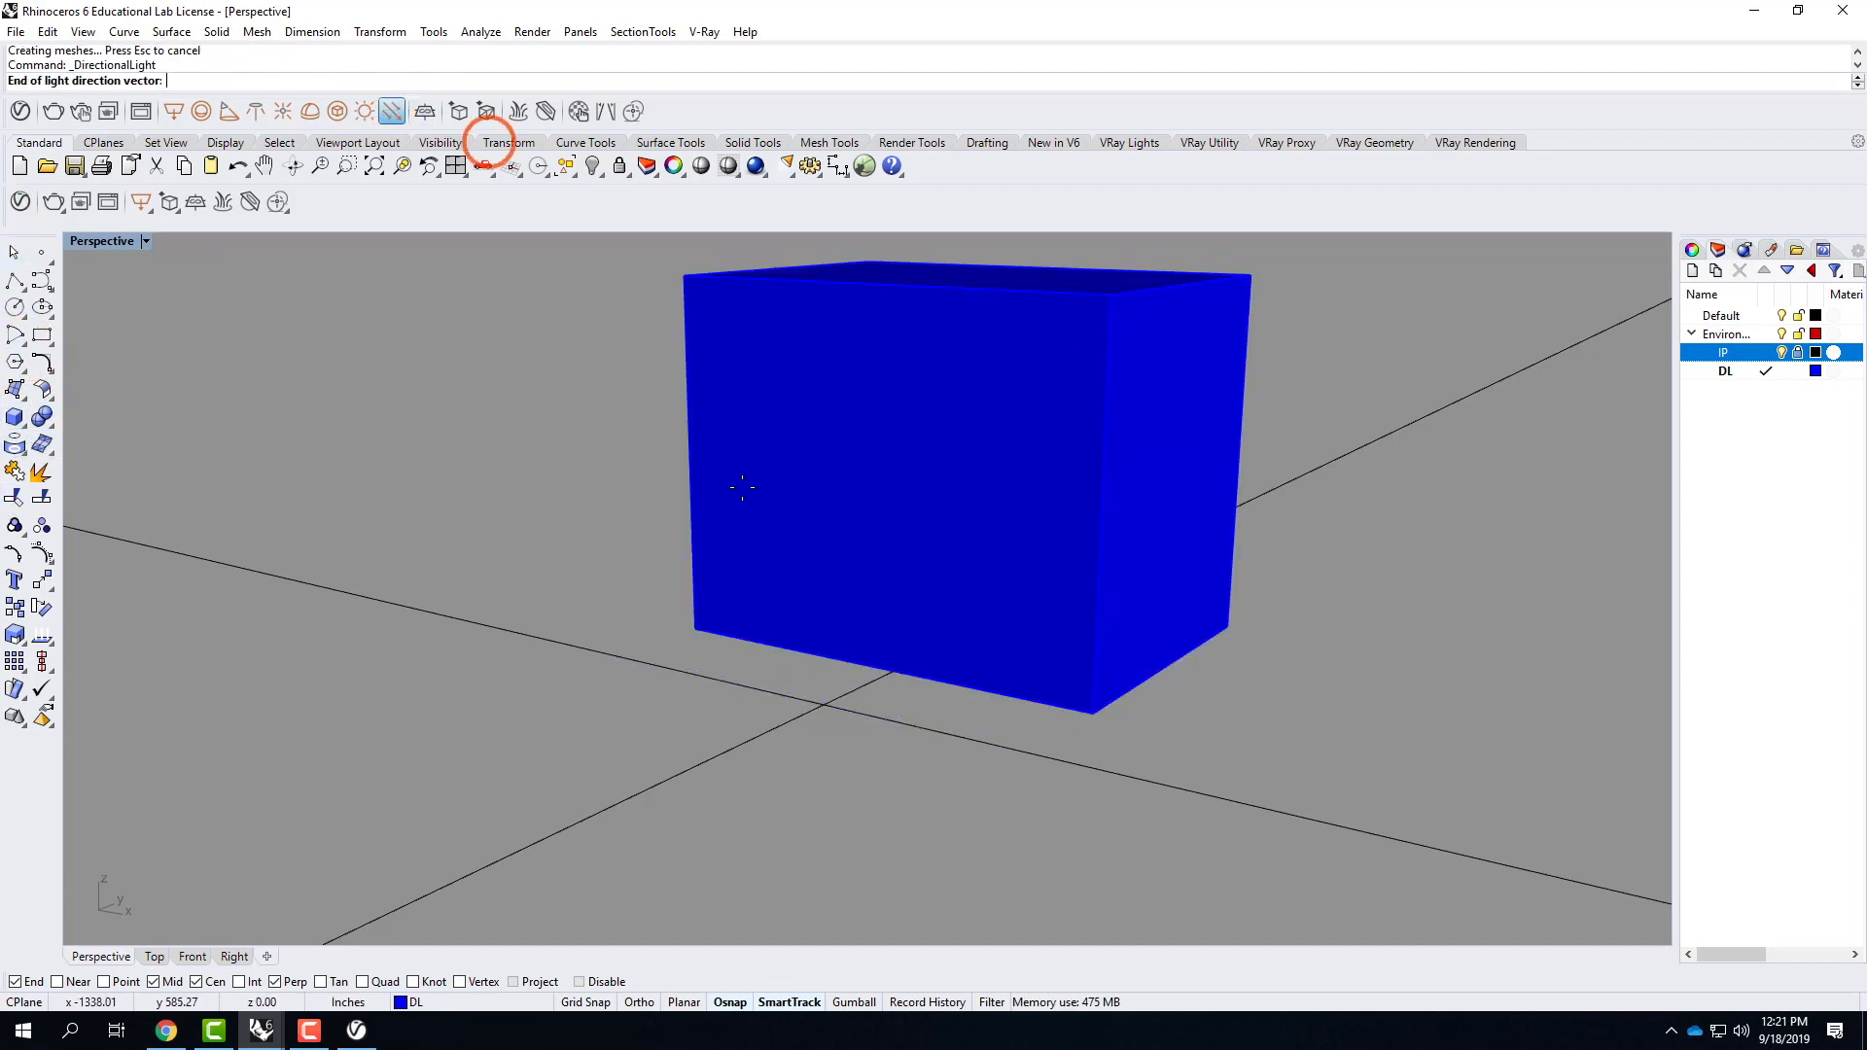
right_click_drag(816, 592, 1025, 575)
left_click(429, 646)
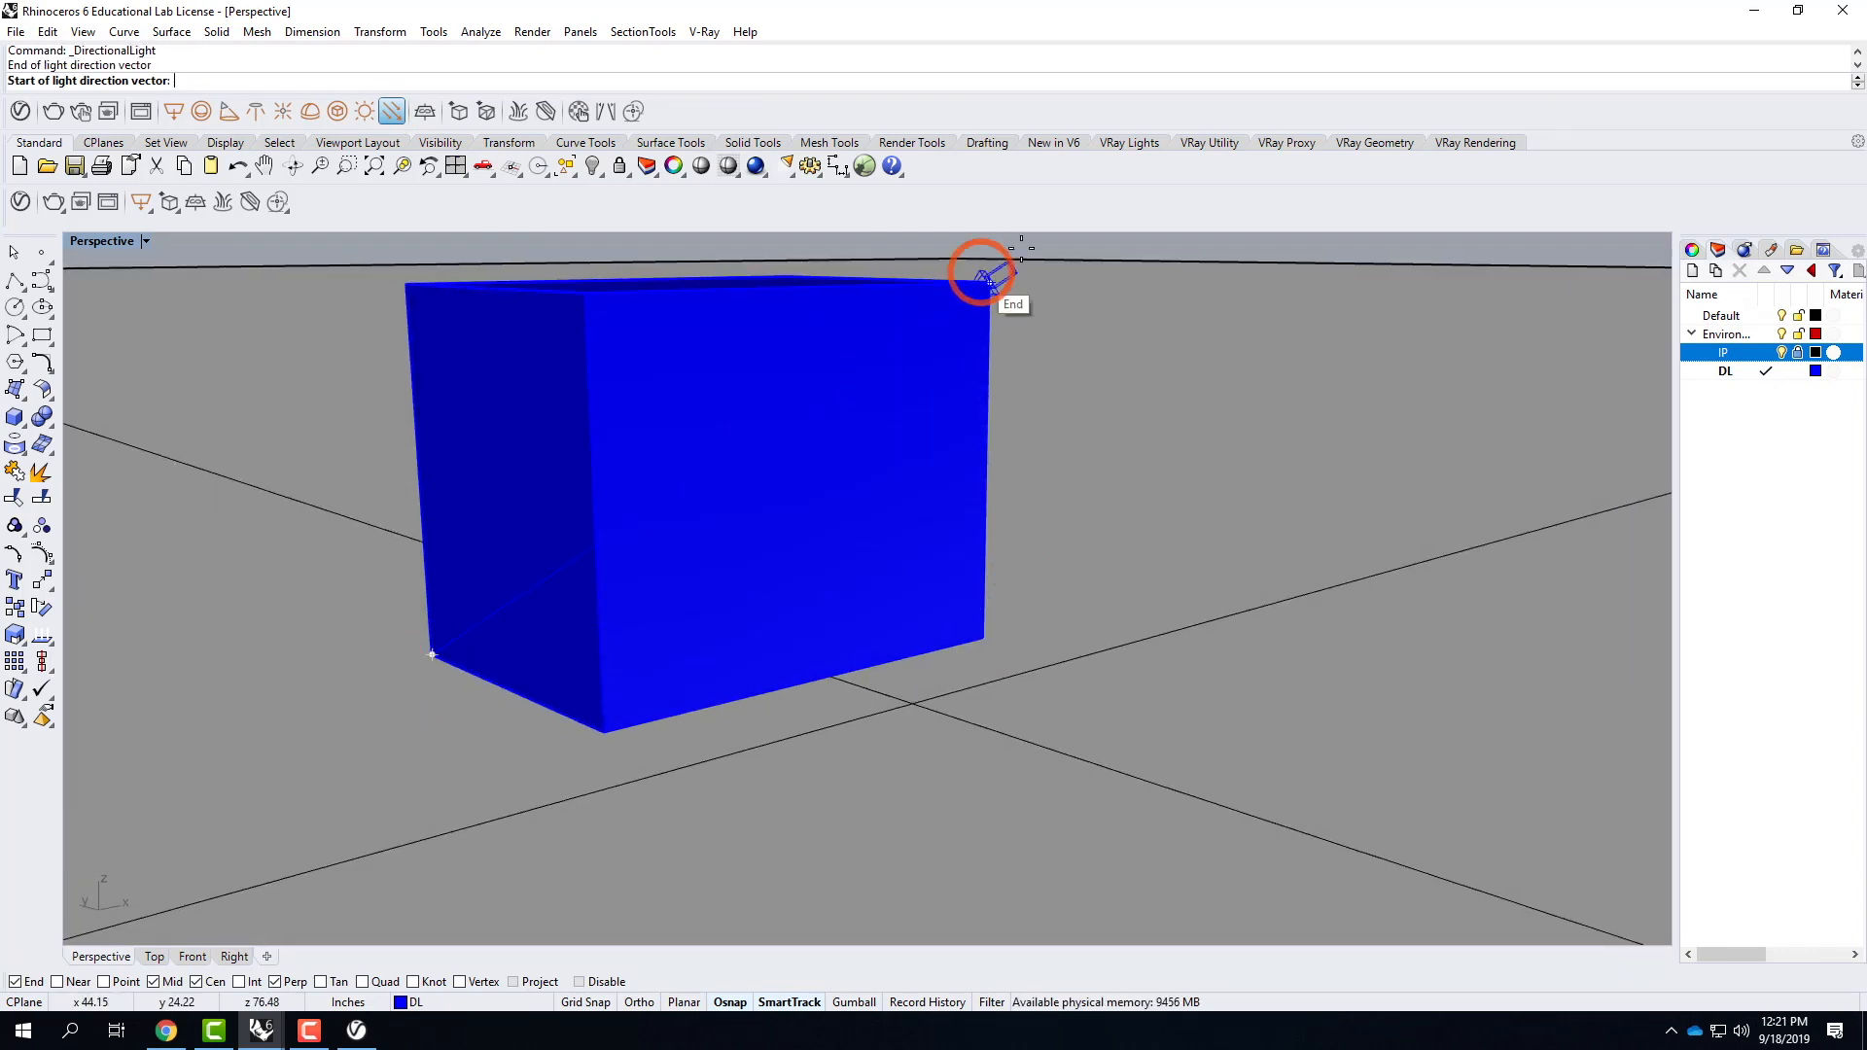
left_click(990, 281)
right_click_drag(1019, 450, 900, 470)
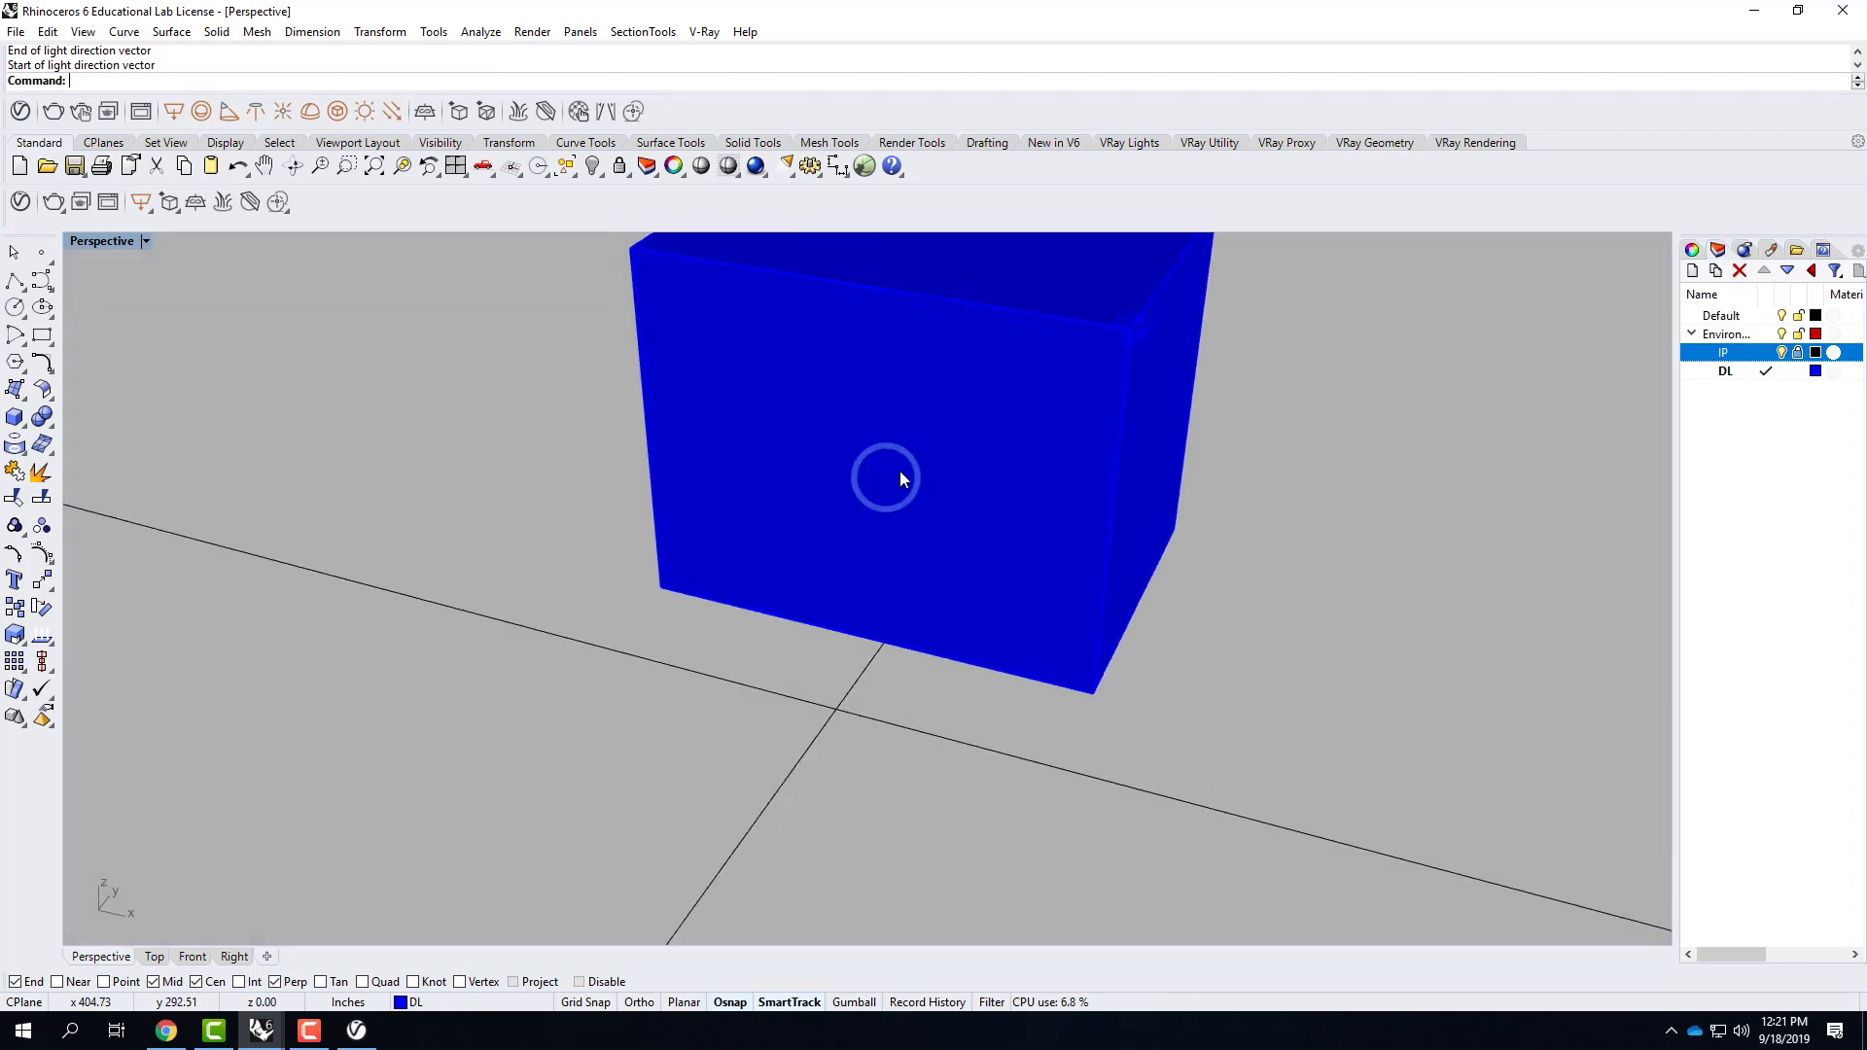
Delete the reference box, keeping the directional light, and make Default the current layer.
left_click(959, 458)
key("Delete")
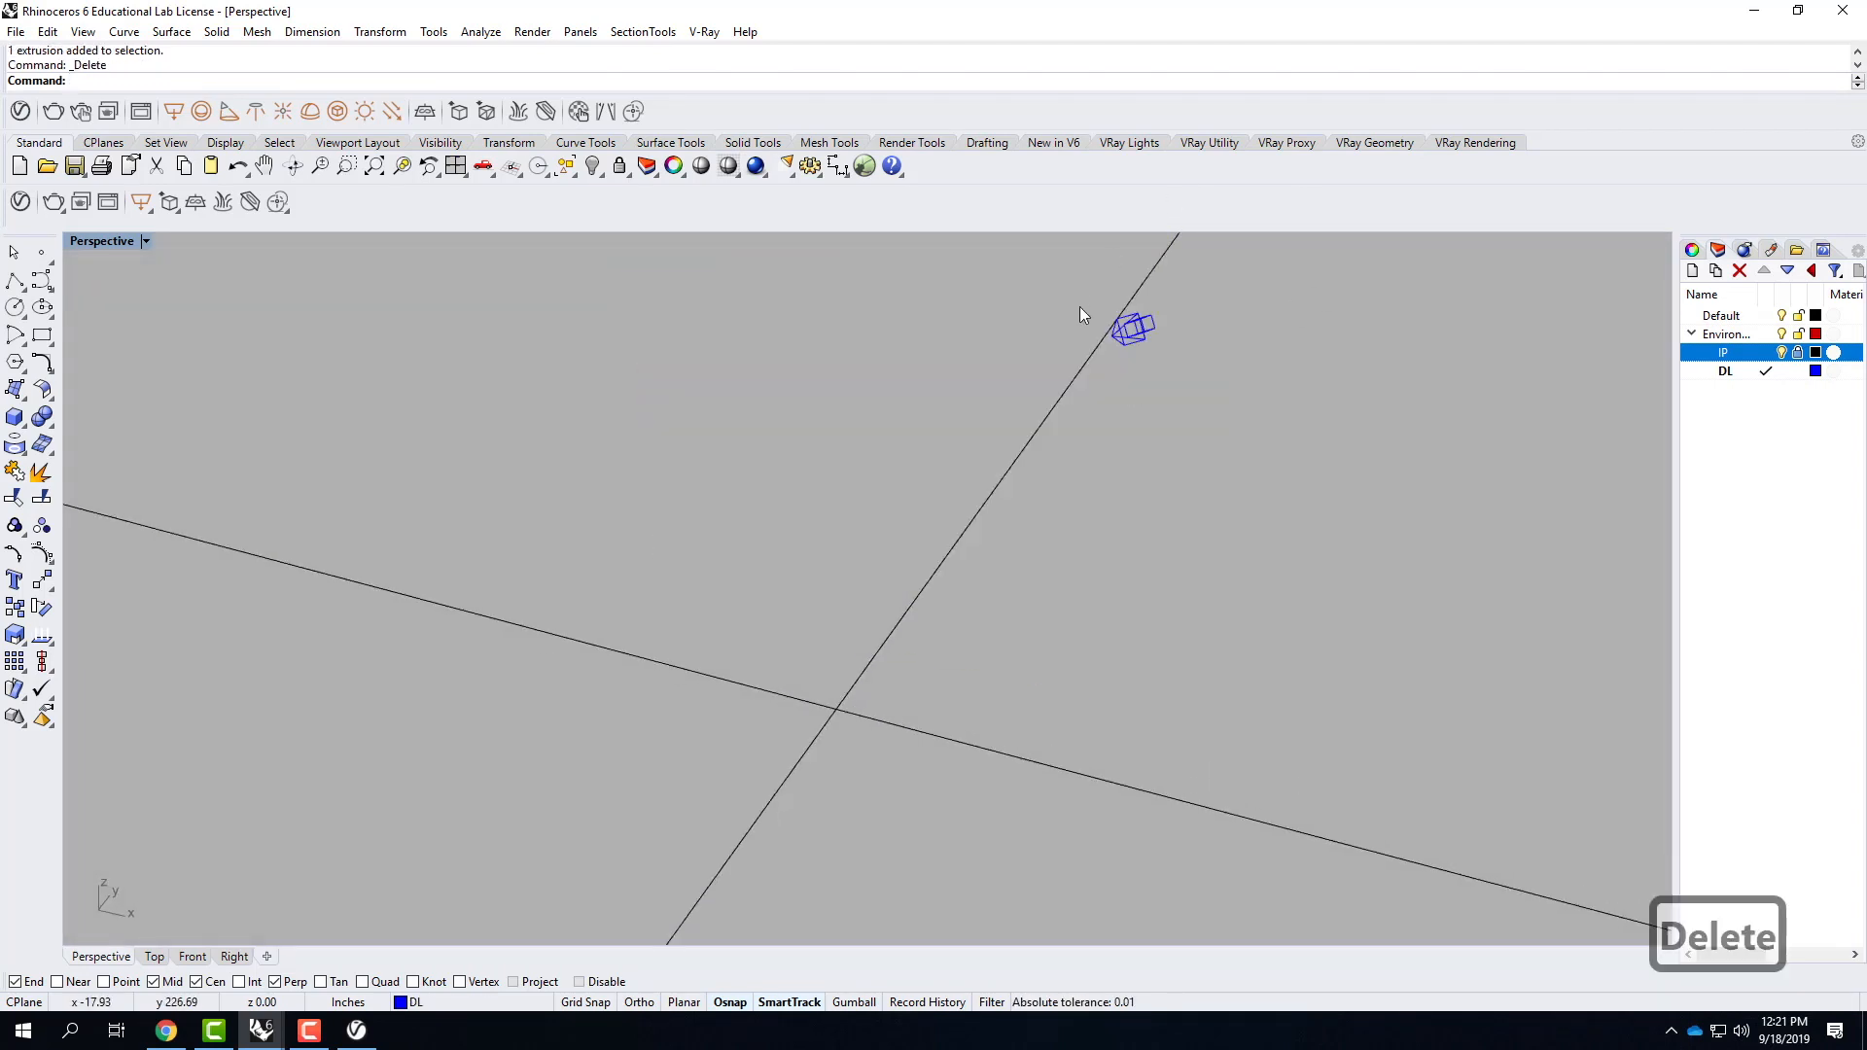
left_click(1129, 342)
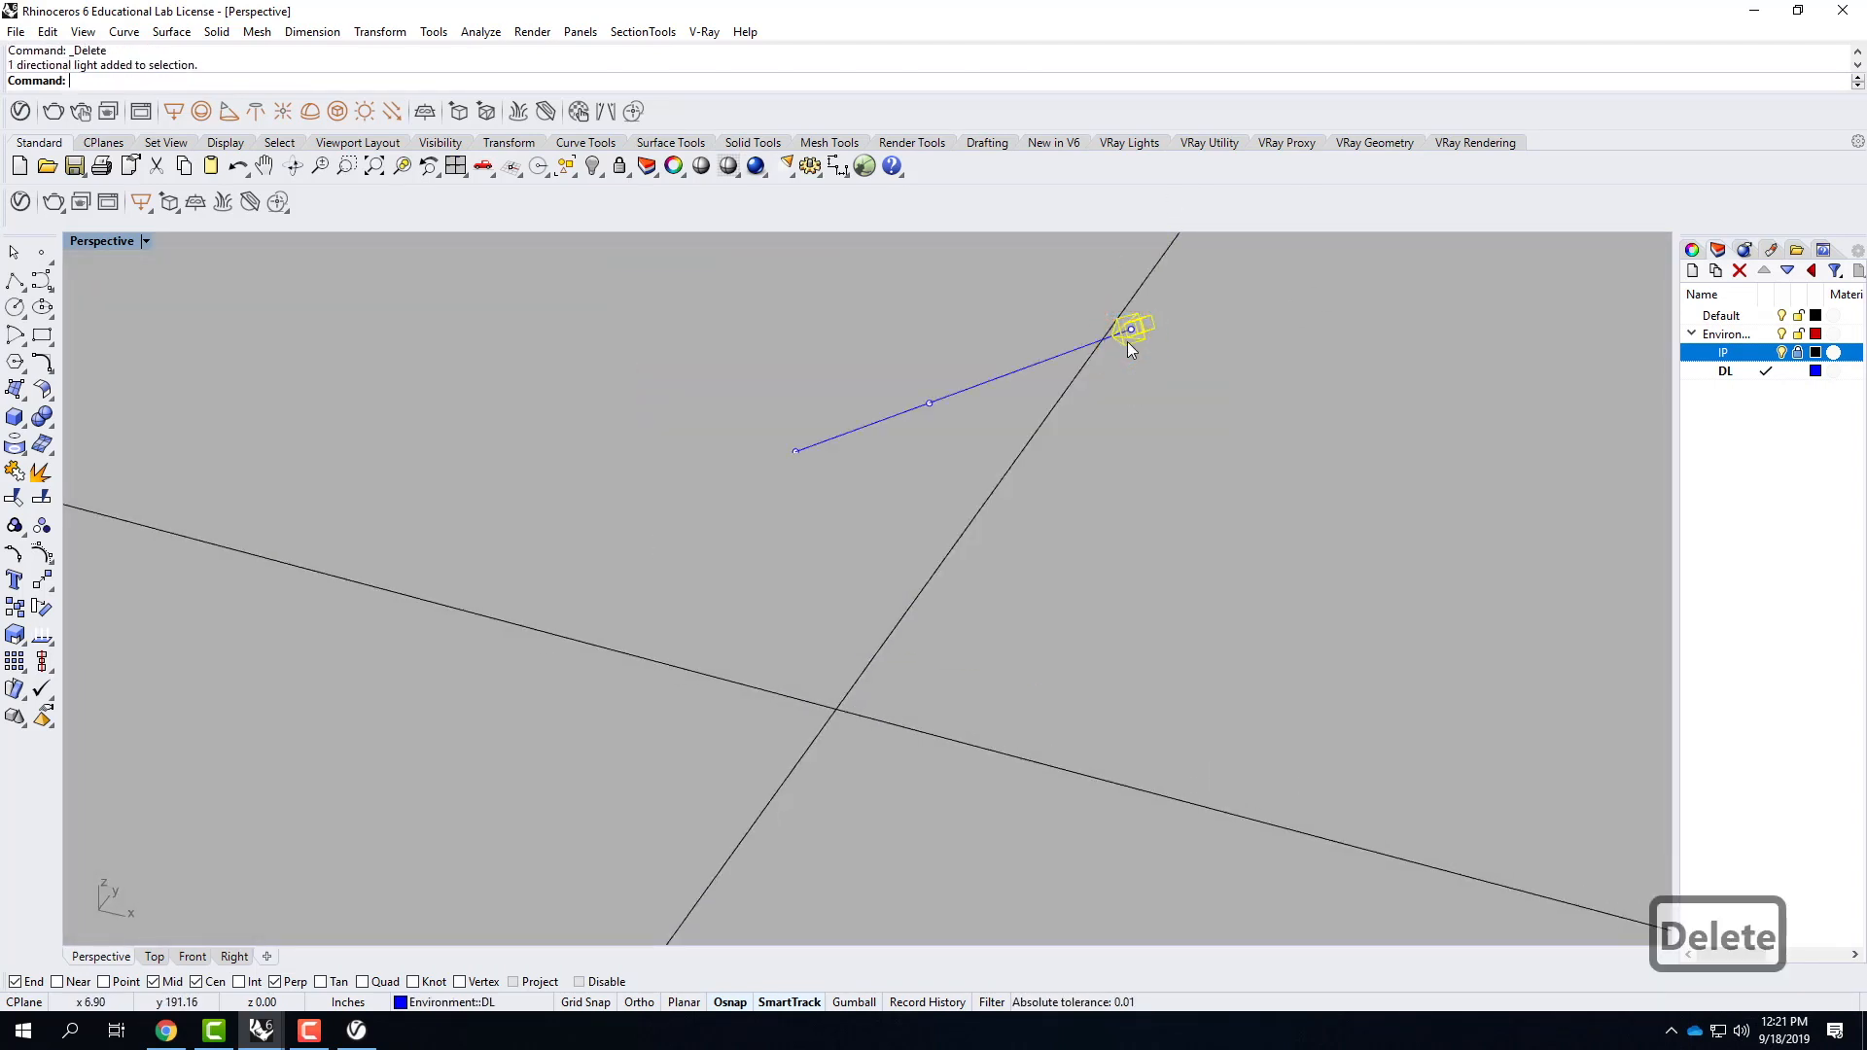
left_click(1767, 317)
left_click(1136, 455)
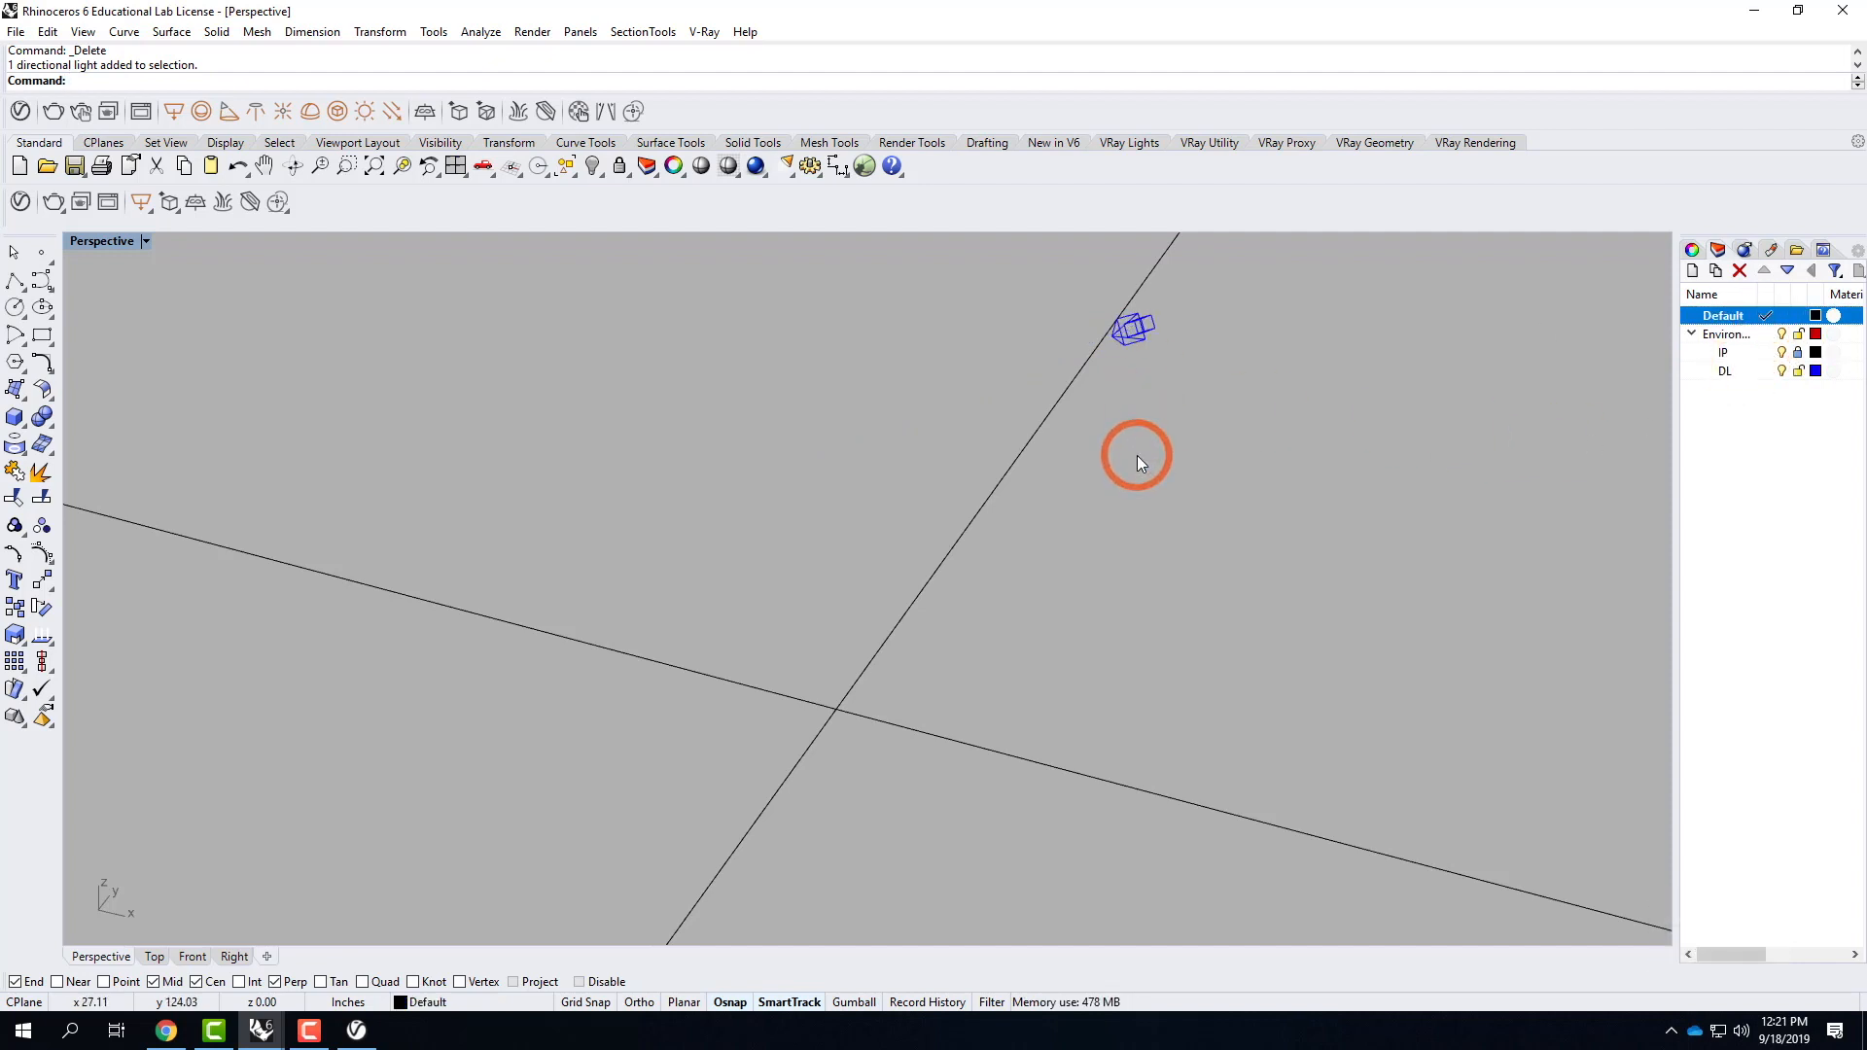
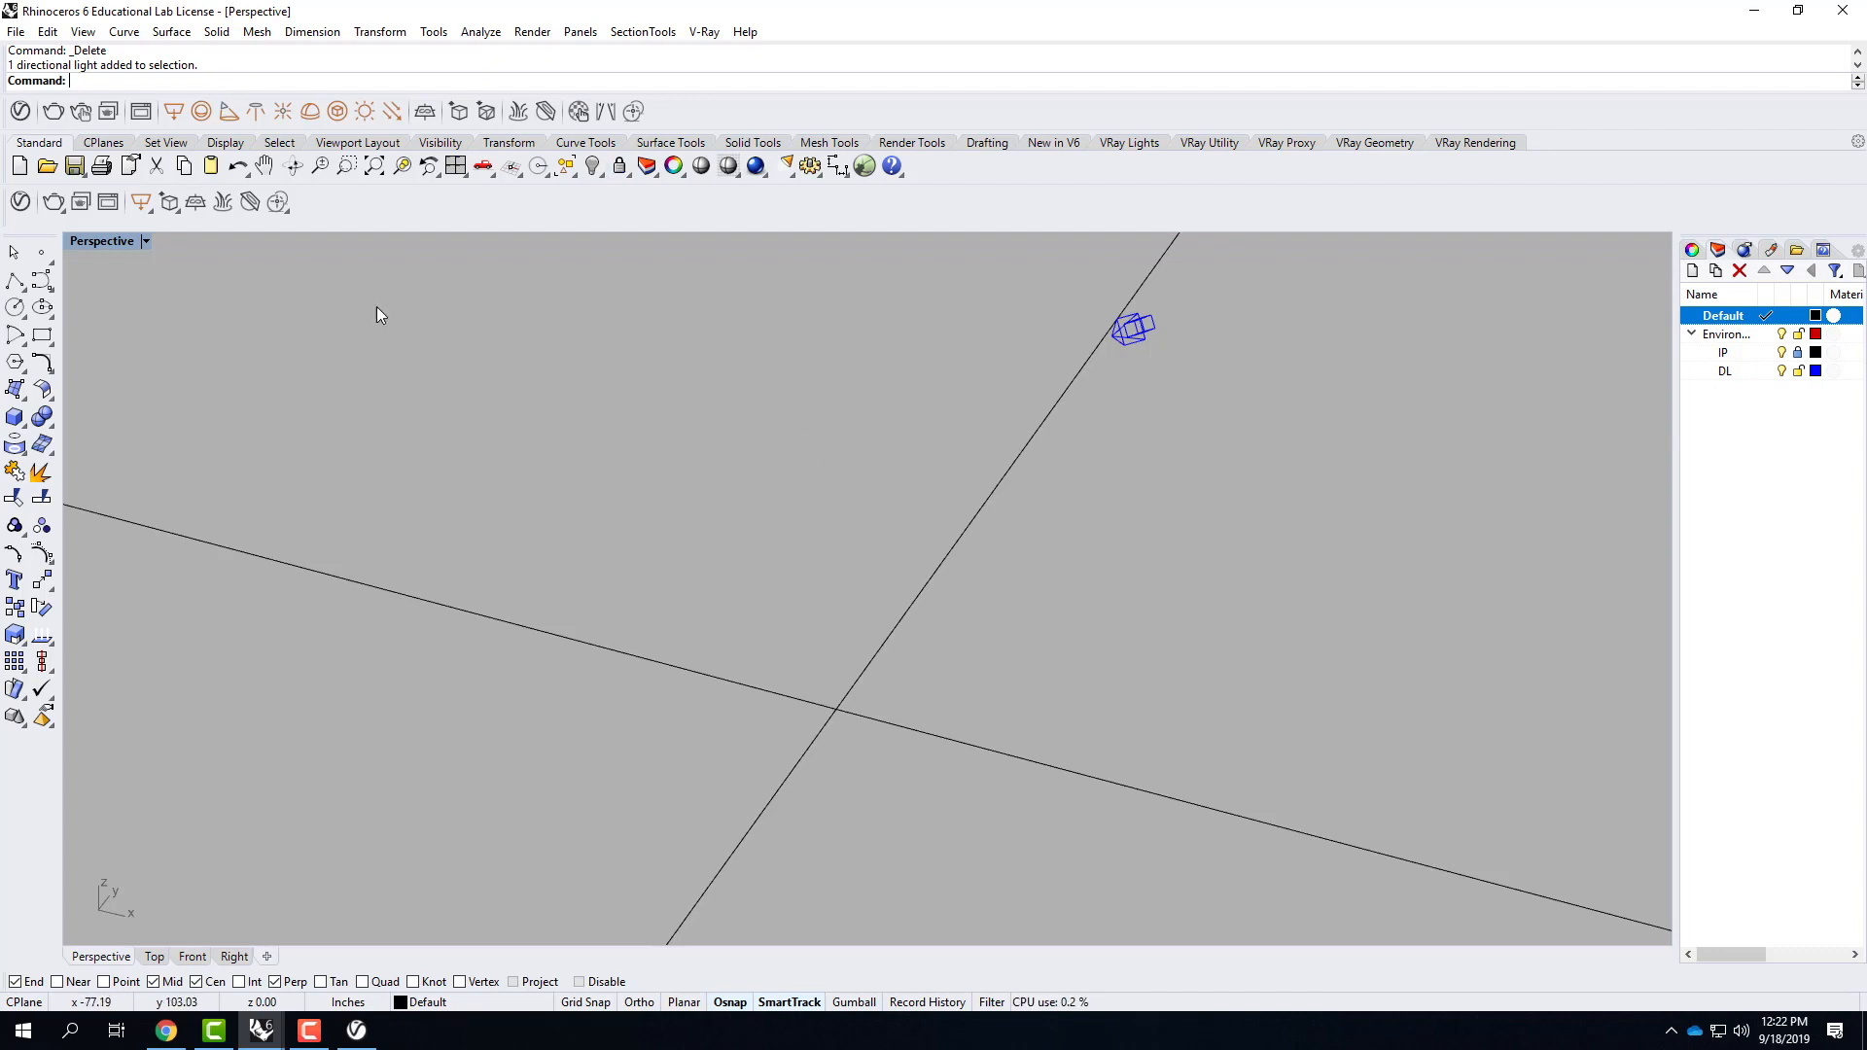
Start inserting a block instance and choose Bridge.3dm from the F2019 folder of Ex207 - Texture Mapping of Objects on OneDrive.
left_click(46, 33)
mouse_move(126, 374)
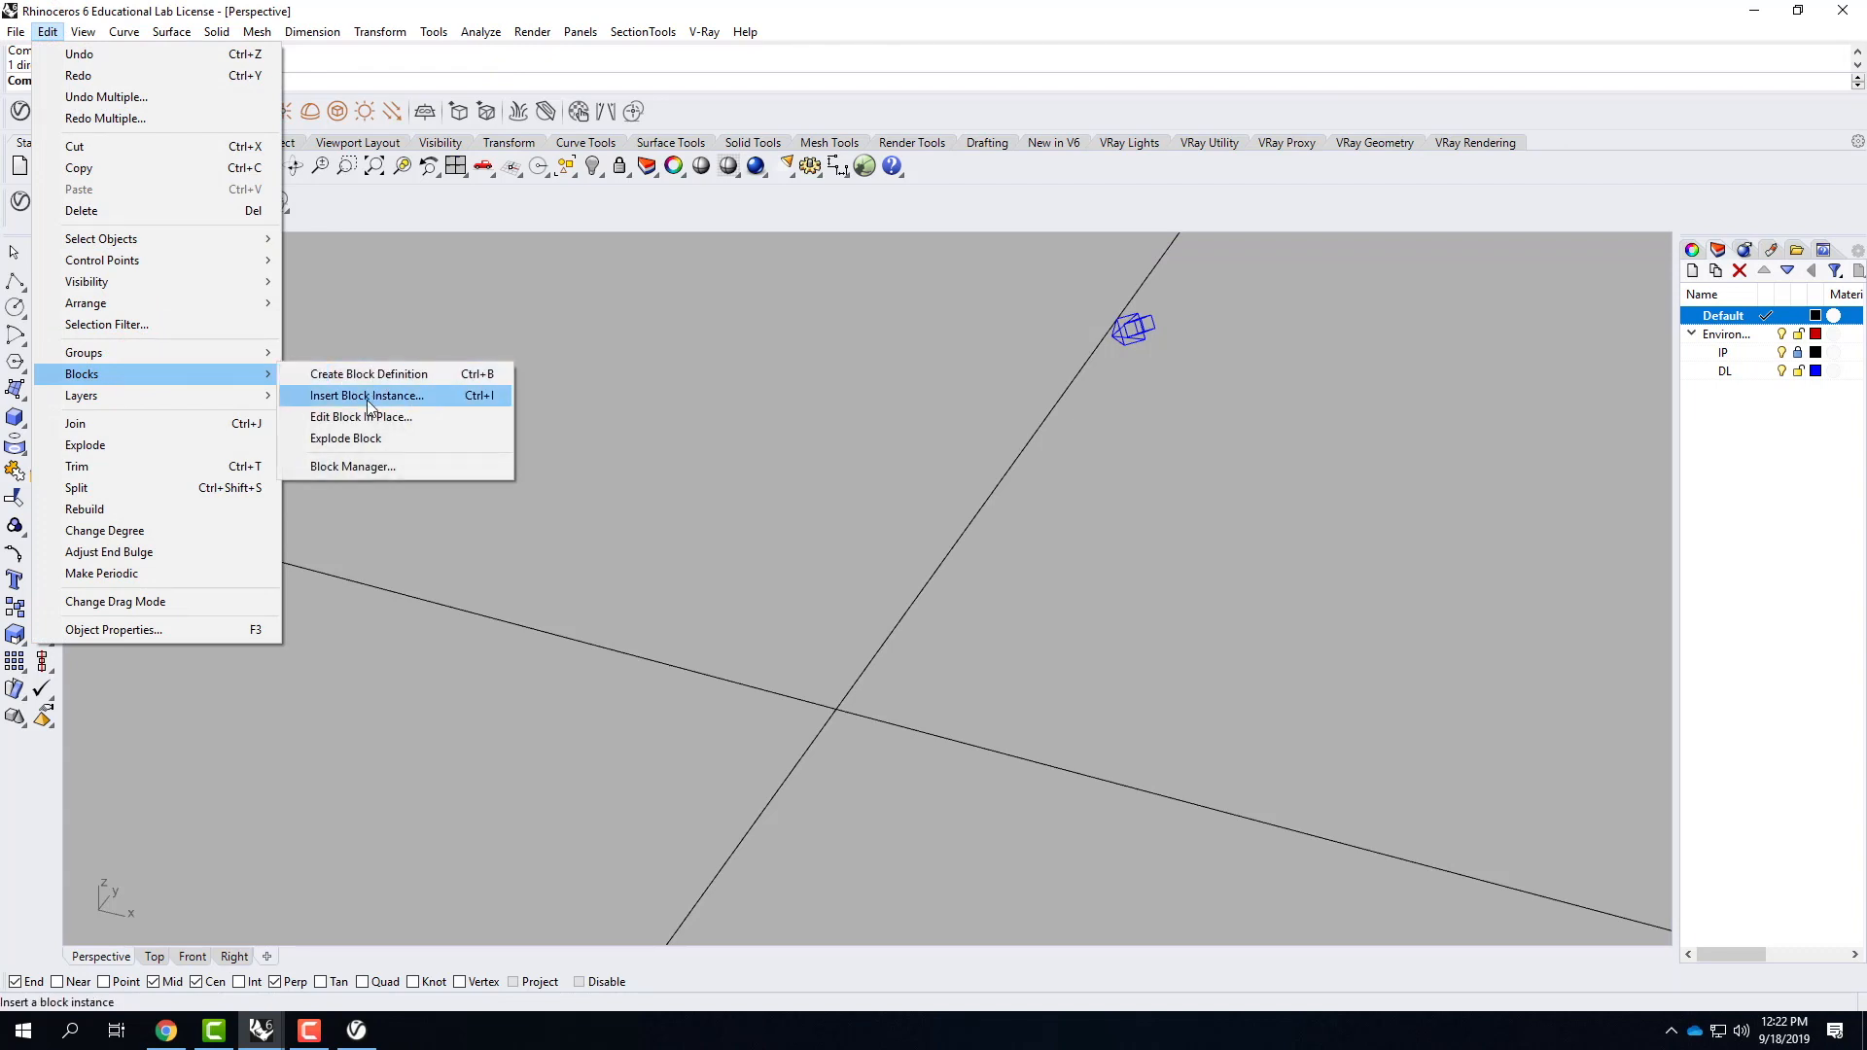
left_click(368, 405)
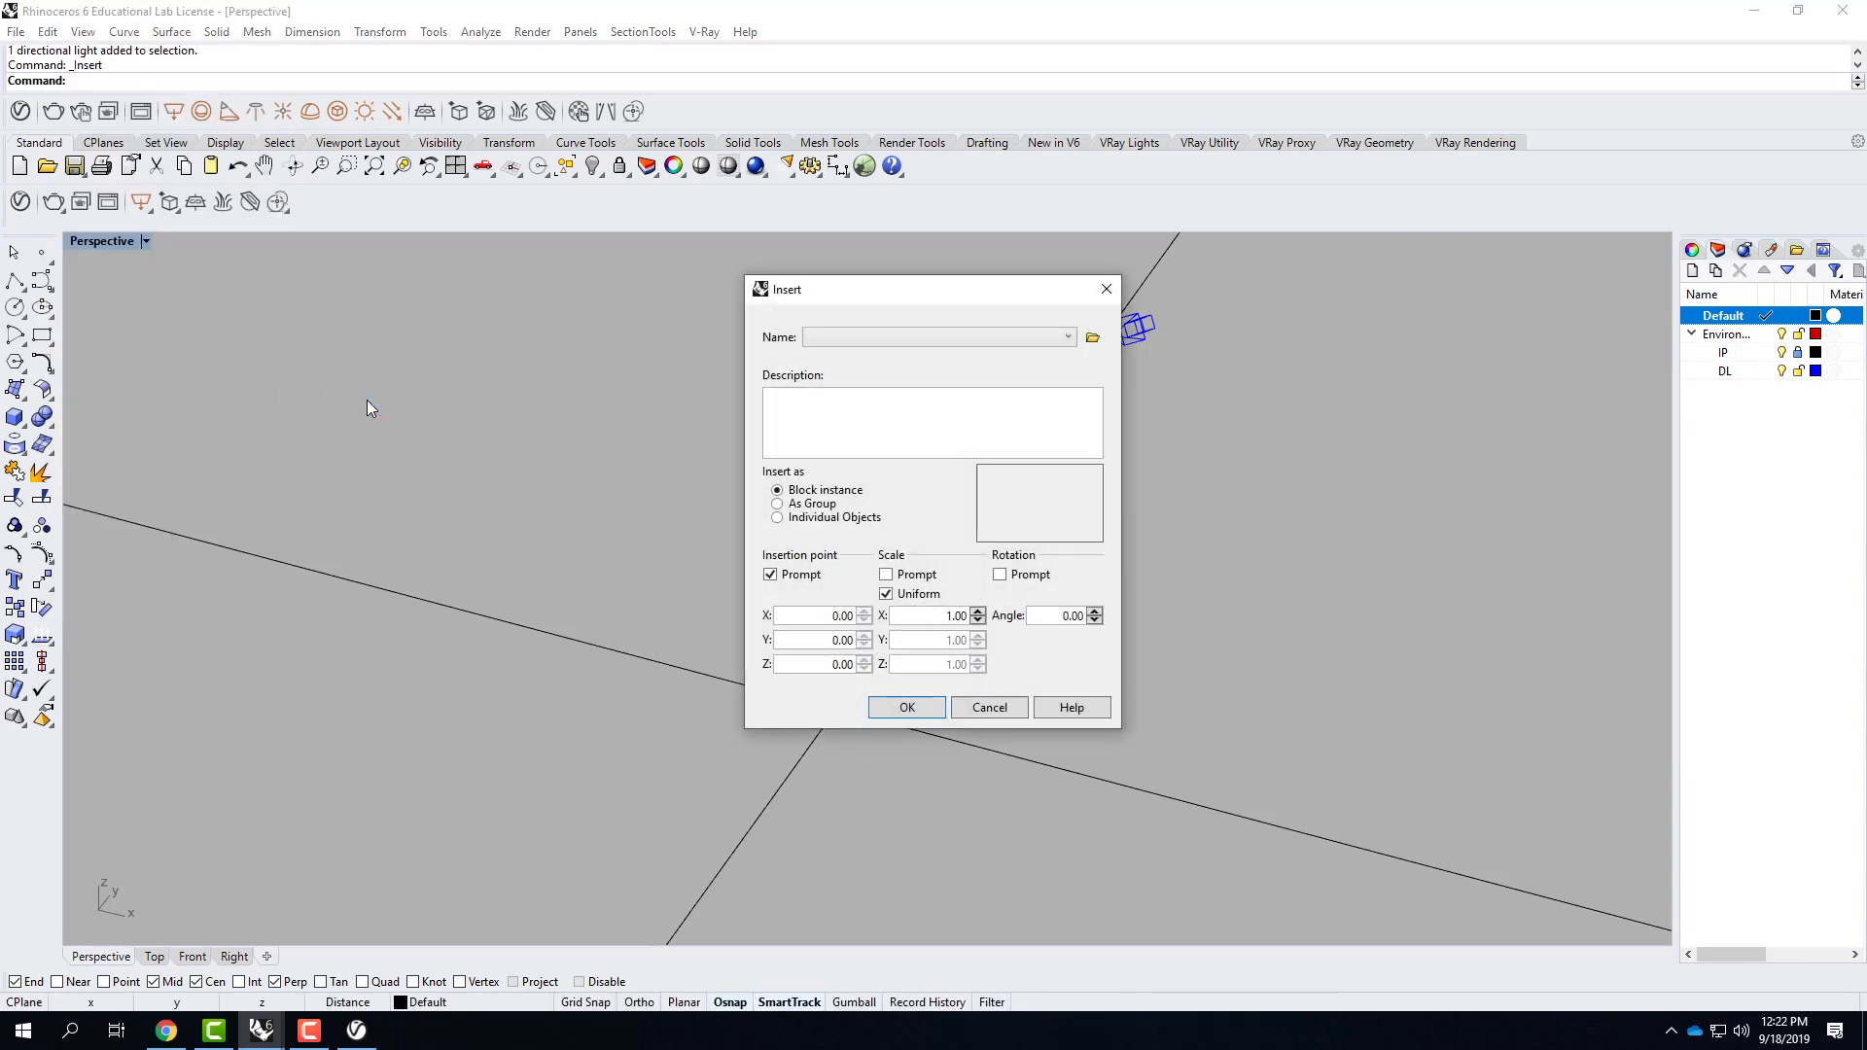
left_click_drag(844, 289, 649, 269)
left_click(625, 317)
left_click(897, 317)
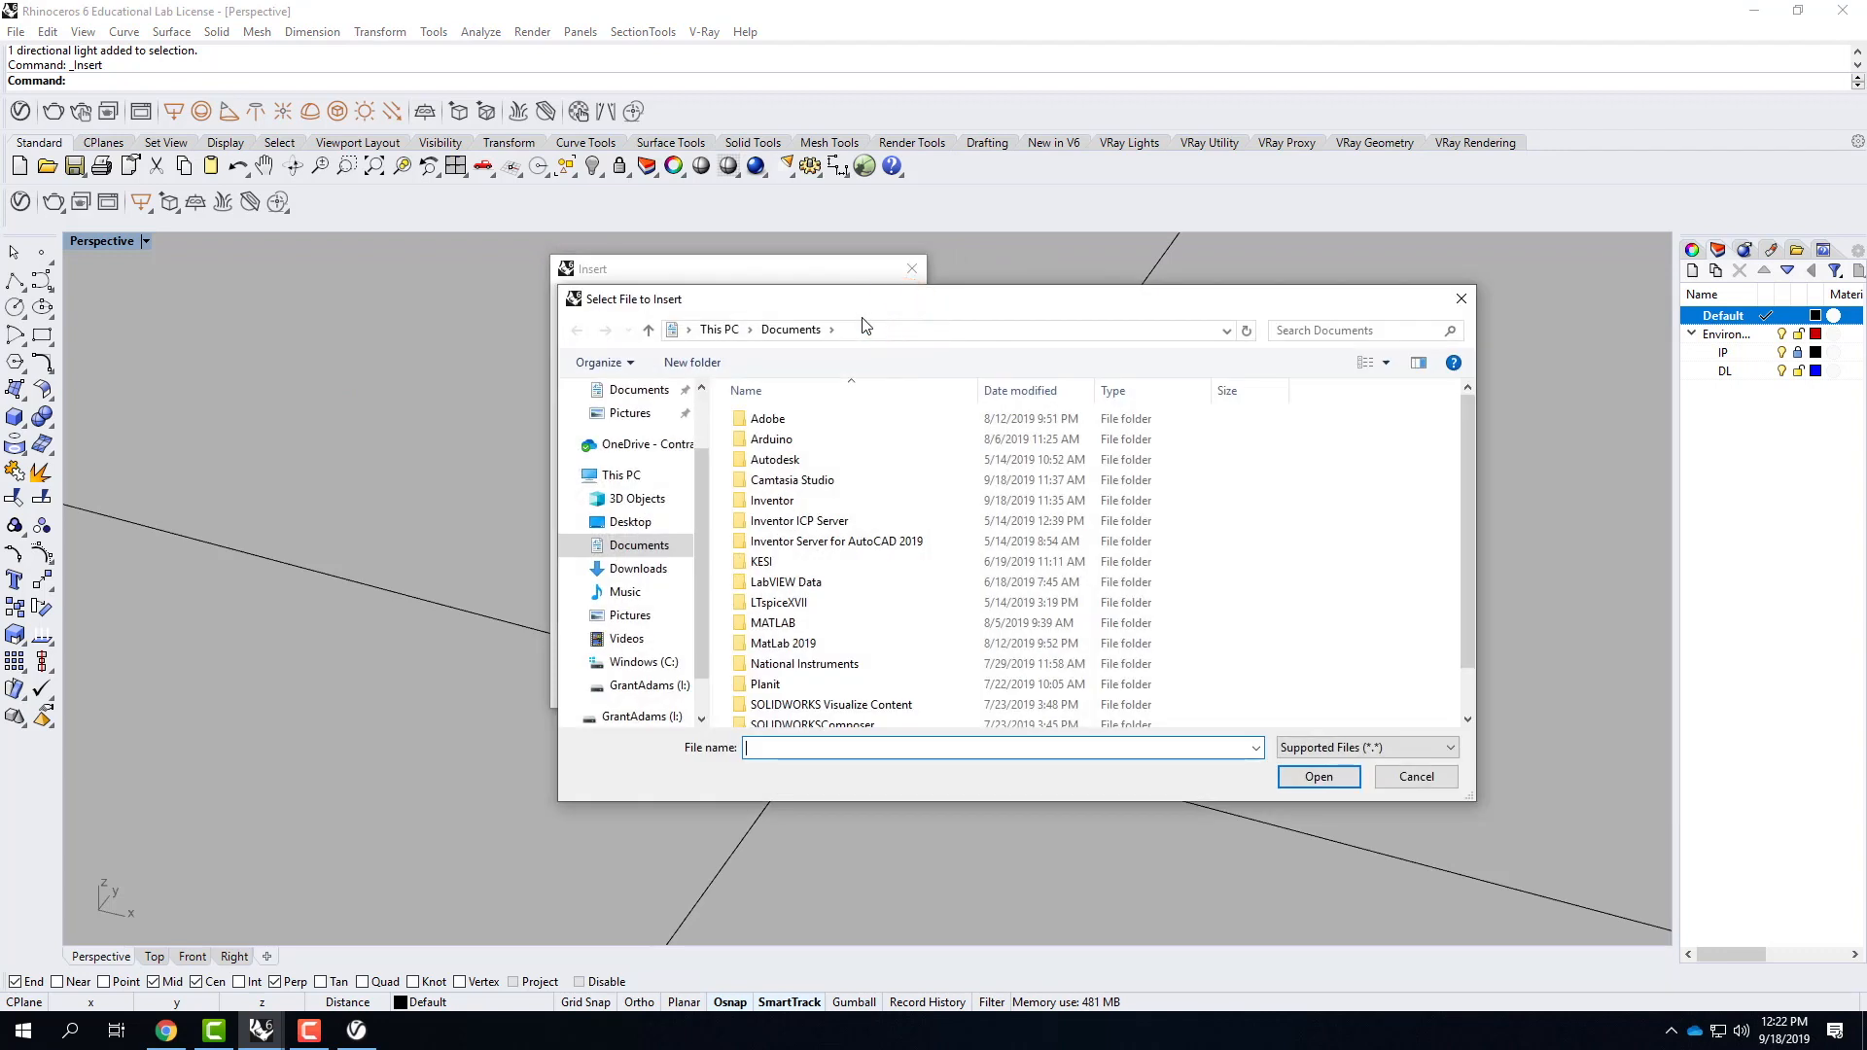
left_click(623, 445)
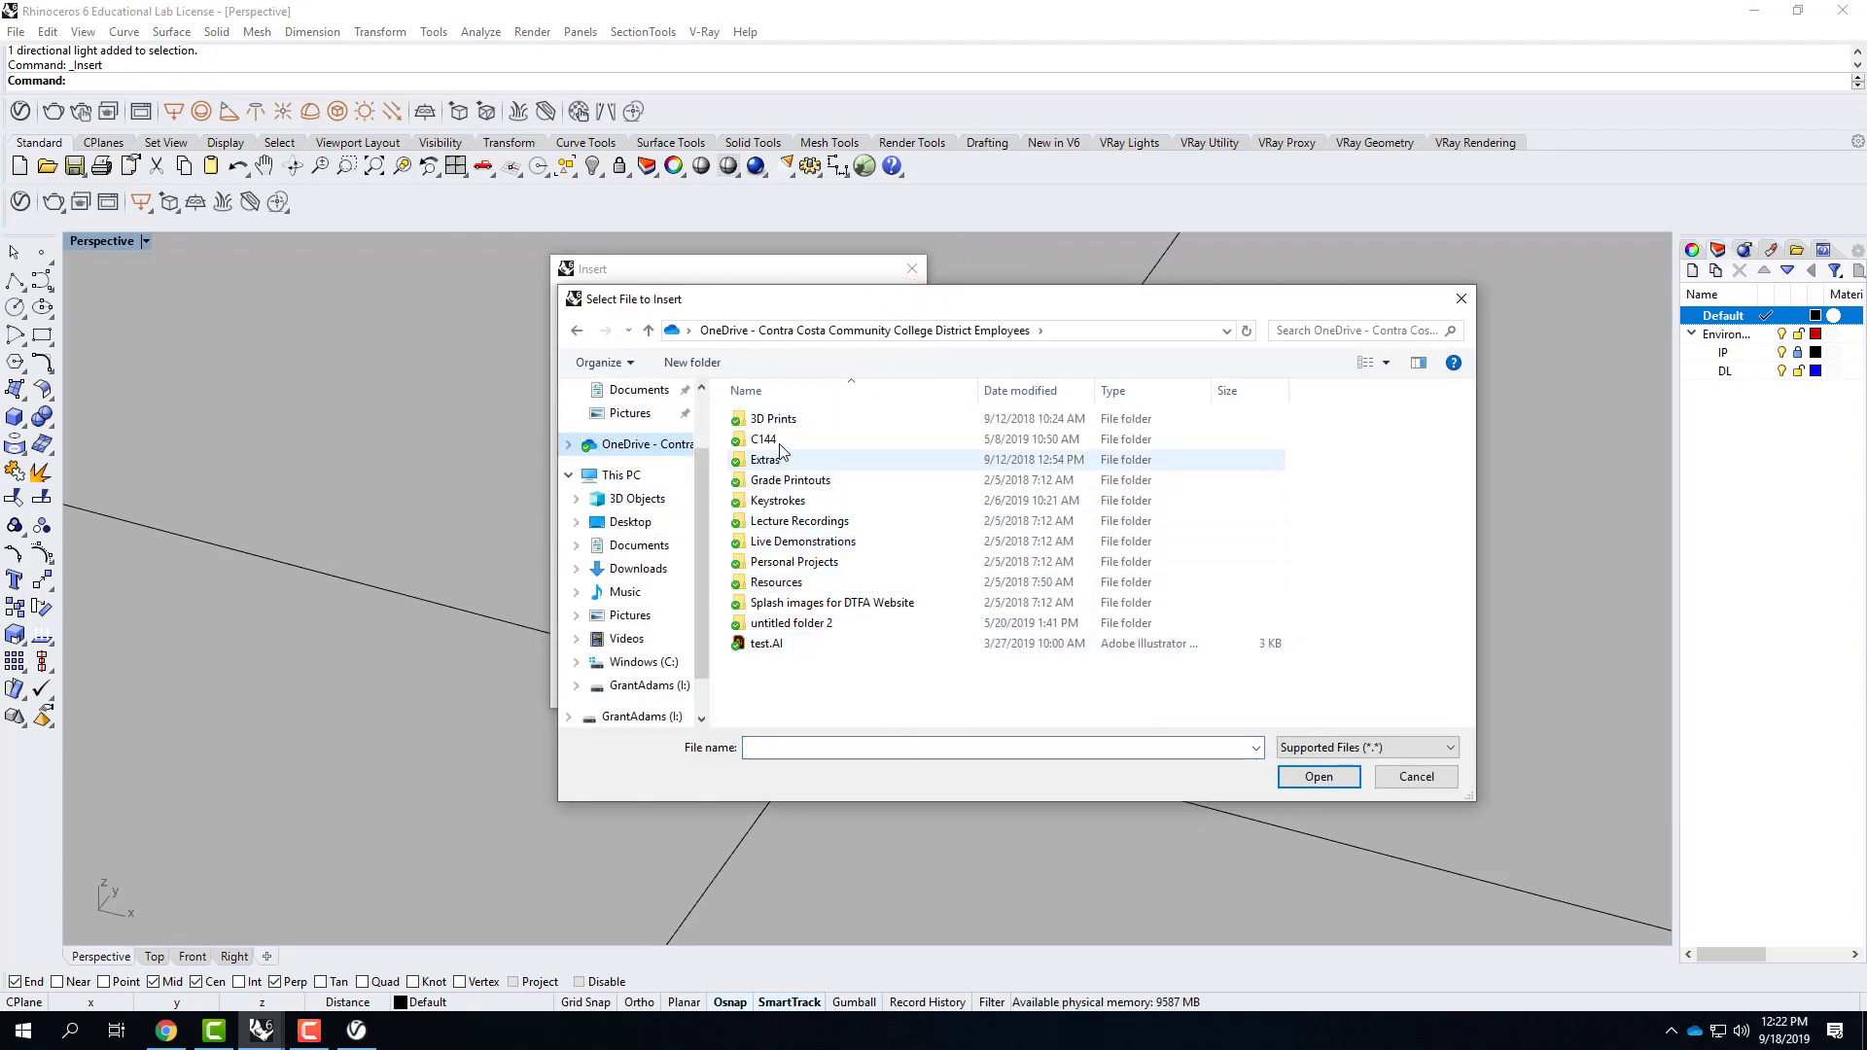
double_click(790, 541)
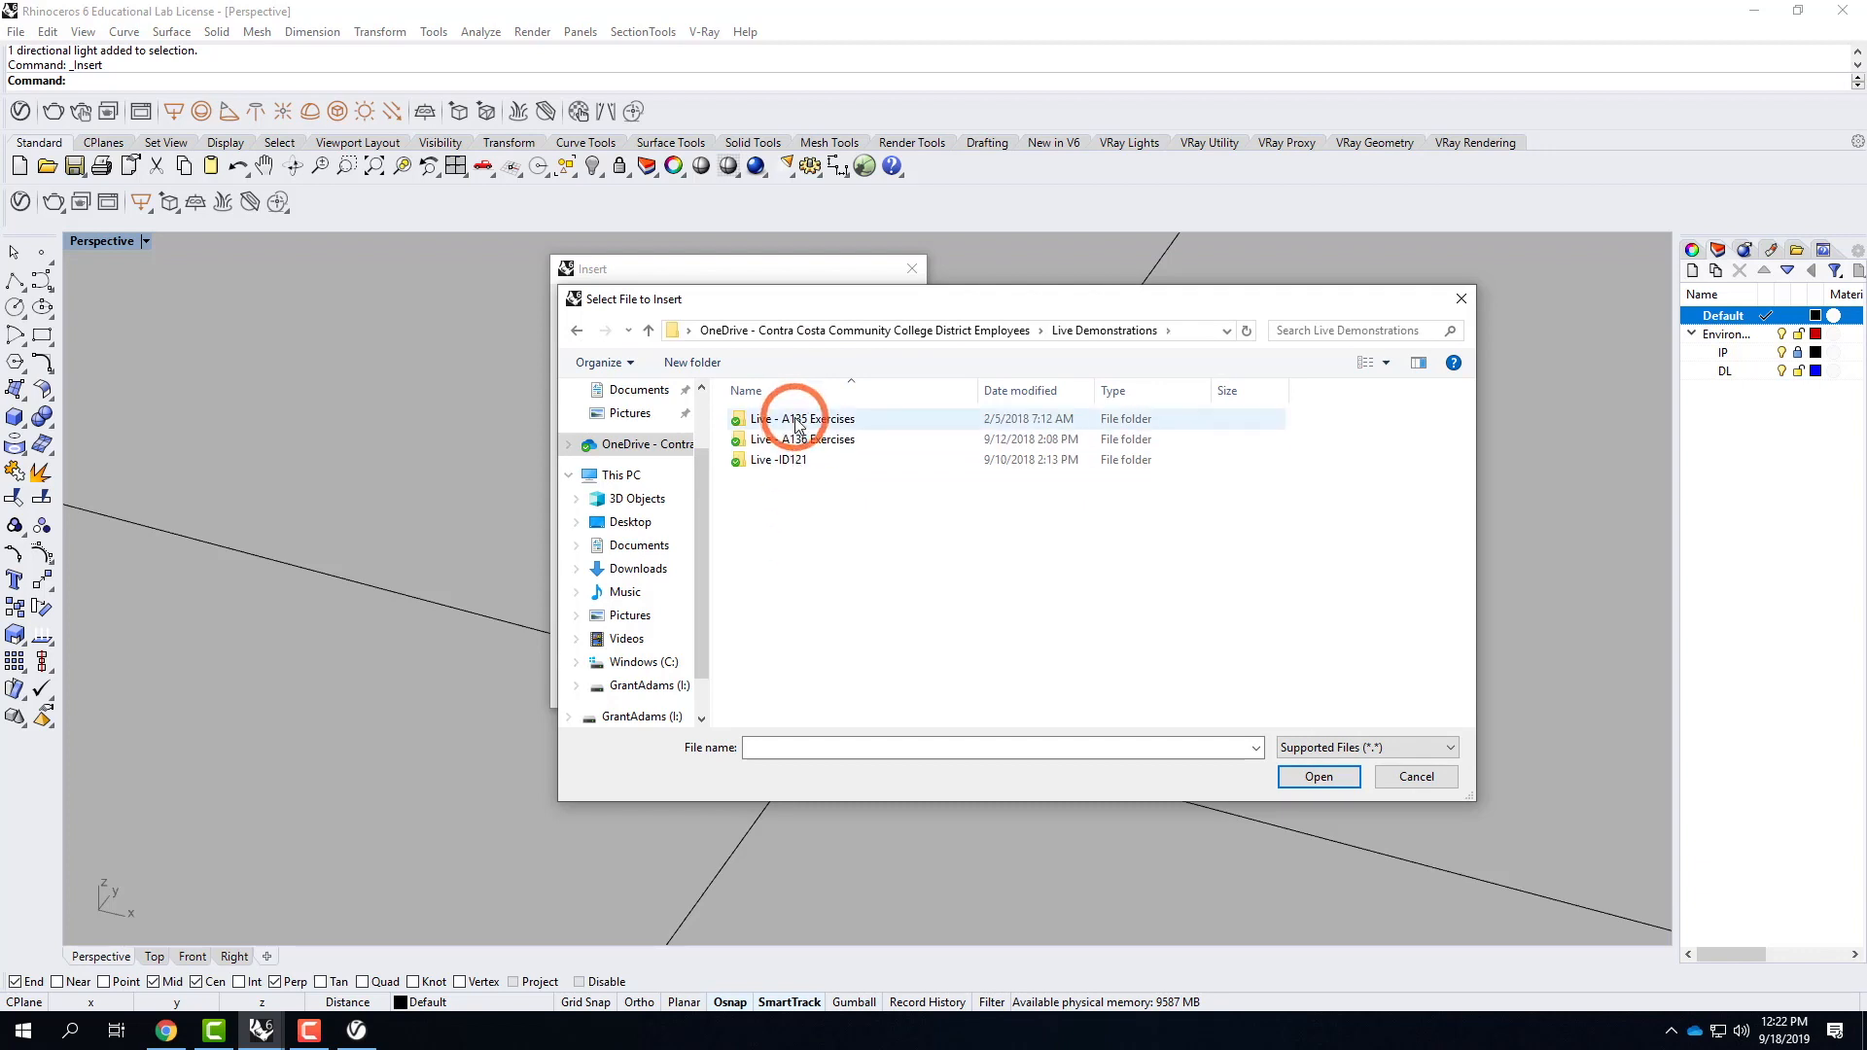
double_click(777, 438)
double_click(787, 562)
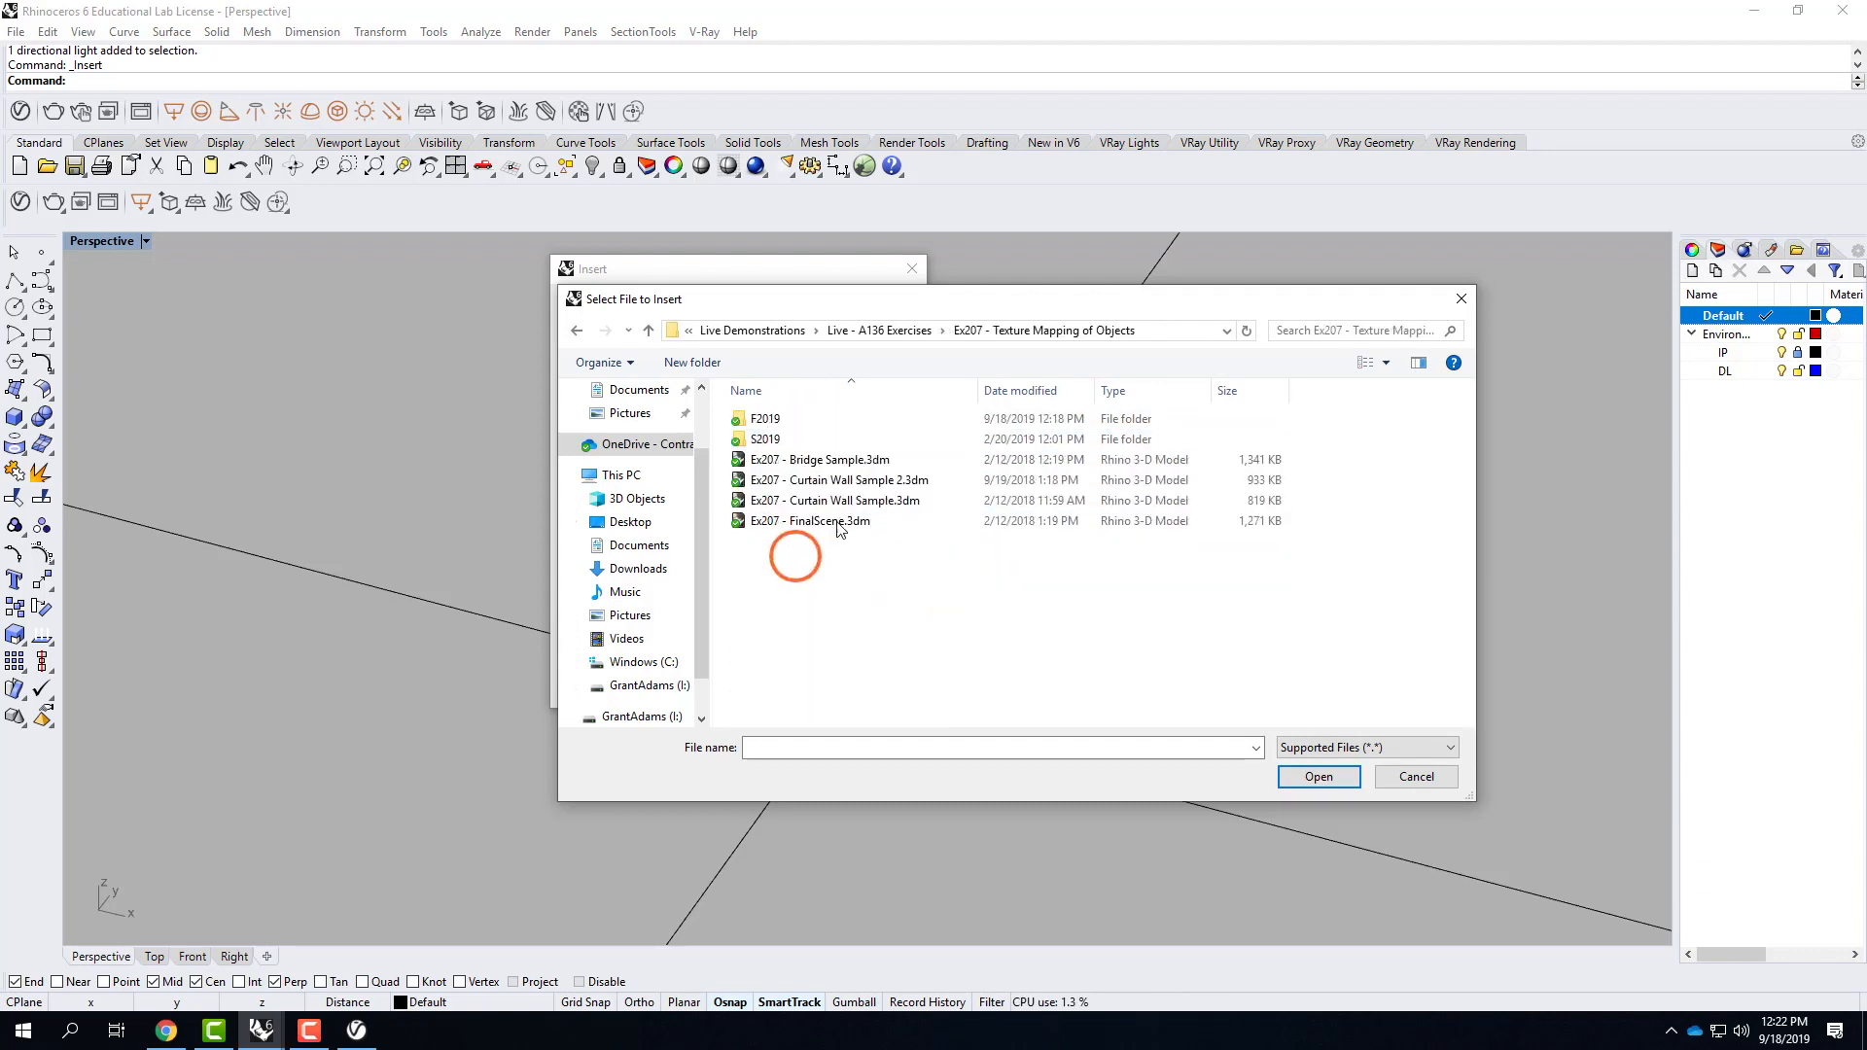
double_click(768, 424)
left_click(768, 419)
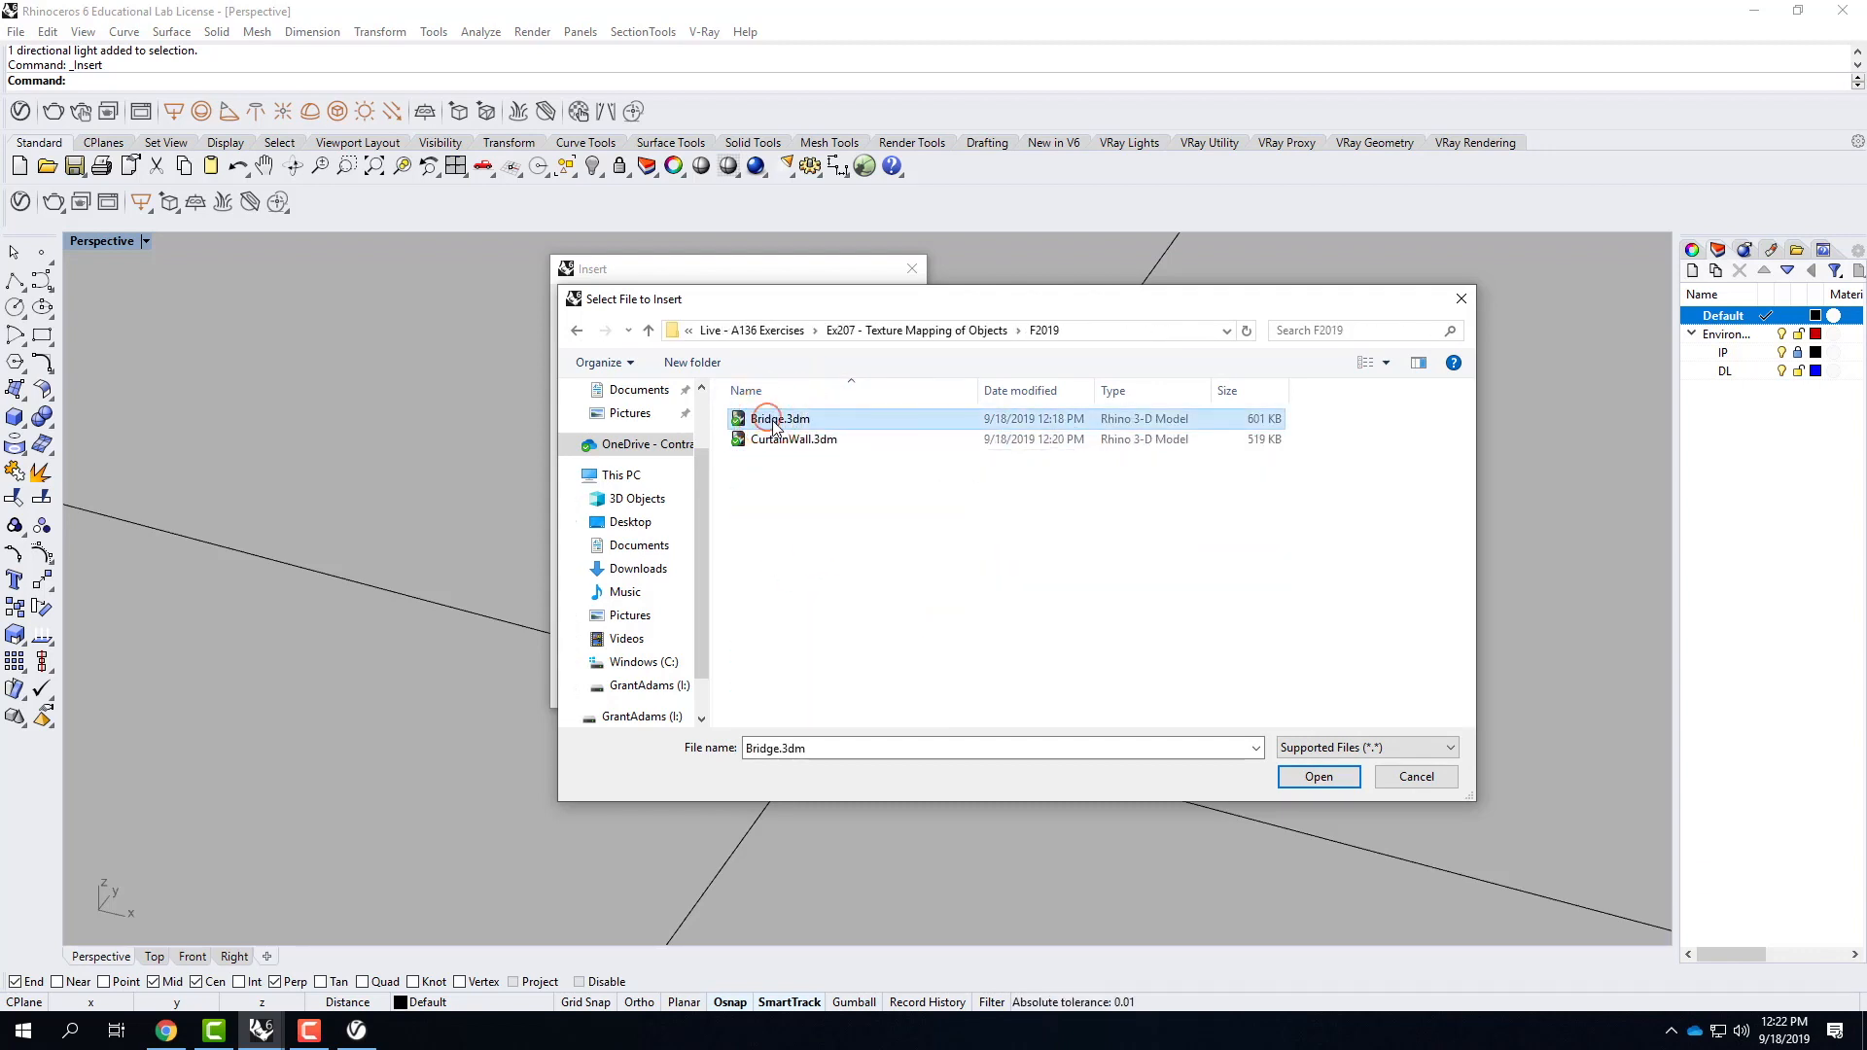
left_click(1316, 778)
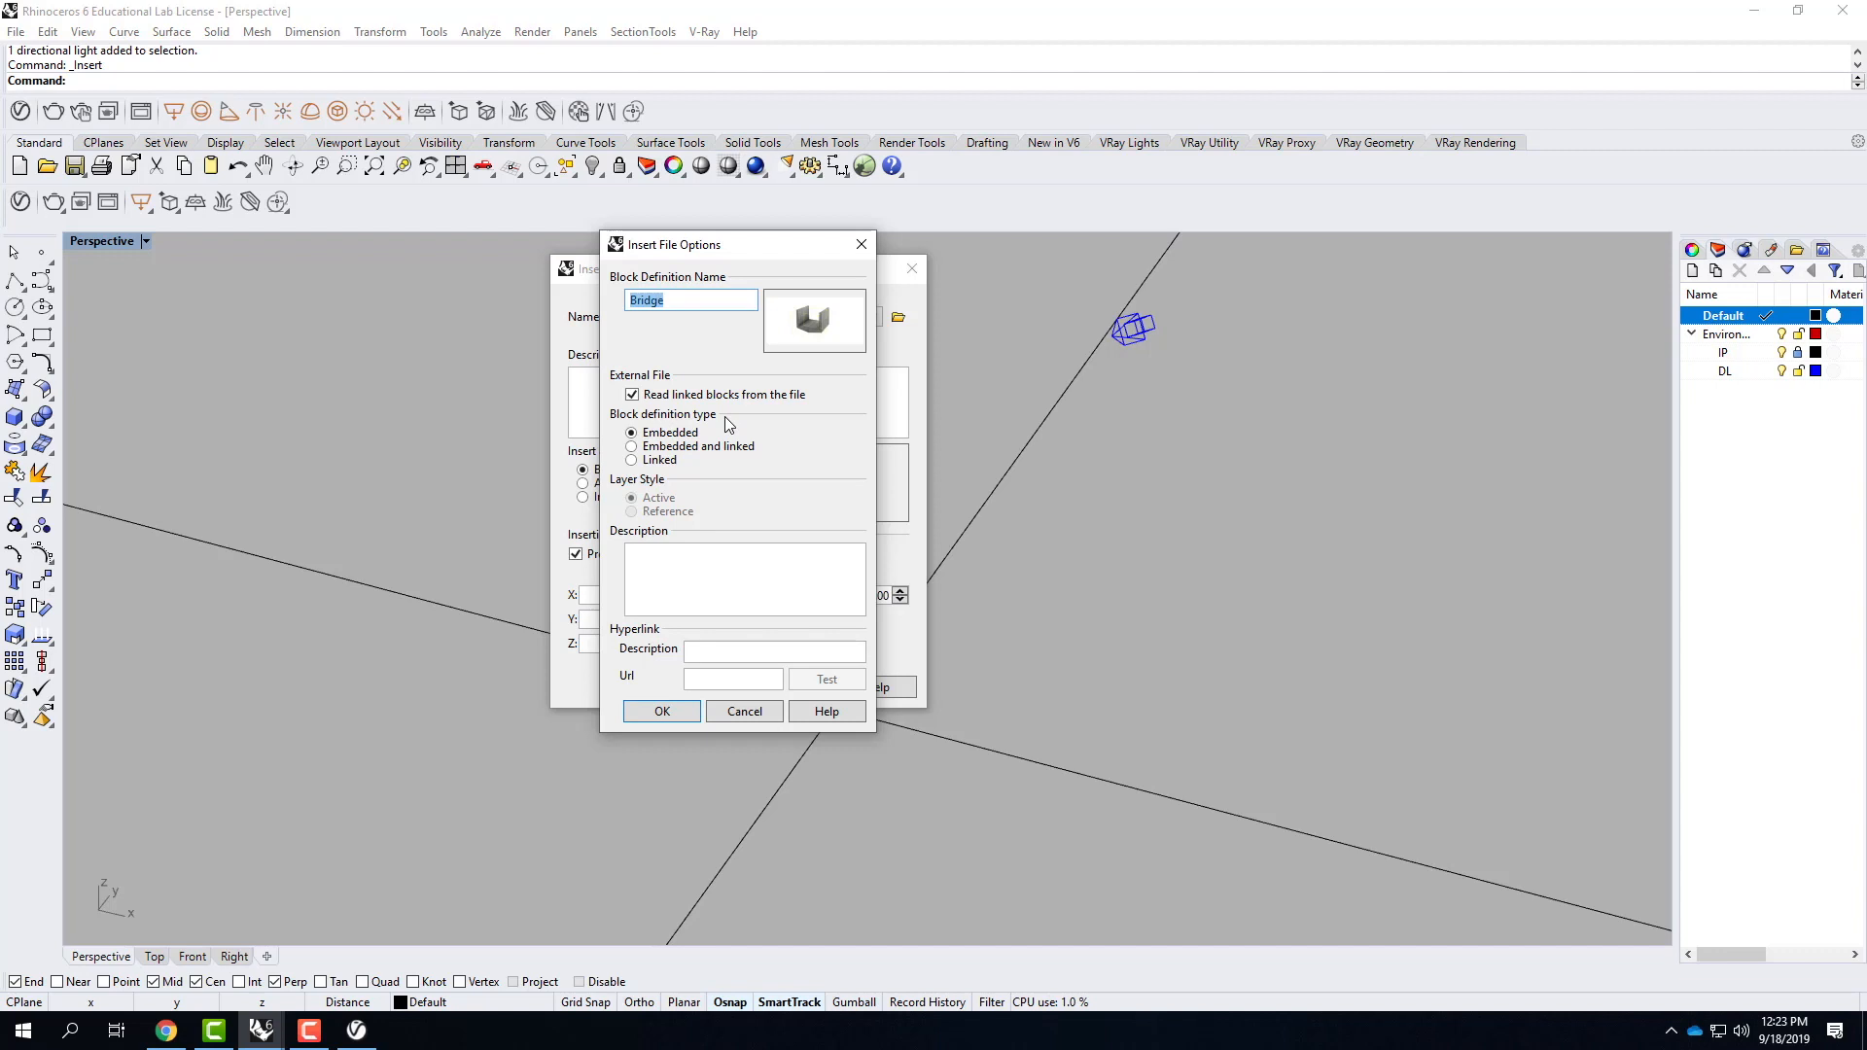
Set the Bridge block definition type to Linked with the Reference layer style and accept the file options.
left_click(660, 460)
left_click(657, 435)
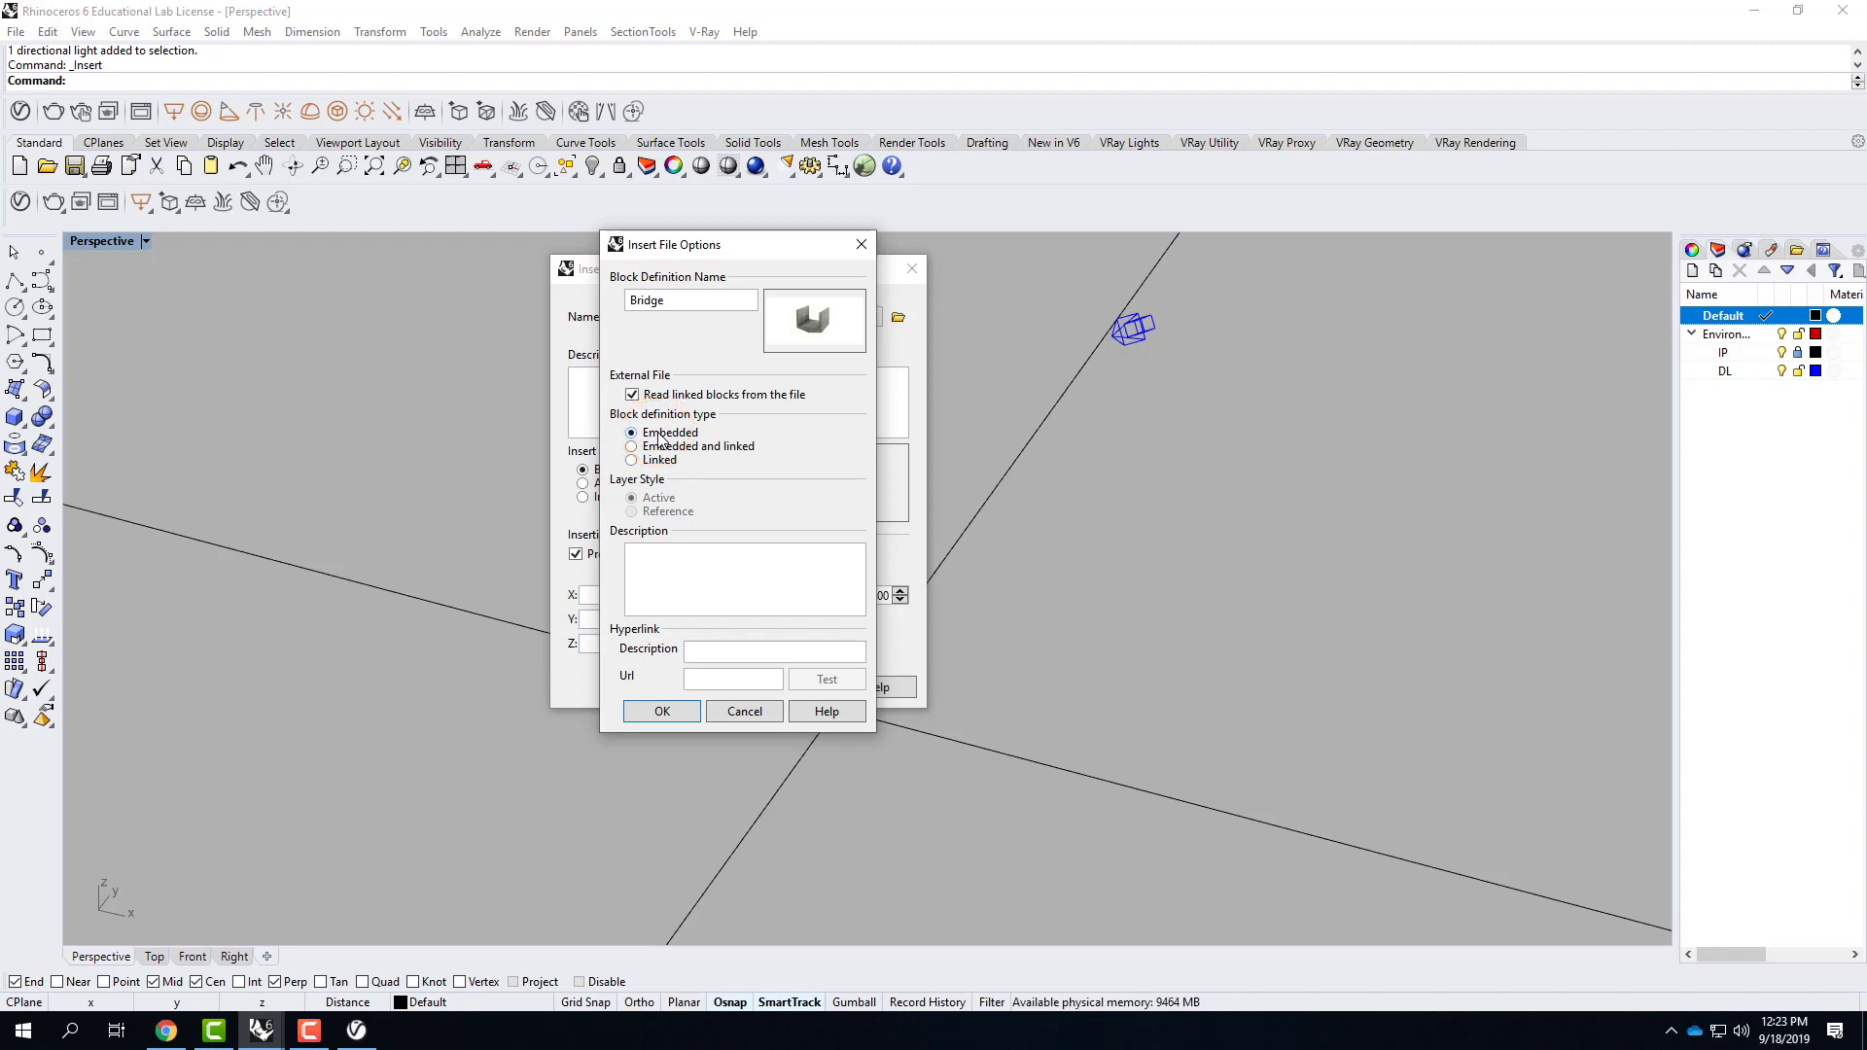
left_click(661, 447)
left_click(657, 461)
left_click(631, 511)
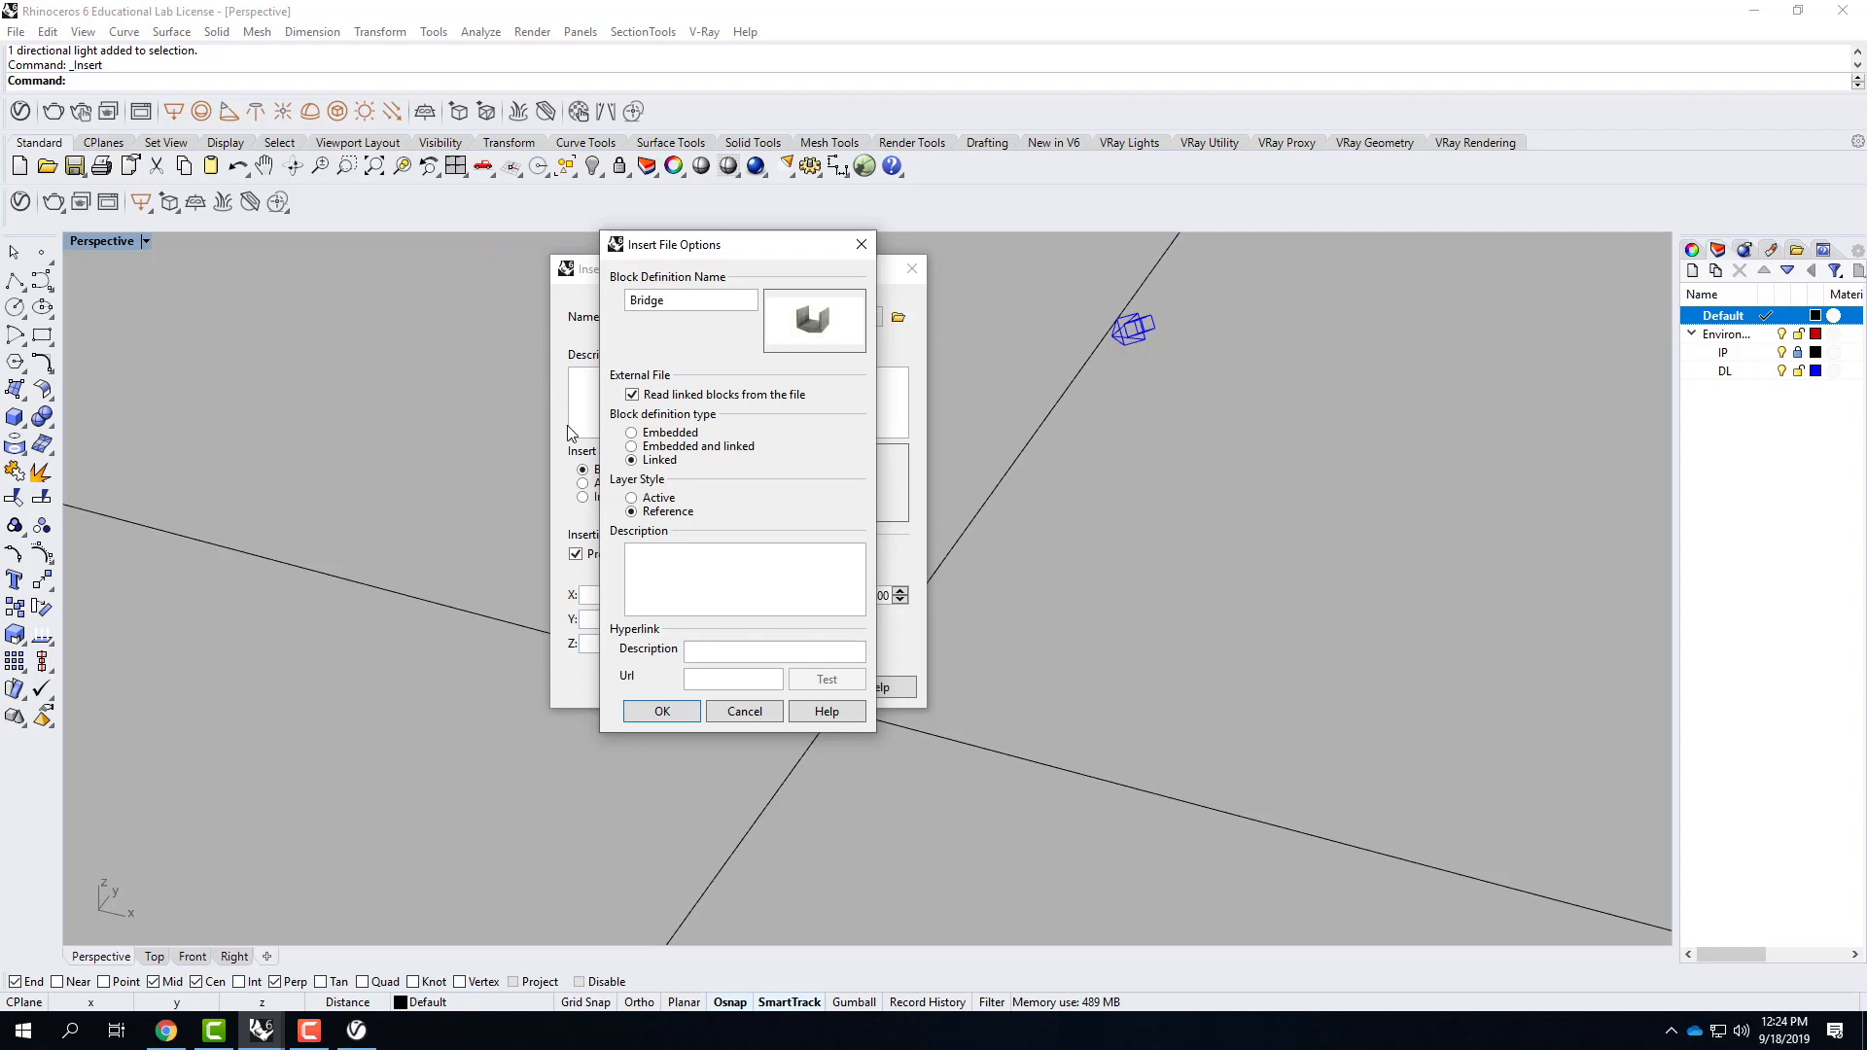
left_click(663, 715)
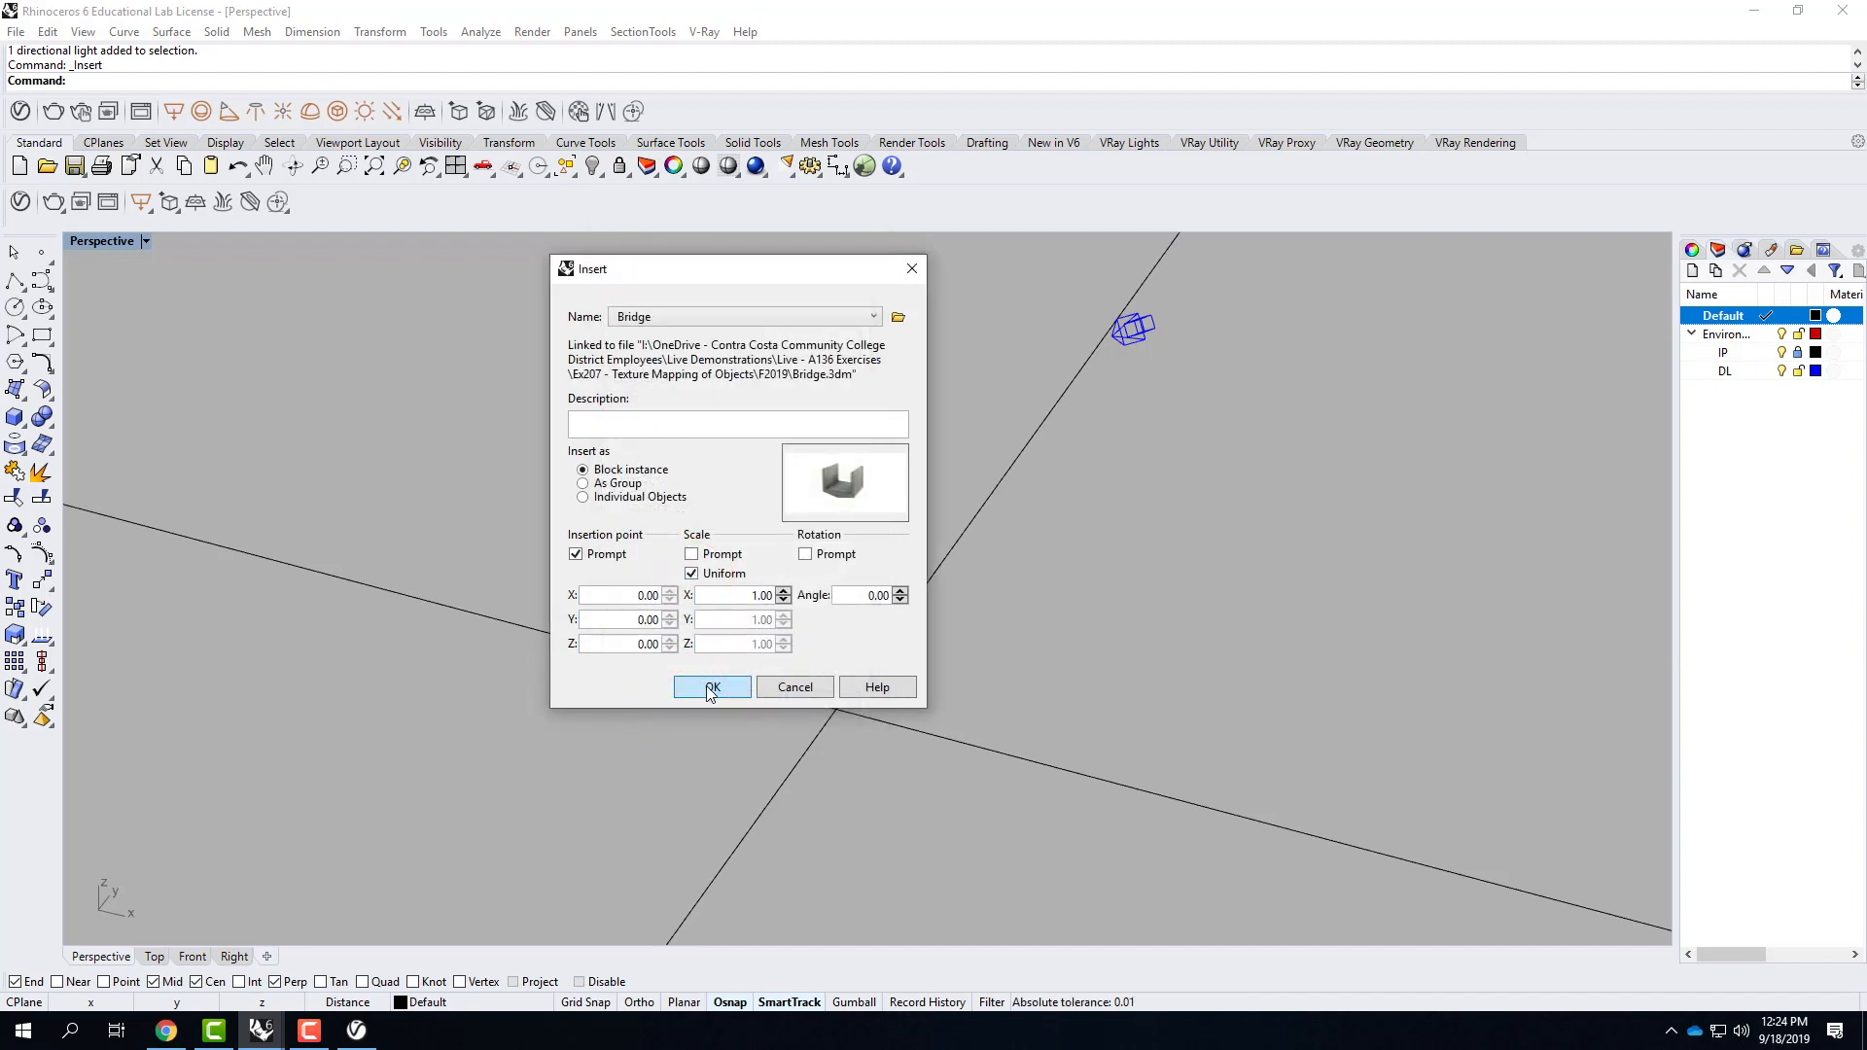
Insert the Bridge as a block instance at point 0,0,10'.
left_click(709, 687)
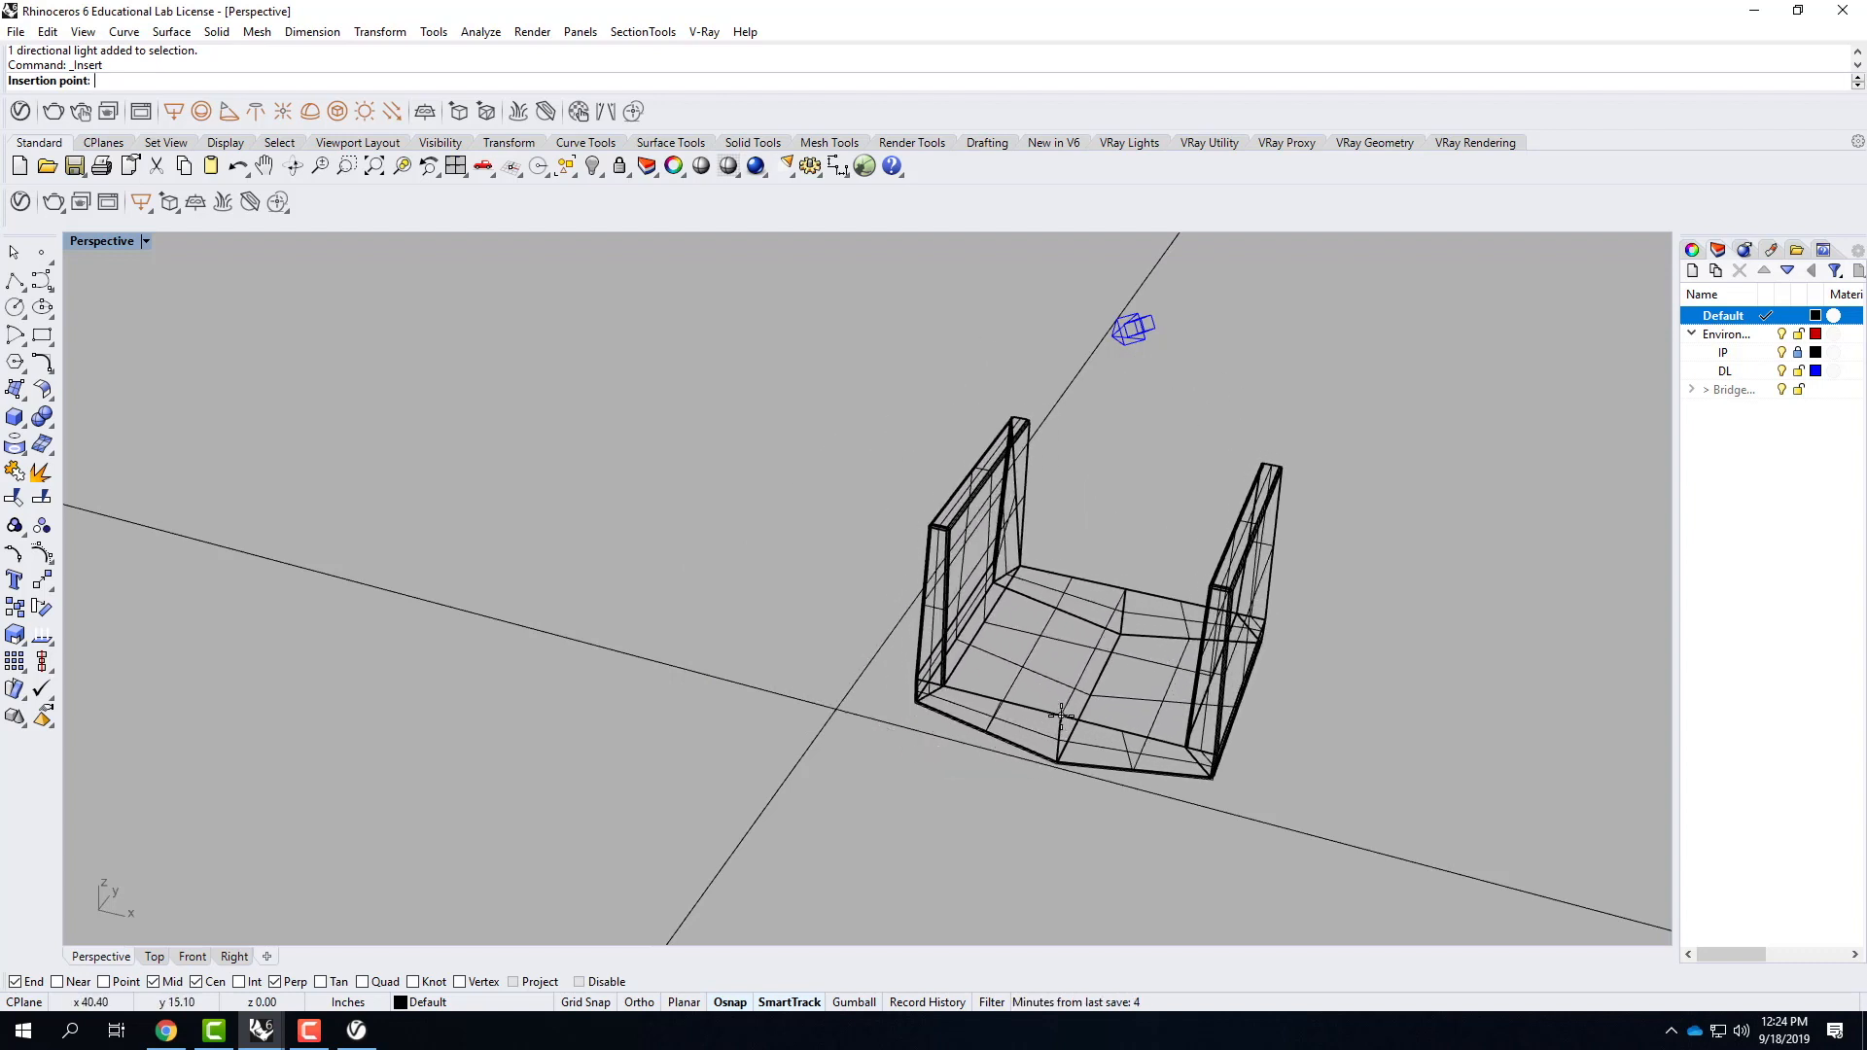
type("0,0,10'")
key("Return")
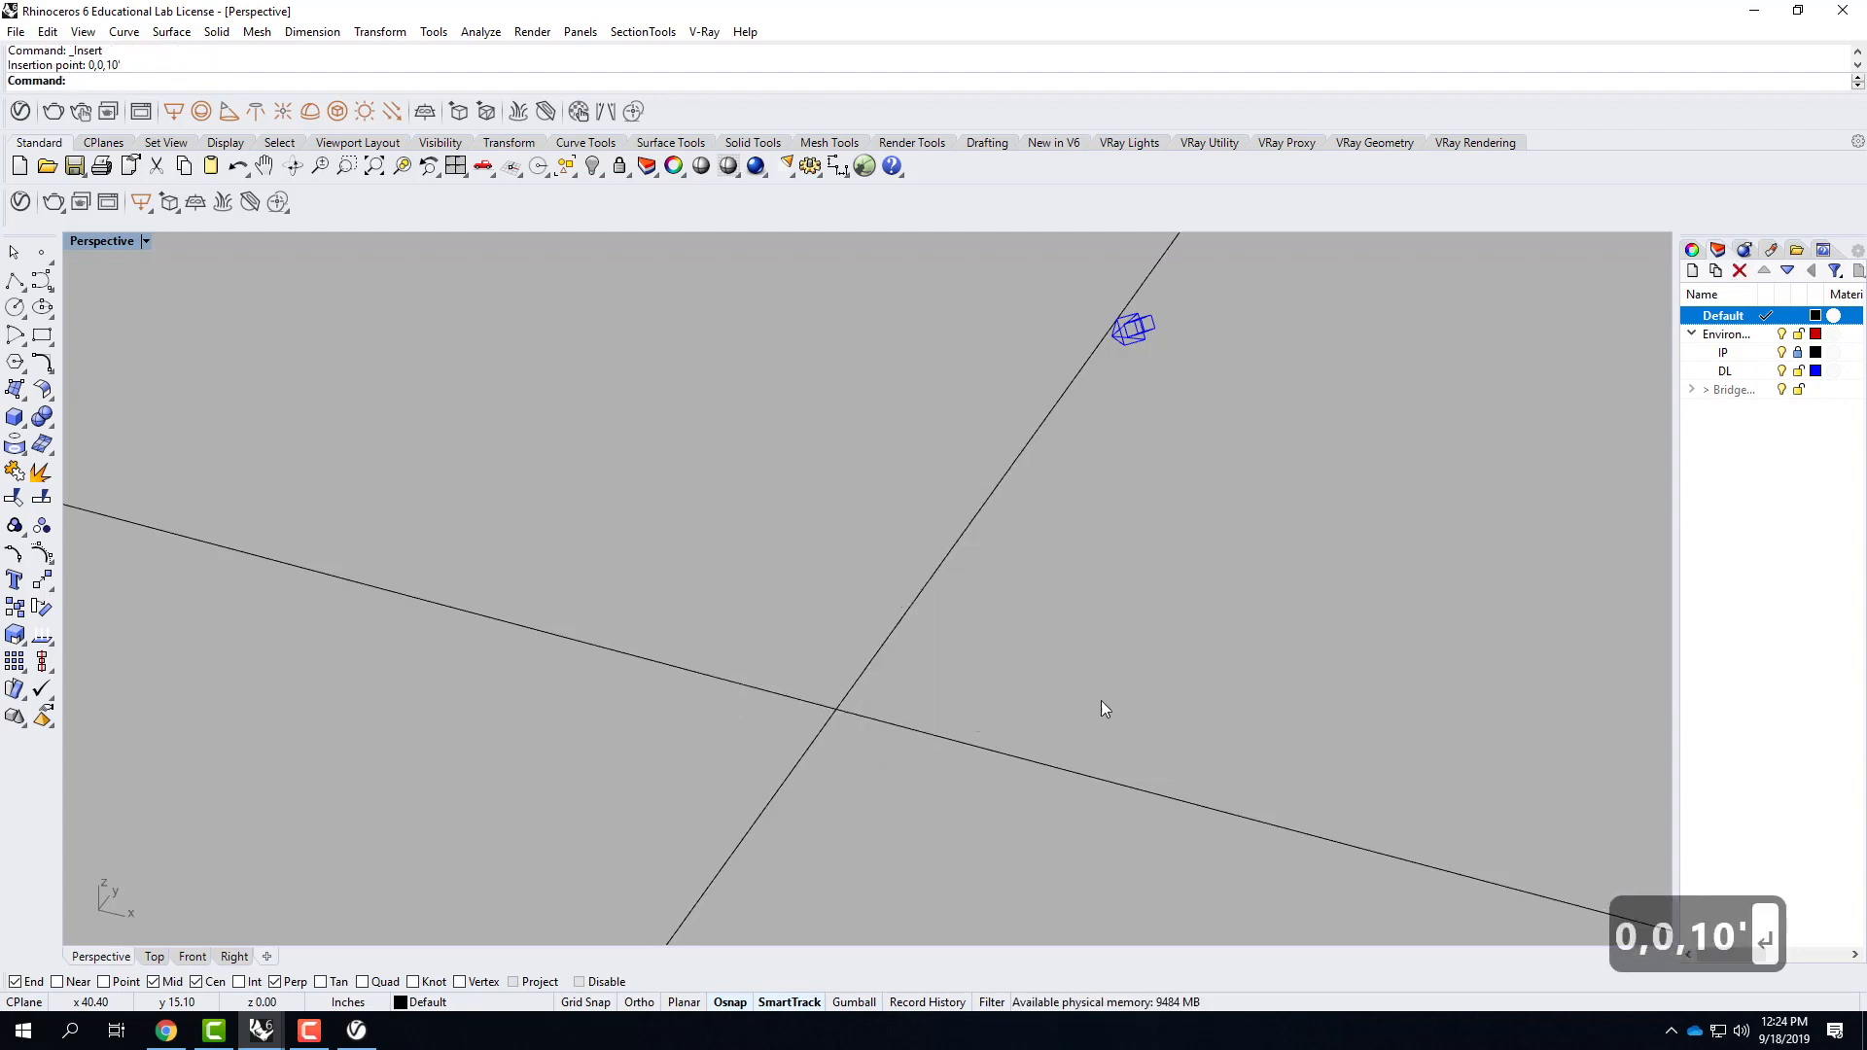
Copy the Bridge block from the midpoint of its front deck edge, placing the first copy directly behind it, 48 inches along Y.
scroll(1025, 708, "down", 3)
right_click_drag(978, 544, 1163, 667)
left_click(1083, 493)
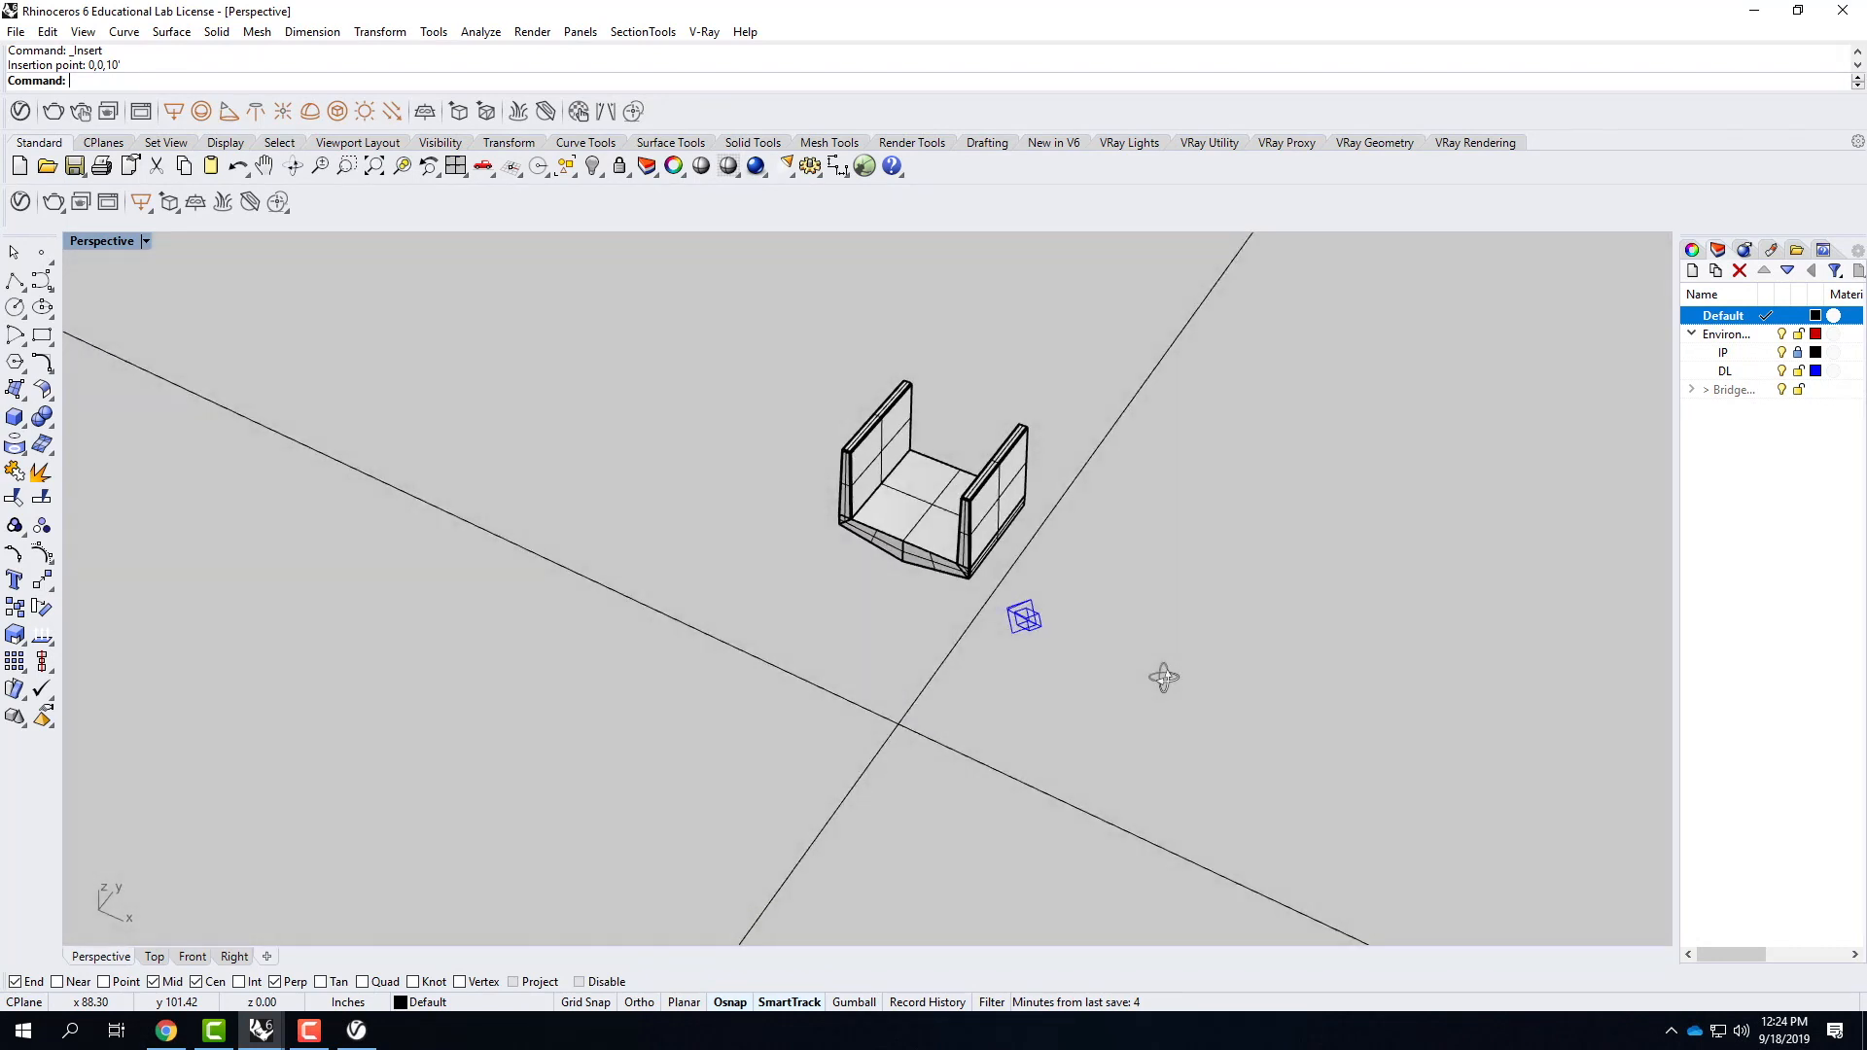
scroll(892, 477, "up", 3)
right_click_drag(867, 587, 938, 571)
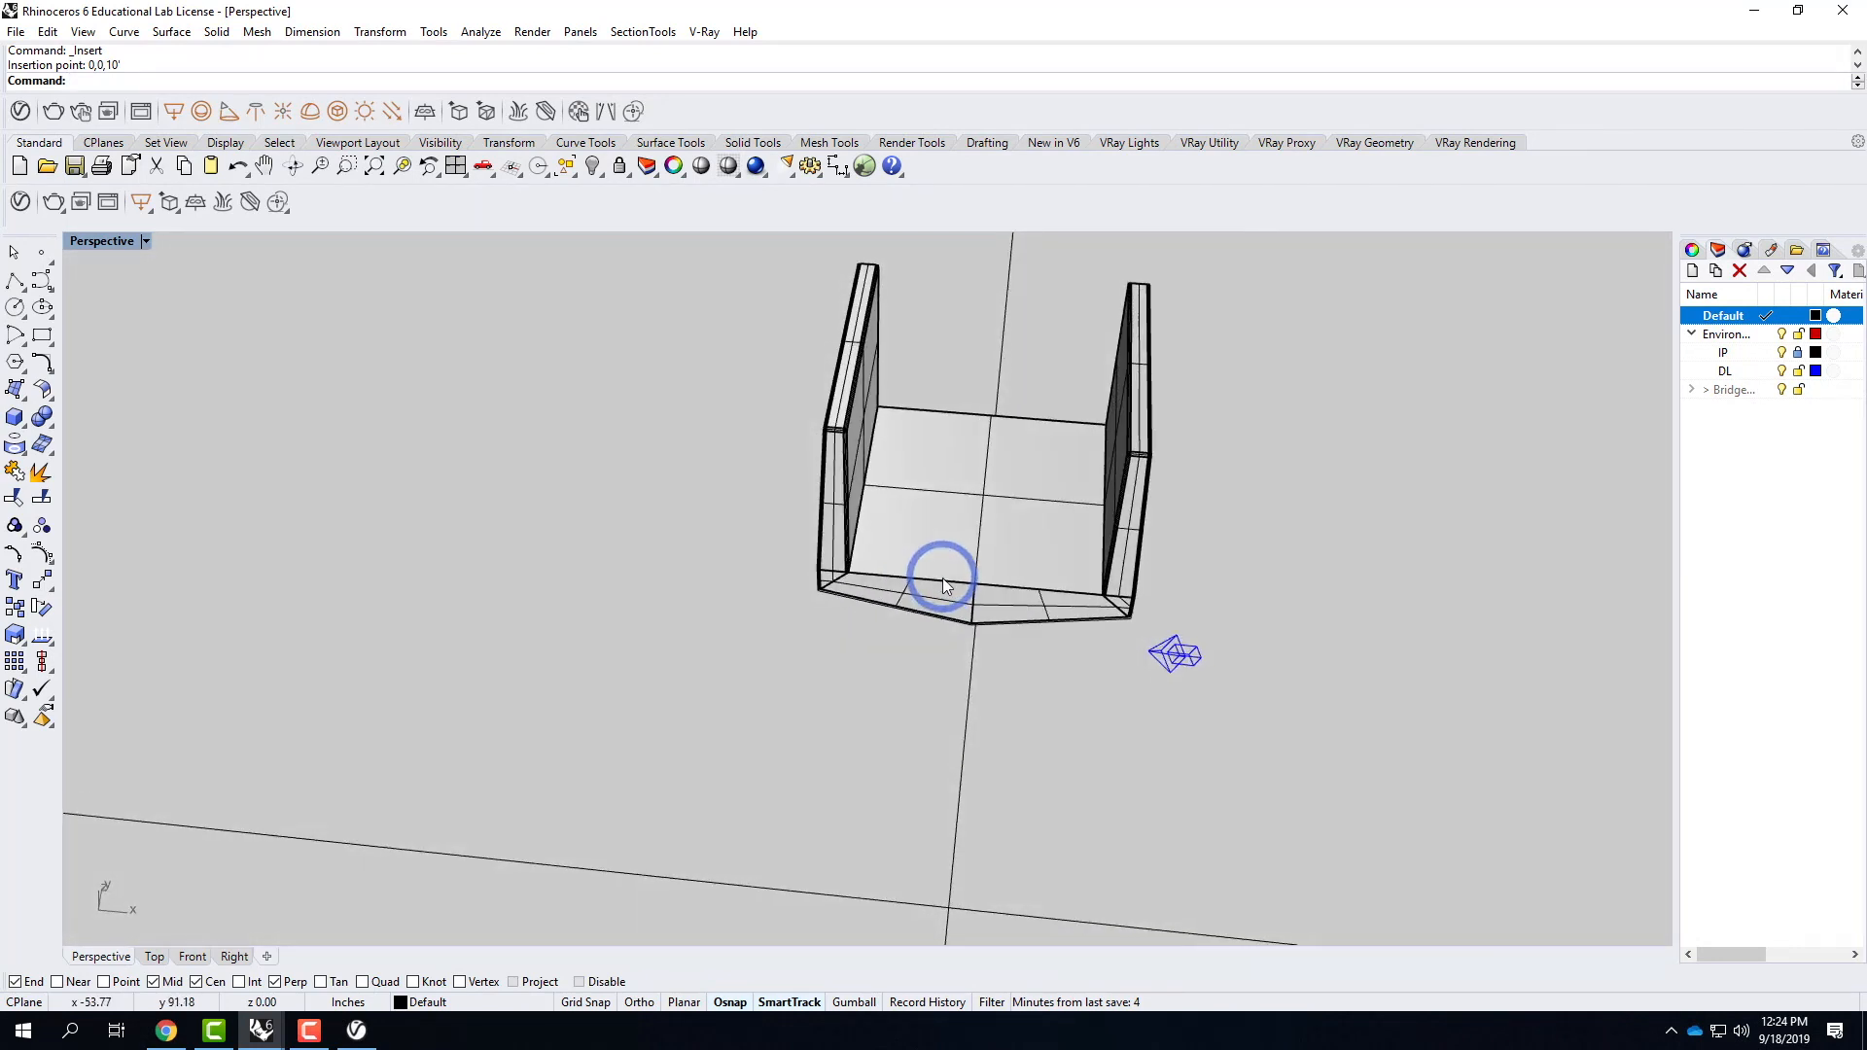
left_click(1046, 447)
left_click(1005, 534)
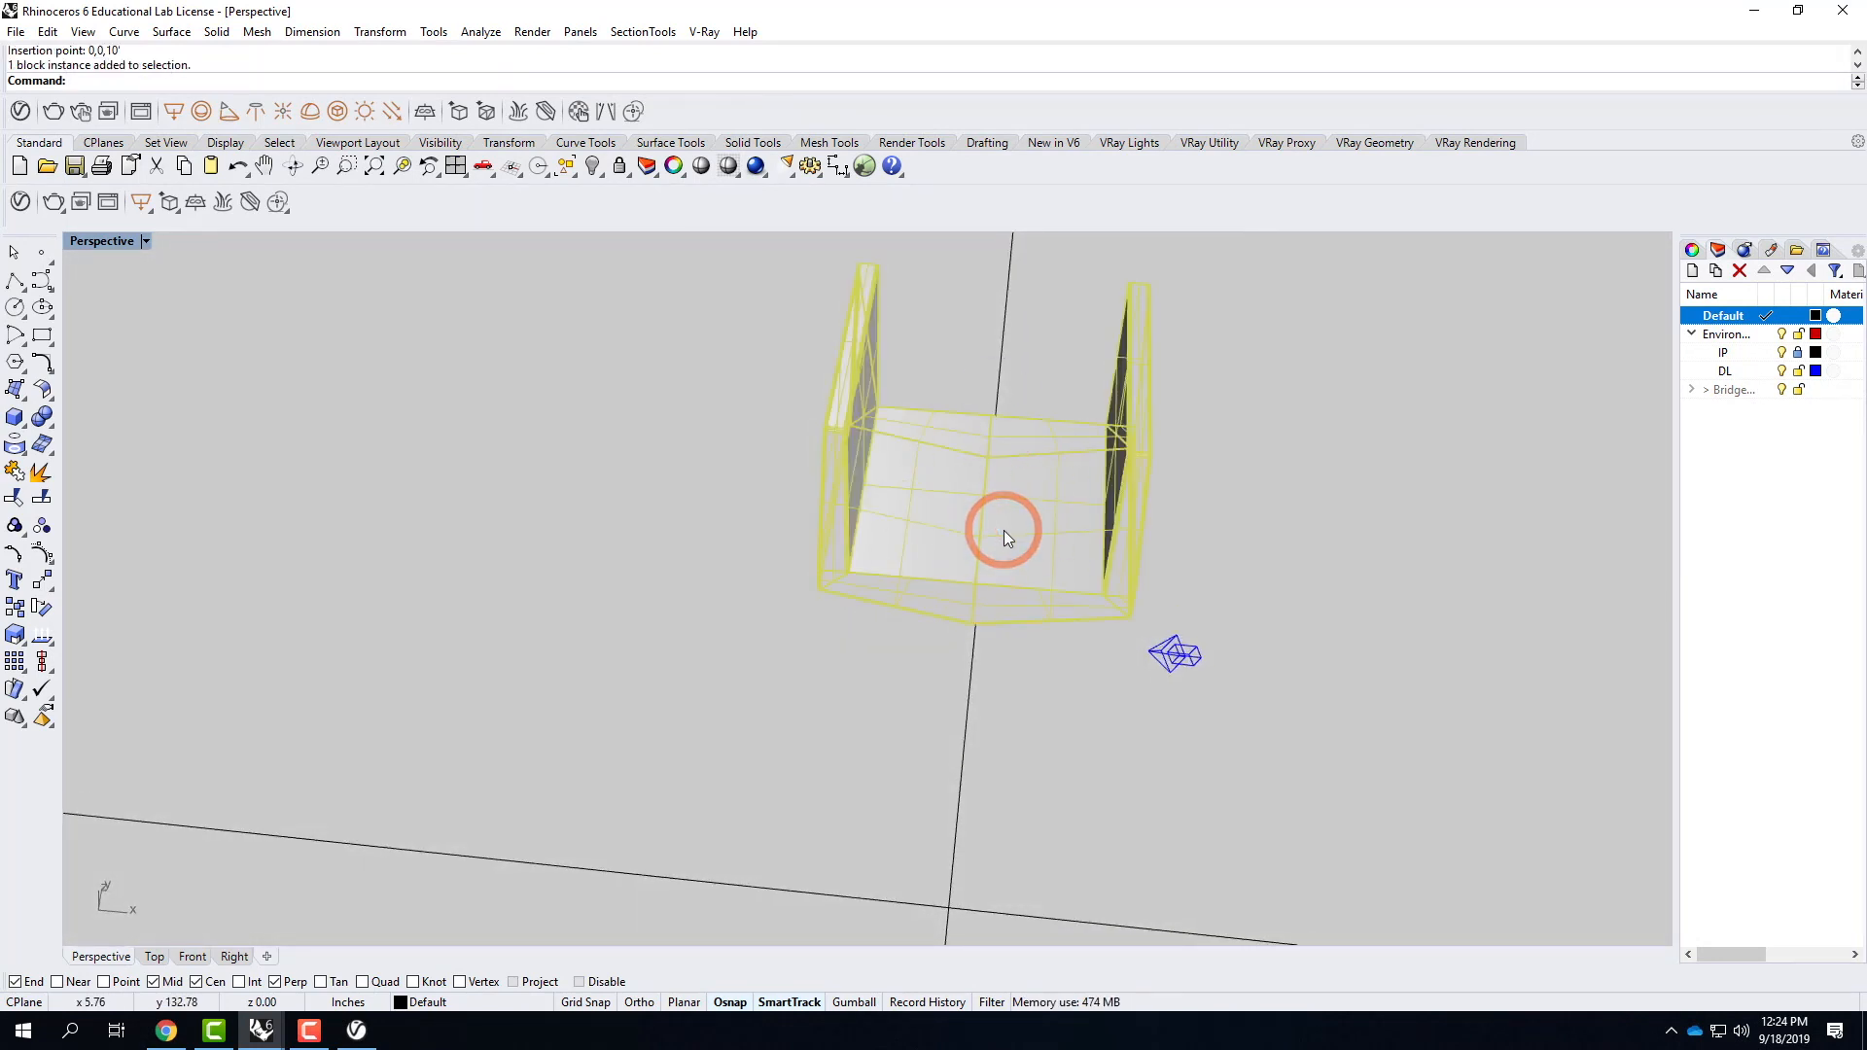
type("copy")
key("Return")
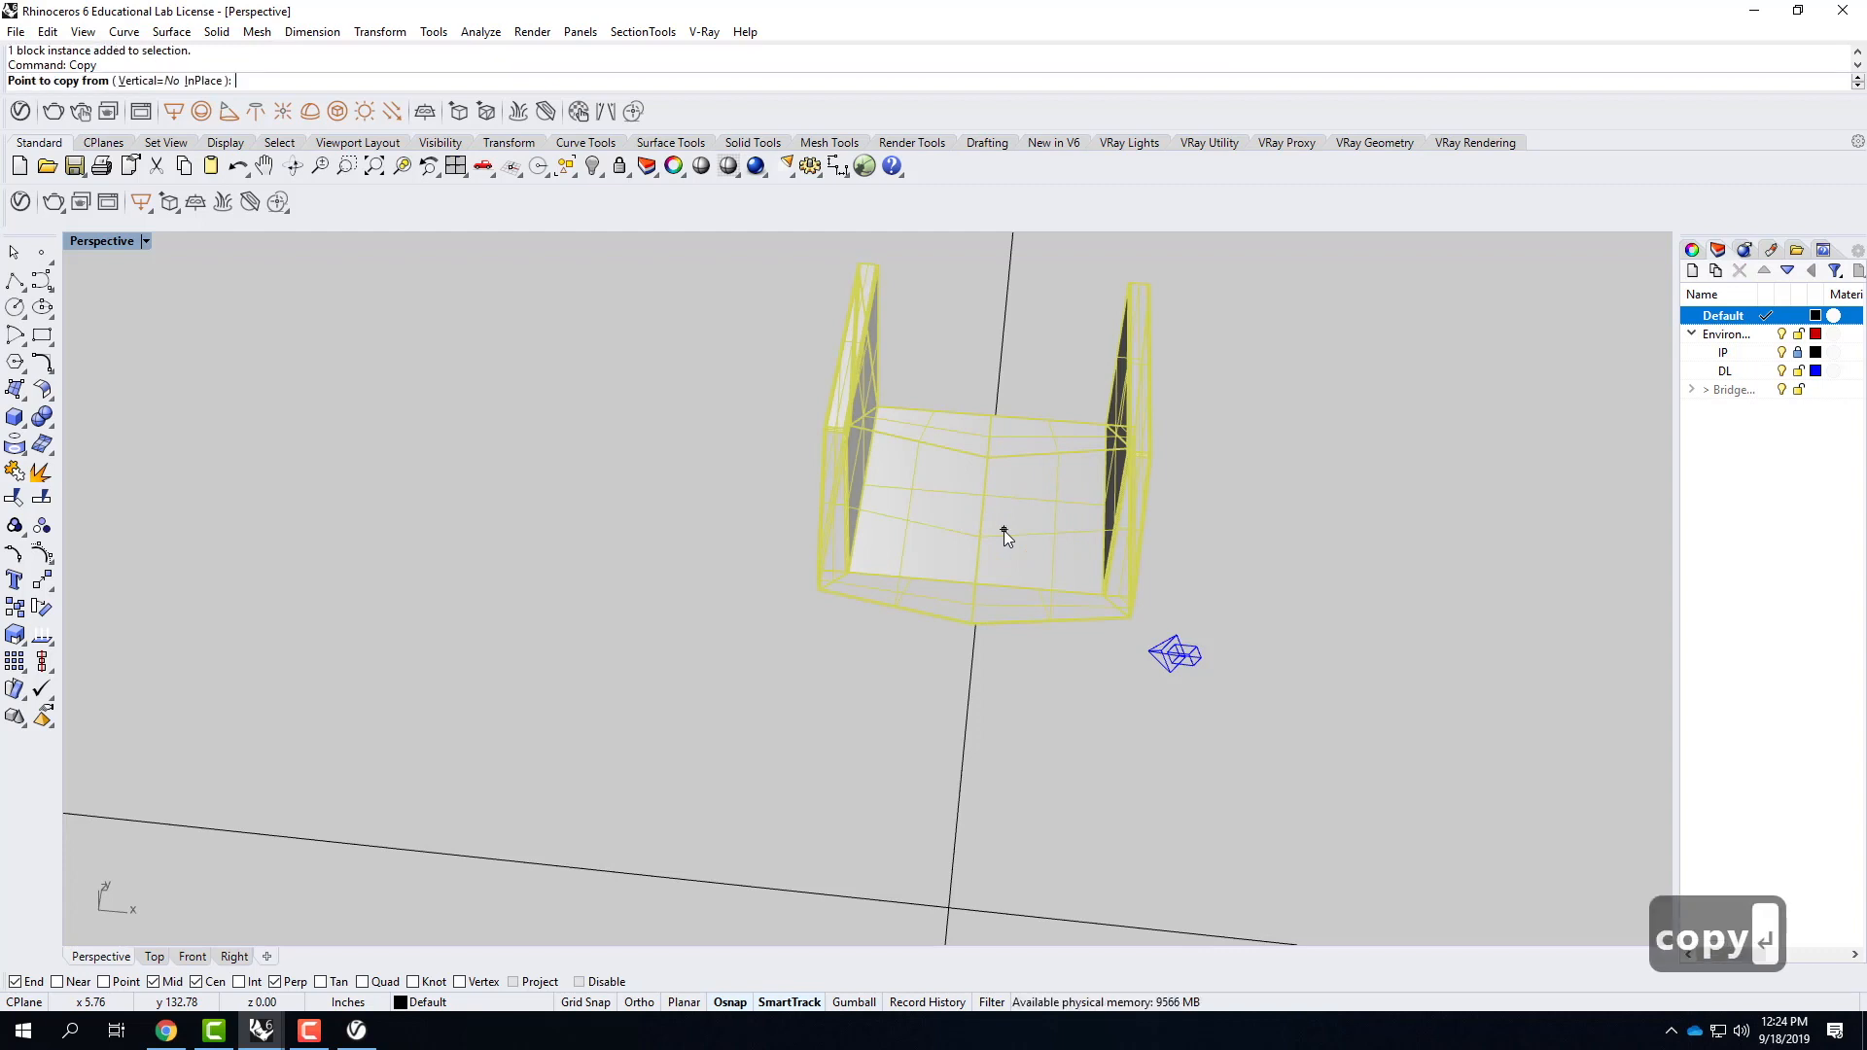
right_click_drag(1005, 538, 936, 531)
left_click_drag(884, 601, 1007, 413)
left_click(990, 447)
scroll(916, 582, "down", 4)
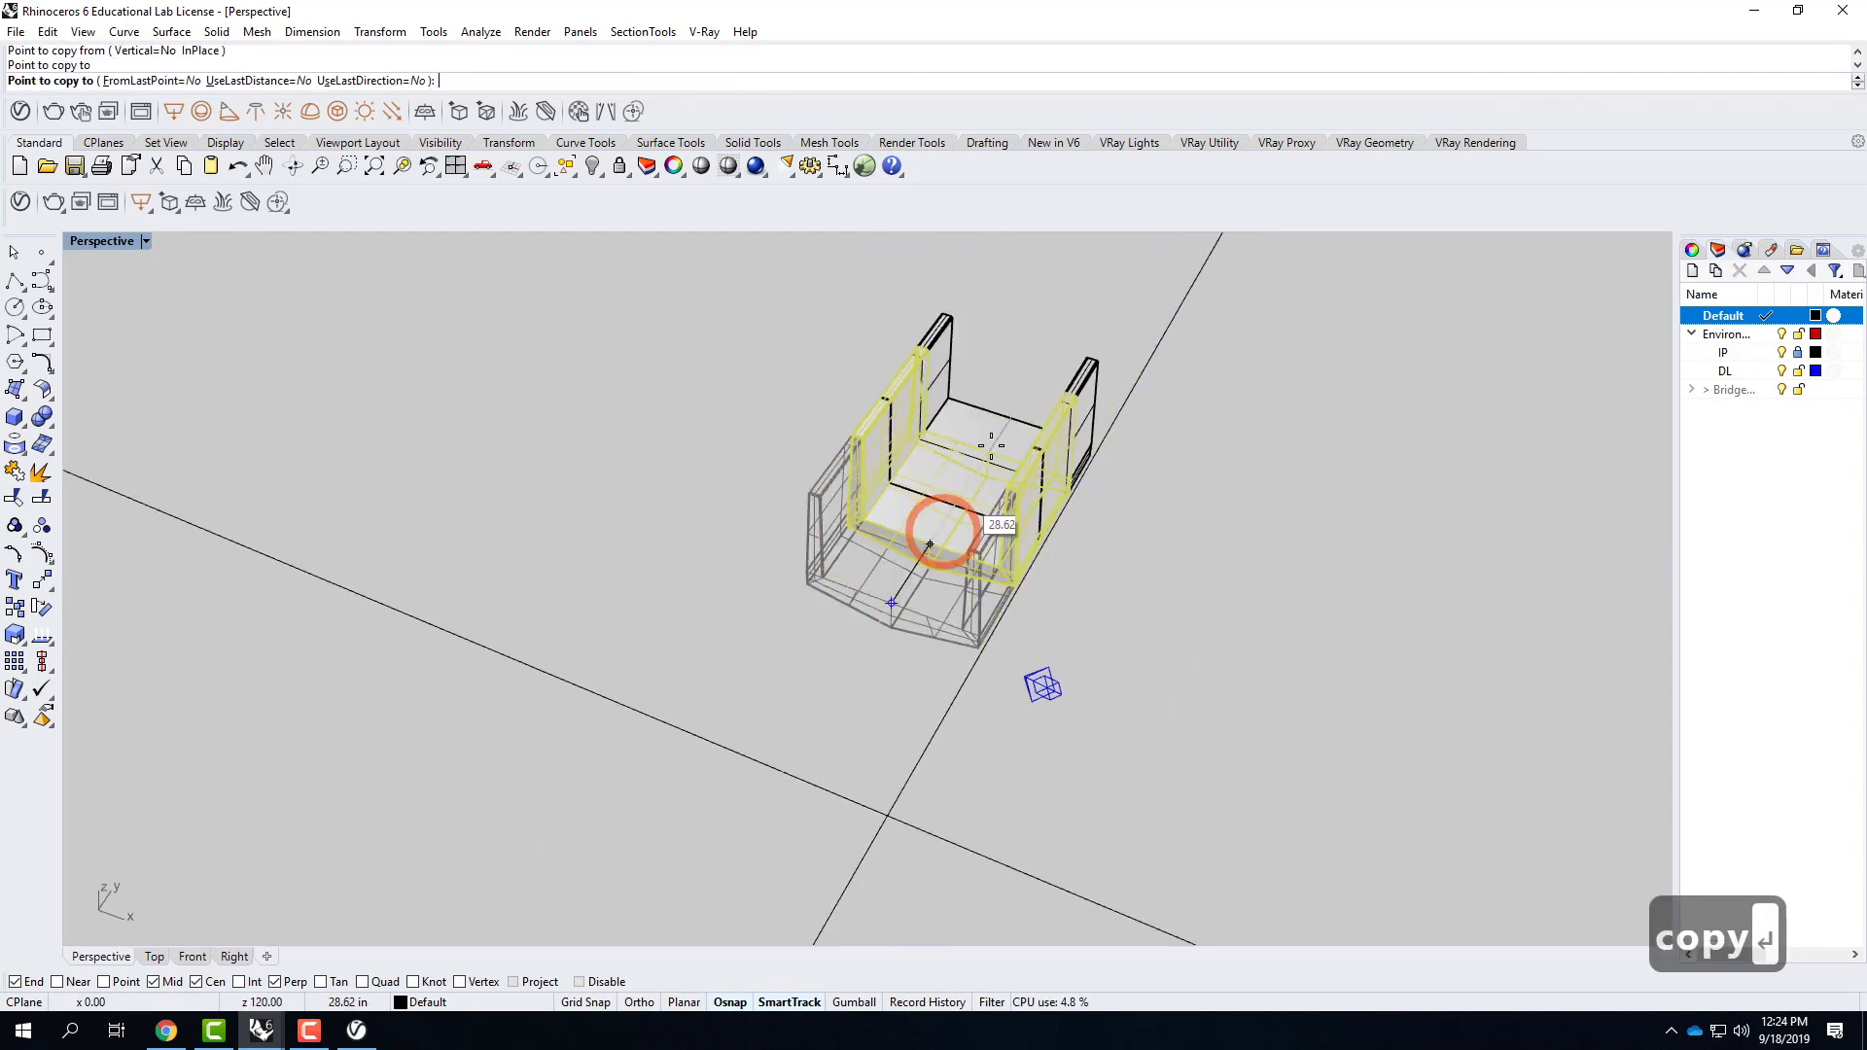
Place further Bridge copies end to end along Y, extending the row to an offset of 240 inches.
scroll(1028, 387, "up", 8)
left_click(1013, 458)
scroll(855, 625, "down", 4)
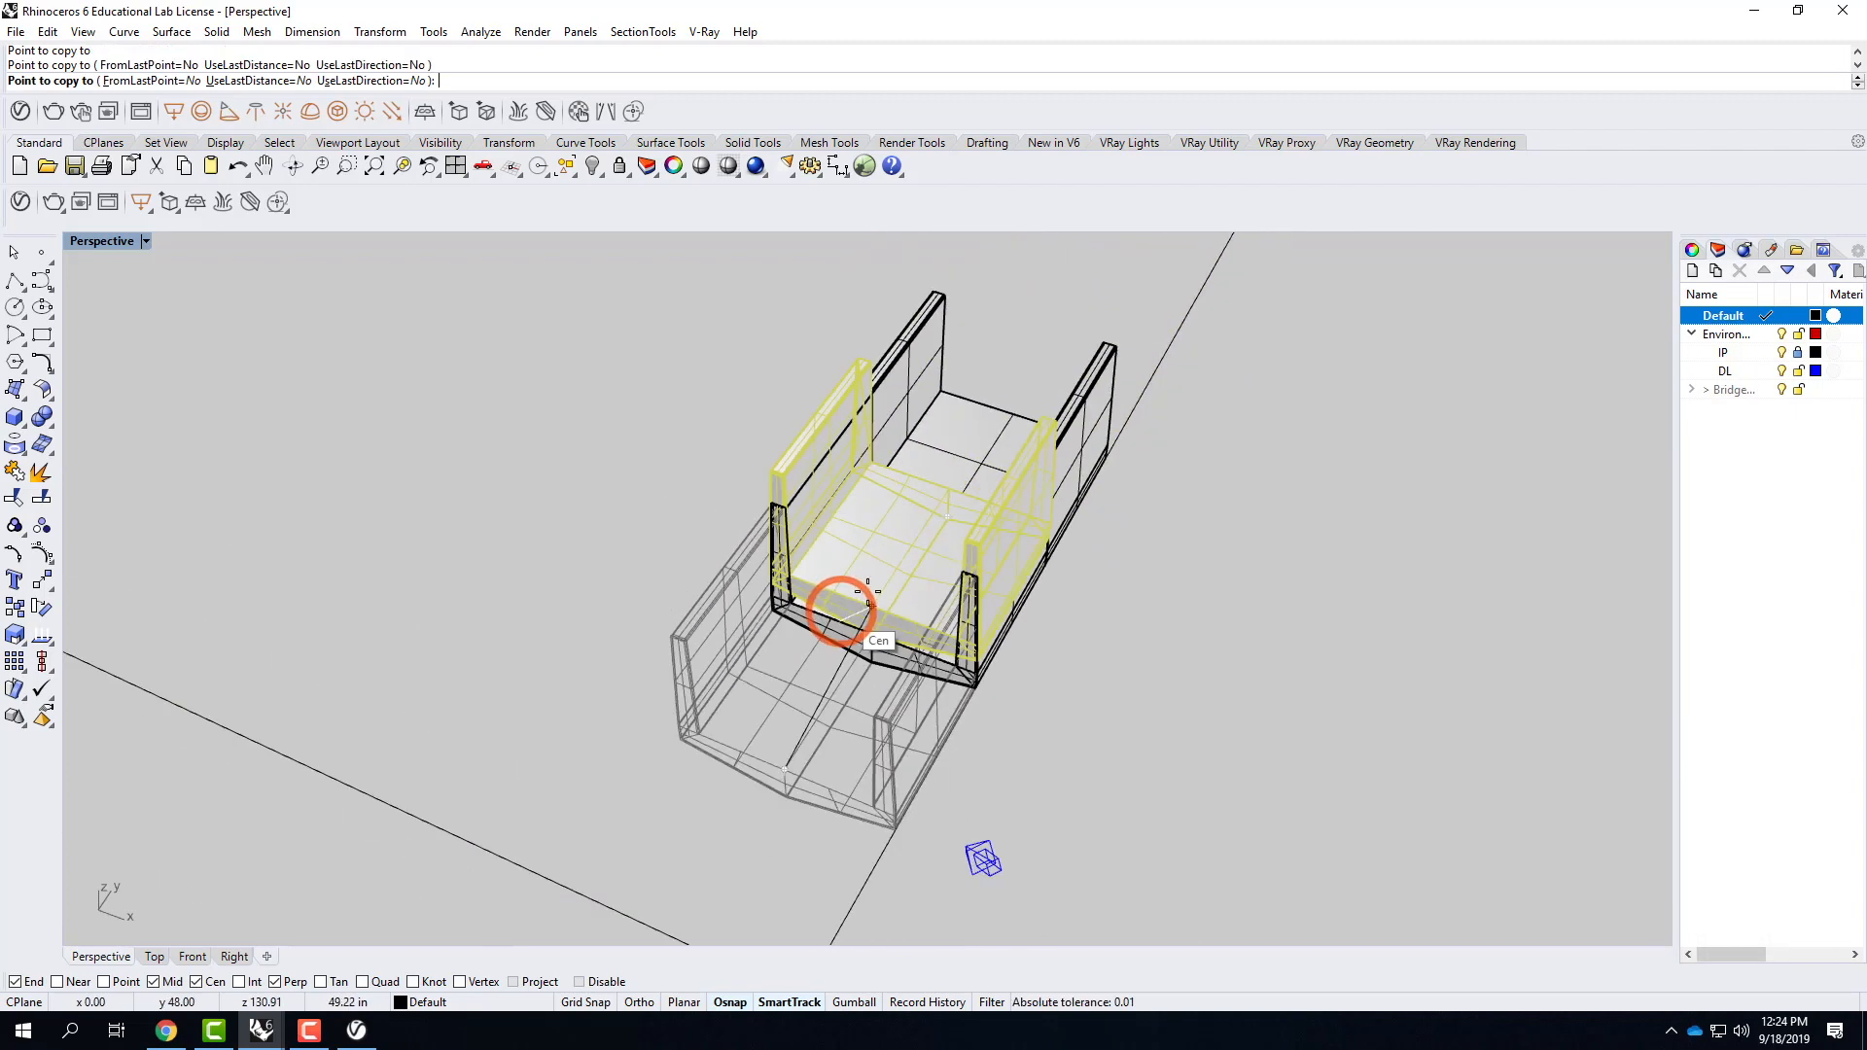
scroll(1002, 374, "up", 6)
left_click(1062, 449)
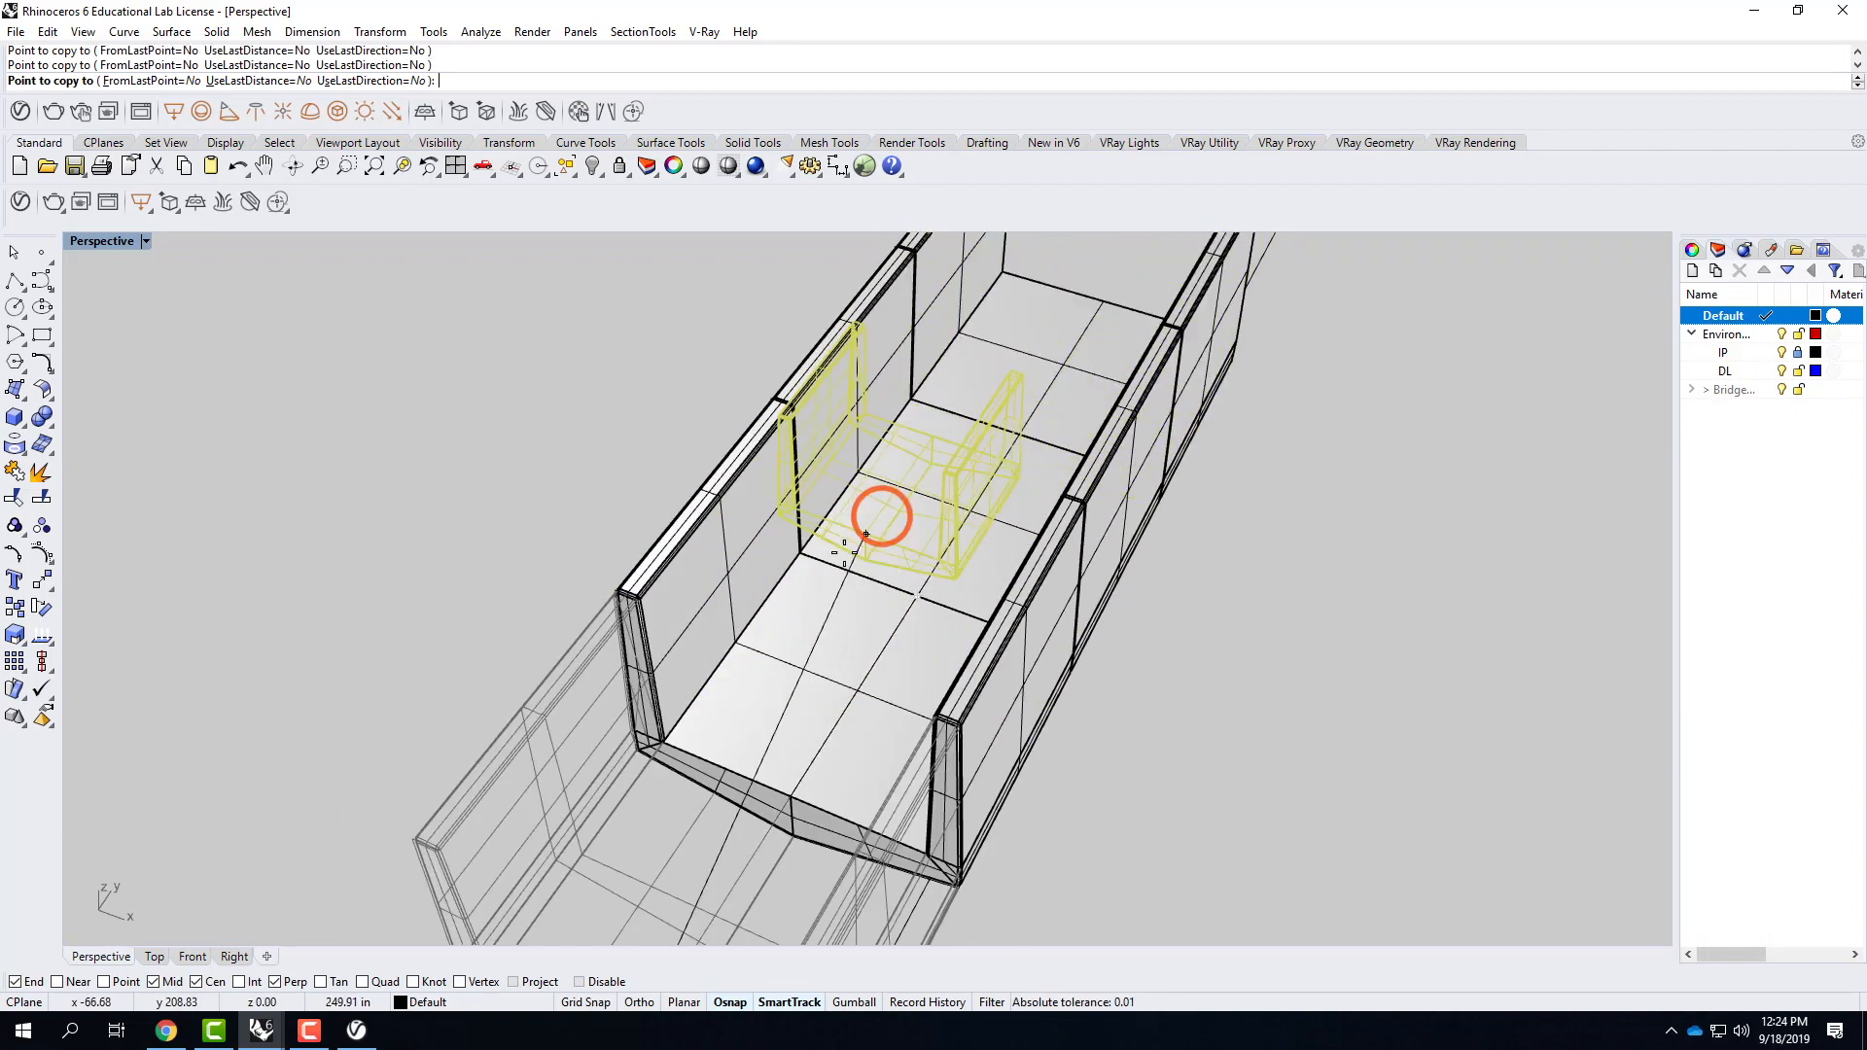
scroll(884, 522, "down", 4)
scroll(973, 438, "up", 6)
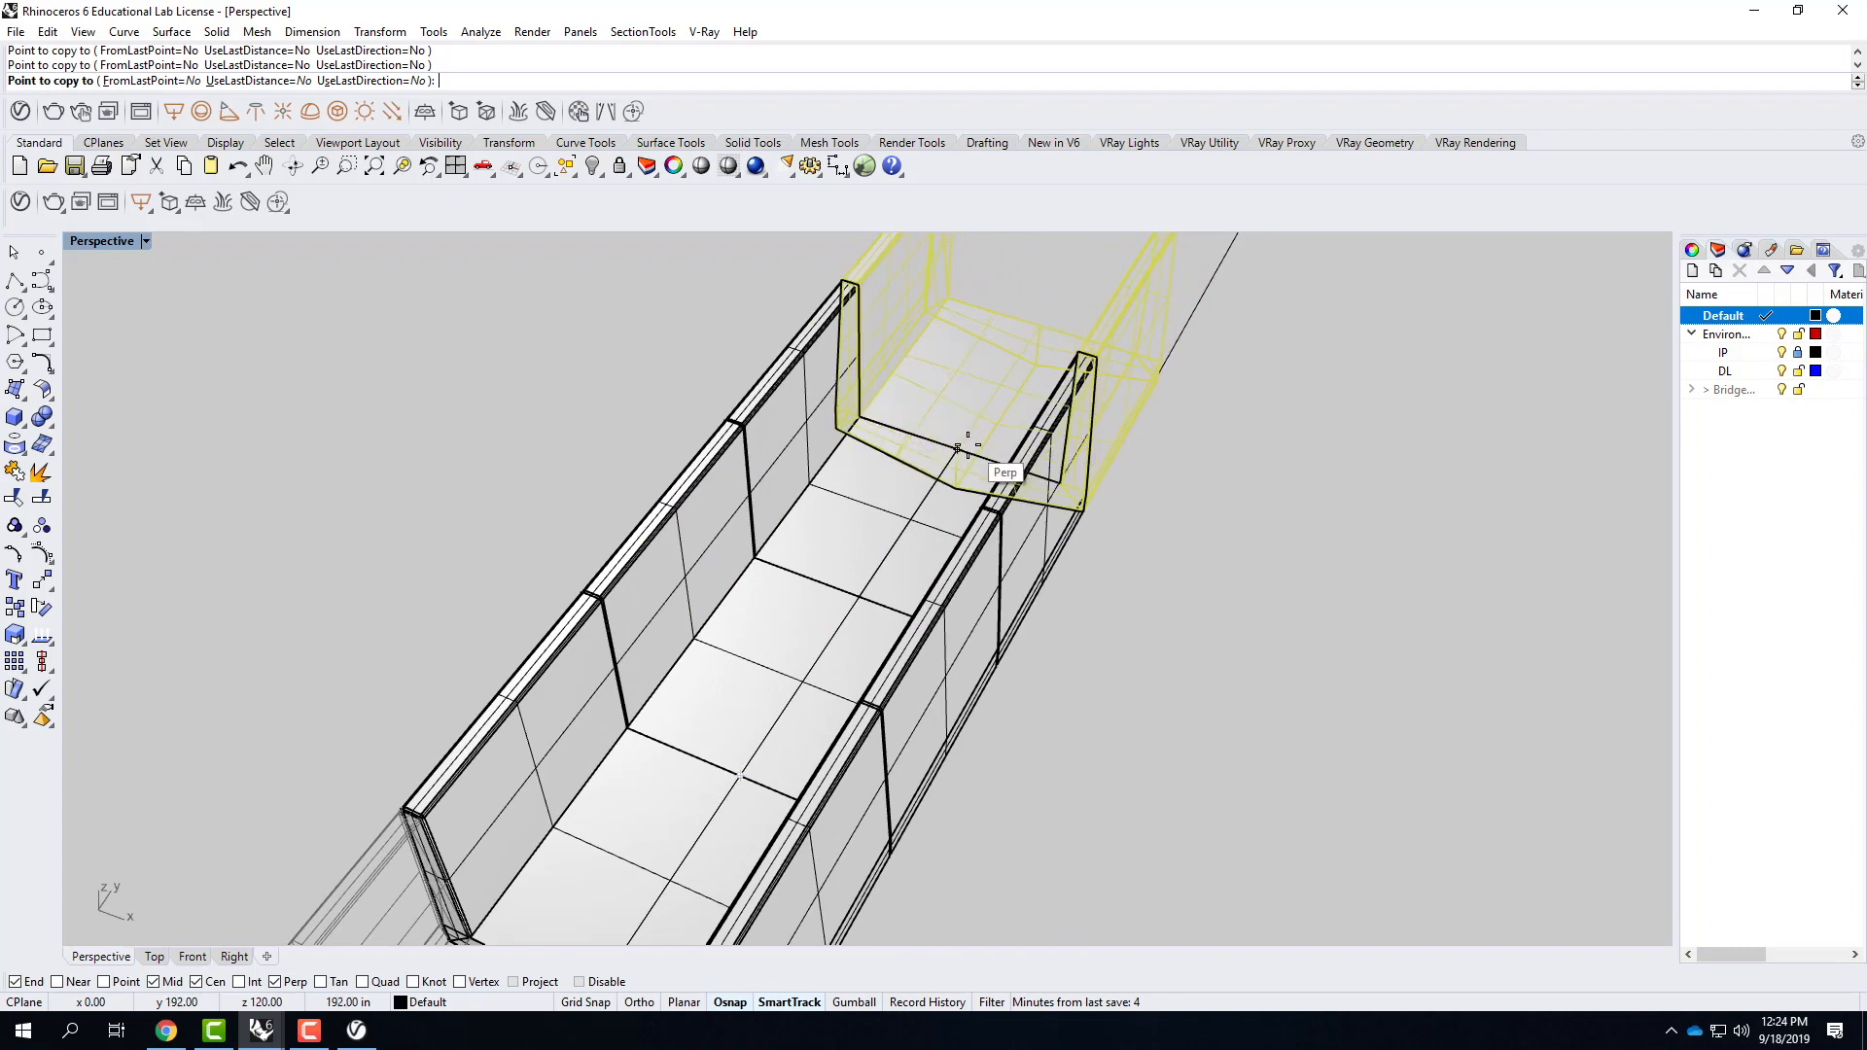
left_click(966, 444)
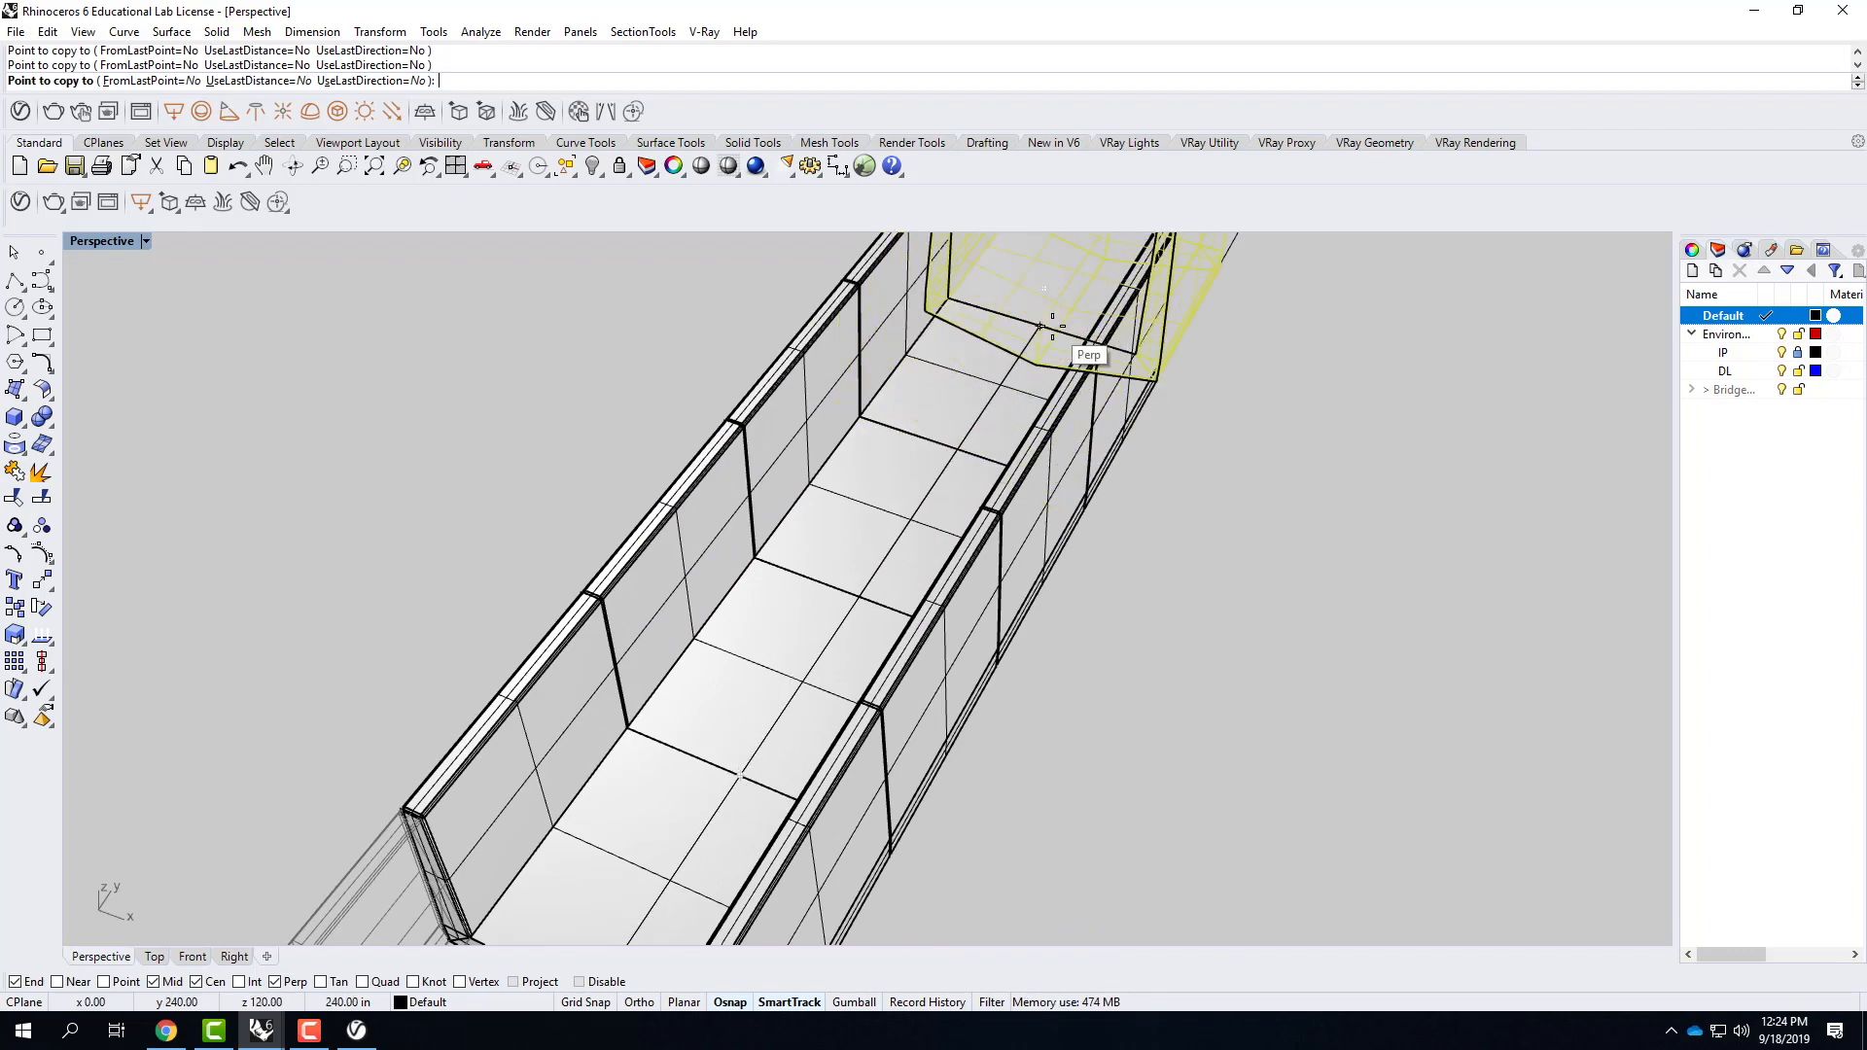
left_click(1042, 326)
Continue the end-to-end row of Bridge copies along Y up to an offset of 576 inches, and finish copying.
scroll(856, 617, "down", 8)
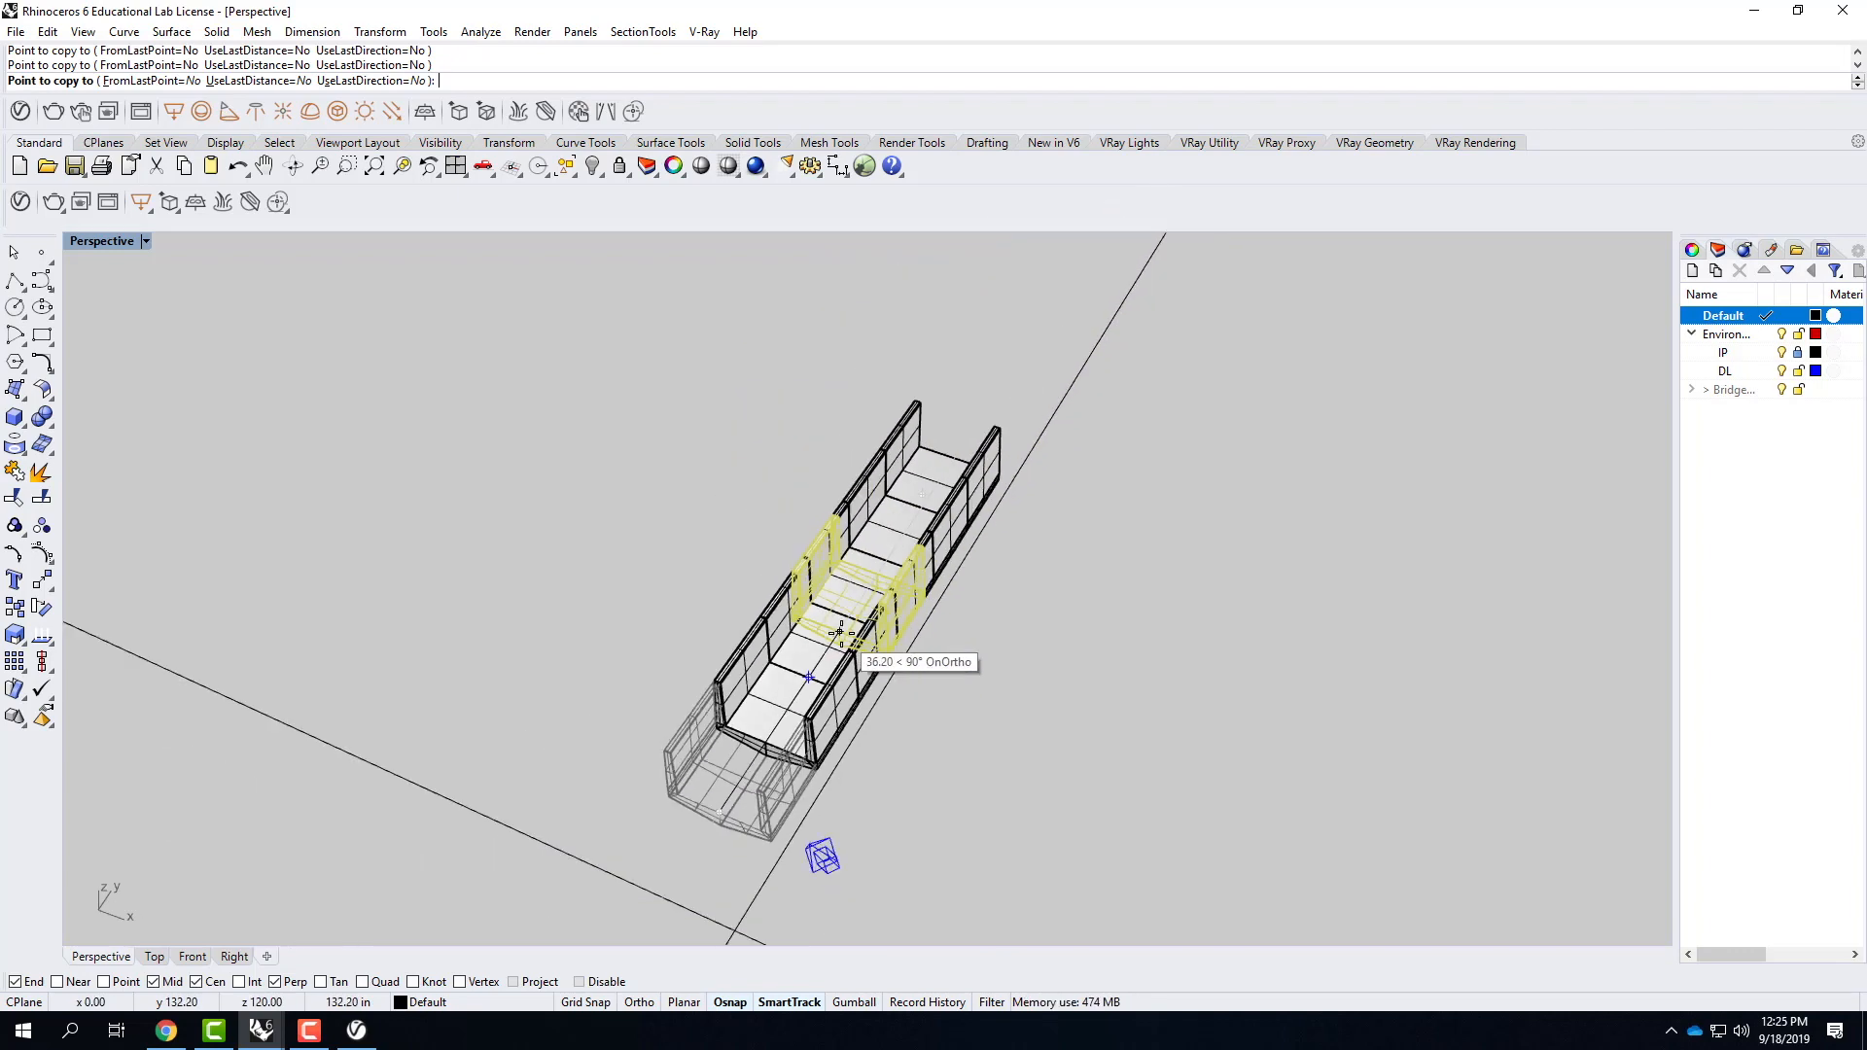
scroll(952, 445, "up", 5)
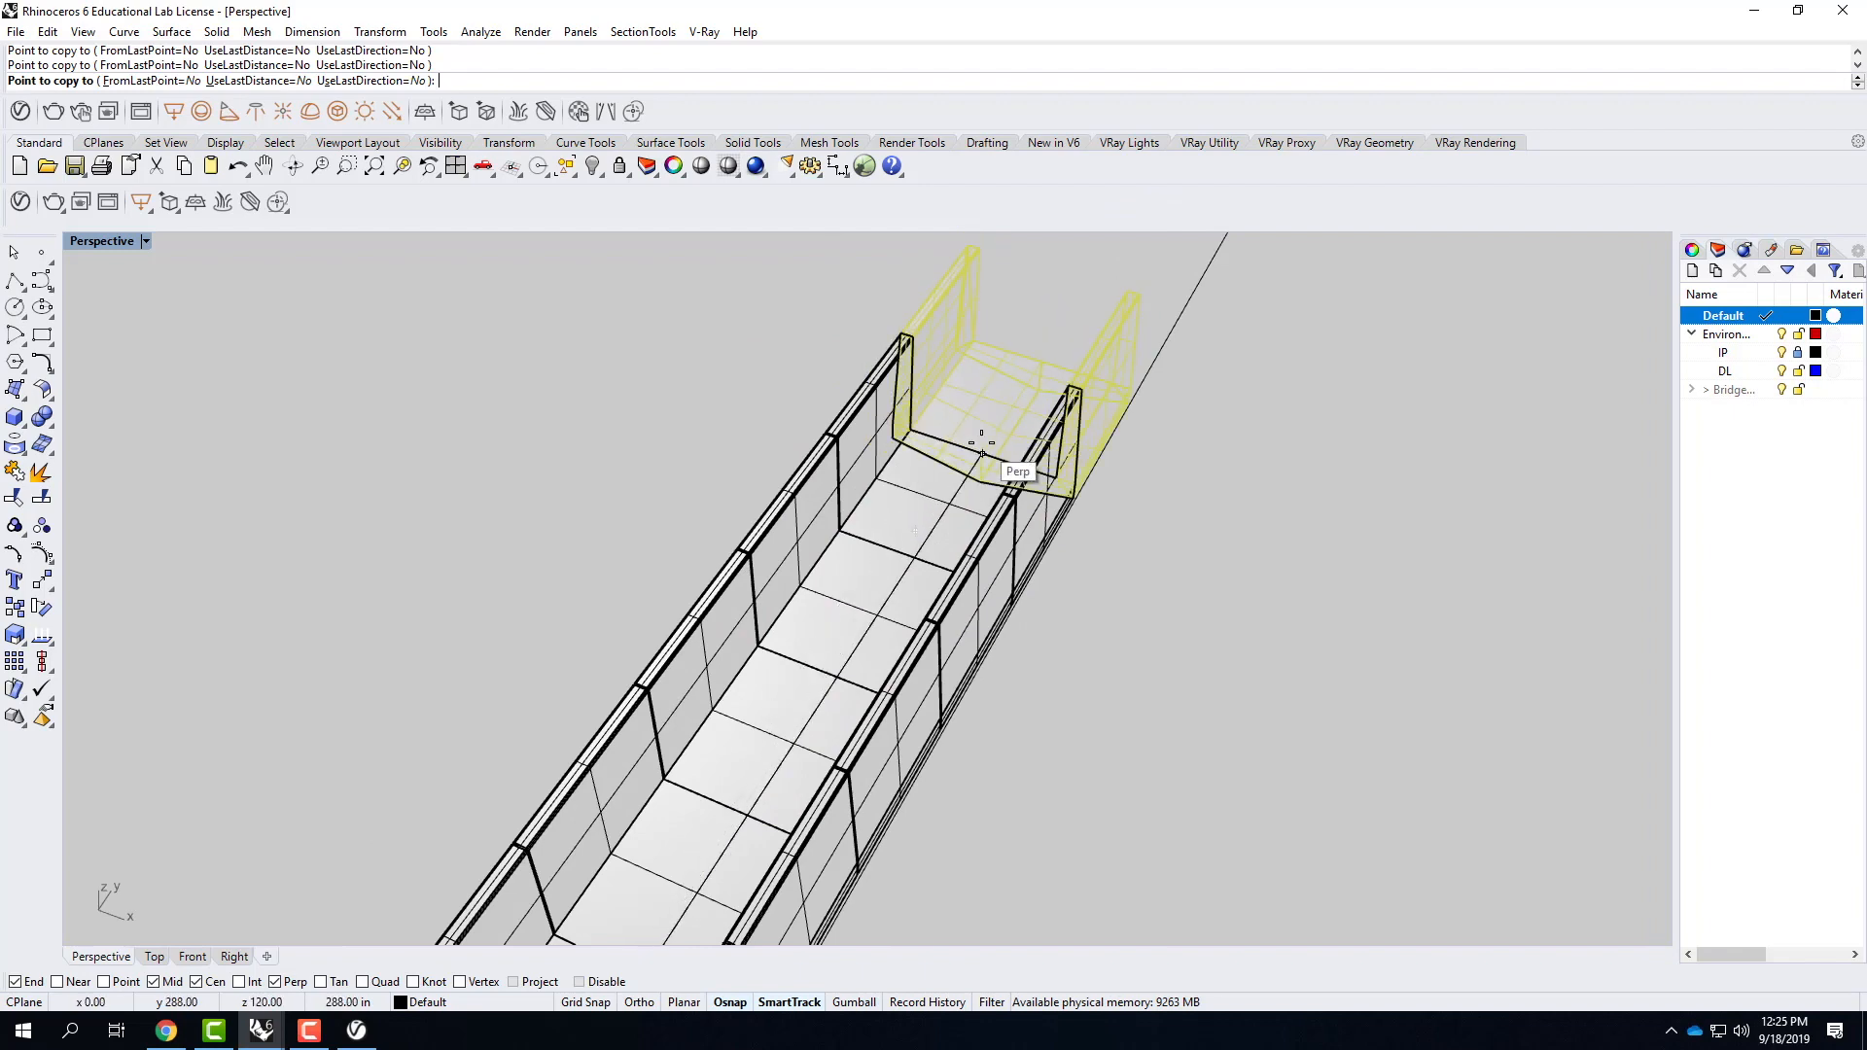
left_click(1043, 363)
left_click(1054, 364)
scroll(875, 625, "down", 8)
scroll(1016, 413, "up", 7)
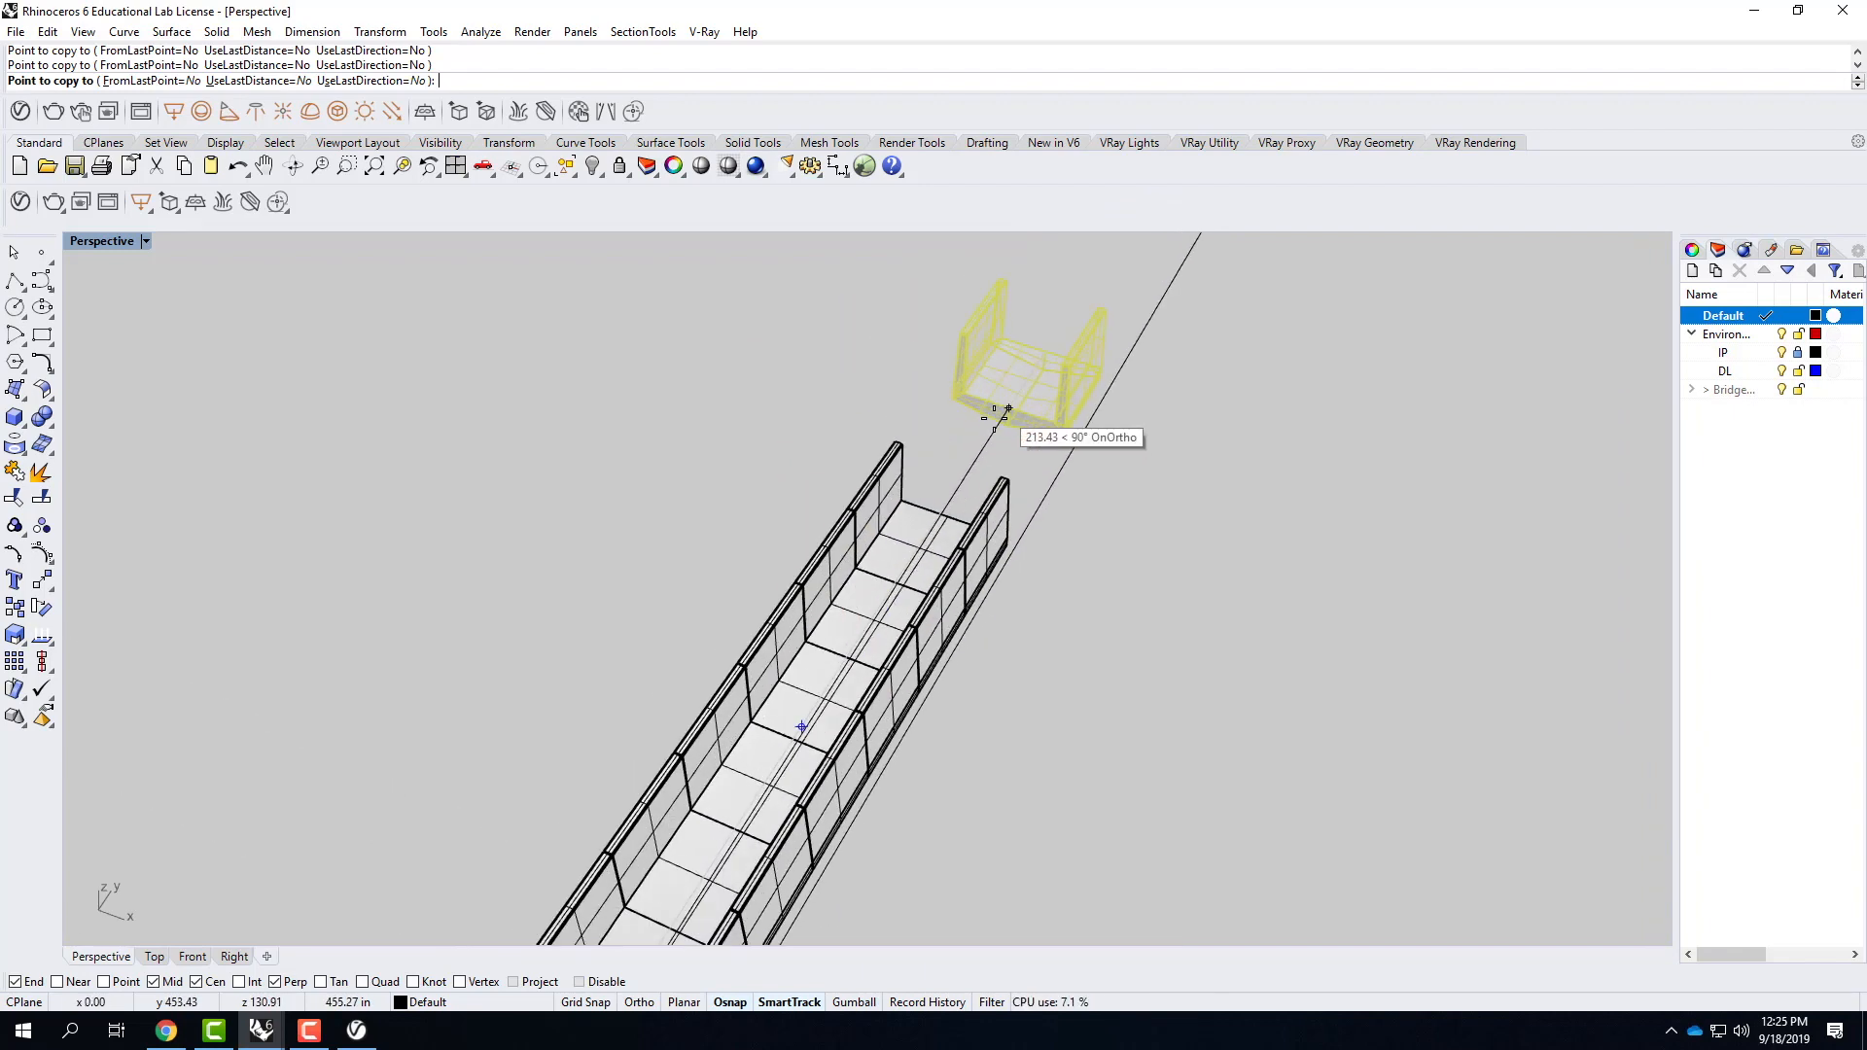
left_click(992, 458)
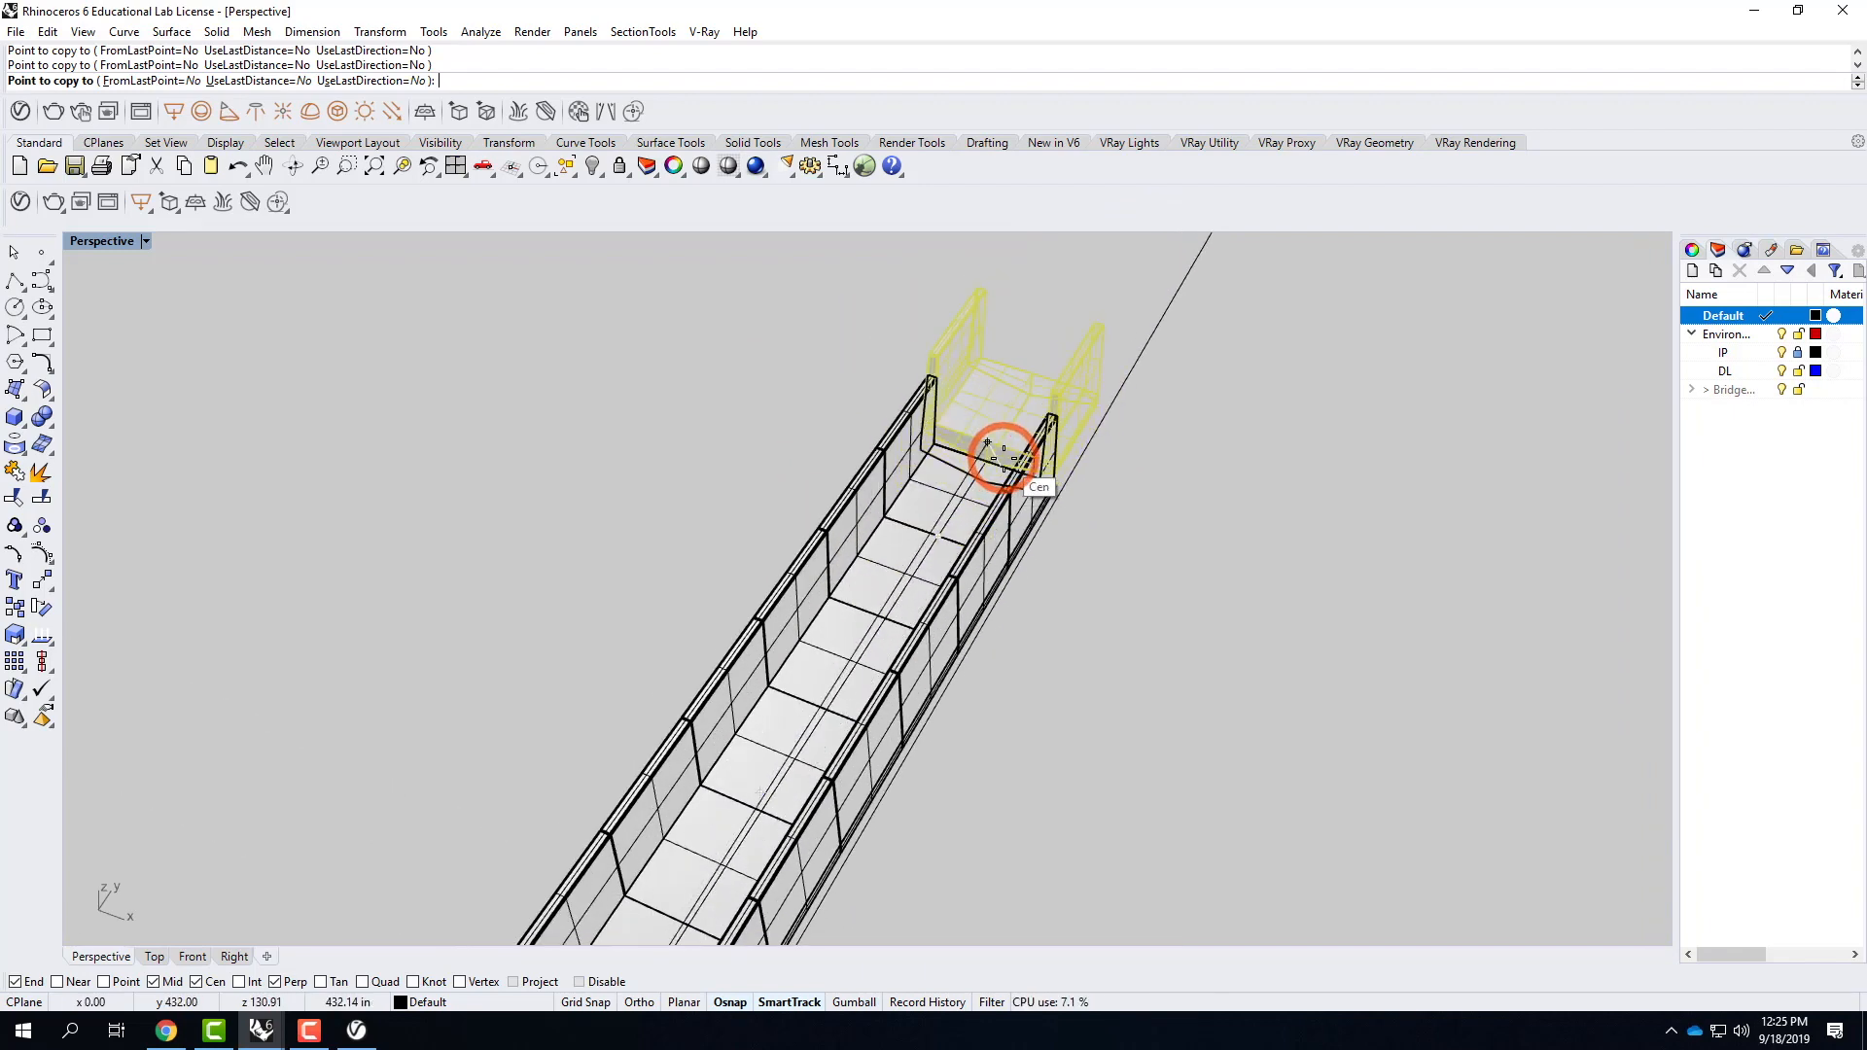
left_click(1029, 391)
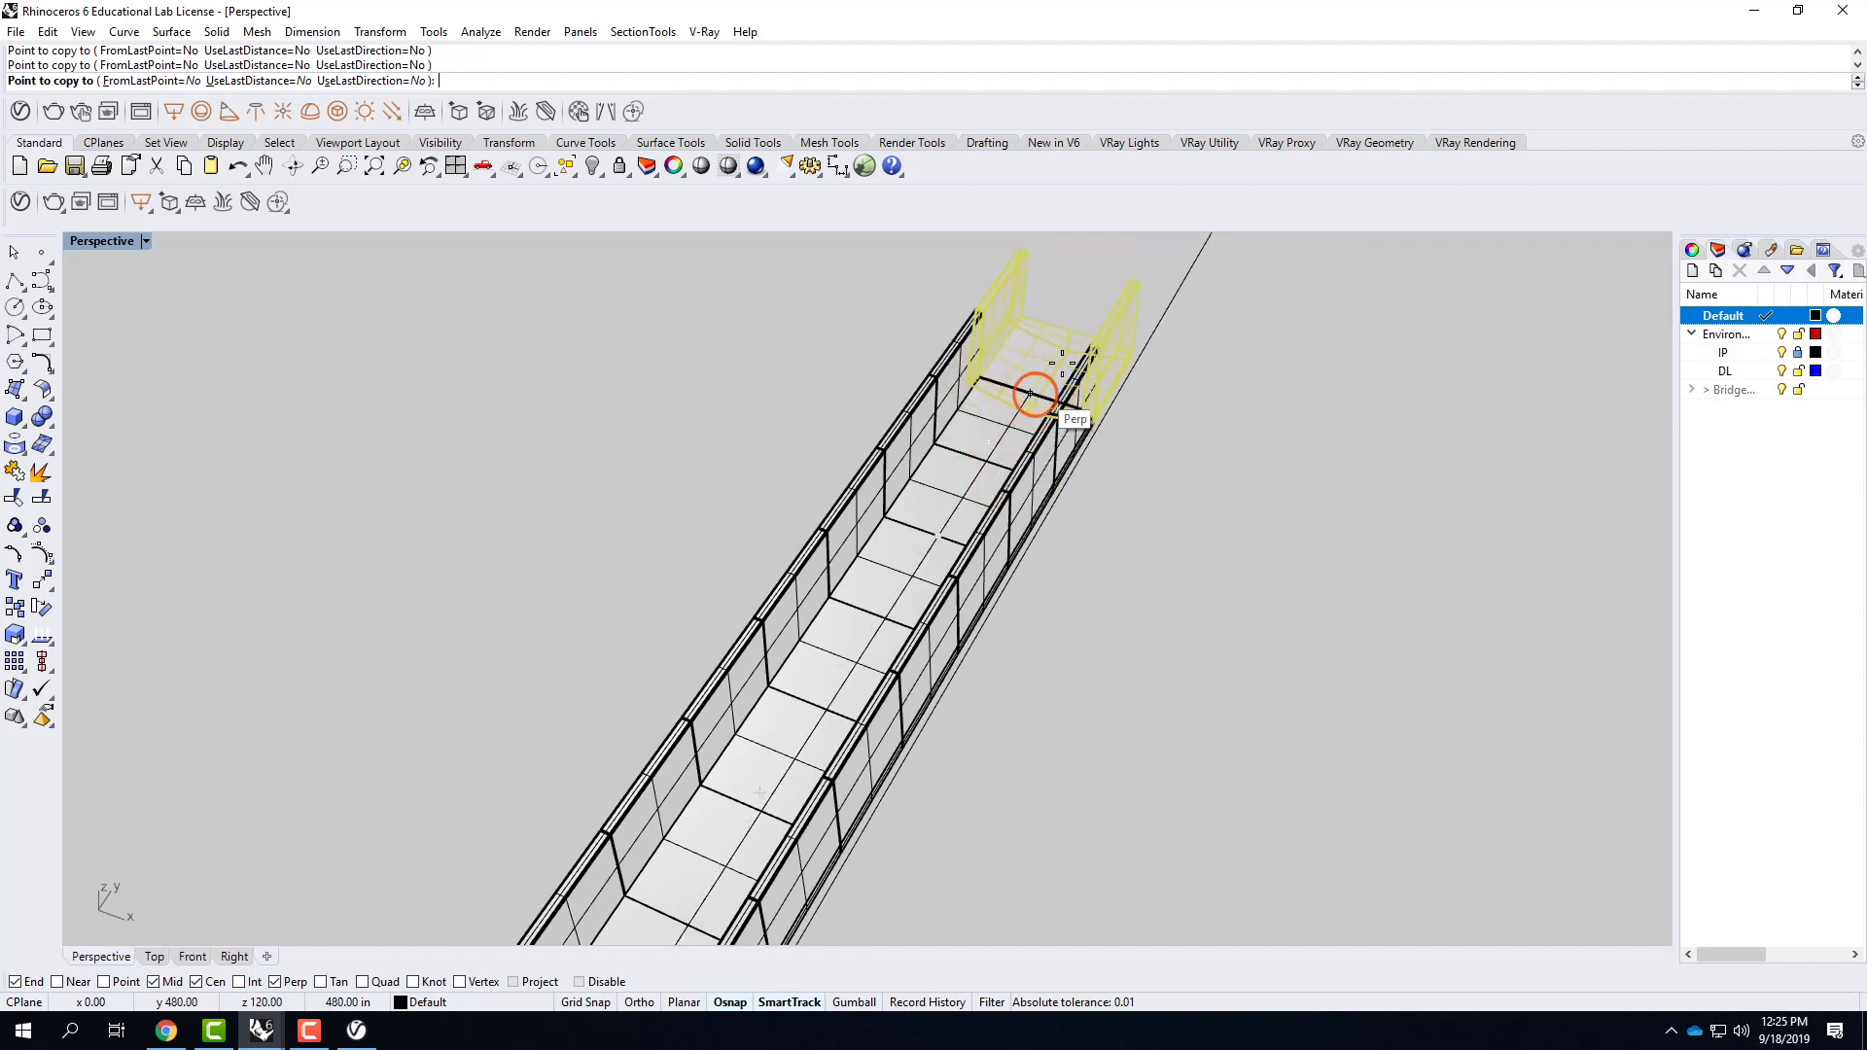
left_click(1075, 334)
left_click(1105, 275)
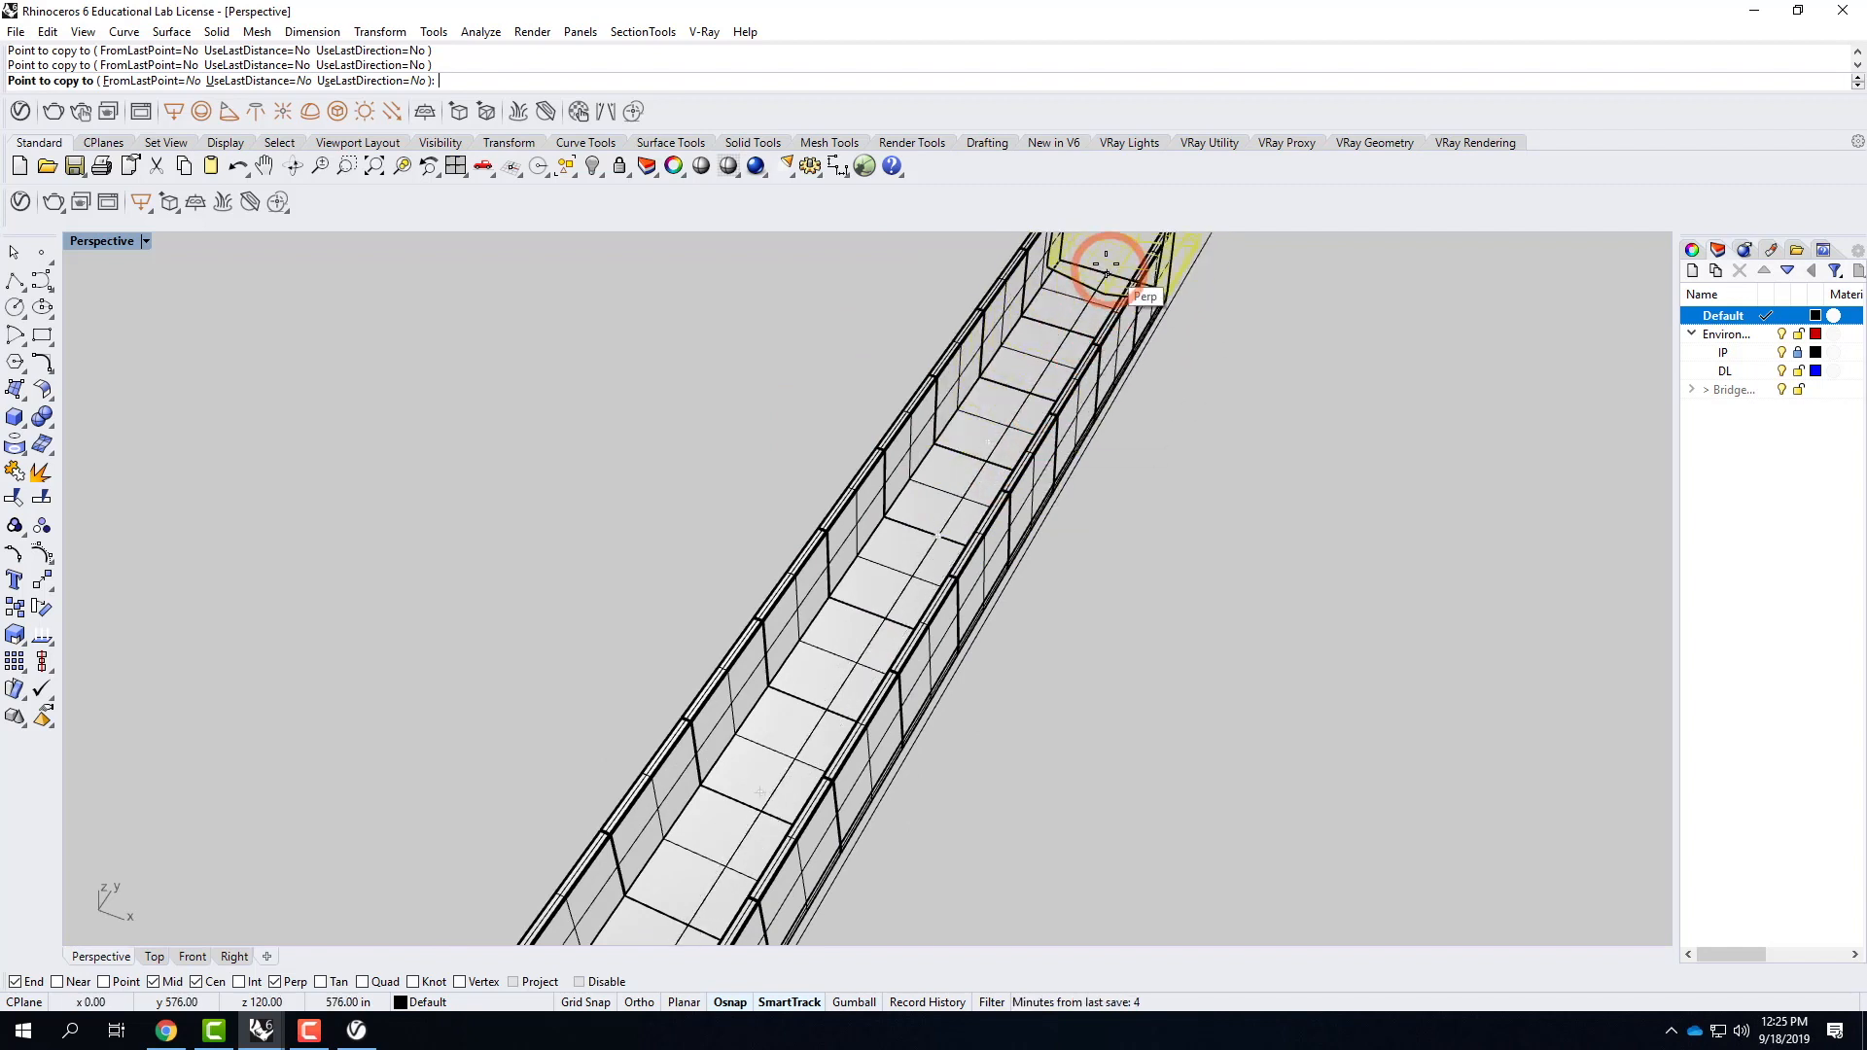
scroll(1146, 508, "down", 8)
key("Escape")
Start another block insertion and choose CurtainWall.3dm from the F2019 folder as the file to insert.
right_click_drag(1209, 665, 1173, 605)
left_click(1264, 400)
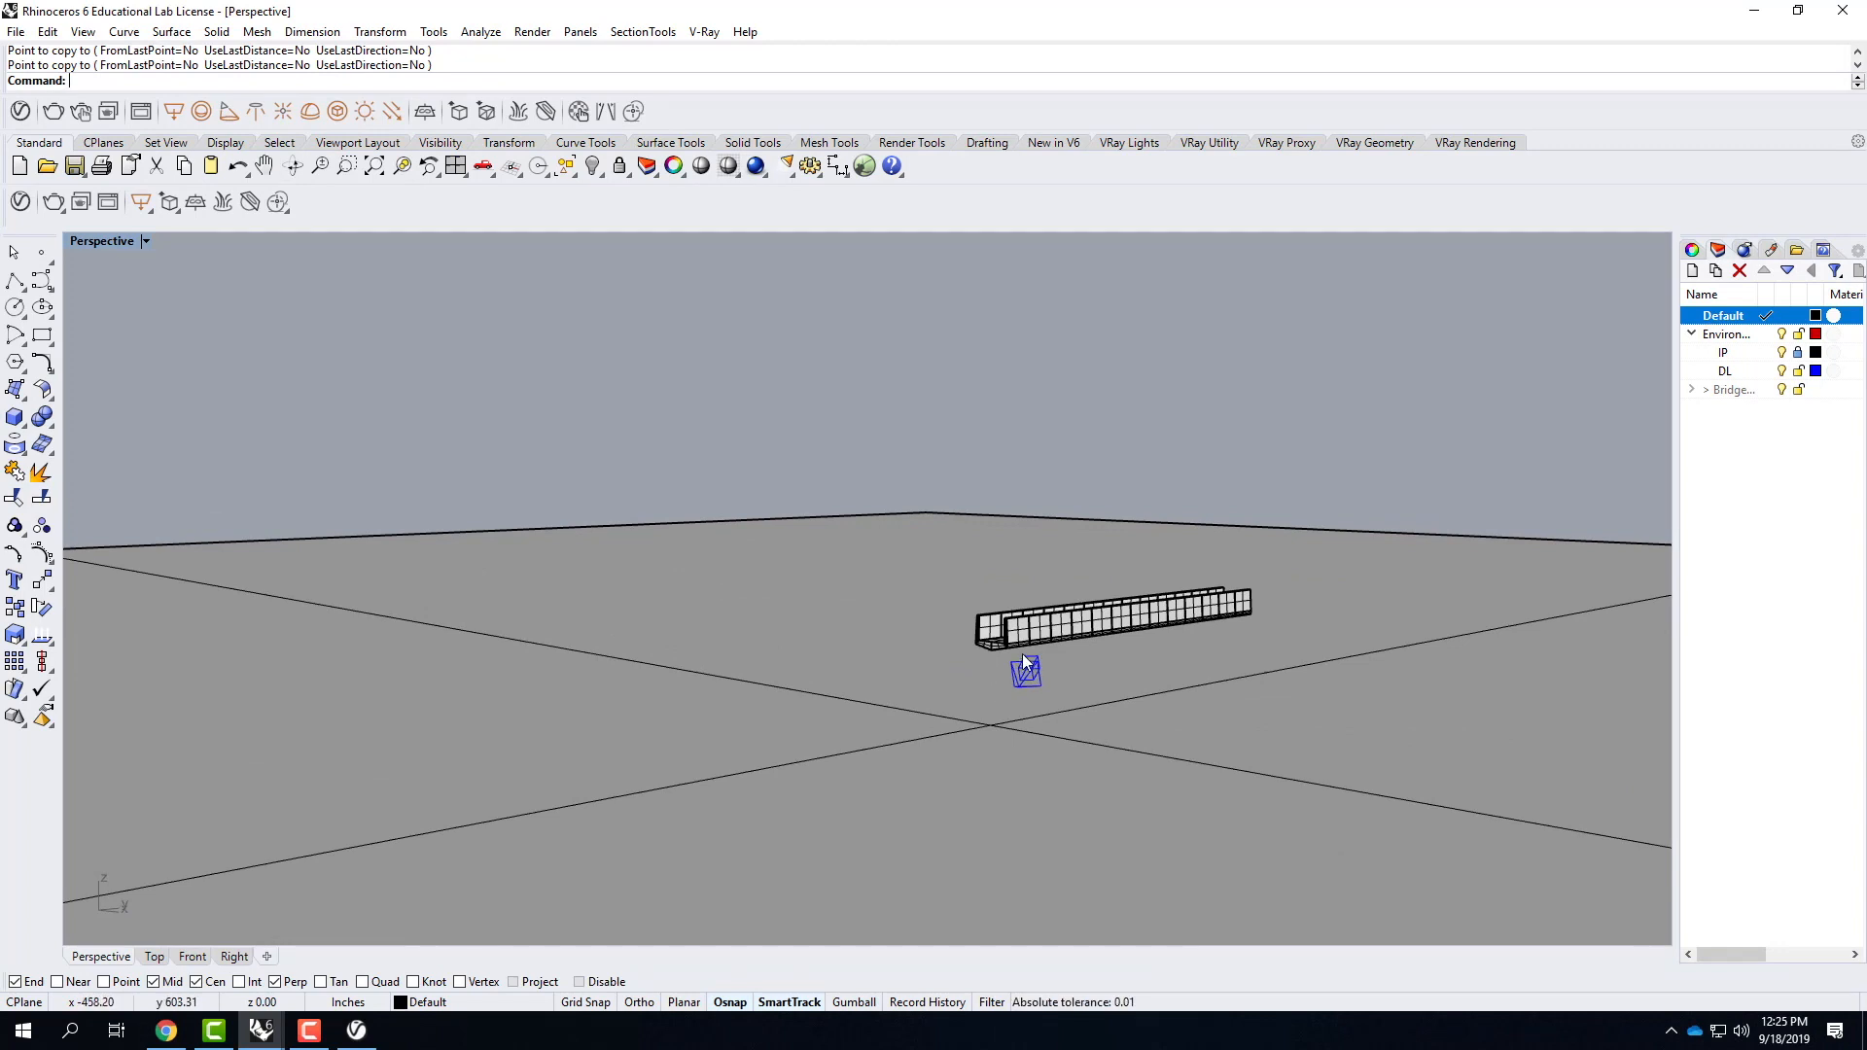
right_click_drag(1106, 687, 972, 674)
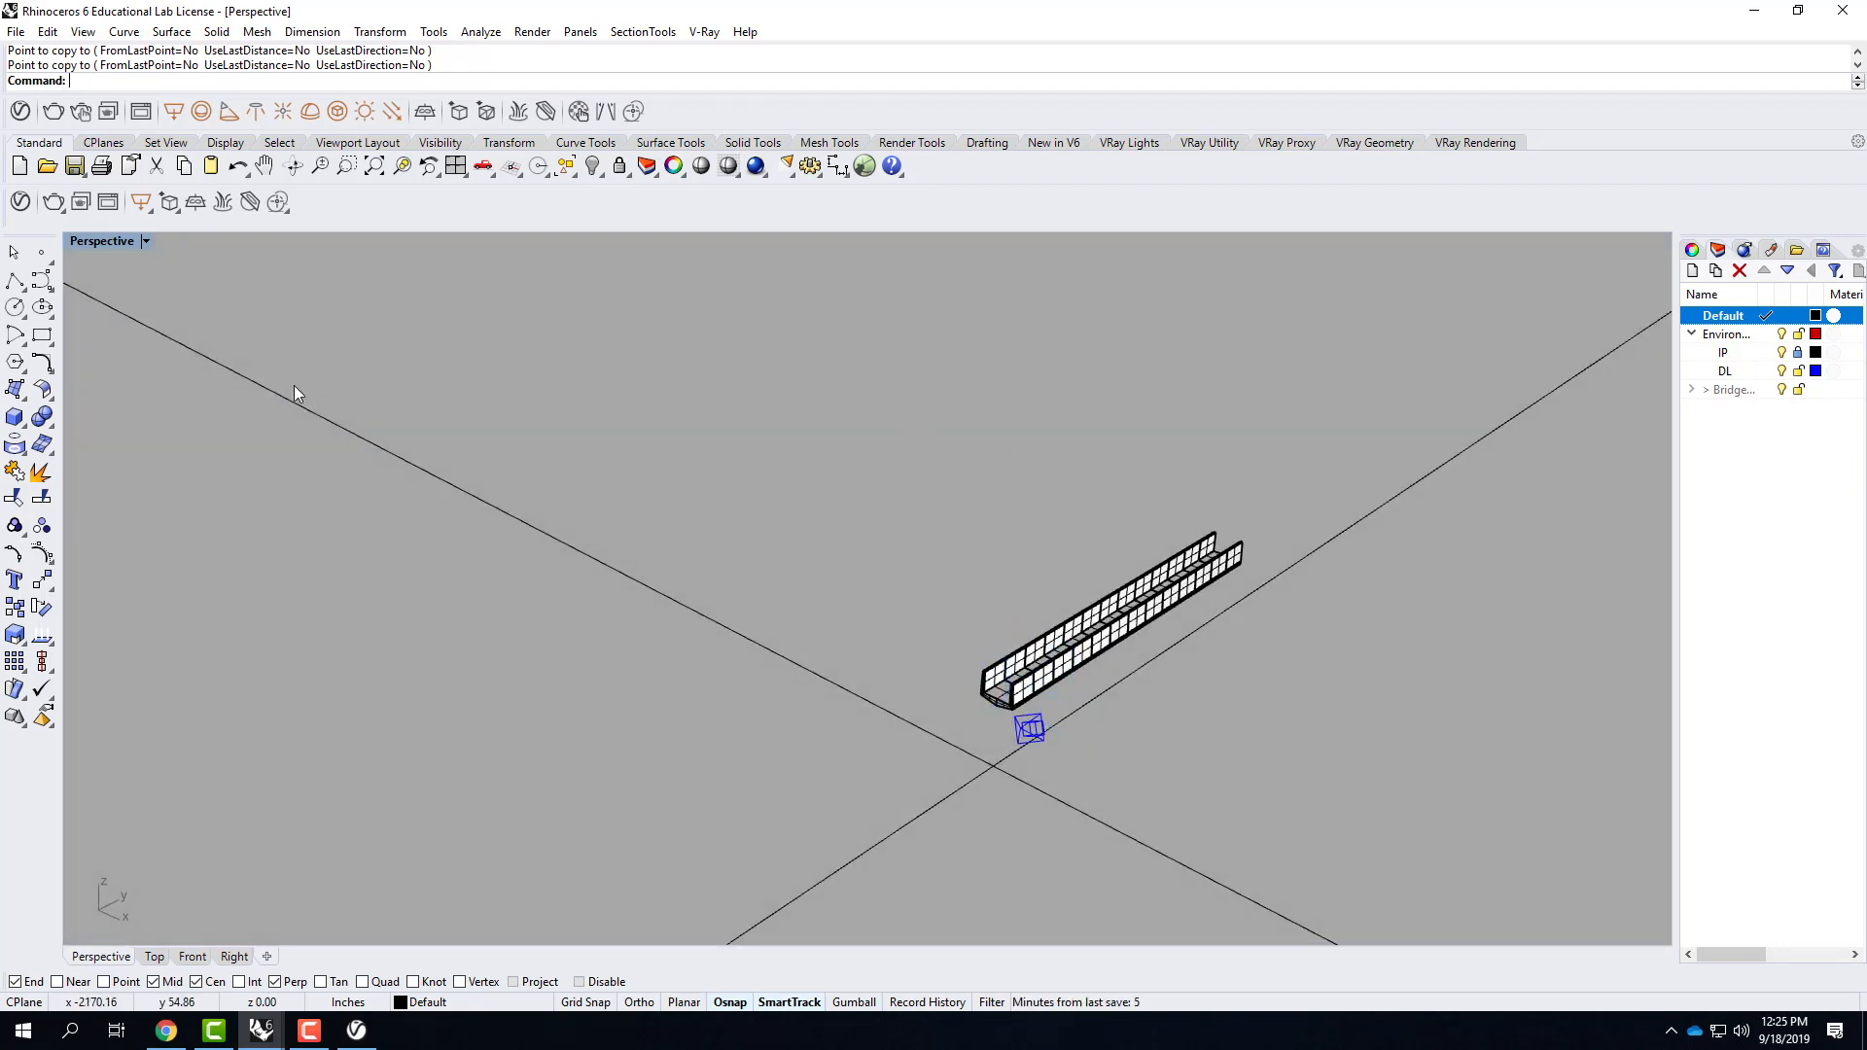
left_click(48, 32)
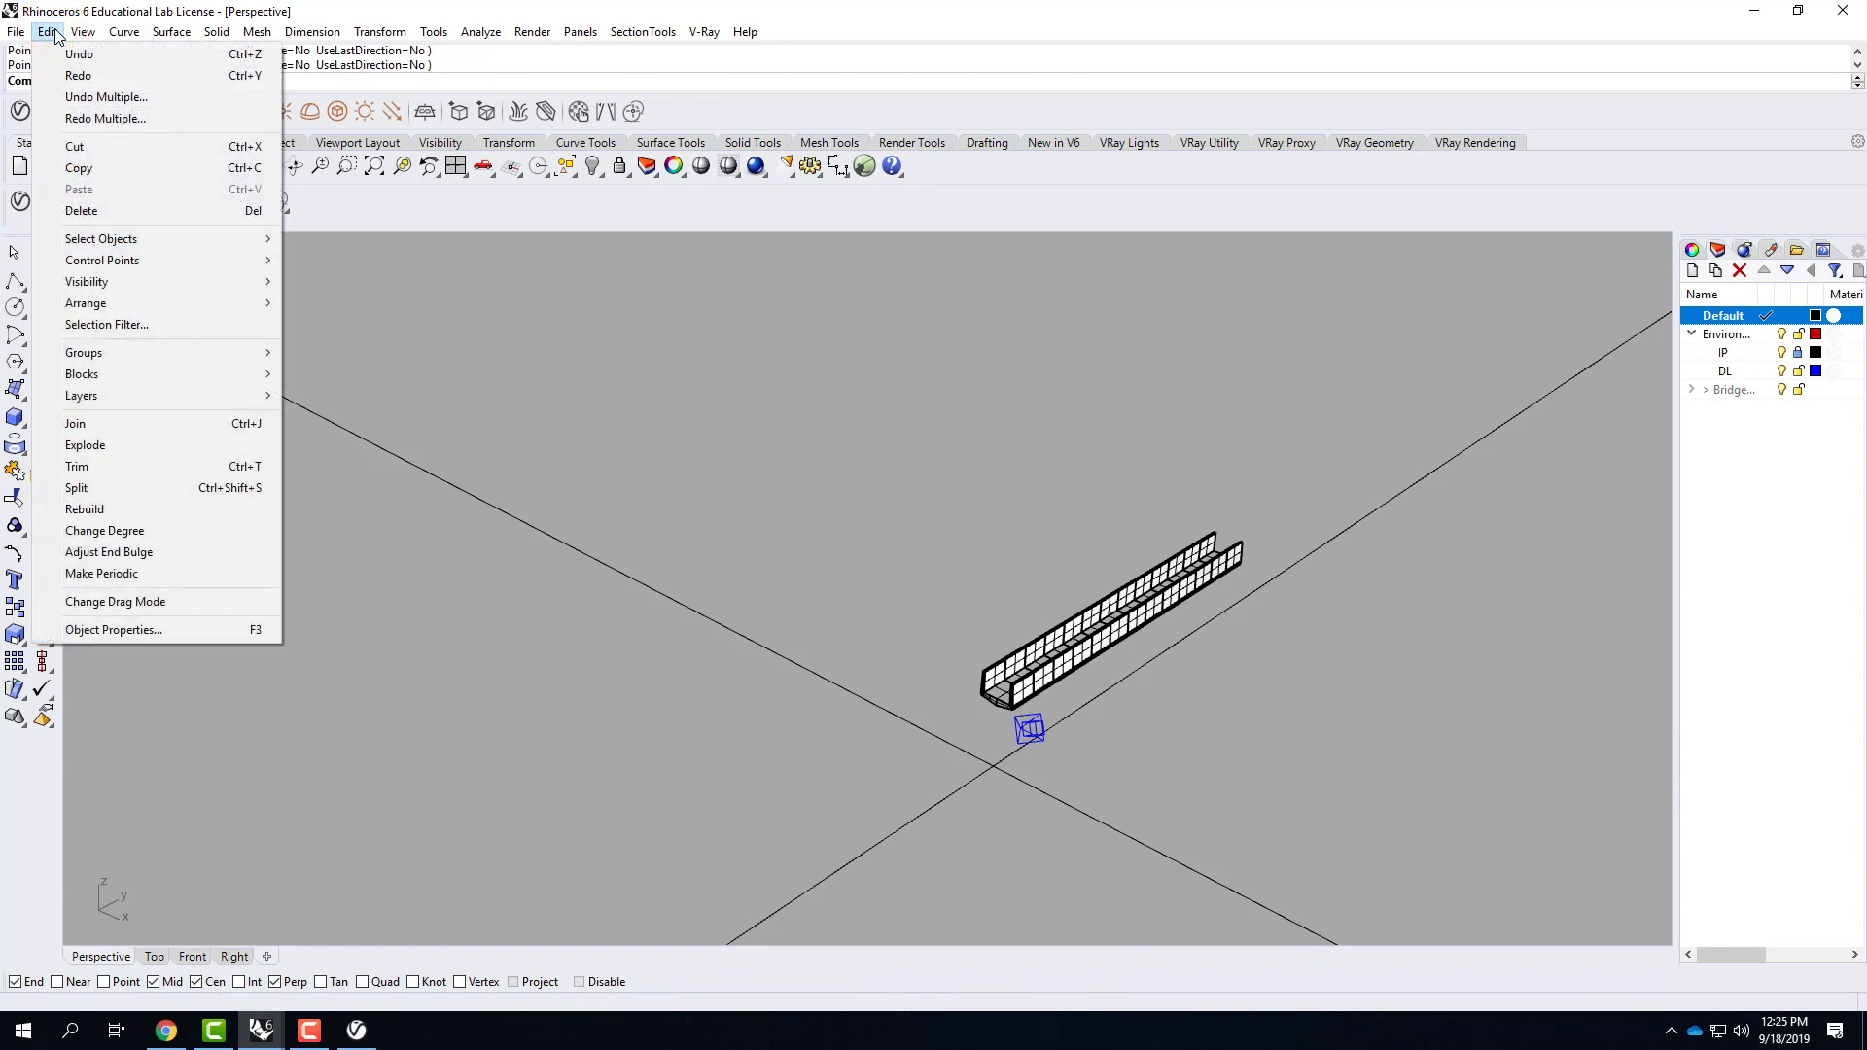
mouse_move(149, 377)
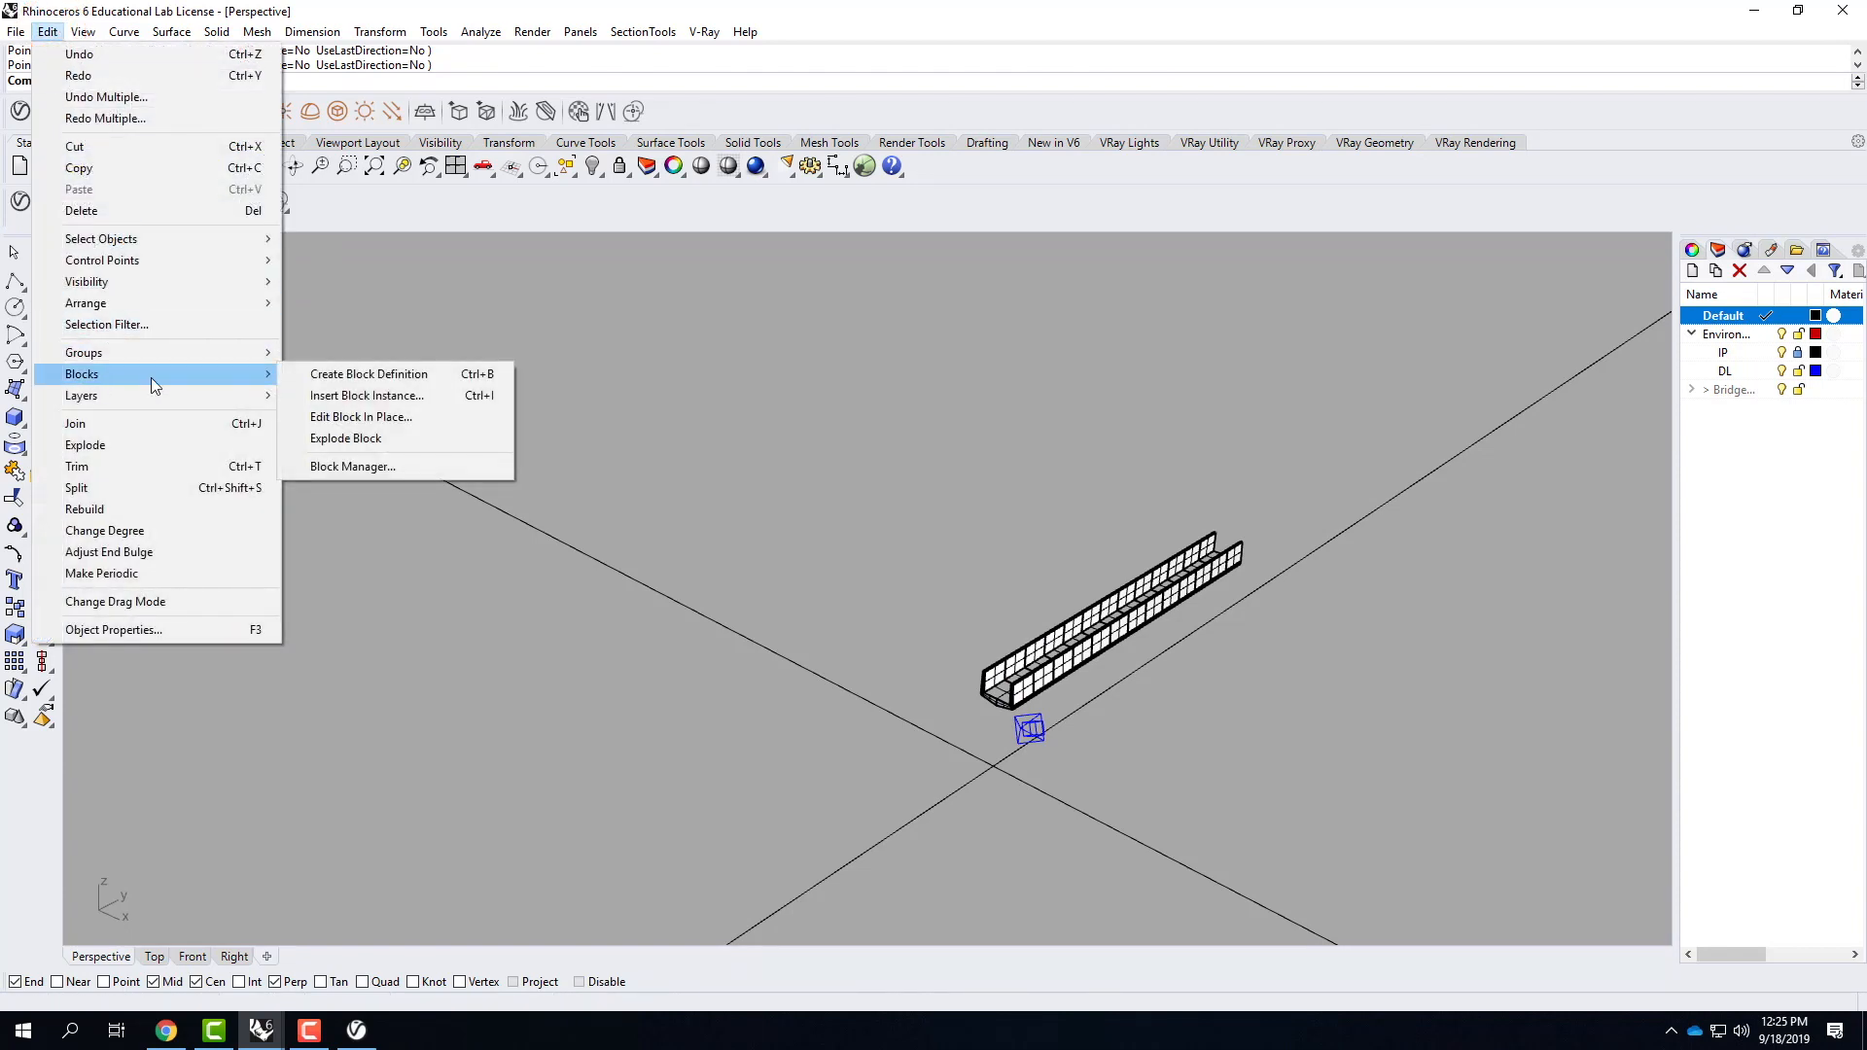
left_click(346, 396)
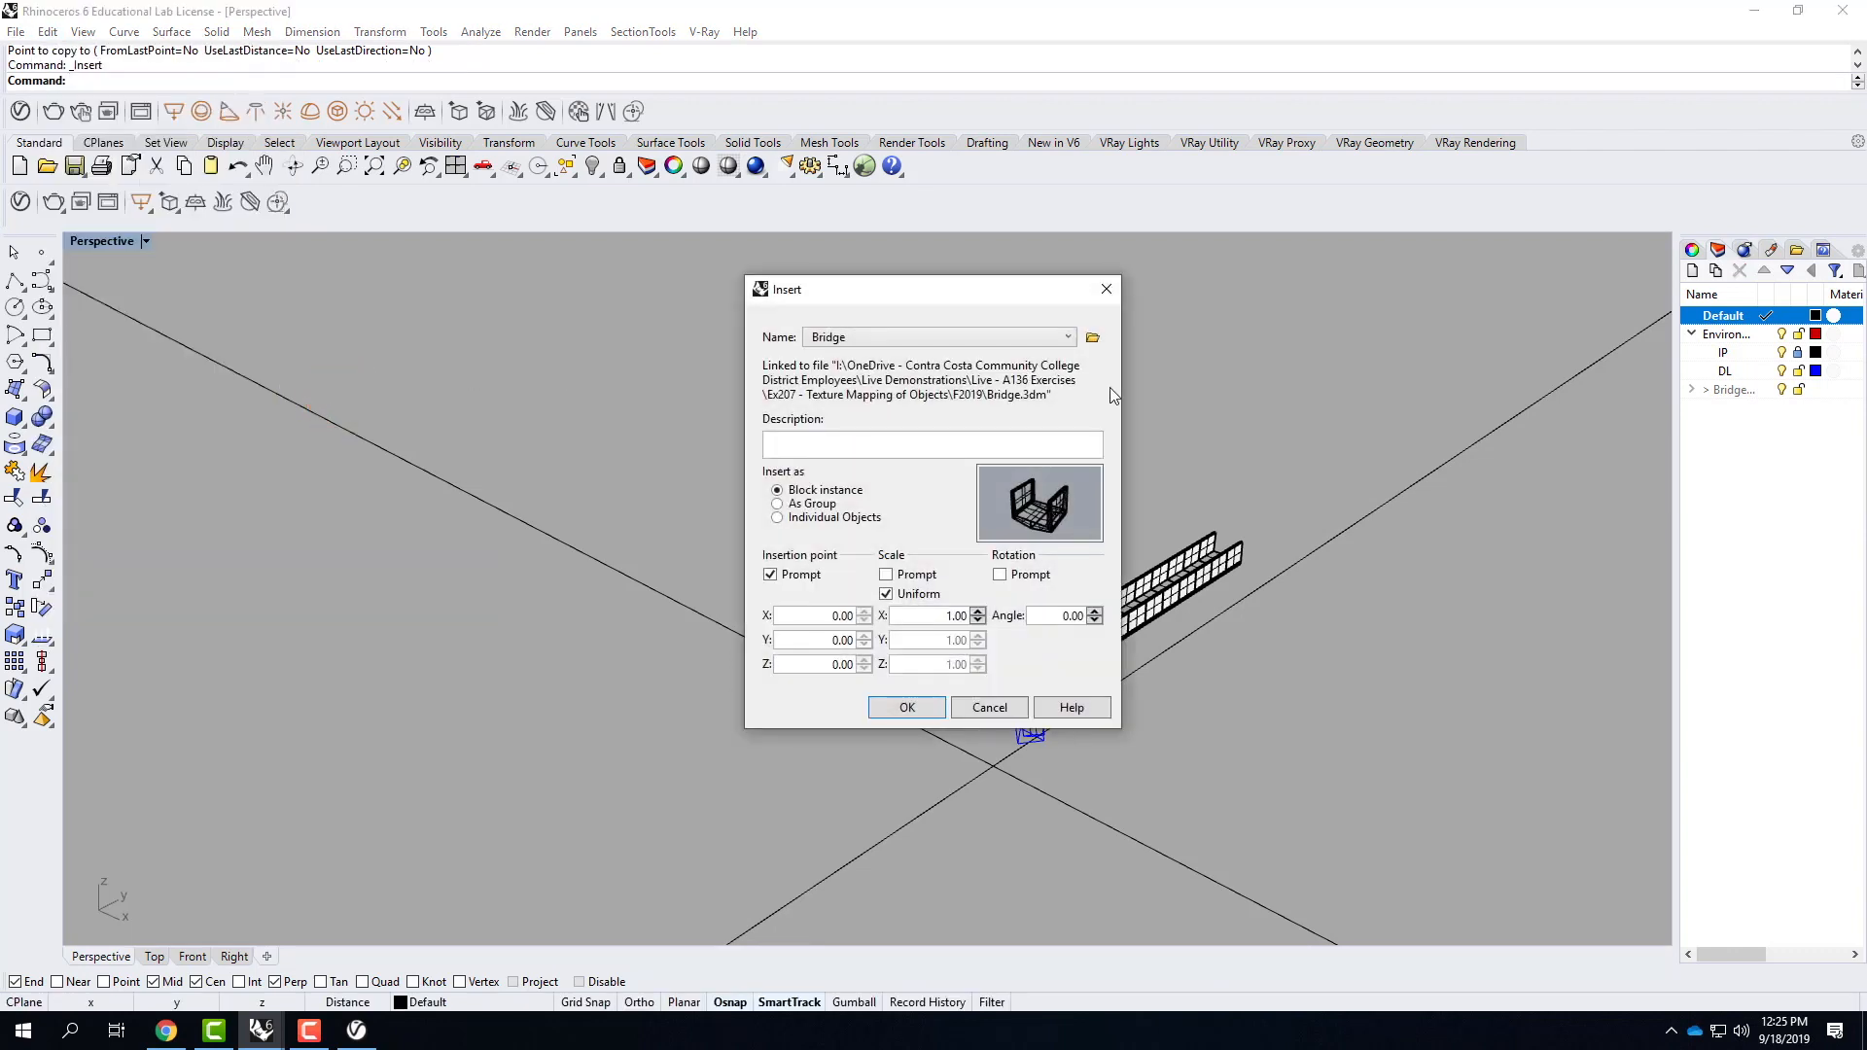
left_click(1092, 338)
left_click(977, 461)
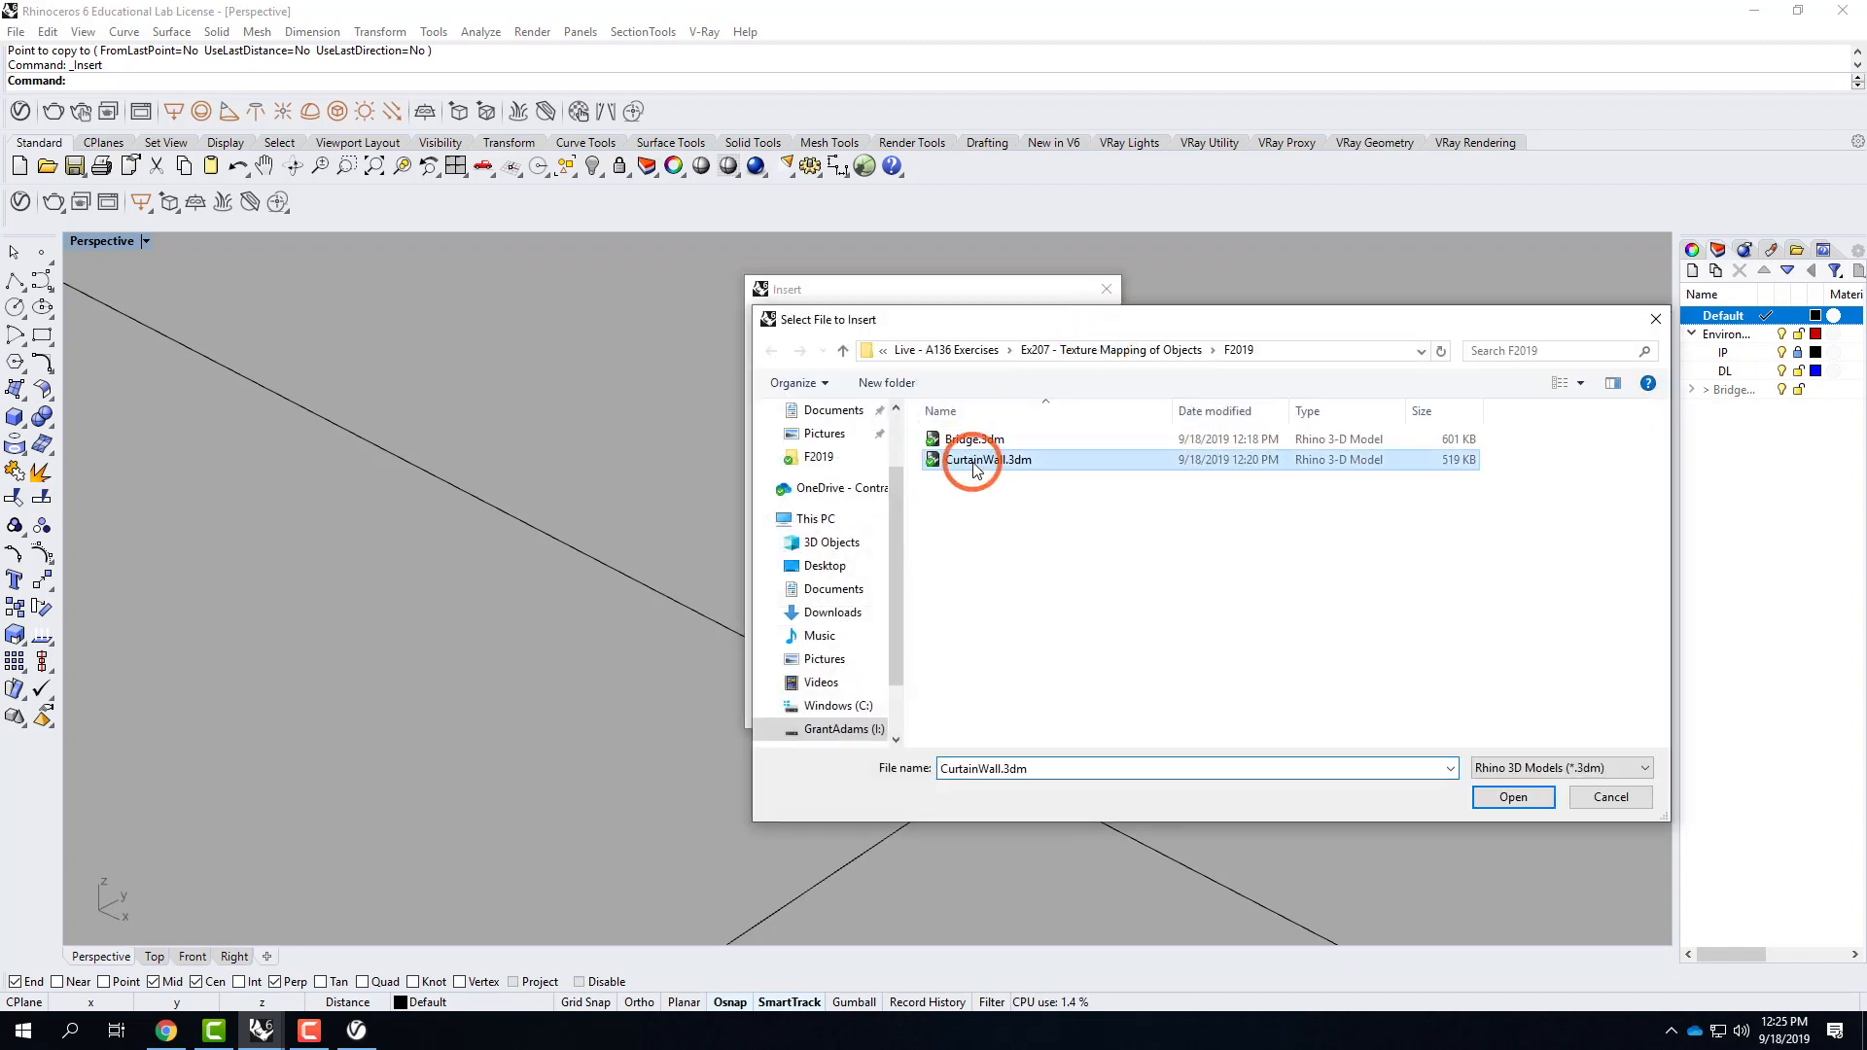
left_click(1513, 797)
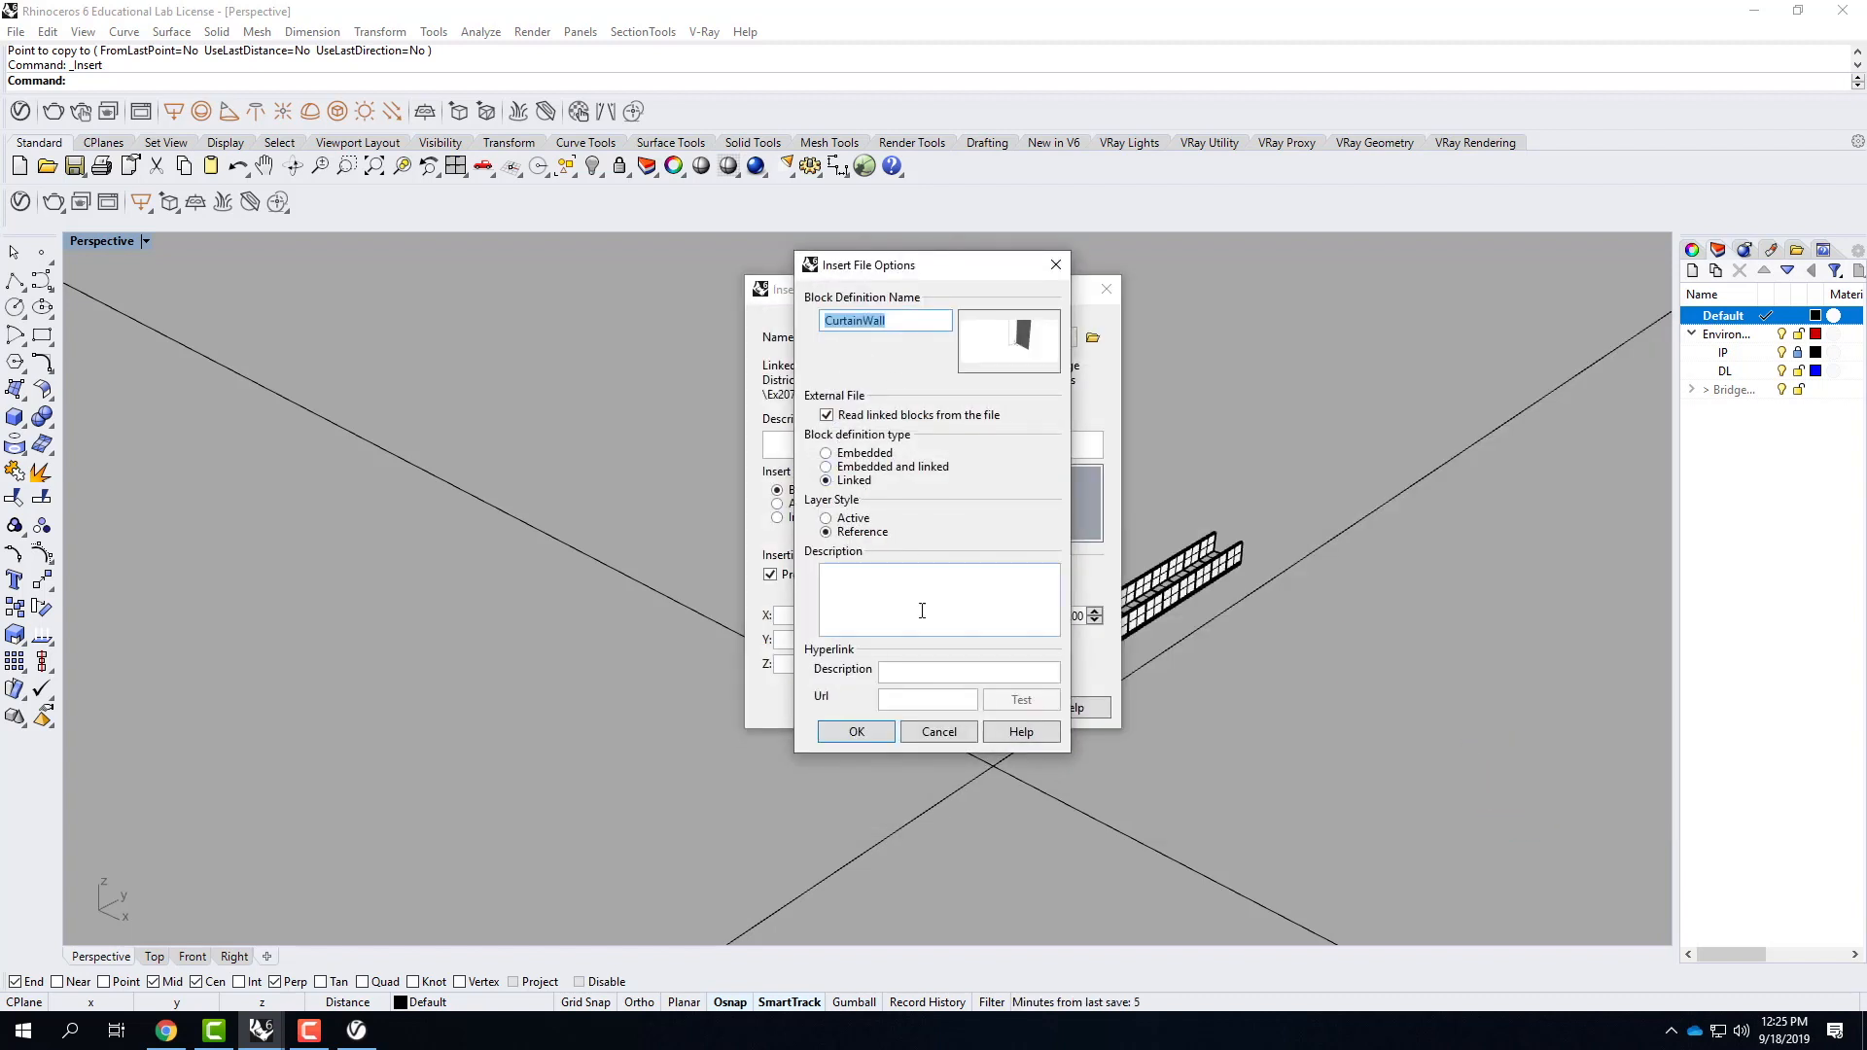
Insert CurtainWall as a linked block instance with reference layers at scale 1, placing it in front of the bridge's near end.
left_click(856, 731)
left_click(904, 622)
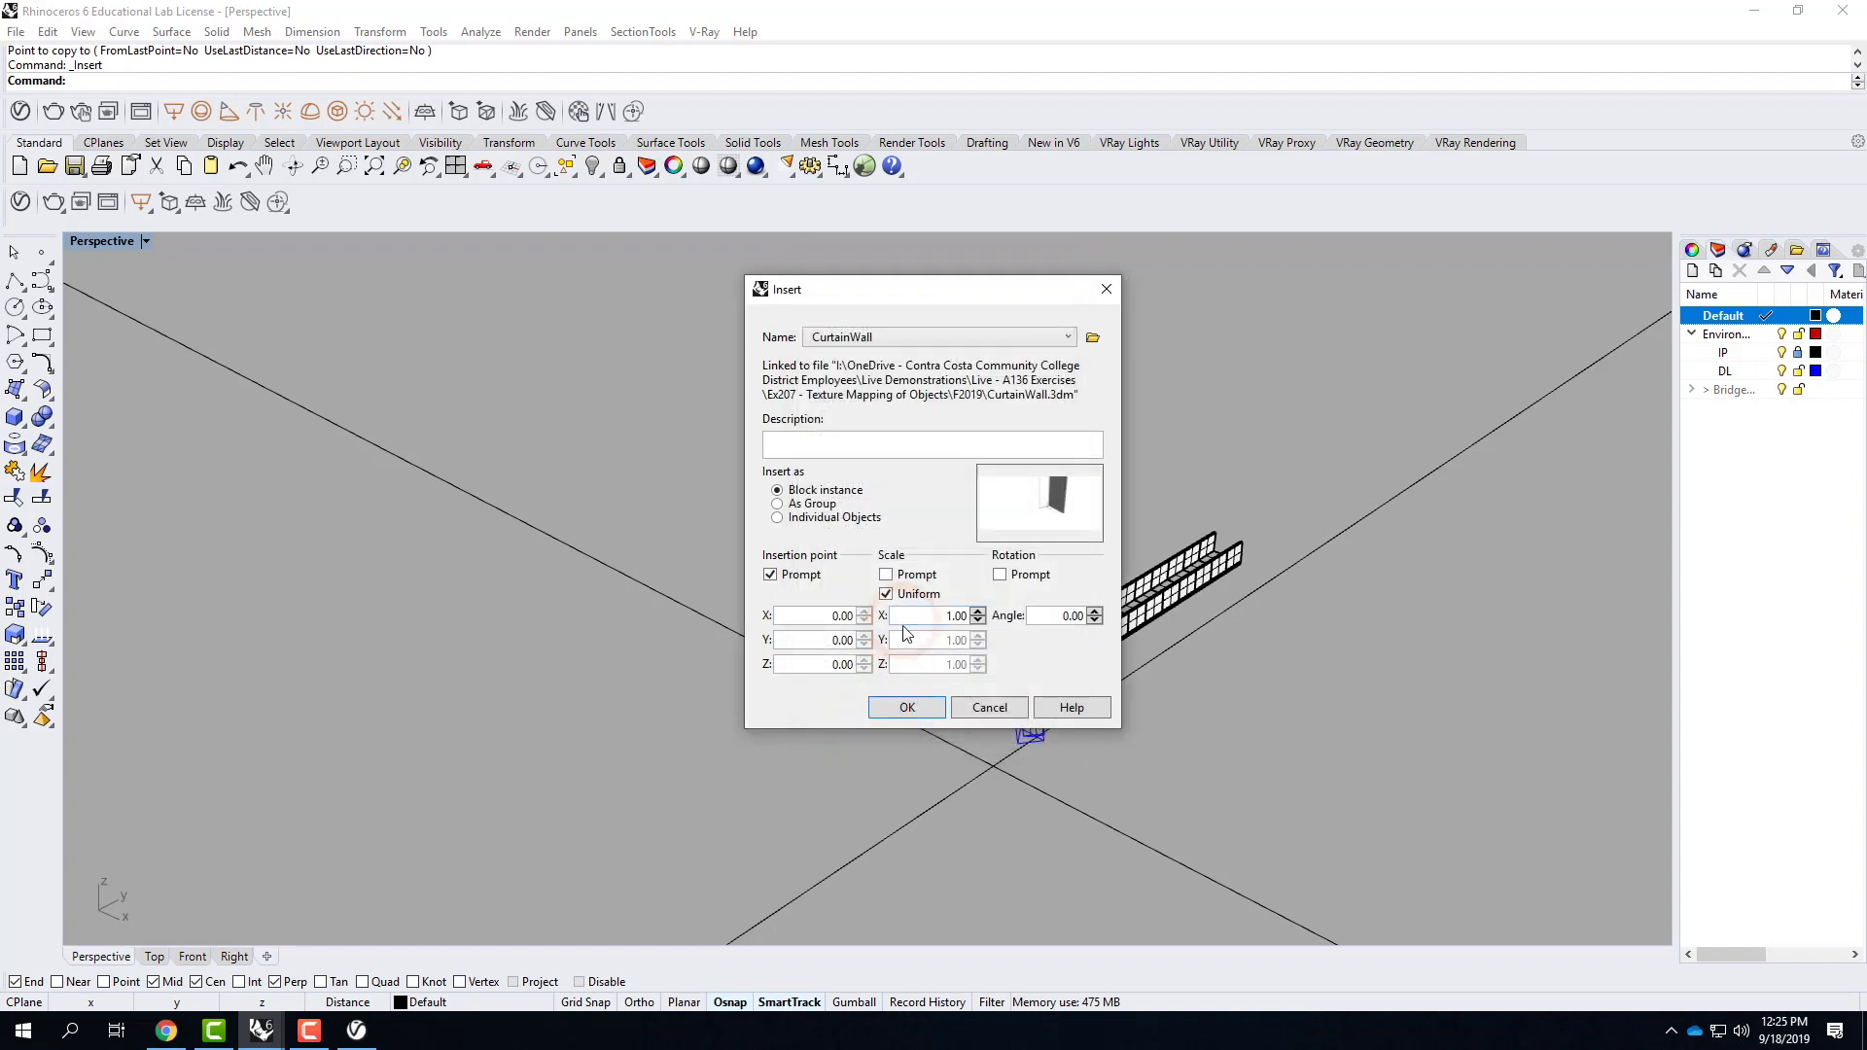
left_click(914, 705)
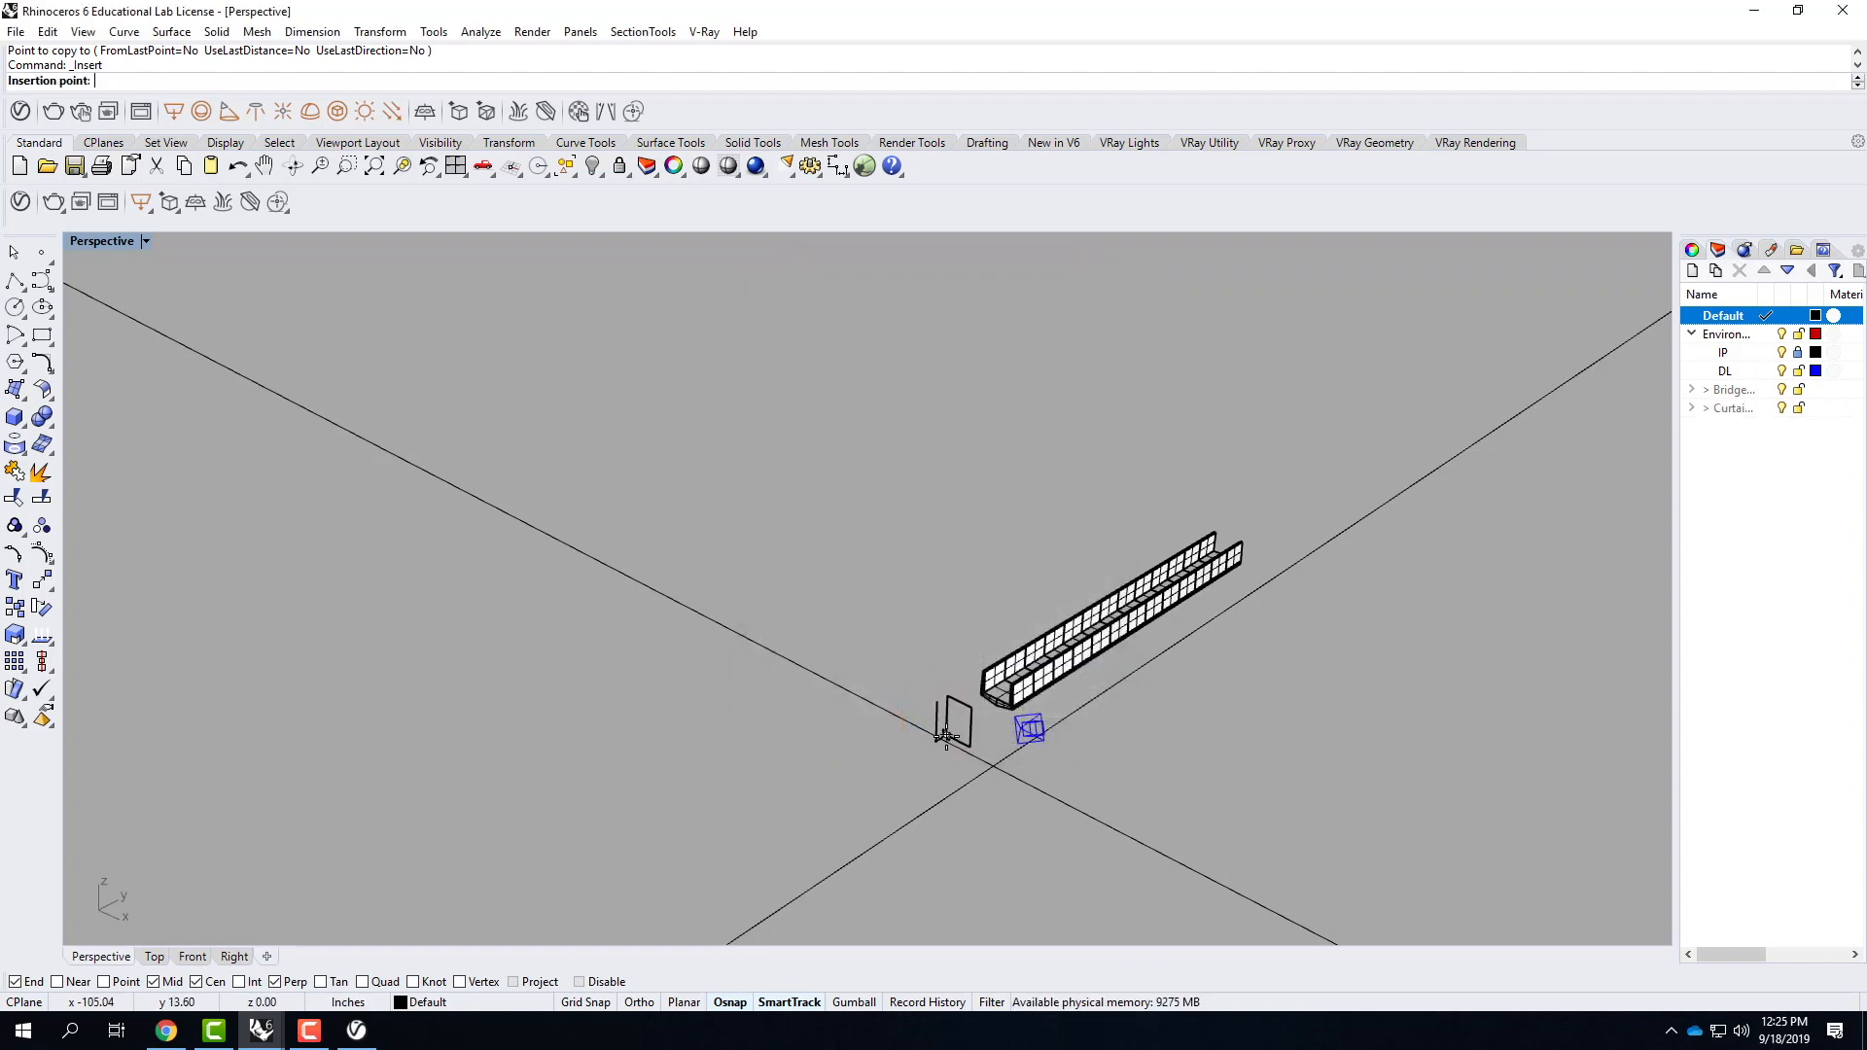
scroll(945, 734, "up", 5)
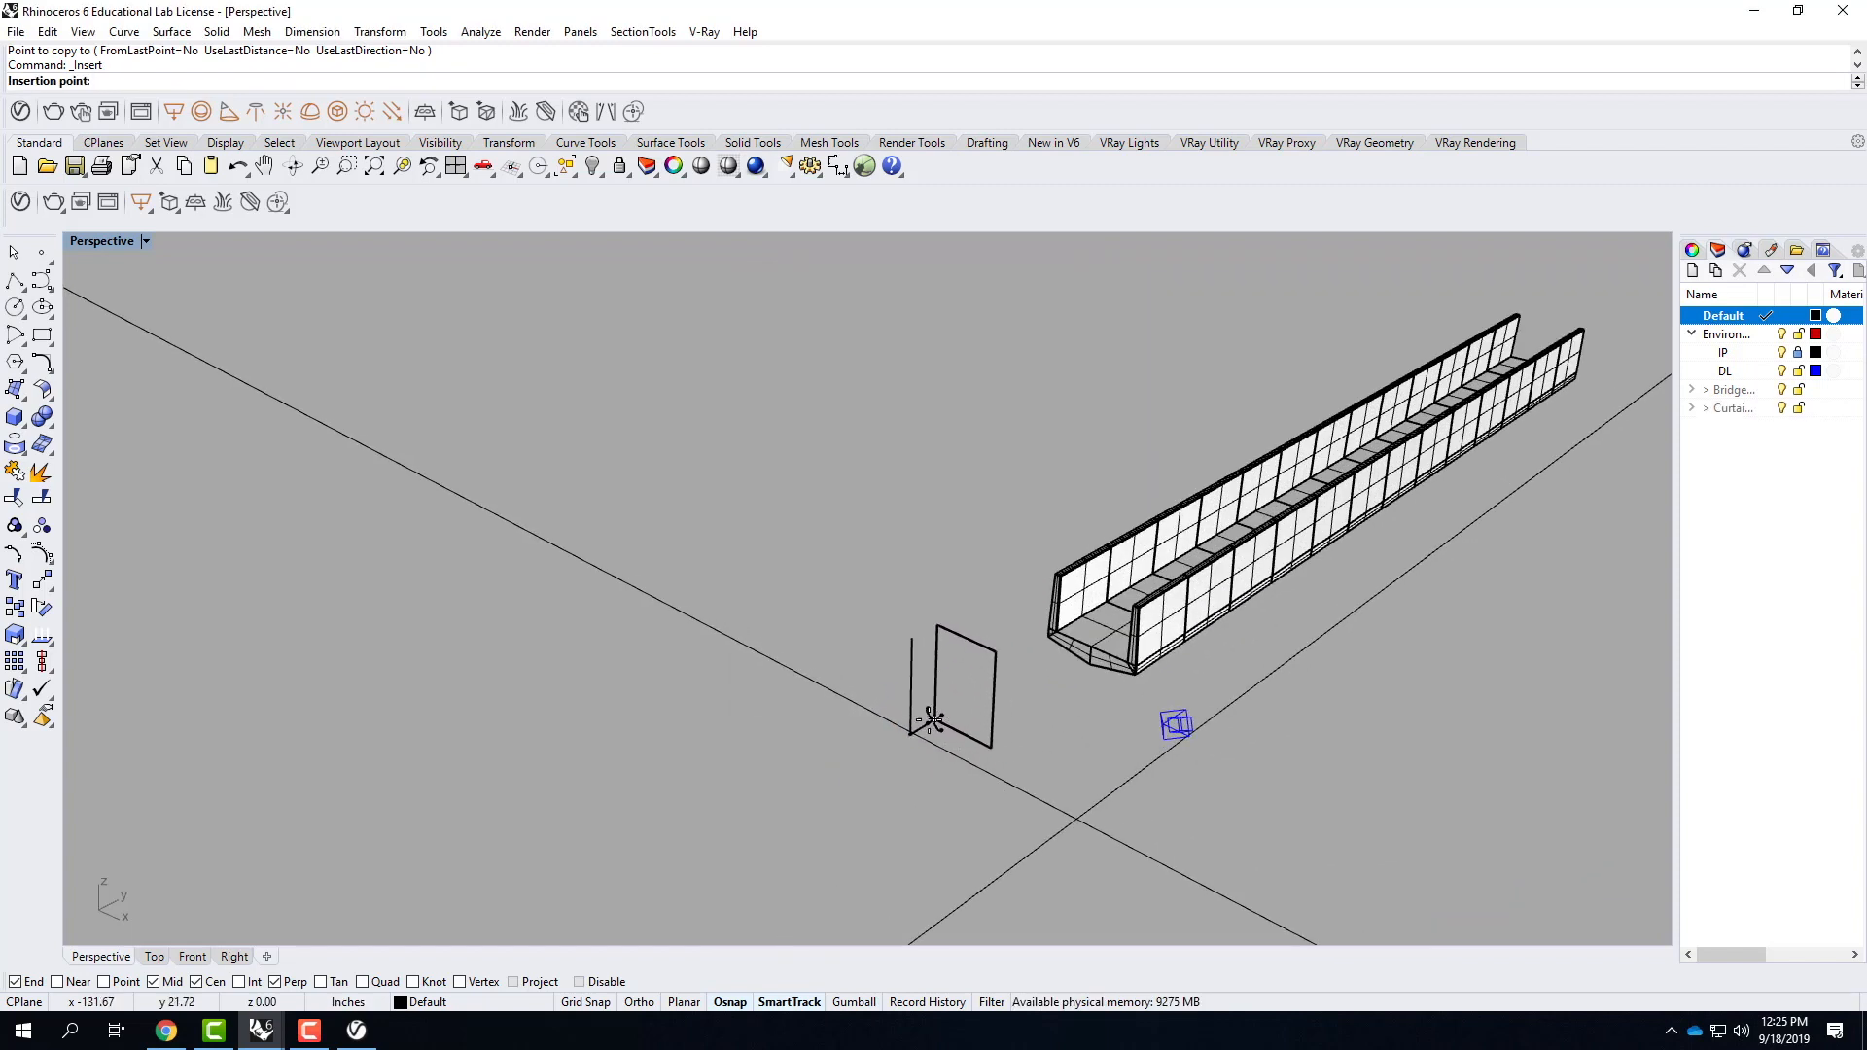
left_click(936, 725)
left_click(1048, 791)
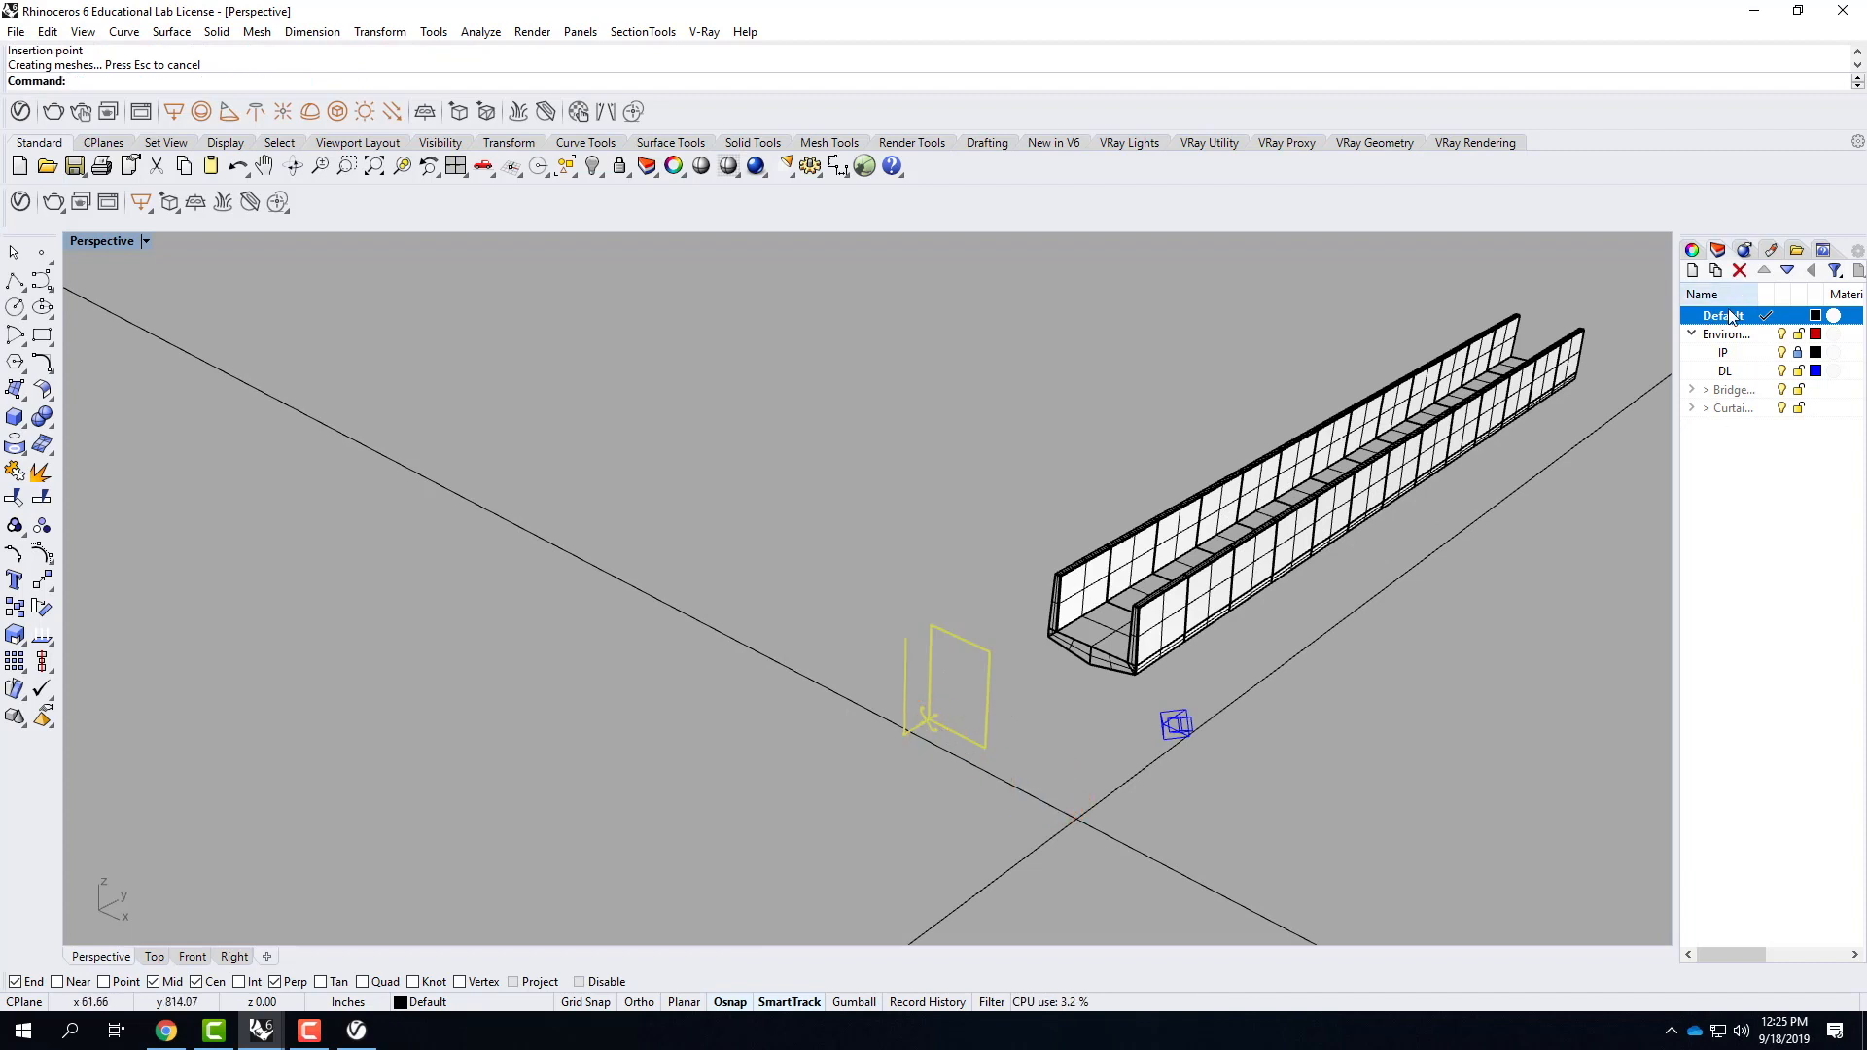
Examine the layer entries belonging to the linked Bridge and CurtainWall blocks.
left_click(1729, 391)
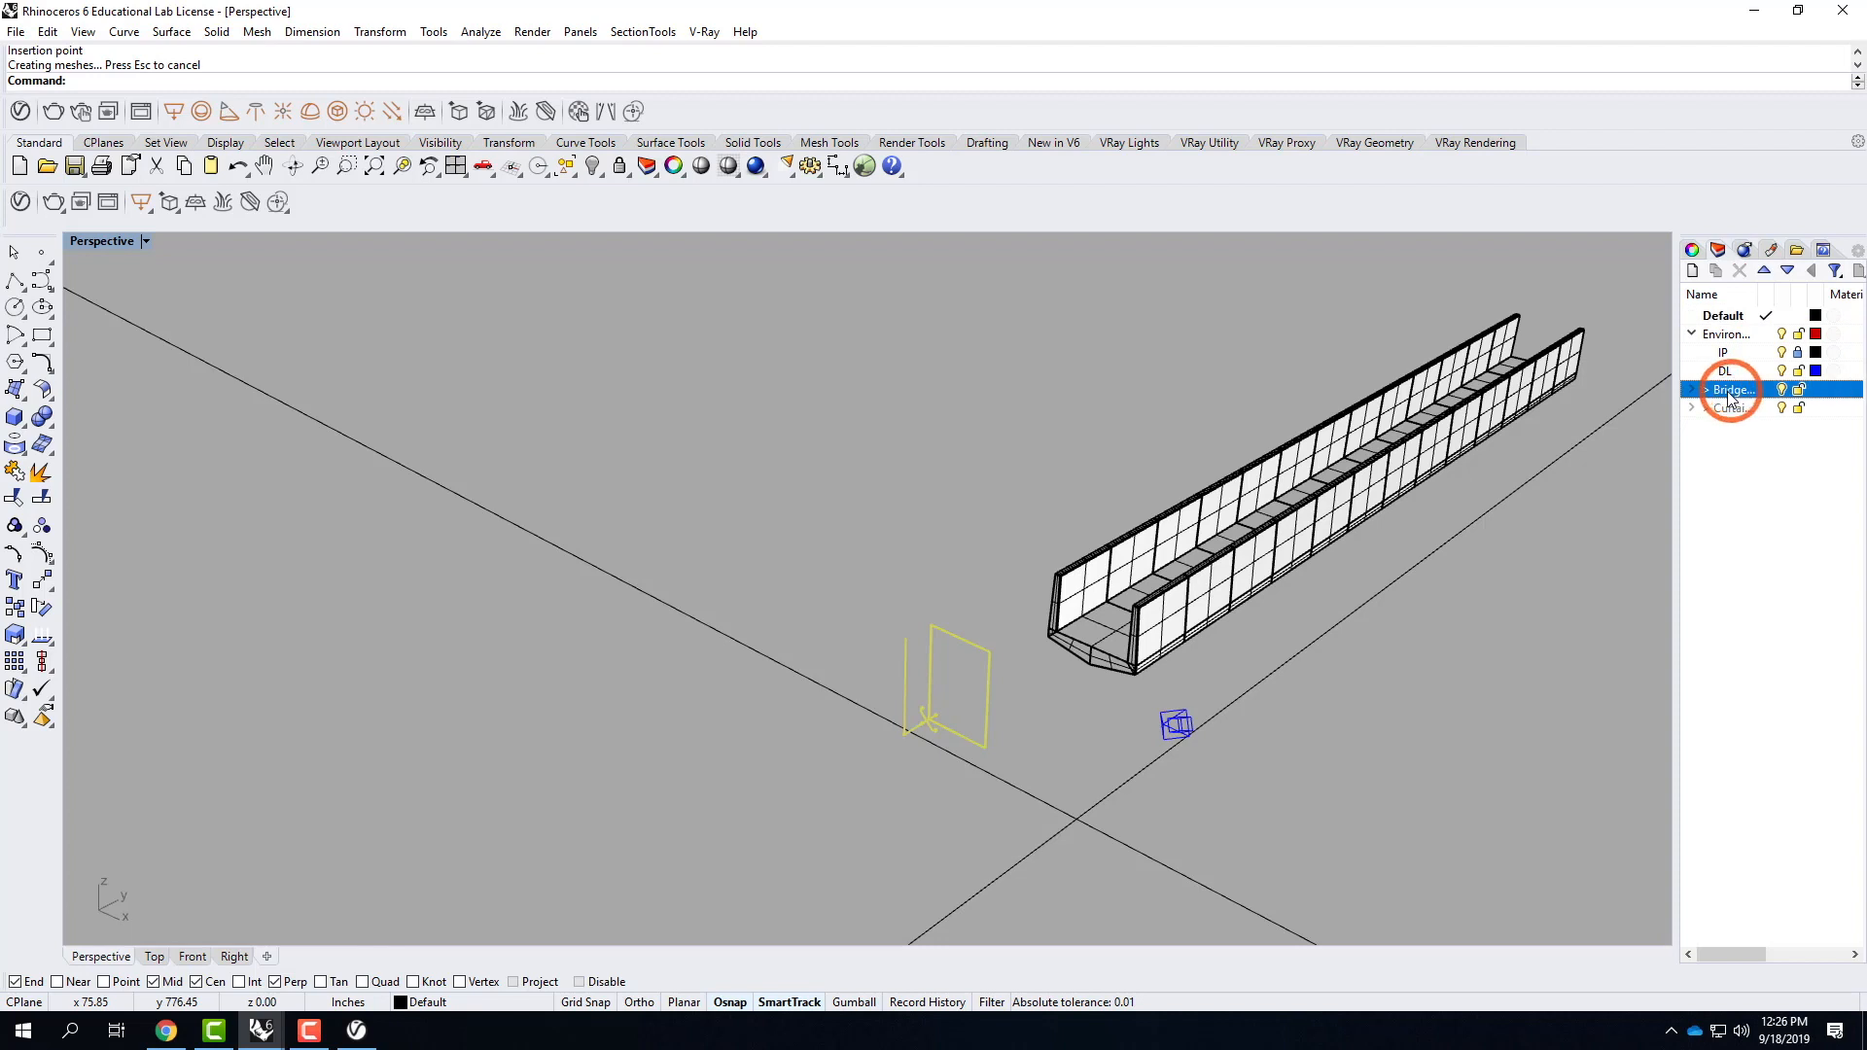
left_click(1704, 390)
left_click(1710, 410)
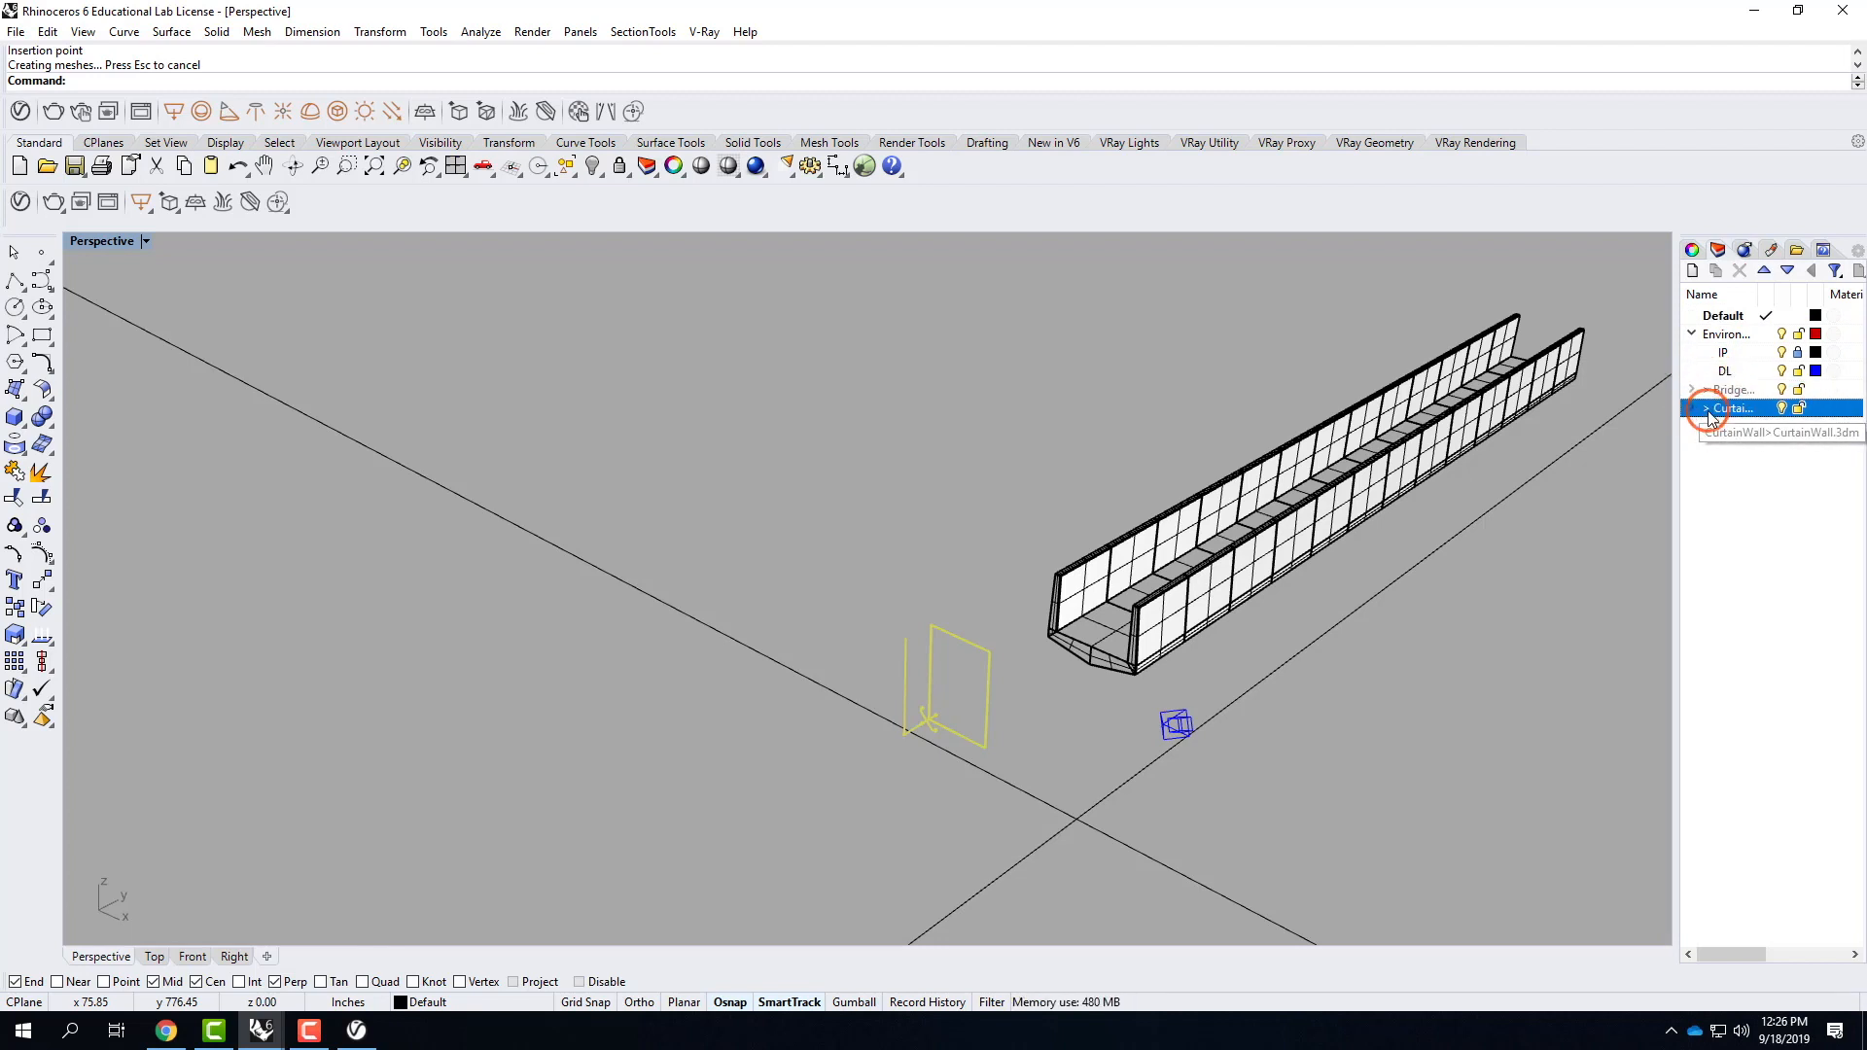
left_click(1693, 409)
left_click(1692, 409)
left_click(1724, 406)
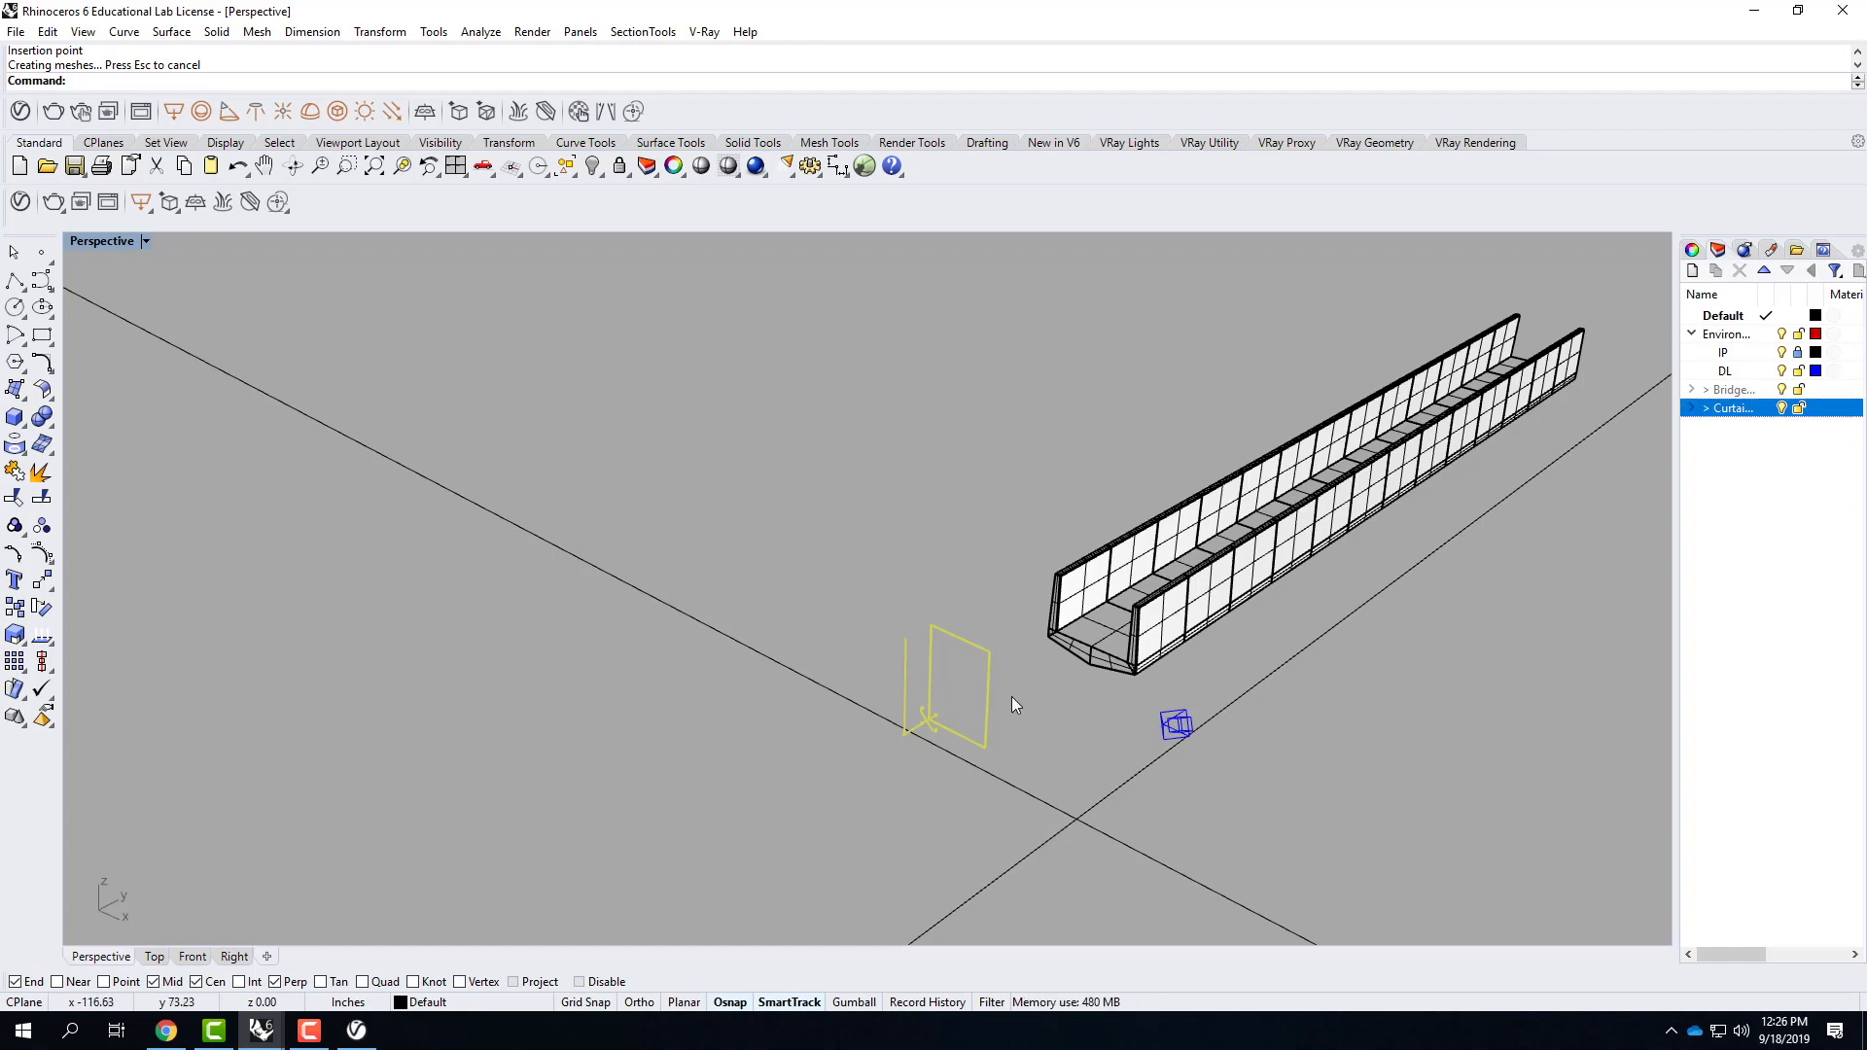
Rotate the CurtainWall block about its upper corner so its panel runs parallel to the bridge.
right_click_drag(982, 678, 939, 698)
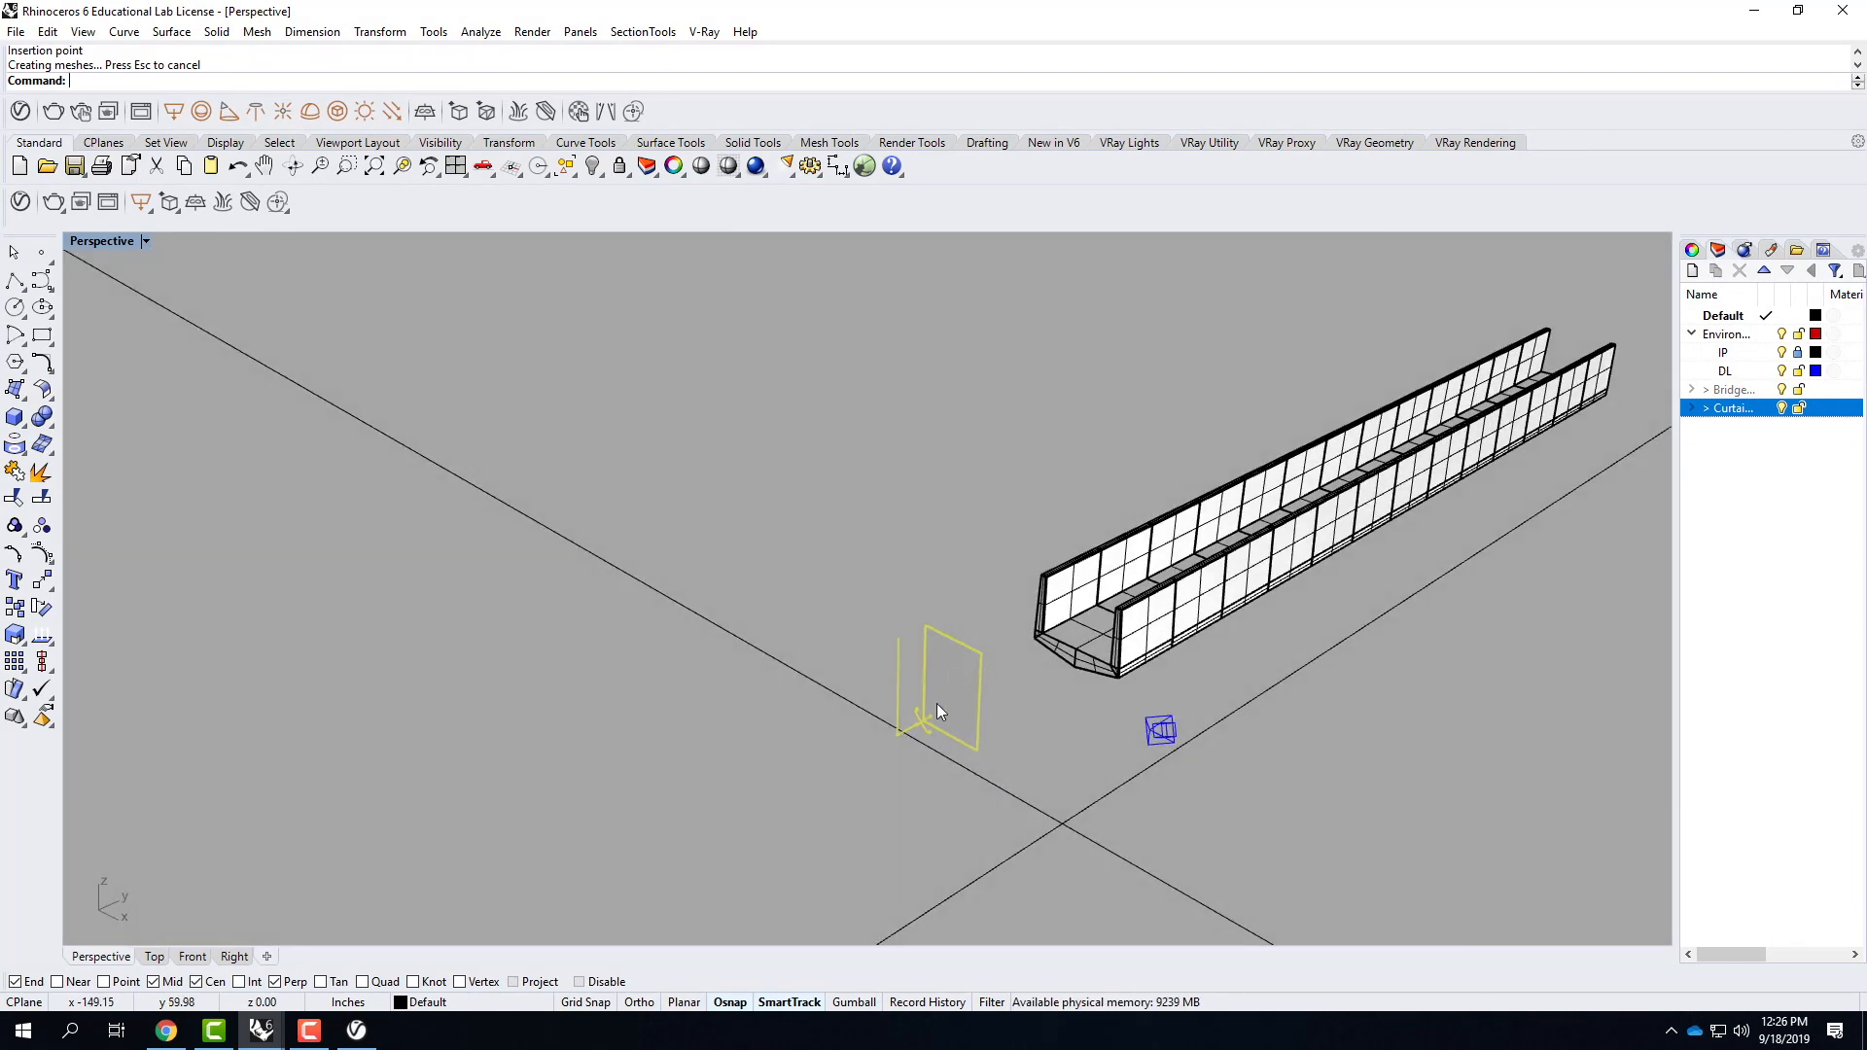
type("rotate")
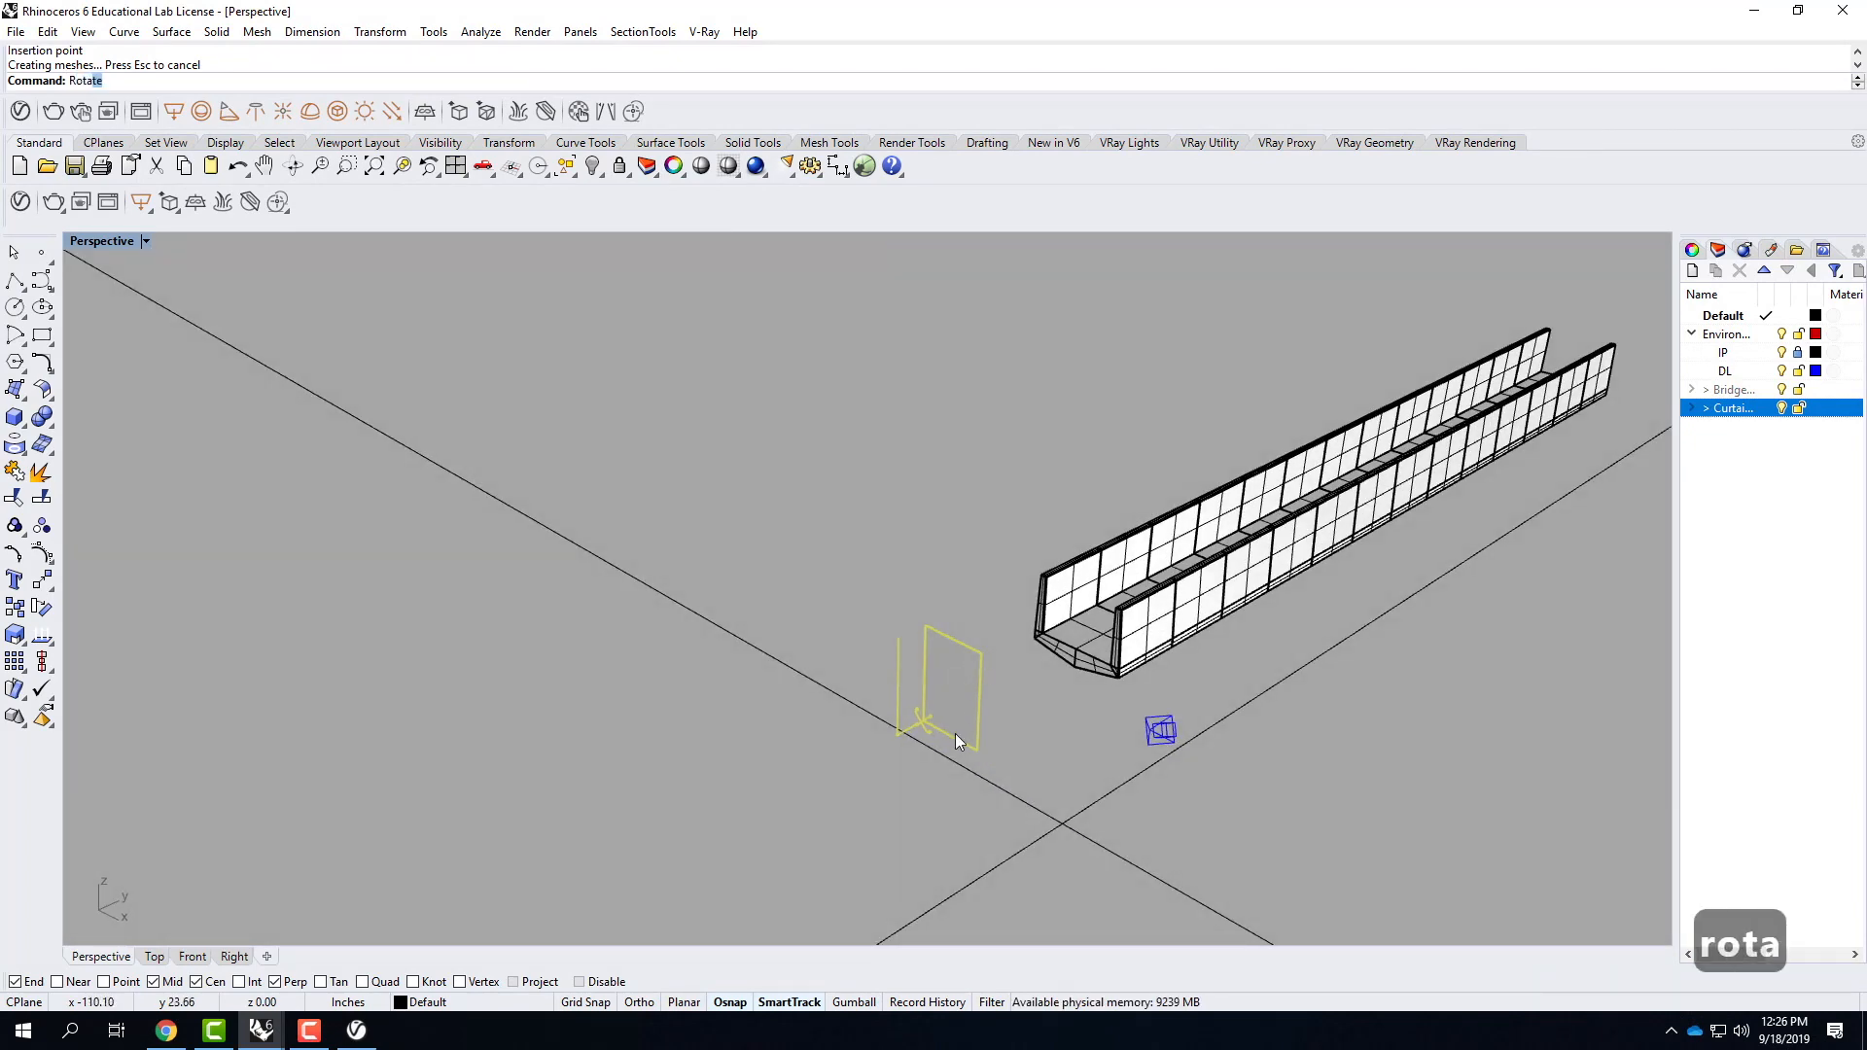
key("Return")
scroll(925, 625, "up", 5)
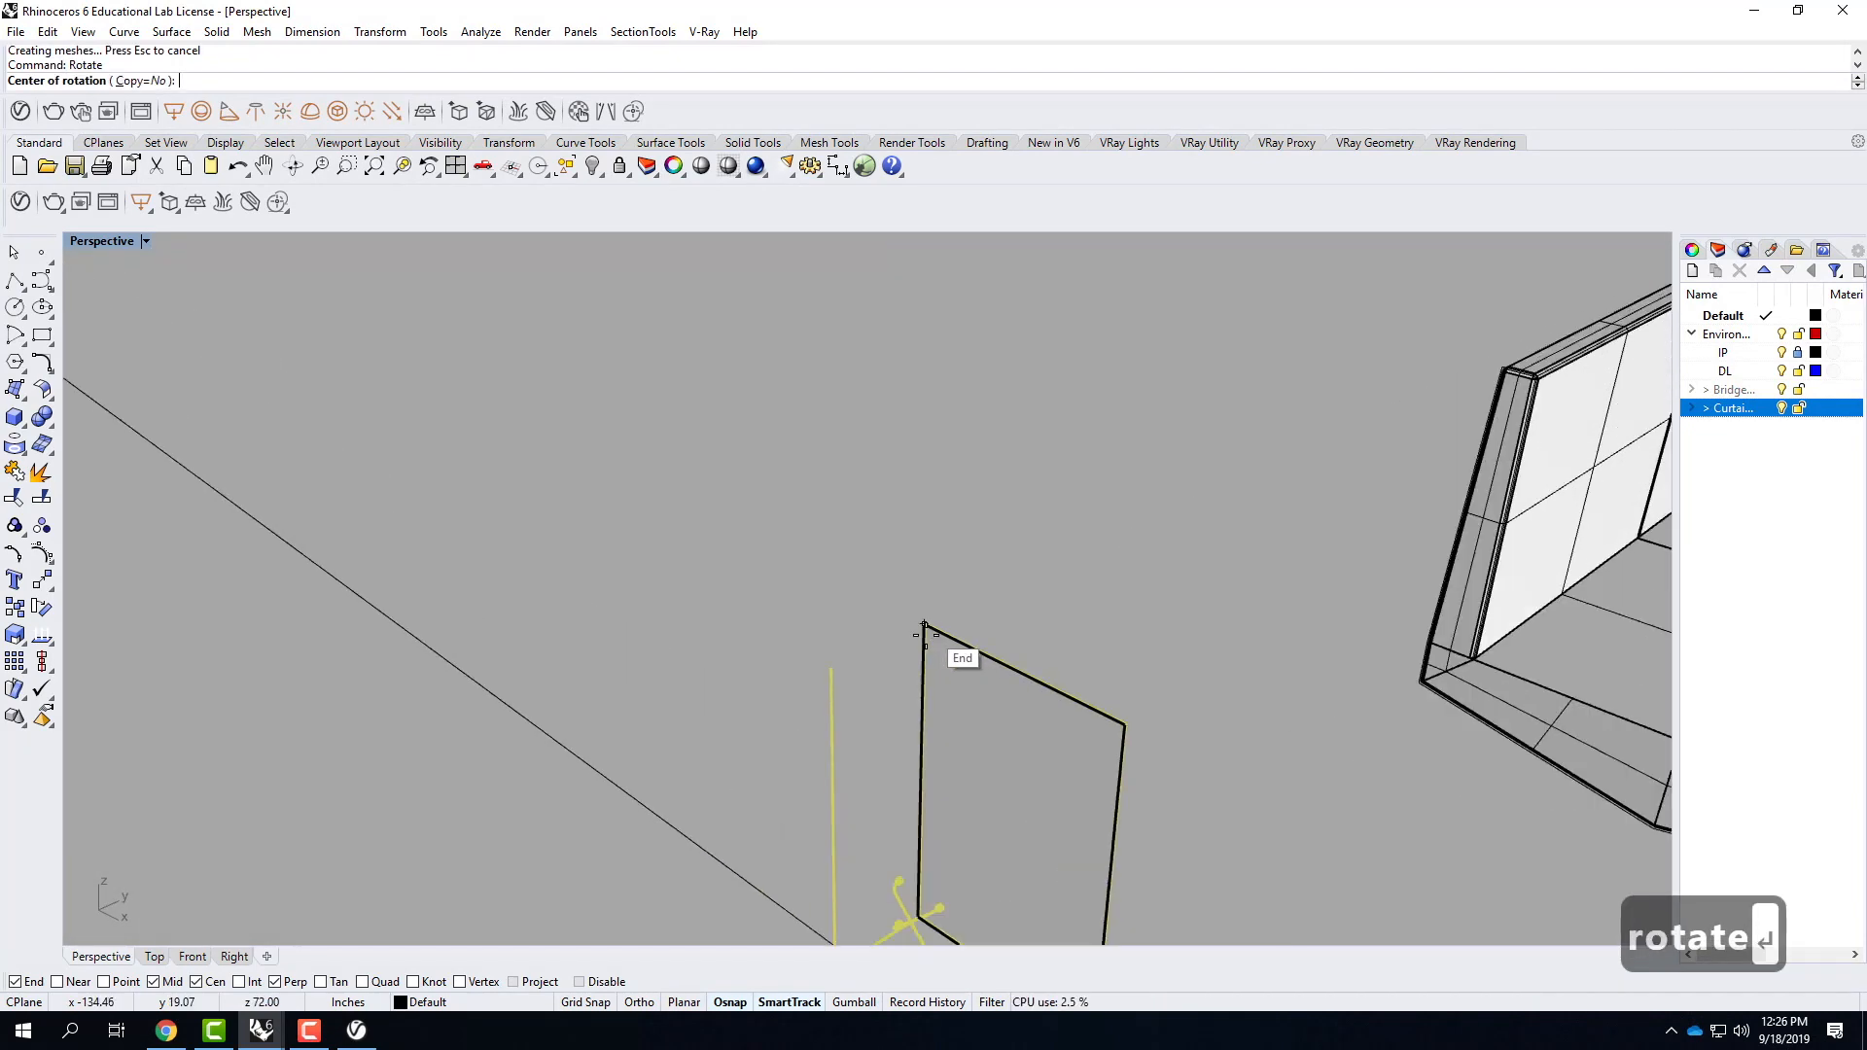
left_click(924, 624)
left_click(1121, 700)
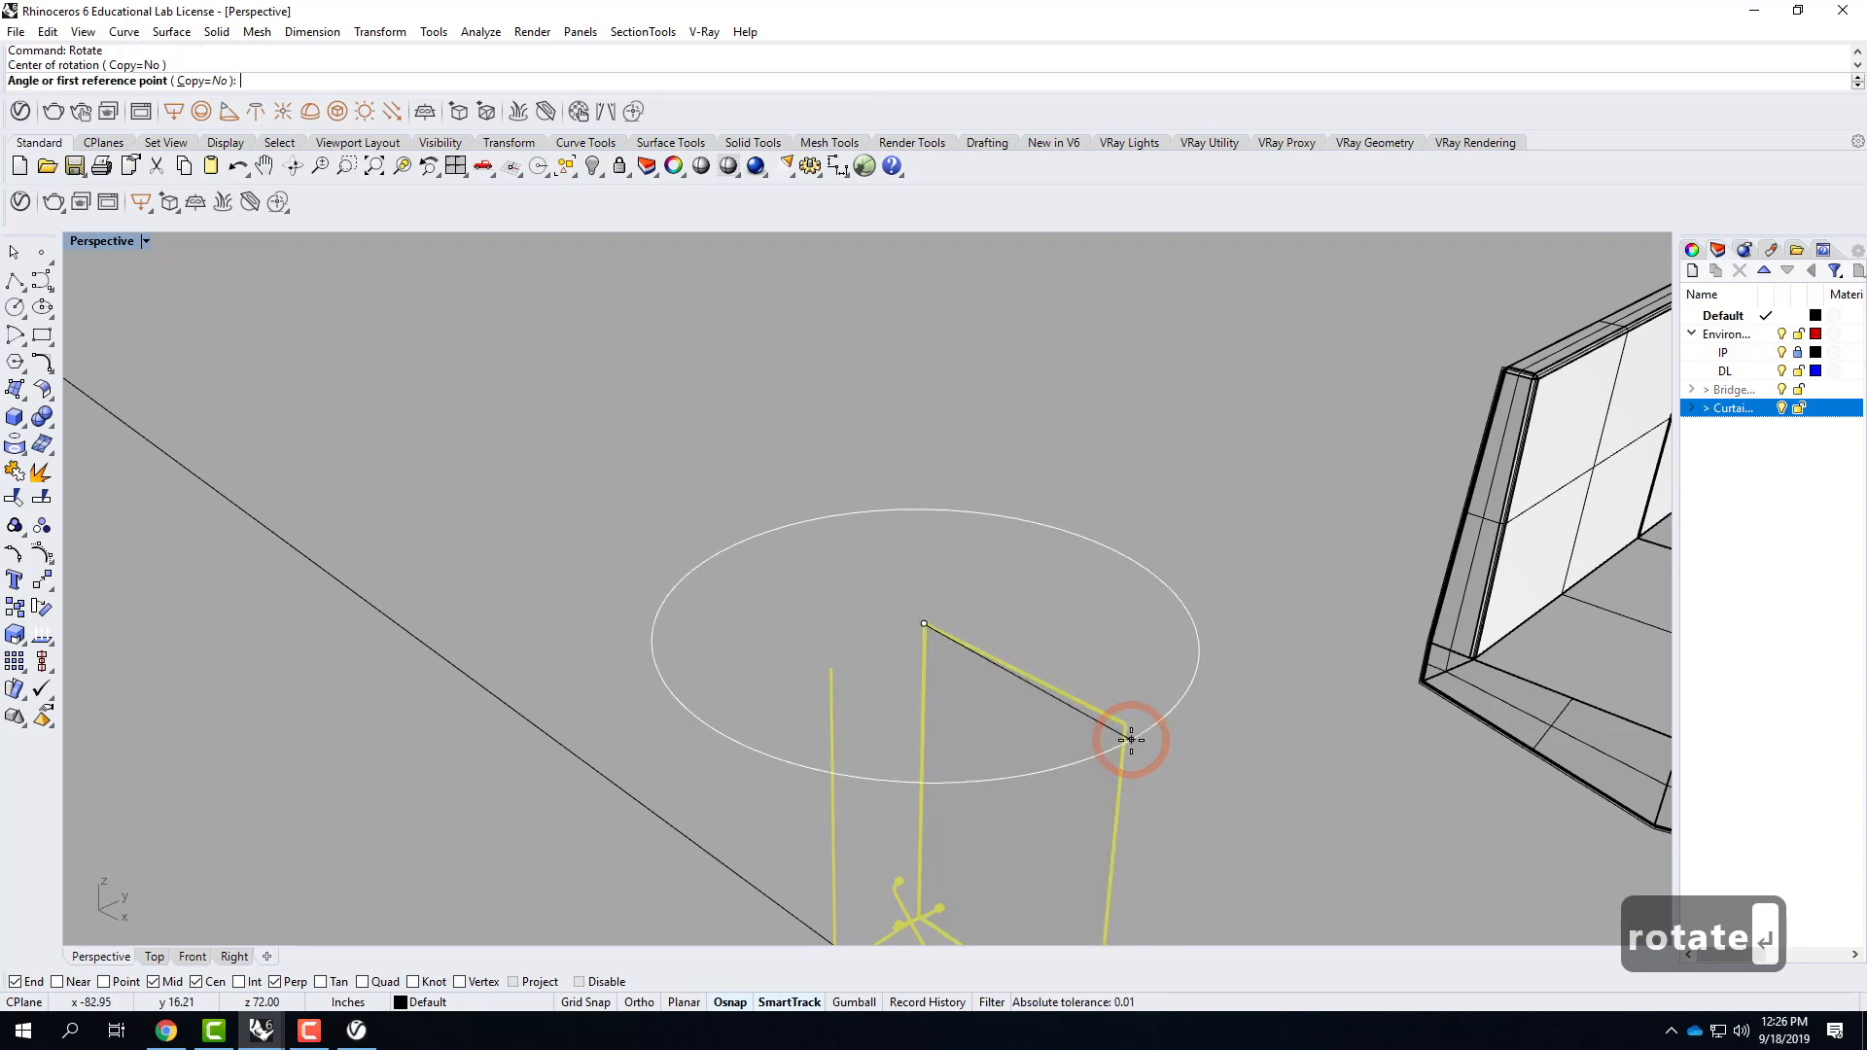
left_click(1126, 725)
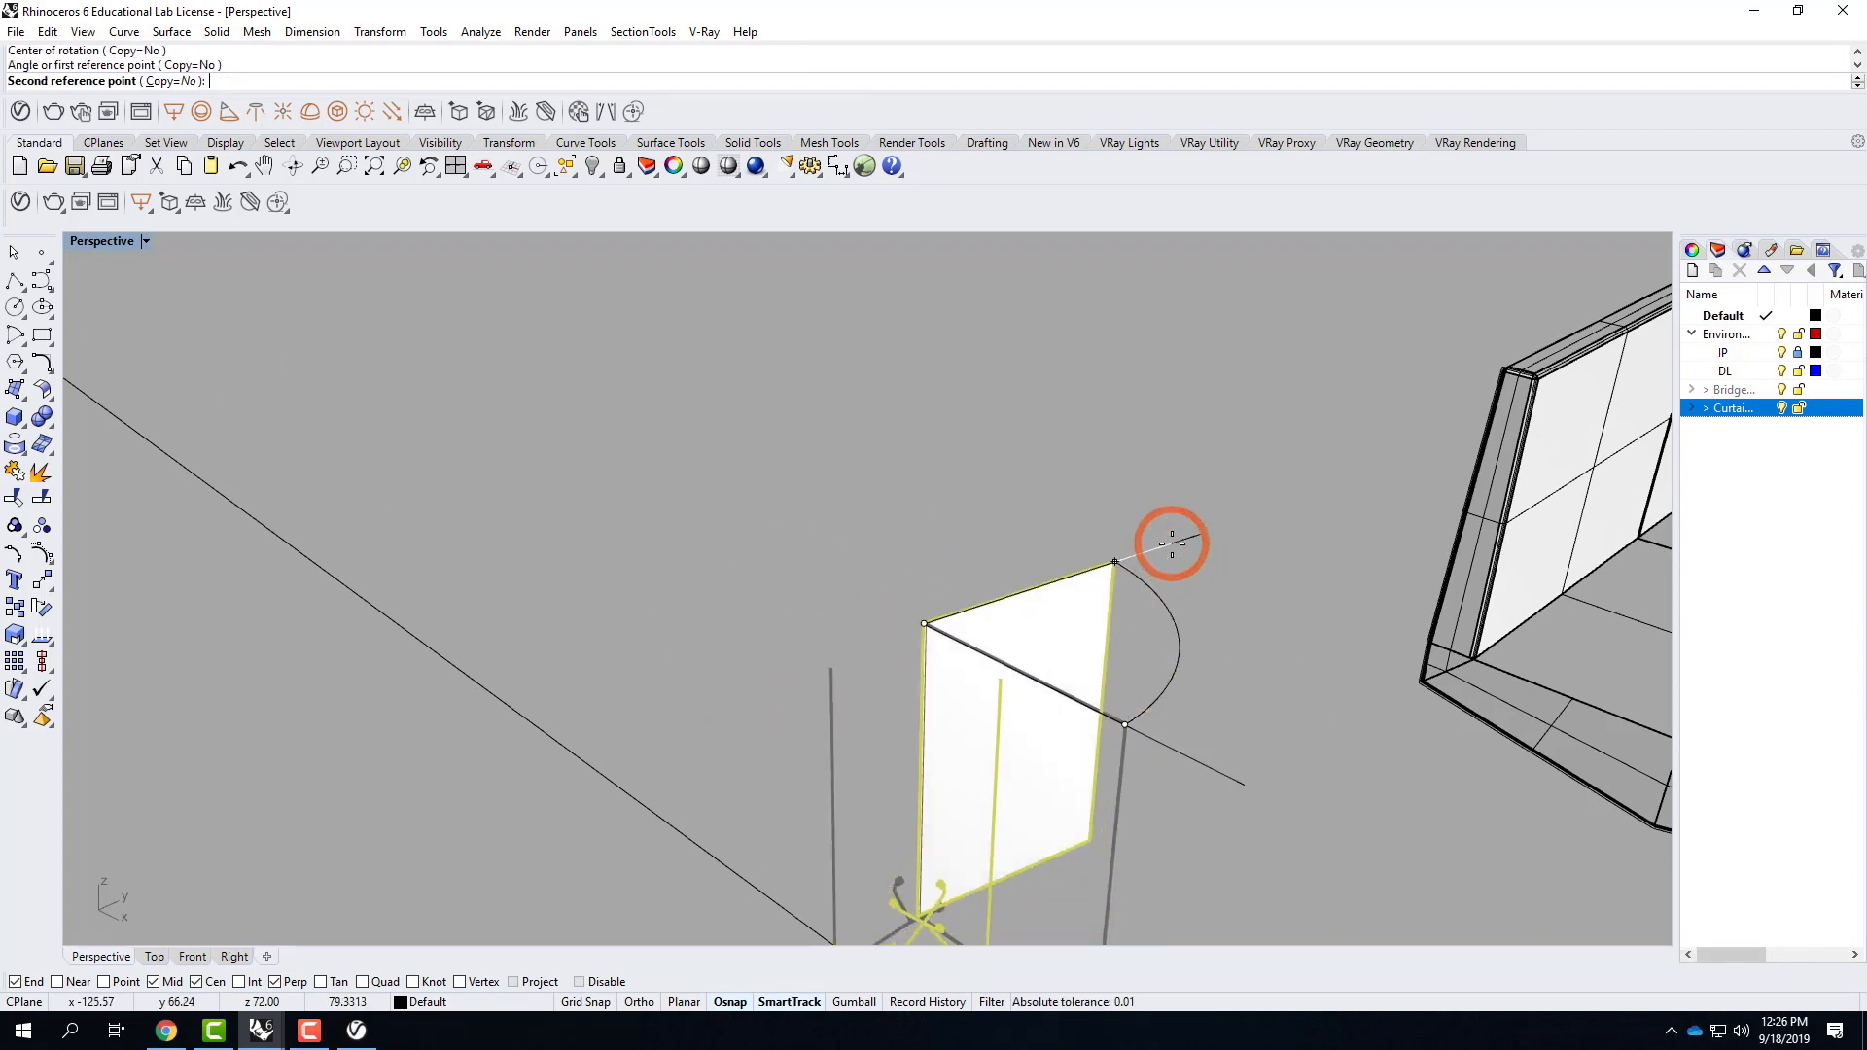
left_click(1095, 505, "shift")
Move the CurtainWall block in plan until it sits beside the bridge's near end, and return to the full Perspective view.
scroll(849, 759, "down", 5)
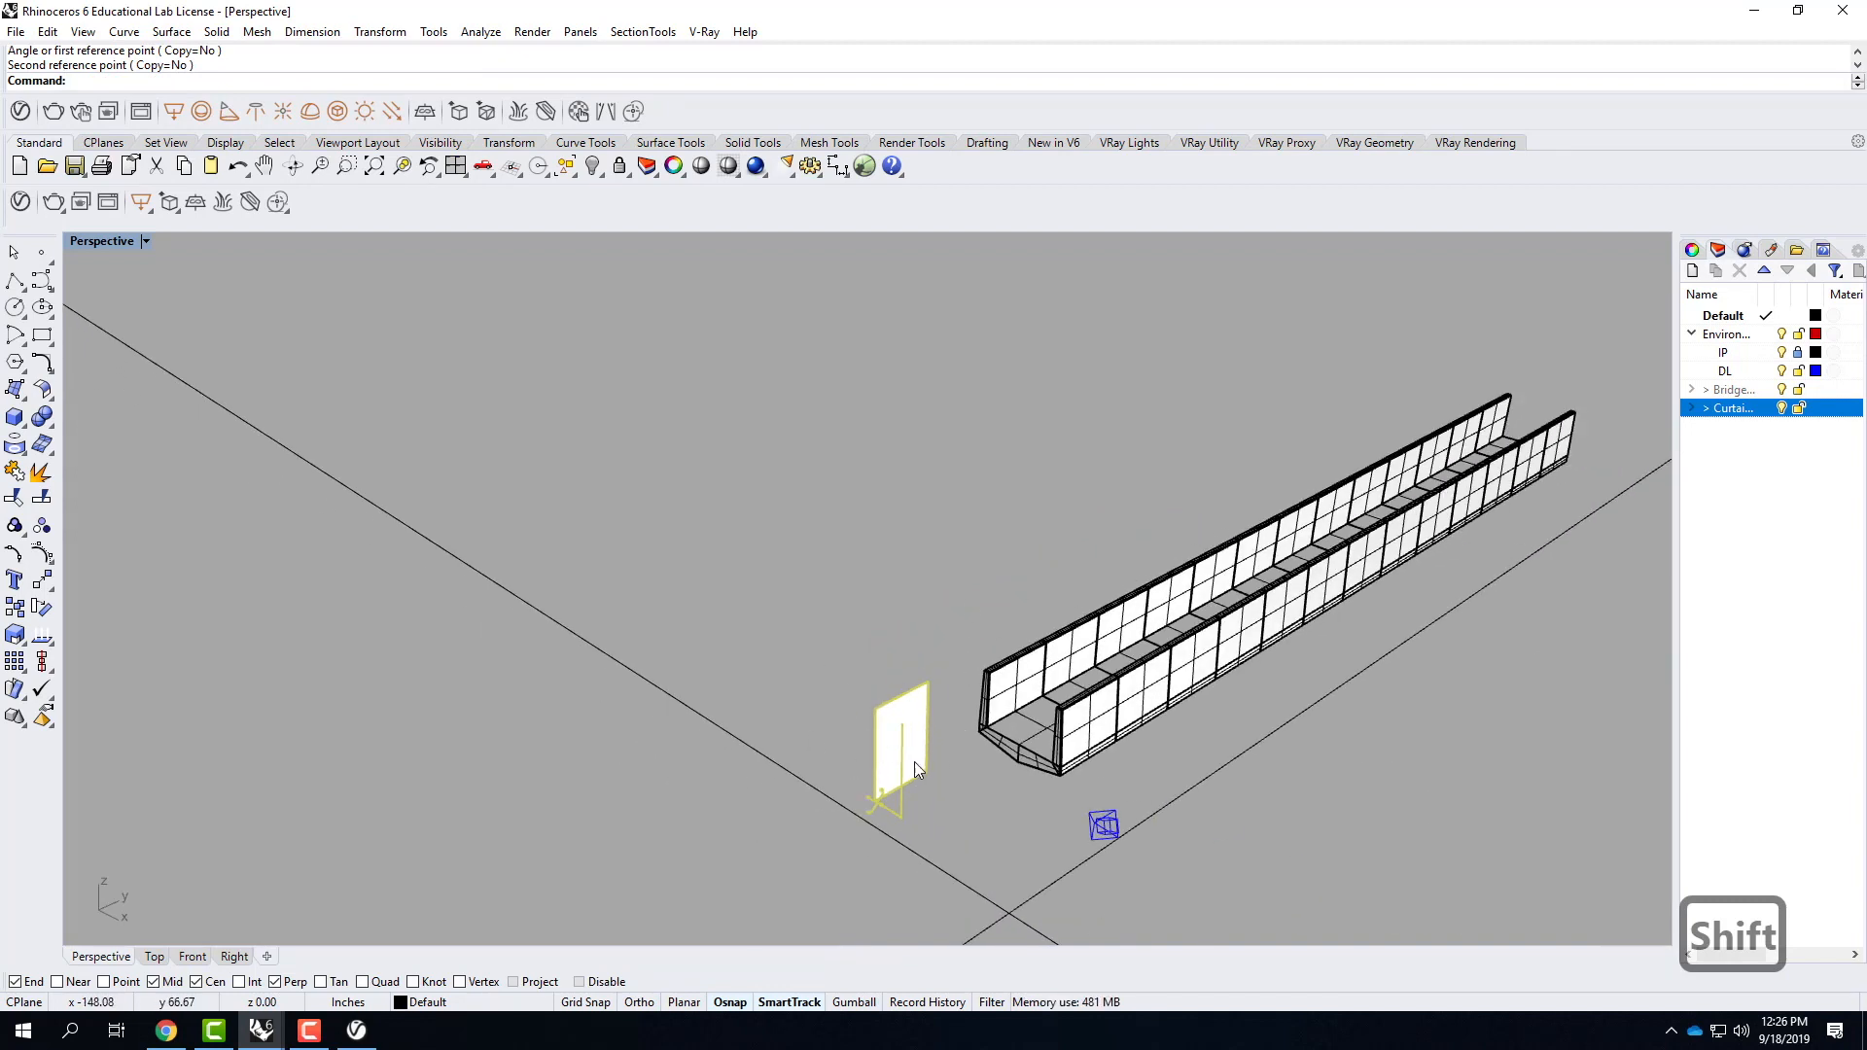
scroll(914, 764, "up", 5)
left_click_drag(922, 731, 752, 822, "shift")
double_click(124, 242)
scroll(663, 498, "down", 3)
scroll(732, 461, "down", 4)
scroll(639, 483, "up", 3)
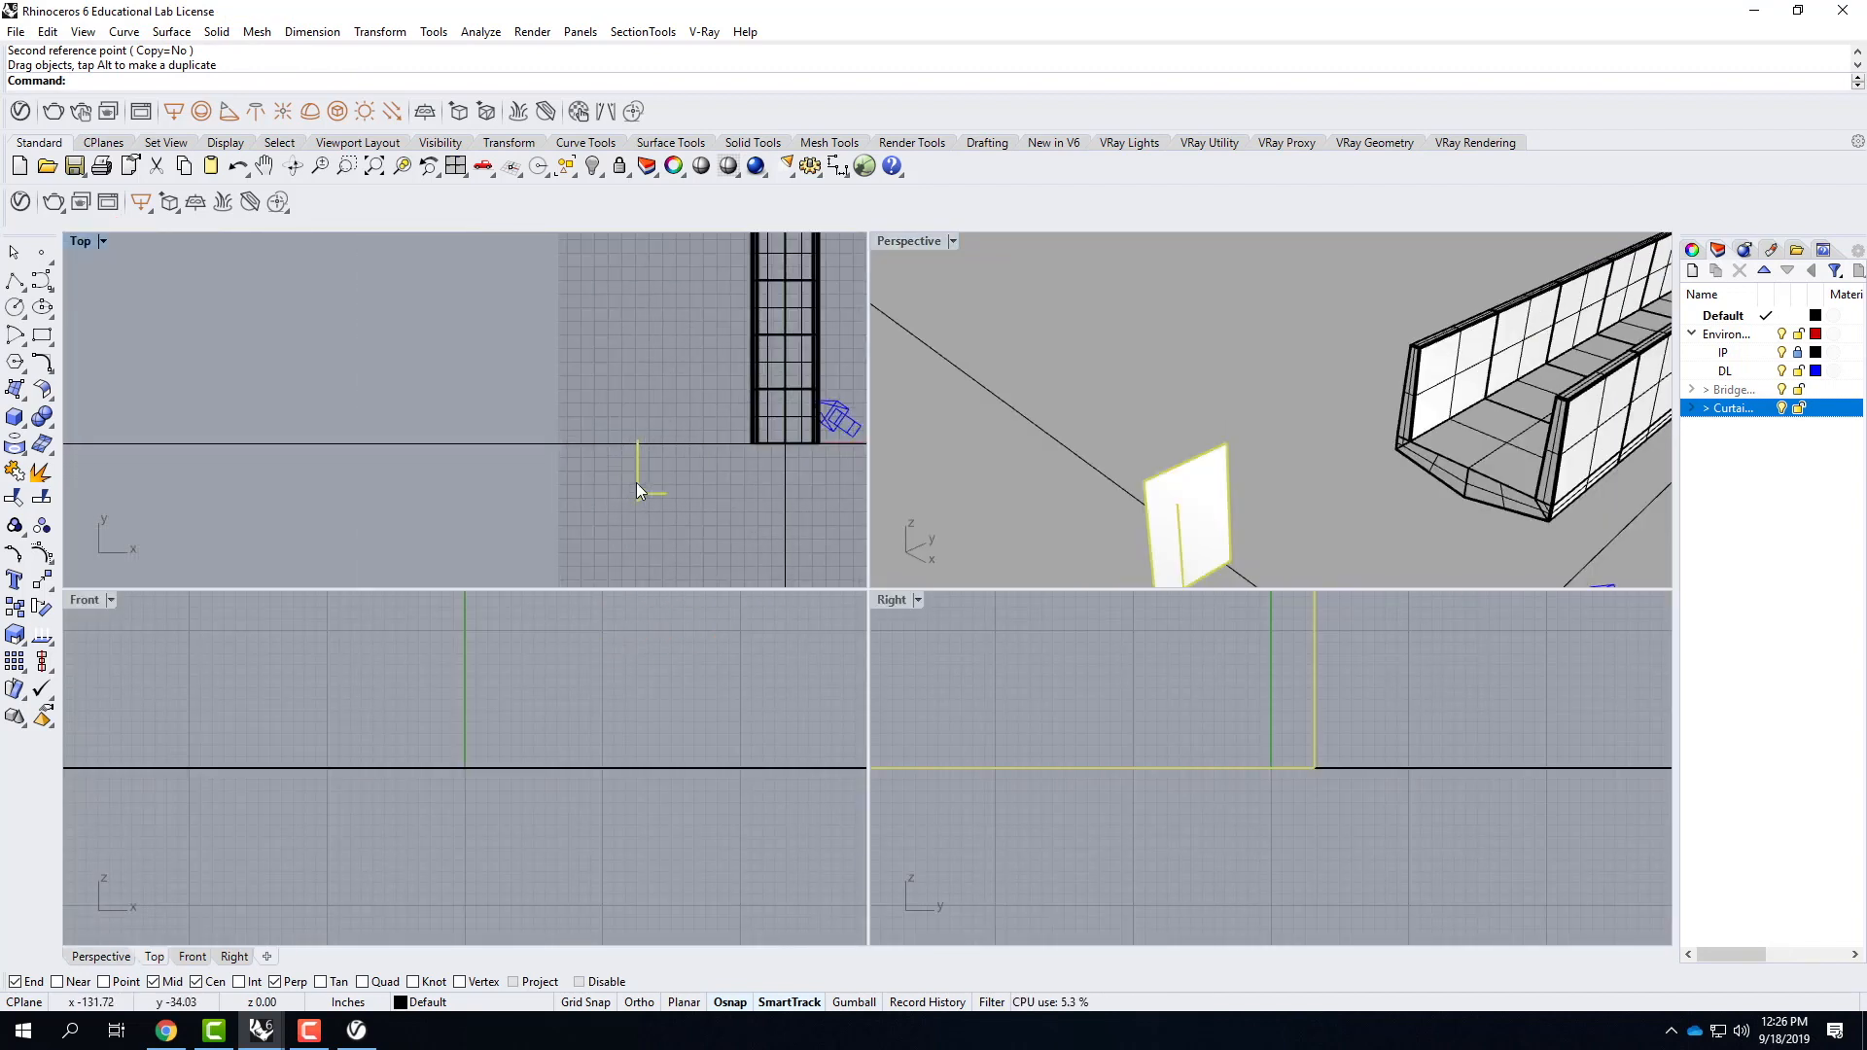
left_click_drag(637, 476, 706, 477)
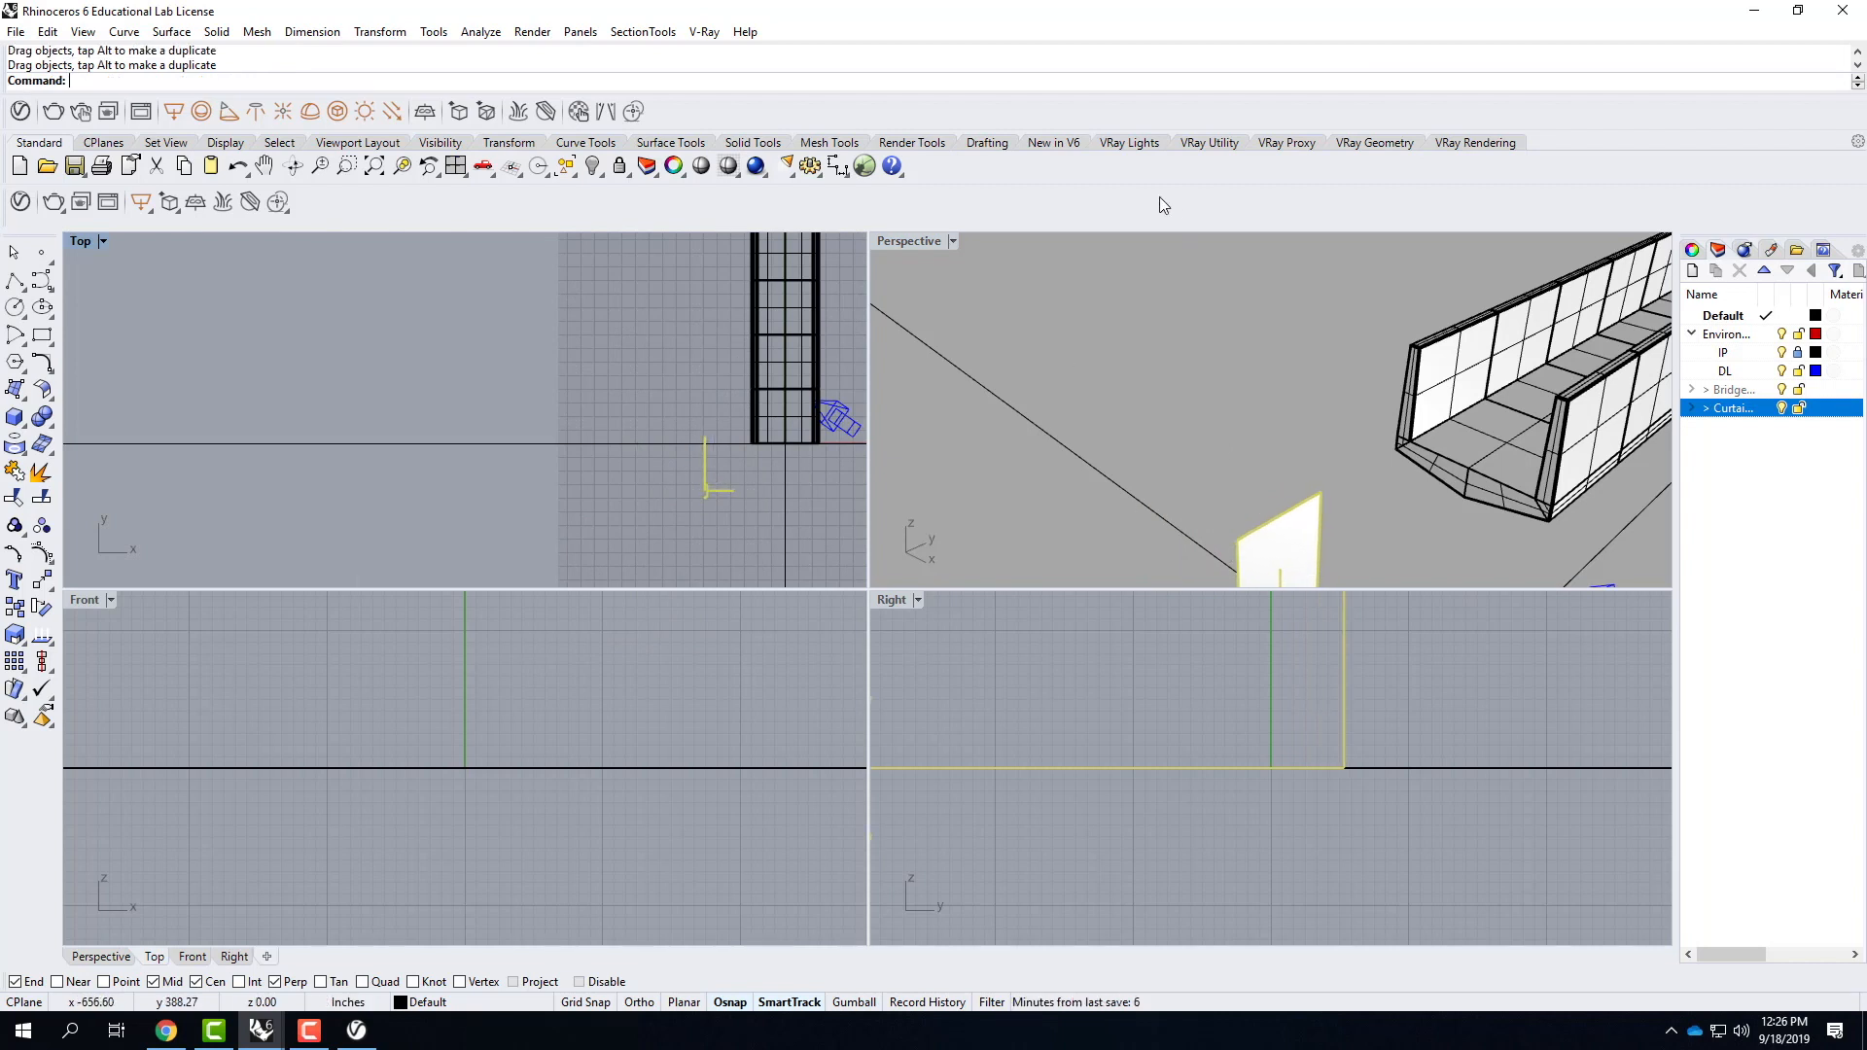
left_click(929, 247)
double_click(930, 245)
Try stacking a copy of the CurtainWall block 72 inches above the original, and delete that copy.
scroll(819, 556, "down", 8)
scroll(872, 670, "up", 8)
key("Escape")
left_click(716, 544)
type("copy")
key("Return")
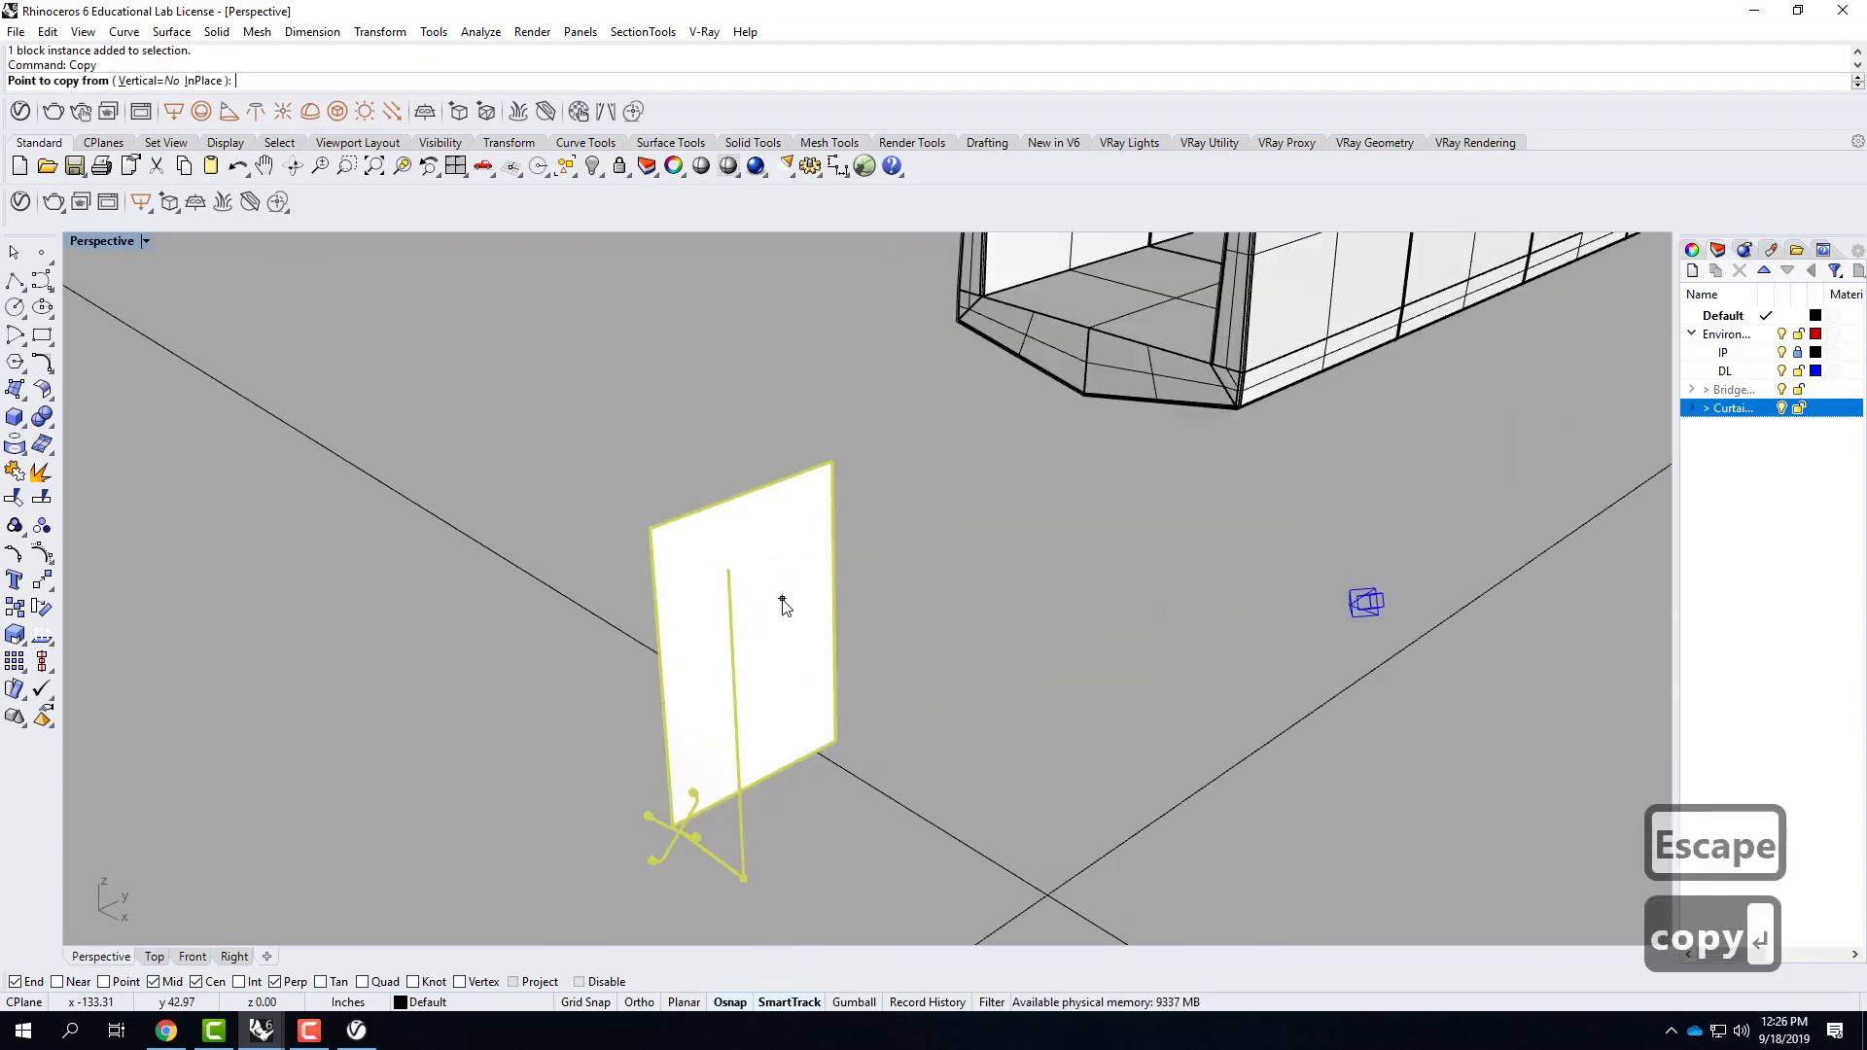
left_click(836, 741)
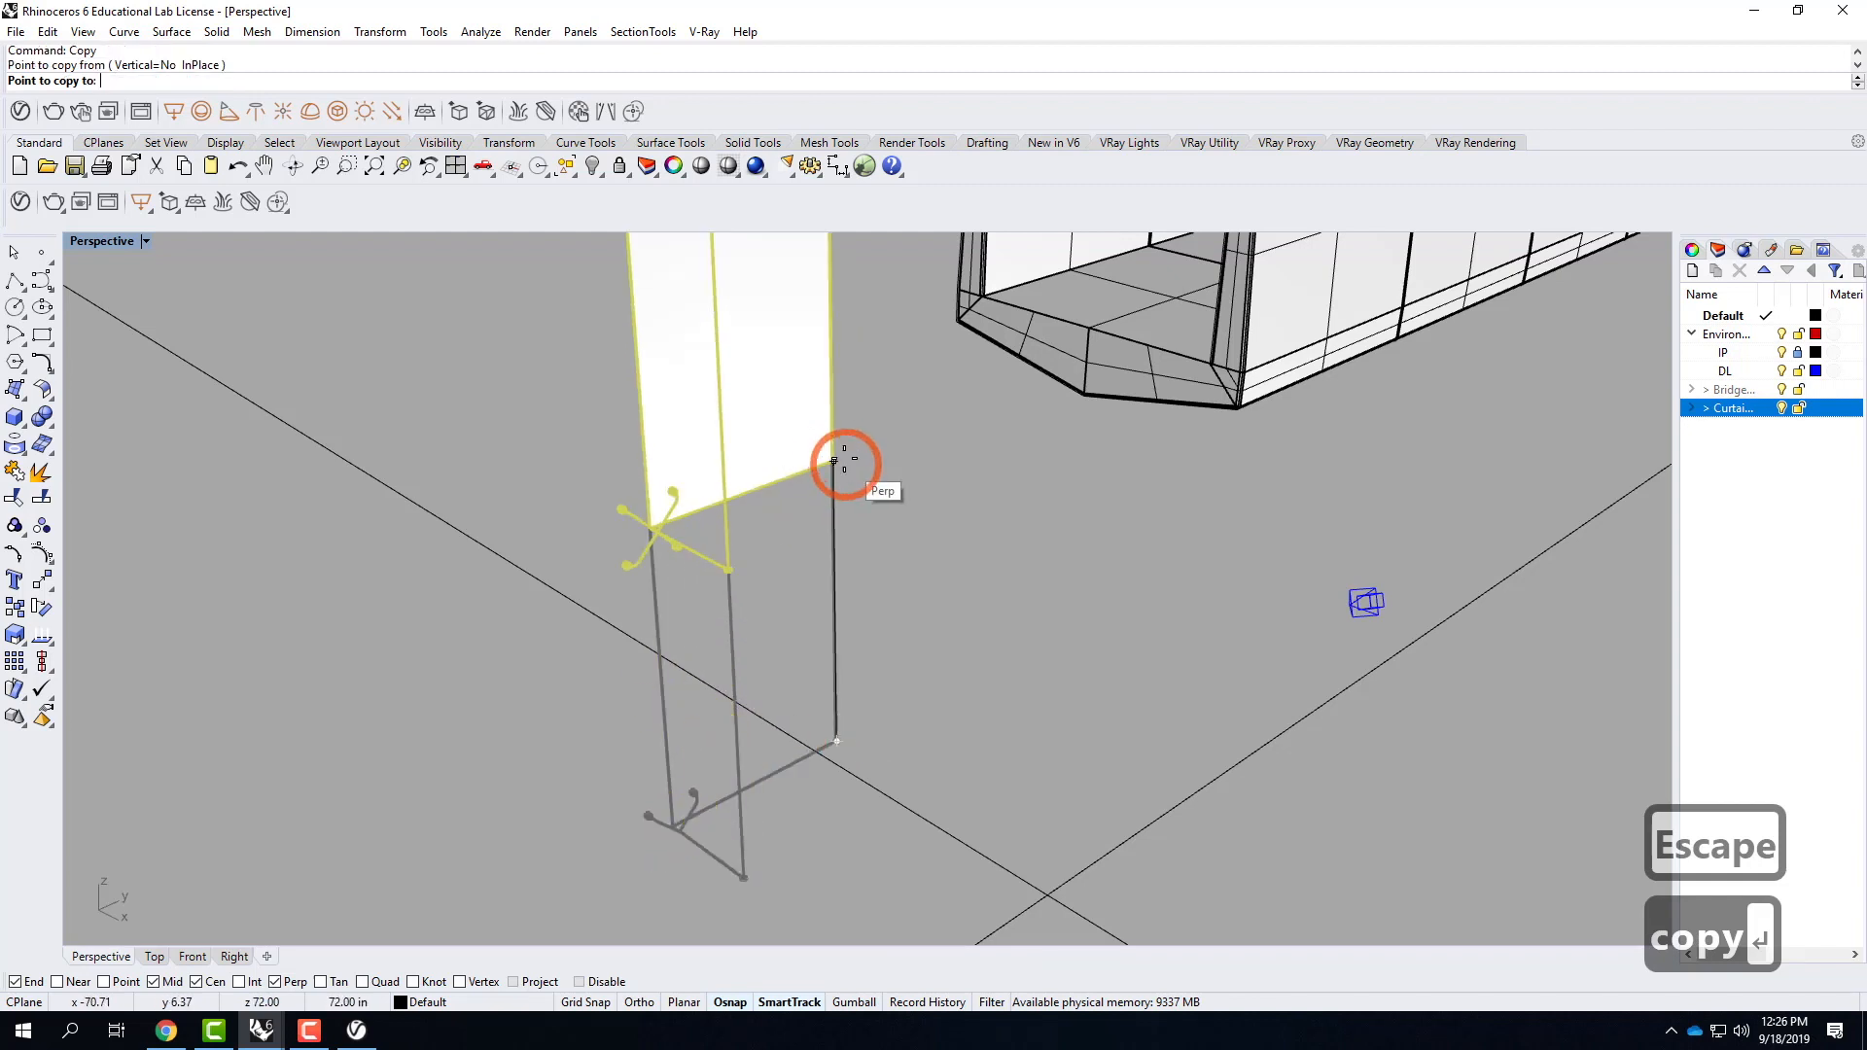
left_click(834, 461)
key("Escape")
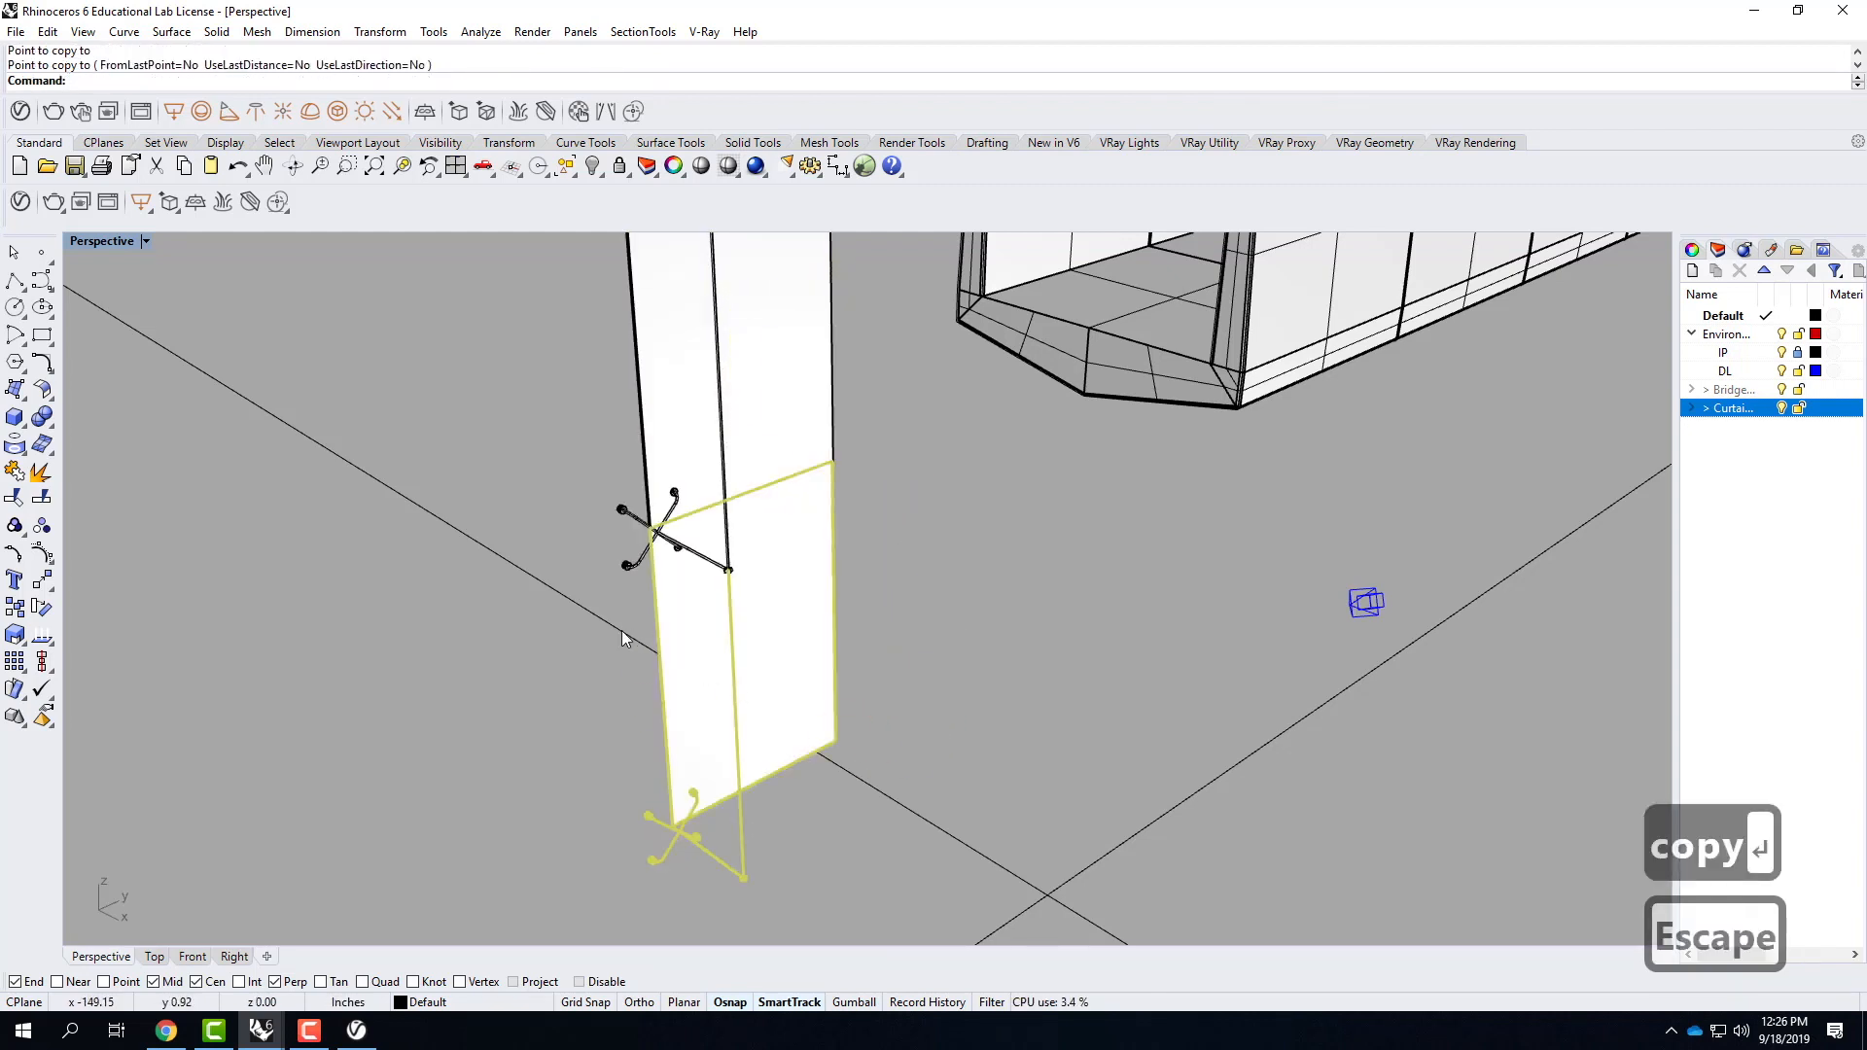
key("Escape")
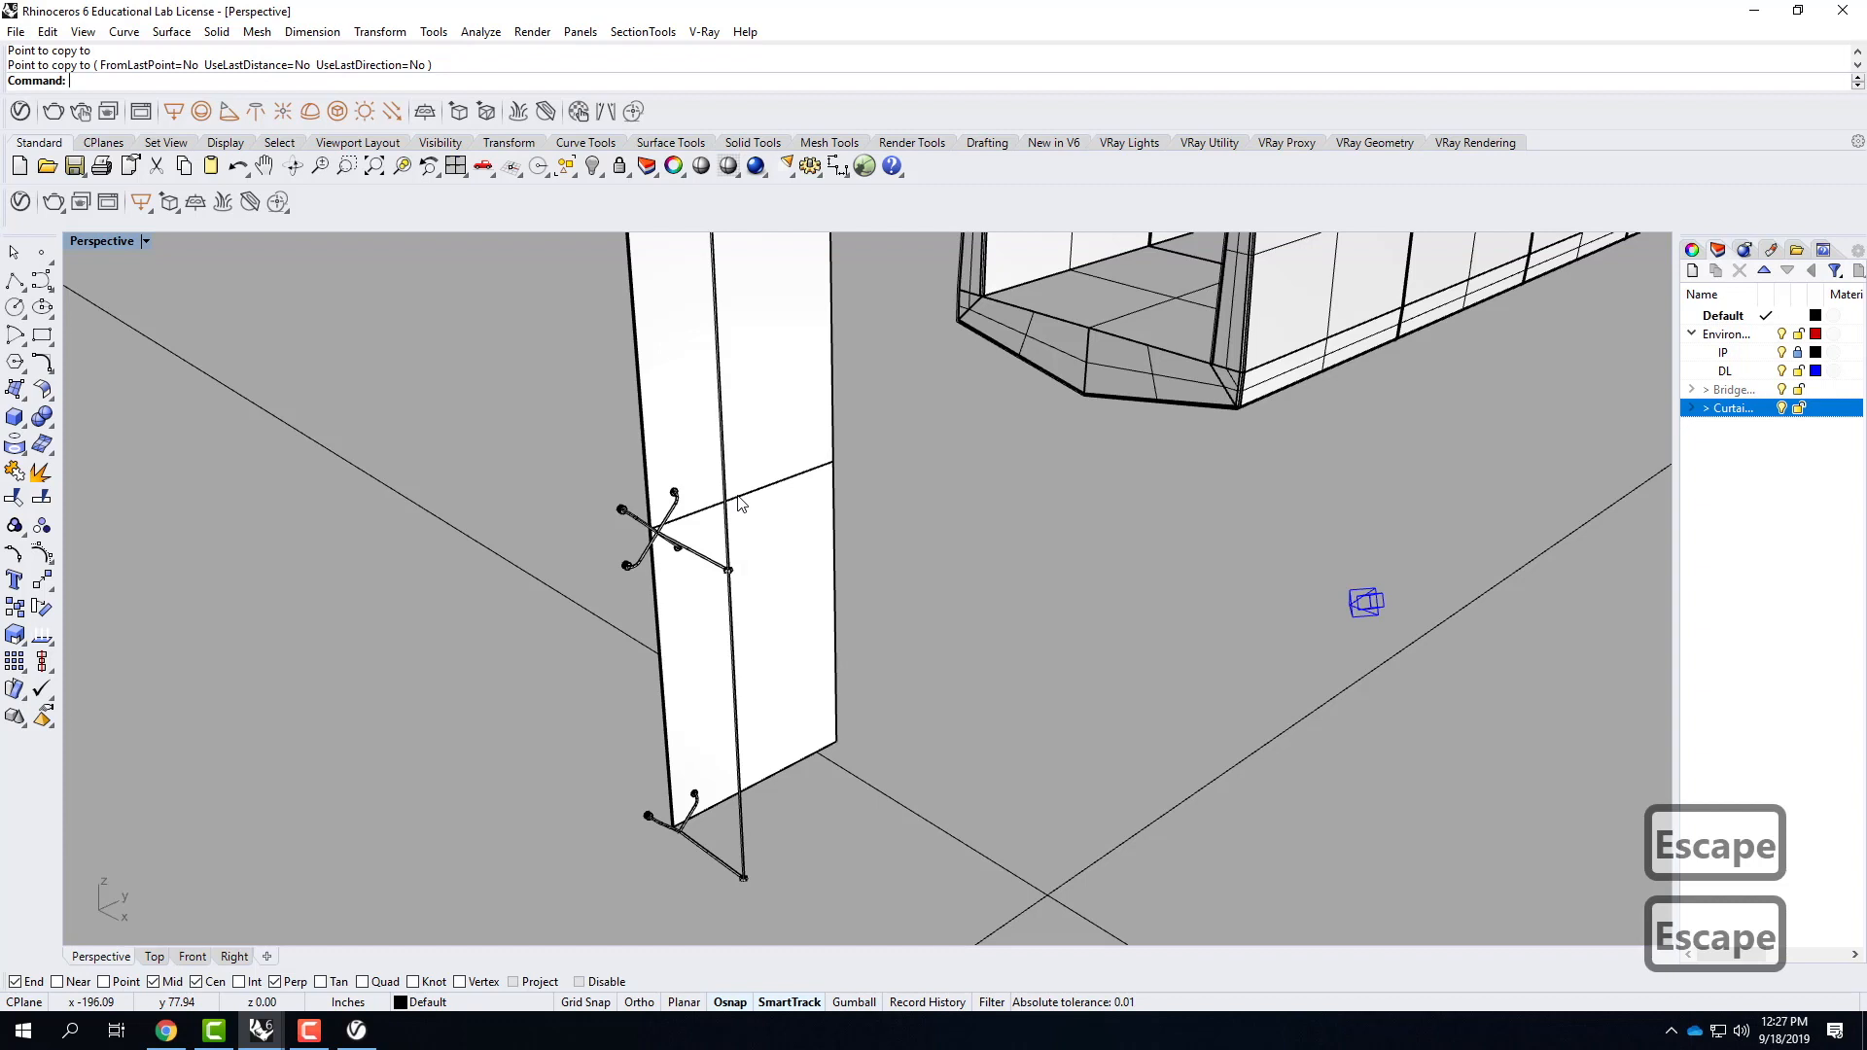
left_click(783, 438)
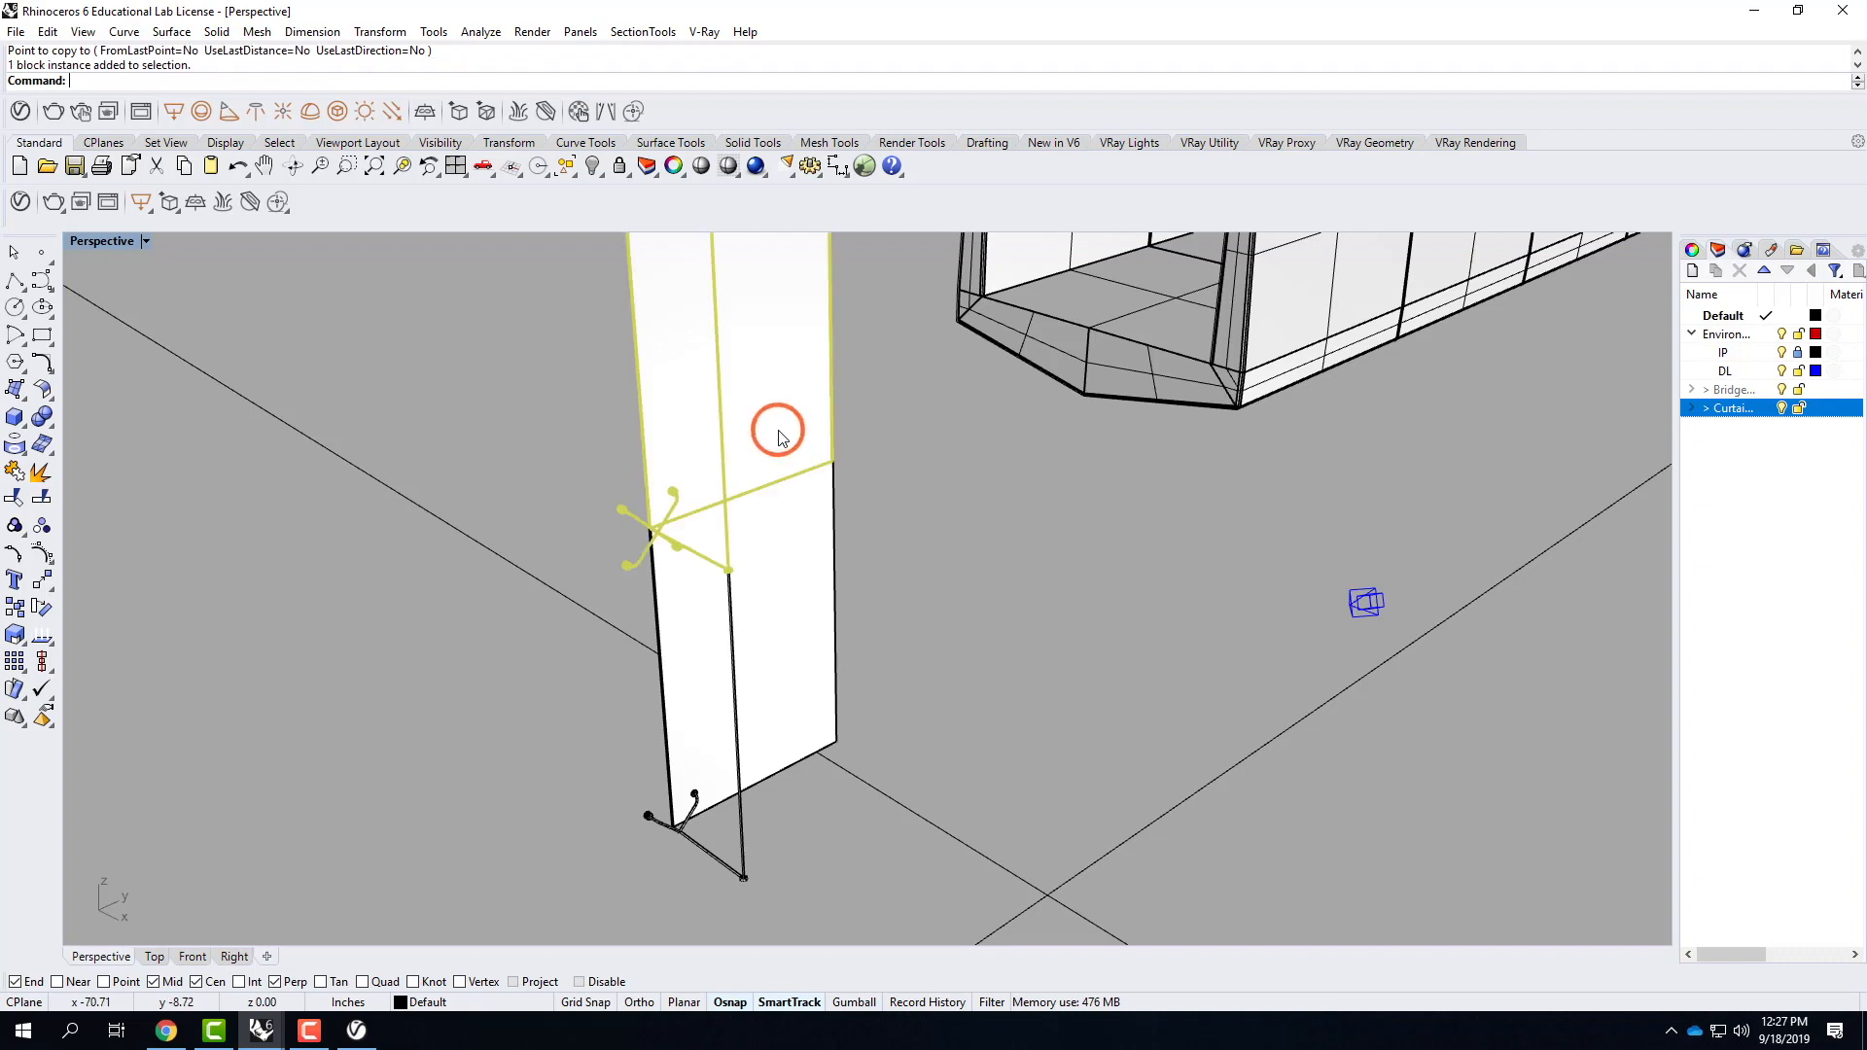
key("Delete")
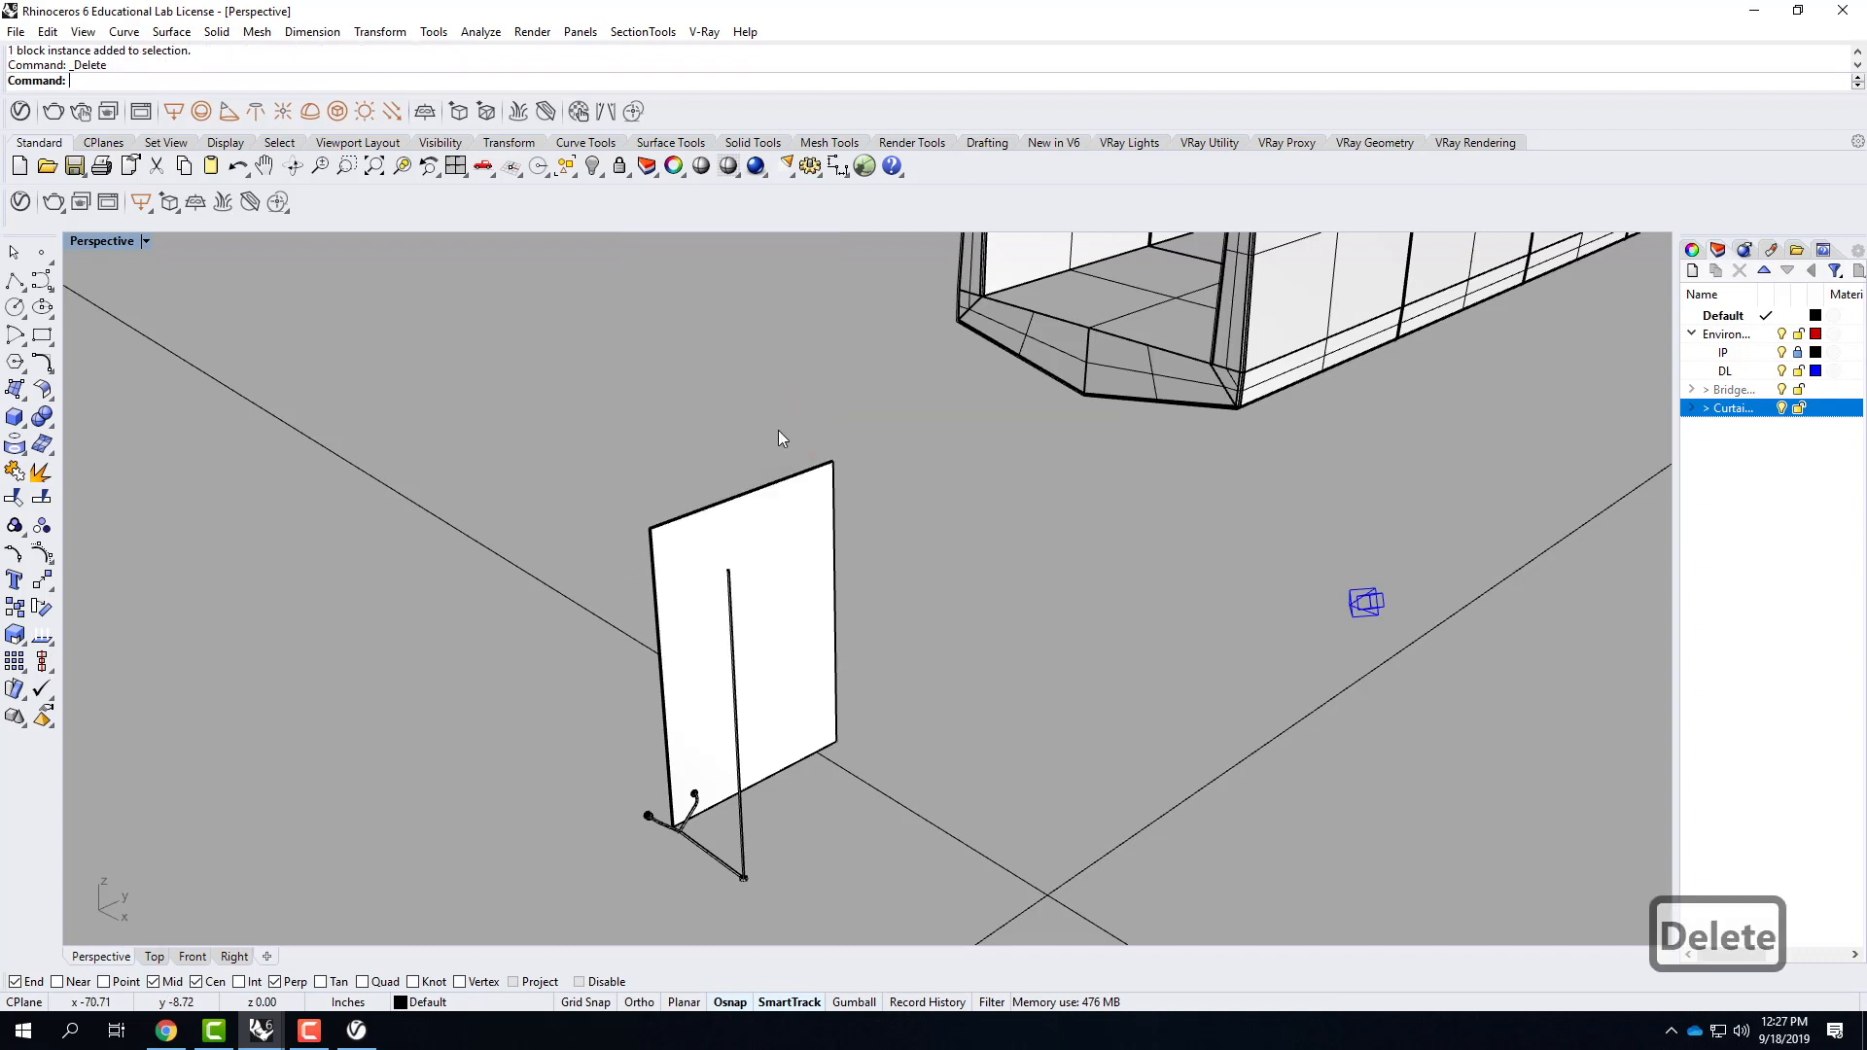
Start a rectangular array of the remaining CurtainWall block.
left_click(805, 591)
left_click(717, 709)
left_click(684, 536)
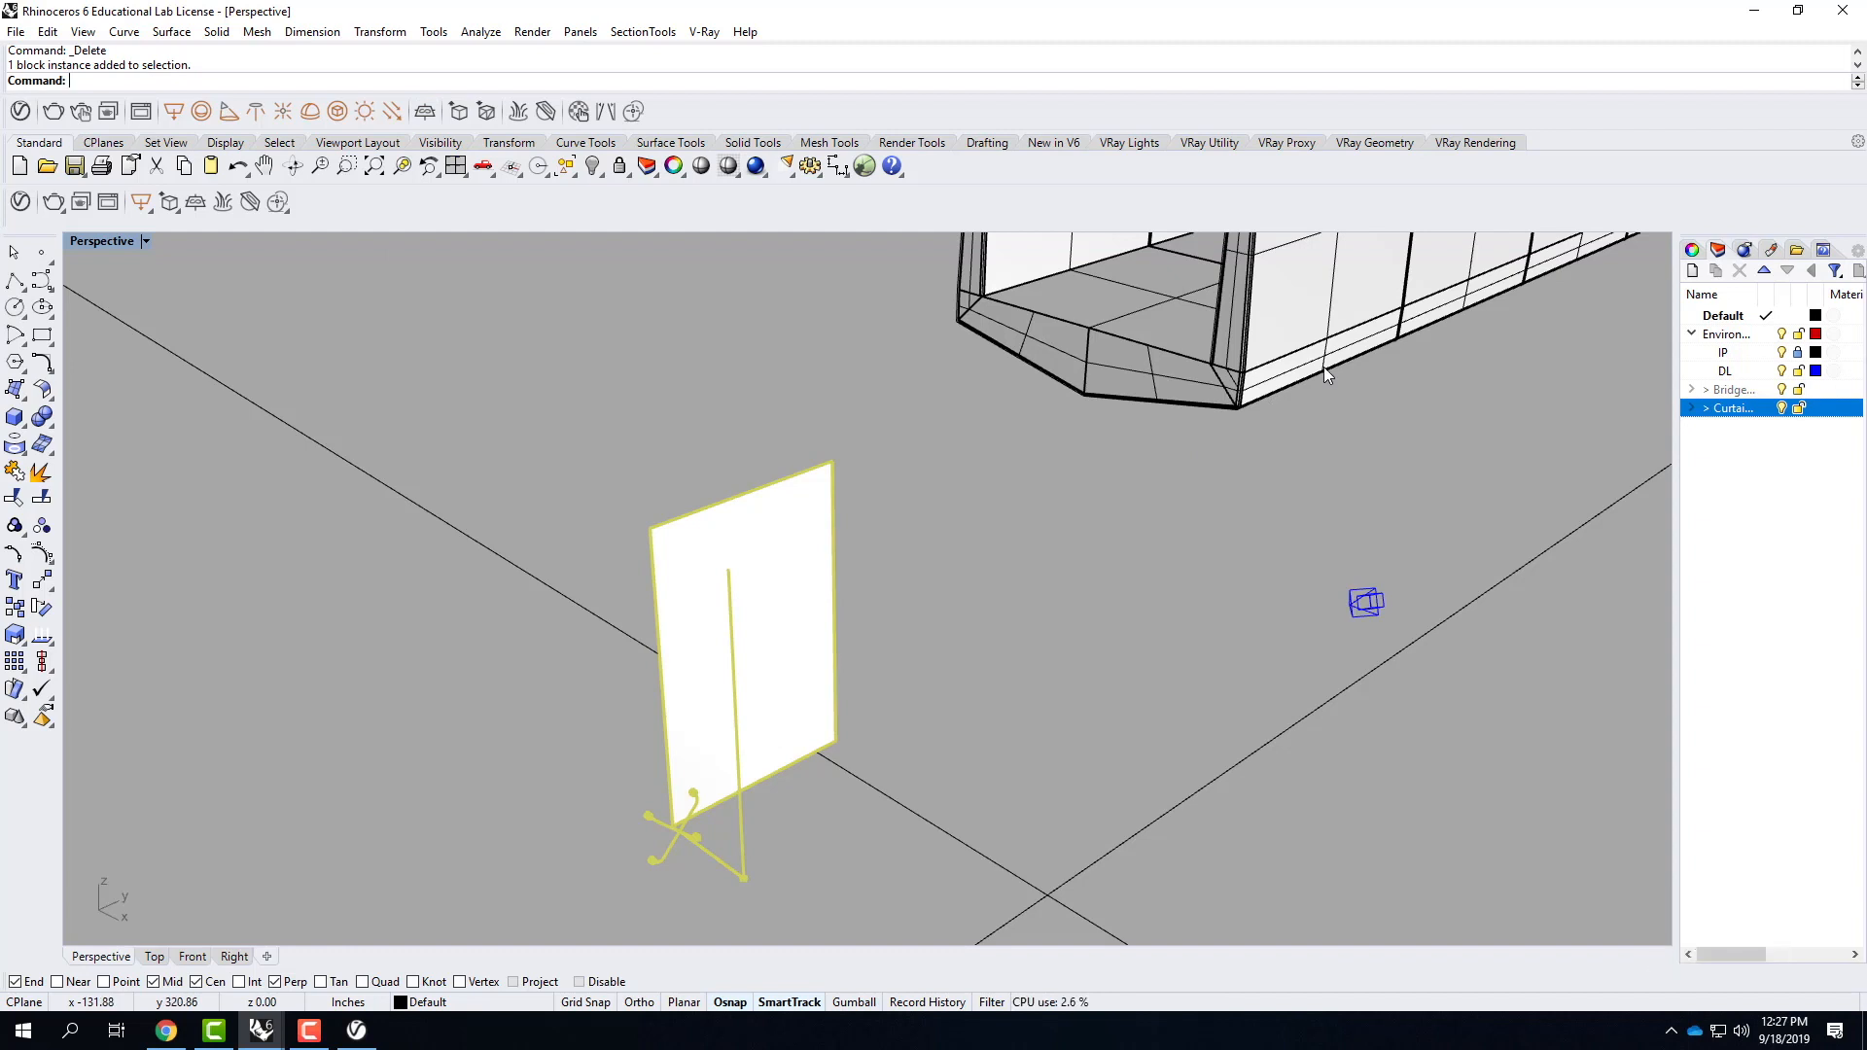
type("array")
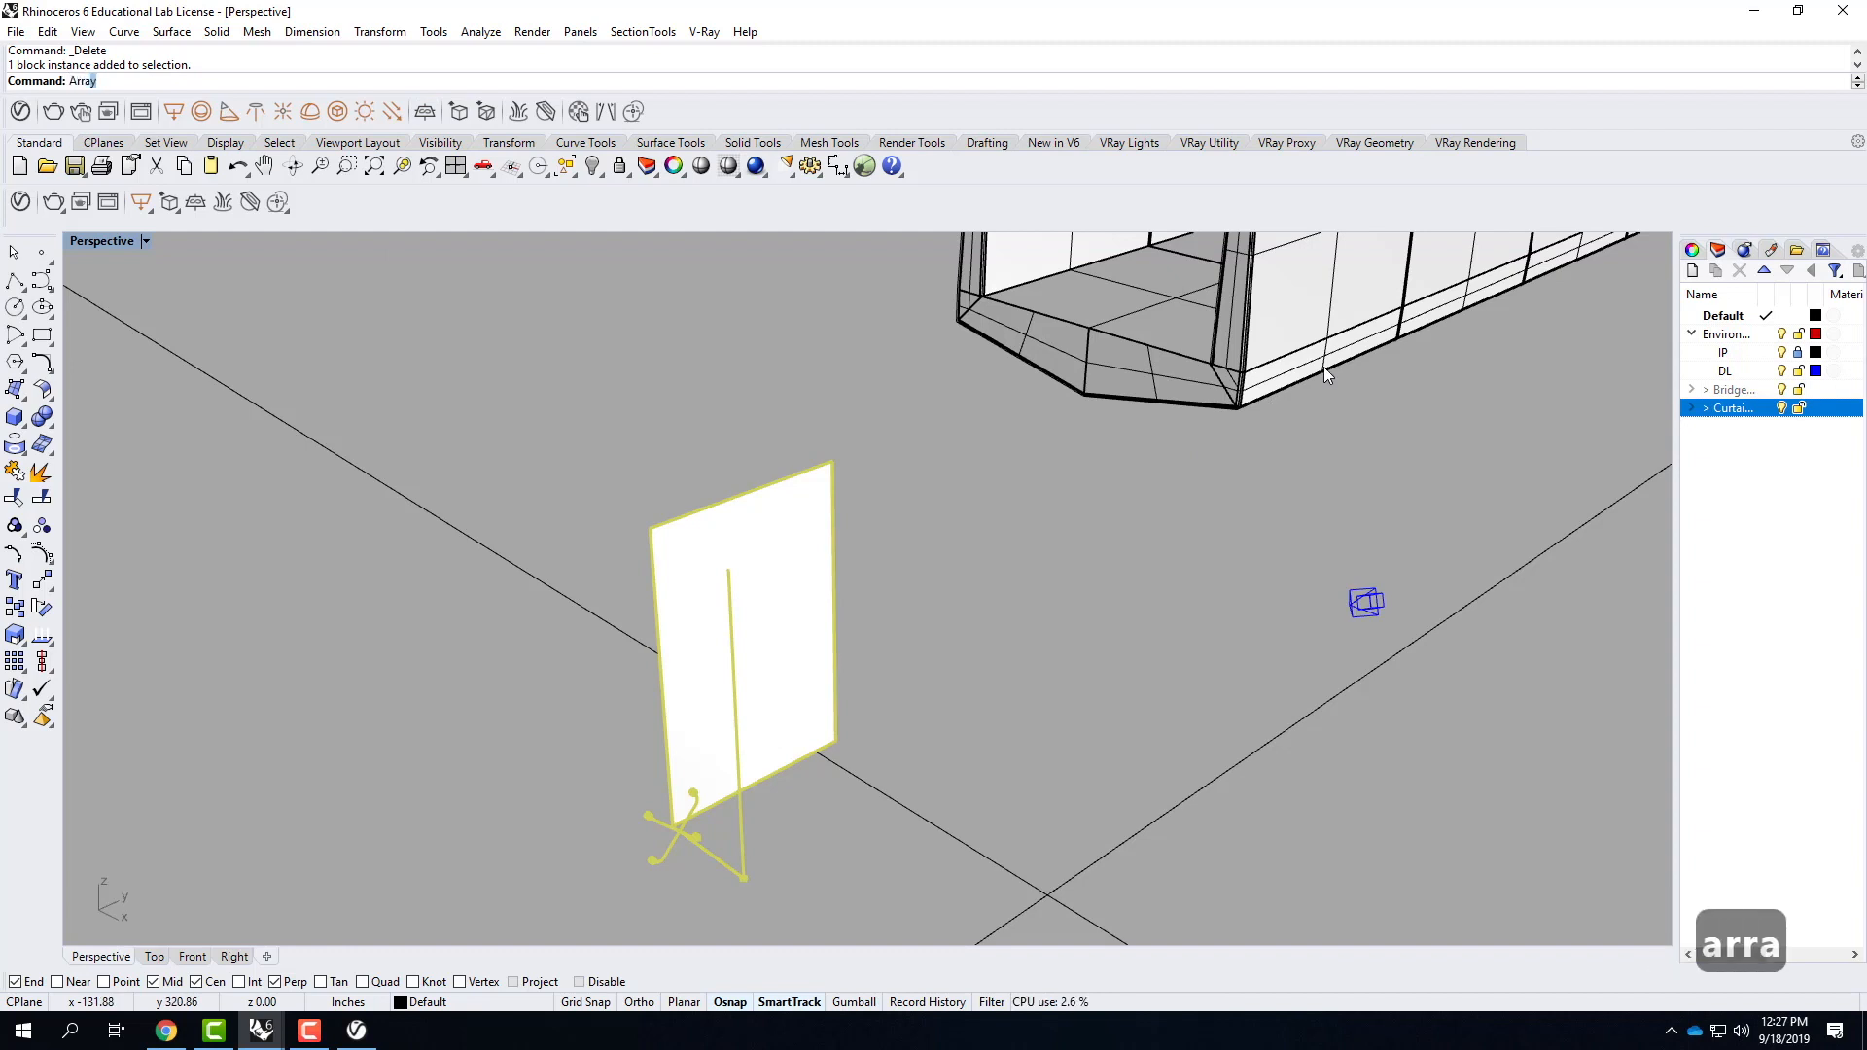
key("Return")
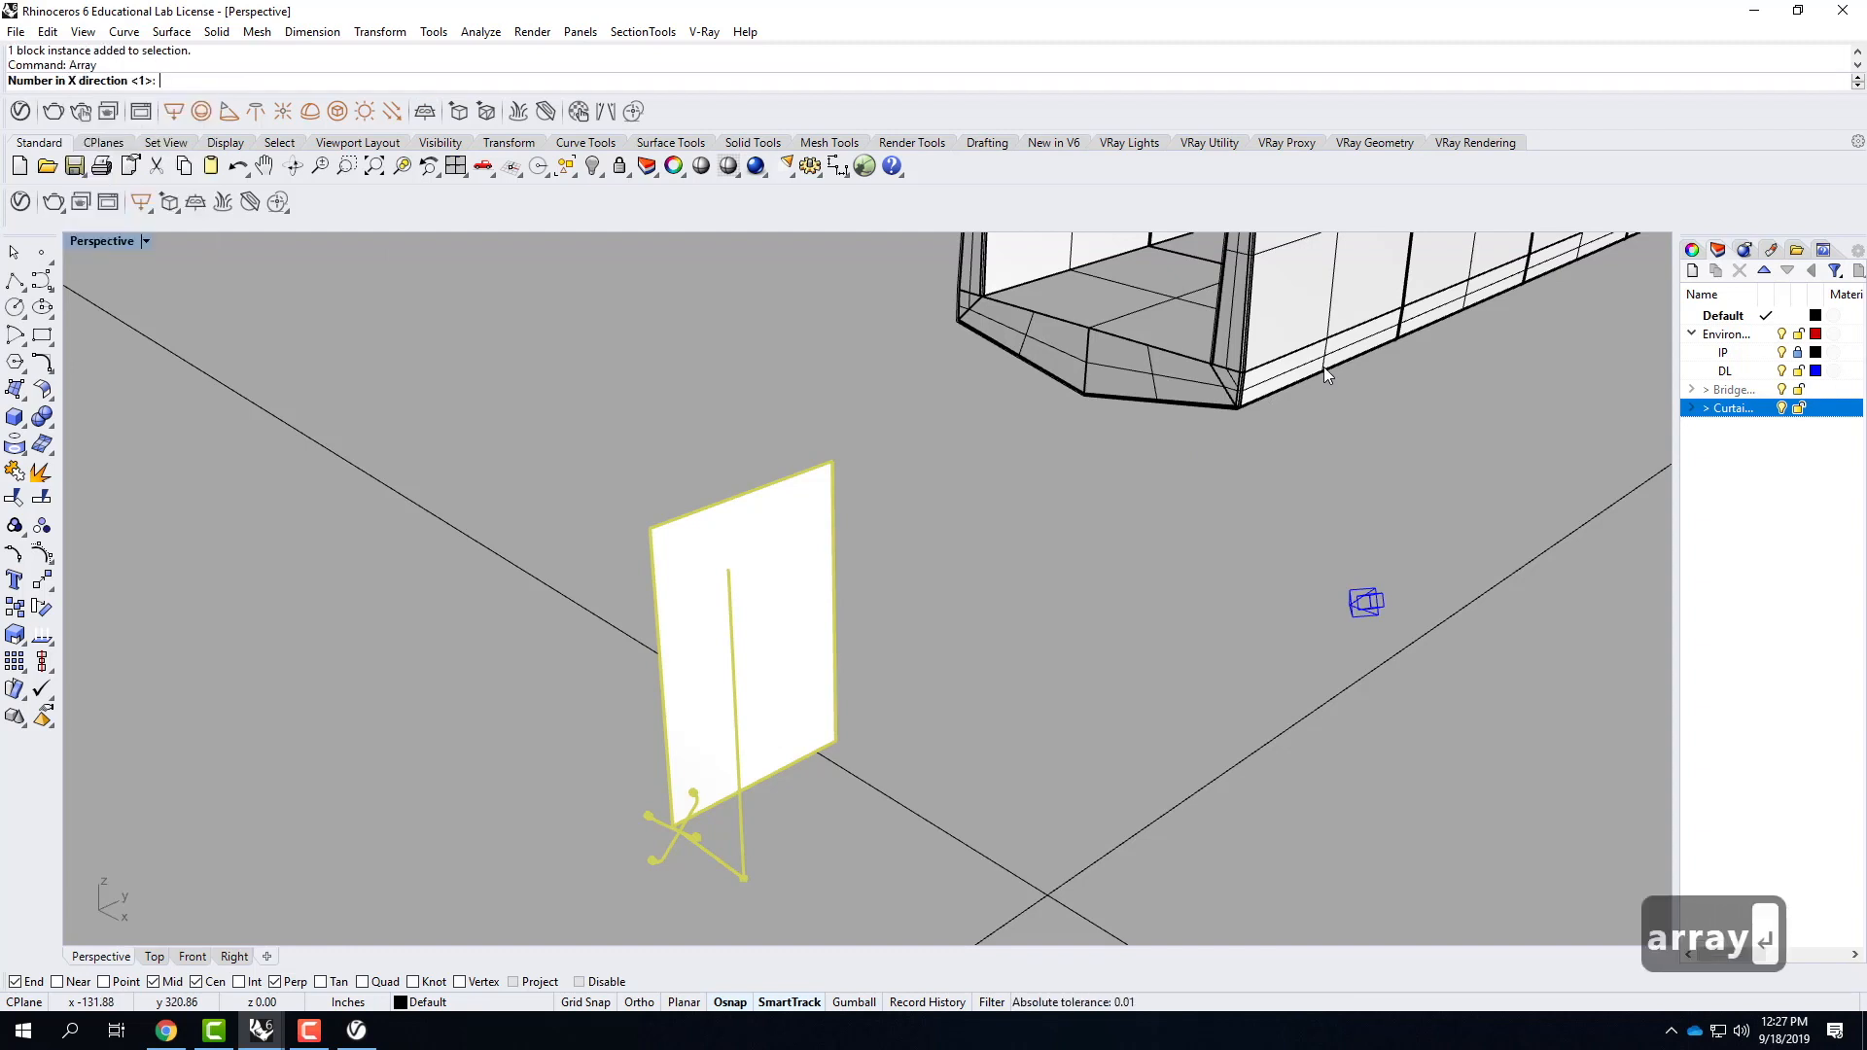
left_click(175, 32)
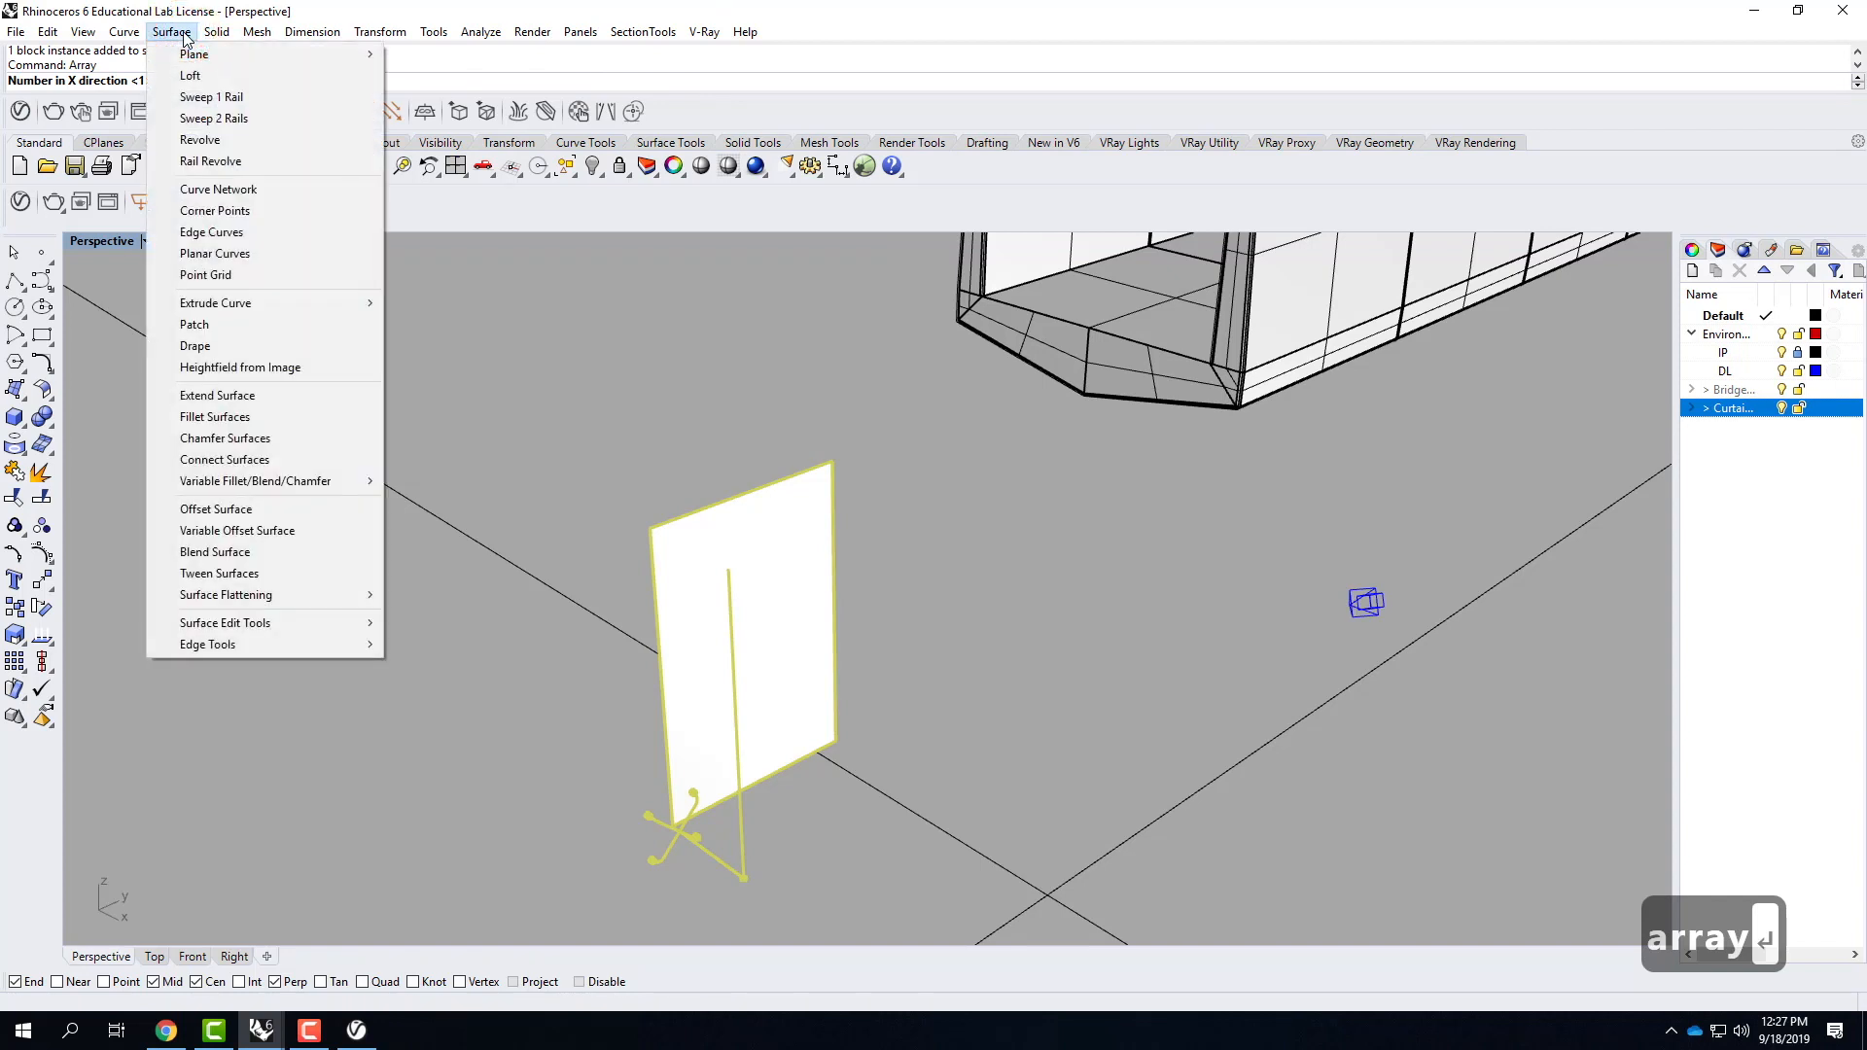
mouse_move(49, 36)
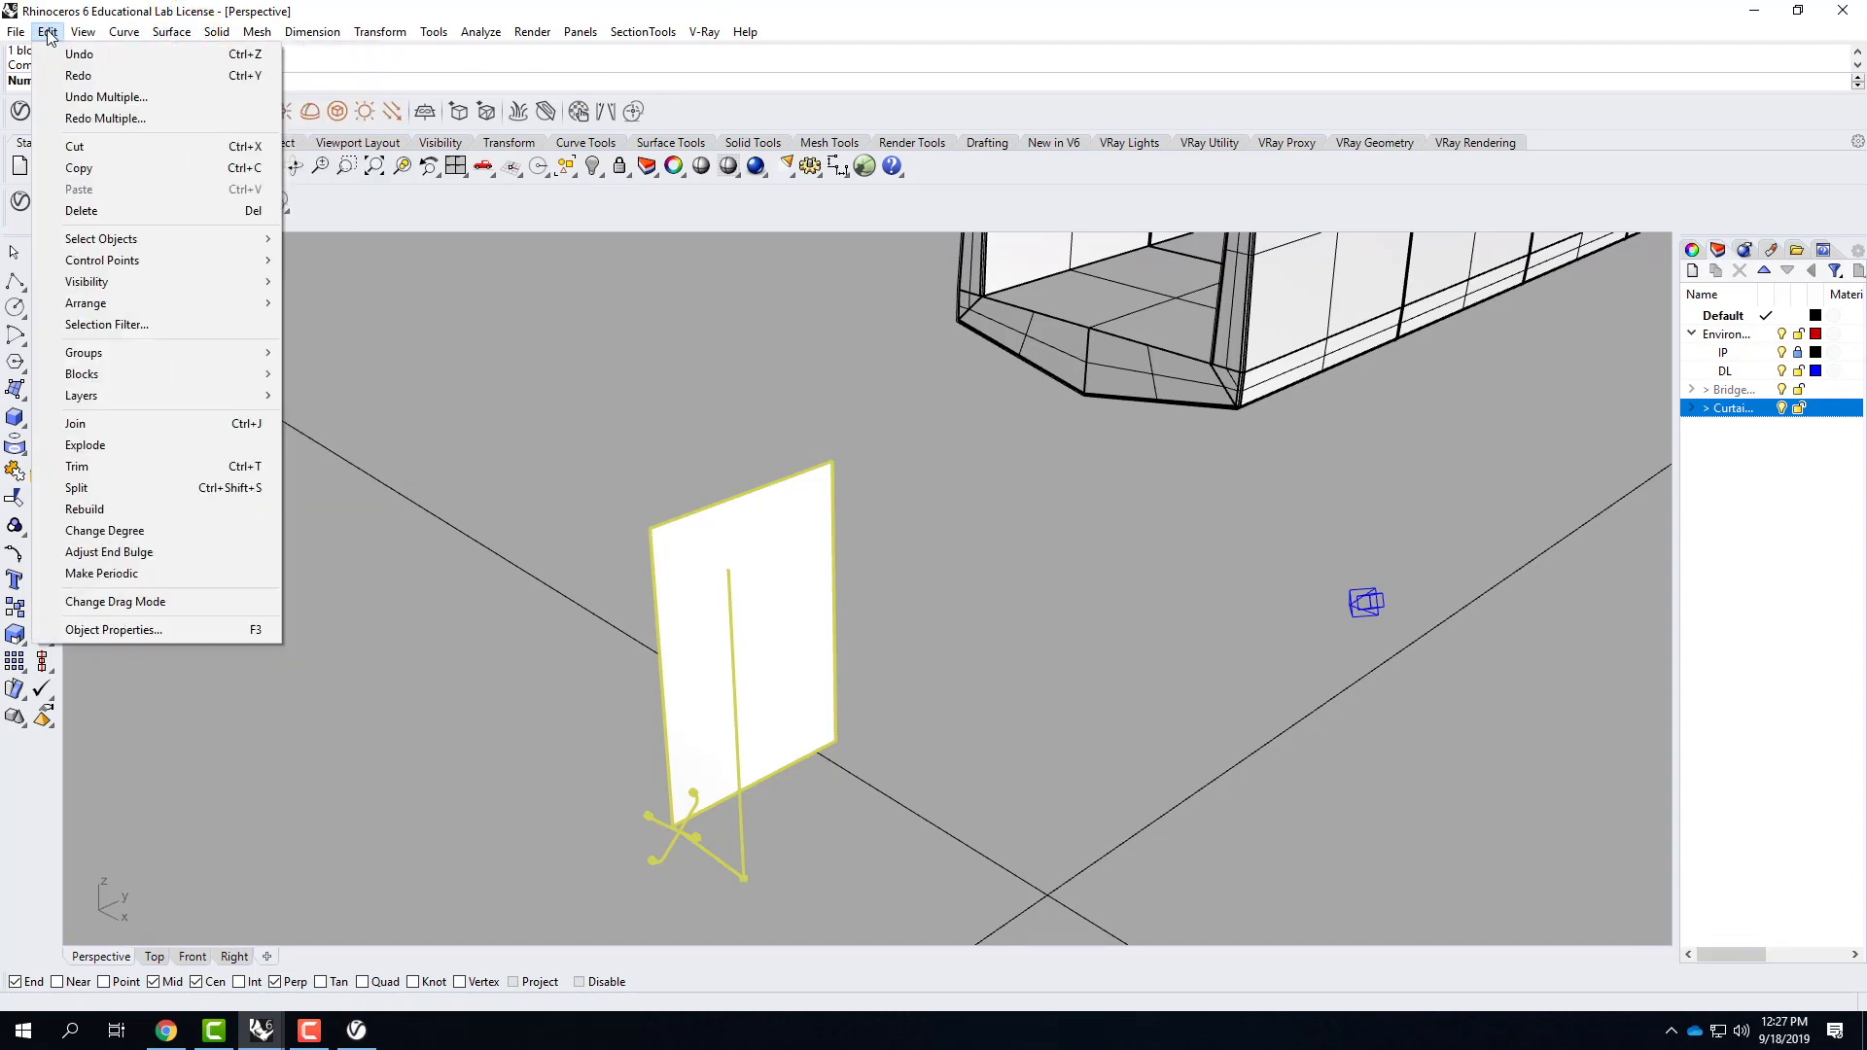
mouse_move(376, 37)
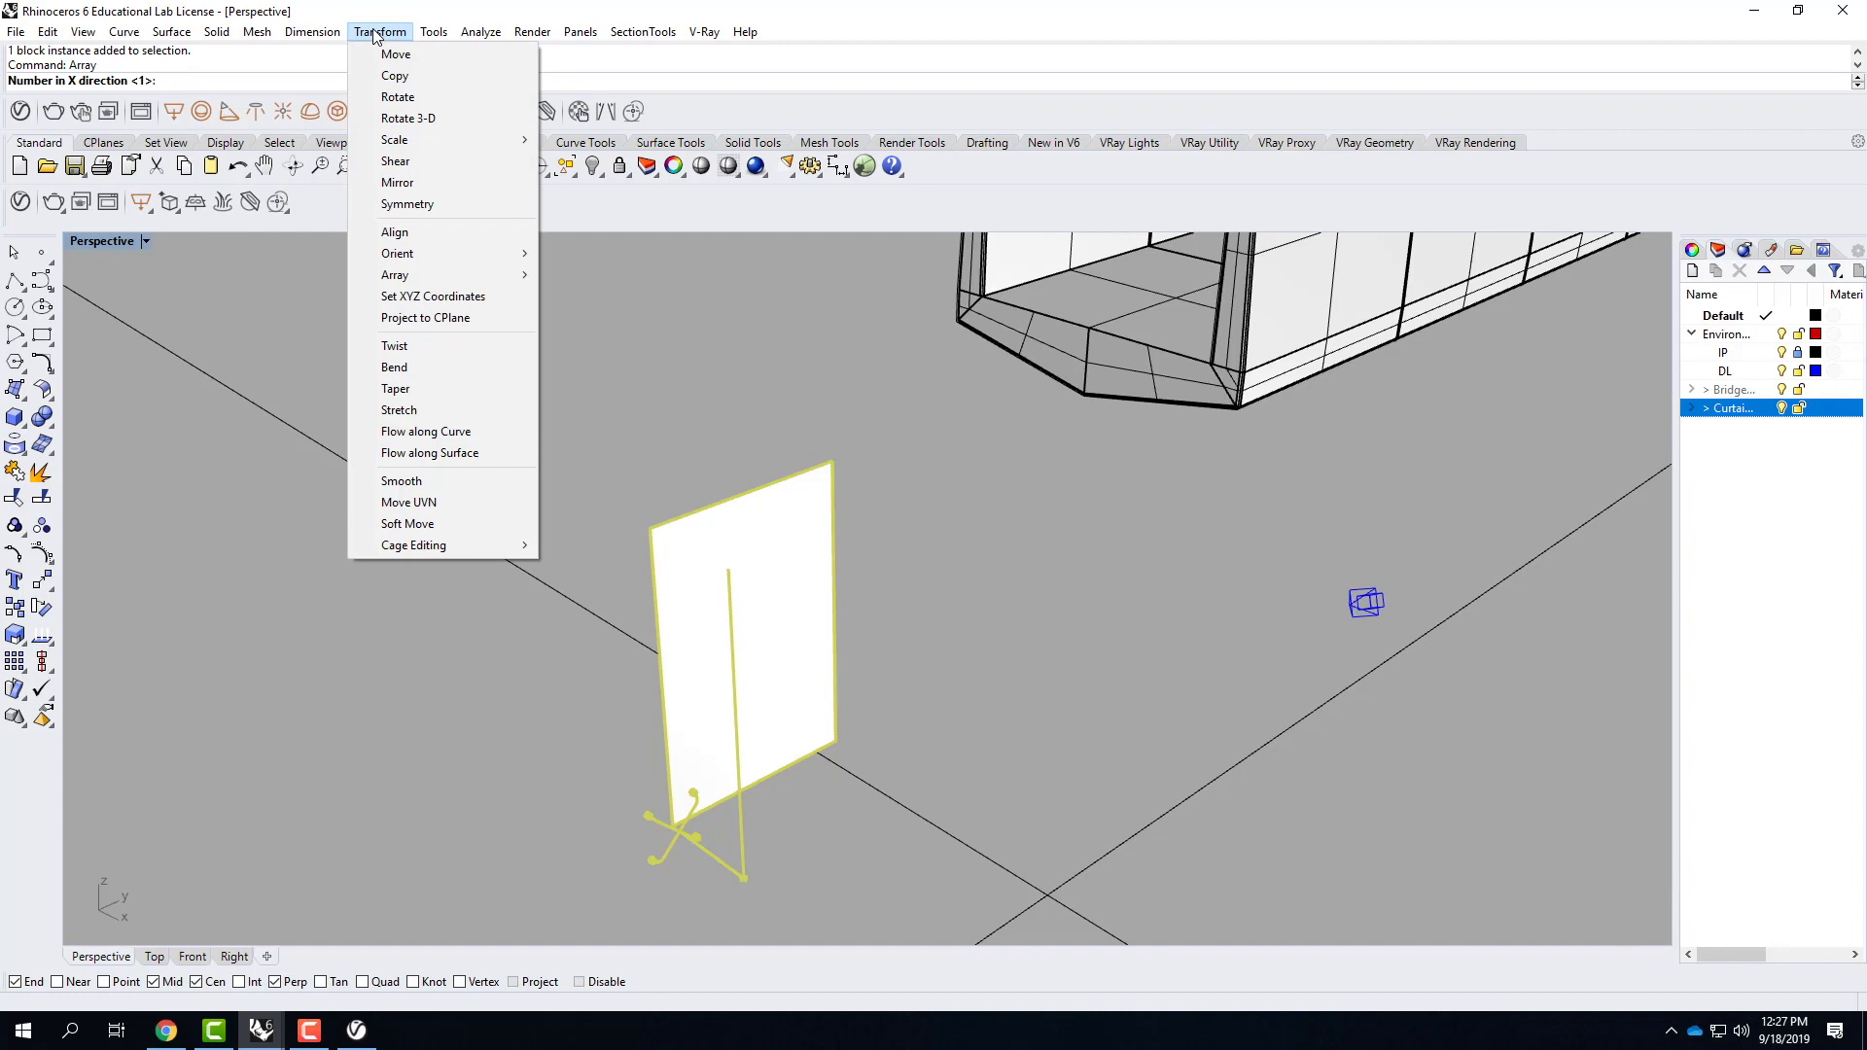
left_click(376, 32)
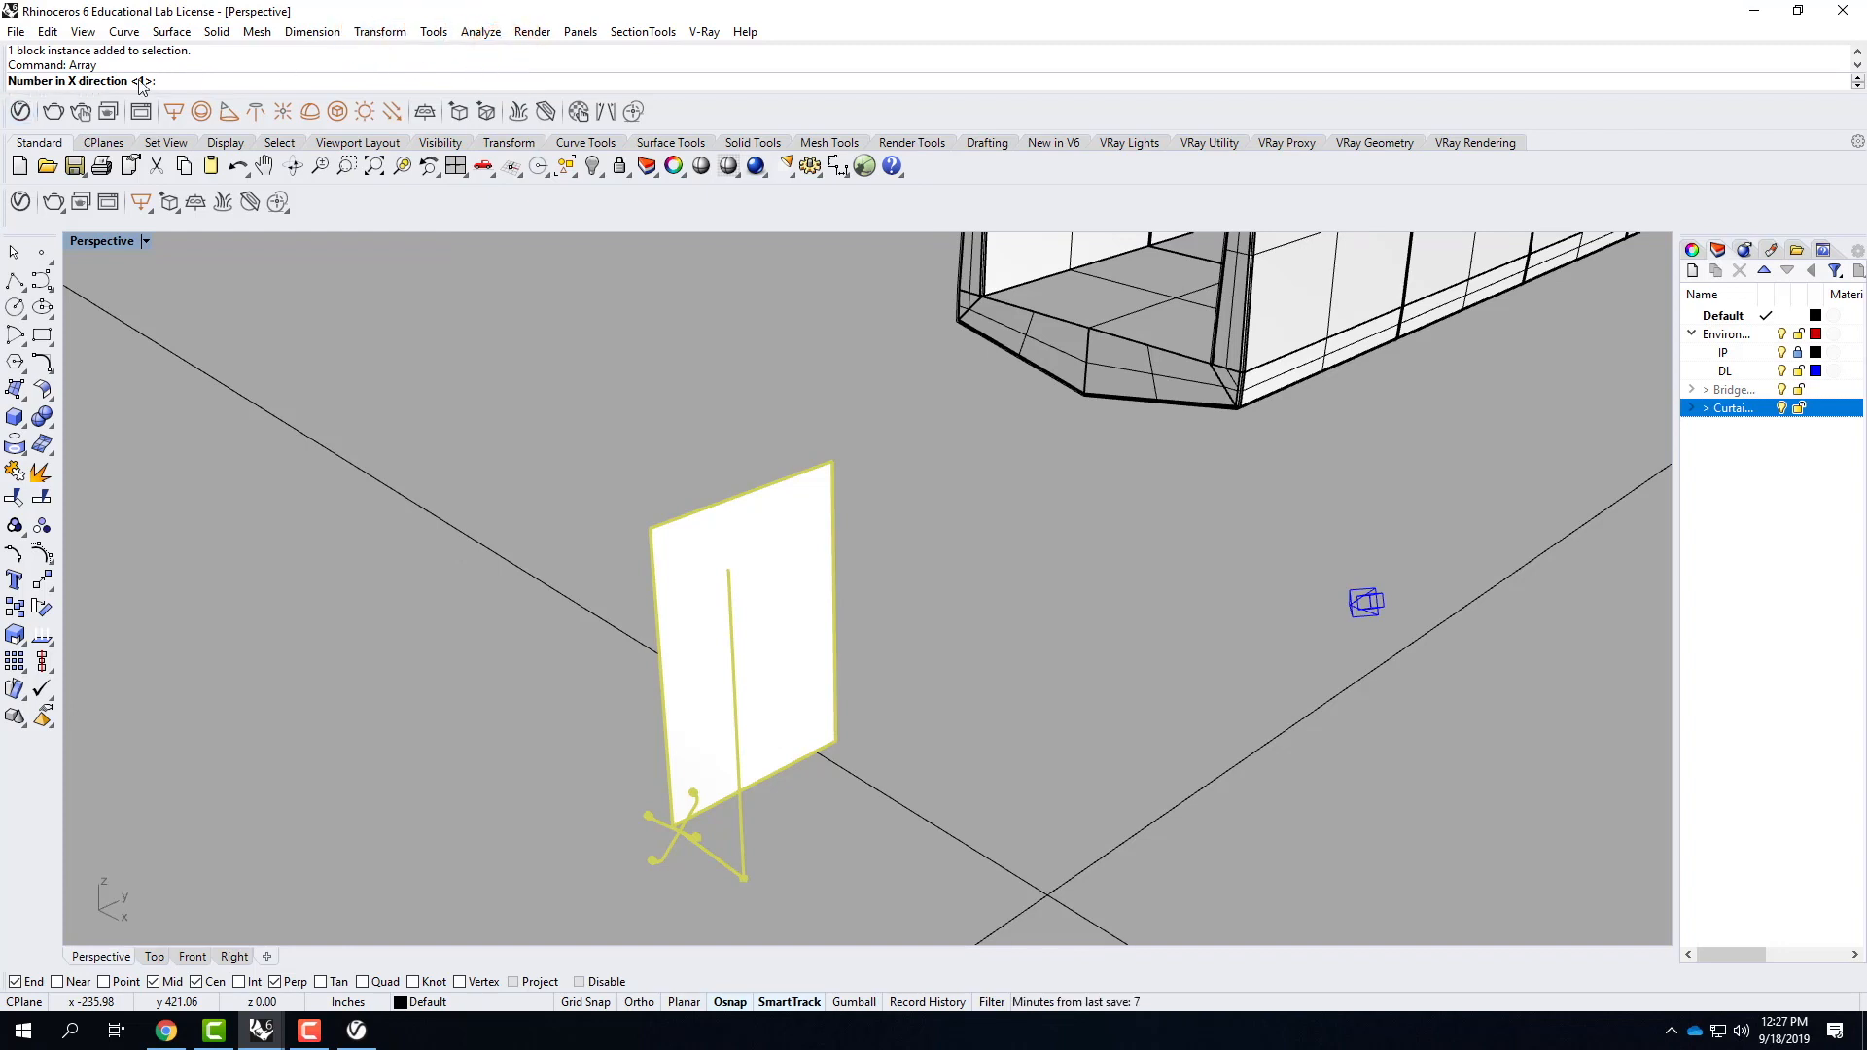
Set the array counts to 1 in X, 20 in Y and 15 in Z.
scroll(685, 680, "down", 5)
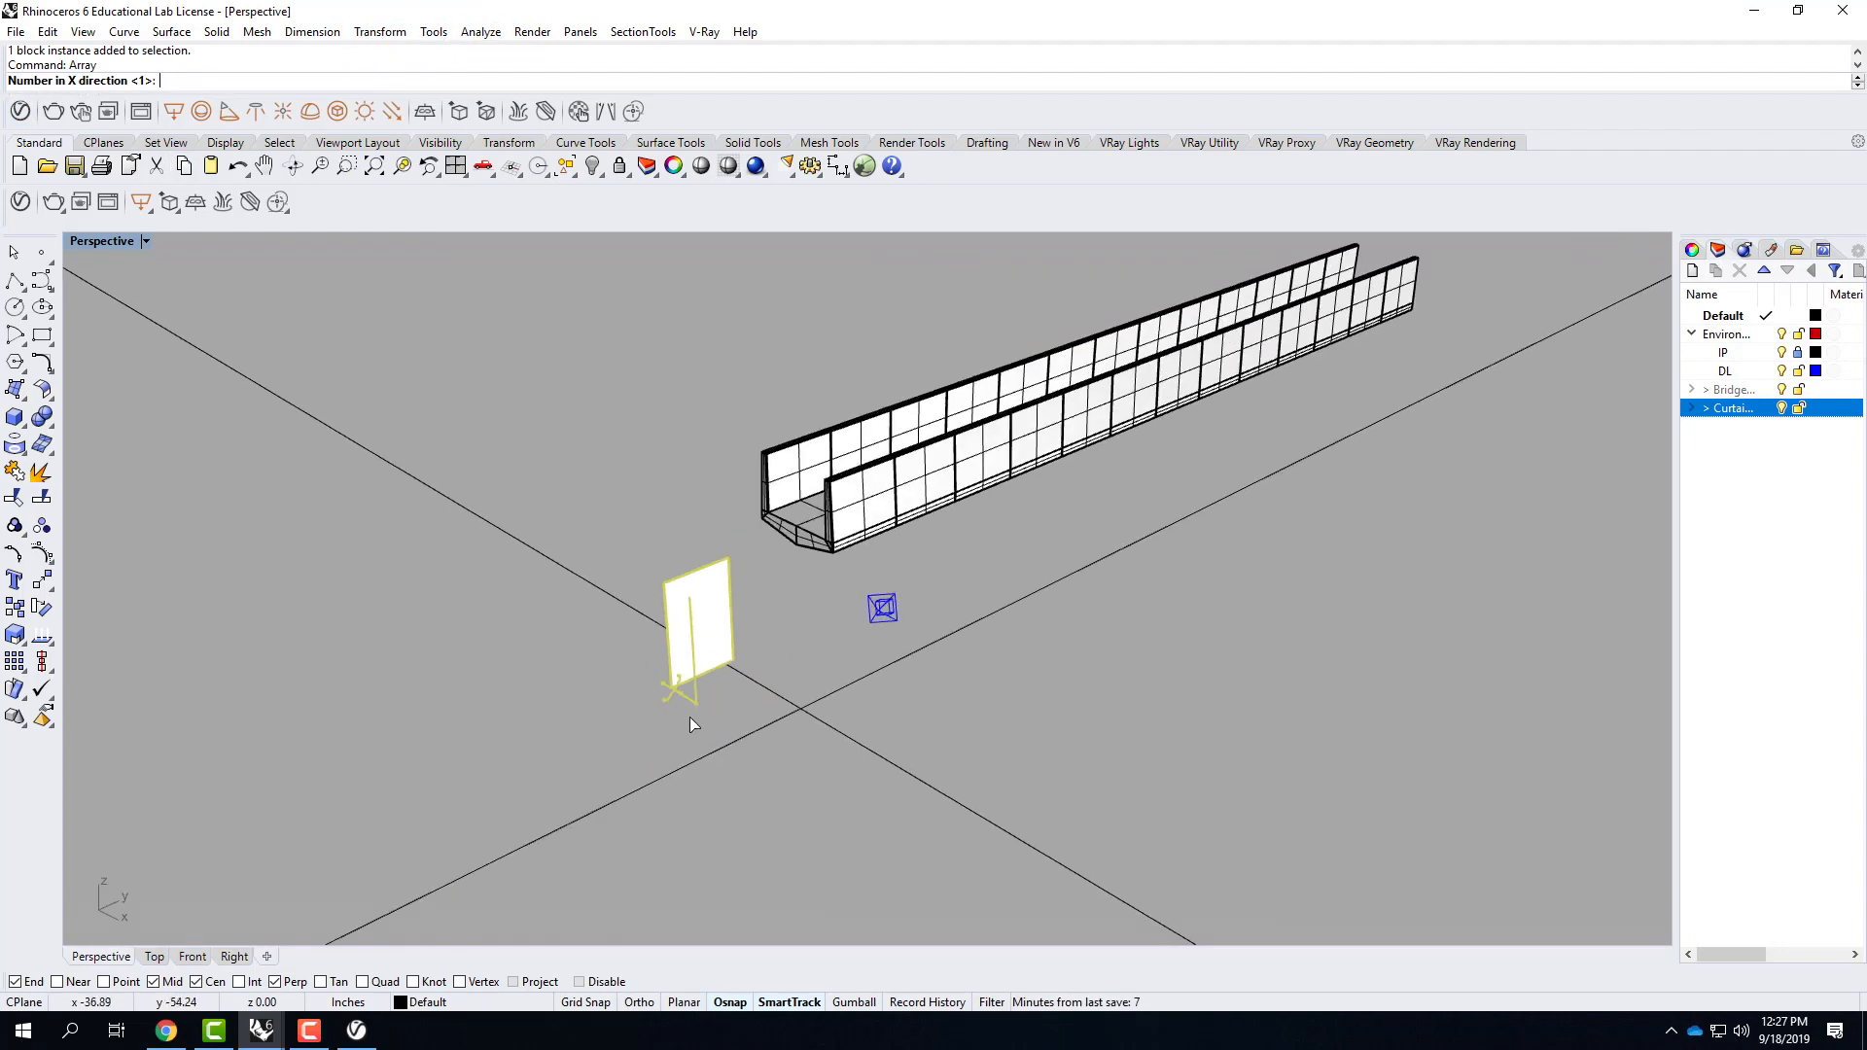
type("1")
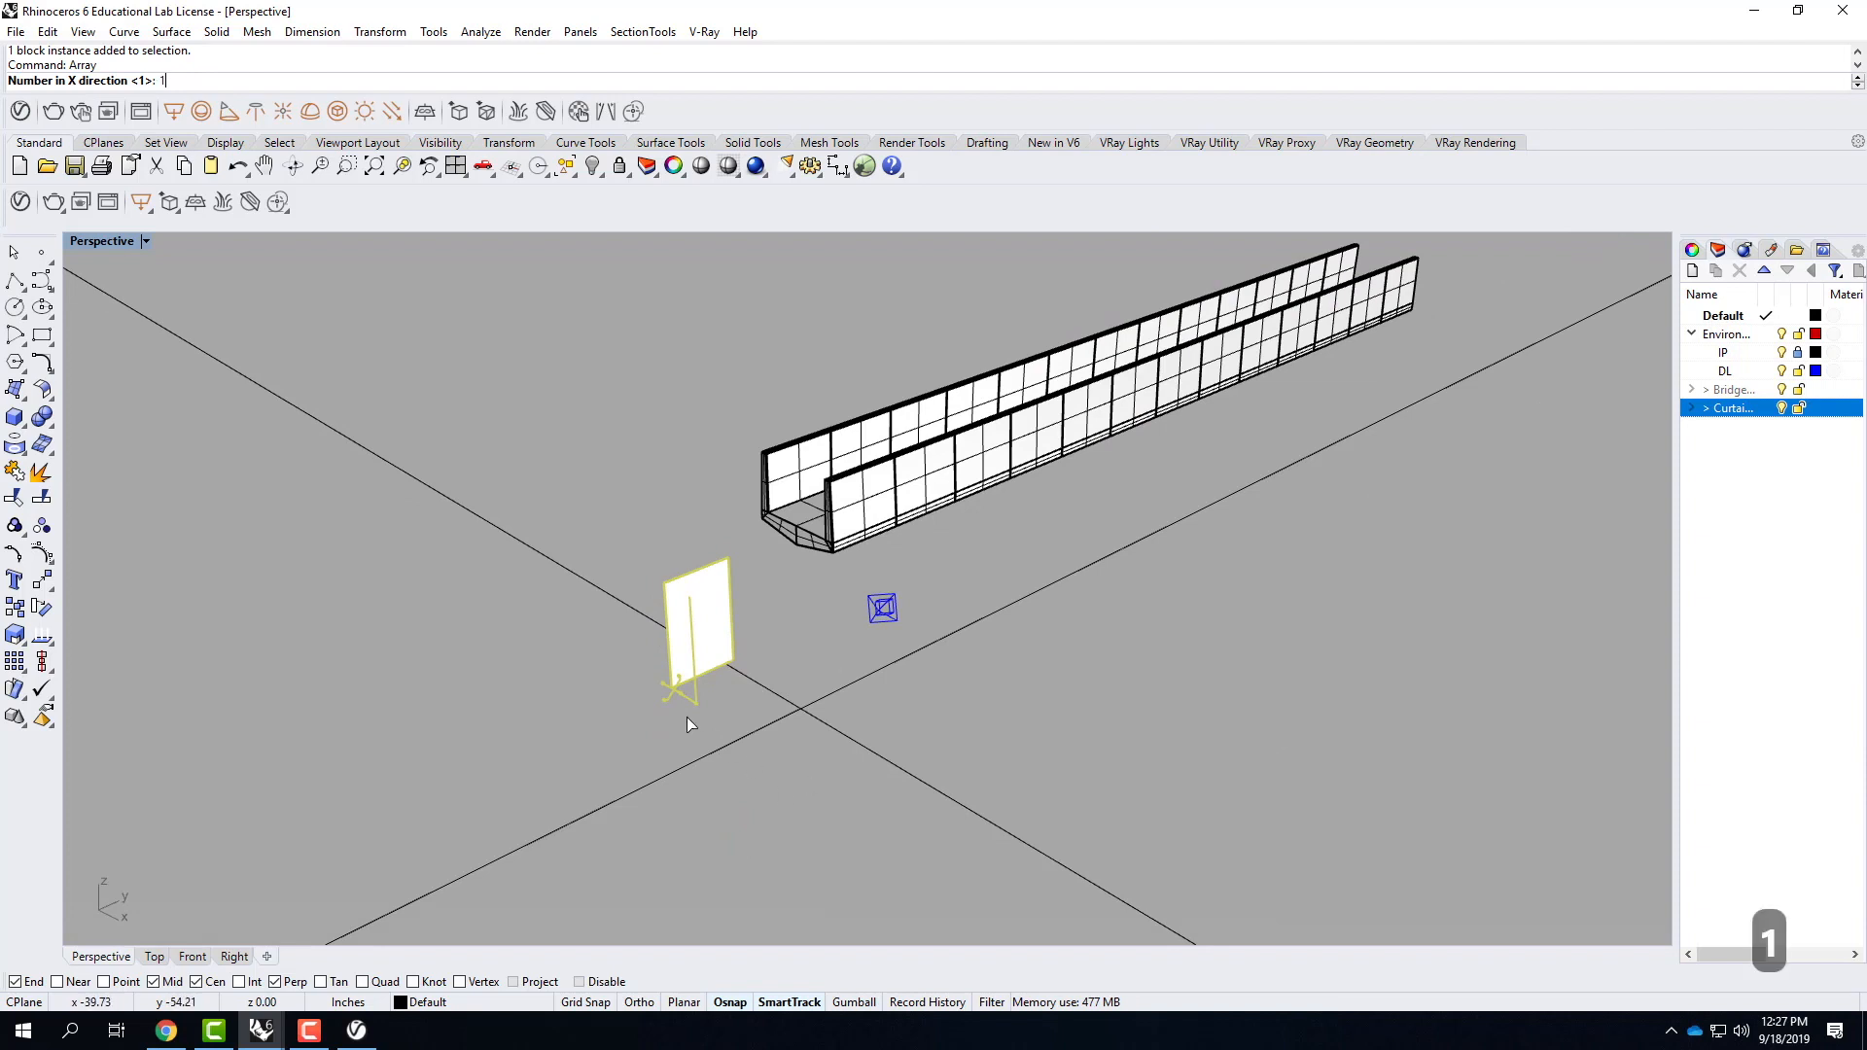
key("Return")
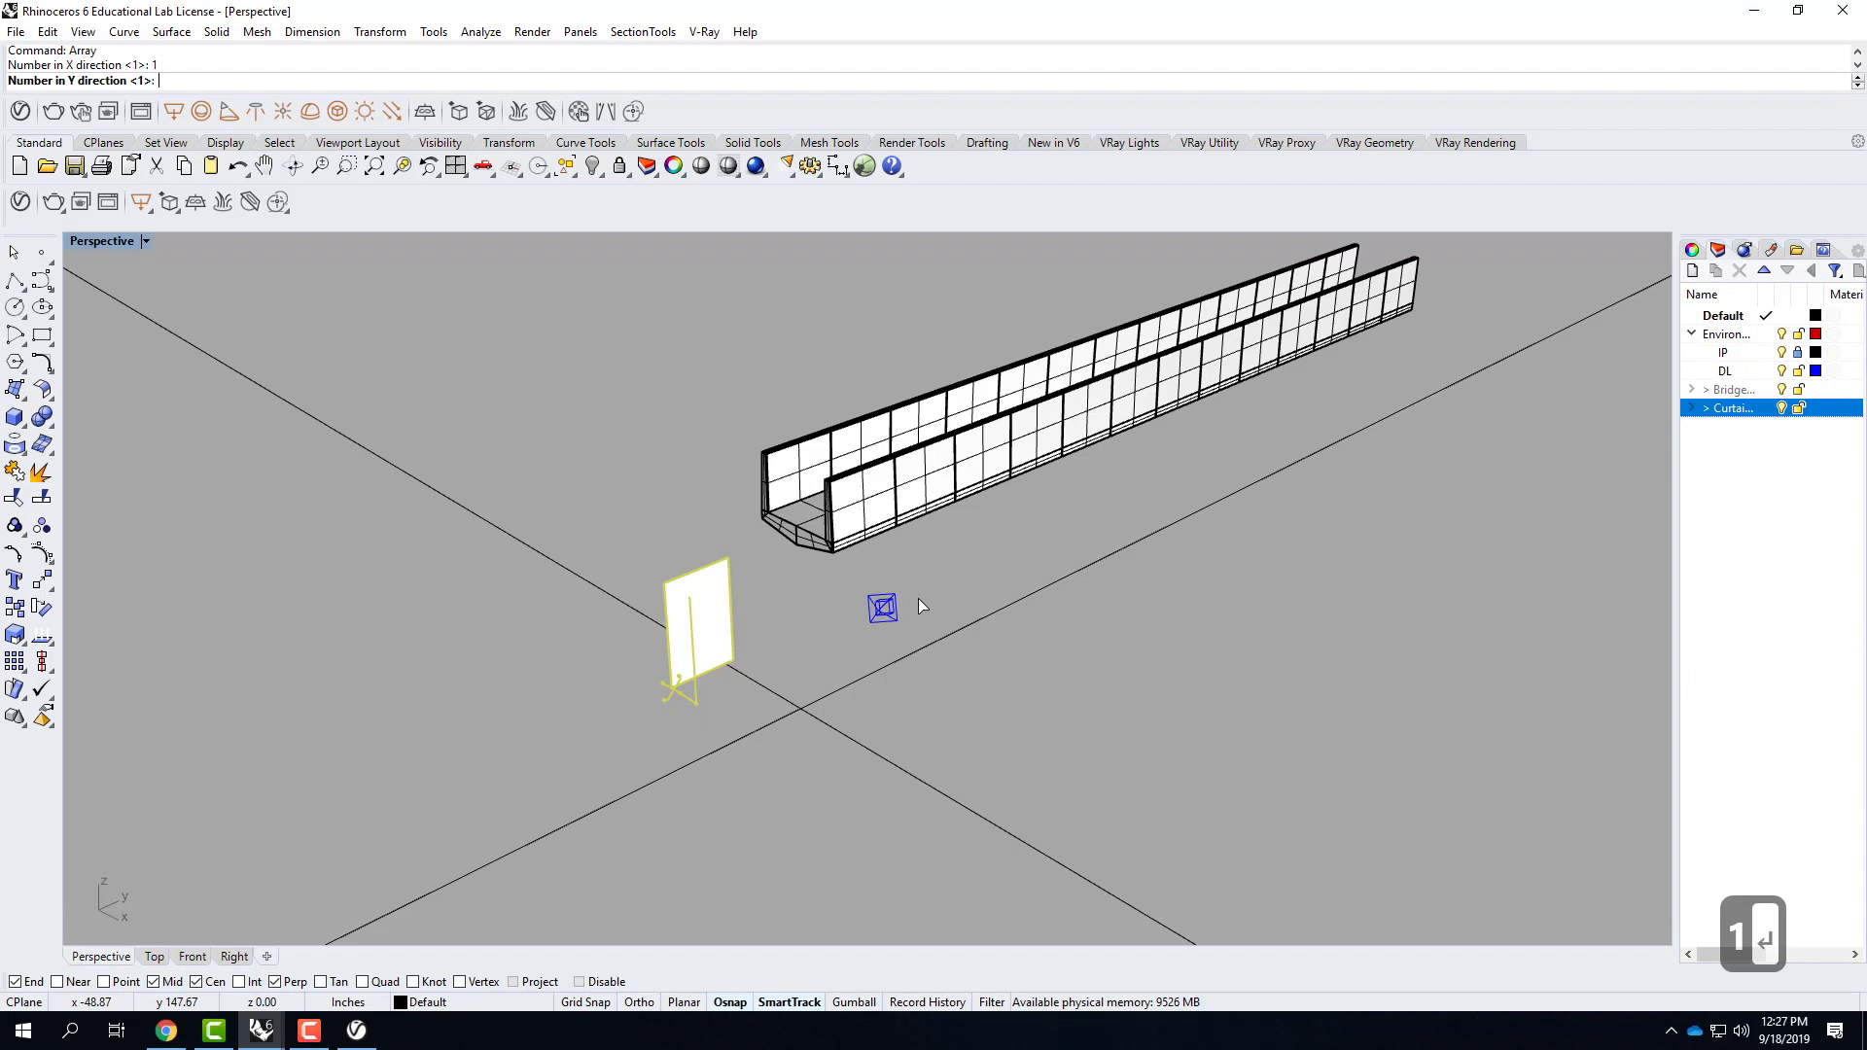
type("20")
key("Return")
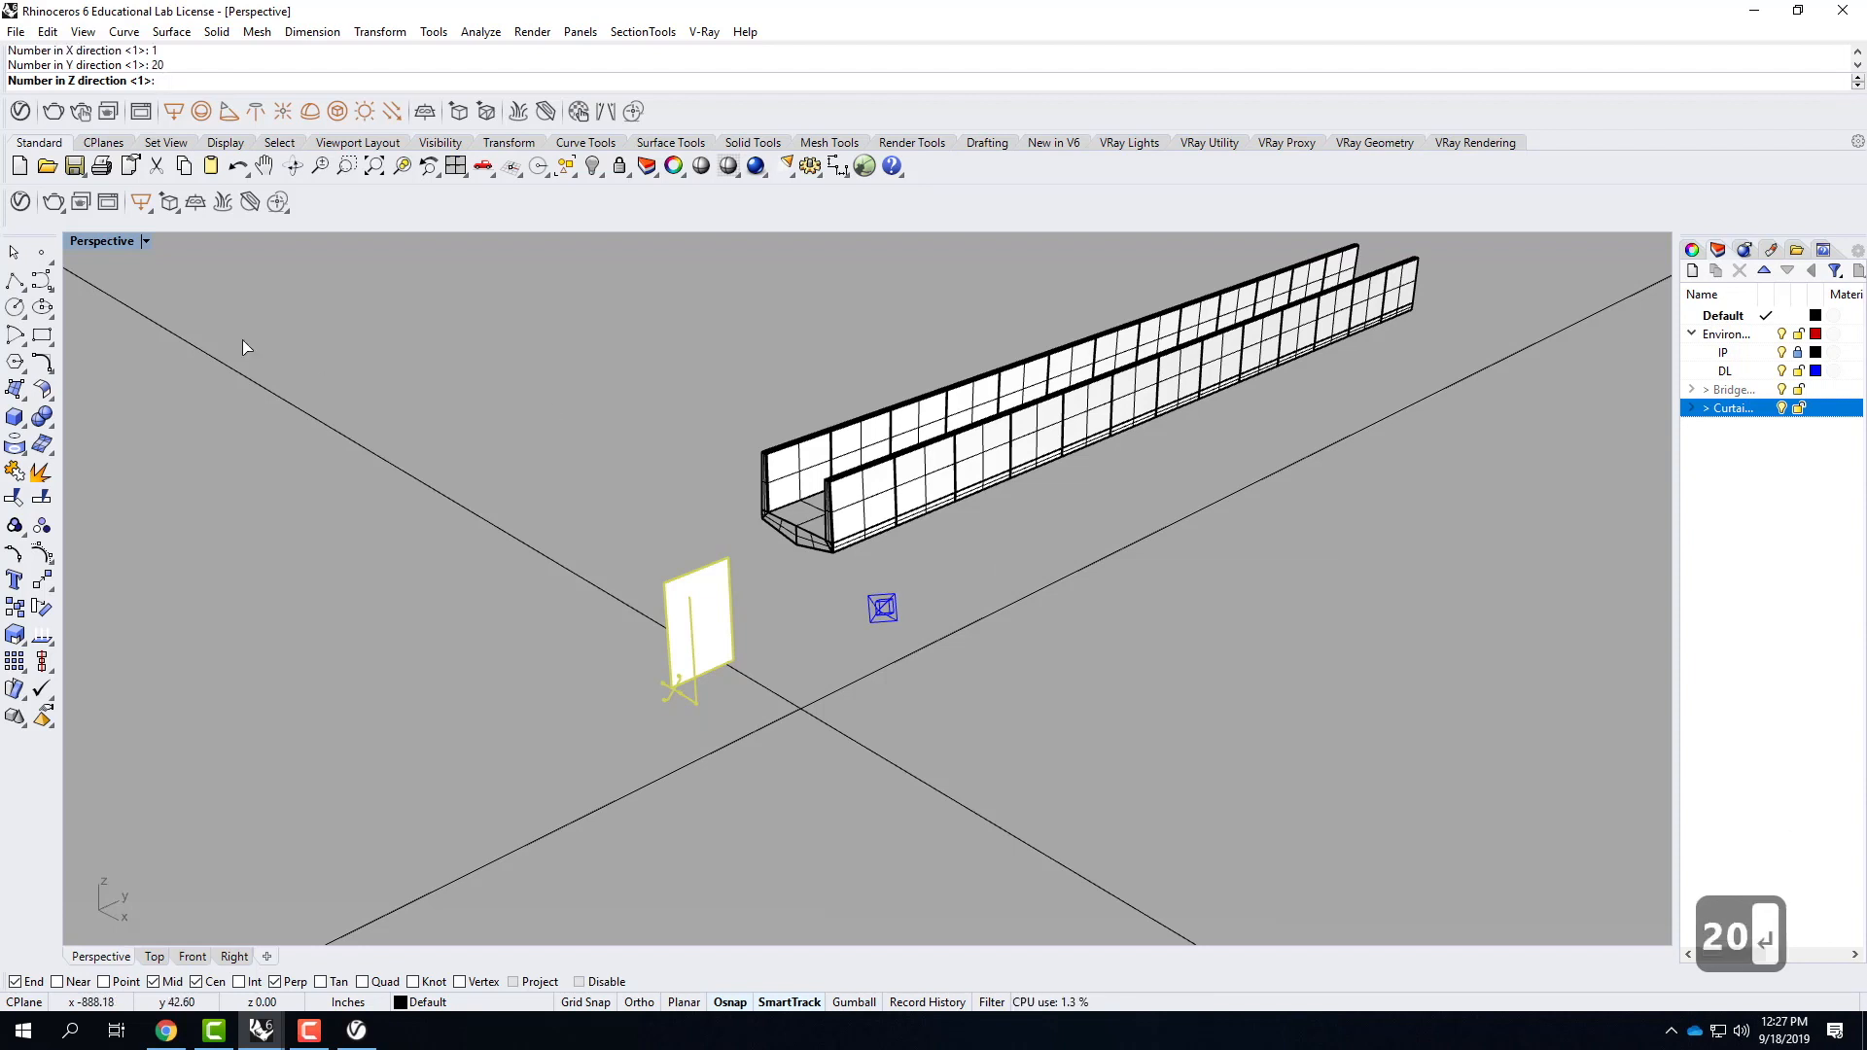
type("15")
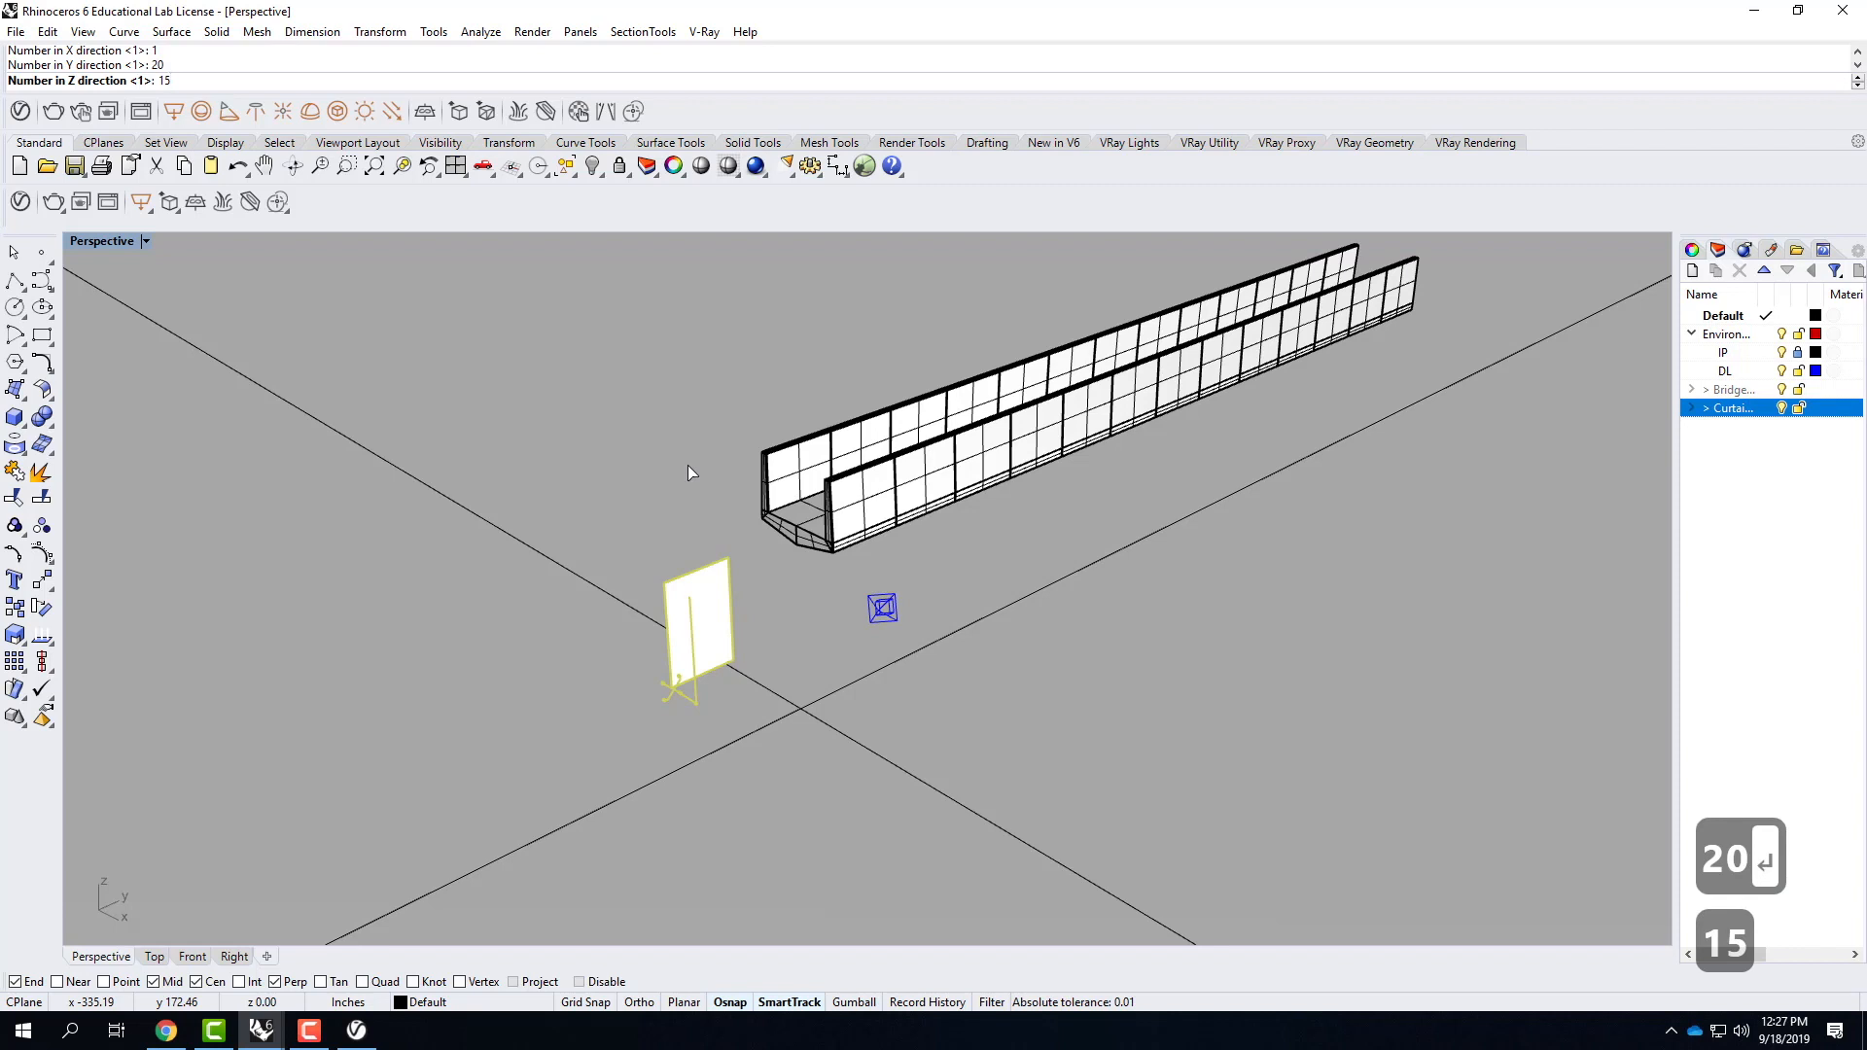
key("Return")
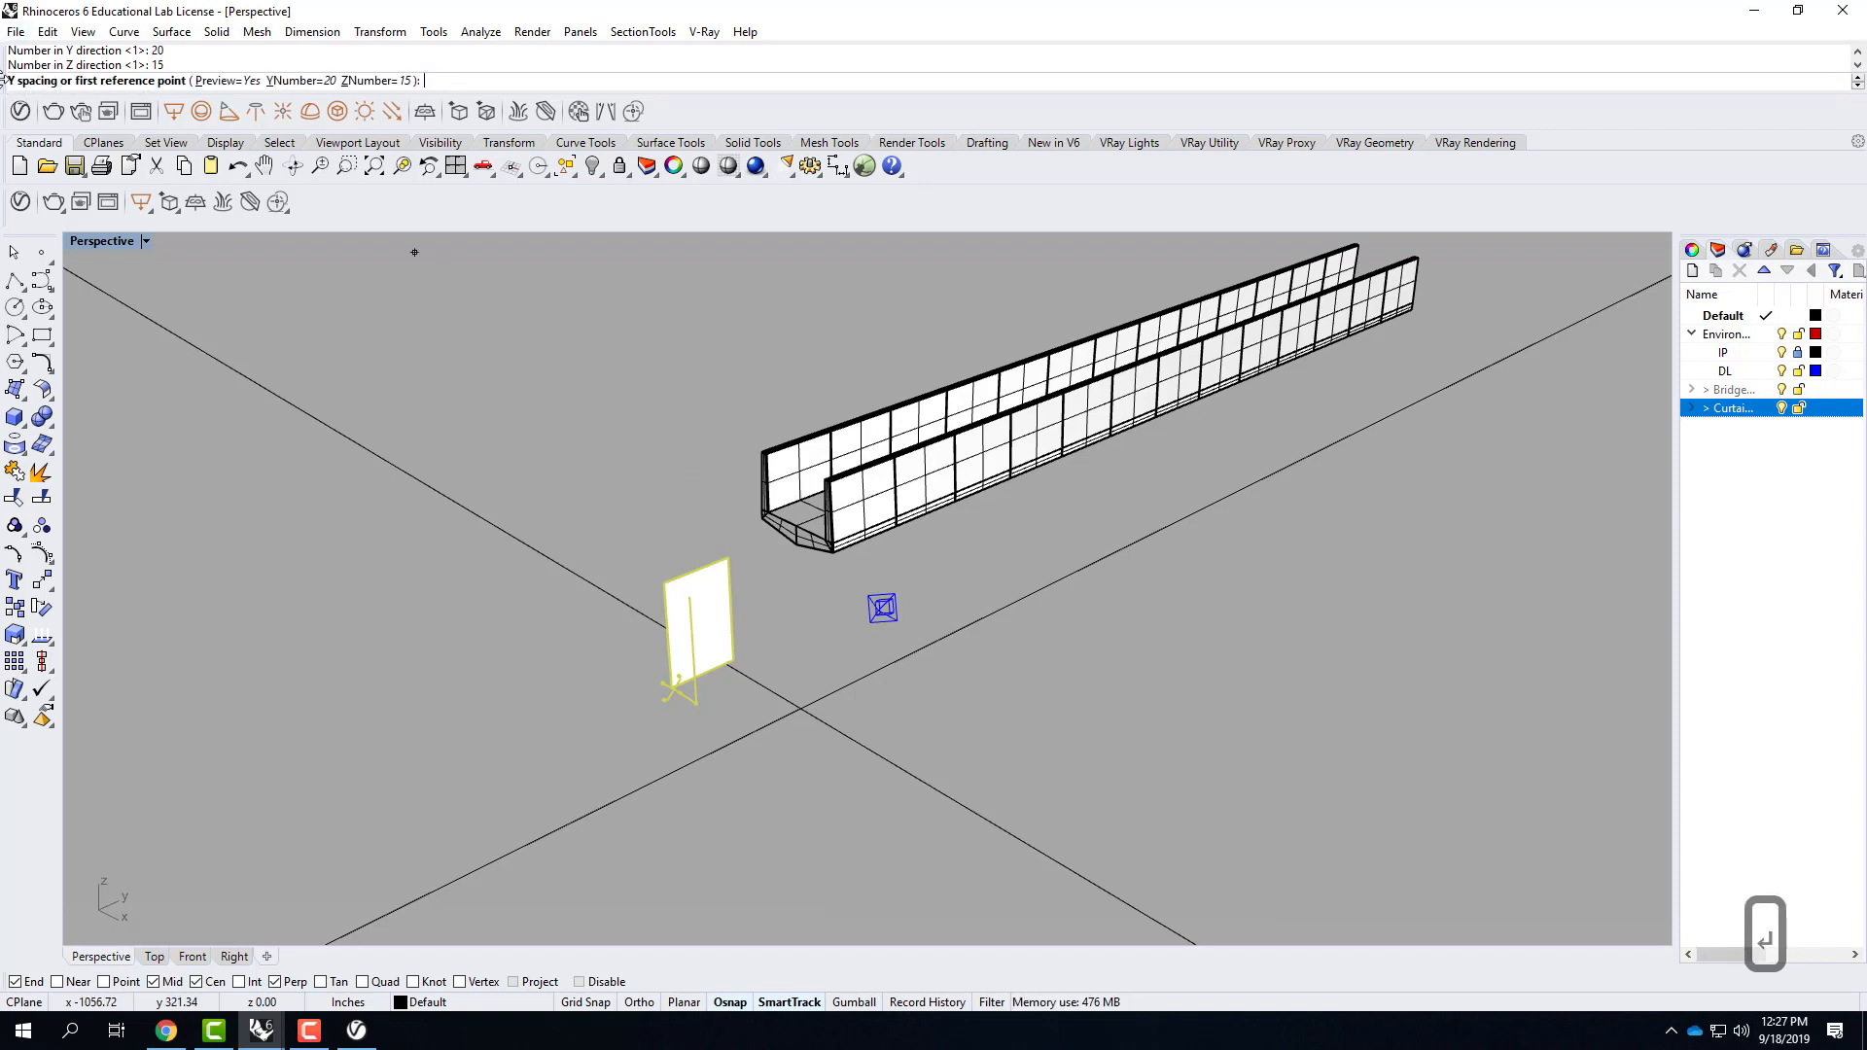
Define the array's Y spacing as 47.75 inches by picking the two bottom corners of the CurtainWall panel.
scroll(725, 691, "up", 4)
scroll(725, 658, "down", 2)
scroll(720, 667, "up", 2)
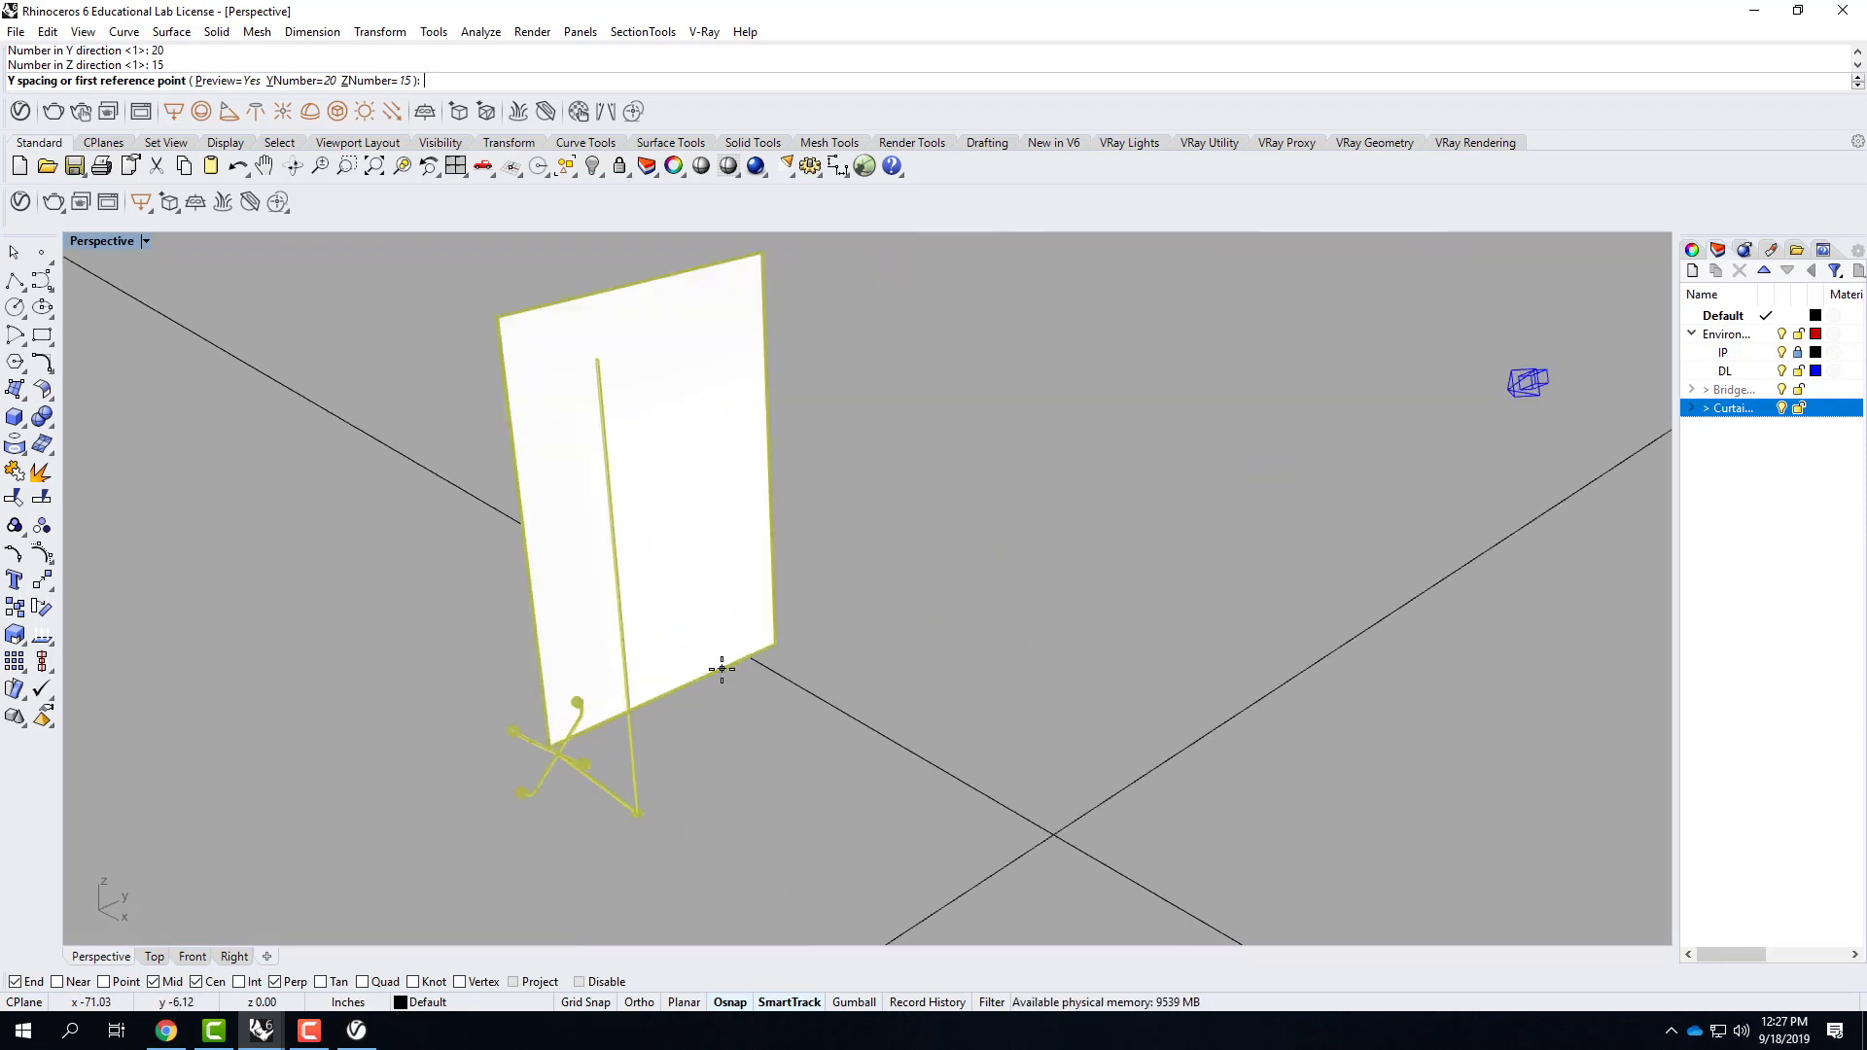
left_click(560, 745)
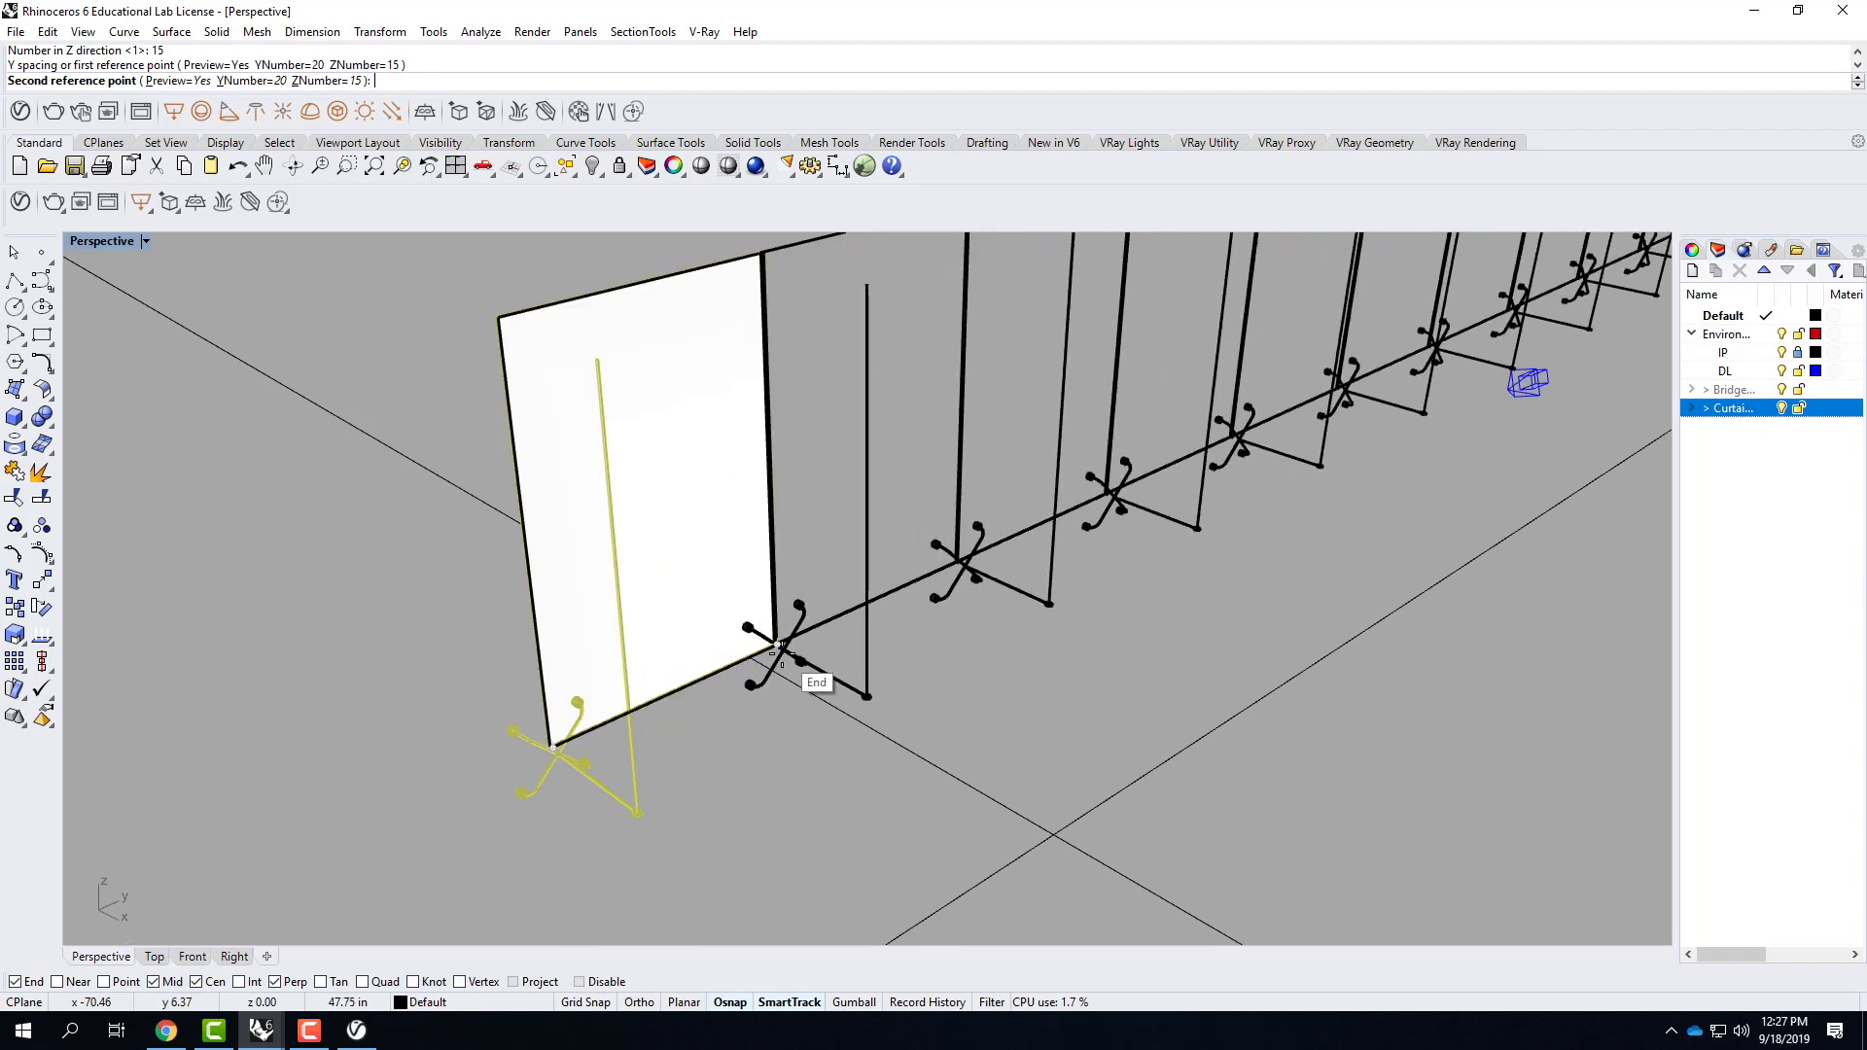
left_click(775, 651)
scroll(542, 854, "down", 3)
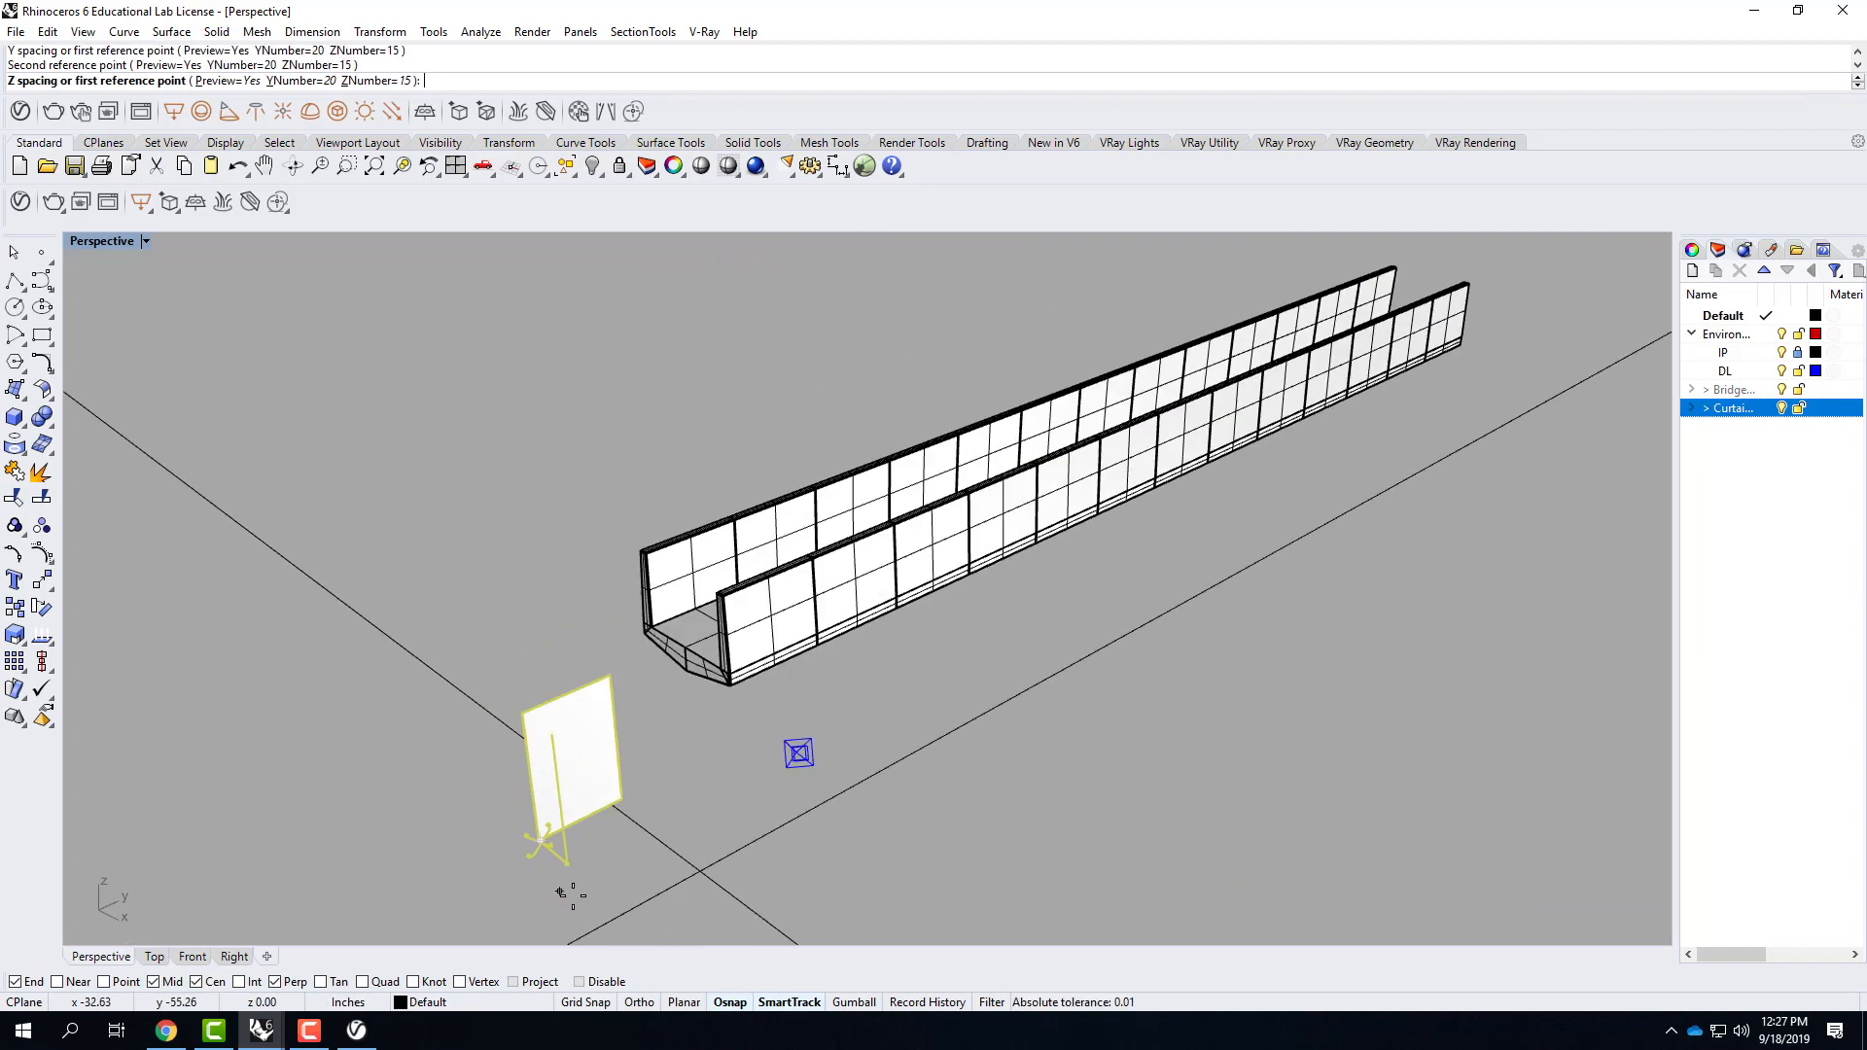
Define the array's Z spacing as 72 inches by picking the CurtainWall panel's bottom corner and the top corner directly above it.
scroll(530, 838, "up", 4)
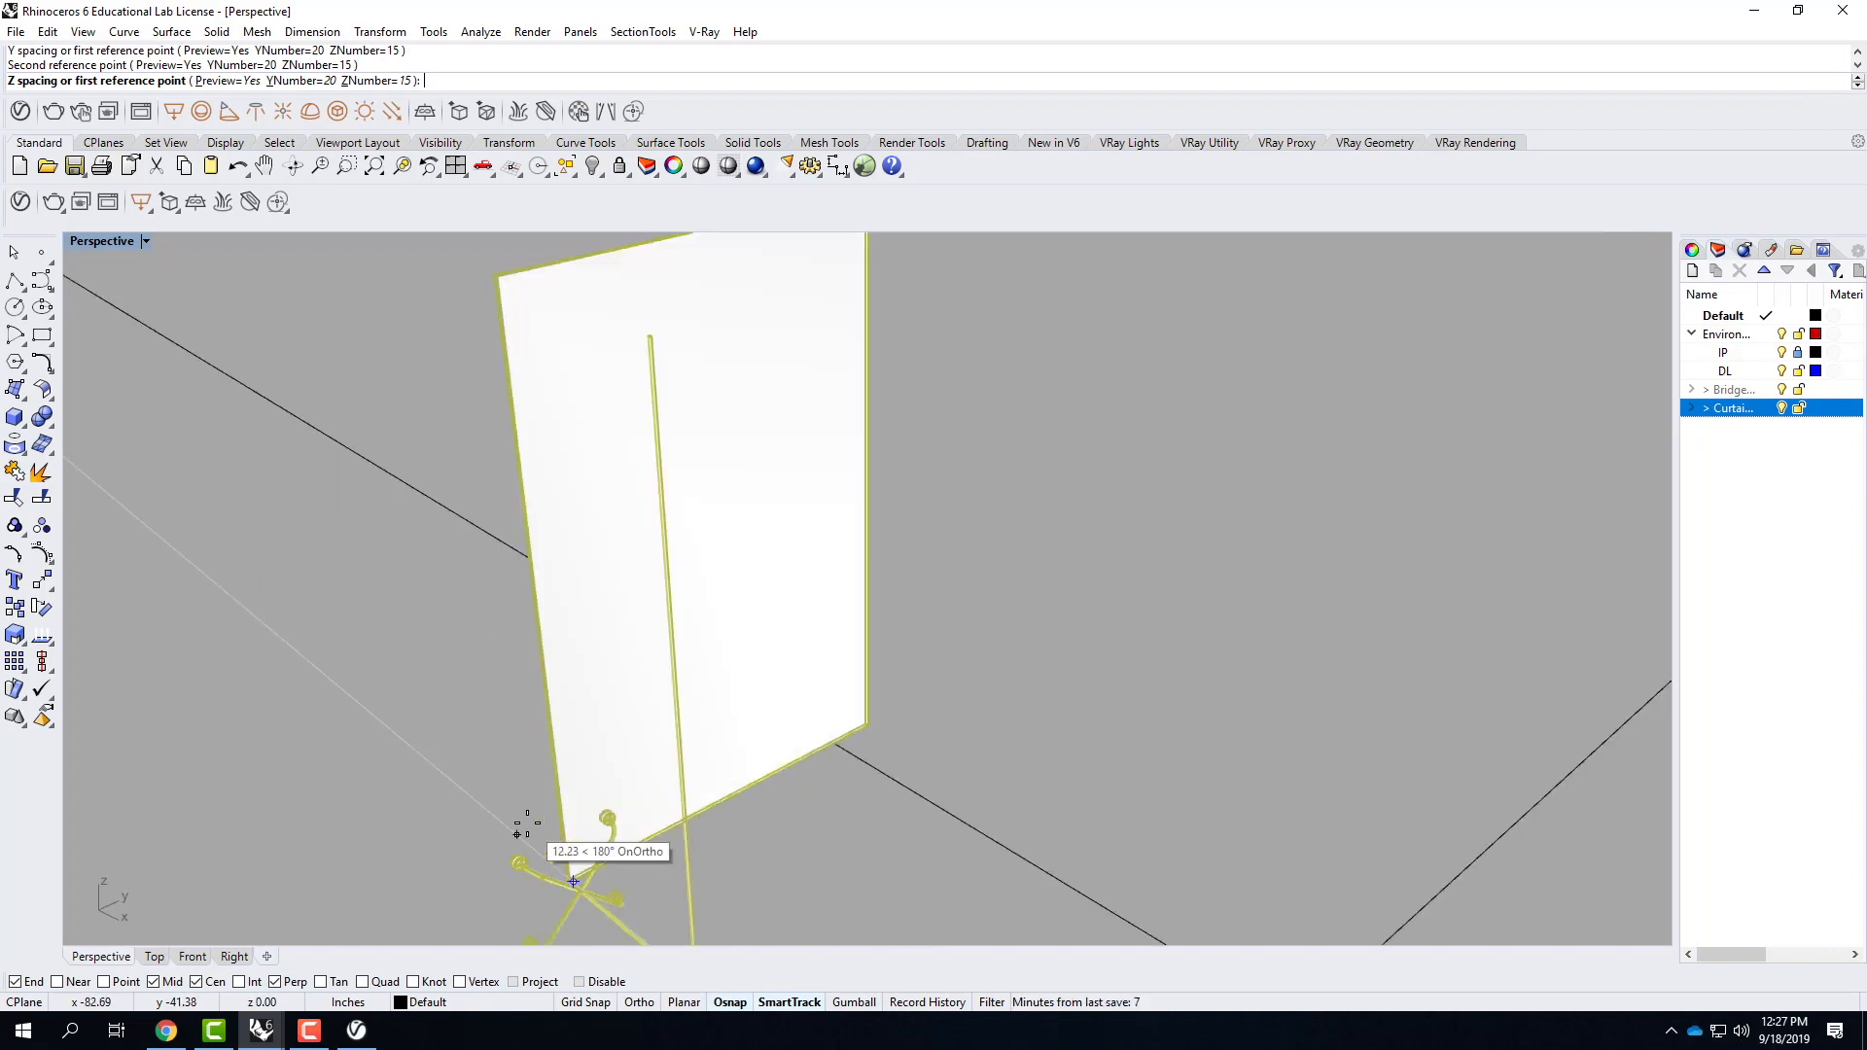
left_click(574, 880)
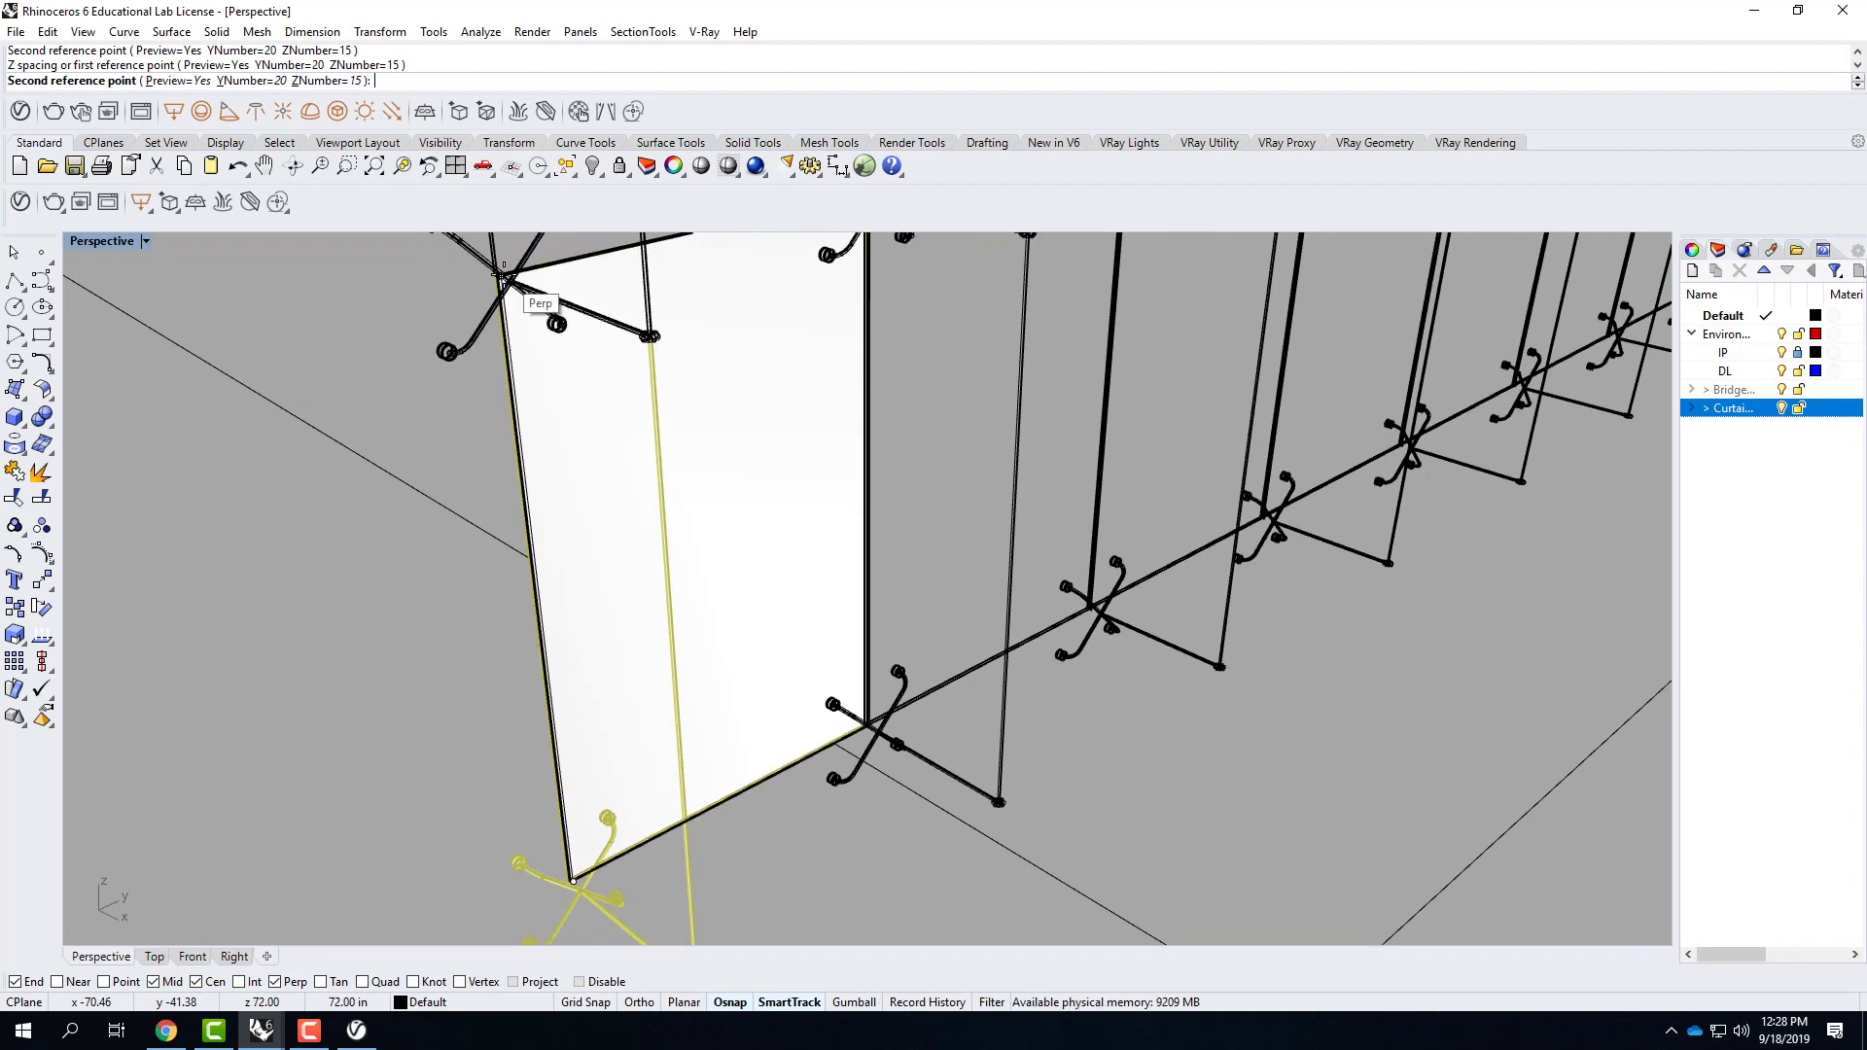
left_click(504, 277)
scroll(475, 749, "down", 5)
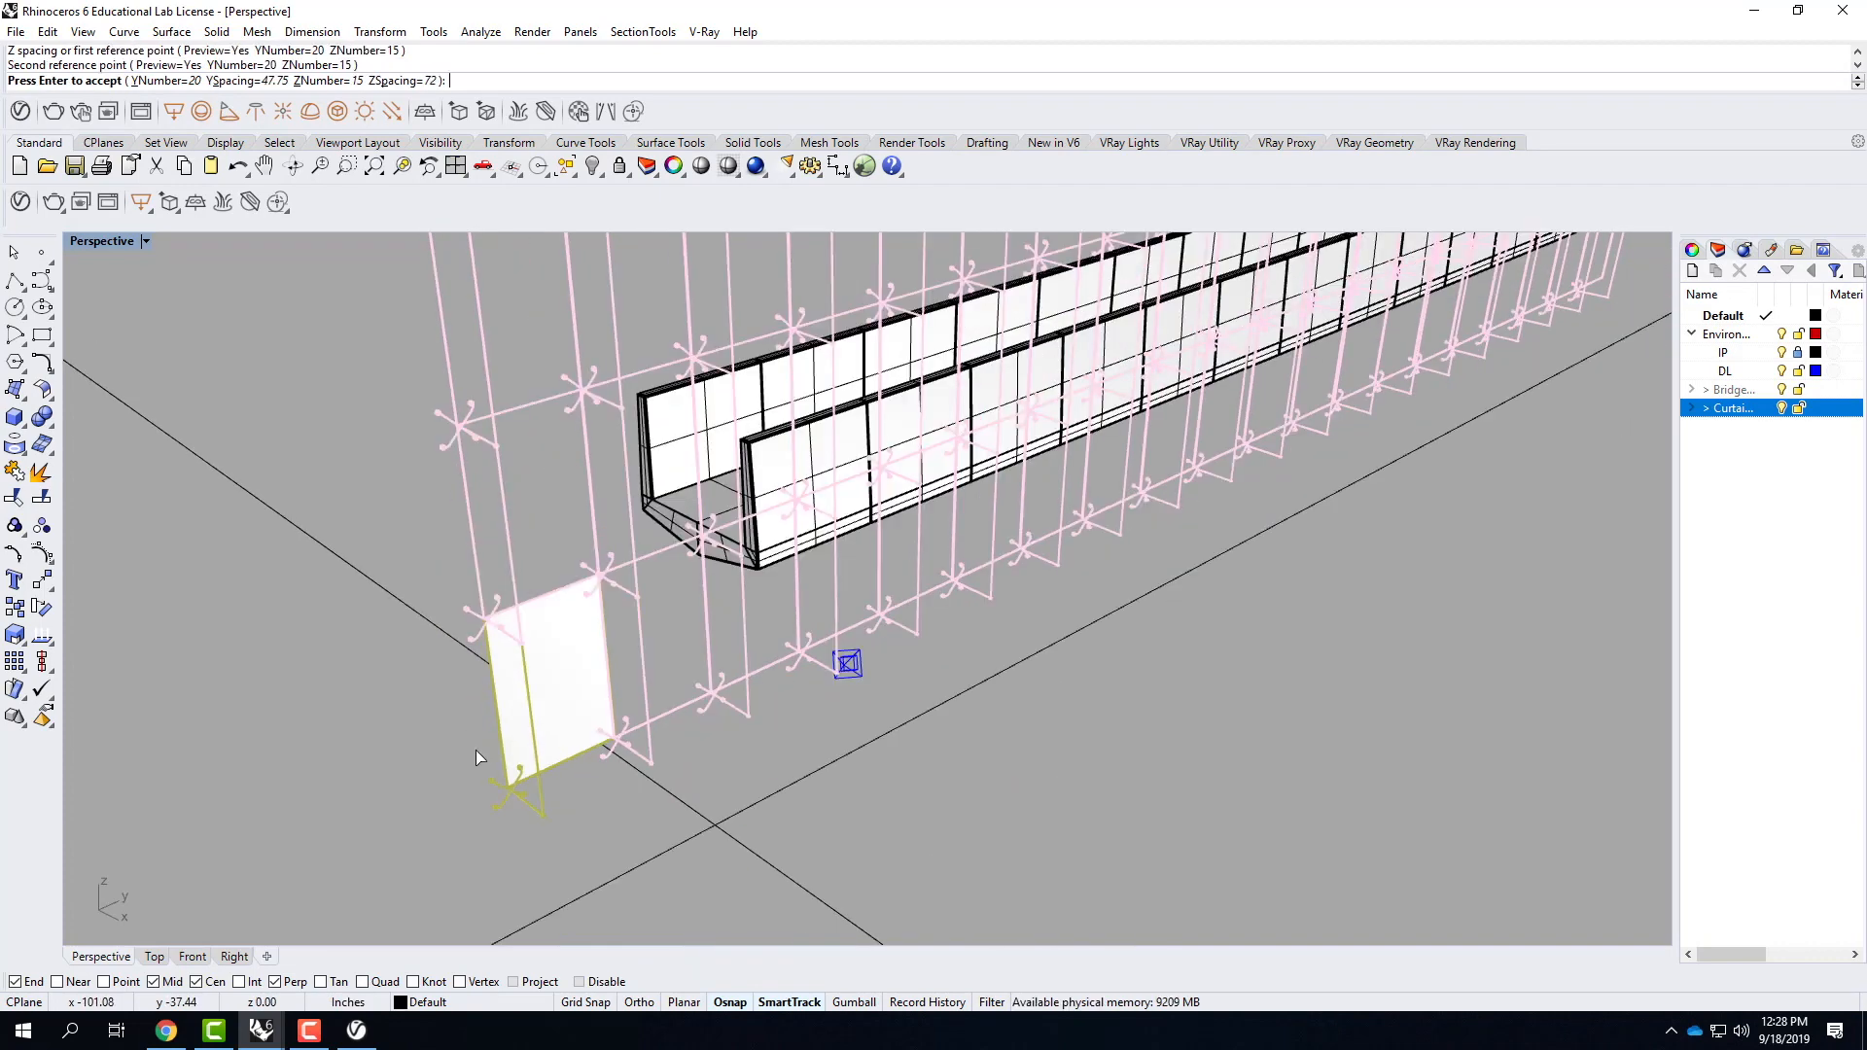
scroll(475, 749, "down", 6)
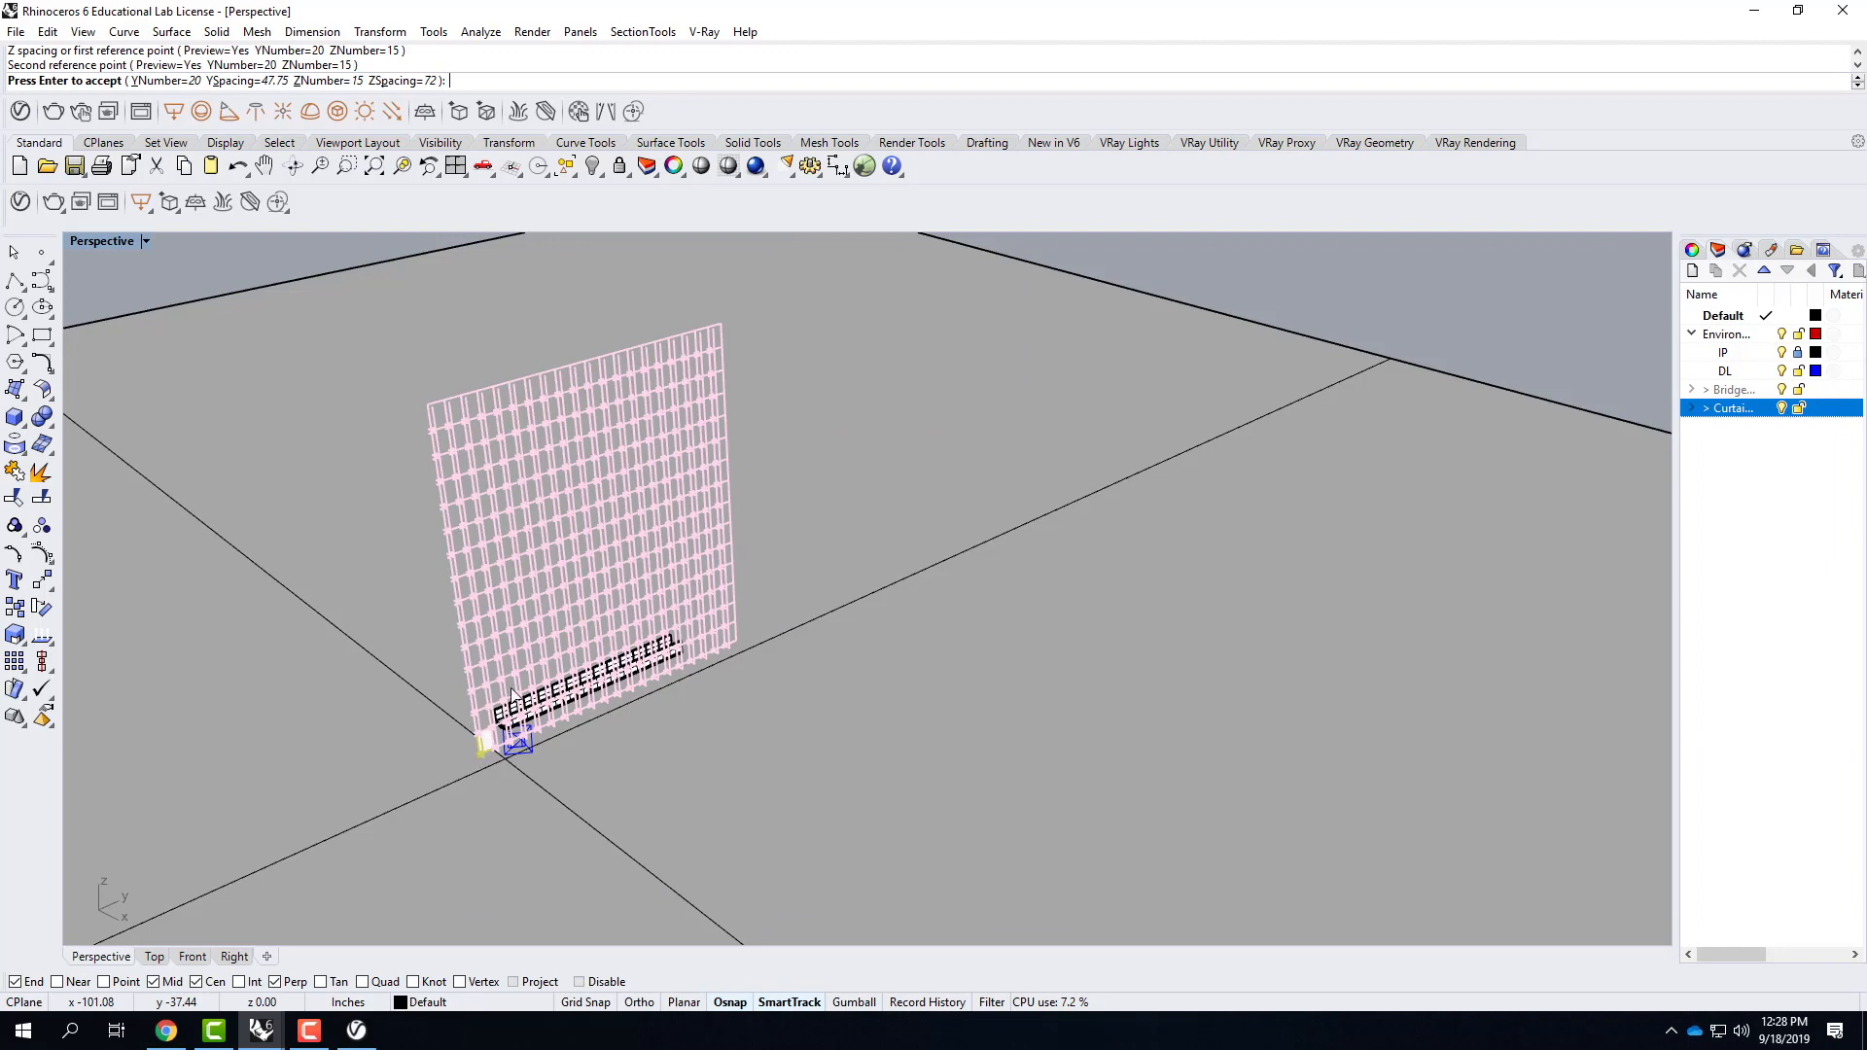
Reduce the number of CurtainWall array copies in the Z direction to 5.
scroll(712, 586, "up", 4)
mouse_move(733, 616)
right_mouse_down()
mouse_move(738, 529)
mouse_move(771, 563)
mouse_move(754, 617)
right_mouse_up()
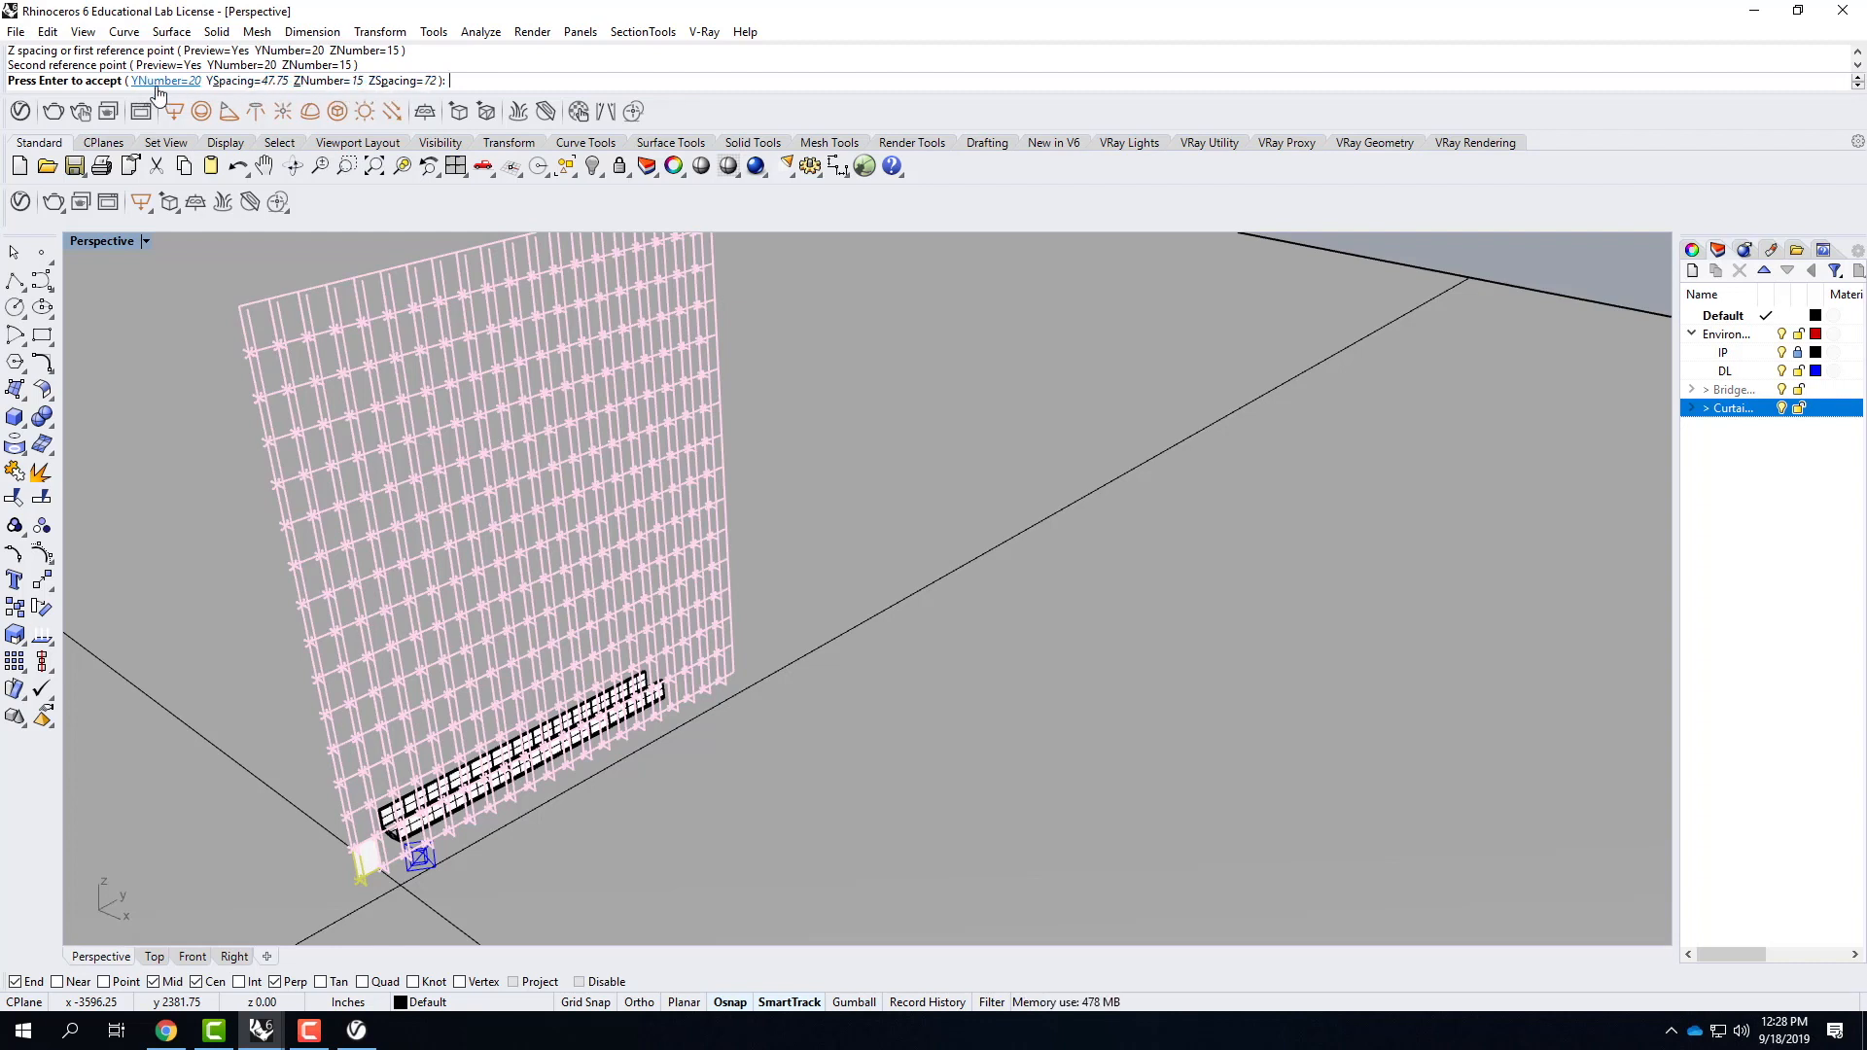
left_click(331, 82)
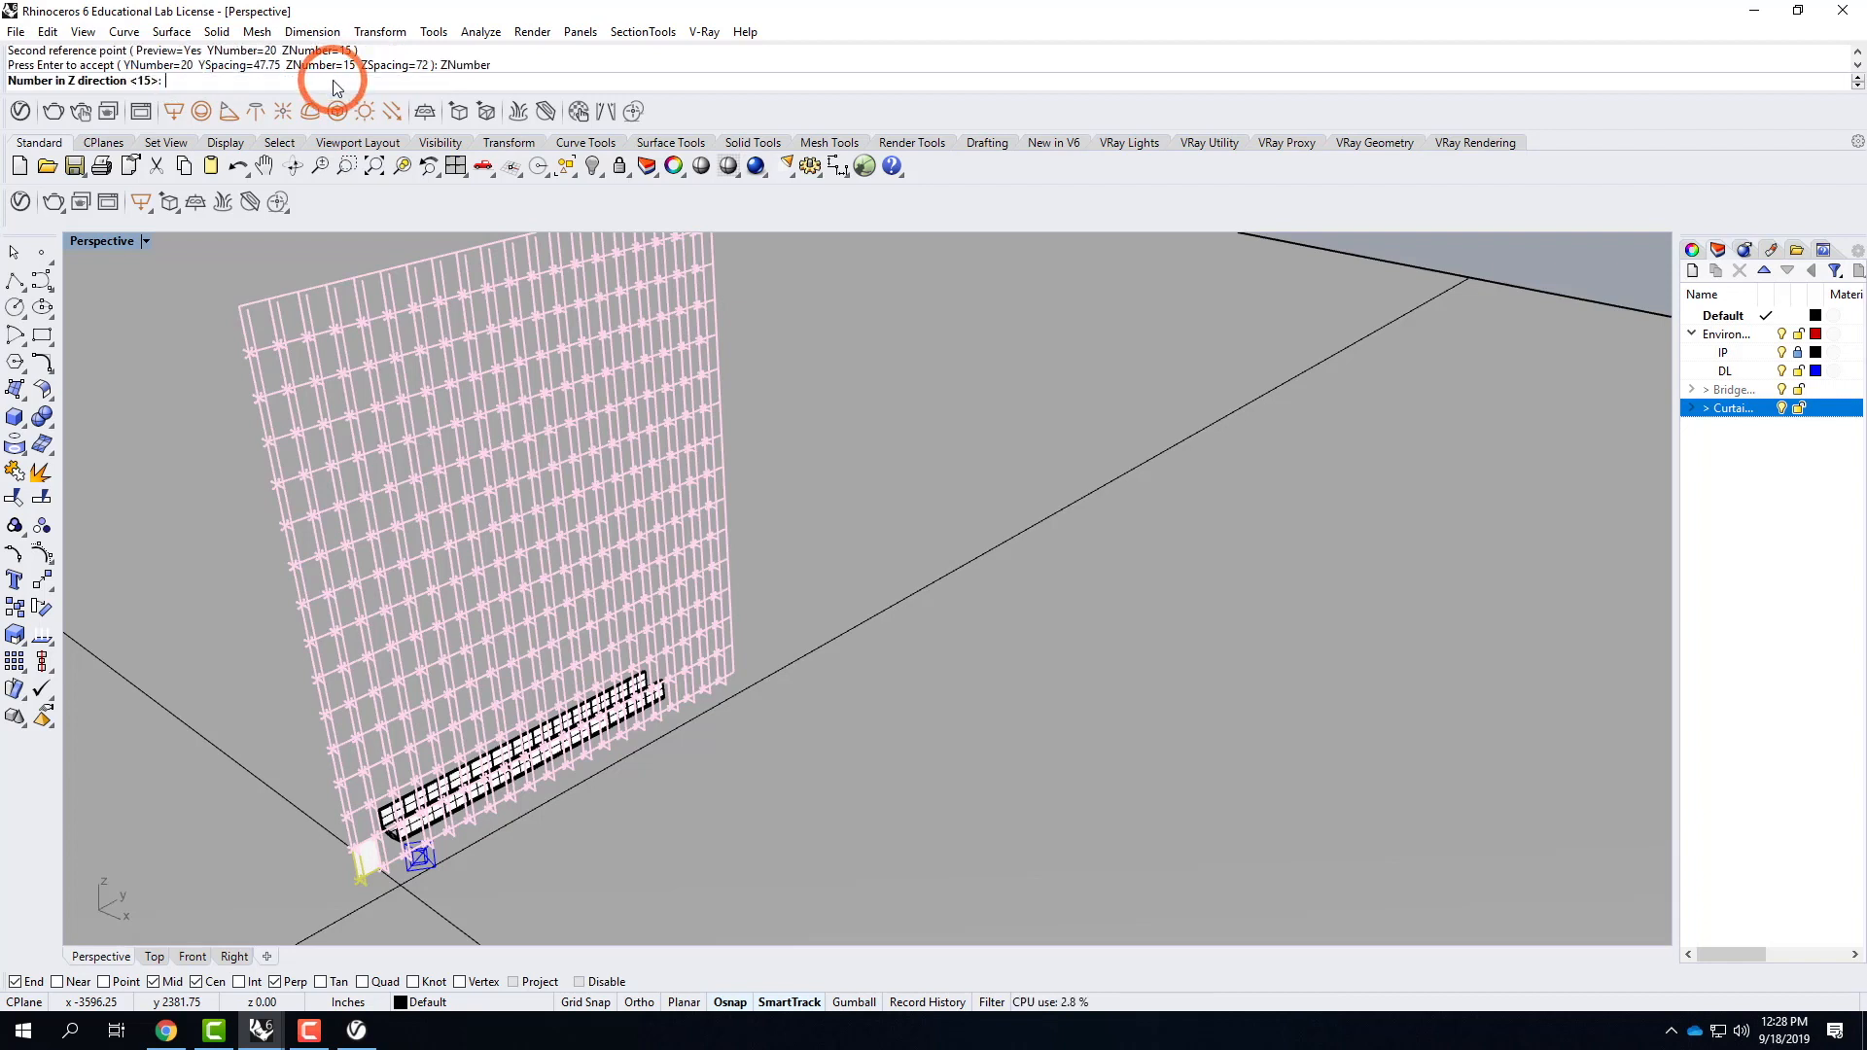
type("5")
key("Return")
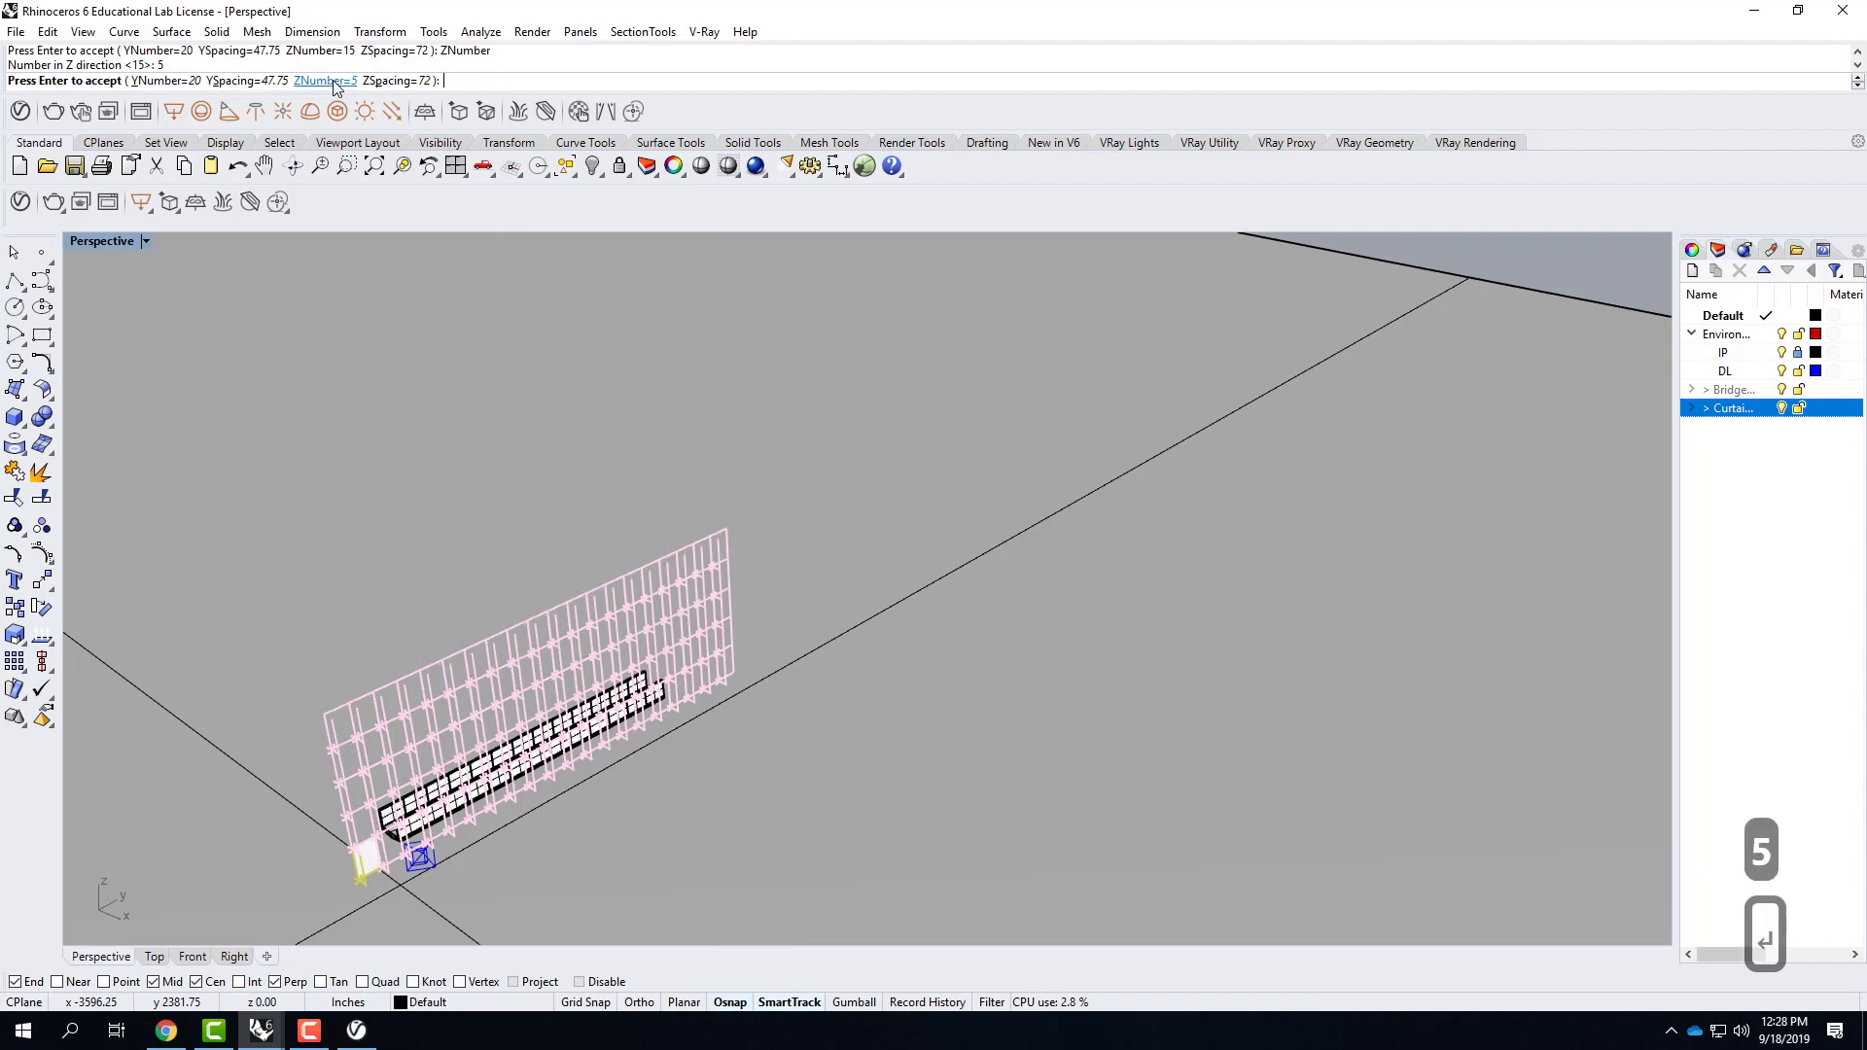
Set the array's Y spacing to 48 inches and complete the CurtainWall array.
left_click(255, 82)
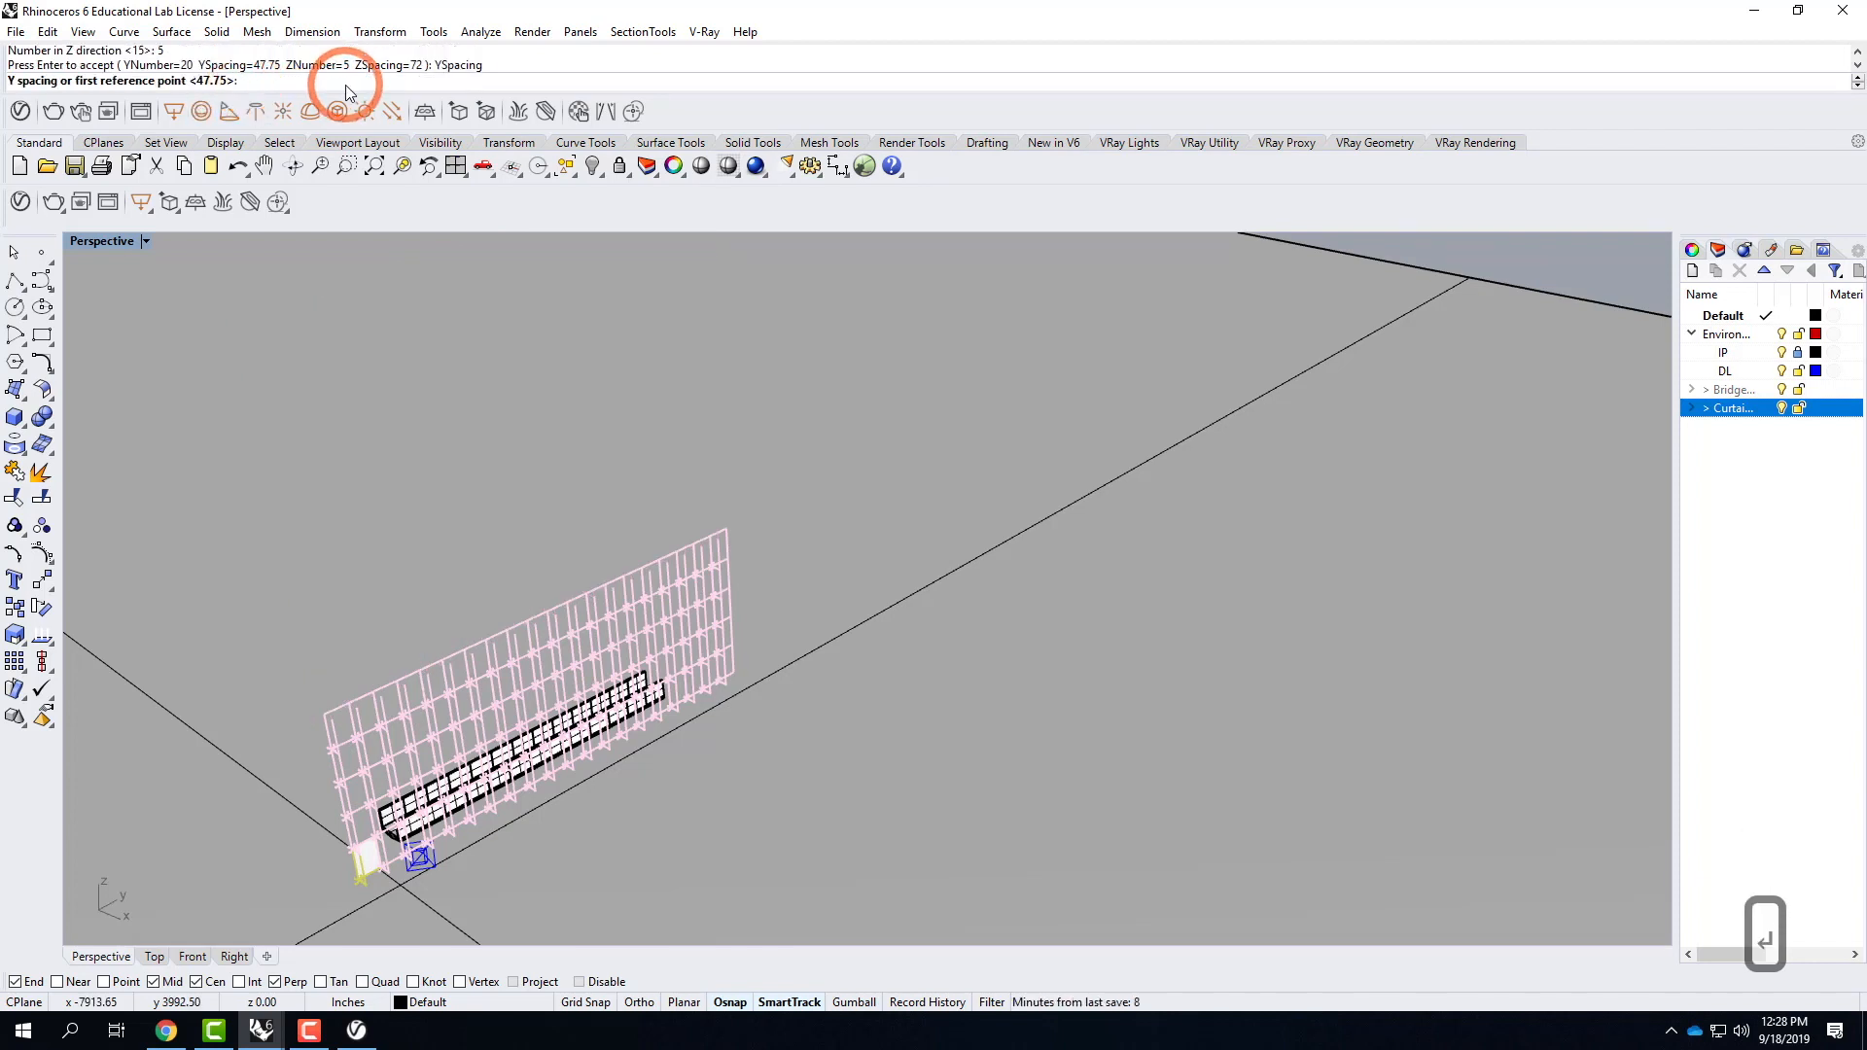
type("48")
key("Return")
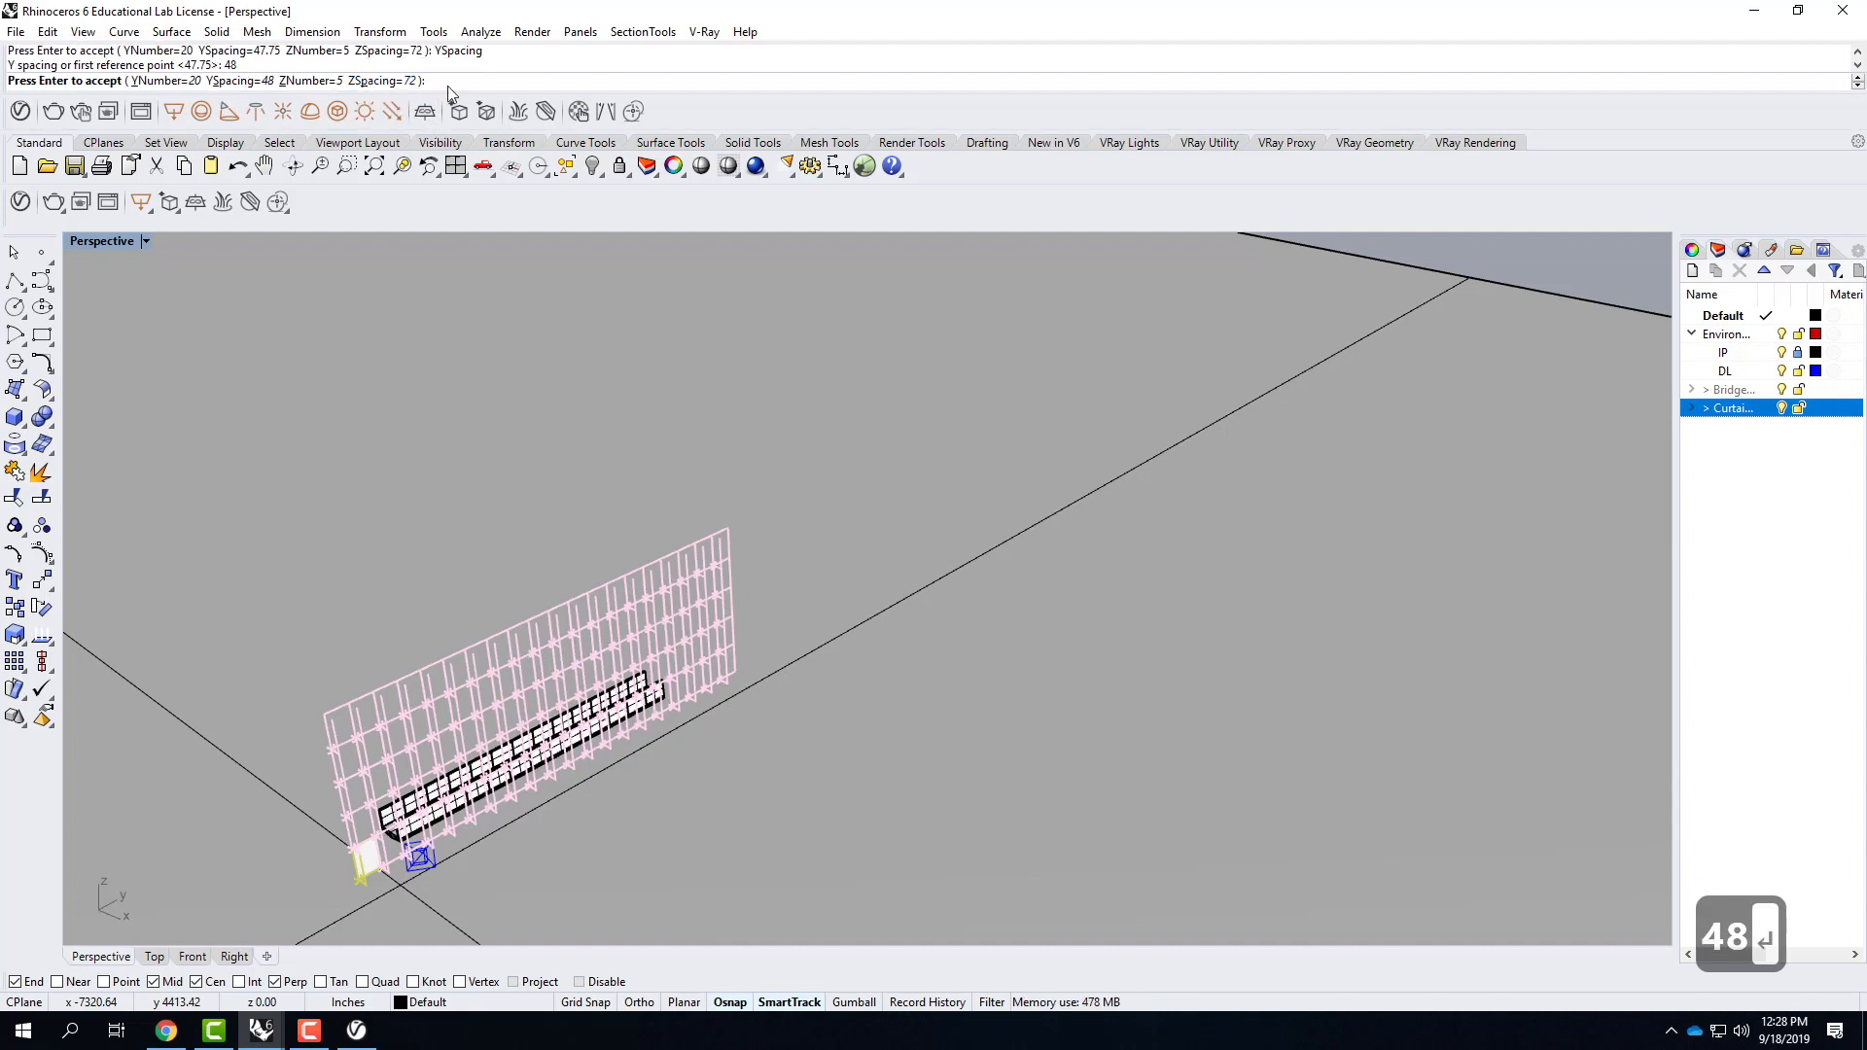
scroll(421, 855, "up", 5)
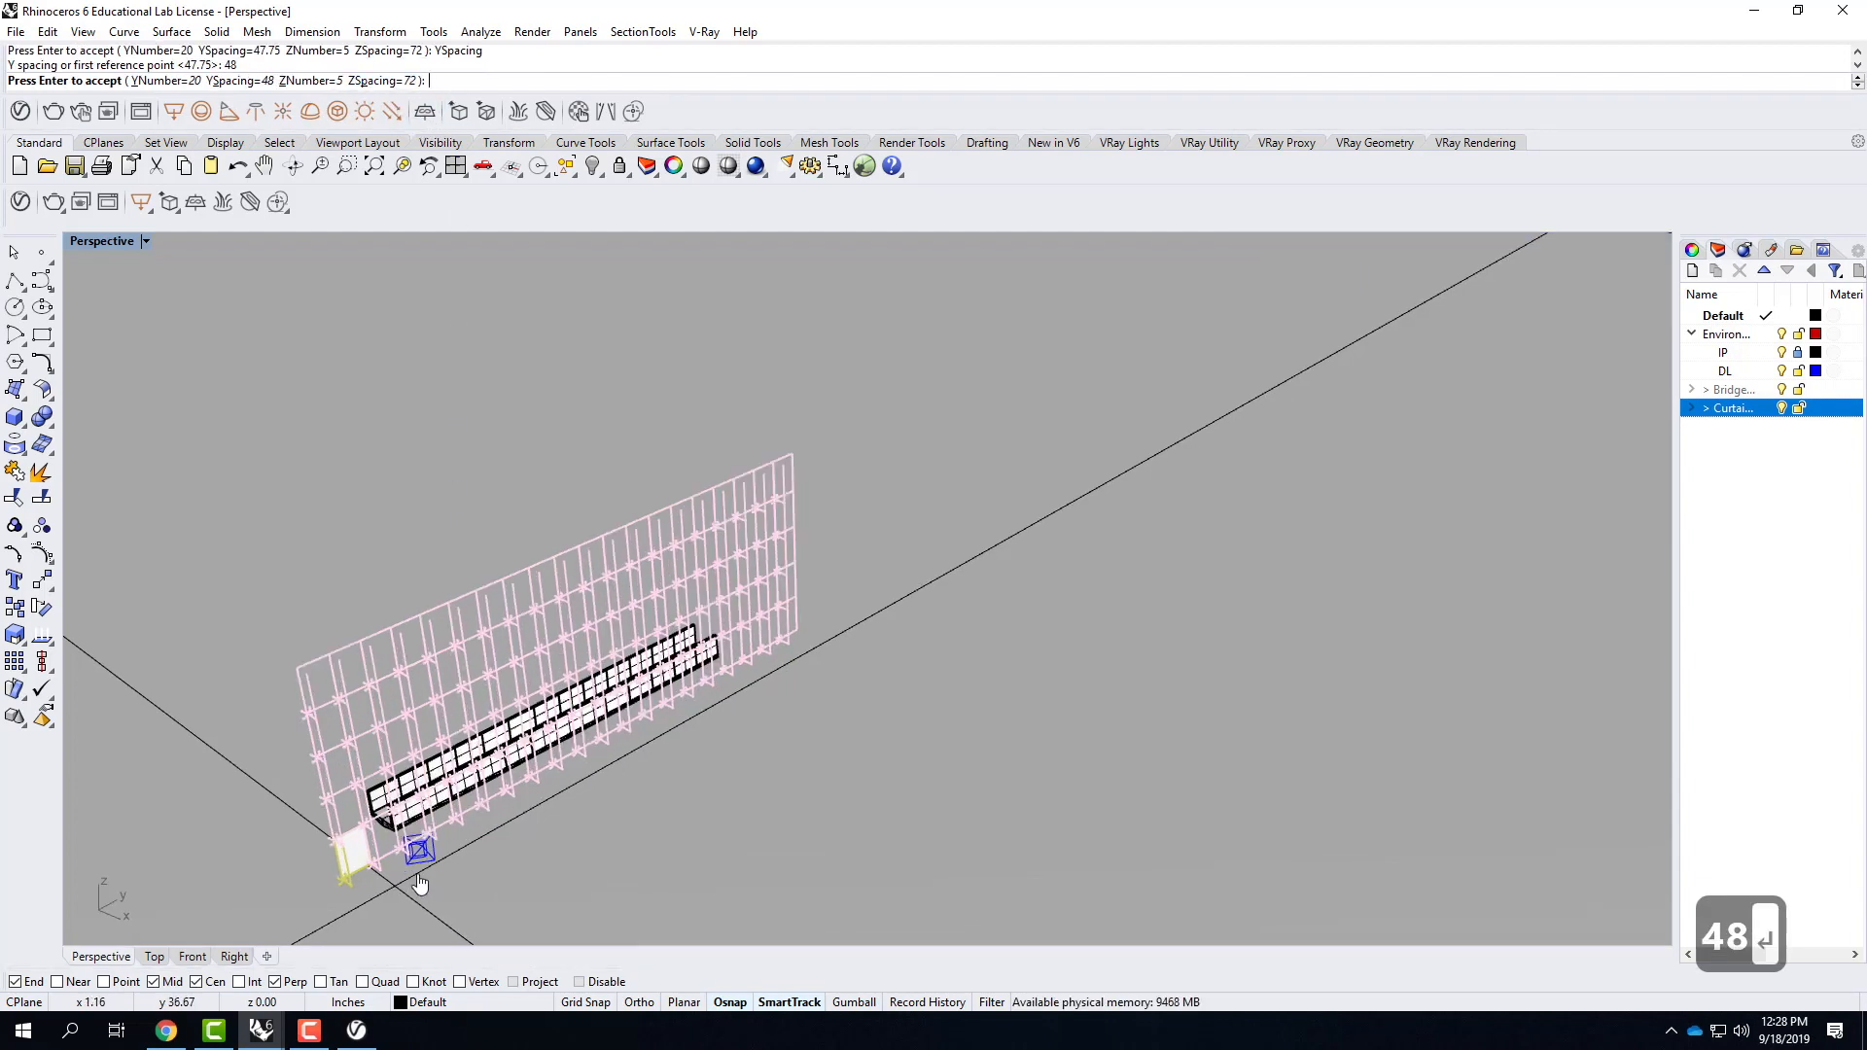
right_click_drag(433, 842, 428, 765)
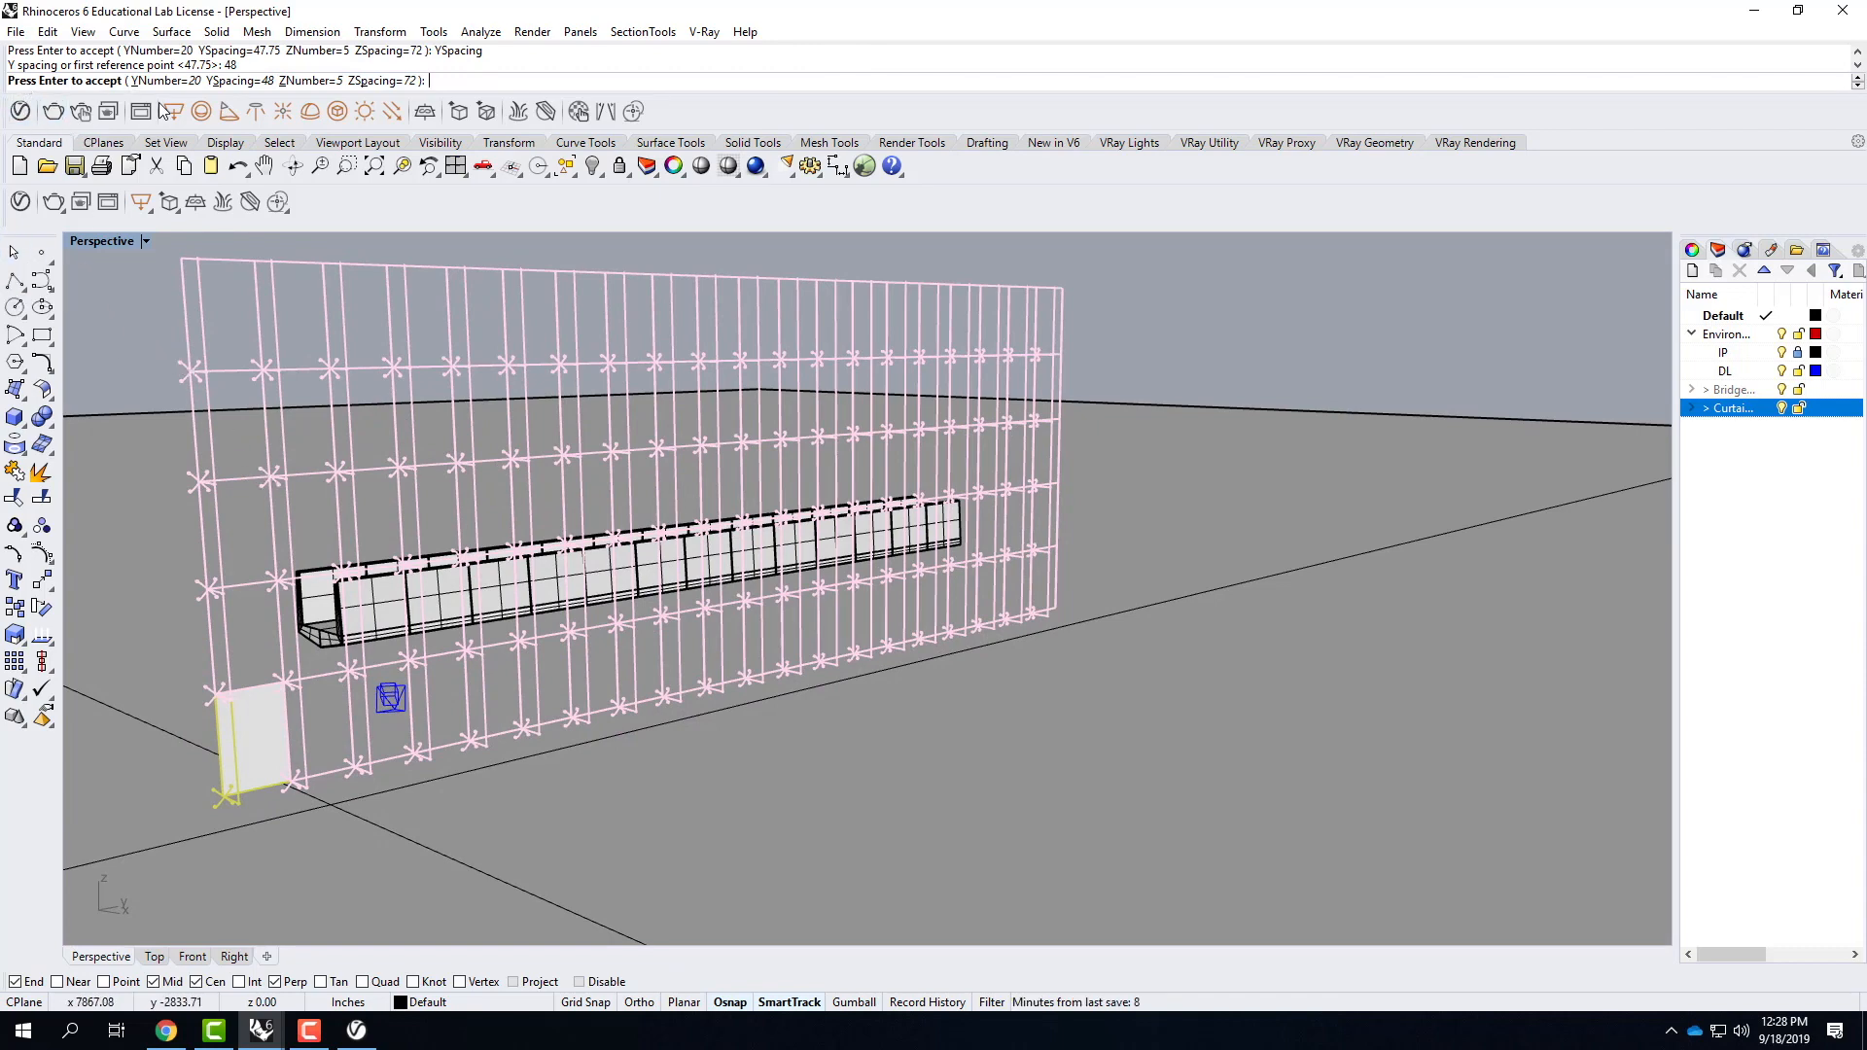
key("Return")
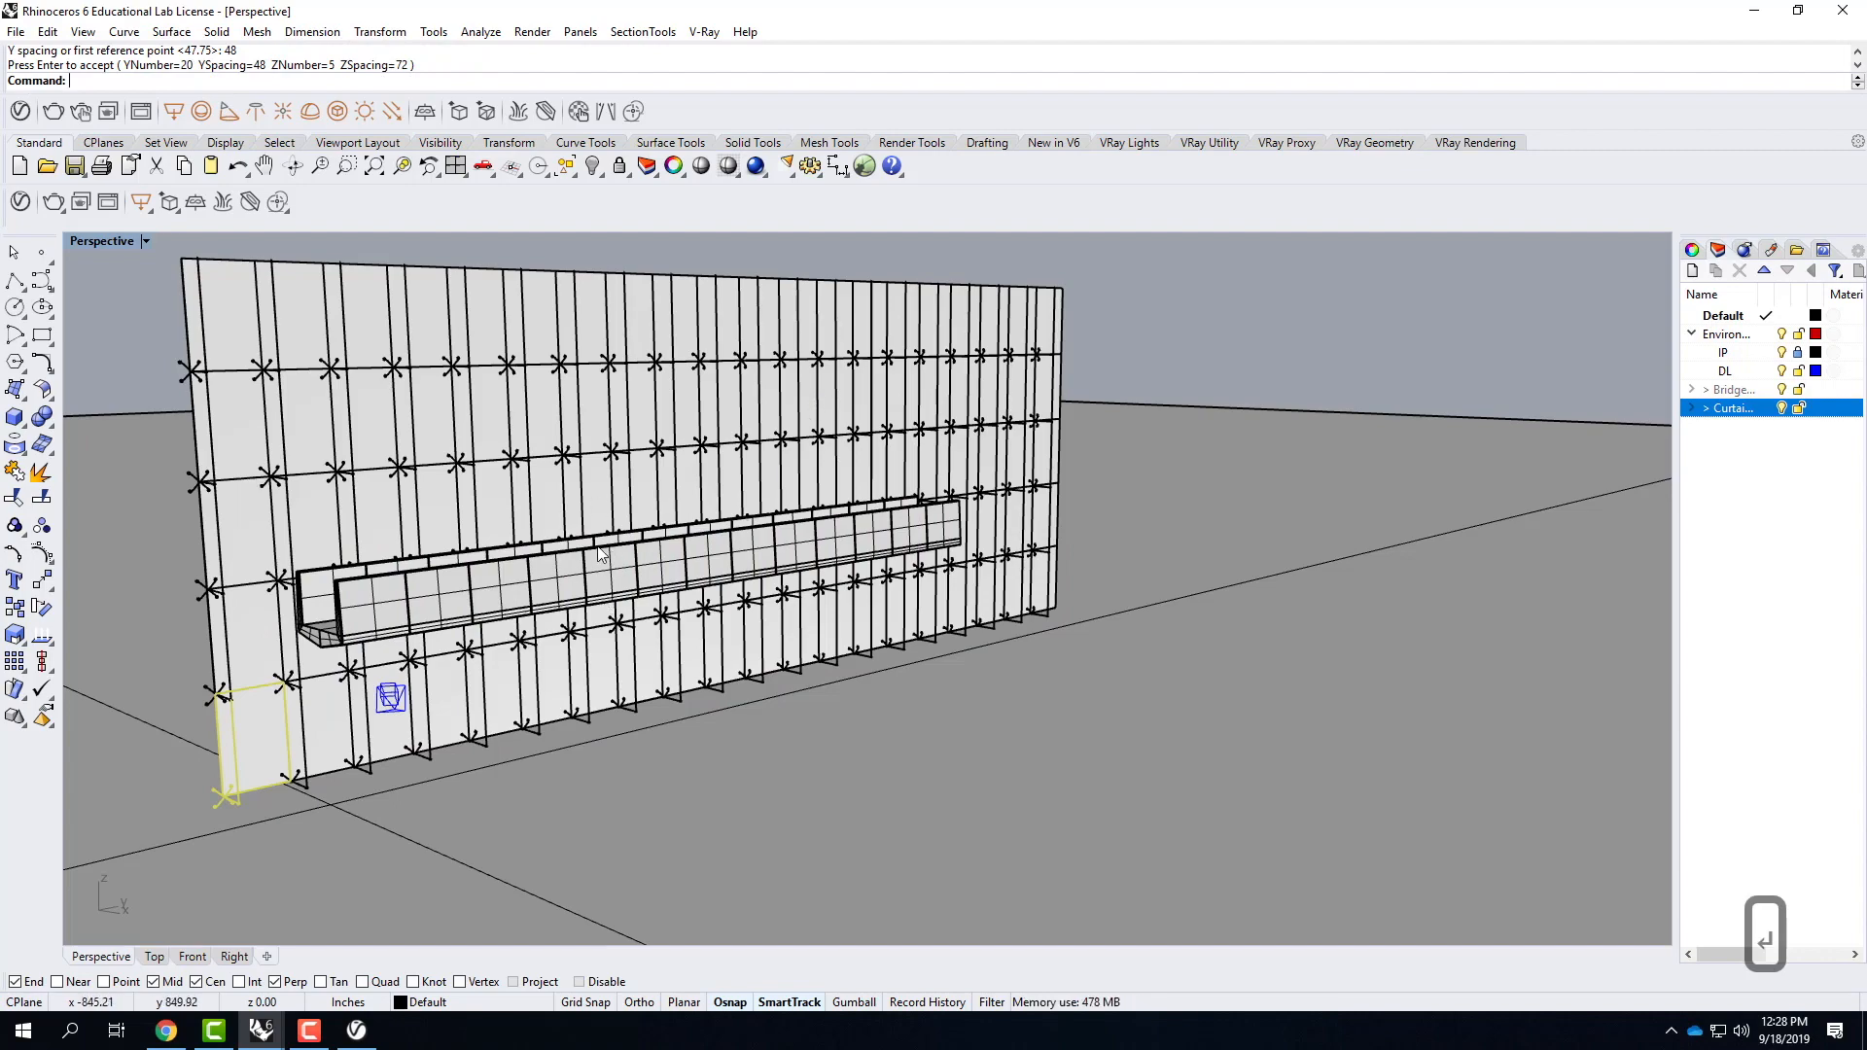
Frame a close view of the bridge side against the curtain wall and render it with V-Ray.
scroll(600, 553, "up", 5)
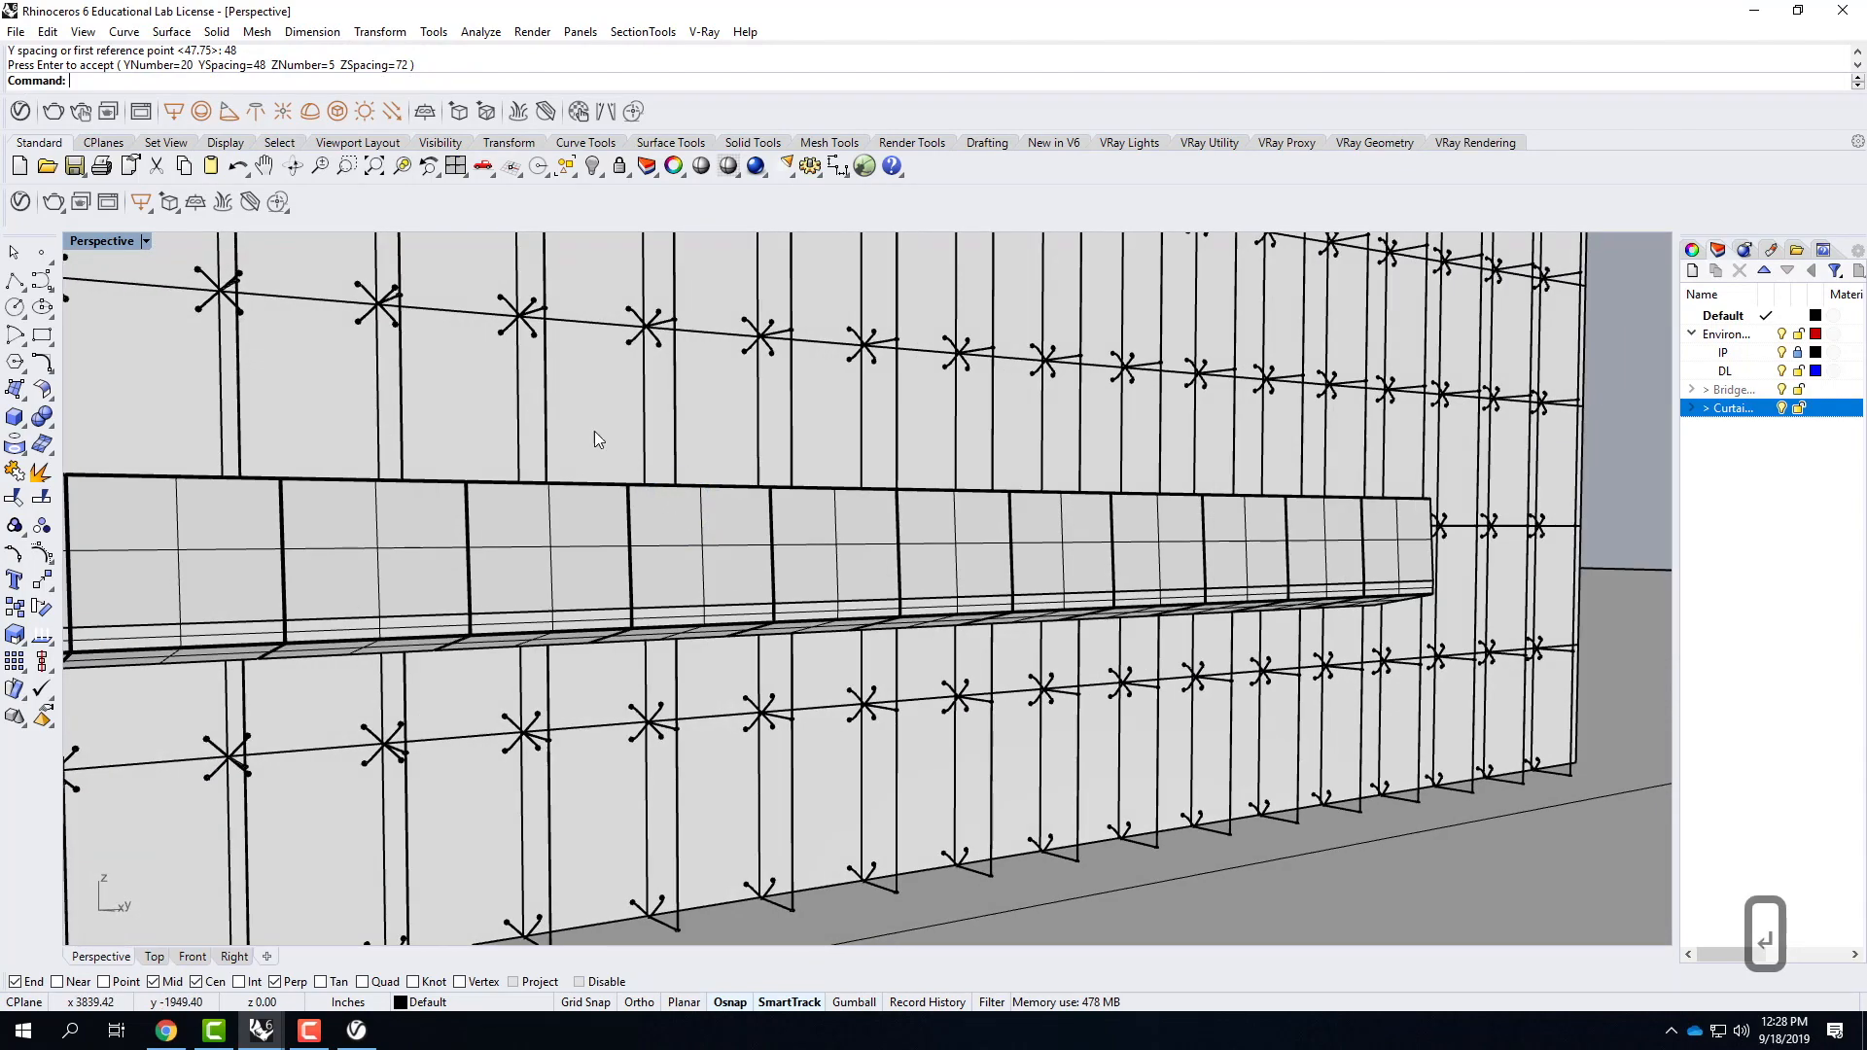
scroll(603, 466, "up", 2)
right_click_drag(612, 504, 686, 484)
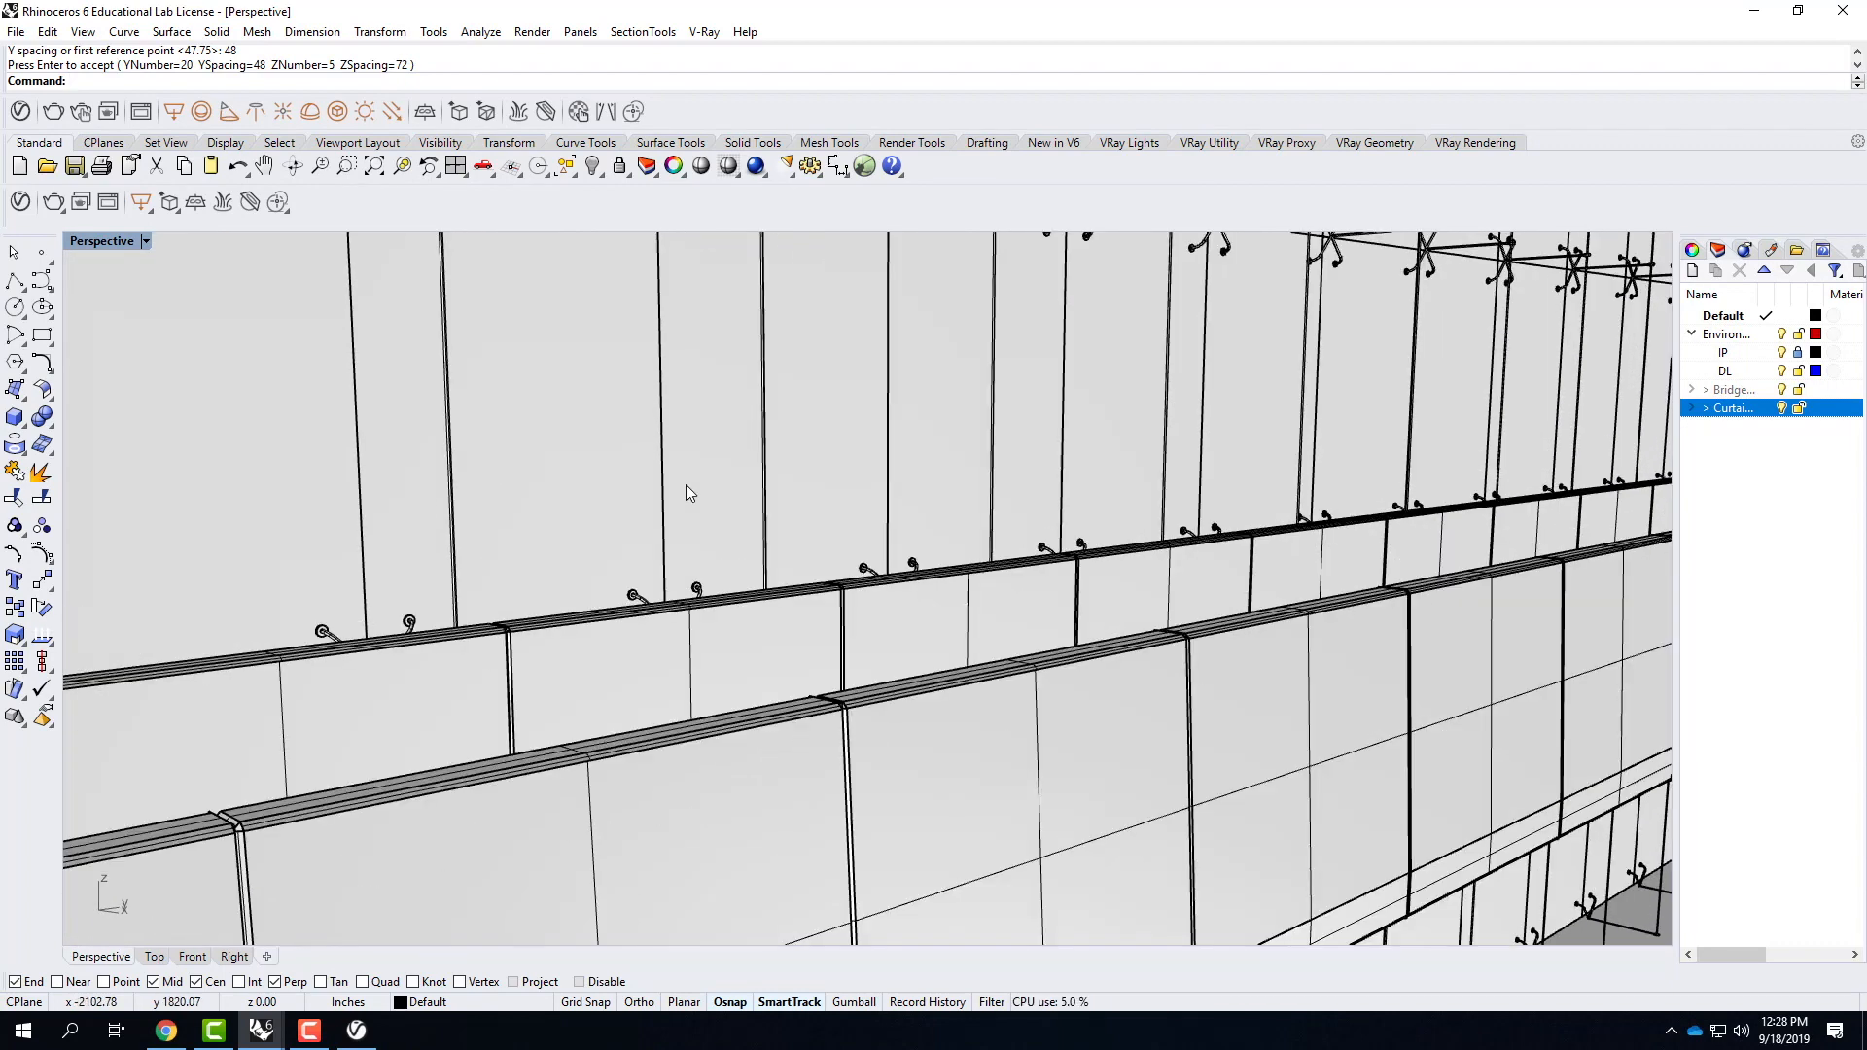
right_click_drag(819, 556, 686, 488)
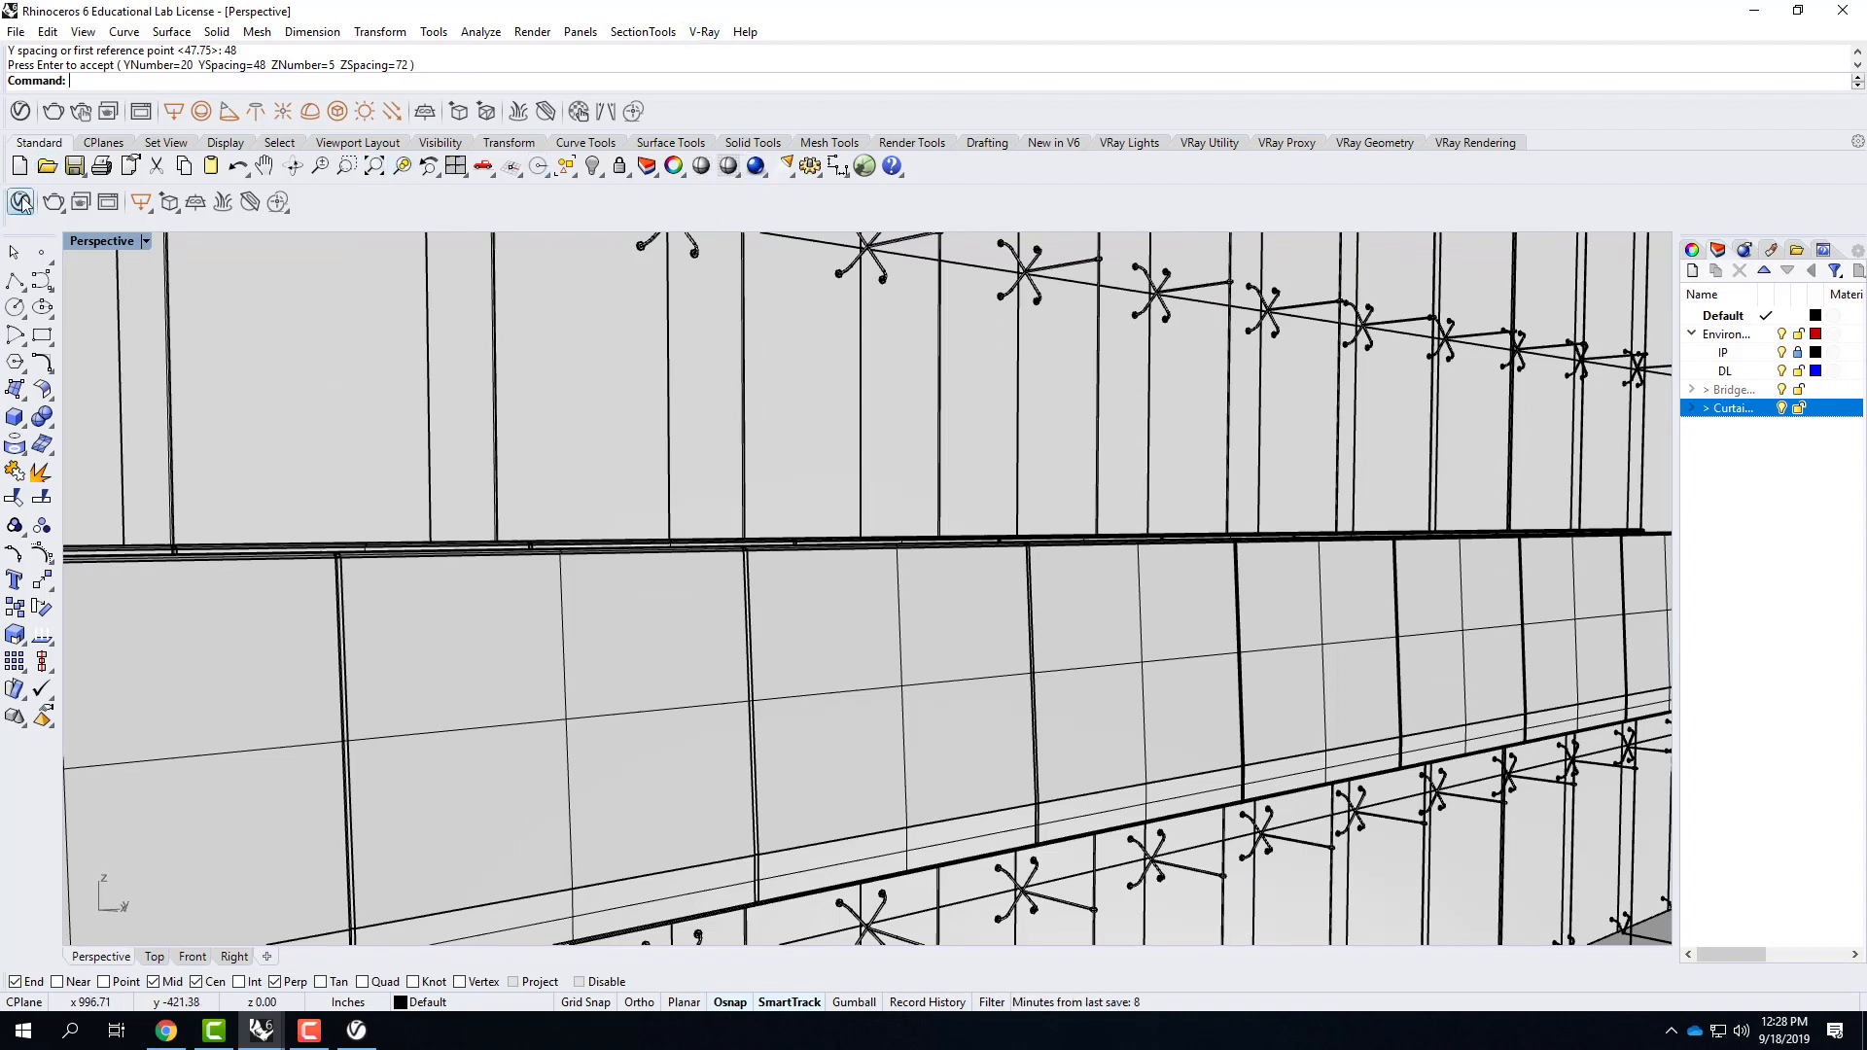
left_click(53, 204)
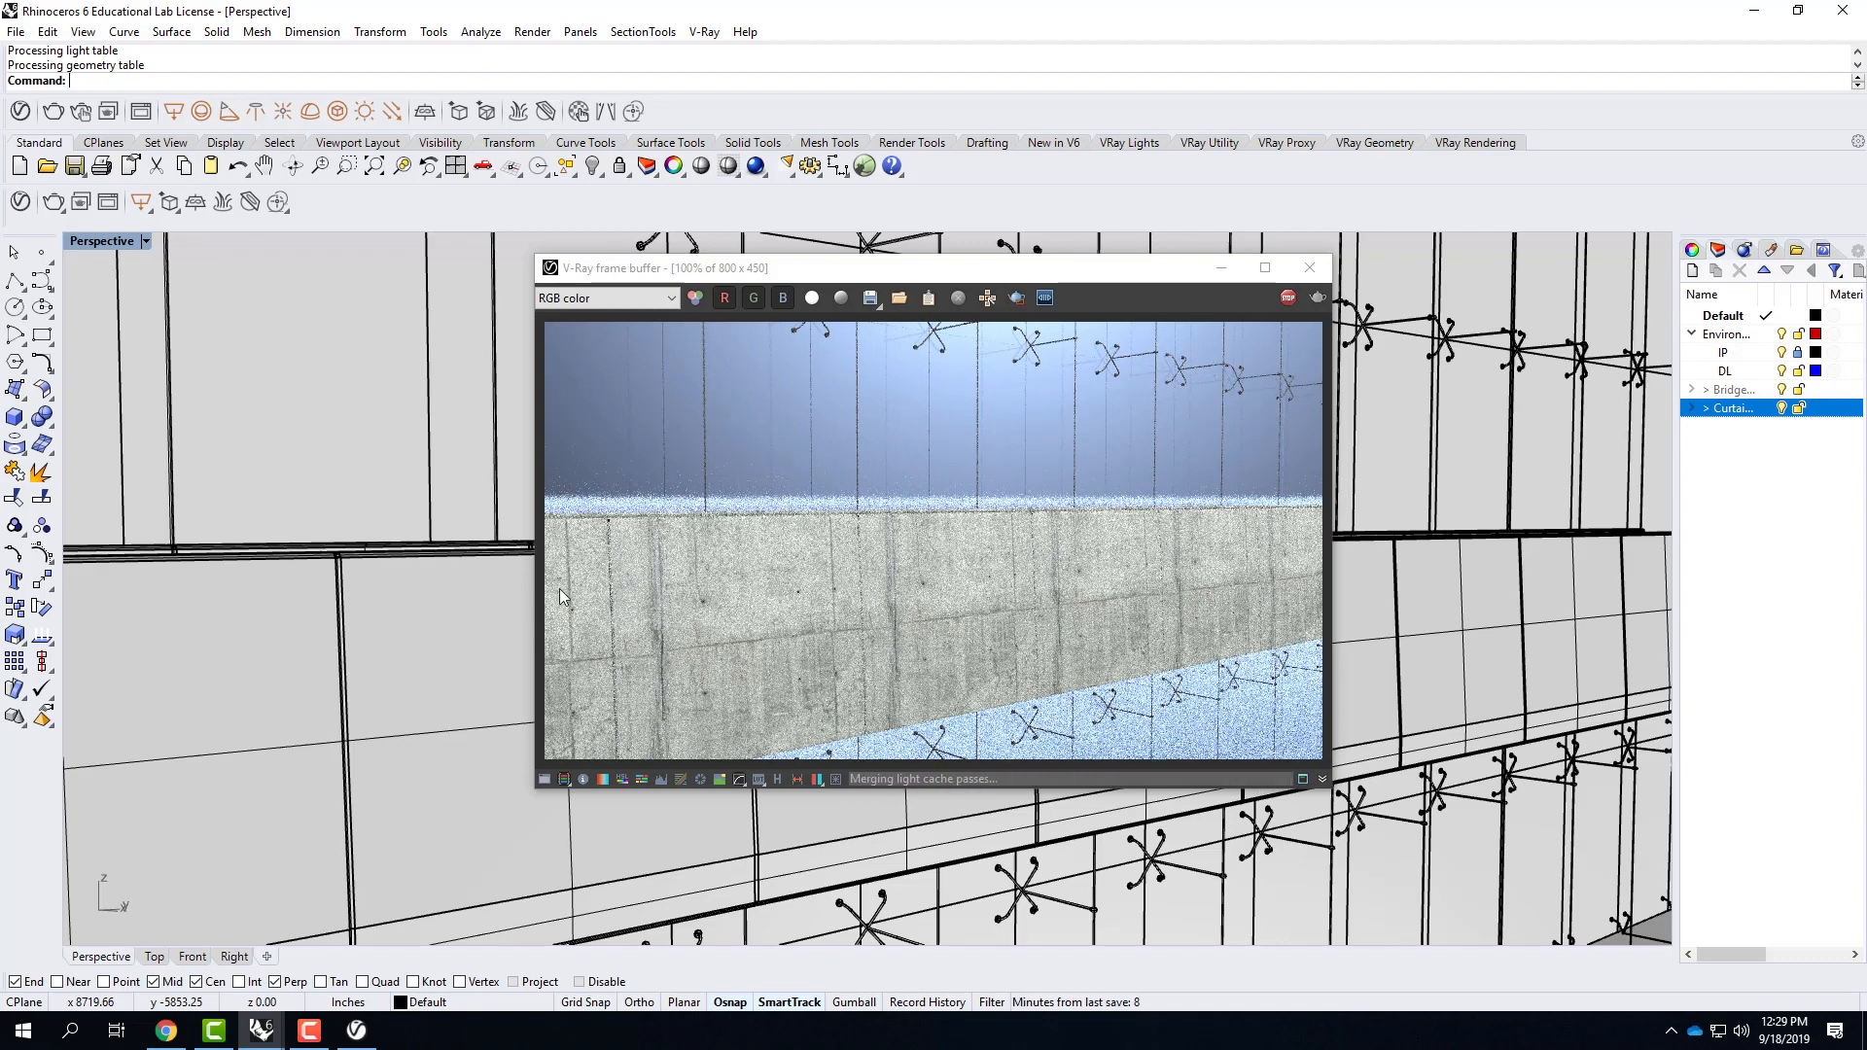
Switch to the Bridge.3dm window, clear the selection and set the Perspective viewport to Shaded display.
left_click(260, 1033)
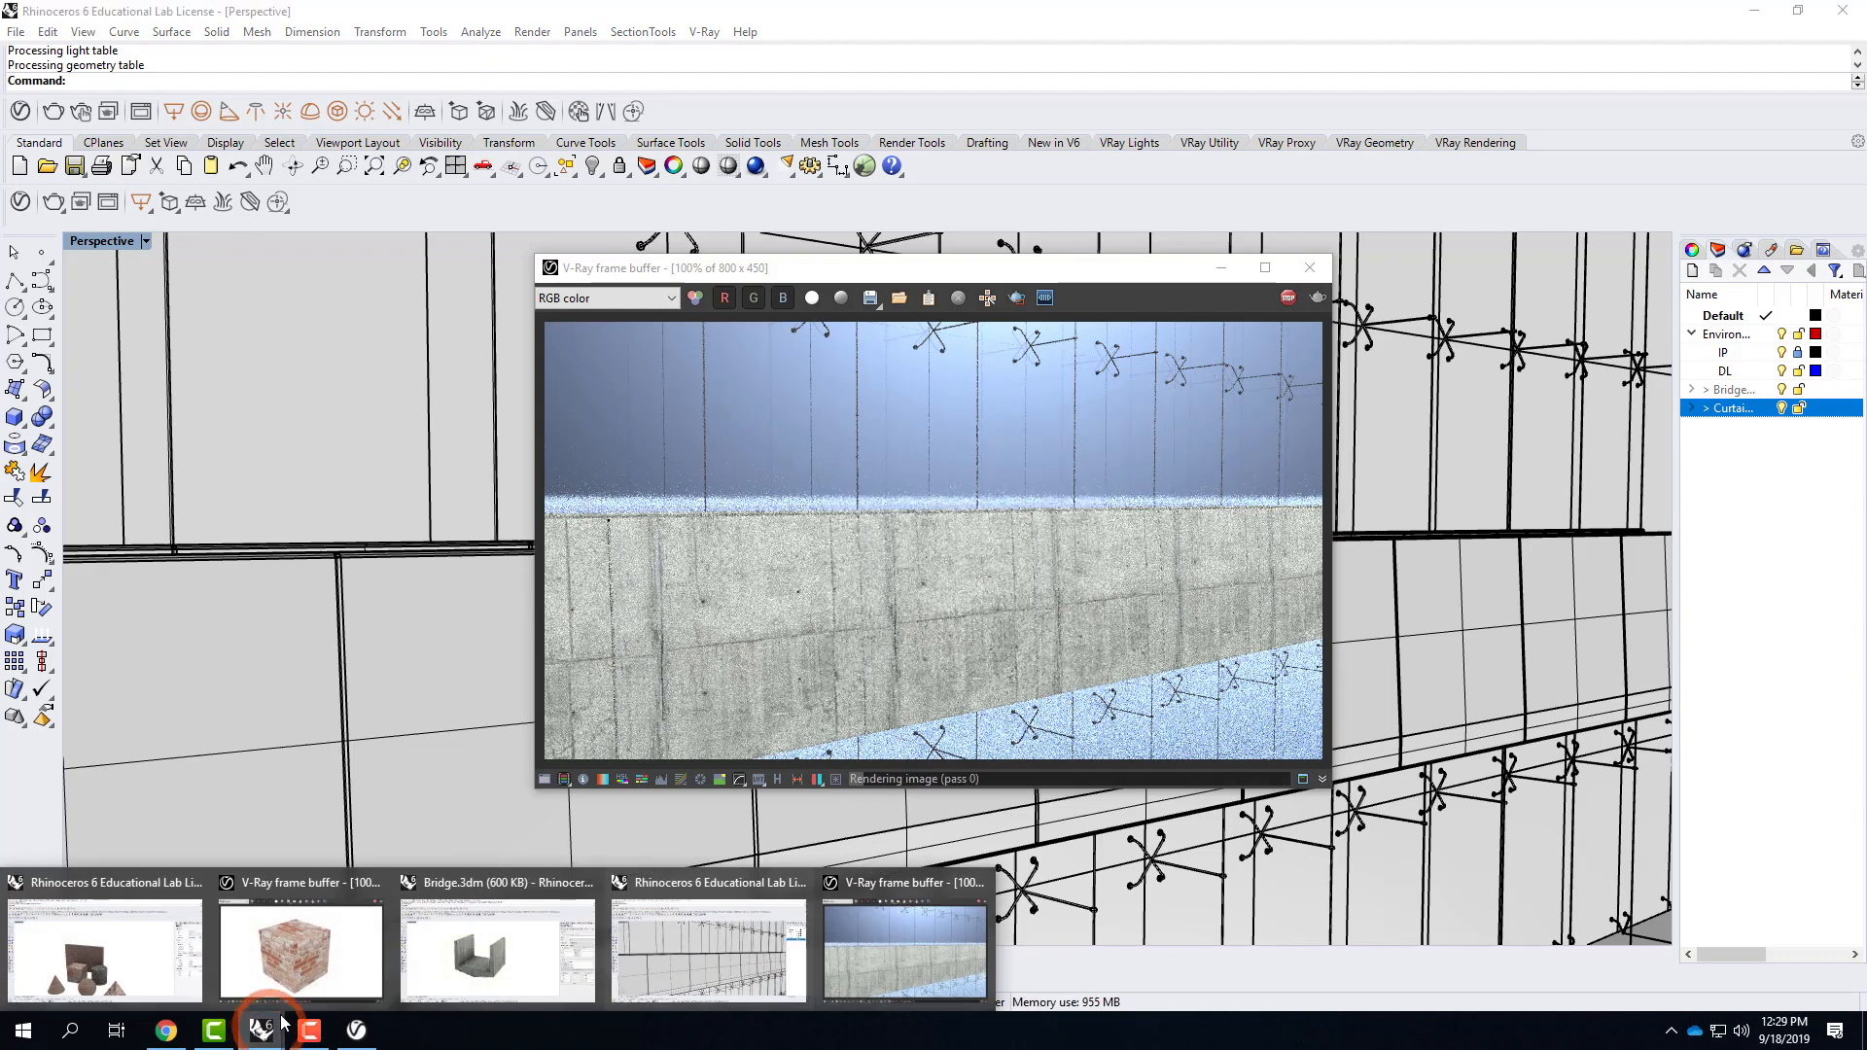
left_click(486, 977)
left_click(687, 421)
left_click(1113, 476)
right_click_drag(1055, 404, 758, 364)
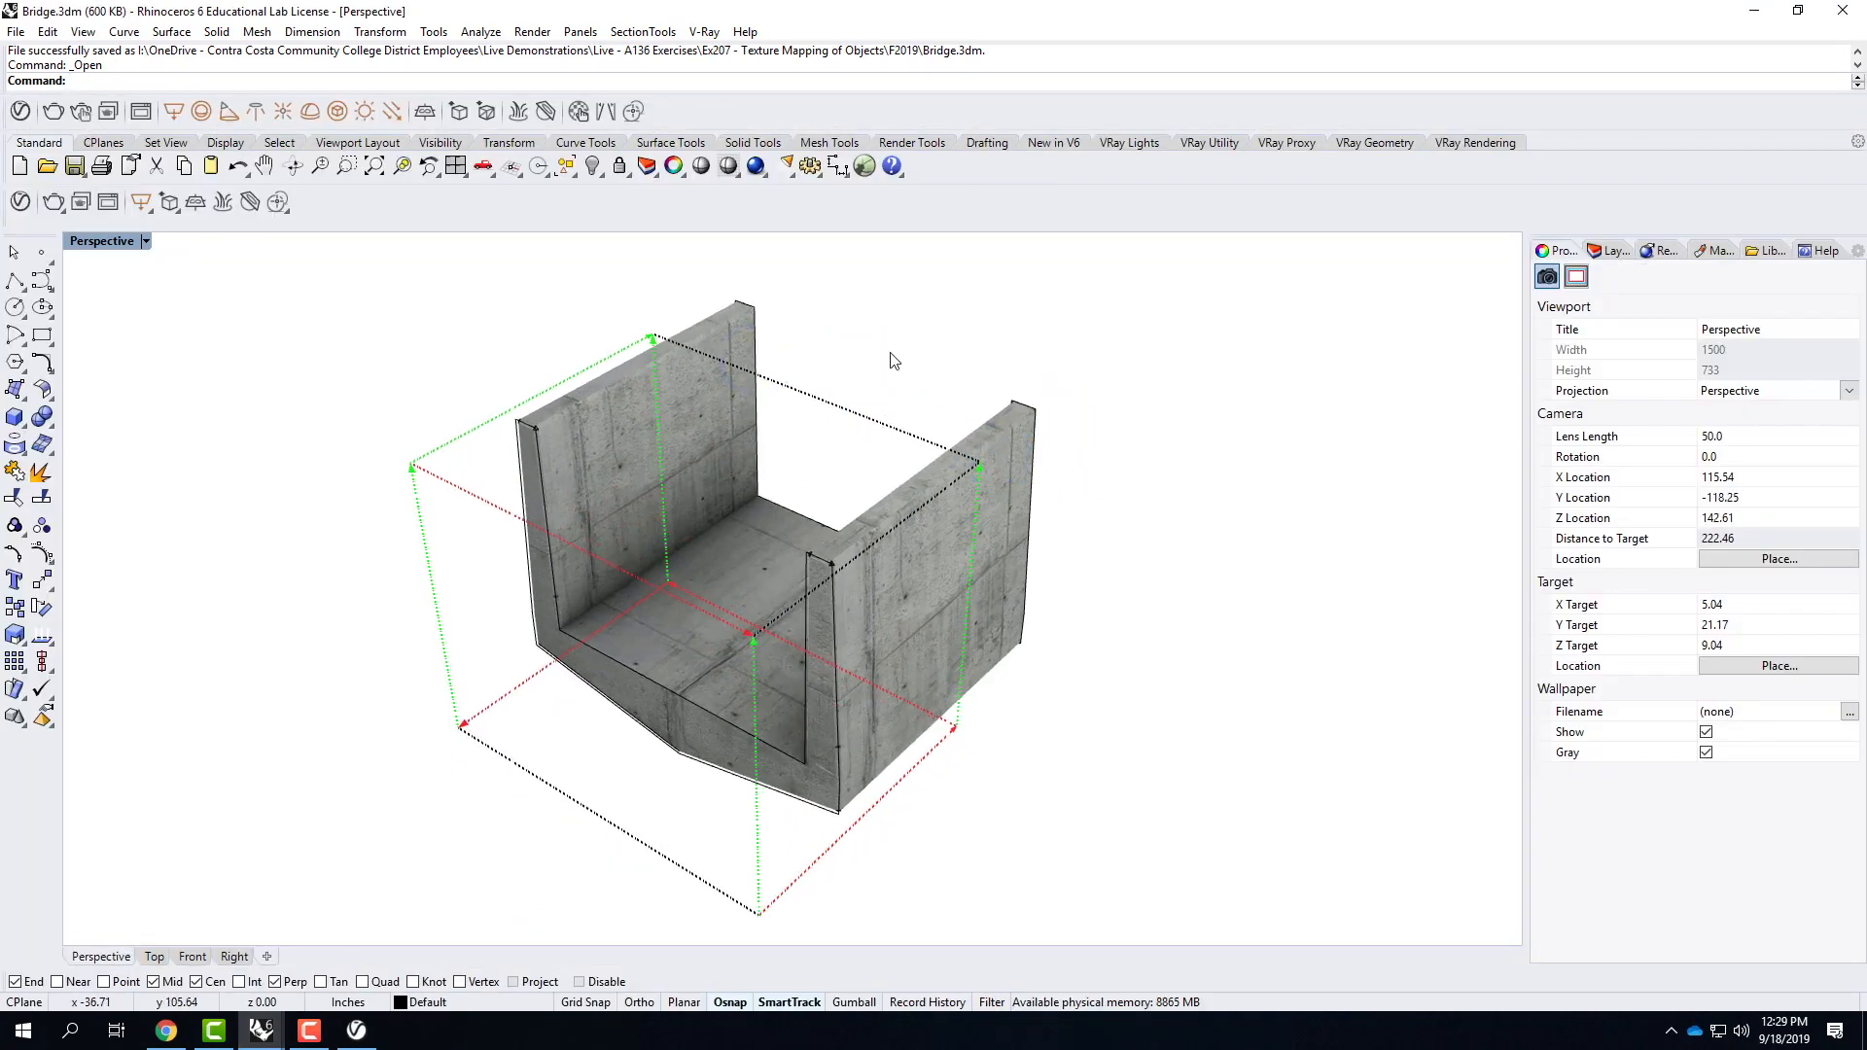
key("Escape")
left_click(146, 241)
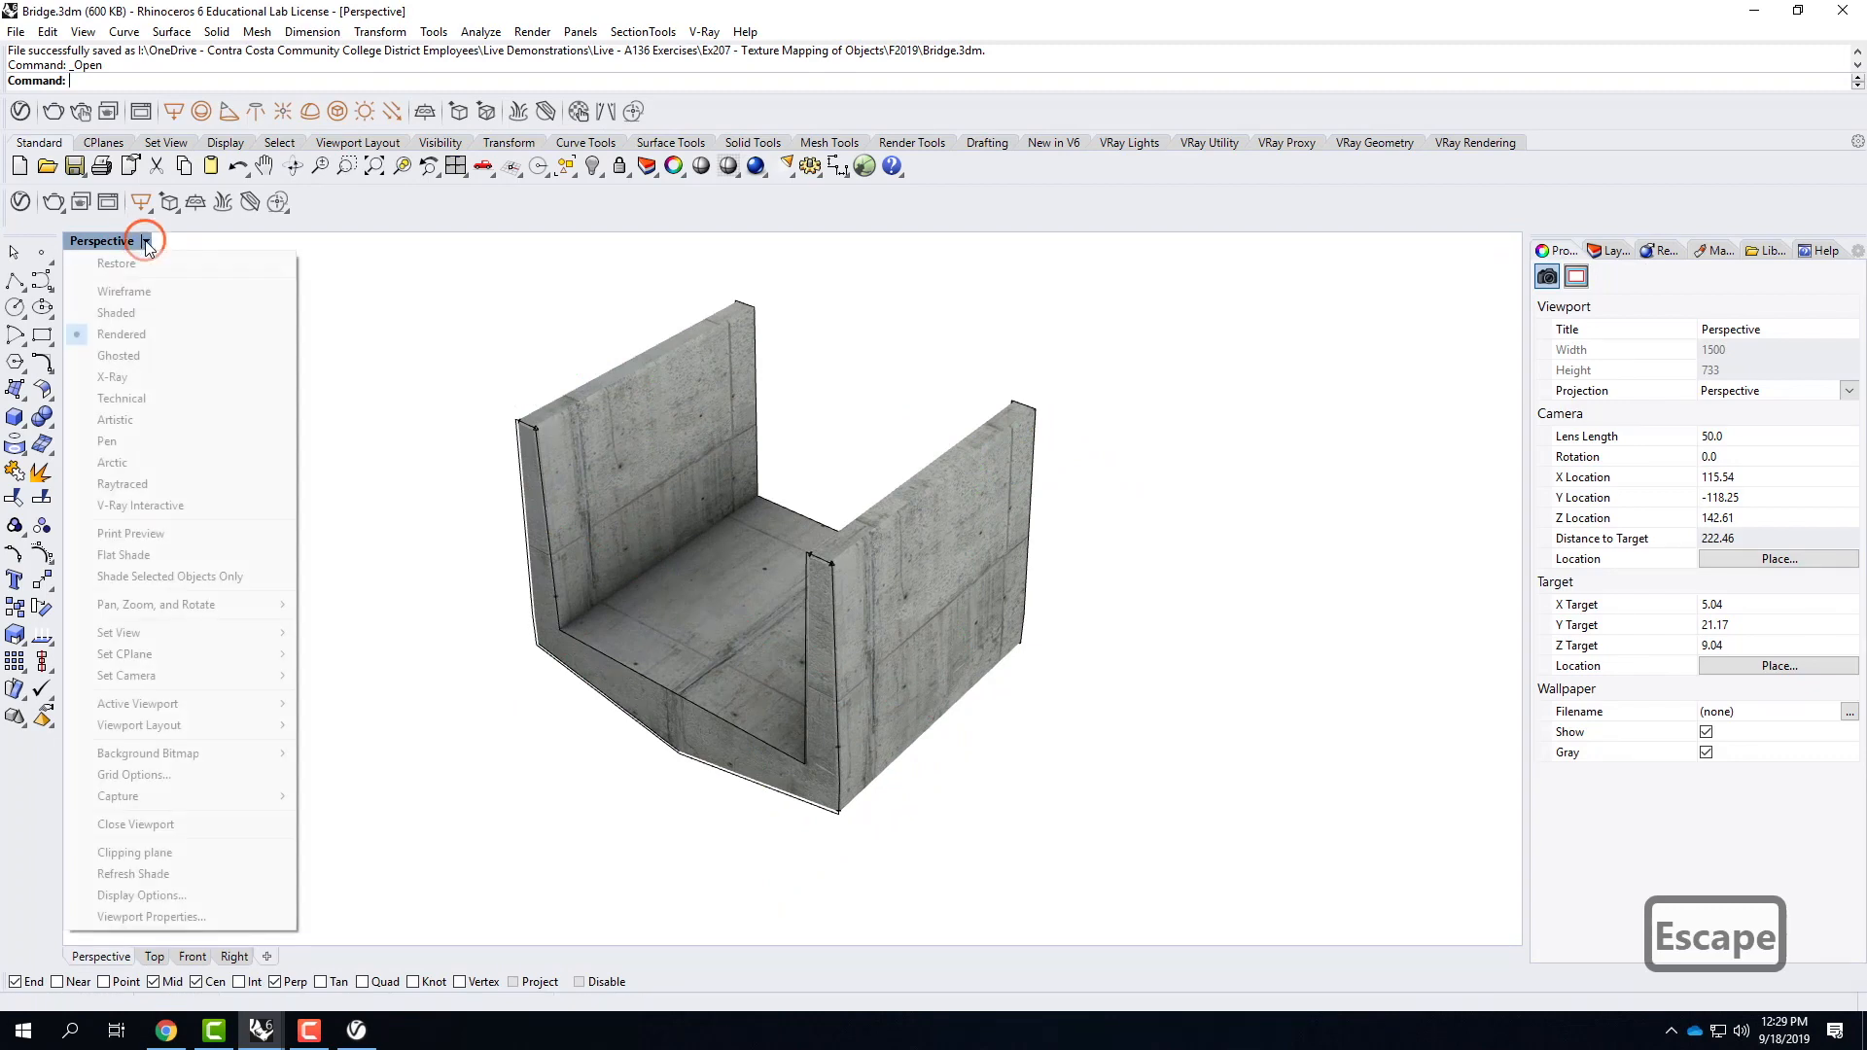
left_click(130, 313)
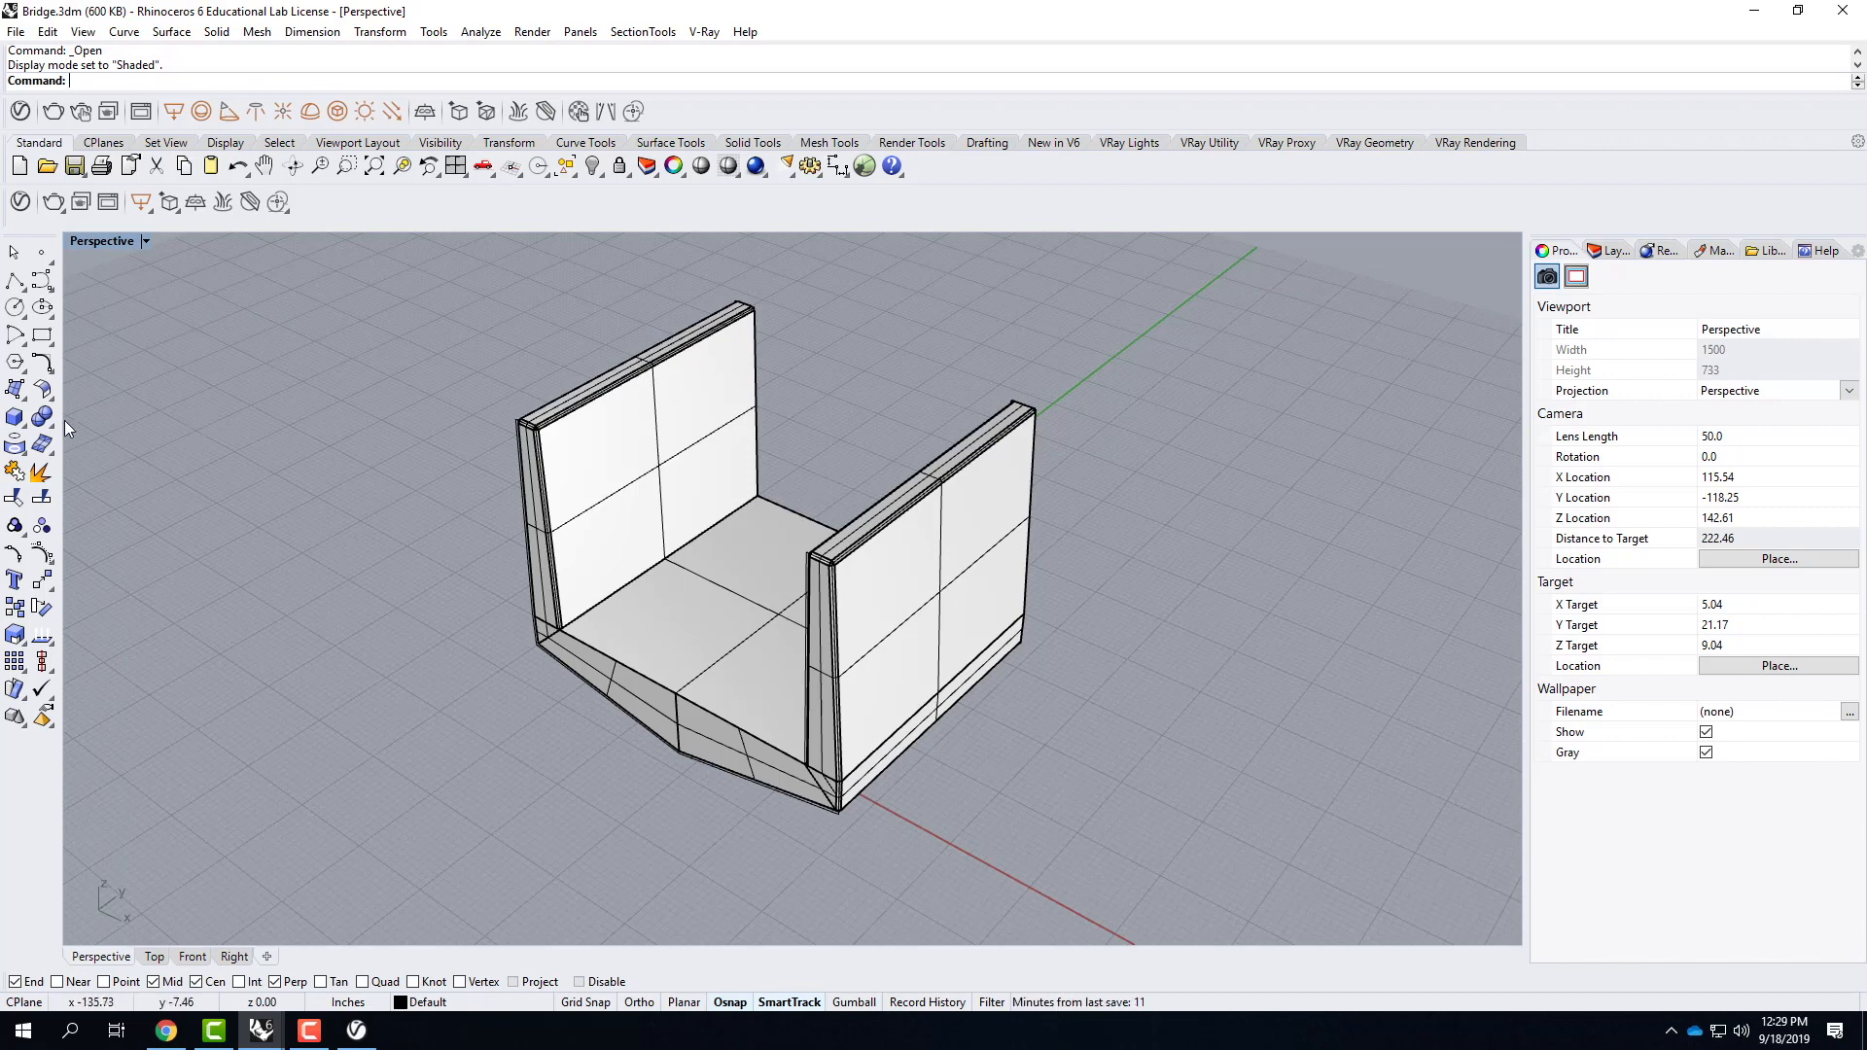
Draw a 2-inch-high box along the bridge wall's top, from the near end's top-edge midpoint to the far end's outer corner.
left_click(13, 420)
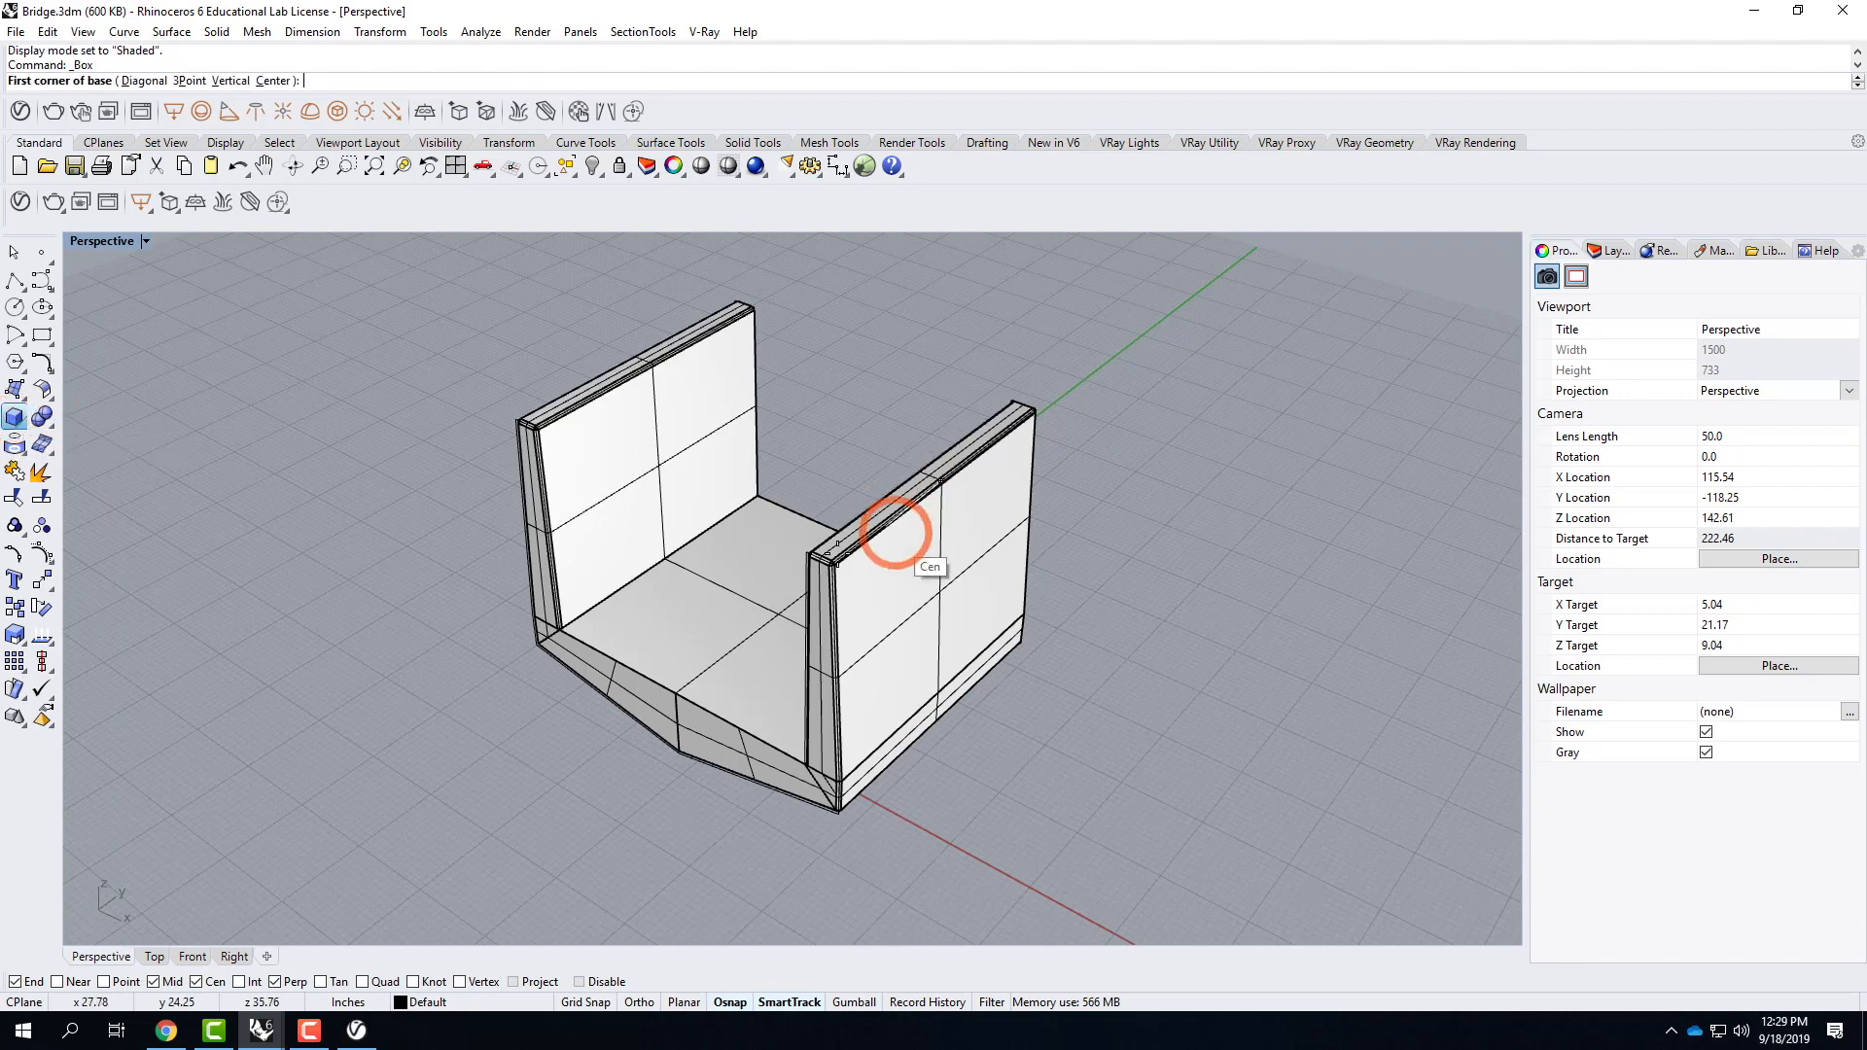
scroll(905, 533, "up", 5)
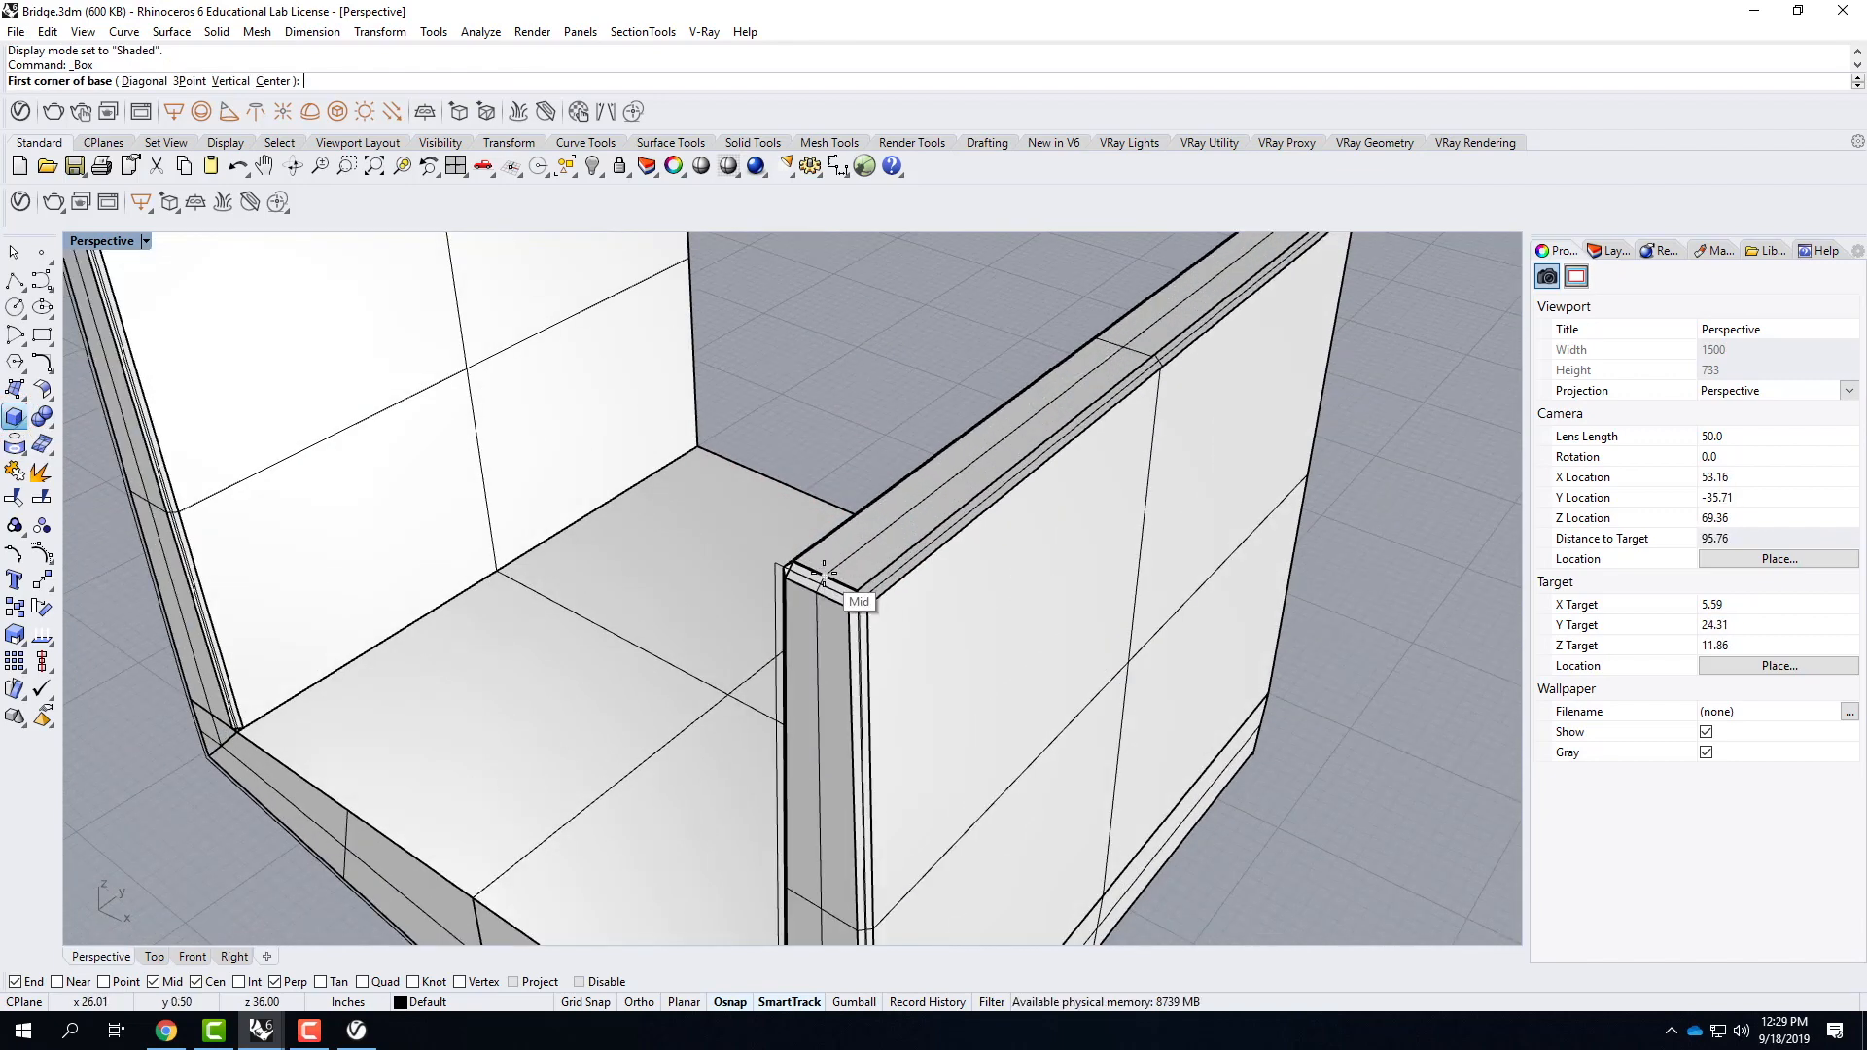
left_click(824, 574)
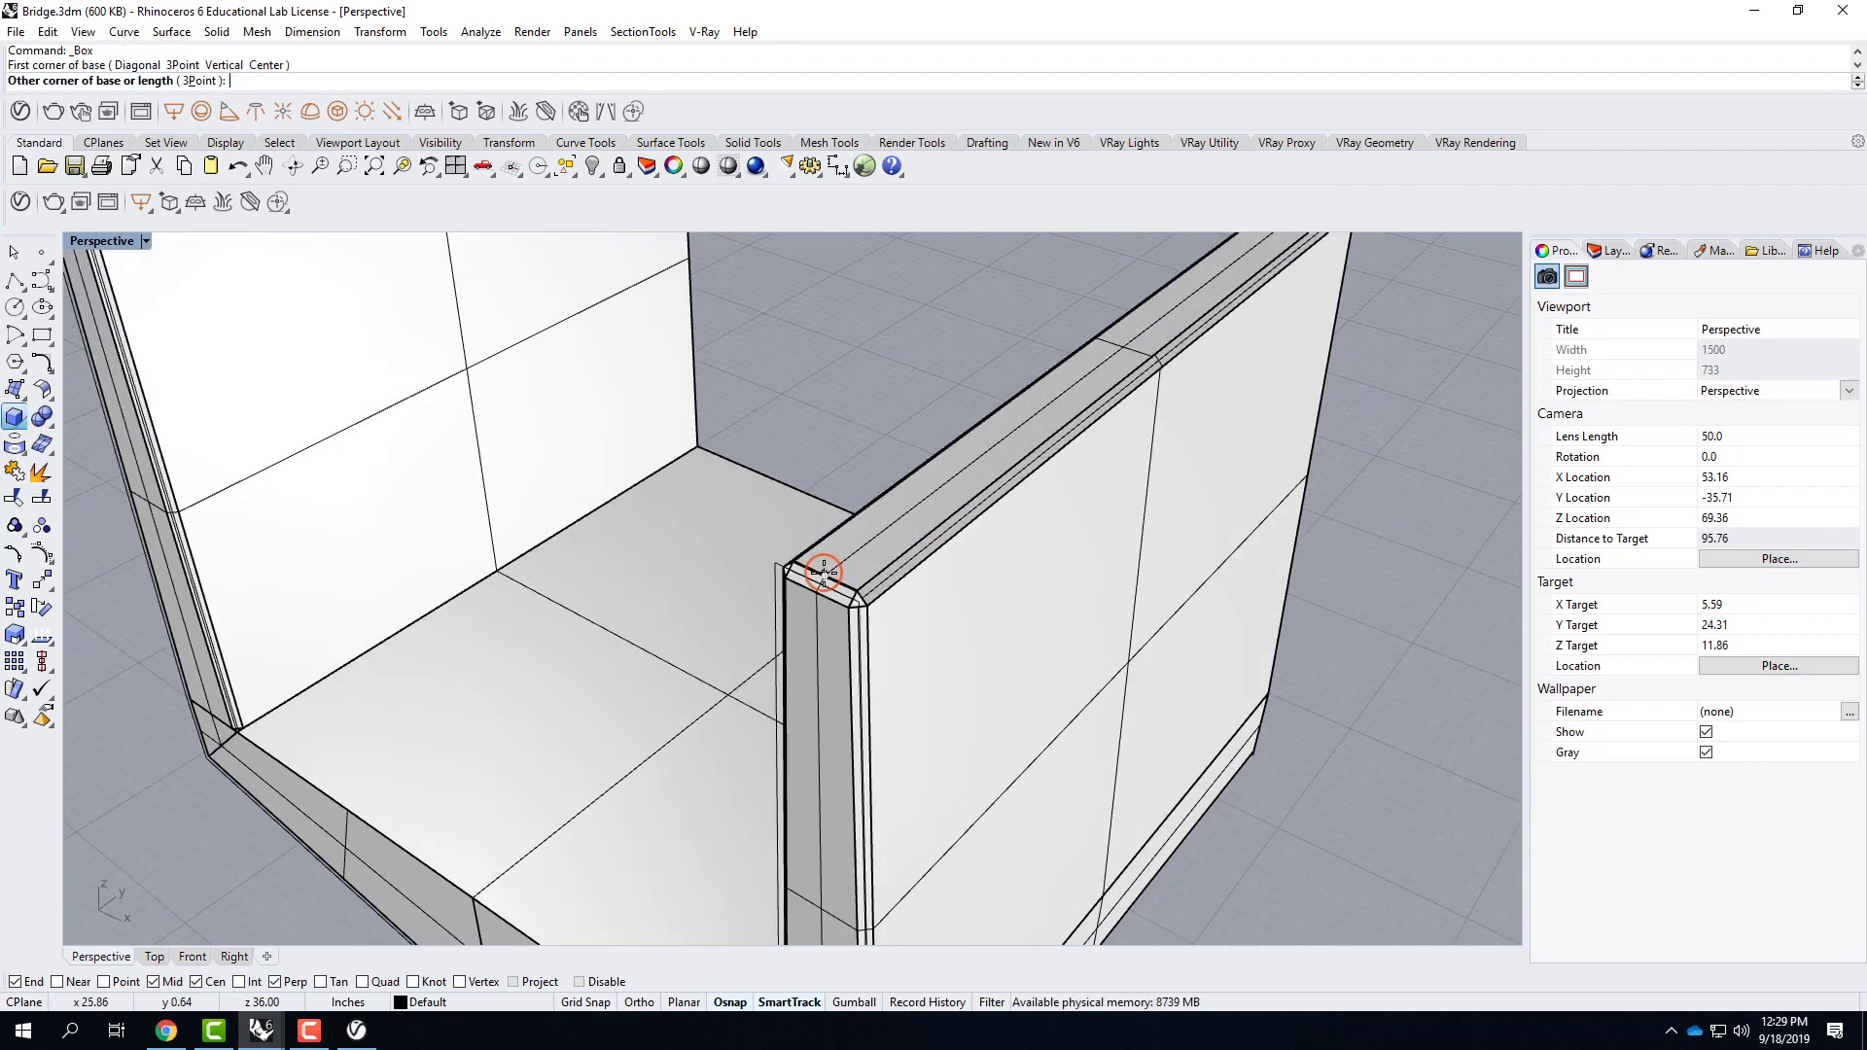
scroll(807, 574, "down", 3)
scroll(1075, 398, "up", 5)
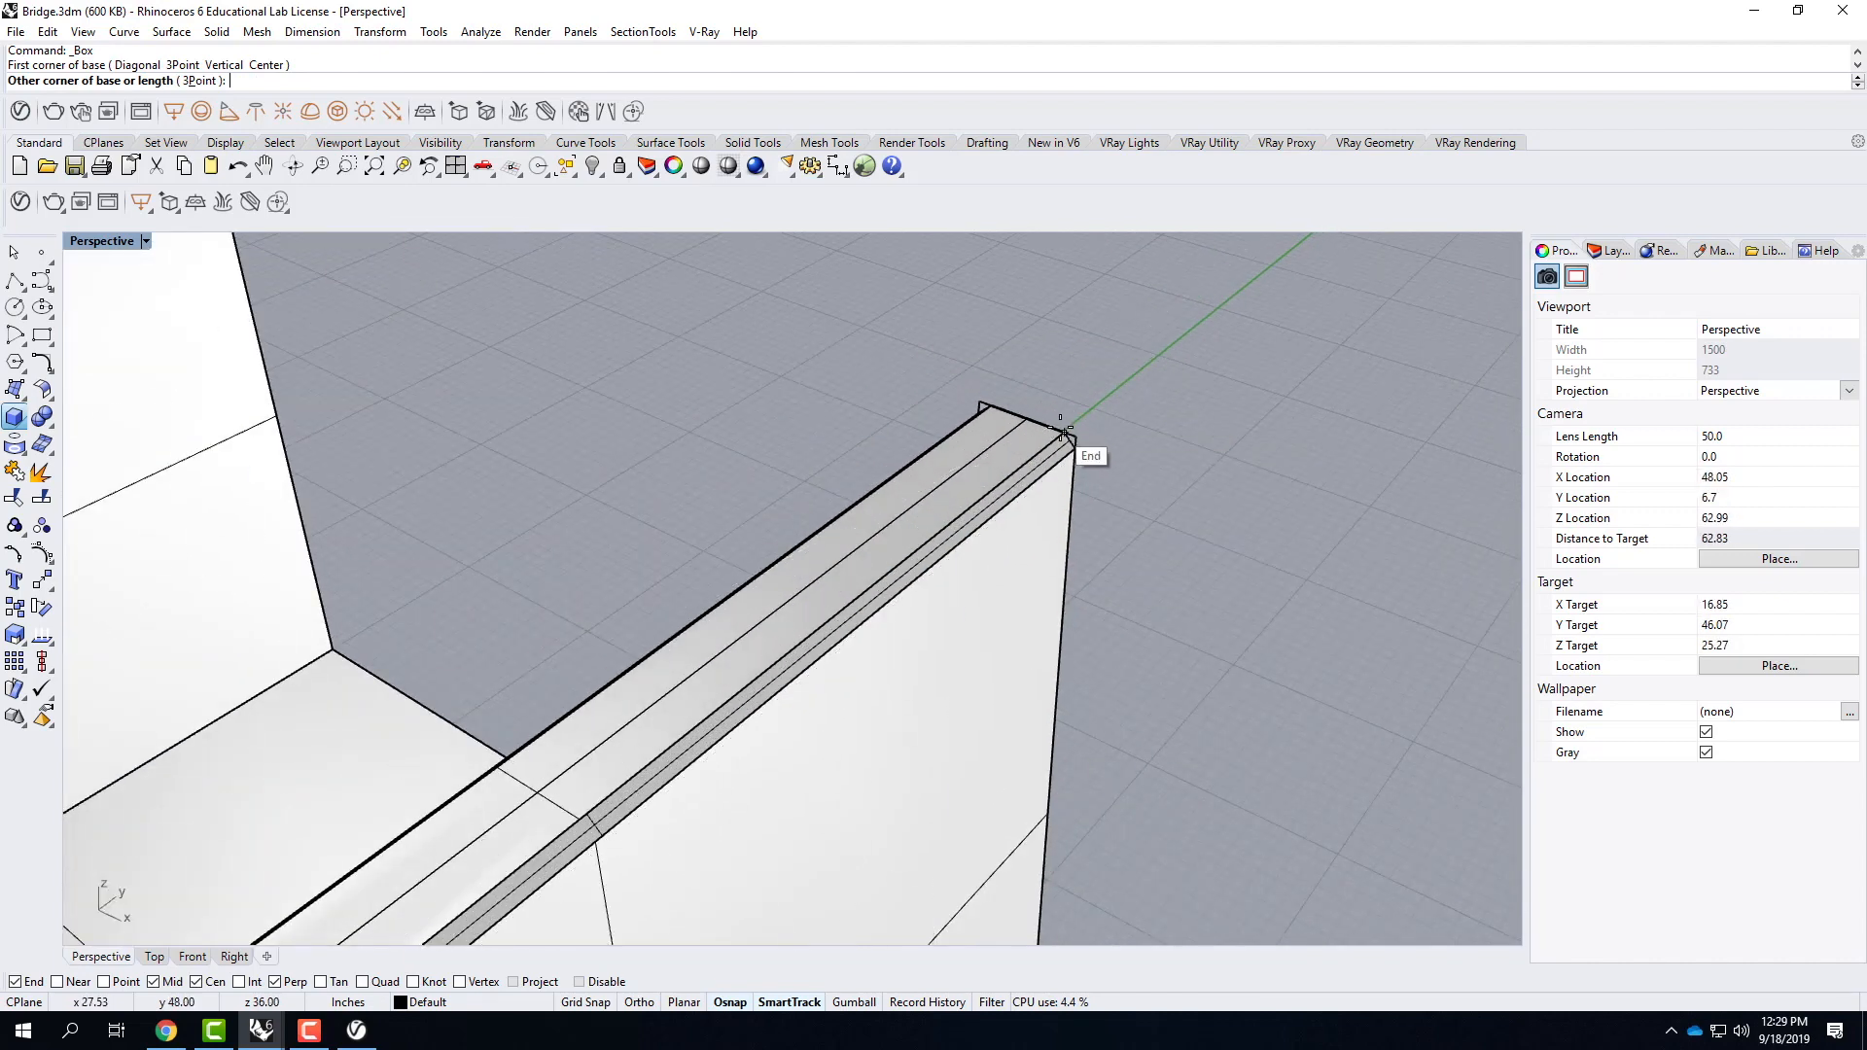
left_click(1064, 428)
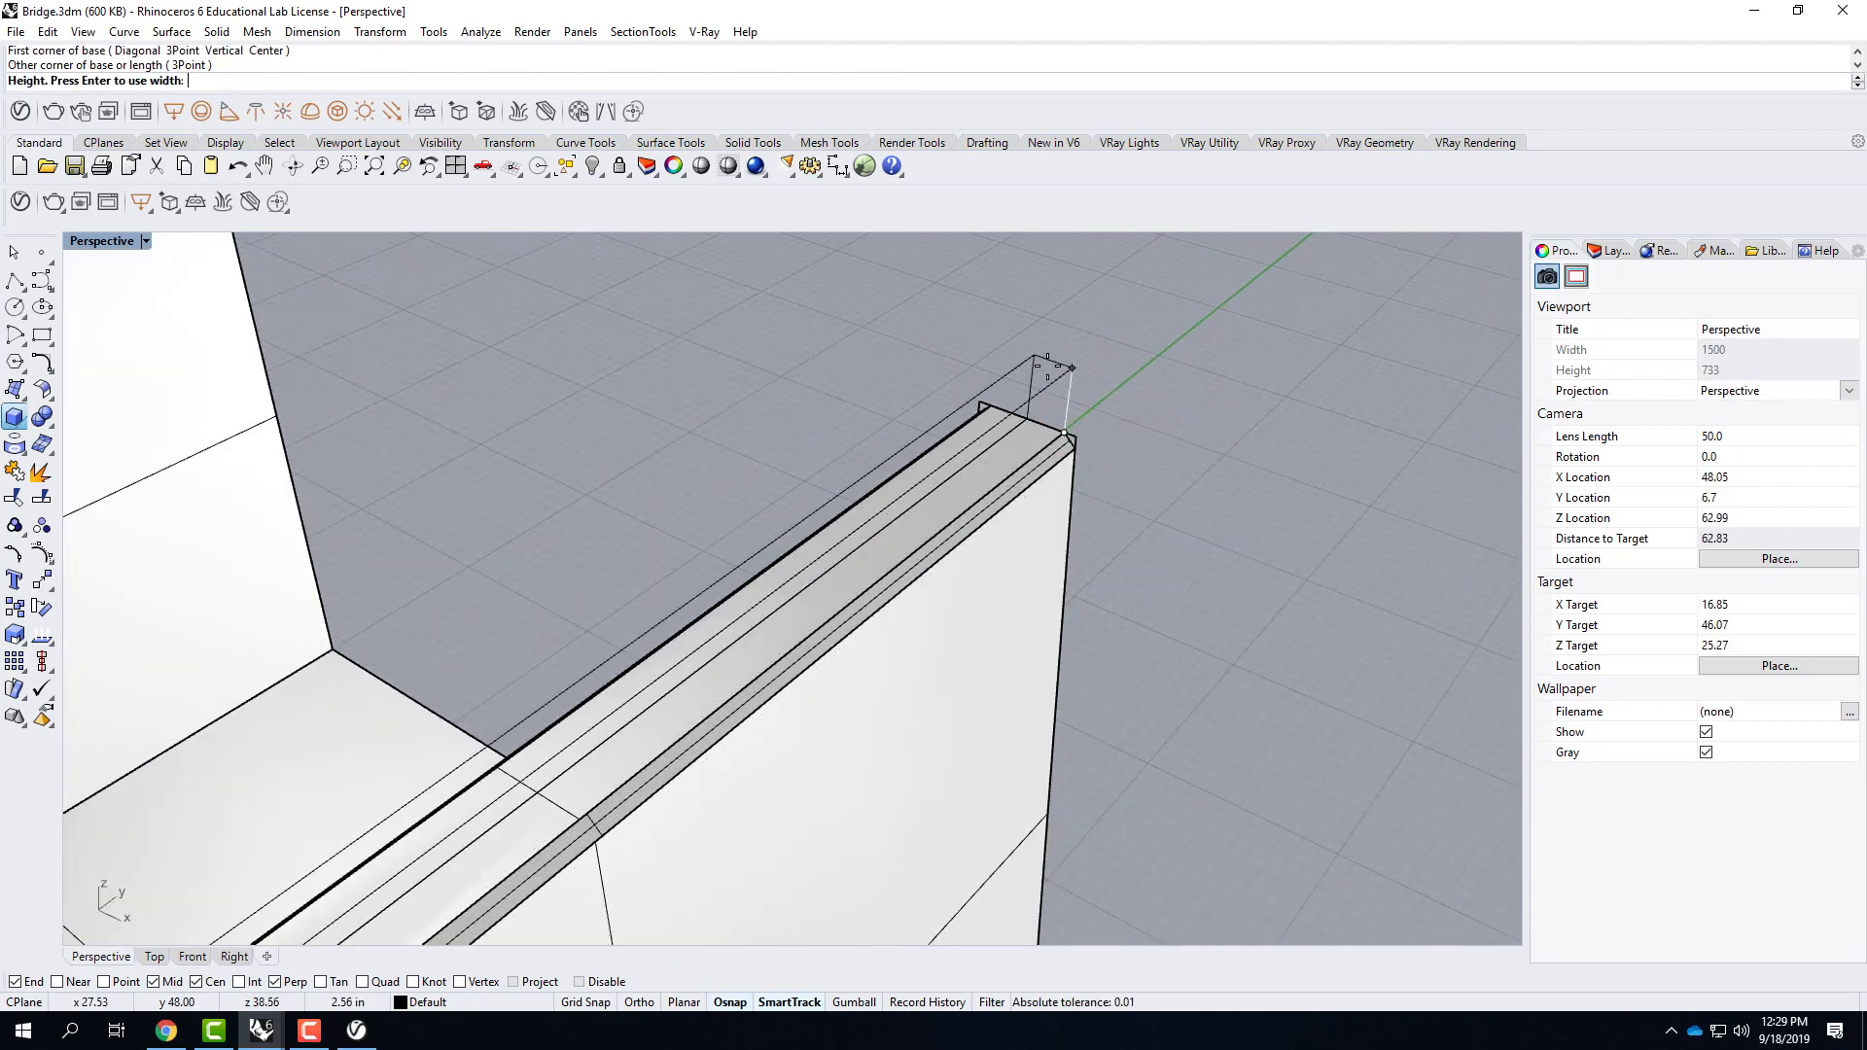
type("2\"")
key("Return")
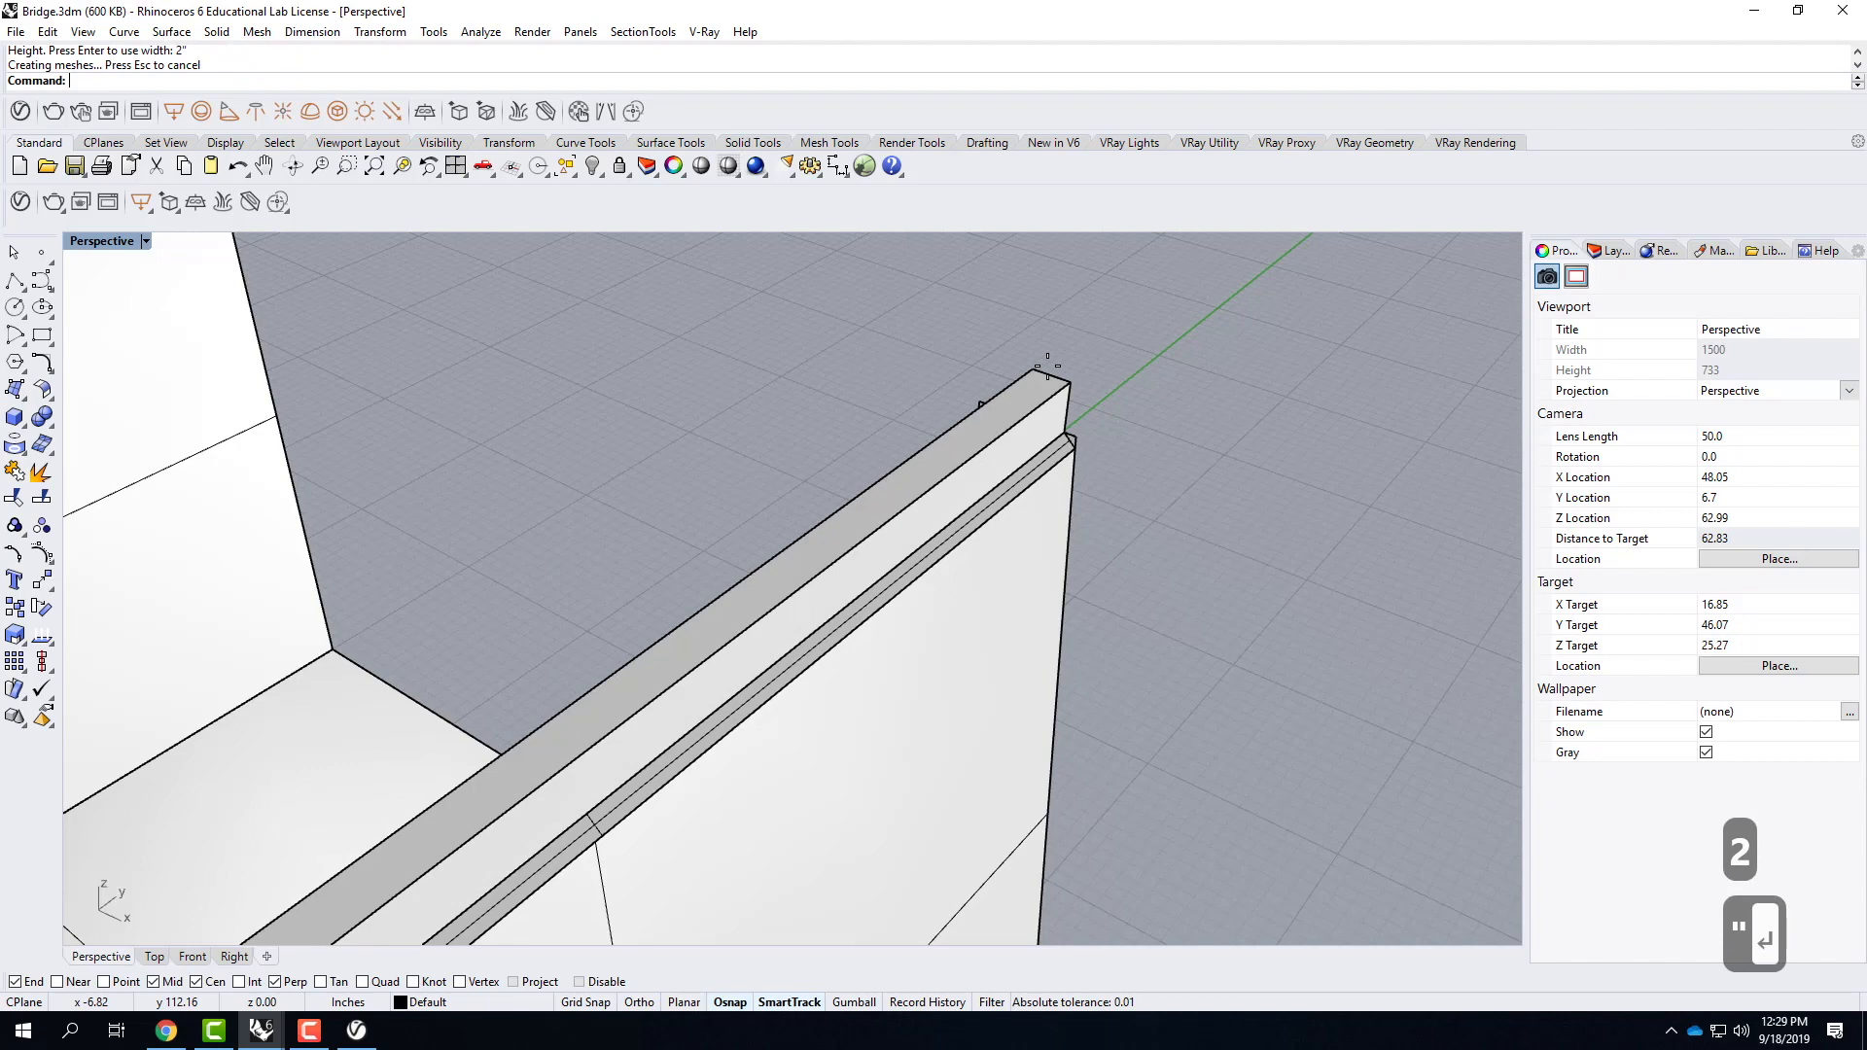
Move the box from the midpoint of its near bottom edge to the midpoint of the wall's near top edge.
scroll(1087, 313, "down", 8)
scroll(805, 561, "up", 5)
left_click(798, 544)
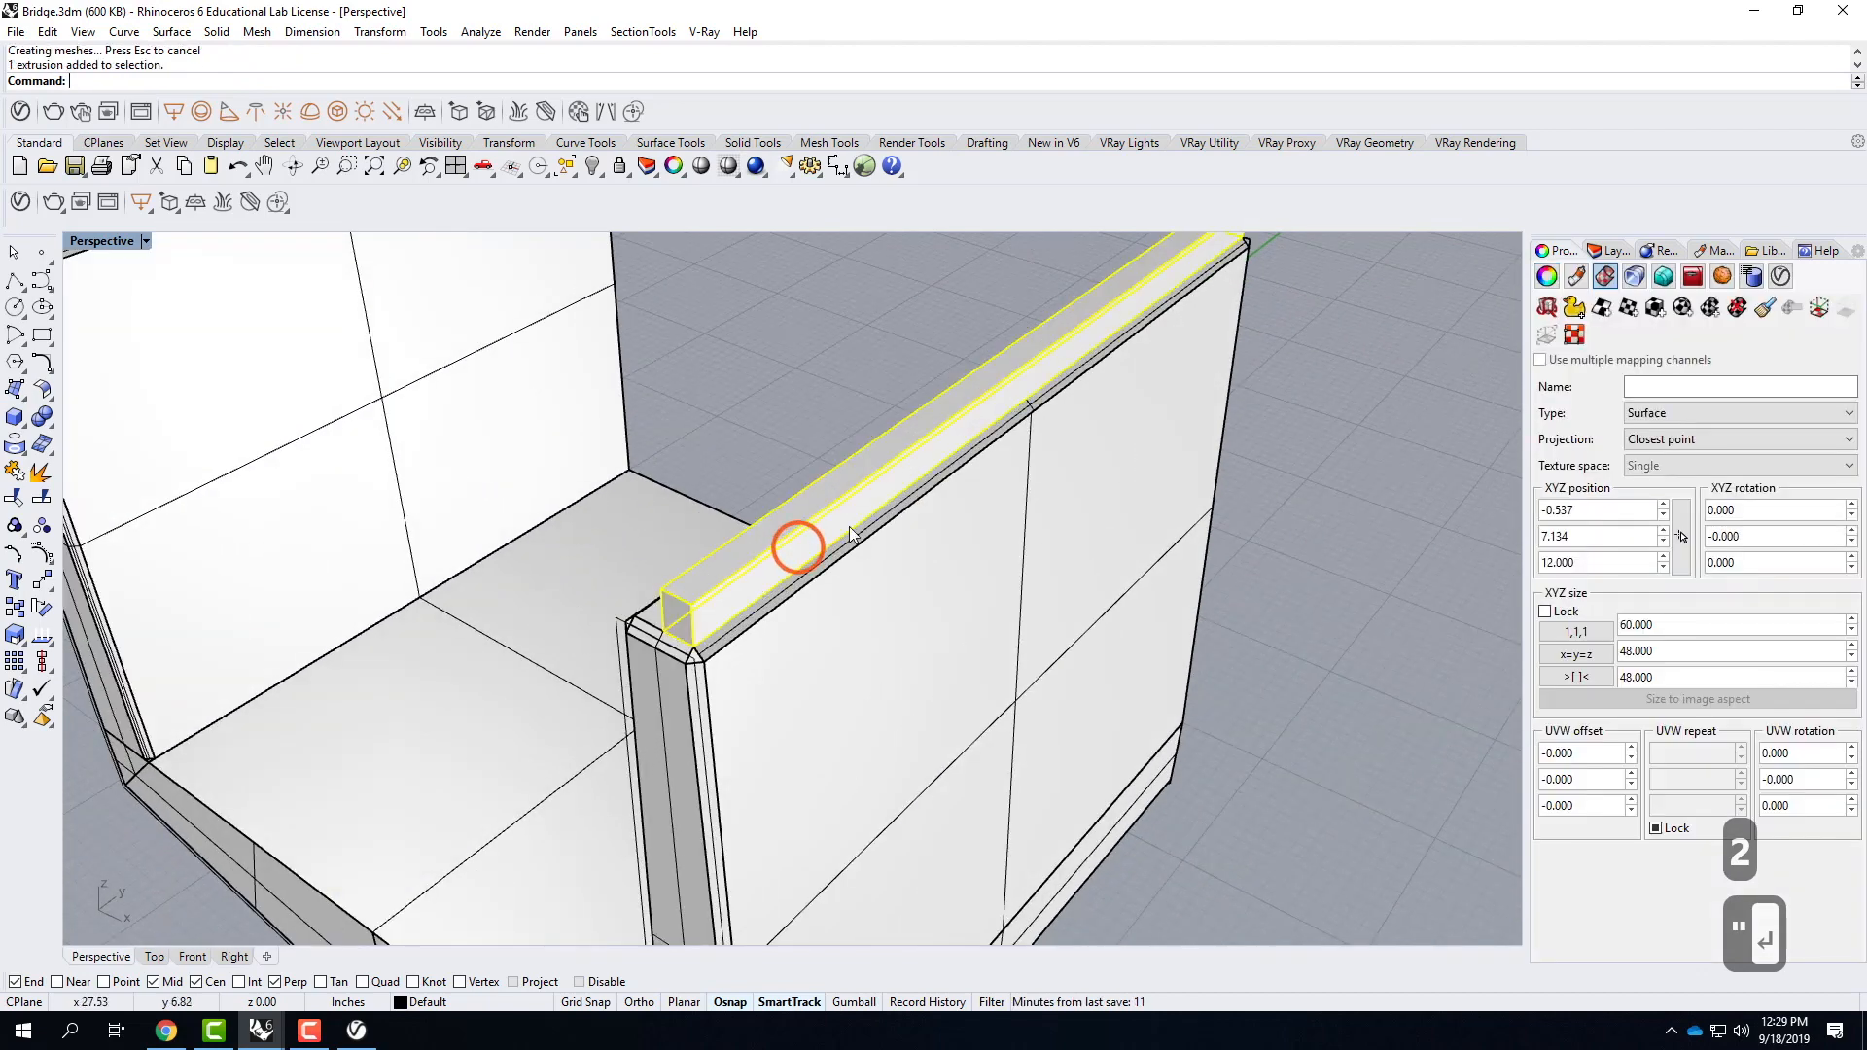
type("move")
key("Return")
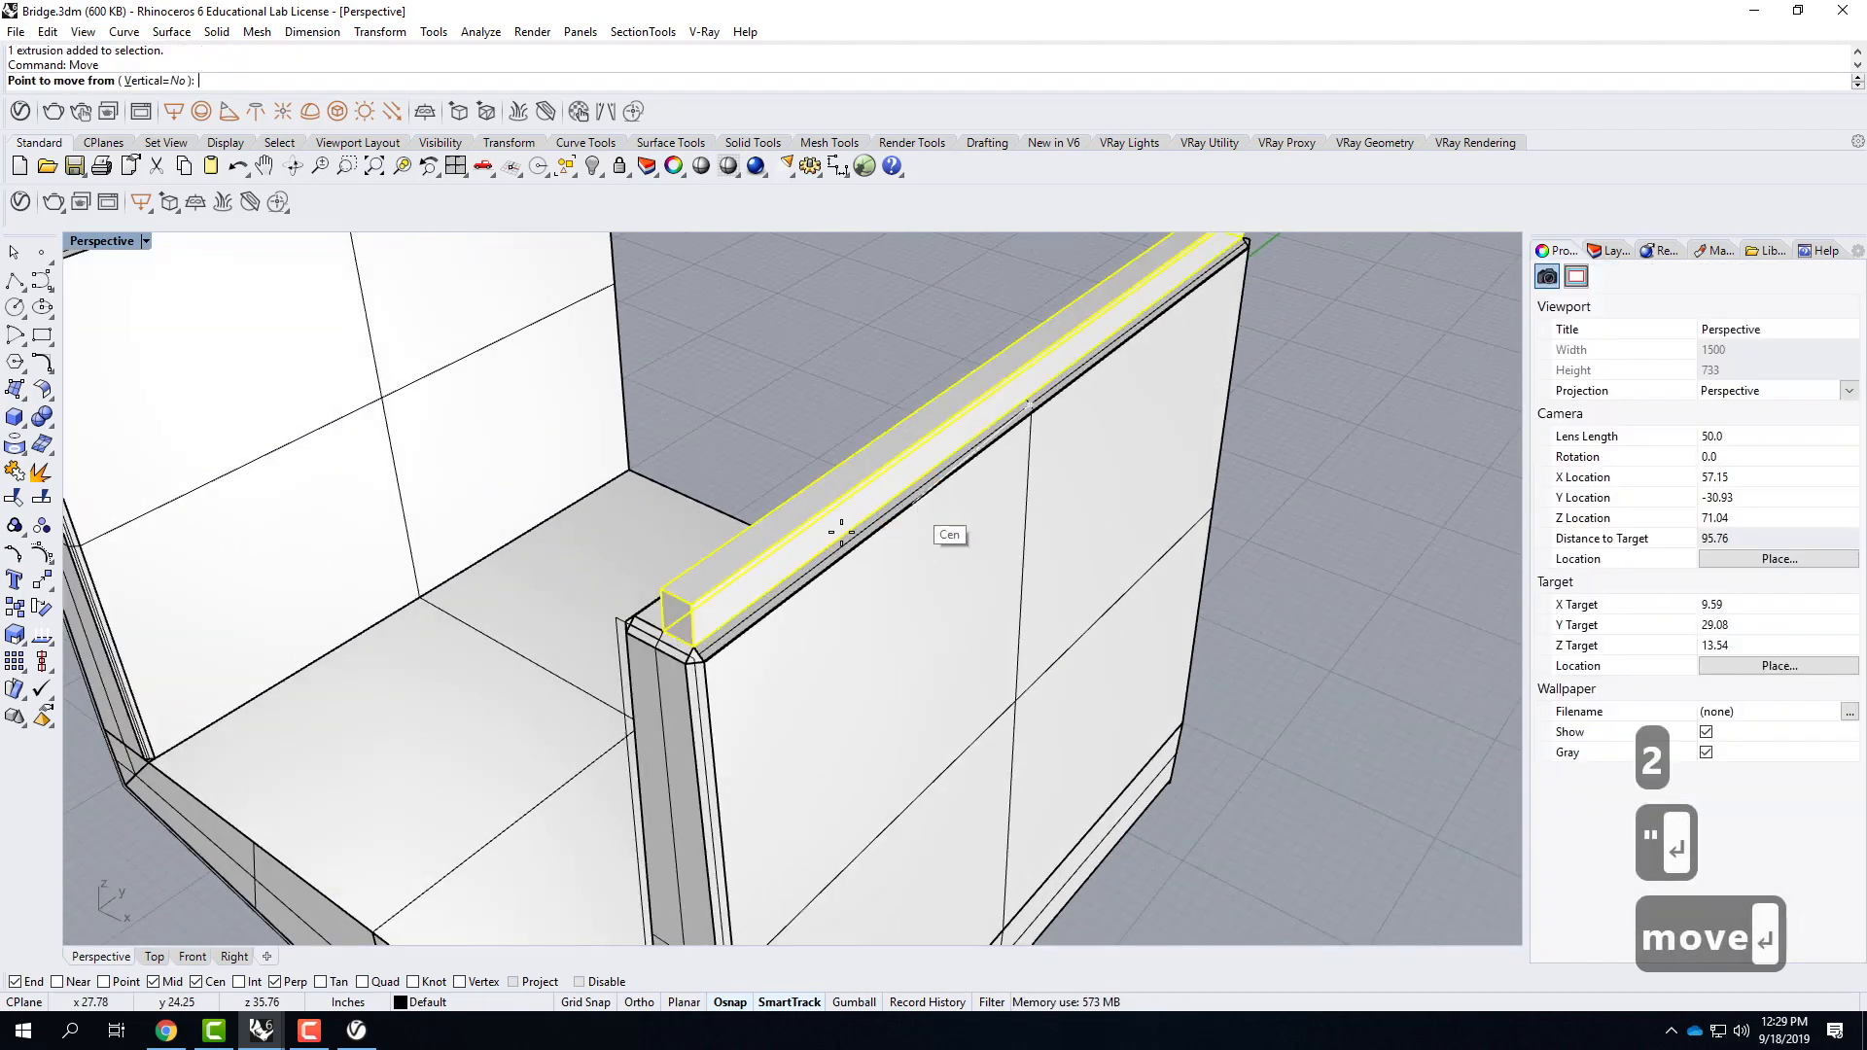
left_click(654, 633)
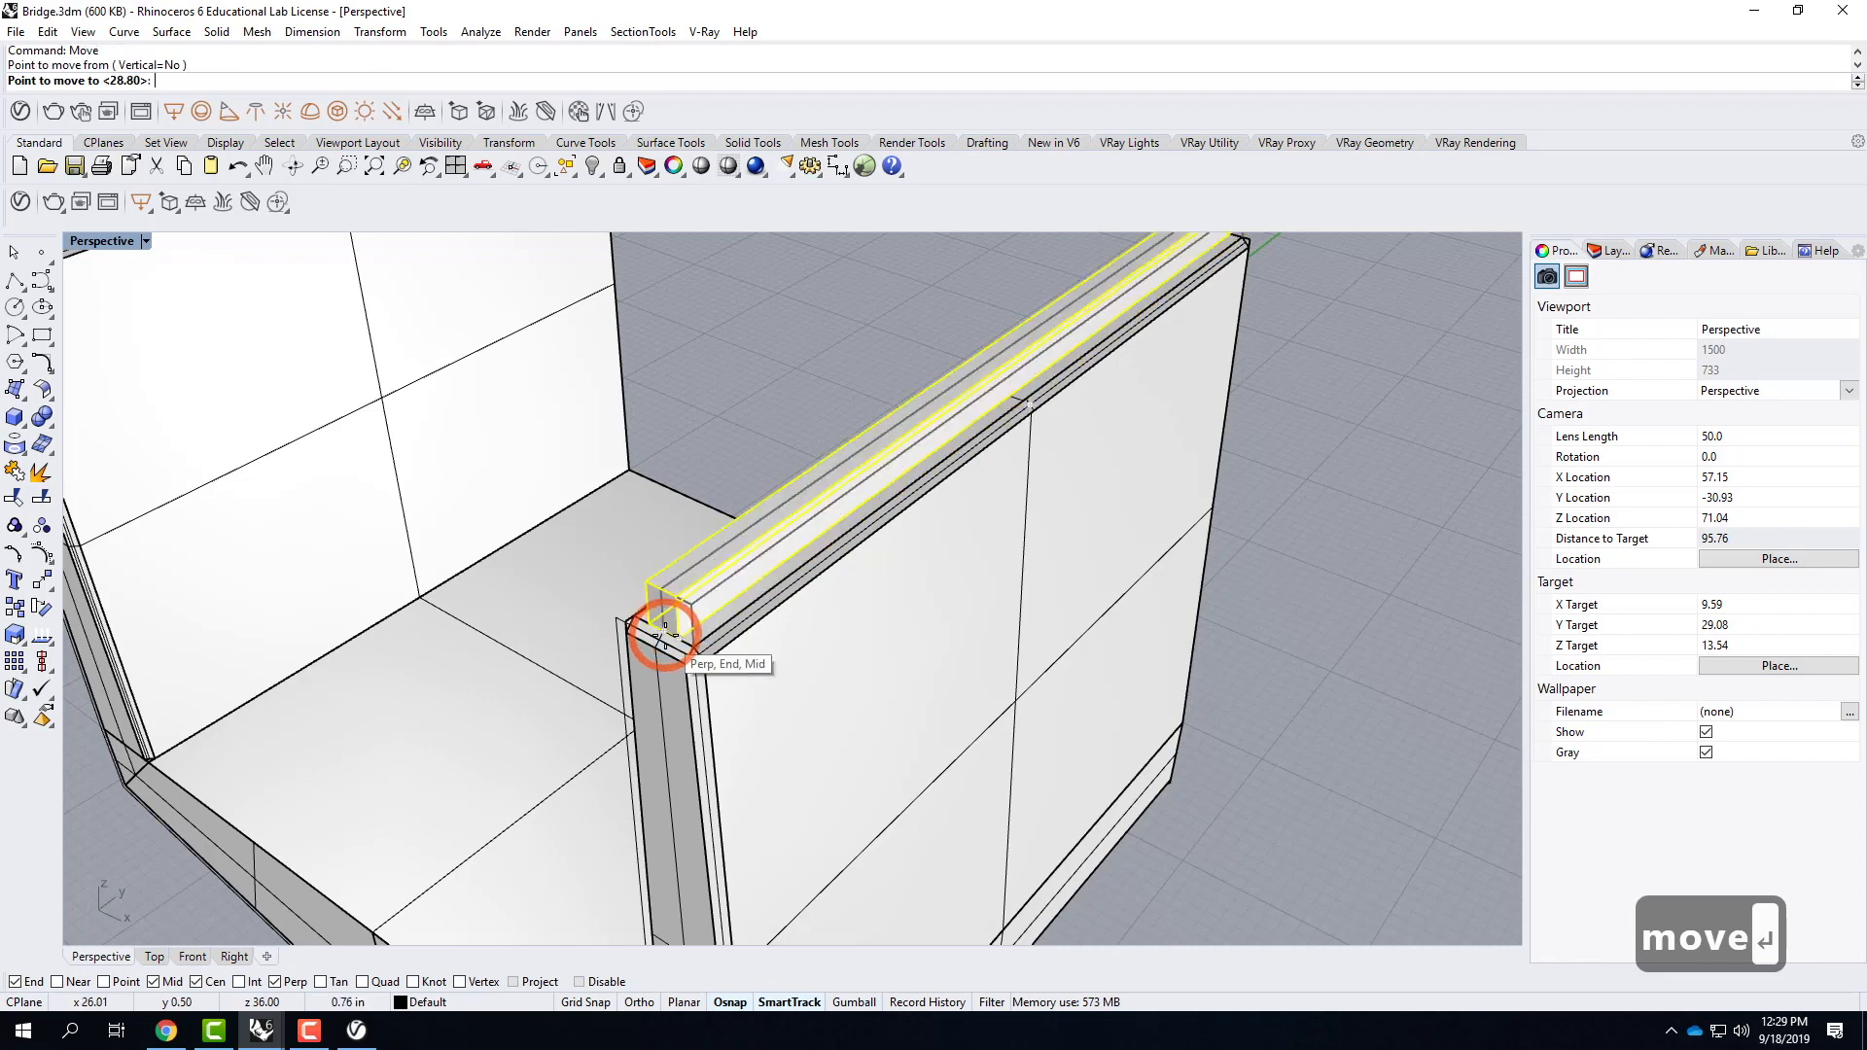
left_click(700, 684)
right_click_drag(914, 592, 873, 589)
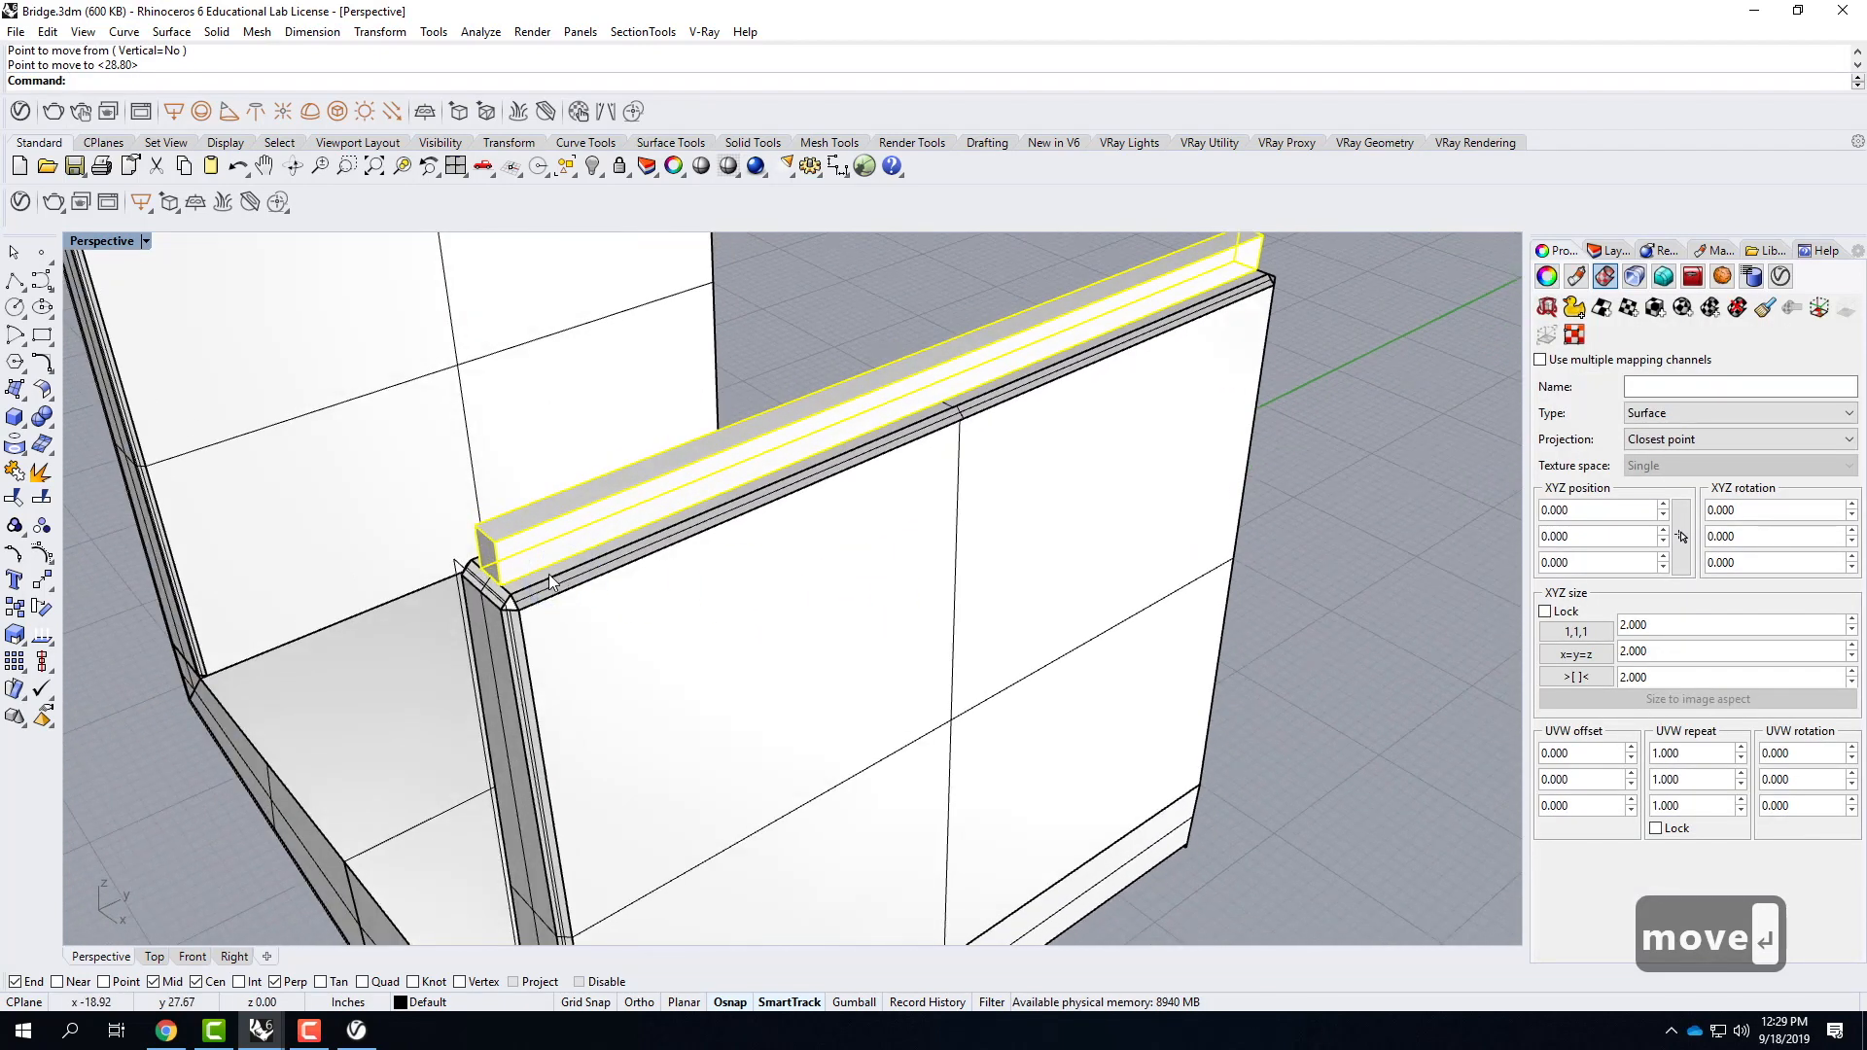
Scale the box lengthwise with Scale1D from its far bottom corner, using the wall's near end as reference.
type("scale1d")
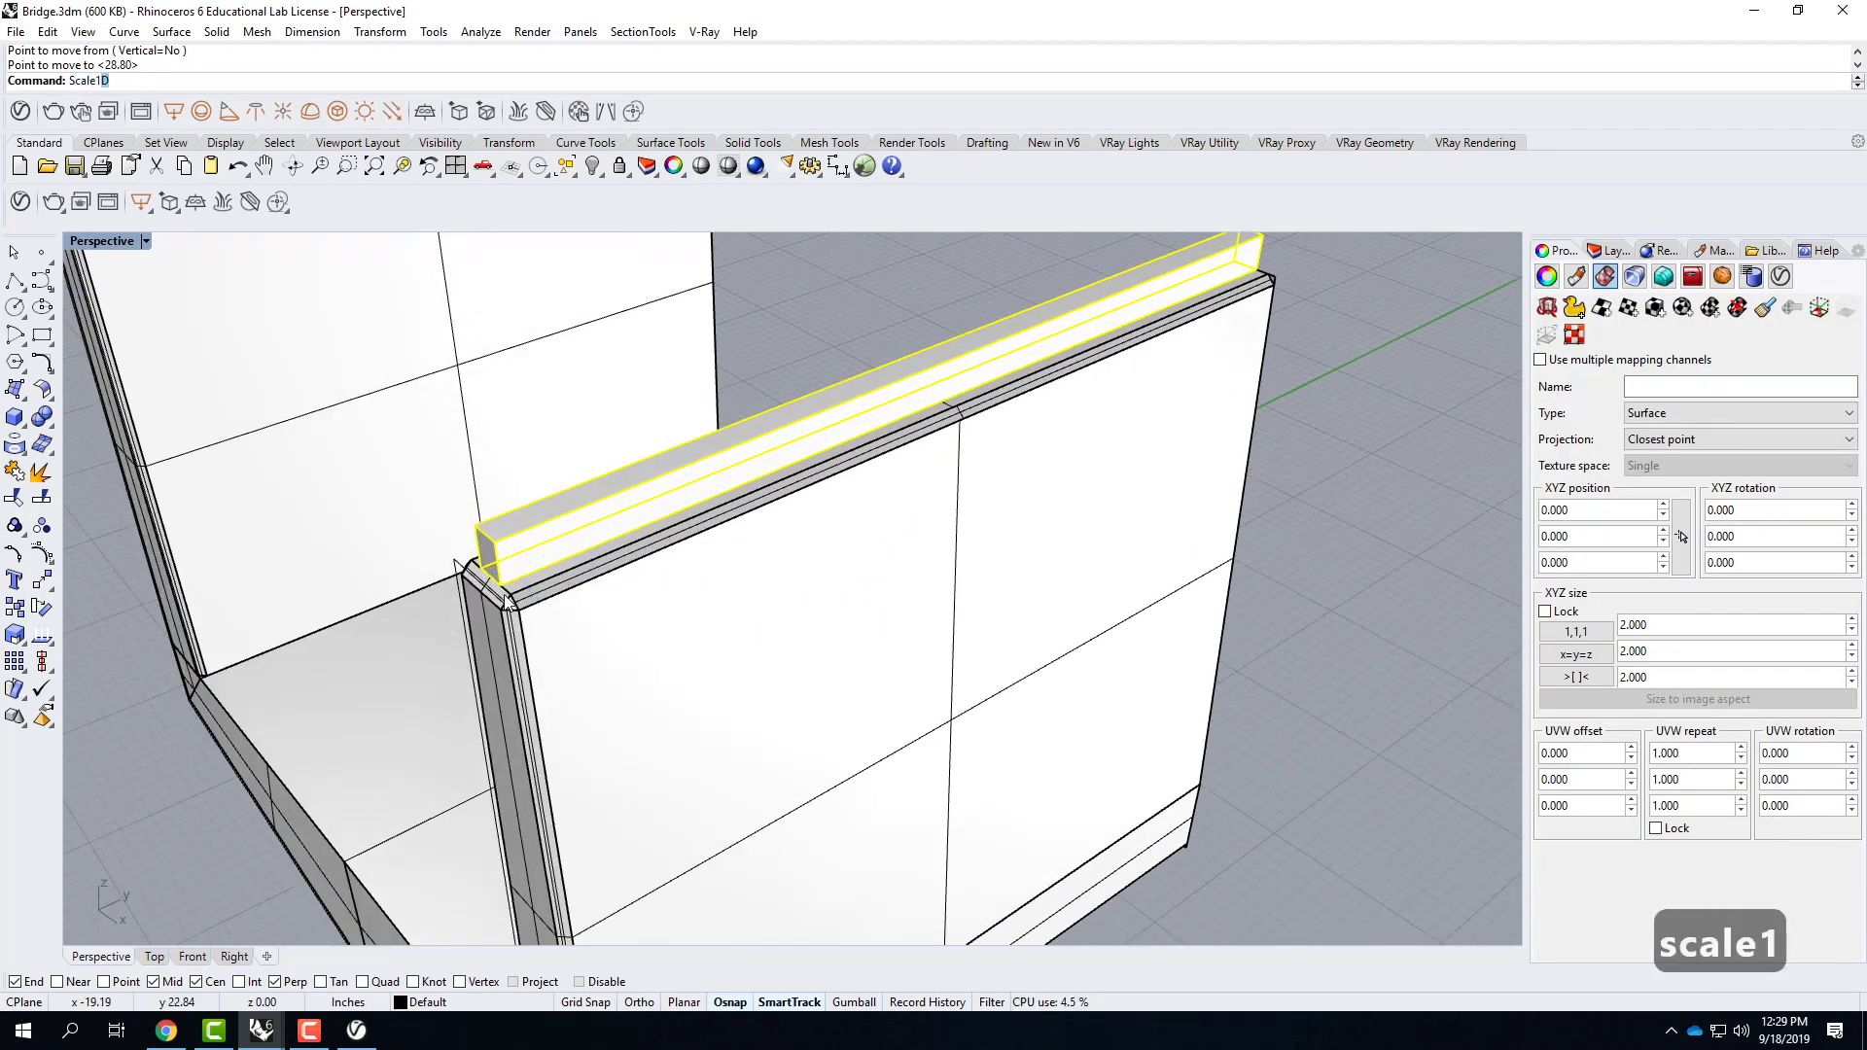
key("Return")
scroll(507, 600, "down", 2)
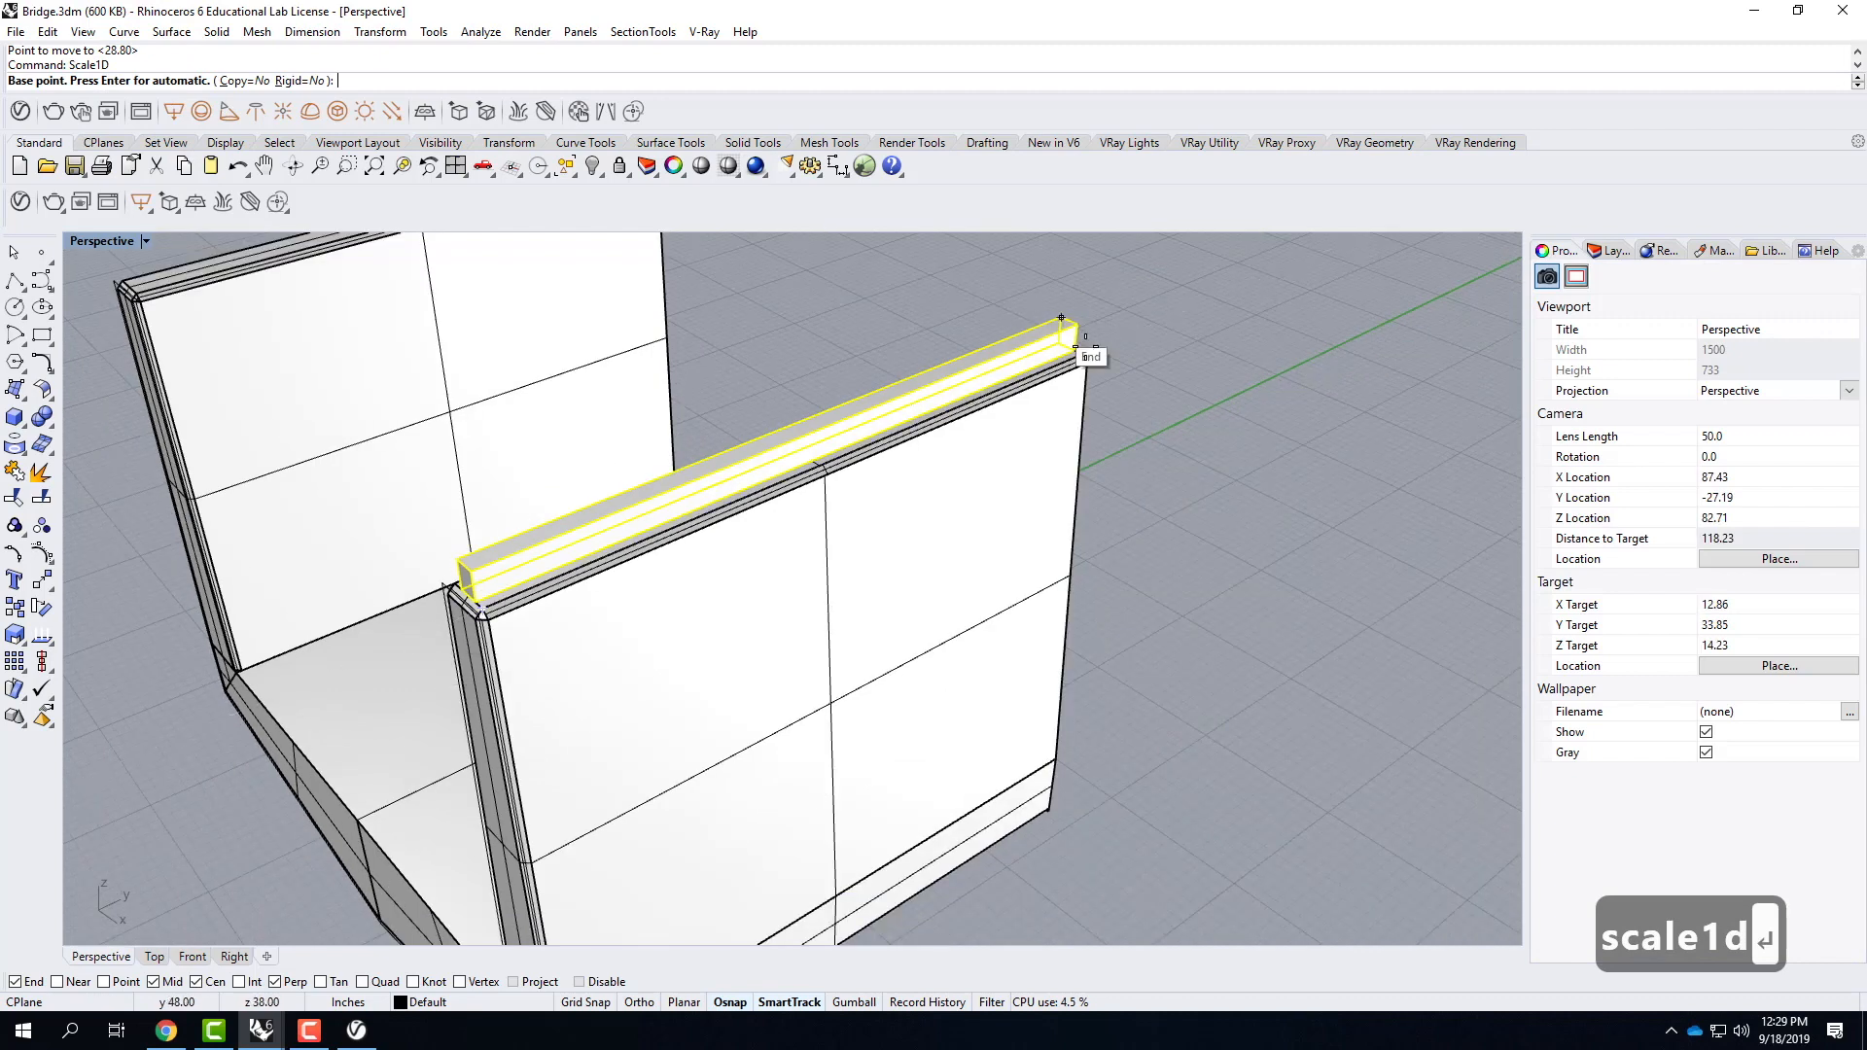
left_click(1064, 345)
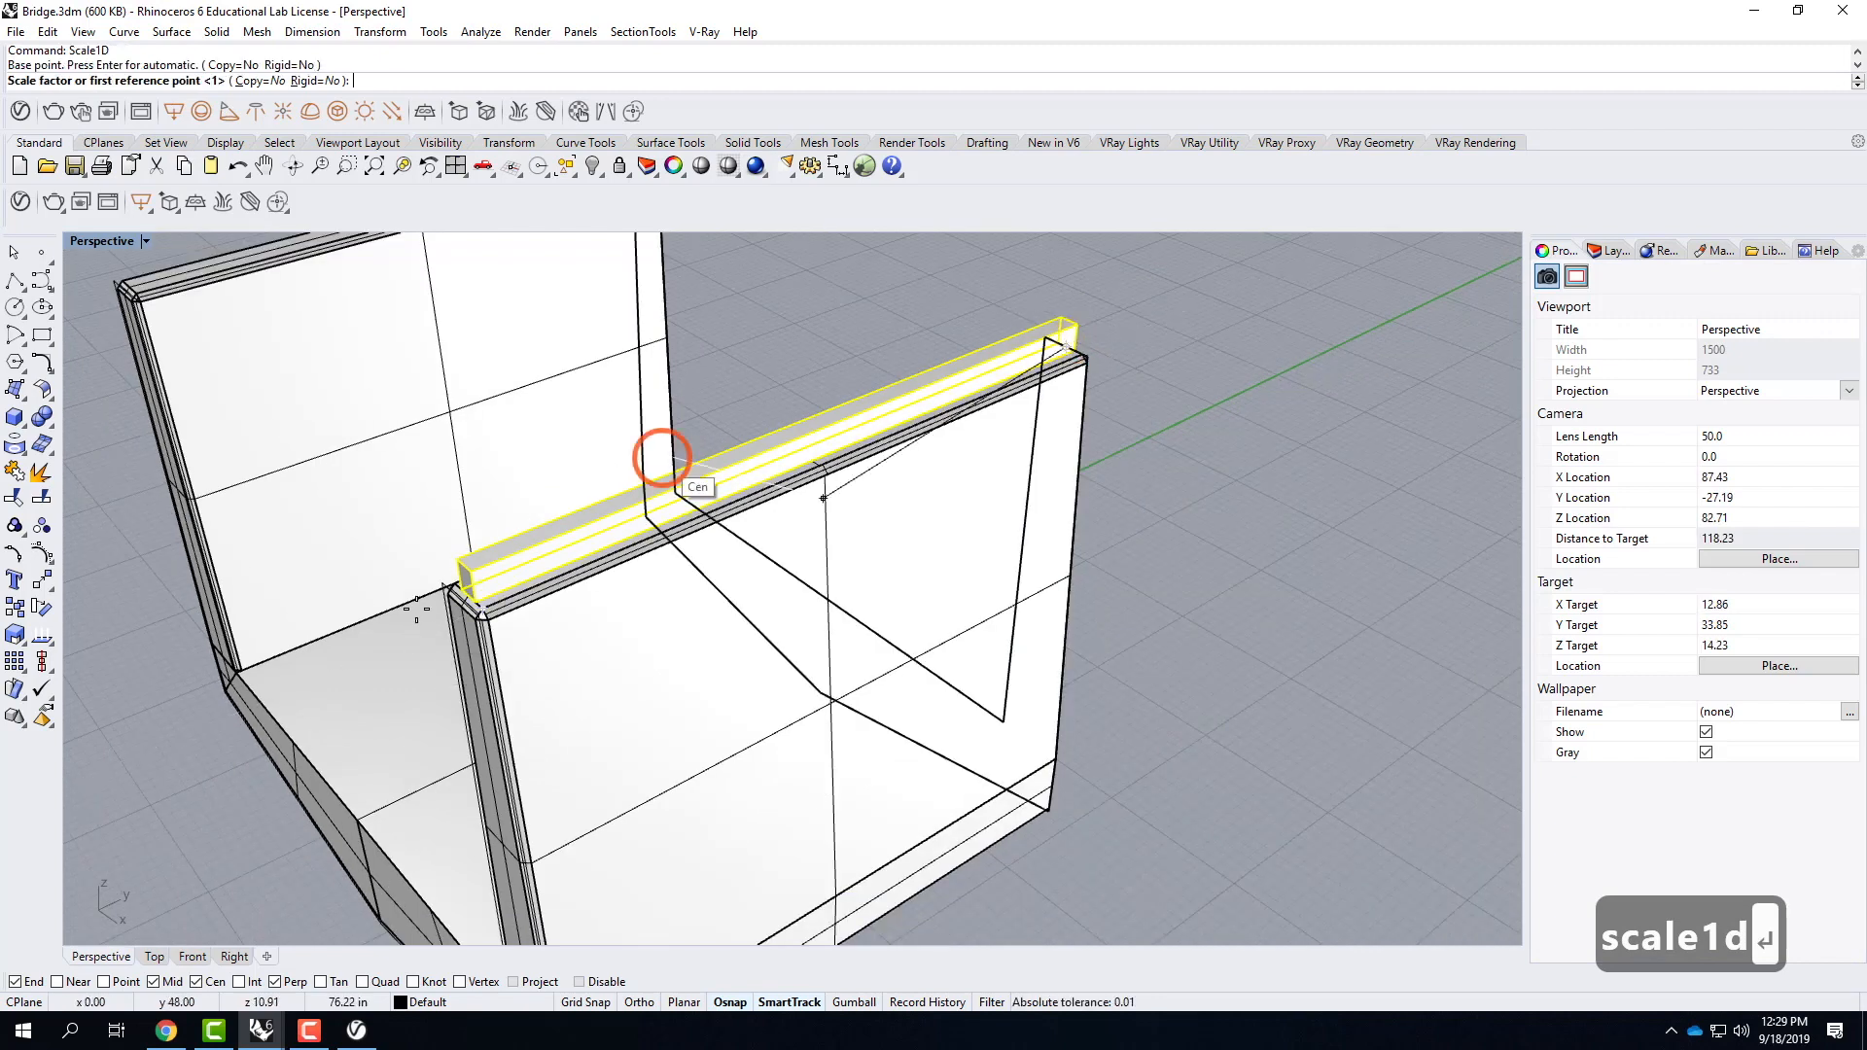
left_click(469, 595)
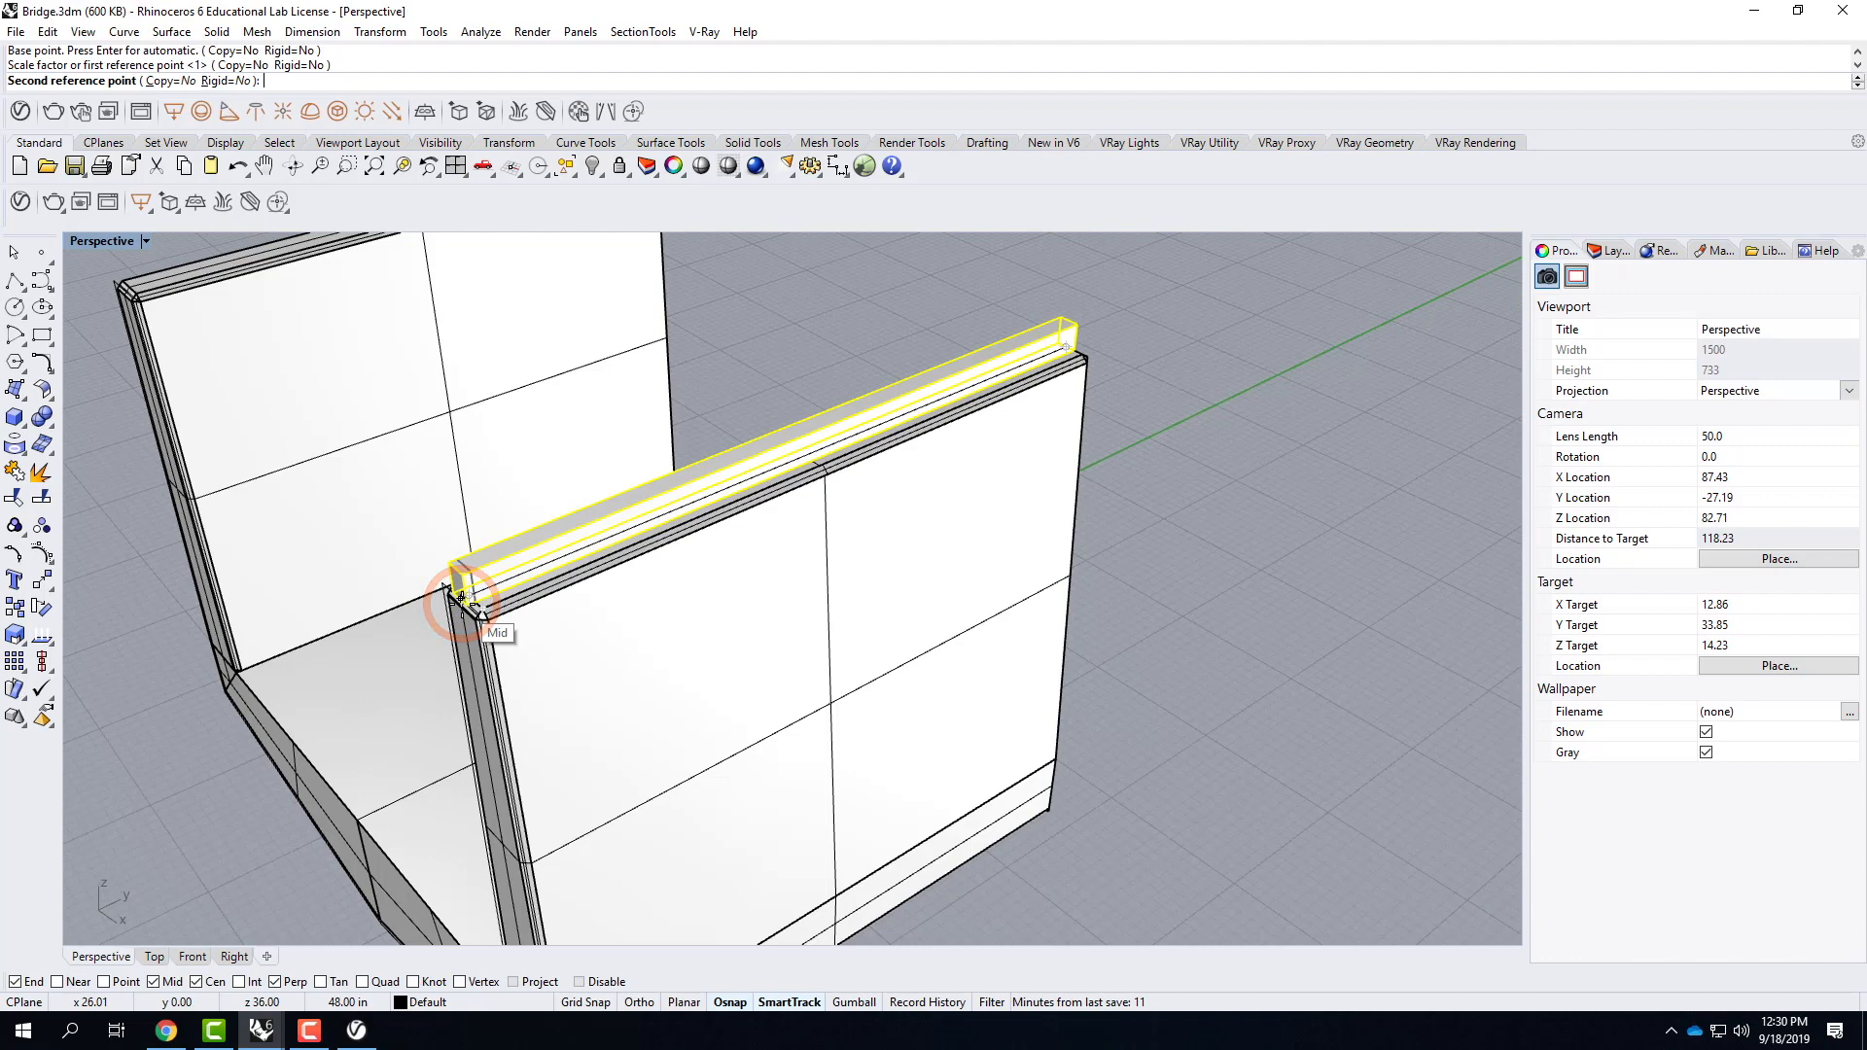
left_click(515, 613)
key("Escape")
Move the rail box vertically up 4 inches above the wall top.
left_click(598, 533)
right_click_drag(599, 637, 624, 614)
type("move")
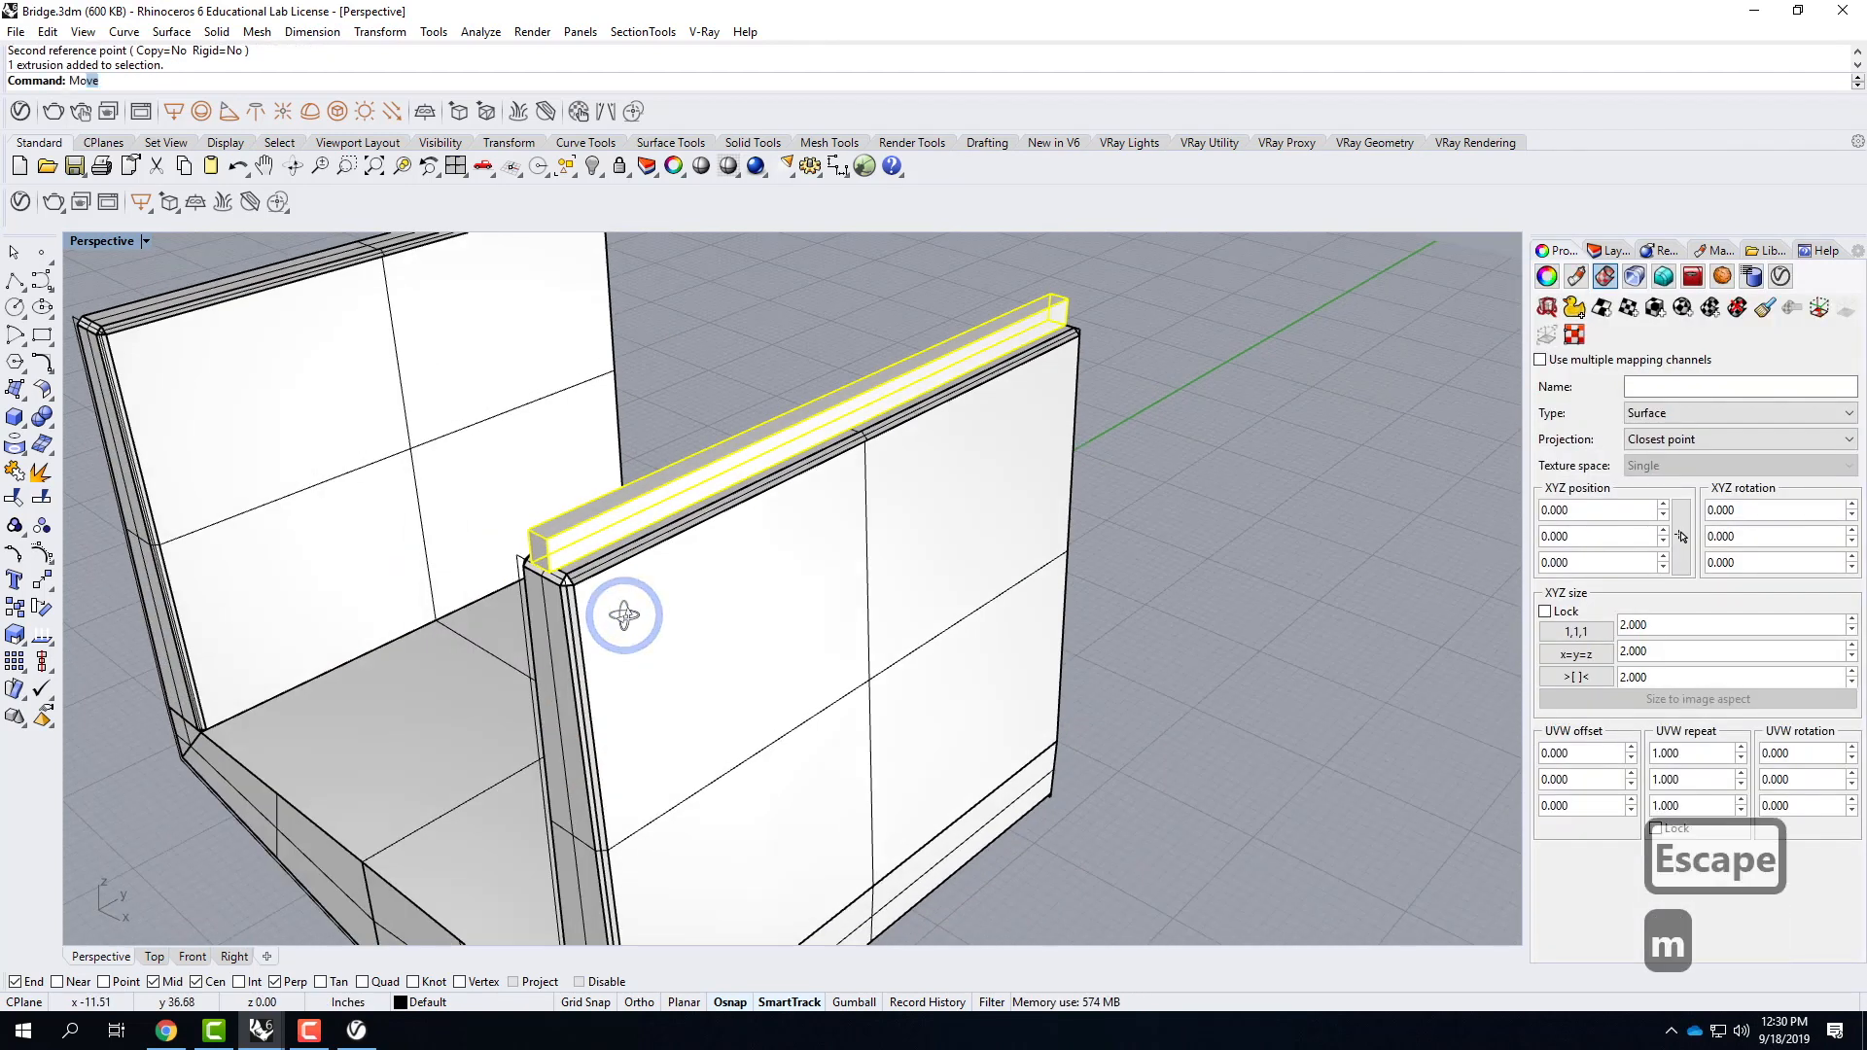
key("Return")
type("v")
key("Return")
left_click(540, 565)
type("4\"")
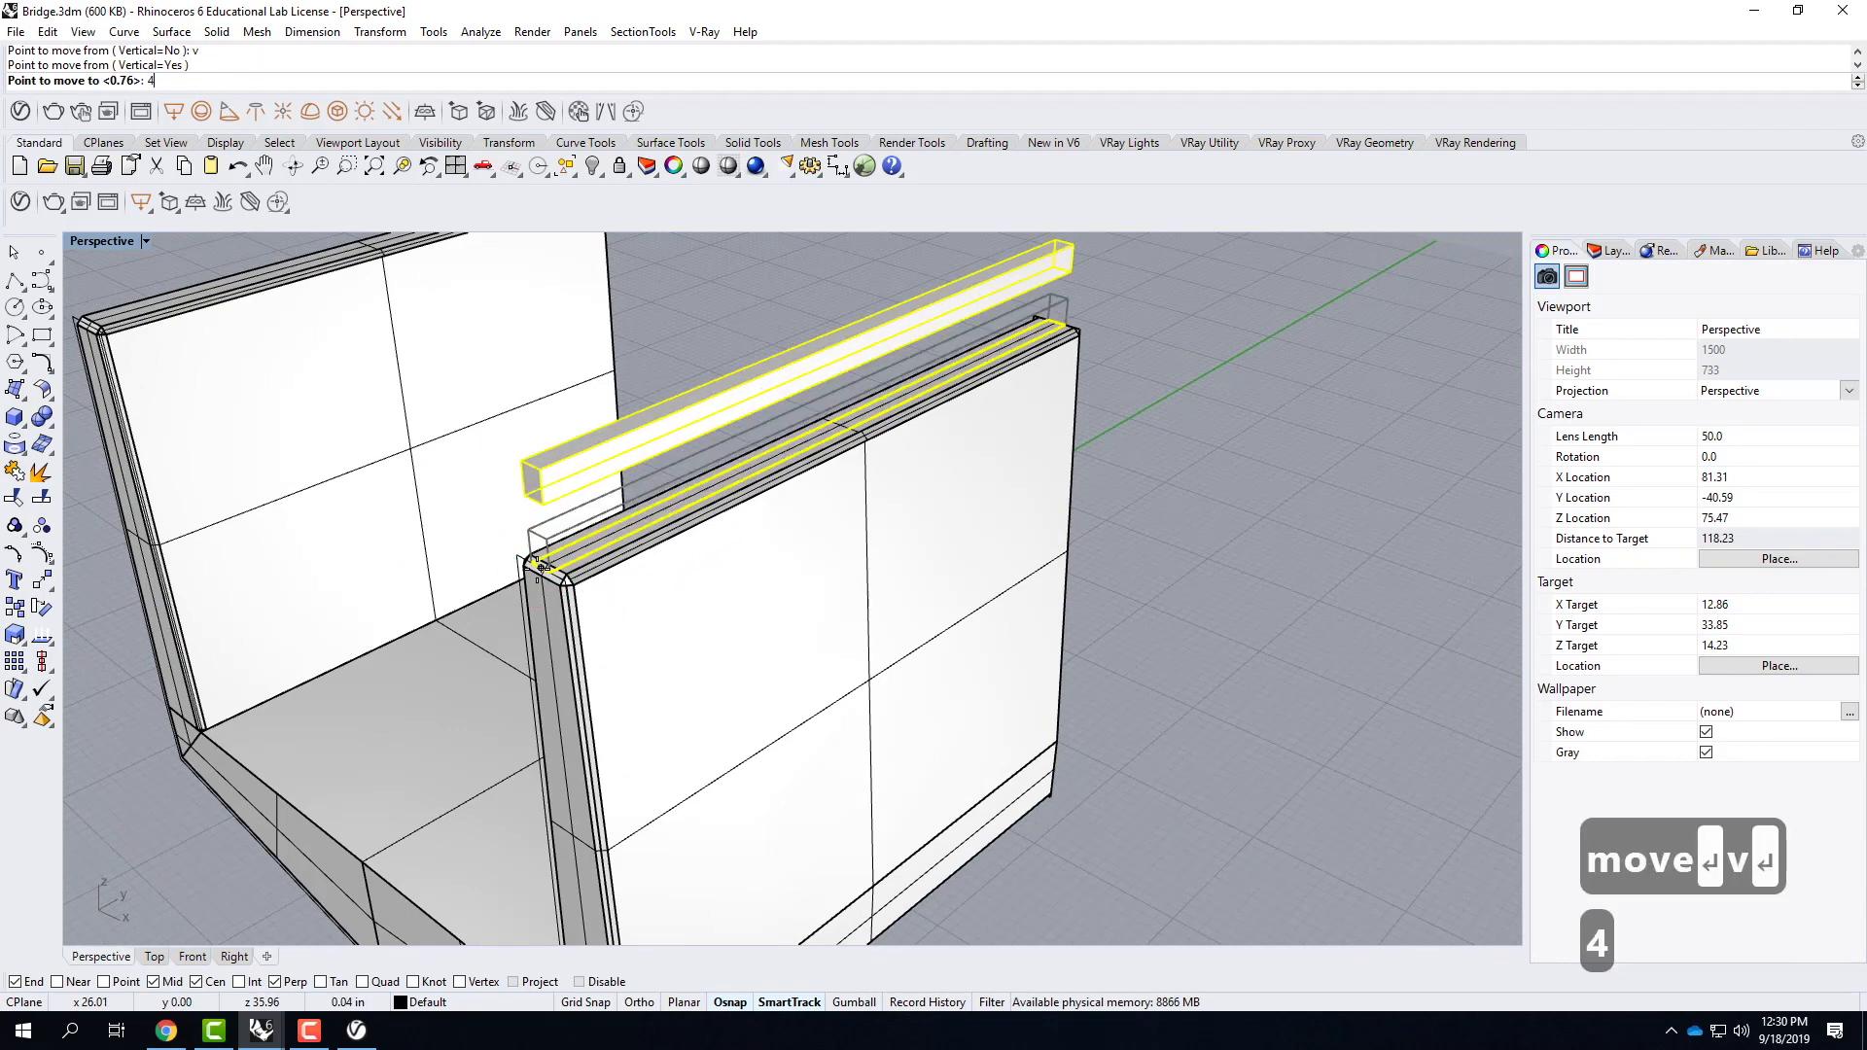
key("Return")
Draw a post box with a 2 by 2 inch base from the rail's near lower corner down to the wall top.
scroll(537, 577, "down", 4)
right_click_drag(538, 589, 617, 579)
scroll(682, 461, "up", 2)
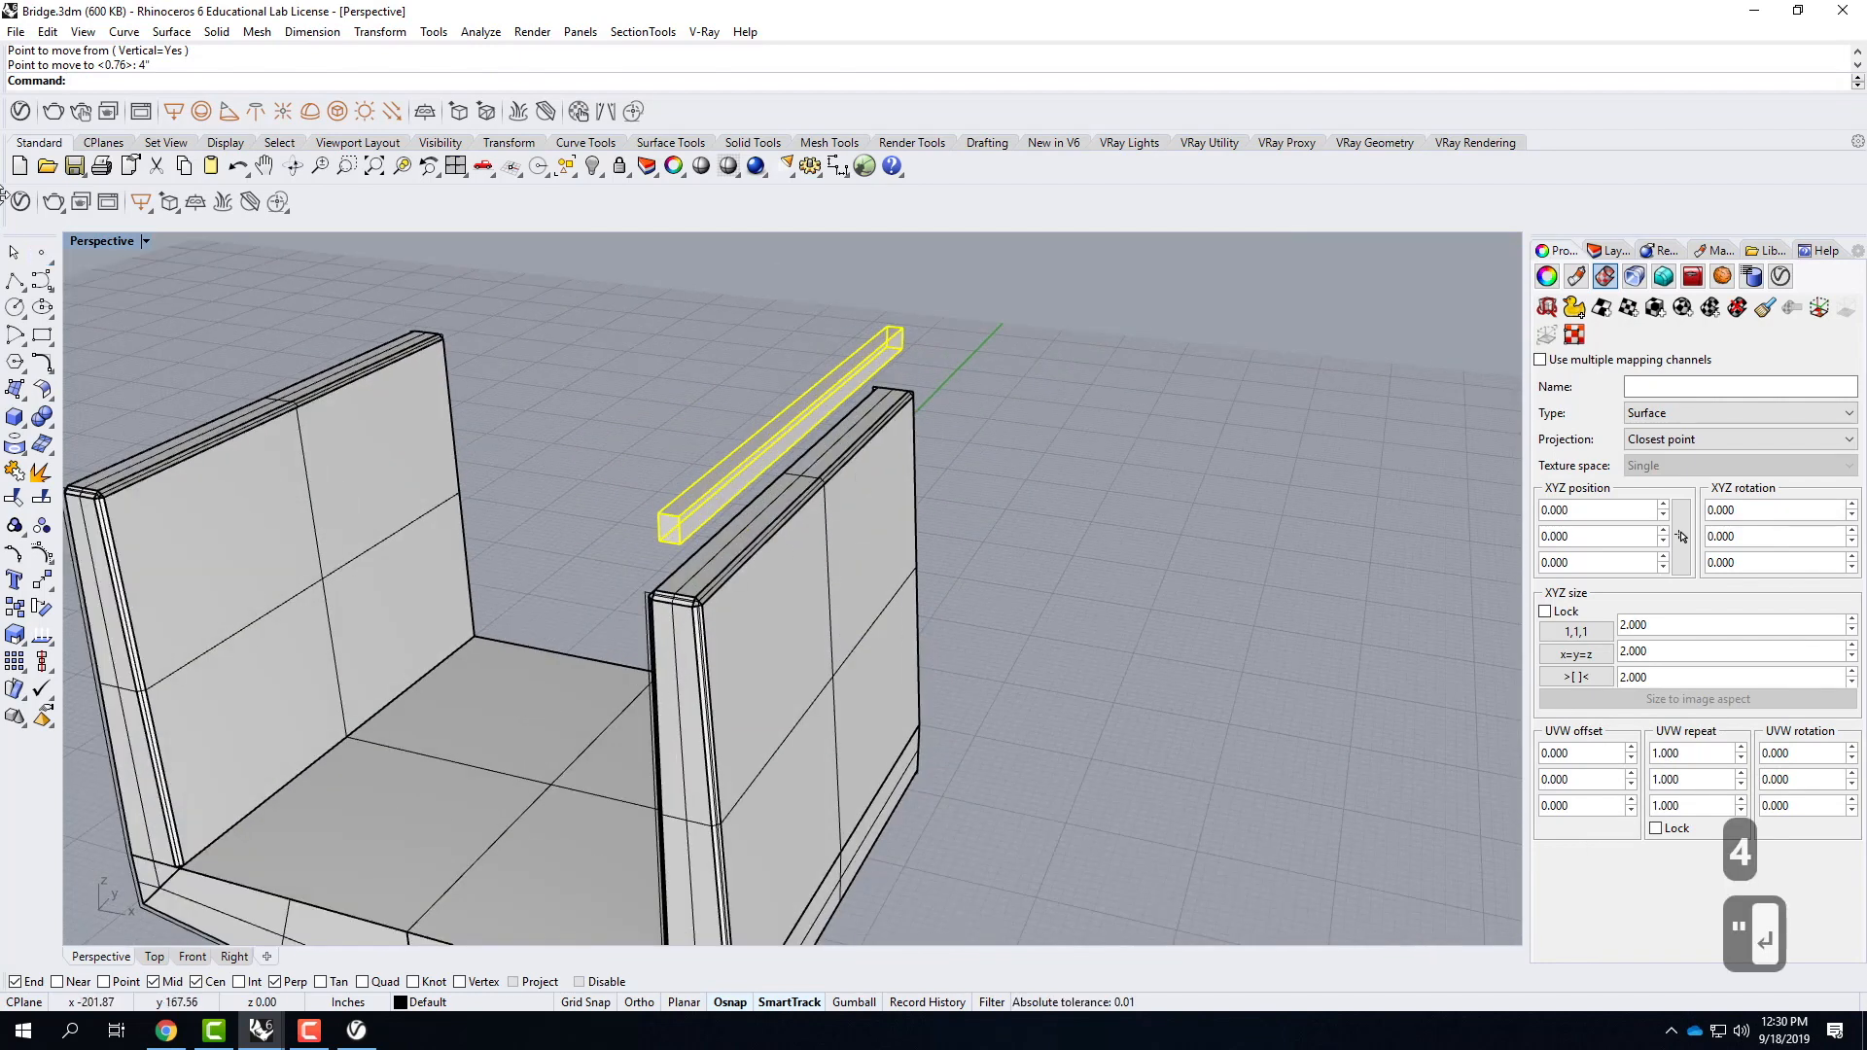
left_click(15, 416)
scroll(793, 496, "up", 3)
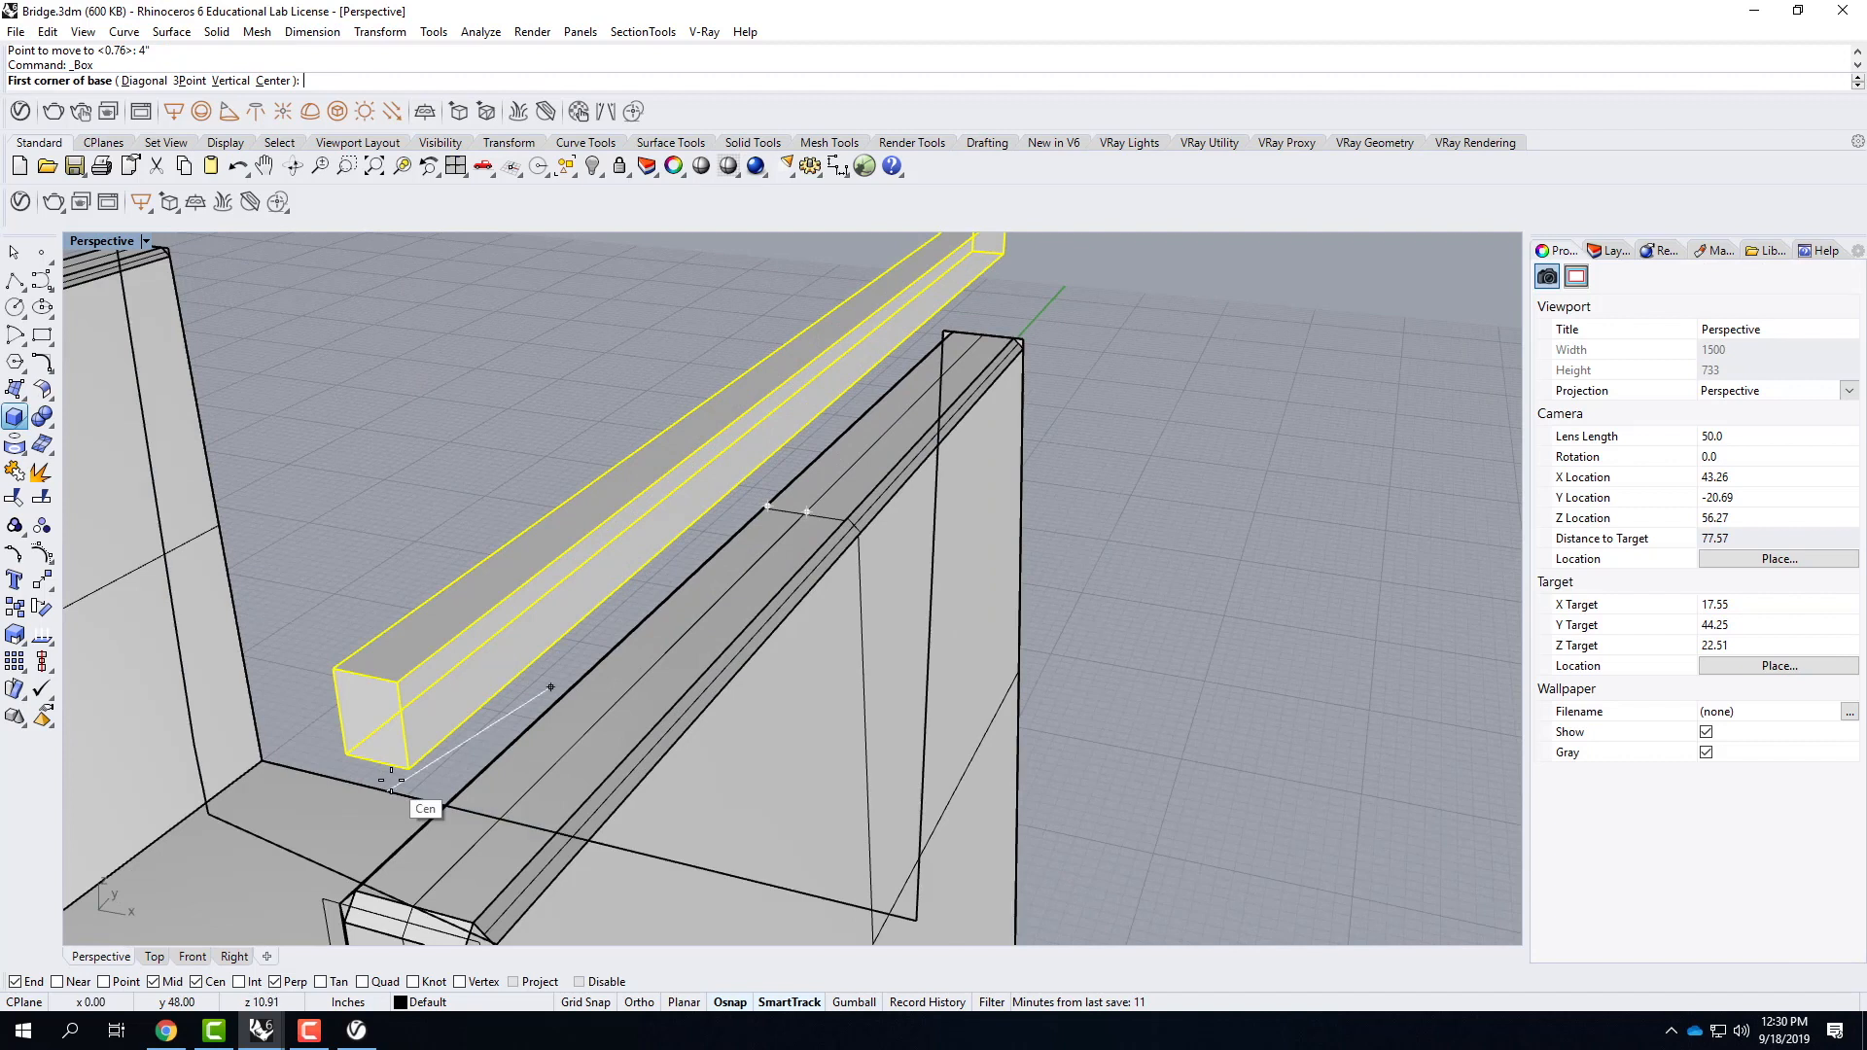
left_click(345, 753)
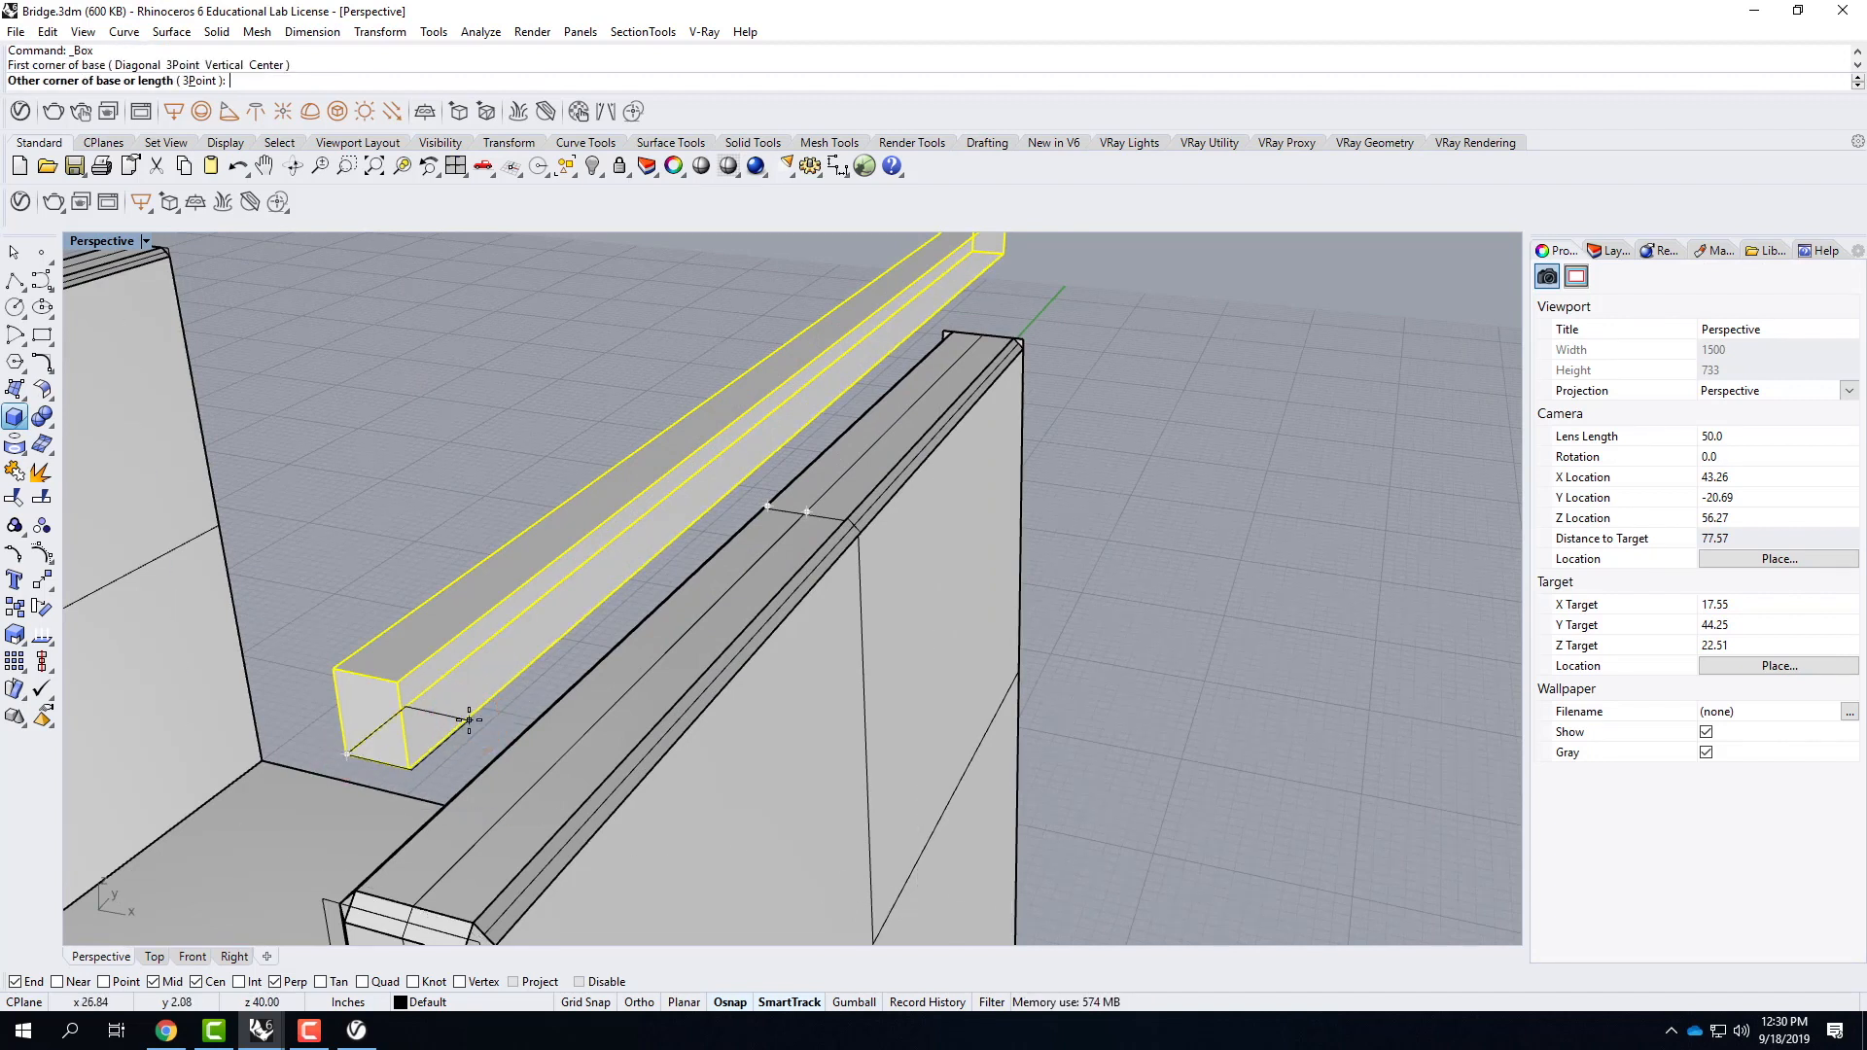
type("@2\",2\"")
key("Return")
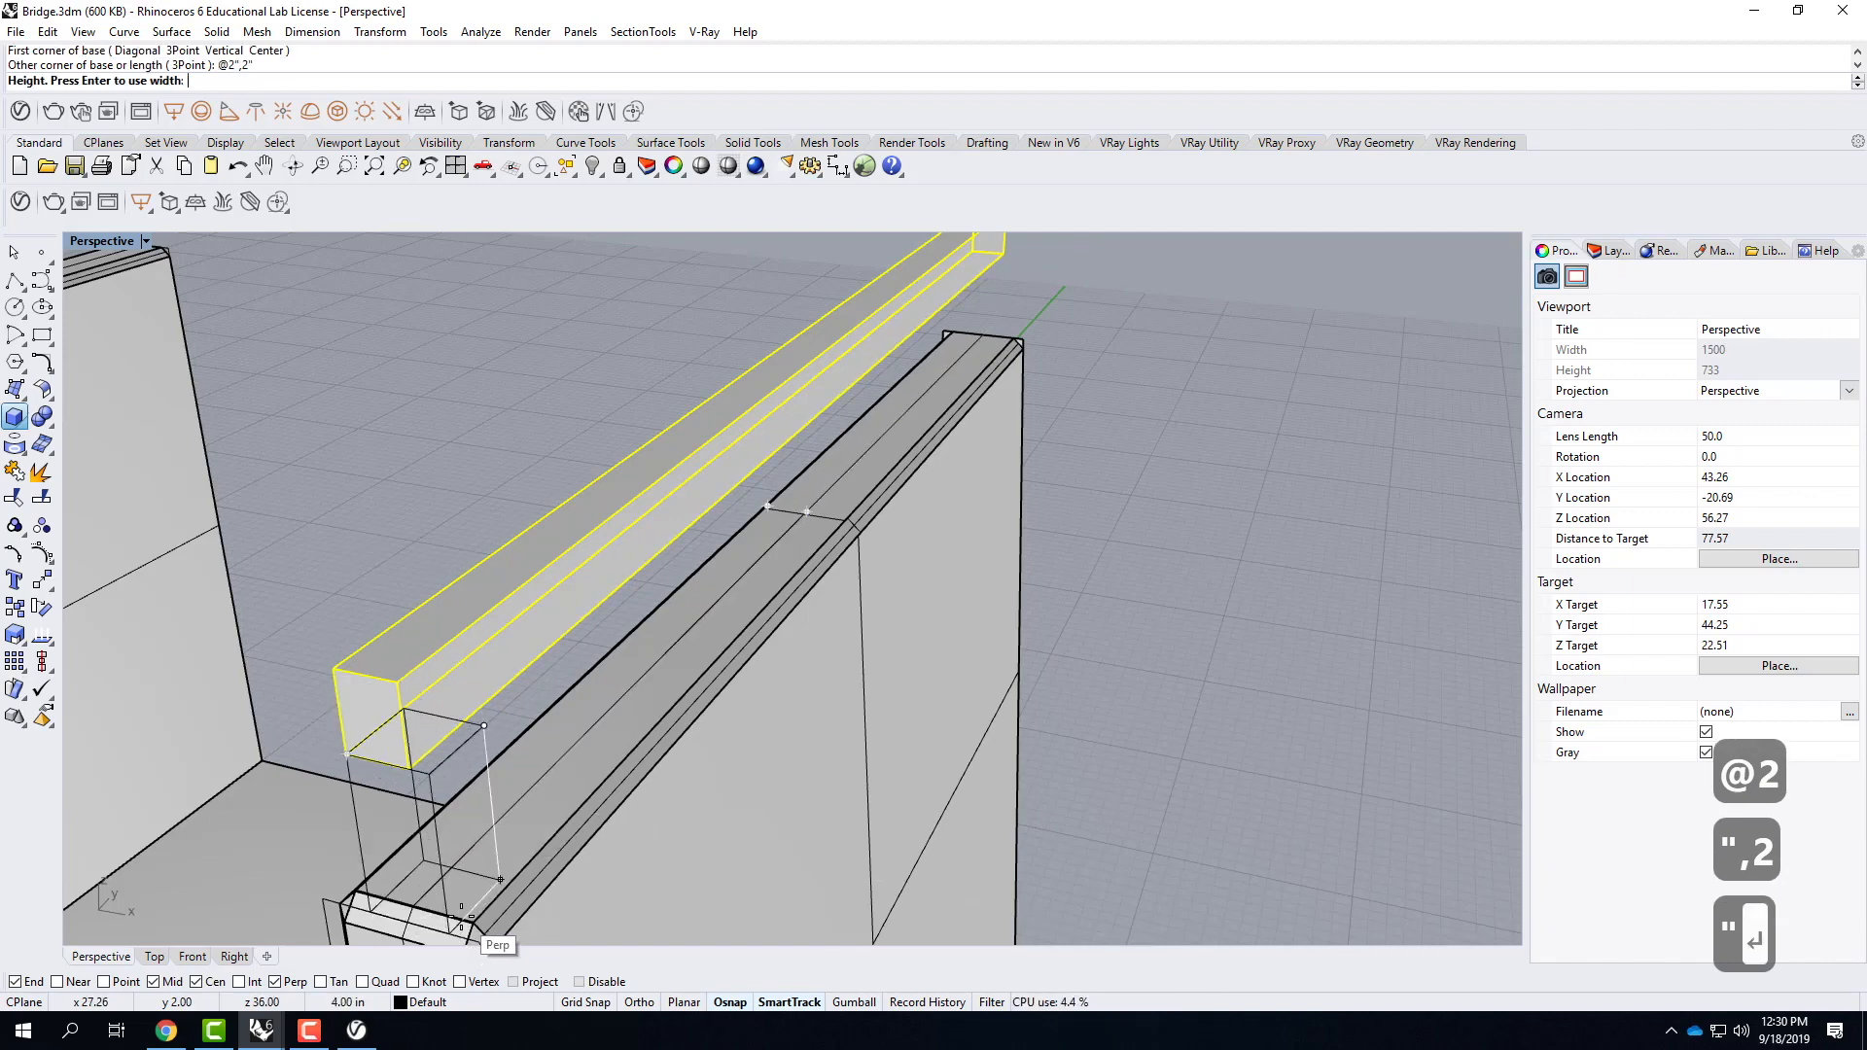
left_click(486, 860)
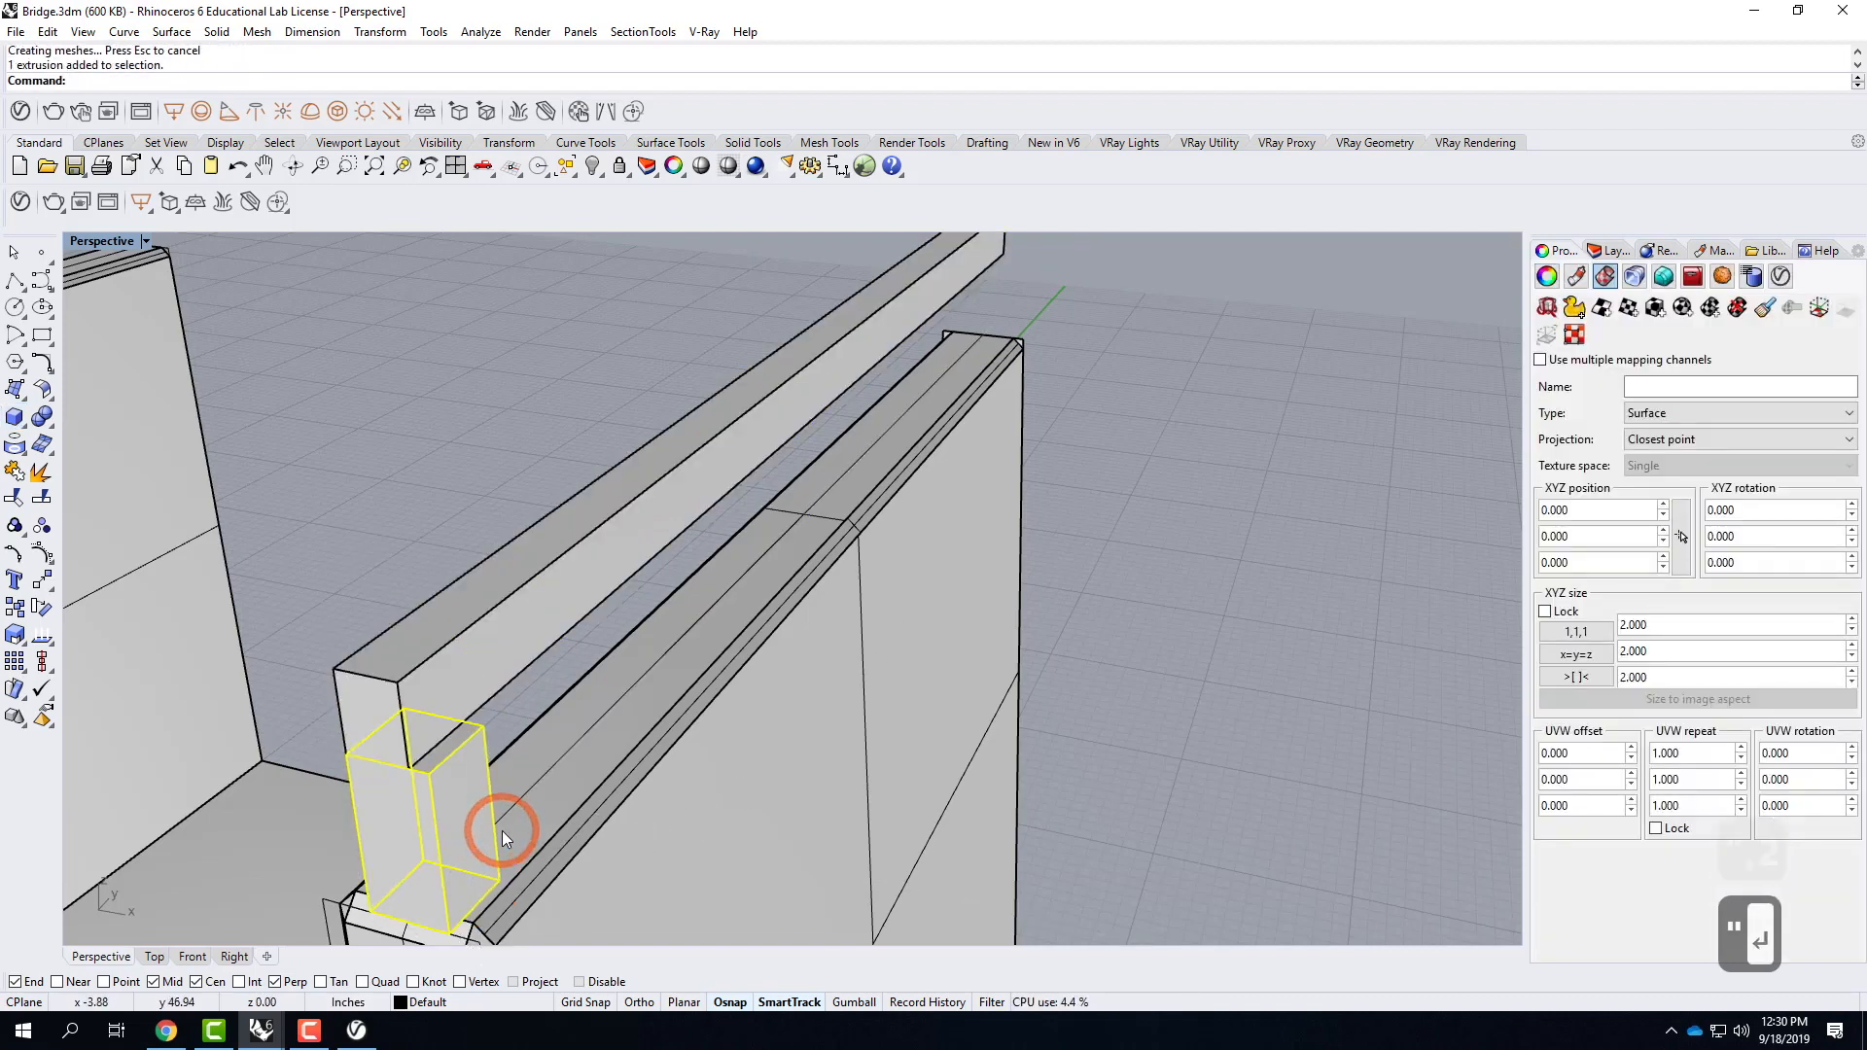
Move the post from its bottom edge midpoint to the wall's mid-length line.
type("move")
key("Return")
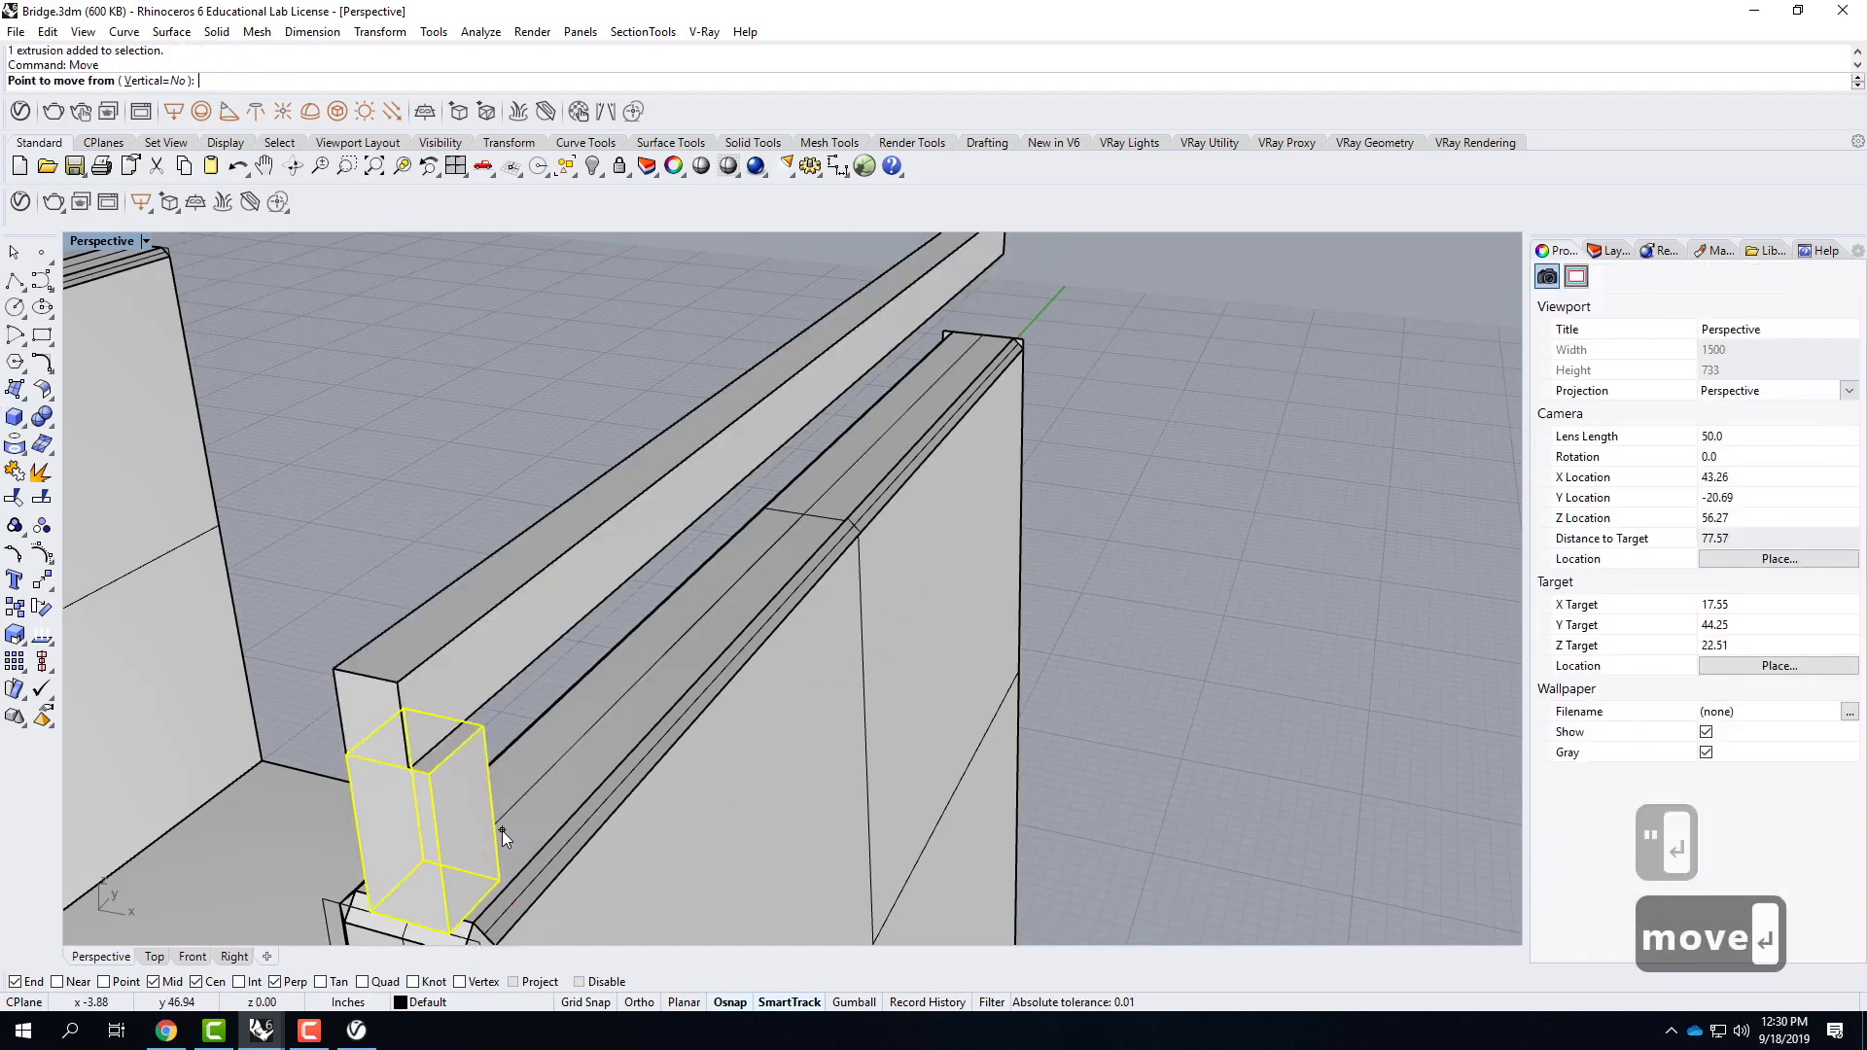
left_click(478, 901)
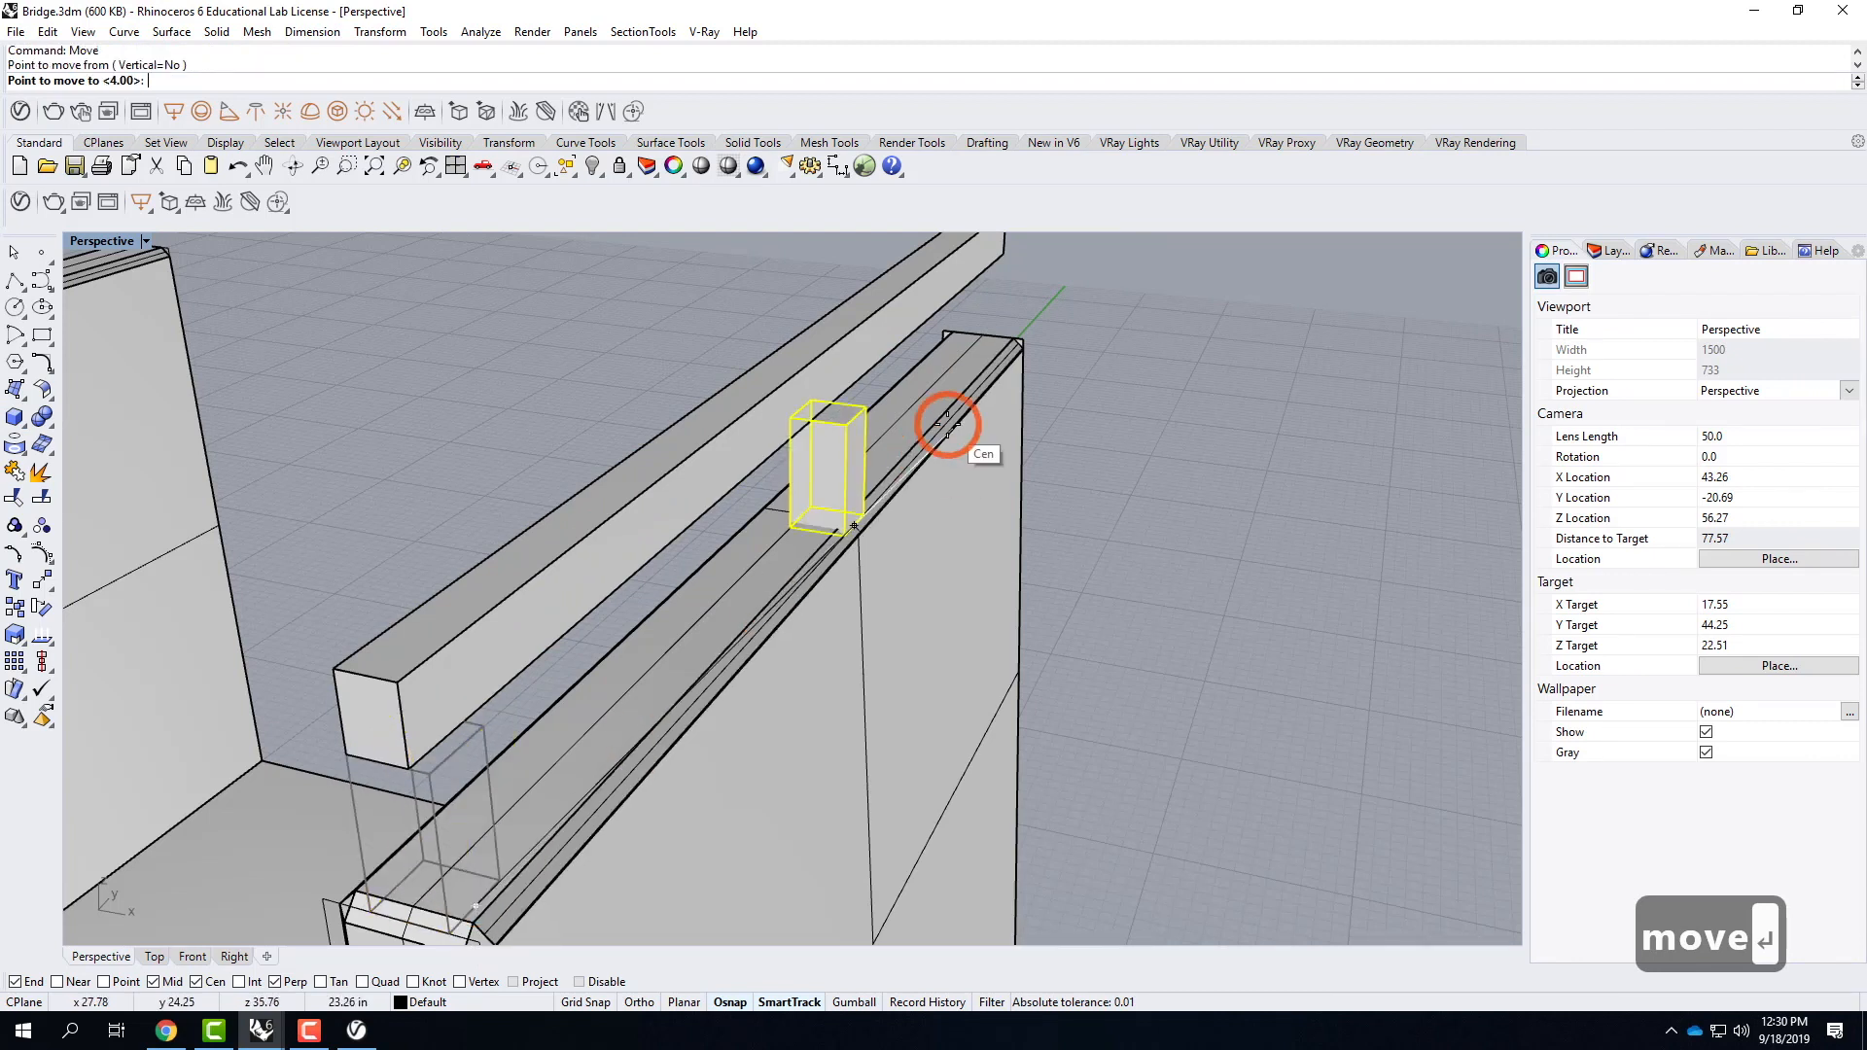
left_click(844, 520)
Move the post sideways from its top corner perpendicularly onto the rail's lower edge so their sides align.
right_click_drag(807, 459, 1275, 500)
type("move")
key("Return")
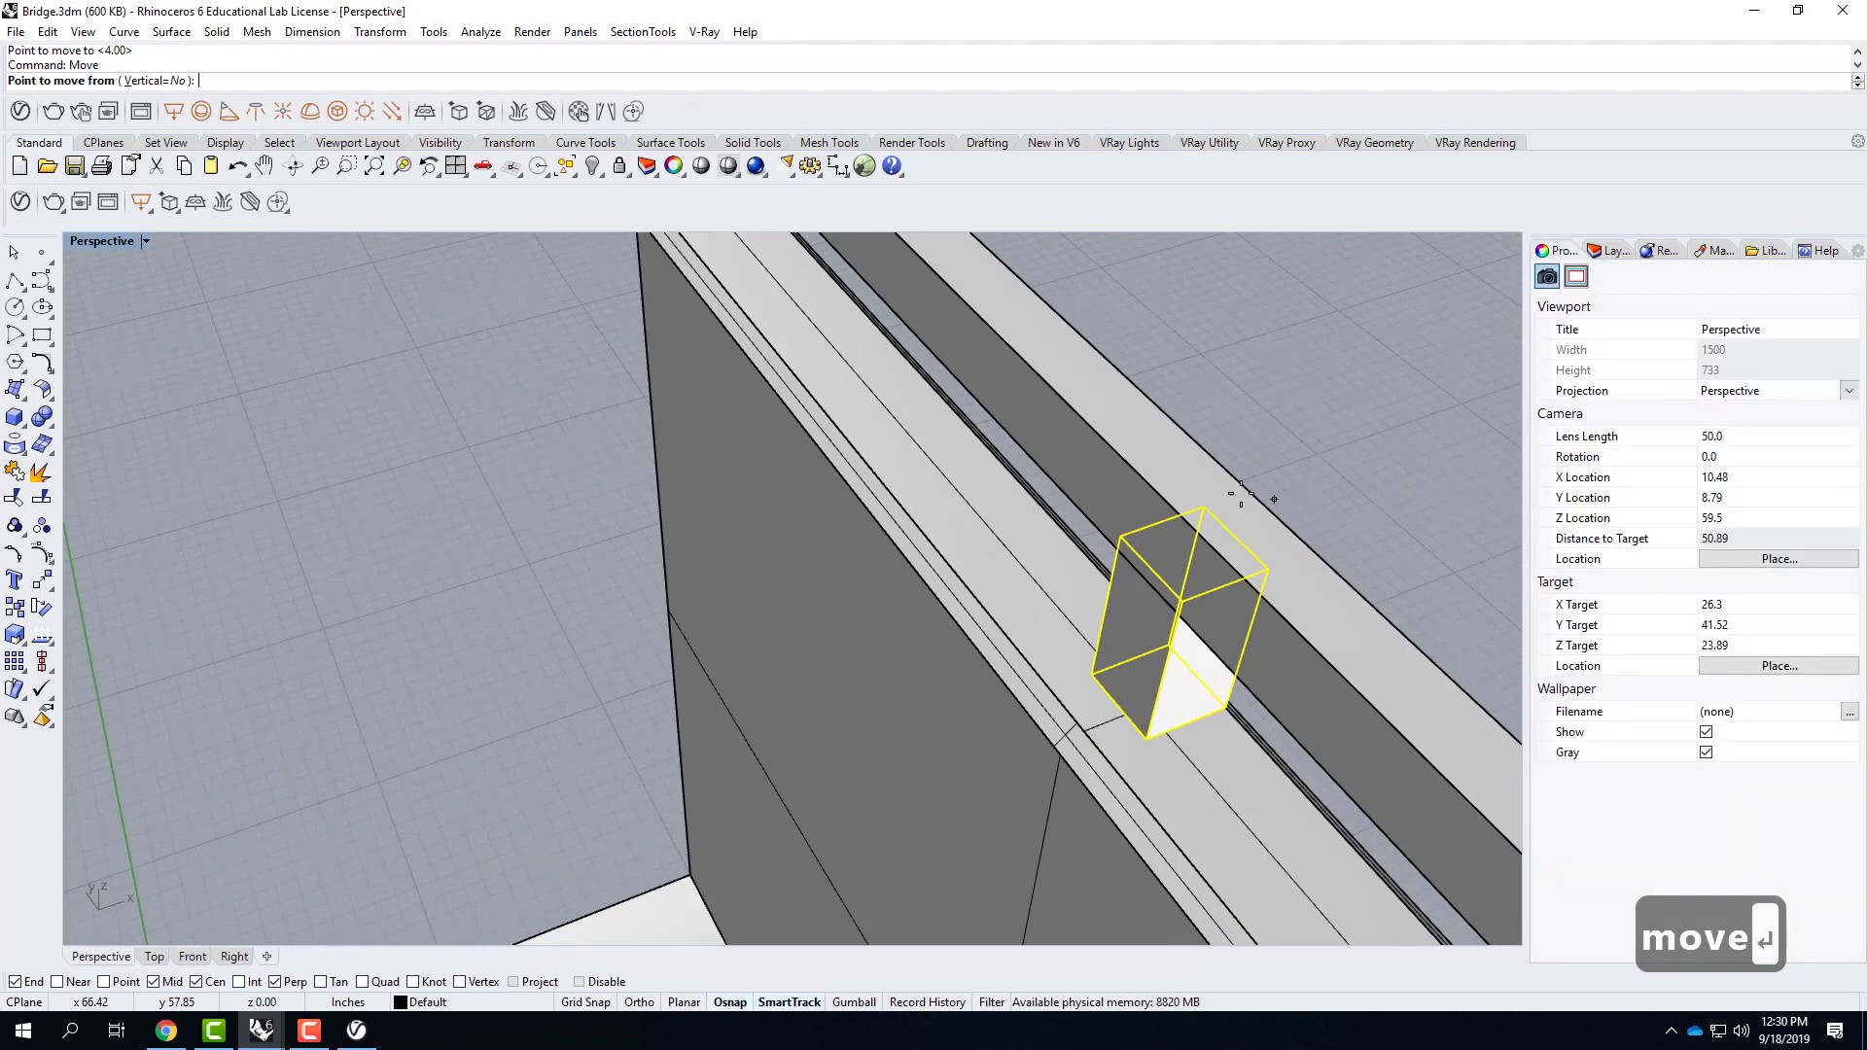
left_click(1123, 538)
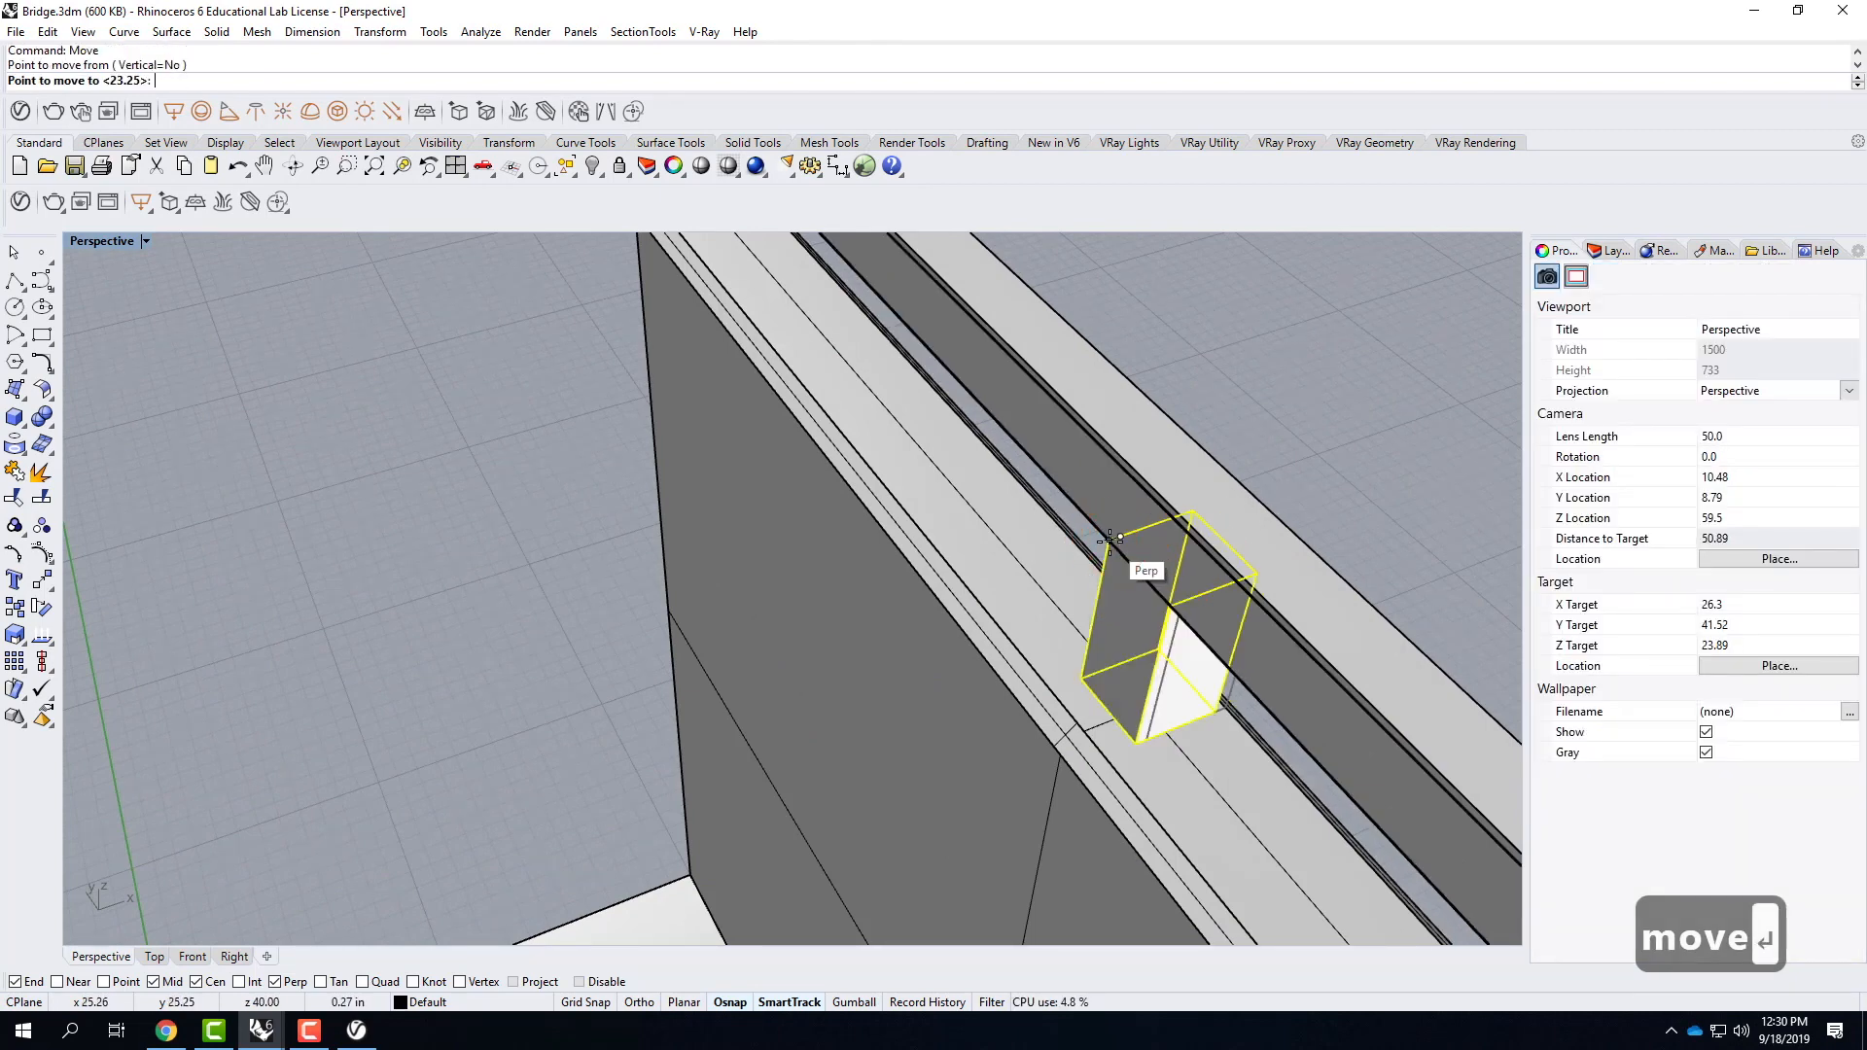
left_click(1109, 537)
Scale the post's width with Scale1D from its top corner so it ends flush with the rail's other side, and deselect it.
right_click_drag(1229, 540, 1242, 542)
type("sc")
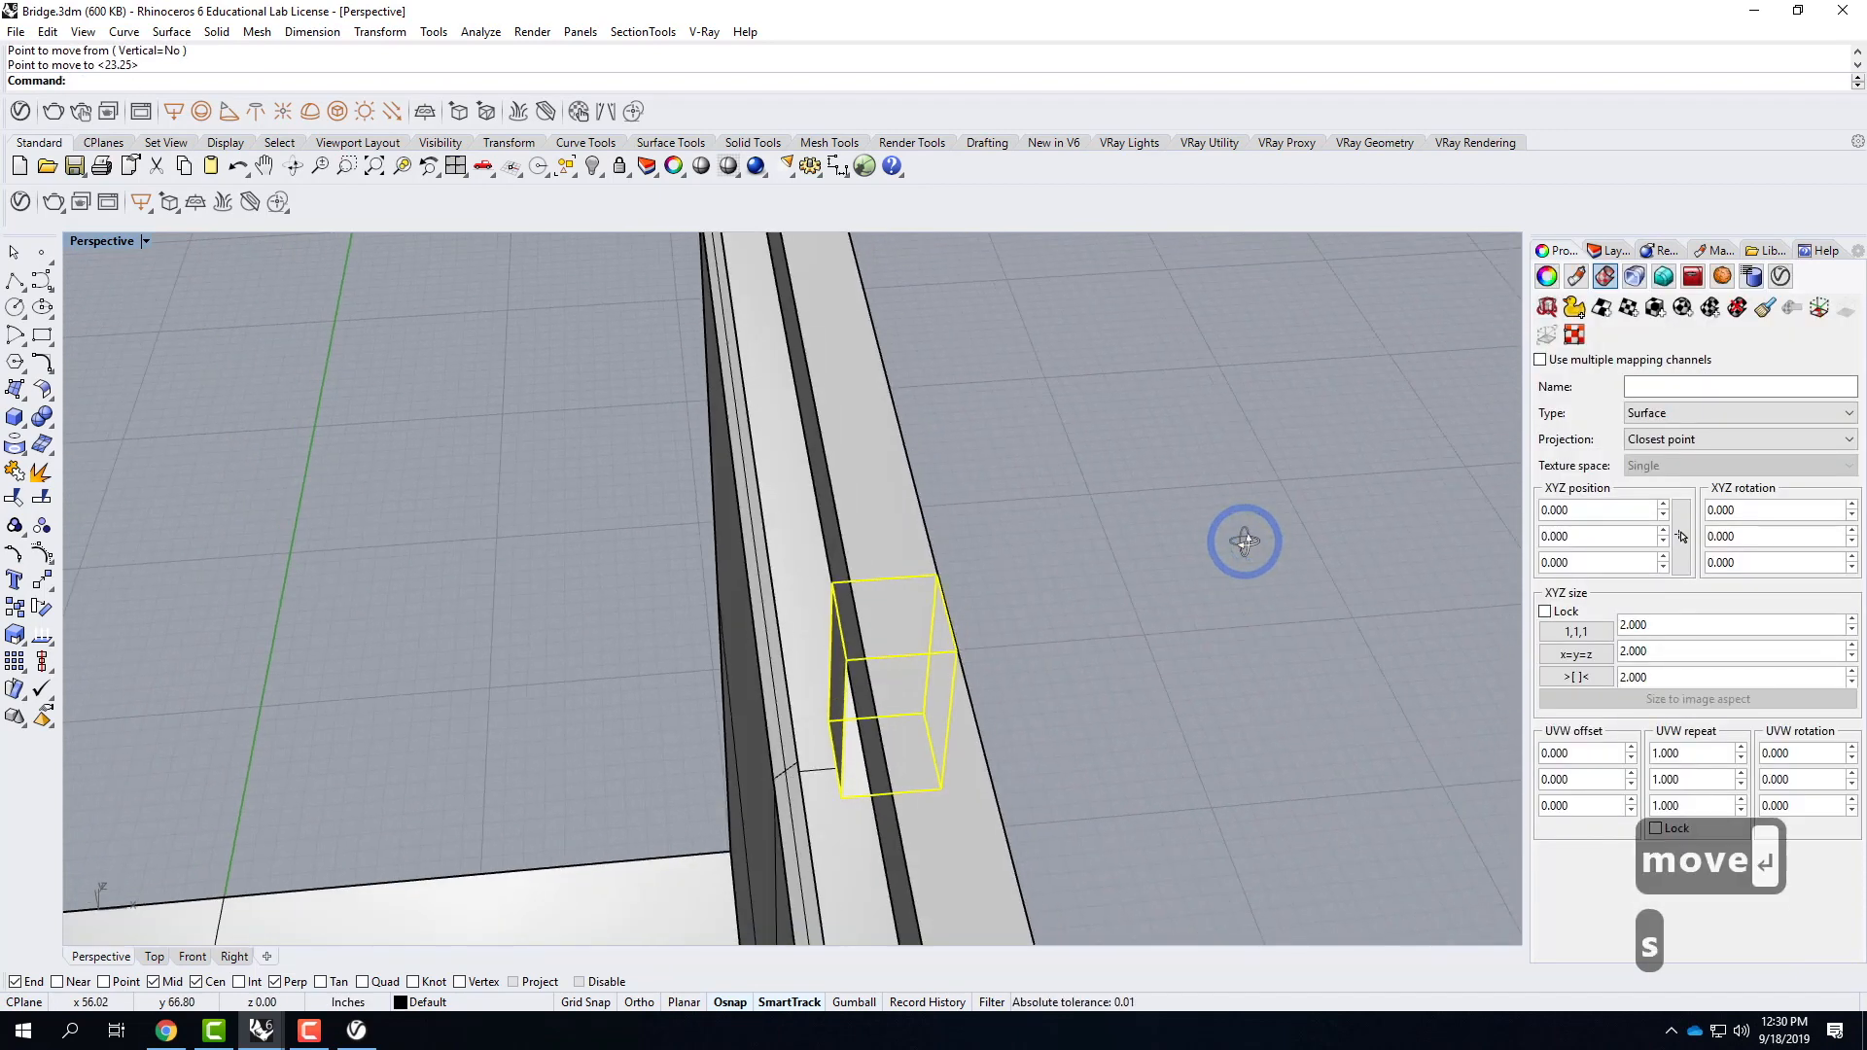
type("la")
key("BackSpace")
key("BackSpace")
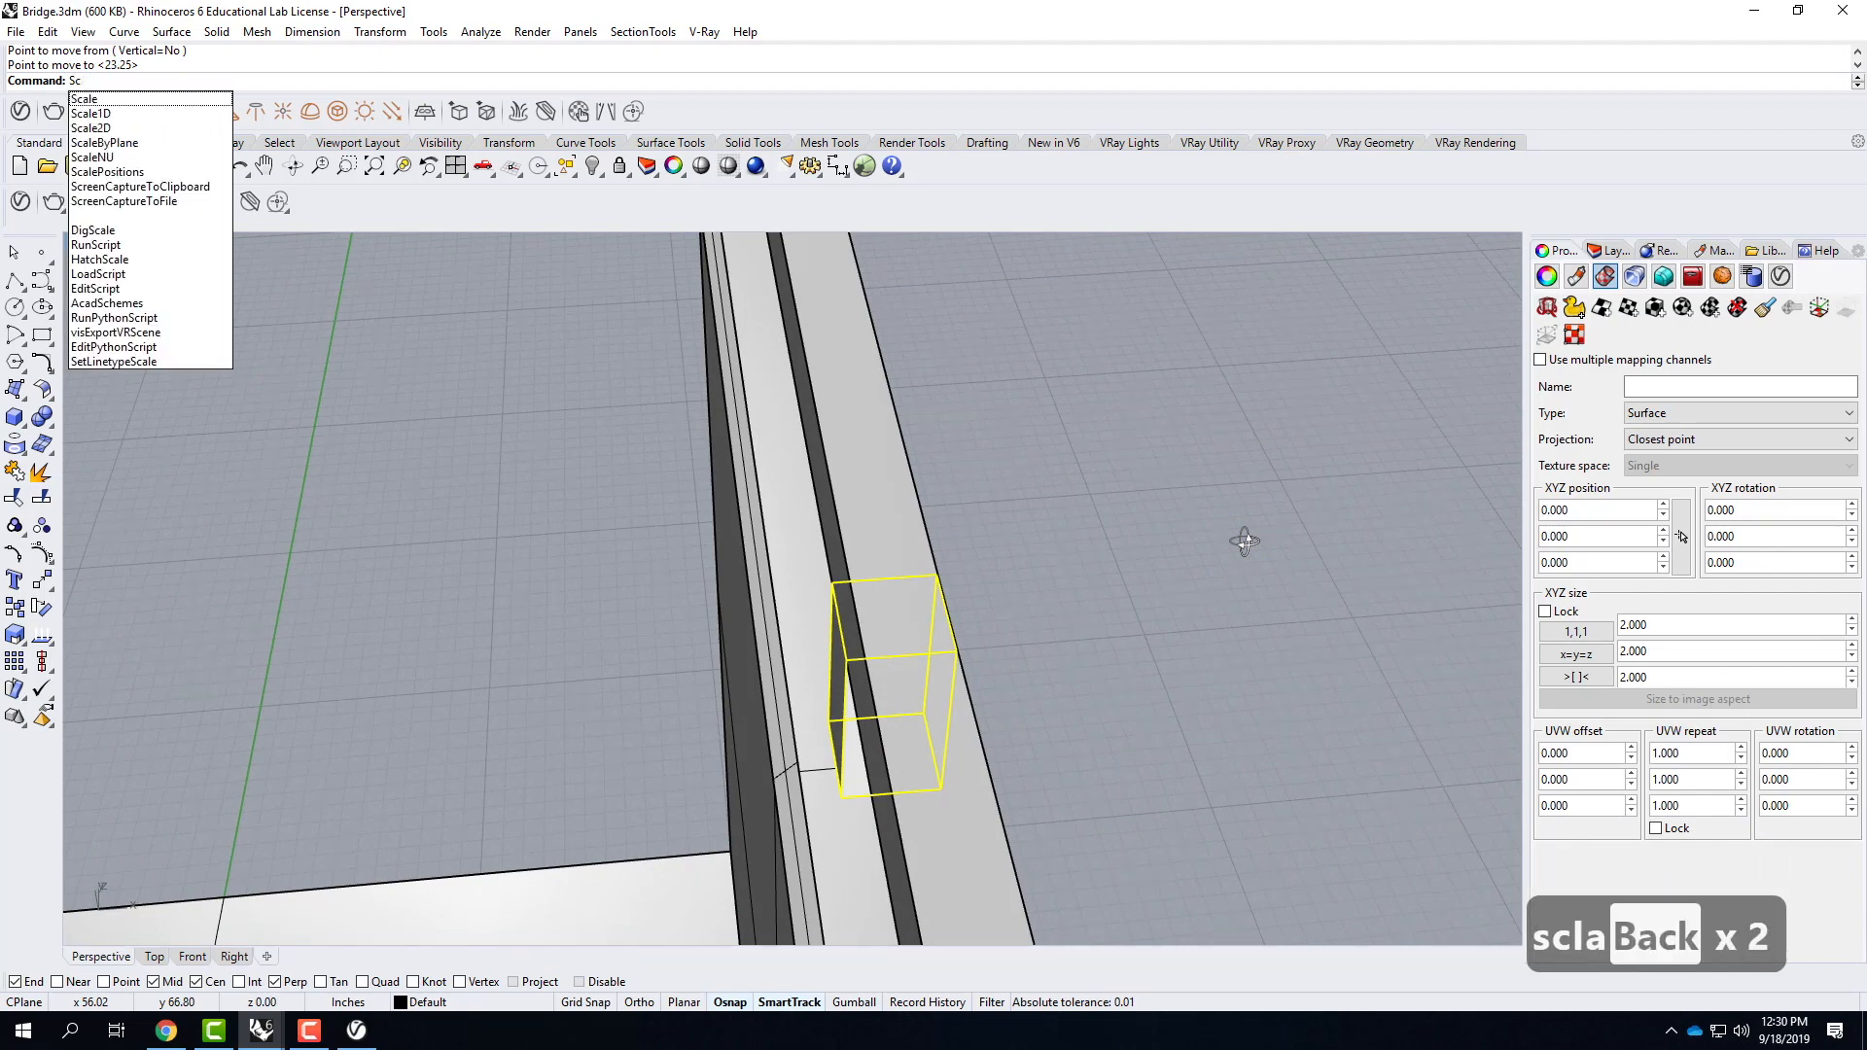
type("al")
key("Return")
right_click_drag(1228, 510, 937, 521)
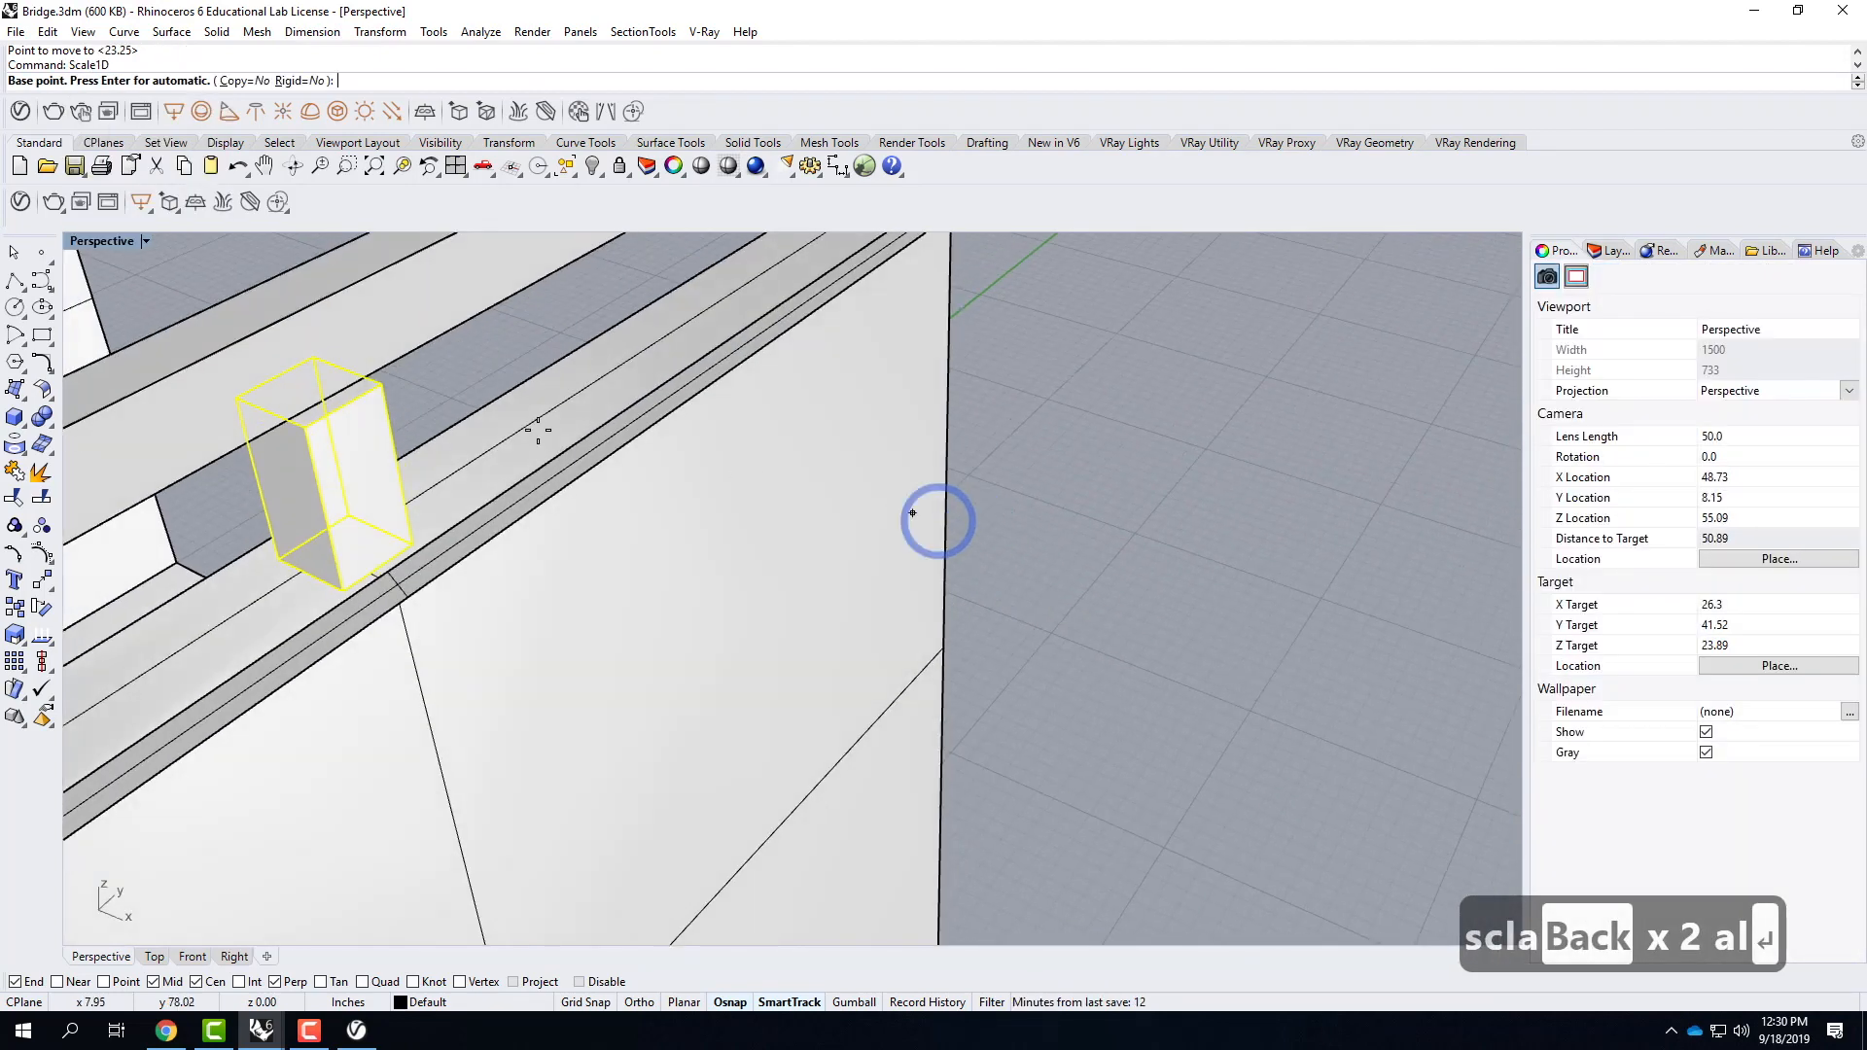
left_click(310, 361)
left_click(360, 379)
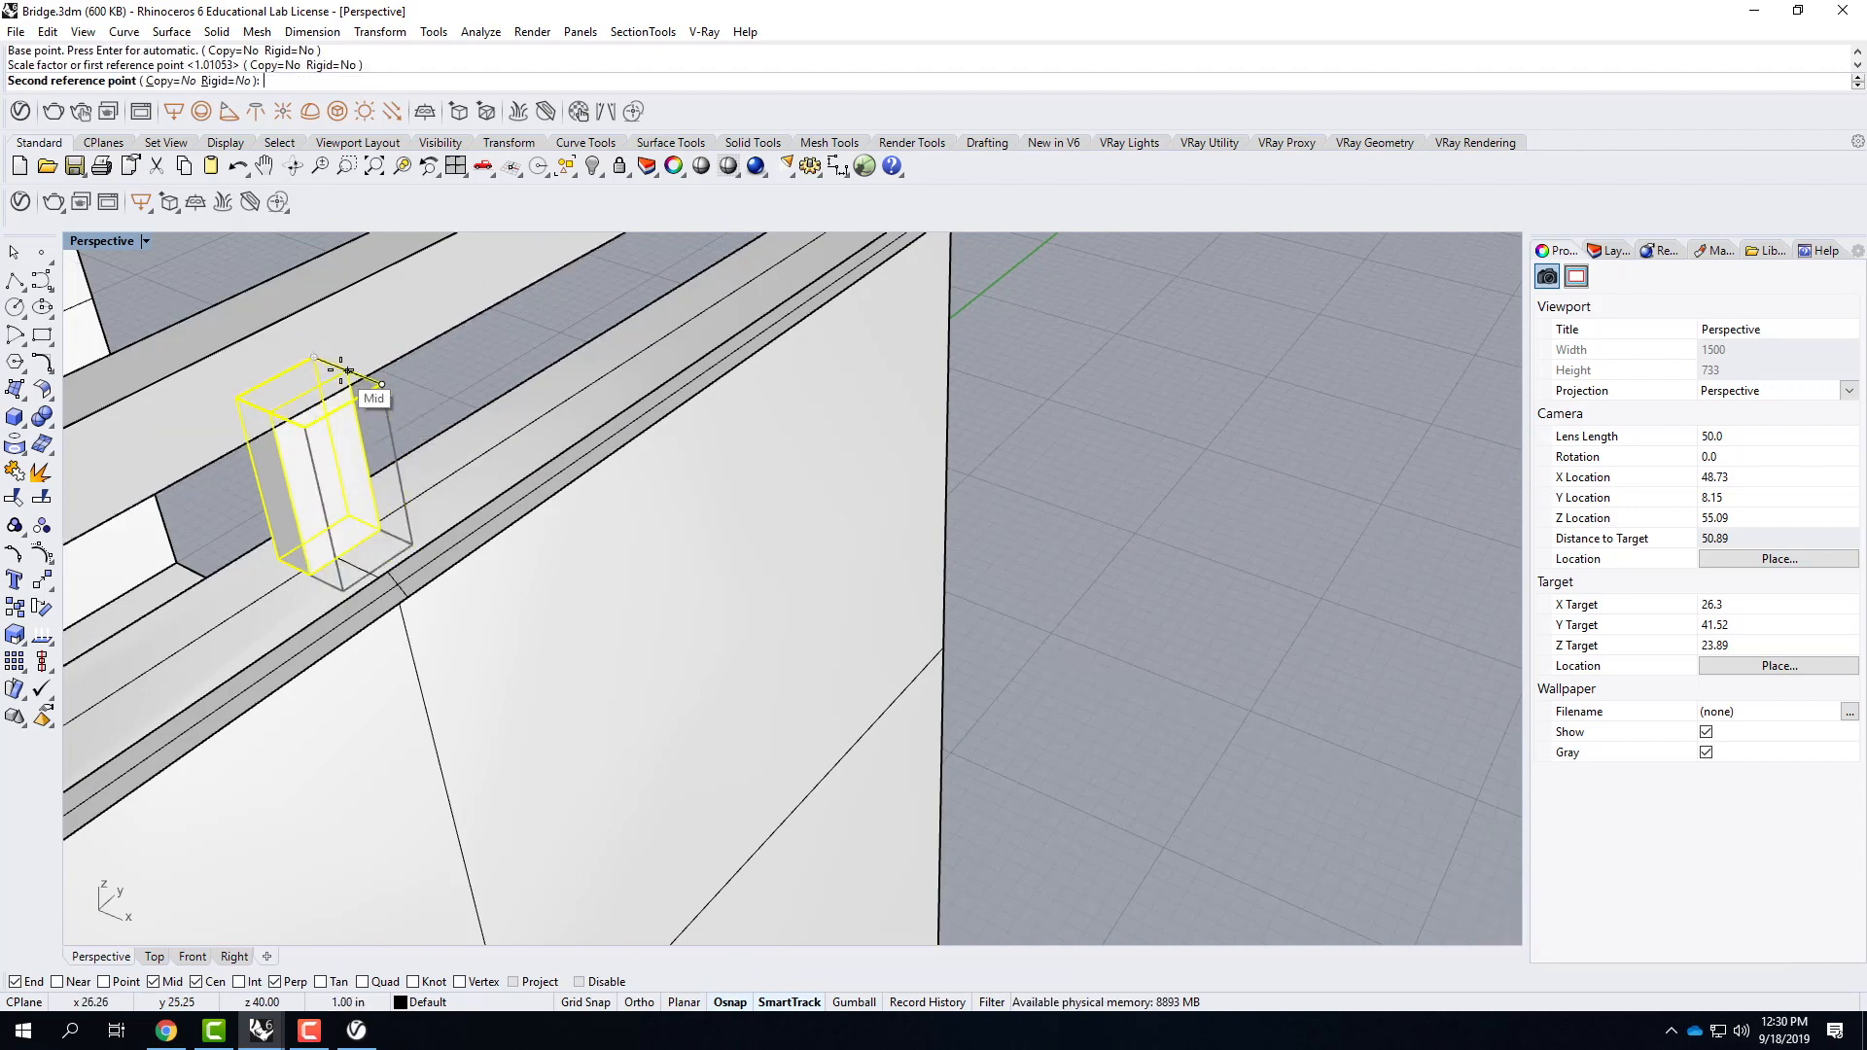
left_click(518, 458)
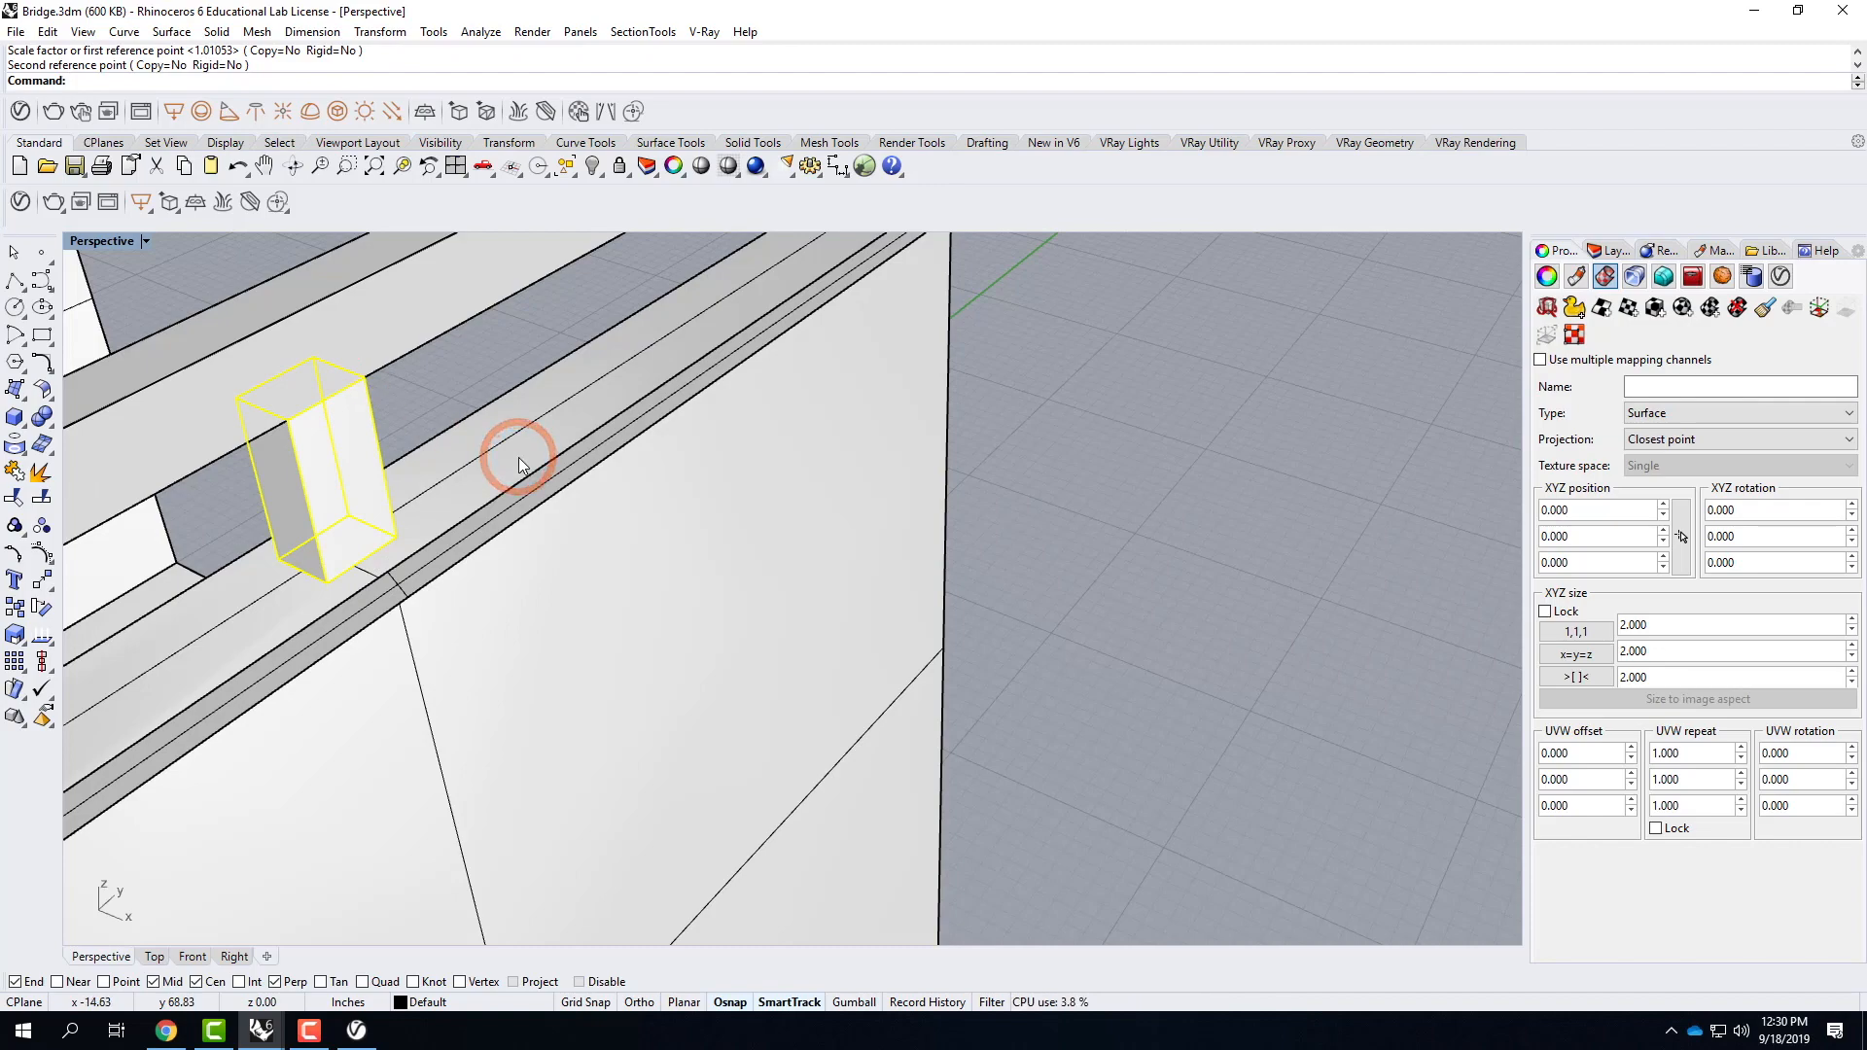
scroll(789, 469, "down", 3)
key("Escape")
Add the Veneer B01 120cm material from the V-Ray Wood & Laminate library to the scene's materials.
right_click_drag(941, 510, 829, 443)
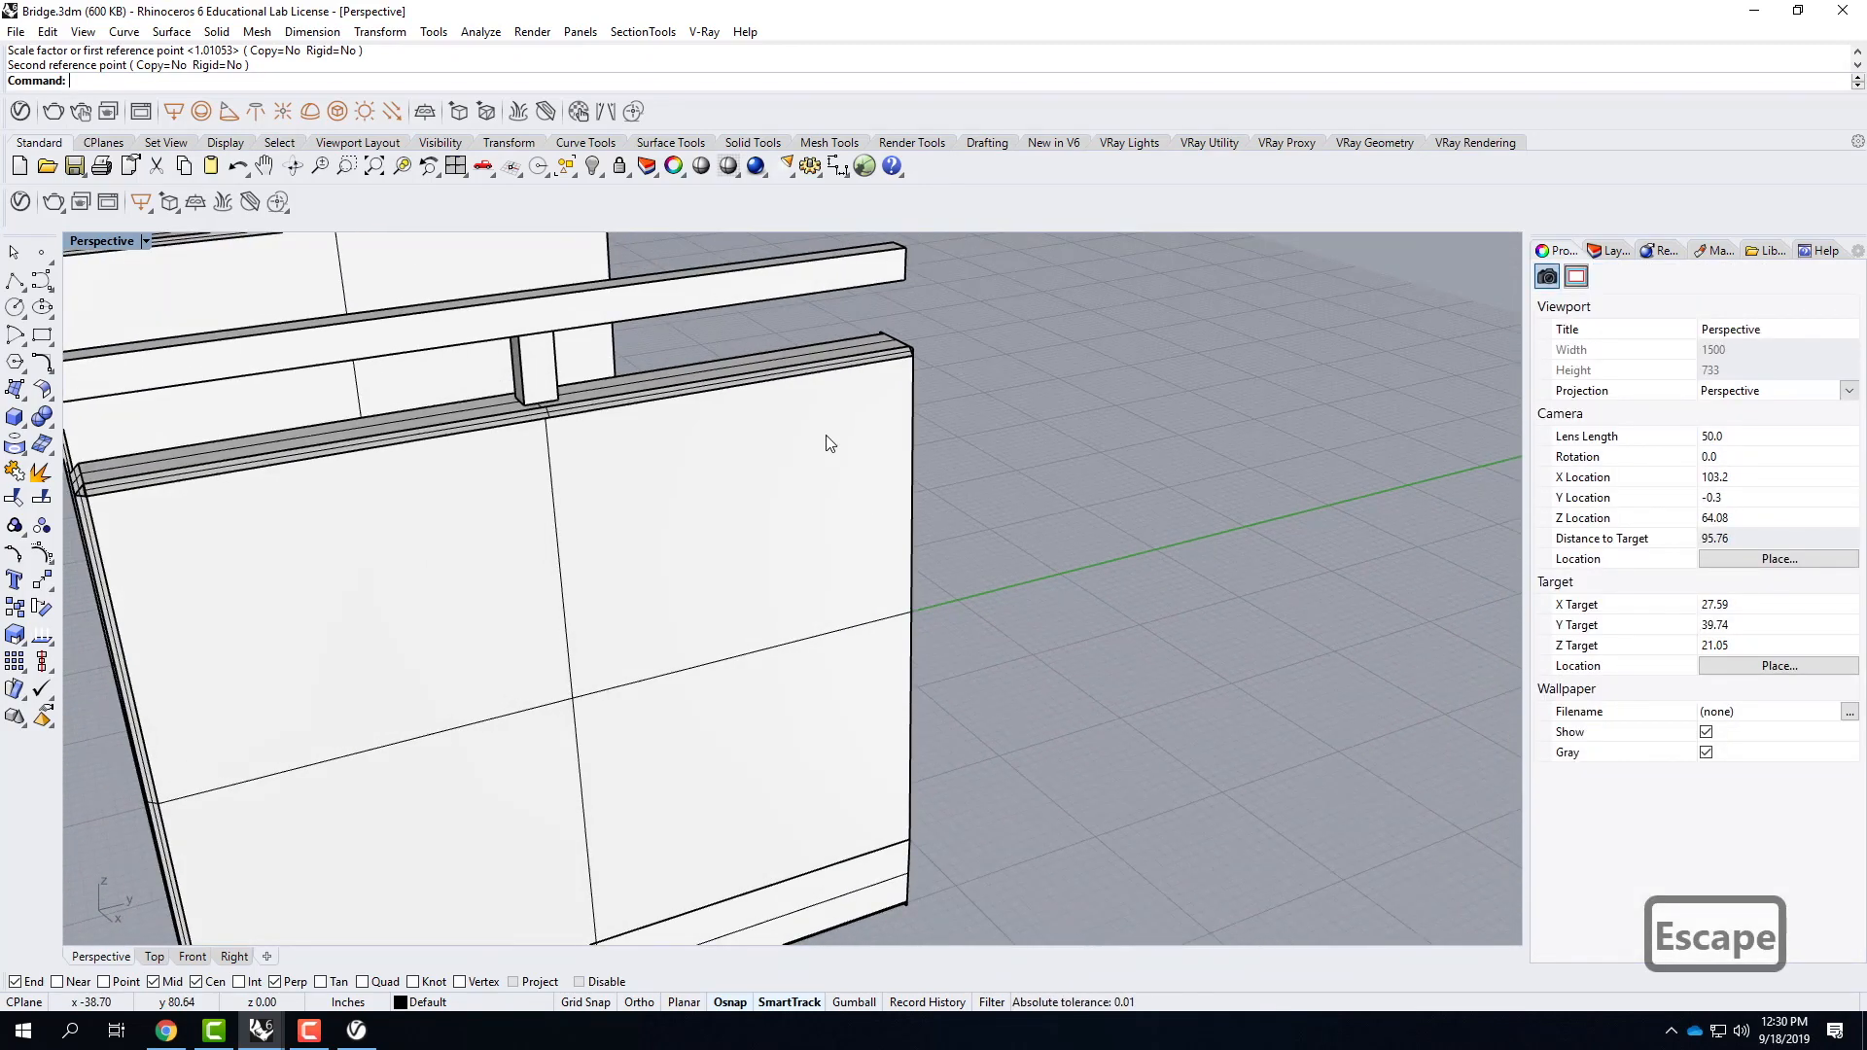
scroll(1015, 429, "down", 3)
right_click_drag(773, 370, 911, 358)
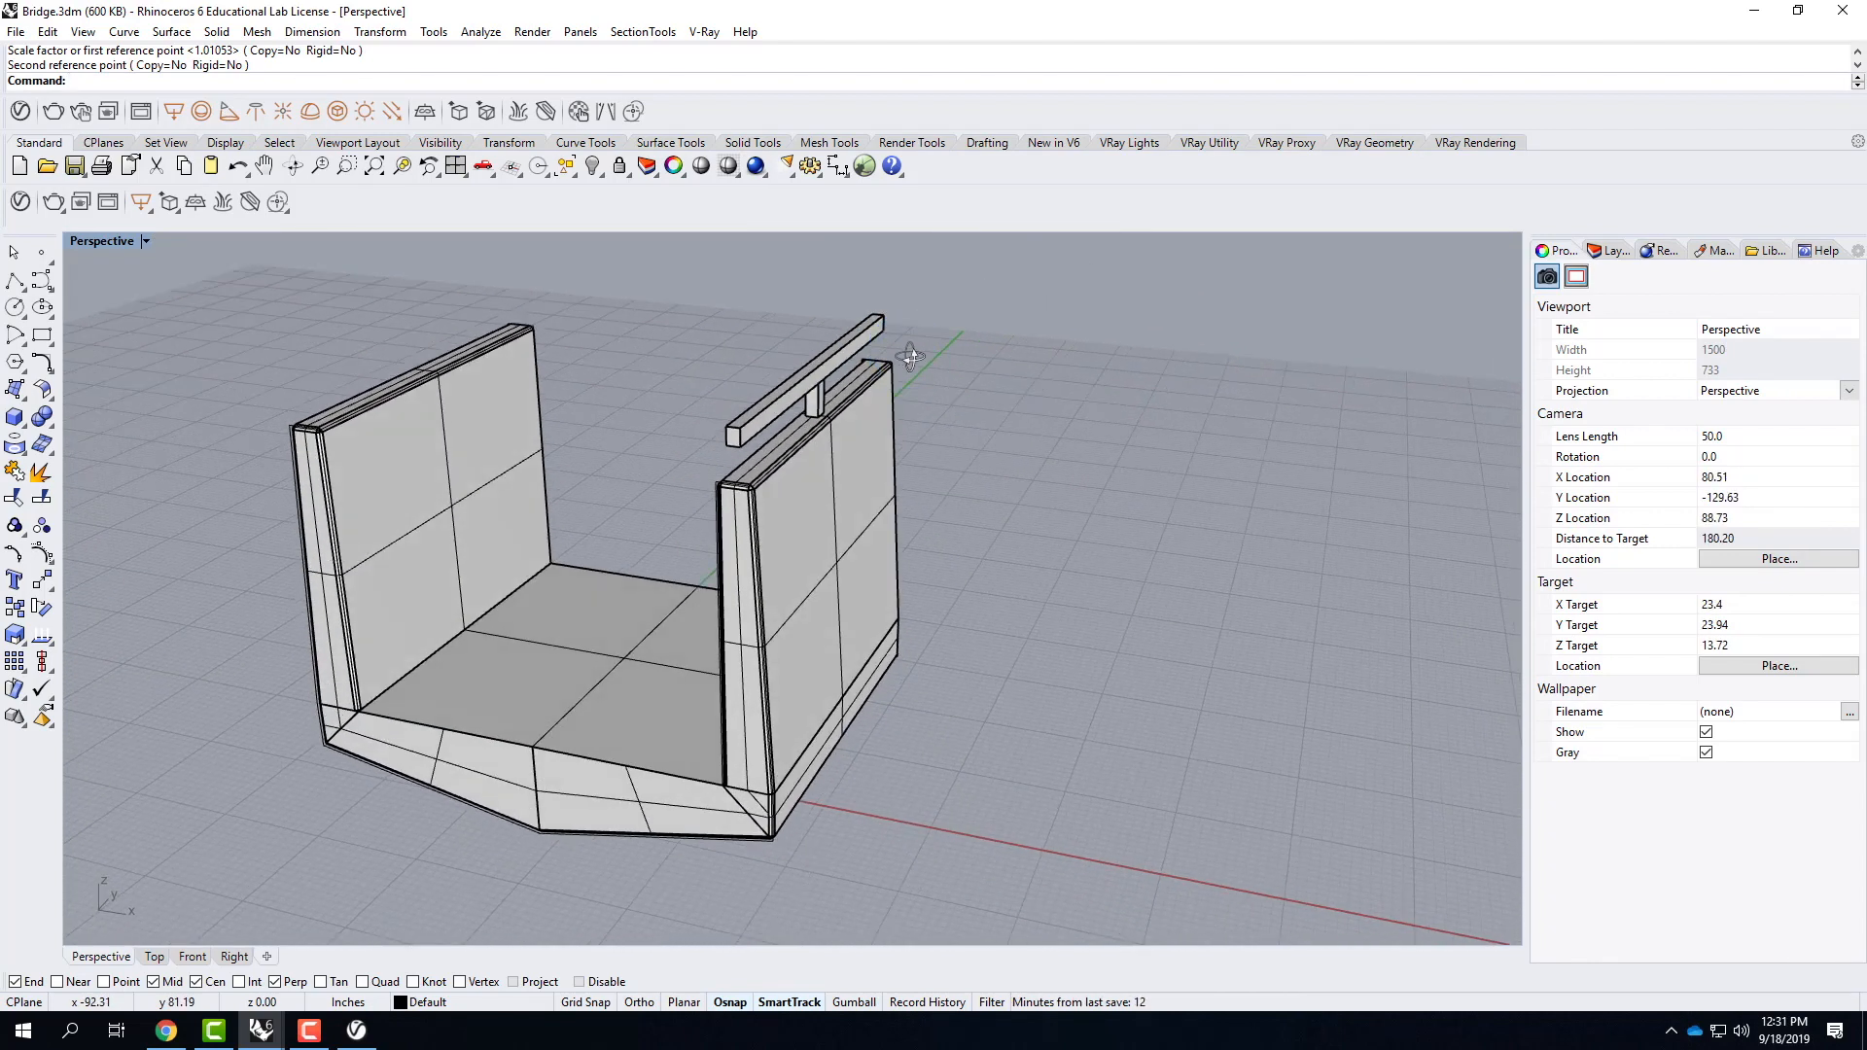
left_click(18, 112)
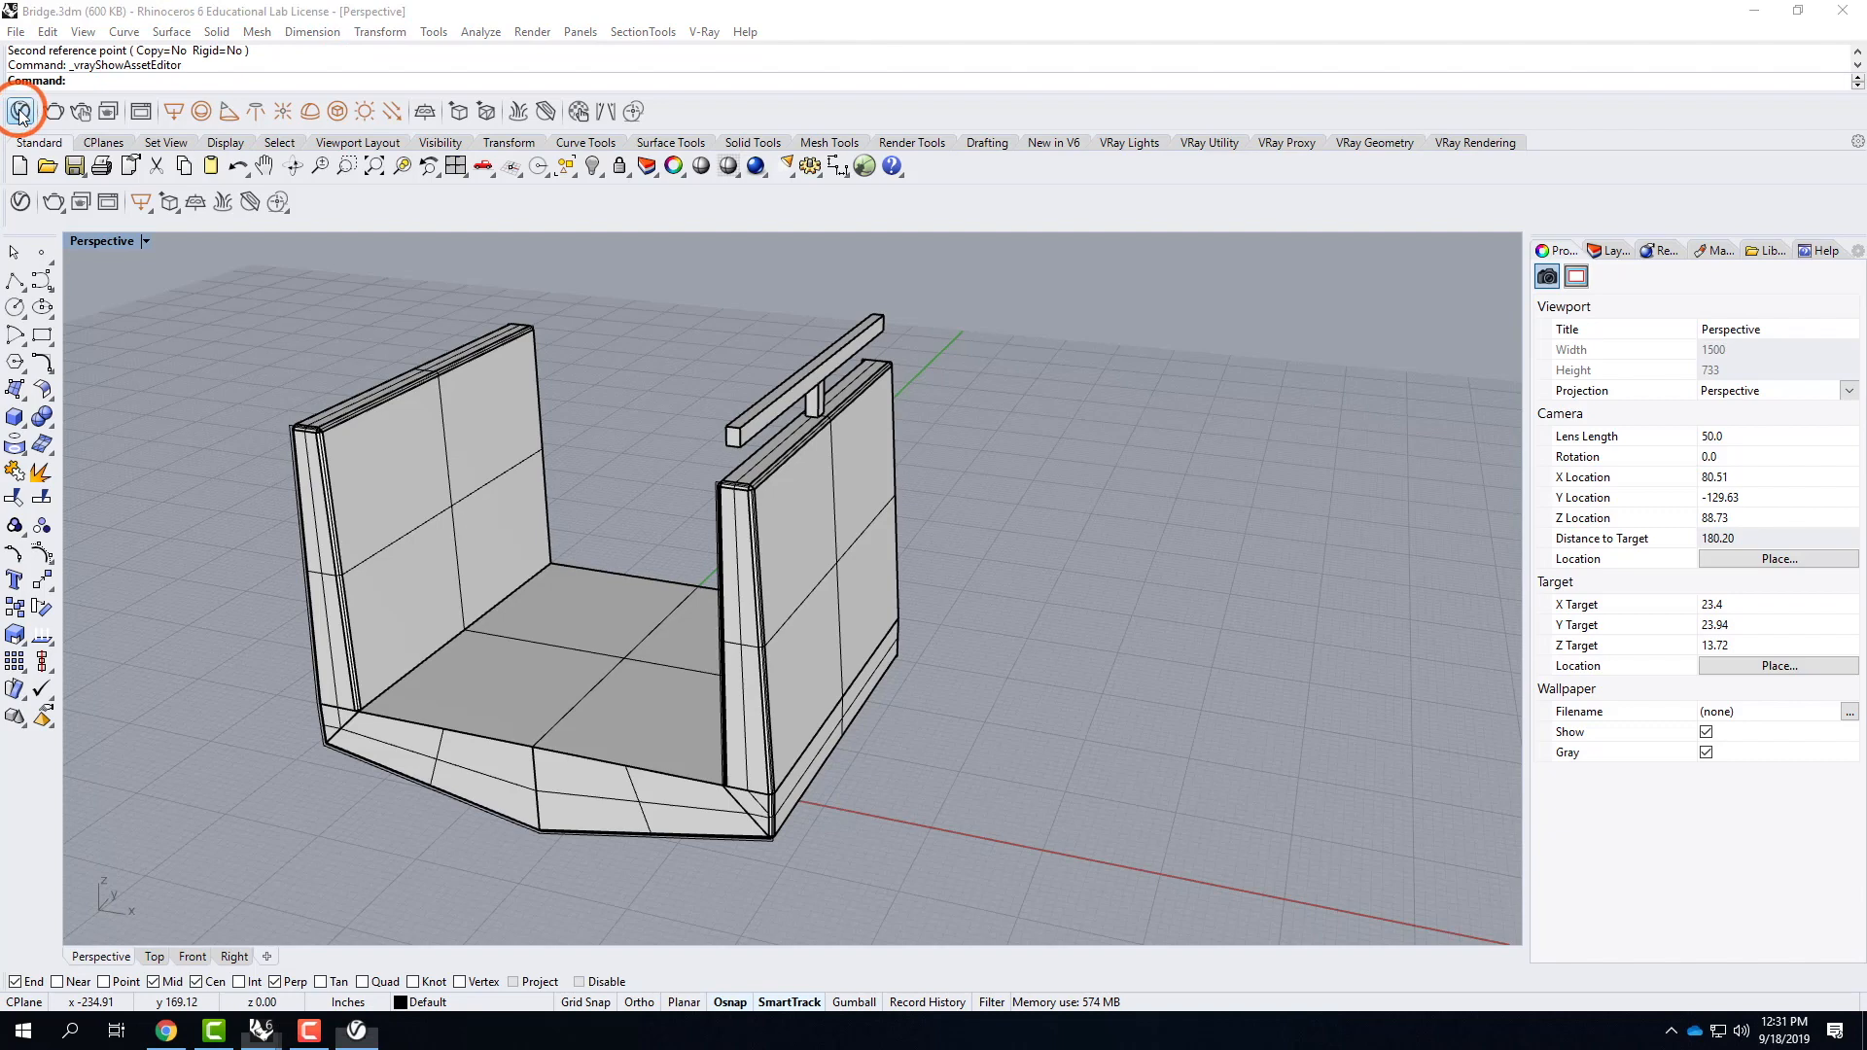
scroll(1143, 513, "down", 3)
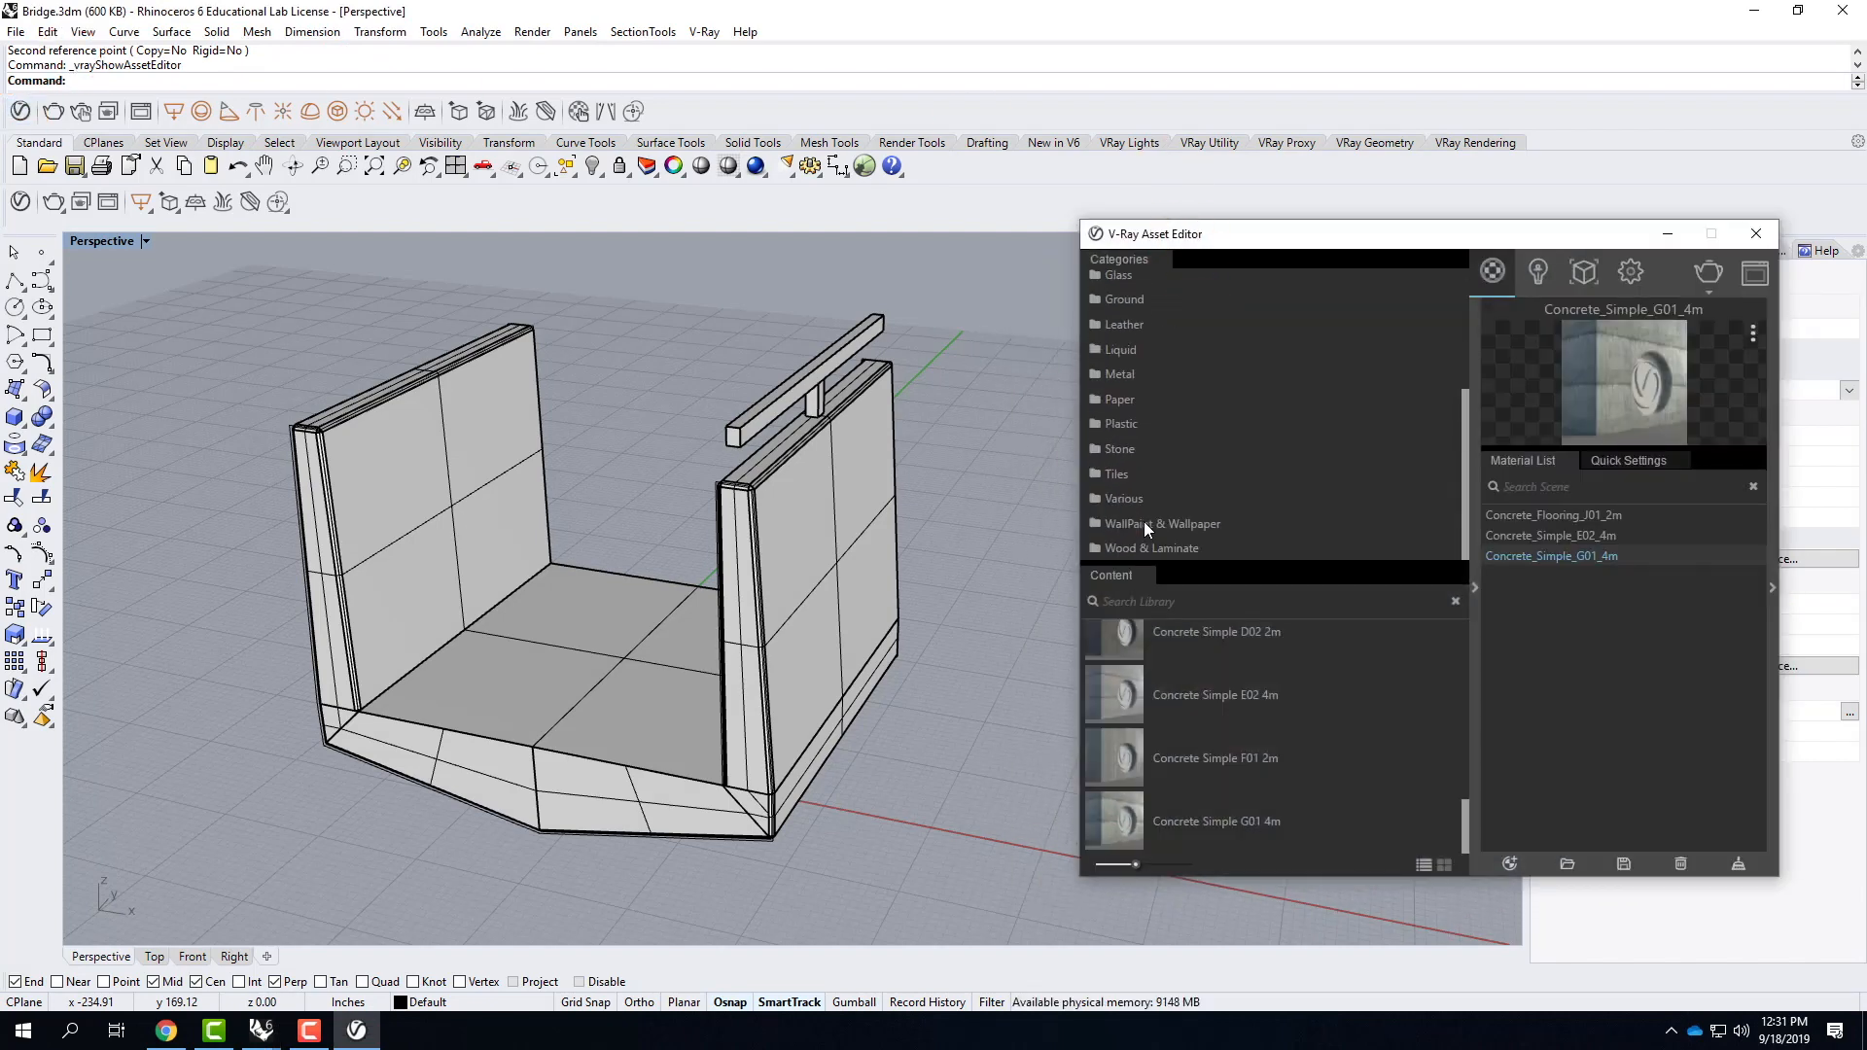
left_click(1129, 545)
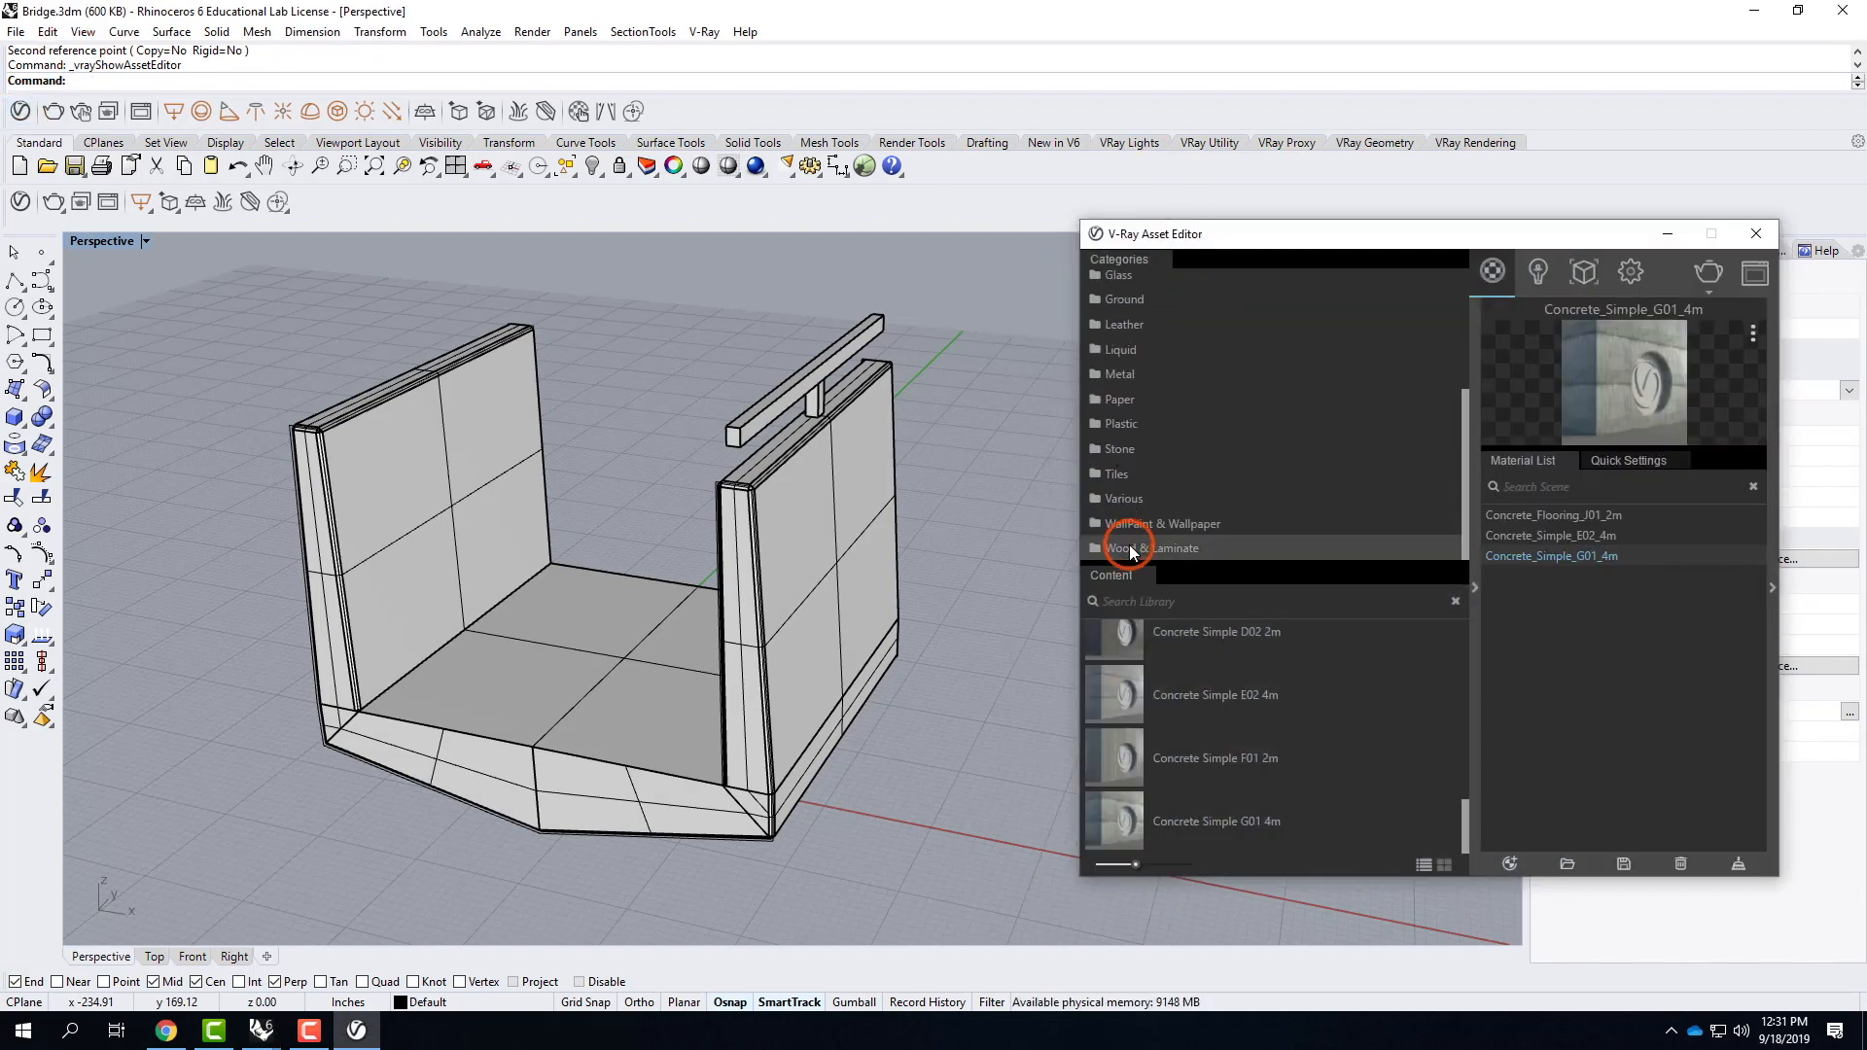
left_click(1250, 580)
scroll(1301, 755, "up", 2)
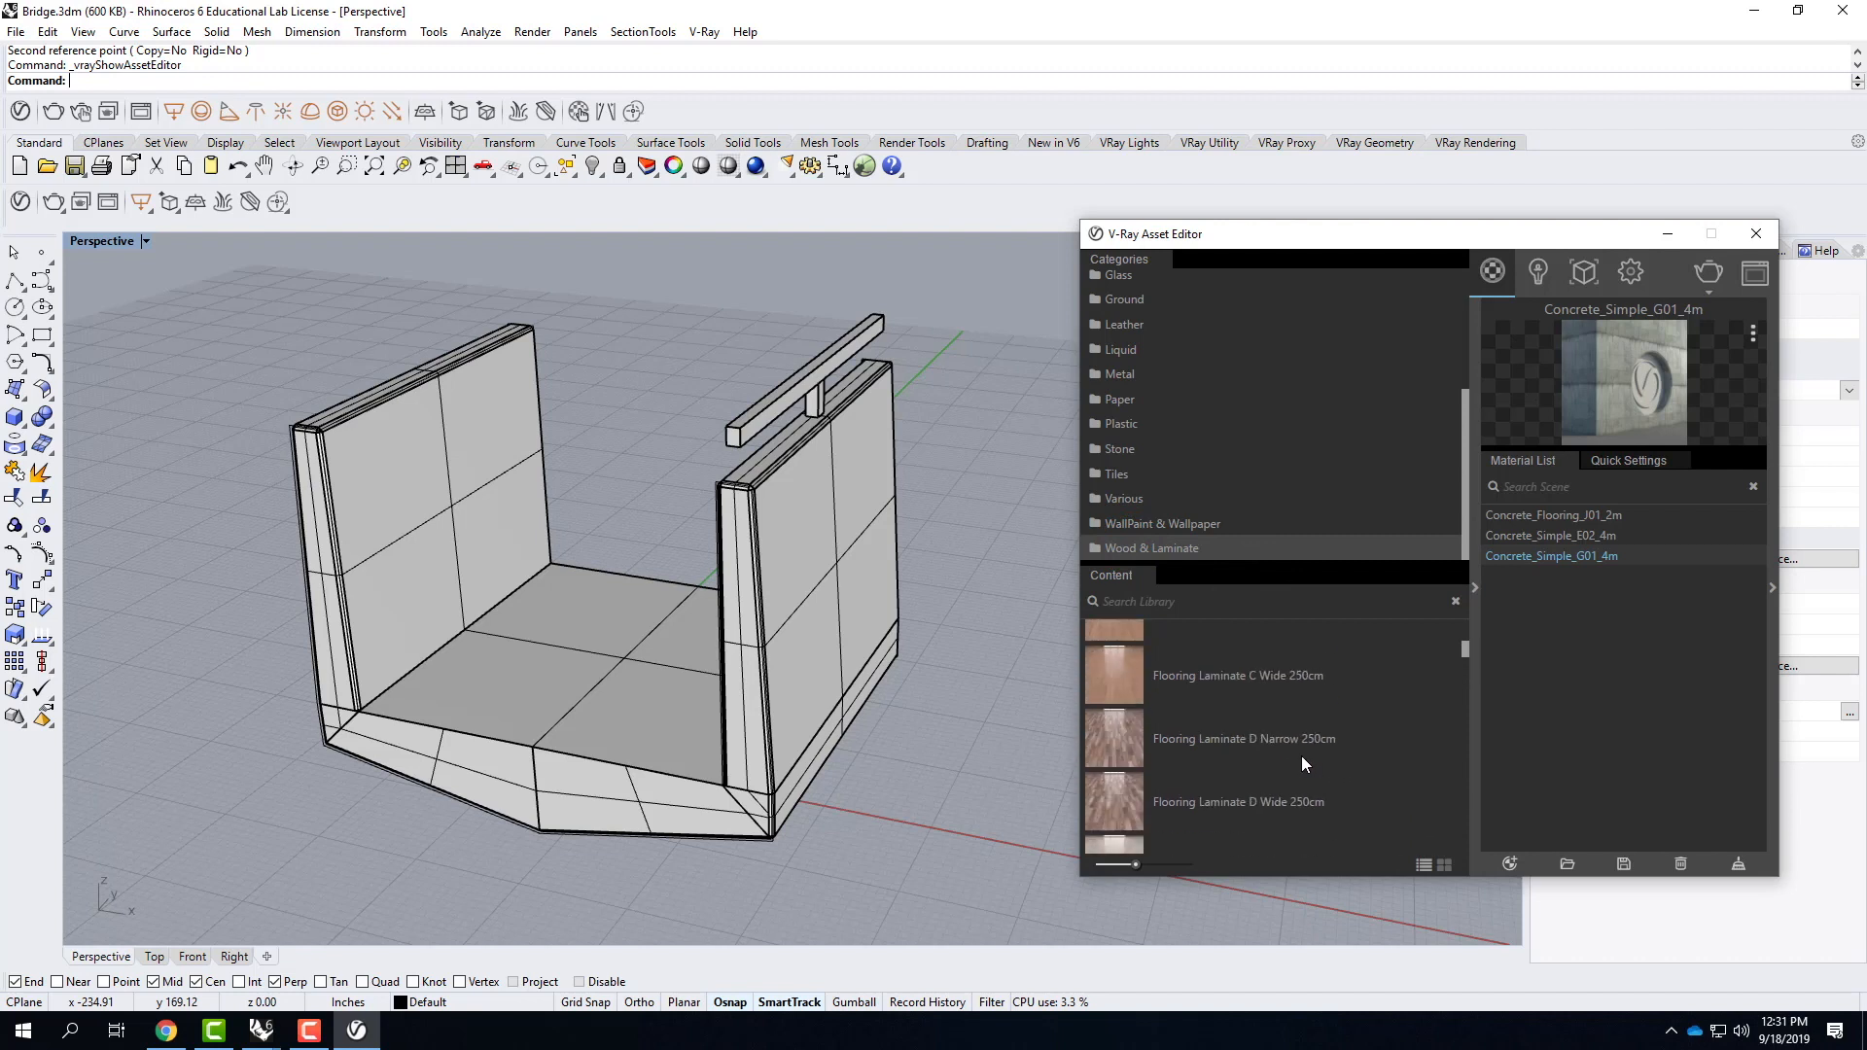
scroll(1301, 756, "down", 10)
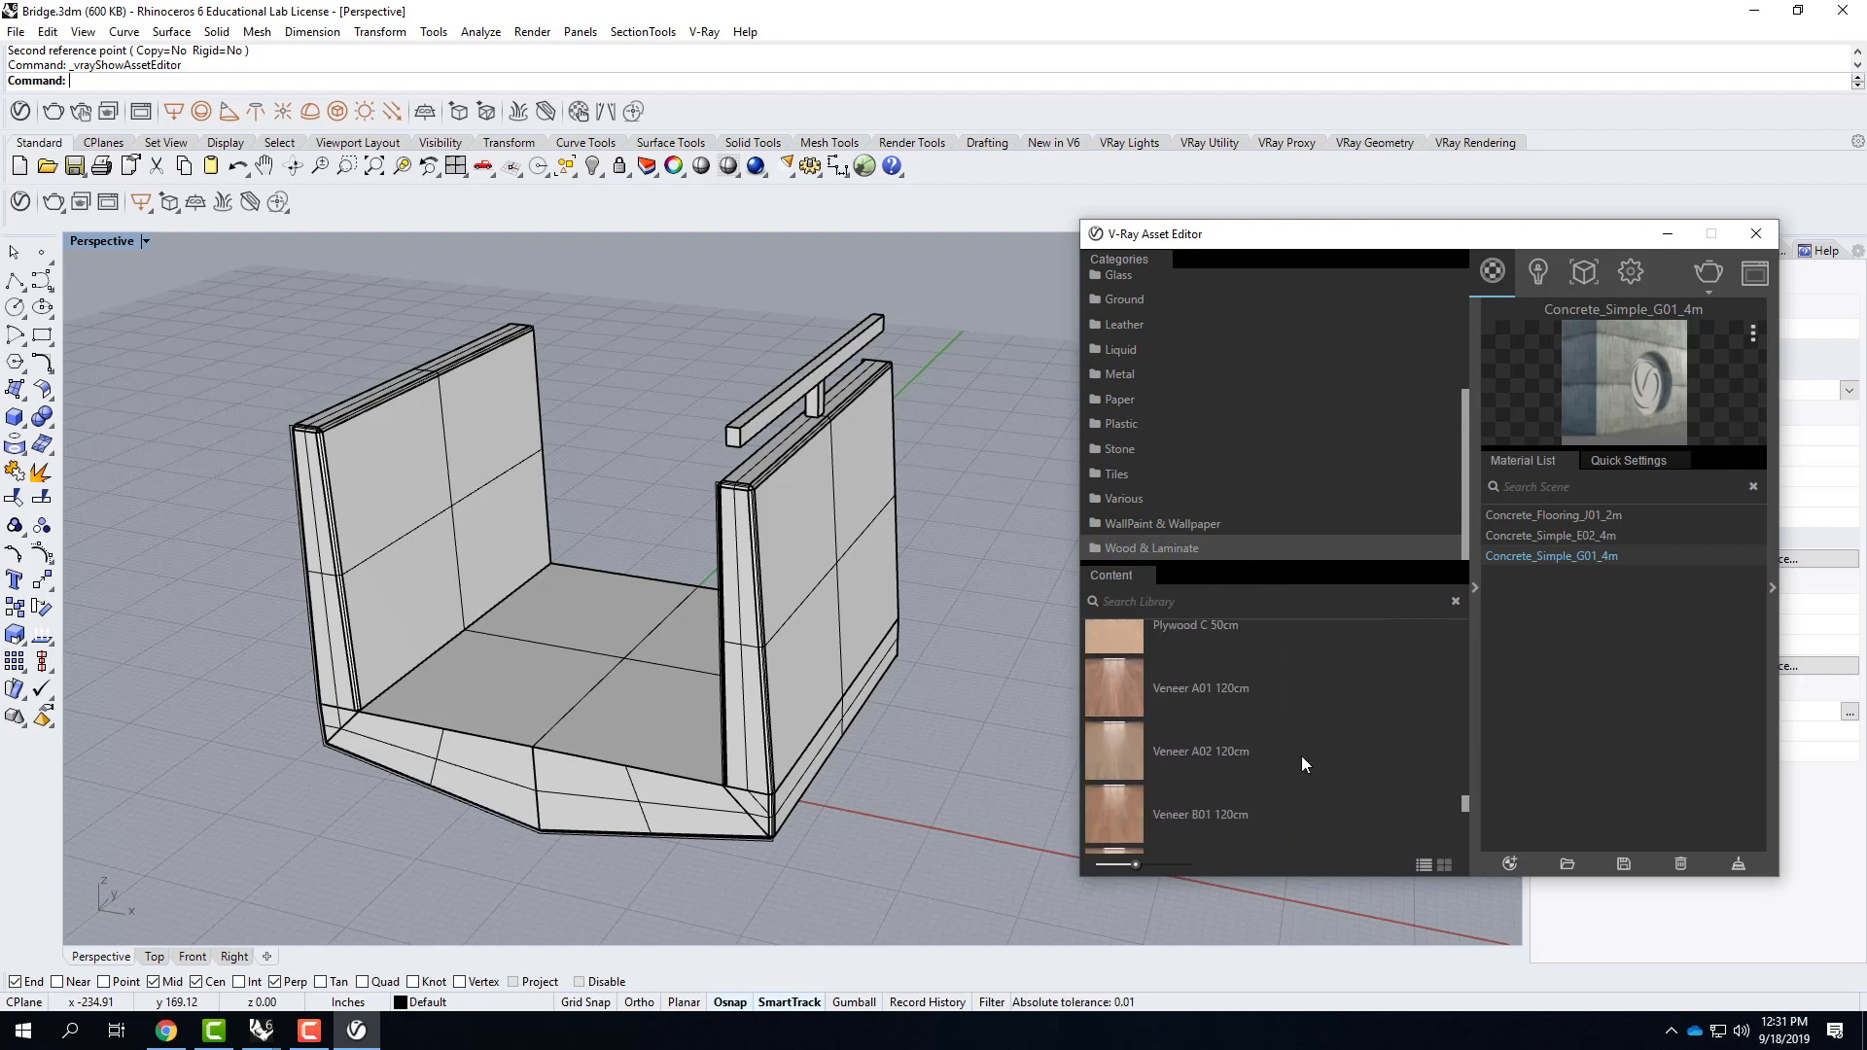
scroll(1301, 755, "down", 2)
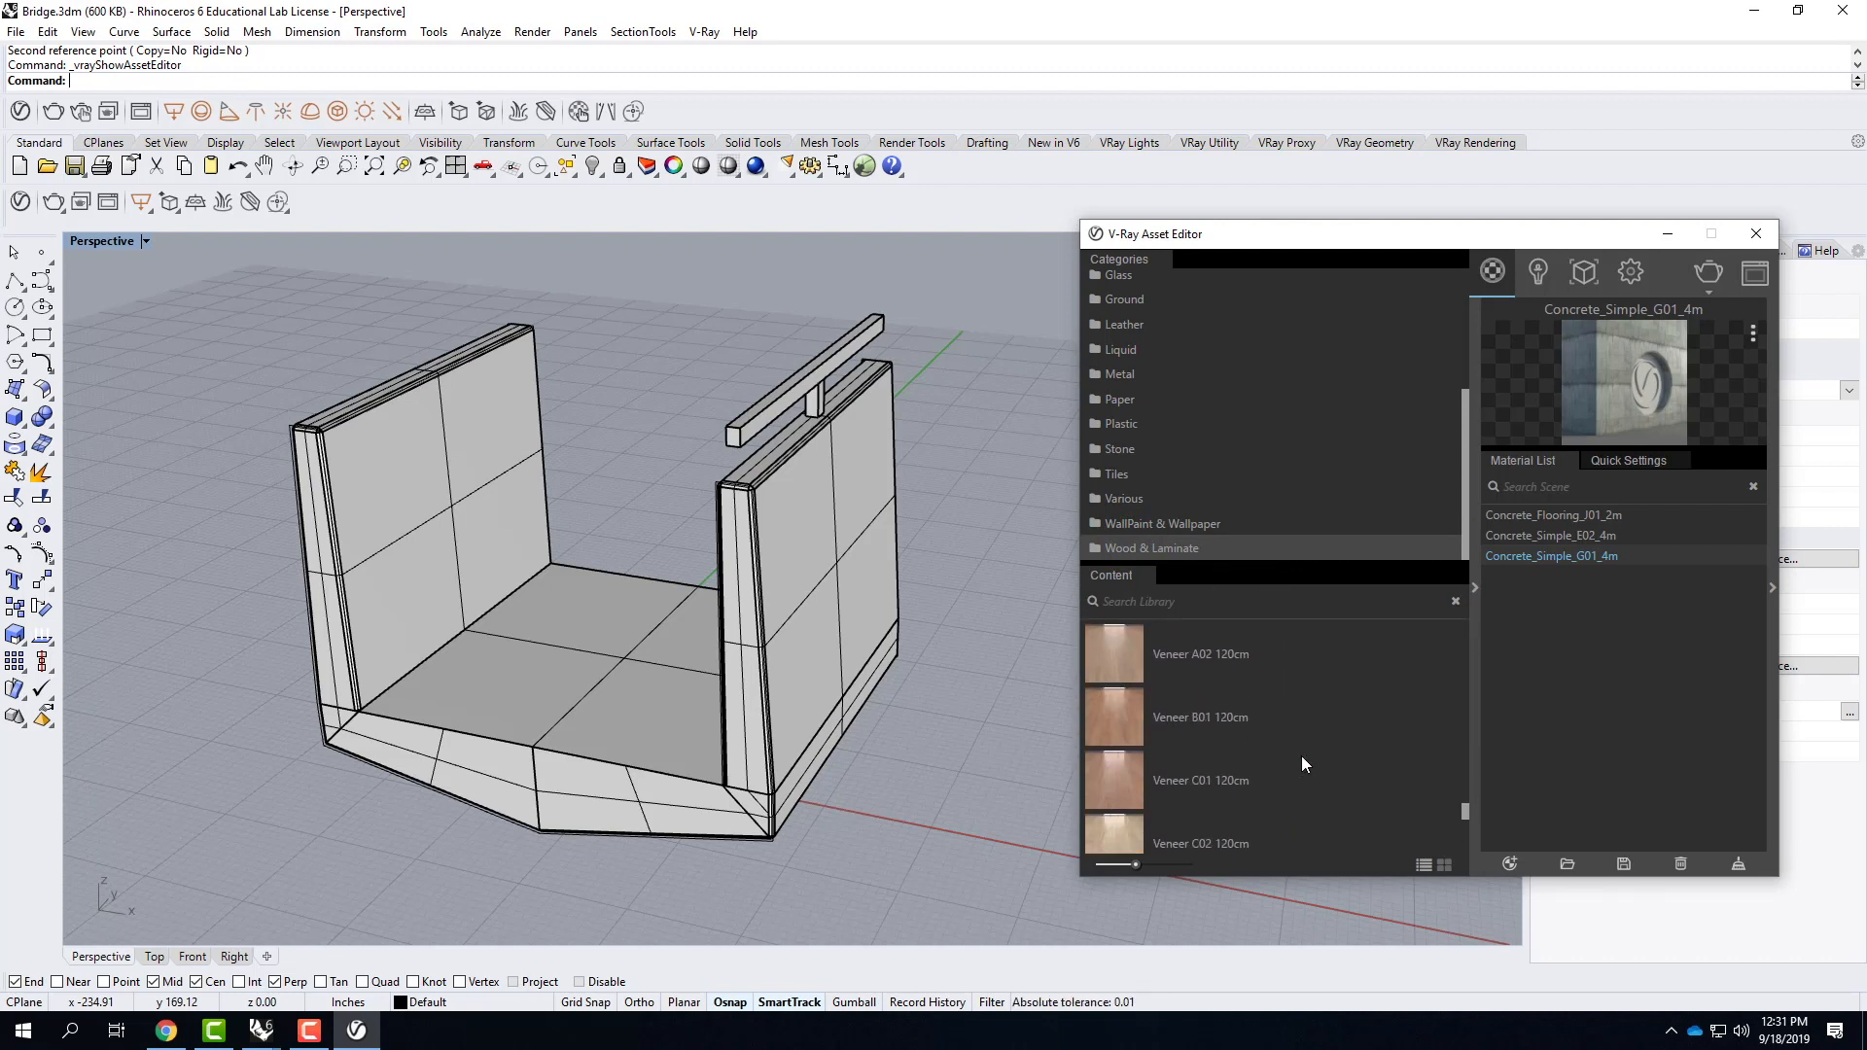
left_click_drag(1109, 716, 1573, 679)
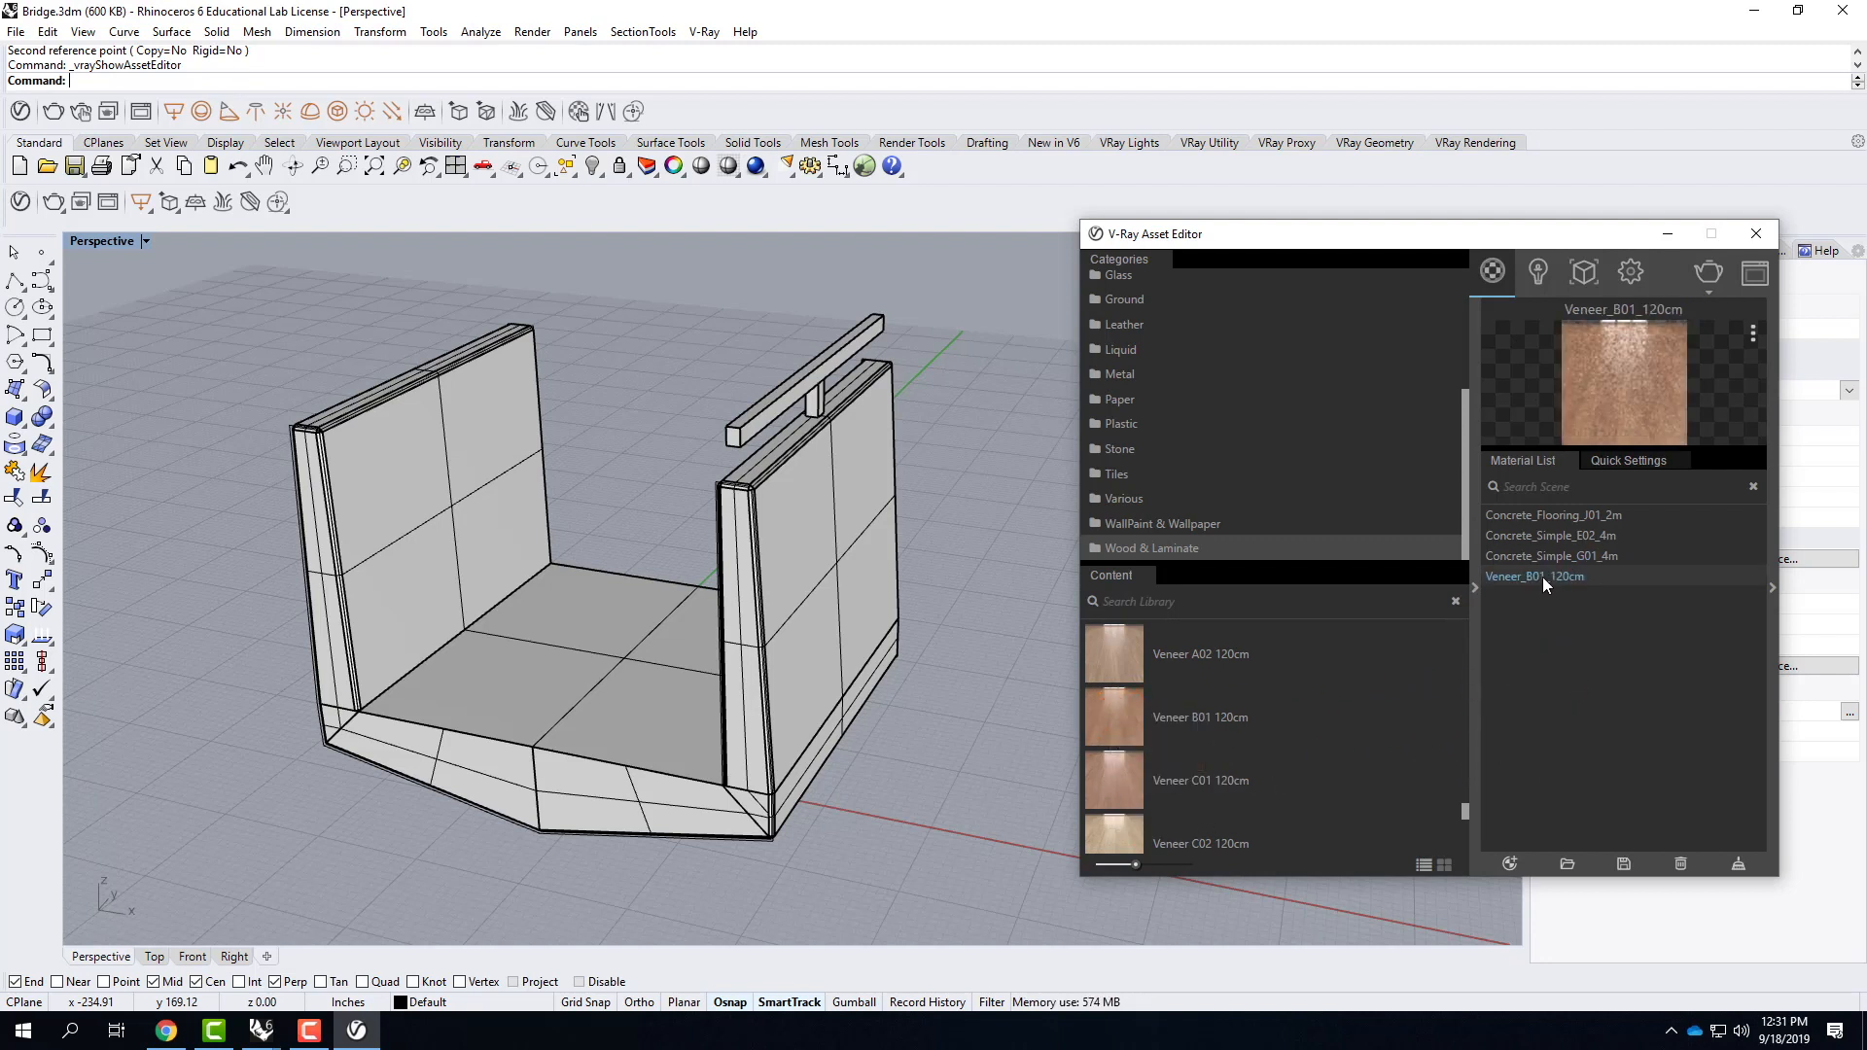
Apply the Veneer_B01_120cm material to the rail and its post.
left_click(816, 389)
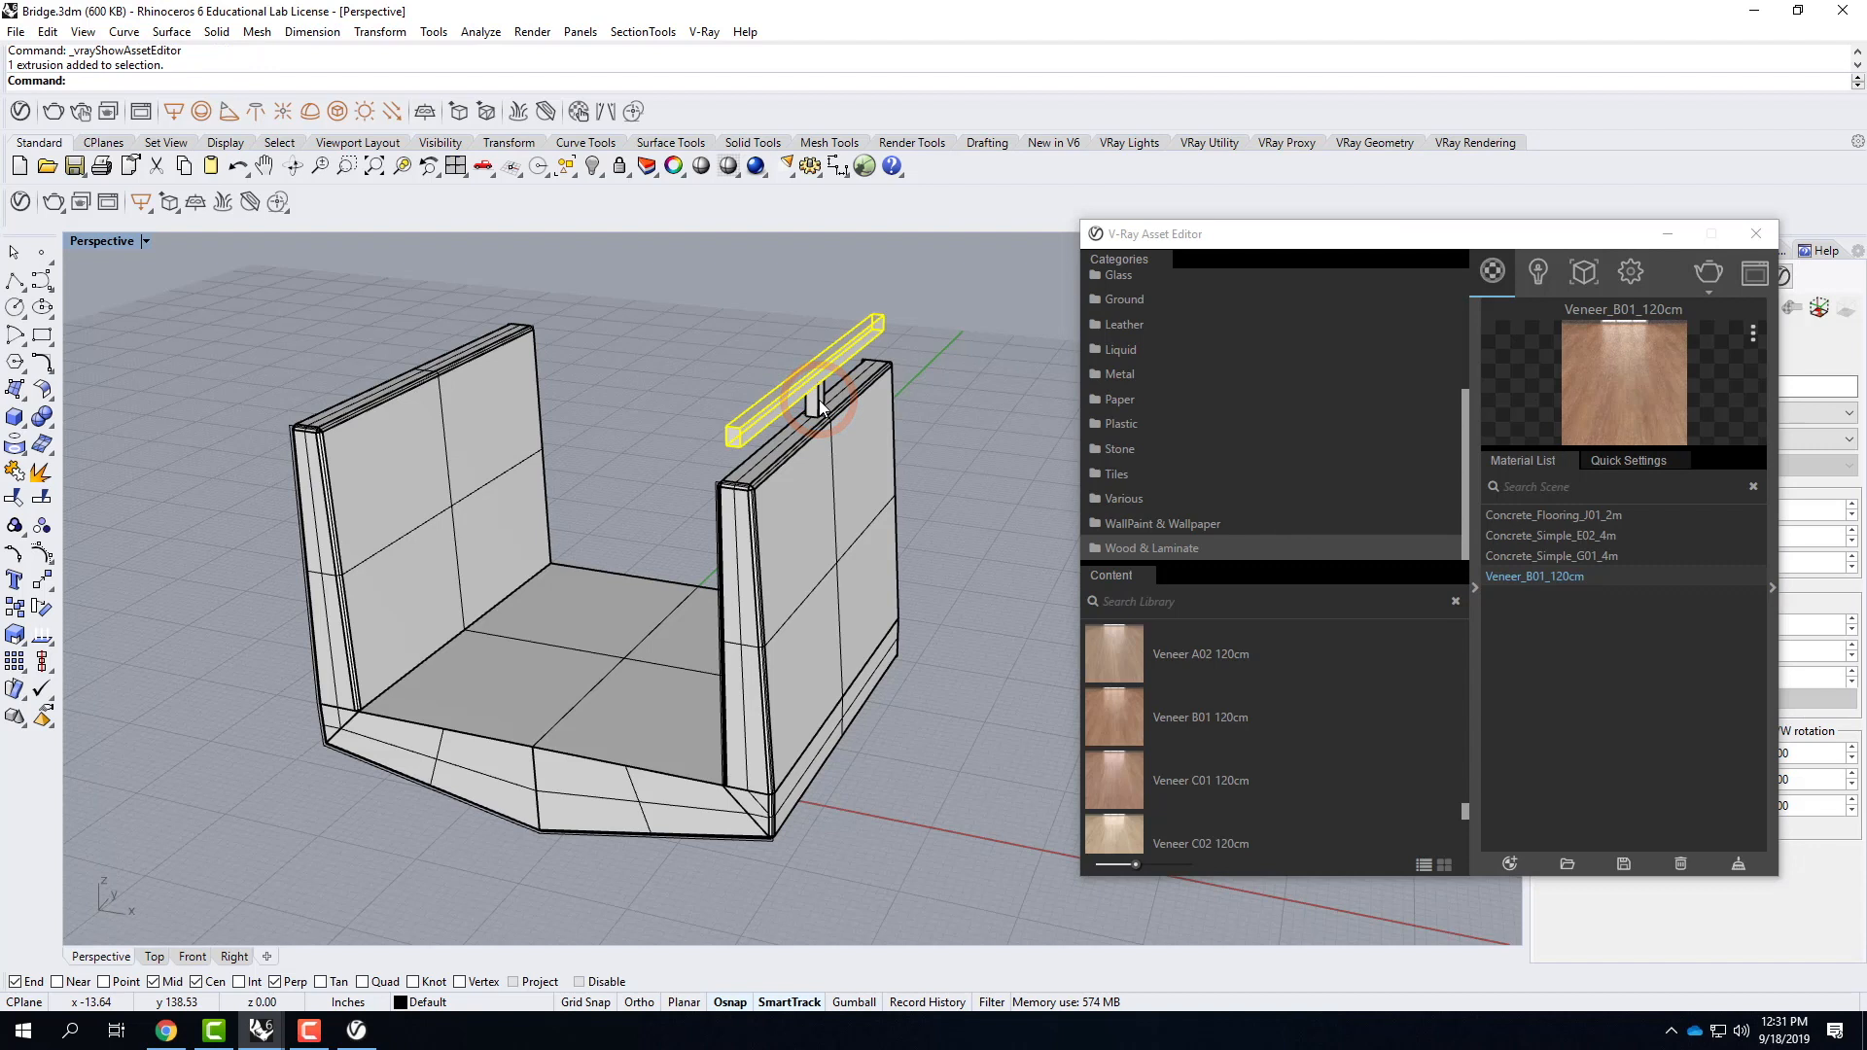
left_click(820, 406, "shift")
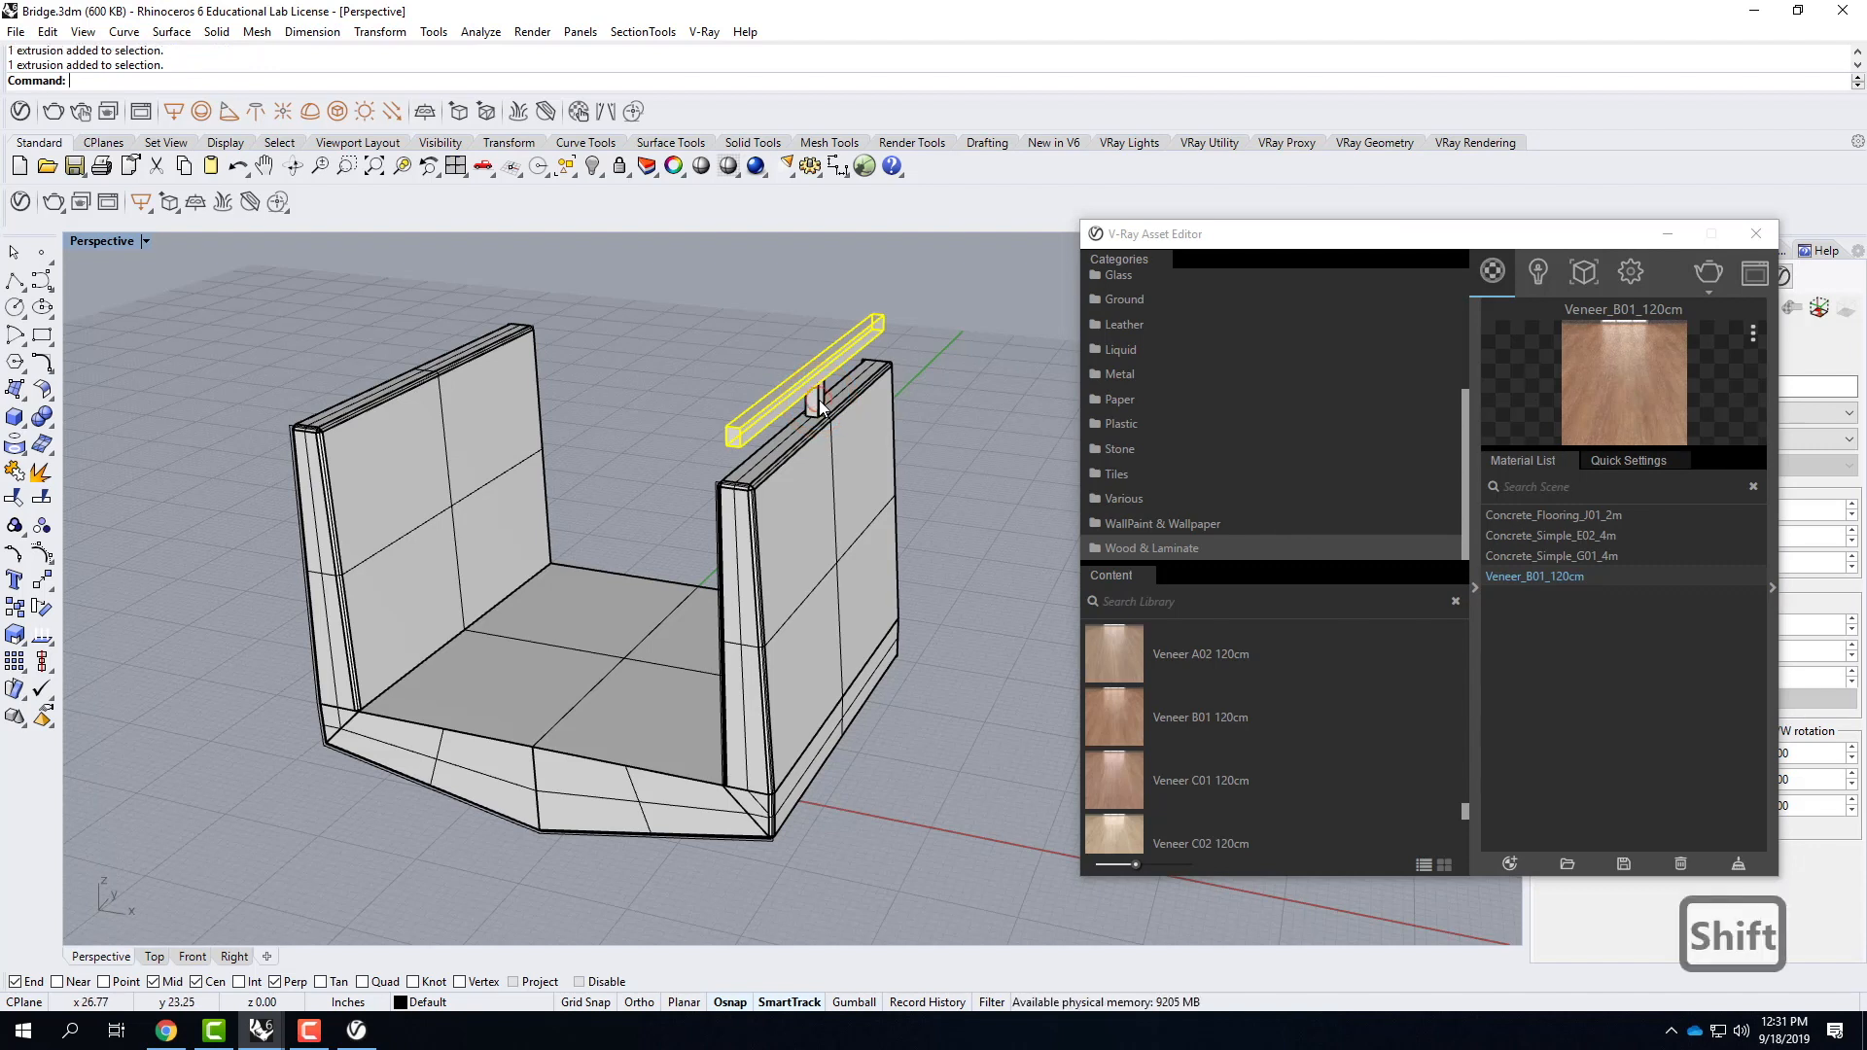
right_click(1569, 575)
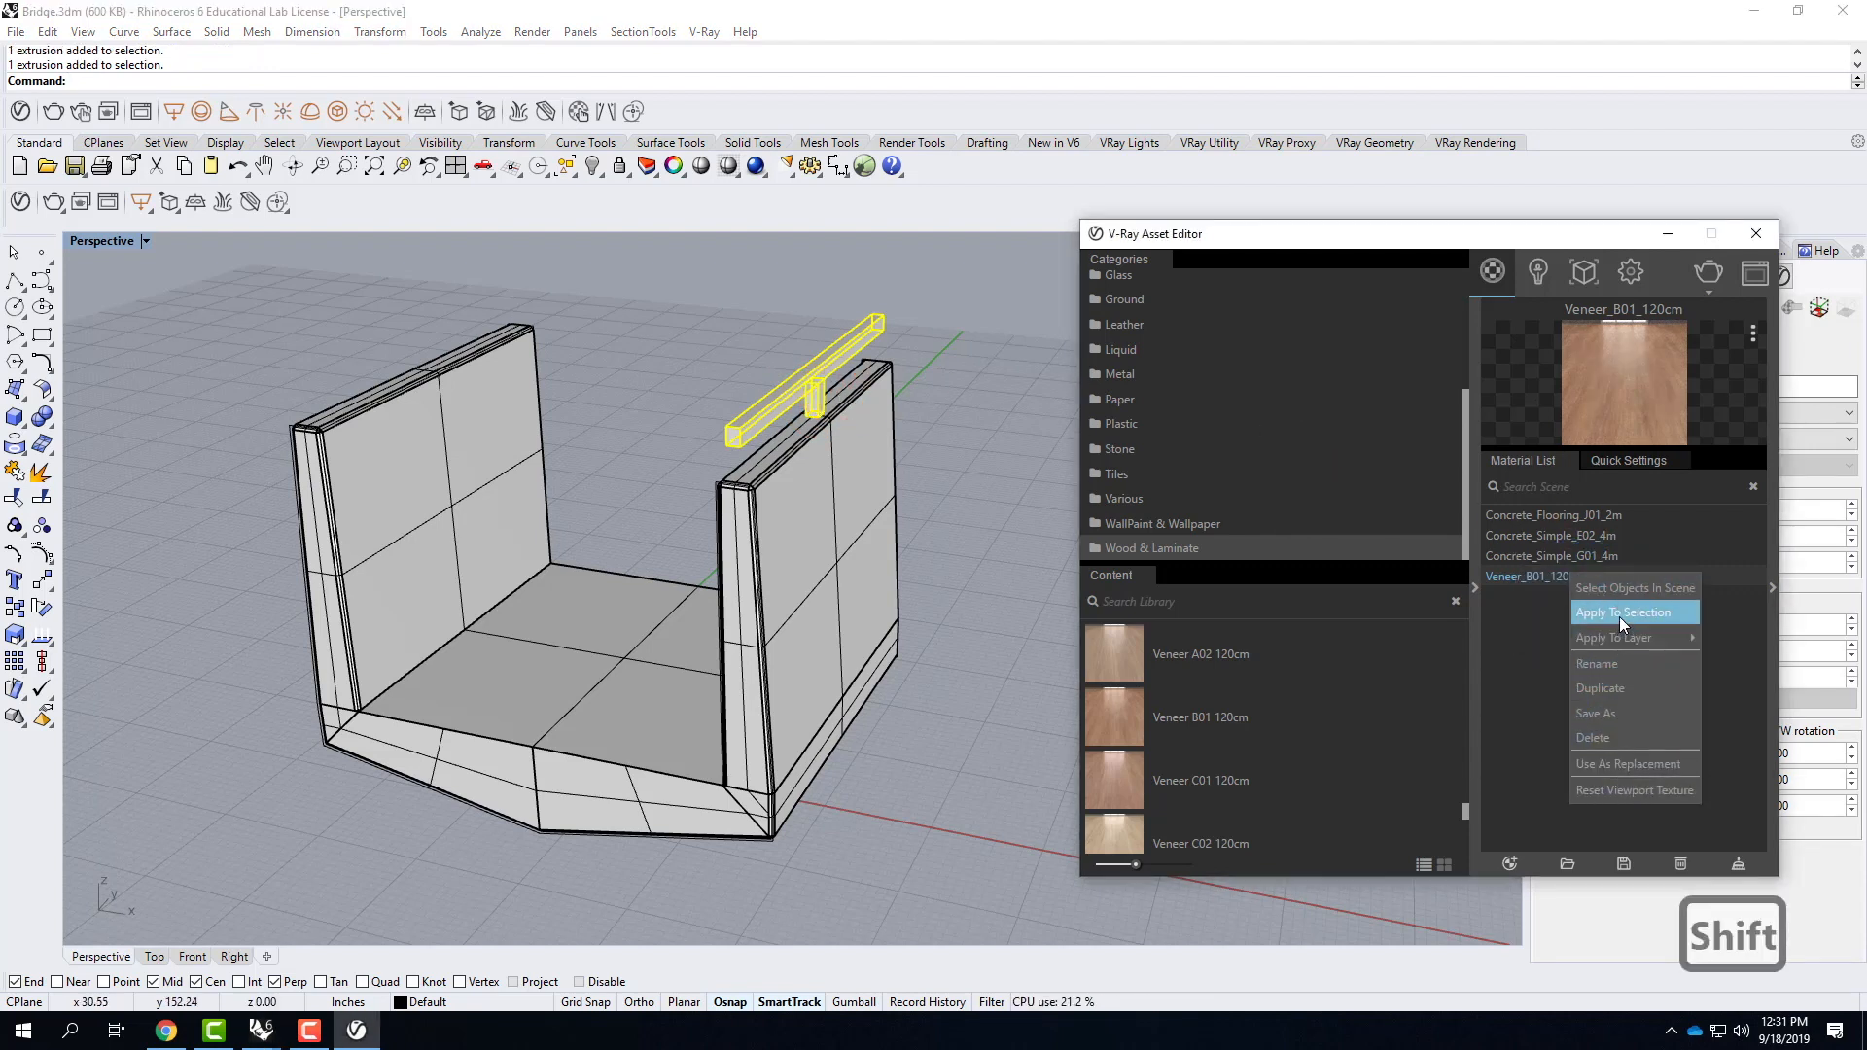
left_click(1618, 613)
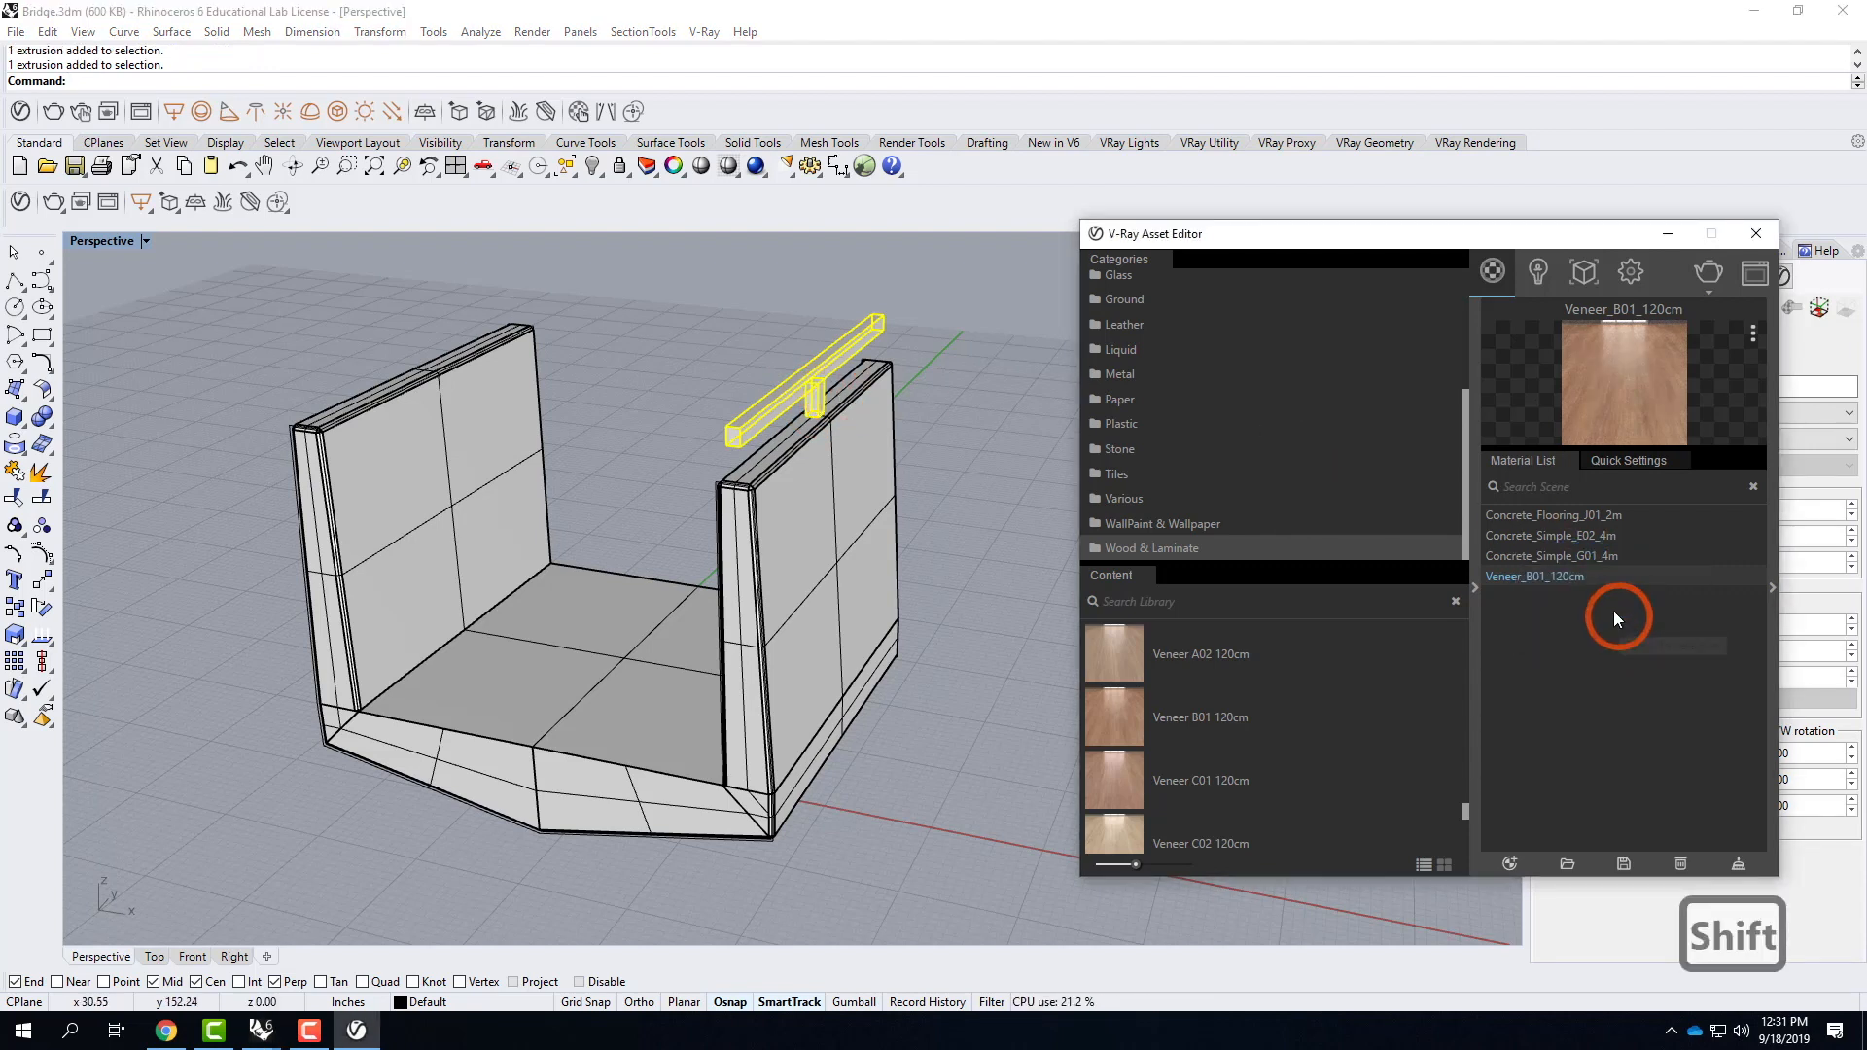
Set the Perspective viewport to Rendered display, clear the selection and orbit around to view the wooden rail.
left_click(143, 242)
left_click(155, 333)
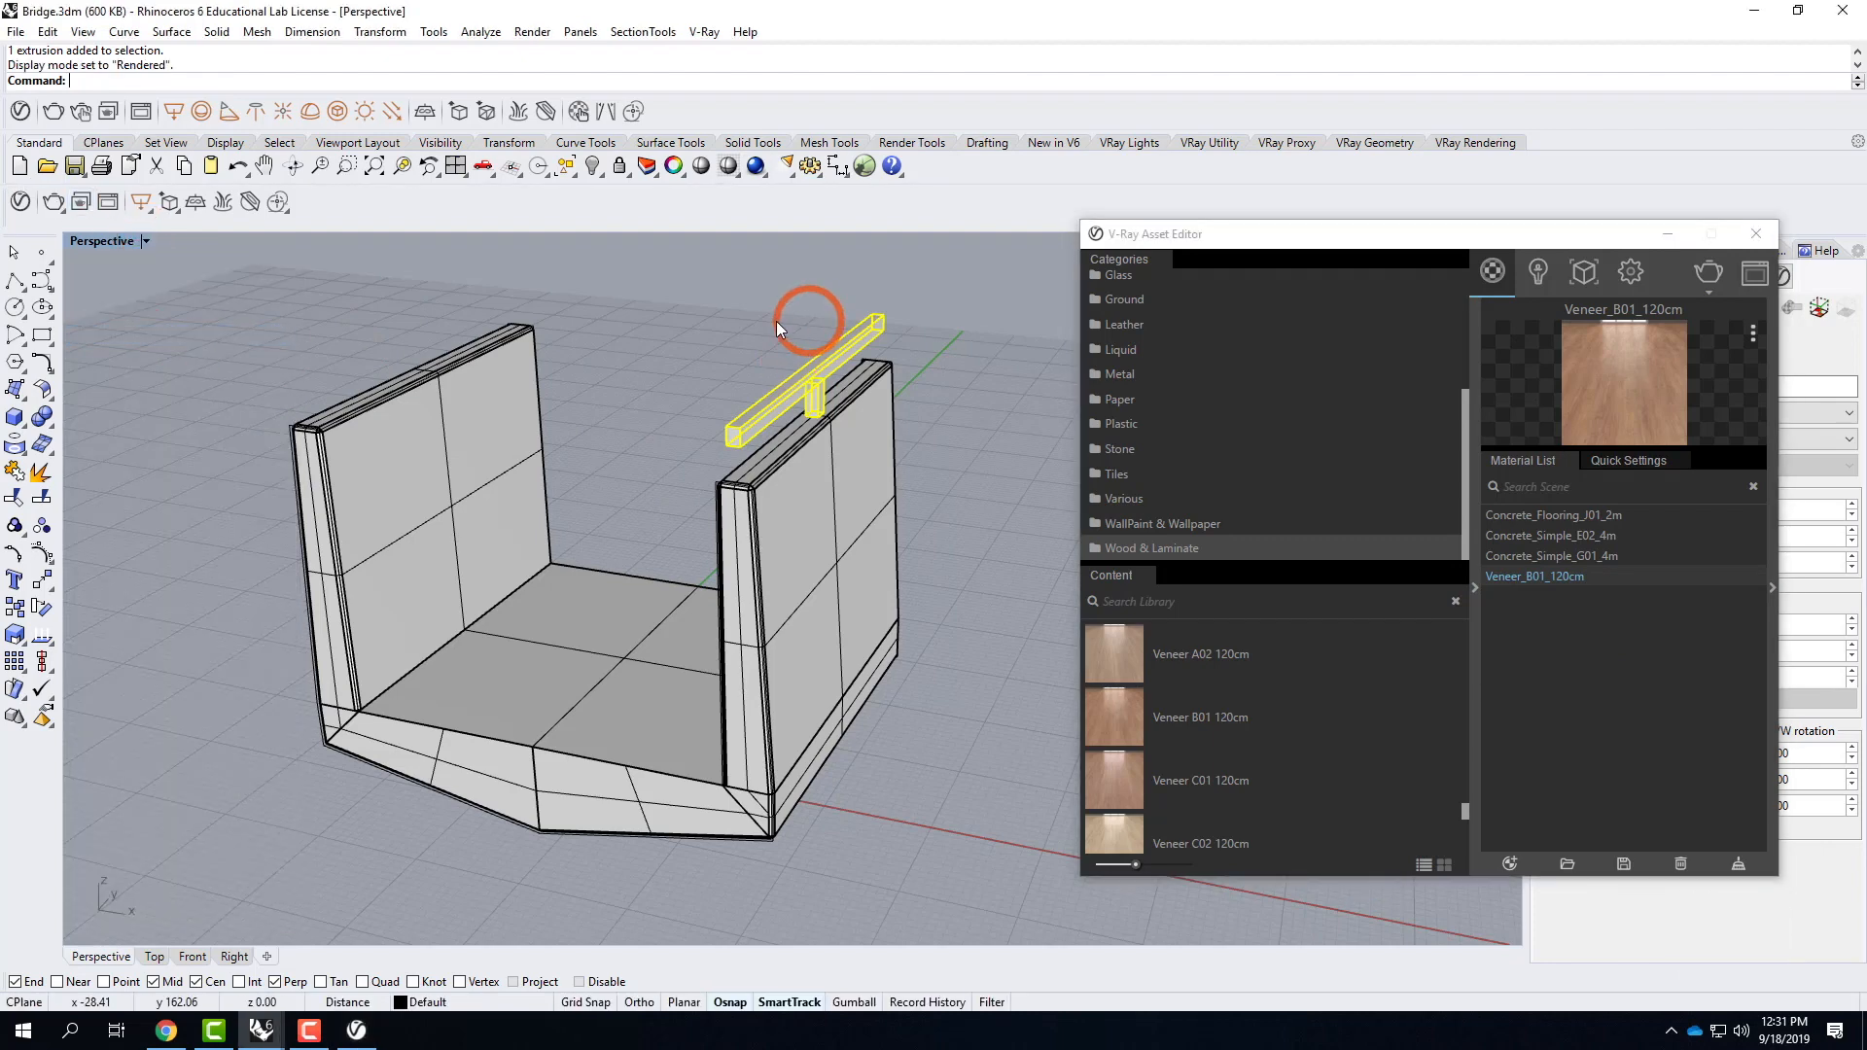
left_click(757, 338)
right_click_drag(642, 407, 787, 439)
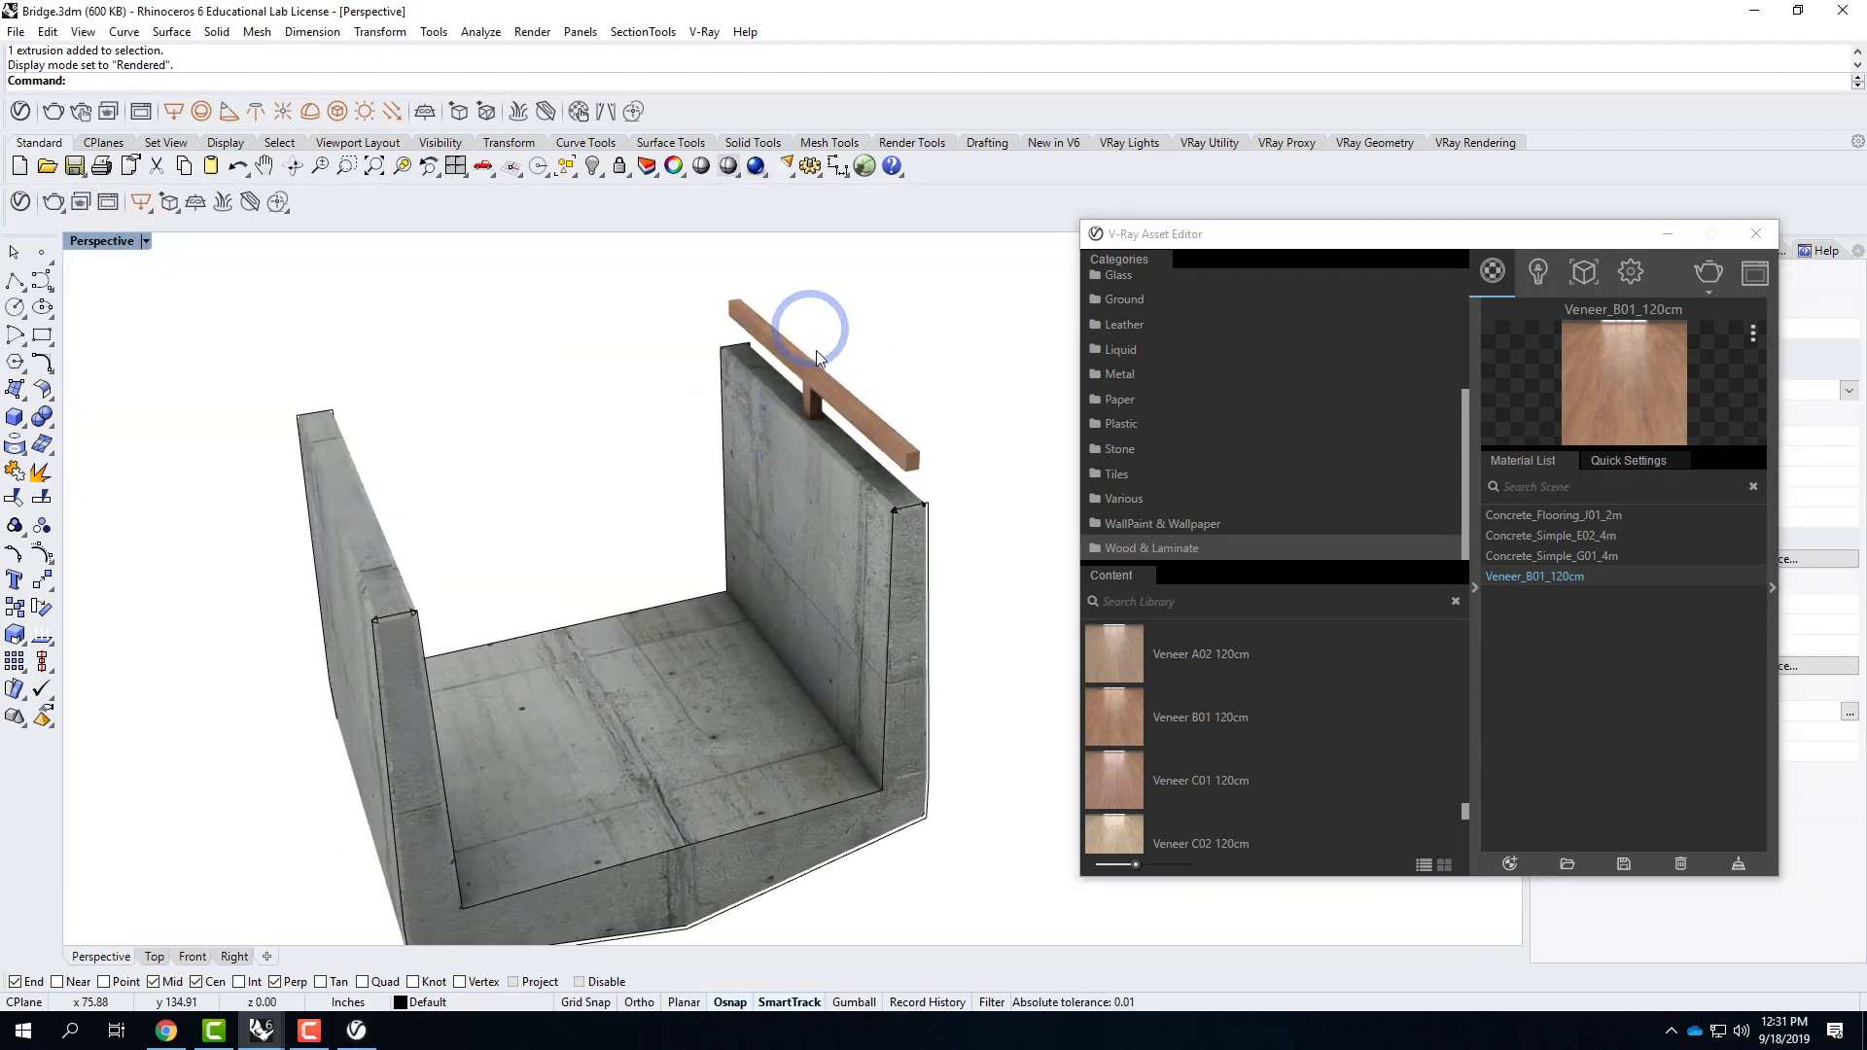
Apply a capped box mapping to the wooden rail from its bounding box in World coordinates, with equal X, Y and Z sizes.
scroll(815, 350, "up", 7)
scroll(813, 433, "up", 5)
scroll(528, 370, "down", 4)
right_click_drag(679, 499, 743, 350)
right_click_drag(541, 375, 814, 358)
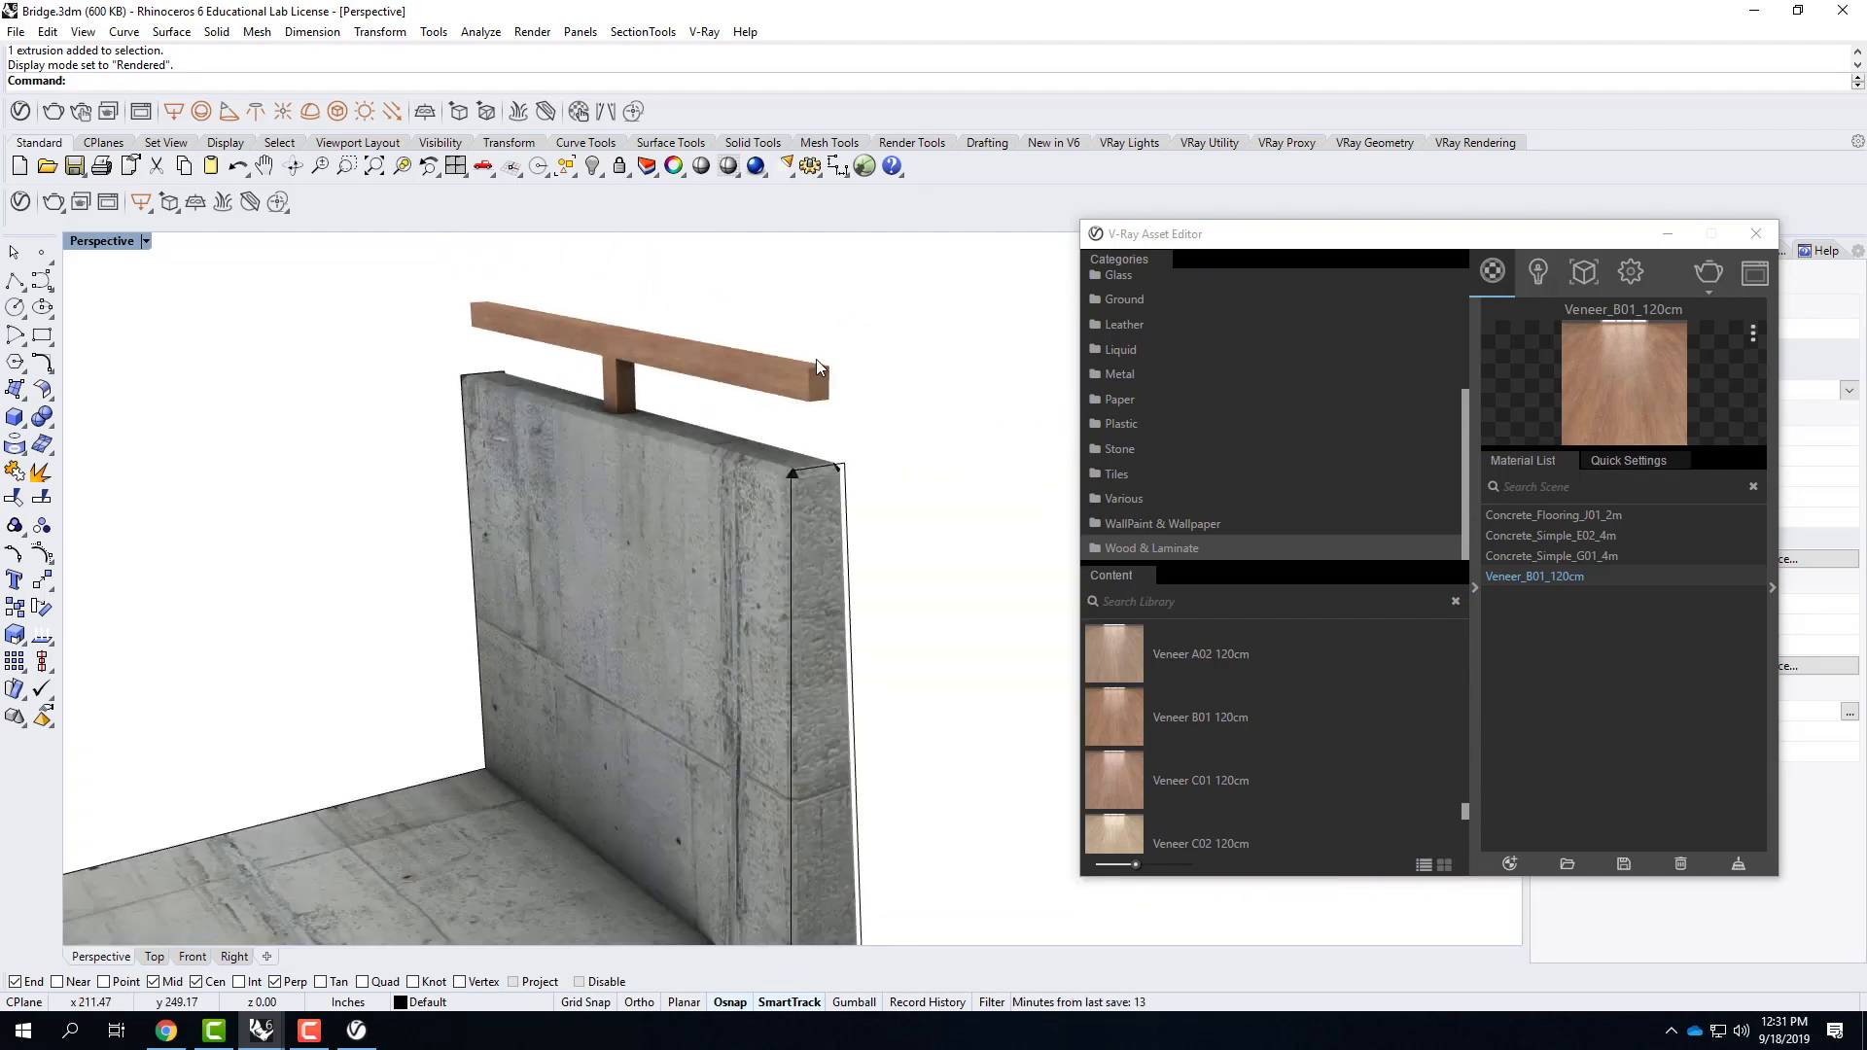
scroll(783, 394, "up", 5)
left_click(783, 411)
left_click(851, 406)
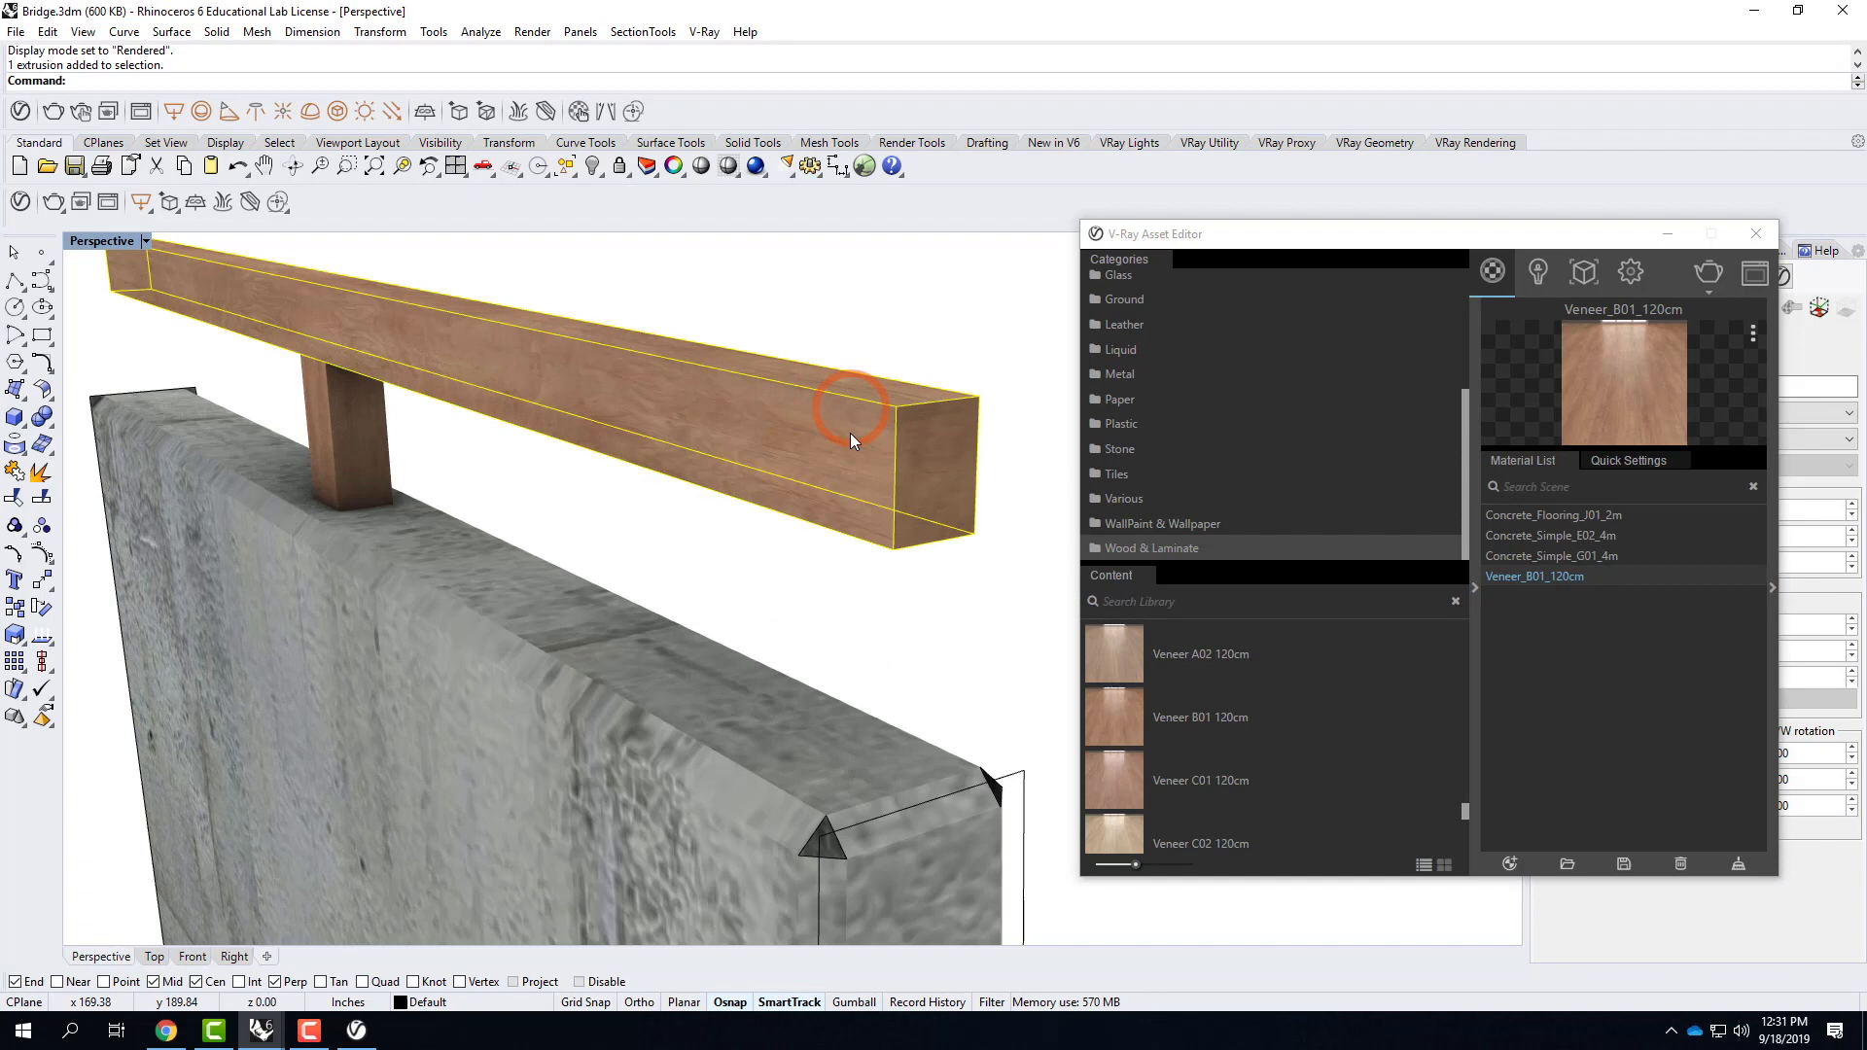
left_click(1666, 234)
left_click(799, 463)
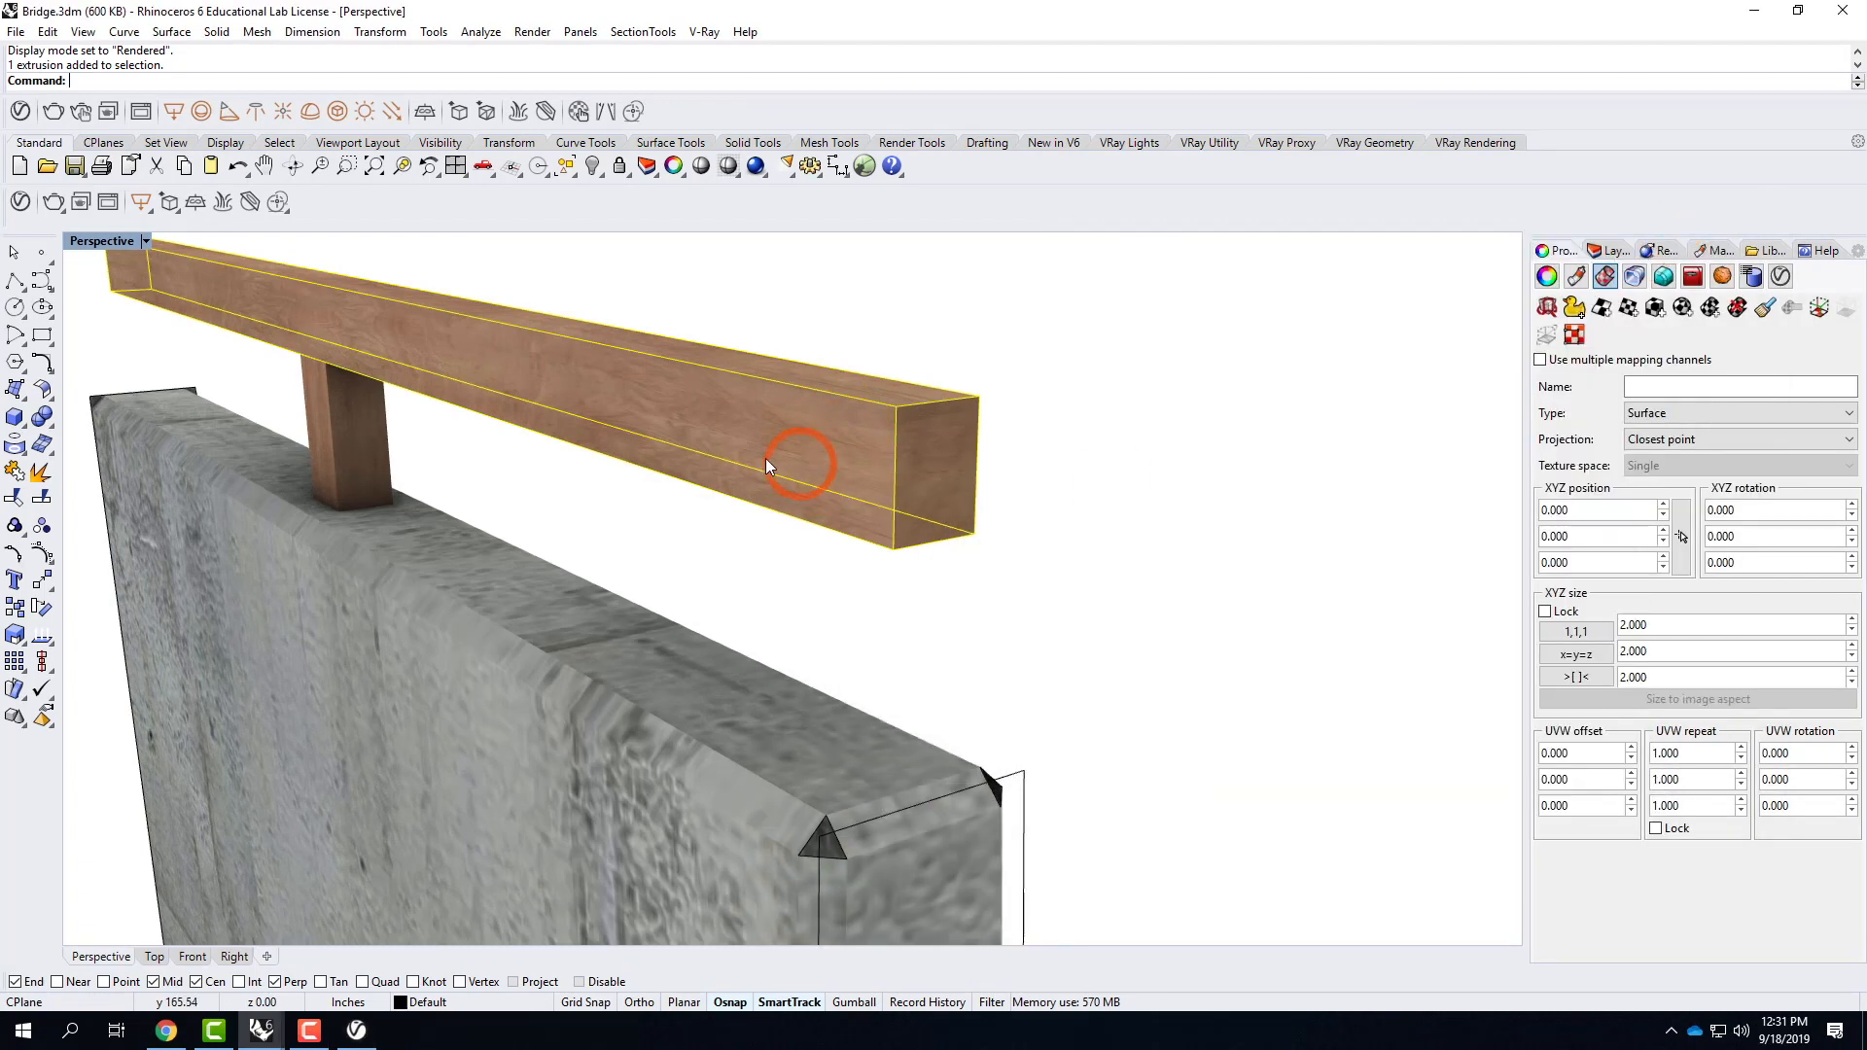
left_click(1656, 310)
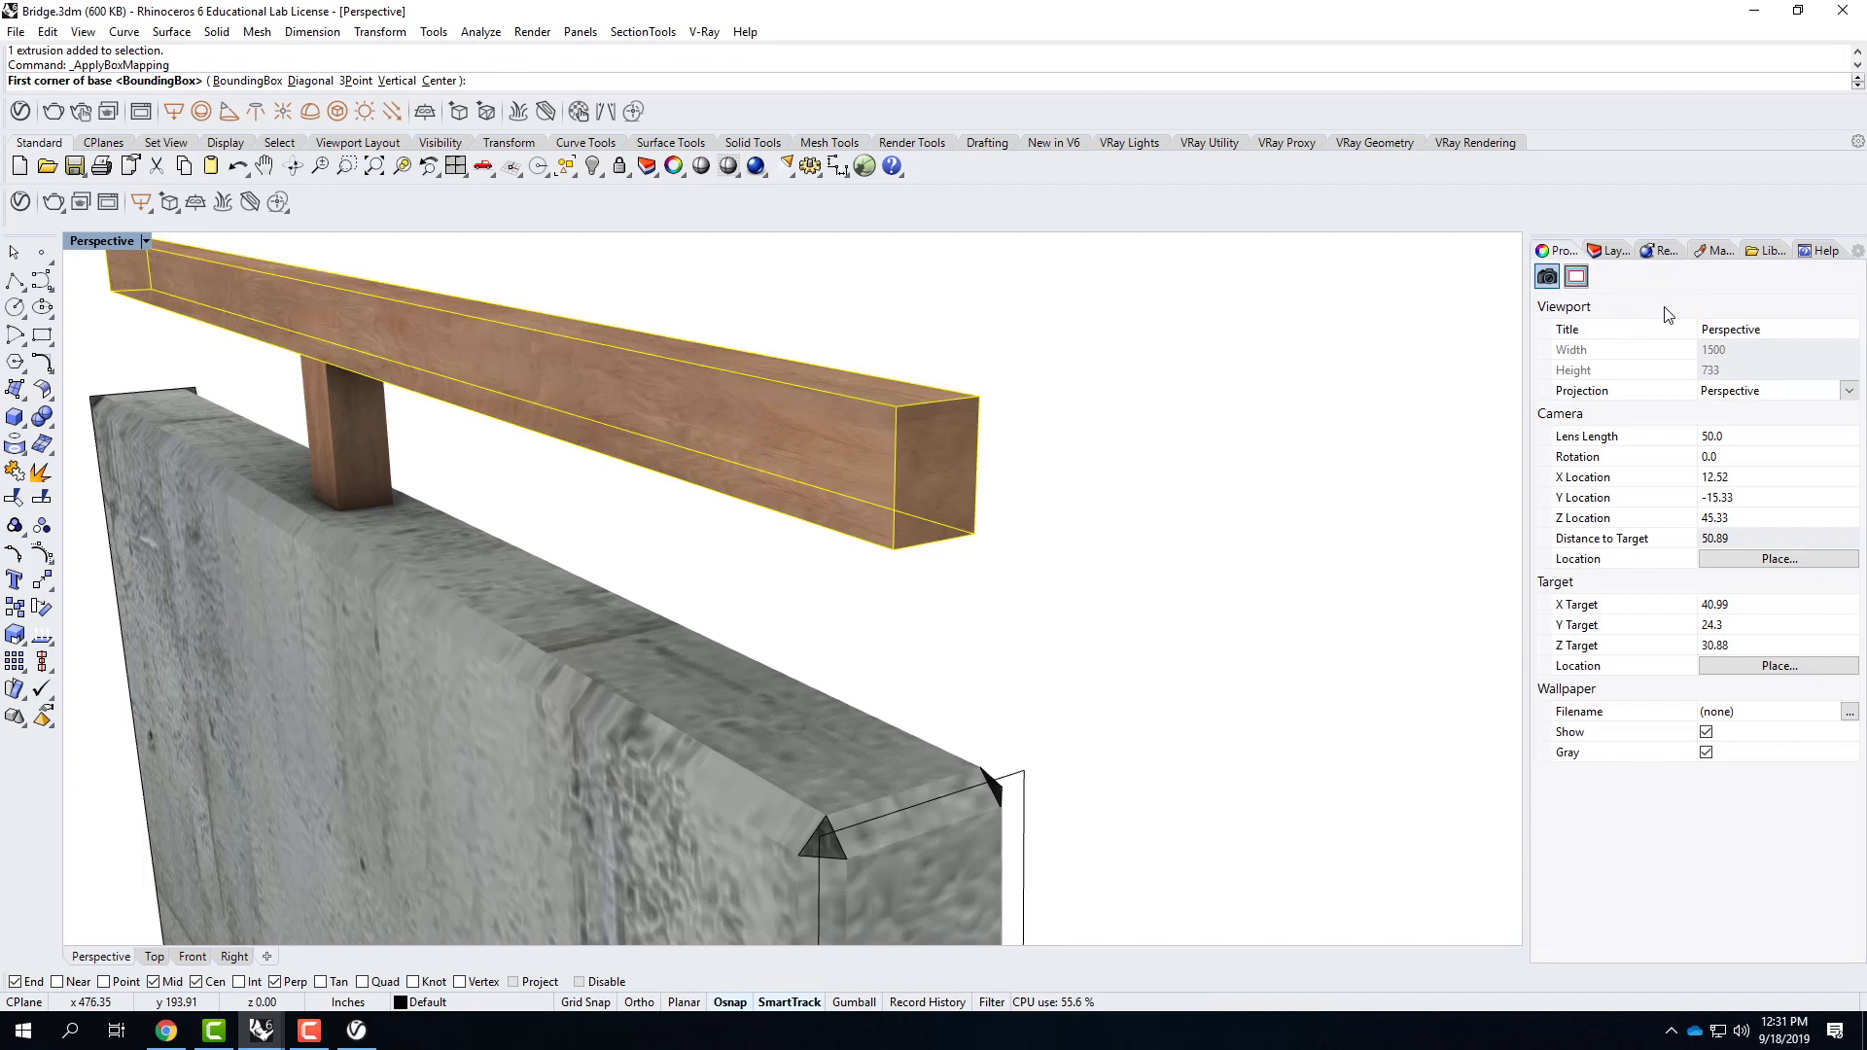
left_click(255, 82)
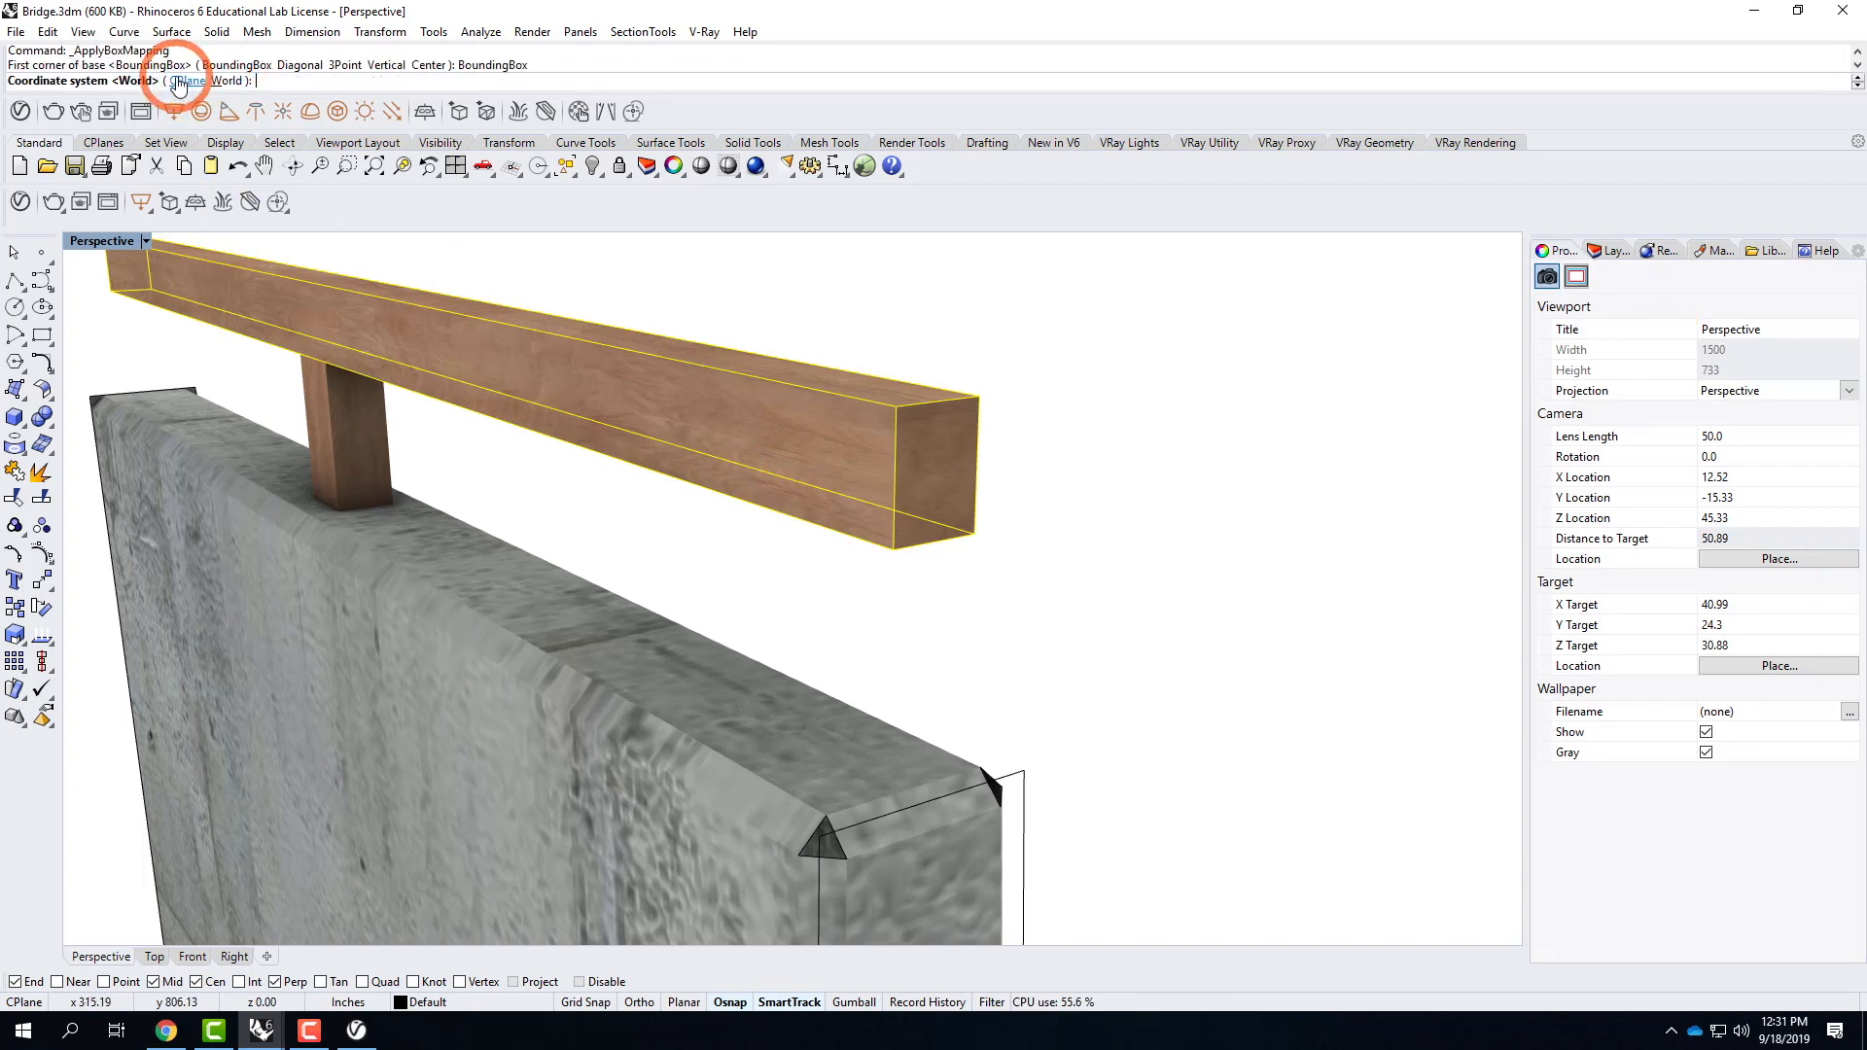
left_click(225, 82)
left_click(102, 81)
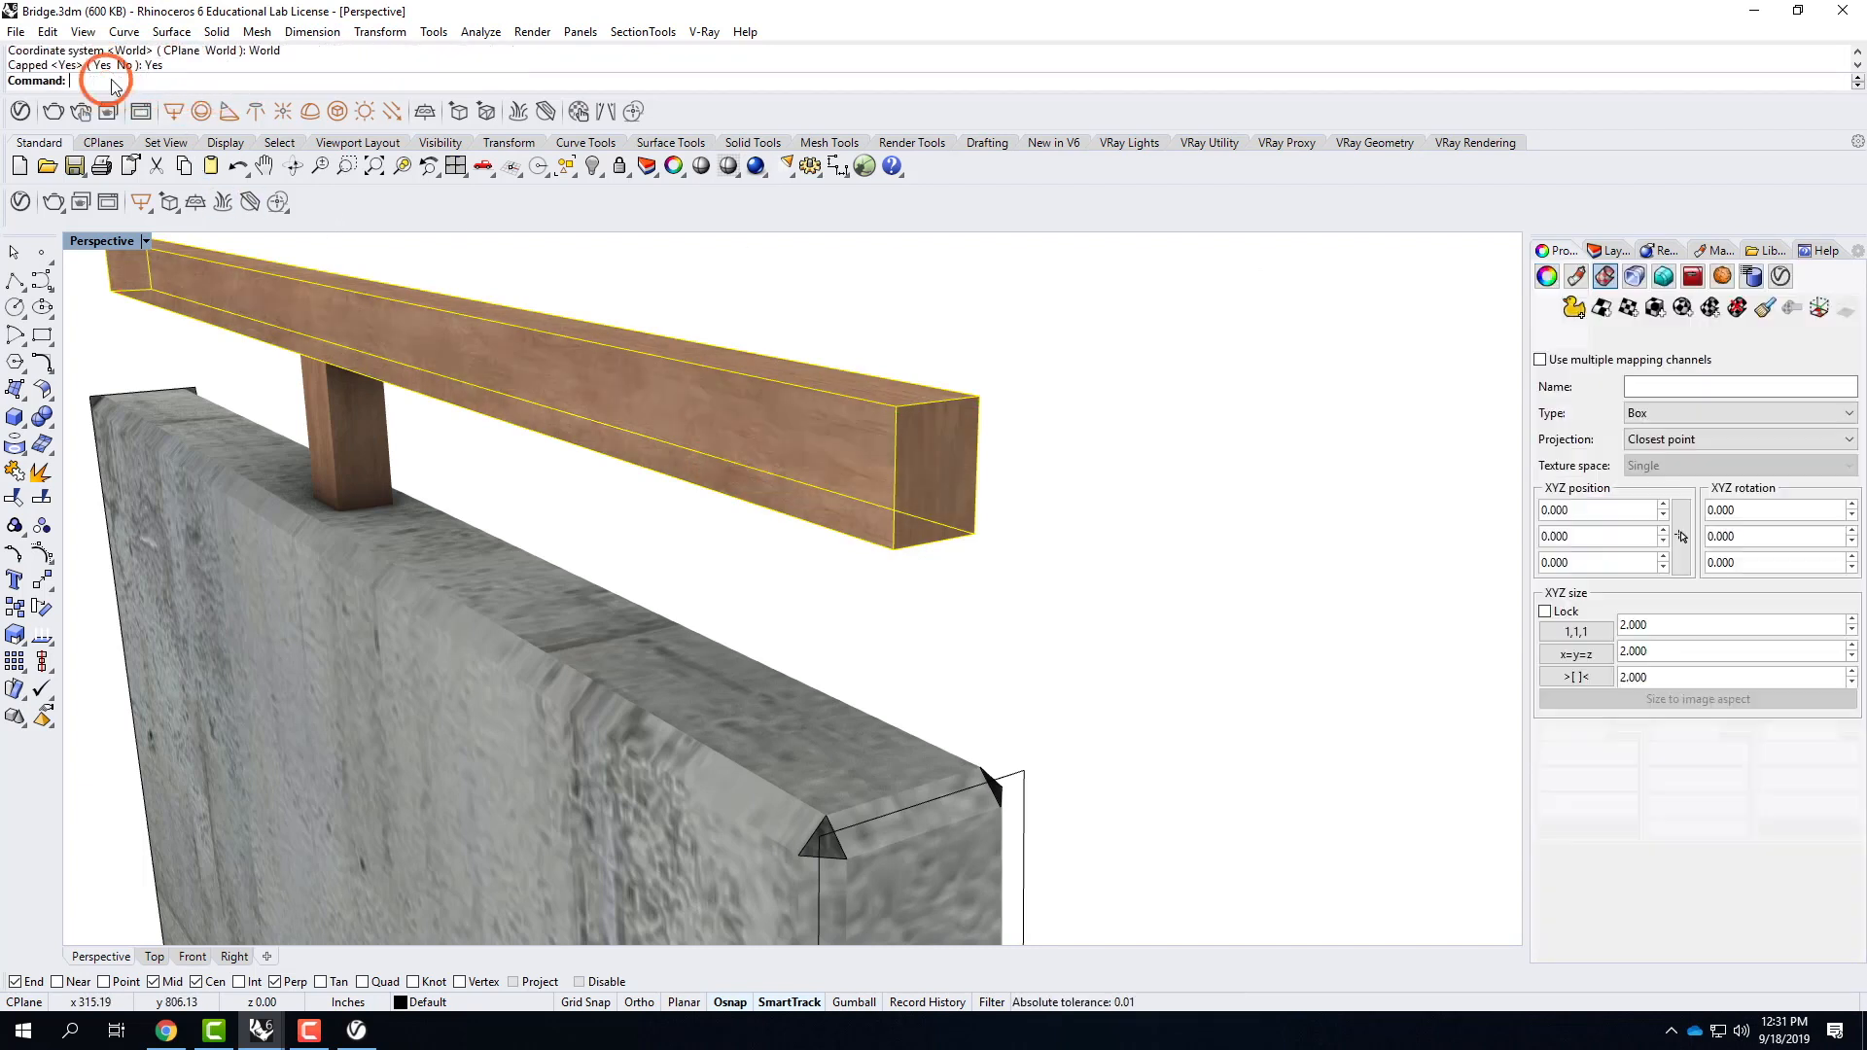
left_click(1576, 655)
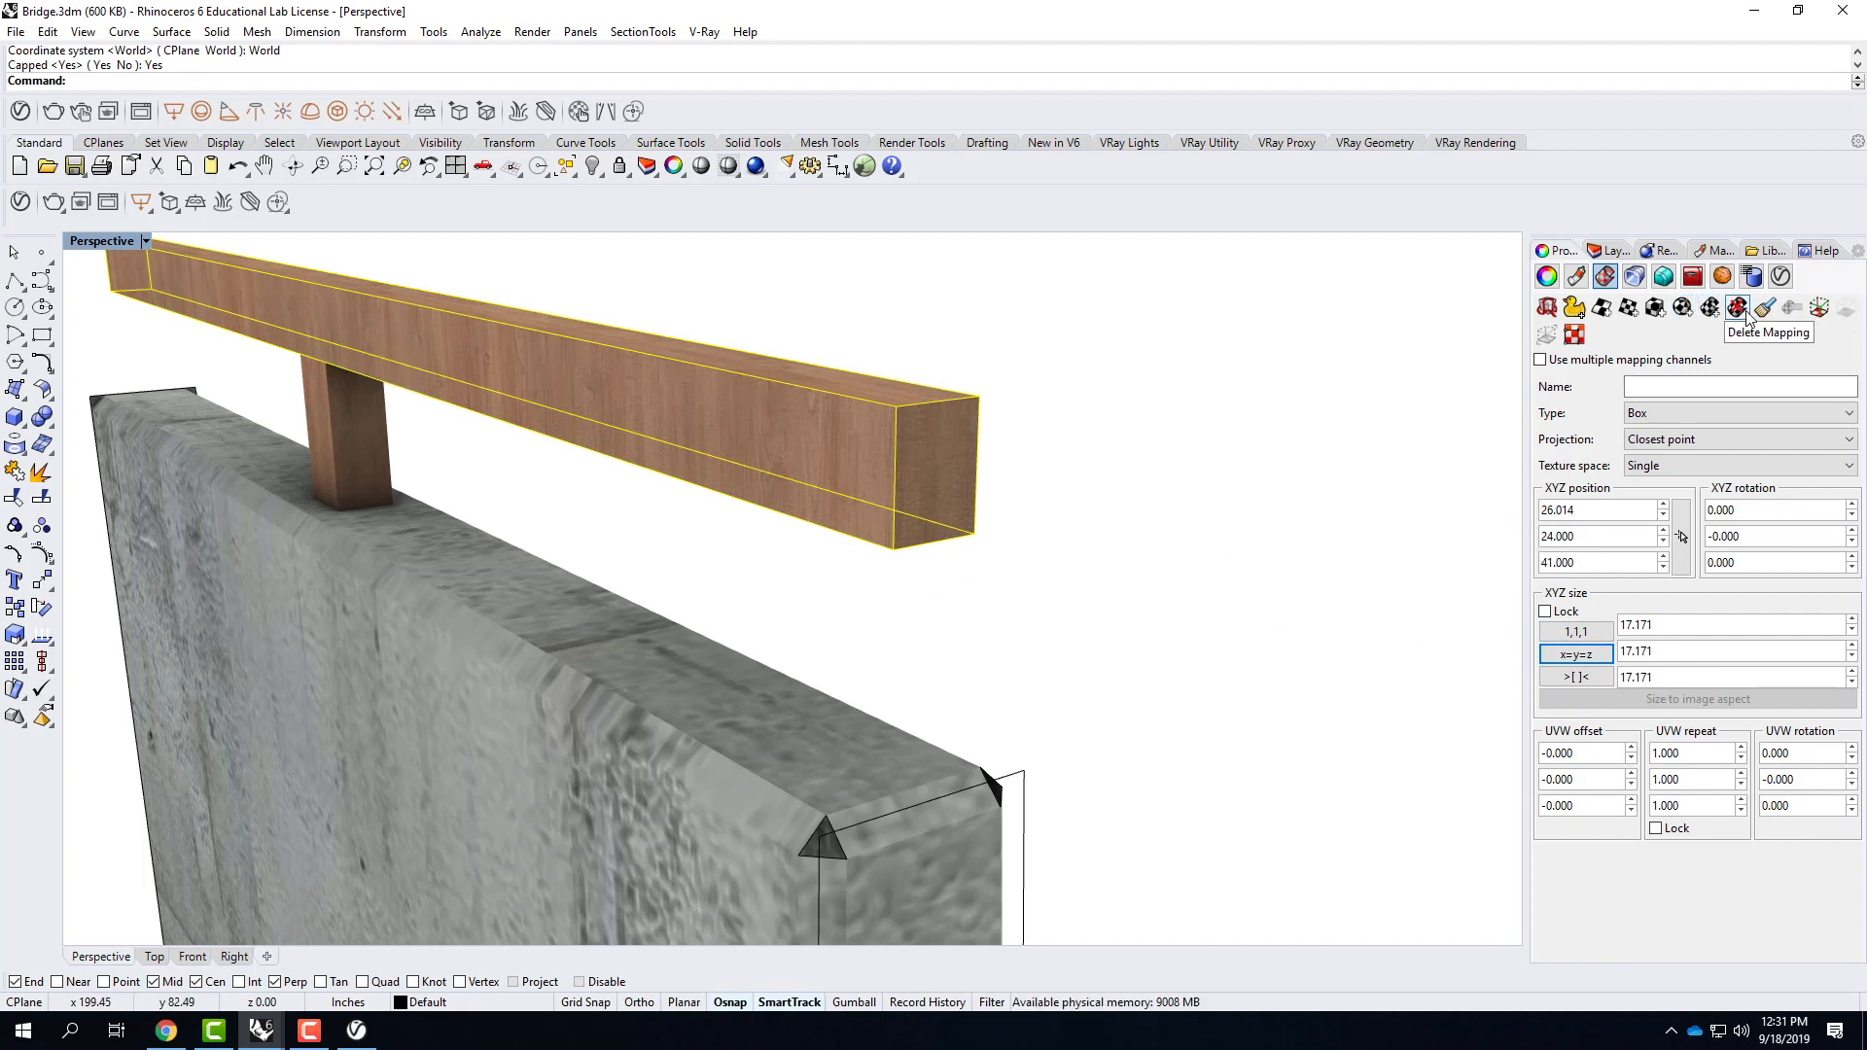
Show the rail's mapping widget and rotate it with the gumball to -90 degrees about X so the grain runs lengthwise.
left_click(1820, 309)
scroll(1204, 569, "down", 4)
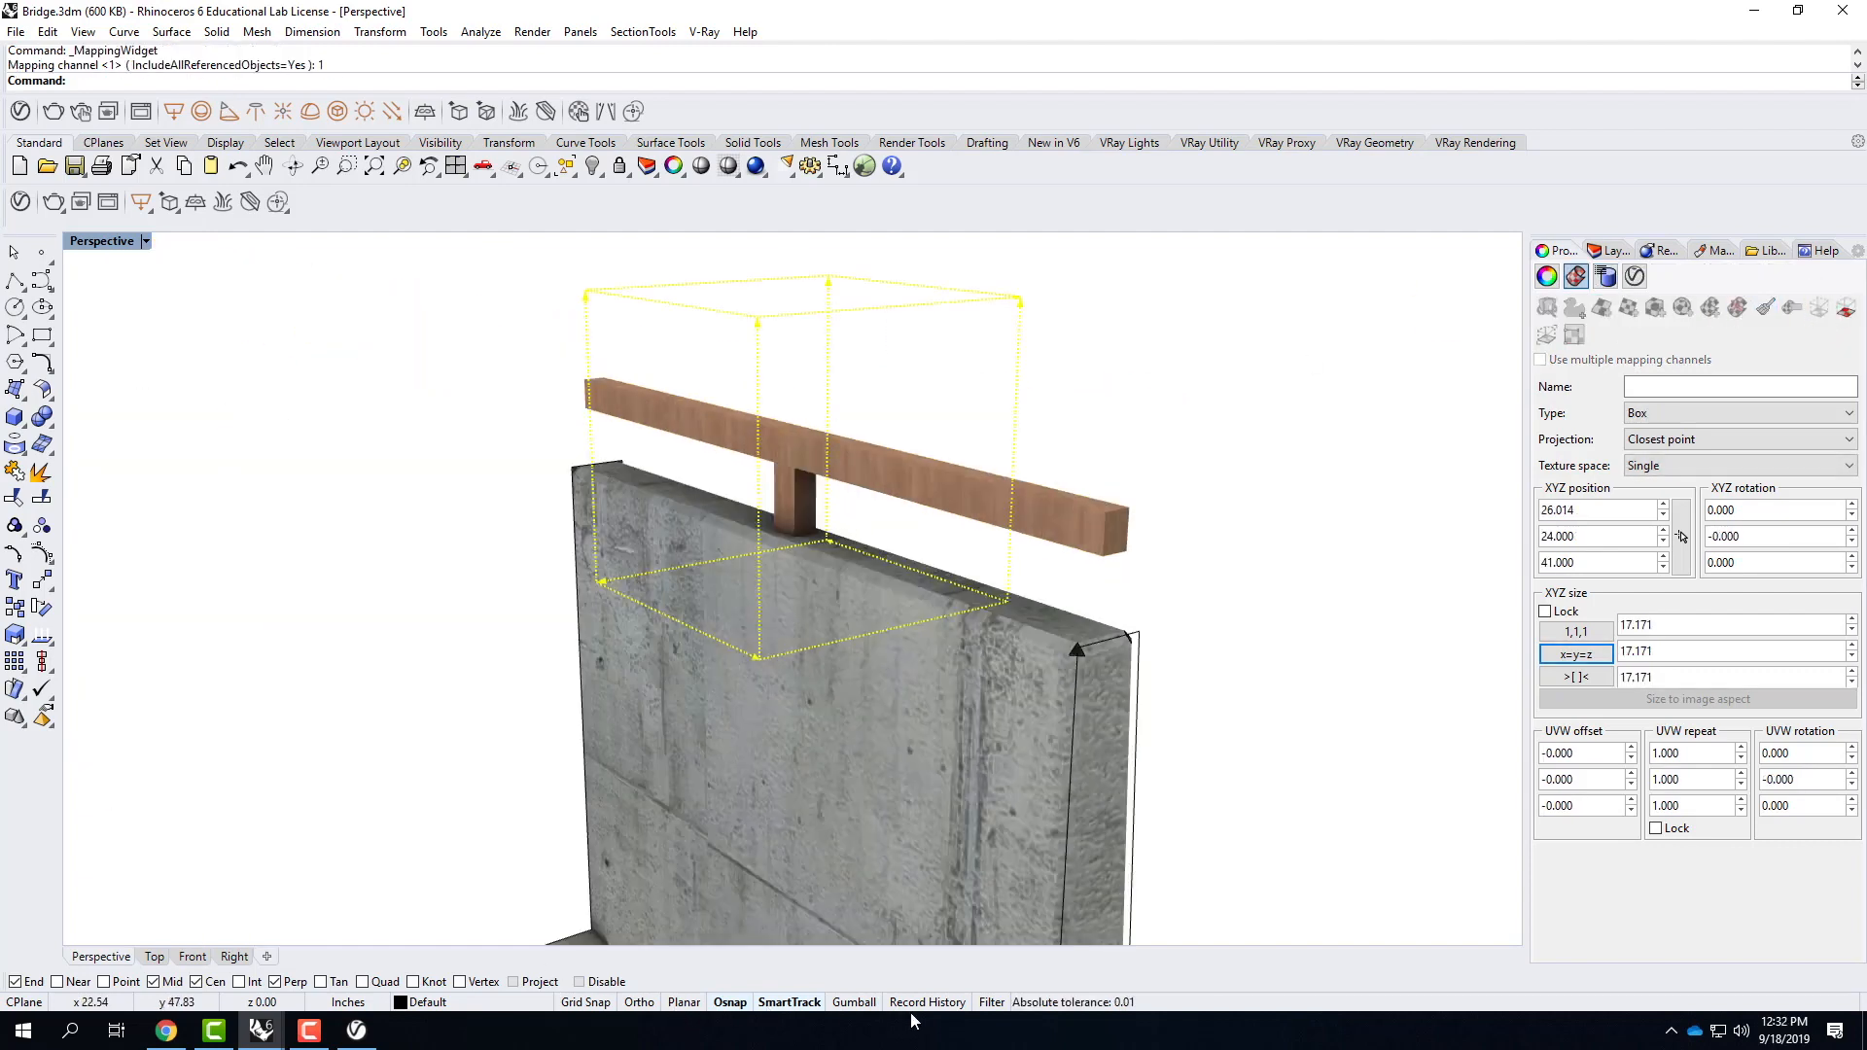
left_click(865, 1004)
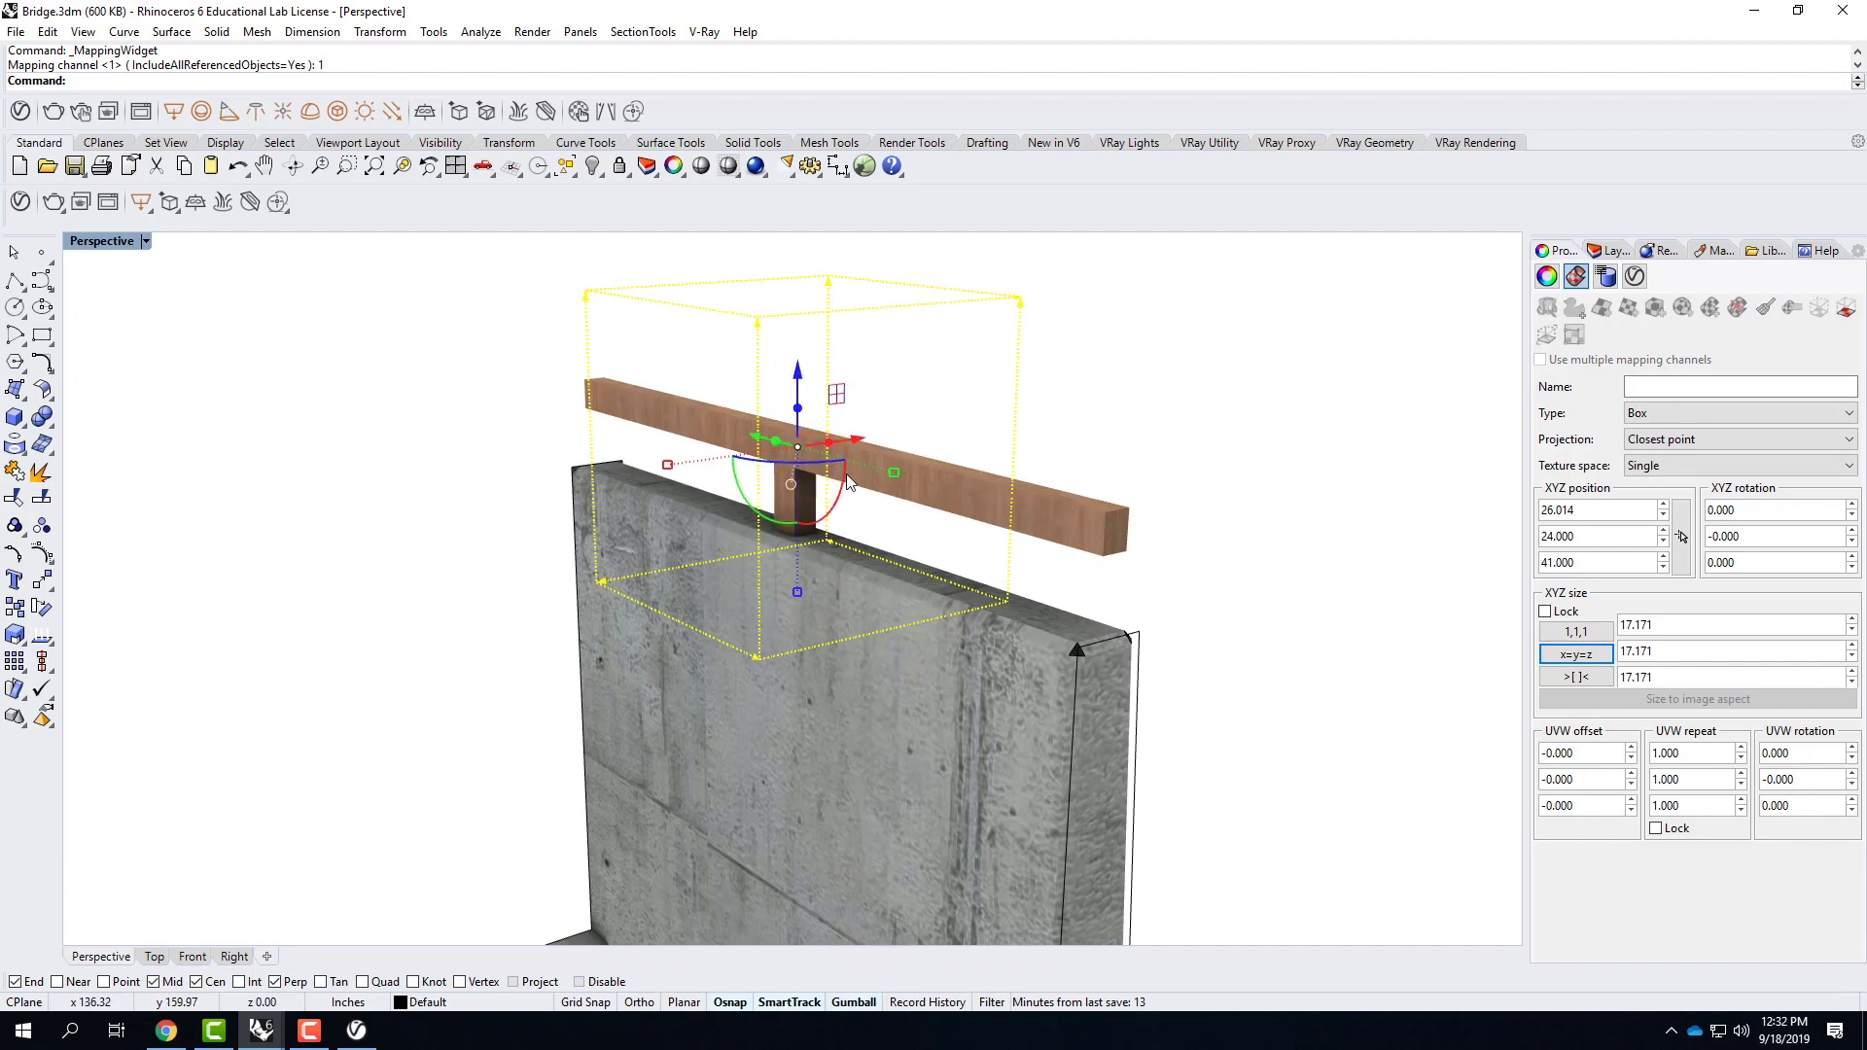
left_click_drag(847, 481, 776, 541)
Examine the wood grain on the rail's sides, end and top face from several angles.
scroll(971, 512, "up", 5)
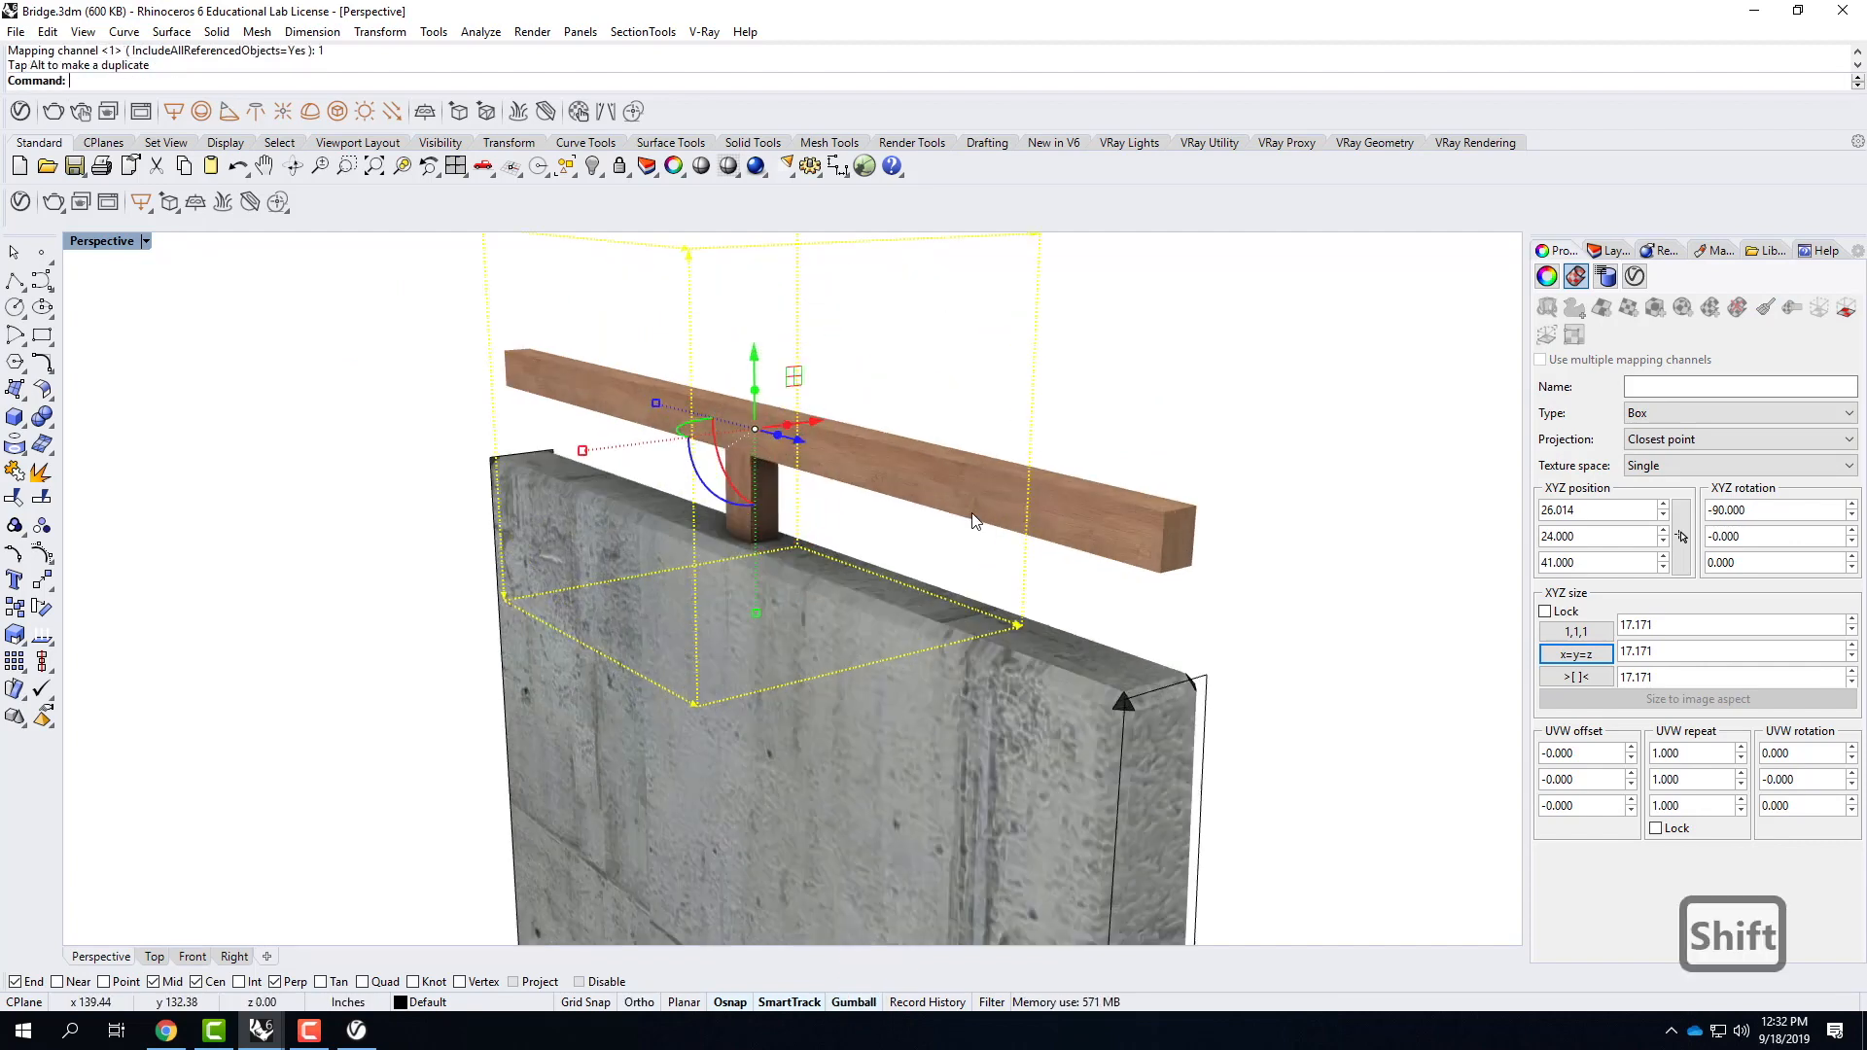
scroll(972, 512, "up", 2)
scroll(971, 511, "down", 2)
right_click_drag(1023, 403, 987, 409)
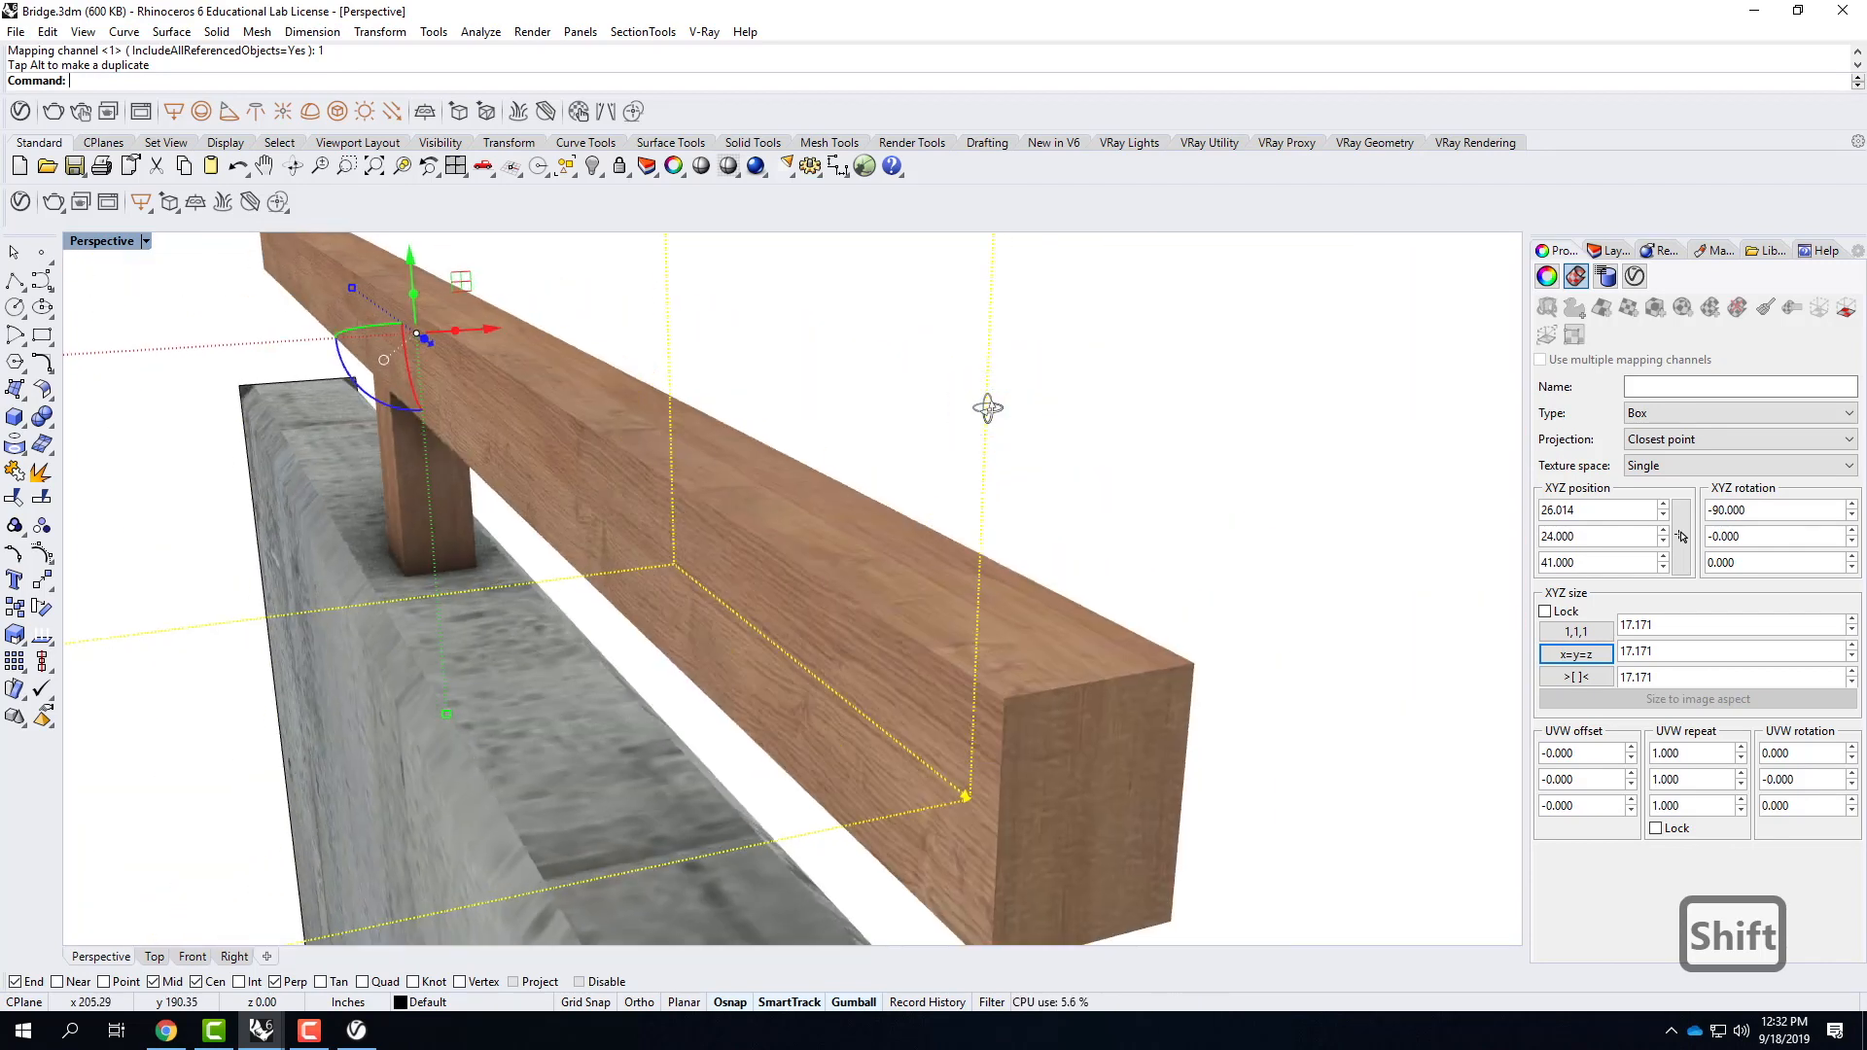
right_click_drag(820, 466, 821, 500)
right_click_drag(630, 652, 714, 760)
scroll(716, 761, "up", 3)
scroll(720, 767, "down", 4)
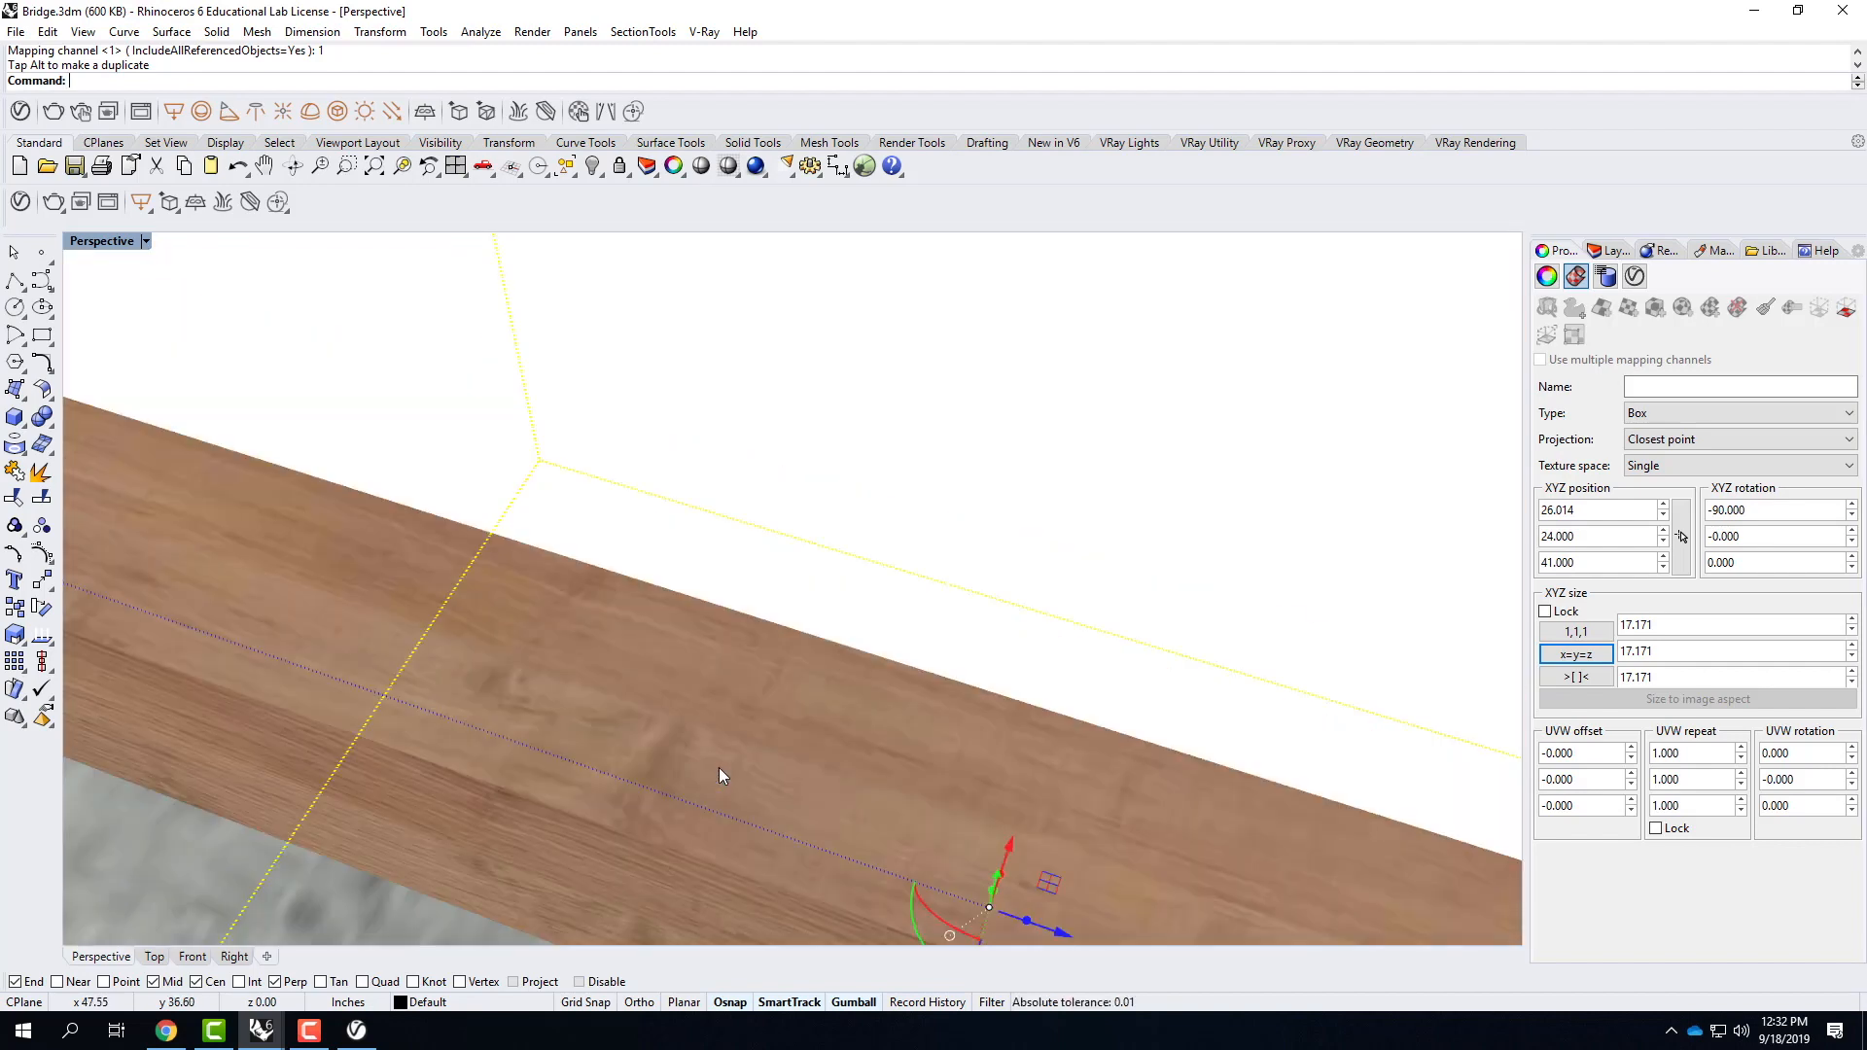
right_click_drag(833, 744, 949, 576)
scroll(793, 690, "down", 8)
Hide the rail's mapping widget, and compare the texture mapping settings of the post and the rail.
left_click(972, 560)
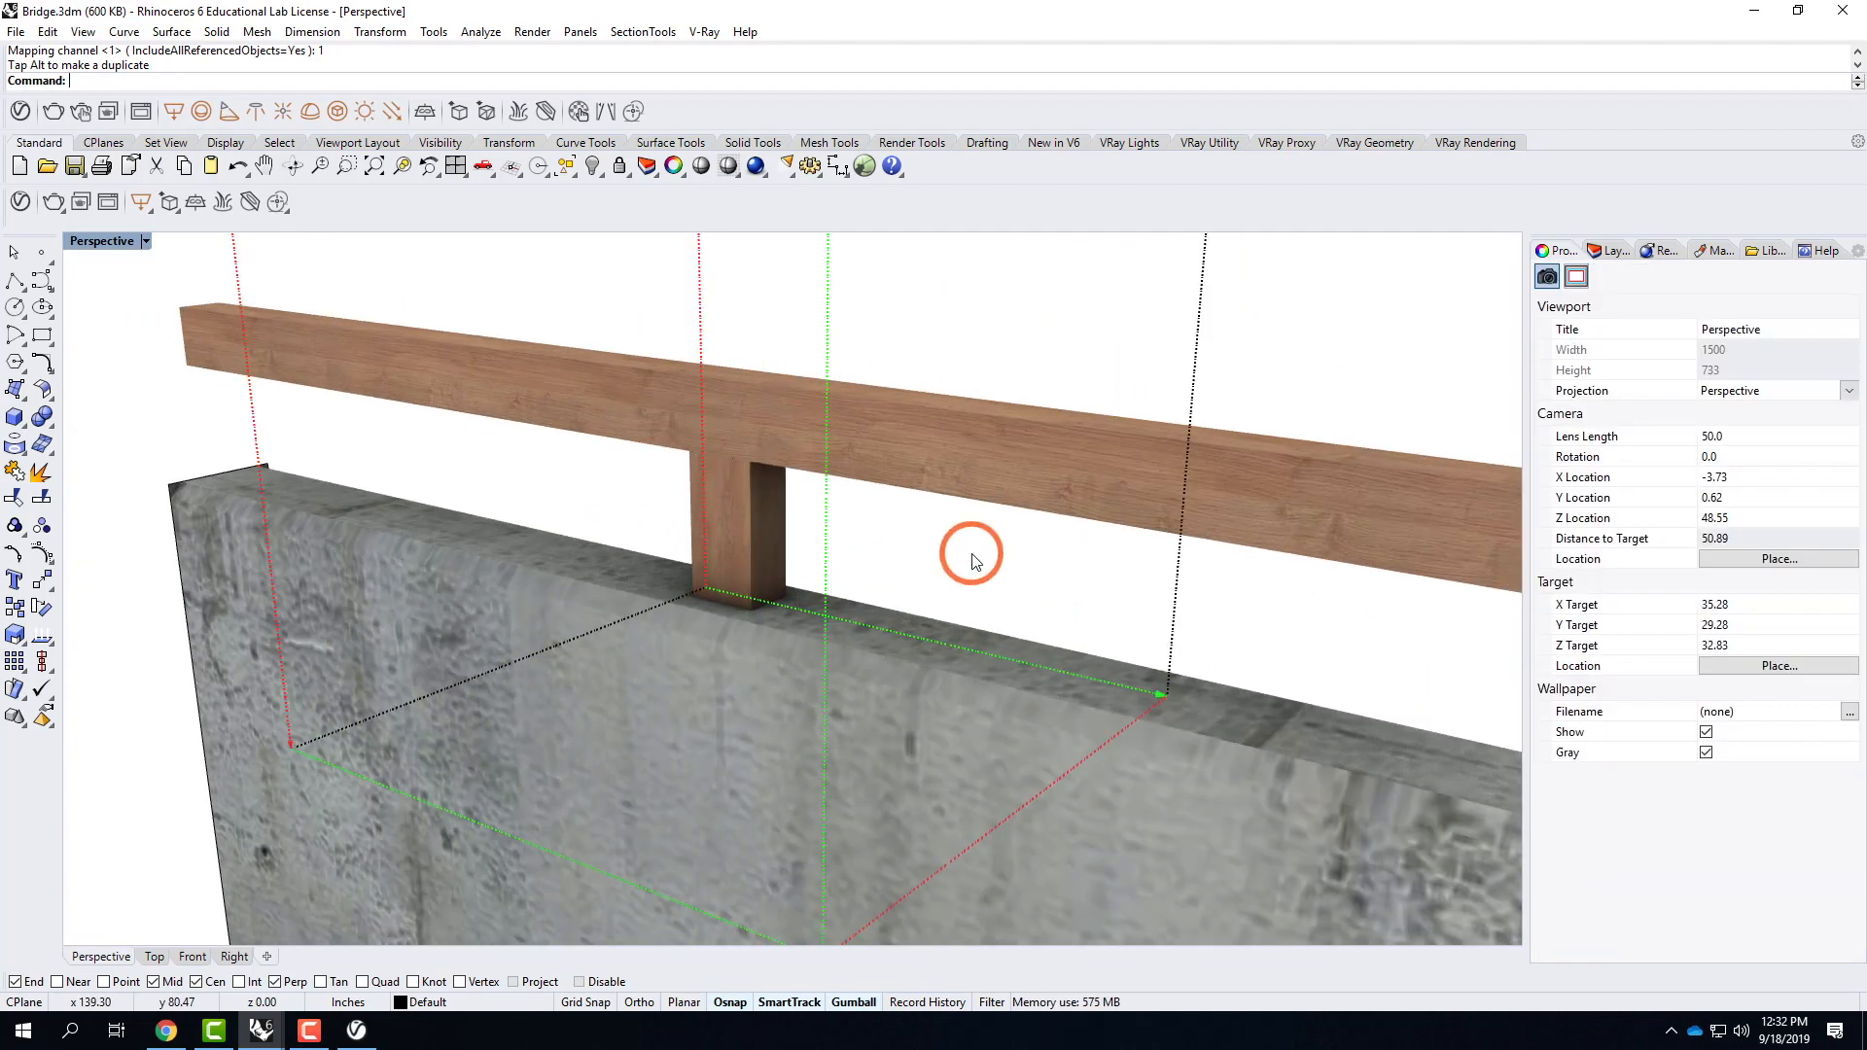
key("Escape")
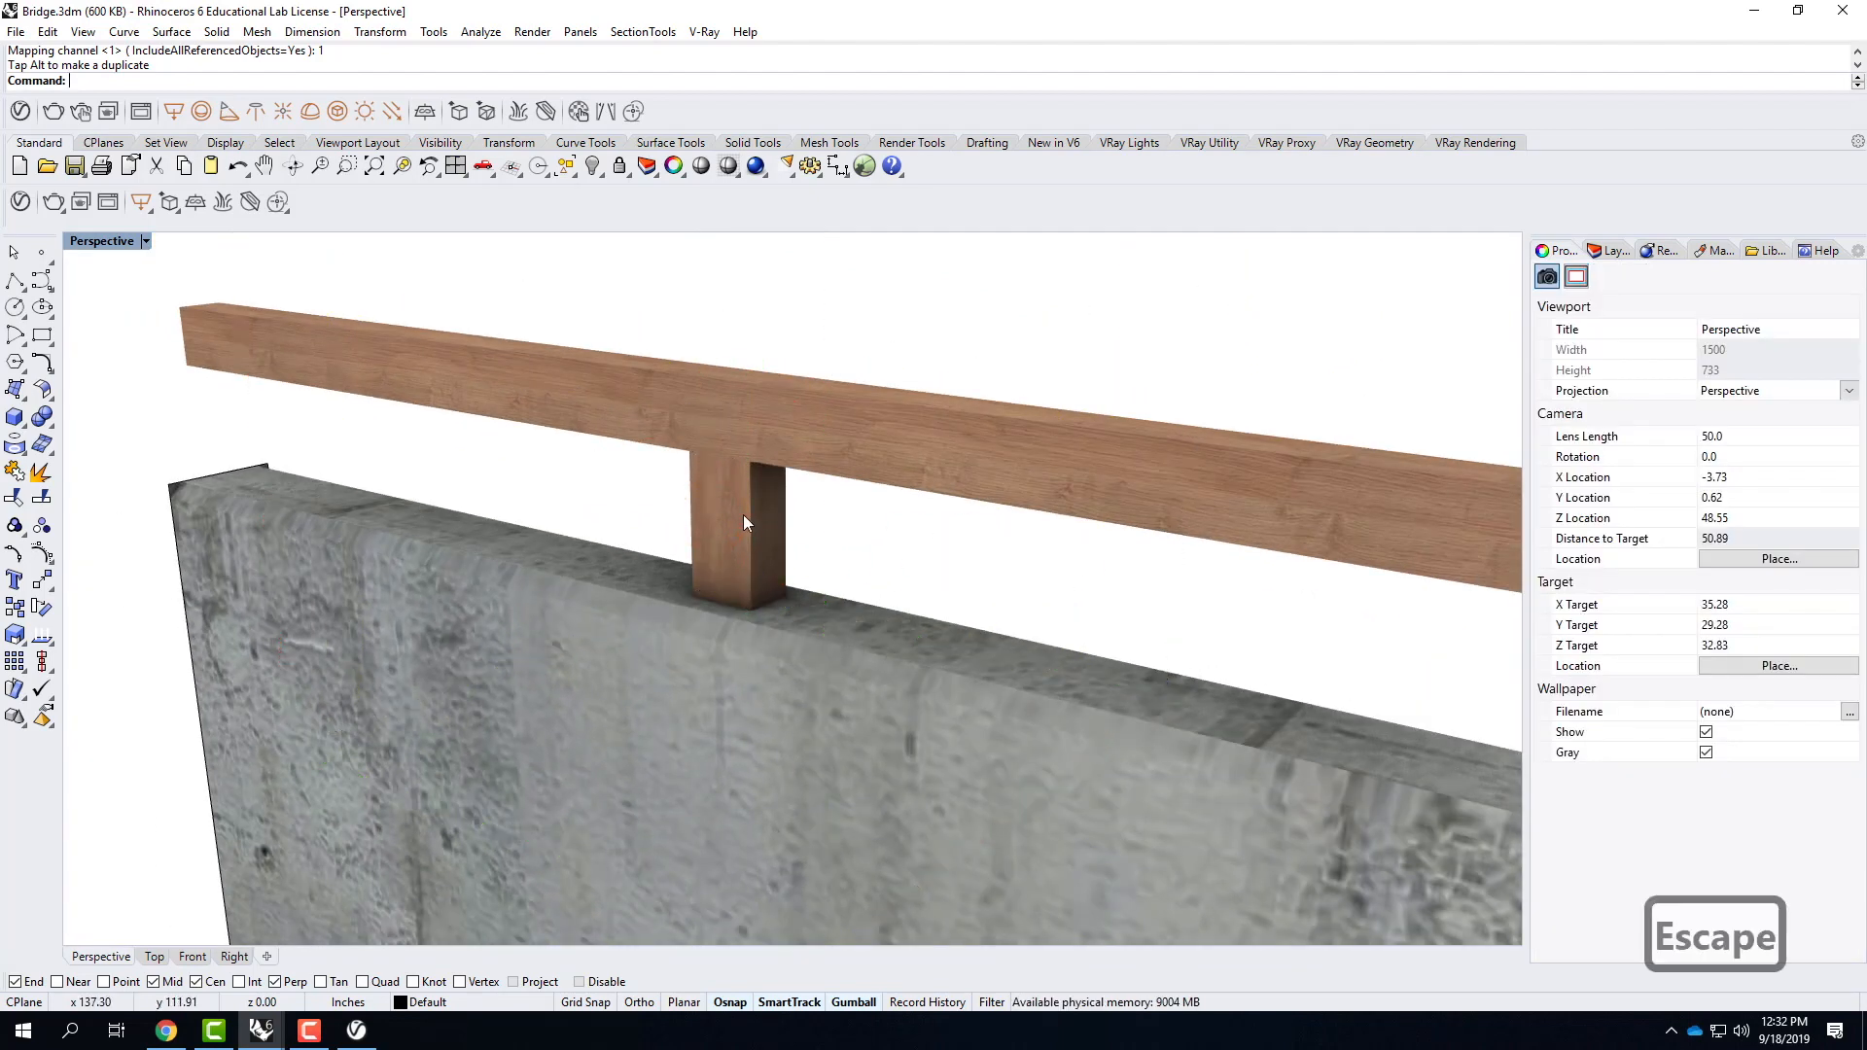
left_click(743, 522)
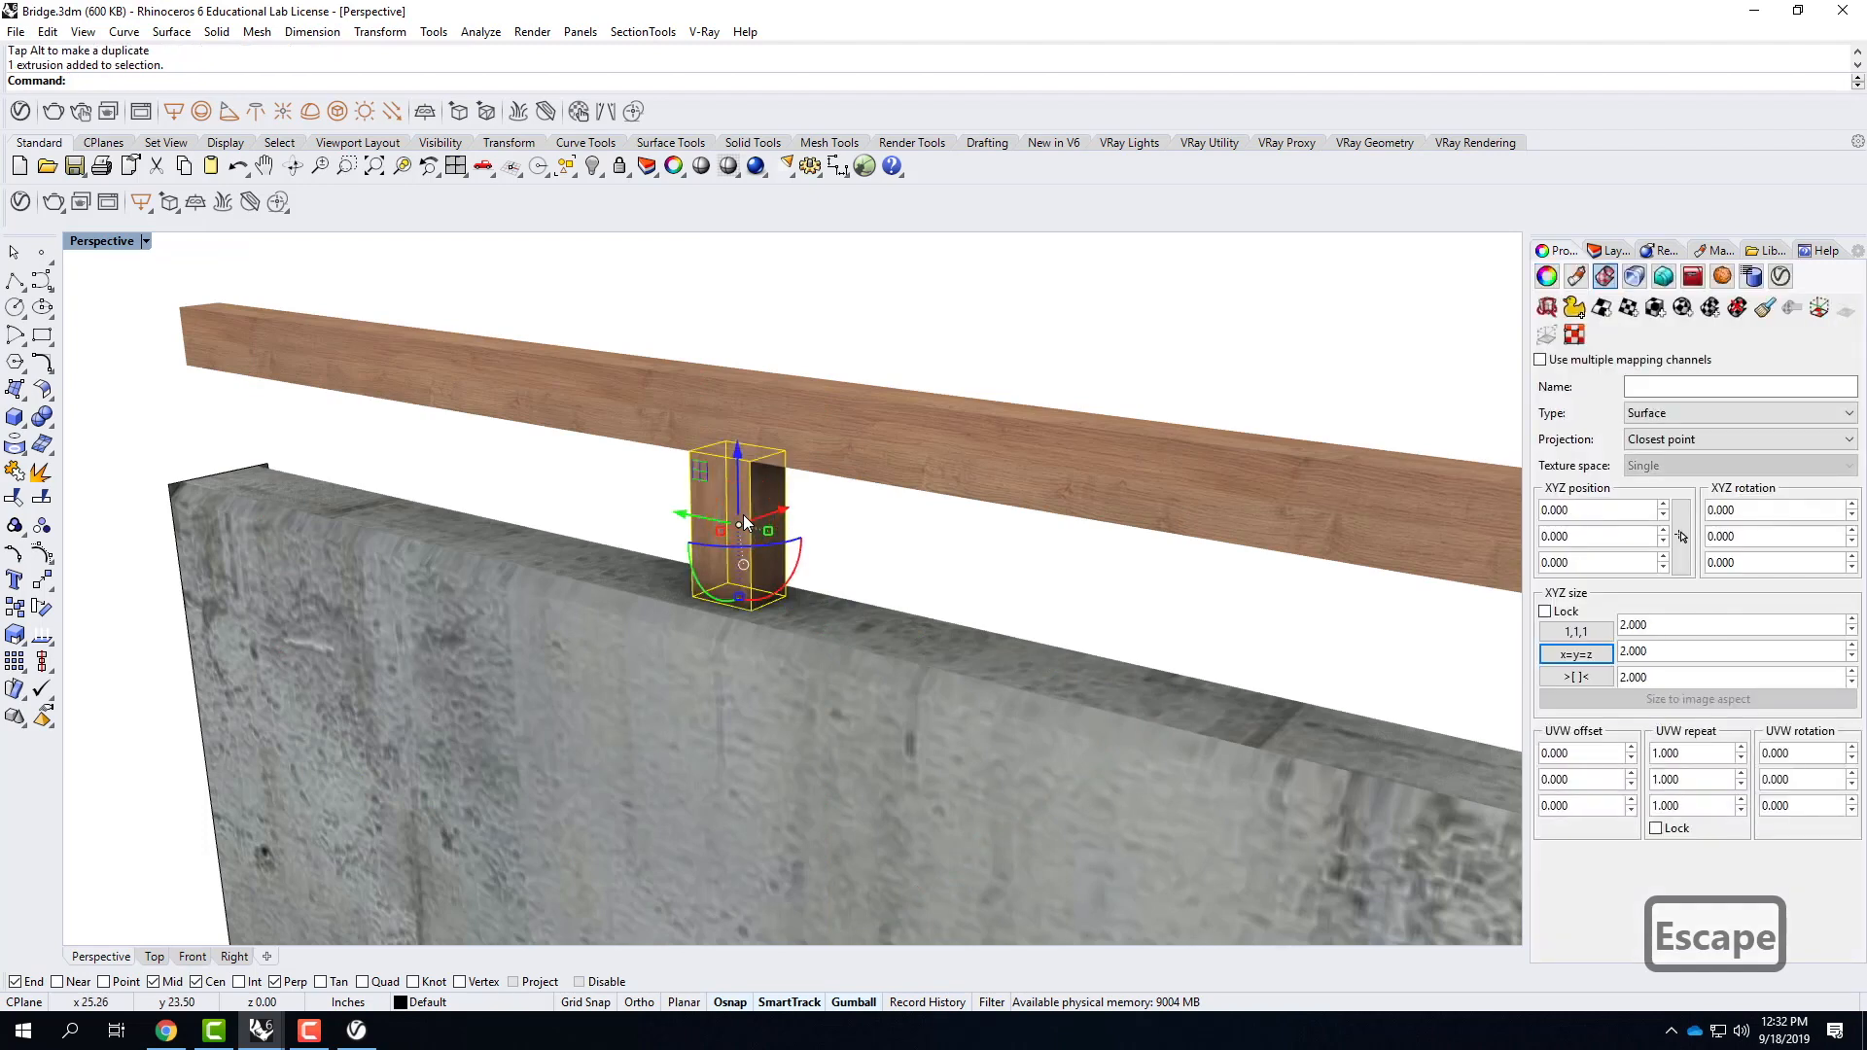
key("Escape")
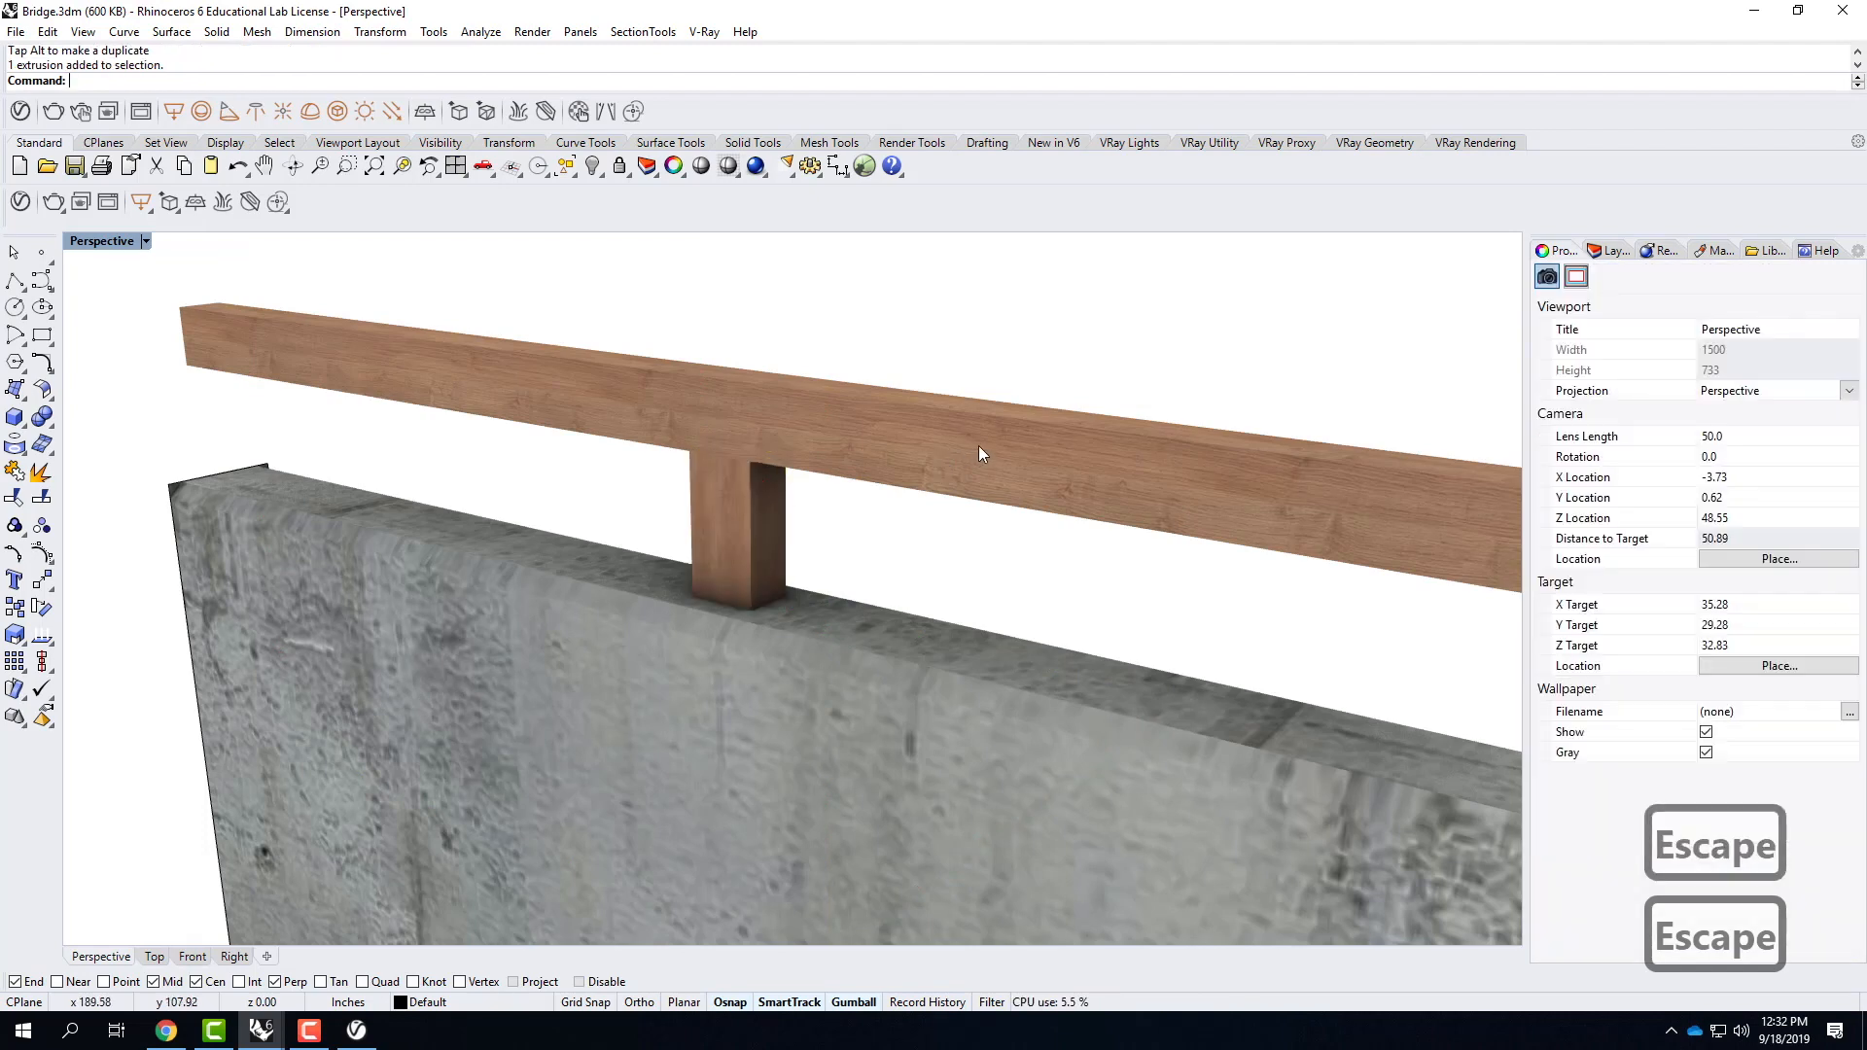
left_click(978, 449)
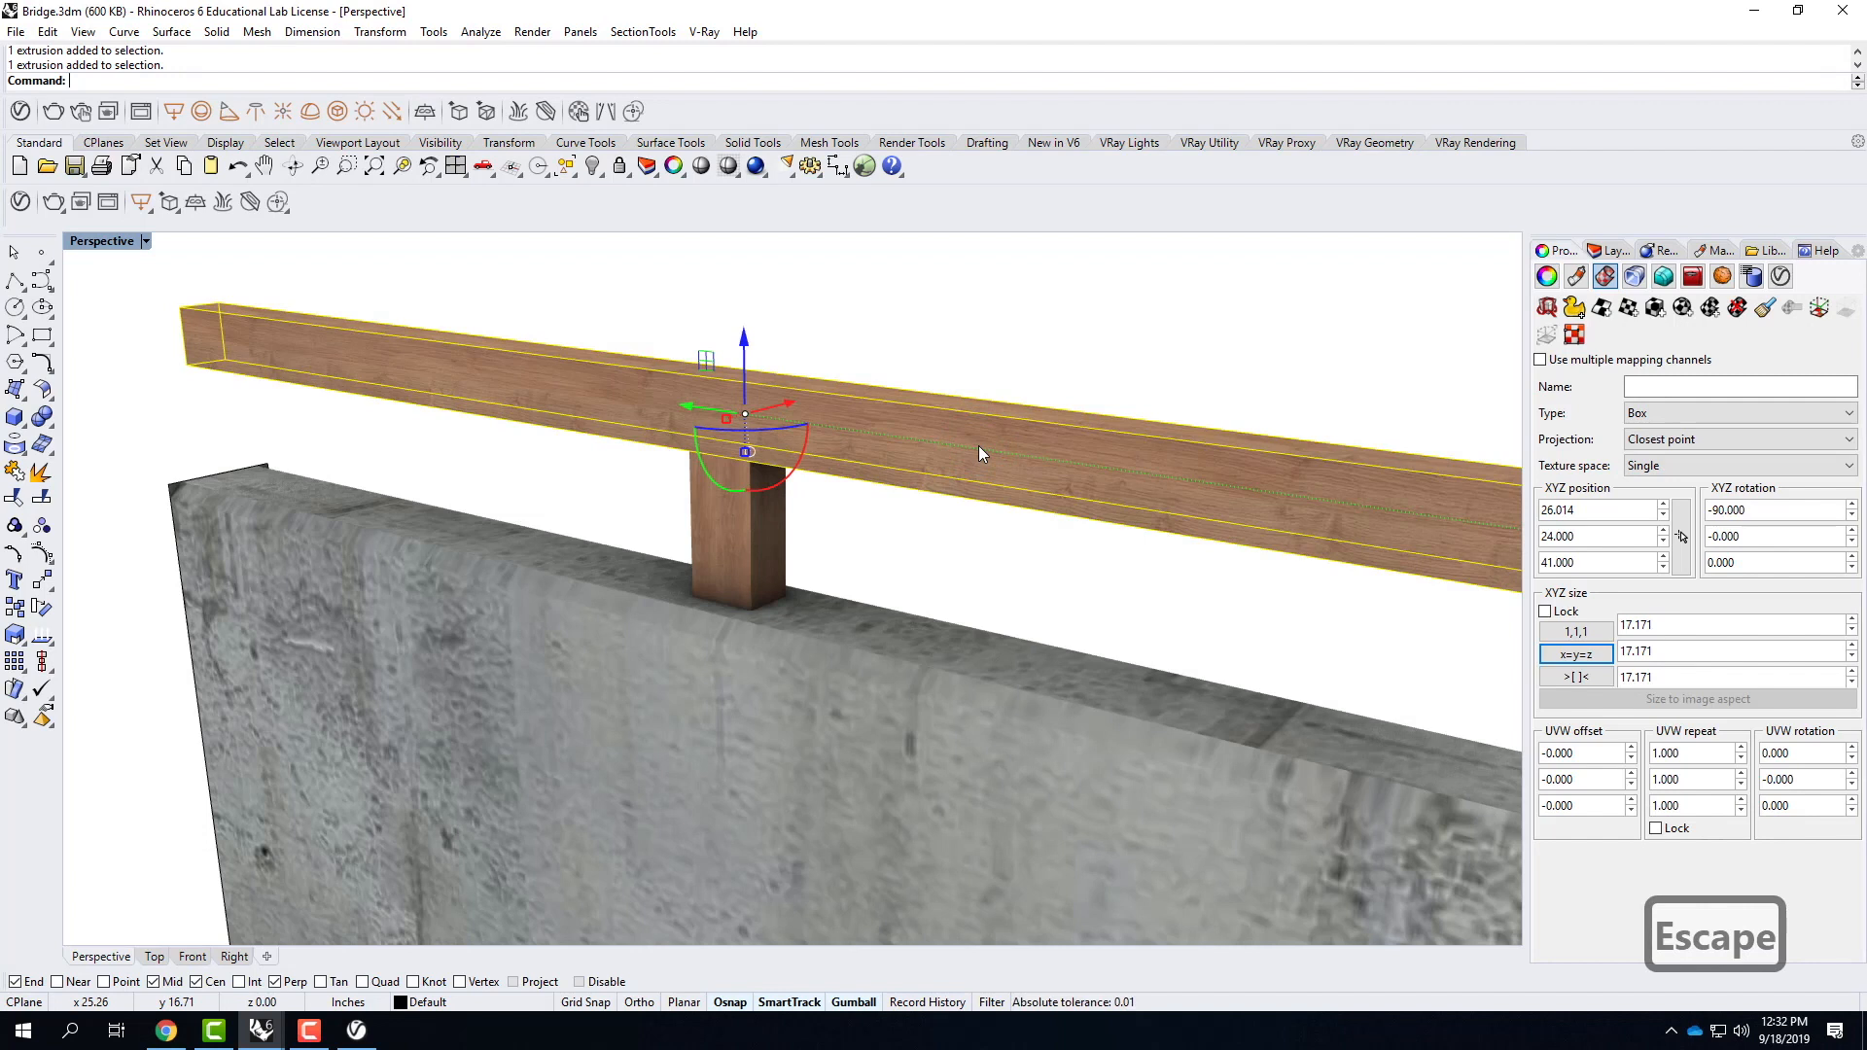
key("Escape")
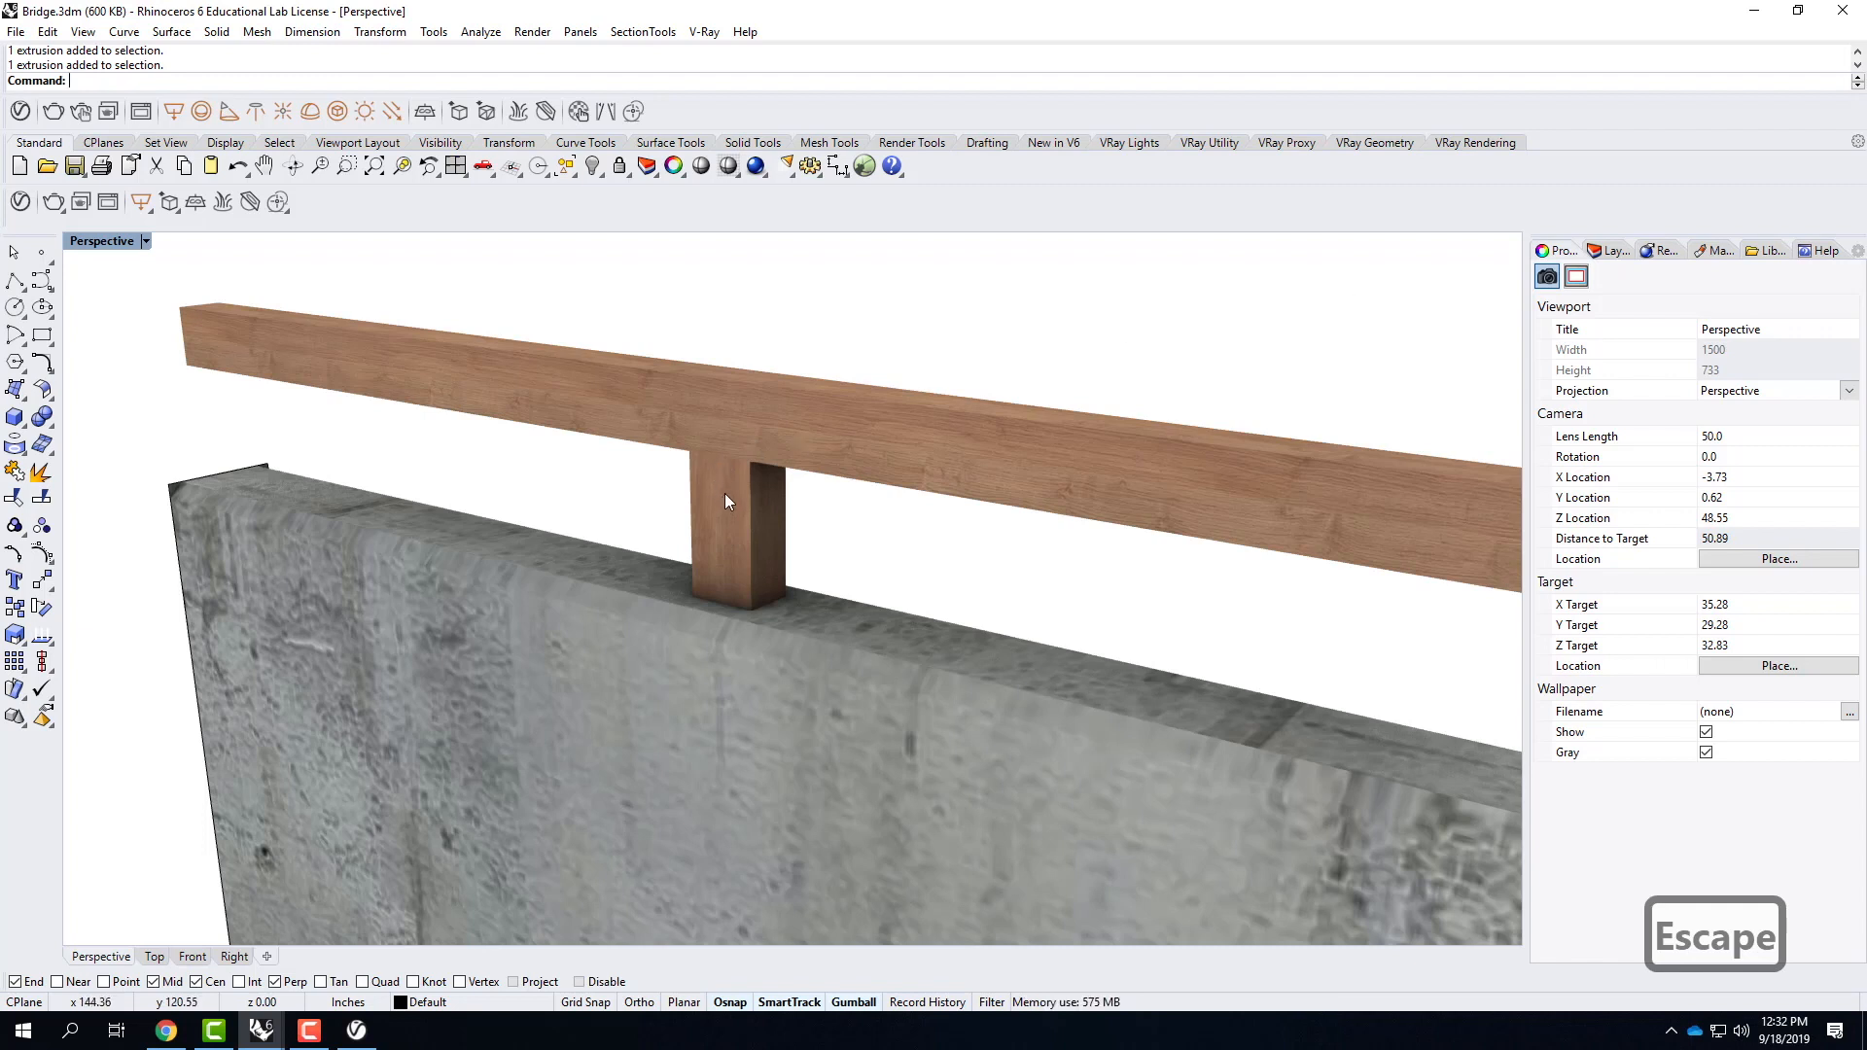
Match the post's texture mapping to the rail's, using the rail as the source object and all channels.
left_click(716, 521)
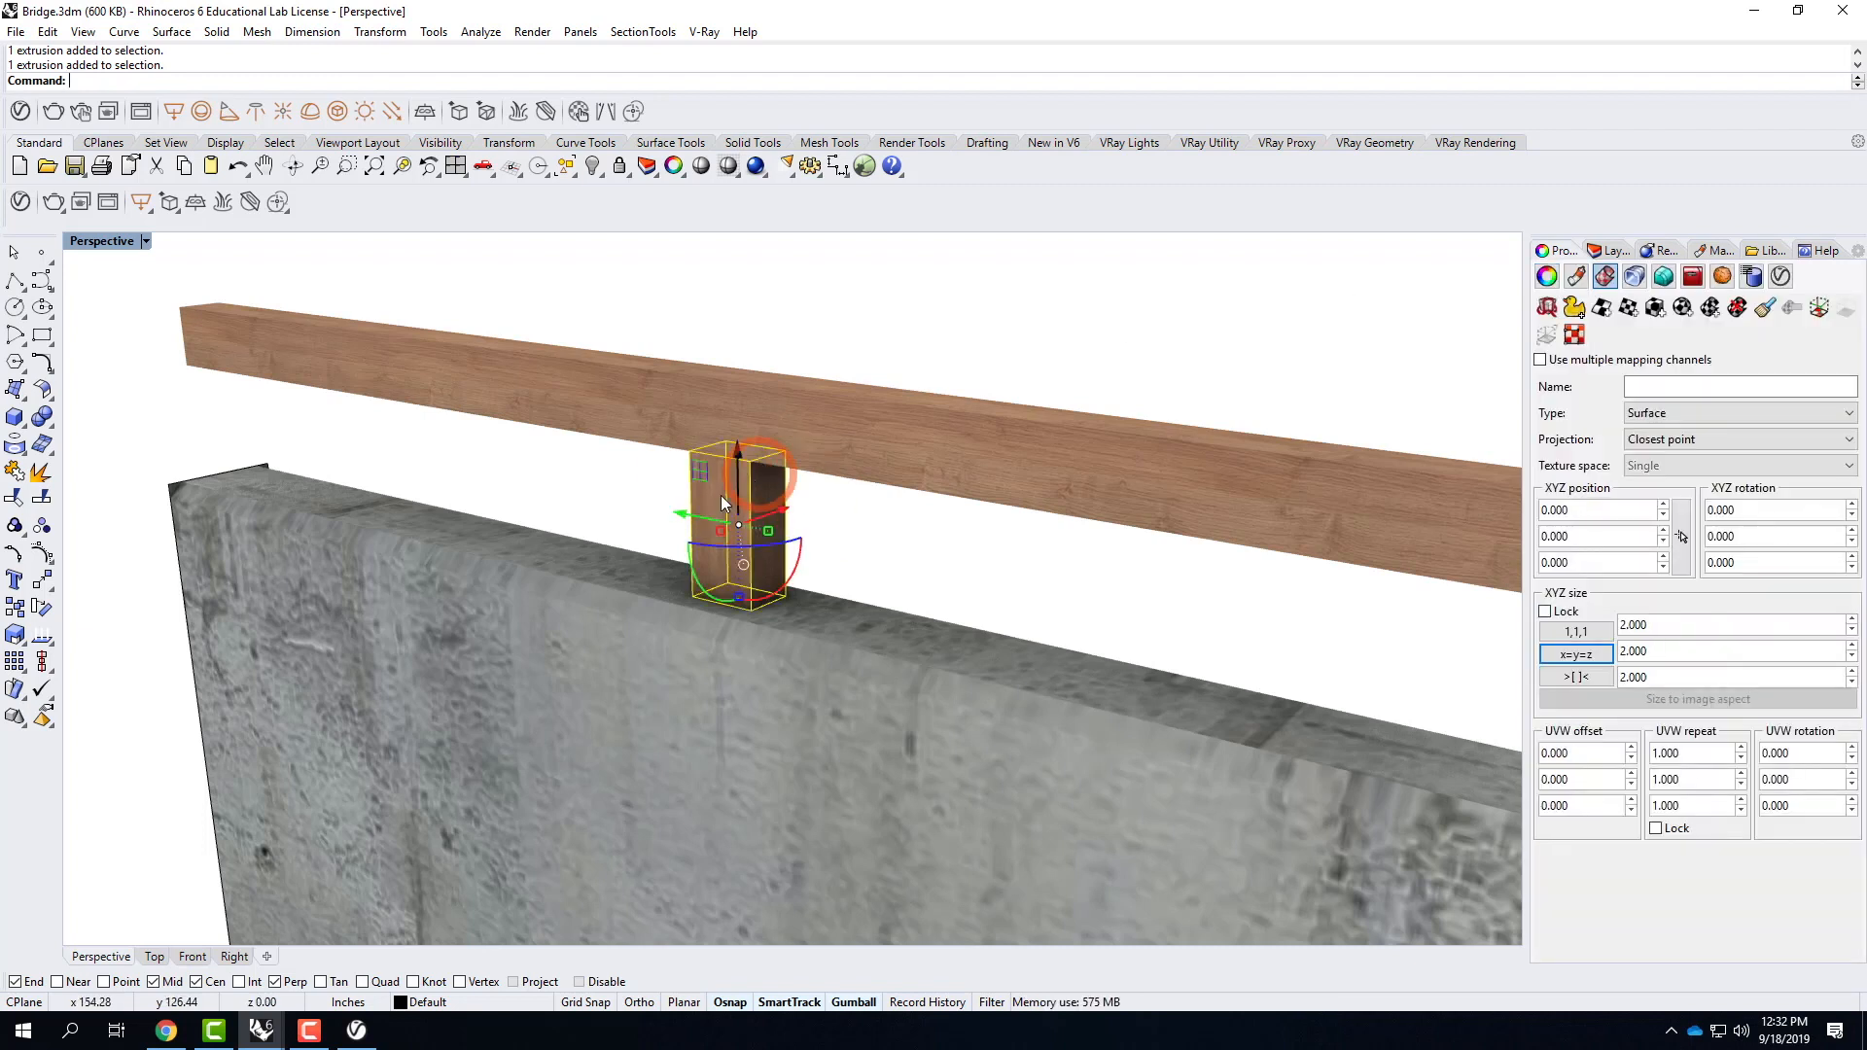
left_click(1765, 309)
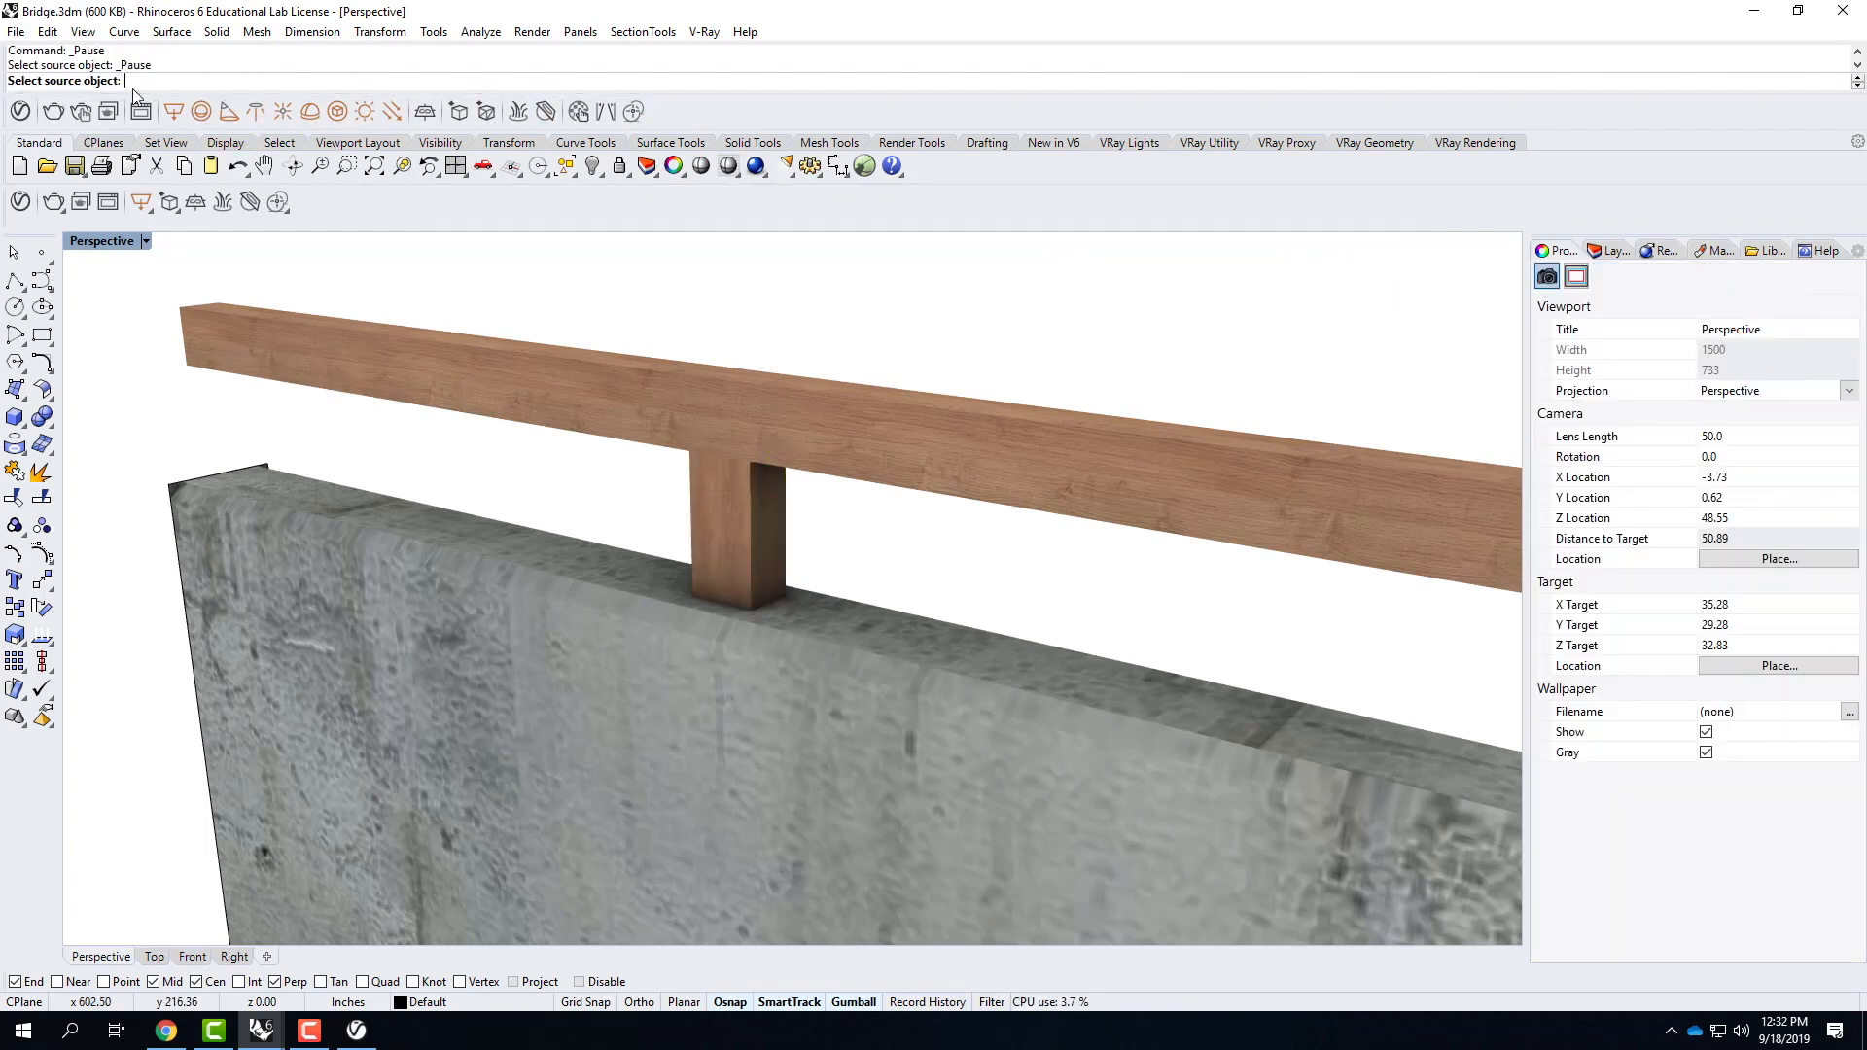
left_click(669, 418)
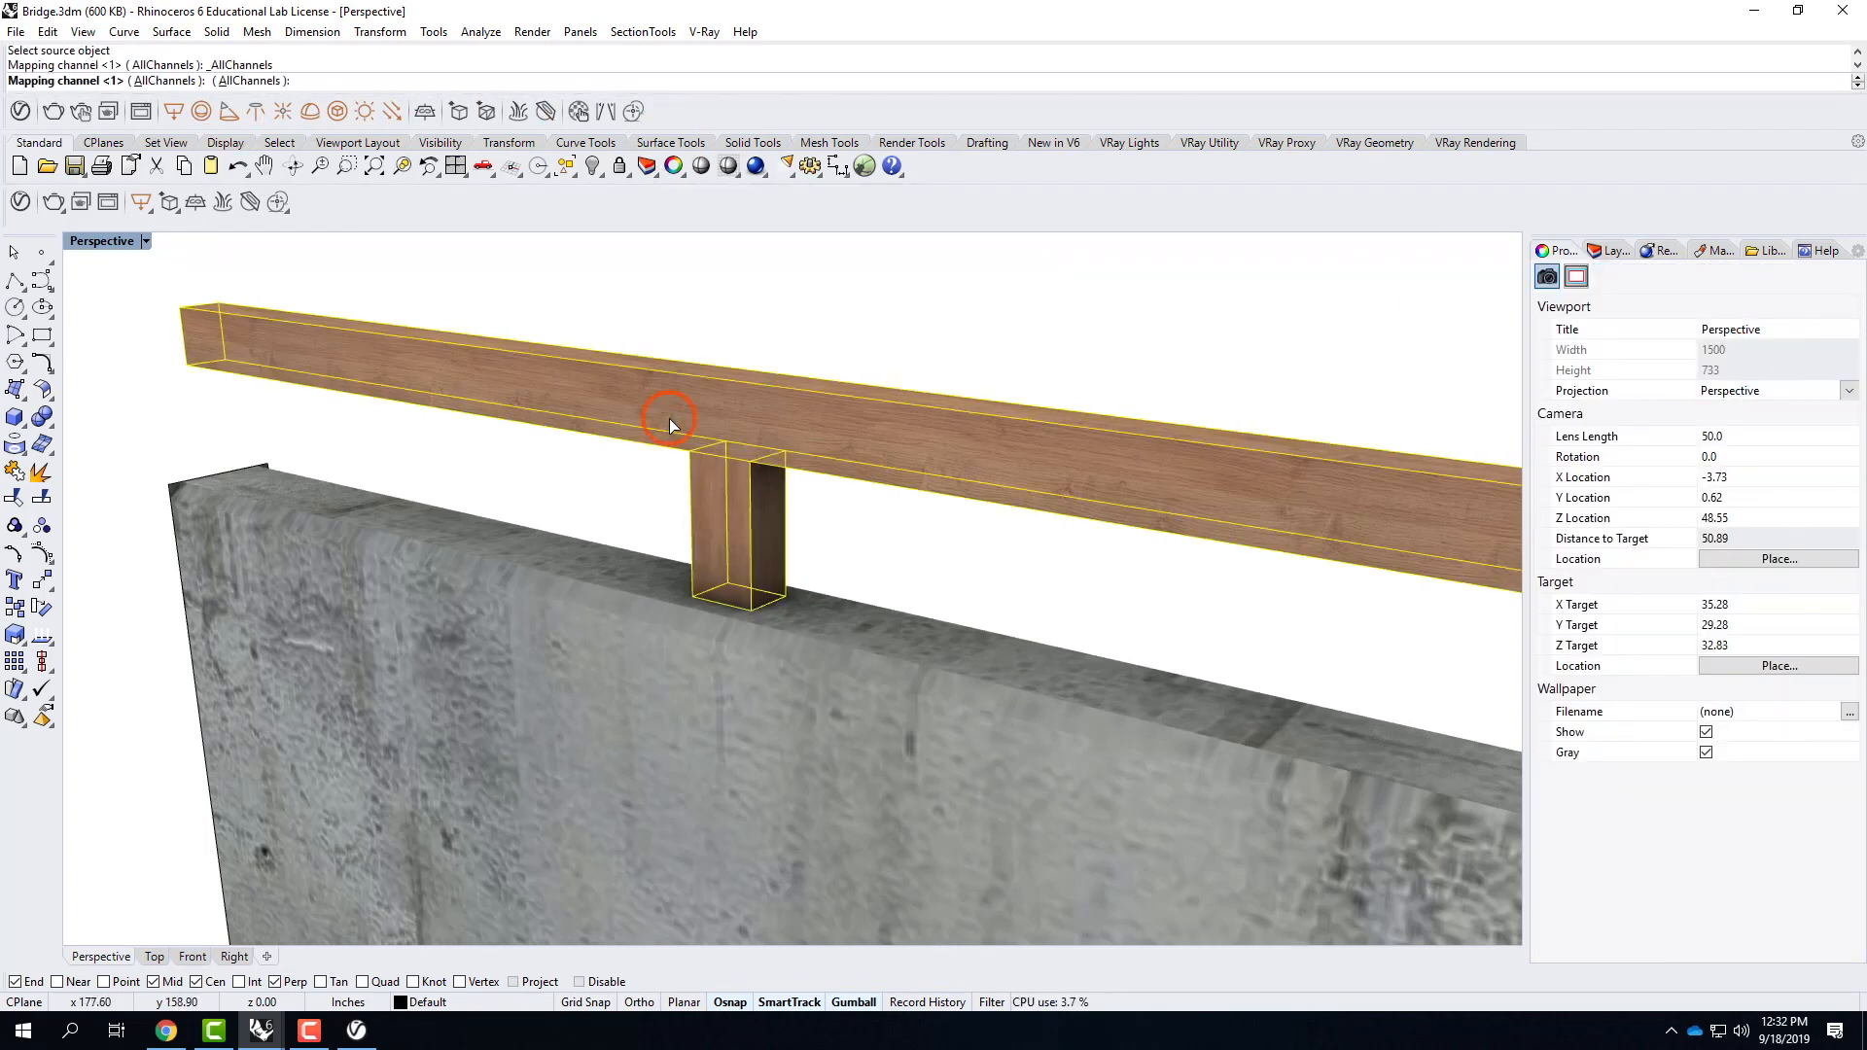
scroll(743, 538, "up", 3)
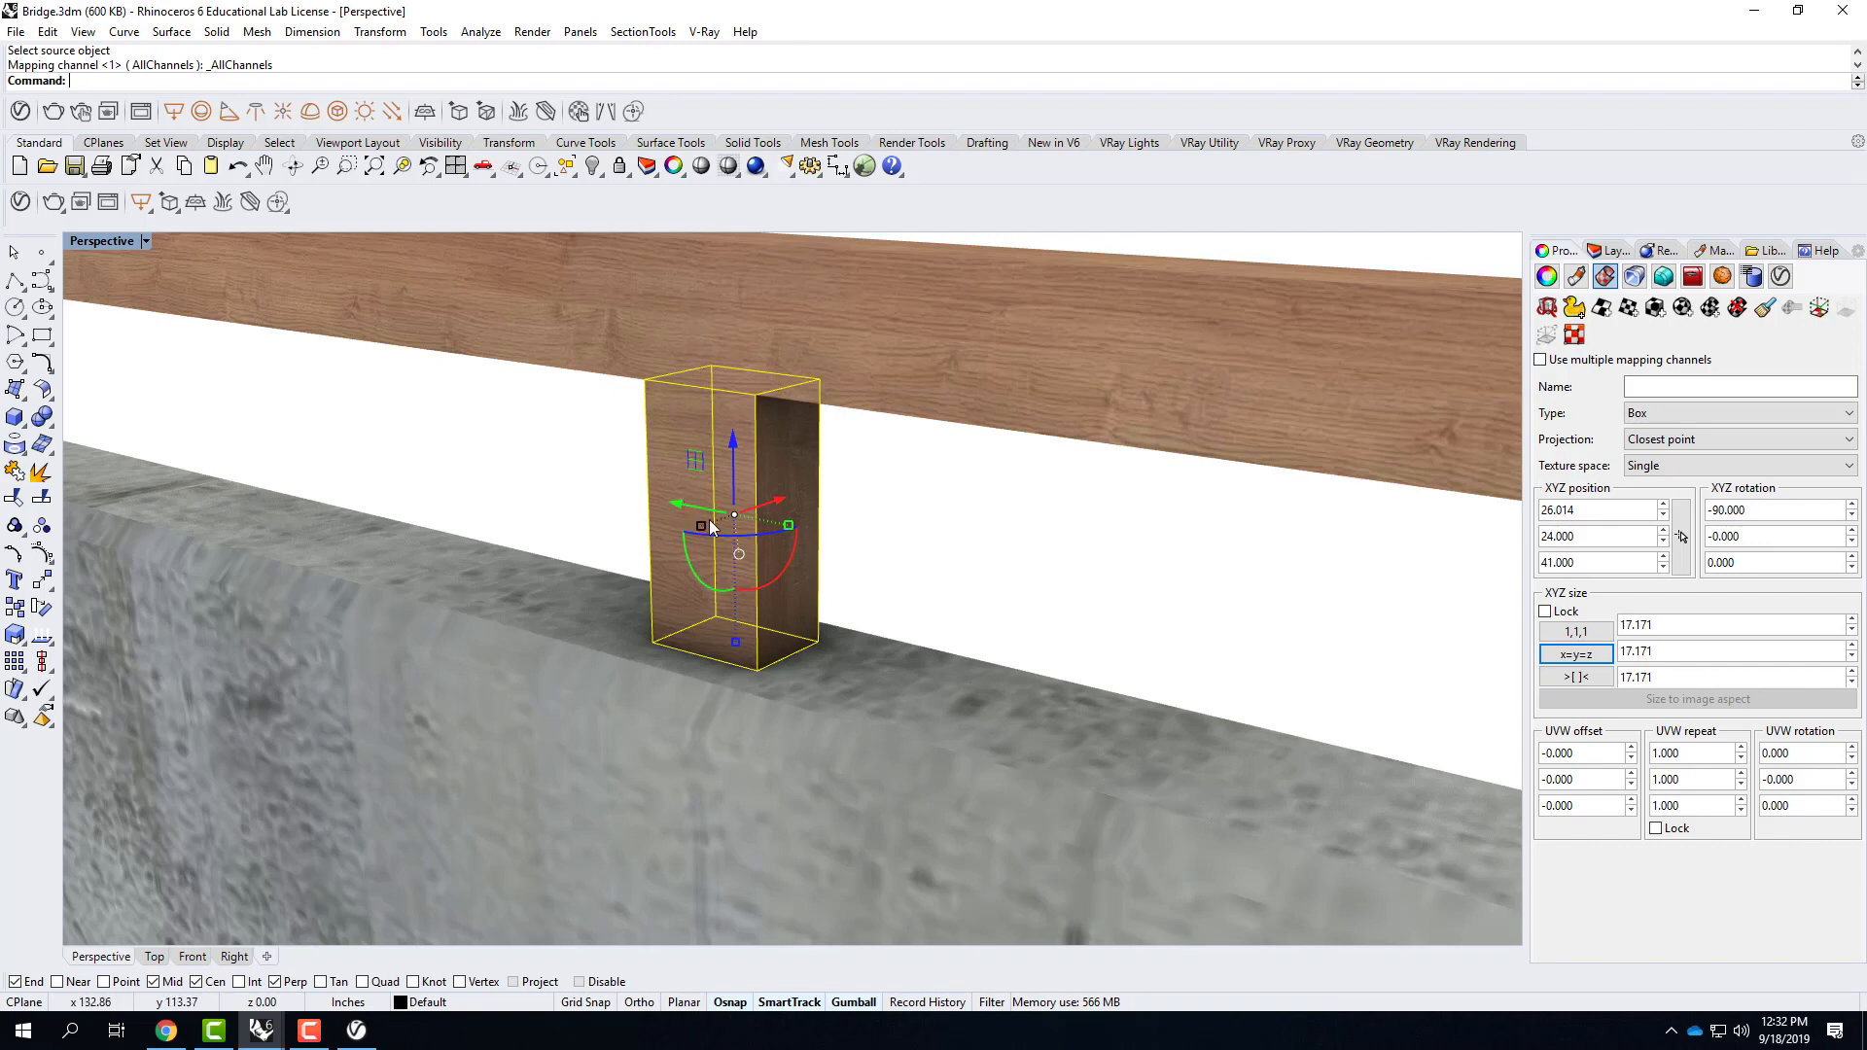
Rotate the post's mapping widget to 180 degrees about X so the grain runs vertically, and hide the widget.
left_click(1814, 309)
scroll(1104, 481, "down", 5)
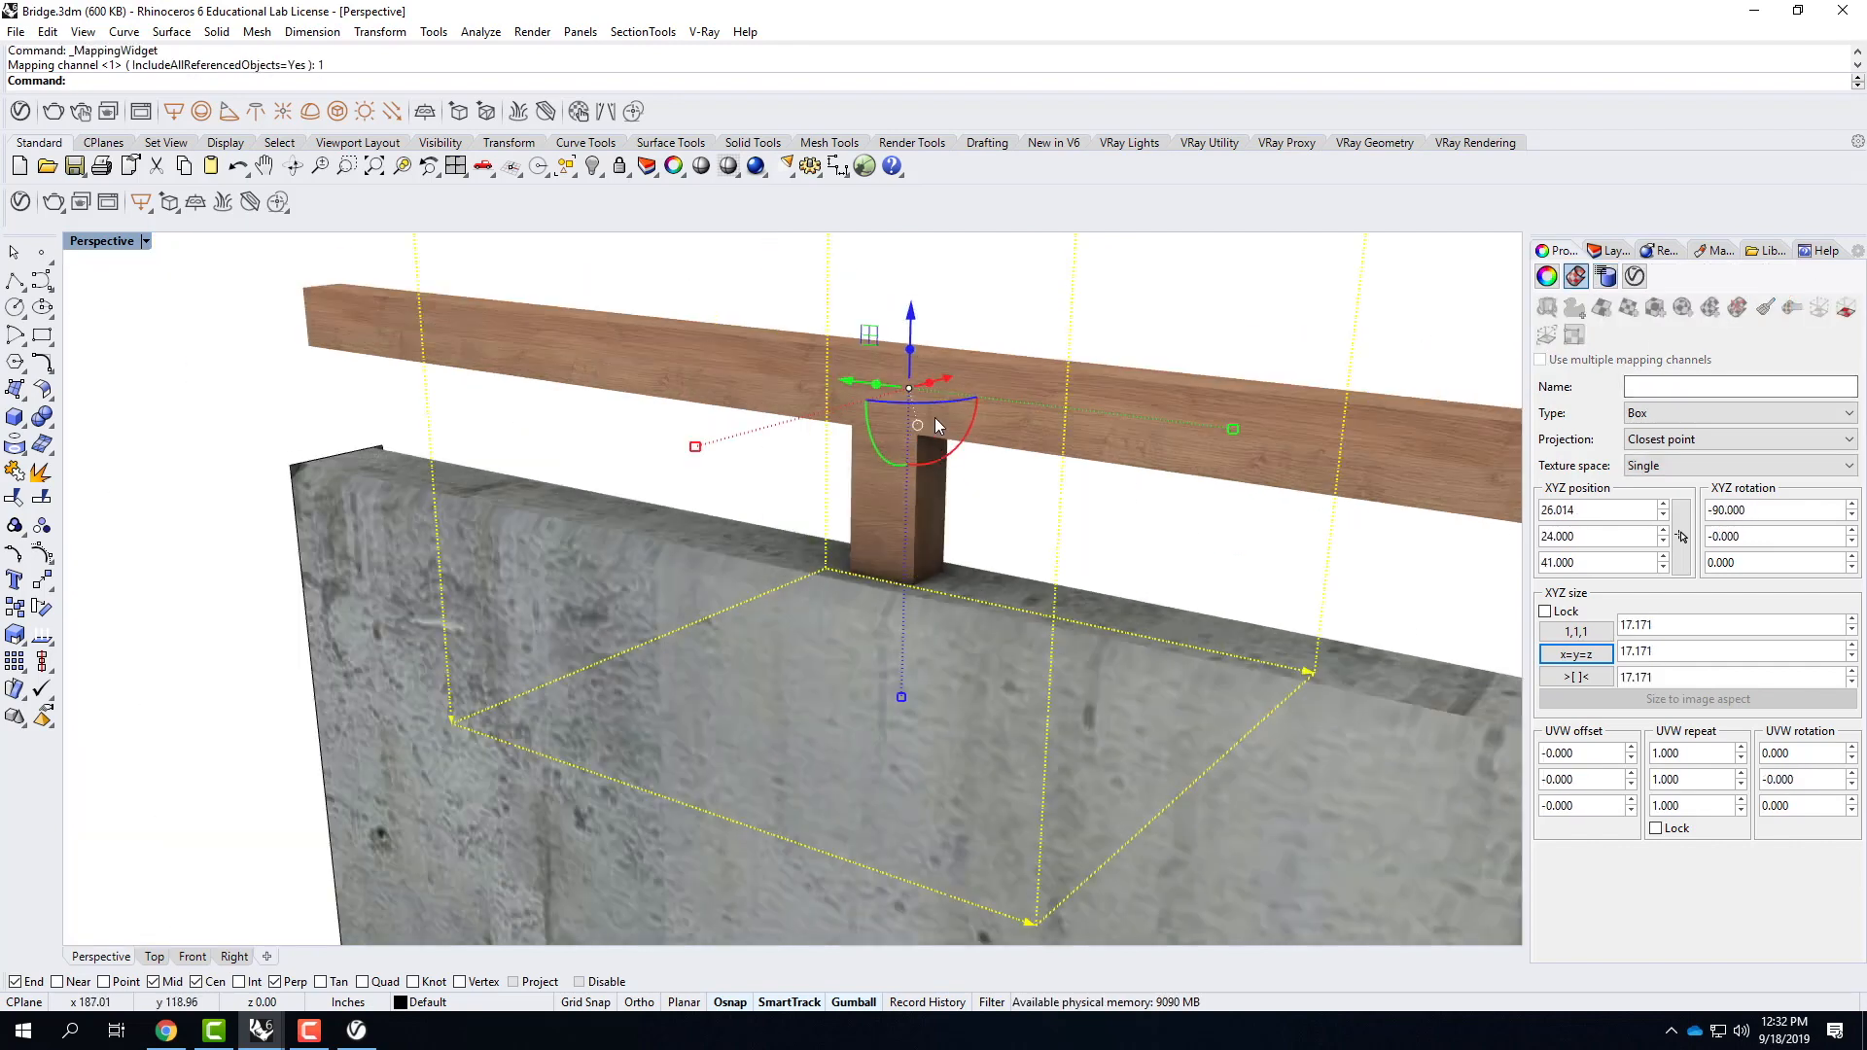
left_click_drag(974, 411, 872, 556)
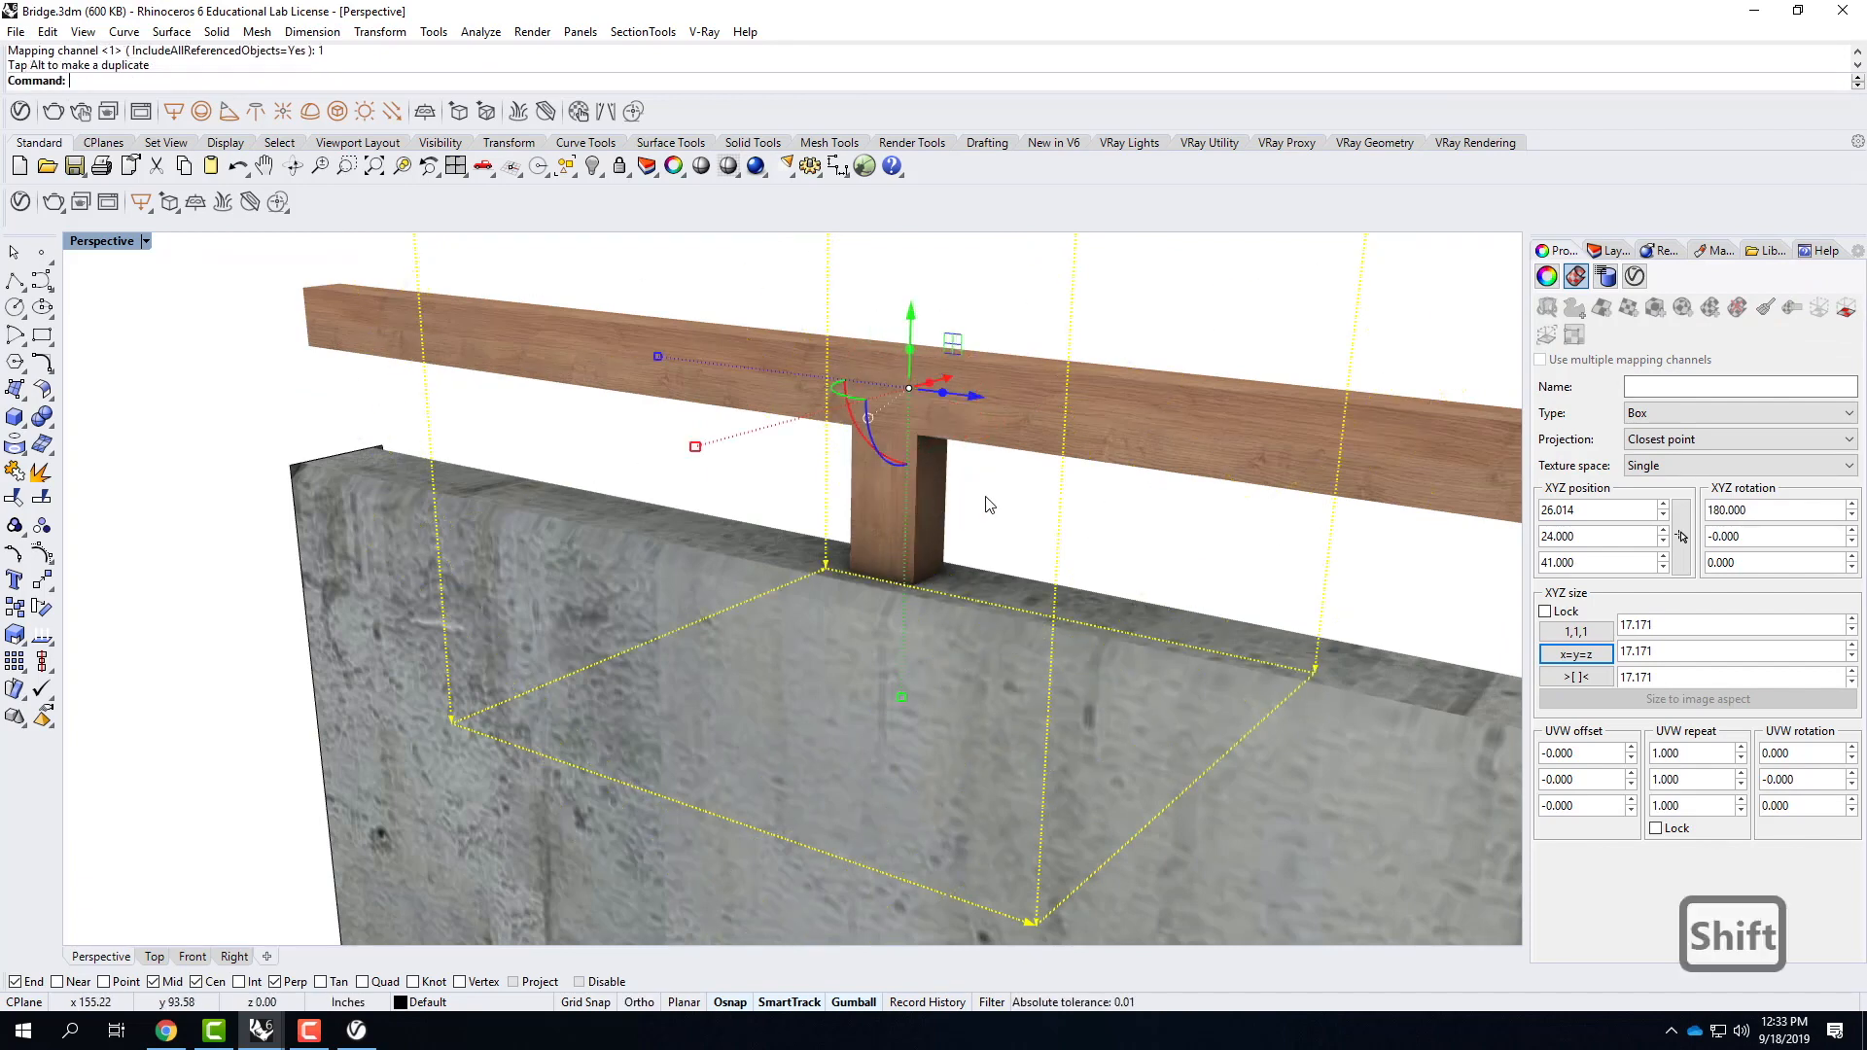
left_click(866, 508)
scroll(866, 508, "up", 5)
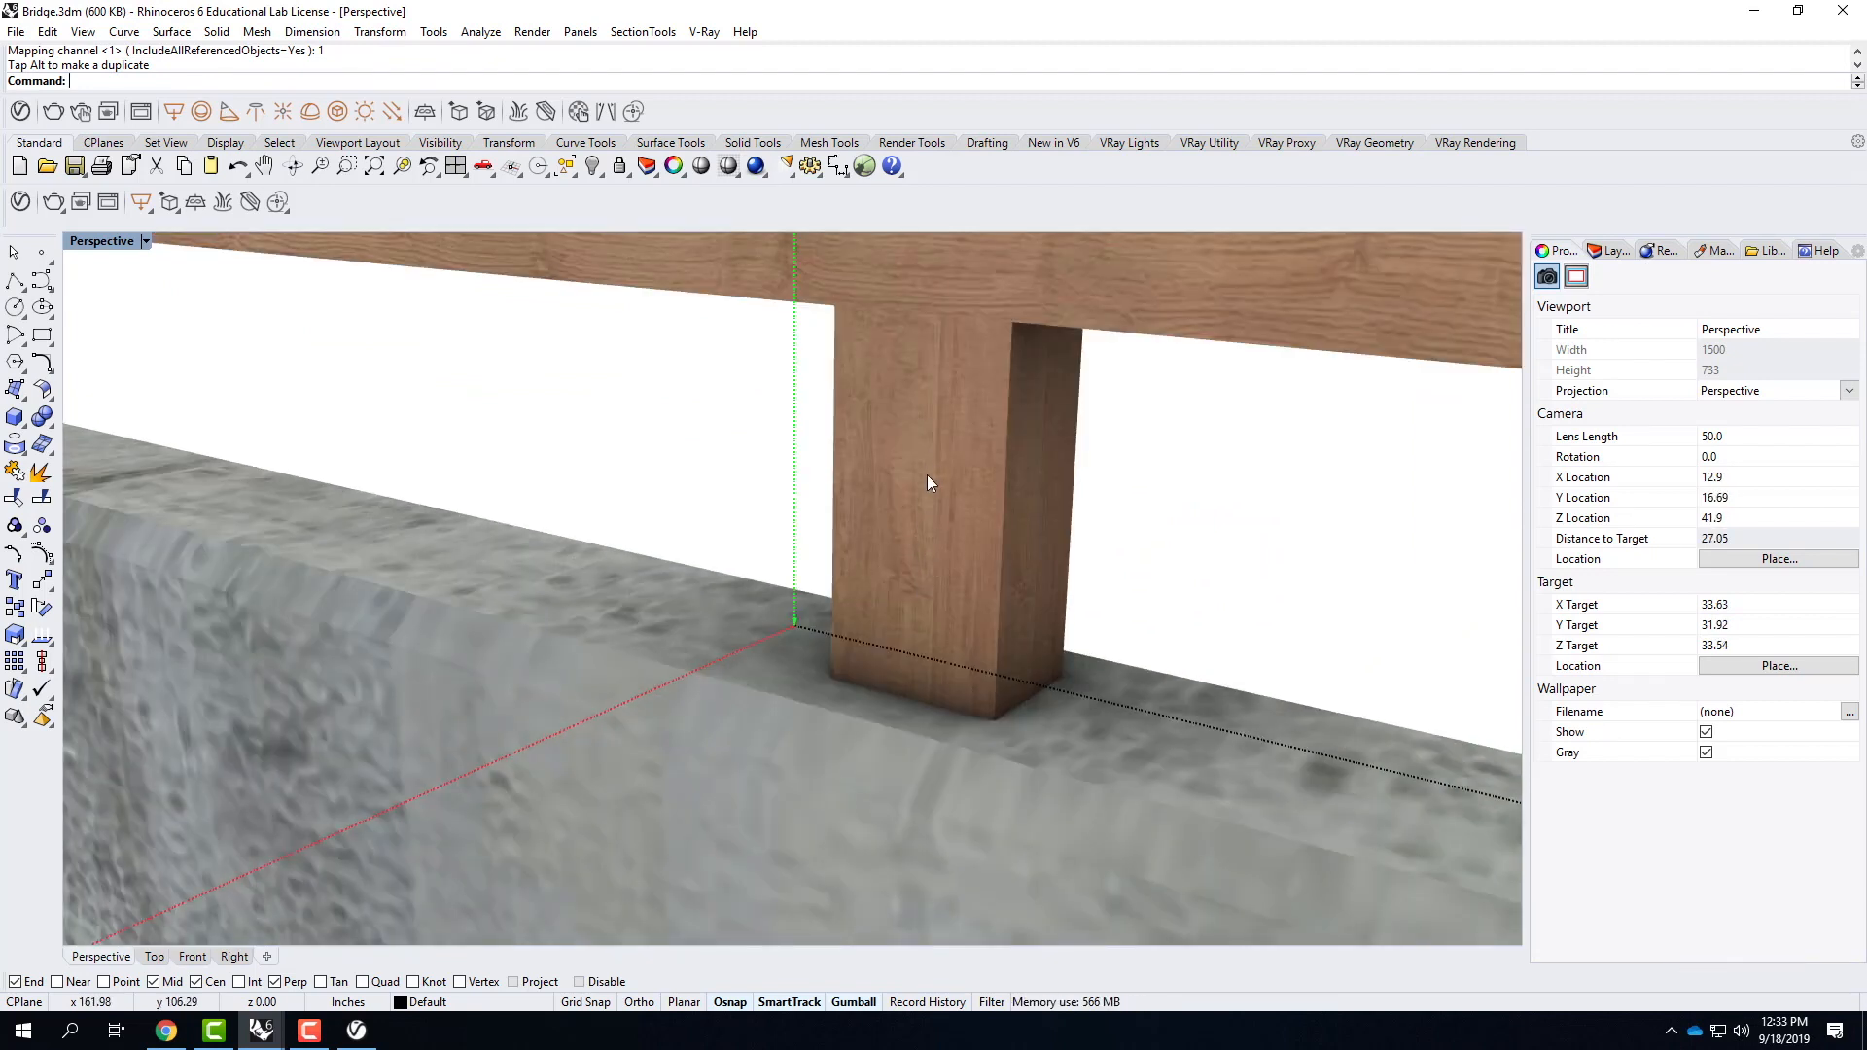
scroll(873, 563, "down", 5)
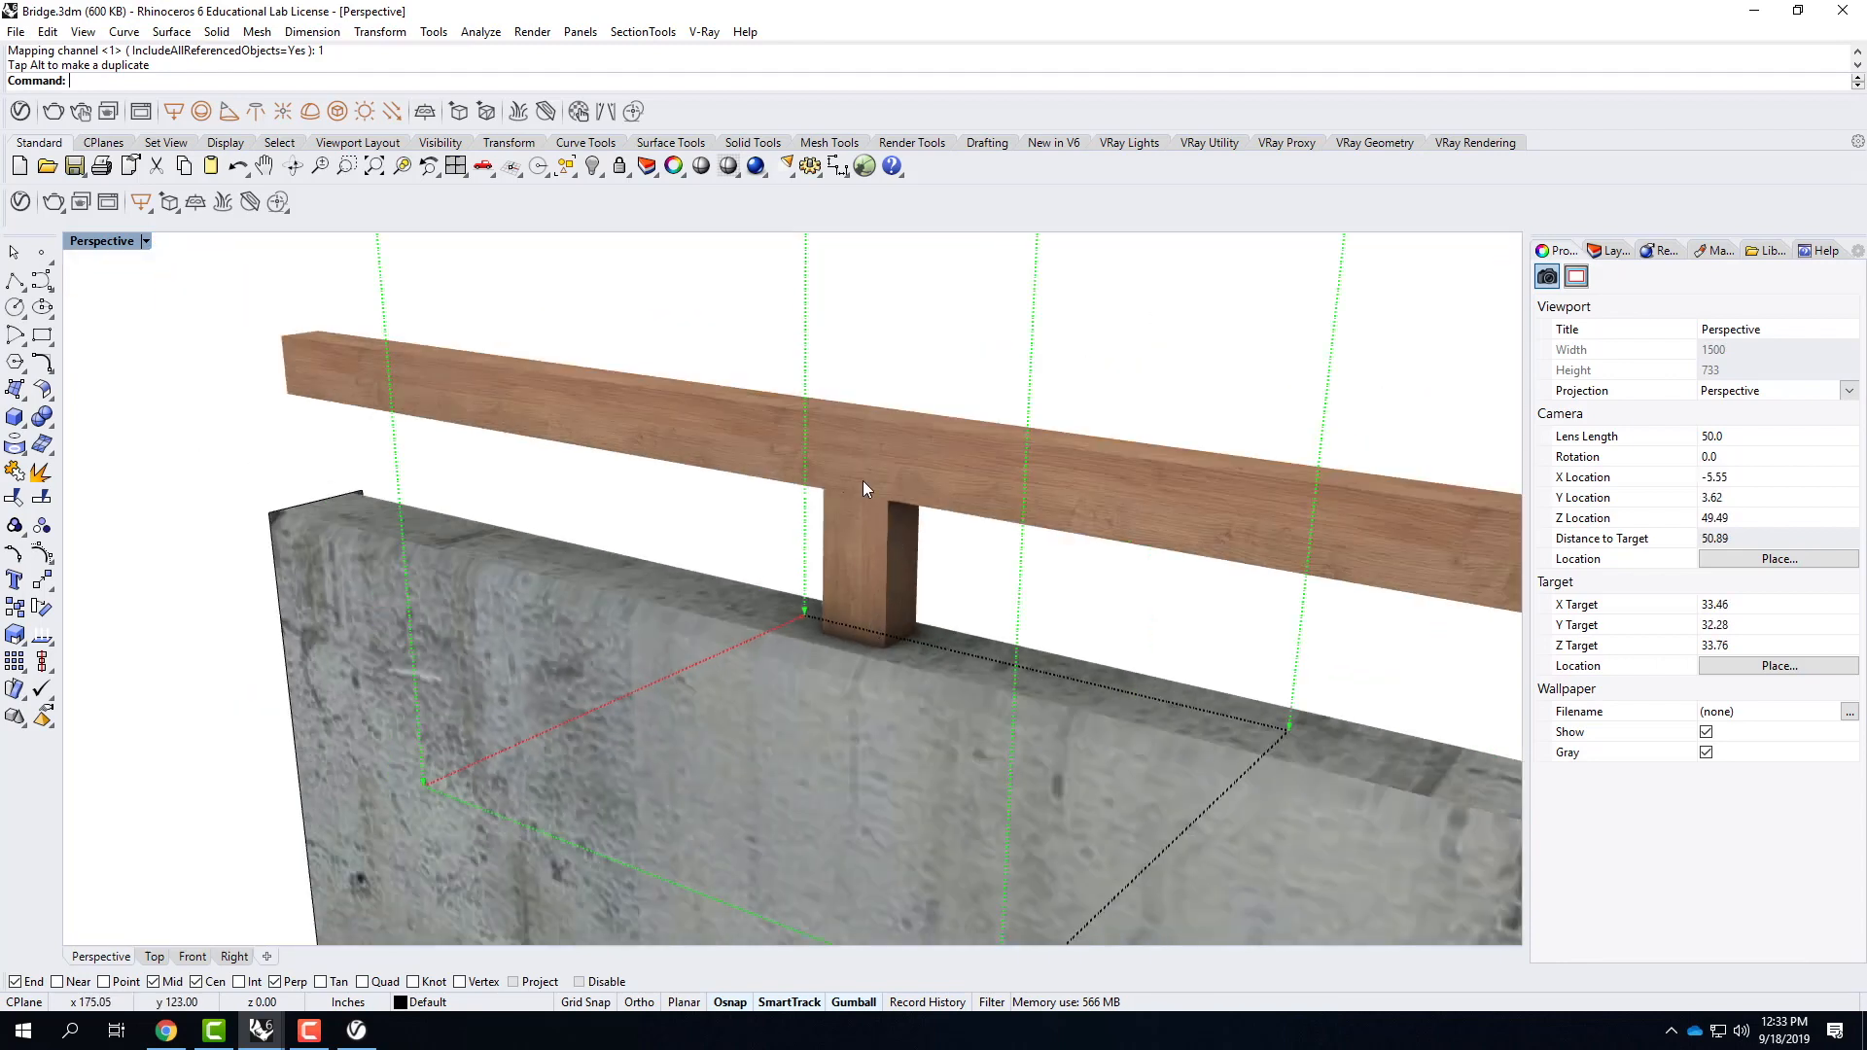
right_click_drag(939, 537, 649, 575)
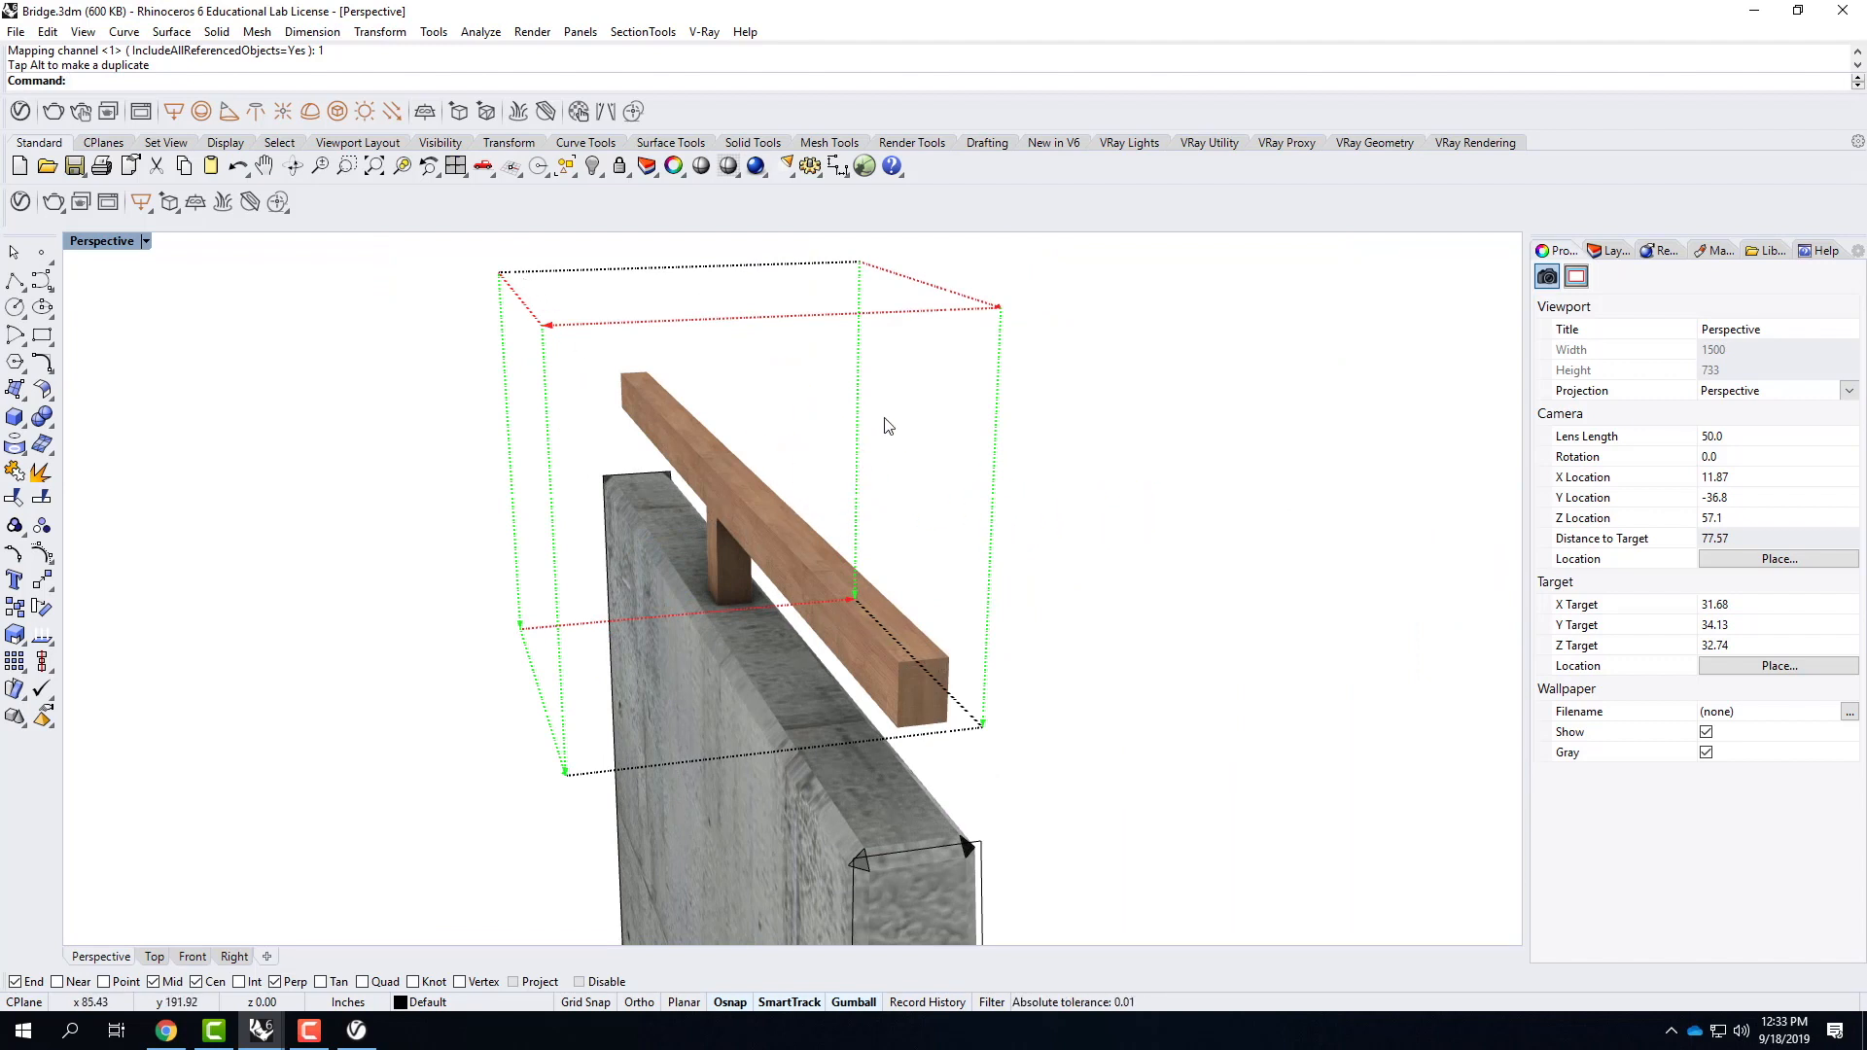
key("Escape")
Copy the rail and post from the midpoint of their wall's top end edge to the matching midpoint on the opposite wall, with the gumball off.
right_click_drag(1183, 429, 1081, 513)
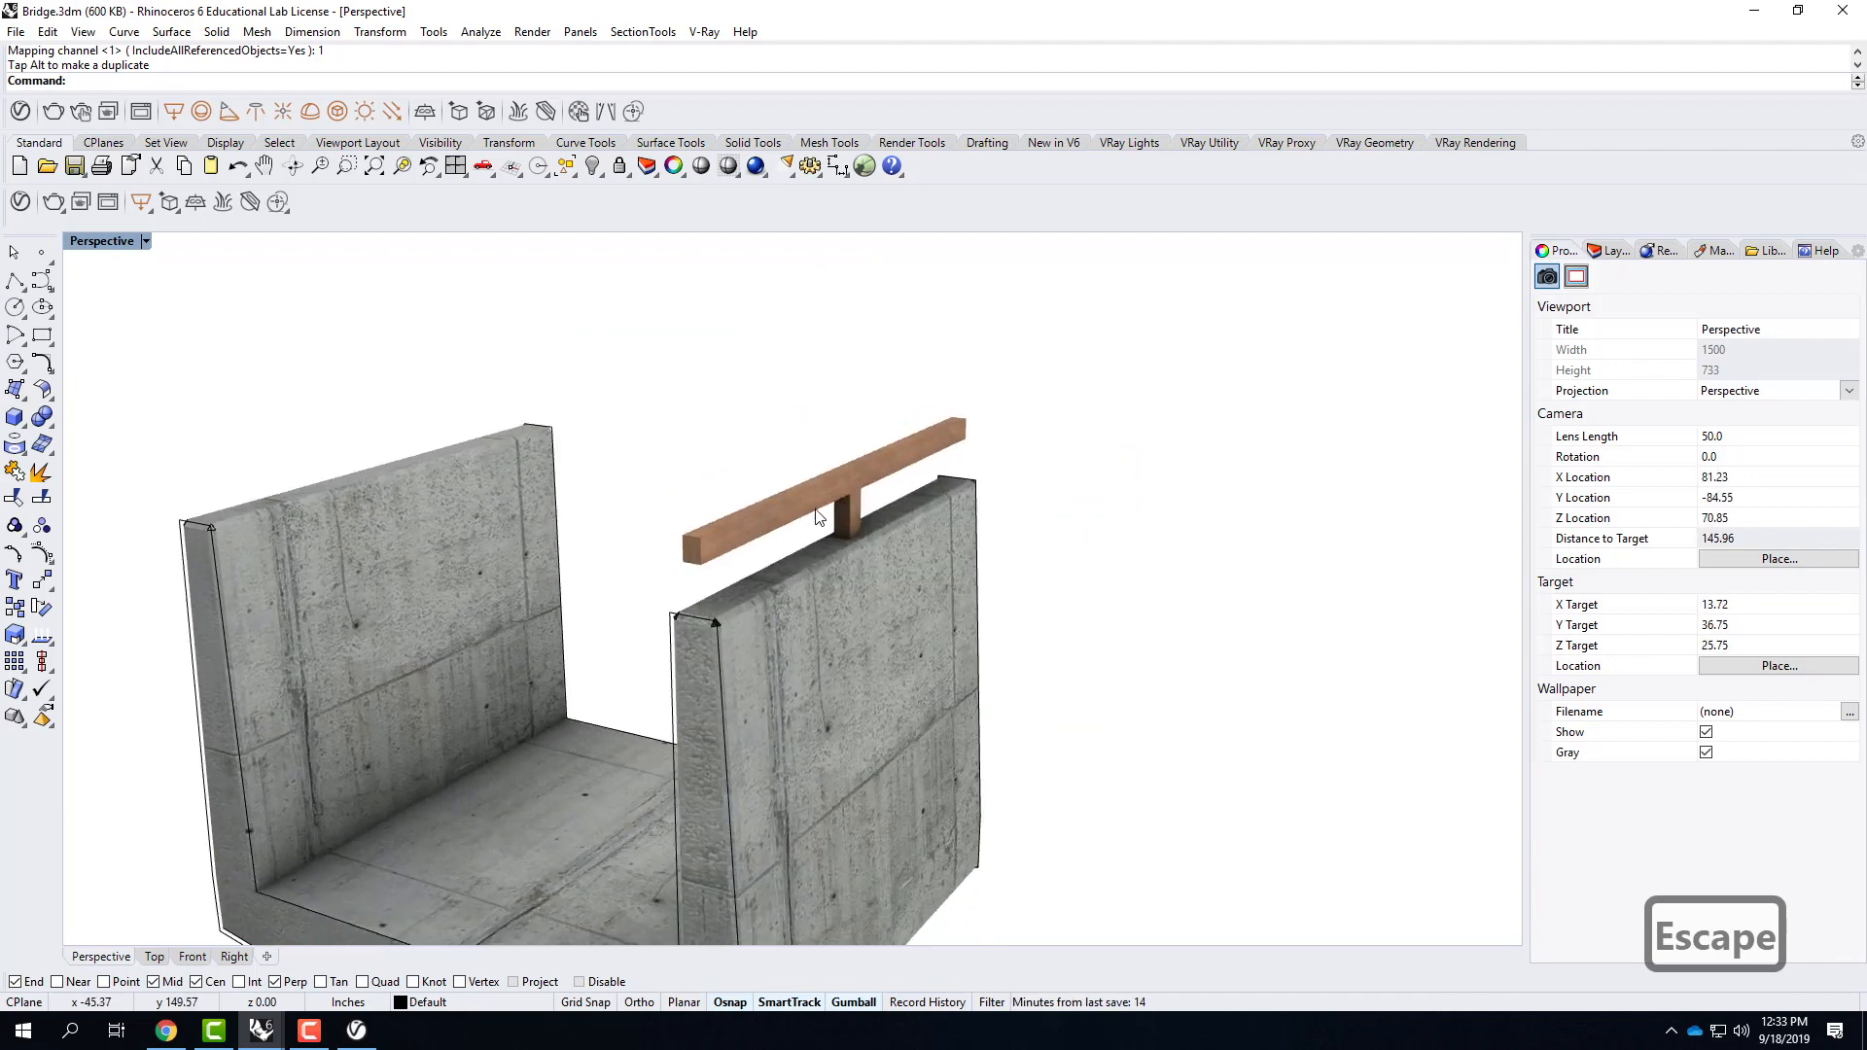
left_click(846, 515)
left_click(744, 529, "shift")
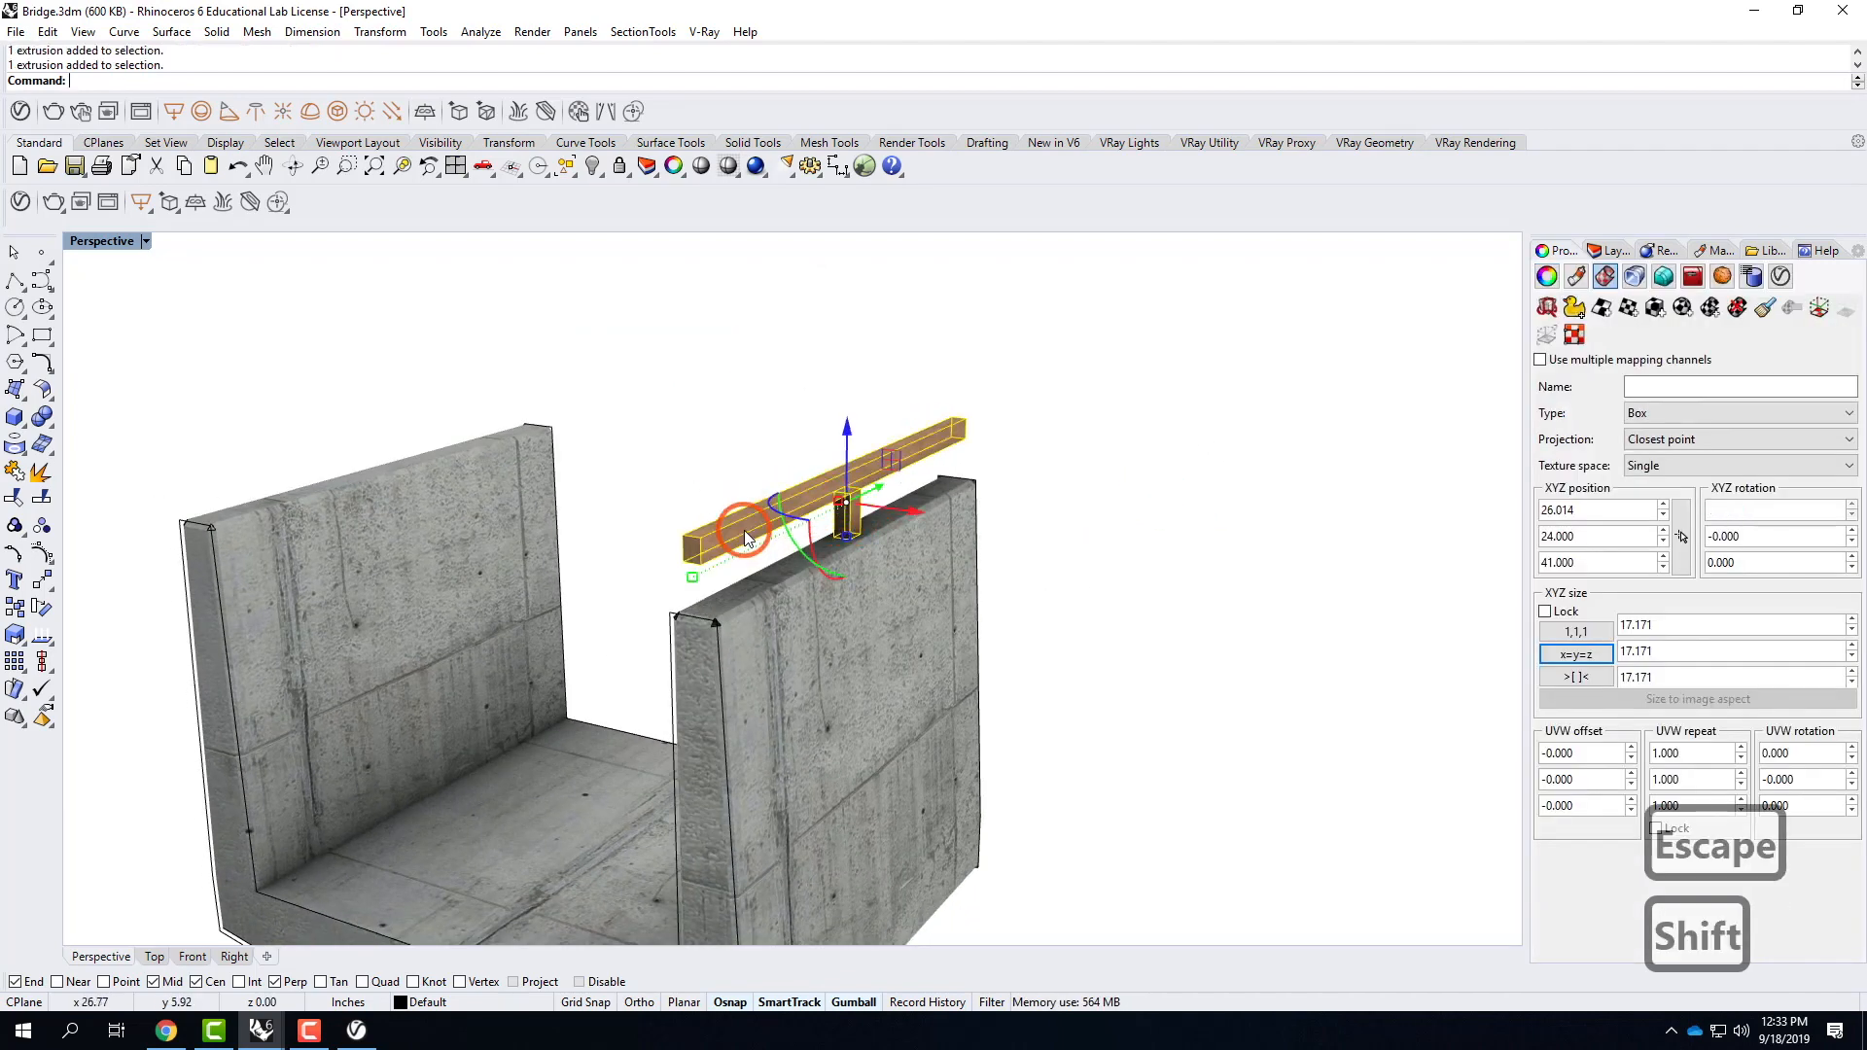
left_click(854, 1001)
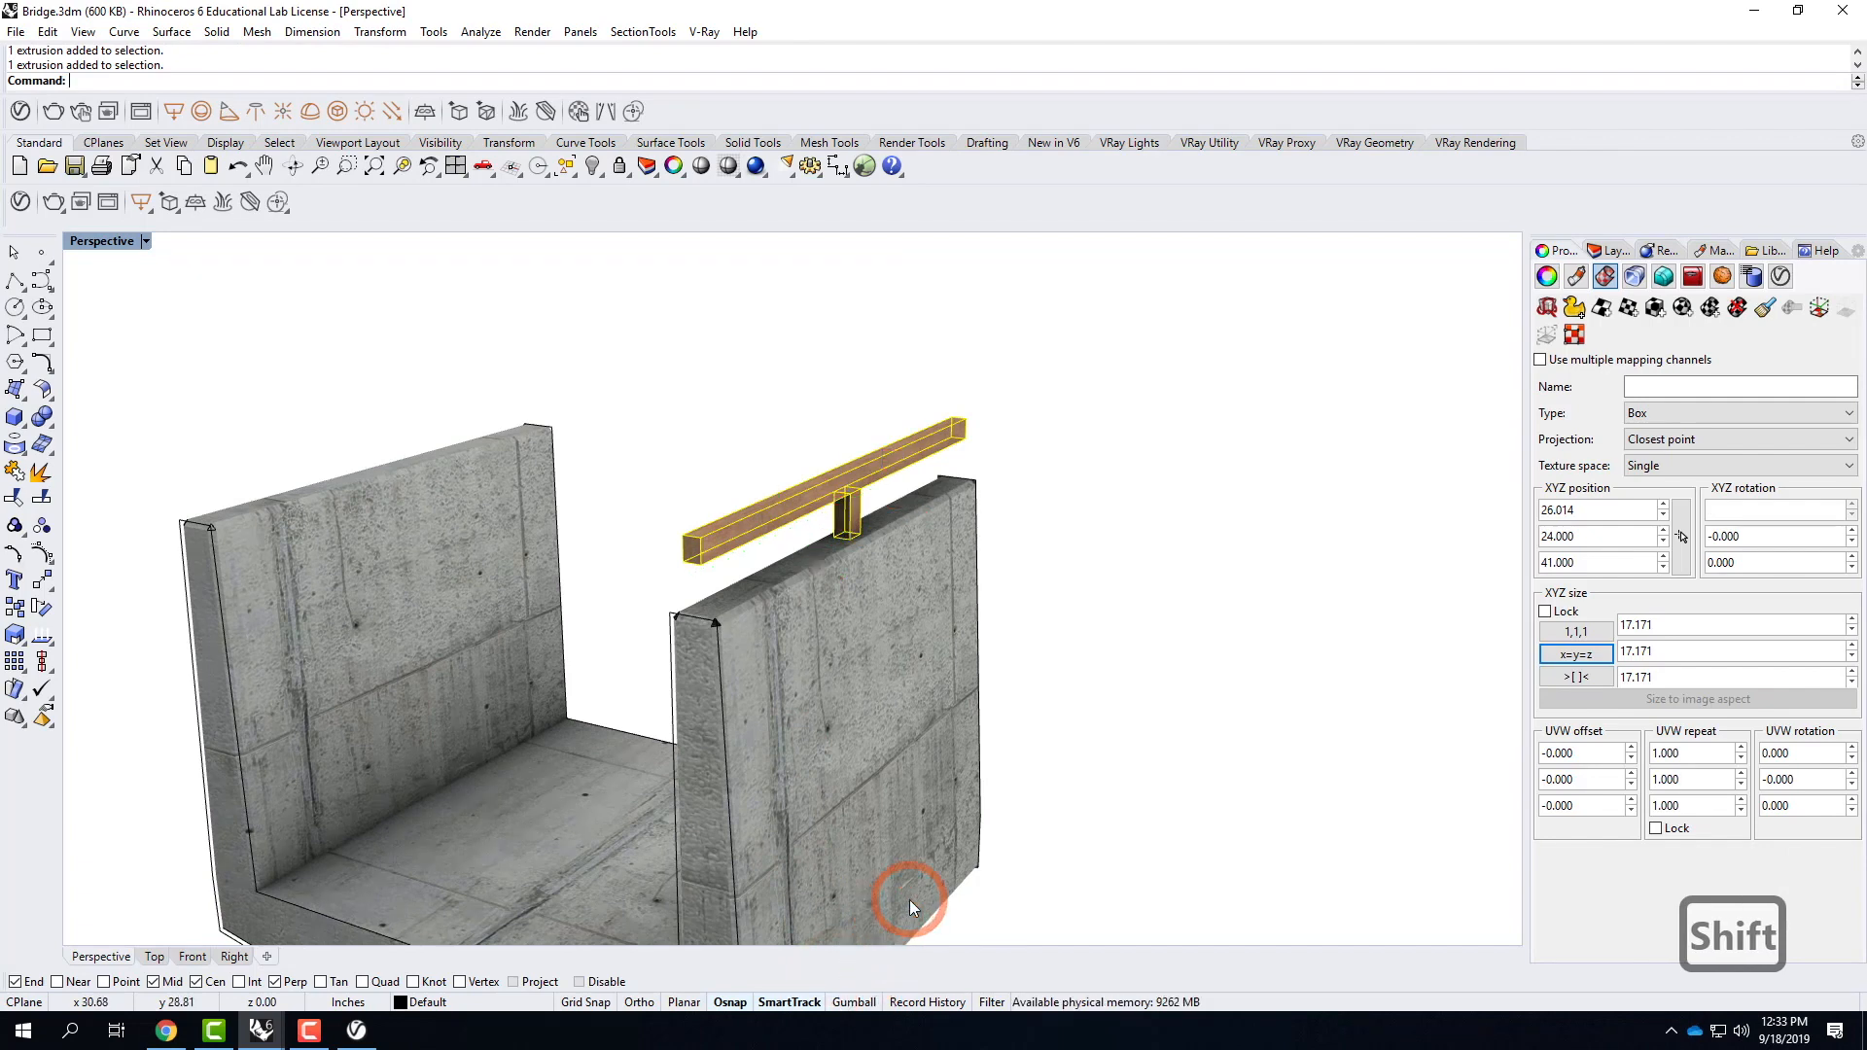
type("copy")
key("Return")
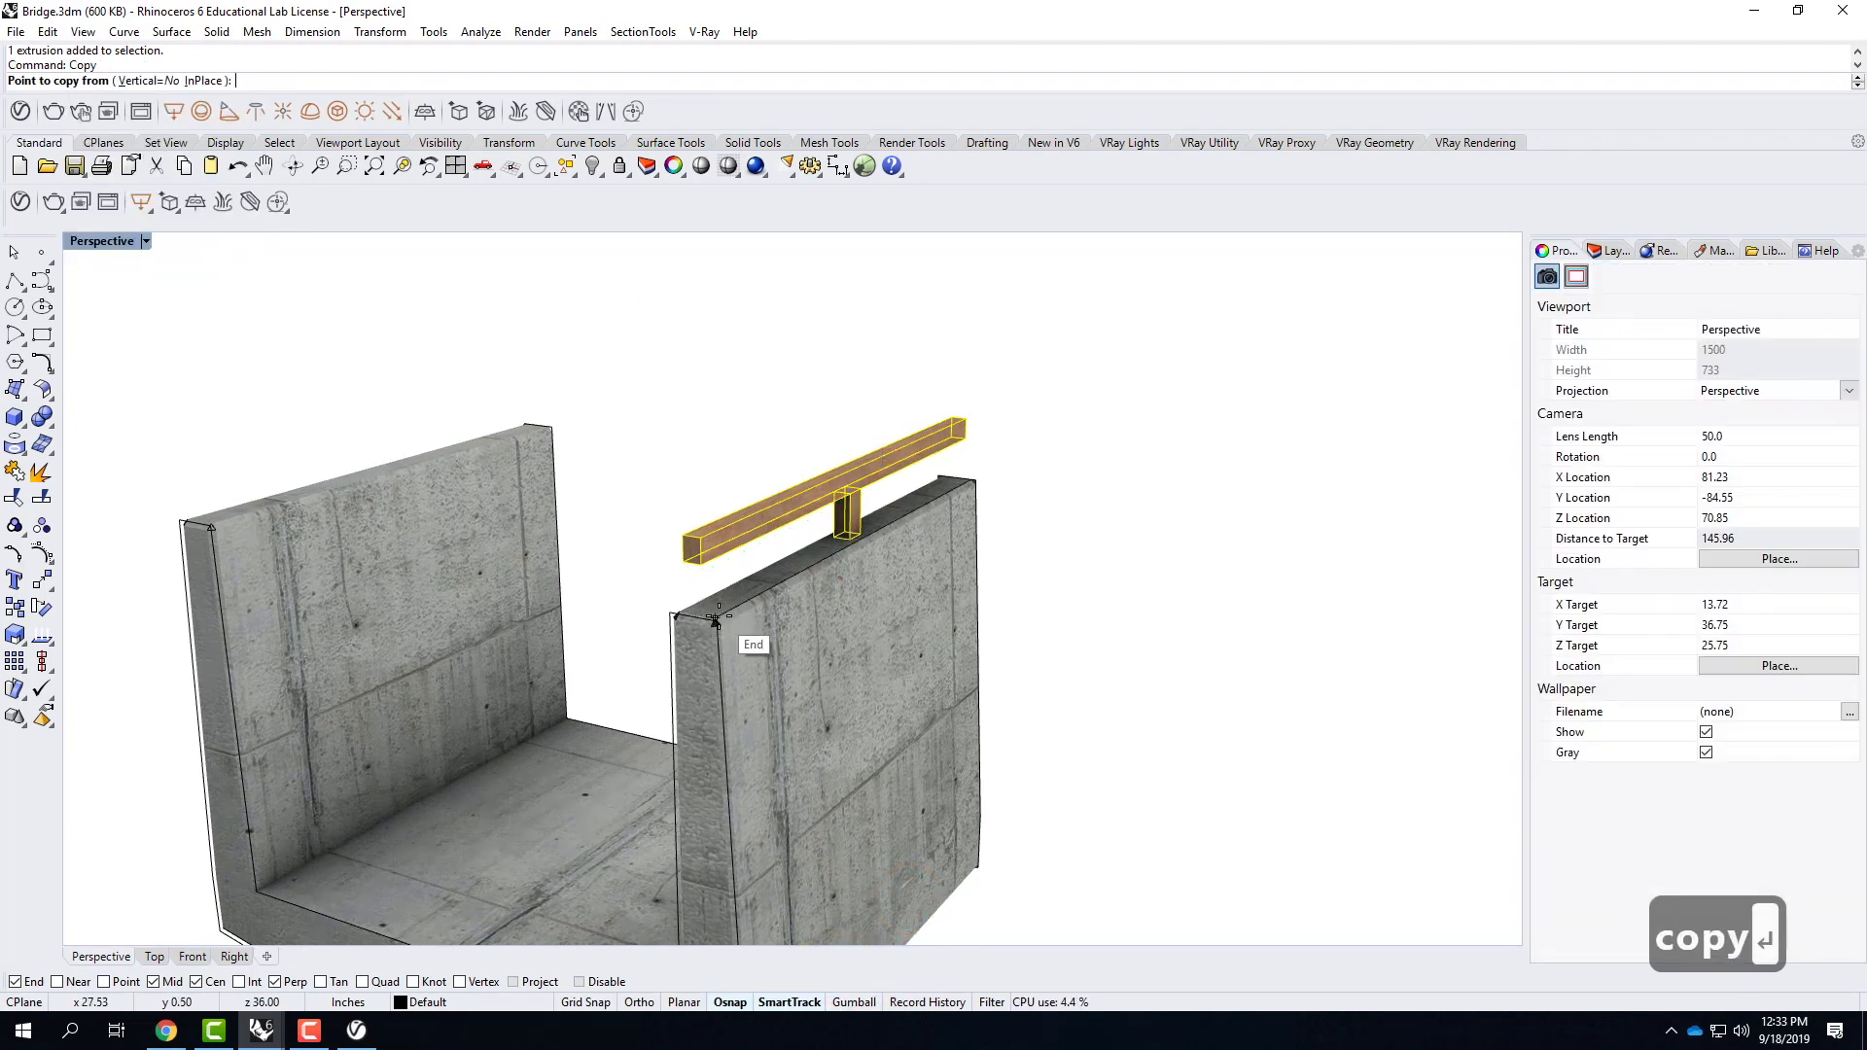
scroll(715, 617, "up", 3)
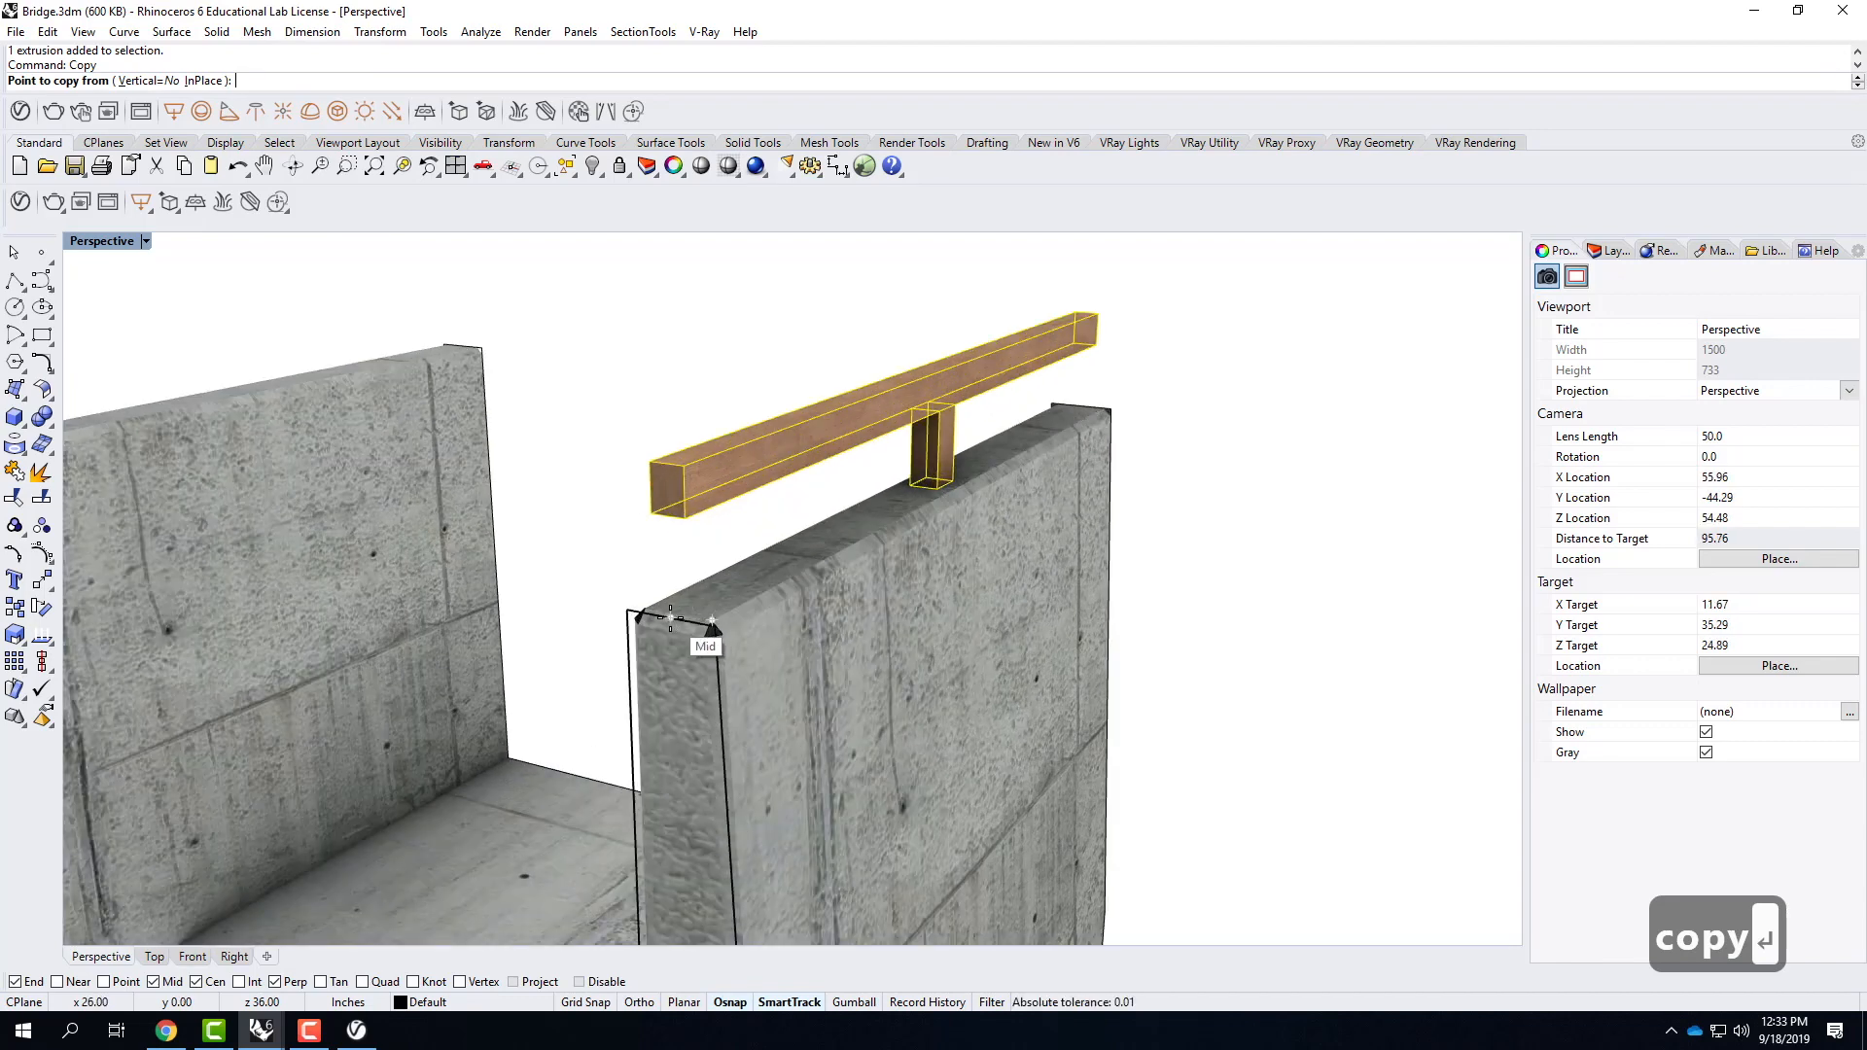
left_click(671, 617)
scroll(792, 613, "down", 3)
scroll(269, 526, "up", 3)
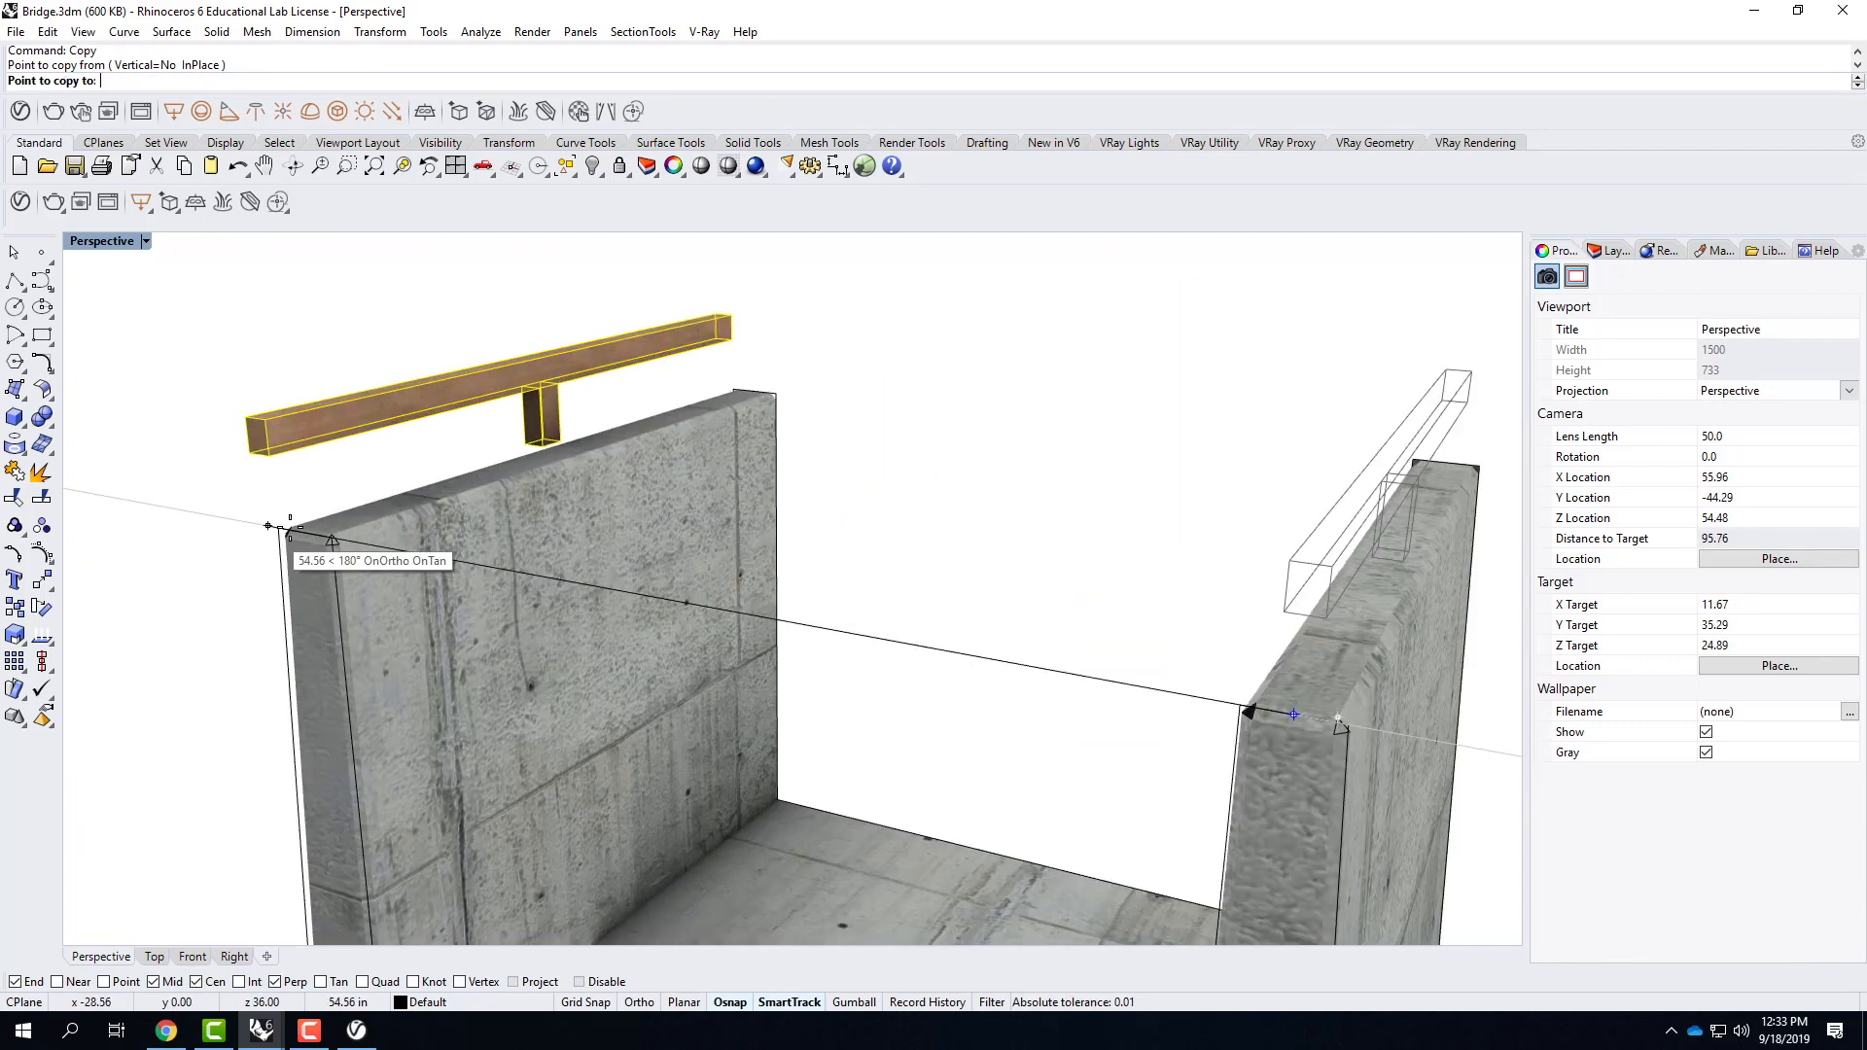
scroll(270, 526, "up", 3)
left_click(352, 530)
scroll(534, 525, "down", 2)
key("Escape")
scroll(503, 702, "down", 2)
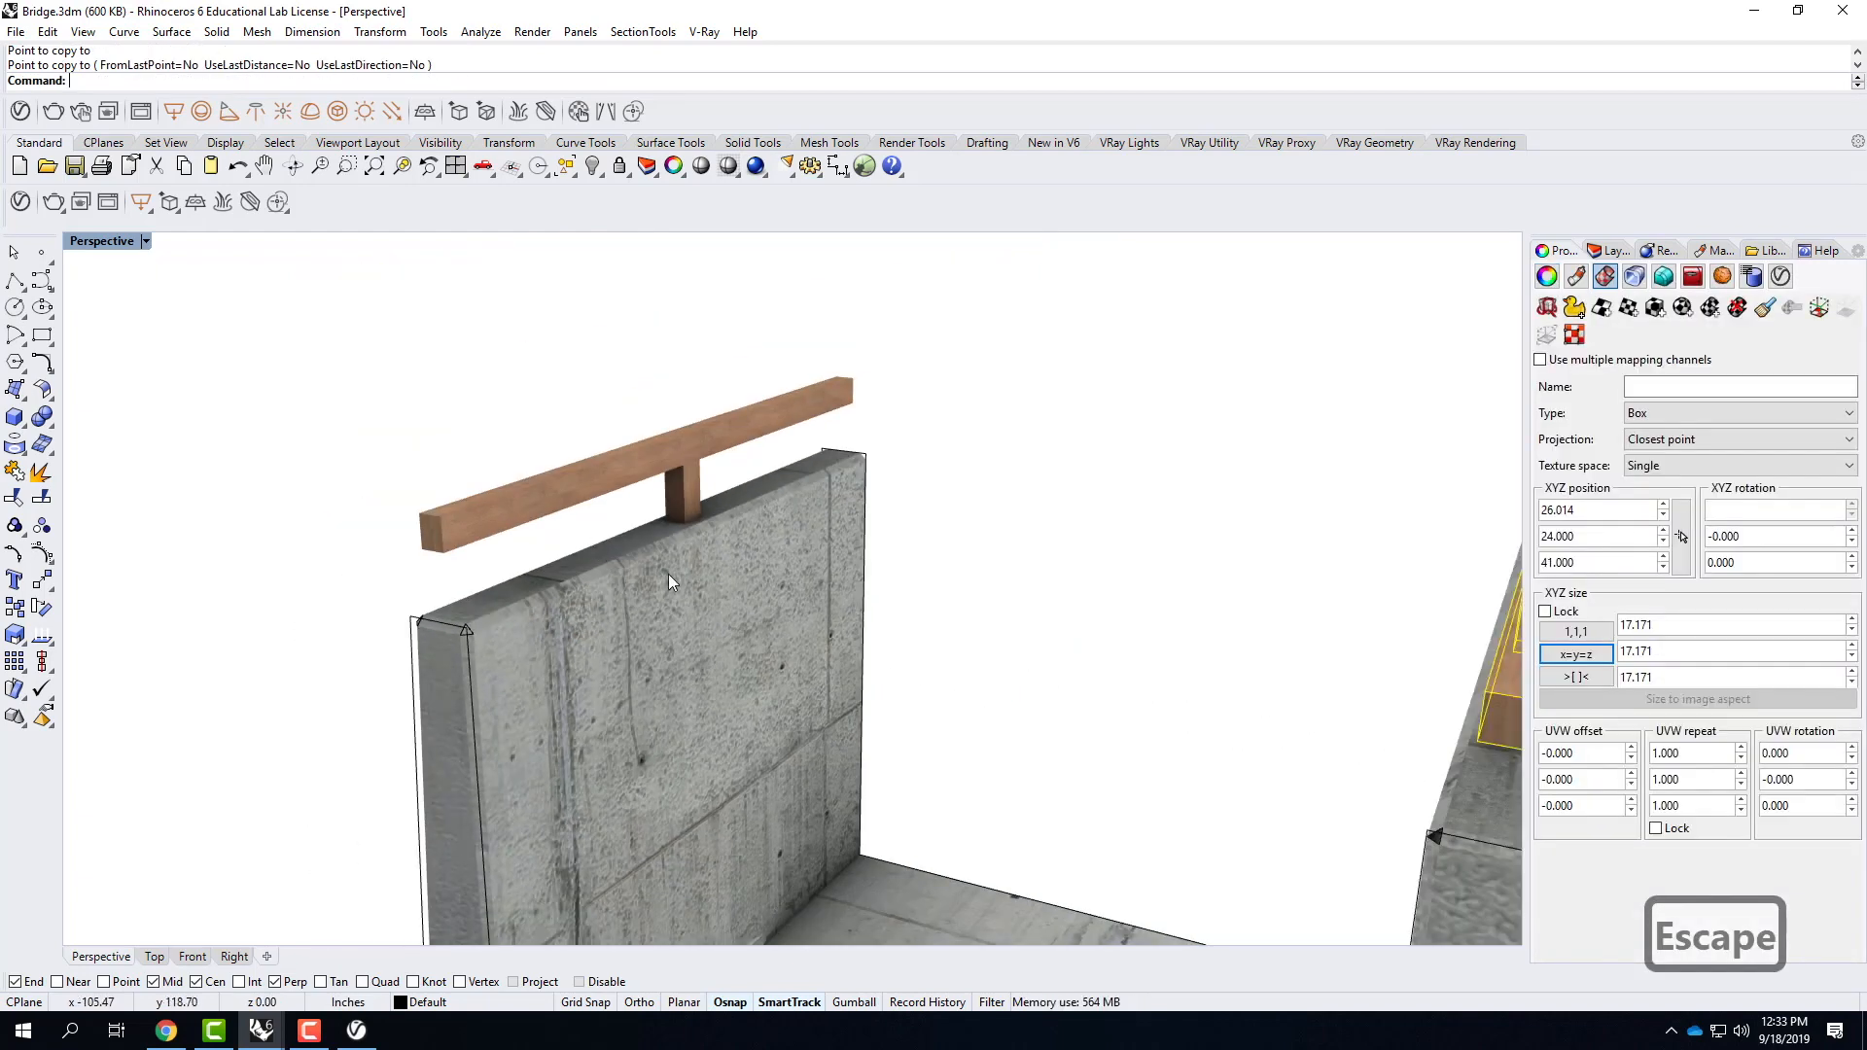
scroll(387, 548, "down", 2)
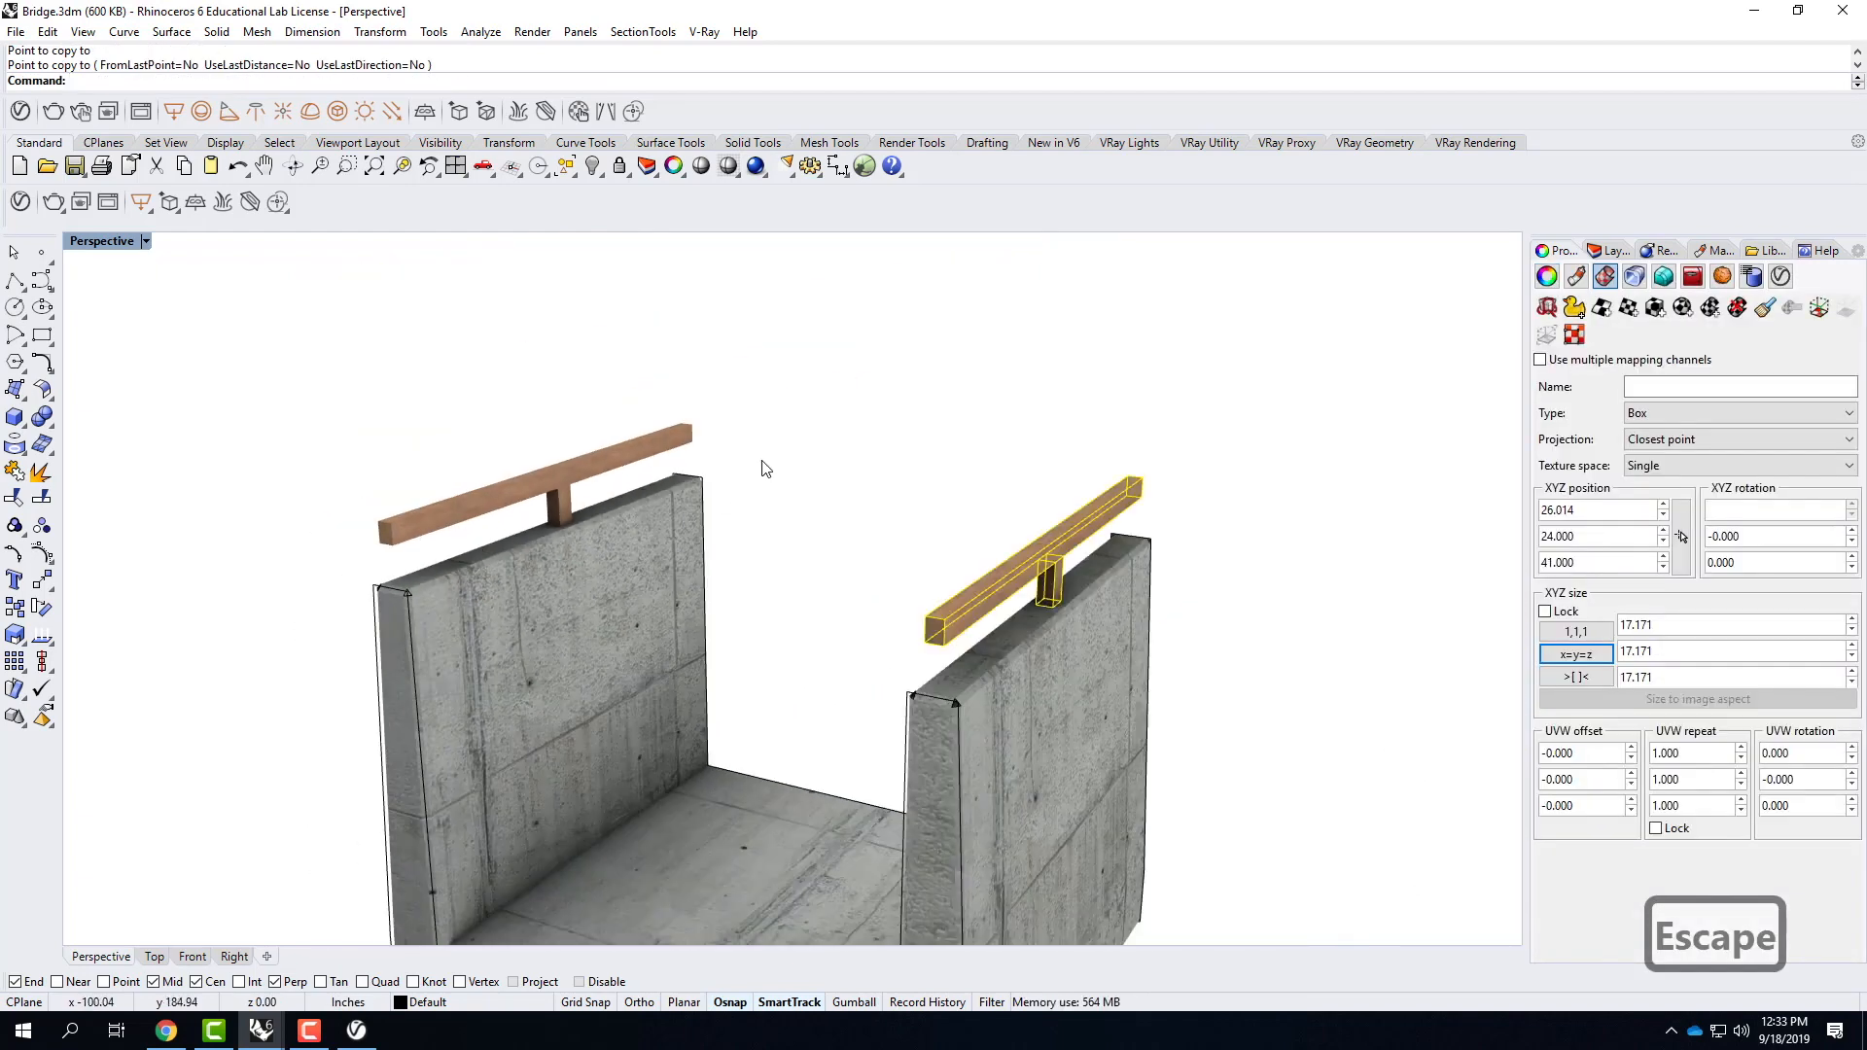
Save the Bridge.3dm file and return to the curtain wall scene, closing its V-Ray frame buffer.
left_click(16, 31)
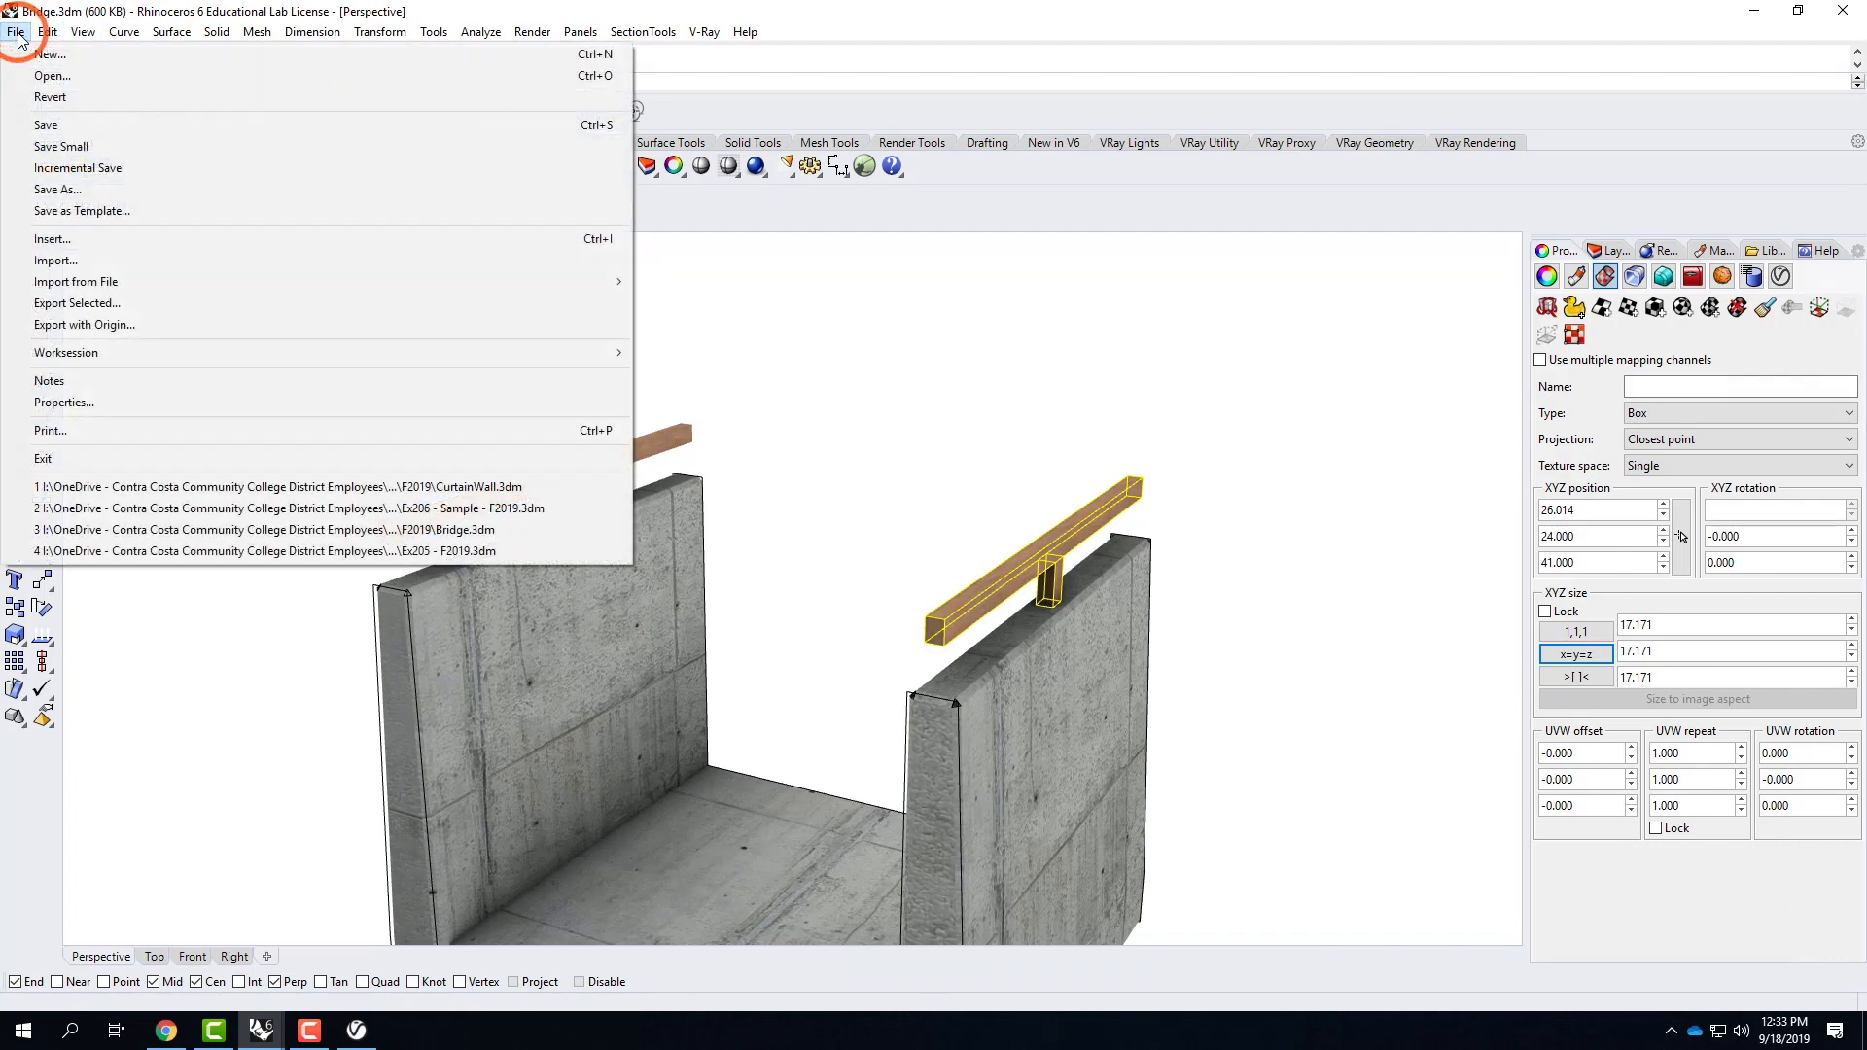
left_click(46, 125)
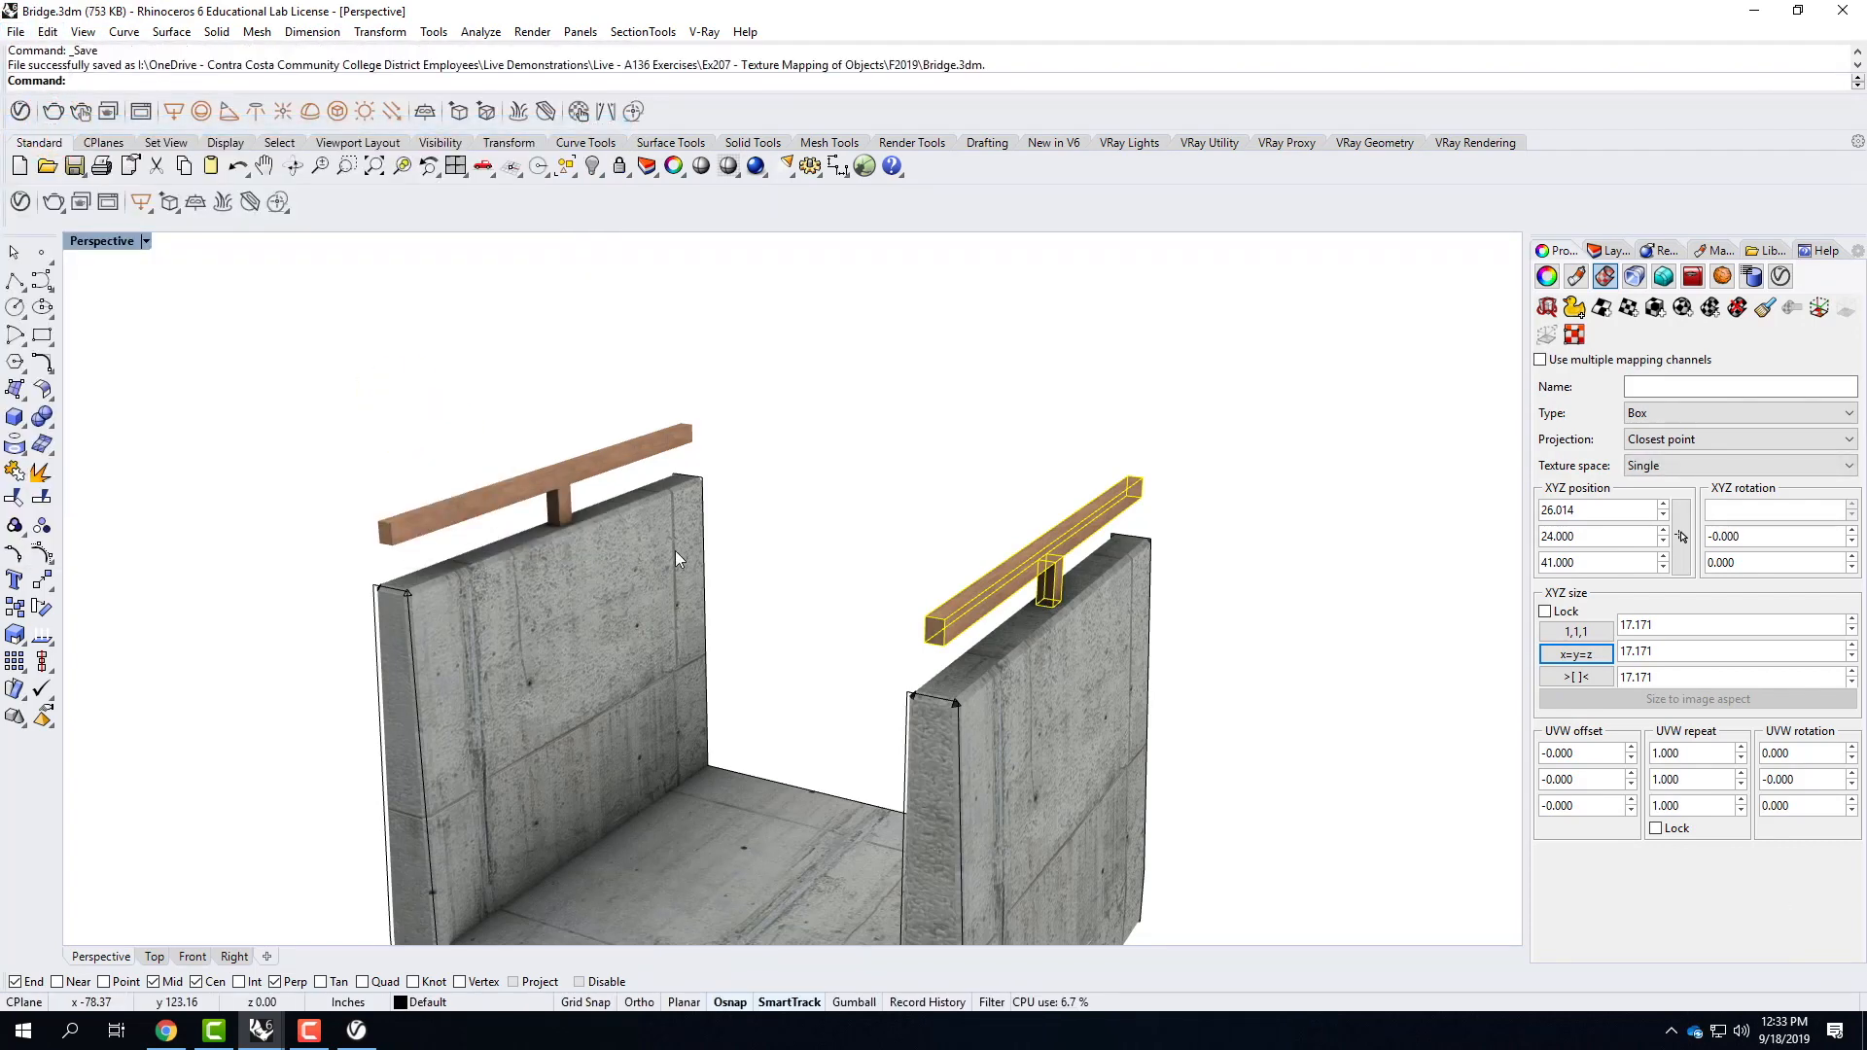
left_click(261, 1030)
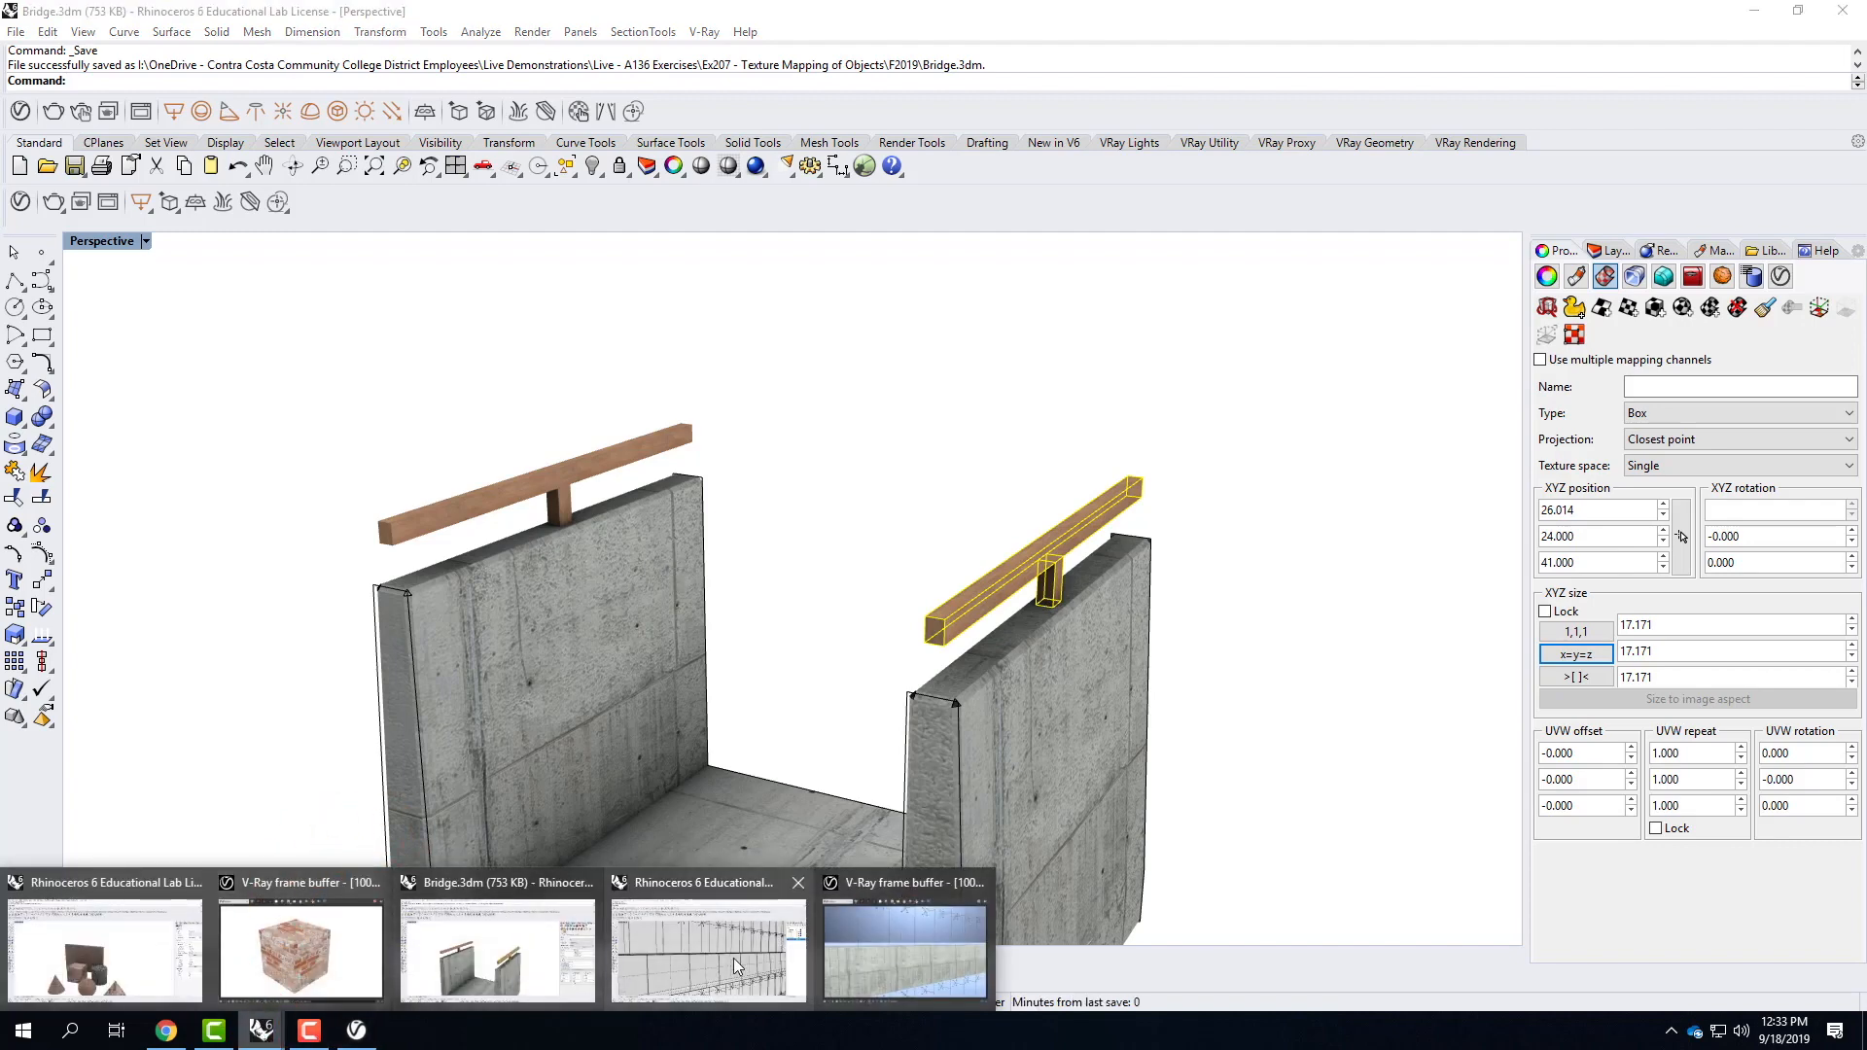
left_click(698, 959)
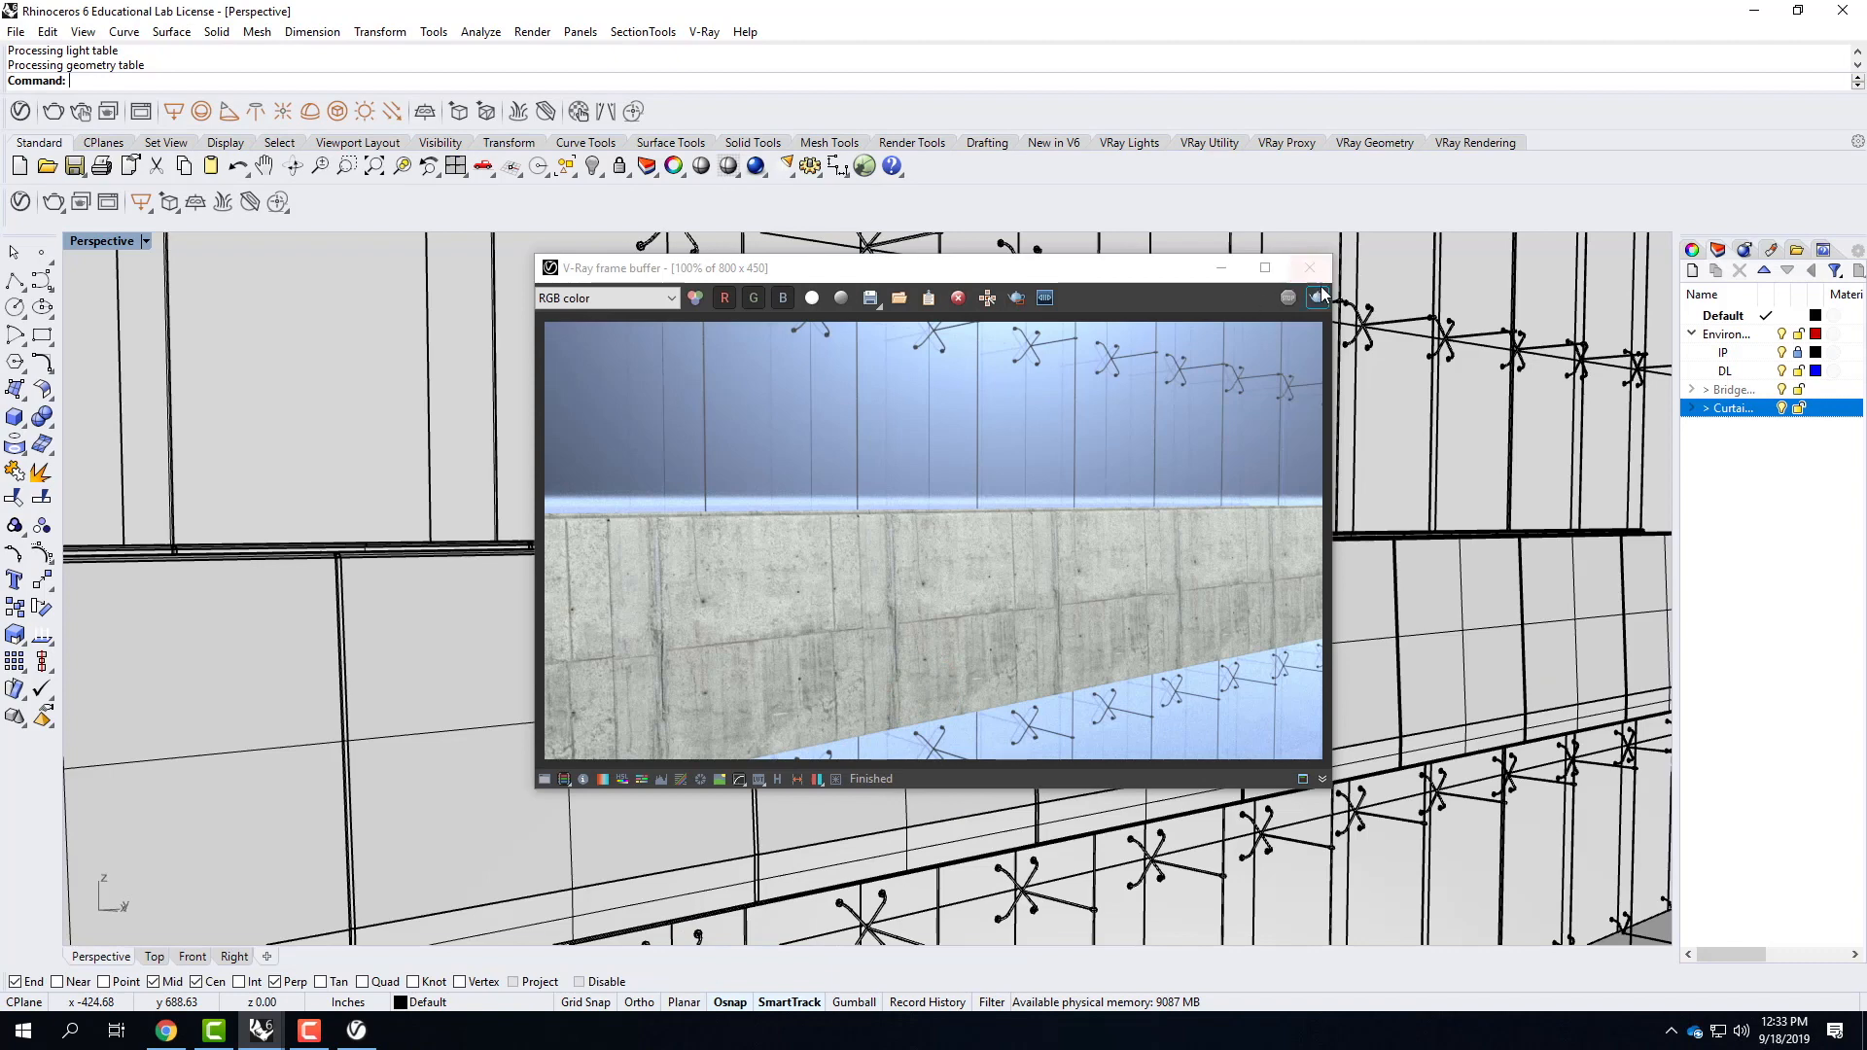
left_click(1310, 268)
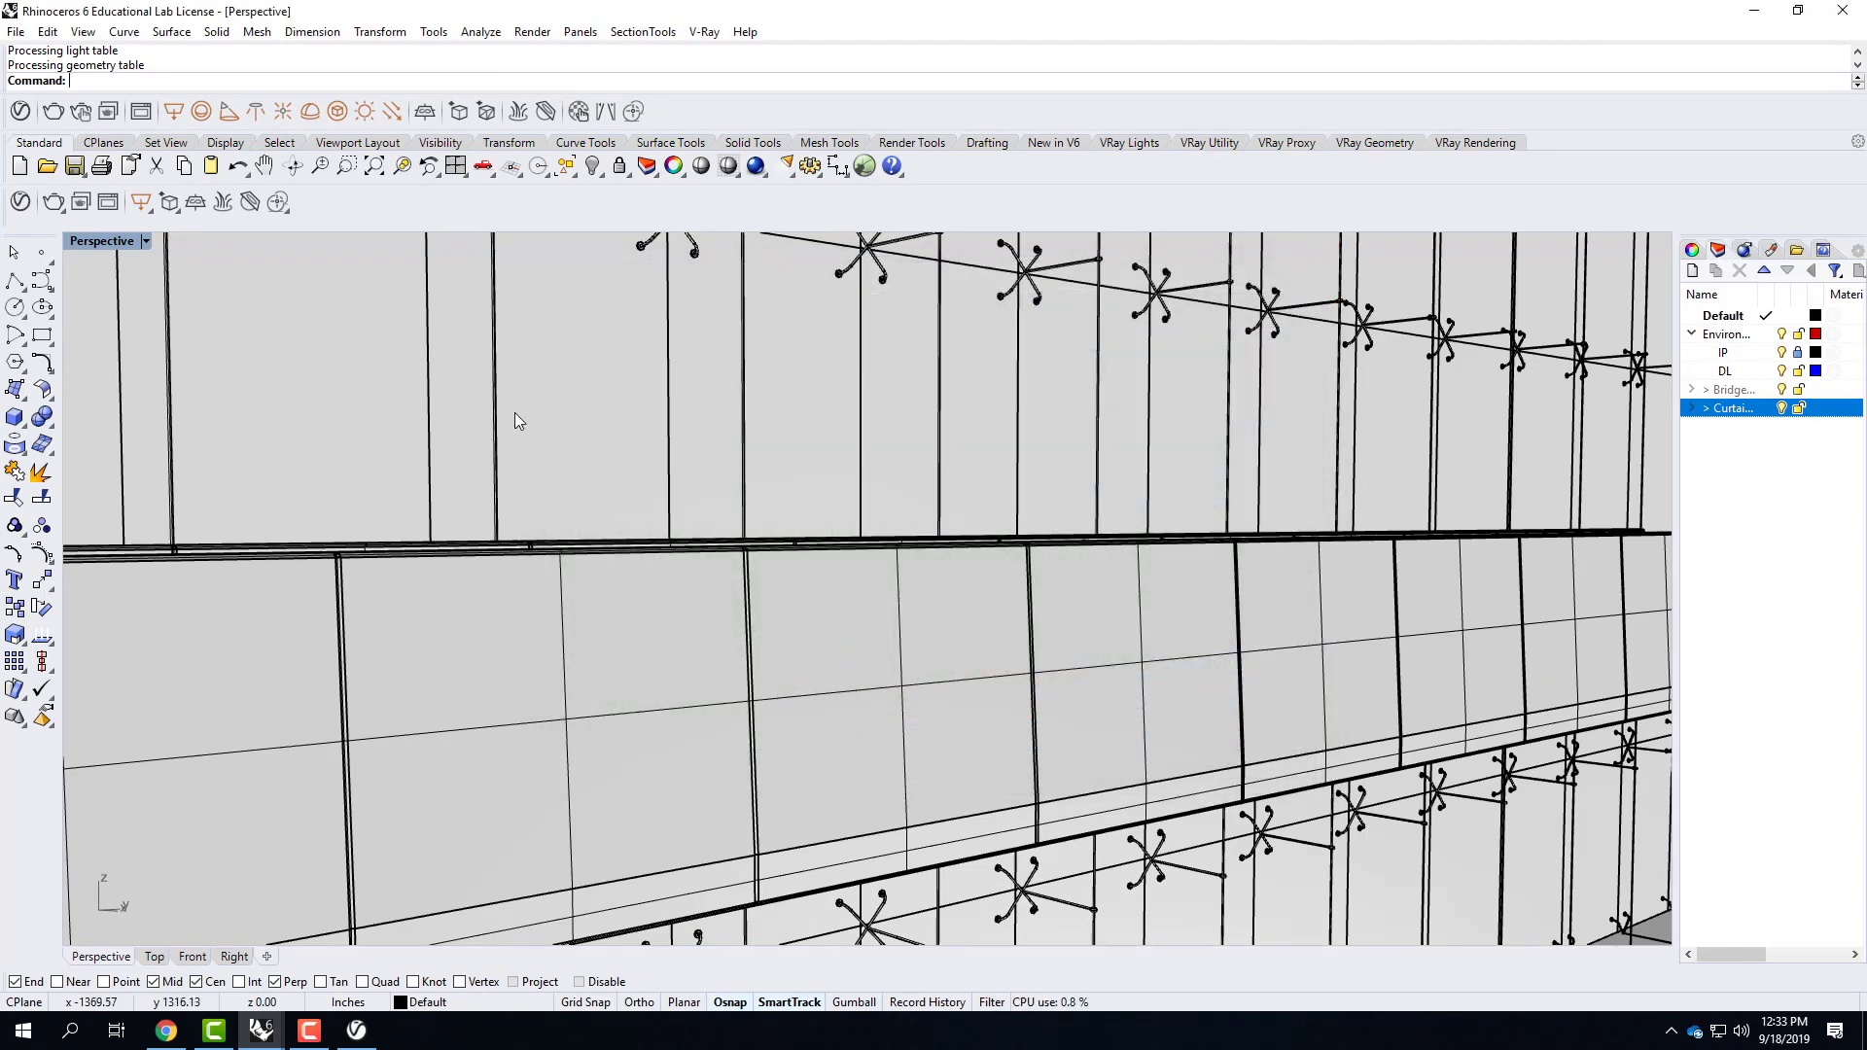
Update the linked Bridge block definition, replacing the existing material for all conflicts, and render the perspective view with V-Ray.
left_click(48, 31)
left_click(118, 350)
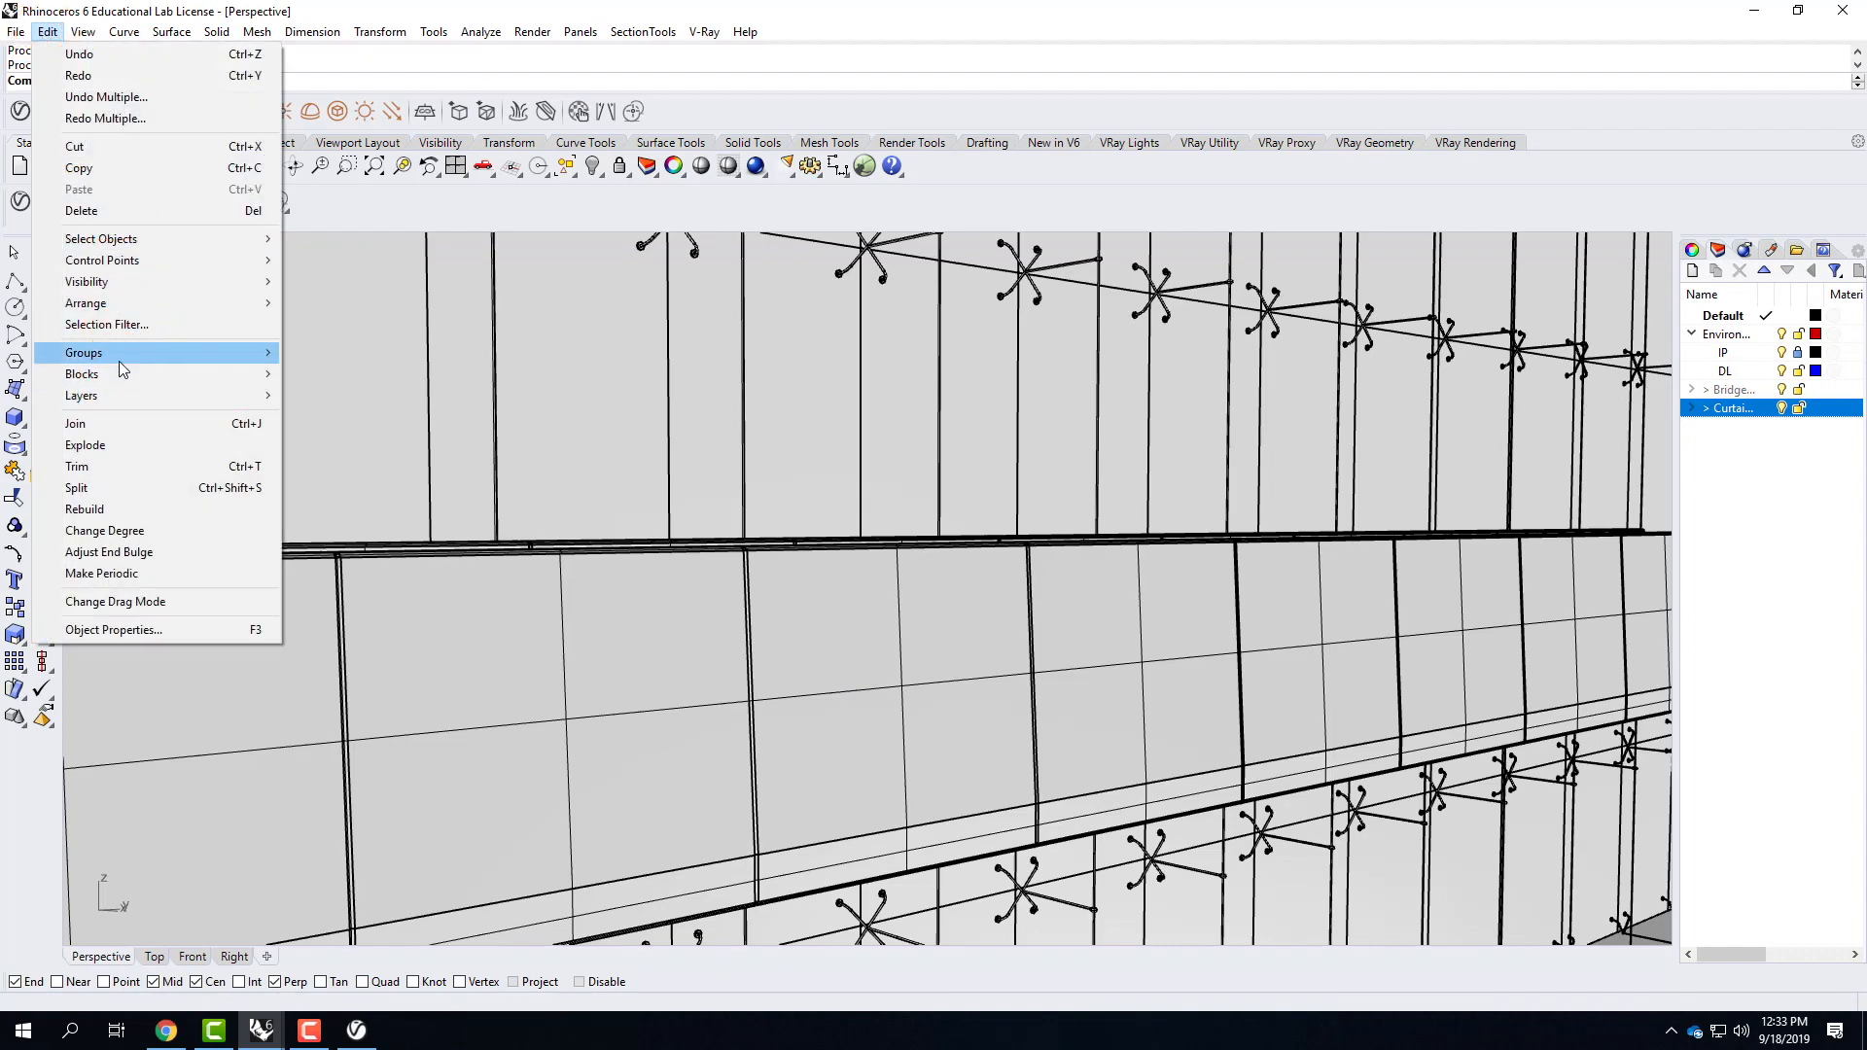
mouse_move(118, 374)
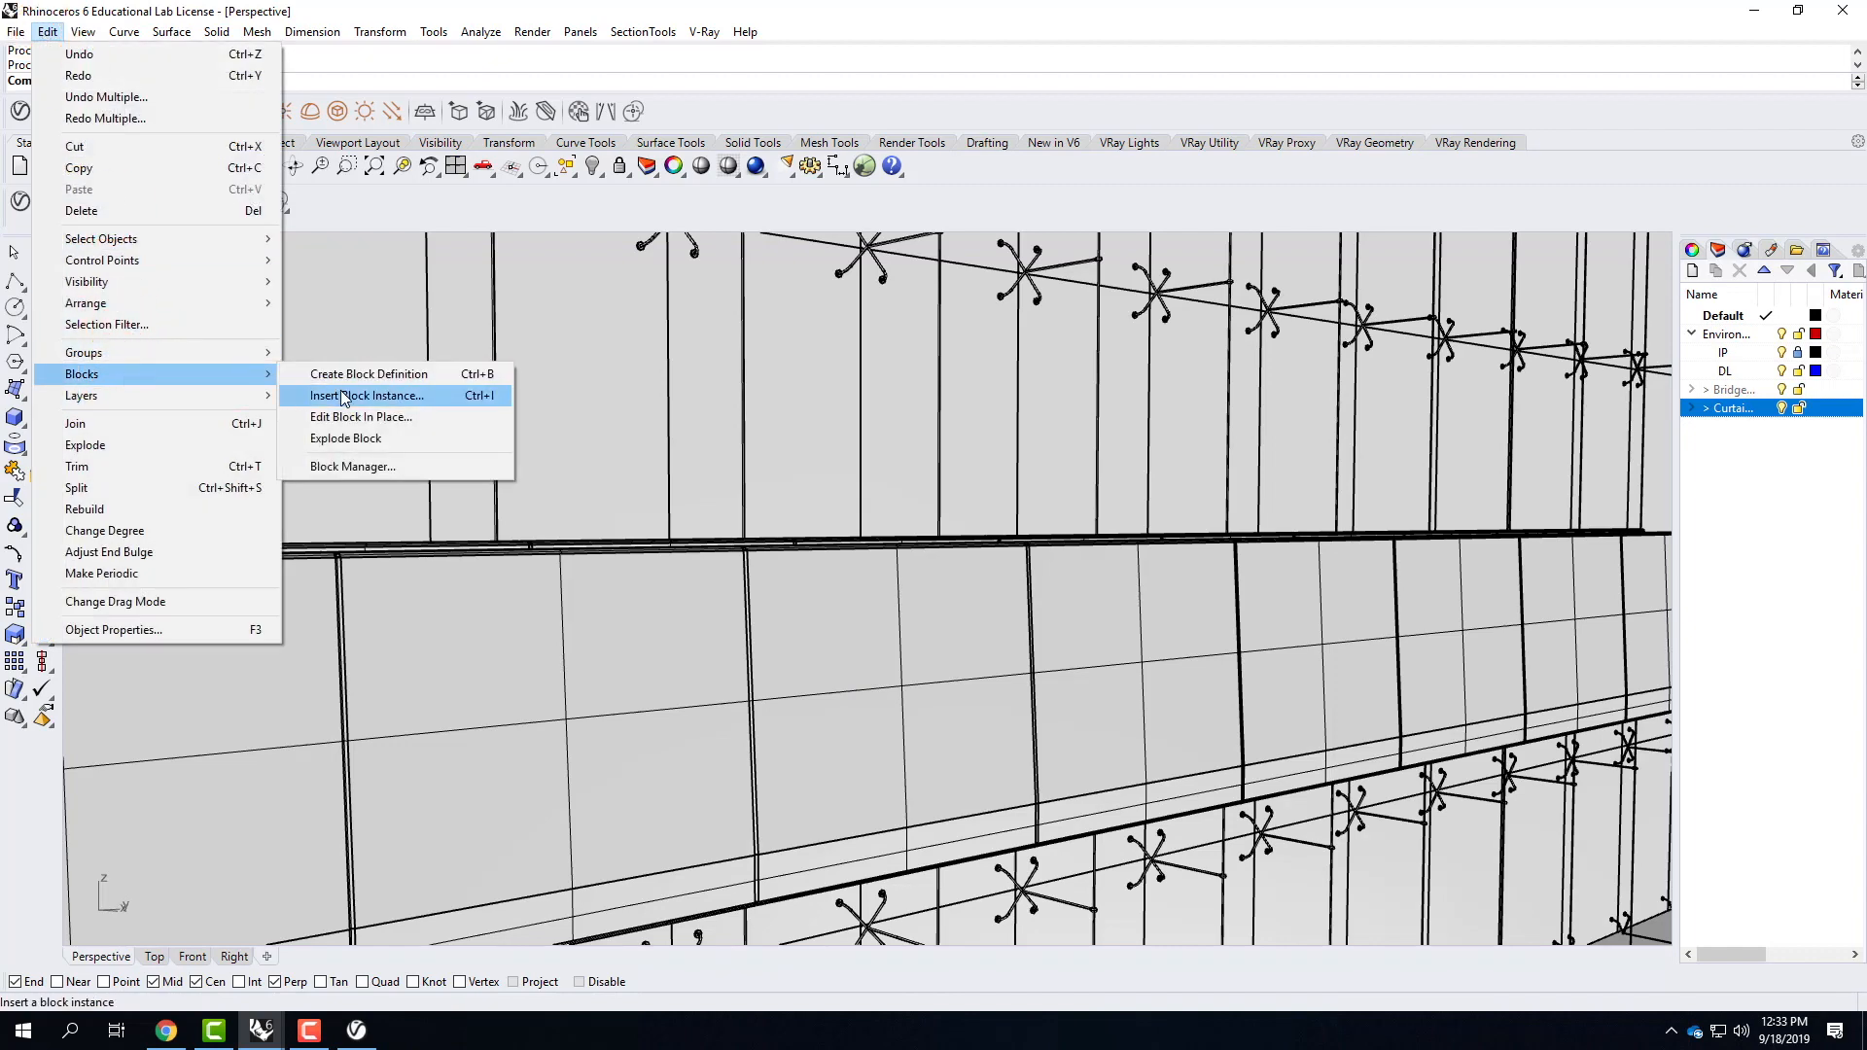
left_click(350, 467)
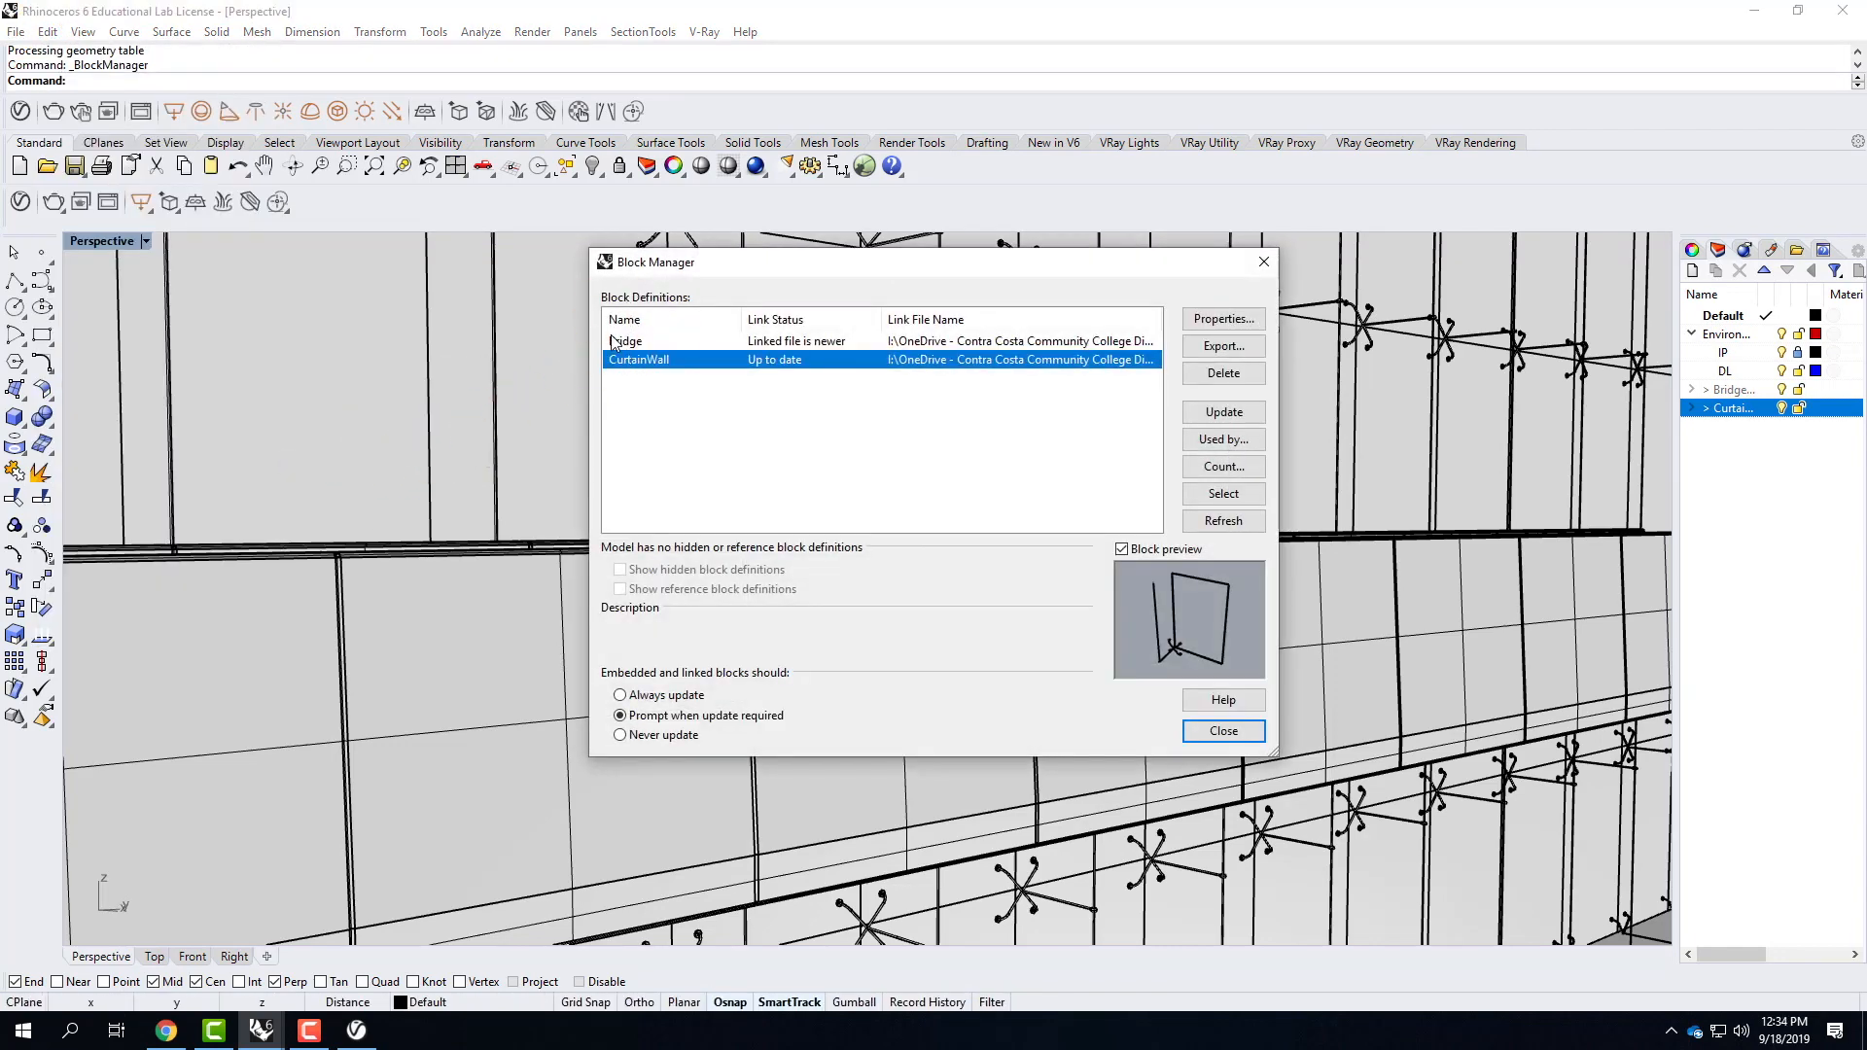
left_click(614, 342)
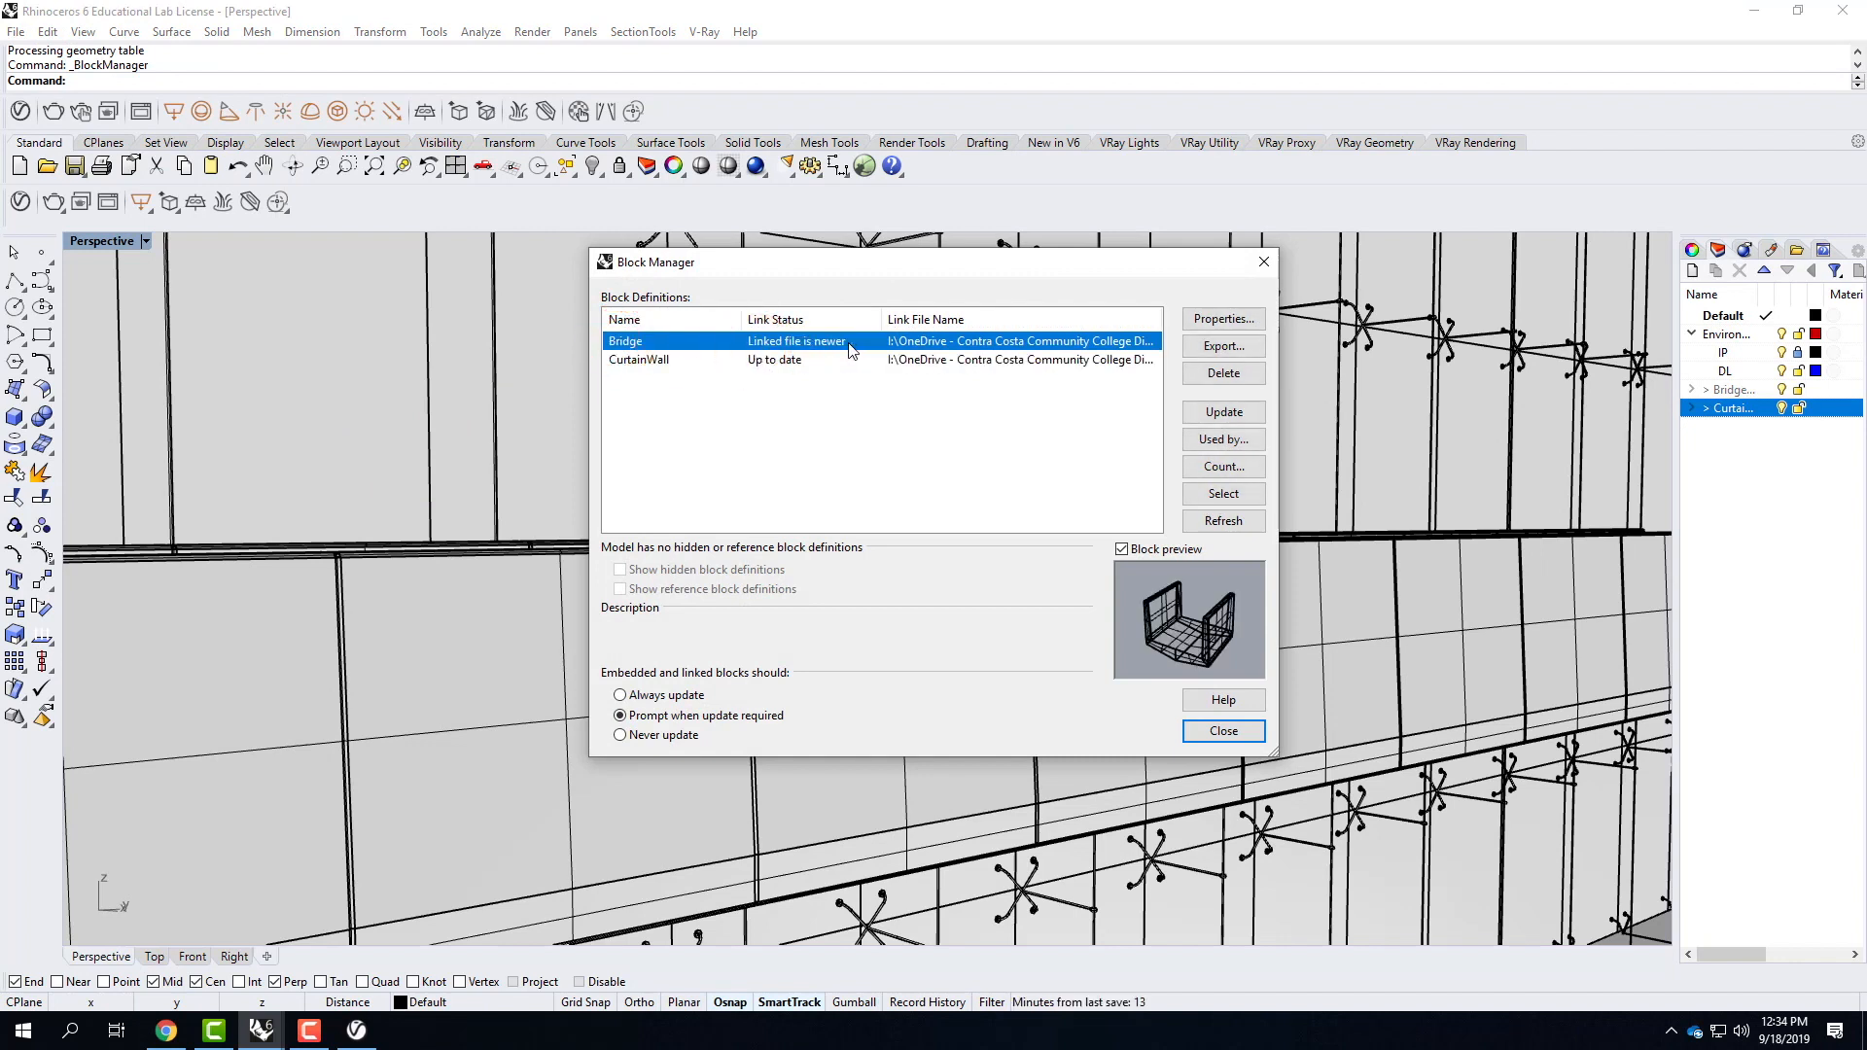
left_click(1245, 418)
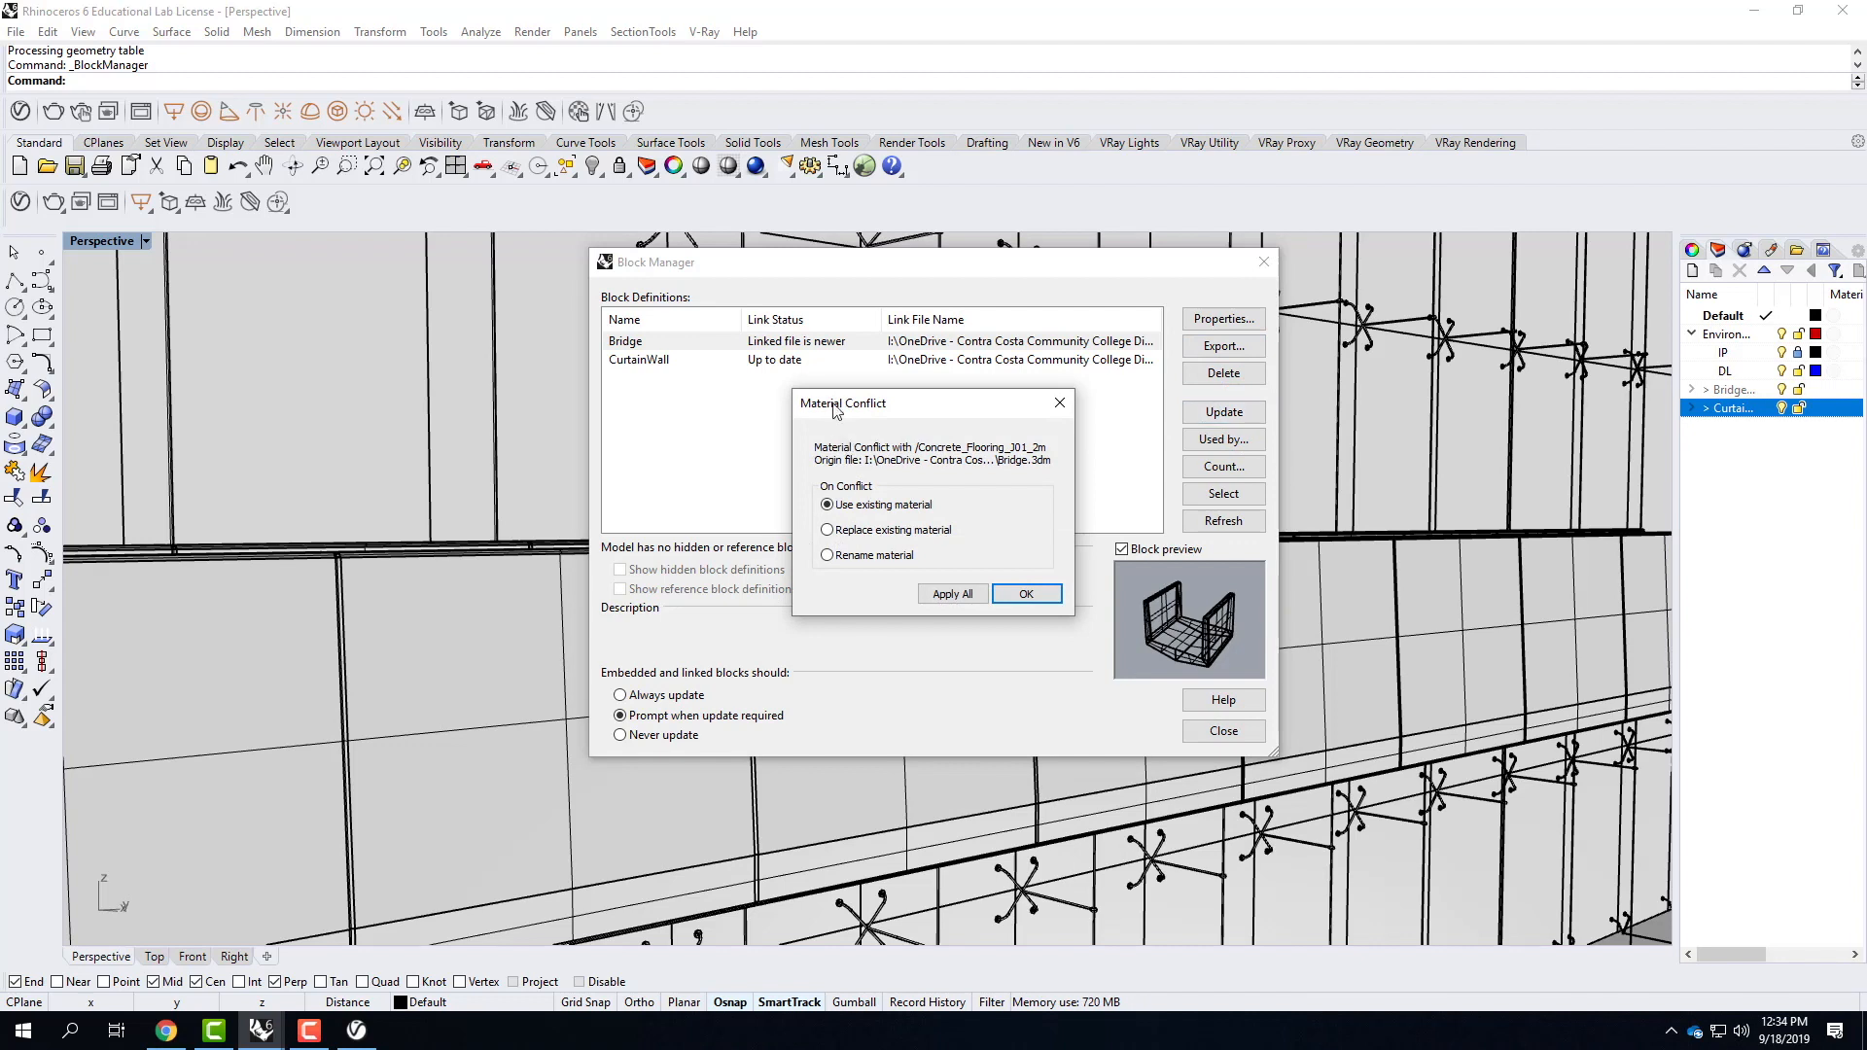
left_click_drag(856, 410, 766, 415)
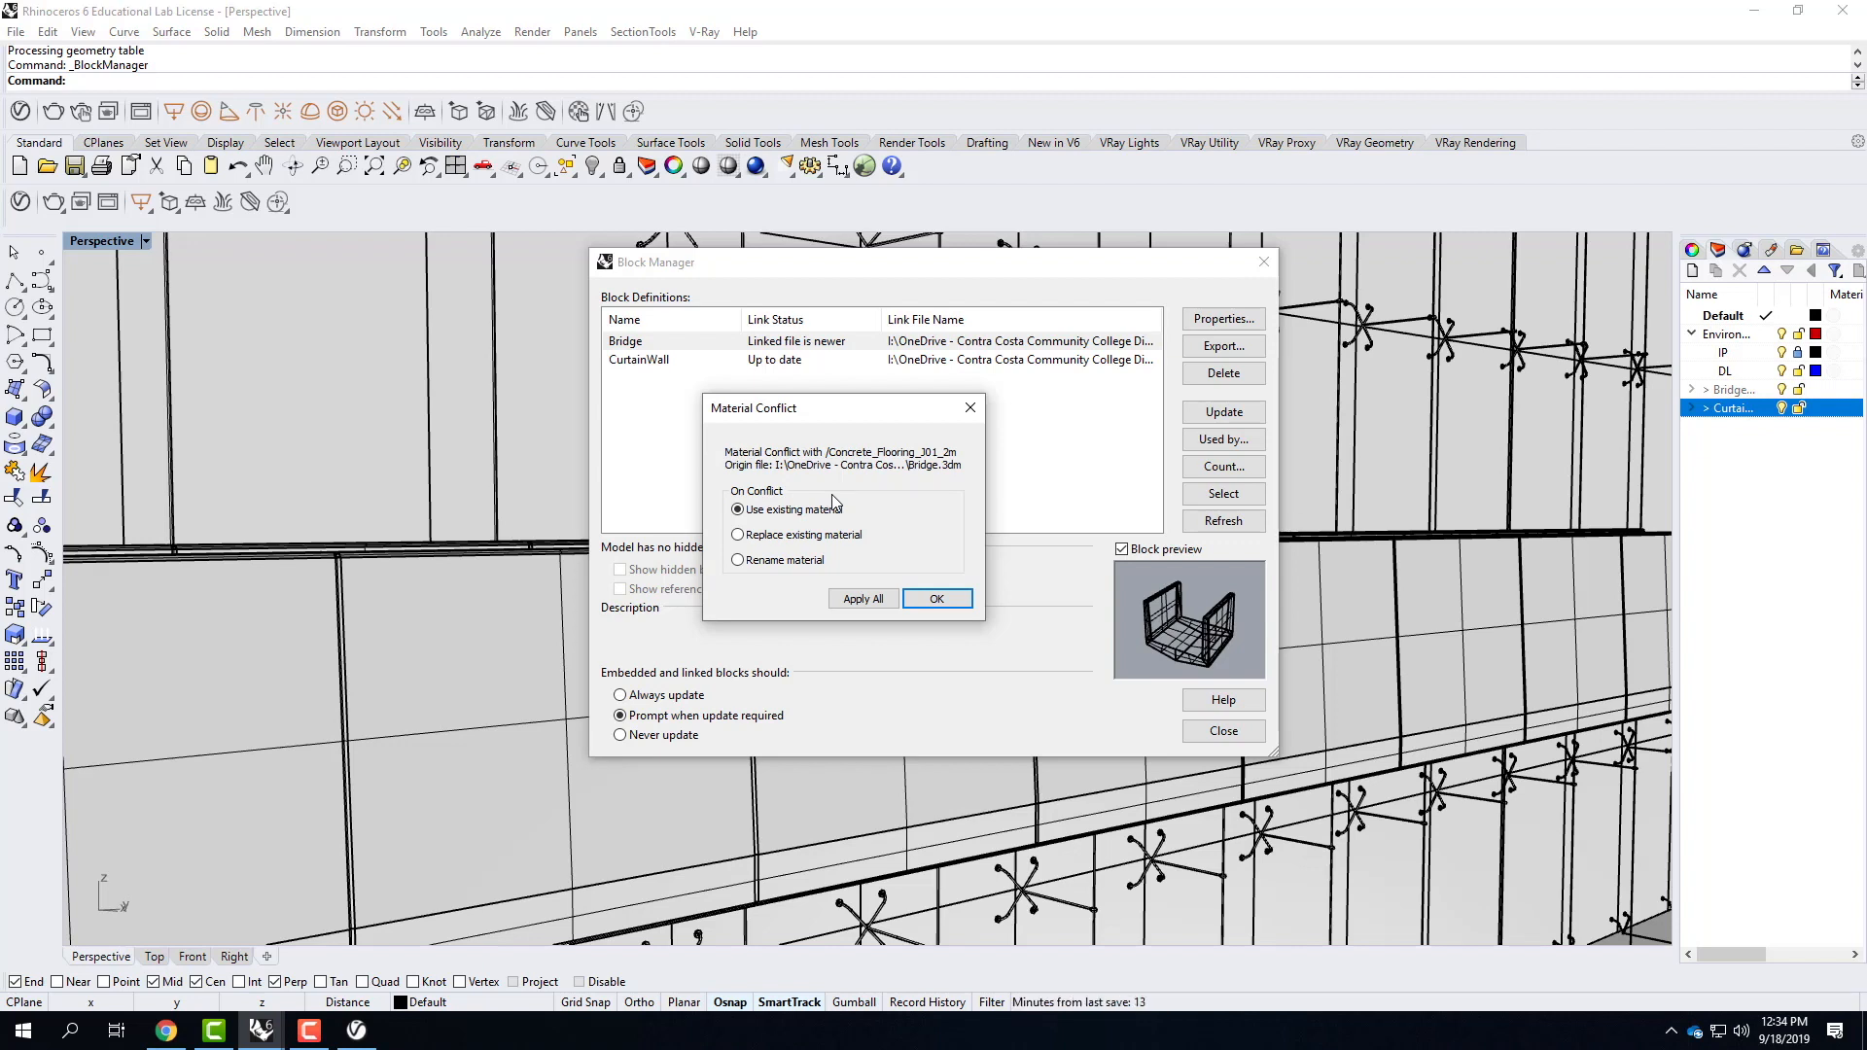
left_click(823, 538)
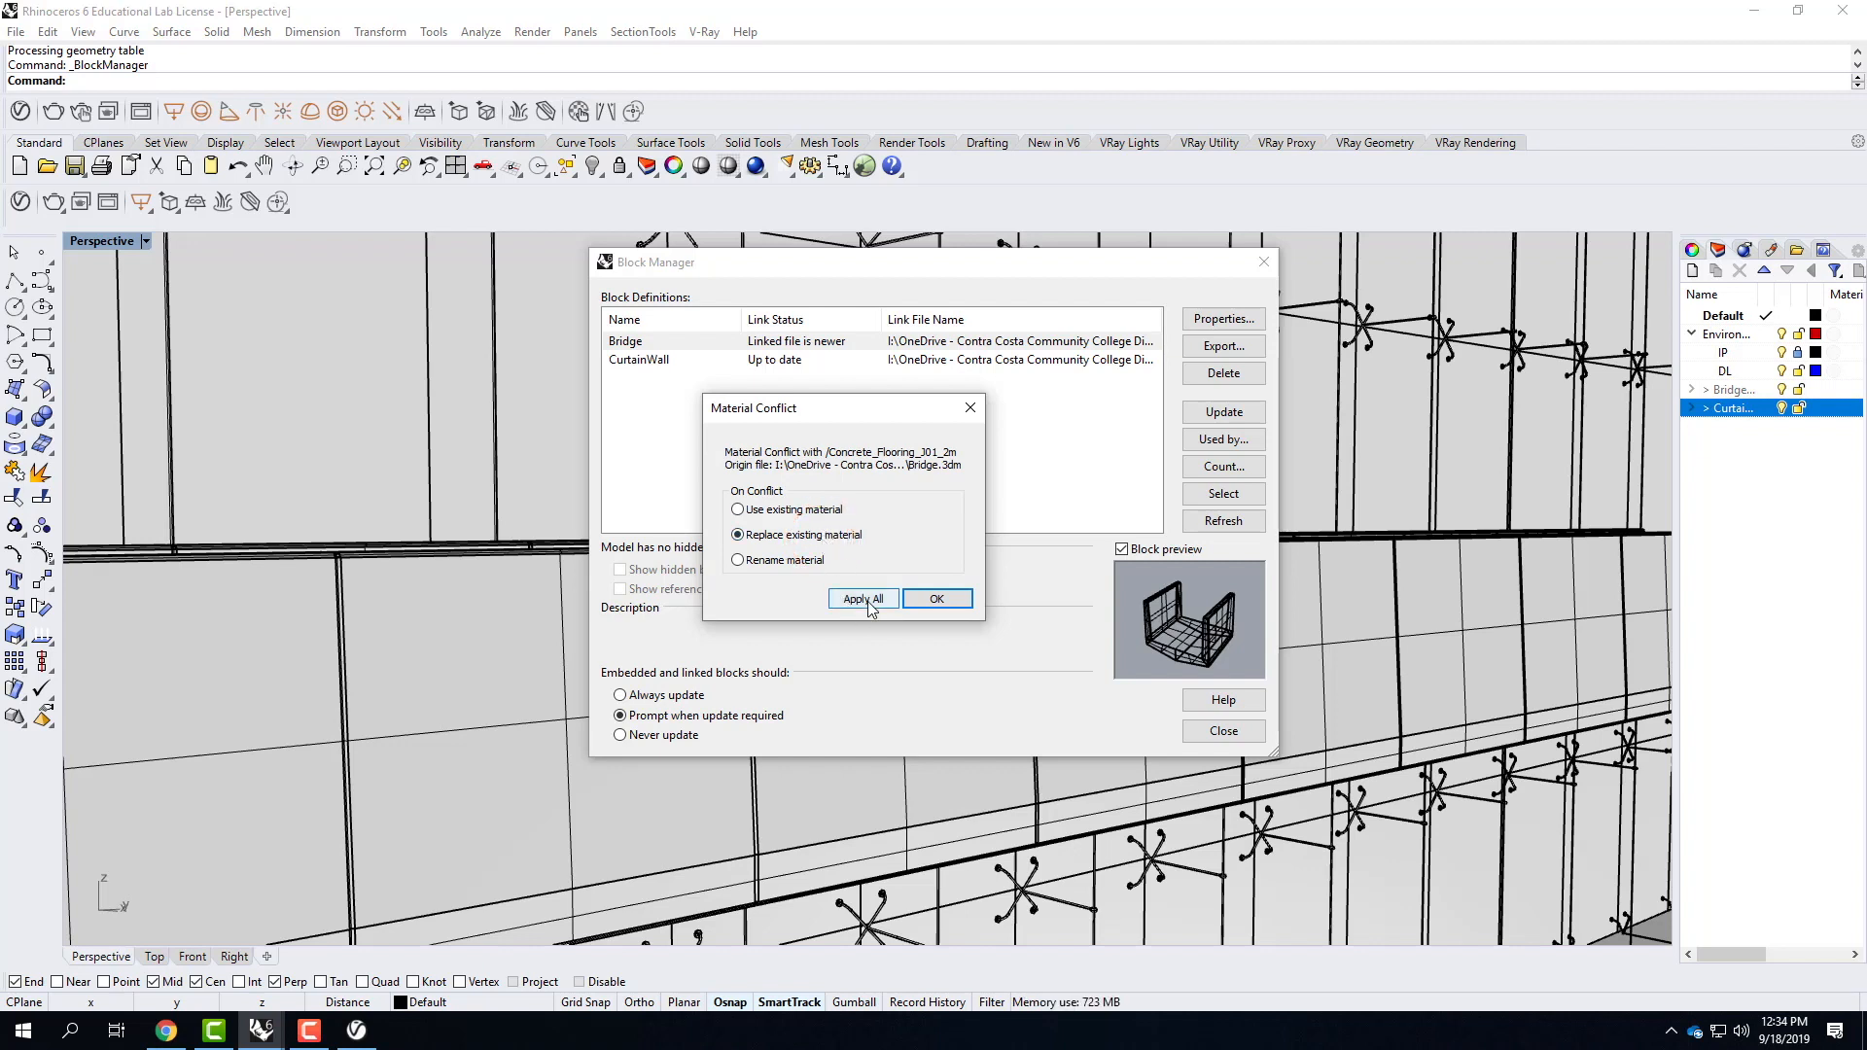
left_click(861, 598)
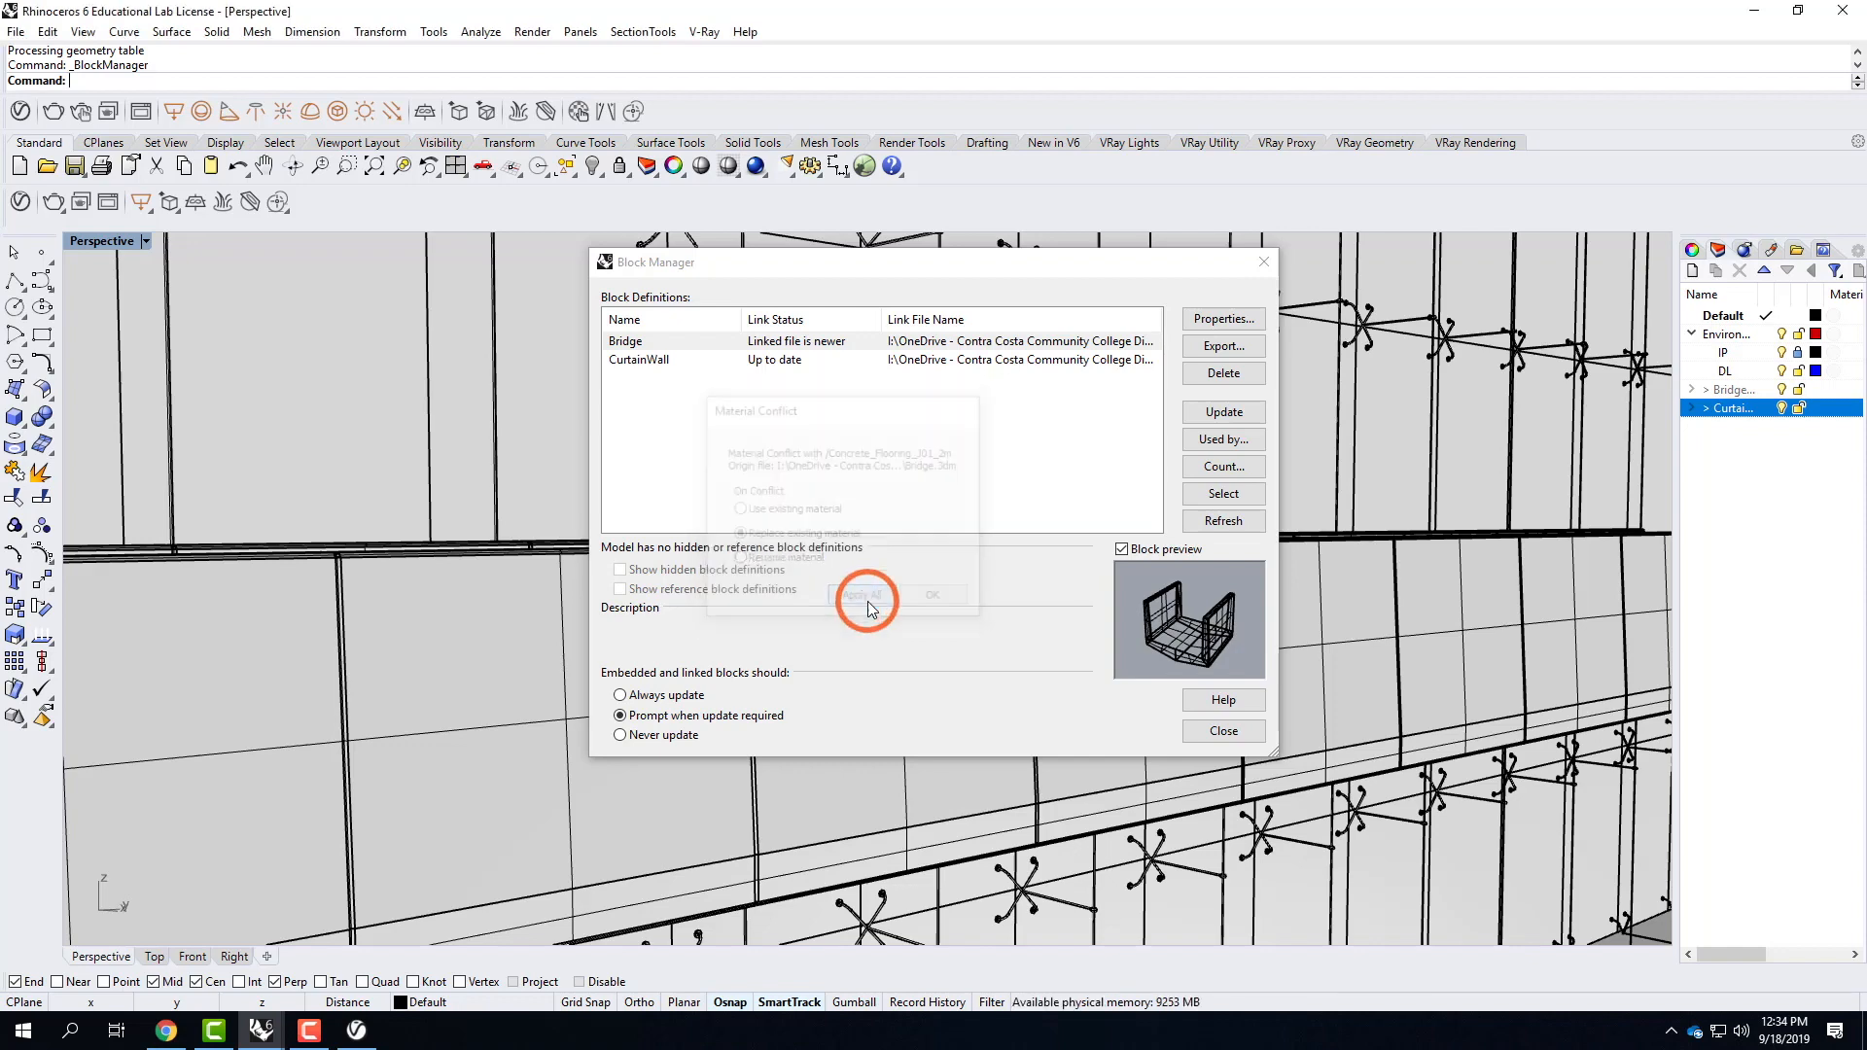
left_click(1002, 585)
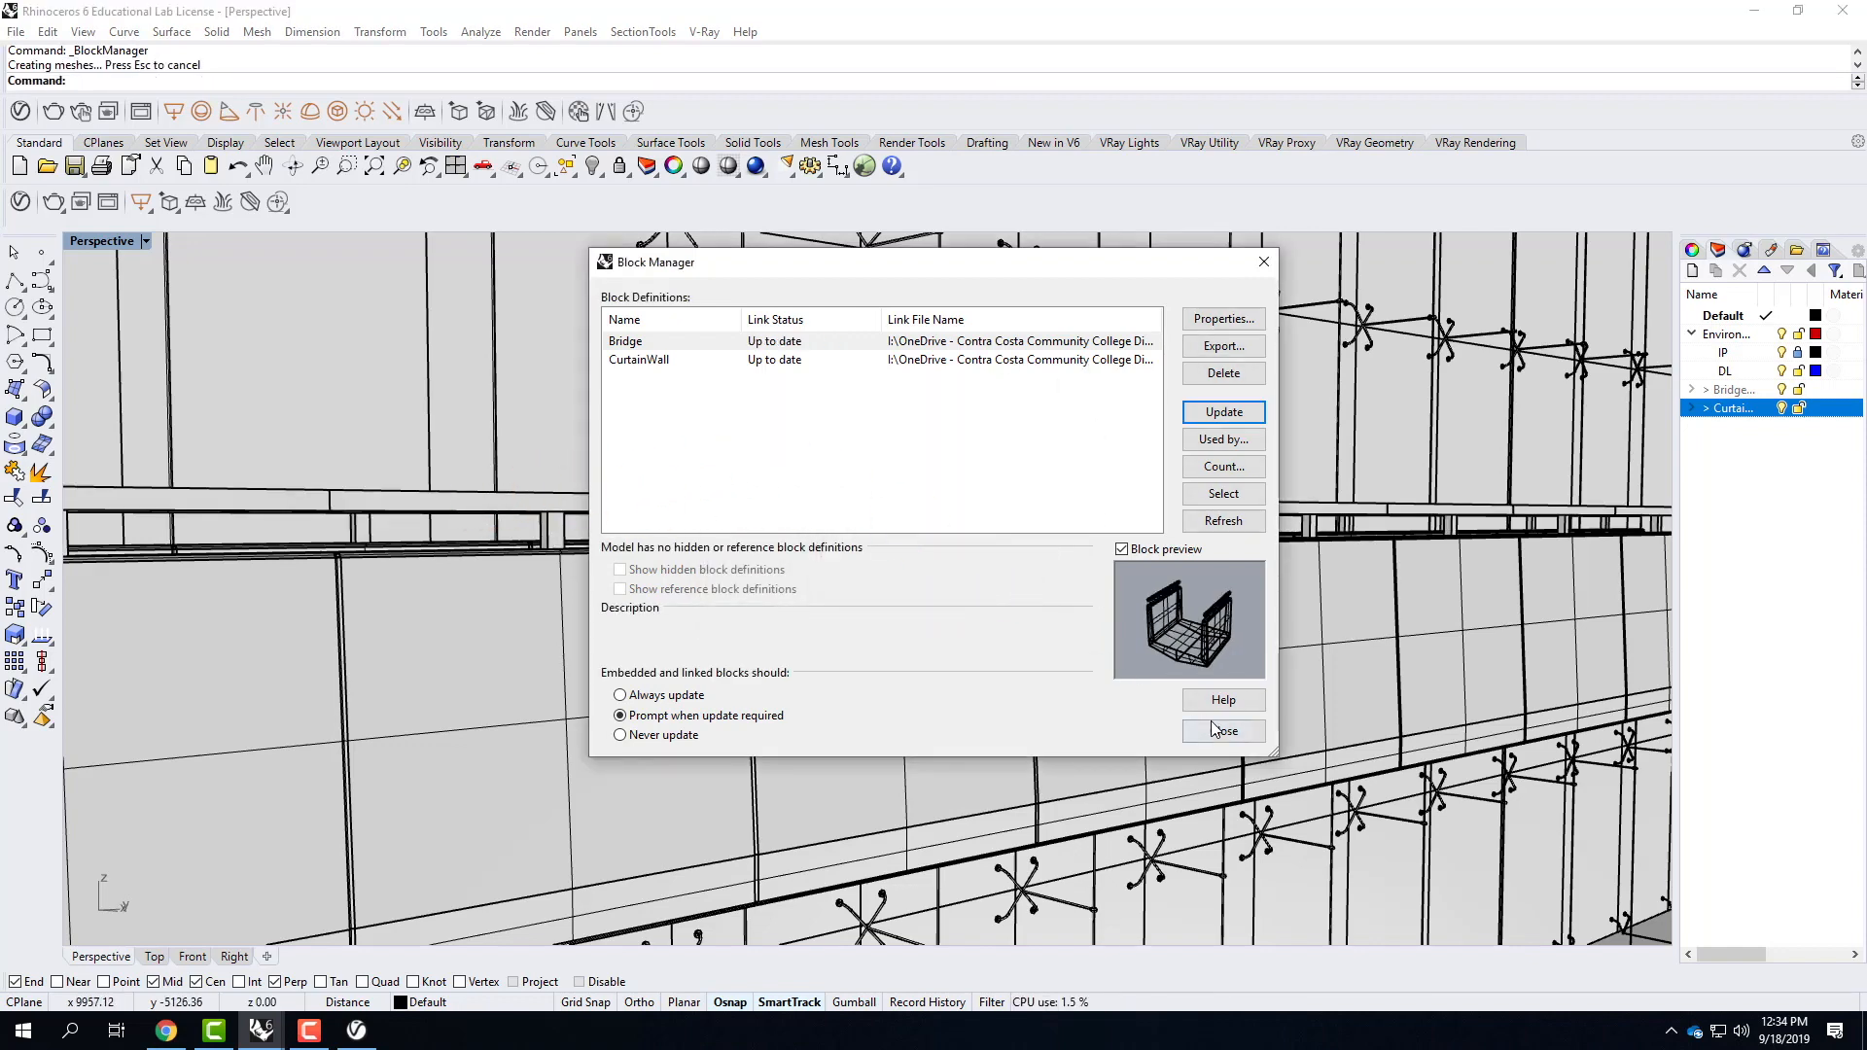
left_click(1216, 729)
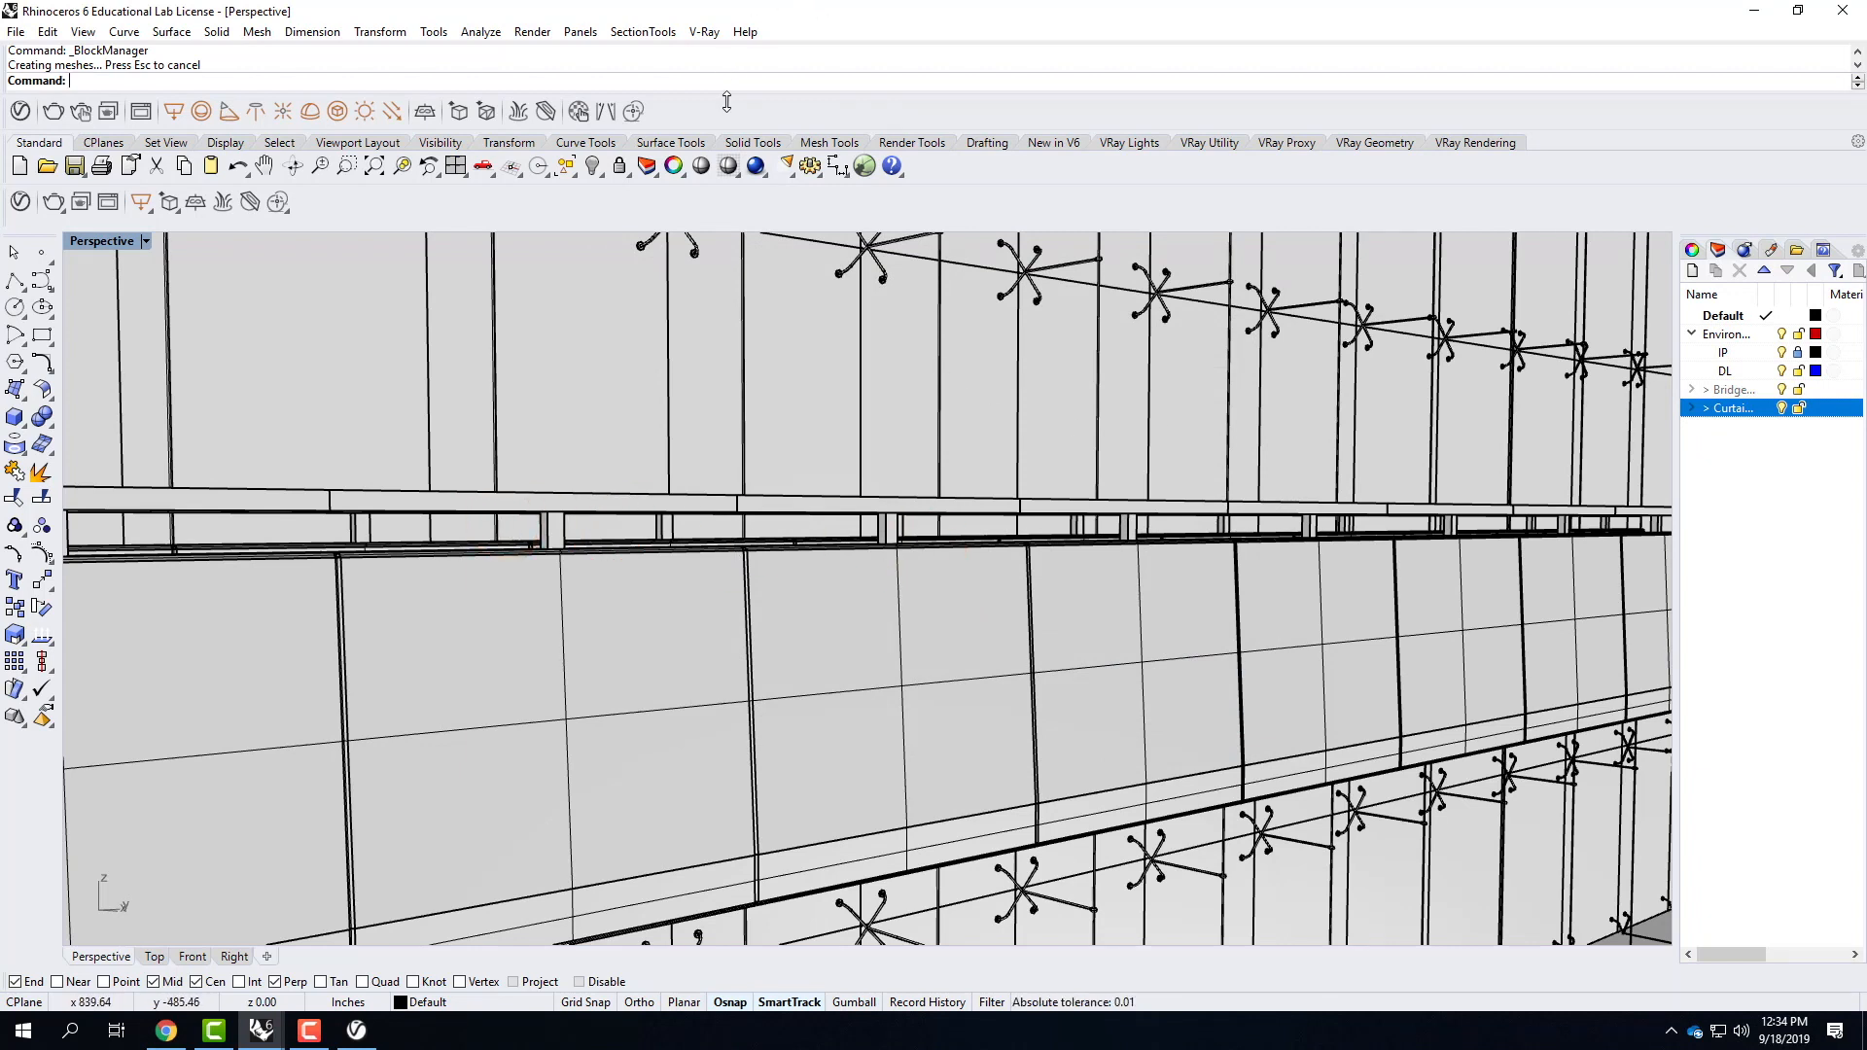
left_click(53, 202)
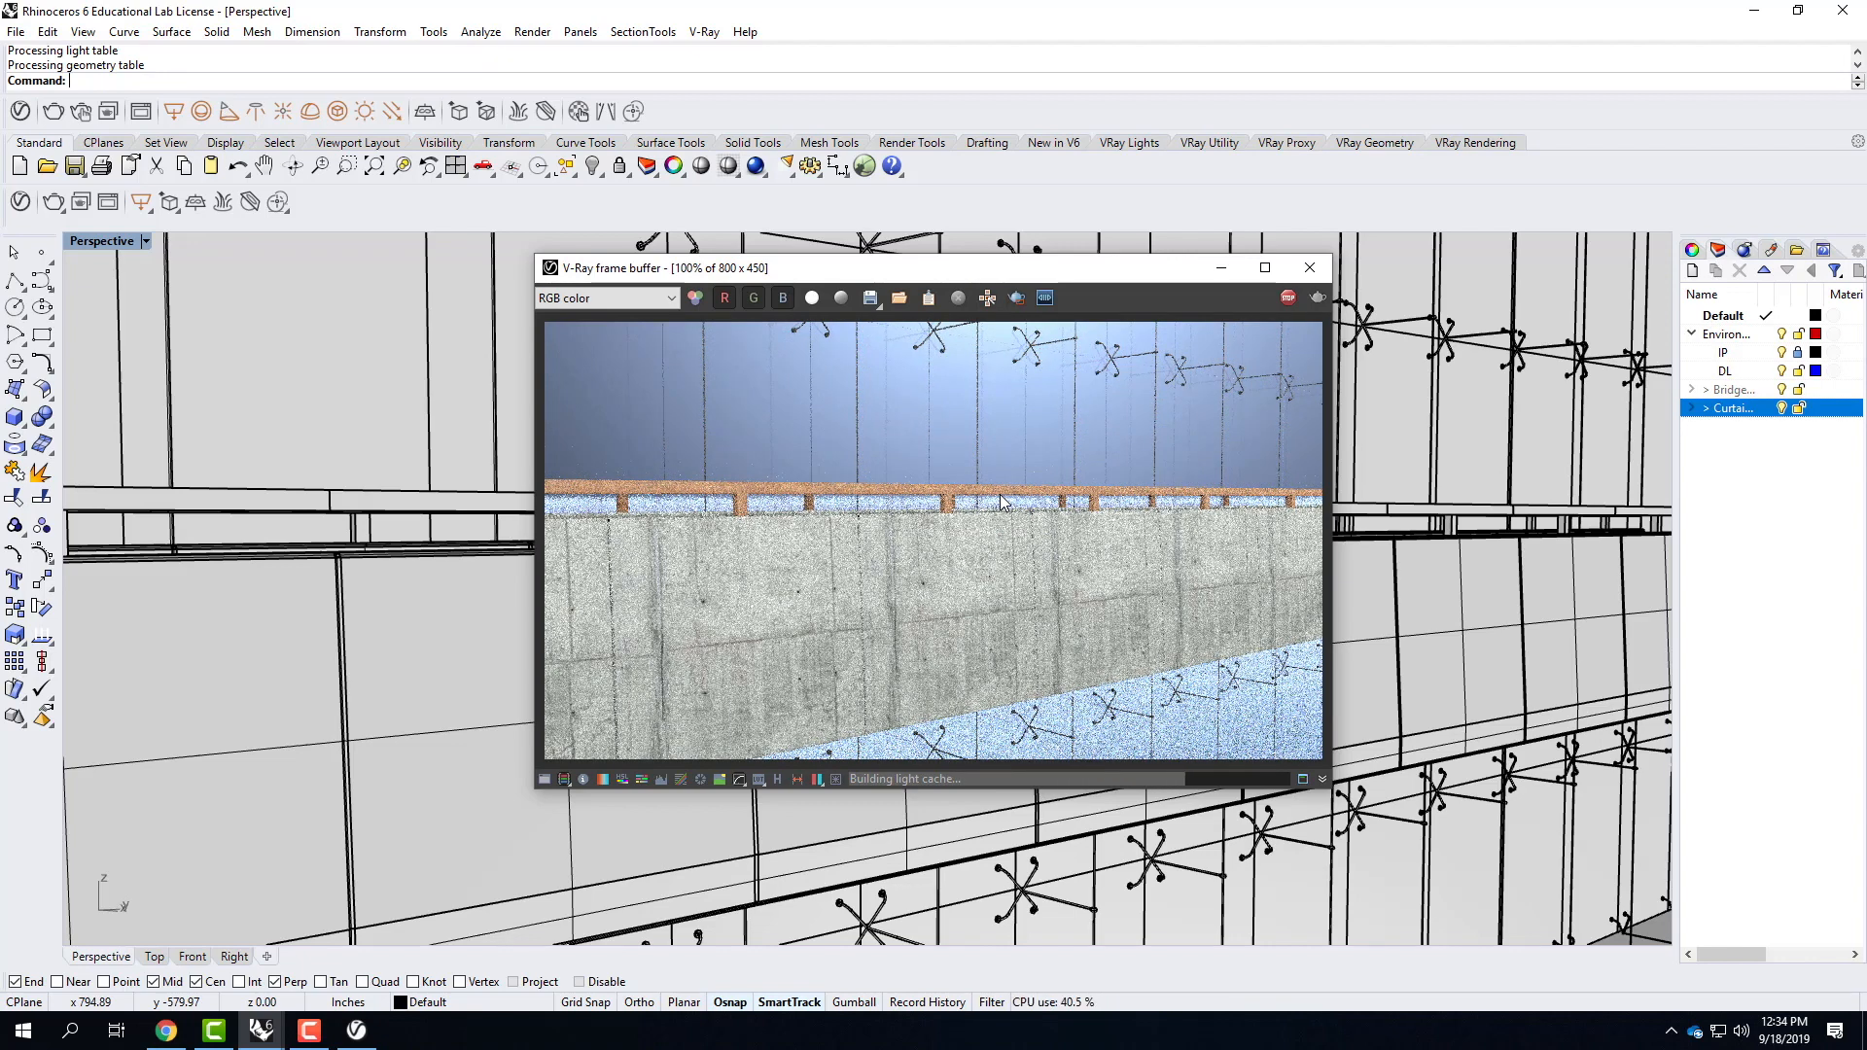
Switch back to Bridge.3dm and draw a box from the inner floor corner at the far end across and through the opposite wall.
left_click(260, 1030)
left_click(448, 953)
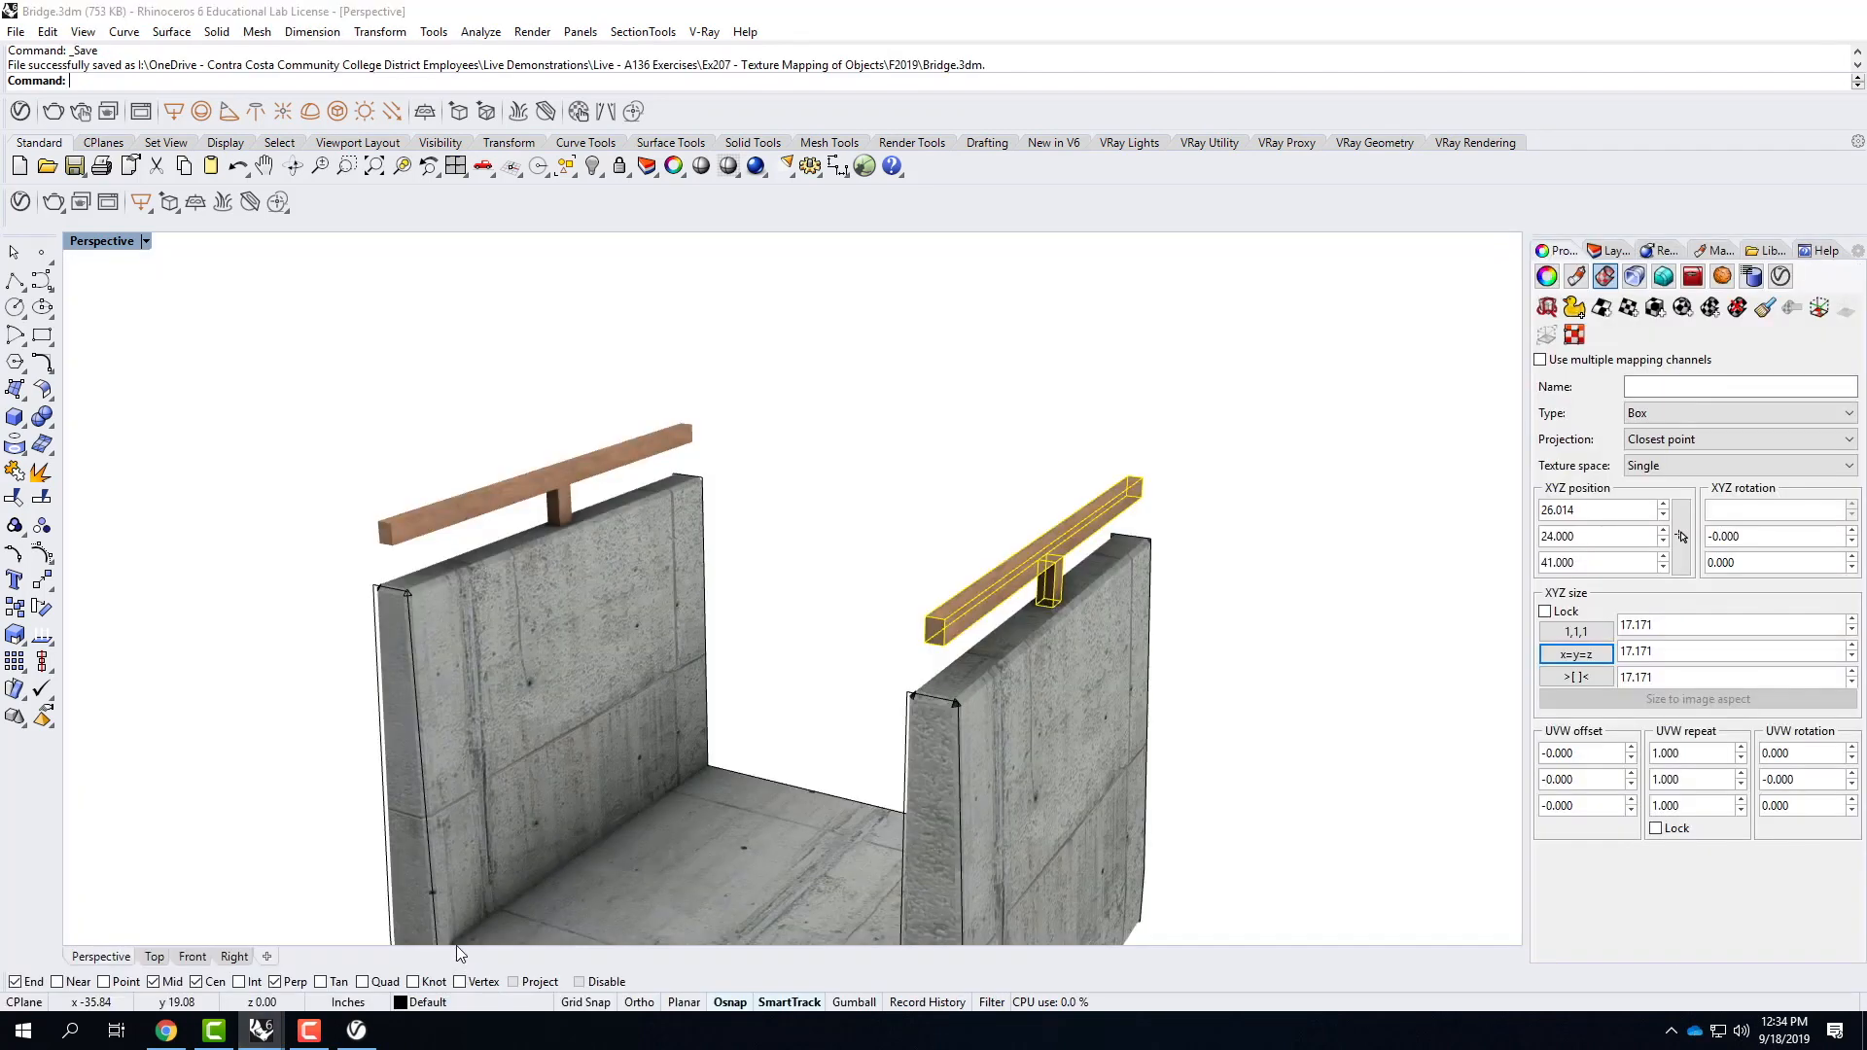
scroll(701, 511, "down", 2)
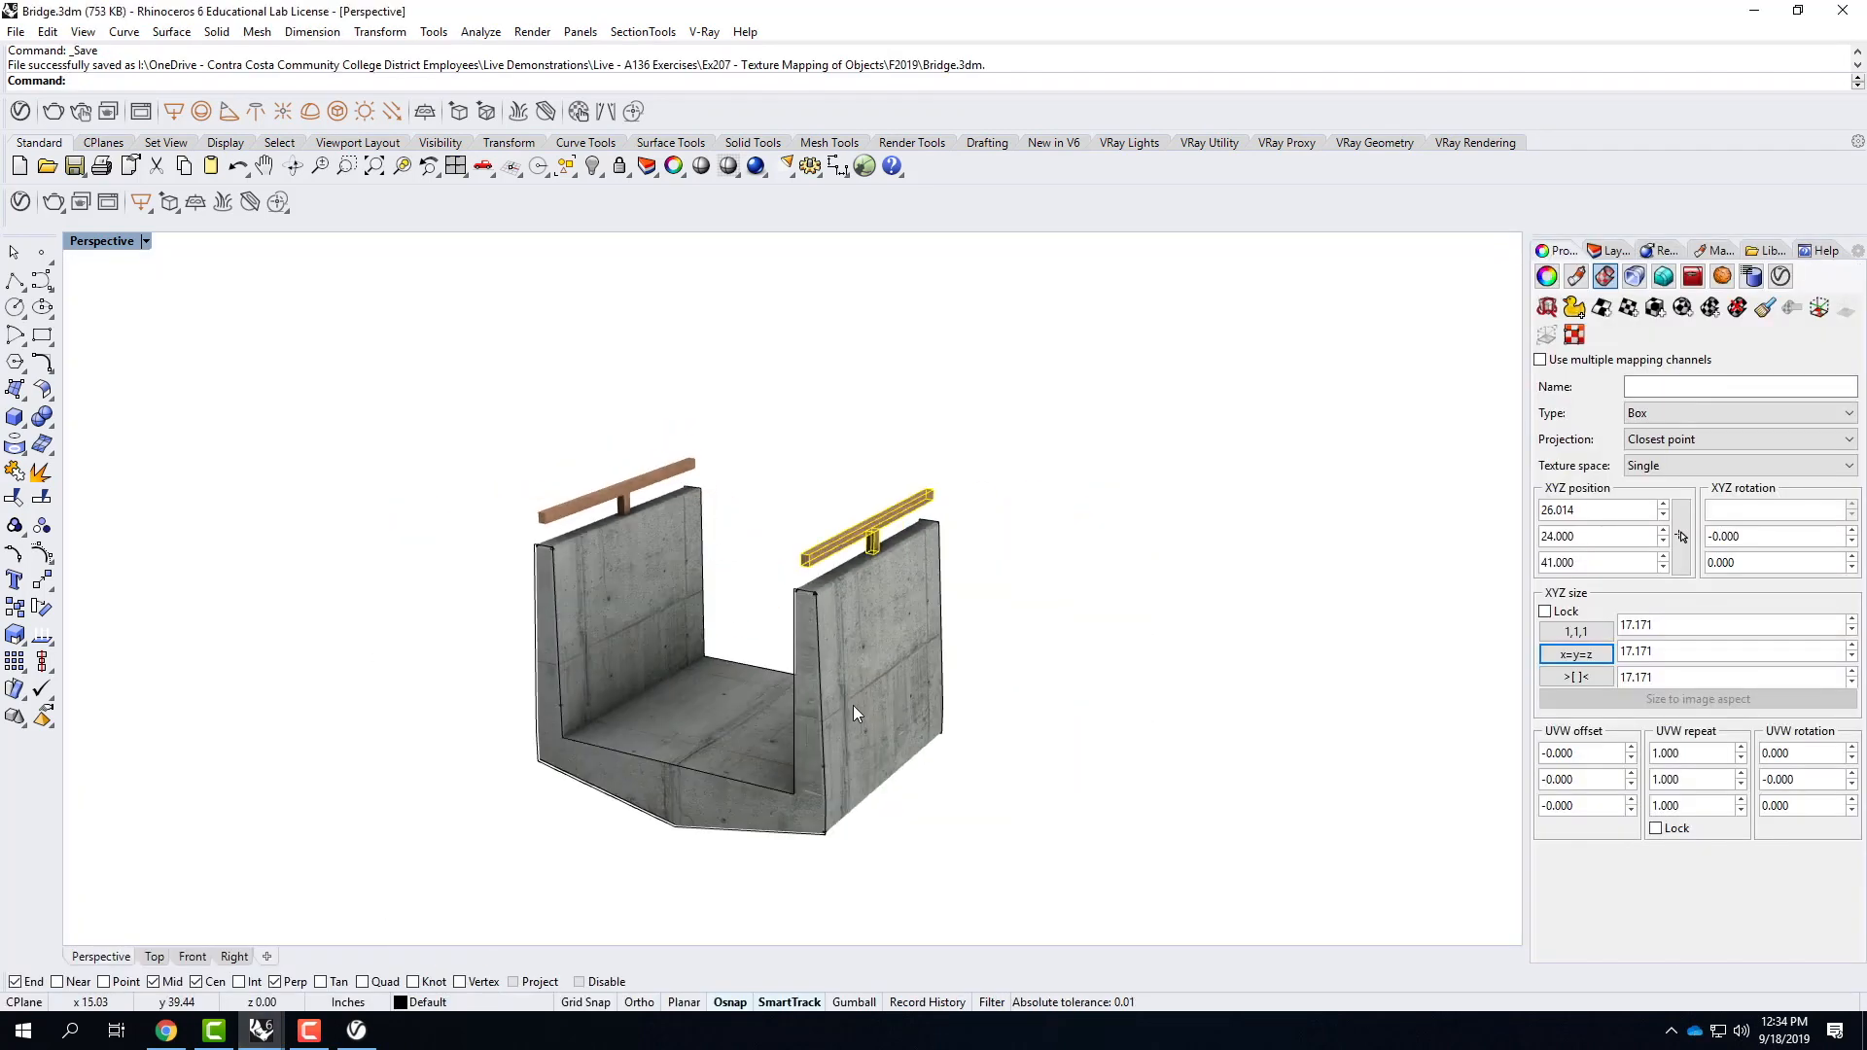
right_click_drag(855, 661, 962, 710)
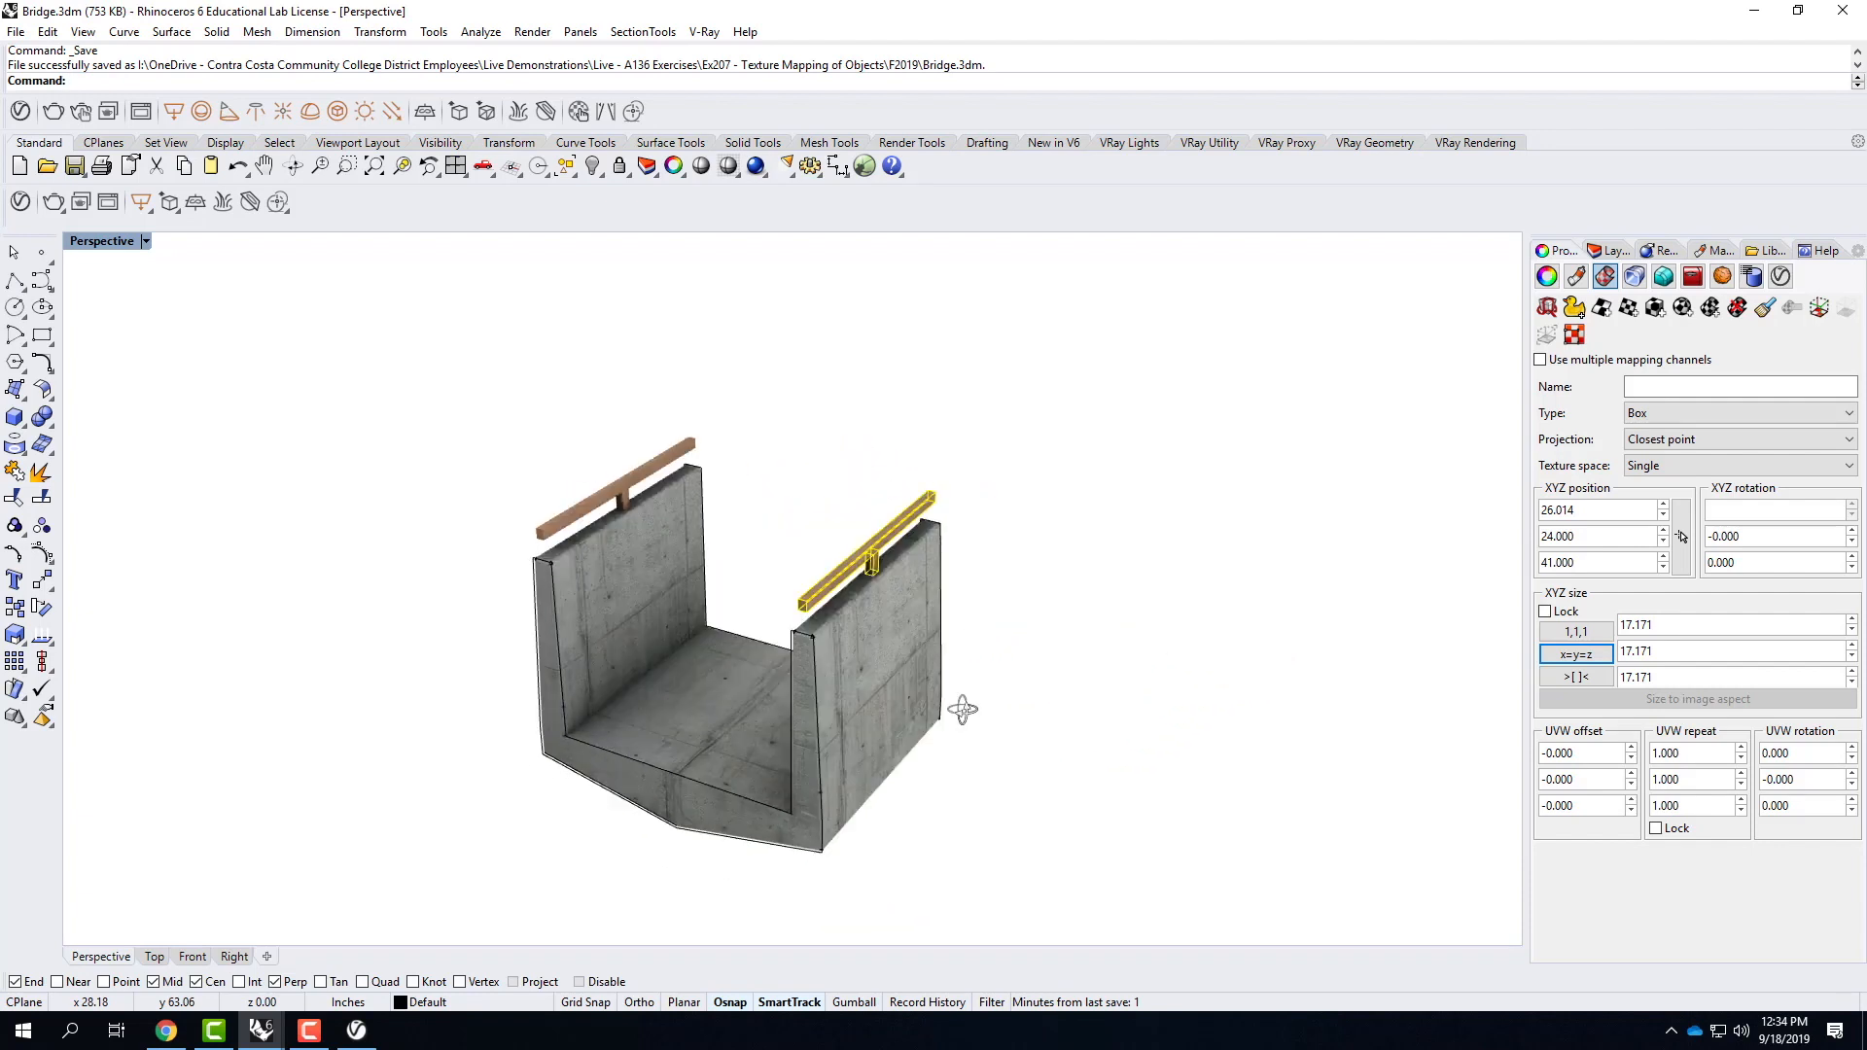
left_click(14, 418)
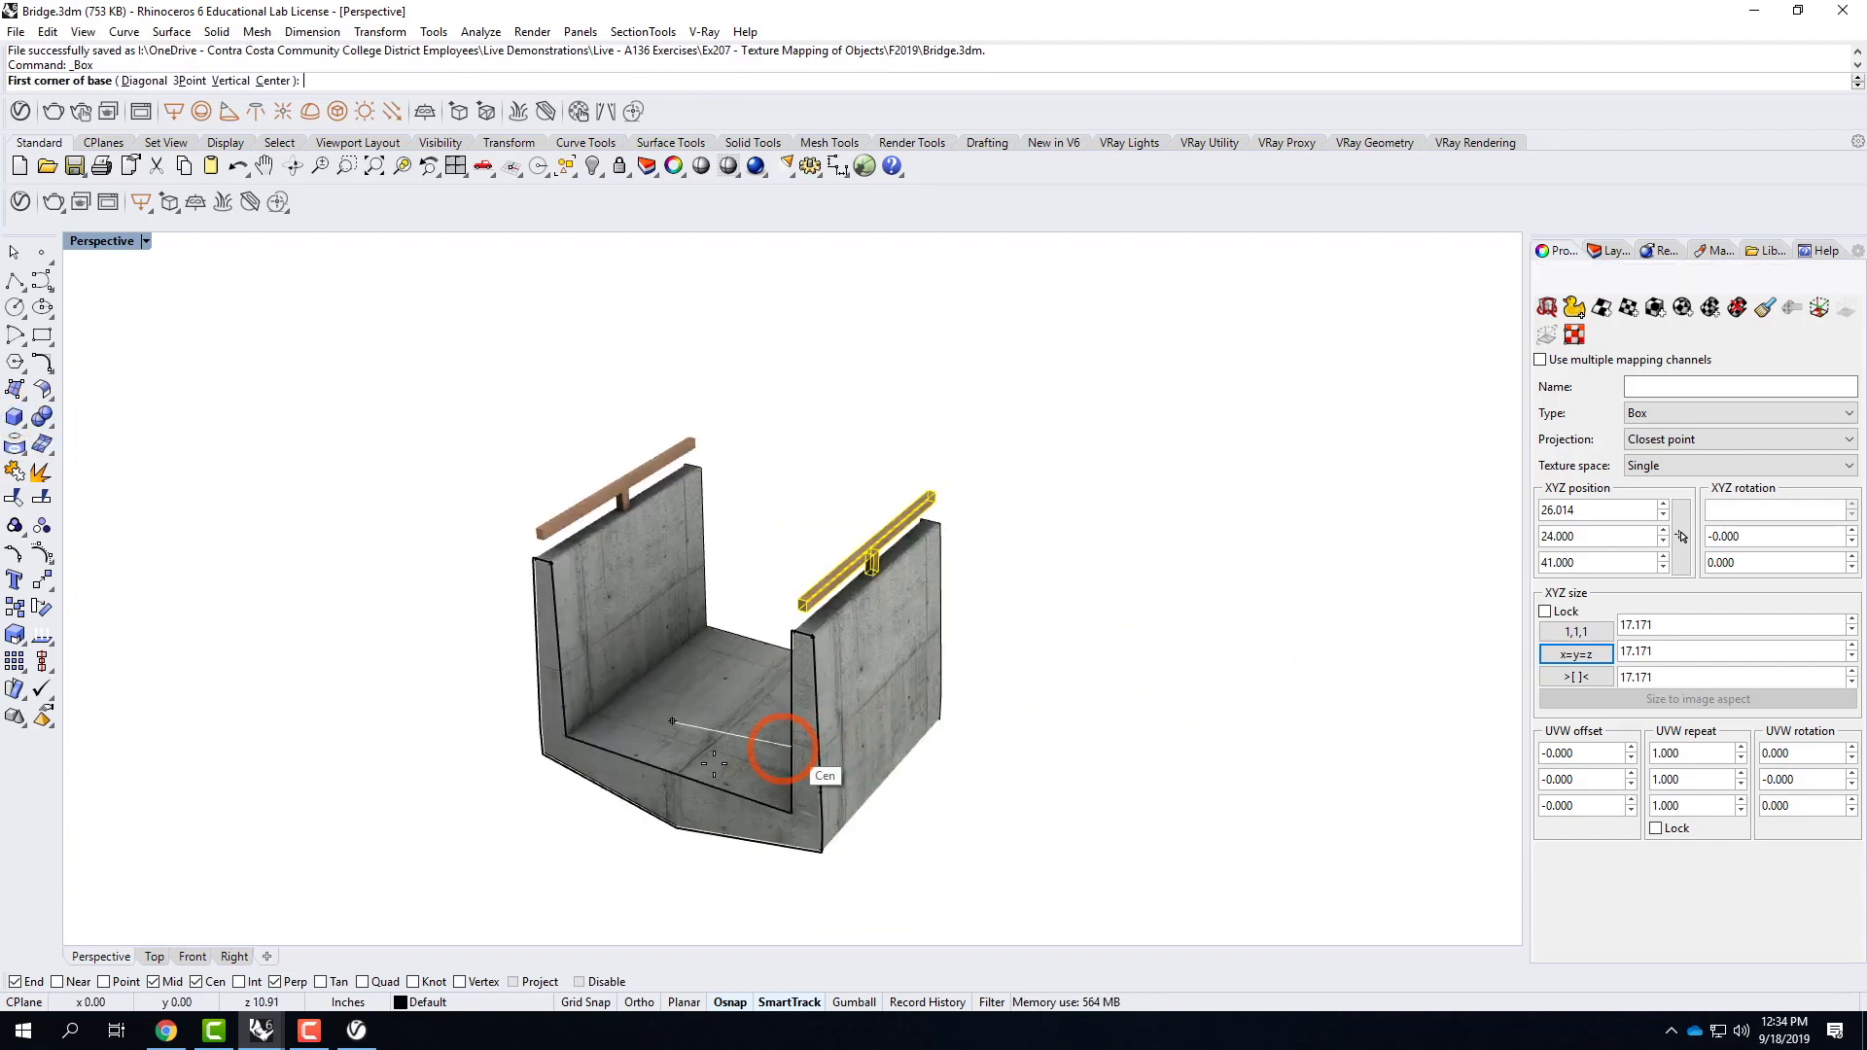
left_click(703, 623)
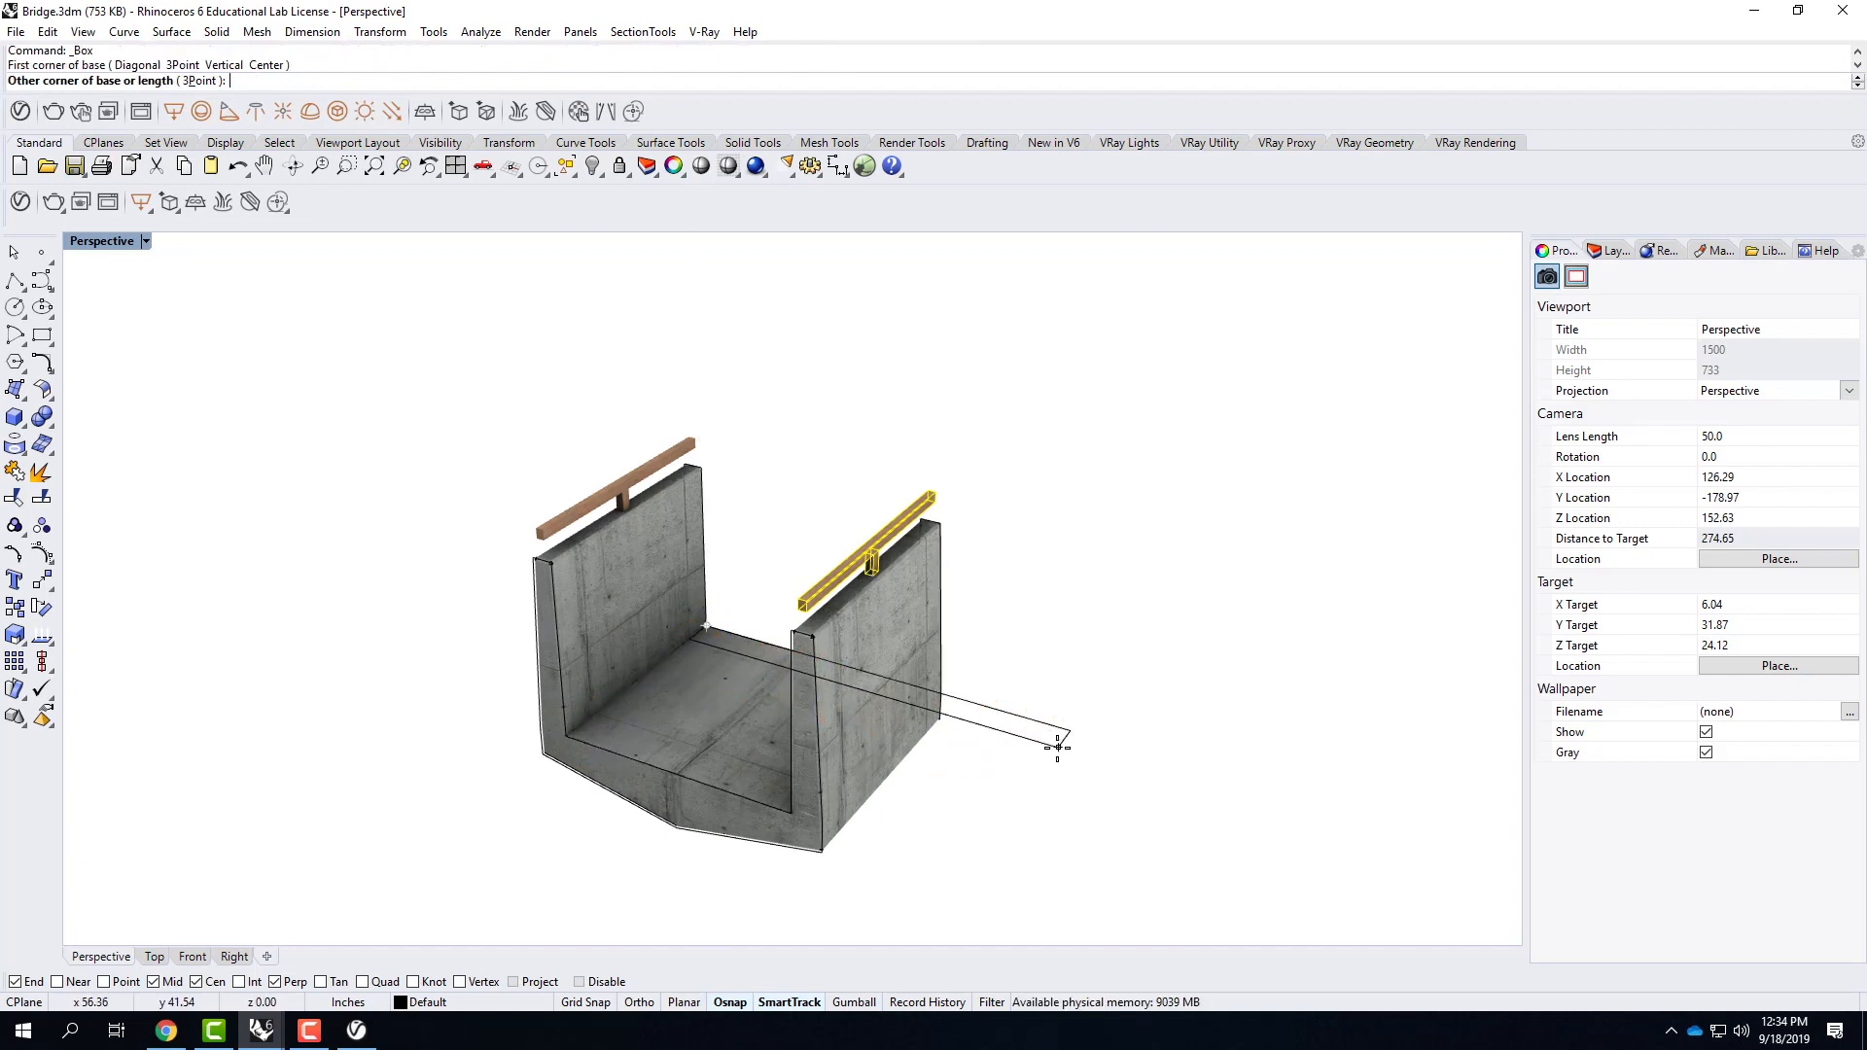
left_click(1026, 743)
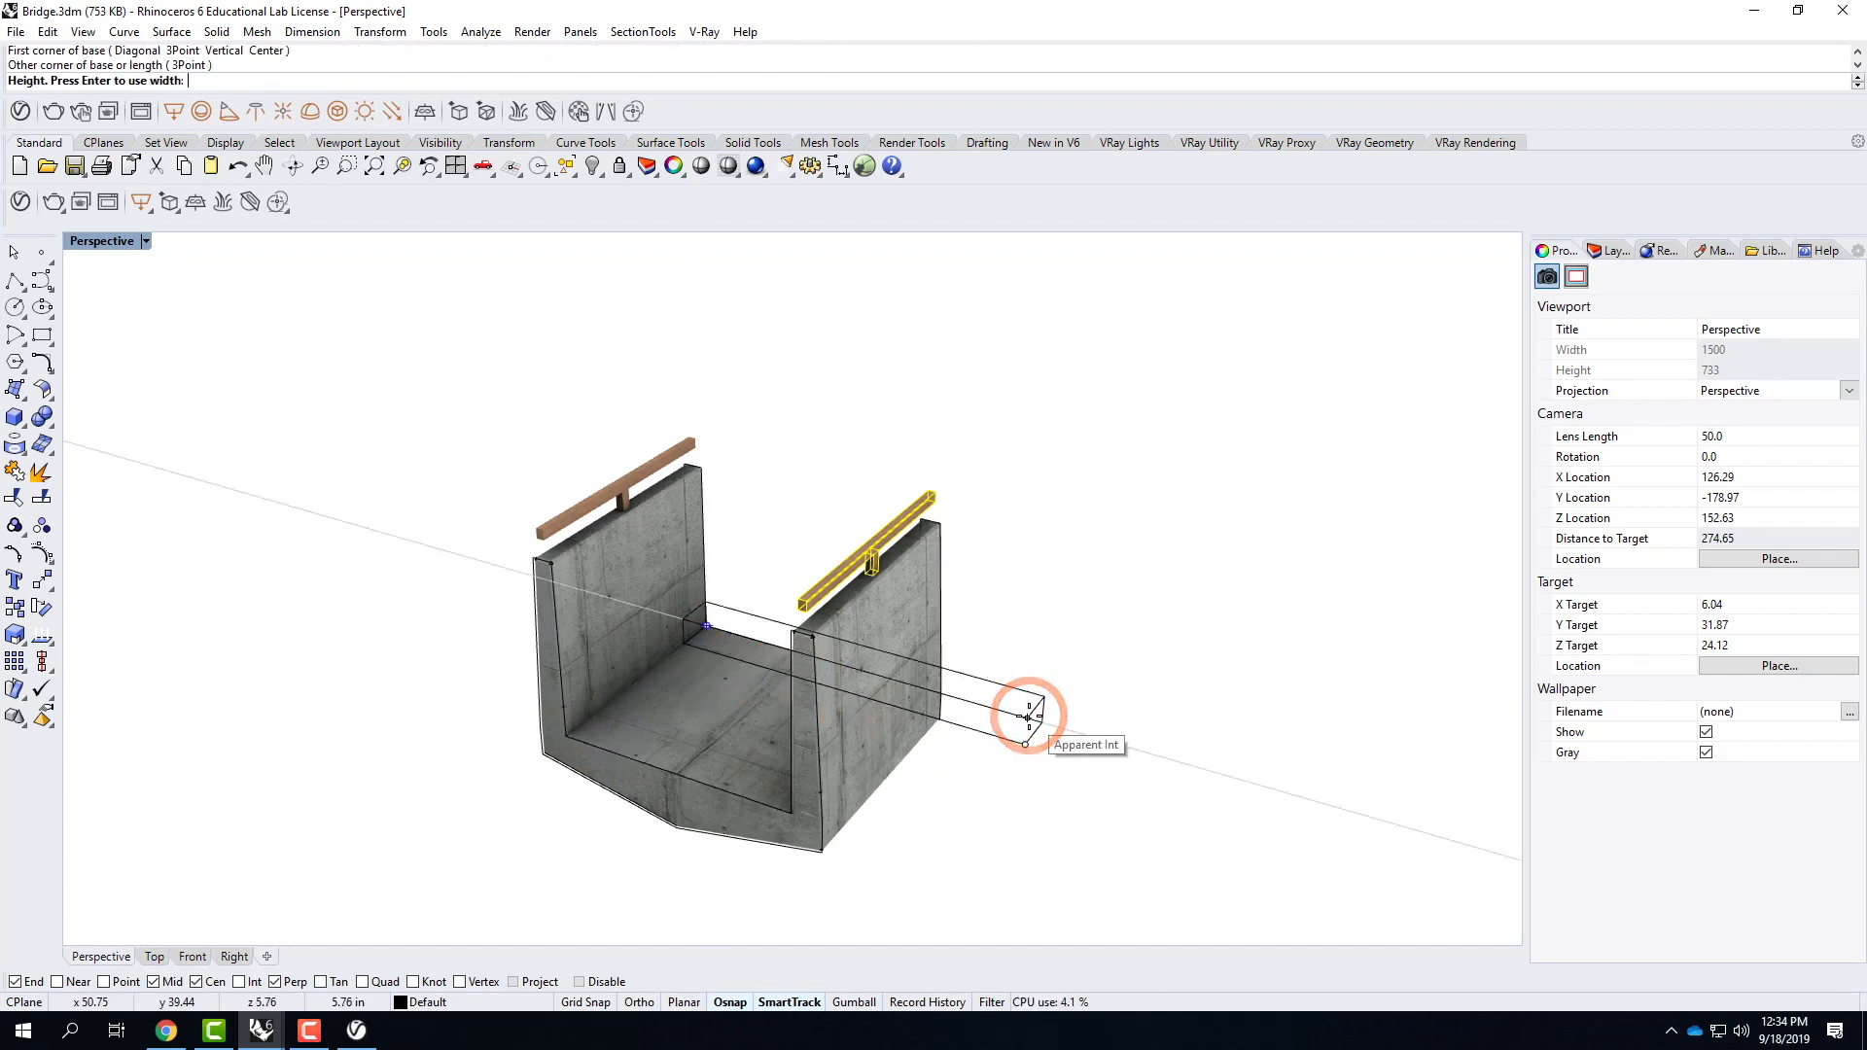
left_click(1030, 710)
Move the box freehand along the bridge toward the near end, about 18.5 inches and about another 4 inches.
left_click(1029, 708)
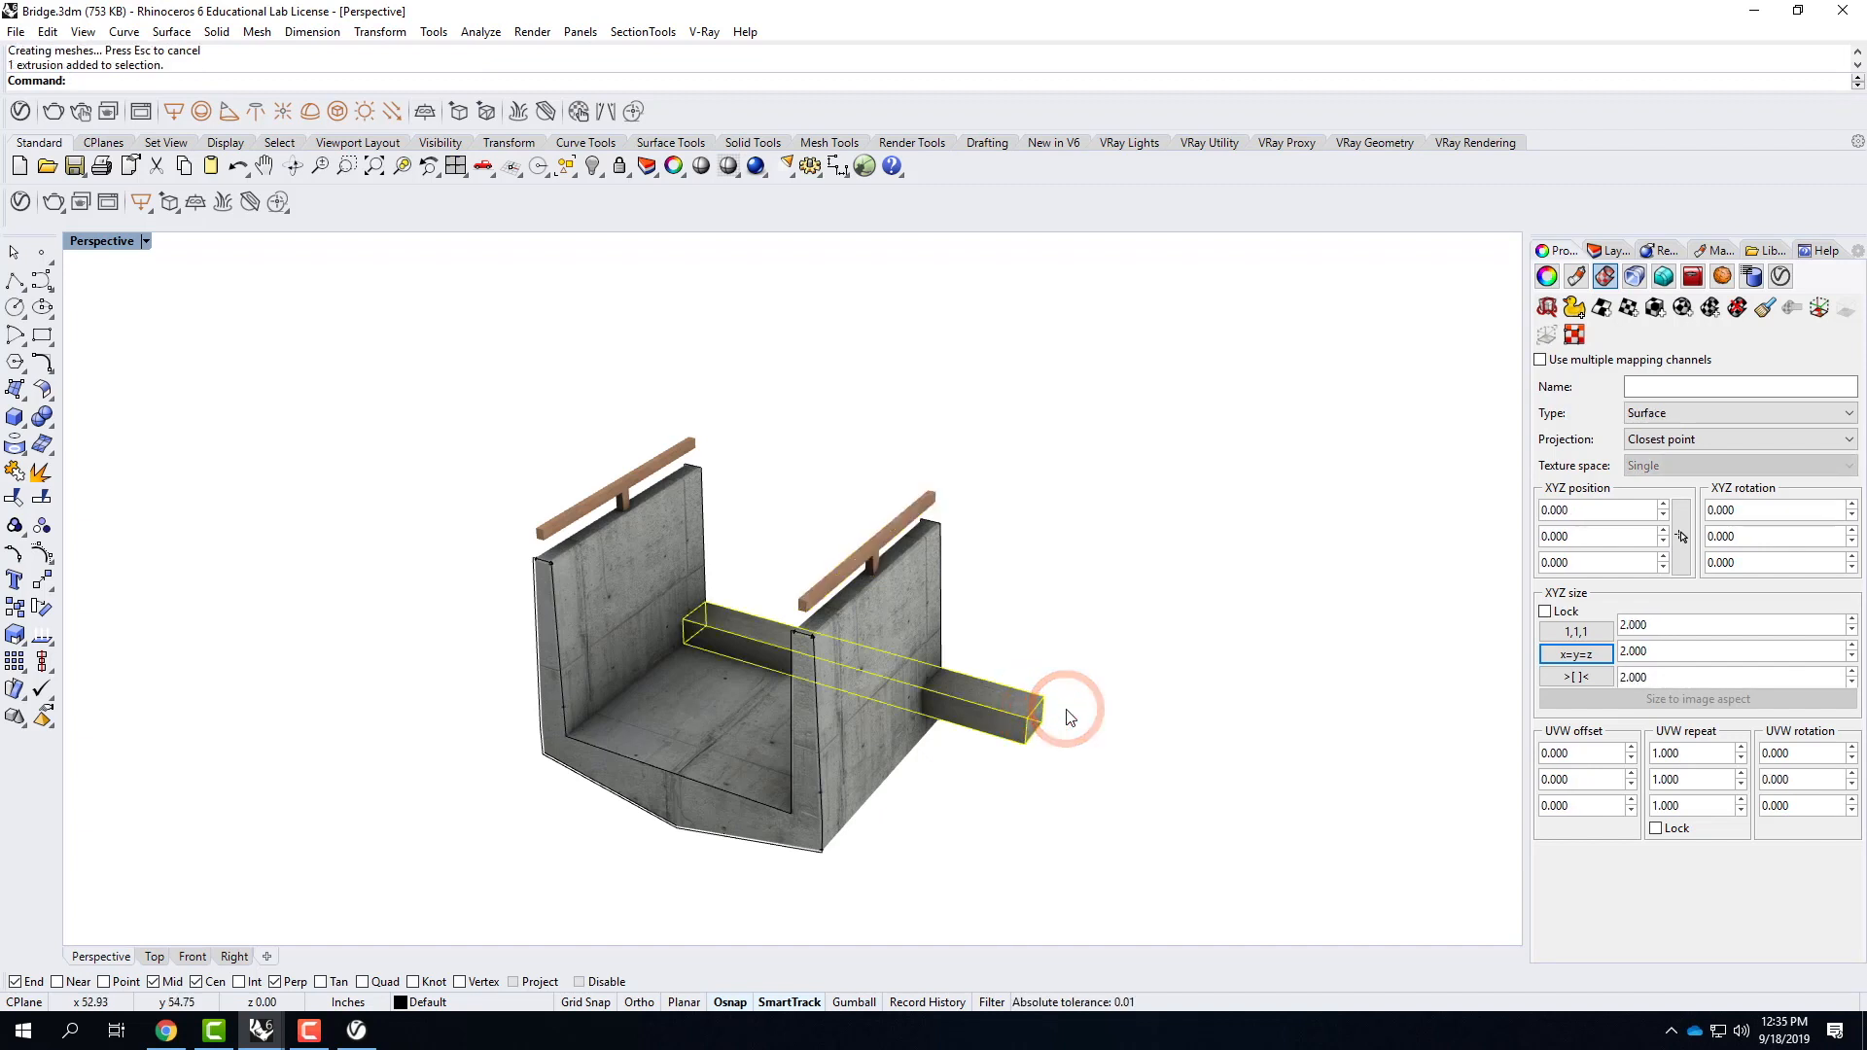
type("move")
key("Return")
left_click(1180, 676)
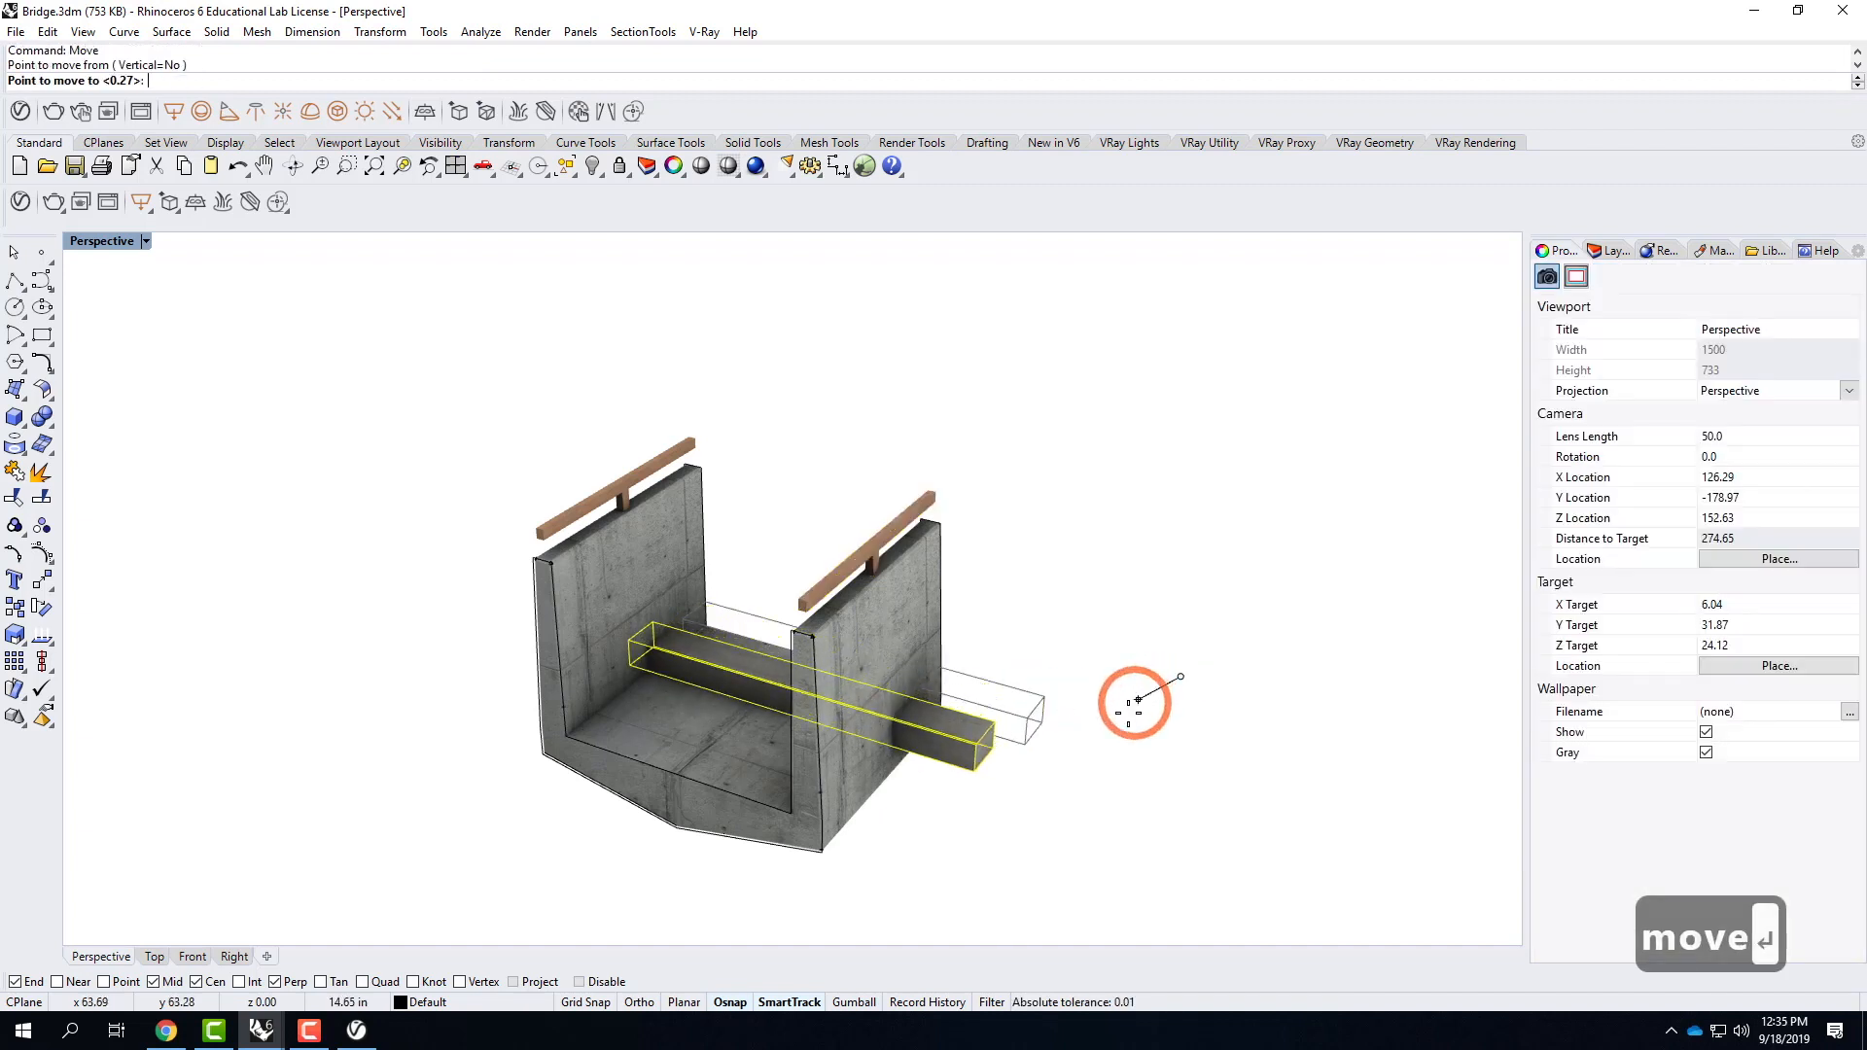
left_click(1127, 711)
right_click(1182, 784)
left_click(1182, 784)
left_click(1165, 776)
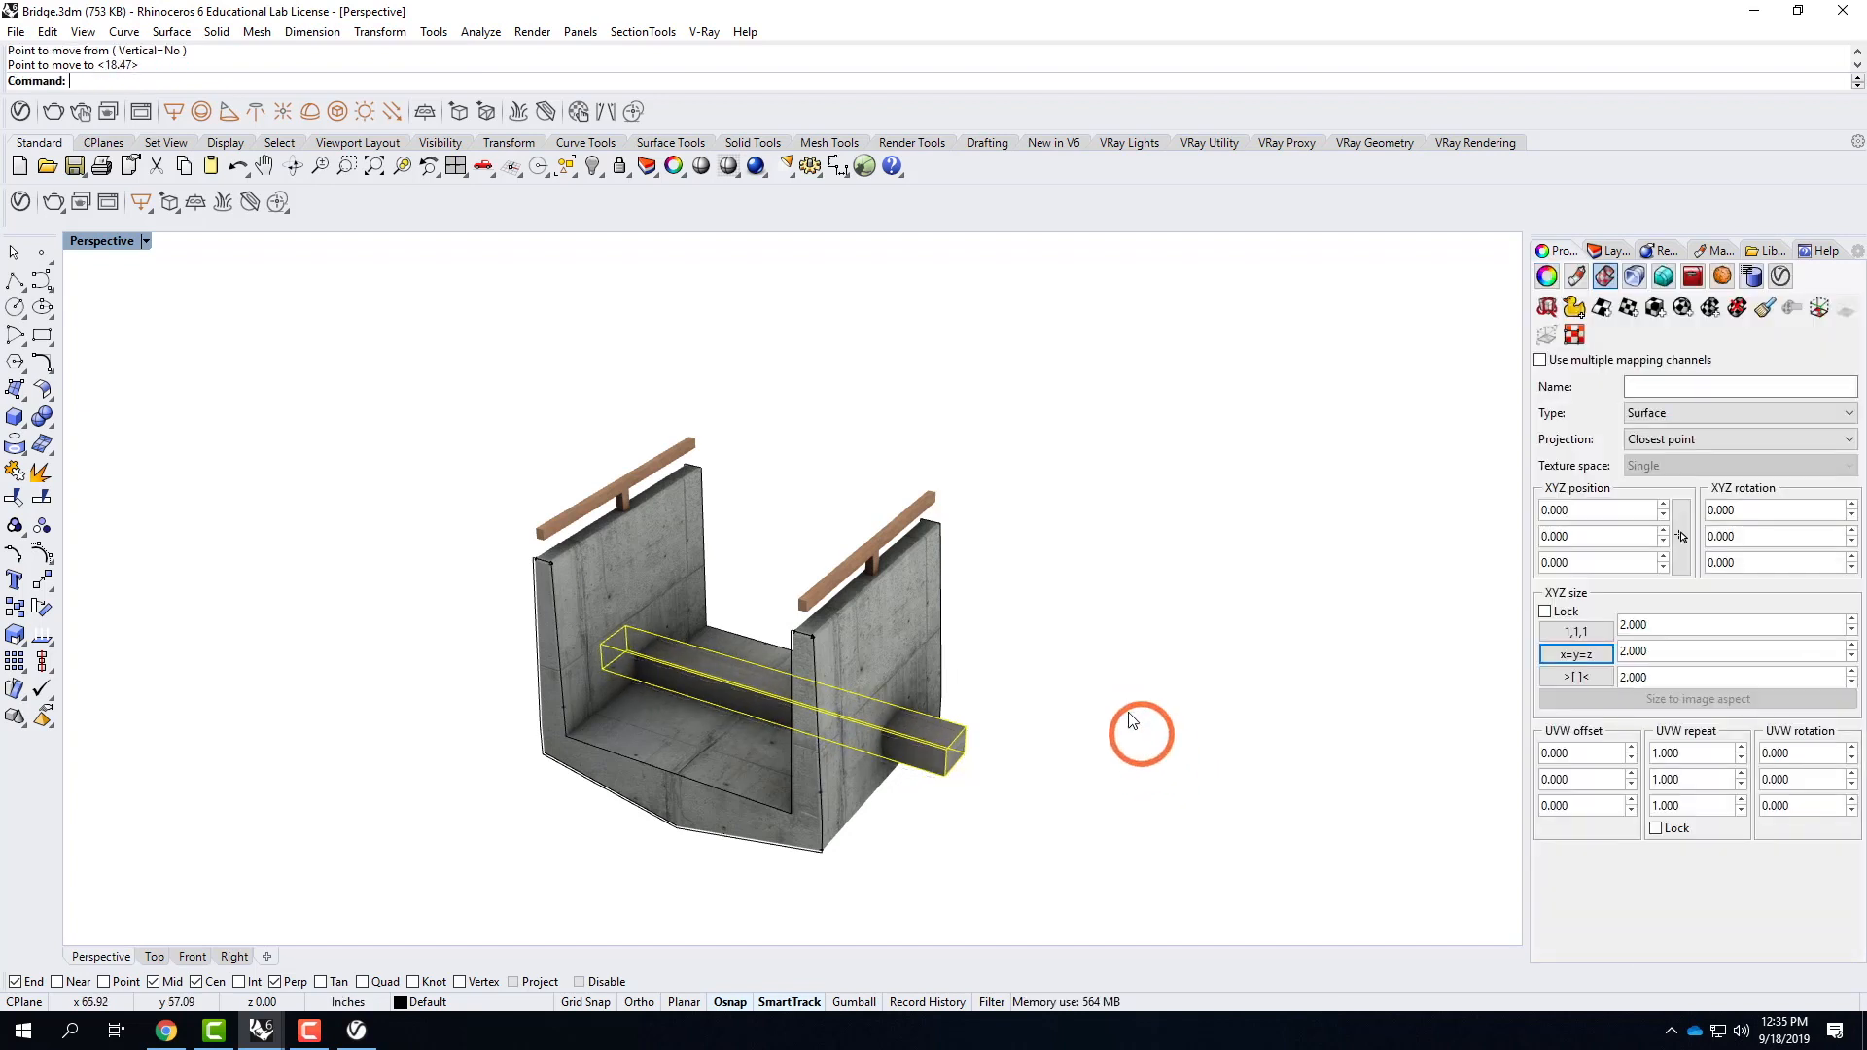
right_click_drag(1113, 762, 984, 747)
scroll(904, 750, "up", 3)
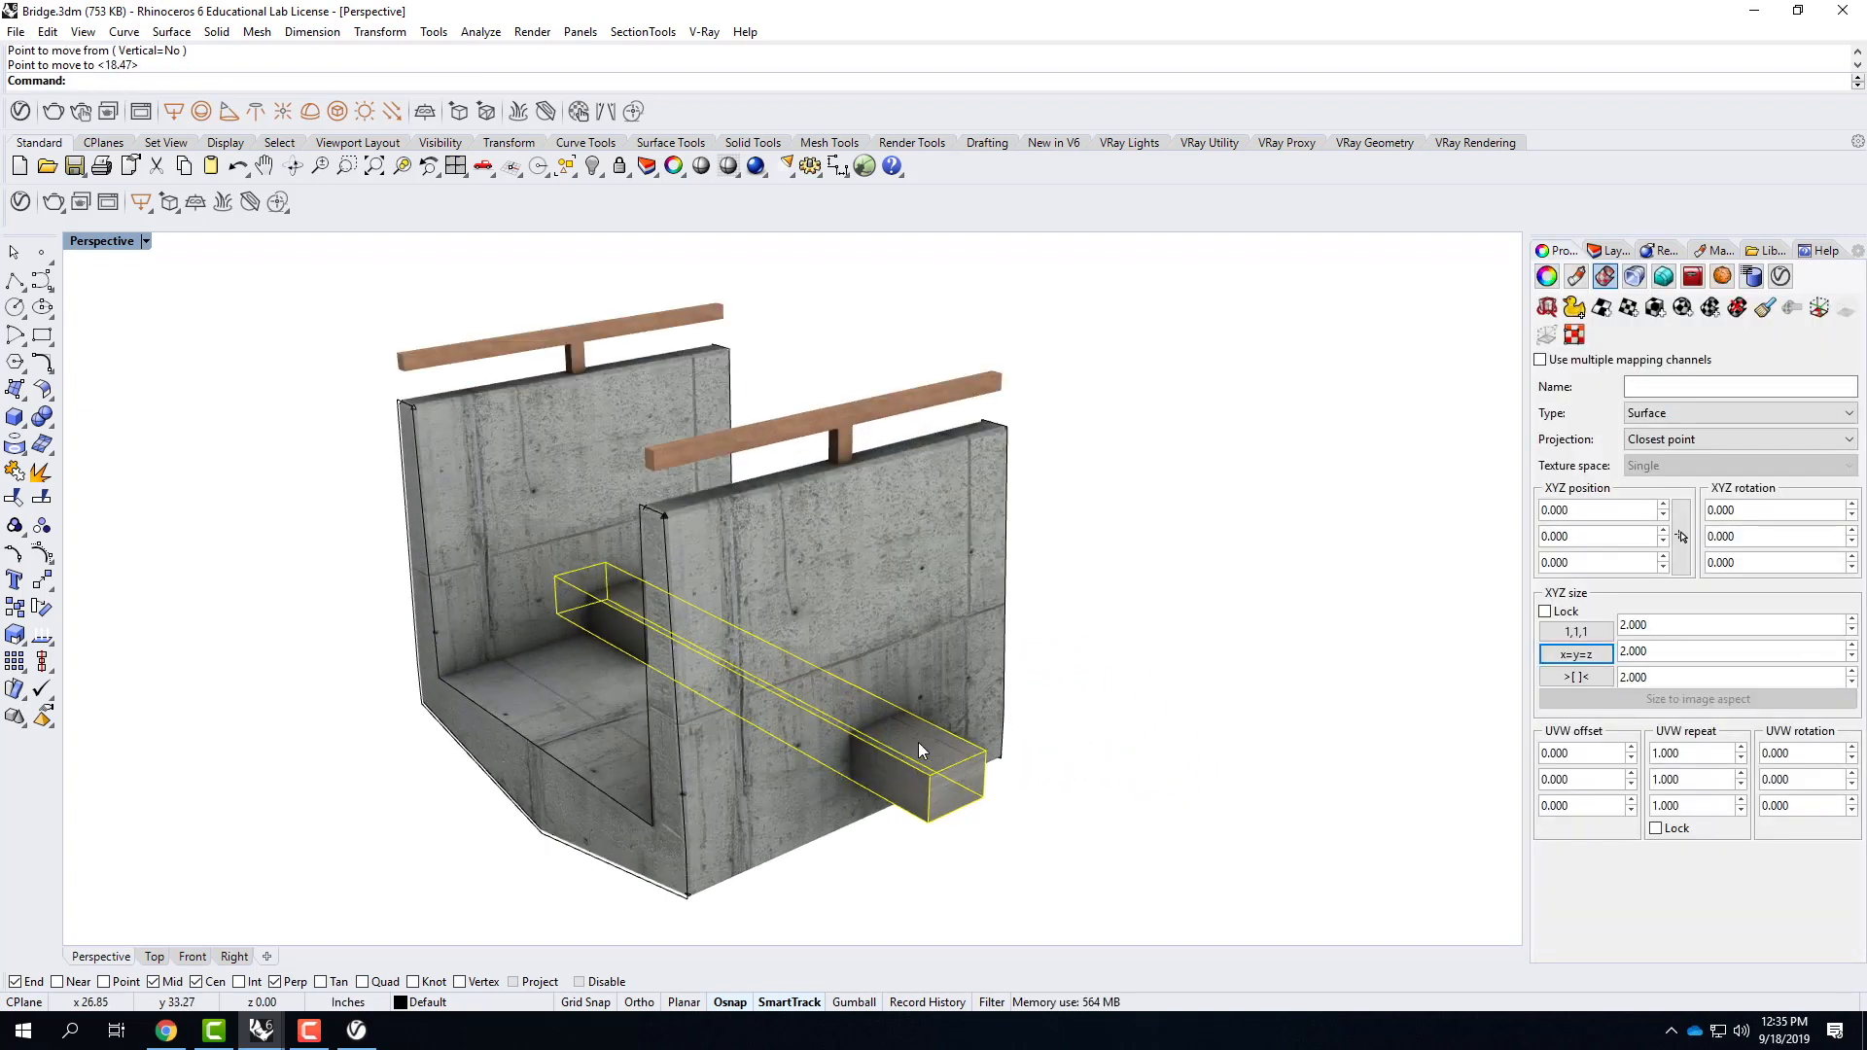
Create the intersection curves between the bridge's inner trough surface and the box with Intersect.
left_click(945, 633)
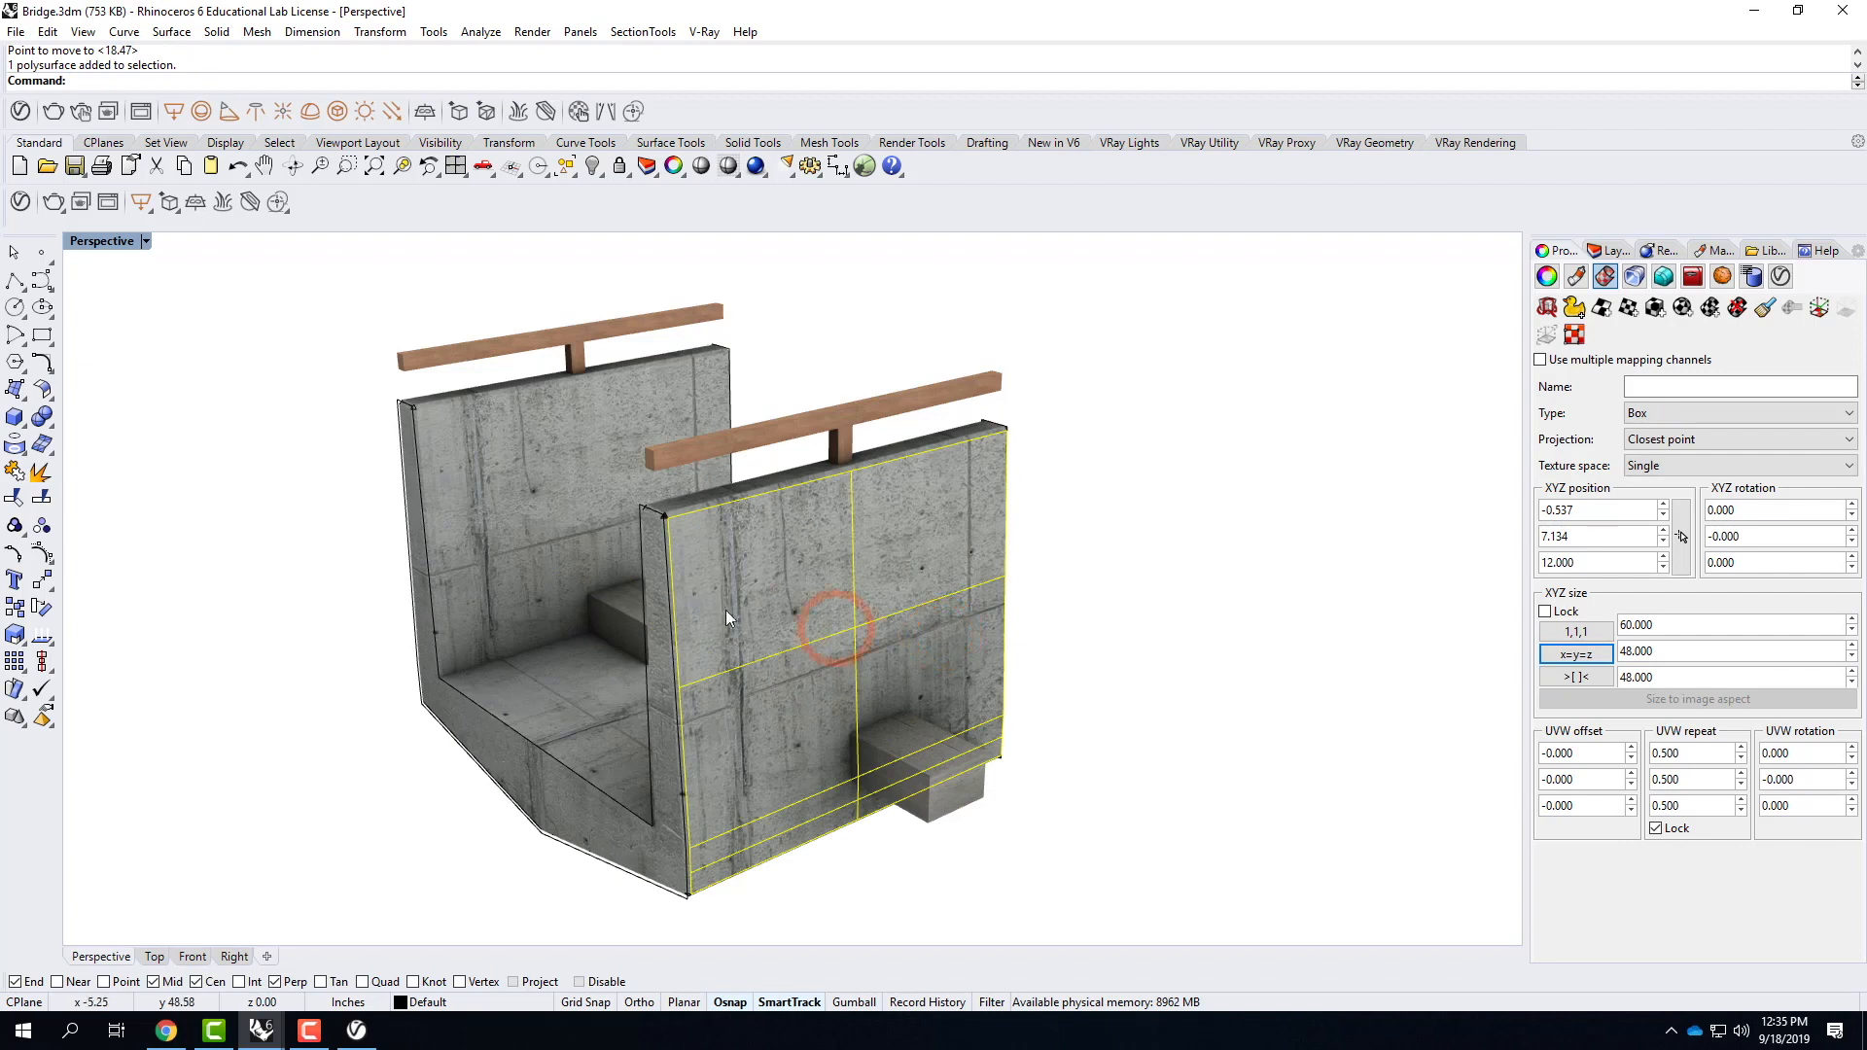
key("shift")
left_click(564, 505, "shift")
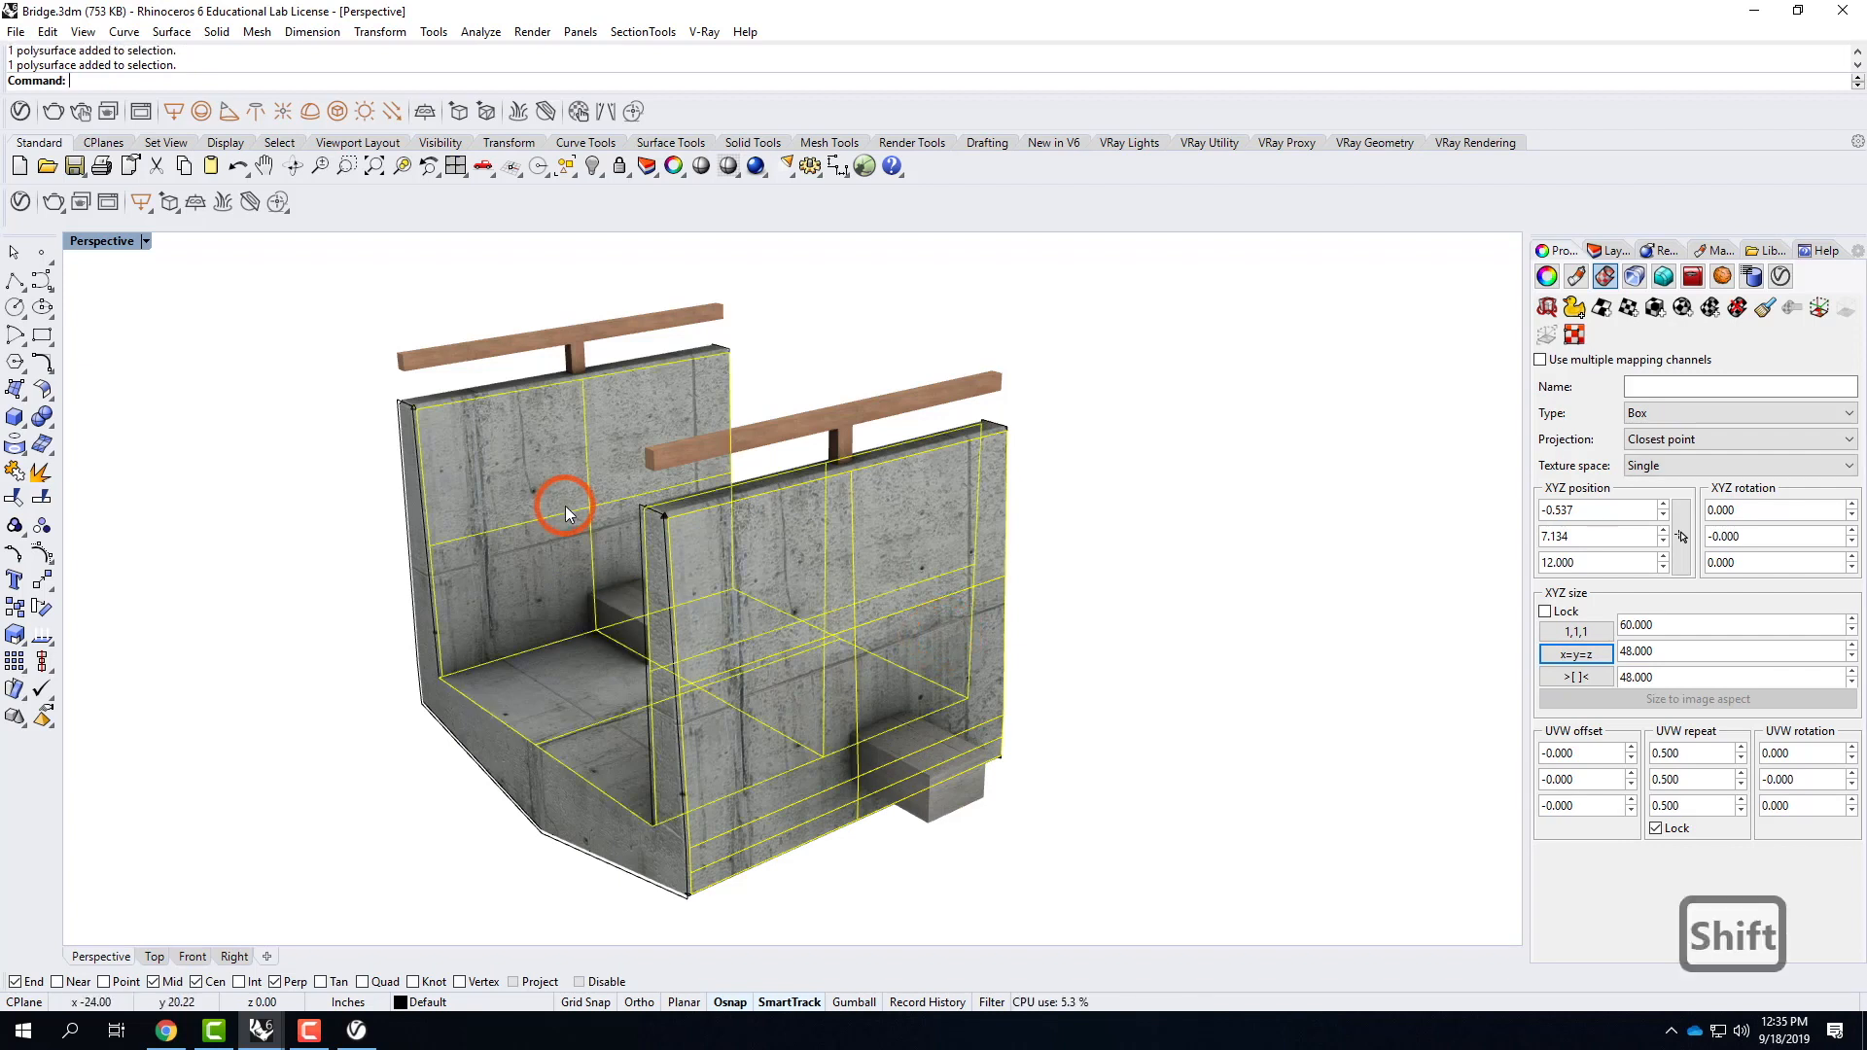
left_click(990, 663, "ctrl")
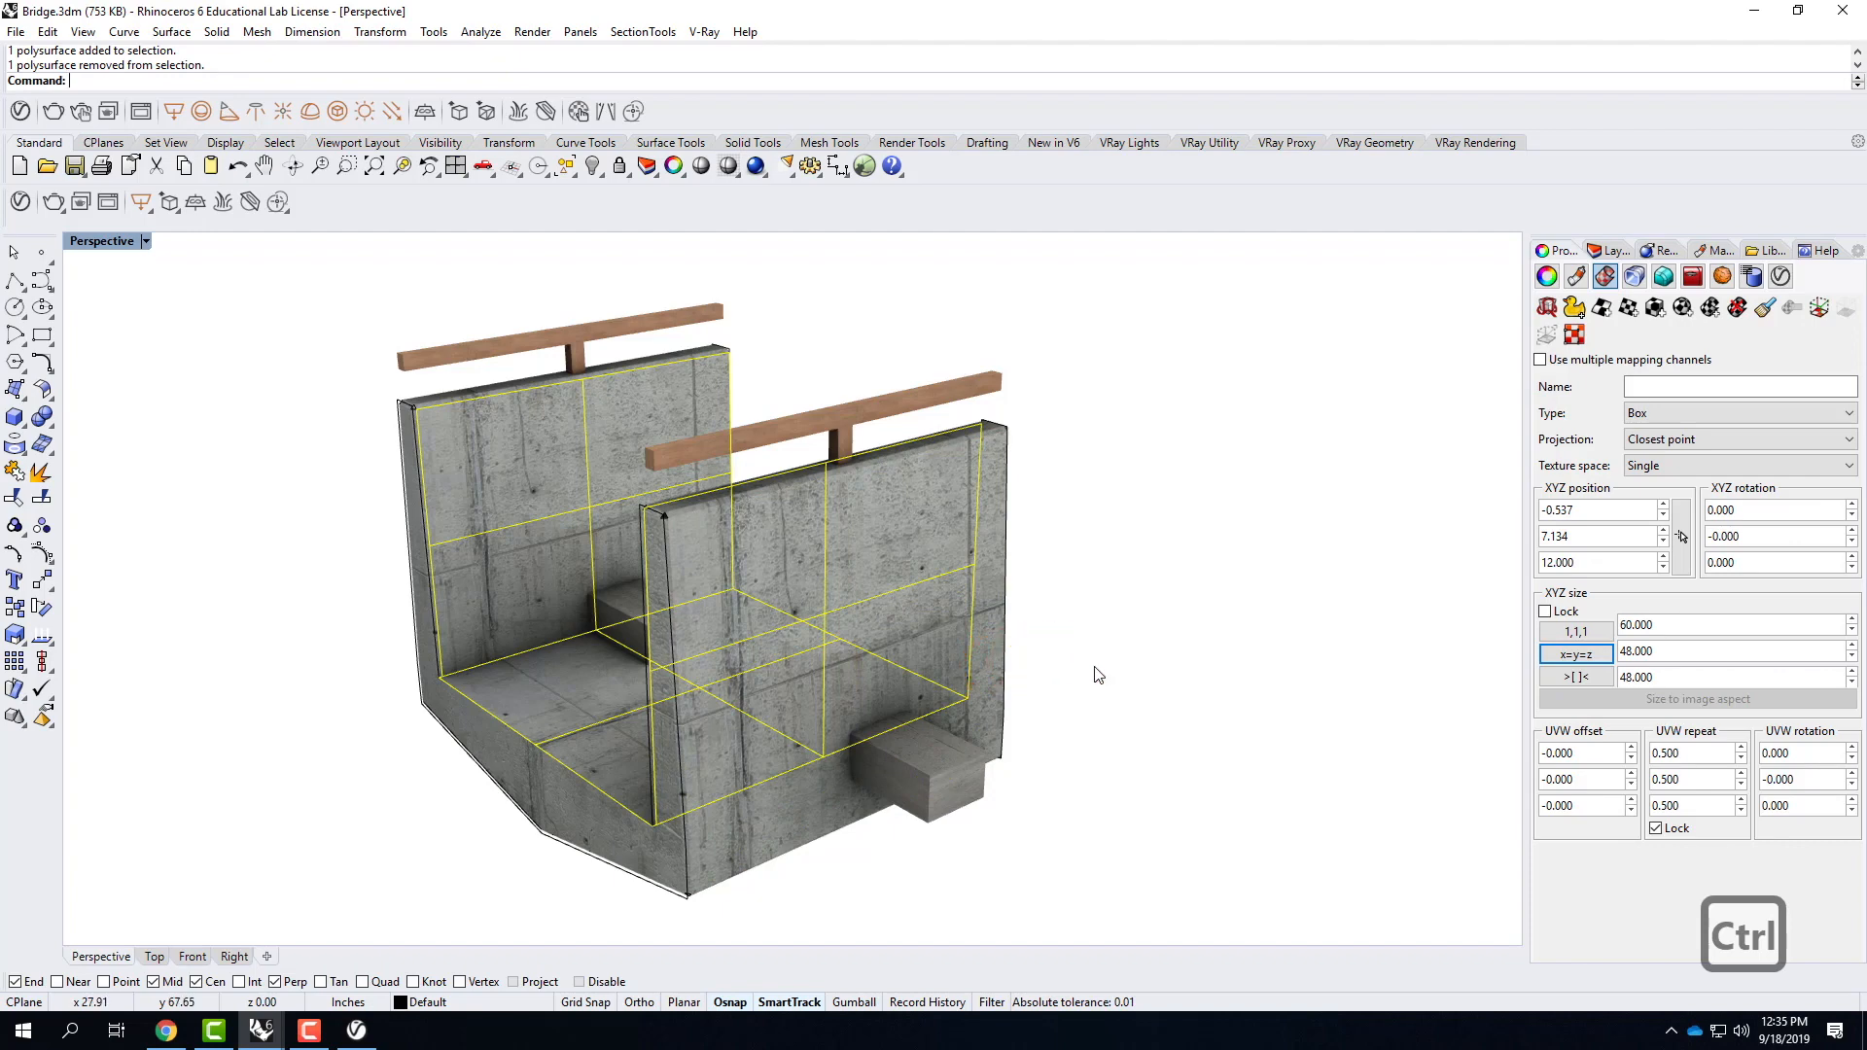
type("intesect")
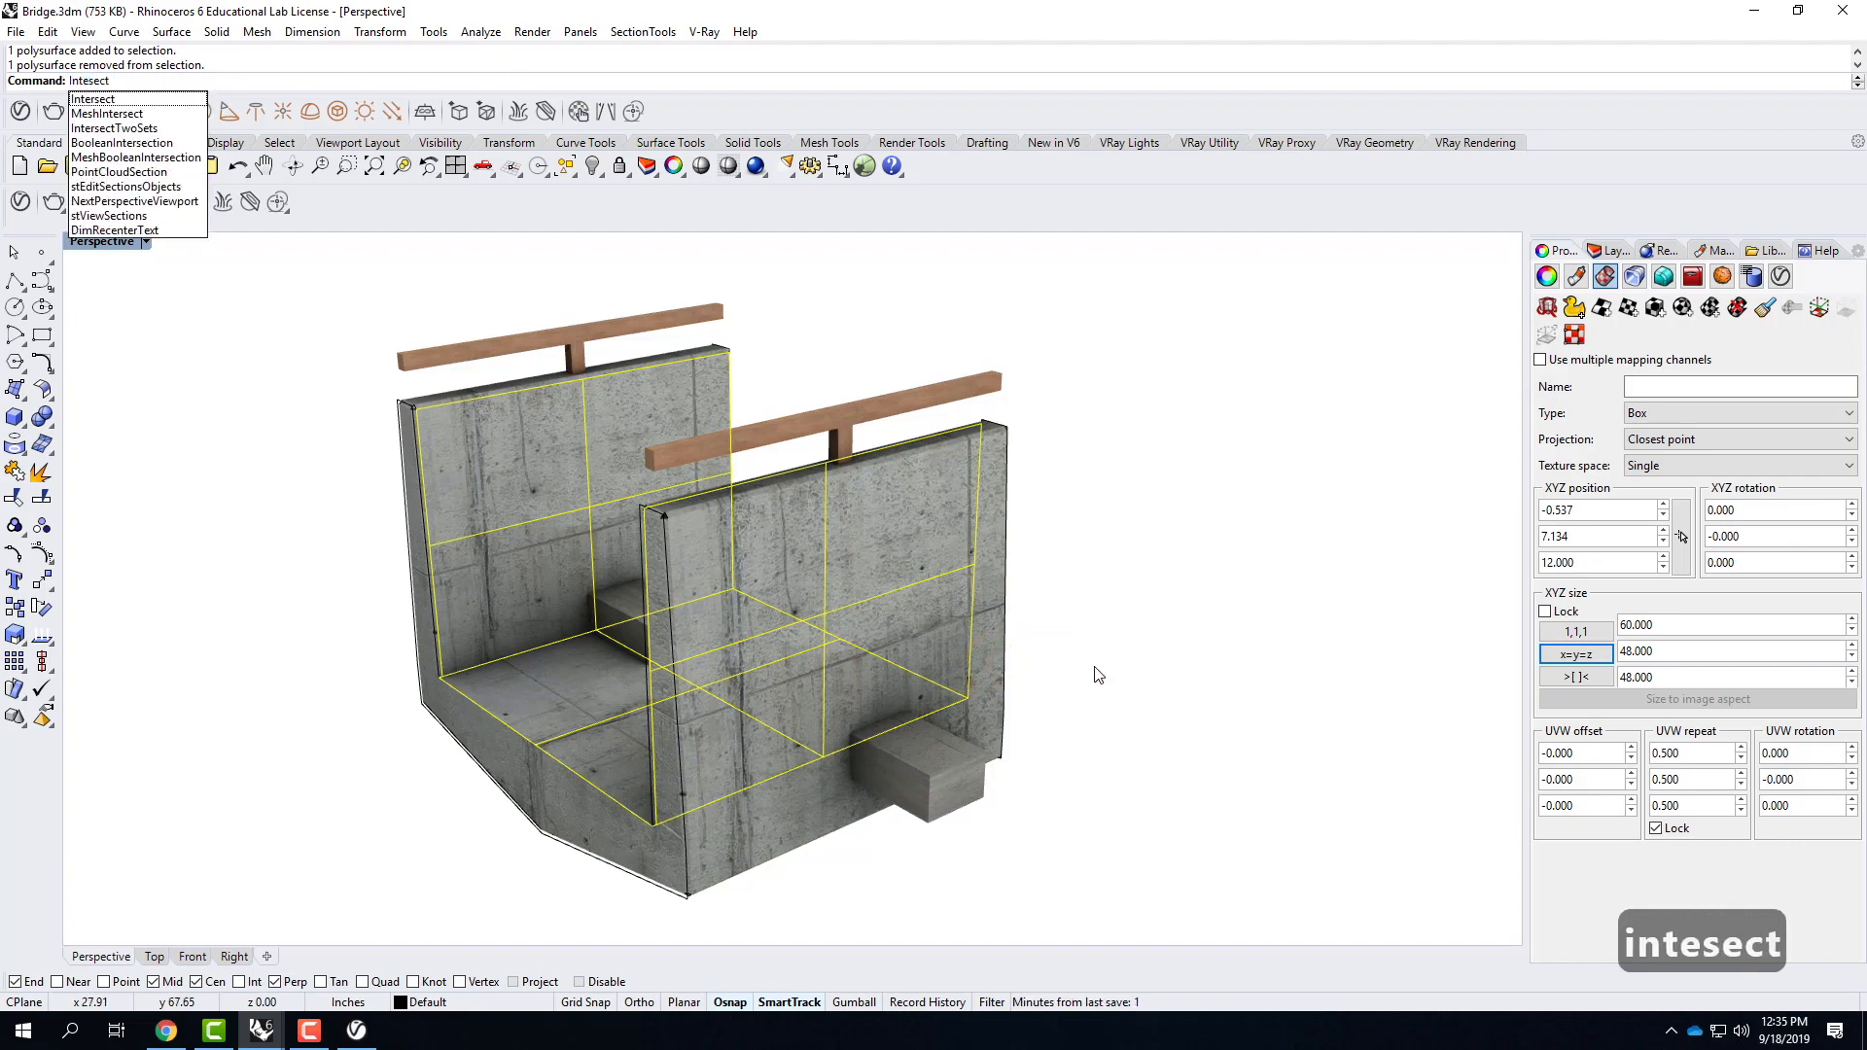
key("Return")
right_click_drag(767, 636, 730, 640)
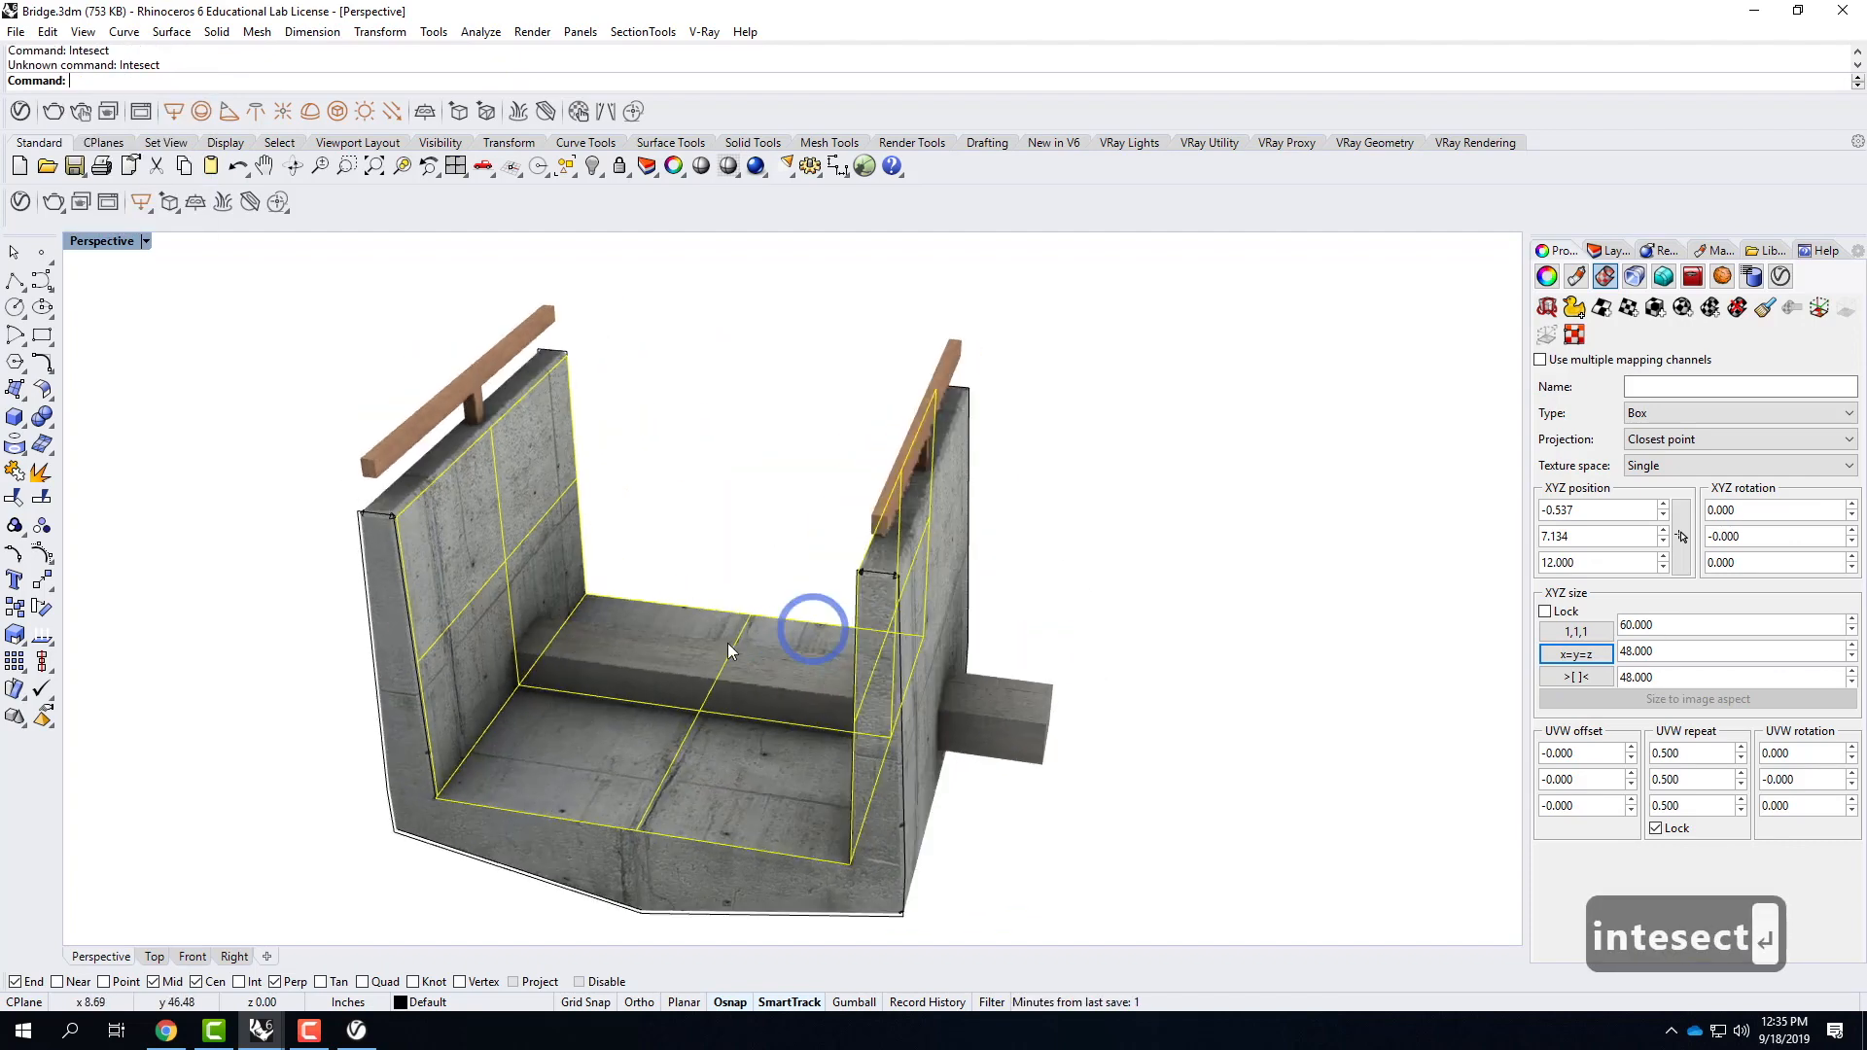
left_click(678, 655, "shift")
type("interse")
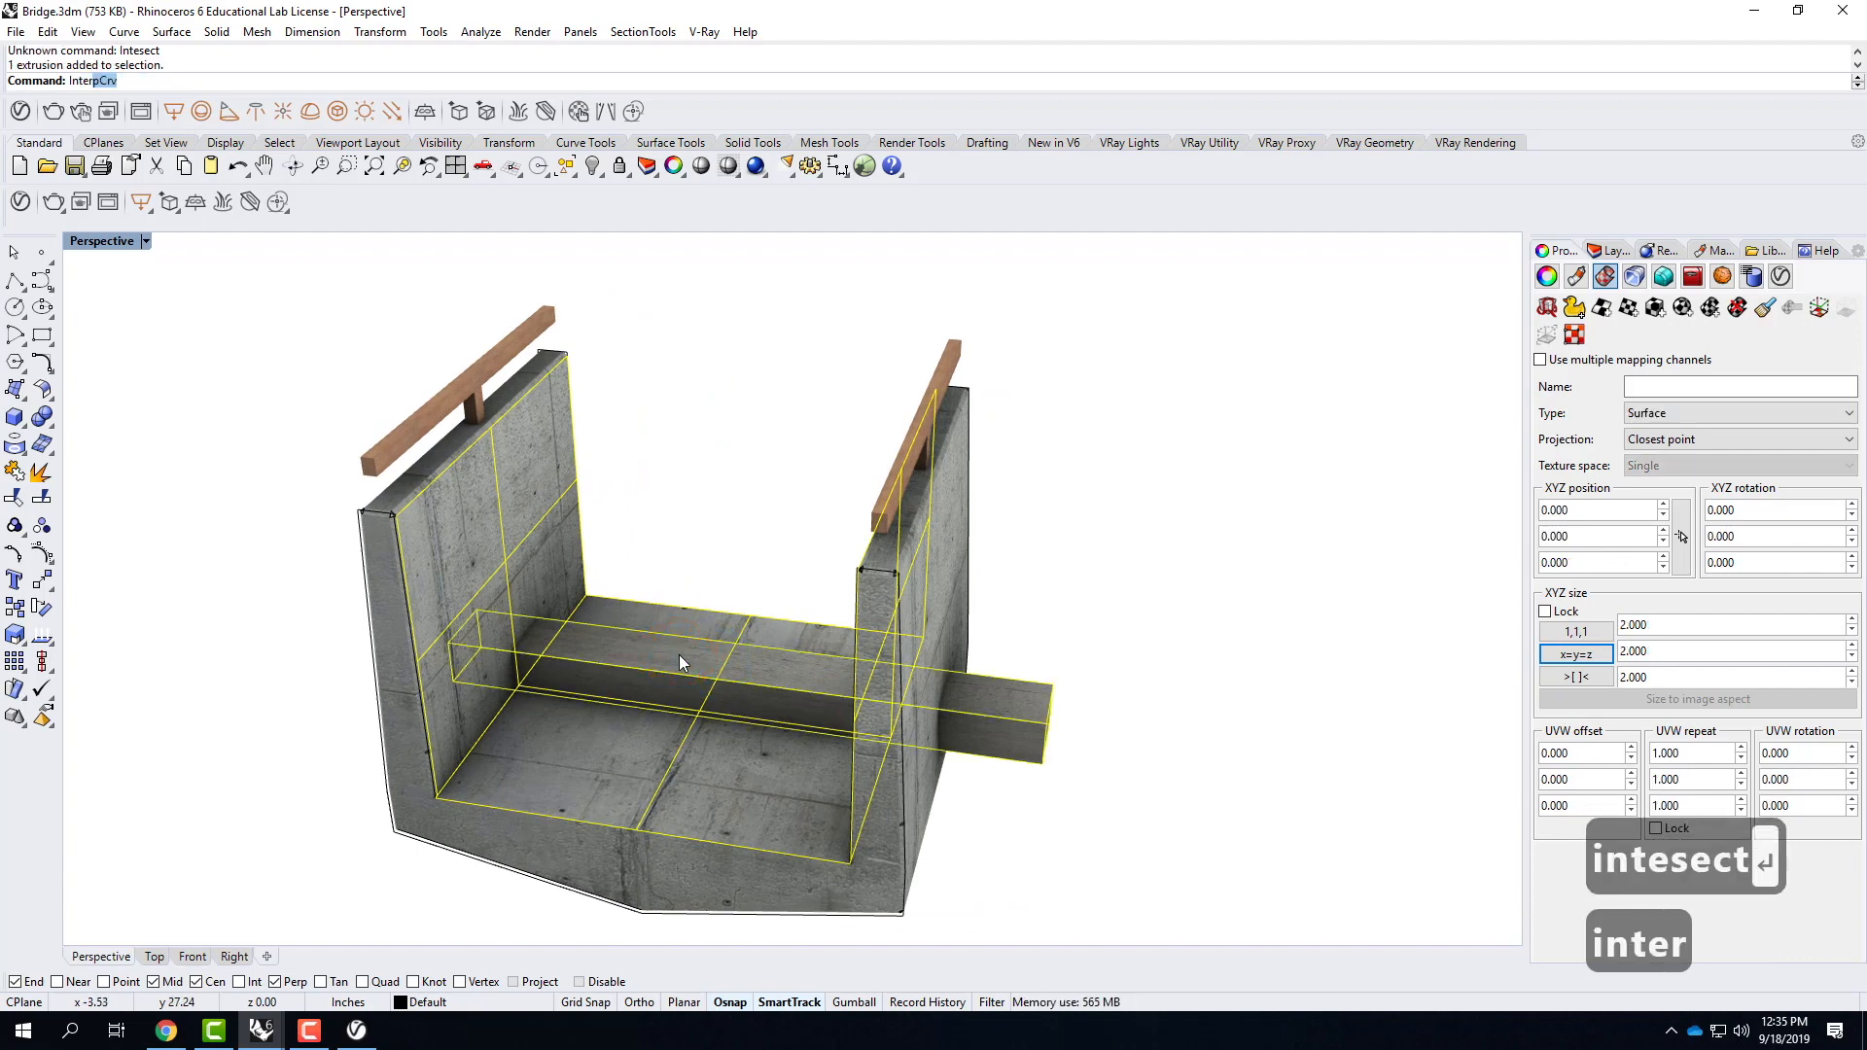
key("Return")
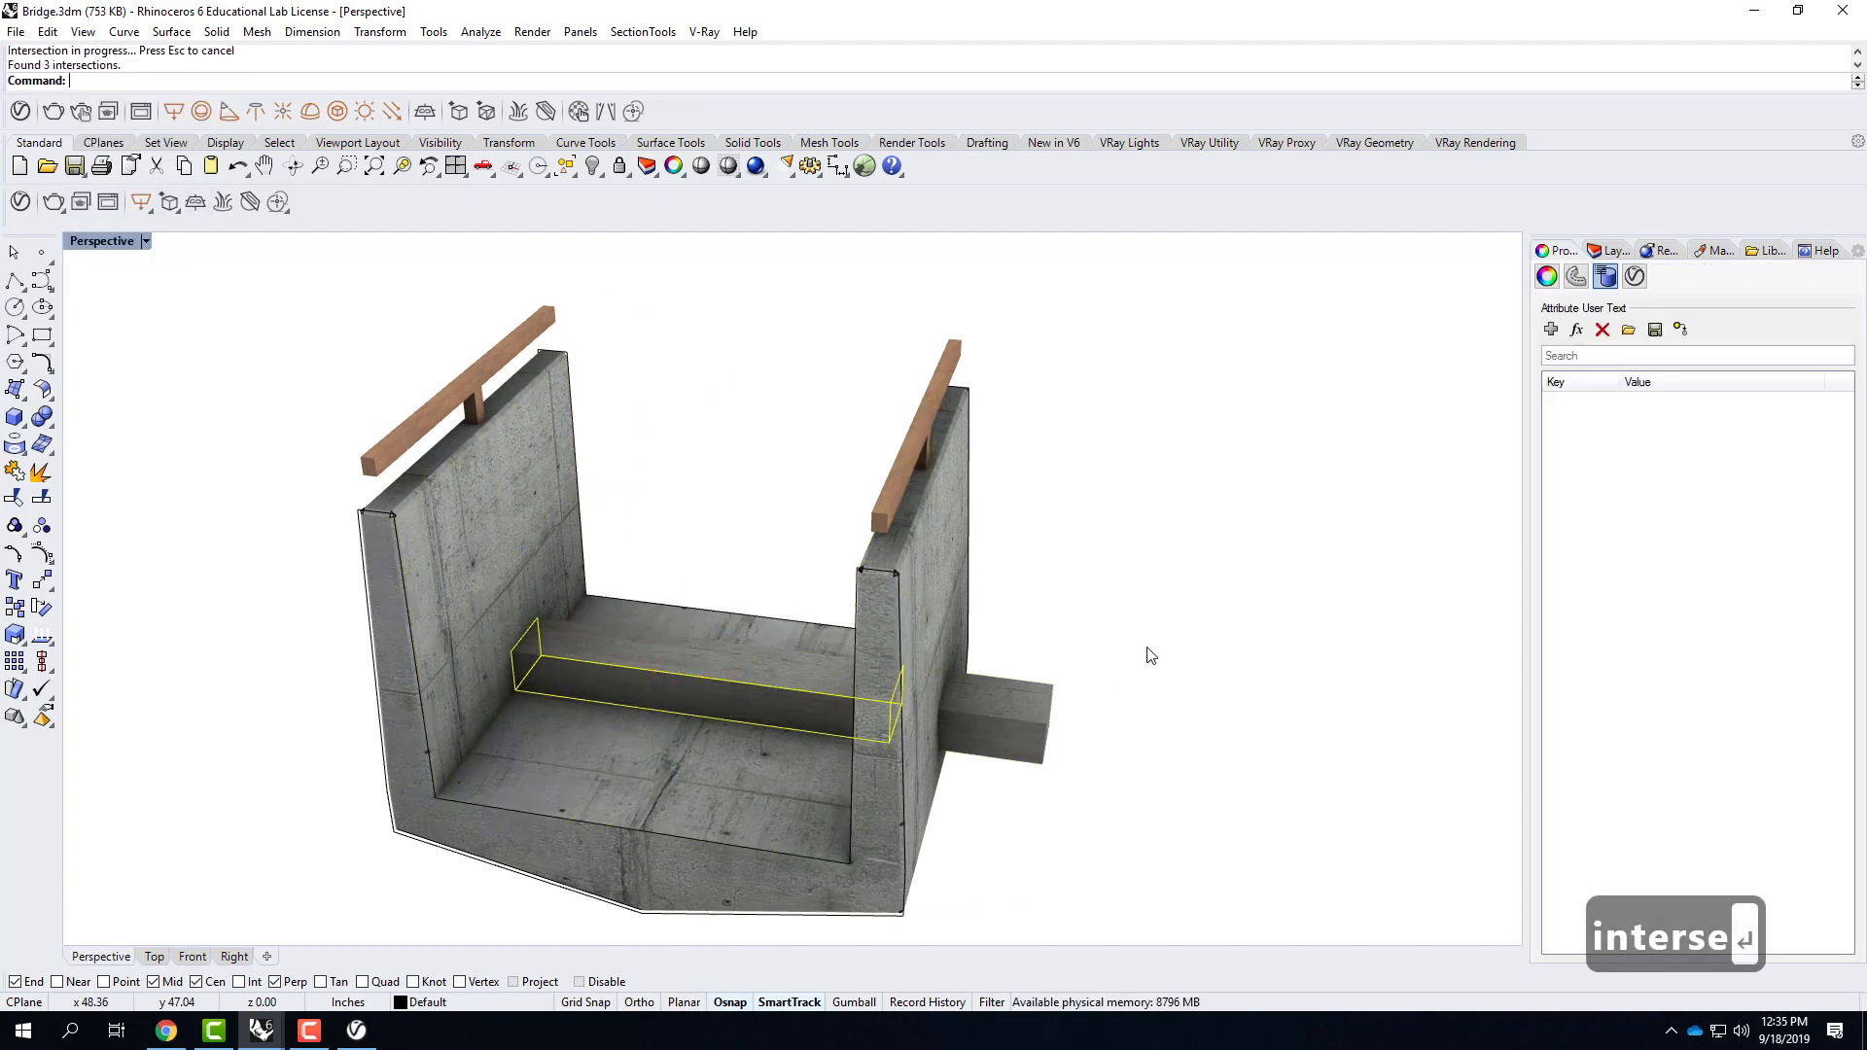
Move only the box with the Move command's Vertical option.
left_click(1147, 646)
left_click(777, 710)
left_click(517, 634, "shift")
left_click(990, 714)
type("move")
key("Return")
type("v")
key("Return")
left_click(1088, 721)
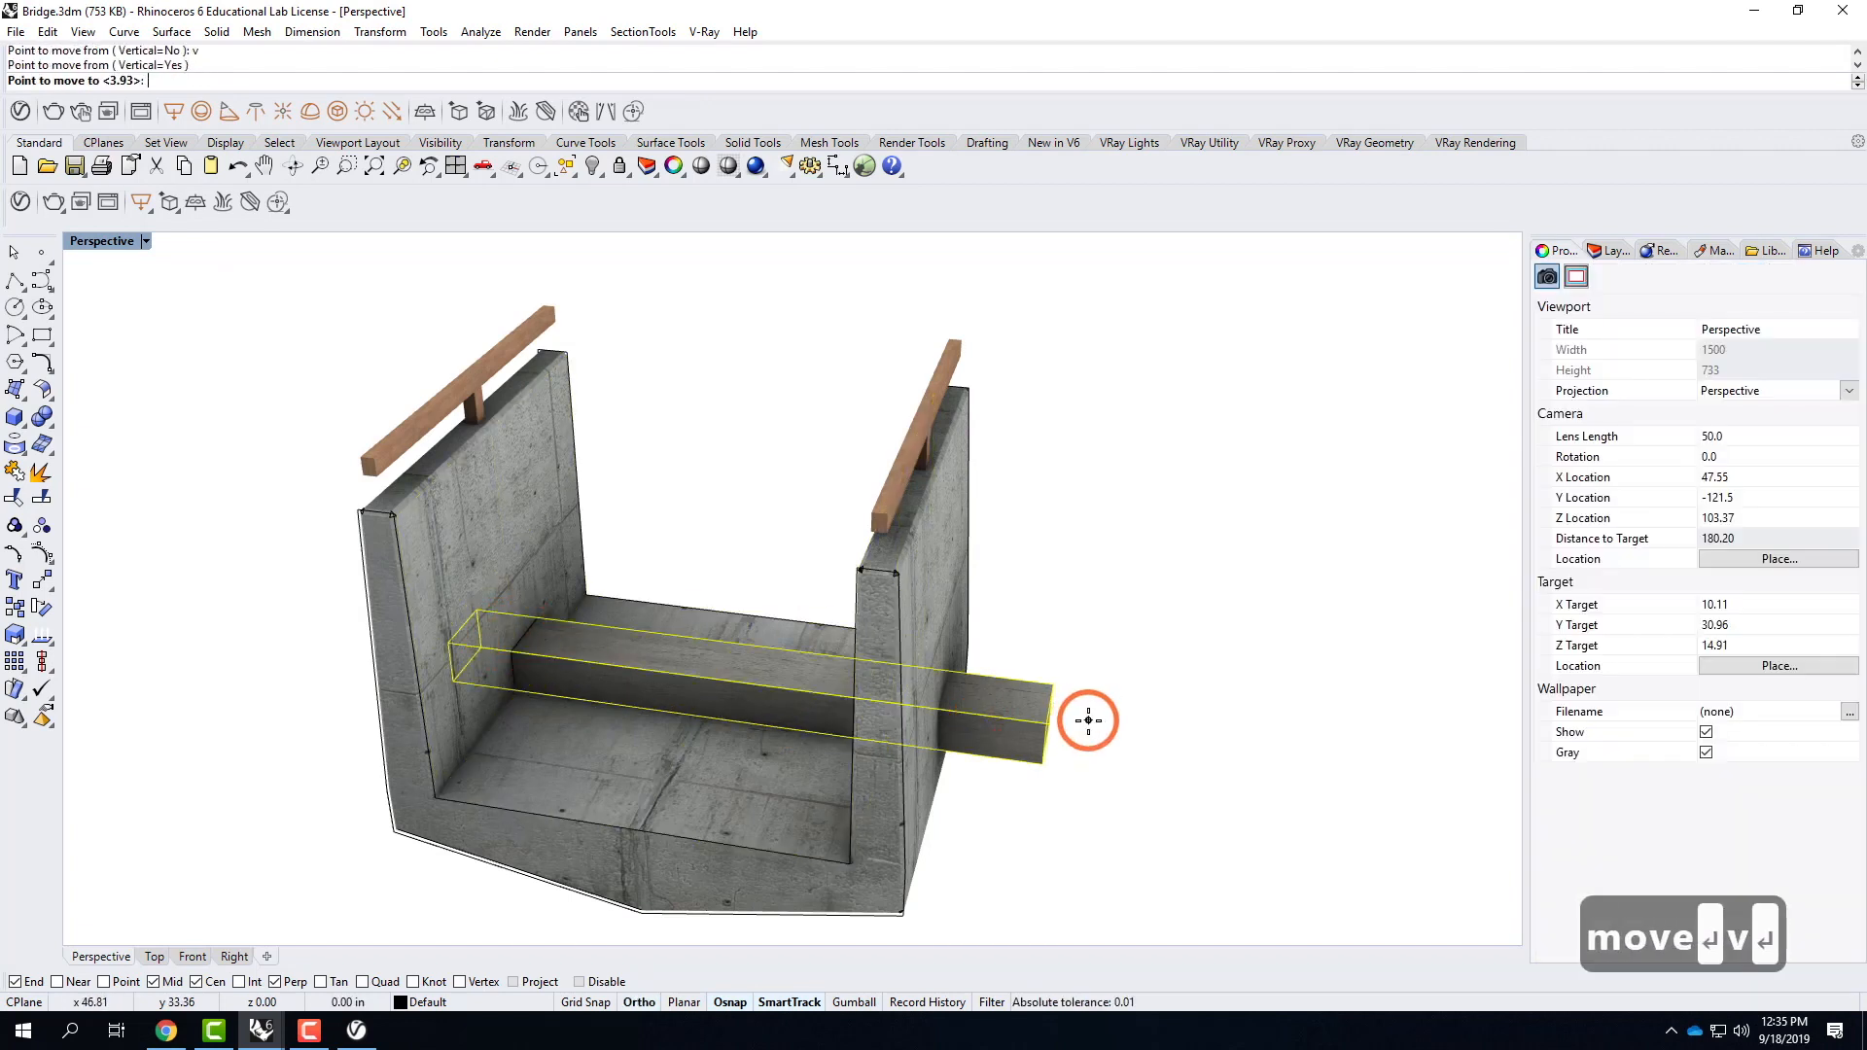
left_click(1117, 720)
Cancel the move and create the intersection curve between the bridge's outer wall surface and the box with Intersect.
right_click_drag(1199, 749, 910, 657)
key("Escape")
left_click(896, 640)
left_click(982, 755, "shift")
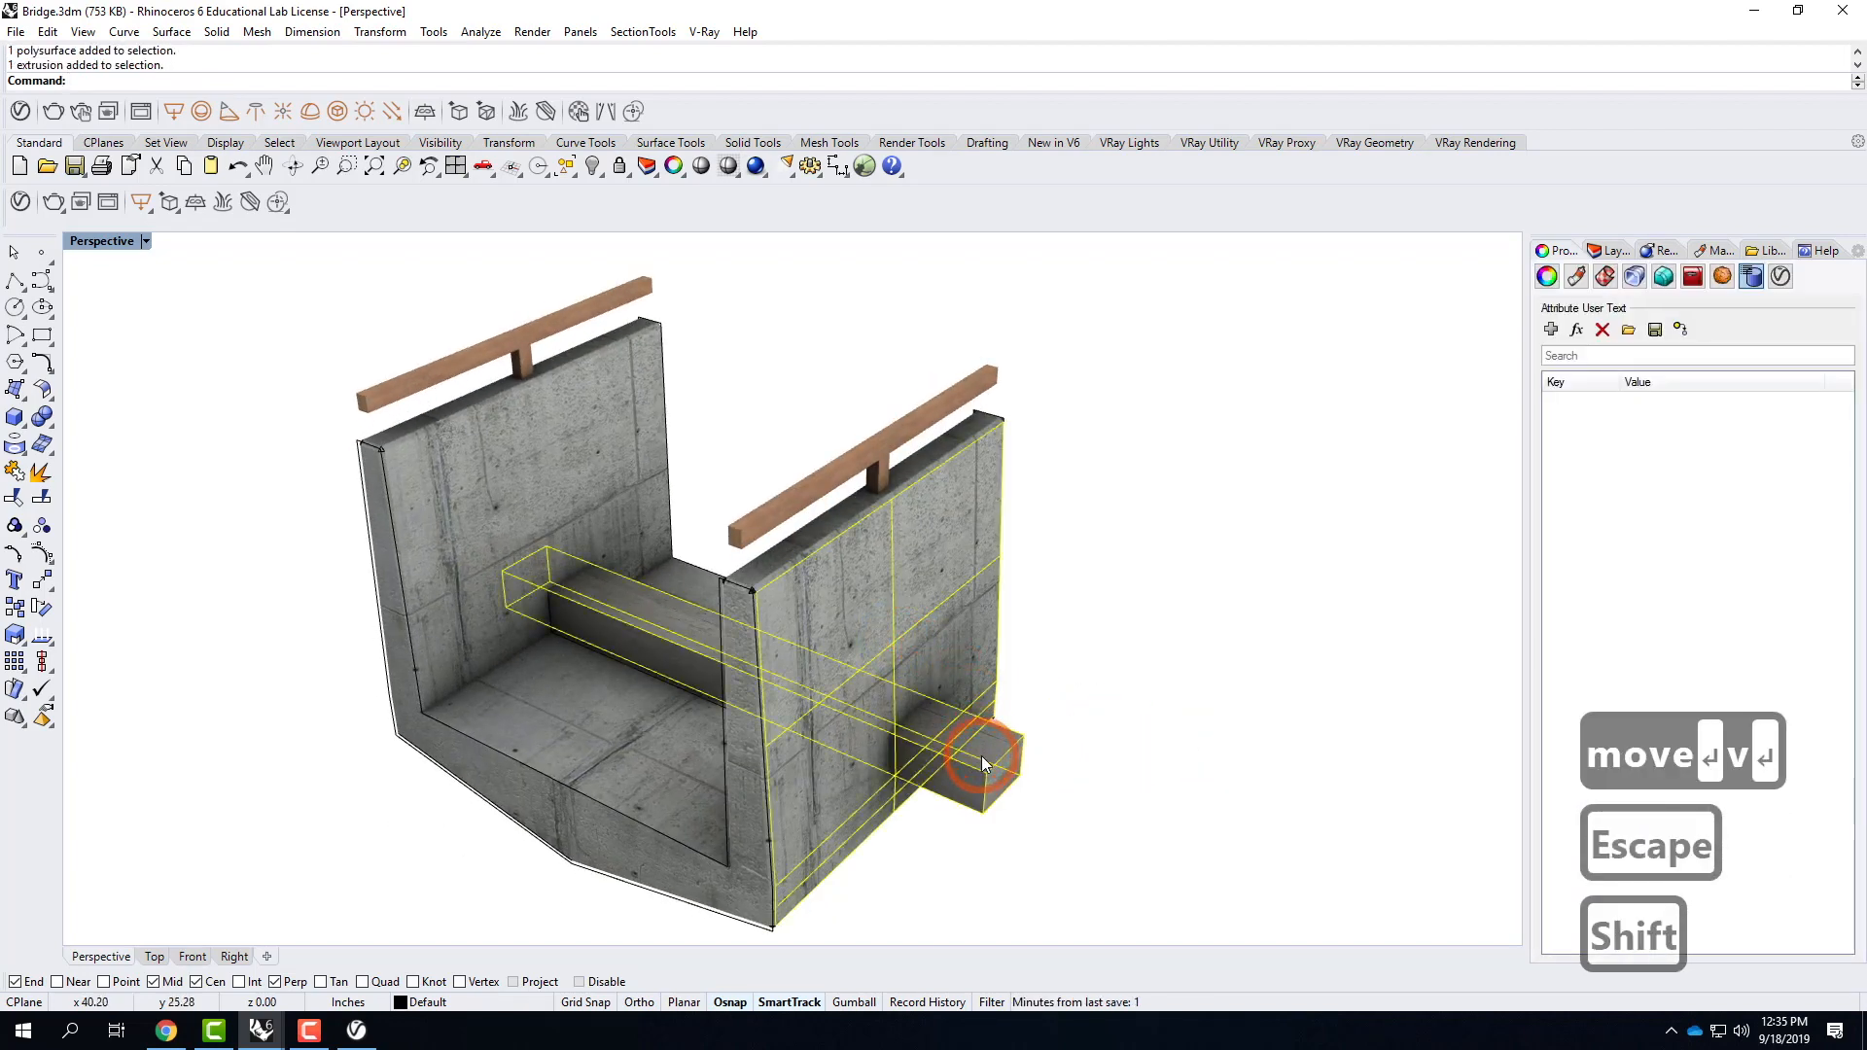
type("inter")
key("Return")
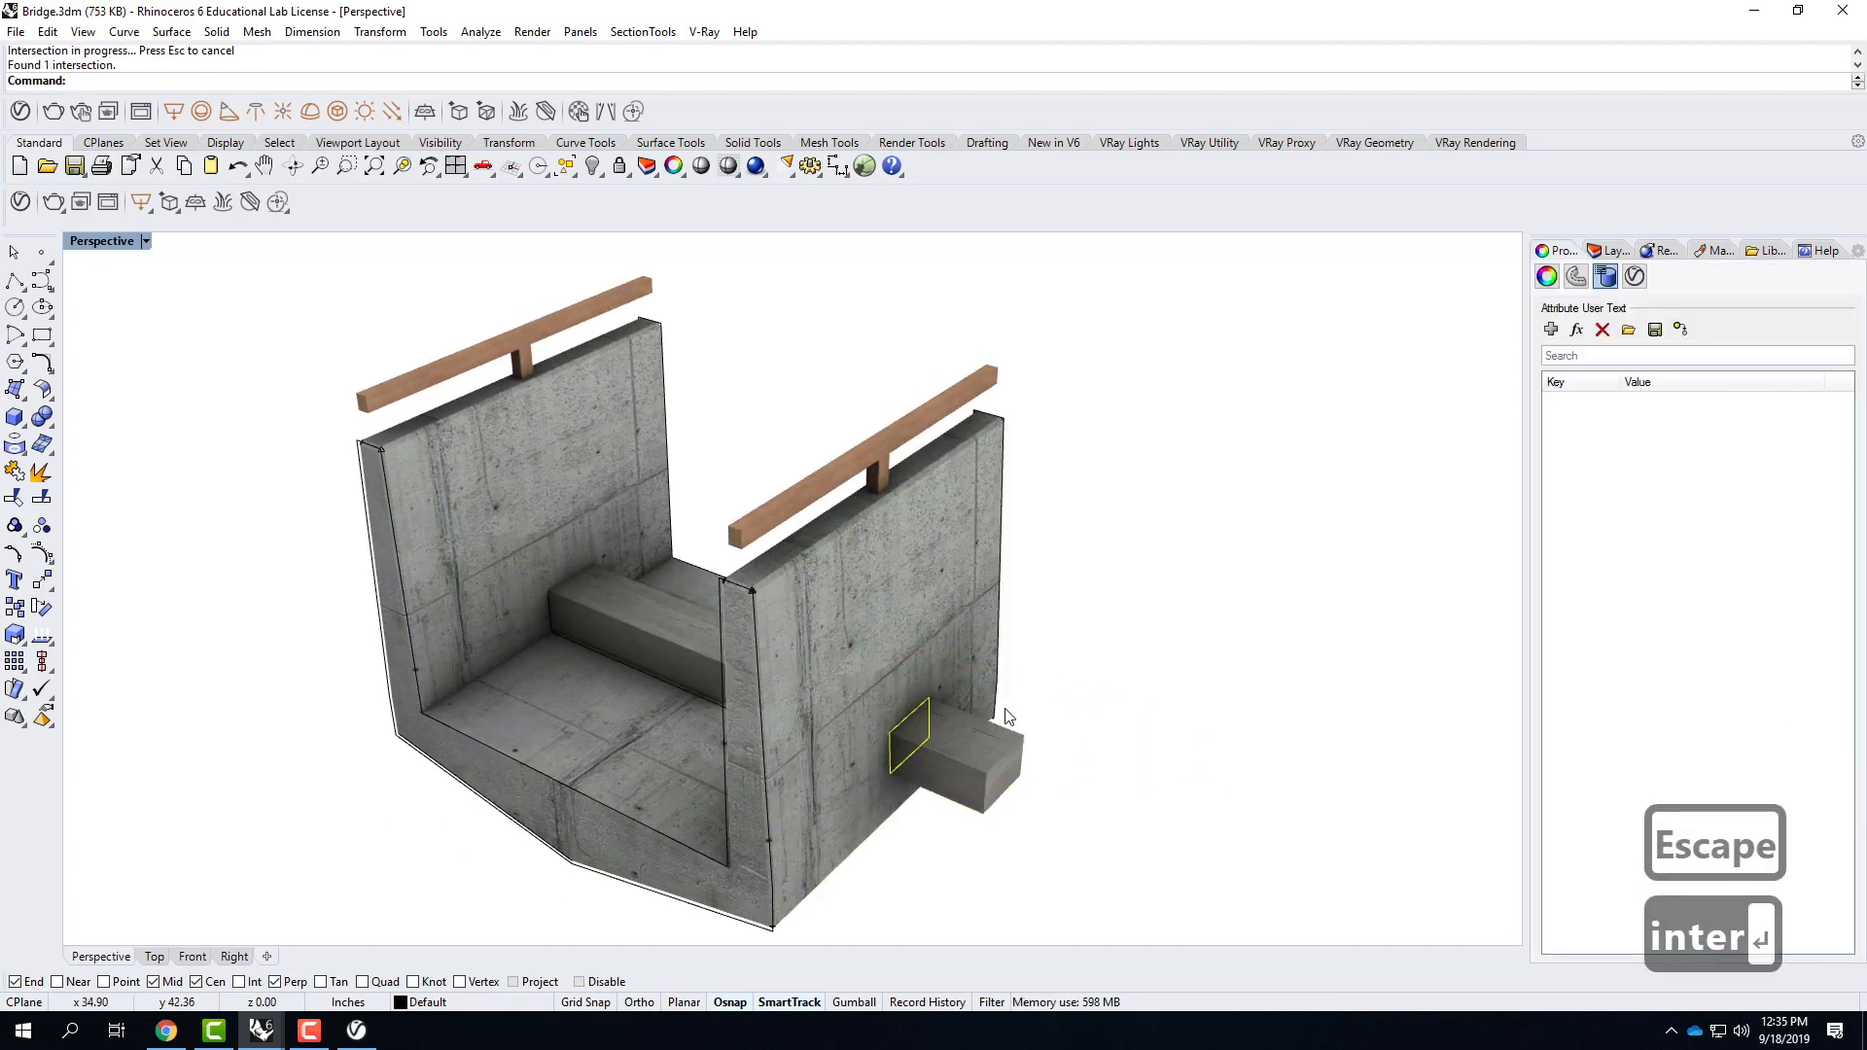
Cut a rectangular hole into the outer wall surface with MakeHole from the intersection curve, picking the depth at the wall's near end.
left_click(42, 416)
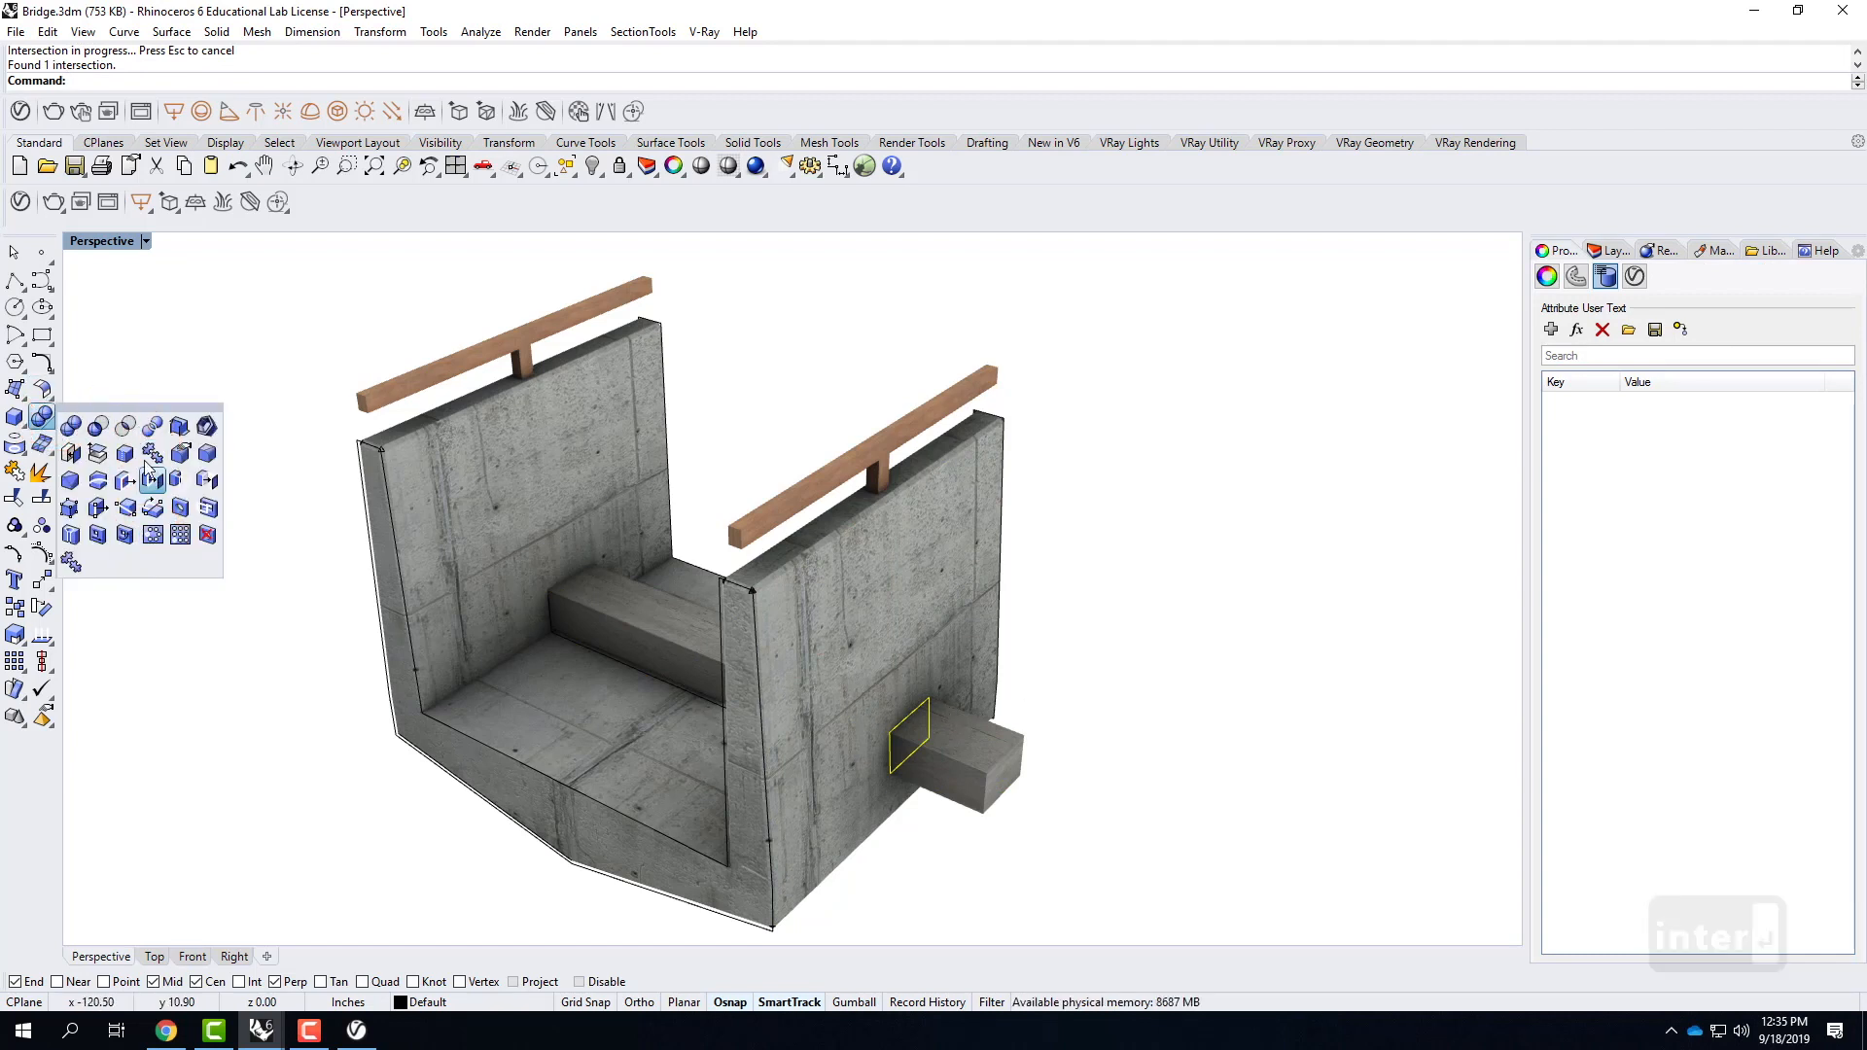
left_click(208, 508)
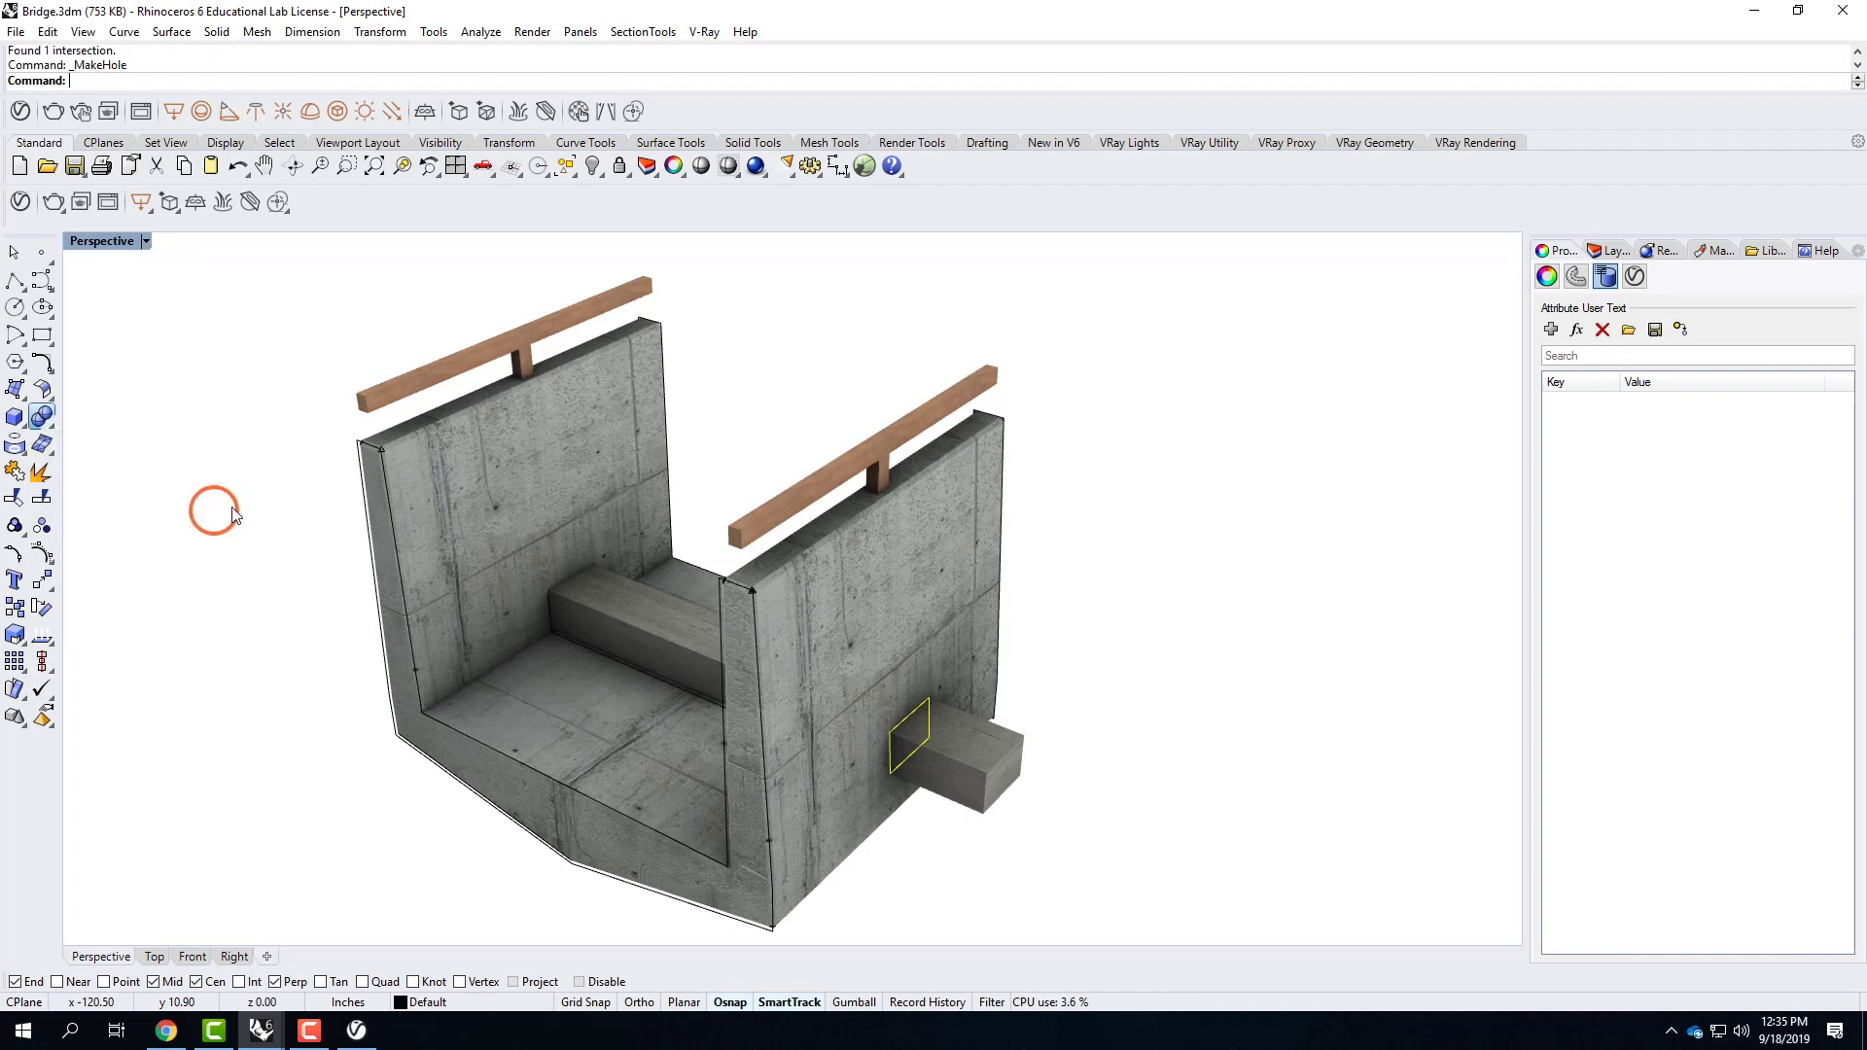
left_click(877, 616)
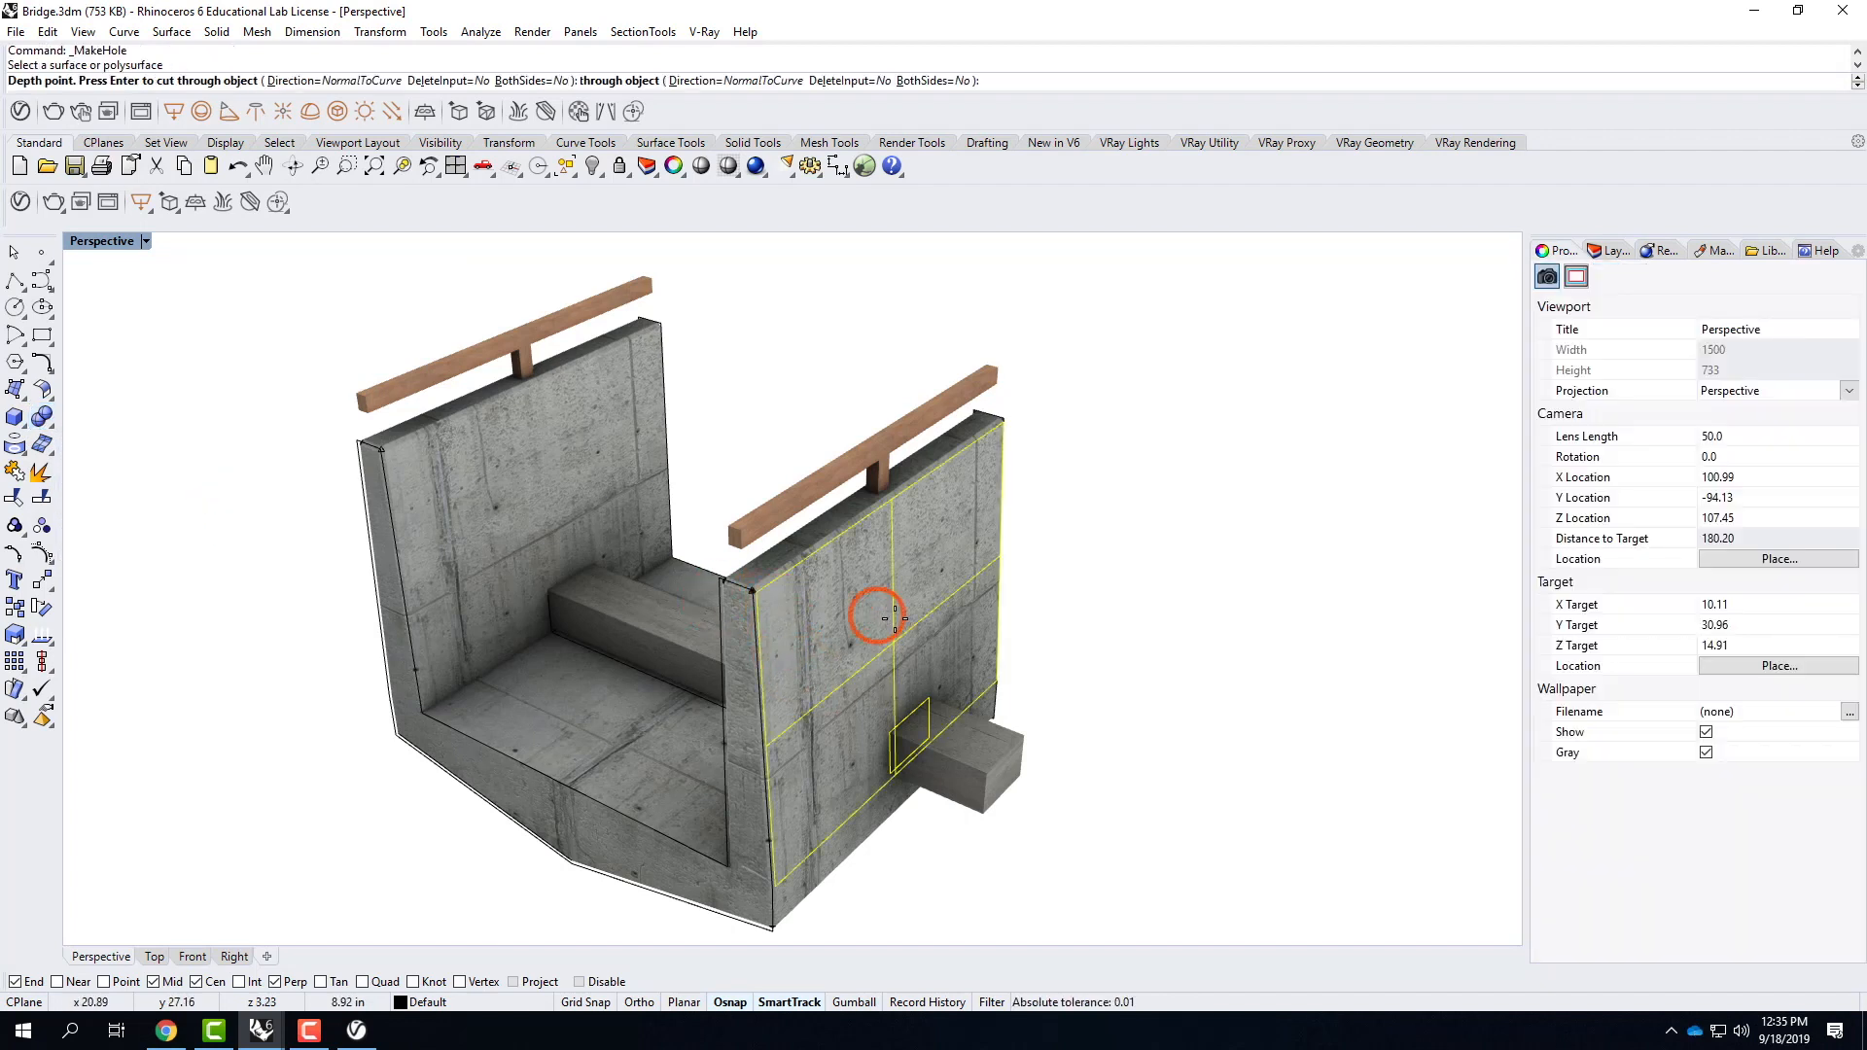
left_click(731, 748)
Delete the box, inspect the openings inside and outside the bridge walls, and save Bridge.3dm.
left_click(989, 755)
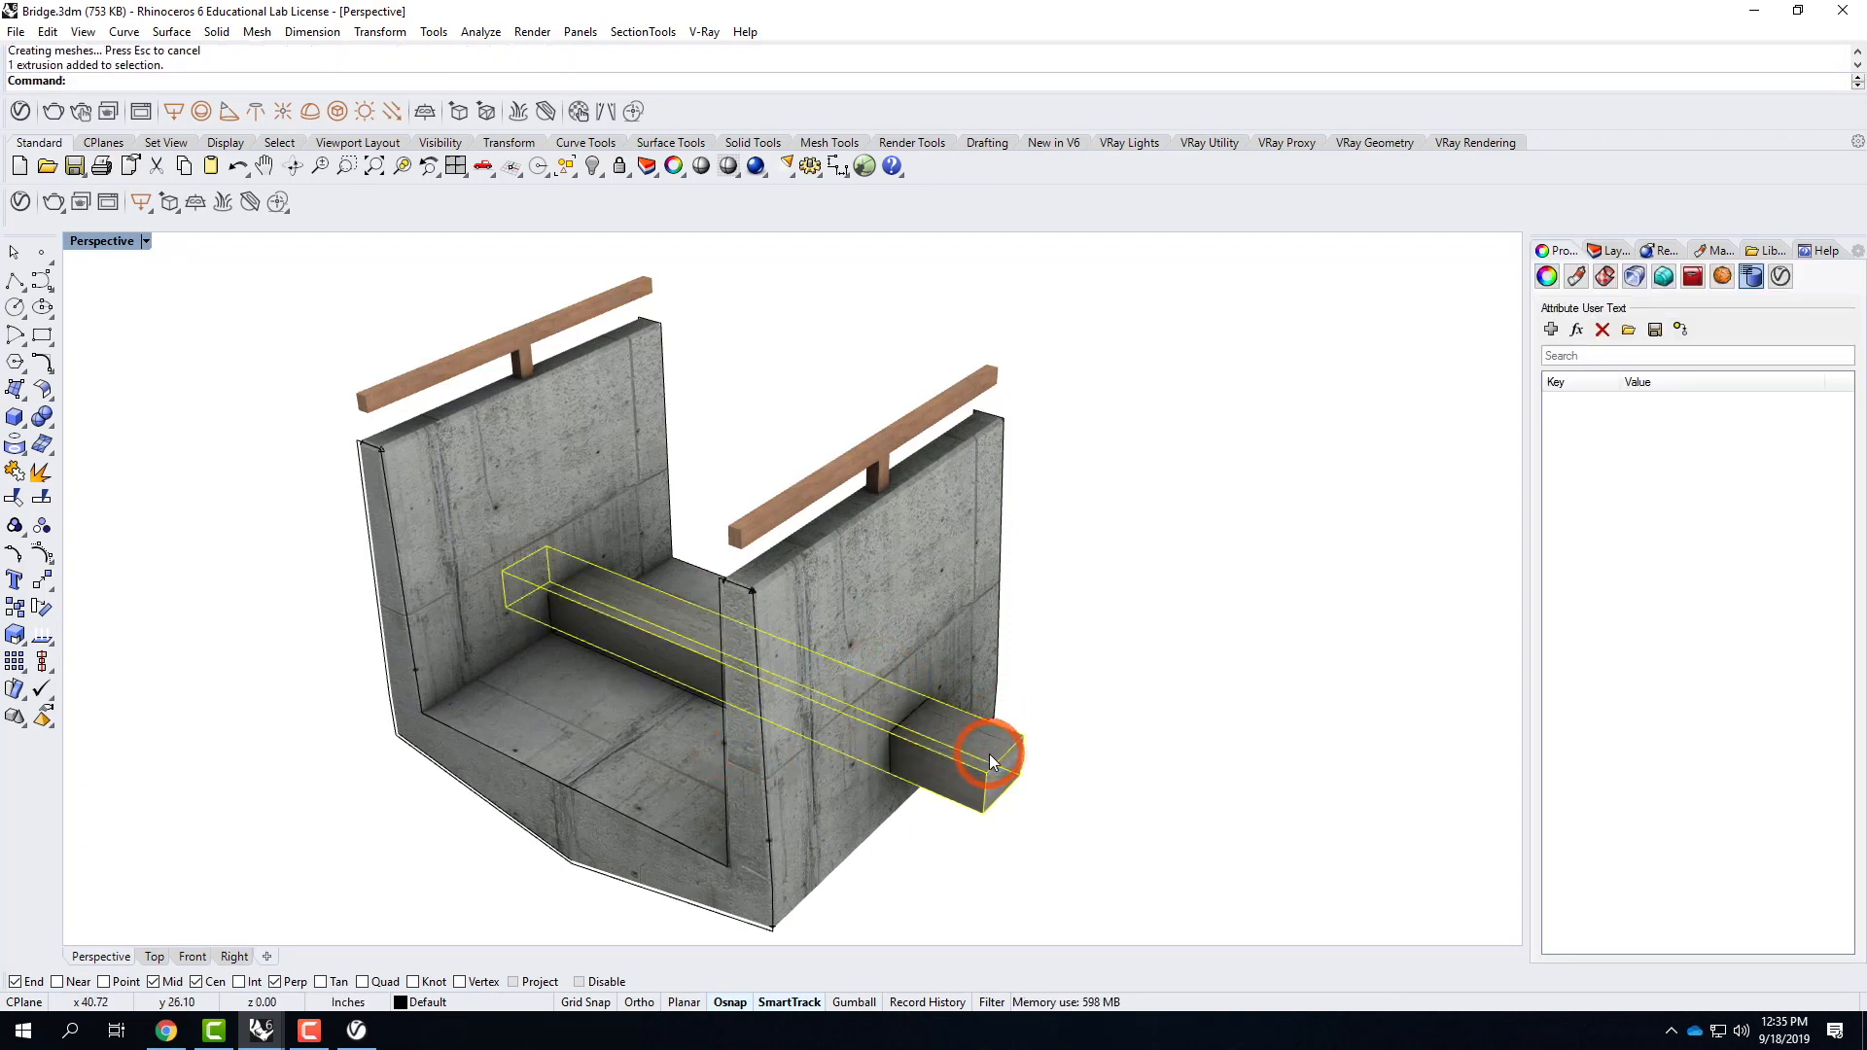
key("Delete")
scroll(1011, 790, "up", 2)
scroll(1009, 792, "up", 4)
right_click_drag(1010, 791, 1059, 809)
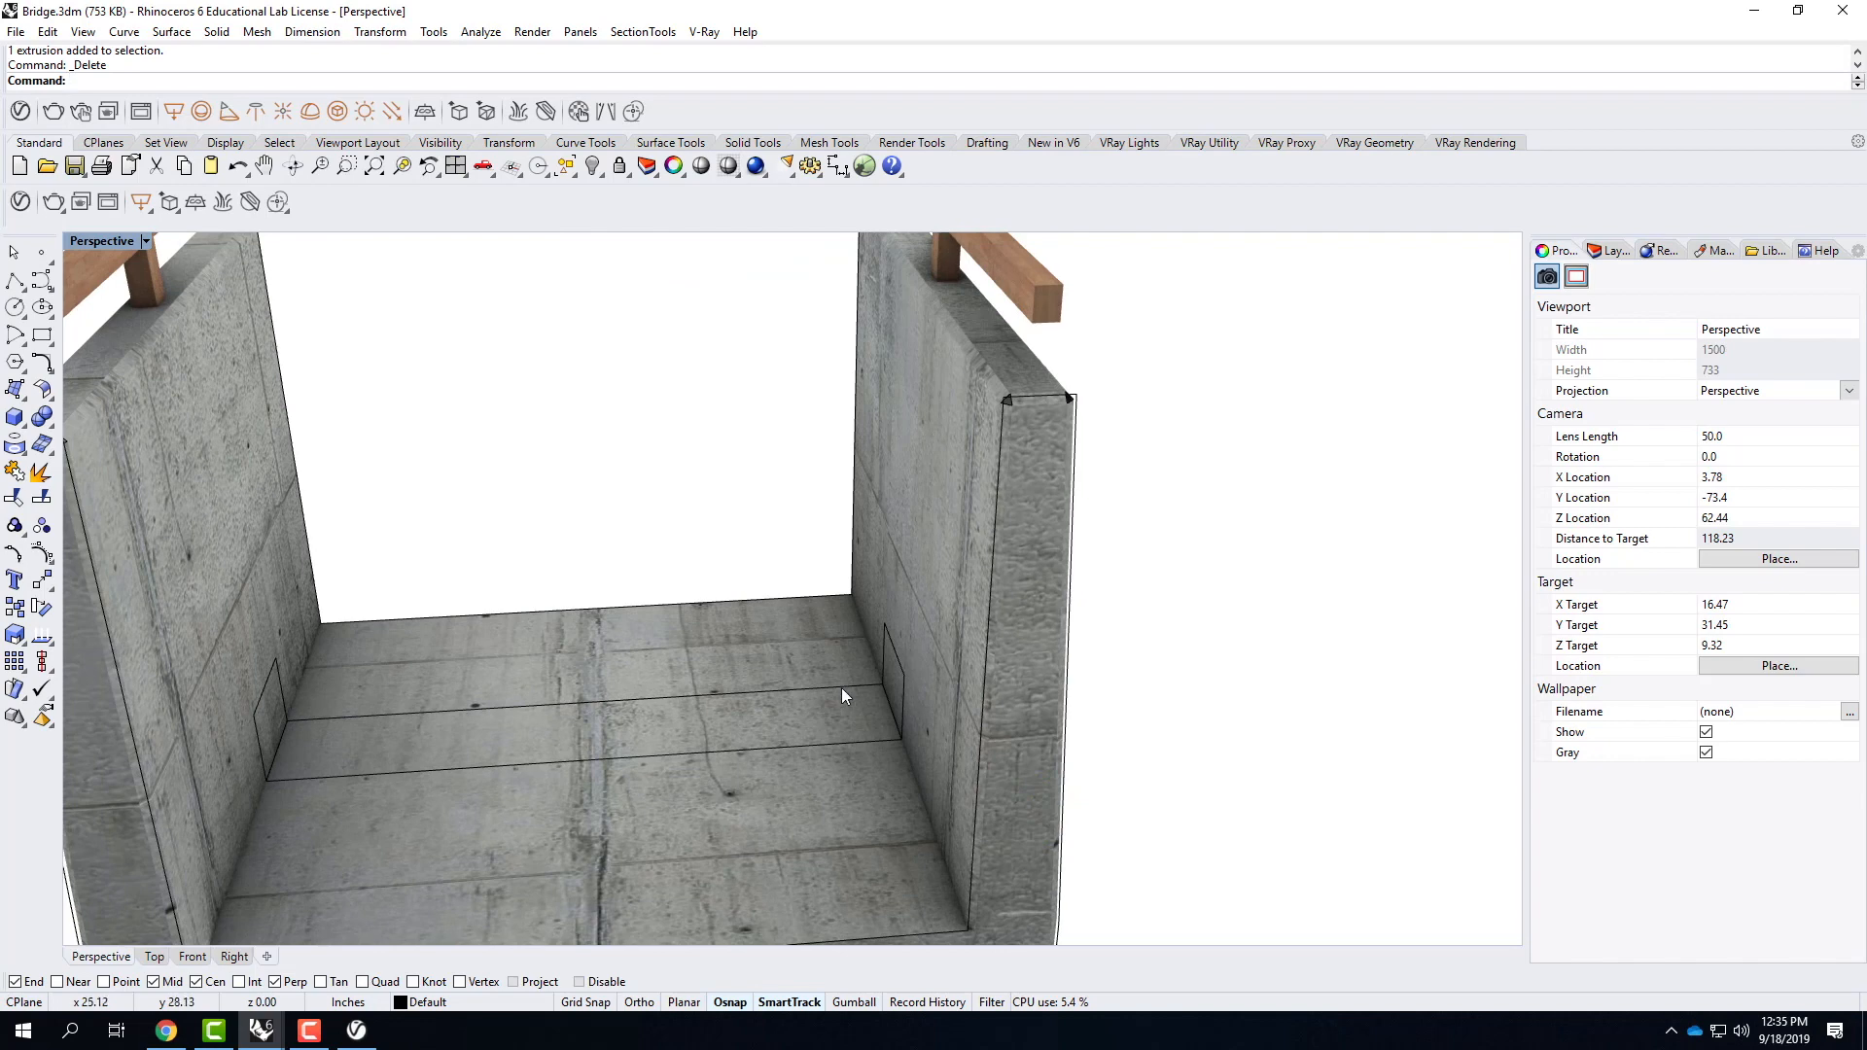
right_click_drag(1158, 596, 912, 632)
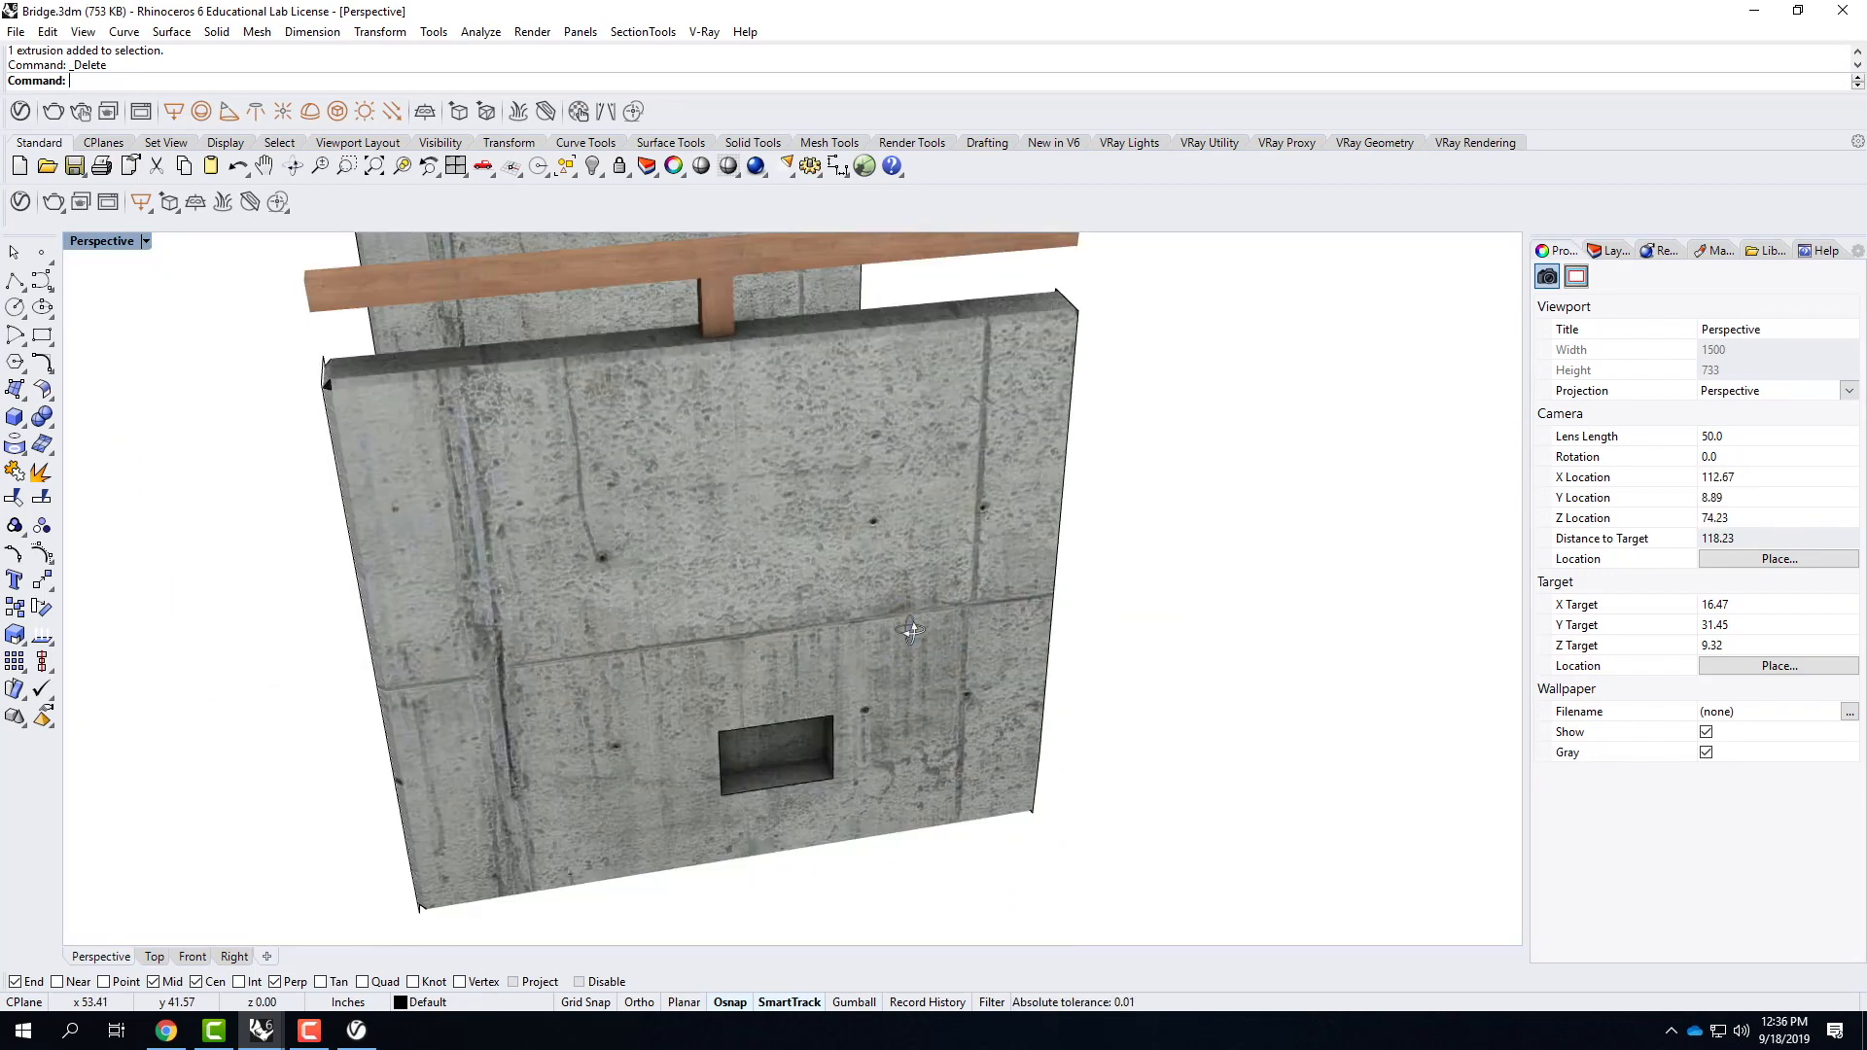
left_click(16, 31)
left_click(62, 124)
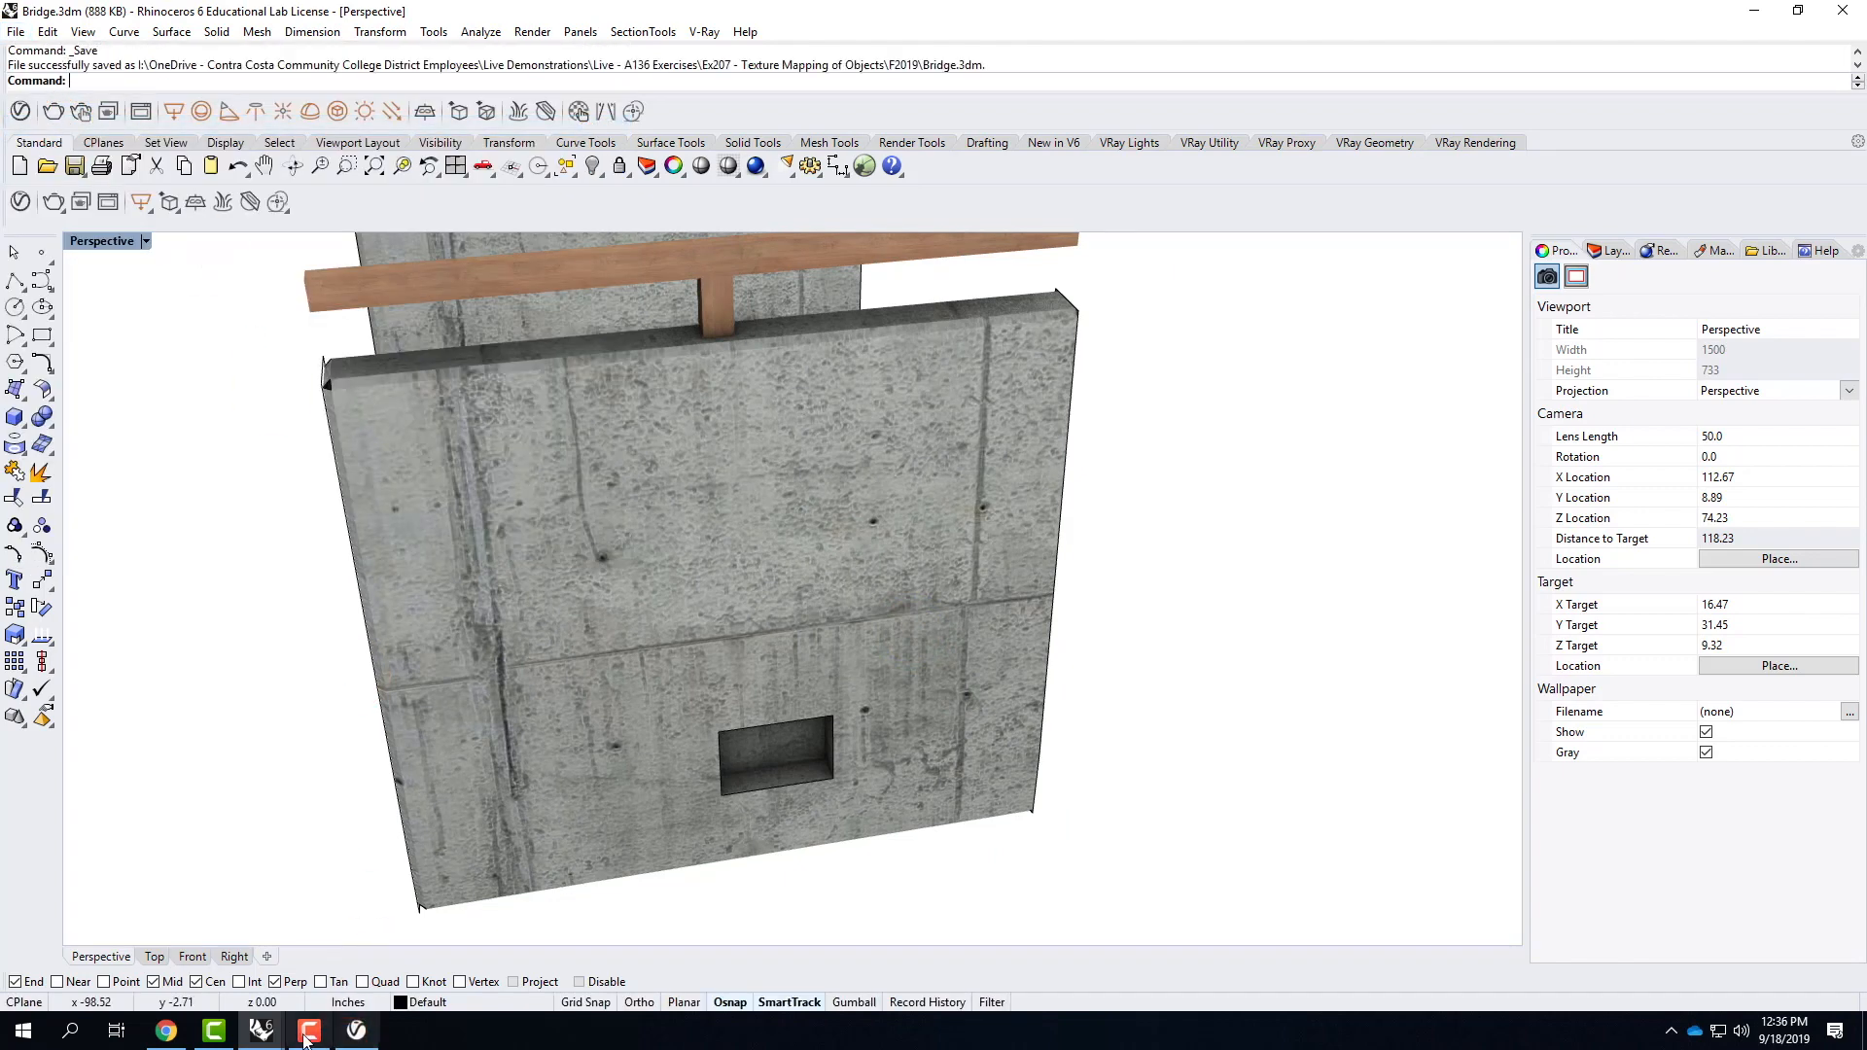
Switch to the Rhino window with the full bridge and curtain wall scene and close its V-Ray frame buffer.
mouse_move(271, 1036)
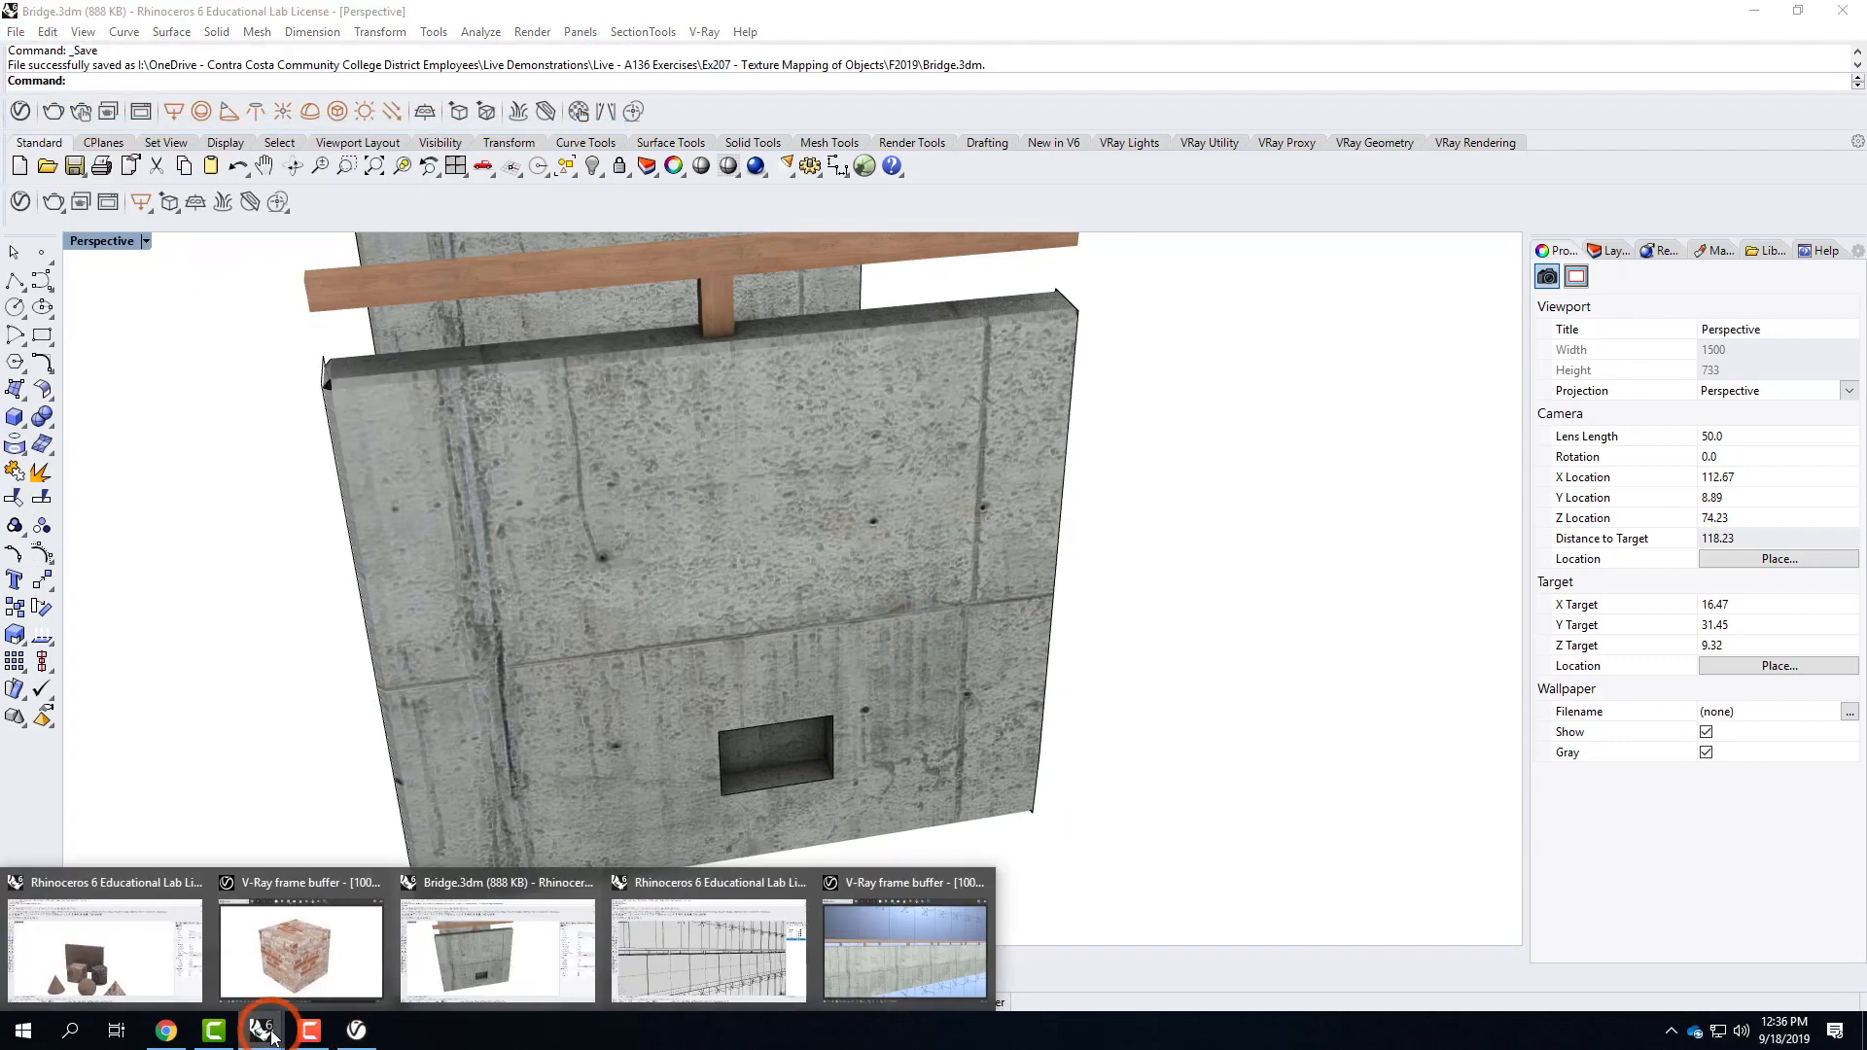
left_click(685, 963)
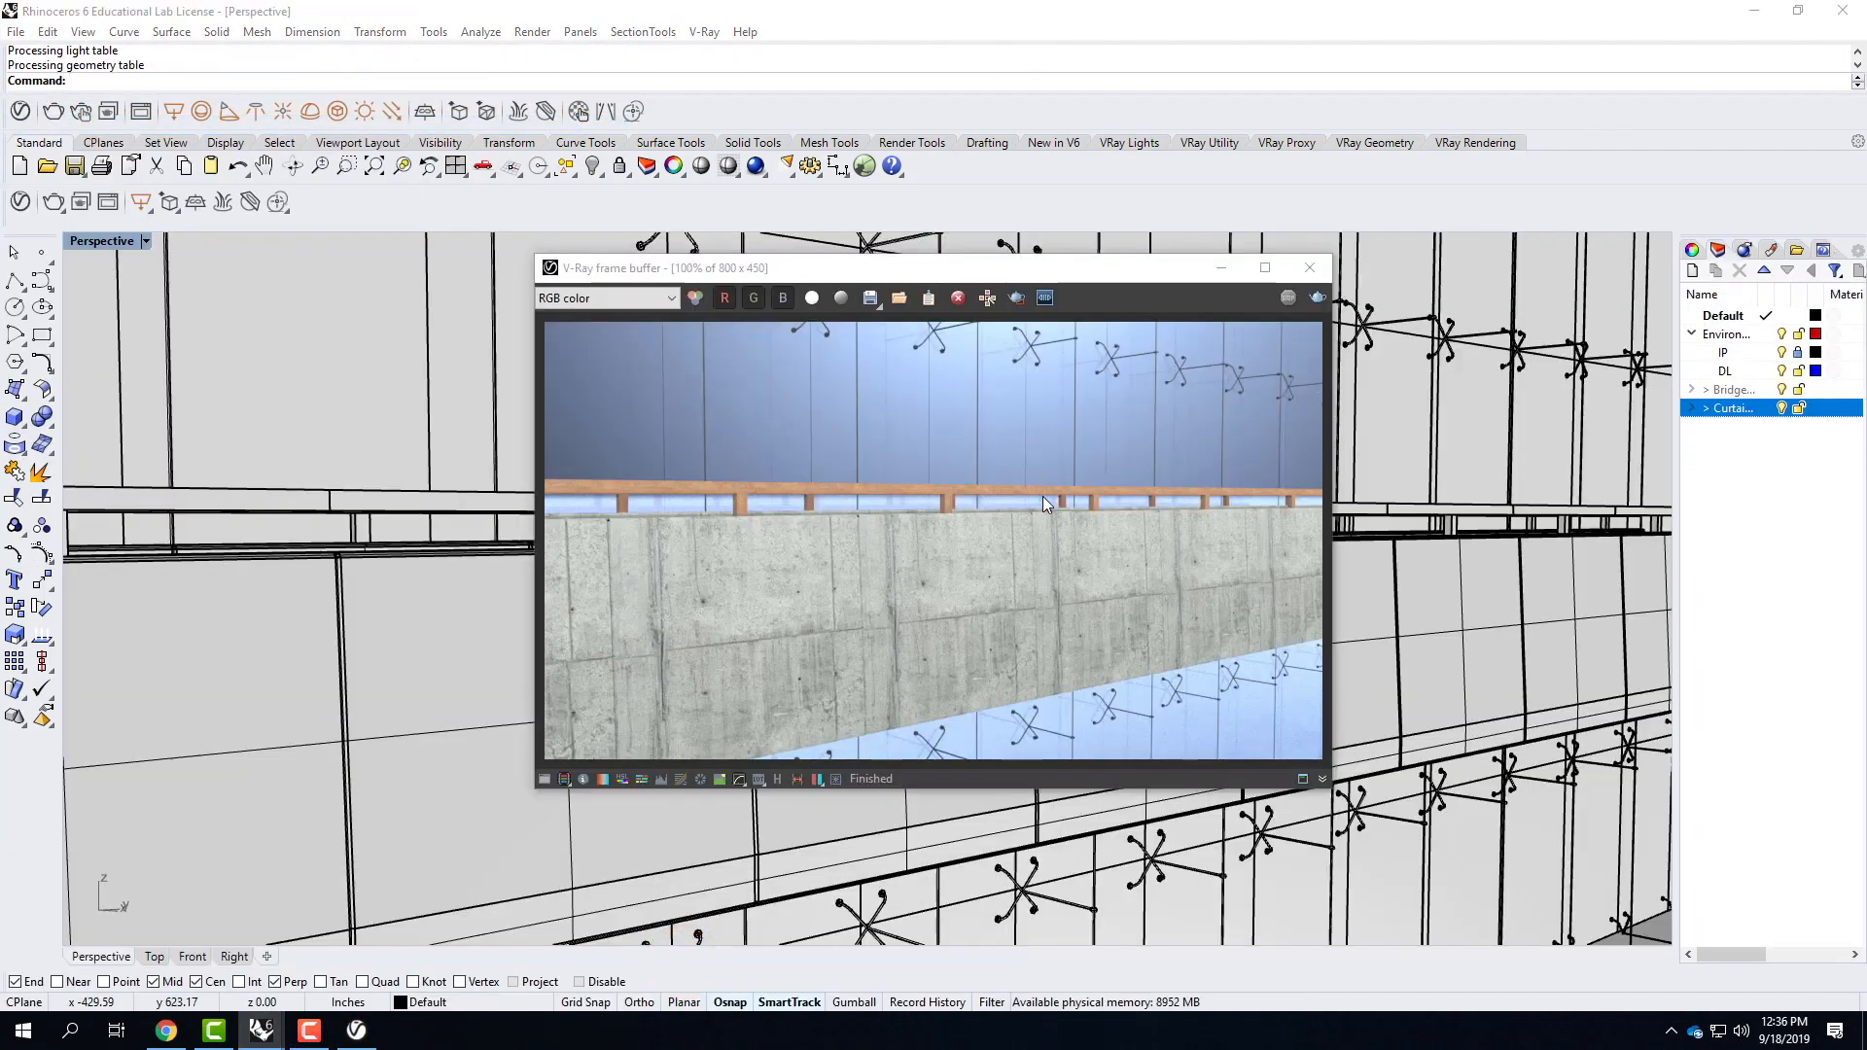
left_click(1309, 268)
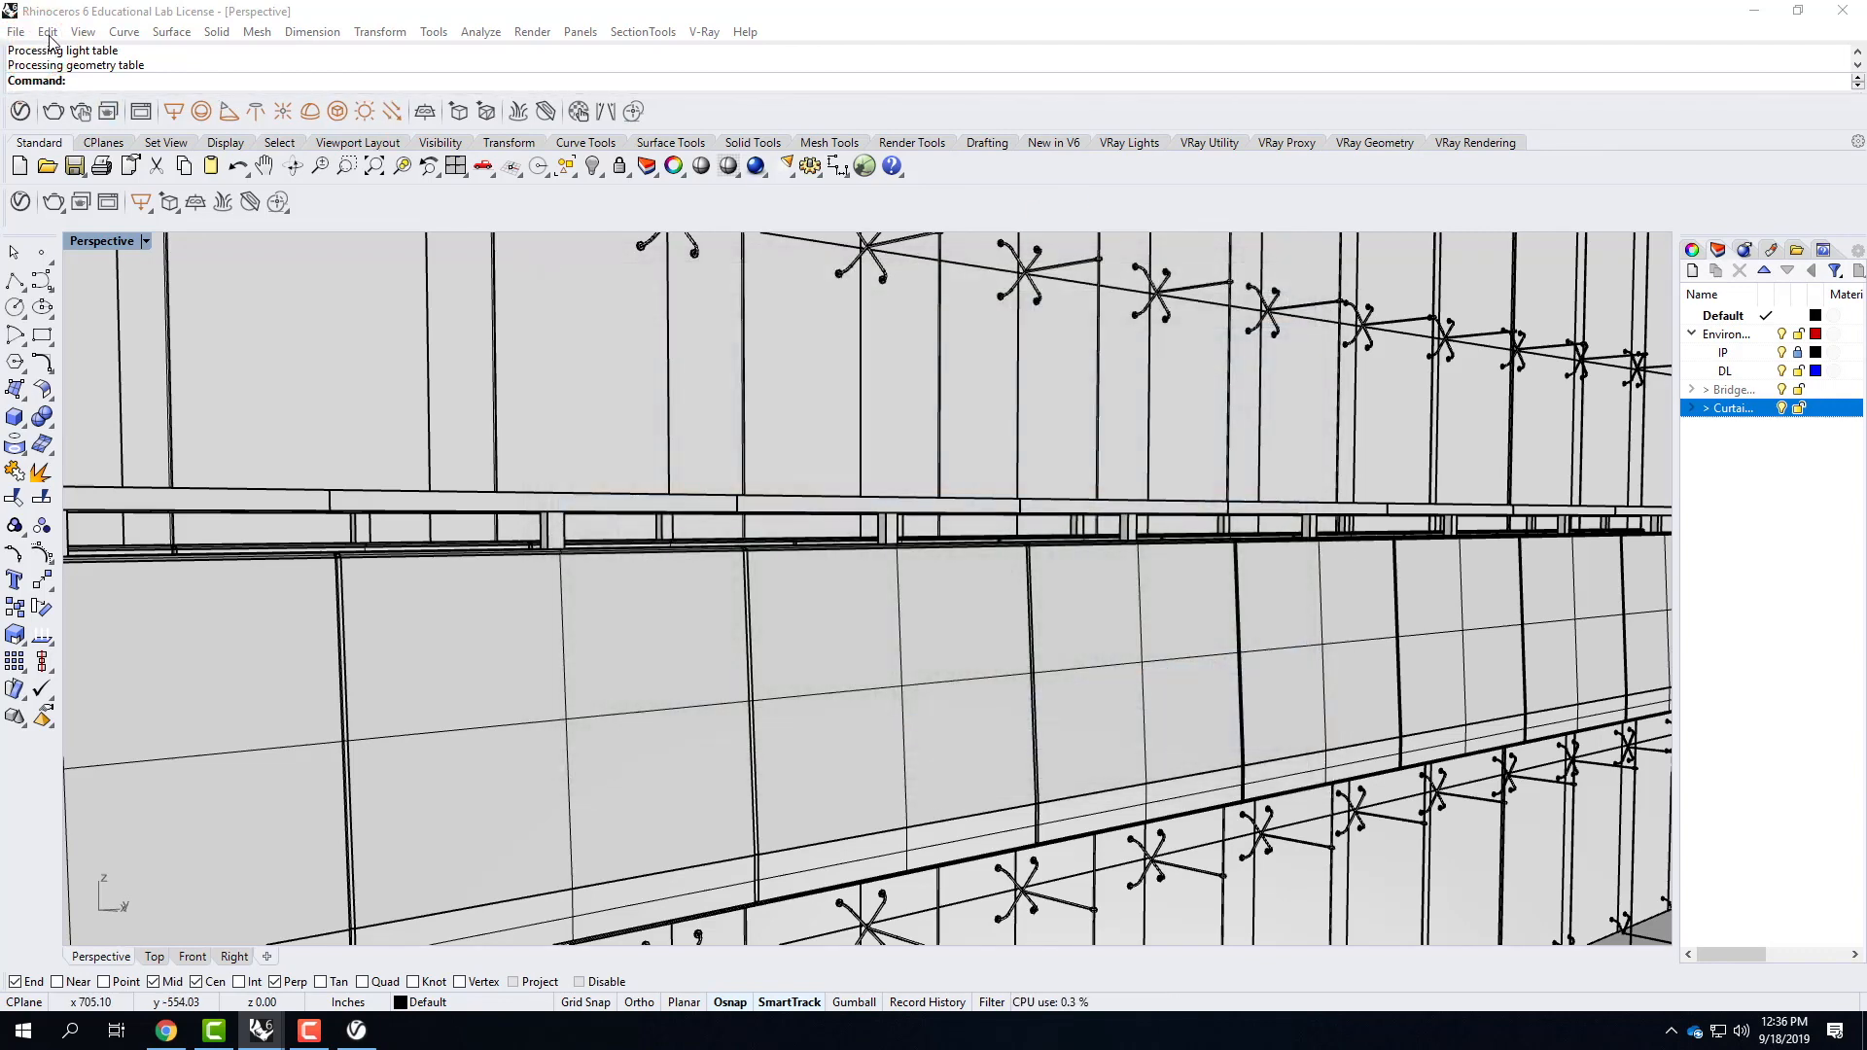
Update the linked Bridge block in the Block Manager, choosing Replace existing material for all material conflicts.
left_click(48, 32)
mouse_move(146, 374)
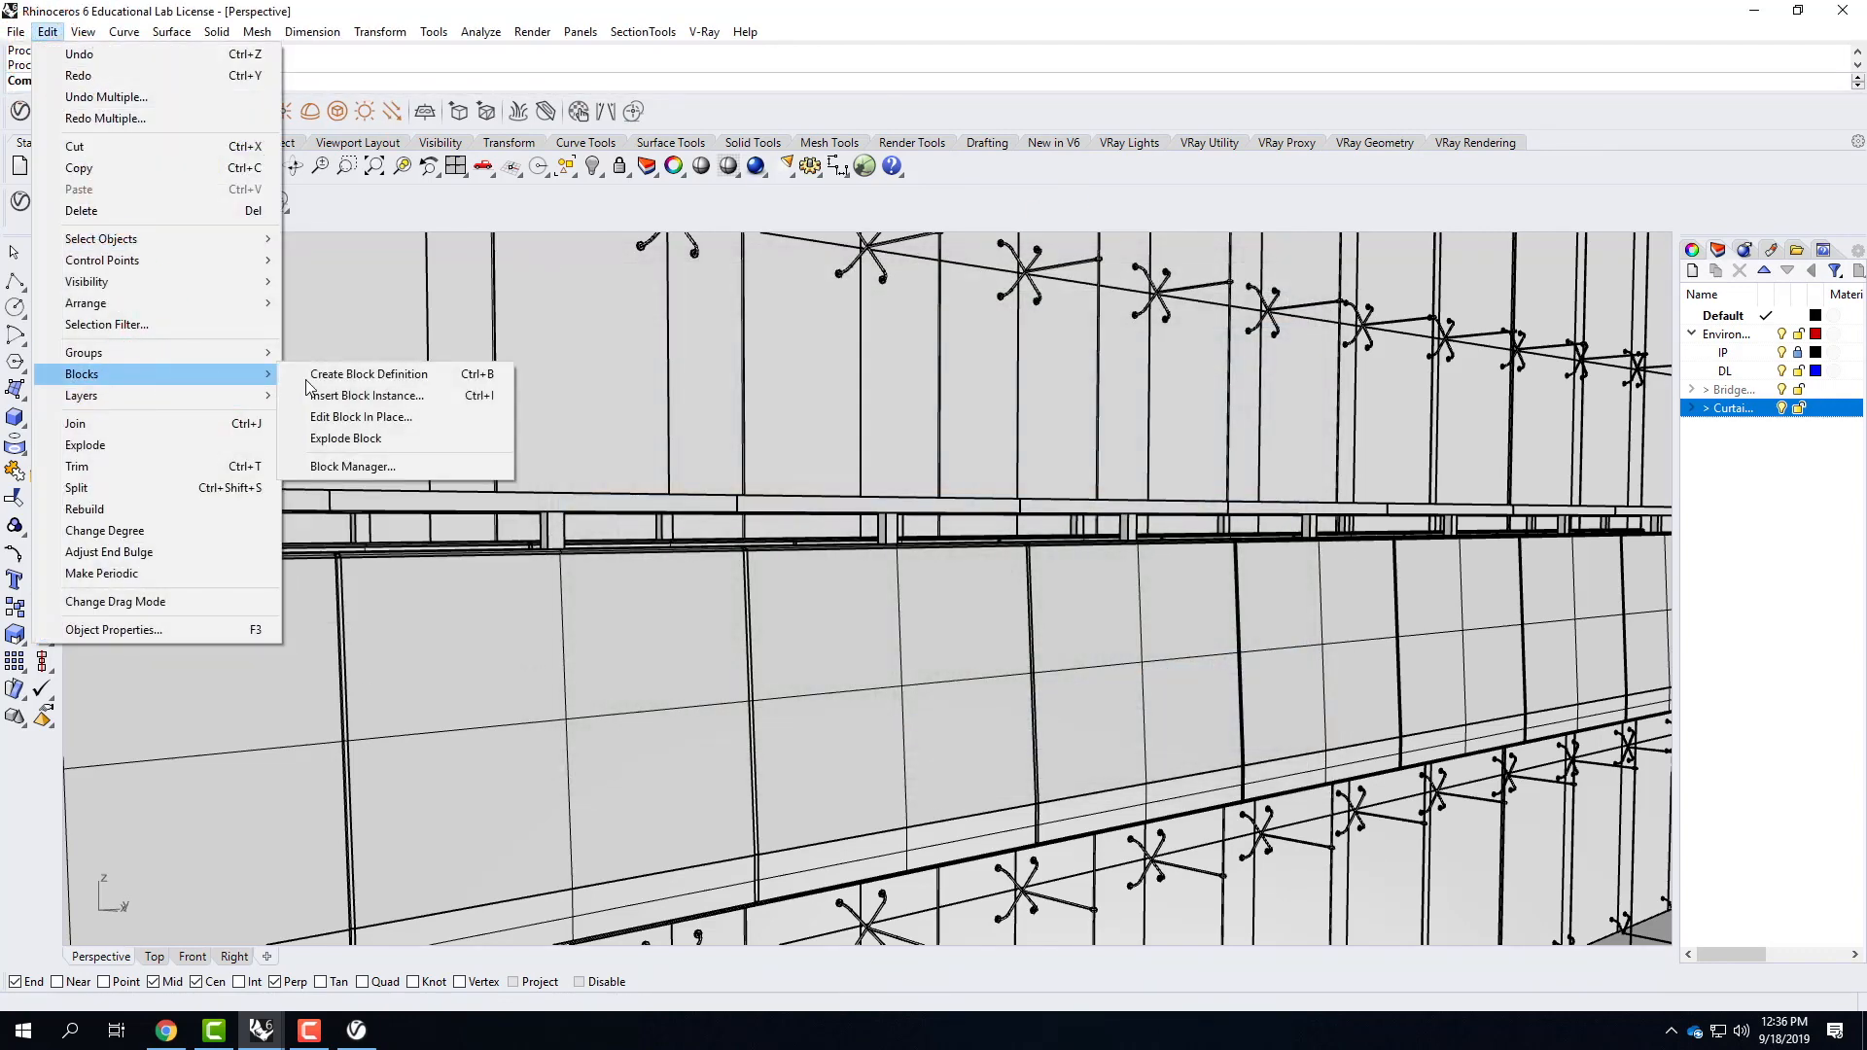
left_click(376, 466)
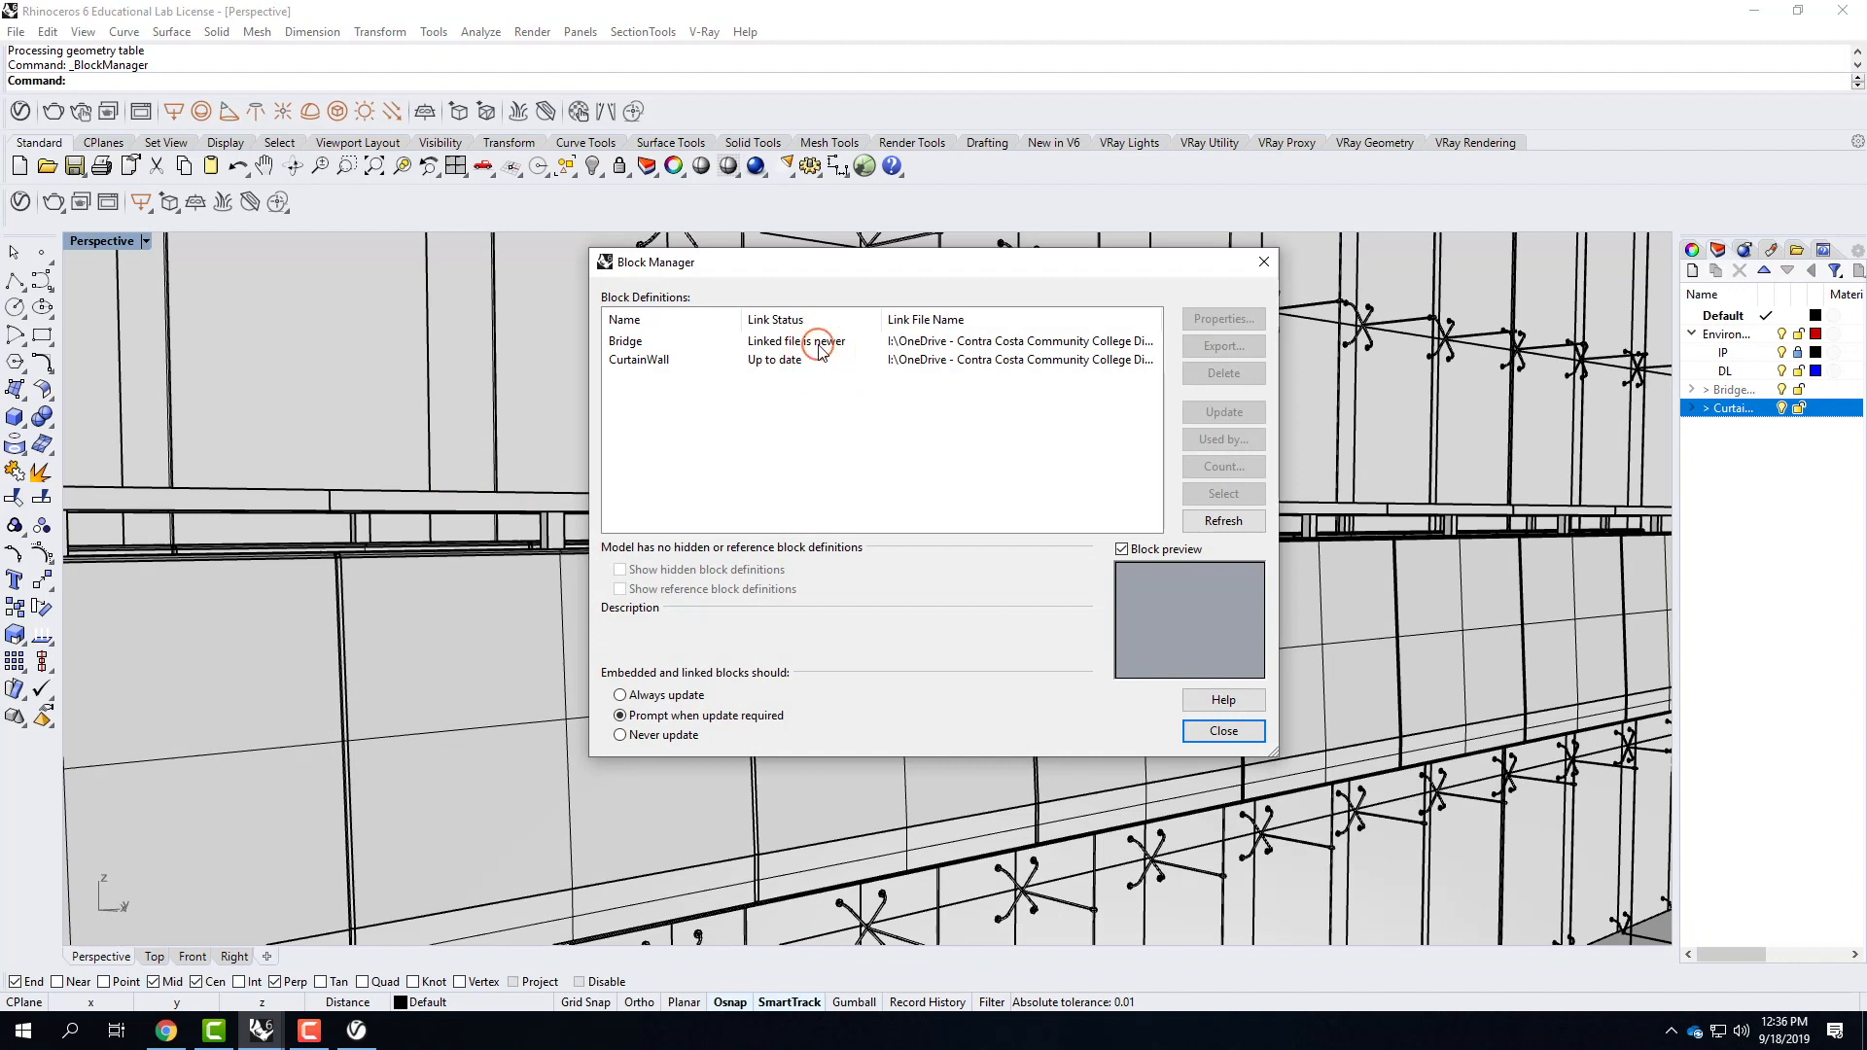
left_click(1155, 346)
left_click(1223, 411)
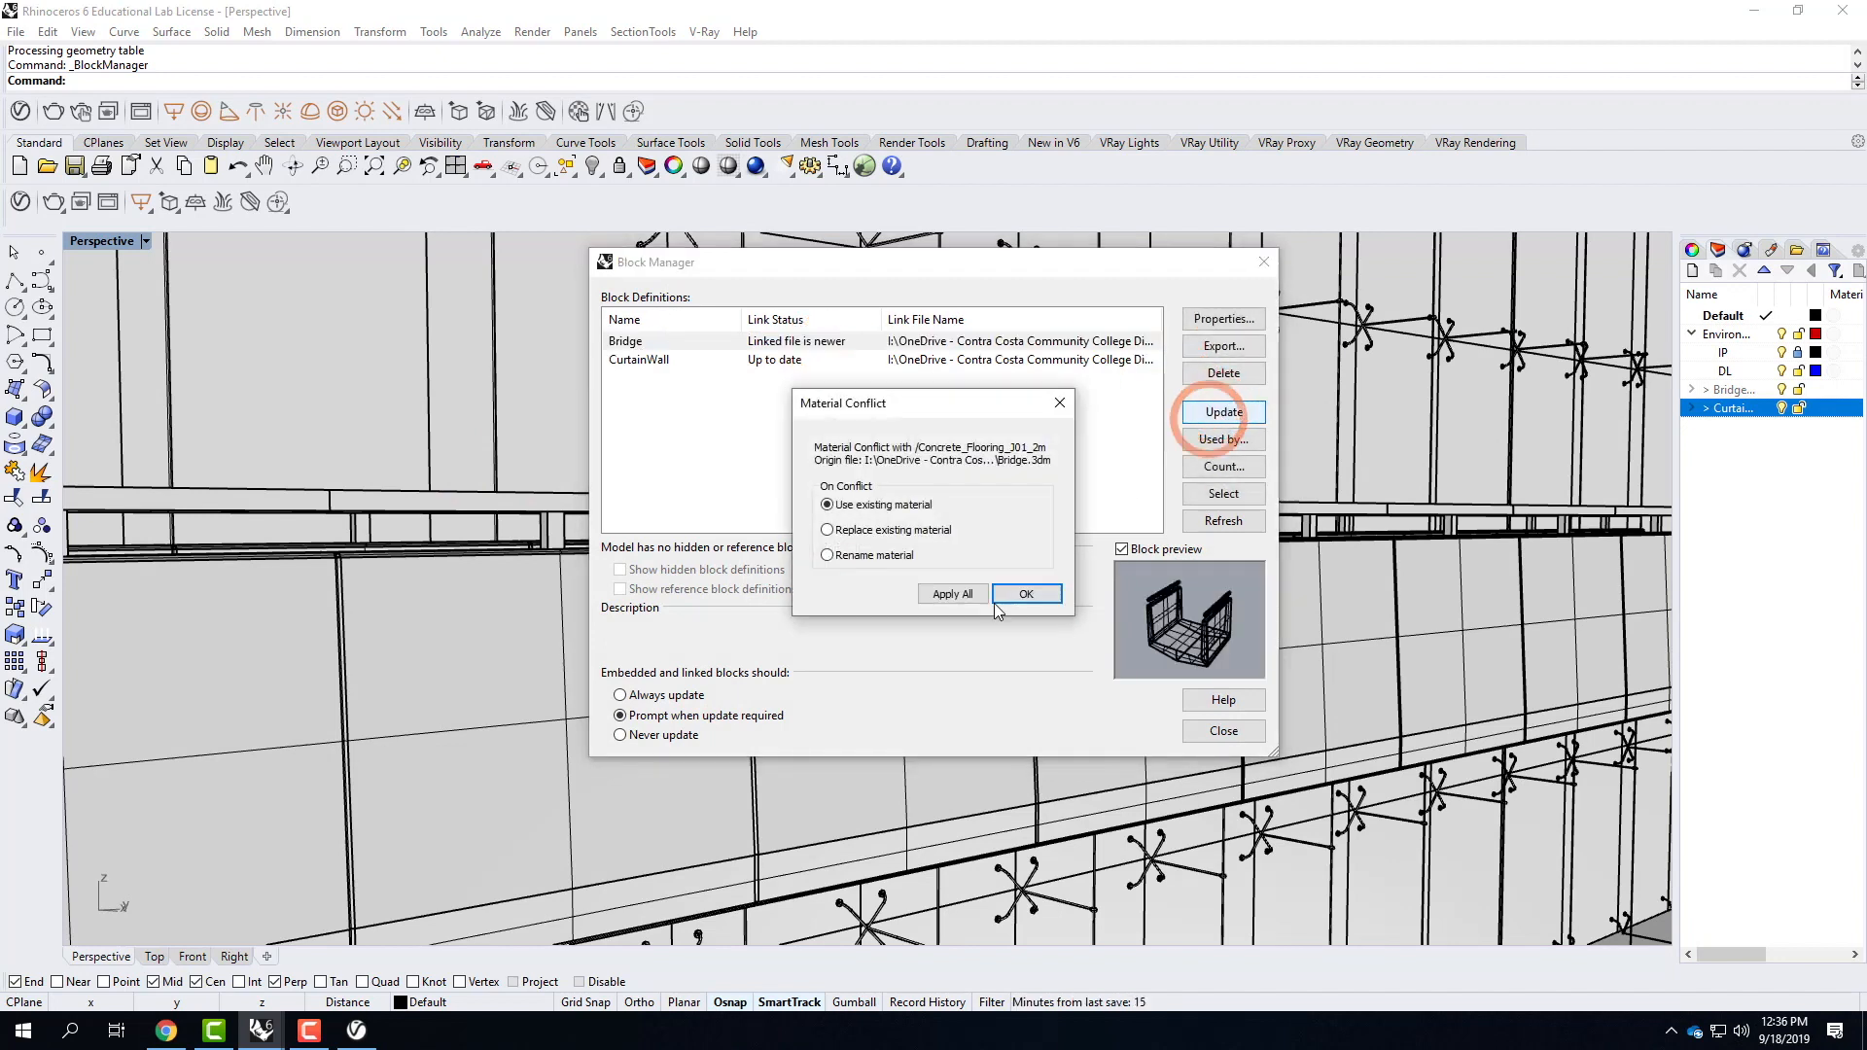
left_click(889, 530)
left_click(954, 594)
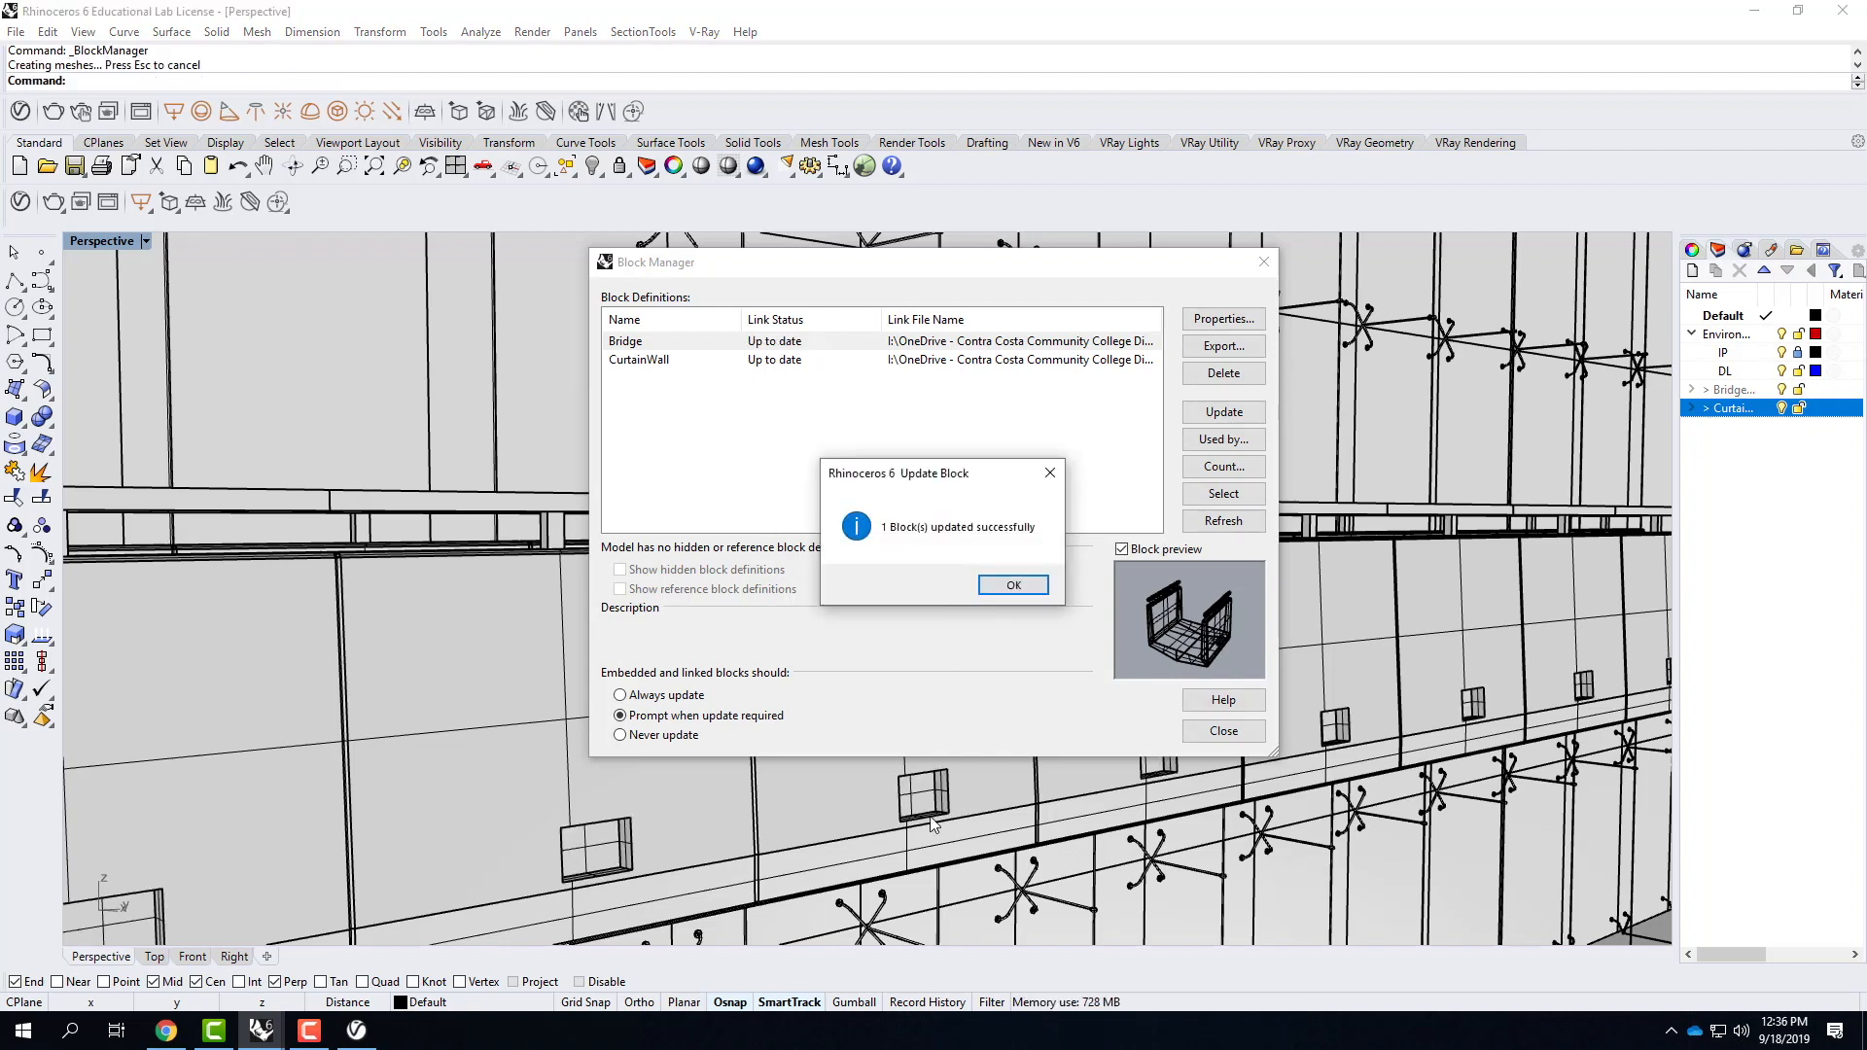
left_click(1009, 586)
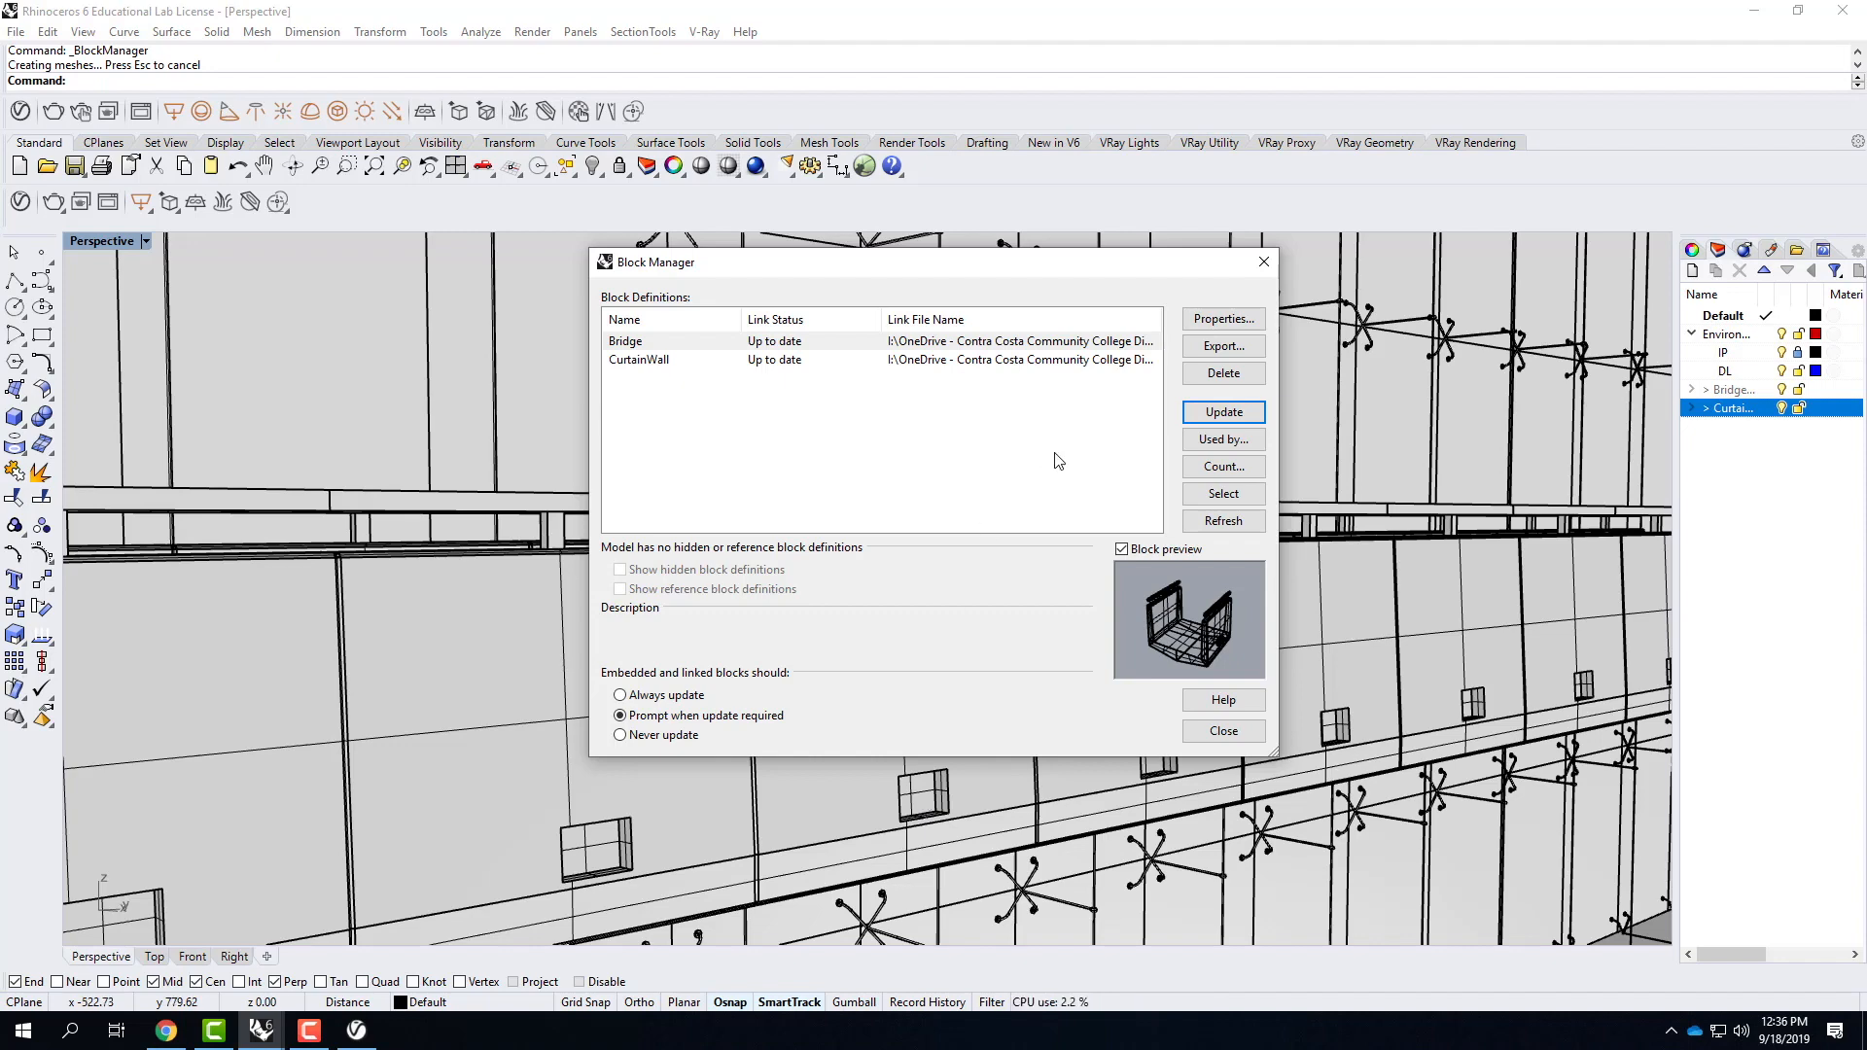
left_click(1223, 730)
Render a close raised view of the bridge's rails and concrete walls against the curtain wall with V-Ray.
left_click(1060, 399)
scroll(1060, 399, "down", 8)
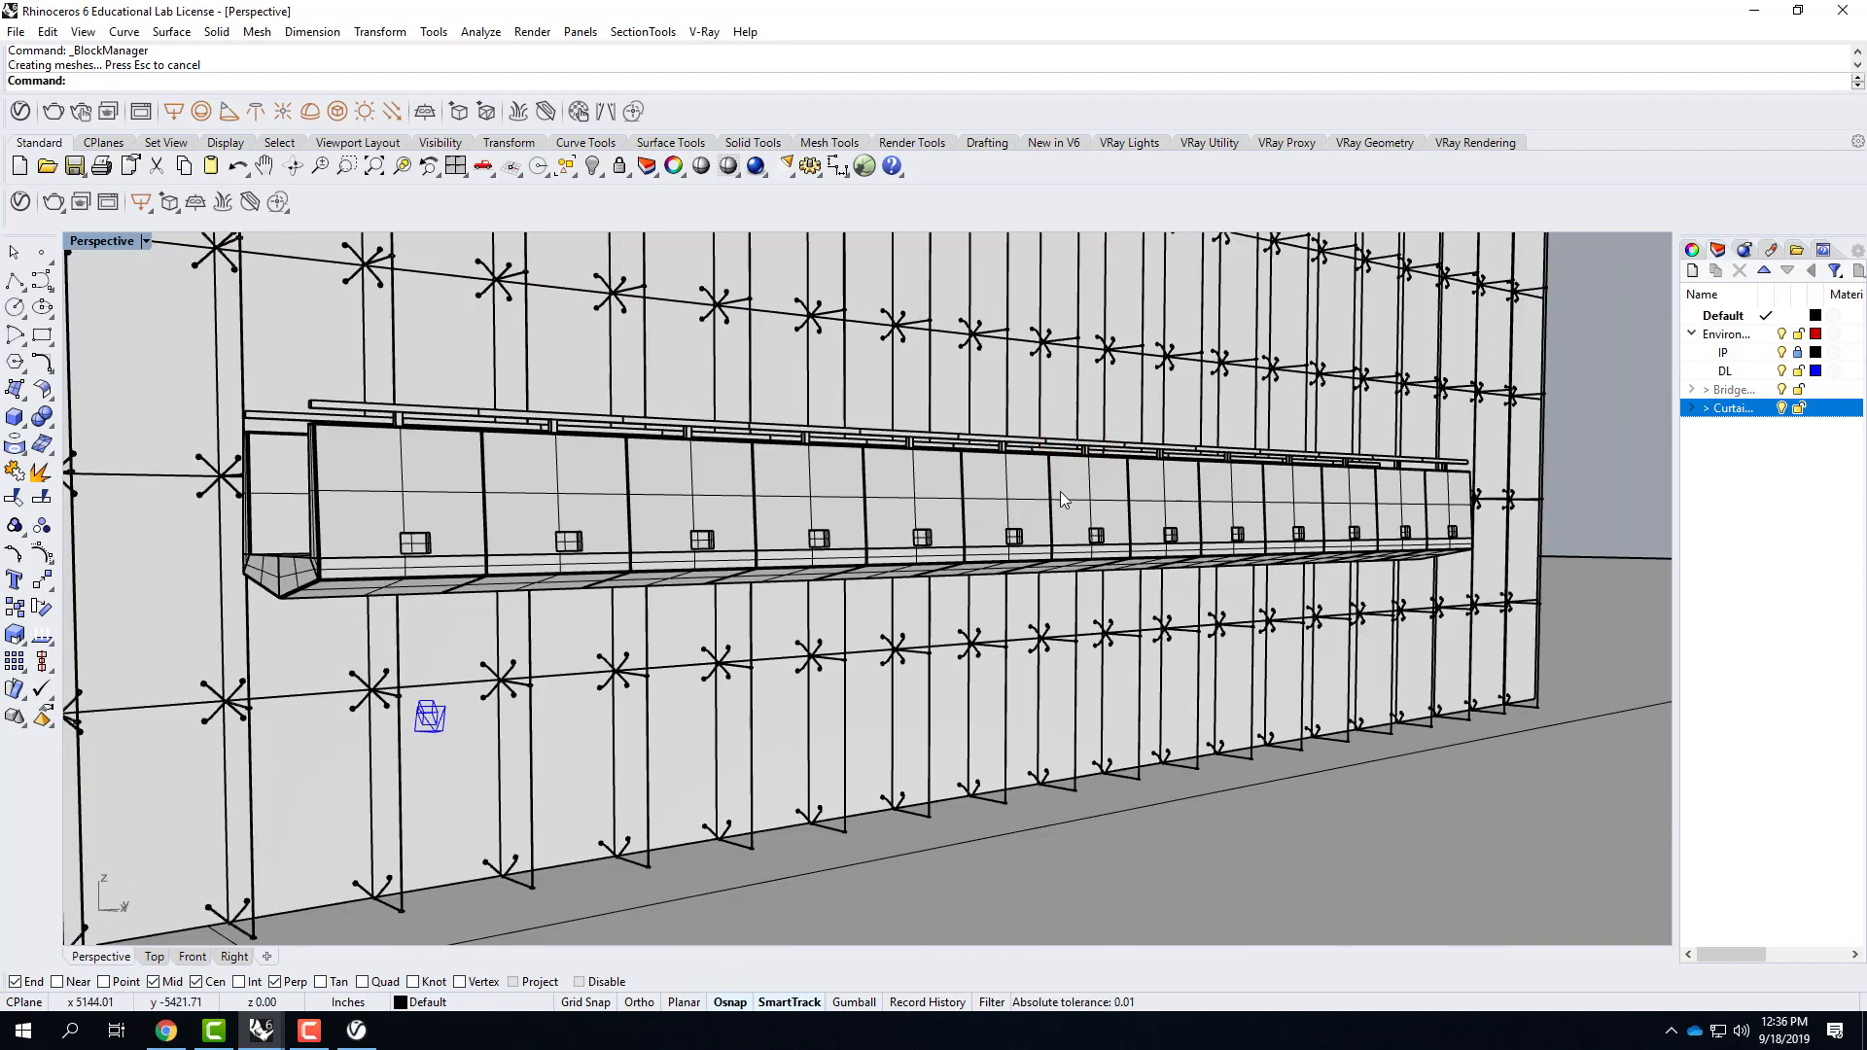
right_click_drag(1060, 492, 1070, 560)
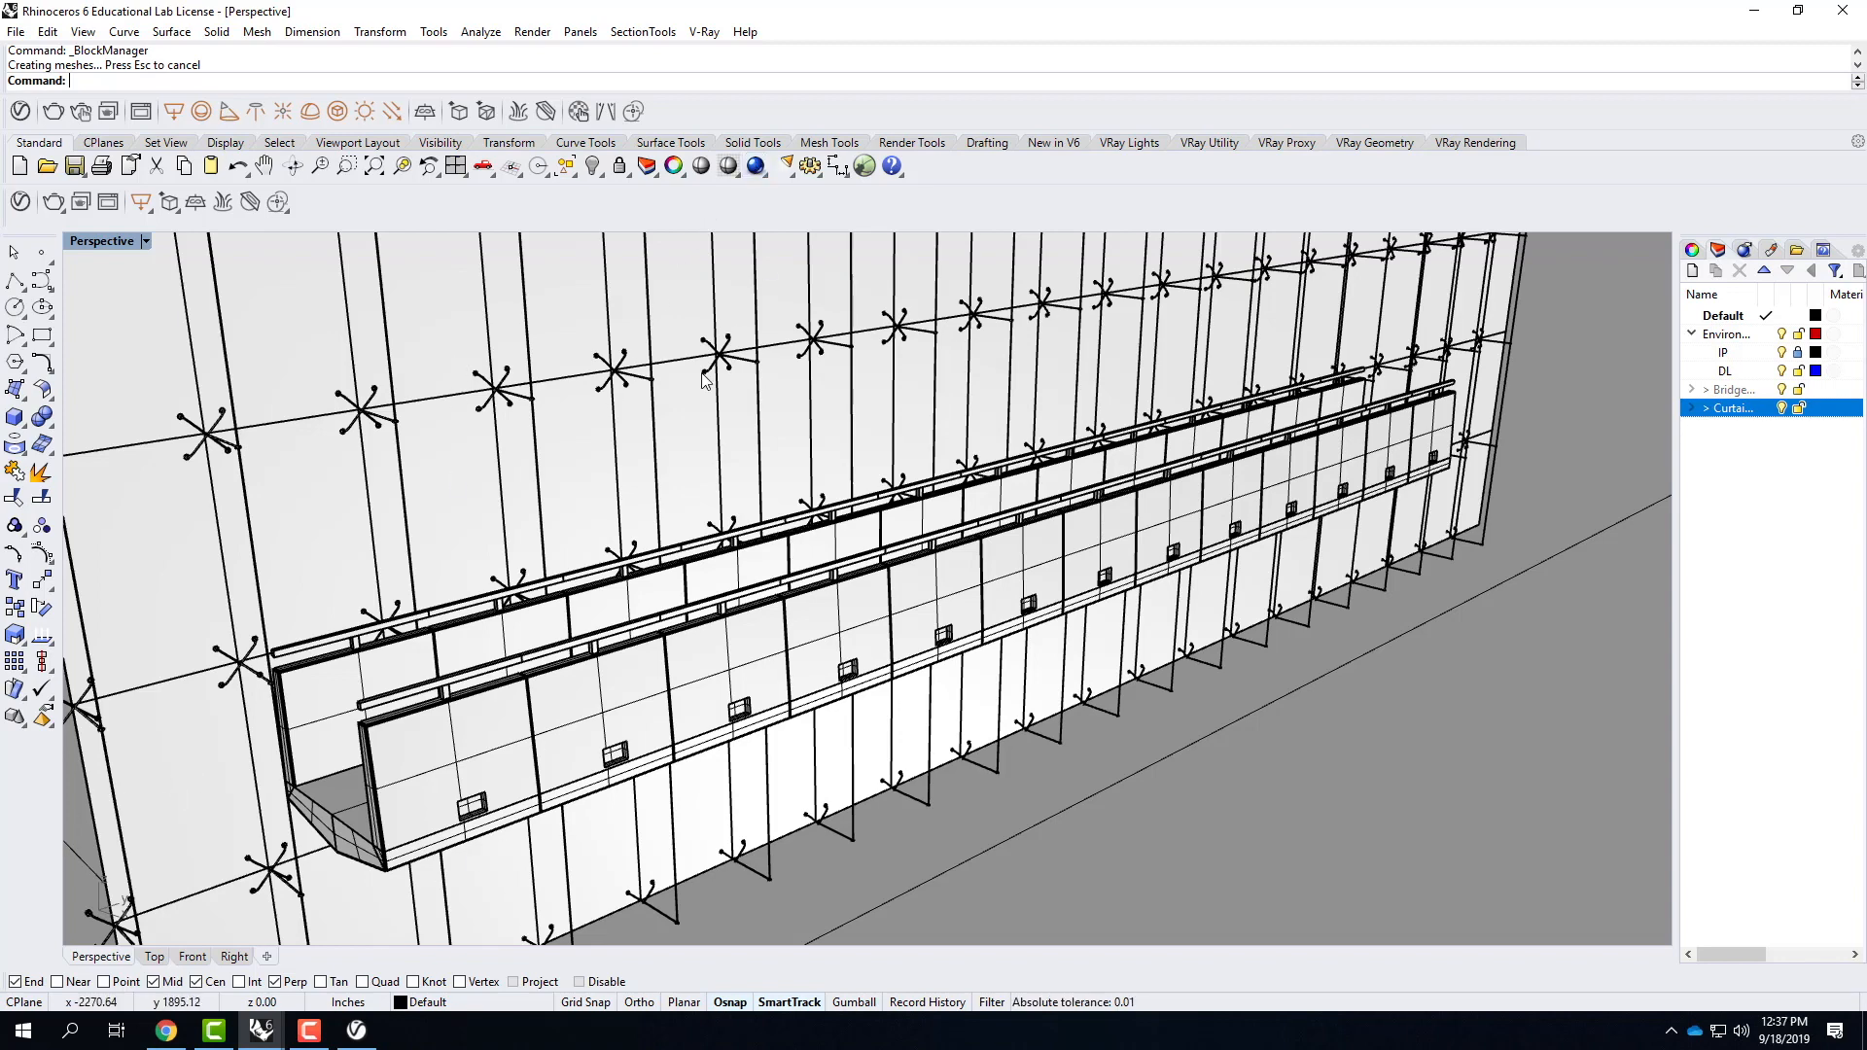
scroll(749, 447, "up", 3)
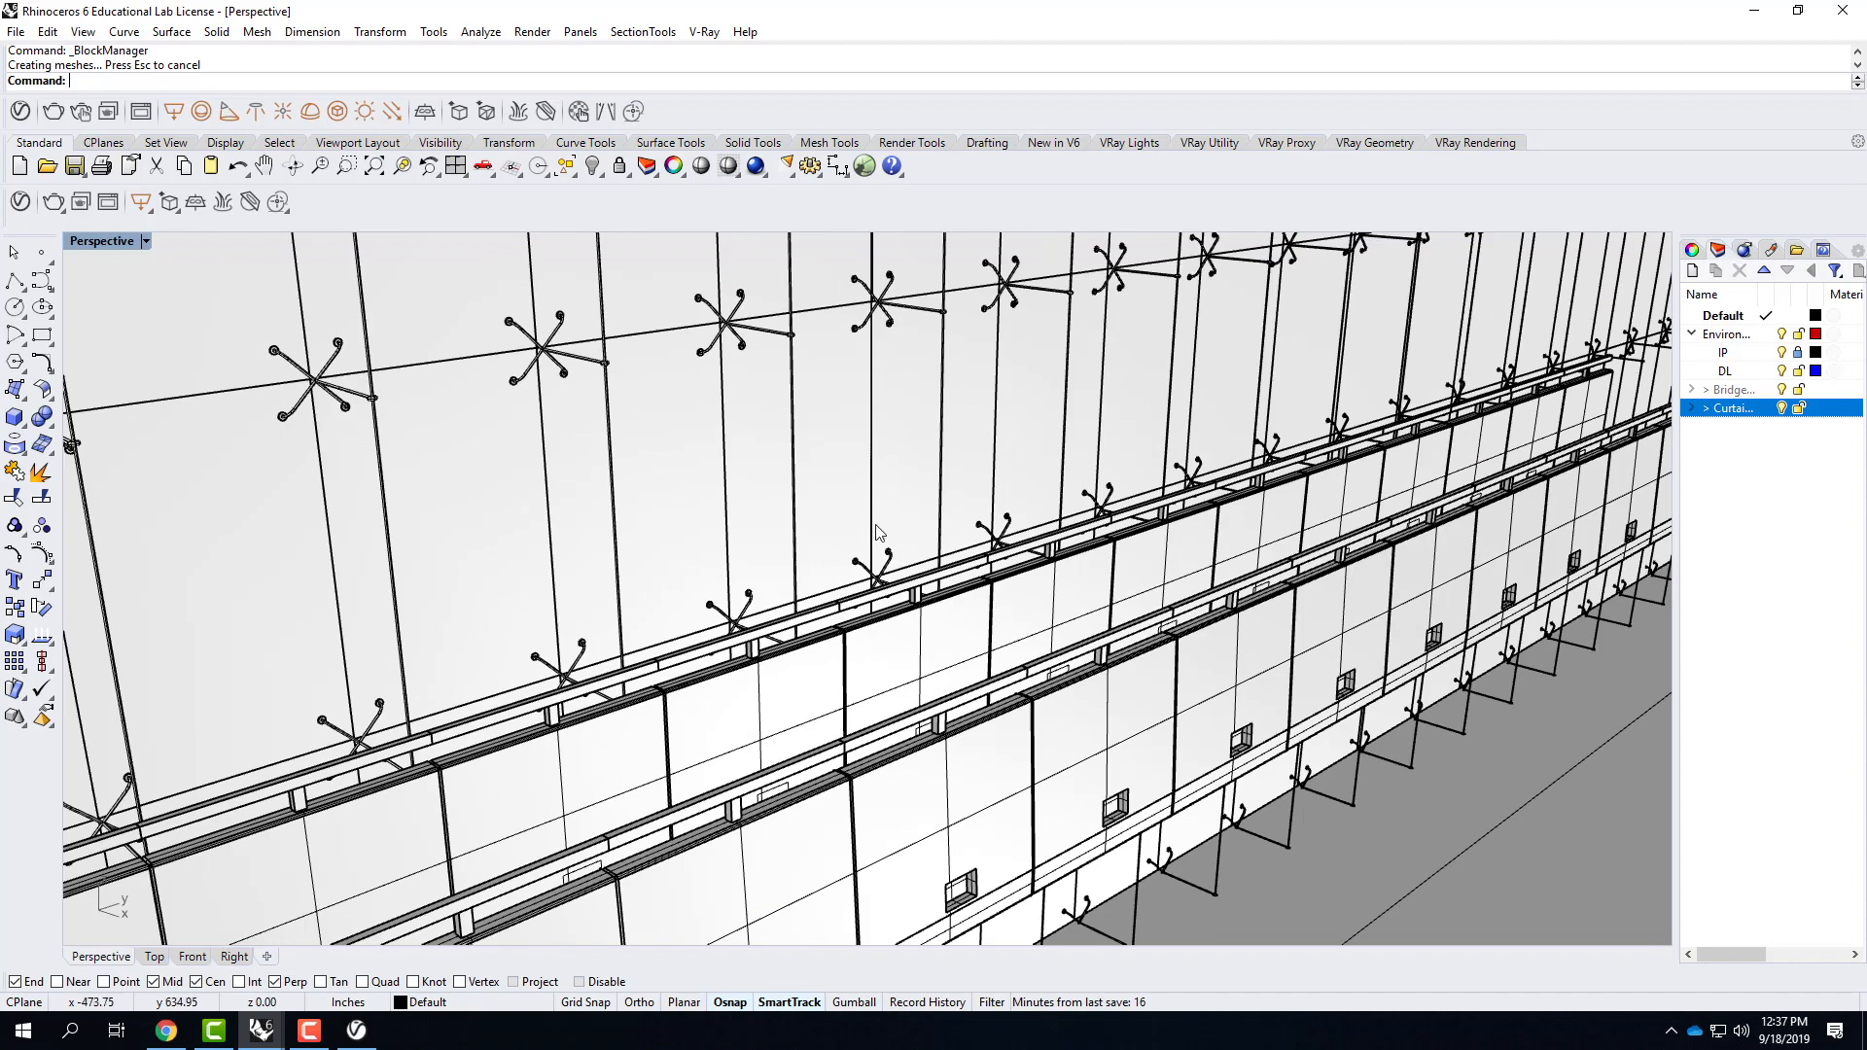
scroll(736, 494, "up", 2)
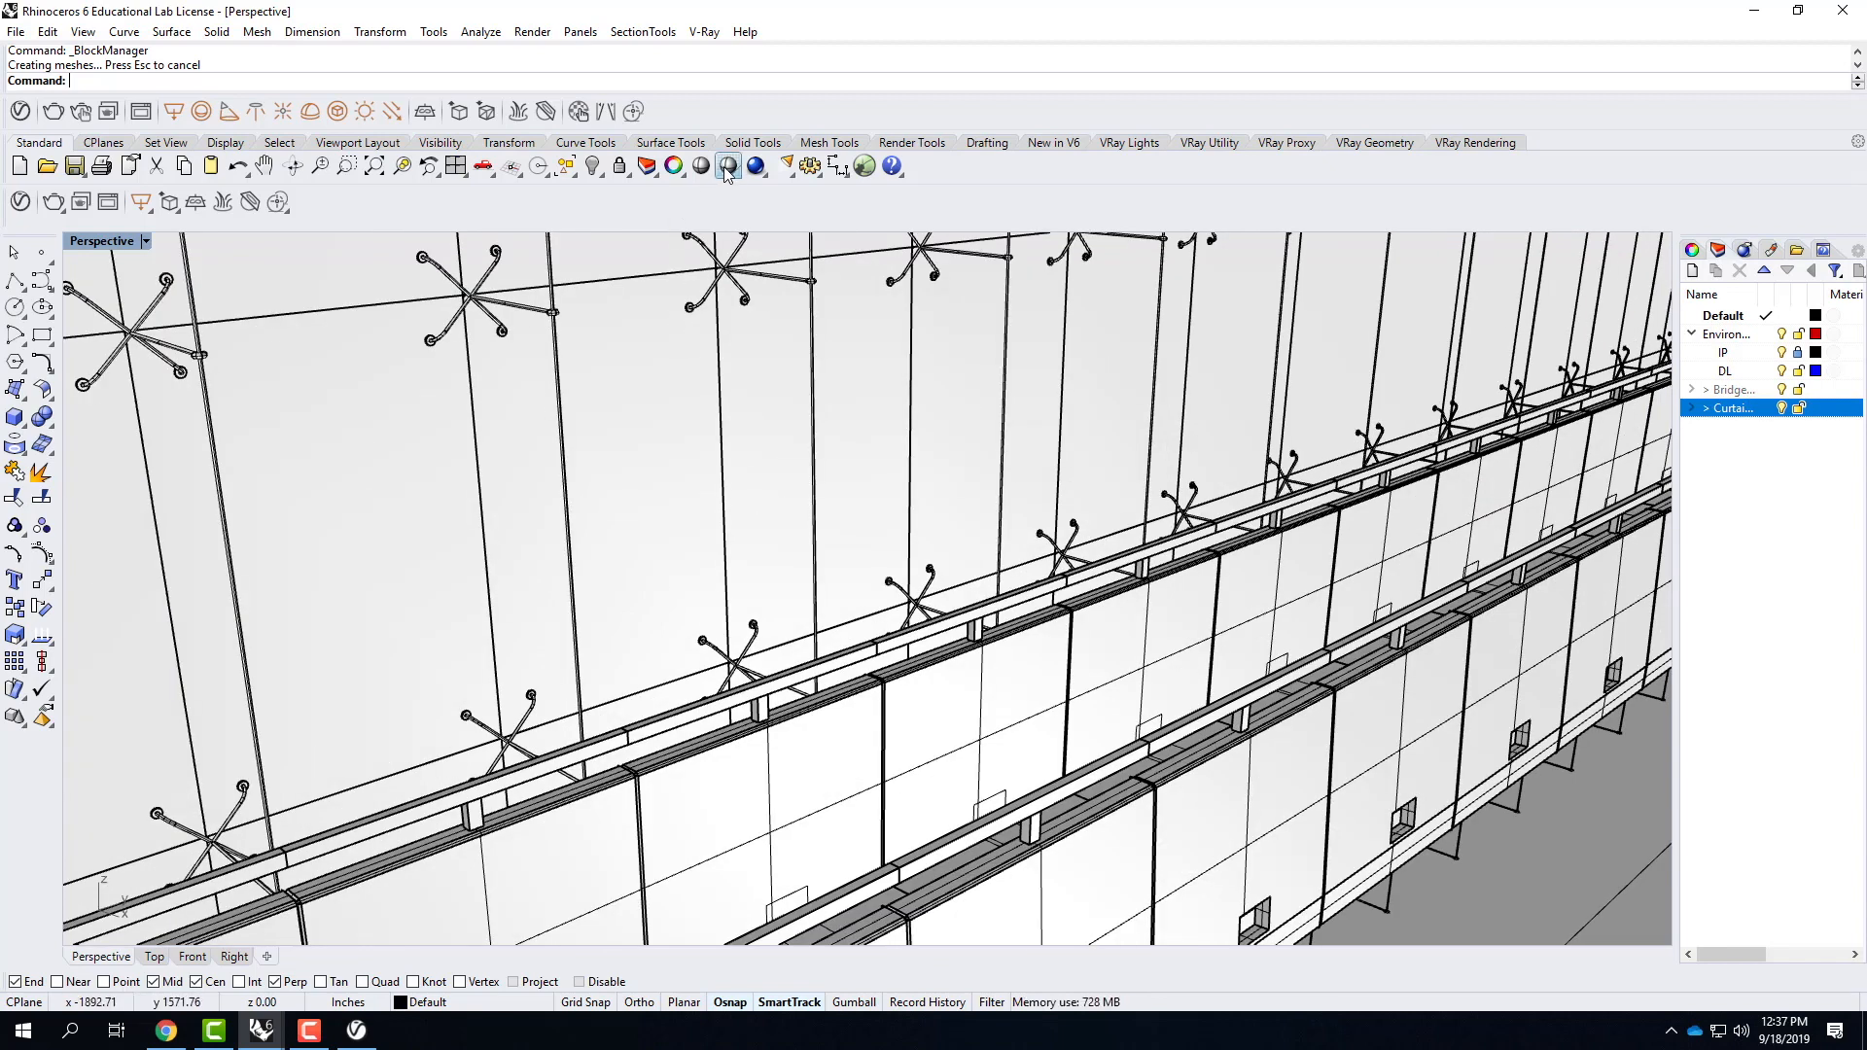
left_click(54, 201)
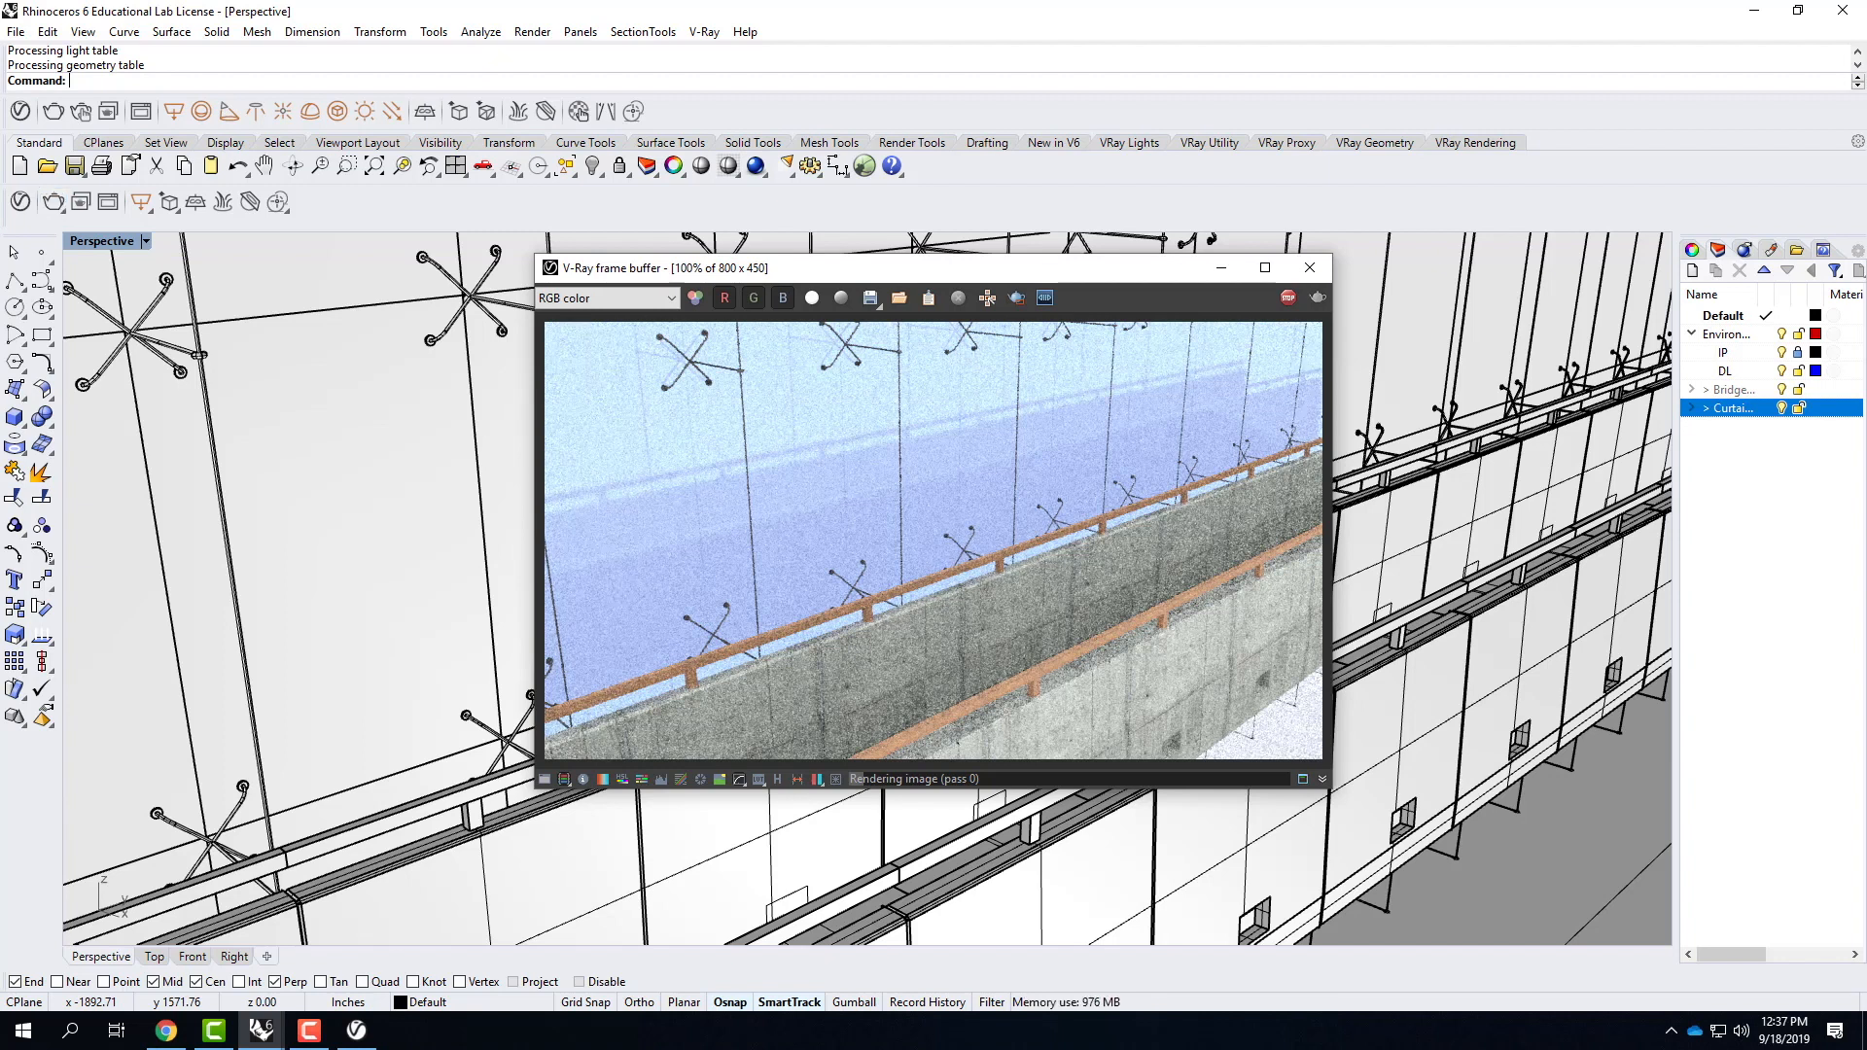
left_click(319, 1036)
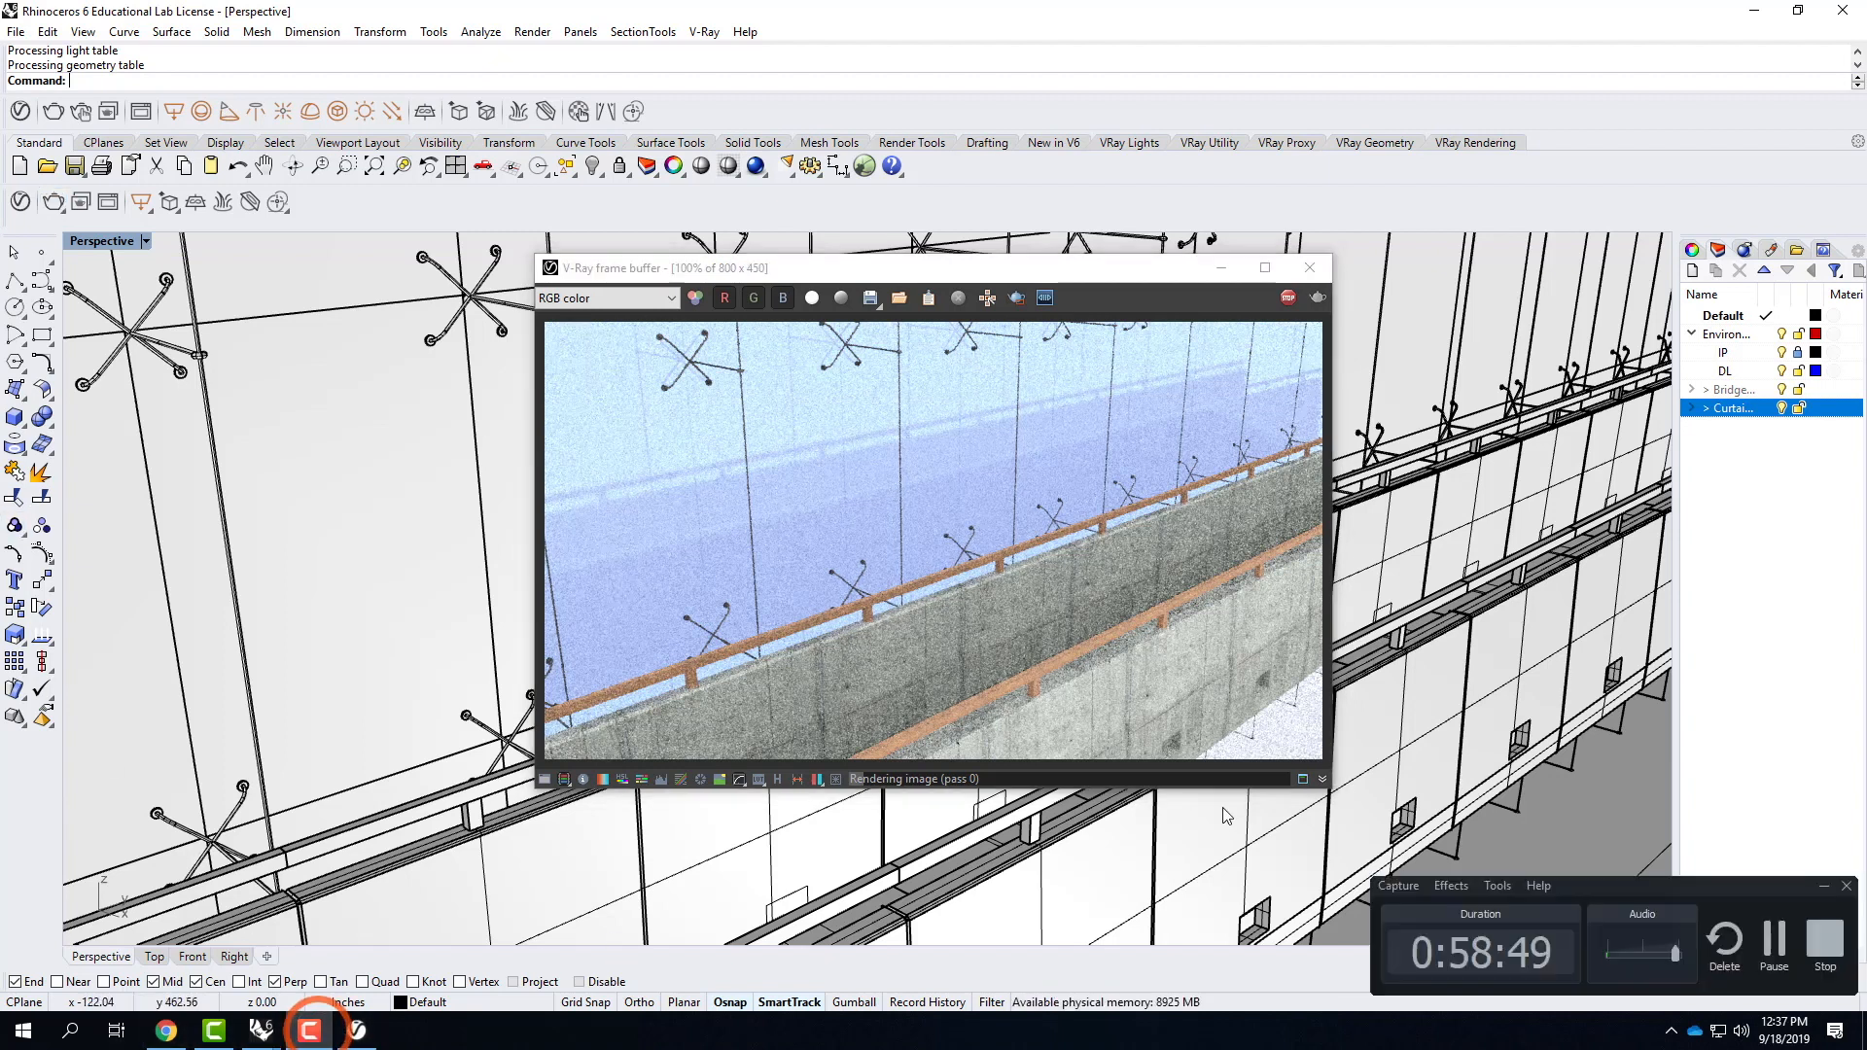